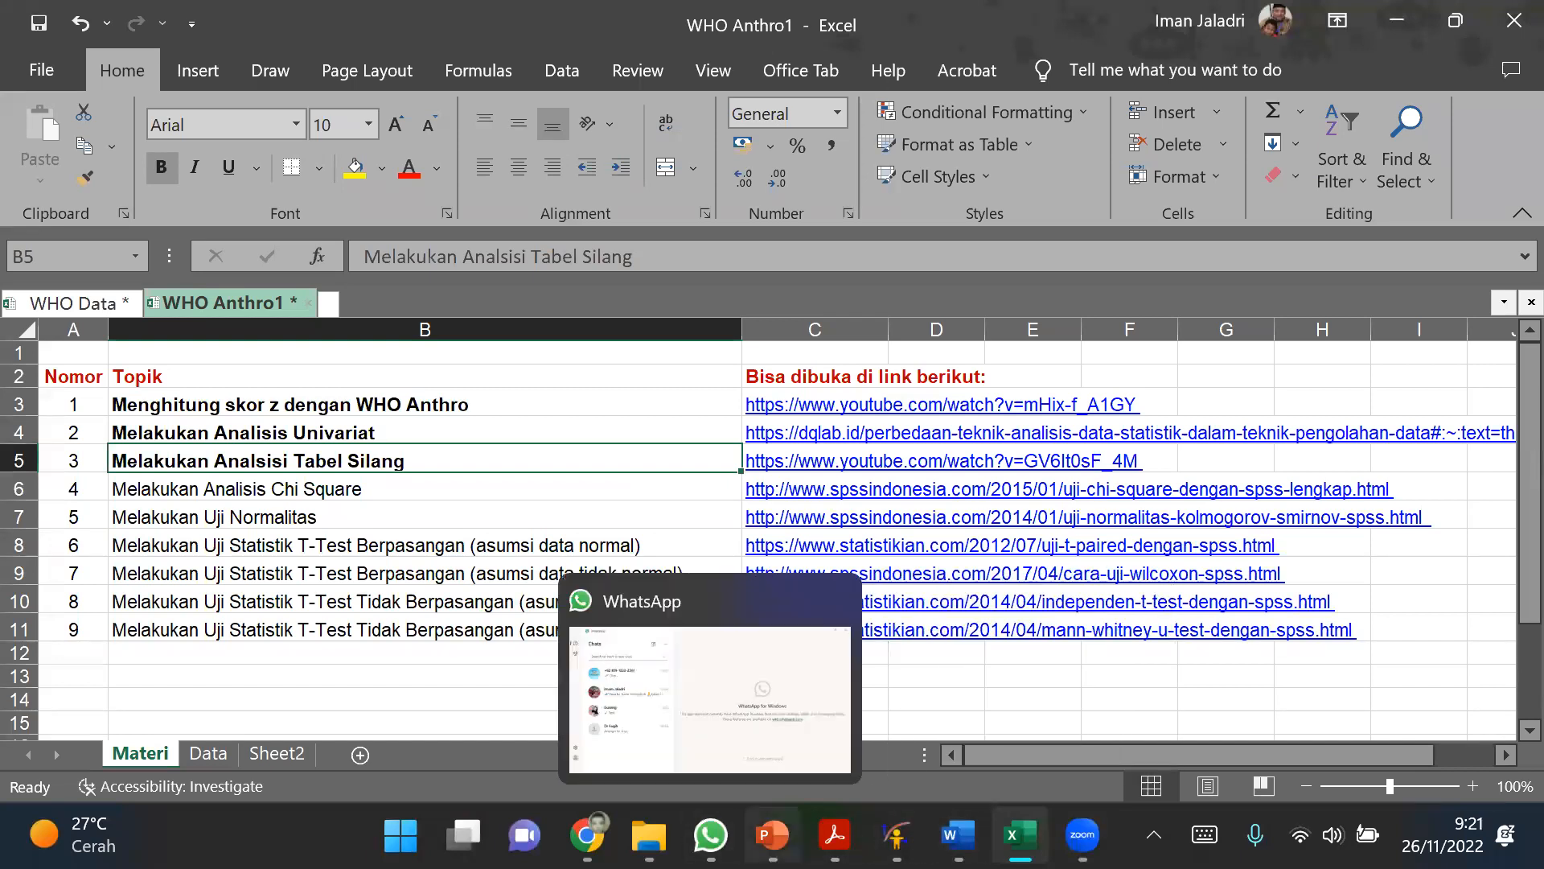
pyautogui.click(401, 835)
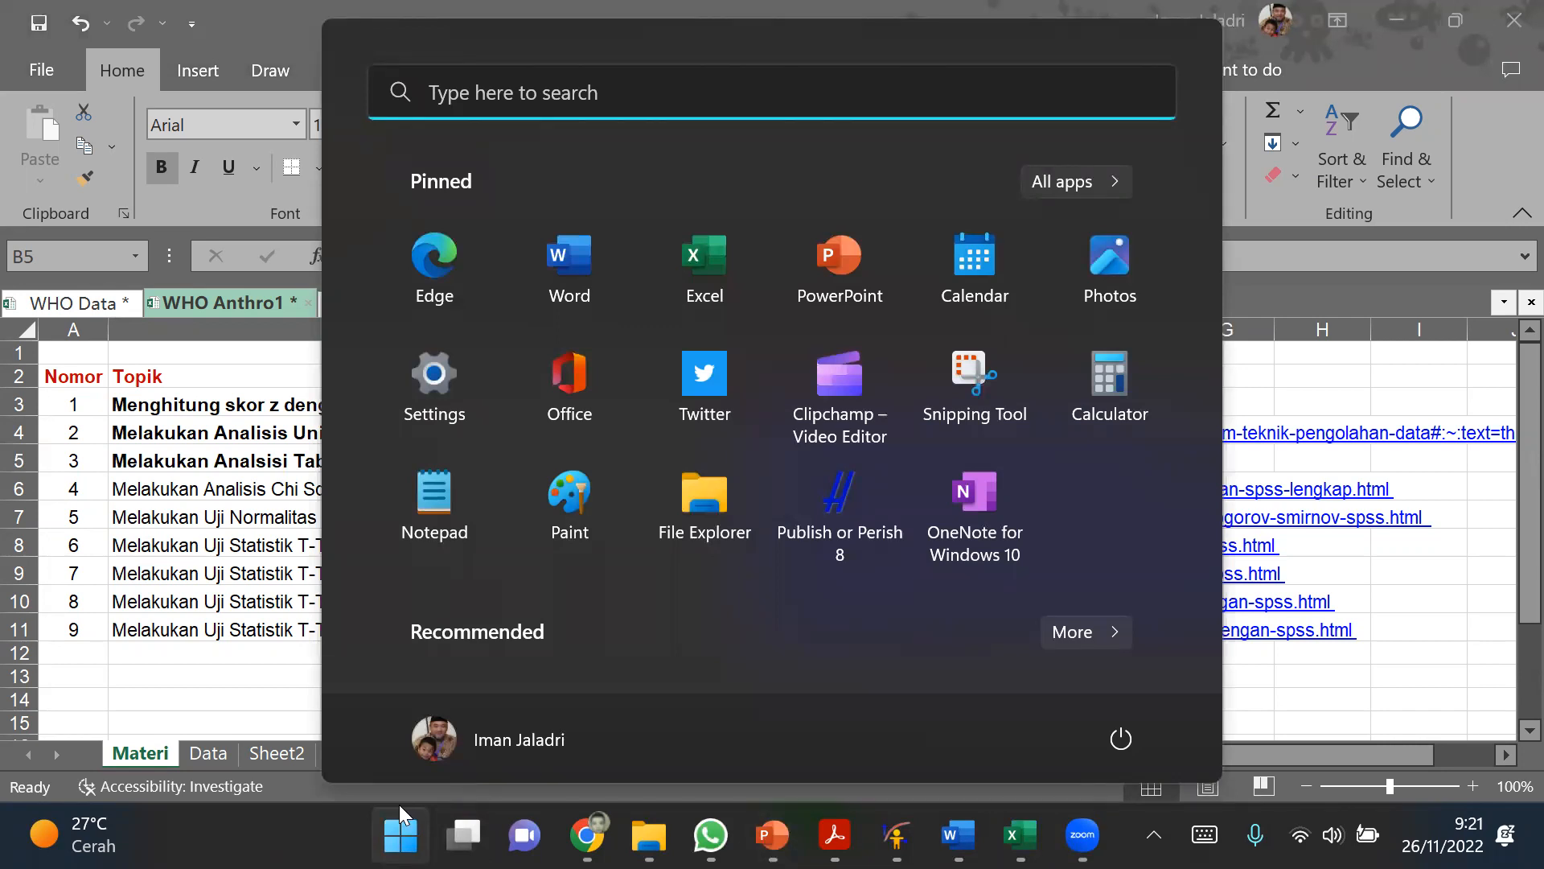
pyautogui.write('sa')
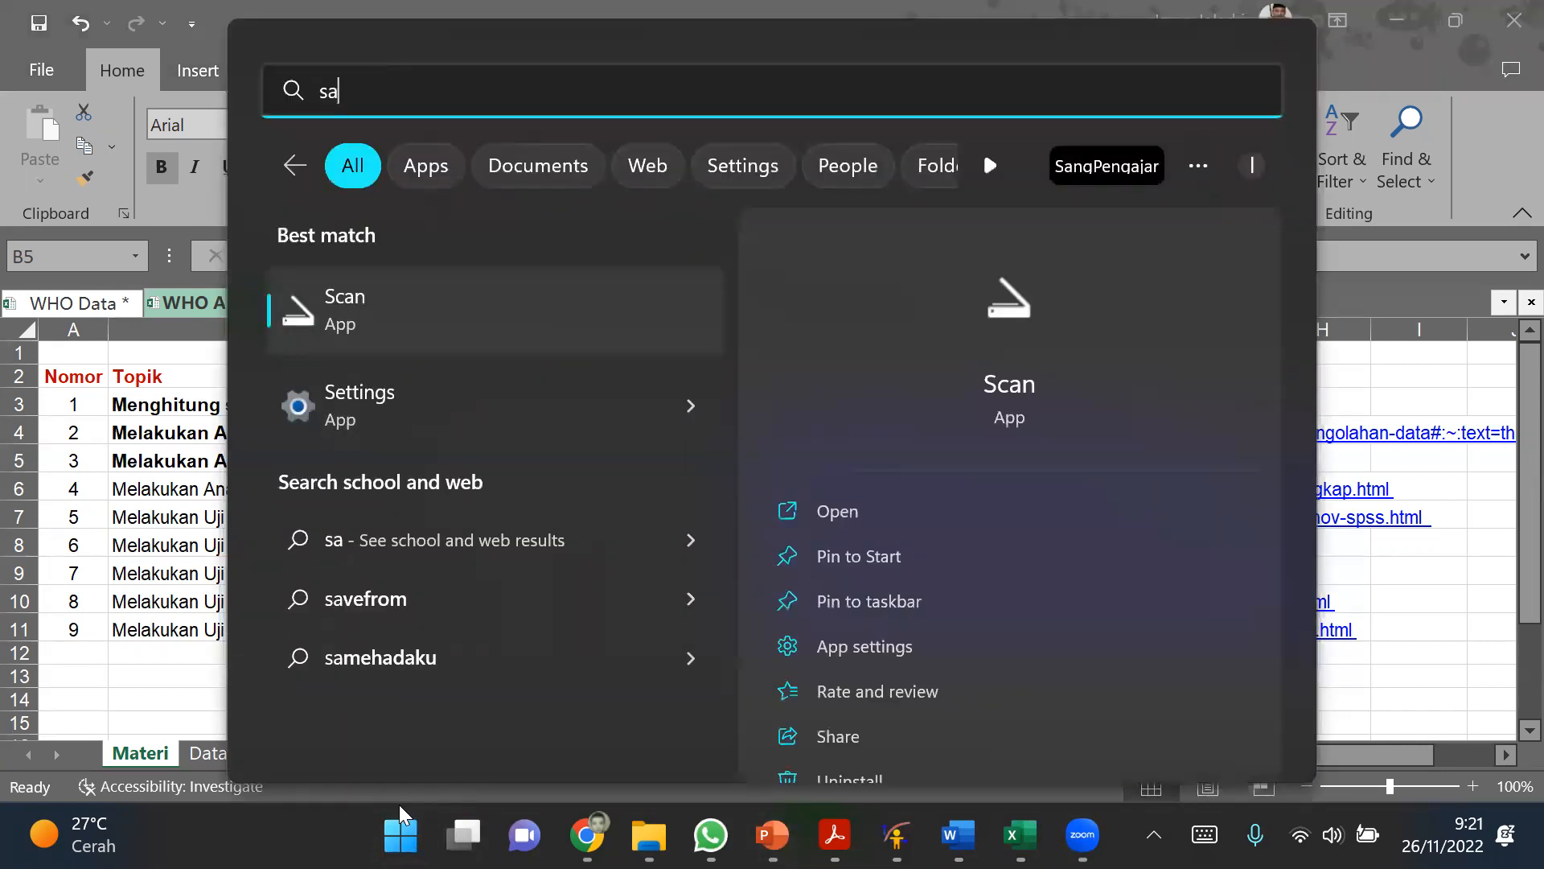
pyautogui.click(399, 804)
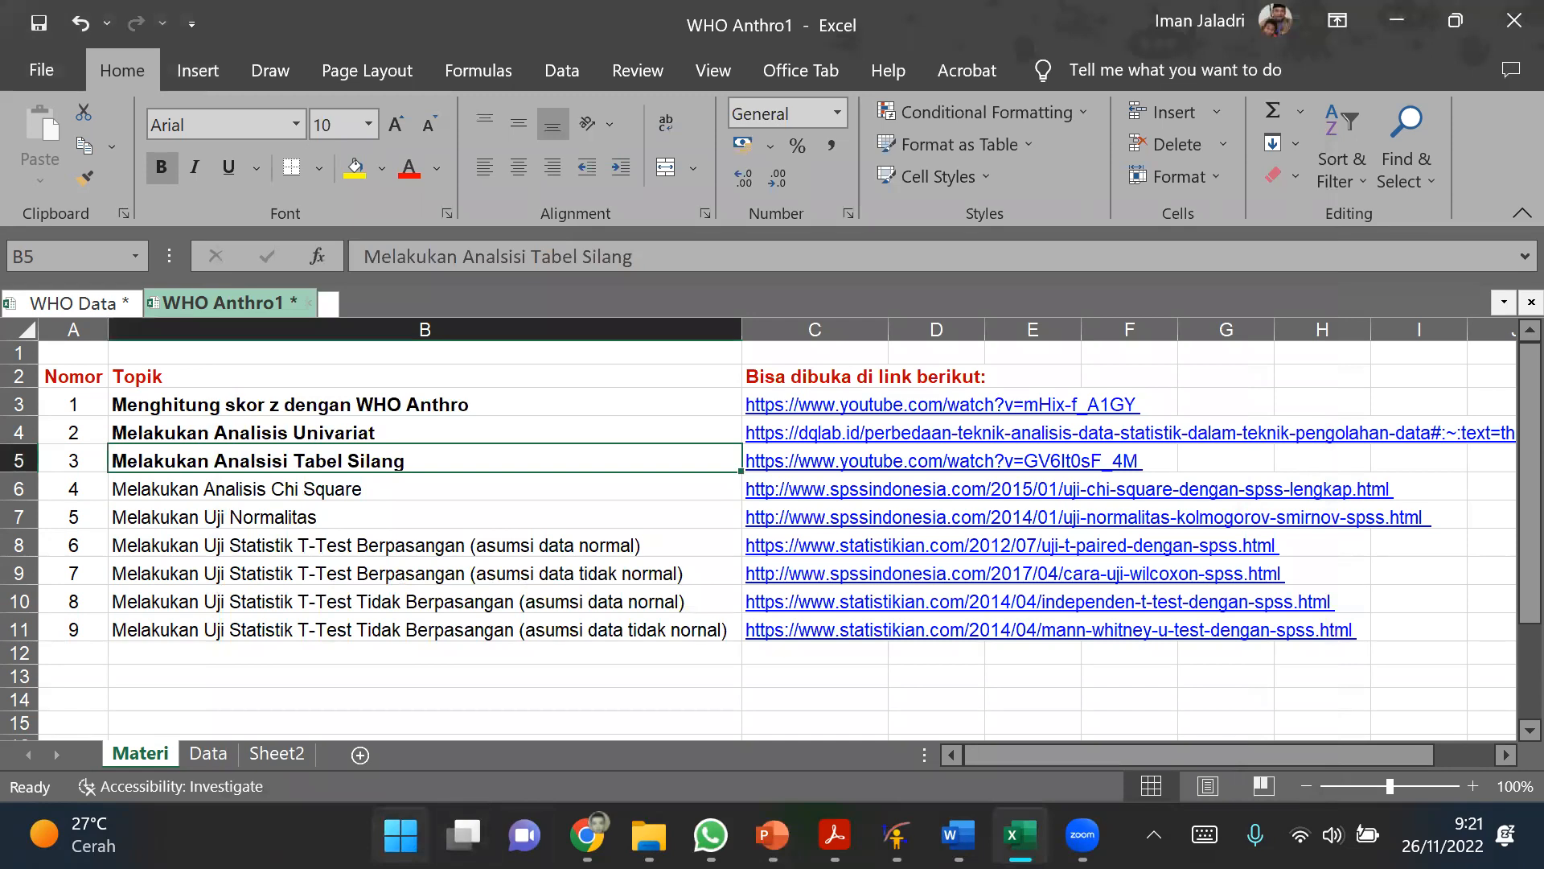
pyautogui.click(400, 835)
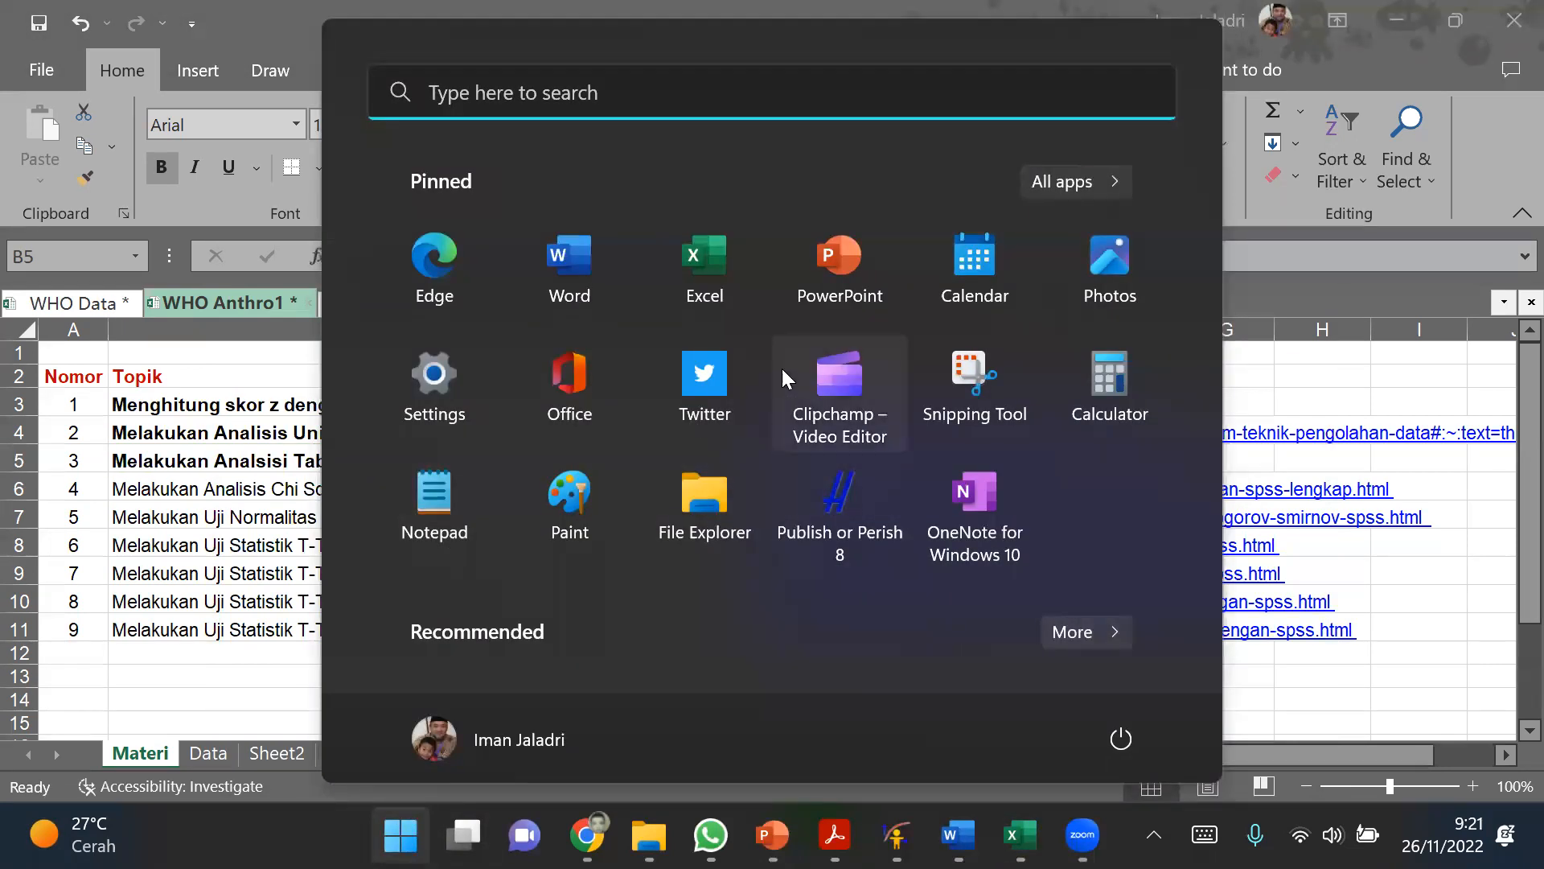
pyautogui.click(1060, 181)
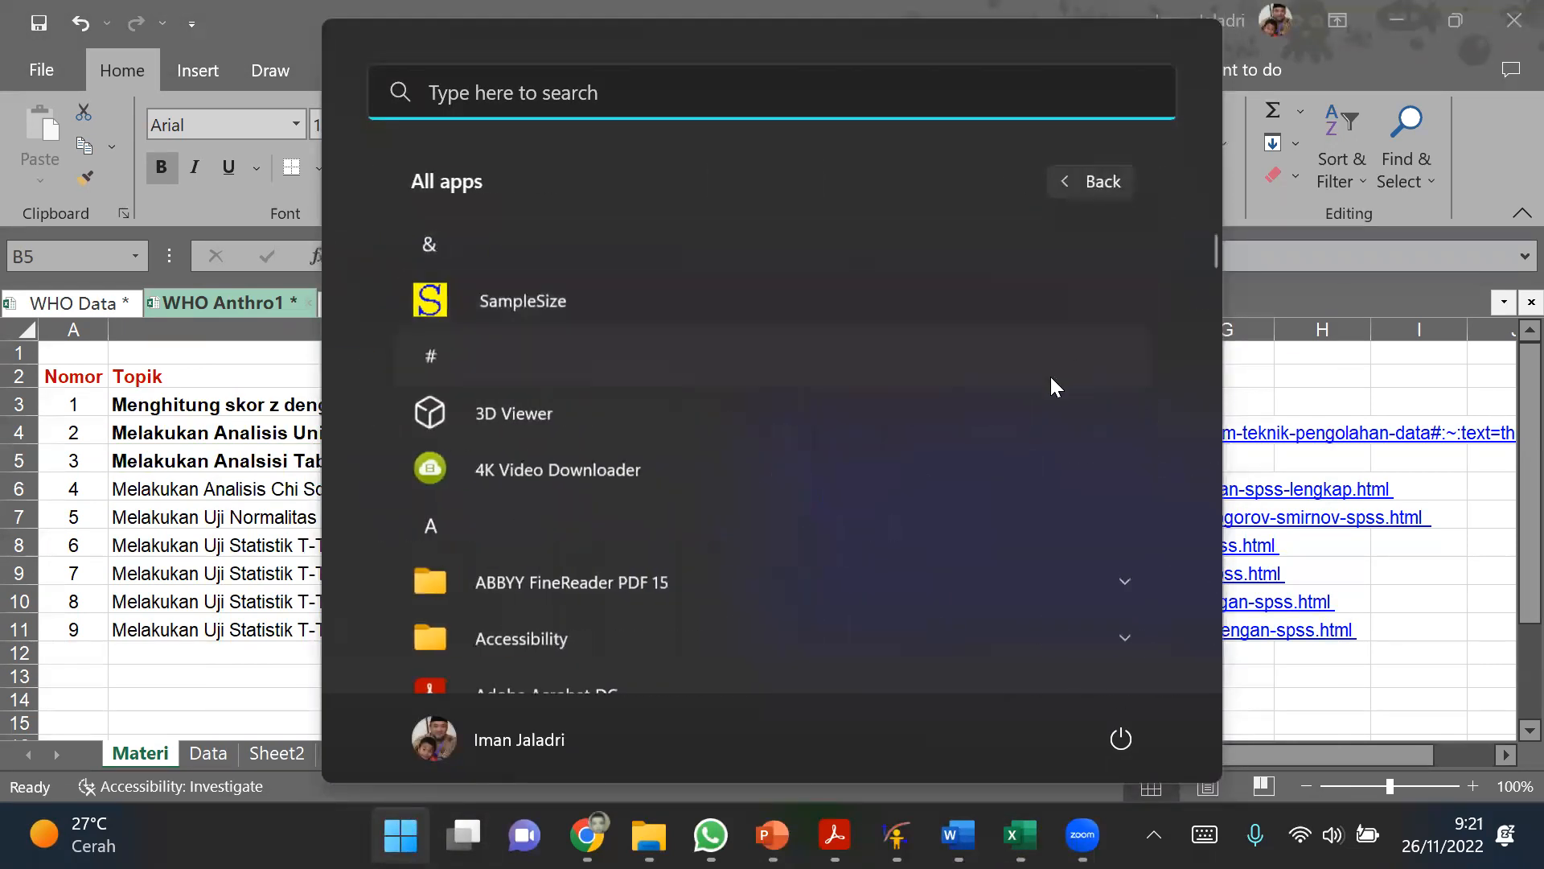
pyautogui.click(653, 299)
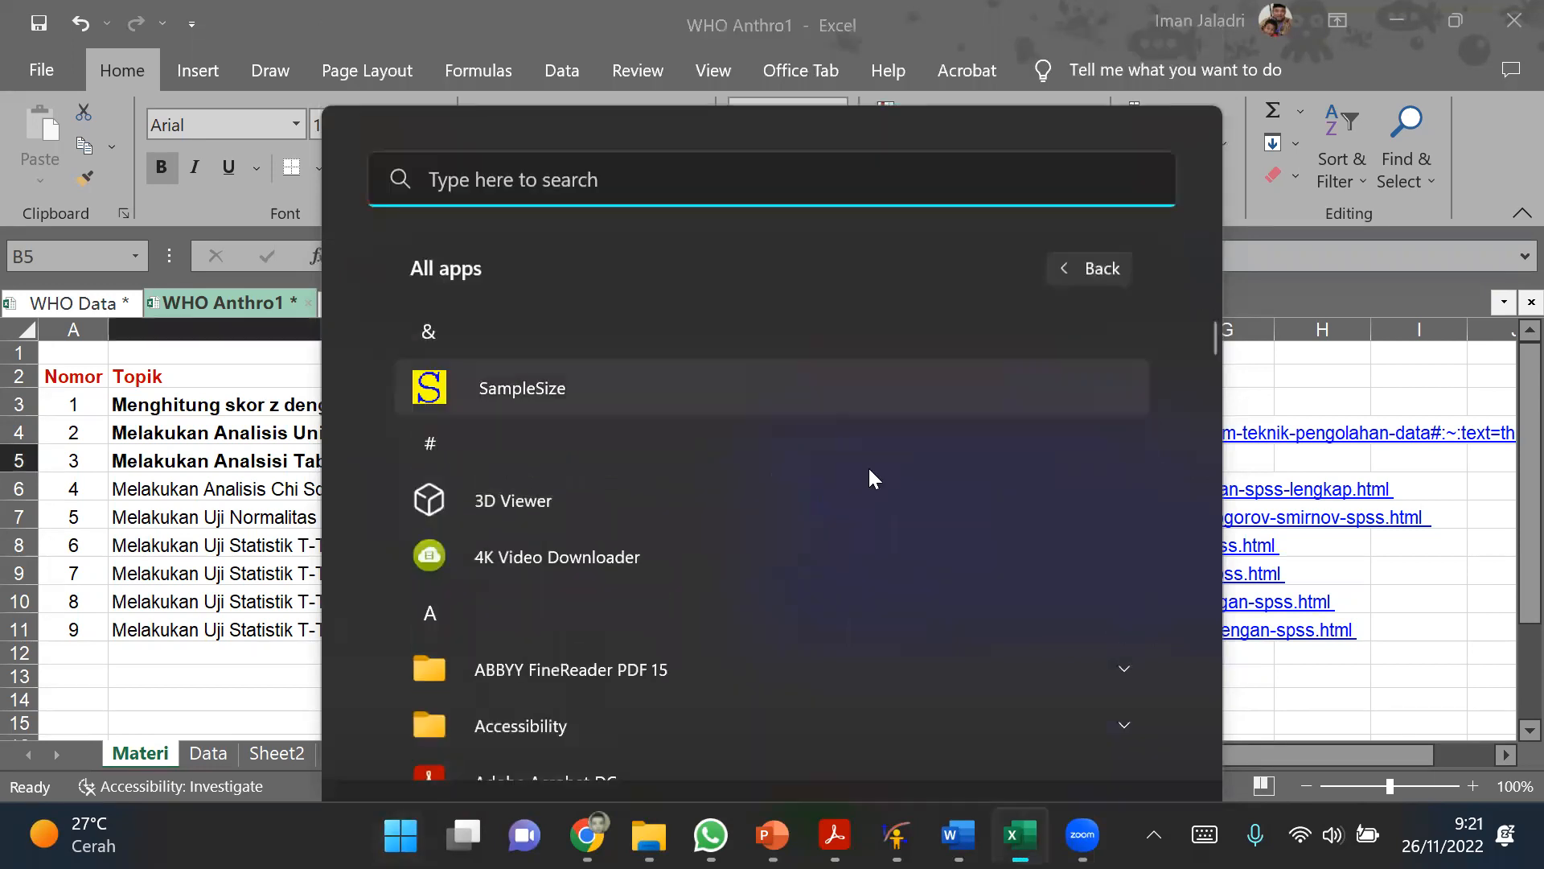
pyautogui.press('super')
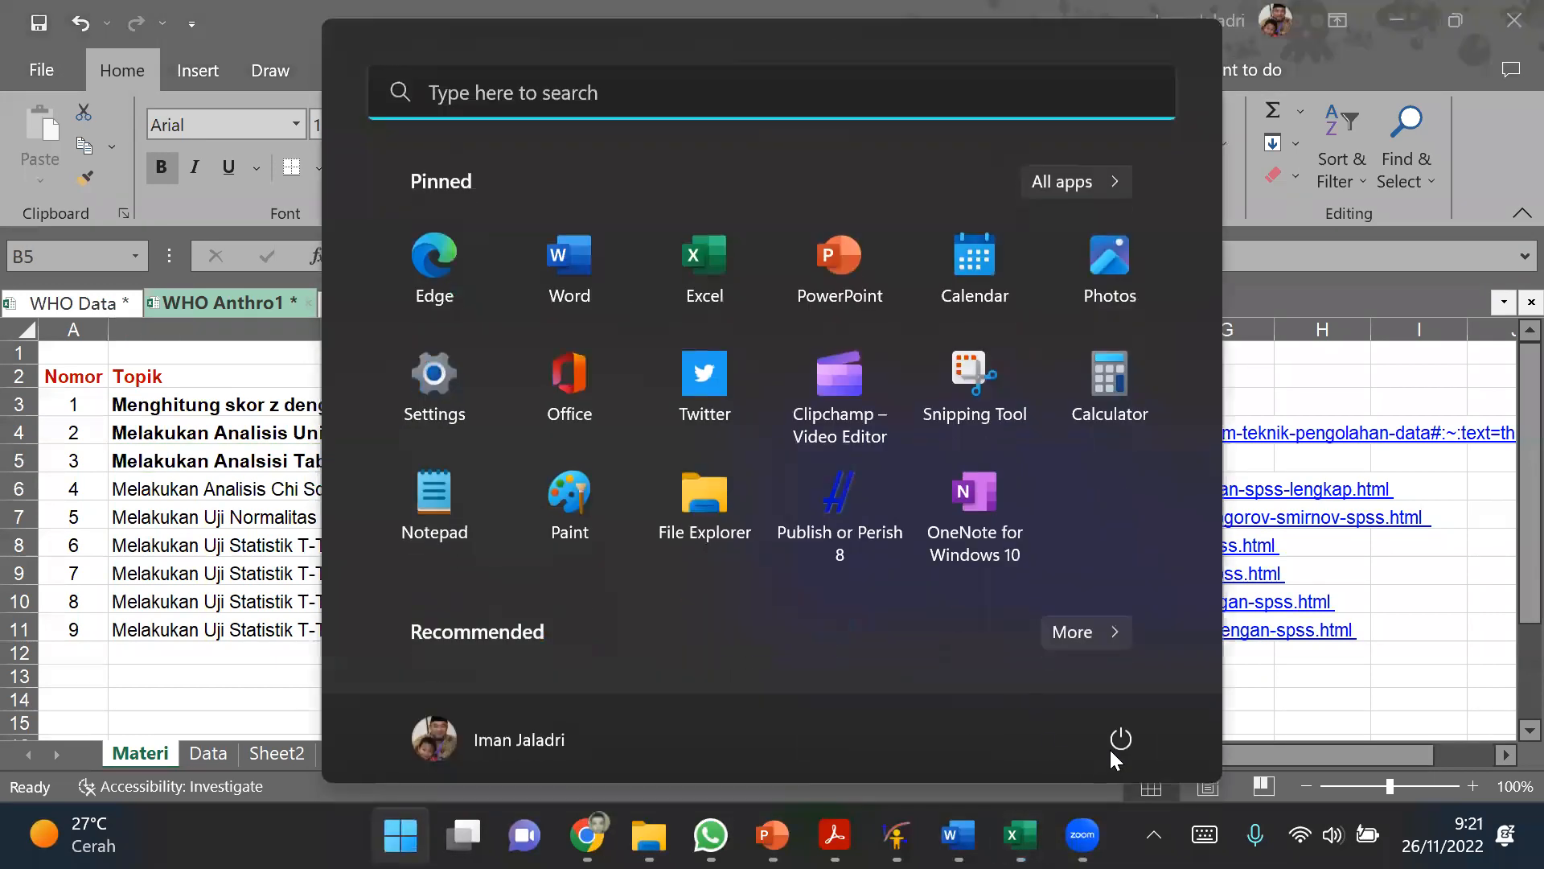
pyautogui.click(1091, 625)
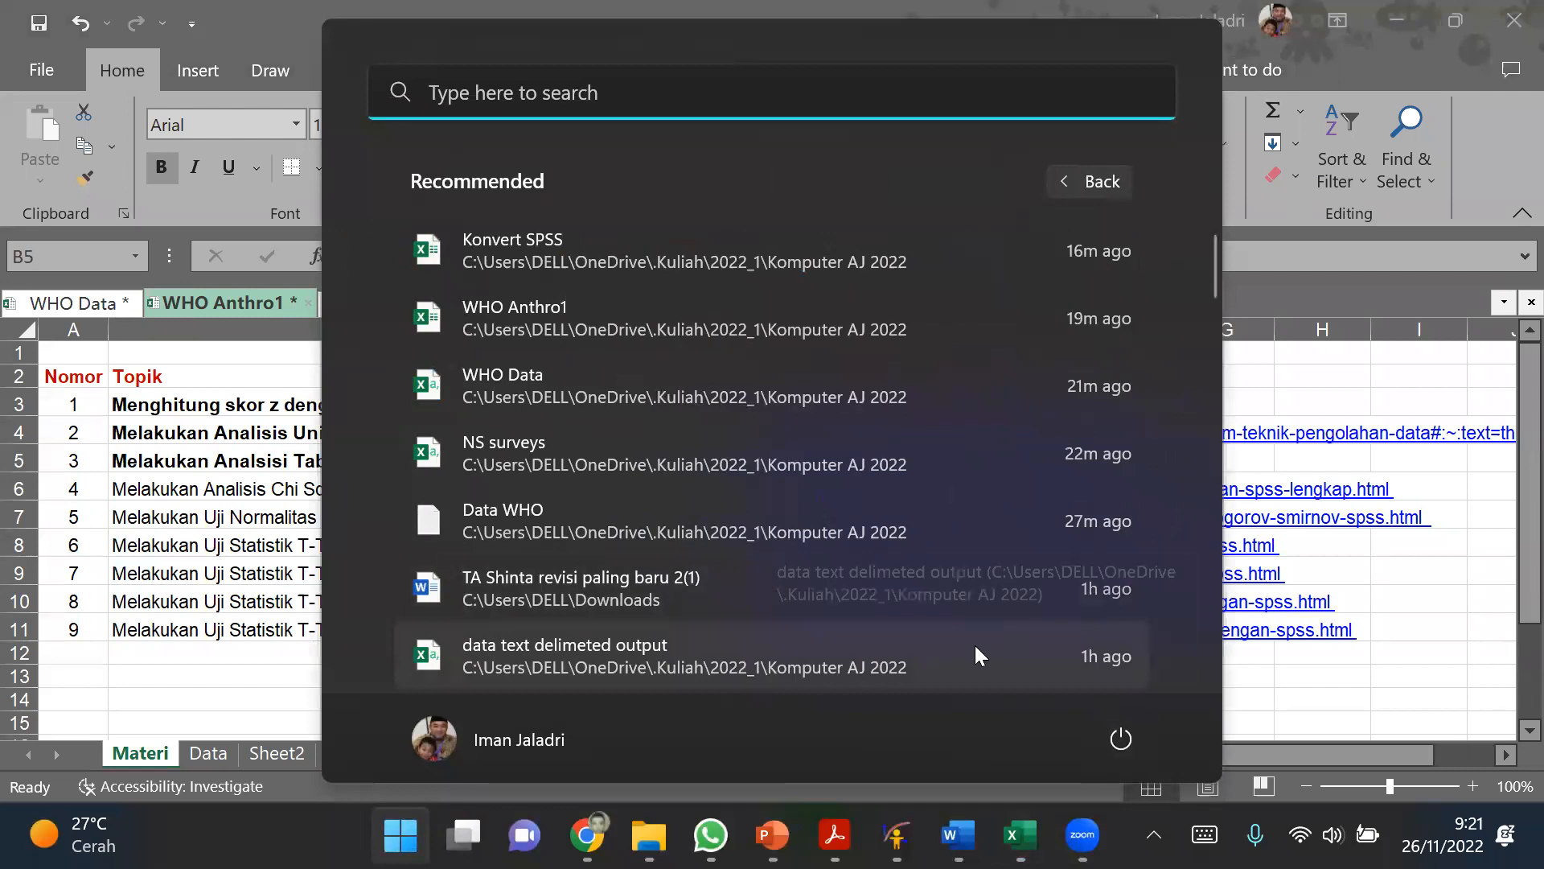
pyautogui.press('super')
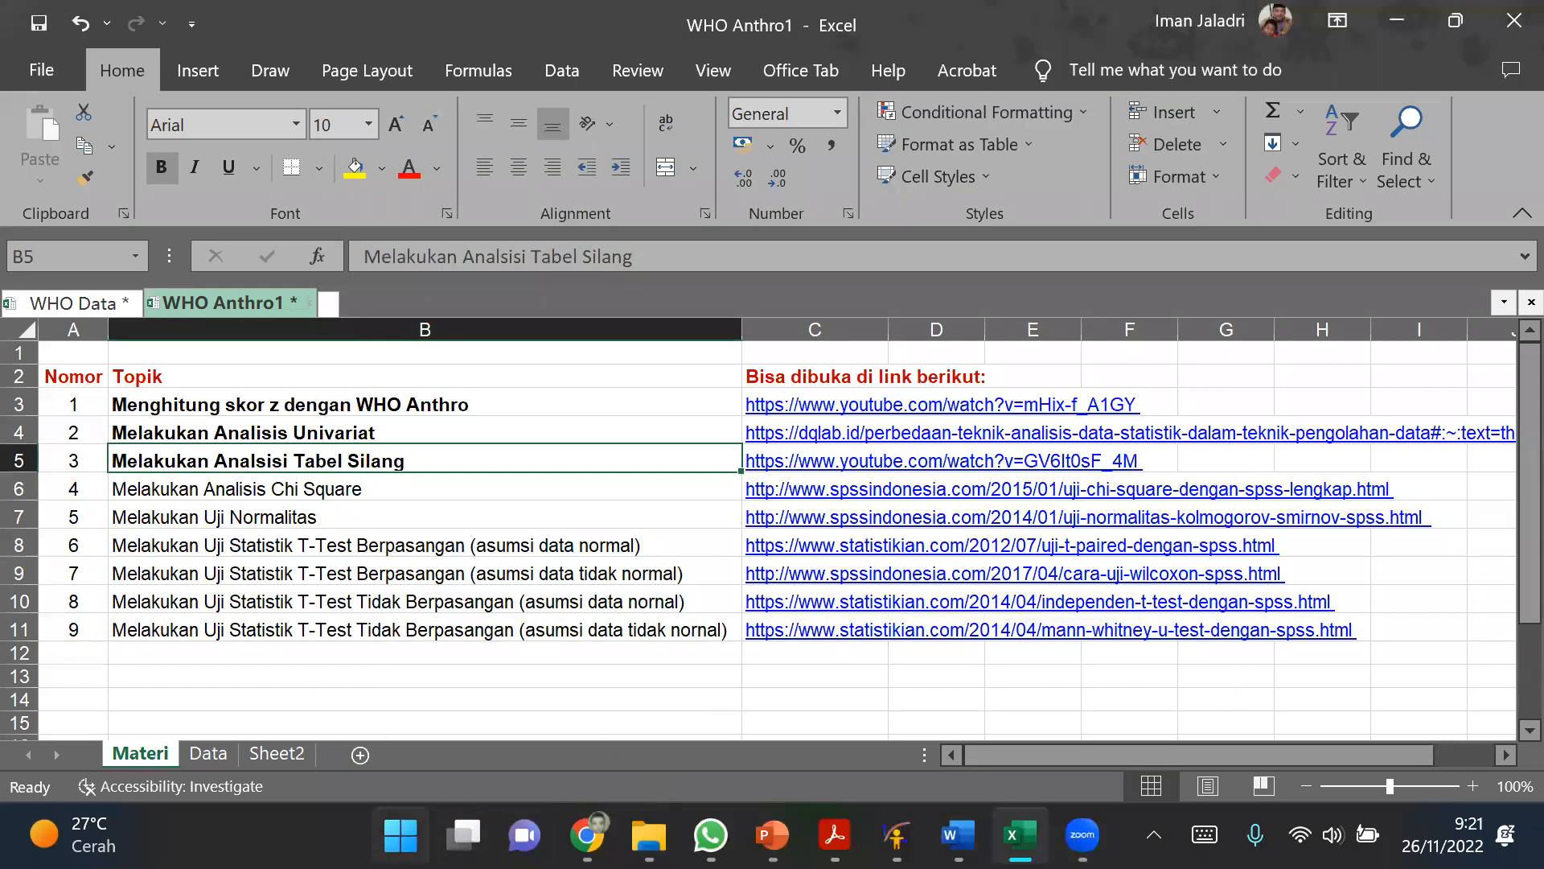
# Step: Find and launch PASW Statistics 18, and dismiss its startup dialog to reach the empty data editor
pyautogui.click(400, 835)
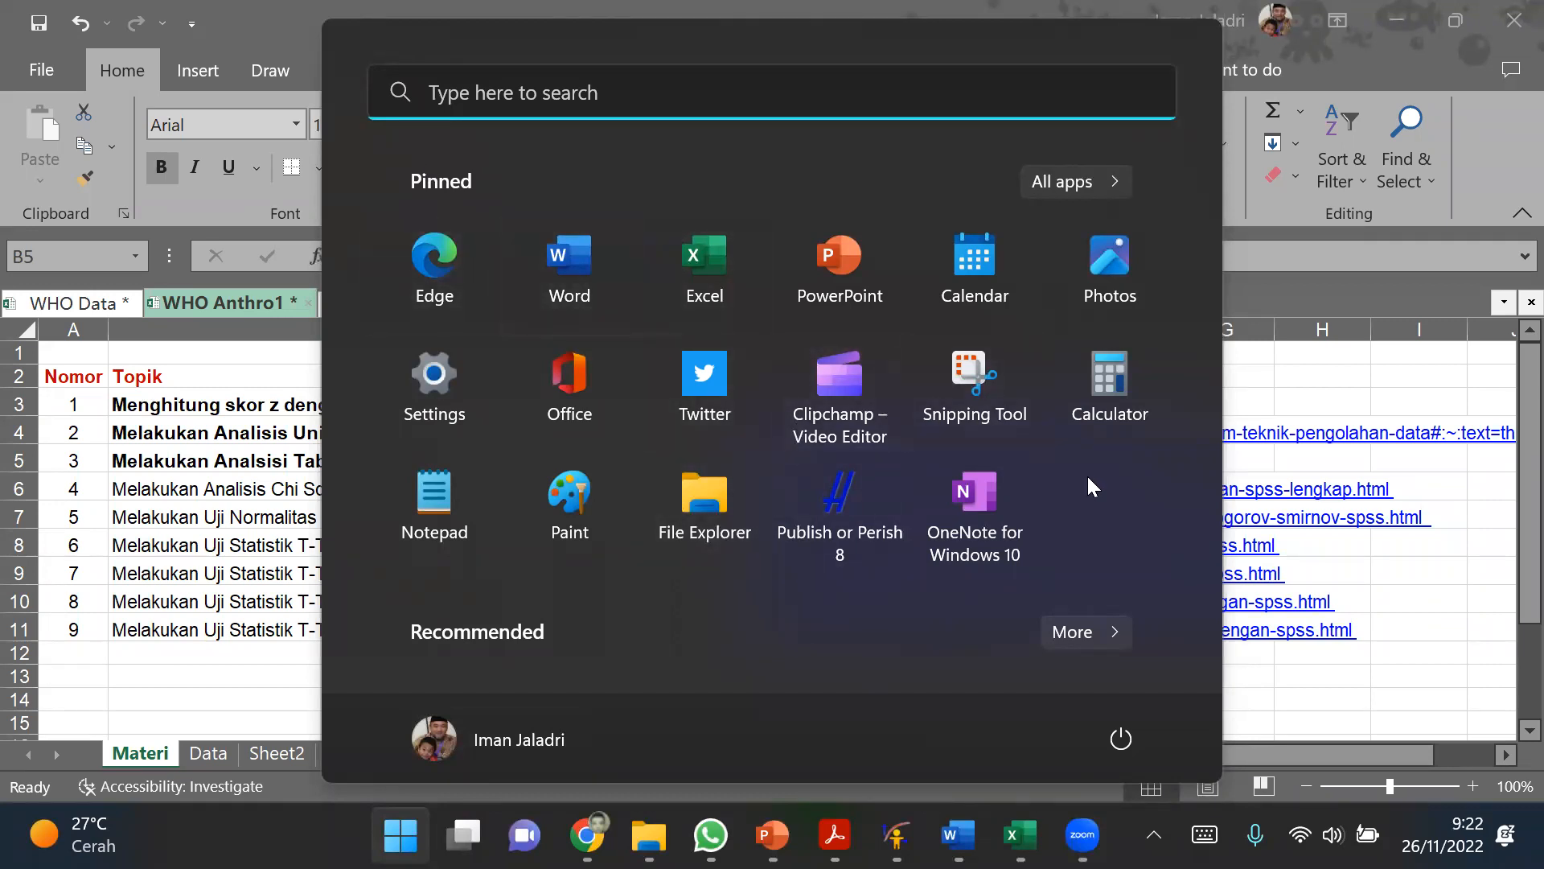
pyautogui.write('PA')
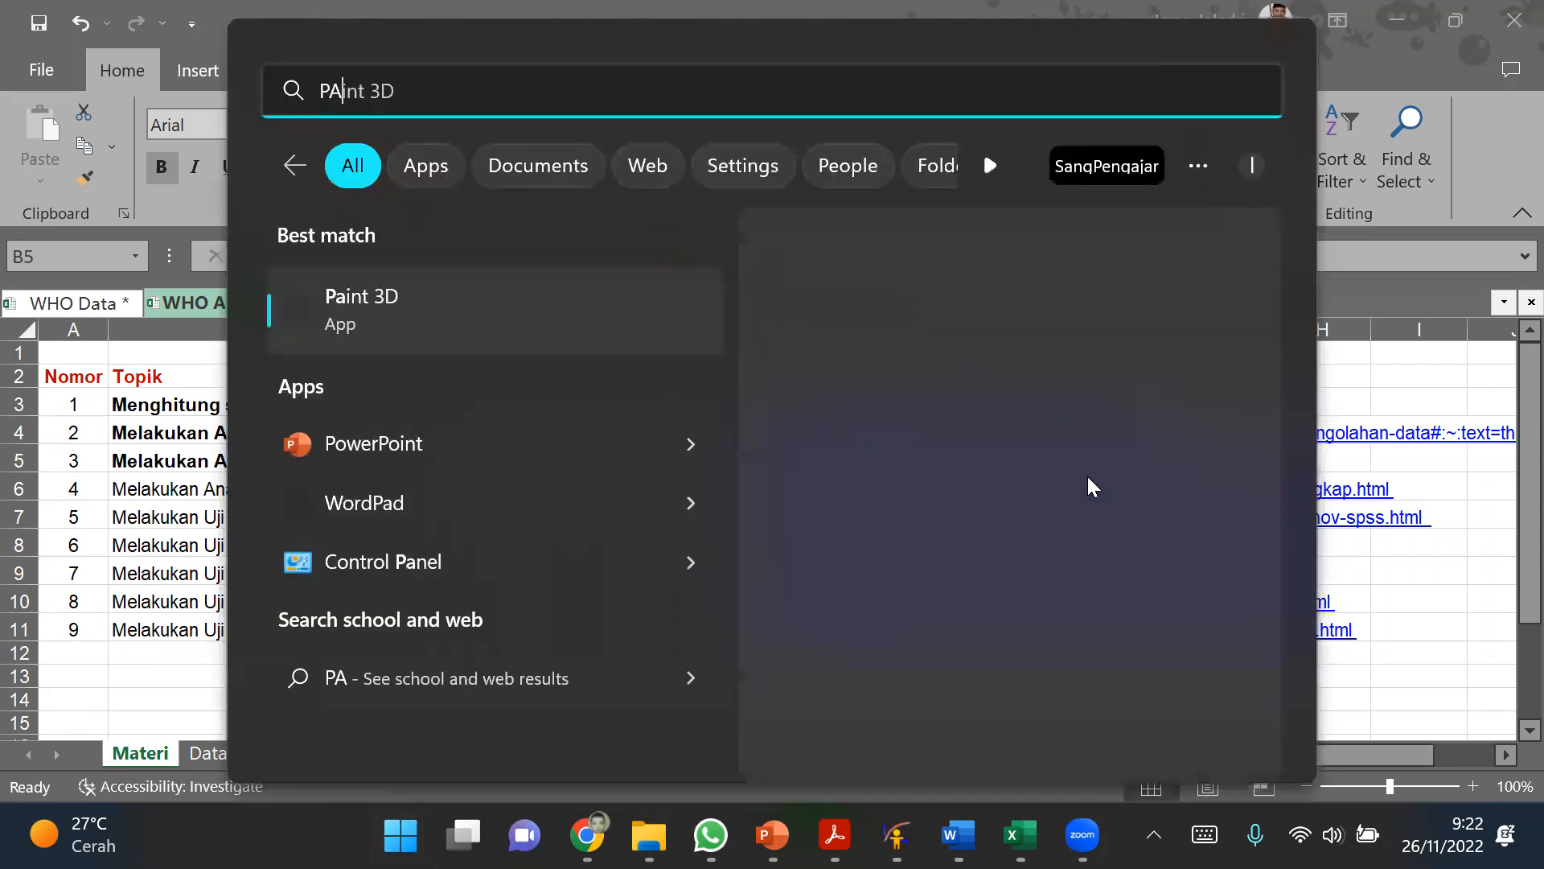
pyautogui.write('S')
pyautogui.click(571, 333)
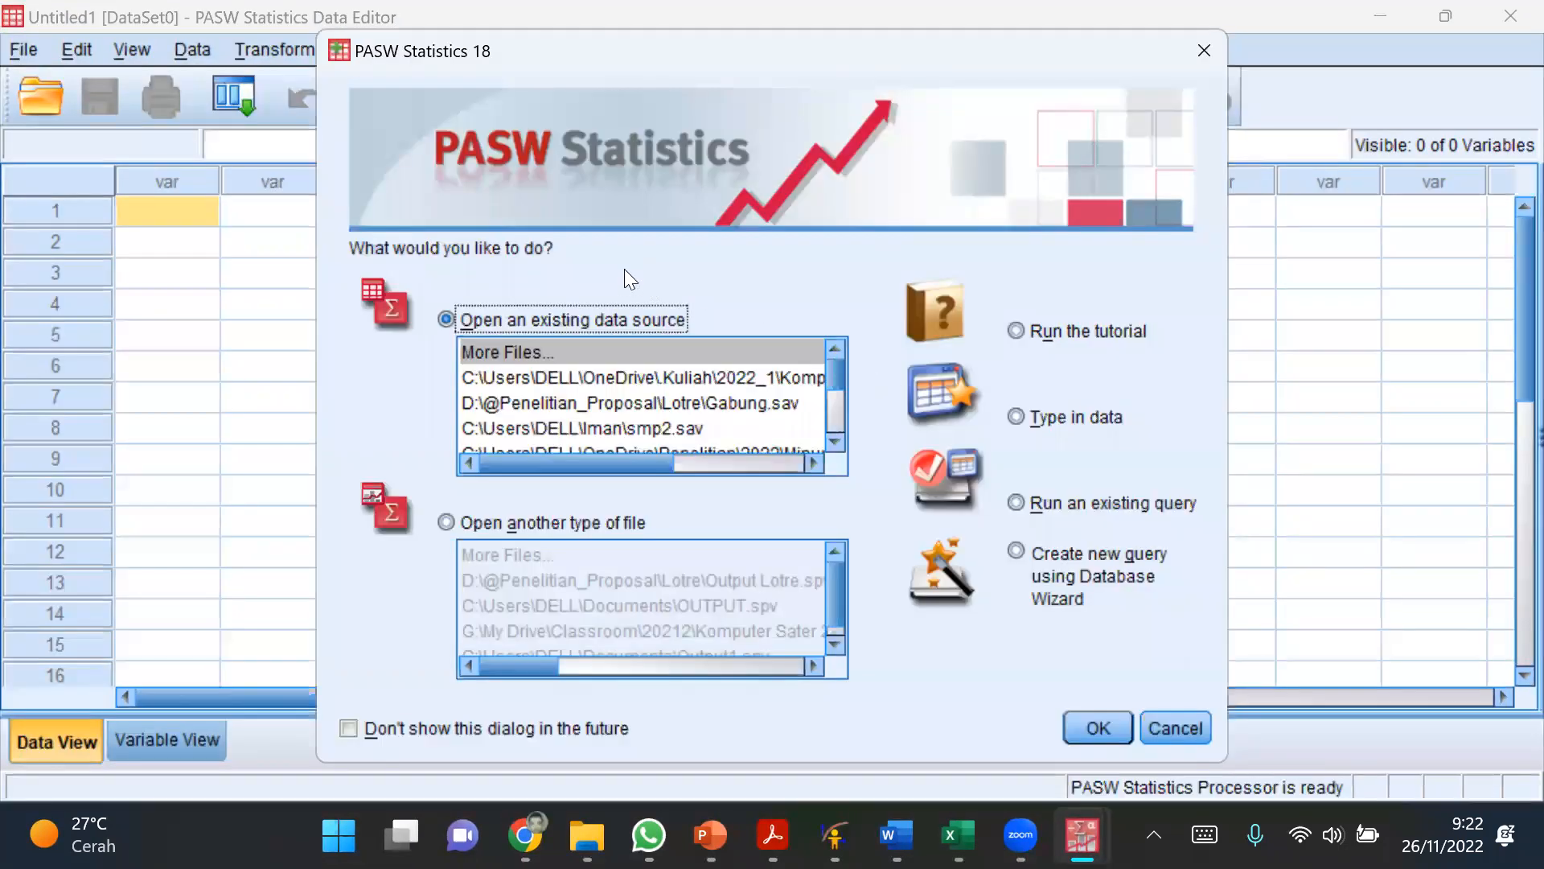
pyautogui.click(1204, 50)
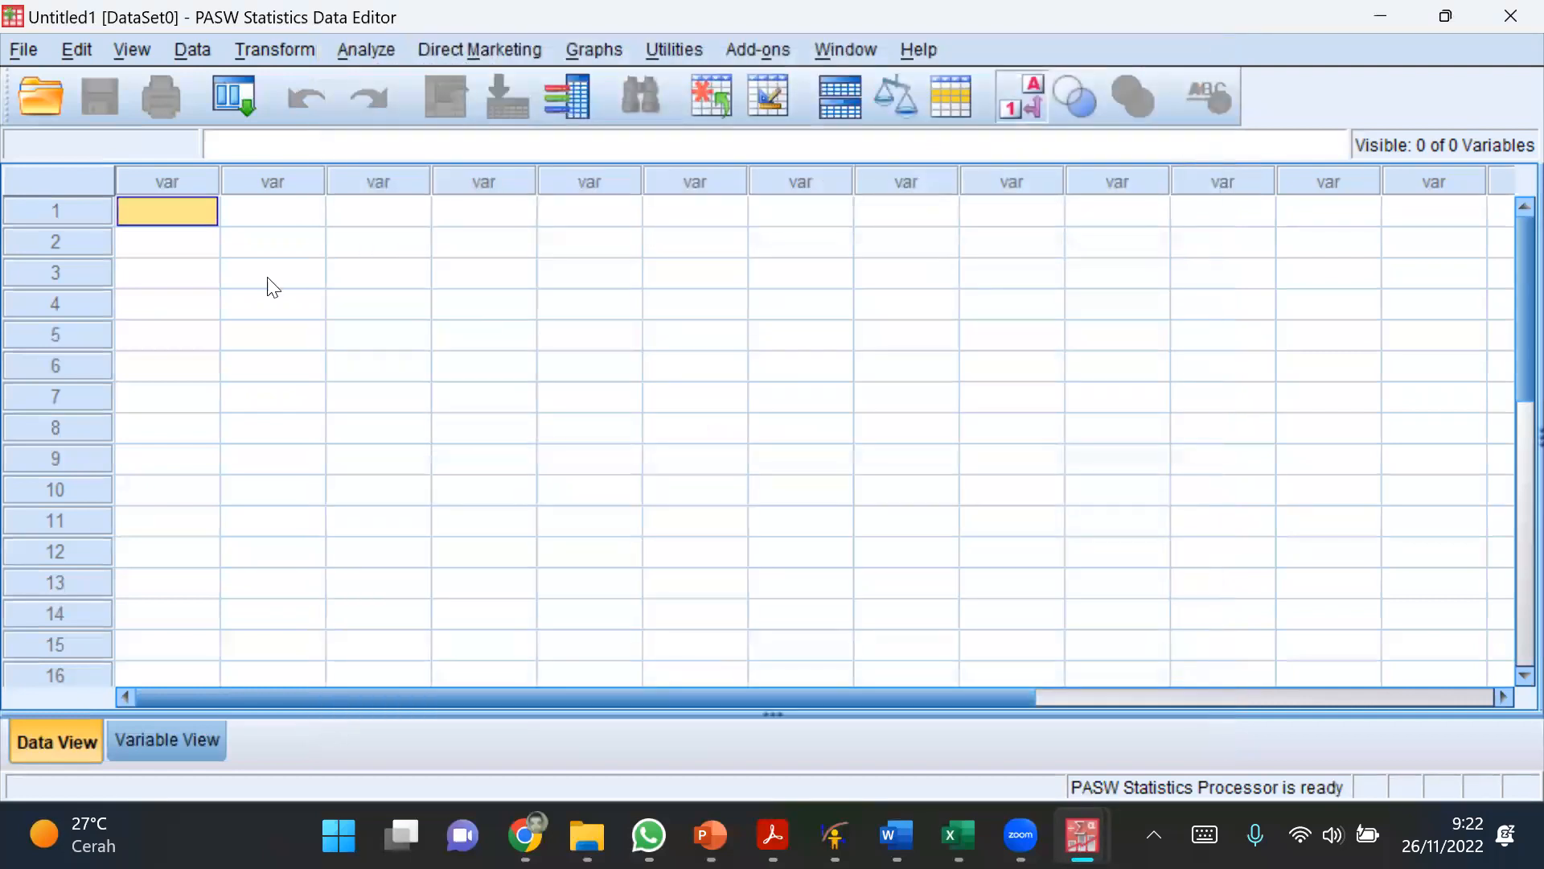
# Step: Start opening a data file and browse to OneDrive > .Kuliah > 2022_1 > Komputer AJ 2022
pyautogui.click(24, 49)
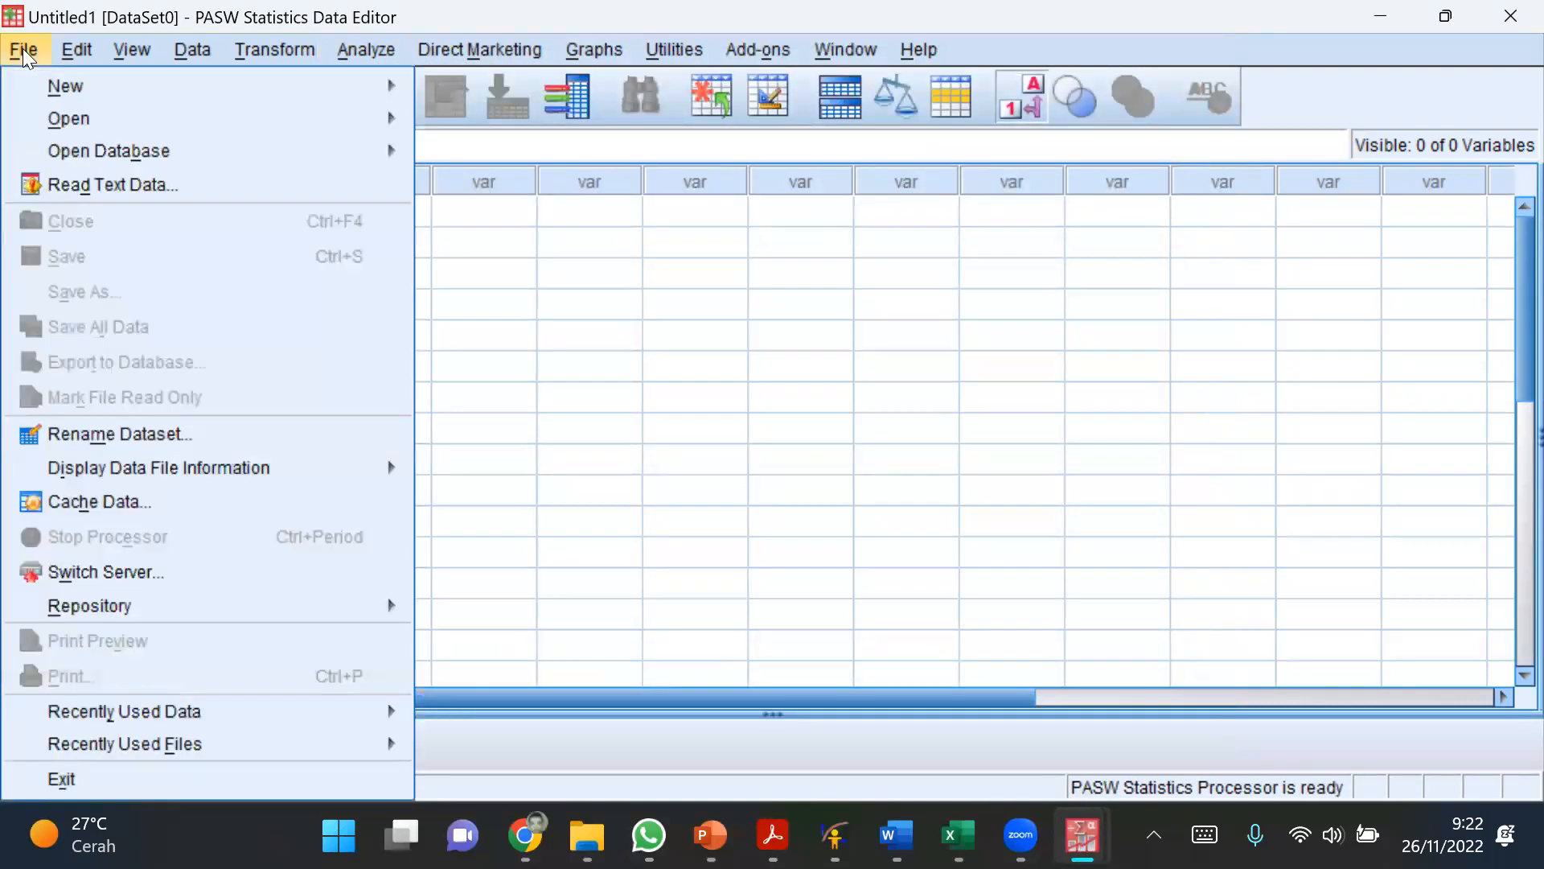
pyautogui.moveTo(63, 117)
pyautogui.click(455, 131)
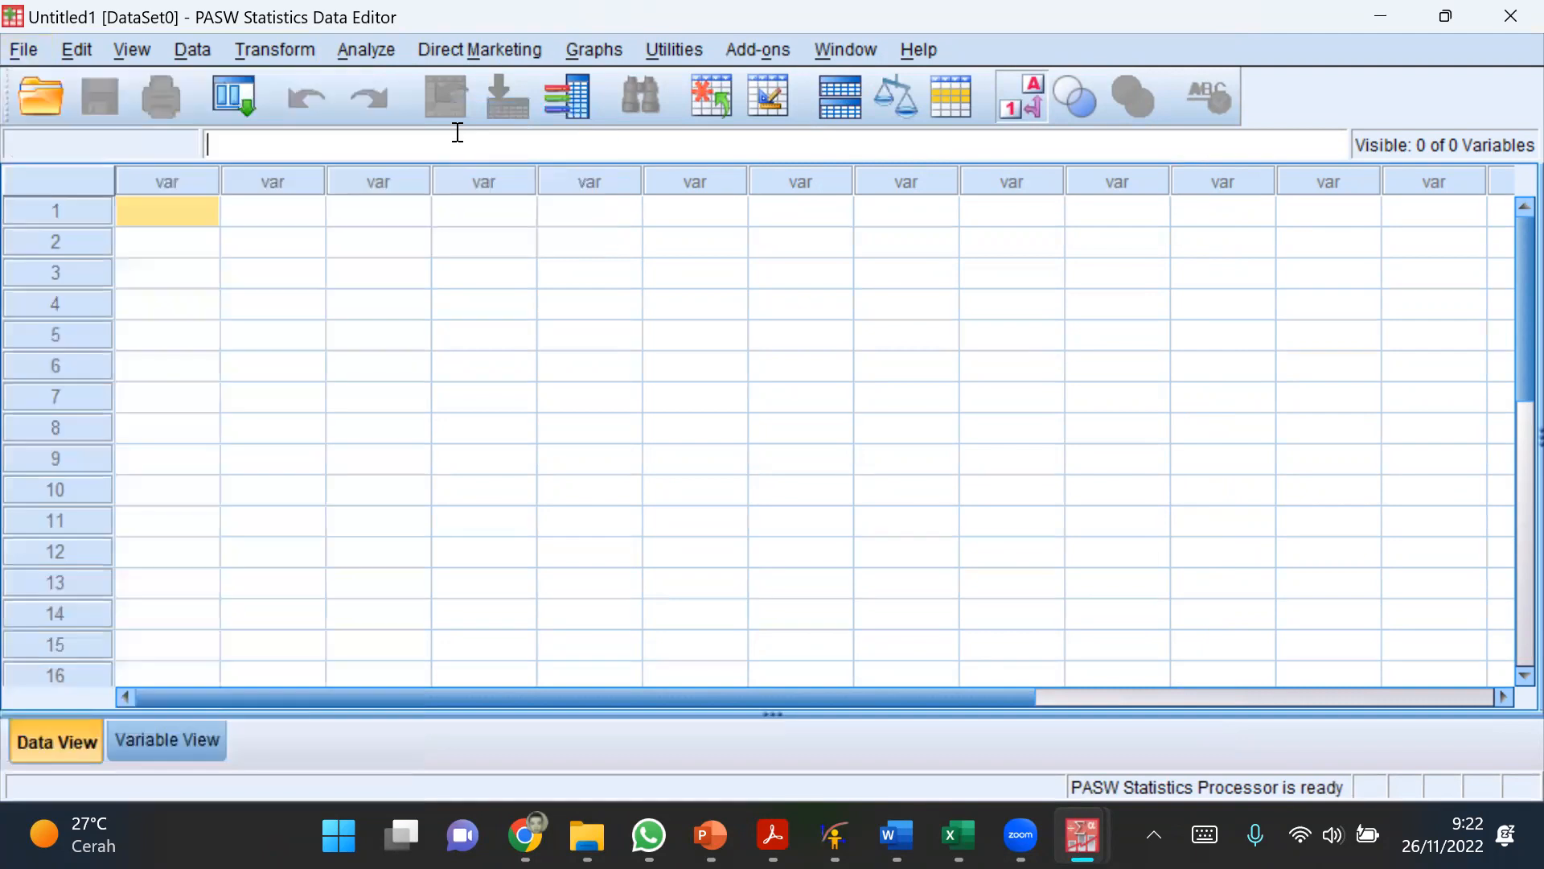
pyautogui.click(27, 53)
pyautogui.moveTo(45, 112)
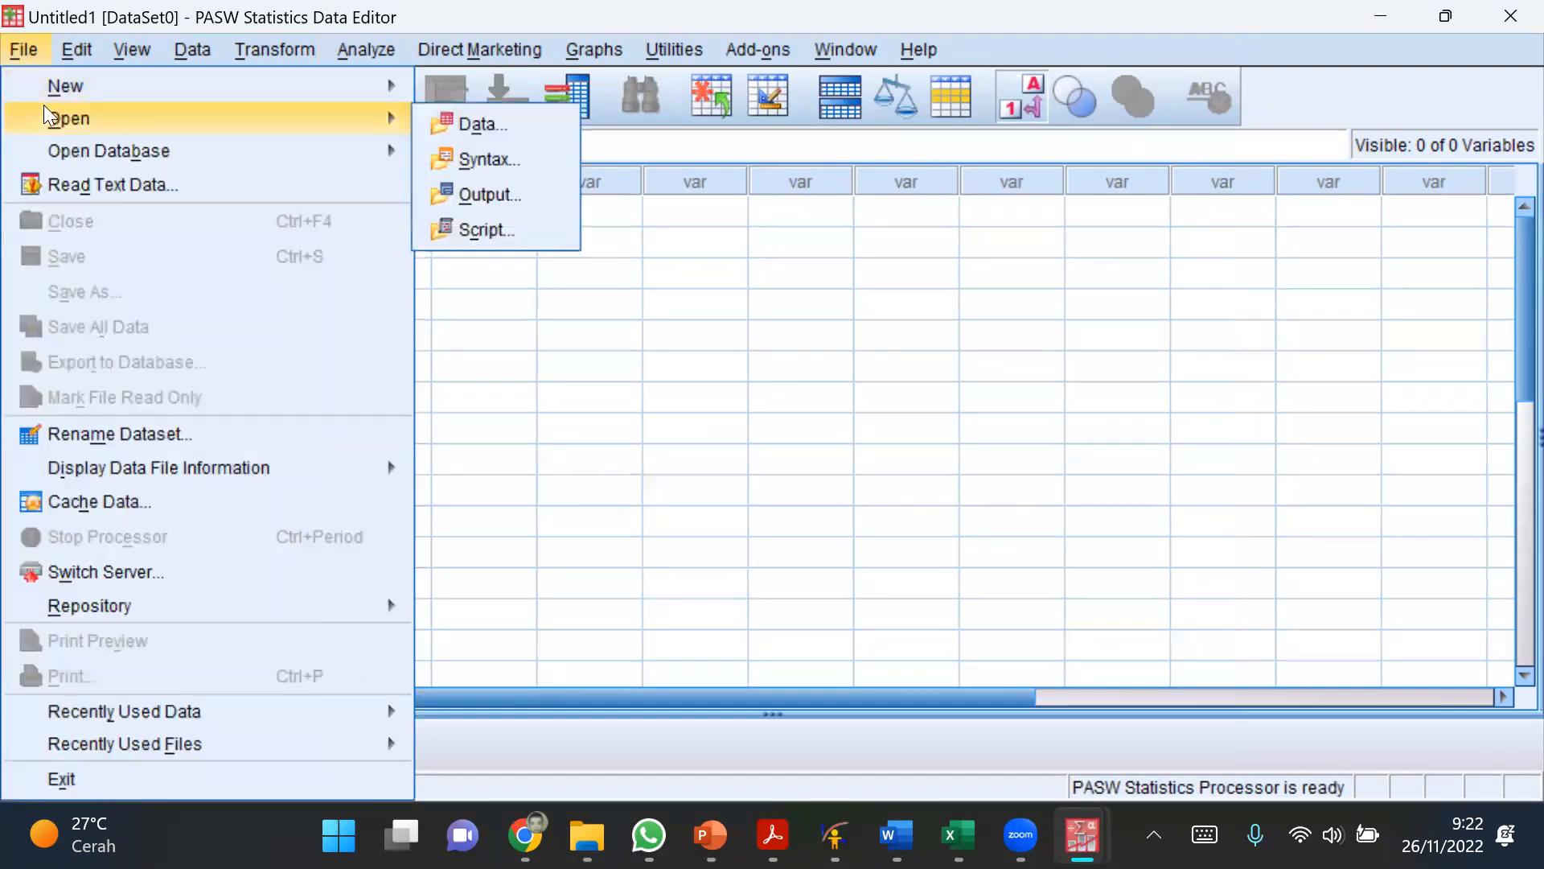
pyautogui.click(465, 121)
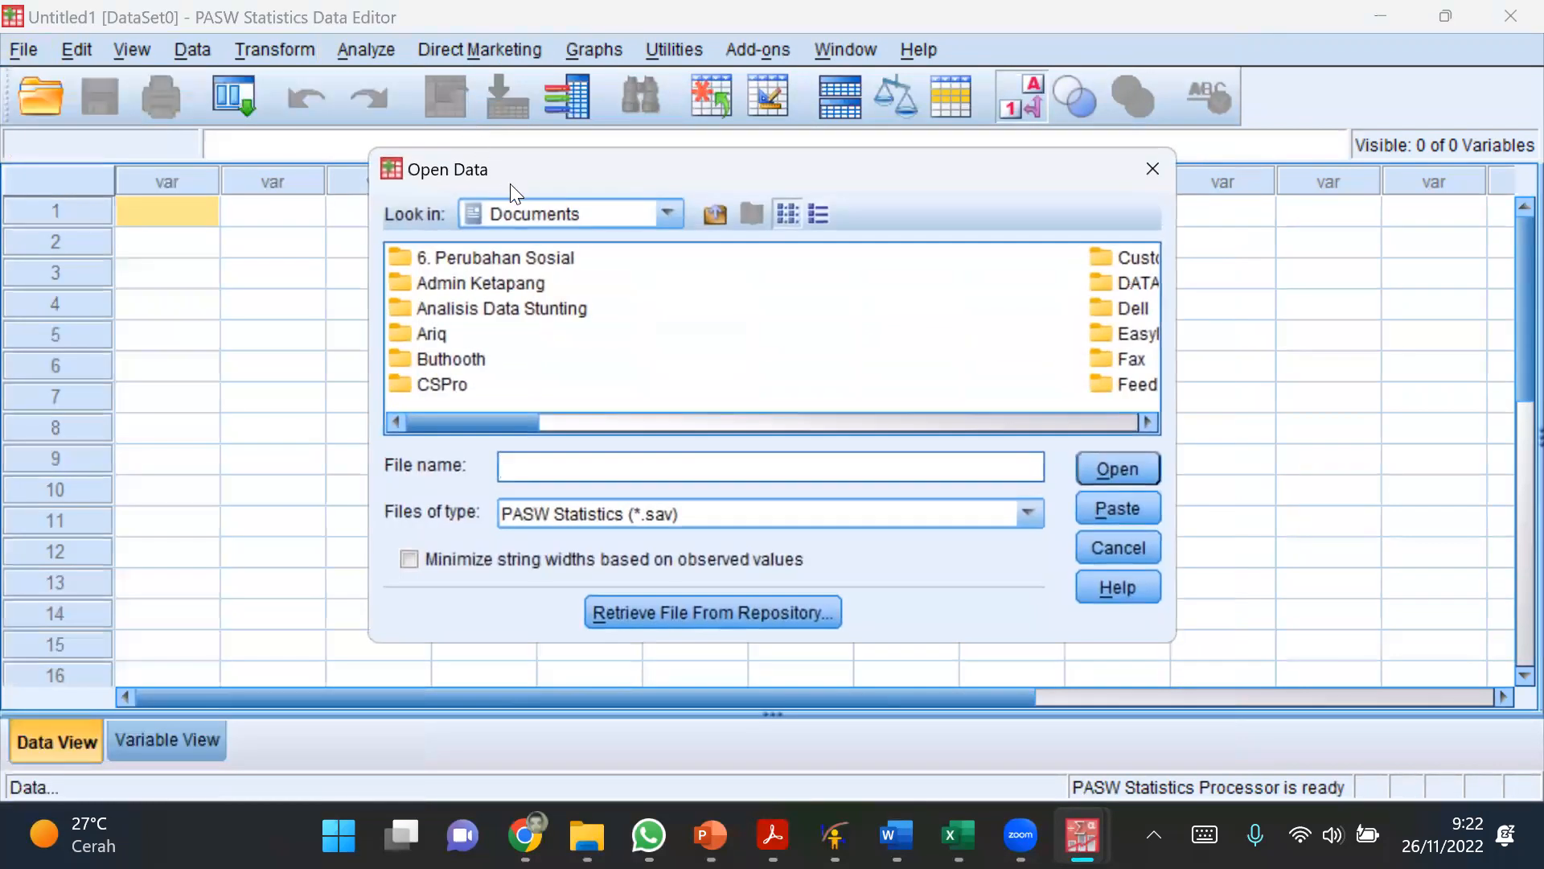
pyautogui.click(666, 212)
pyautogui.scroll(-2, 587, 310)
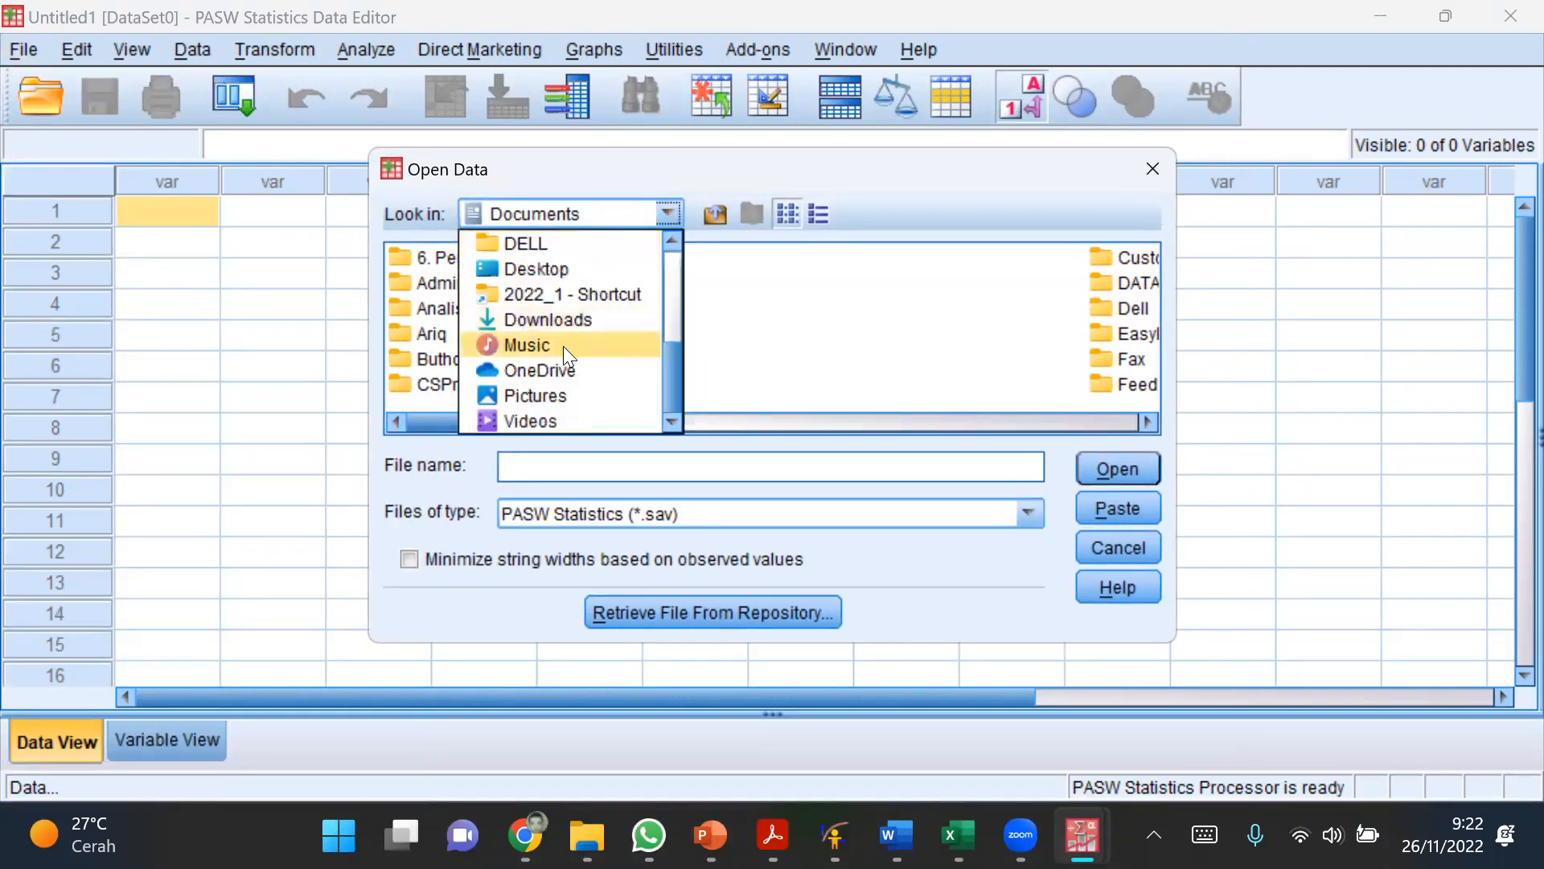
pyautogui.click(558, 370)
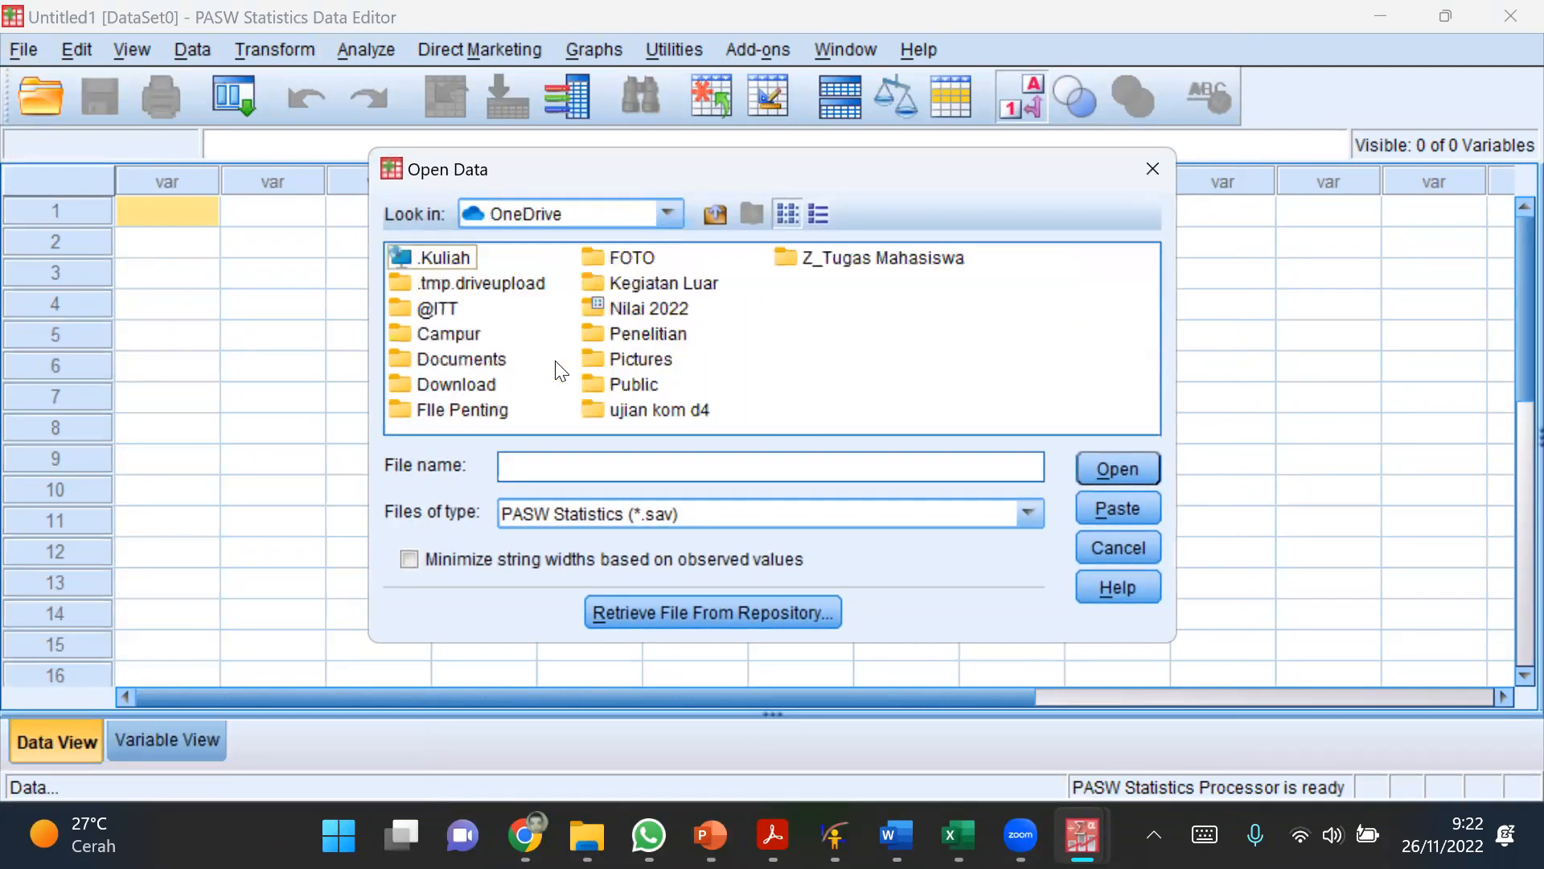
pyautogui.doubleClick(446, 258)
pyautogui.doubleClick(453, 385)
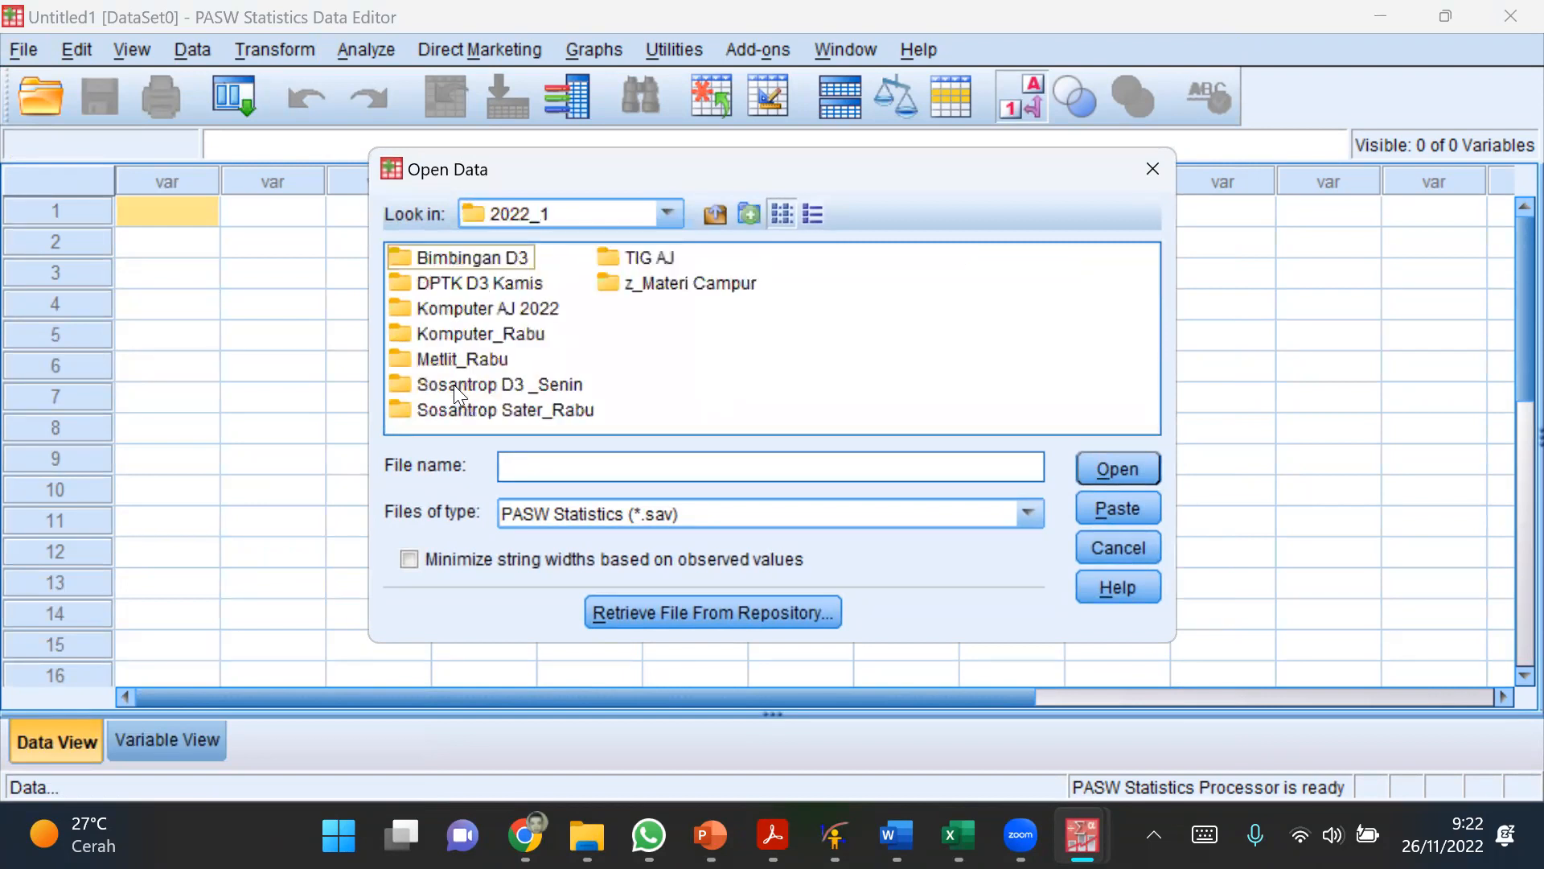
pyautogui.doubleClick(521, 310)
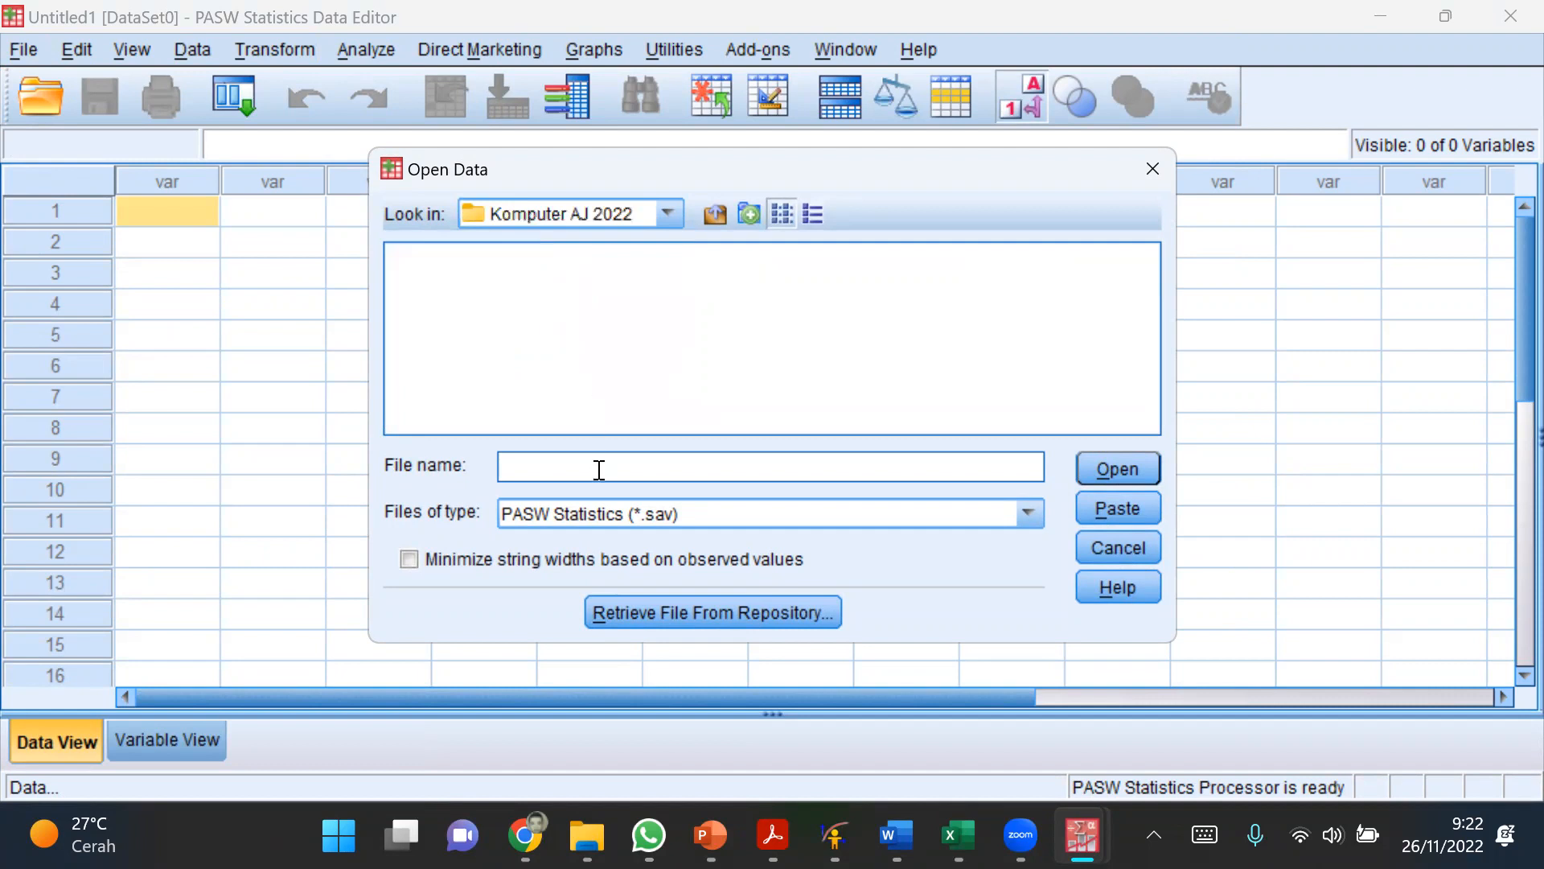
# Step: Show Excel files and import Sheet1 of Konvert SPSS.xlsx, reading variable names from the first row
pyautogui.hotkey('alt', 'Tab')
pyautogui.click(987, 512)
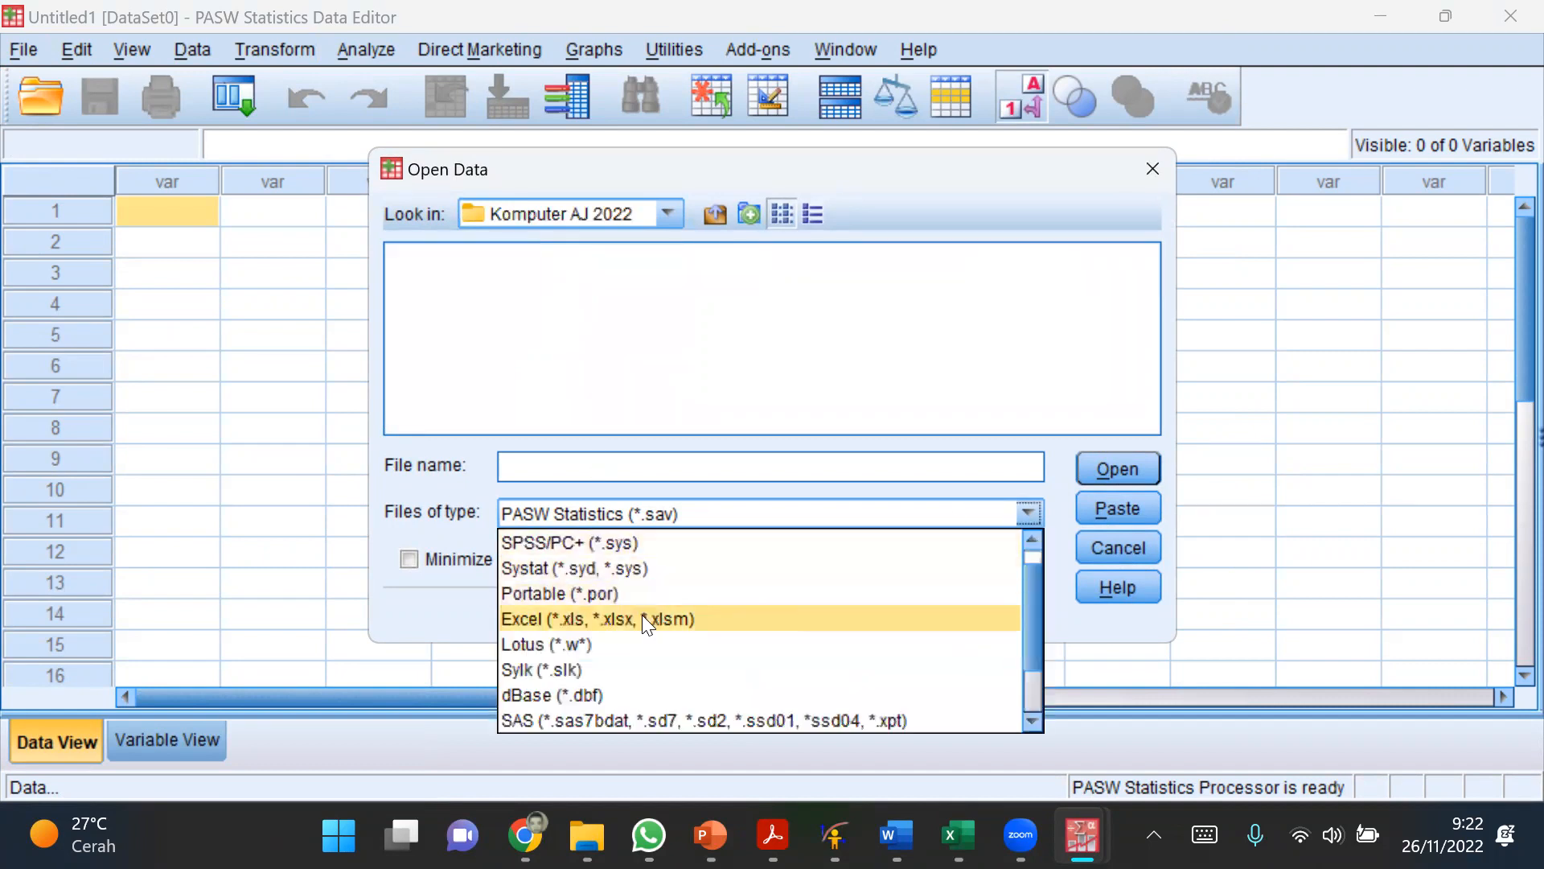
pyautogui.click(602, 618)
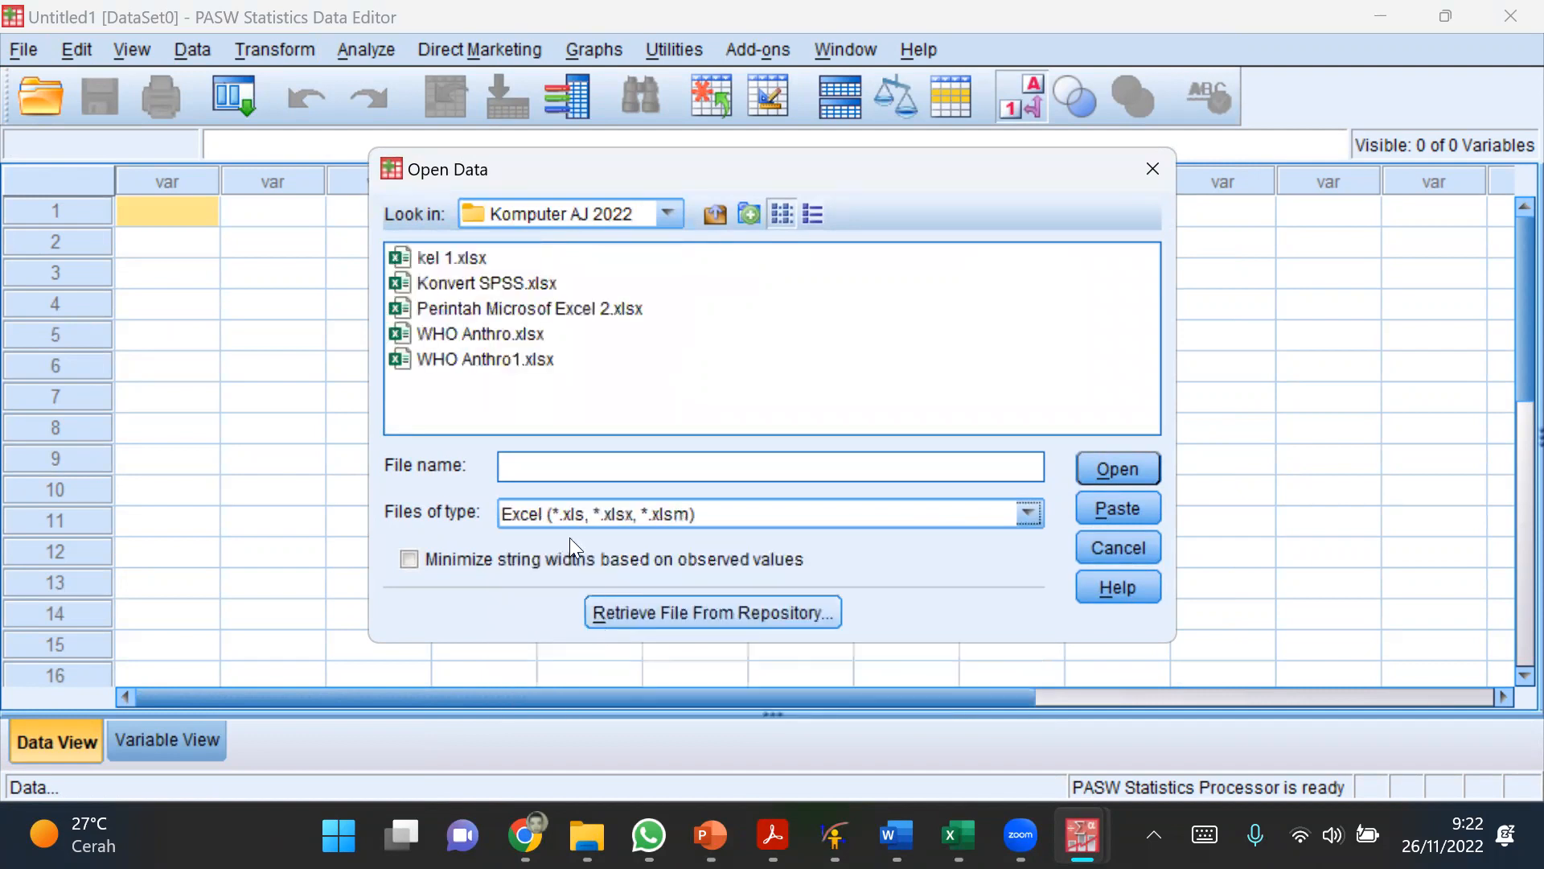
pyautogui.click(475, 286)
pyautogui.click(1103, 475)
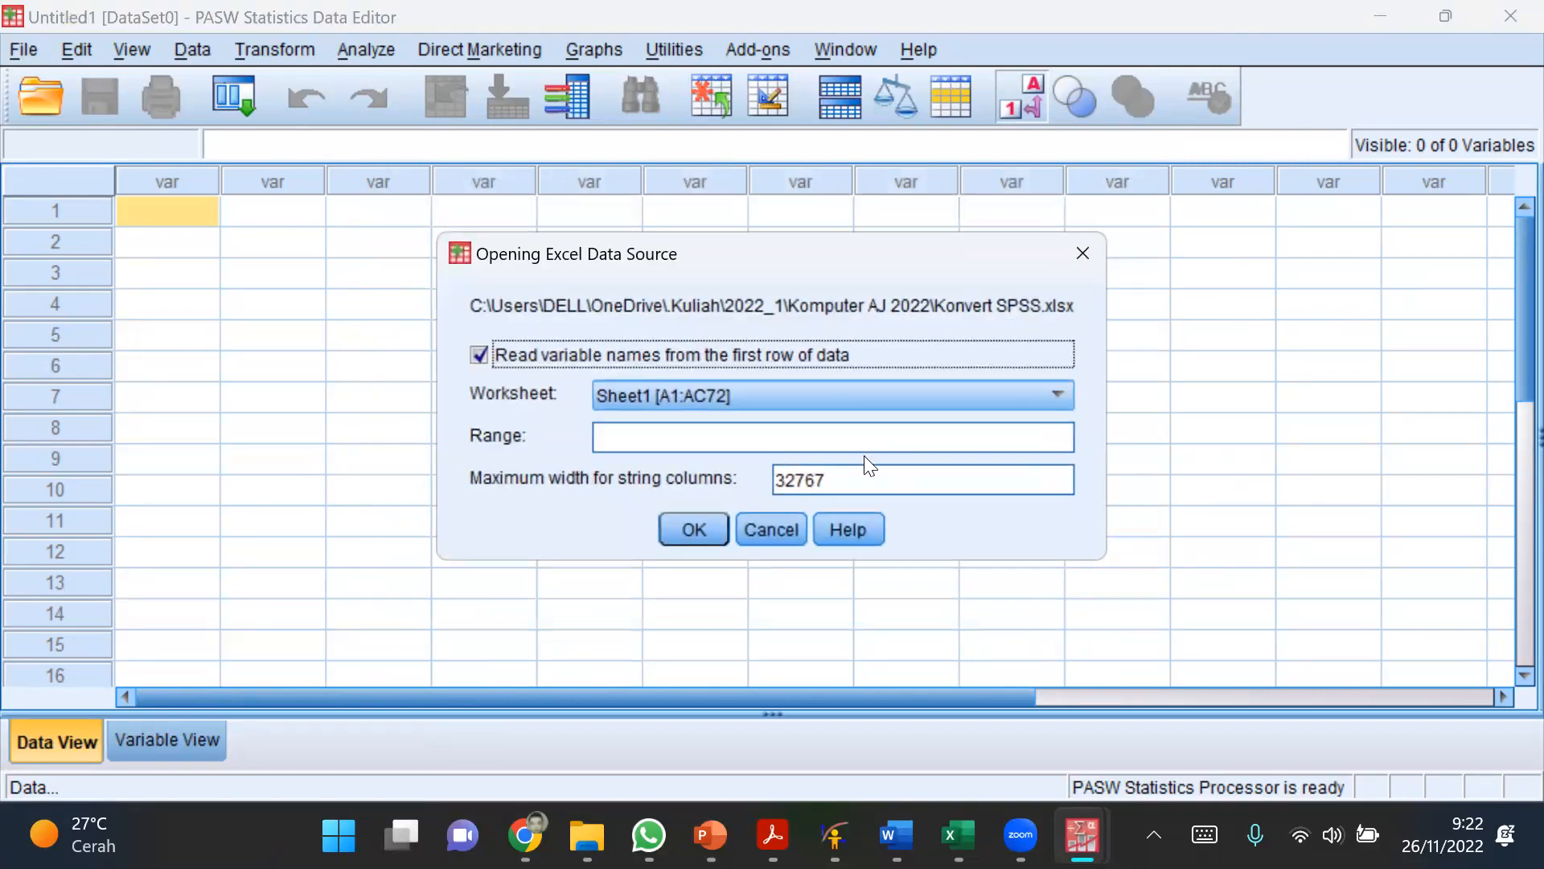
pyautogui.click(689, 530)
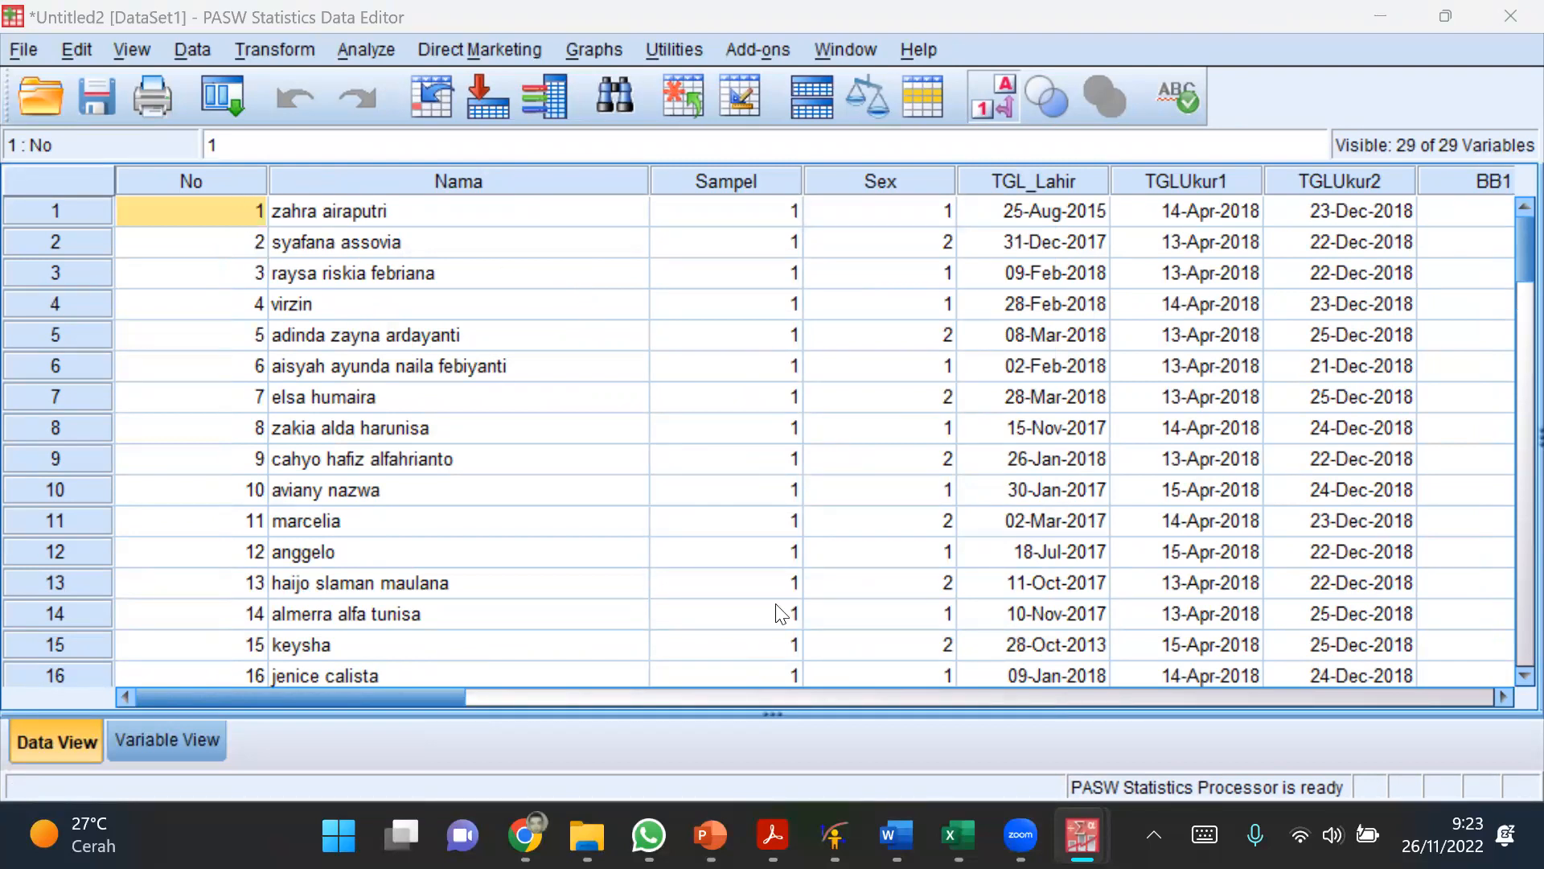
# Step: Switch to Excel to check the topic "Melakukan Analisis Univariat" in cell B4, and return to the imported dataset in PASW Statistics
pyautogui.click(959, 835)
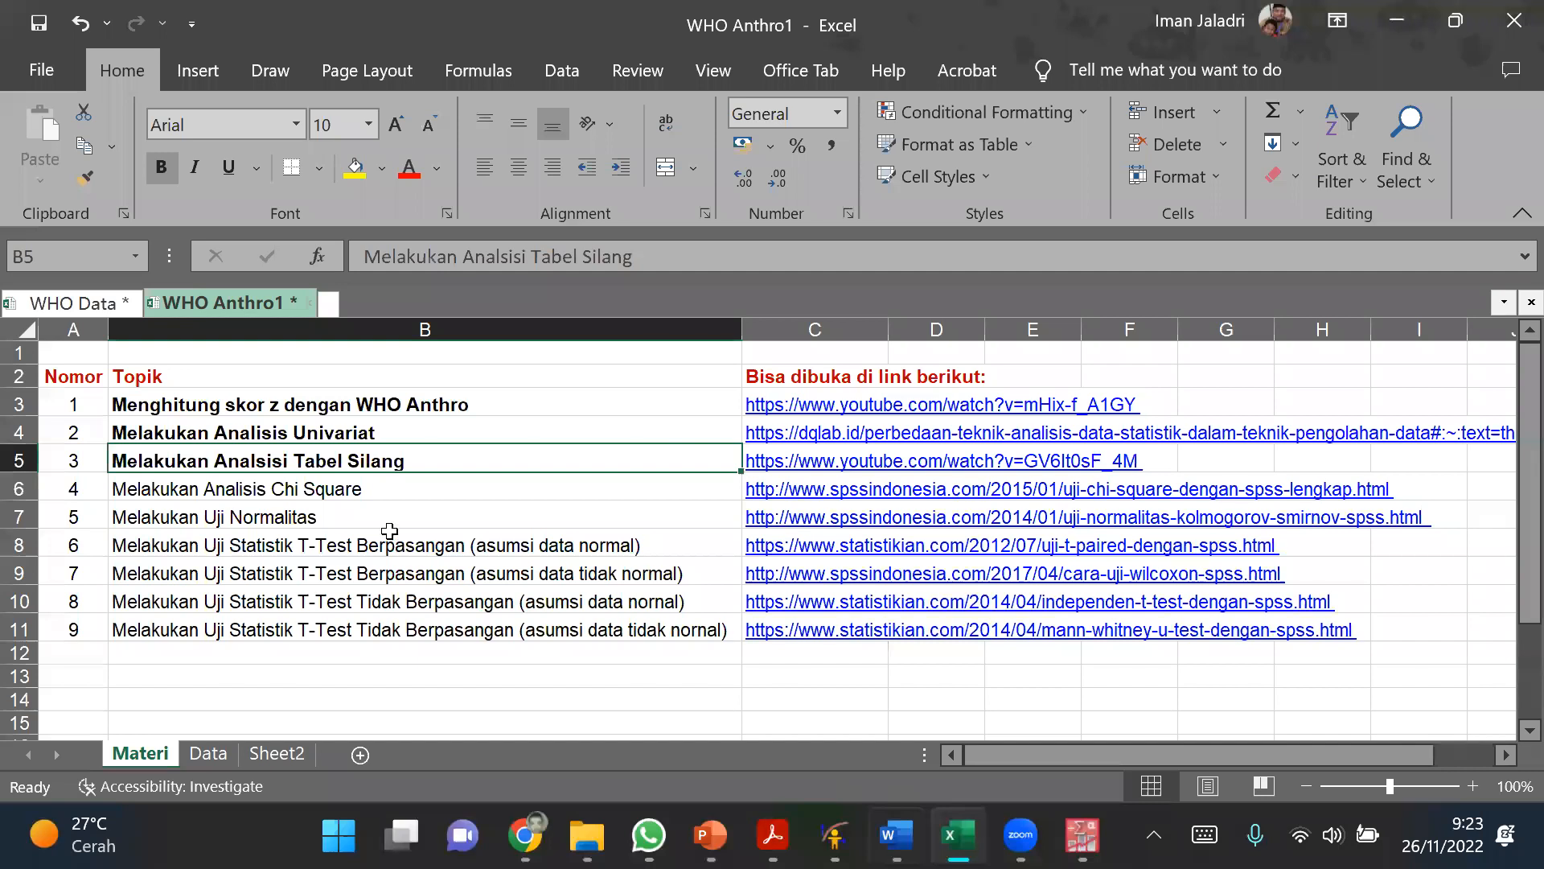
pyautogui.click(344, 427)
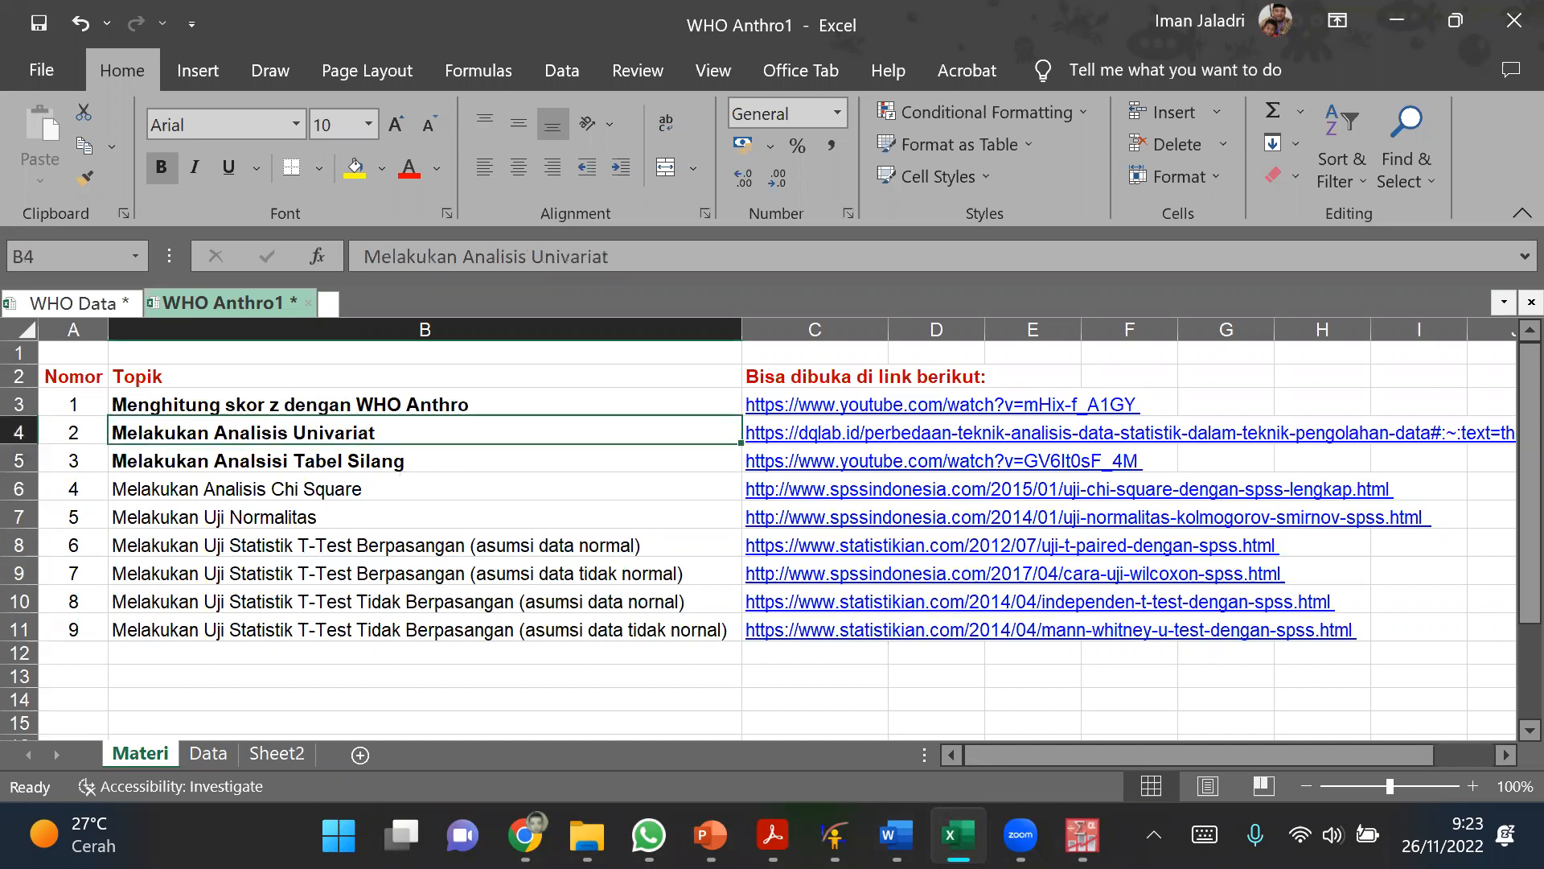
pyautogui.click(1082, 836)
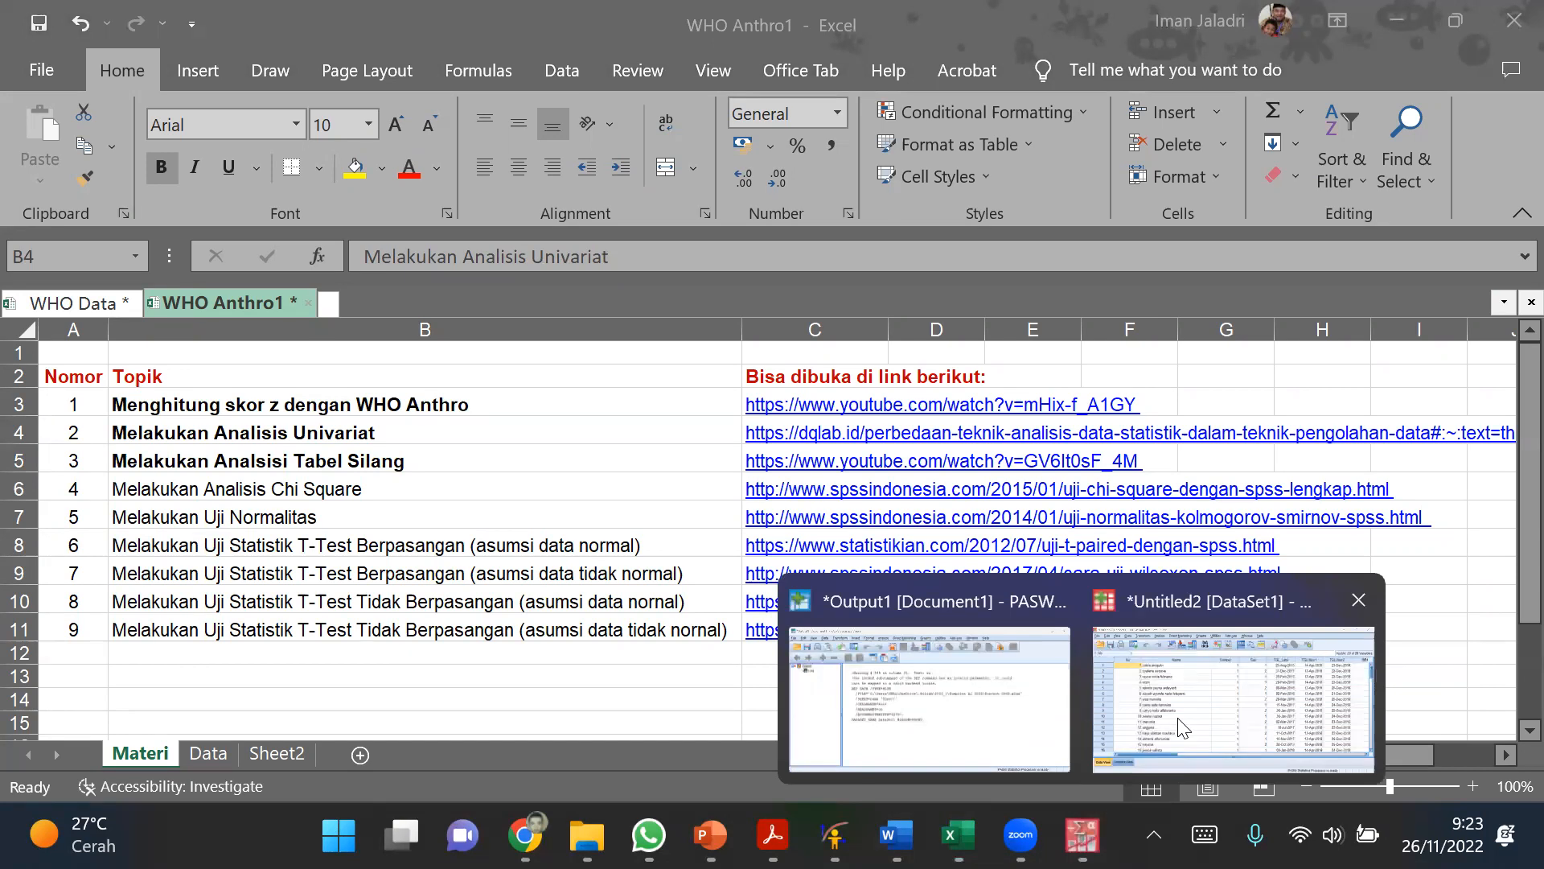
pyautogui.click(1182, 728)
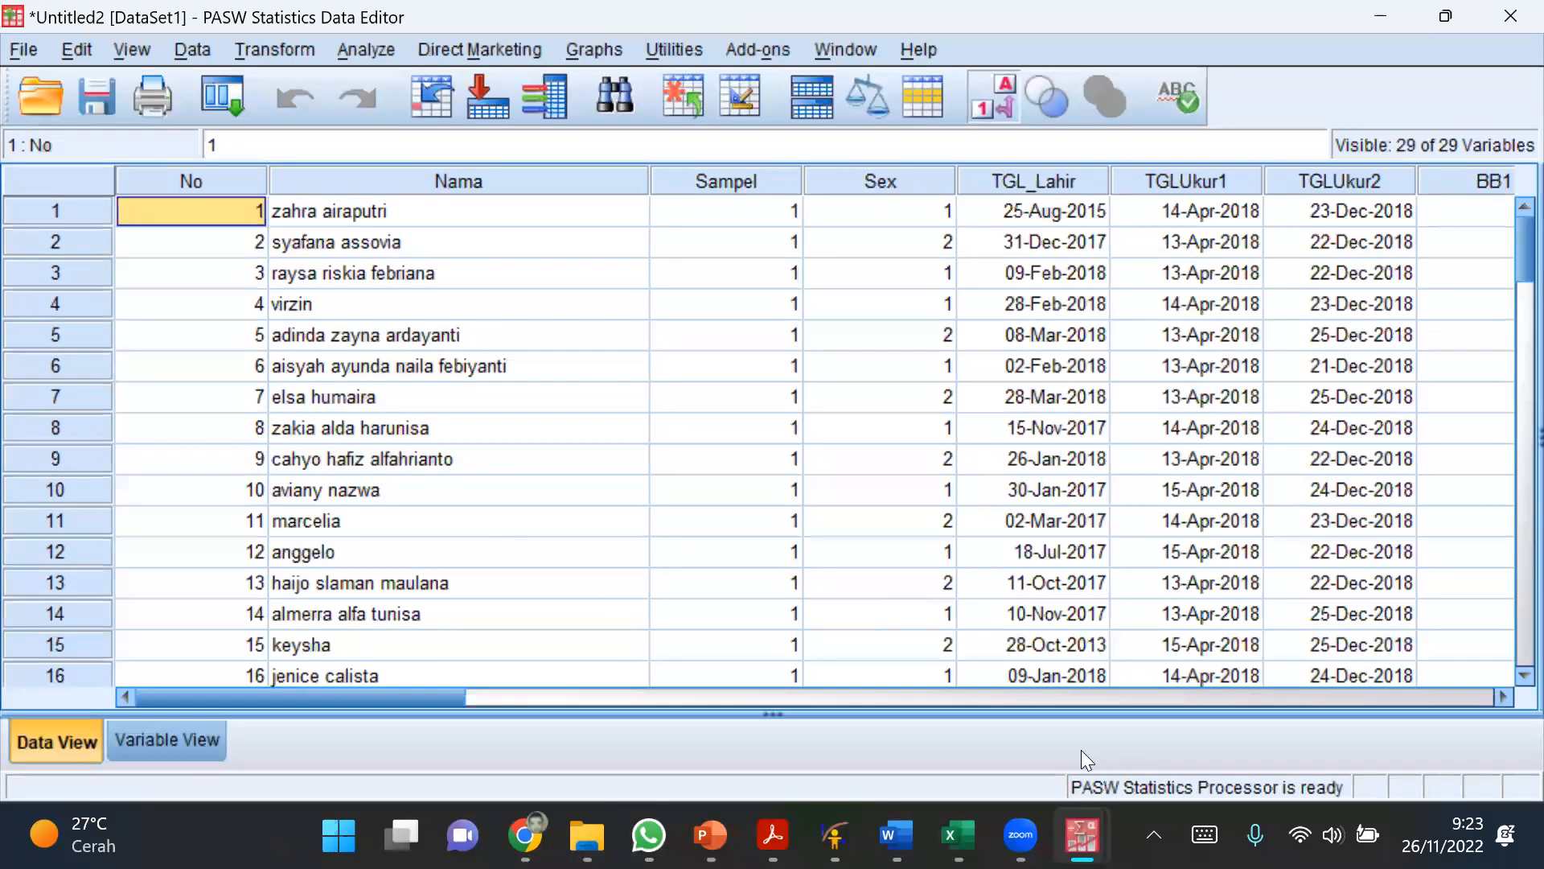
# Step: Define value labels for the Pekerjaan_Ibu variable: 1 = "Bekerja" and 2 = "Ibu RT"
pyautogui.click(609, 688)
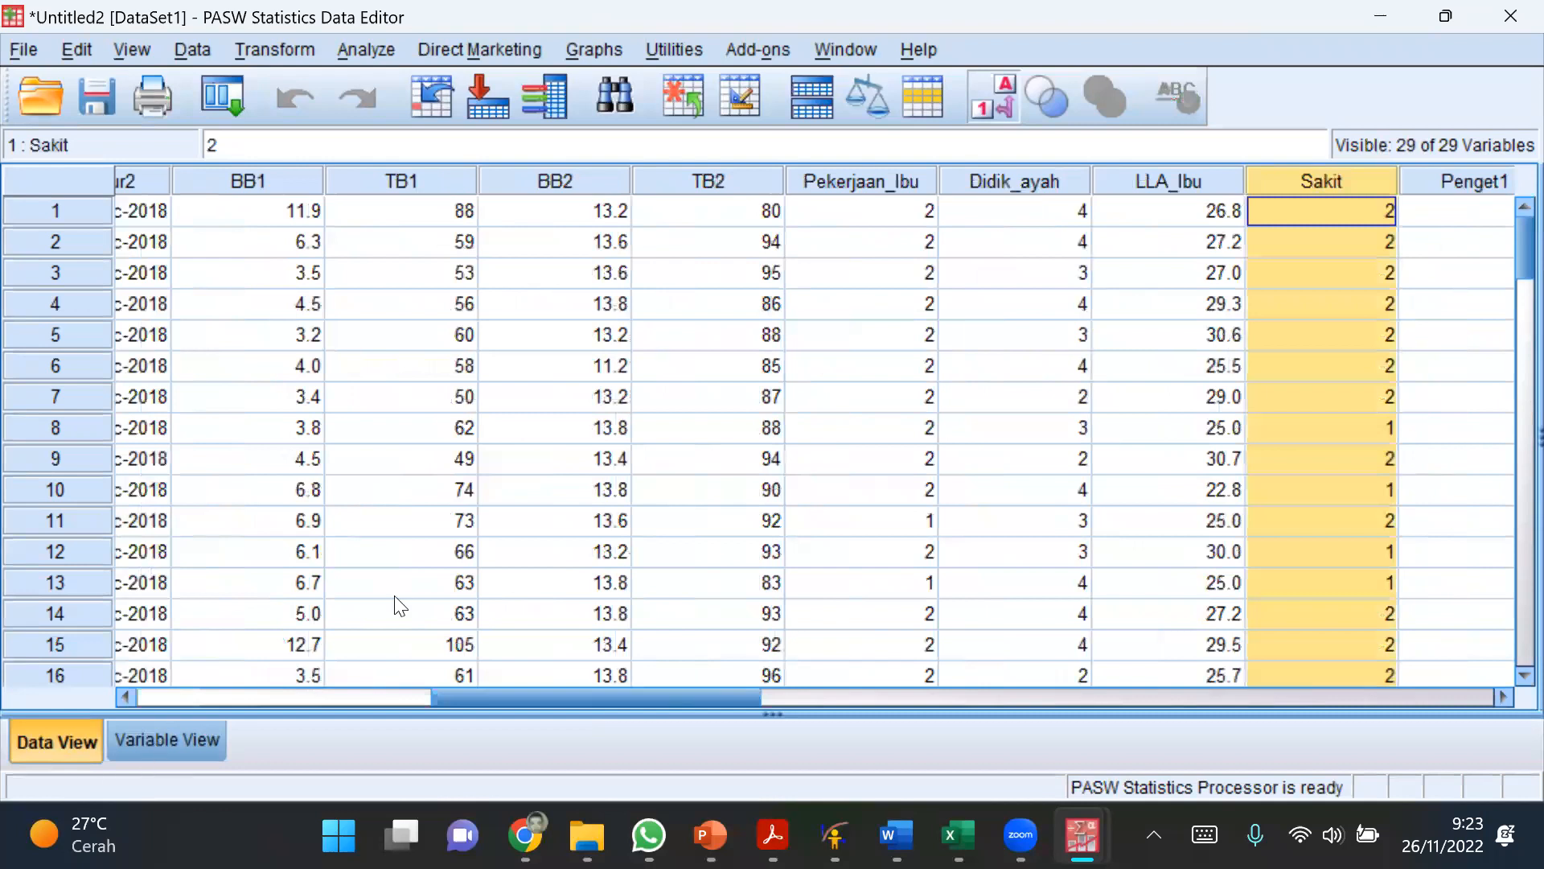
pyautogui.hotkey('ctrl', 't')
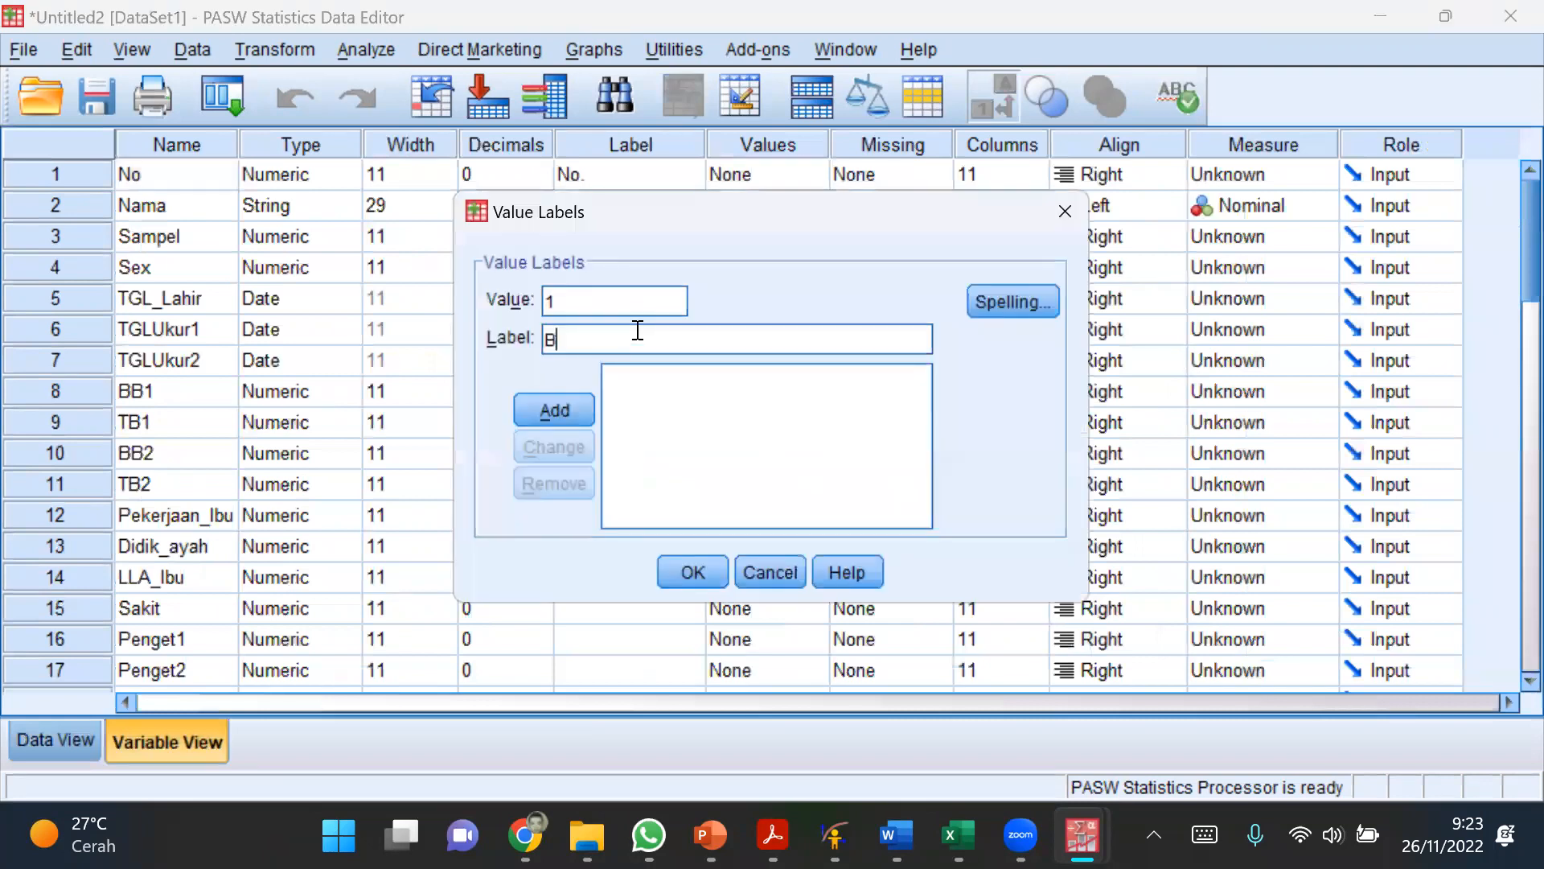
pyautogui.click(563, 410)
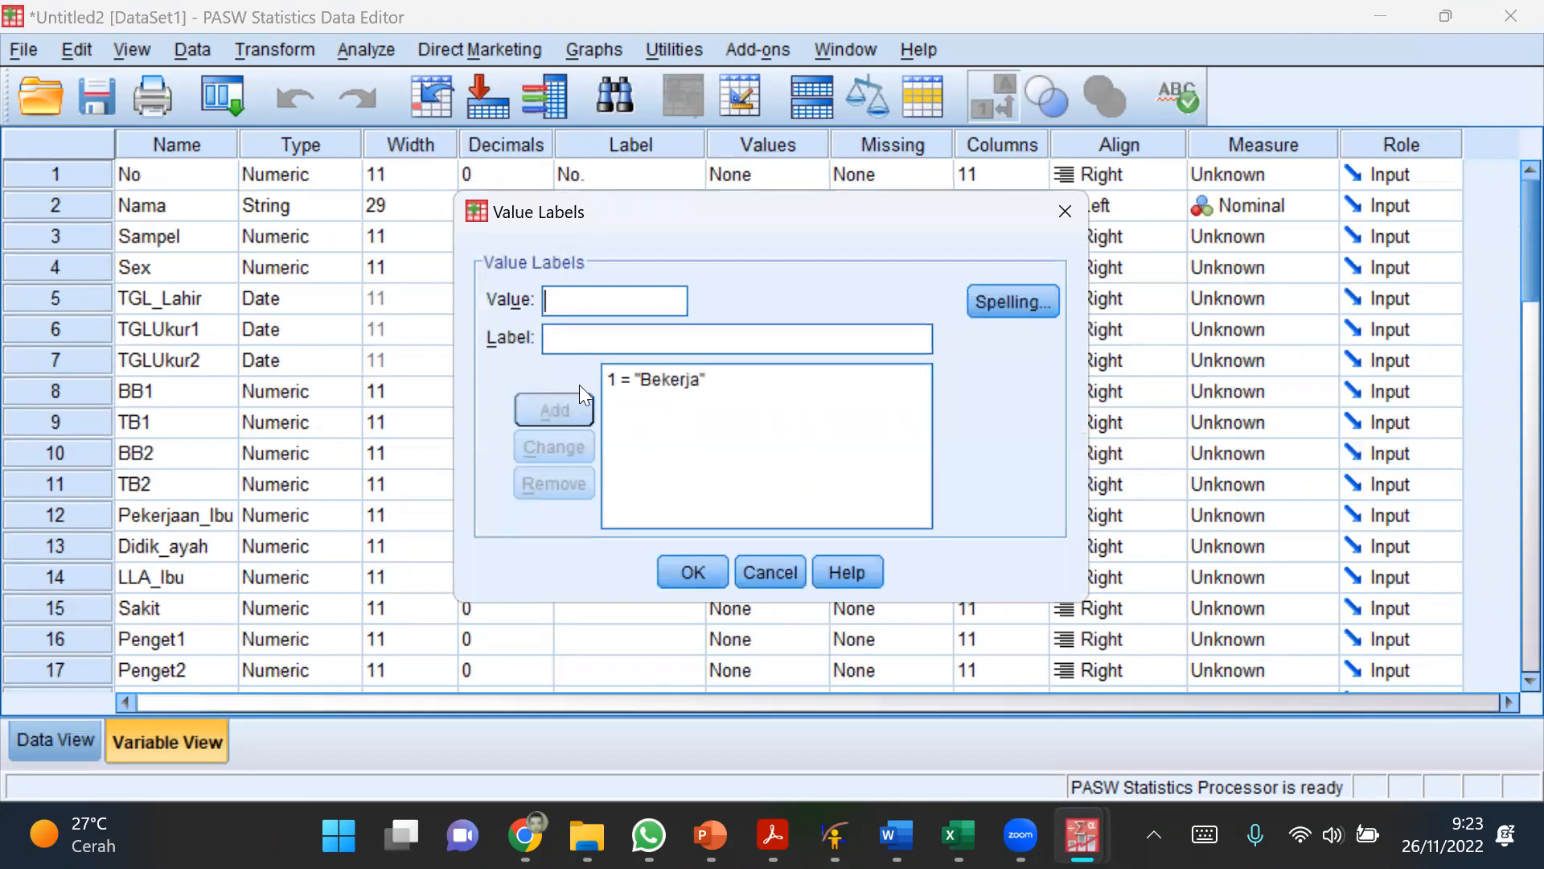
pyautogui.write('2')
pyautogui.press('Tab')
pyautogui.write('Ibu')
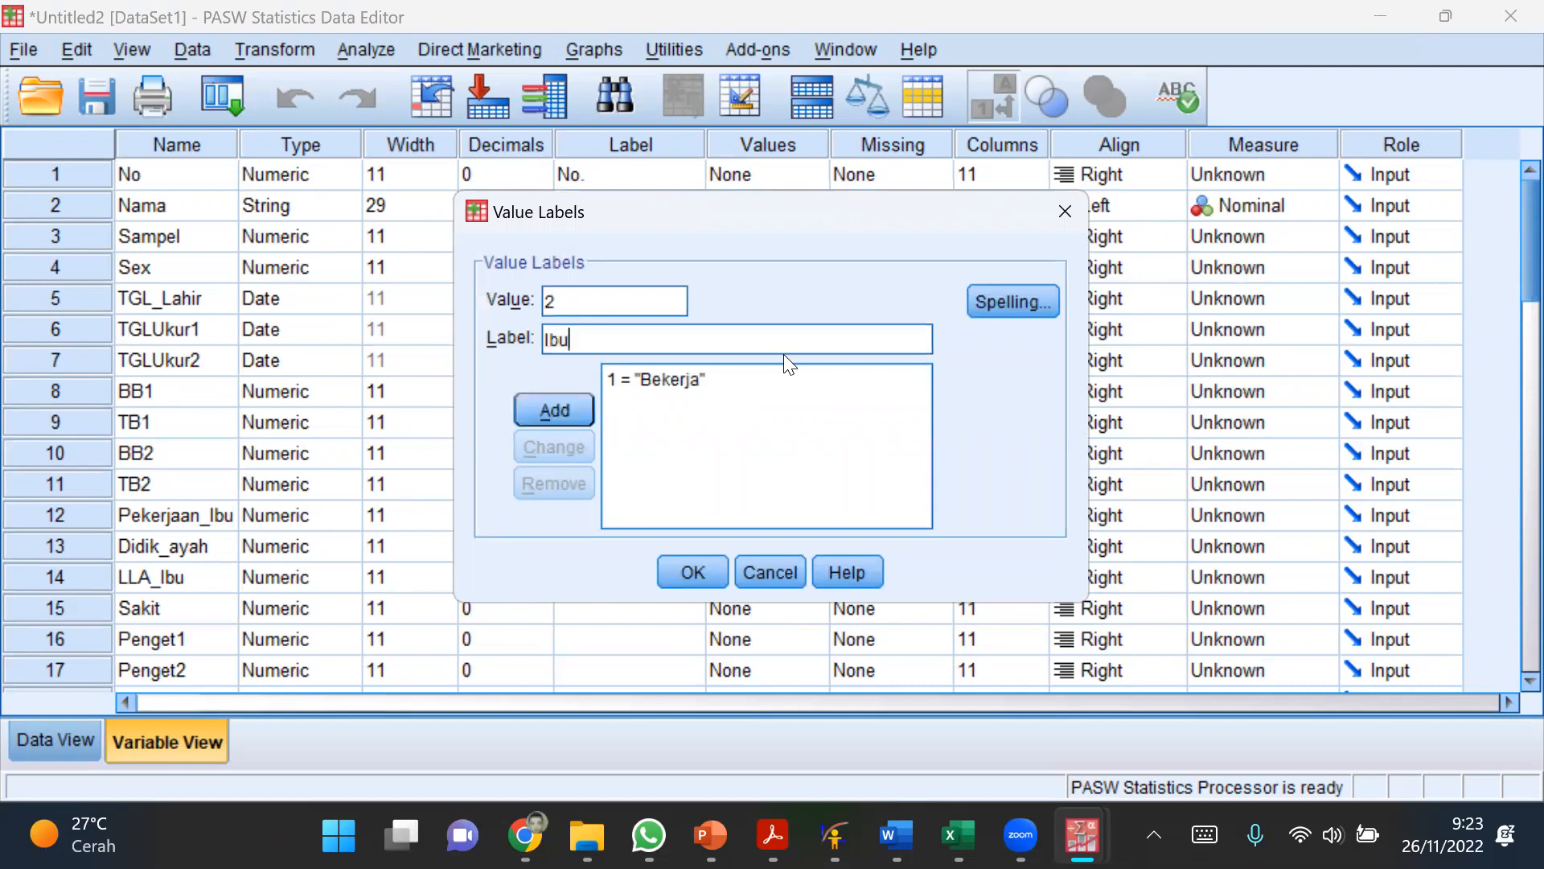
pyautogui.write(' RT')
pyautogui.click(534, 399)
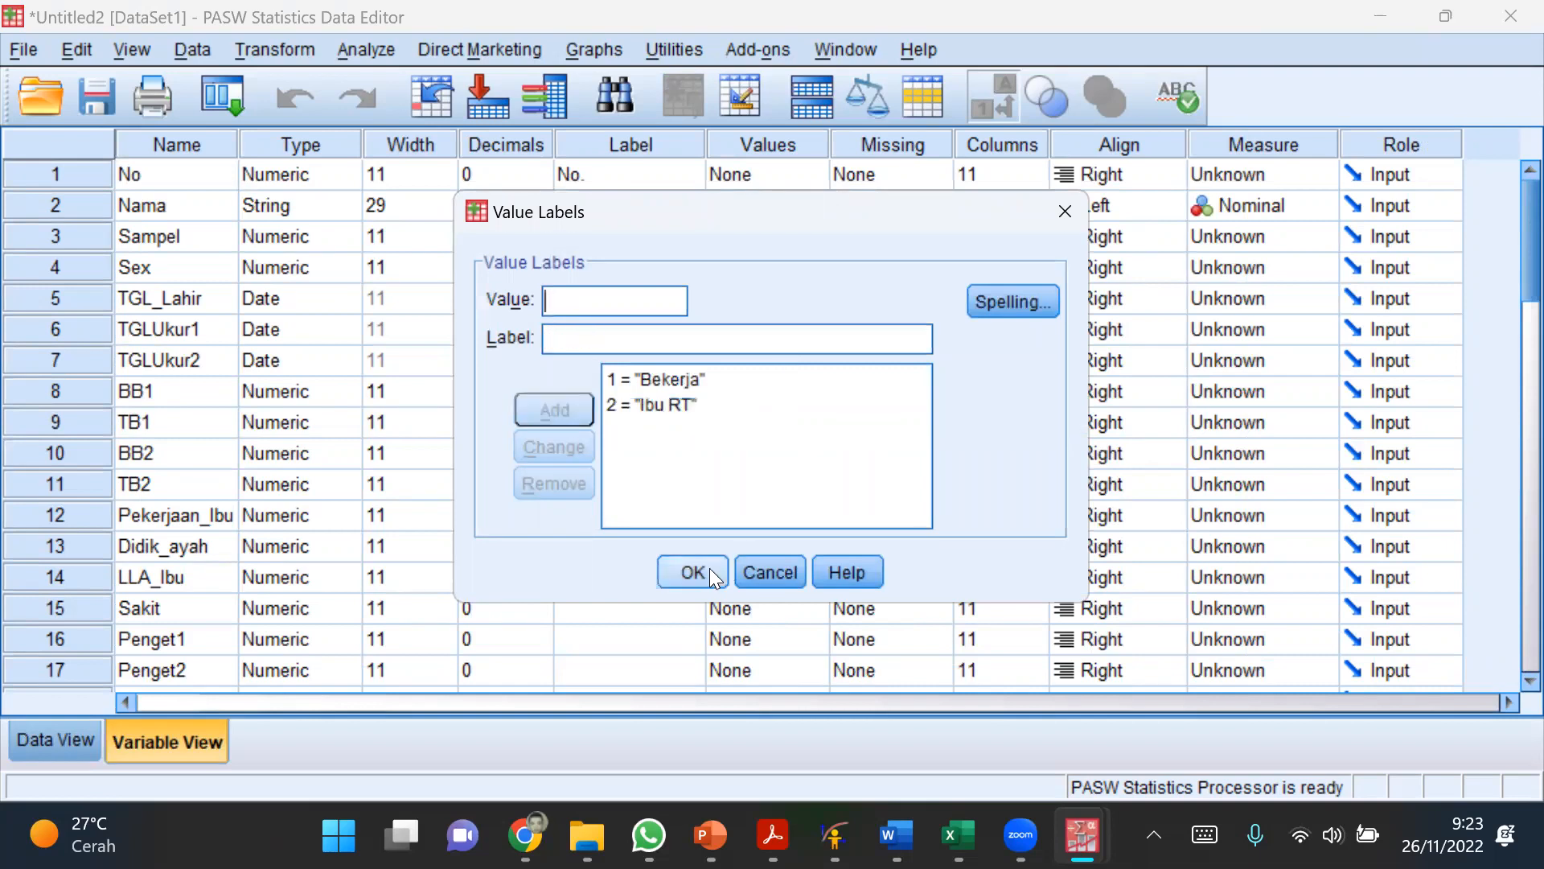
pyautogui.click(711, 569)
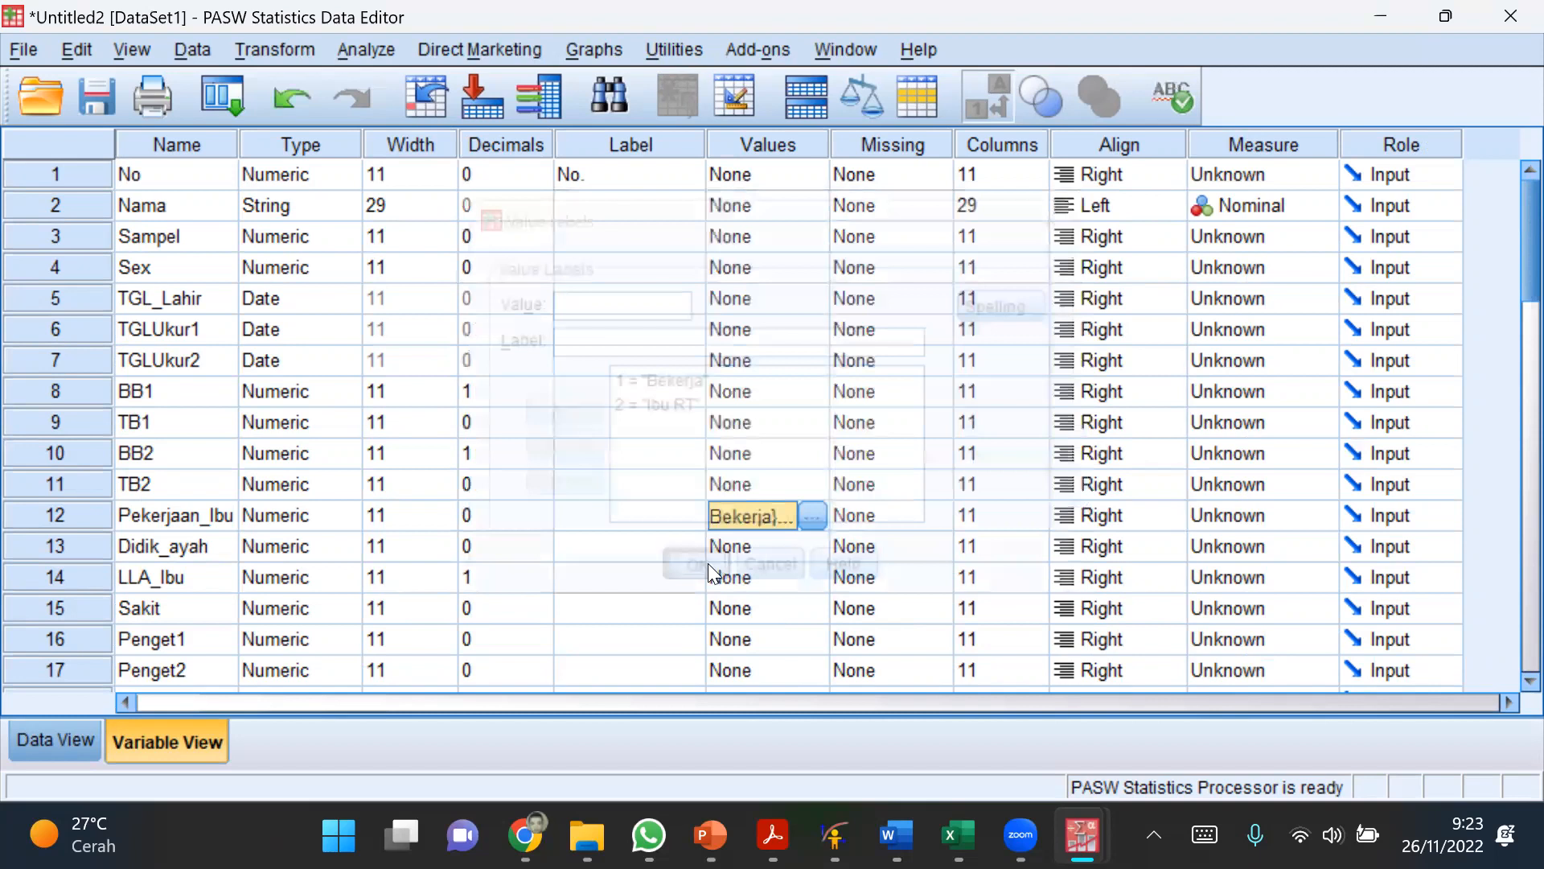
# Step: Check the labelled Pekerjaan_Ibu values and the Didik_ayah codes in the data, and return to the variable definitions
pyautogui.click(55, 740)
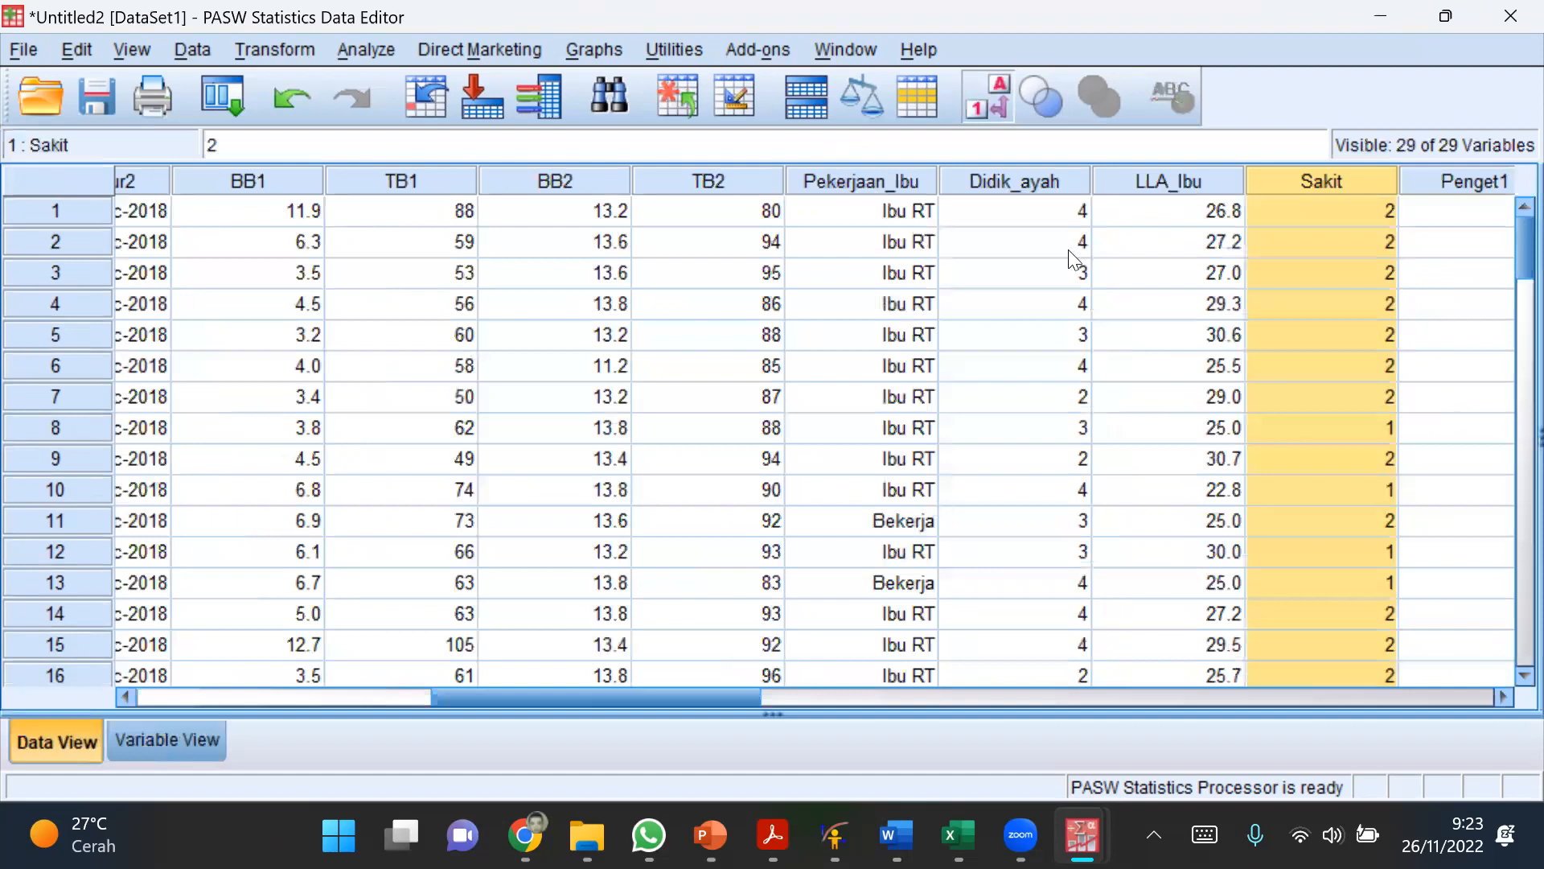
pyautogui.click(893, 182)
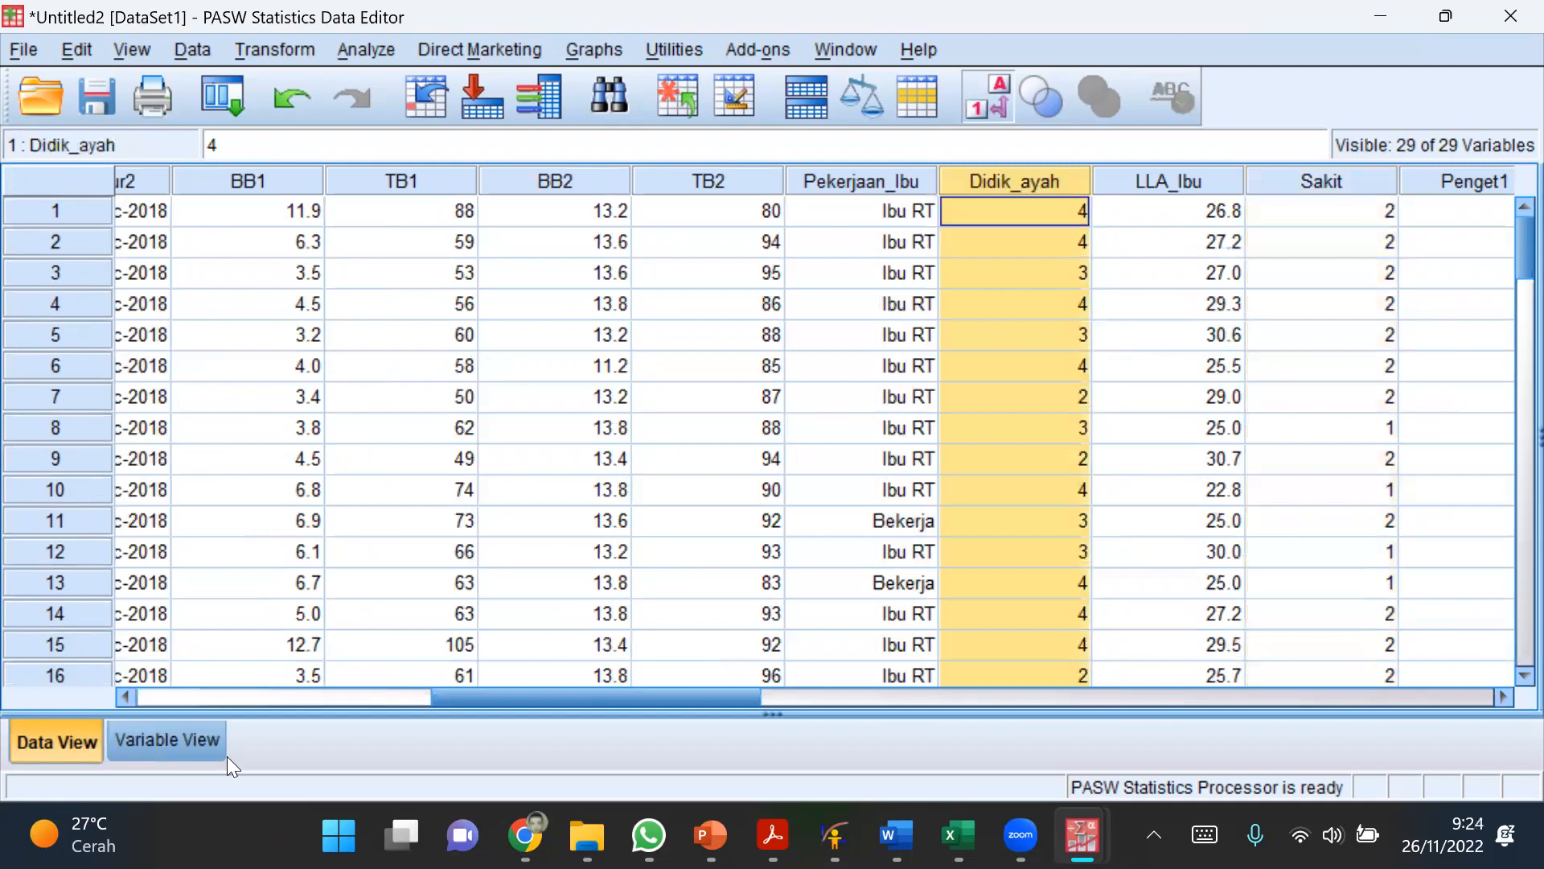
pyautogui.click(169, 740)
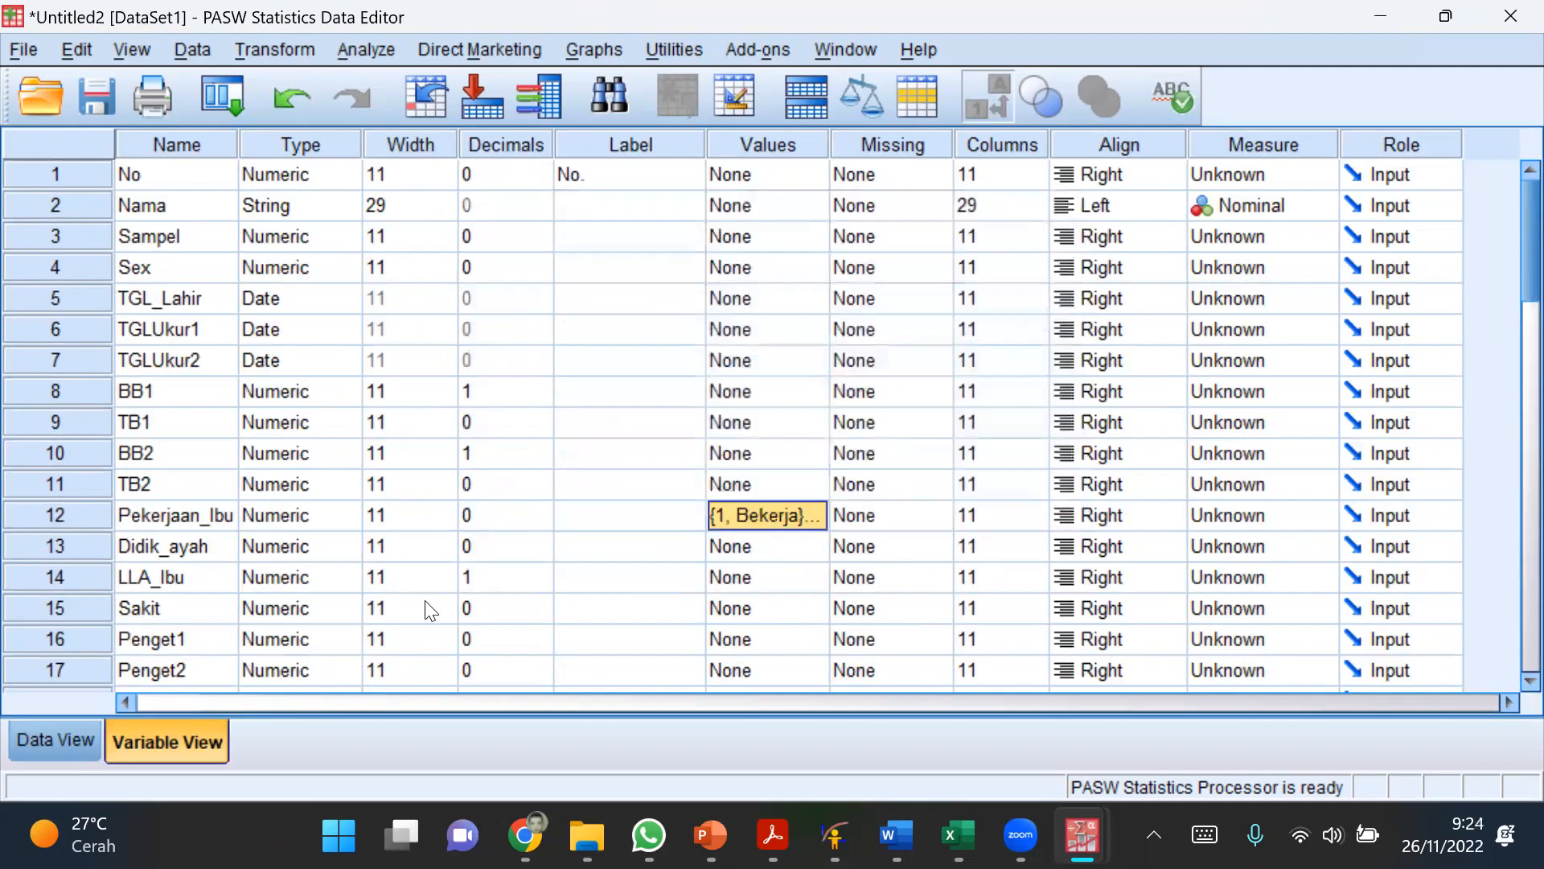
# Step: Add the value labels 1 = "SD" and 2 = "SMP" to the Didik_ayah variable
pyautogui.click(813, 548)
pyautogui.click(821, 547)
pyautogui.write('1')
pyautogui.click(628, 334)
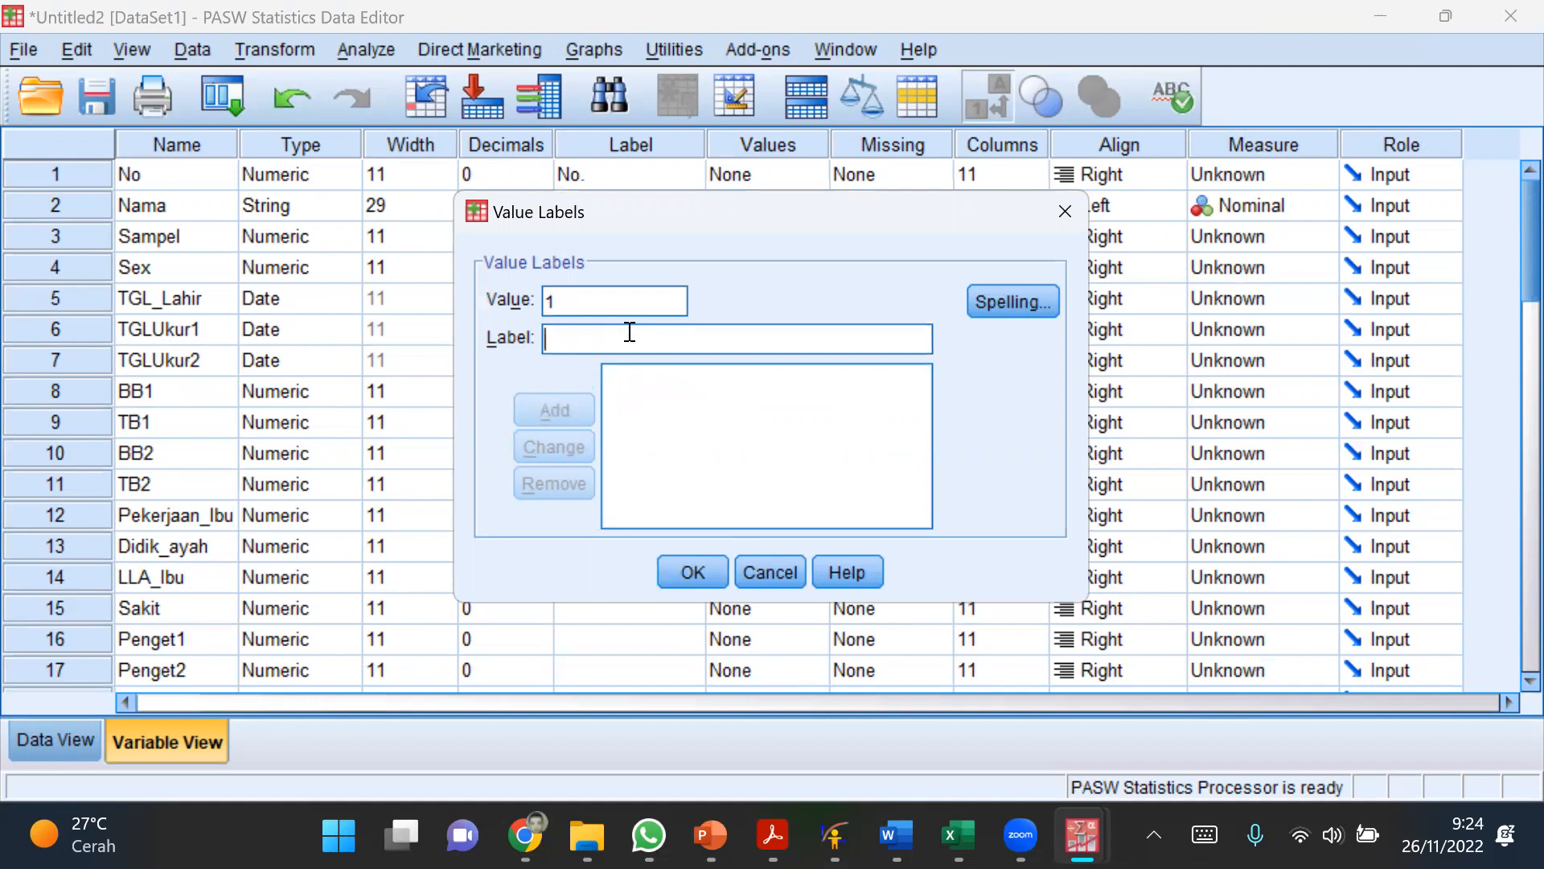
pyautogui.write('SD')
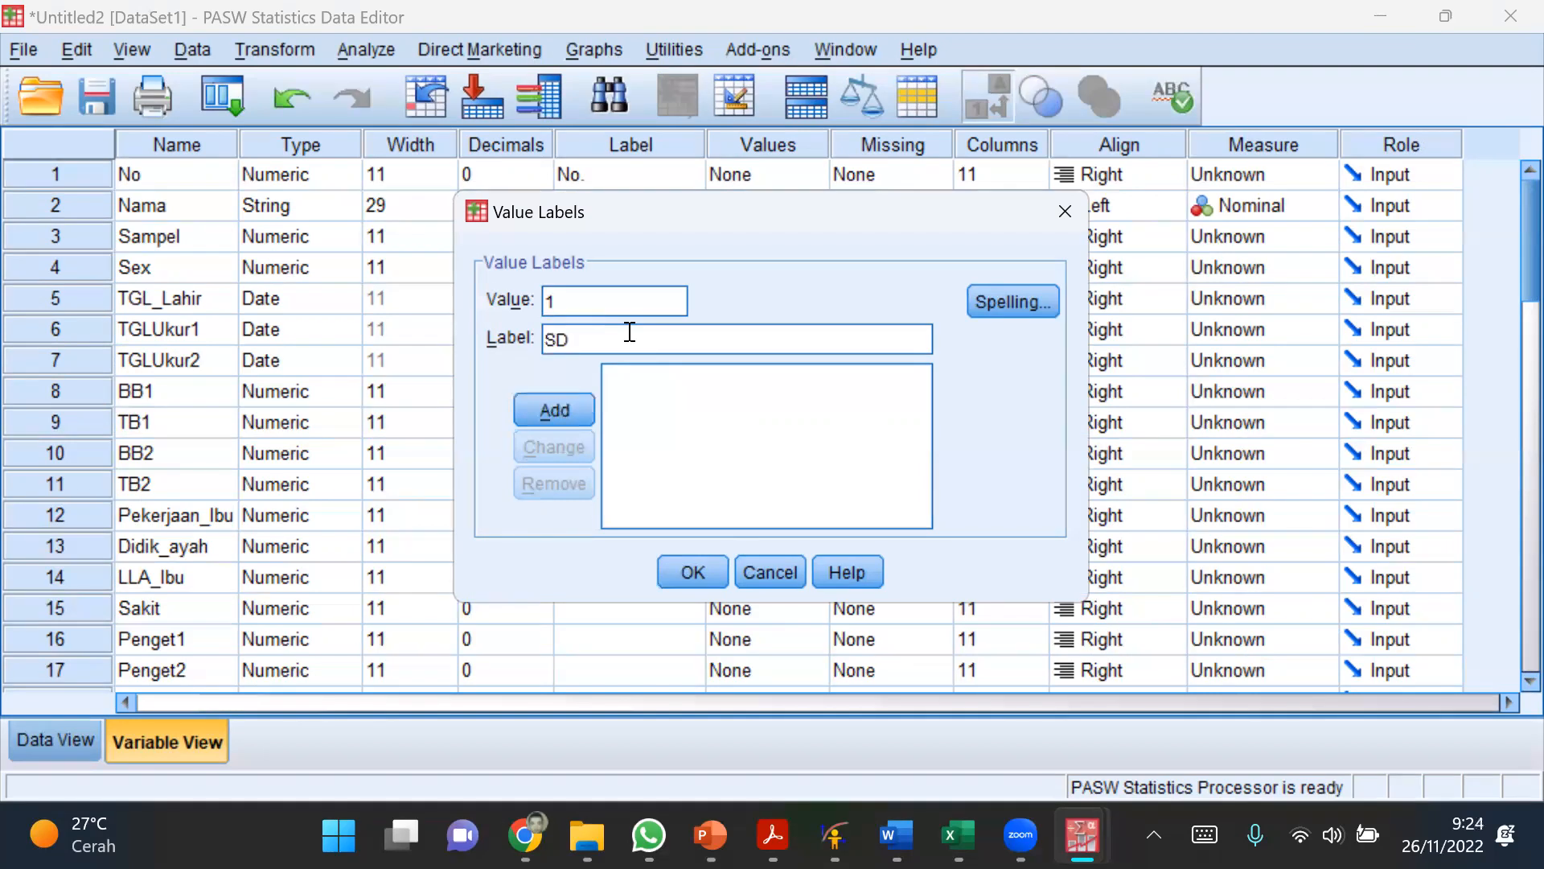
pyautogui.click(557, 411)
pyautogui.write('2')
pyautogui.click(596, 327)
pyautogui.write('SMP')
pyautogui.click(571, 409)
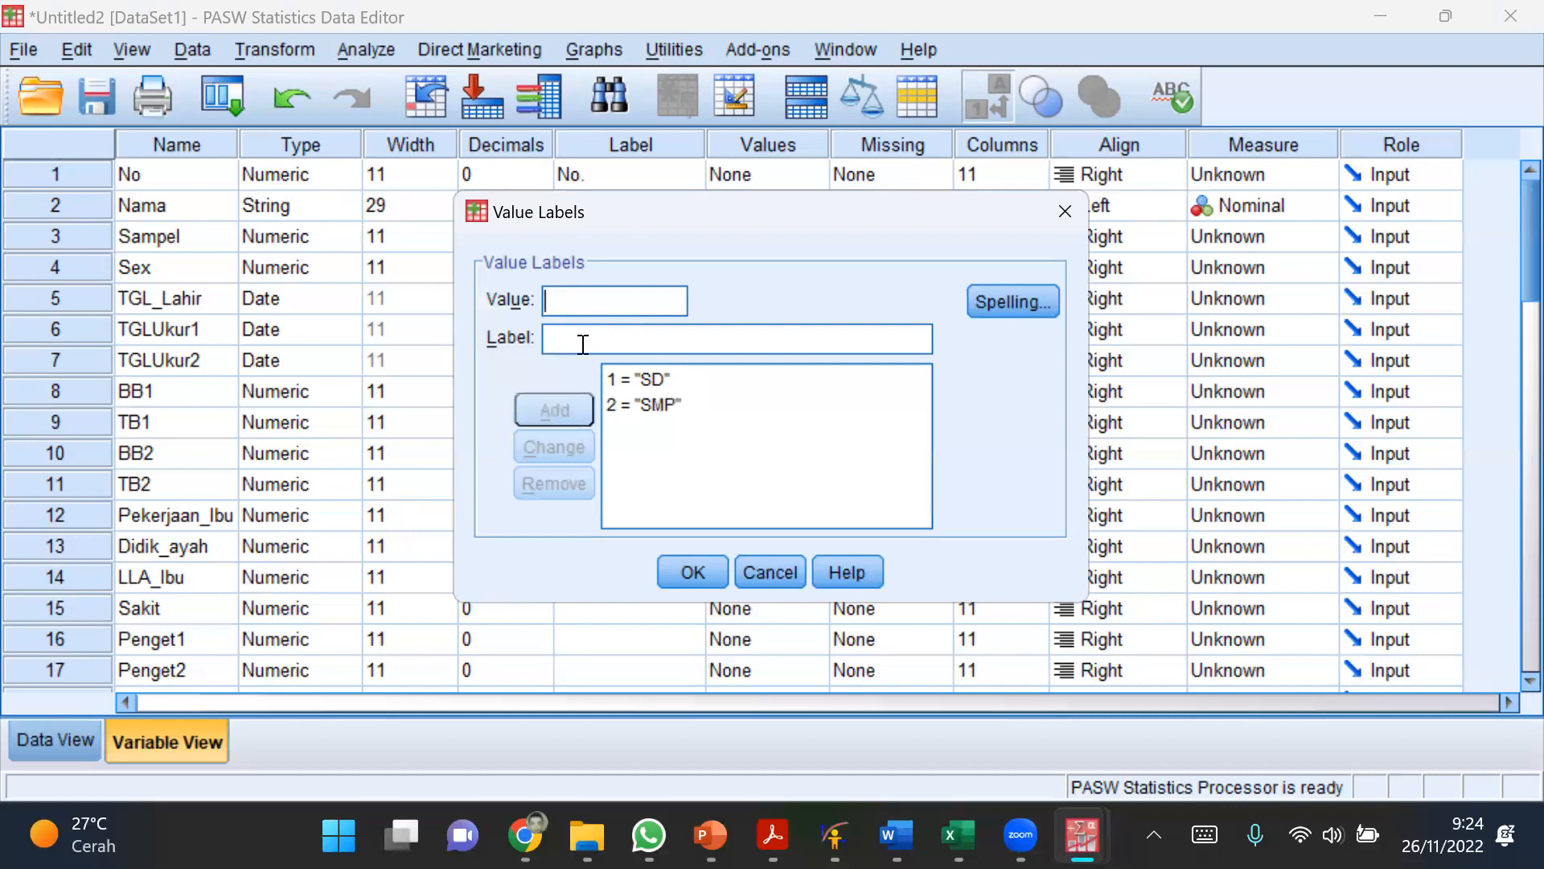
# Step: Add the labels 3 = "SMA" and 4 = "PT" to Didik_ayah and apply its value labels
pyautogui.write('3')
pyautogui.click(569, 338)
pyautogui.write('SMA')
pyautogui.click(561, 417)
pyautogui.write('4')
pyautogui.click(570, 330)
pyautogui.write('PT')
pyautogui.click(535, 420)
pyautogui.click(707, 573)
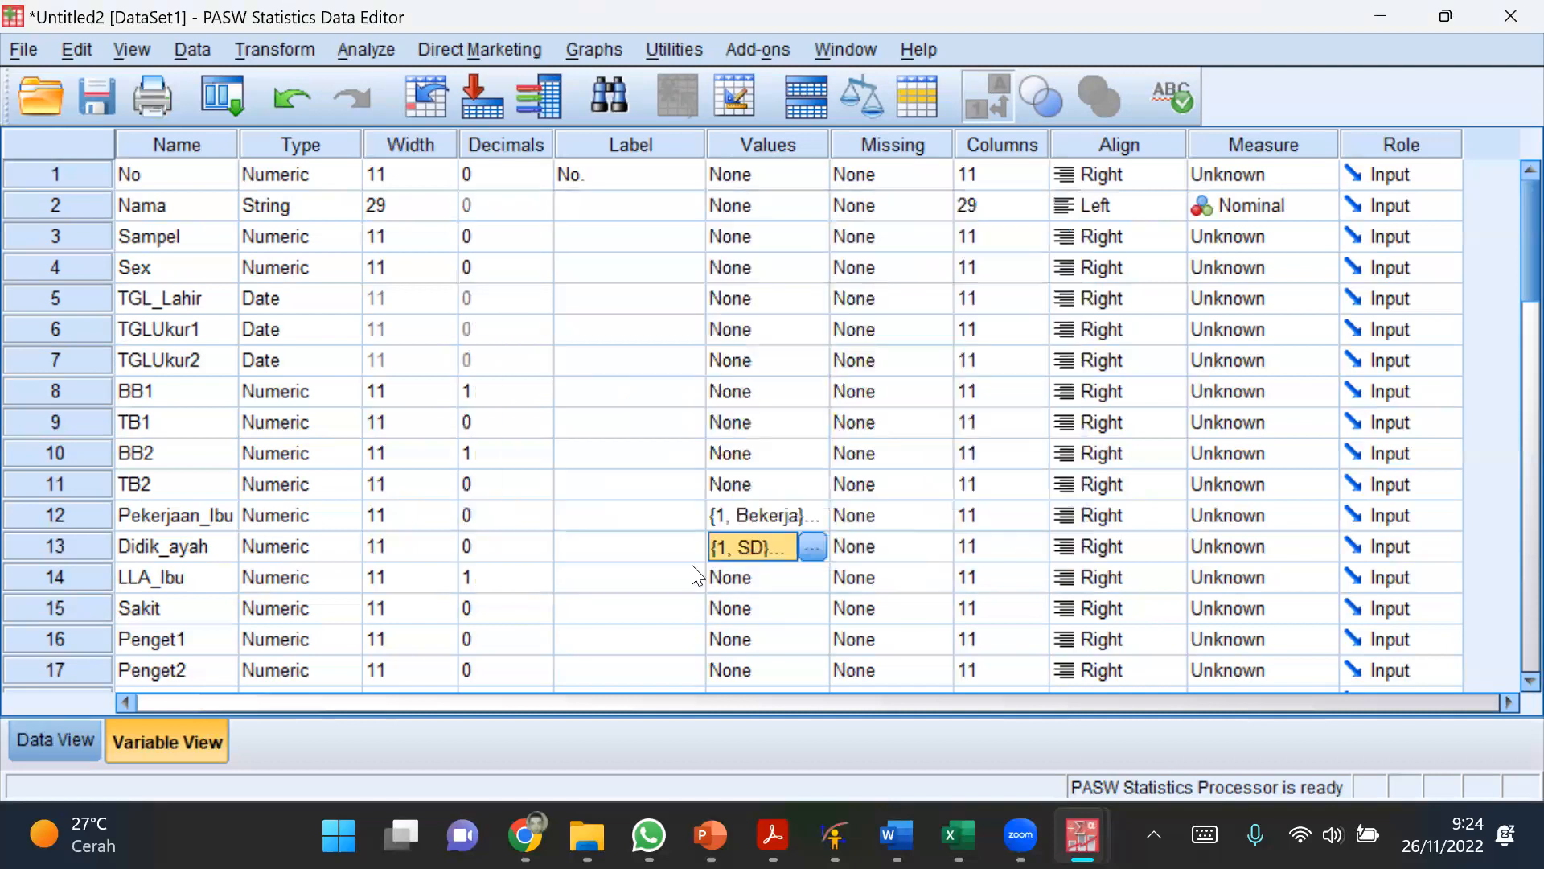
# Step: Start value labels for the Sakit variable and add 1 = "Sakit"
pyautogui.click(144, 608)
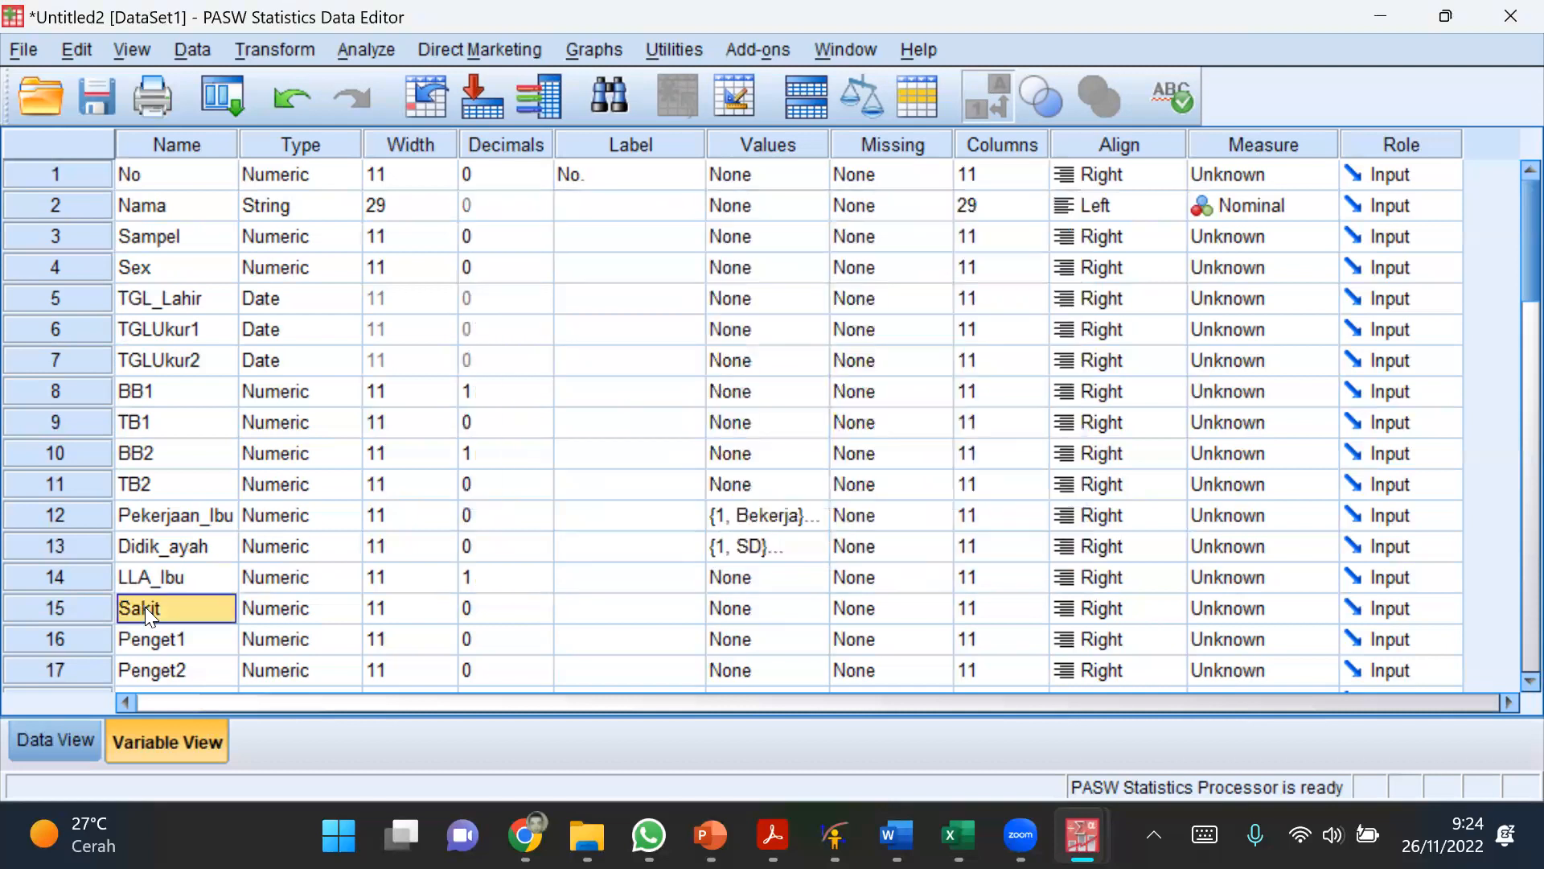
pyautogui.click(817, 603)
pyautogui.click(817, 608)
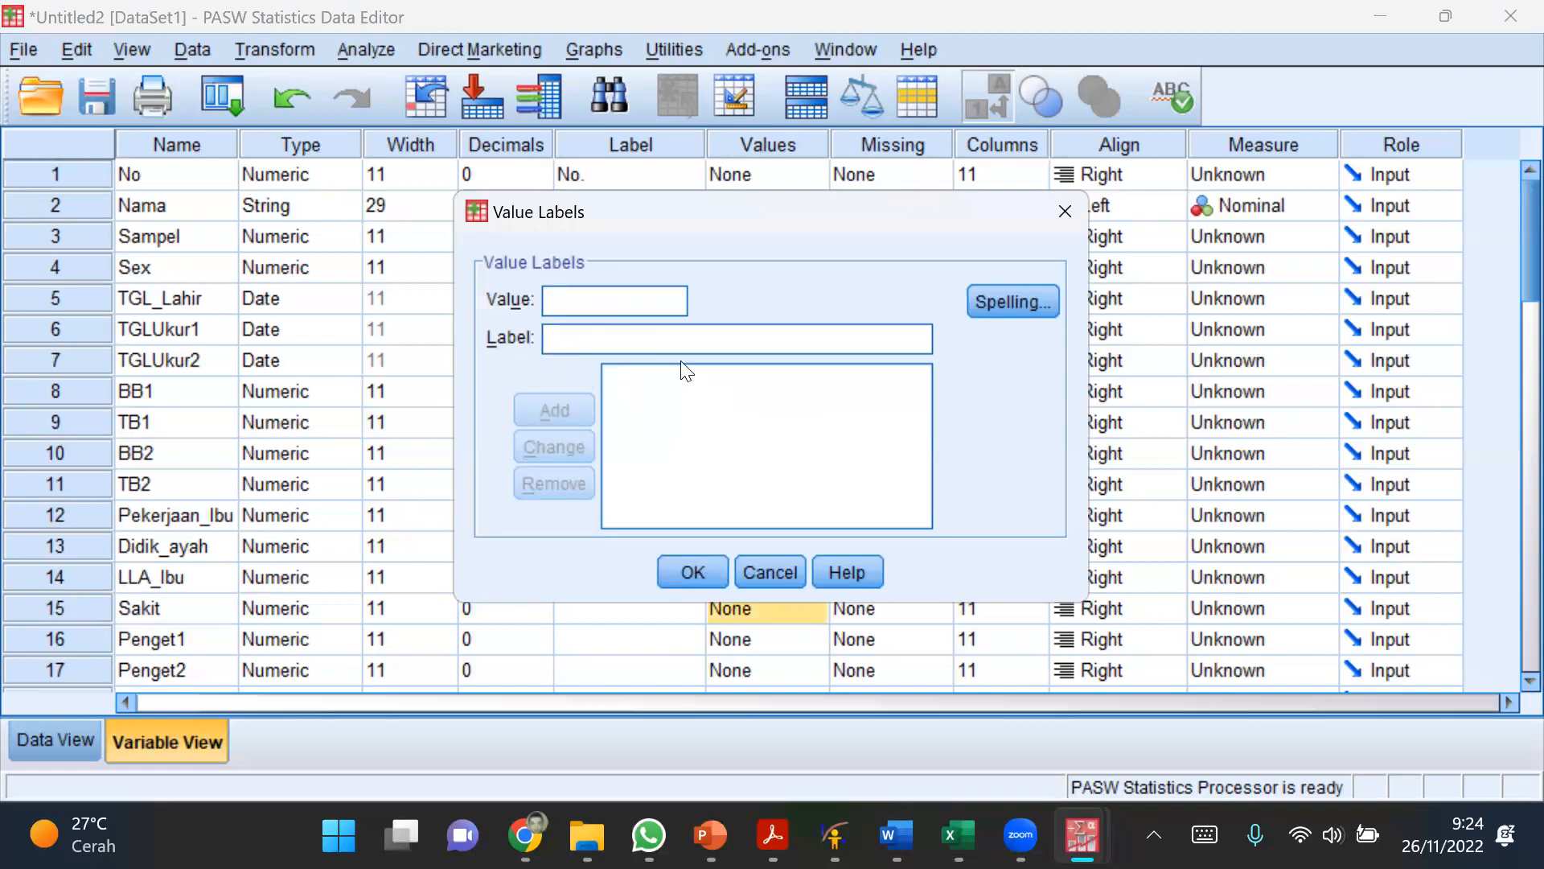
pyautogui.write('1')
pyautogui.click(669, 338)
pyautogui.write('Sakit')
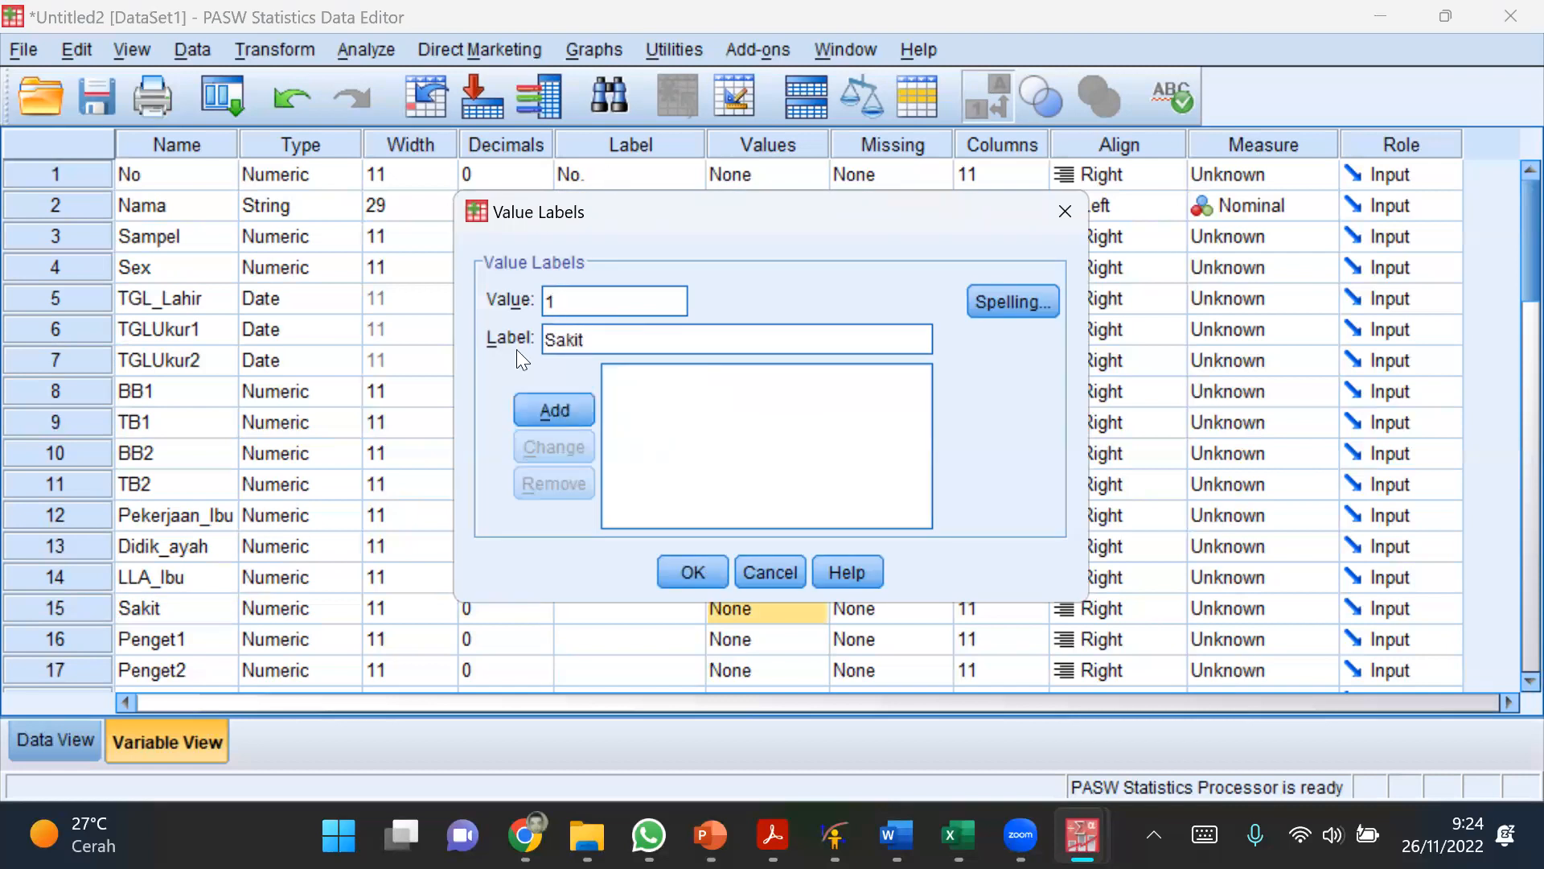
pyautogui.click(524, 417)
# Step: Add the label 2 = "Tidak Sakit" to the Sakit variable and apply its value labels
pyautogui.write('2')
pyautogui.click(568, 335)
pyautogui.write('T')
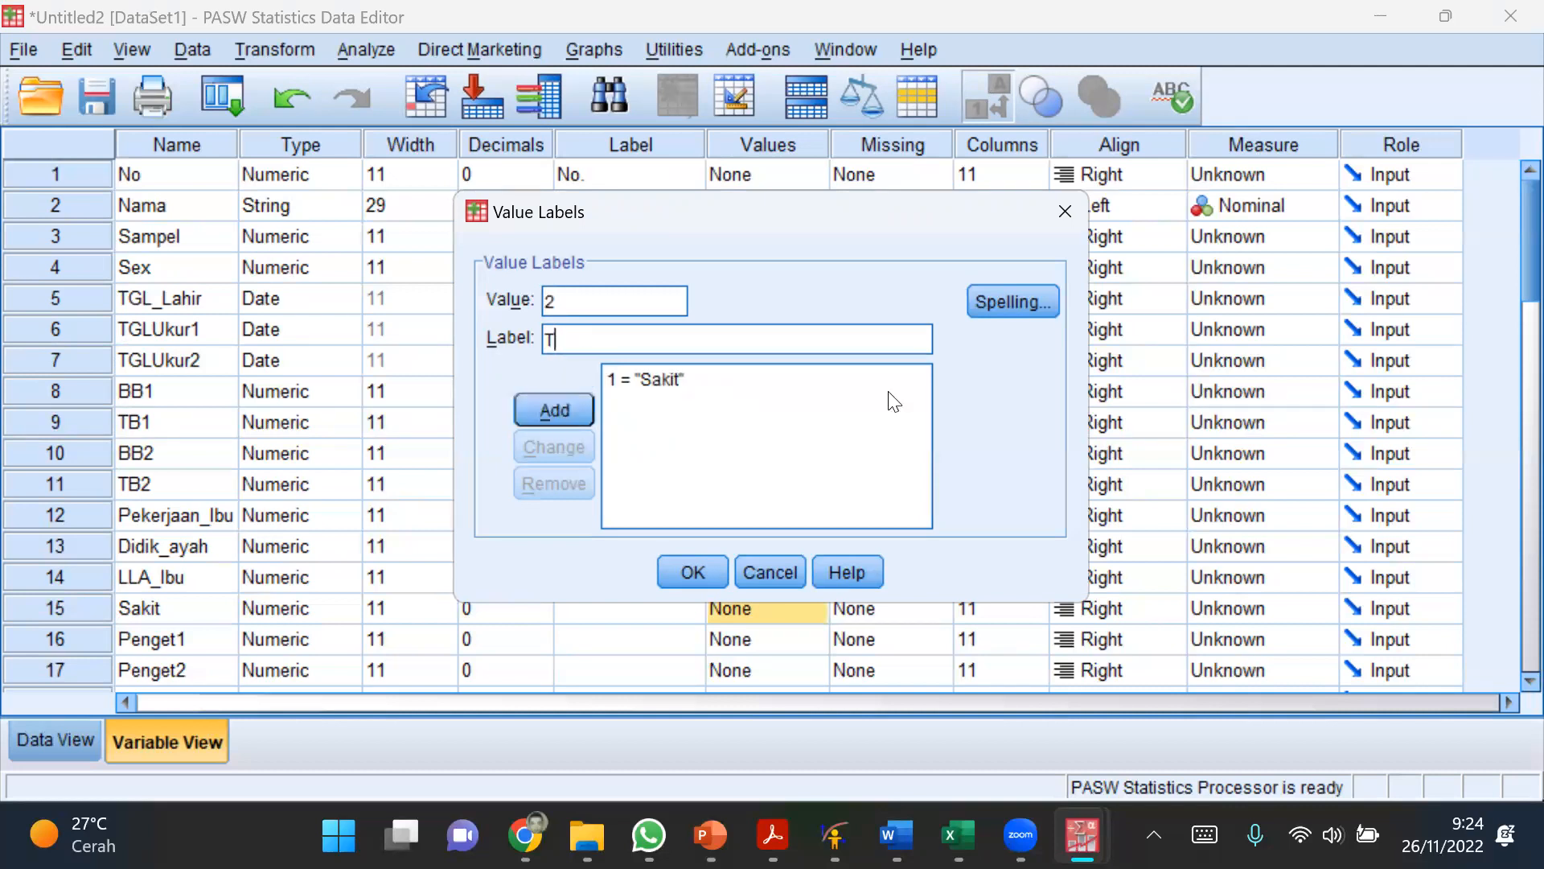
pyautogui.write('idak Sakit')
pyautogui.click(553, 410)
pyautogui.click(684, 566)
# Step: Inspect the labelled columns in the data, switching the display between numeric codes and value labels and leaving the labels shown
pyautogui.click(47, 741)
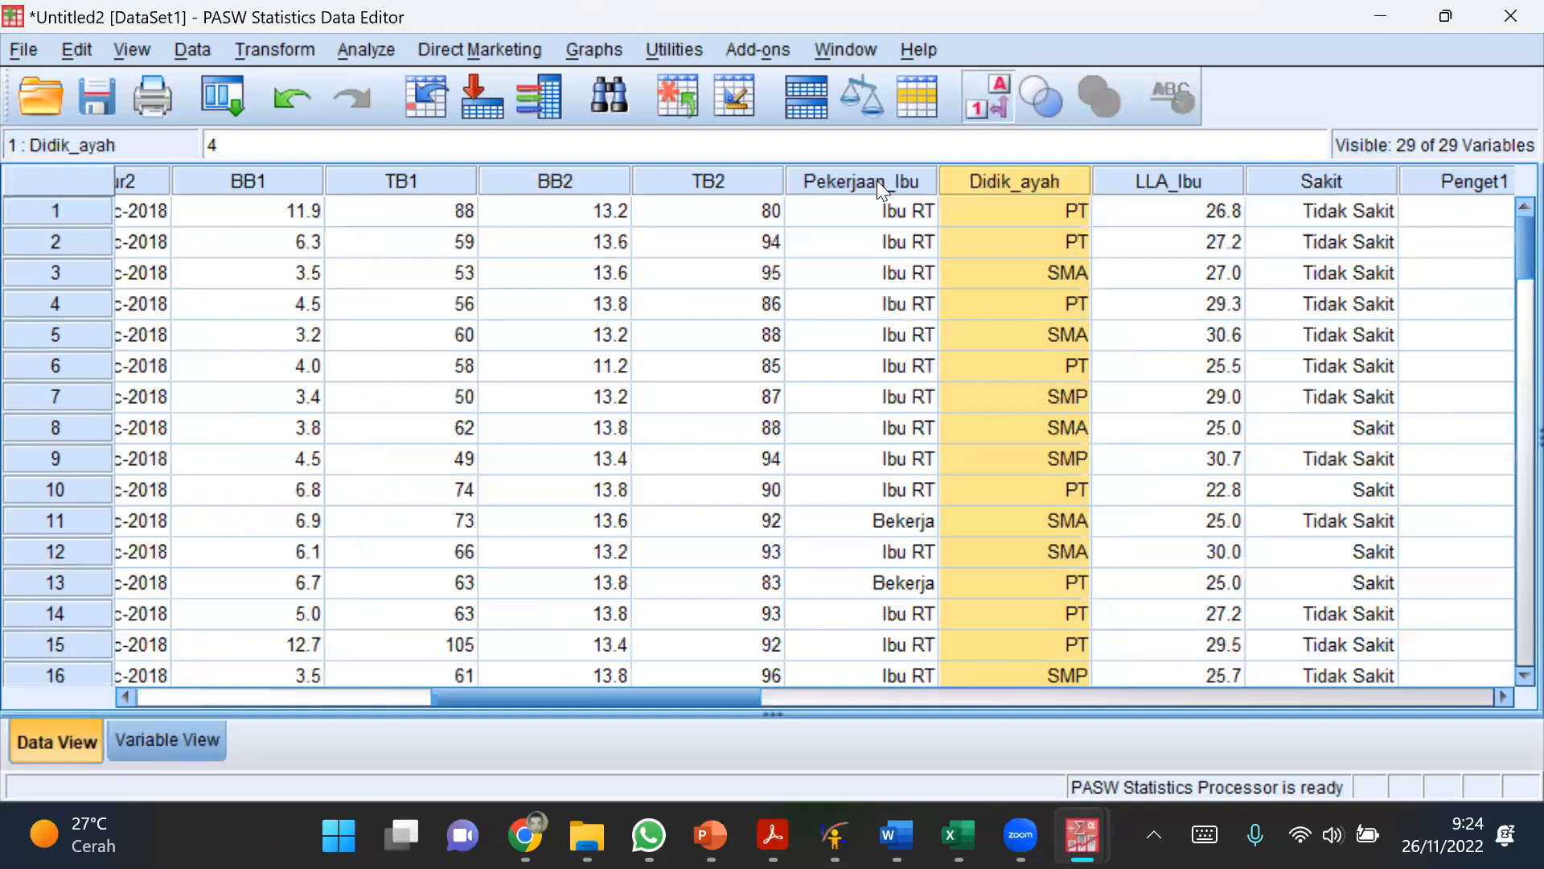
pyautogui.press('Left')
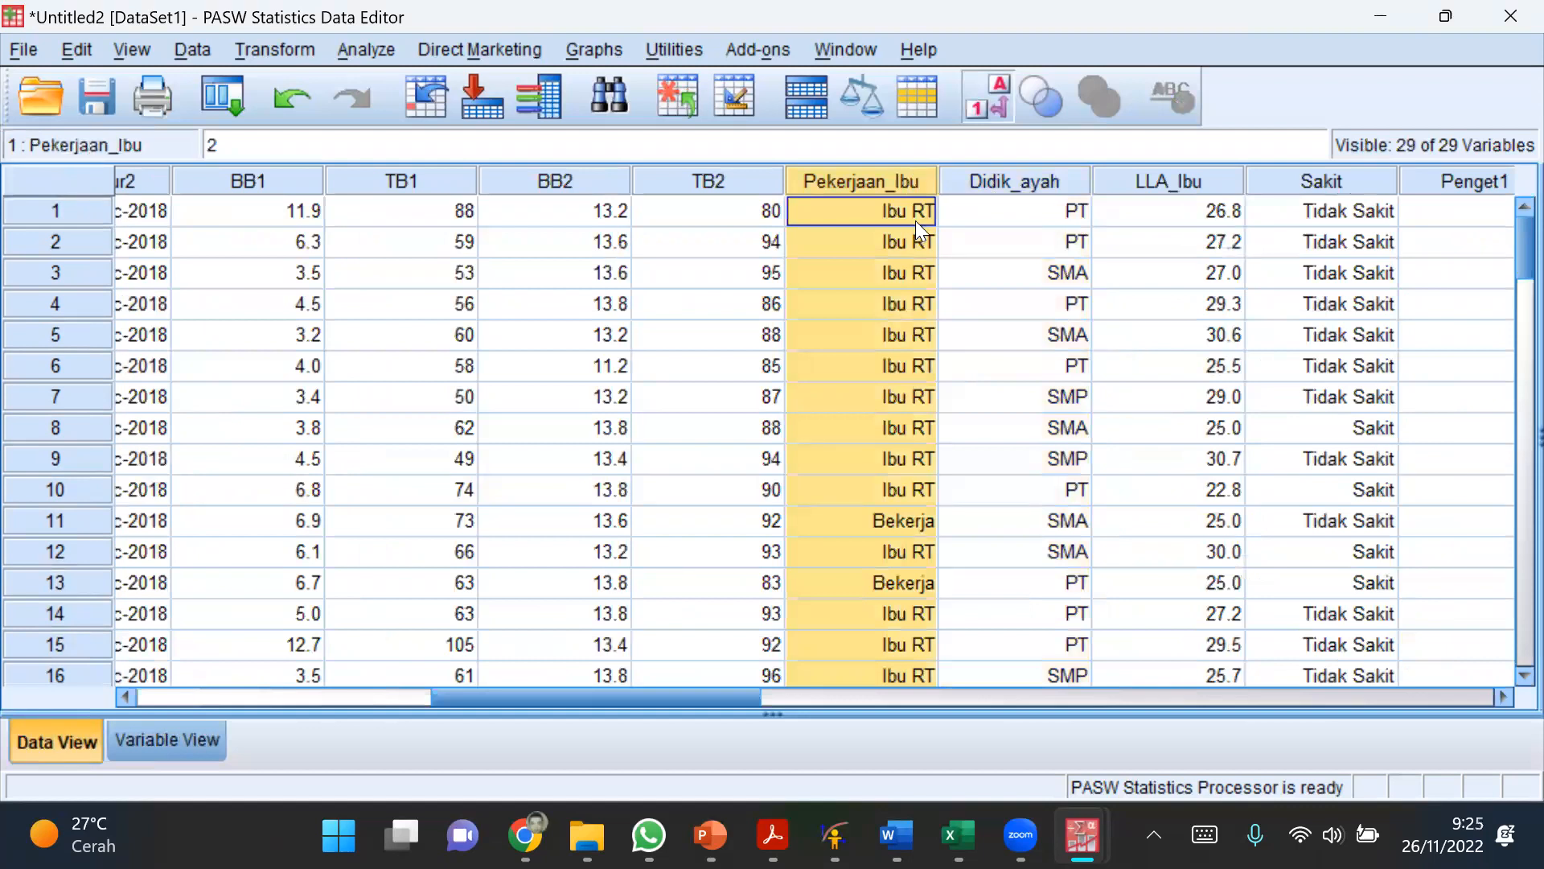
pyautogui.click(978, 104)
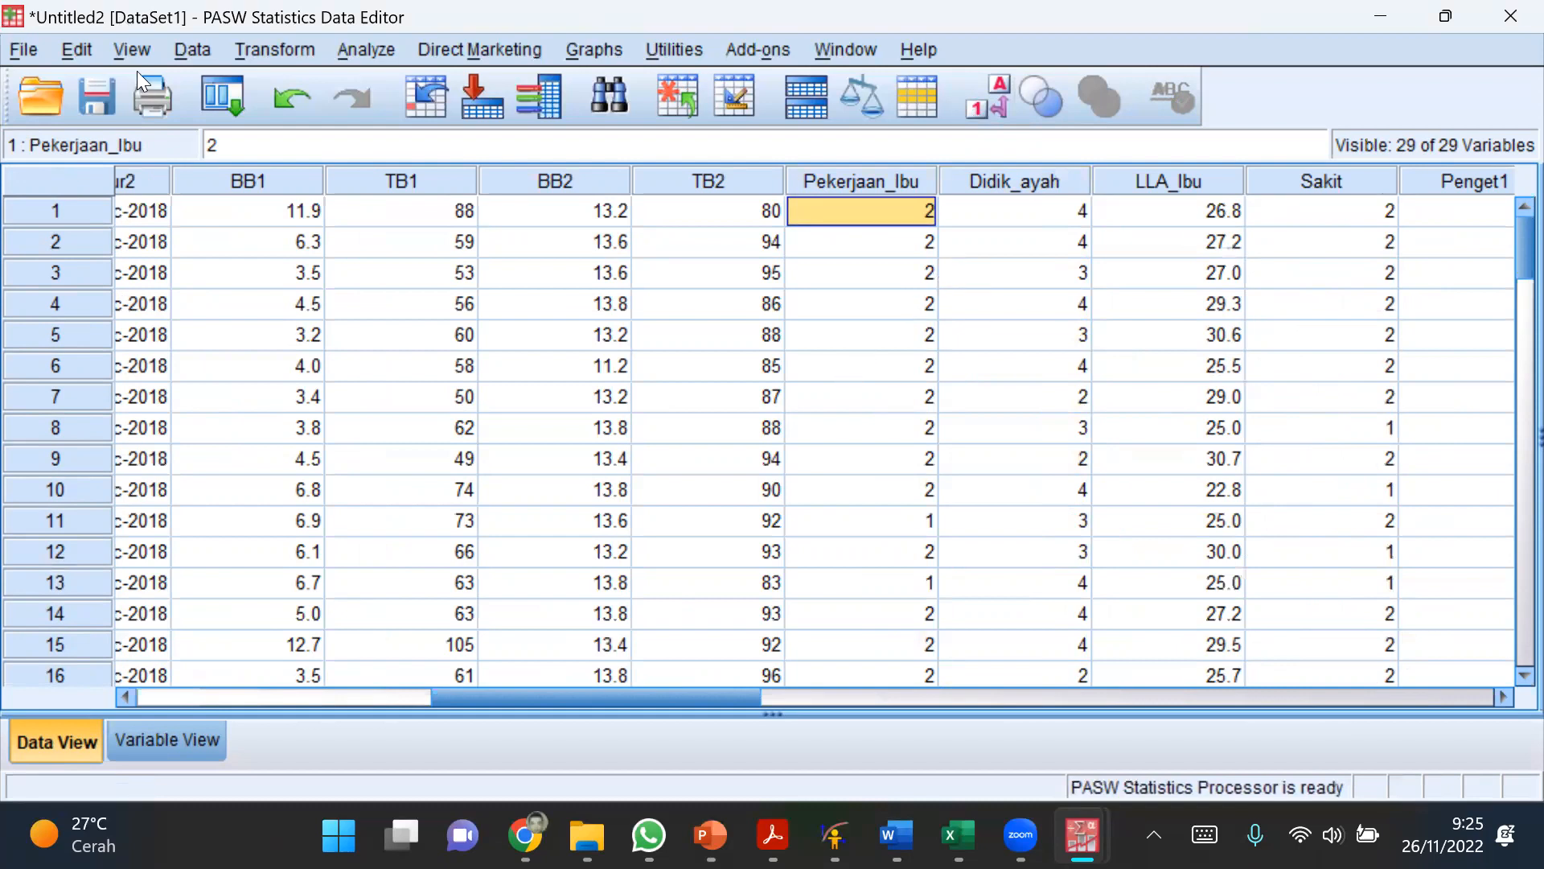
pyautogui.click(127, 50)
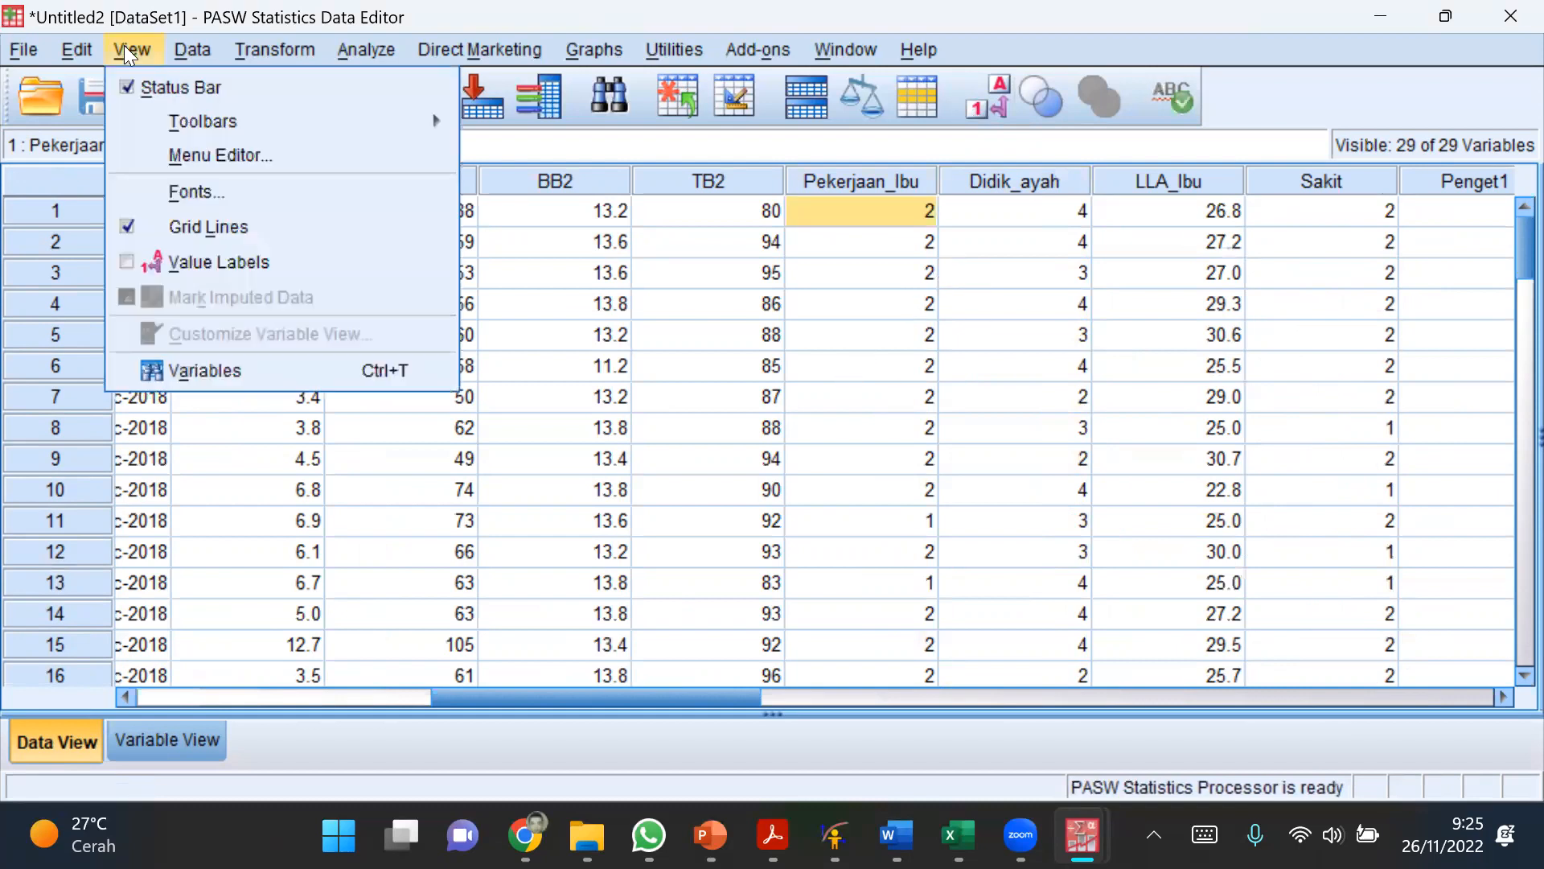
pyautogui.click(198, 265)
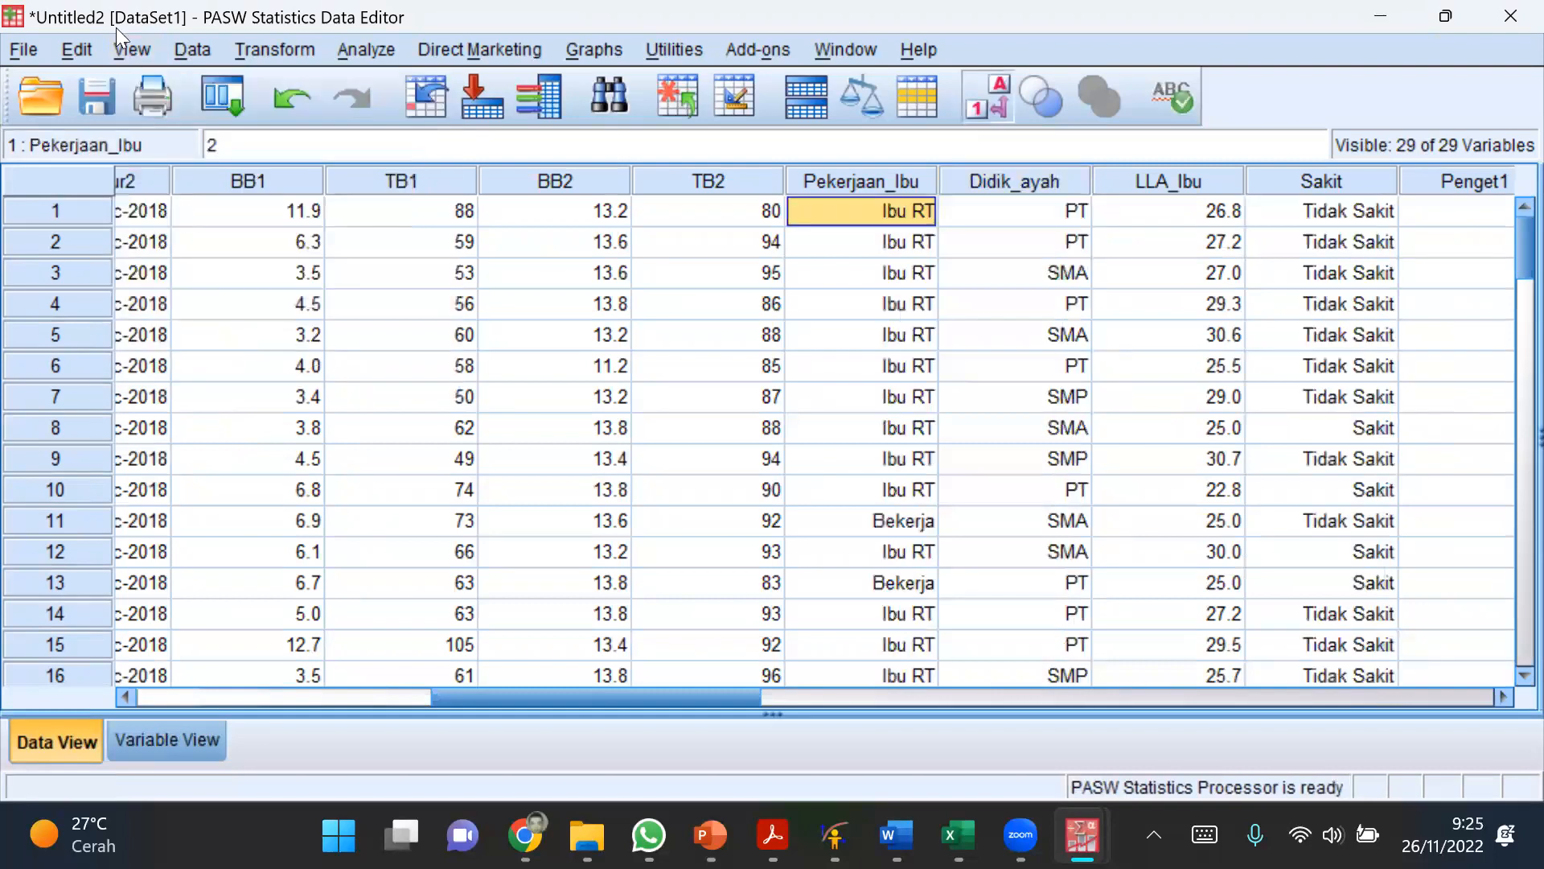
pyautogui.click(161, 258)
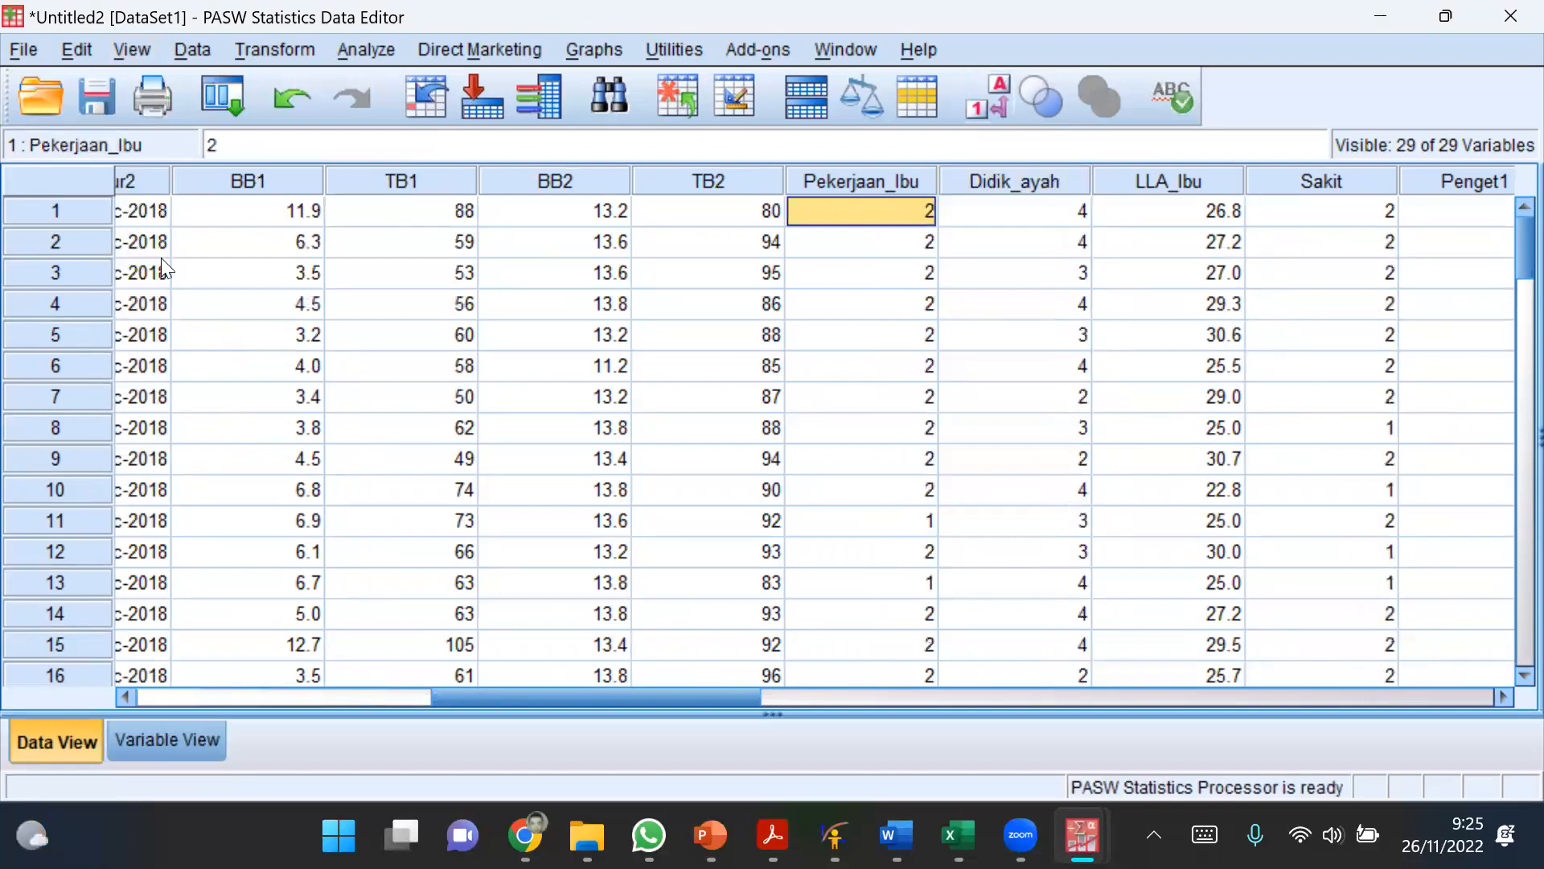
pyautogui.click(131, 50)
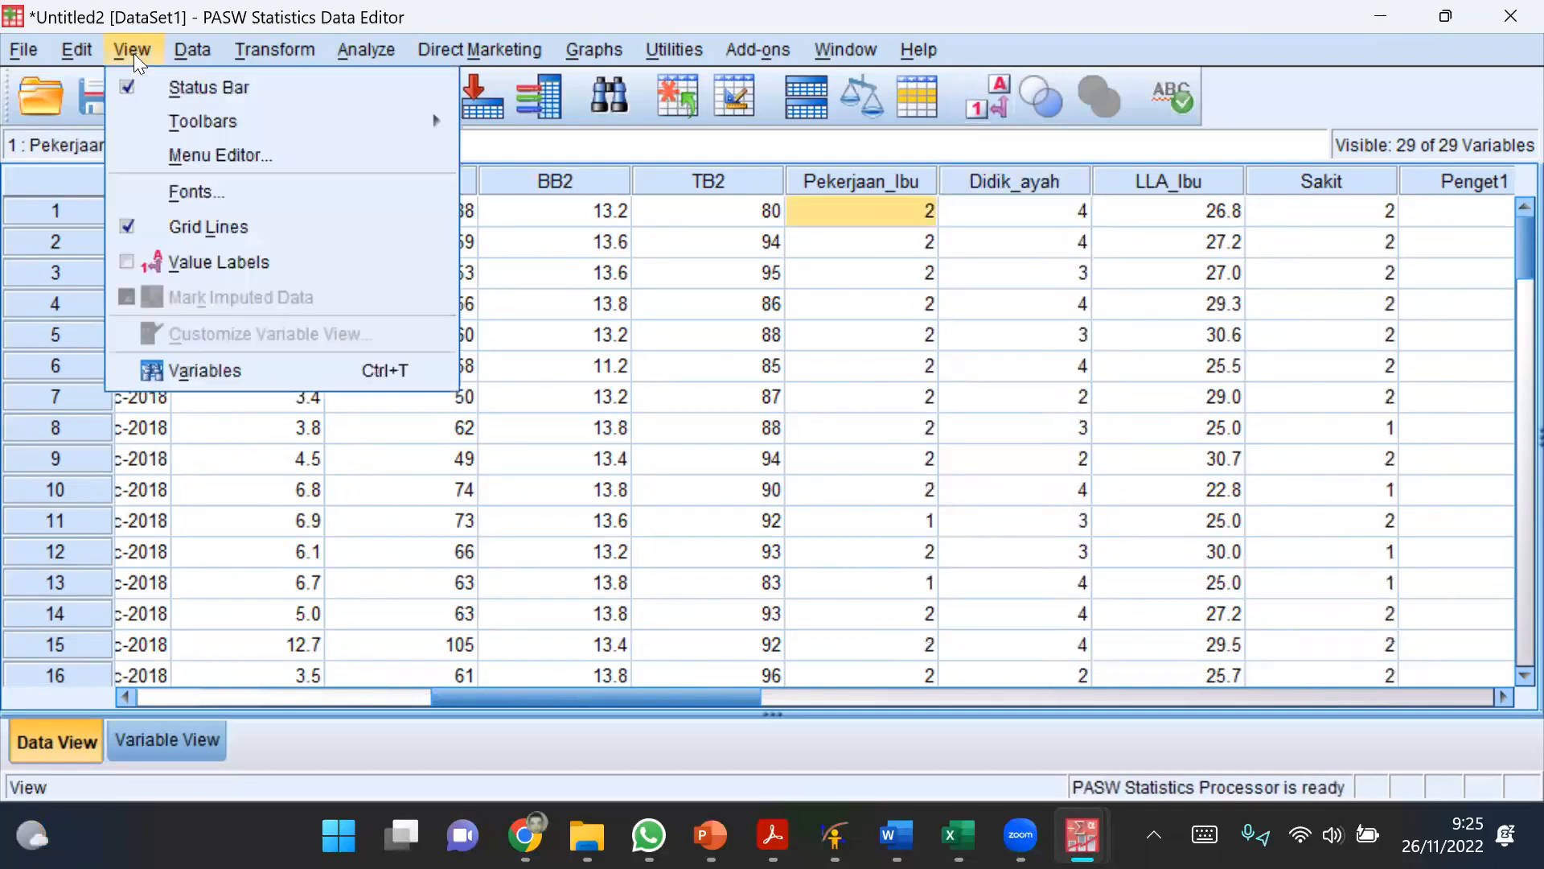
pyautogui.click(151, 255)
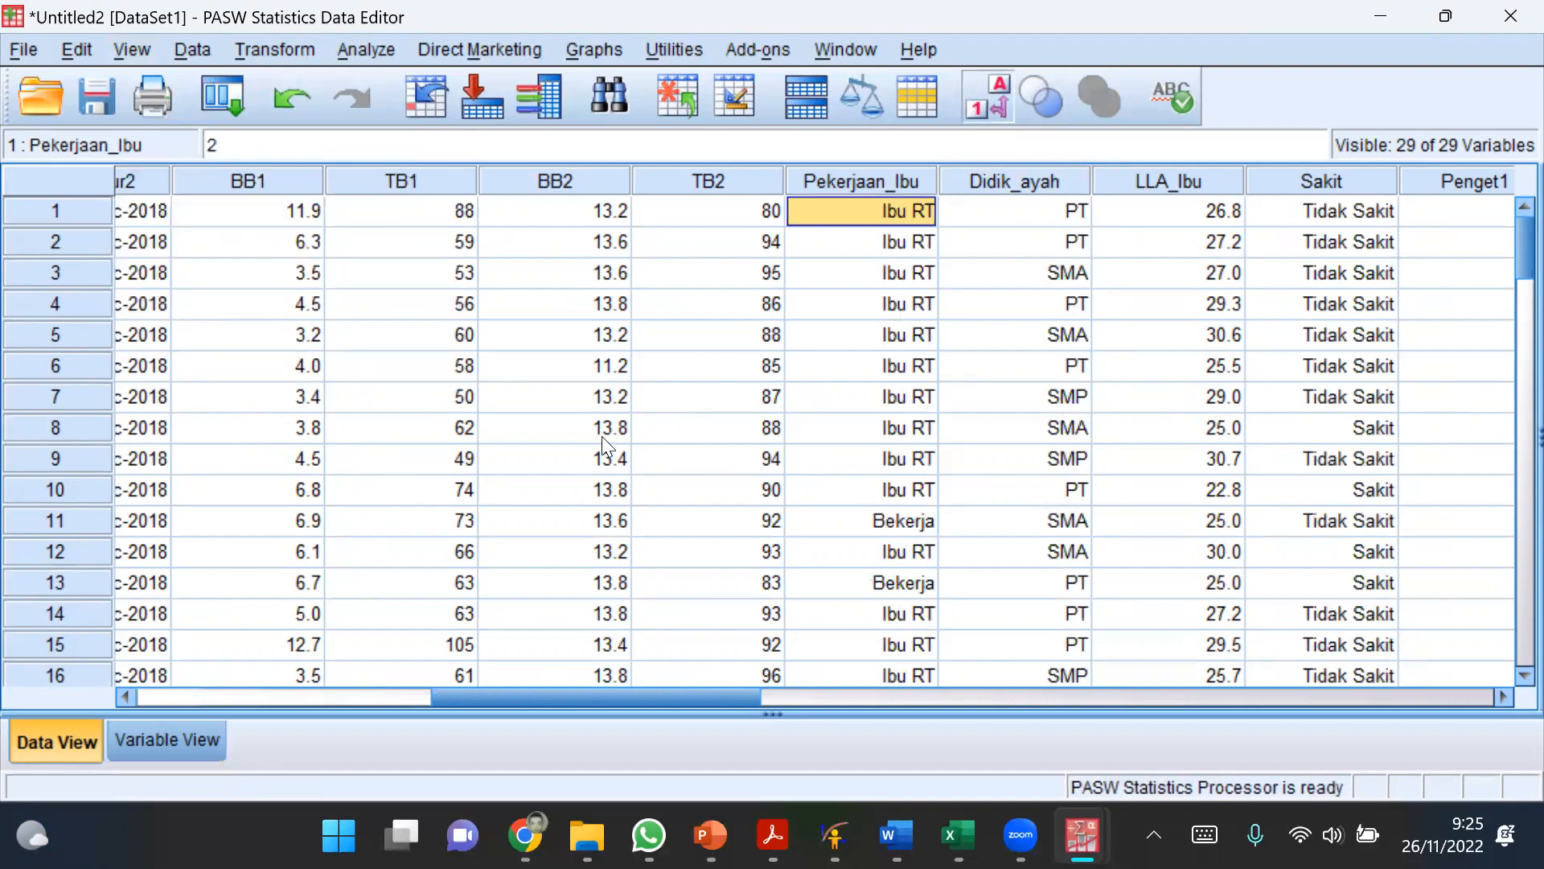
# Step: Check the LLA_Ibu column in the data and add LLA_Ibu as the input of a Recode into Different Variables
pyautogui.moveTo(1082, 837)
pyautogui.hscroll(3, 703, 706)
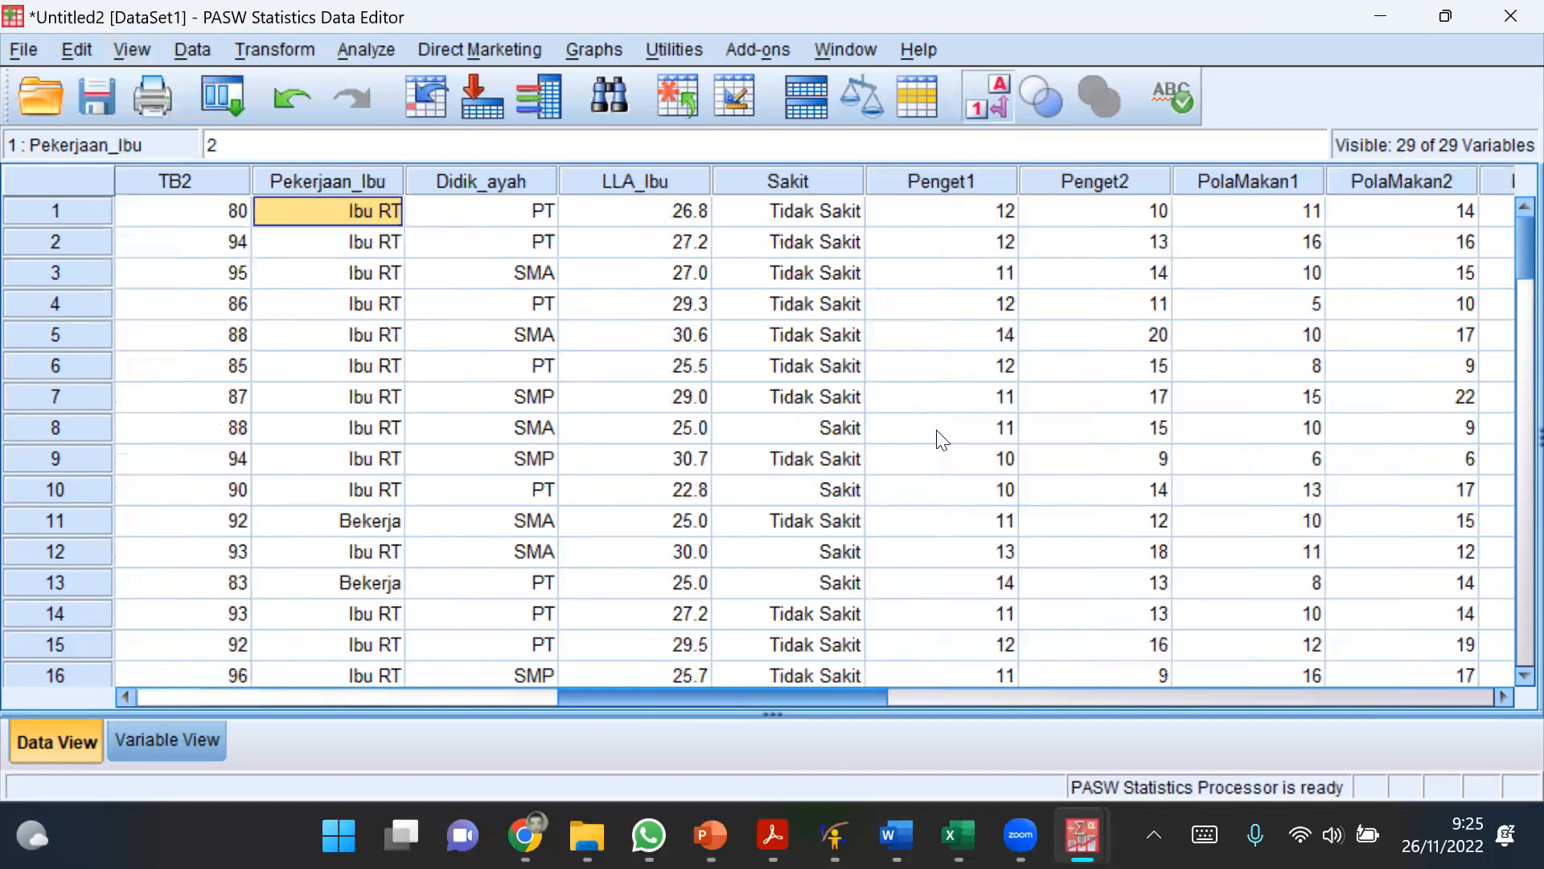
pyautogui.click(634, 182)
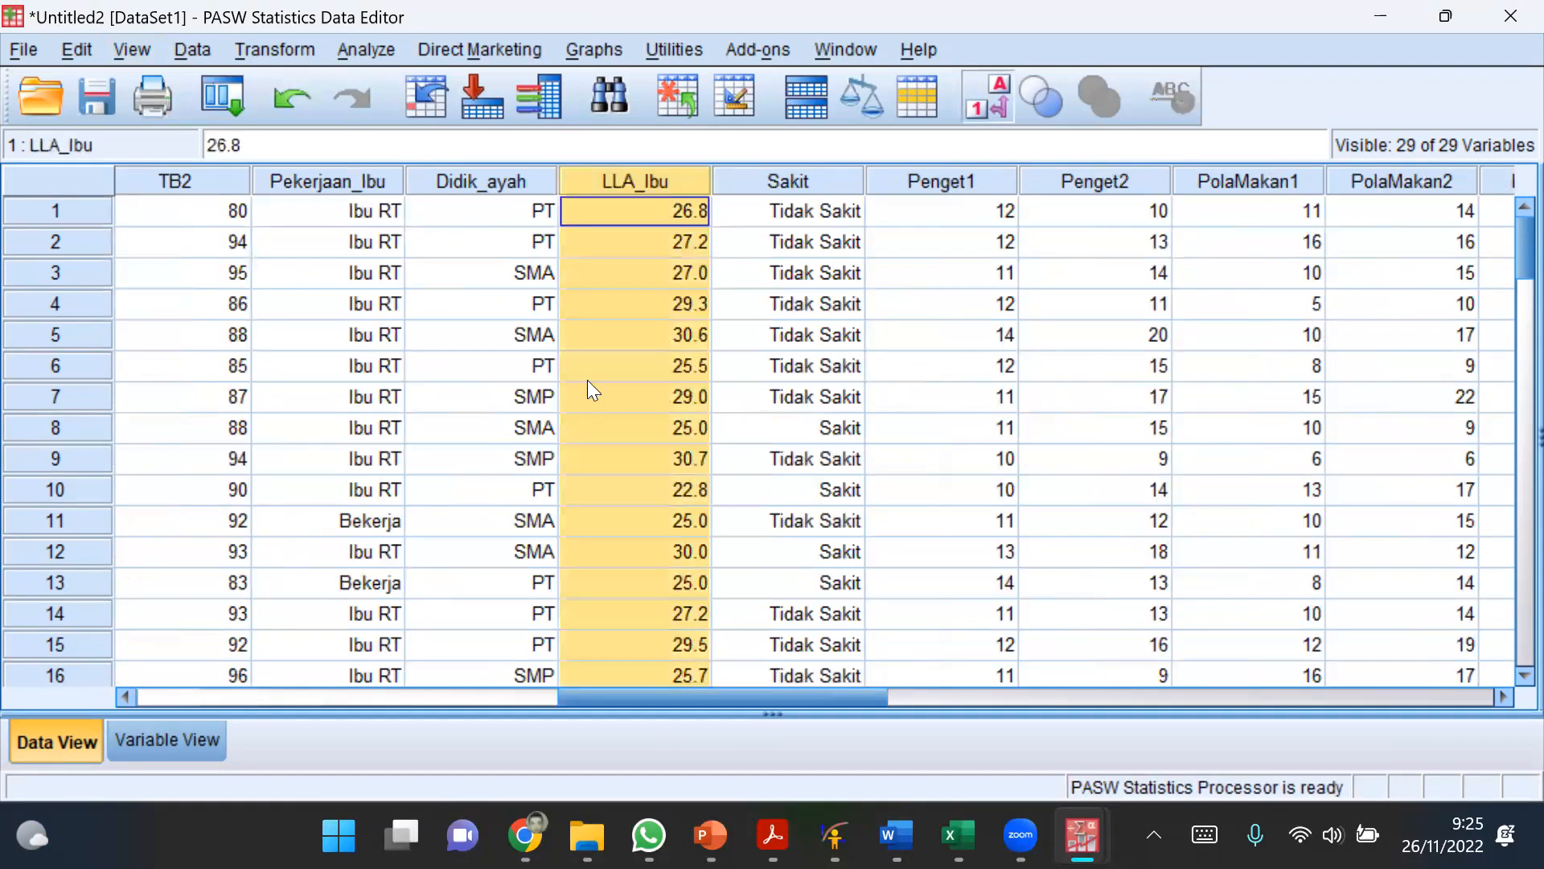
pyautogui.click(641, 366)
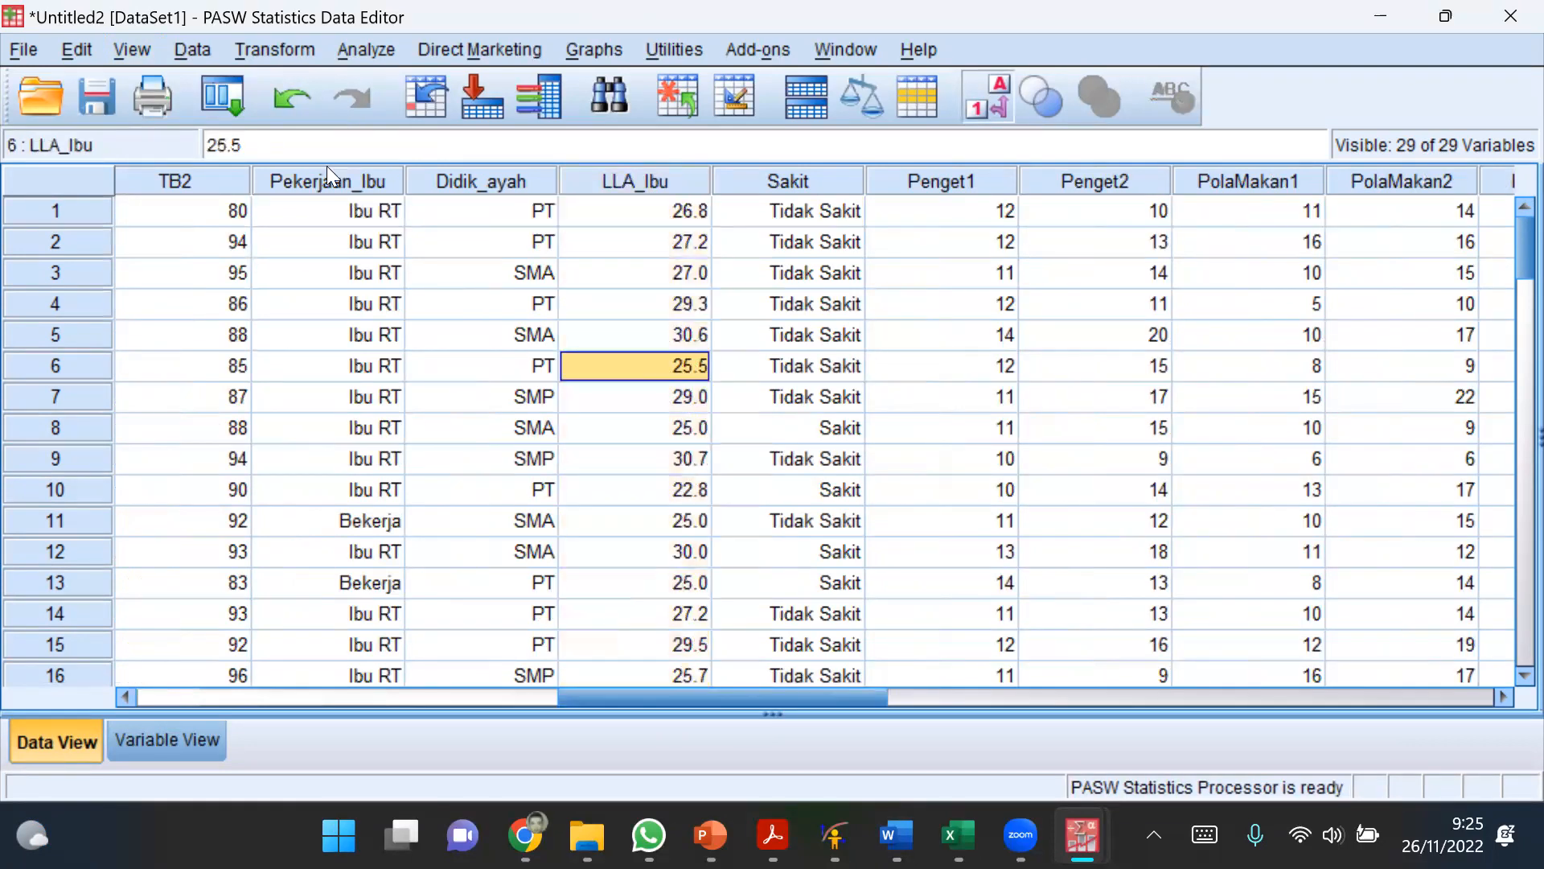
pyautogui.click(249, 51)
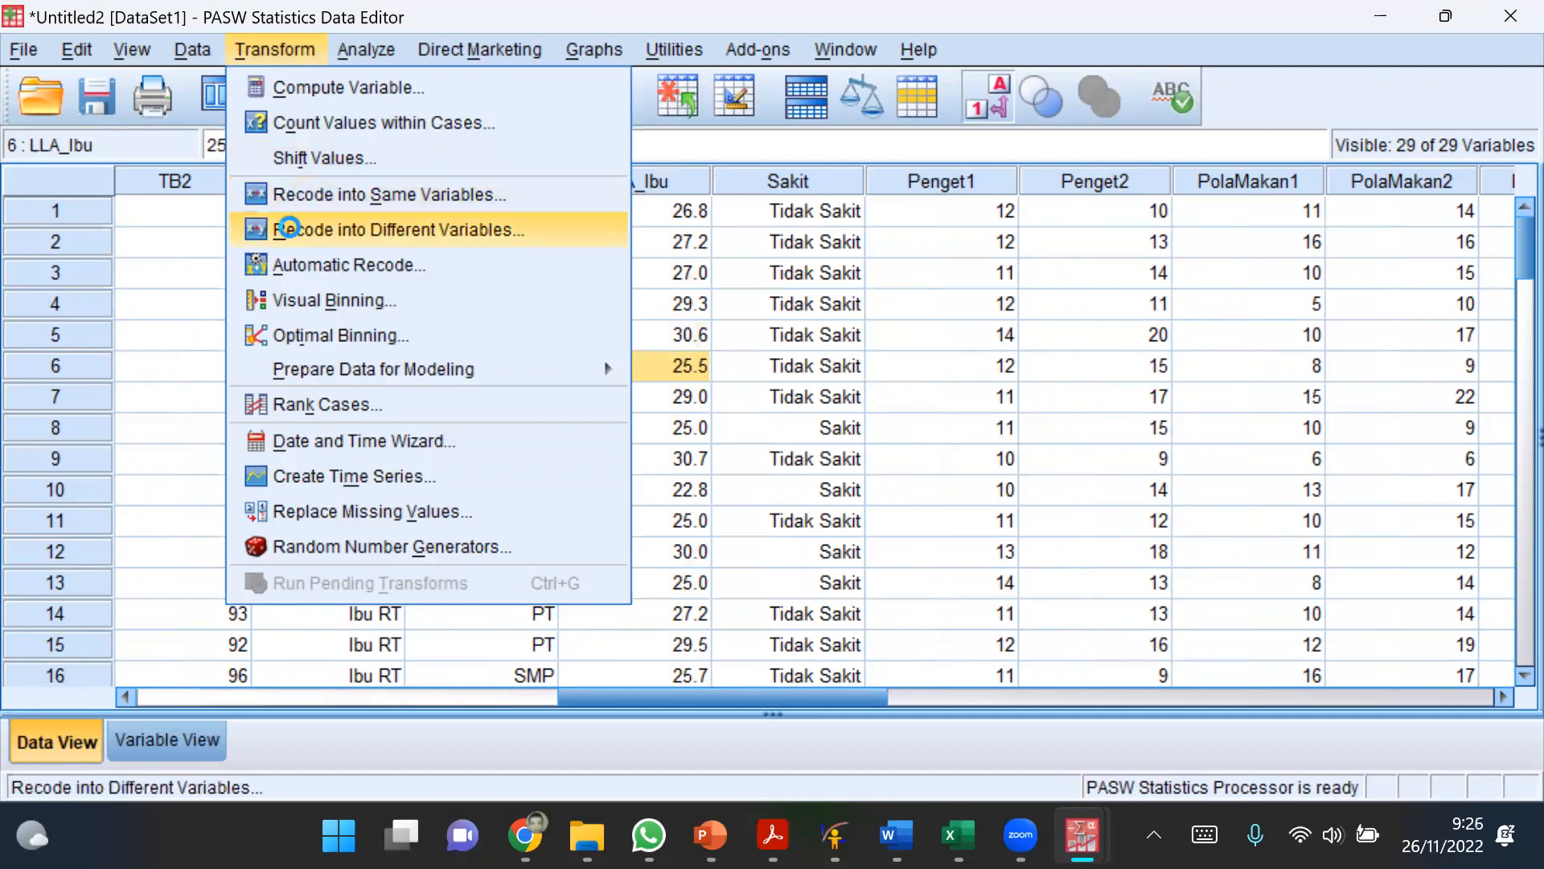
pyautogui.click(289, 229)
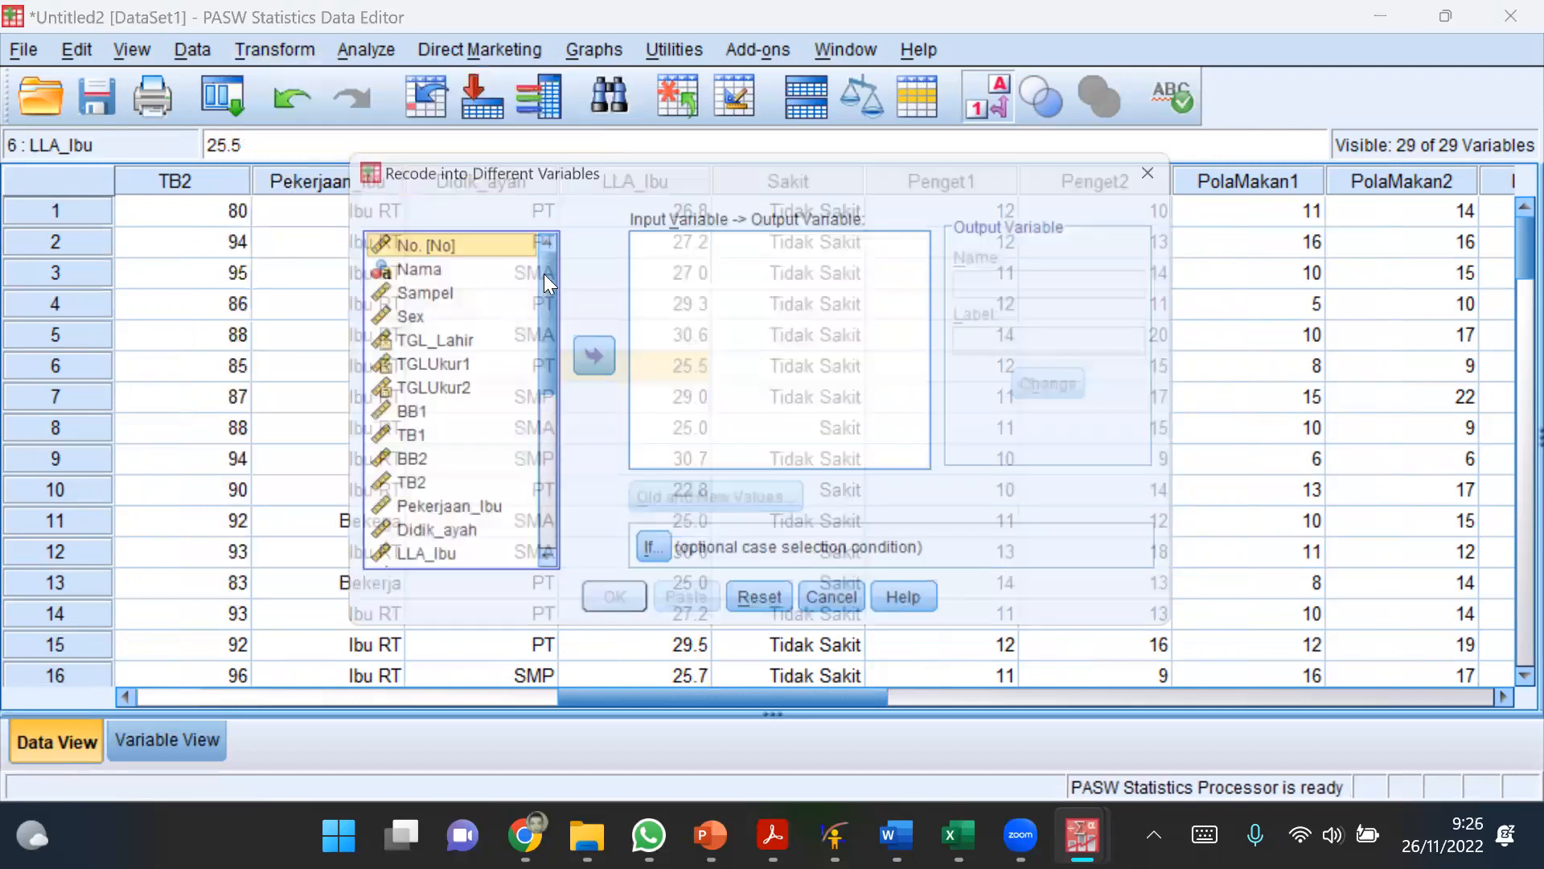
pyautogui.moveTo(544, 274); pyautogui.dragTo(538, 288)
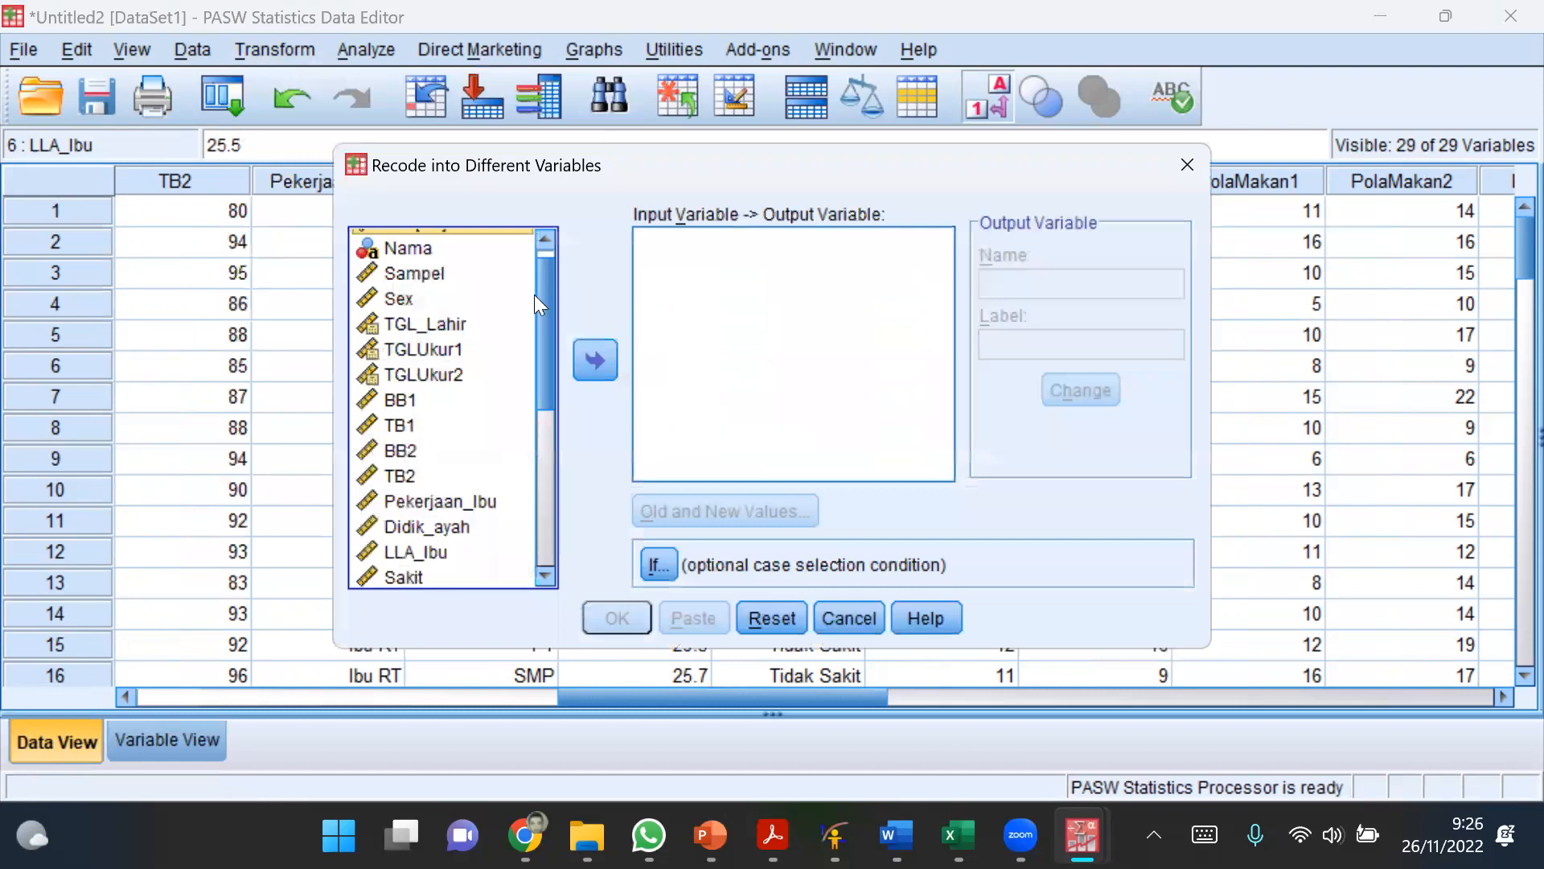
pyautogui.scroll(-2, 454, 458)
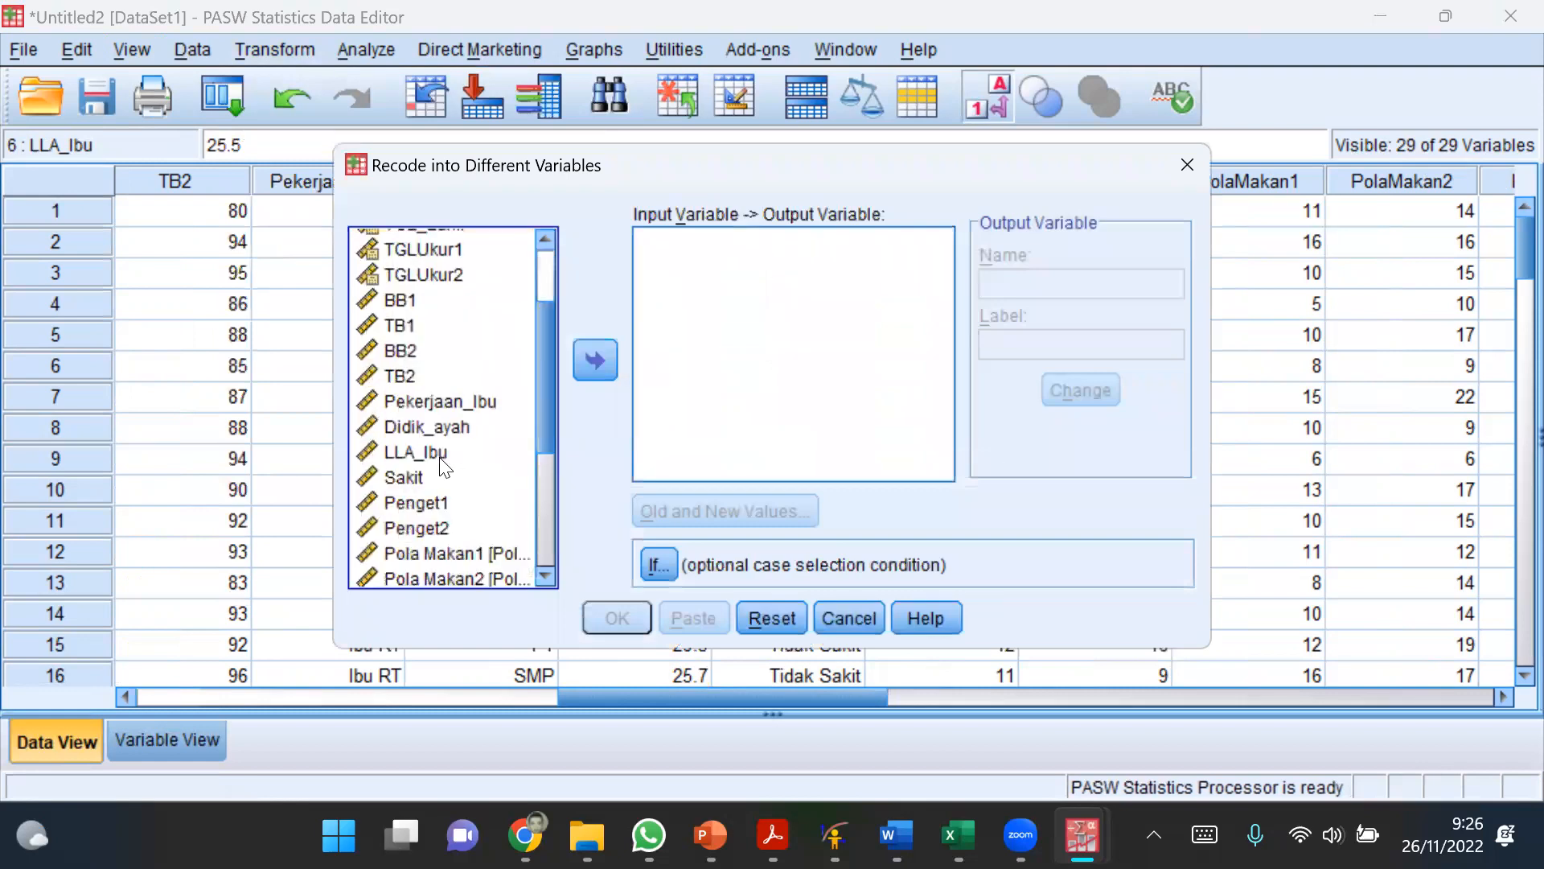
pyautogui.click(441, 465)
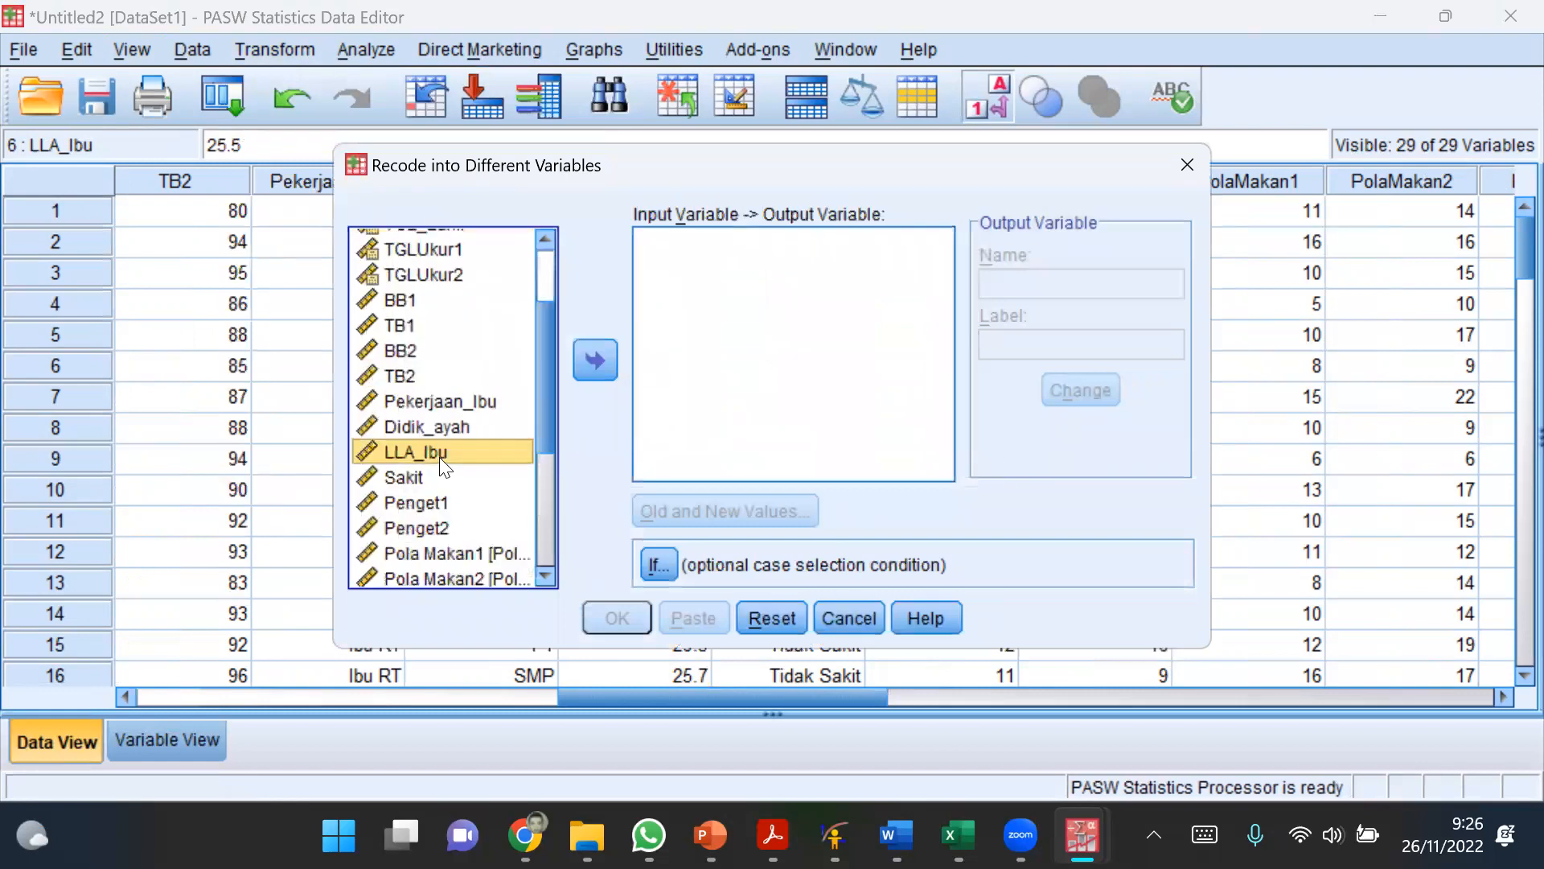
pyautogui.click(594, 362)
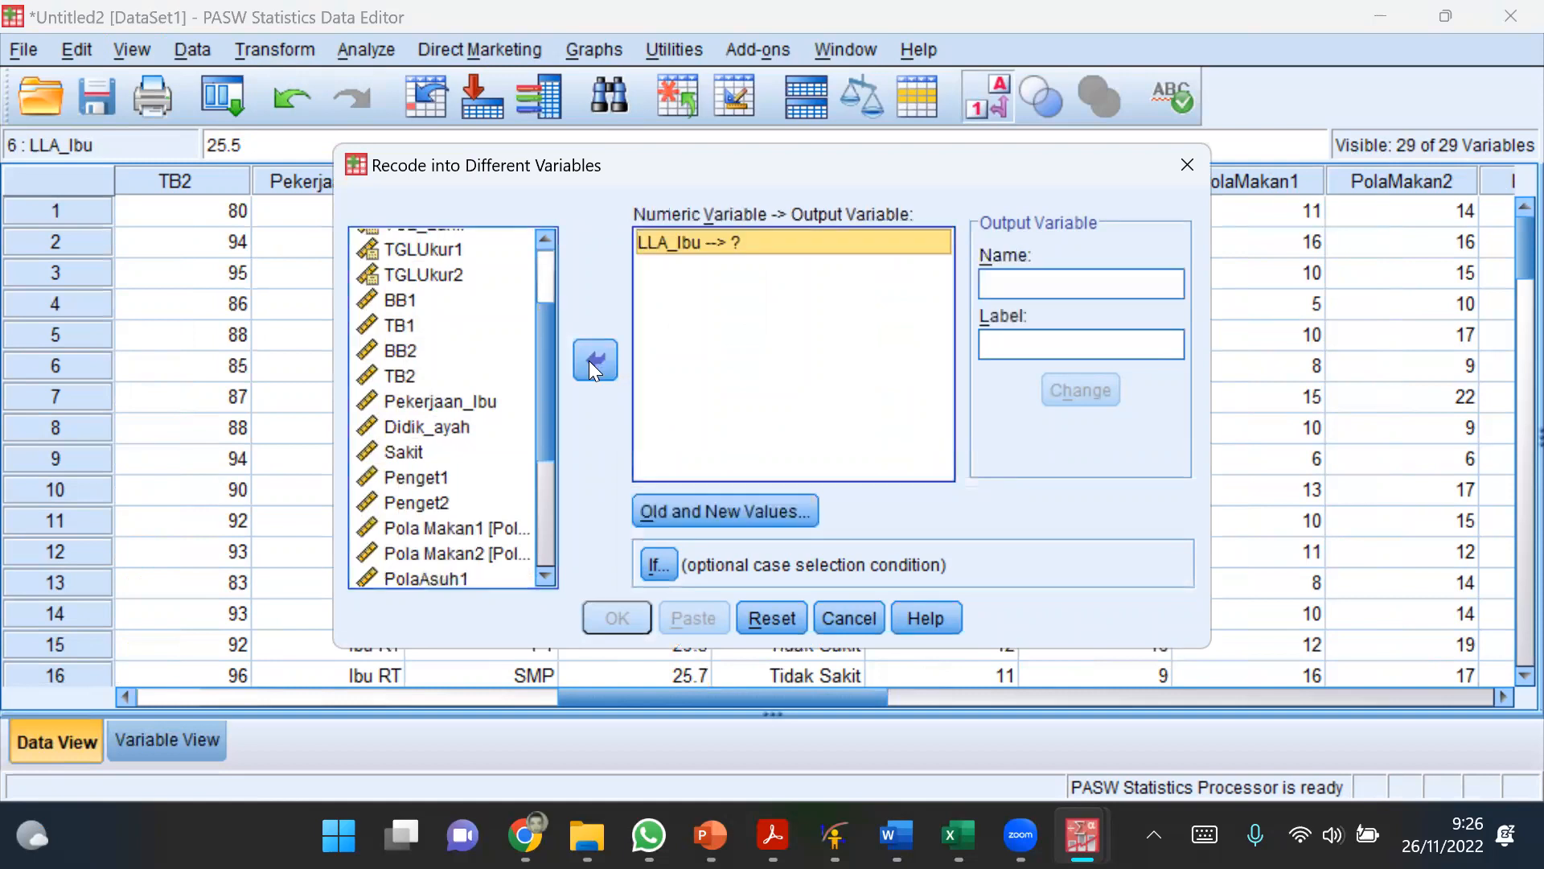
pyautogui.click(745, 233)
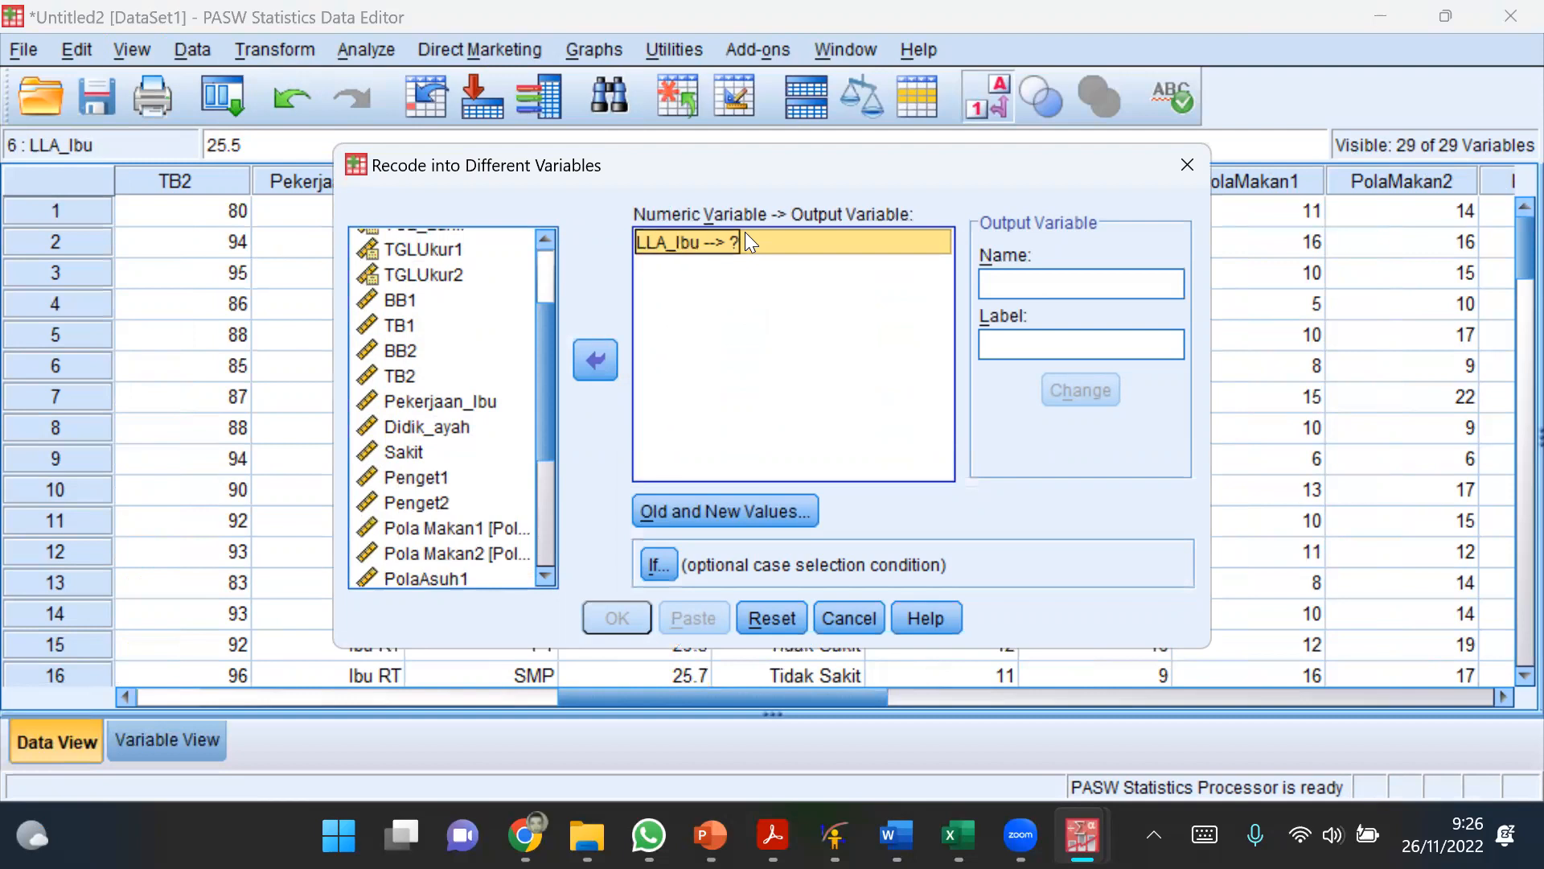
# Step: Name the recode's output variable Kat_LLA and assign it to LLA_Ibu
pyautogui.click(1120, 284)
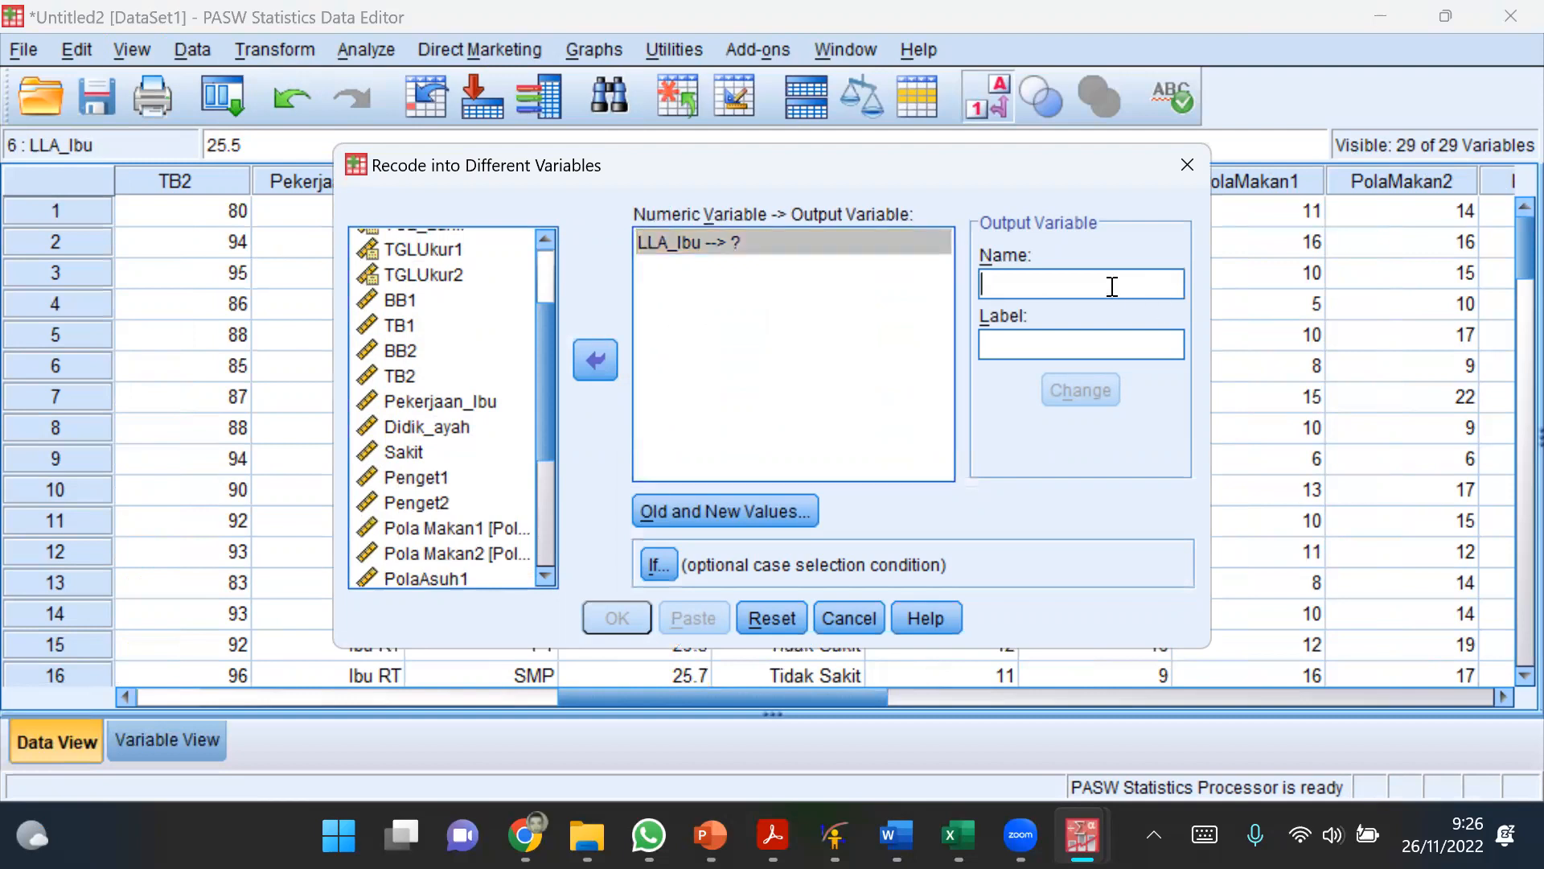
pyautogui.write('Ka')
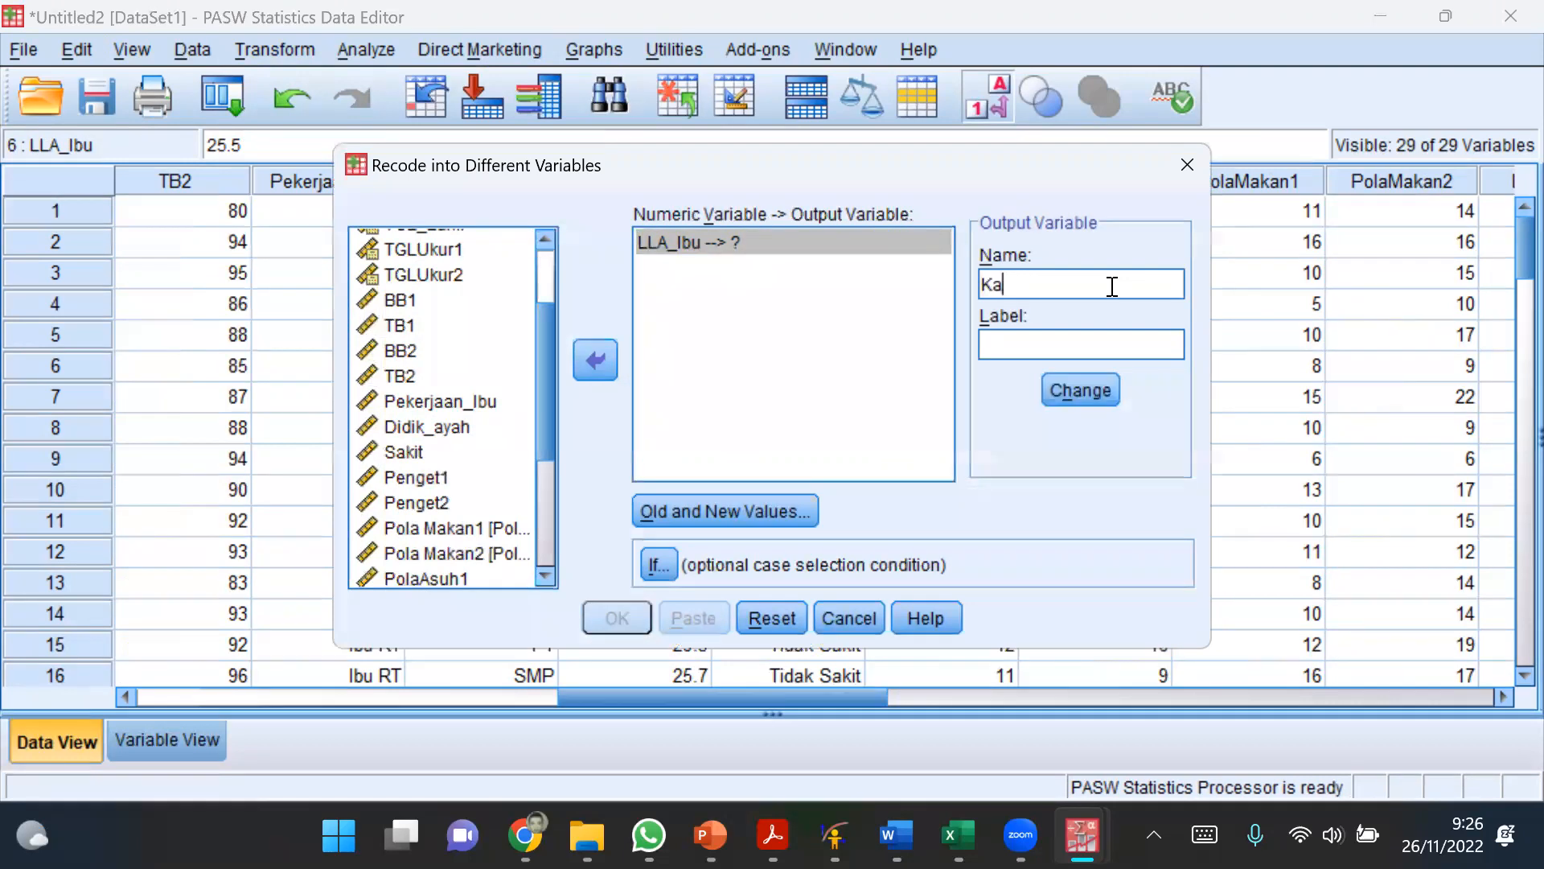
pyautogui.write('t_LLA')
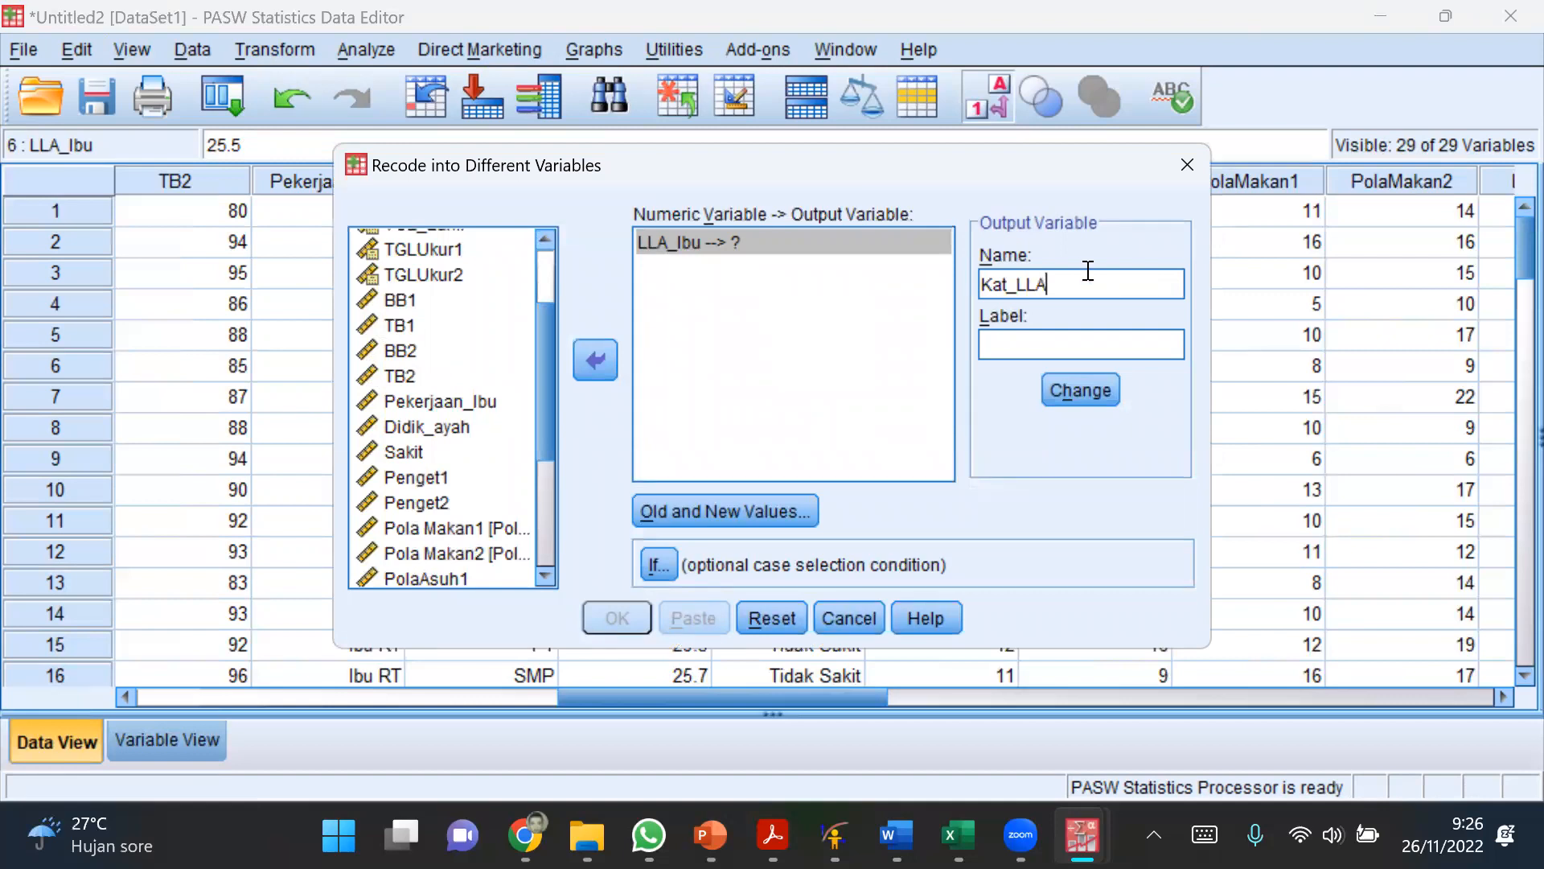
pyautogui.click(1093, 381)
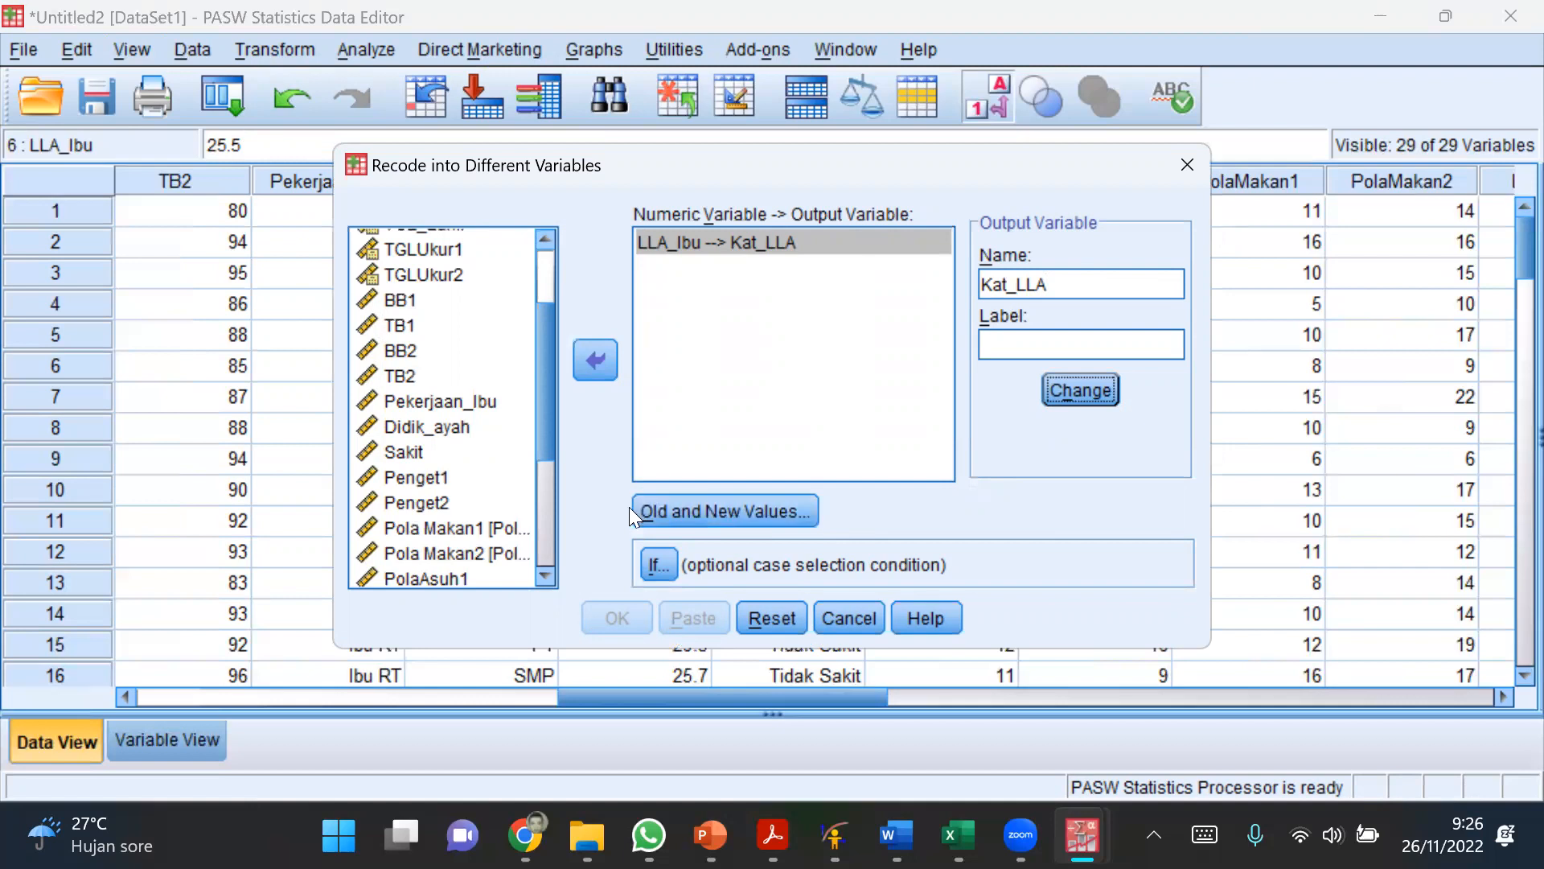
# Step: Set the Kat_LLA recode output to strings and add the rule that turns the old value 23.5 into Normal
pyautogui.click(692, 513)
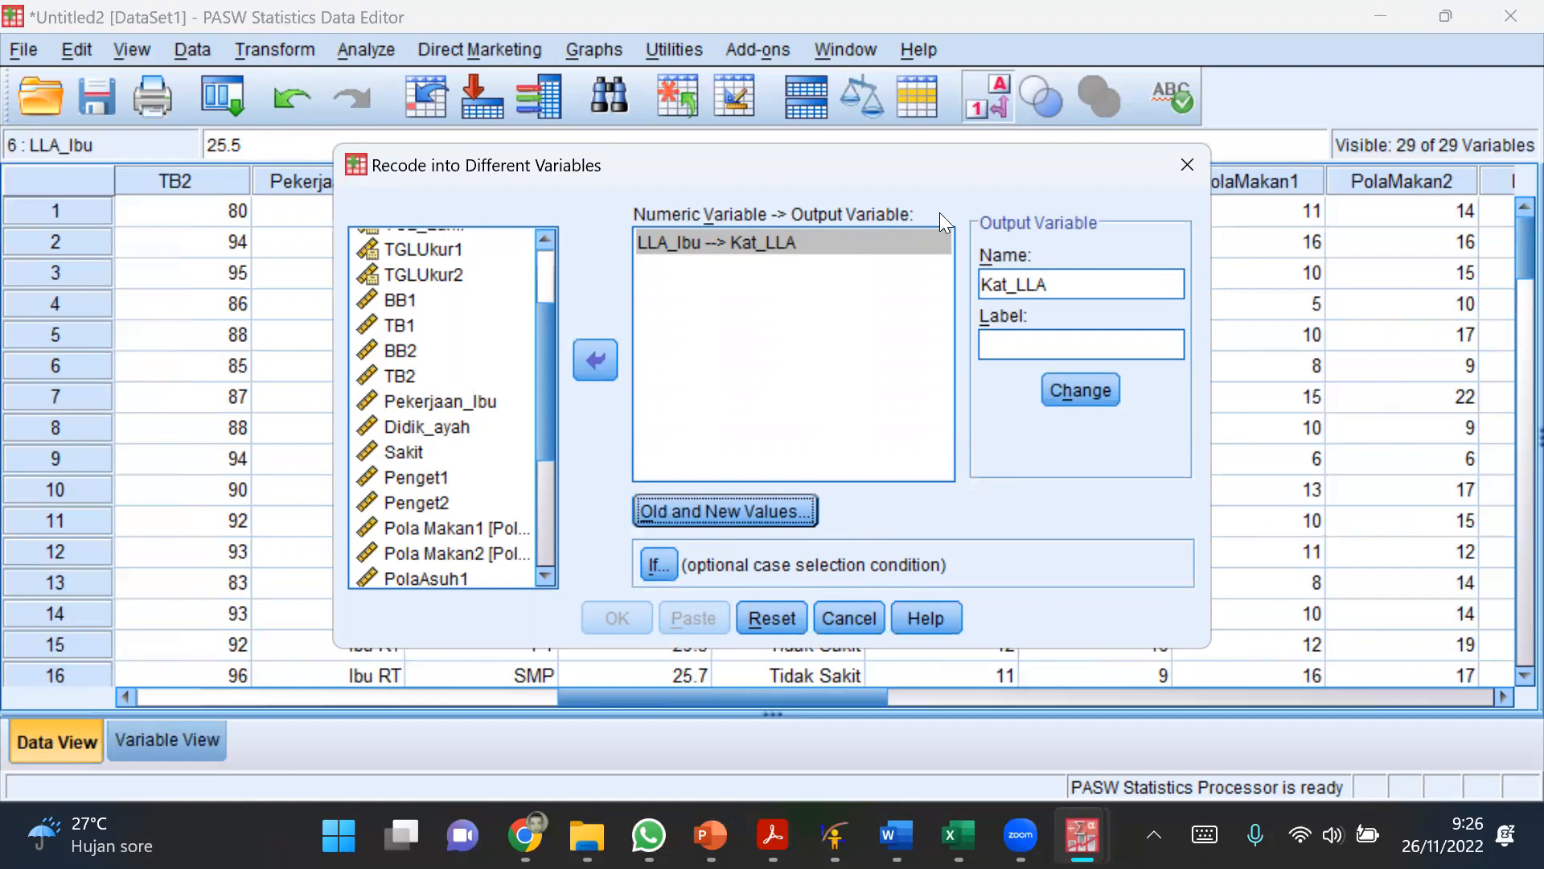
pyautogui.click(679, 507)
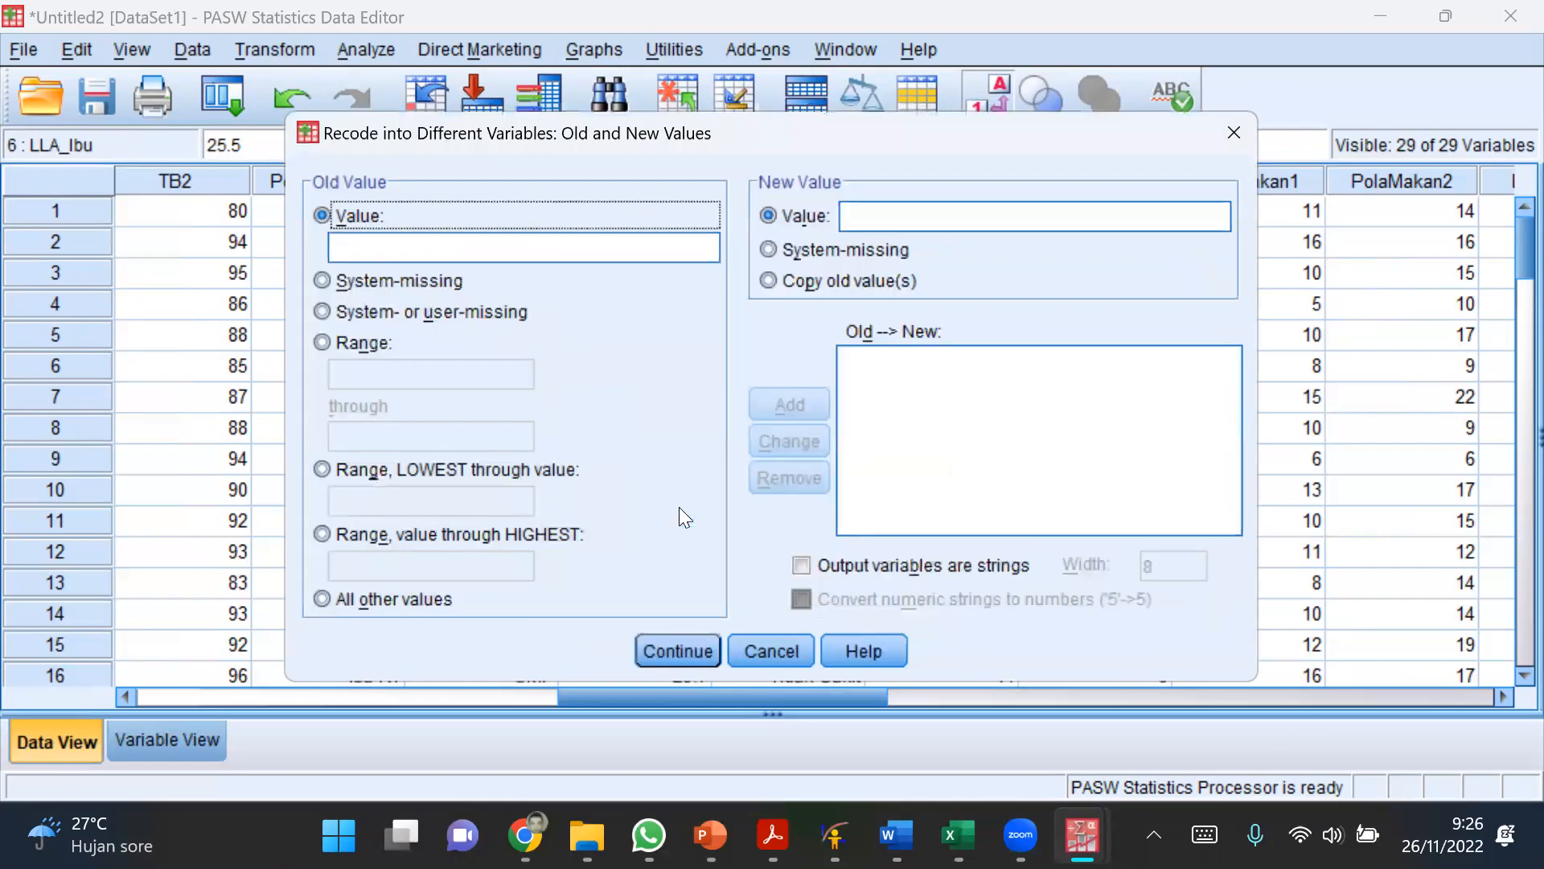
pyautogui.click(523, 247)
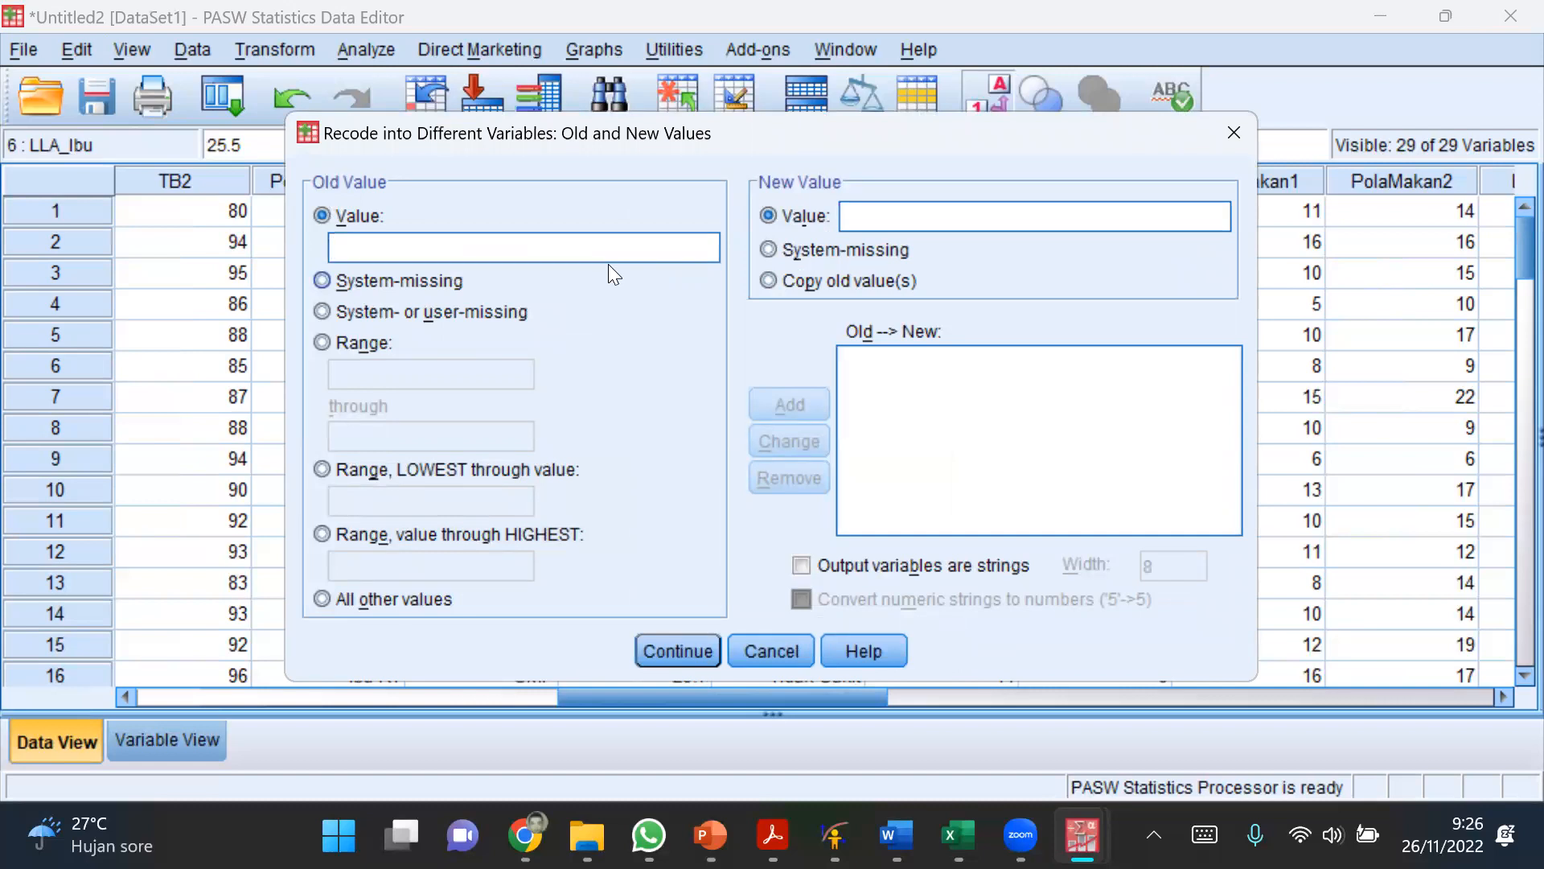
pyautogui.write('23.5')
pyautogui.click(994, 205)
pyautogui.click(799, 561)
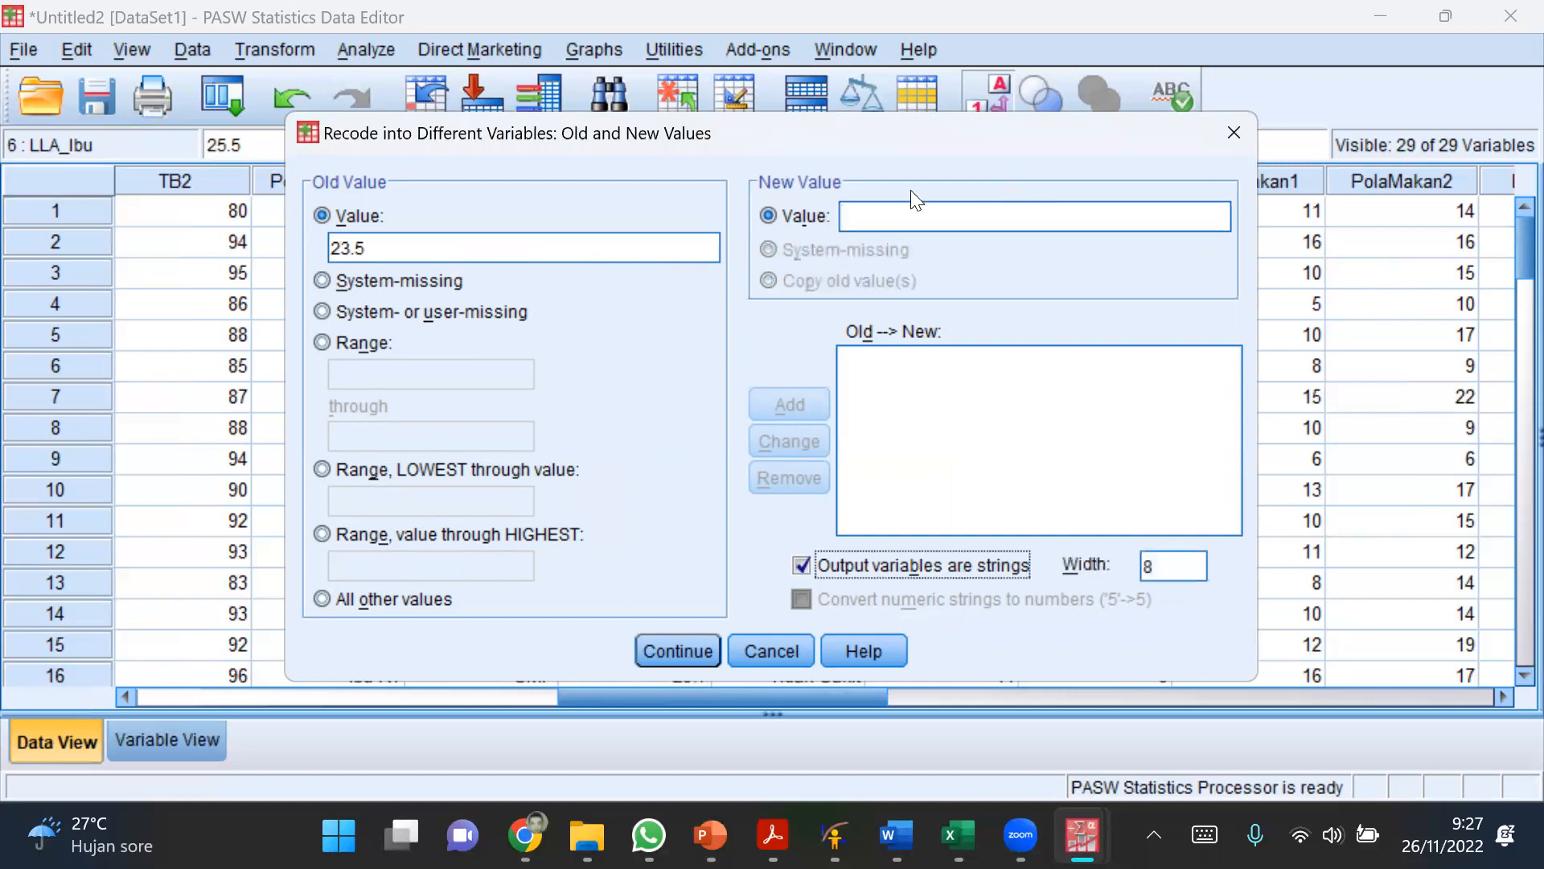
pyautogui.hotkey('alt', 'l')
pyautogui.write('N')
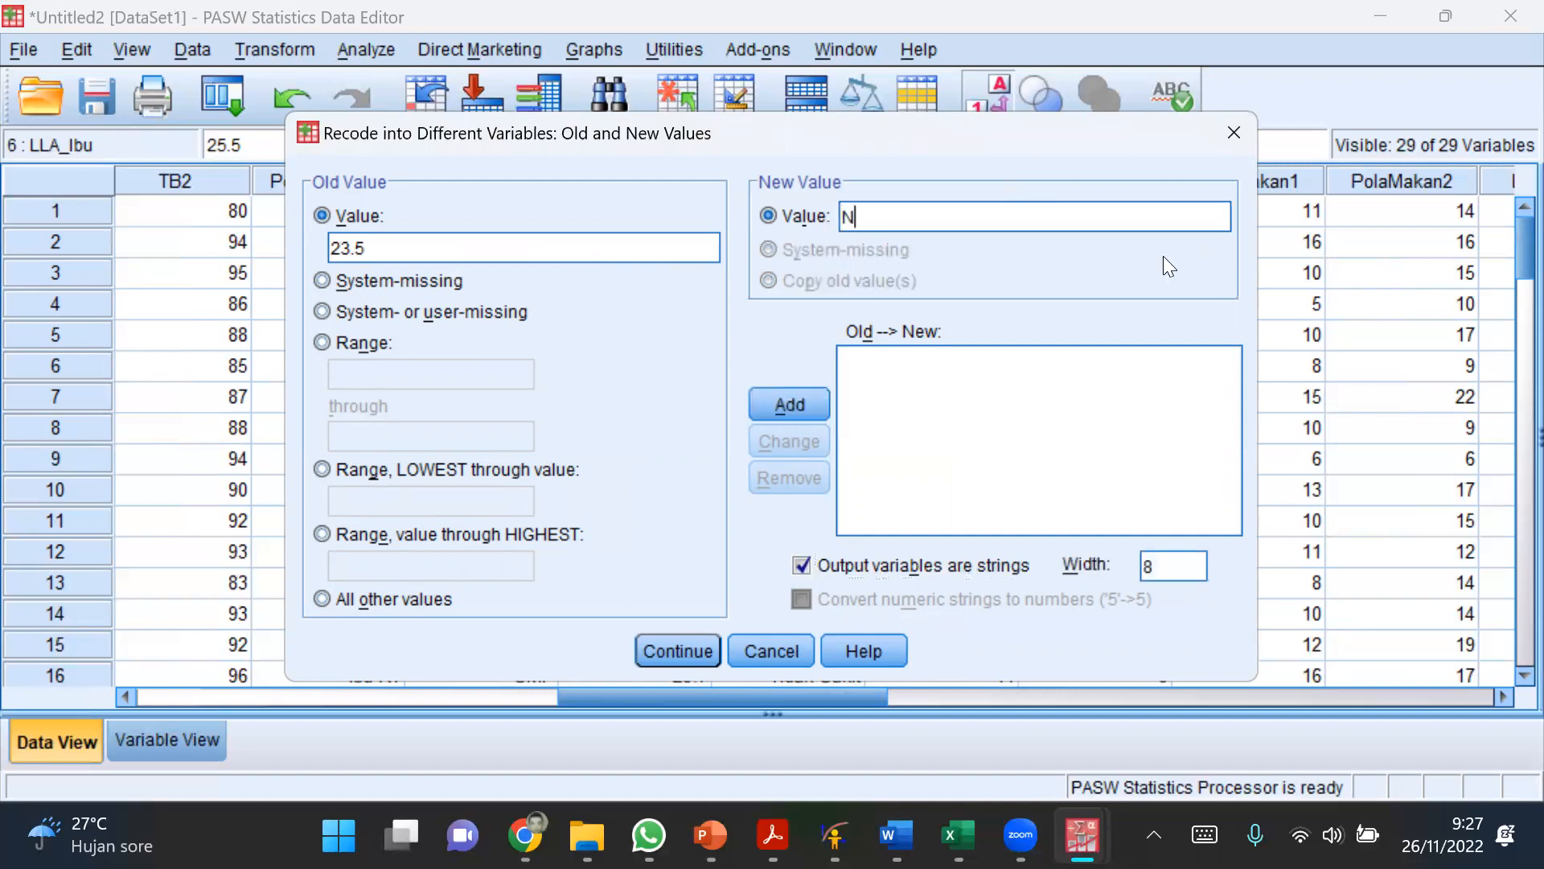
pyautogui.write('ormal')
pyautogui.click(790, 407)
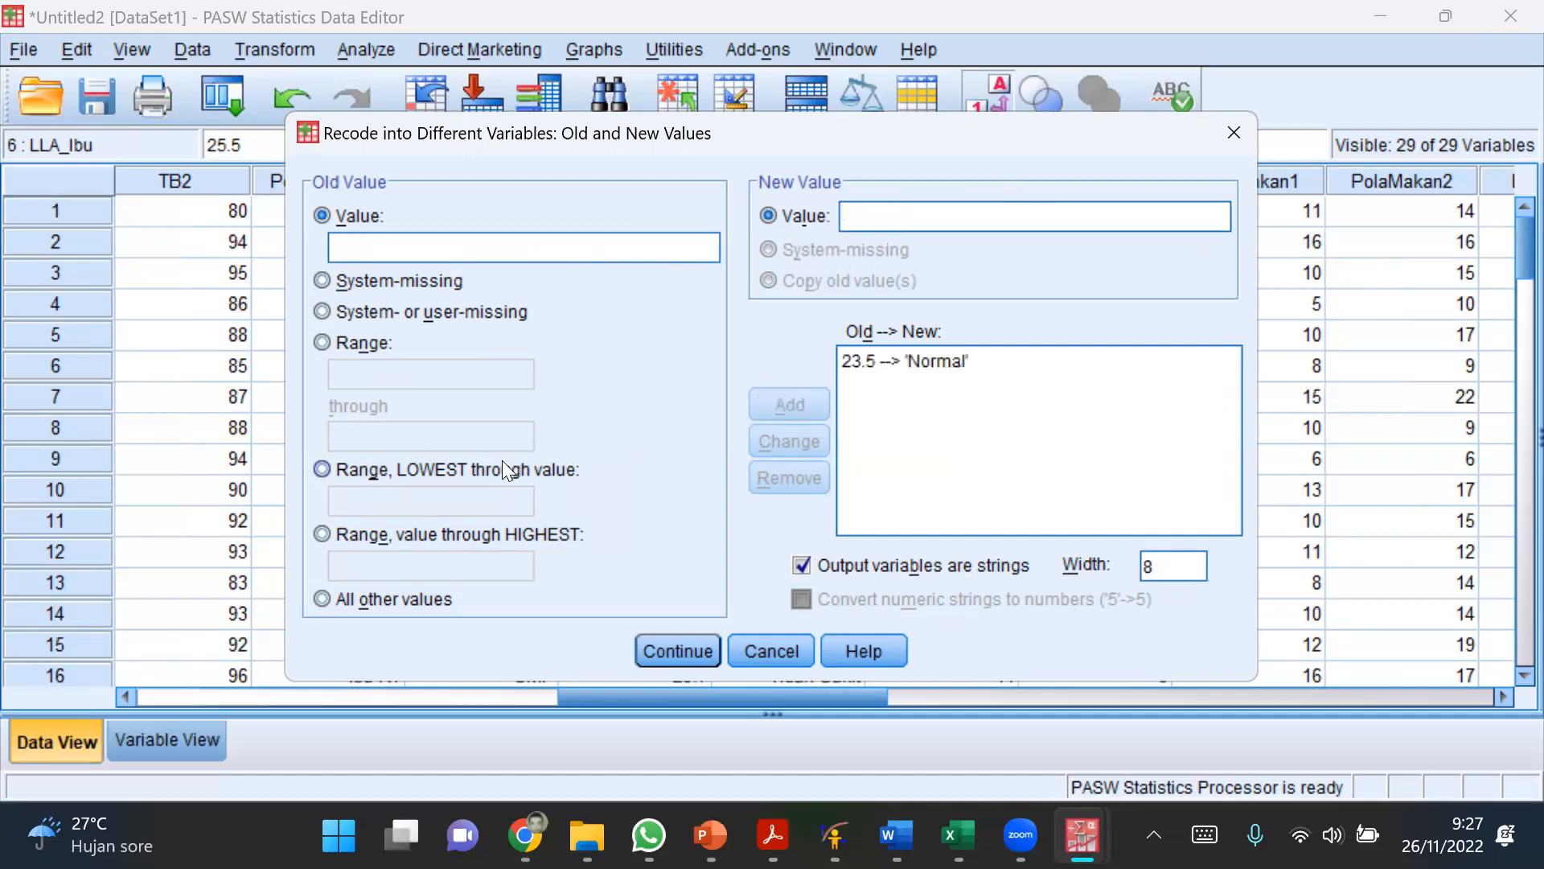
# Step: Add a recode rule that turns the range from 23.5 through the highest value into Normal
pyautogui.click(428, 536)
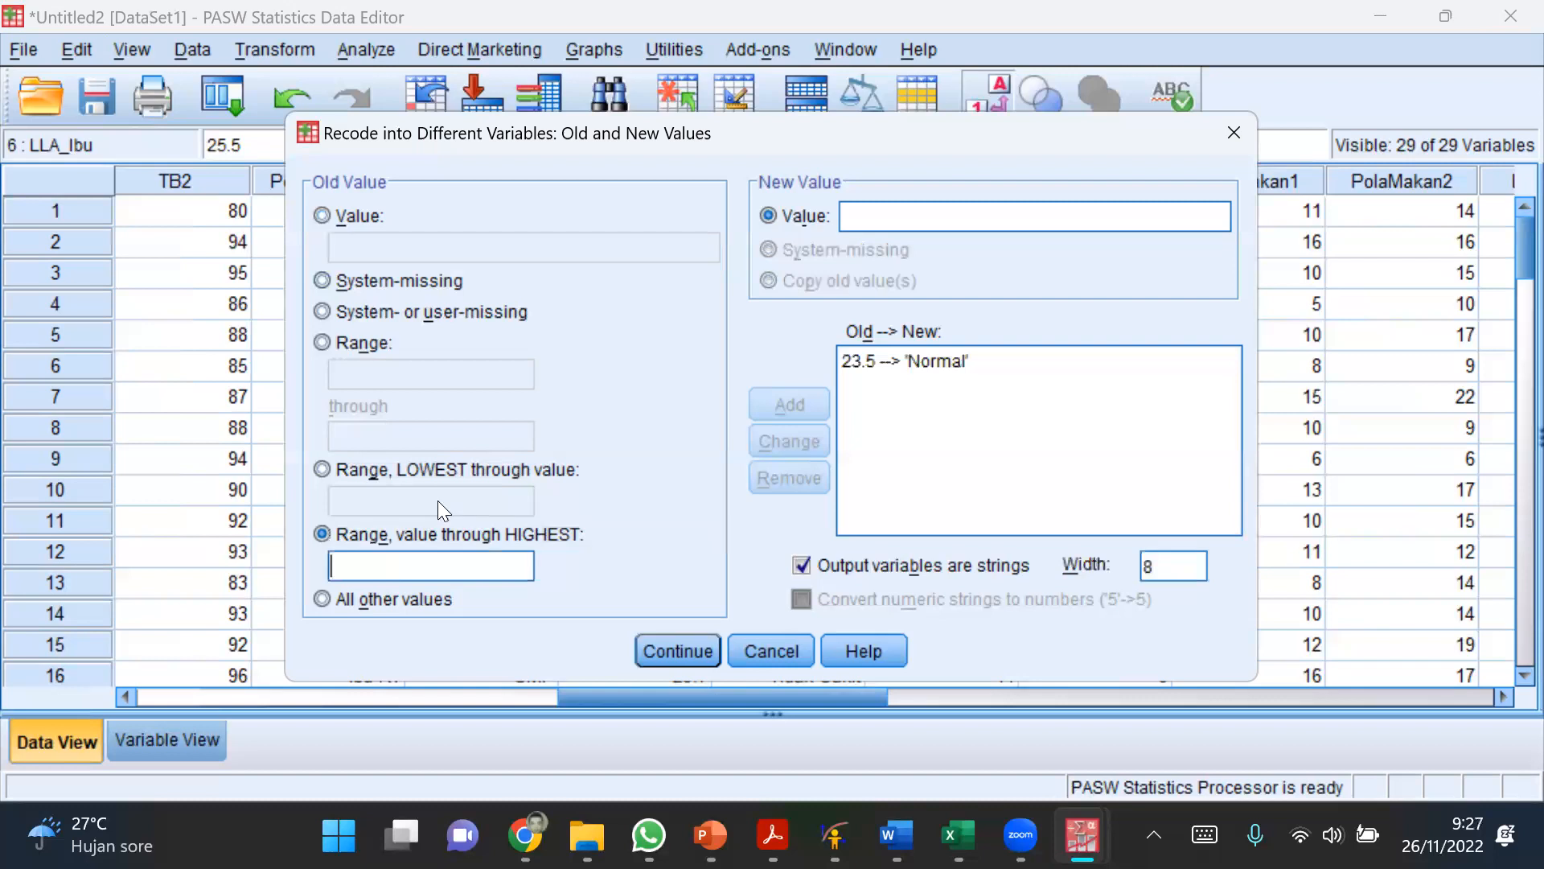
pyautogui.write('23.5')
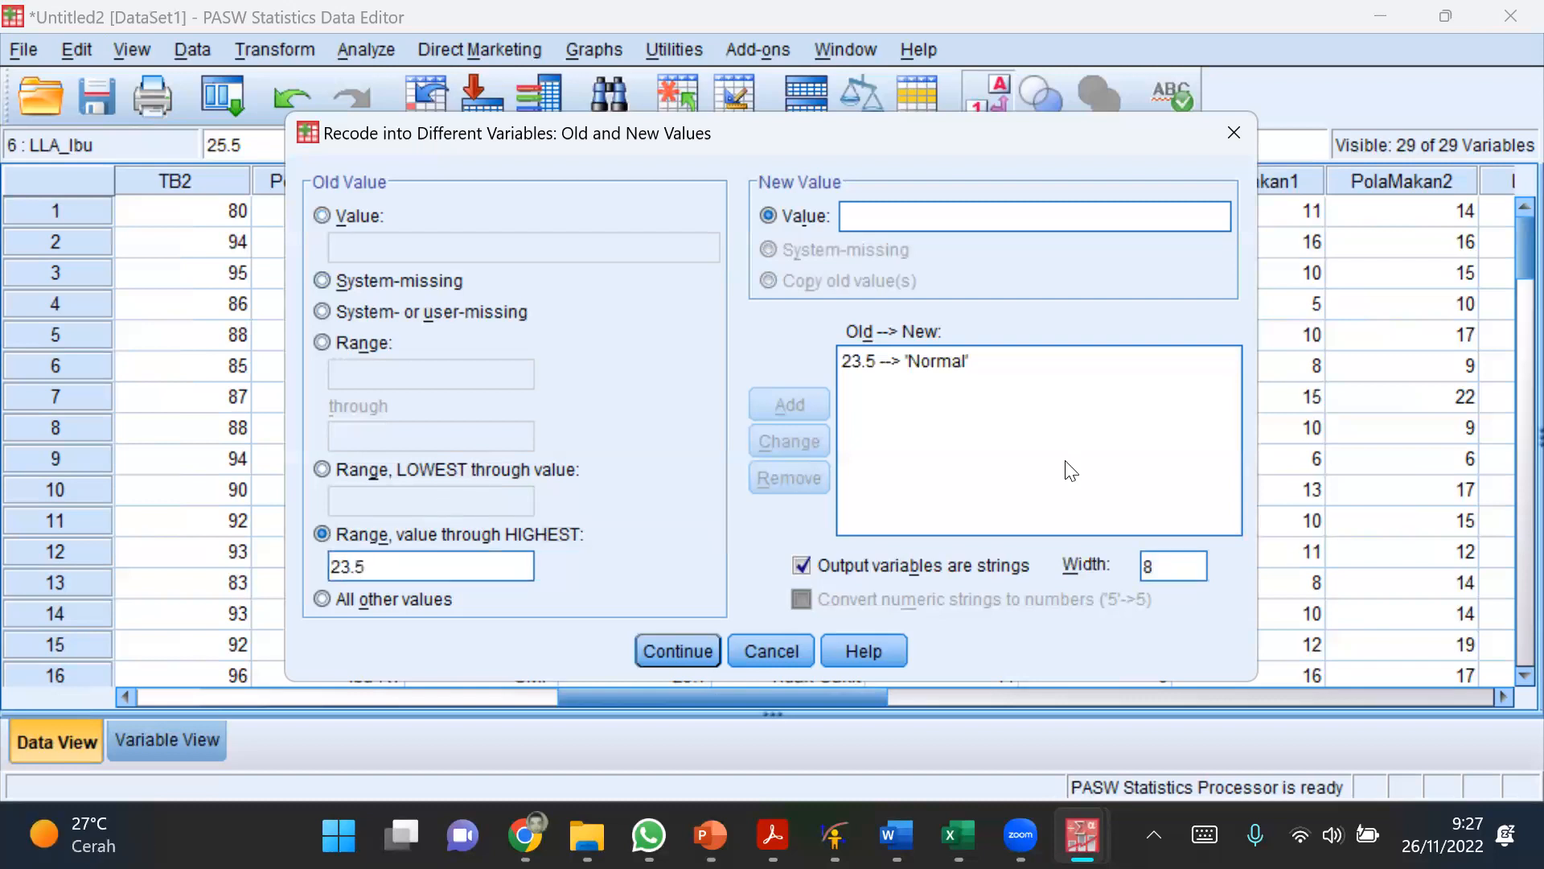
pyautogui.click(1028, 221)
pyautogui.write('Normal')
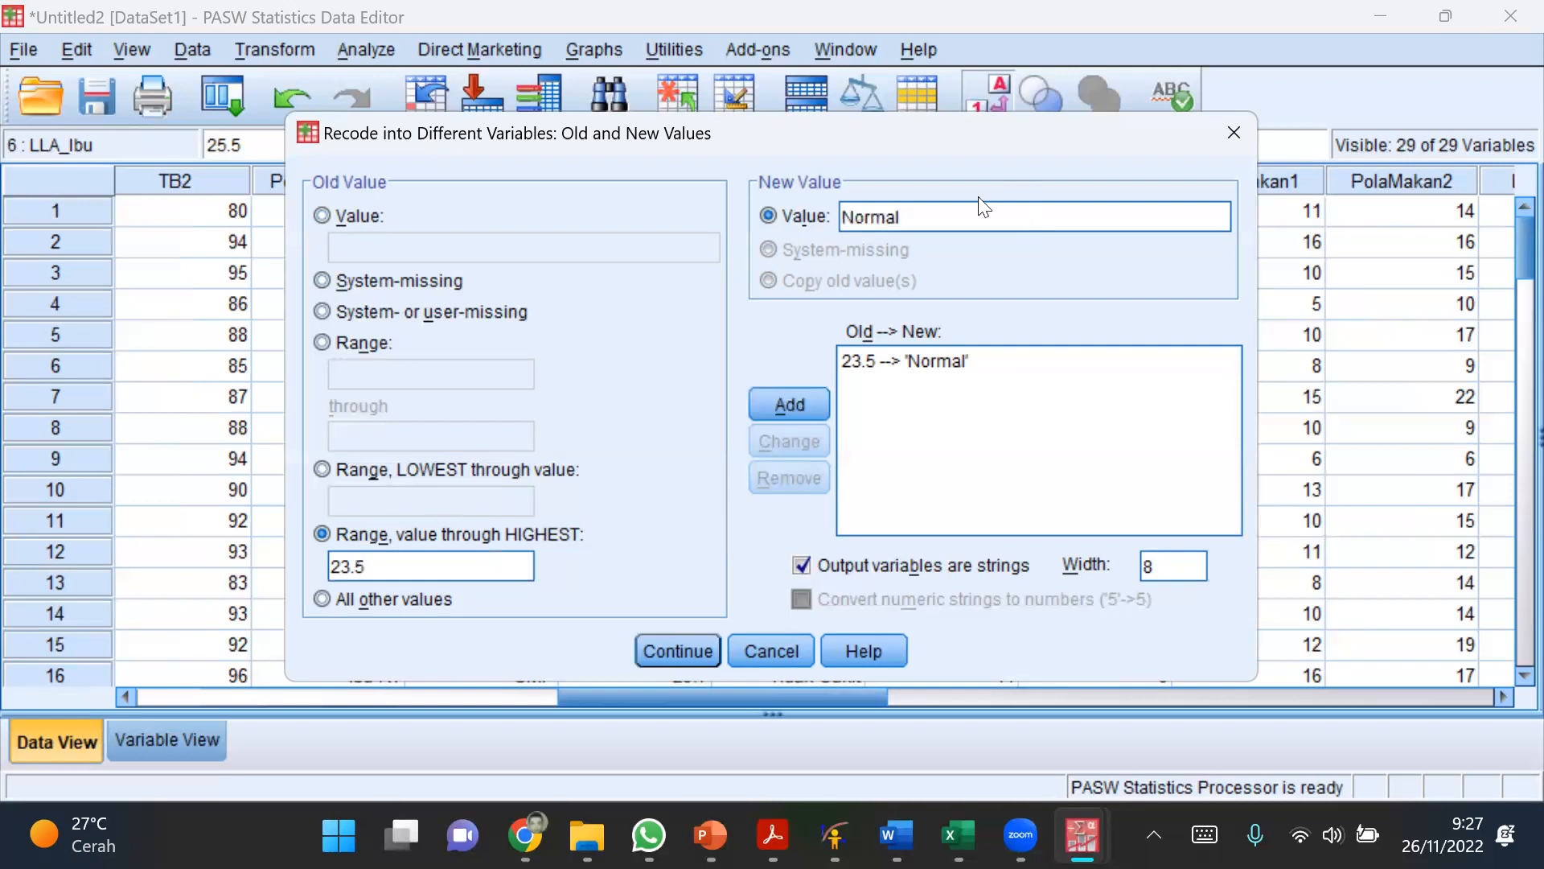
pyautogui.click(801, 396)
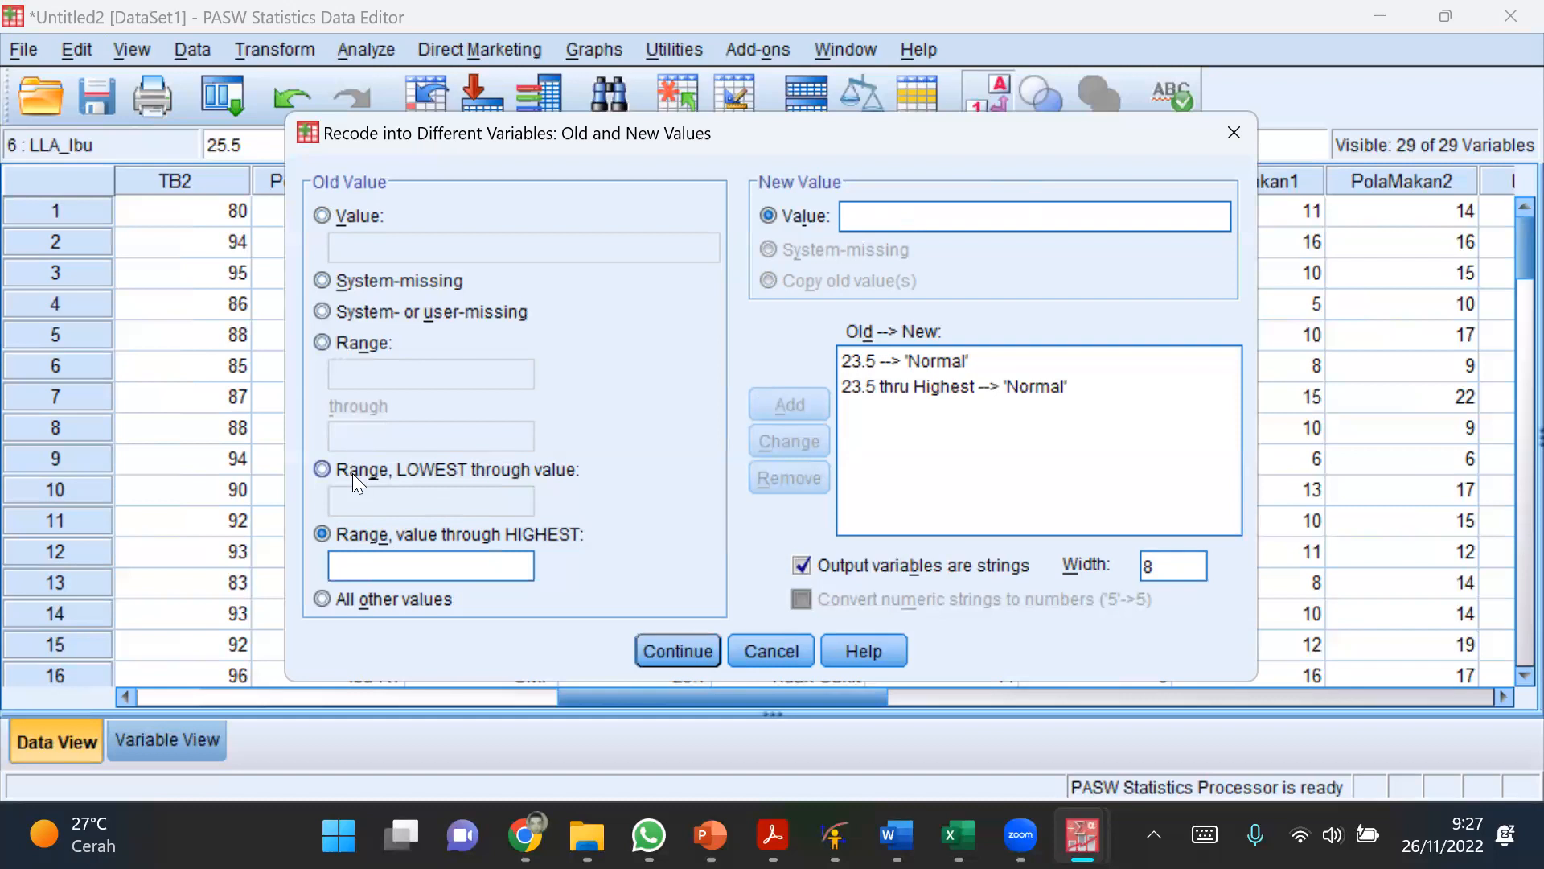
# Step: Add a rule recoding the lowest value through 23.5 into KEK and run the recode into Kat_LLA
pyautogui.click(393, 507)
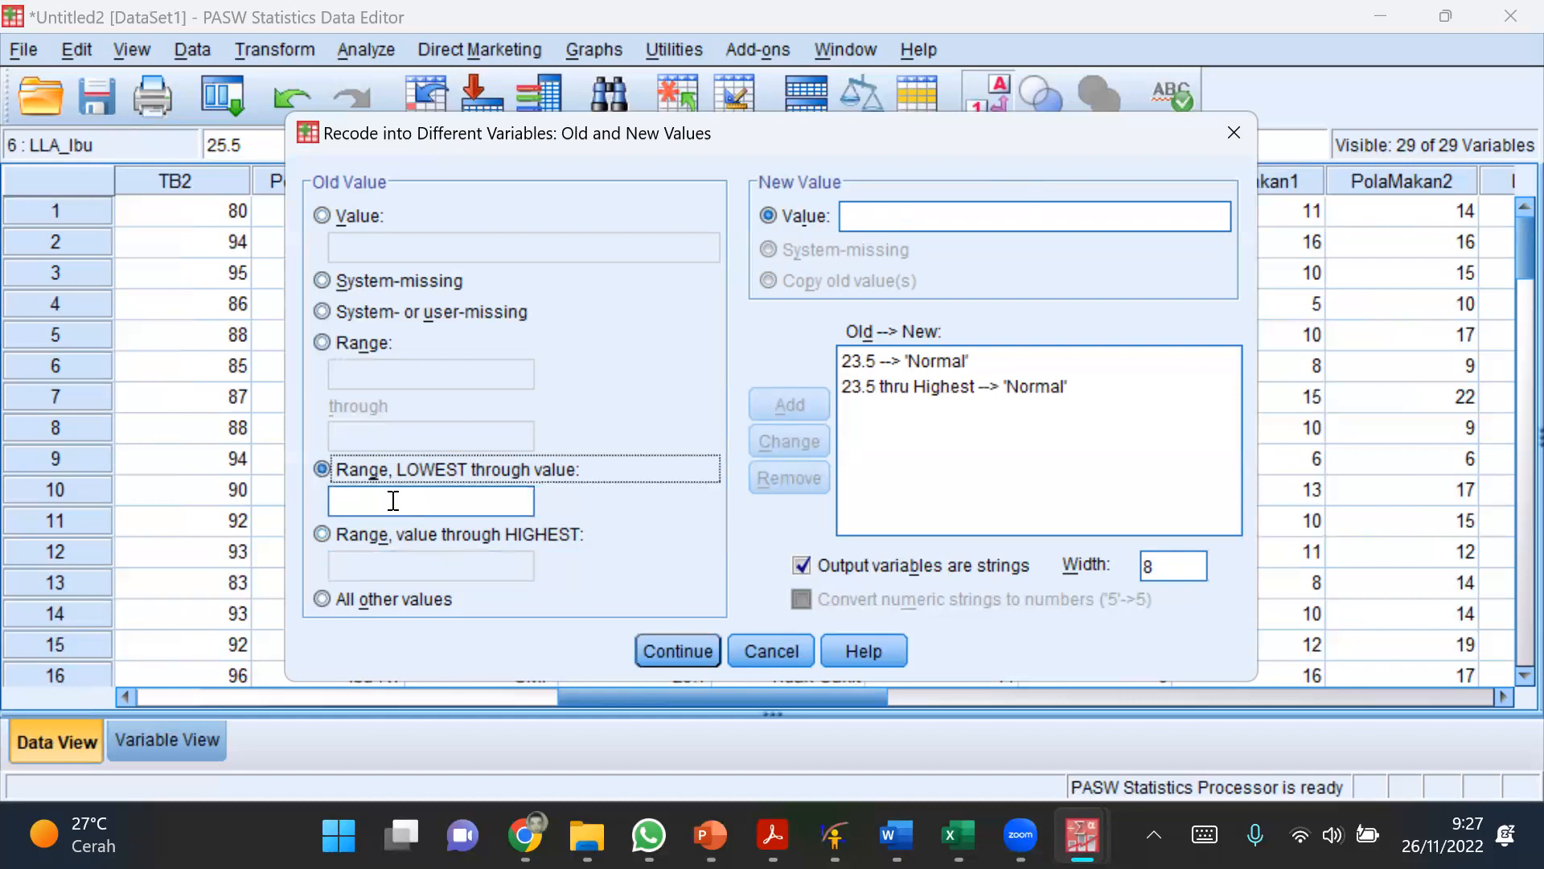
pyautogui.click(393, 500)
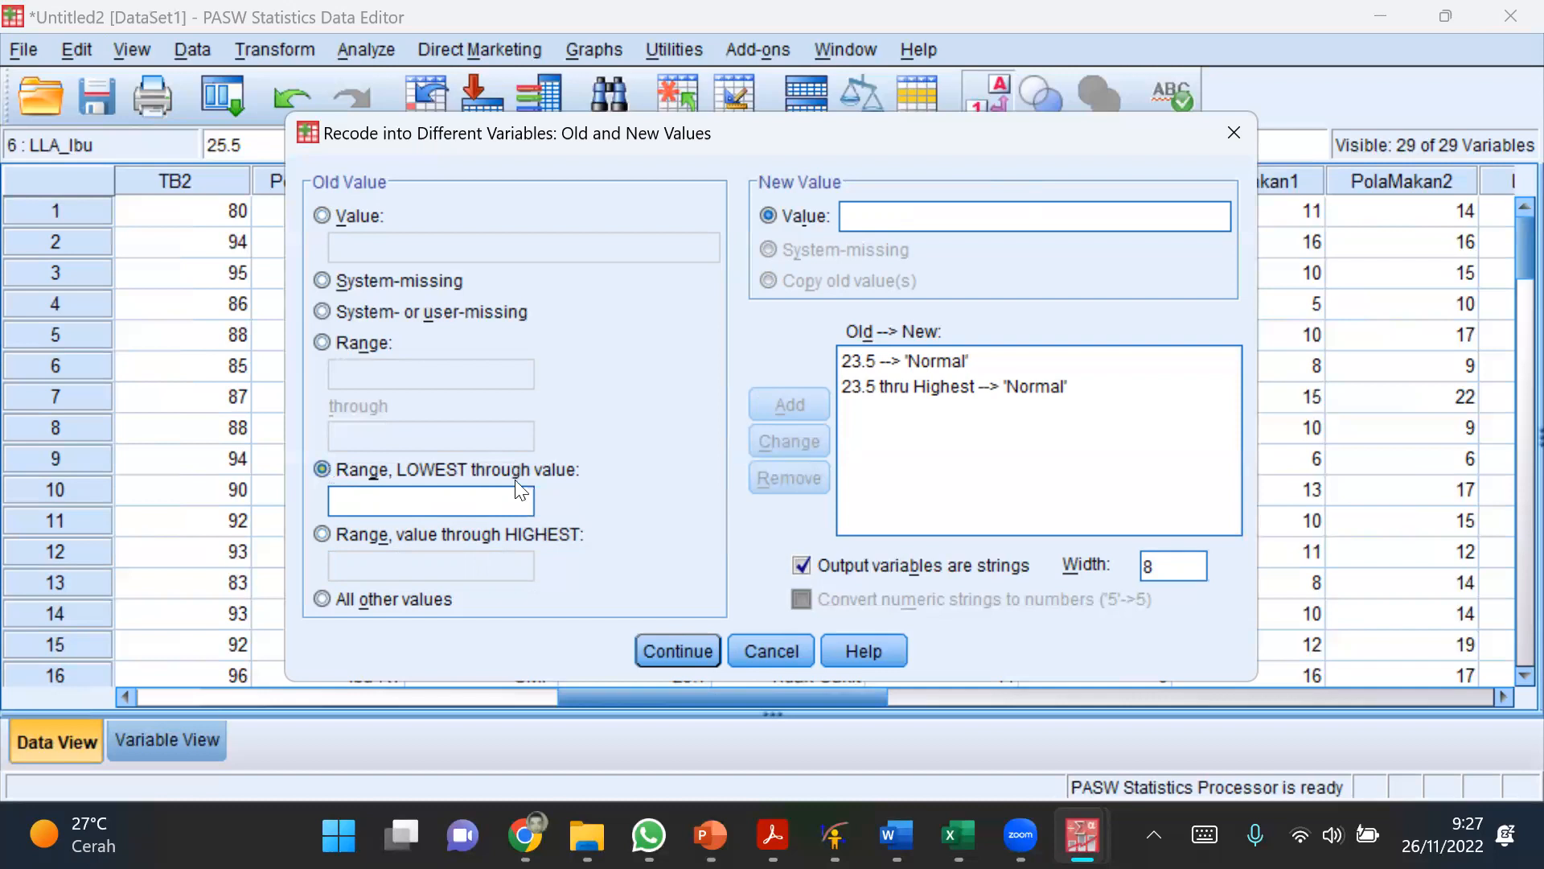
pyautogui.write('23.5')
pyautogui.click(891, 208)
pyautogui.write('K')
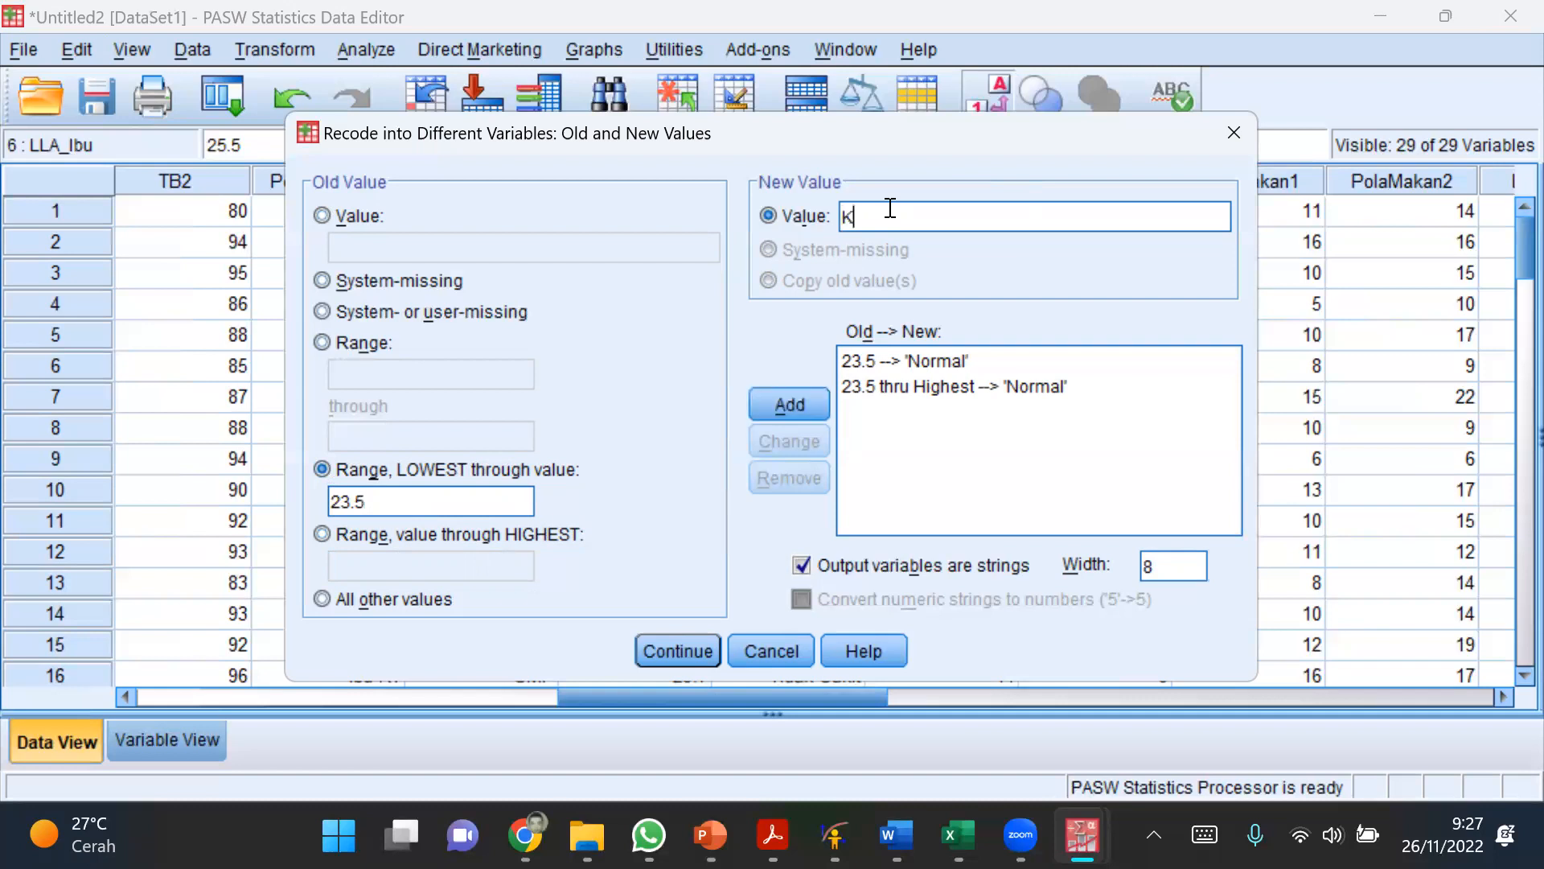
pyautogui.write('EK')
pyautogui.click(799, 404)
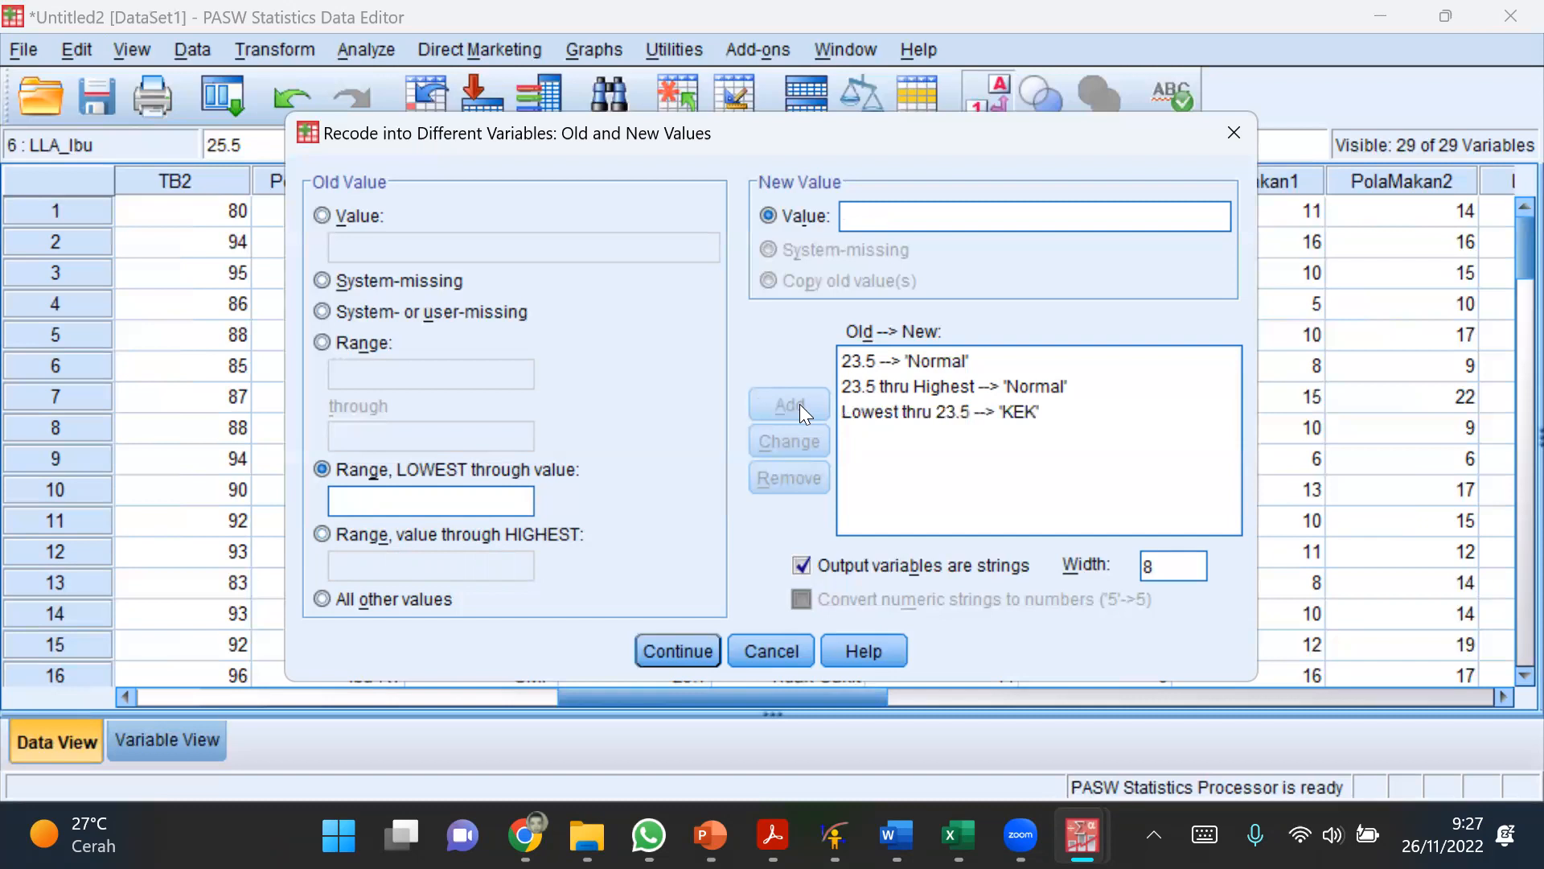
pyautogui.click(689, 645)
pyautogui.click(618, 618)
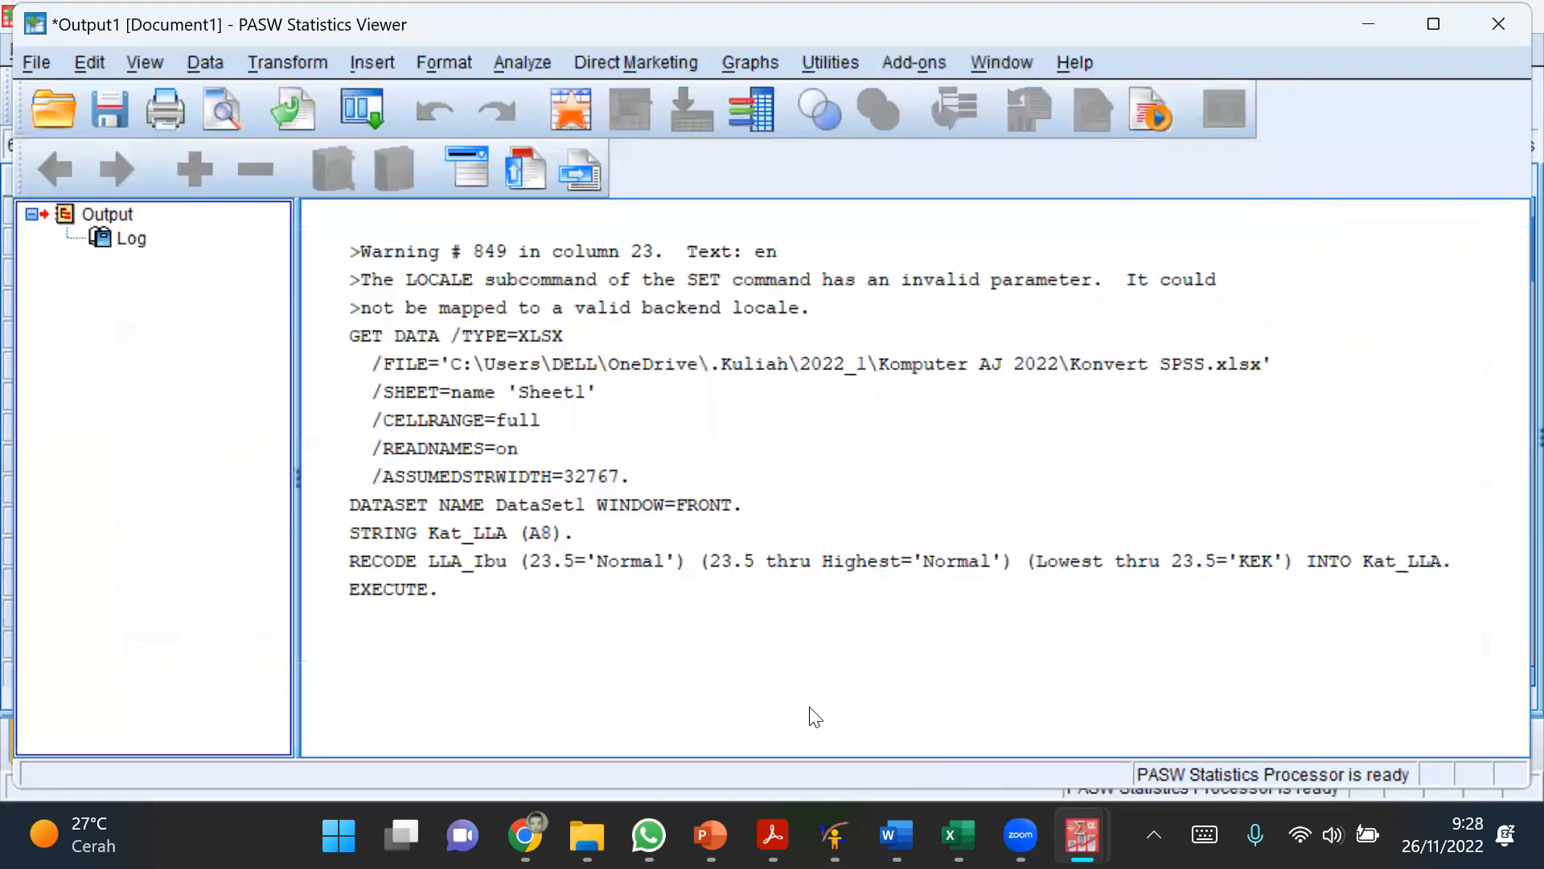
# Step: Return to the data editor and examine the new Kat_LLA categories against the LLA_Ibu values
pyautogui.hotkey('alt', 'Tab')
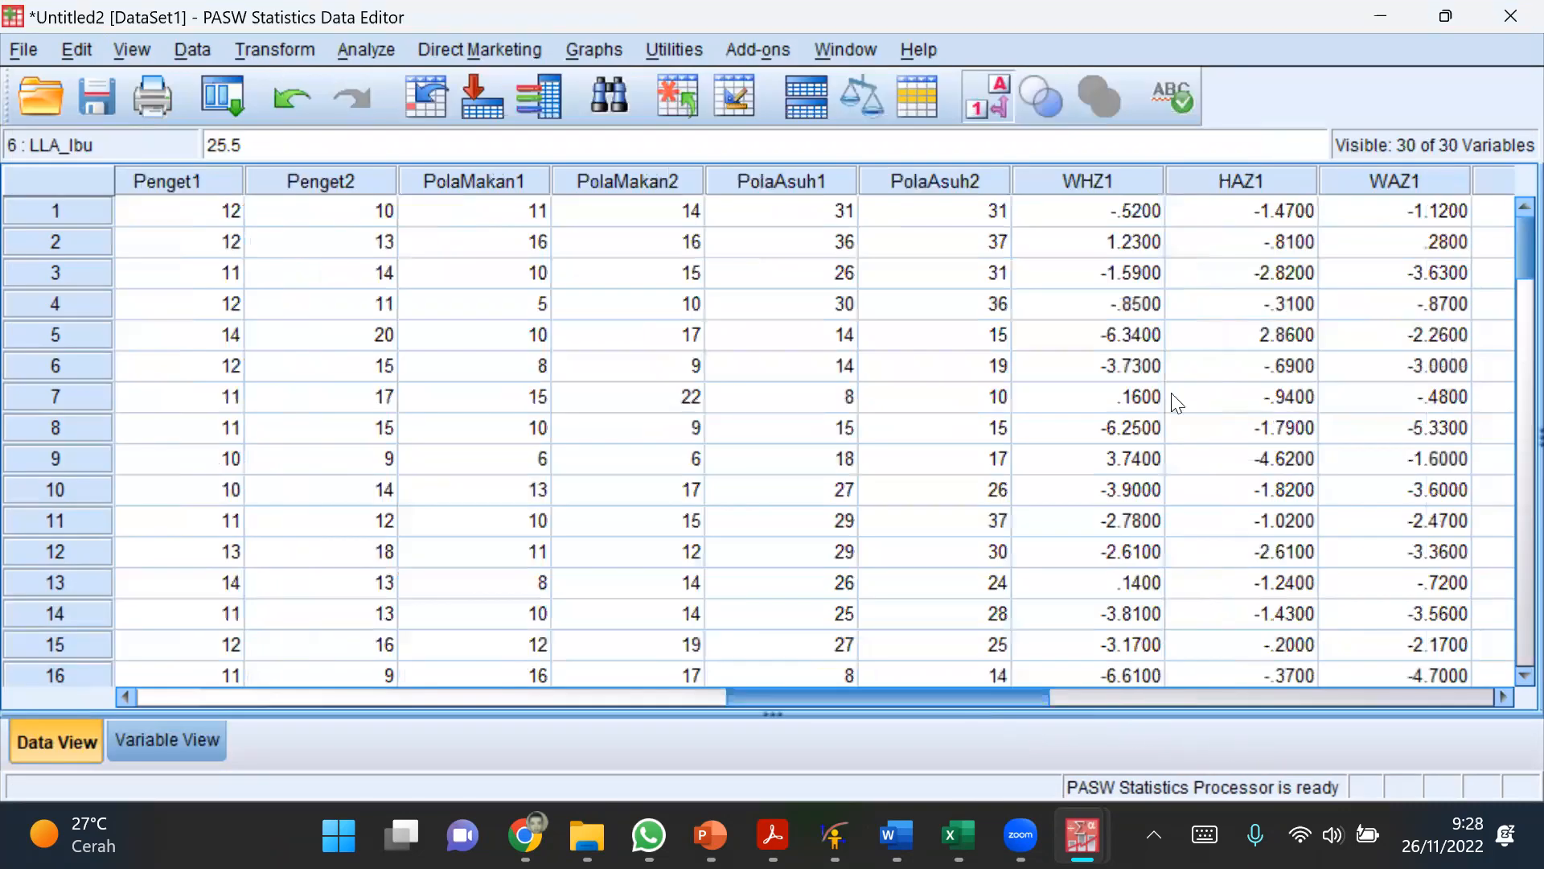
pyautogui.hscroll(5, 1131, 187)
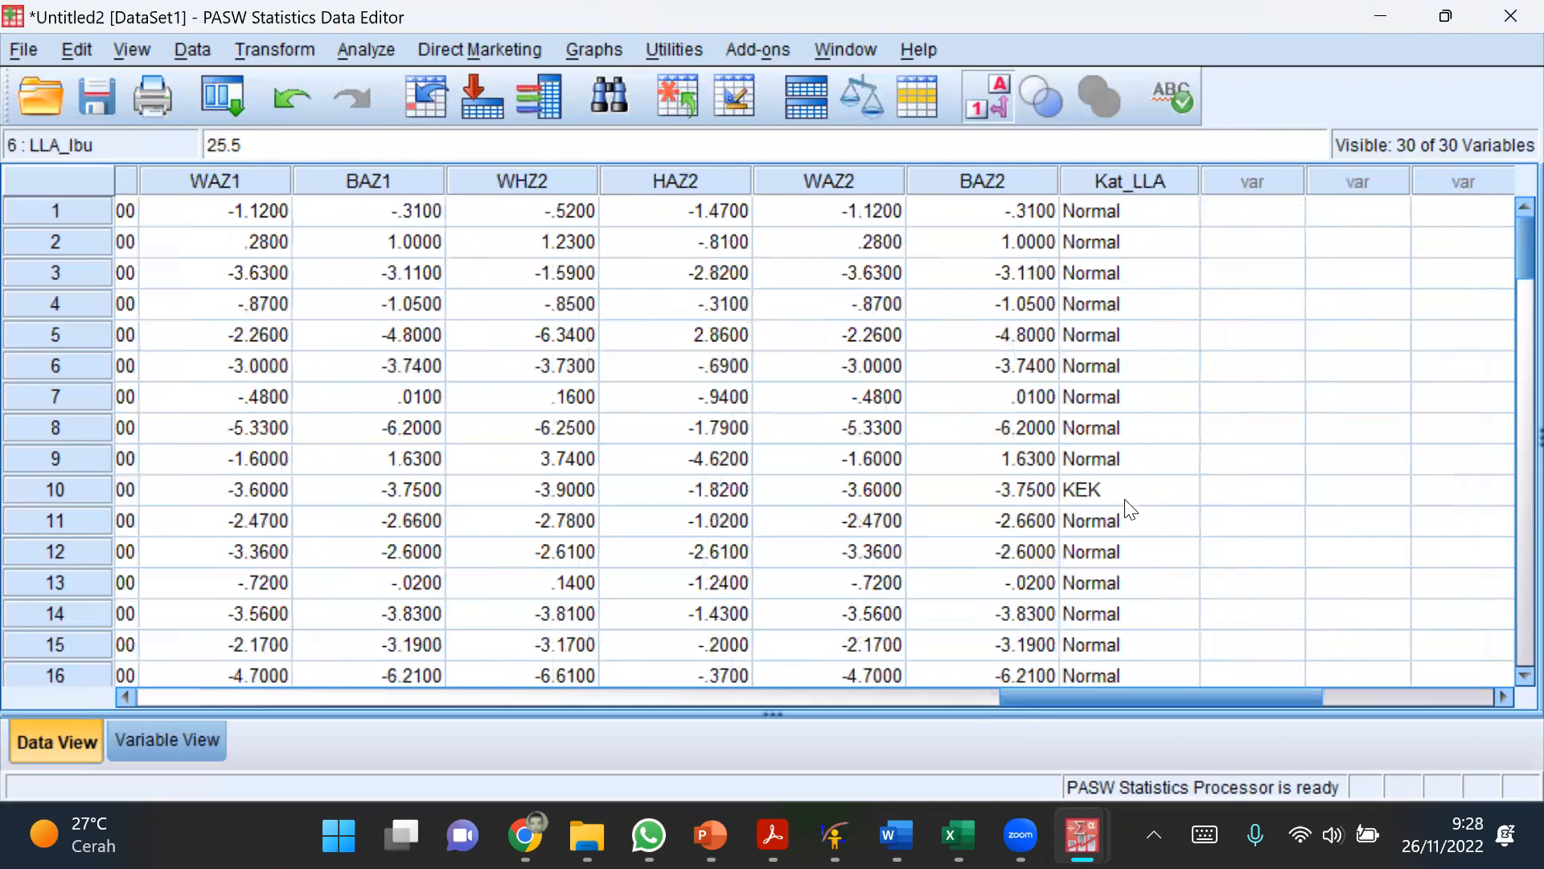
pyautogui.scroll(-8, 1122, 511)
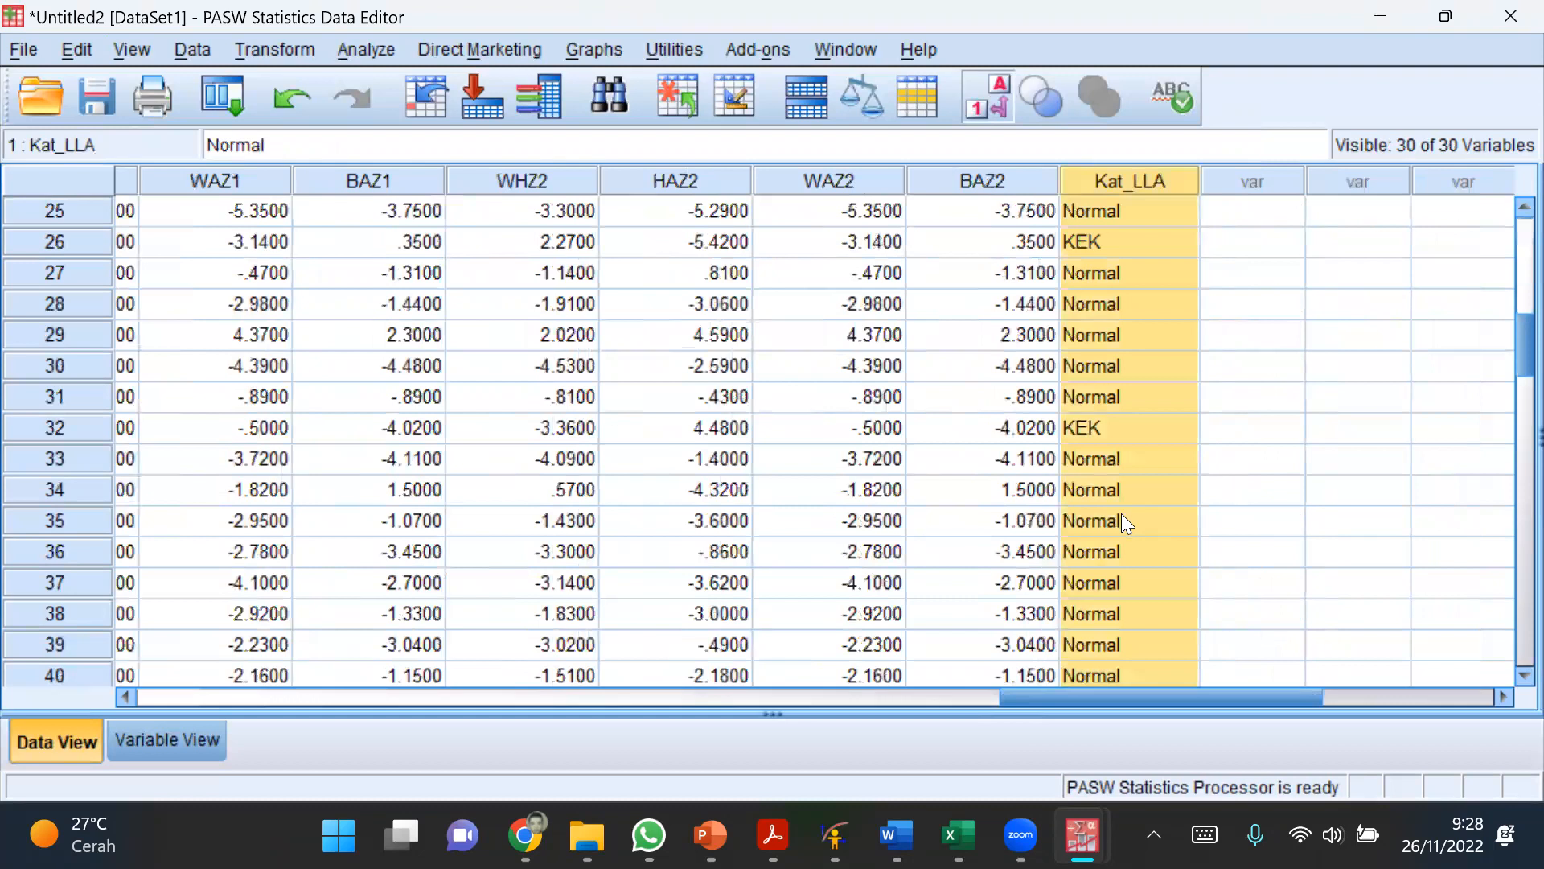
pyautogui.scroll(1, 1112, 513)
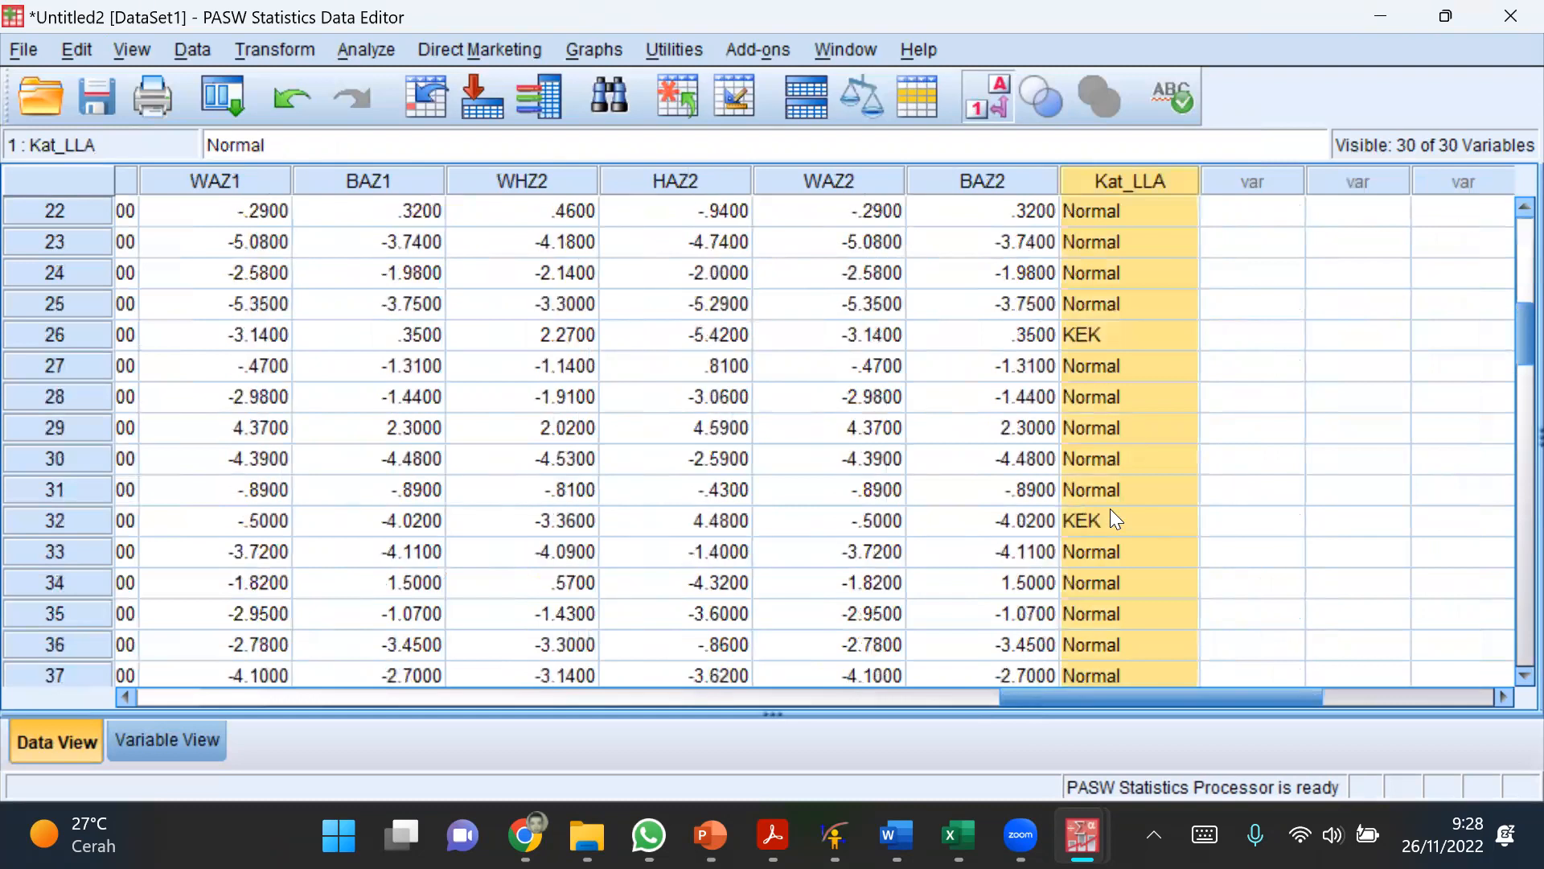
pyautogui.scroll(4, 1111, 503)
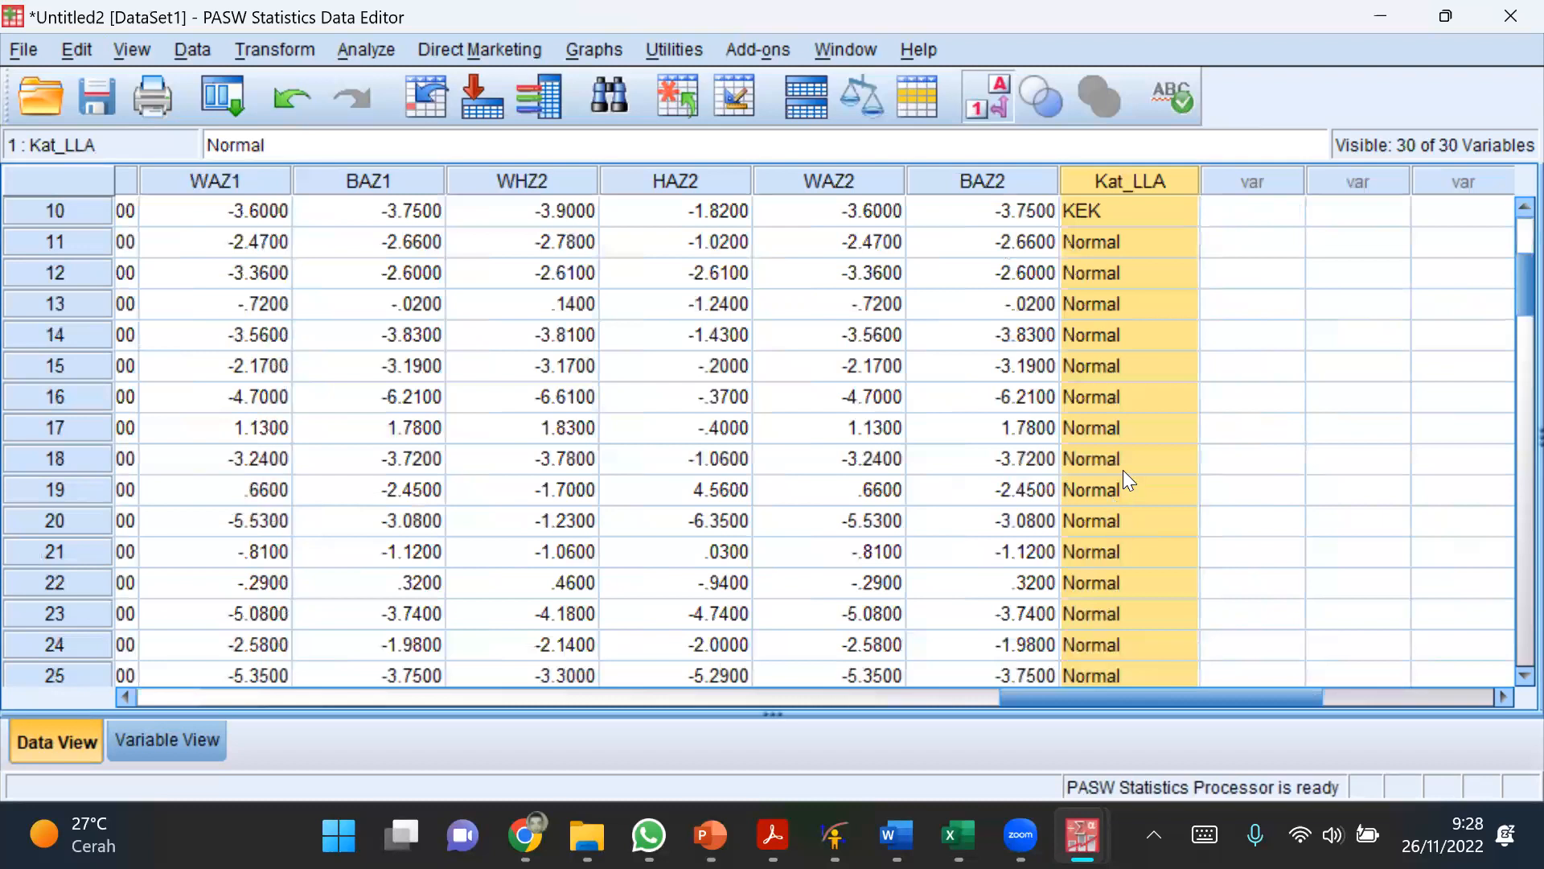
pyautogui.moveTo(1139, 690); pyautogui.dragTo(871, 666)
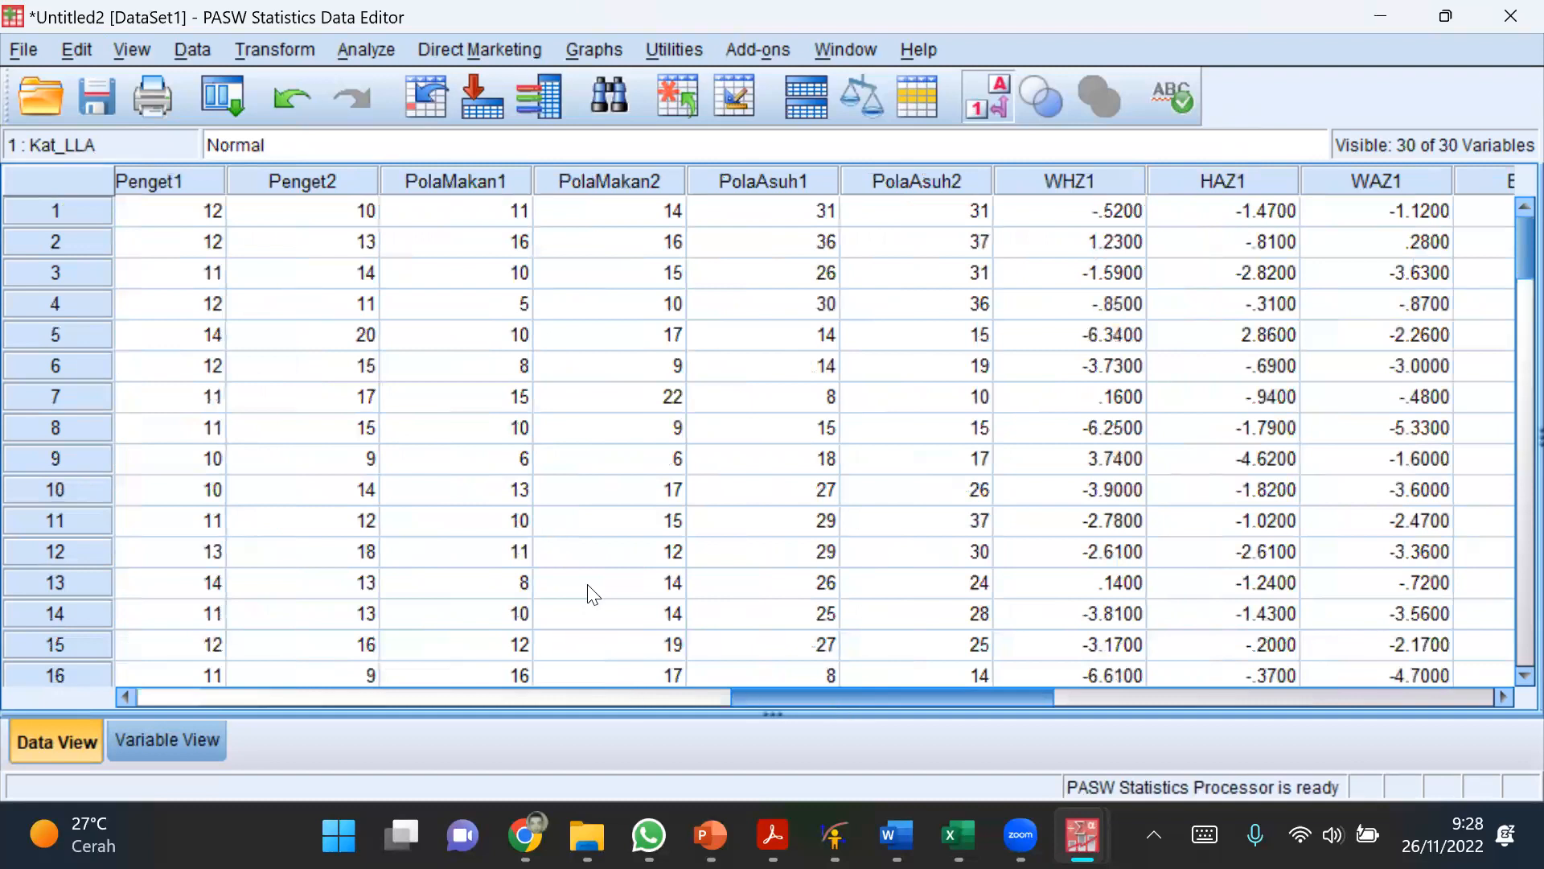
pyautogui.click(593, 691)
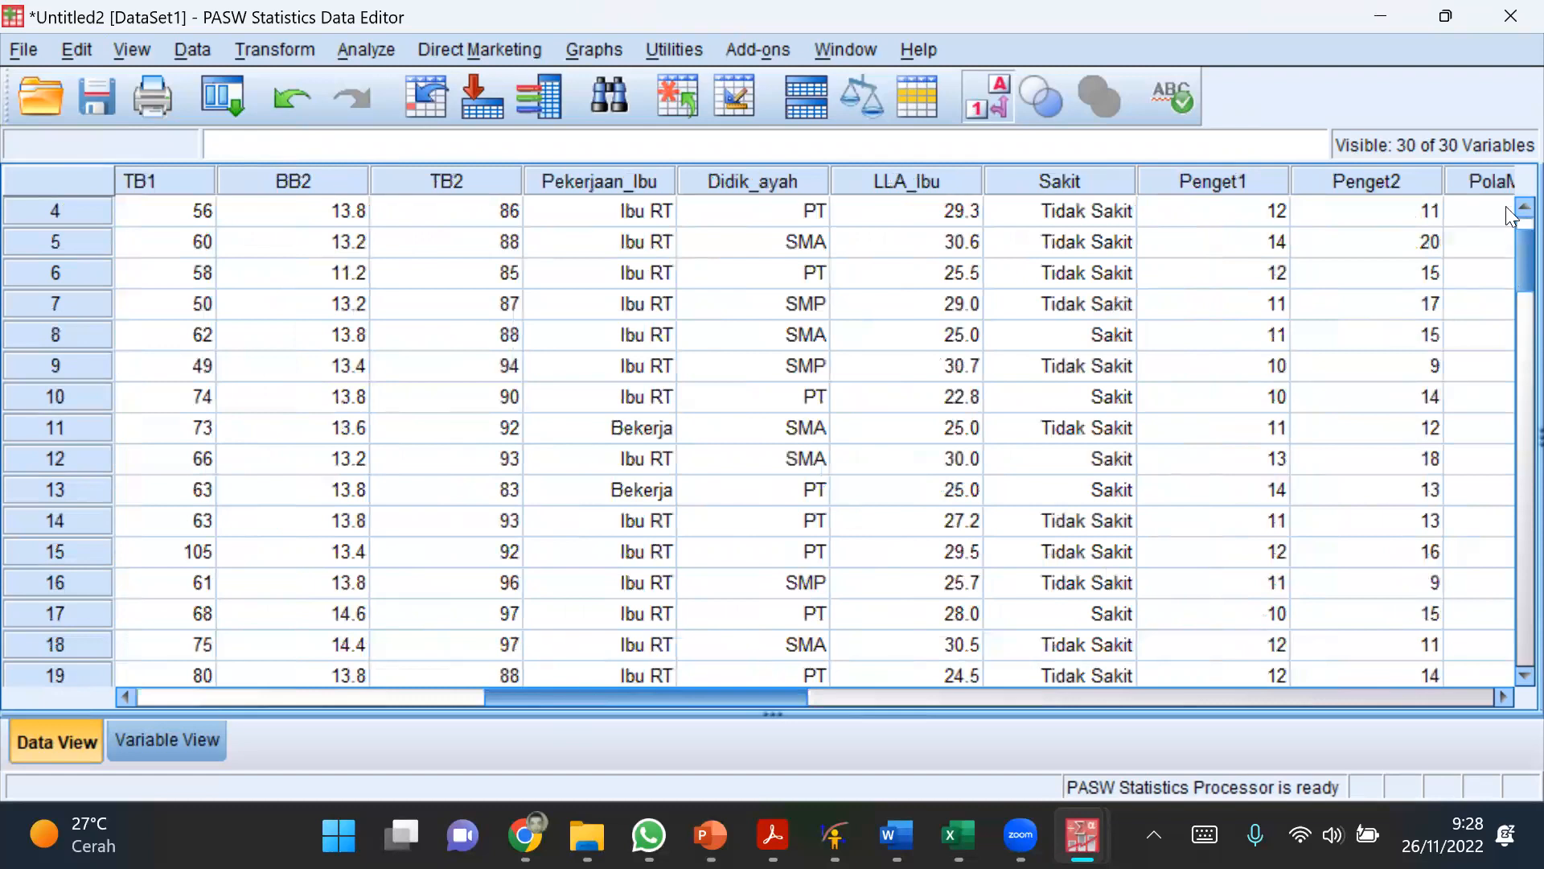
pyautogui.scroll(1, 1506, 206)
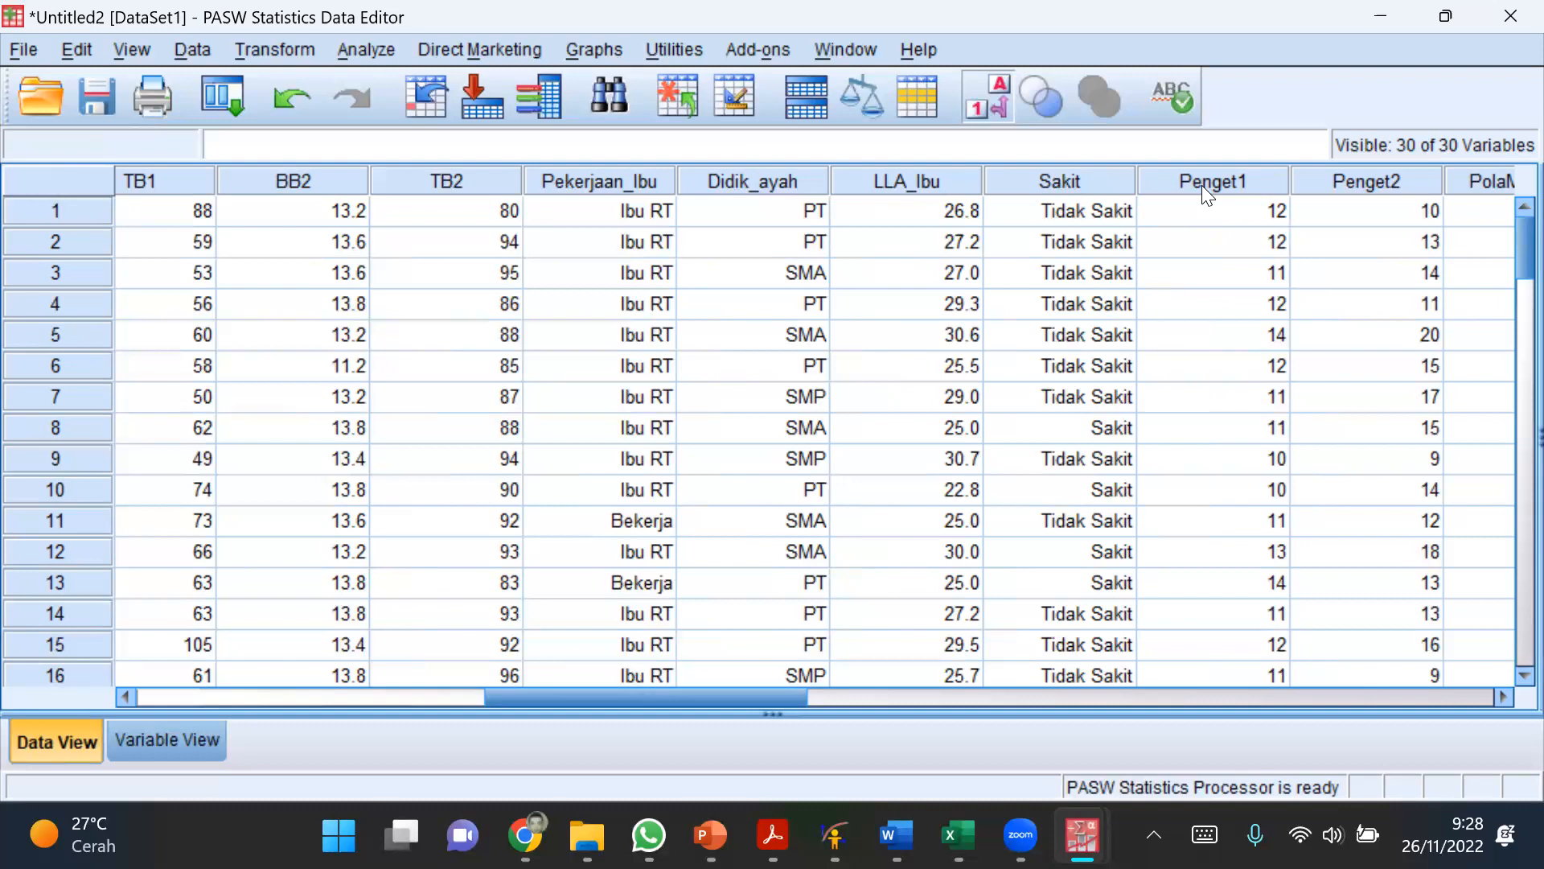
# Step: Select the Penget1 variable, switch to the WHO Anthro1 workbook in Excel and widen the Penget1 column on the Data sheet
pyautogui.click(1244, 185)
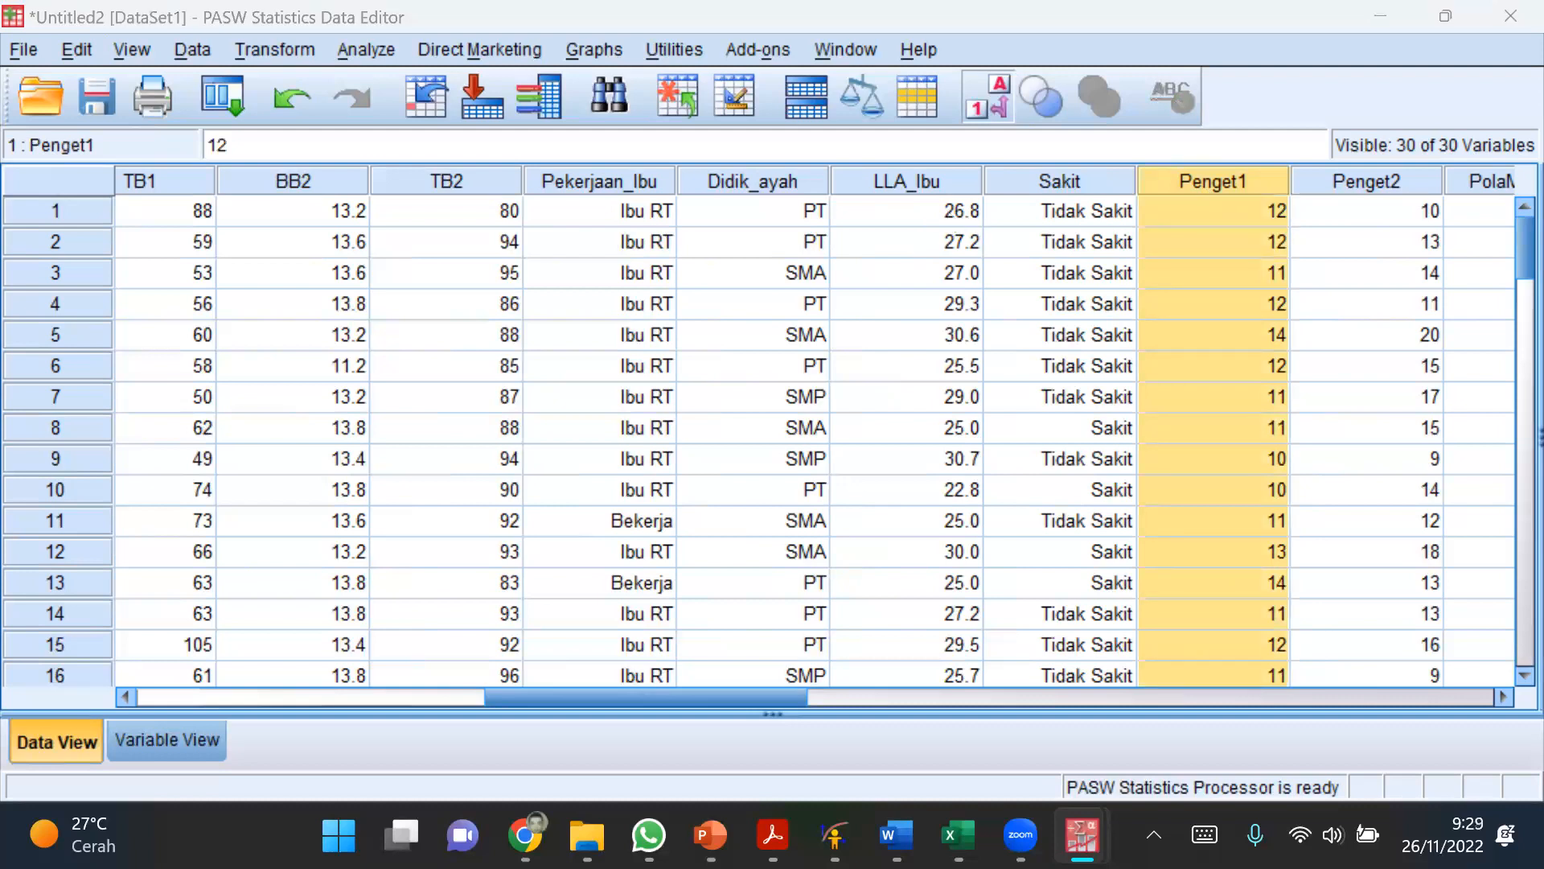
pyautogui.click(958, 835)
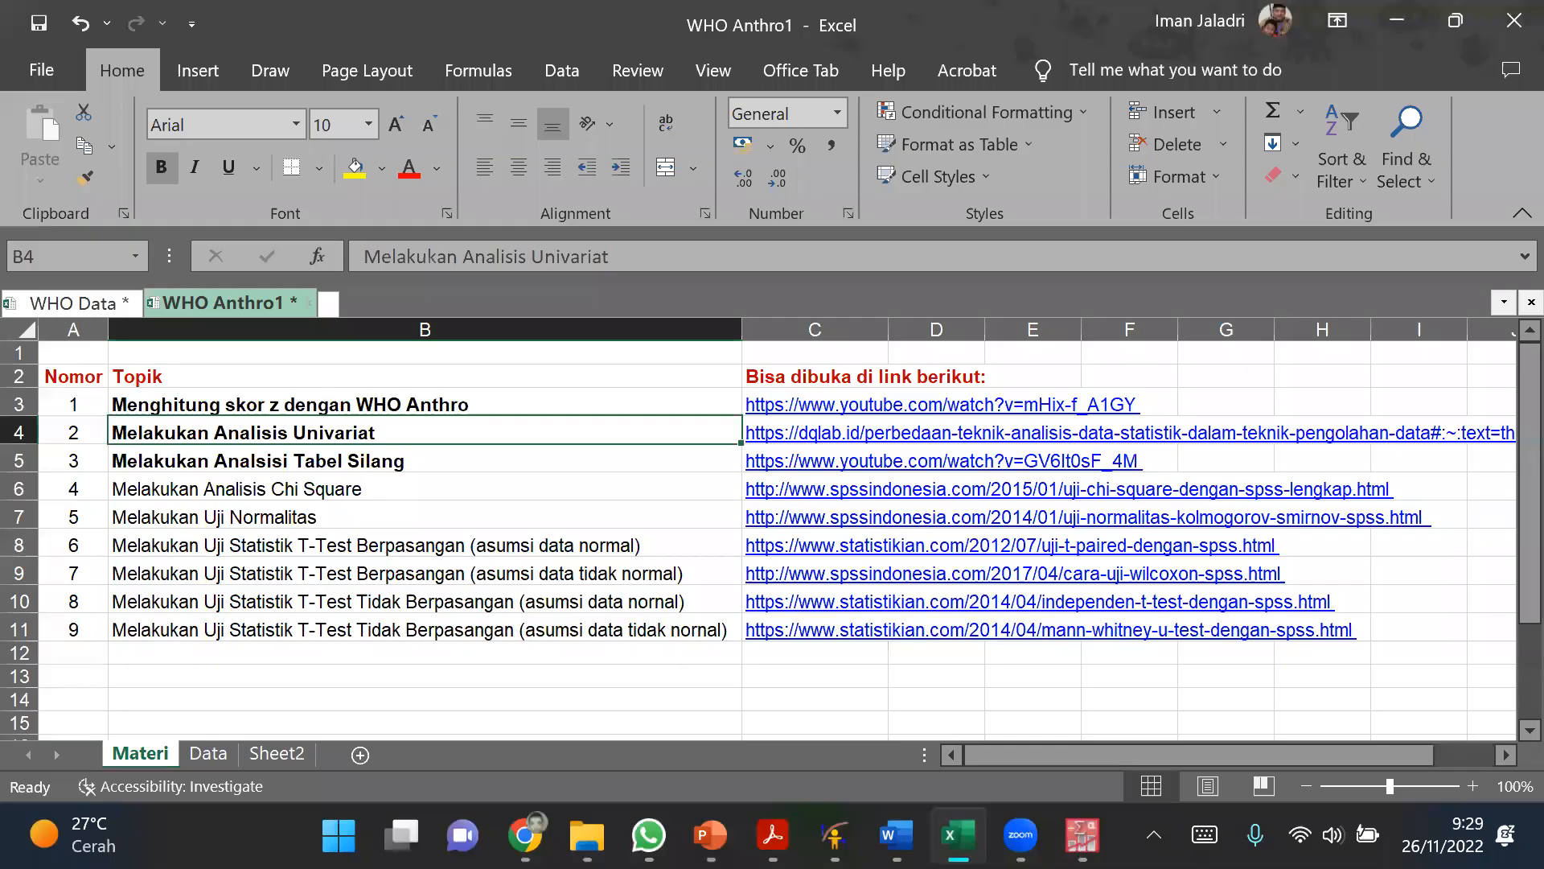
pyautogui.click(212, 753)
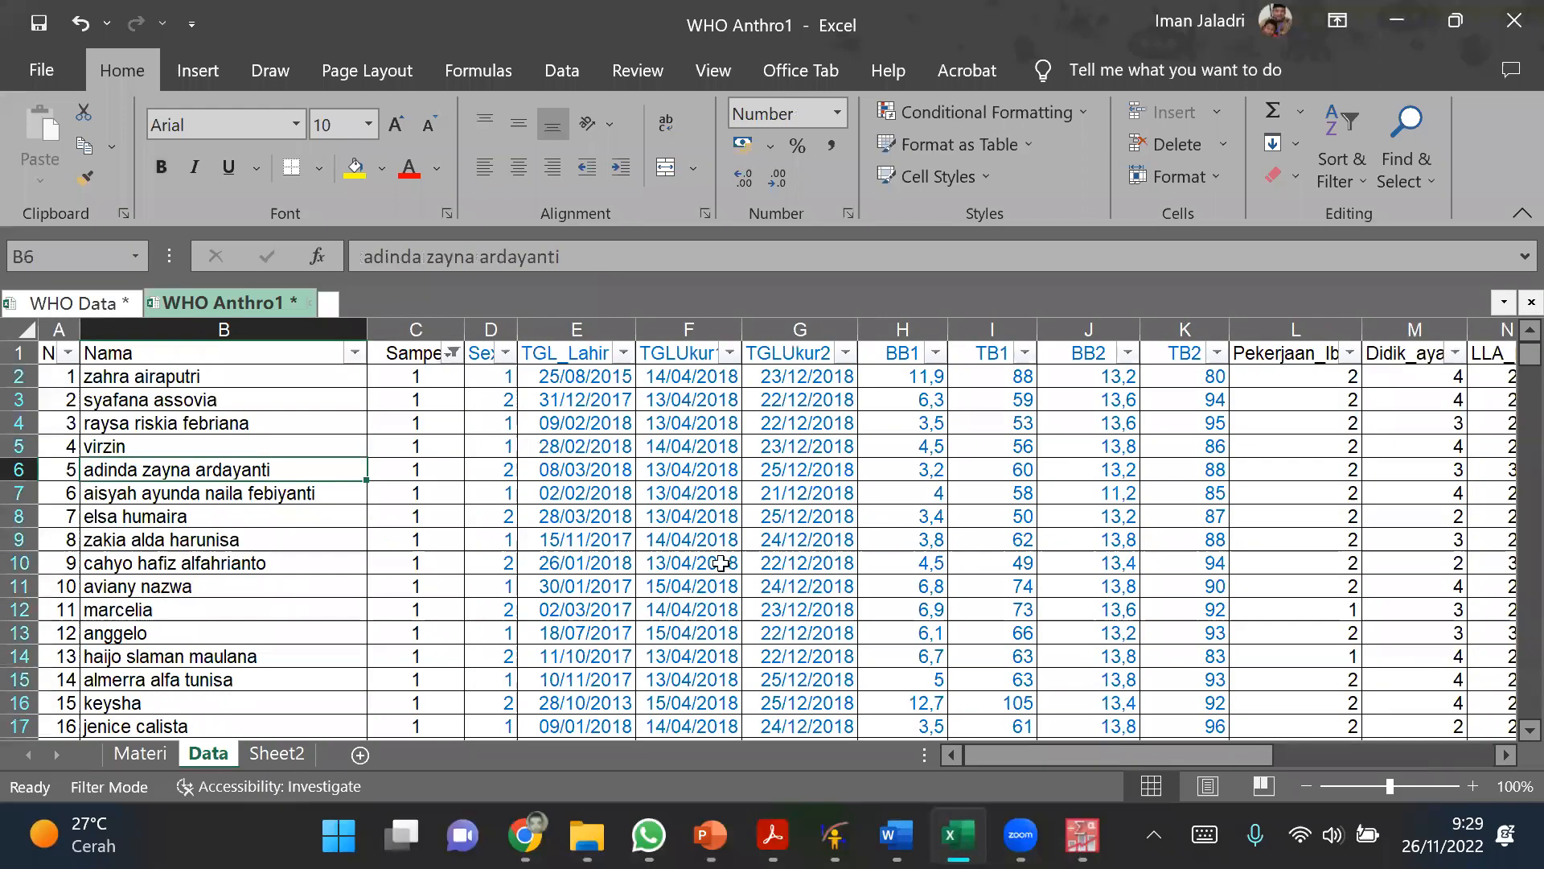
pyautogui.moveTo(1047, 754); pyautogui.dragTo(1172, 754)
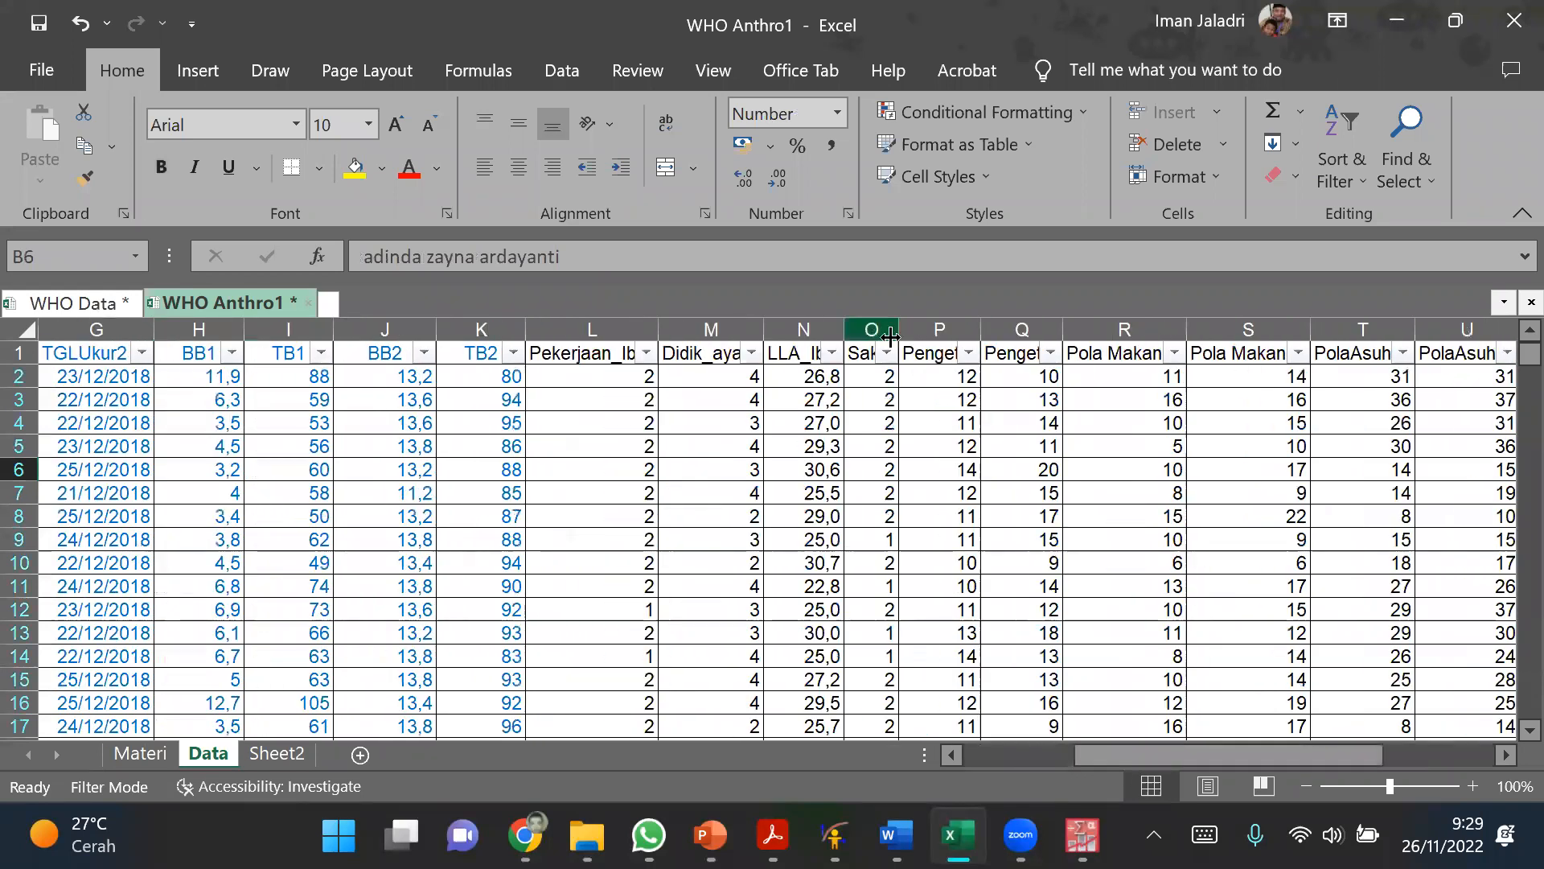
pyautogui.moveTo(974, 333); pyautogui.dragTo(1008, 333)
# Step: Check the averages of the Penget1, Penget2, Pola Makan1 and Pola Makan2 columns and switch back to PASW Statistics
pyautogui.click(984, 325)
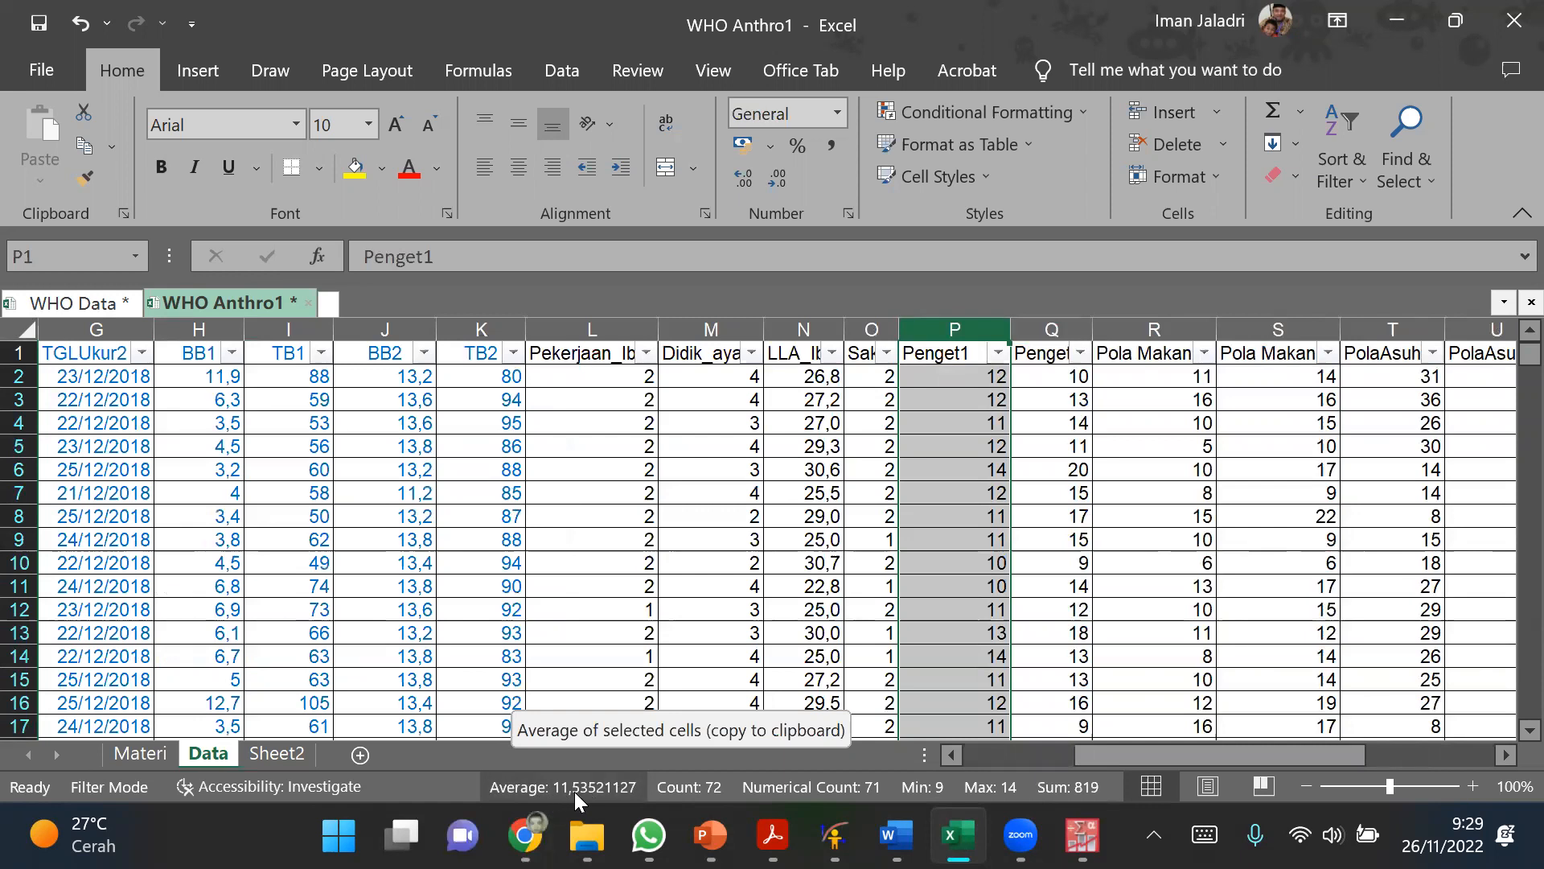
pyautogui.click(933, 494)
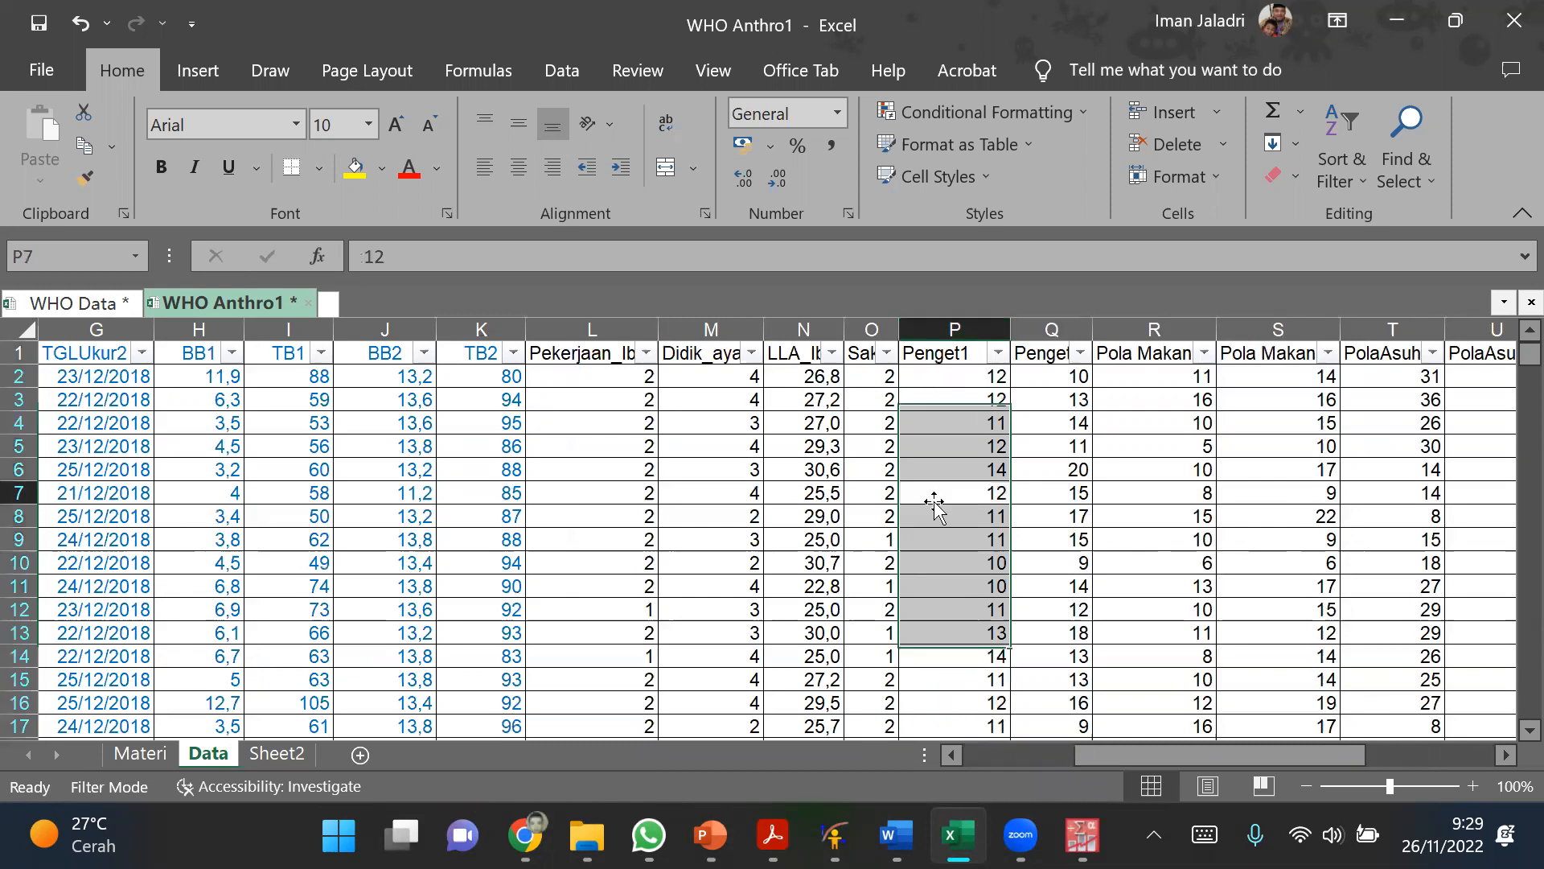
pyautogui.click(1053, 330)
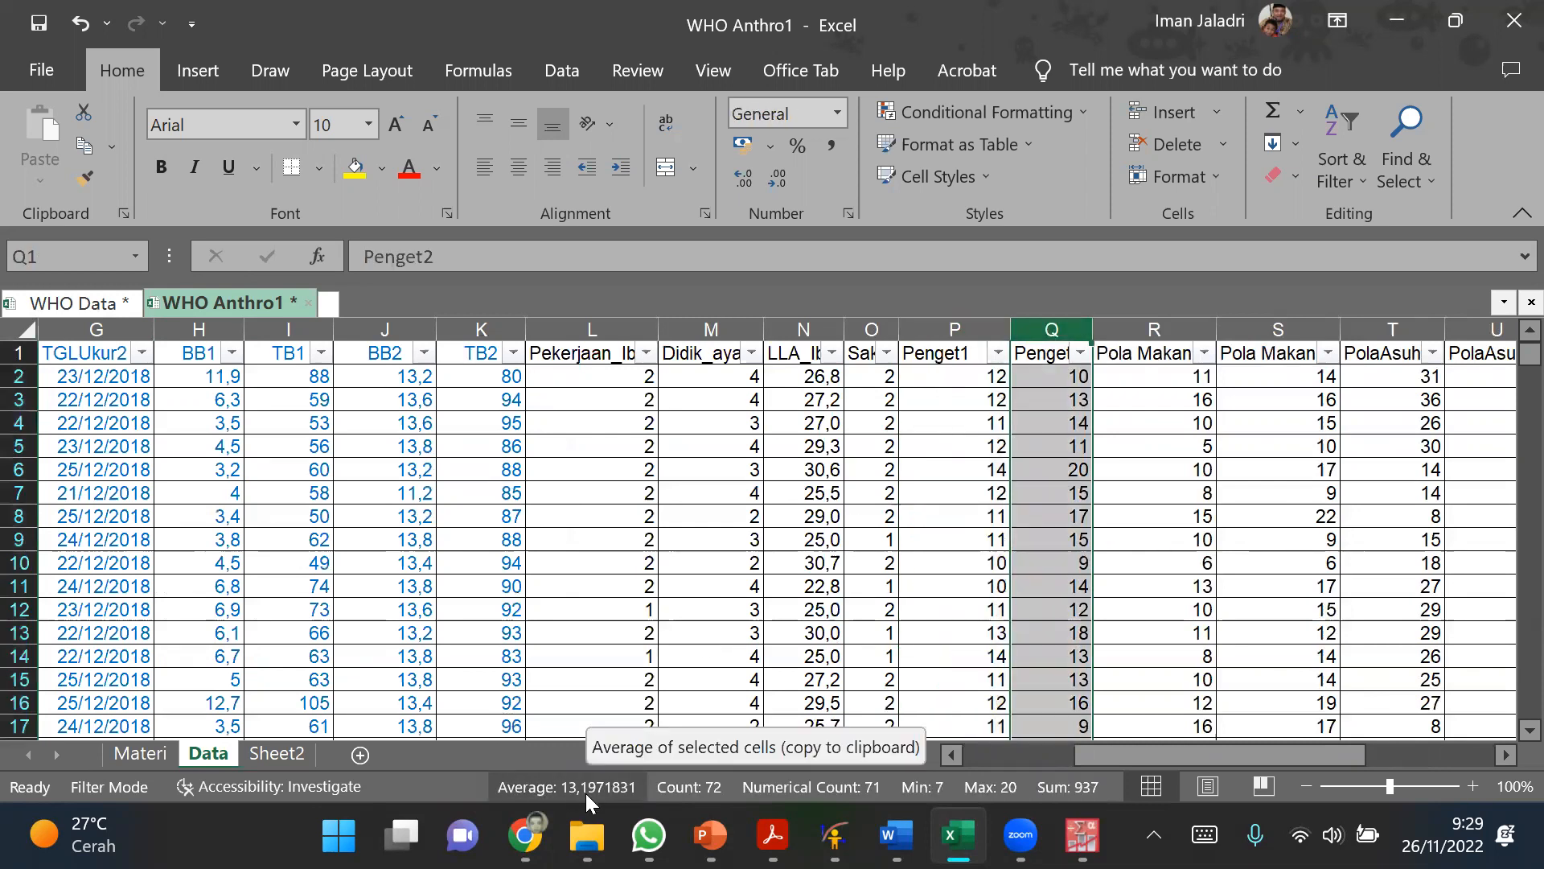
pyautogui.click(1126, 422)
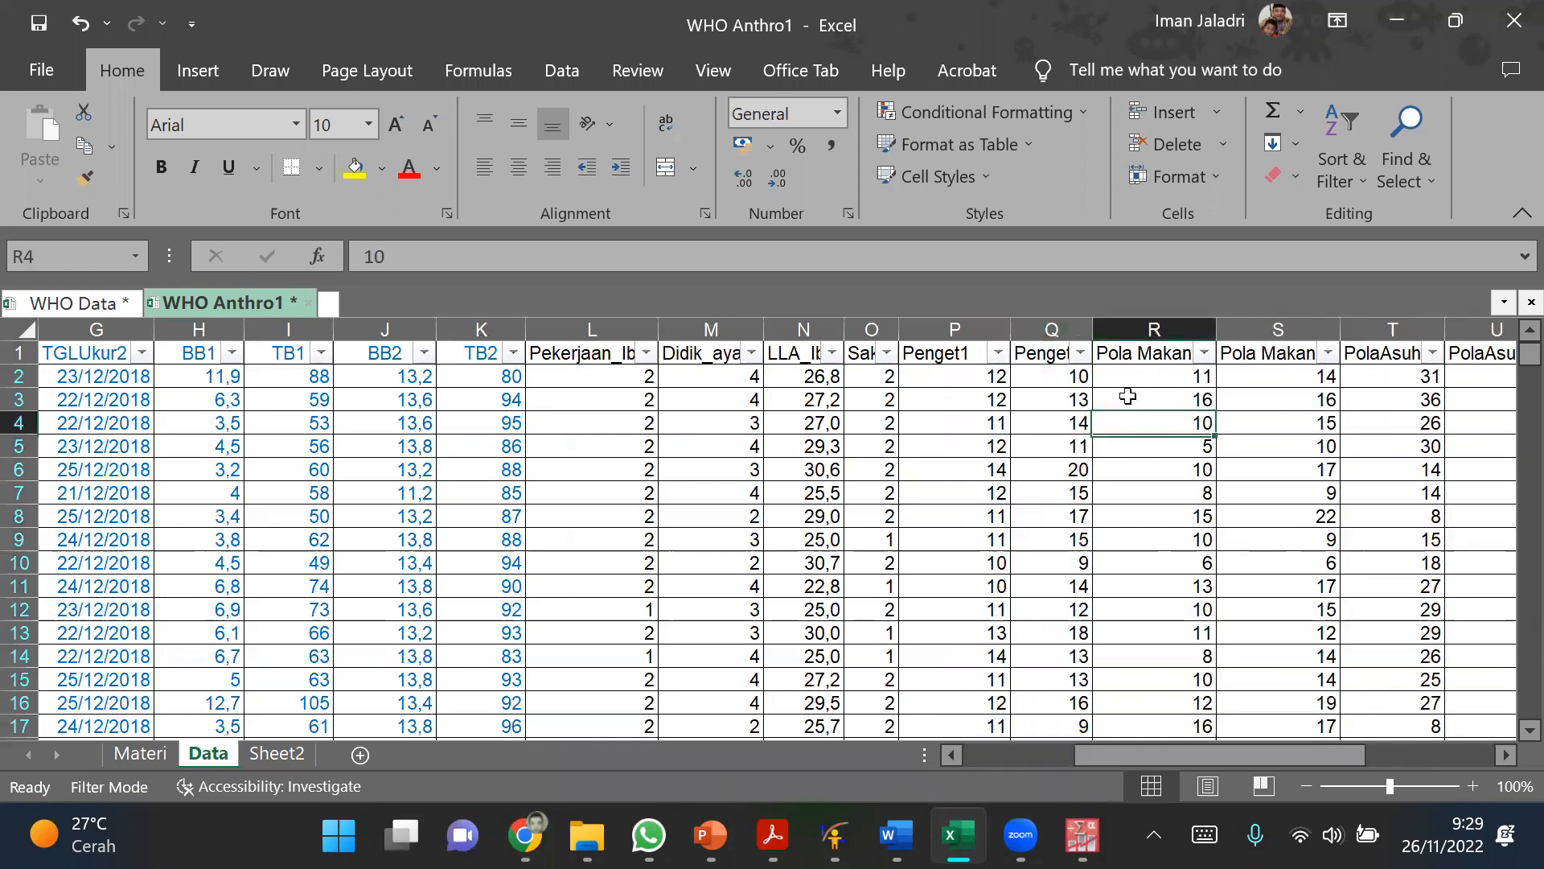
pyautogui.click(1143, 329)
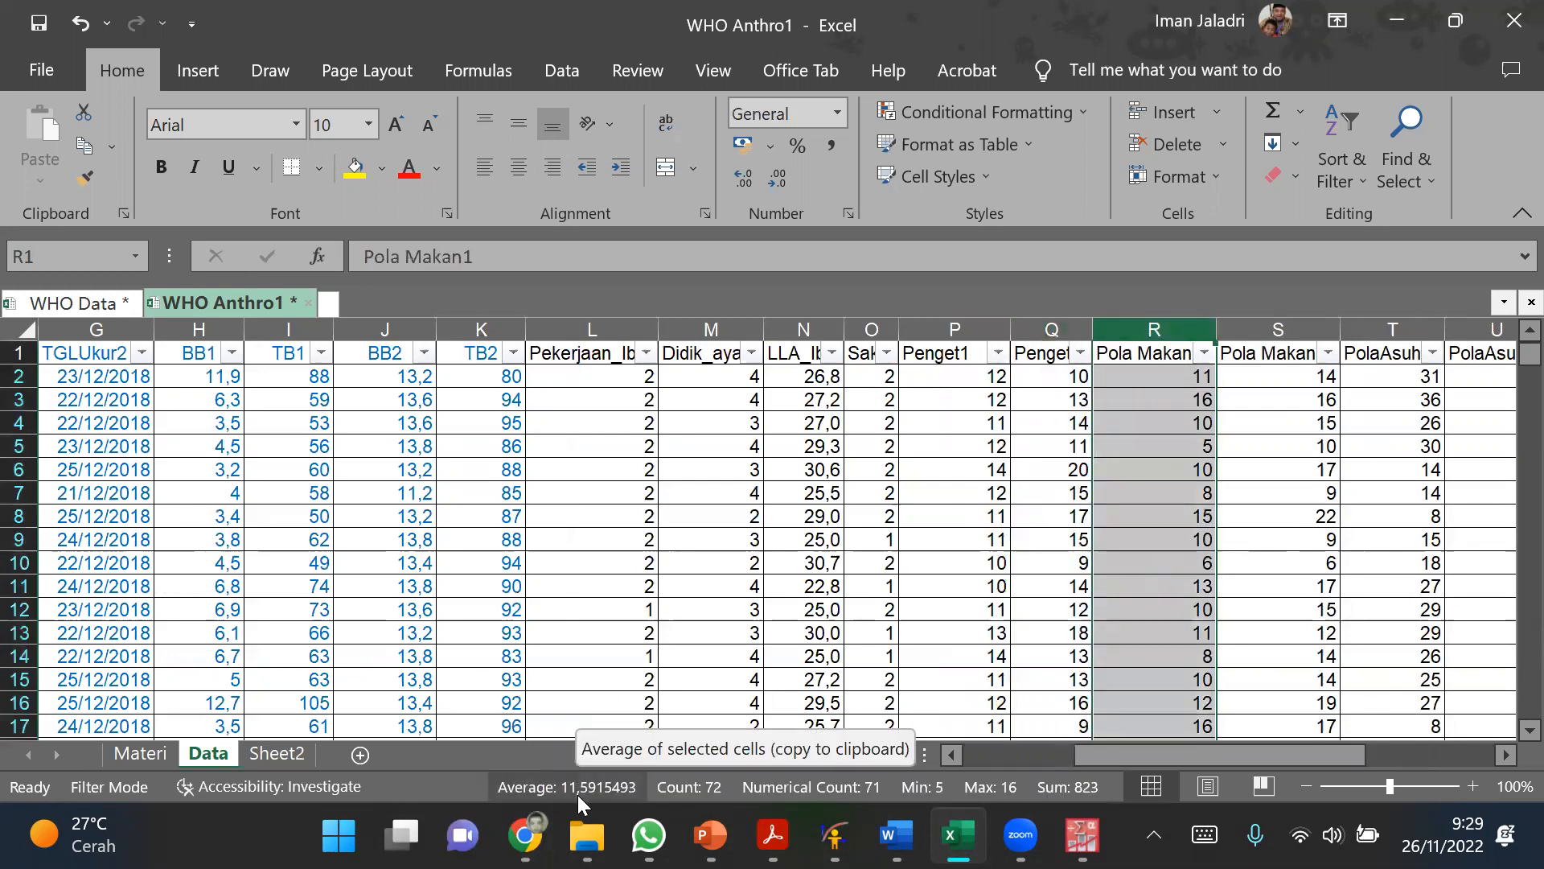
pyautogui.click(1279, 517)
pyautogui.click(1295, 328)
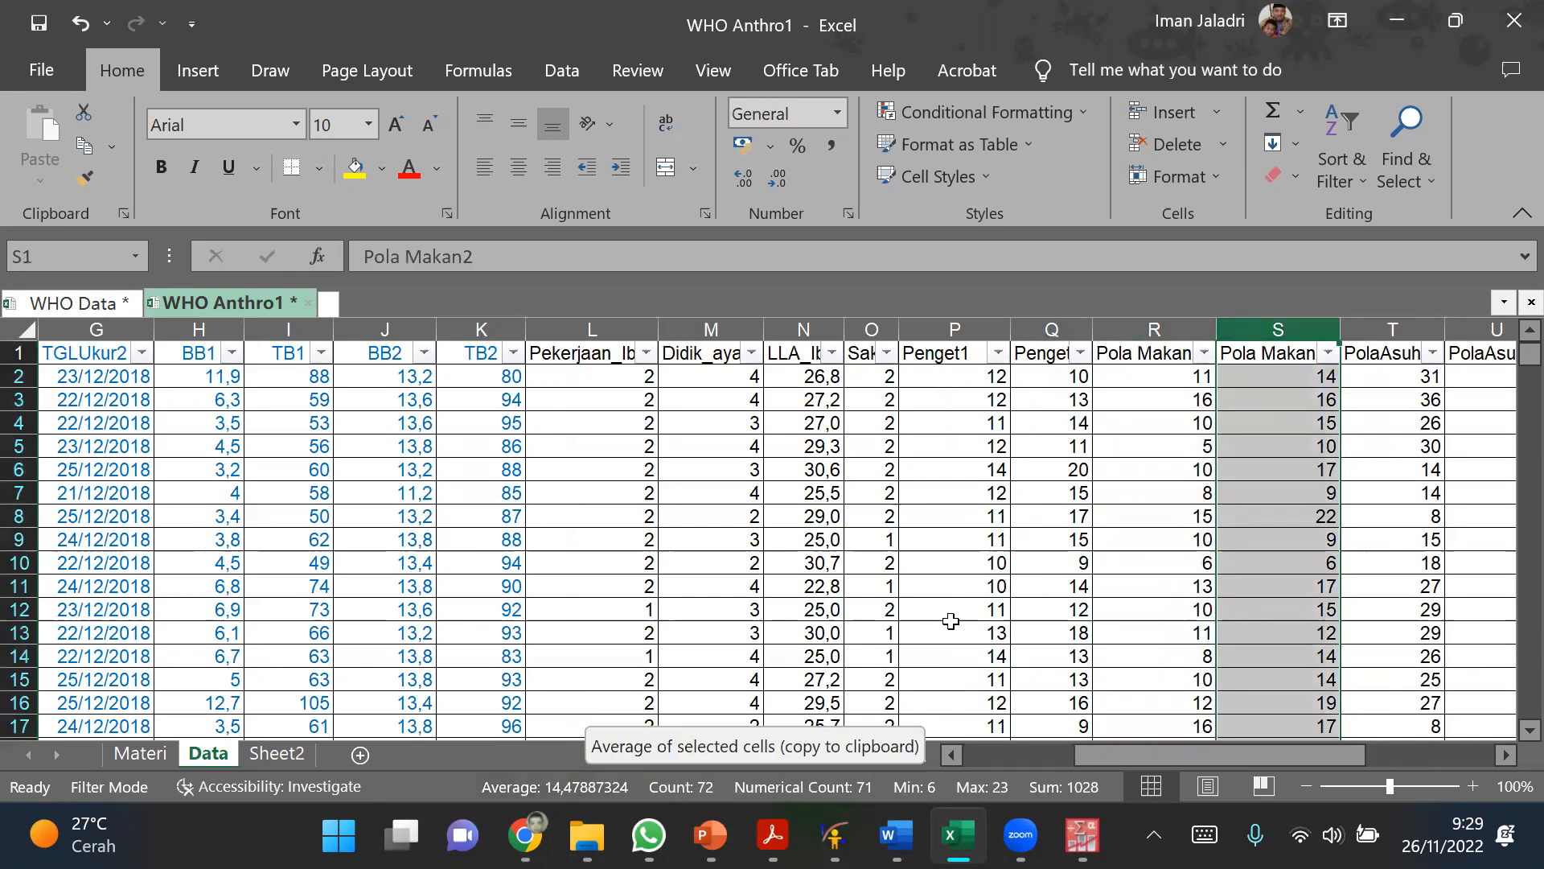
pyautogui.click(951, 632)
pyautogui.click(967, 330)
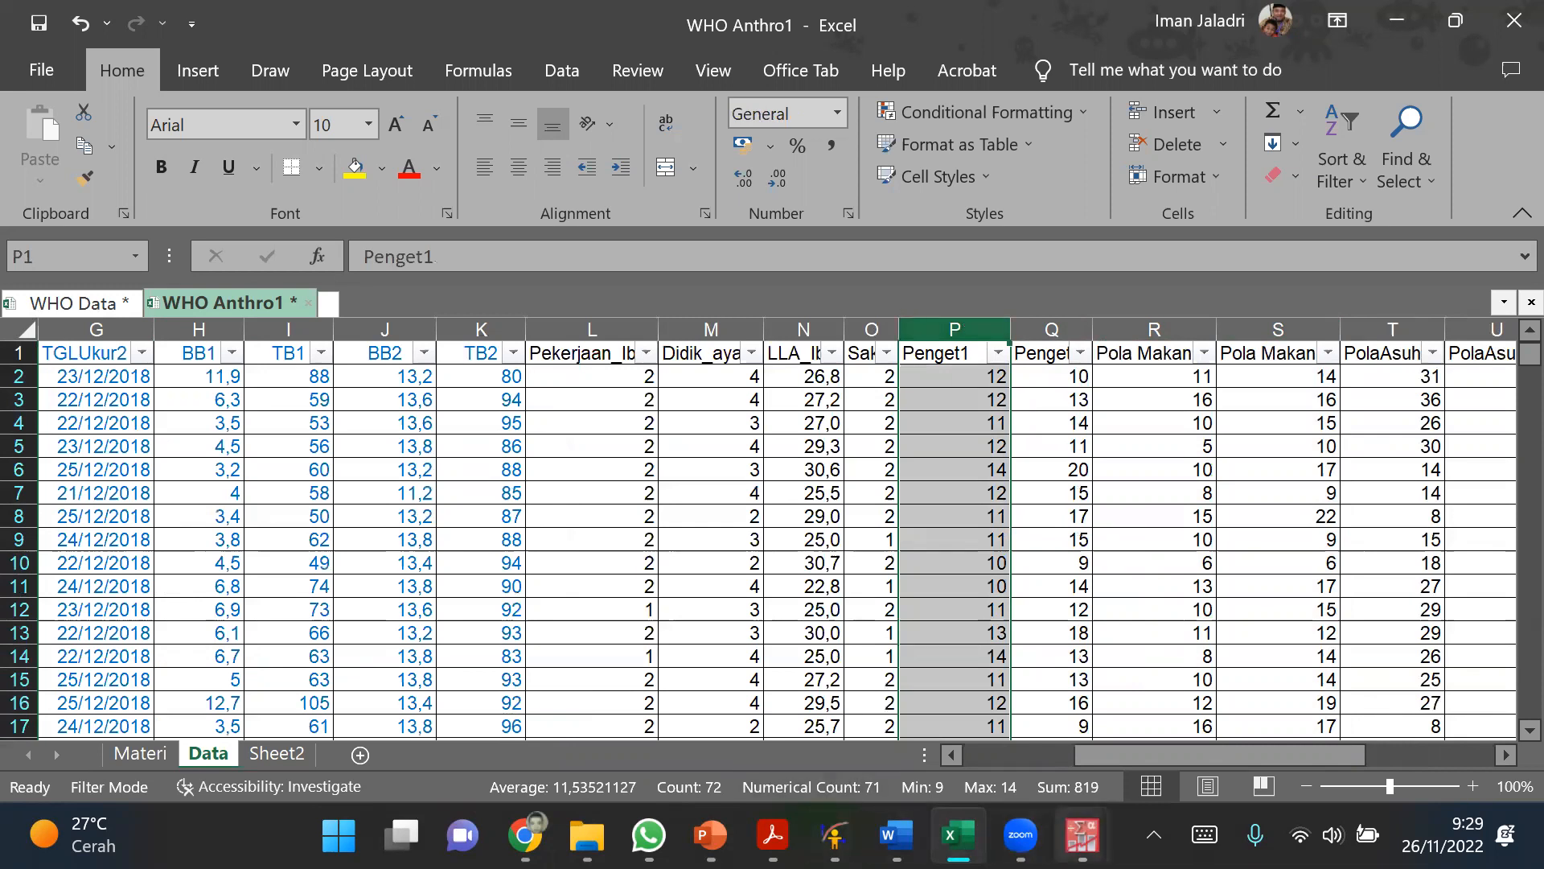
pyautogui.moveTo(1082, 834)
pyautogui.click(1148, 735)
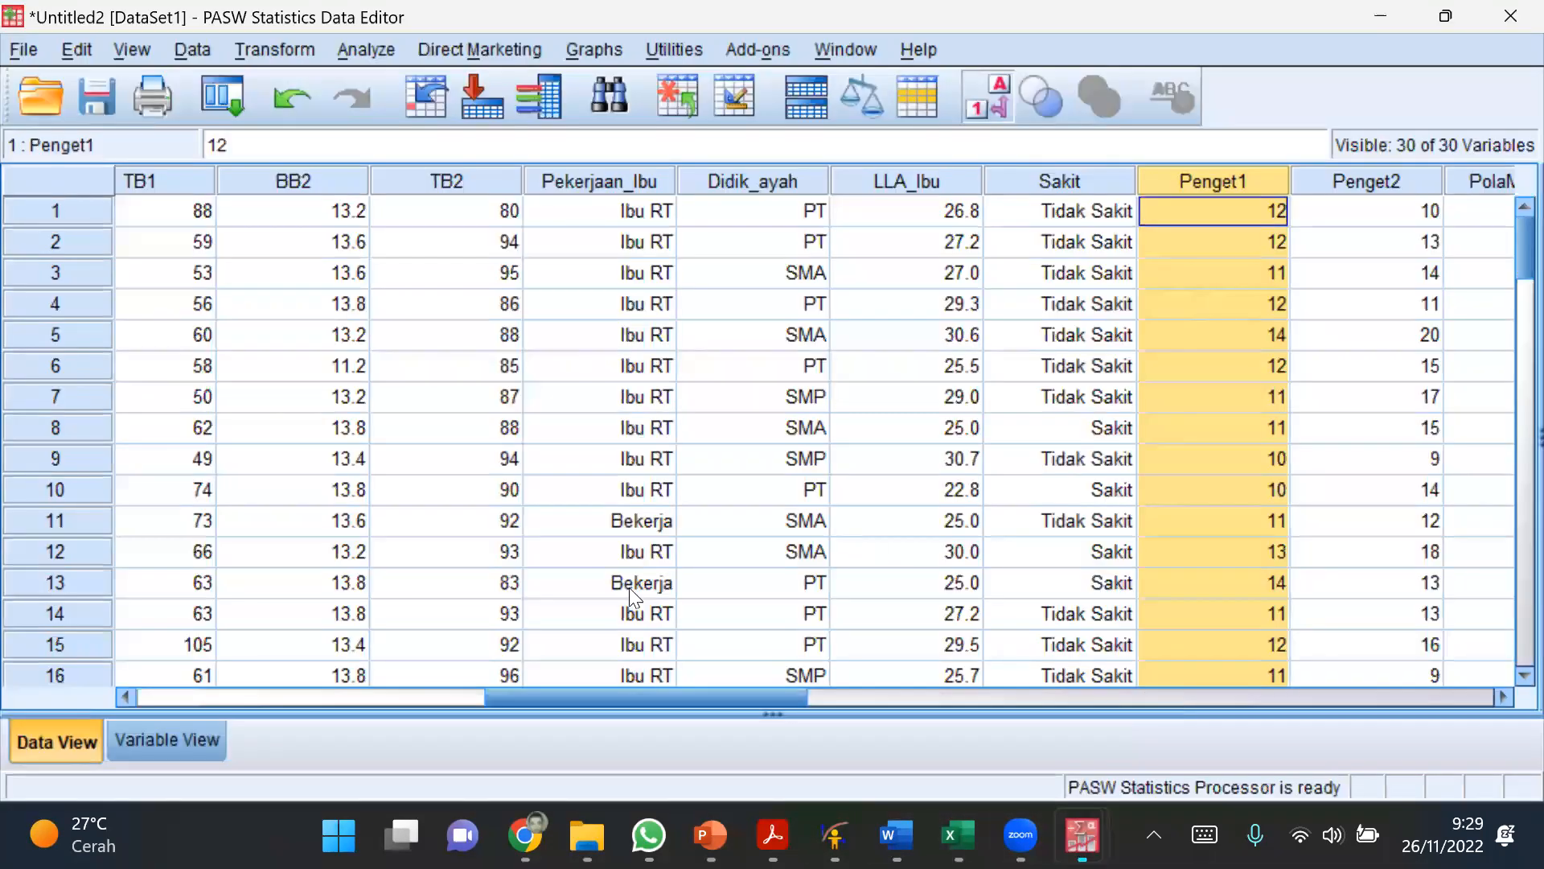
# Step: Run Descriptives for the Penget1 variable with the default statistics
pyautogui.click(368, 49)
pyautogui.moveTo(381, 120)
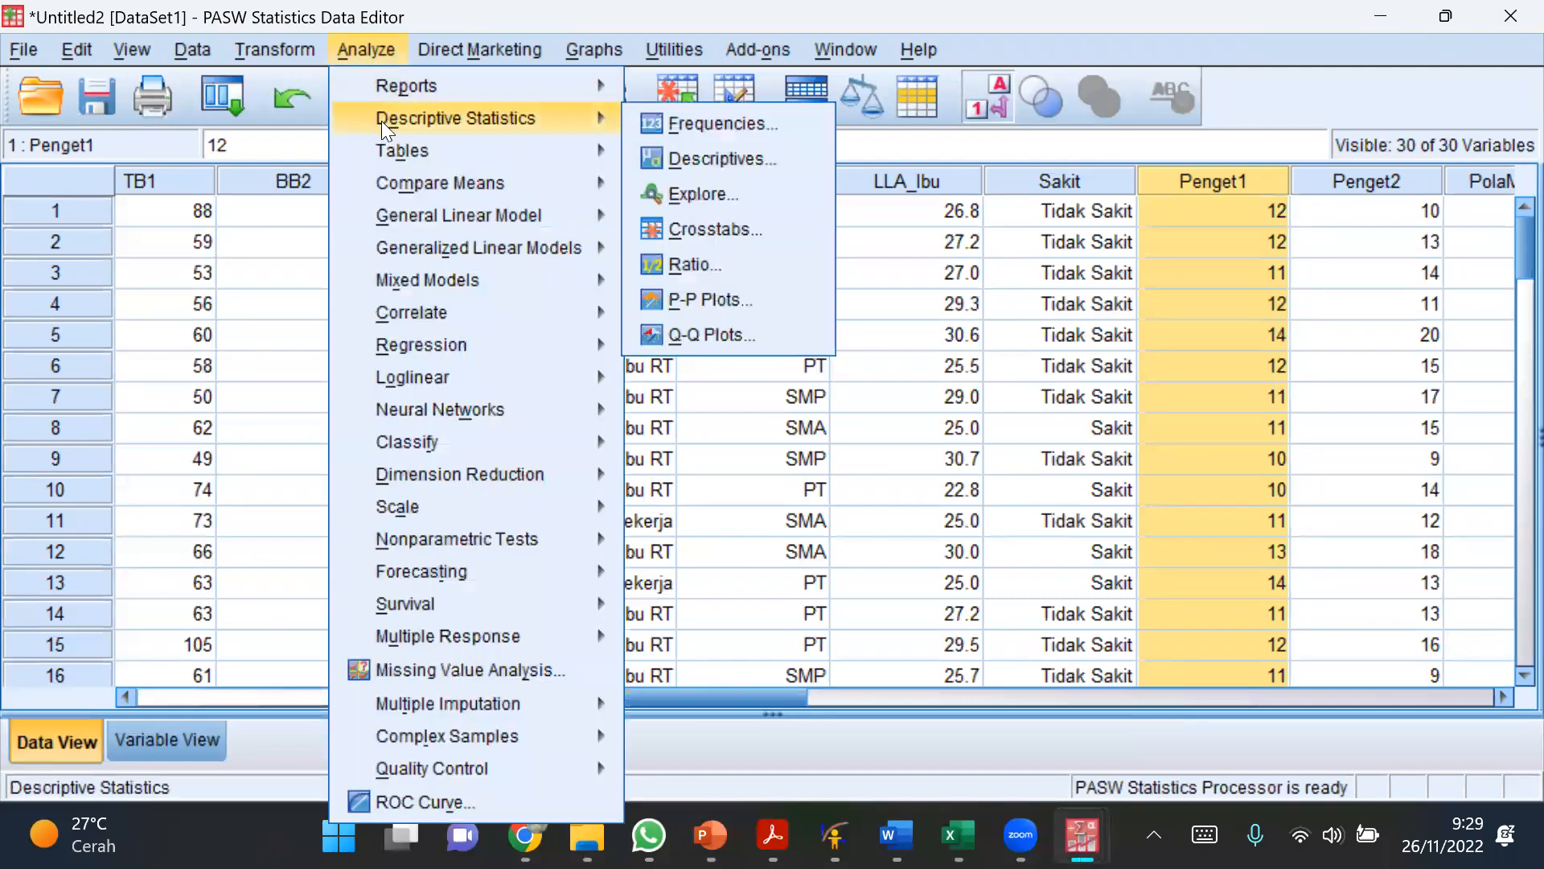
pyautogui.click(696, 151)
pyautogui.moveTo(646, 333); pyautogui.dragTo(643, 393)
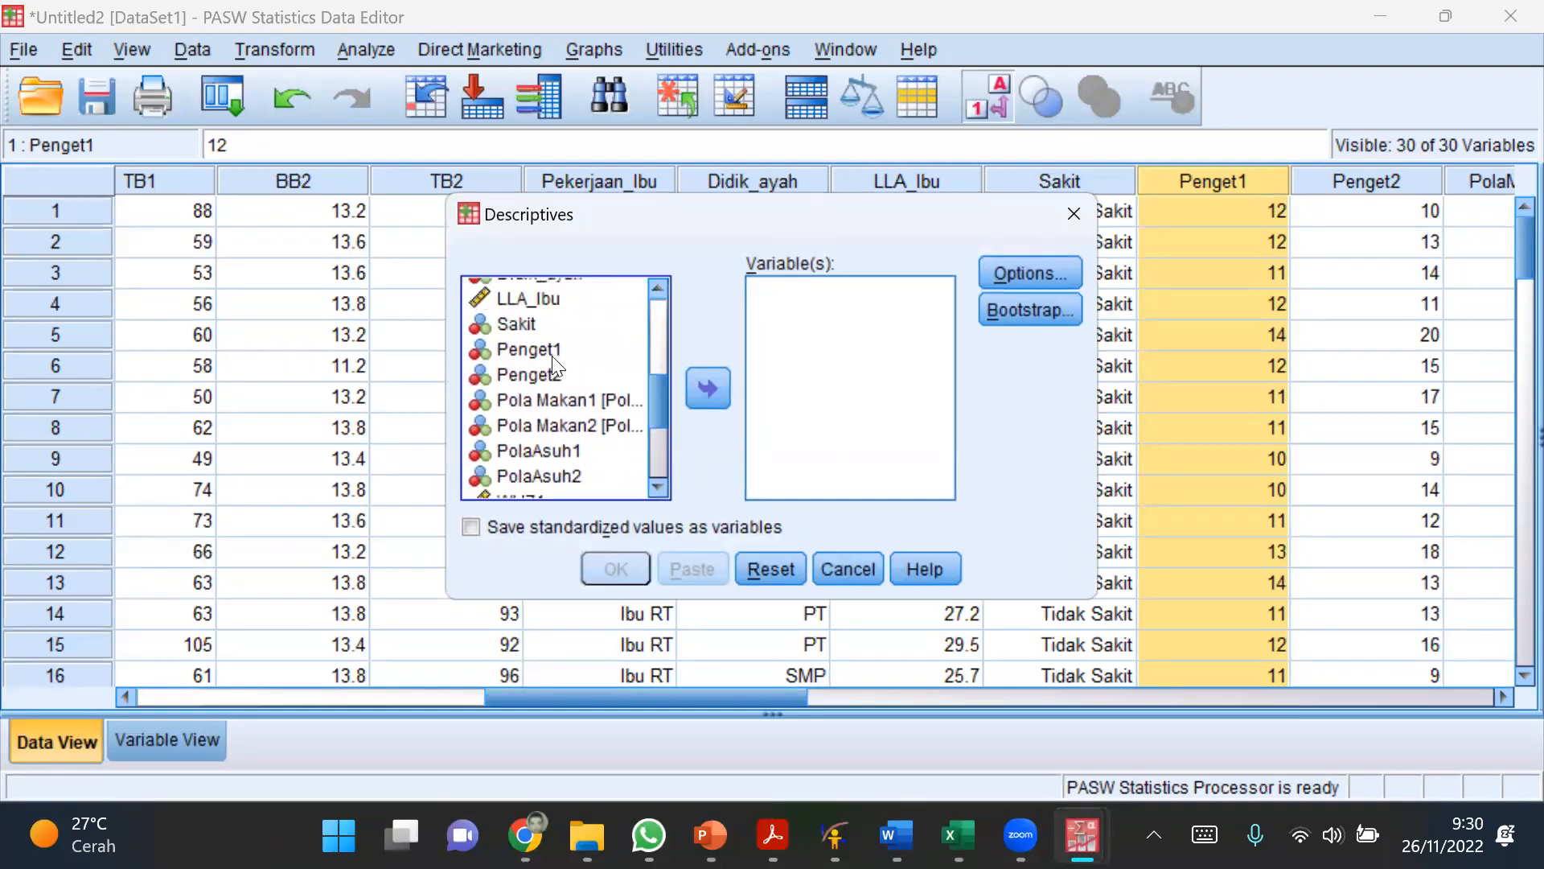
pyautogui.click(550, 350)
pyautogui.click(705, 384)
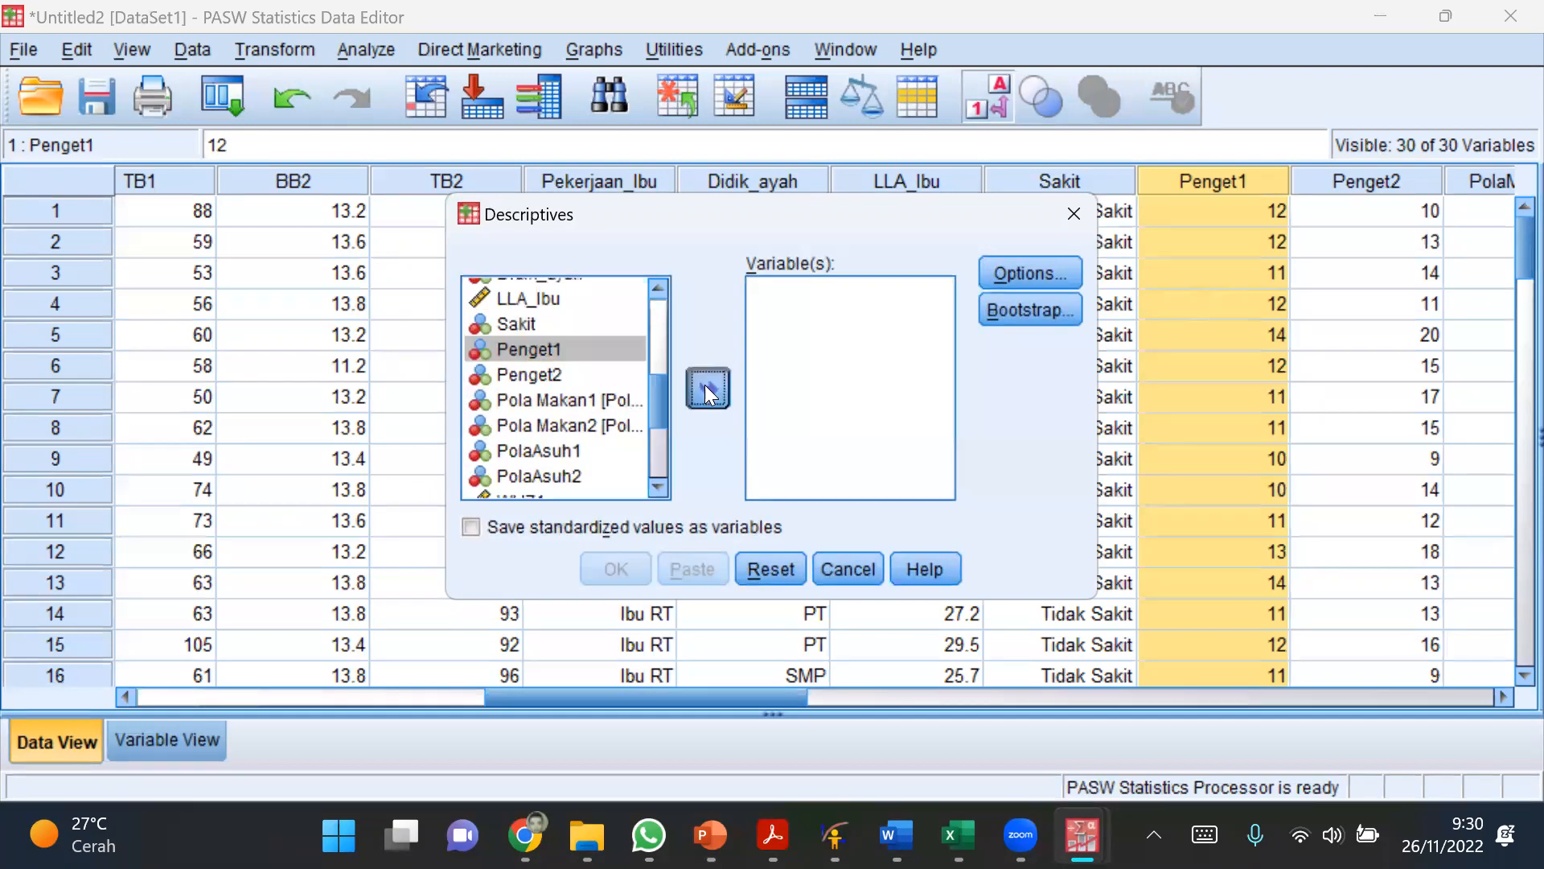
pyautogui.click(628, 563)
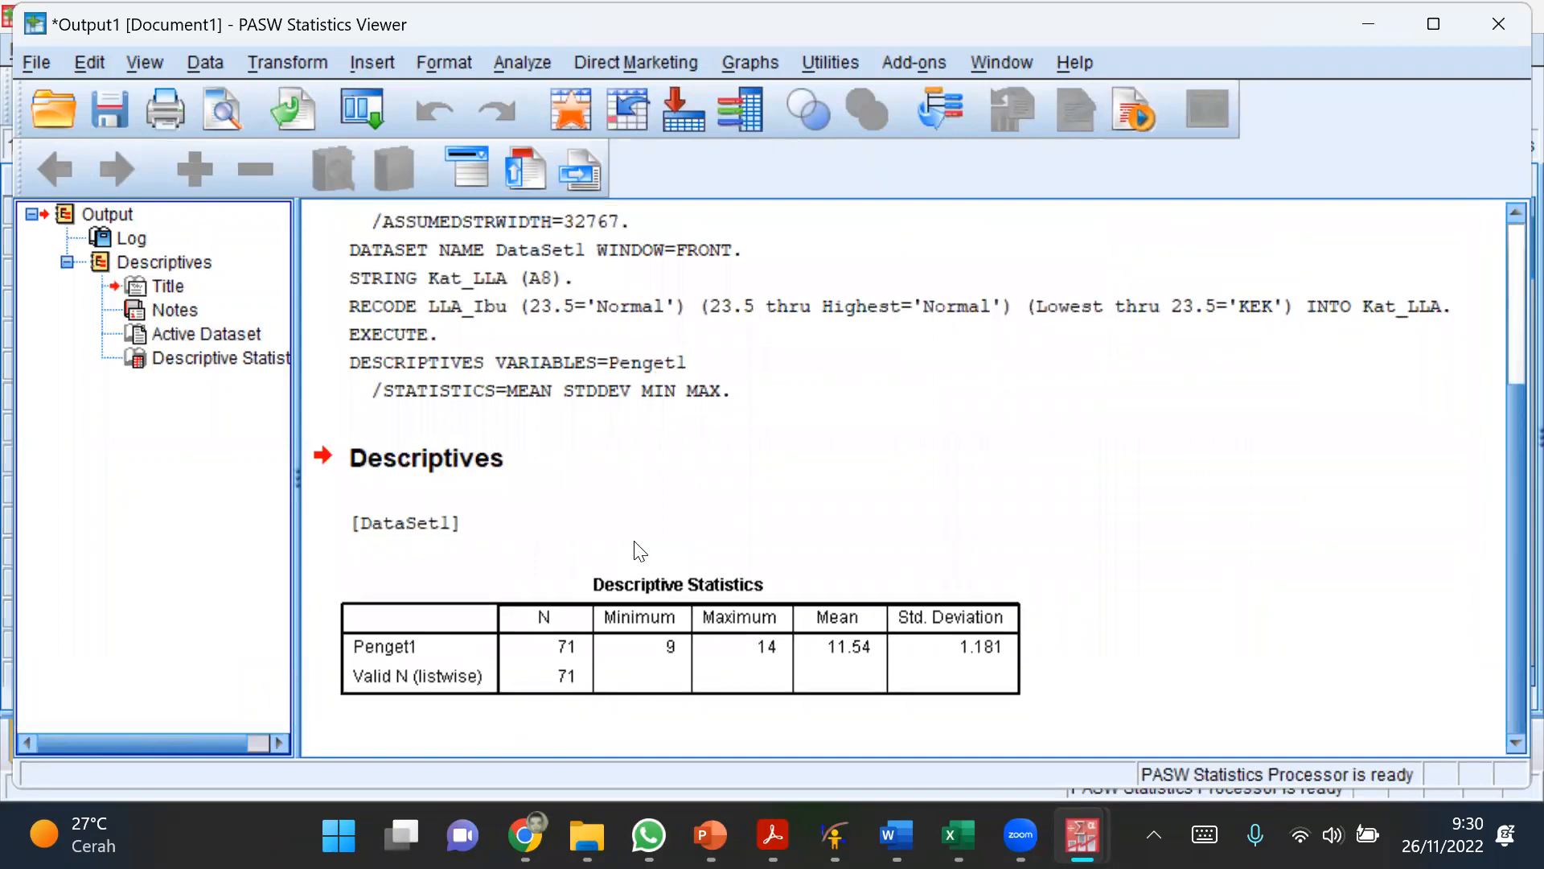
# Step: Compare the Penget1 mean in the output with the column average in the Excel workbook, and return to the PASW data editor
pyautogui.click(853, 674)
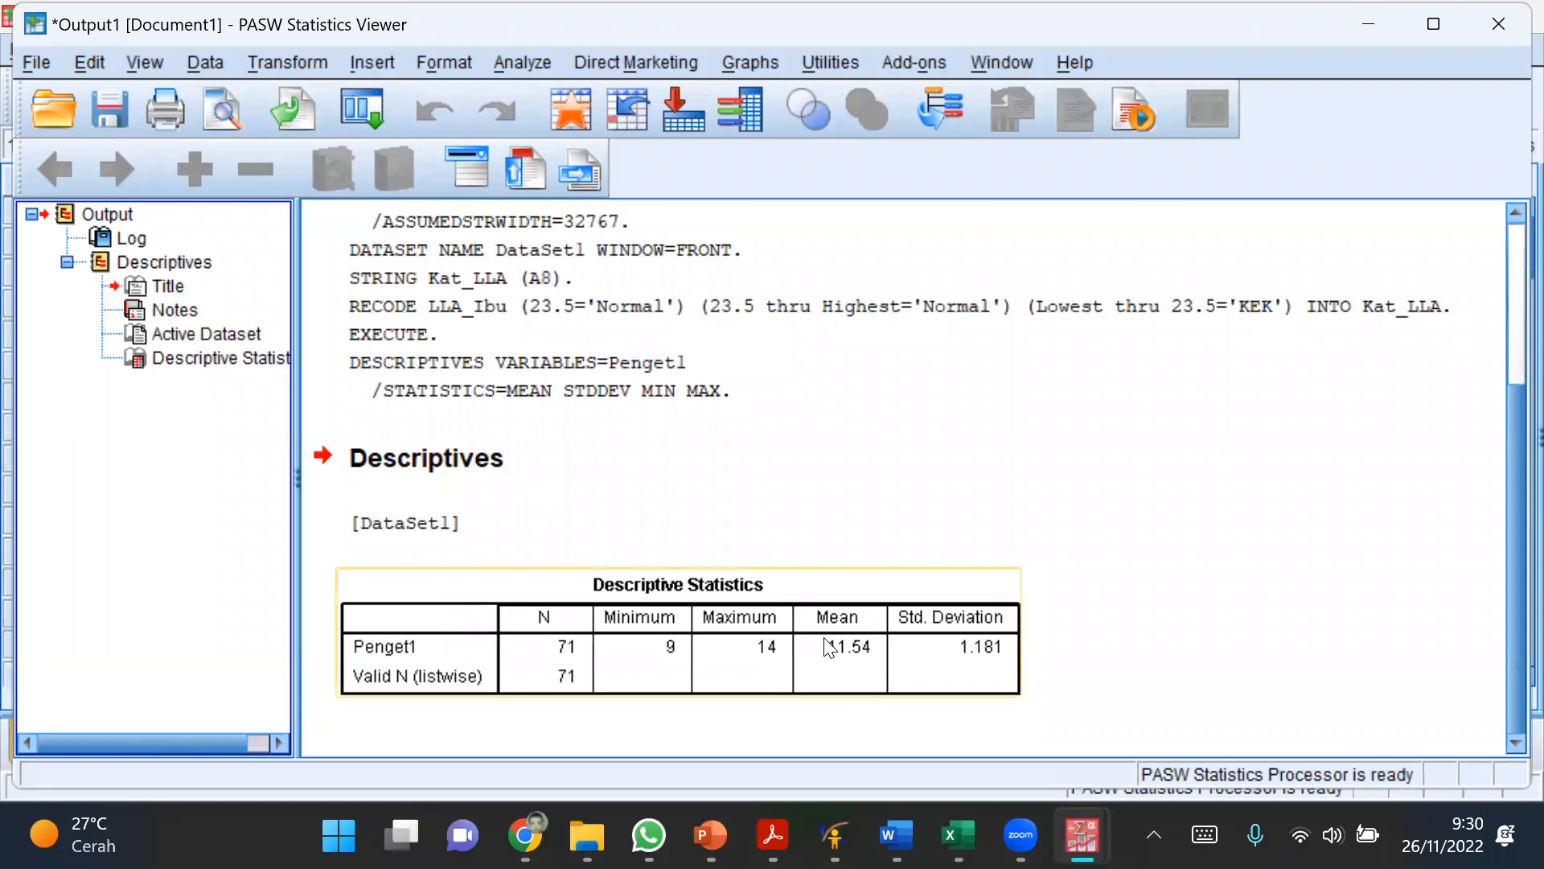
pyautogui.click(1051, 703)
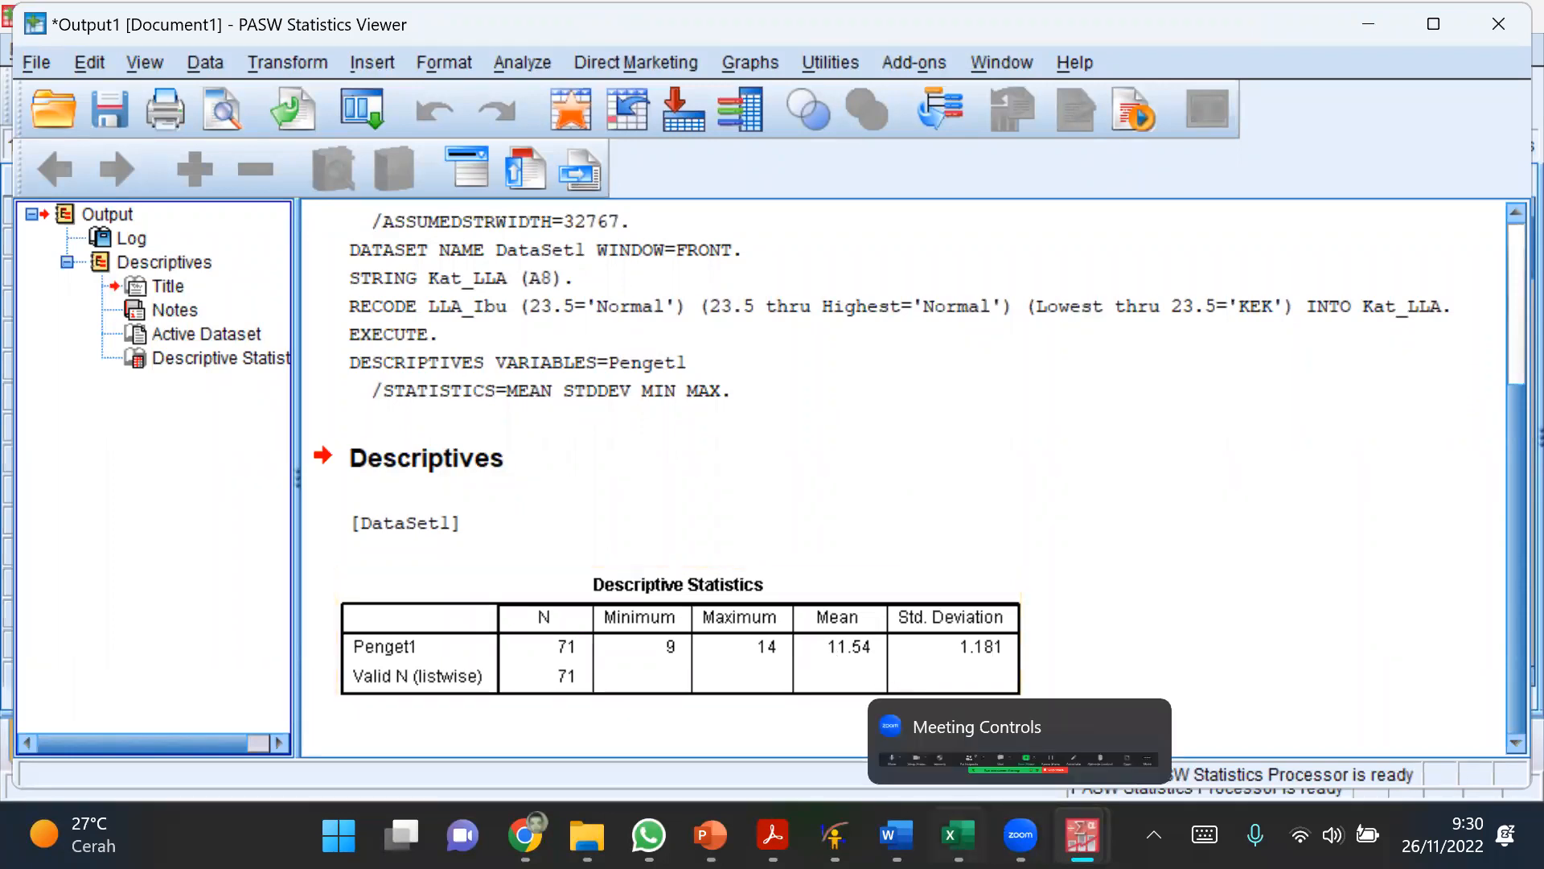
pyautogui.click(958, 834)
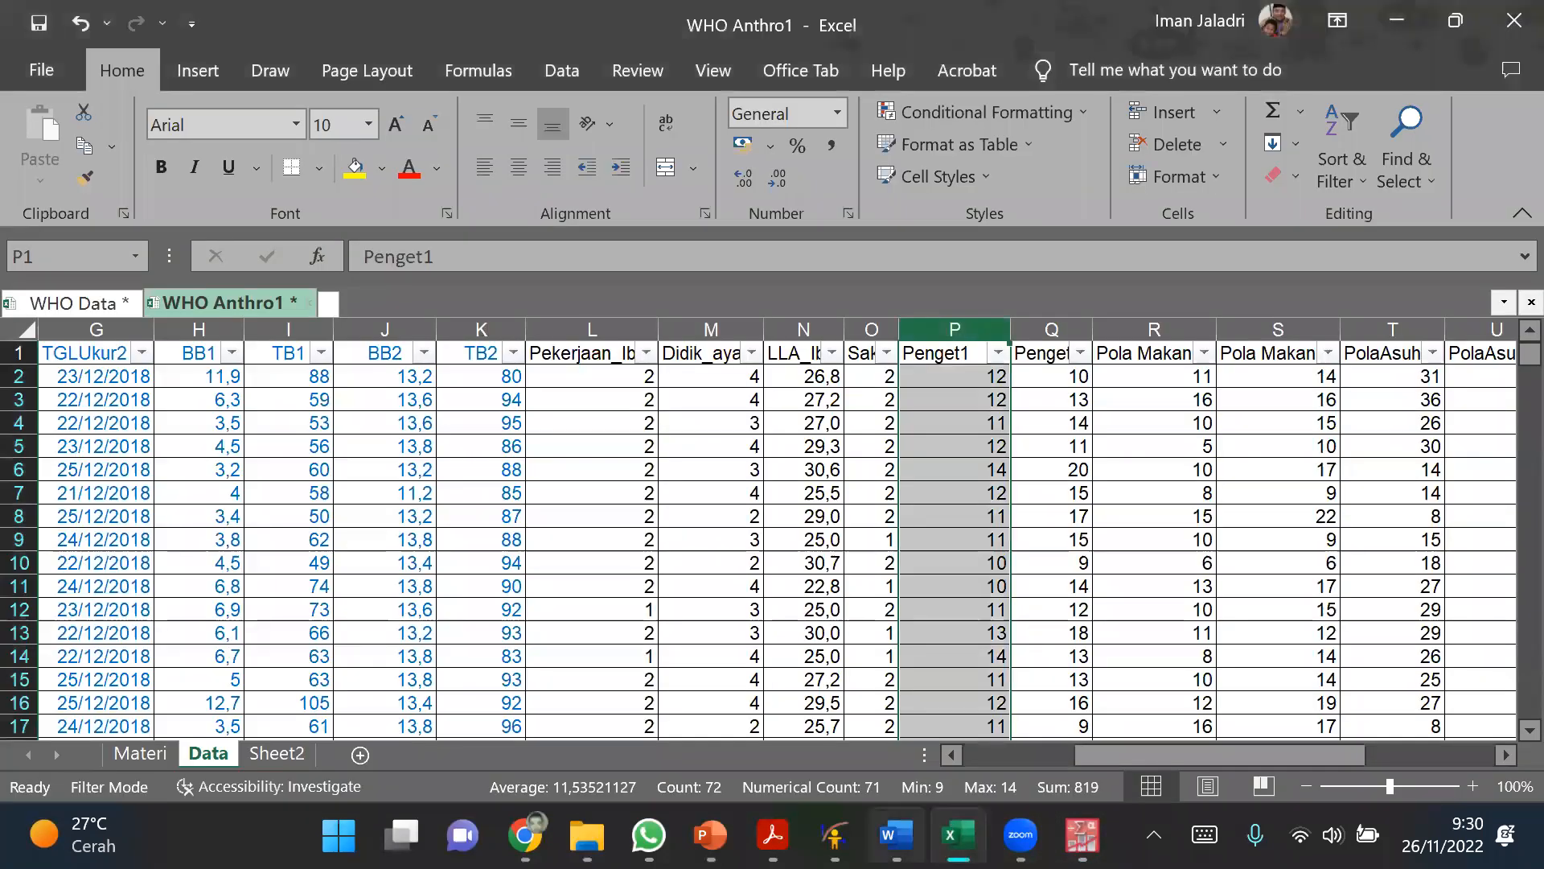
pyautogui.moveTo(1082, 834)
pyautogui.click(1156, 703)
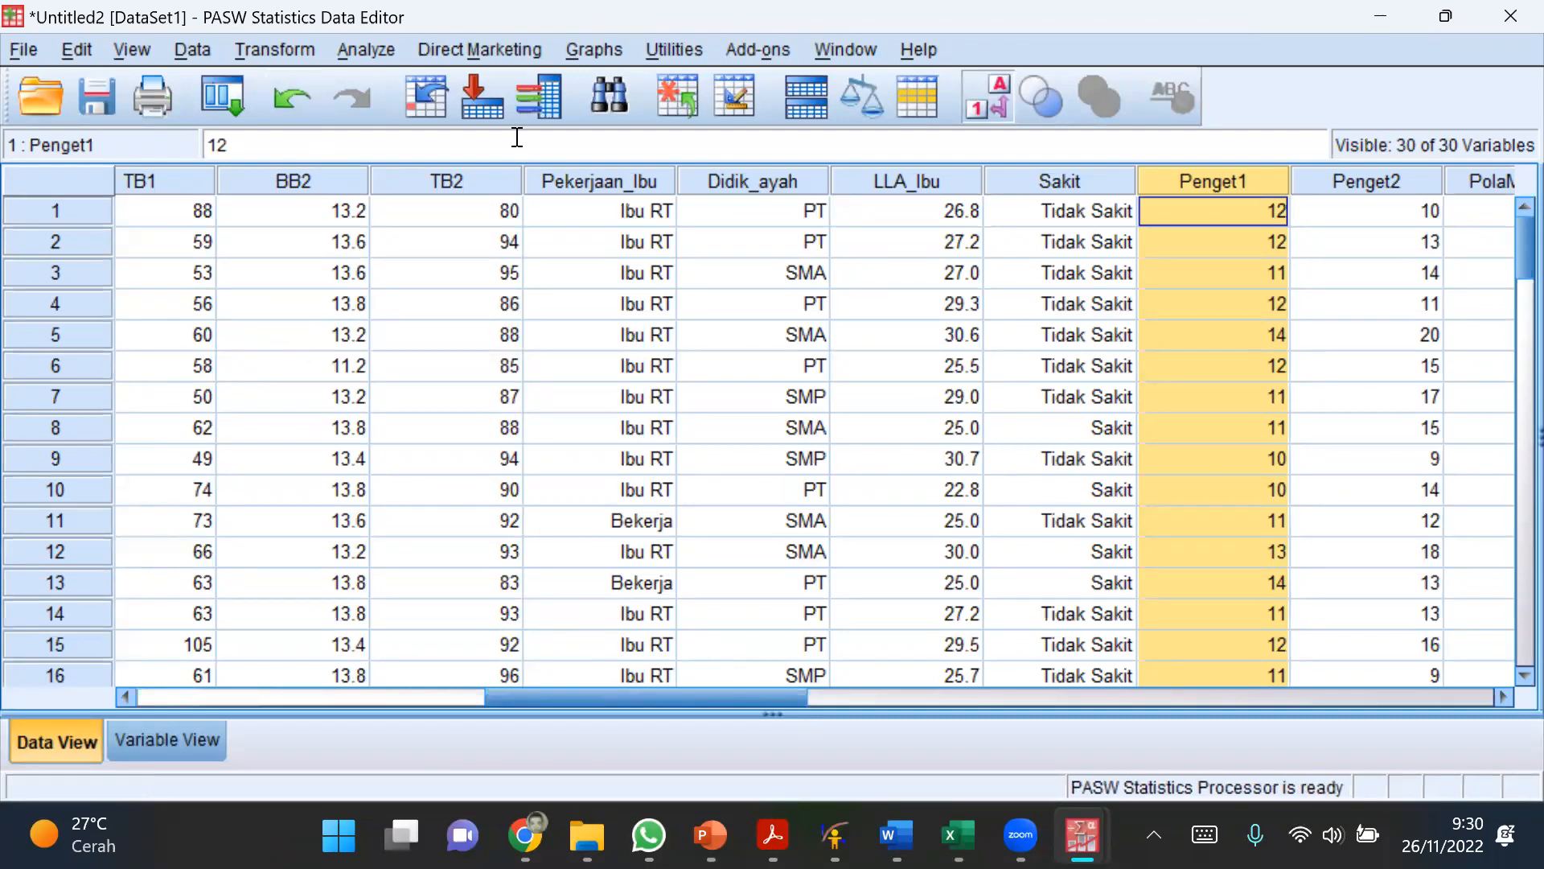
pyautogui.click(1186, 342)
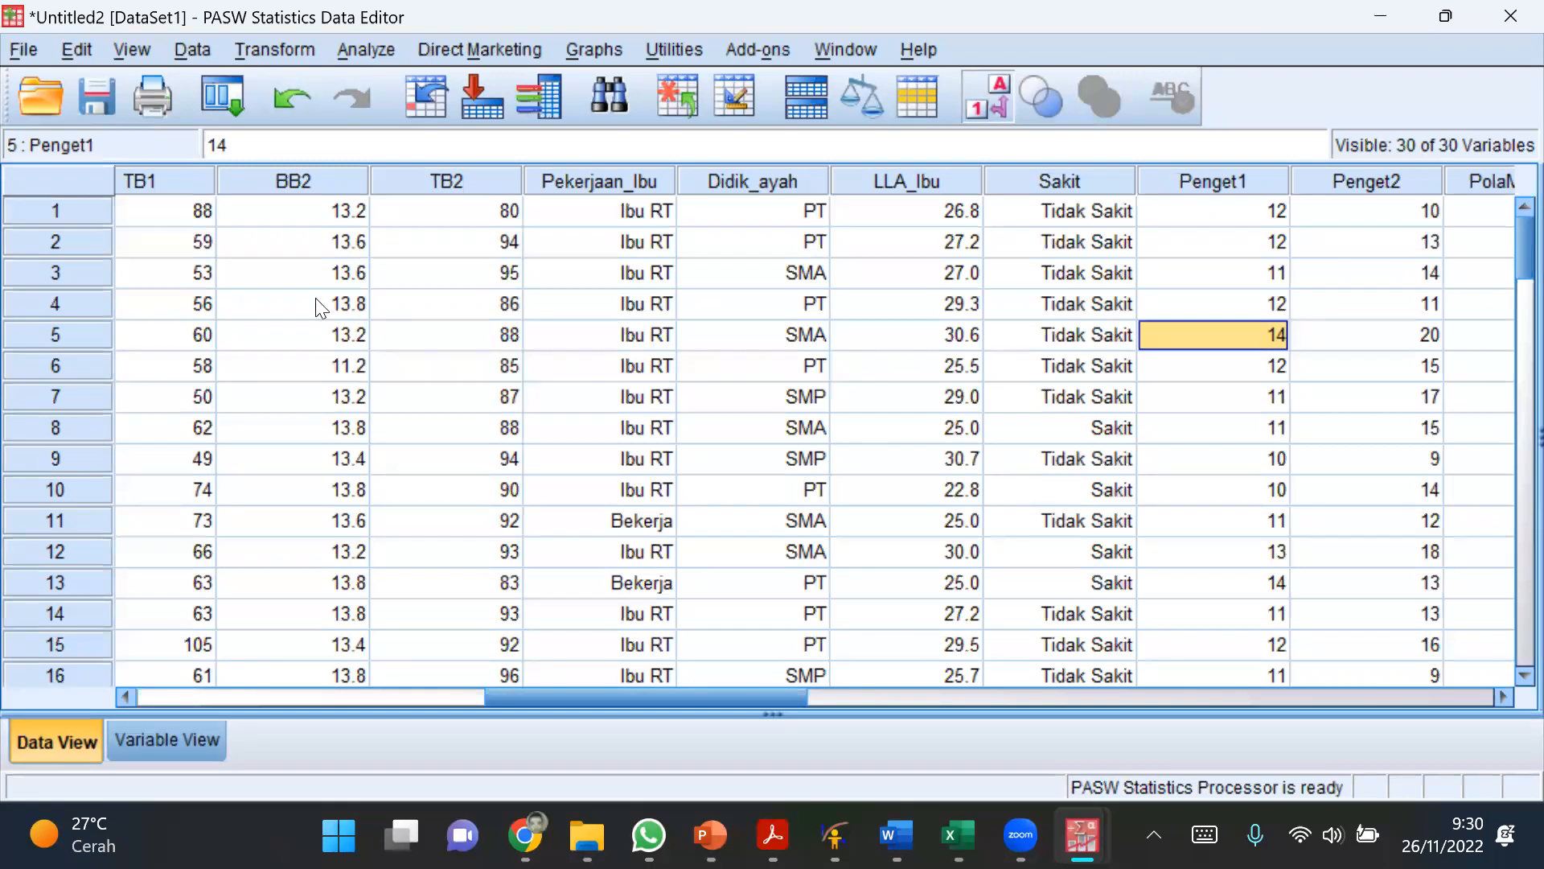
# Step: Open Recode into Different Variables, reset the previous LLA_Ibu setup and choose Penget1 as the input variable
pyautogui.click(241, 47)
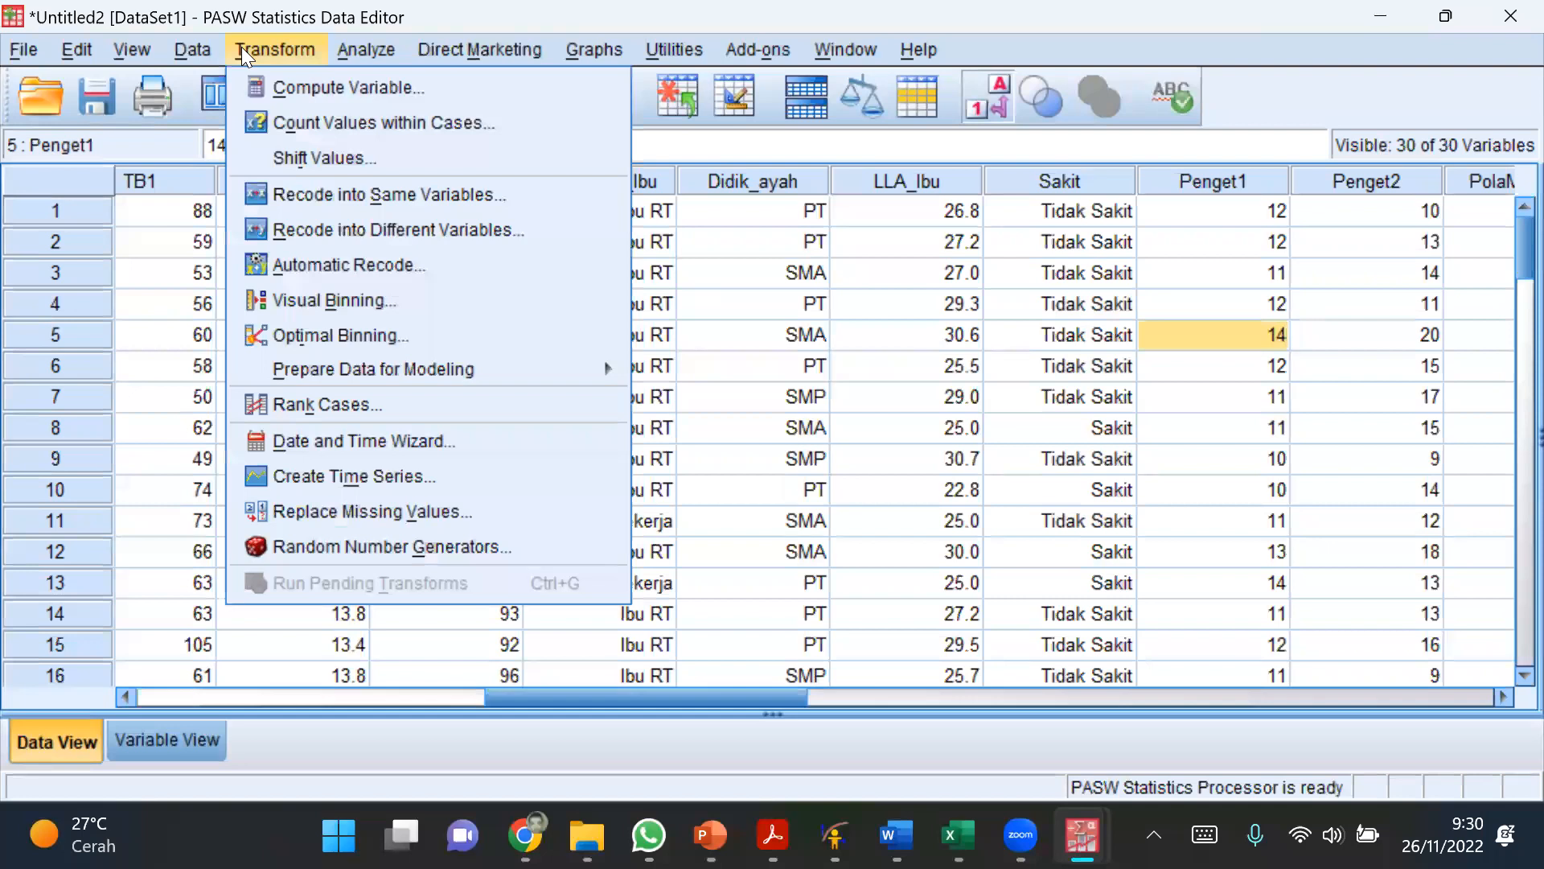
pyautogui.click(366, 155)
pyautogui.click(282, 48)
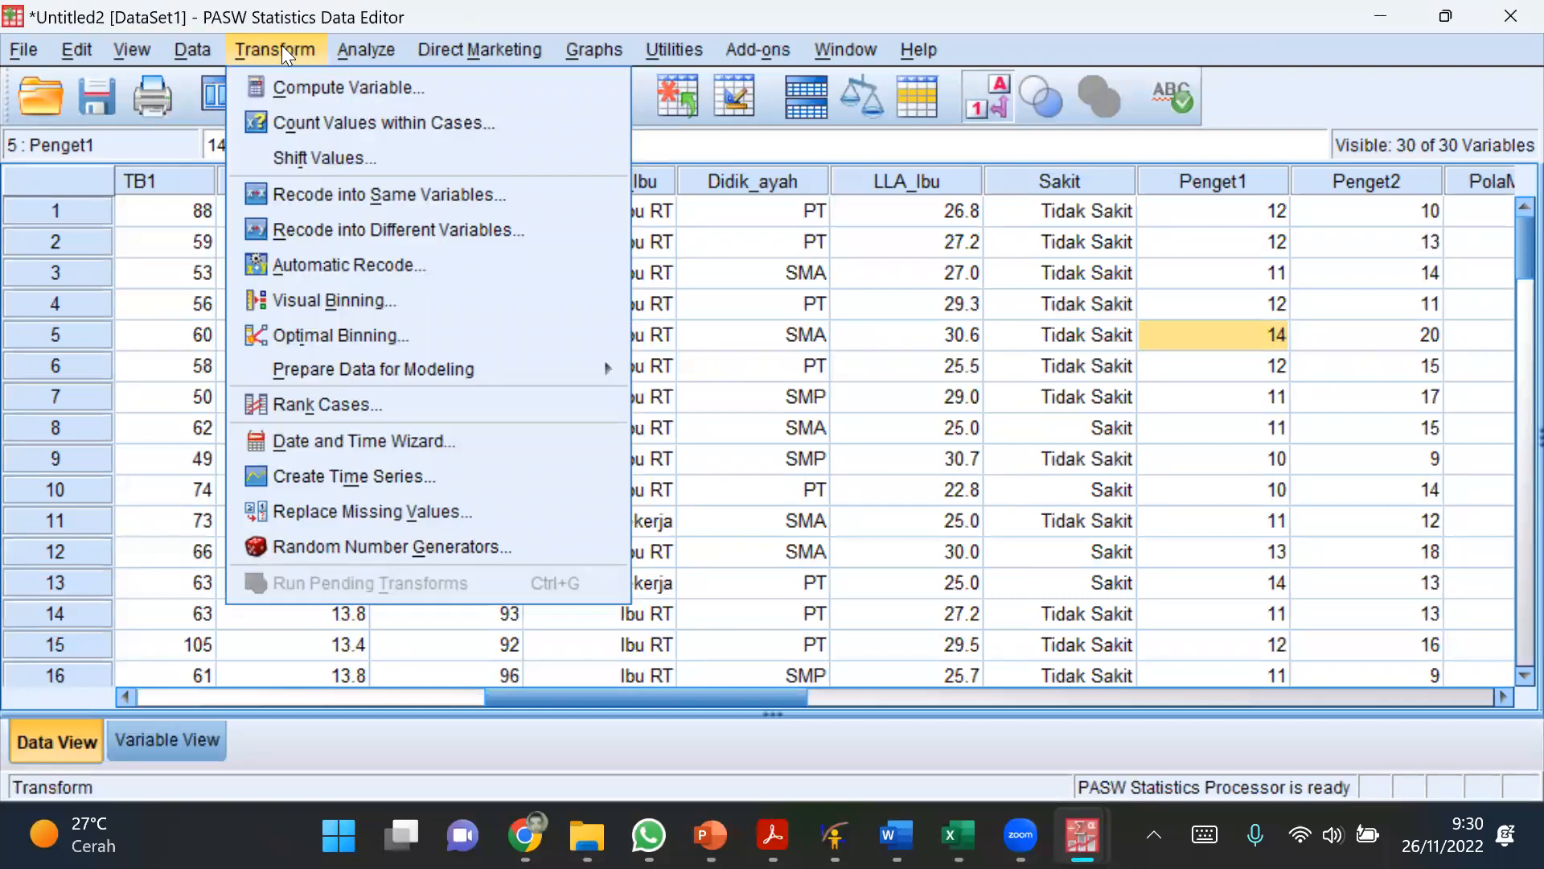
pyautogui.click(305, 227)
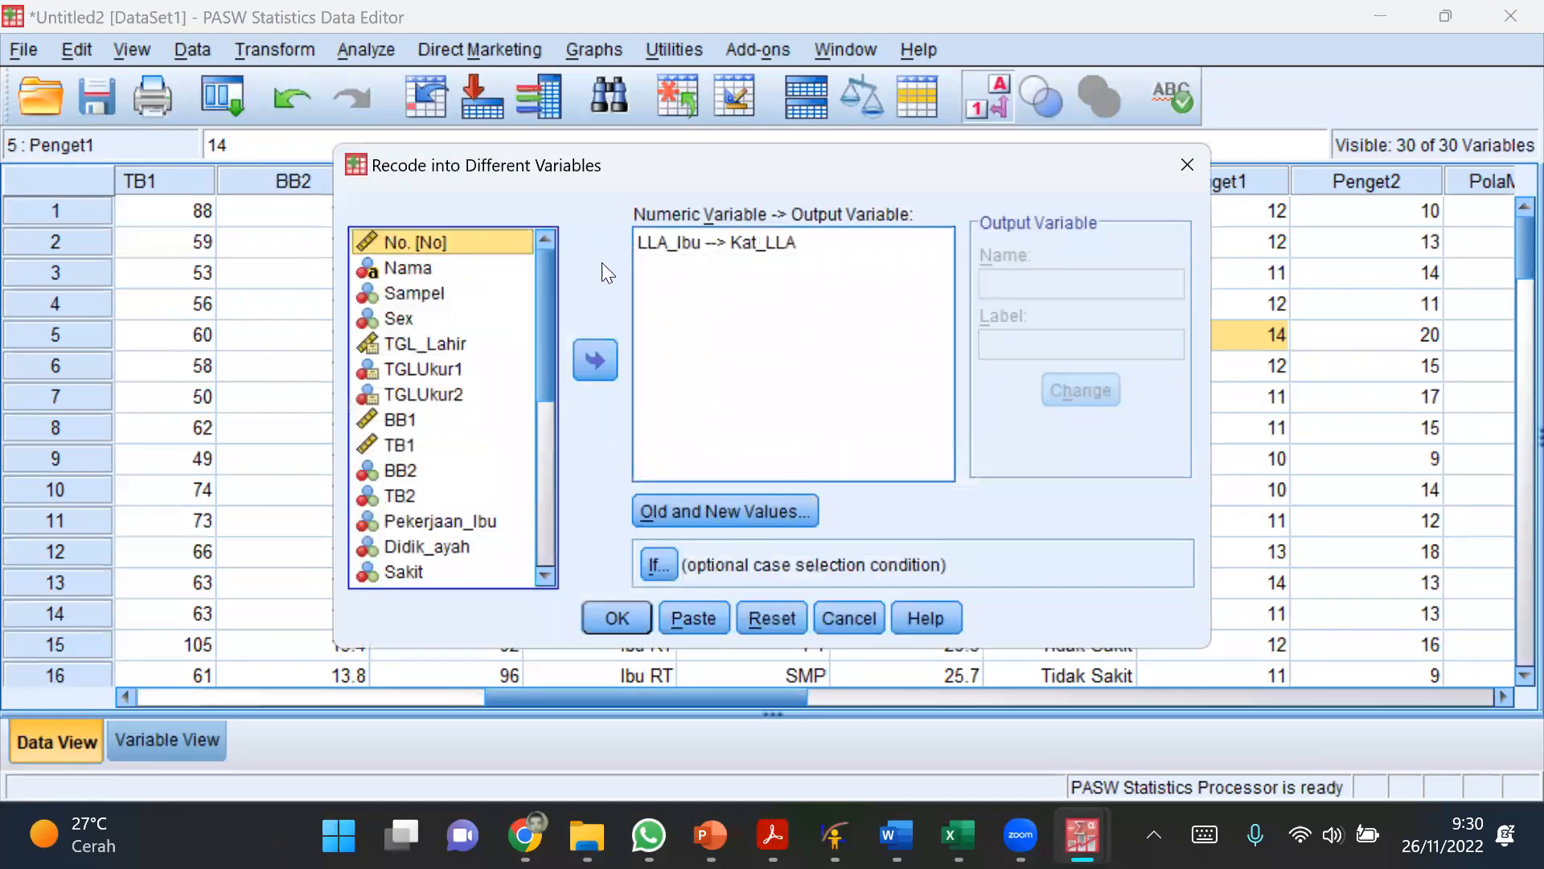
pyautogui.moveTo(792, 163); pyautogui.dragTo(756, 20)
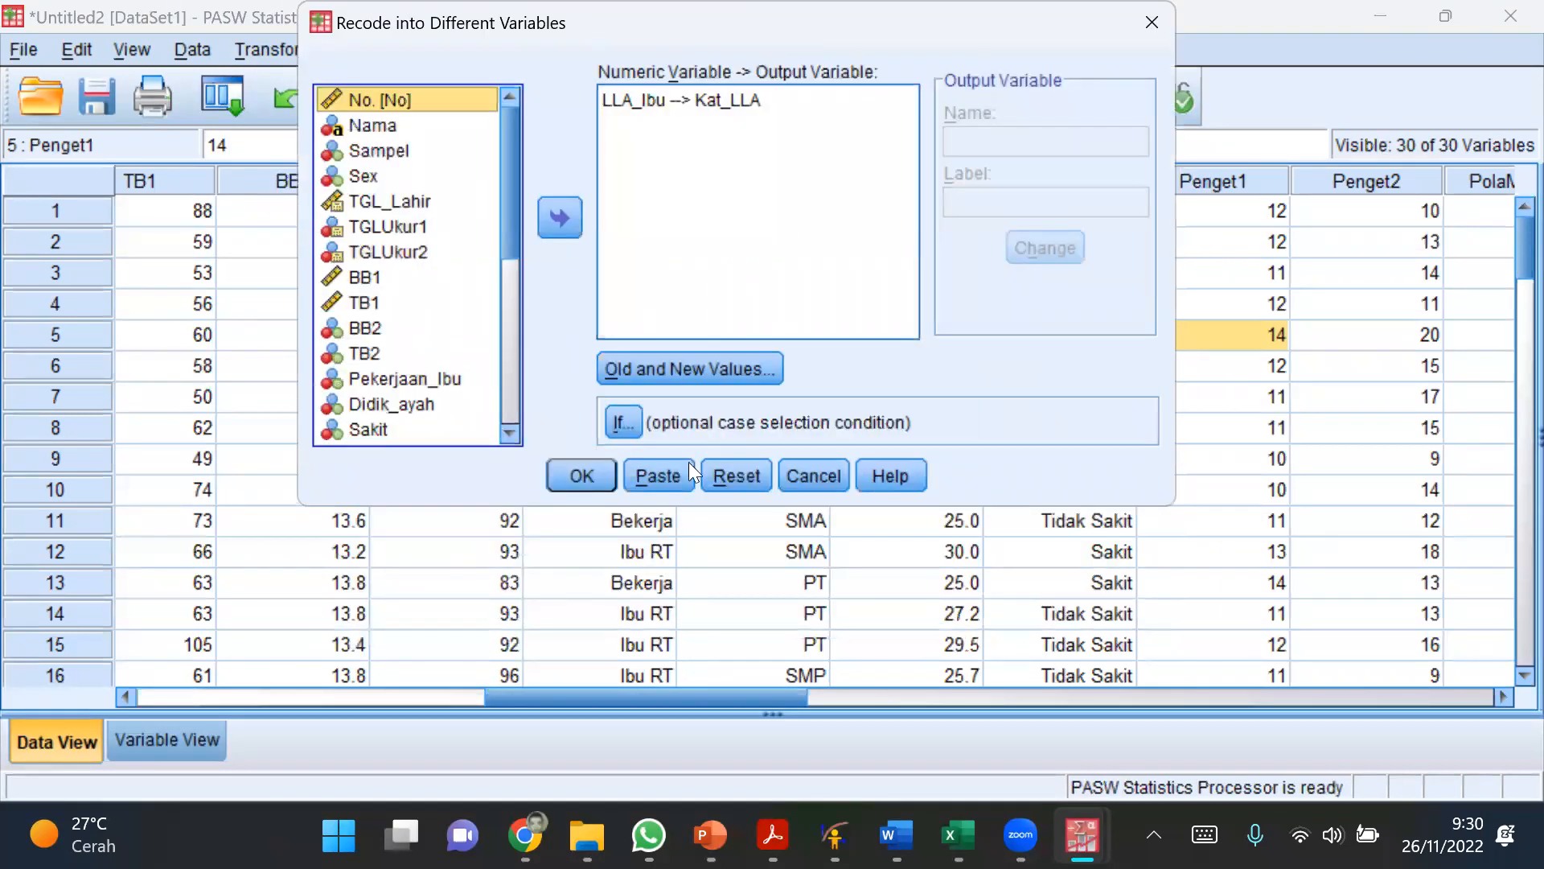
pyautogui.click(734, 476)
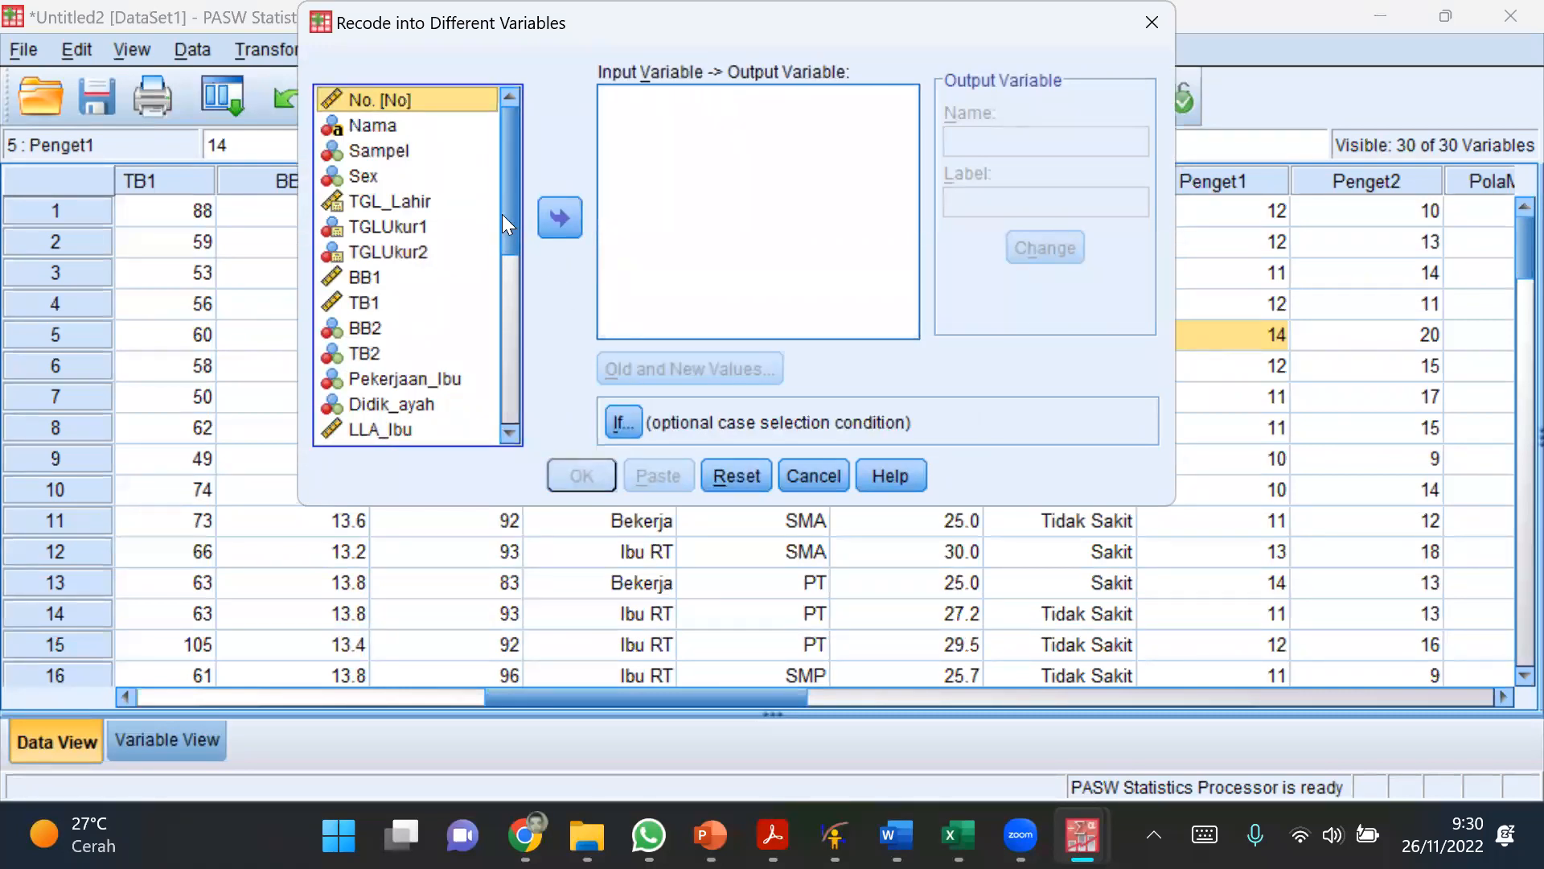
pyautogui.moveTo(504, 214); pyautogui.dragTo(504, 262)
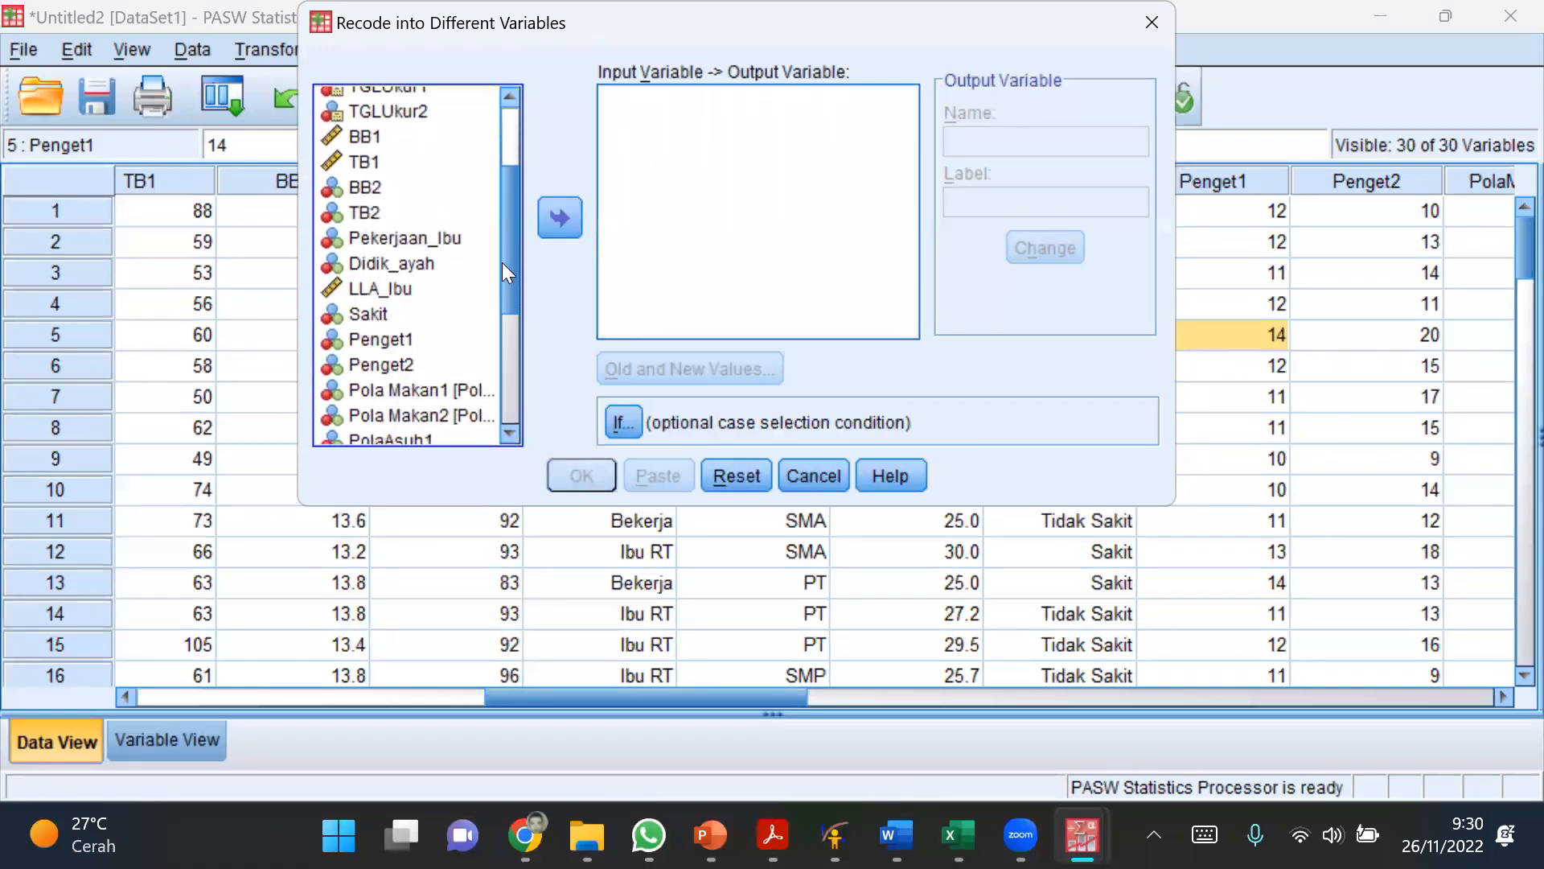
pyautogui.click(409, 341)
pyautogui.click(554, 215)
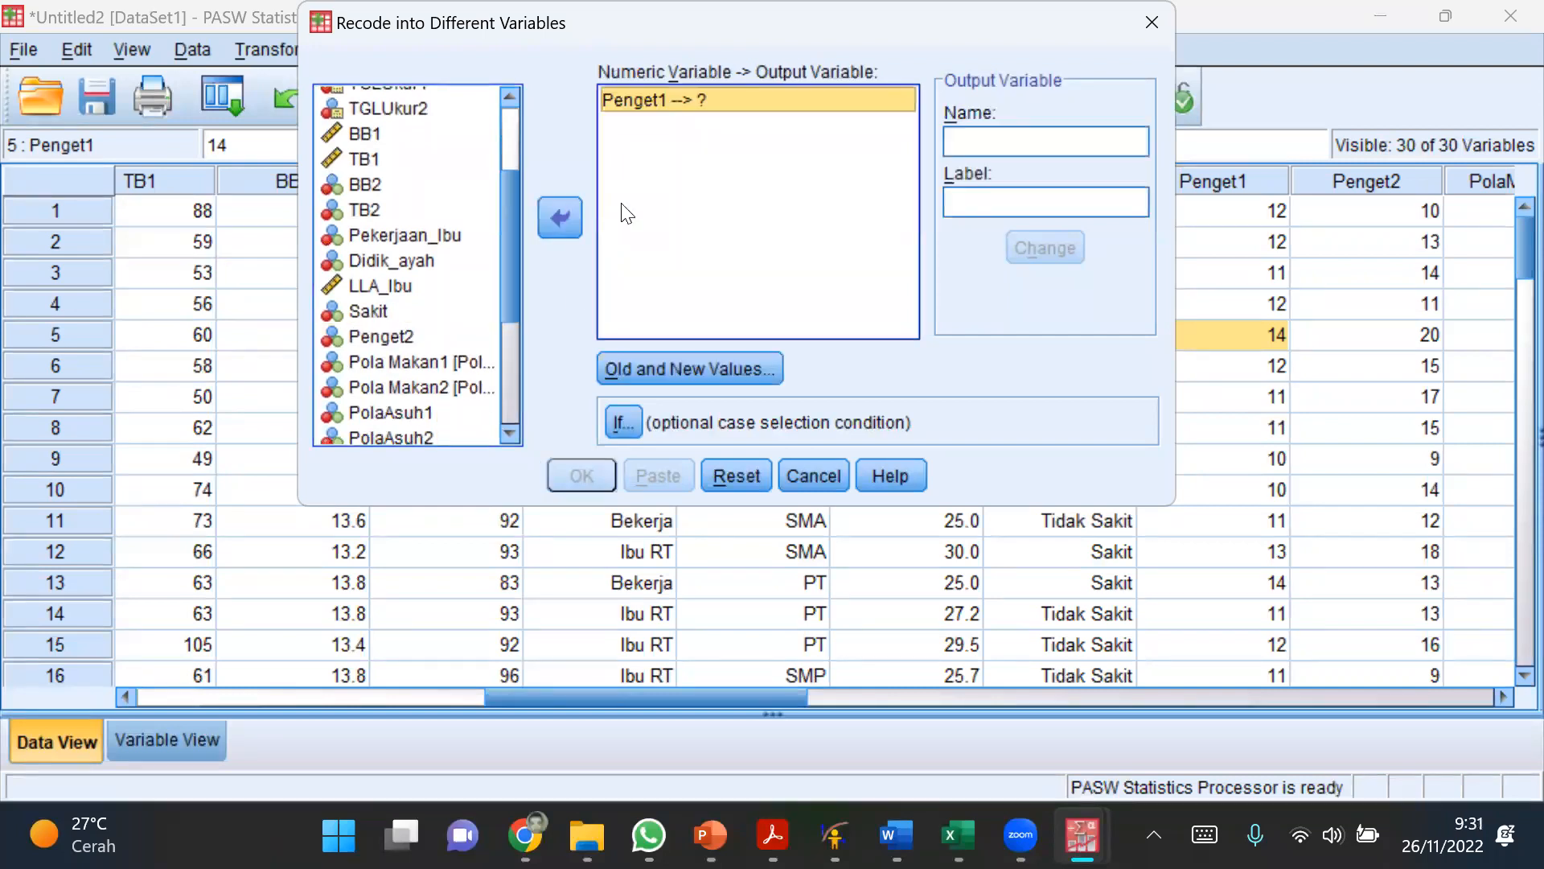
# Step: Name the output variable for Penget1 kat_peng and apply the name
pyautogui.click(1056, 137)
pyautogui.write('K')
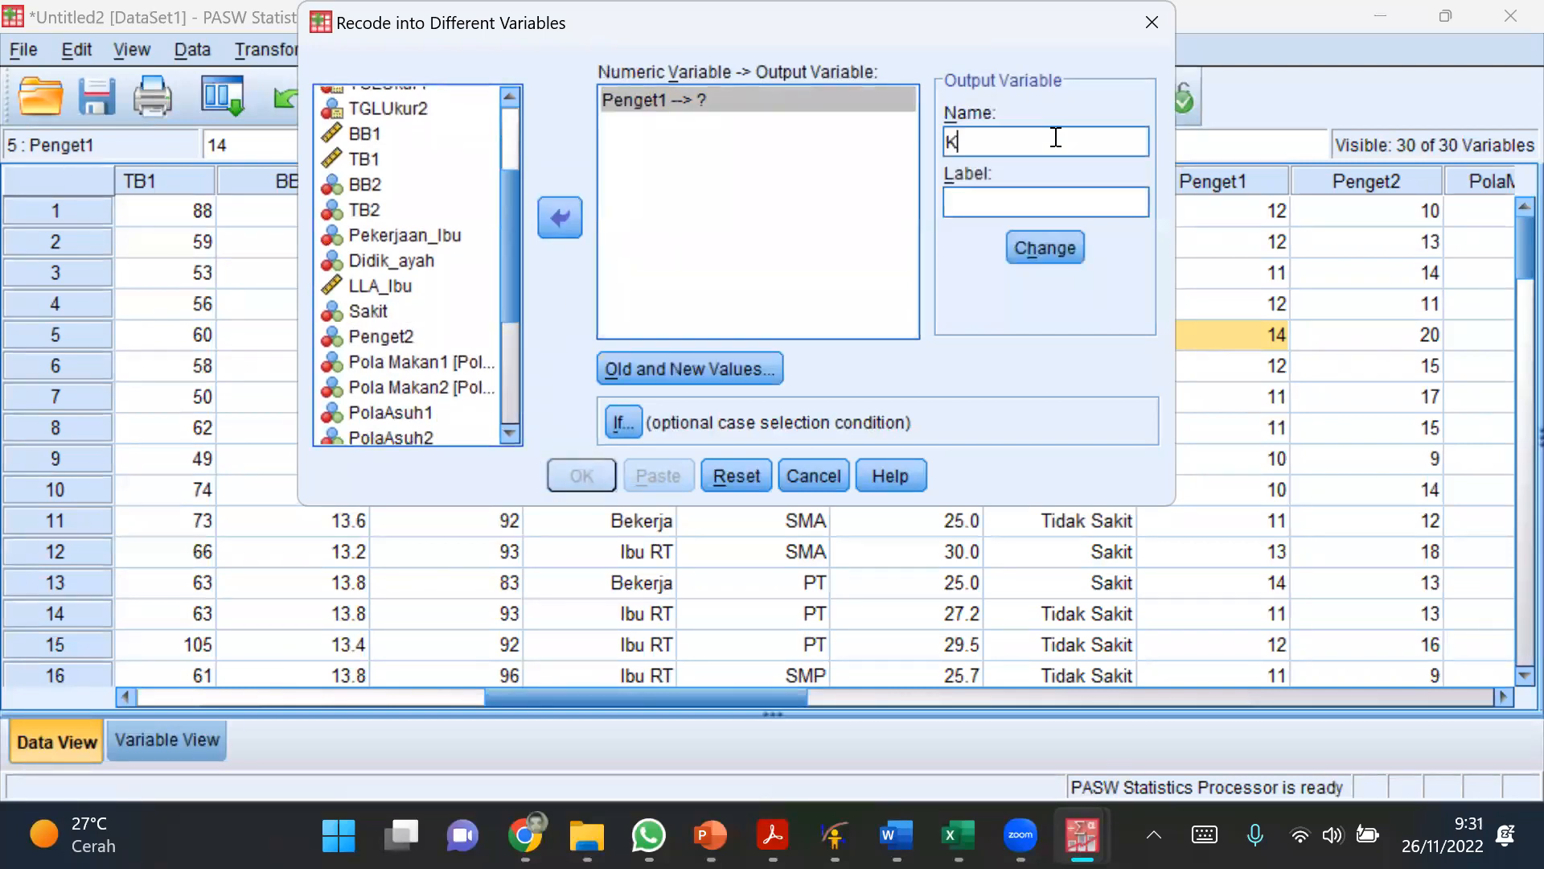
pyautogui.write('at_peng')
pyautogui.press('Left')
pyautogui.press('Left')
pyautogui.press('Left')
pyautogui.press('Left')
pyautogui.press('Left')
pyautogui.press('Left')
pyautogui.press('Left')
pyautogui.press('Left')
pyautogui.press('Delete')
pyautogui.write('k')
pyautogui.click(1065, 243)
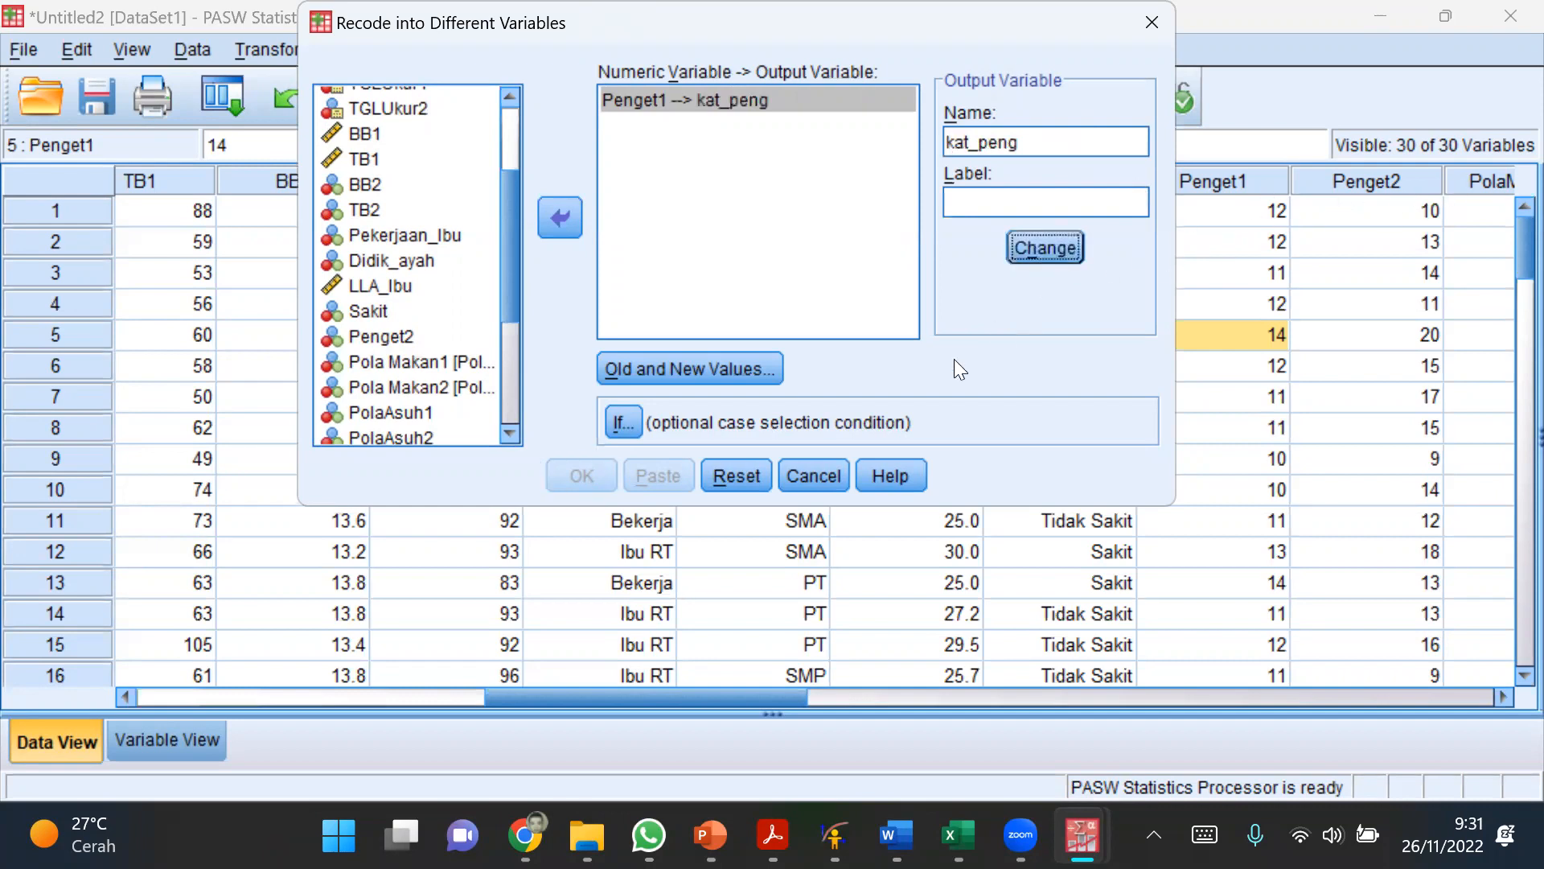
# Step: Open the old and new values for kat_peng and add a rule recoding 11.5 into 1
pyautogui.click(771, 367)
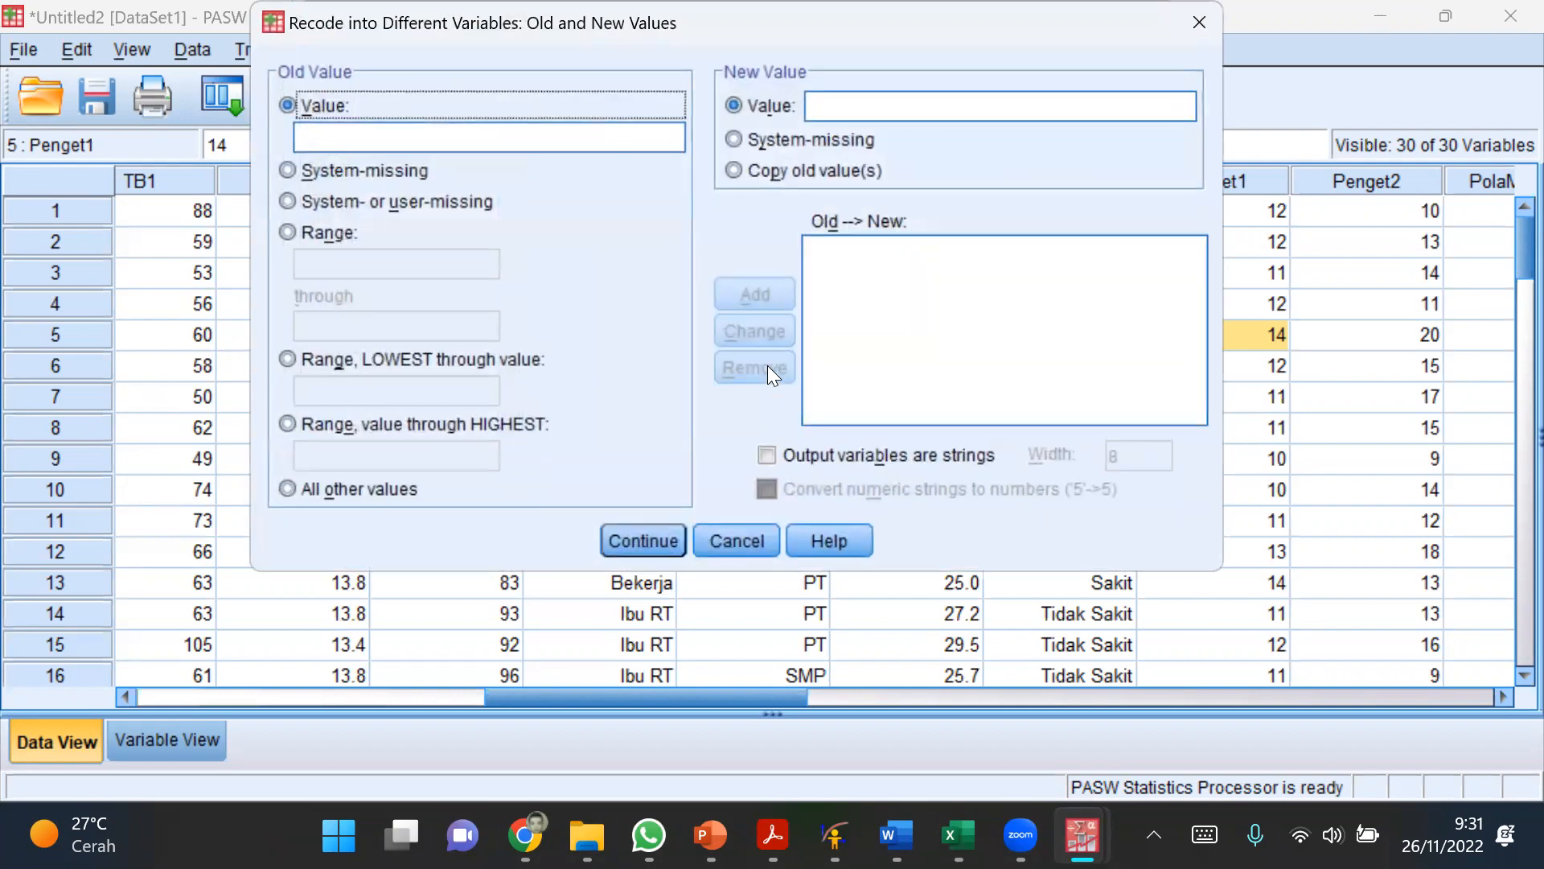
pyautogui.click(489, 140)
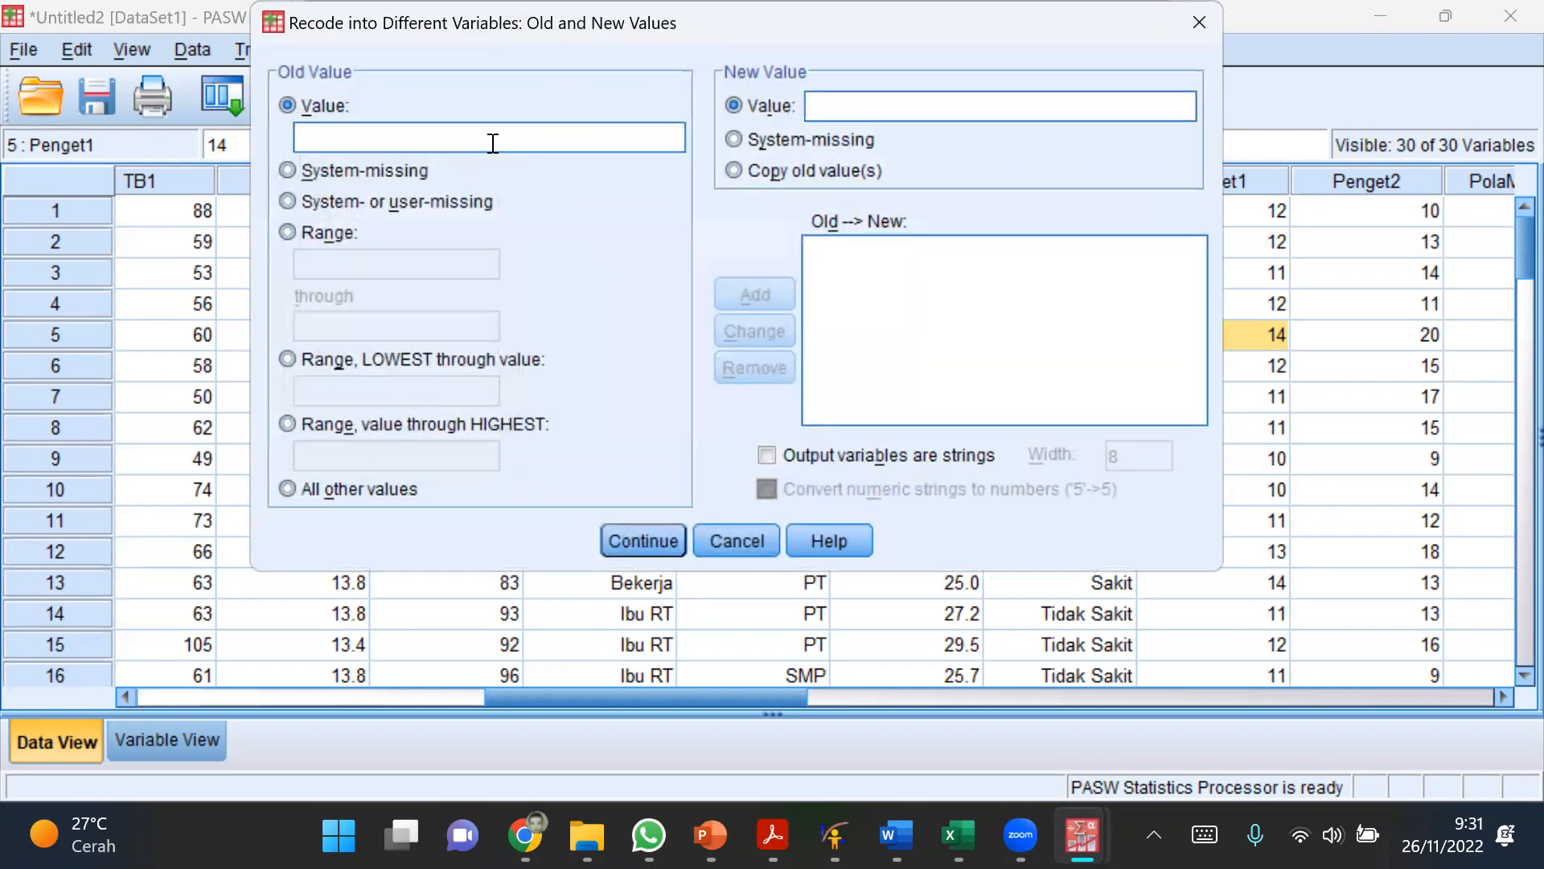
pyautogui.write('11.5')
pyautogui.click(828, 108)
pyautogui.click(759, 455)
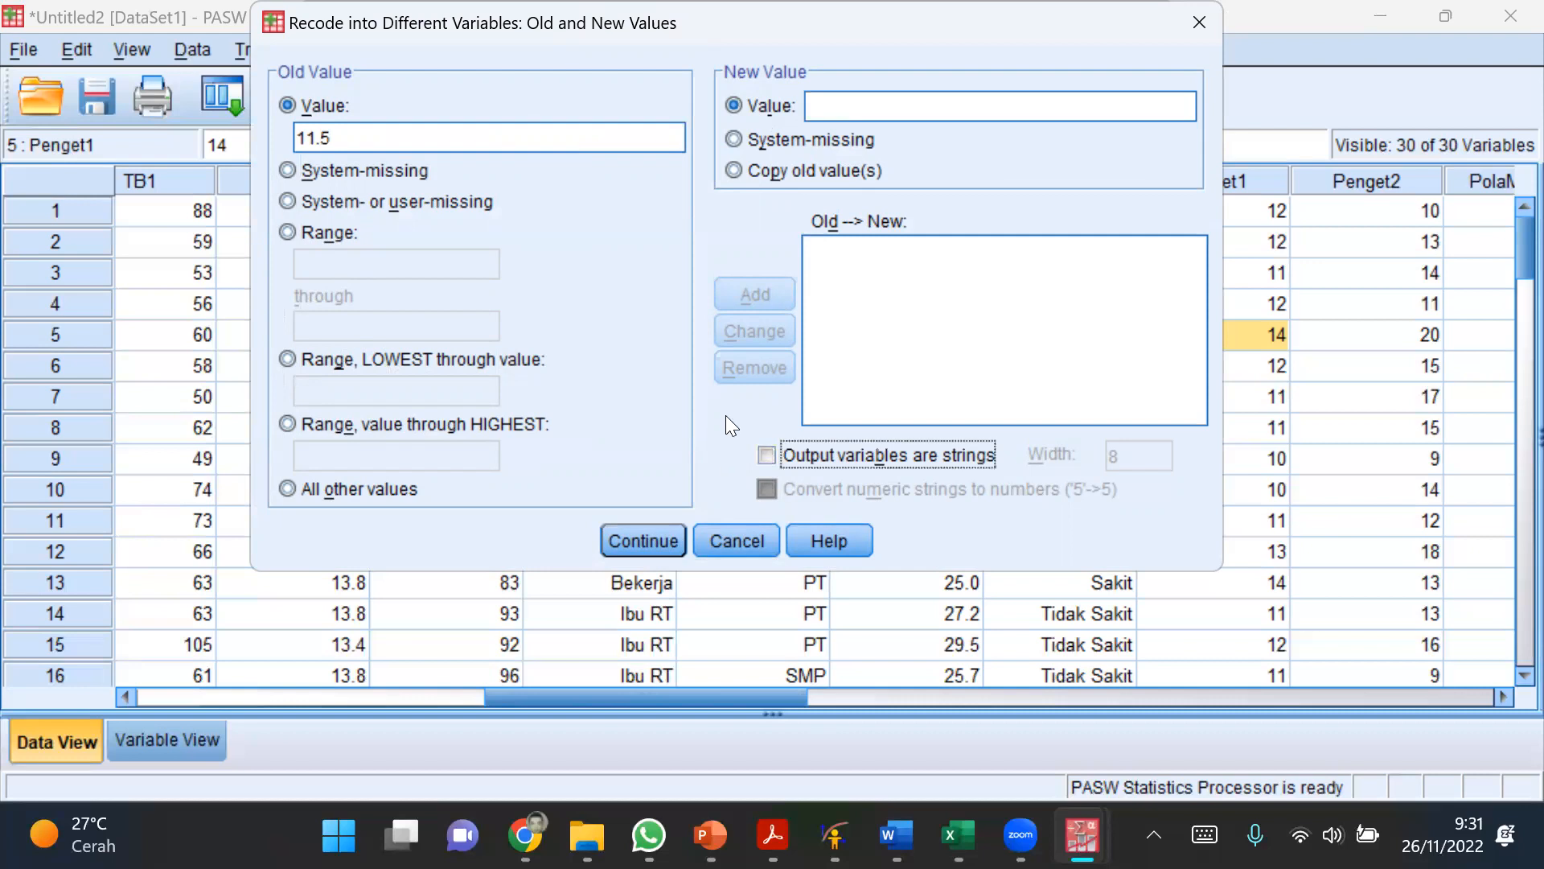
pyautogui.click(823, 105)
pyautogui.write('1')
pyautogui.click(755, 295)
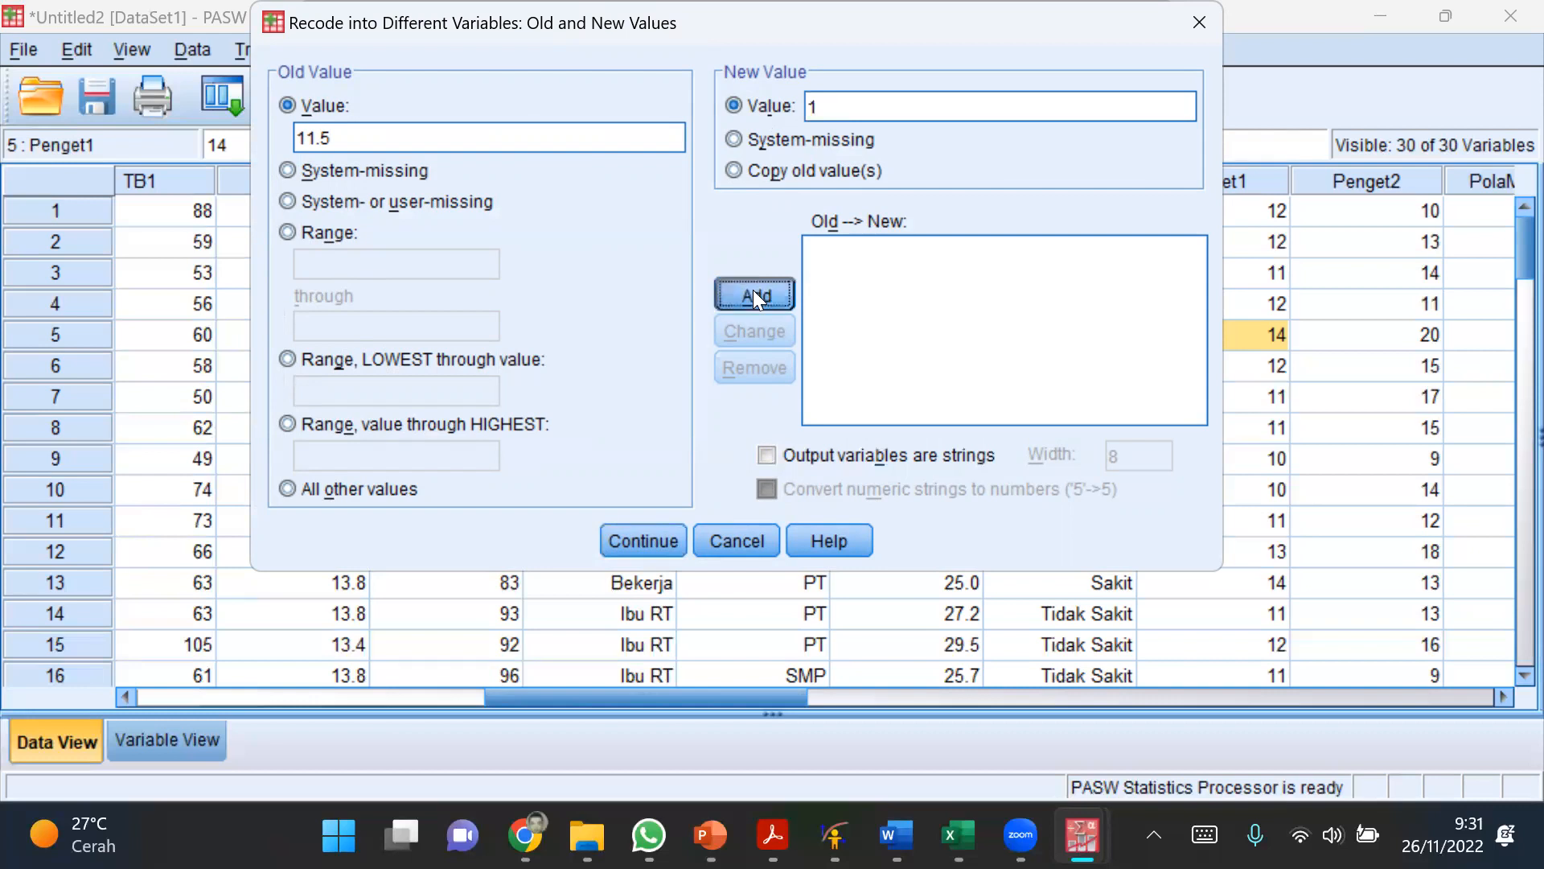
# Step: Add a rule recoding 11.5 through the highest value into 1
pyautogui.click(417, 426)
pyautogui.click(408, 449)
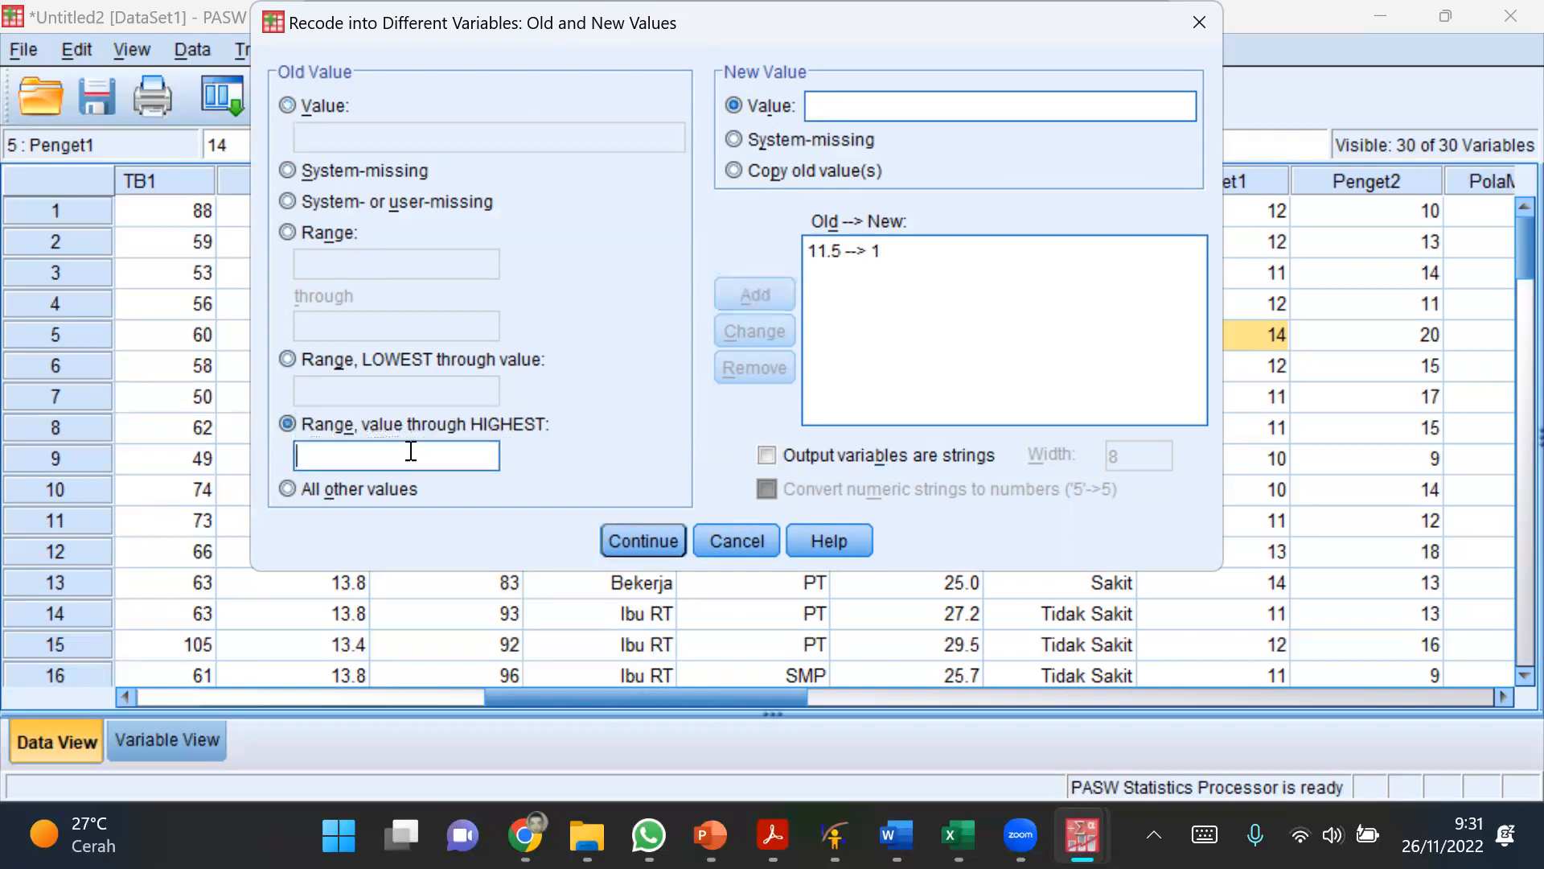
pyautogui.write('11.5')
pyautogui.click(852, 96)
pyautogui.write('1')
pyautogui.click(767, 286)
# Step: Add a rule recoding the lowest value through 11.5 into 2 and run the recode into kat_peng
pyautogui.click(485, 362)
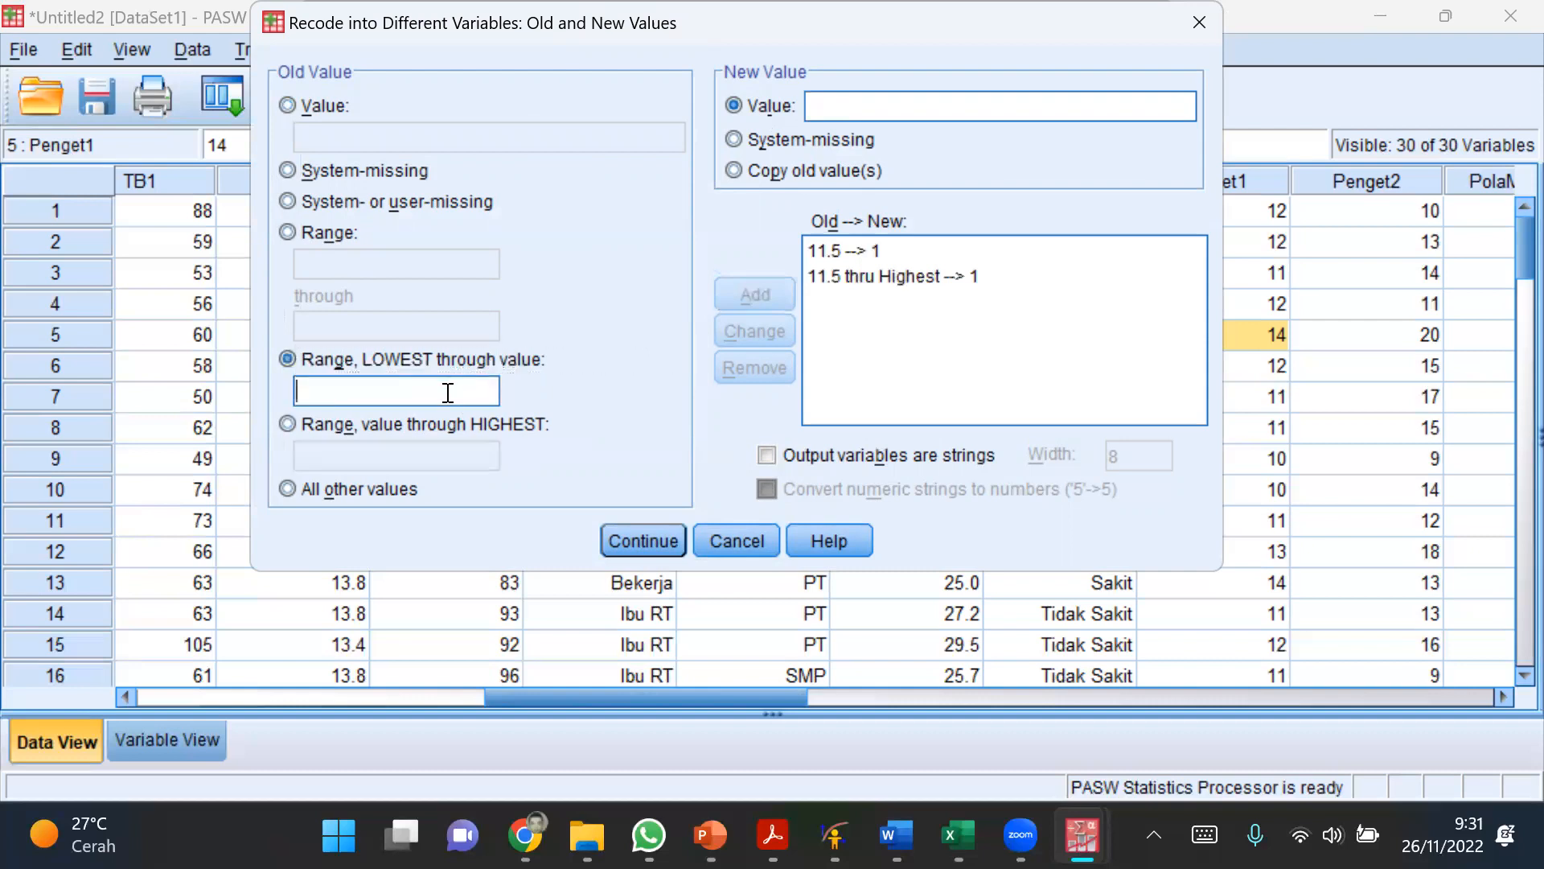
pyautogui.write('11.5')
pyautogui.click(1029, 111)
pyautogui.write('2')
pyautogui.click(744, 291)
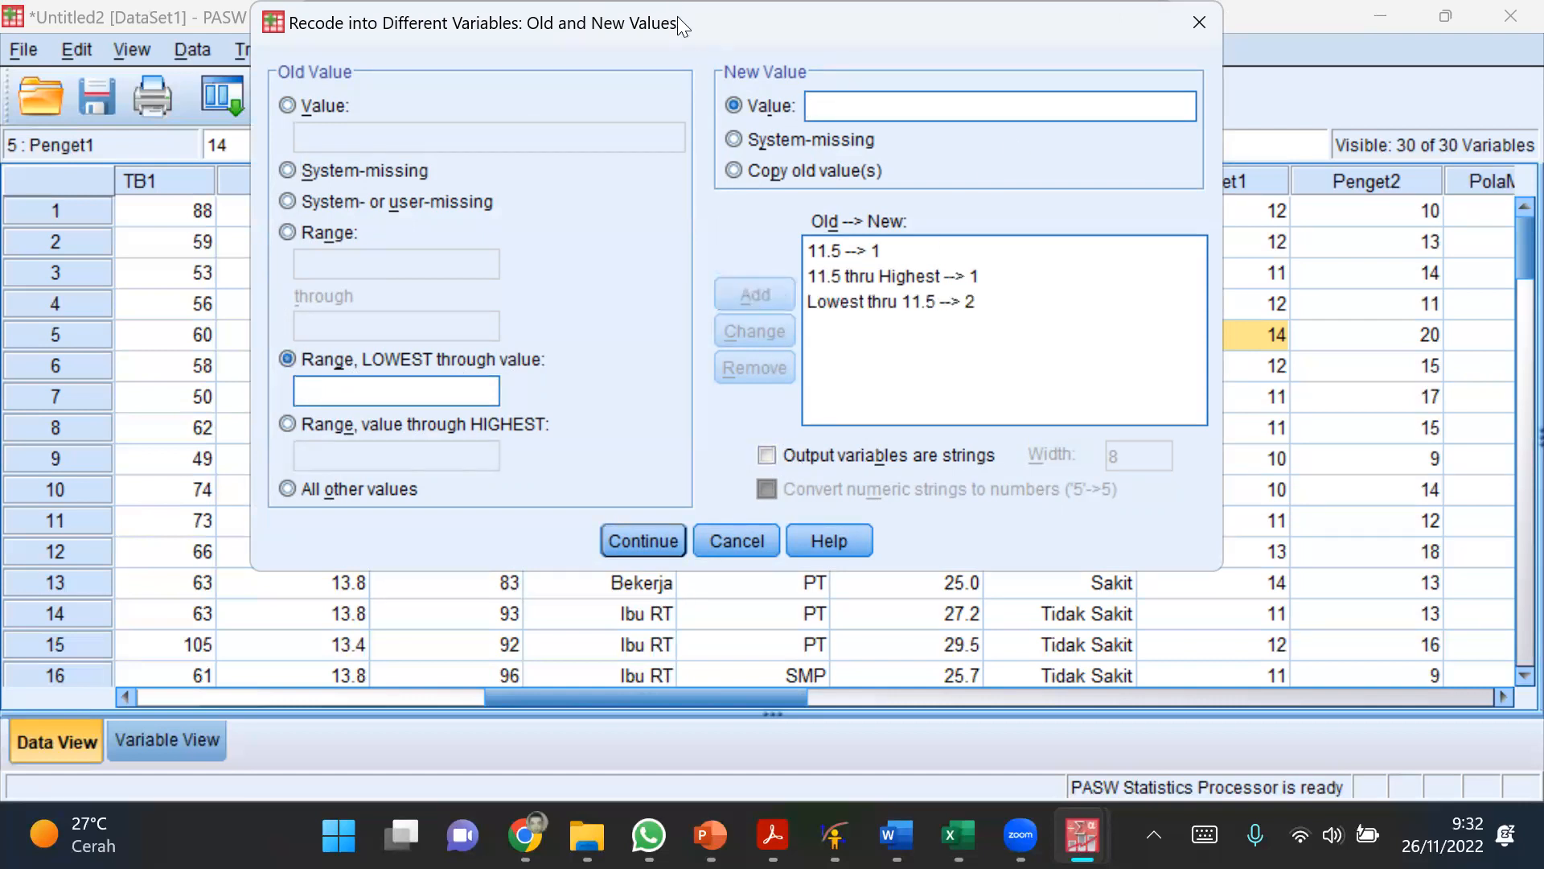
pyautogui.moveTo(682, 32); pyautogui.dragTo(695, 153)
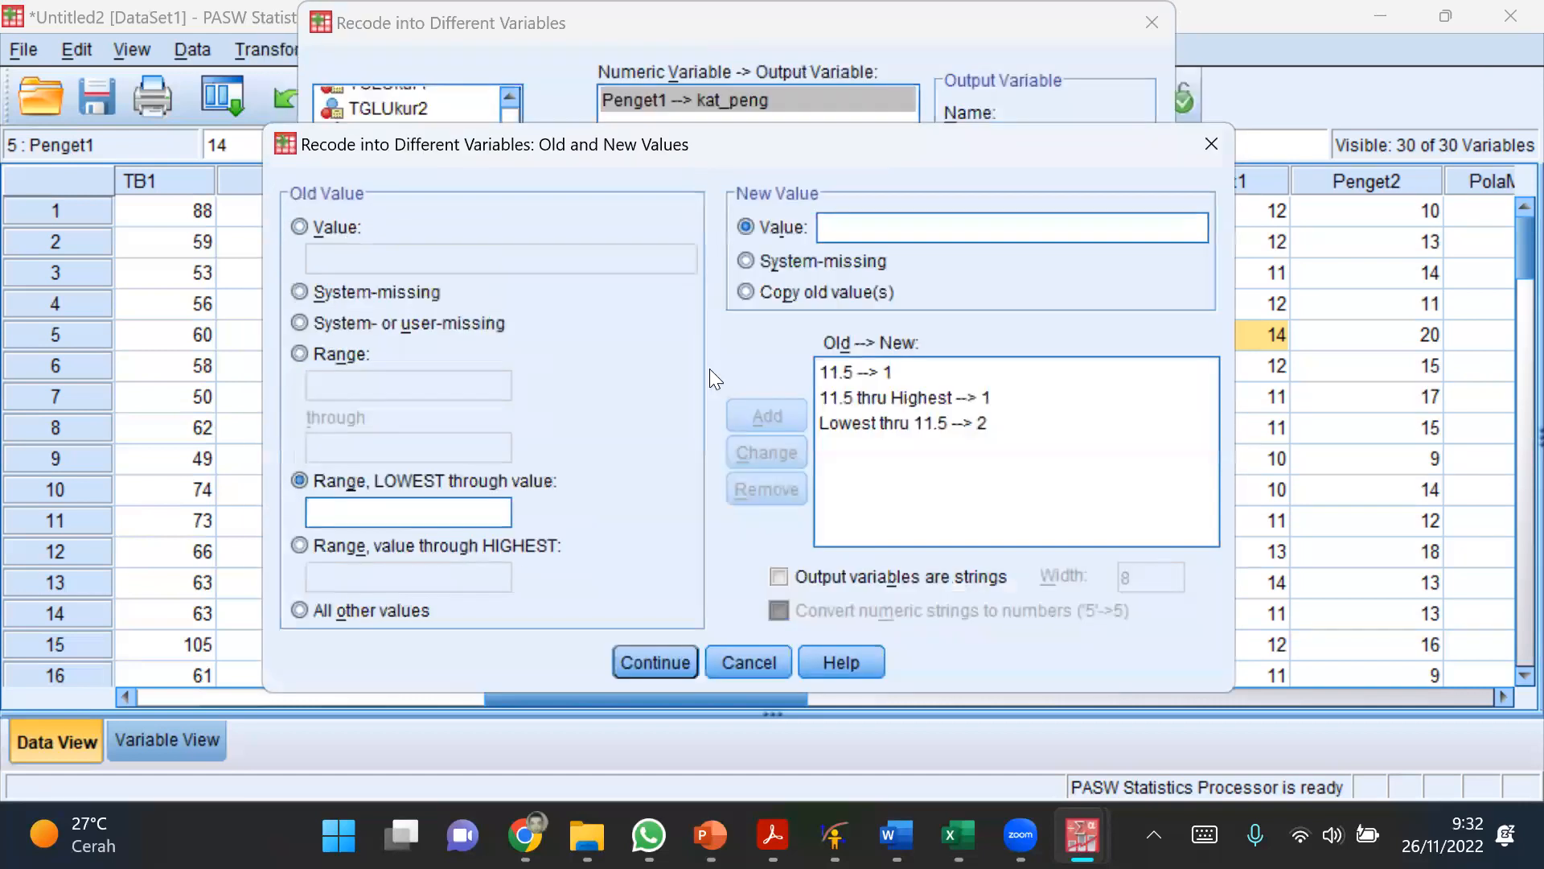
pyautogui.click(654, 661)
pyautogui.click(589, 467)
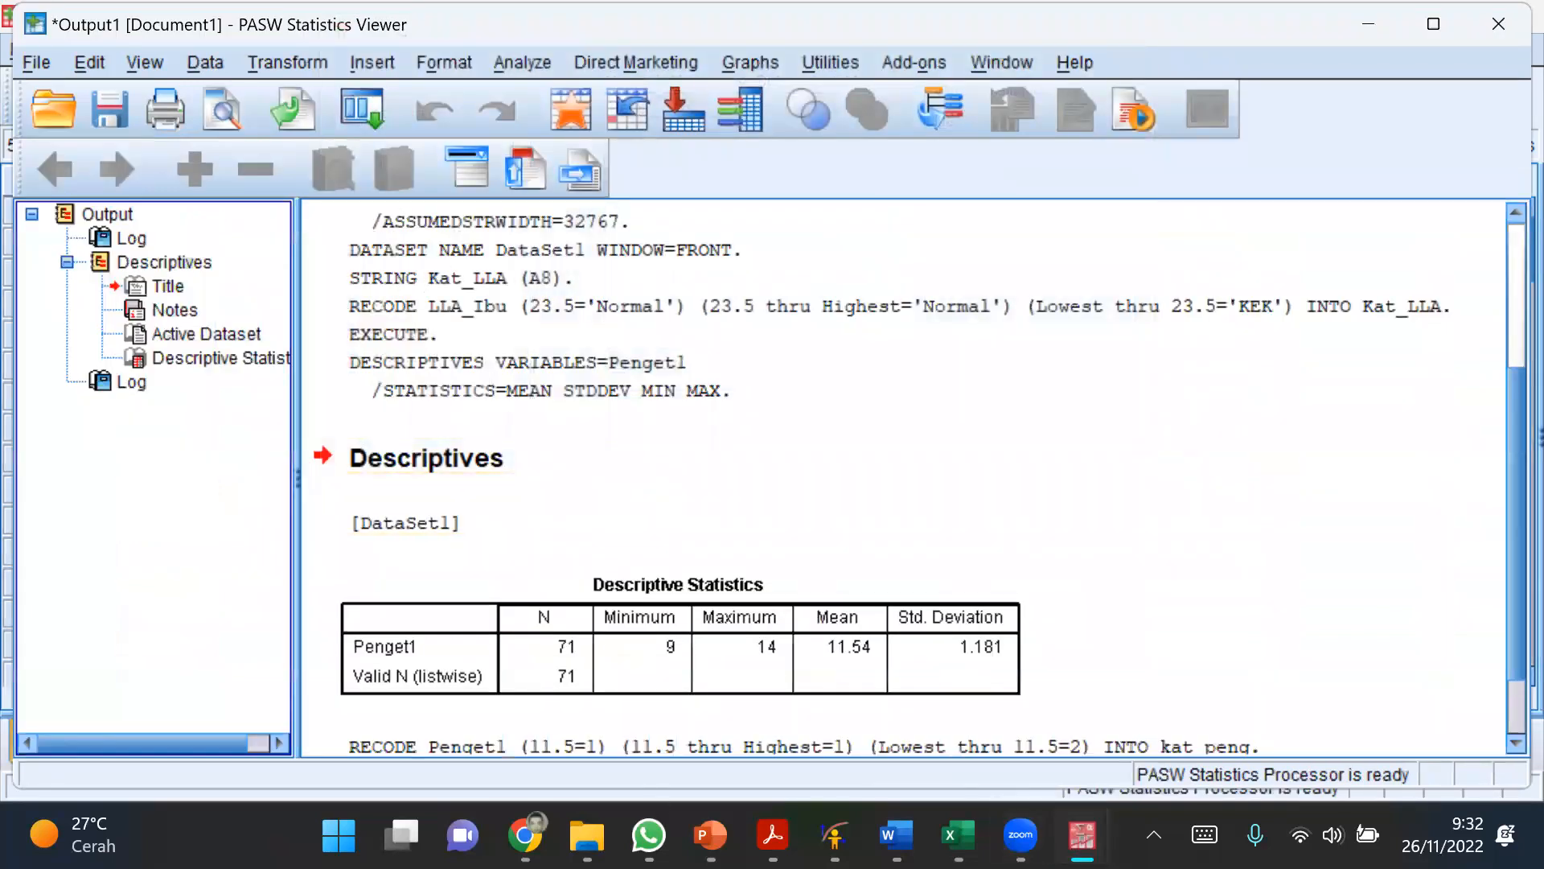
# Step: Return to the data editor and examine the new kat_peng column
pyautogui.moveTo(1082, 834)
pyautogui.click(1199, 698)
pyautogui.moveTo(738, 708); pyautogui.dragTo(1297, 721)
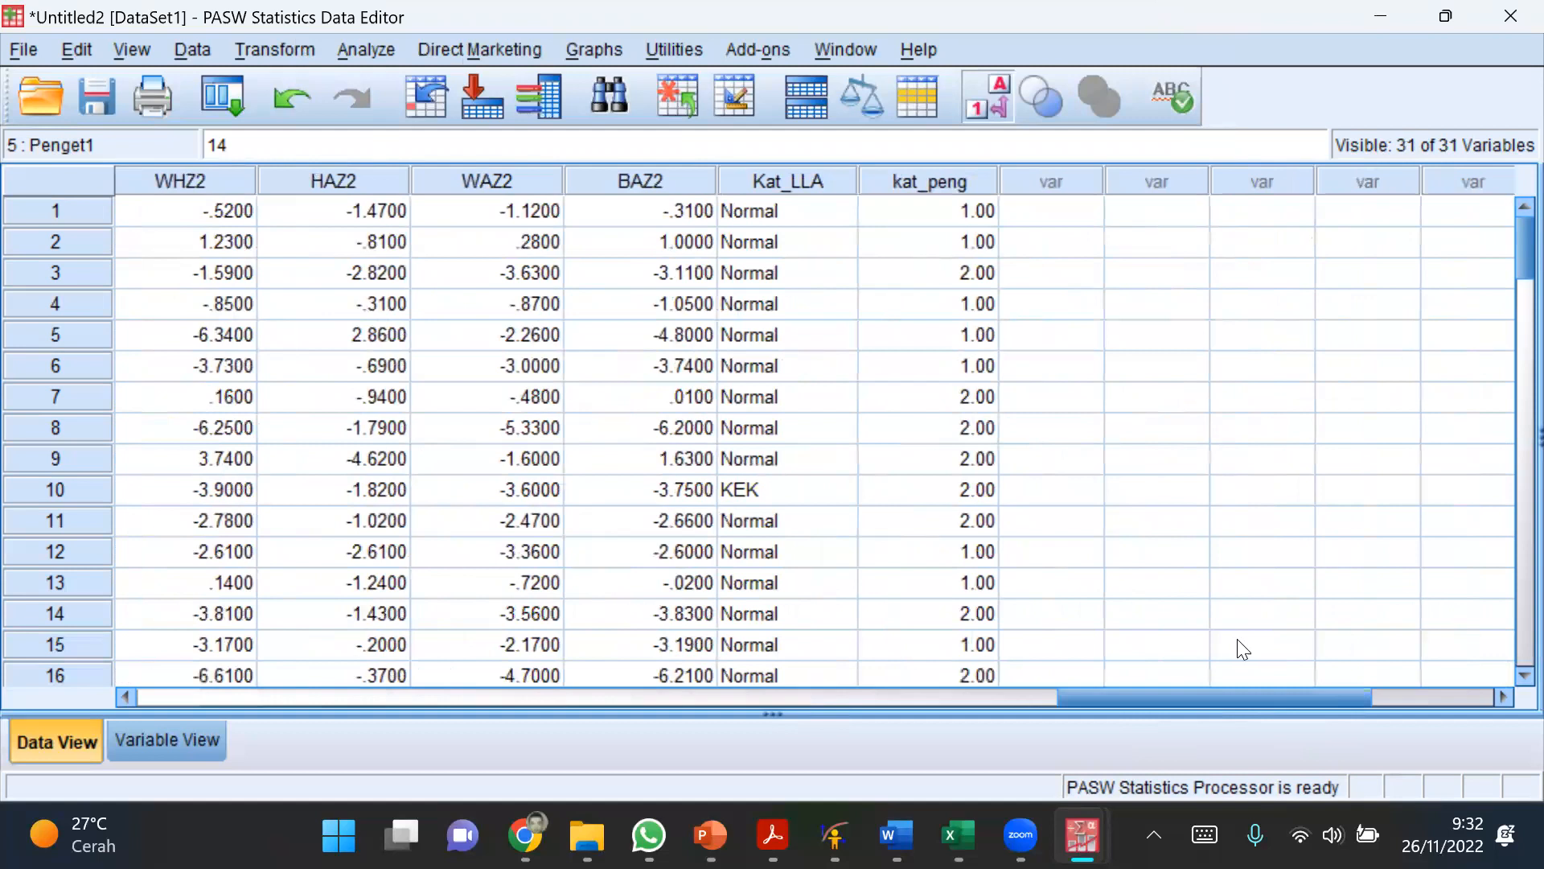
pyautogui.click(950, 278)
pyautogui.click(935, 177)
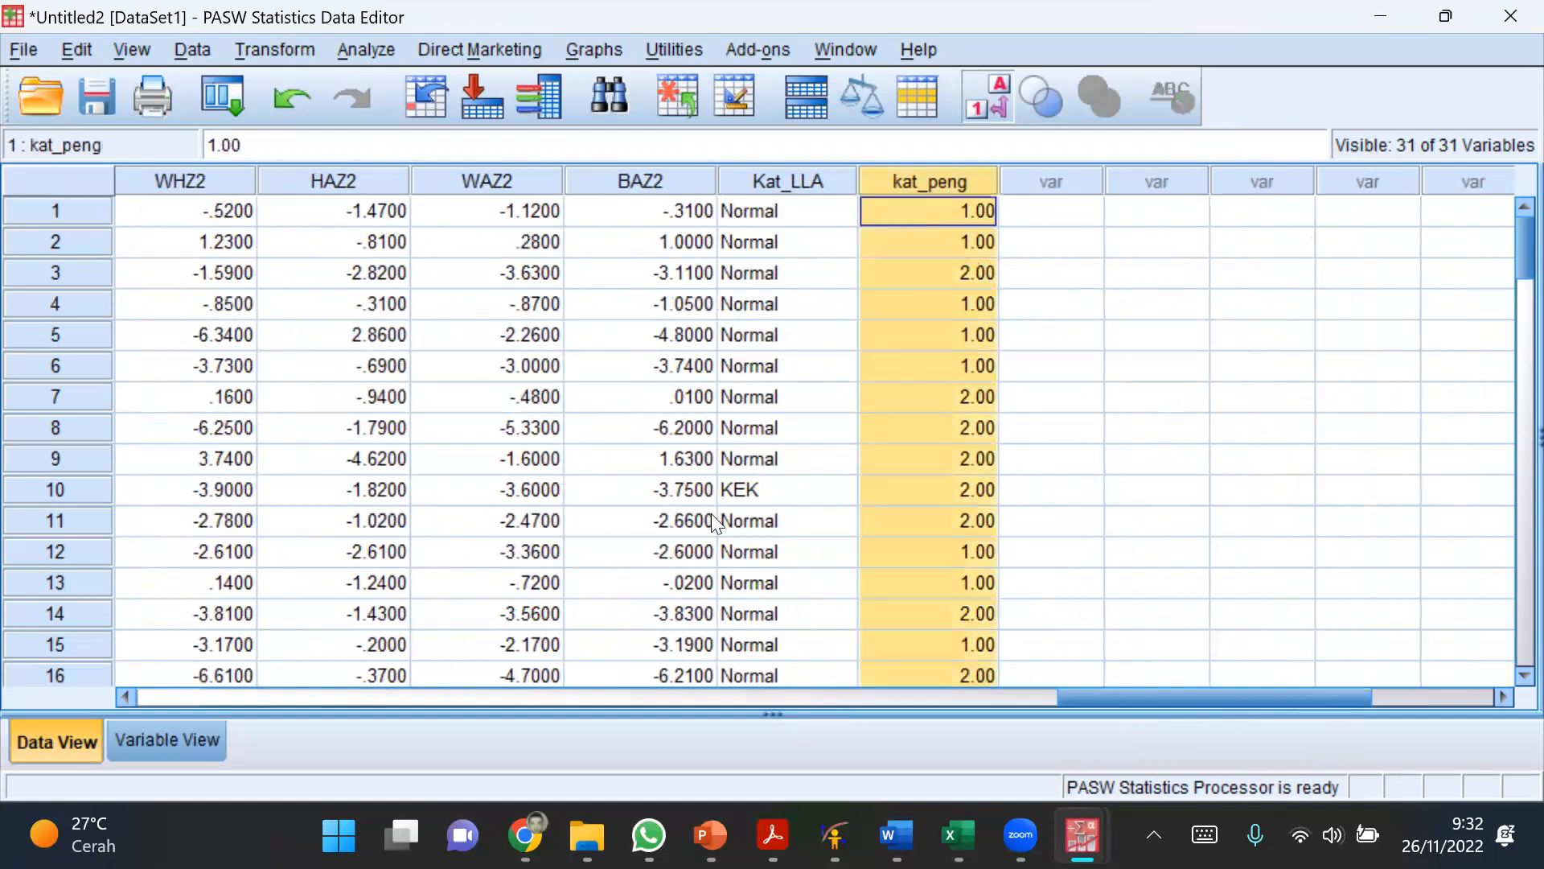
# Step: Open the value labels of kat_peng in the variable definitions and label value 1 as Baik
pyautogui.click(167, 732)
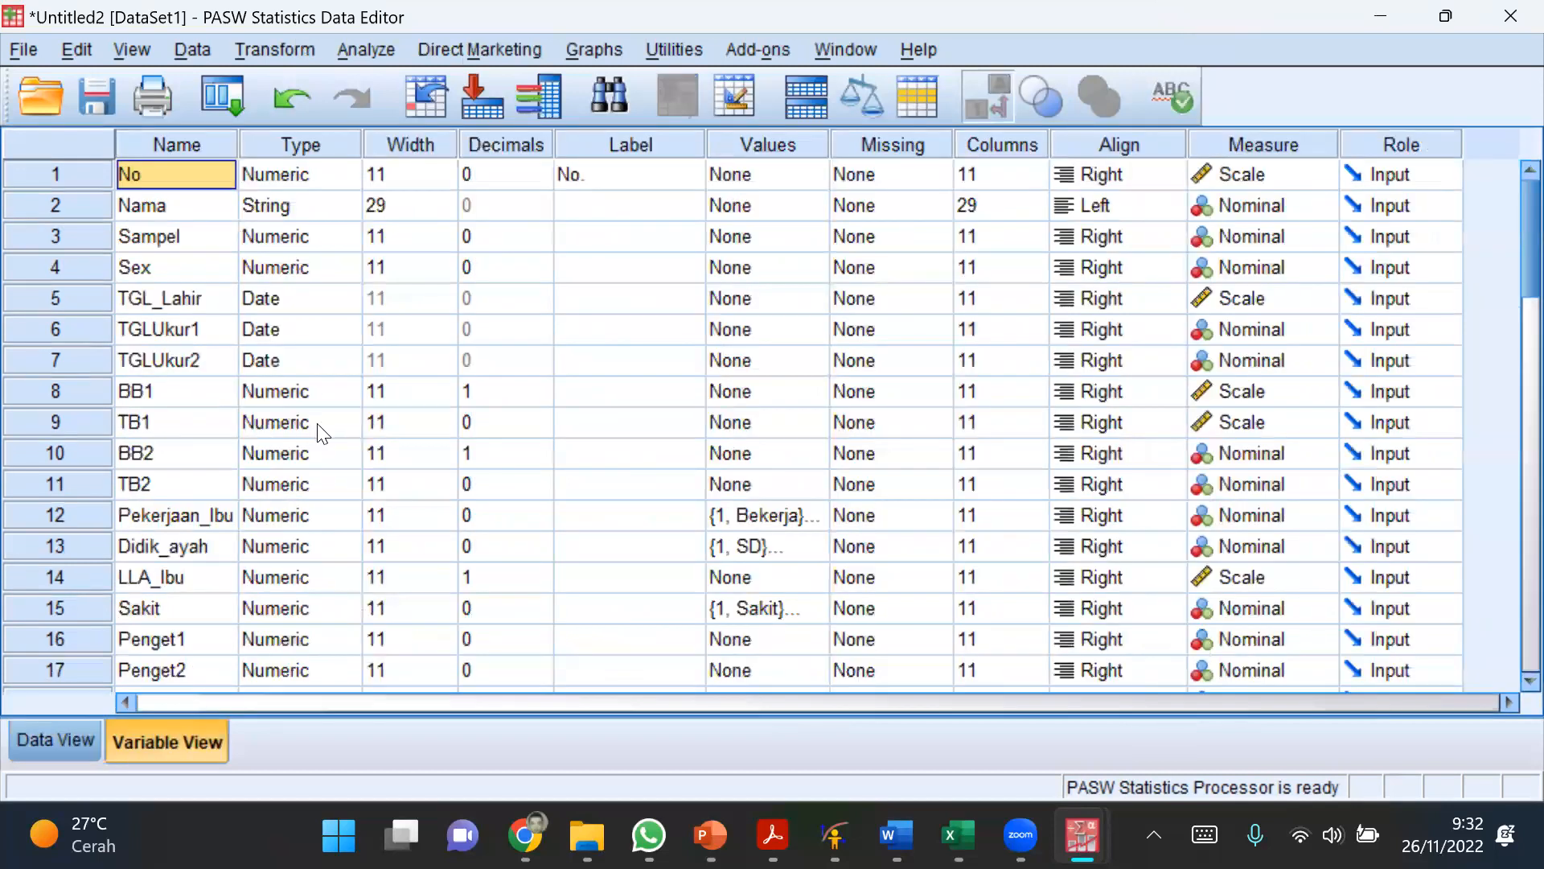
pyautogui.scroll(-4, 354, 445)
pyautogui.scroll(-4, 354, 445)
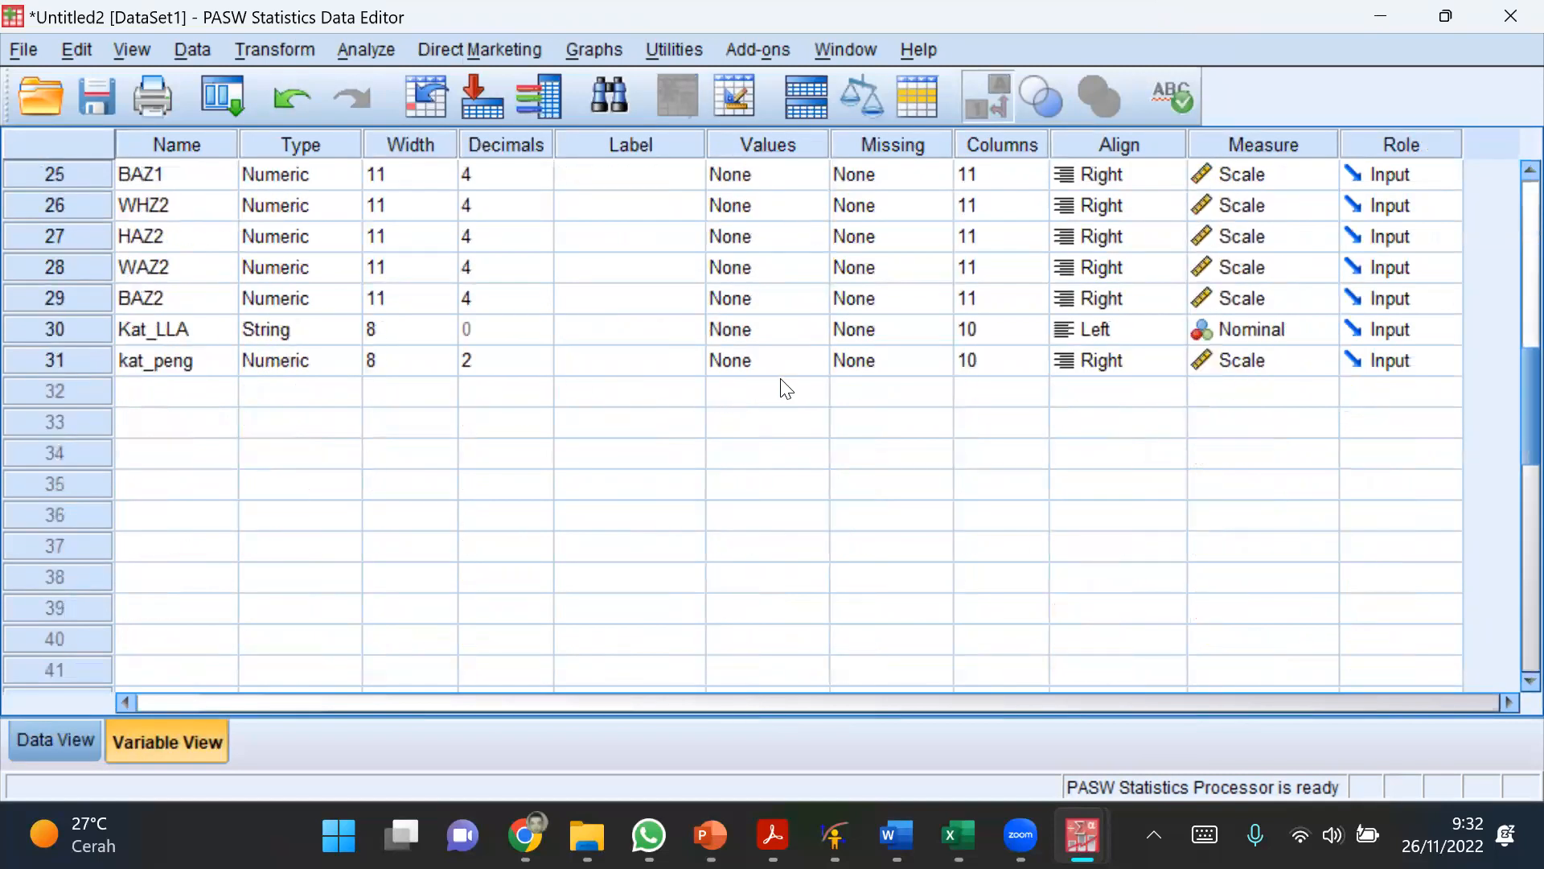
pyautogui.click(820, 362)
pyautogui.click(820, 359)
pyautogui.write('1')
pyautogui.click(651, 344)
pyautogui.write('Baik')
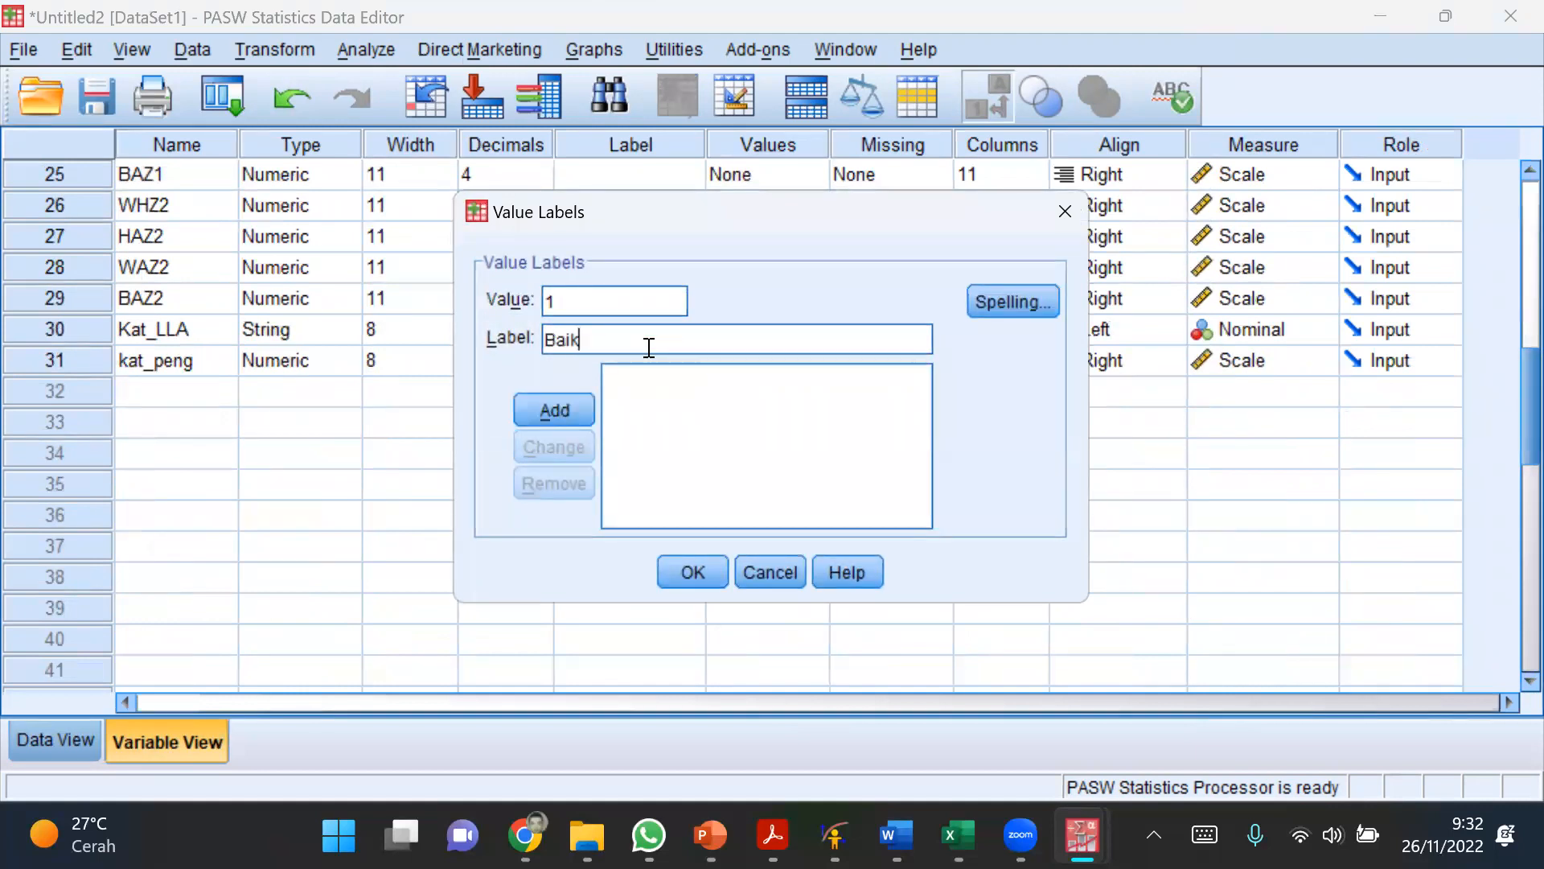
pyautogui.click(571, 411)
# Step: Add the label Kurang for value 2 of kat_peng
pyautogui.write('2')
pyautogui.click(583, 338)
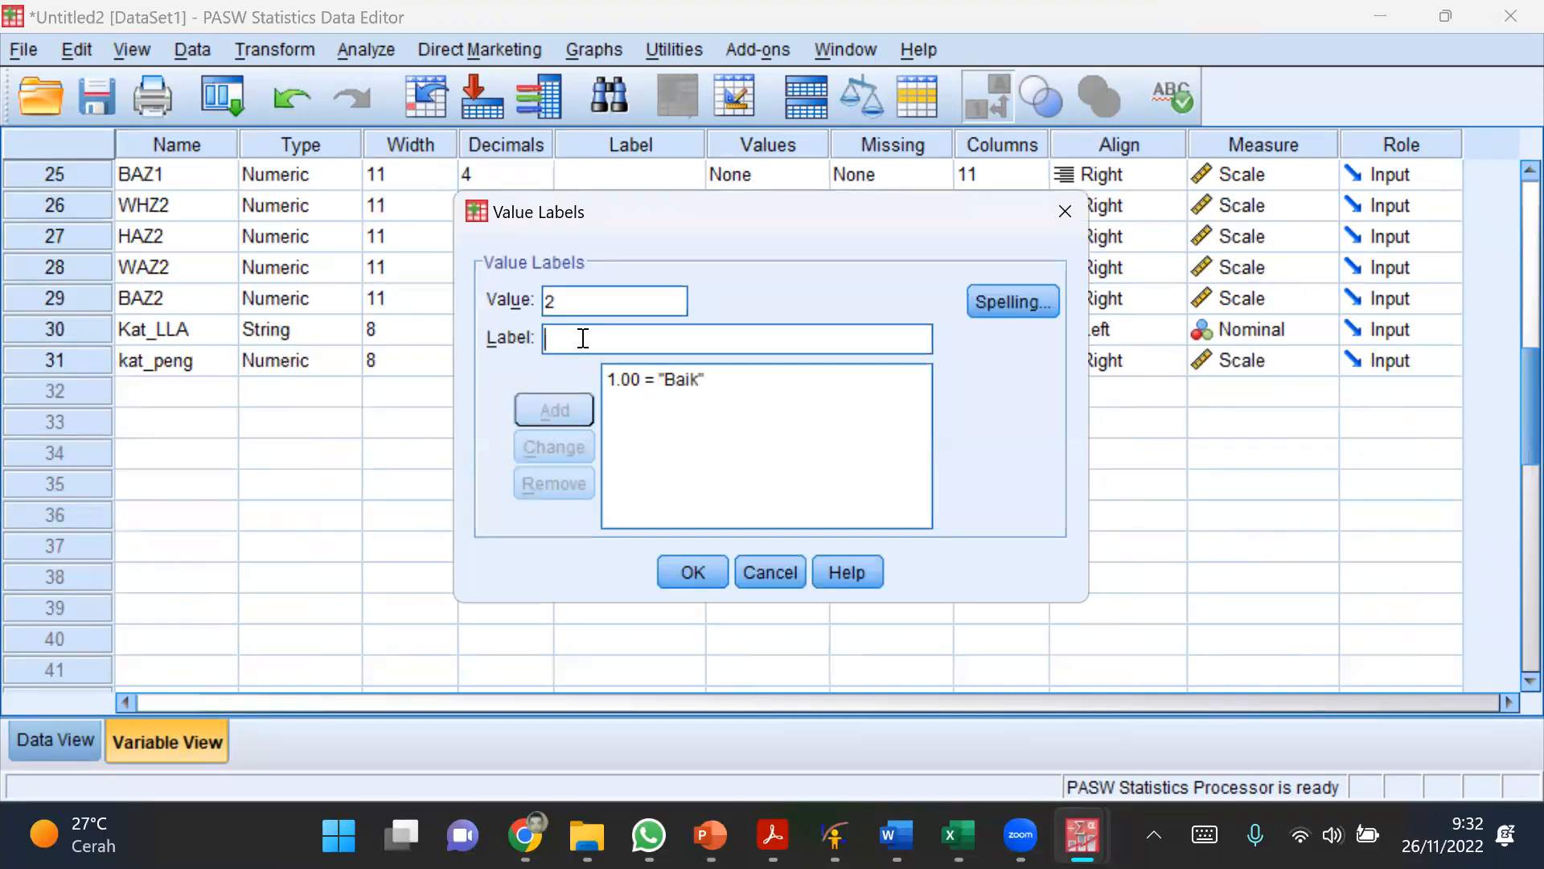
pyautogui.write('Kurang')
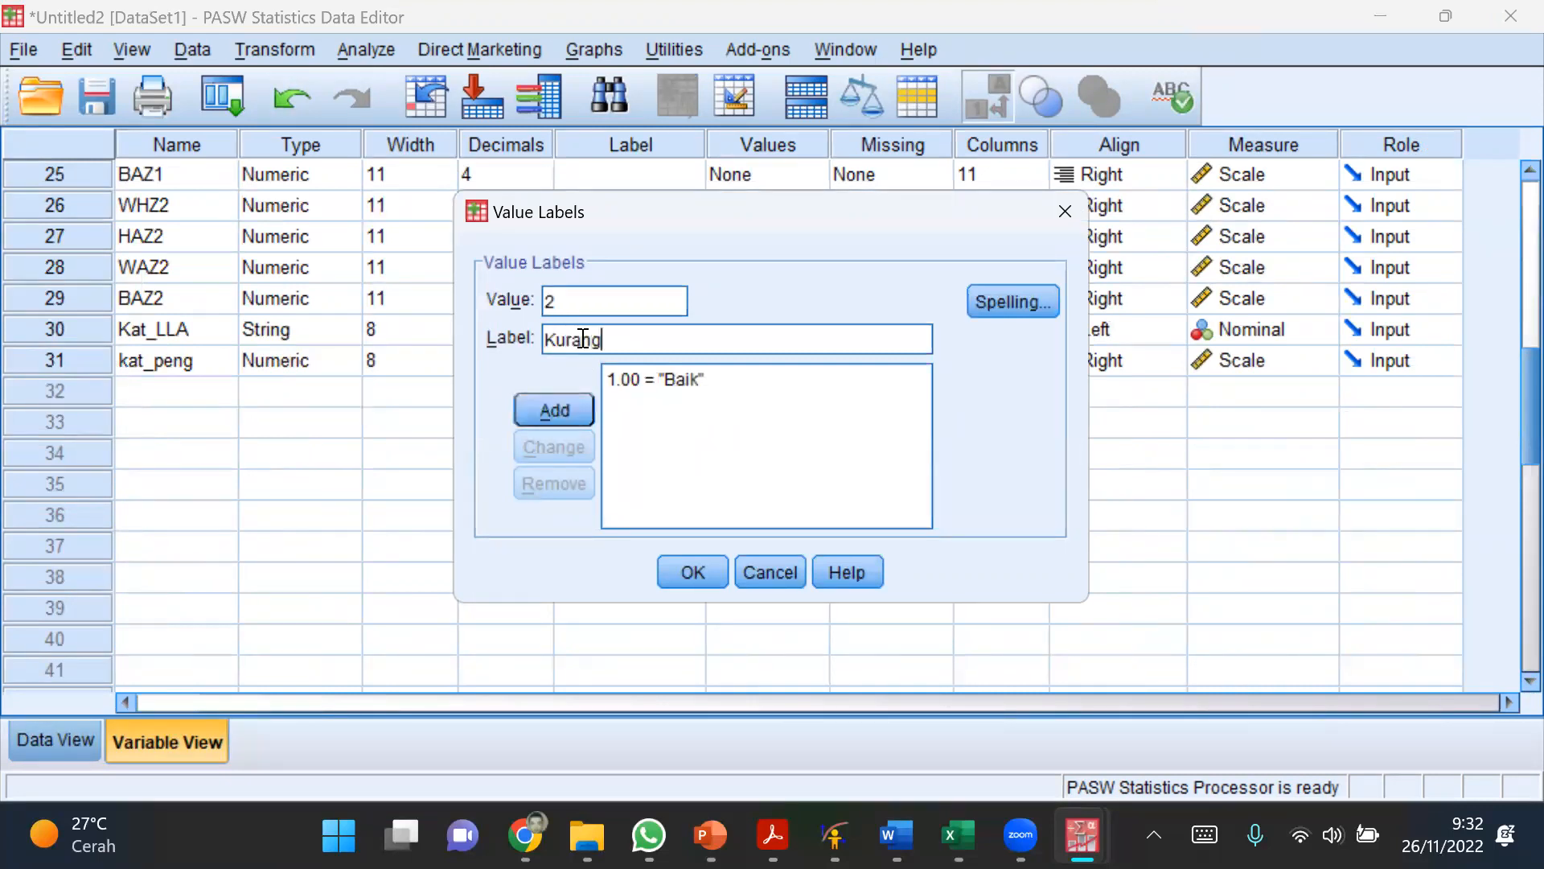
pyautogui.click(521, 403)
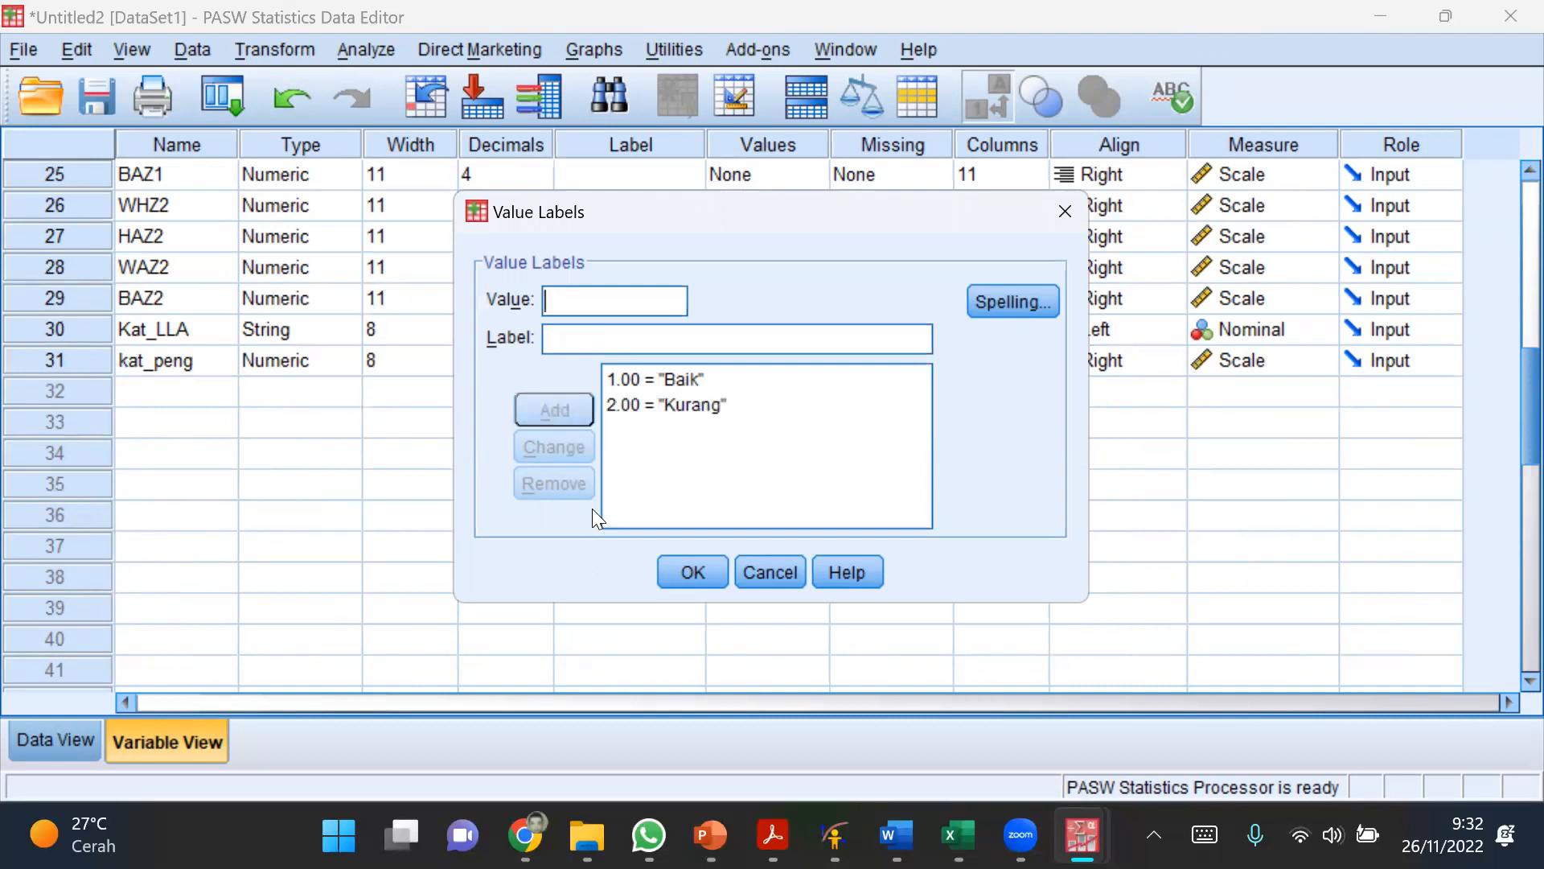
# Step: Apply the value labels to kat_peng and check the labelled column in the data view
pyautogui.moveTo(631, 214); pyautogui.dragTo(604, 37)
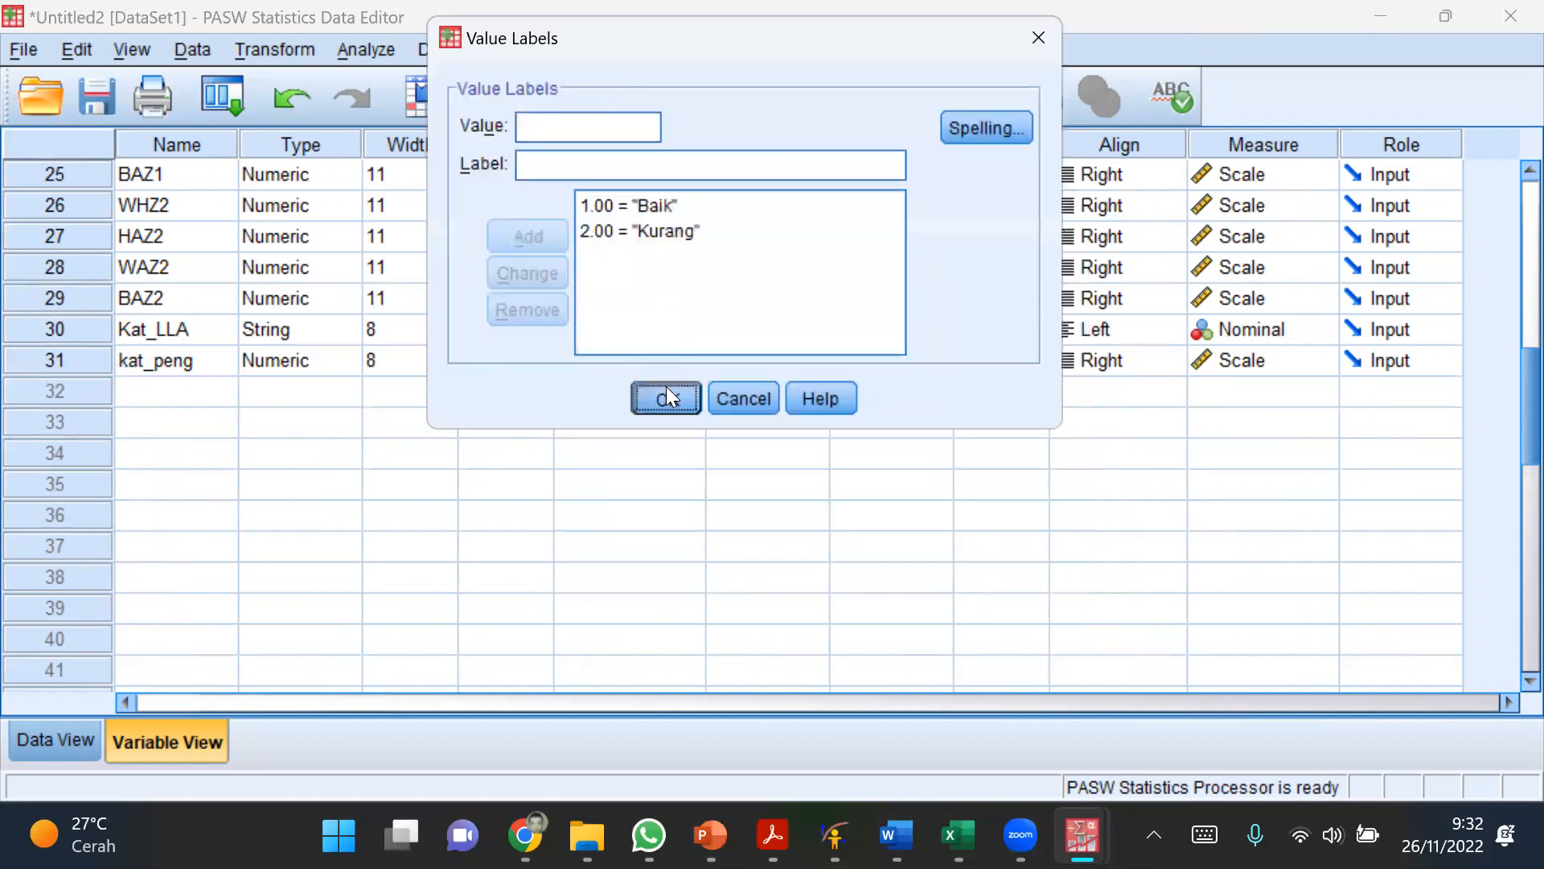
pyautogui.click(664, 396)
pyautogui.click(48, 734)
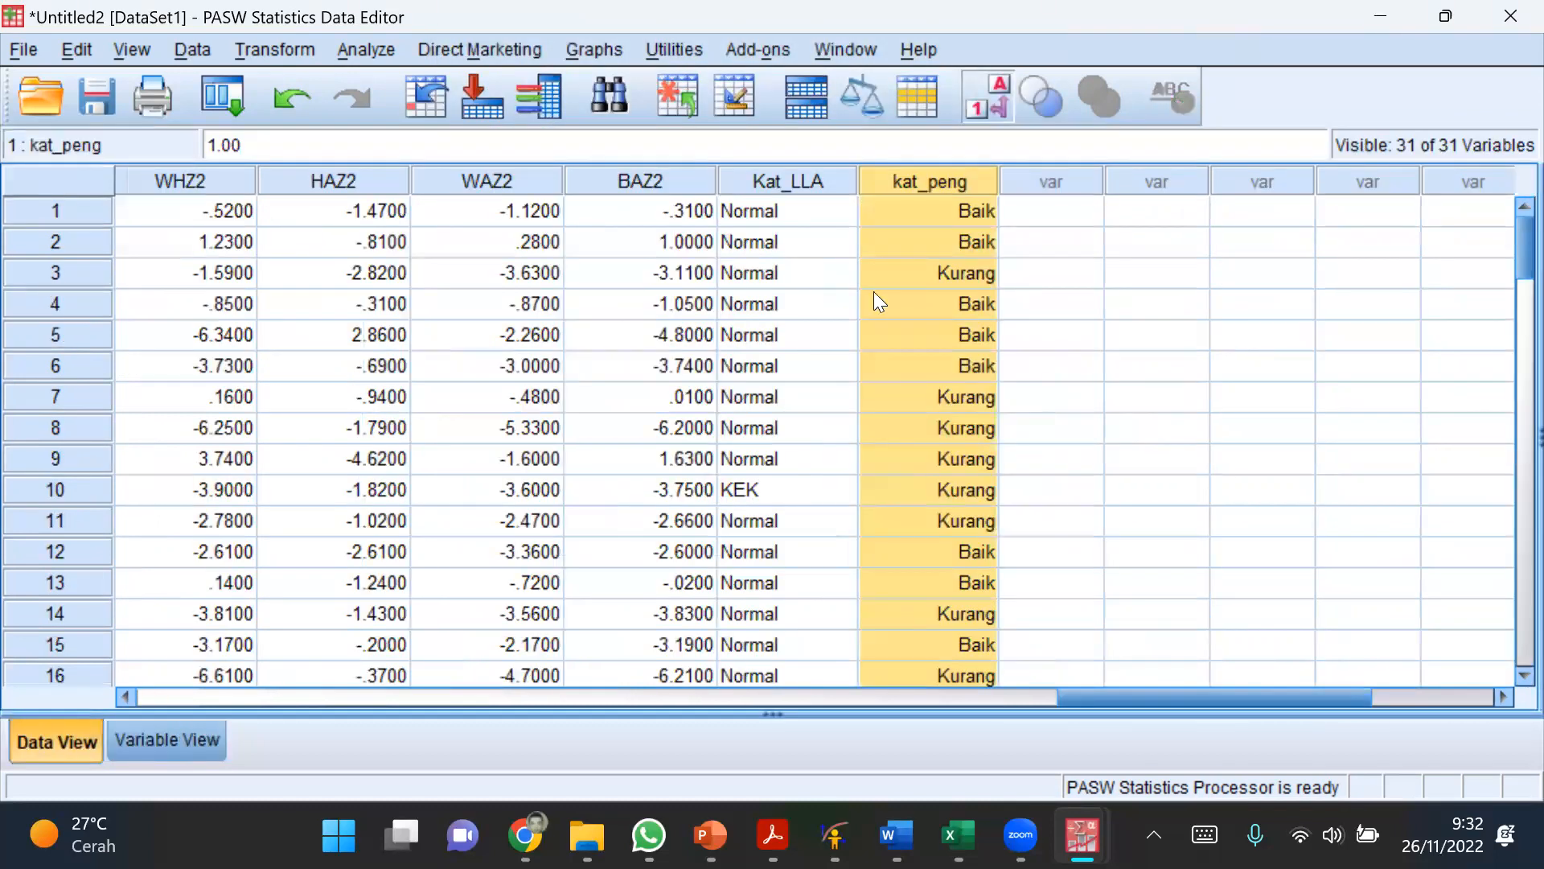
pyautogui.click(957, 270)
pyautogui.click(1044, 267)
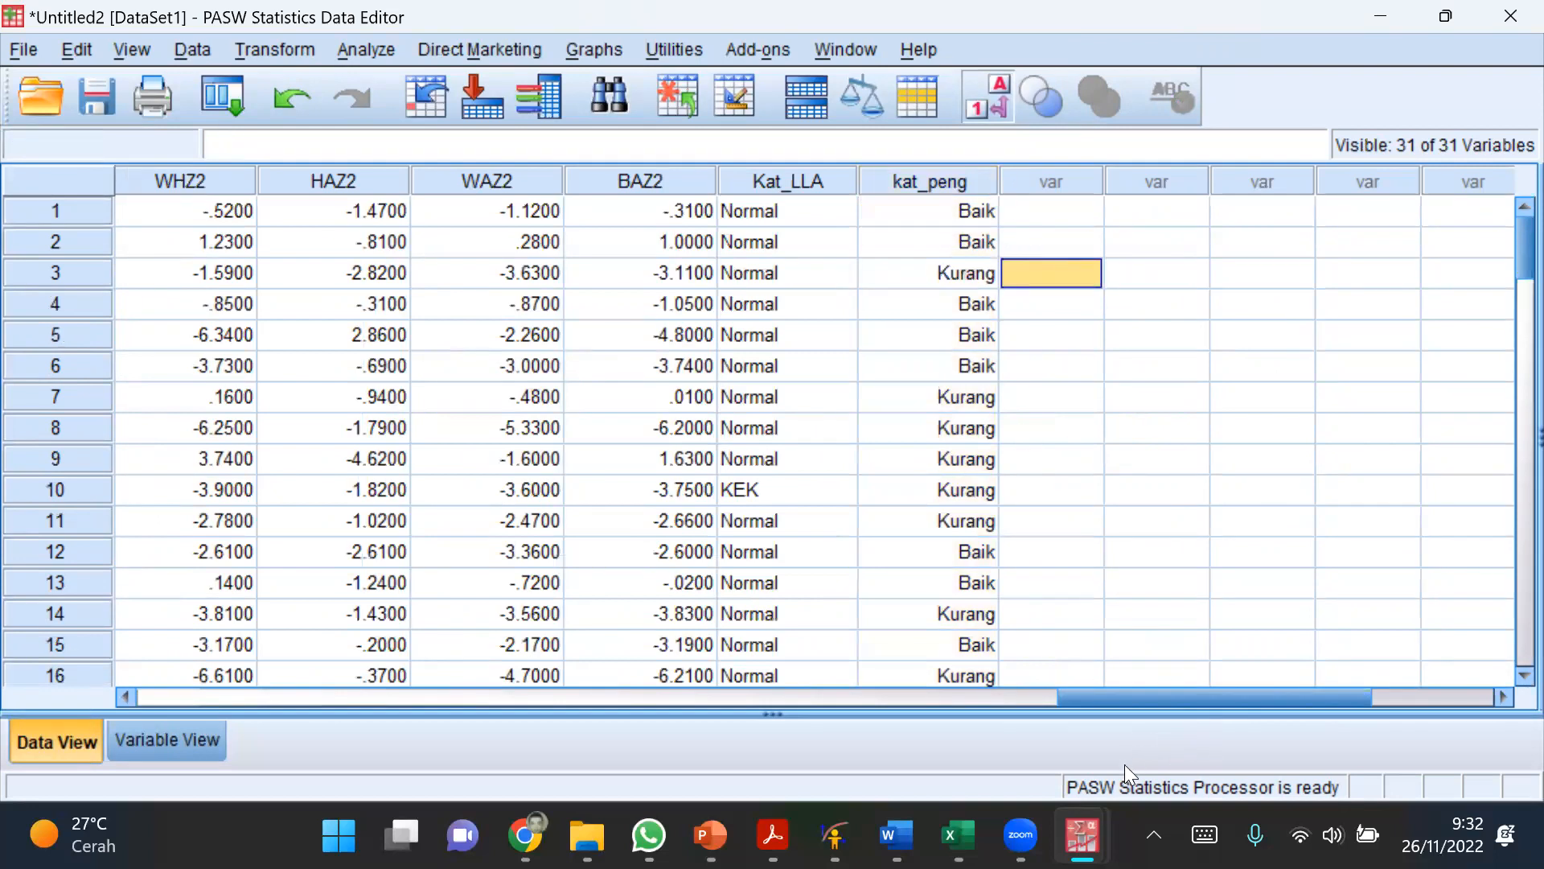
# Step: Switch to the WHO Anthro1 workbook in Excel and remove bold from the topic Melakukan Analsisi Tabel Silang on the Materi sheet
pyautogui.click(958, 835)
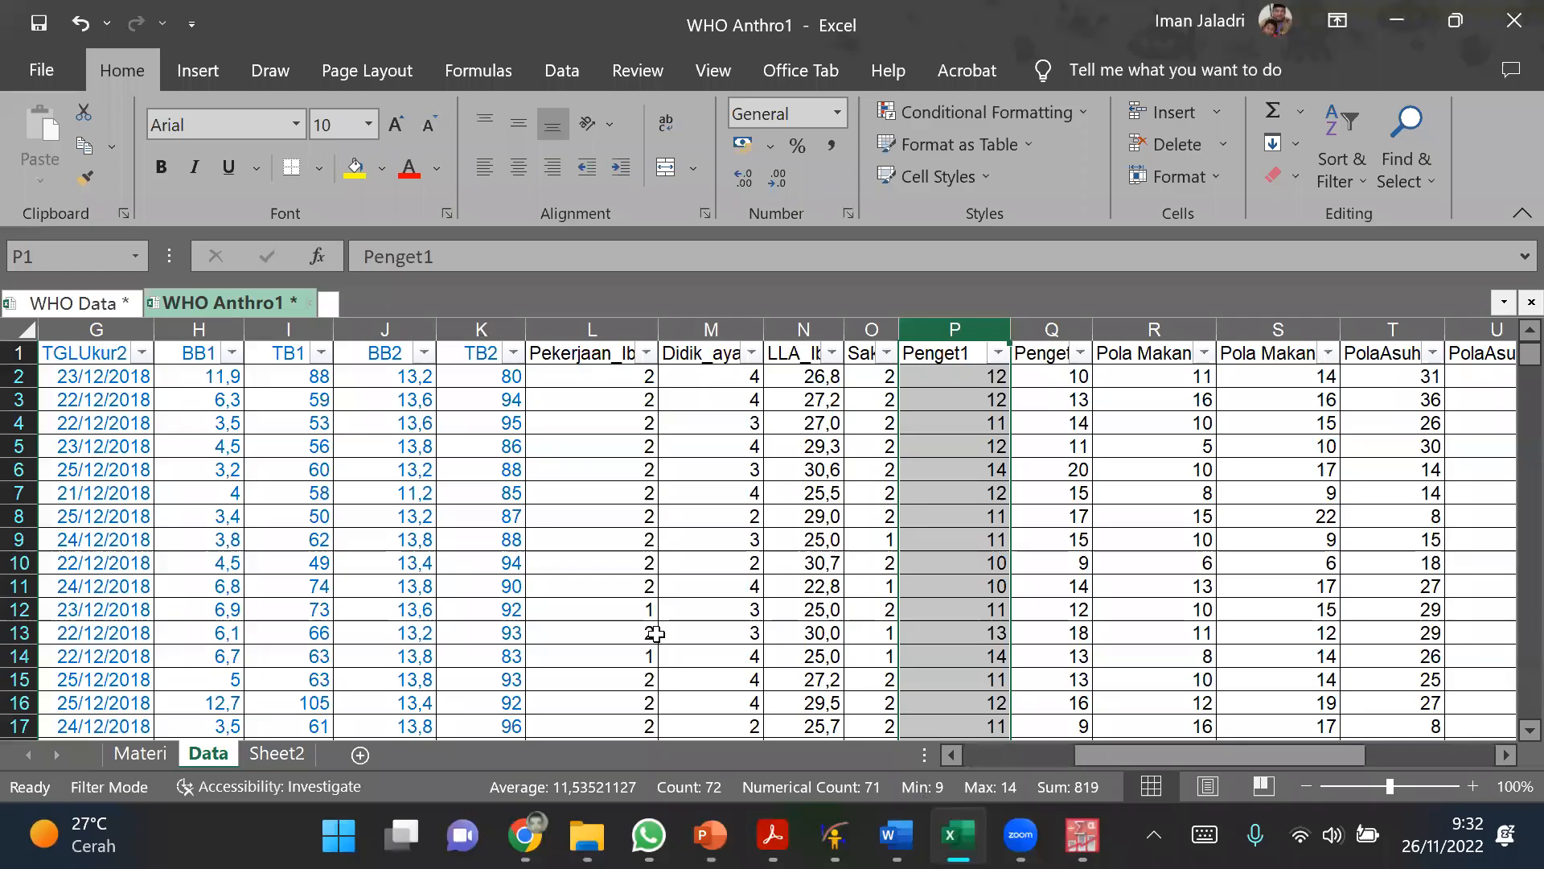
pyautogui.click(139, 753)
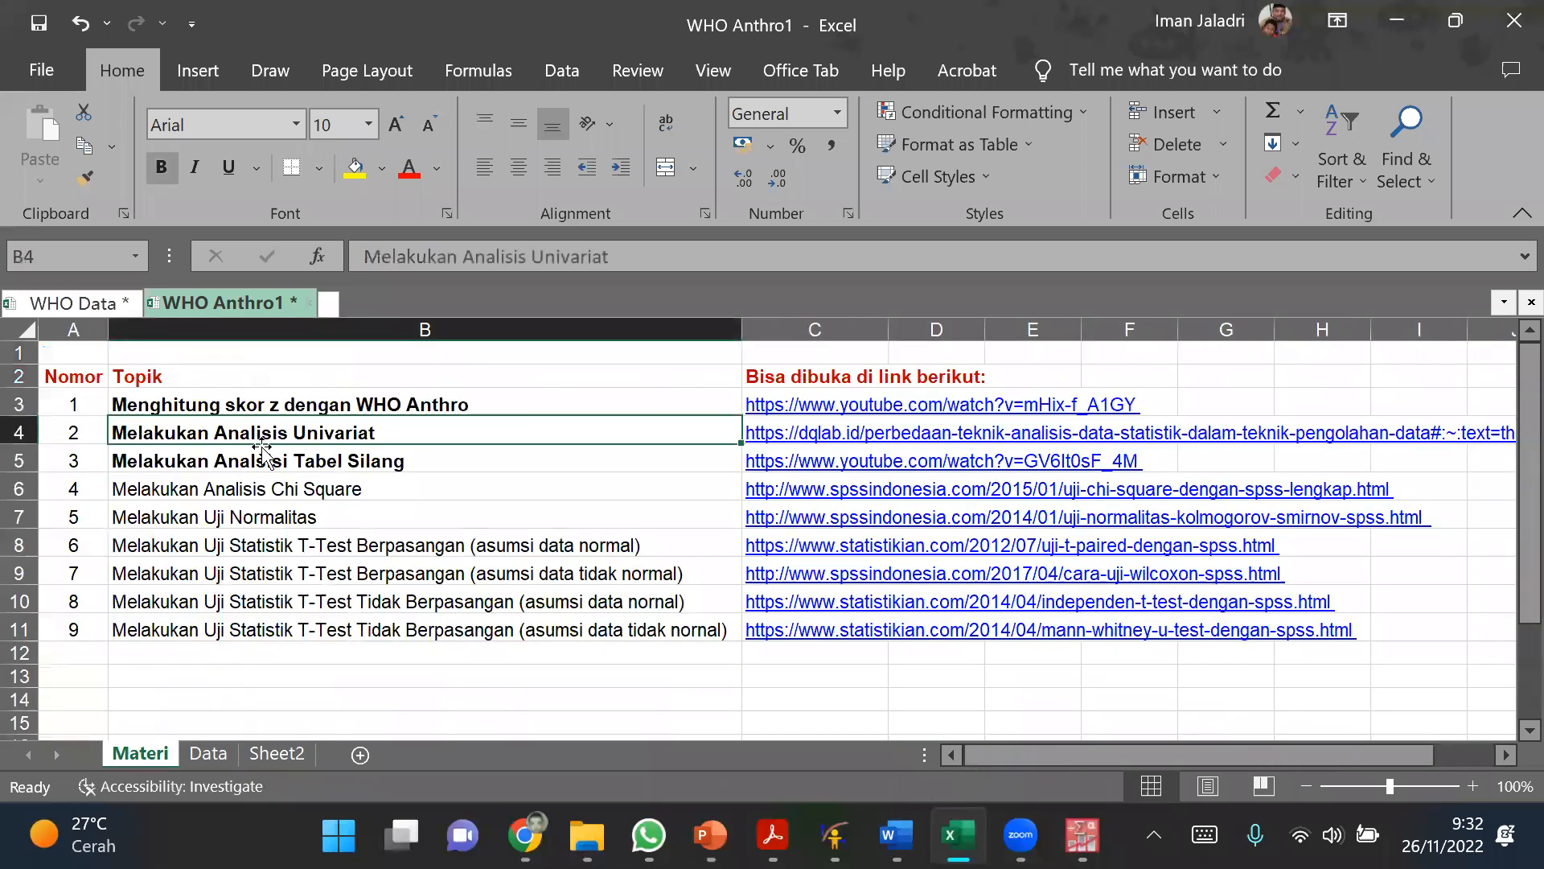
pyautogui.click(256, 461)
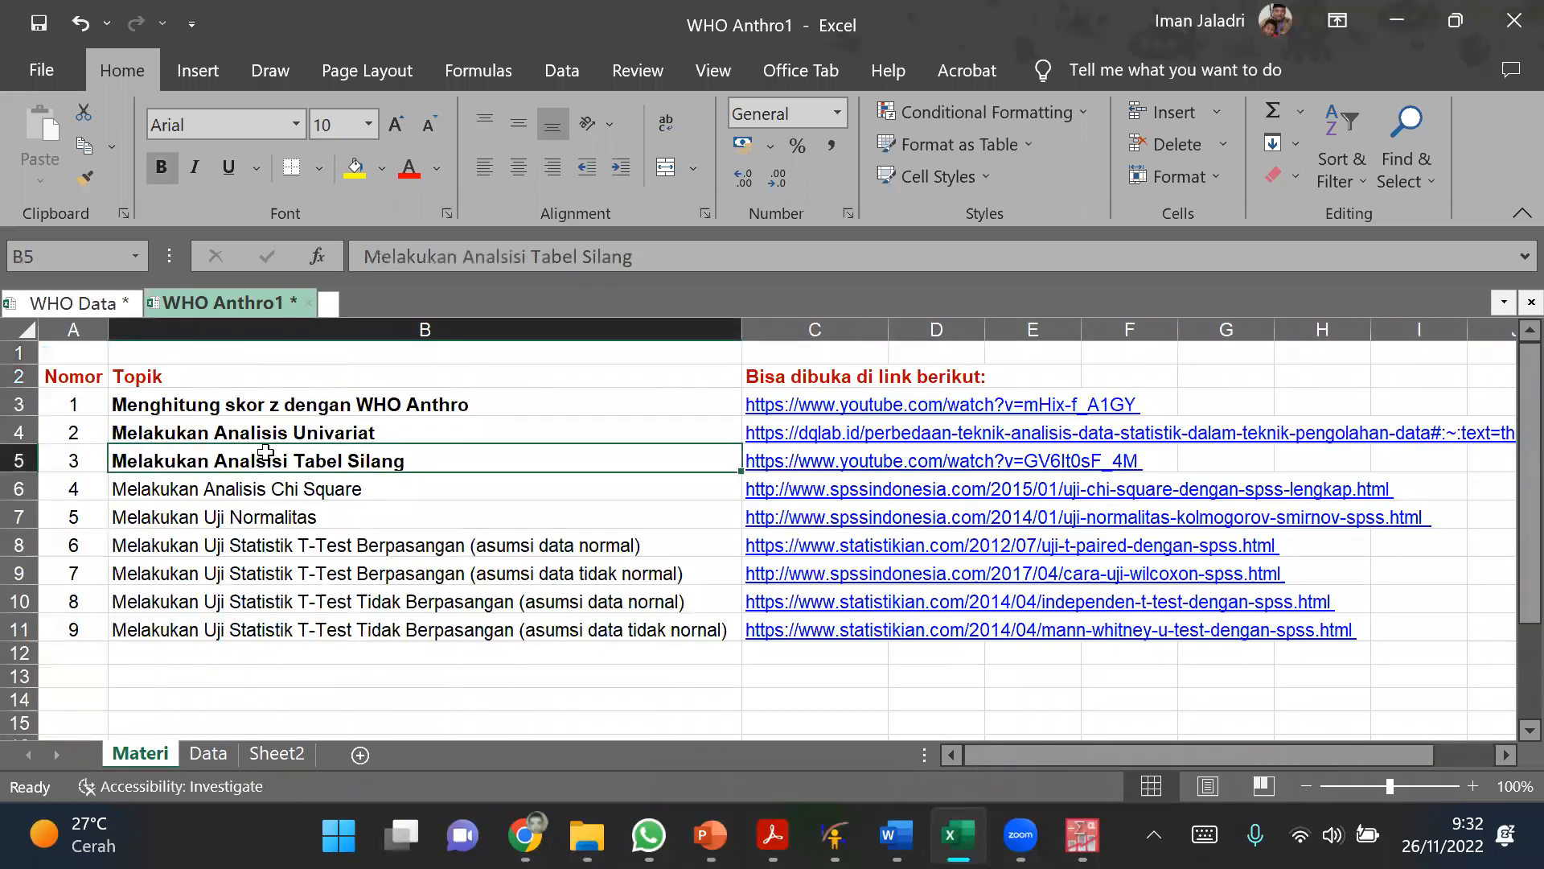
pyautogui.hotkey('ctrl', 'b')
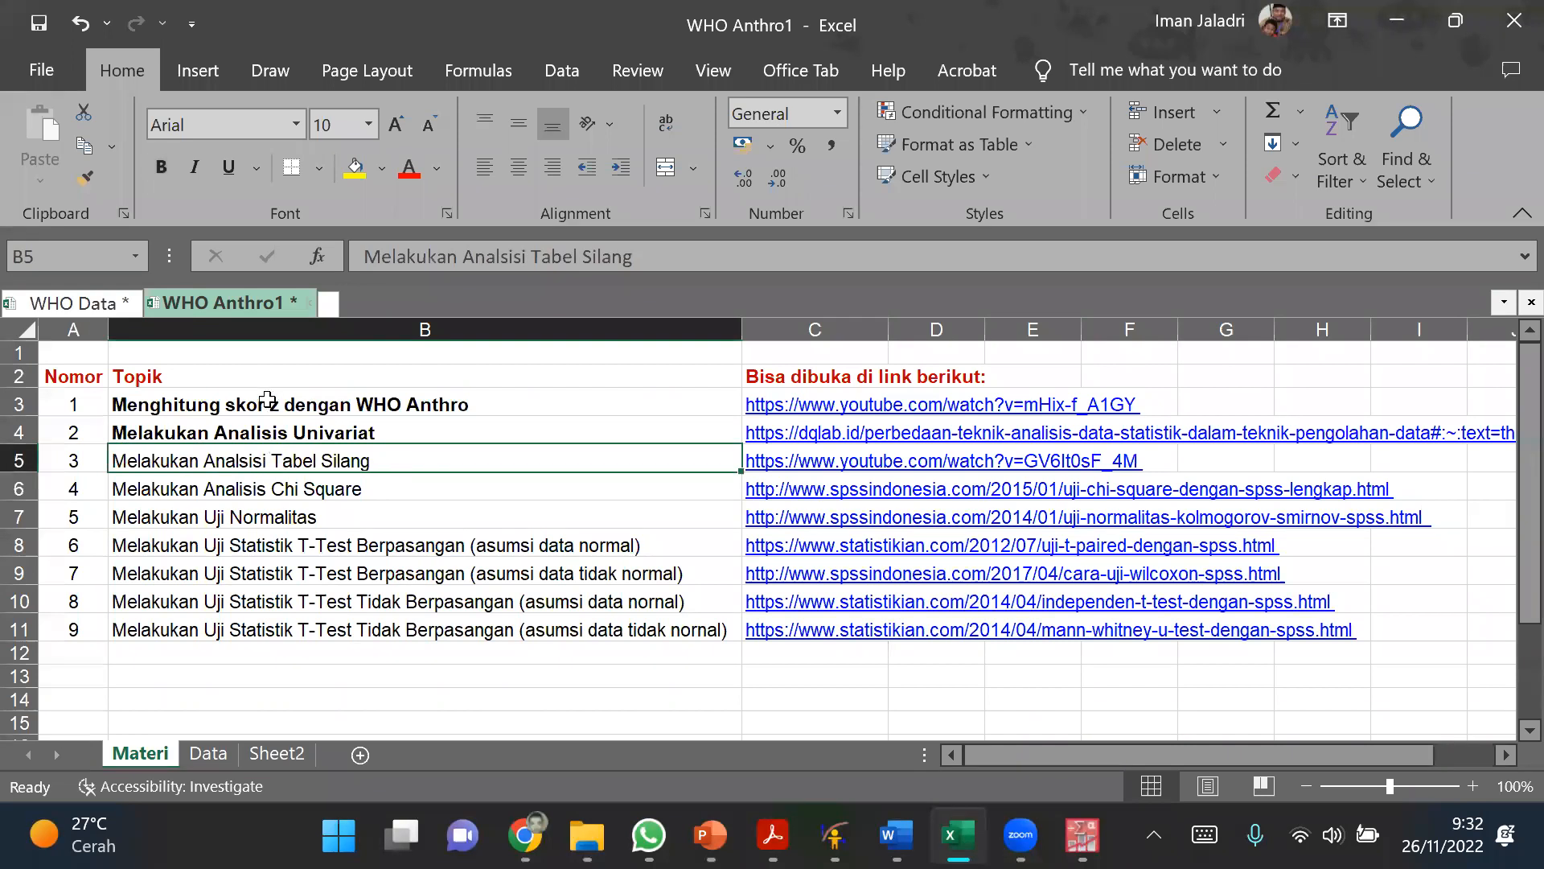
pyautogui.click(380, 433)
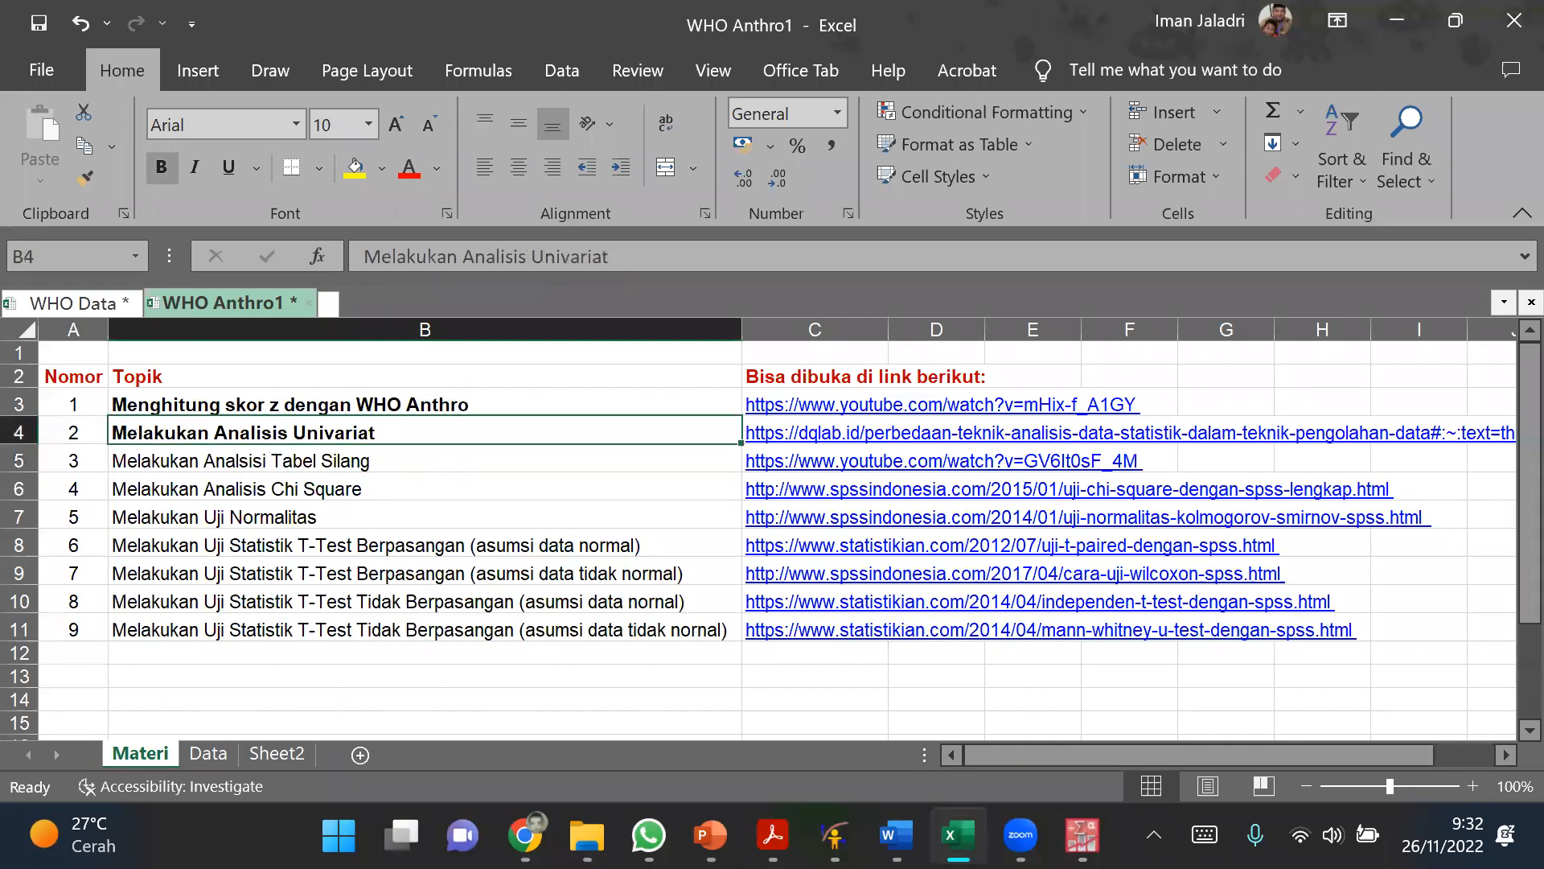
# Step: Return to the PASW Statistics data editor and review the categorical columns Kat_LLA, kat_peng, Pekerjaan_Ibu, Didik_ayah and Sakit, plus Penget1
pyautogui.moveTo(1082, 836)
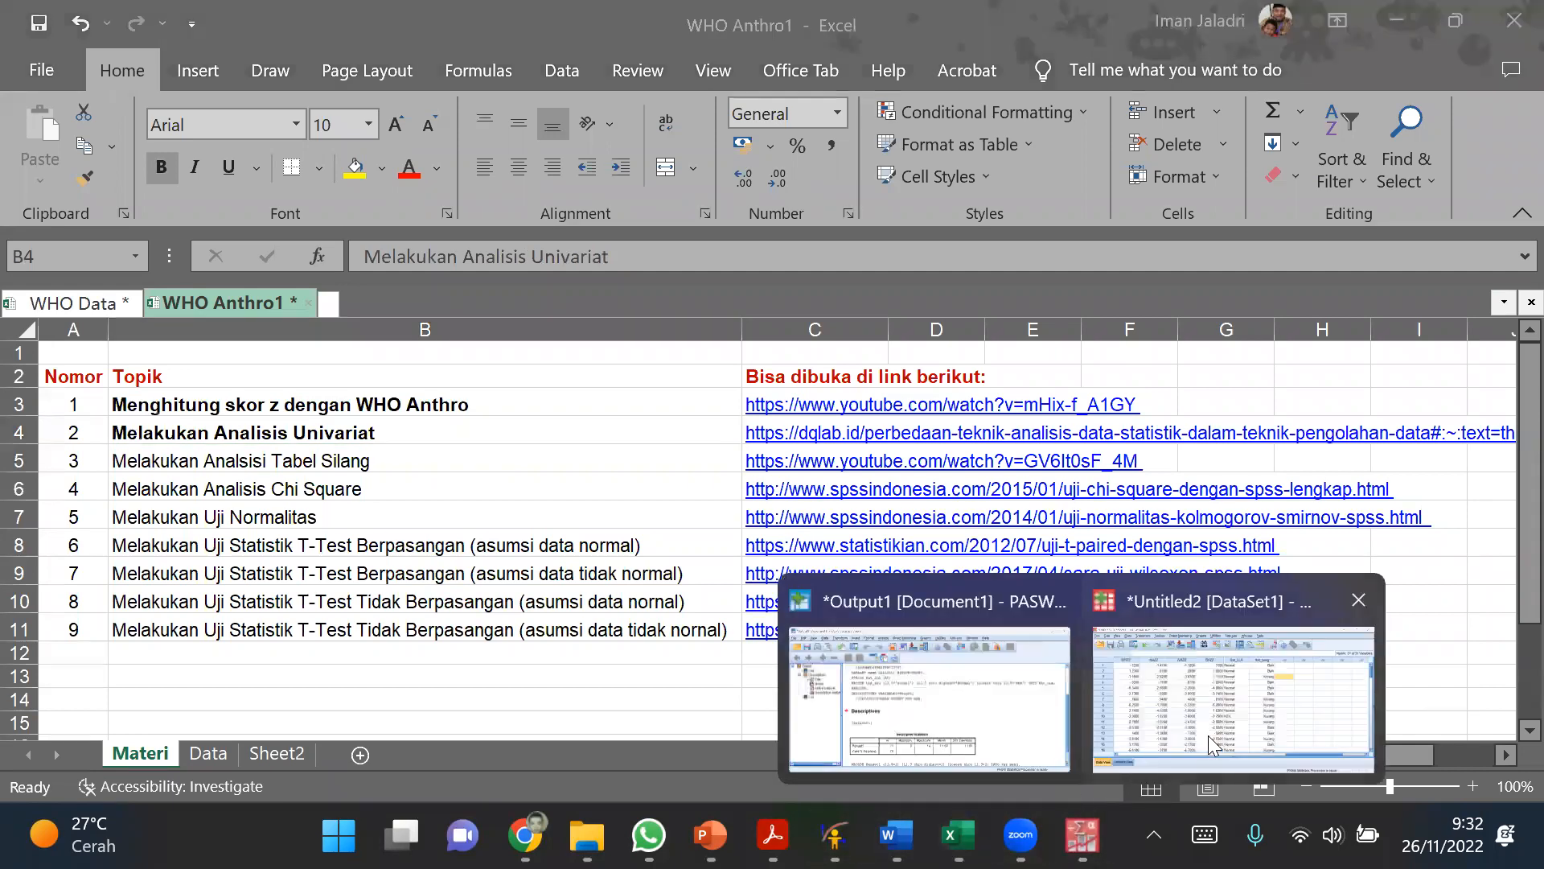
pyautogui.click(1126, 668)
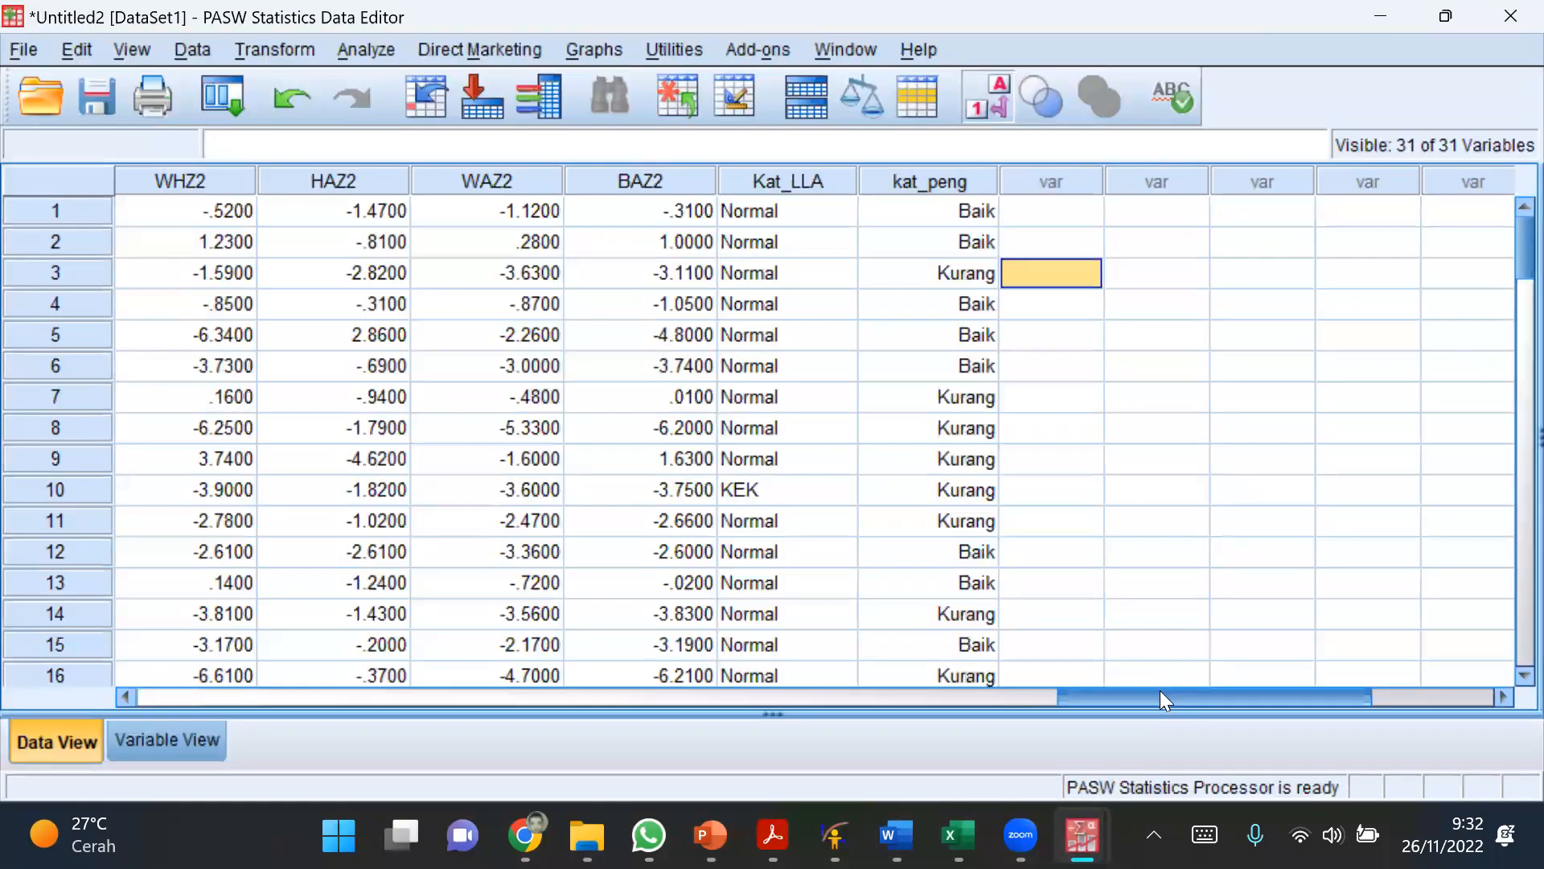
pyautogui.click(801, 180)
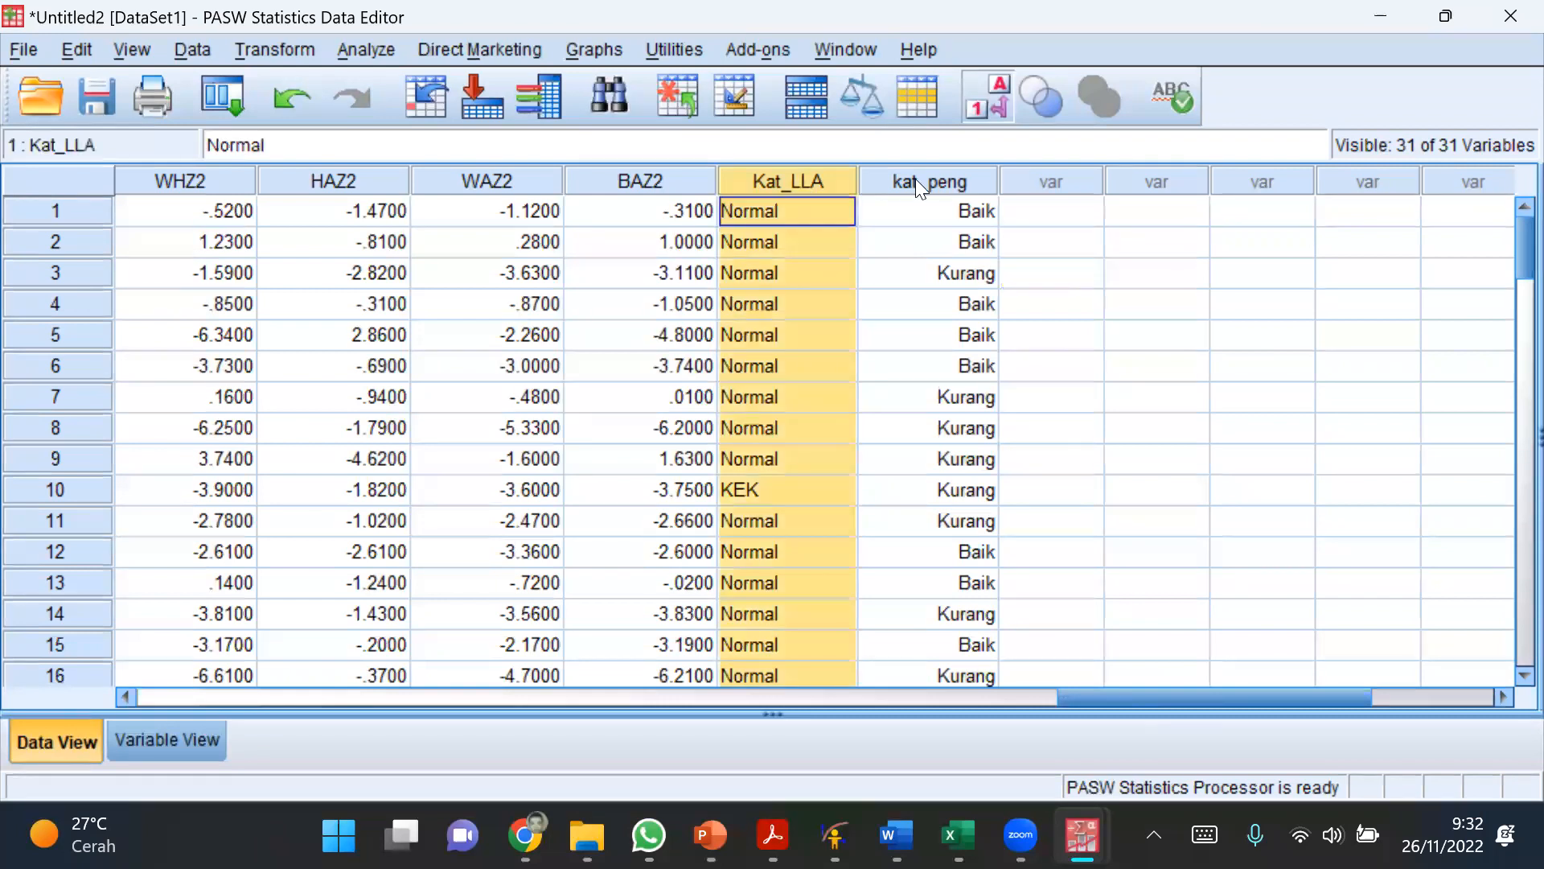
pyautogui.click(917, 180)
pyautogui.moveTo(1287, 698); pyautogui.dragTo(768, 703)
pyautogui.click(427, 180)
pyautogui.click(138, 180)
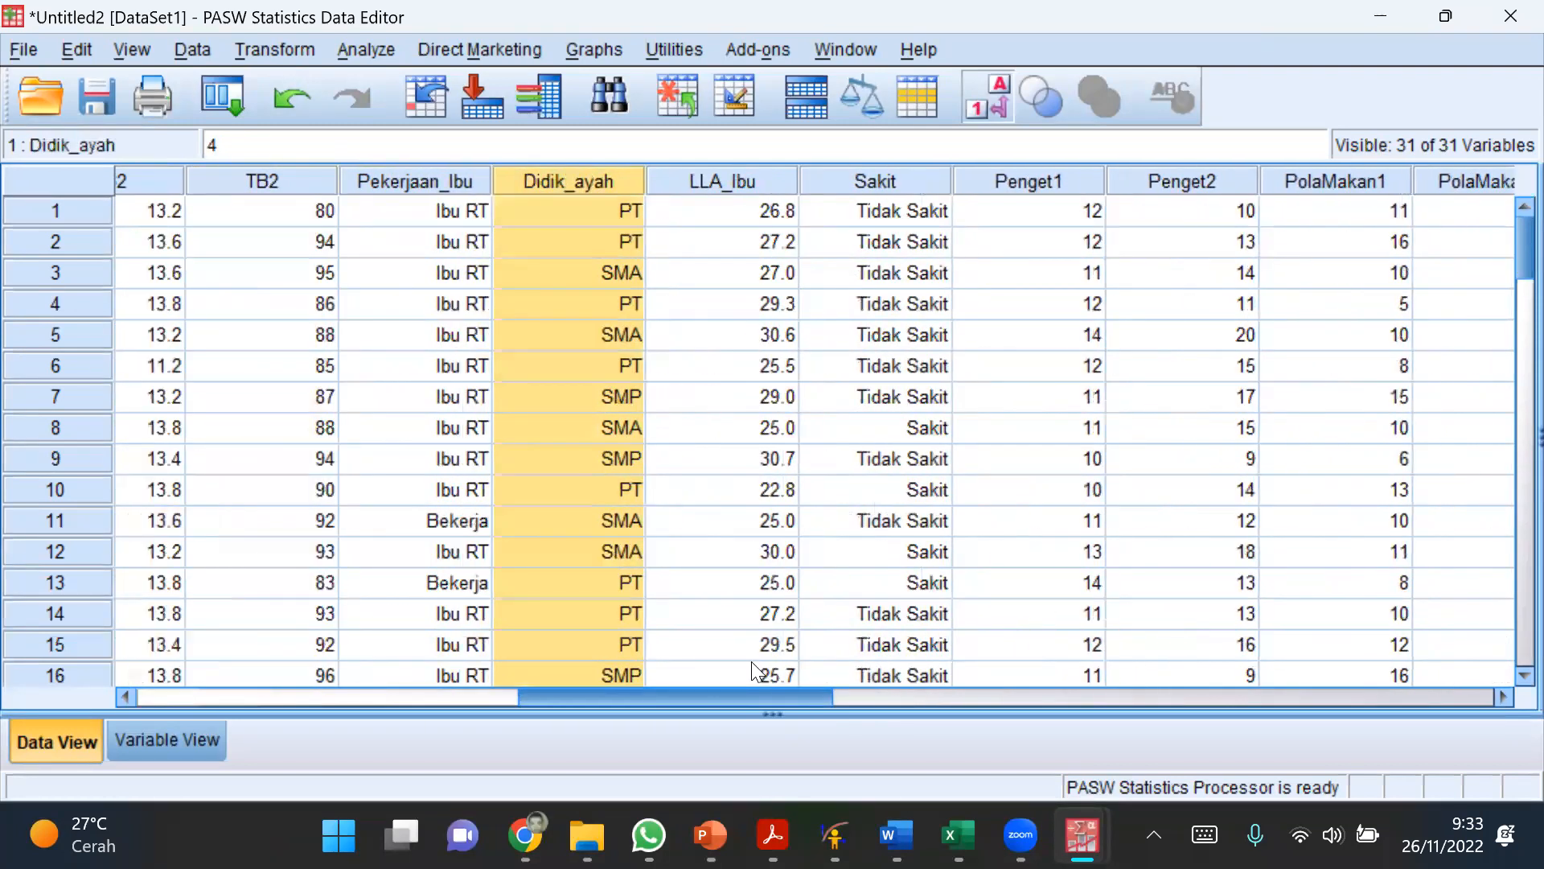
pyautogui.click(450, 181)
pyautogui.click(567, 192)
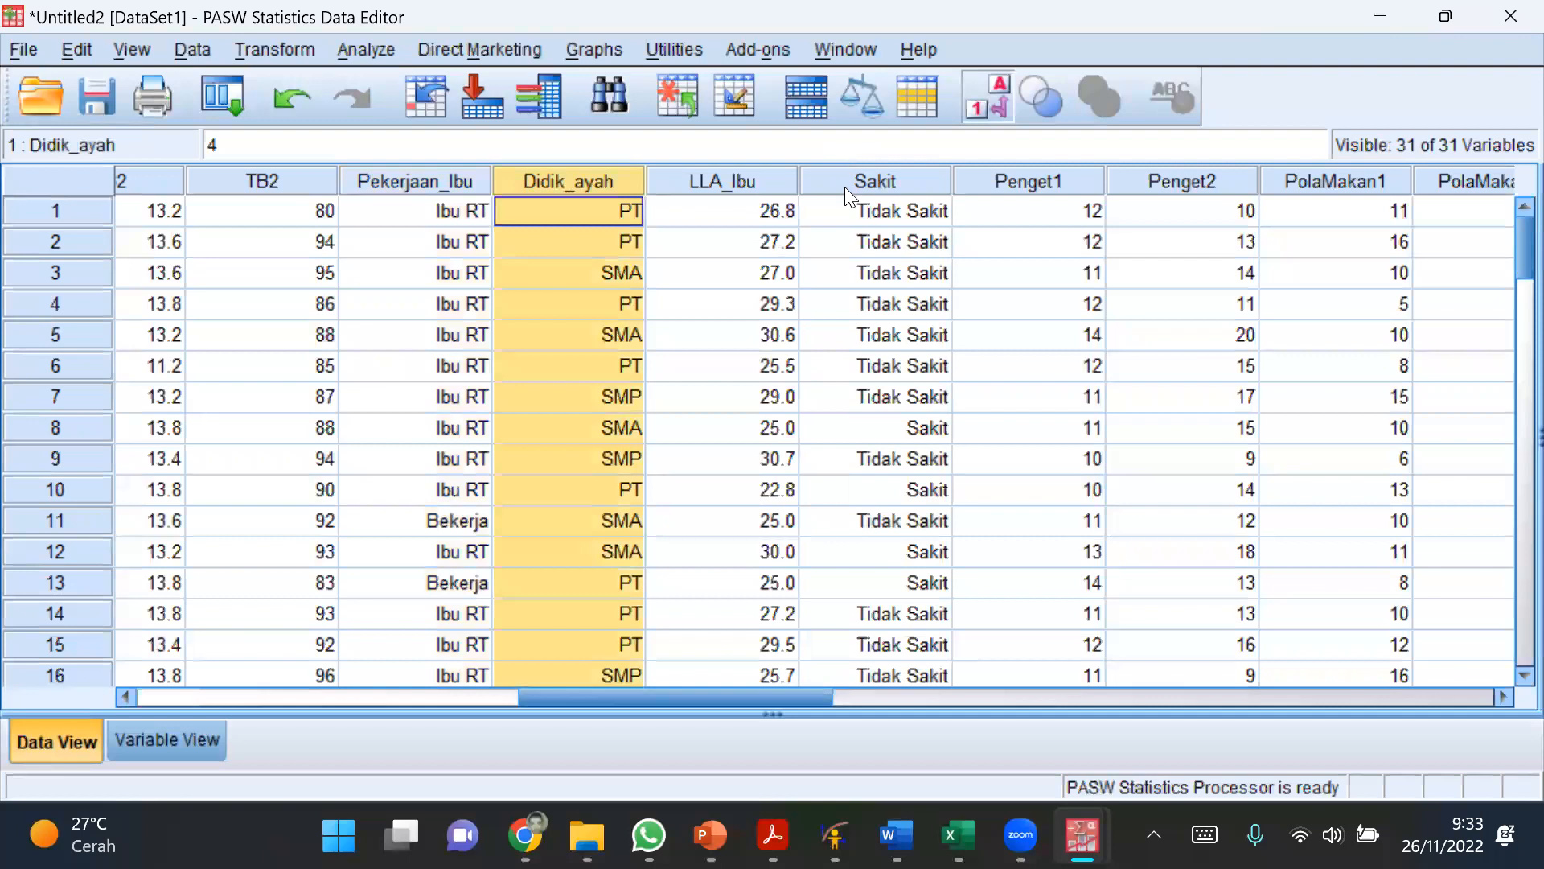
pyautogui.click(863, 184)
pyautogui.click(1082, 181)
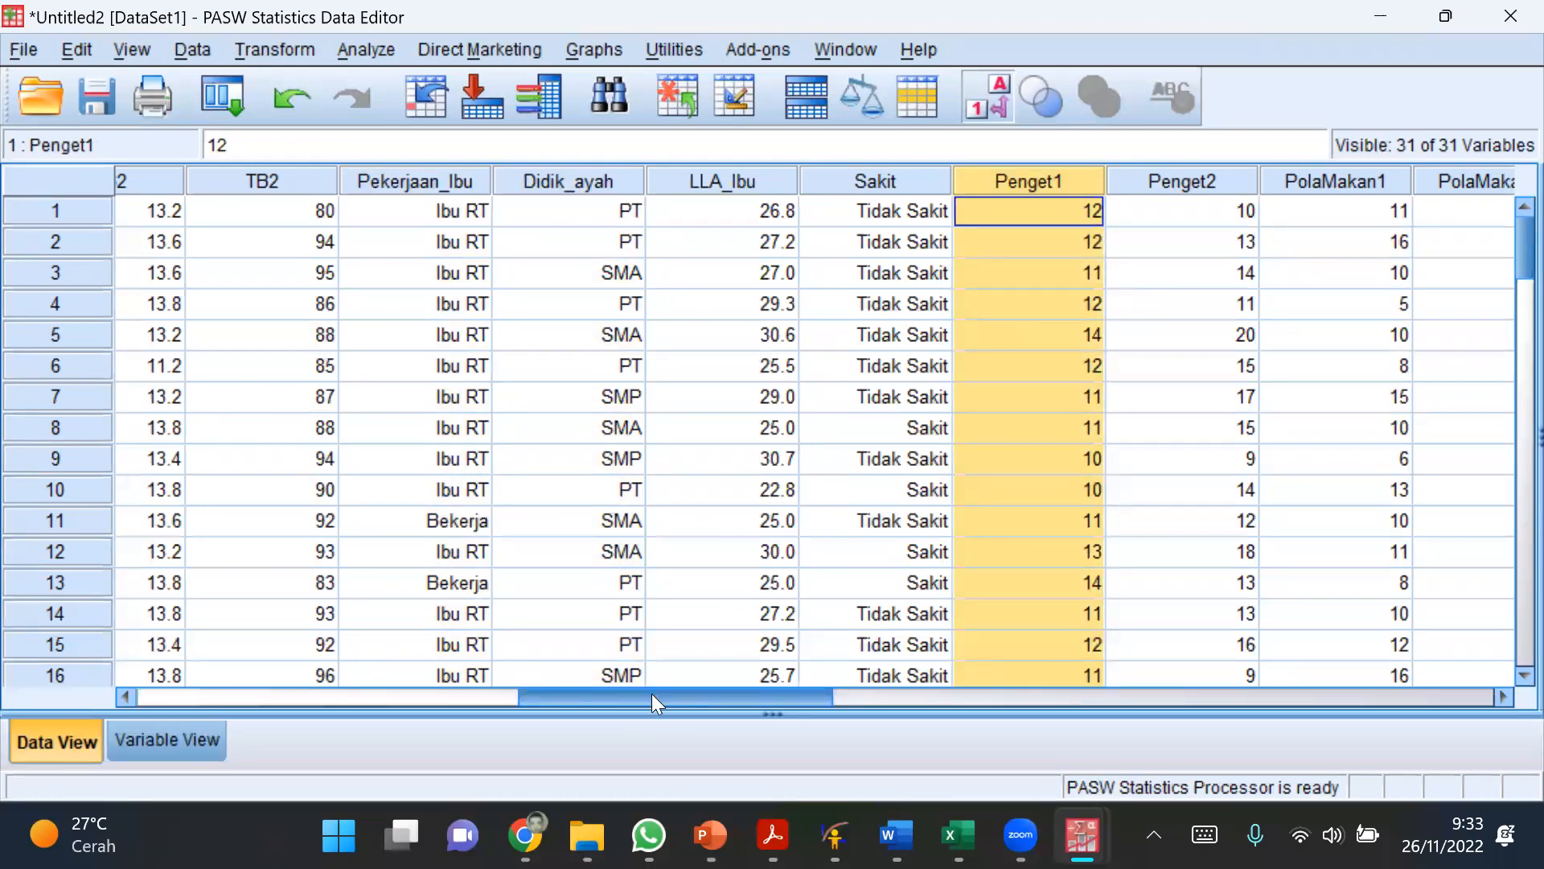
pyautogui.moveTo(647, 695)
pyautogui.mouseDown()
pyautogui.moveTo(270, 660)
pyautogui.moveTo(639, 690)
pyautogui.mouseUp()
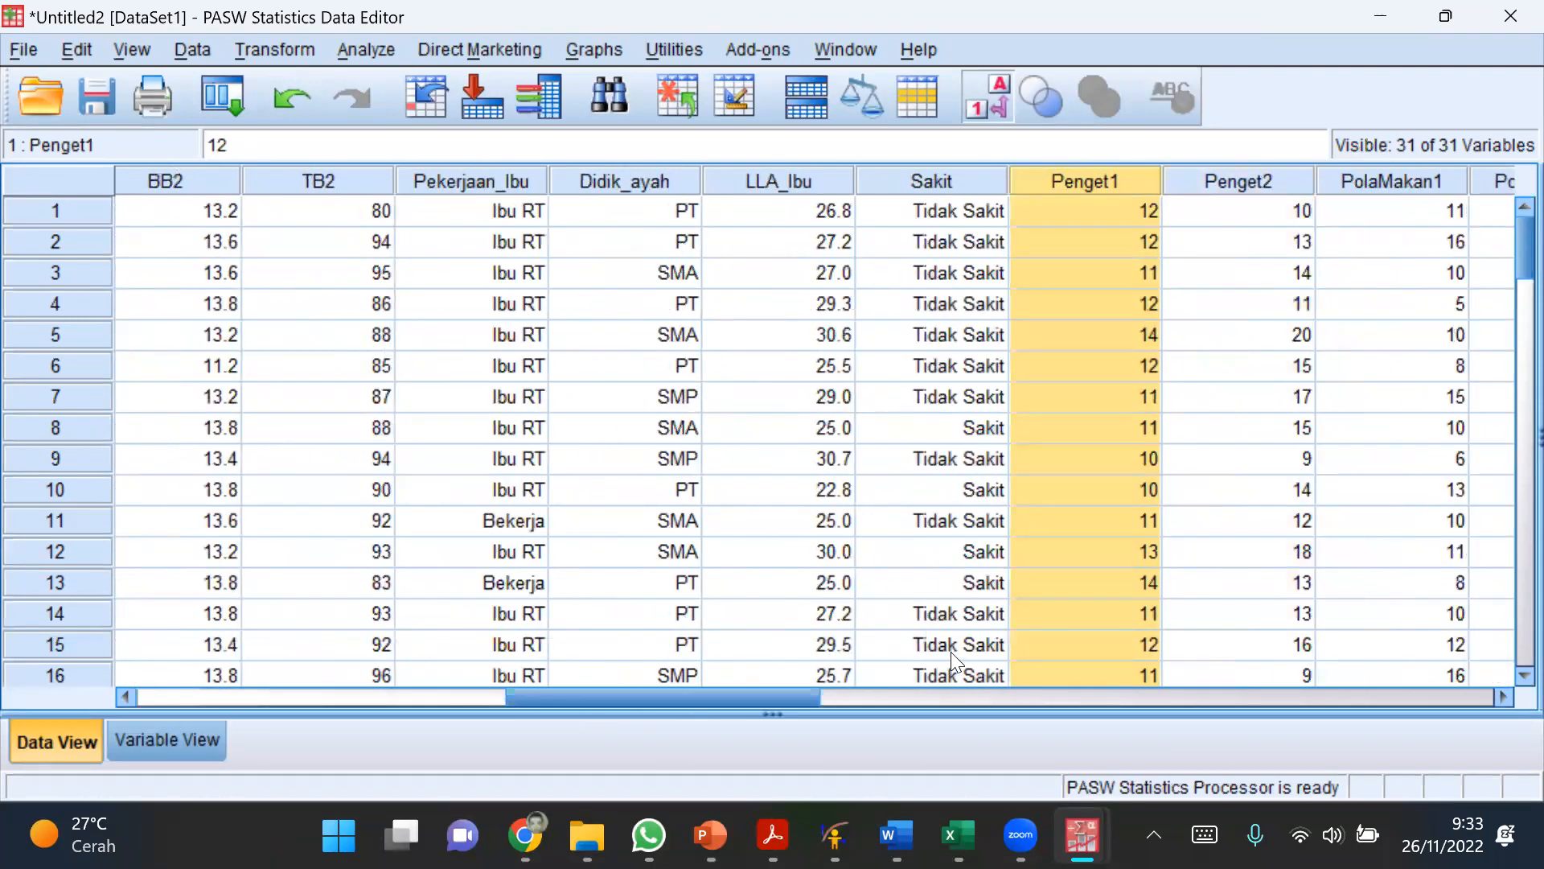
pyautogui.click(951, 647)
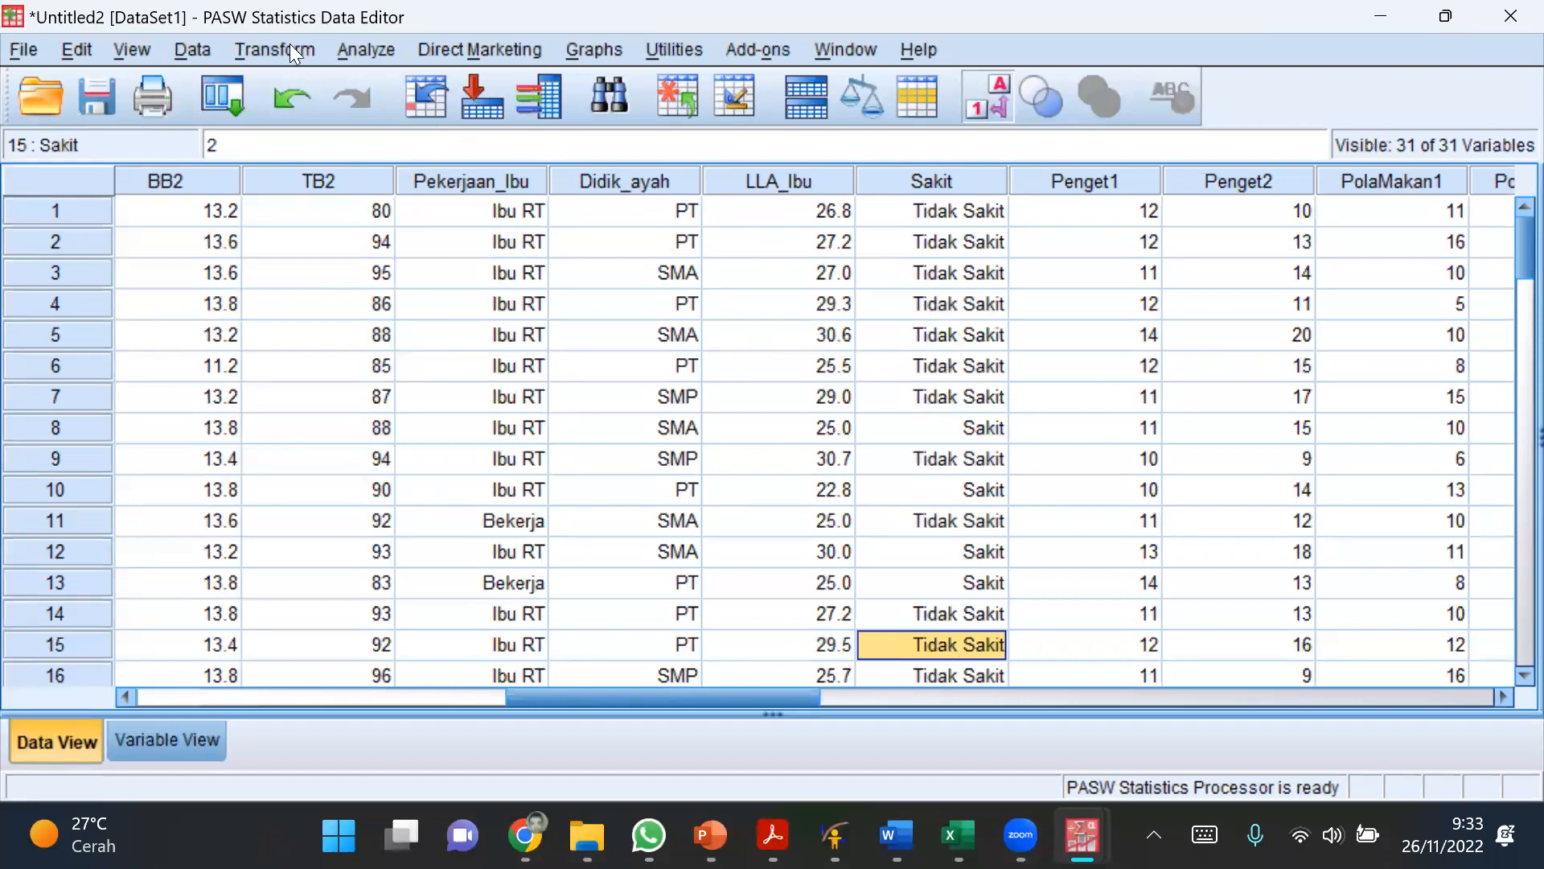
# Step: Start a Frequencies analysis and add Pekerjaan_Ibu and Didik_ayah as its variables
pyautogui.click(362, 48)
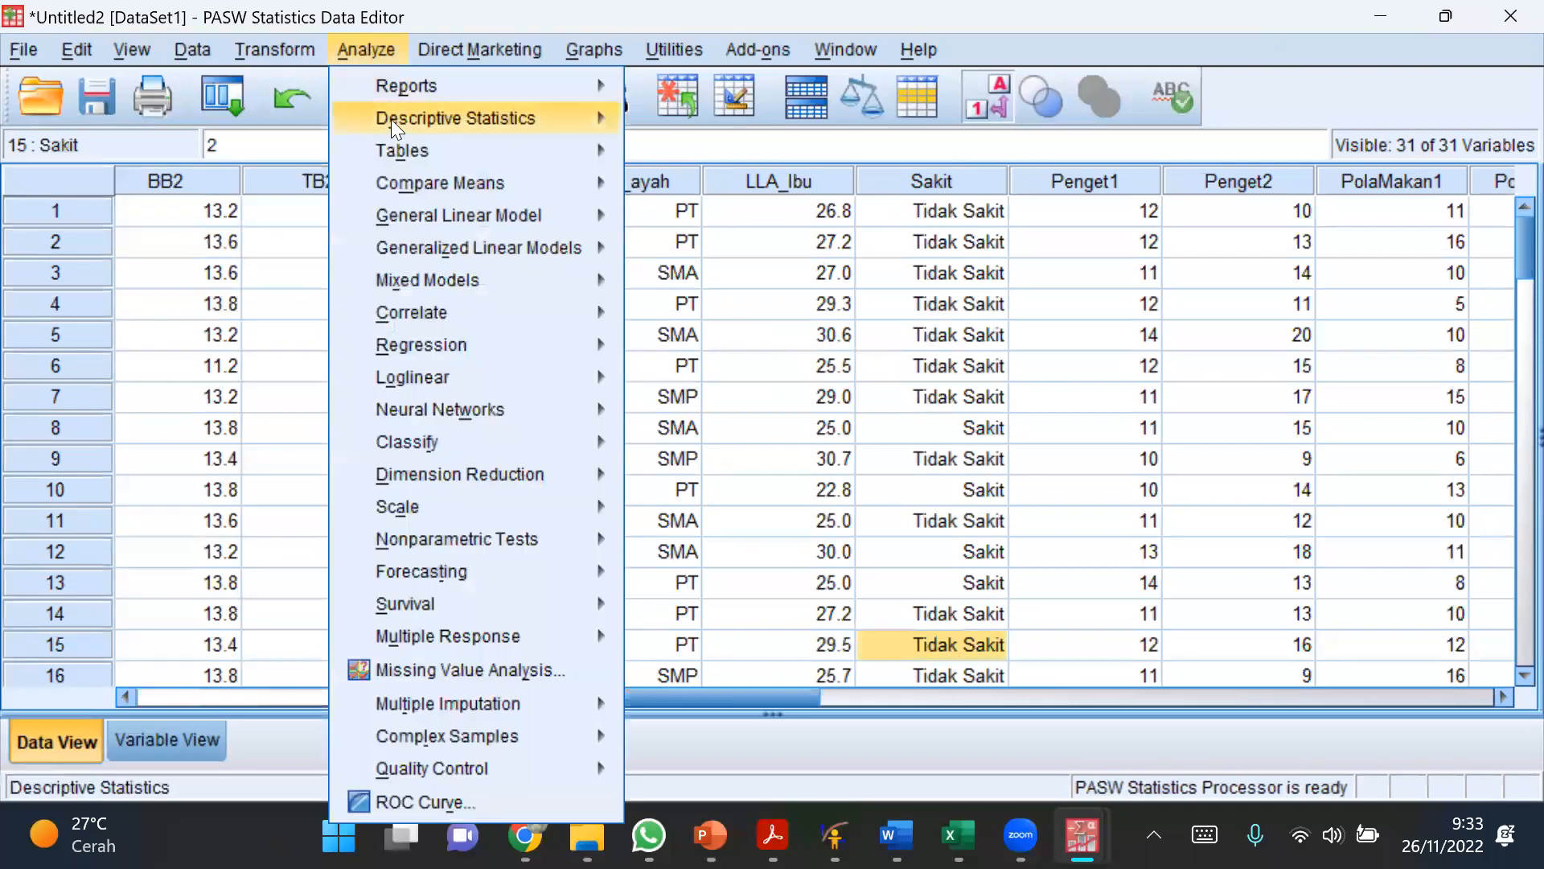
pyautogui.moveTo(476, 117)
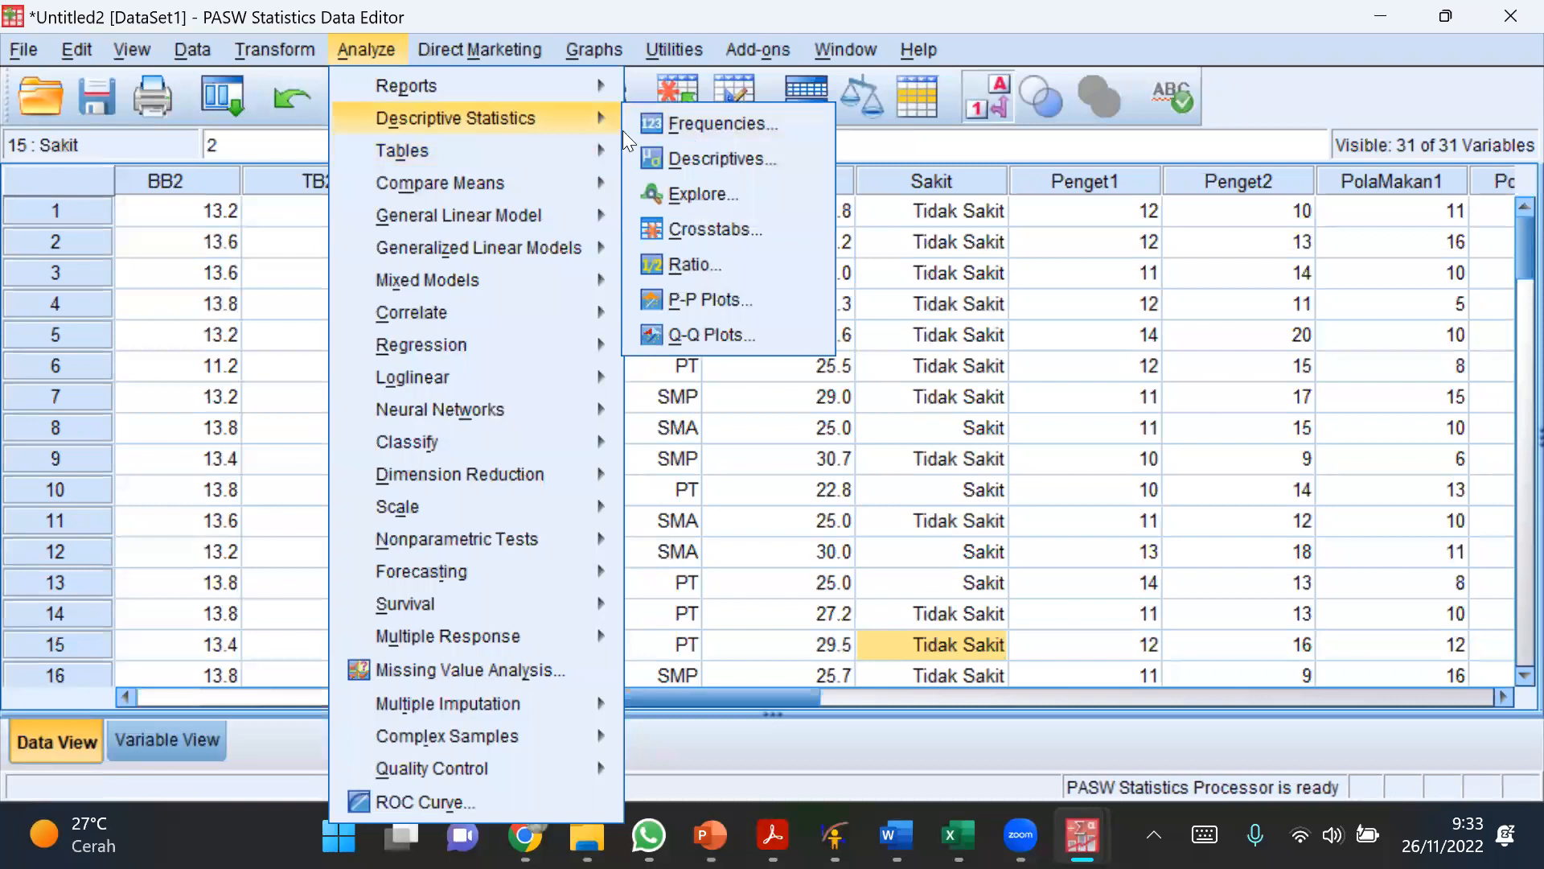
pyautogui.click(662, 124)
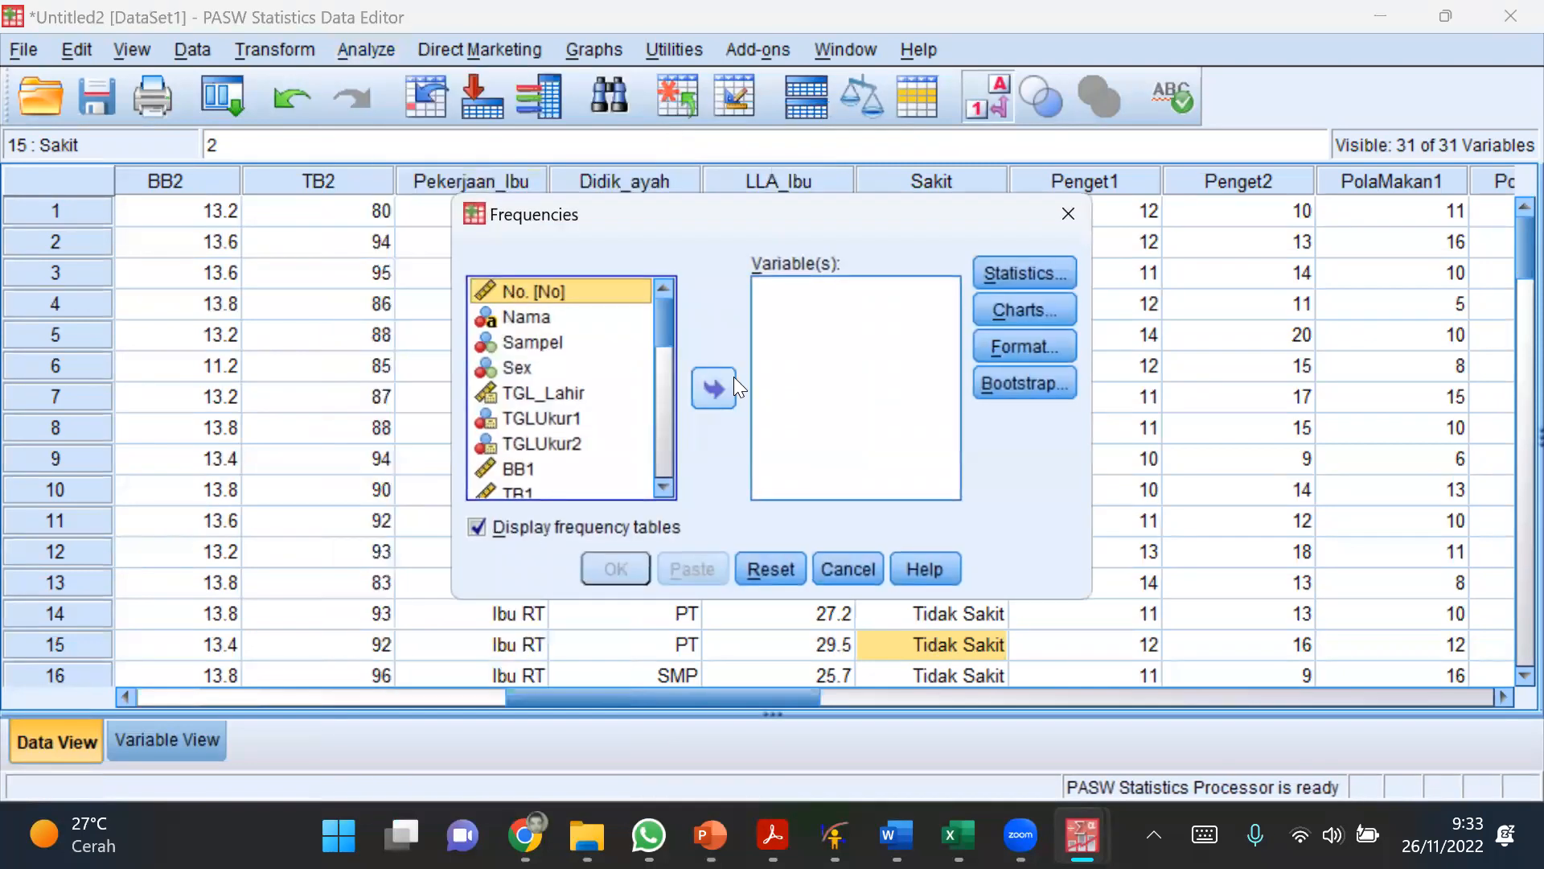
pyautogui.moveTo(658, 323); pyautogui.dragTo(623, 385)
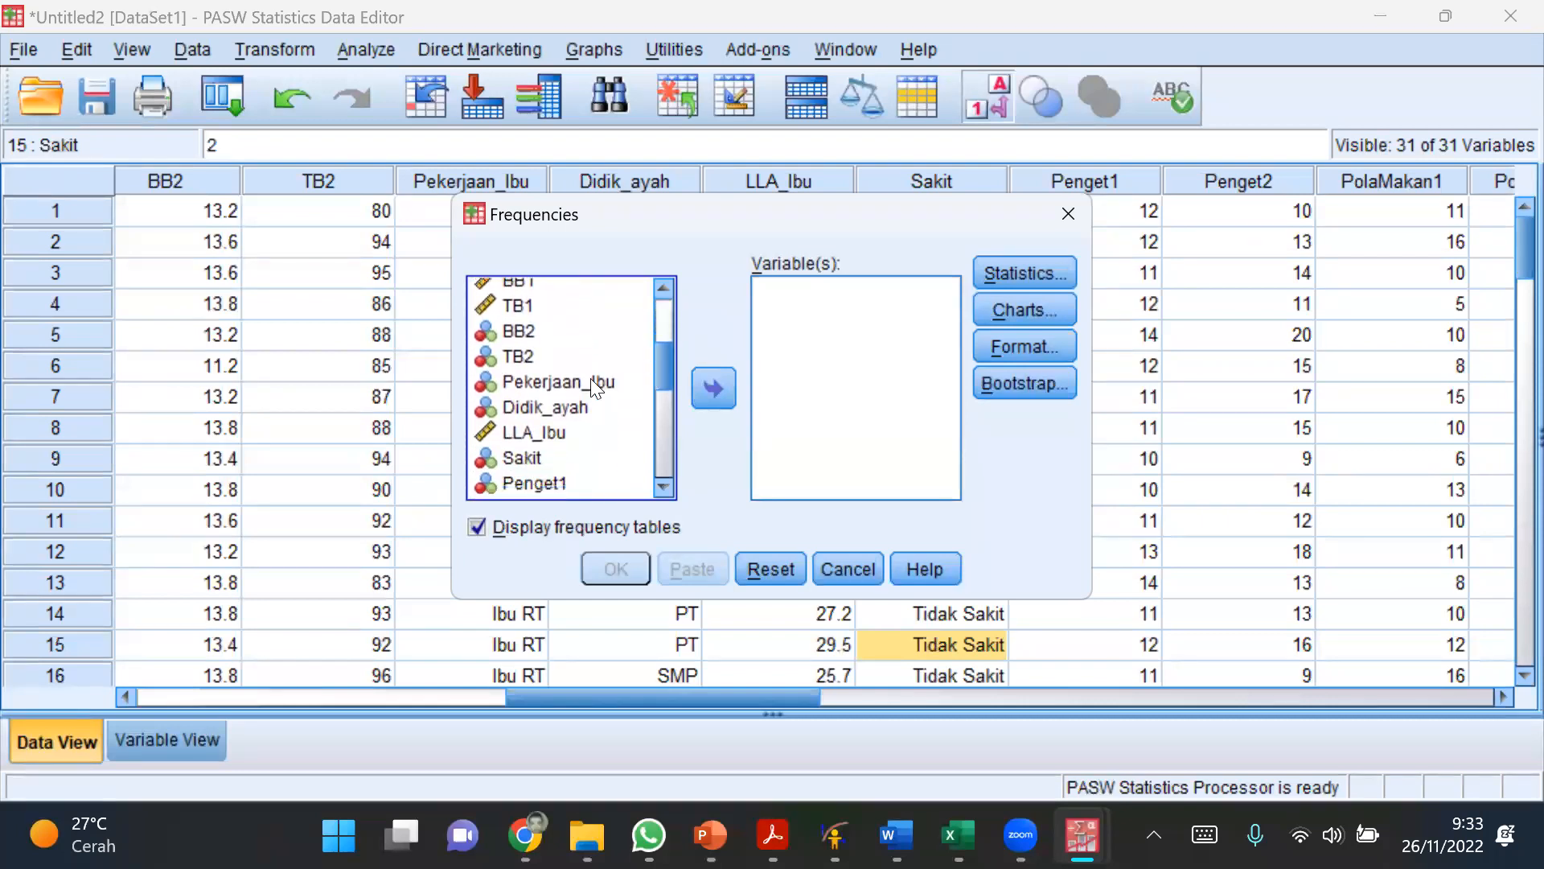
pyautogui.click(623, 383)
pyautogui.click(716, 392)
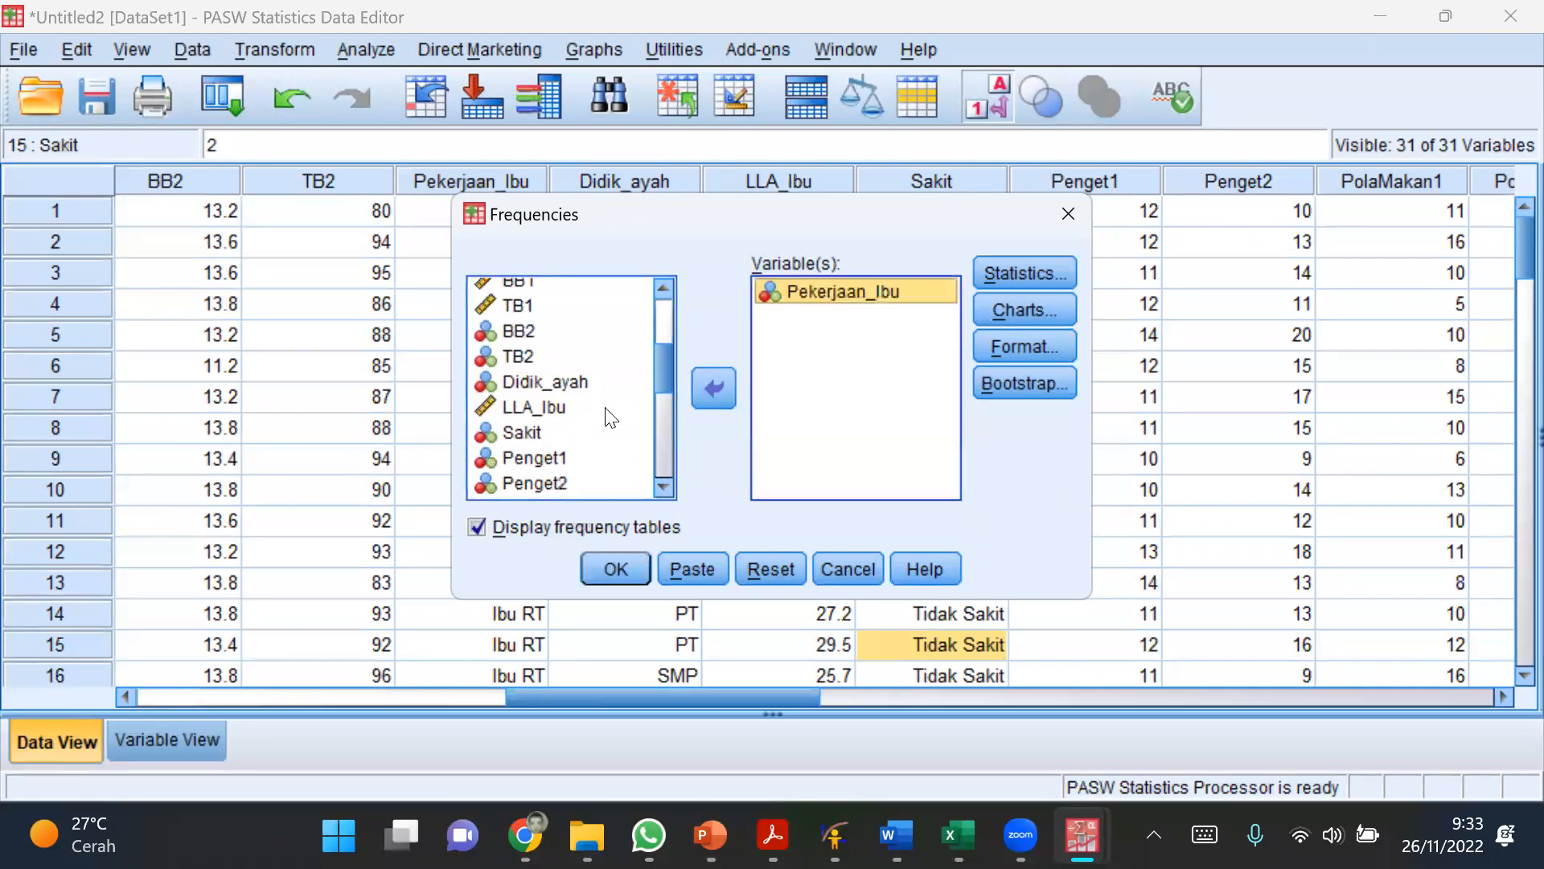
pyautogui.click(563, 382)
pyautogui.click(713, 390)
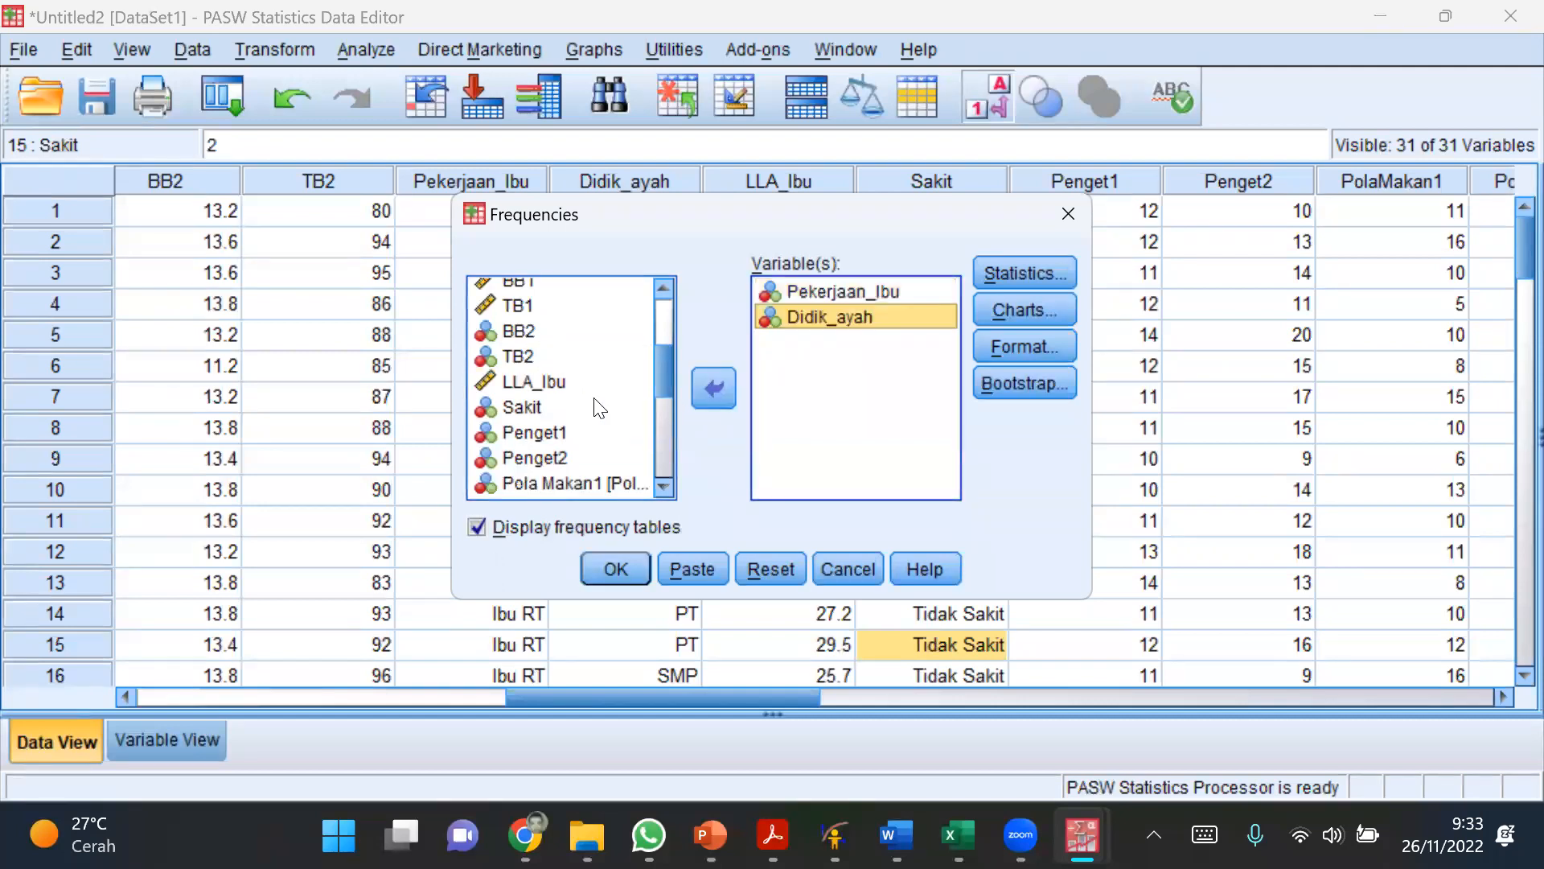
# Step: Add Sakit, Kat_LLA and kat_peng to the variables of the Frequencies analysis
pyautogui.click(550, 383)
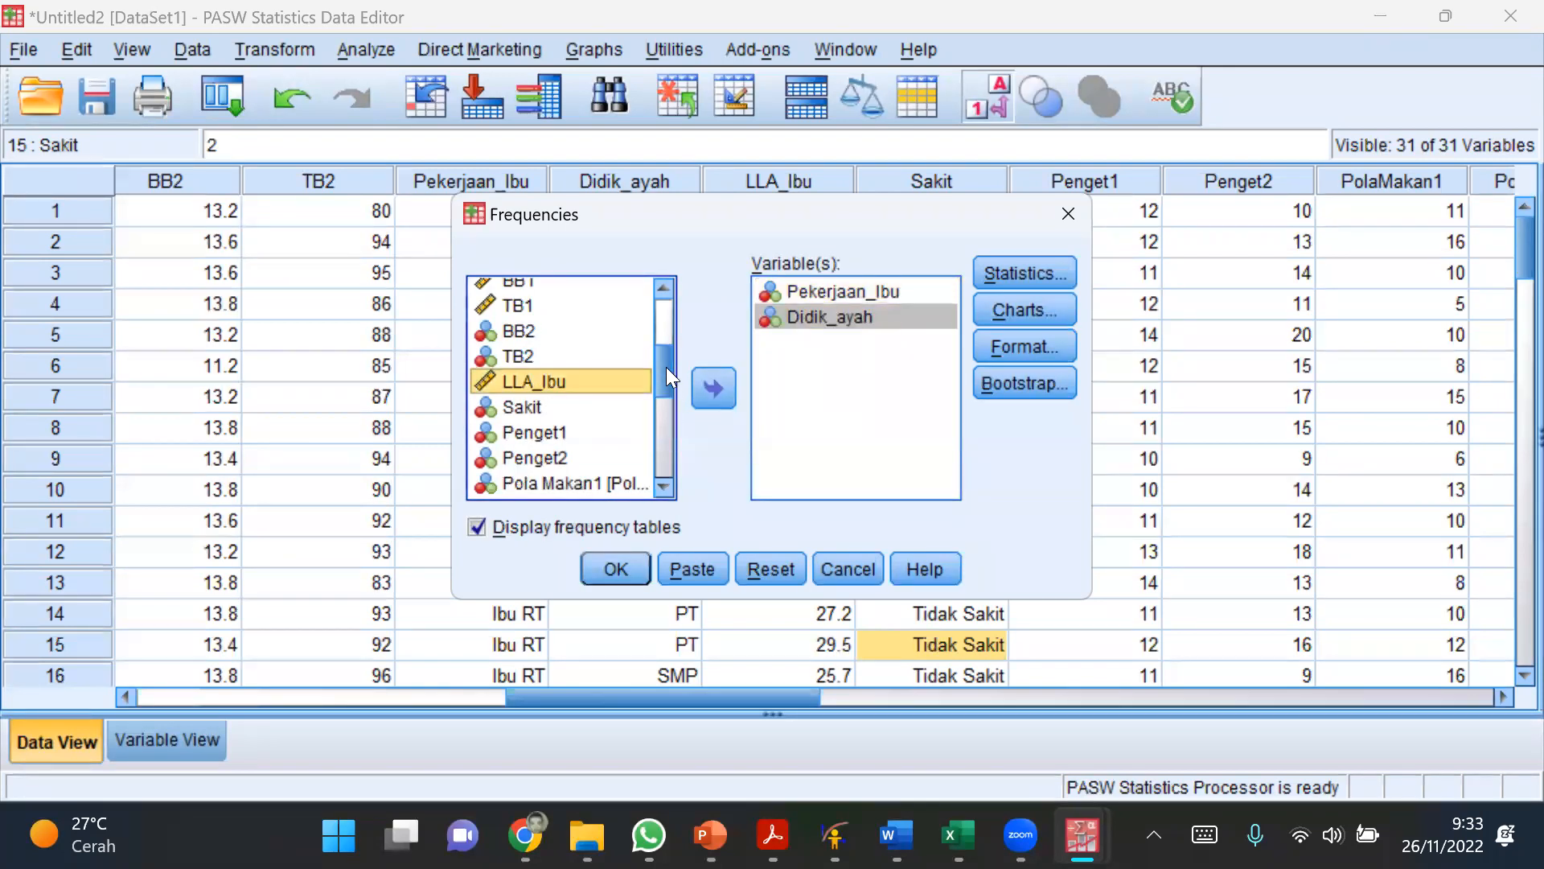
pyautogui.click(547, 404)
pyautogui.click(720, 390)
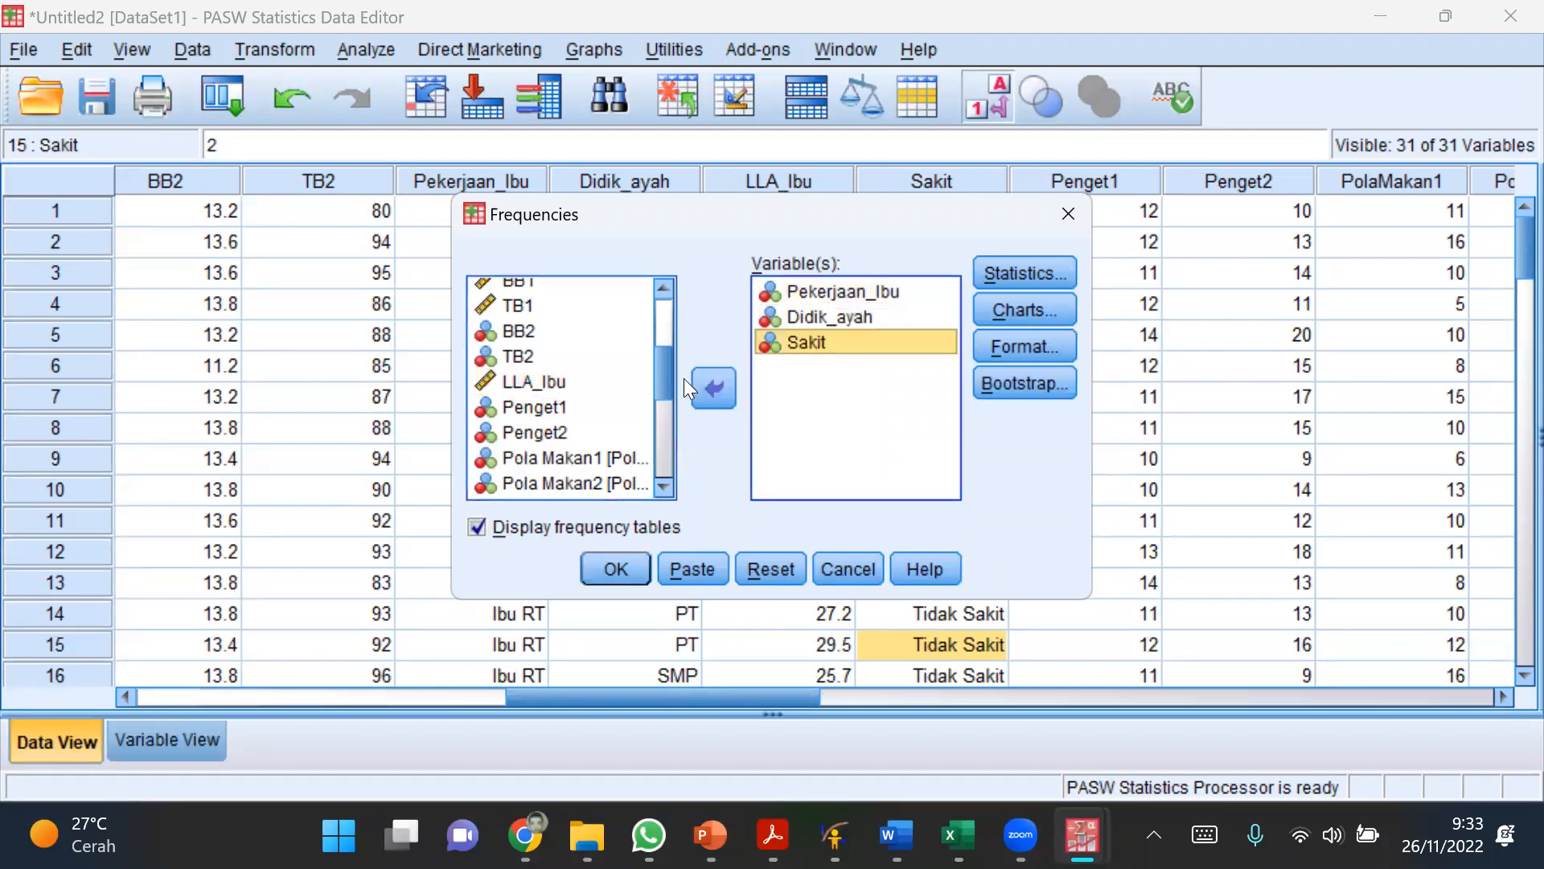
pyautogui.moveTo(662, 361); pyautogui.dragTo(659, 455)
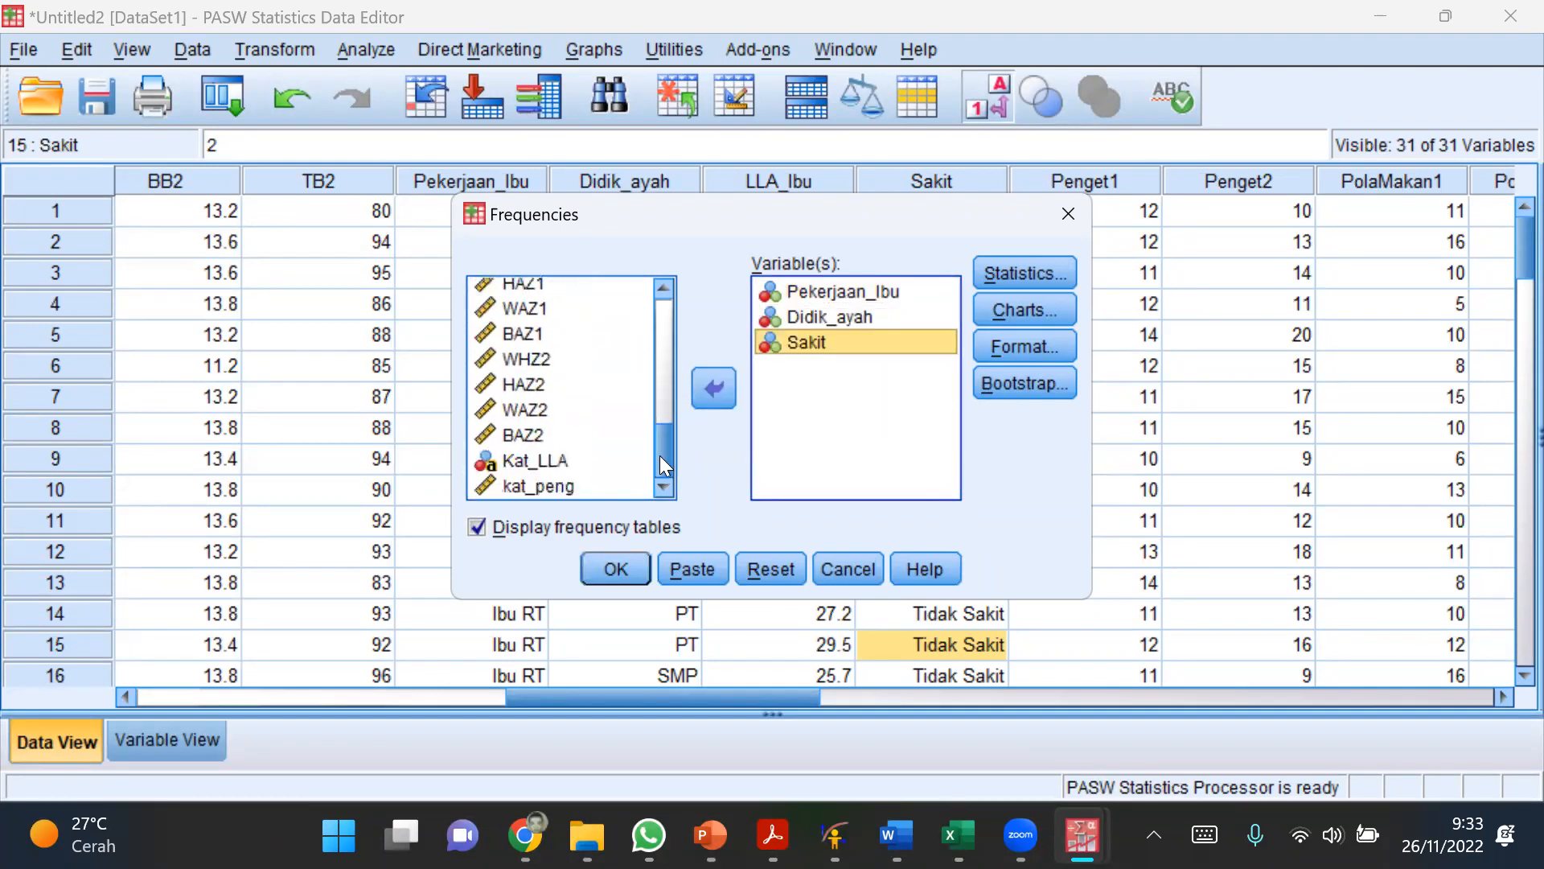
pyautogui.click(552, 460)
pyautogui.click(731, 390)
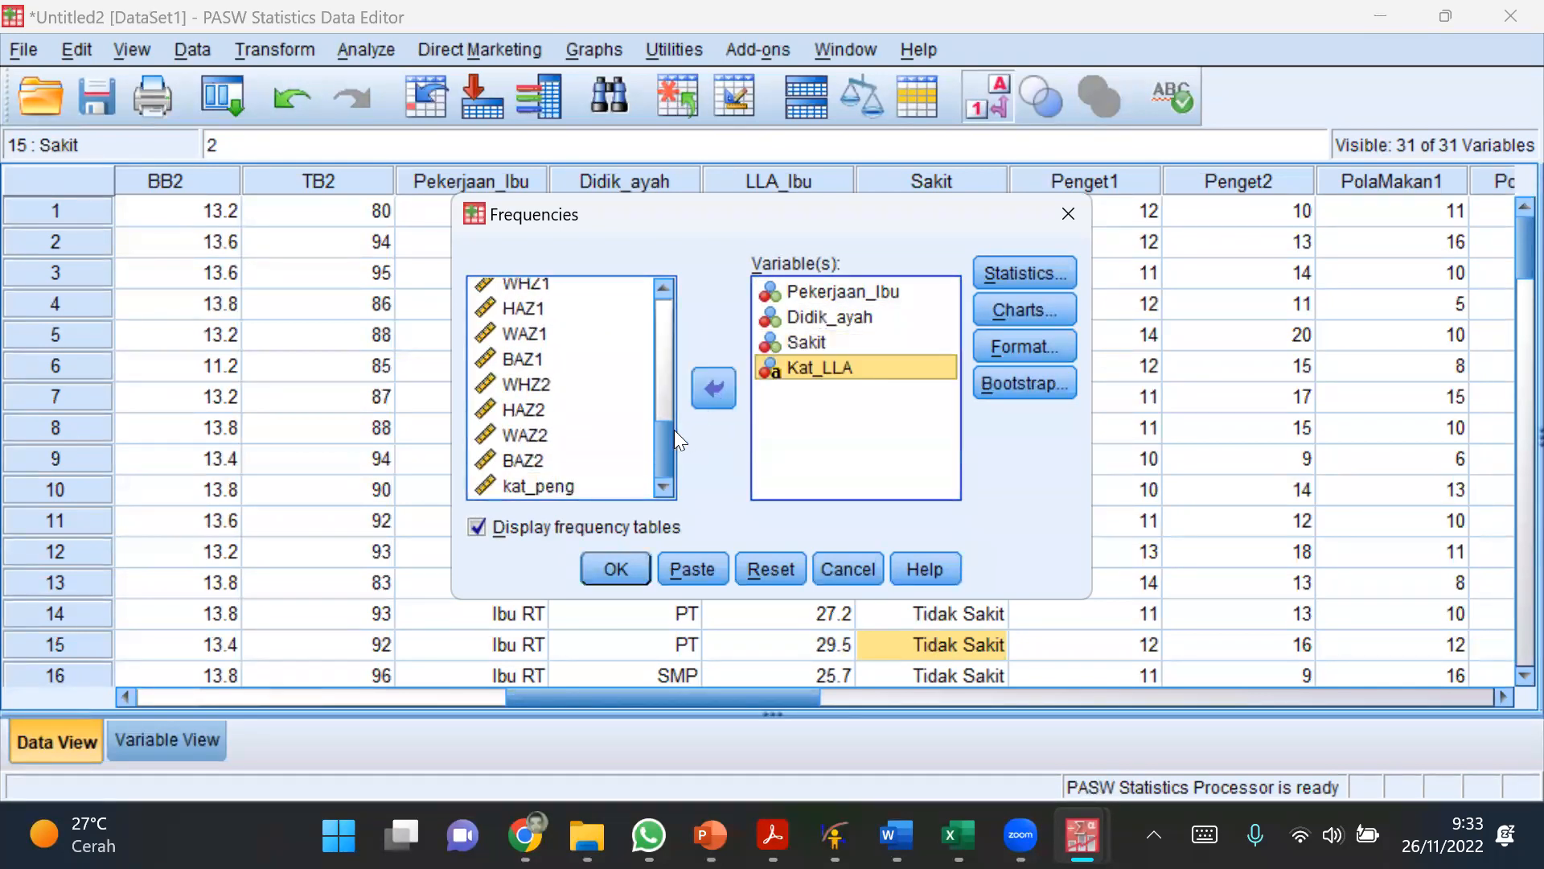
pyautogui.click(569, 479)
pyautogui.click(708, 393)
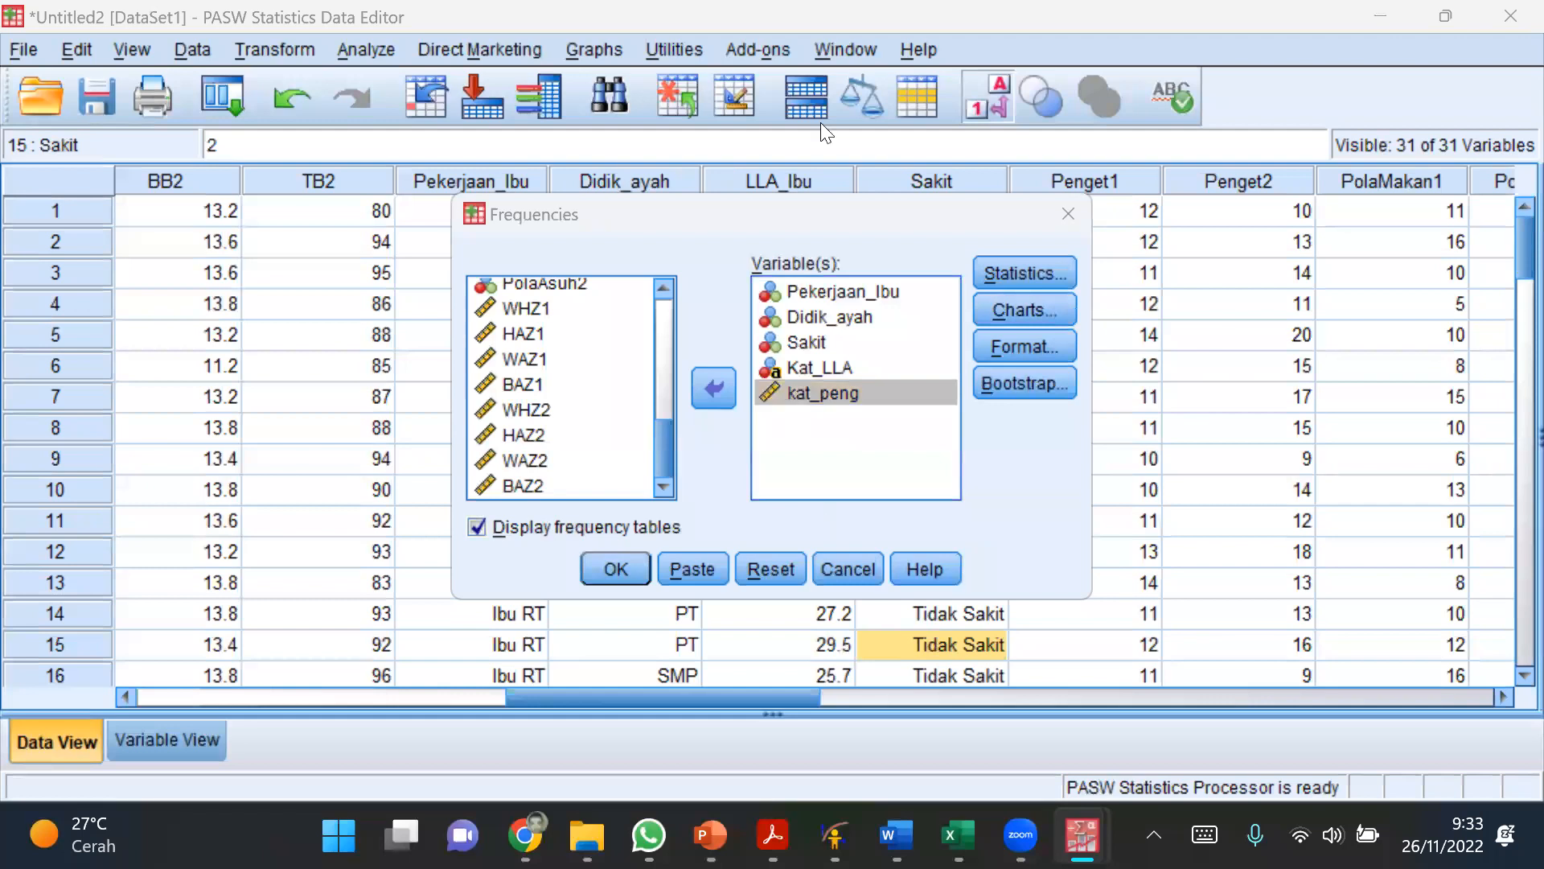
# Step: Leave all optional statistics unselected and run the Frequencies analysis with frequency tables displayed
pyautogui.click(995, 277)
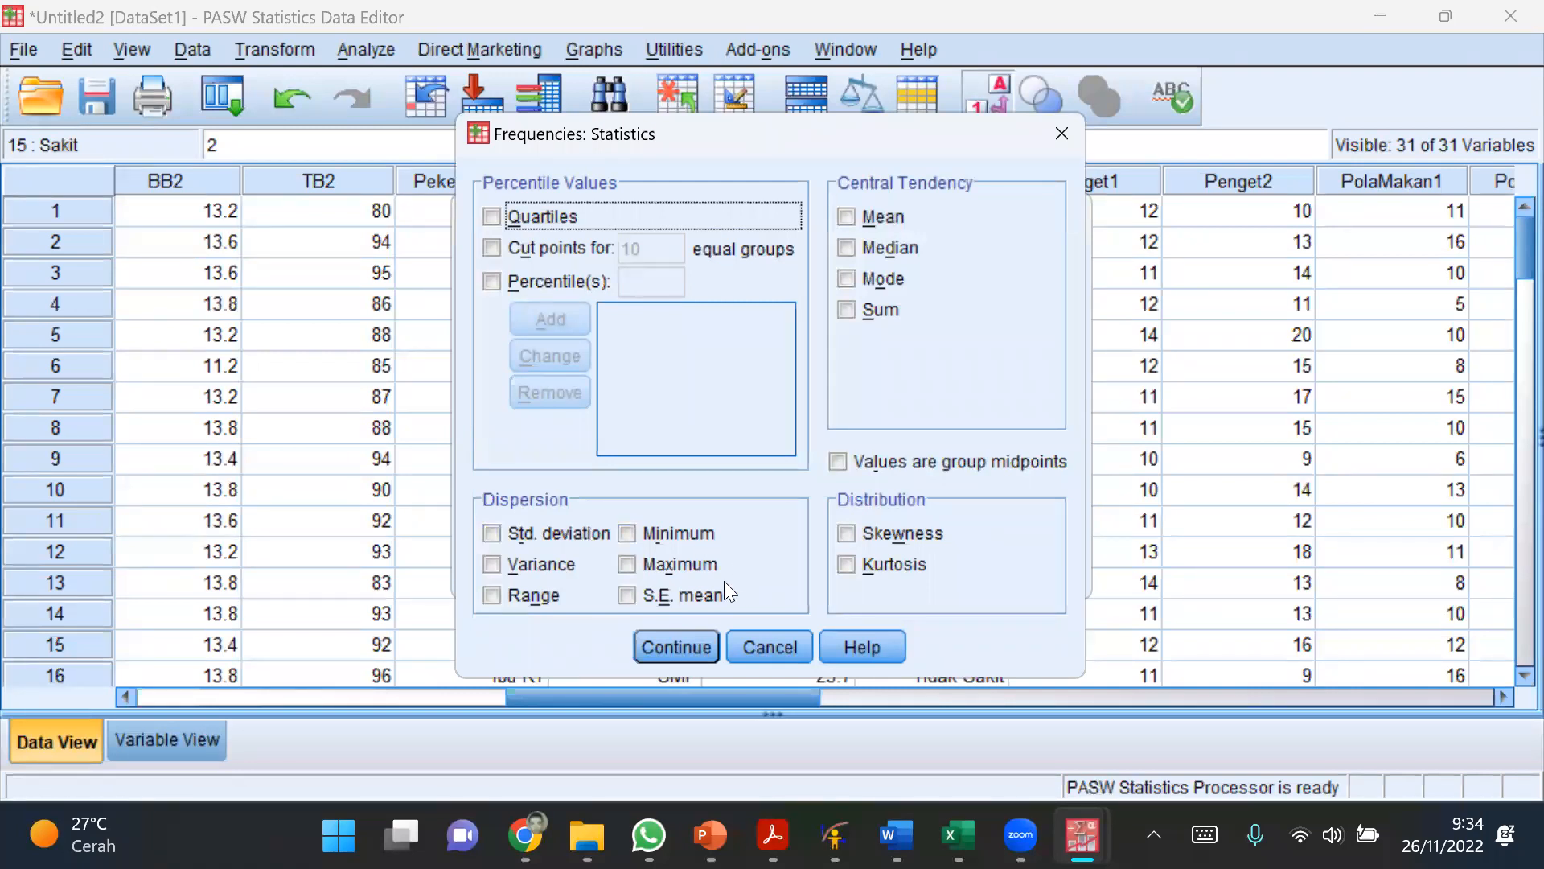
pyautogui.click(676, 649)
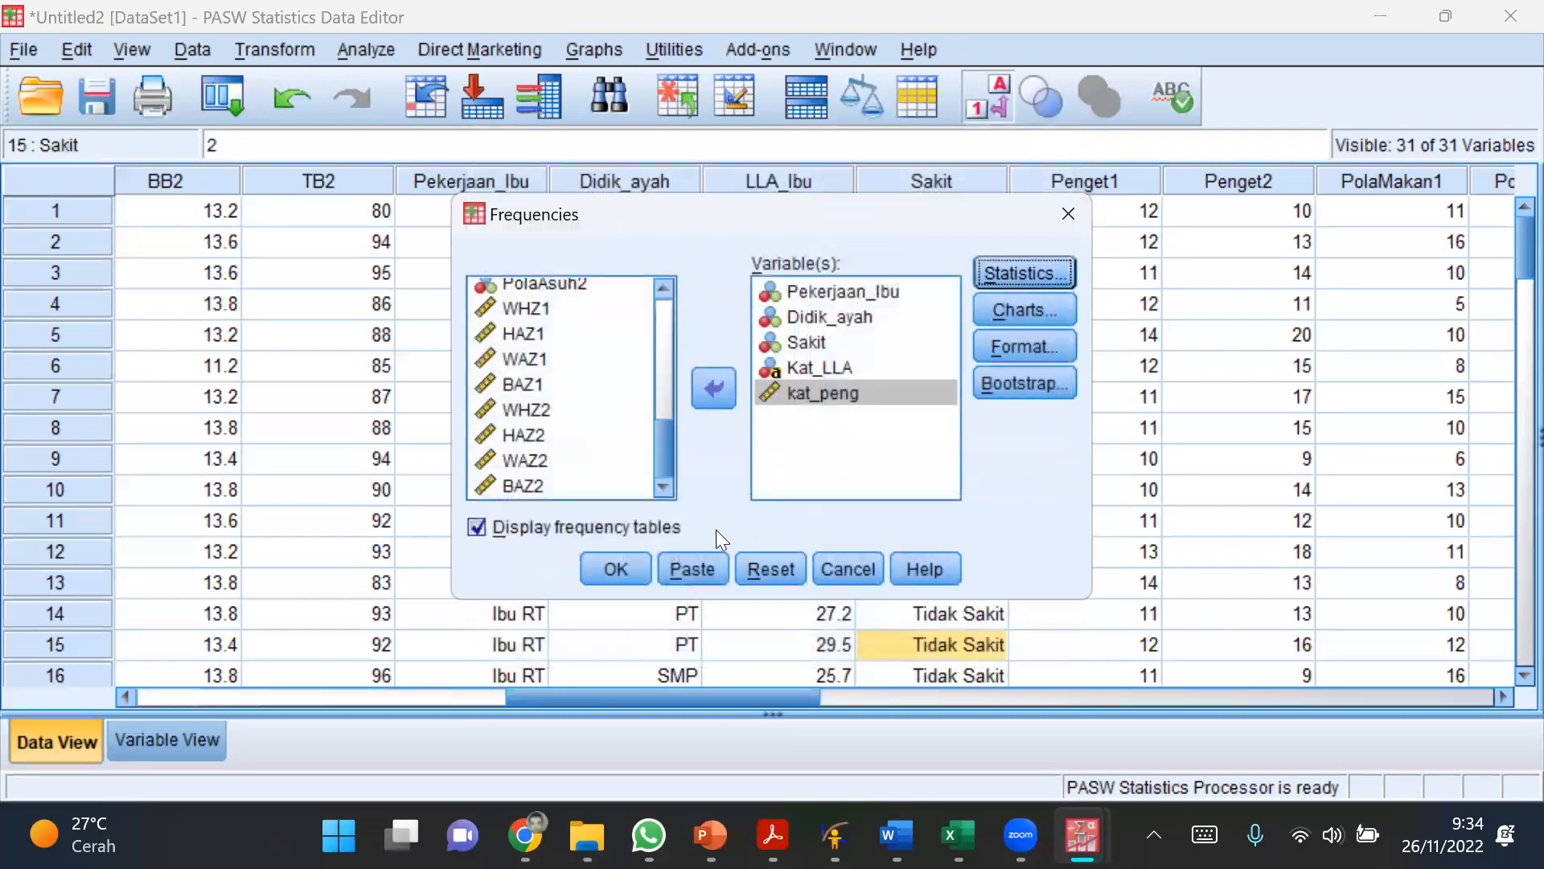
pyautogui.click(615, 567)
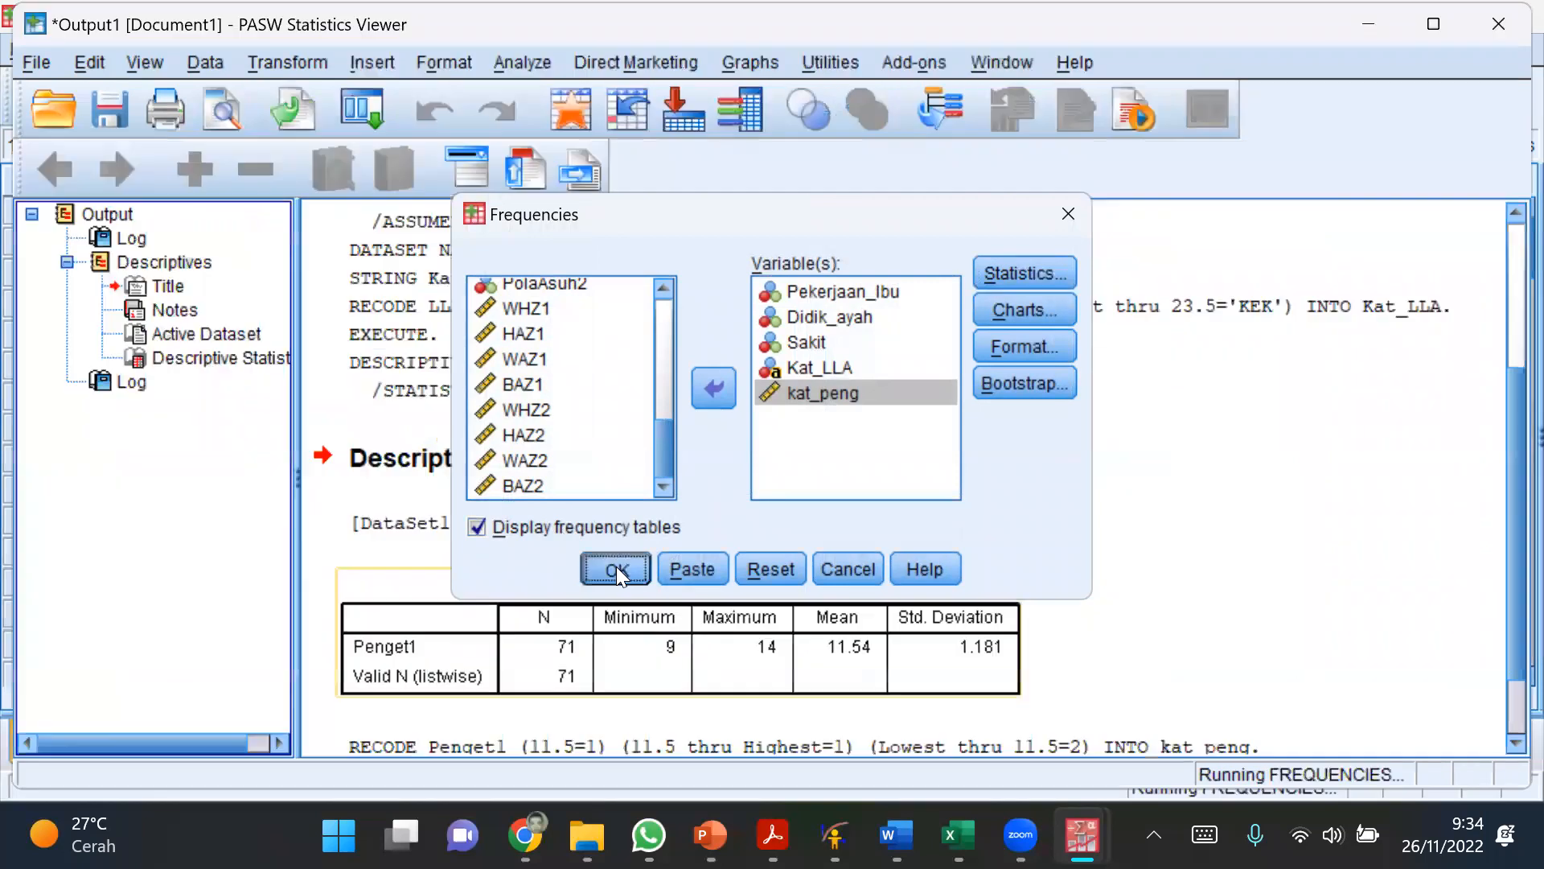
# Step: Examine the frequency tables of Pekerjaan_Ibu, Didik_ayah, Sakit, Kat_LLA and kat_peng and the Statistics table in the output
pyautogui.scroll(-3, 990, 620)
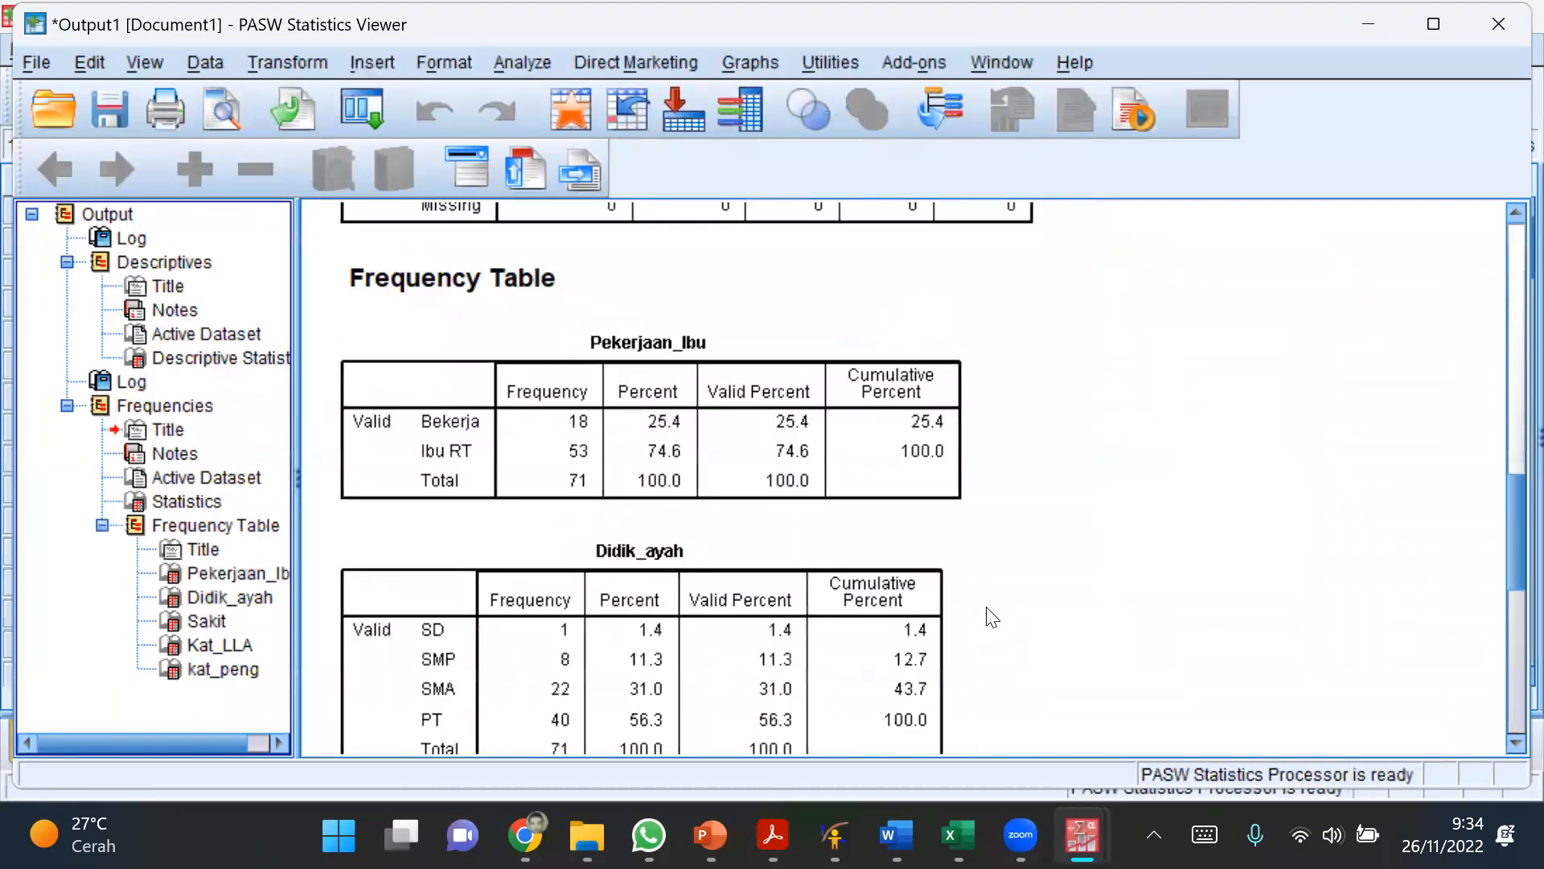
pyautogui.click(678, 479)
pyautogui.click(555, 660)
pyautogui.scroll(-7, 554, 656)
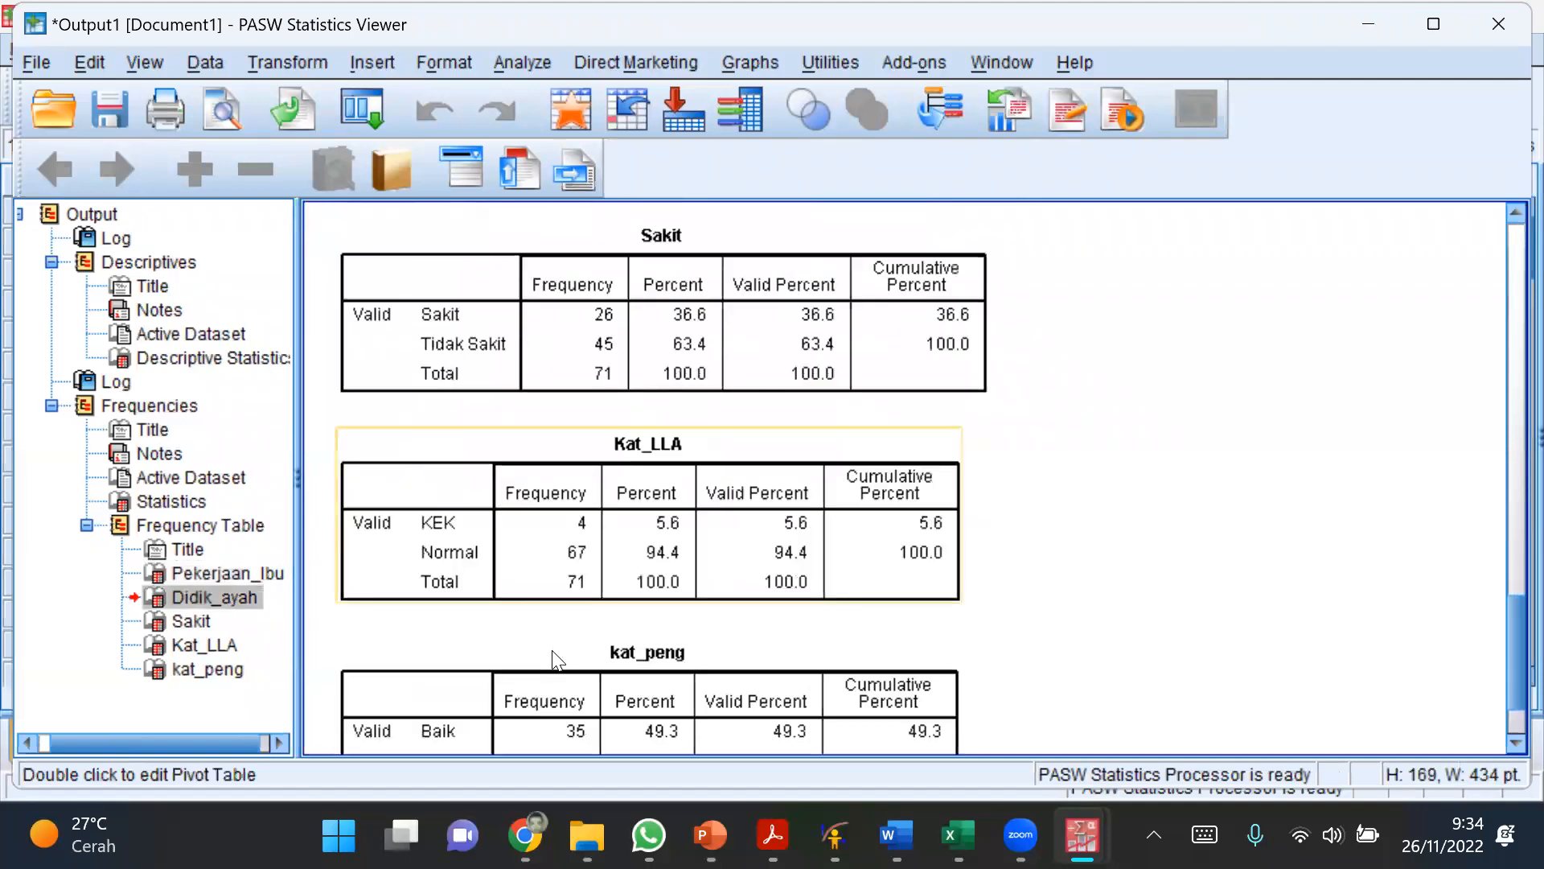
pyautogui.click(551, 587)
pyautogui.scroll(-2, 552, 595)
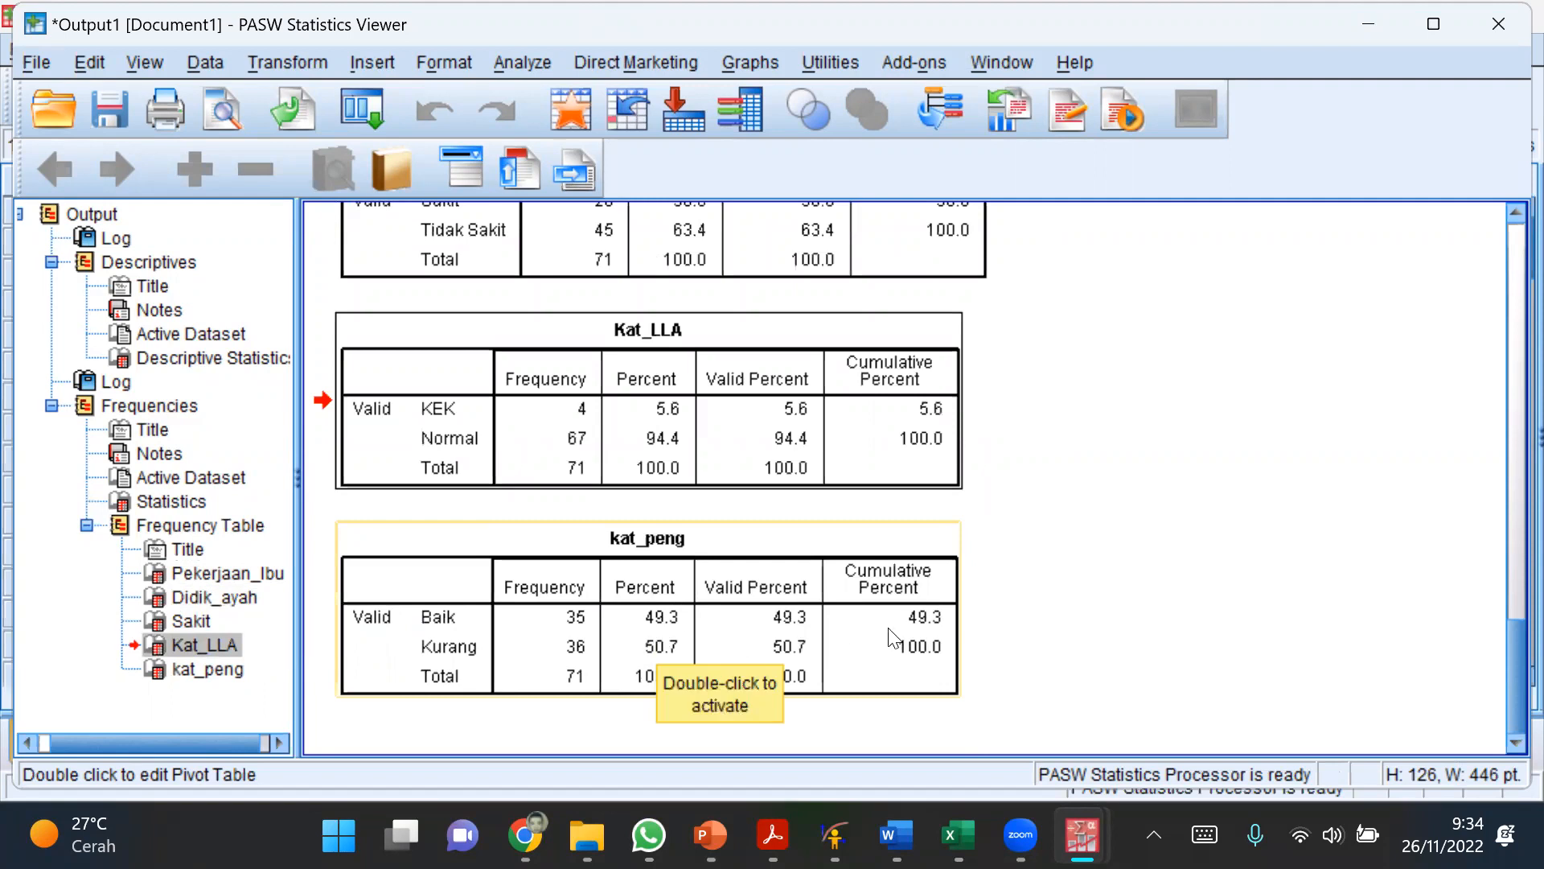
pyautogui.scroll(10, 1112, 614)
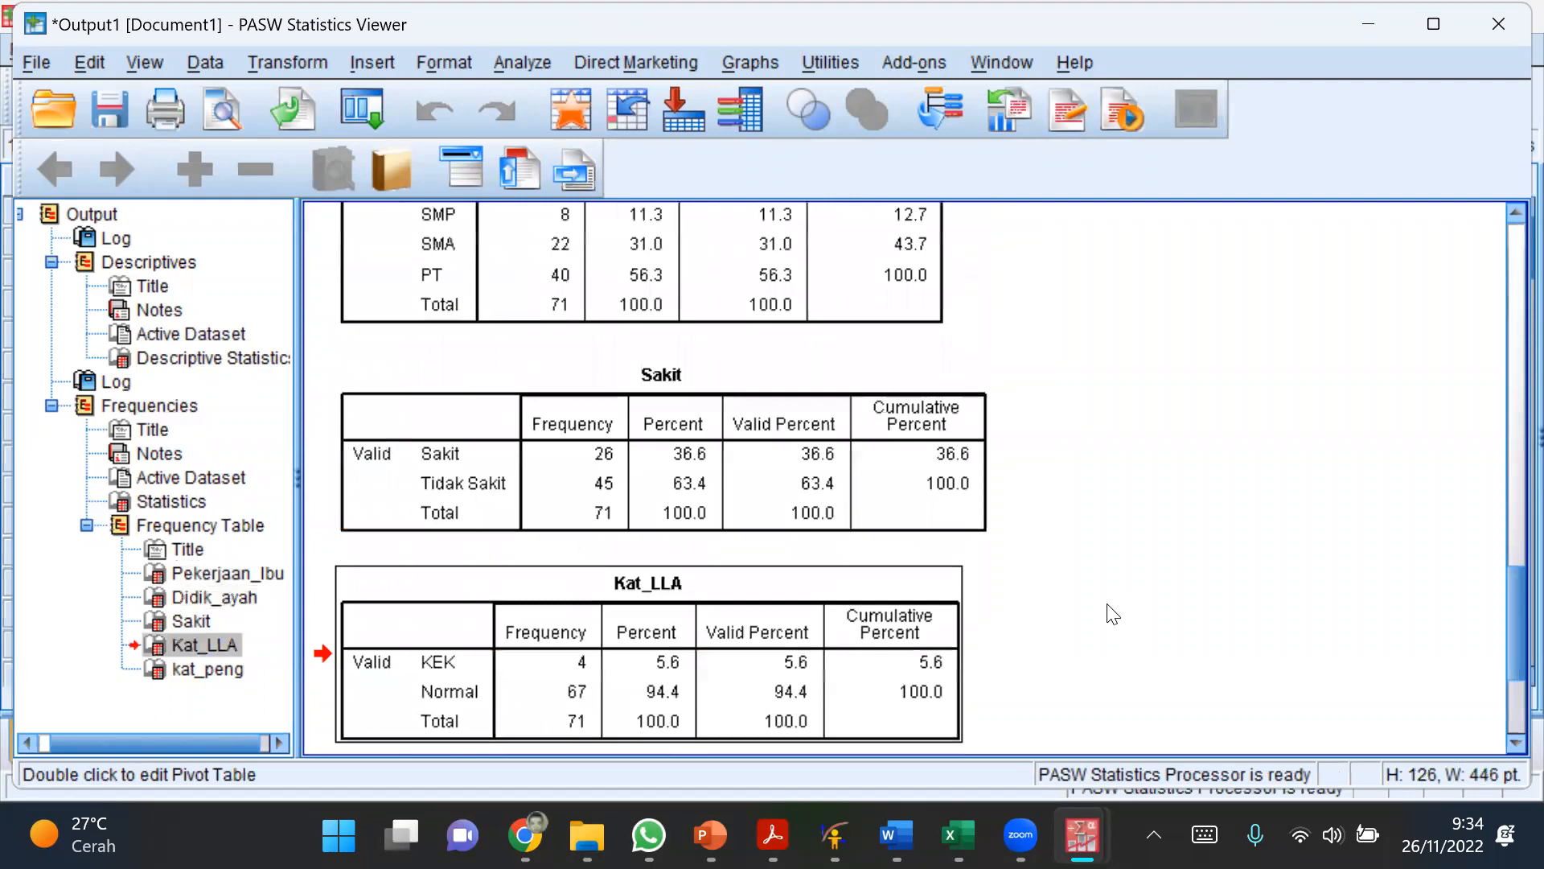
pyautogui.scroll(3, 1113, 614)
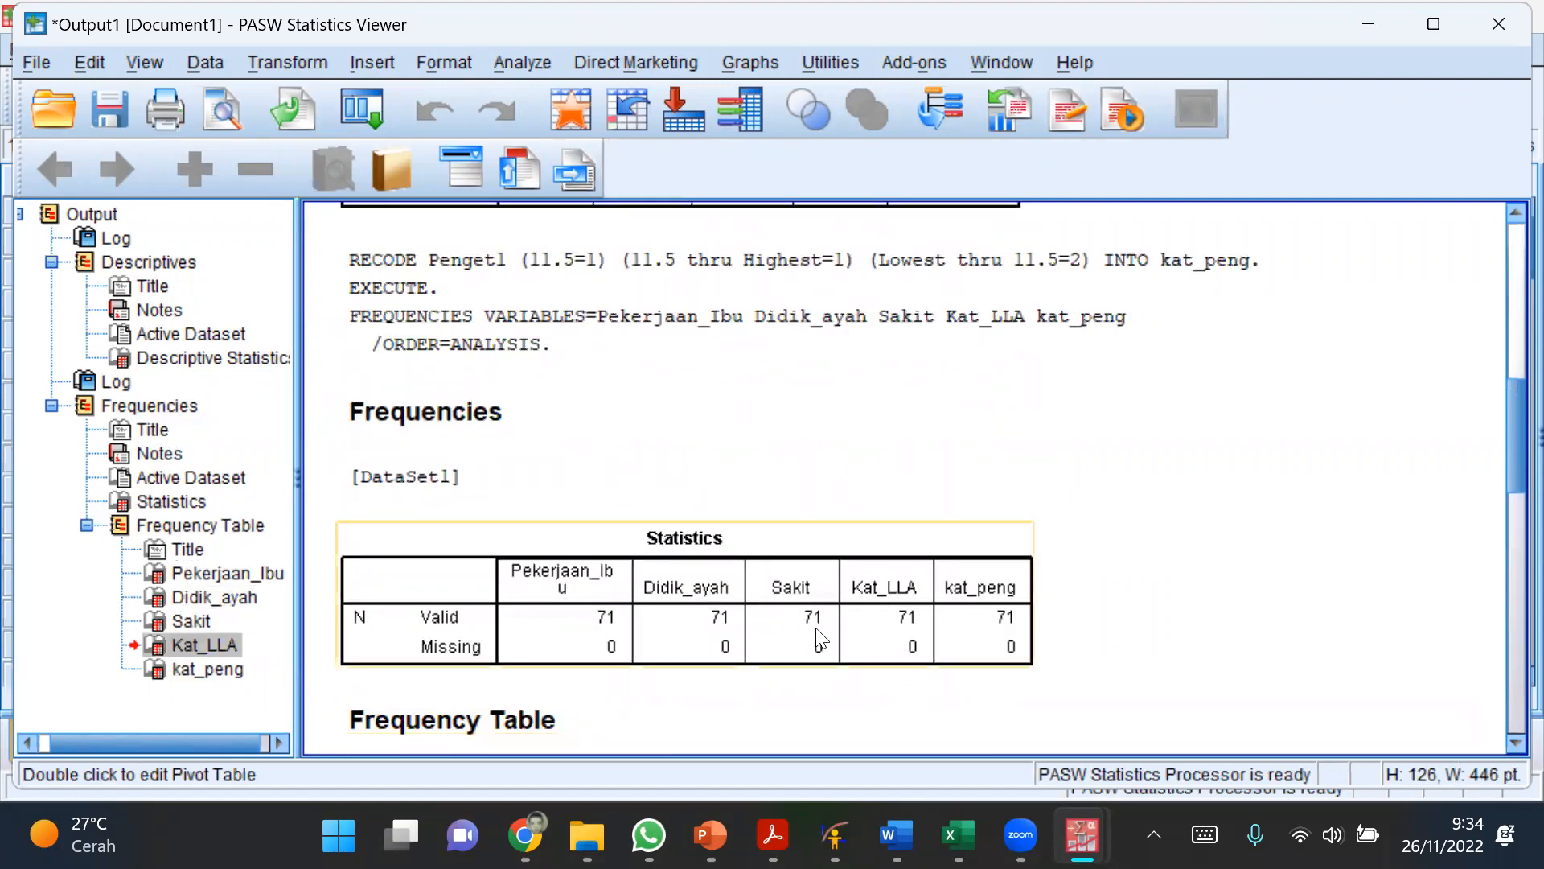
# Step: Delete all existing output, including the Descriptives and Frequencies results, from the output document
pyautogui.scroll(2, 577, 547)
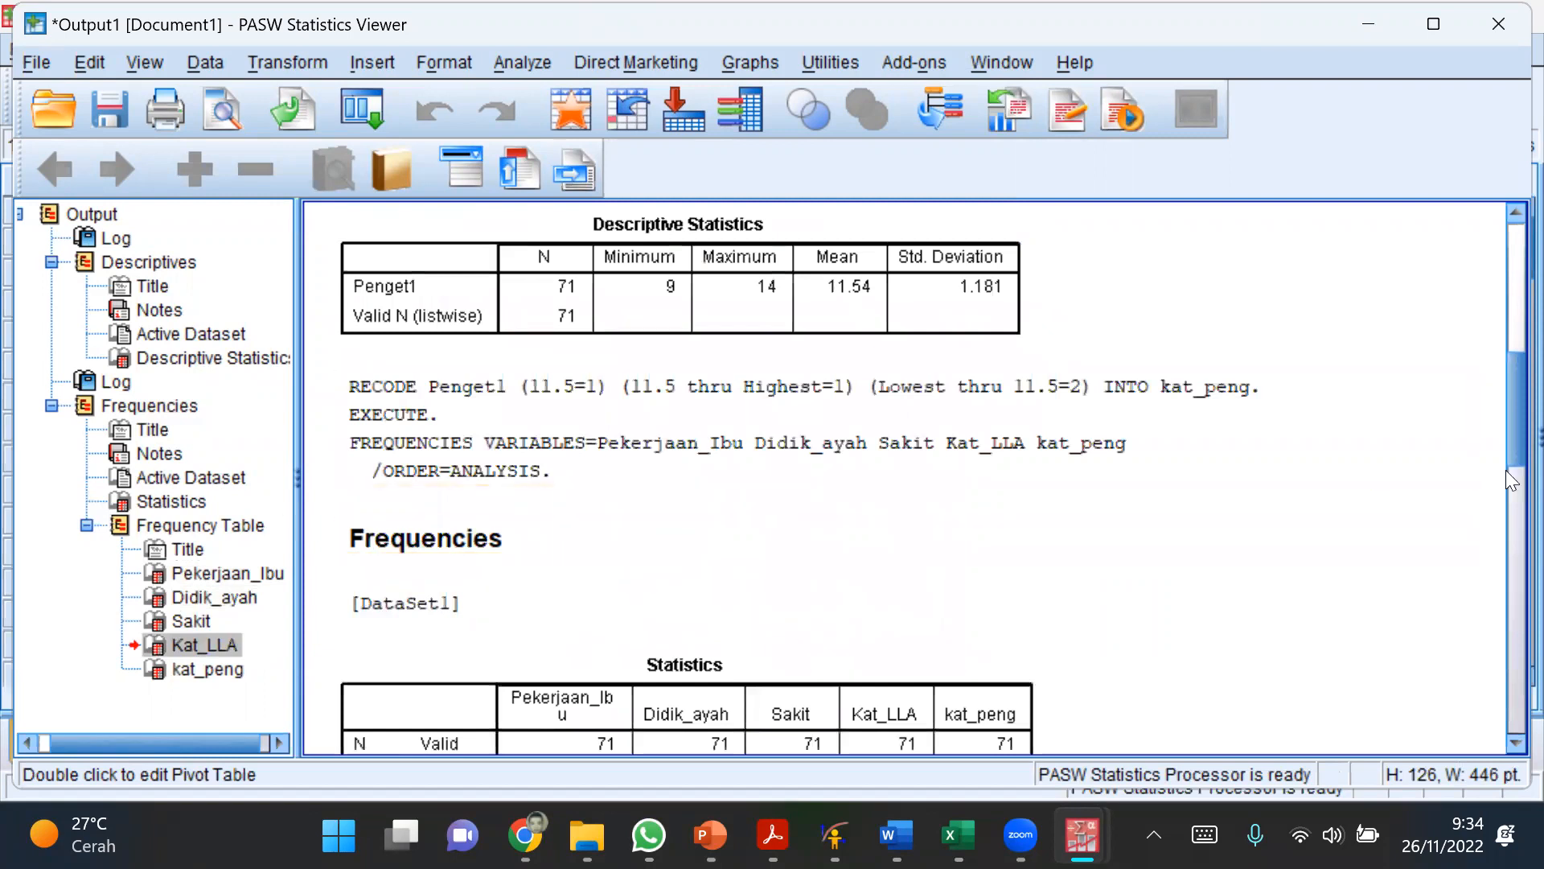
pyautogui.moveTo(1511, 464); pyautogui.dragTo(1495, 658)
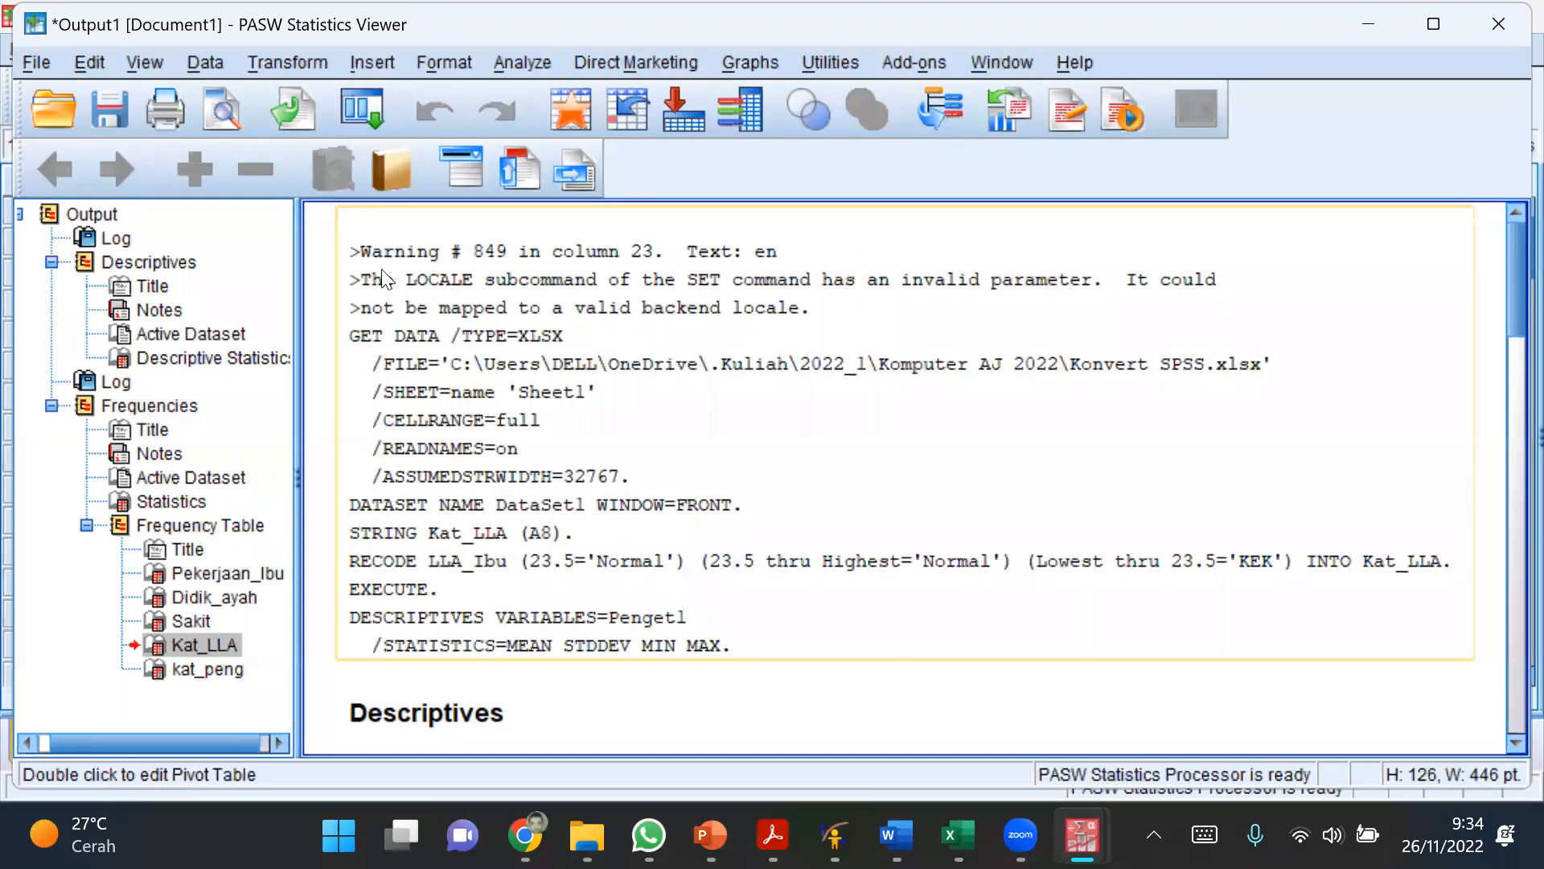
pyautogui.click(111, 217)
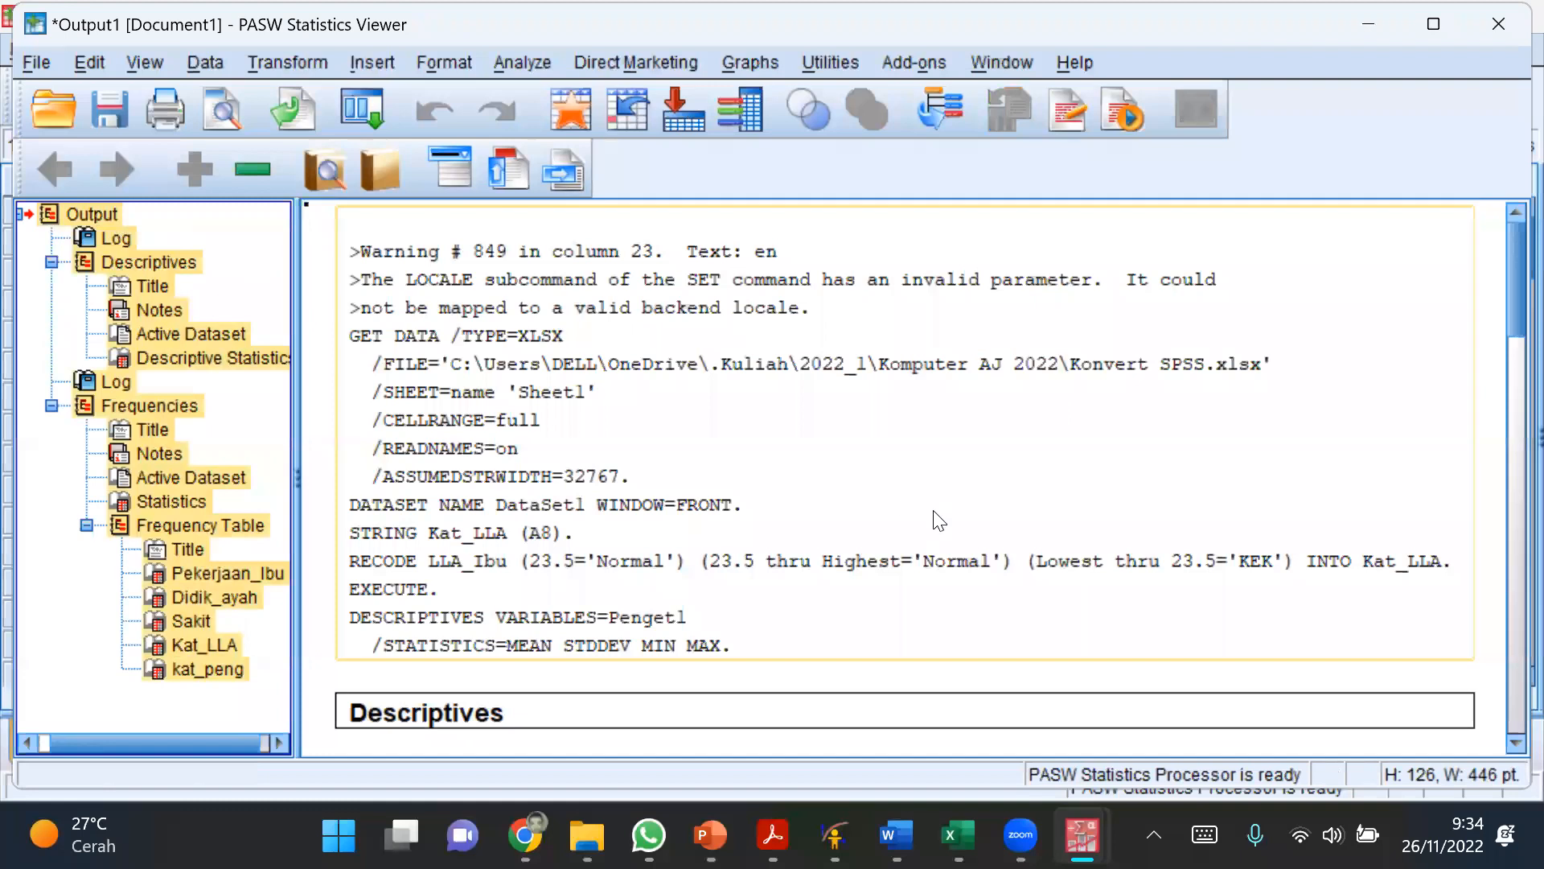
pyautogui.press('Delete')
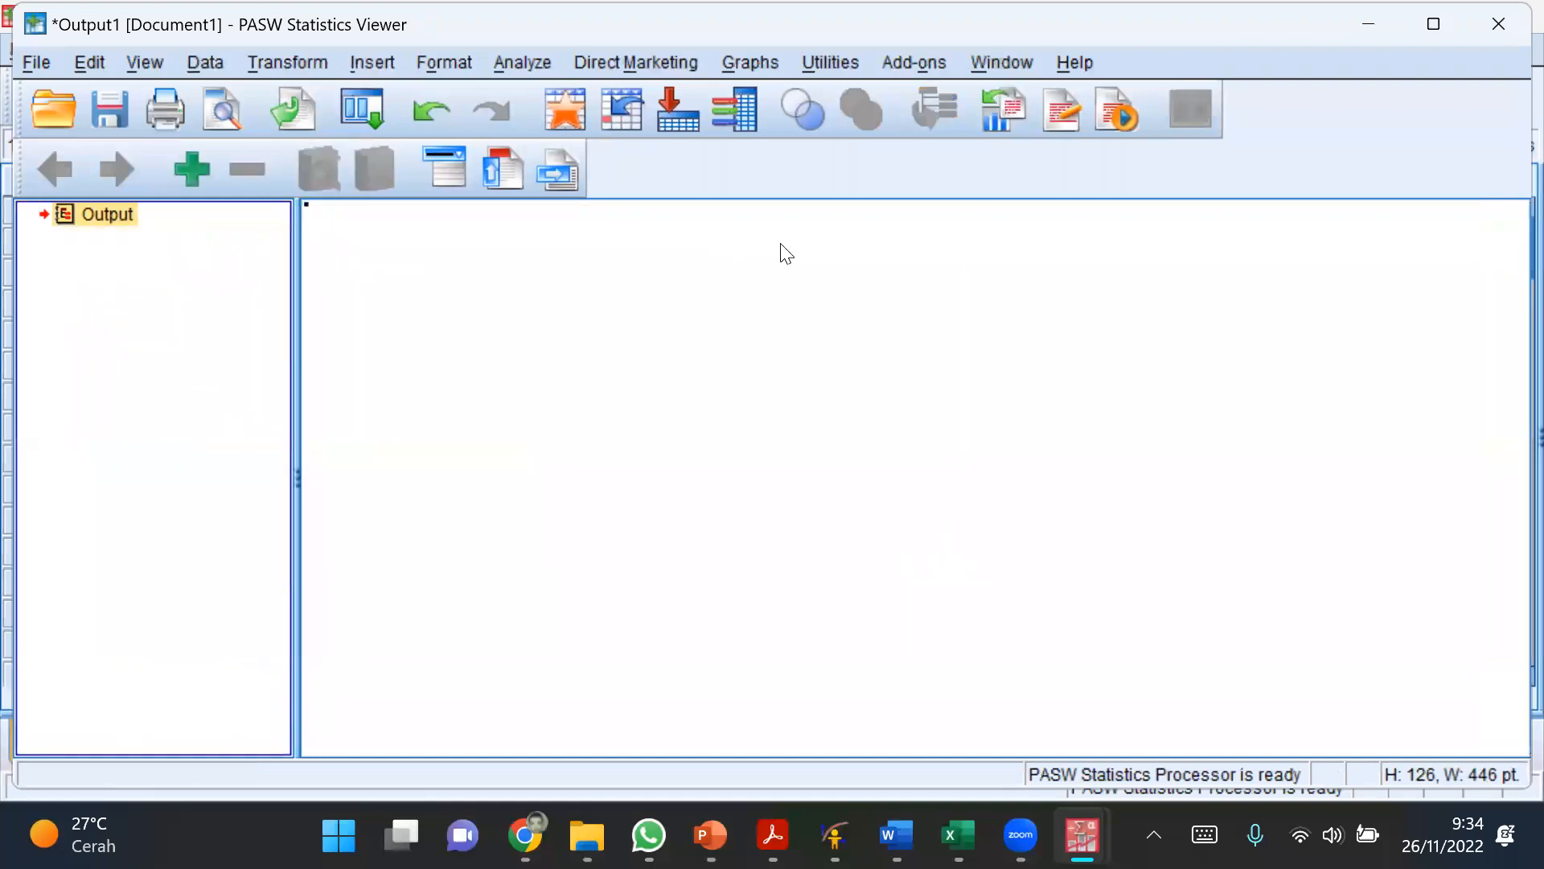
# Step: Rerun the Frequencies analysis for Pekerjaan_Ibu, Didik_ayah, Sakit, Kat_LLA and kat_peng with frequency tables displayed
pyautogui.click(501, 63)
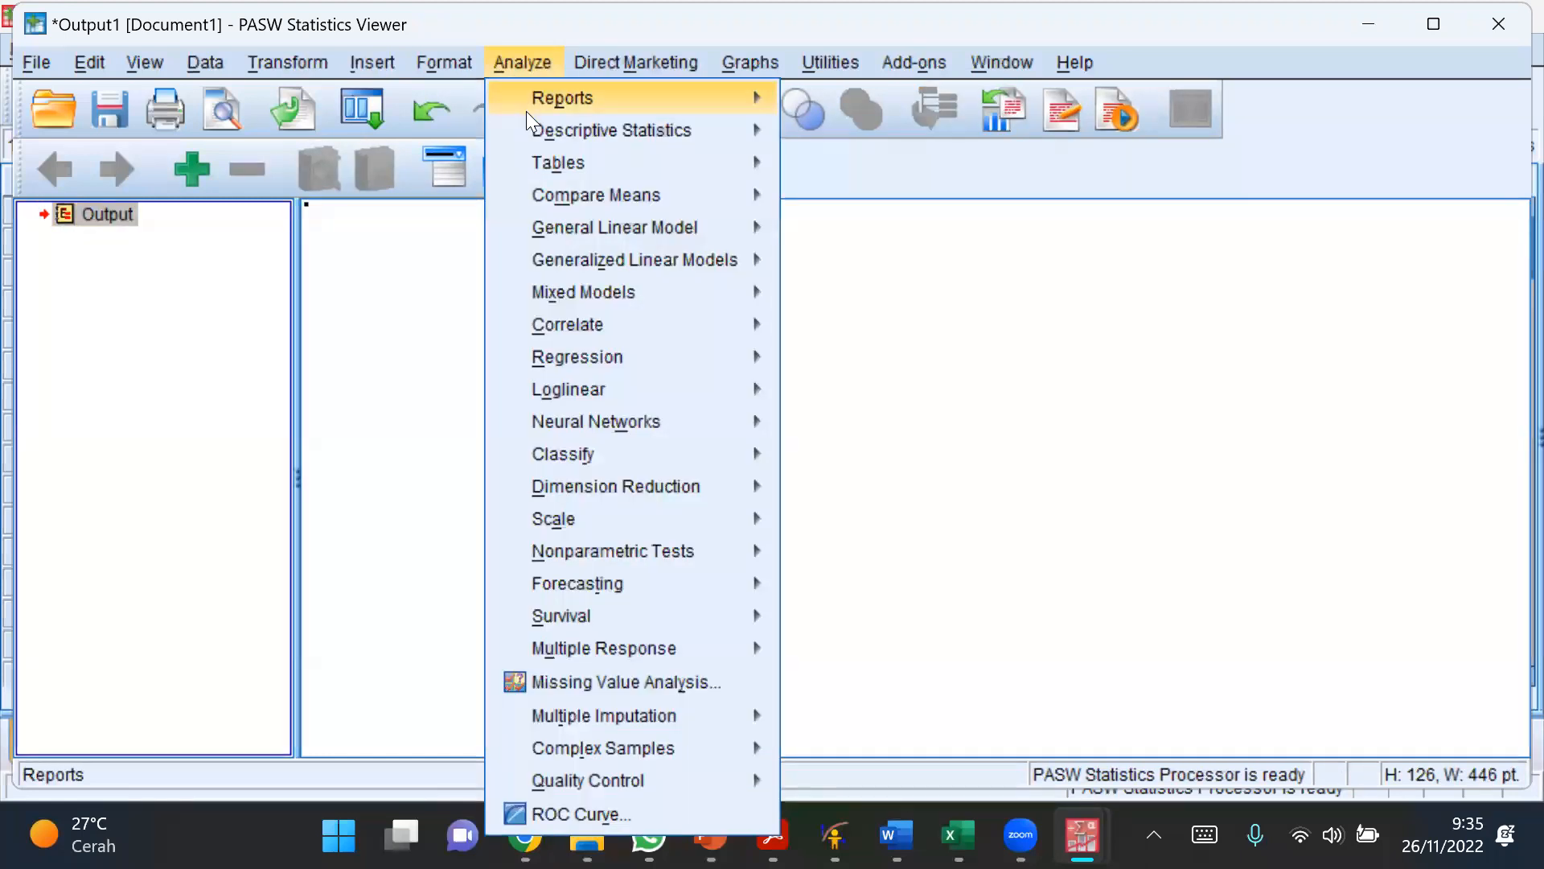
pyautogui.moveTo(531, 128)
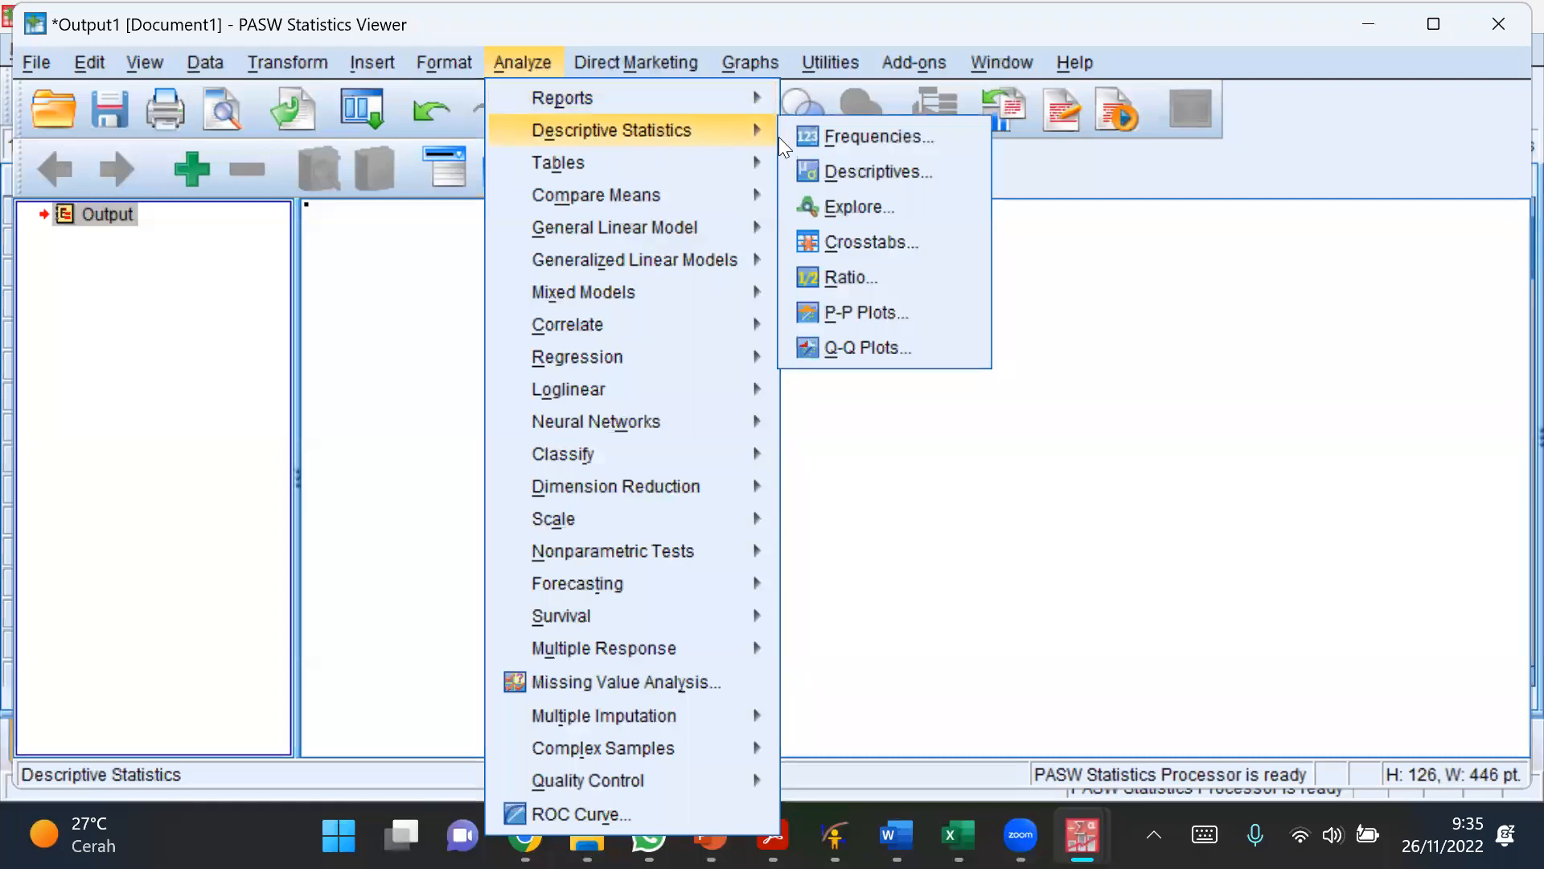
pyautogui.click(833, 137)
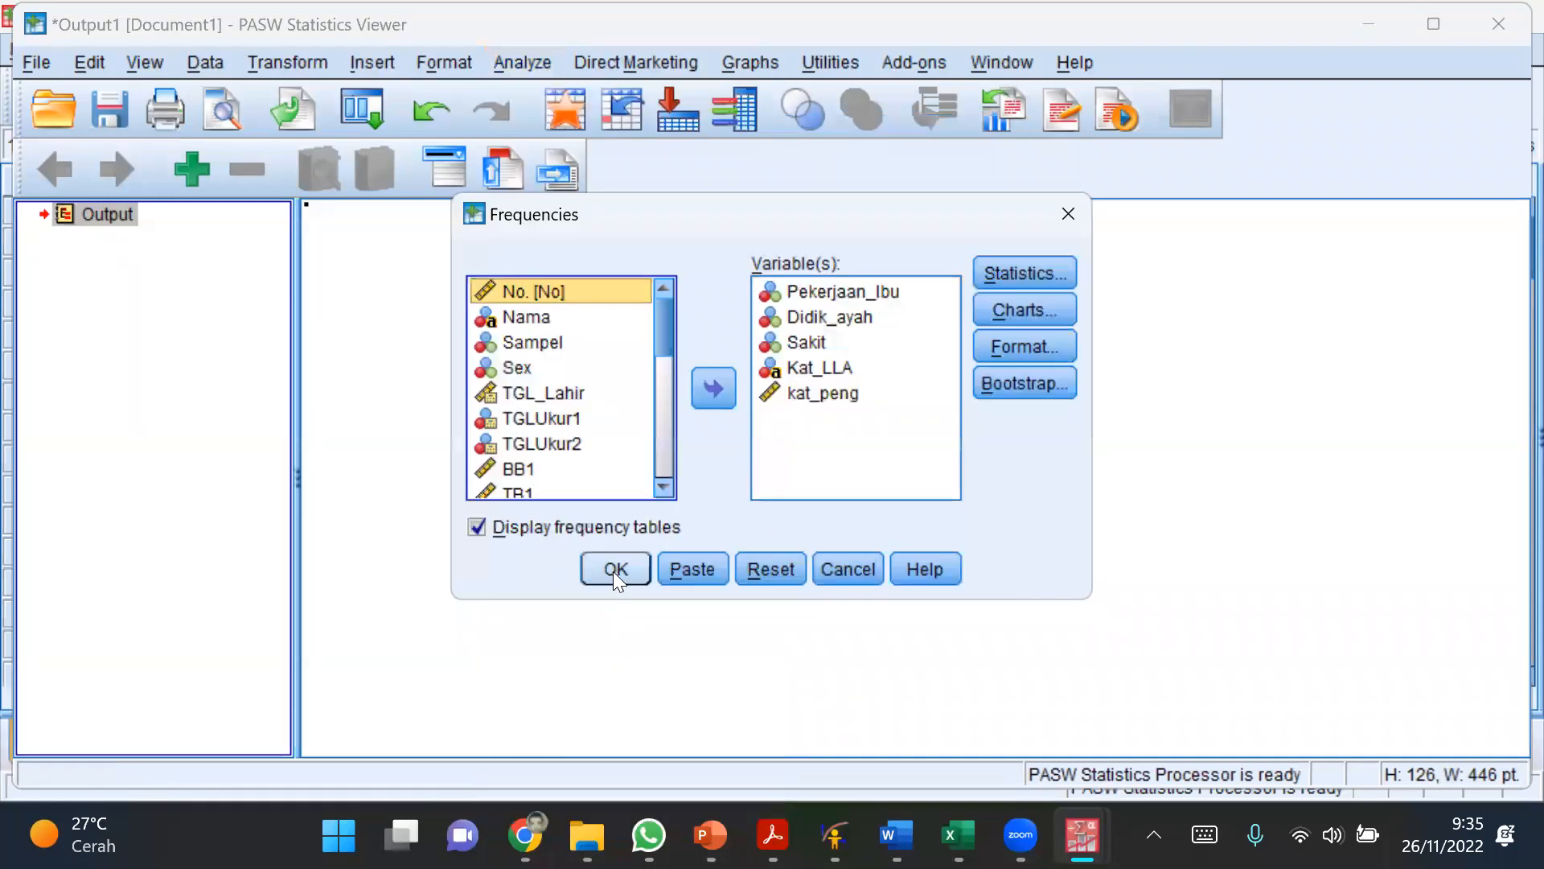
pyautogui.click(613, 571)
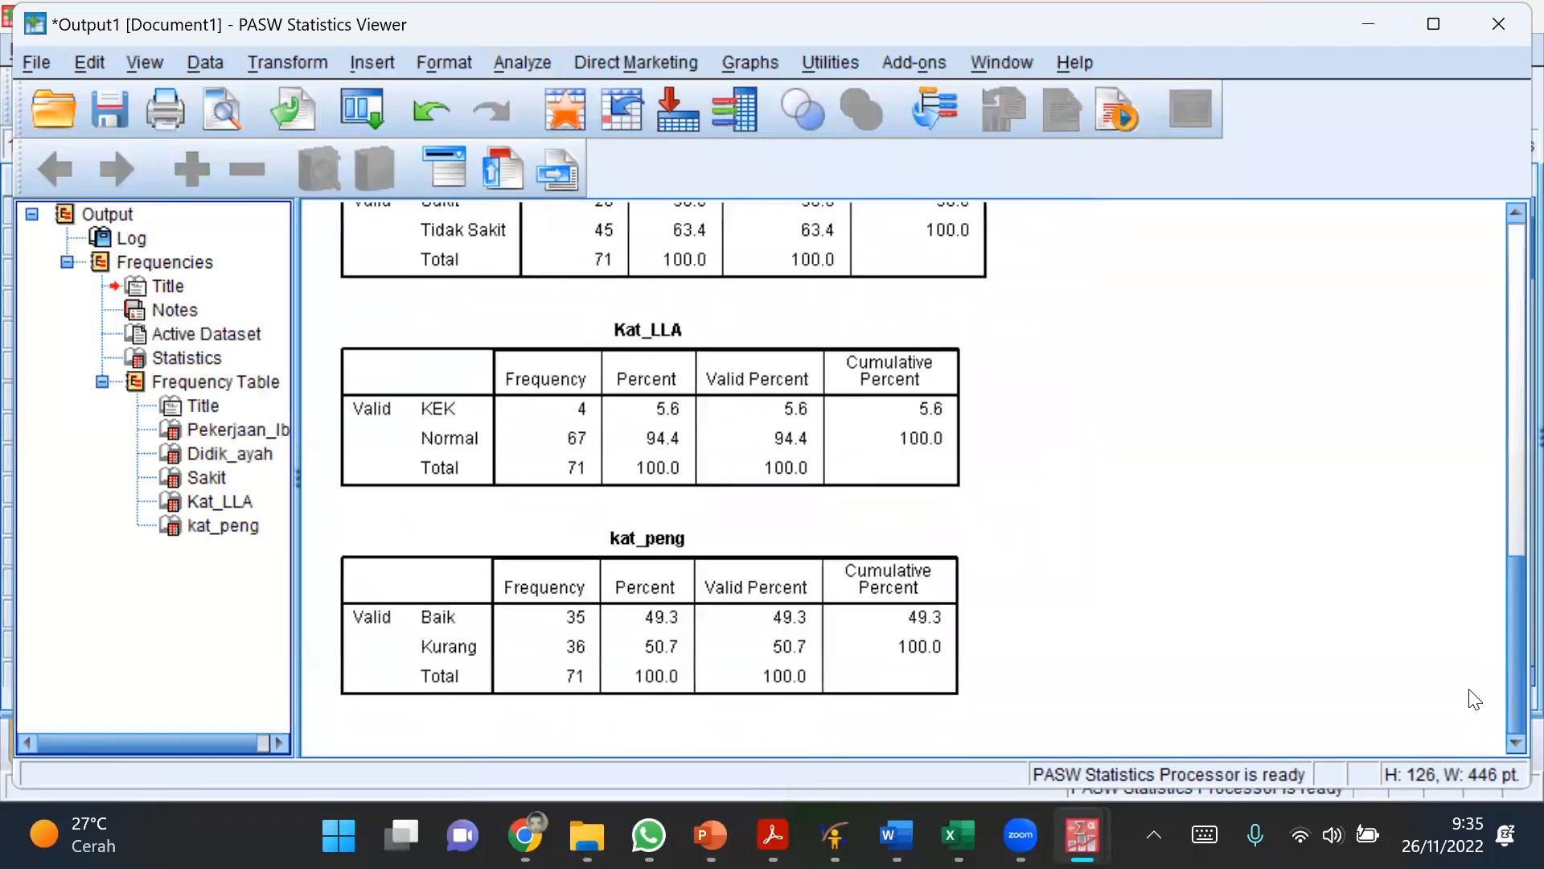
# Step: Review the new frequency tables one by one, from kat_peng back up to Pekerjaan_Ibu
pyautogui.click(221, 524)
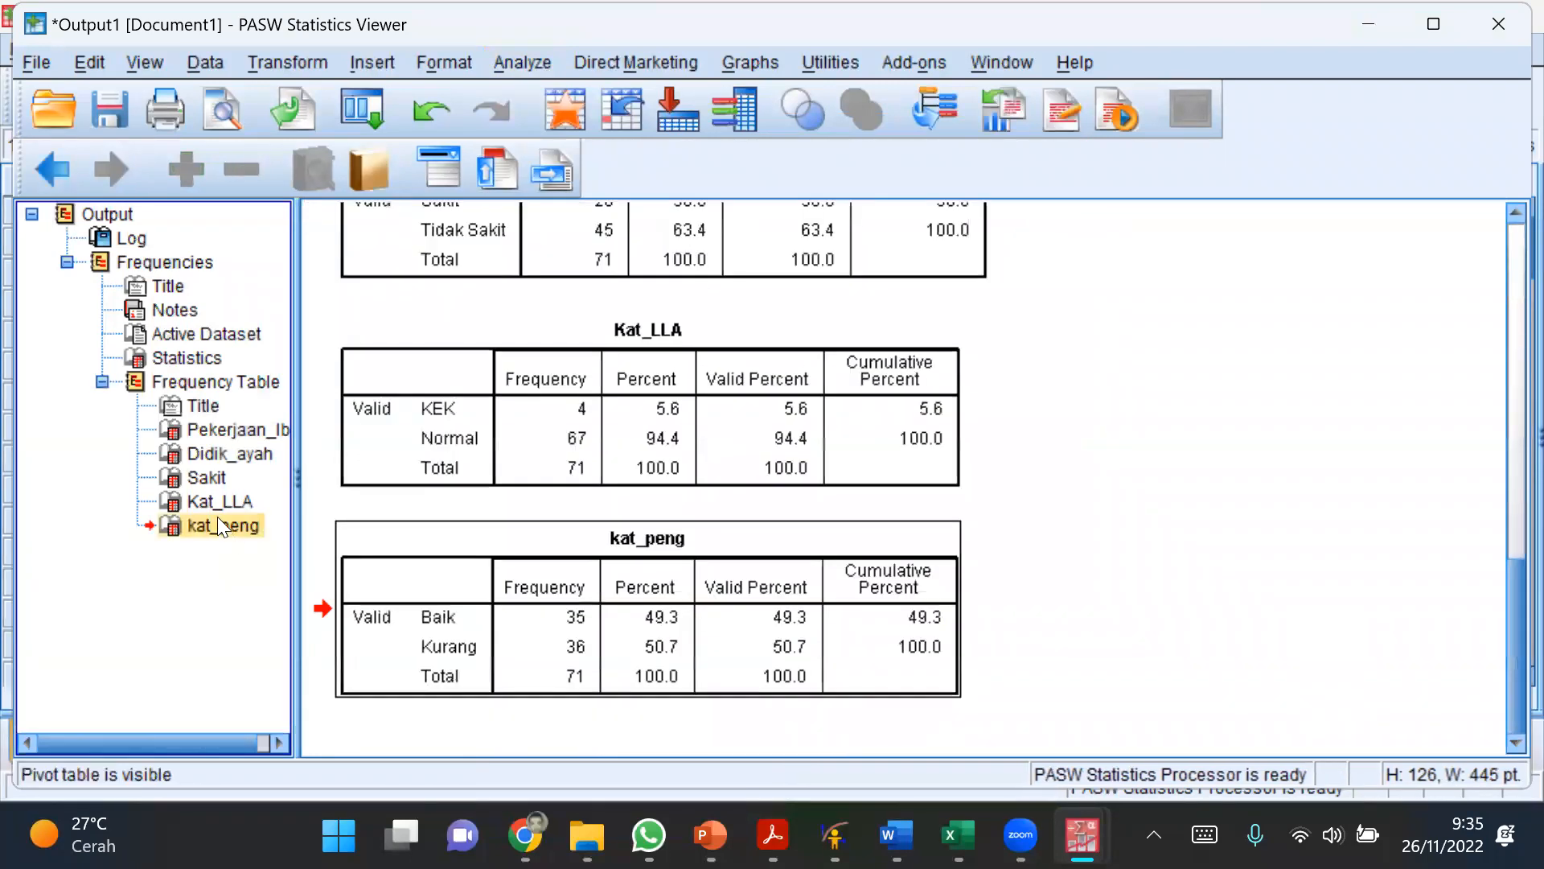
pyautogui.click(211, 502)
pyautogui.click(202, 476)
pyautogui.click(208, 456)
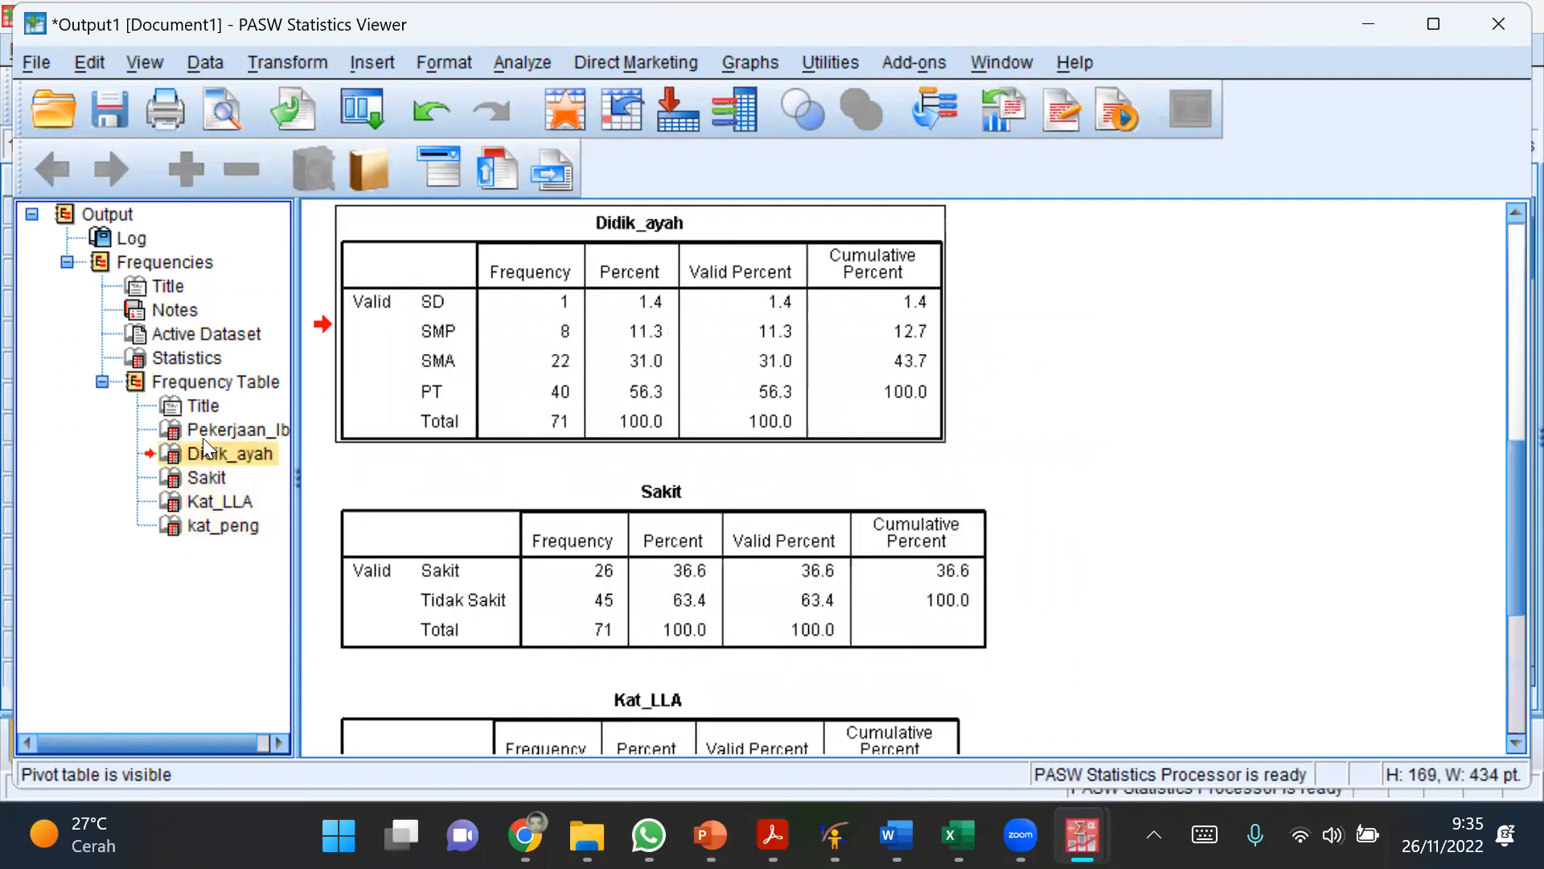
pyautogui.click(224, 435)
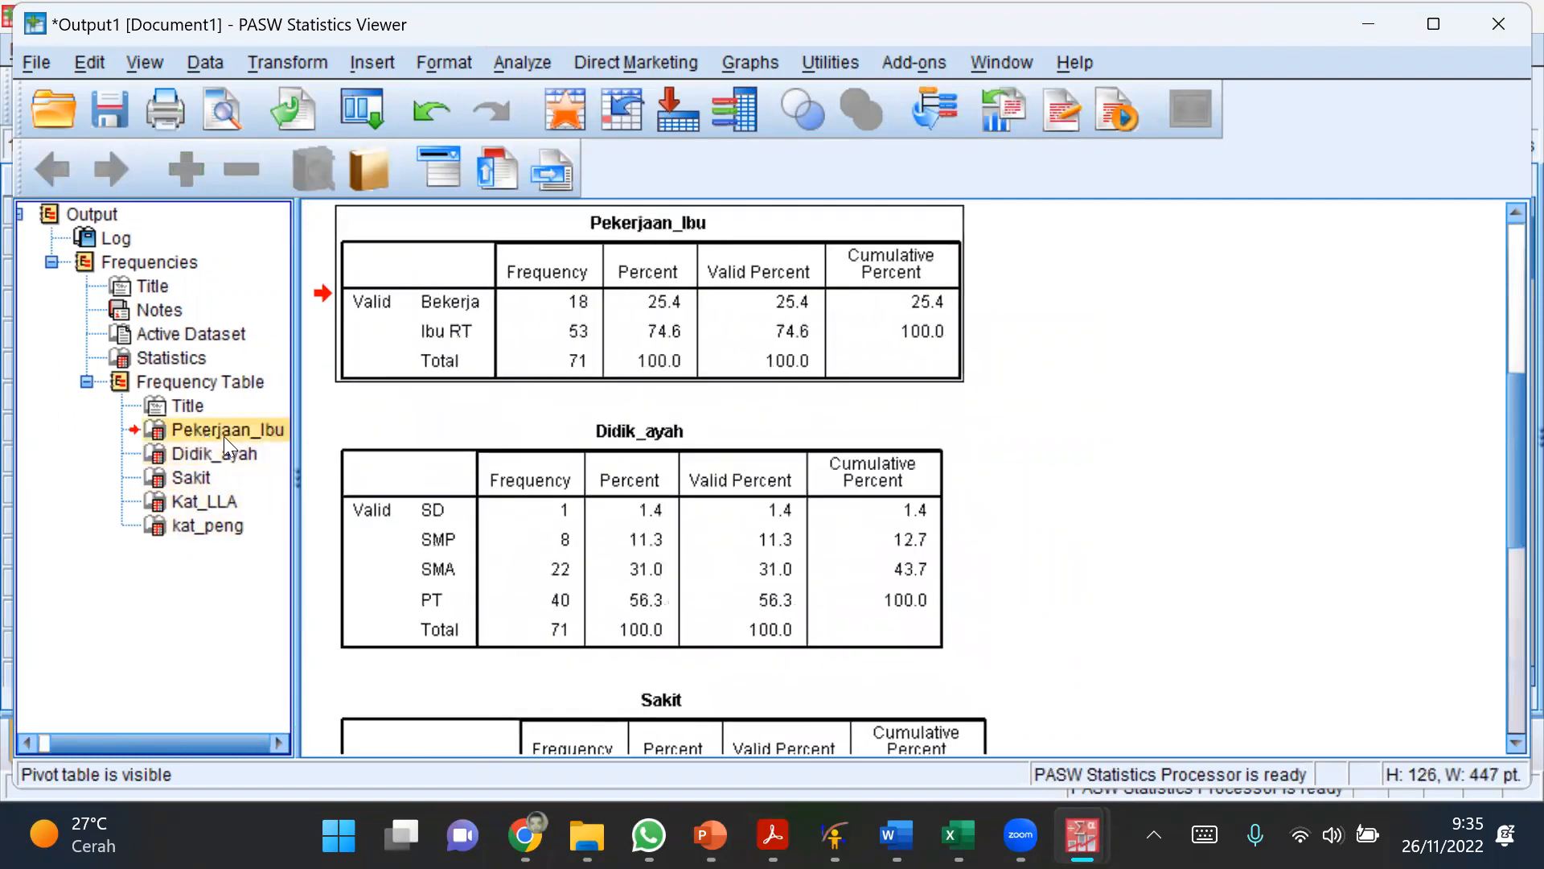
pyautogui.click(130, 265)
# Step: Delete the Statistics table, the Frequencies title and the active dataset line from the output
pyautogui.click(158, 359)
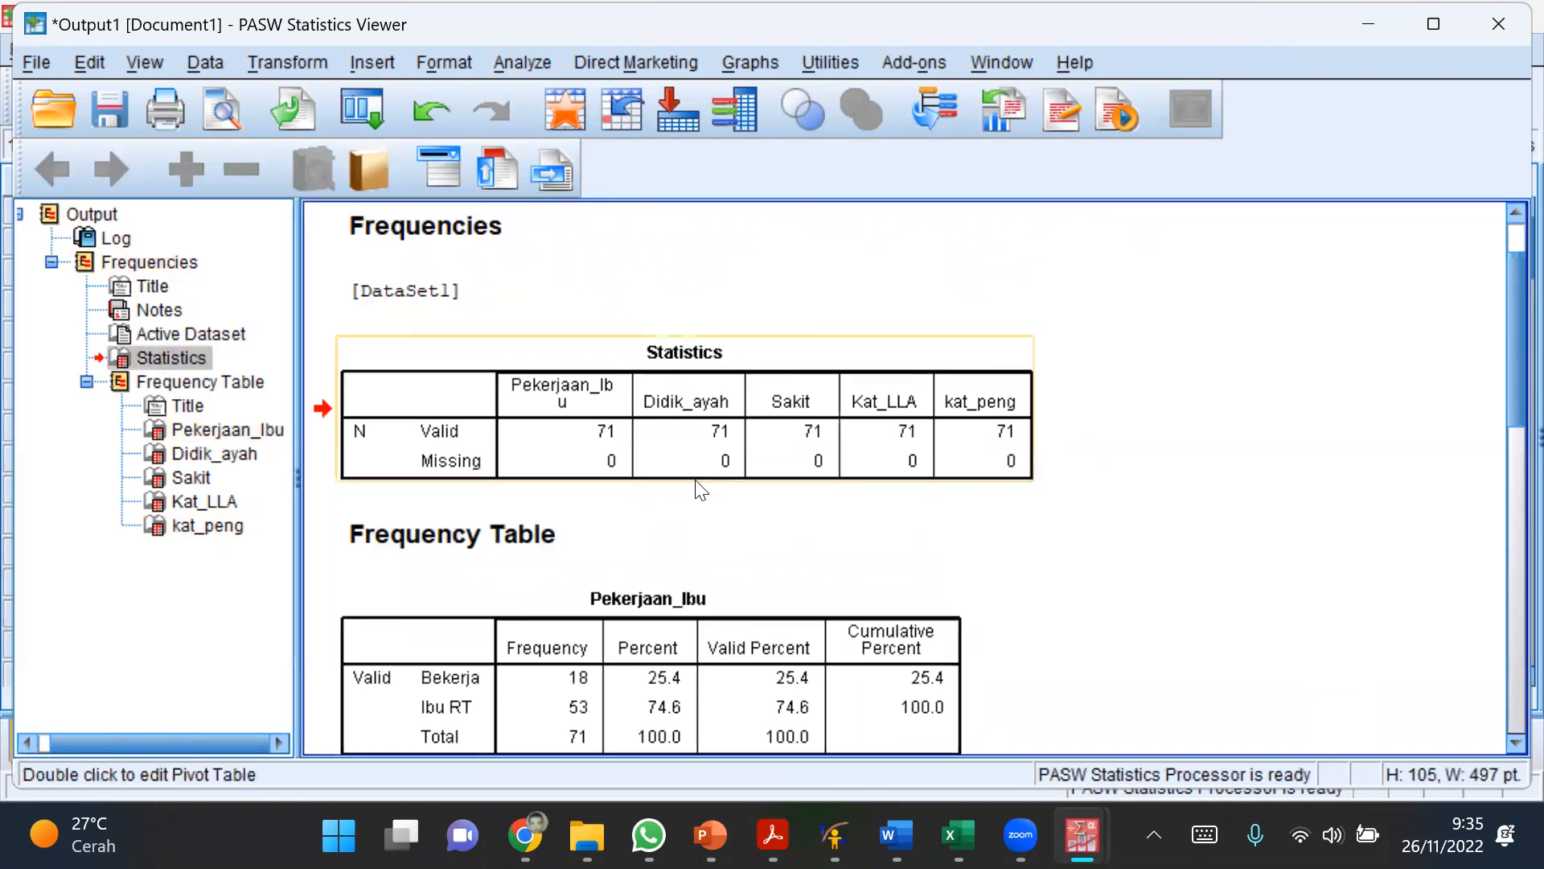
pyautogui.press('Delete')
pyautogui.click(222, 329)
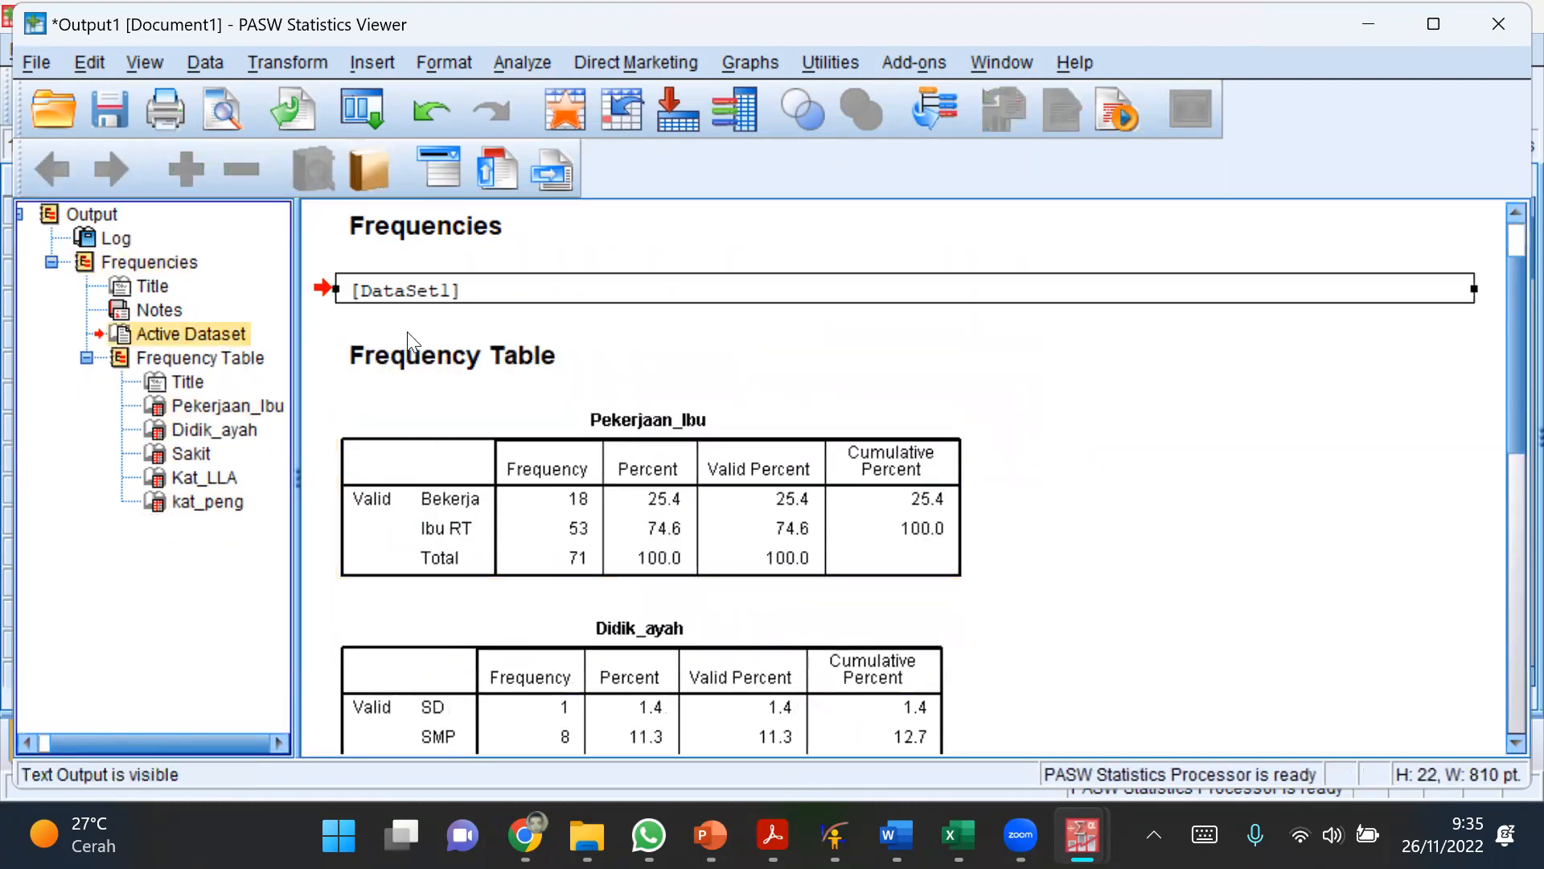
pyautogui.click(442, 226)
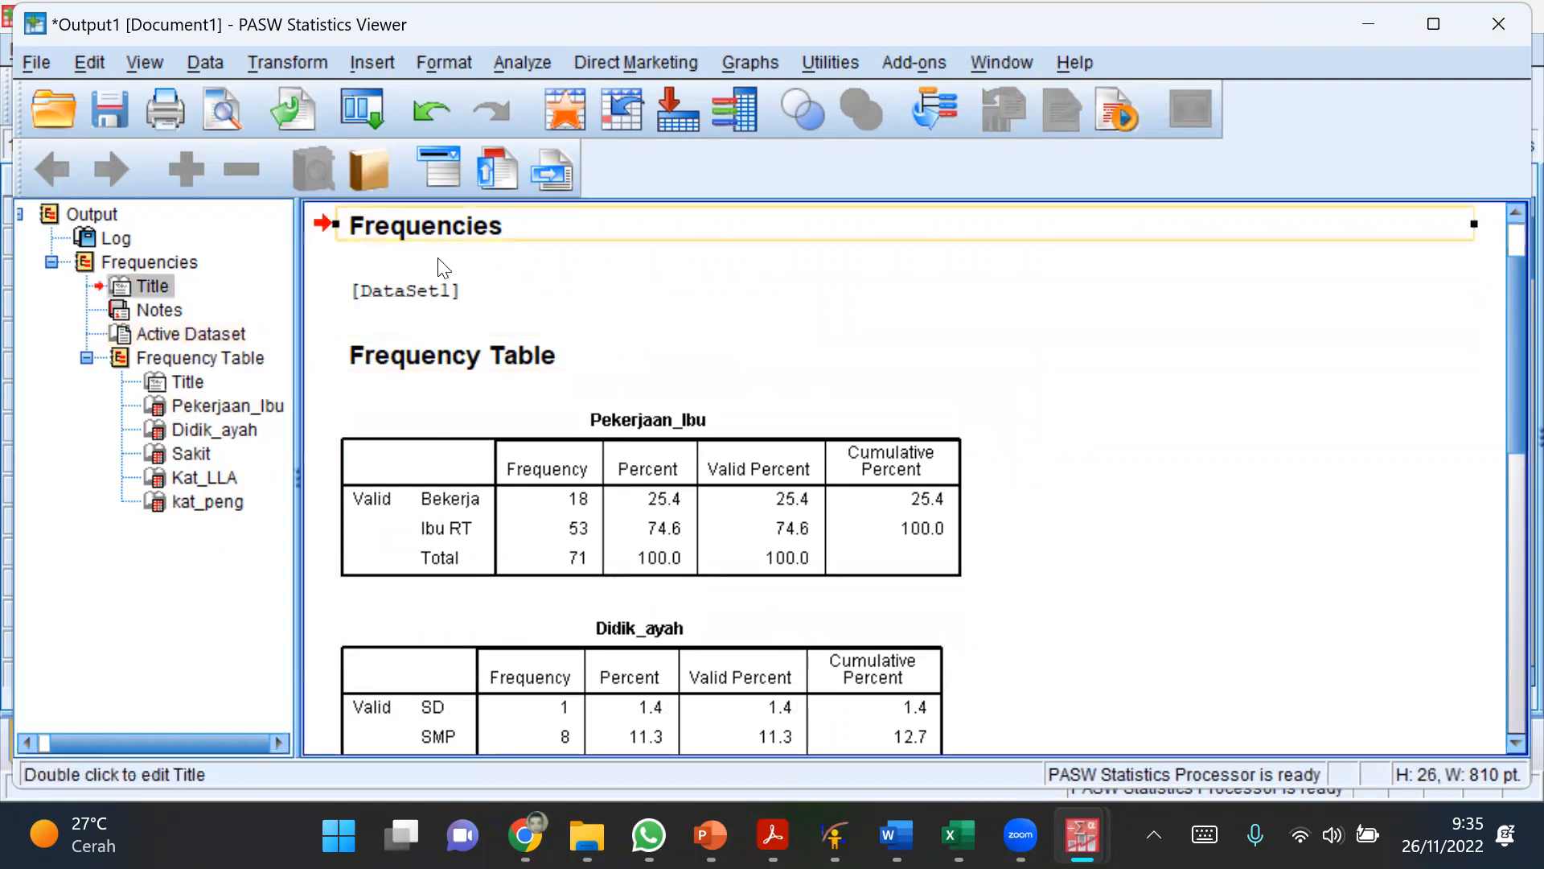
pyautogui.press('Delete')
pyautogui.click(420, 226)
pyautogui.press('Delete')
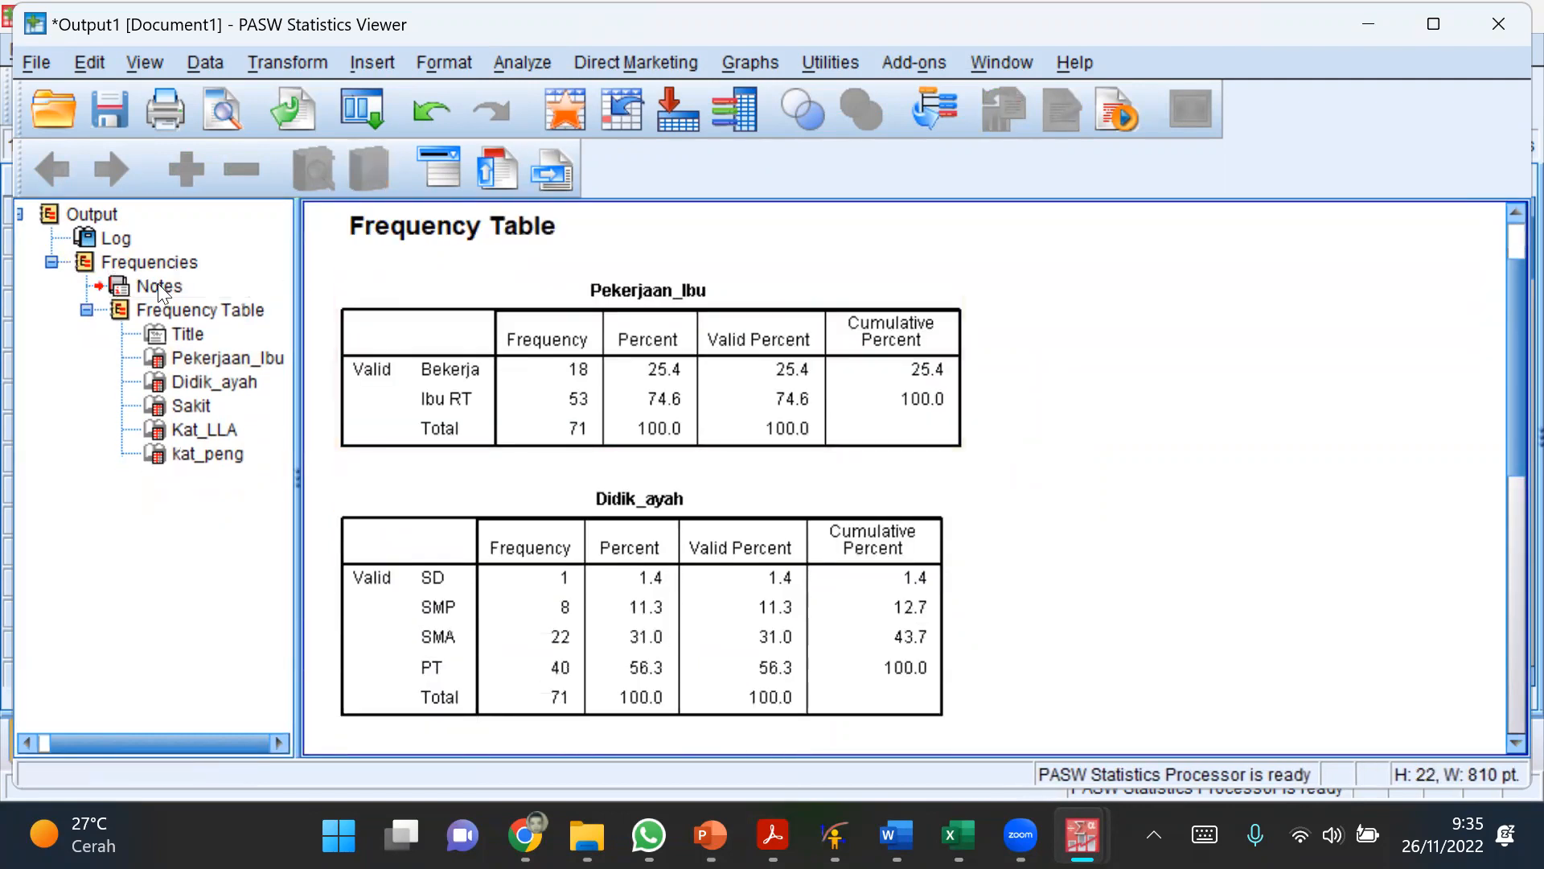
# Step: Delete the Log entry above the frequency tables from the output
pyautogui.click(157, 284)
pyautogui.scroll(2, 622, 359)
pyautogui.click(569, 255)
pyautogui.press('Delete')
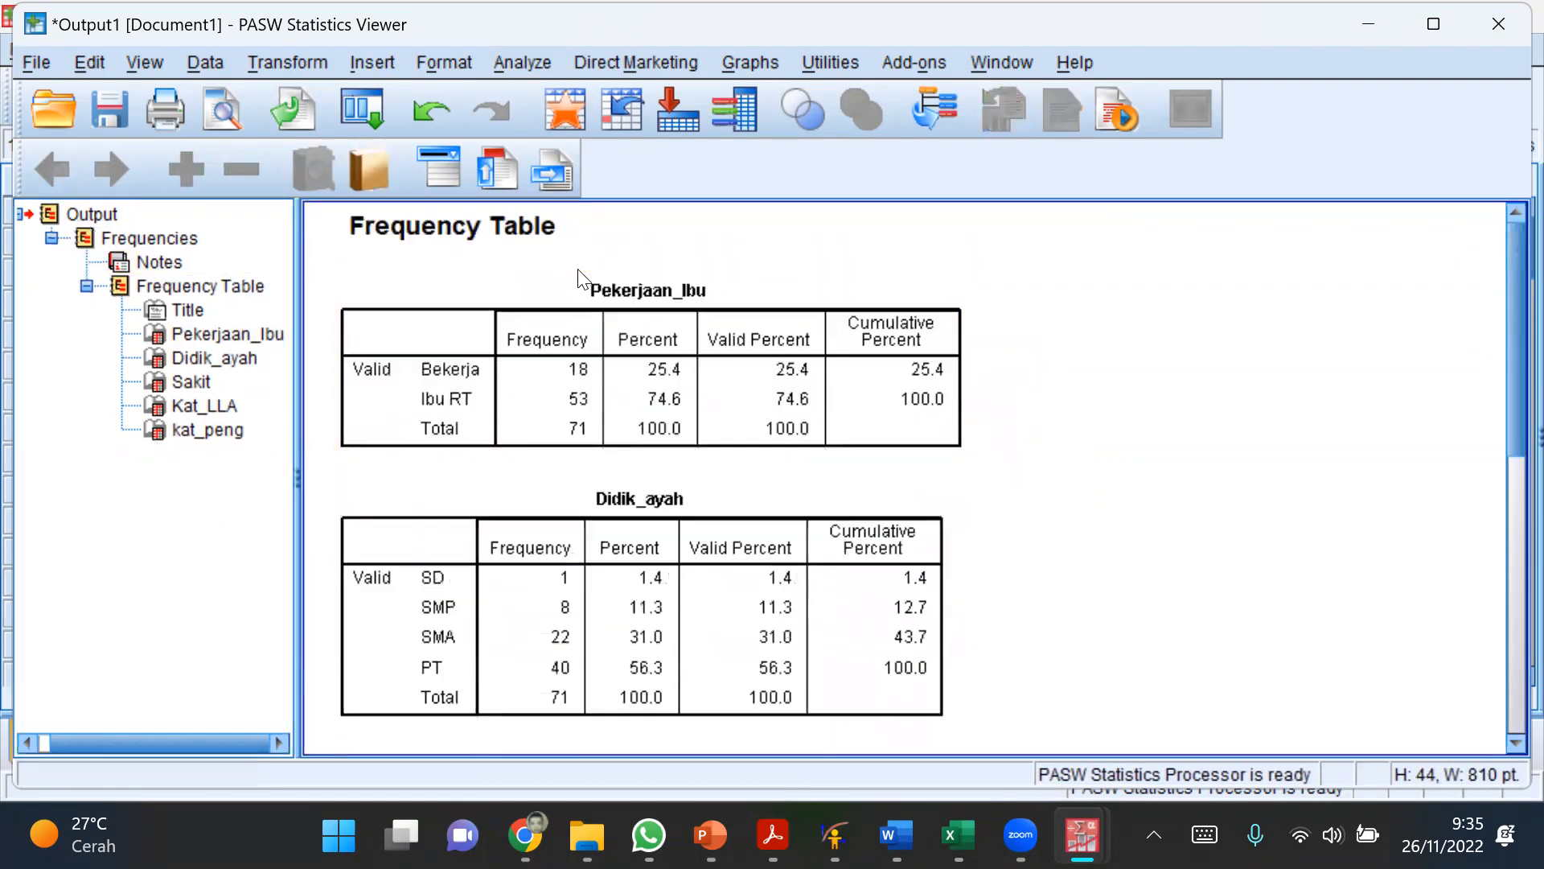
# Step: Copy the whole Frequency Table group with its title and all five variable tables
pyautogui.scroll(-3, 1125, 500)
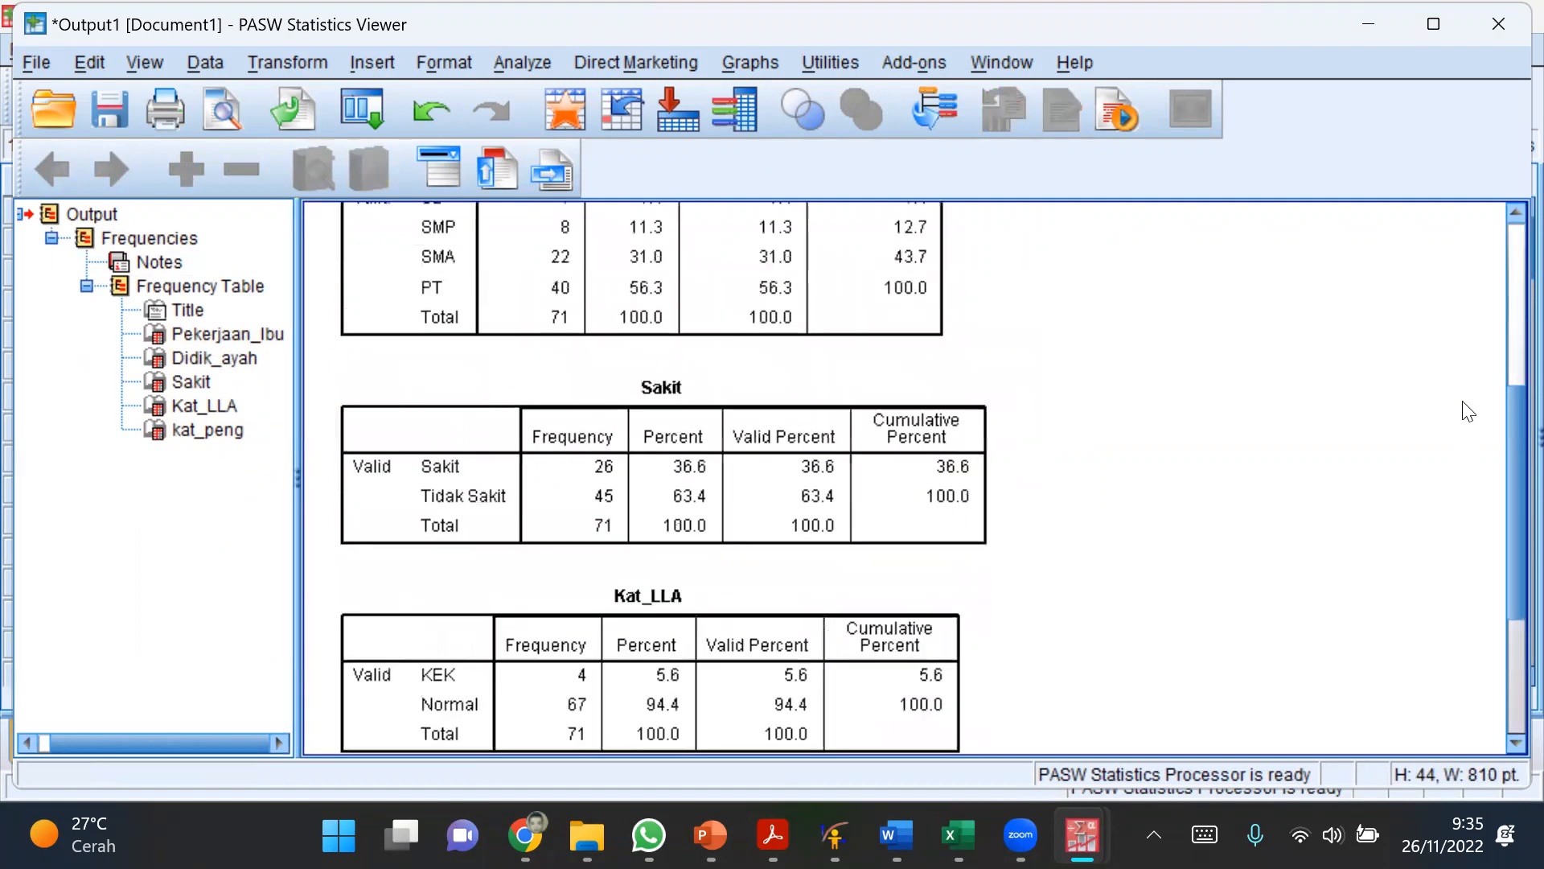
pyautogui.moveTo(1506, 465); pyautogui.dragTo(1506, 286)
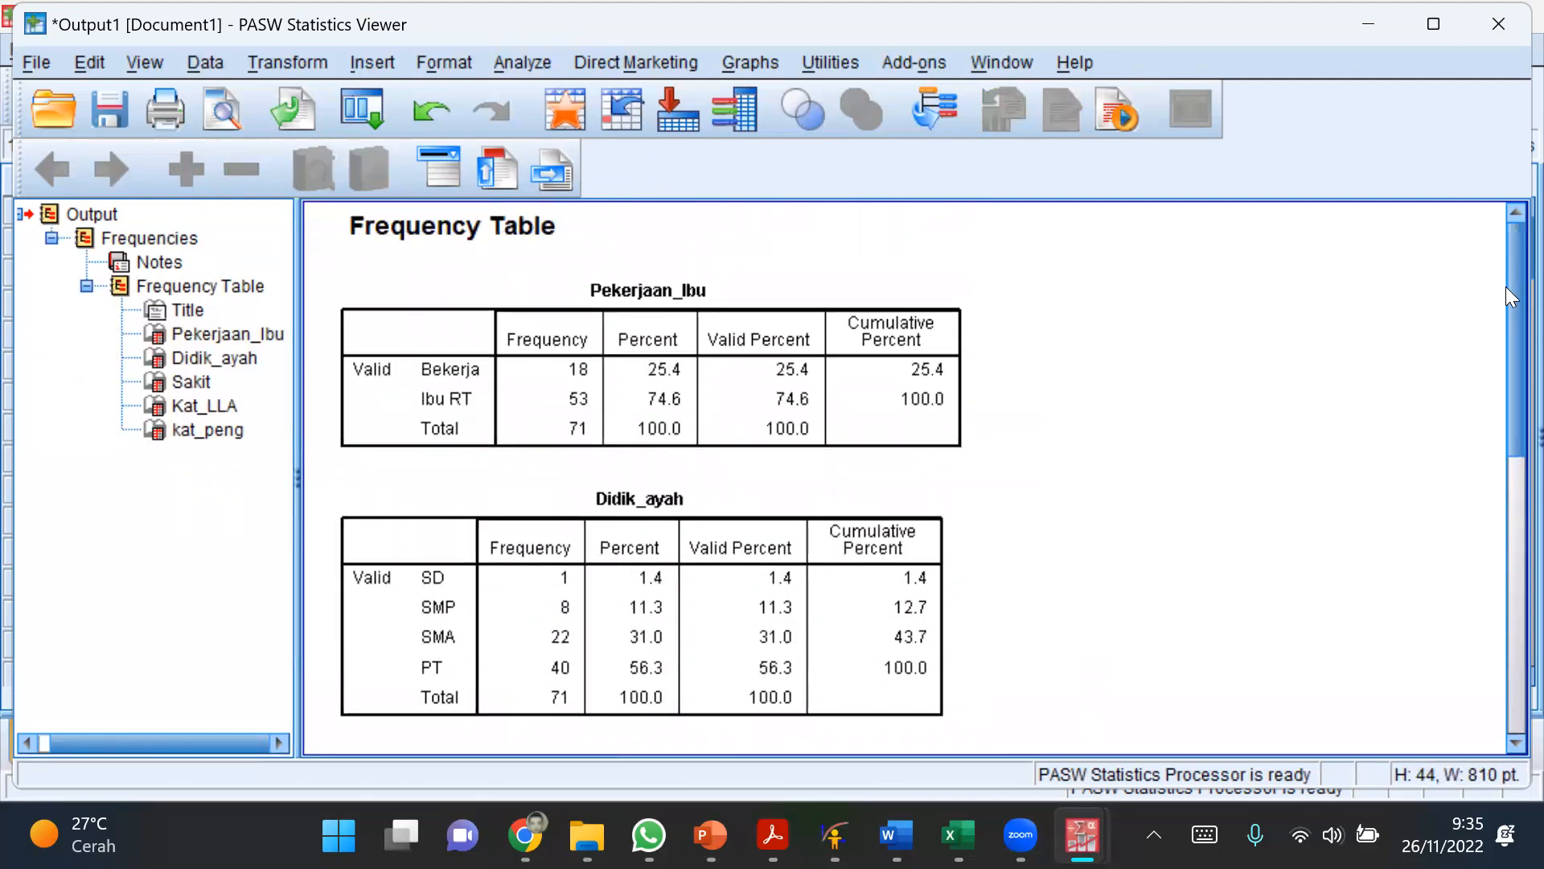
pyautogui.moveTo(1506, 288); pyautogui.dragTo(1492, 244)
pyautogui.moveTo(1506, 325); pyautogui.dragTo(1506, 259)
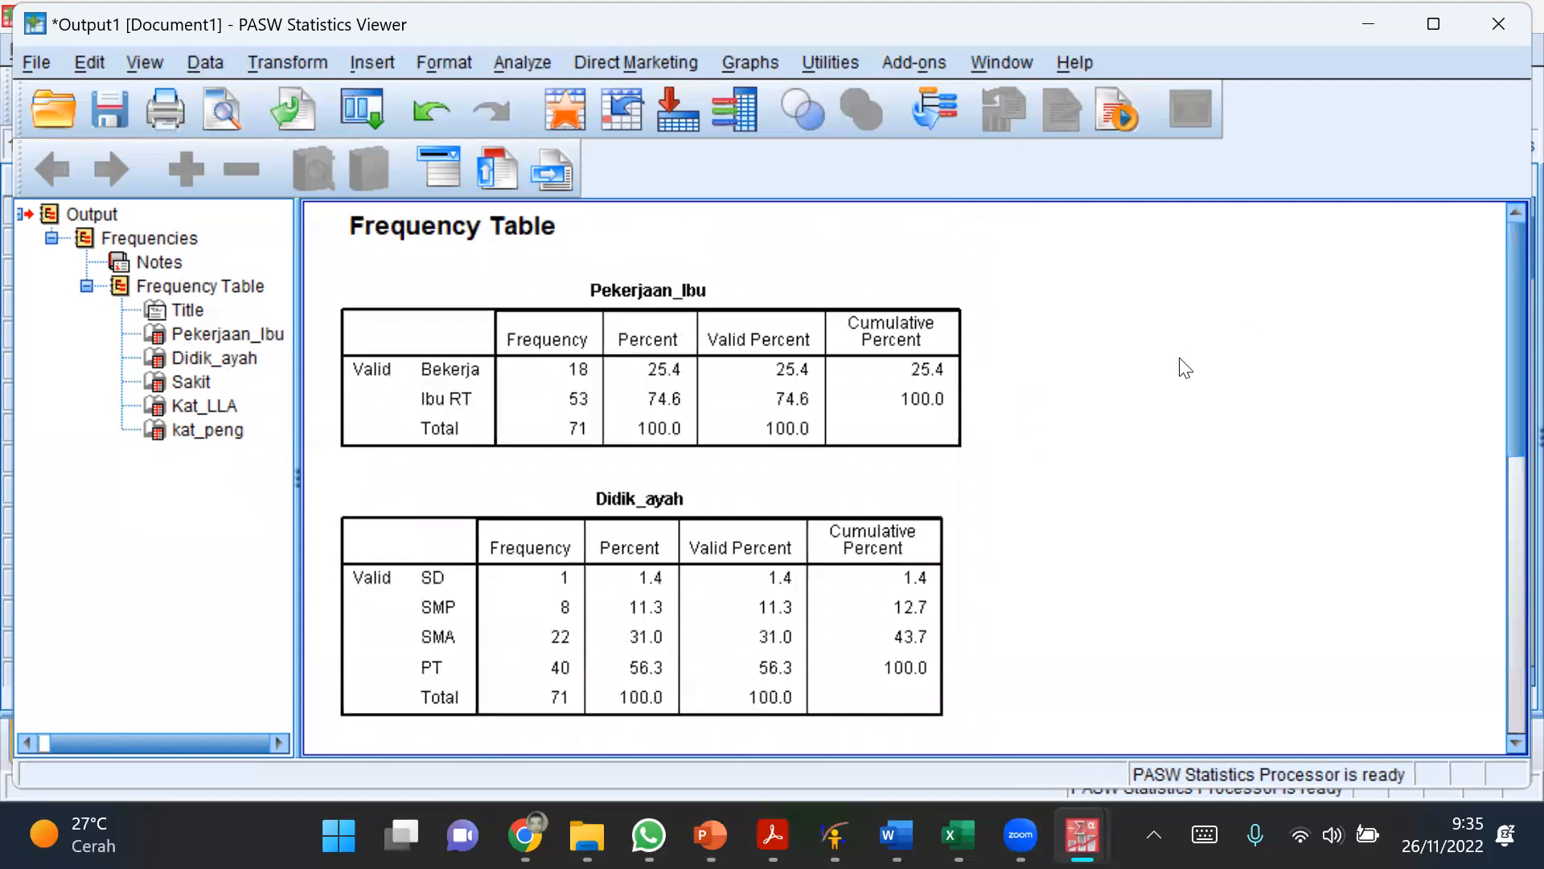
pyautogui.click(164, 286)
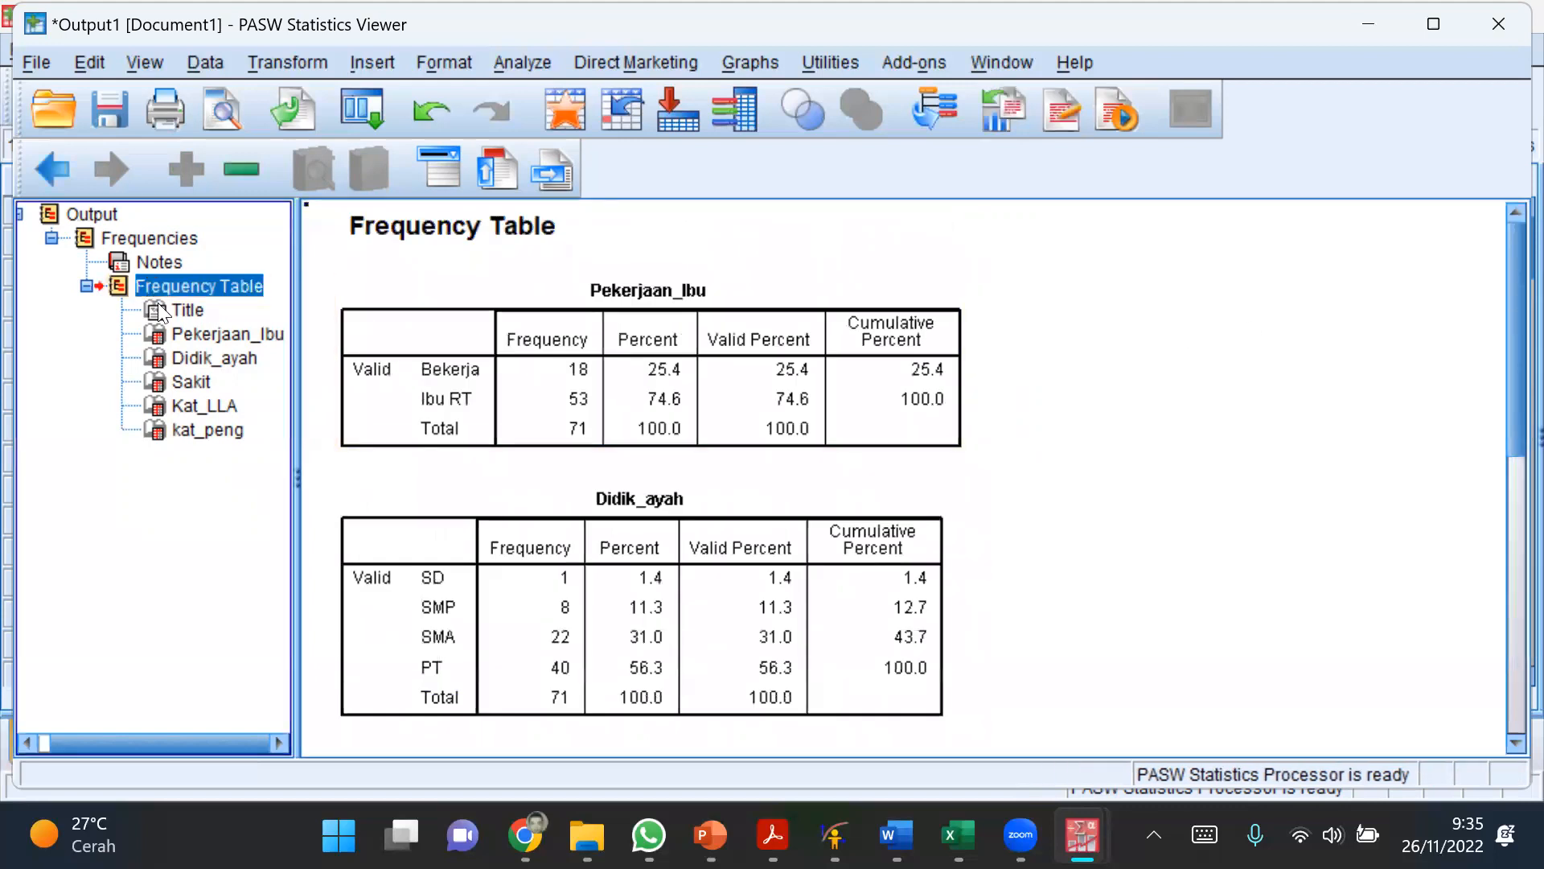
pyautogui.click(124, 291)
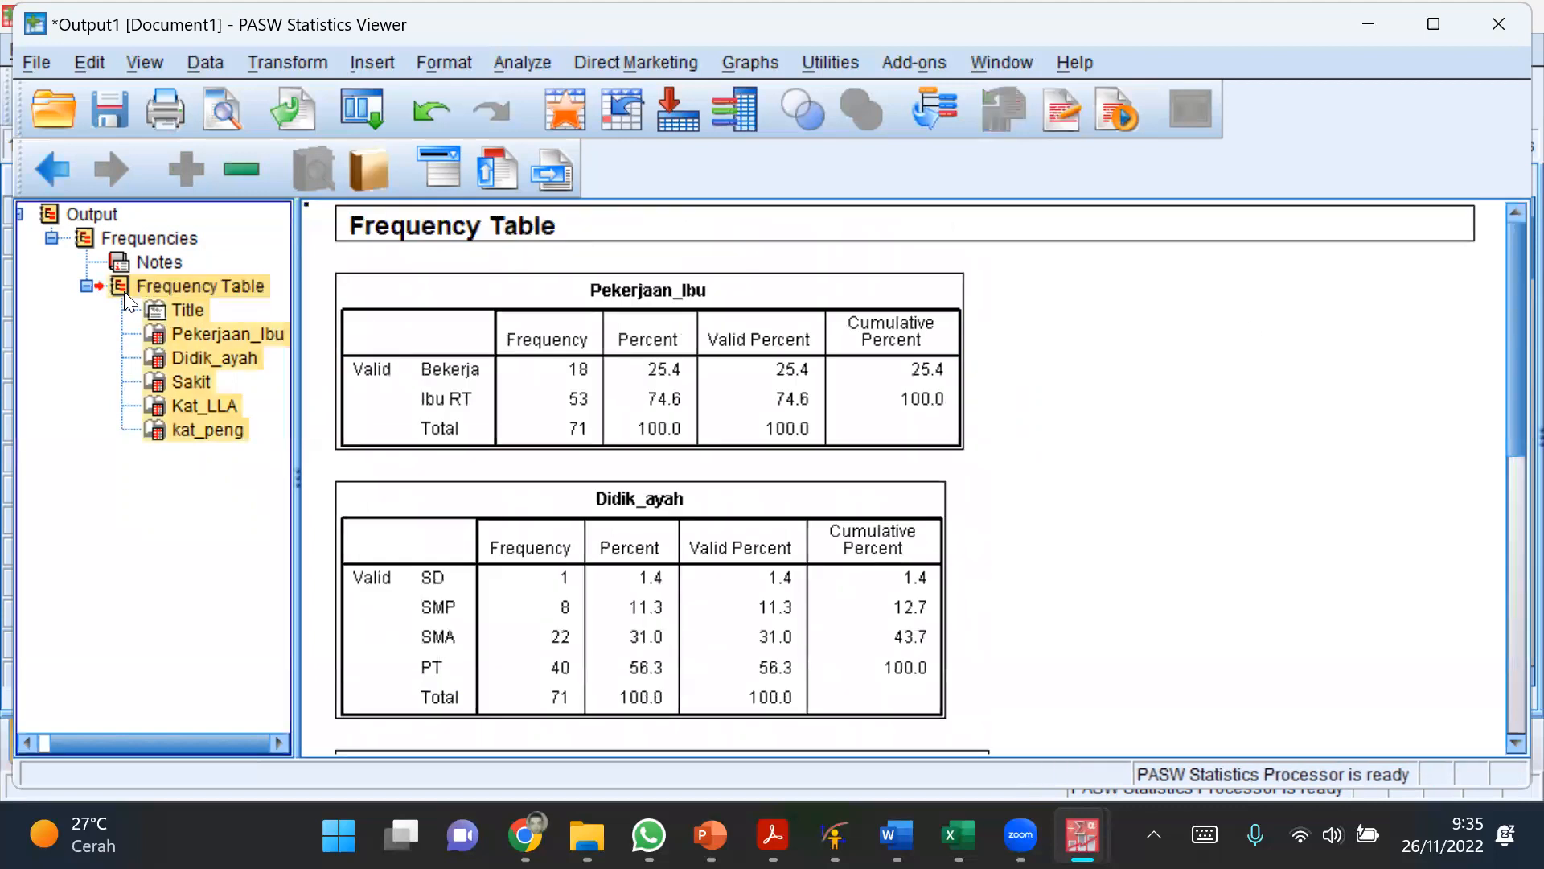
pyautogui.click(715, 465)
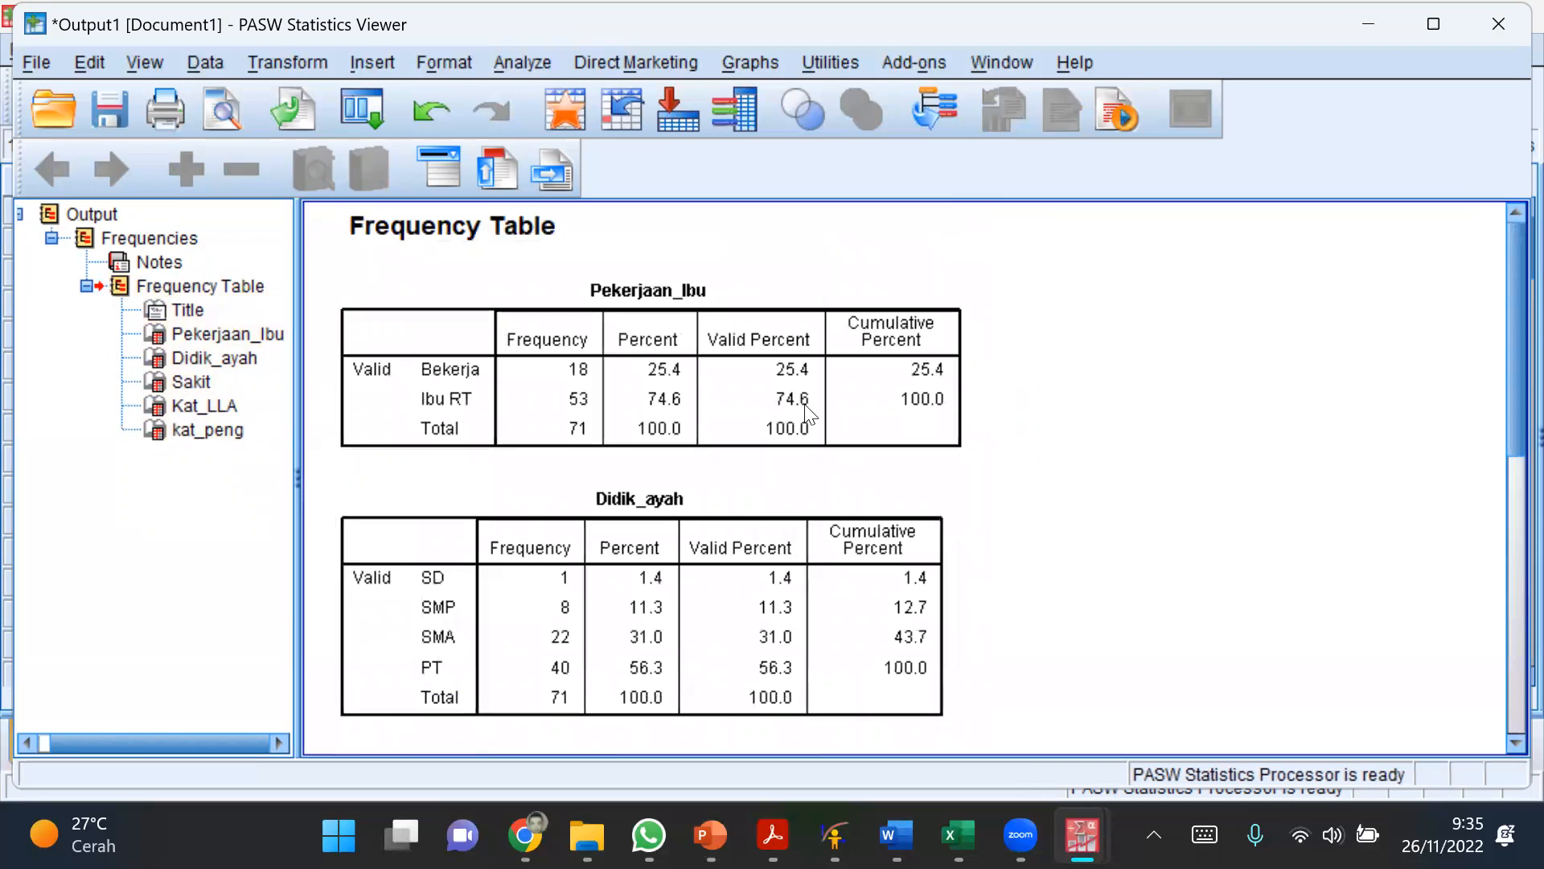
pyautogui.click(114, 288)
pyautogui.rightClick(114, 288)
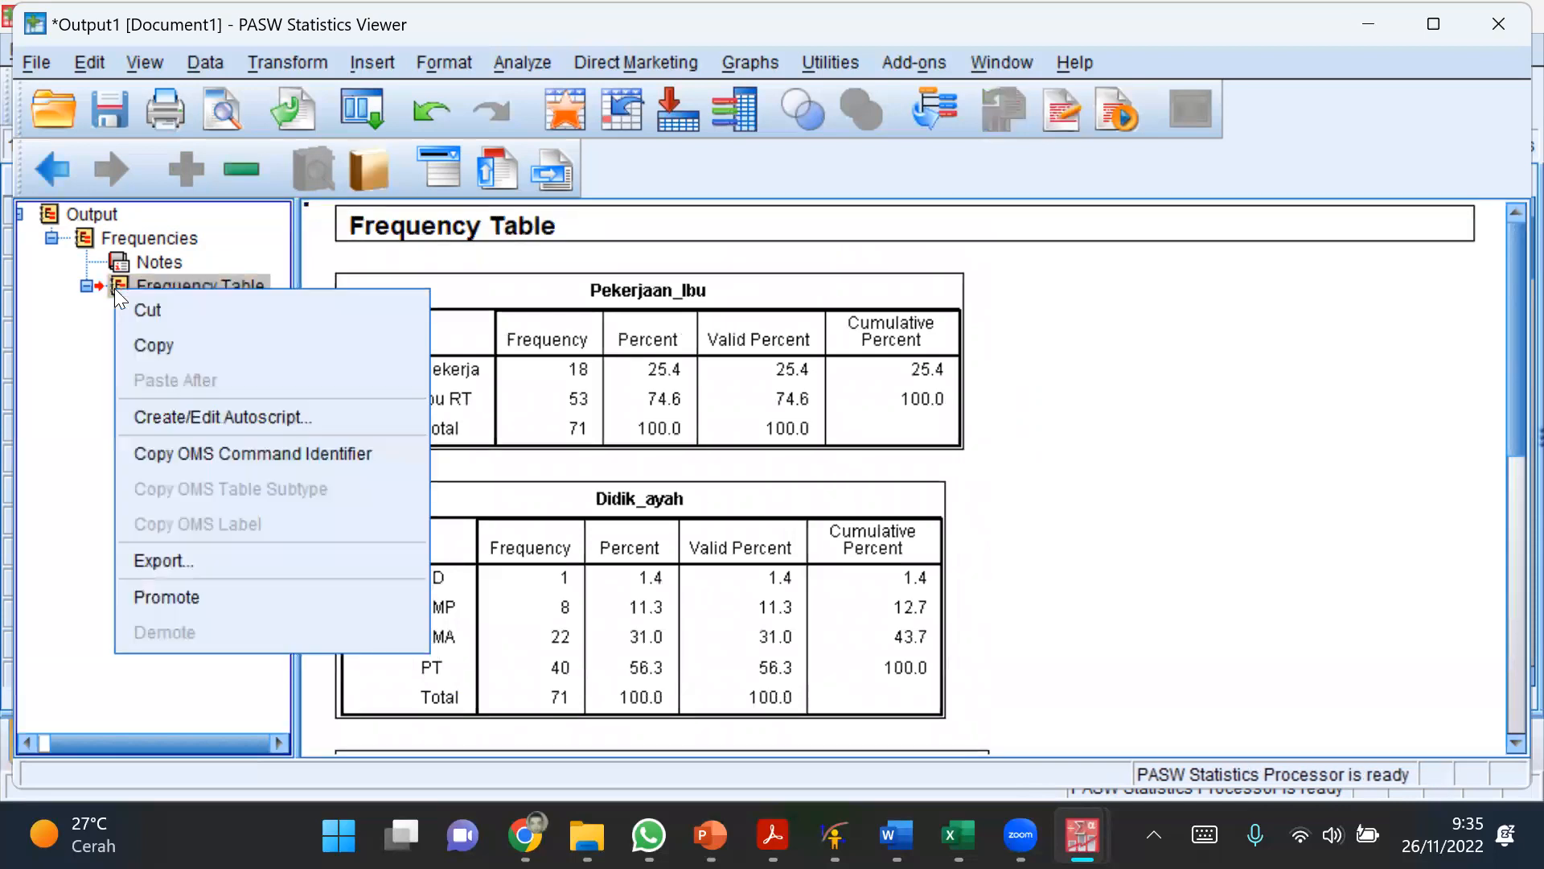
pyautogui.click(143, 342)
# Step: Switch to the WHO Anthro1 workbook in Excel, add a new sheet and paste the frequency tables at cell B1
pyautogui.click(957, 835)
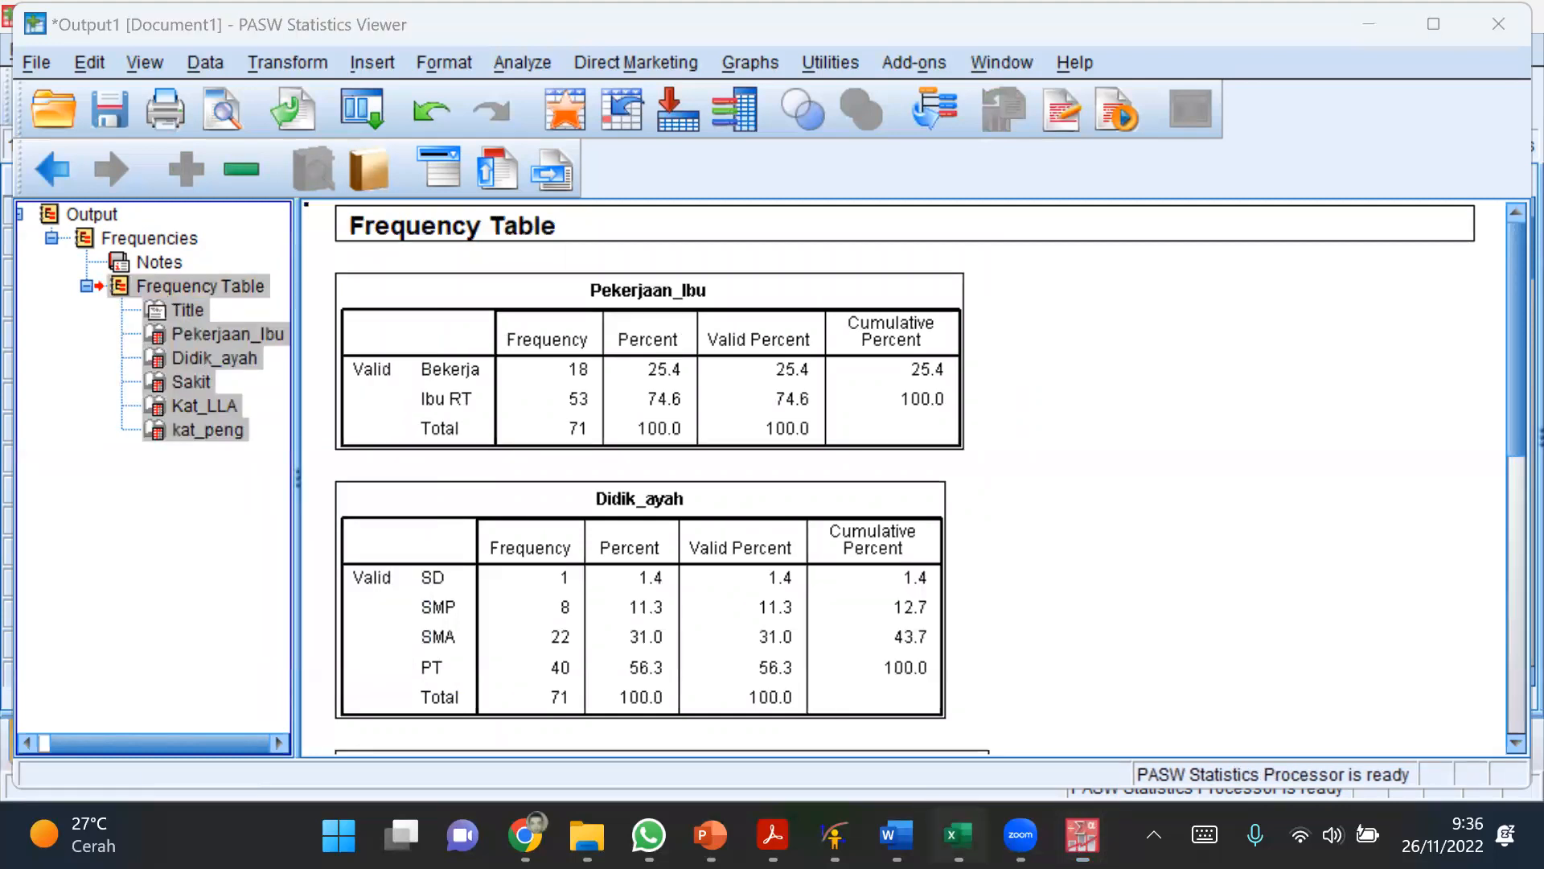
pyautogui.click(354, 754)
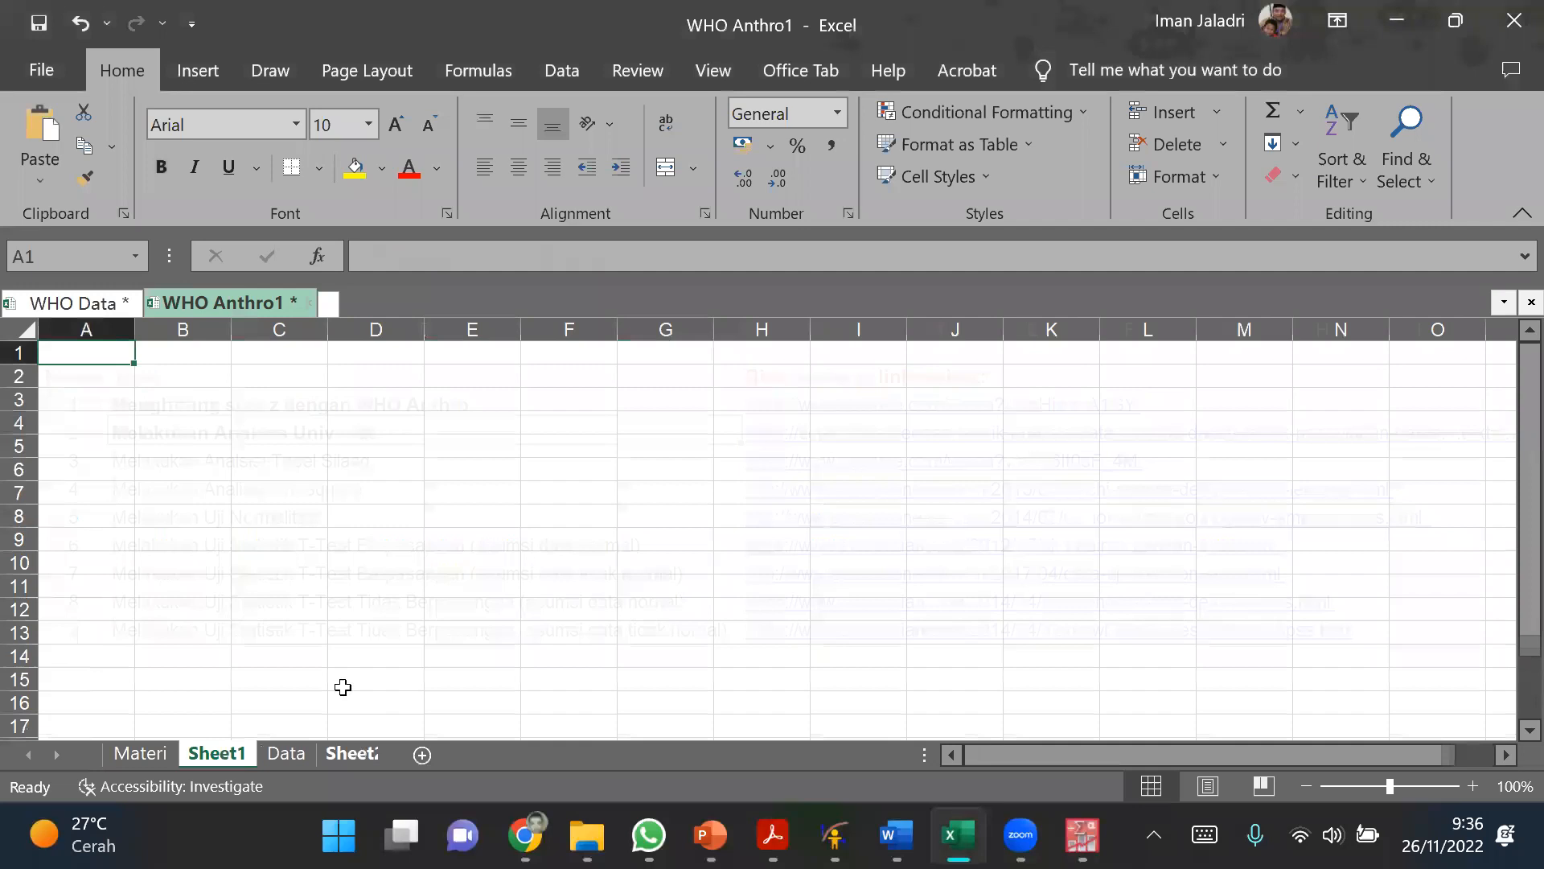
pyautogui.click(163, 352)
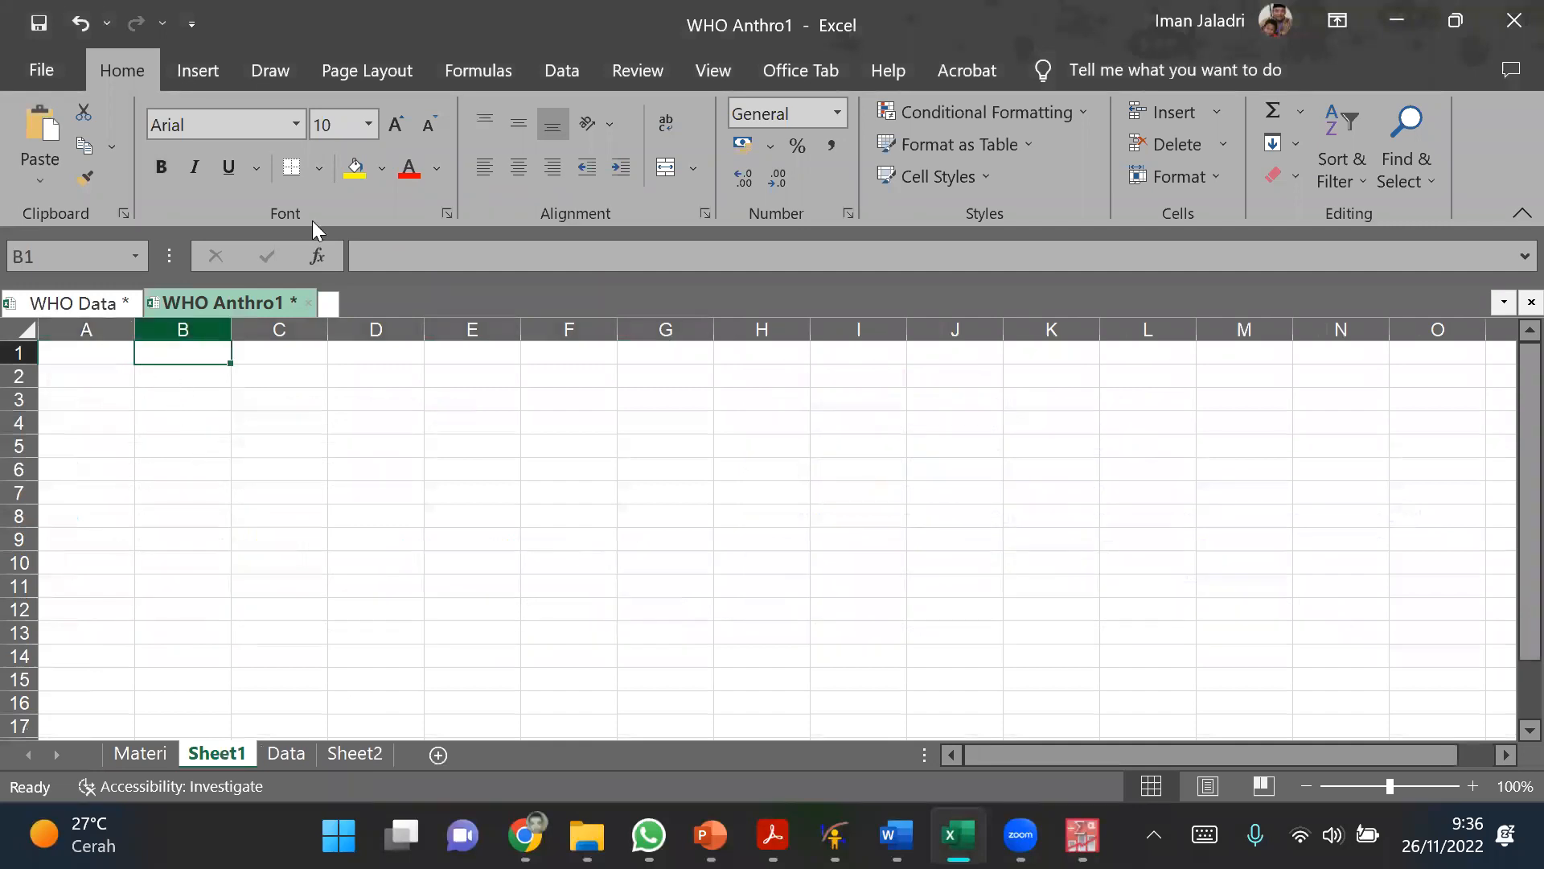
pyautogui.click(42, 135)
pyautogui.click(926, 529)
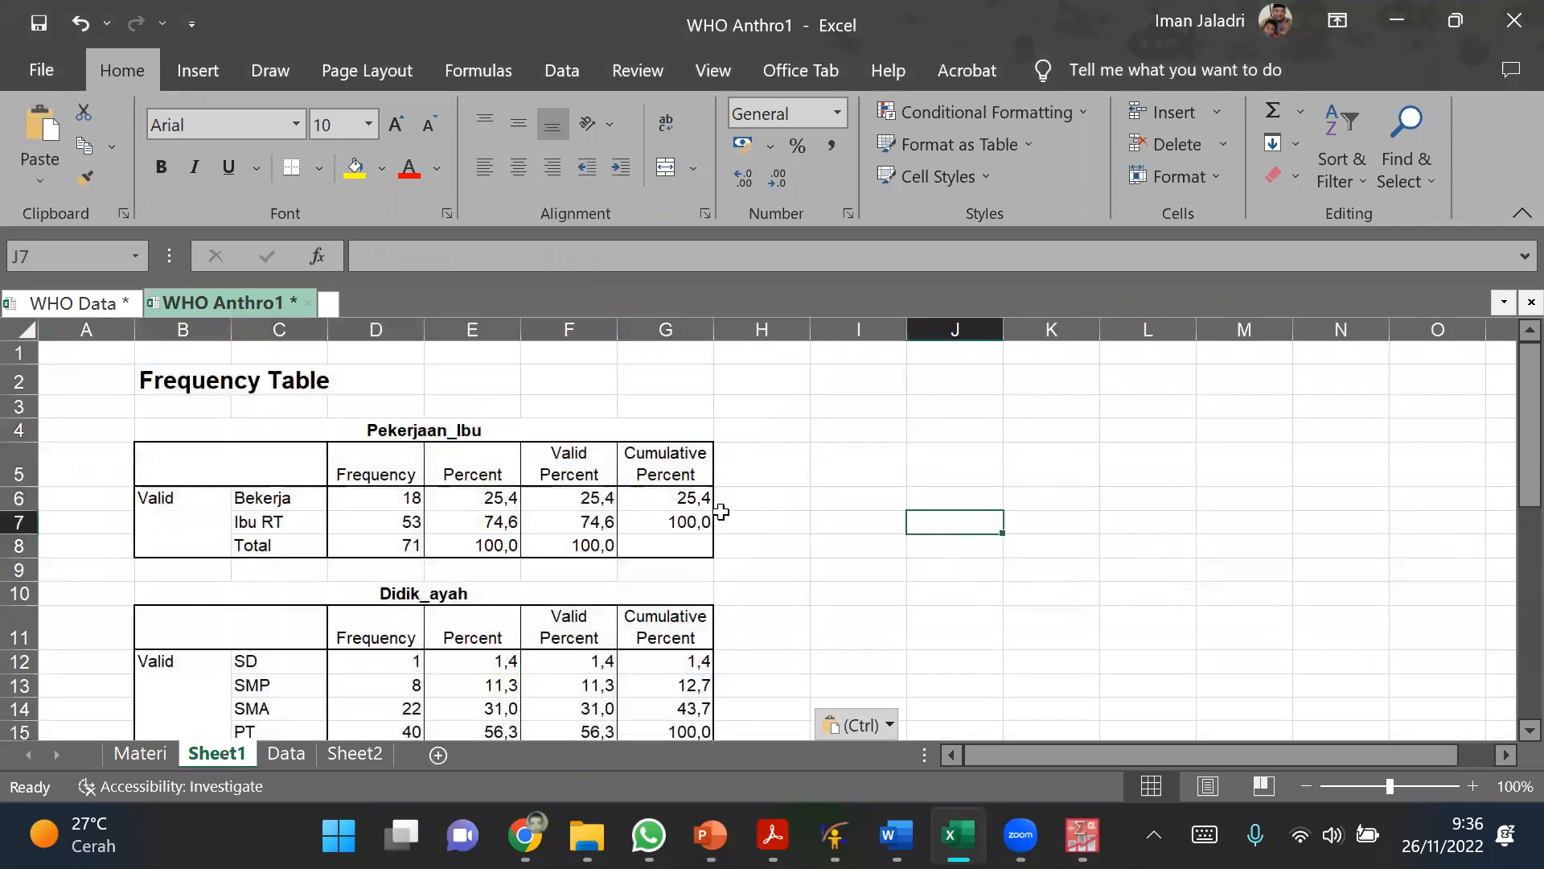
# Step: Examine the pasted frequency tables and check the cells of the Pekerjaan_Ibu table for merged ones
pyautogui.scroll(-10, 721, 512)
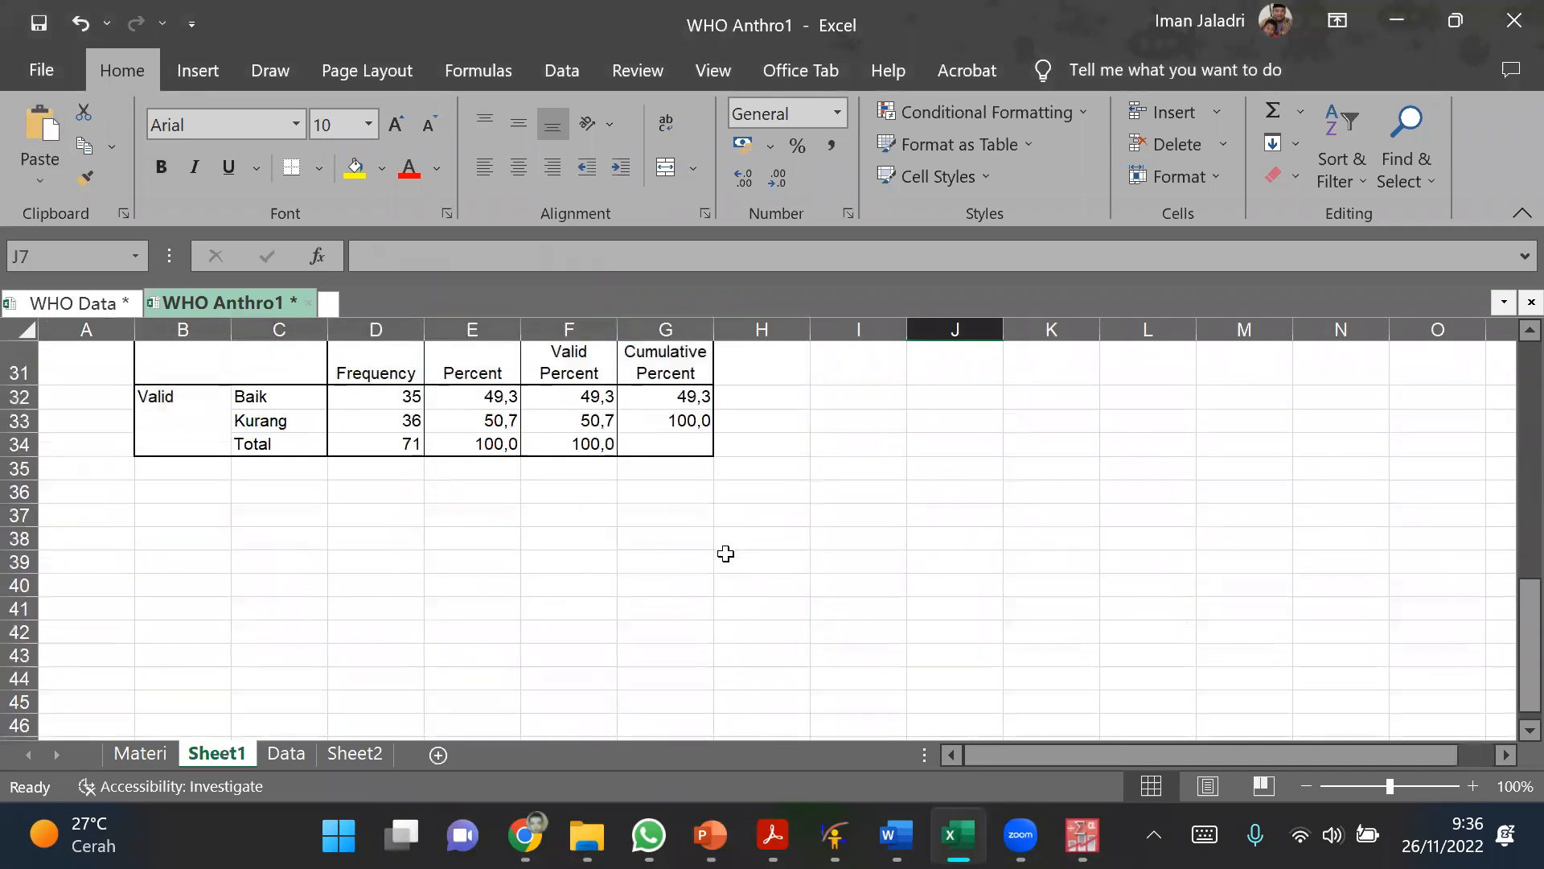
pyautogui.scroll(1, 724, 554)
pyautogui.scroll(9, 724, 556)
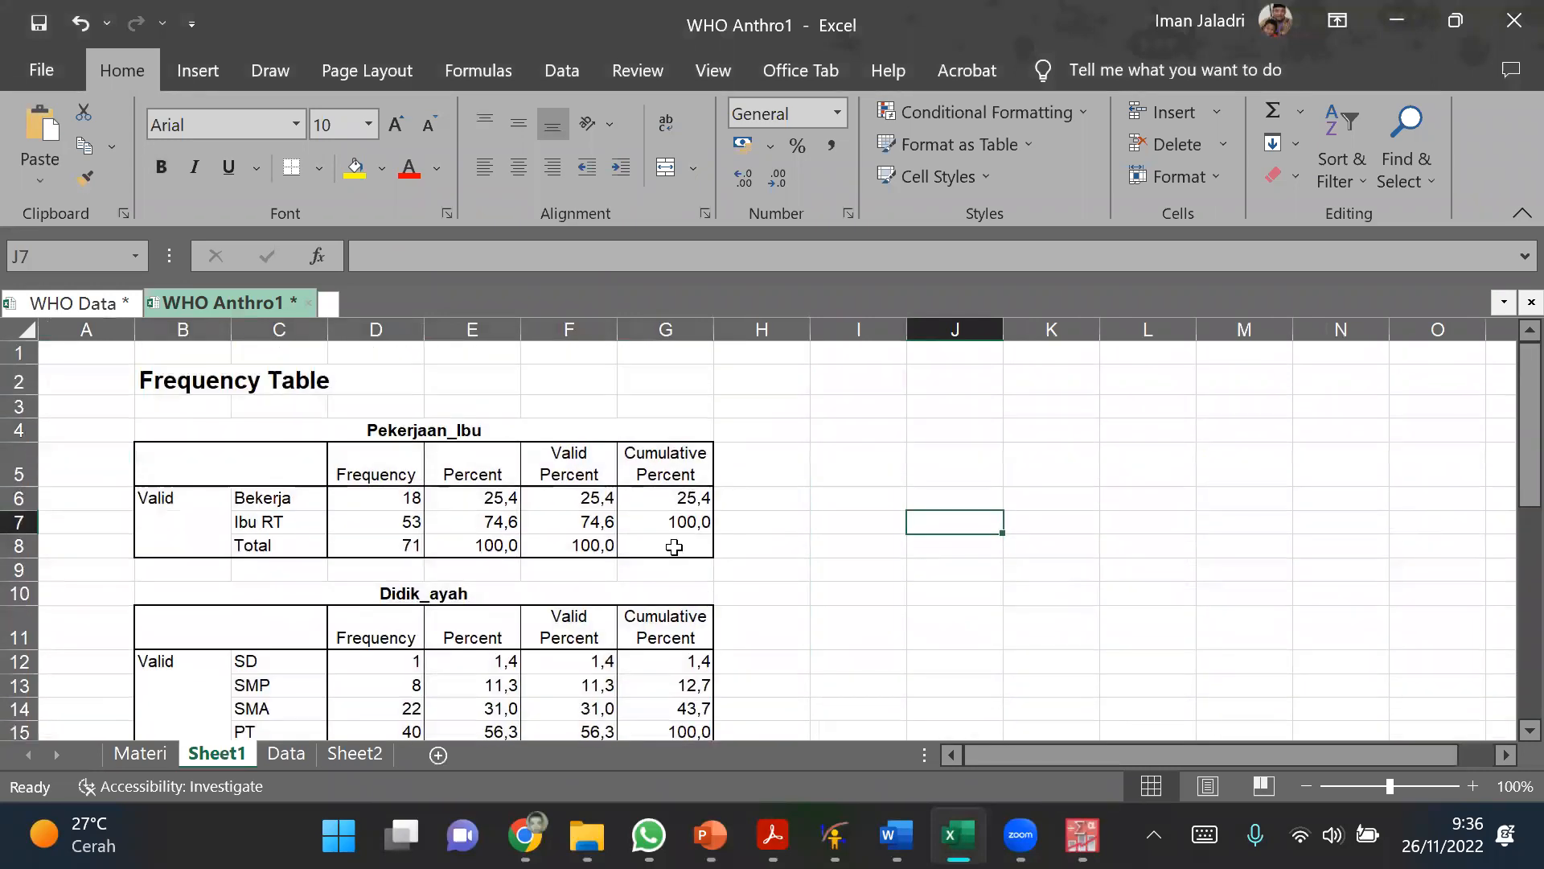
pyautogui.click(595, 522)
pyautogui.click(666, 545)
pyautogui.click(580, 545)
pyautogui.click(382, 492)
pyautogui.click(217, 492)
pyautogui.click(251, 502)
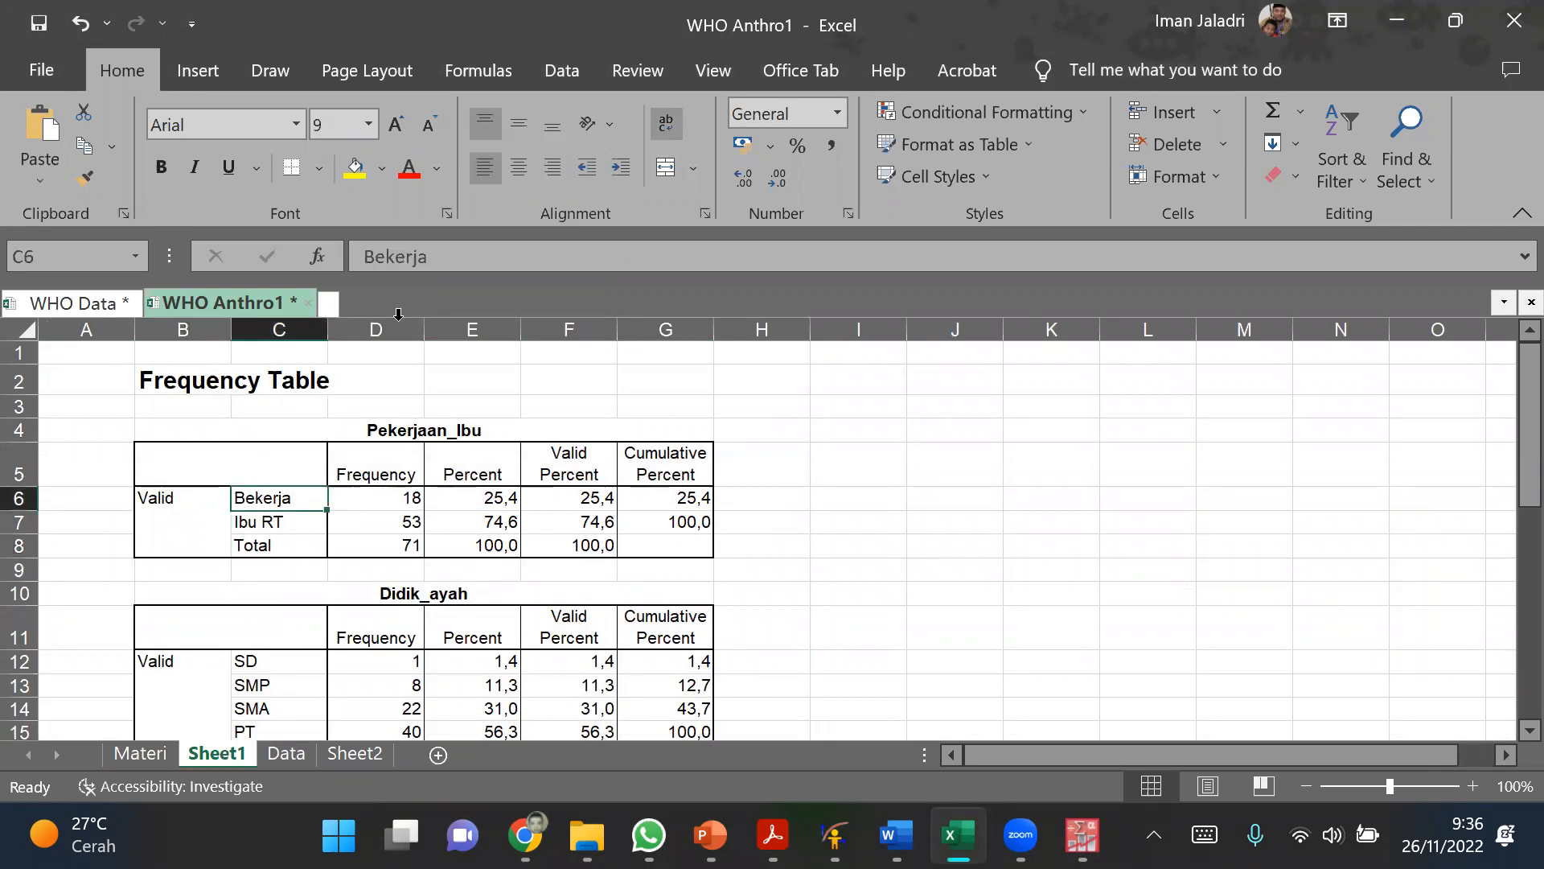
pyautogui.click(378, 547)
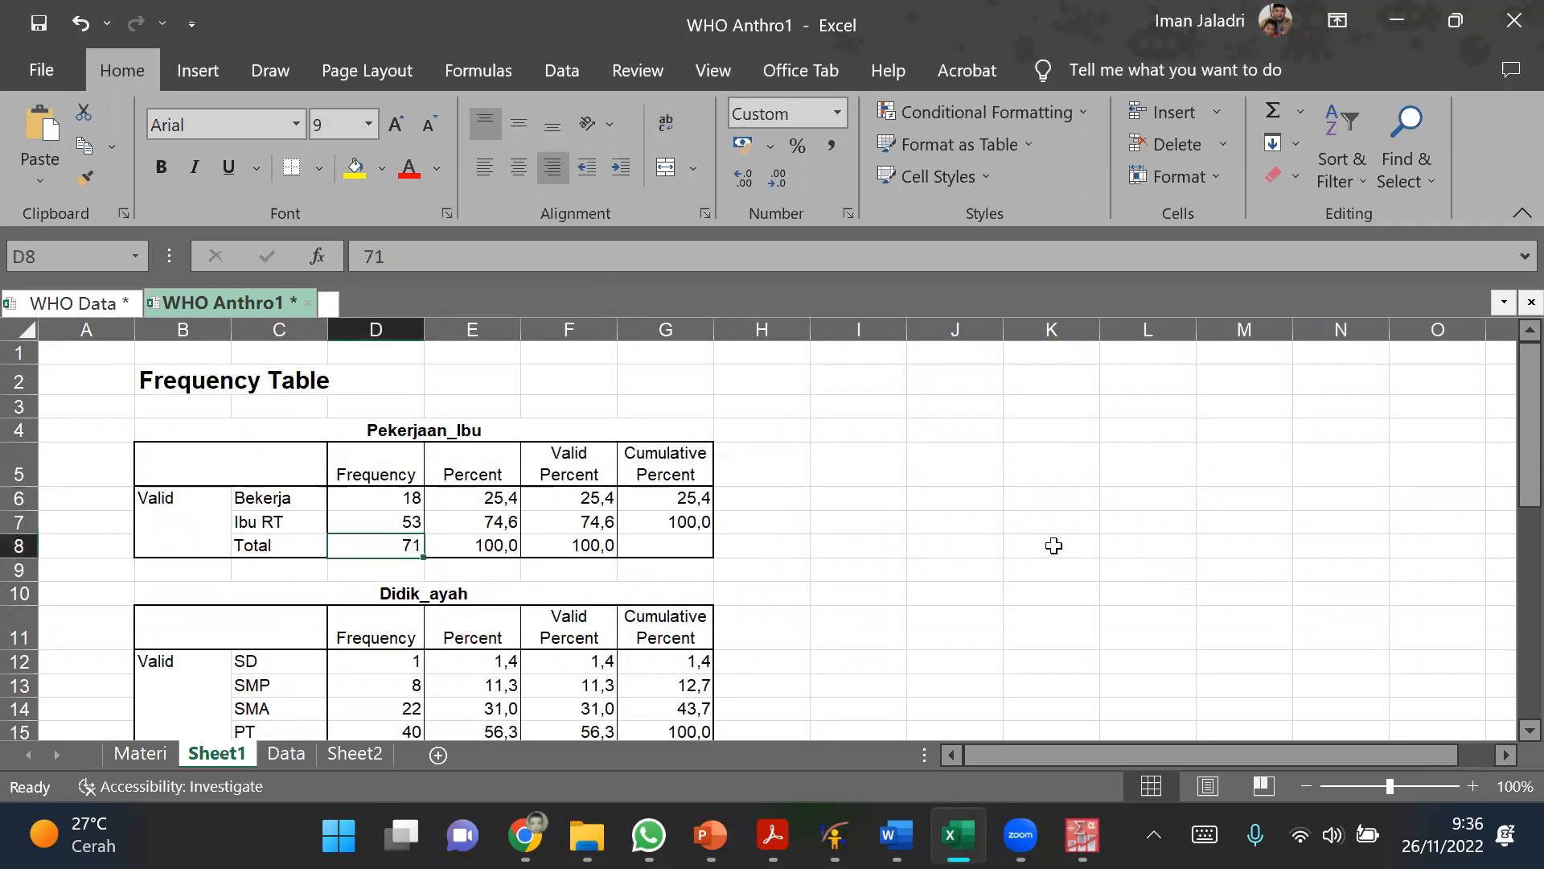
pyautogui.click(1054, 545)
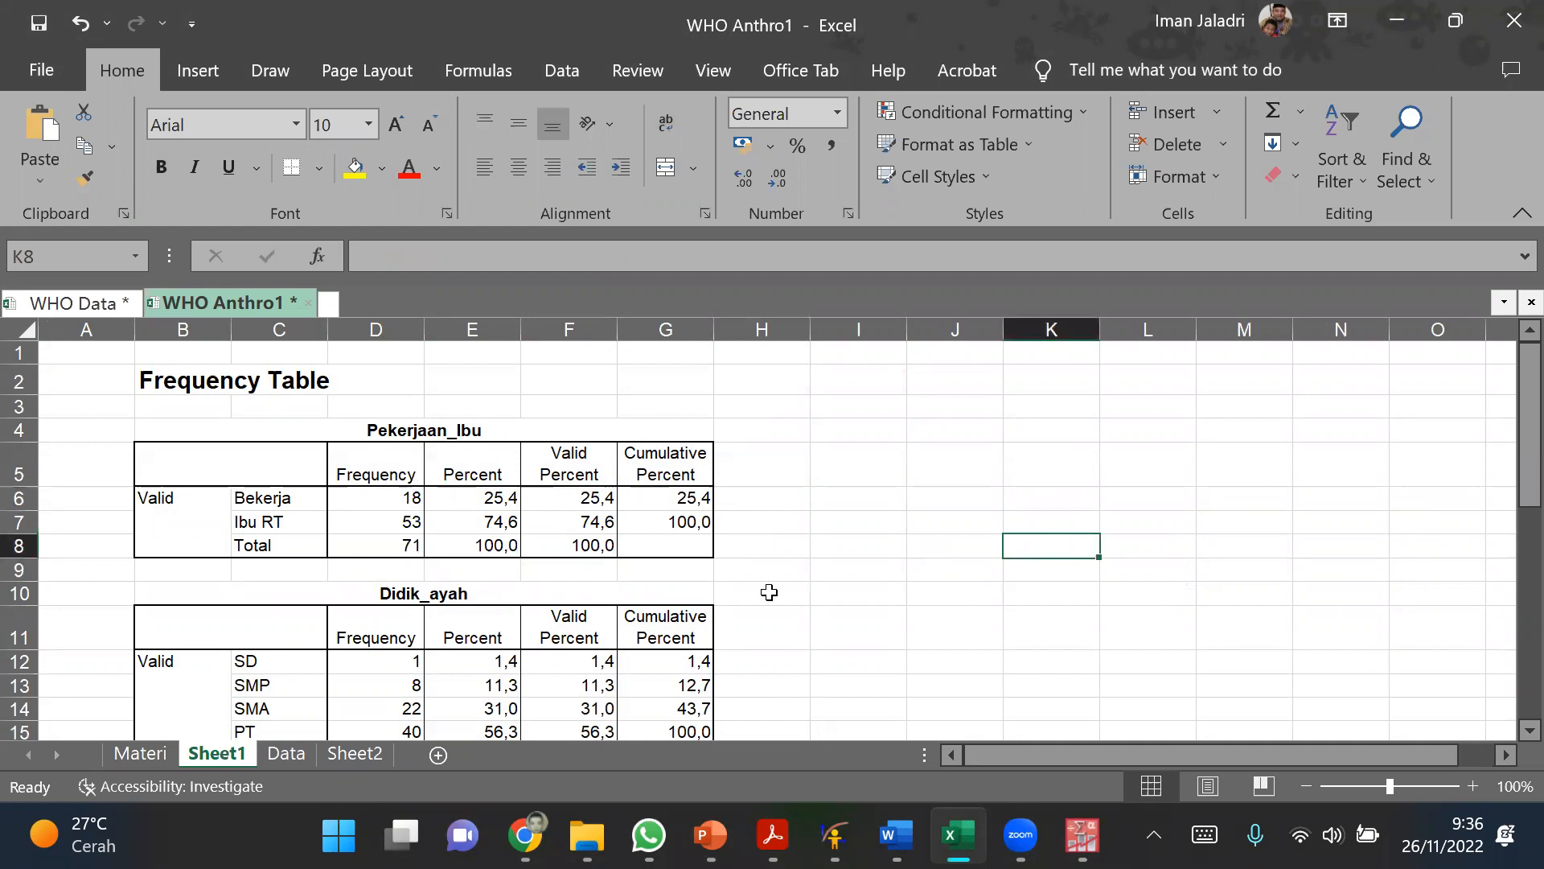
pyautogui.click(262, 474)
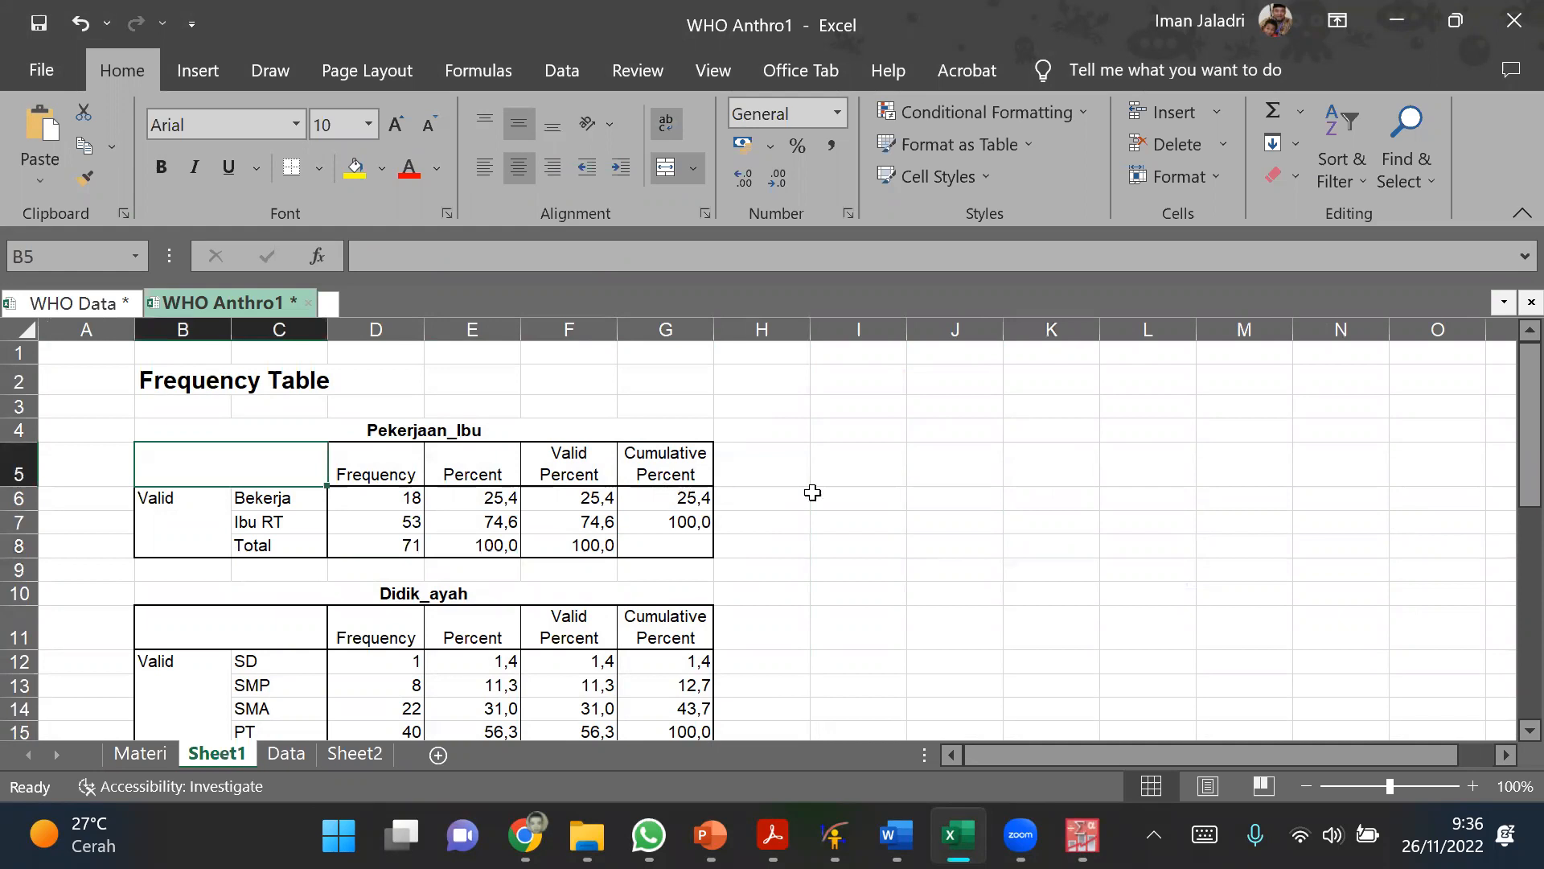
pyautogui.click(1058, 513)
# Step: Unmerge all merged cells across the entire sheet of pasted frequency tables
pyautogui.click(265, 475)
pyautogui.click(24, 331)
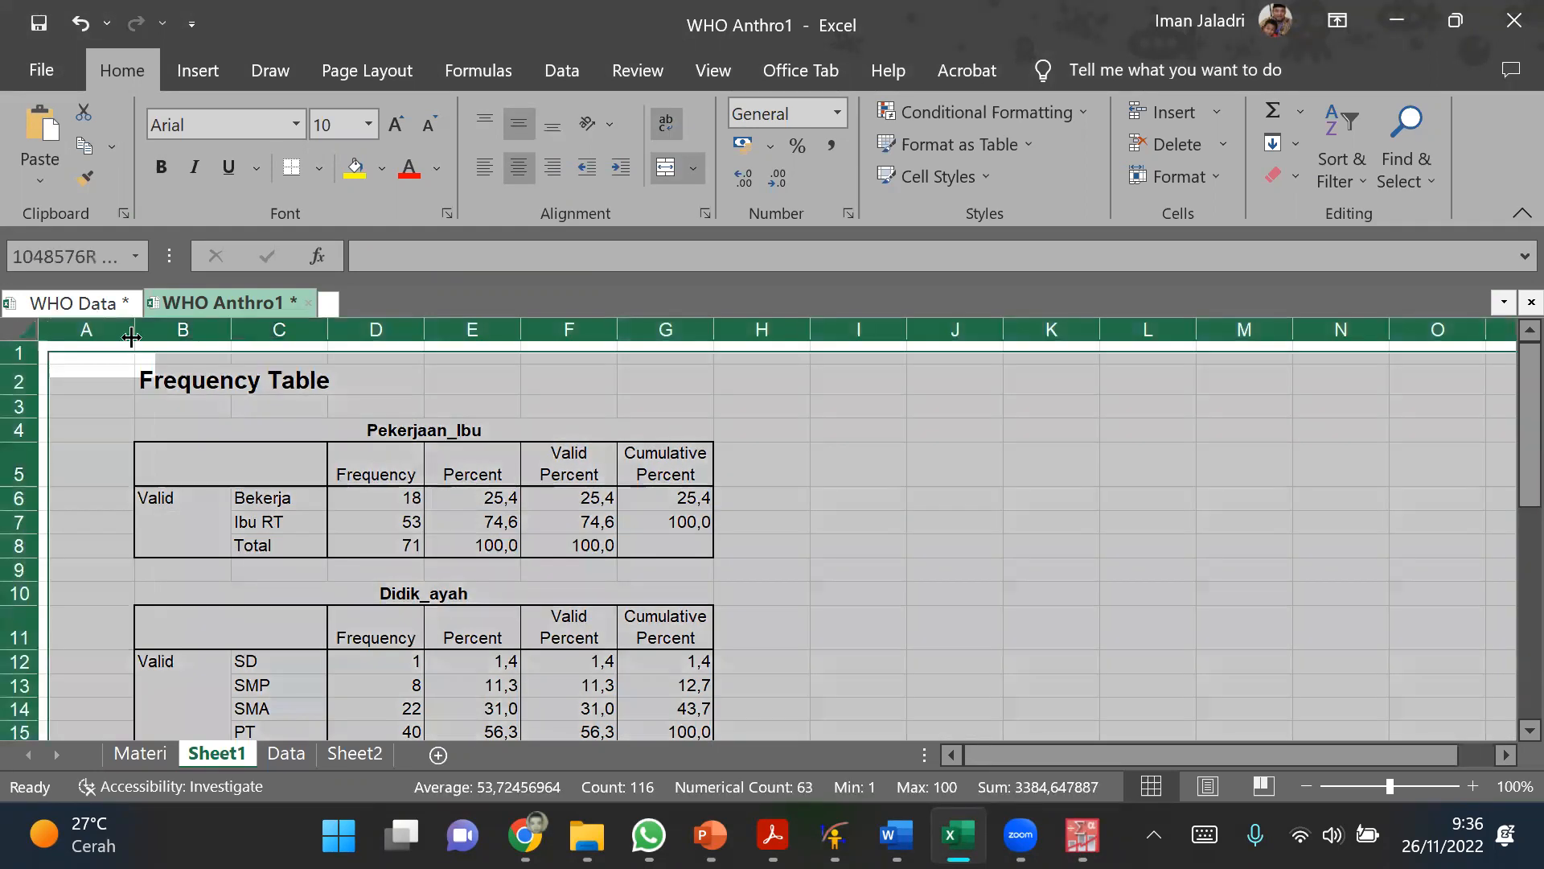
pyautogui.click(669, 171)
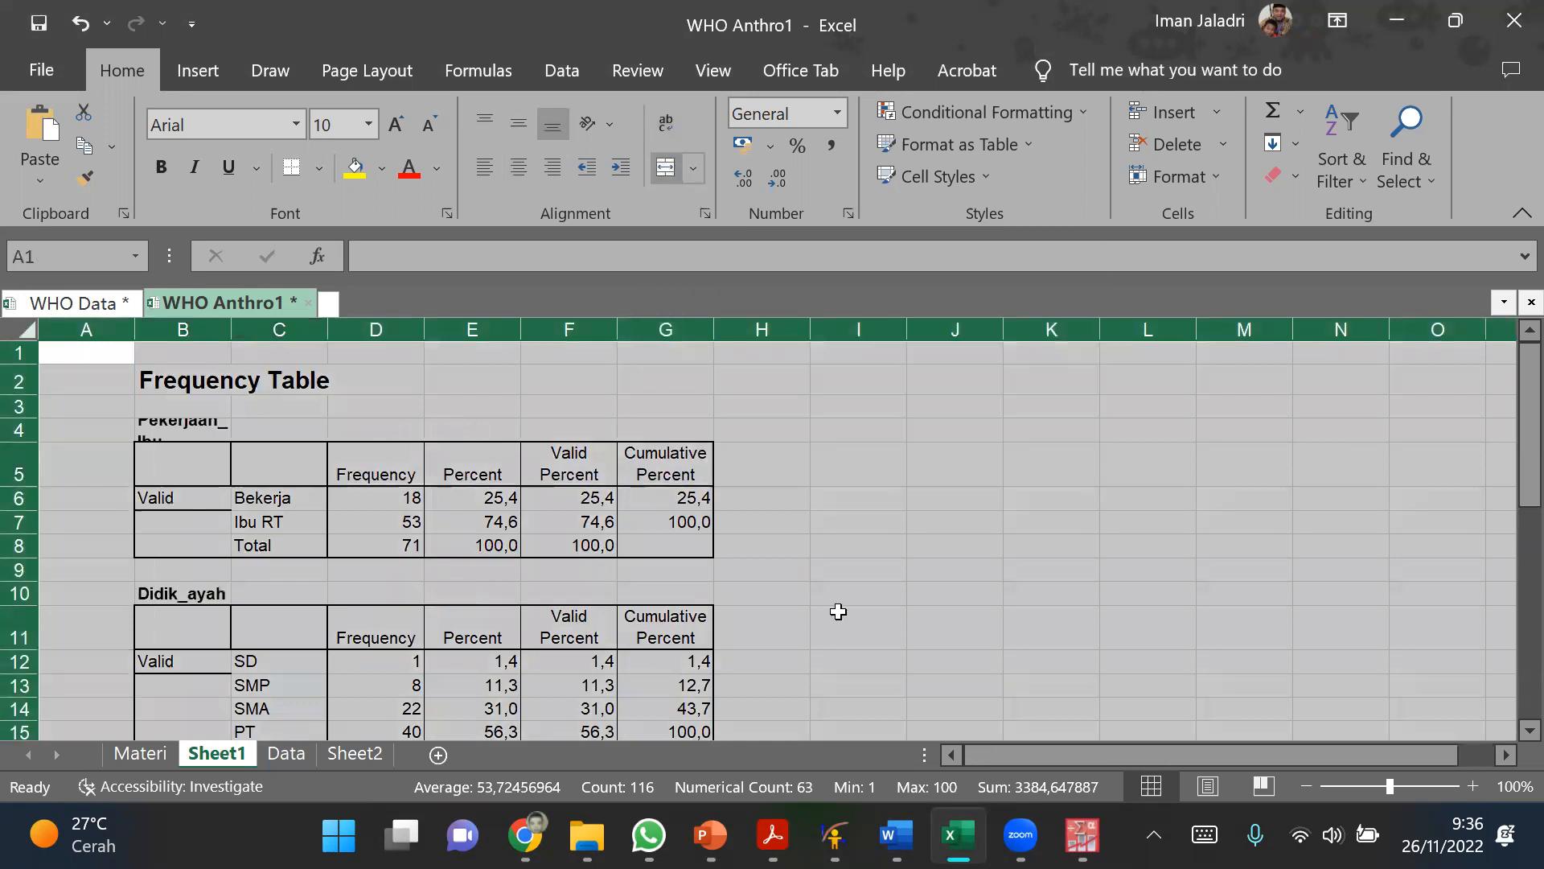
pyautogui.click(955, 464)
# Step: Copy the category, Frequency and Percent columns of the Pekerjaan_Ibu table, C5:E8, and switch to the Word document
pyautogui.click(280, 466)
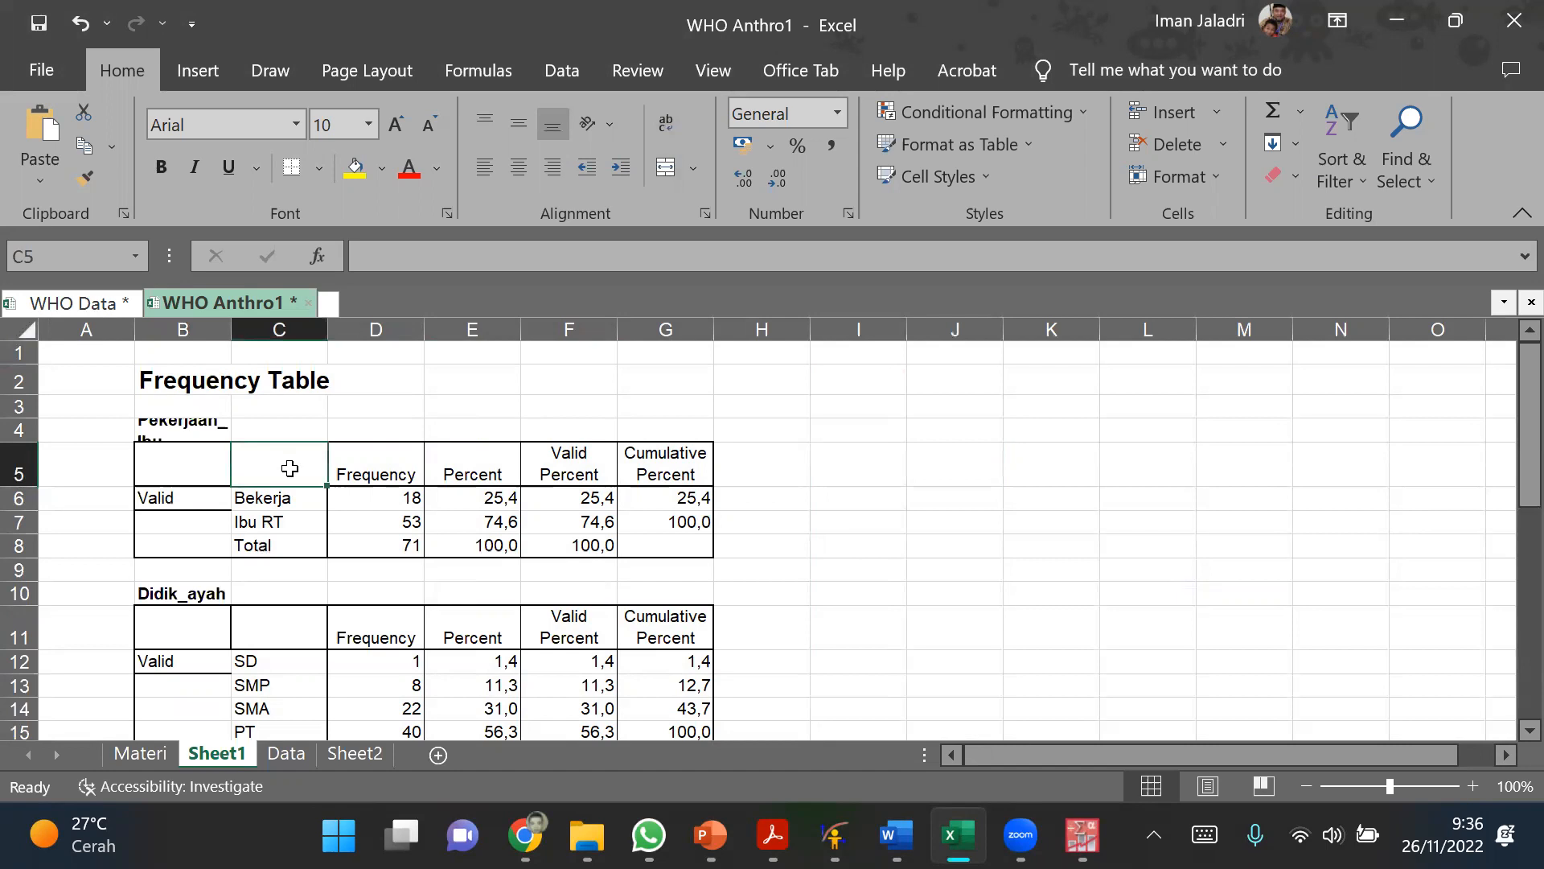
pyautogui.moveTo(290, 468); pyautogui.dragTo(477, 547)
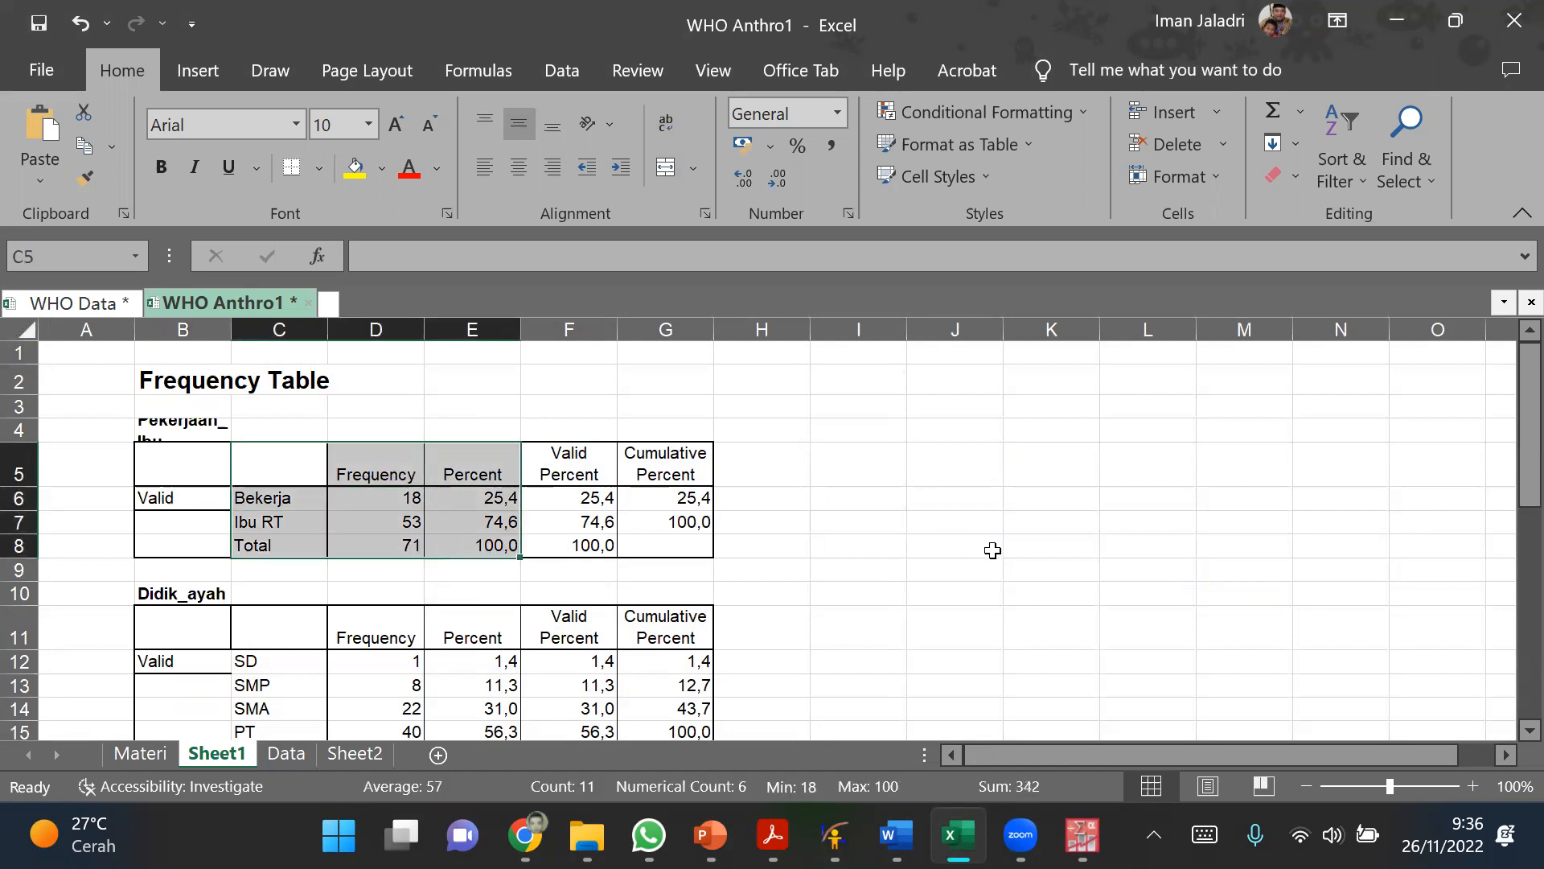
pyautogui.hotkey('ctrl', 'c')
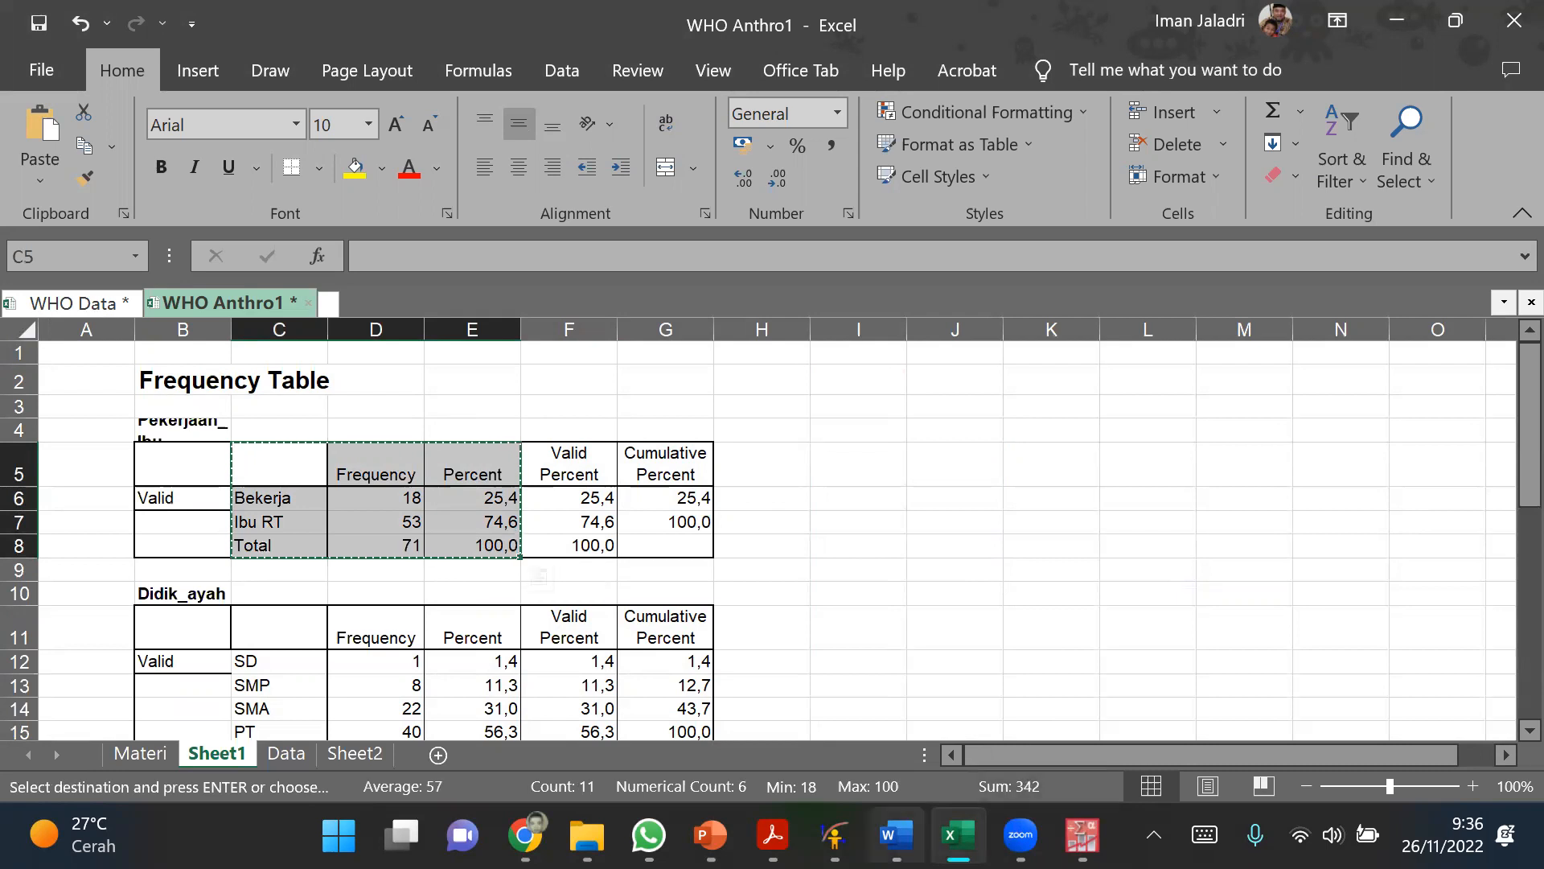
pyautogui.hotkey('alt', 'Tab')
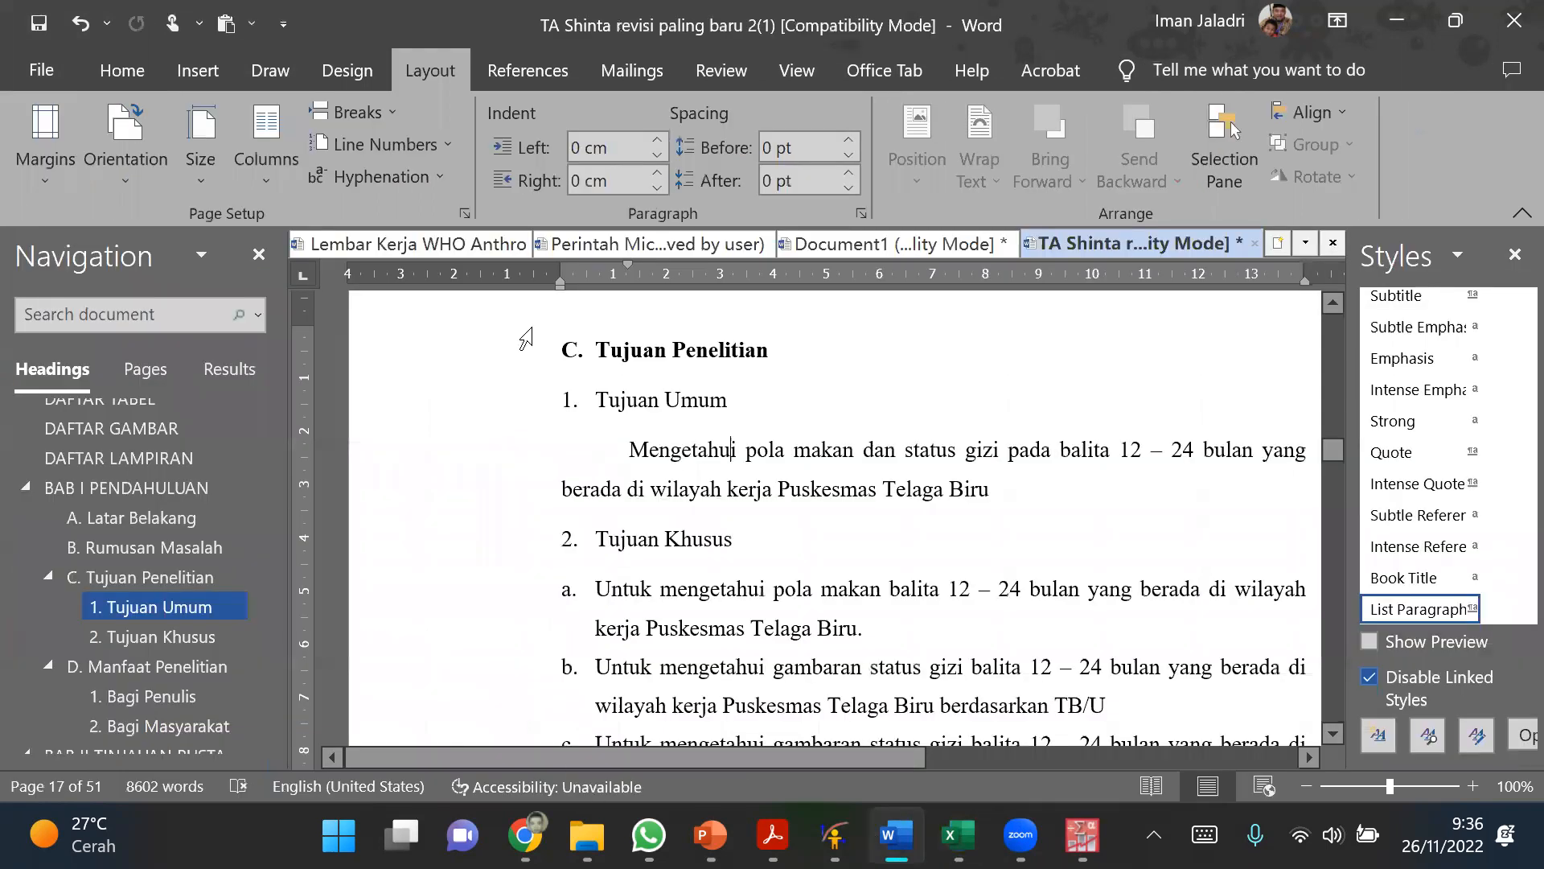
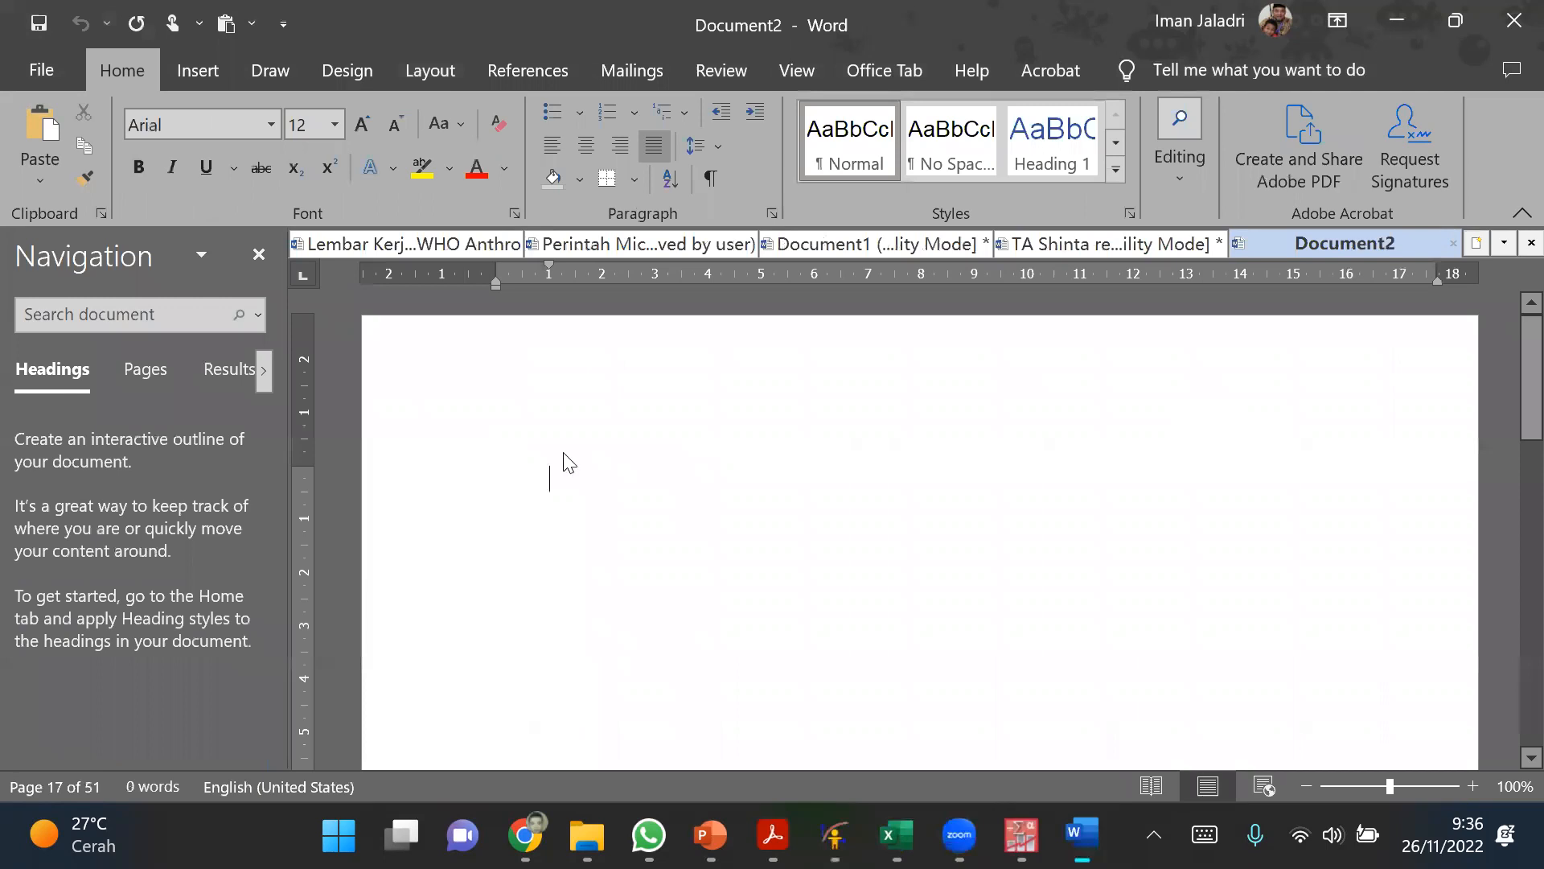
# Step: Paste the copied frequency table into the blank document and enter Pekerjaan Ibu in its empty header cell
pyautogui.write('Frequency\tPercent Bekerja\t18\t25,4 Ibu RT\t53\t74,6 Total\t71\t100,0')
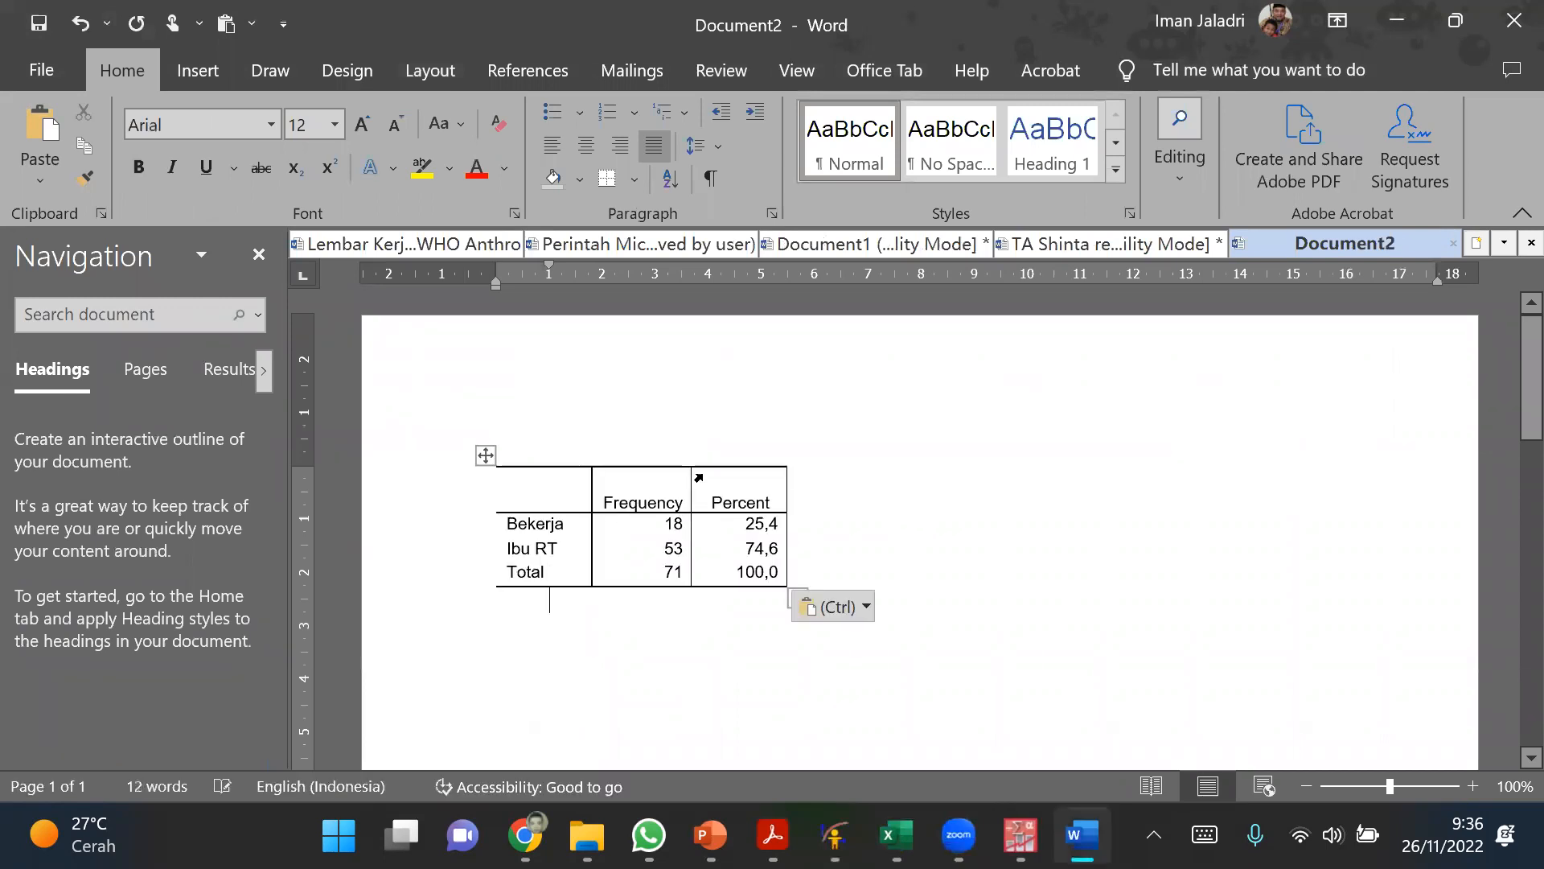
pyautogui.click(543, 488)
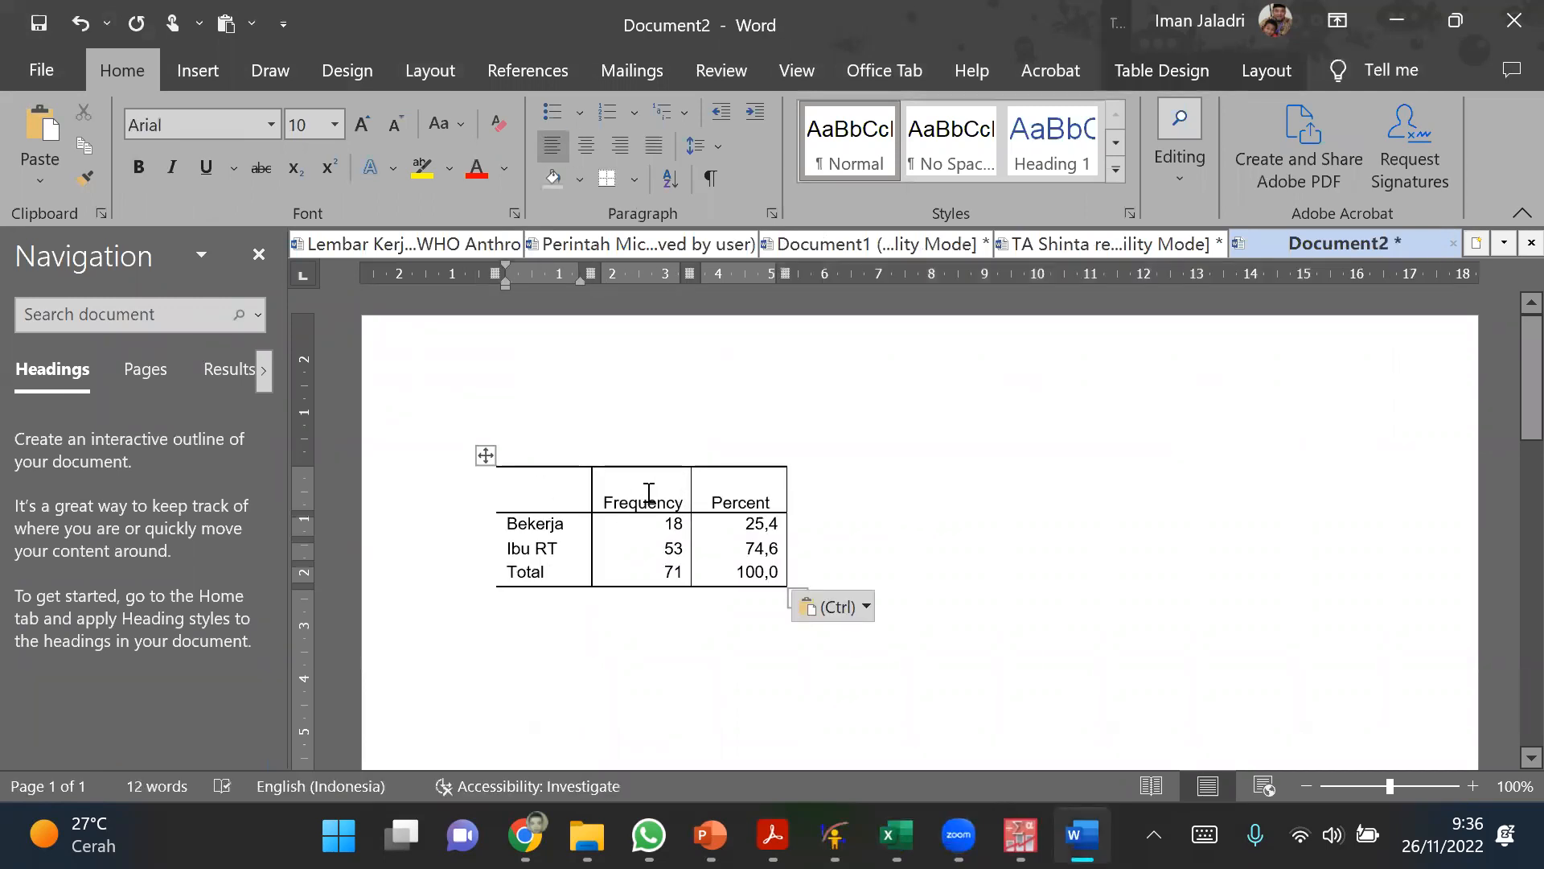
pyautogui.write('Pekerjaan')
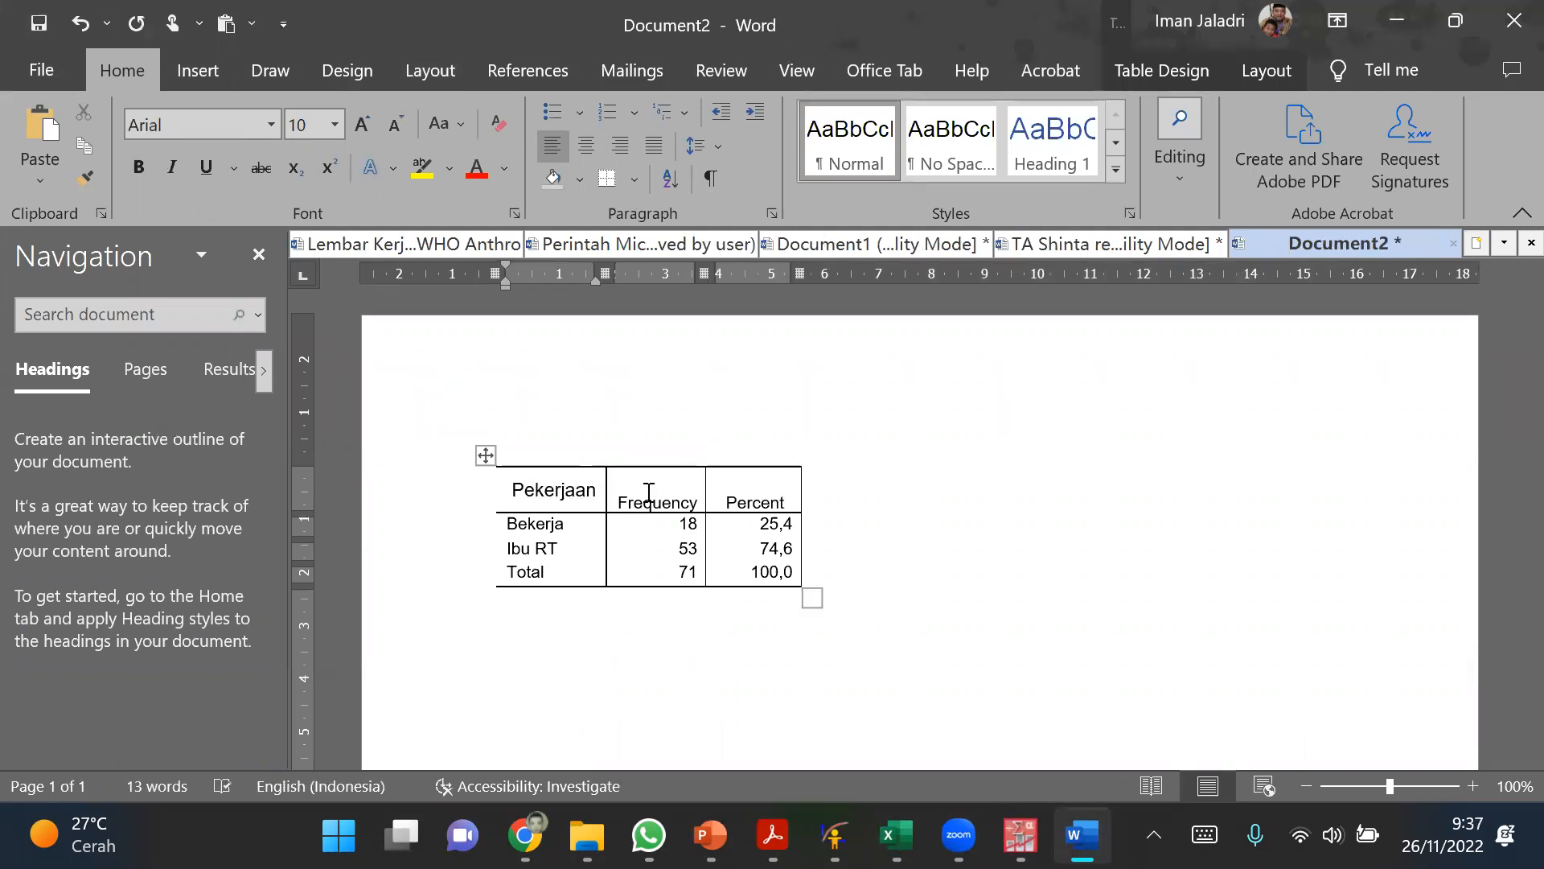
pyautogui.press('Return')
pyautogui.write('Ibu')
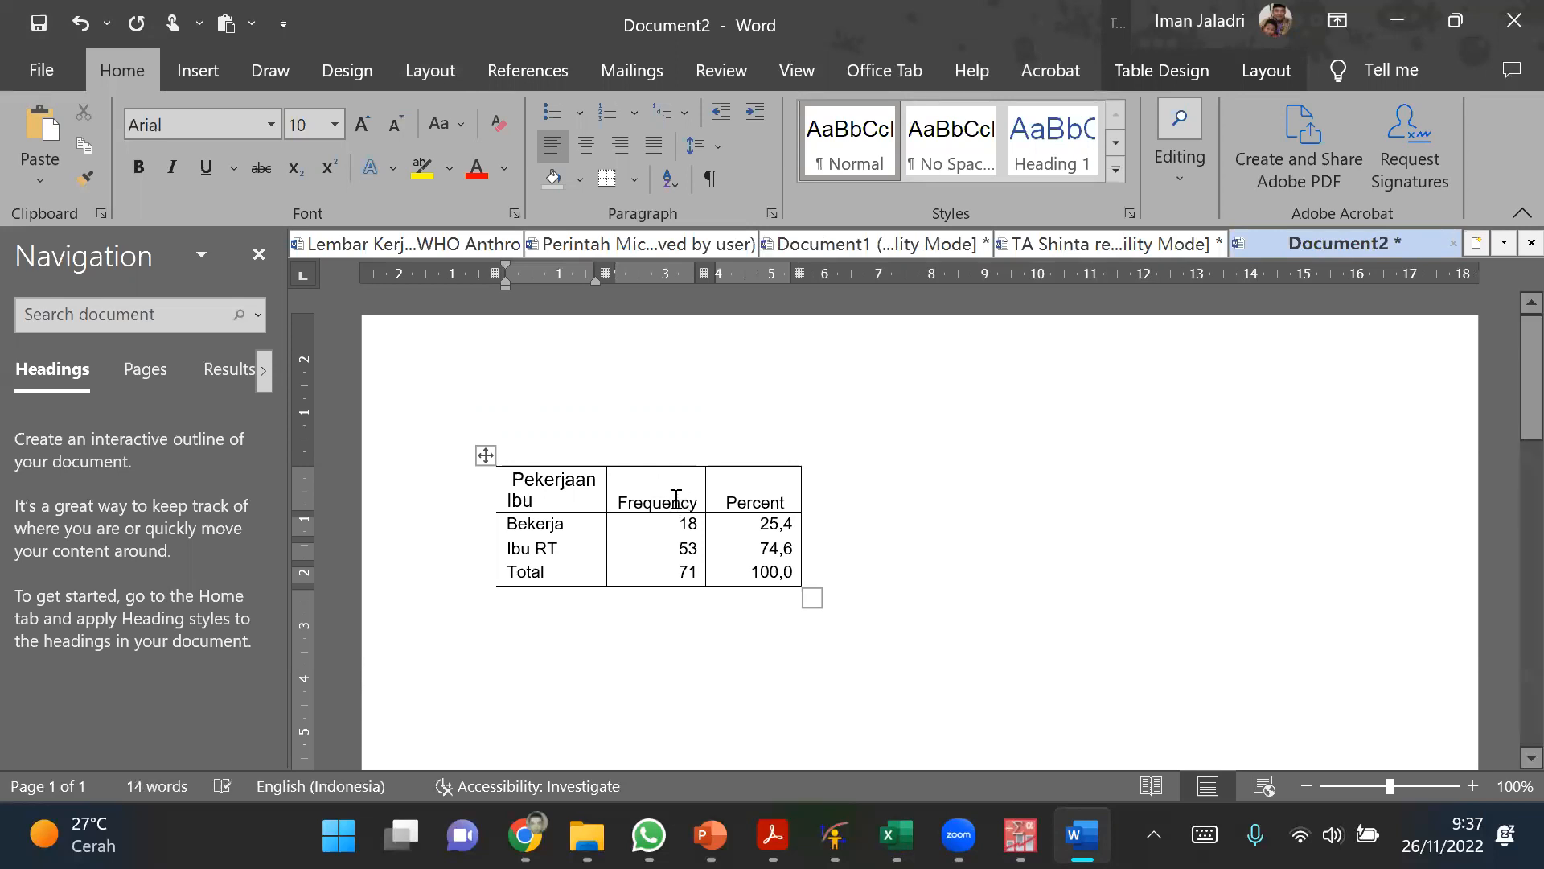
# Step: AutoFit the pasted table to the window width and reduce the height of all its rows to 0,04 cm
pyautogui.click(674, 494)
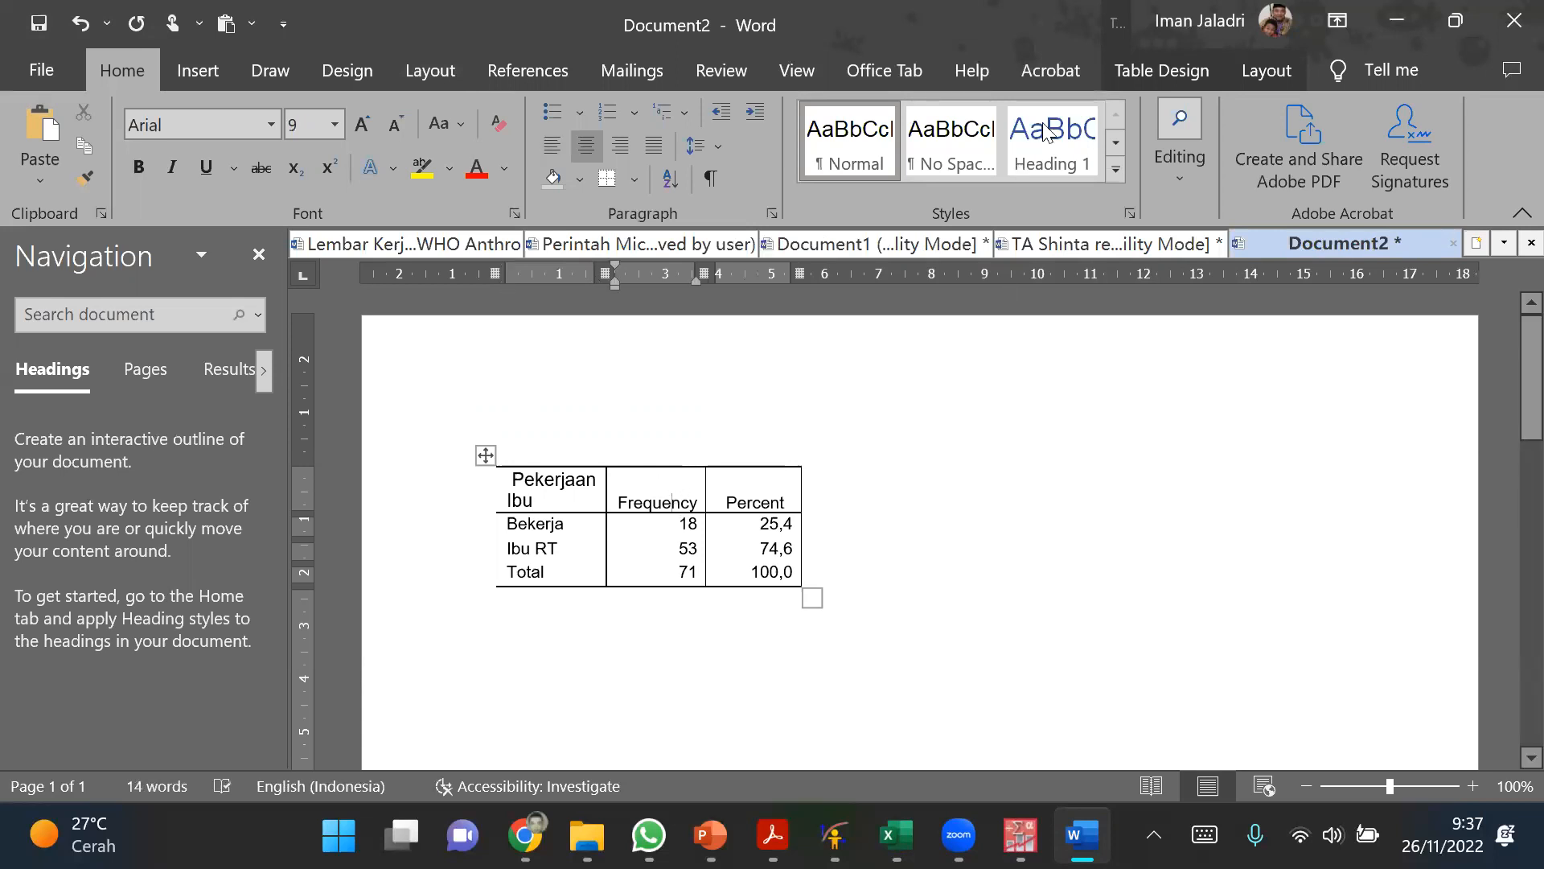
pyautogui.click(1158, 70)
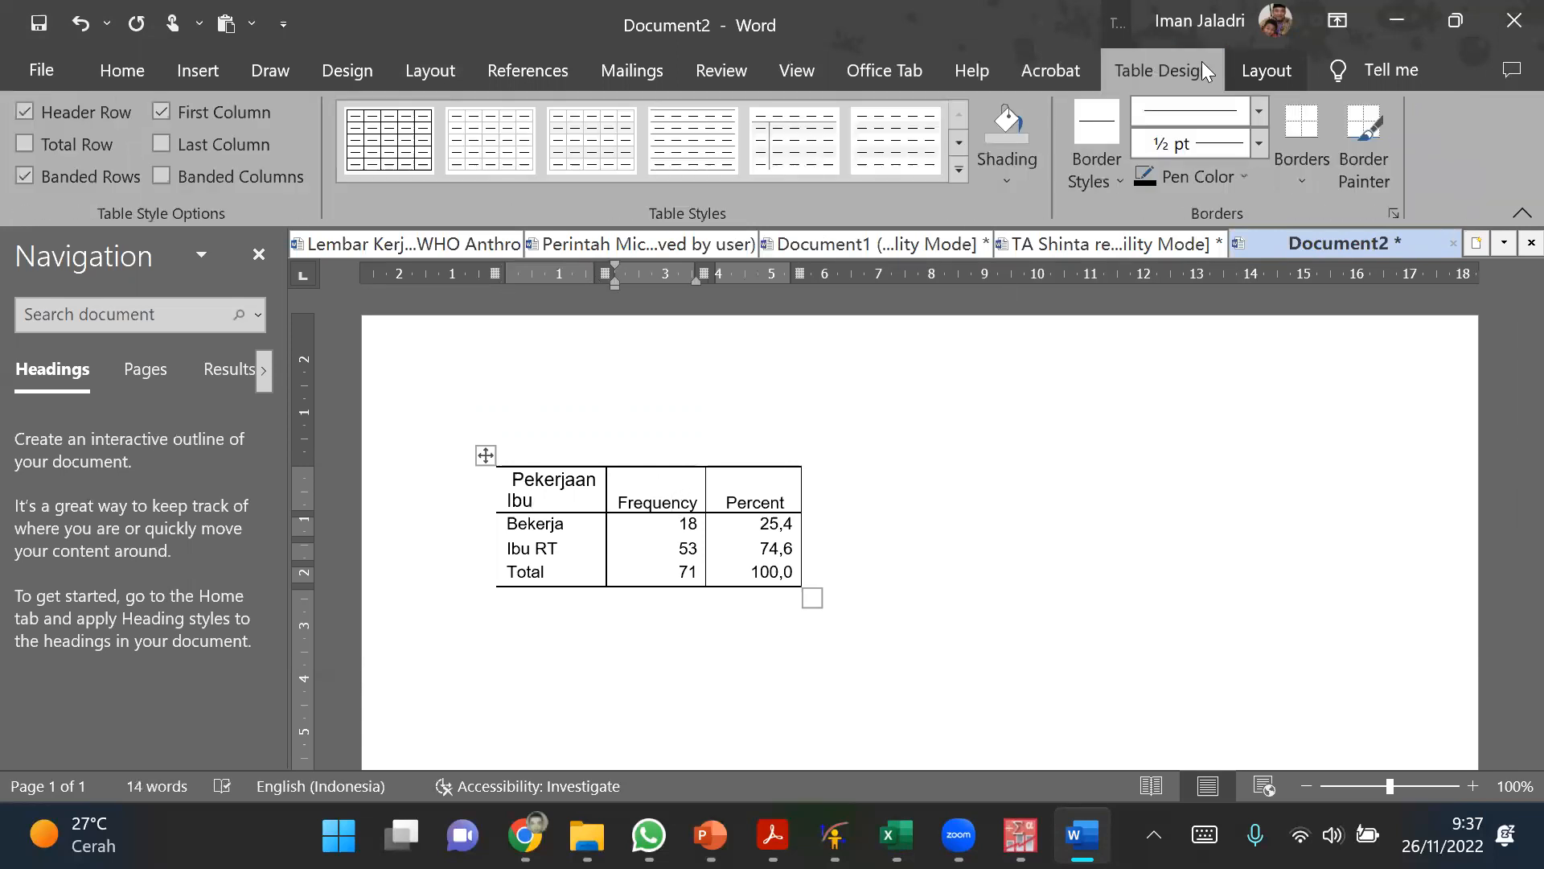
pyautogui.click(1267, 70)
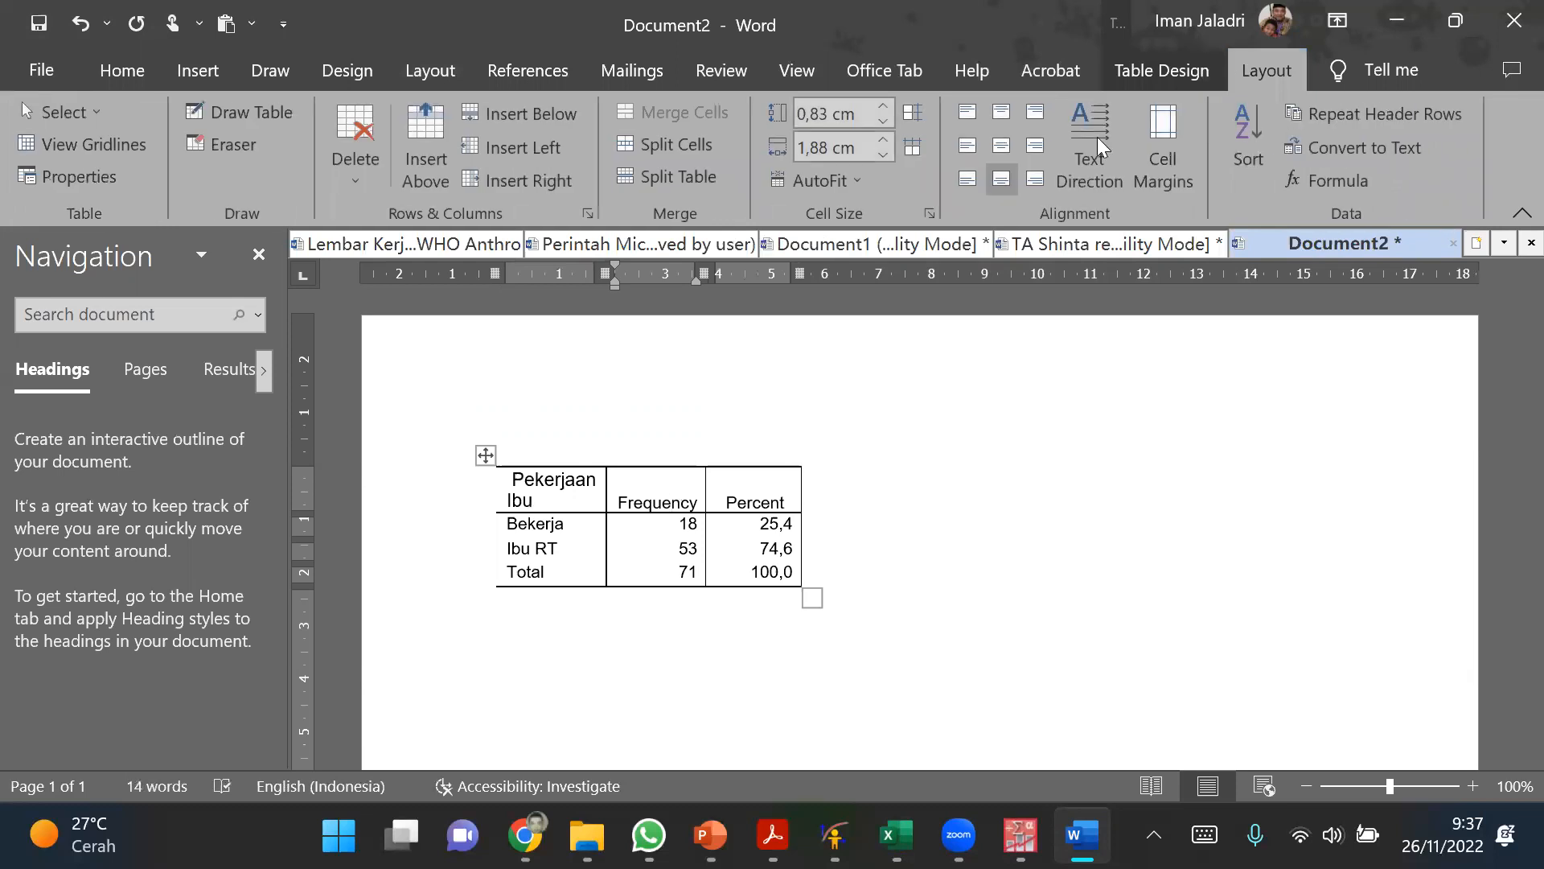
pyautogui.click(853, 184)
pyautogui.click(869, 249)
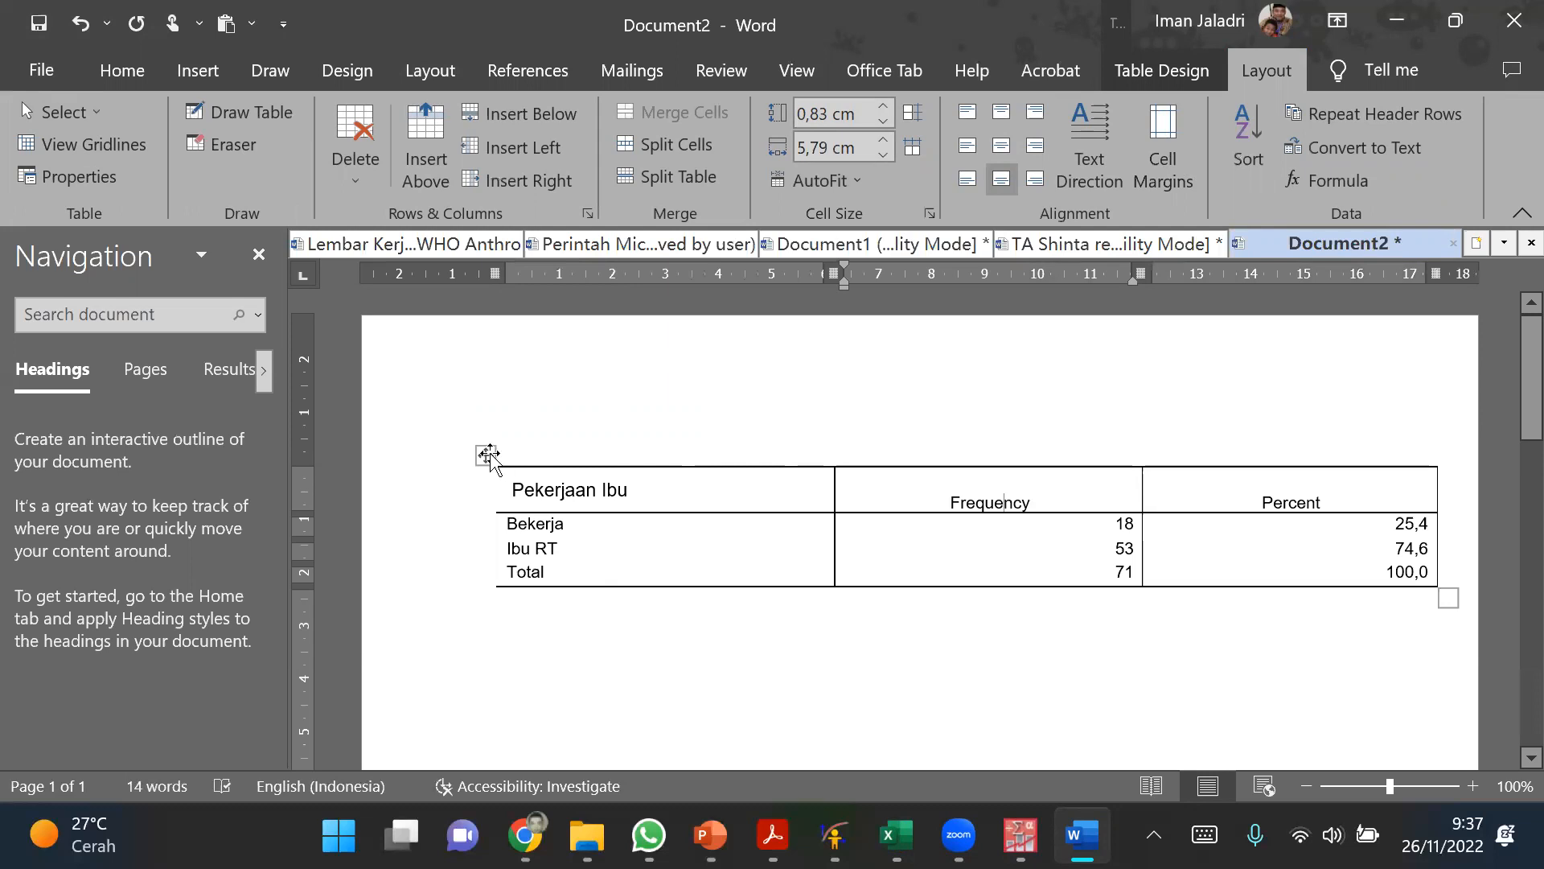
pyautogui.click(485, 455)
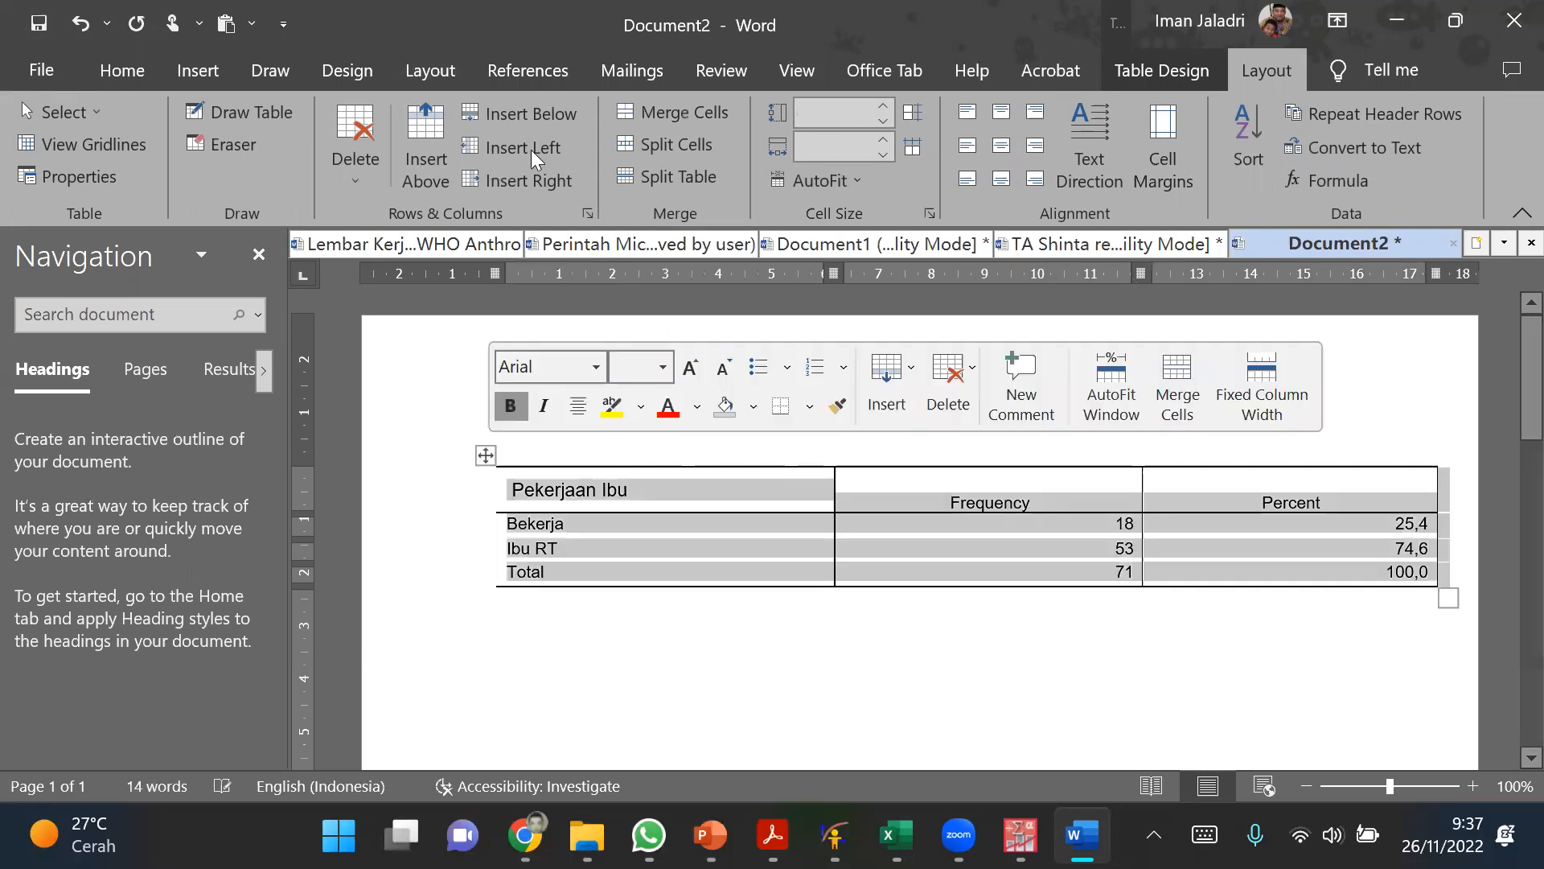
pyautogui.click(884, 127)
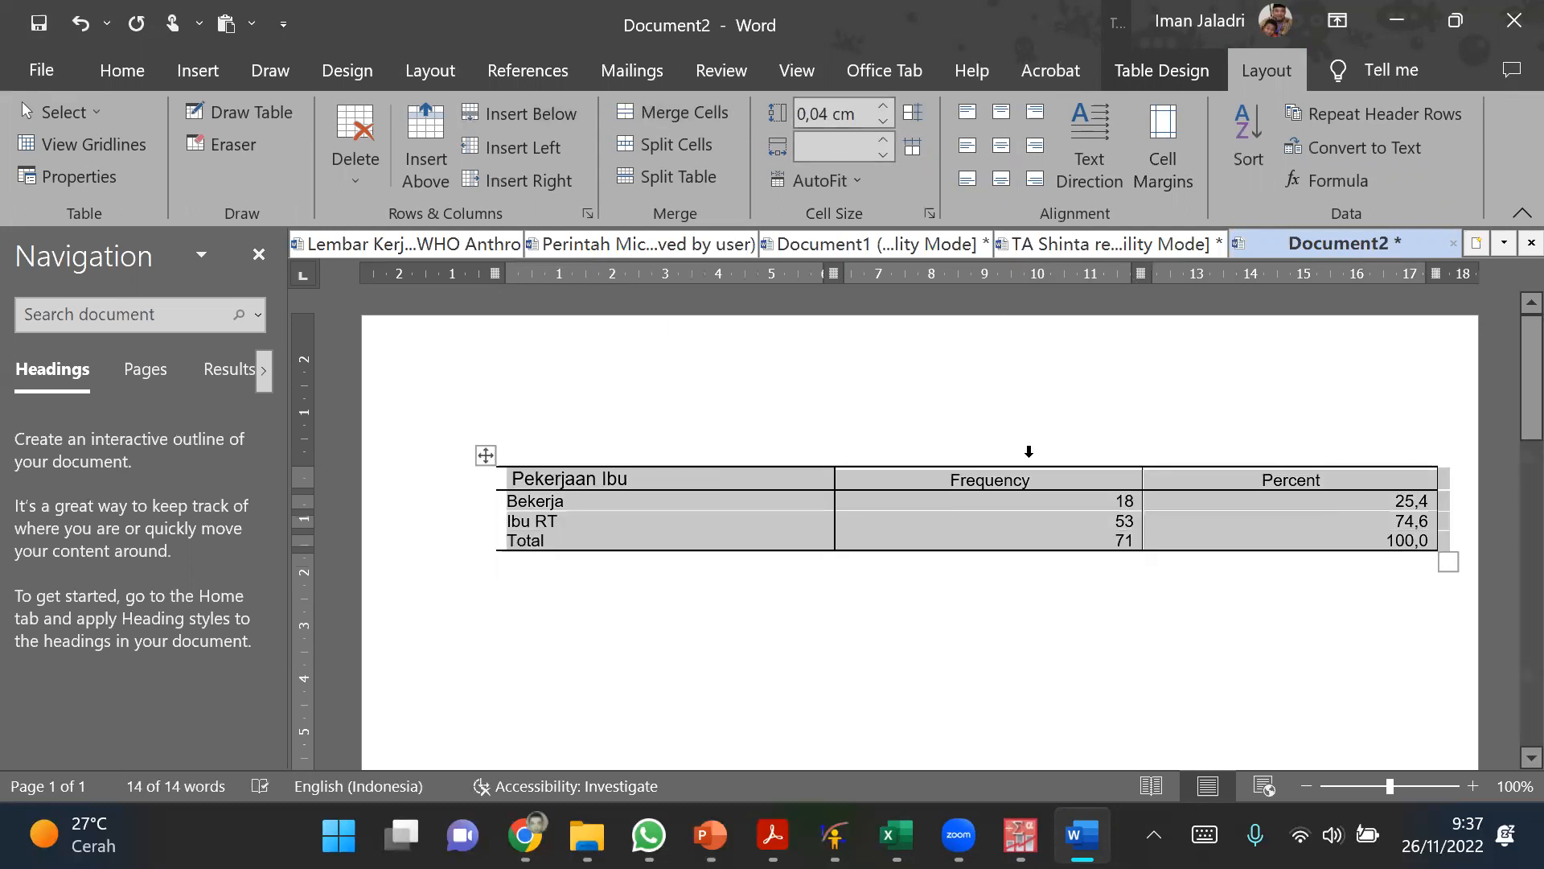
# Step: Centre the contents of the Frequency and Percent columns of the table
pyautogui.click(1050, 524)
pyautogui.moveTo(1032, 477); pyautogui.dragTo(1254, 534)
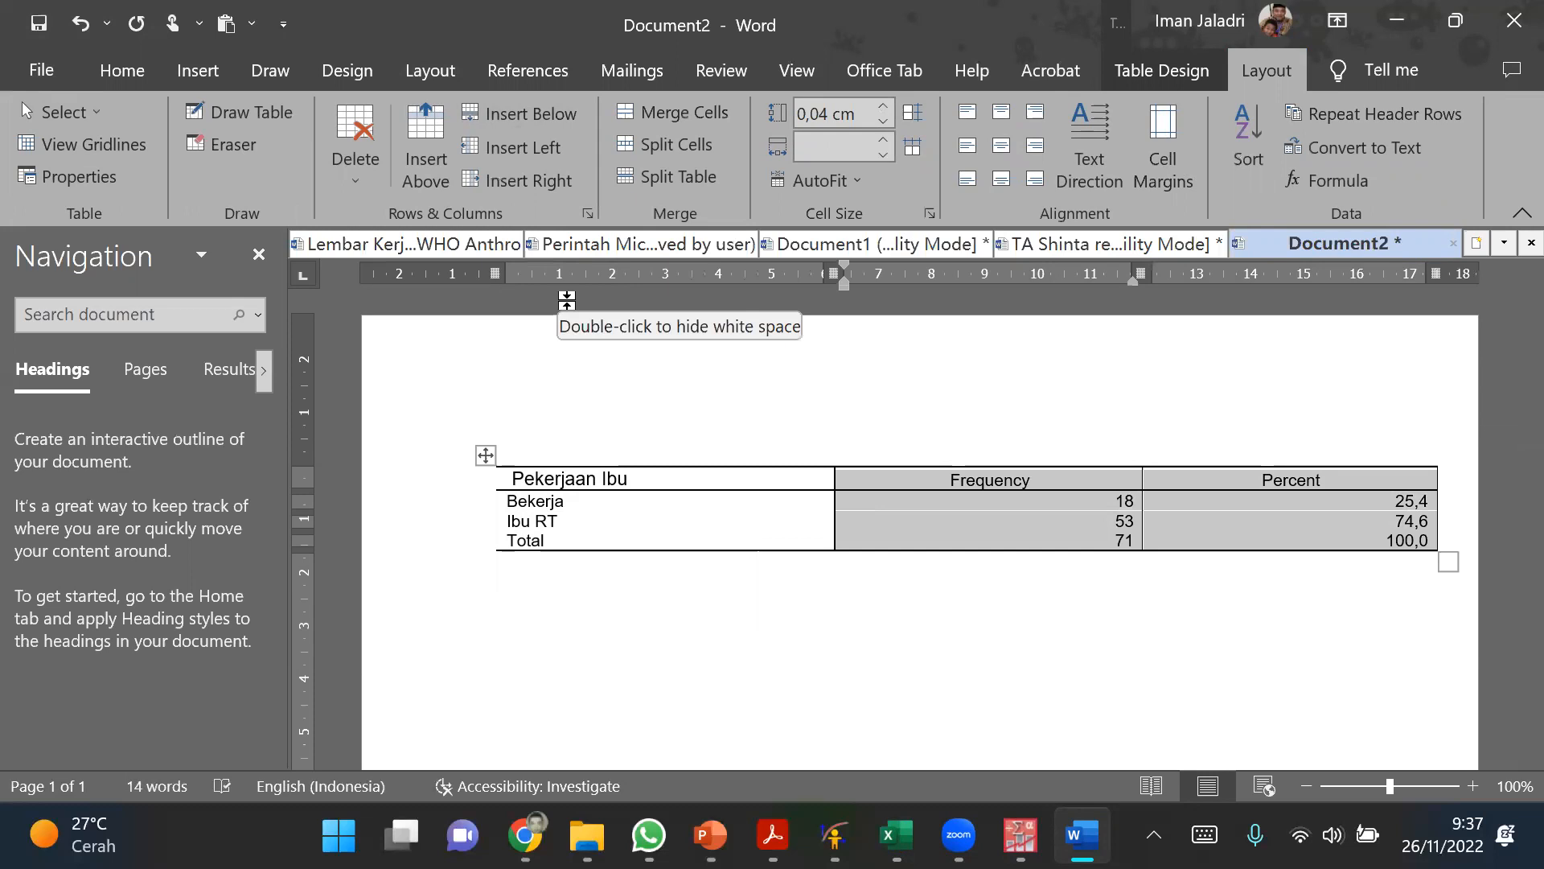
pyautogui.hotkey('ctrl', 'e')
pyautogui.click(862, 606)
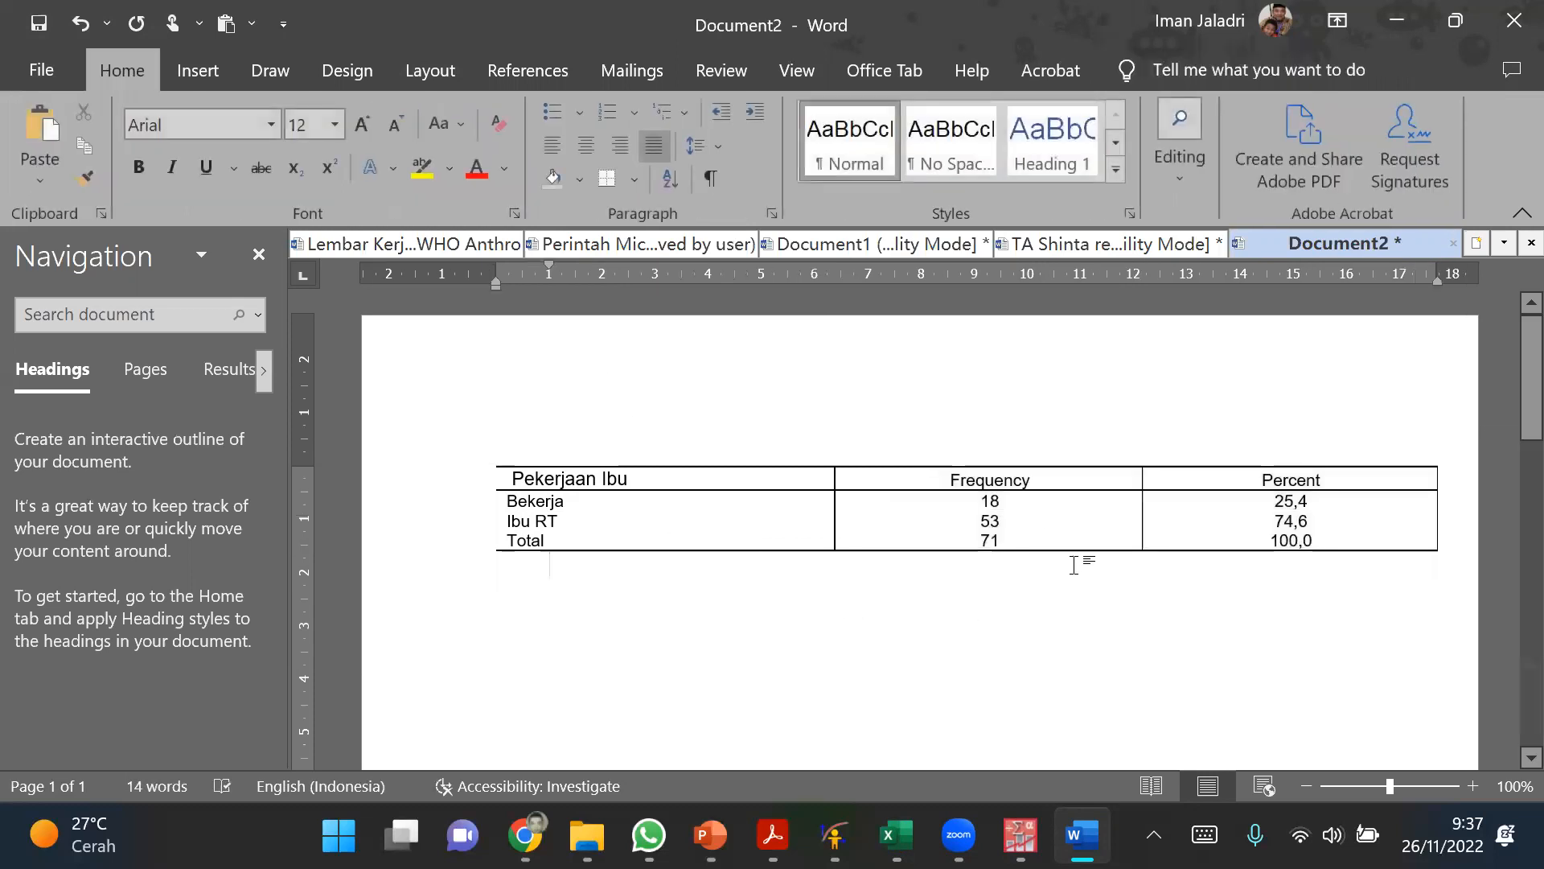
# Step: Rename the table's Frequency header as n and its Percent header as %
pyautogui.doubleClick(1006, 483)
pyautogui.write('n')
pyautogui.doubleClick(1271, 478)
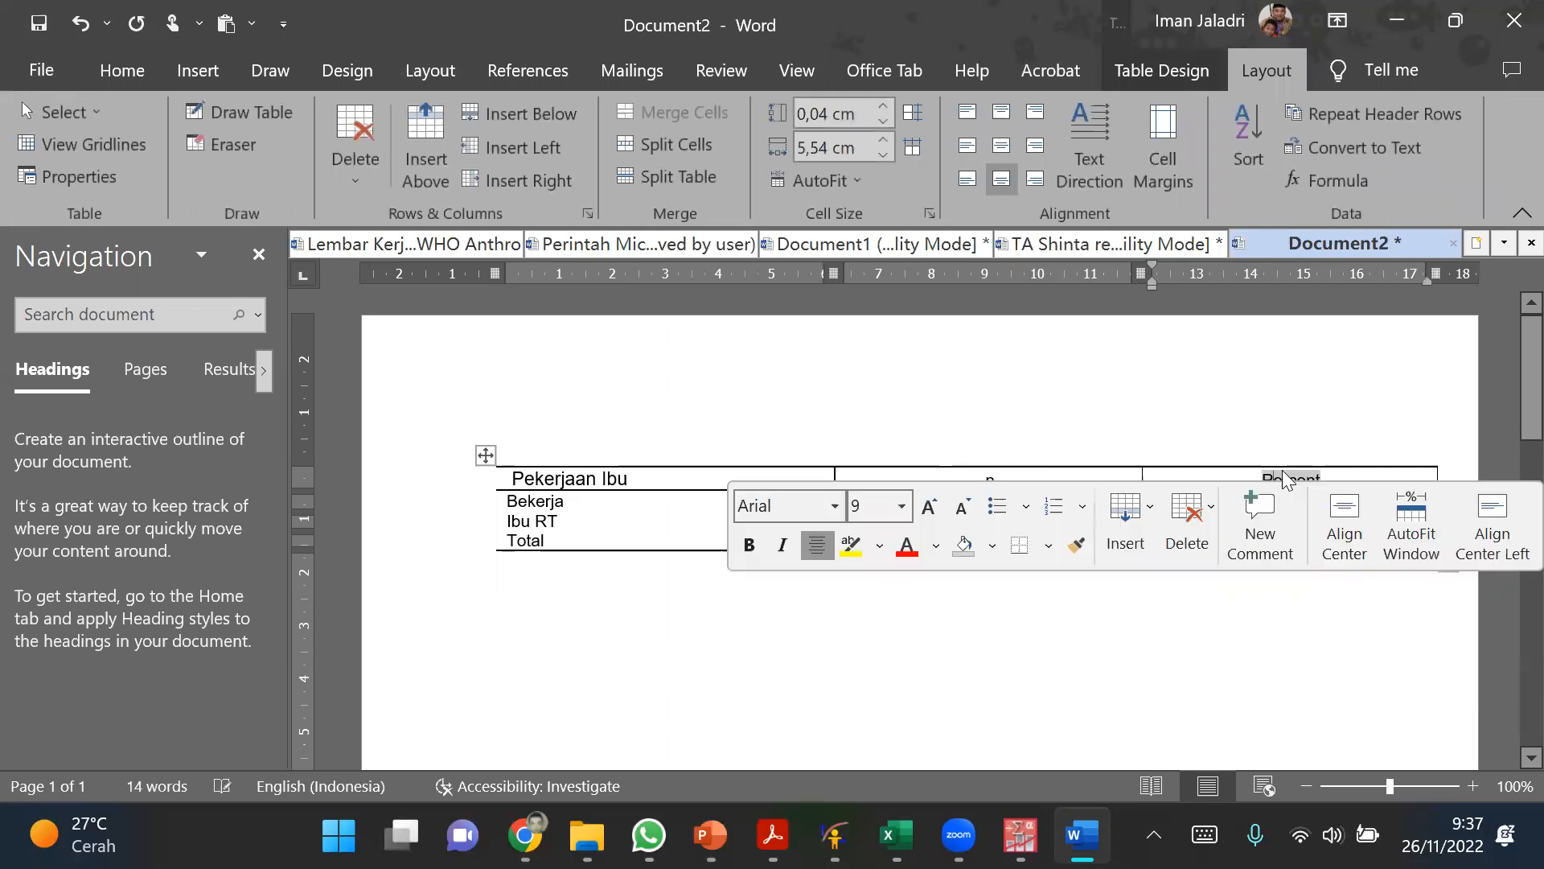
pyautogui.write('%')
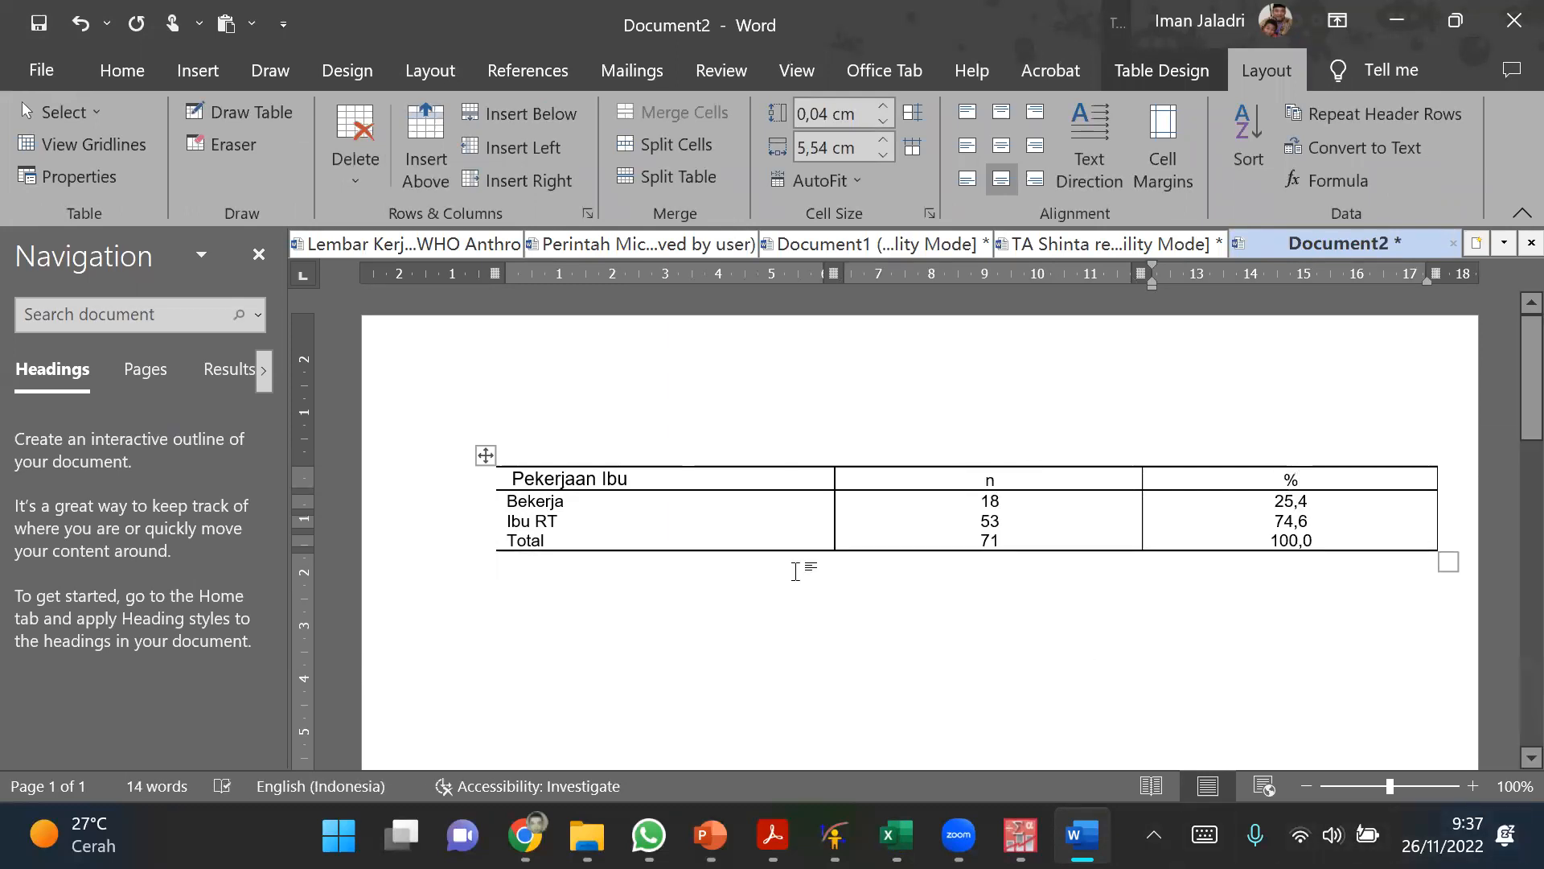
pyautogui.click(794, 572)
pyautogui.click(759, 537)
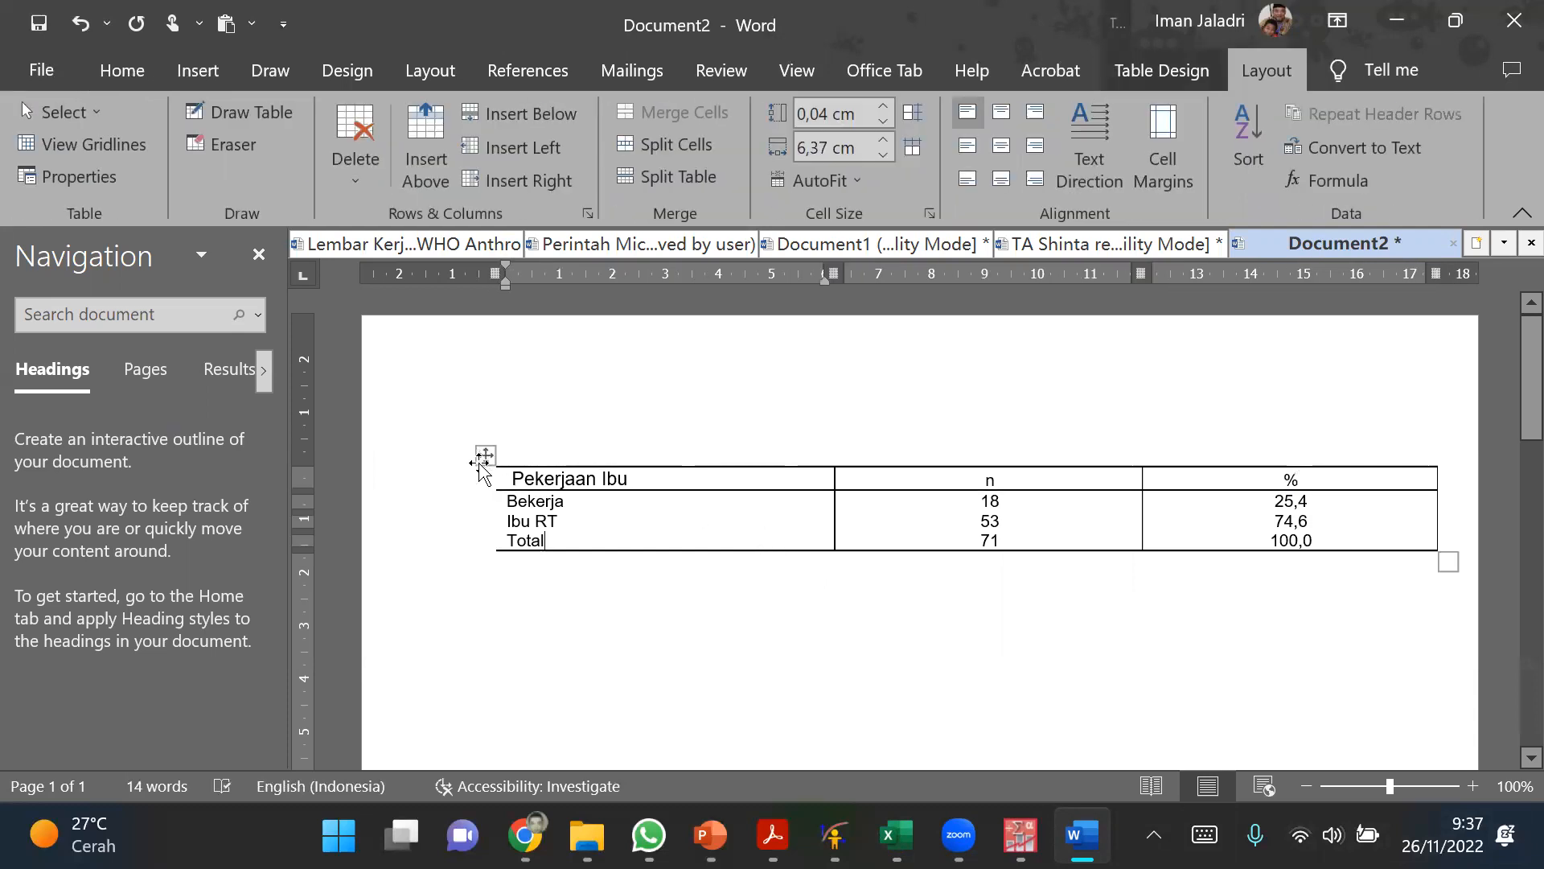
# Step: Apply all borders to the entire Pekerjaan Ibu table
pyautogui.click(485, 457)
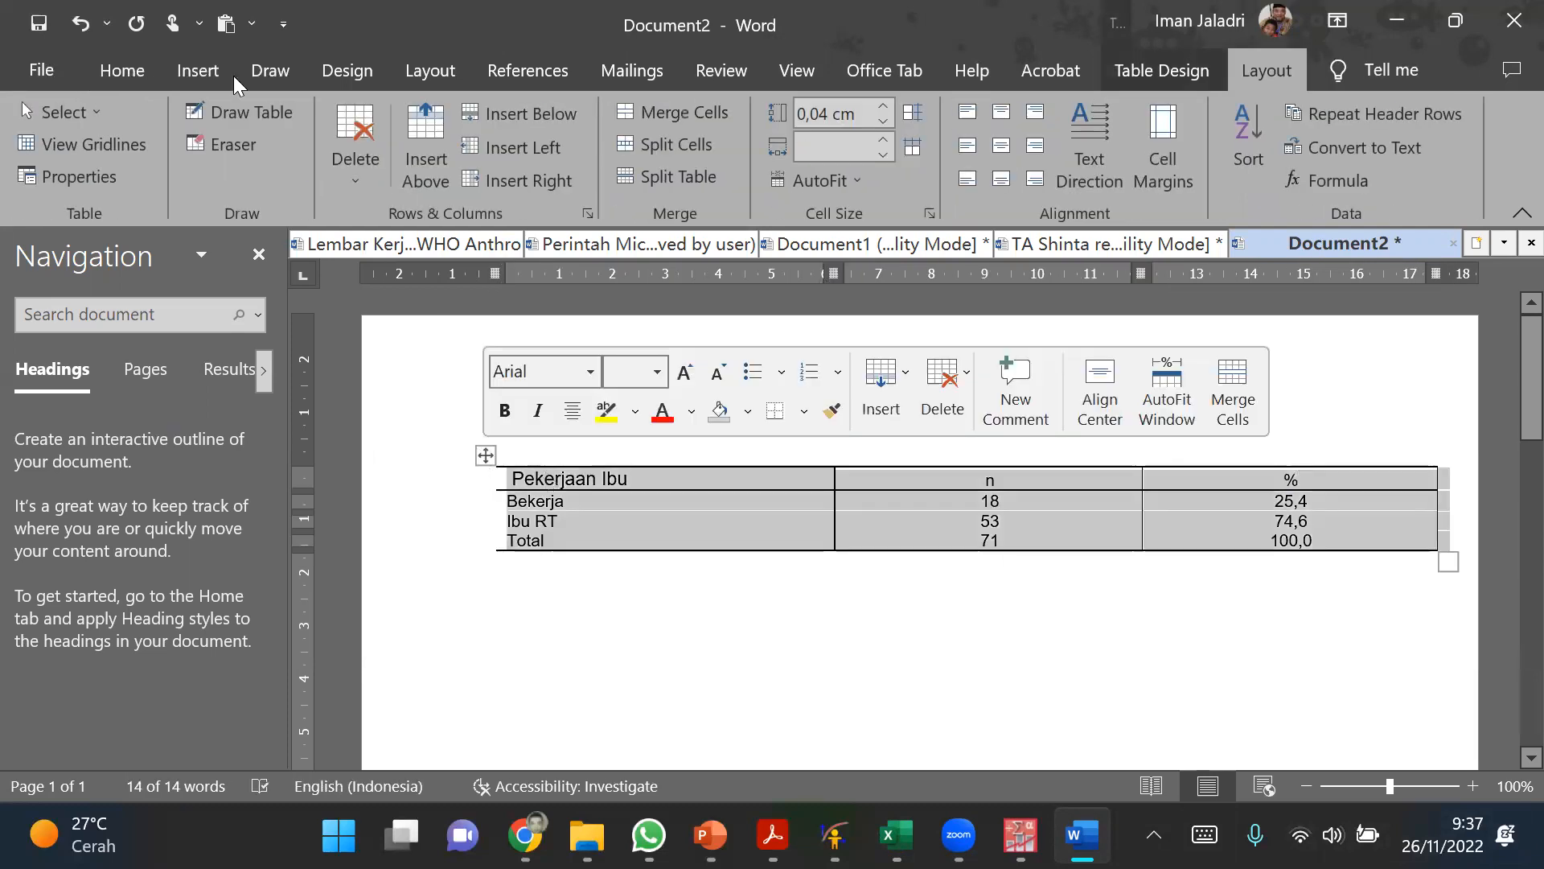
pyautogui.click(105, 74)
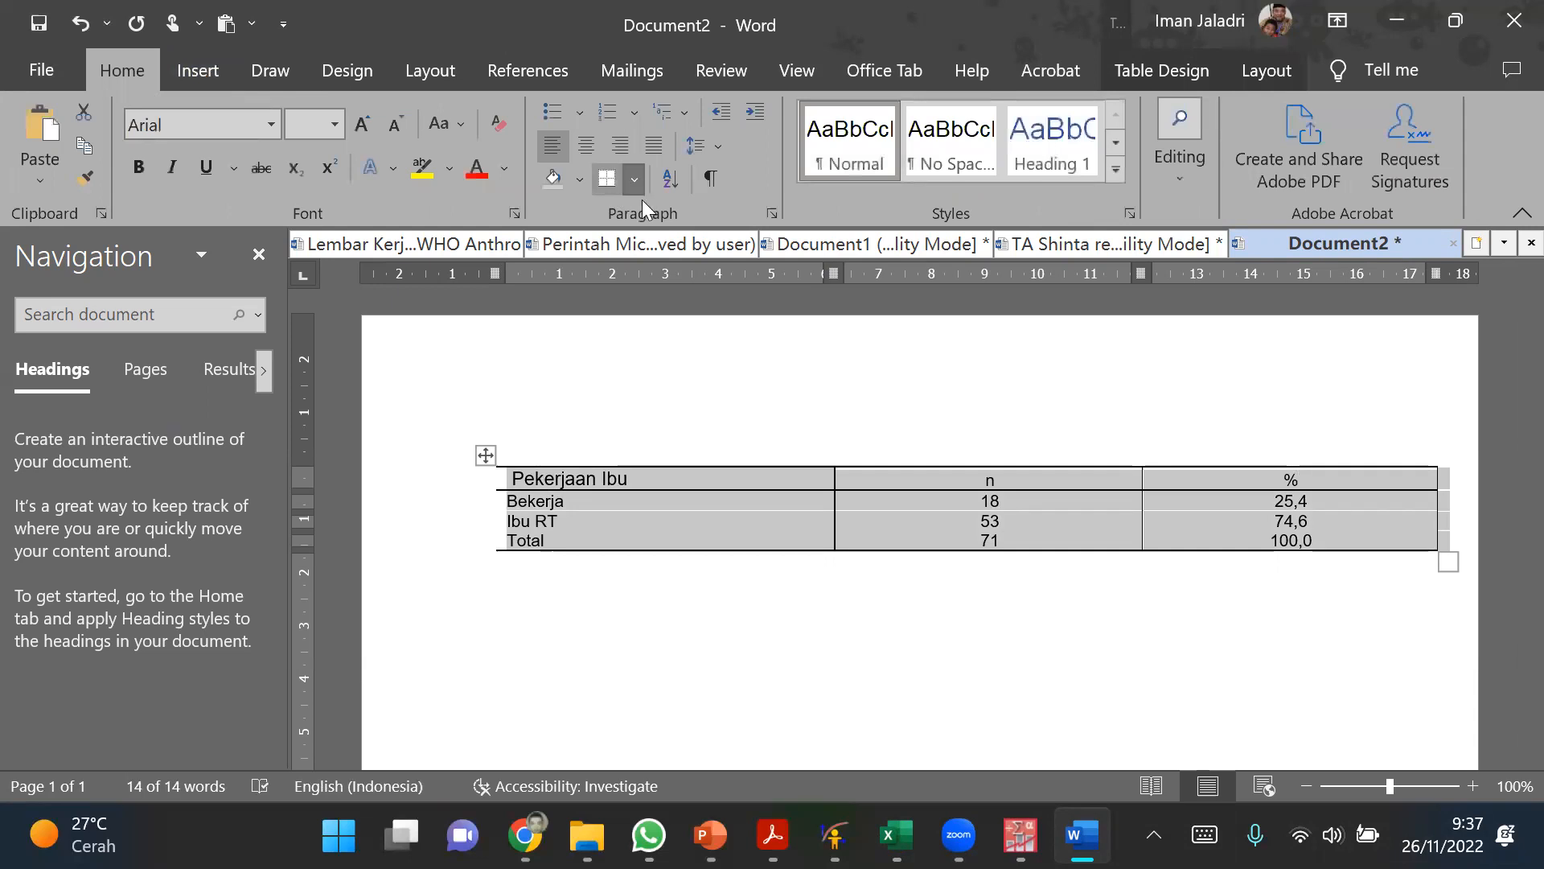
pyautogui.click(634, 180)
pyautogui.click(652, 376)
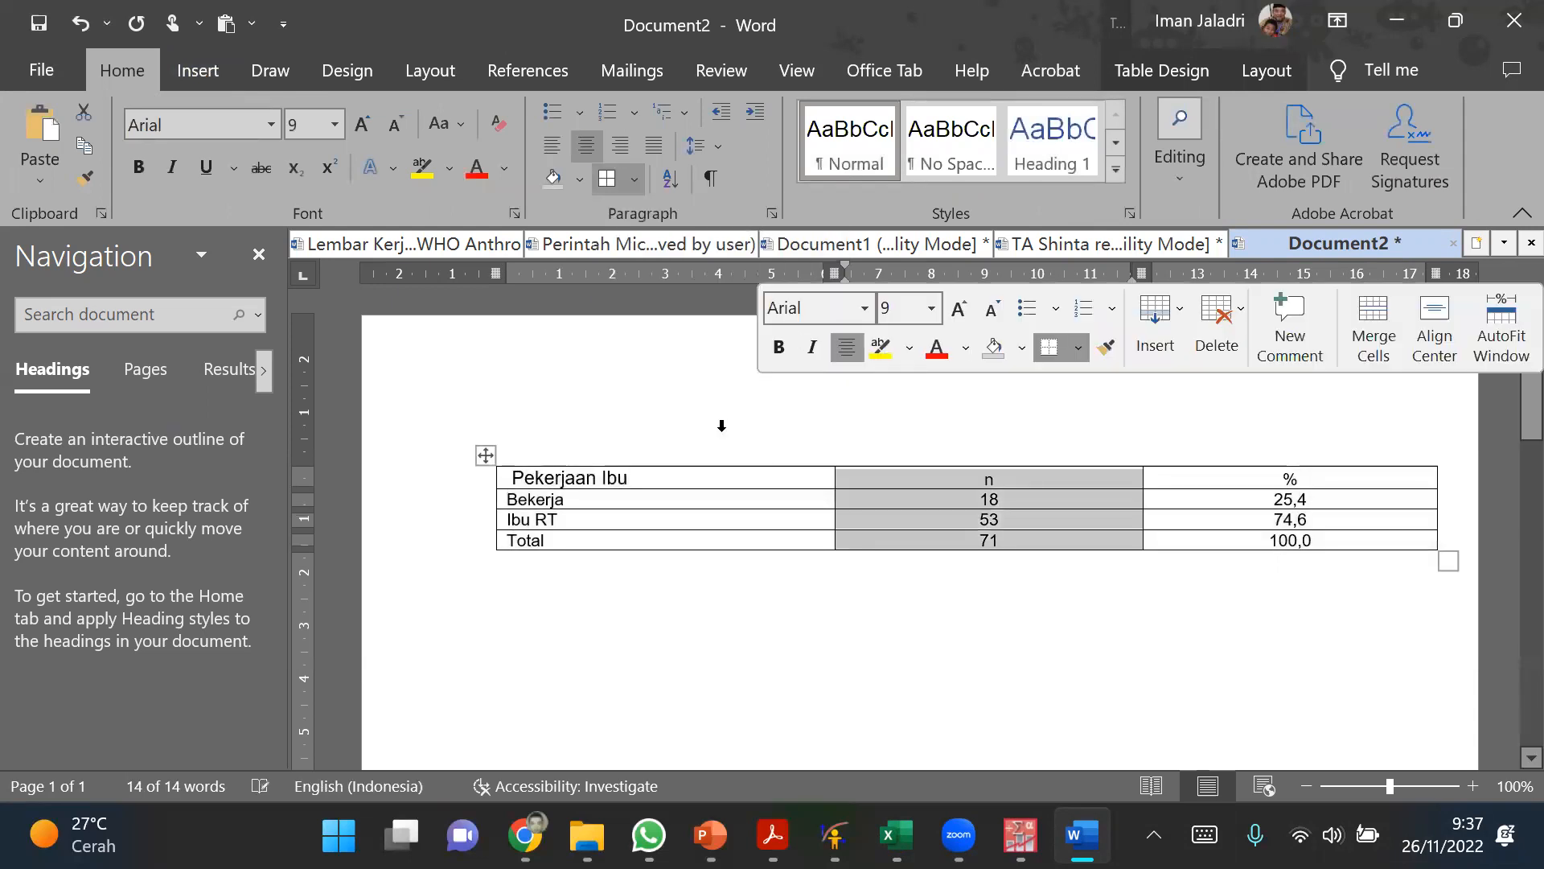
pyautogui.click(776, 586)
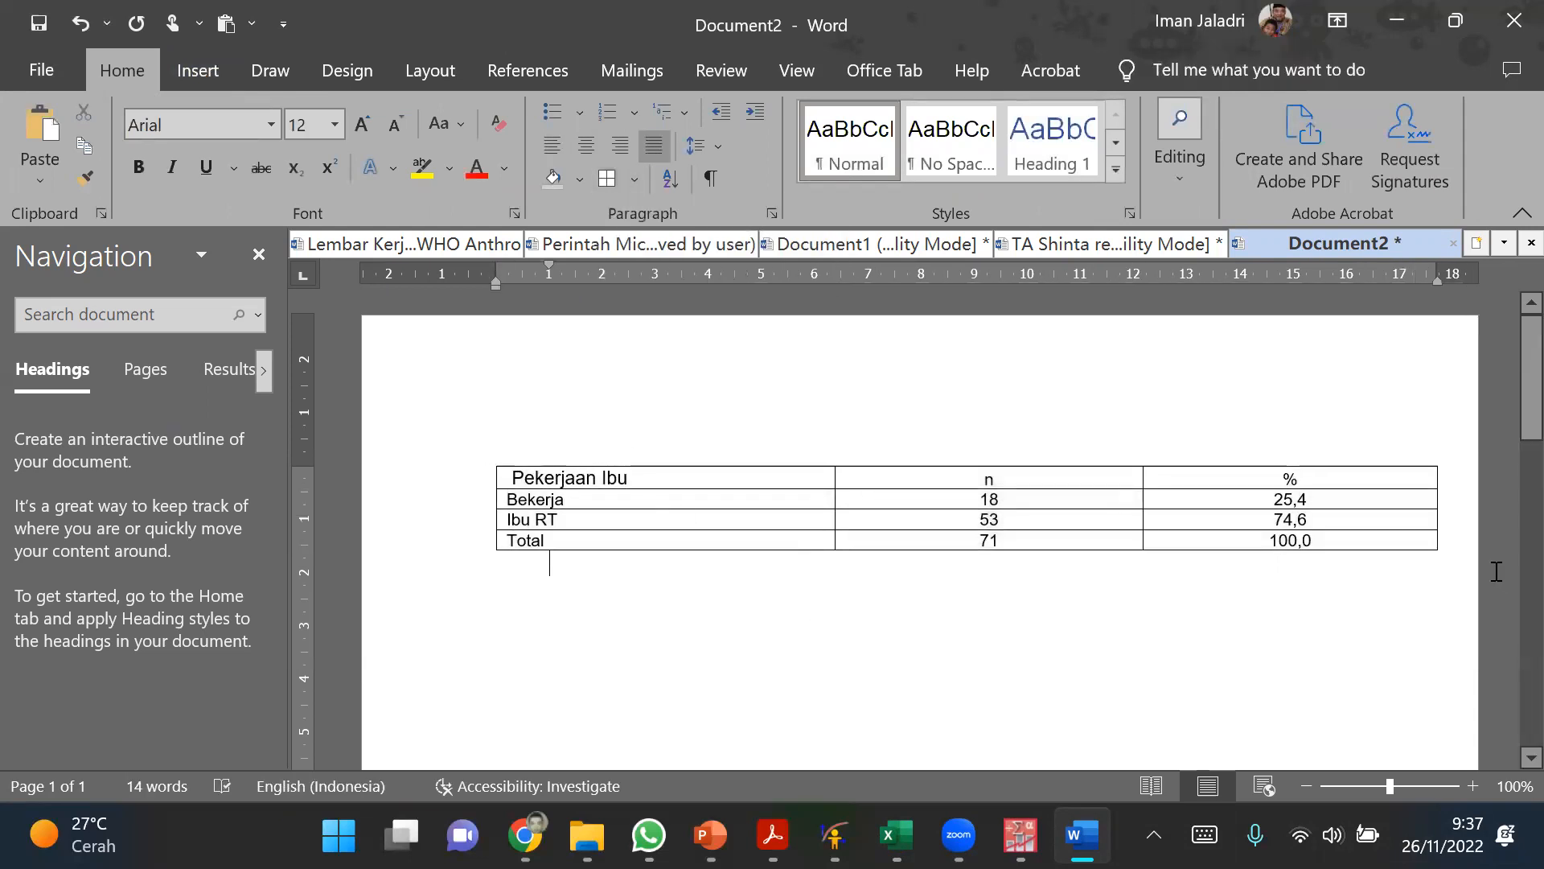
# Step: Move the page's right and left margins inward until the text area and table are about 14.5 cm wide
pyautogui.moveTo(1438, 274)
pyautogui.mouseDown()
pyautogui.moveTo(1255, 272)
pyautogui.moveTo(1344, 272)
pyautogui.mouseUp()
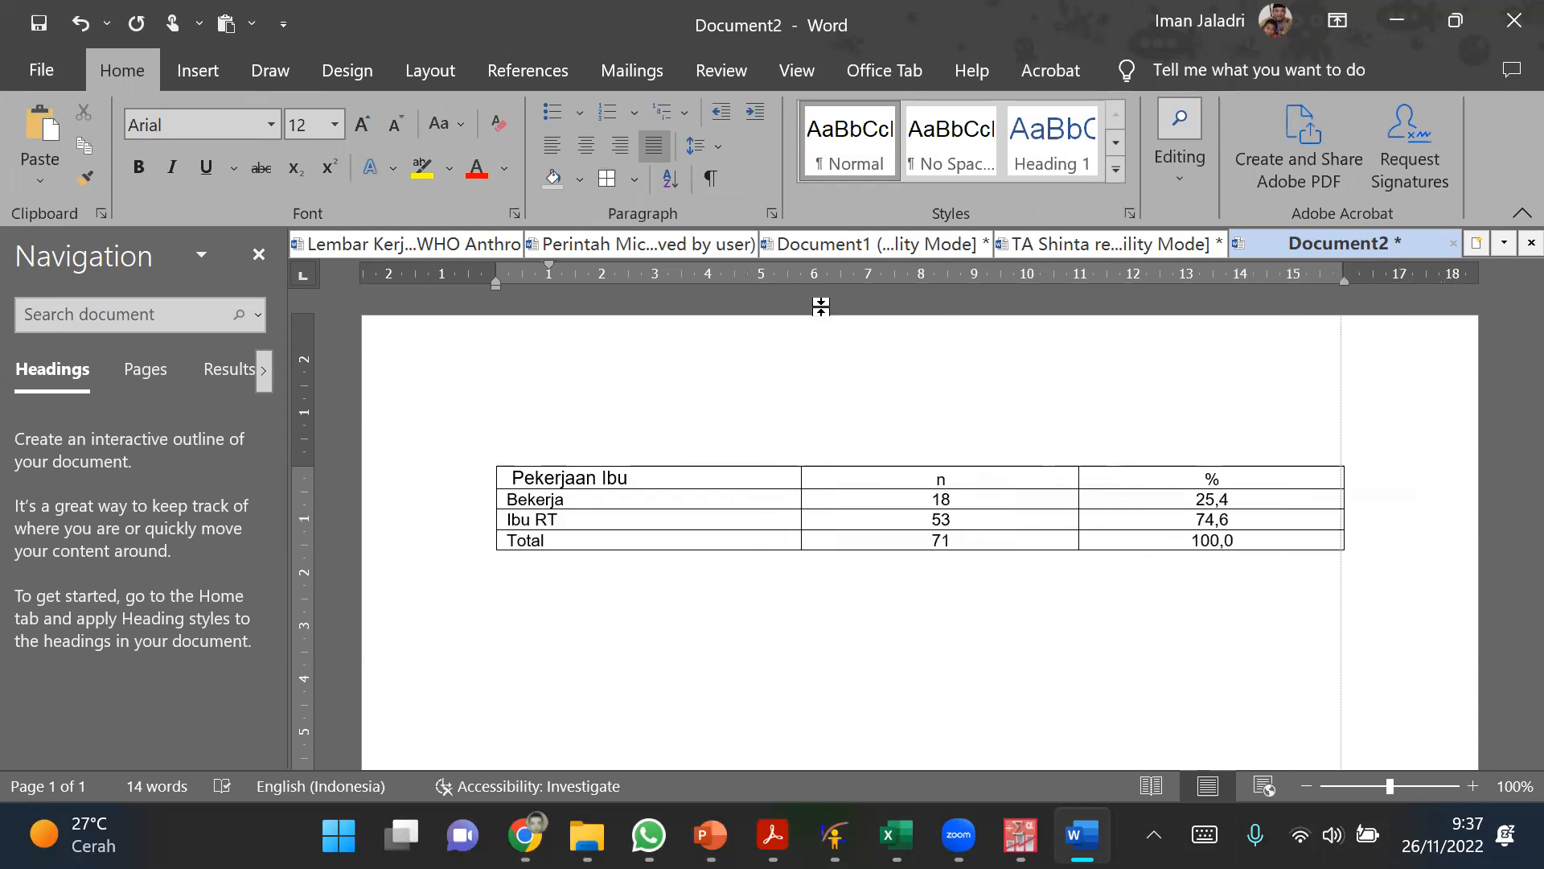
pyautogui.moveTo(492, 269); pyautogui.dragTo(574, 269)
pyautogui.click(887, 395)
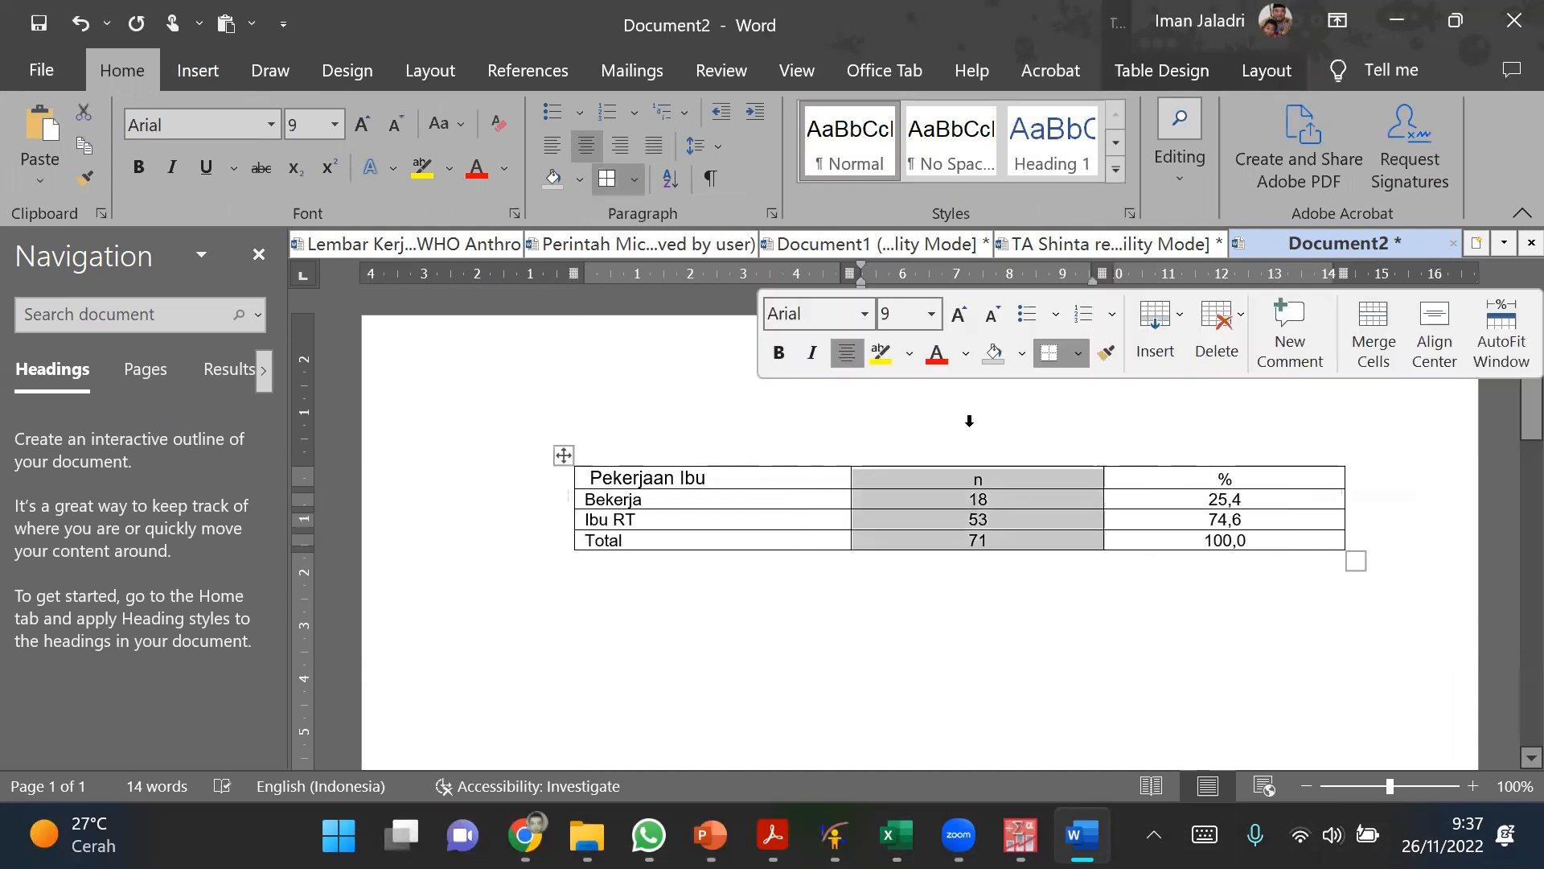
pyautogui.click(1037, 602)
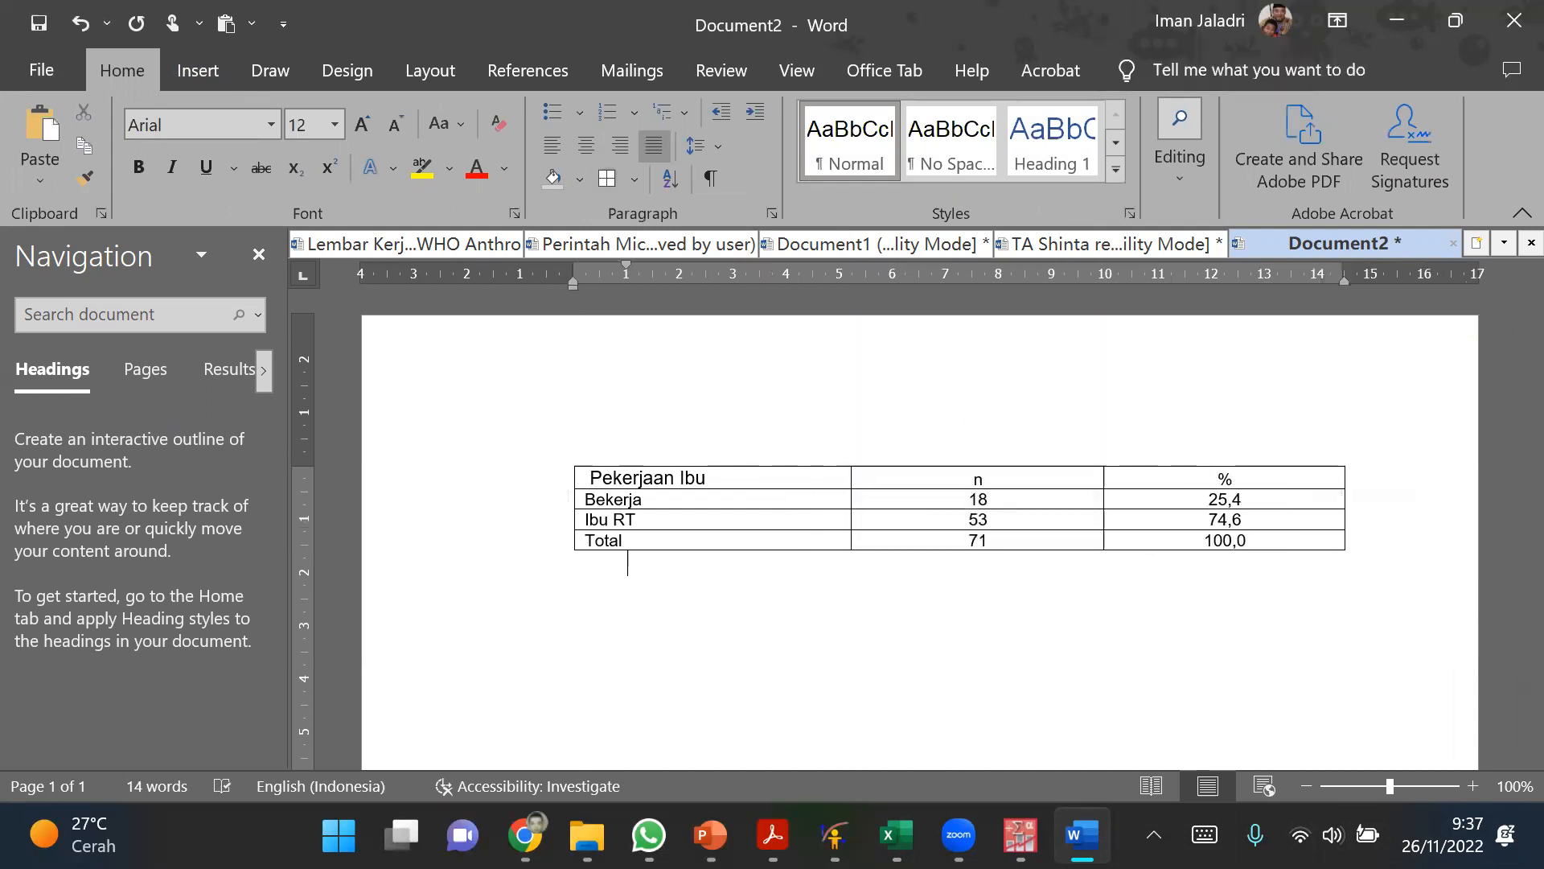
# Step: Switch to the PASW Statistics Data Editor, look at the LLA_Ibu values and return to the Word document
pyautogui.click(1020, 834)
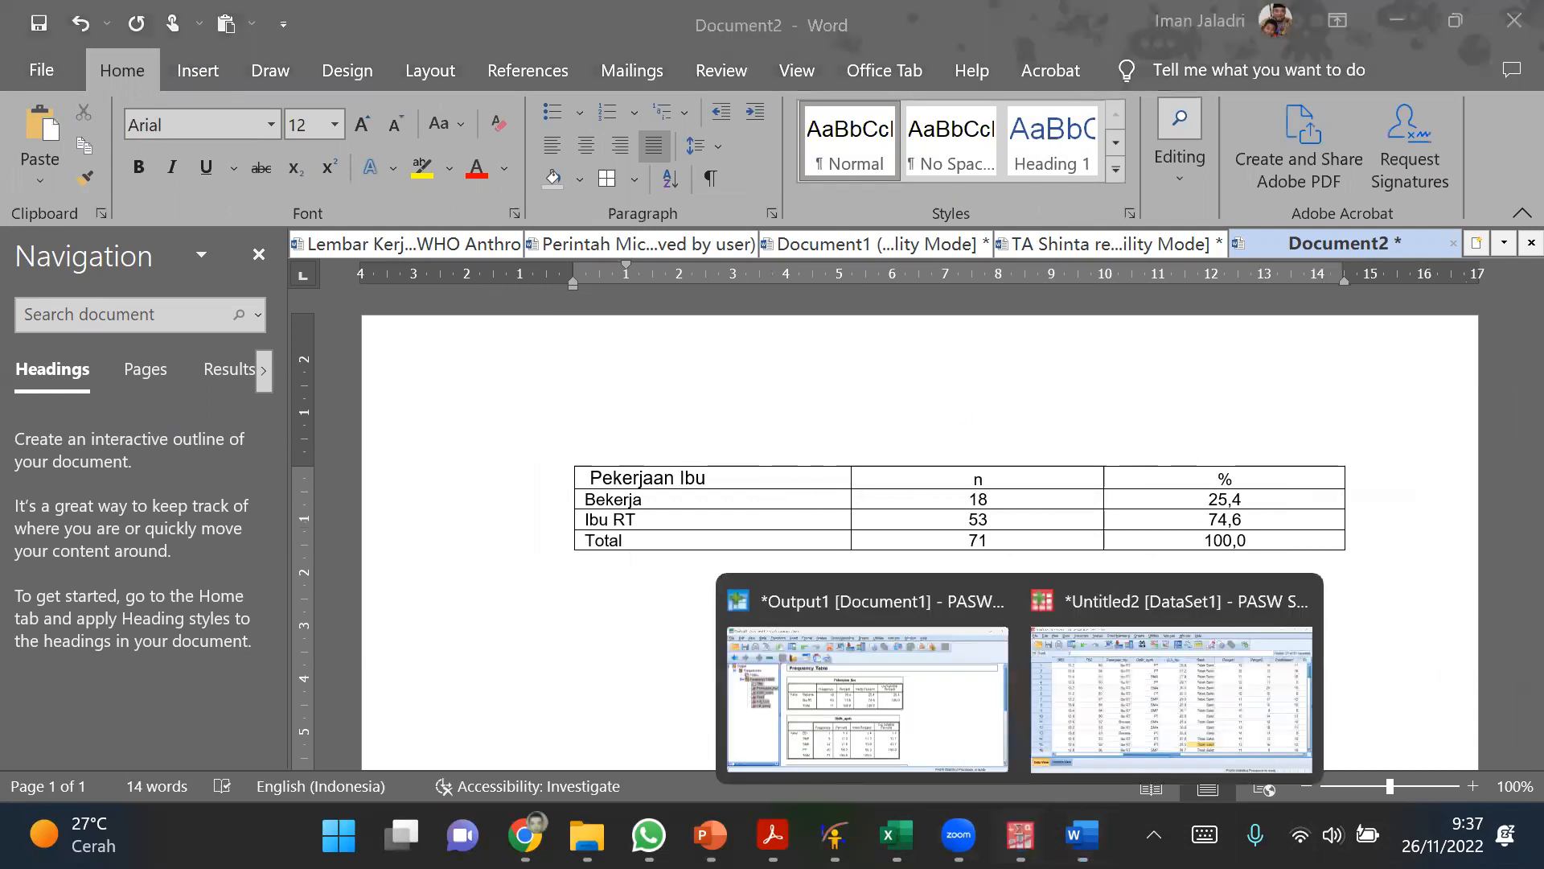
pyautogui.click(1136, 750)
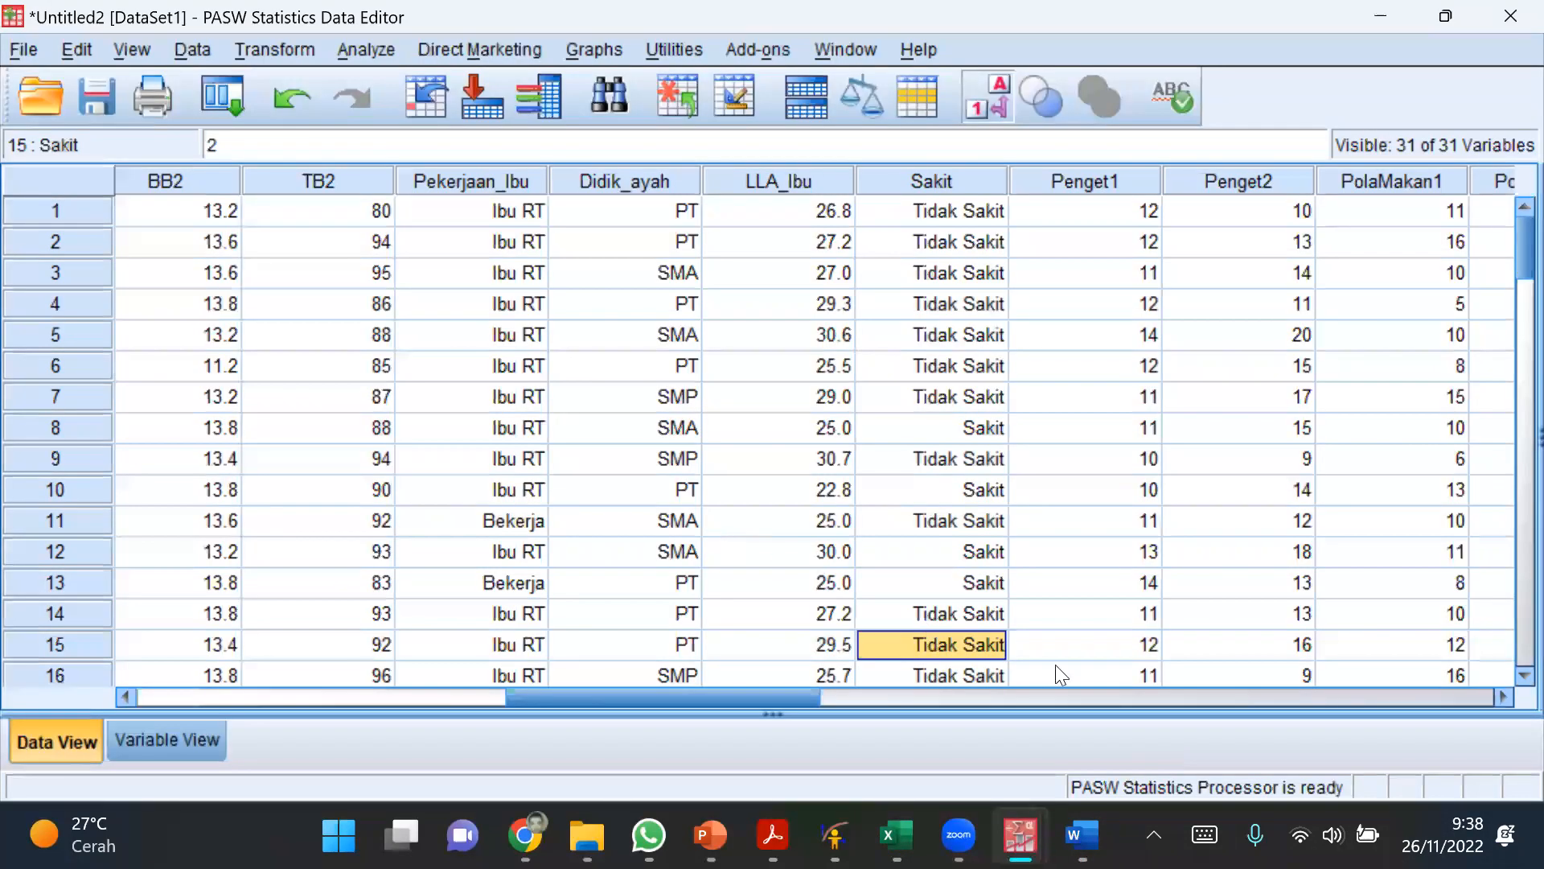
pyautogui.click(802, 277)
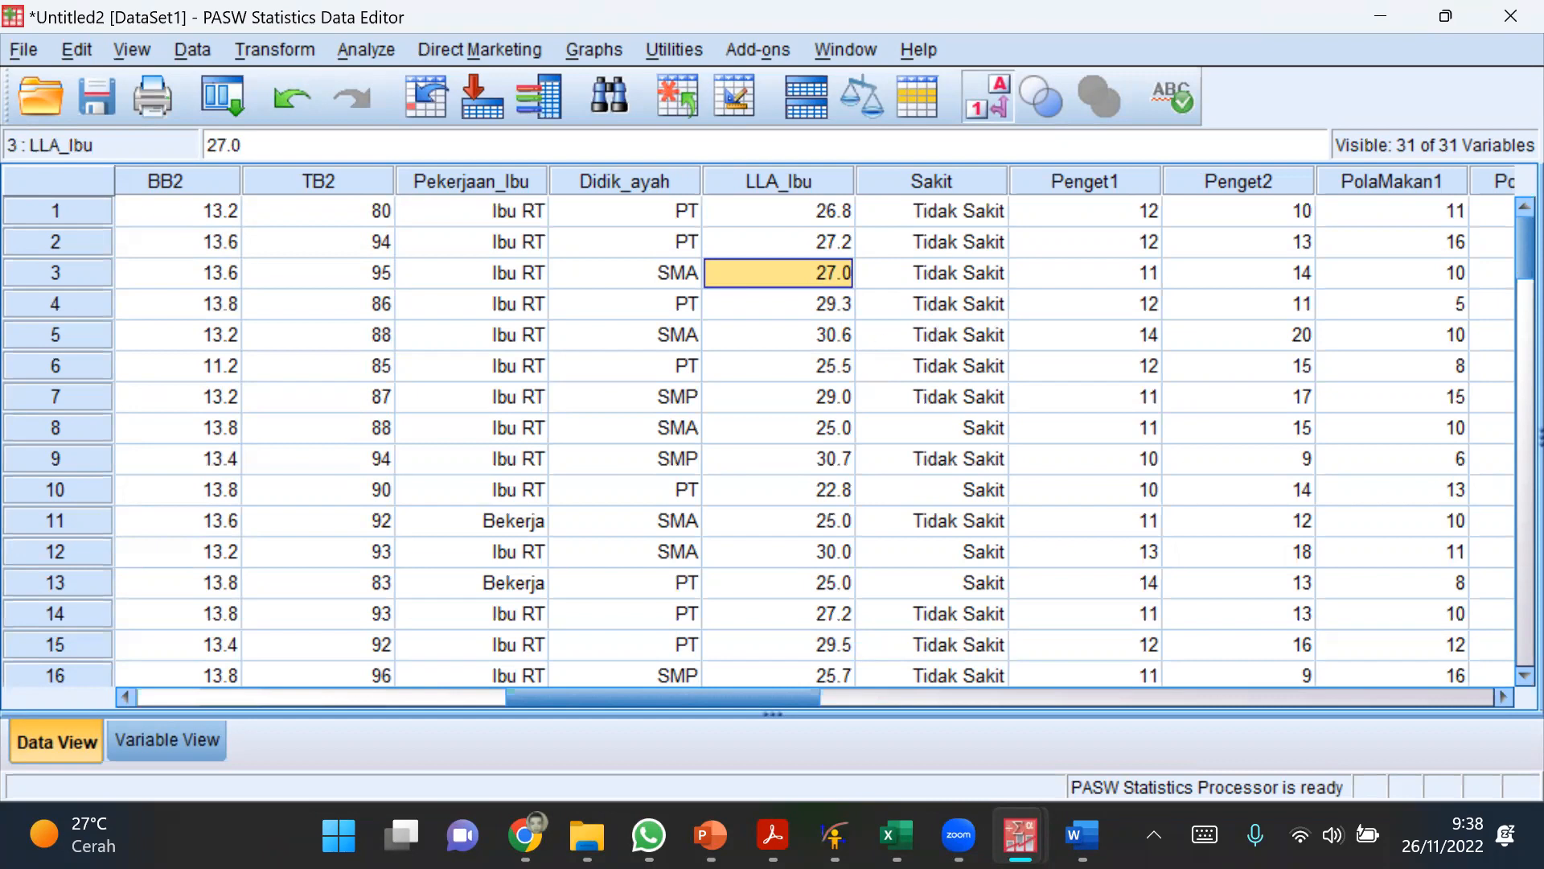
pyautogui.click(1083, 834)
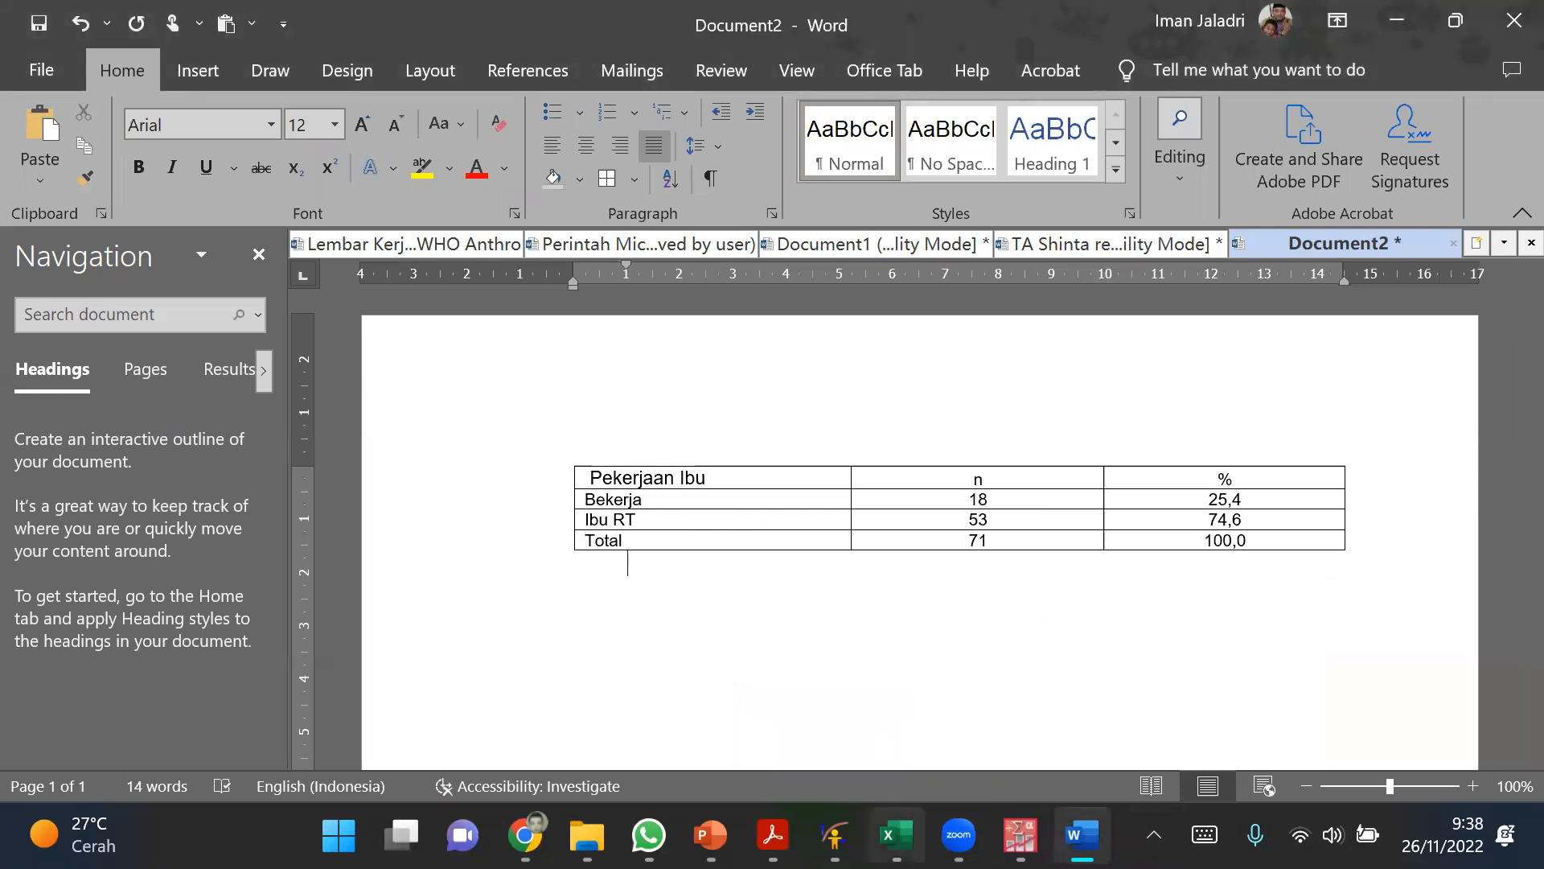
# Step: Switch to the WHO Anthro1 workbook in Excel, undo the unmerging of the cells on Sheet1 and look over the frequency tables
pyautogui.click(896, 835)
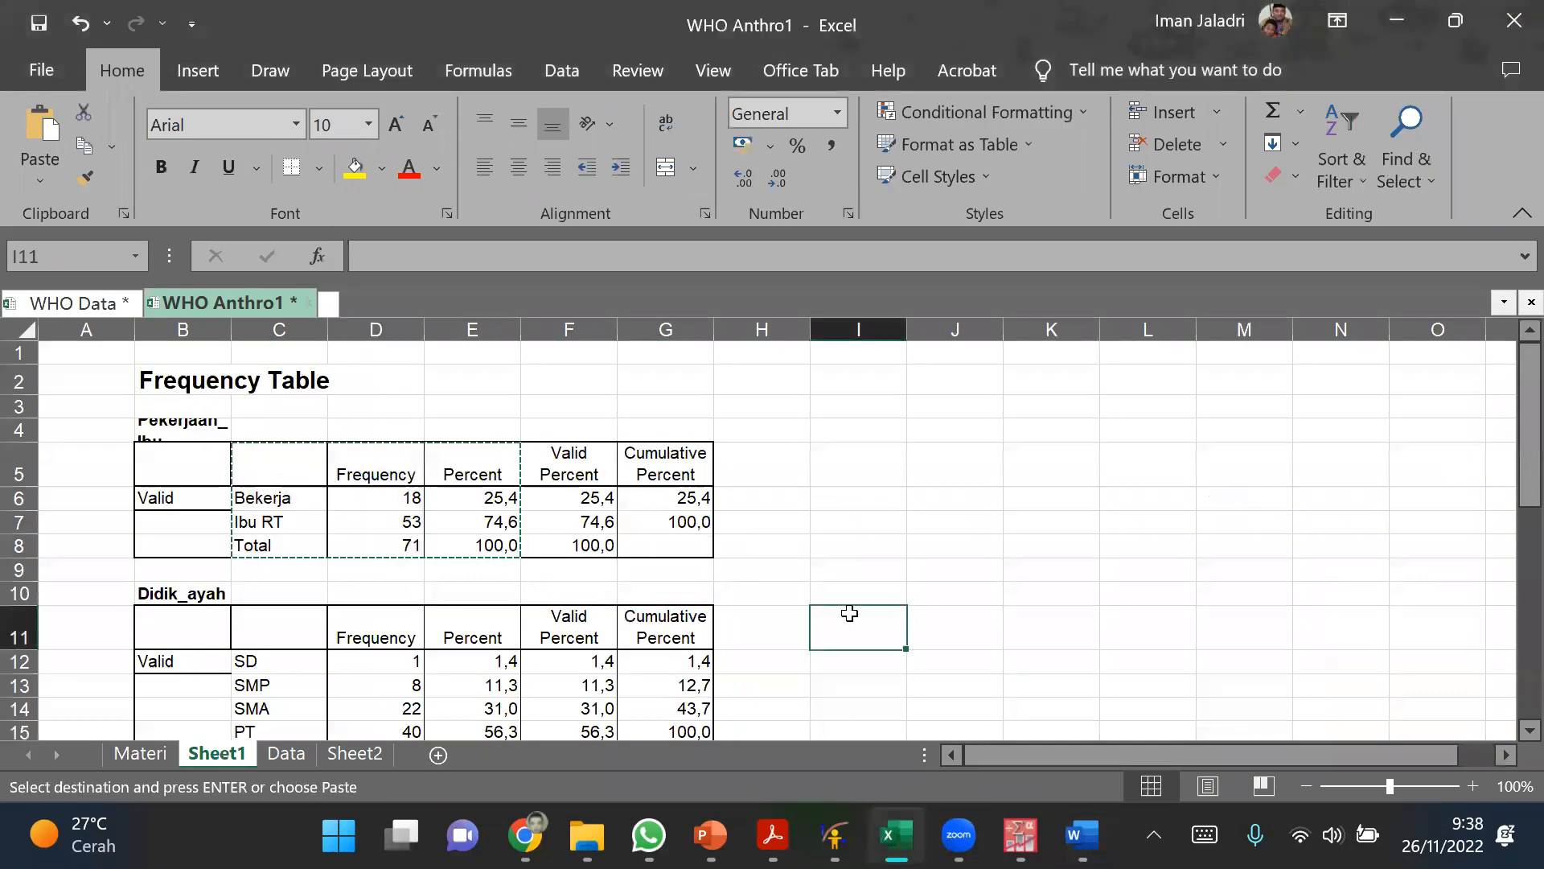
pyautogui.press('Escape')
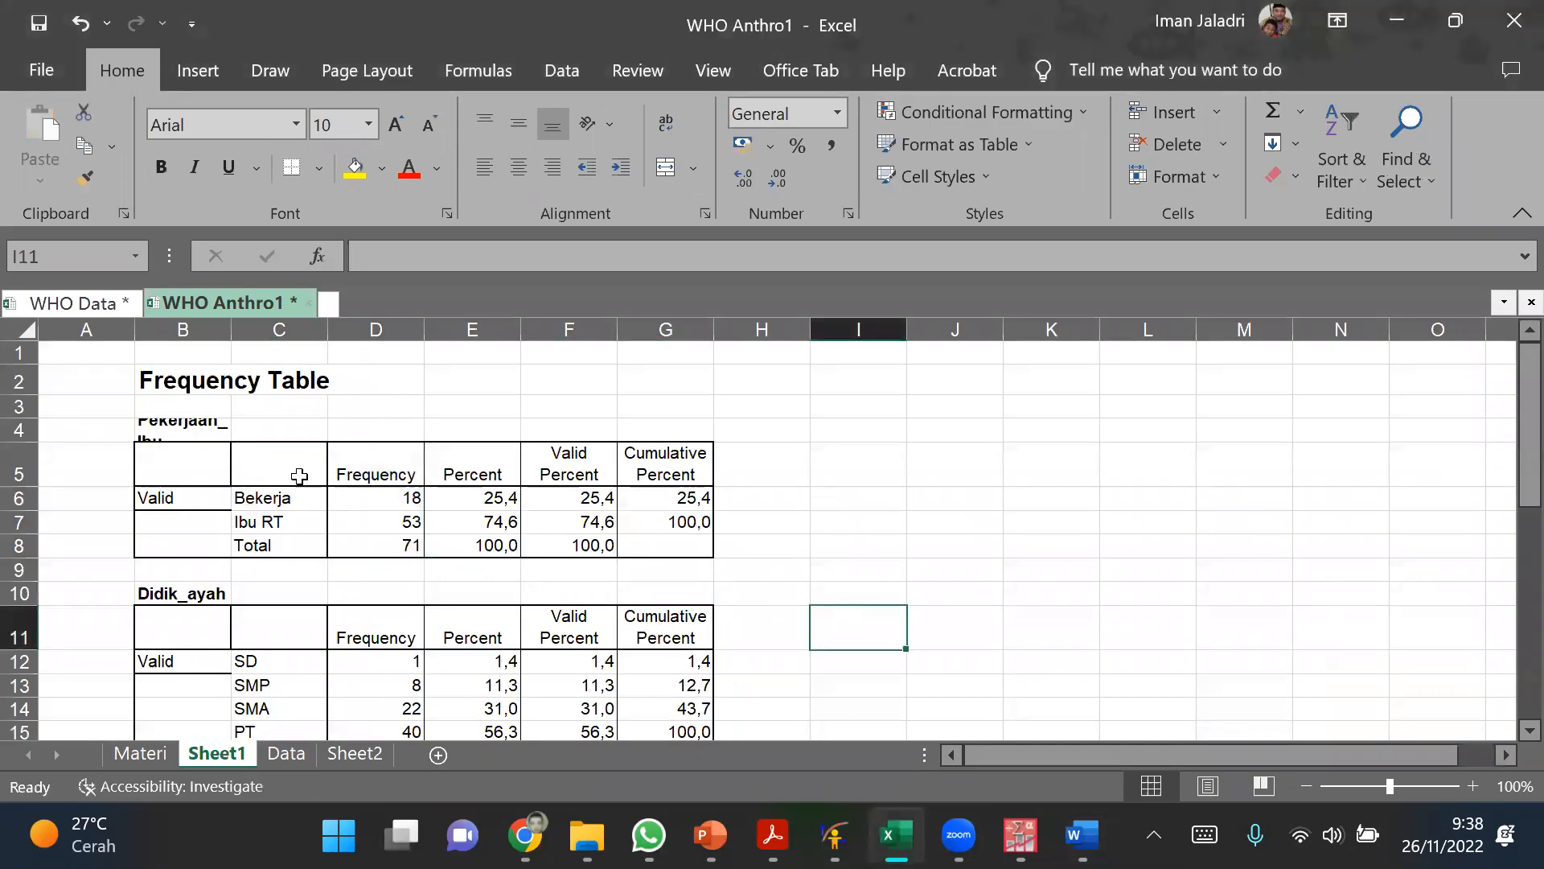
pyautogui.hotkey('ctrl', 'z')
pyautogui.click(989, 570)
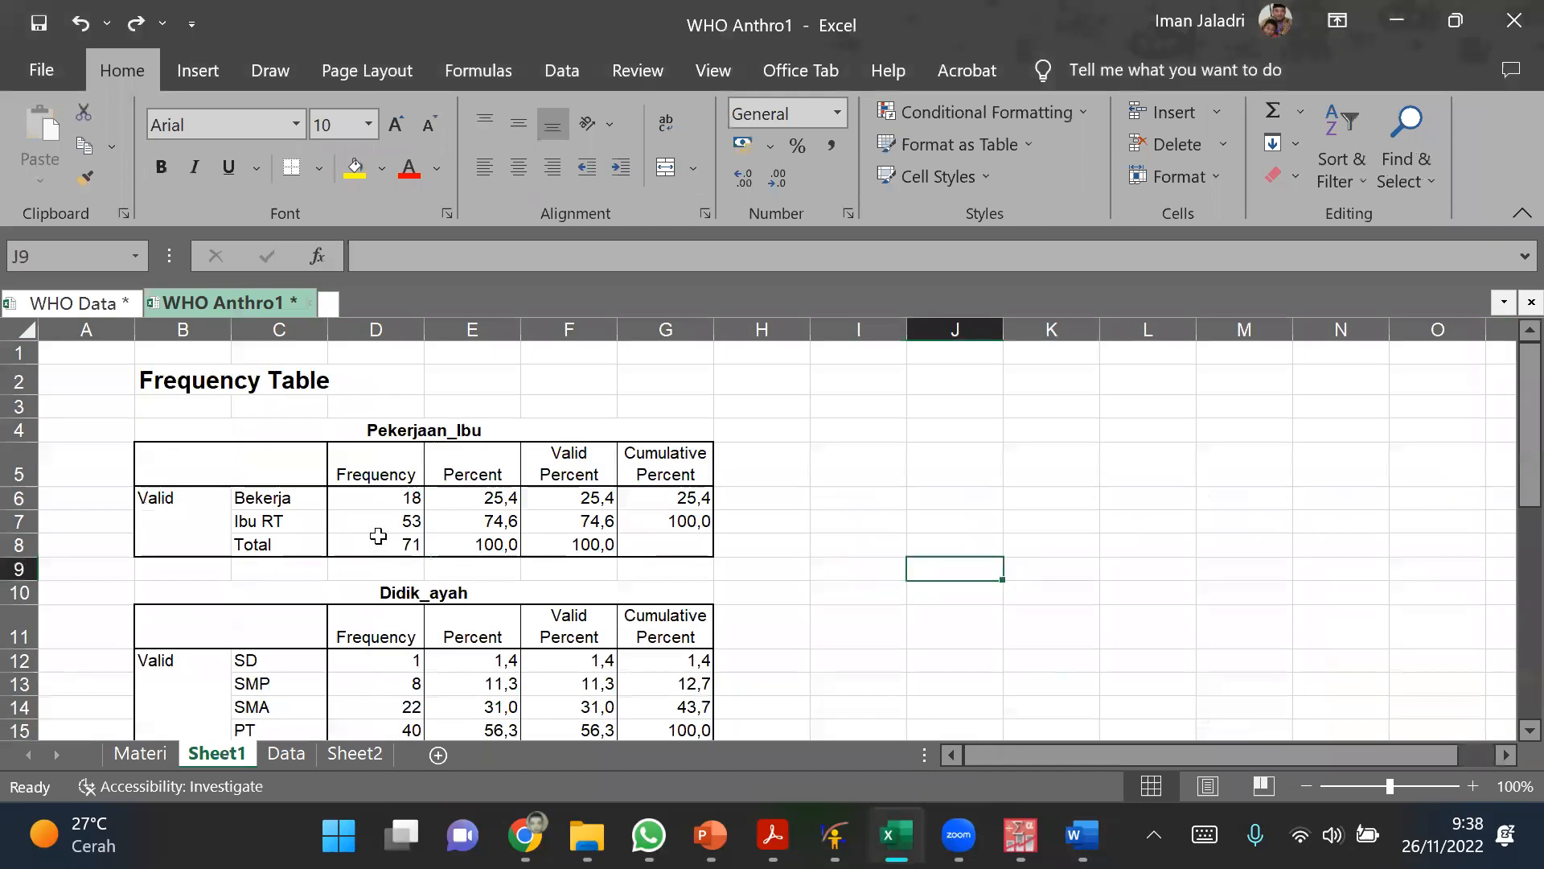
pyautogui.scroll(-2, 429, 537)
pyautogui.scroll(-7, 432, 538)
pyautogui.scroll(3, 434, 541)
pyautogui.scroll(6, 435, 541)
pyautogui.click(870, 676)
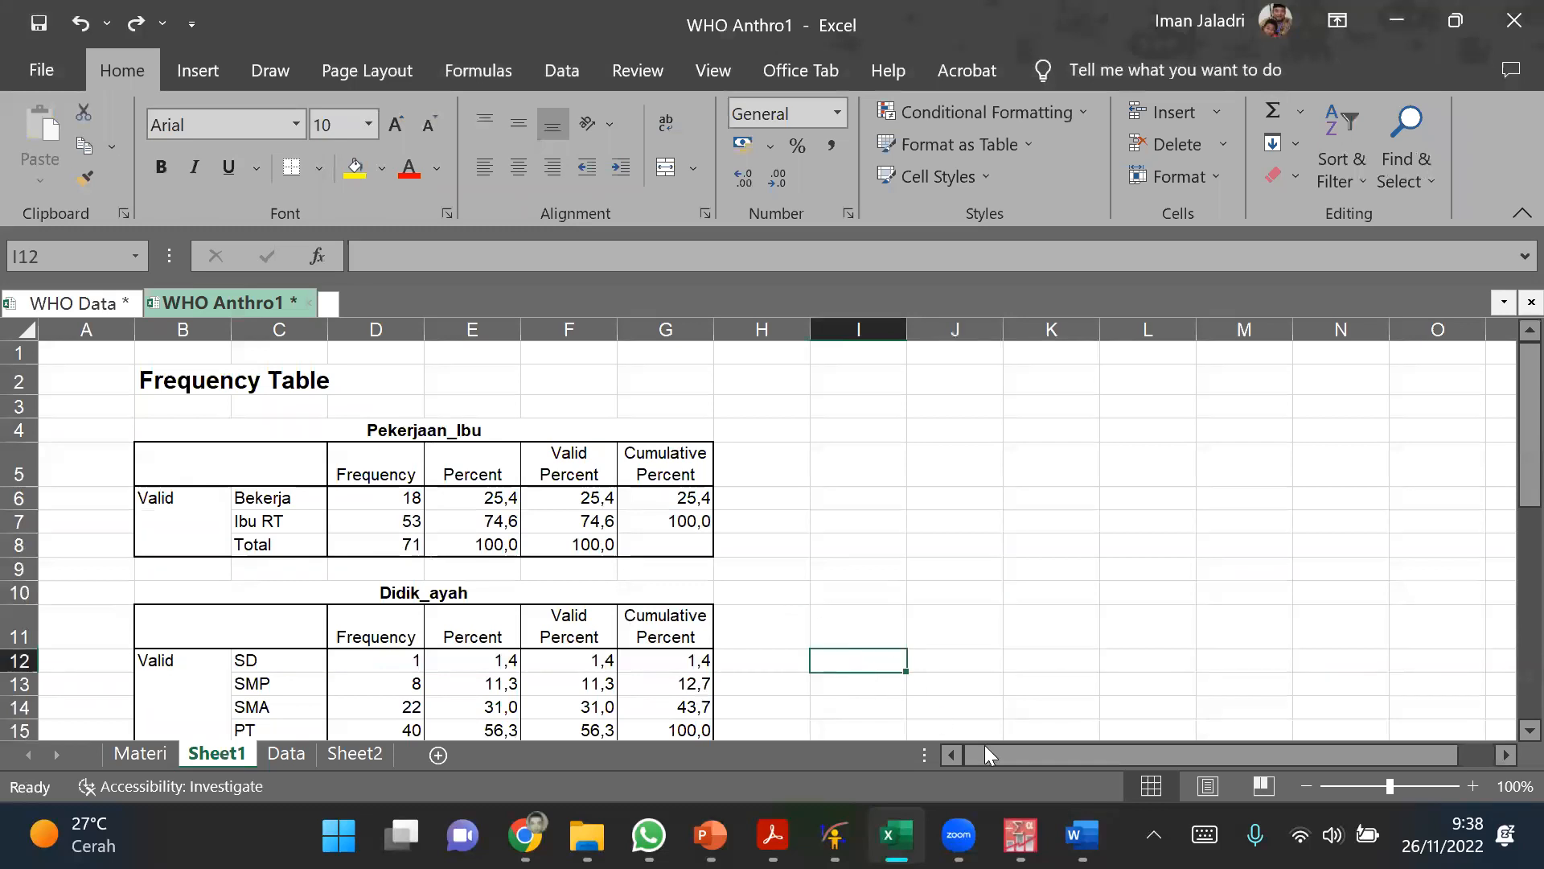
# Step: Check the PASW Statistics data window, return to the WHO Anthro1 workbook and open its Materi sheet
pyautogui.moveTo(1082, 835)
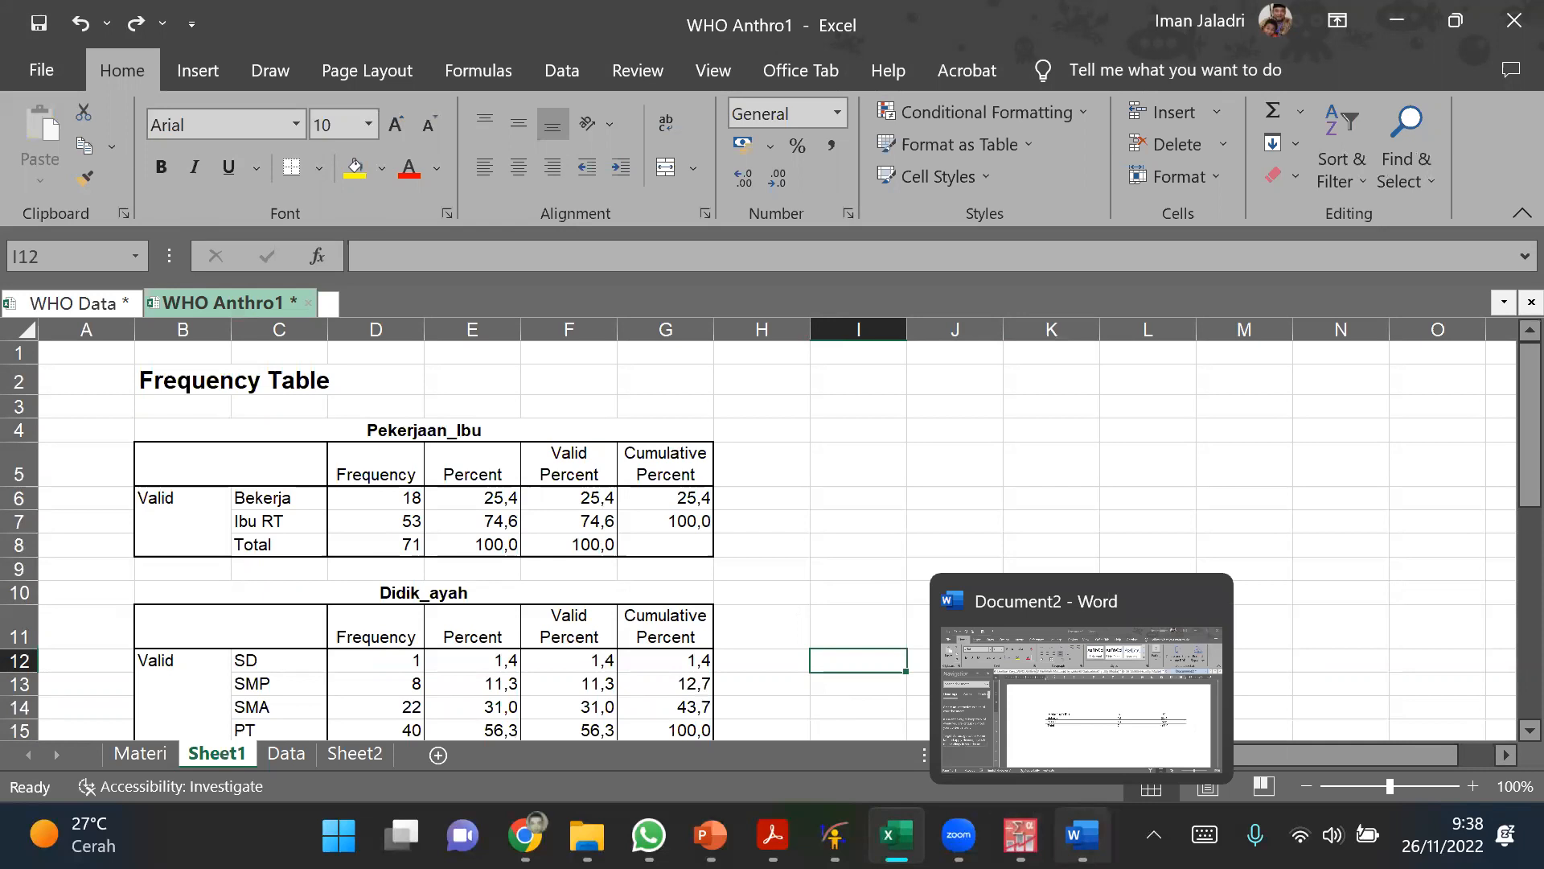
pyautogui.click(1020, 834)
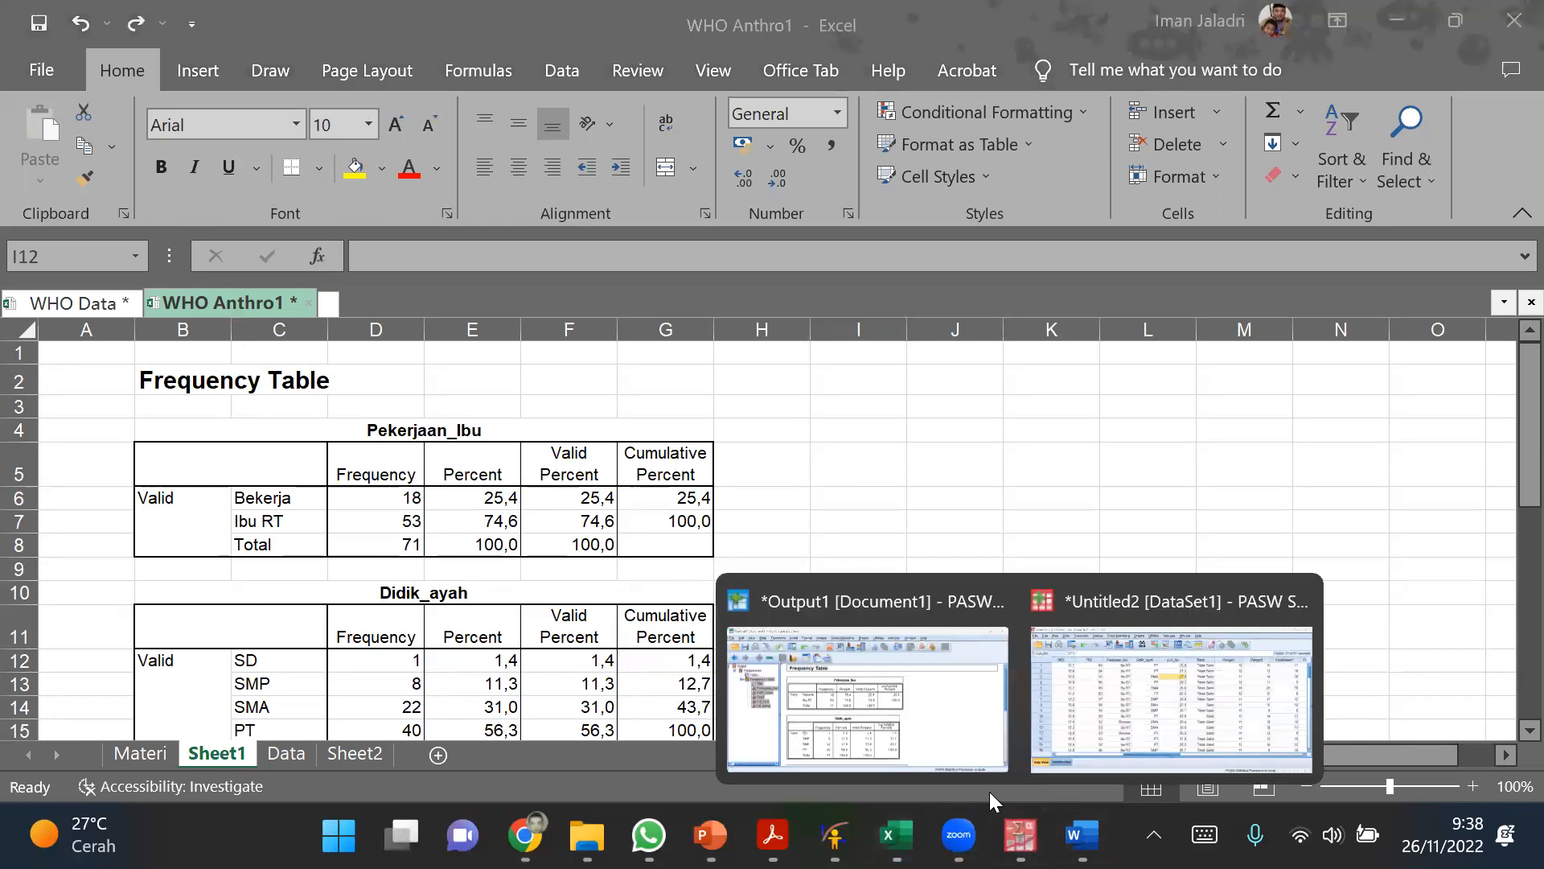
pyautogui.click(1107, 707)
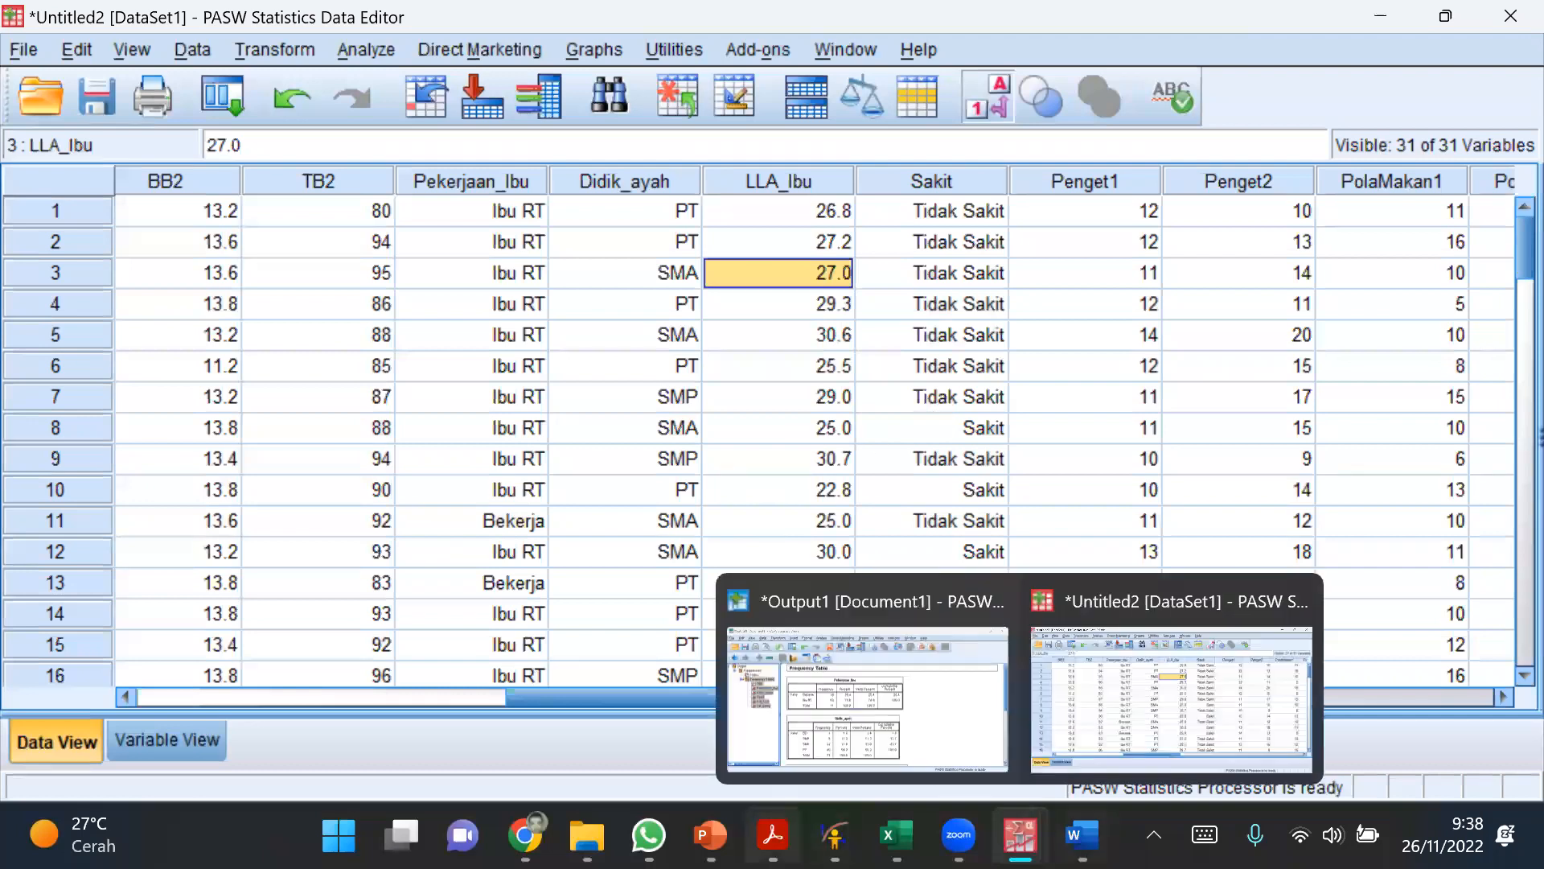
pyautogui.click(882, 700)
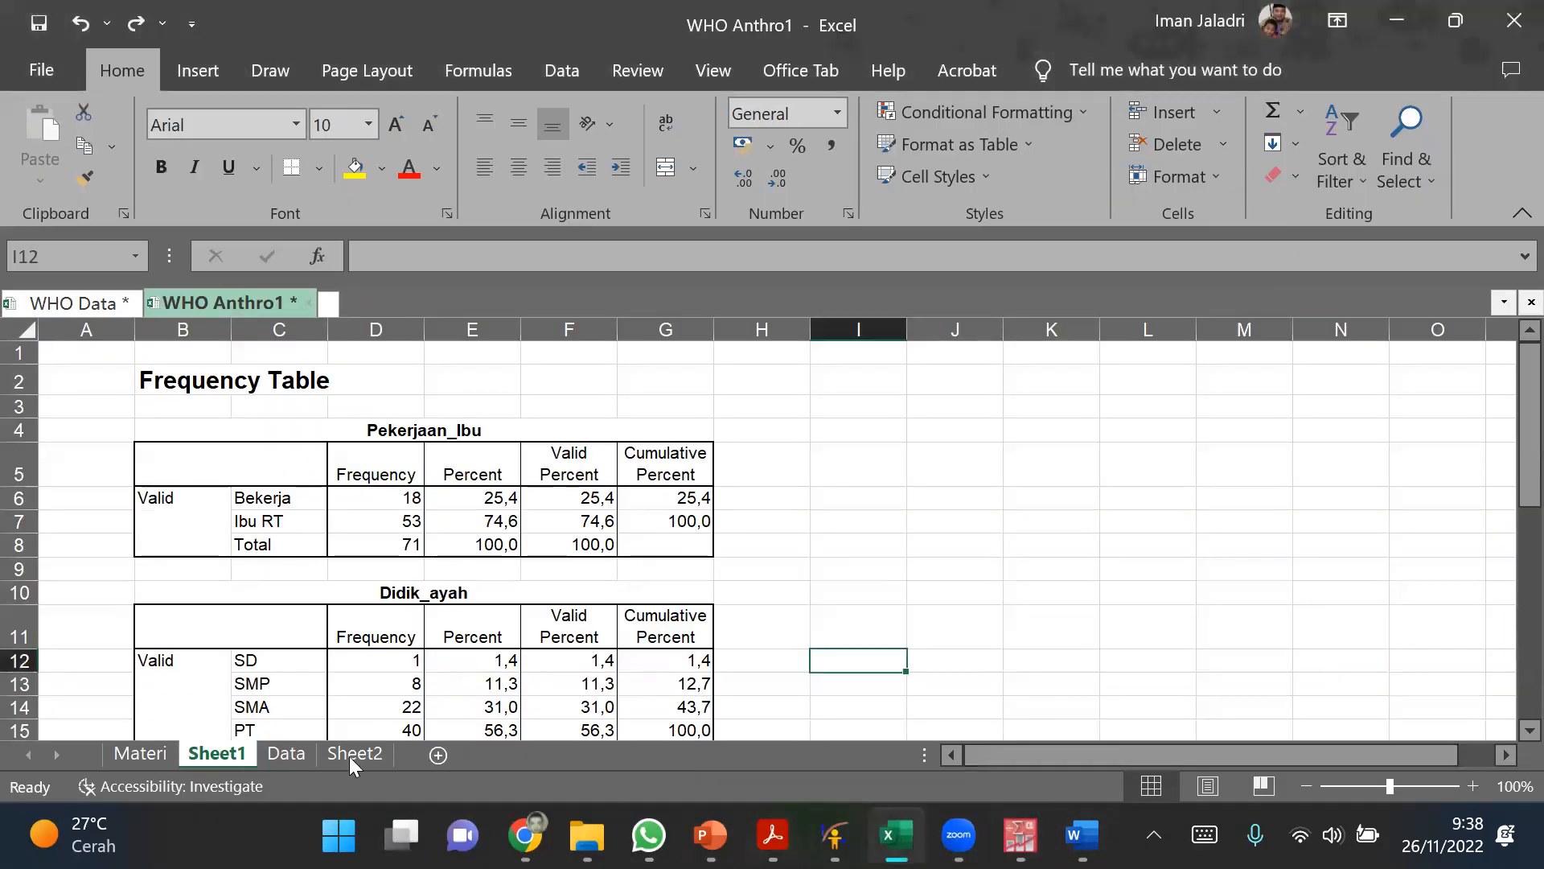
pyautogui.click(155, 754)
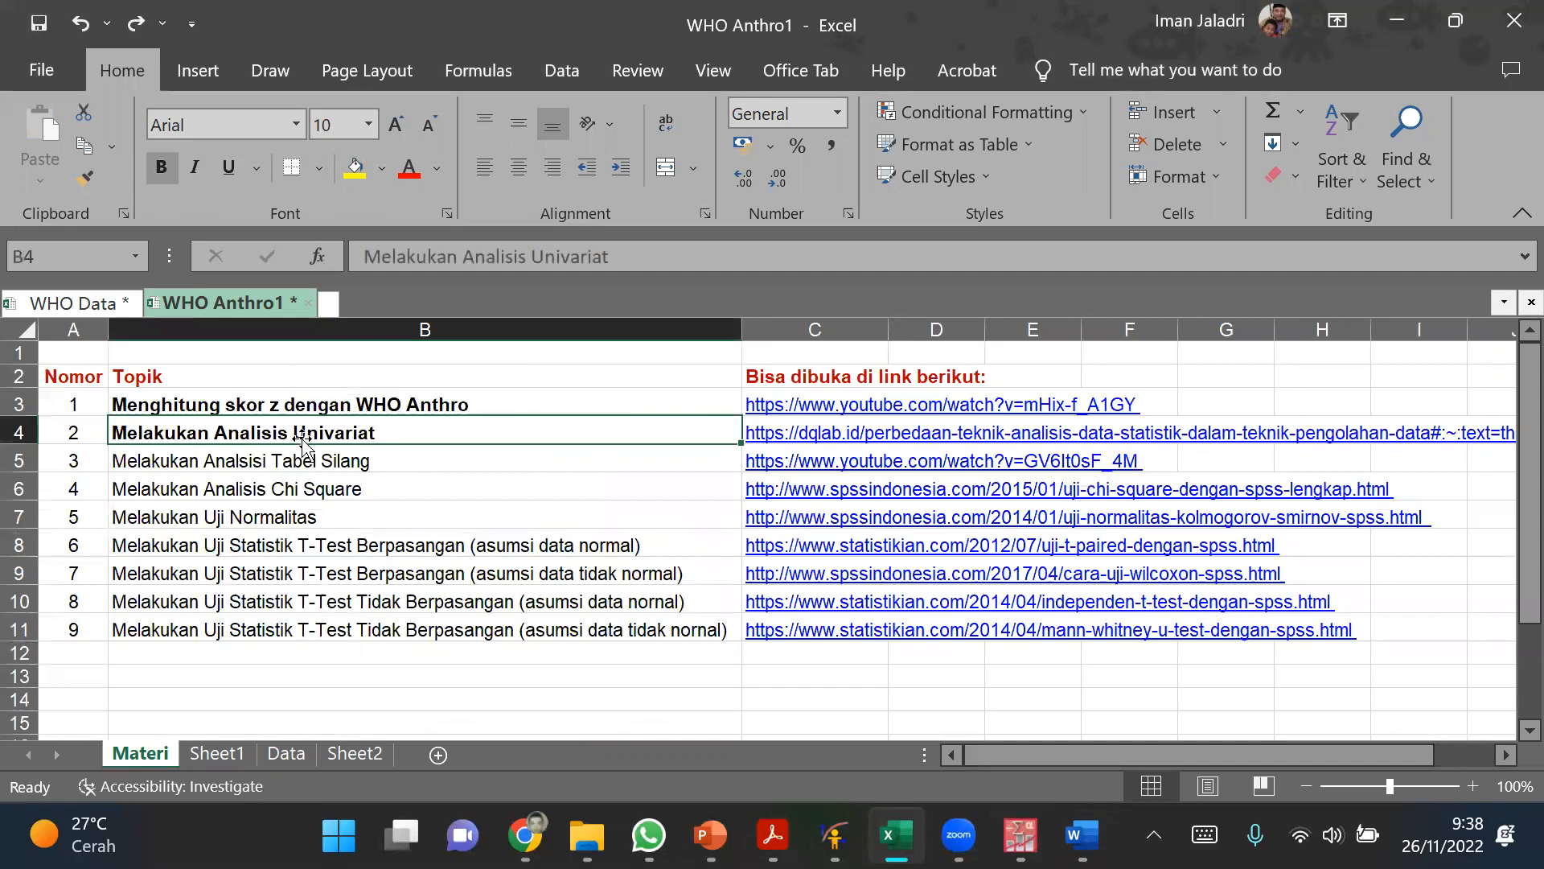
# Step: Make the topic "Melakukan Analsisi Tabel Silang" in cell B5 of the Materi sheet bold
pyautogui.click(305, 461)
pyautogui.click(310, 435)
pyautogui.click(292, 456)
pyautogui.click(289, 429)
pyautogui.click(277, 464)
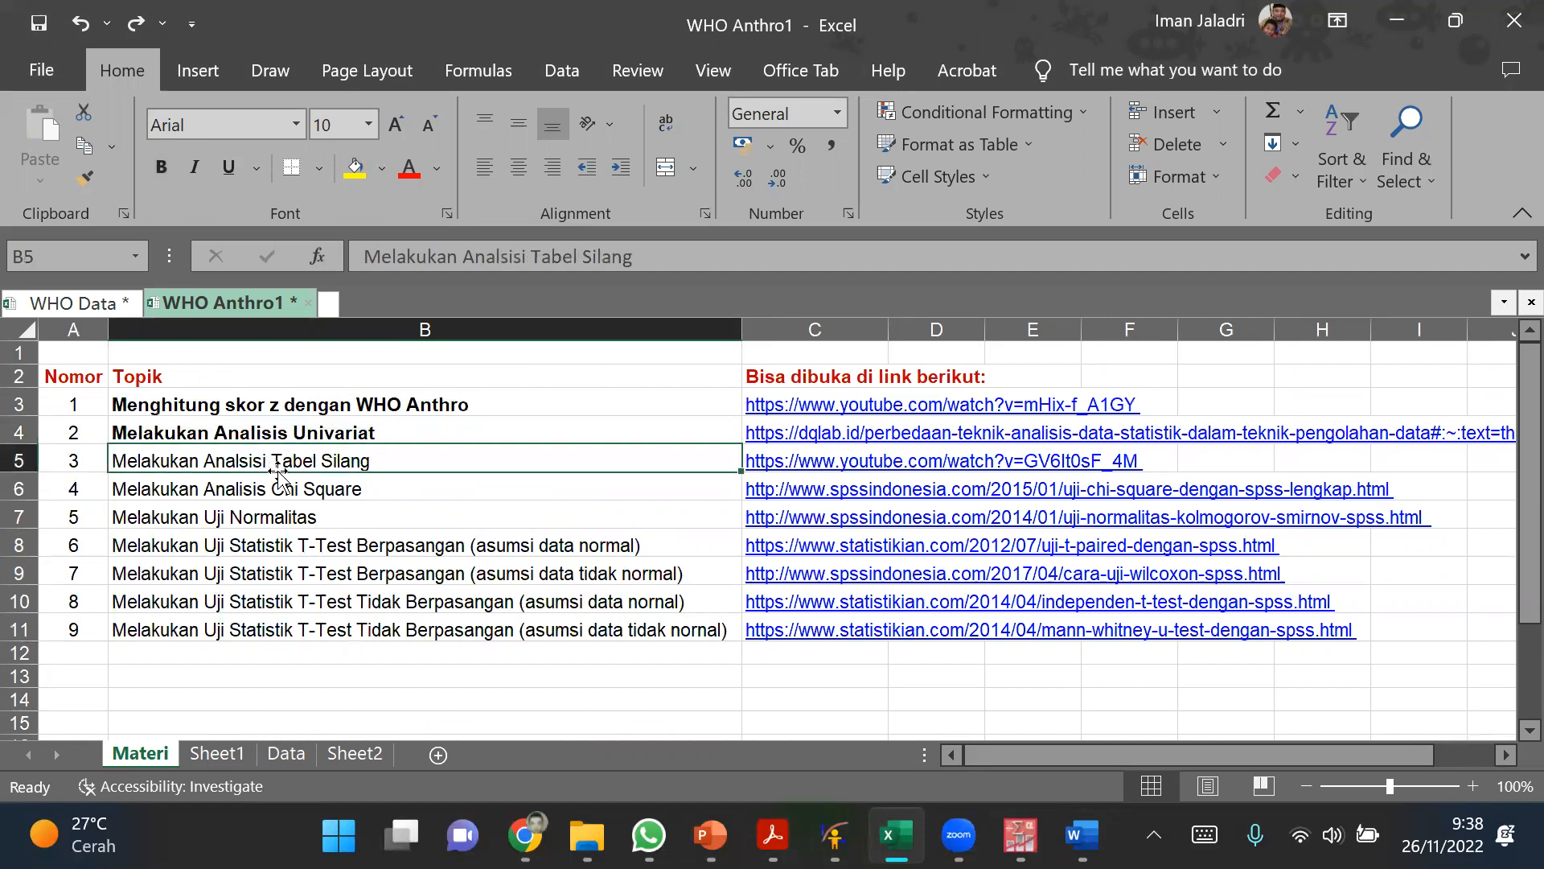
pyautogui.hotkey('ctrl', 'b')
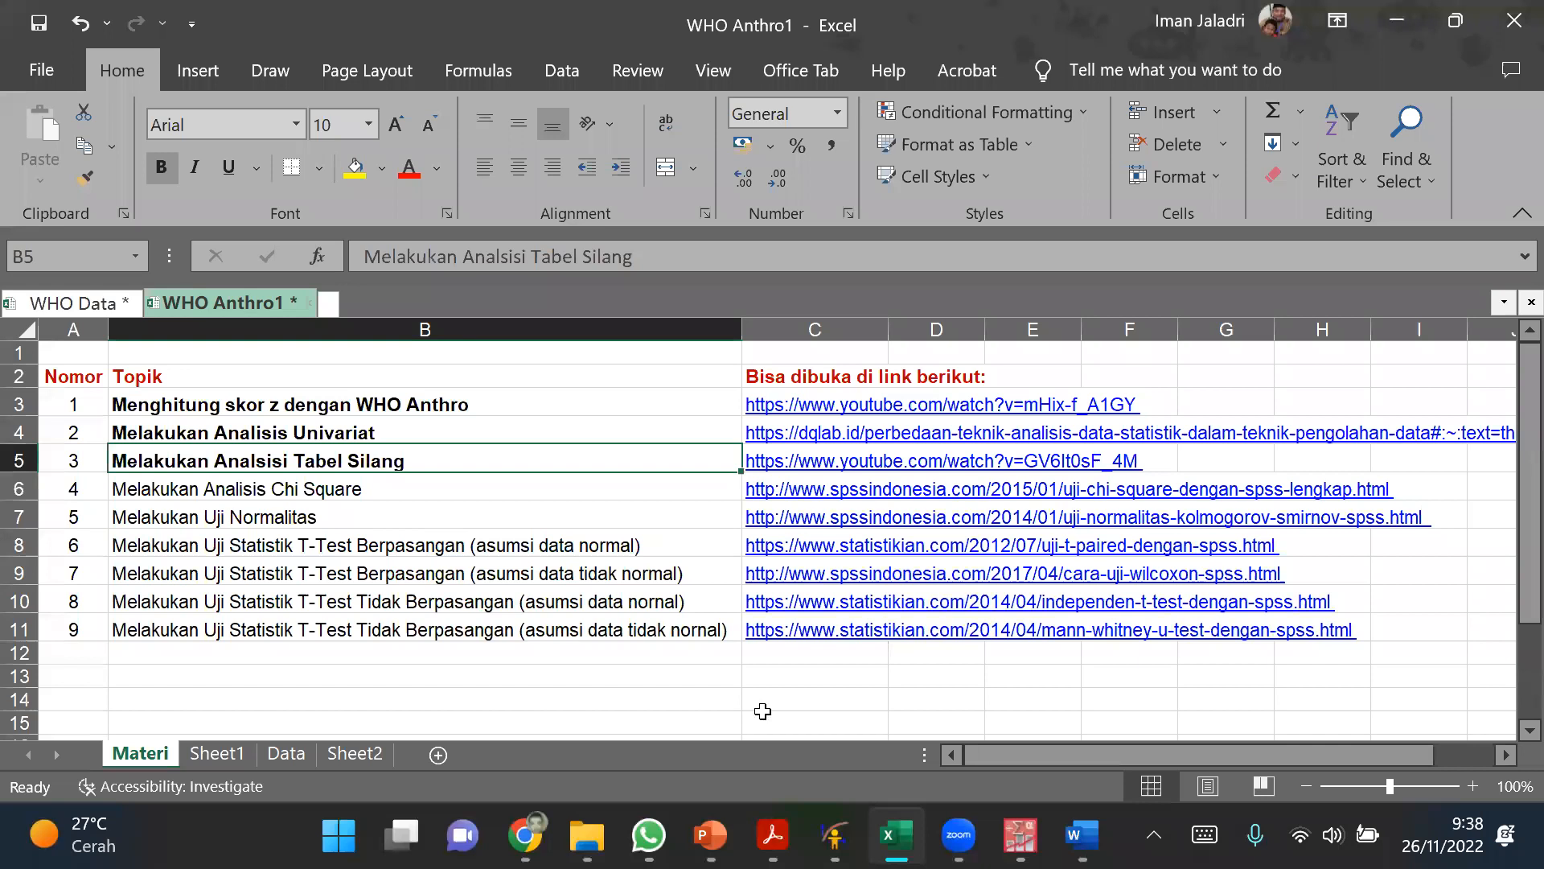
# Step: Check the PASW Statistics data window, return to the Materi sheet and make the topic "Melakukan Analisis Chi Square" bold
pyautogui.click(1020, 835)
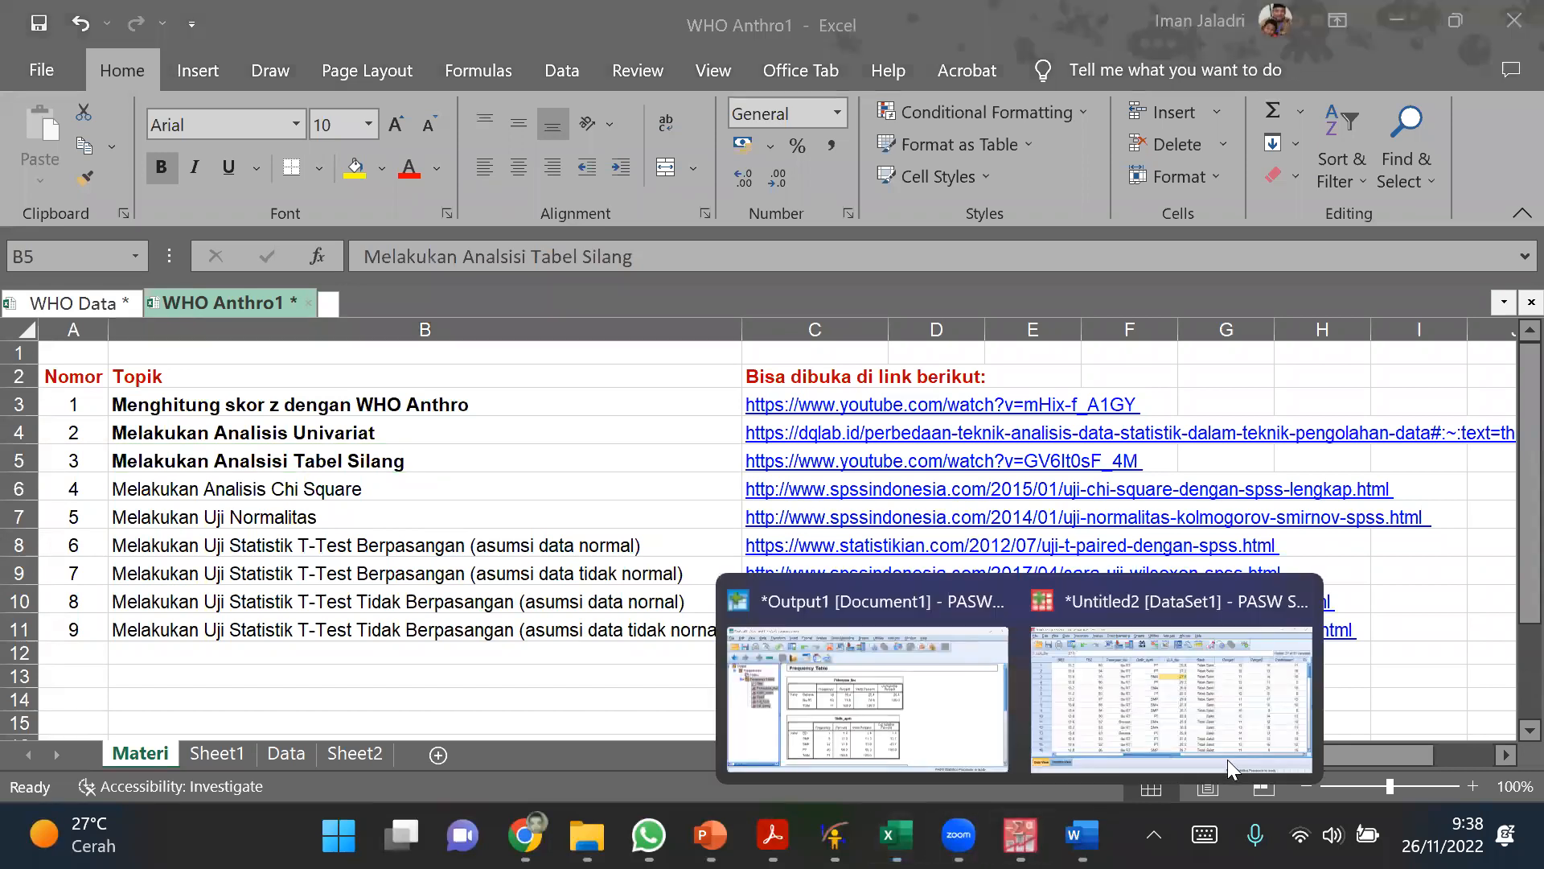
pyautogui.click(1227, 755)
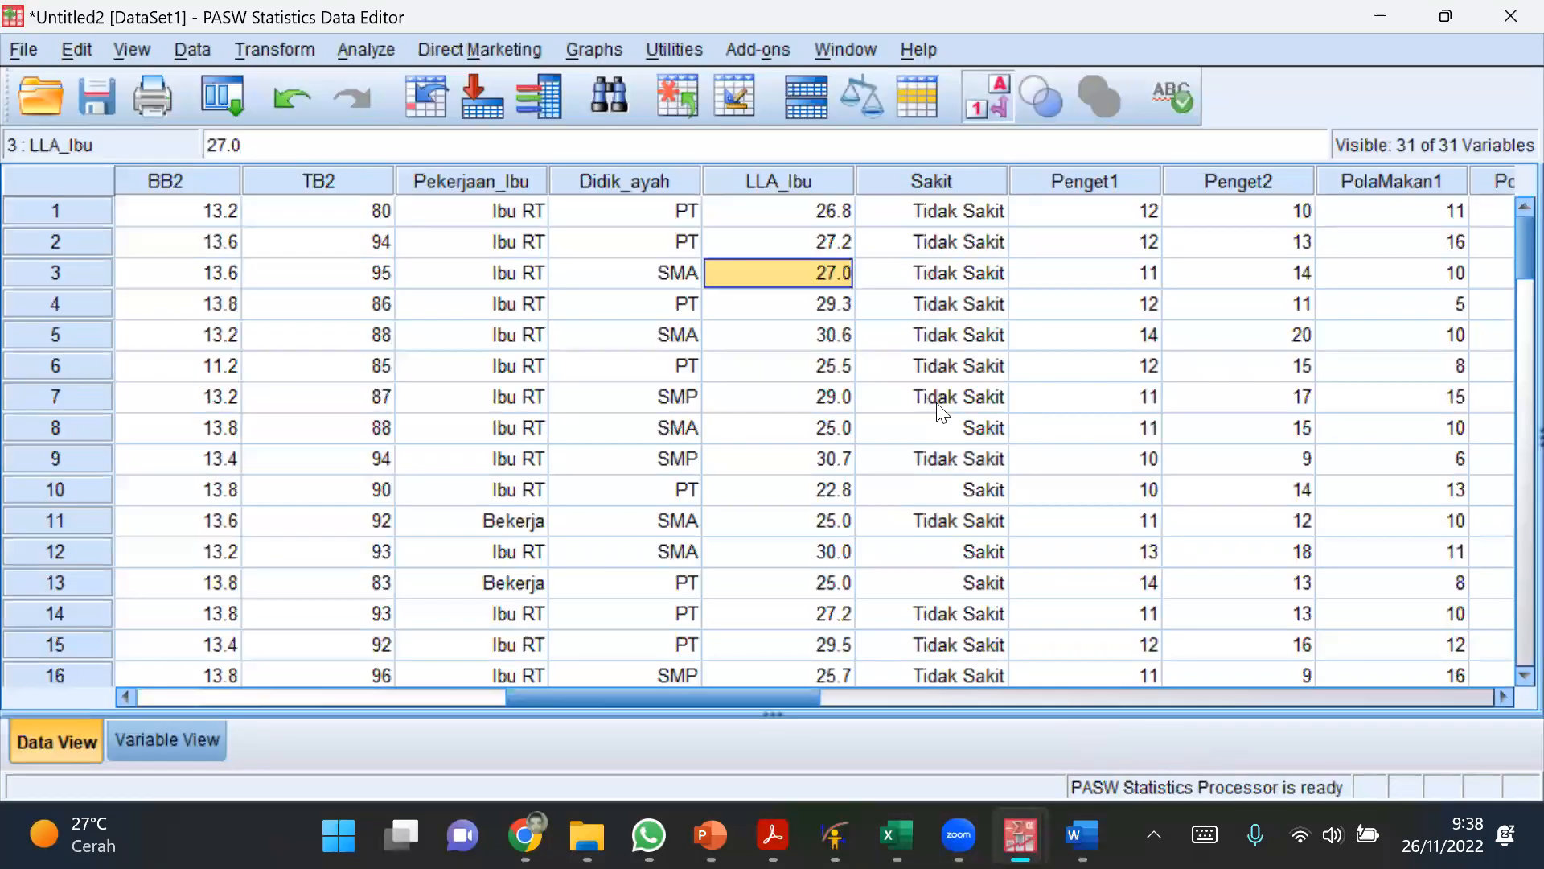
pyautogui.click(897, 835)
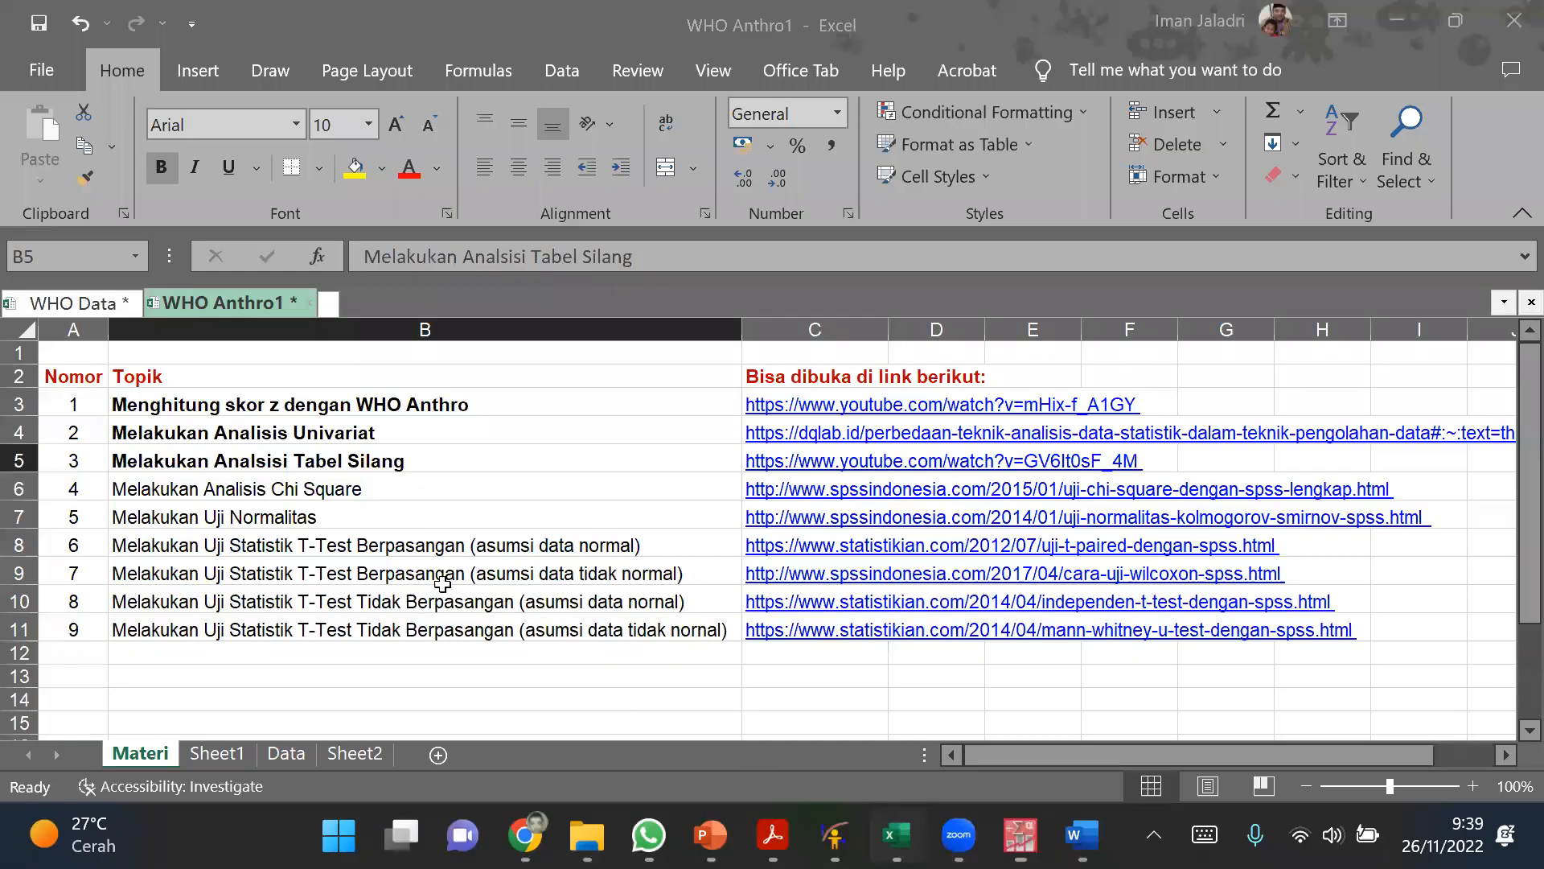
pyautogui.click(357, 489)
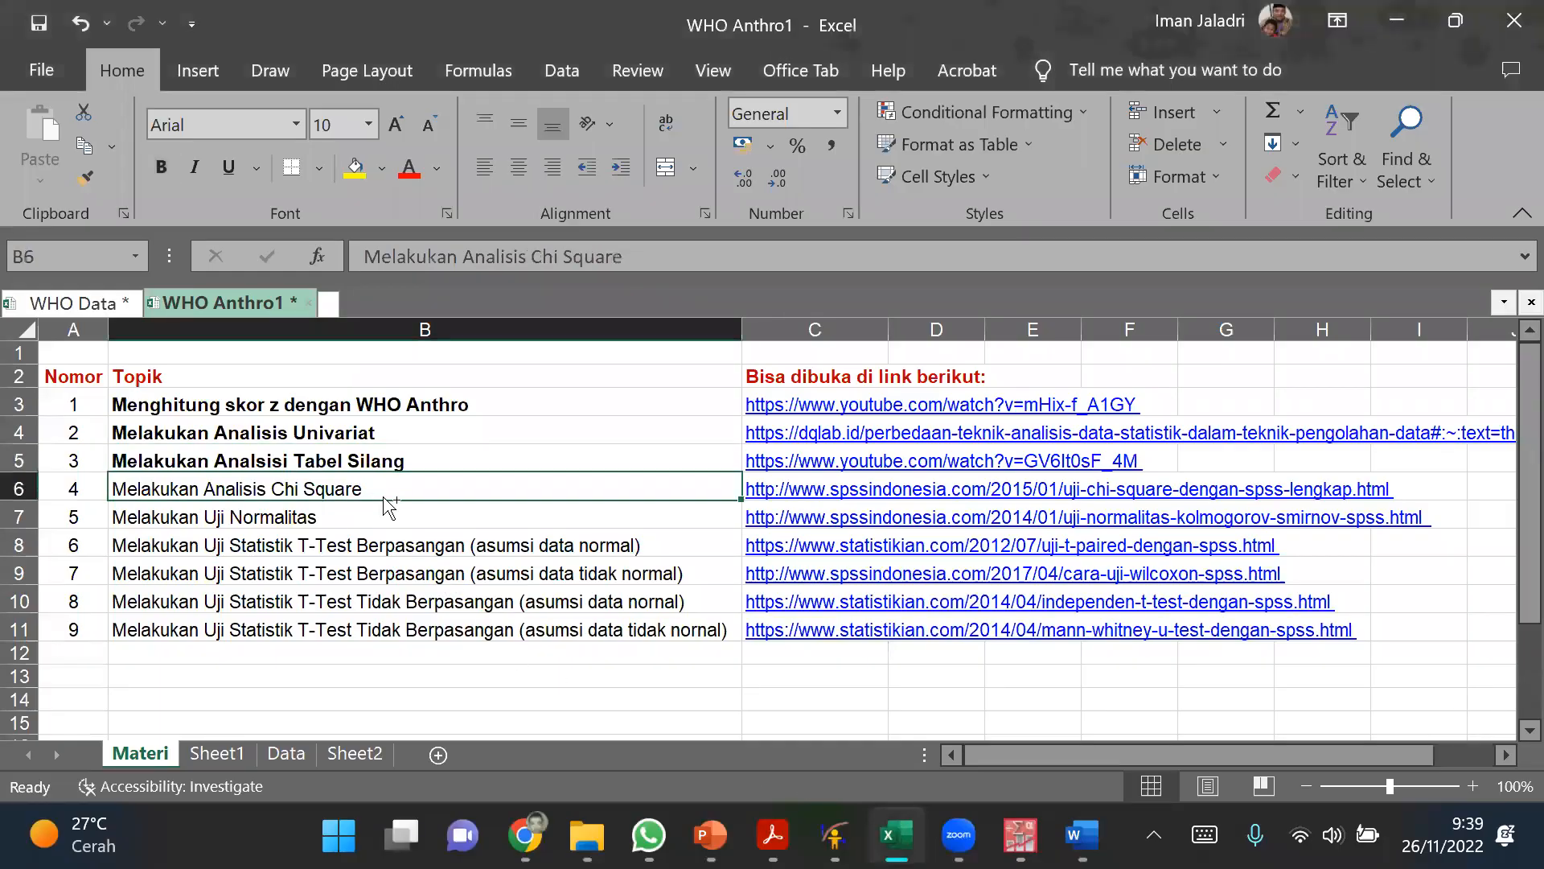
pyautogui.hotkey('ctrl', 'b')
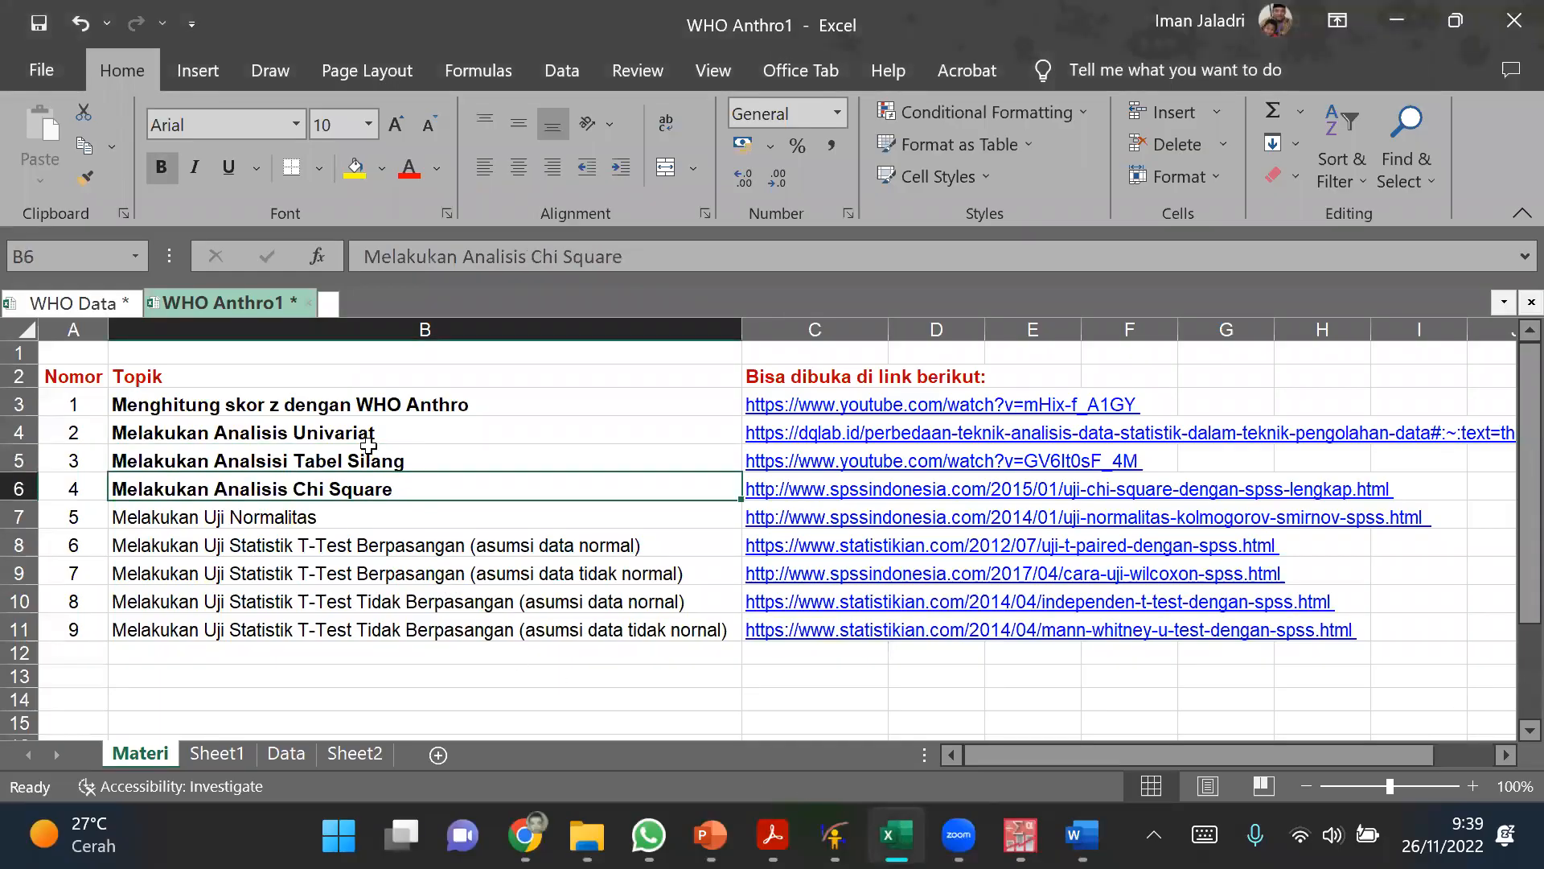
pyautogui.moveTo(362, 450); pyautogui.dragTo(383, 489)
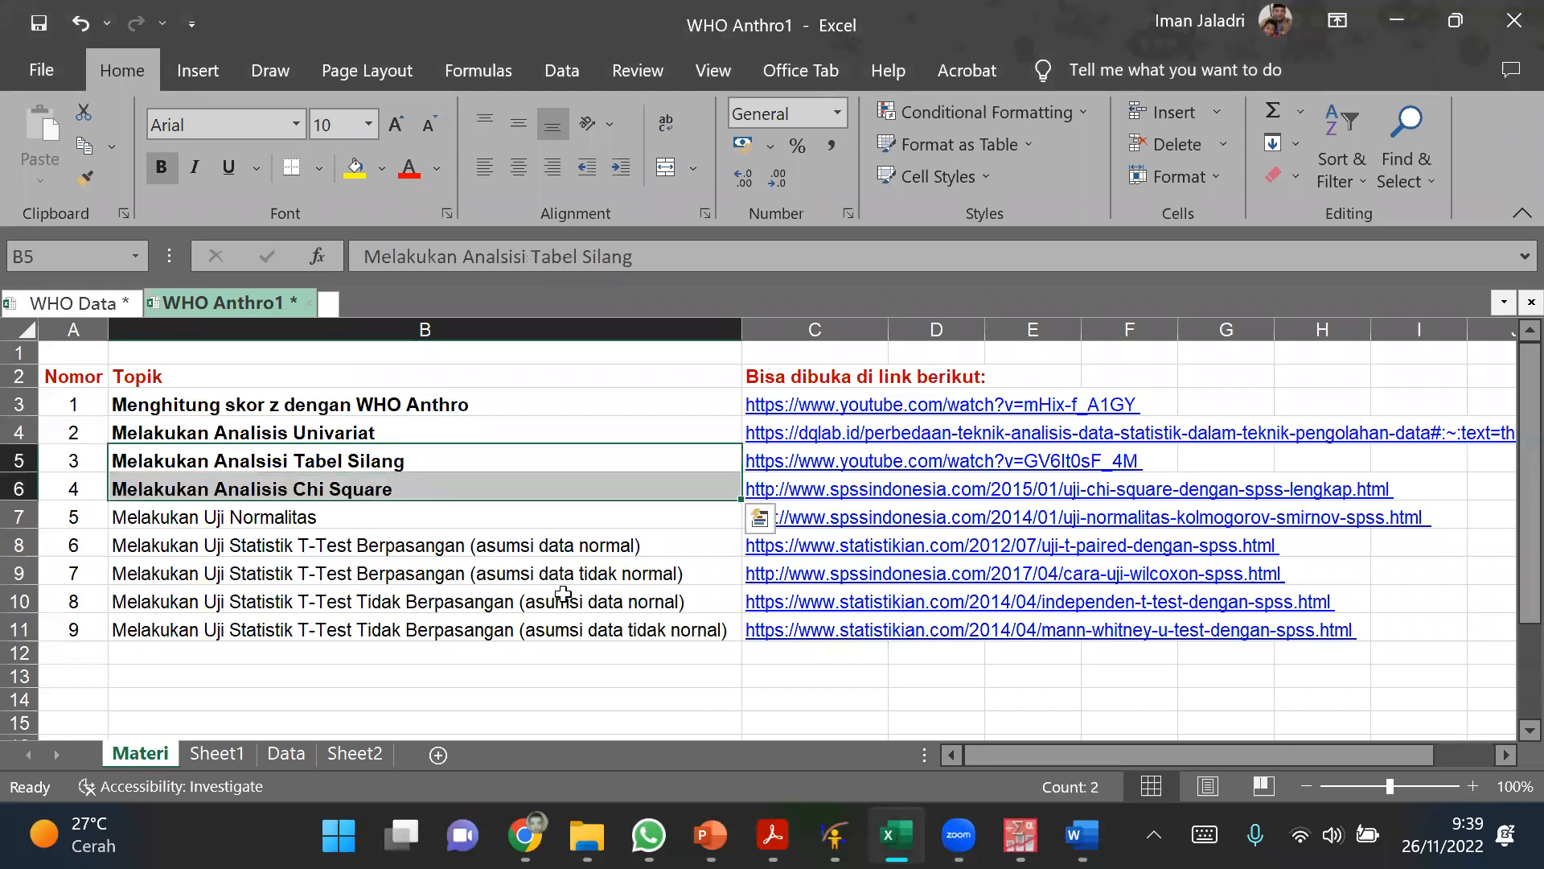
# Step: Switch to the PASW Statistics Data Editor and look at the Pekerjaan_Ibu and kat_peng columns
pyautogui.moveTo(1020, 836)
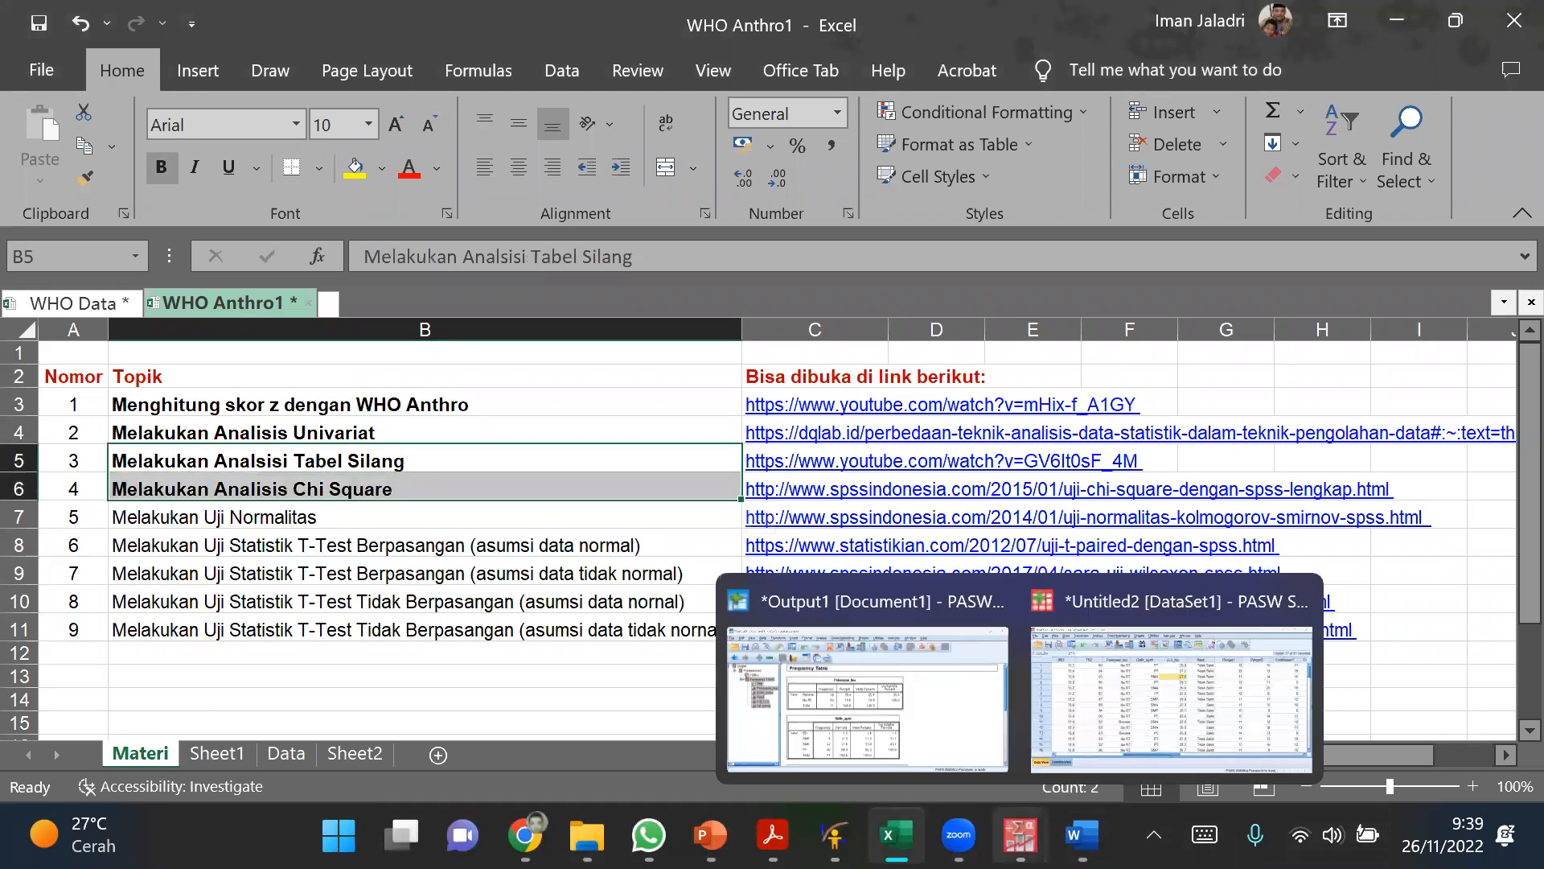
pyautogui.click(1123, 701)
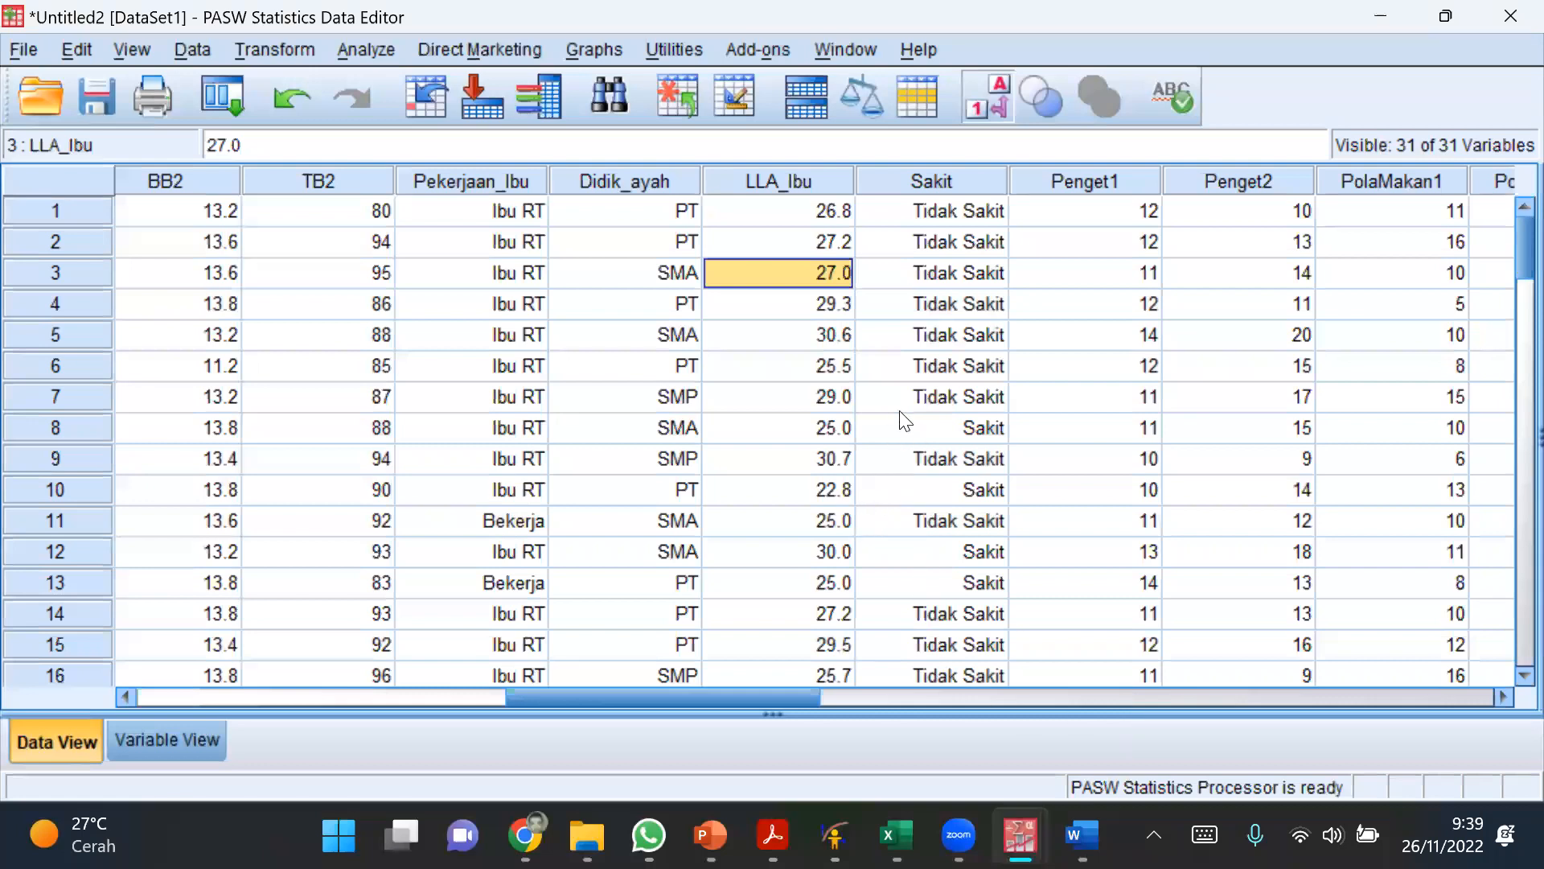
pyautogui.click(669, 370)
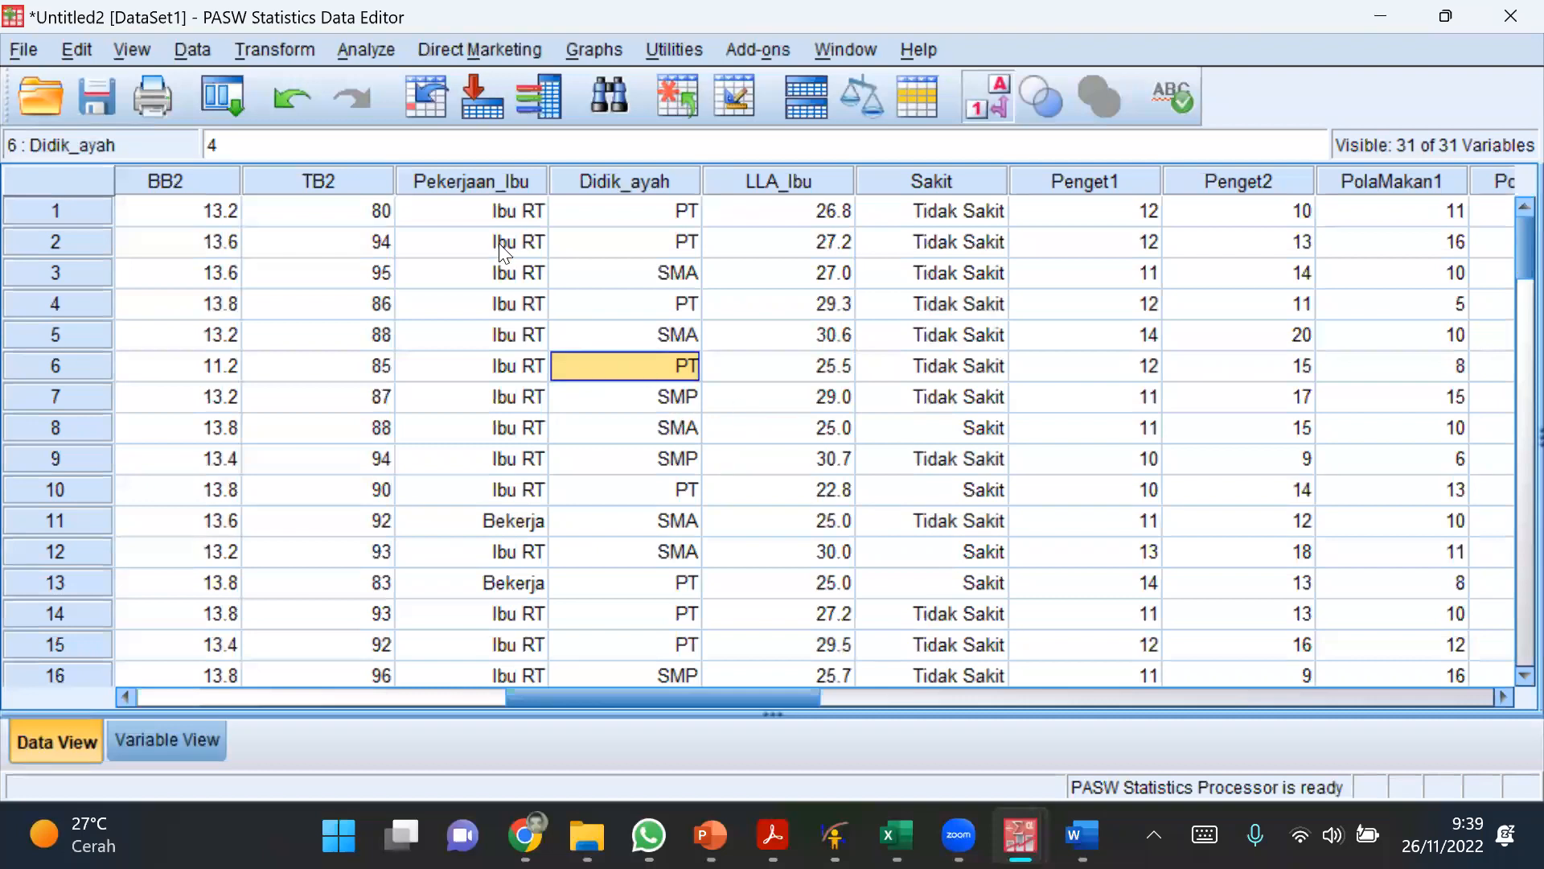
pyautogui.click(494, 180)
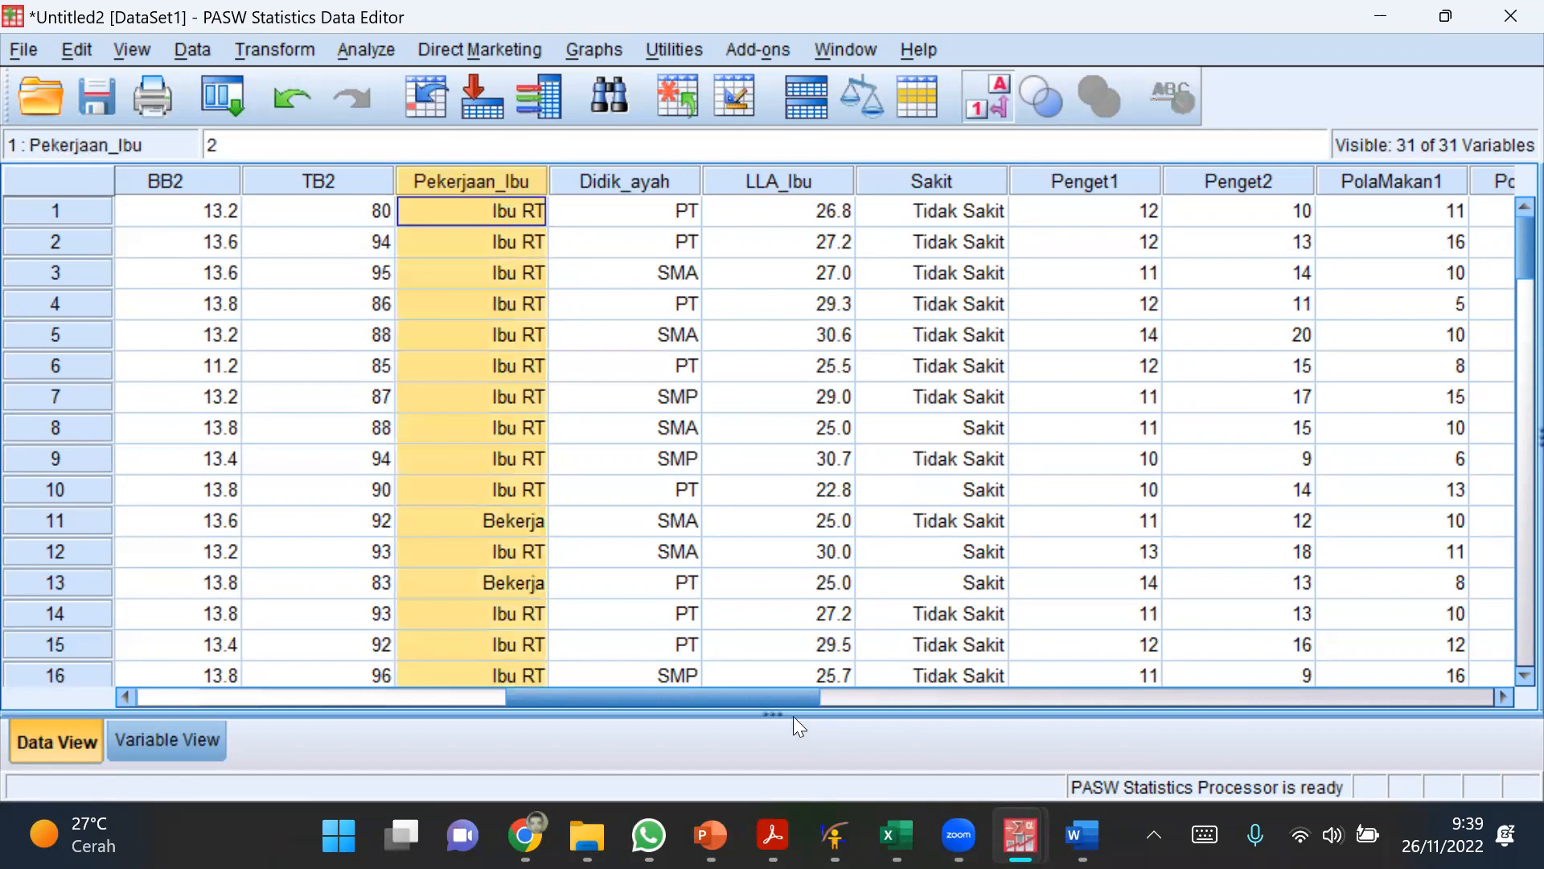
pyautogui.moveTo(780, 691); pyautogui.dragTo(1288, 701)
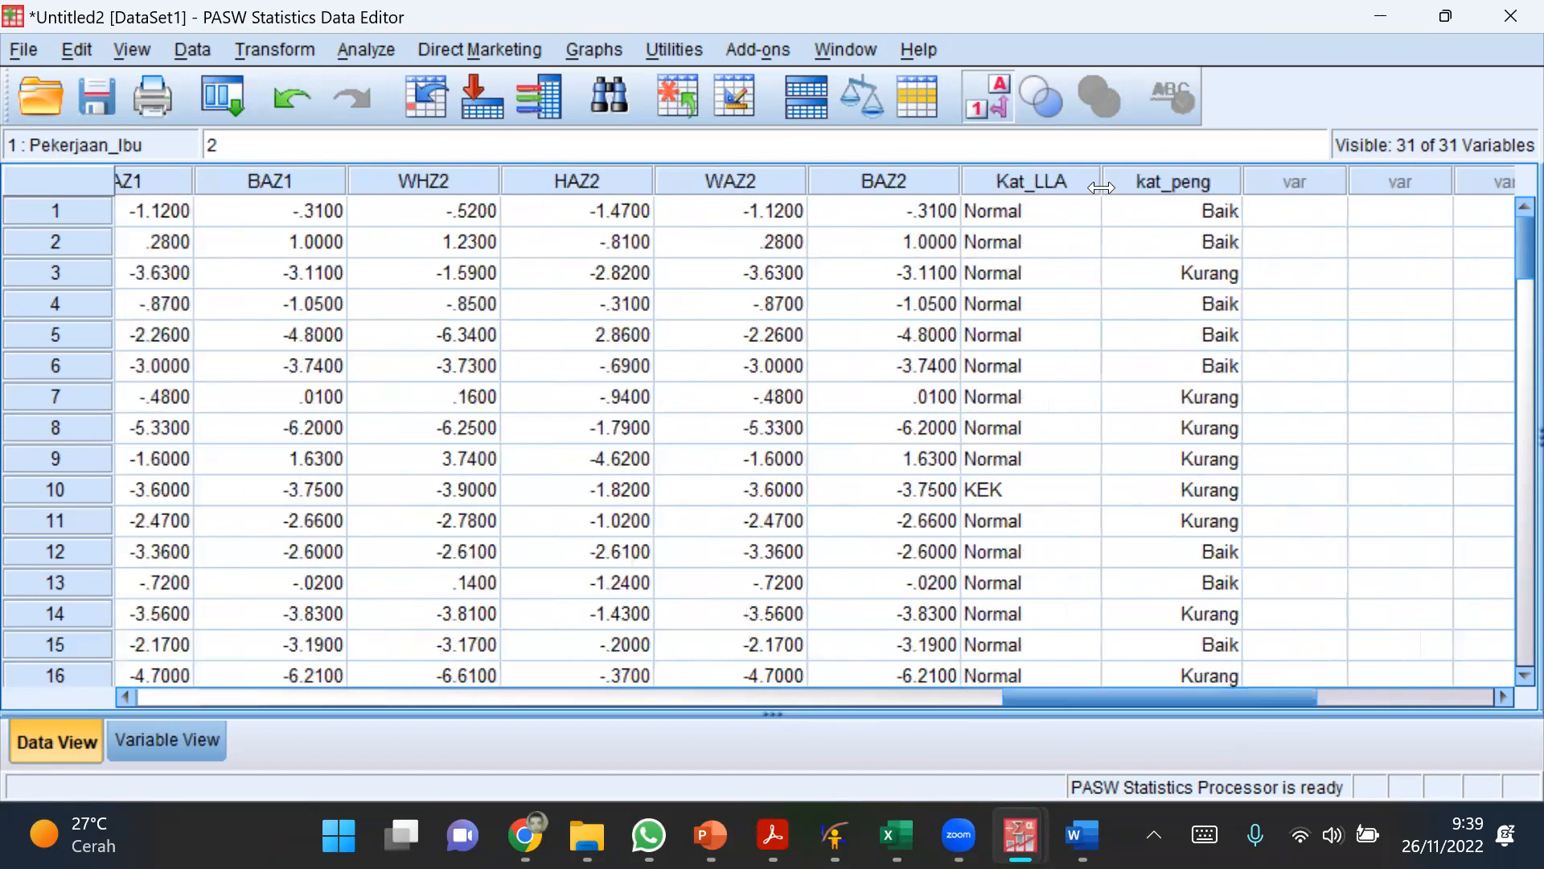
pyautogui.click(1153, 175)
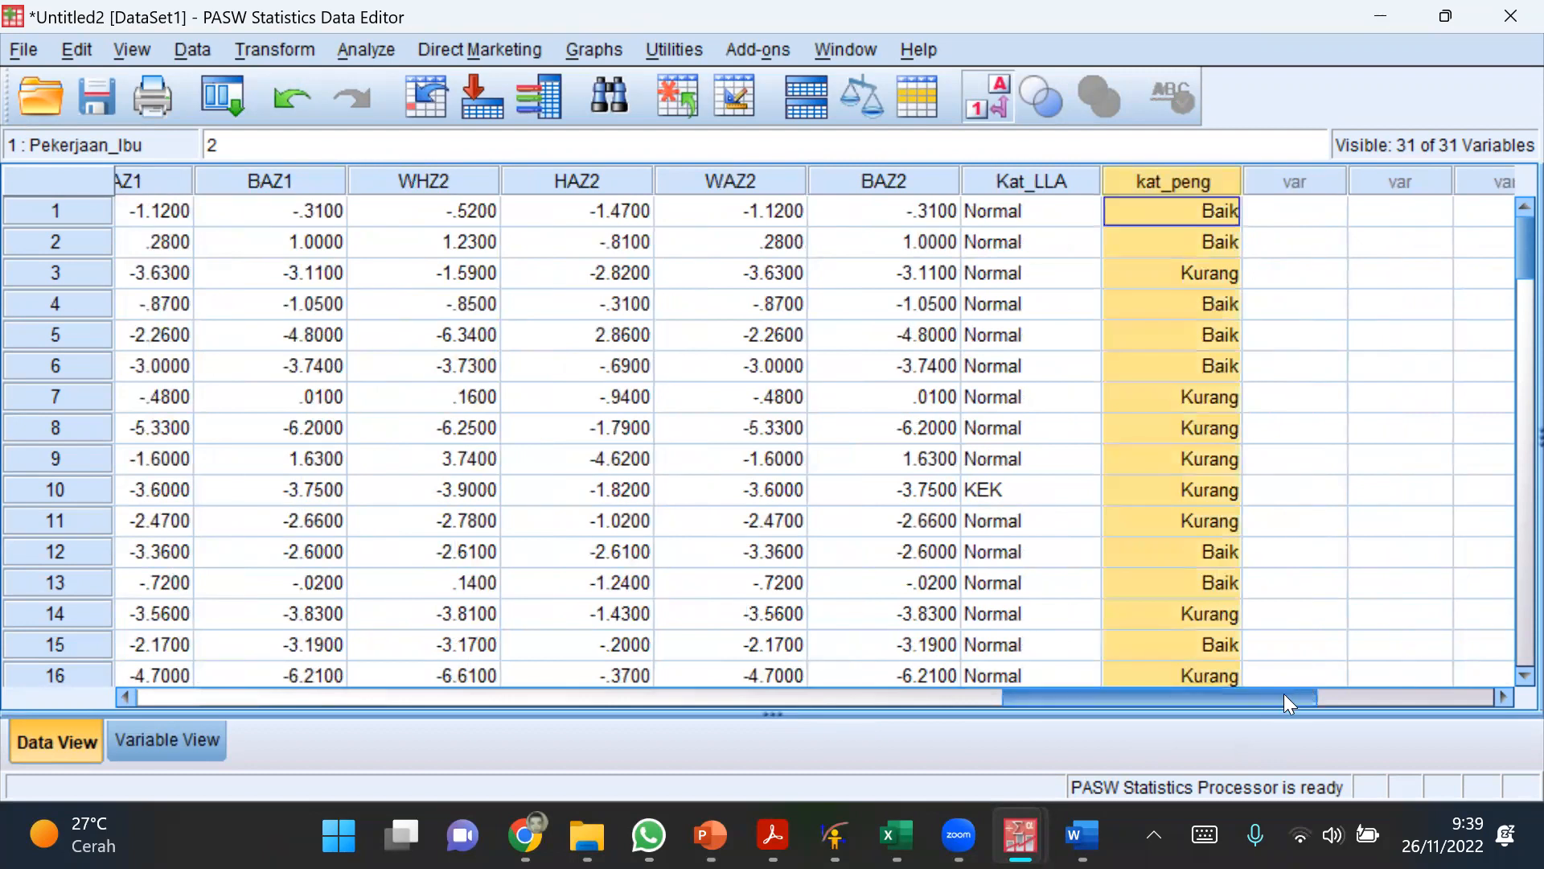
pyautogui.moveTo(1284, 694); pyautogui.dragTo(760, 692)
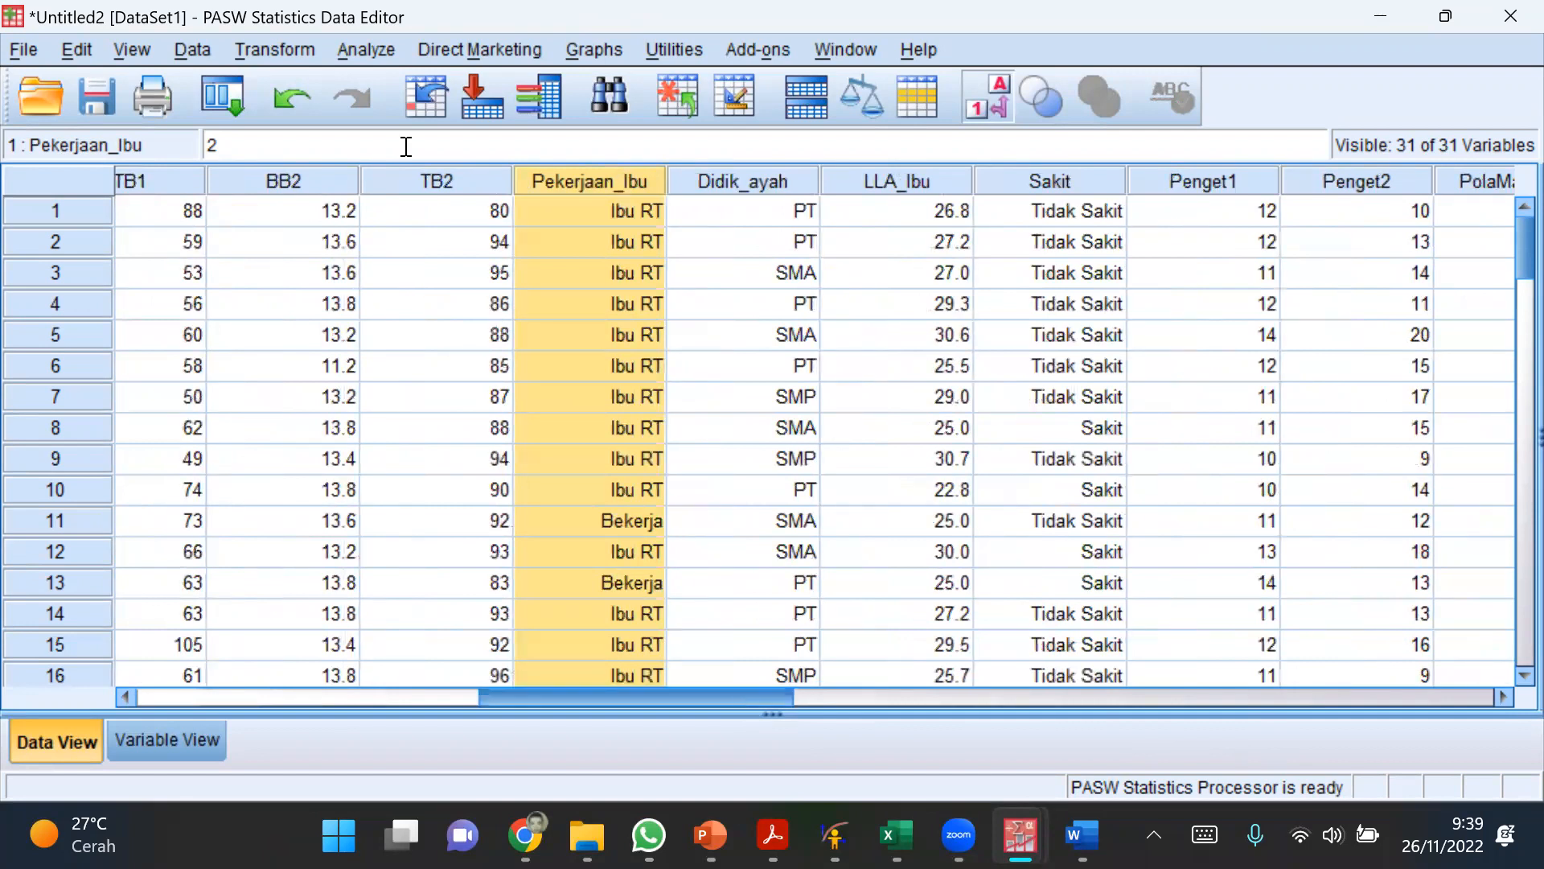
# Step: Start a Crosstabs analysis with Pekerjaan_Ibu as the row variable and kat_peng as the column variable
pyautogui.click(366, 49)
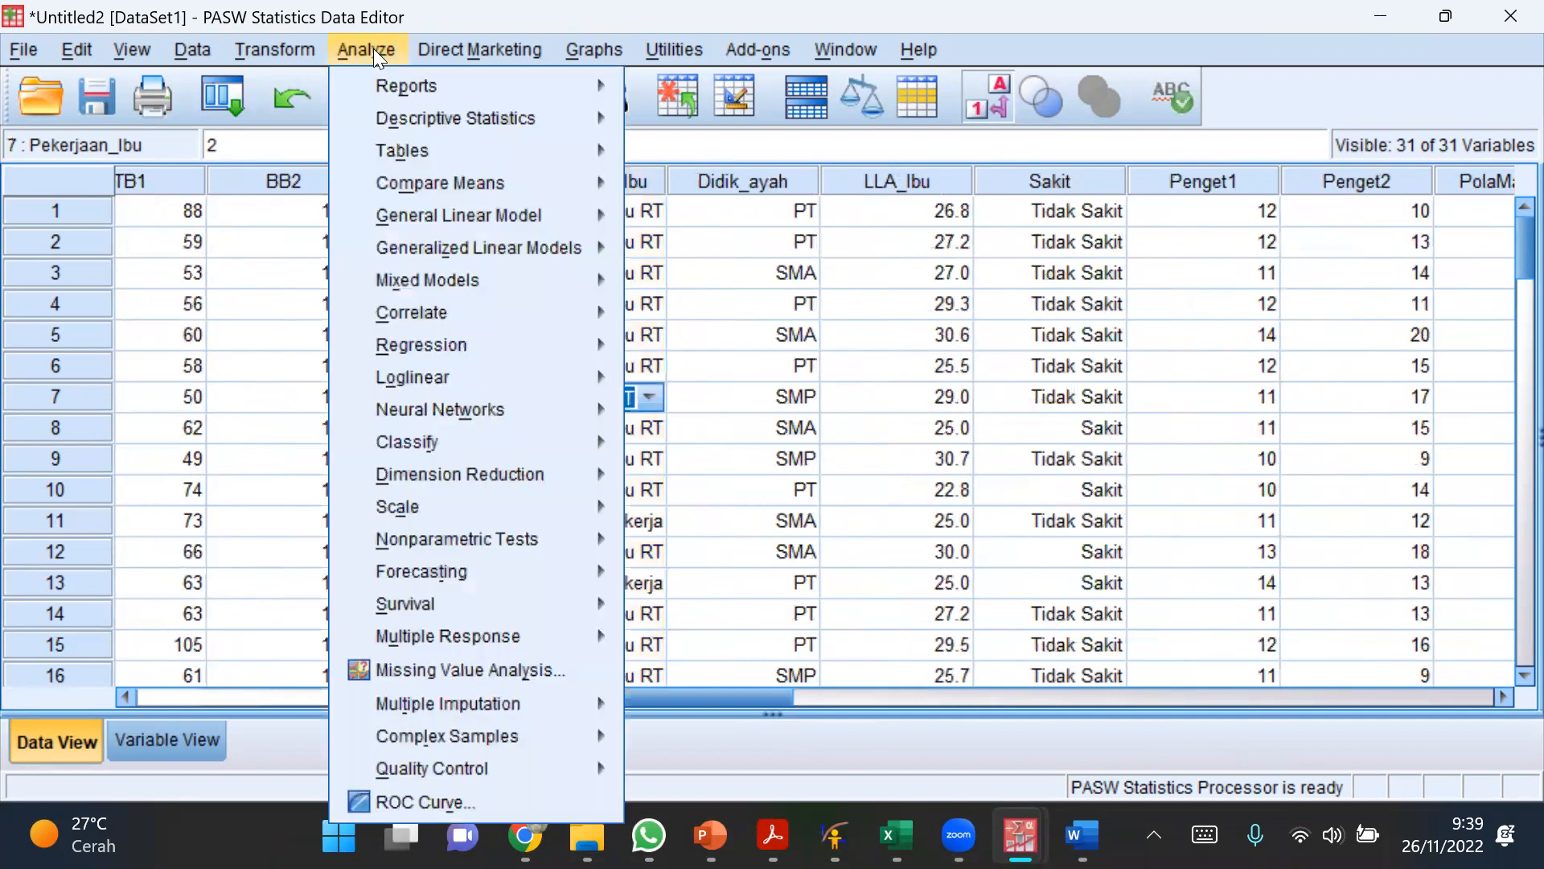
pyautogui.moveTo(410, 130)
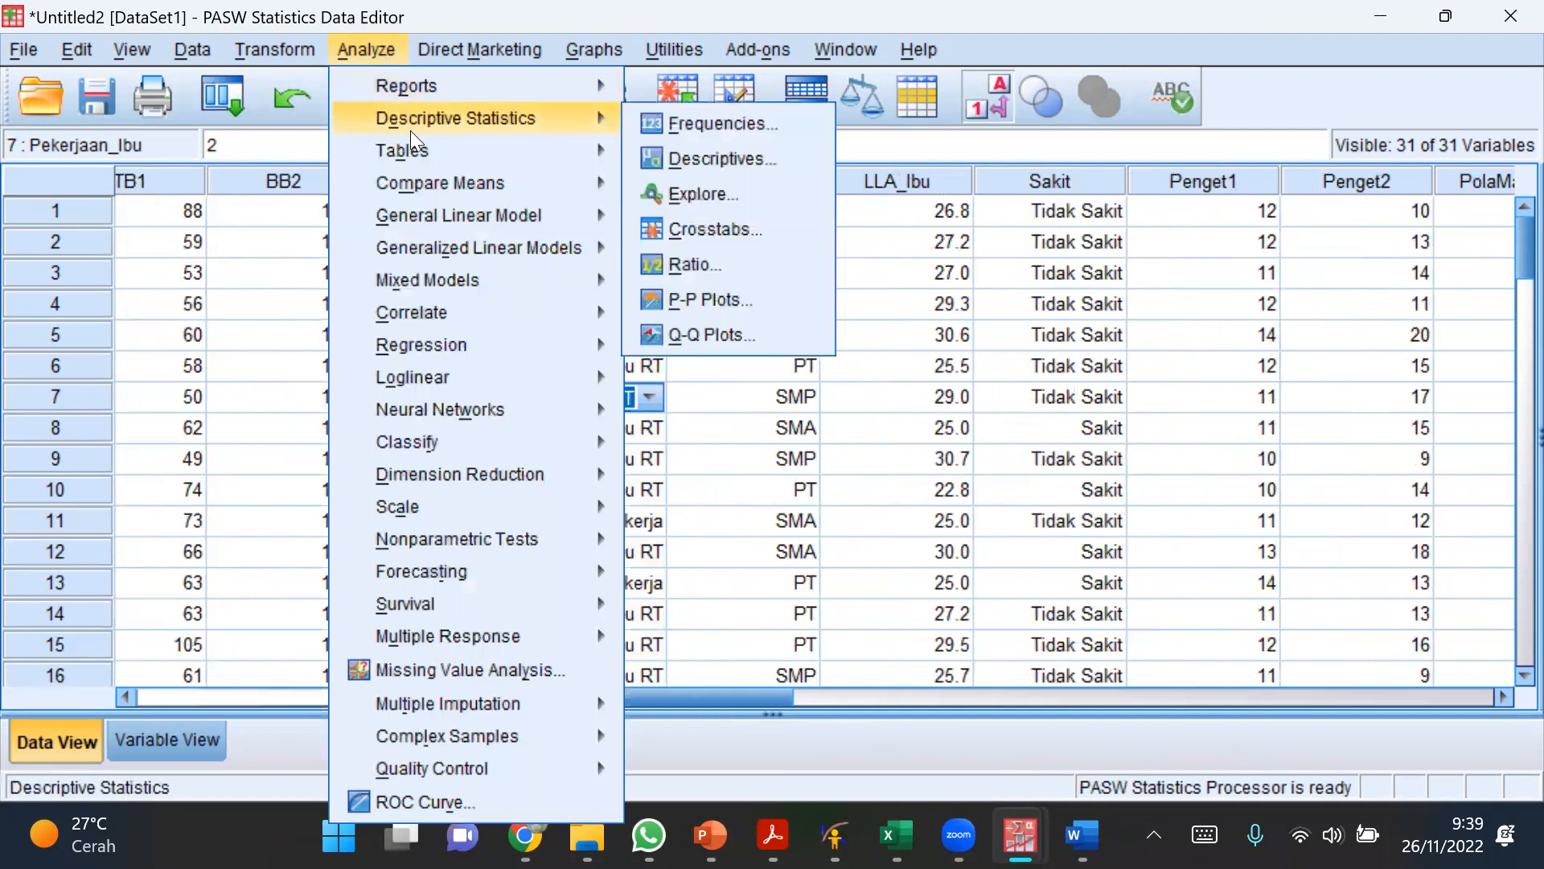
pyautogui.click(703, 229)
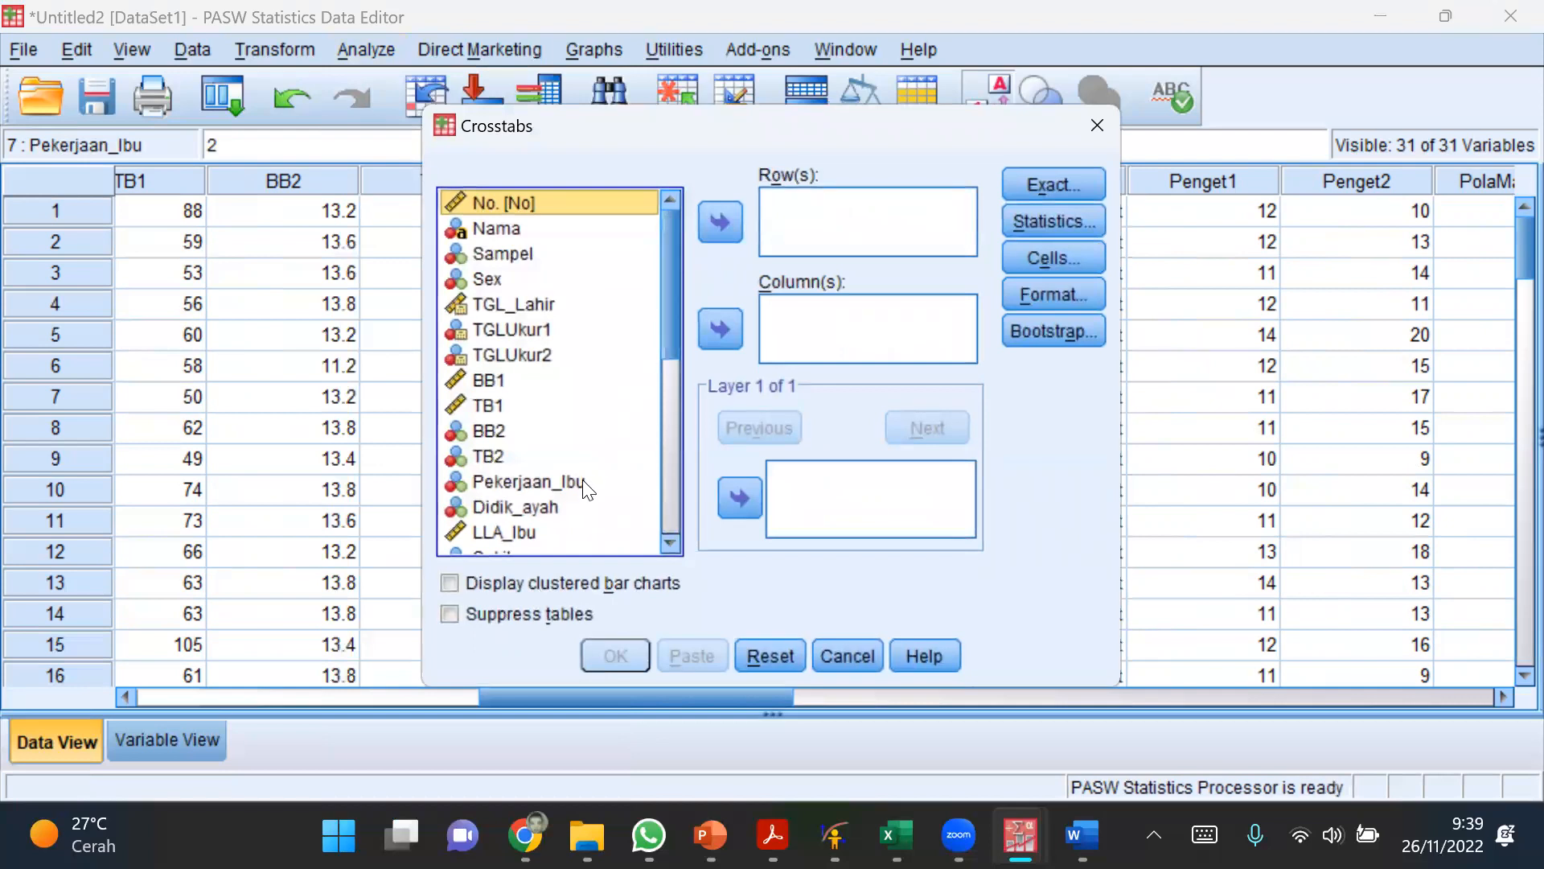
pyautogui.click(547, 481)
pyautogui.click(720, 222)
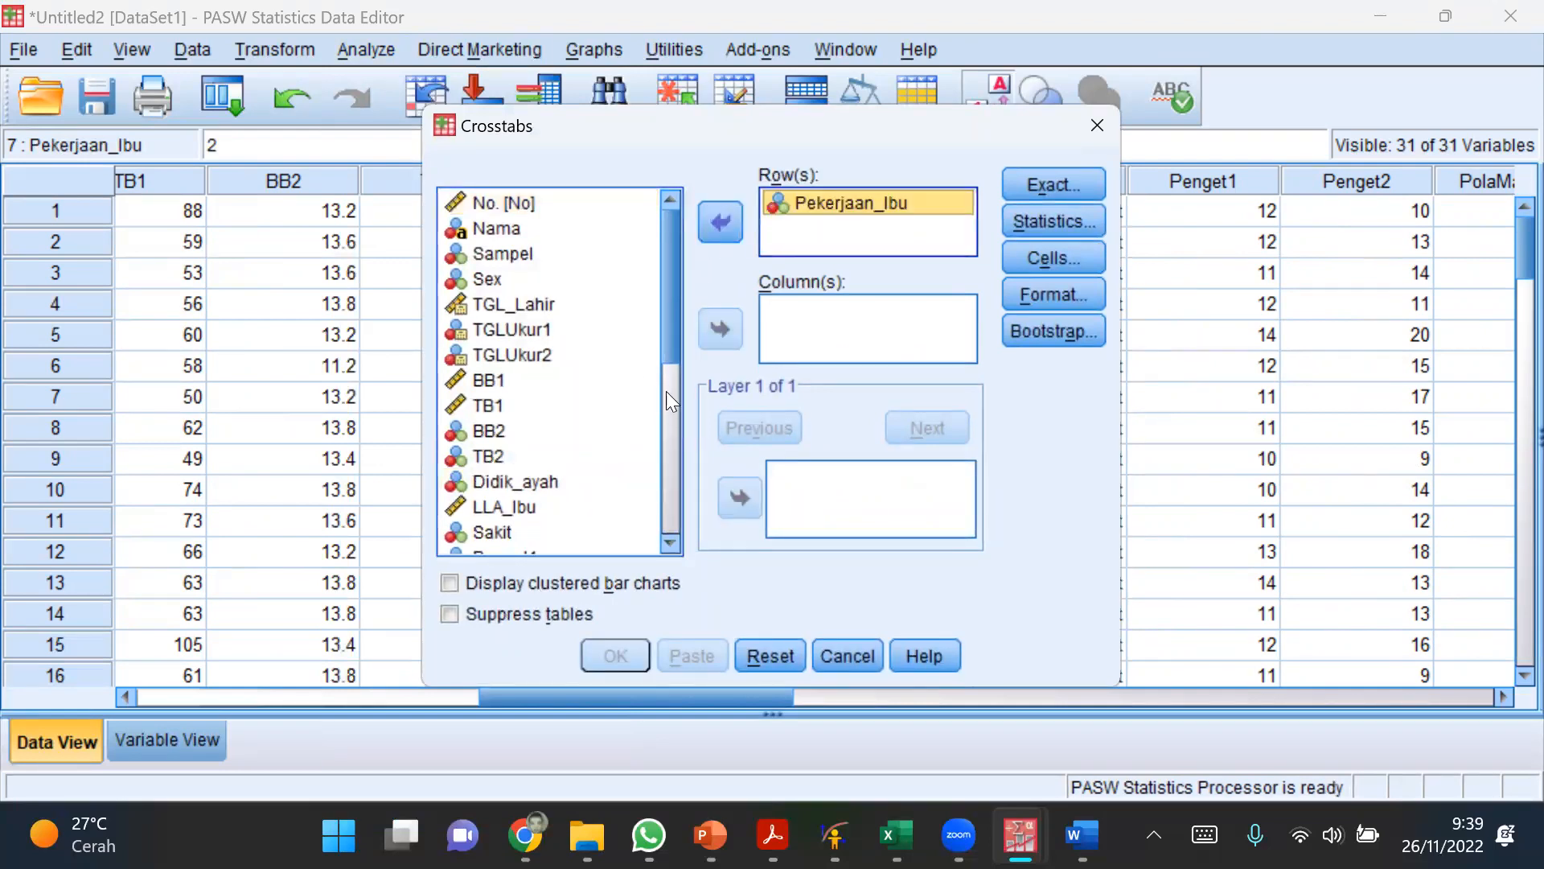
pyautogui.moveTo(672, 331); pyautogui.dragTo(672, 542)
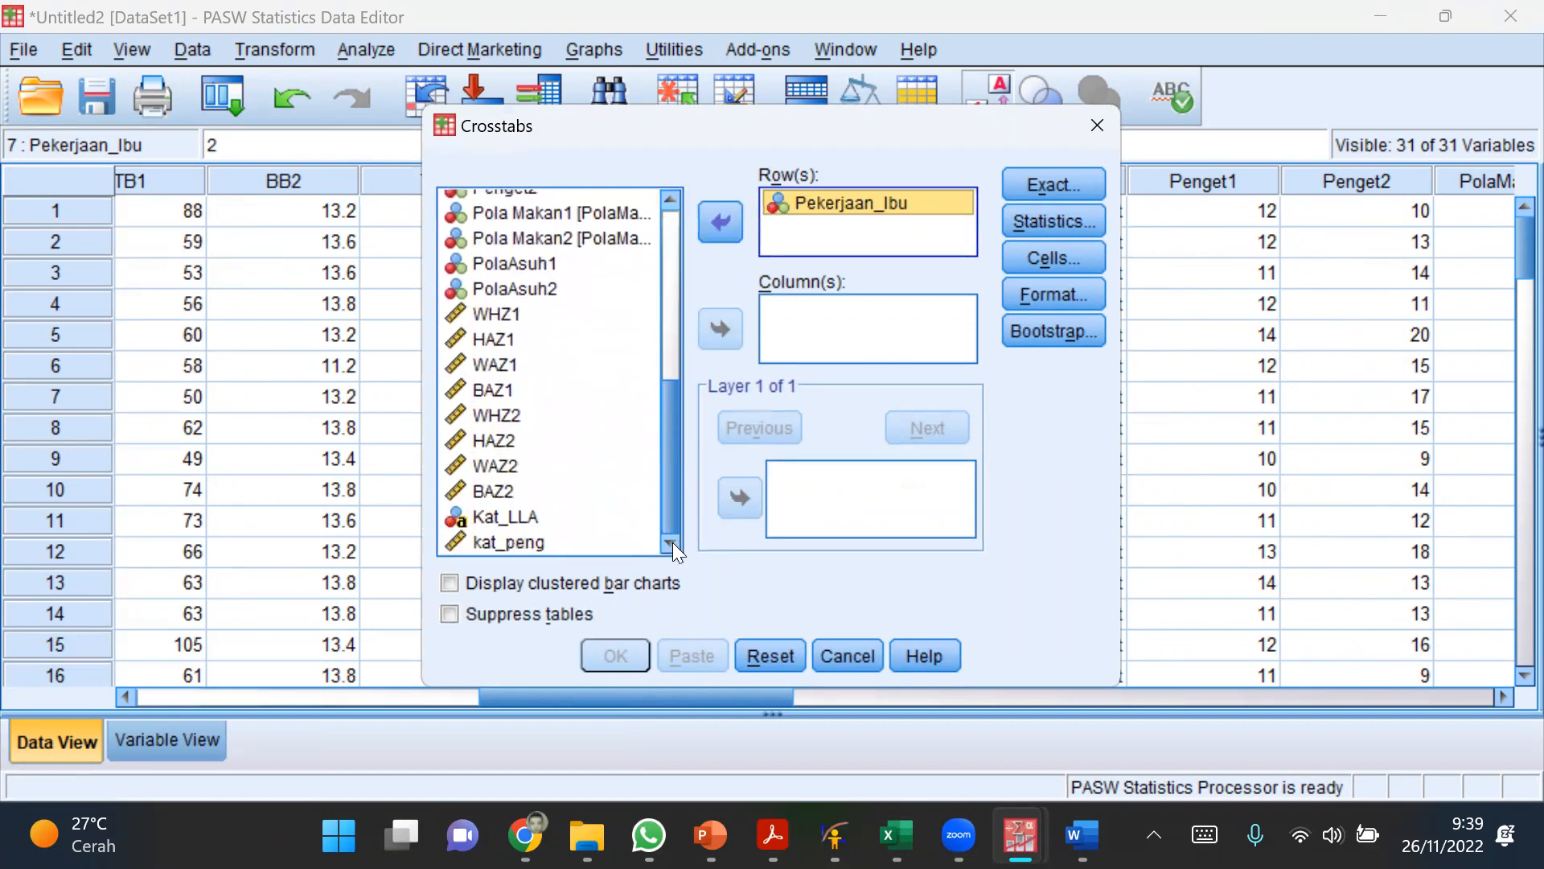
pyautogui.click(515, 541)
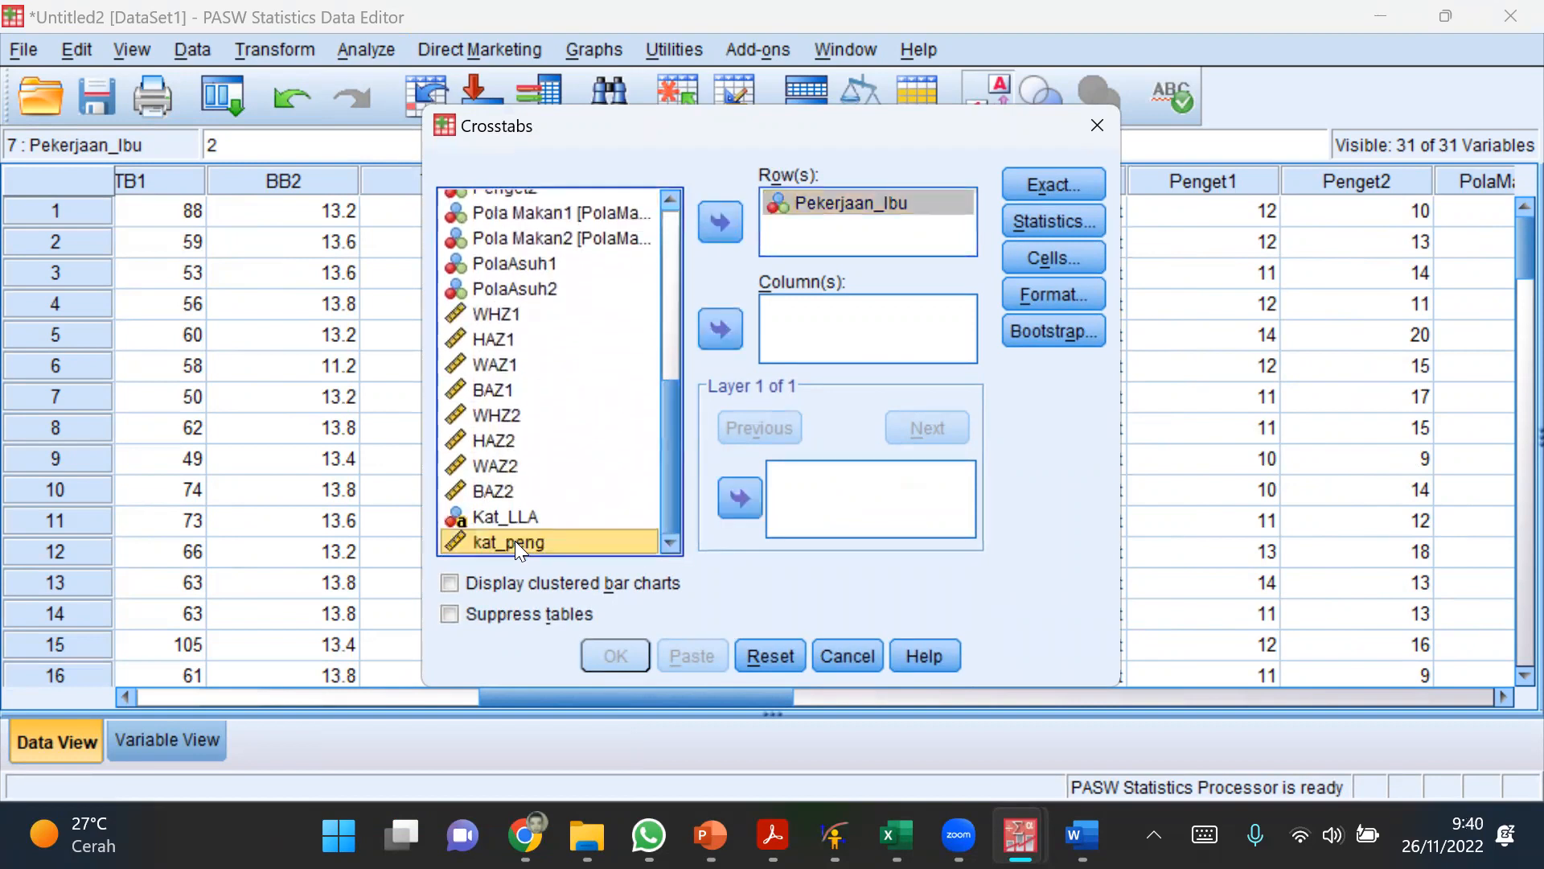
pyautogui.click(724, 326)
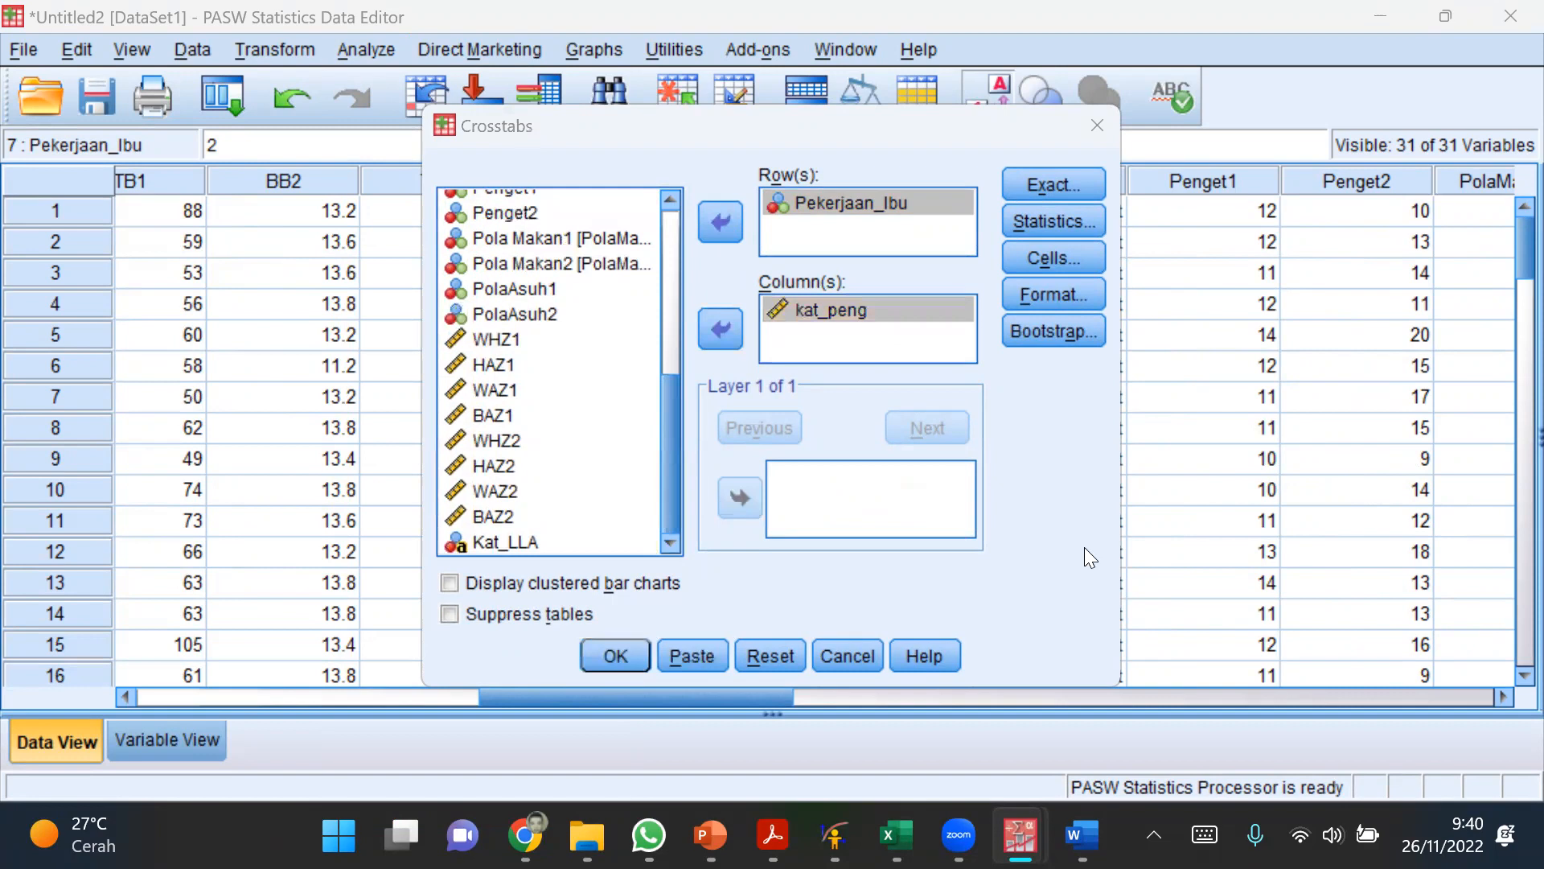
pyautogui.moveTo(859, 122); pyautogui.dragTo(859, 154)
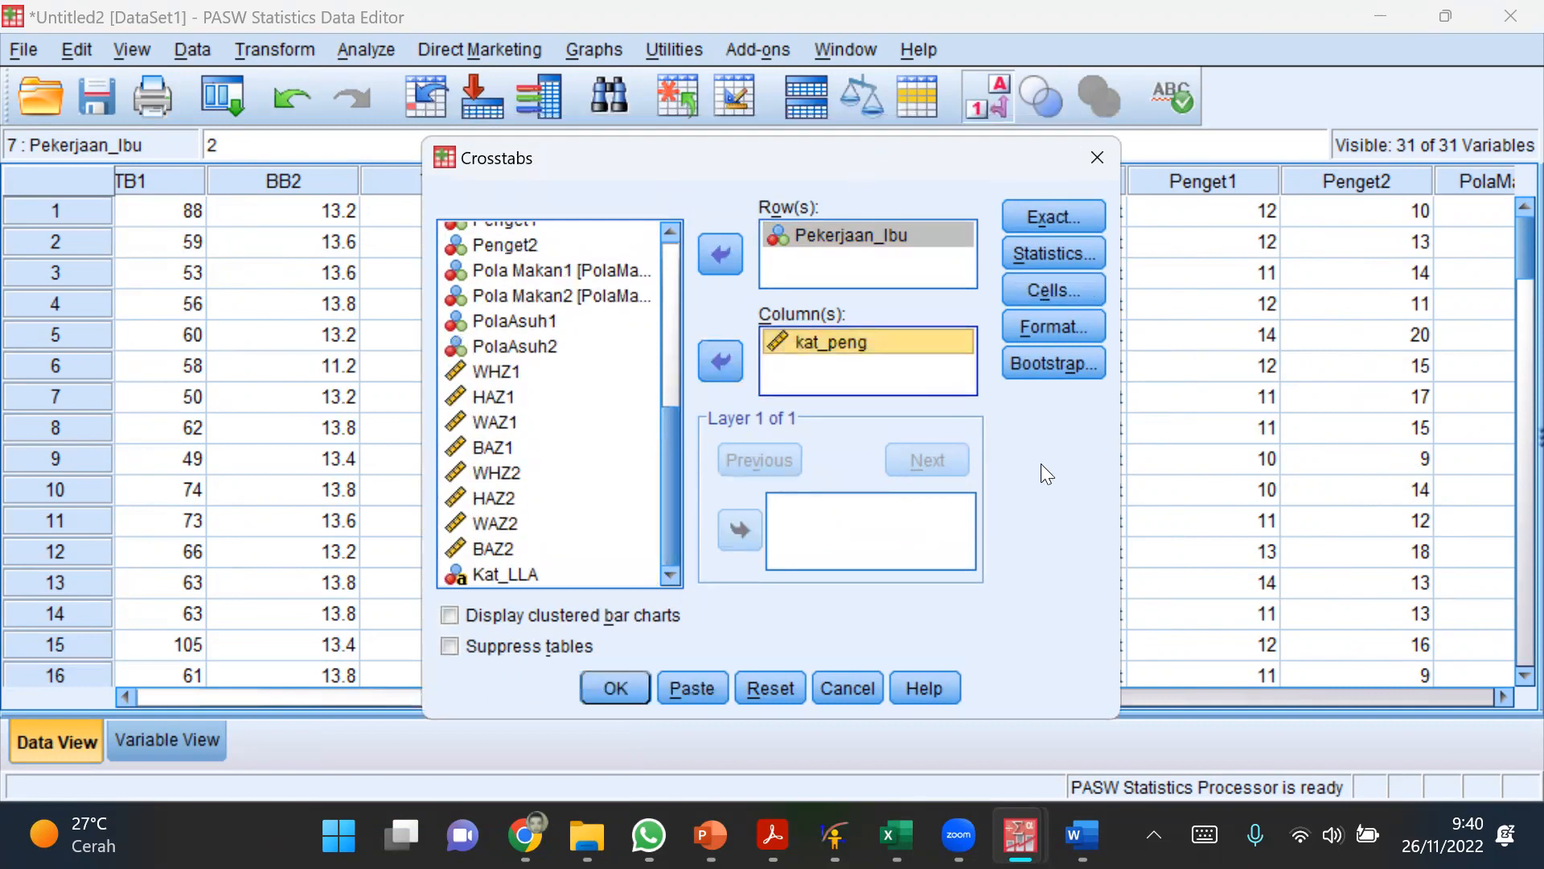
# Step: Set the crosstab cells to show observed counts and row percentages only, without column or total percentages
pyautogui.click(1048, 288)
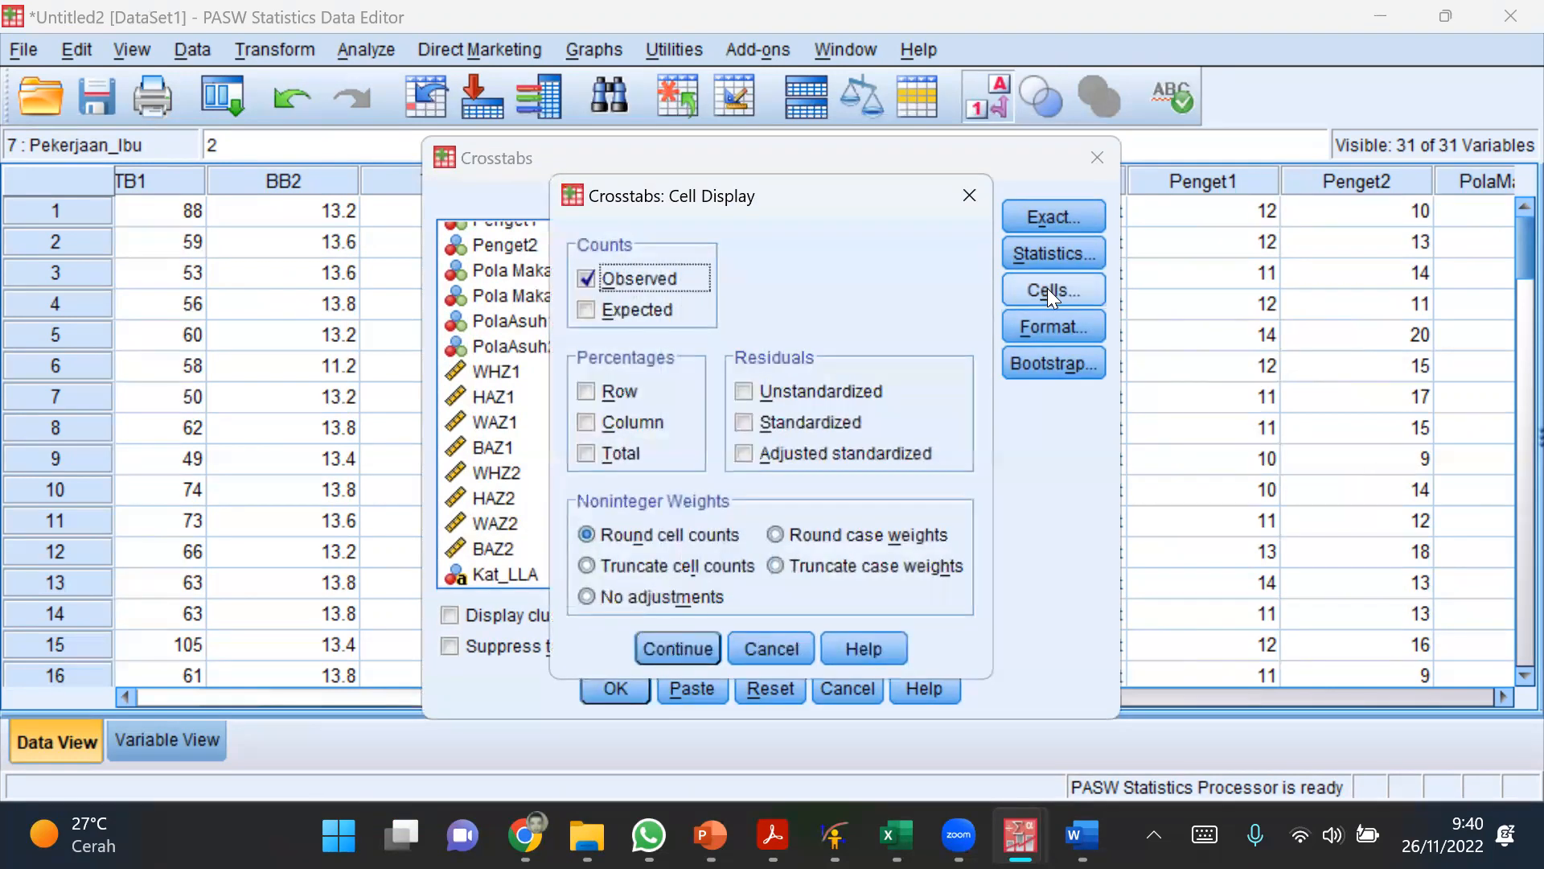
pyautogui.click(585, 391)
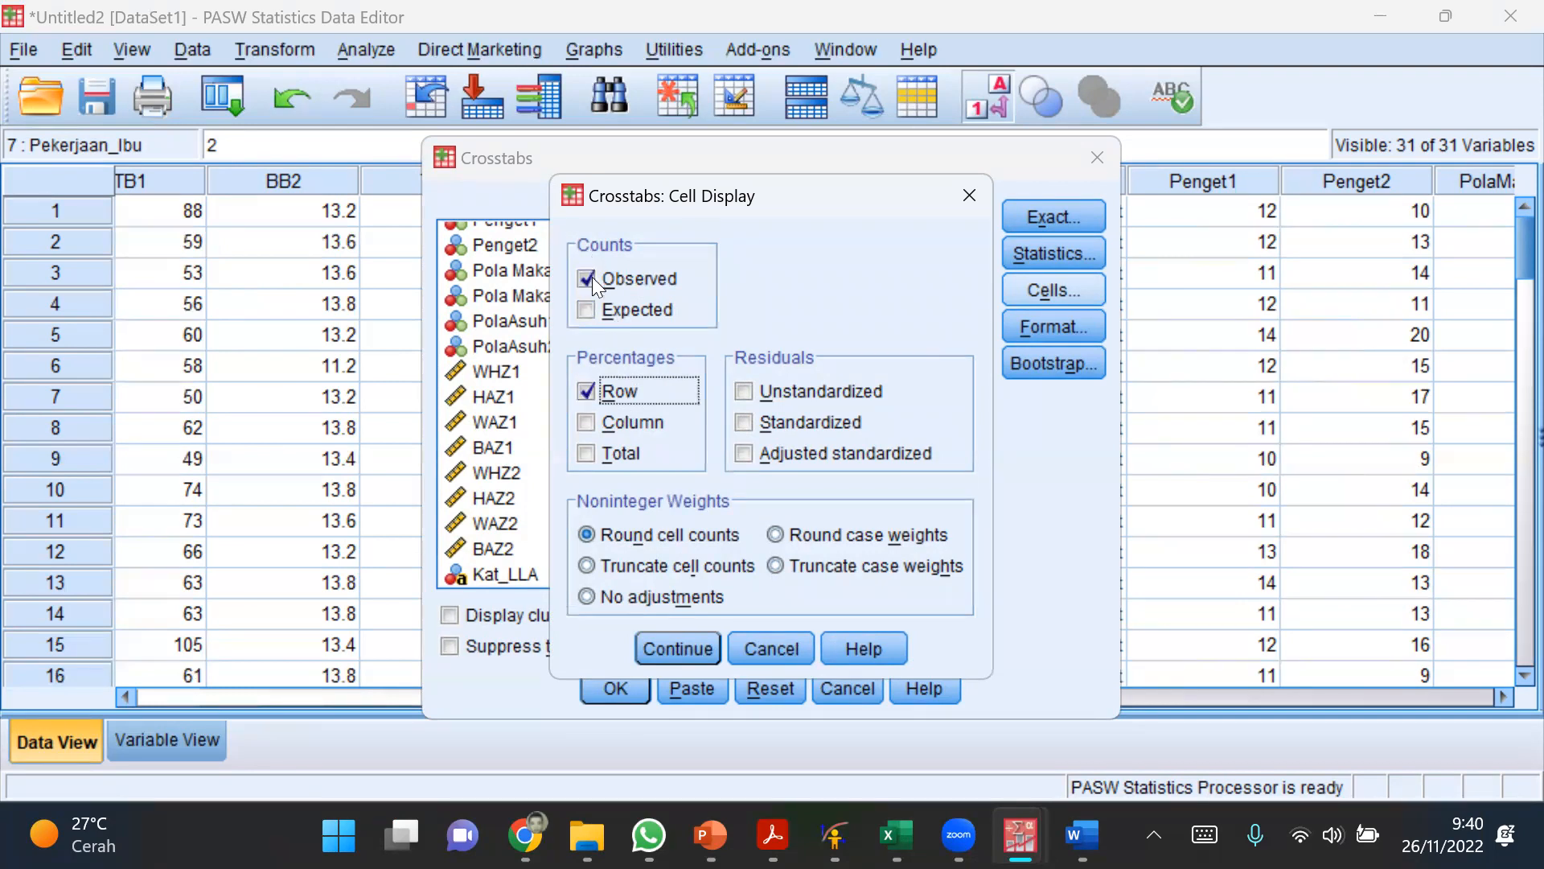
pyautogui.click(588, 423)
pyautogui.click(576, 395)
pyautogui.click(595, 418)
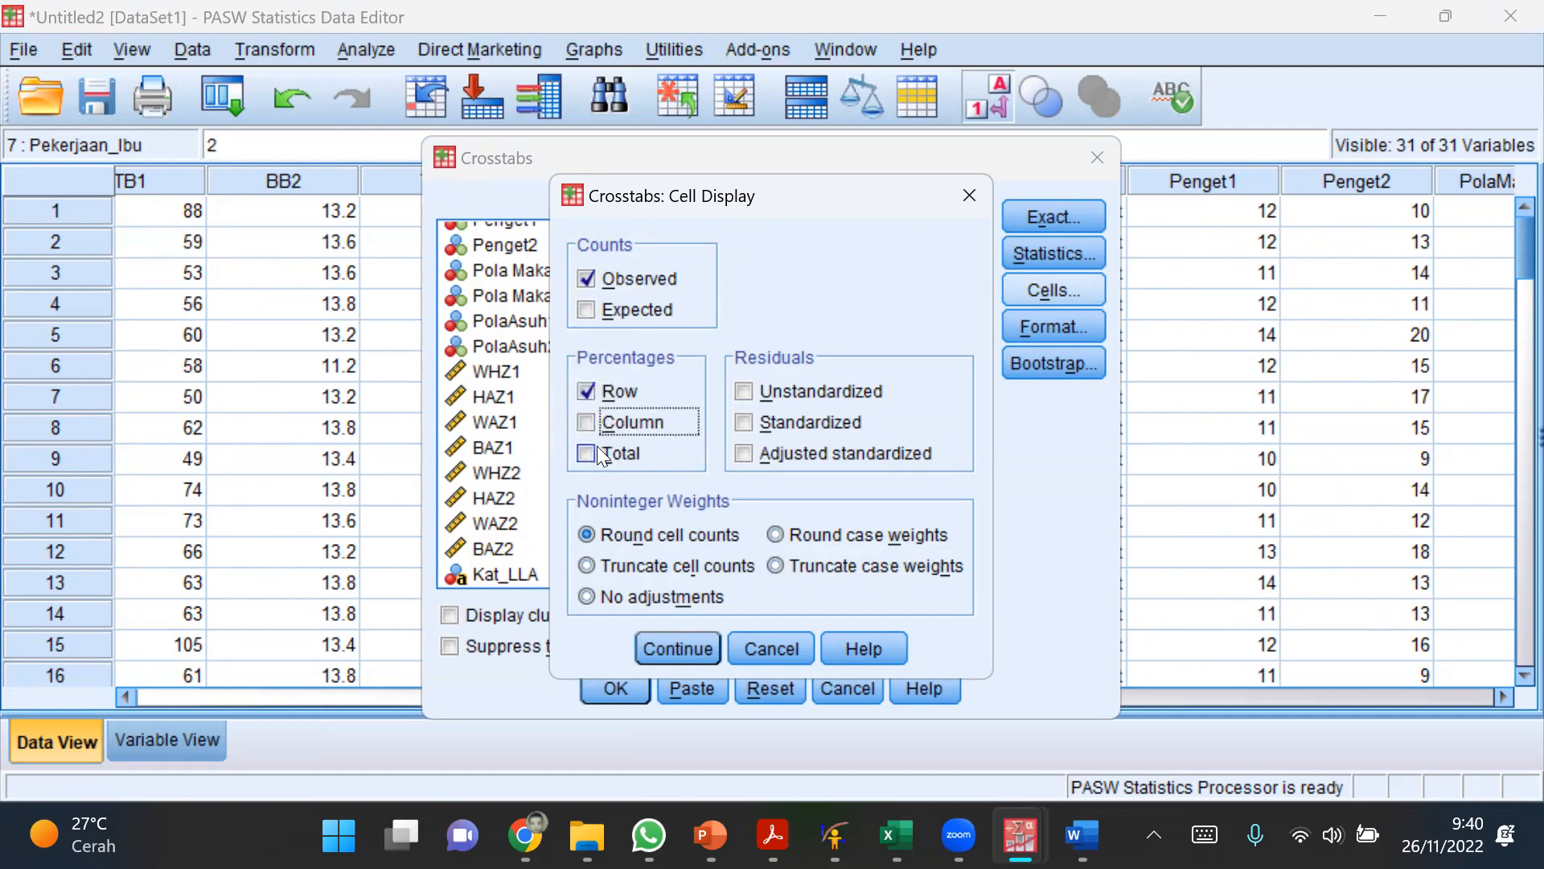
pyautogui.click(587, 453)
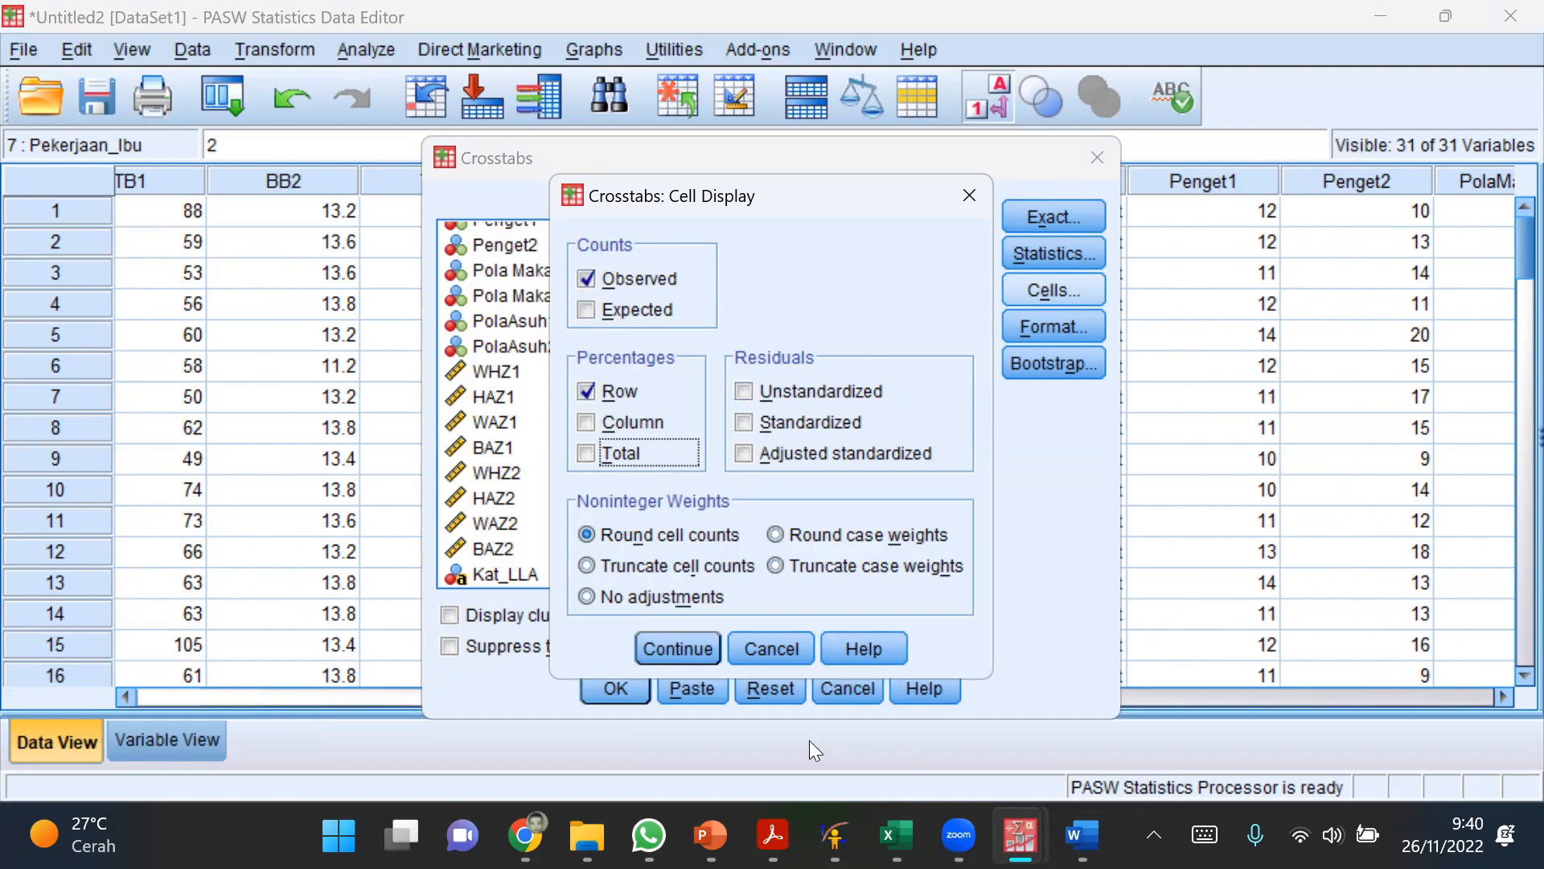
pyautogui.click(676, 650)
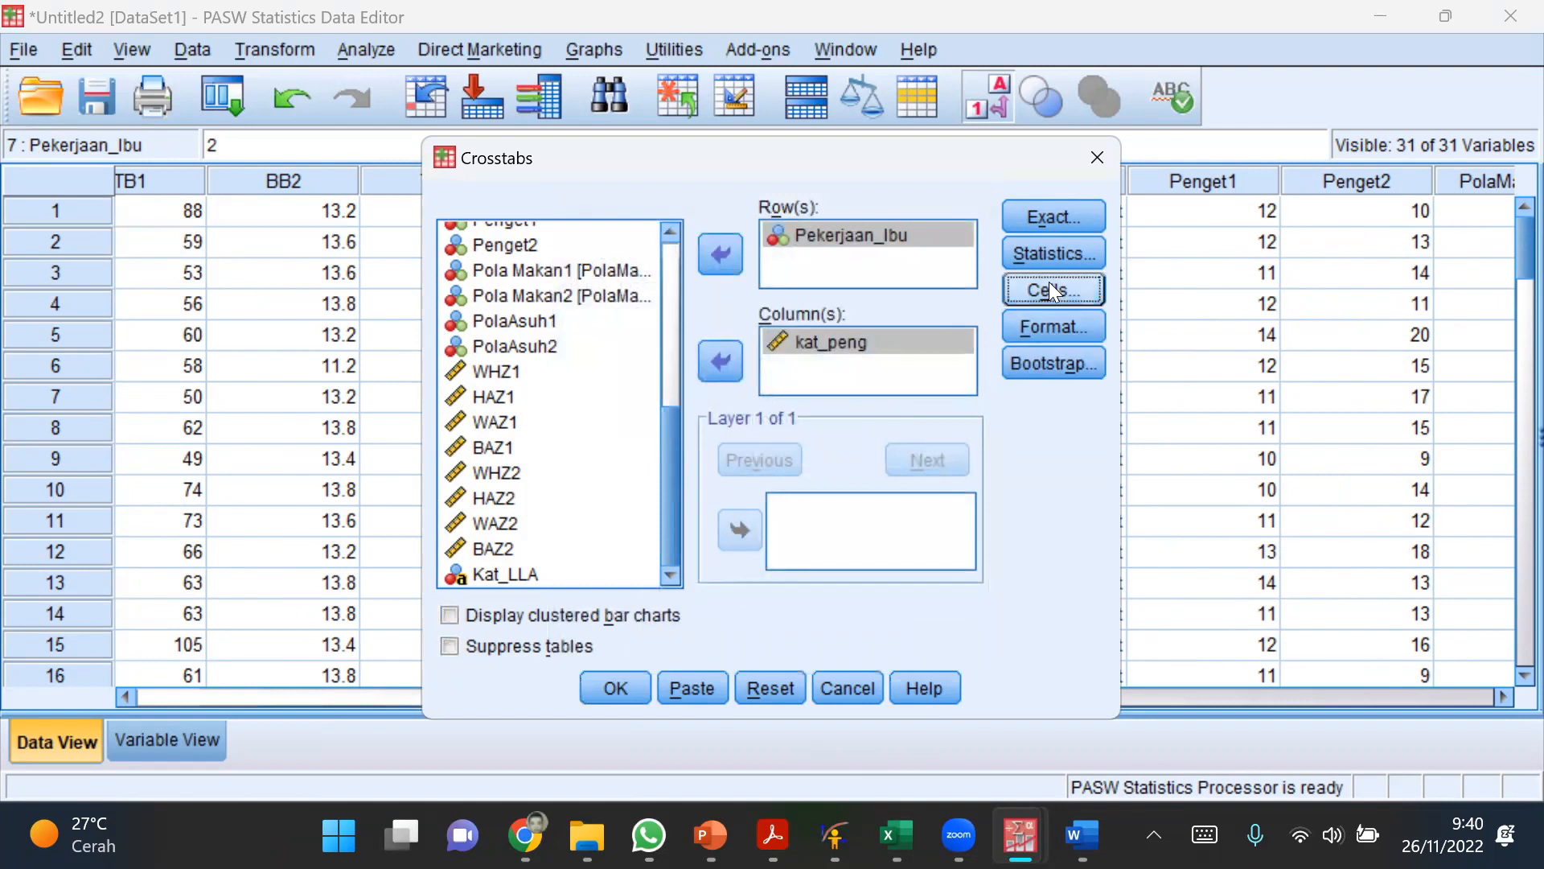
# Step: Add the Chi-square statistic to the crosstab and run the analysis
pyautogui.click(1054, 253)
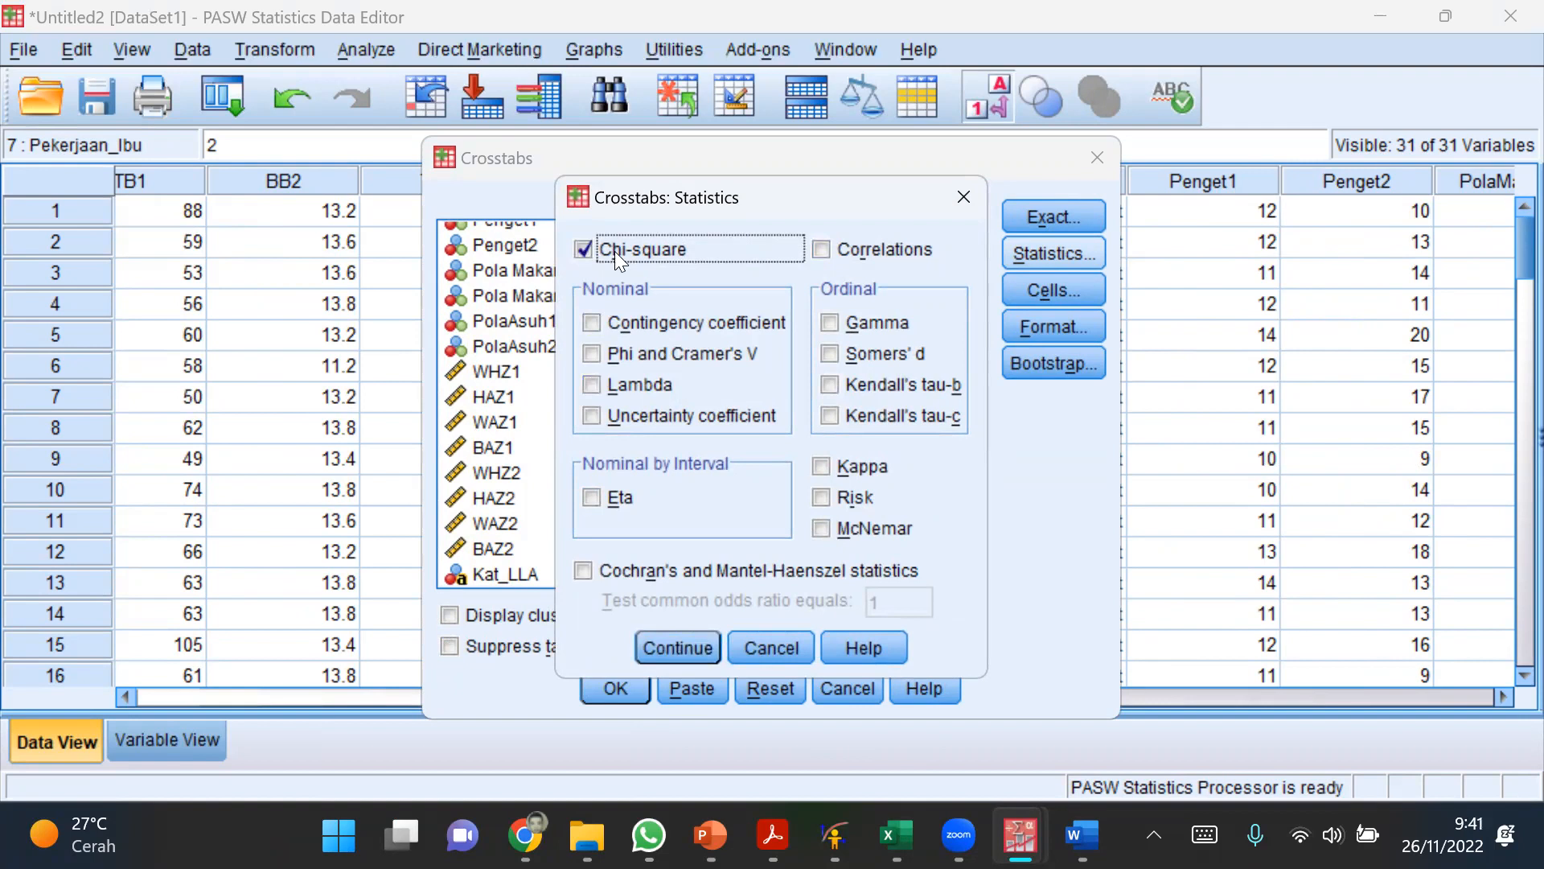
pyautogui.click(689, 639)
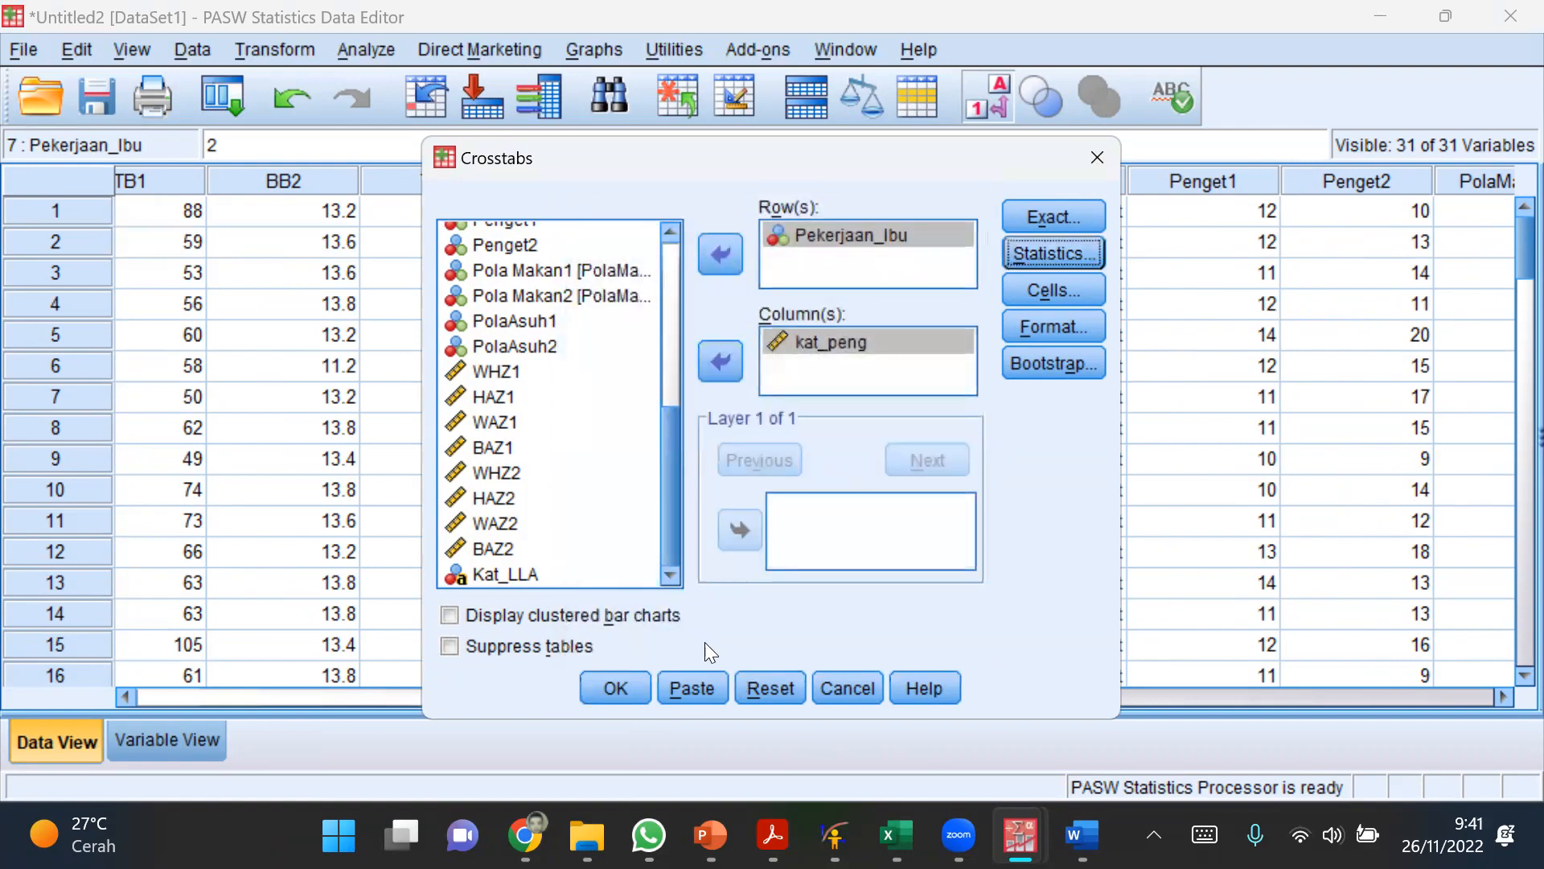
pyautogui.click(617, 688)
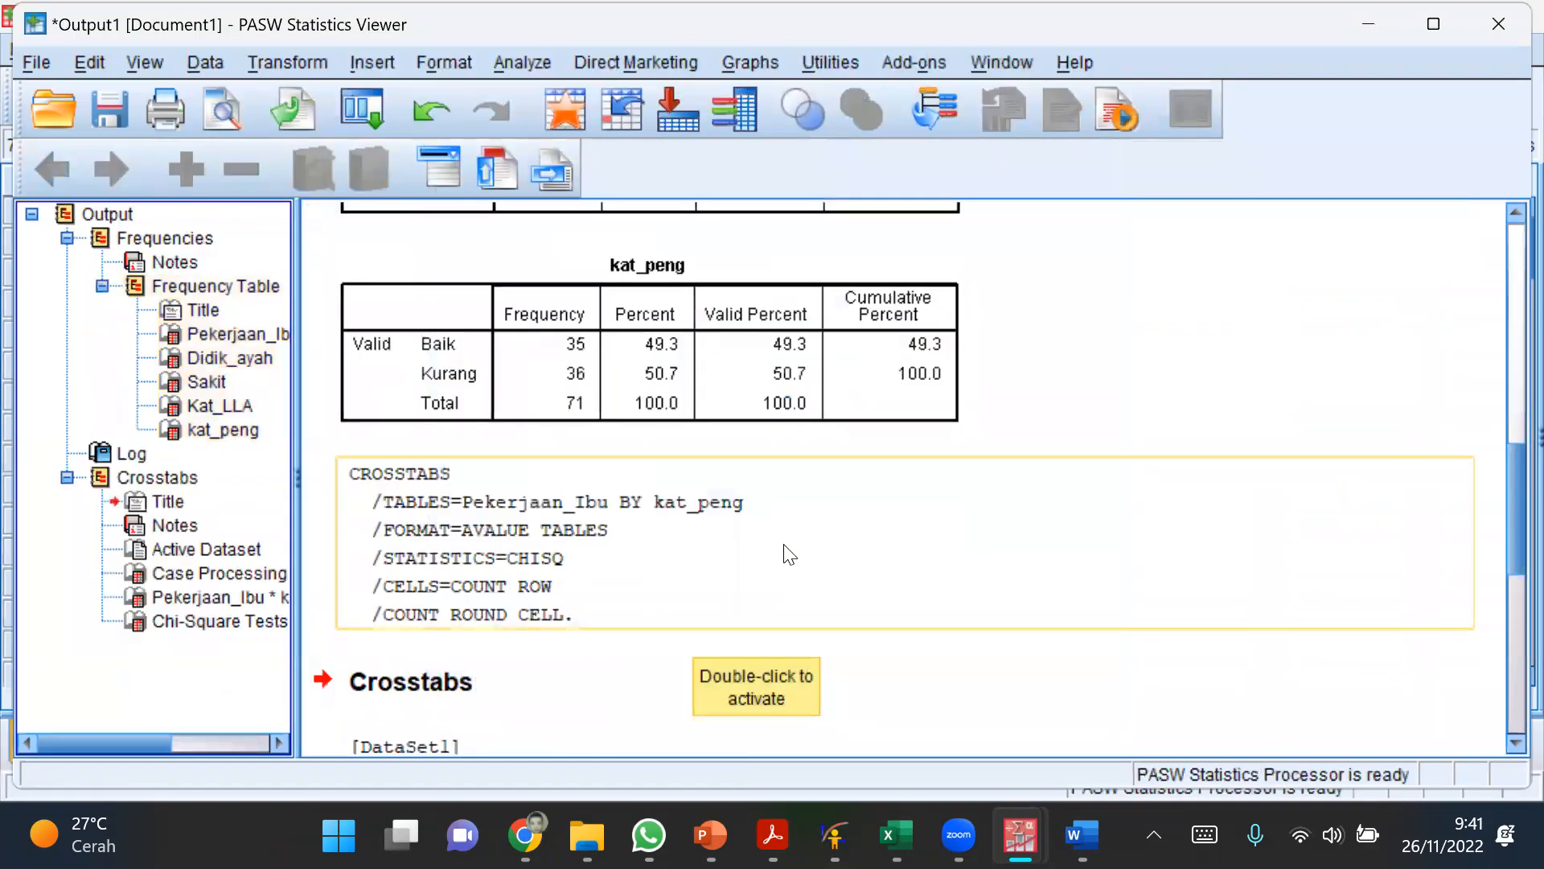
# Step: Examine the Pekerjaan_Ibu by kat_peng crosstabulation and the Chi-Square Tests table in the output
pyautogui.scroll(-10, 789, 555)
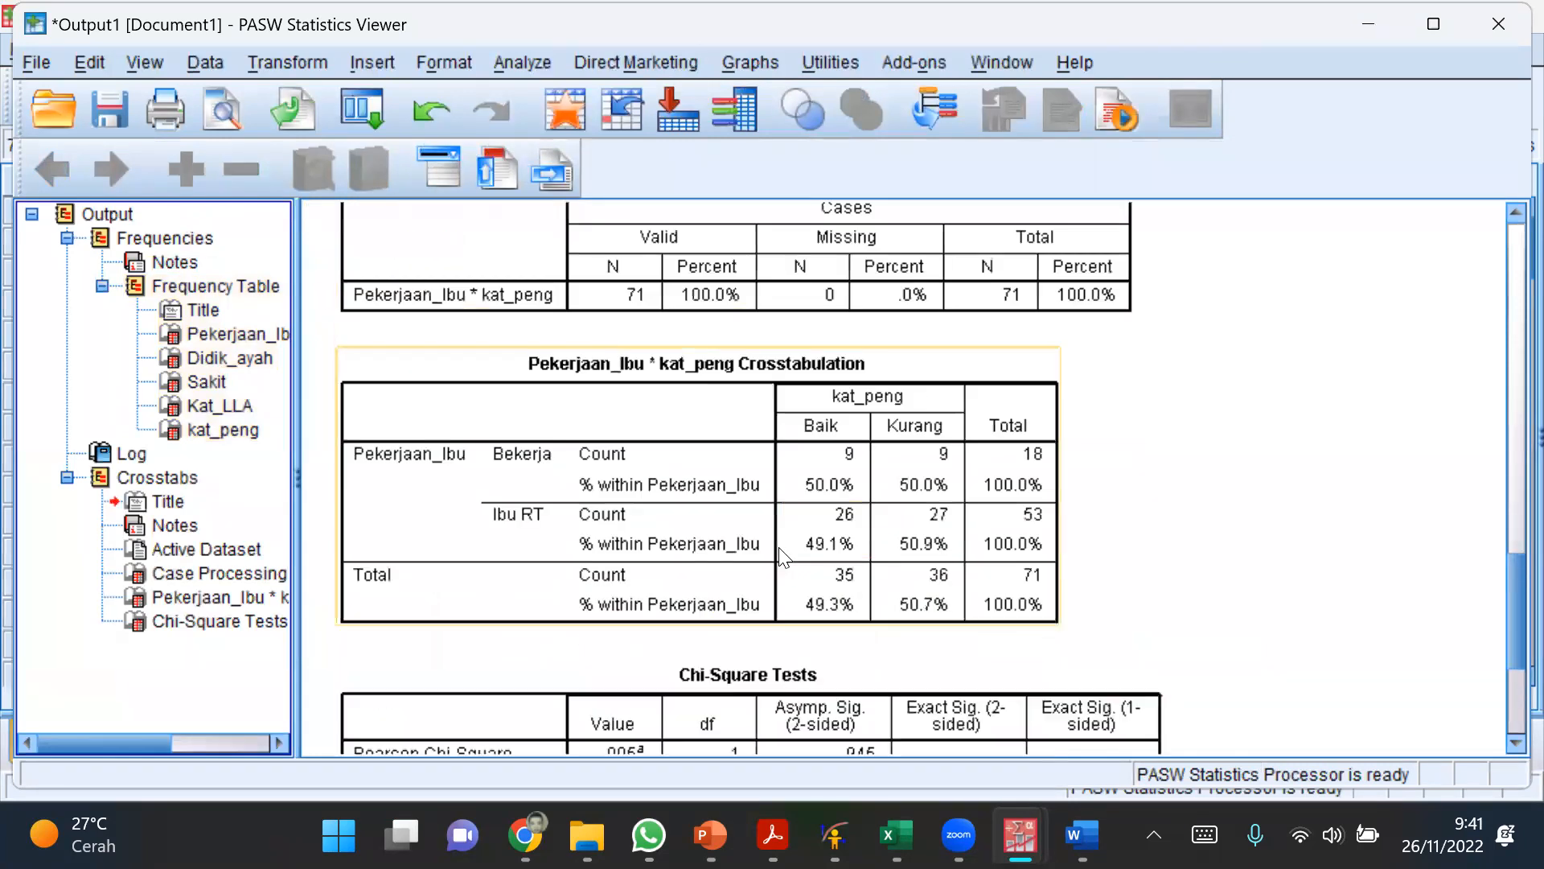
pyautogui.click(768, 415)
pyautogui.scroll(-3, 1184, 502)
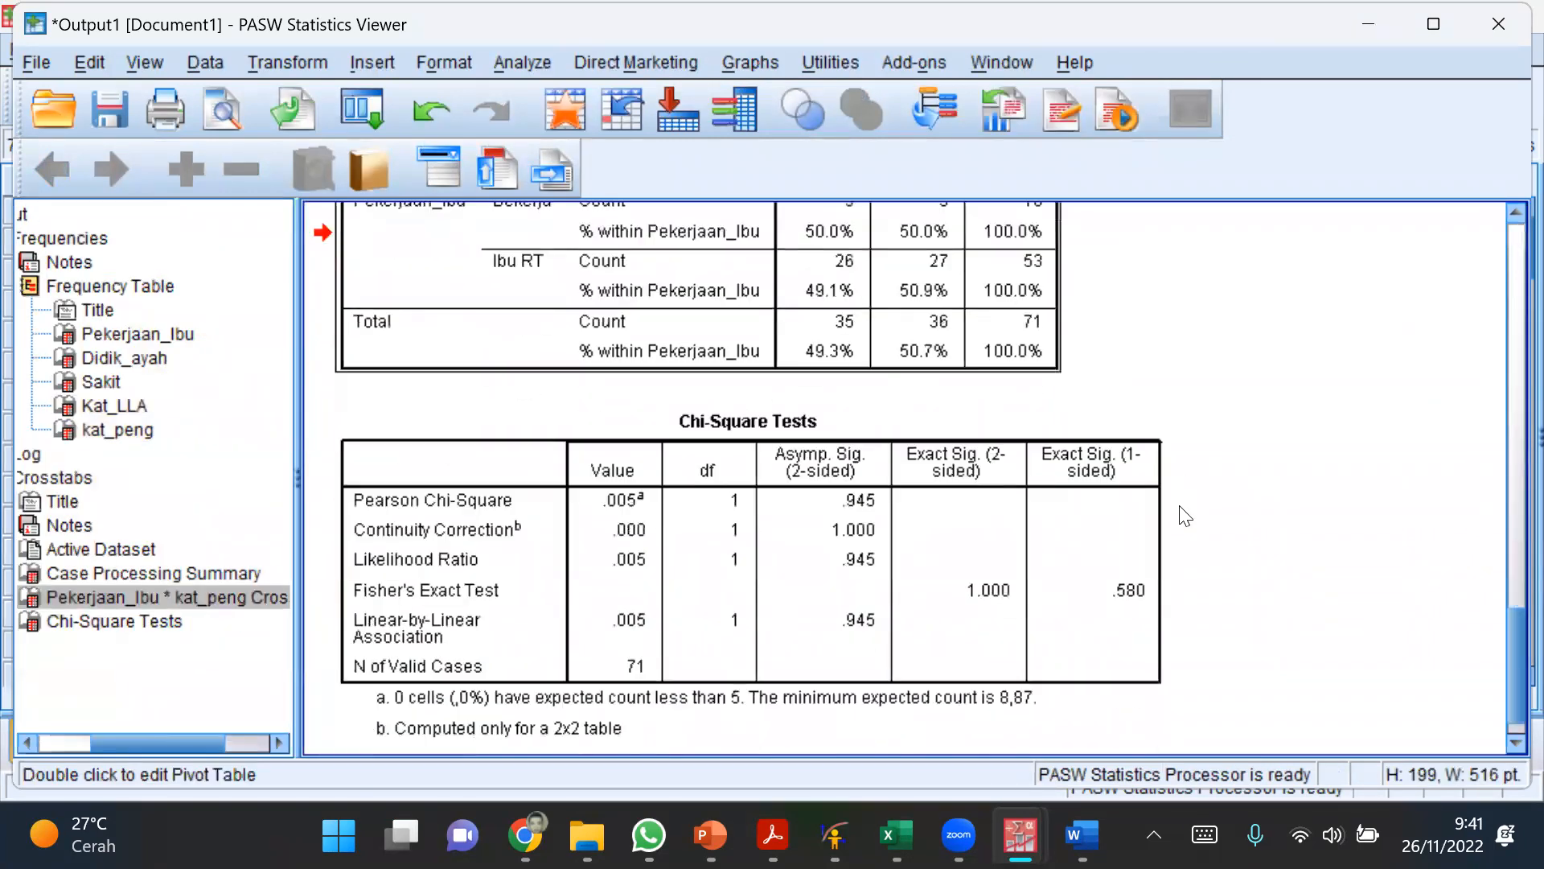
pyautogui.click(785, 565)
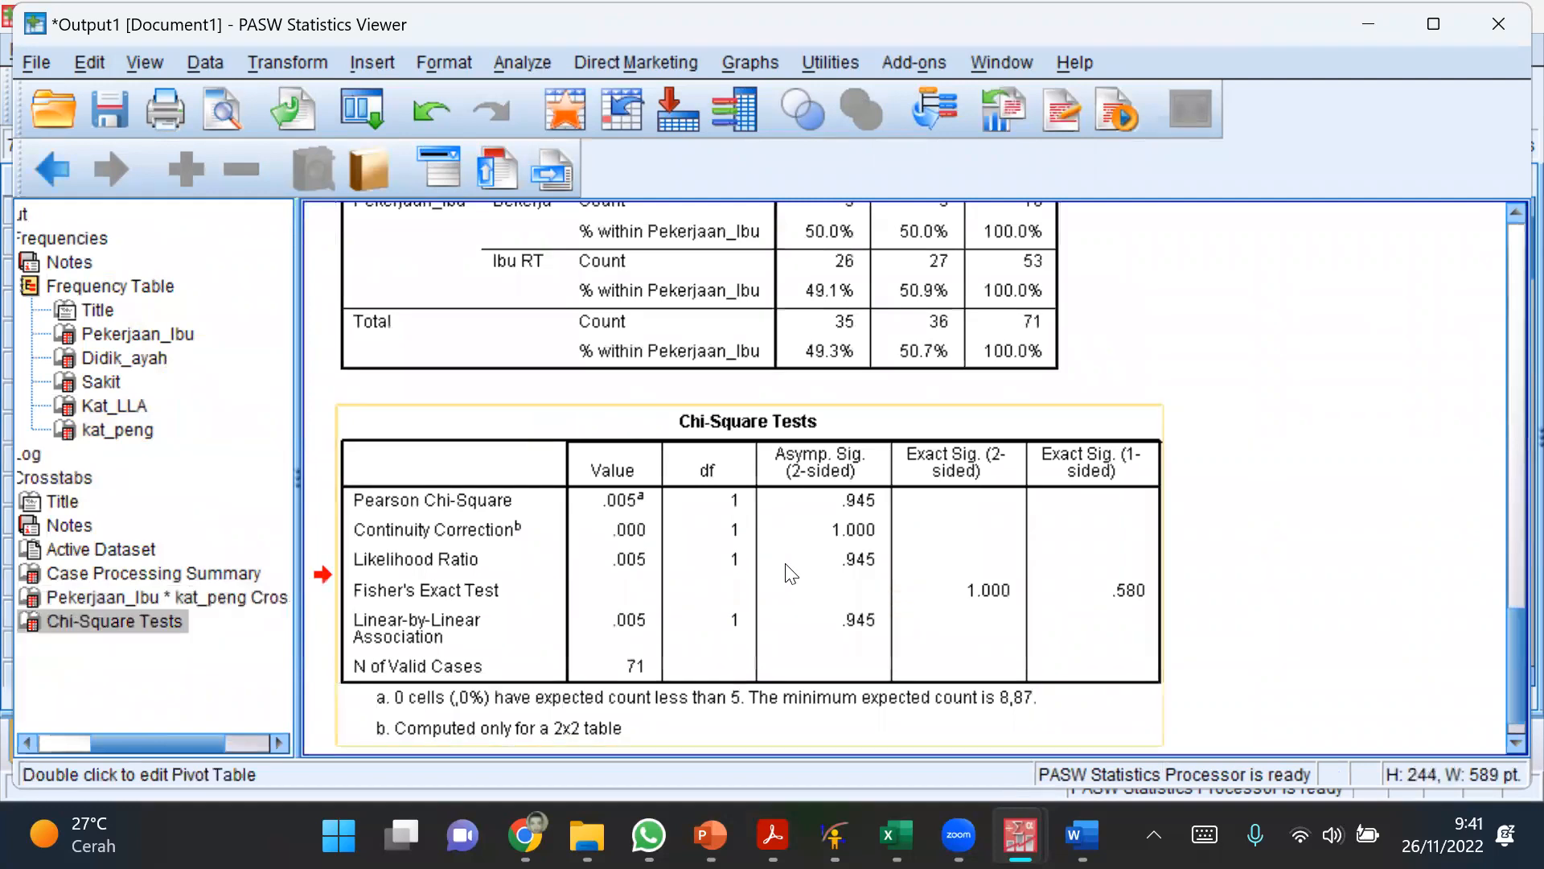
pyautogui.scroll(-1, 785, 565)
pyautogui.scroll(3, 785, 565)
pyautogui.scroll(2, 789, 575)
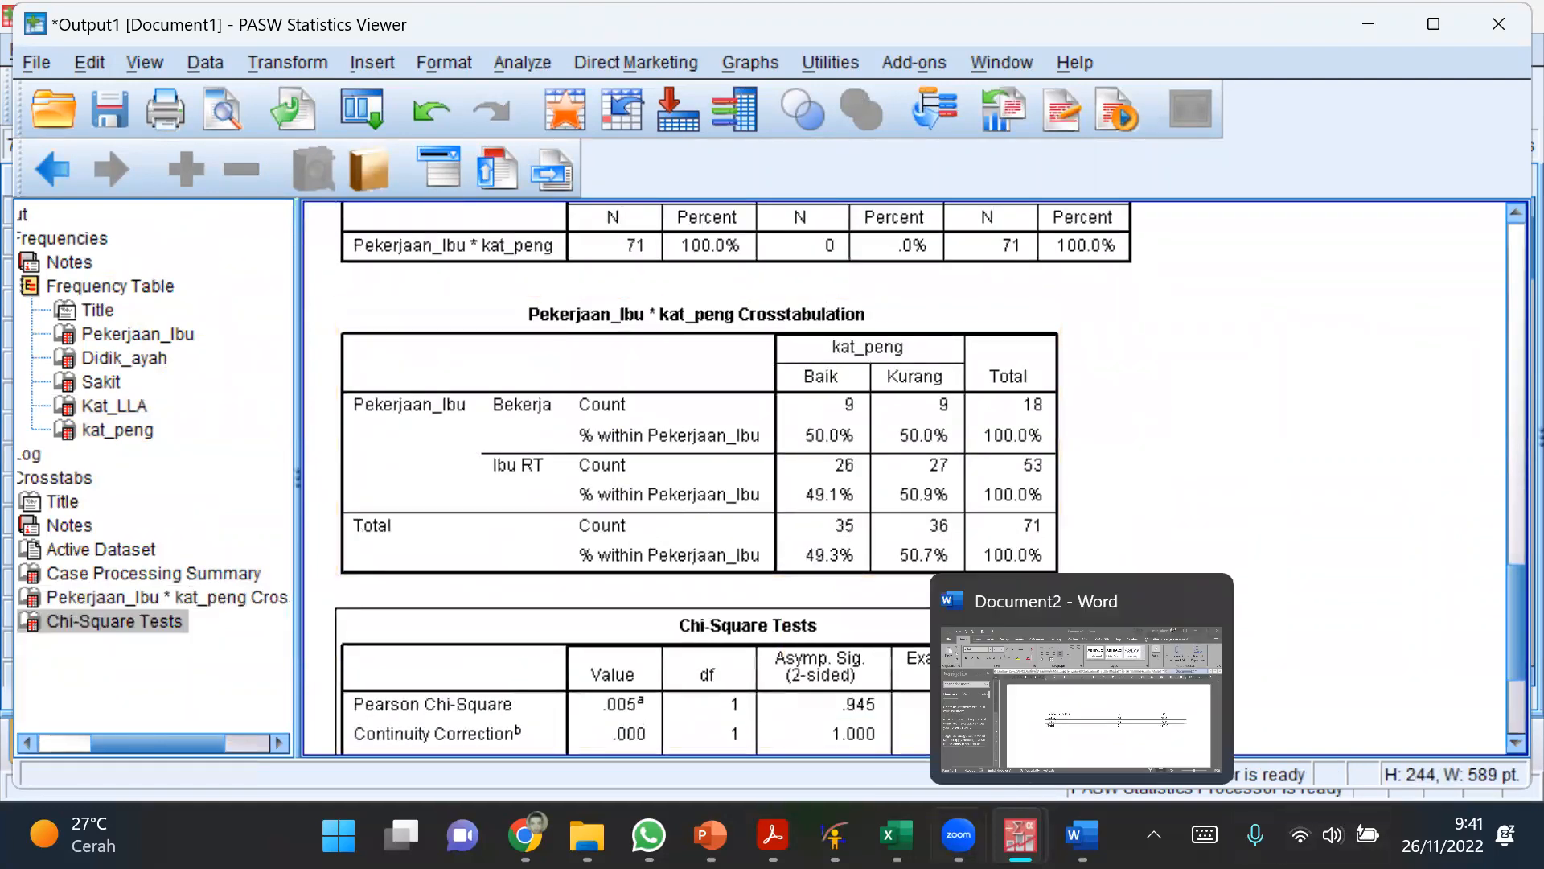
# Step: Switch to the WHO Anthro1 workbook in Excel and review the Tabel Silang and Chi Square topics in the Materi list
pyautogui.click(897, 834)
pyautogui.click(440, 533)
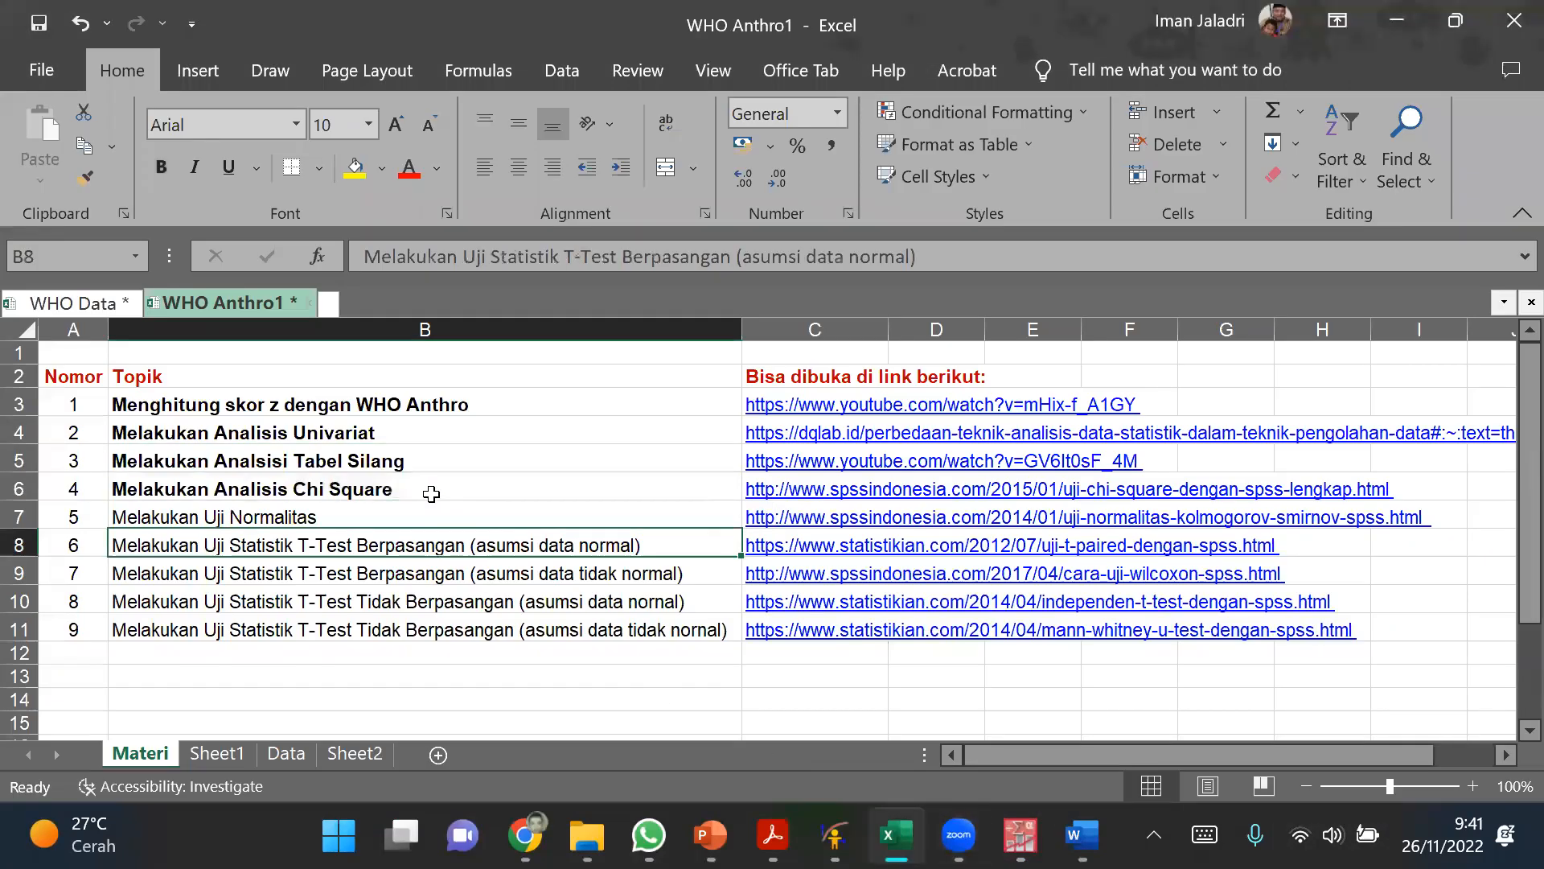
pyautogui.click(428, 467)
pyautogui.click(420, 485)
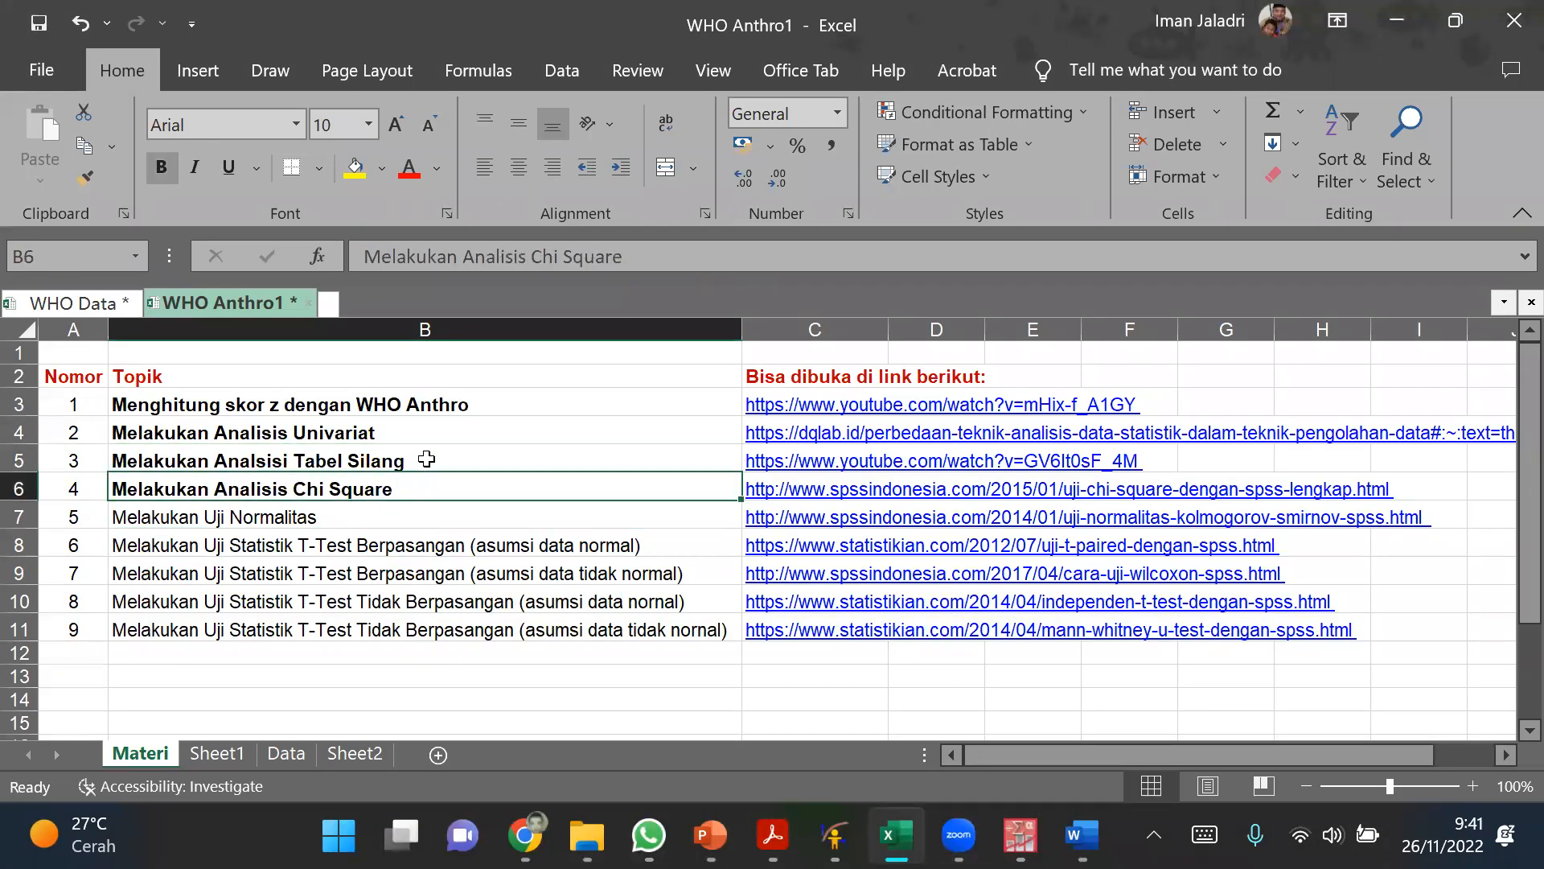
pyautogui.moveTo(422, 462); pyautogui.dragTo(421, 487)
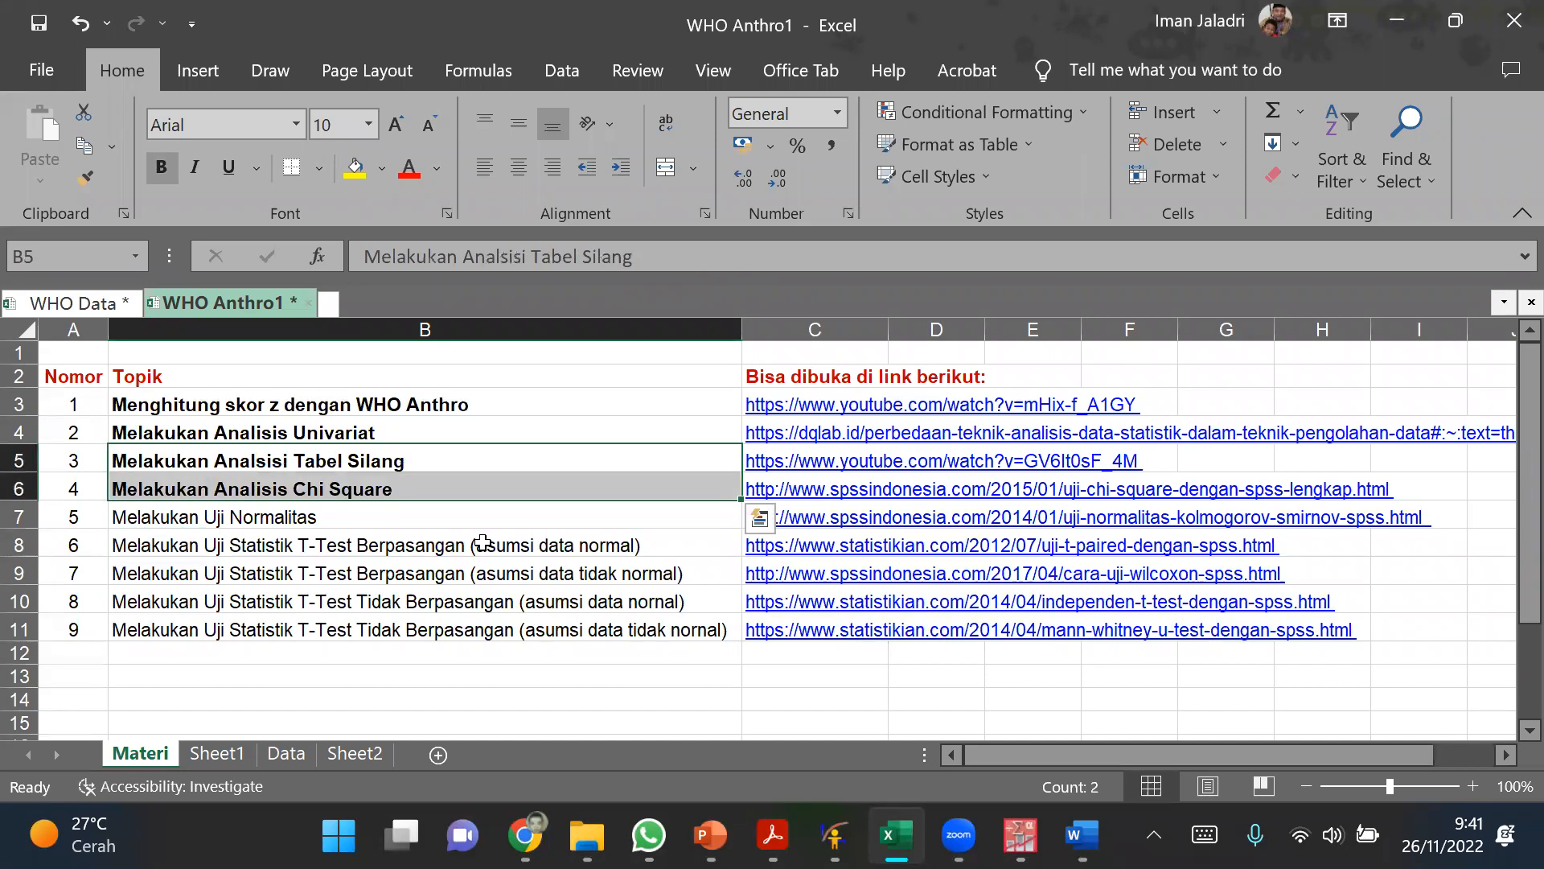
pyautogui.click(585, 433)
pyautogui.click(627, 463)
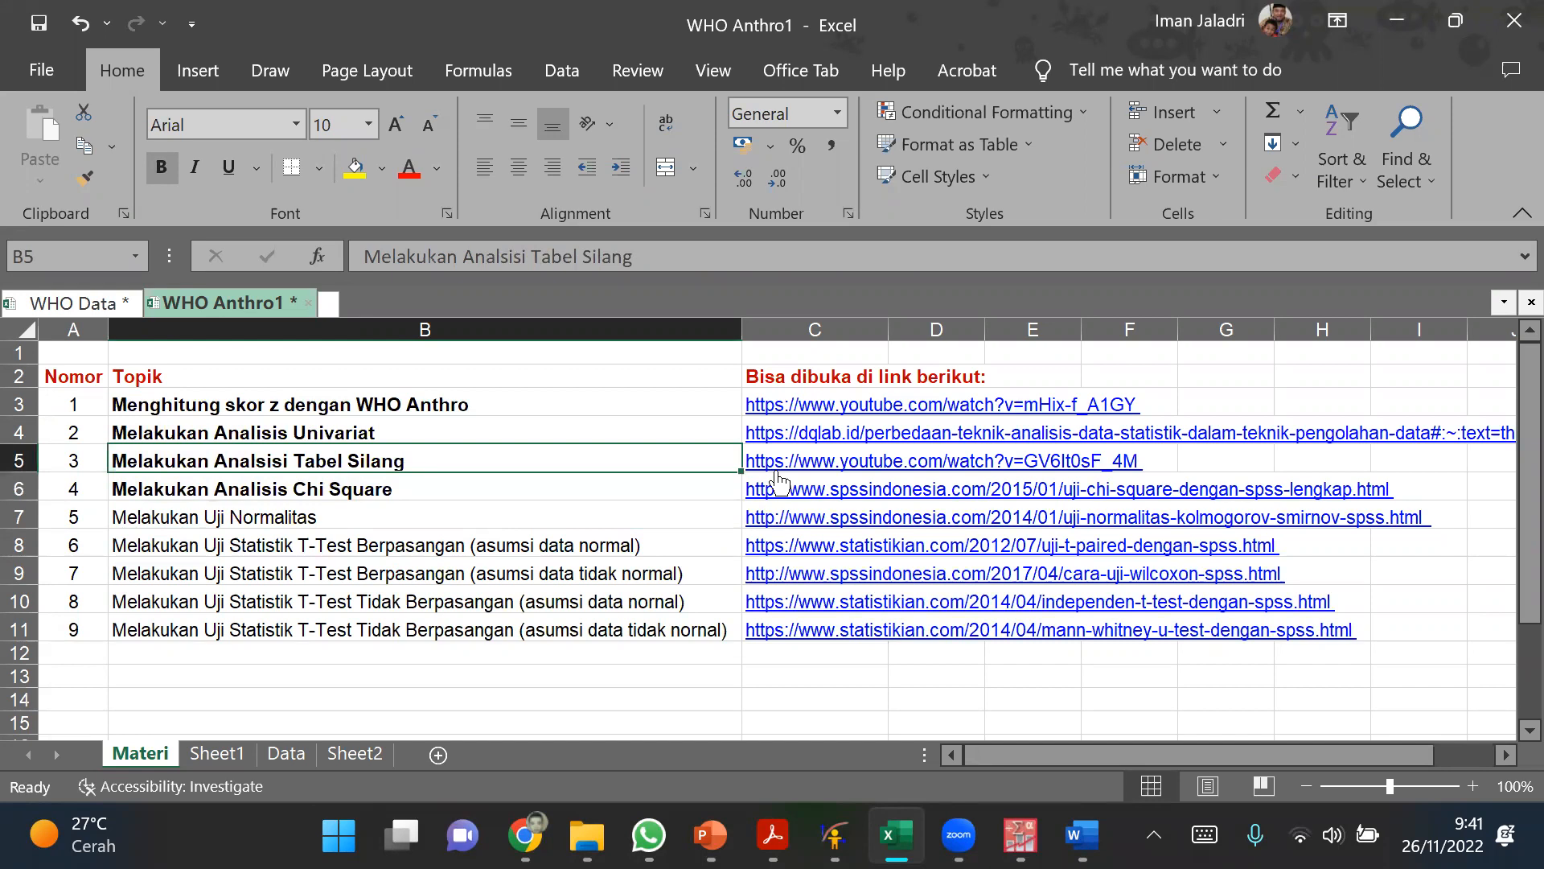
pyautogui.click(436, 482)
pyautogui.click(437, 461)
# Step: Switch to the PASW Statistics output and copy the Pekerjaan_Ibu * kat_peng Crosstabulation table
pyautogui.moveTo(1020, 835)
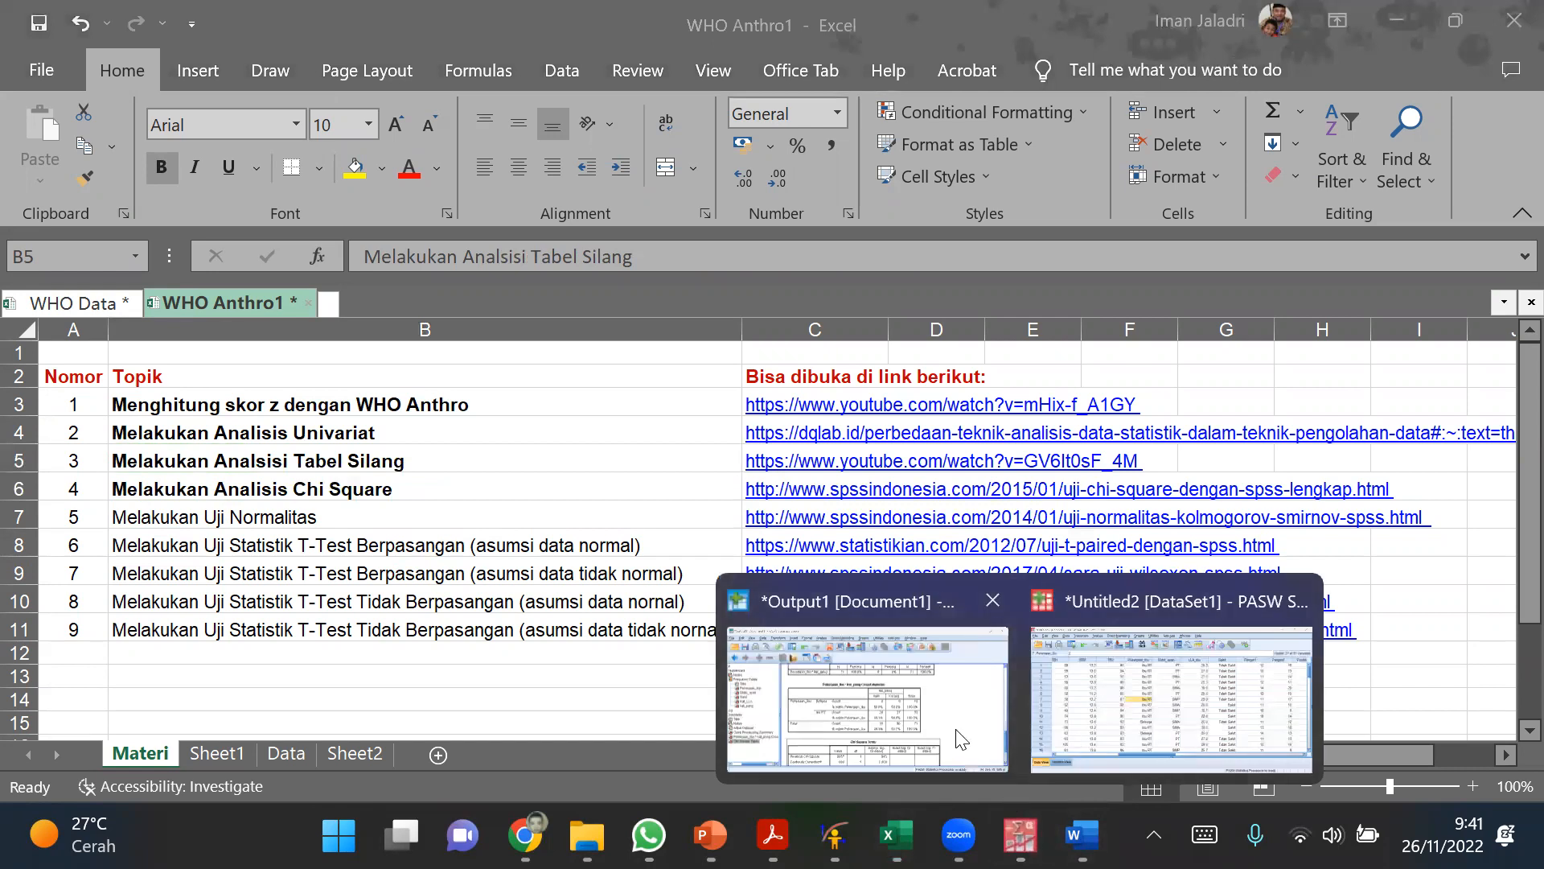
pyautogui.click(869, 616)
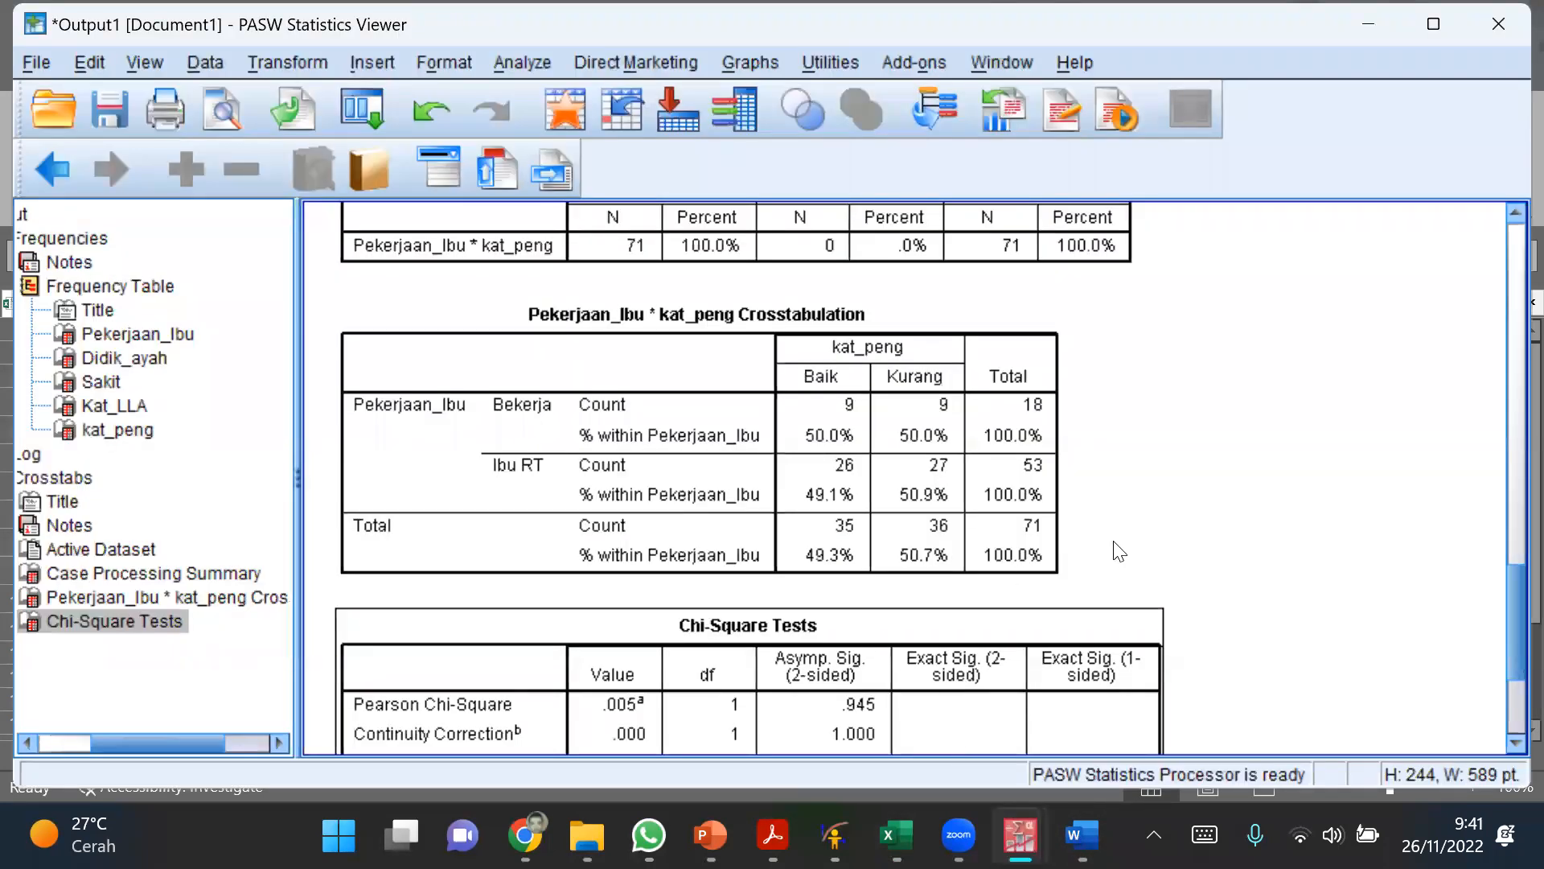
pyautogui.scroll(-3, 1118, 551)
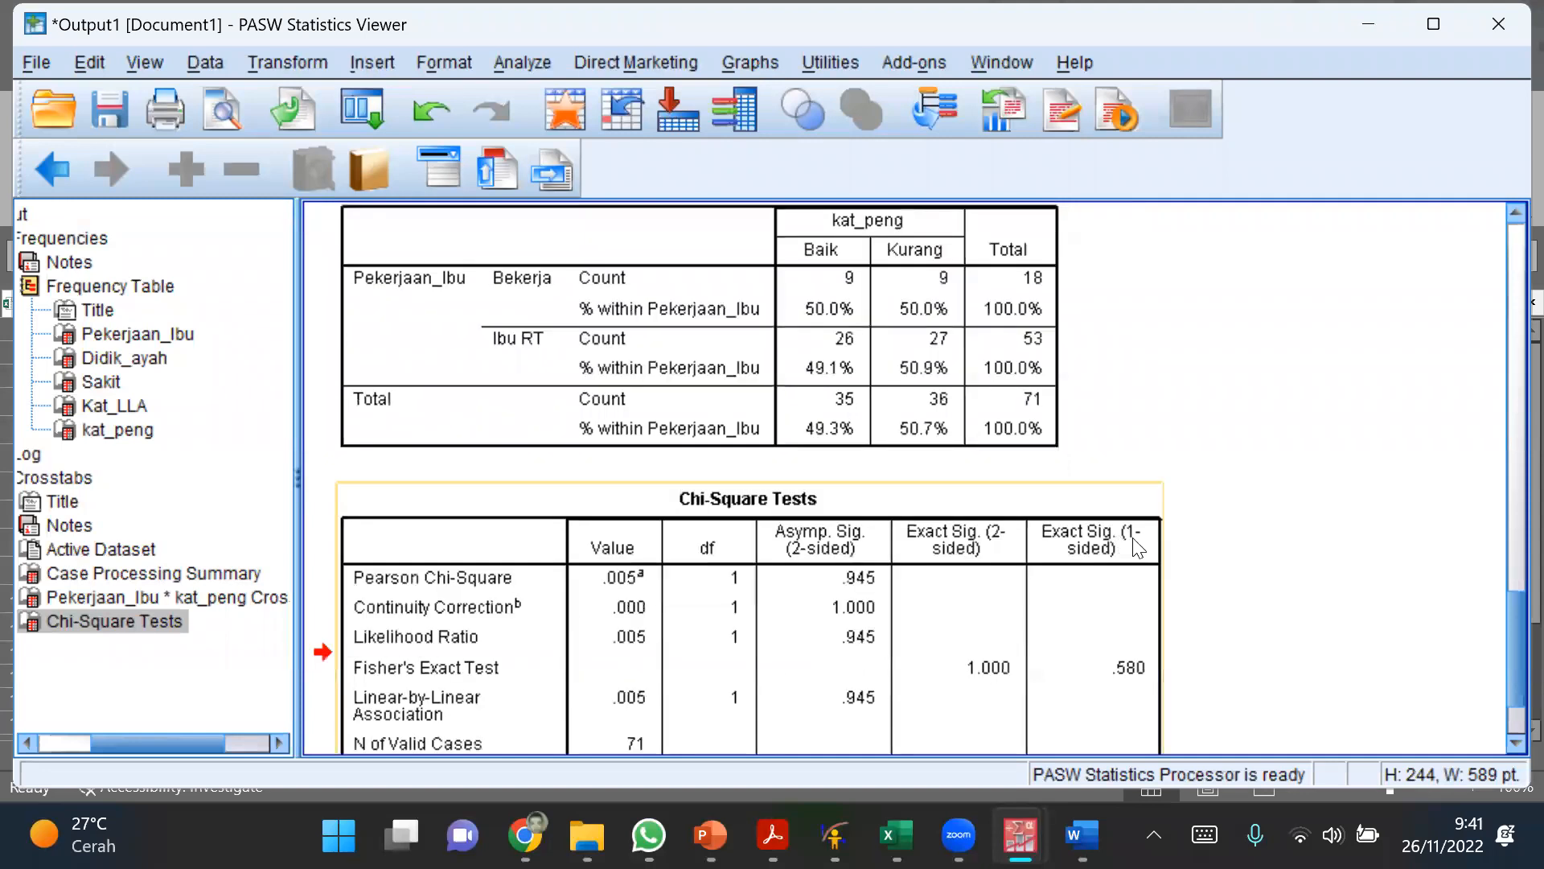
pyautogui.scroll(3, 888, 471)
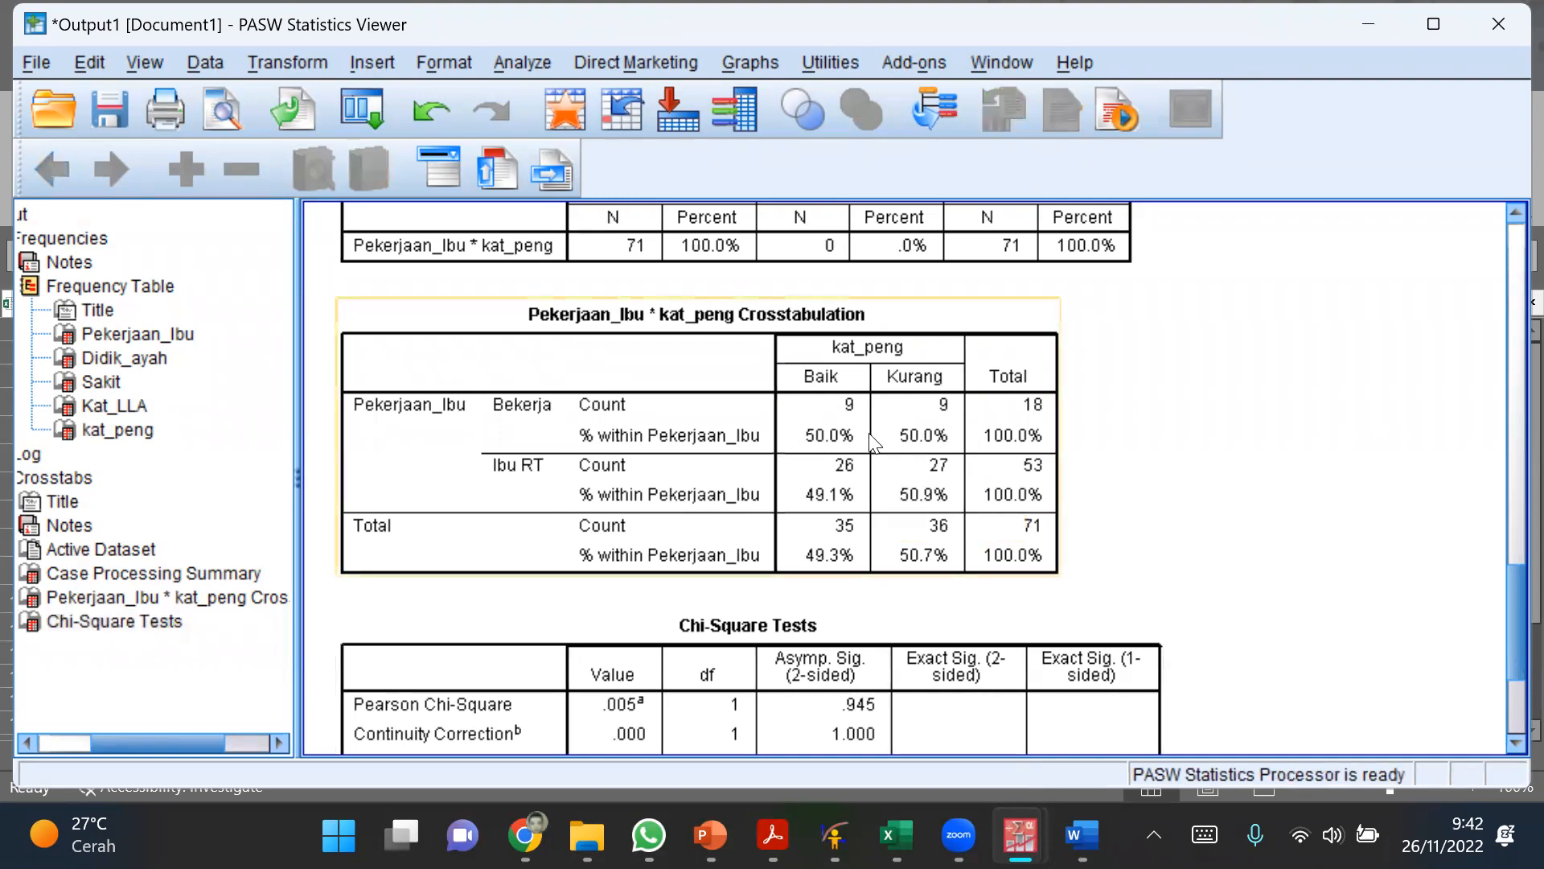
pyautogui.click(844, 435)
pyautogui.rightClick(845, 435)
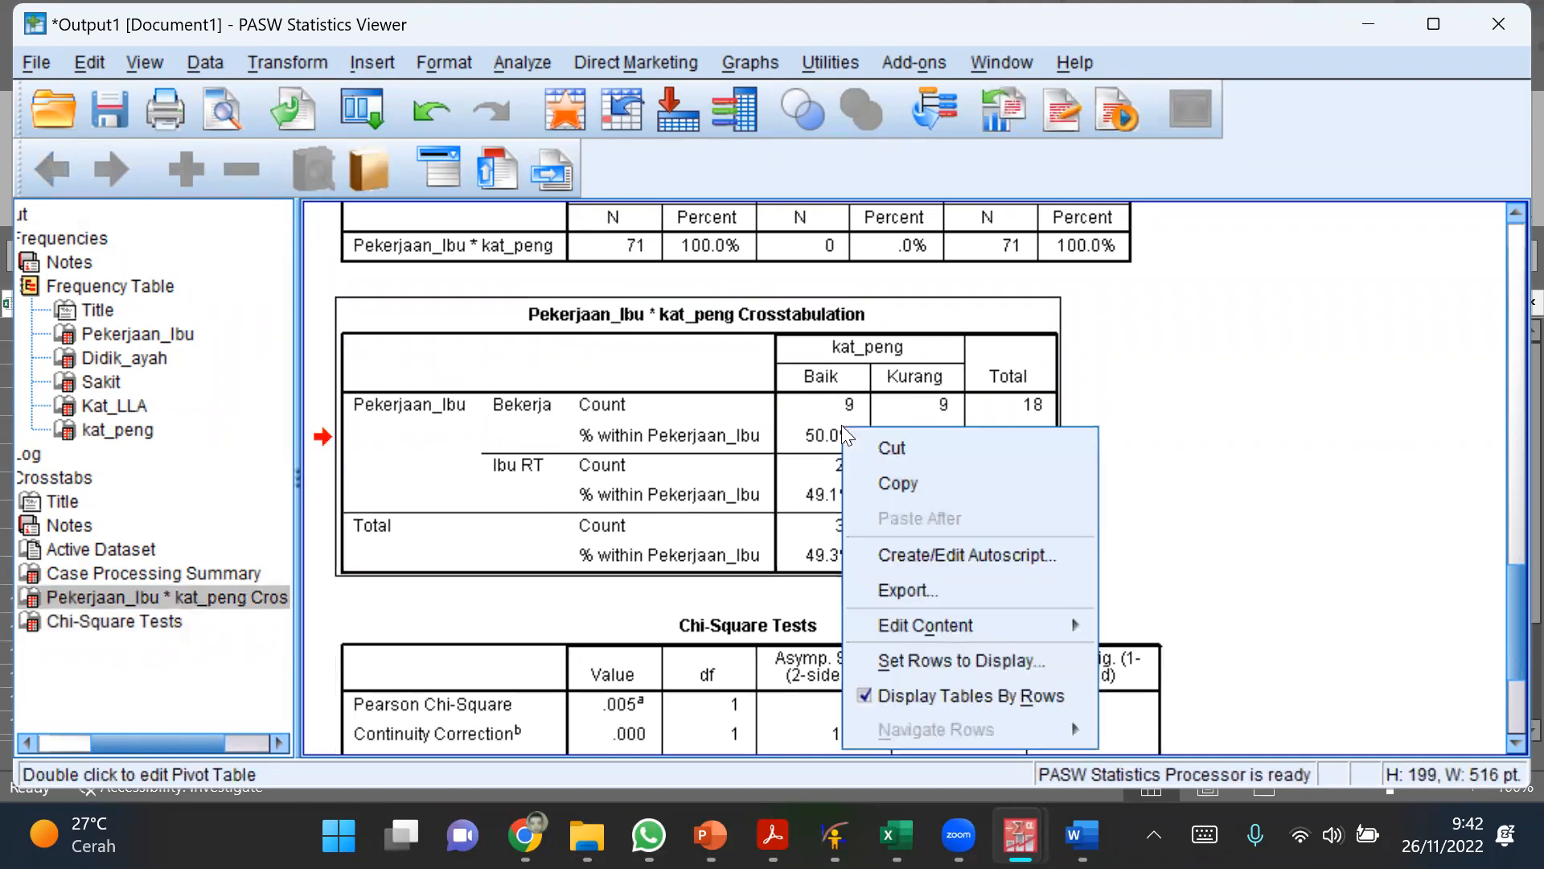
pyautogui.click(896, 485)
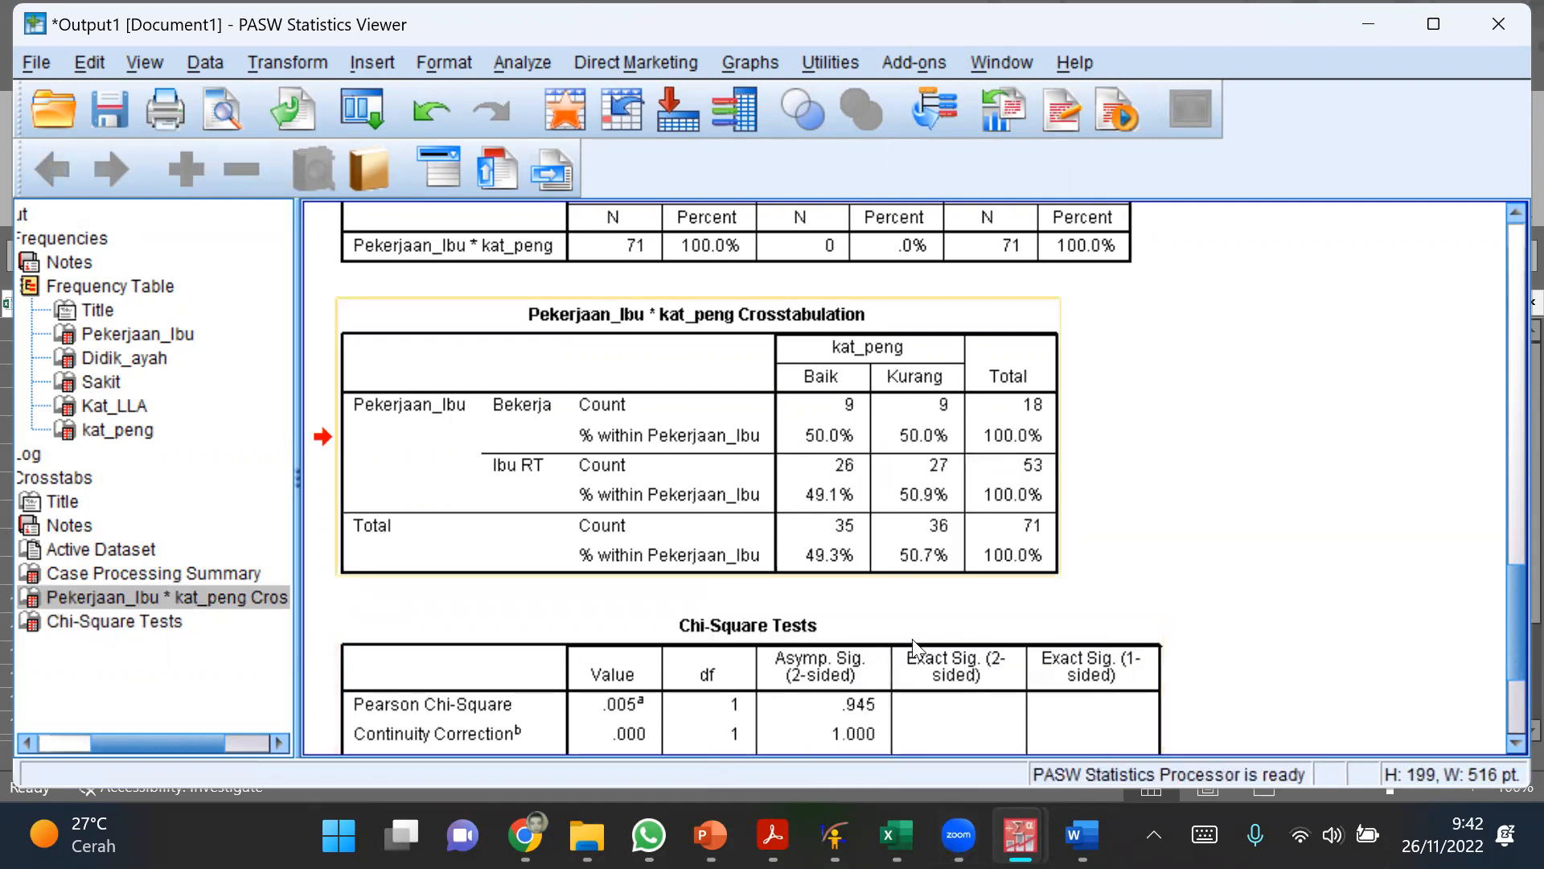
# Step: Switch to Excel and paste the crosstabulation into Sheet1 at cell B37, below the kat_peng frequency table
pyautogui.click(897, 834)
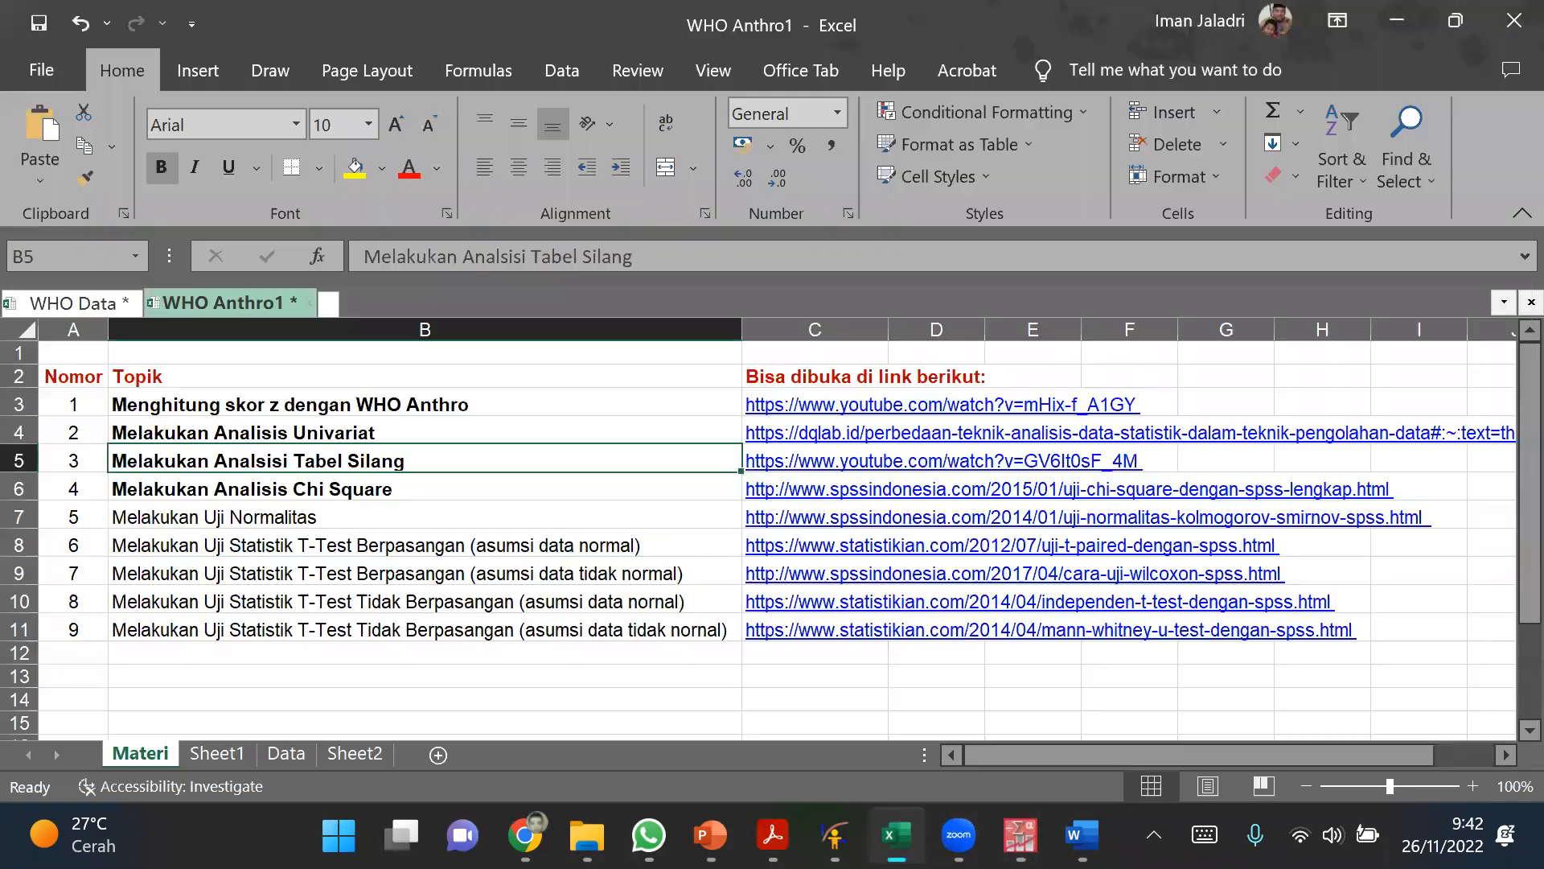
pyautogui.click(371, 754)
pyautogui.scroll(-1, 340, 688)
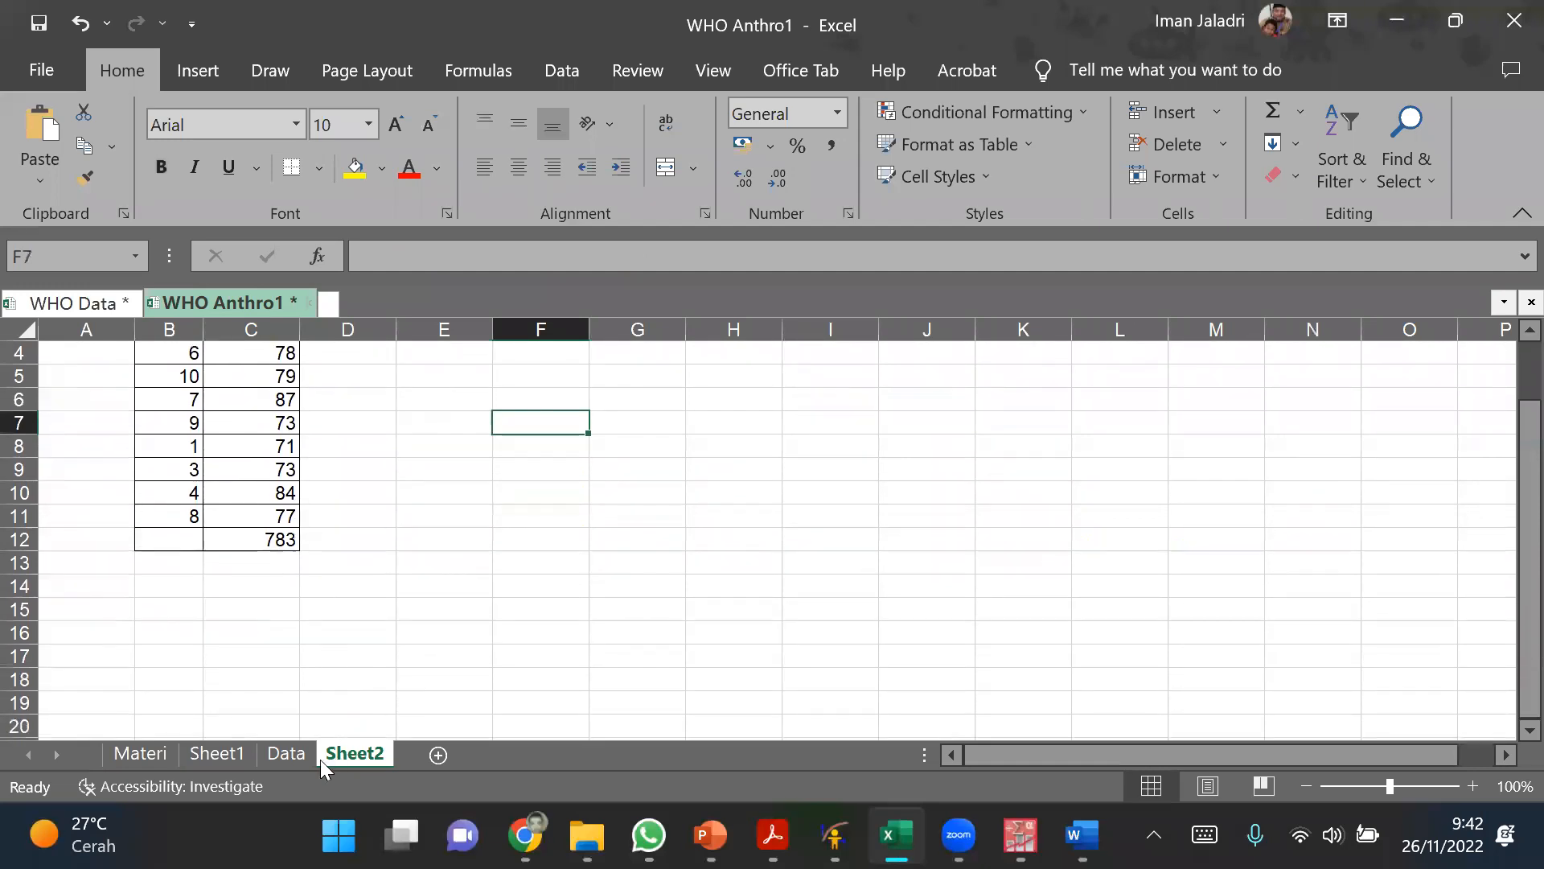
pyautogui.click(220, 756)
pyautogui.scroll(-12, 362, 586)
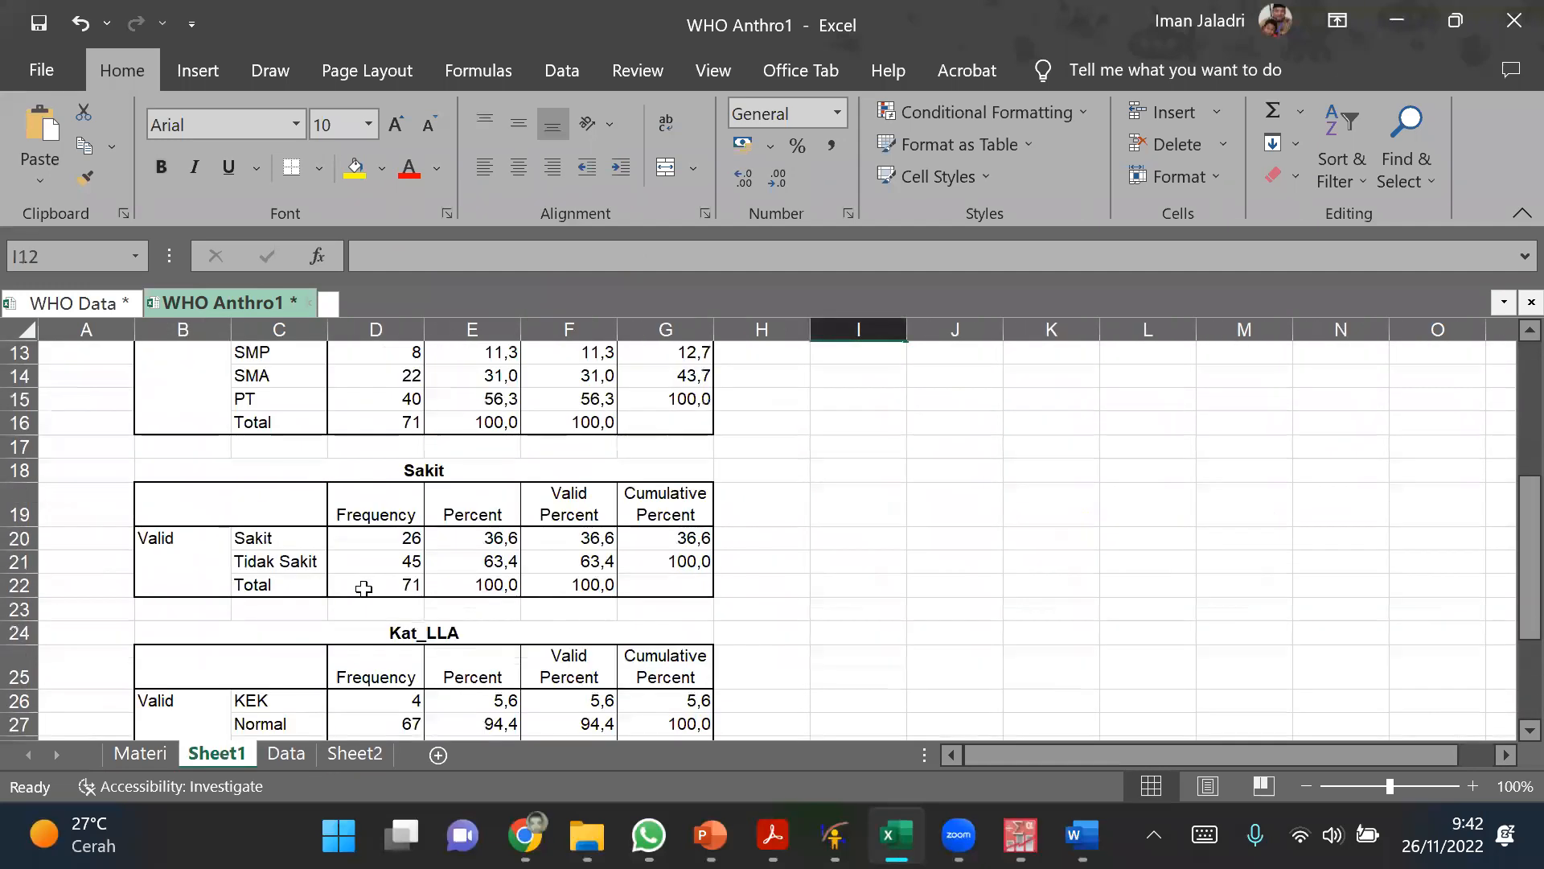
pyautogui.scroll(3, 238, 470)
pyautogui.click(160, 586)
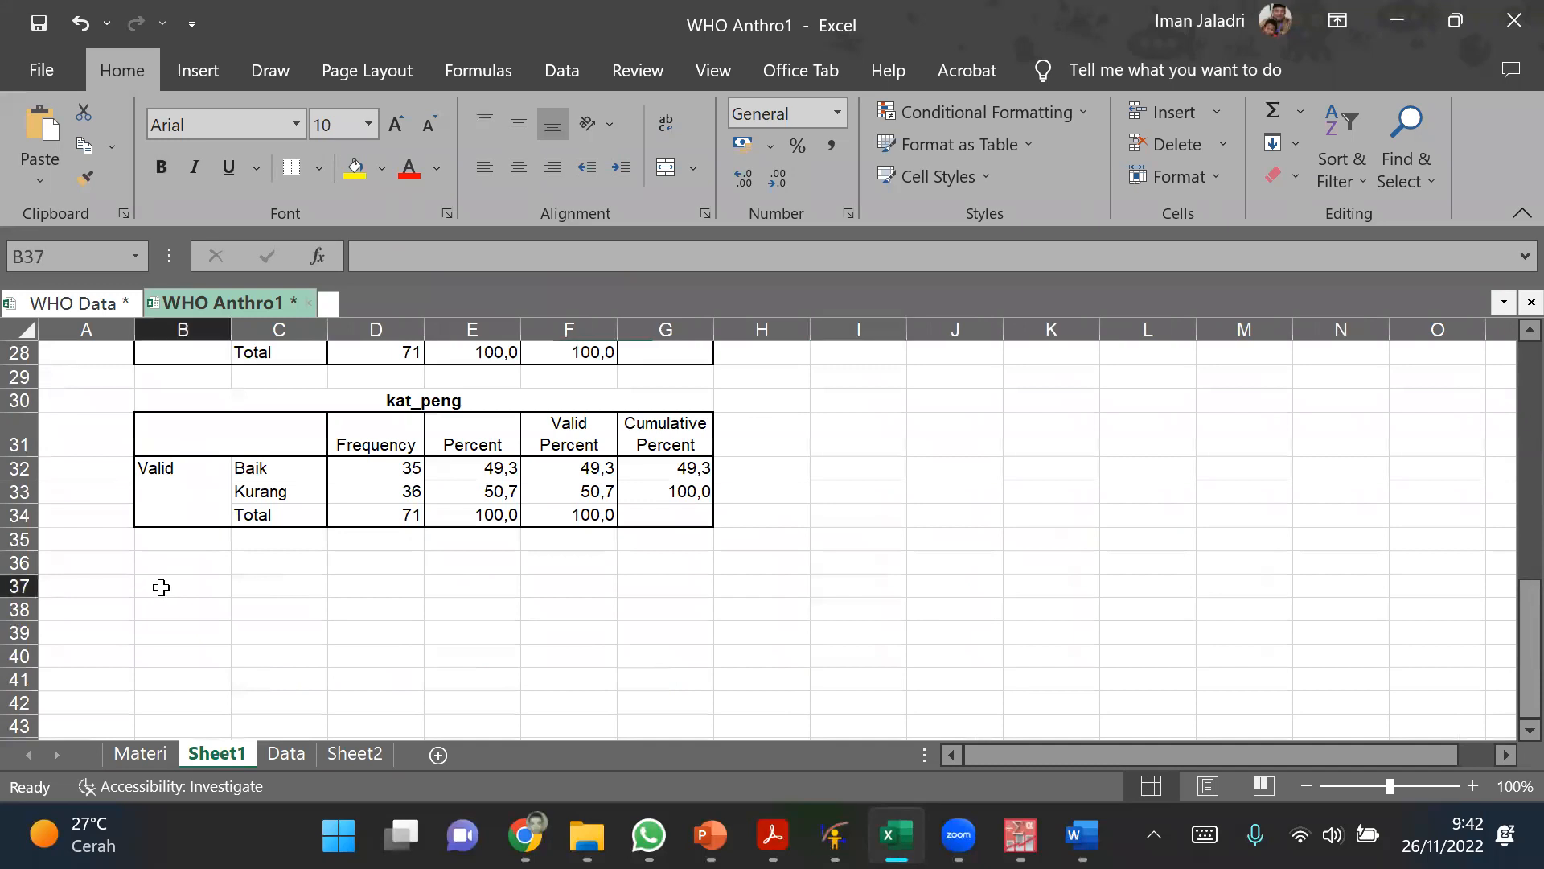
pyautogui.click(39, 125)
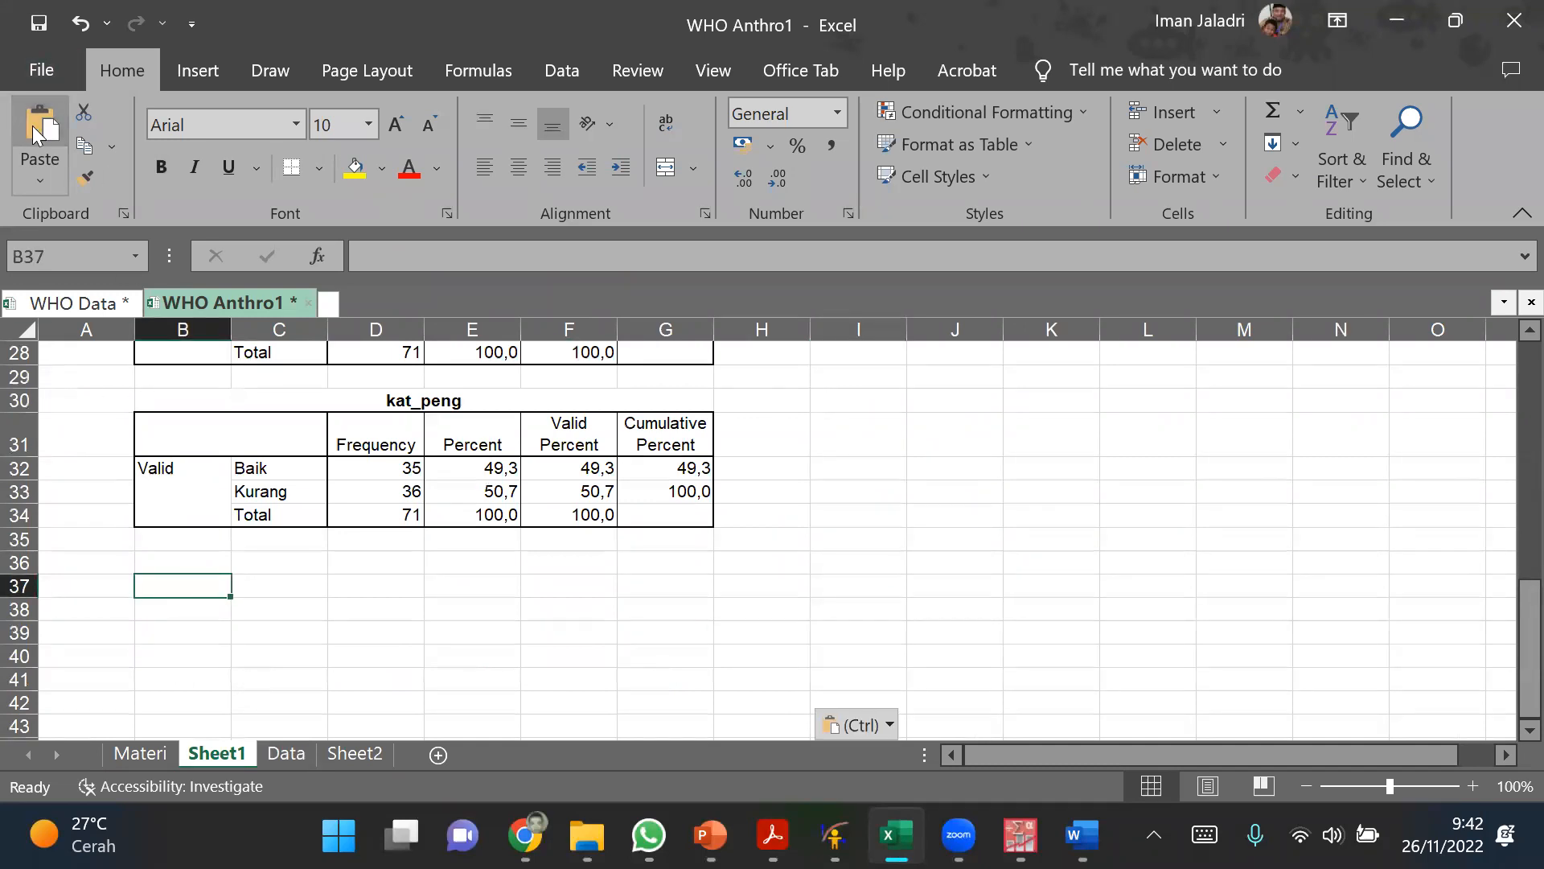
pyautogui.scroll(-2, 885, 499)
# Step: Rename Sheet1 as Output and move it after Sheet2 in the sheet order
pyautogui.doubleClick(237, 759)
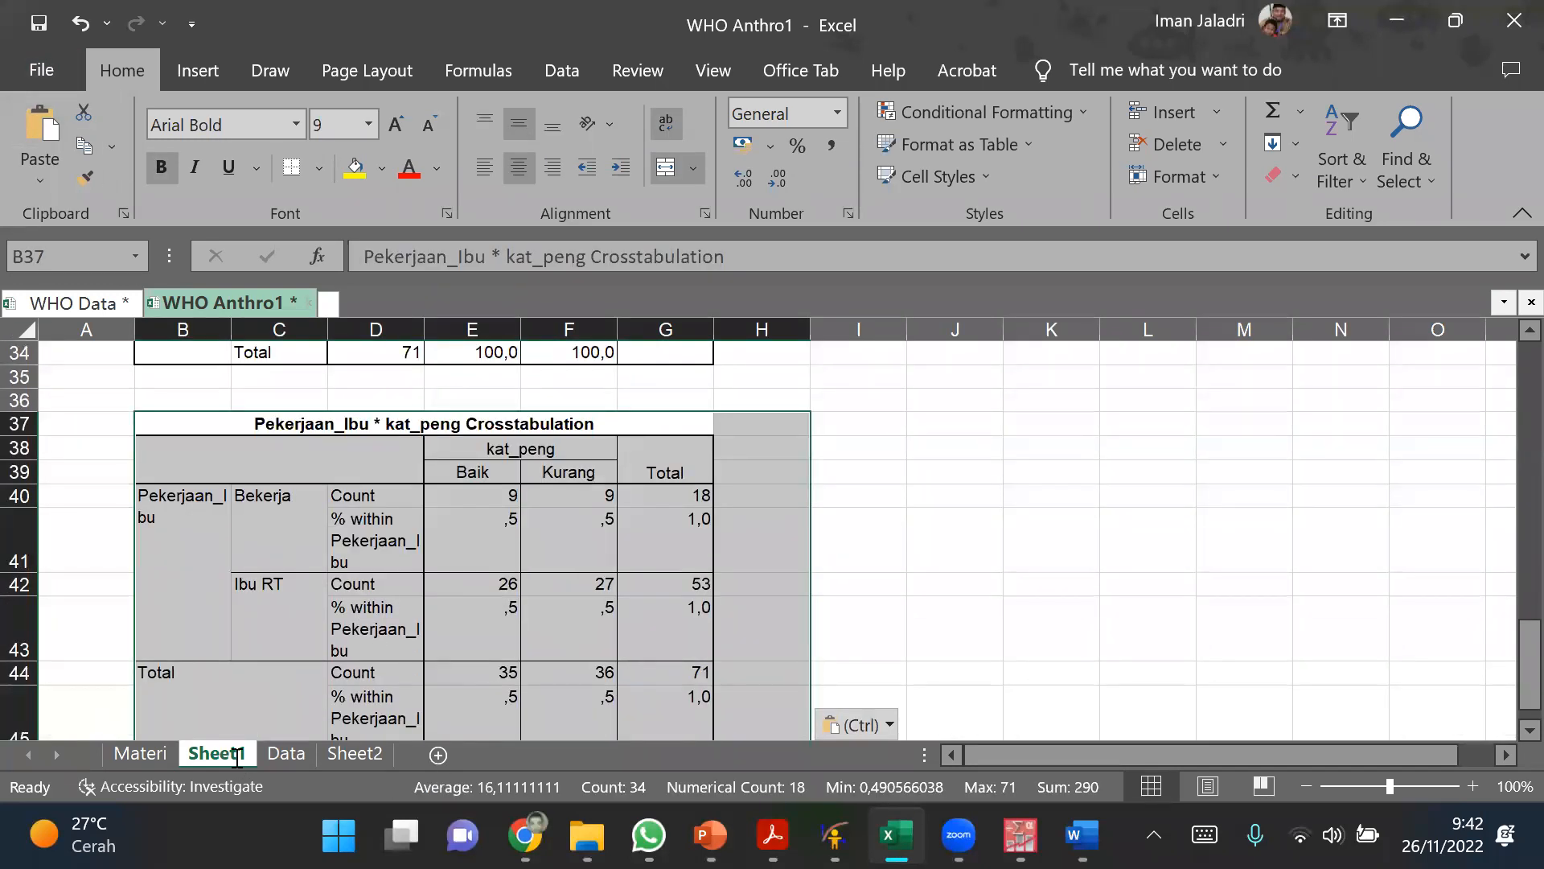
pyautogui.write('O')
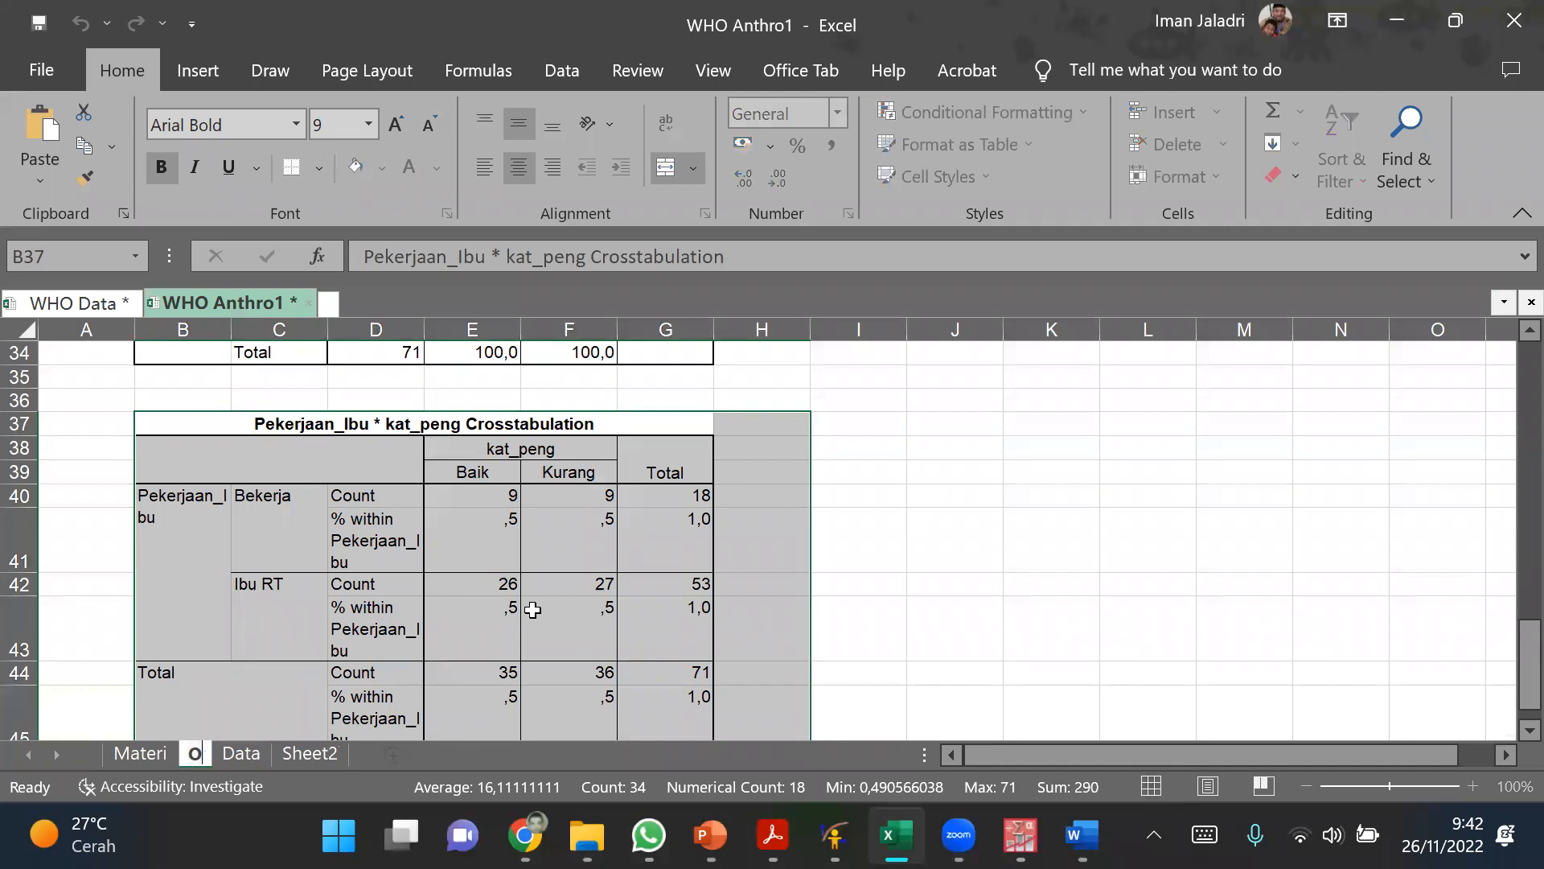
pyautogui.write('utput')
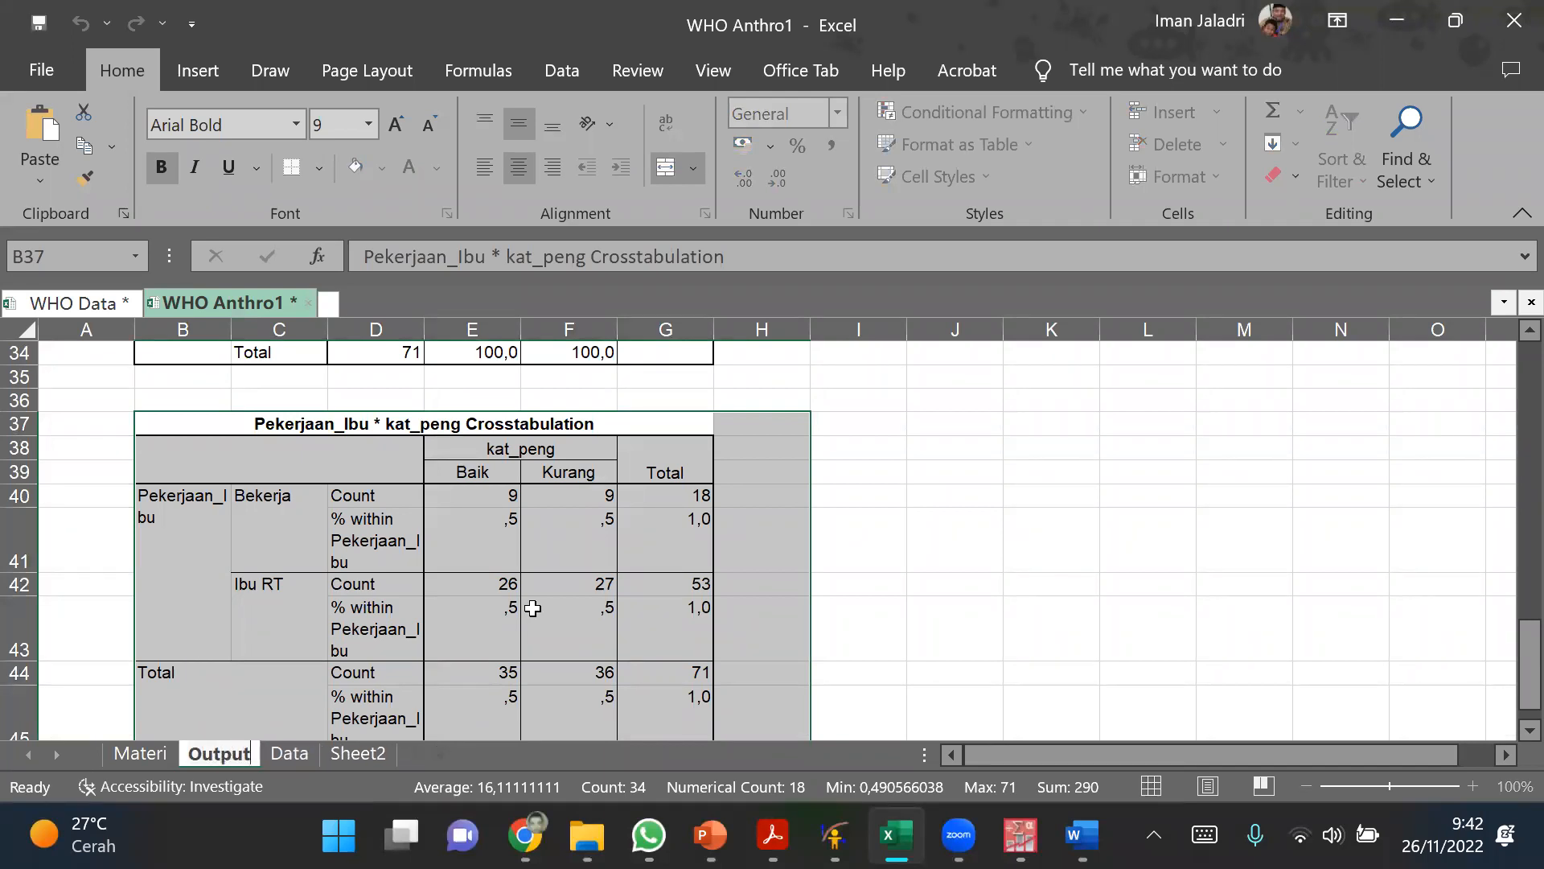
pyautogui.click(1064, 584)
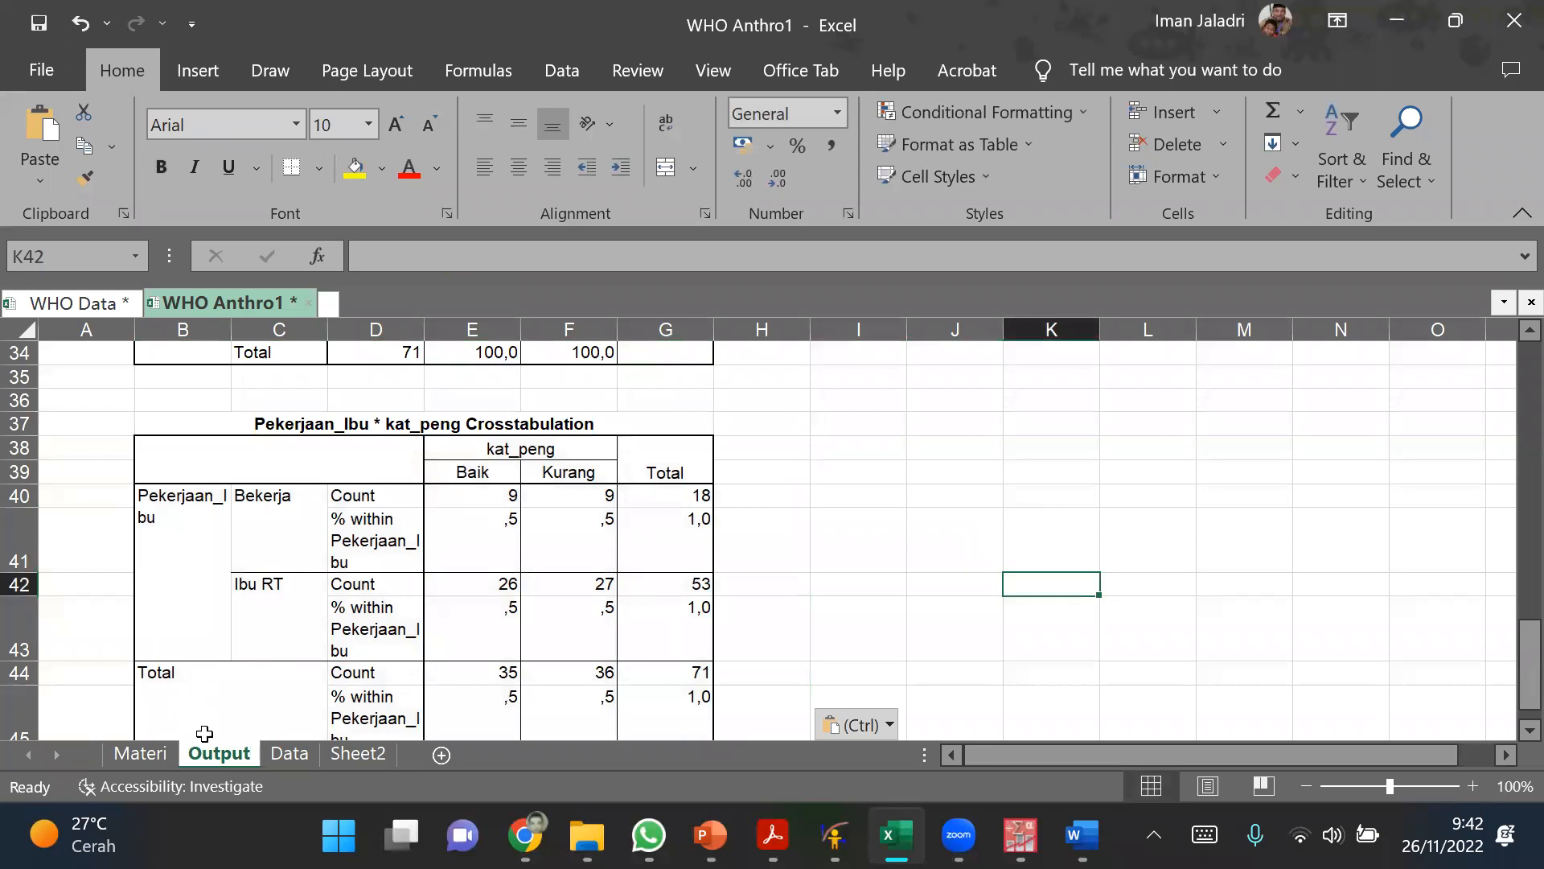
pyautogui.moveTo(205, 754); pyautogui.dragTo(409, 758)
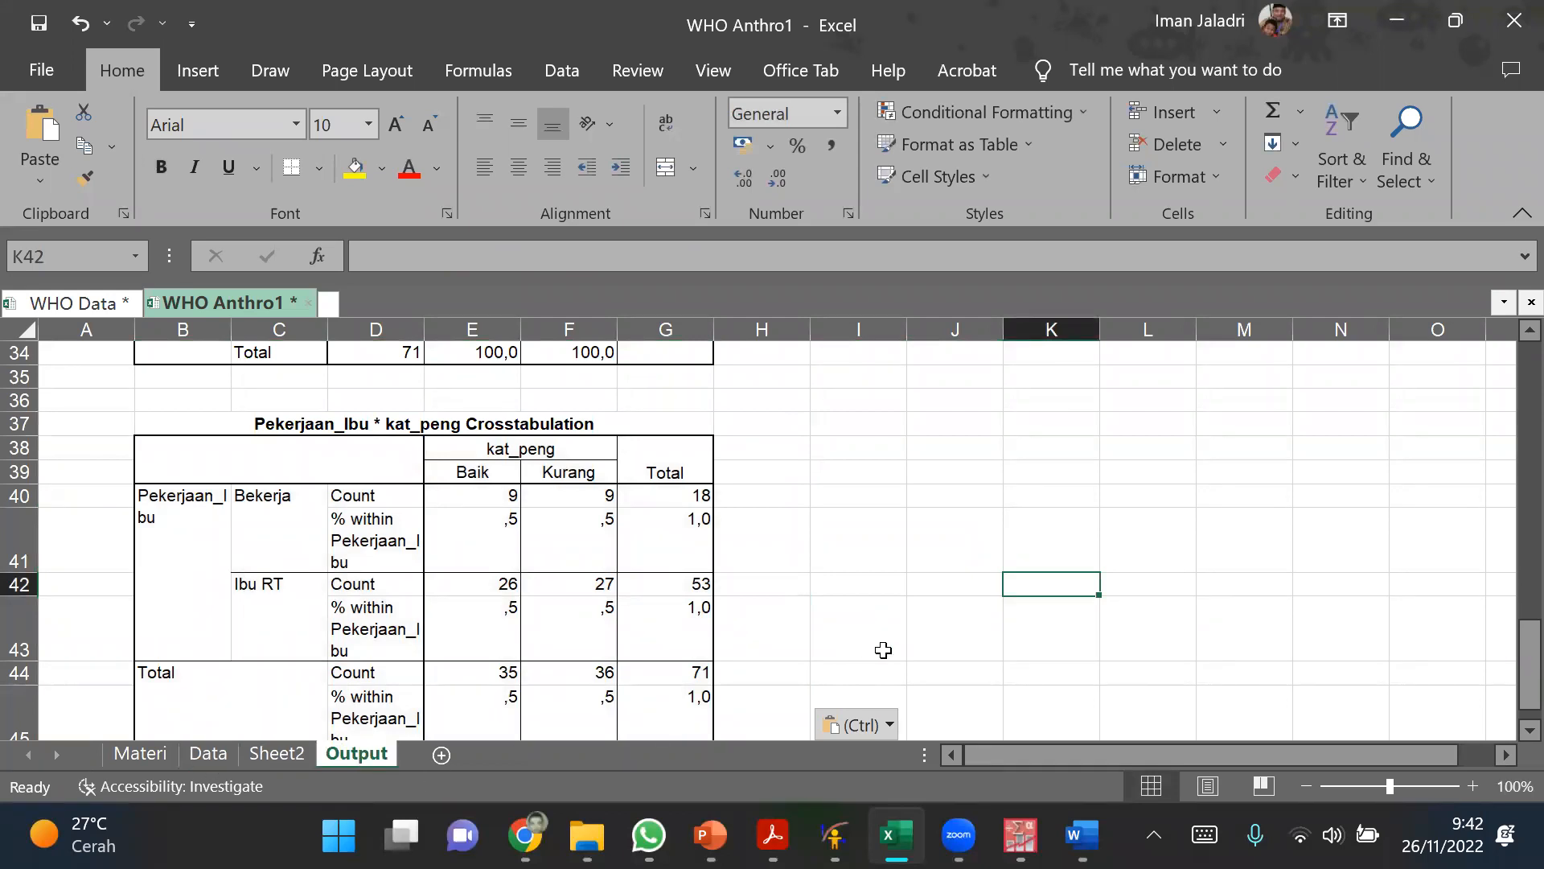
pyautogui.click(864, 600)
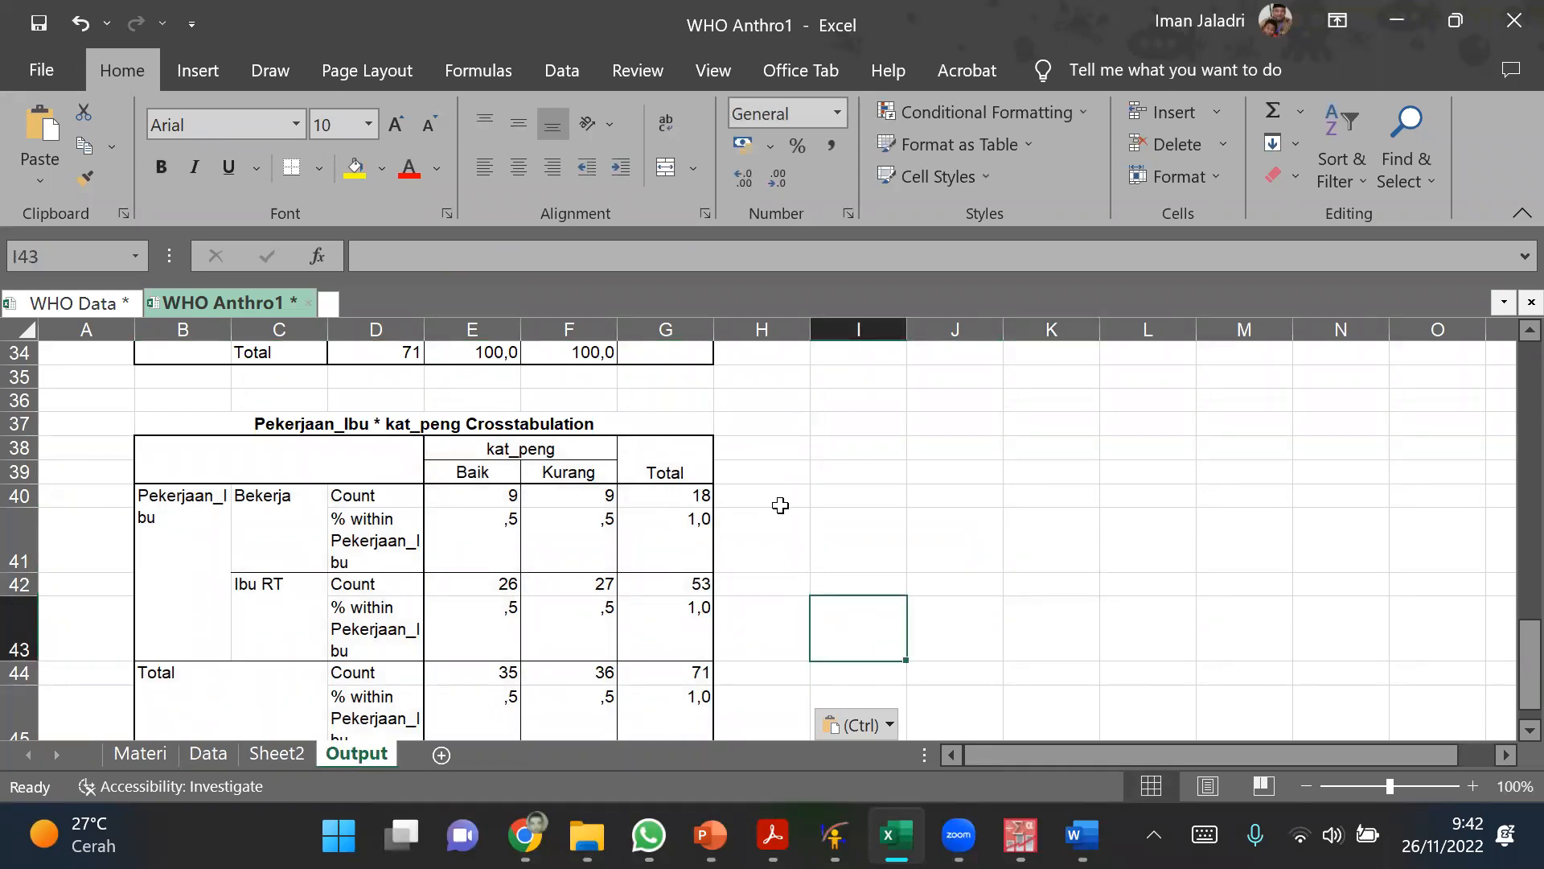
# Step: Unmerge the blank header cell B38:D39 of the pasted crosstabulation
pyautogui.click(489, 527)
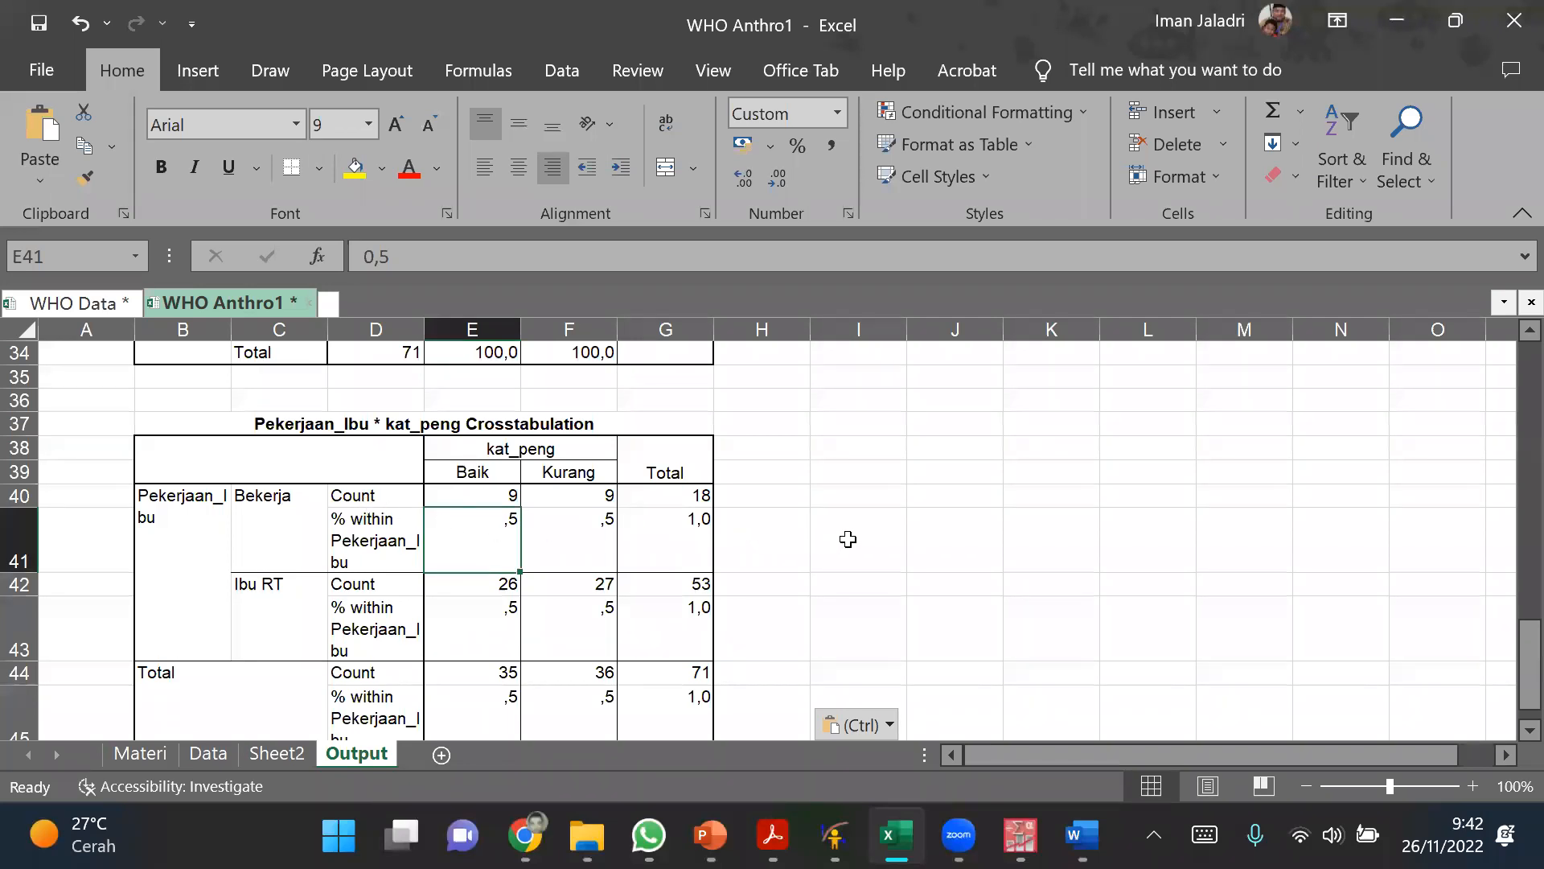
pyautogui.click(385, 453)
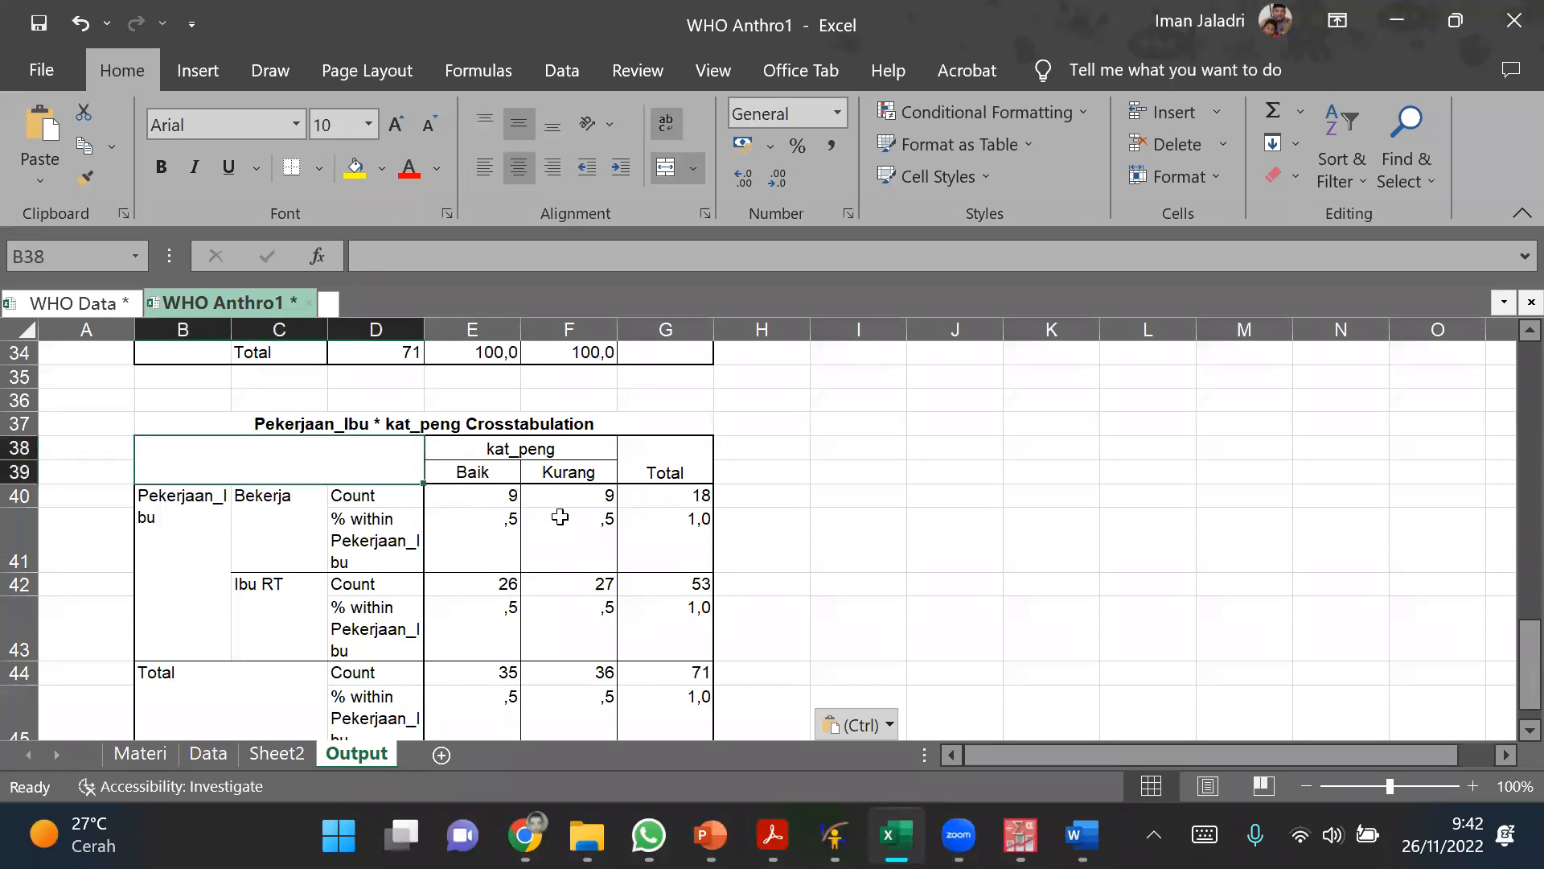
pyautogui.click(664, 175)
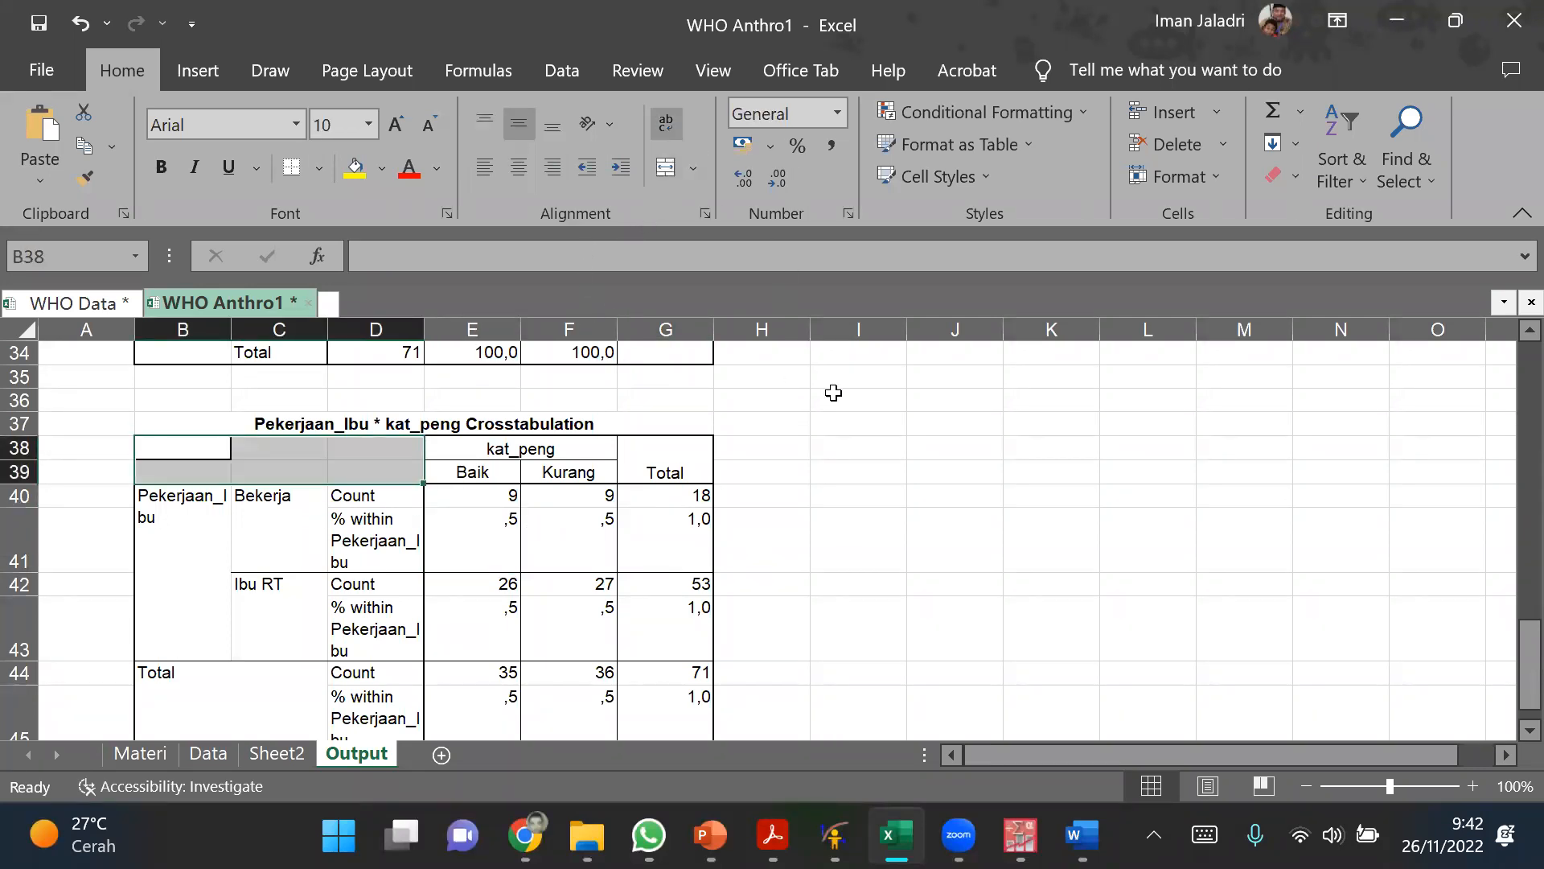
pyautogui.click(859, 493)
# Step: Delete the Count and % within label cells D38:D45, shifting the remaining cells left
pyautogui.click(373, 447)
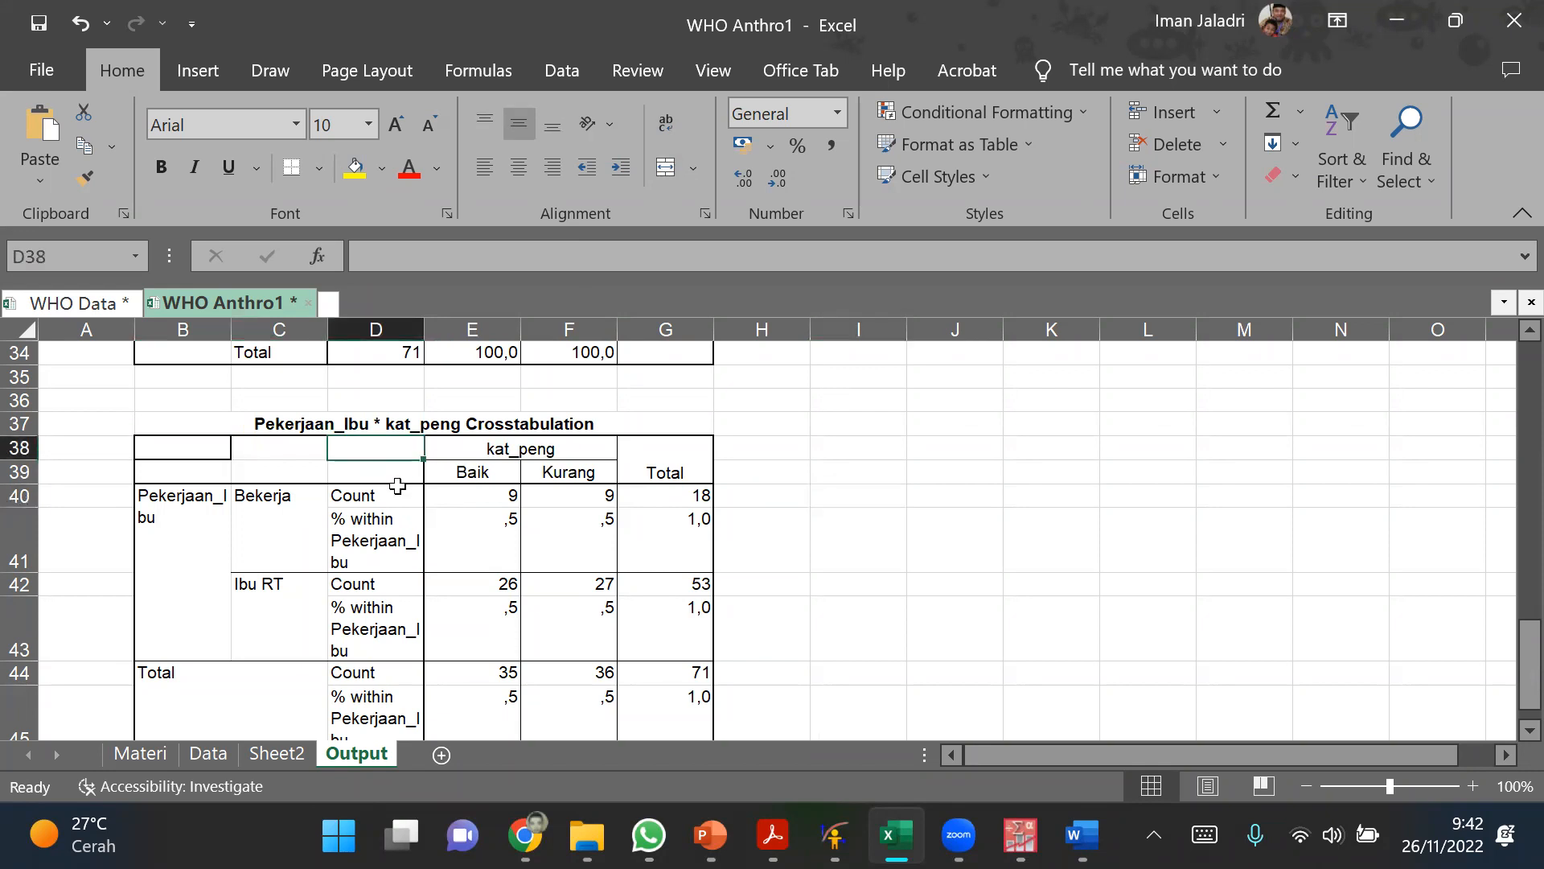
pyautogui.scroll(-1, 378, 547)
pyautogui.moveTo(362, 666); pyautogui.dragTo(366, 674)
pyautogui.rightClick(373, 571)
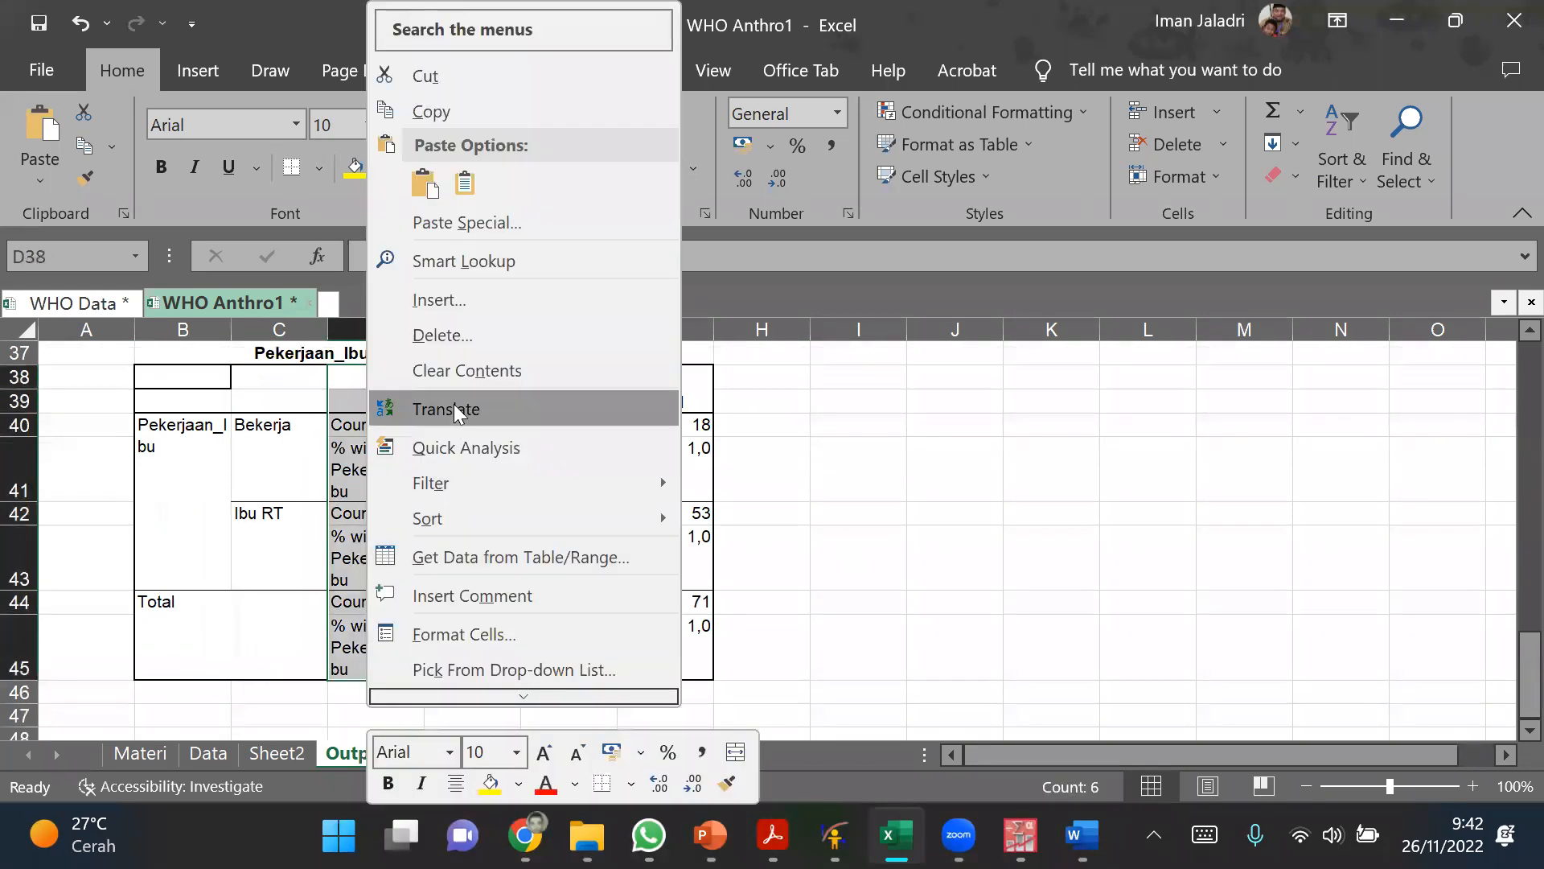
pyautogui.click(459, 341)
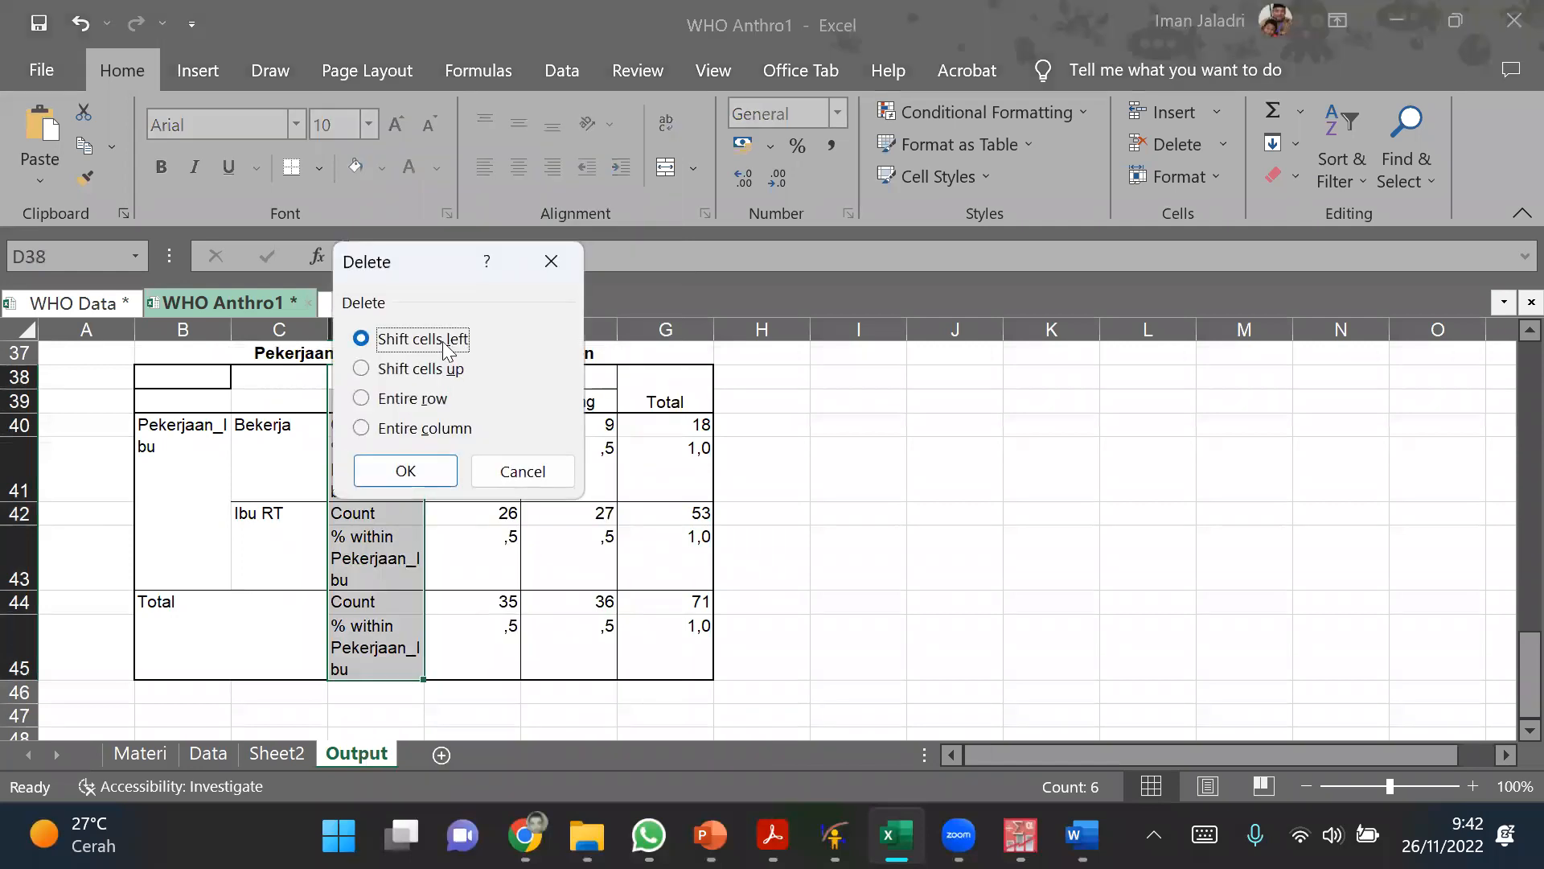
pyautogui.click(420, 470)
pyautogui.click(870, 481)
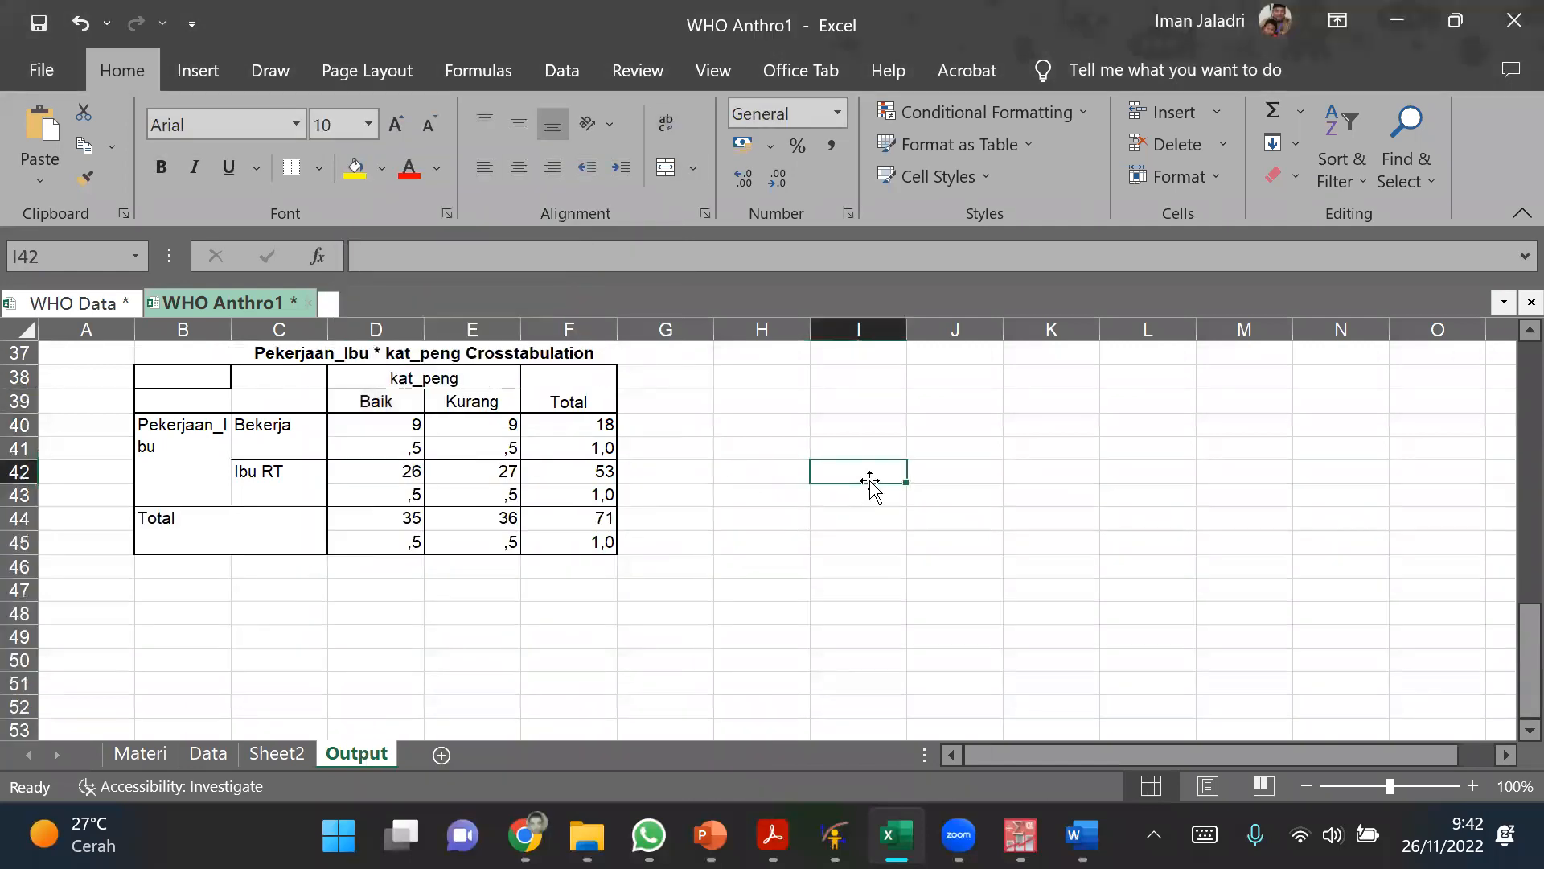
# Step: Unmerge the kat_peng and Total header cells within D38:F45 of the crosstabulation
pyautogui.click(475, 378)
pyautogui.moveTo(547, 394); pyautogui.dragTo(586, 527)
pyautogui.click(538, 474)
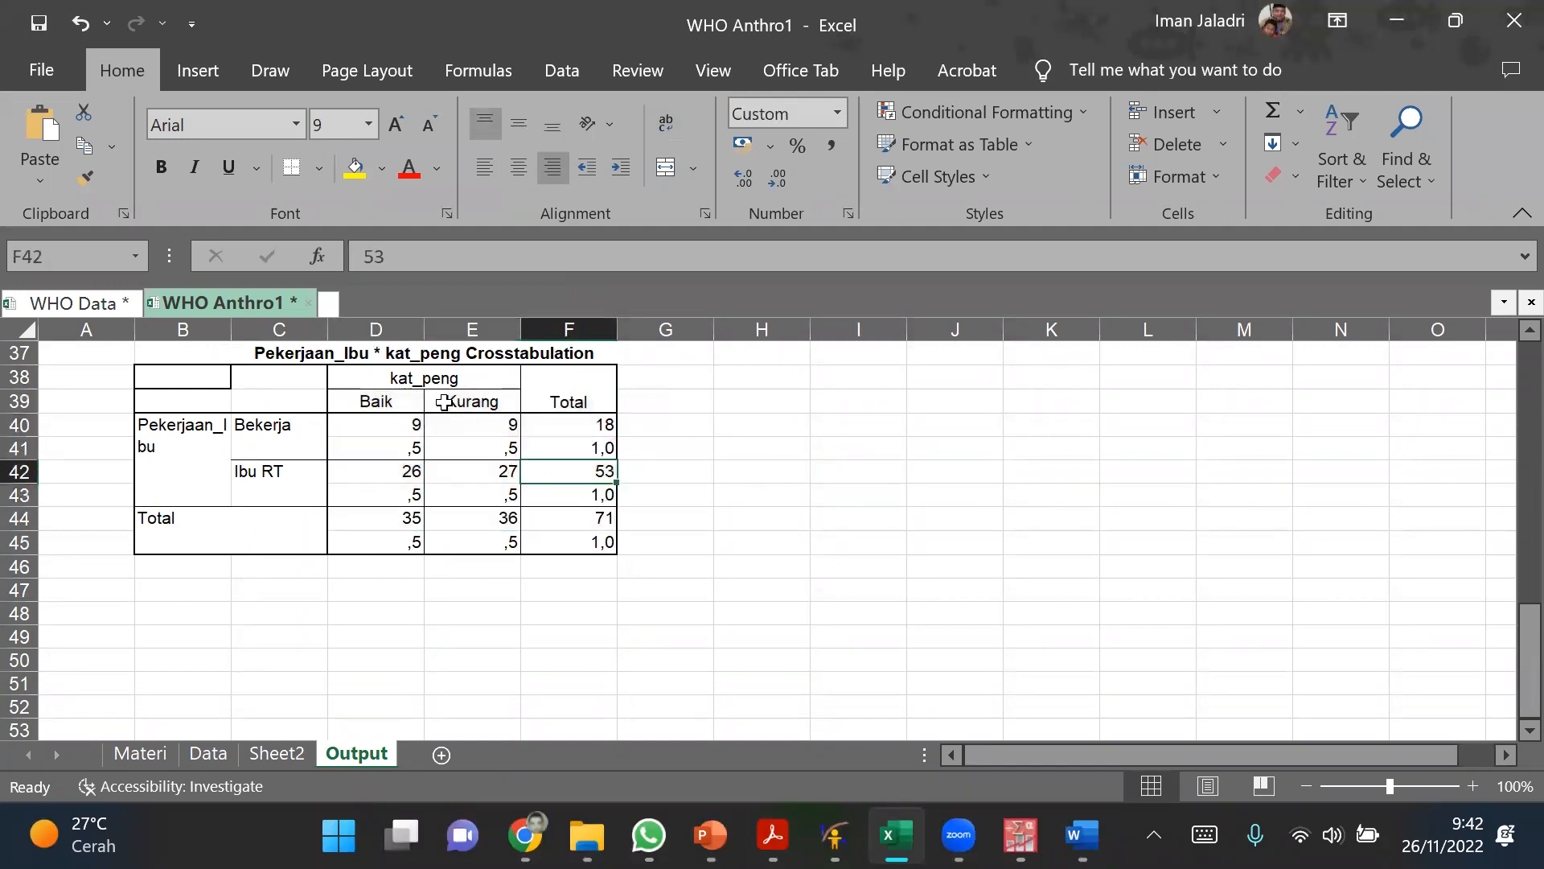
pyautogui.moveTo(464, 405); pyautogui.dragTo(555, 542)
pyautogui.click(416, 376)
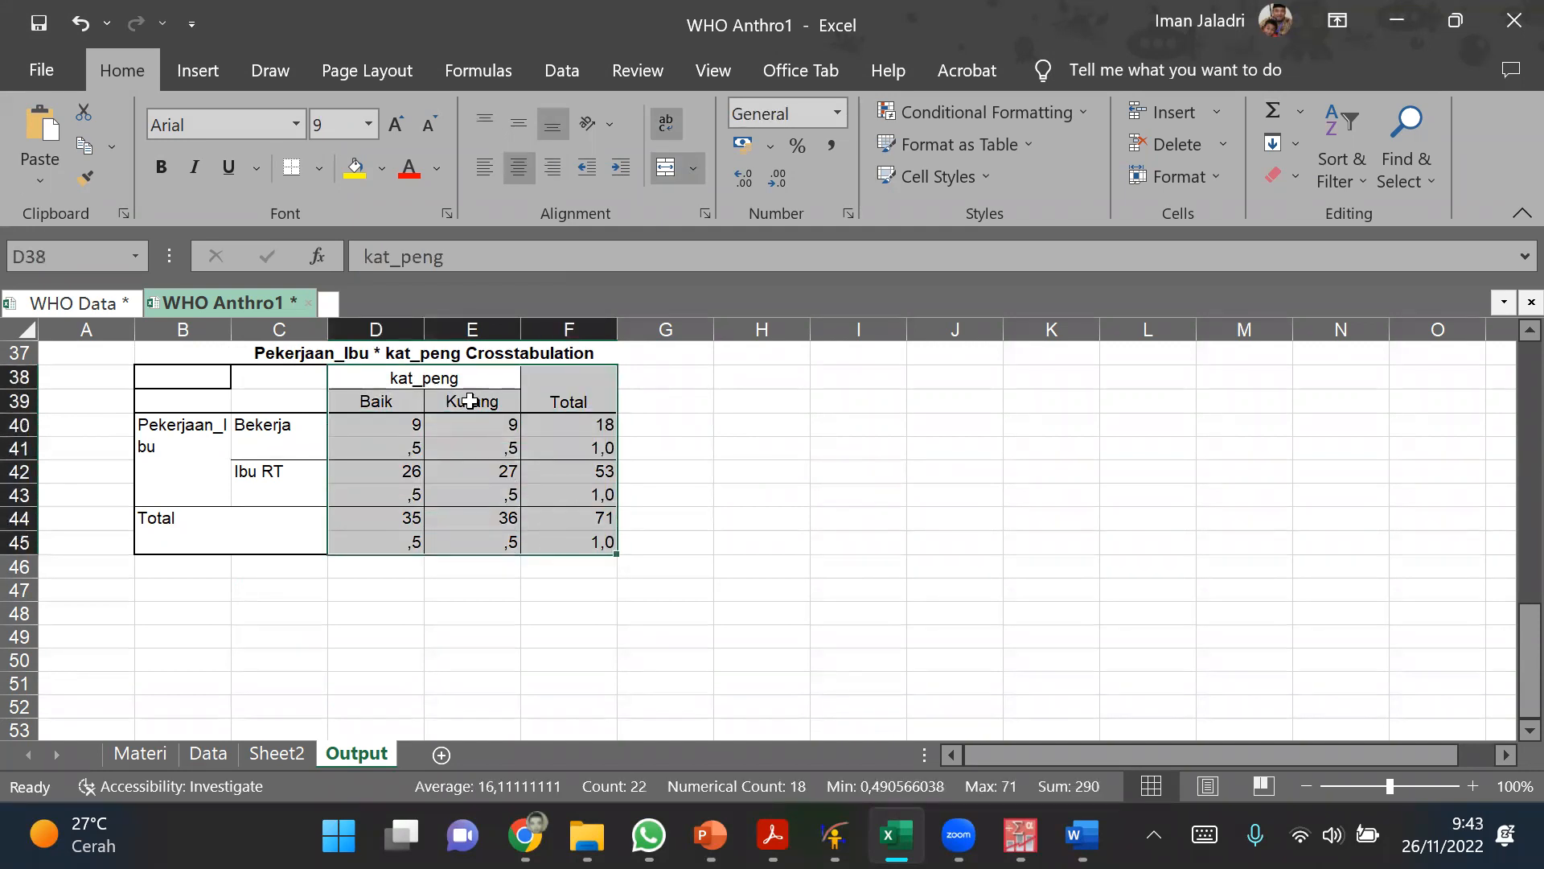
pyautogui.click(472, 421)
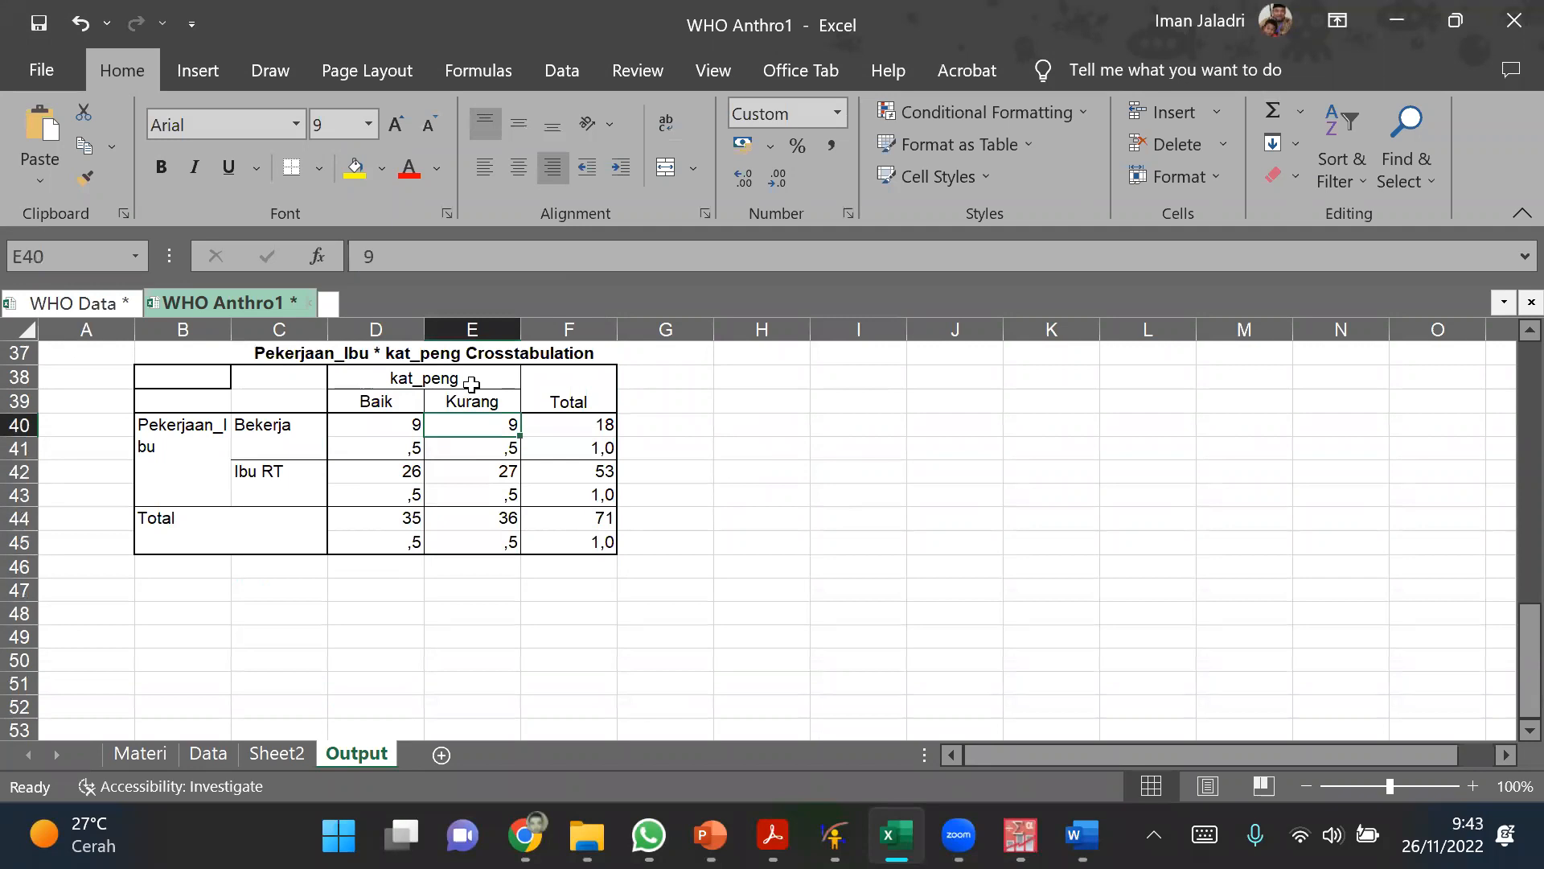
pyautogui.moveTo(470, 378); pyautogui.dragTo(555, 542)
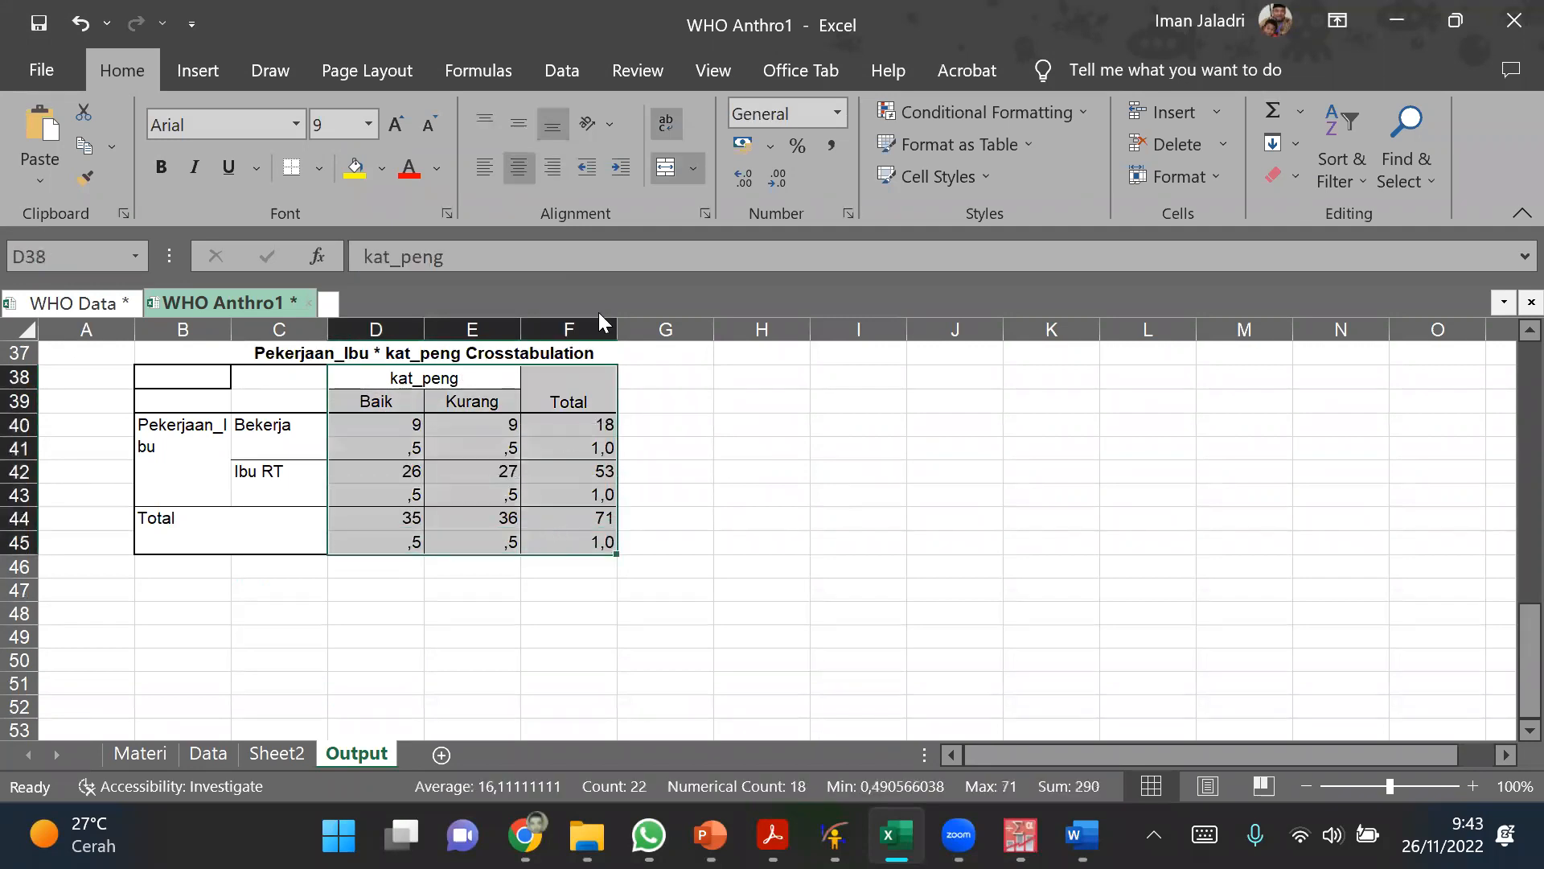
pyautogui.click(661, 182)
pyautogui.click(734, 427)
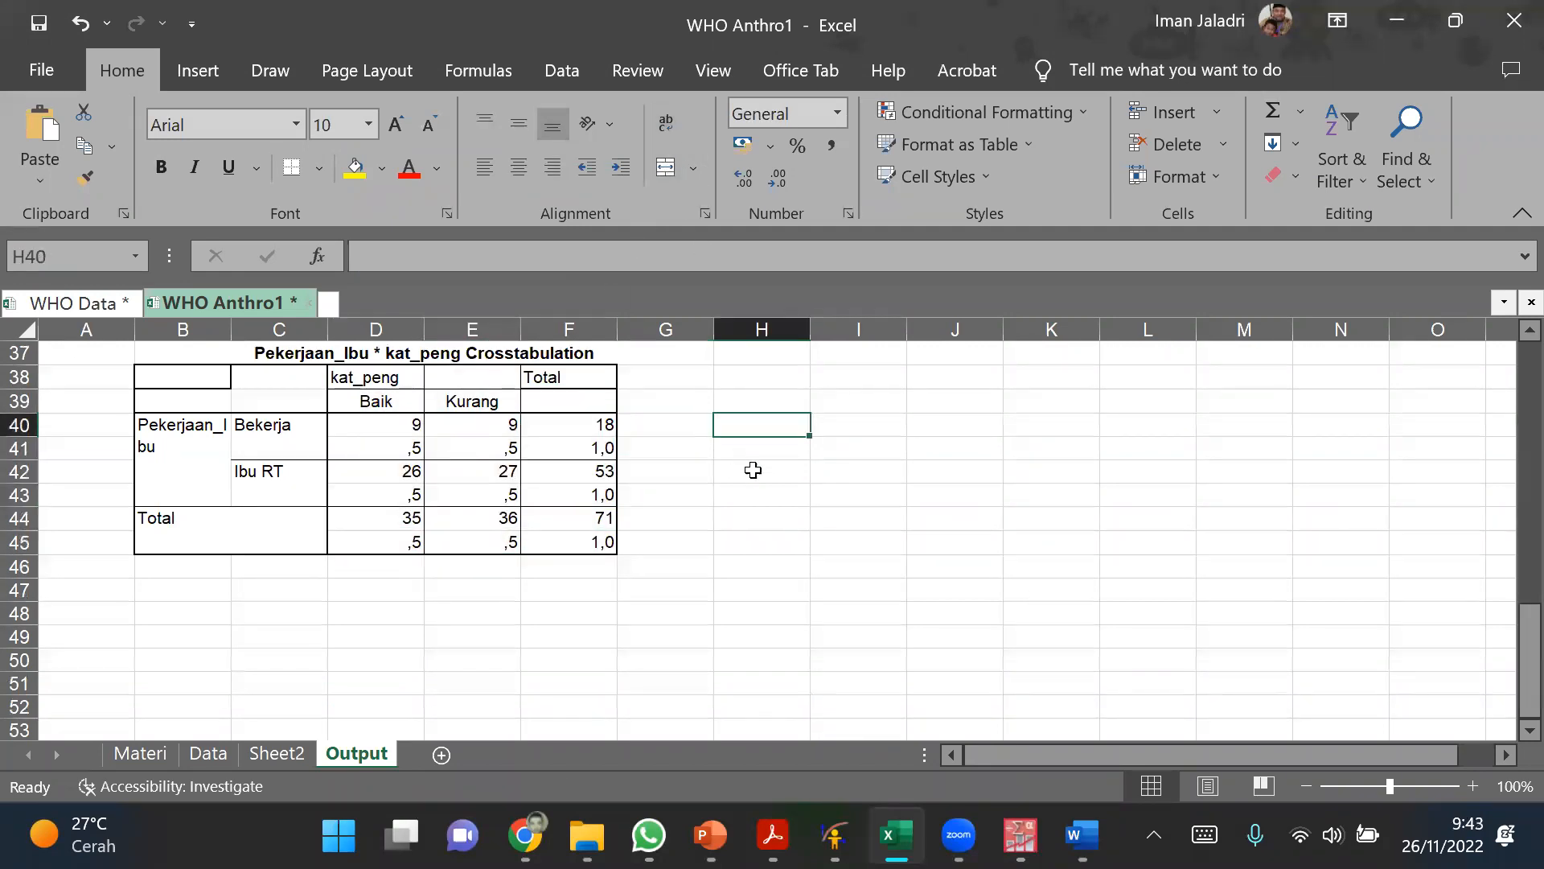
# Step: Move the Kurang and Total columns, E38:F45, one column to the right to leave column E empty
pyautogui.moveTo(473, 379); pyautogui.dragTo(552, 536)
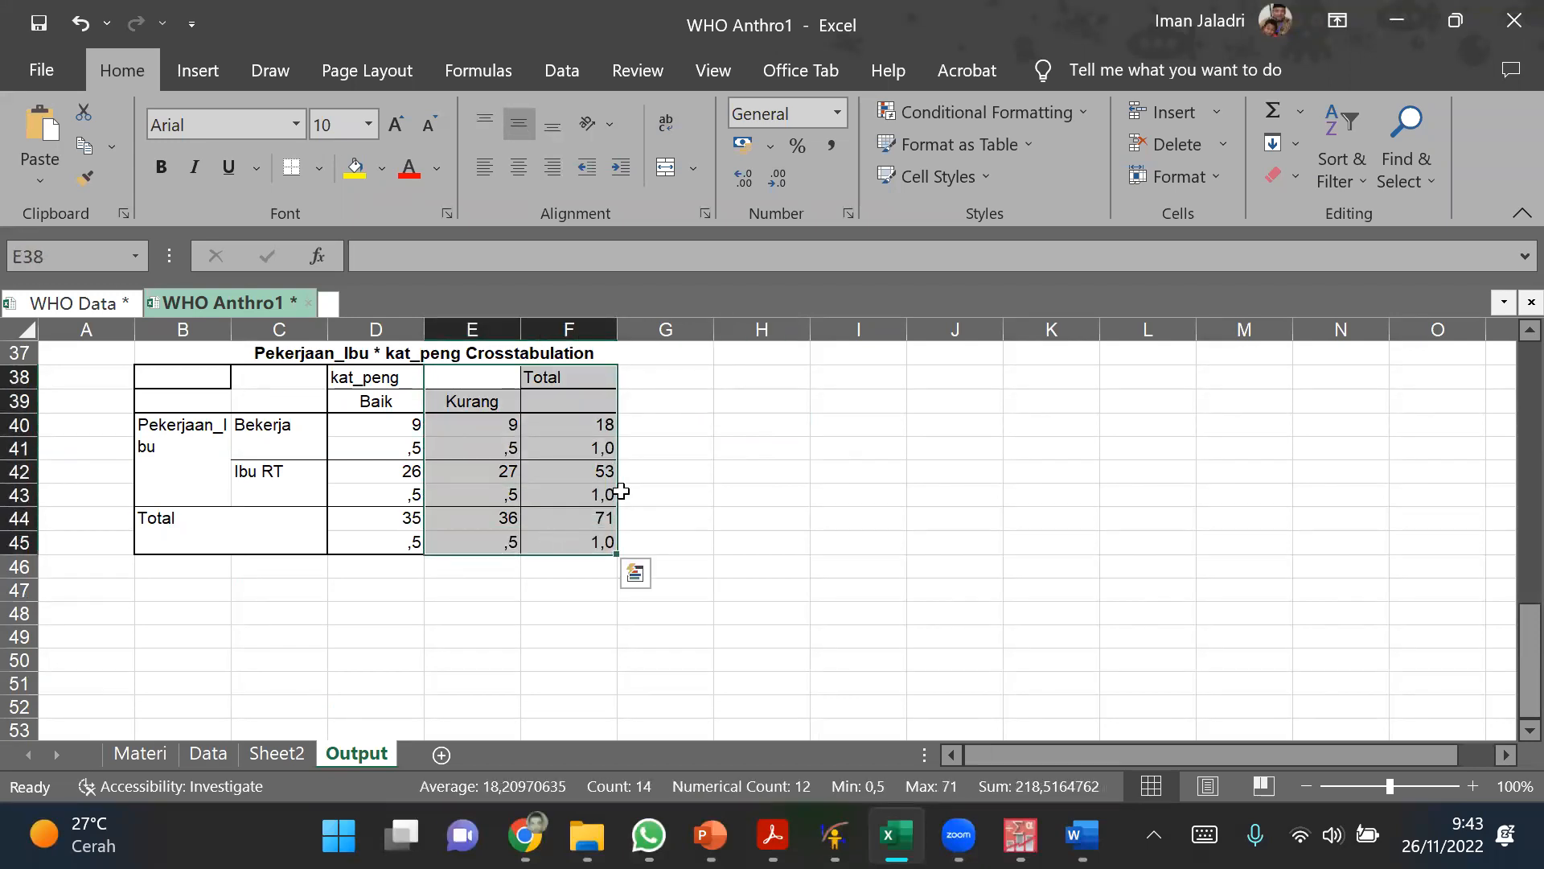
pyautogui.moveTo(621, 492); pyautogui.dragTo(638, 504)
pyautogui.click(815, 508)
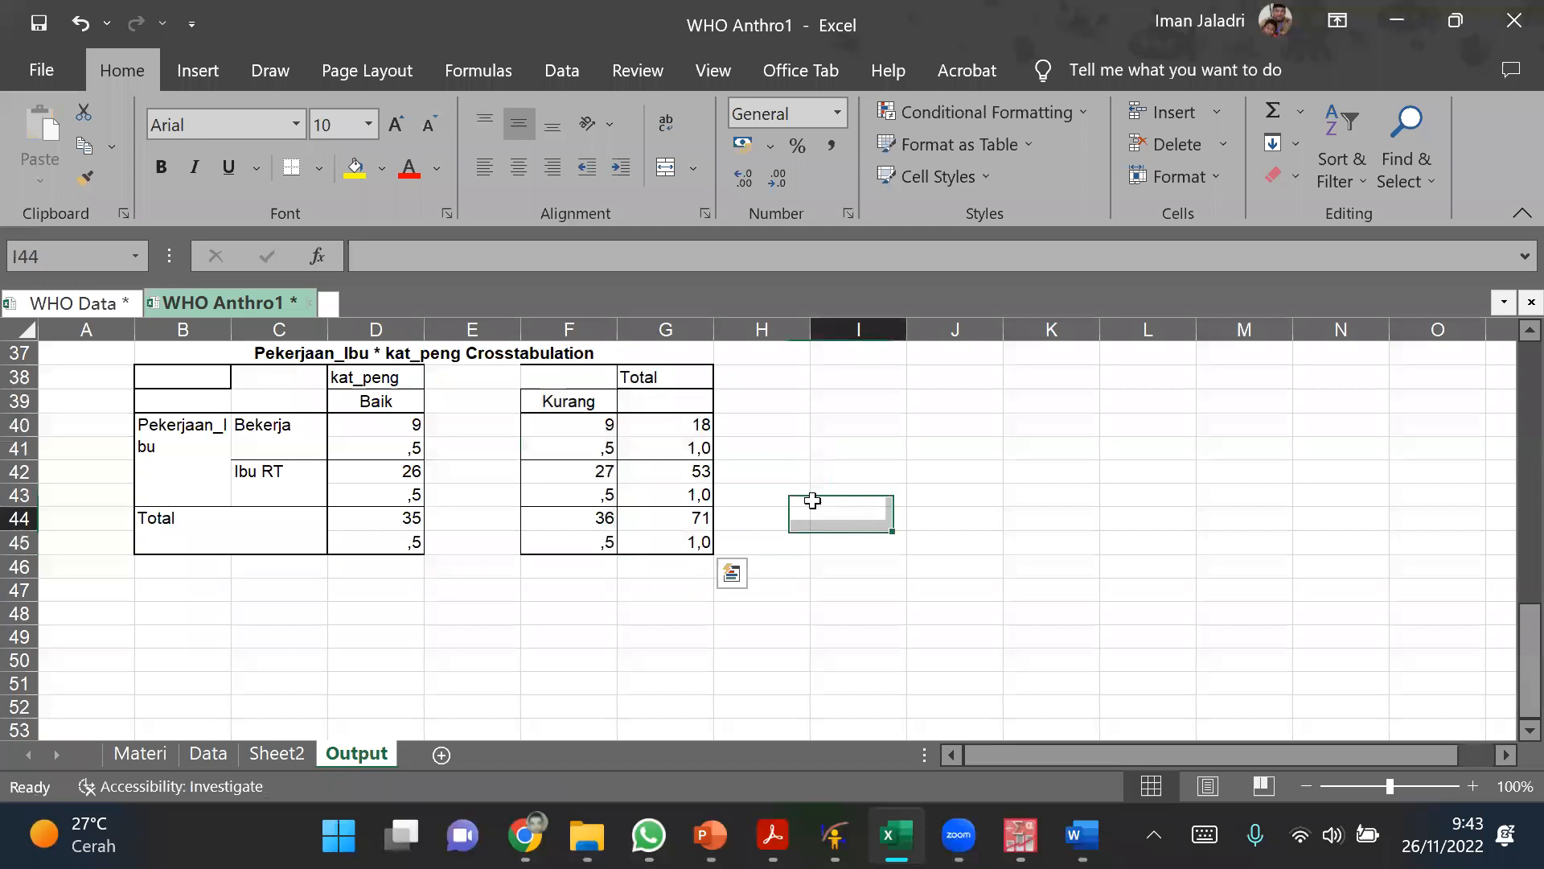
# Step: Move the Total column, G38:G45, one column to the right to leave column G empty
pyautogui.moveTo(674, 378); pyautogui.dragTo(677, 544)
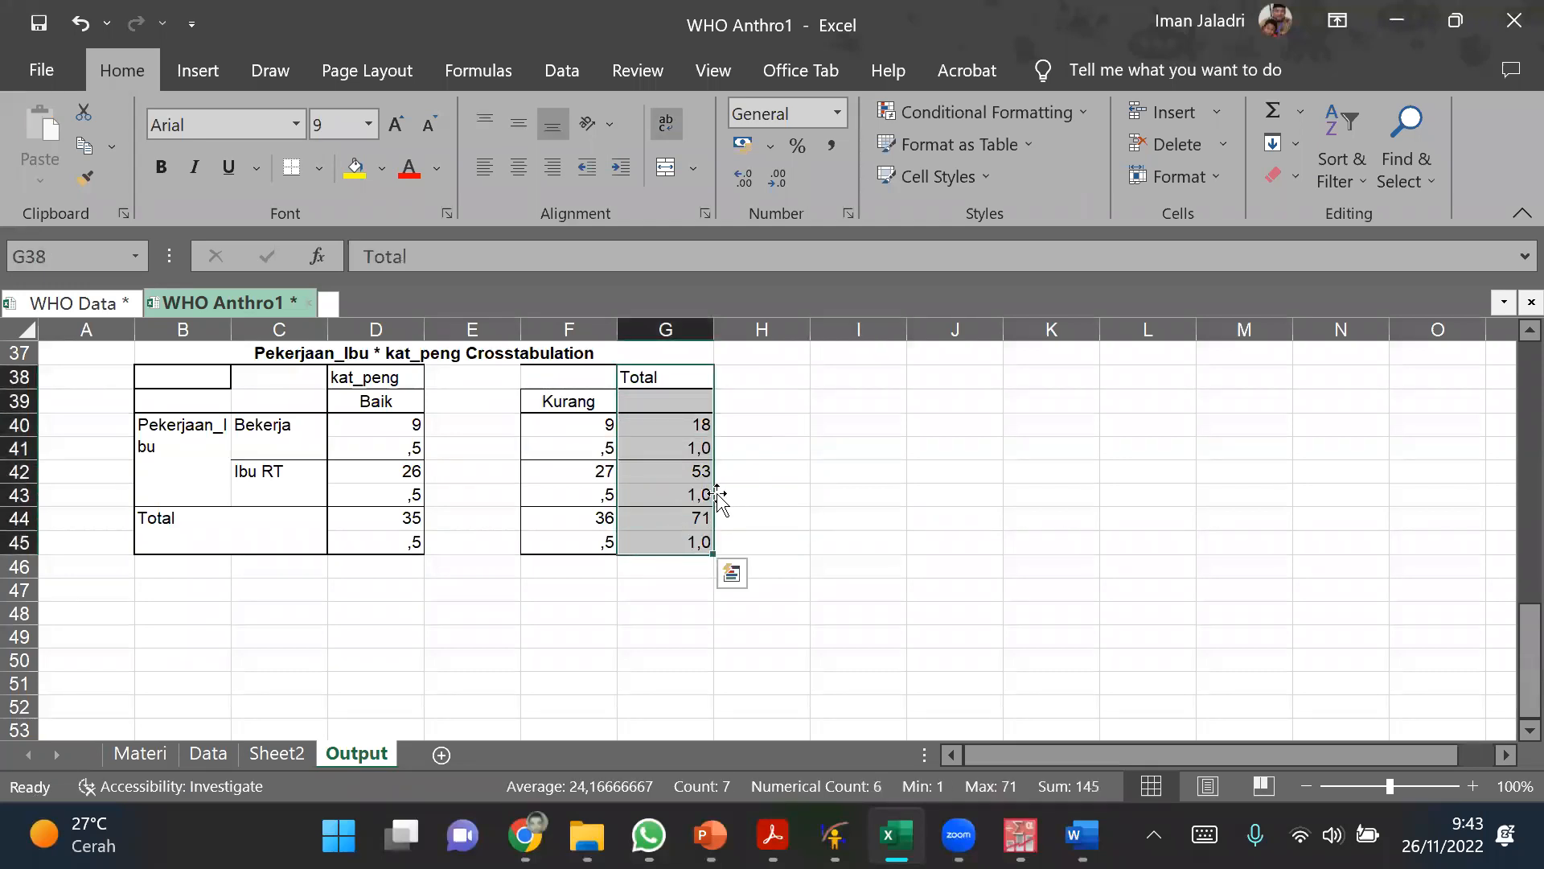
pyautogui.moveTo(723, 499); pyautogui.dragTo(754, 508)
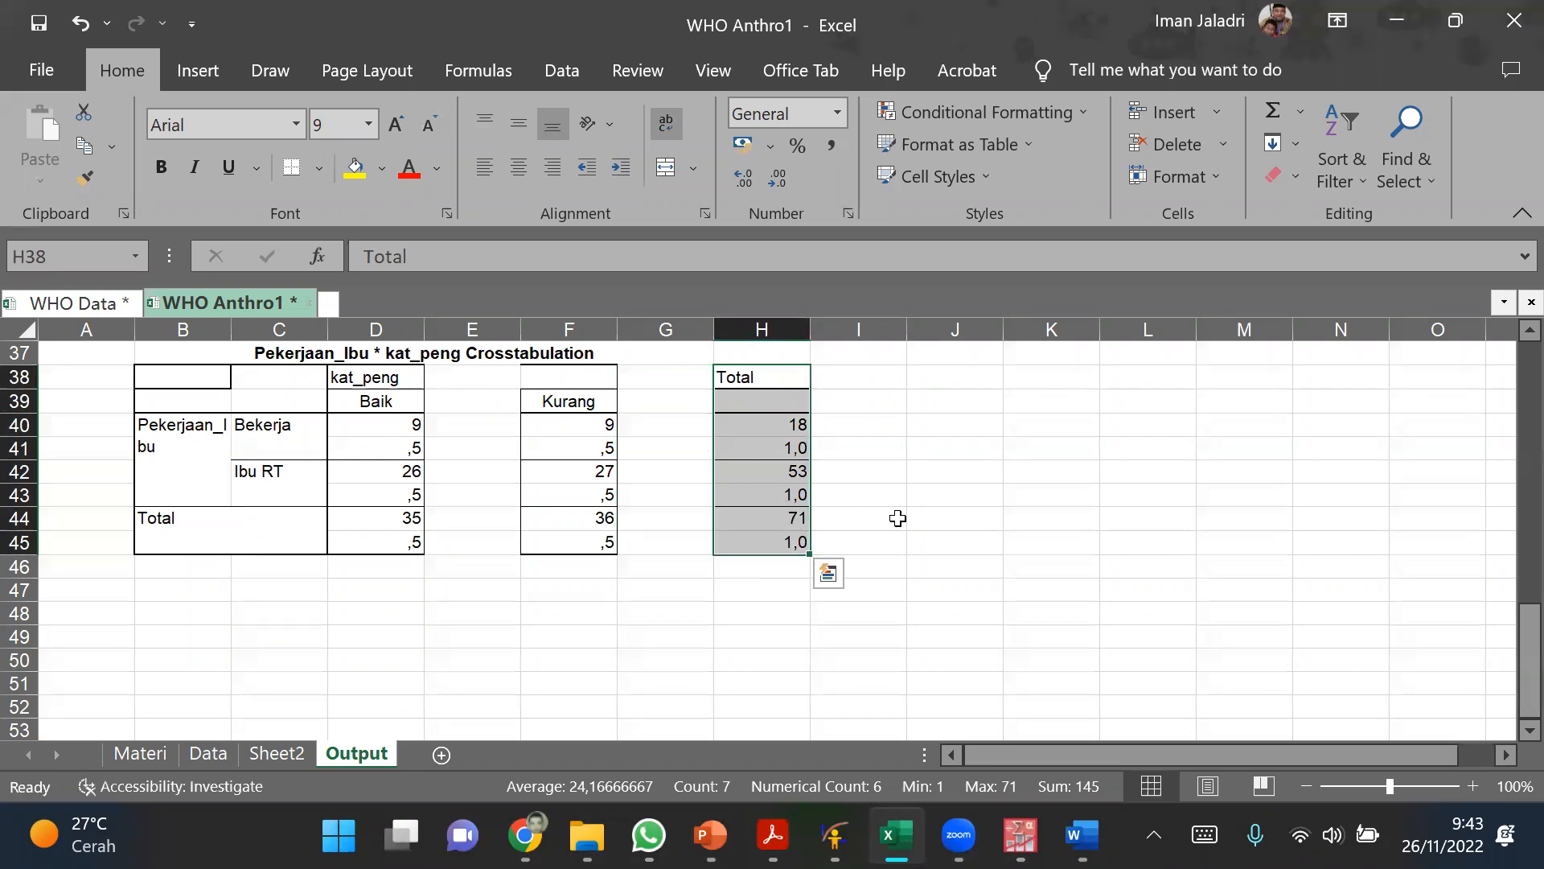
pyautogui.click(910, 514)
# Step: Move the Baik percentages from D41, D43 and D45 beside their counts into E40, E42 and E44
pyautogui.click(483, 425)
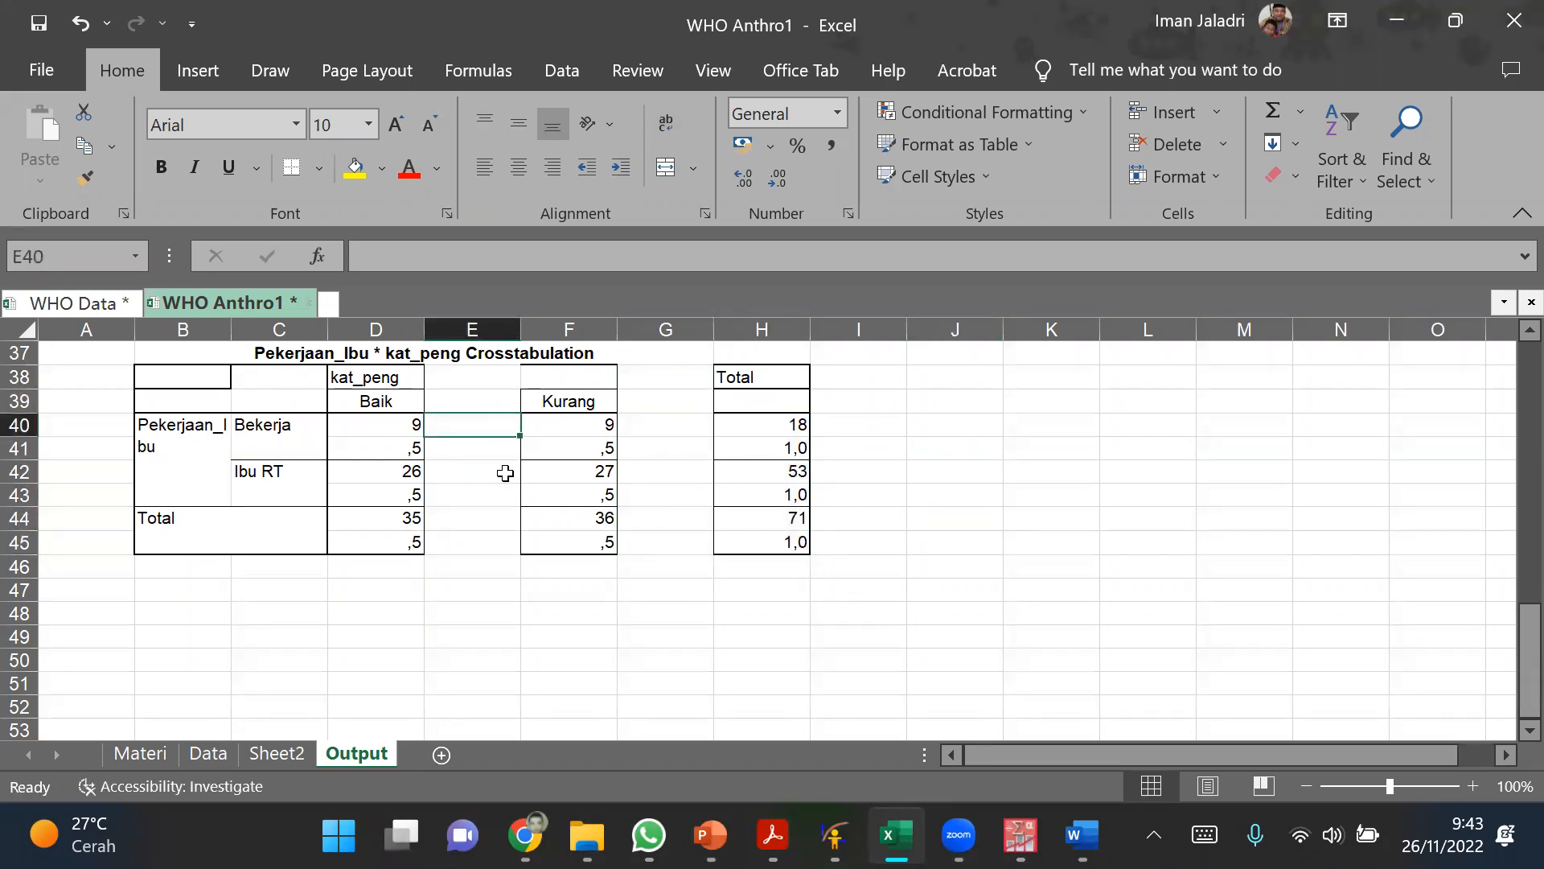
pyautogui.click(391, 454)
pyautogui.moveTo(424, 455)
pyautogui.mouseDown()
pyautogui.moveTo(423, 470)
pyautogui.moveTo(441, 435)
pyautogui.mouseUp()
pyautogui.click(412, 487)
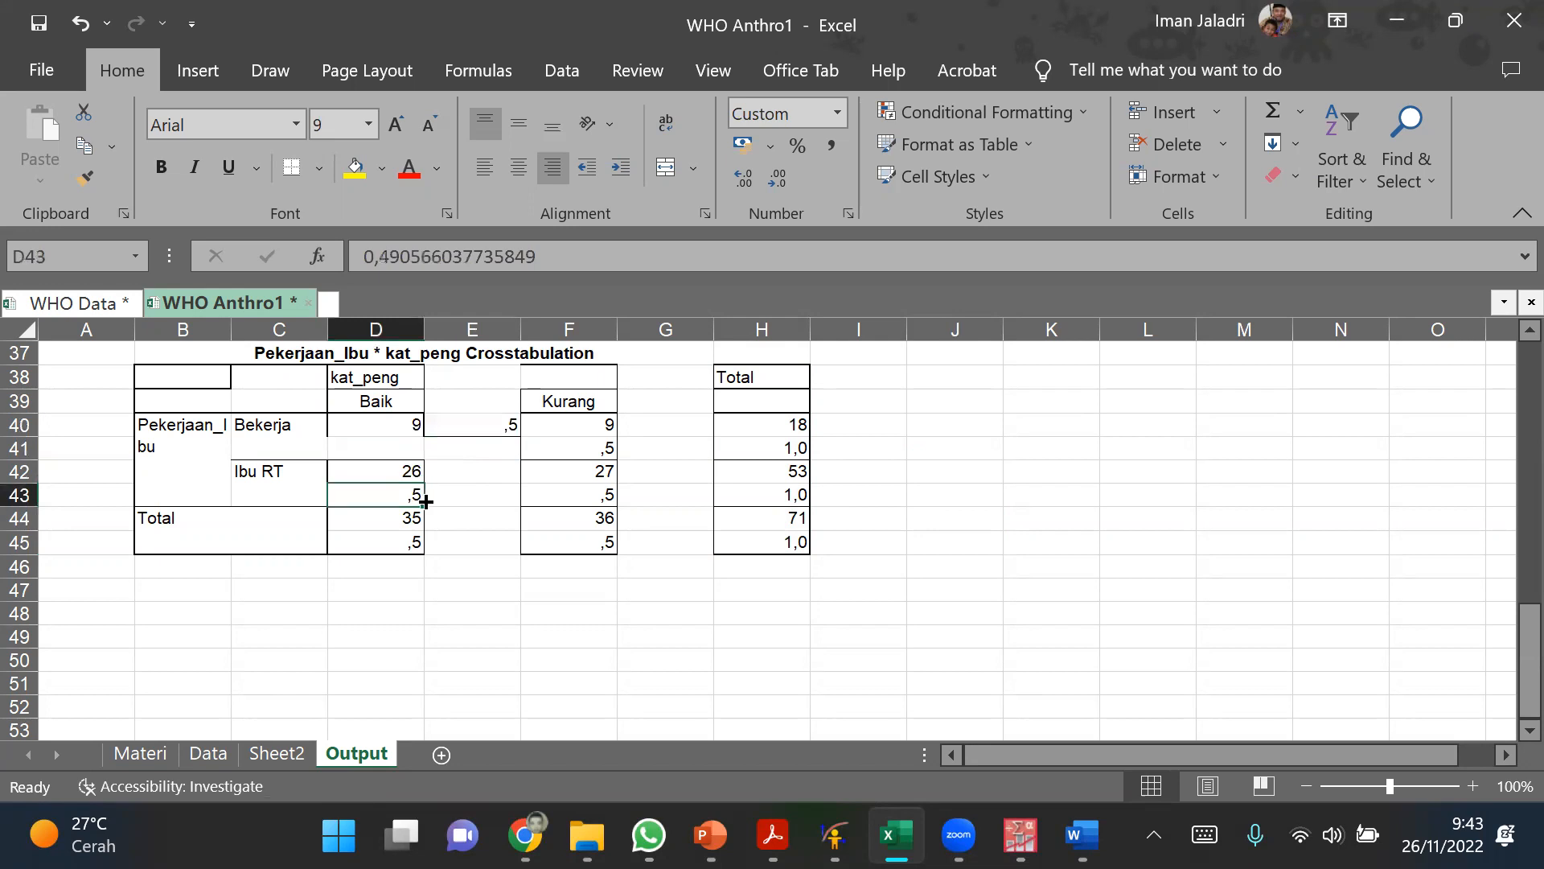
pyautogui.moveTo(421, 494); pyautogui.dragTo(452, 483)
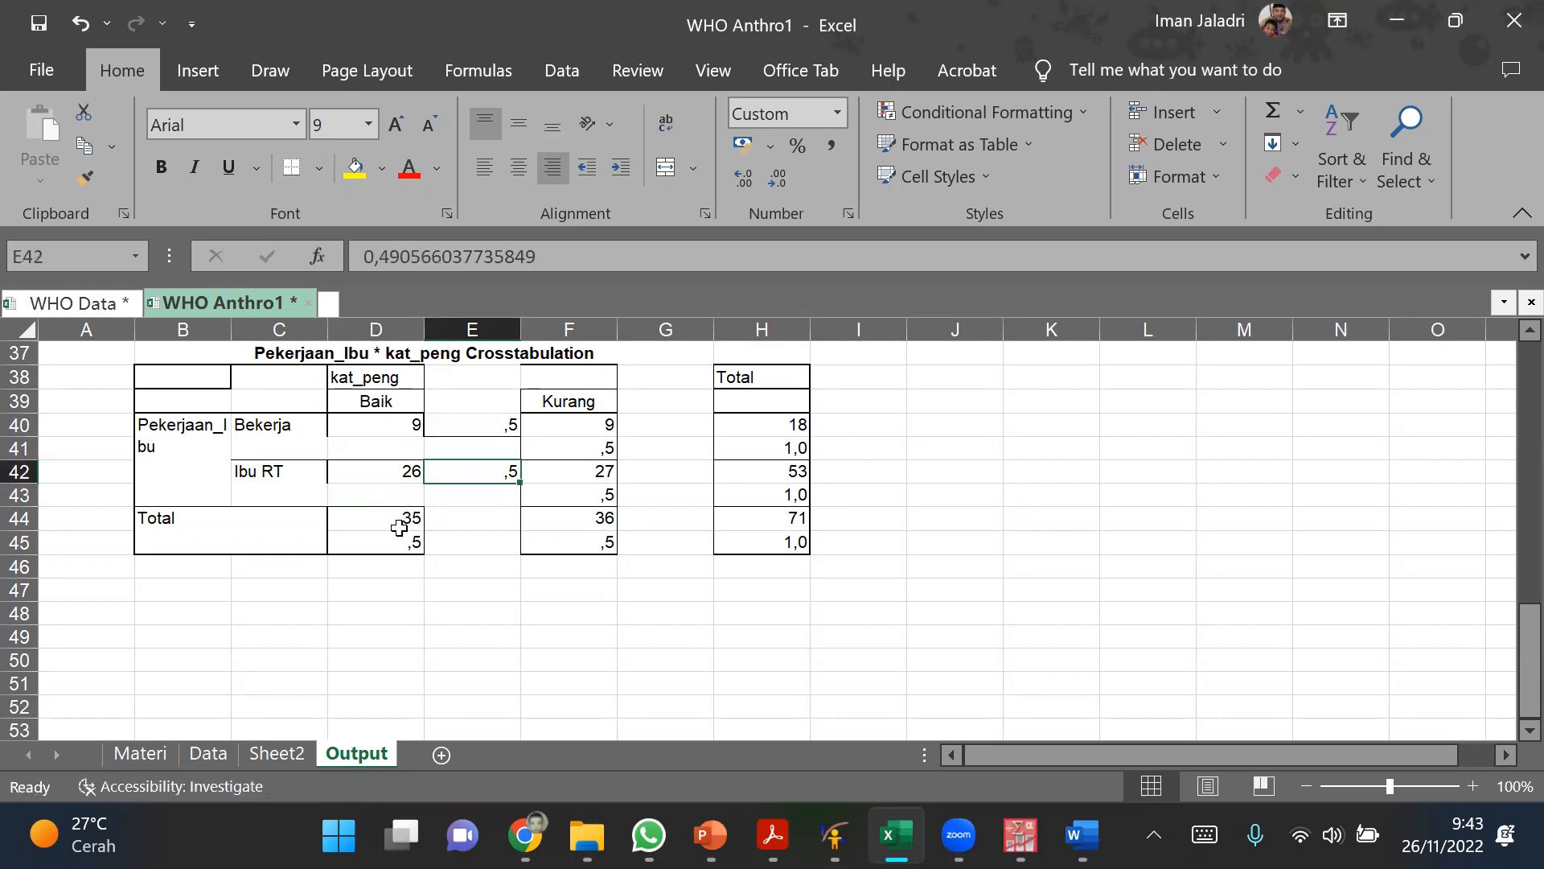
pyautogui.click(398, 543)
pyautogui.moveTo(426, 544); pyautogui.dragTo(461, 523)
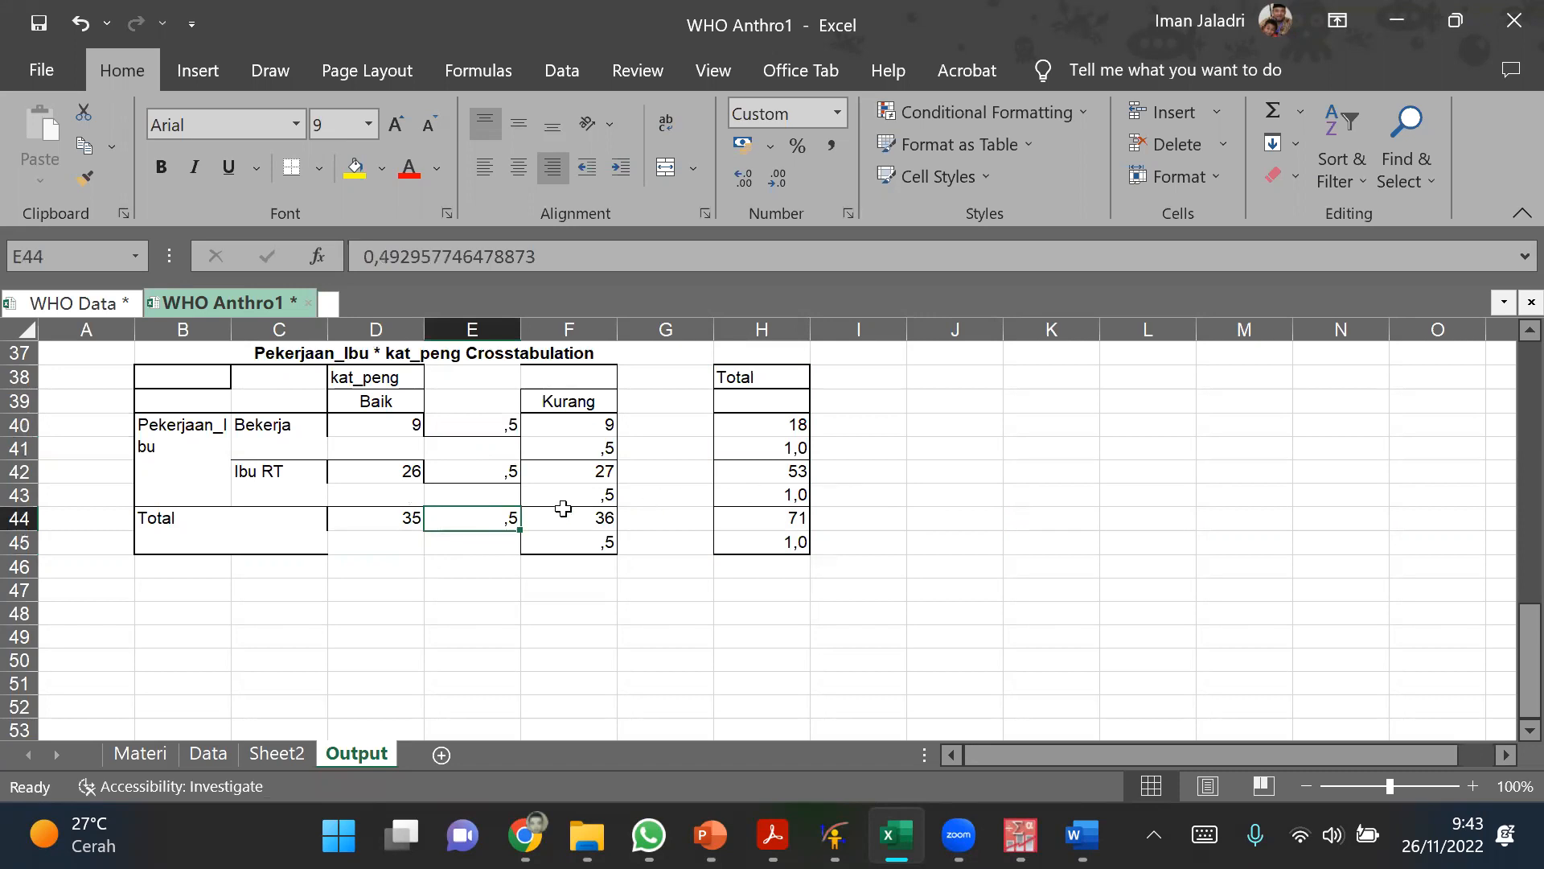
# Step: Move the Kurang percentages from F41, F43 and F45 beside their counts into G40, G42 and G44
pyautogui.click(575, 450)
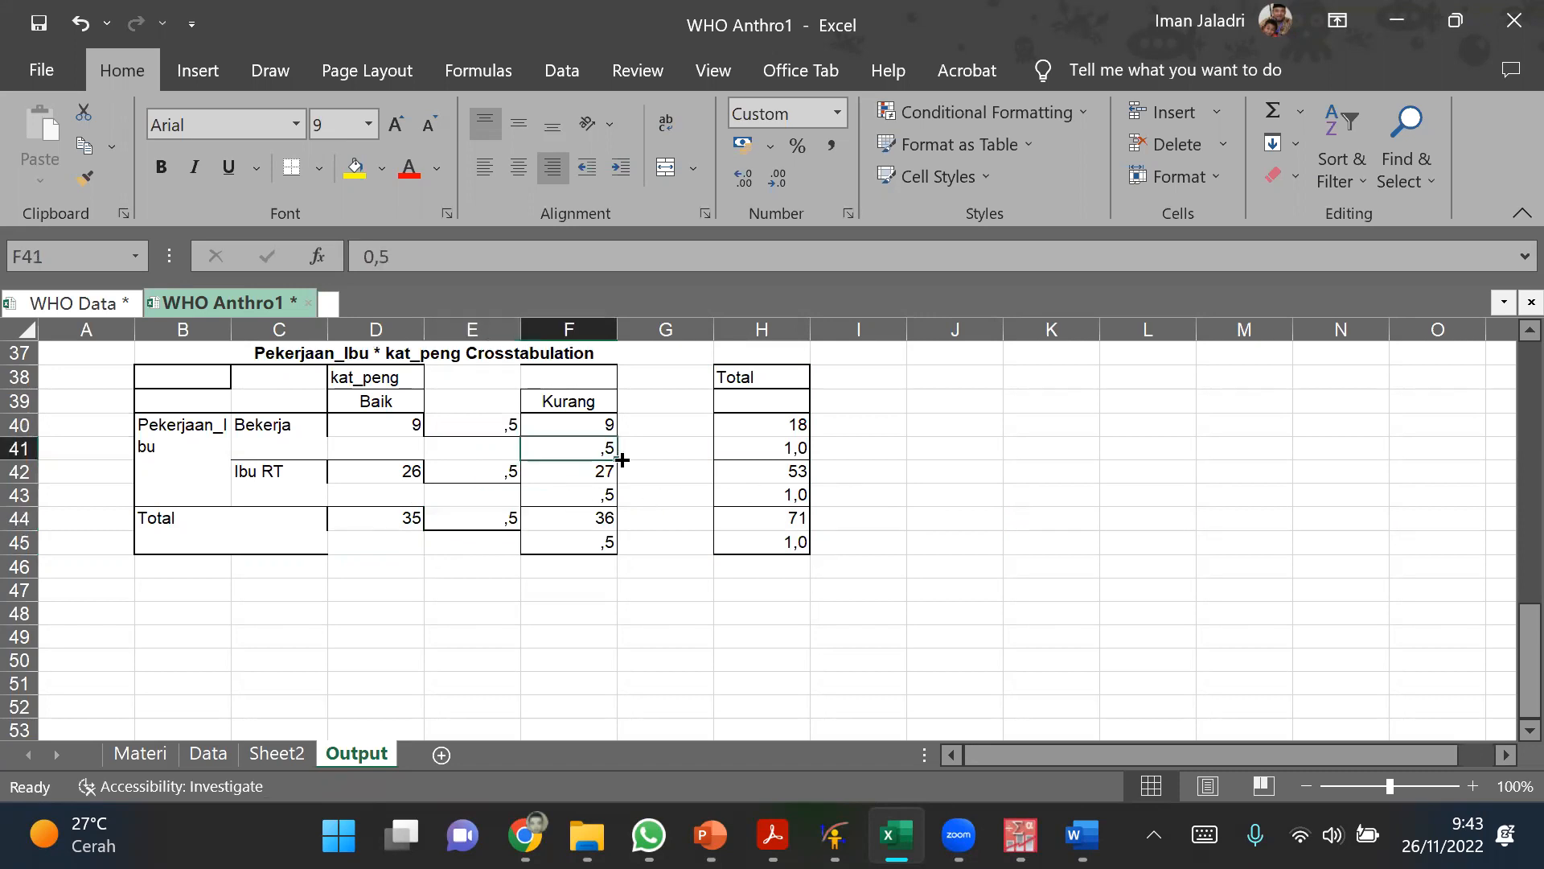
pyautogui.moveTo(616, 455); pyautogui.dragTo(667, 427)
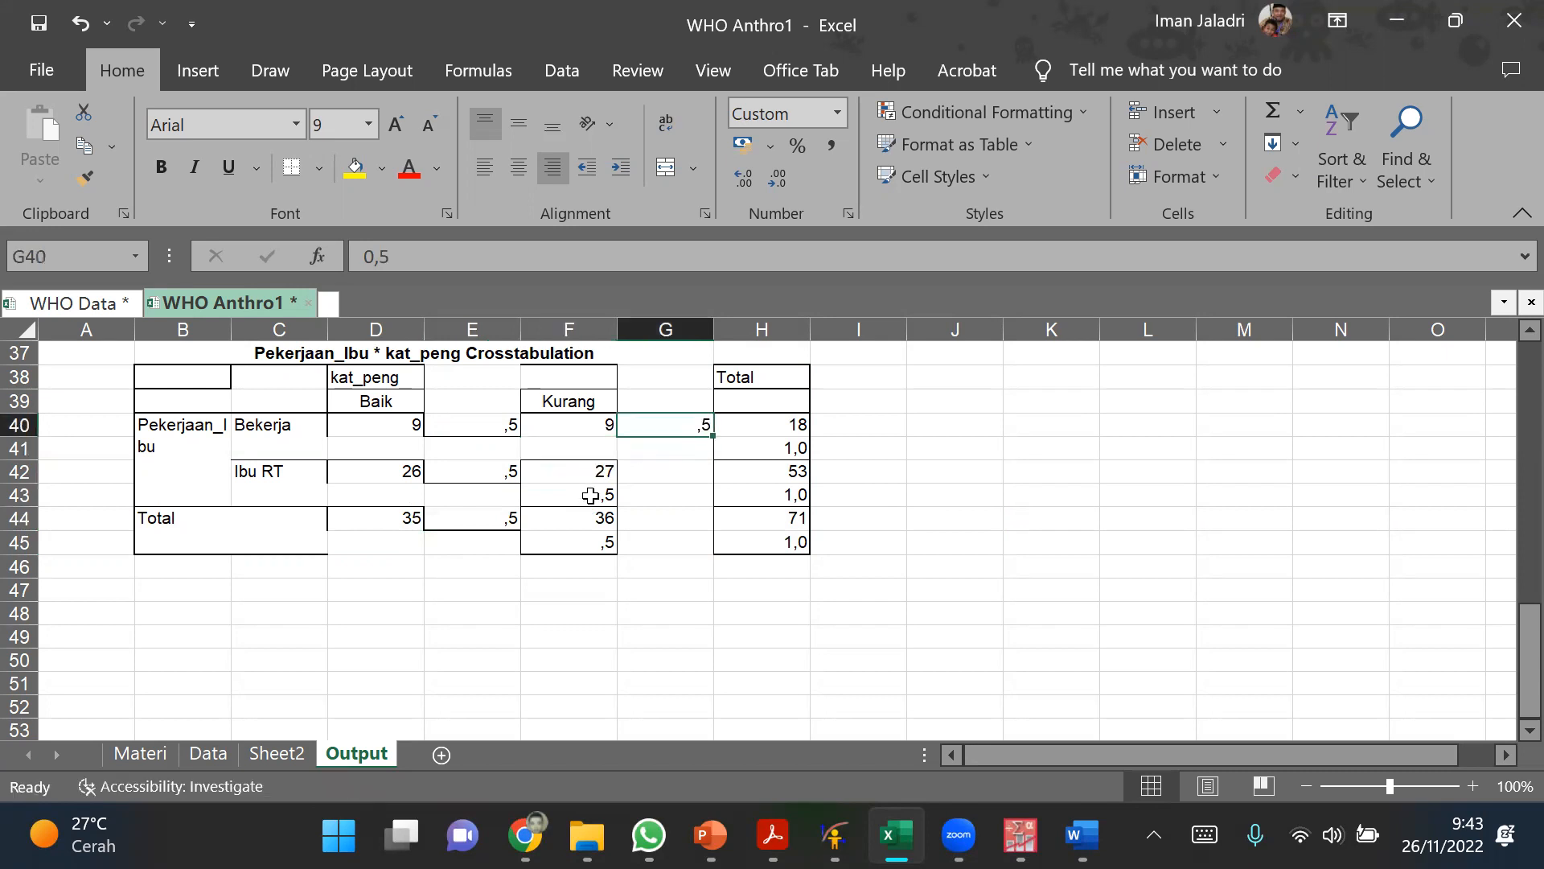
pyautogui.click(589, 495)
pyautogui.moveTo(617, 503); pyautogui.dragTo(646, 483)
pyautogui.click(587, 540)
pyautogui.moveTo(617, 549); pyautogui.dragTo(648, 522)
# Step: Move the Total column's percentages from H41, H43 and H45 beside their counts into I40, I42 and I44
pyautogui.click(760, 449)
pyautogui.moveTo(807, 450); pyautogui.dragTo(845, 436)
pyautogui.click(789, 493)
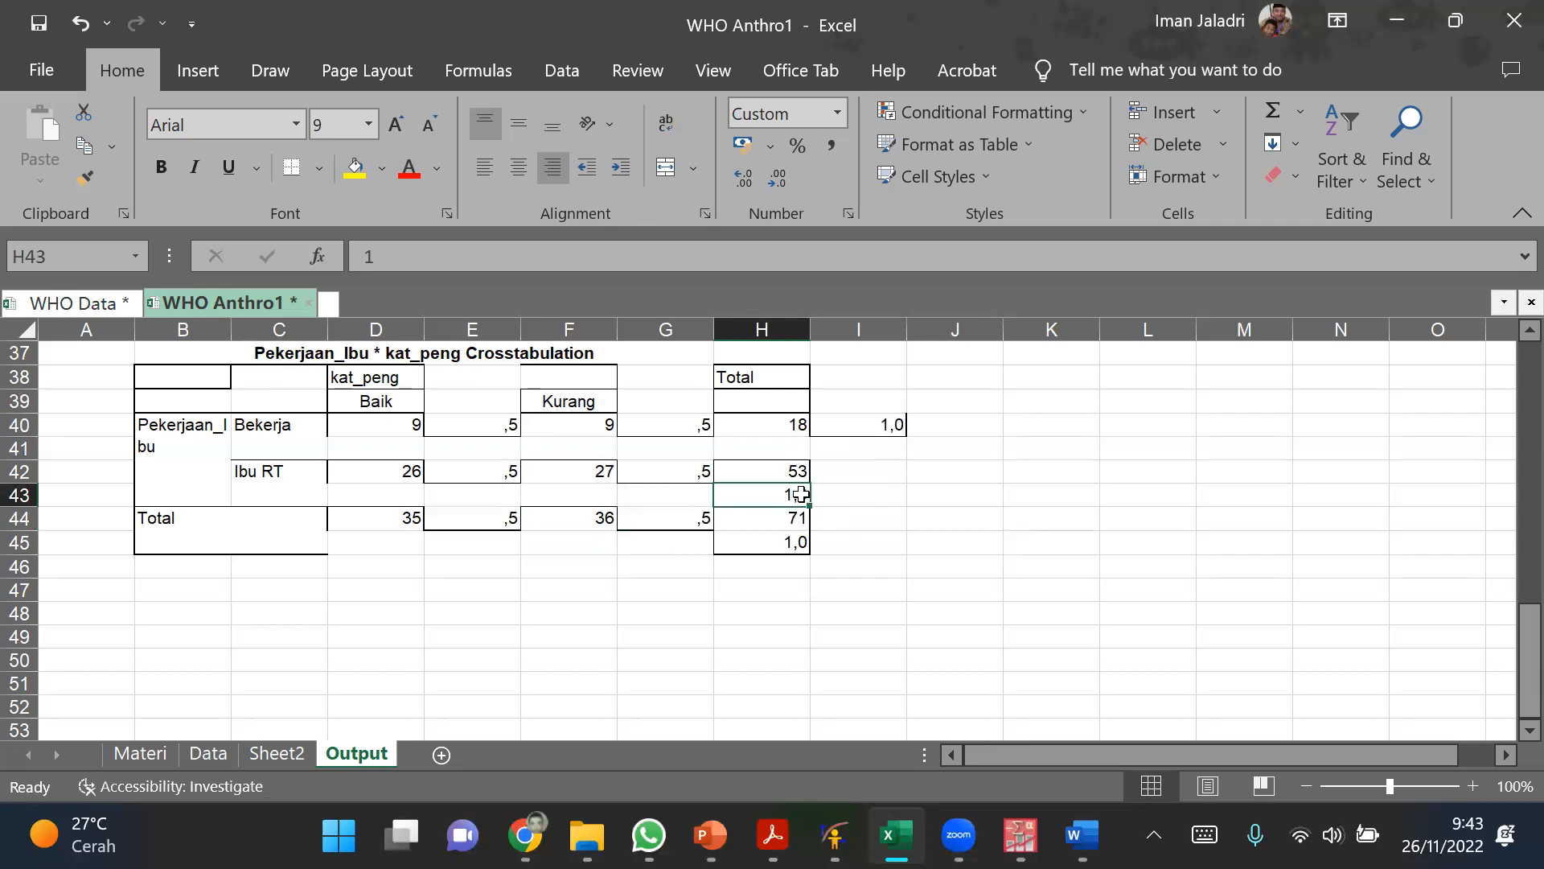
pyautogui.moveTo(808, 494); pyautogui.dragTo(854, 479)
pyautogui.click(772, 541)
pyautogui.moveTo(813, 553); pyautogui.dragTo(854, 519)
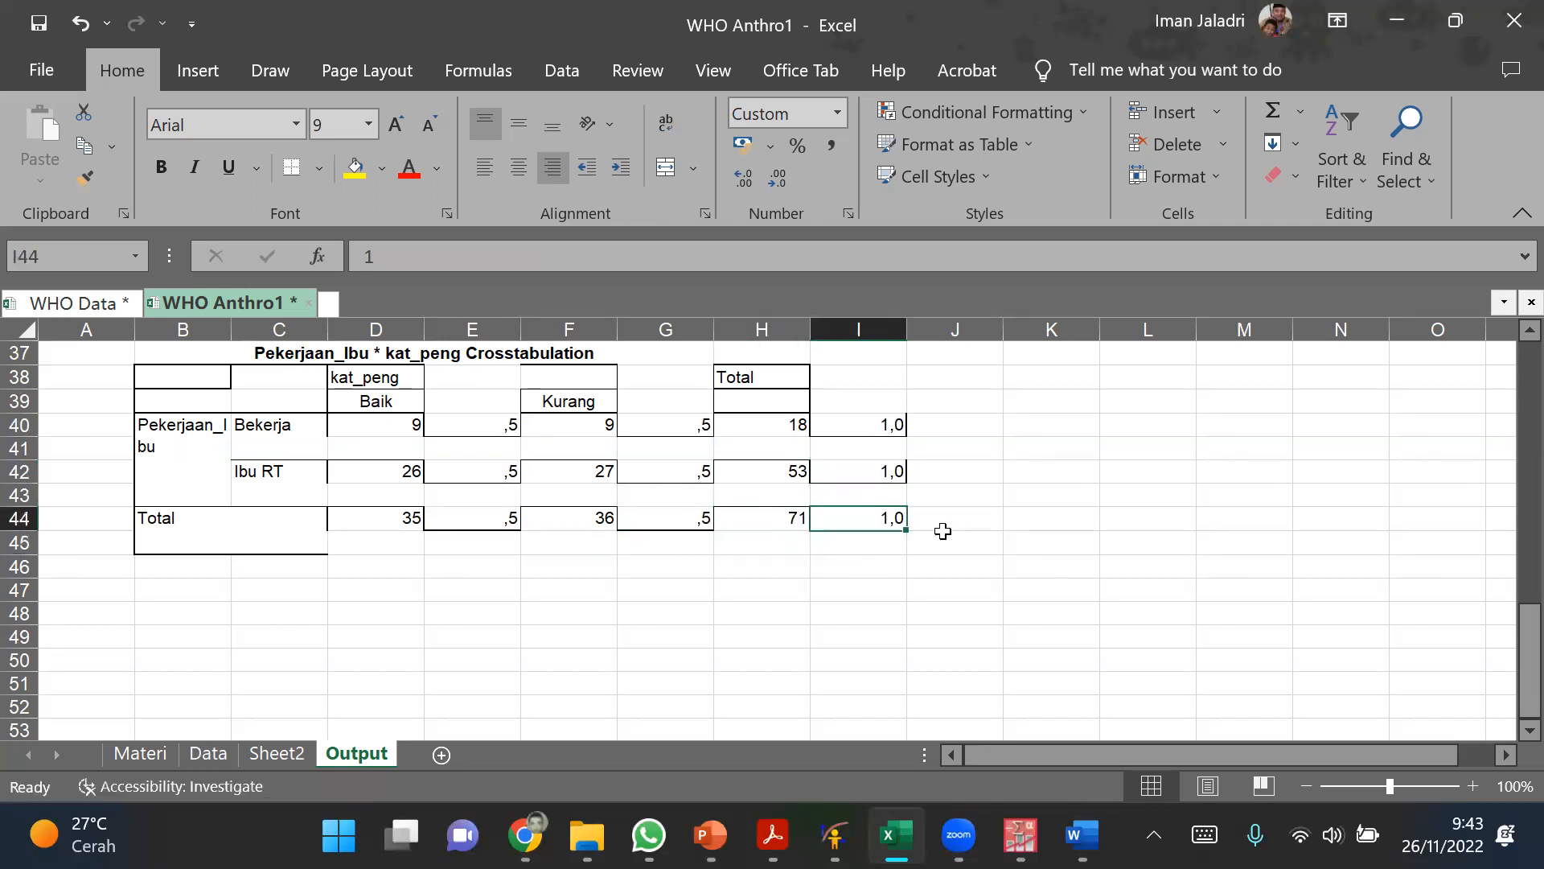
pyautogui.click(945, 541)
# Step: Delete the emptied rows 43 and 41 from the crosstabulation
pyautogui.click(24, 496)
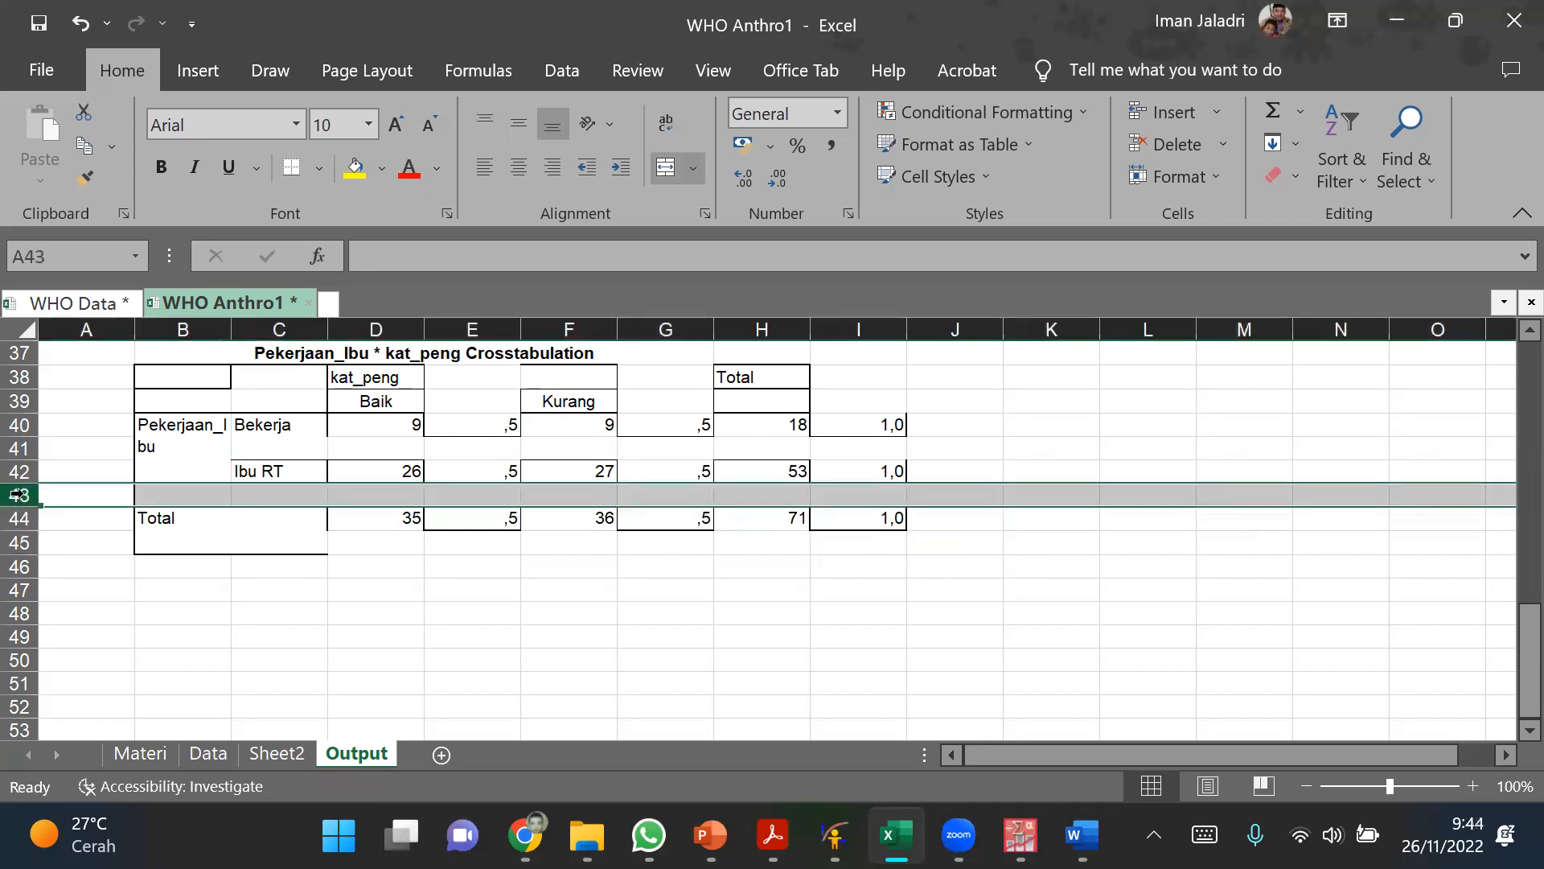
pyautogui.rightClick(24, 496)
pyautogui.click(76, 602)
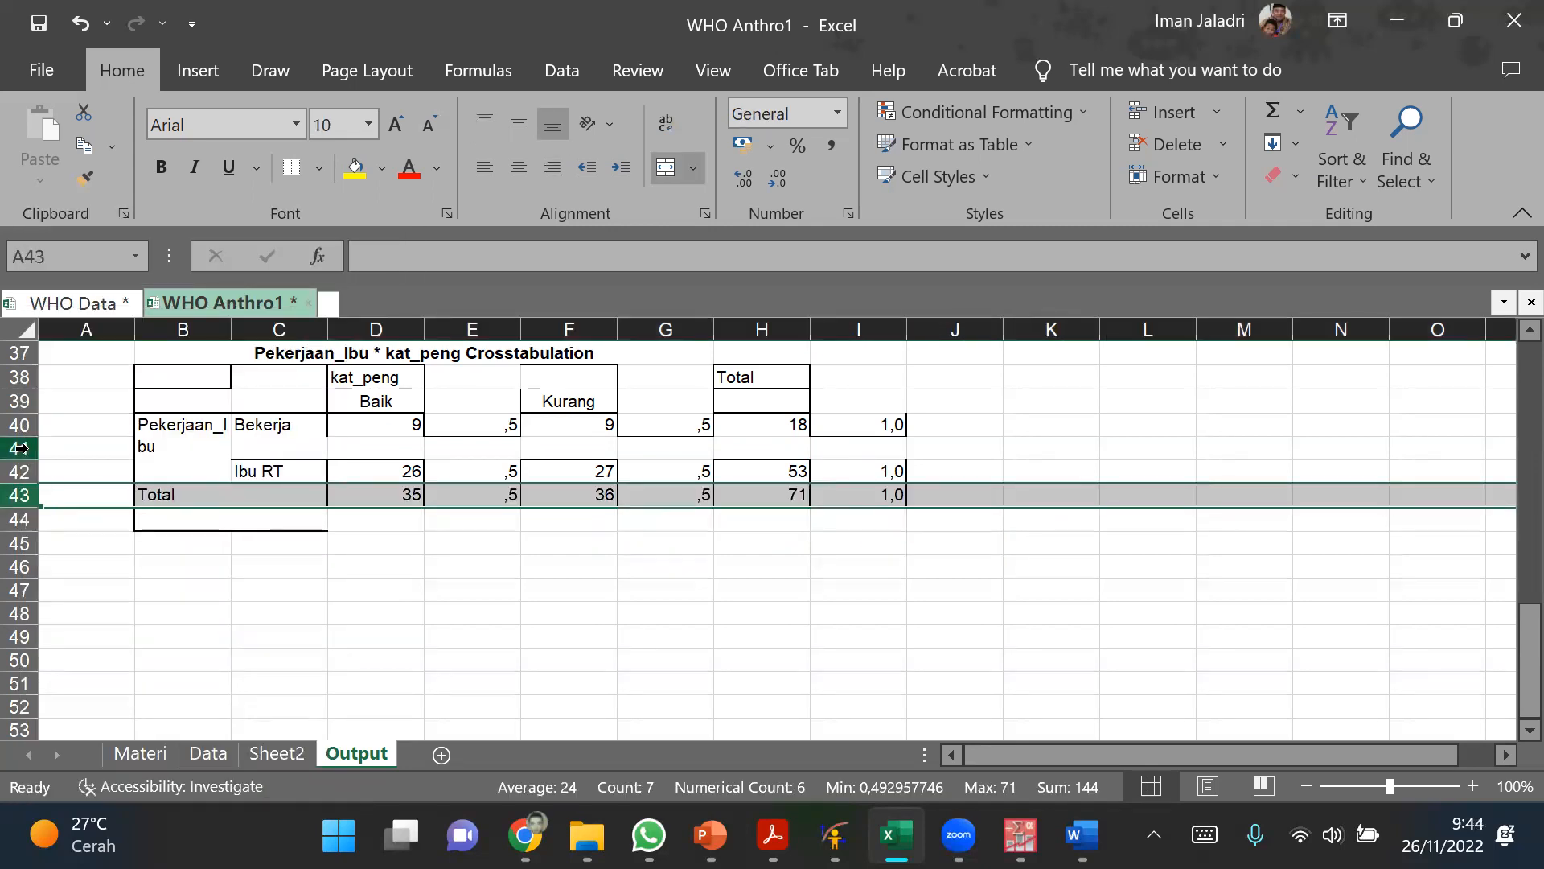
pyautogui.click(19, 448)
pyautogui.rightClick(20, 448)
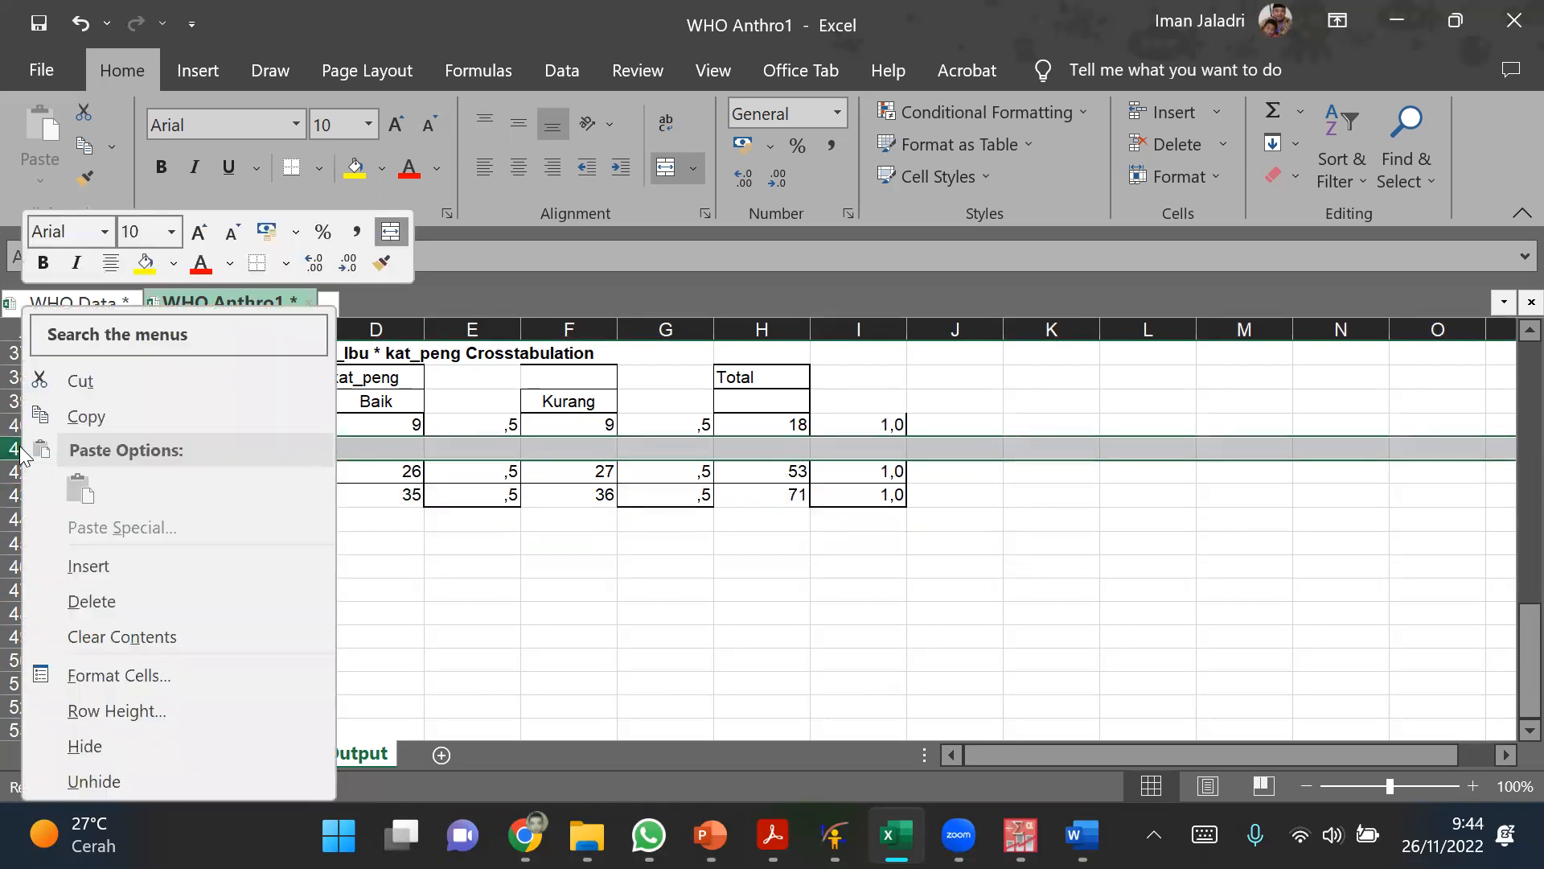
pyautogui.click(85, 596)
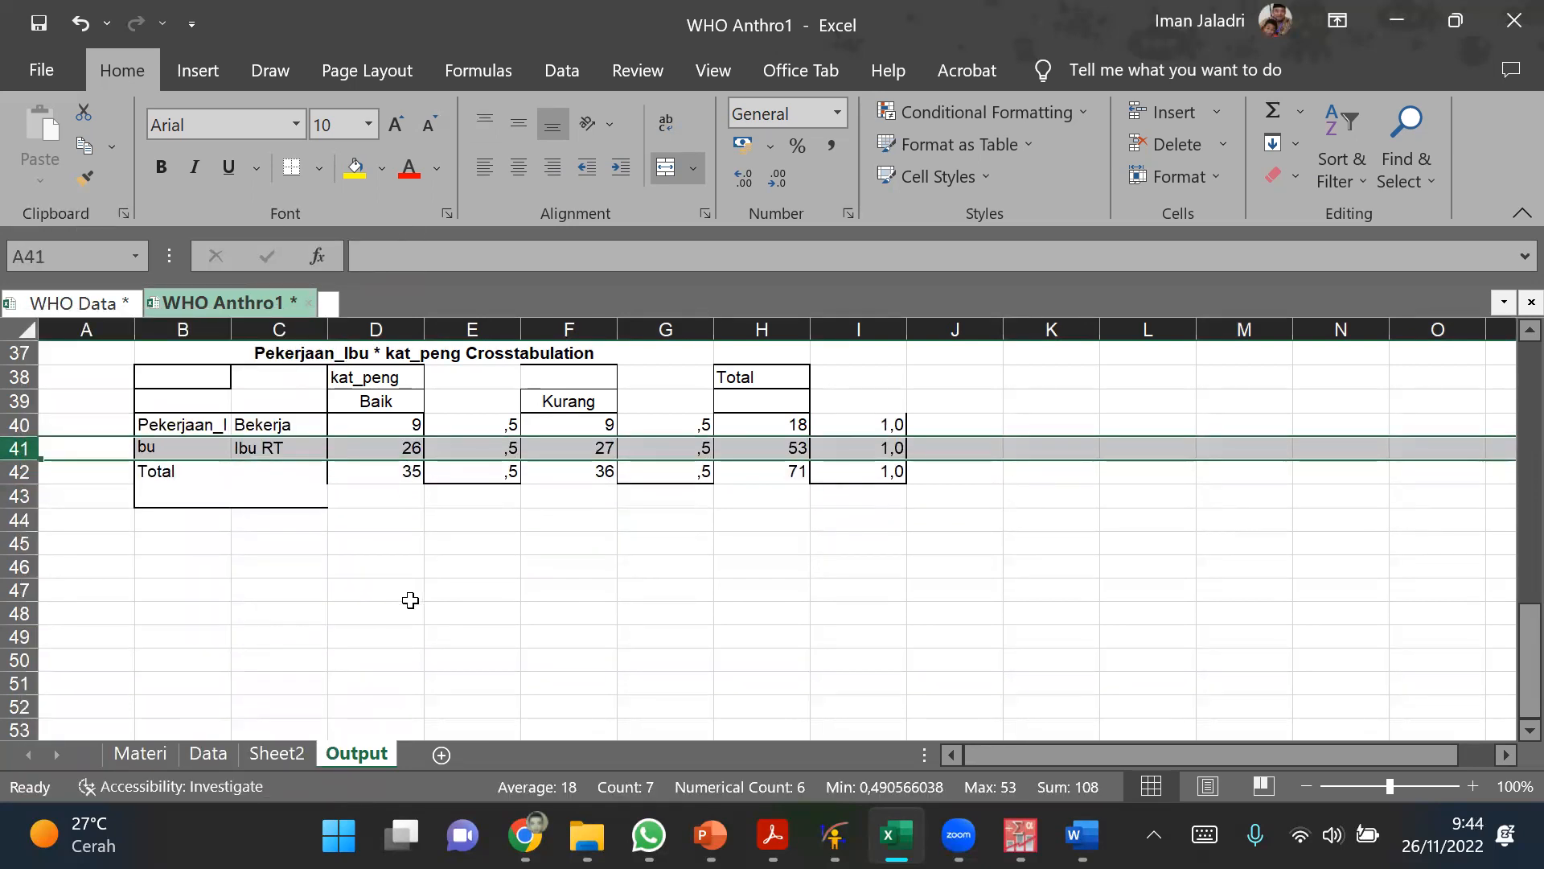
pyautogui.click(410, 600)
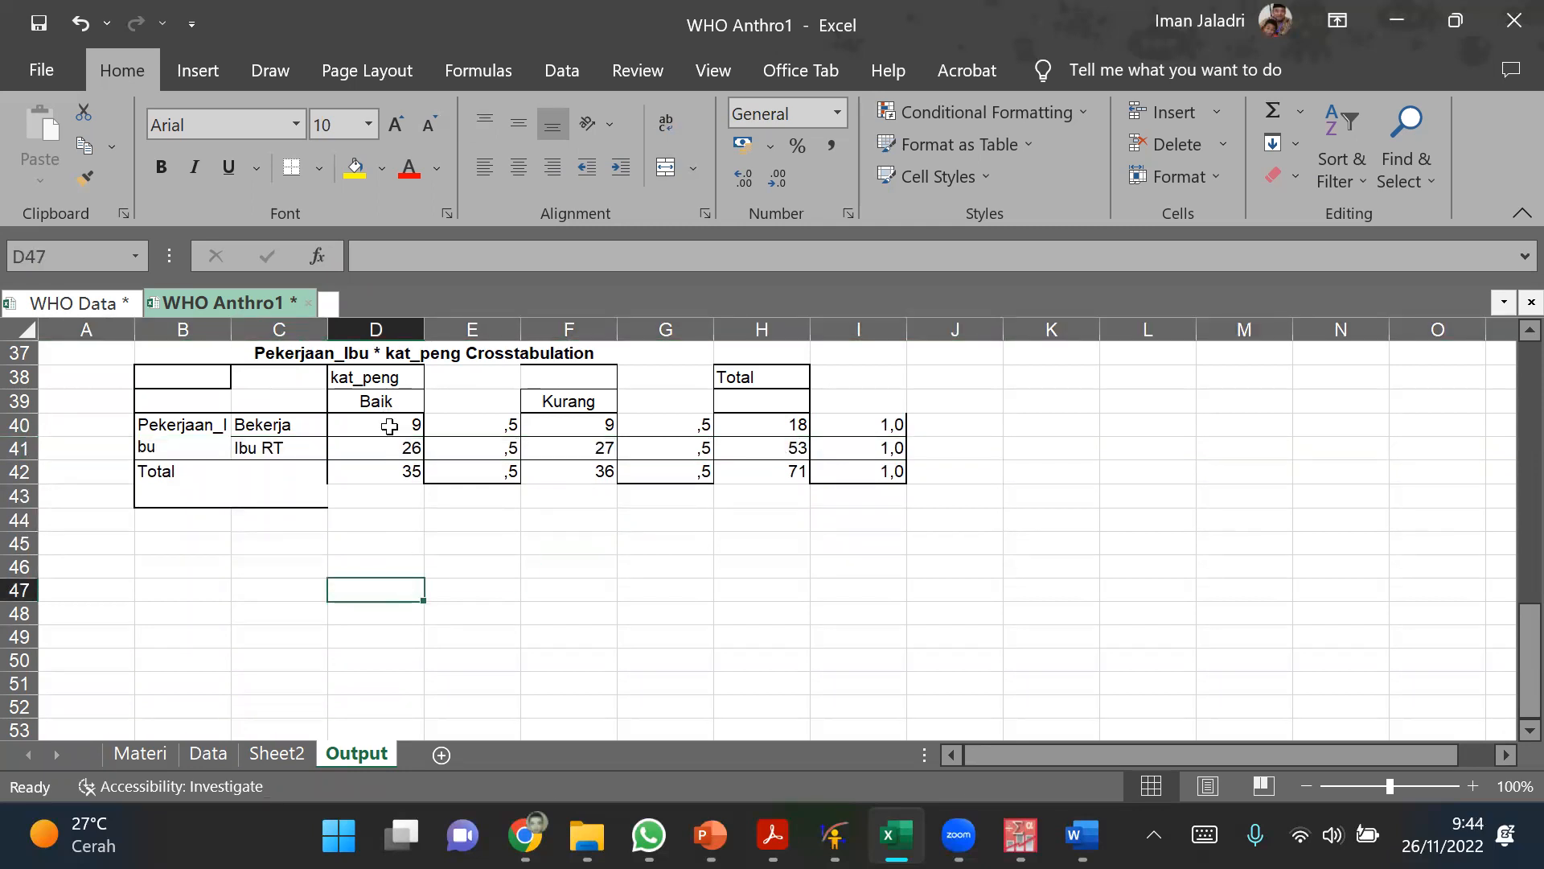
# Step: Format the Baik proportions in E40:E42 as percentages with one decimal place
pyautogui.moveTo(479, 426); pyautogui.dragTo(499, 473)
pyautogui.click(797, 145)
pyautogui.click(1065, 415)
pyautogui.moveTo(499, 420); pyautogui.dragTo(494, 471)
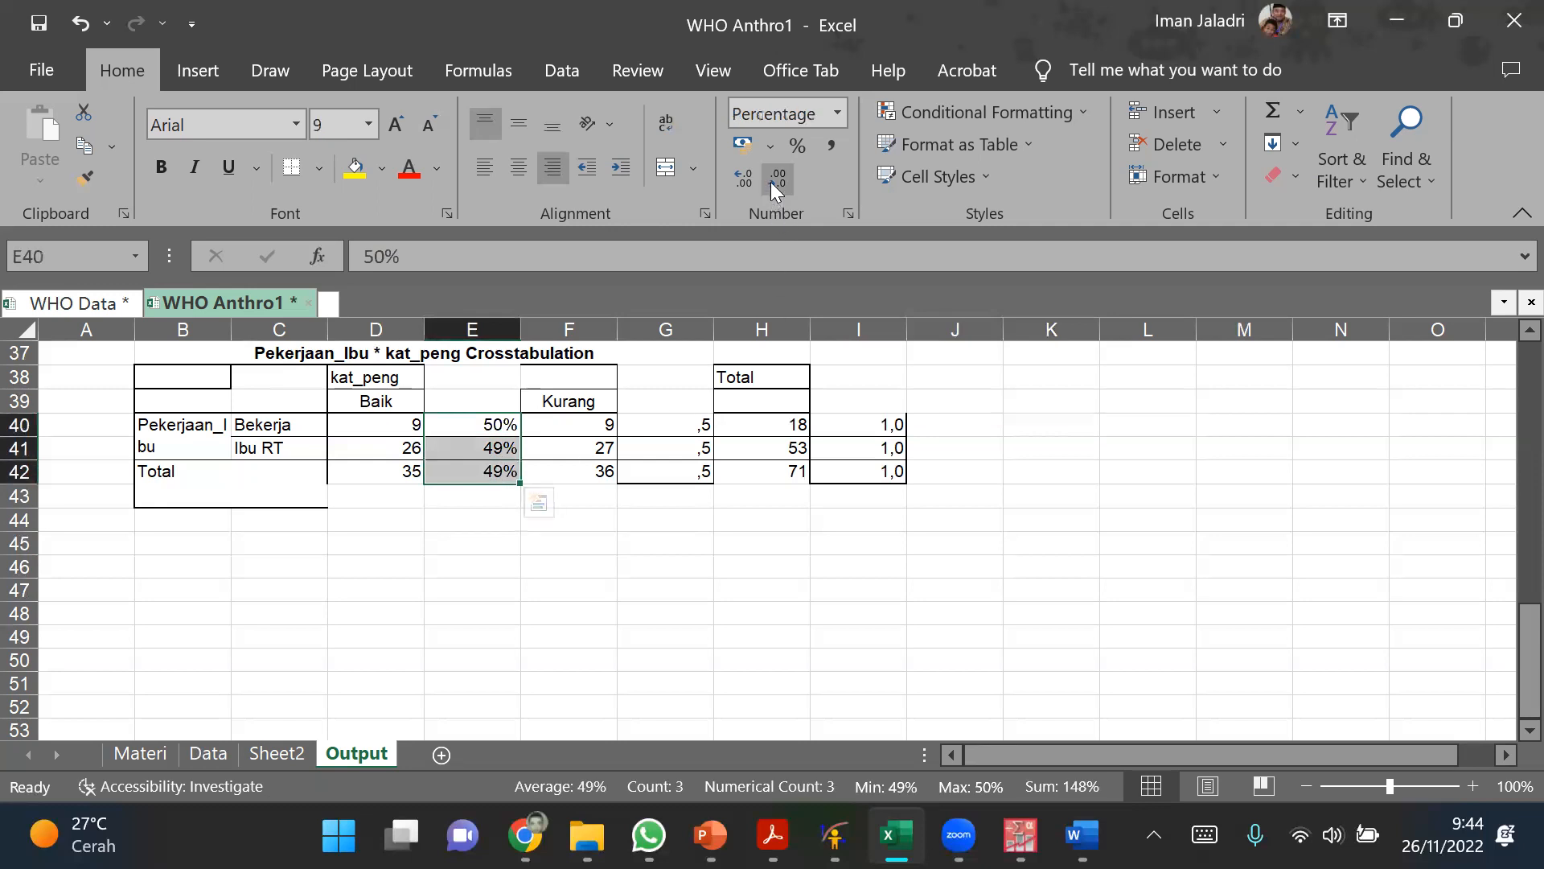
pyautogui.click(749, 181)
pyautogui.click(982, 348)
# Step: Format the Kurang proportions in G40:G42 and the Total proportions in I40:I42 as percentages with one decimal place
pyautogui.moveTo(676, 424); pyautogui.dragTo(678, 471)
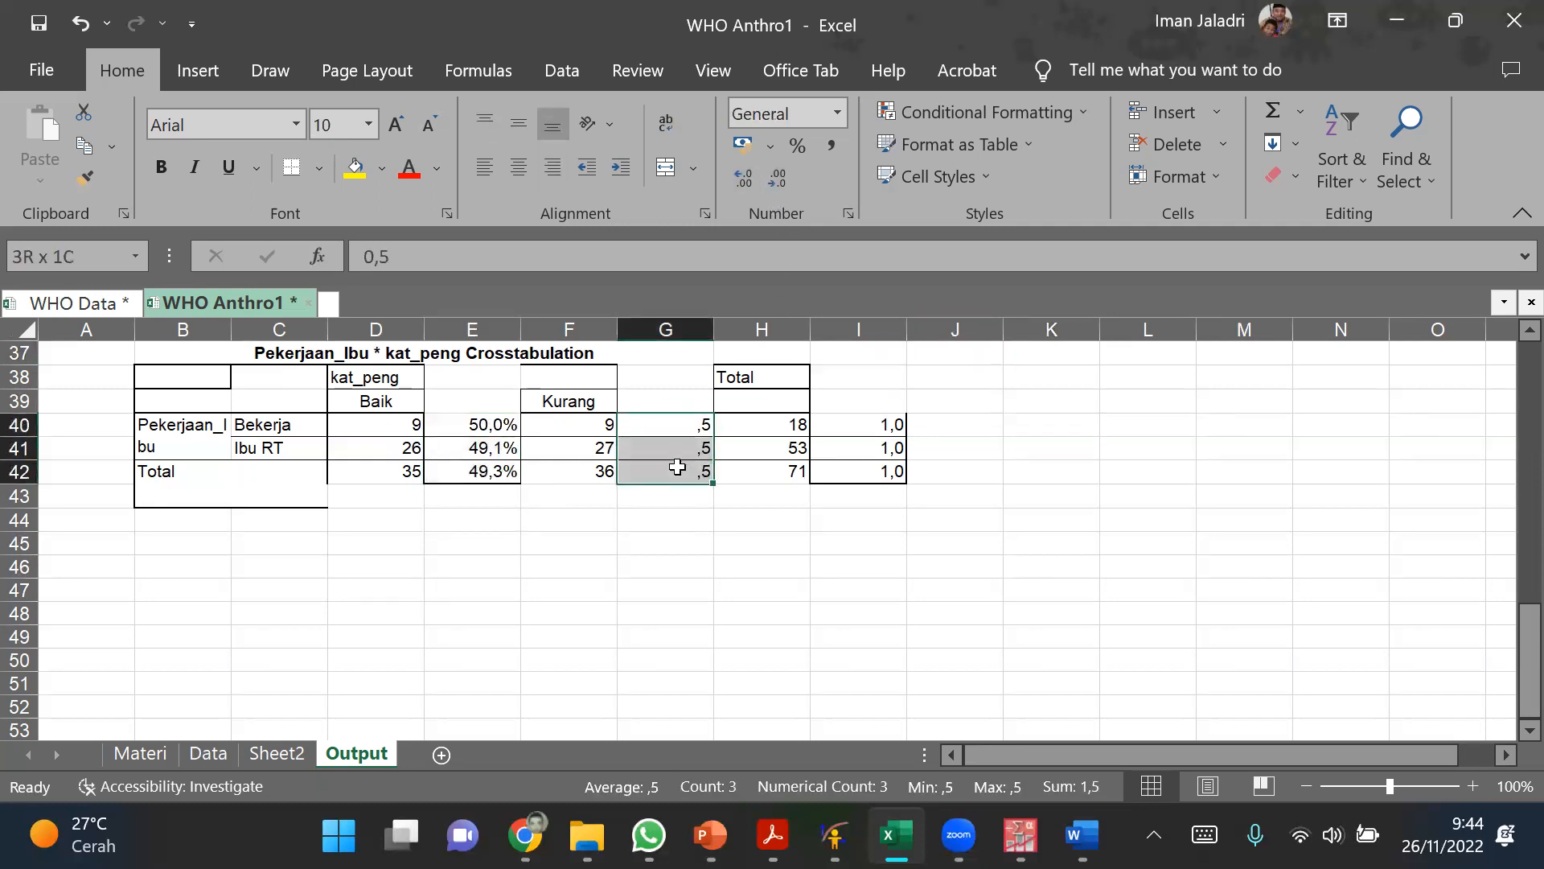
pyautogui.click(798, 149)
pyautogui.click(743, 177)
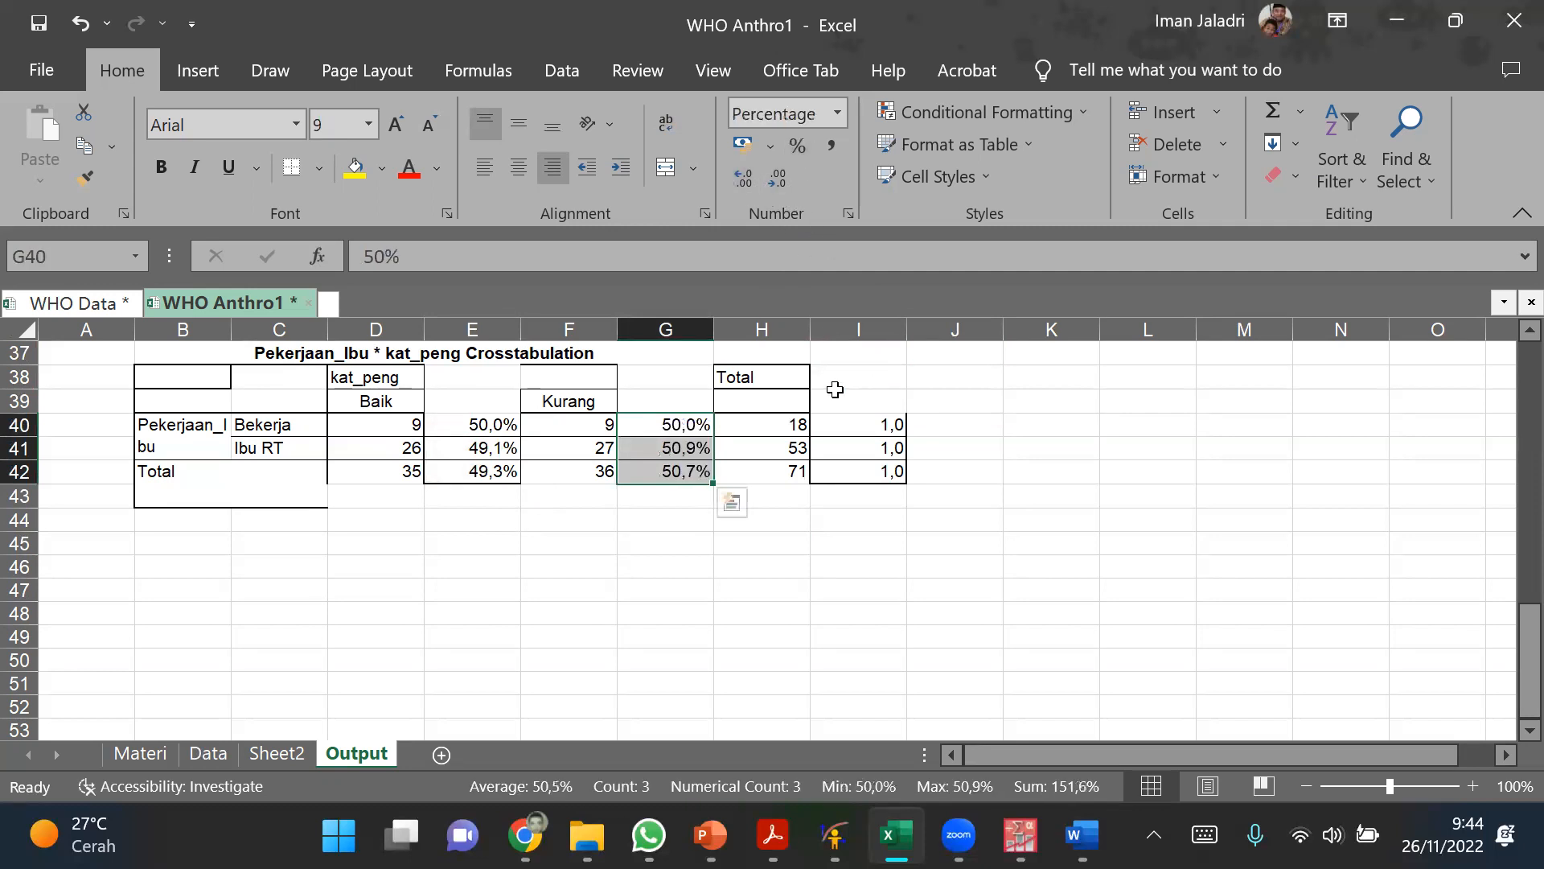
pyautogui.moveTo(834, 424); pyautogui.dragTo(836, 452)
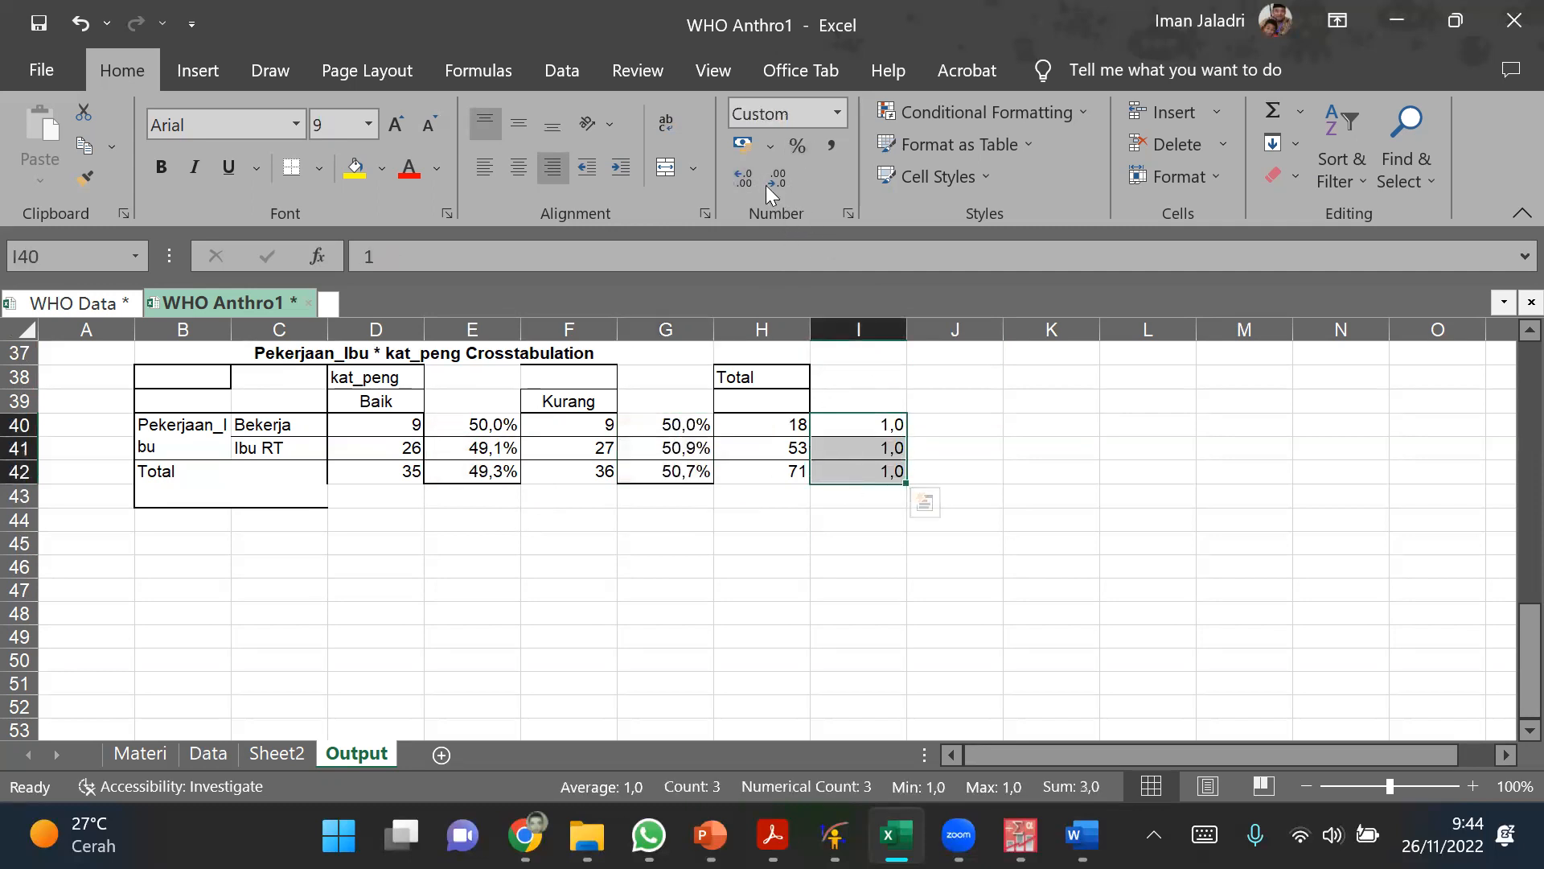
pyautogui.click(798, 146)
pyautogui.click(744, 175)
pyautogui.click(1033, 444)
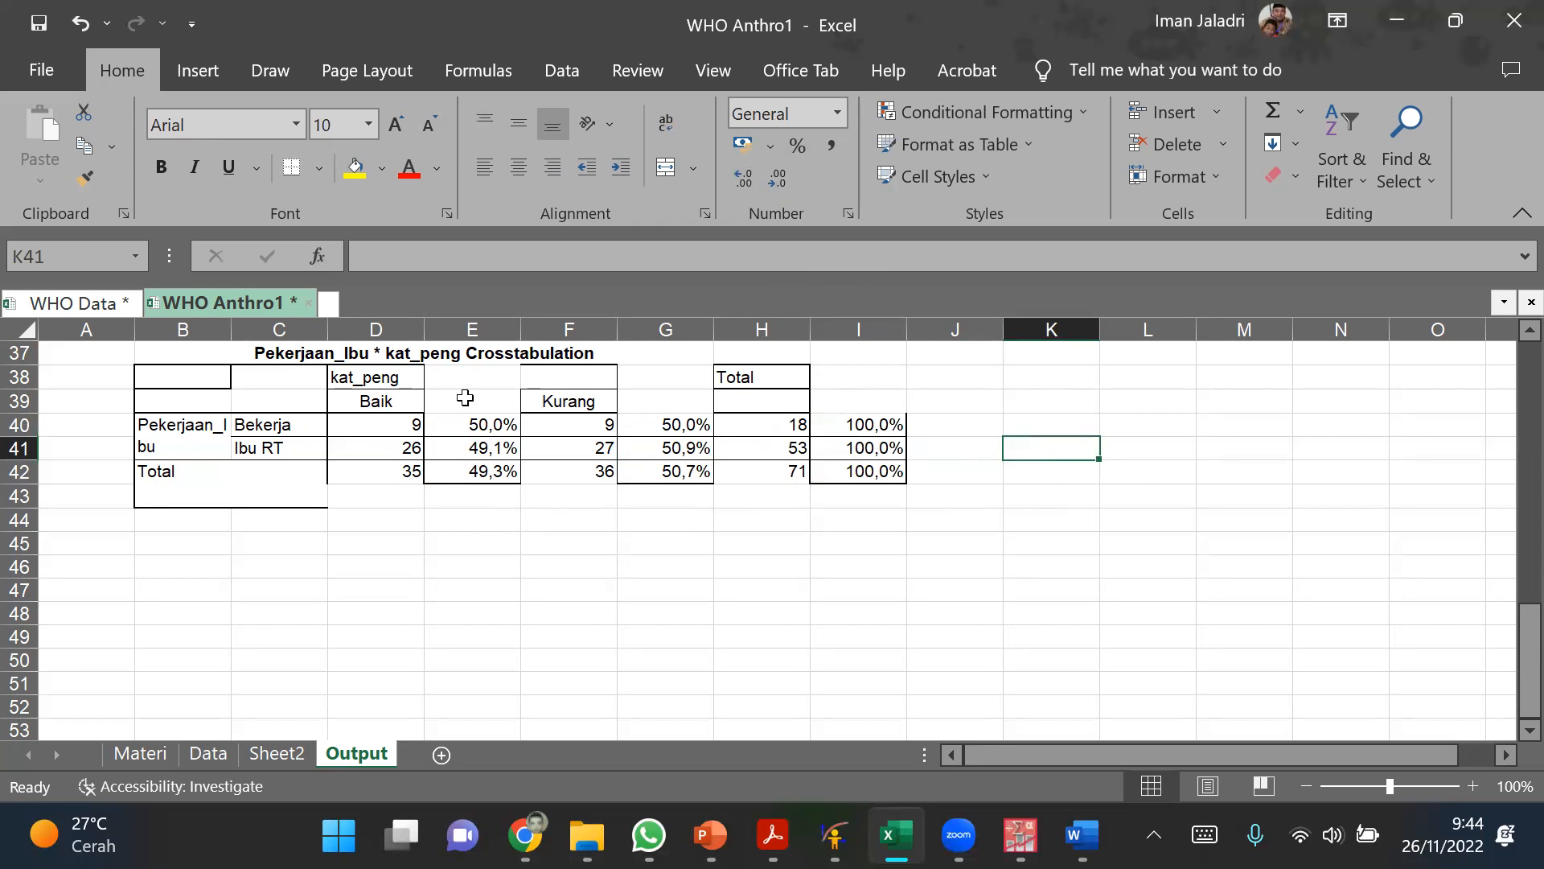
# Step: Merge and center the kat_peng header across D38:G38 and the Total header across H38:I38
pyautogui.moveTo(402, 378); pyautogui.dragTo(658, 382)
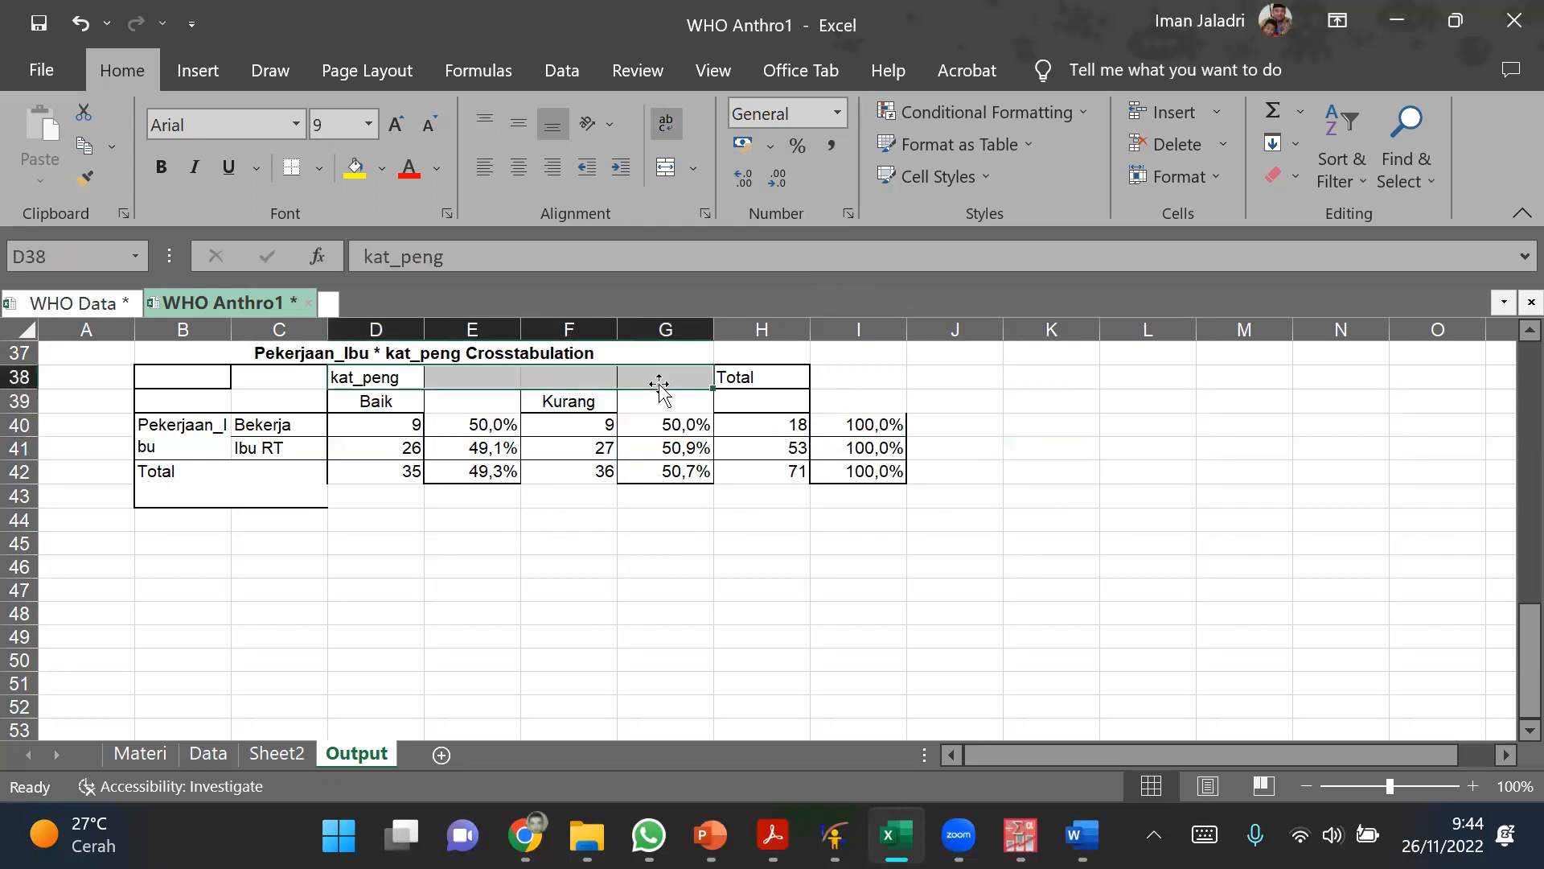
pyautogui.click(667, 176)
pyautogui.click(1082, 408)
pyautogui.moveTo(785, 381); pyautogui.dragTo(845, 375)
pyautogui.click(666, 167)
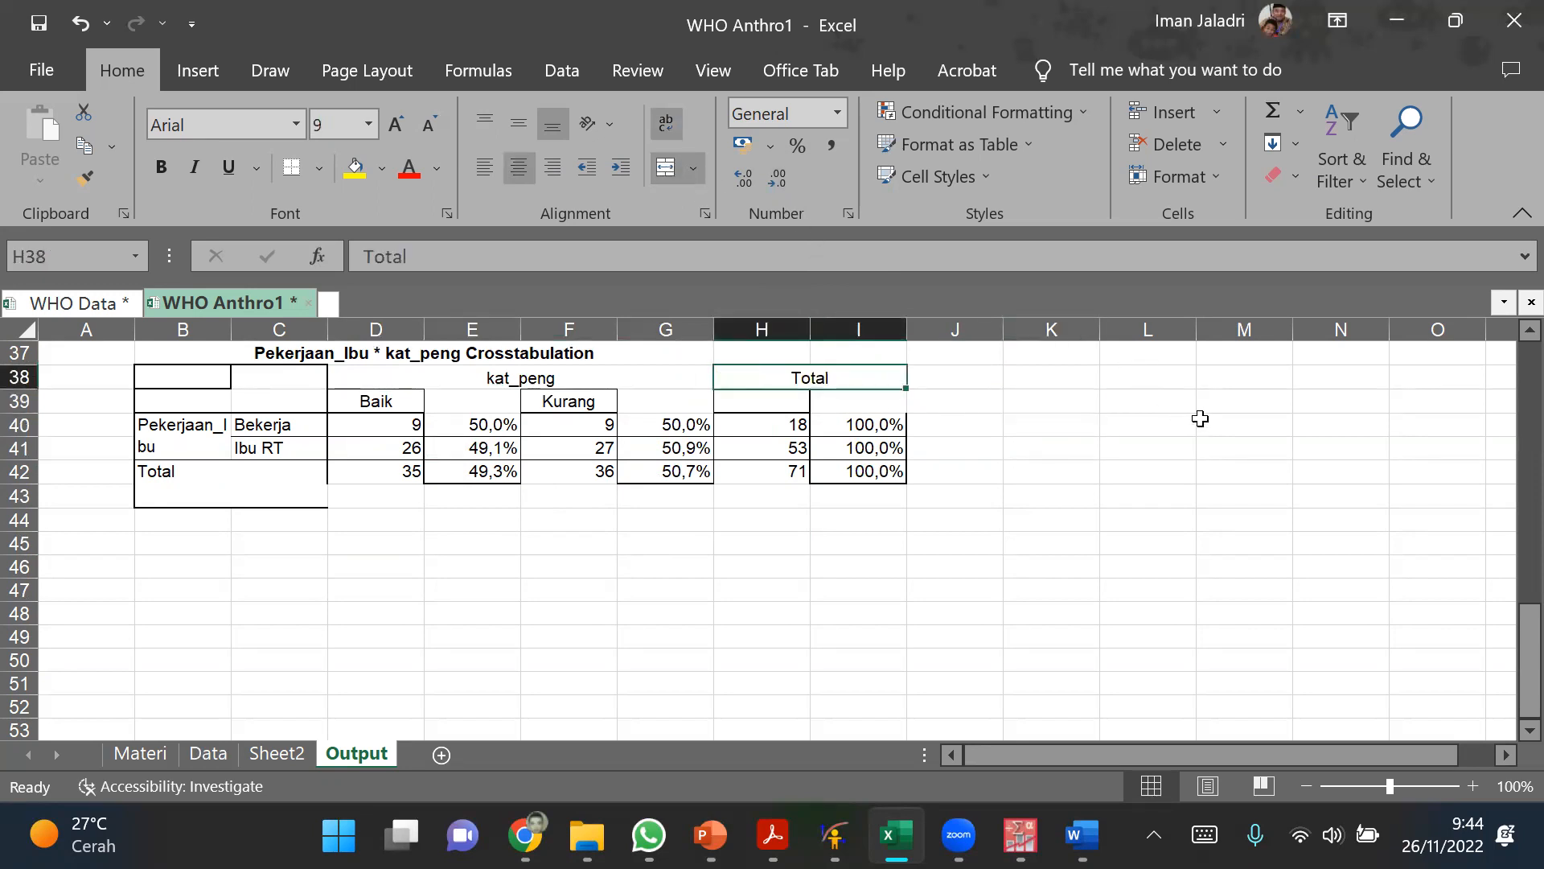
pyautogui.click(1200, 419)
# Step: Unmerge the Total row label cell B42:C43
pyautogui.click(212, 419)
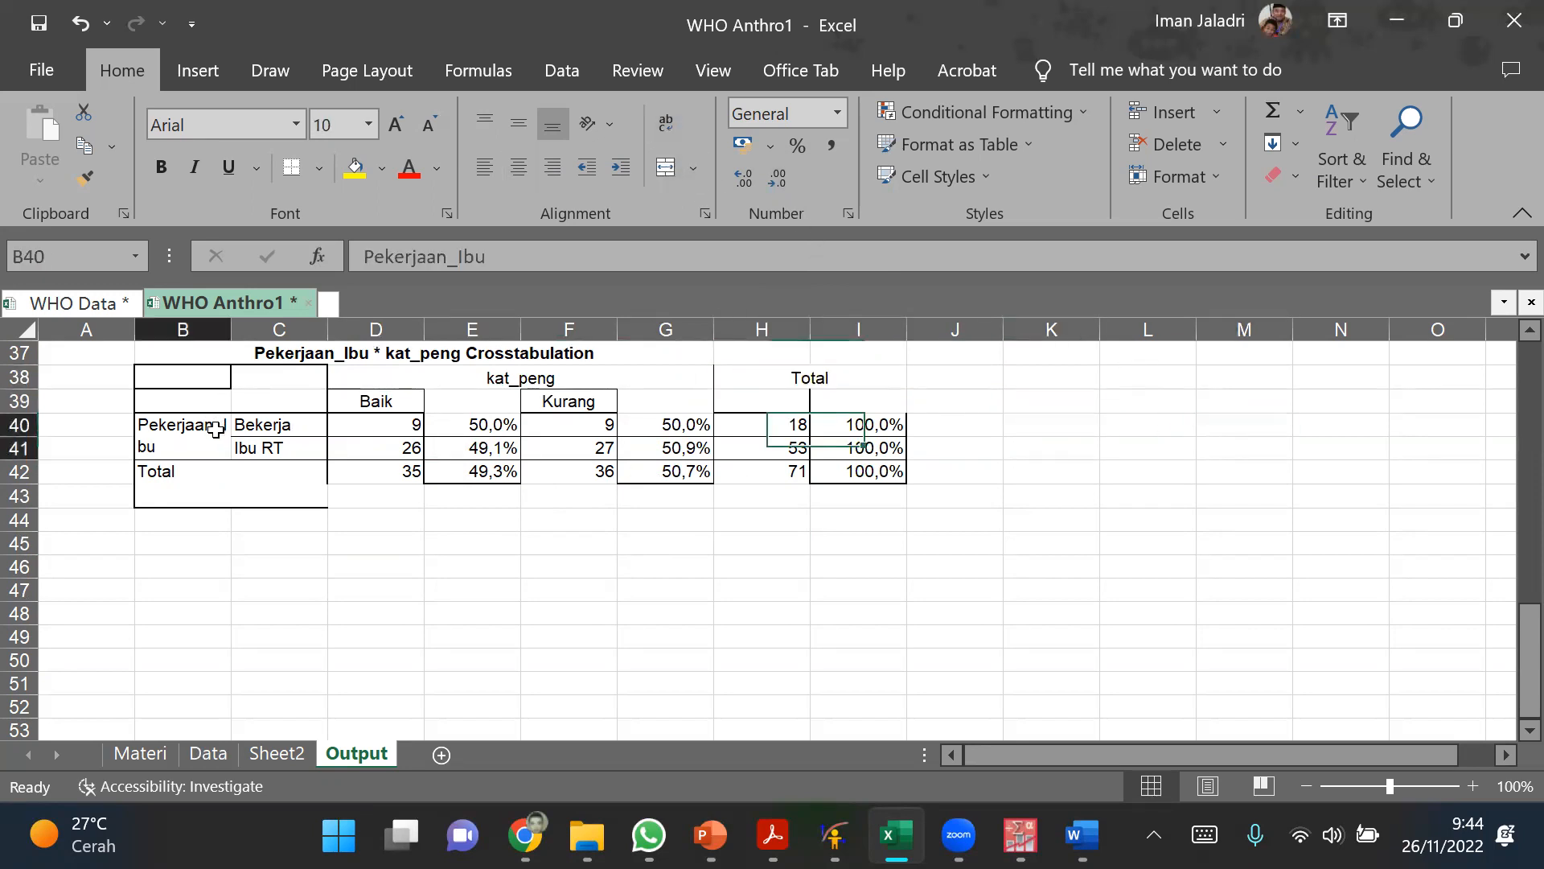
pyautogui.moveTo(193, 379); pyautogui.dragTo(152, 451)
pyautogui.click(164, 476)
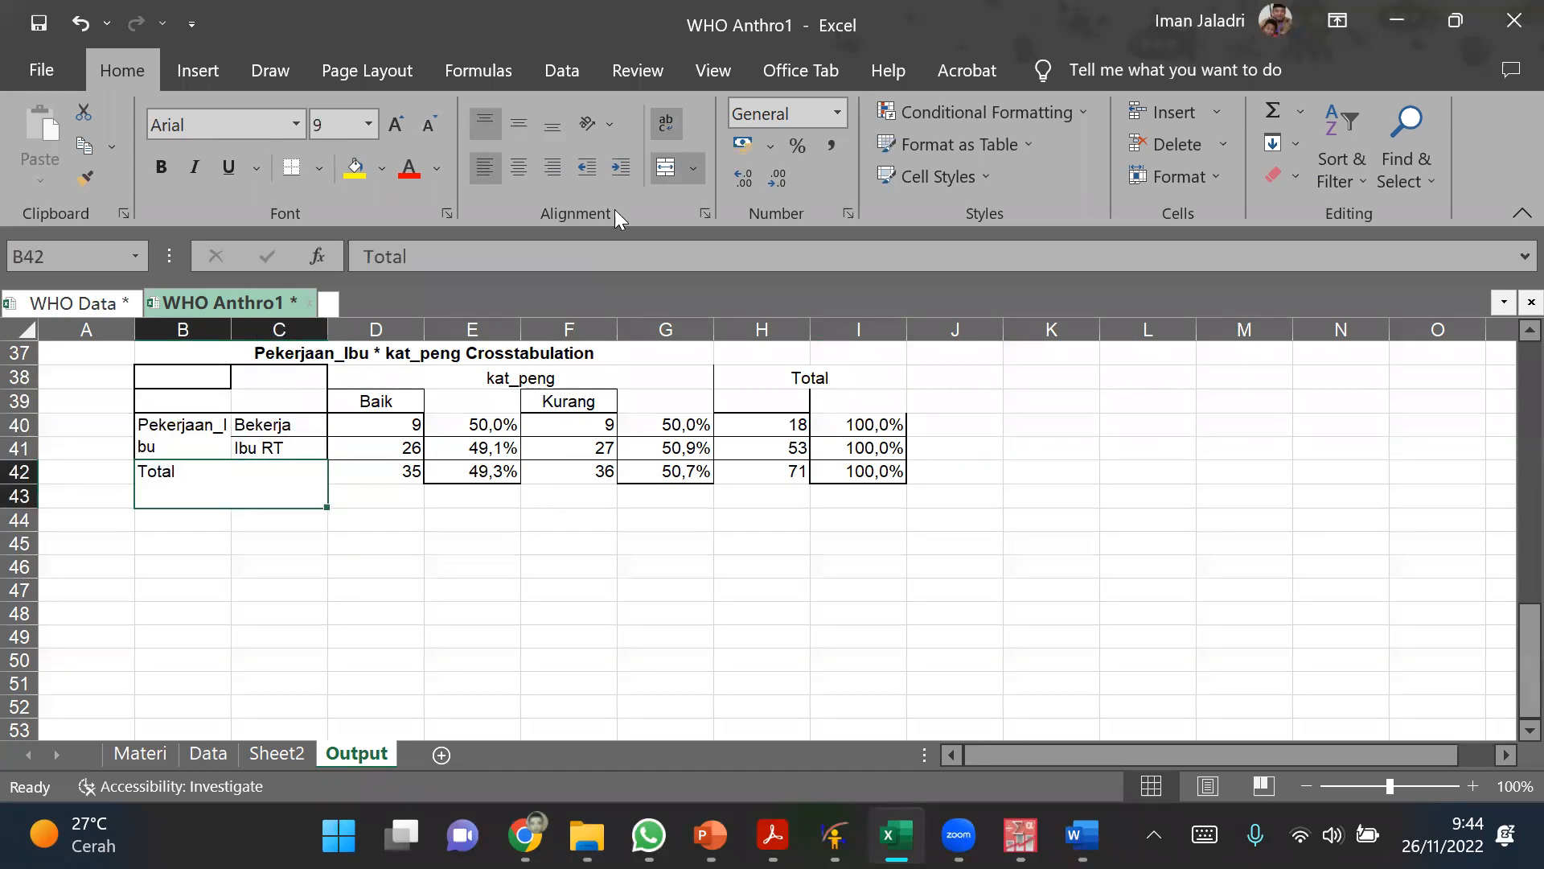
pyautogui.click(664, 169)
pyautogui.click(472, 566)
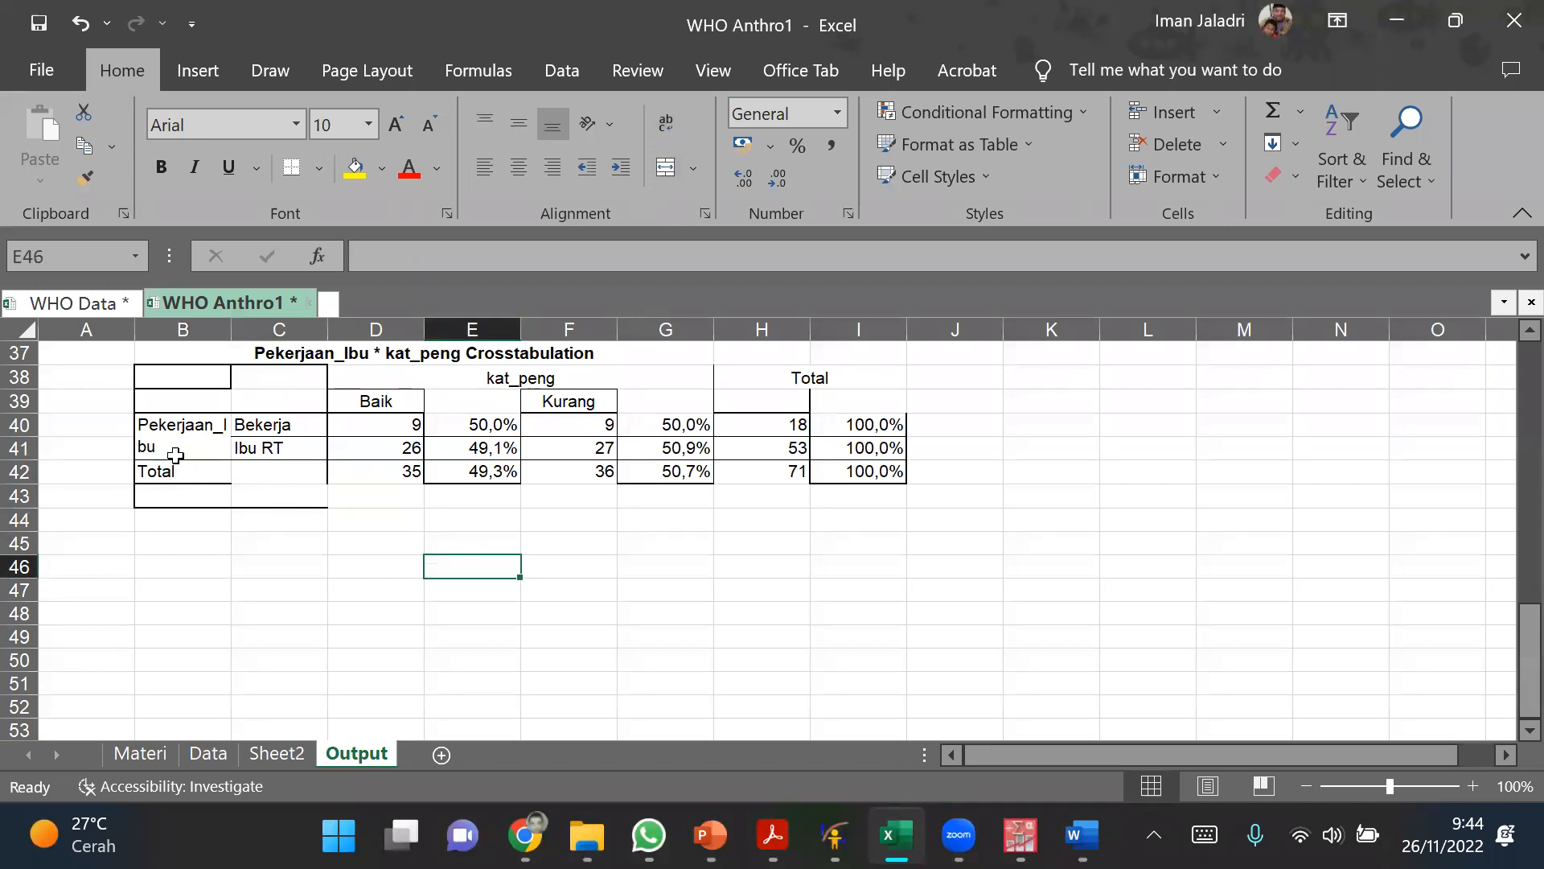
# Step: Delete the Pekerjaan_Ibu label cells B38:B43, shifting the remaining cells left
pyautogui.moveTo(161, 488); pyautogui.dragTo(161, 497)
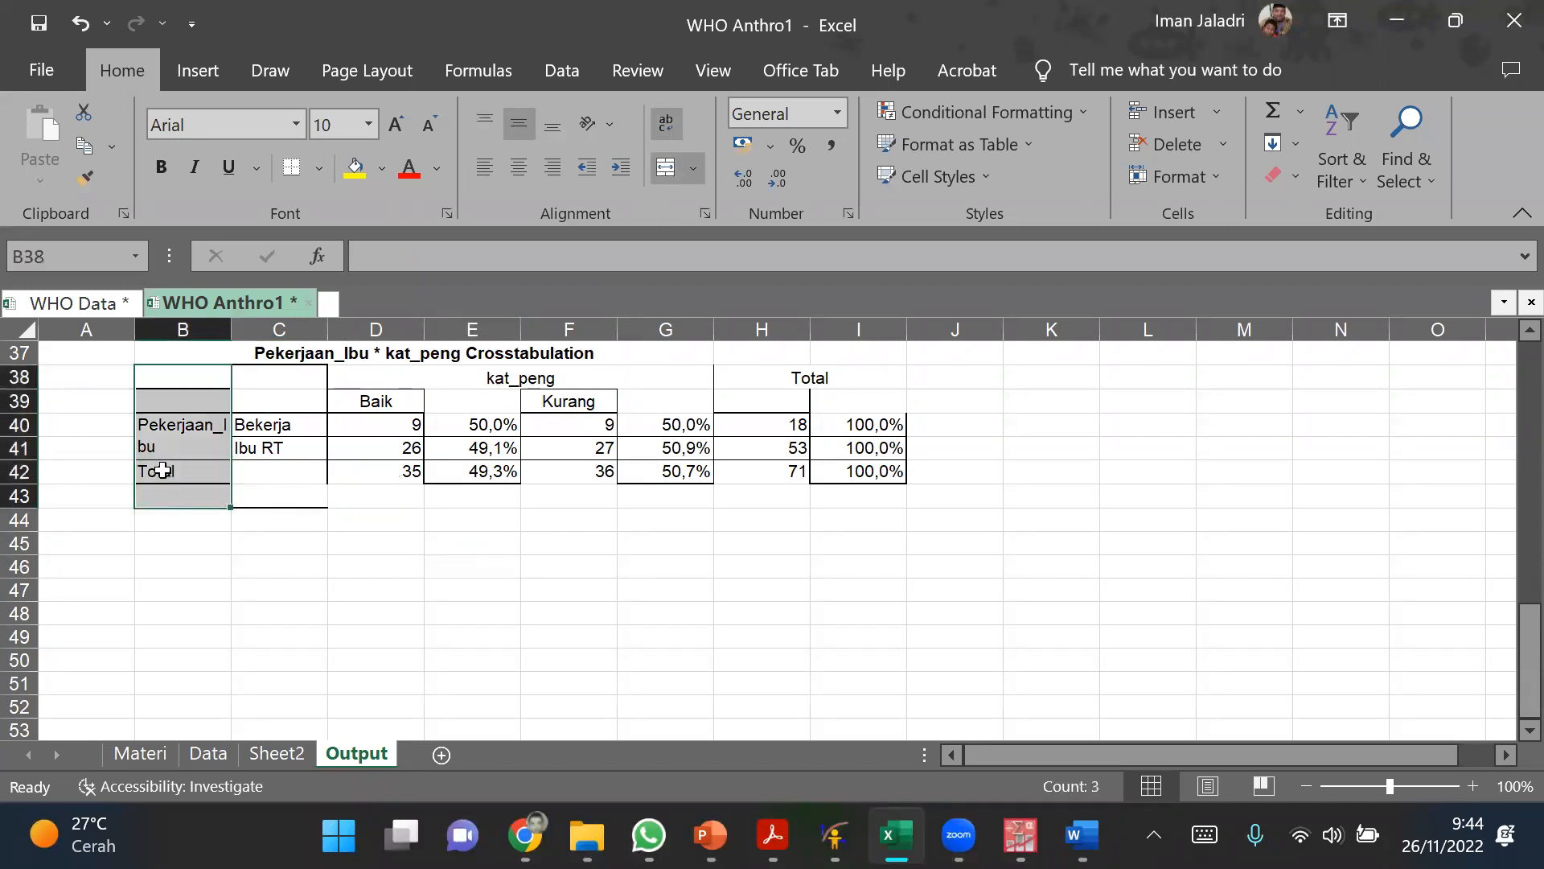
pyautogui.rightClick(157, 448)
pyautogui.click(229, 335)
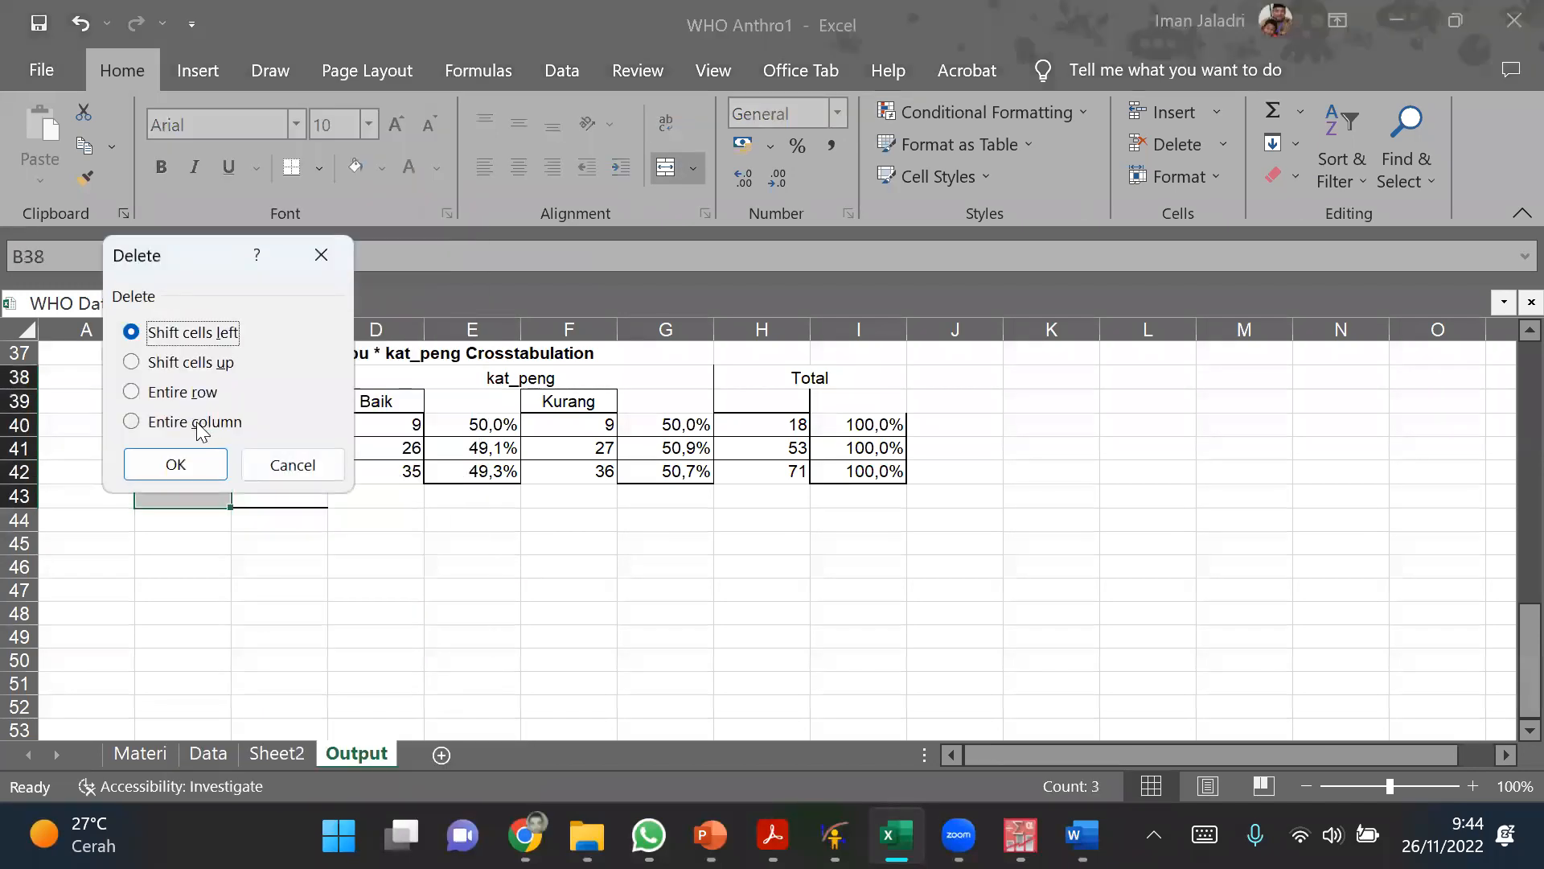
pyautogui.click(193, 458)
pyautogui.click(471, 590)
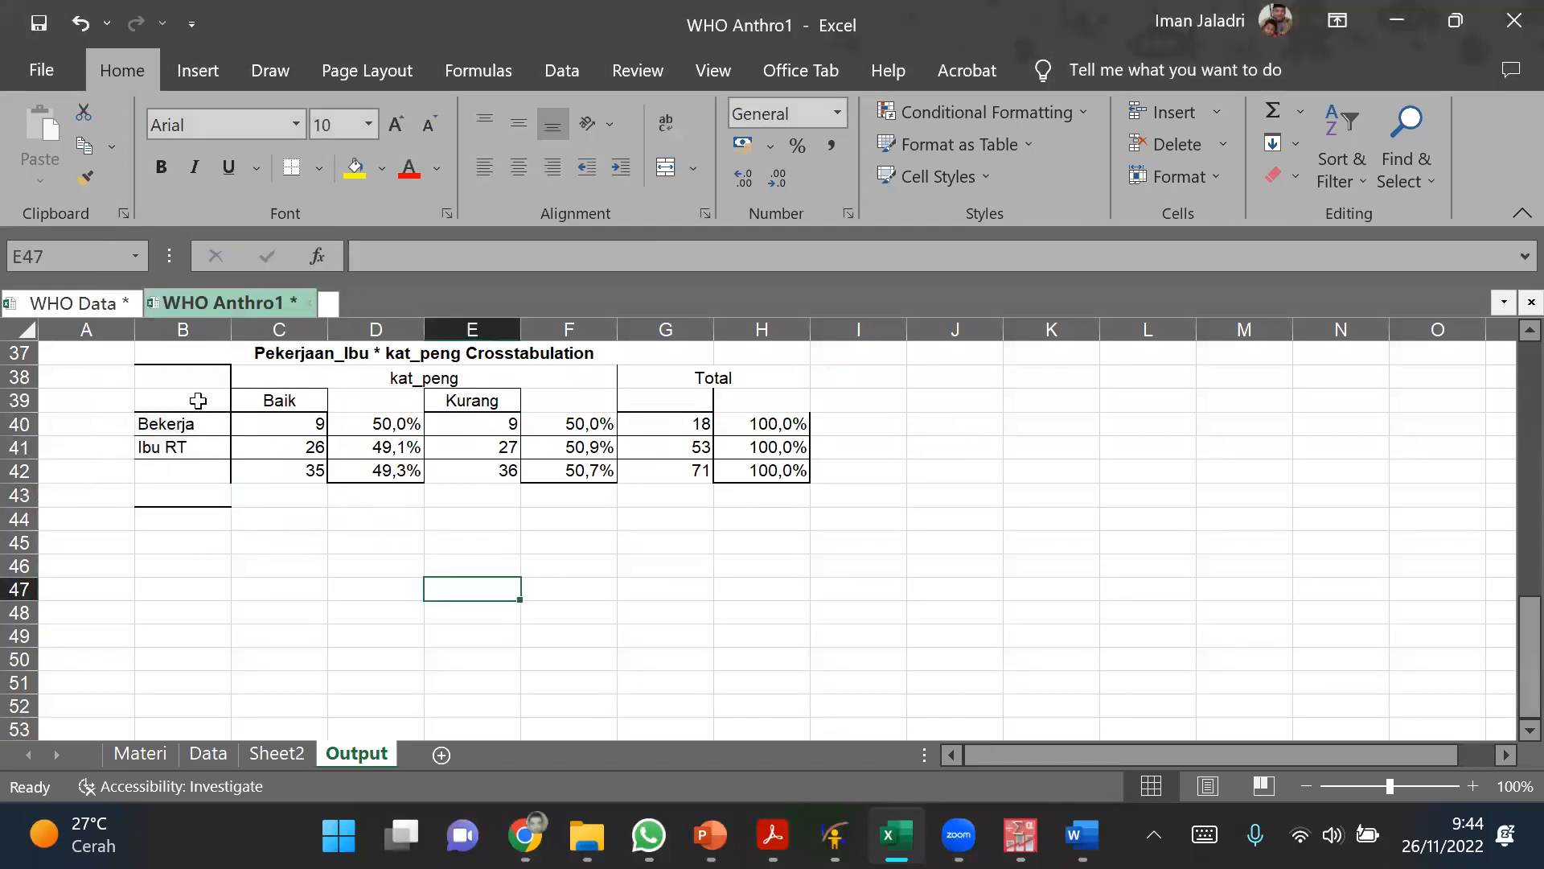
# Step: Apply all borders to the crosstabulation range B38:H42
pyautogui.moveTo(193, 380); pyautogui.dragTo(707, 465)
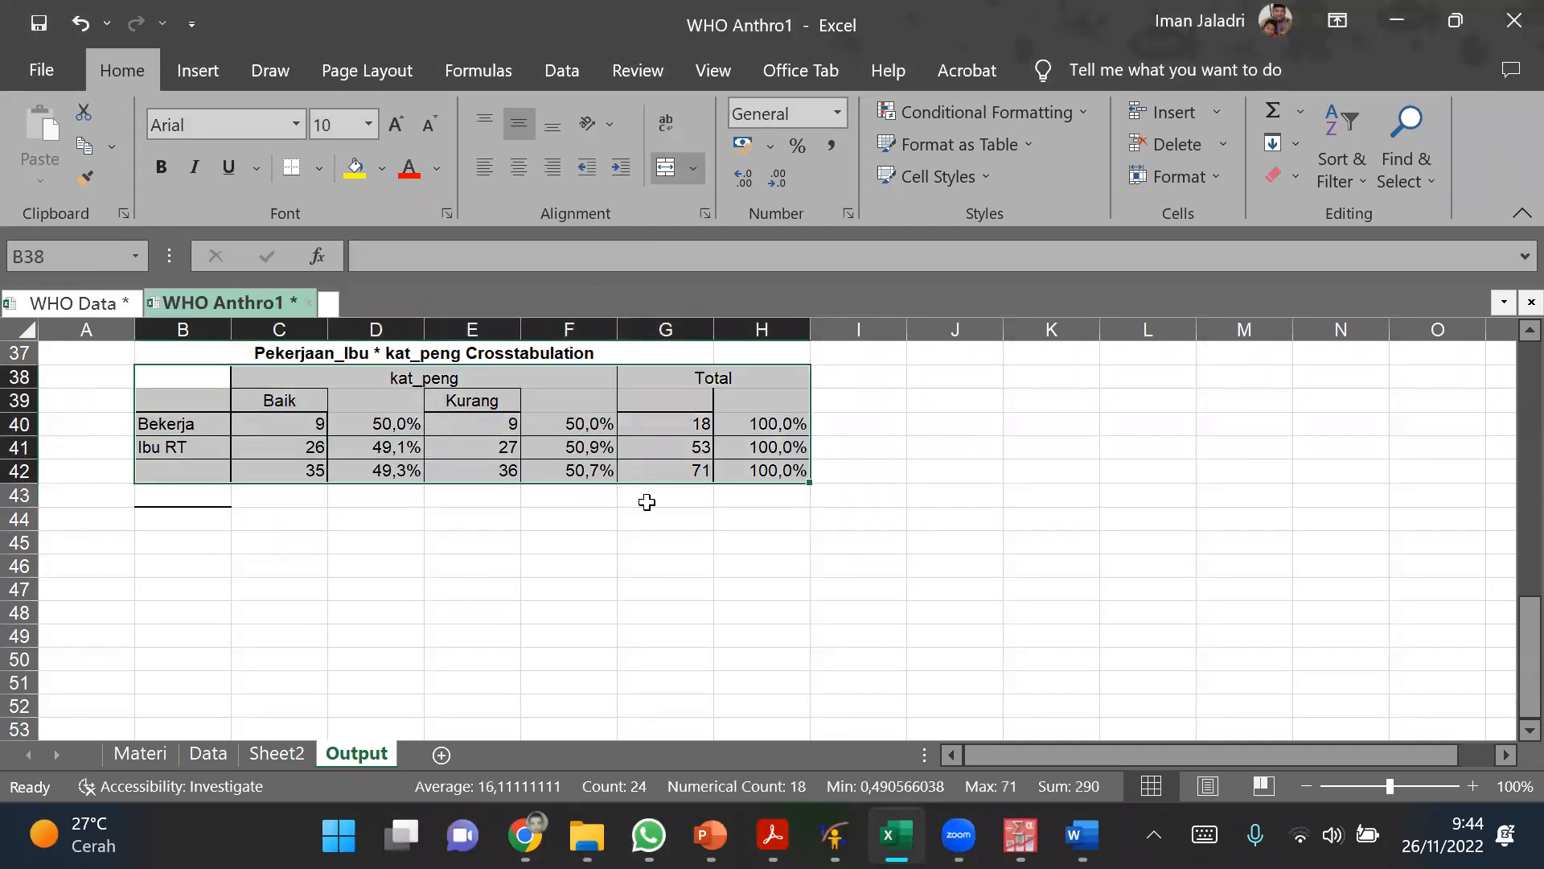
pyautogui.click(319, 169)
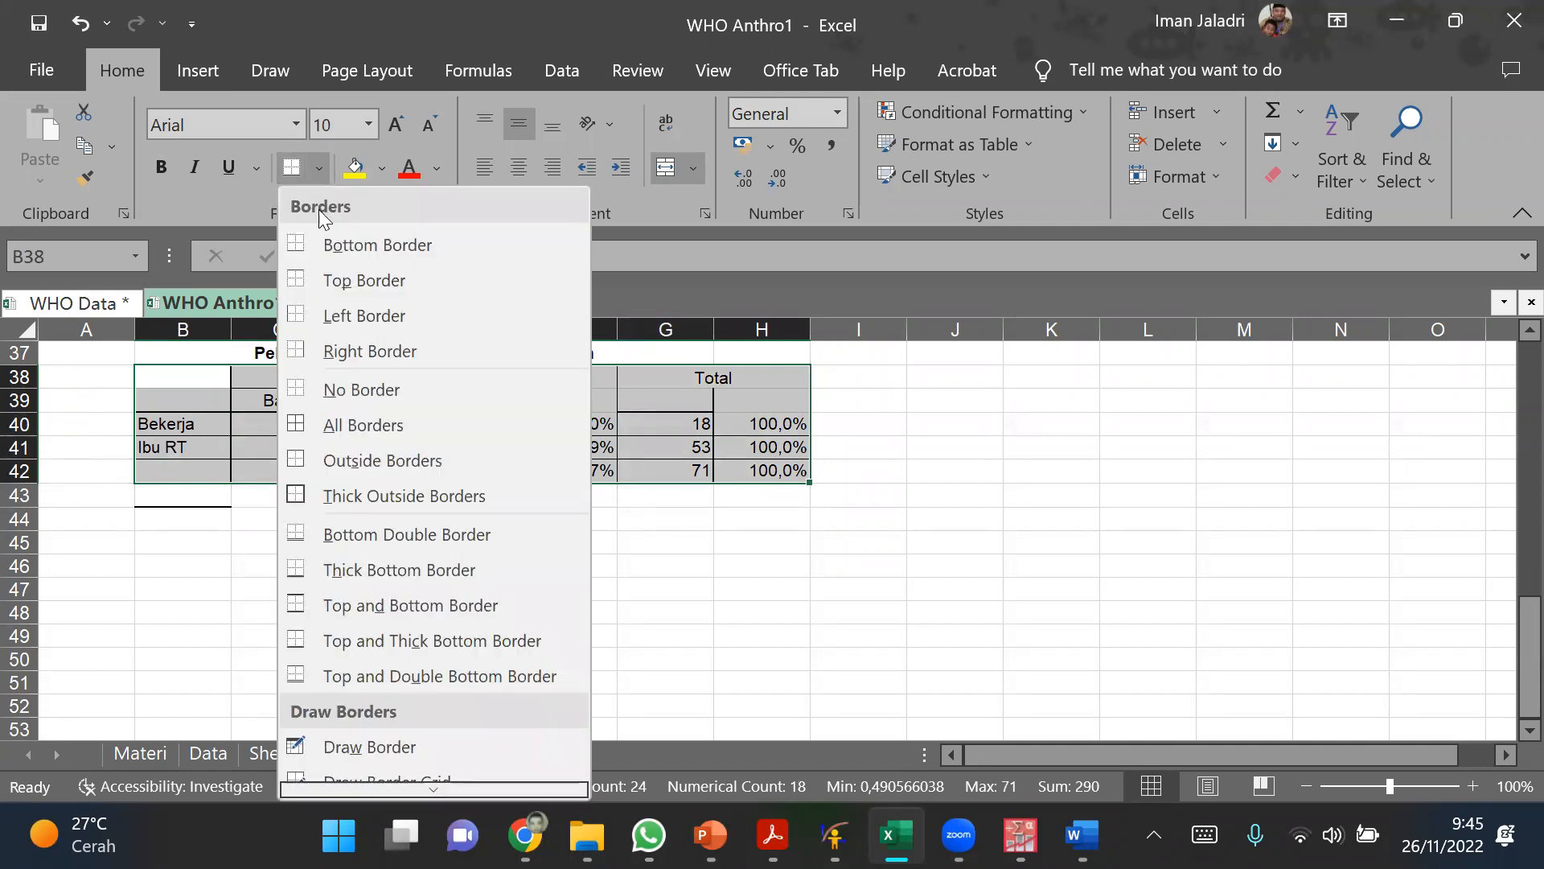
pyautogui.click(328, 423)
pyautogui.click(1076, 499)
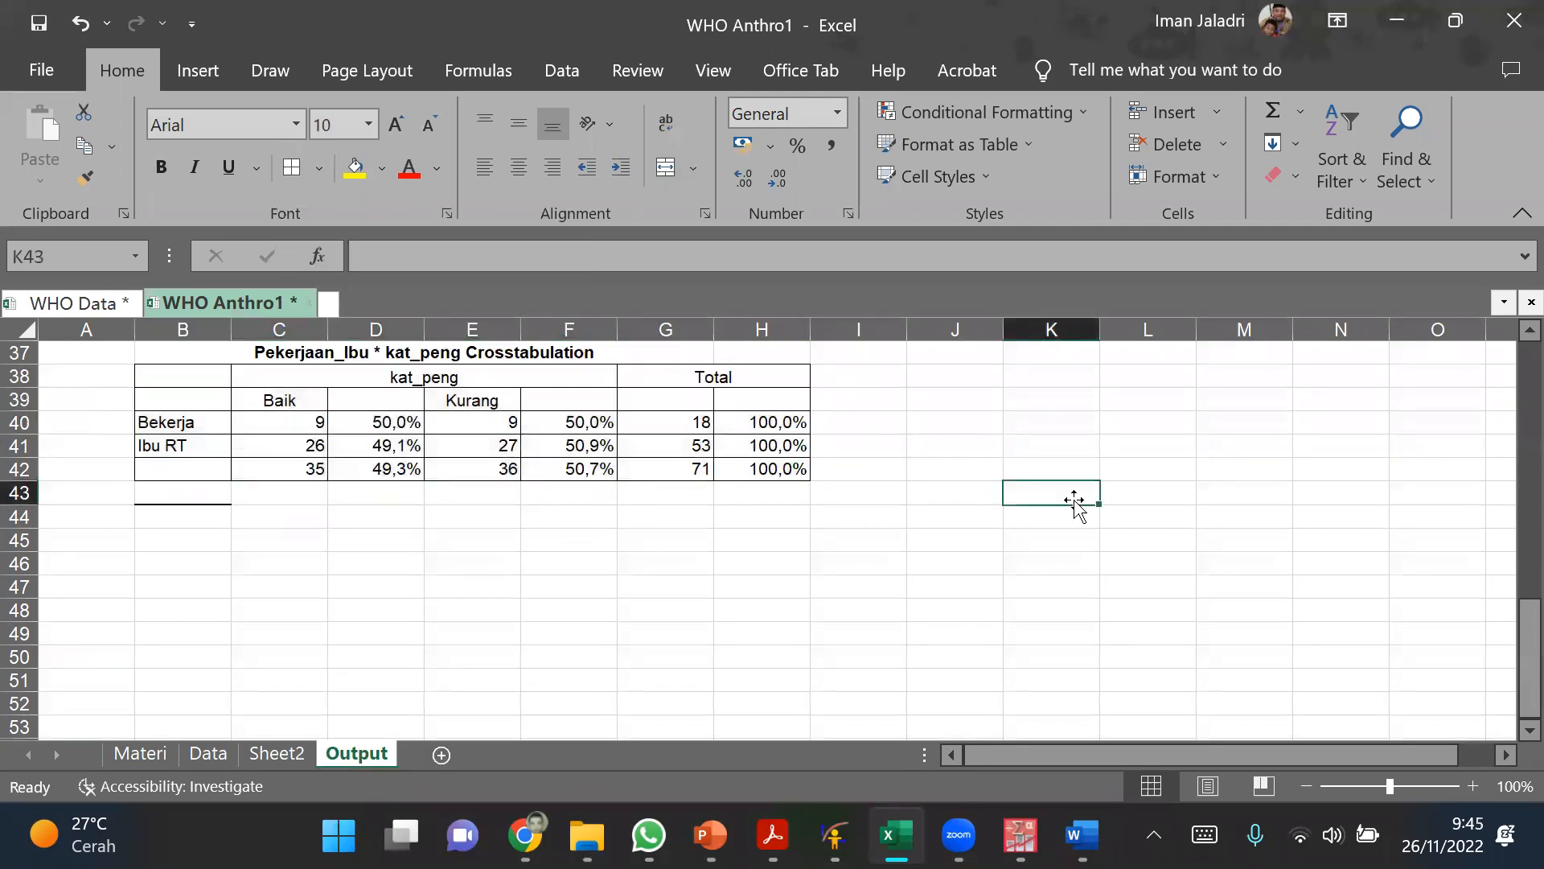
# Step: Narrow columns C through H of the crosstabulation to one equal, smaller width
pyautogui.moveTo(280, 329); pyautogui.dragTo(745, 335)
pyautogui.moveTo(322, 330); pyautogui.dragTo(308, 330)
pyautogui.click(483, 515)
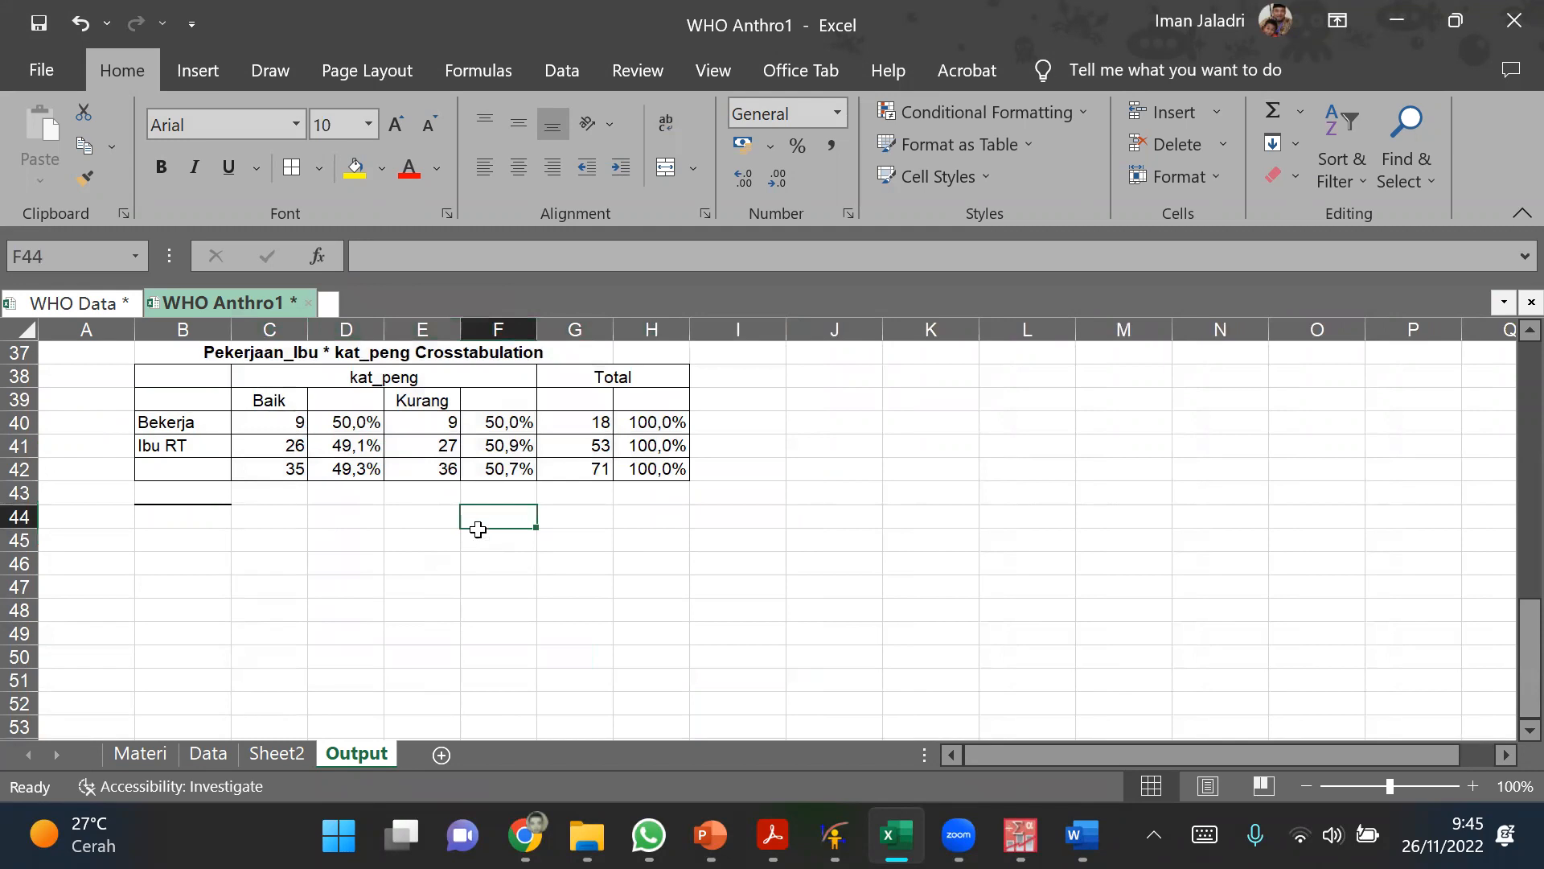
# Step: Unmerge the kat_peng header cell C38:F38
pyautogui.click(279, 403)
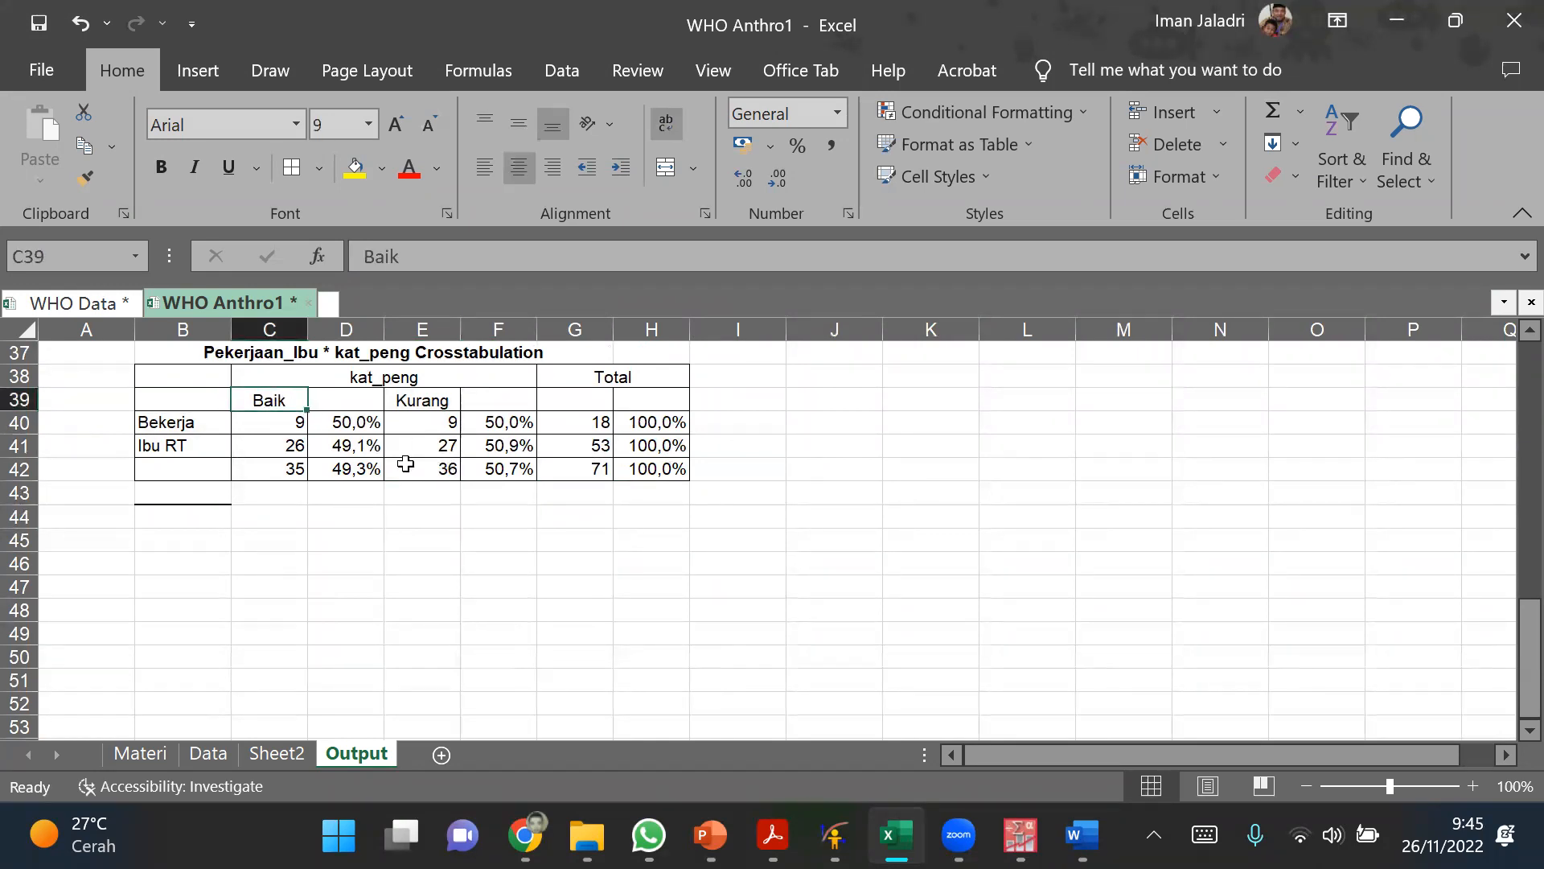
pyautogui.click(338, 379)
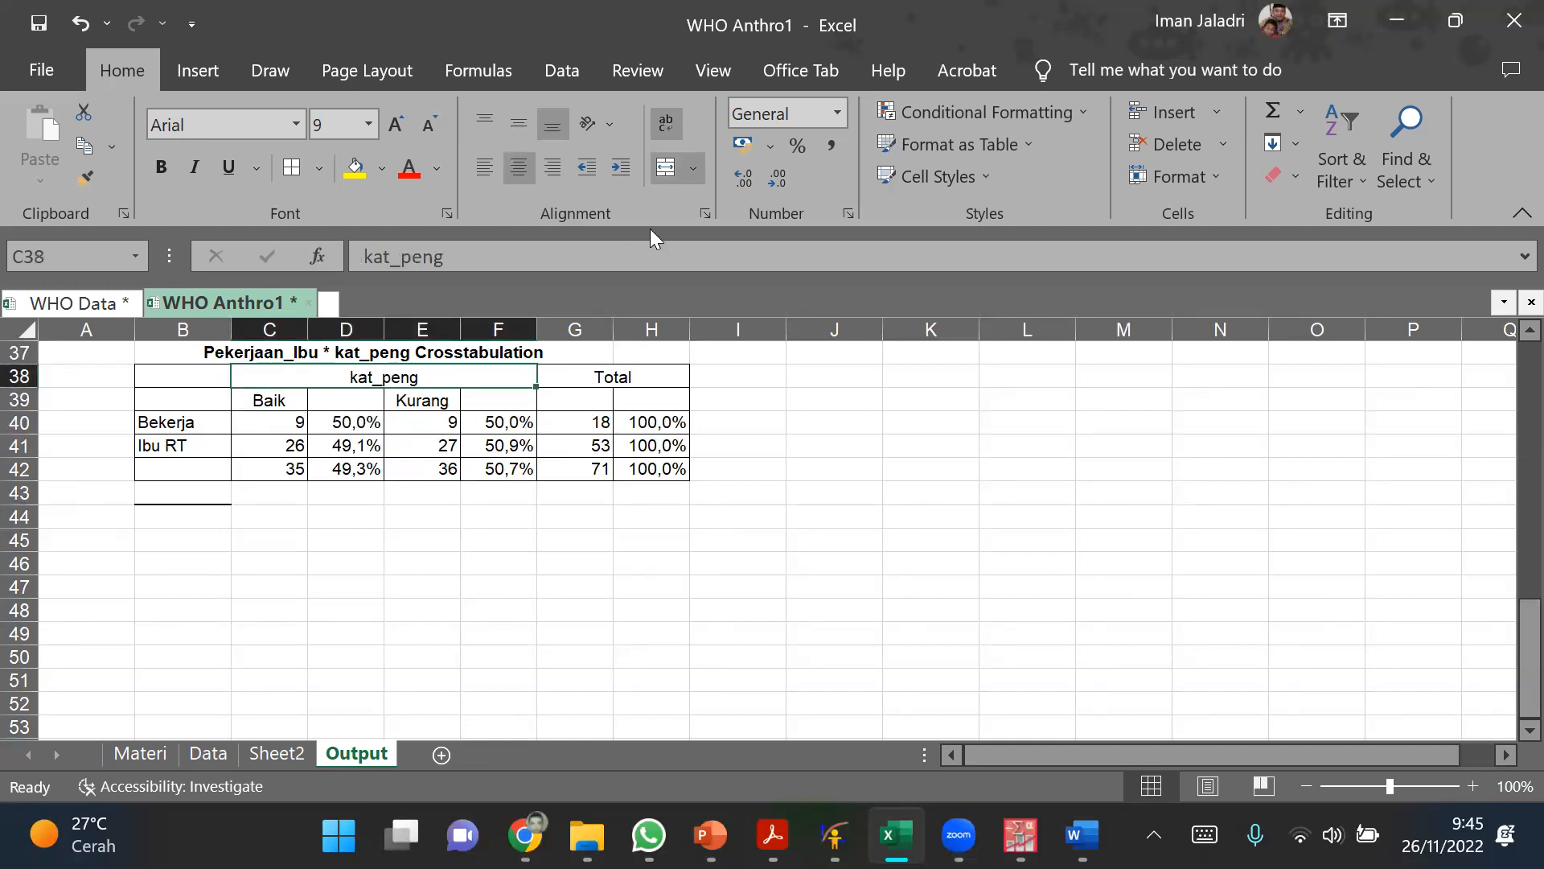
pyautogui.click(672, 174)
pyautogui.click(789, 475)
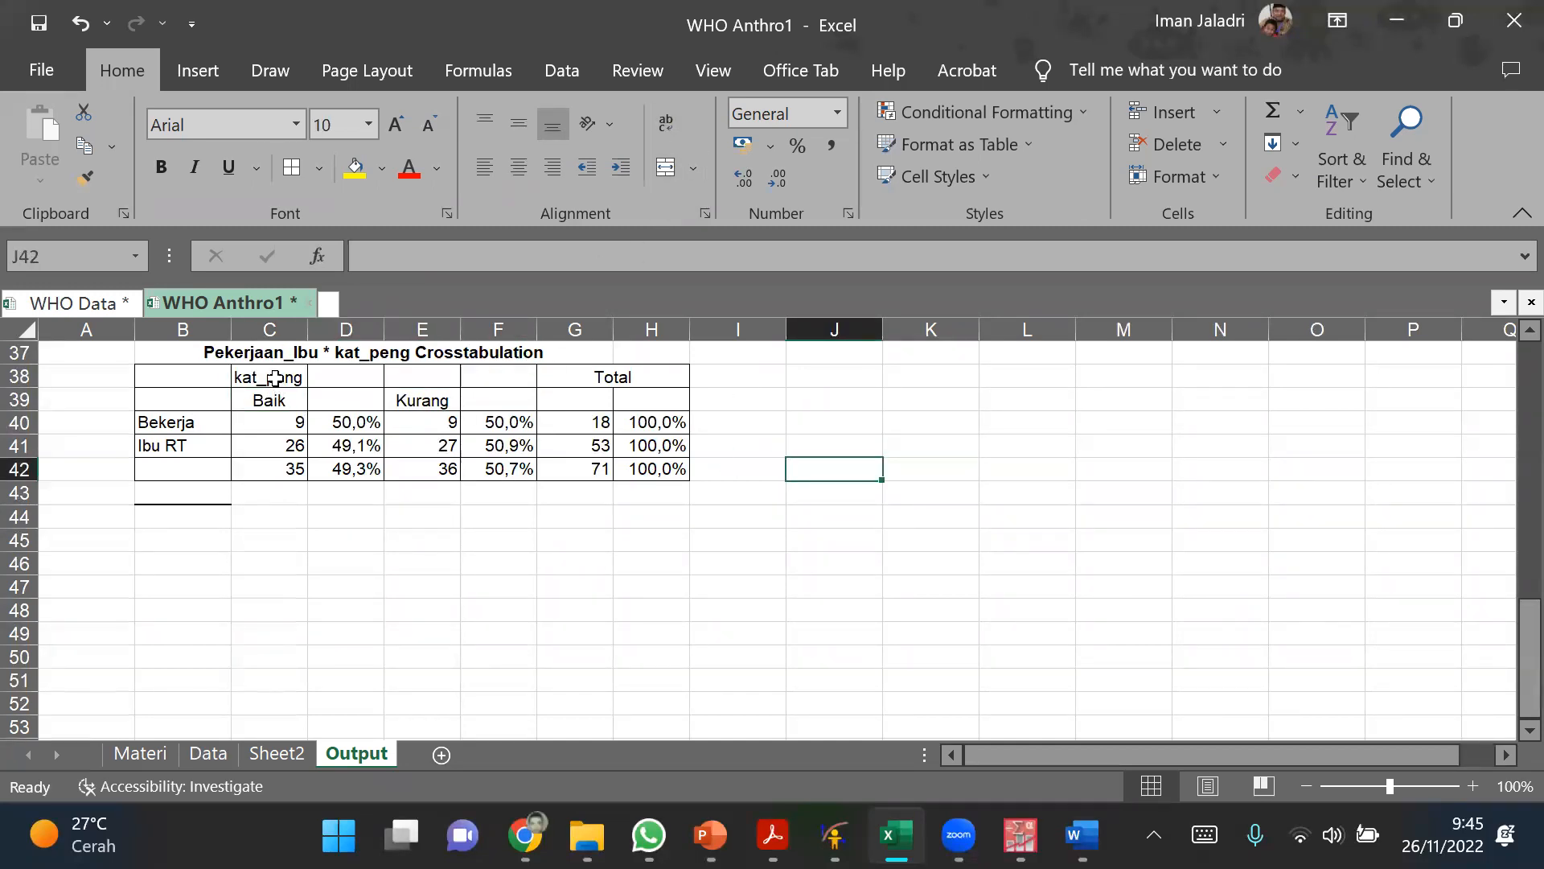
# Step: Merge and centre C38:D38 and E38:F38 of the crosstabulation header, labelling them Baik and Kurang
pyautogui.moveTo(269, 379); pyautogui.dragTo(312, 377)
pyautogui.click(662, 172)
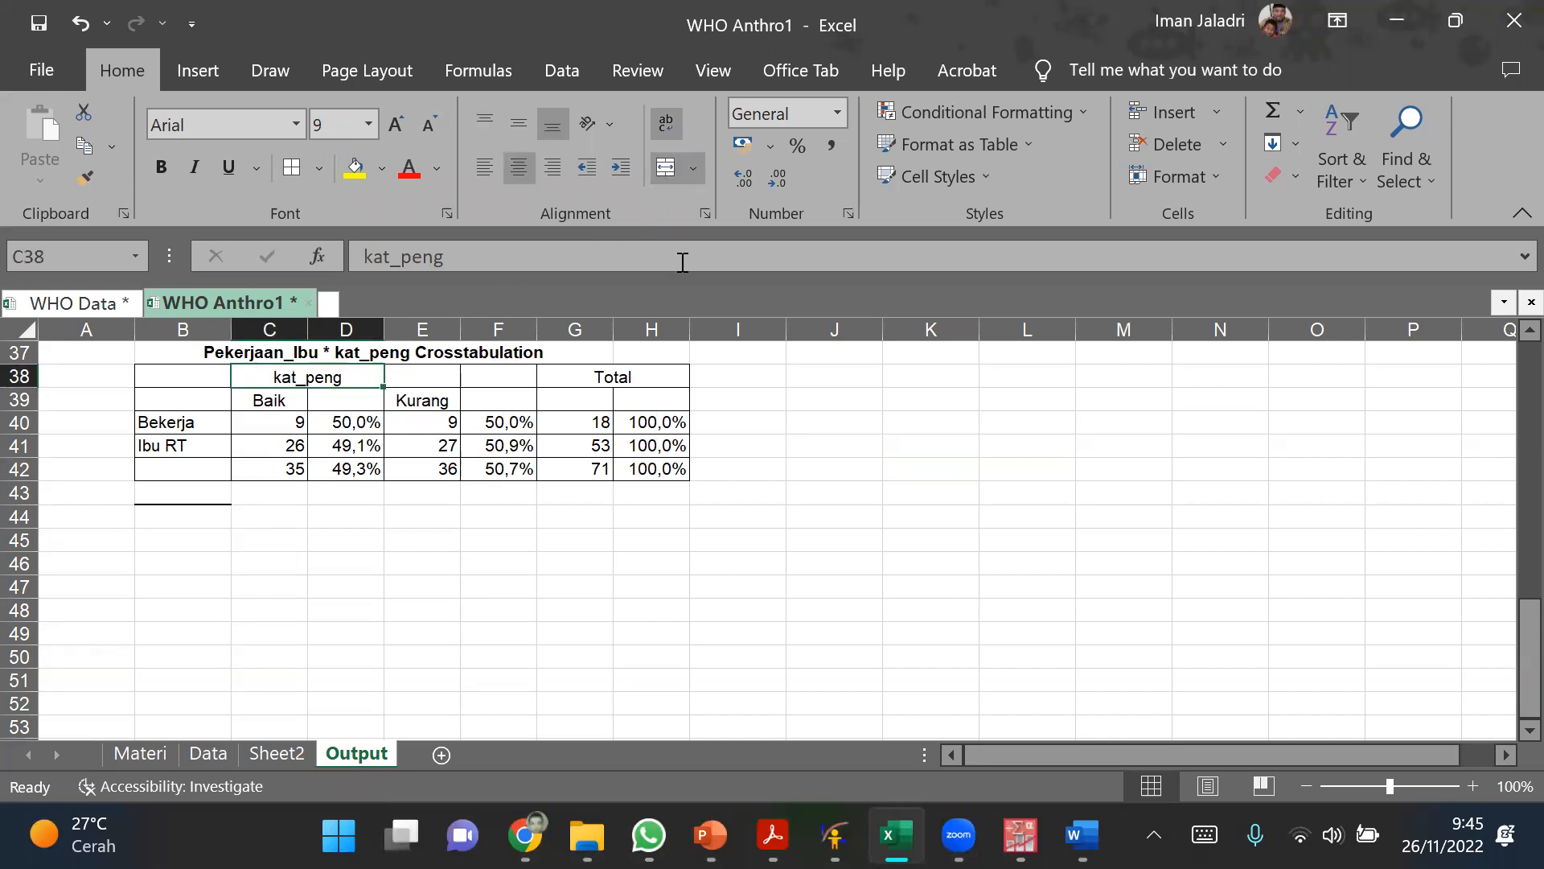
pyautogui.write('Baik')
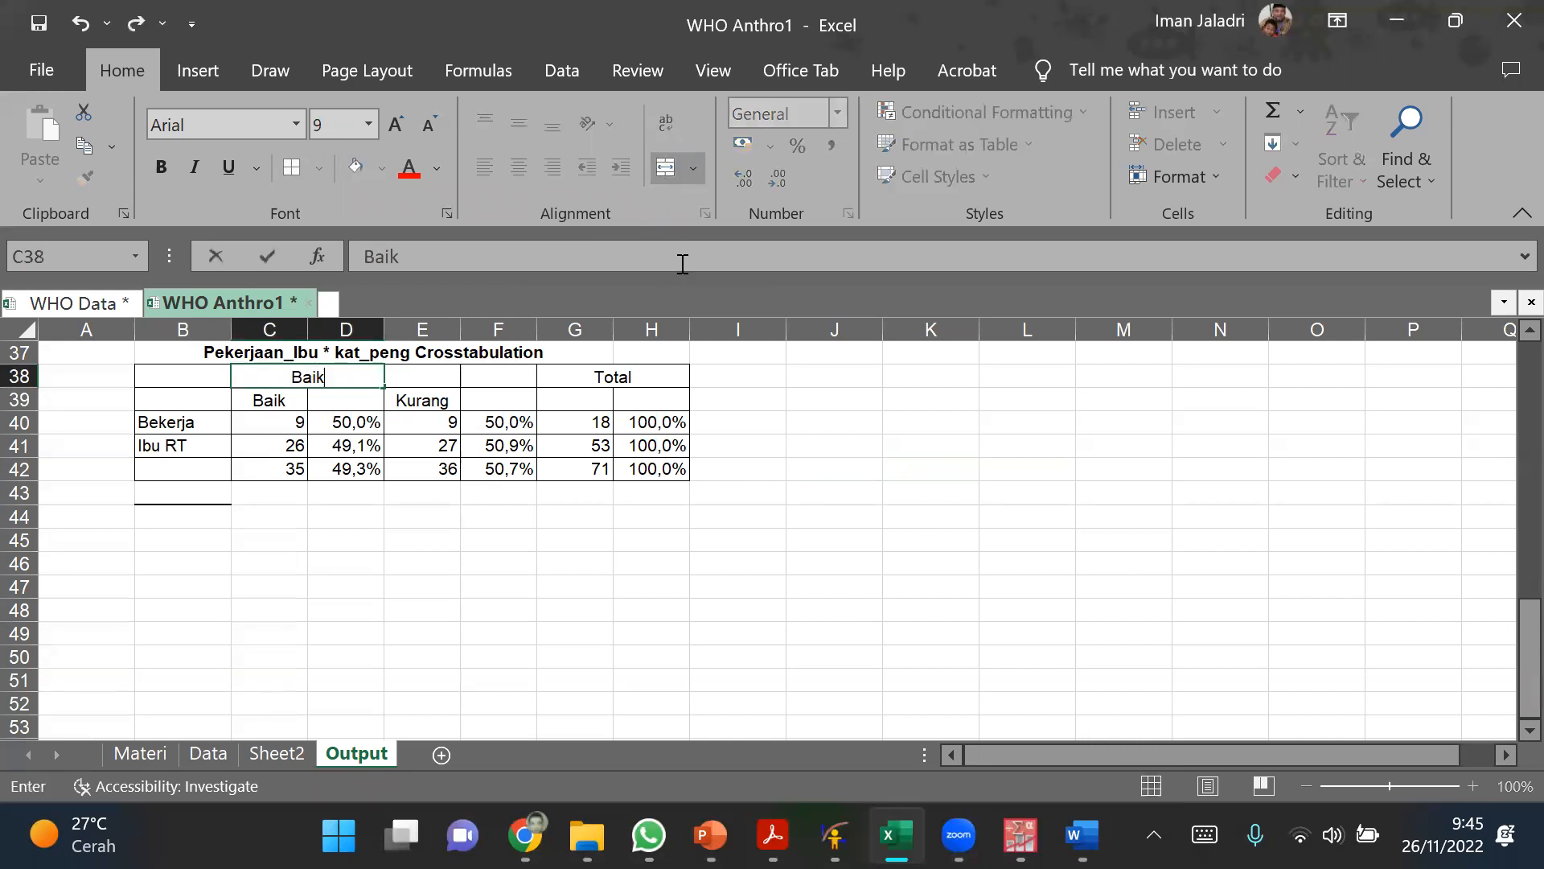
pyautogui.moveTo(422, 377); pyautogui.dragTo(495, 378)
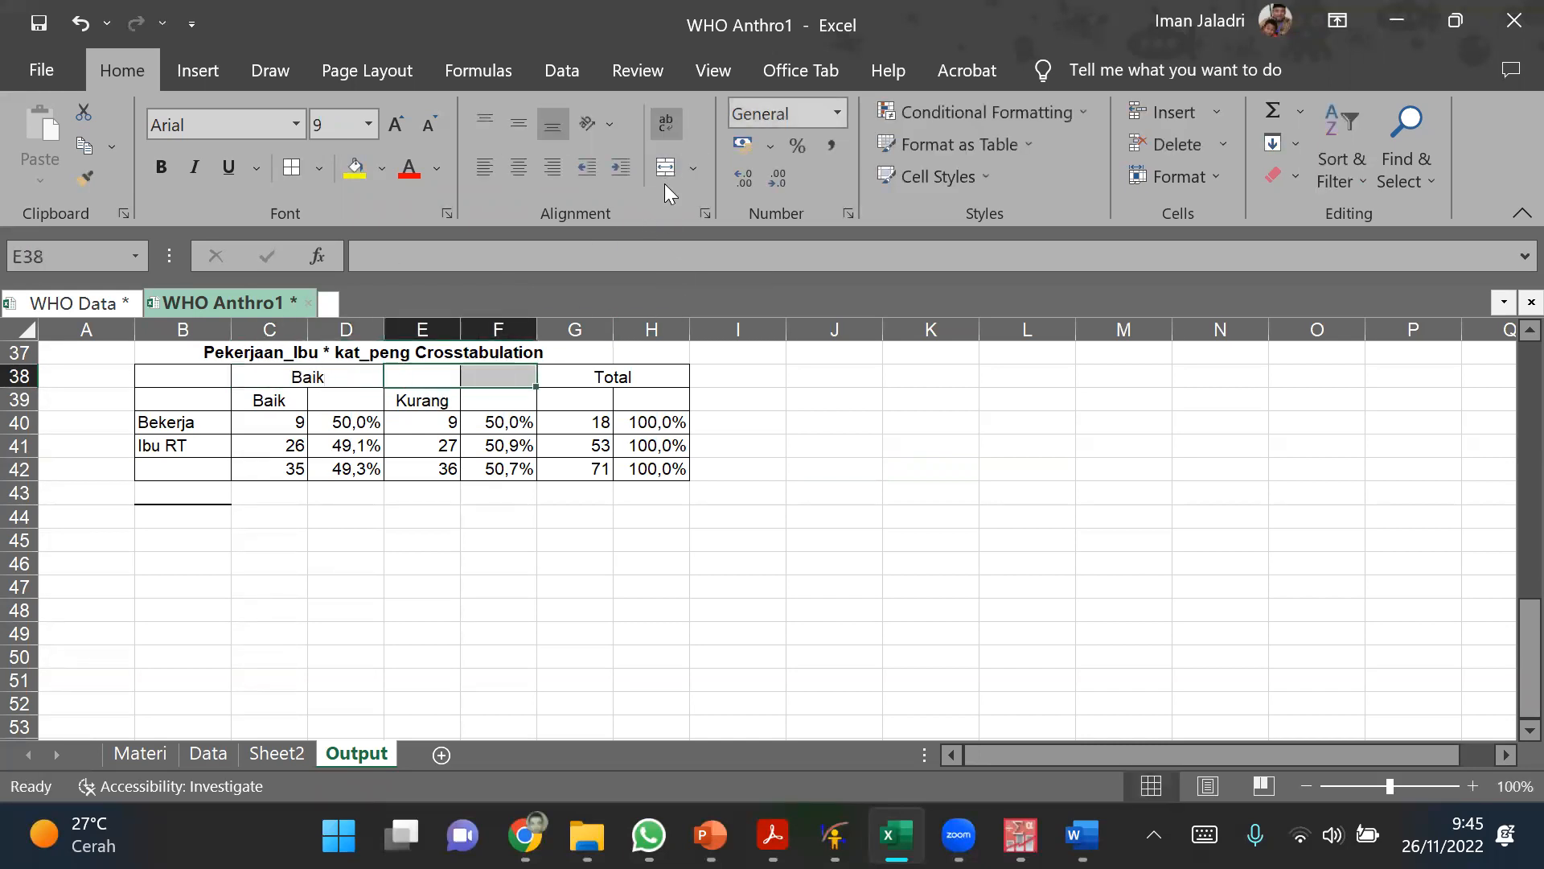
pyautogui.click(666, 169)
pyautogui.write('Kun')
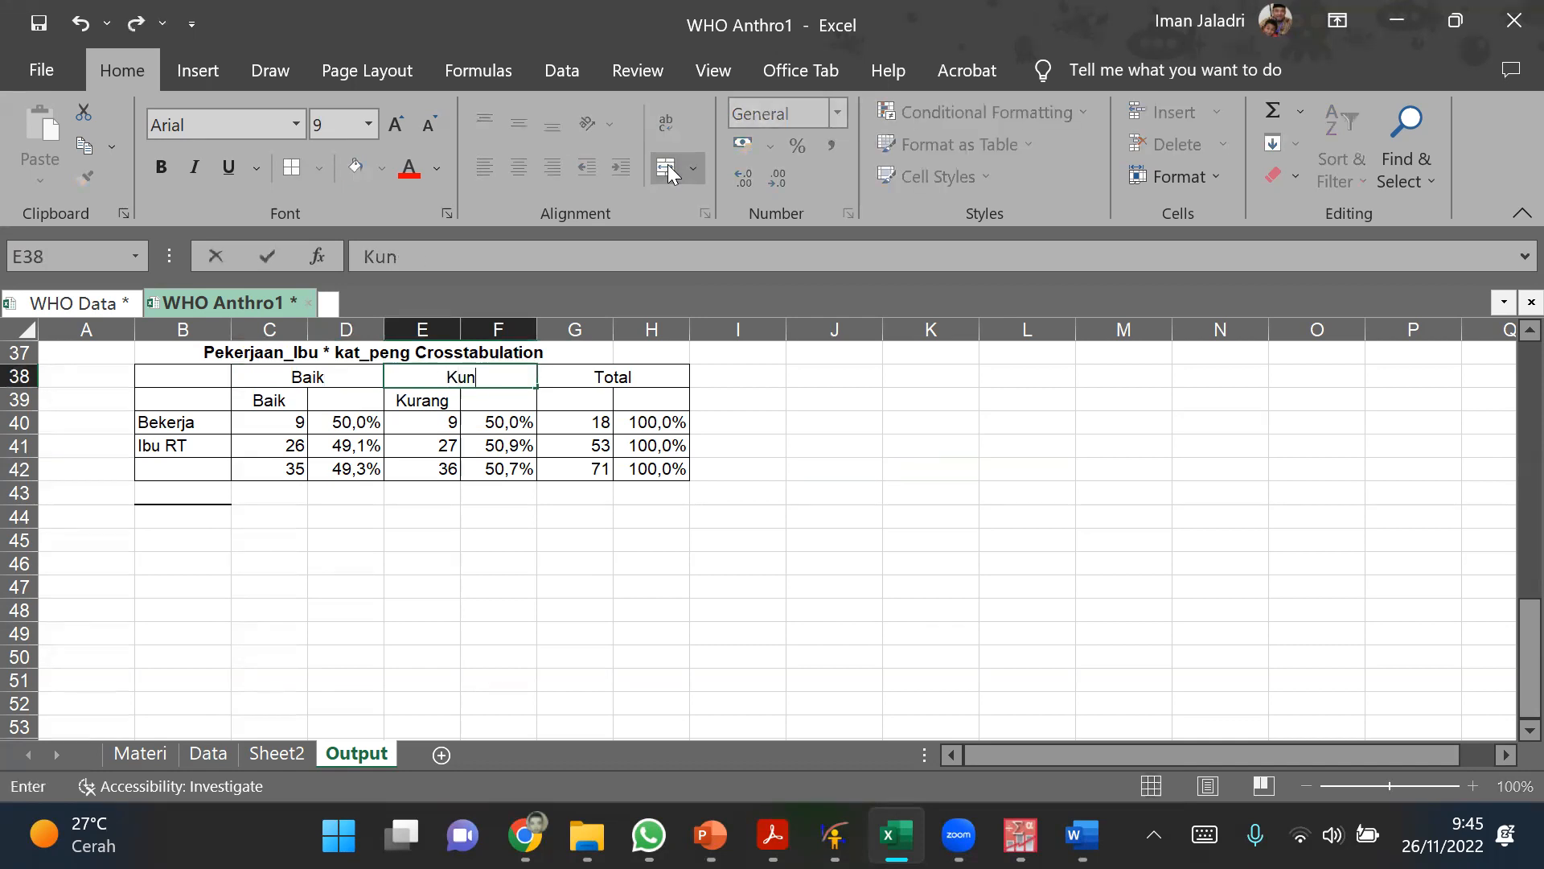
pyautogui.press('BackSpace')
pyautogui.write('rang')
# Step: Label the subheader cells beneath Baik as n in C39 and % in D39
pyautogui.click(276, 400)
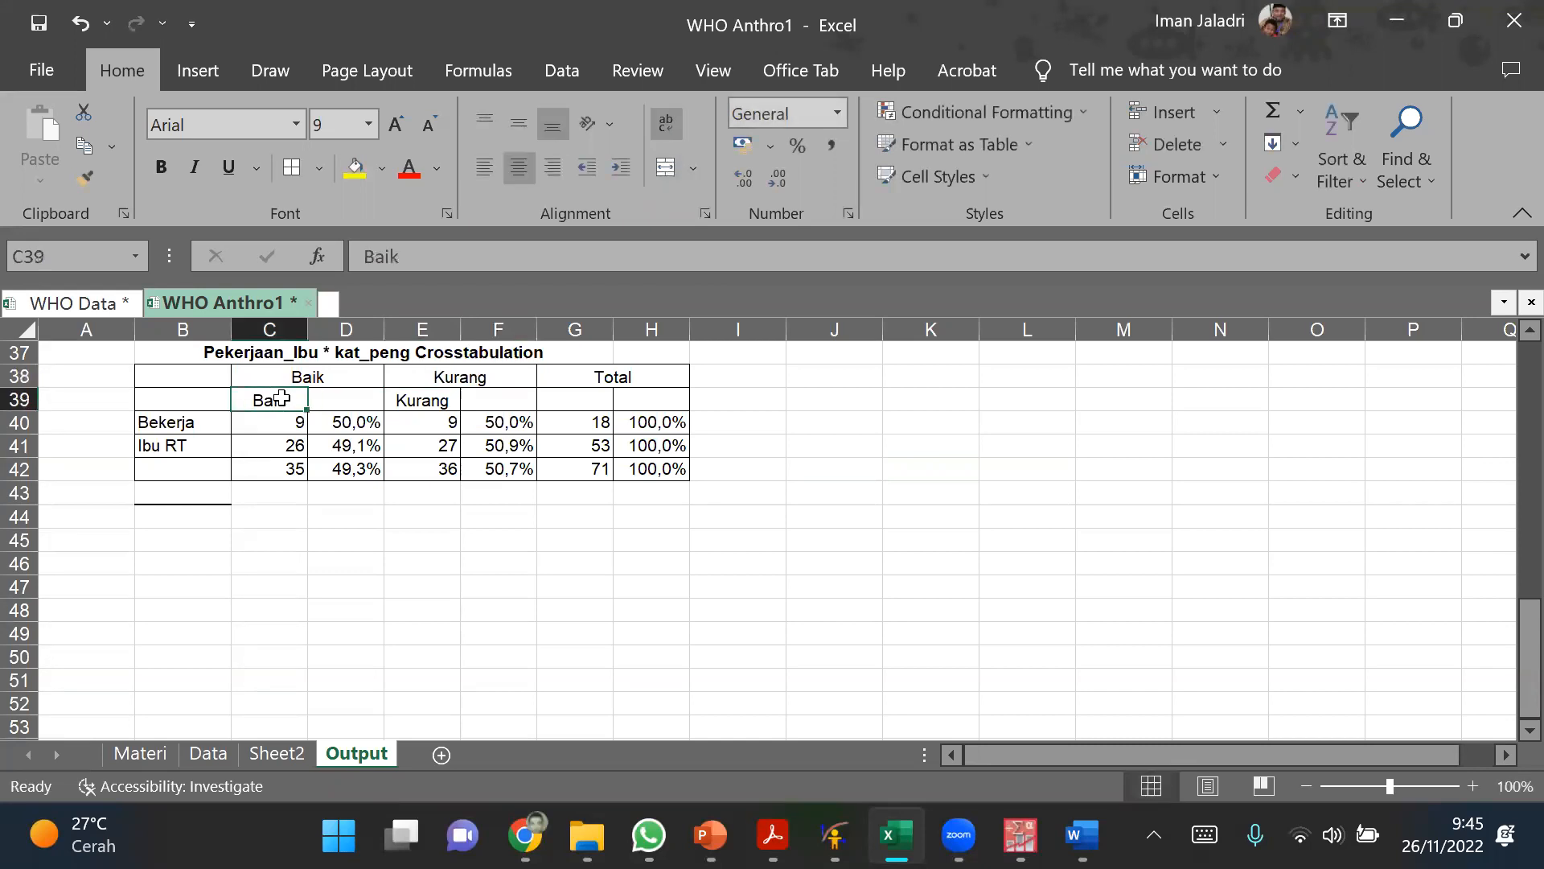
pyautogui.write('n')
pyautogui.click(352, 402)
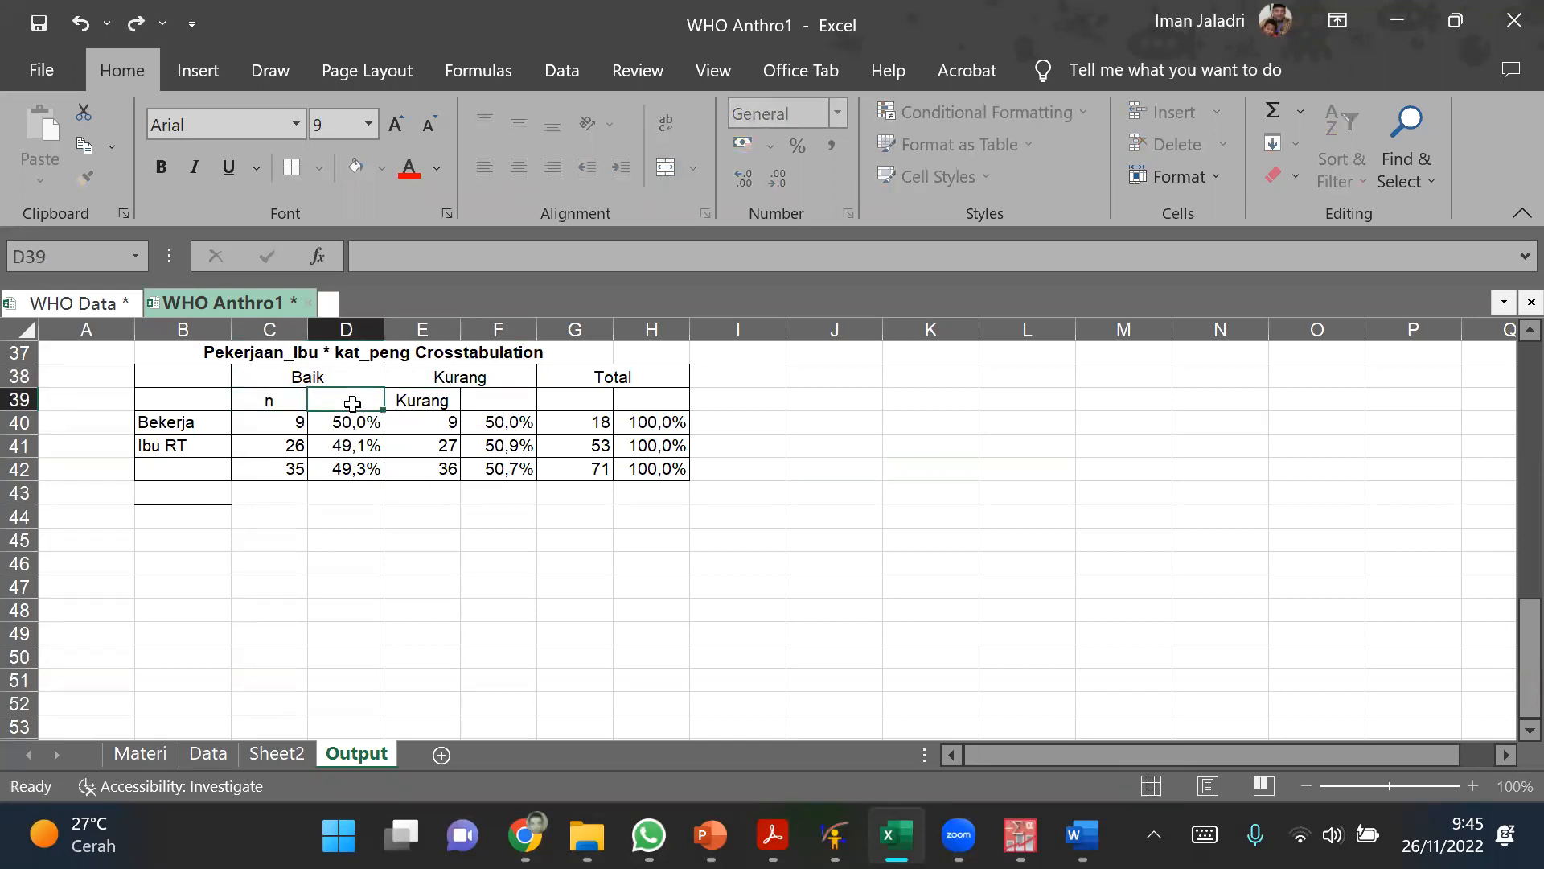
pyautogui.write('%')
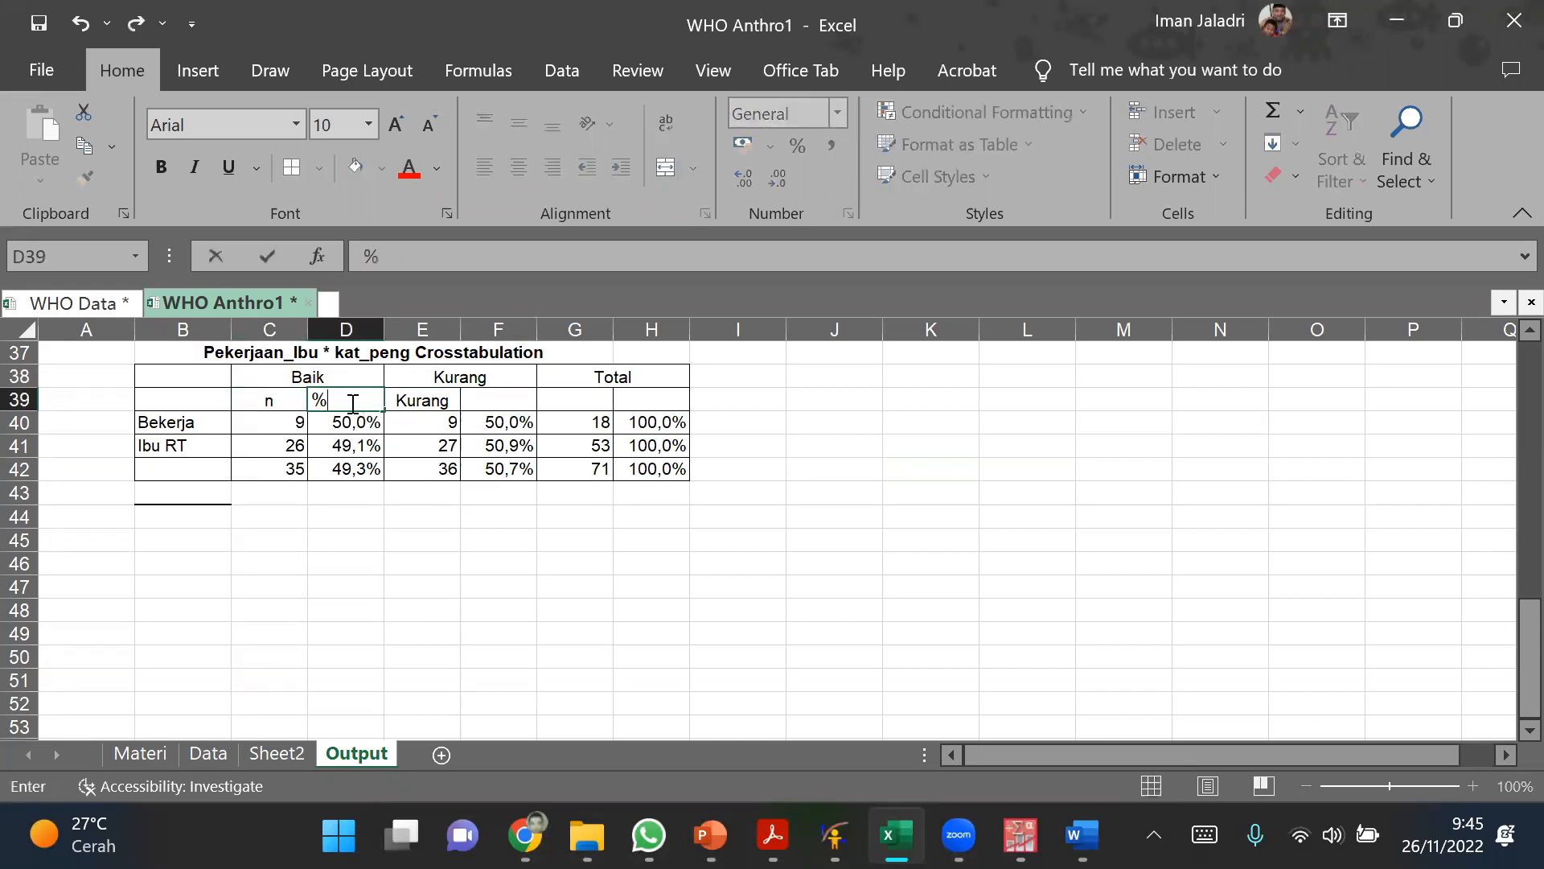
pyautogui.click(368, 609)
# Step: Copy the n and % subheaders from C39:D39 into E39:H39 under Kurang and Total
pyautogui.moveTo(268, 401); pyautogui.dragTo(672, 401)
pyautogui.hotkey('ctrl', 'c')
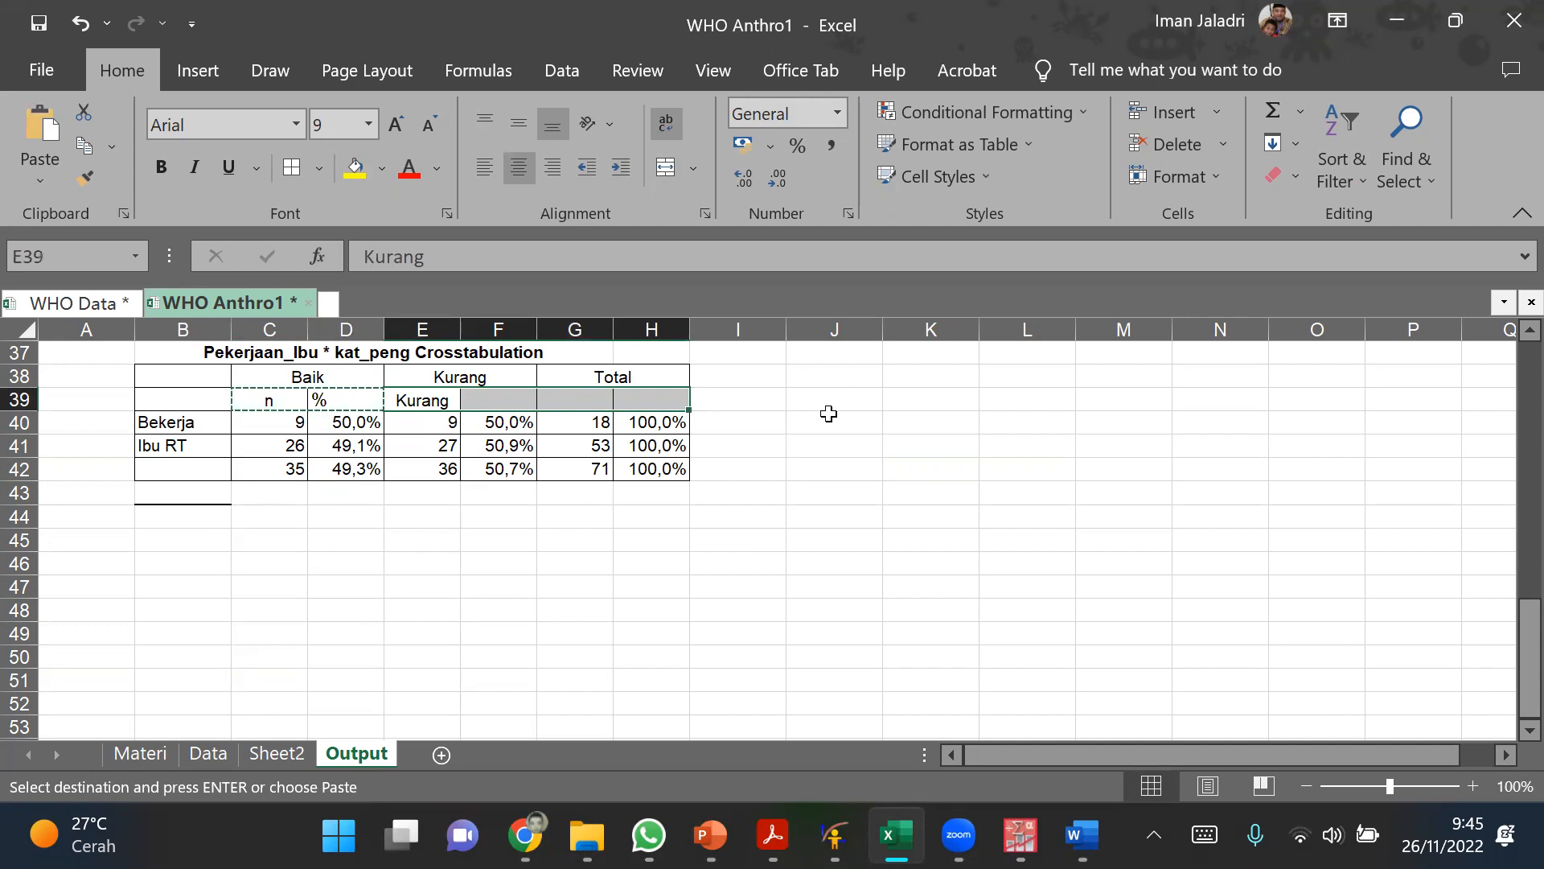
pyautogui.hotkey('ctrl', 'v')
pyautogui.press('ctrl')
pyautogui.click(967, 526)
pyautogui.moveTo(925, 541); pyautogui.dragTo(900, 554)
# Step: Centre the contents of C38:H42 and merge the empty header cells B38:B39
pyautogui.moveTo(269, 378); pyautogui.dragTo(632, 458)
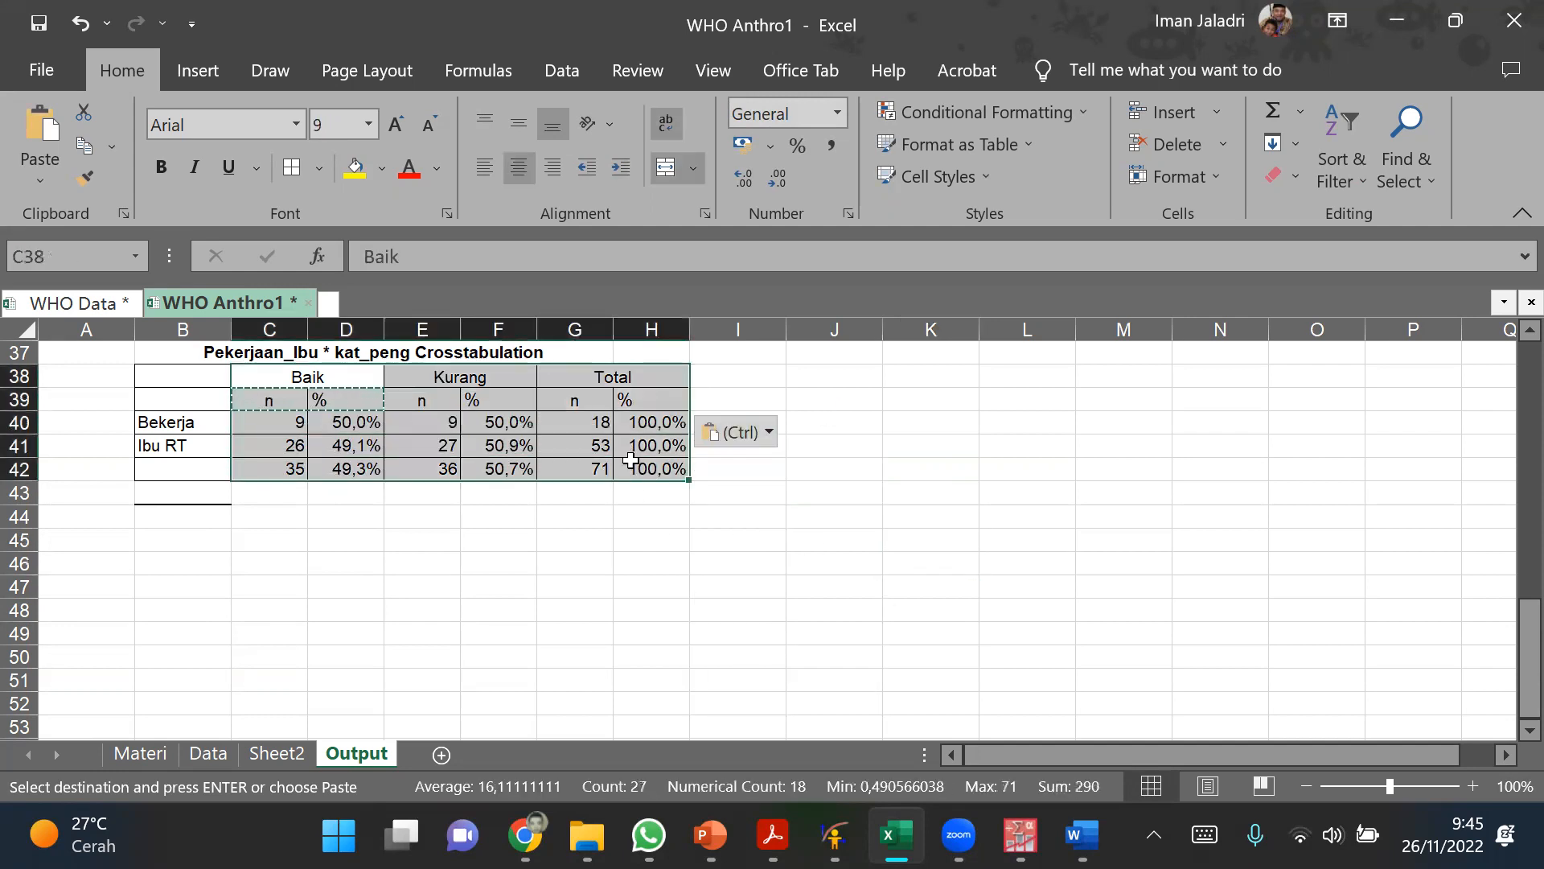
pyautogui.click(518, 166)
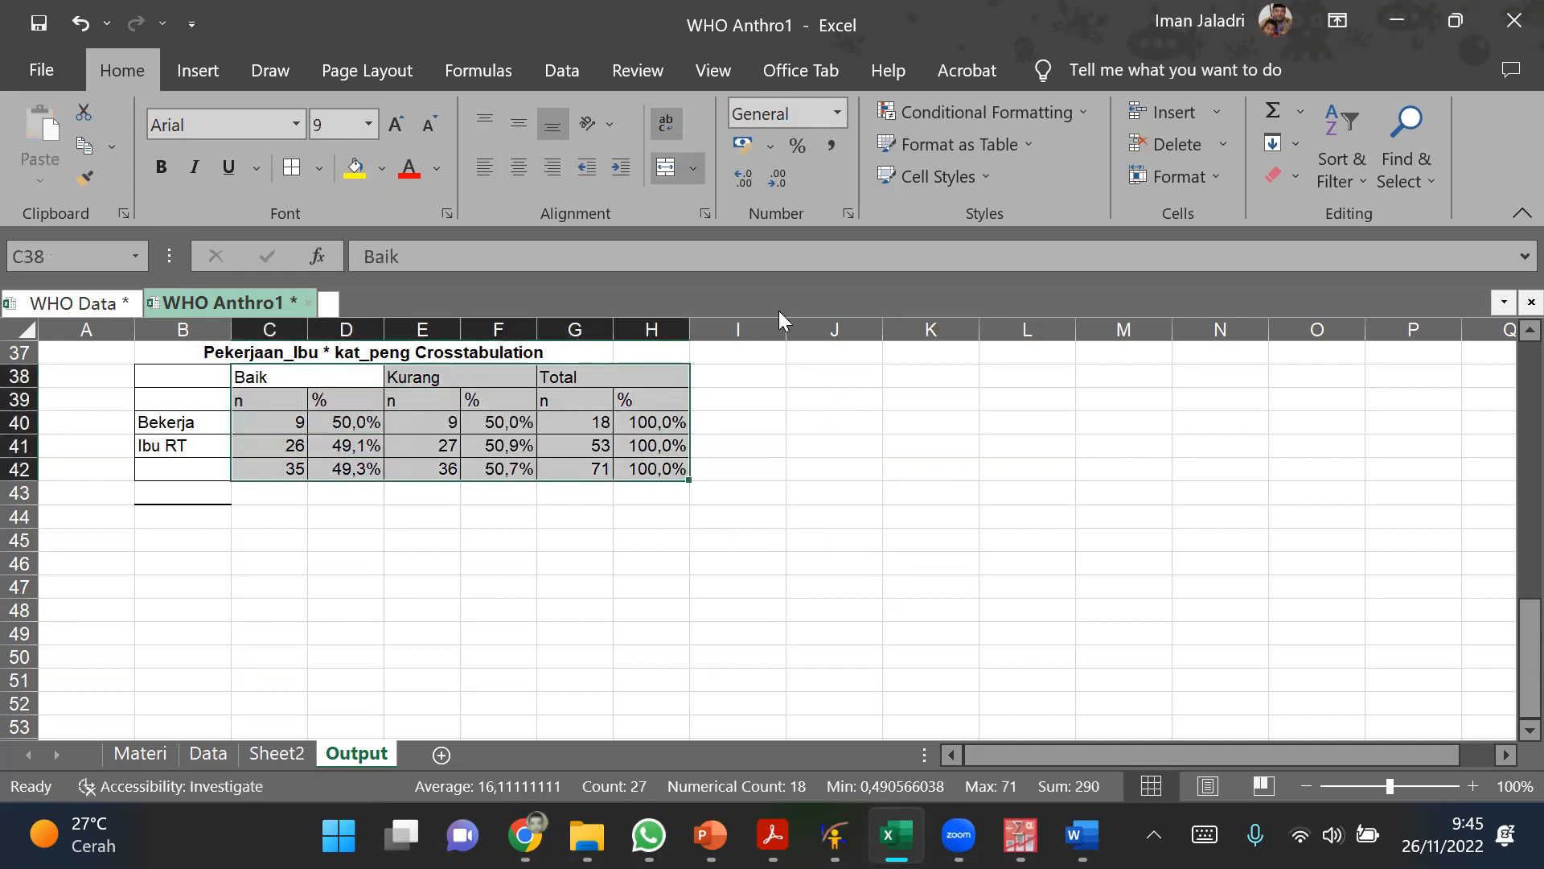
pyautogui.click(518, 166)
pyautogui.click(859, 402)
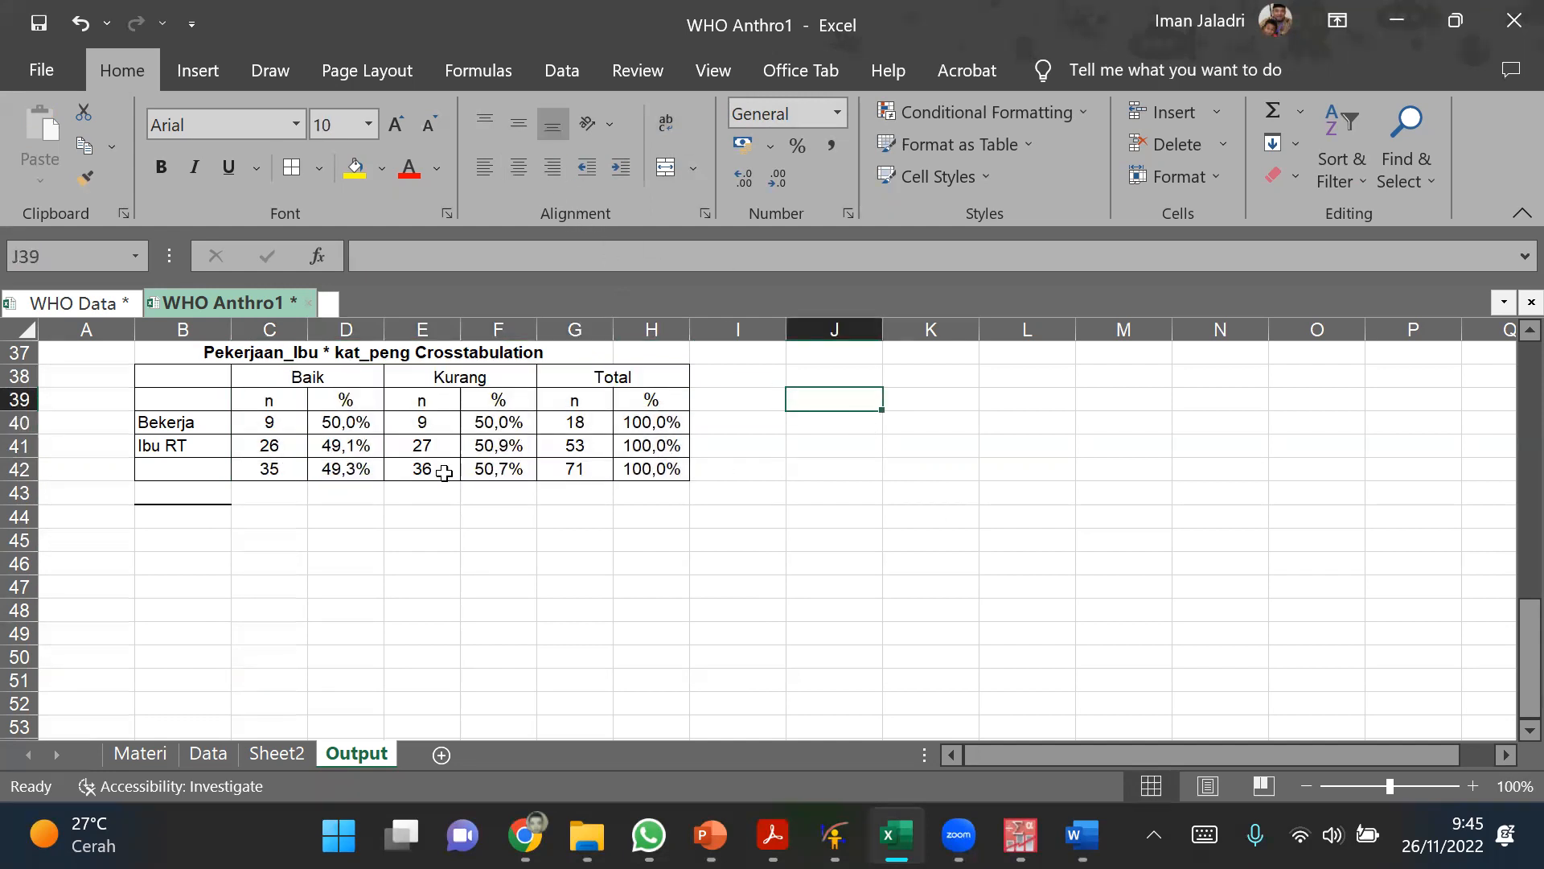
pyautogui.moveTo(199, 376); pyautogui.dragTo(190, 401)
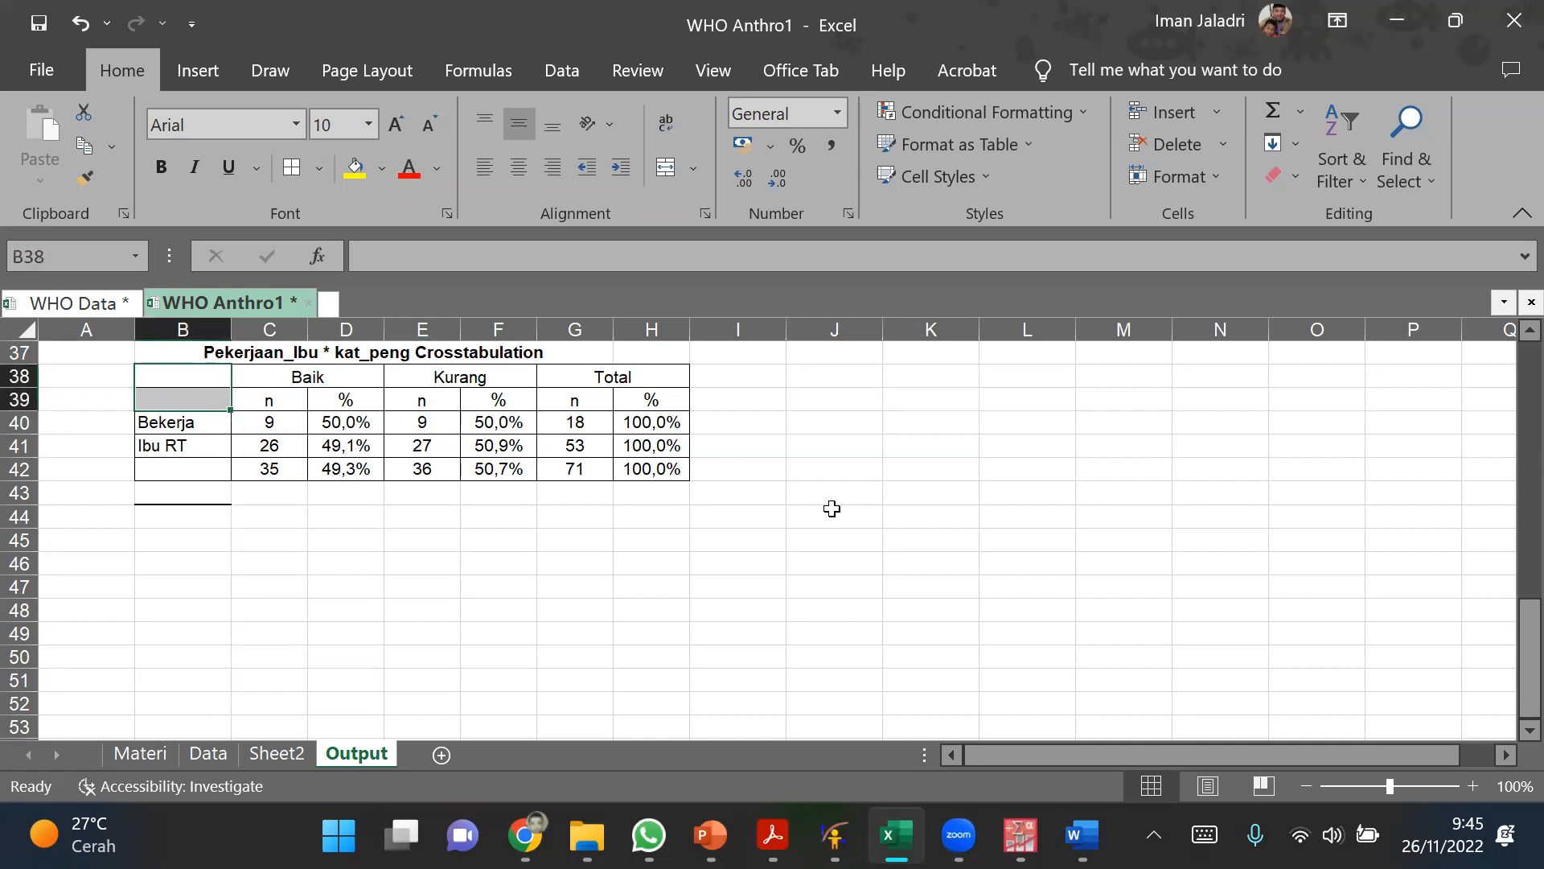
pyautogui.click(858, 444)
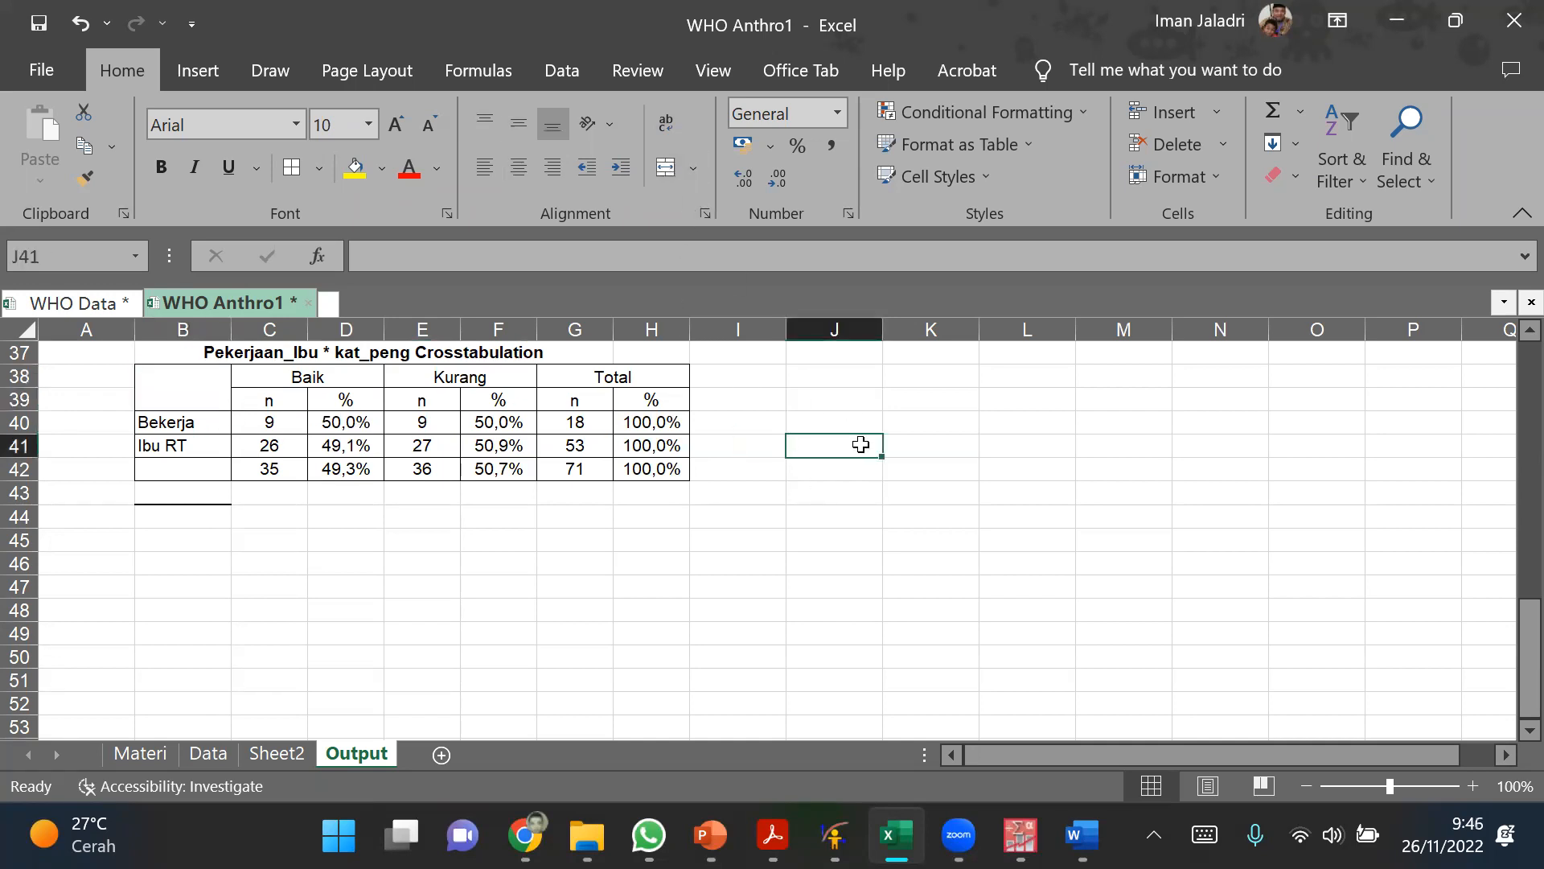
# Step: Compare the reshaped Excel table with the original Pekerjaan_Ibu by kat_peng crosstabulation in the PASW Statistics Viewer
pyautogui.click(412, 419)
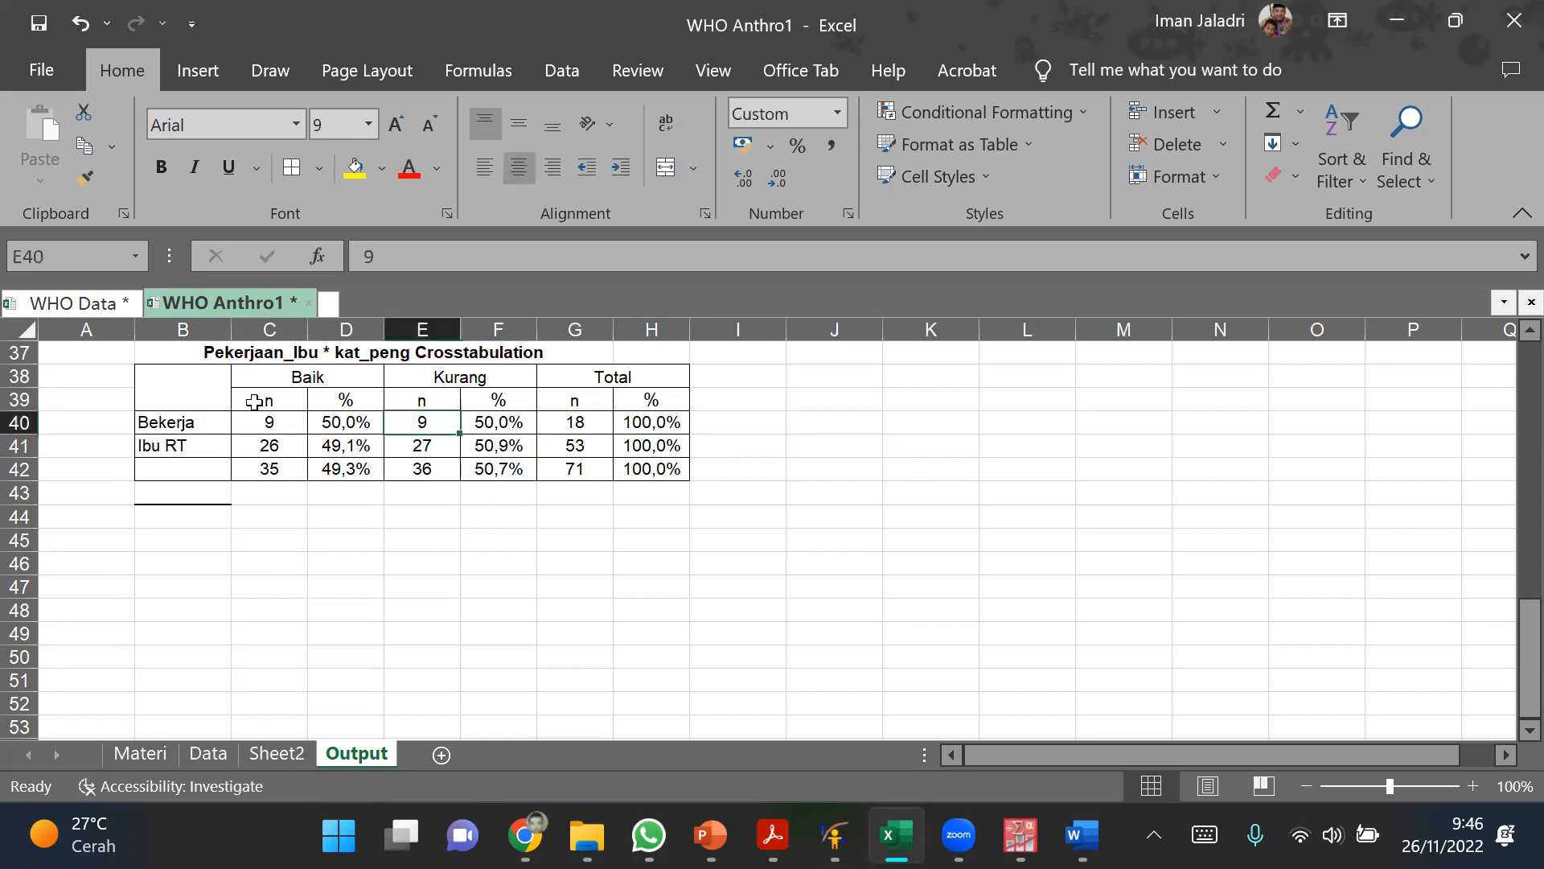
pyautogui.moveTo(183, 373); pyautogui.dragTo(648, 473)
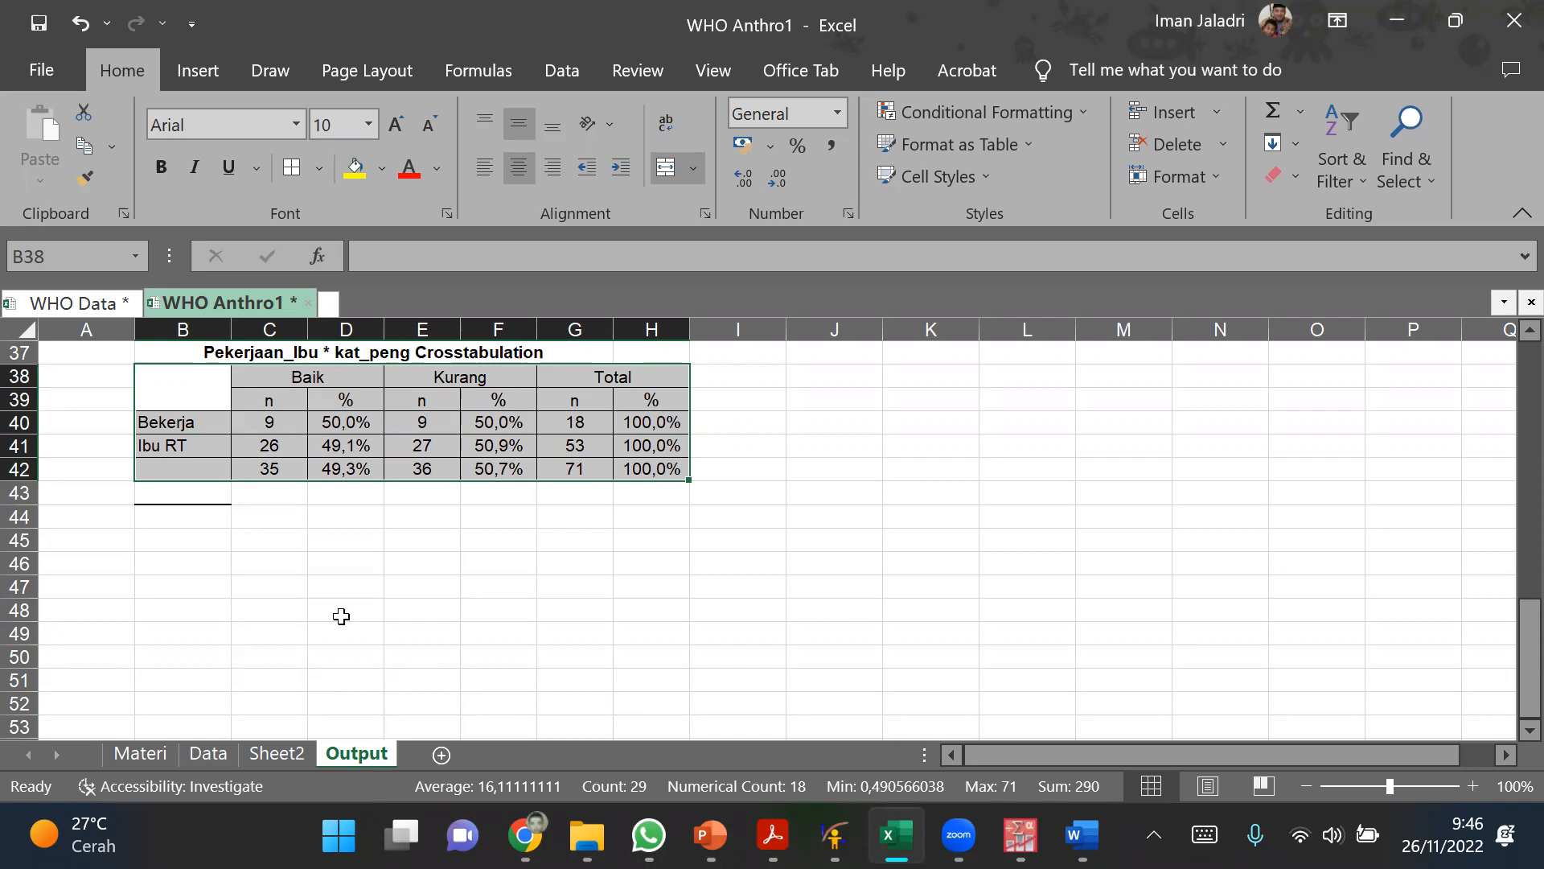
pyautogui.click(1020, 834)
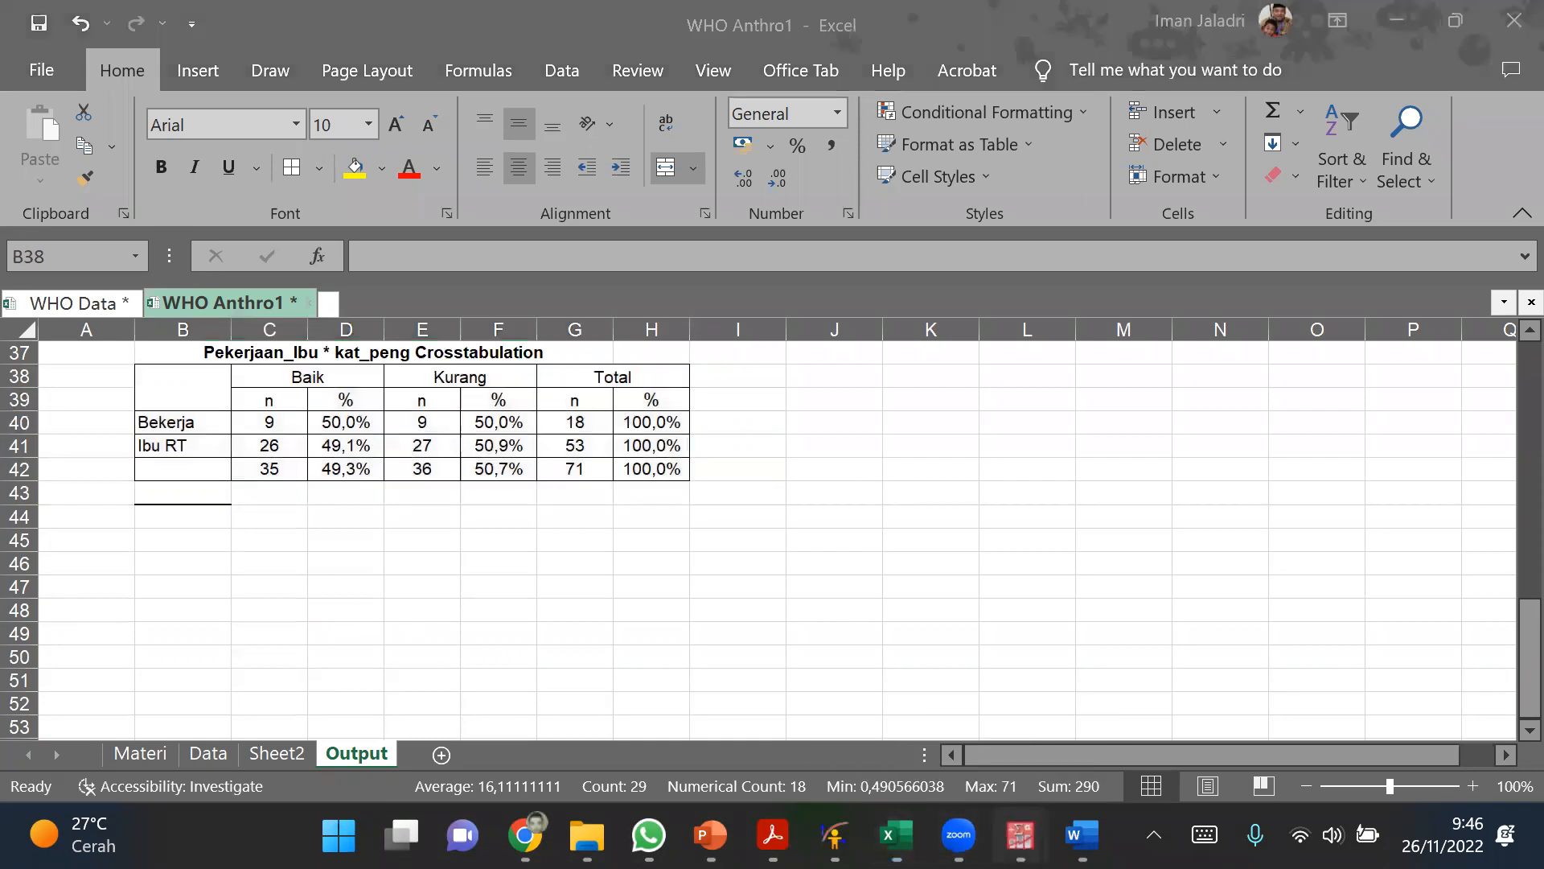
pyautogui.click(870, 727)
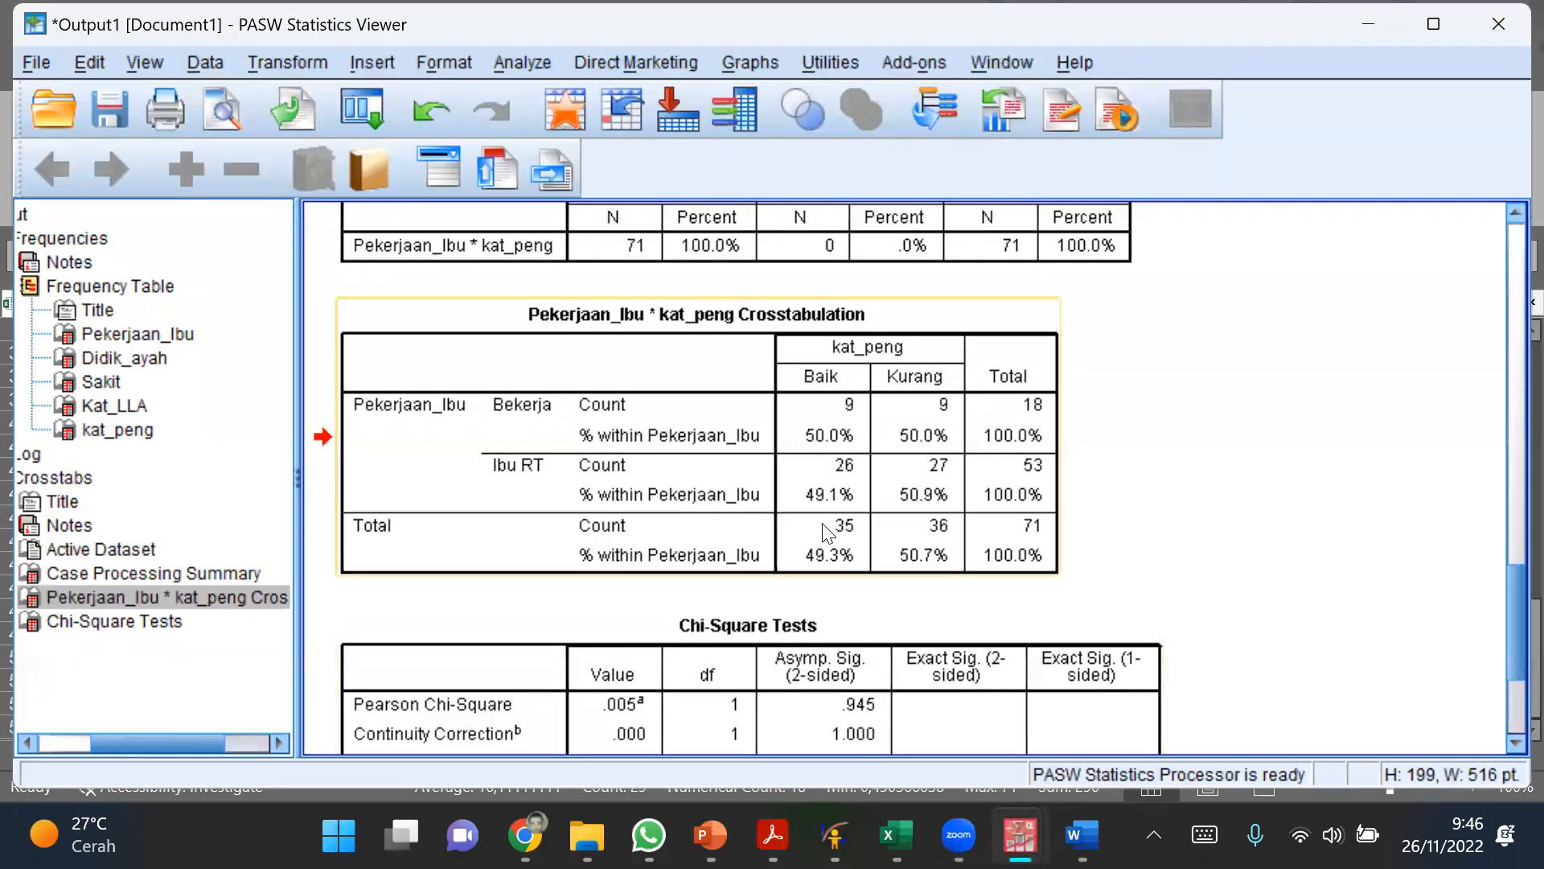
pyautogui.moveTo(1083, 834)
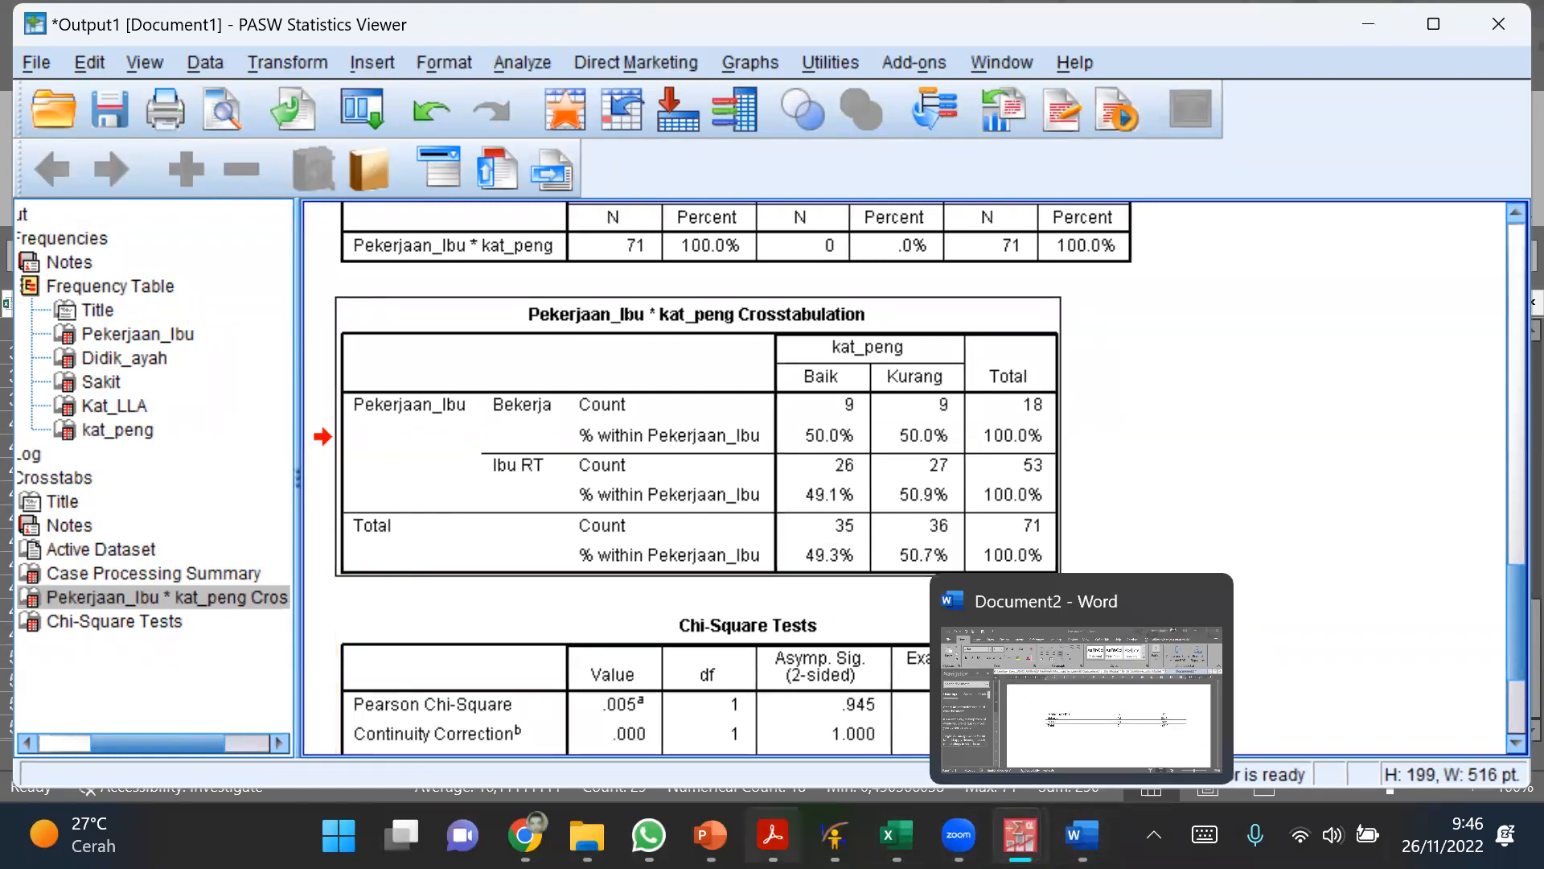
pyautogui.moveTo(897, 835)
pyautogui.click(716, 676)
pyautogui.click(530, 592)
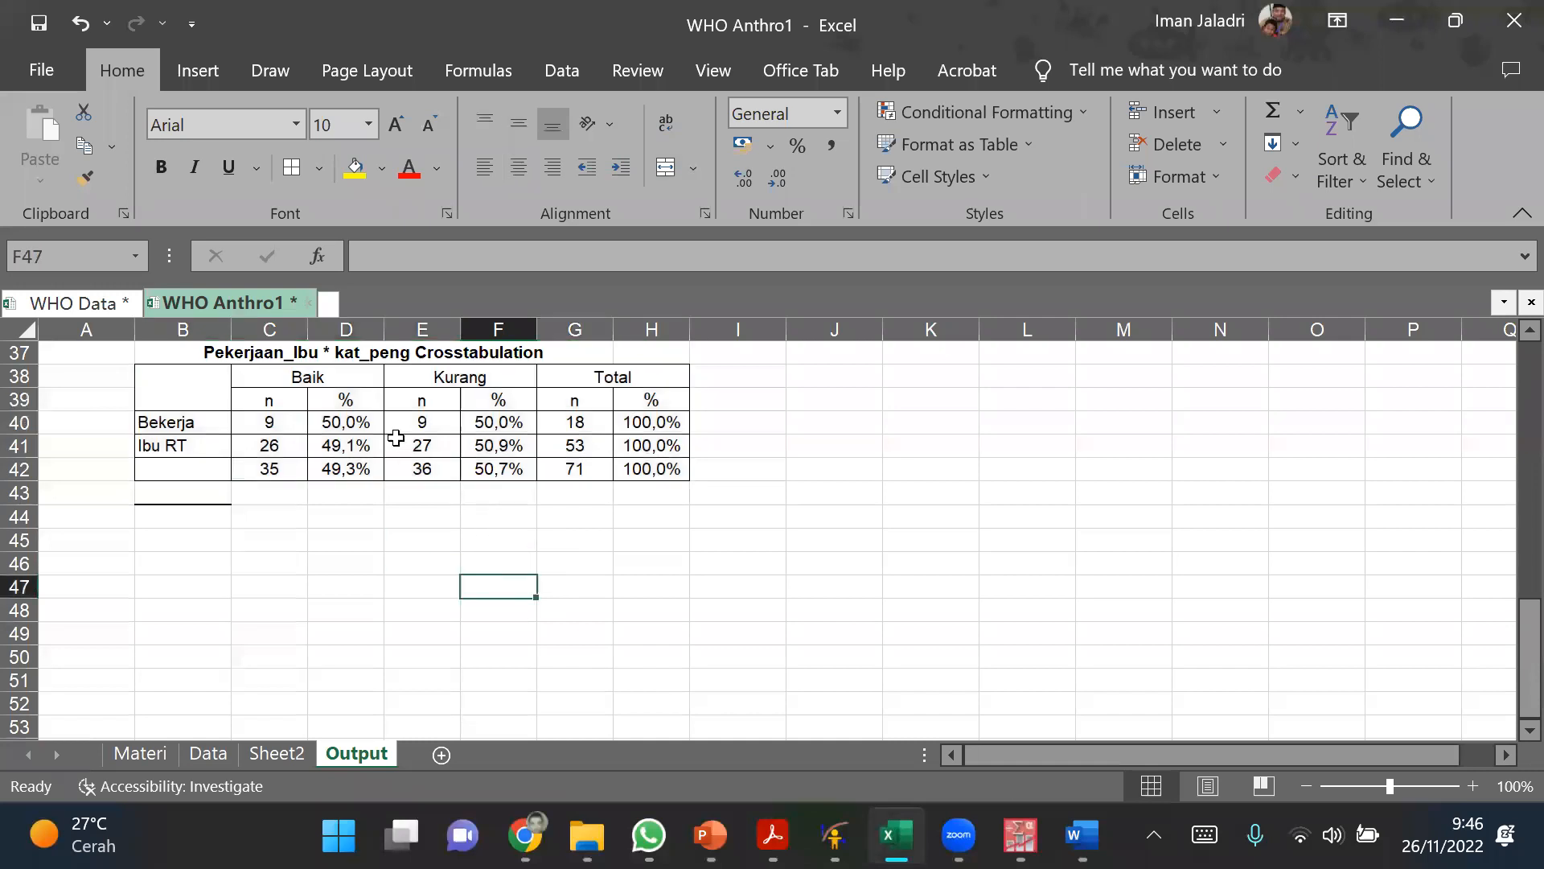
pyautogui.click(181, 539)
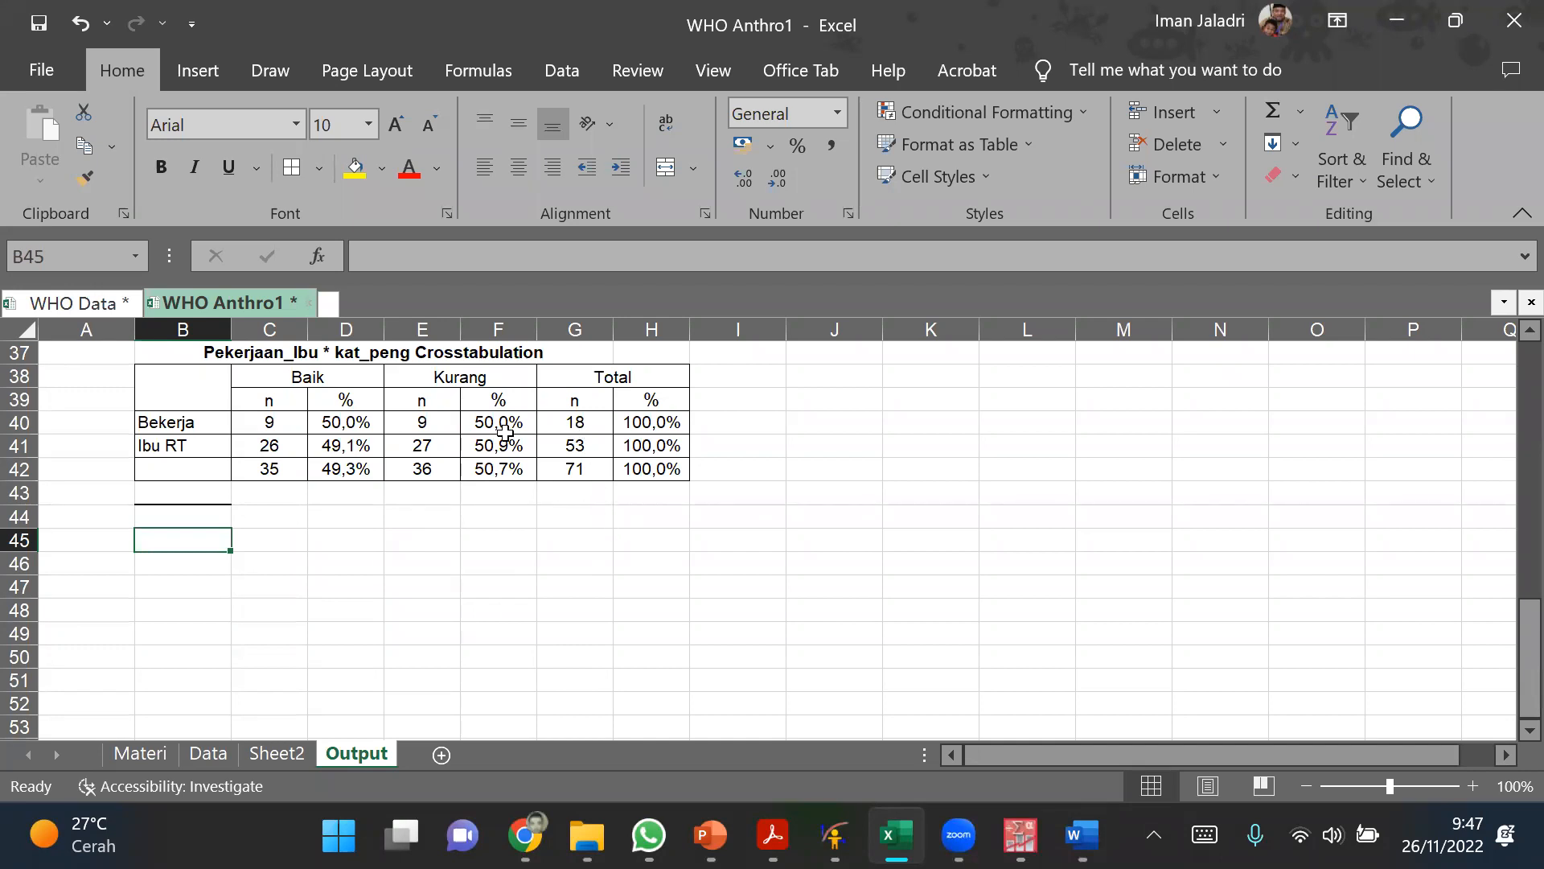
pyautogui.click(500, 401)
# Step: Copy the crosstabulation range B38:H42 and paste it into Document2 in Word, below the Pekerjaan Ibu table
pyautogui.moveTo(221, 401); pyautogui.dragTo(614, 467)
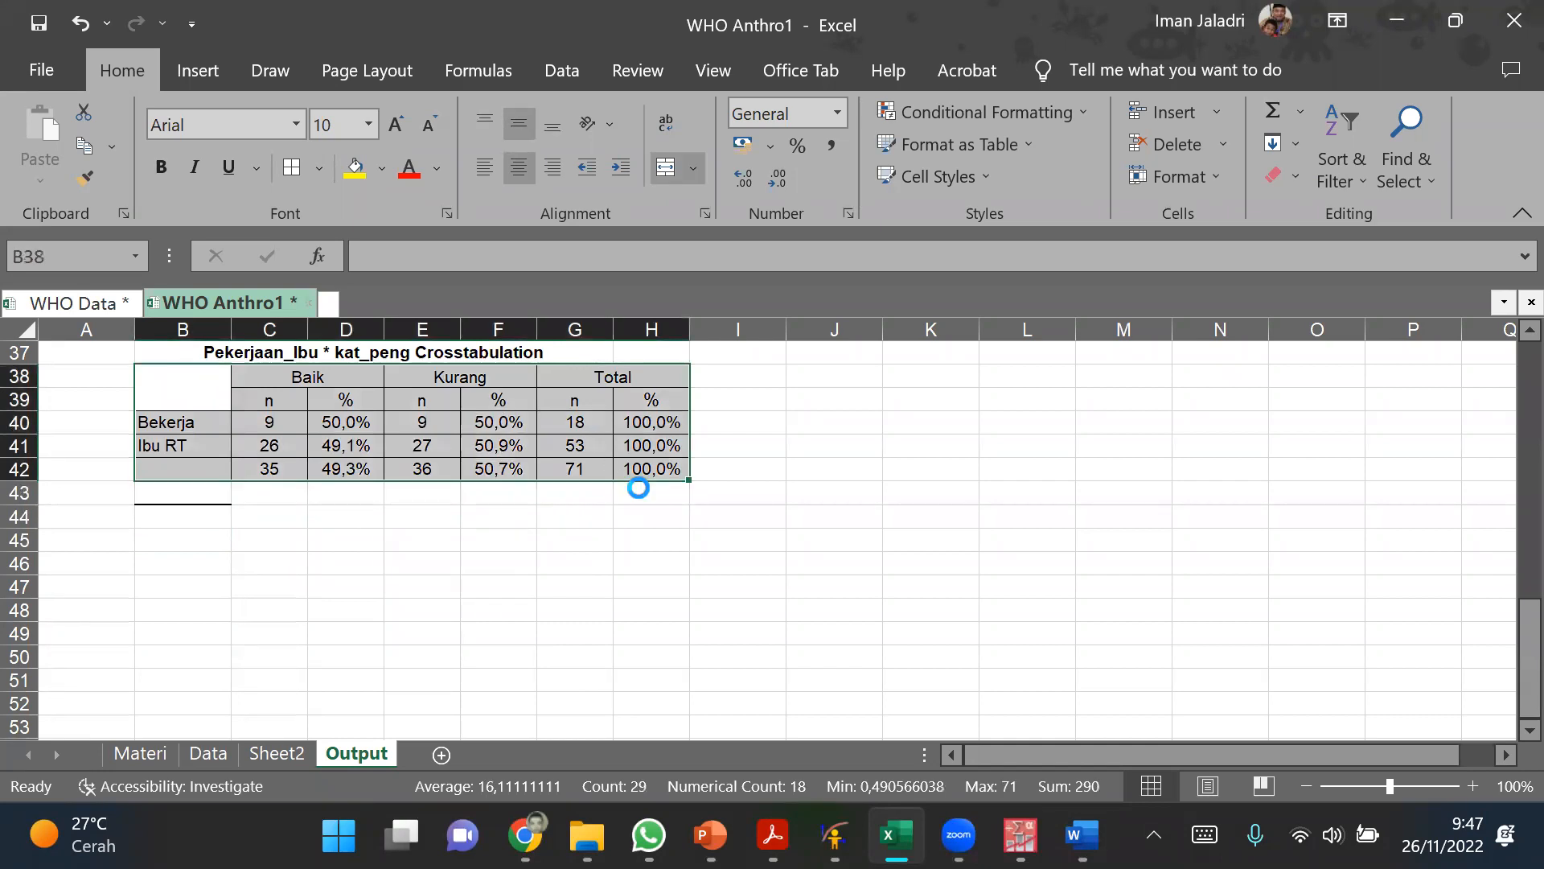
pyautogui.hotkey('ctrl', 'c')
pyautogui.click(1082, 835)
pyautogui.press('Return')
pyautogui.press('Return')
pyautogui.hotkey('ctrl', 'v')
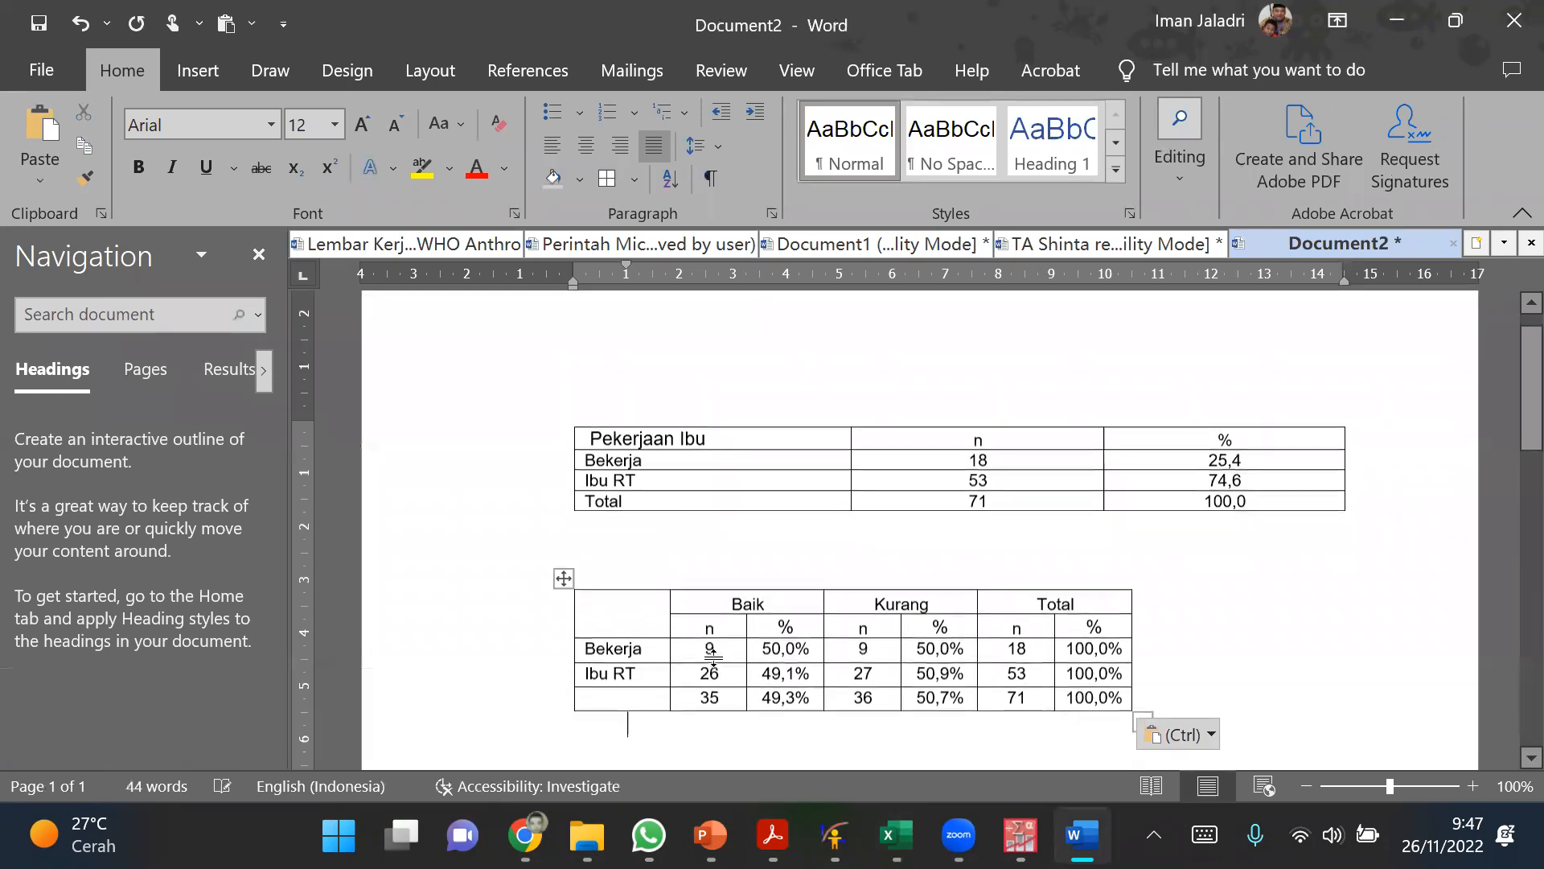
# Step: Add a blank line below the pasted crosstabulation table
pyautogui.scroll(-1, 724, 648)
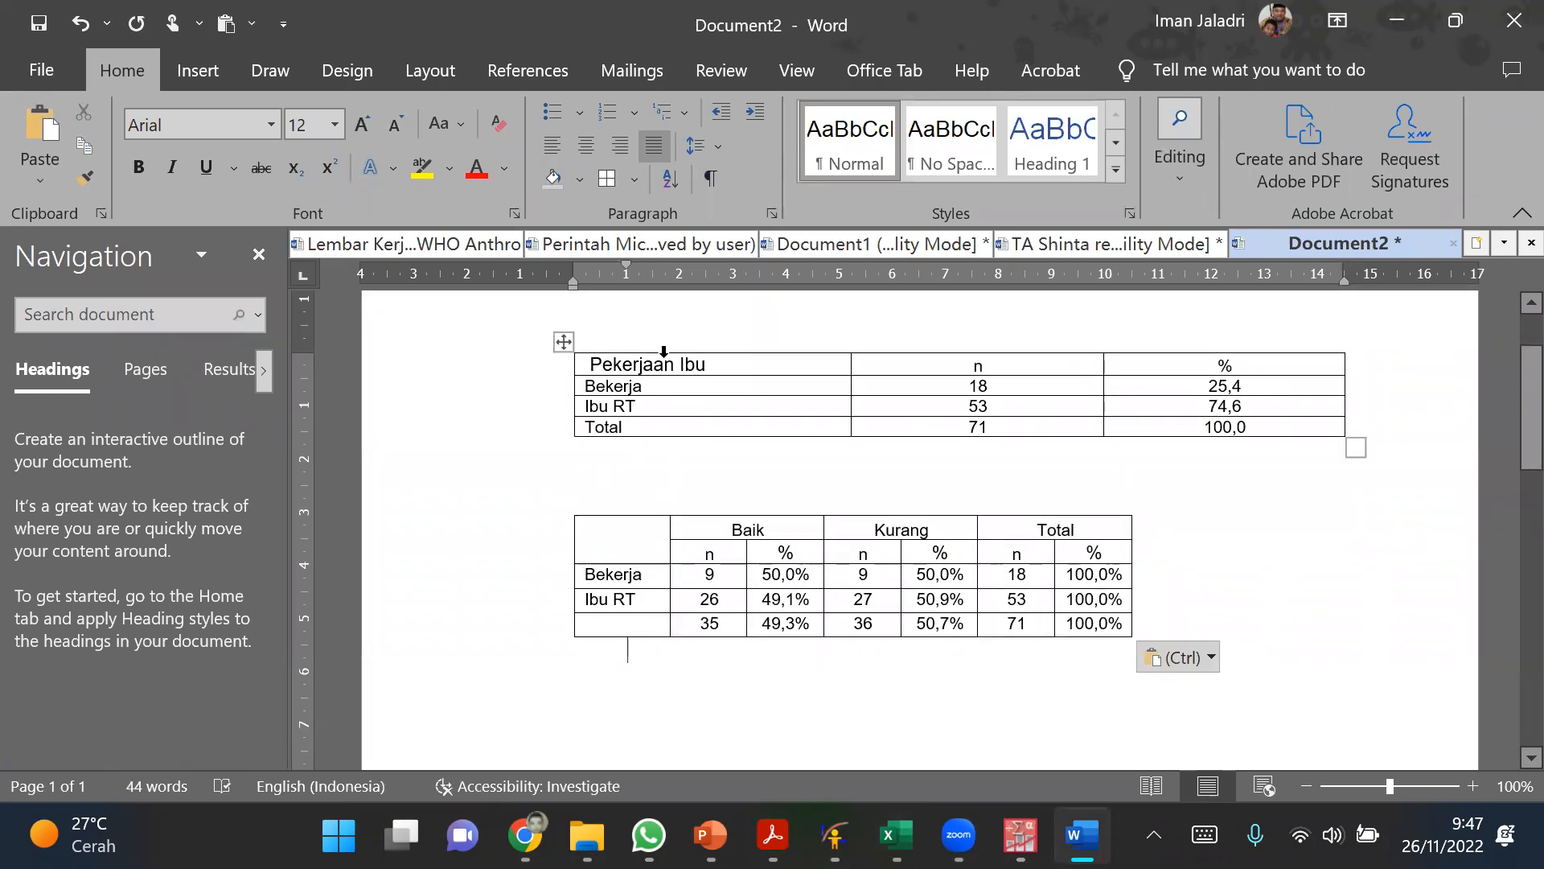
pyautogui.click(819, 623)
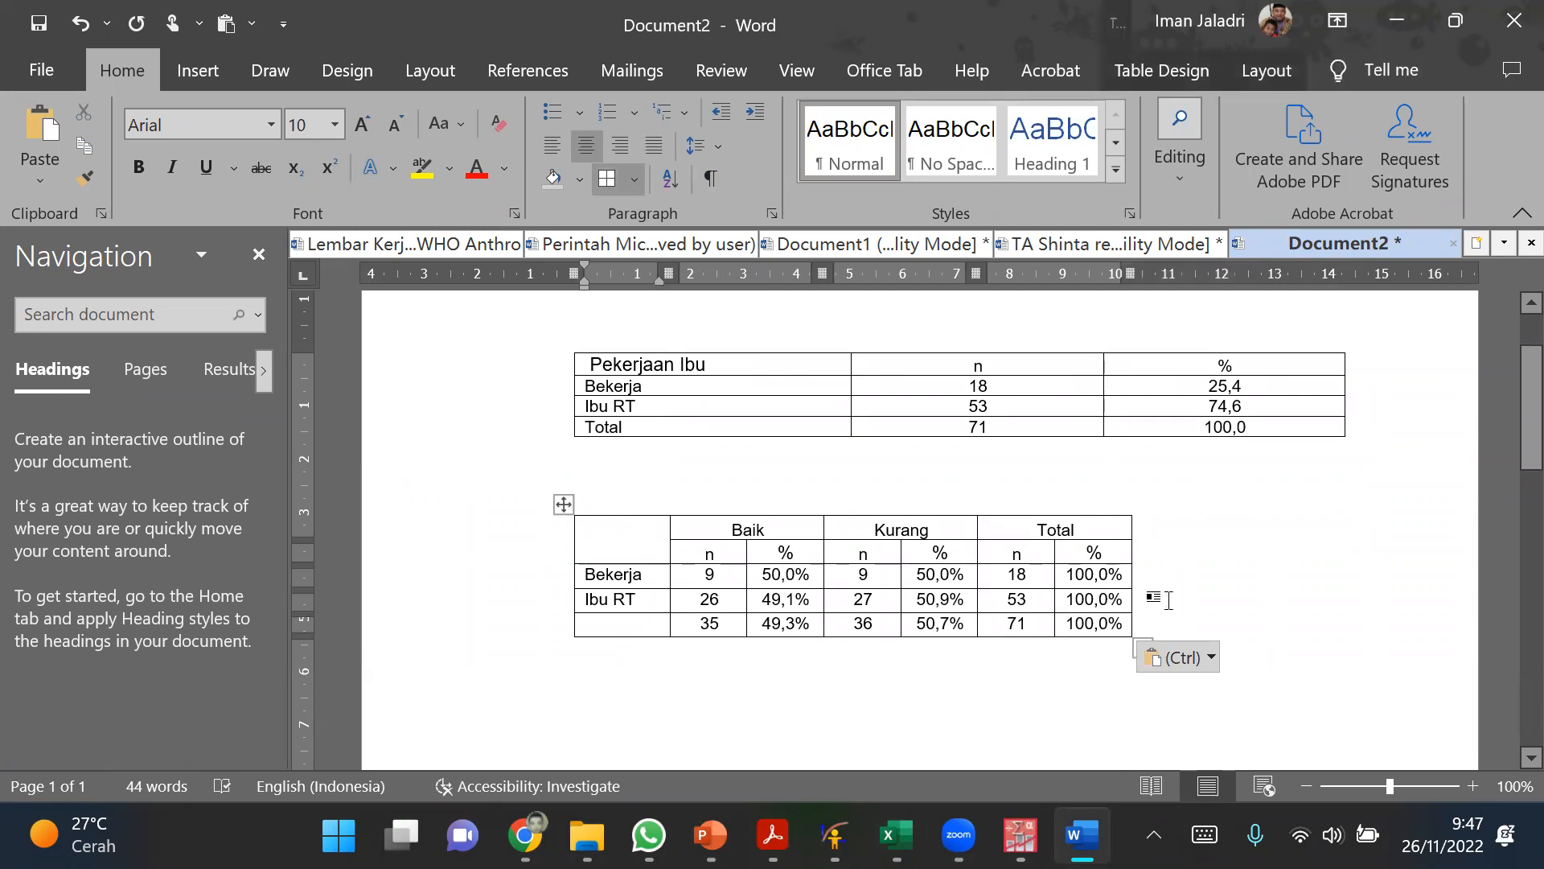
pyautogui.scroll(-1, 1219, 573)
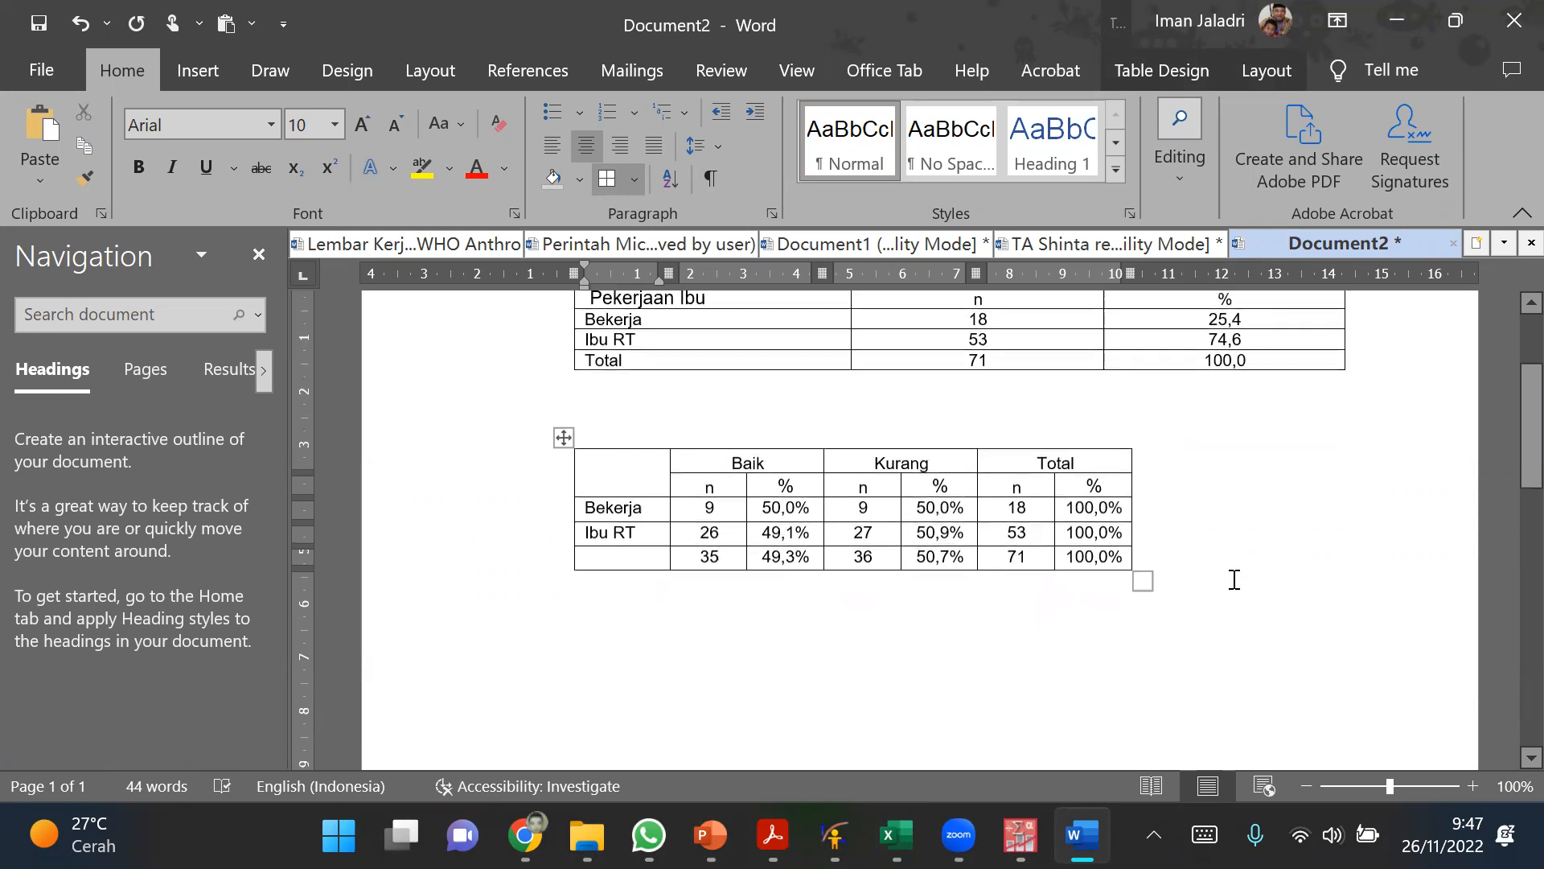
pyautogui.click(858, 676)
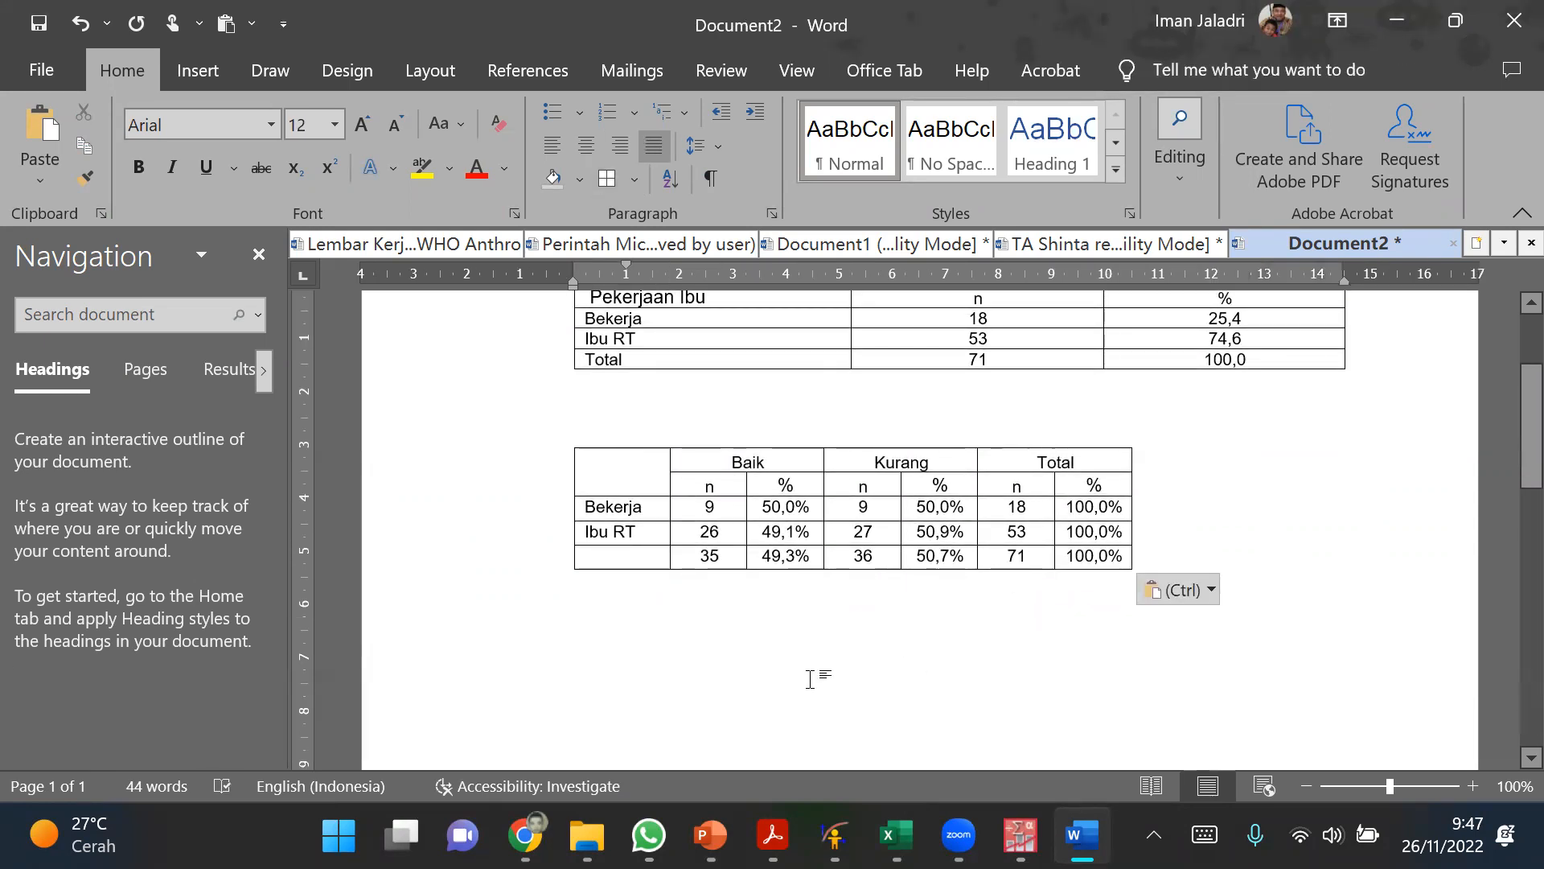
pyautogui.press('Return')
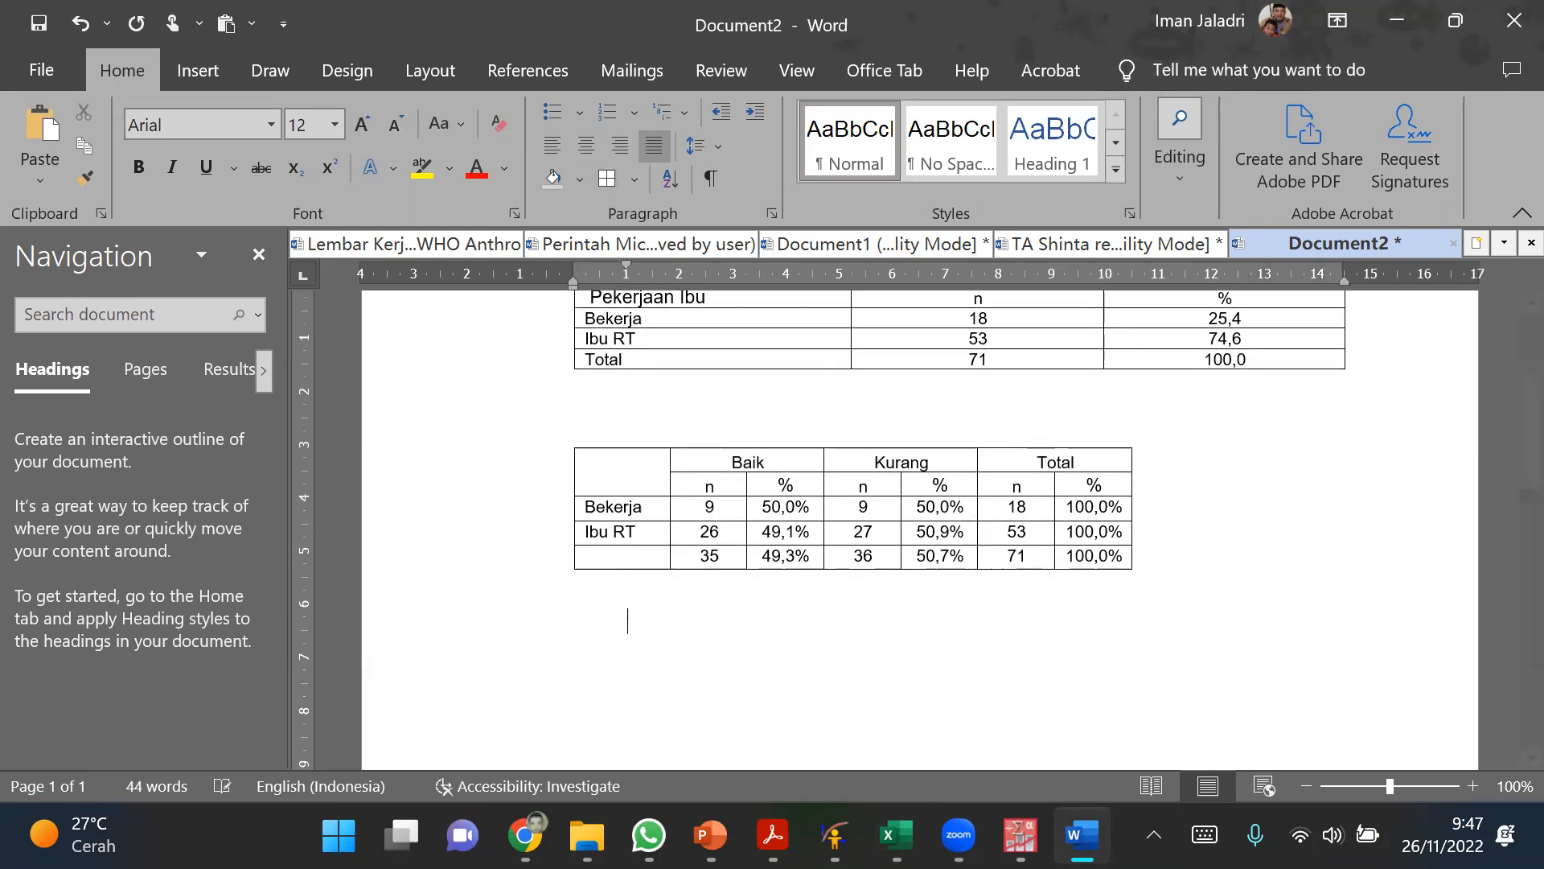
# Step: Try removing the percent signs one by one from the Baik percentages of Bekerja and Ibu RT, and undo both deletions
pyautogui.click(814, 506)
pyautogui.press('BackSpace')
pyautogui.click(814, 534)
pyautogui.press('BackSpace')
pyautogui.hotkey('ctrl', 'z')
pyautogui.hotkey('ctrl', 'z')
pyautogui.click(884, 642)
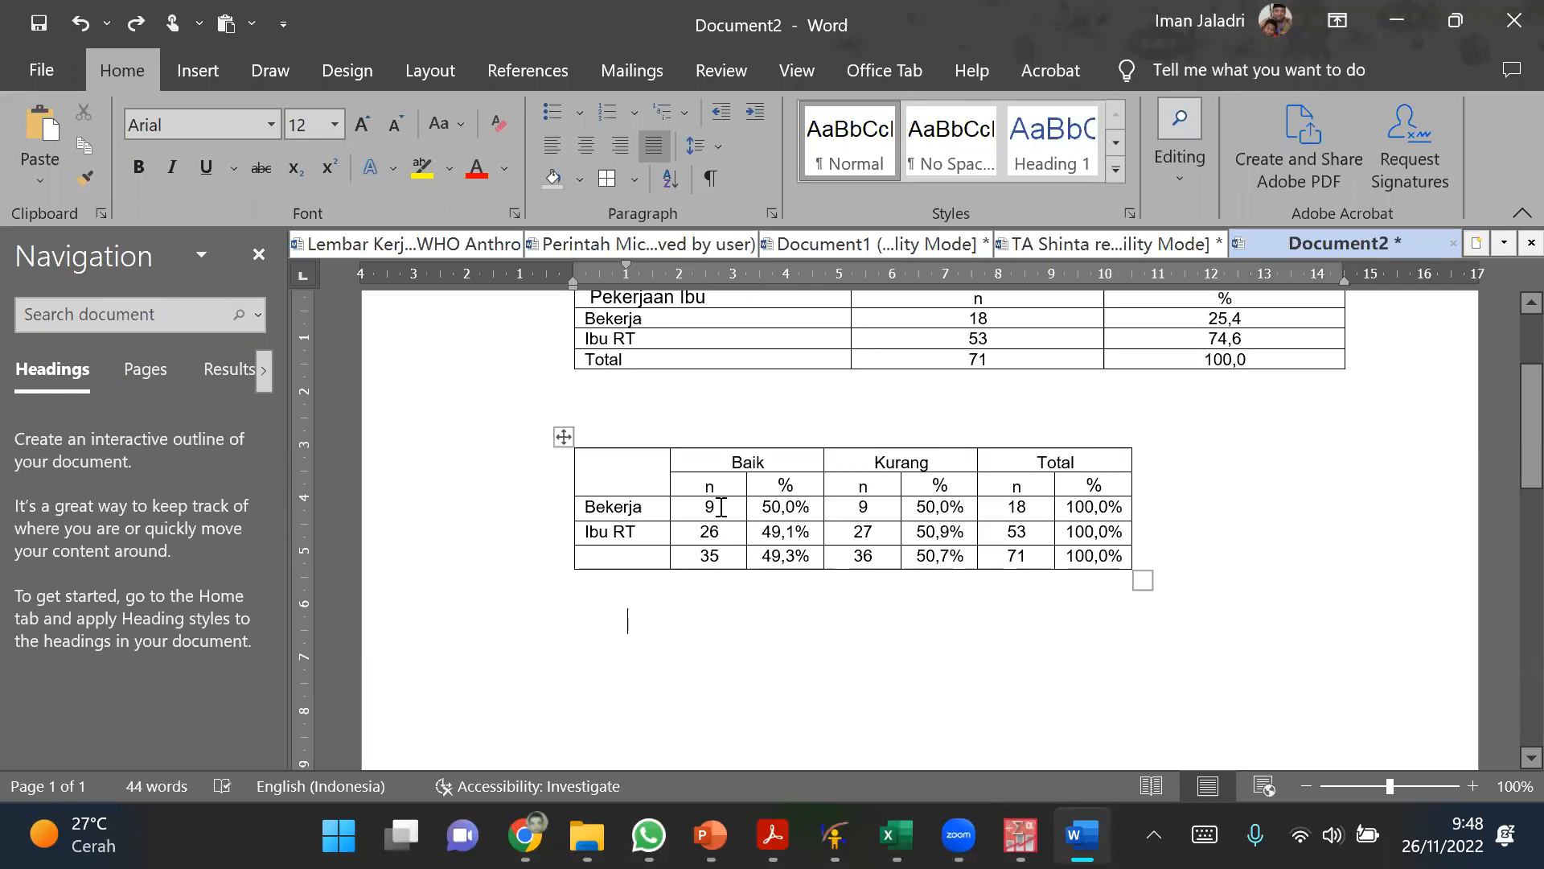
# Step: Replace every % with nothing in the crosstabulation's value cells only, leaving the rest of the document unsearched
pyautogui.moveTo(727, 508); pyautogui.dragTo(1042, 545)
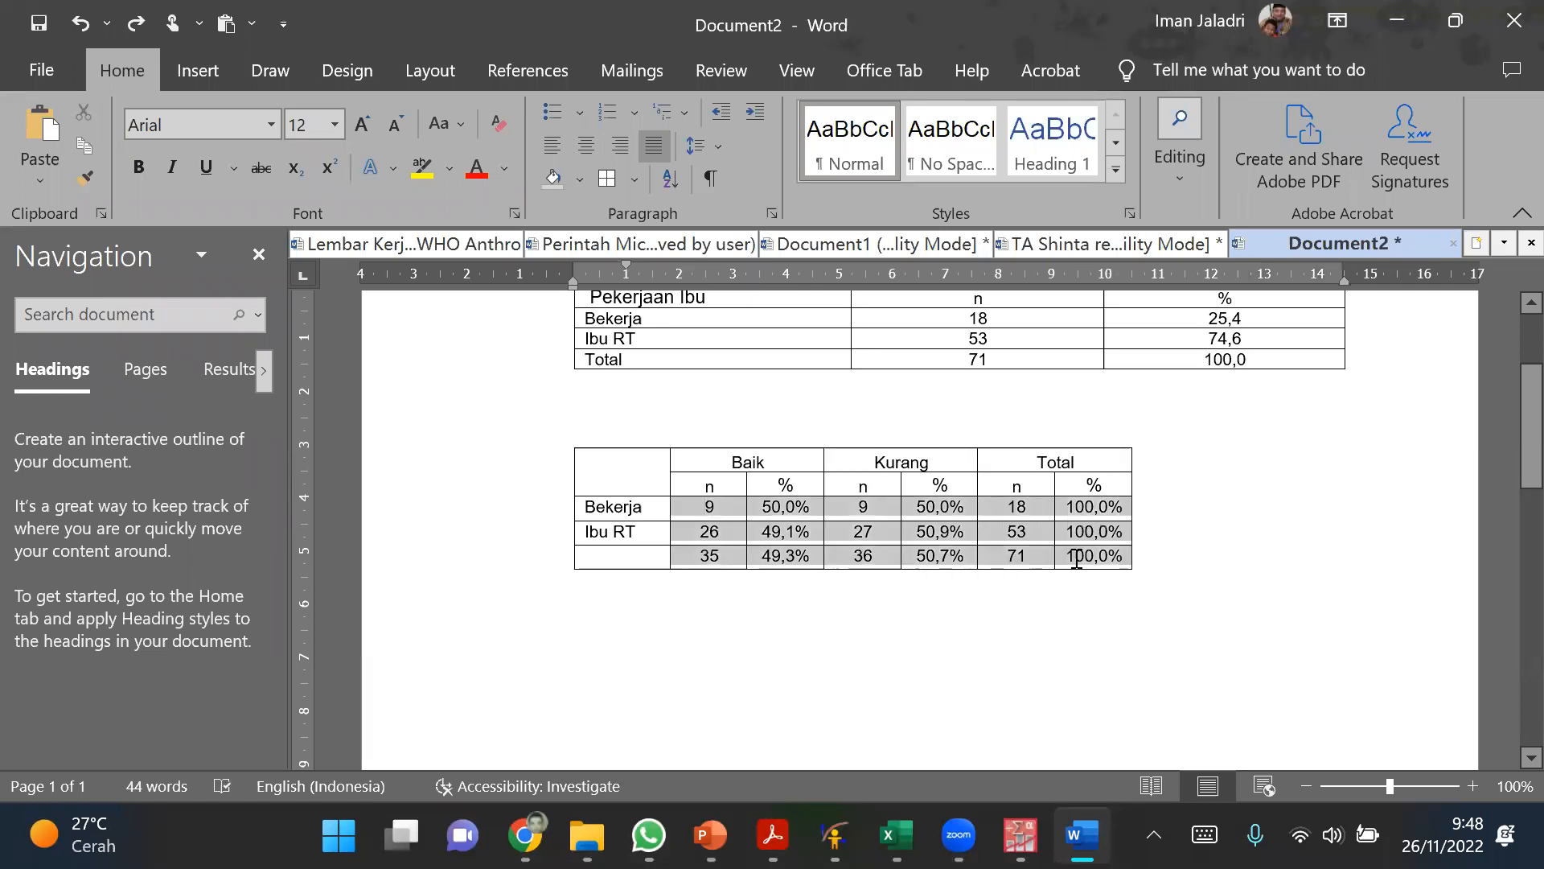
pyautogui.rightClick(1077, 557)
pyautogui.click(1180, 179)
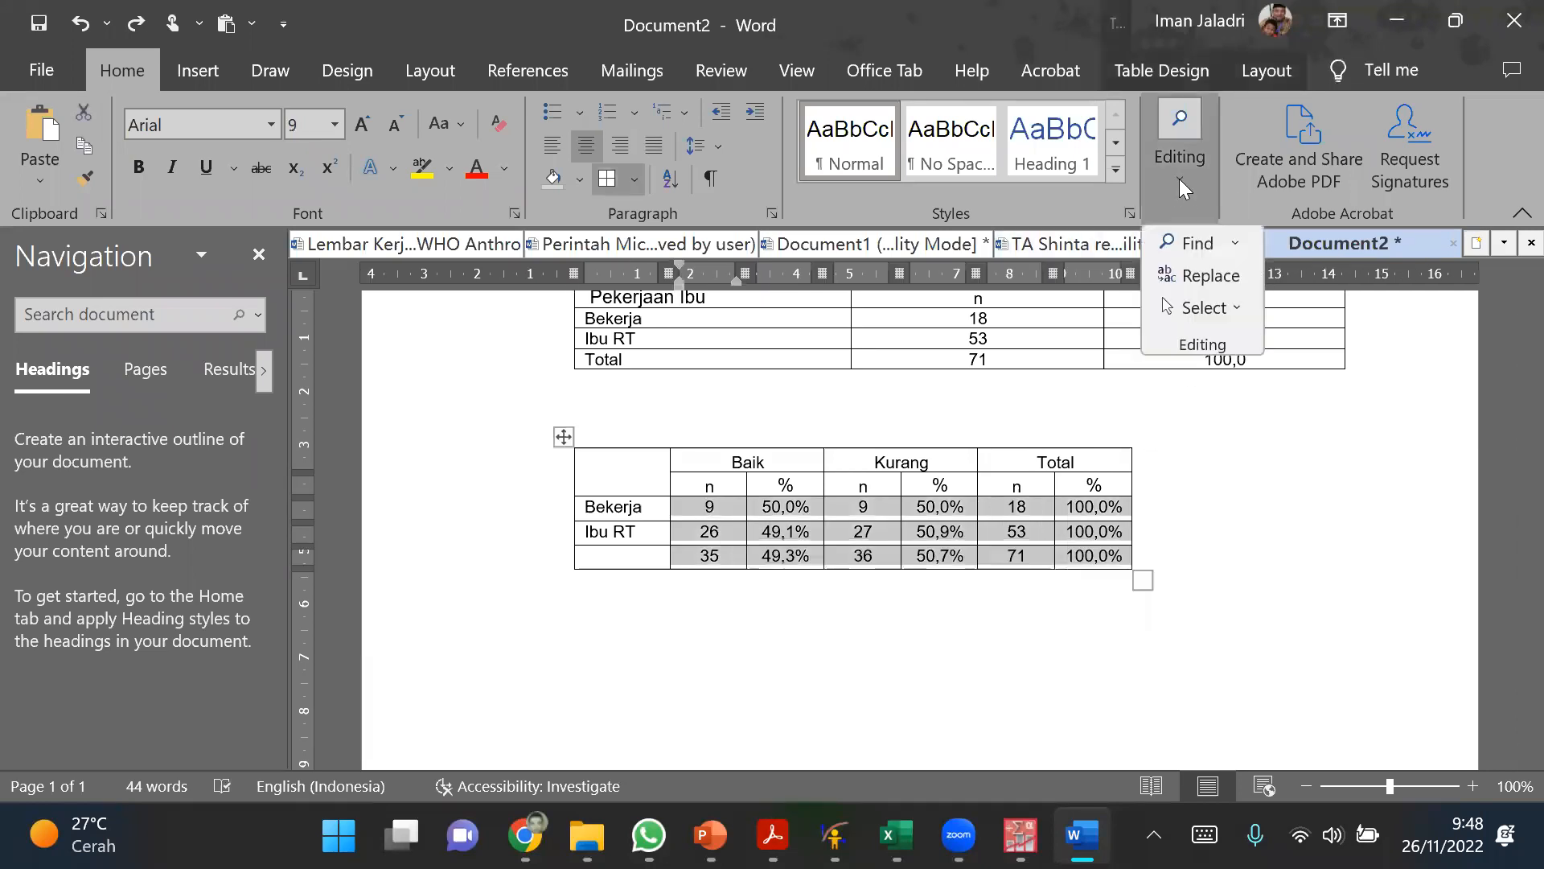
pyautogui.click(1176, 276)
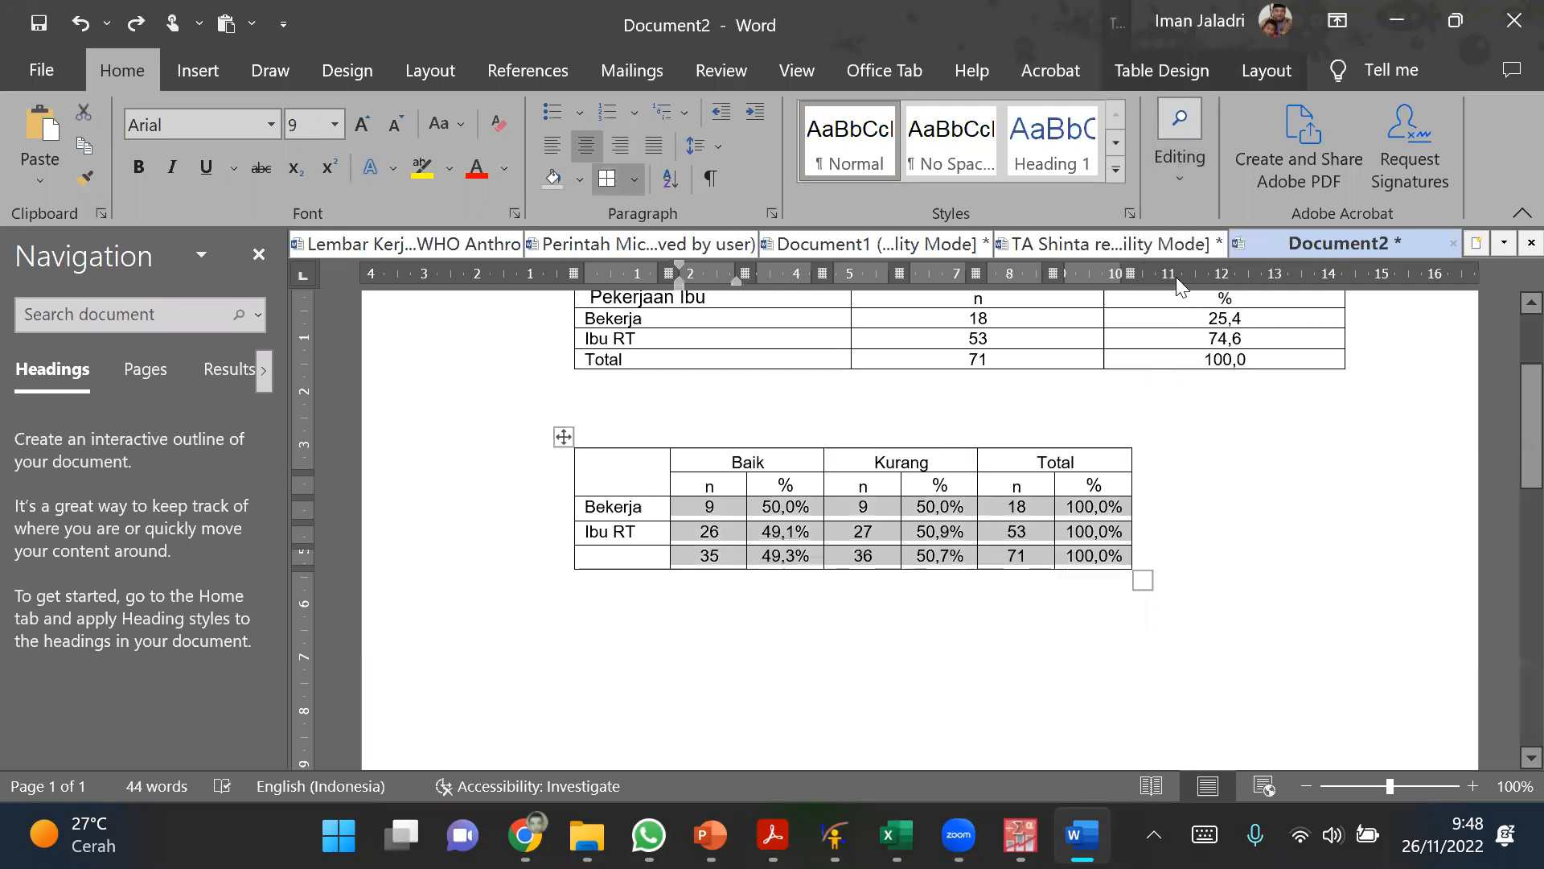
pyautogui.write('%')
pyautogui.click(793, 245)
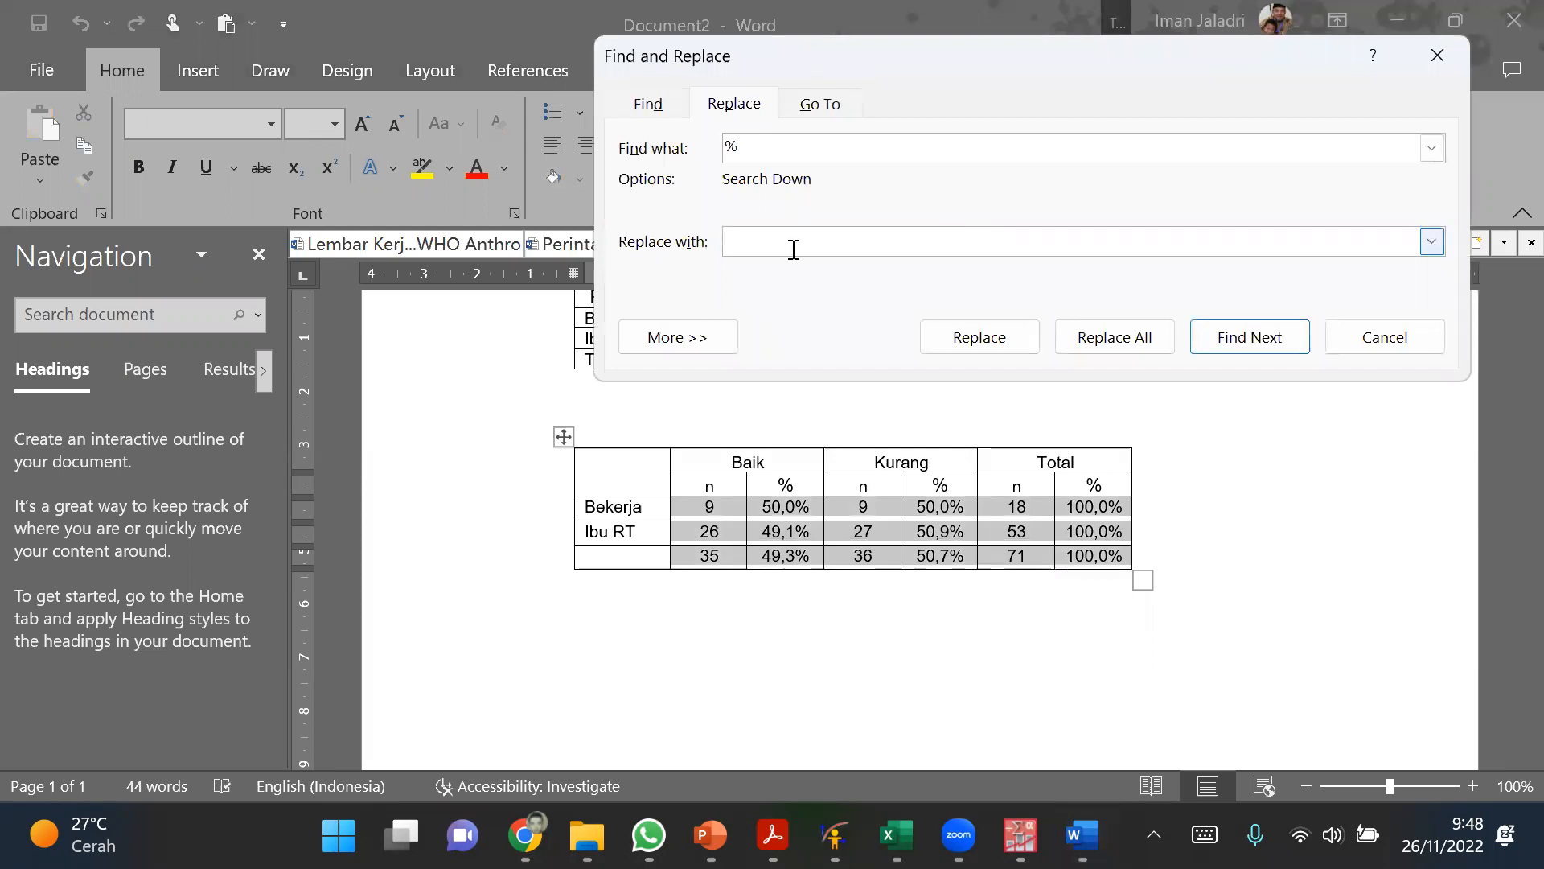
pyautogui.click(1114, 337)
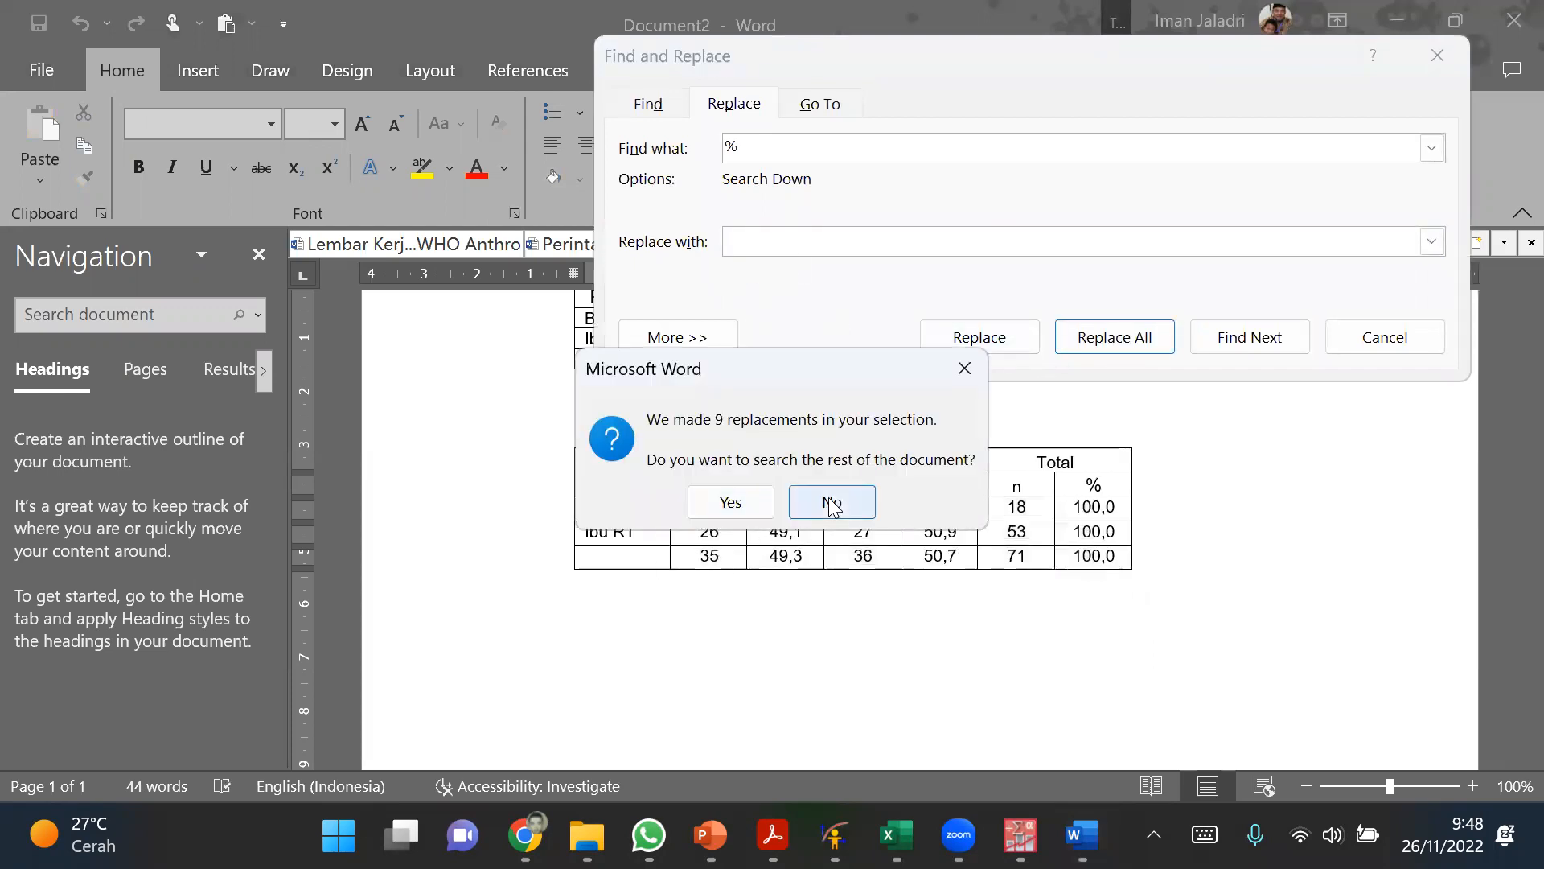
pyautogui.click(841, 502)
pyautogui.click(1385, 336)
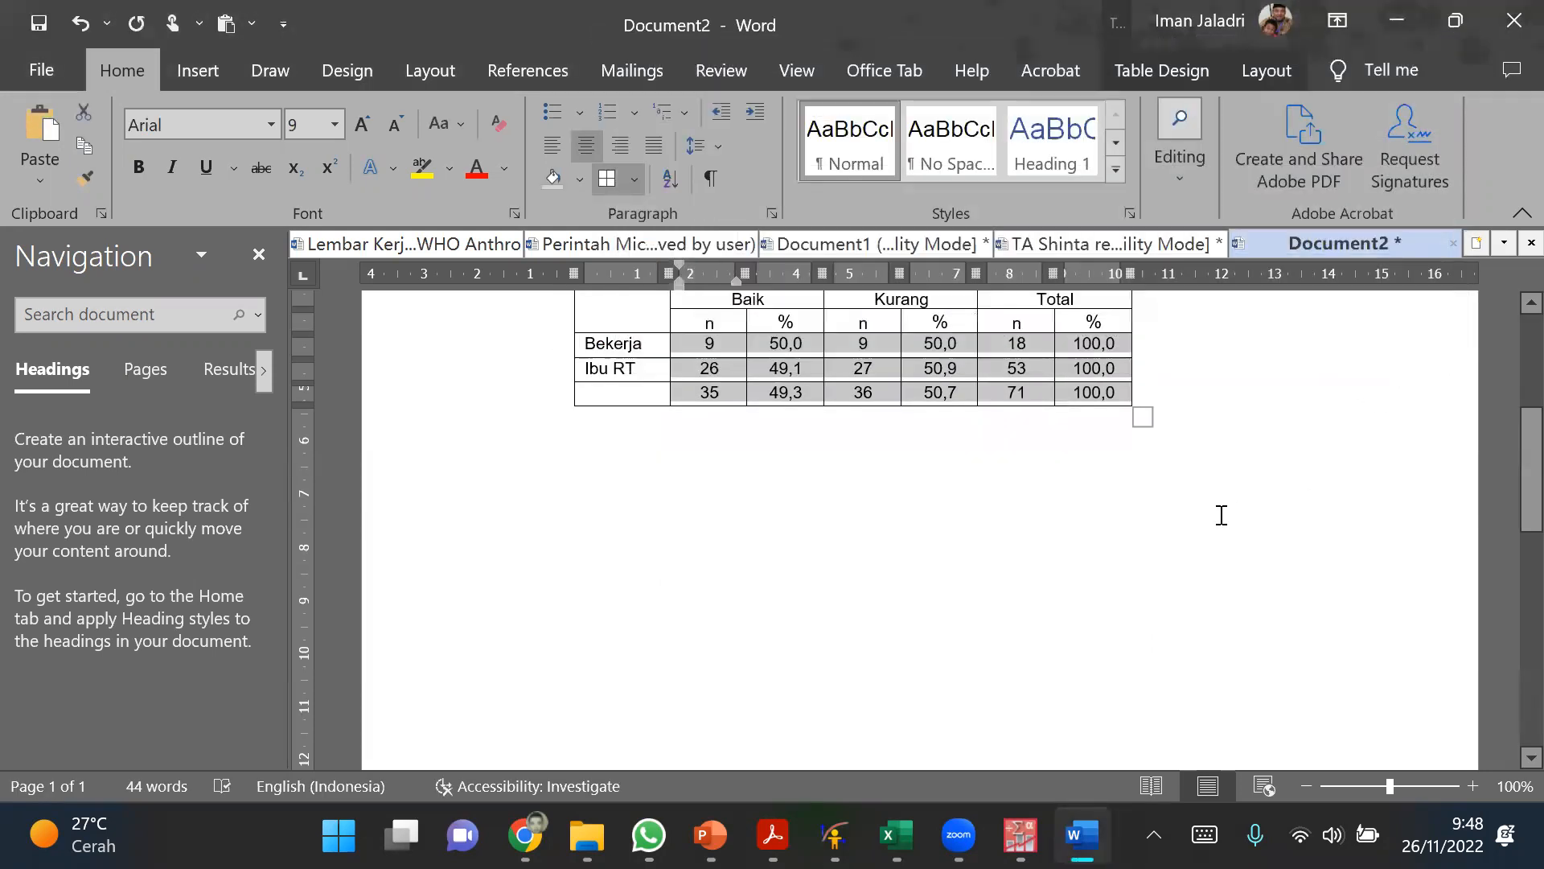
# Step: AutoFit the crosstabulation table to the window so it spans the full text width
pyautogui.scroll(2, 893, 556)
pyautogui.click(852, 502)
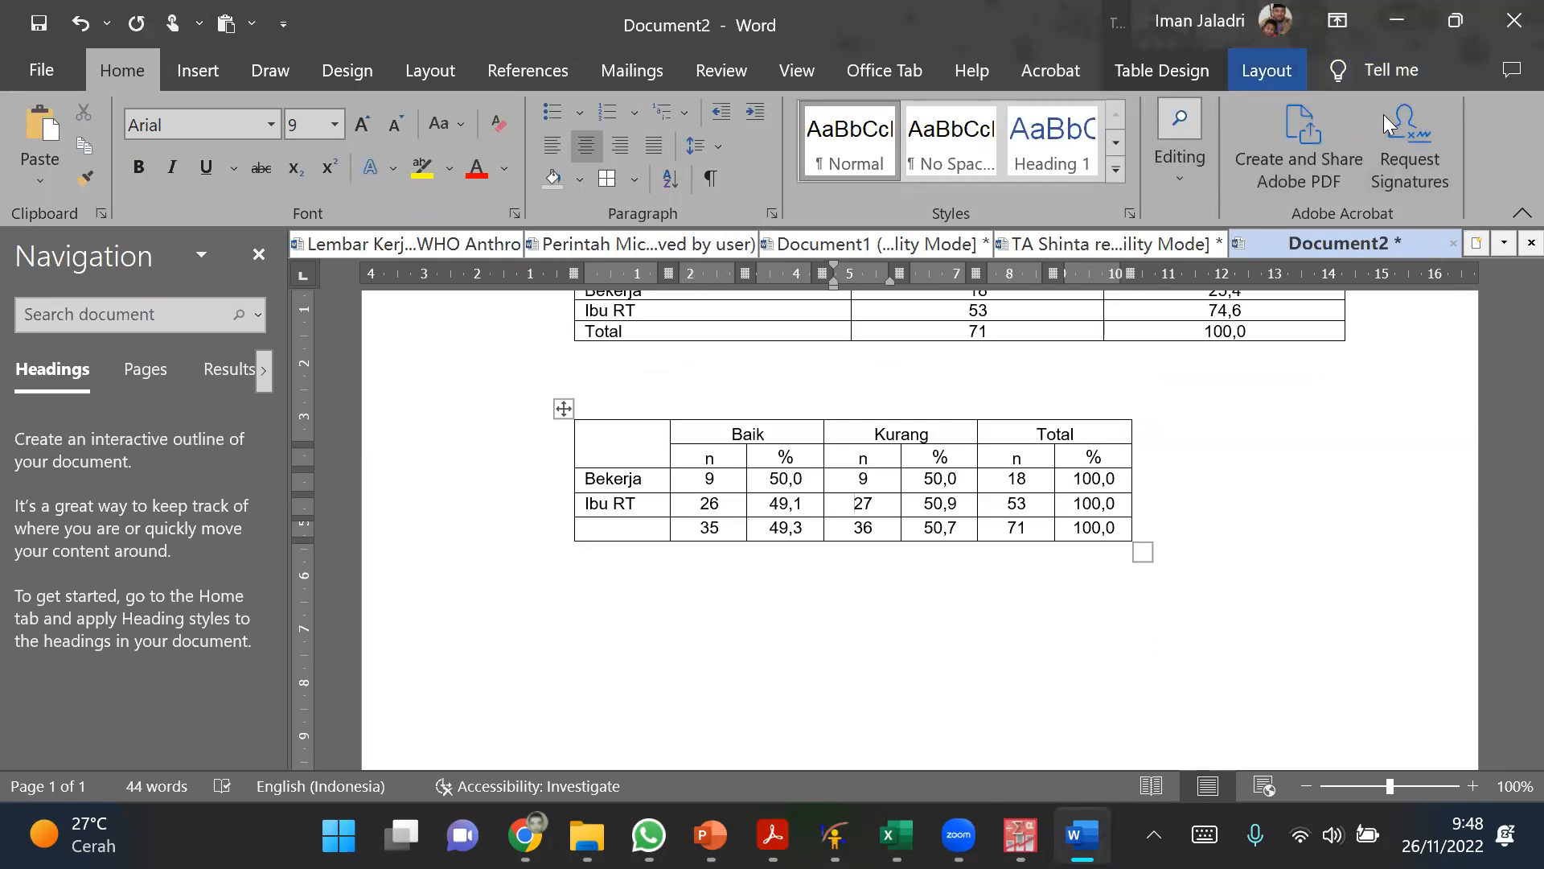
pyautogui.click(1267, 70)
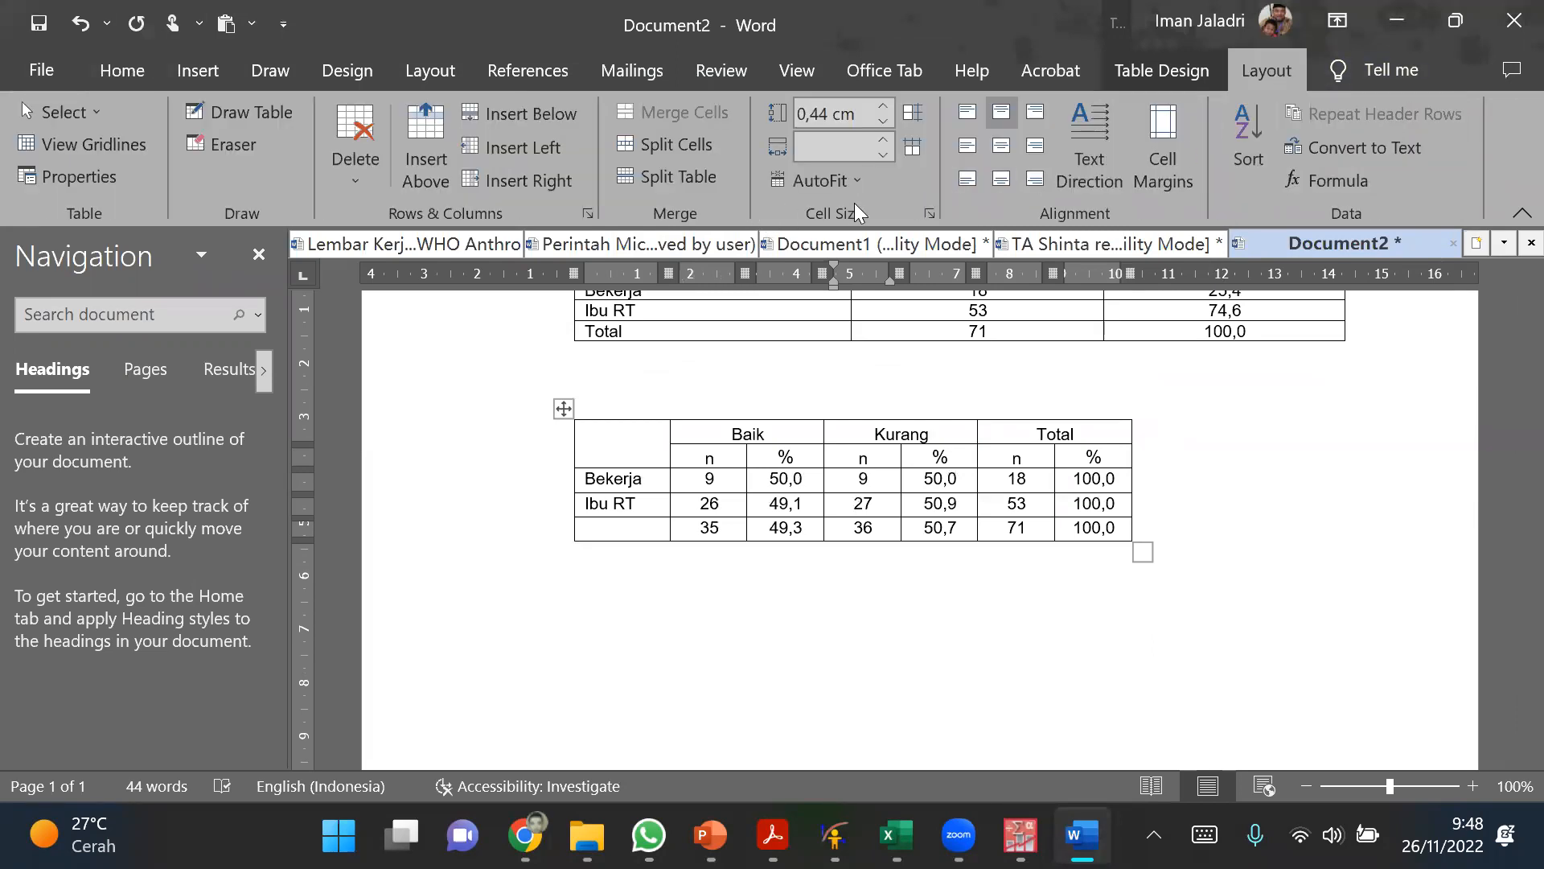
pyautogui.click(857, 181)
pyautogui.click(876, 244)
pyautogui.click(1147, 670)
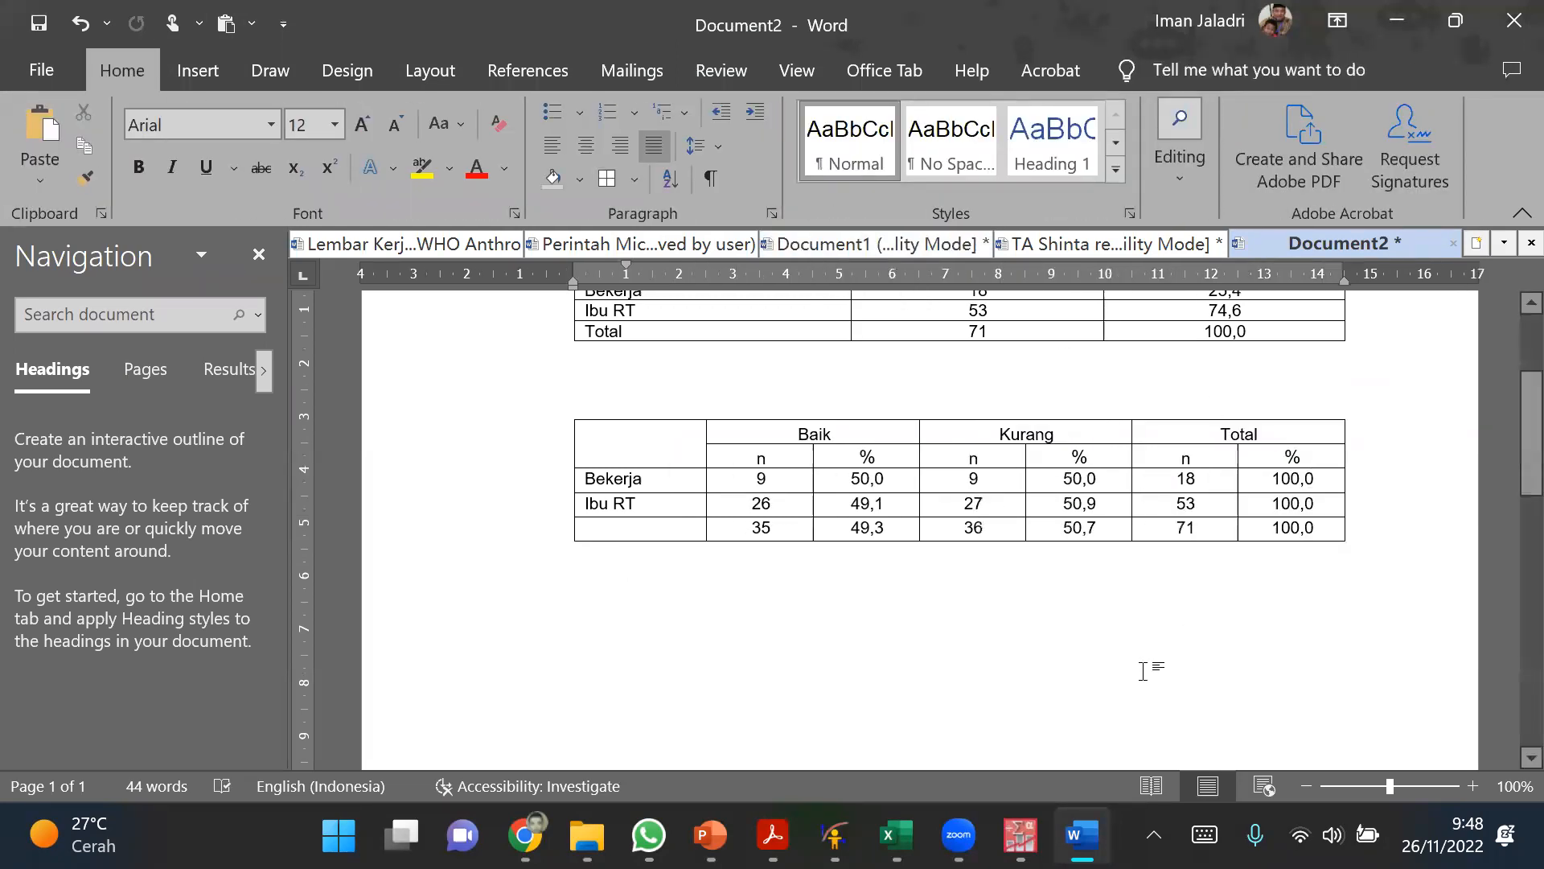
# Step: Enter Pekerjaan Ibu in the empty header cell of the crosstabulation's first column
pyautogui.click(648, 446)
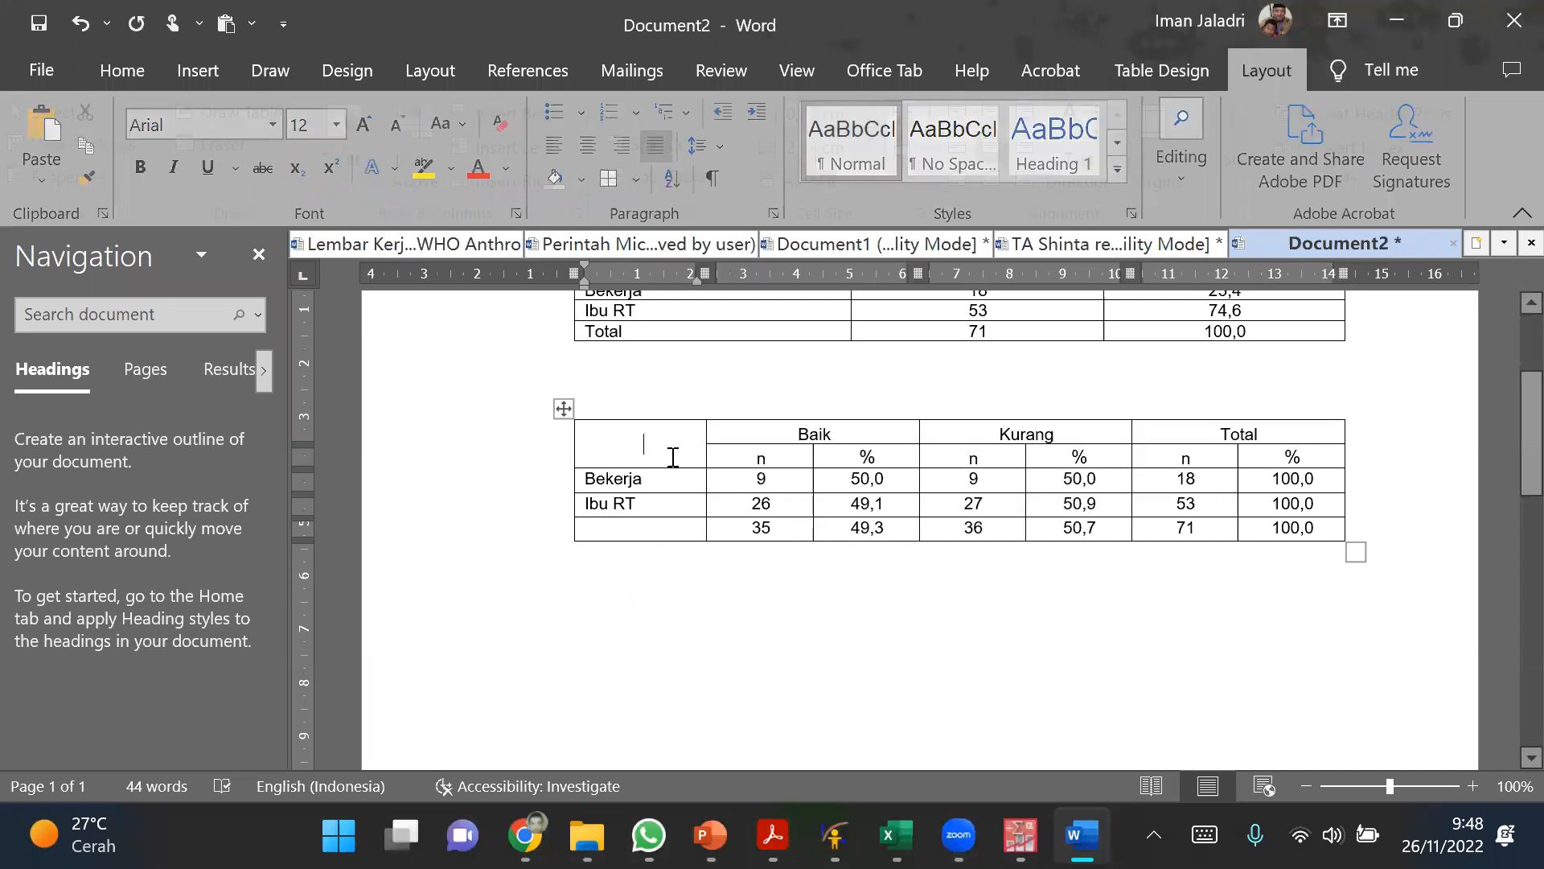
pyautogui.write('Pekerjaan Ibu')
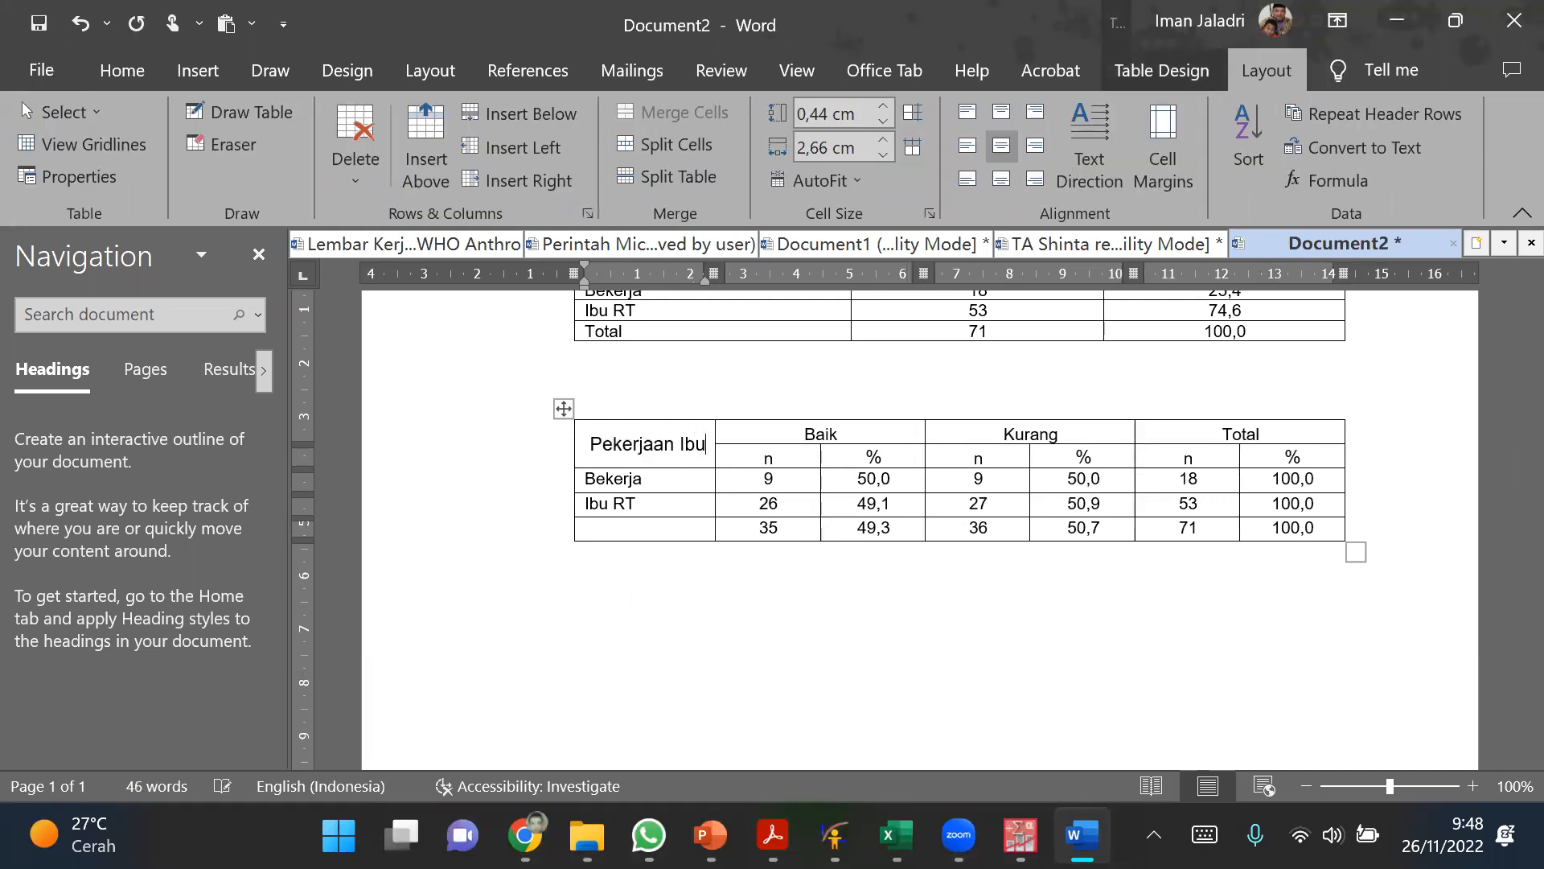
pyautogui.click(782, 655)
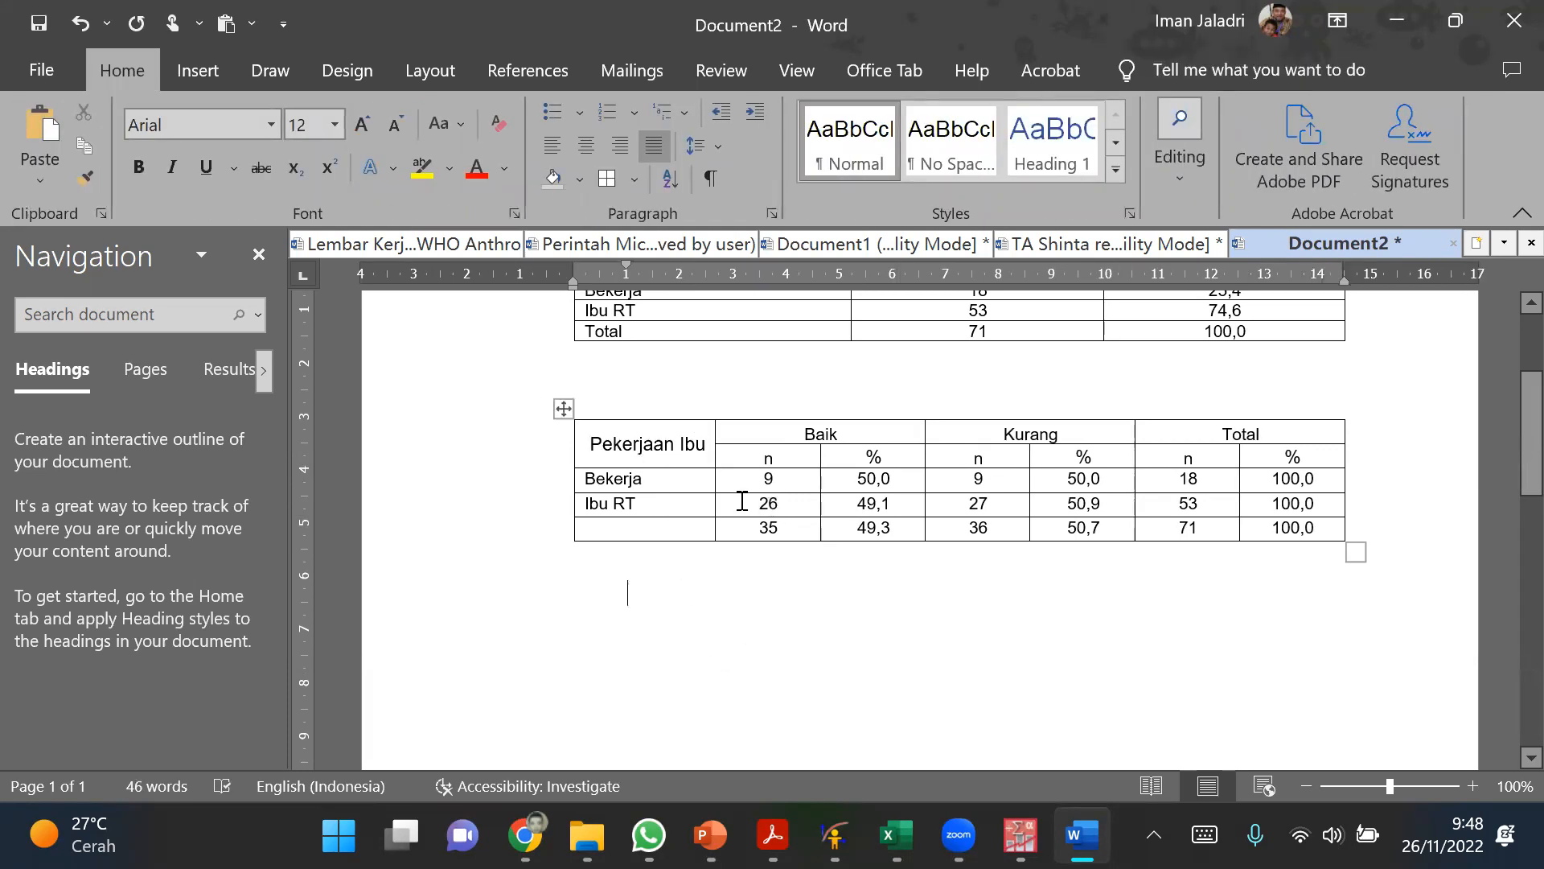
# Step: Widen the crosstabulation's Pekerjaan Ibu column by moving its border with the Baik columns
pyautogui.moveTo(712, 483); pyautogui.dragTo(824, 469)
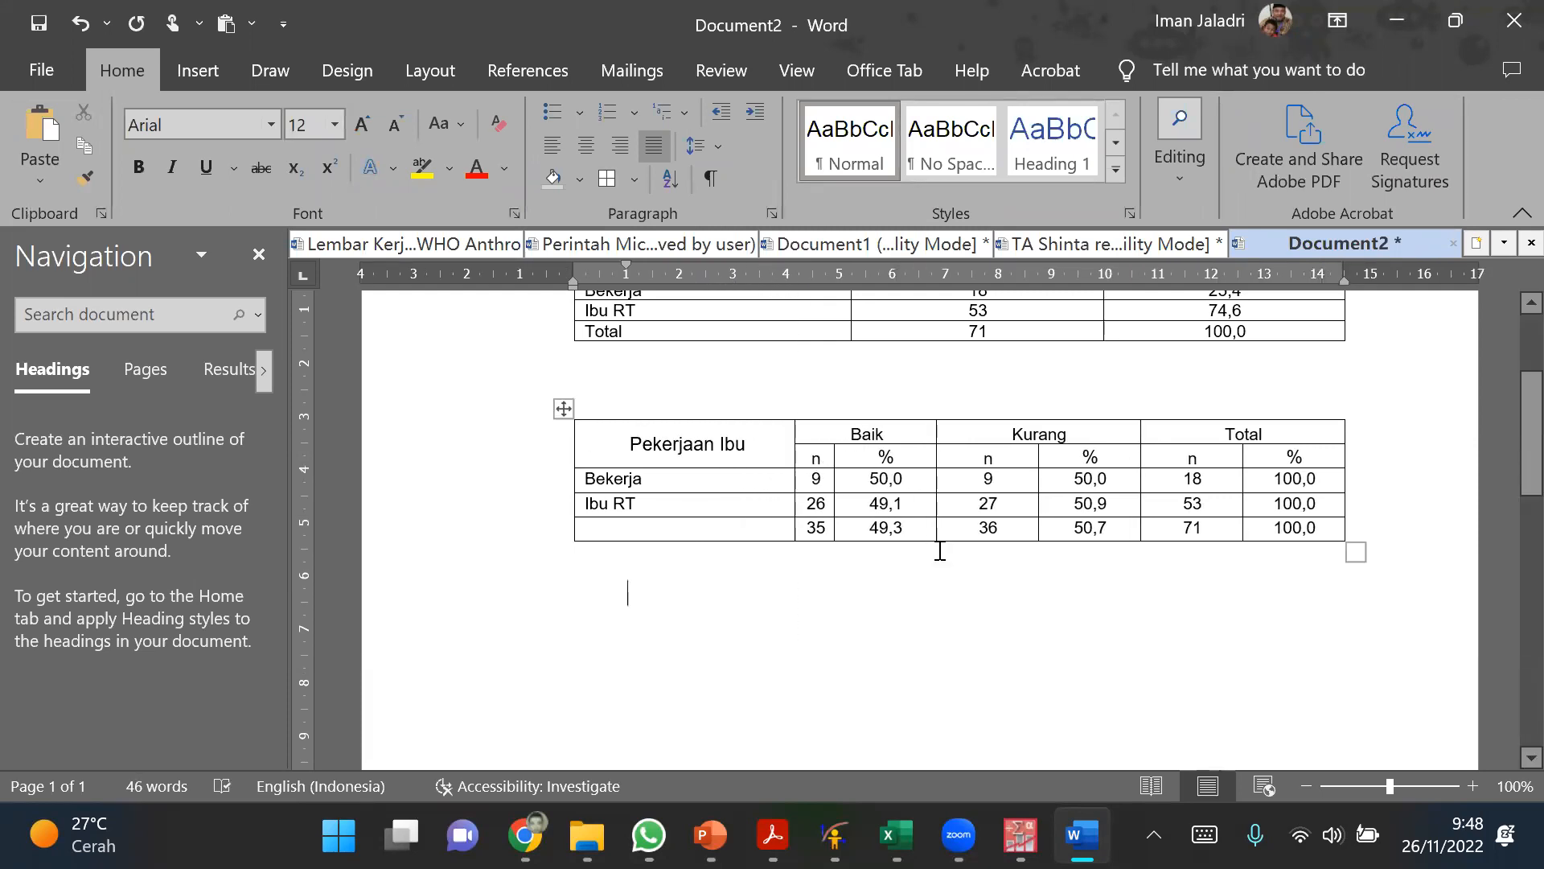
pyautogui.click(705, 444)
pyautogui.moveTo(710, 512); pyautogui.dragTo(734, 561)
pyautogui.click(908, 452)
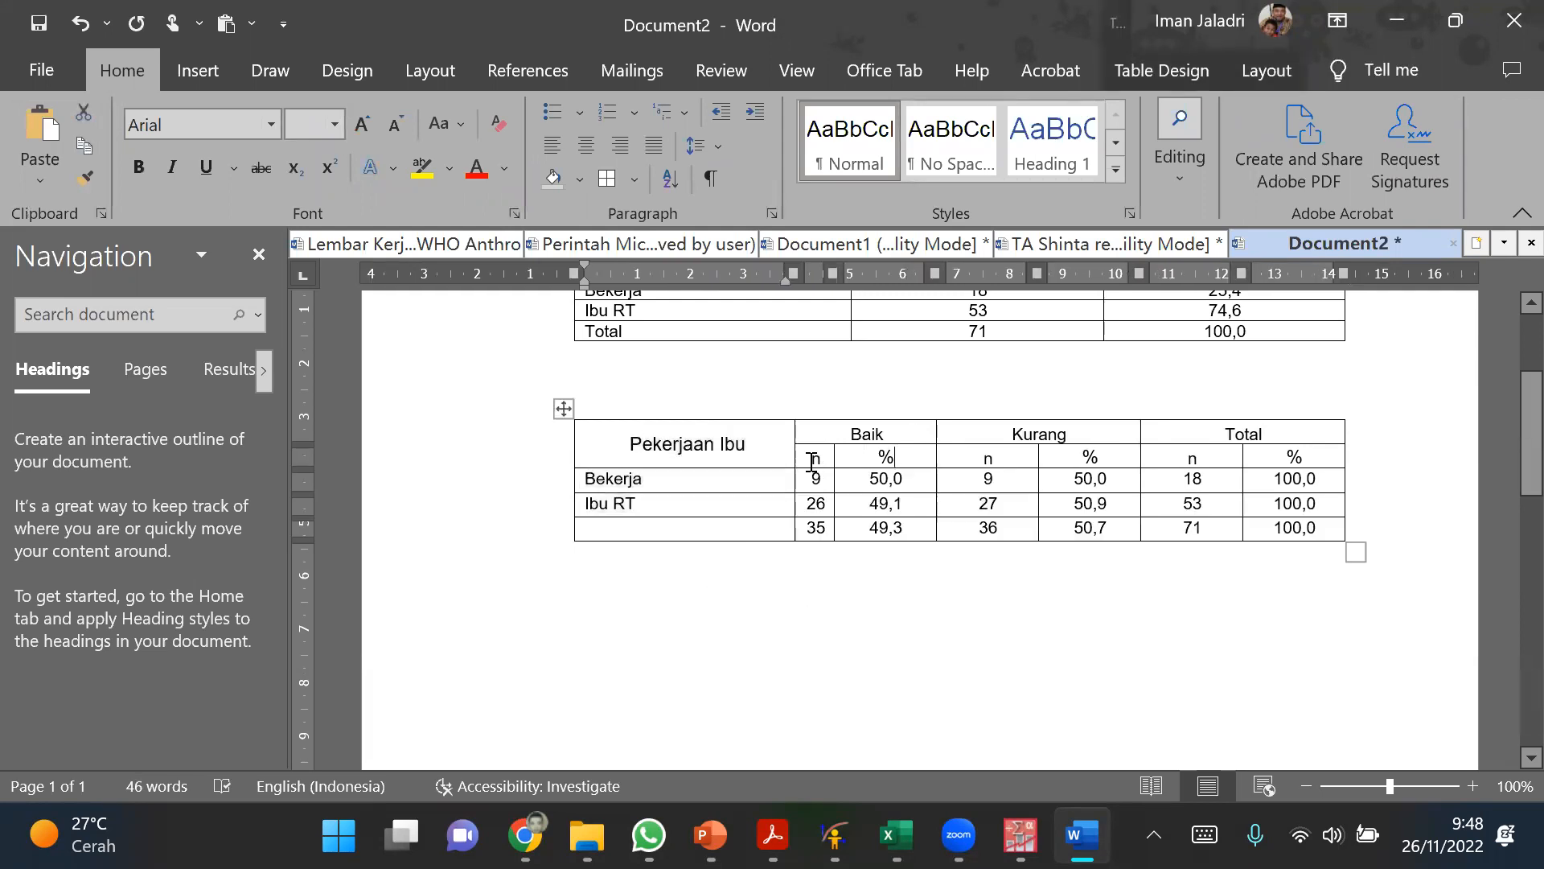
pyautogui.click(812, 460)
pyautogui.moveTo(794, 453); pyautogui.dragTo(809, 452)
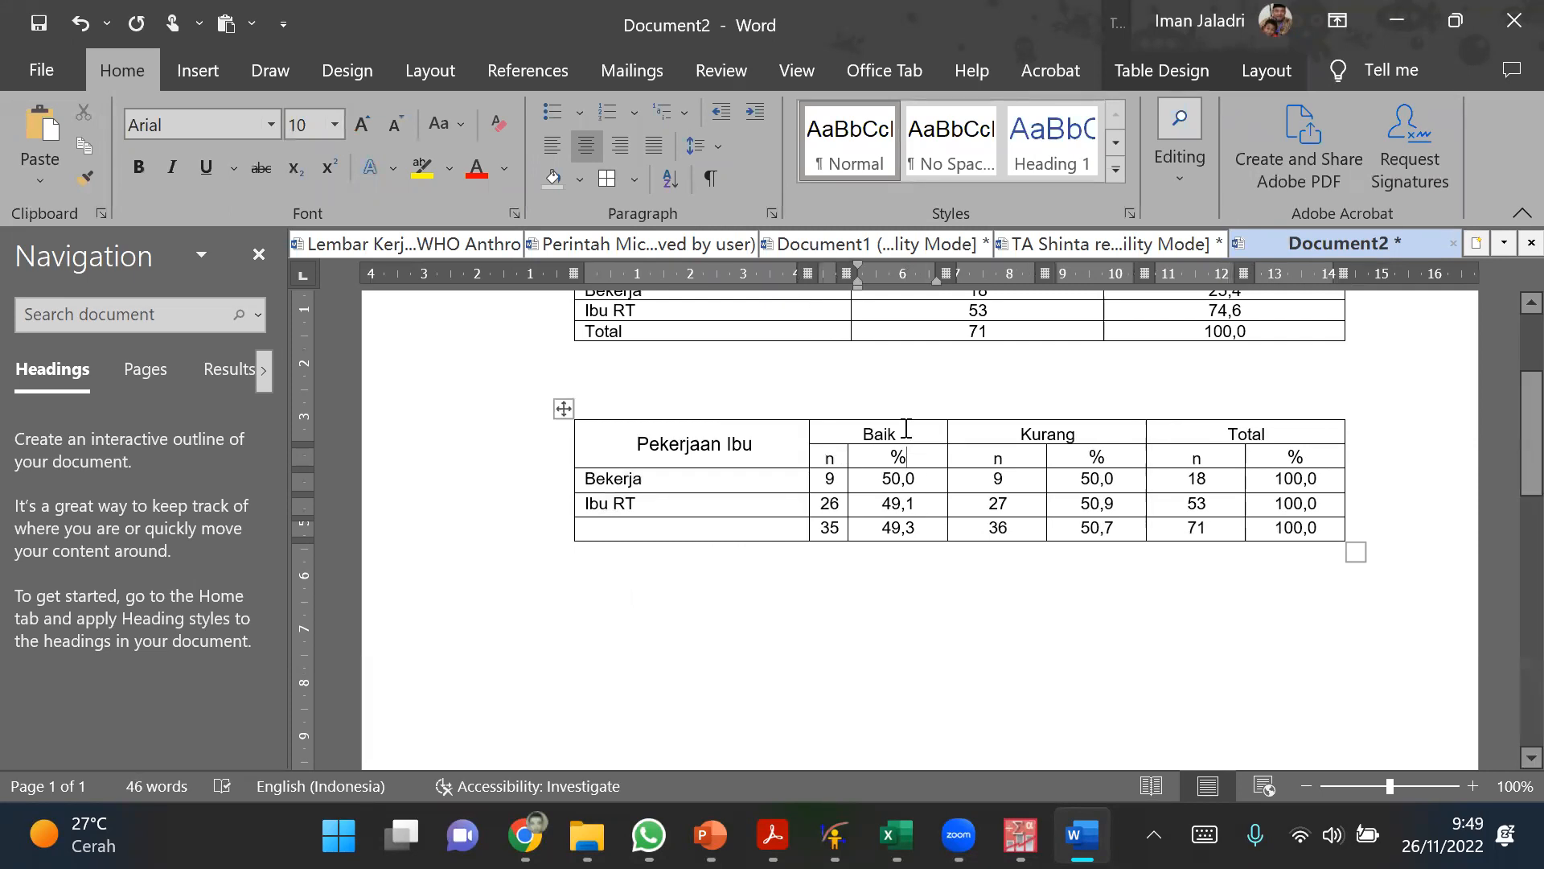
# Step: Try distributing the Baik, Kurang and Total headings and the n and % columns evenly, and undo the changes
pyautogui.moveTo(906, 429); pyautogui.dragTo(1228, 429)
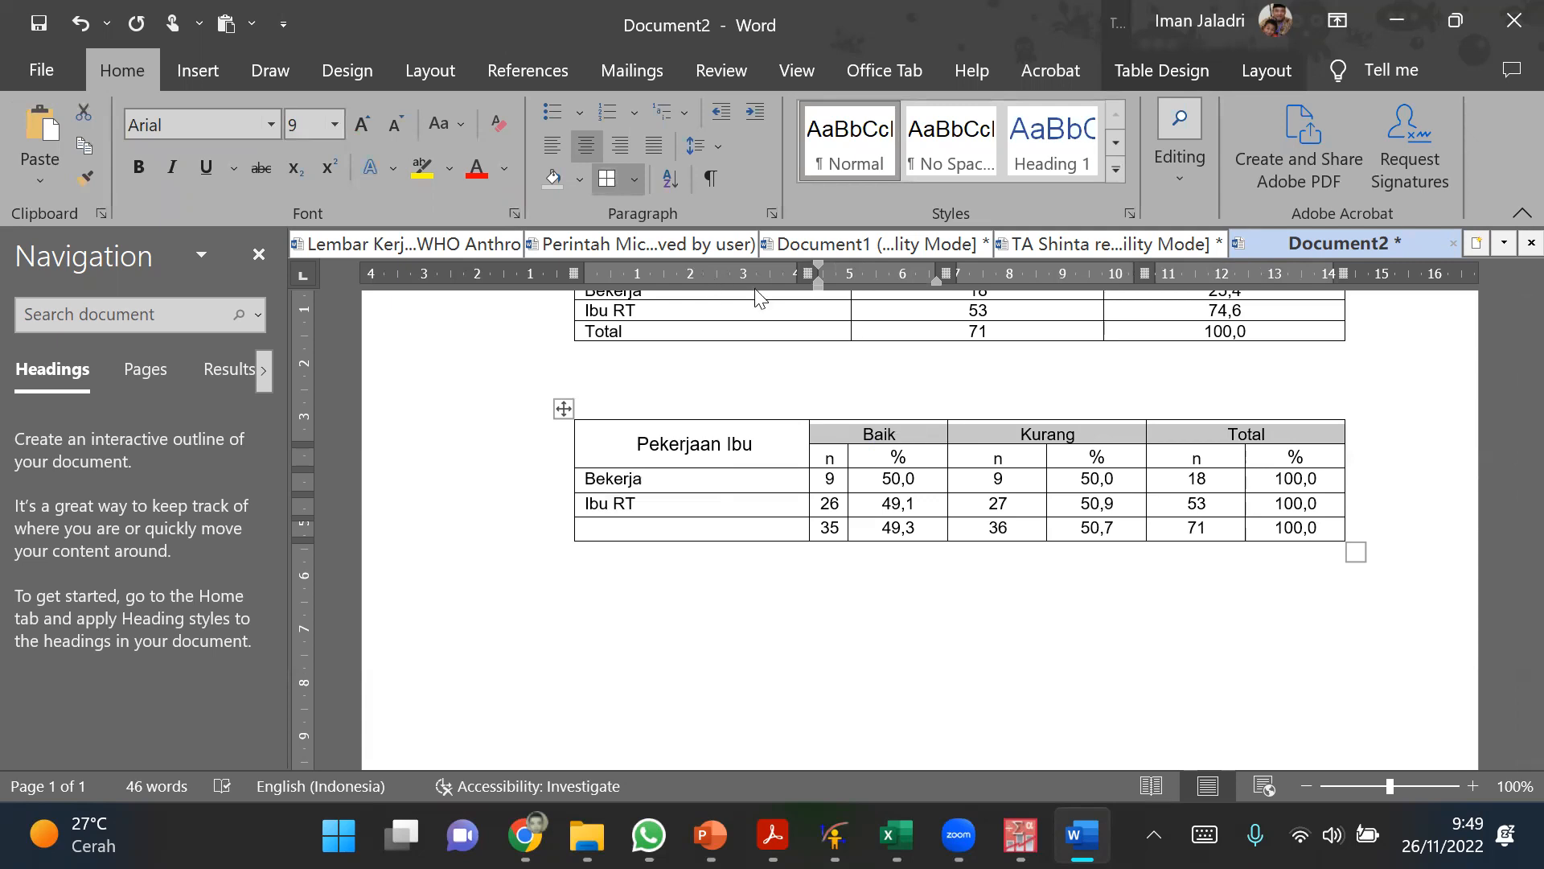
pyautogui.click(1259, 77)
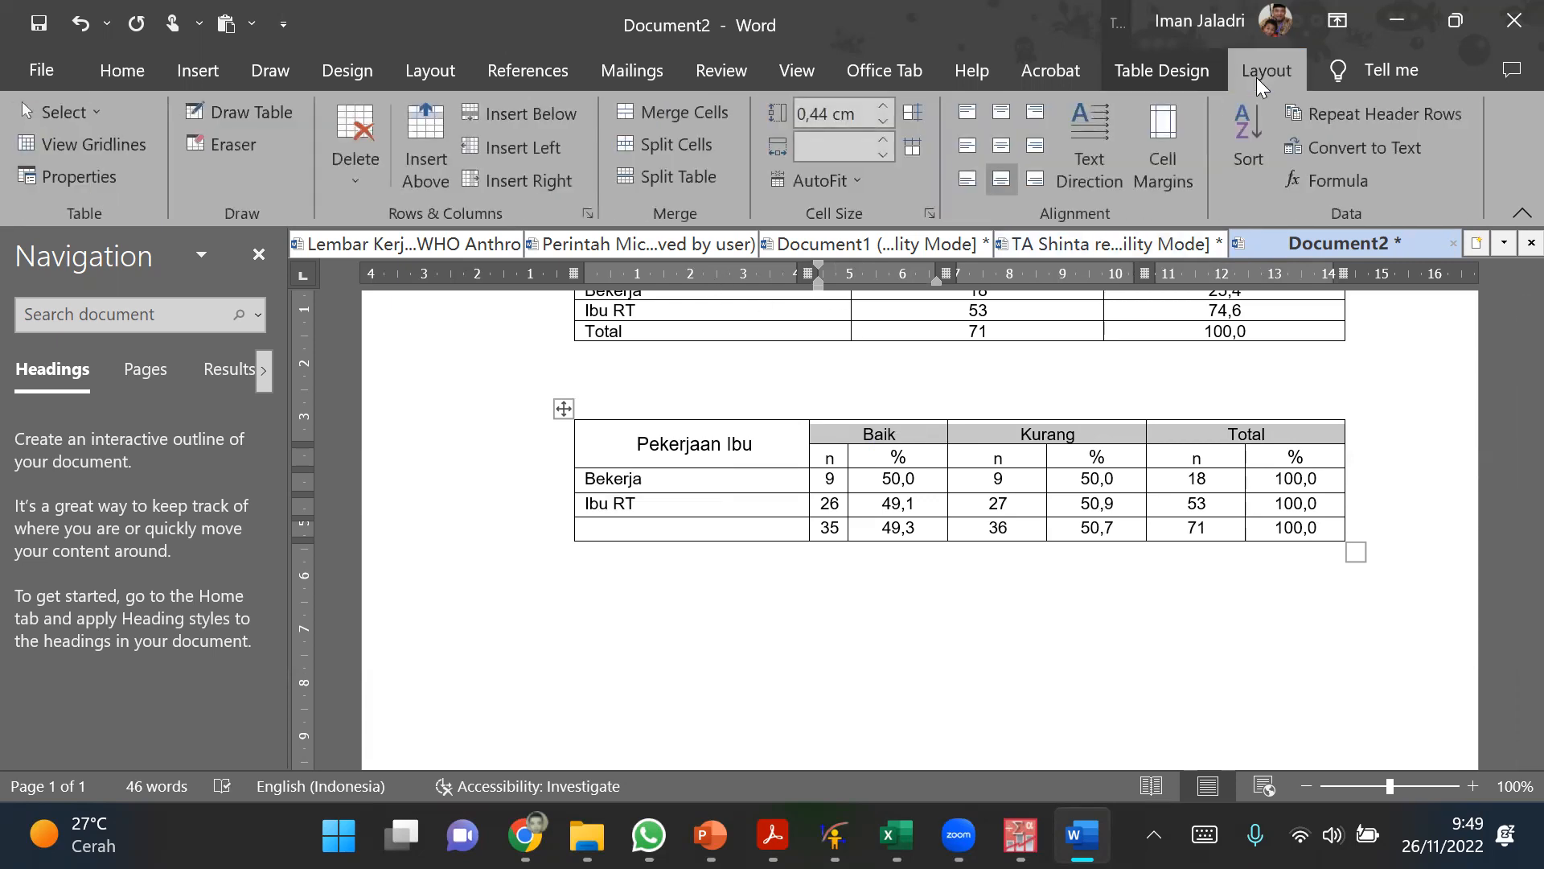
pyautogui.click(912, 150)
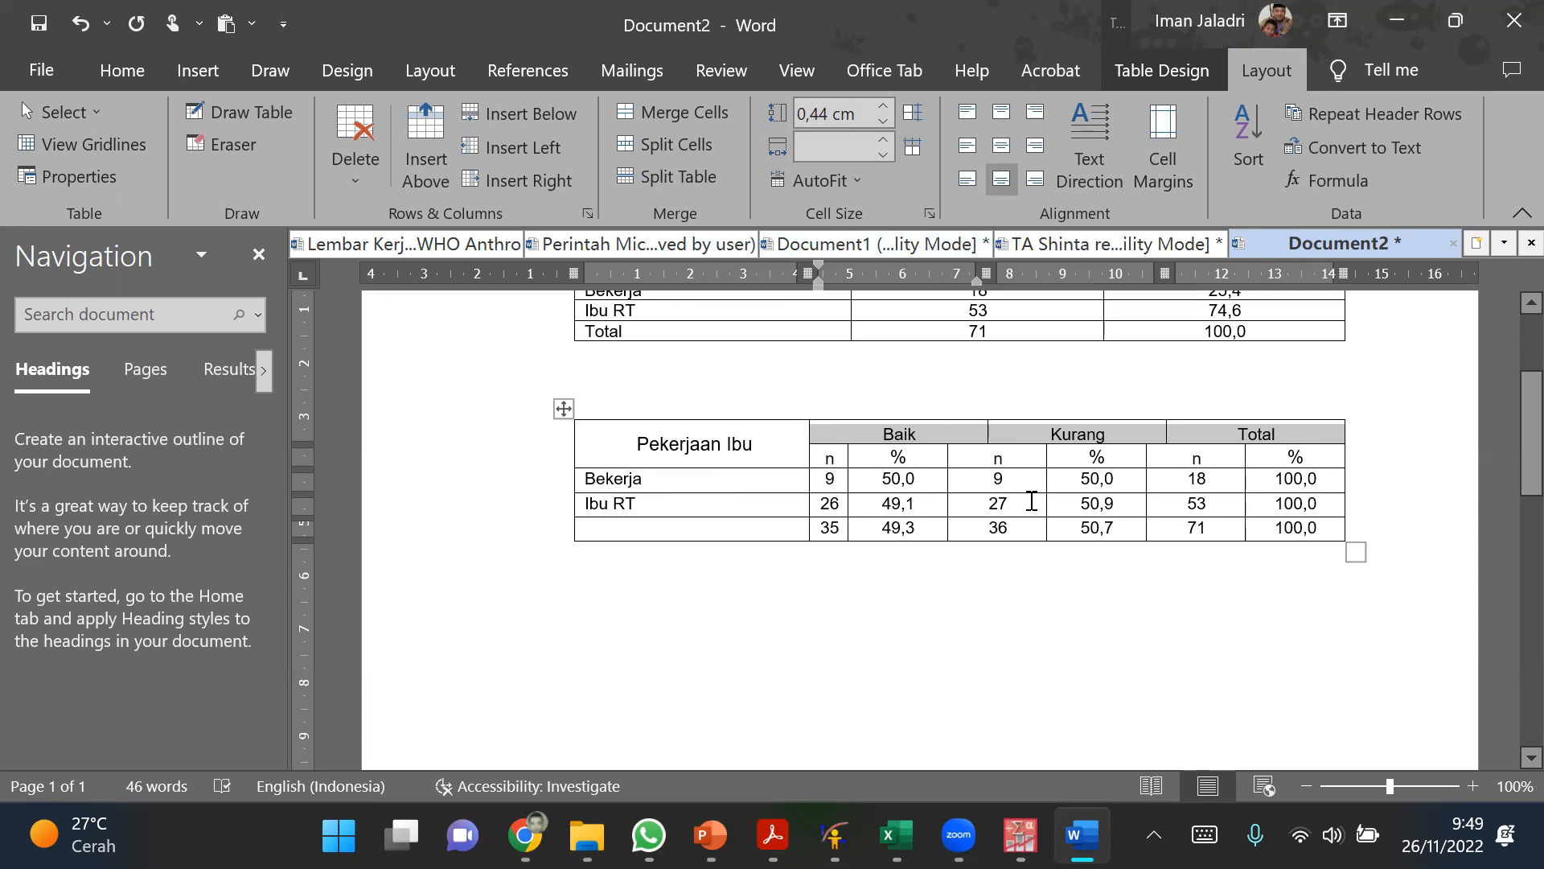
pyautogui.click(1032, 504)
pyautogui.moveTo(836, 456); pyautogui.dragTo(1275, 535)
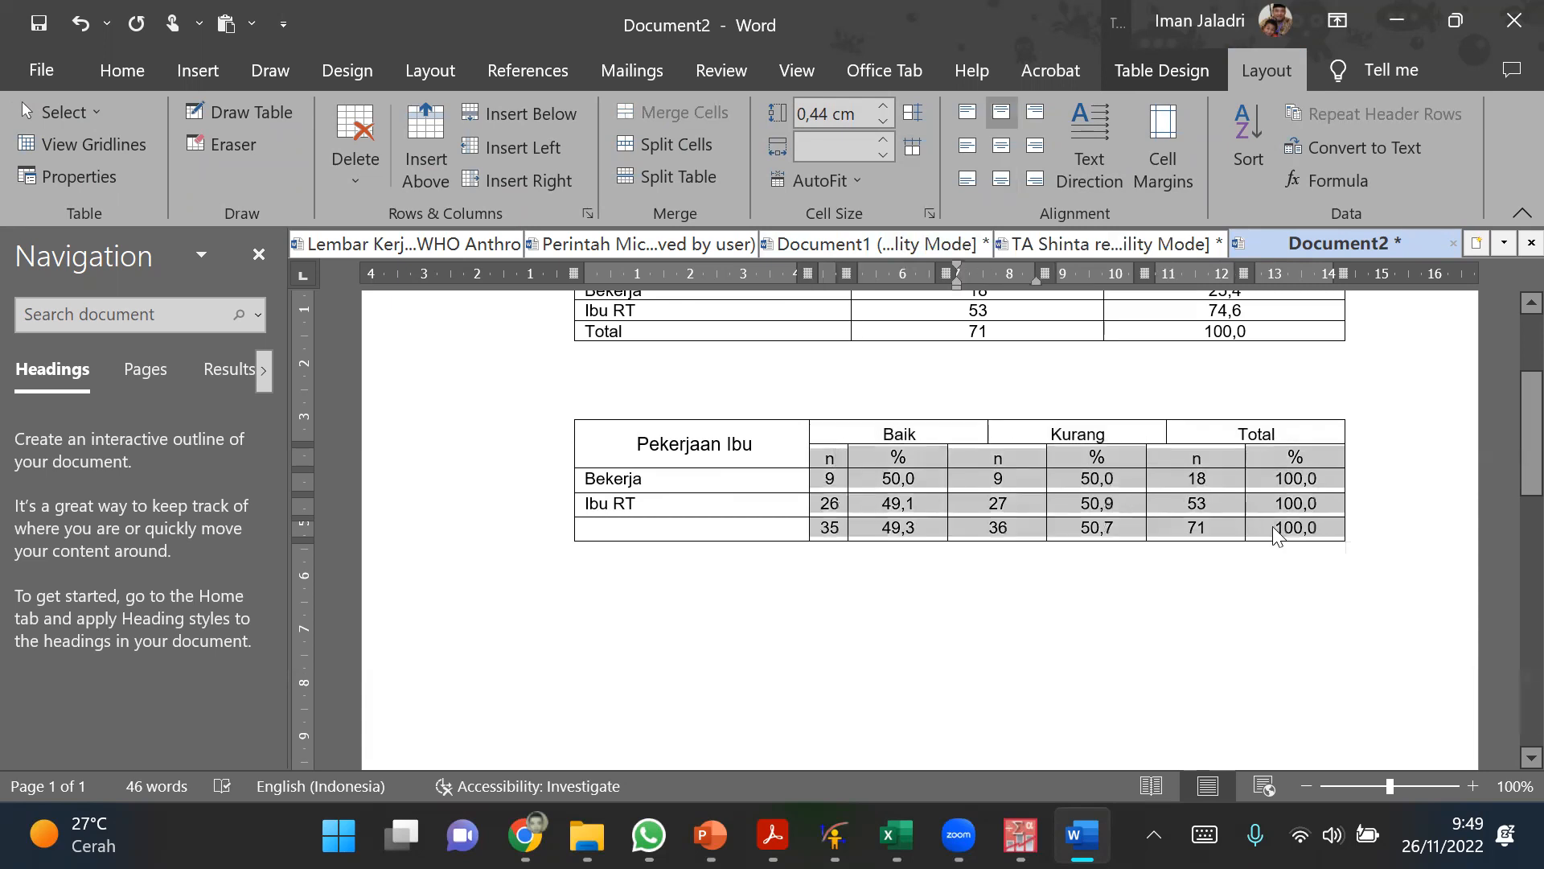
pyautogui.click(915, 152)
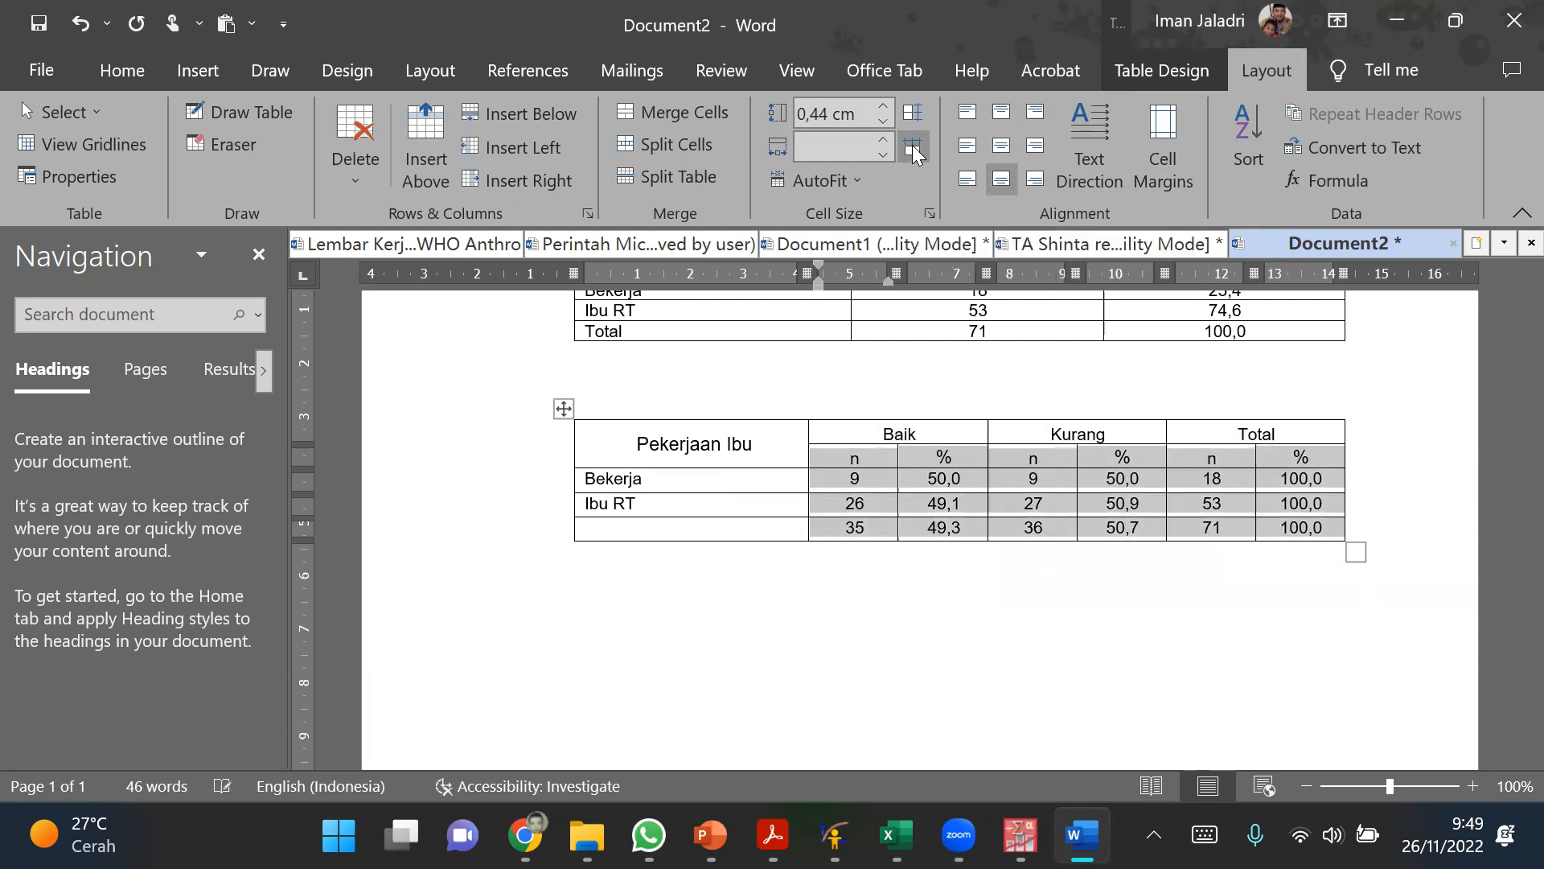
pyautogui.click(1291, 367)
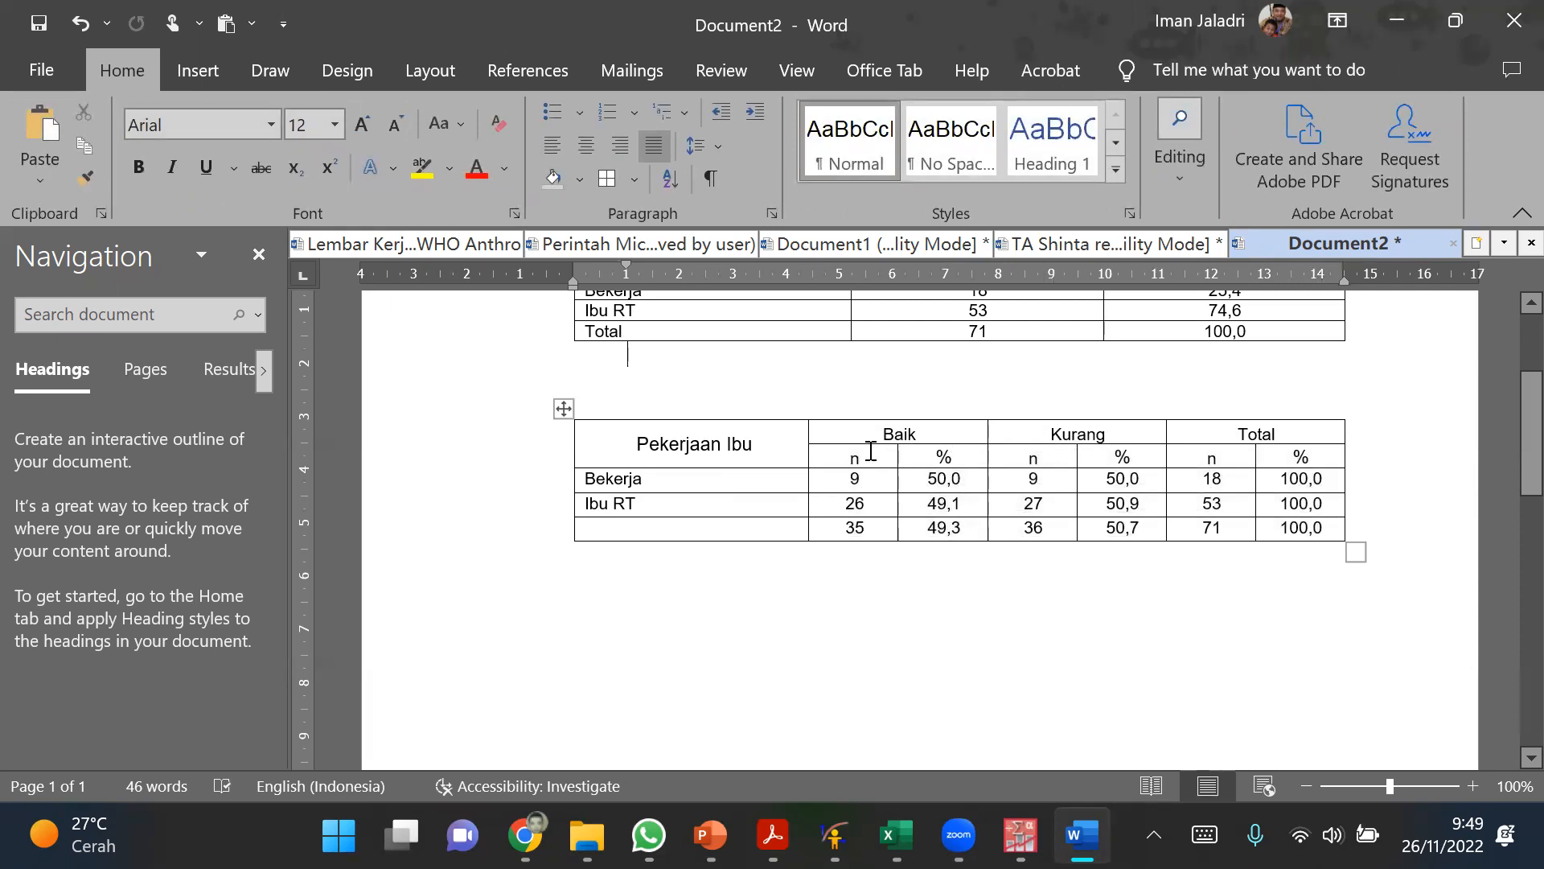
pyautogui.hotkey('ctrl', 'z')
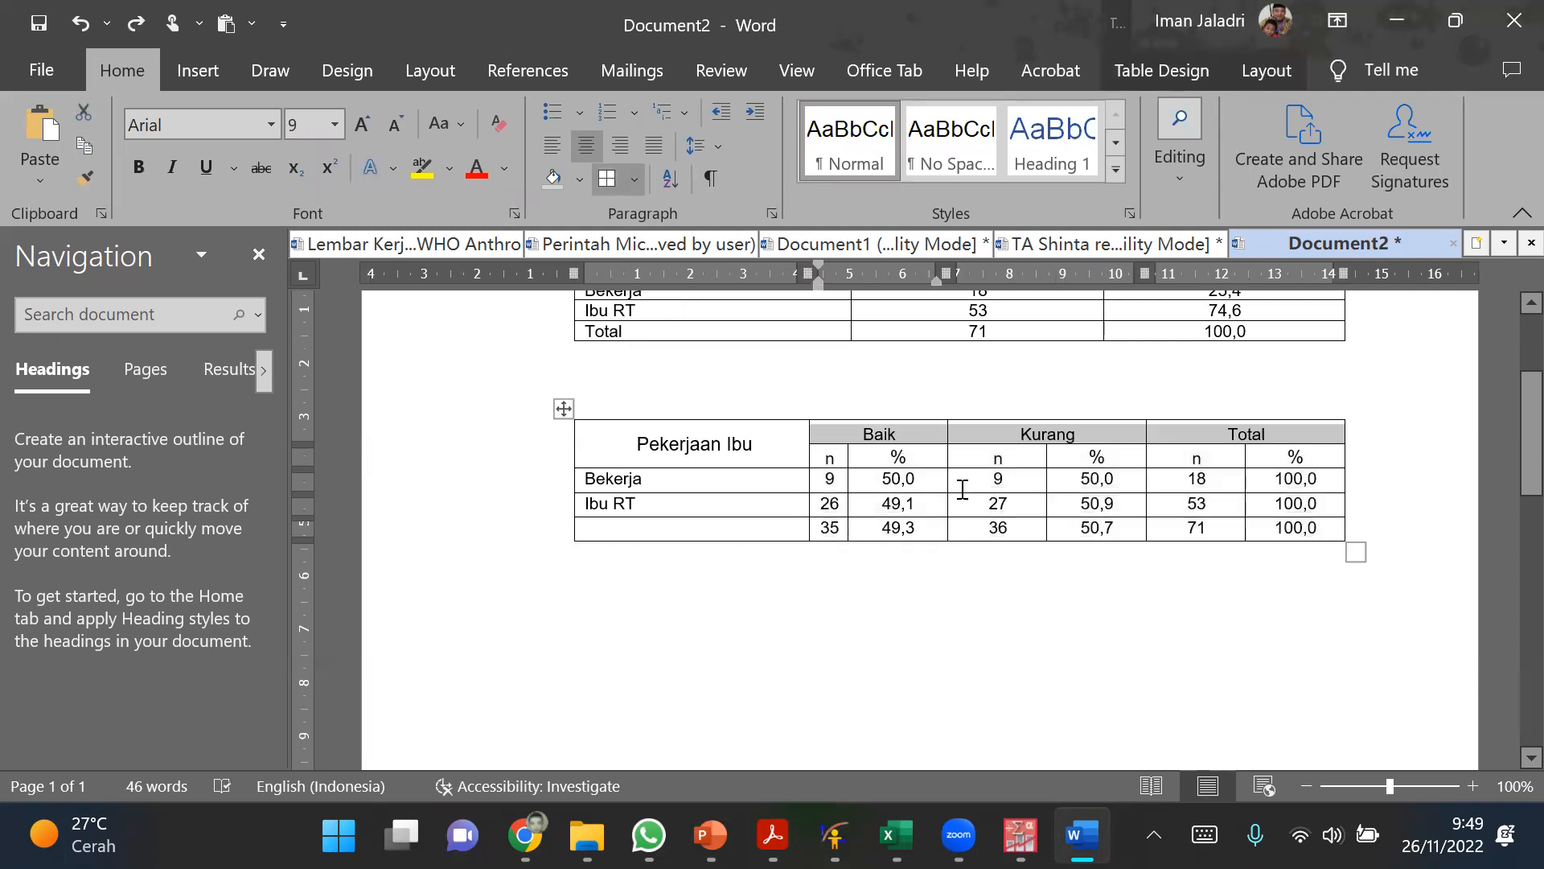
# Step: Distribute the Baik, Kurang and Total heading cells evenly, and likewise the n and % columns beneath them
pyautogui.click(913, 435)
pyautogui.moveTo(1023, 433); pyautogui.dragTo(1239, 436)
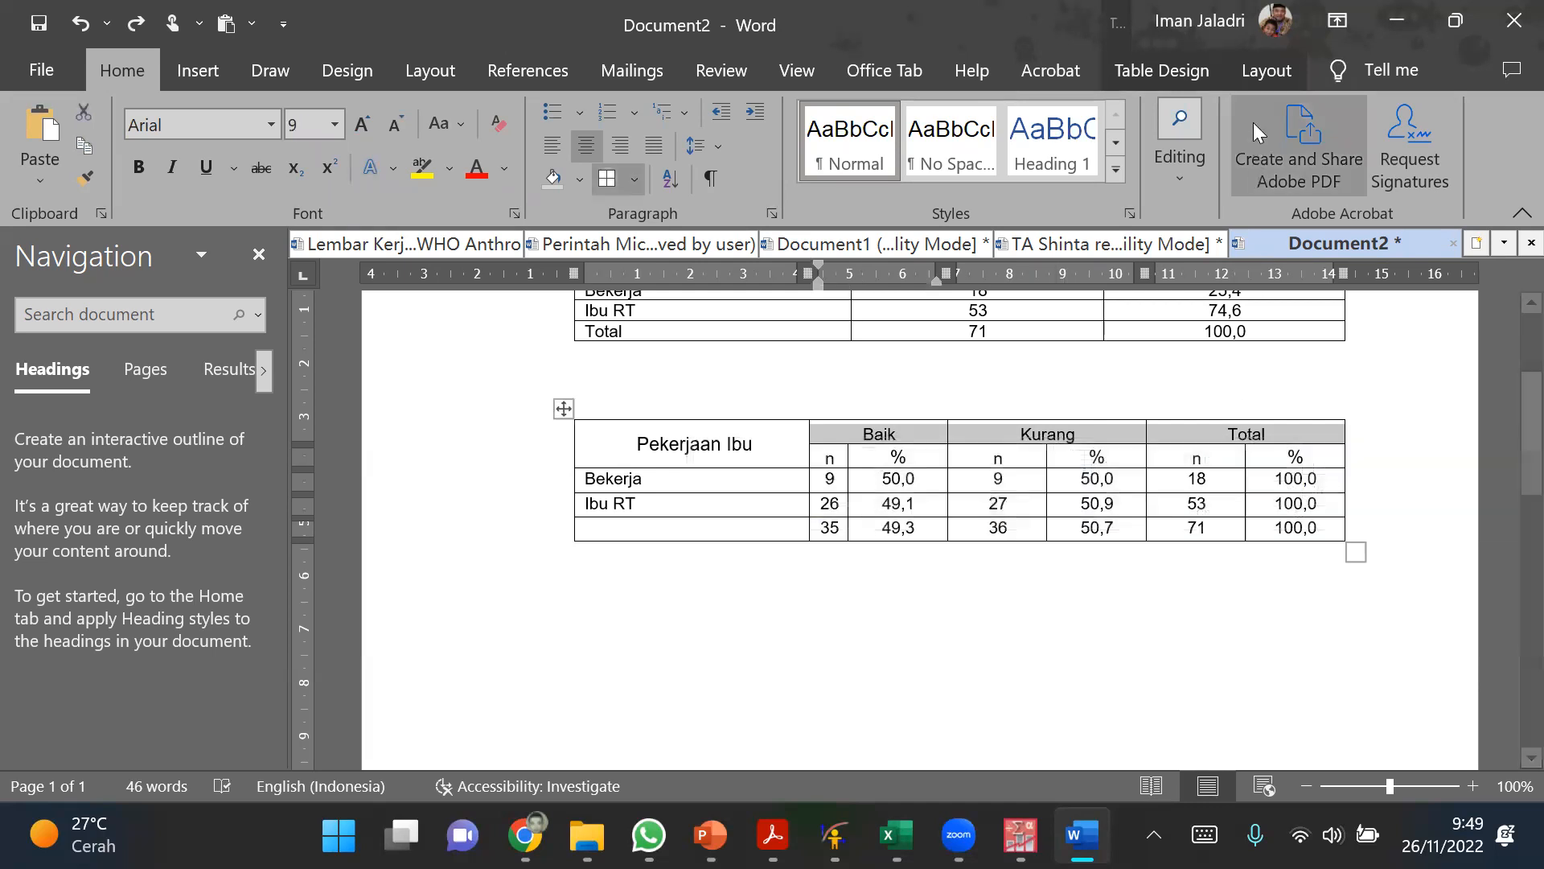
pyautogui.click(1260, 74)
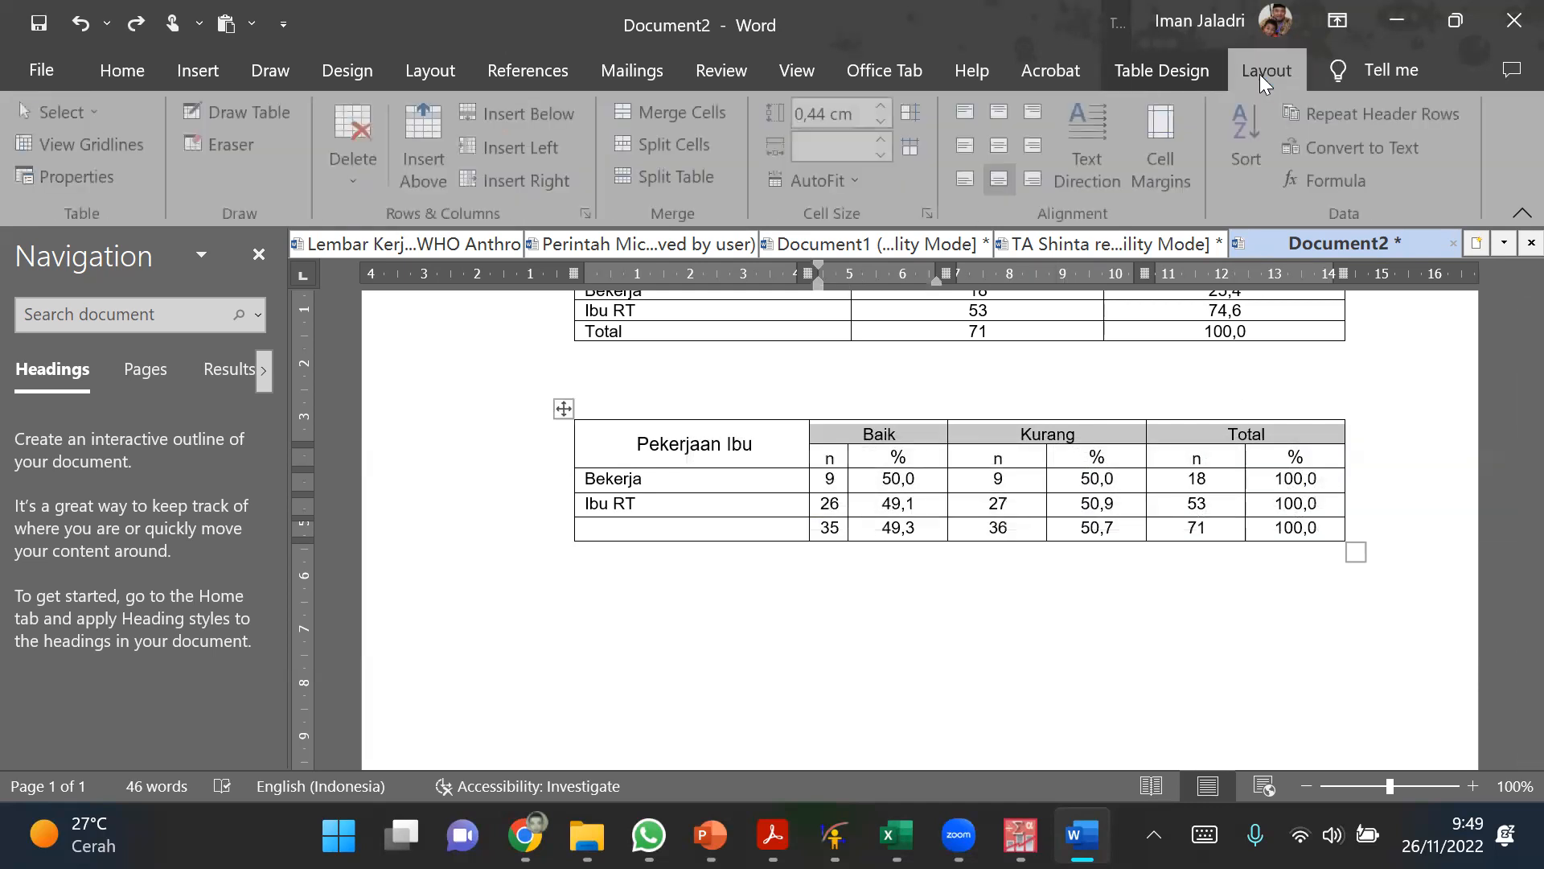
pyautogui.click(911, 148)
pyautogui.moveTo(841, 465)
pyautogui.mouseDown()
pyautogui.moveTo(1244, 508)
pyautogui.moveTo(1282, 528)
pyautogui.mouseUp()
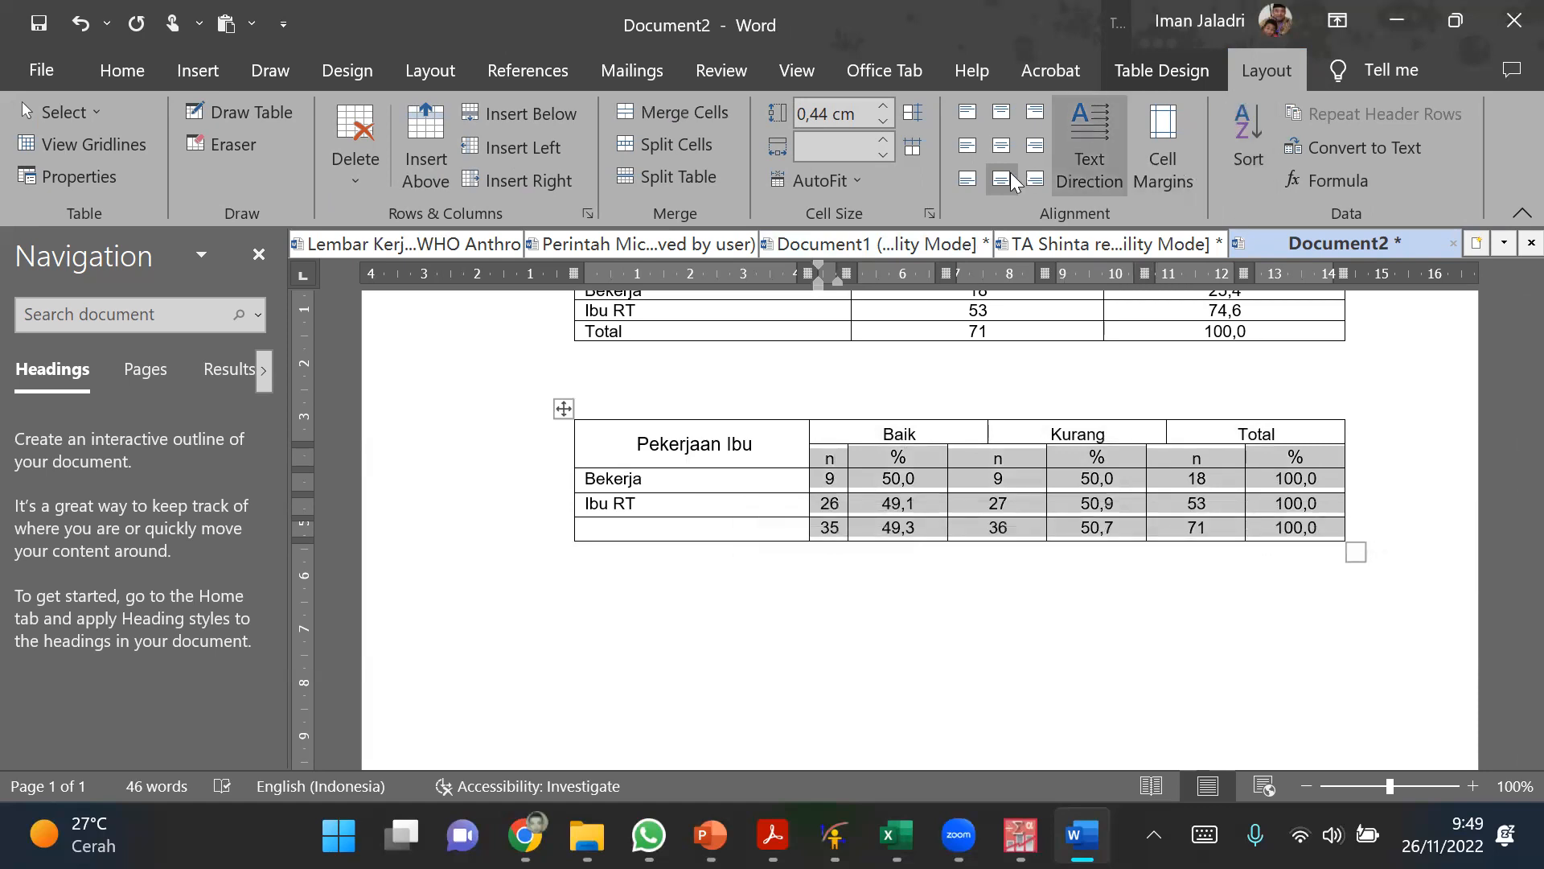
pyautogui.click(913, 157)
pyautogui.click(999, 611)
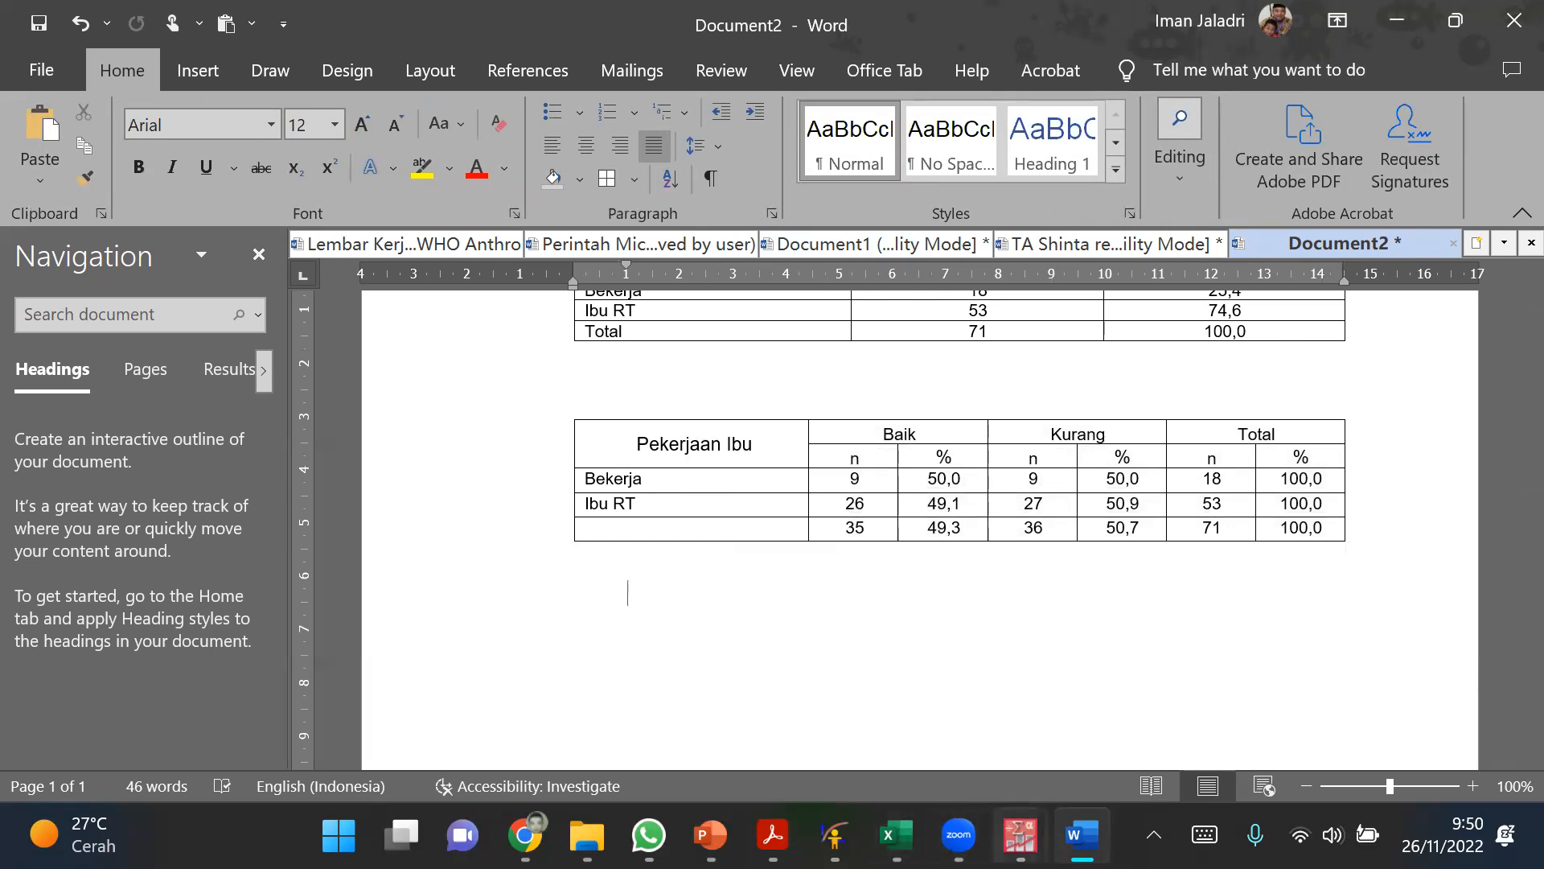
# Step: Circle the Bekerja row's 100,0 total percentage in black ink and mark the two 50,0 values beside it
pyautogui.moveTo(1020, 837)
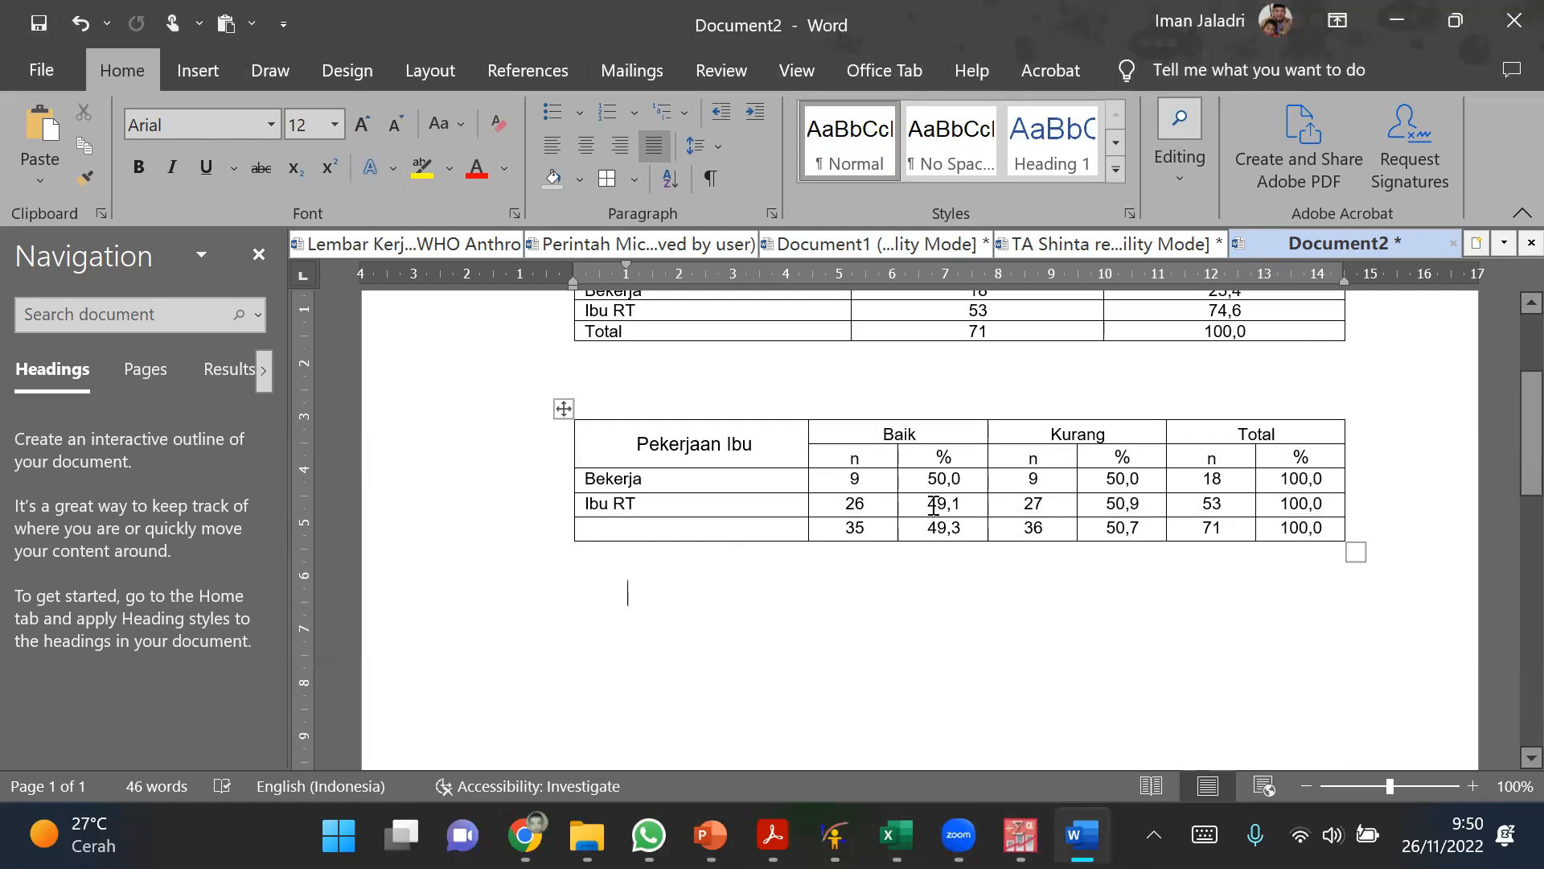
pyautogui.scroll(1, 877, 592)
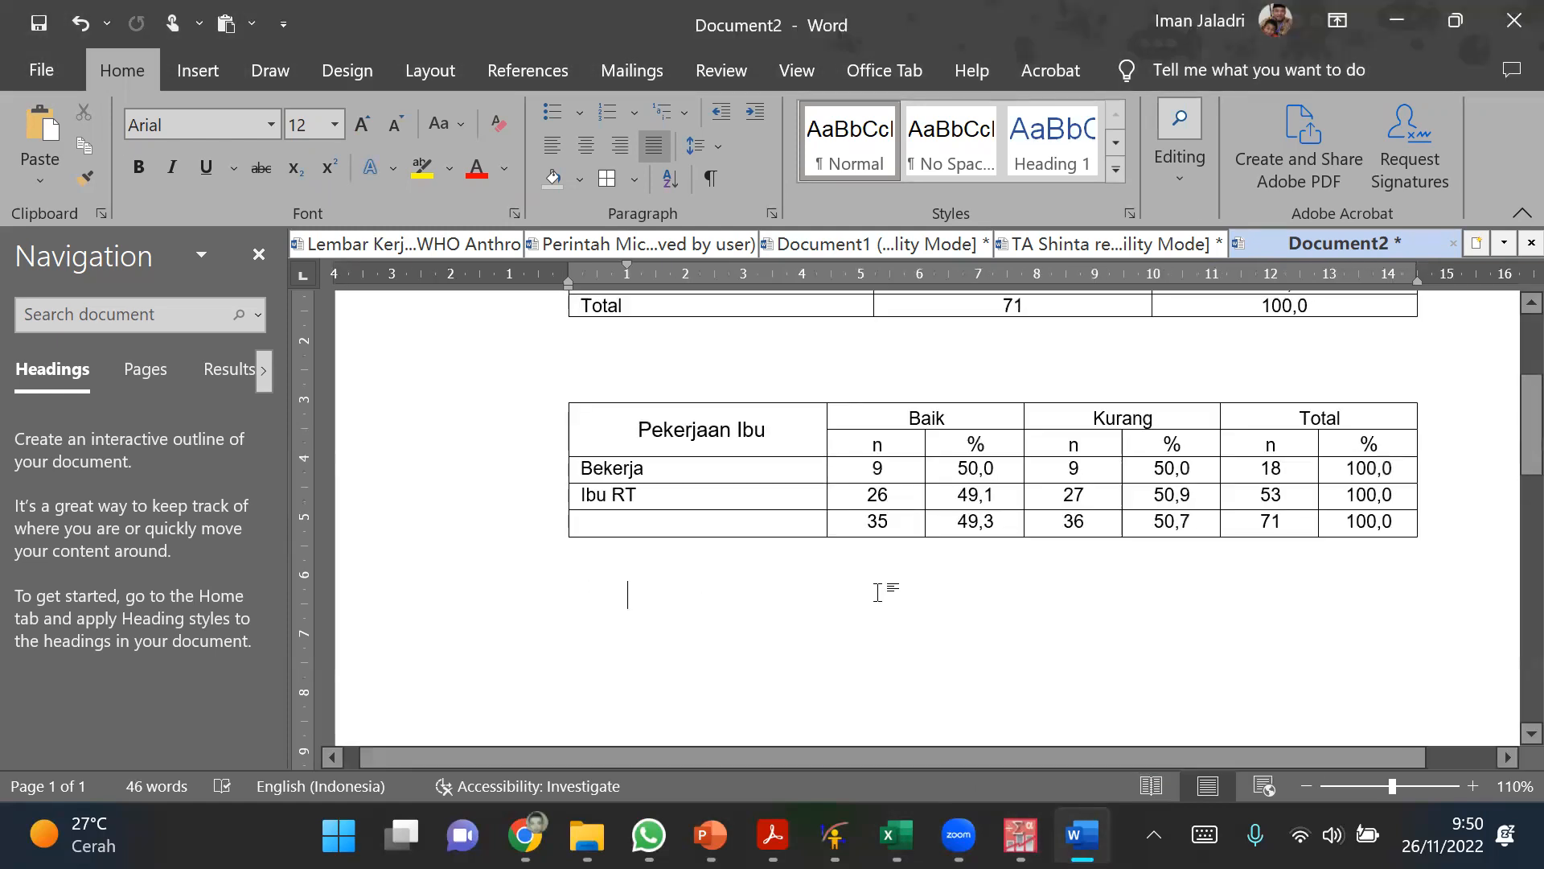
pyautogui.scroll(2, 881, 590)
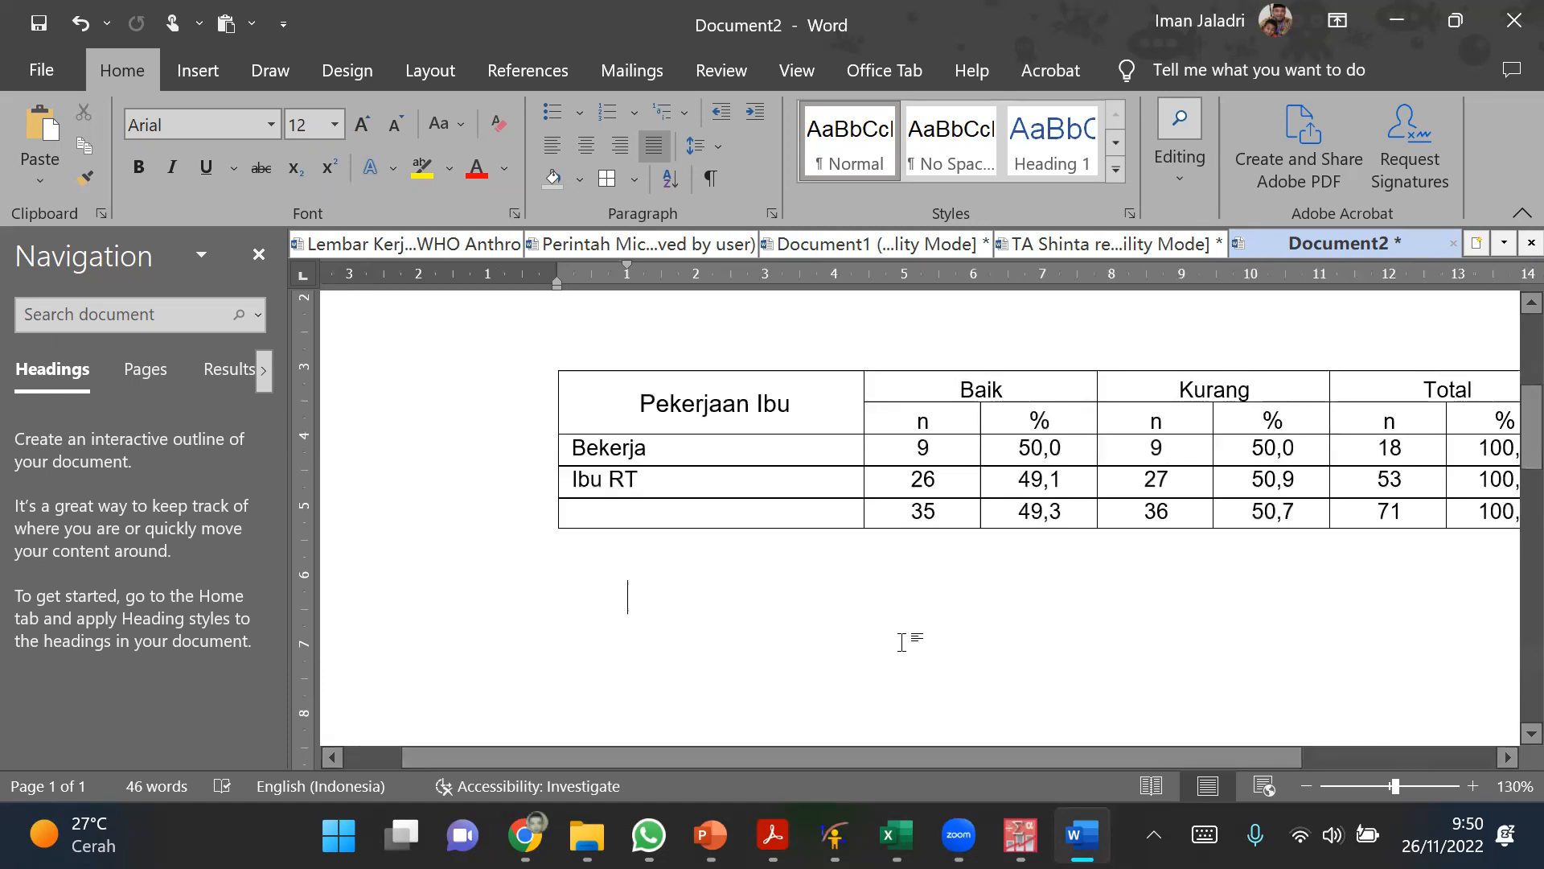
pyautogui.hscroll(5, 902, 642)
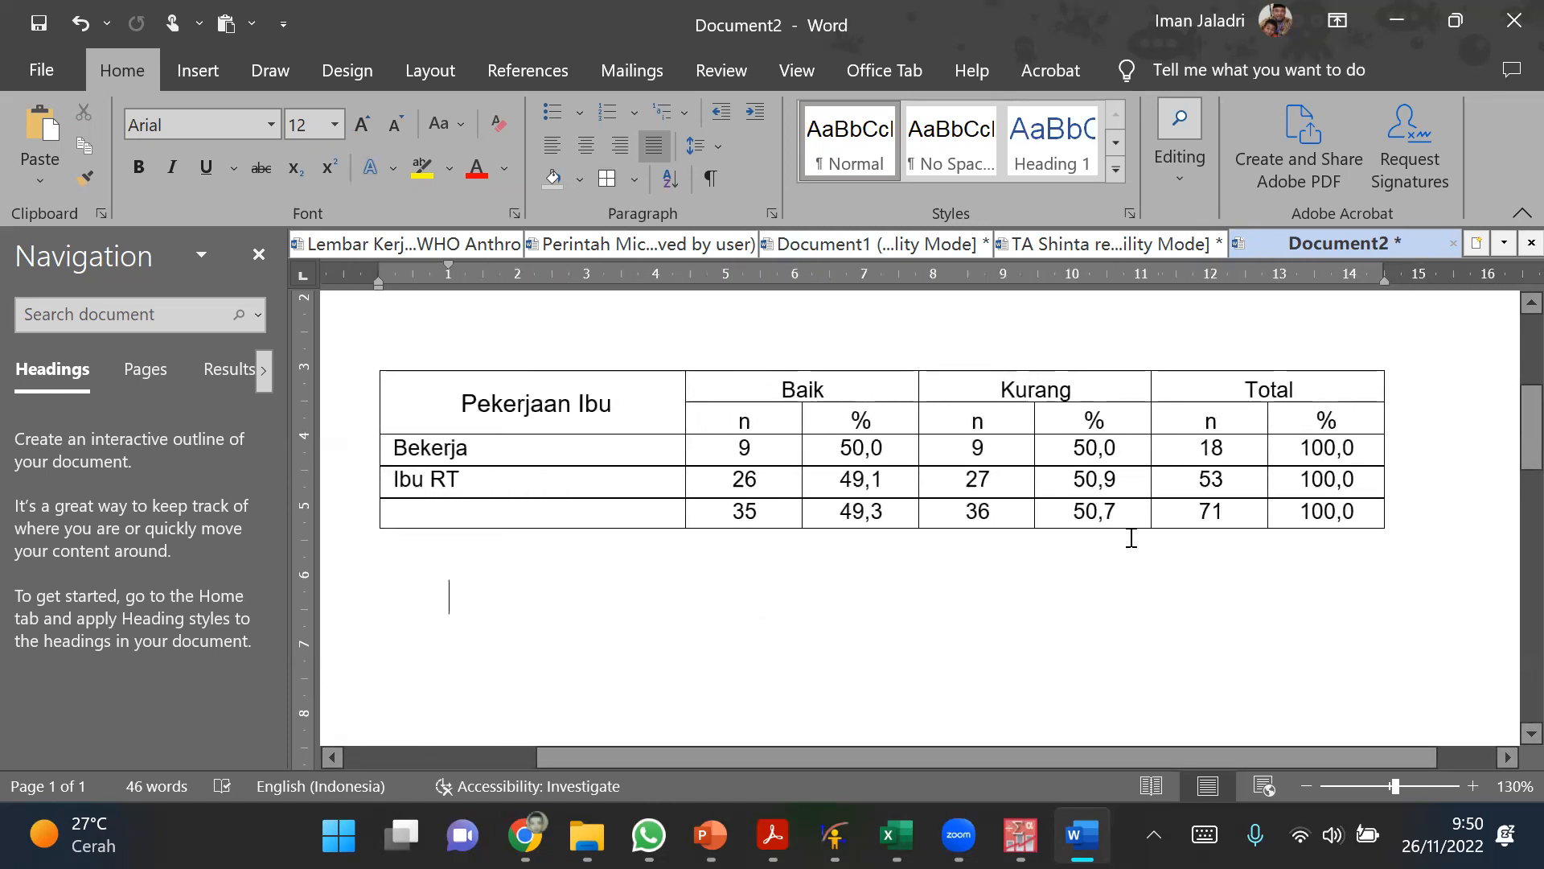
pyautogui.moveTo(363, 473)
pyautogui.moveTo(793, 448); pyautogui.dragTo(1348, 448)
pyautogui.click(1348, 448)
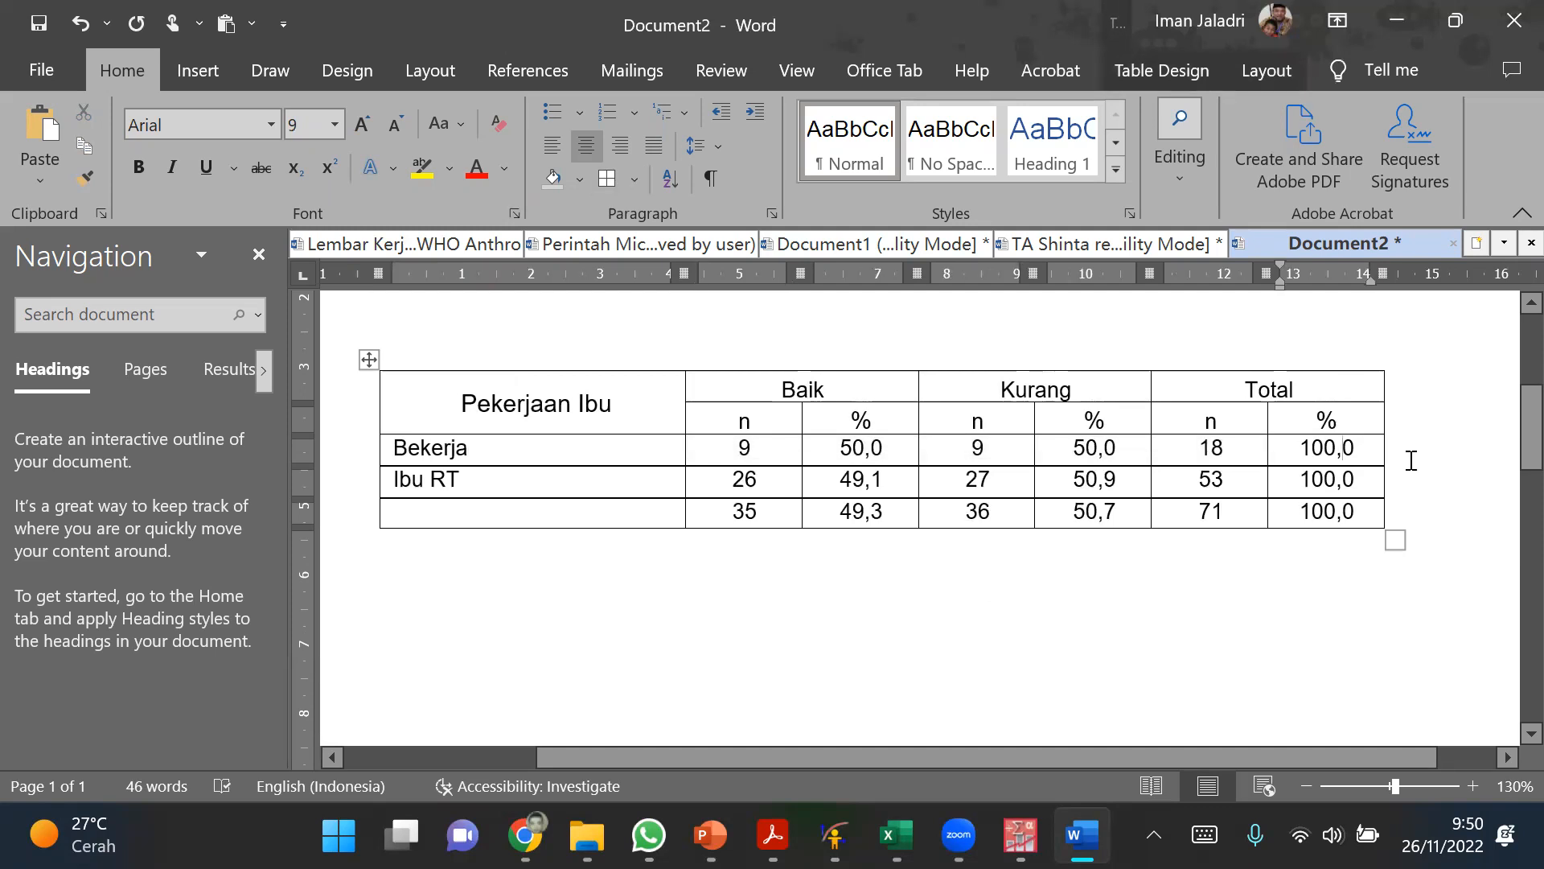
pyautogui.moveTo(1353, 422)
pyautogui.mouseDown()
pyautogui.moveTo(1365, 461)
pyautogui.moveTo(1343, 384)
pyautogui.mouseUp()
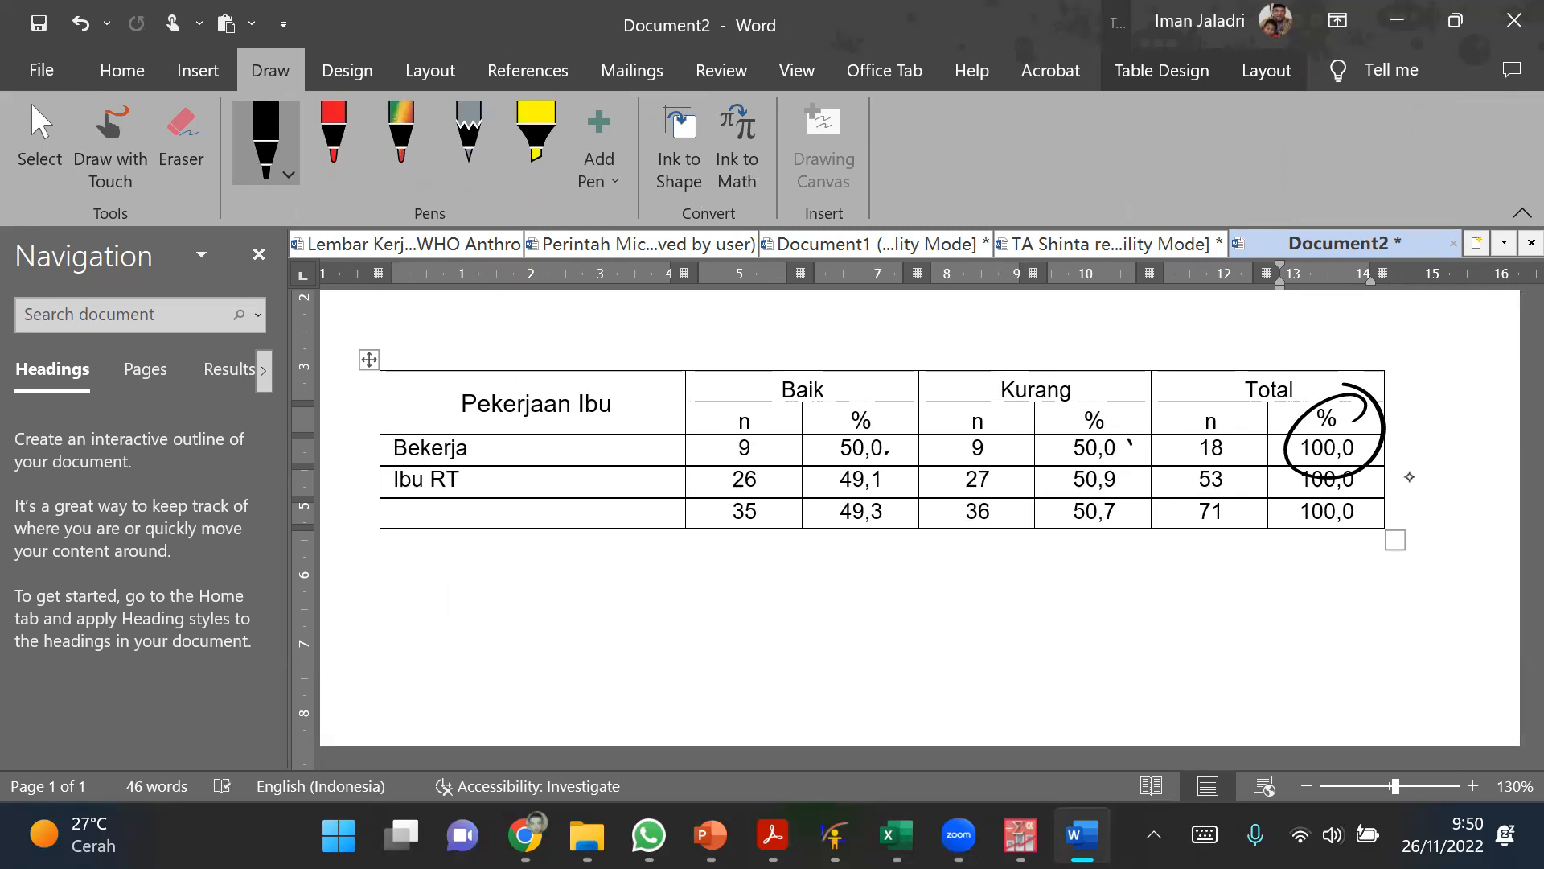
# Step: Using the rainbow pen, circle the Baik percentage column and draw a box around the Kurang percentage column
pyautogui.click(407, 139)
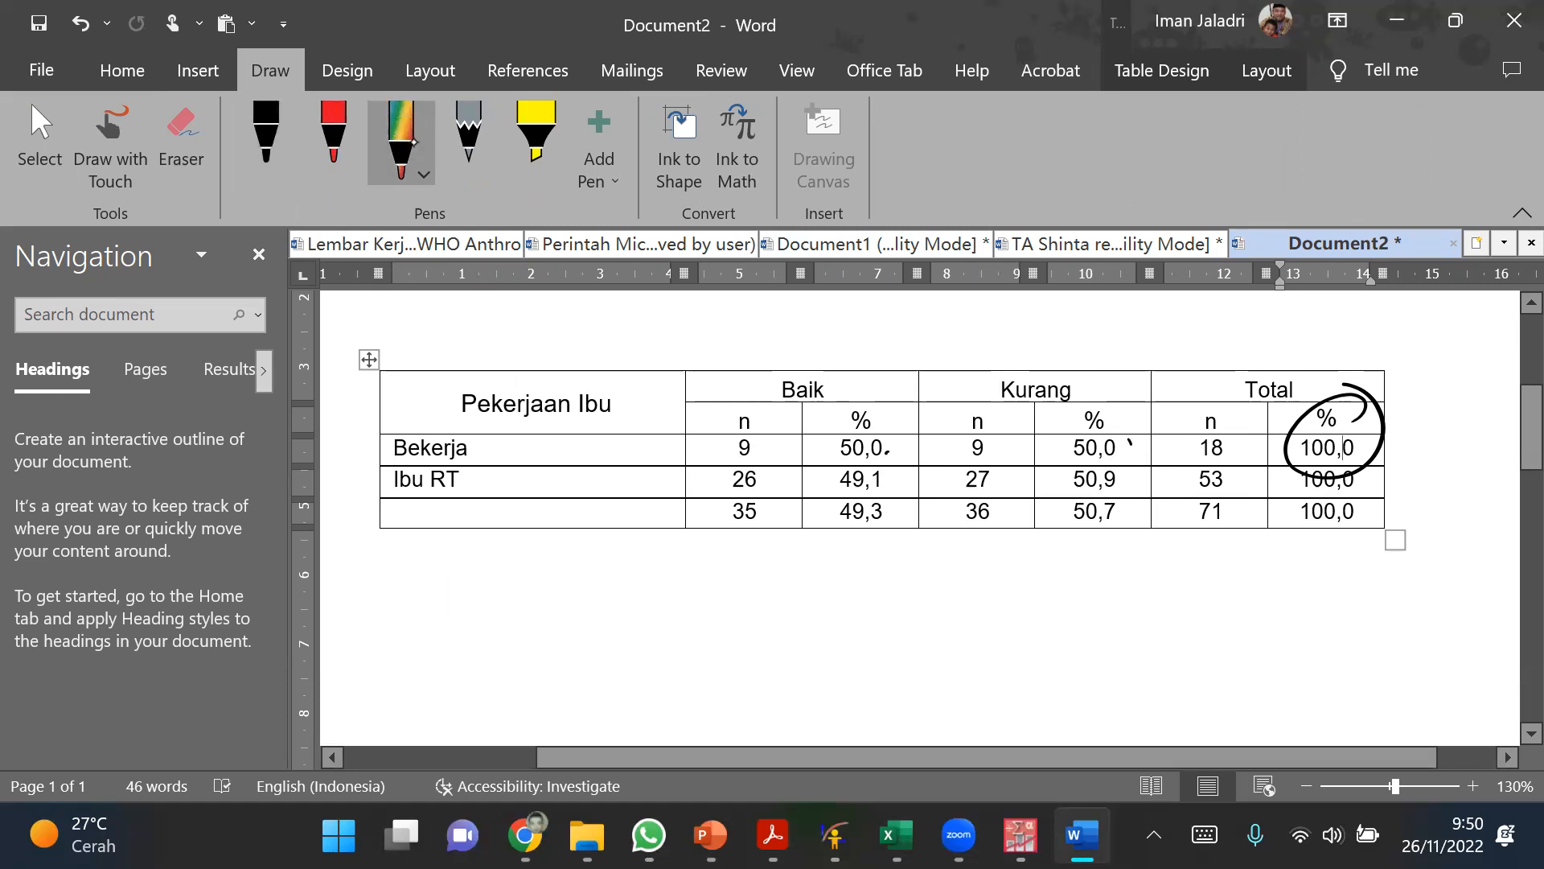
pyautogui.moveTo(878, 386)
pyautogui.mouseDown()
pyautogui.moveTo(817, 478)
pyautogui.moveTo(885, 394)
pyautogui.mouseUp()
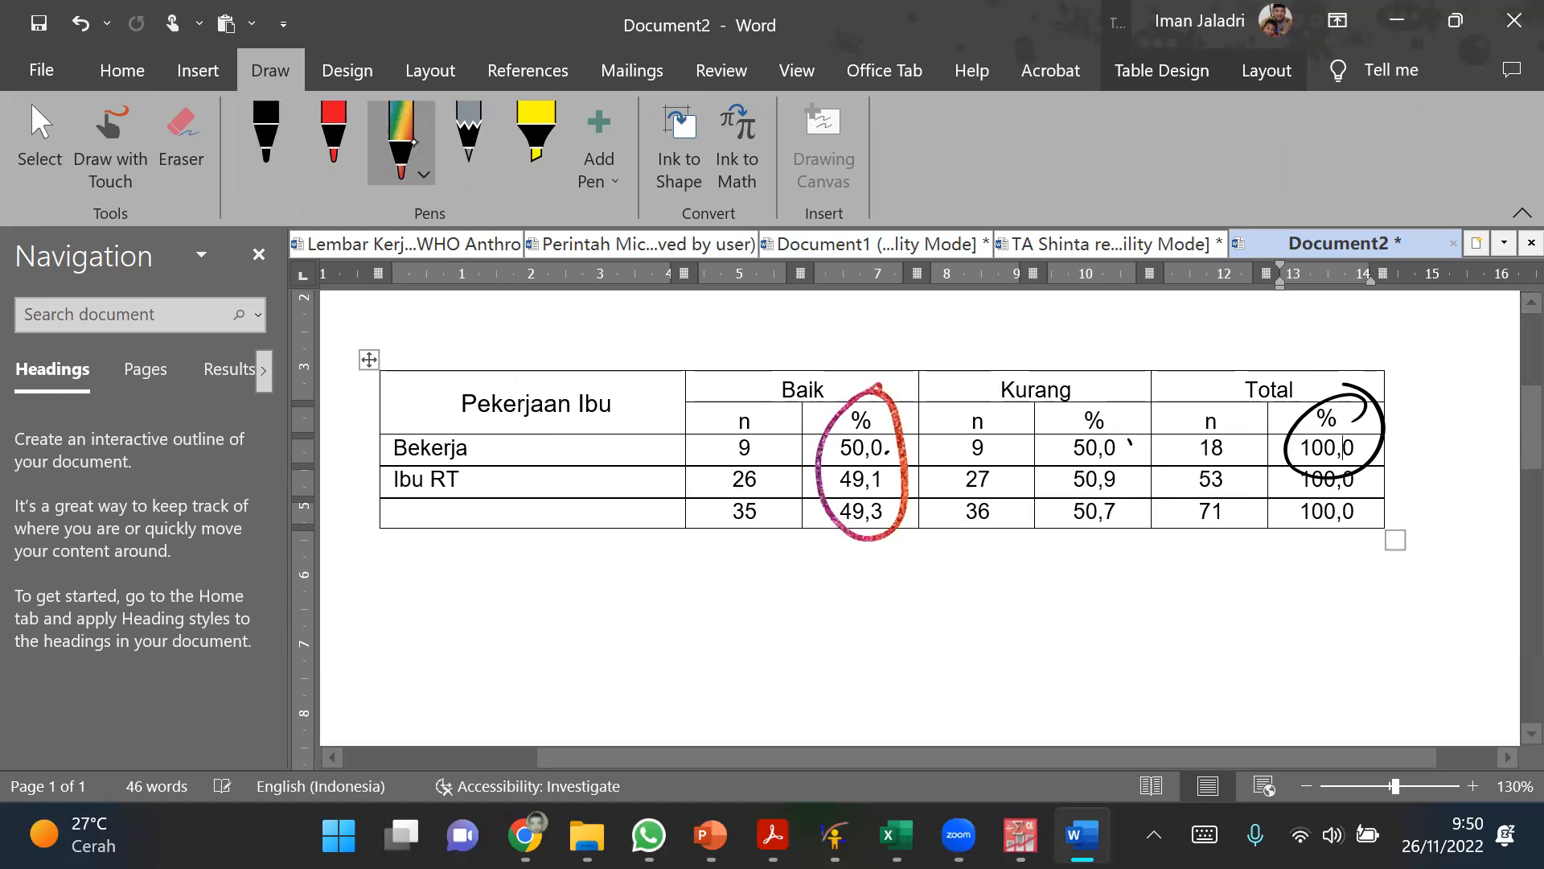
pyautogui.moveTo(1006, 399)
pyautogui.mouseDown()
pyautogui.moveTo(1153, 388)
pyautogui.moveTo(1150, 551)
pyautogui.moveTo(1046, 465)
pyautogui.moveTo(1154, 551)
pyautogui.moveTo(1156, 494)
pyautogui.mouseUp()
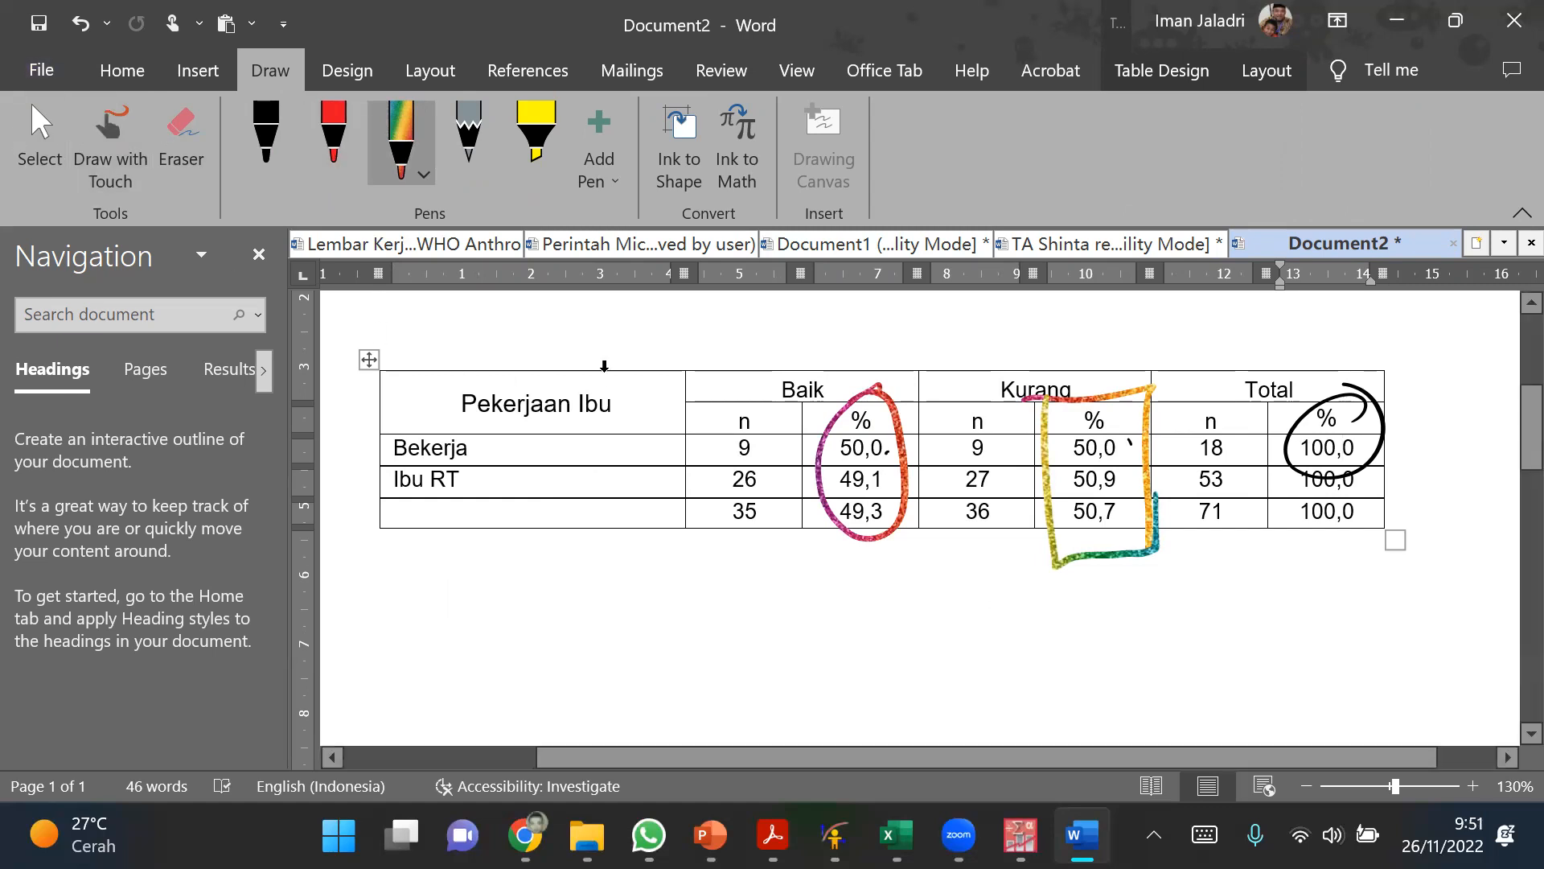
# Step: Start a title above the crosstabulation table reading Distribusi Pekerjaan Ibu dengan
pyautogui.click(711, 323)
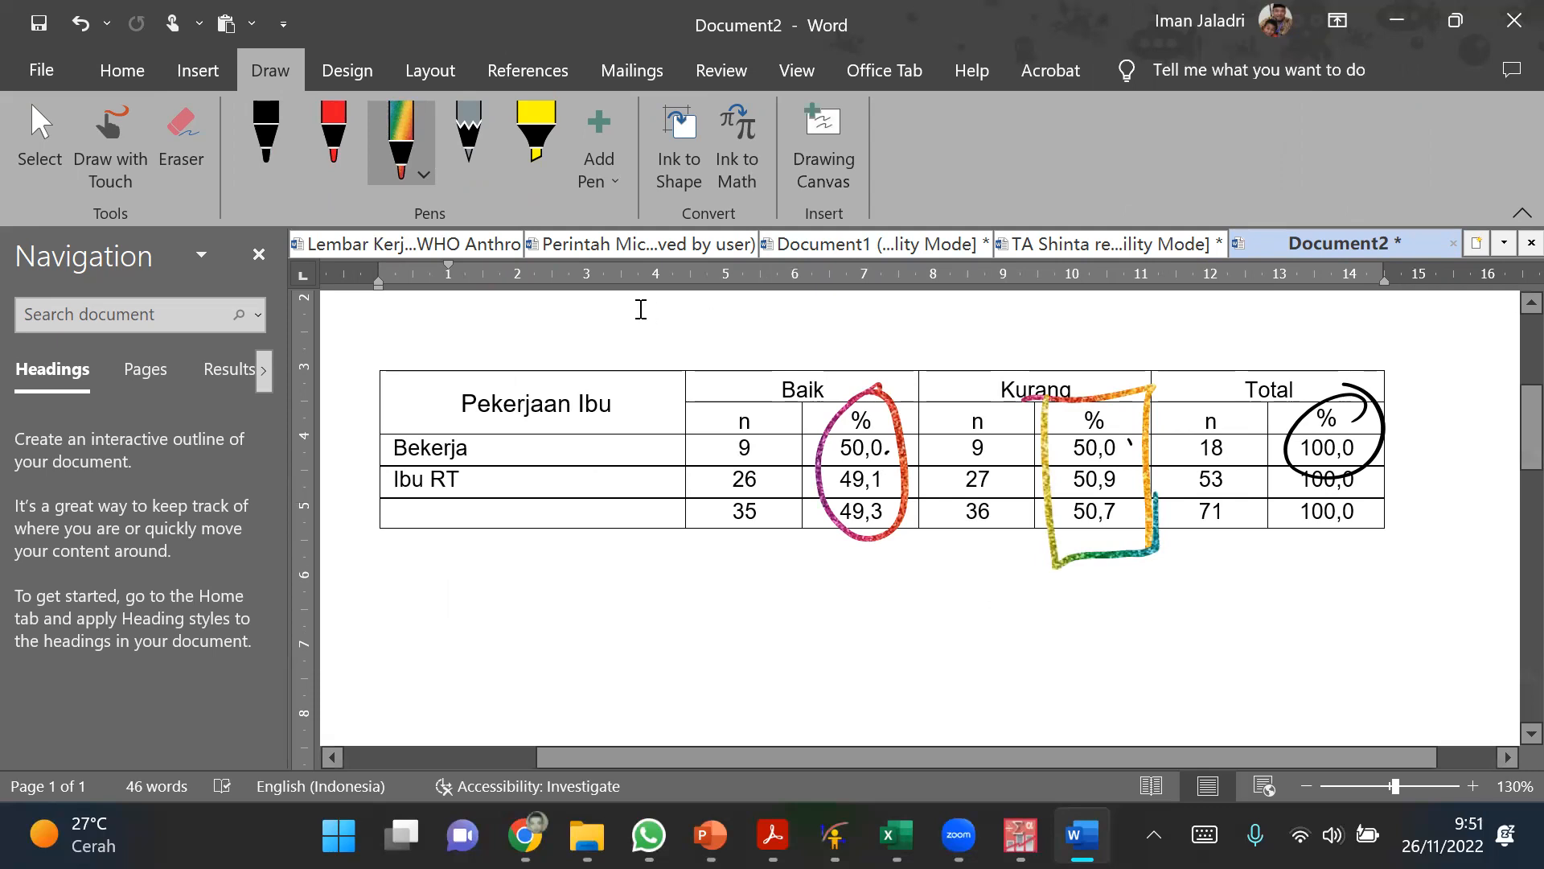
pyautogui.write('Distribusi')
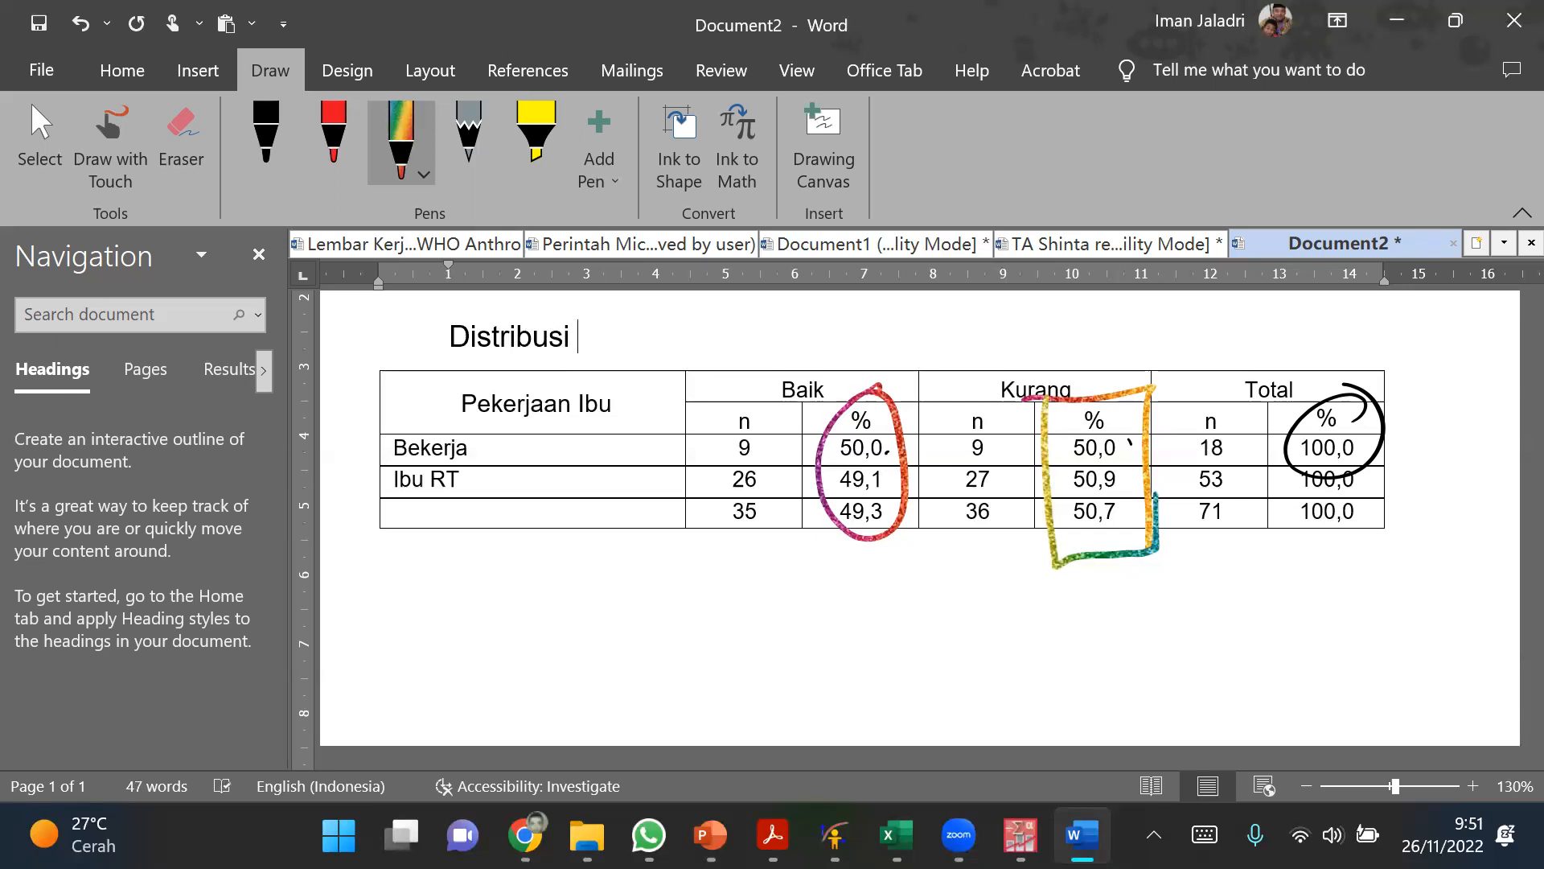
pyautogui.write(' Pekerk')
pyautogui.write('a')
pyautogui.press('BackSpace')
pyautogui.press('BackSpace')
pyautogui.write('jaan')
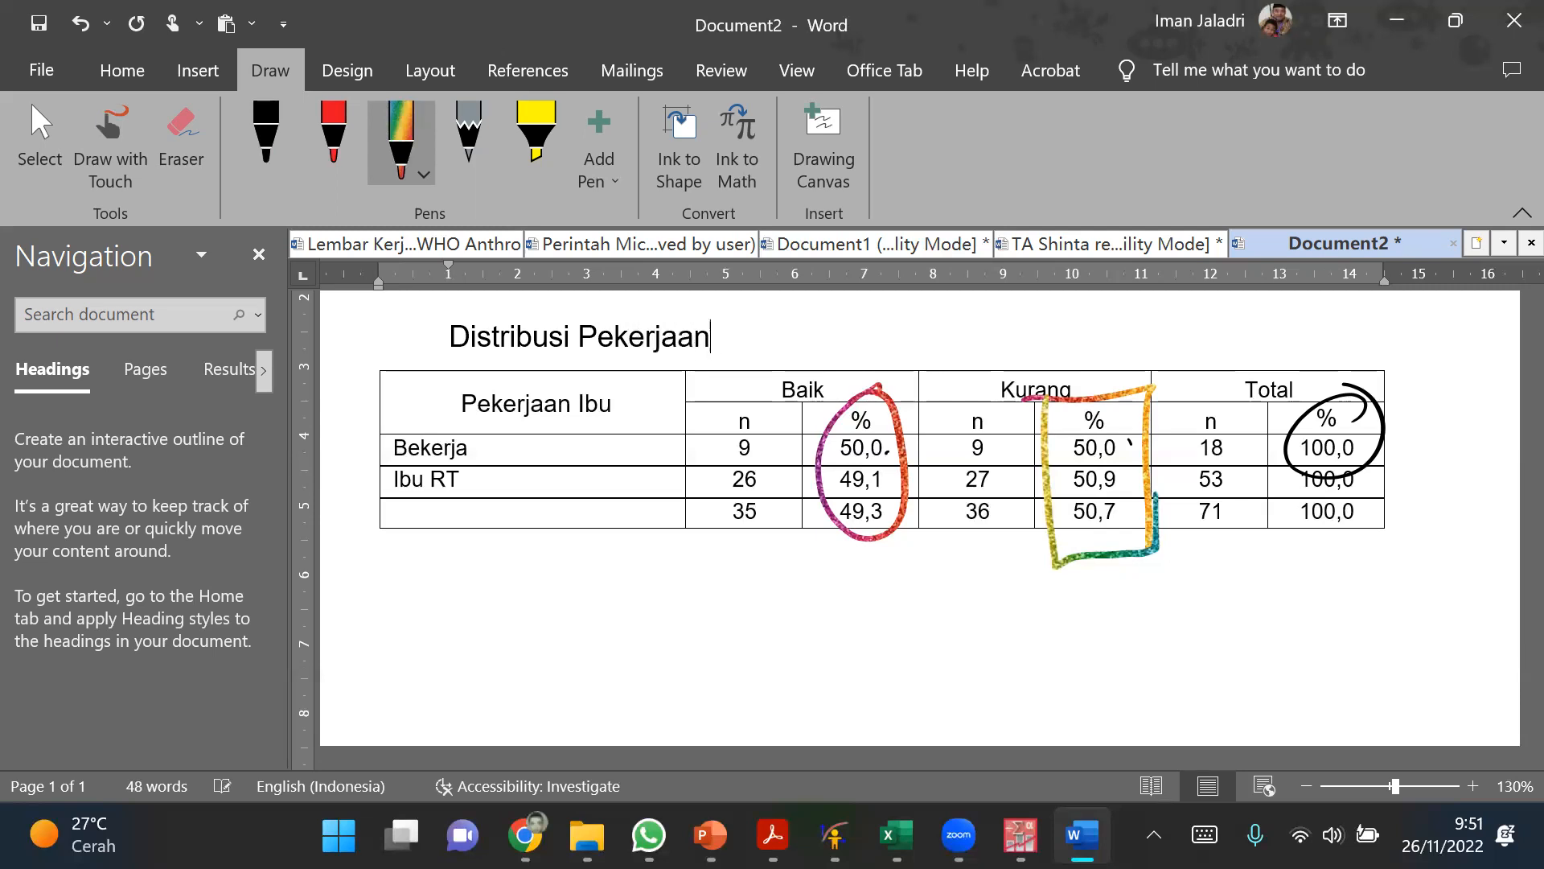
pyautogui.write(' Ibu dengan')
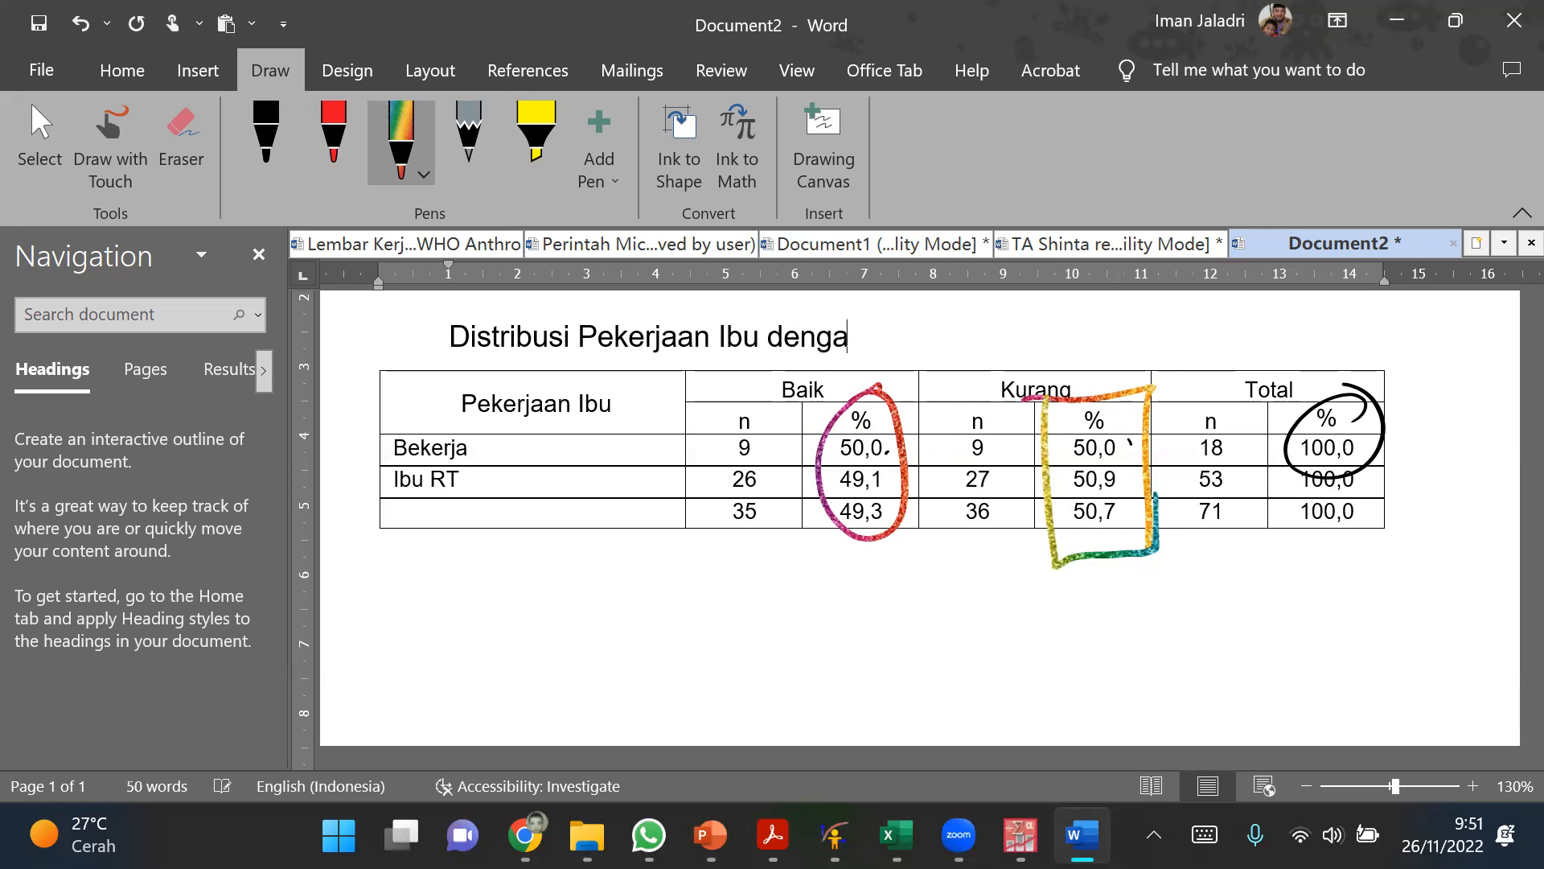
# Step: Reword the title above the crosstabulation table to read Distribusi Pekerjaan dan Pengetahuan Gizi Ibu
pyautogui.press('BackSpace')
pyautogui.press('BackSpace')
pyautogui.press('BackSpace')
pyautogui.press('BackSpace')
pyautogui.press('BackSpace')
pyautogui.press('BackSpace')
pyautogui.press('BackSpace')
pyautogui.write('ter')
pyautogui.press('BackSpace')
pyautogui.press('BackSpace')
pyautogui.press('BackSpace')
pyautogui.press('BackSpace')
pyautogui.press('BackSpace')
pyautogui.press('BackSpace')
pyautogui.press('BackSpace')
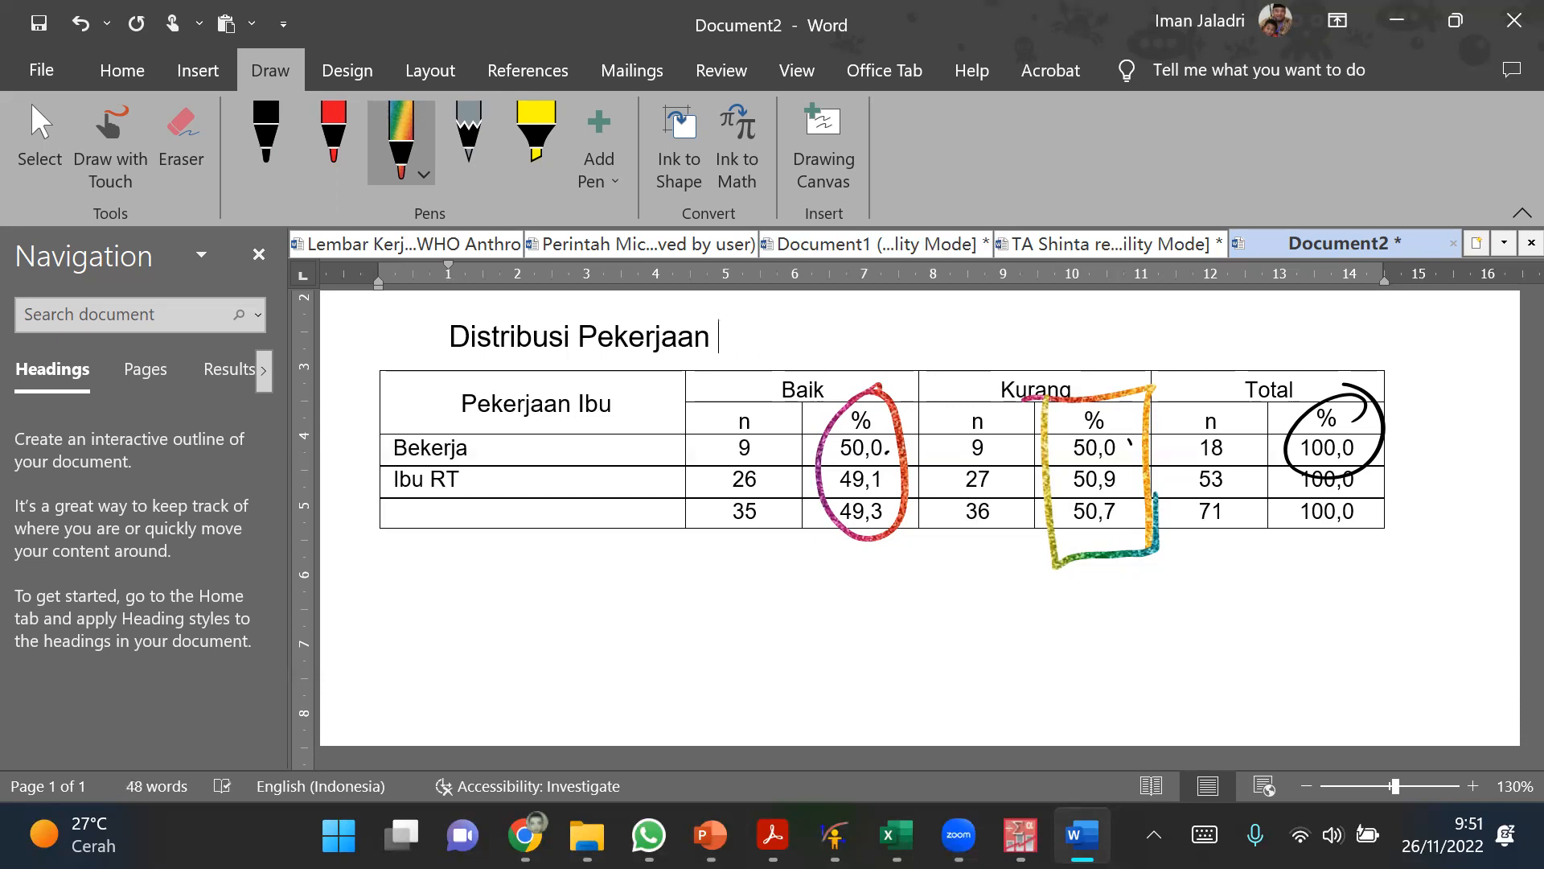
pyautogui.write('dan')
pyautogui.write('Penget')
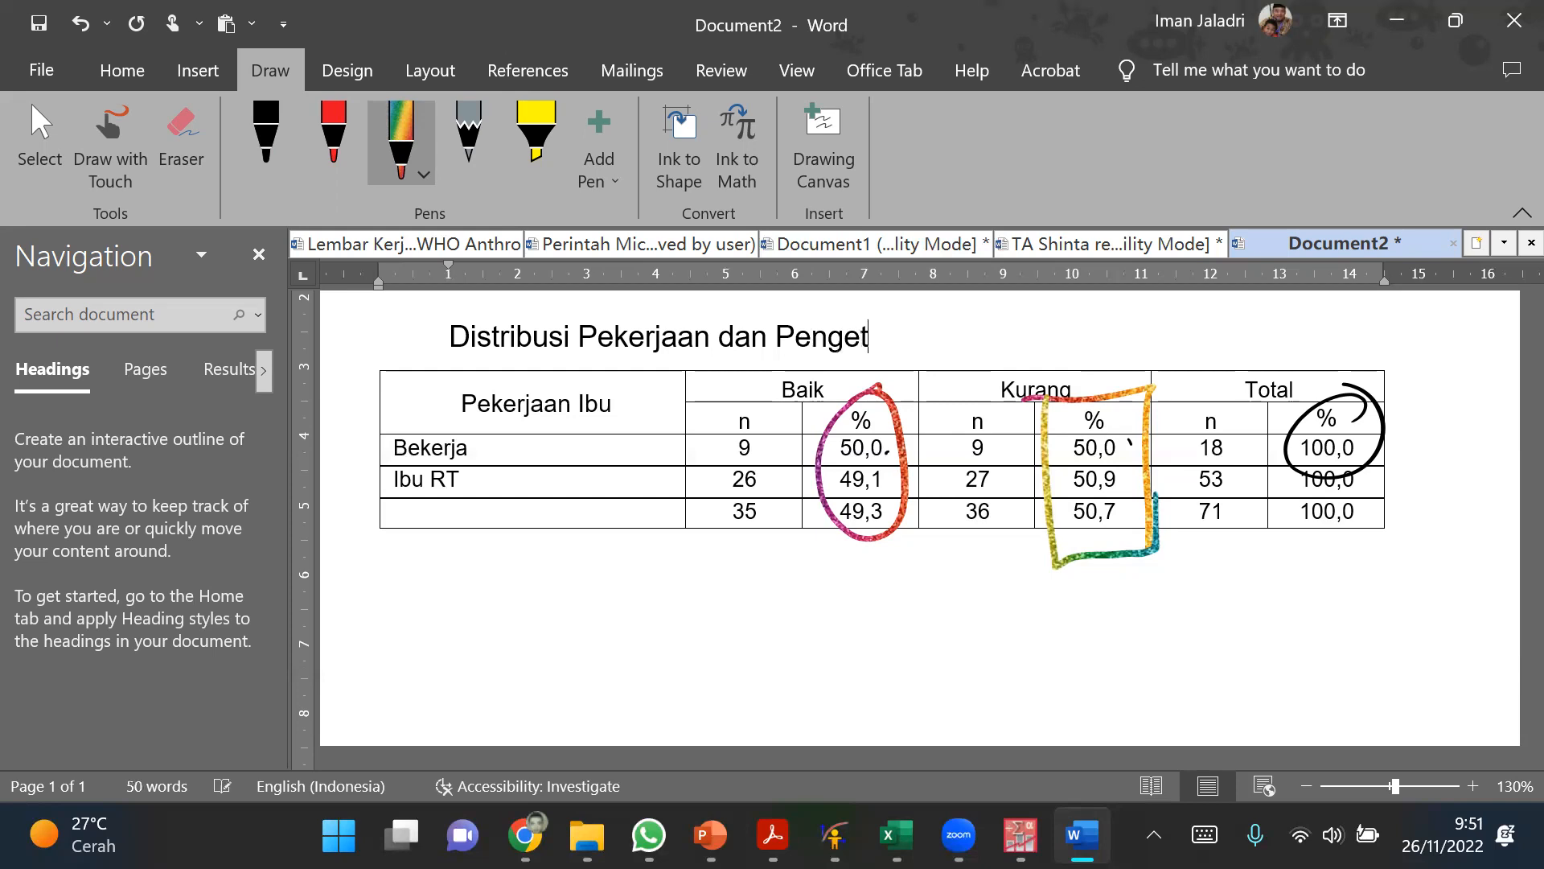
pyautogui.write('ahuan Gizi ')
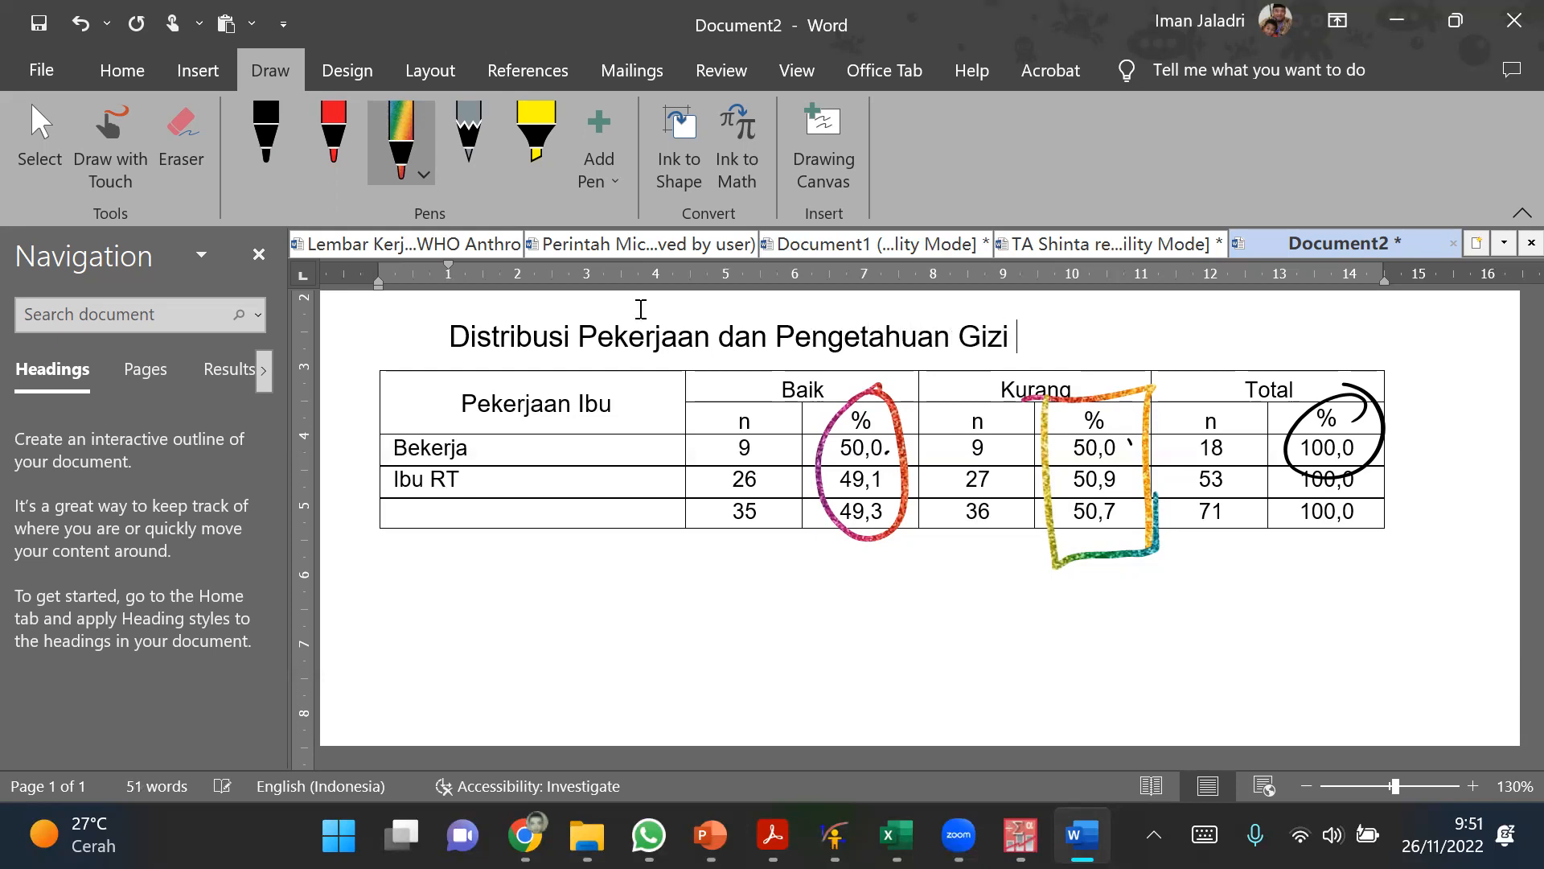
pyautogui.write('Ibu')
pyautogui.moveTo(600, 336); pyautogui.dragTo(1082, 337)
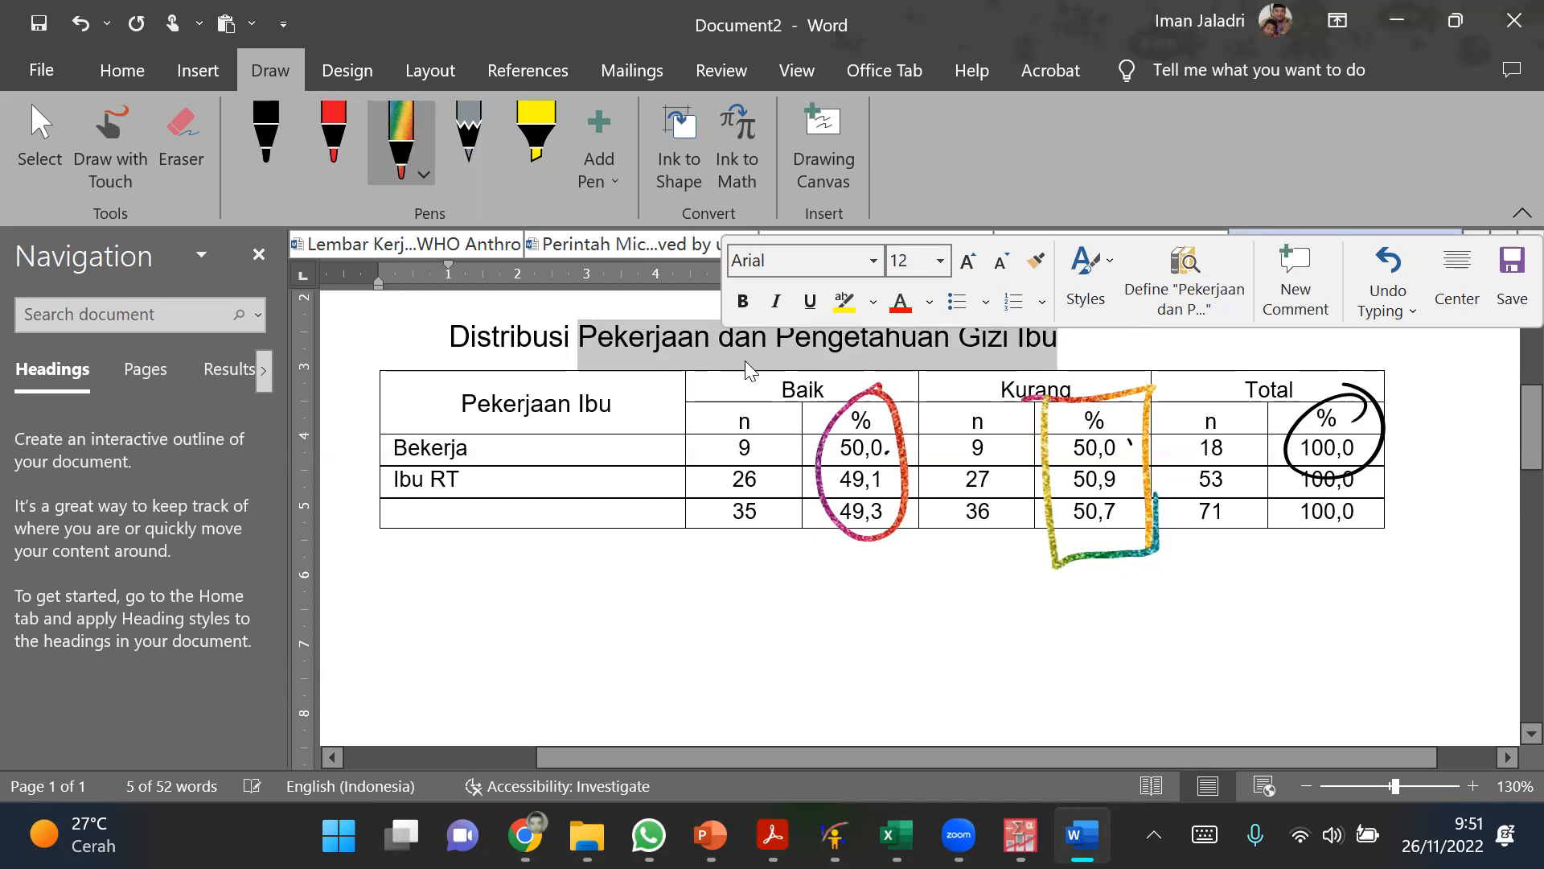
pyautogui.click(825, 582)
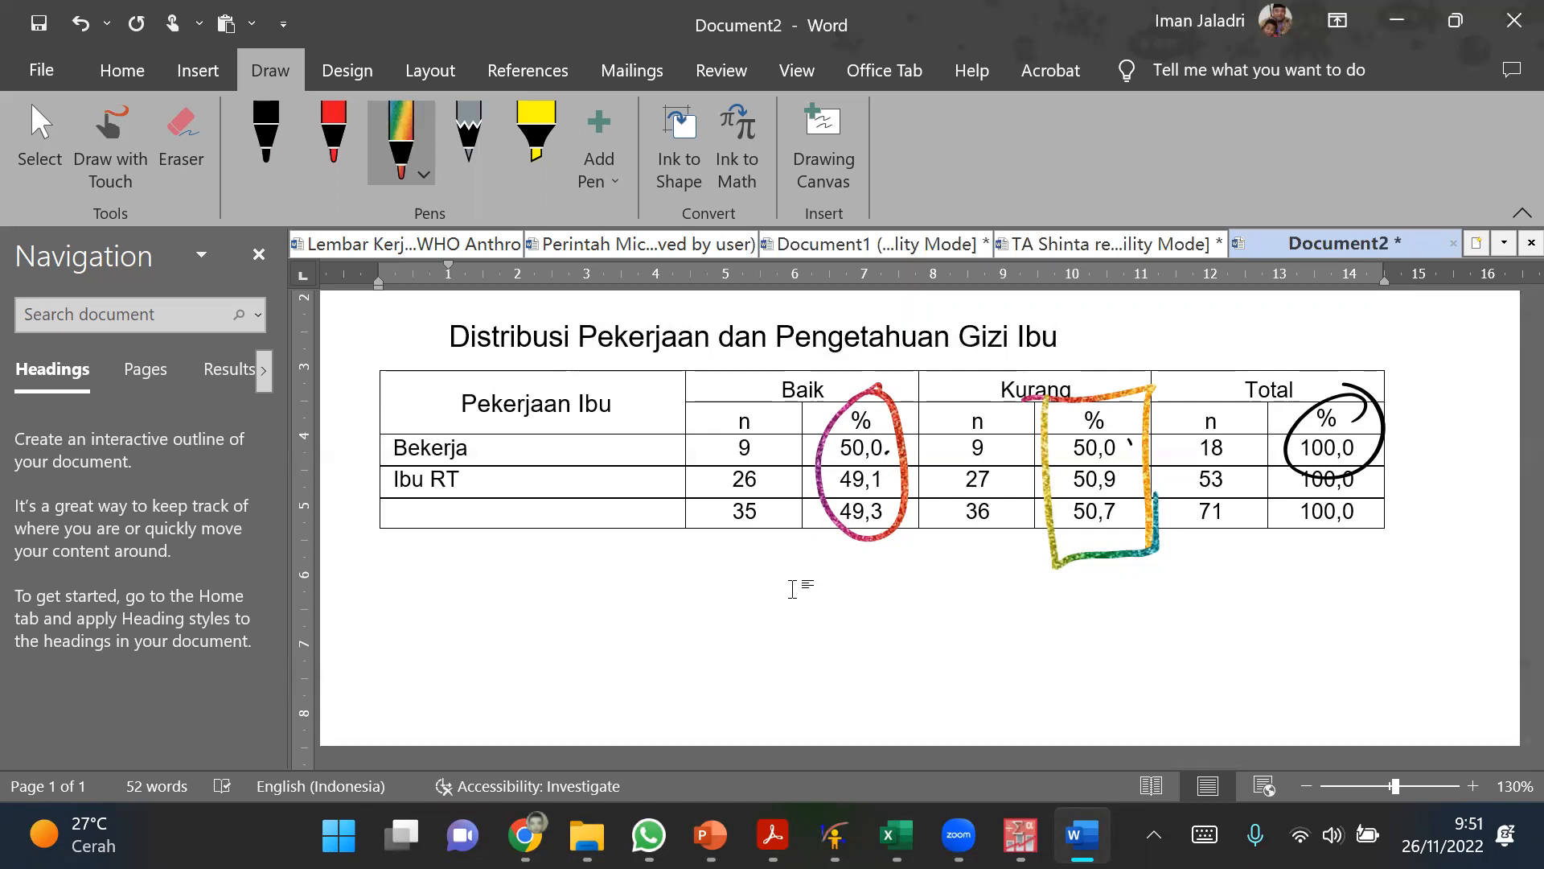
# Step: In rainbow ink, draw a rightward arrow across the title, a vertical double-headed arrow beside the table, and a box around the Baik columns
pyautogui.moveTo(811, 348)
pyautogui.mouseDown()
pyautogui.moveTo(1206, 329)
pyautogui.moveTo(1196, 361)
pyautogui.mouseUp()
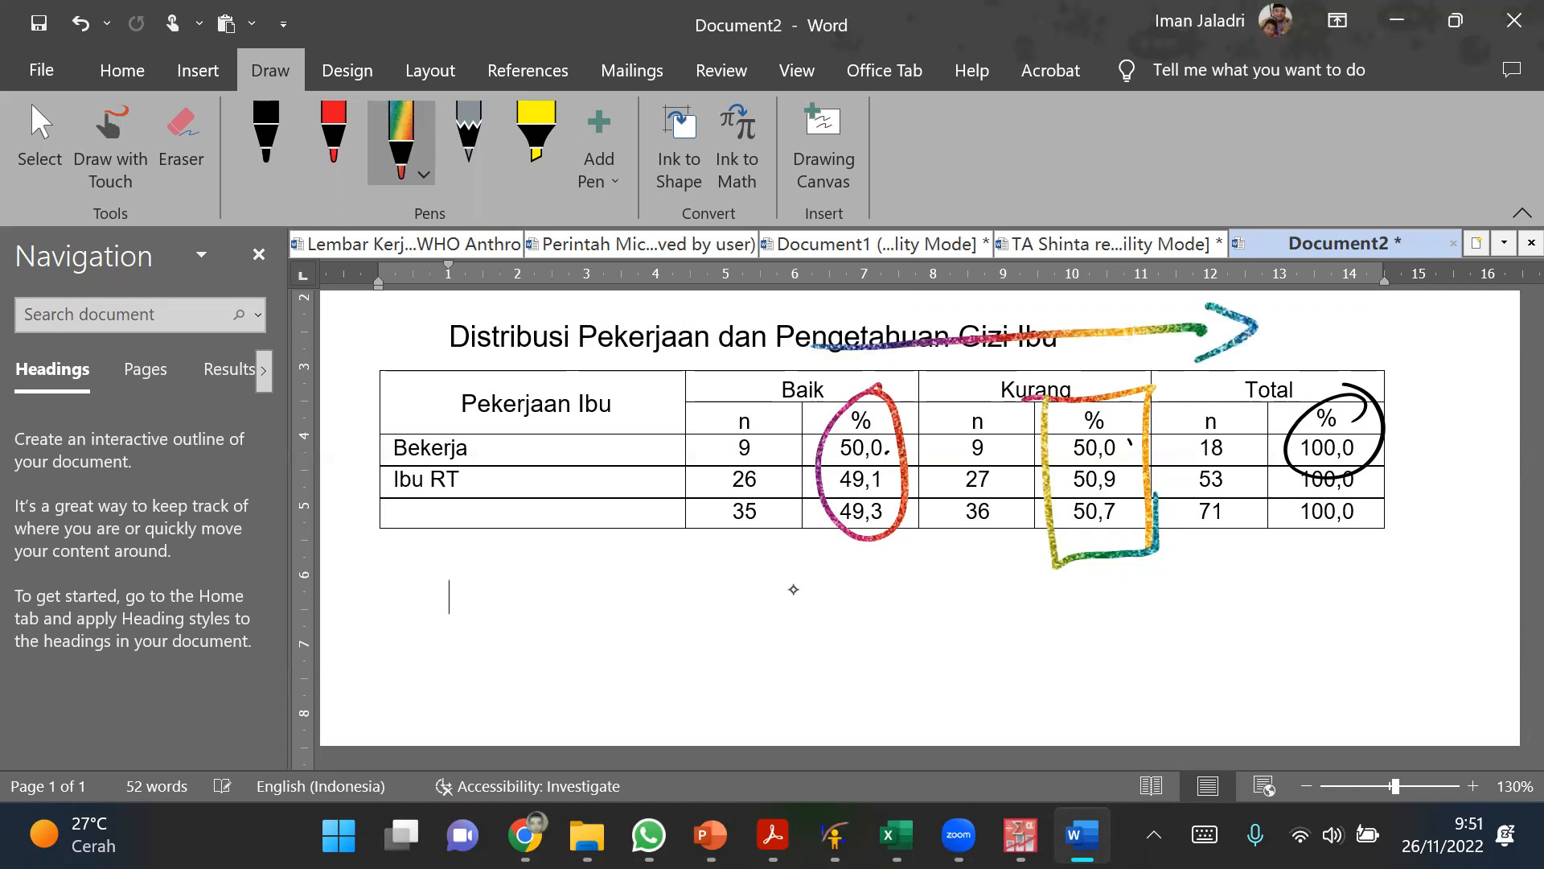
pyautogui.moveTo(1455, 356); pyautogui.dragTo(1468, 507)
pyautogui.moveTo(1434, 385)
pyautogui.mouseDown()
pyautogui.moveTo(1452, 364)
pyautogui.moveTo(1485, 398)
pyautogui.mouseUp()
pyautogui.moveTo(1445, 486); pyautogui.dragTo(1498, 476)
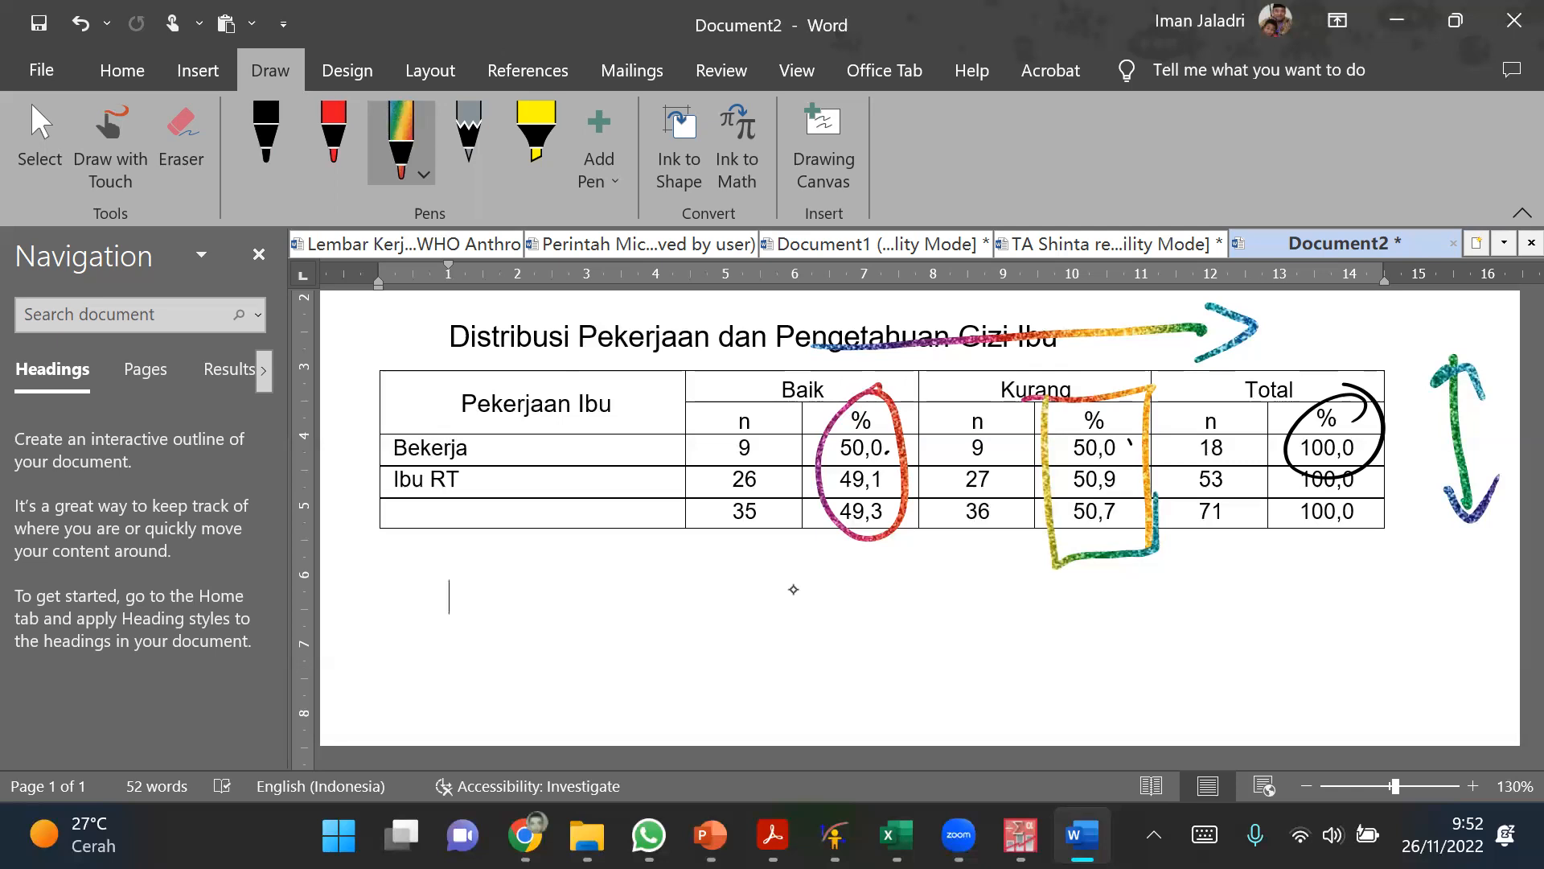
pyautogui.moveTo(698, 336)
pyautogui.mouseDown()
pyautogui.moveTo(913, 347)
pyautogui.moveTo(920, 567)
pyautogui.moveTo(712, 537)
pyautogui.moveTo(926, 581)
pyautogui.mouseUp()
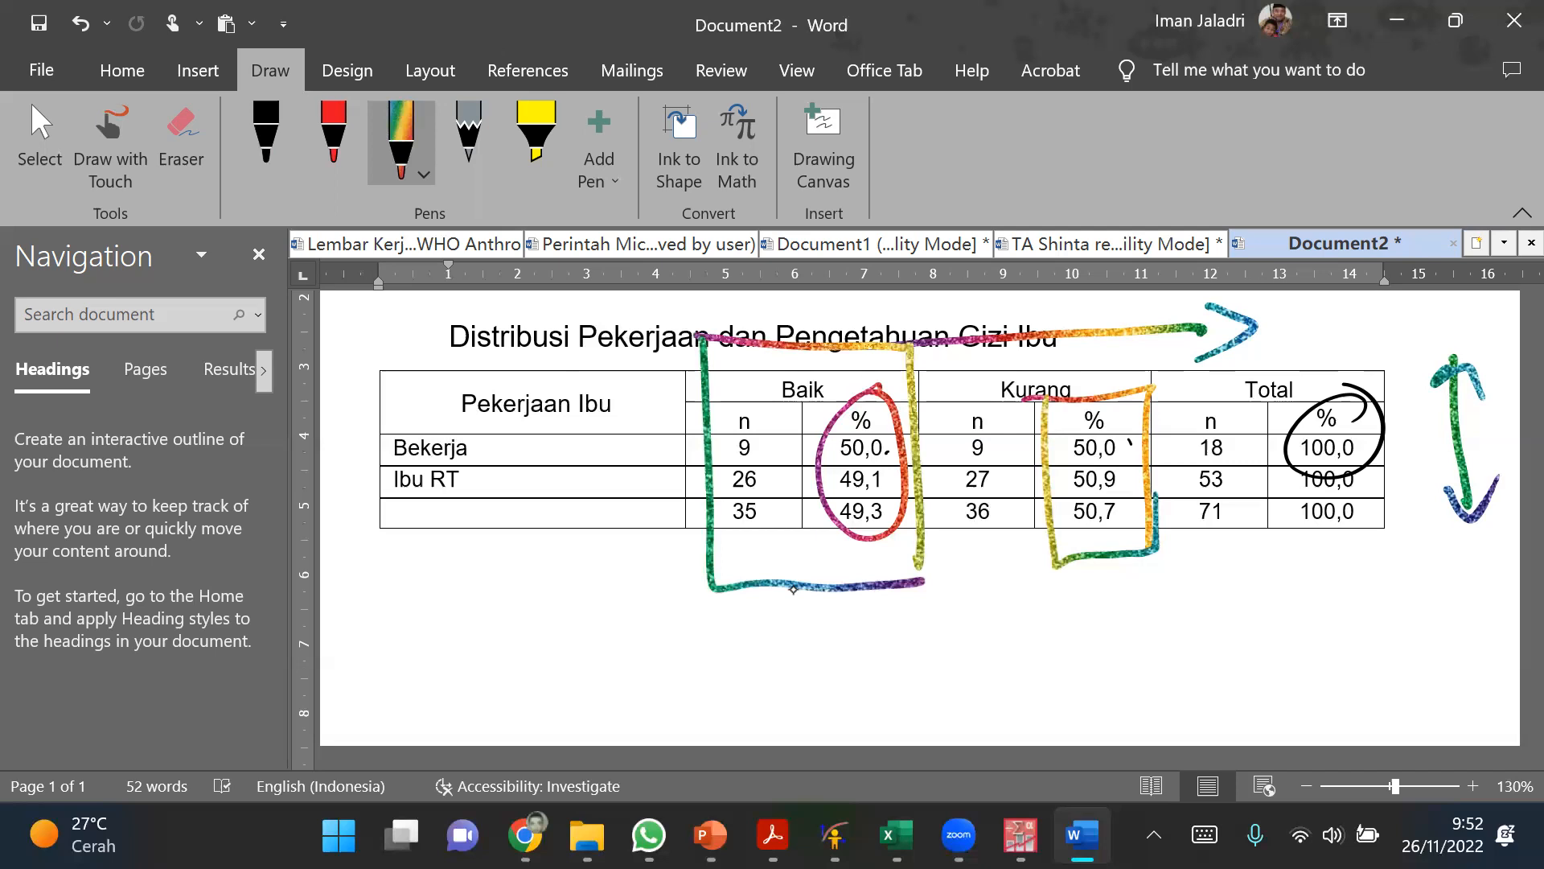
# Step: Begin an interpretation sentence below the table reading Pada ibu yang berpengetahuan baik lebih banyak
pyautogui.write('Pada ib')
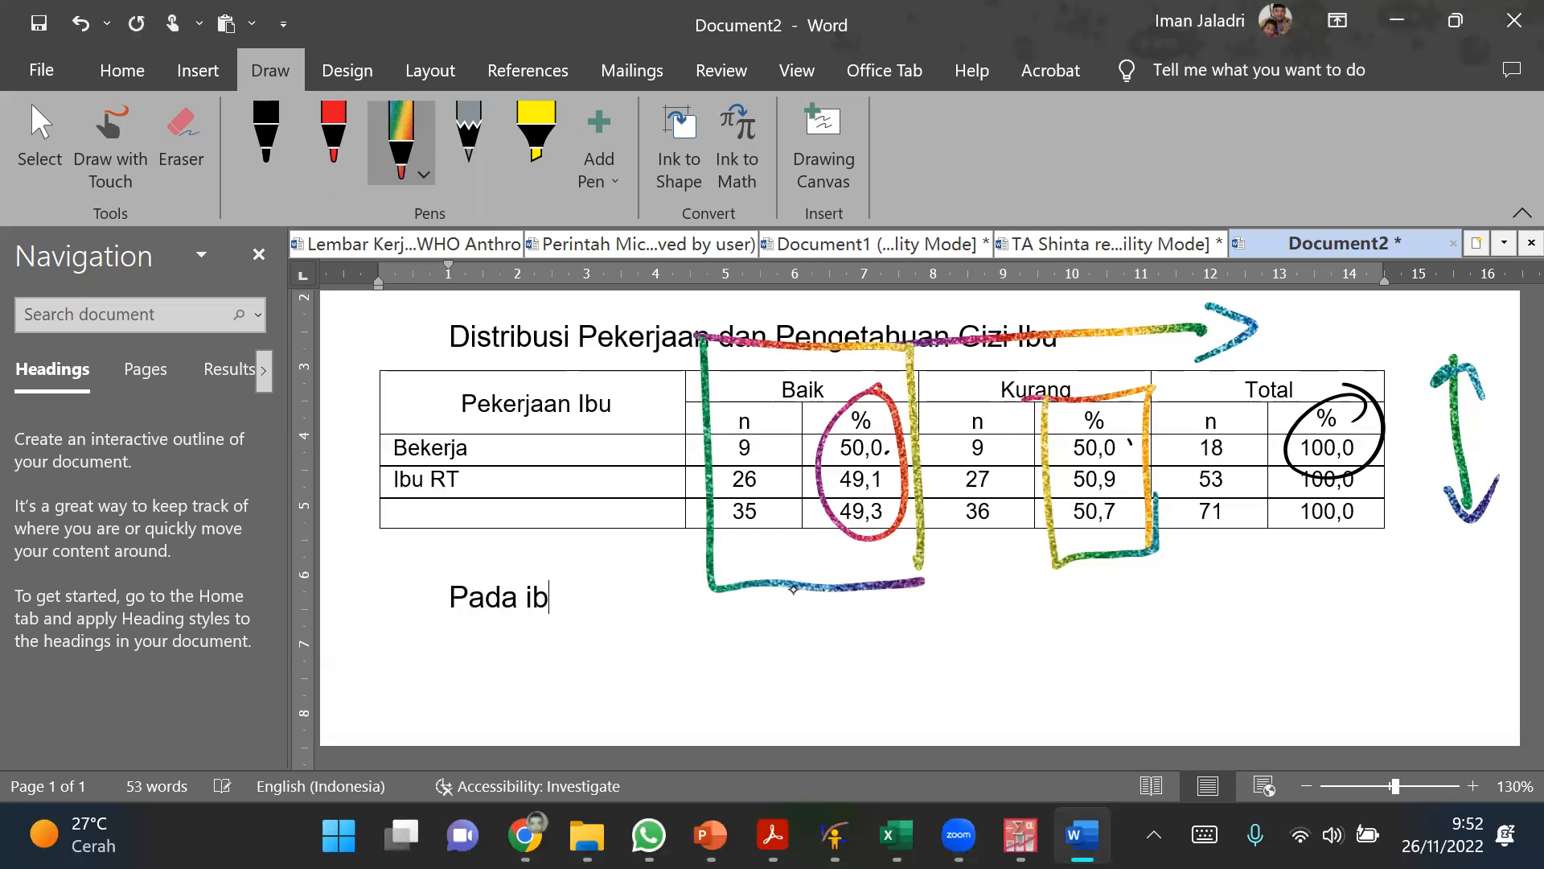
pyautogui.write('u yang ')
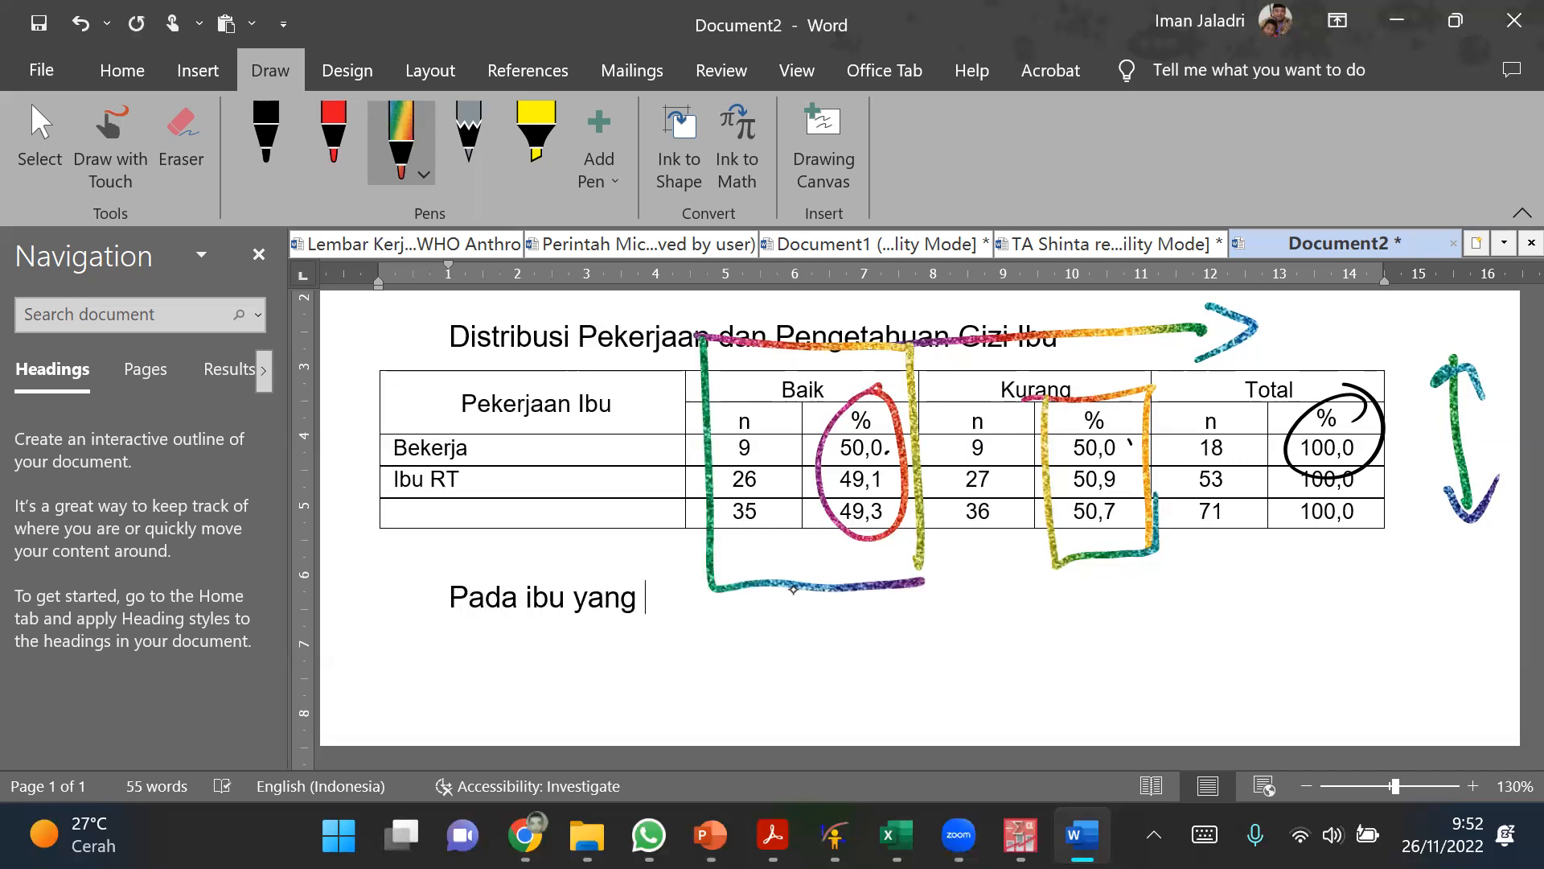
pyautogui.write('berpen')
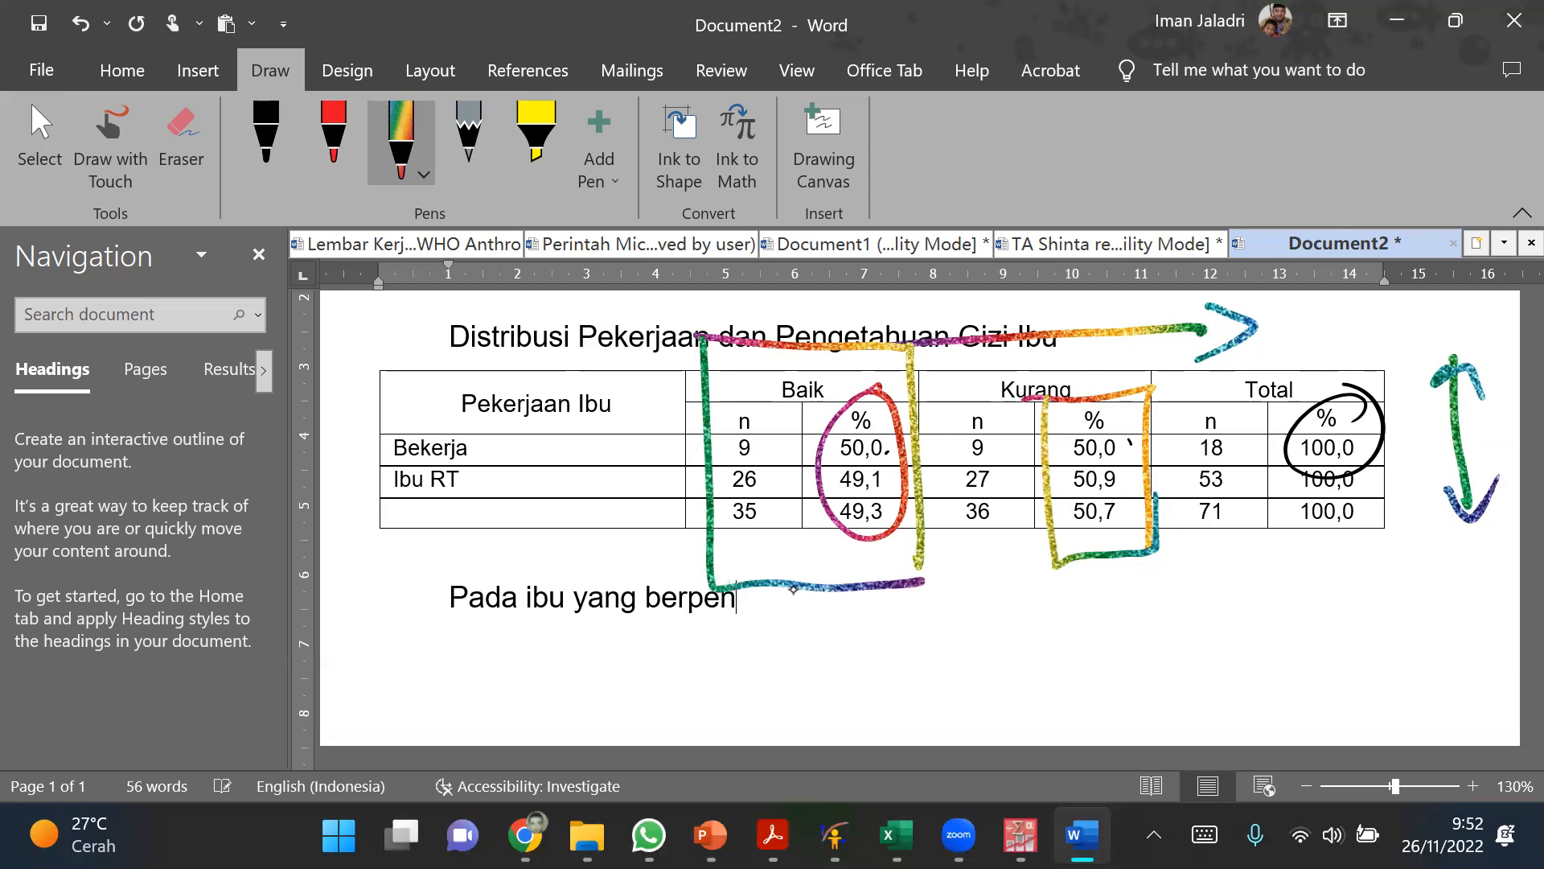
pyautogui.write('getahua')
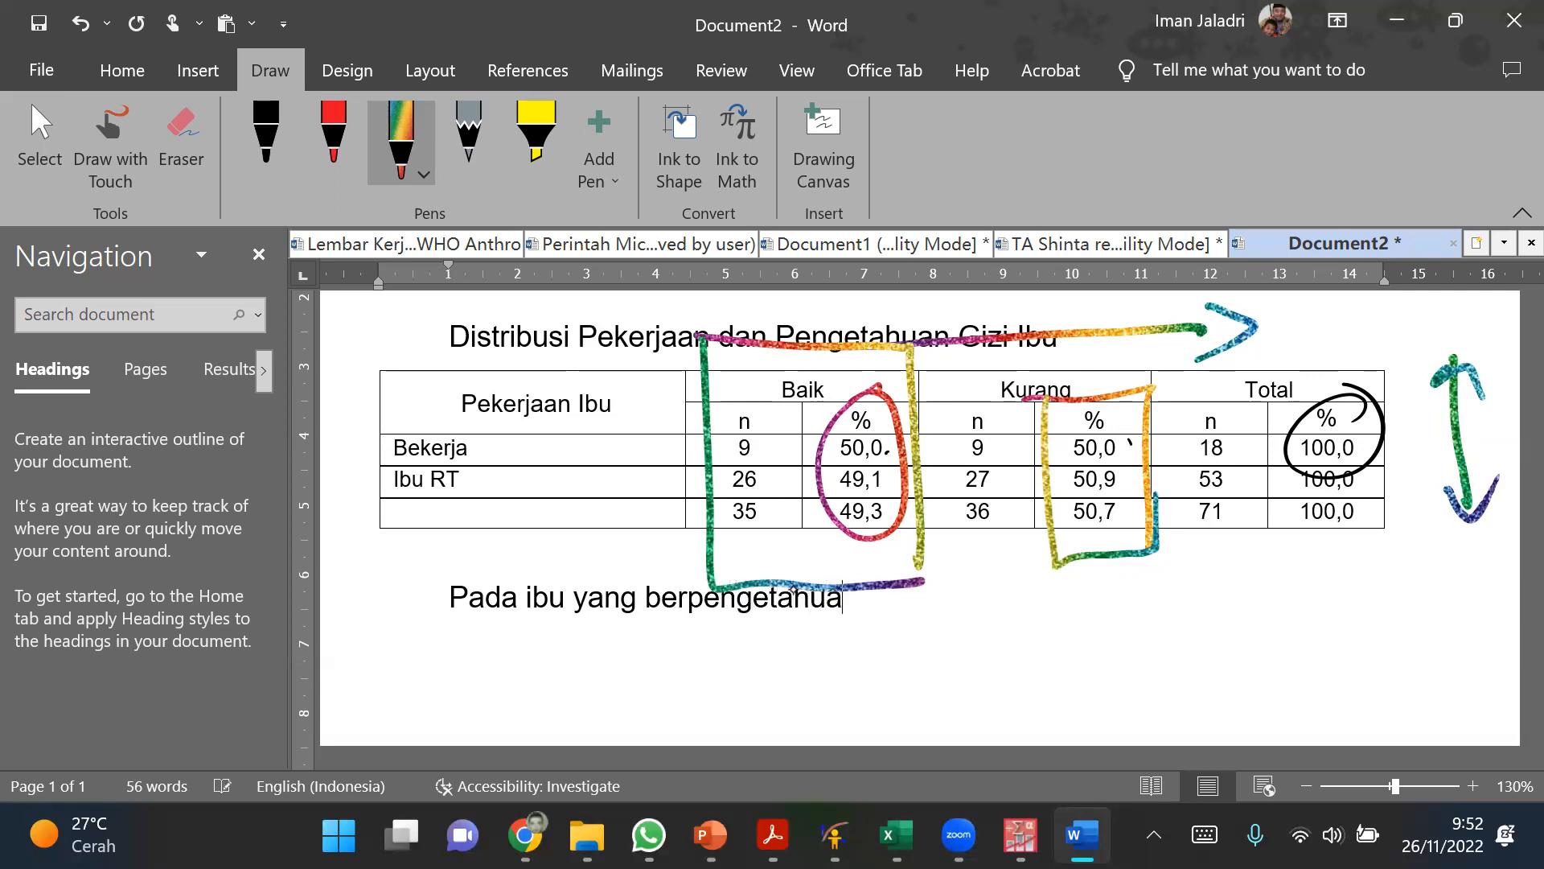
pyautogui.write('n baik le')
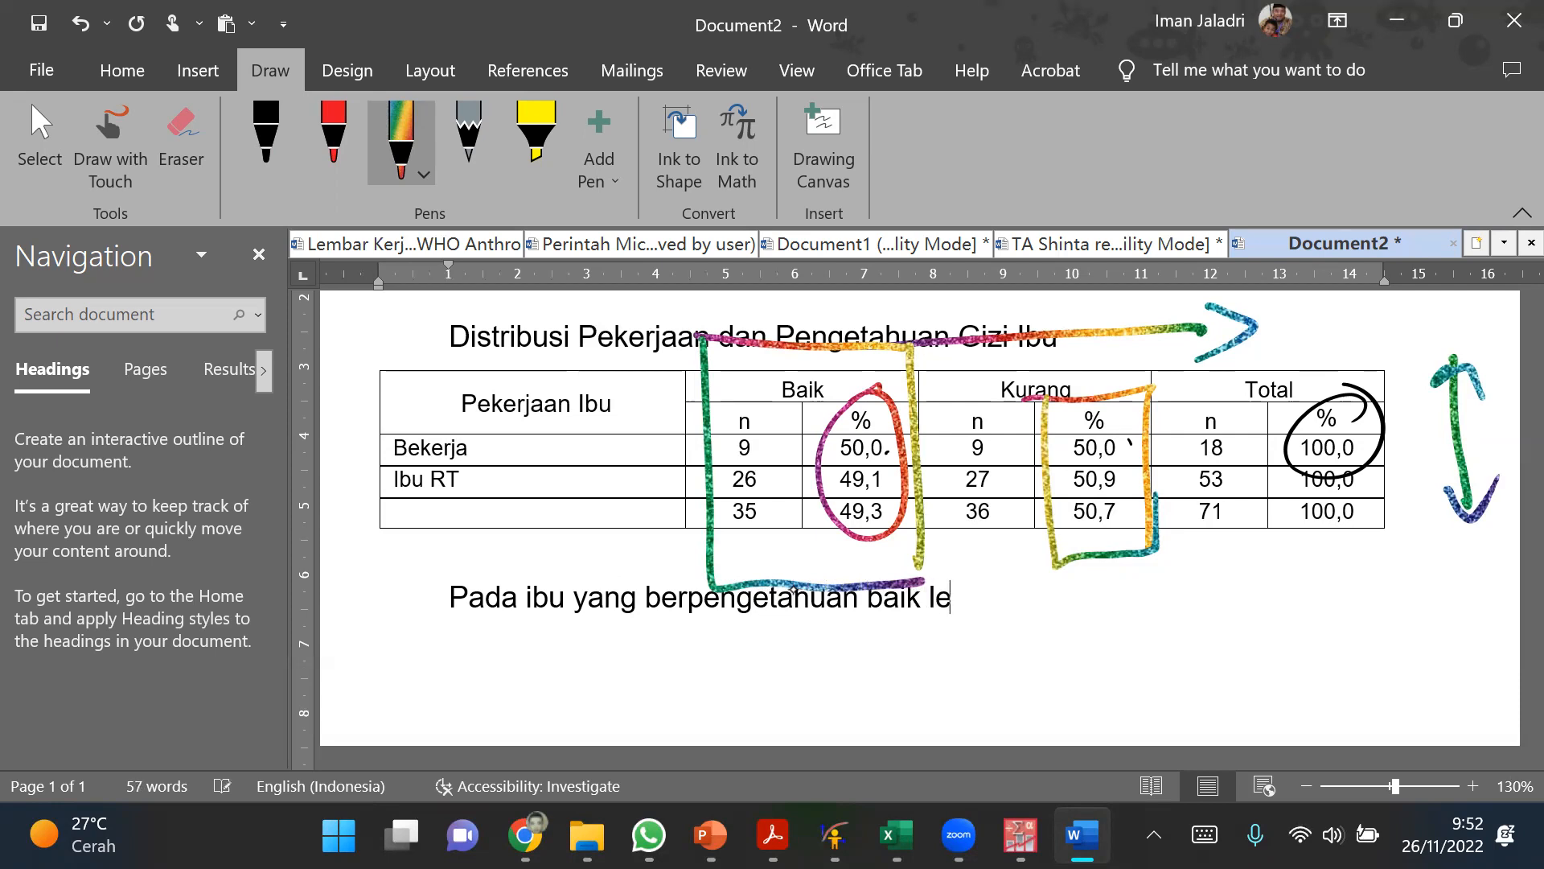
pyautogui.write('bih banyak ')
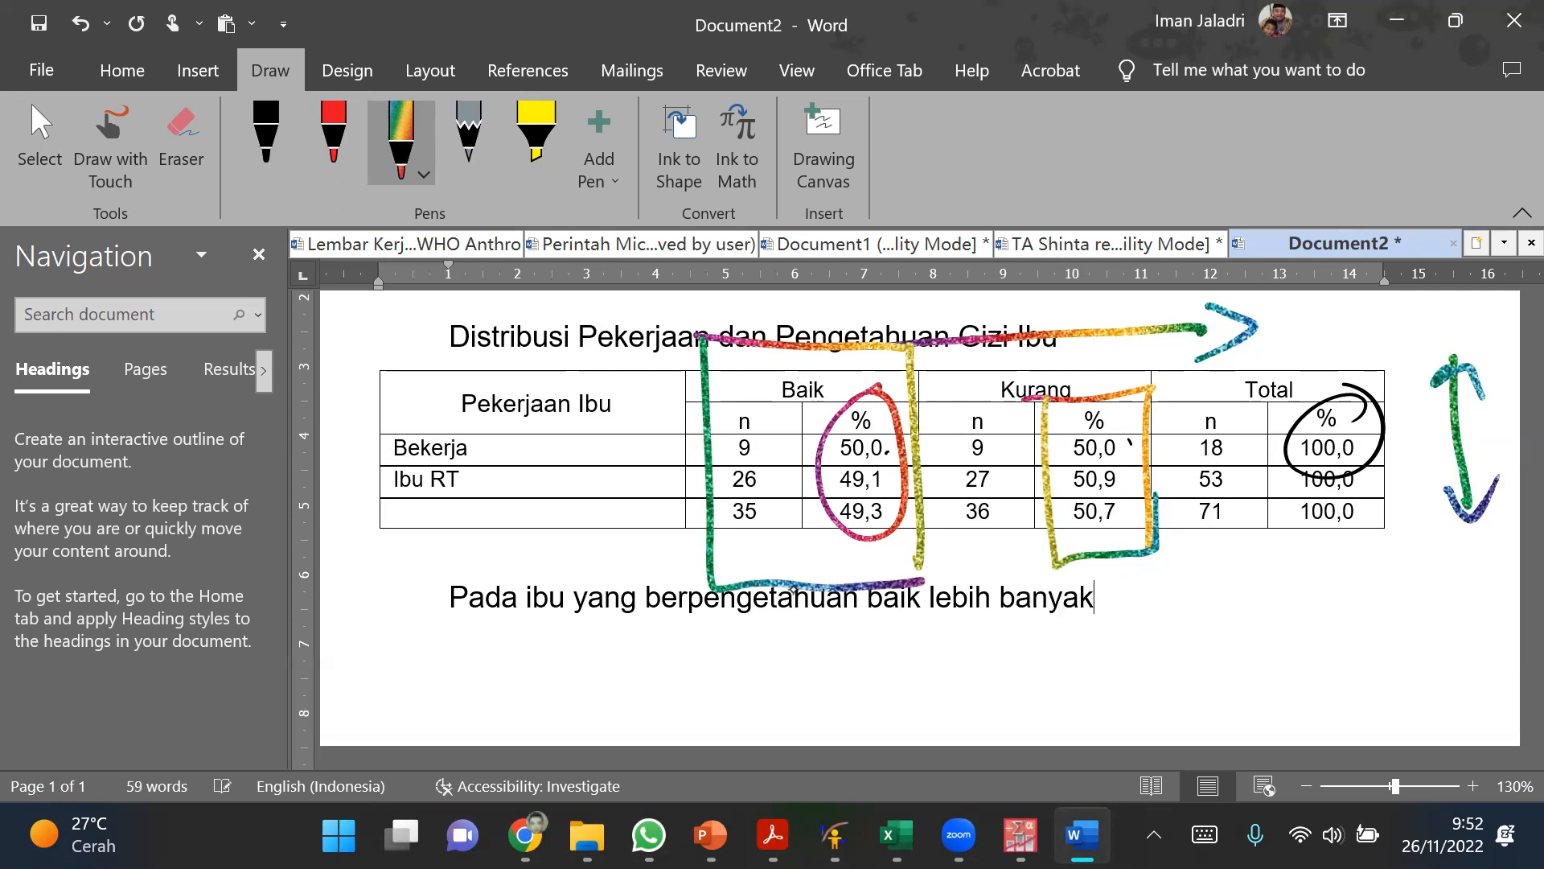
pyautogui.write('pada ibu yang b')
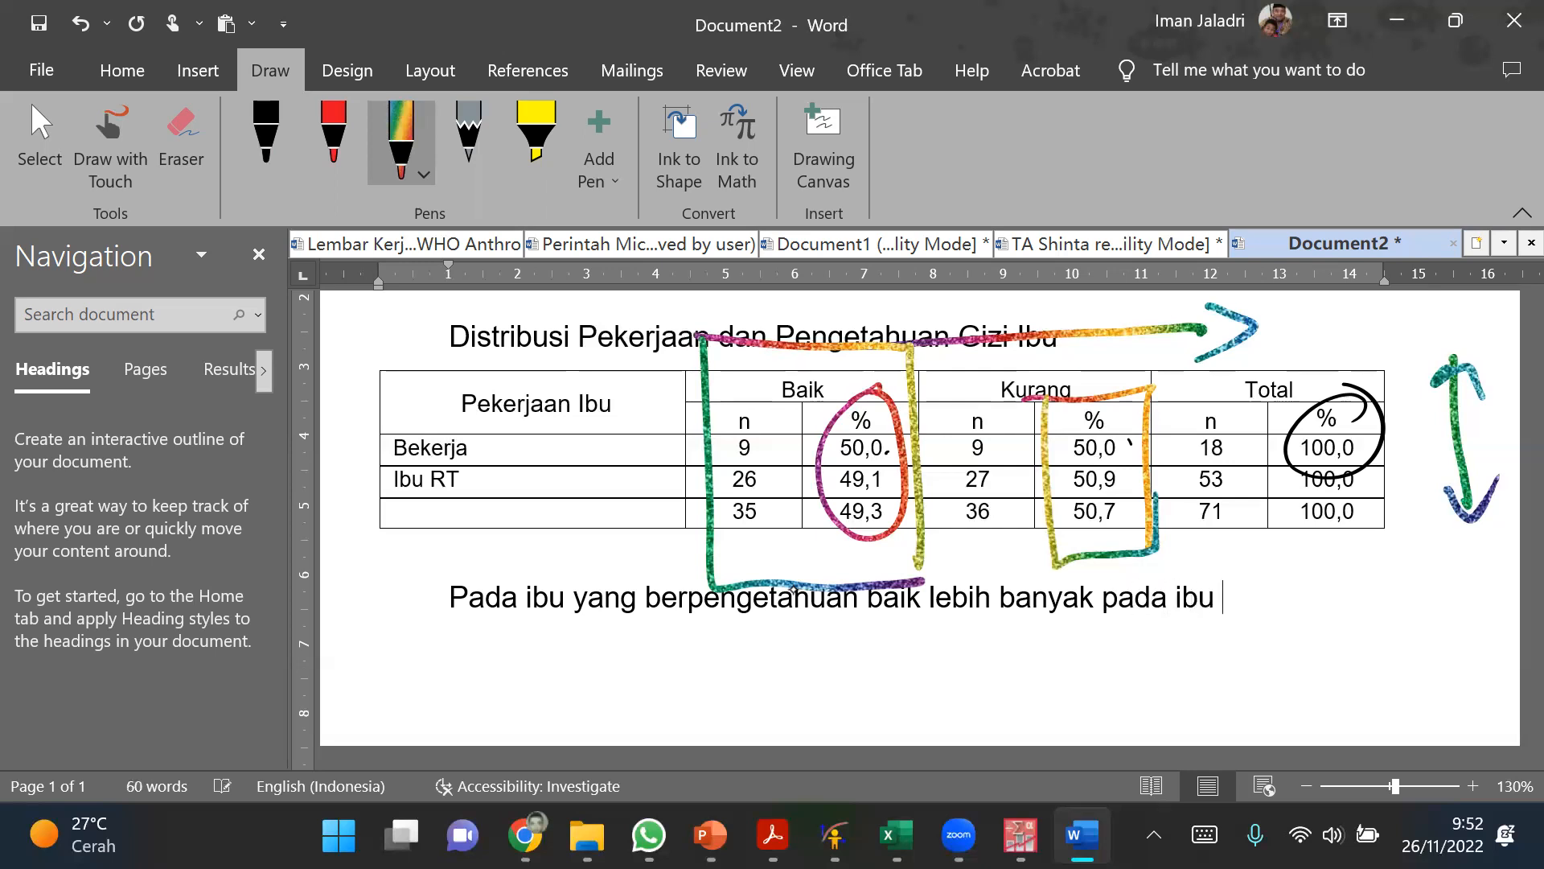
# Step: Continue the interpretation sentence with pada ibu yang bekerja (50,0 %)
pyautogui.write('e')
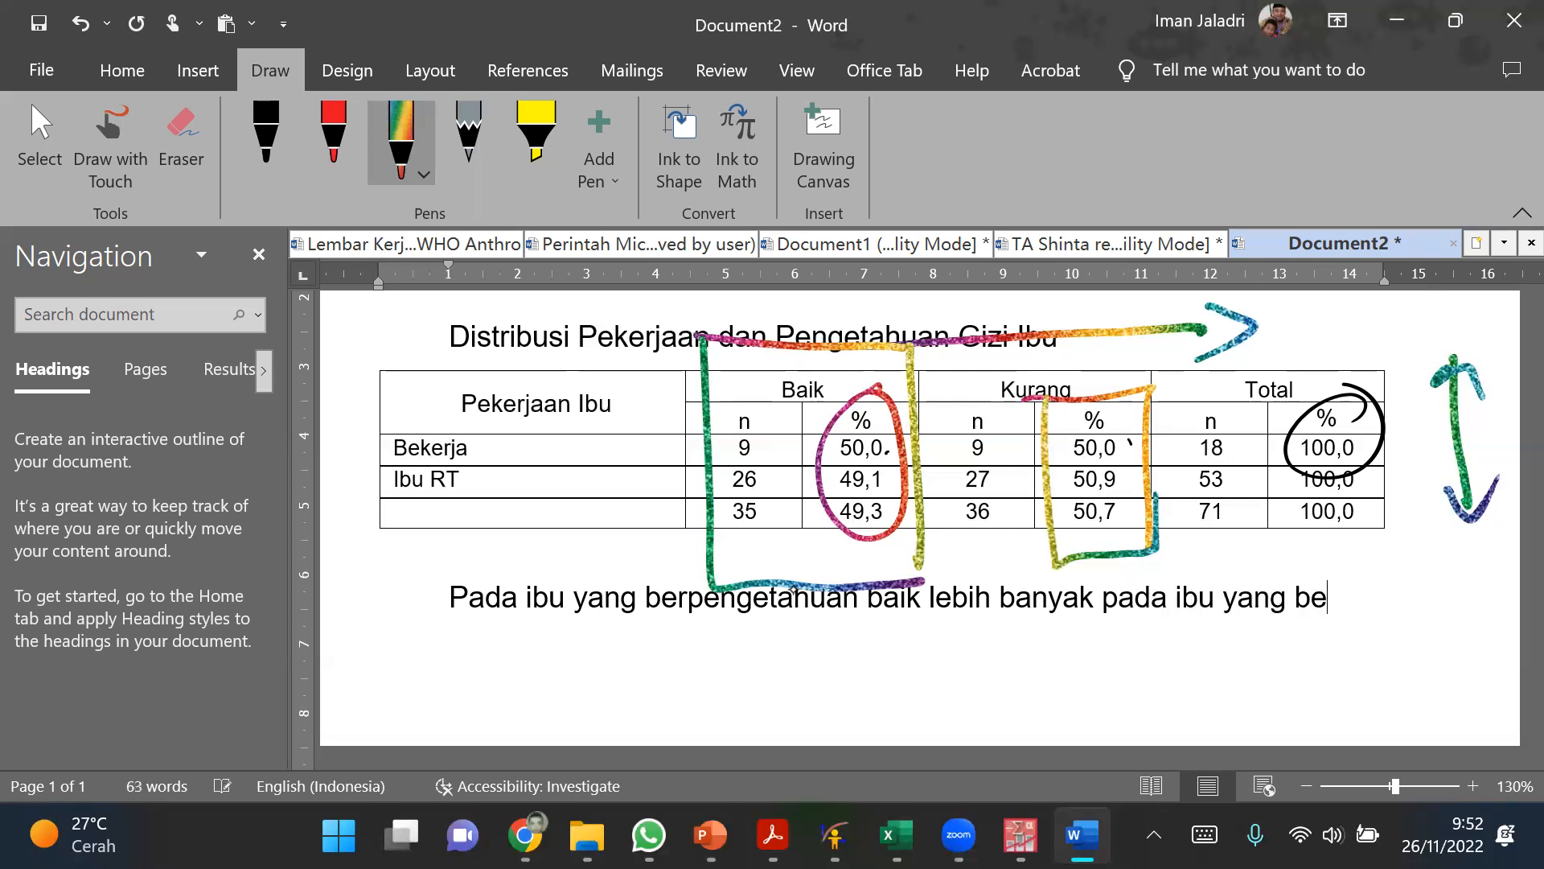
pyautogui.write('kerja')
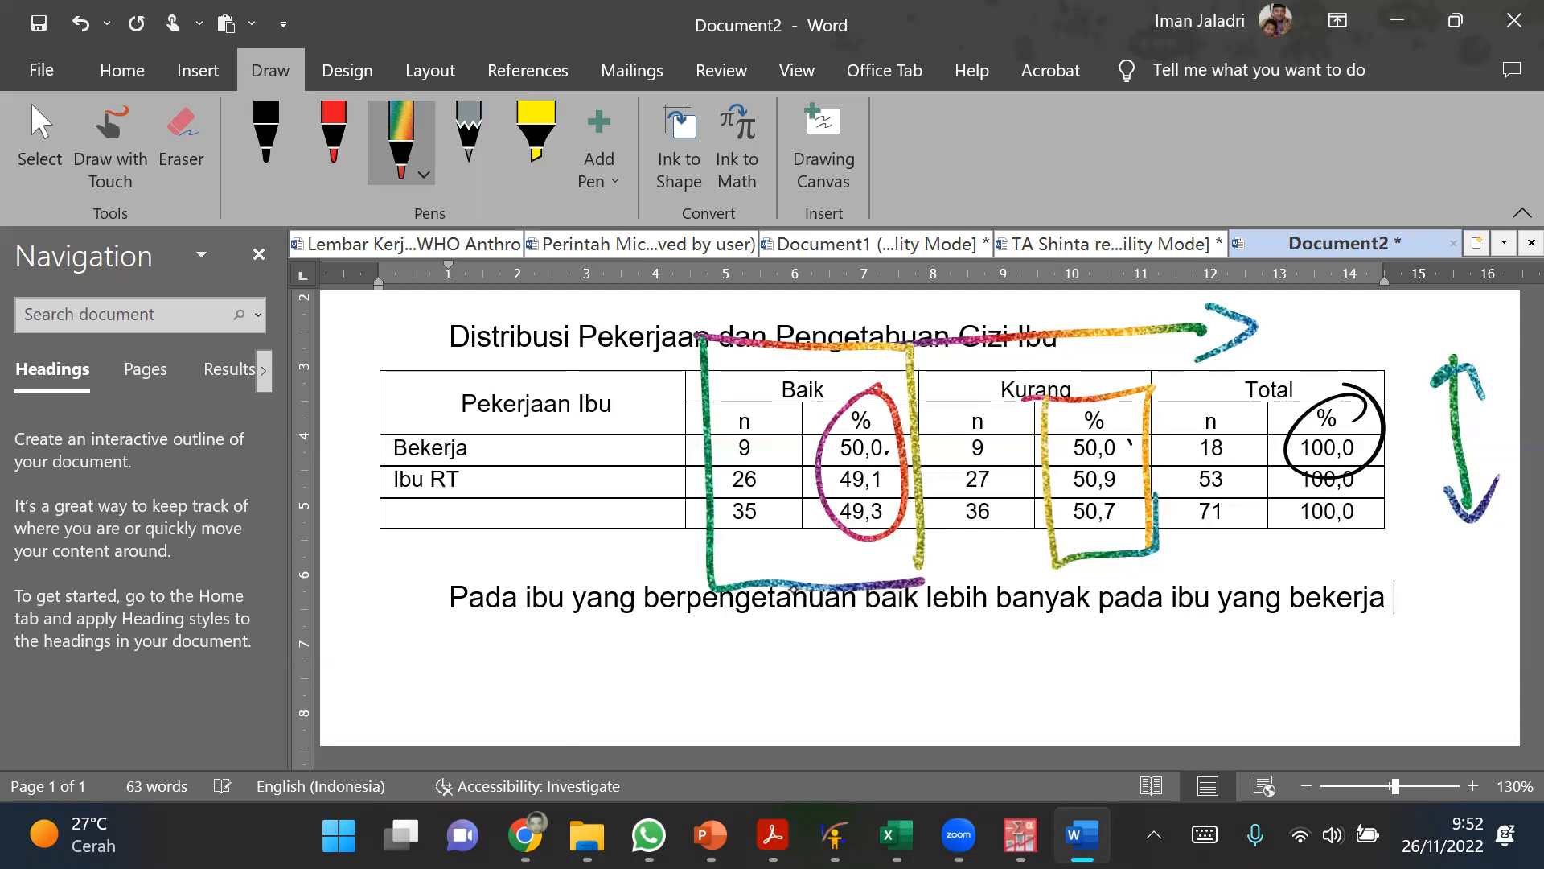
pyautogui.press('Return')
pyautogui.write('(50,0 %')
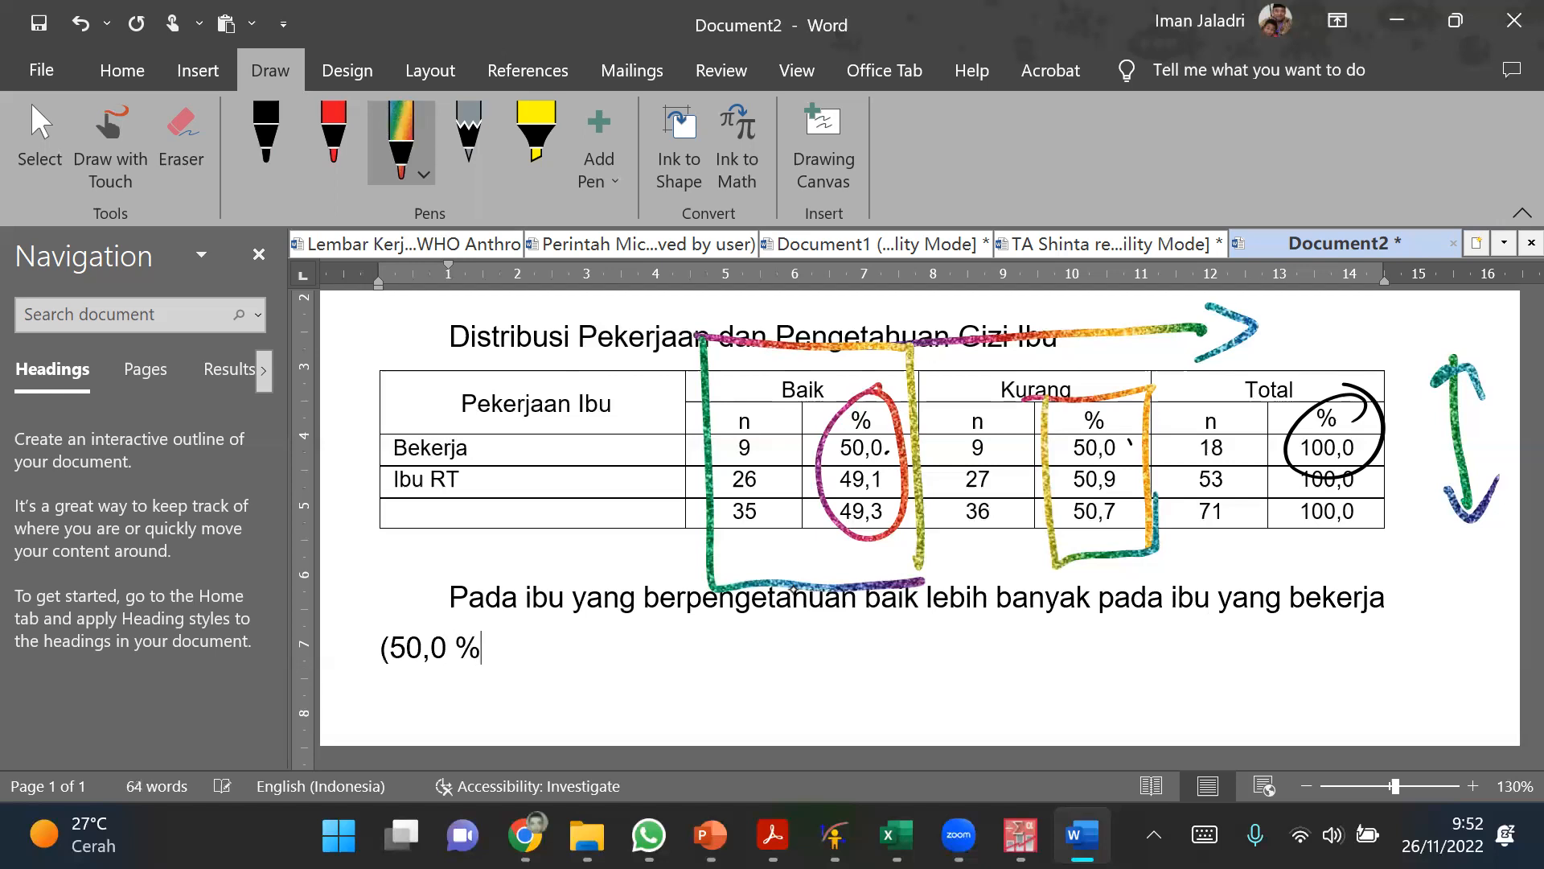
pyautogui.write(') dibanding yan')
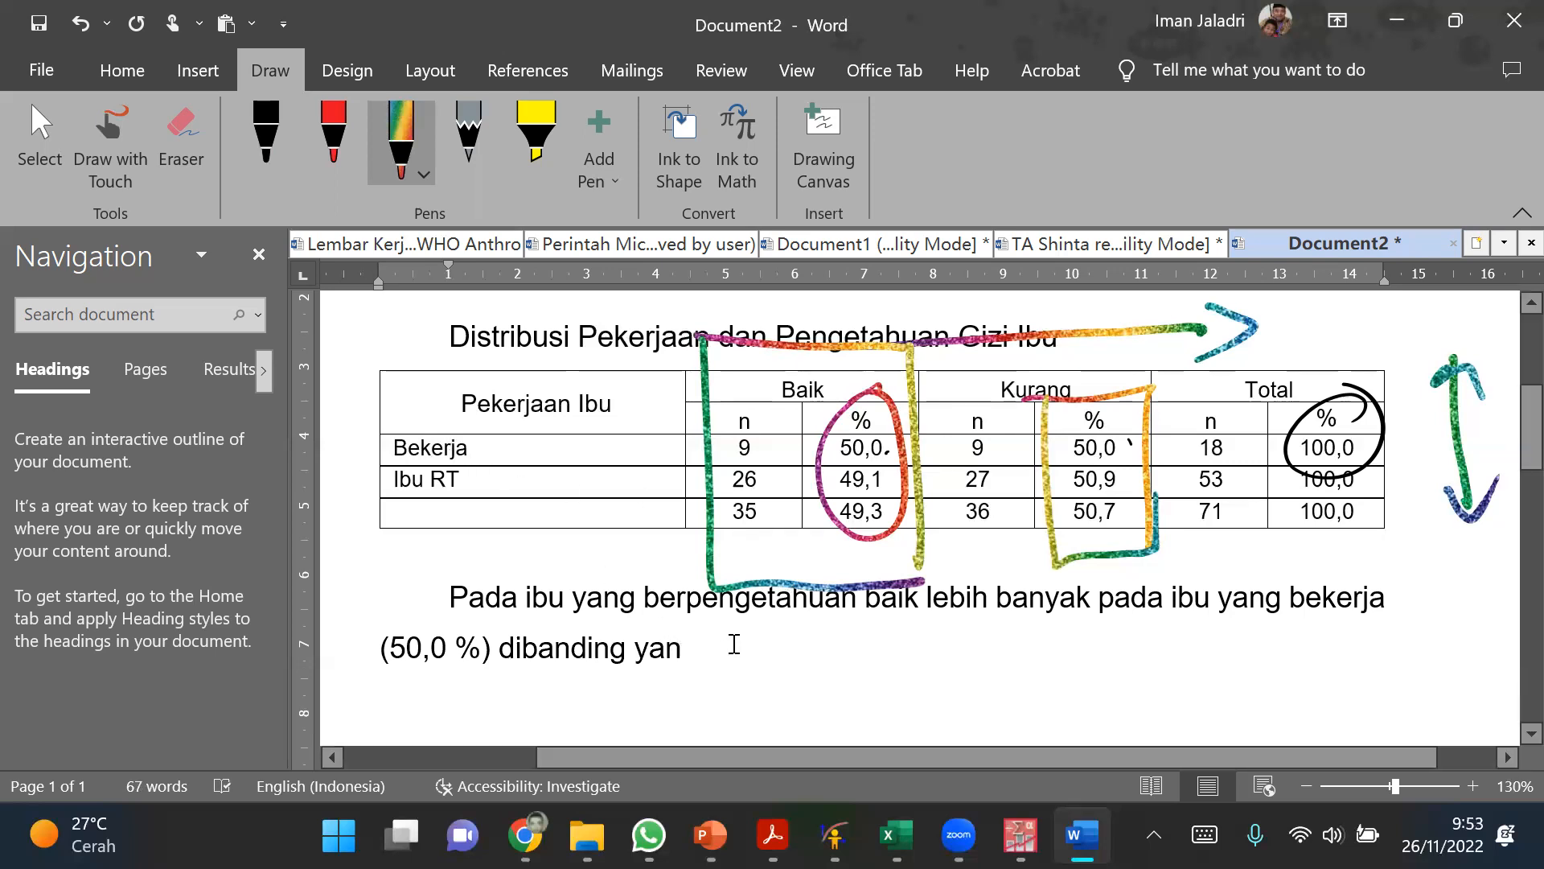
# Step: Extend the interpretation sentence with the comparison dibanding ibu rumah tangg
pyautogui.press('BackSpace')
pyautogui.write('g ')
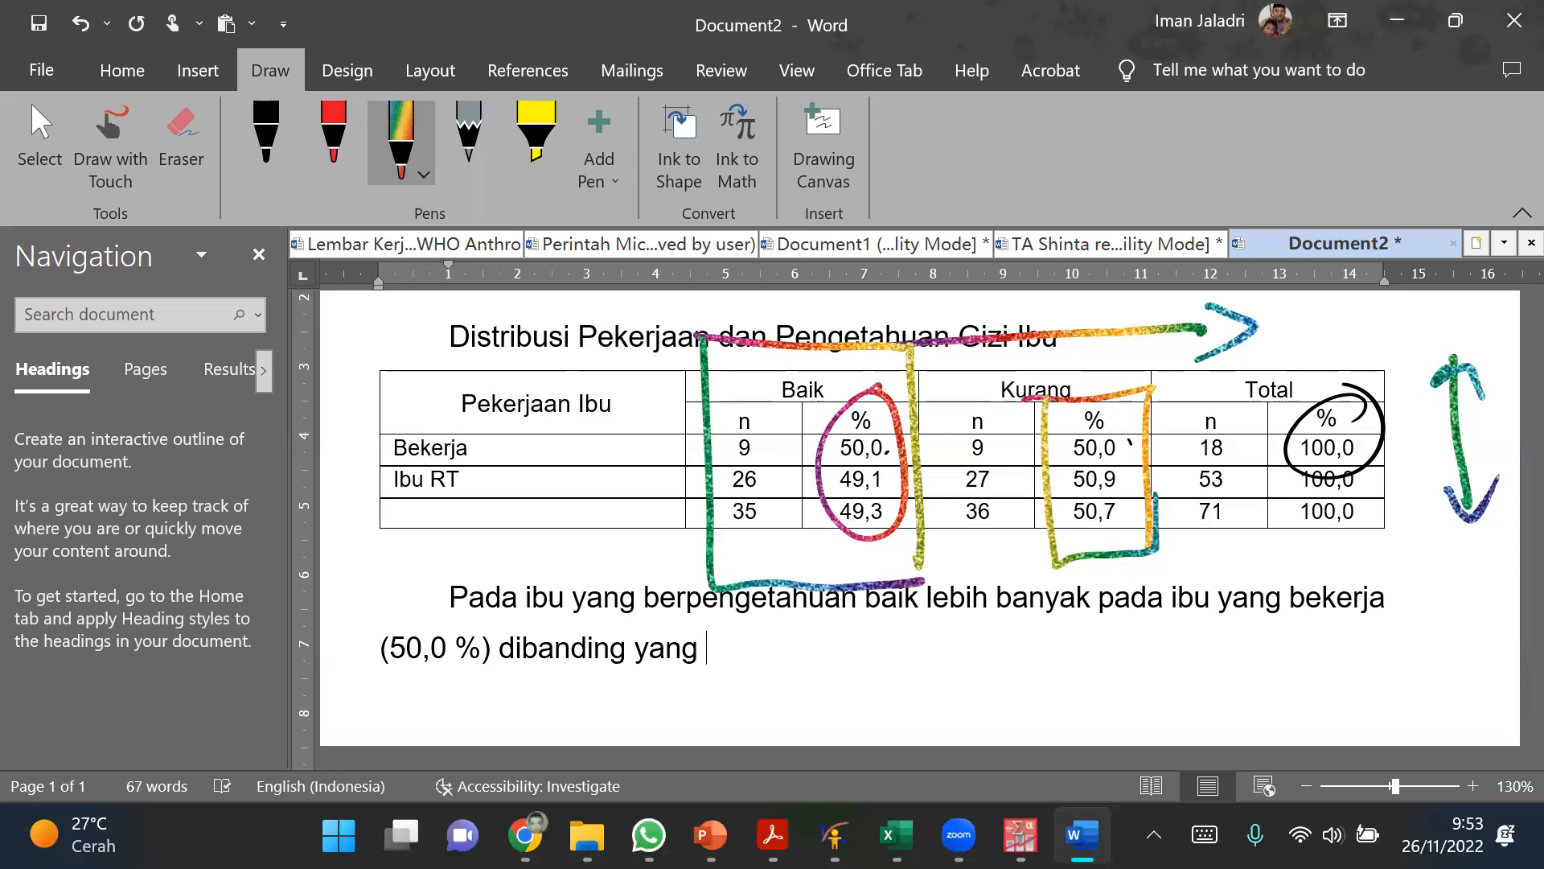
pyautogui.write('ib')
pyautogui.press('BackSpace')
pyautogui.press('BackSpace')
pyautogui.press('BackSpace')
pyautogui.press('BackSpace')
pyautogui.press('BackSpace')
pyautogui.press('BackSpace')
pyautogui.press('BackSpace')
pyautogui.write('ibu ru')
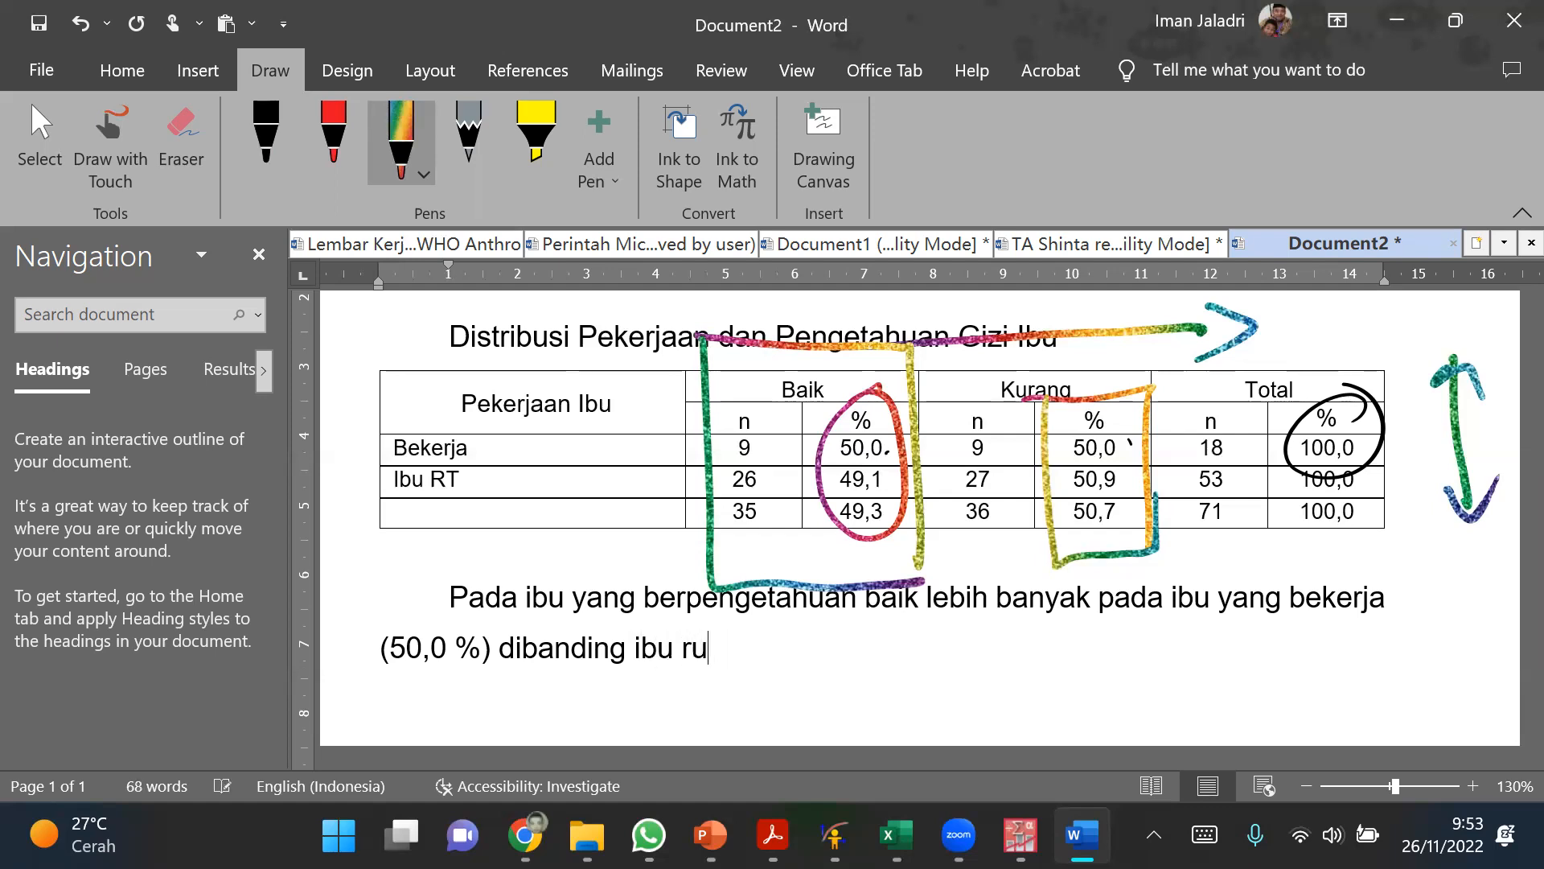
pyautogui.write('mah tangg')
# Step: Insert yang bekerja sebagai between dibanding and ibu rumah tangg in the interpretation sentence
pyautogui.press('Left')
pyautogui.press('Left')
pyautogui.press('Left')
pyautogui.press('Left')
pyautogui.press('Left')
pyautogui.press('Left')
pyautogui.press('Left')
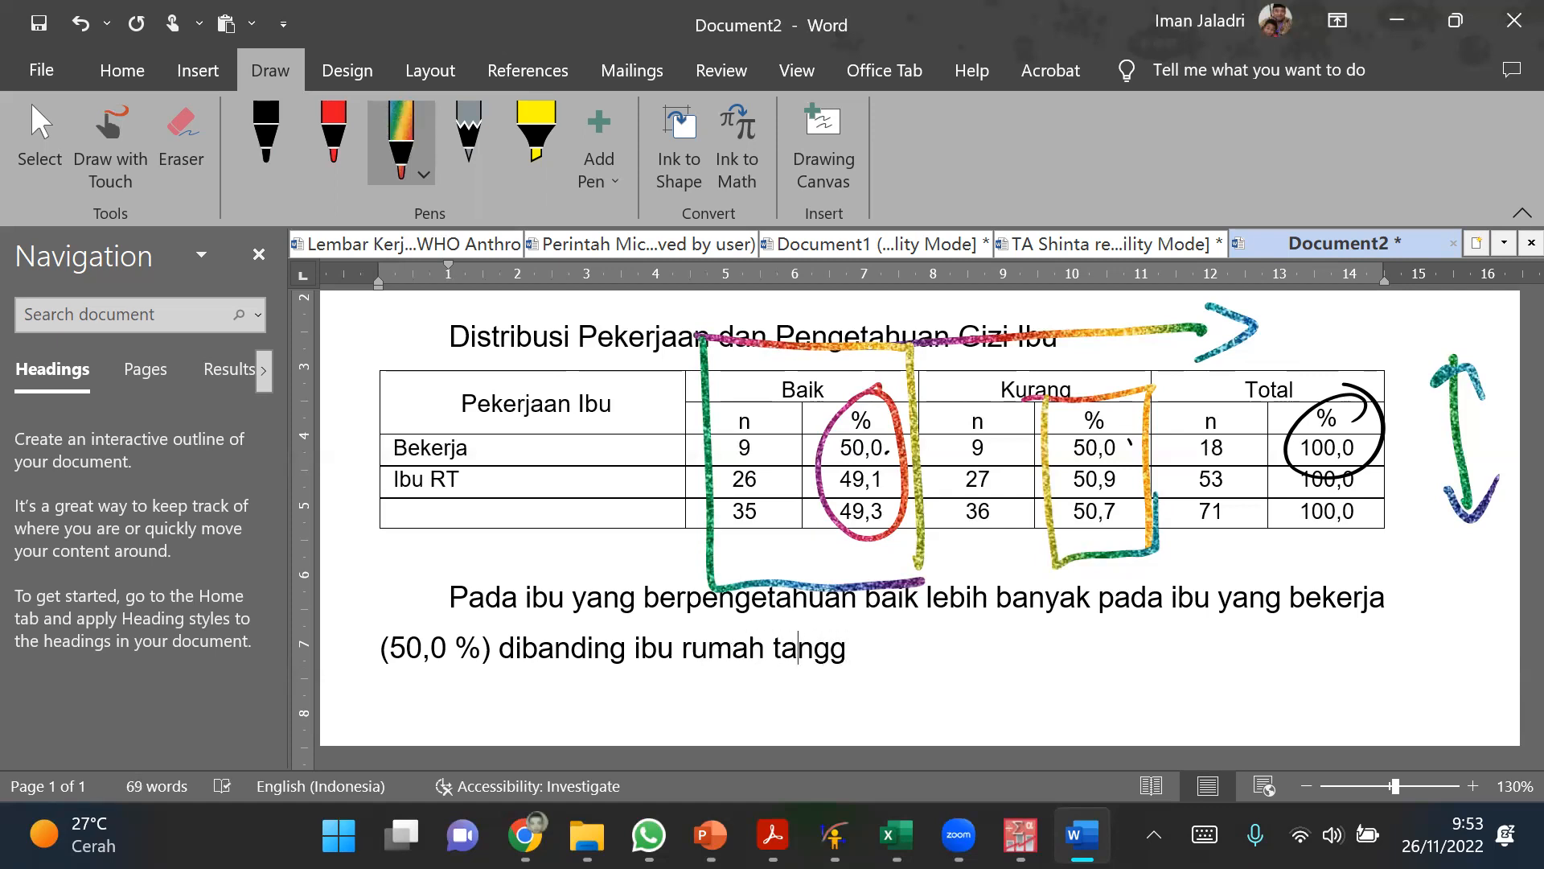
pyautogui.press('Left')
pyautogui.press('Left')
pyautogui.press('Left')
pyautogui.press('Left')
pyautogui.press('Left')
pyautogui.press('Left')
pyautogui.press('Left')
pyautogui.press('Left')
pyautogui.press('Left')
pyautogui.press('Left')
pyautogui.press('Left')
pyautogui.press('Left')
pyautogui.press('Left')
pyautogui.press('Left')
pyautogui.press('Left')
pyautogui.press('Left')
pyautogui.press('Left')
pyautogui.press('Left')
pyautogui.press('Left')
pyautogui.press('Left')
pyautogui.scroll(-4, 546, 638)
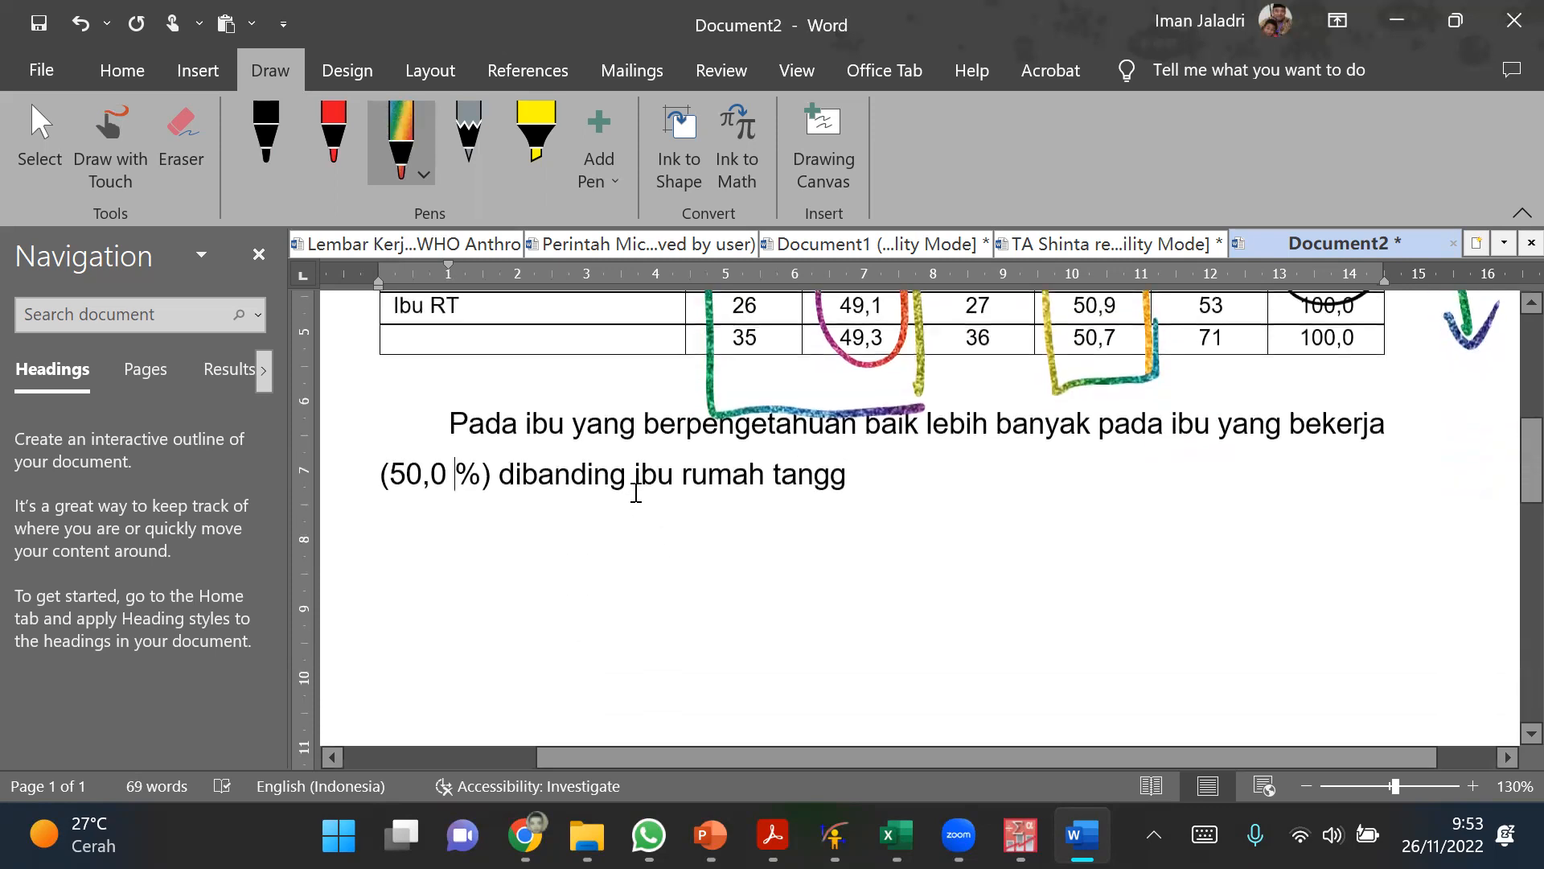
pyautogui.click(665, 480)
pyautogui.write('yang bek')
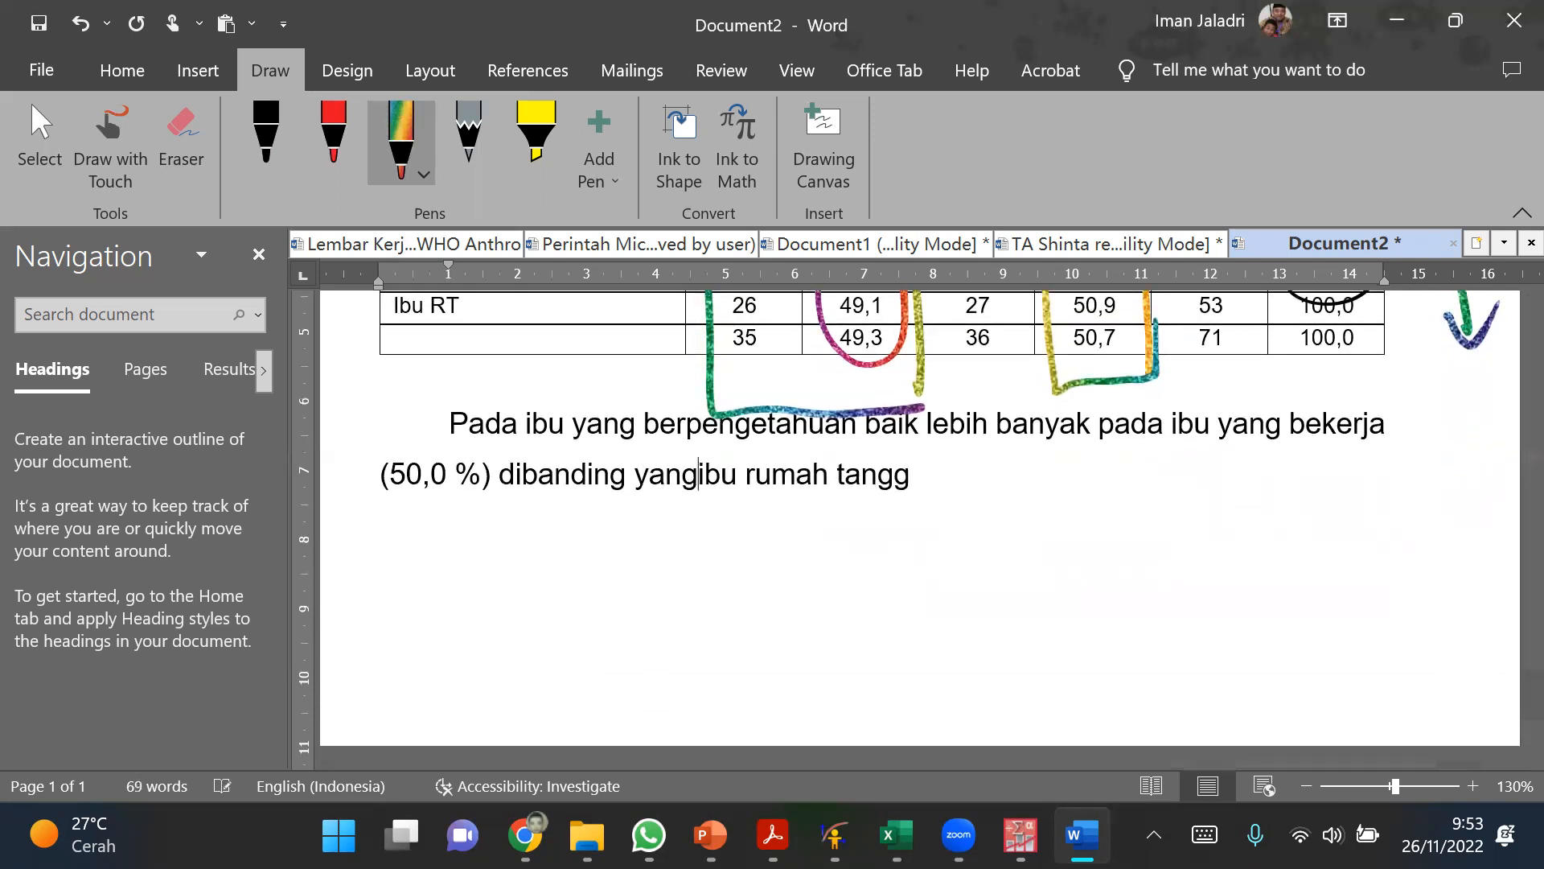
pyautogui.write('erja sebagaui')
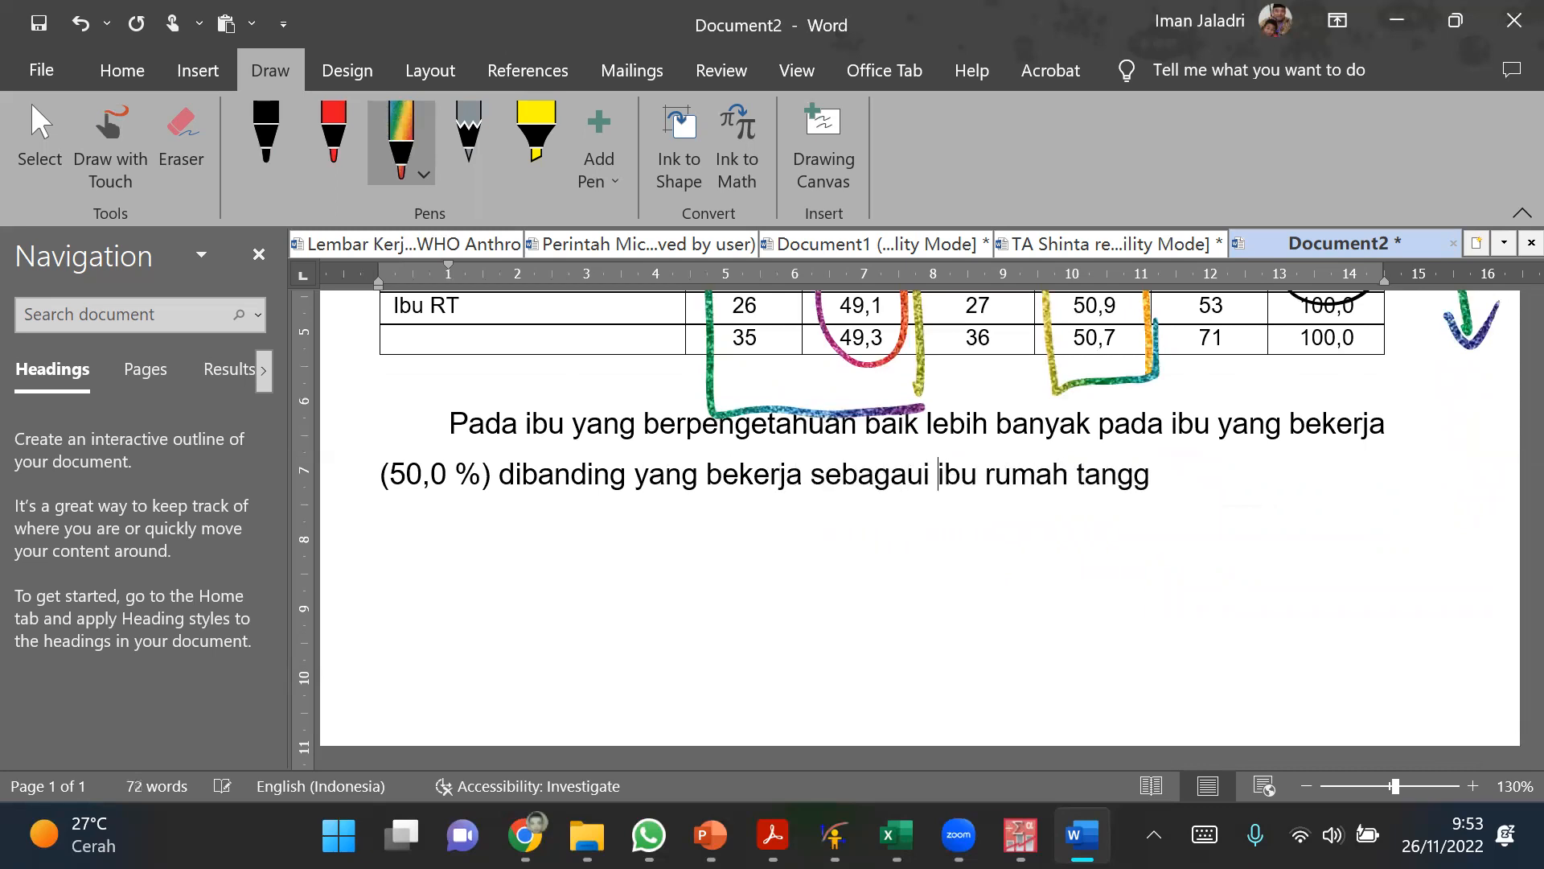
pyautogui.press('BackSpace')
pyautogui.press('BackSpace')
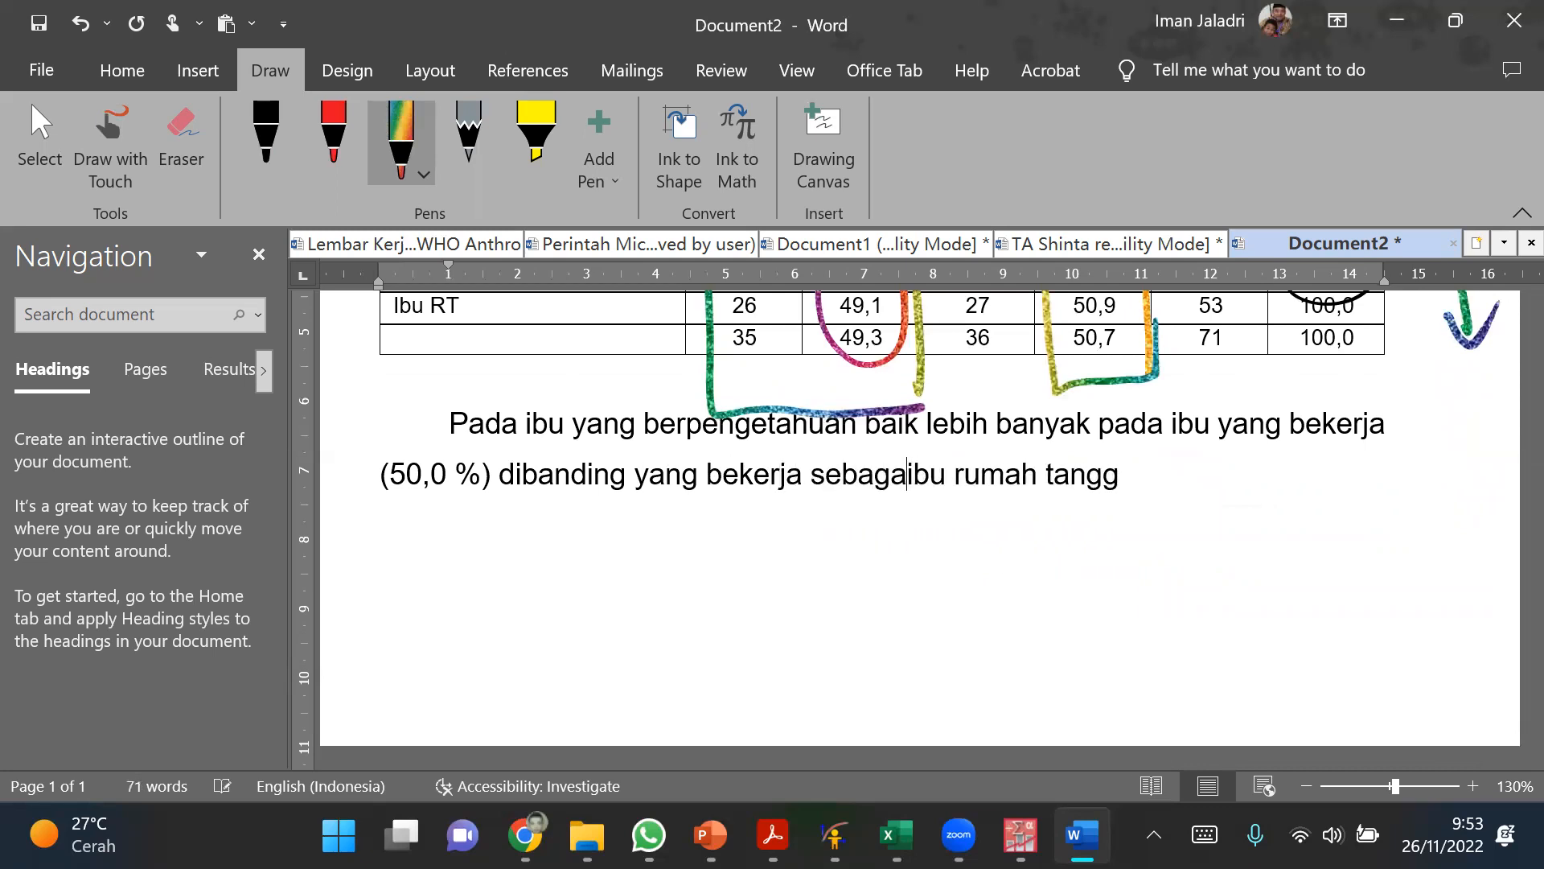
pyautogui.write('i')
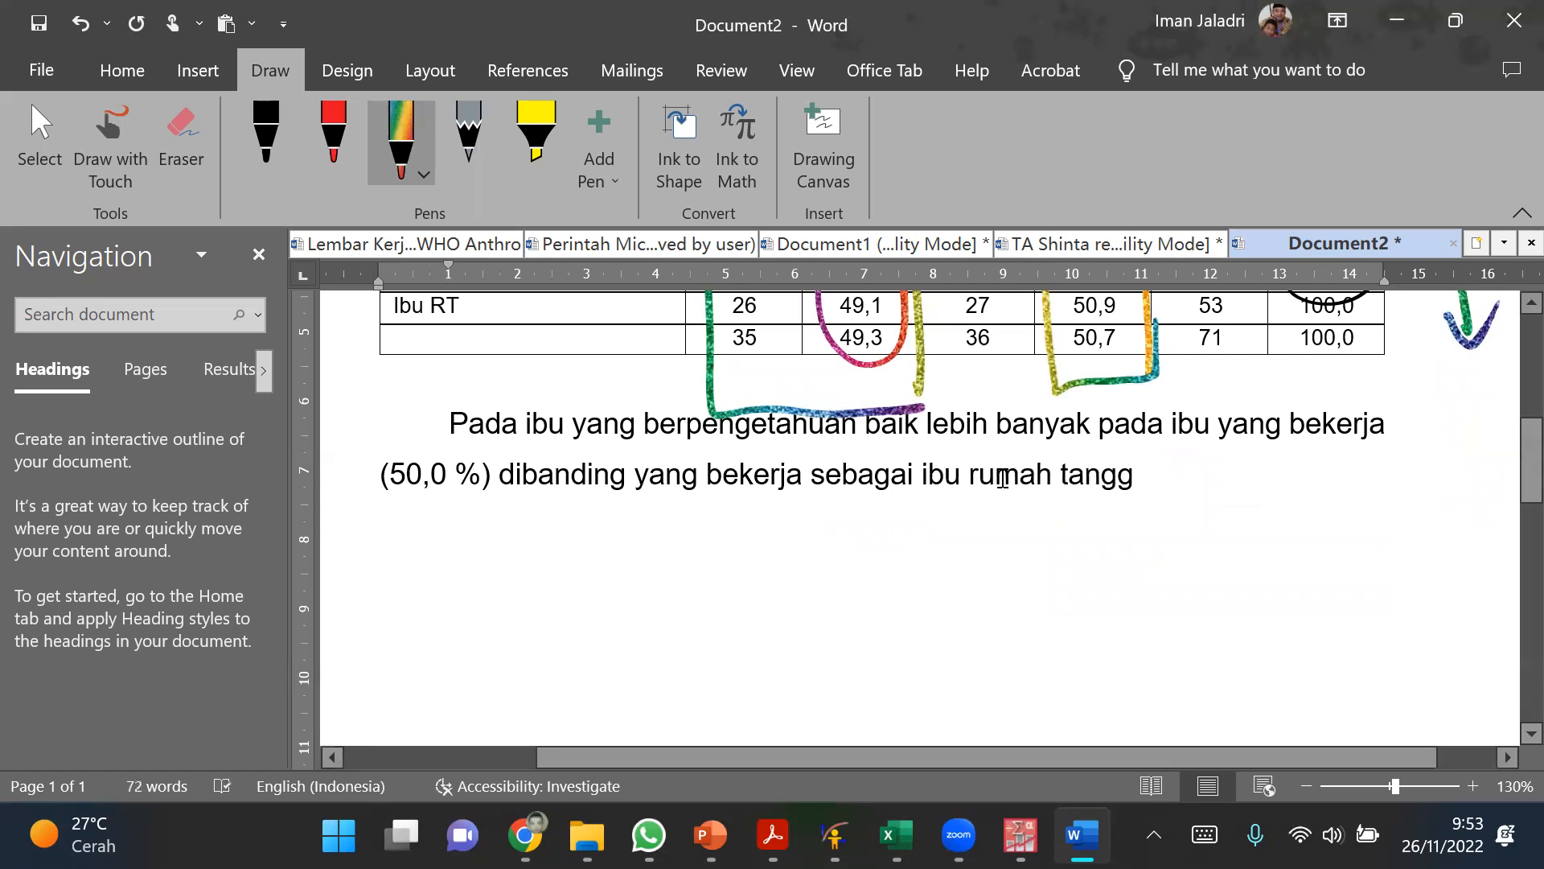
# Step: Complete the word tangga and end the interpretation sentence with (49,1 %)
pyautogui.click(1186, 479)
pyautogui.write('a (')
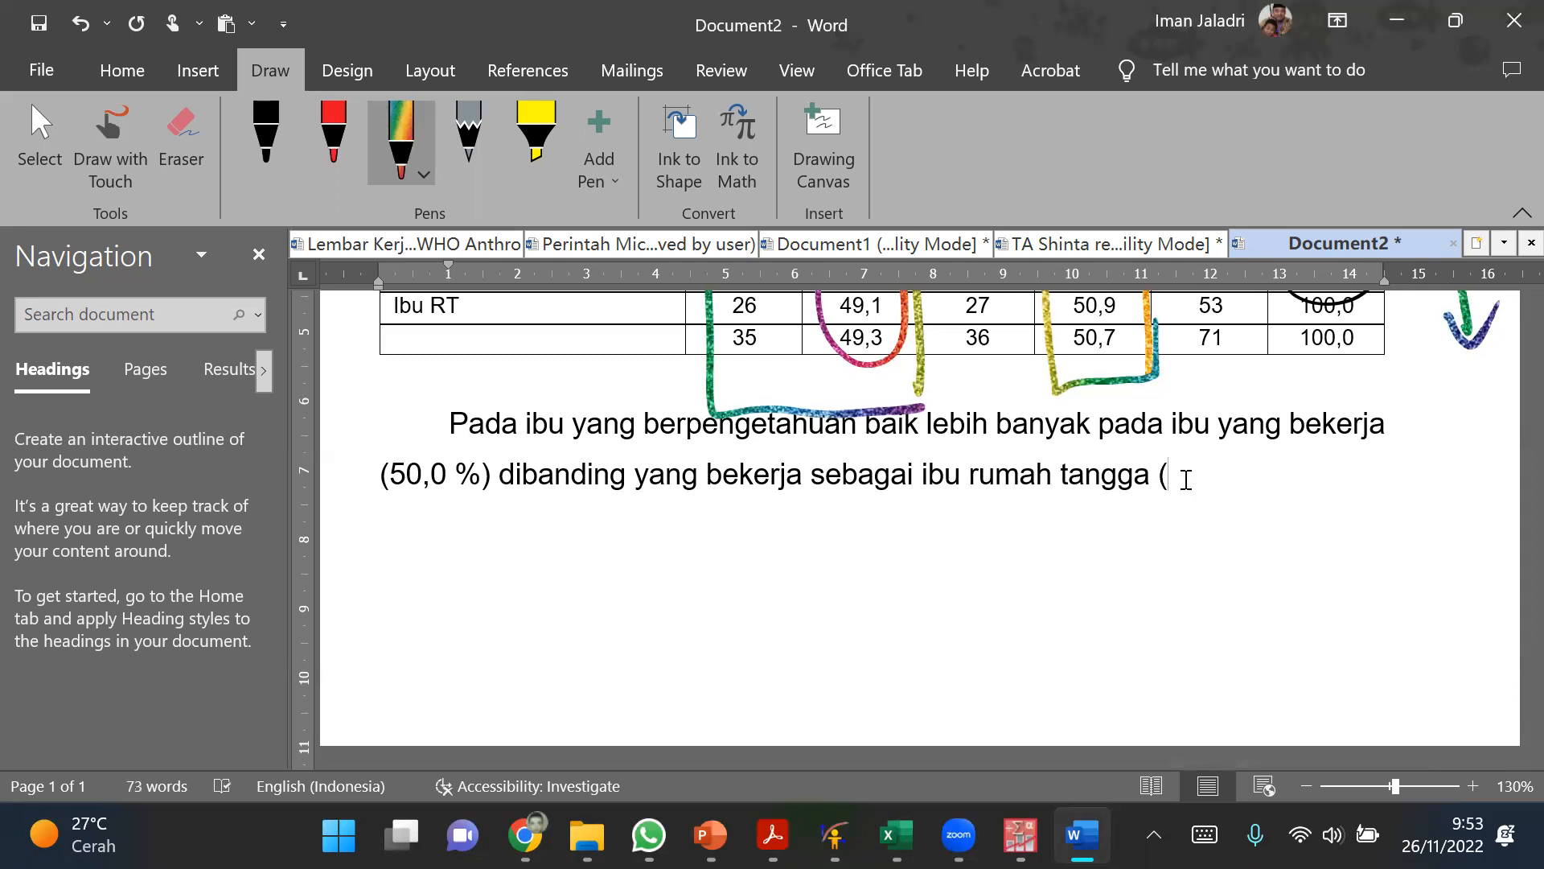
pyautogui.write('49,')
pyautogui.write('1 %)')
pyautogui.click(1049, 555)
pyautogui.scroll(1, 1027, 563)
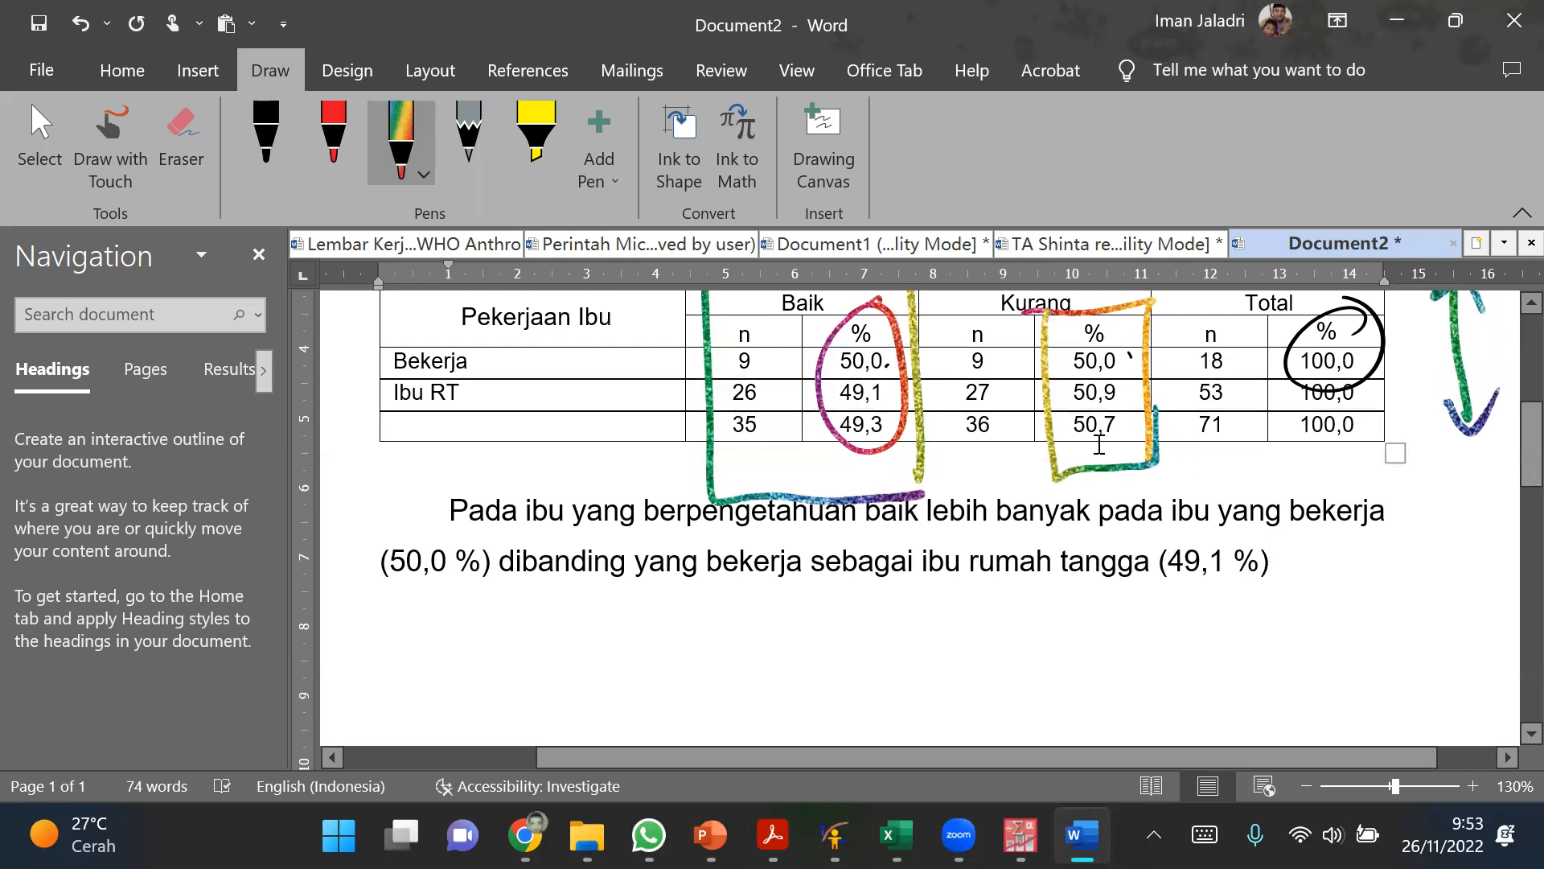
pyautogui.scroll(3, 1099, 444)
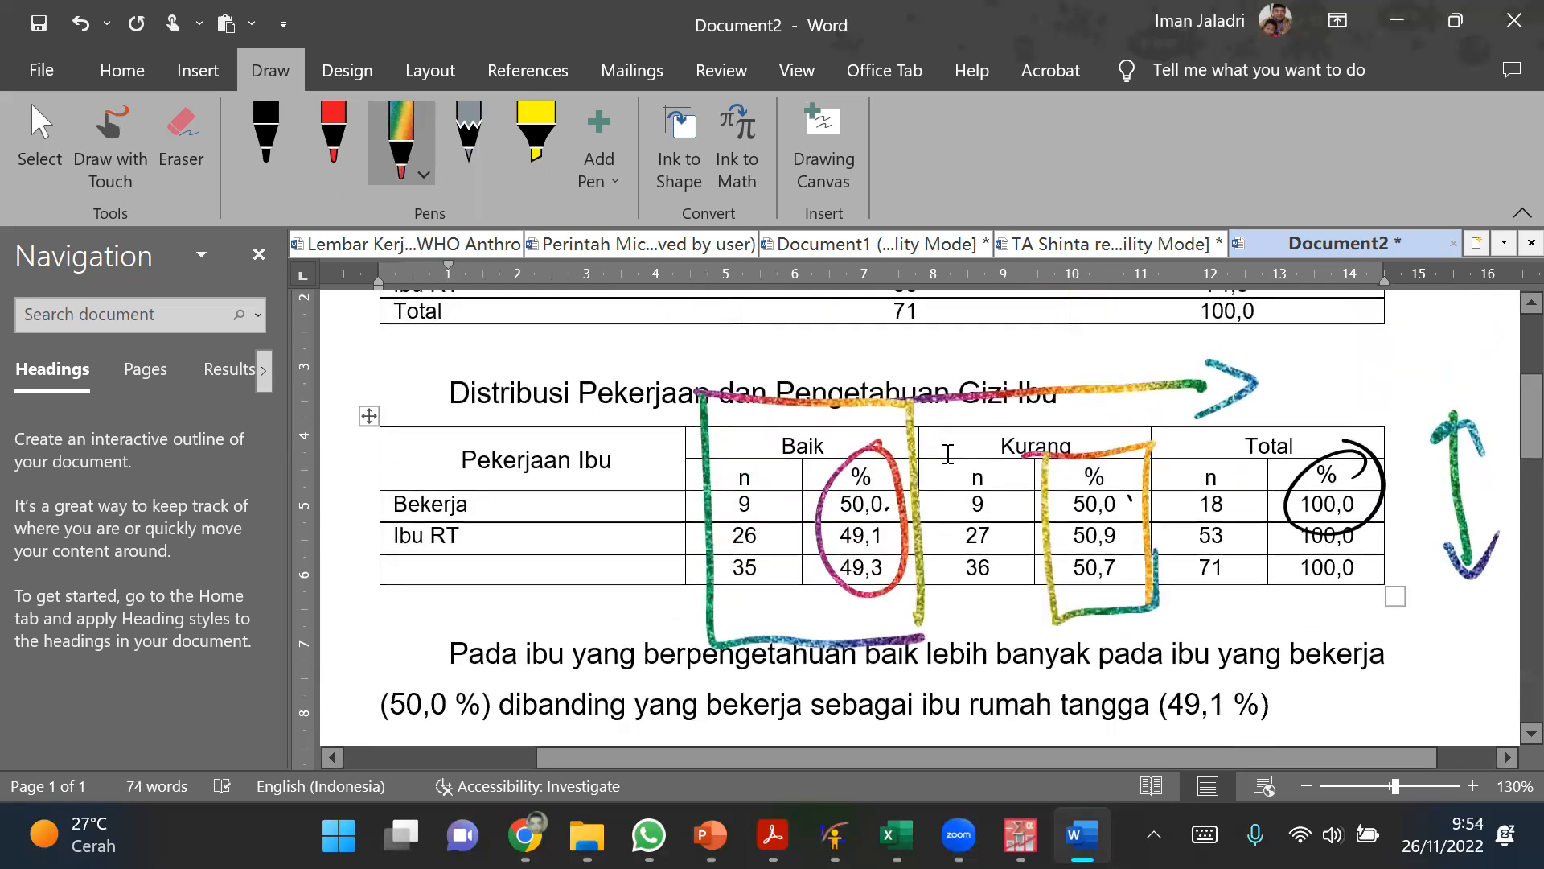
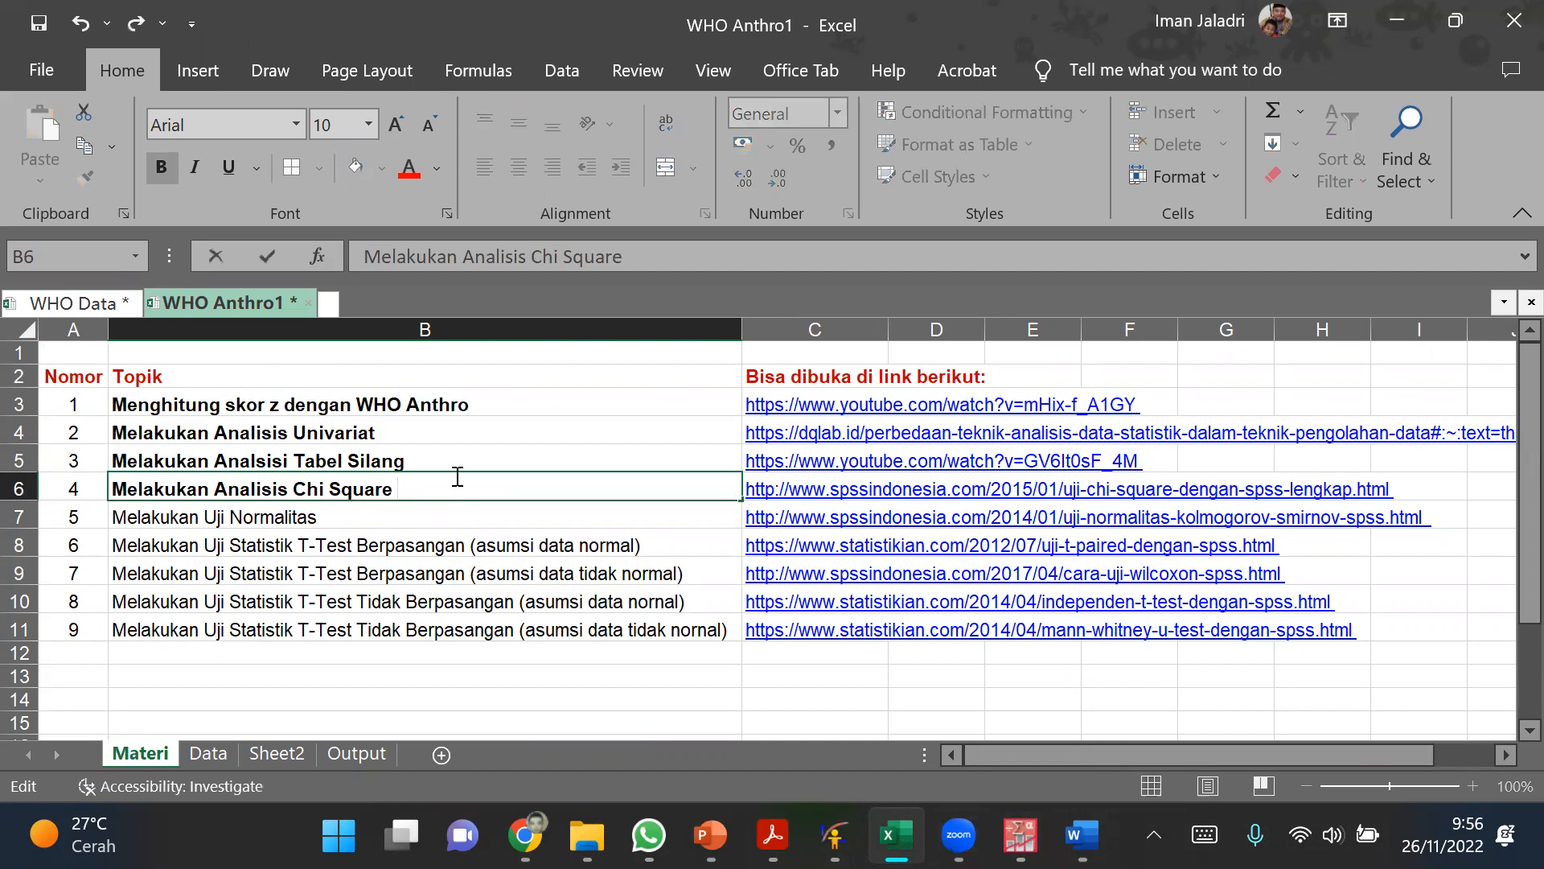
# Step: Append (Non Parametrik) to the Chi Square topic in B6 and colour the added text red
pyautogui.write('Nor')
pyautogui.press('BackSpace')
pyautogui.write('n Para')
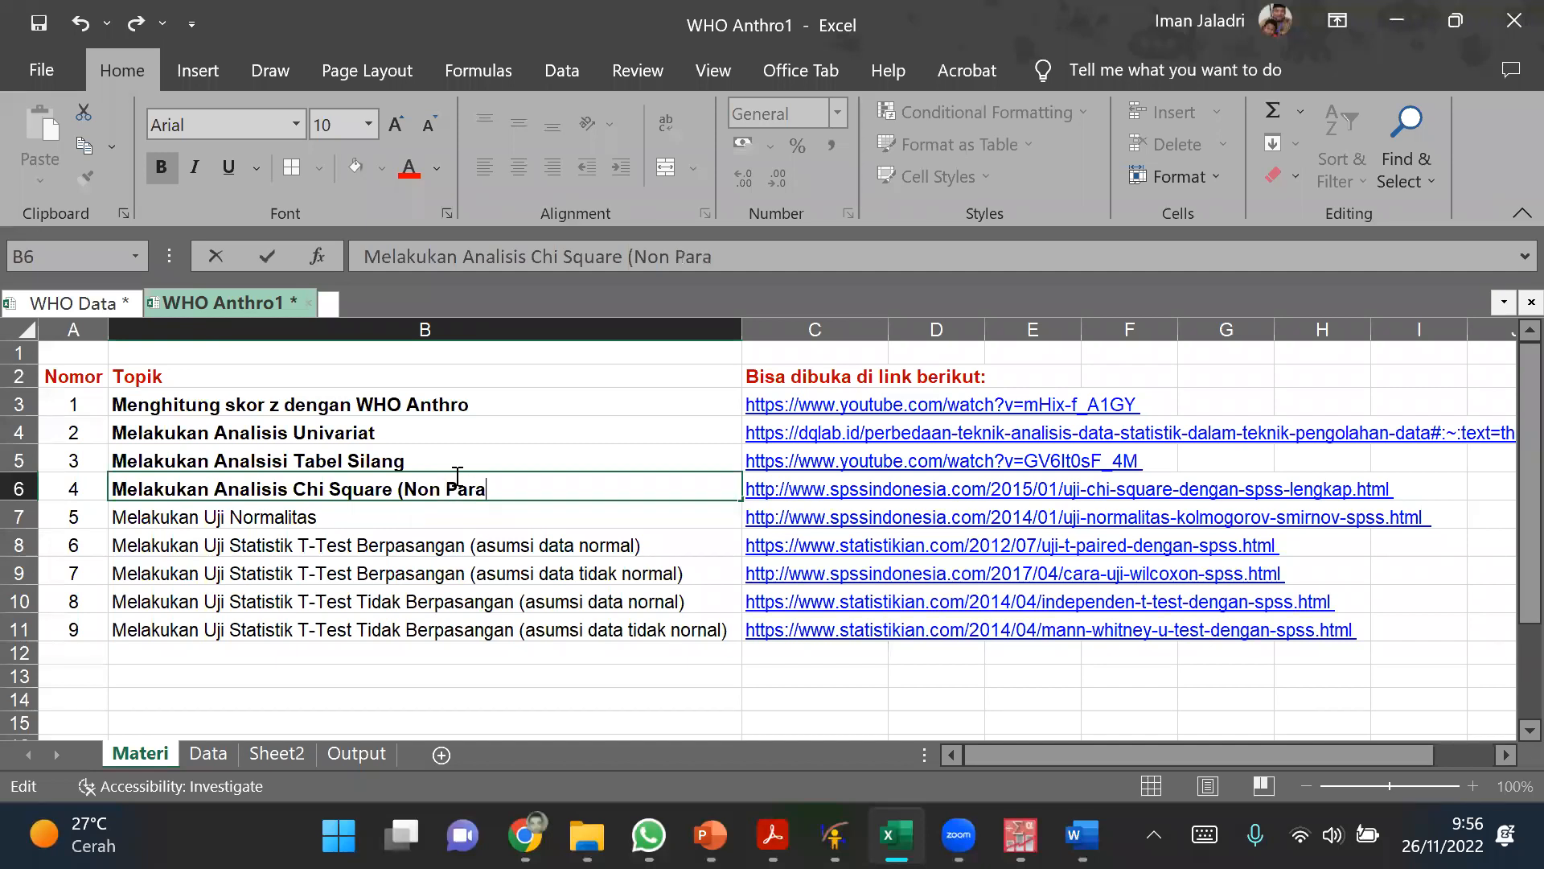
pyautogui.write('metrik)')
pyautogui.moveTo(404, 489); pyautogui.dragTo(548, 514)
pyautogui.click(410, 166)
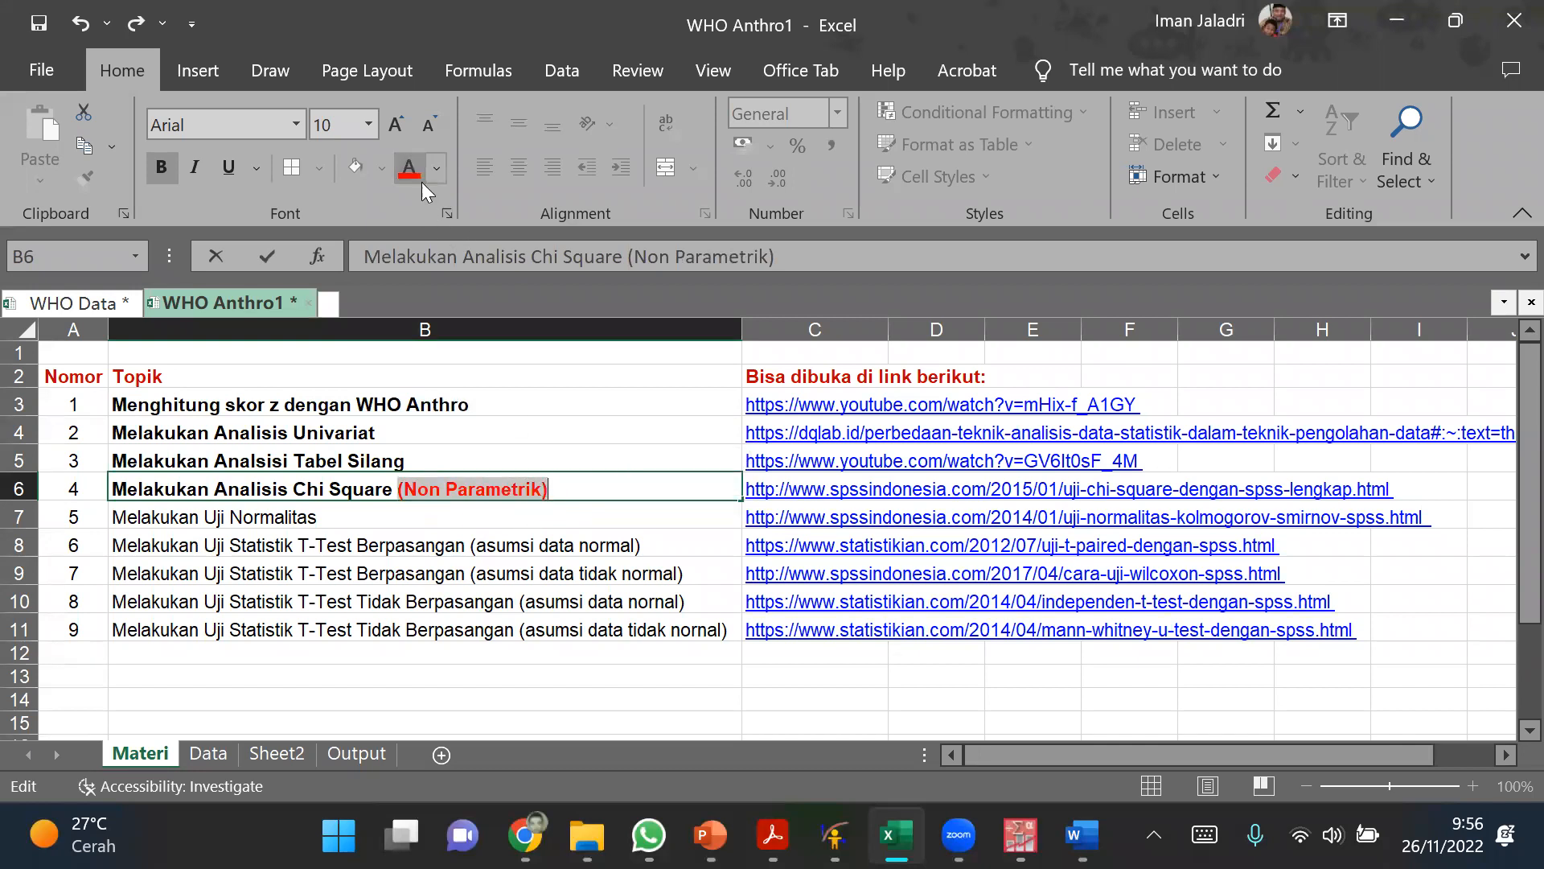
pyautogui.click(632, 417)
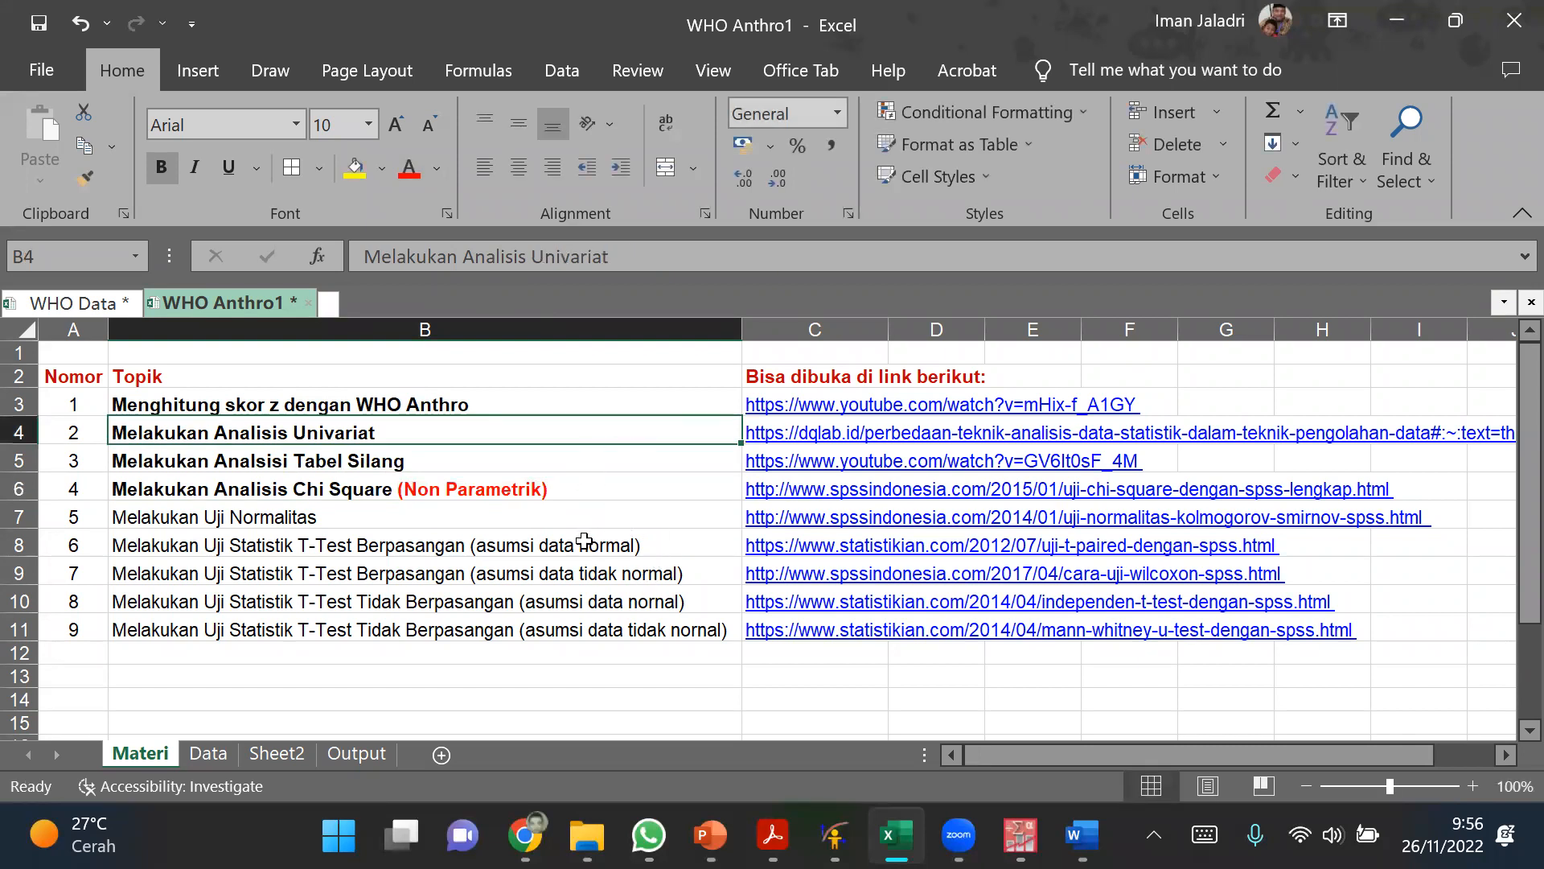
# Step: Colour the words asumsi data tidak normal red in the Berpasangan T-Test topic in B9
pyautogui.doubleClick(665, 544)
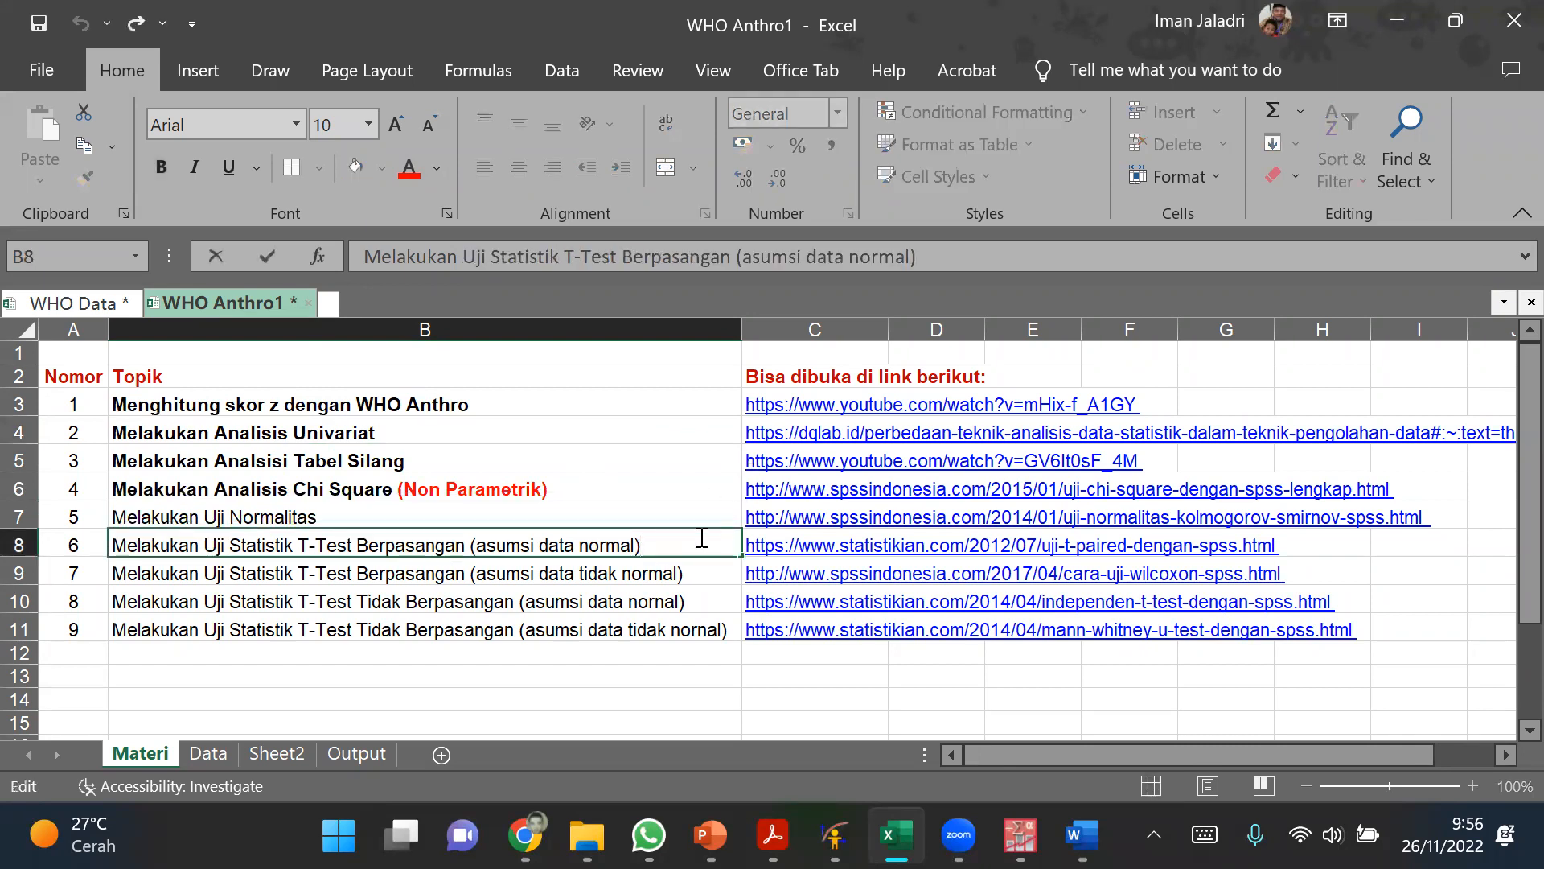
pyautogui.click(569, 576)
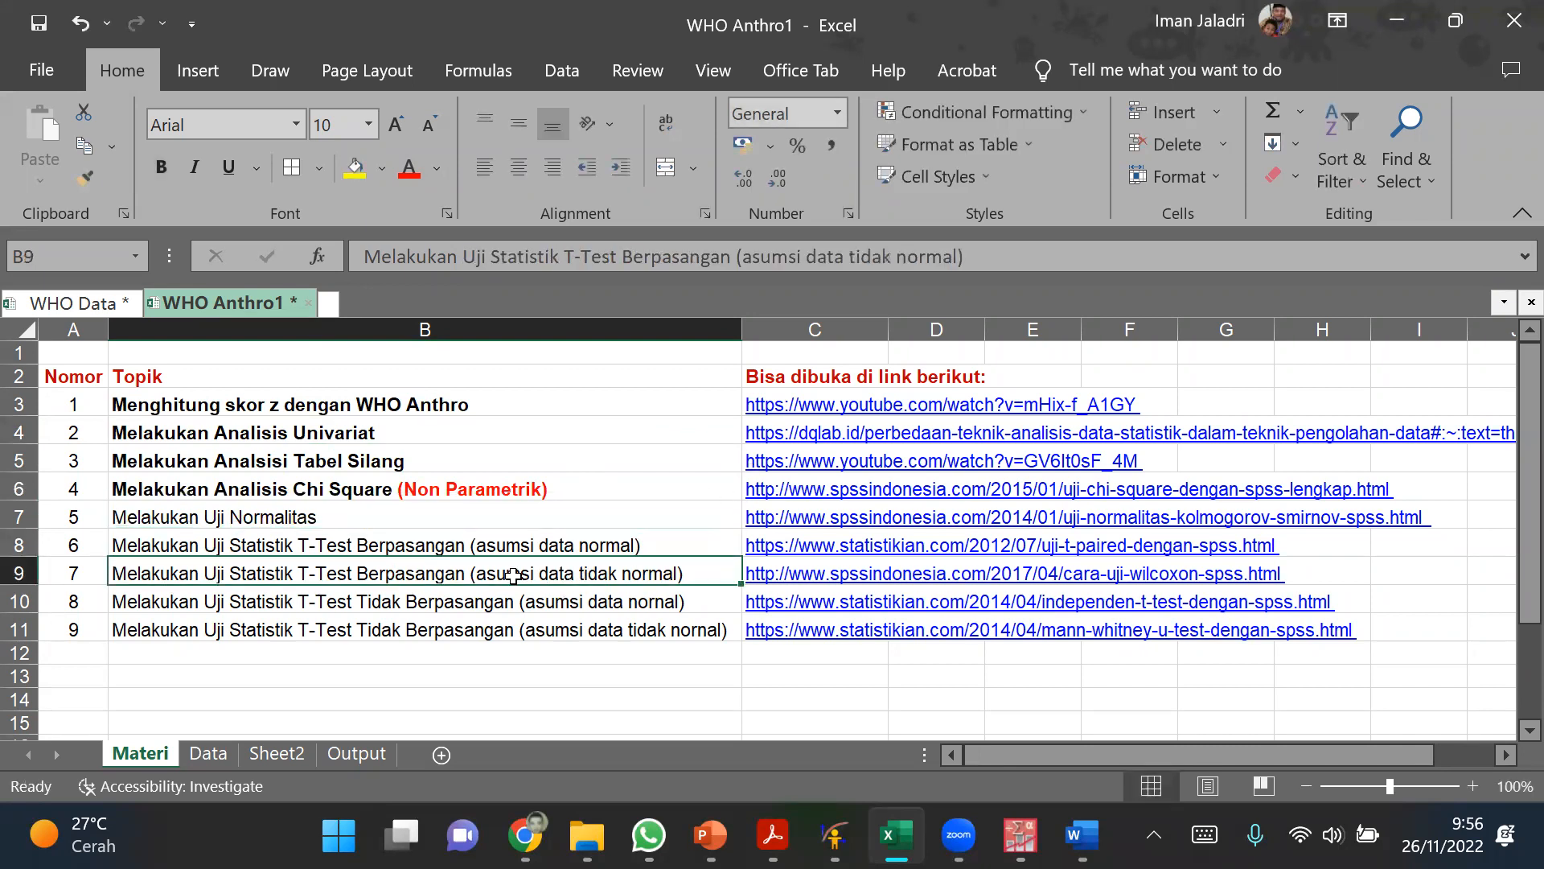
pyautogui.doubleClick(504, 575)
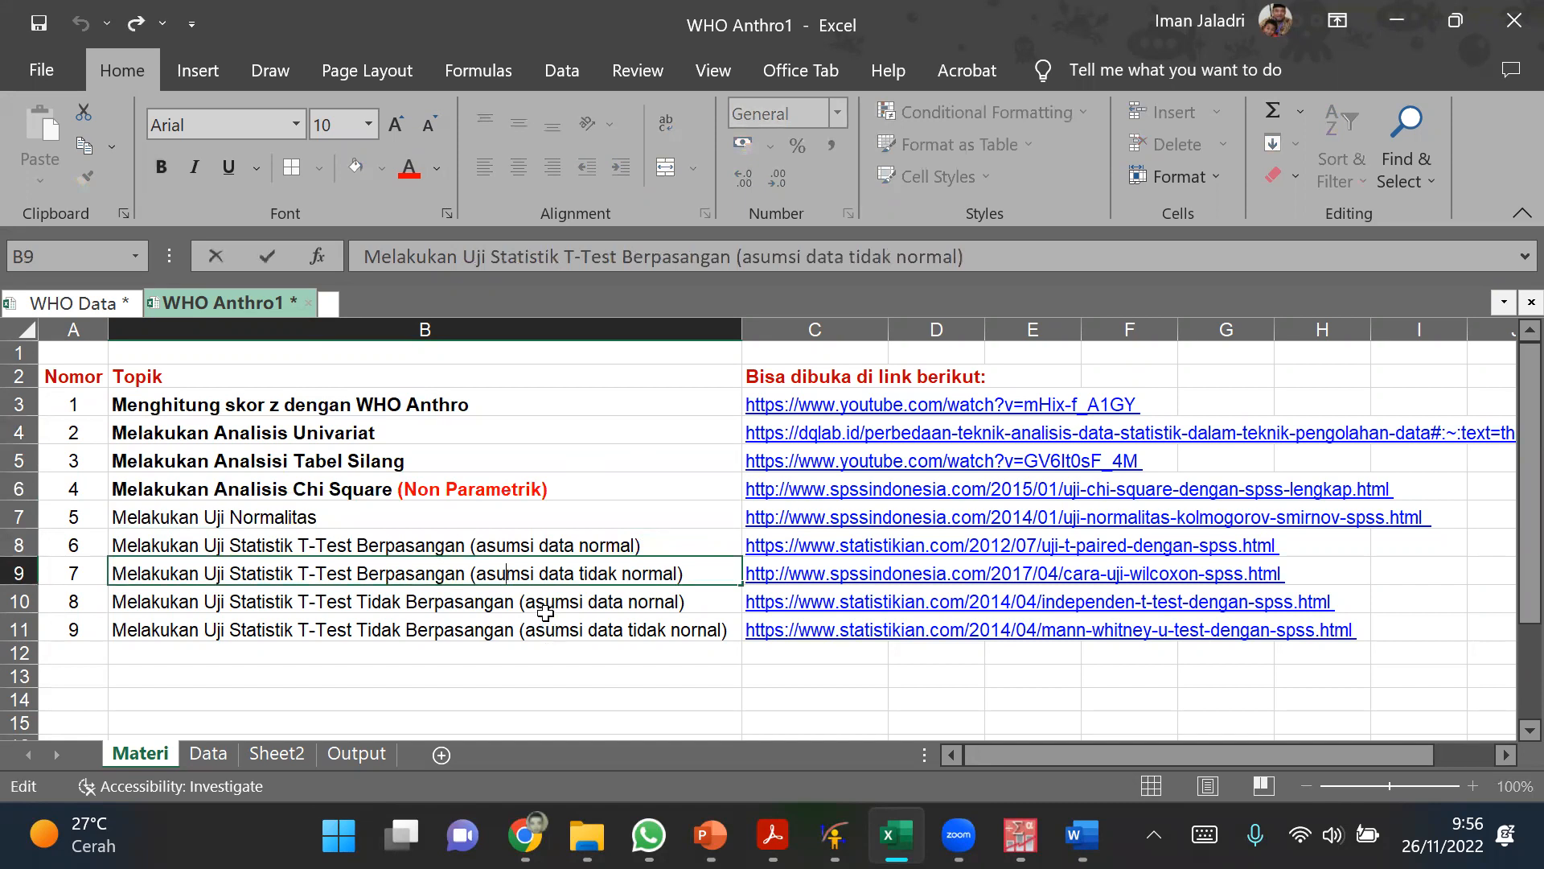
pyautogui.moveTo(475, 573); pyautogui.dragTo(681, 573)
pyautogui.click(408, 170)
pyautogui.click(591, 631)
pyautogui.click(563, 653)
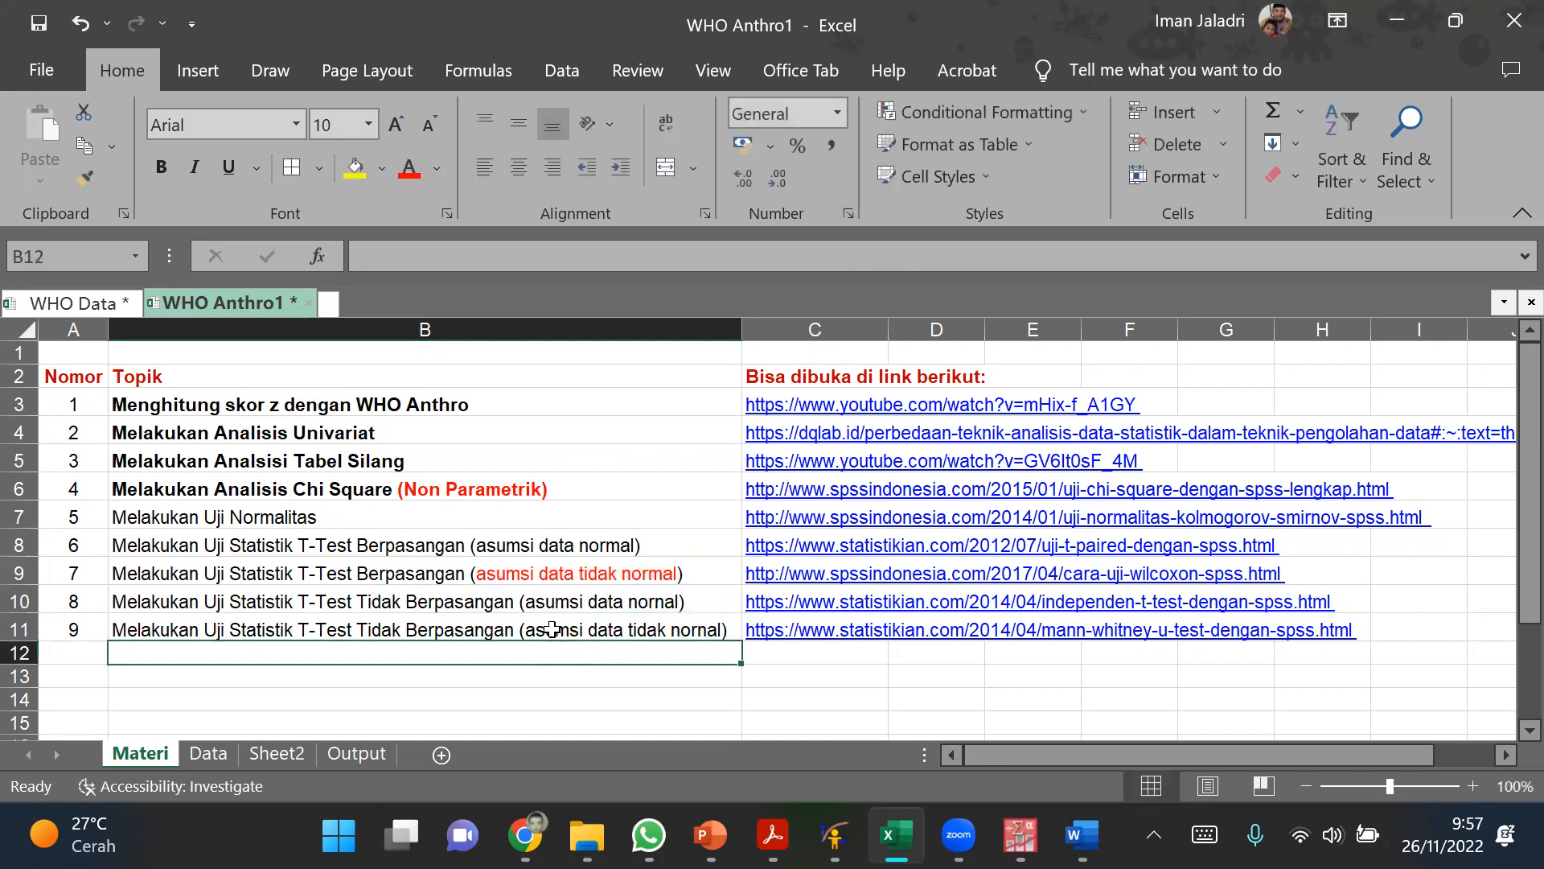
# Step: Colour the words asumsi data tidak nornal red in the Tidak Berpasangan T-Test topic in B11
pyautogui.click(552, 629)
pyautogui.doubleClick(552, 629)
pyautogui.moveTo(524, 629); pyautogui.dragTo(721, 630)
pyautogui.click(421, 170)
pyautogui.click(654, 410)
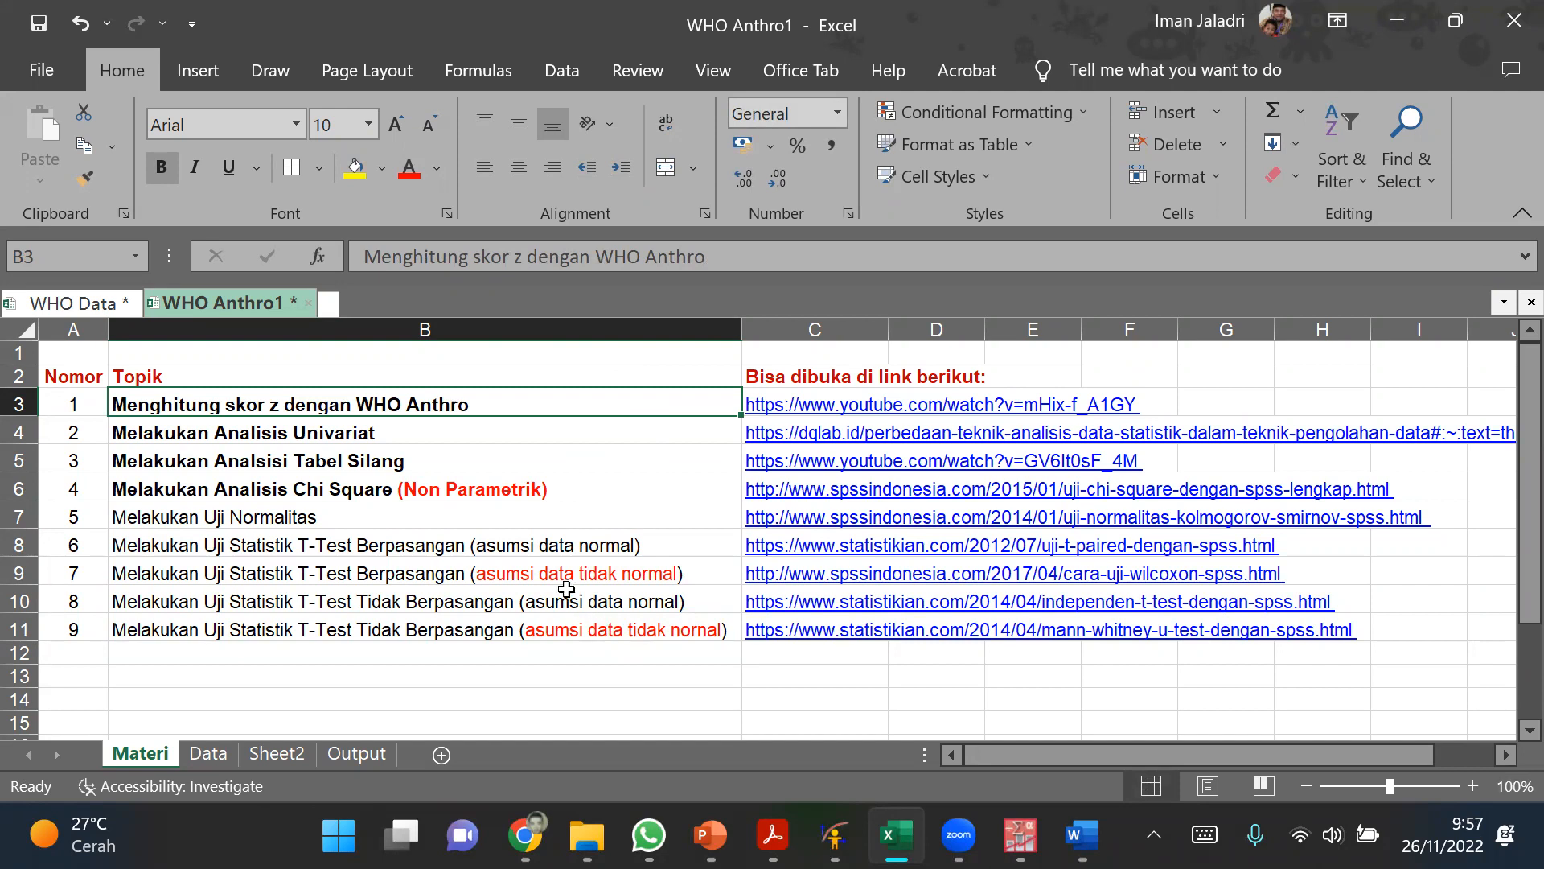
# Step: Make the topic Melakukan Uji Normalitas in B7 bold
pyautogui.click(255, 524)
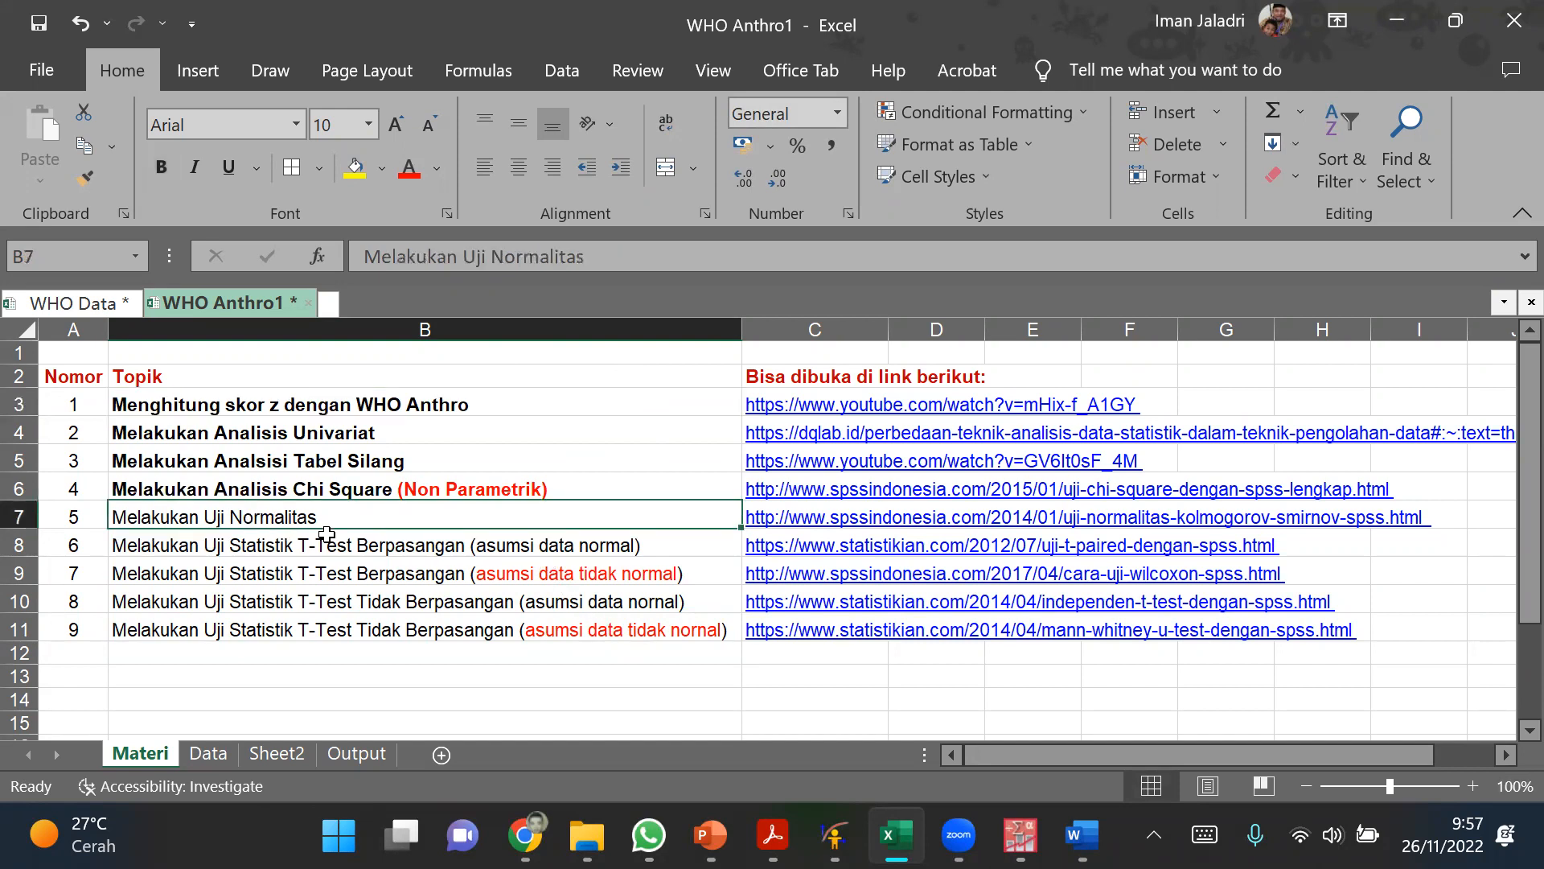
pyautogui.hotkey('ctrl', 'b')
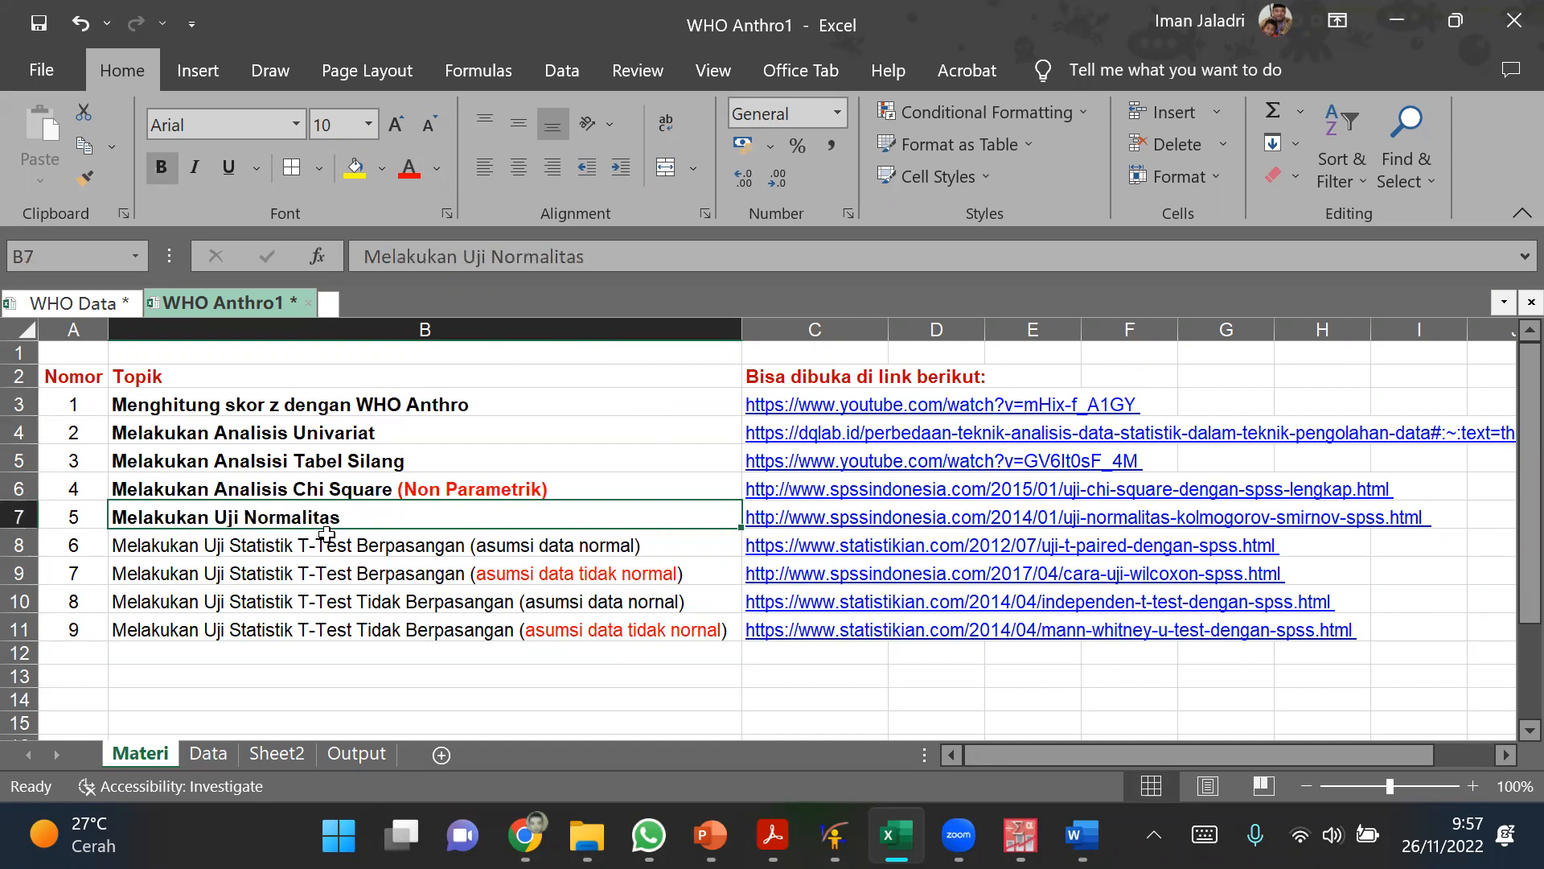
pyautogui.click(1020, 835)
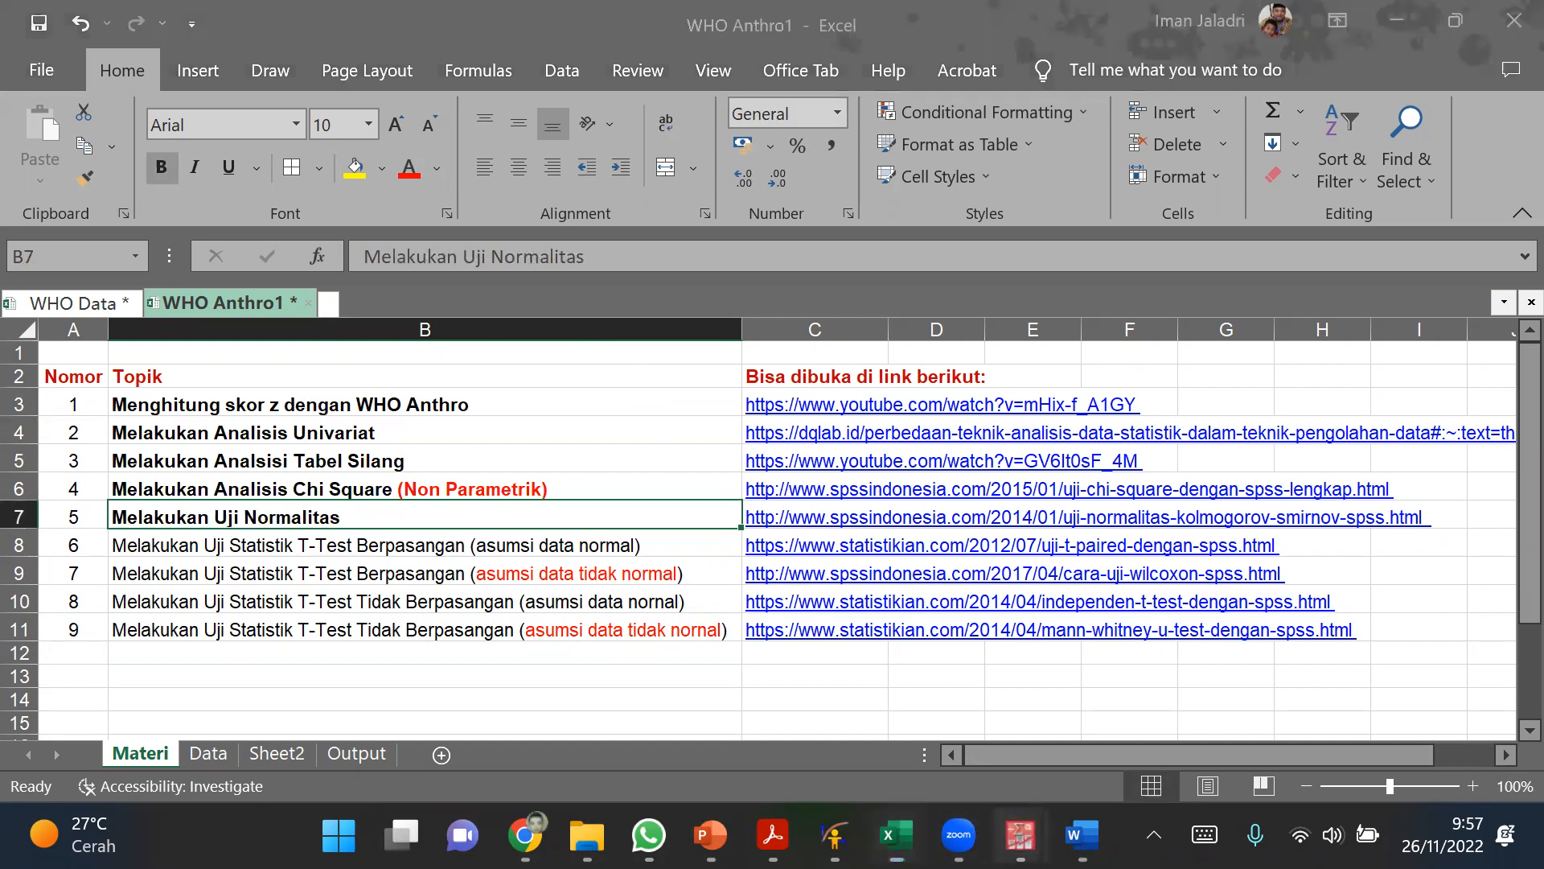
pyautogui.click(1125, 693)
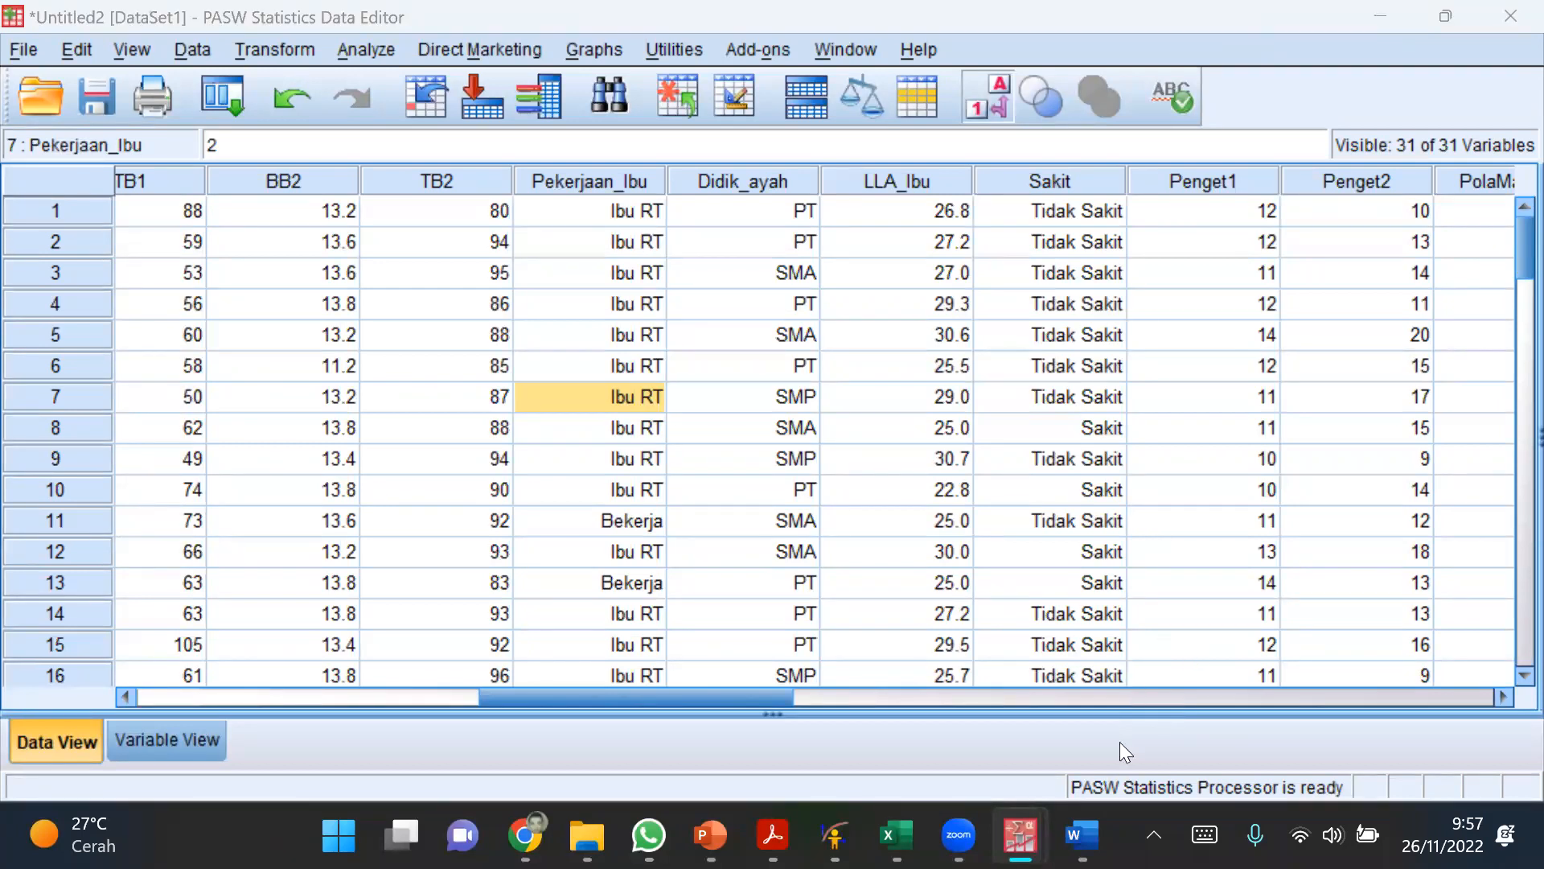
pyautogui.moveTo(1081, 837)
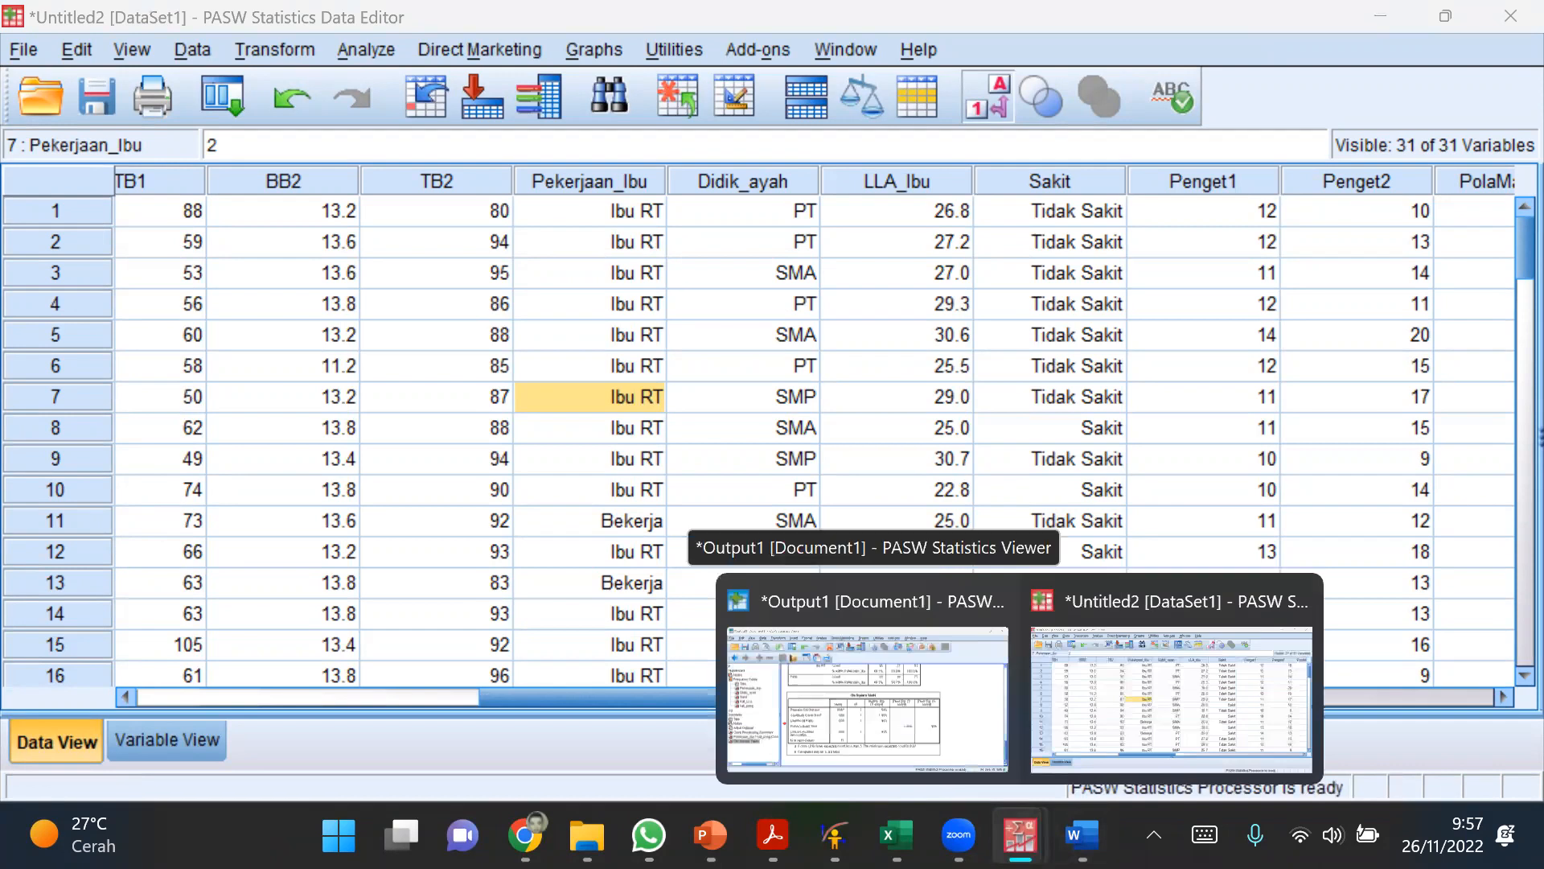
pyautogui.moveTo(897, 837)
pyautogui.click(829, 663)
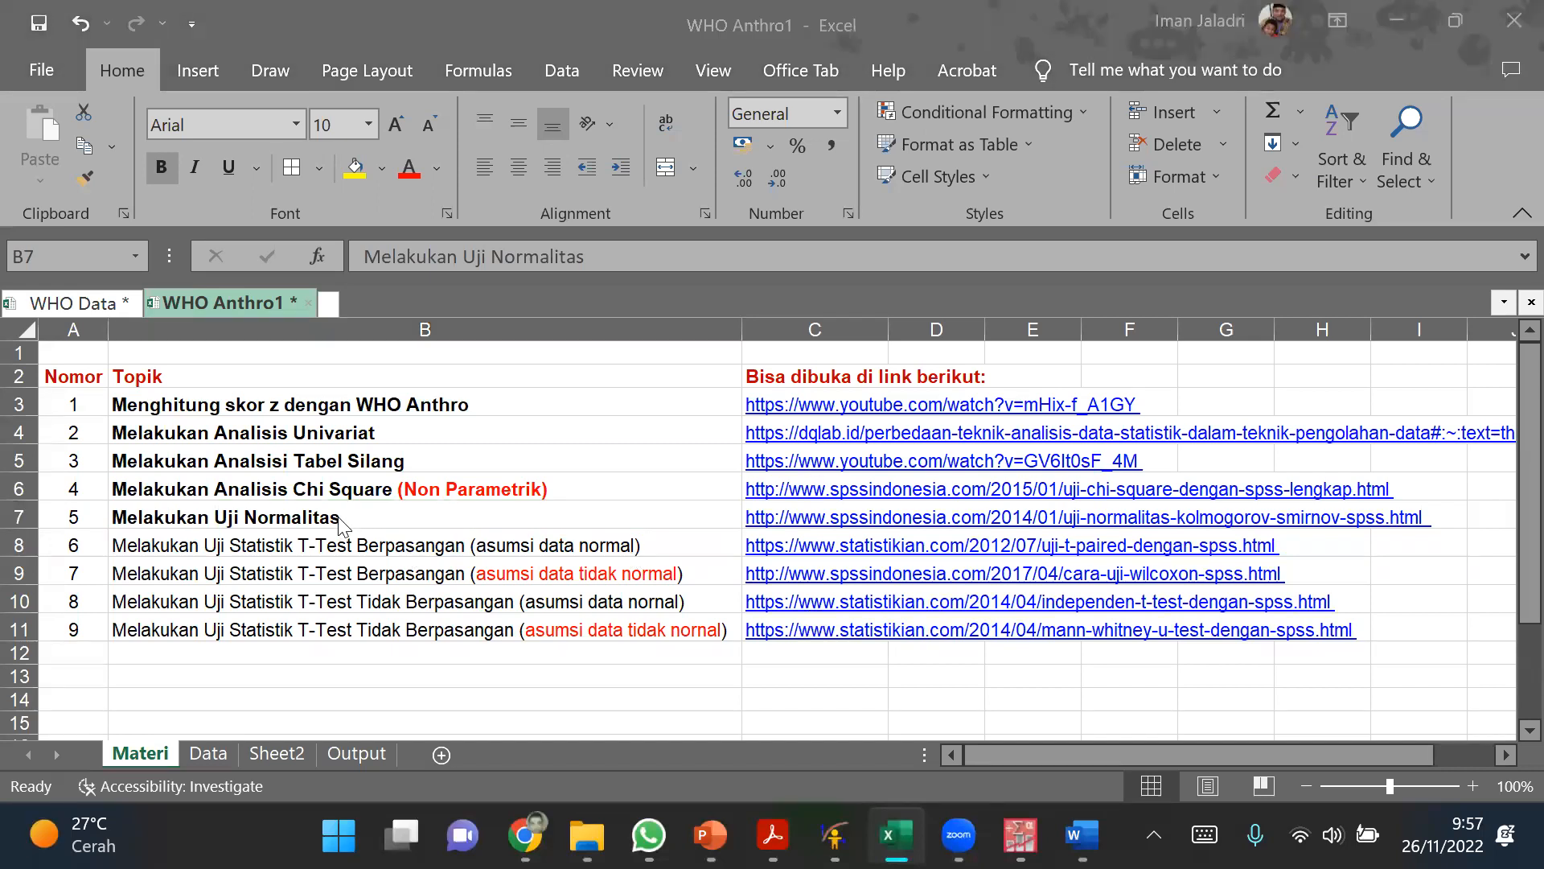
# Step: Handwrite Normalitas in red ink in the empty cells below the topic list and draw an upward branch line from it
pyautogui.scroll(-3, 499, 631)
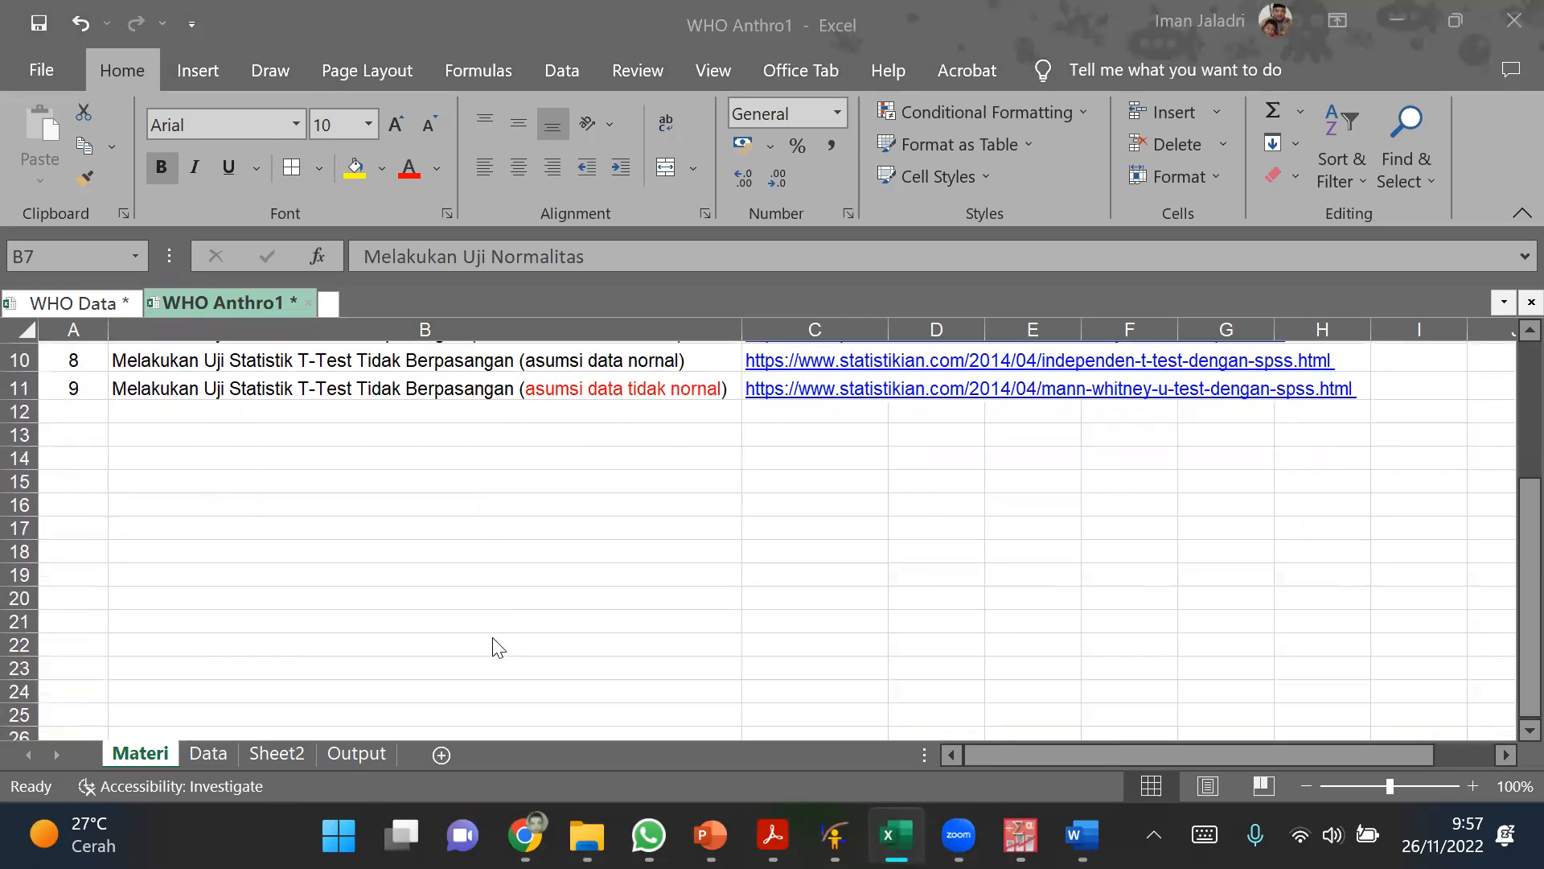
pyautogui.moveTo(736, 503); pyautogui.dragTo(228, 609)
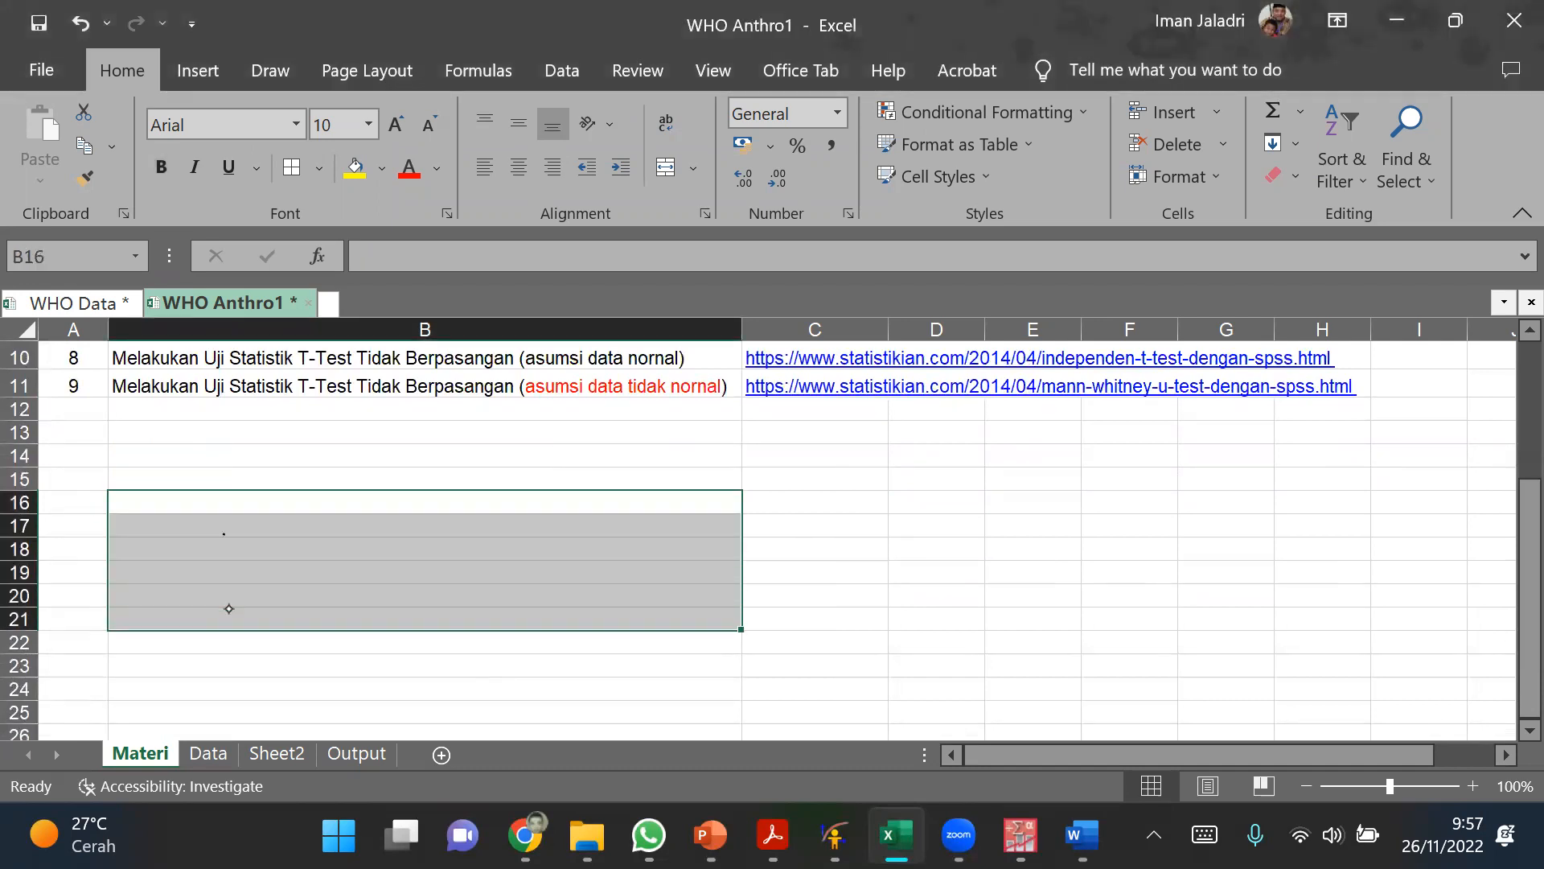
pyautogui.click(304, 80)
pyautogui.click(393, 145)
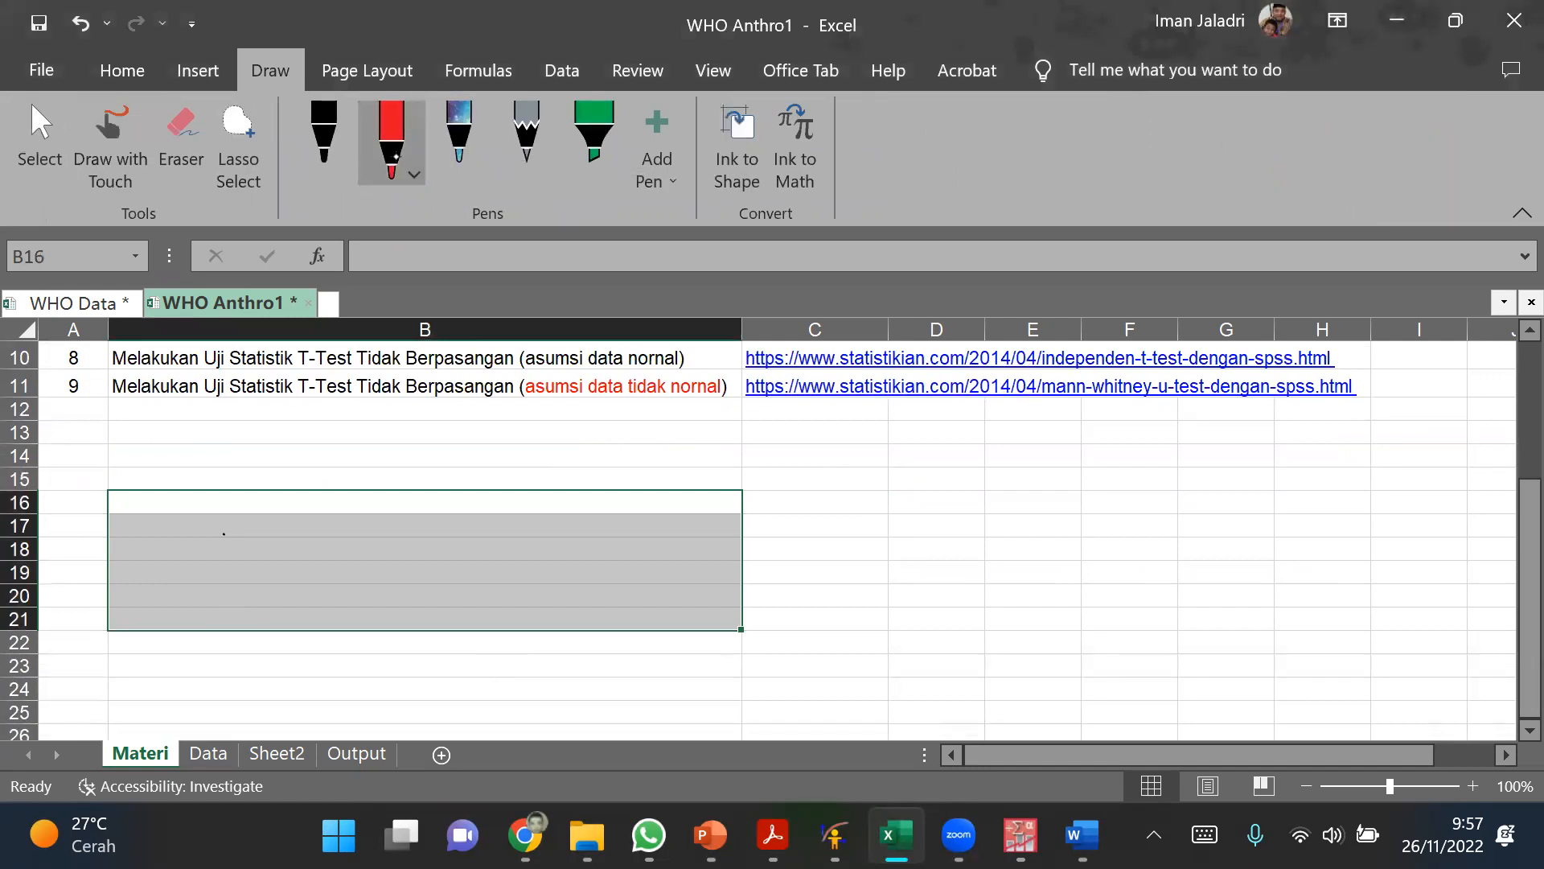
pyautogui.moveTo(273, 519)
pyautogui.mouseDown()
pyautogui.moveTo(267, 592)
pyautogui.moveTo(299, 523)
pyautogui.mouseUp()
pyautogui.moveTo(309, 574); pyautogui.dragTo(322, 549)
pyautogui.moveTo(349, 580); pyautogui.dragTo(359, 550)
pyautogui.moveTo(376, 578)
pyautogui.mouseDown()
pyautogui.moveTo(377, 562)
pyautogui.moveTo(420, 573)
pyautogui.moveTo(462, 559)
pyautogui.mouseUp()
pyautogui.moveTo(460, 509)
pyautogui.mouseDown()
pyautogui.moveTo(466, 575)
pyautogui.moveTo(516, 573)
pyautogui.moveTo(638, 507)
pyautogui.mouseUp()
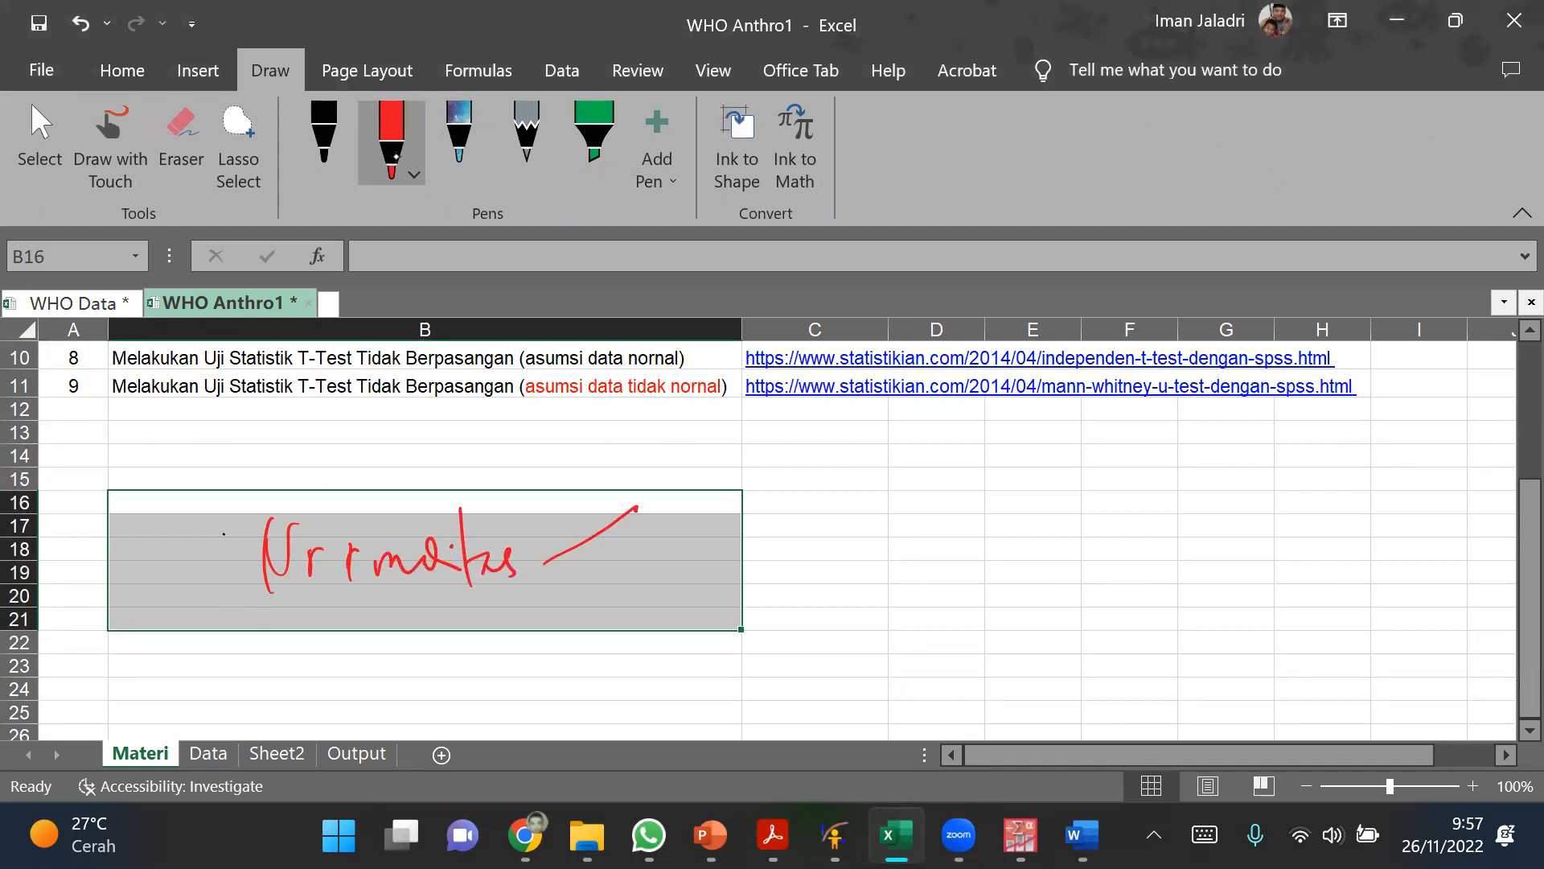
# Step: Handwrite Parametrik in red ink at the end of the upper branch
pyautogui.moveTo(670, 483); pyautogui.dragTo(669, 533)
pyautogui.moveTo(666, 484)
pyautogui.mouseDown()
pyautogui.moveTo(672, 515)
pyautogui.moveTo(715, 529)
pyautogui.moveTo(755, 501)
pyautogui.mouseUp()
pyautogui.moveTo(764, 528)
pyautogui.mouseDown()
pyautogui.moveTo(773, 499)
pyautogui.moveTo(834, 505)
pyautogui.mouseUp()
pyautogui.moveTo(841, 477)
pyautogui.mouseDown()
pyautogui.moveTo(839, 519)
pyautogui.moveTo(860, 499)
pyautogui.mouseUp()
pyautogui.moveTo(856, 512)
pyautogui.mouseDown()
pyautogui.moveTo(897, 499)
pyautogui.moveTo(901, 523)
pyautogui.mouseUp()
pyautogui.moveTo(901, 508); pyautogui.dragTo(932, 524)
# Step: Draw a lower branch line from Normalitas and handwrite Non Parametrik at its end in red ink
pyautogui.moveTo(548, 567)
pyautogui.mouseDown()
pyautogui.moveTo(664, 628)
pyautogui.moveTo(674, 659)
pyautogui.mouseUp()
pyautogui.moveTo(670, 601); pyautogui.dragTo(709, 584)
pyautogui.moveTo(722, 652); pyautogui.dragTo(803, 653)
pyautogui.moveTo(794, 597)
pyautogui.mouseDown()
pyautogui.moveTo(802, 627)
pyautogui.moveTo(970, 623)
pyautogui.mouseUp()
pyautogui.moveTo(974, 593)
pyautogui.mouseDown()
pyautogui.moveTo(980, 653)
pyautogui.moveTo(1025, 636)
pyautogui.moveTo(1064, 647)
pyautogui.mouseUp()
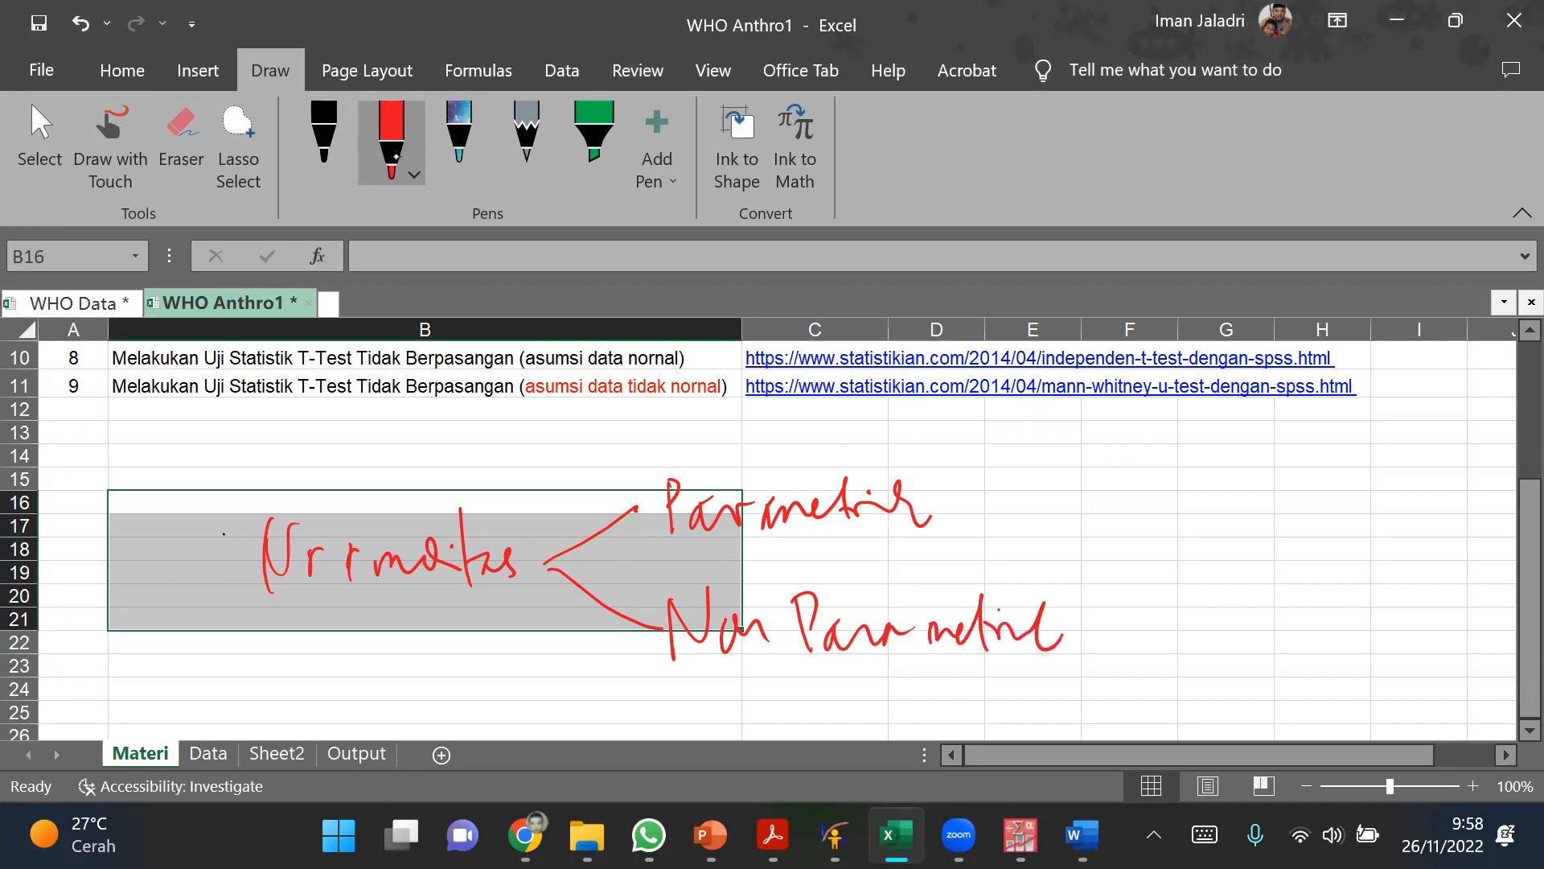
# Step: Draw a double vertical divider beside the branches, handwrite P after it, and erase the stray stroke next to the P
pyautogui.moveTo(1110, 459); pyautogui.dragTo(1114, 661)
pyautogui.moveTo(1099, 470); pyautogui.dragTo(1111, 650)
pyautogui.moveTo(1142, 523)
pyautogui.mouseDown()
pyautogui.moveTo(1147, 629)
pyautogui.moveTo(1149, 589)
pyautogui.mouseUp()
pyautogui.moveTo(1224, 509); pyautogui.dragTo(1187, 550)
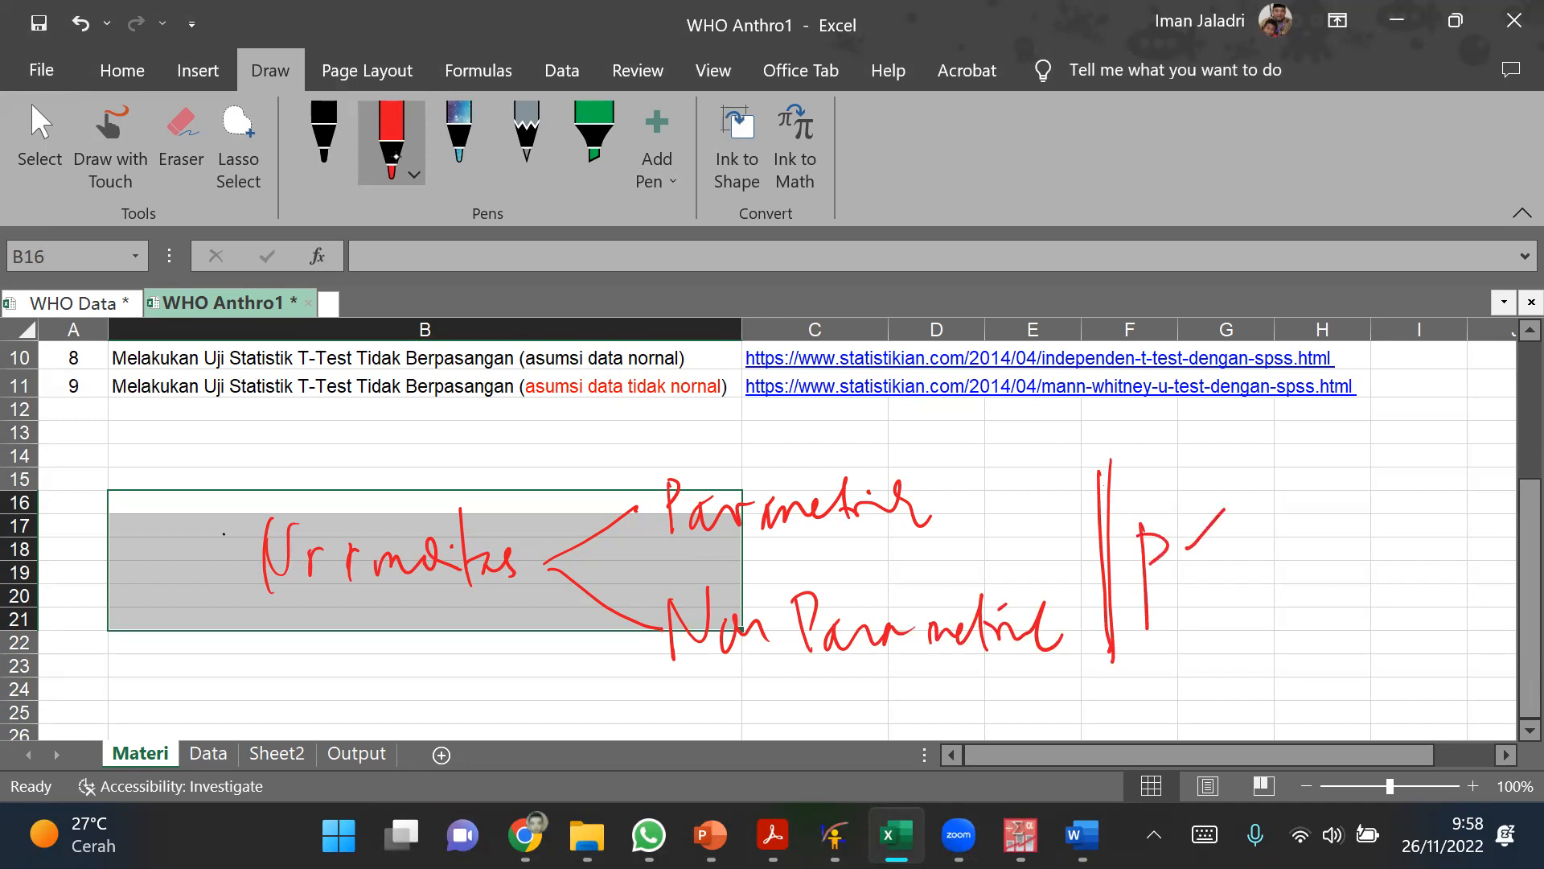
pyautogui.click(174, 144)
pyautogui.click(1206, 529)
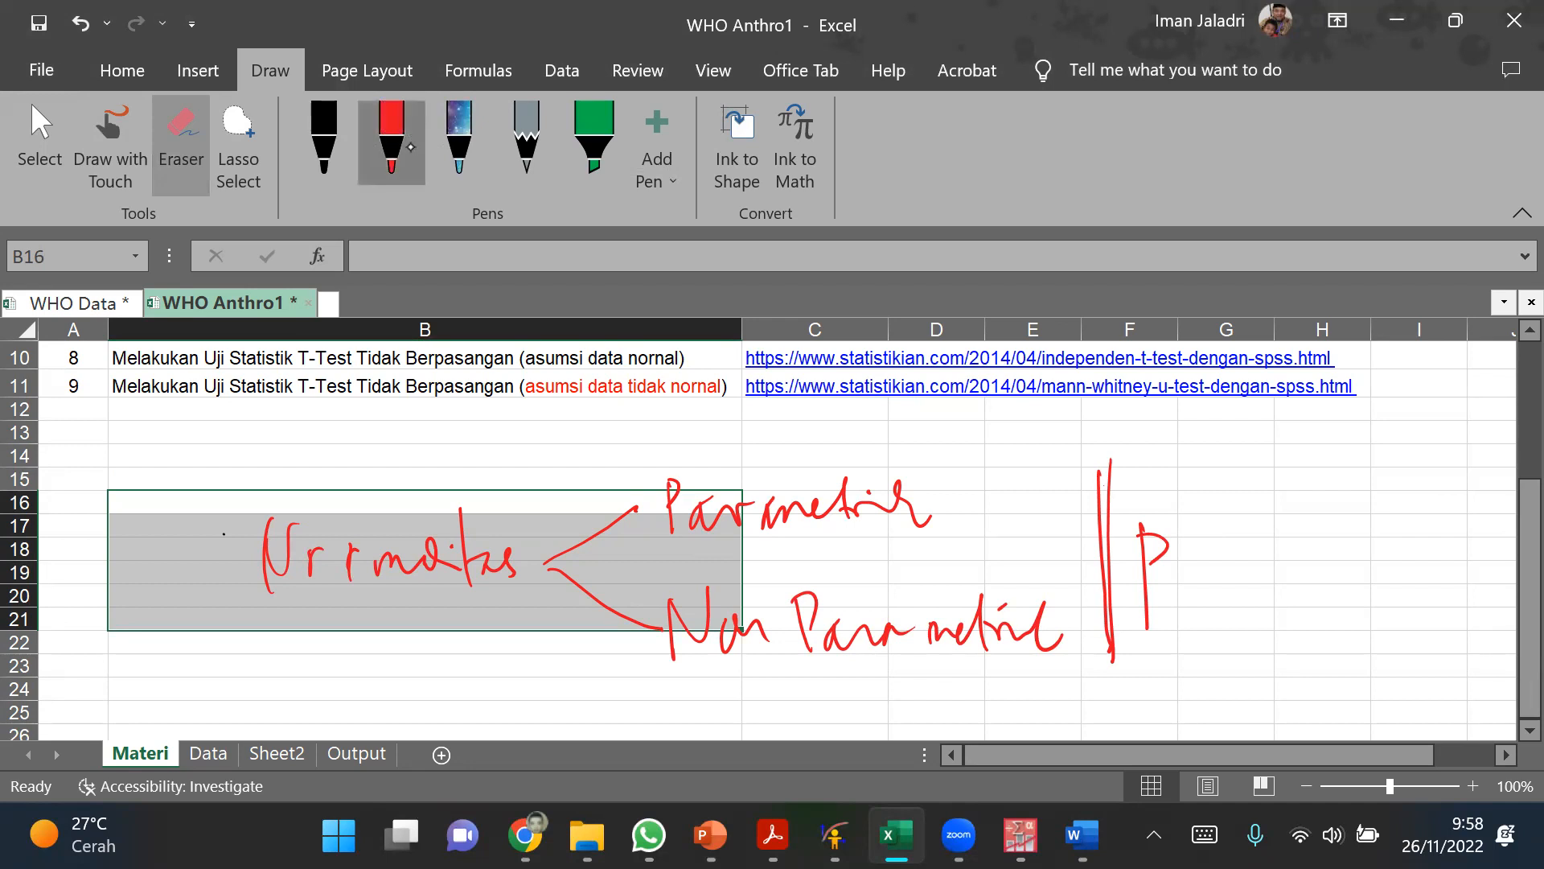
# Step: Complete the criterion after P in red ink as ≥ 0,05
pyautogui.click(392, 137)
pyautogui.moveTo(1218, 540)
pyautogui.mouseDown()
pyautogui.moveTo(1271, 588)
pyautogui.moveTo(1235, 643)
pyautogui.mouseUp()
pyautogui.moveTo(1319, 560); pyautogui.dragTo(1353, 635)
pyautogui.moveTo(1379, 572)
pyautogui.mouseDown()
pyautogui.moveTo(1395, 565)
pyautogui.moveTo(1408, 609)
pyautogui.mouseUp()
pyautogui.moveTo(1400, 562); pyautogui.dragTo(1420, 553)
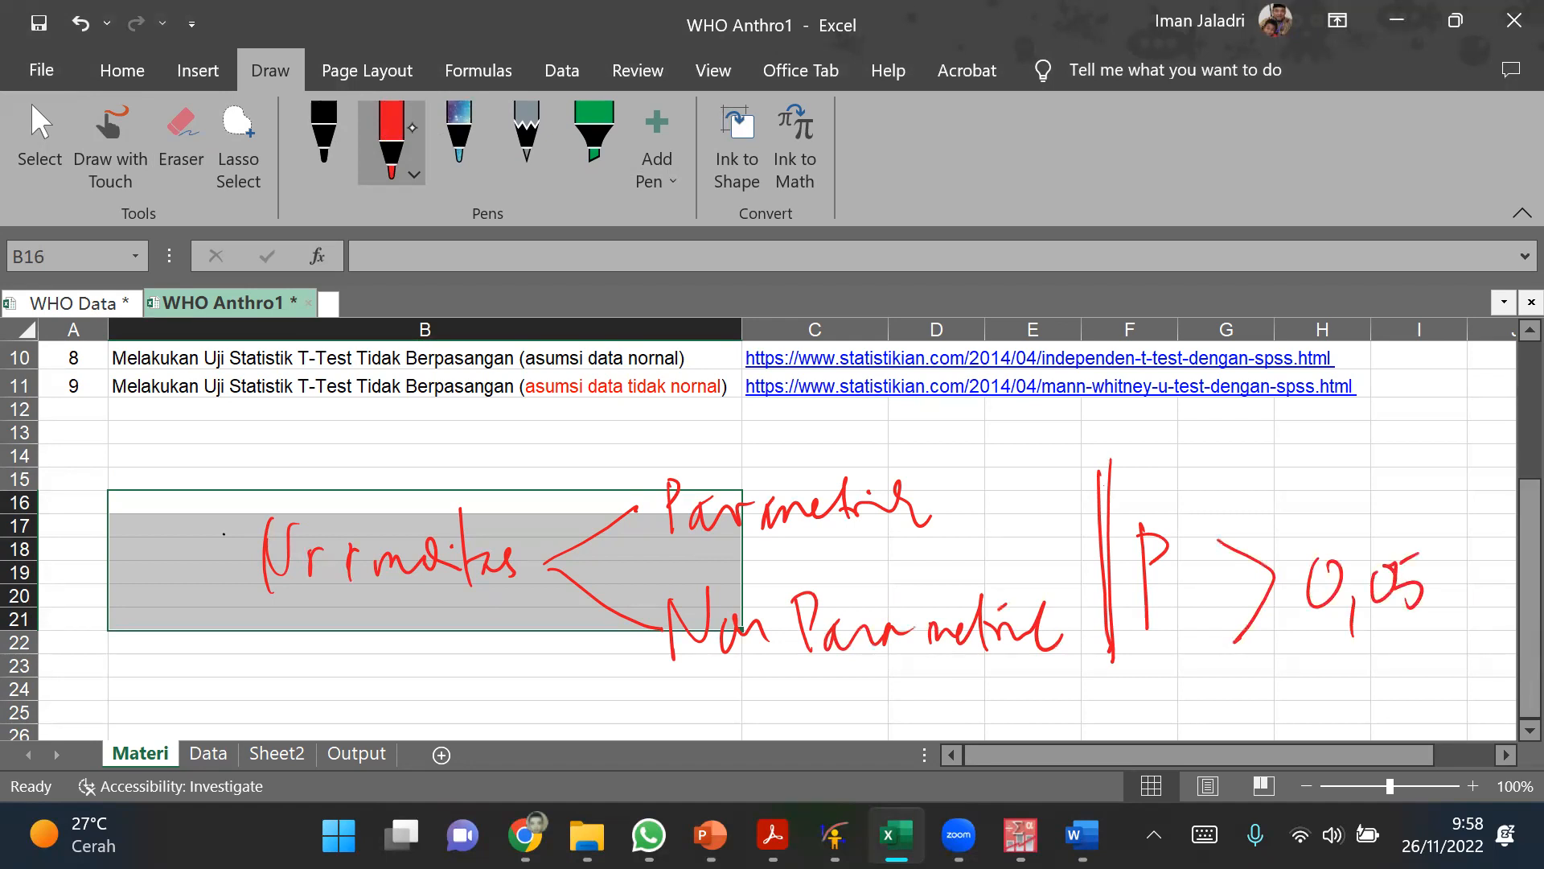
pyautogui.moveTo(1284, 596); pyautogui.dragTo(1243, 680)
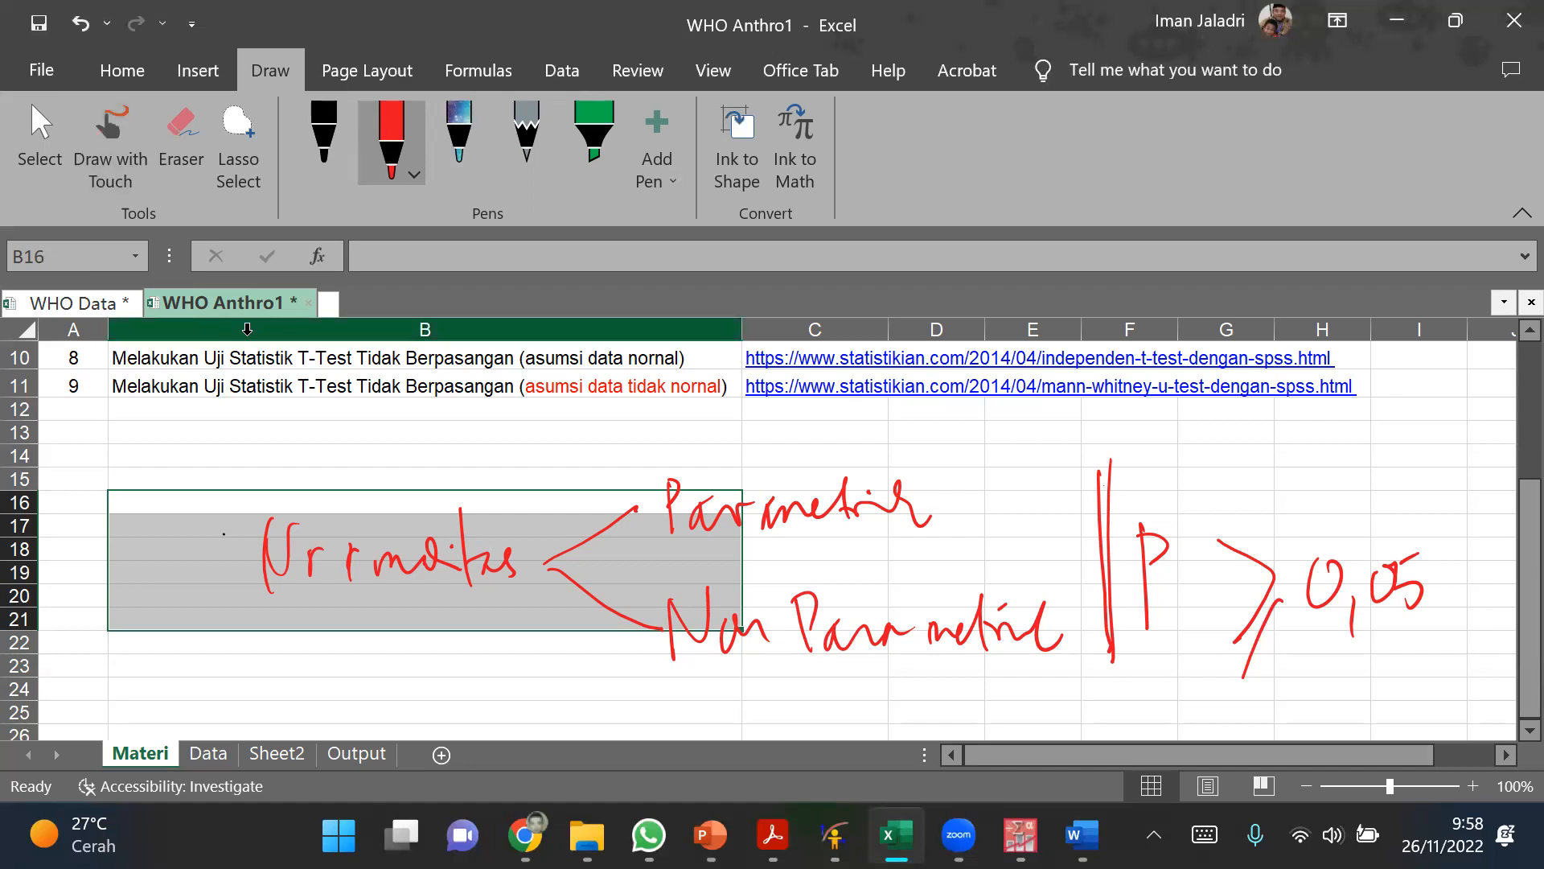
pyautogui.click(568, 710)
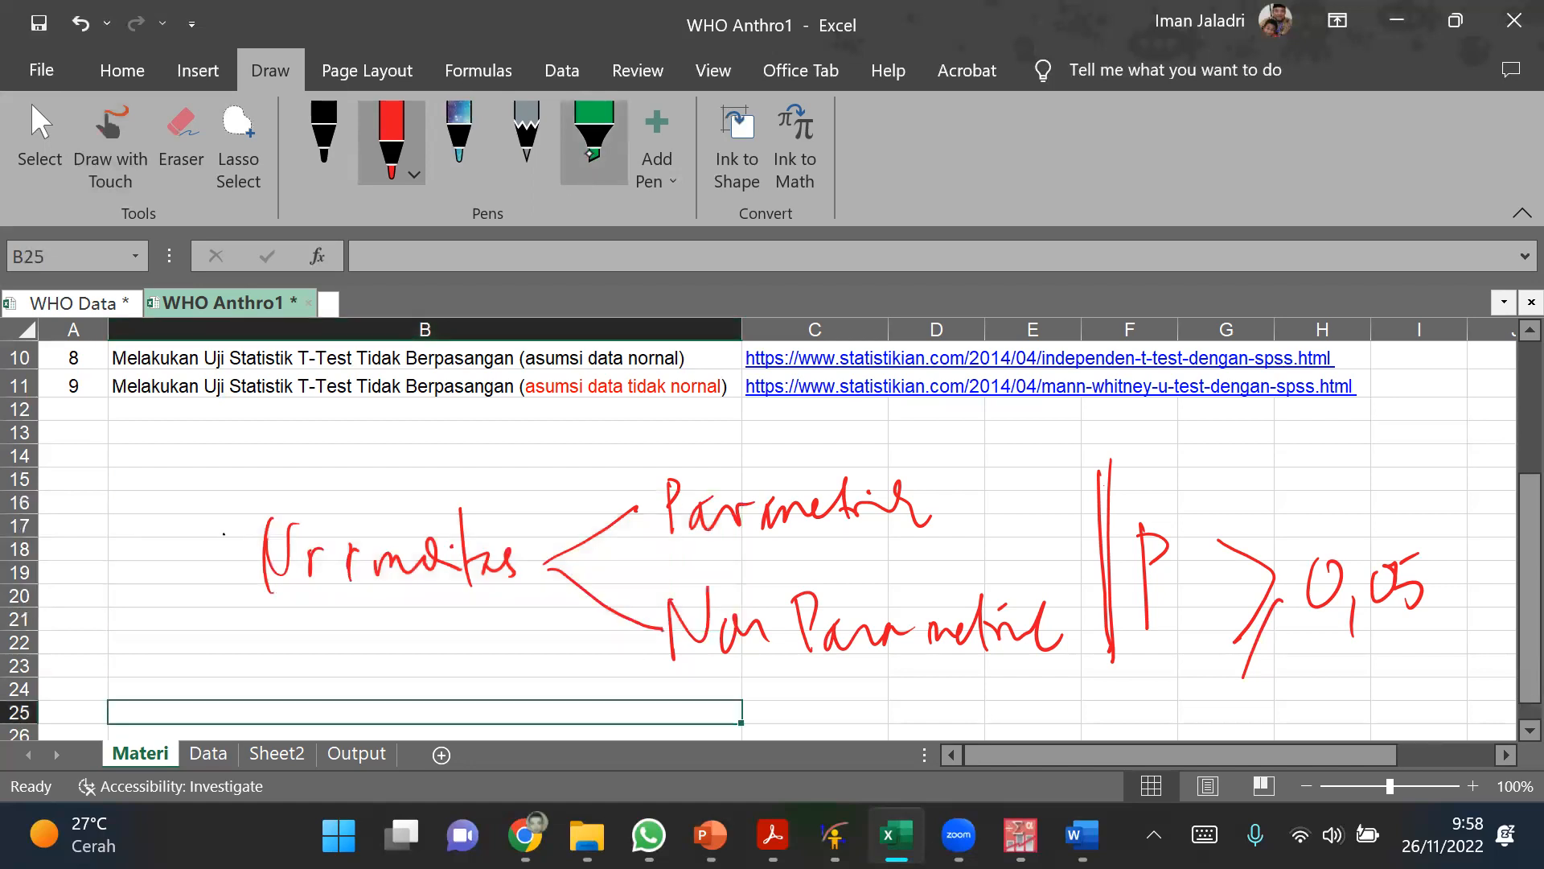
# Step: With the multicoloured pen, draw a double-headed arrow linking 0,05 to Parametrik and add arrow marks beside both branch ends
pyautogui.click(459, 132)
pyautogui.moveTo(942, 501)
pyautogui.mouseDown()
pyautogui.moveTo(983, 492)
pyautogui.moveTo(1287, 541)
pyautogui.moveTo(1290, 563)
pyautogui.mouseUp()
pyautogui.moveTo(964, 483); pyautogui.dragTo(962, 508)
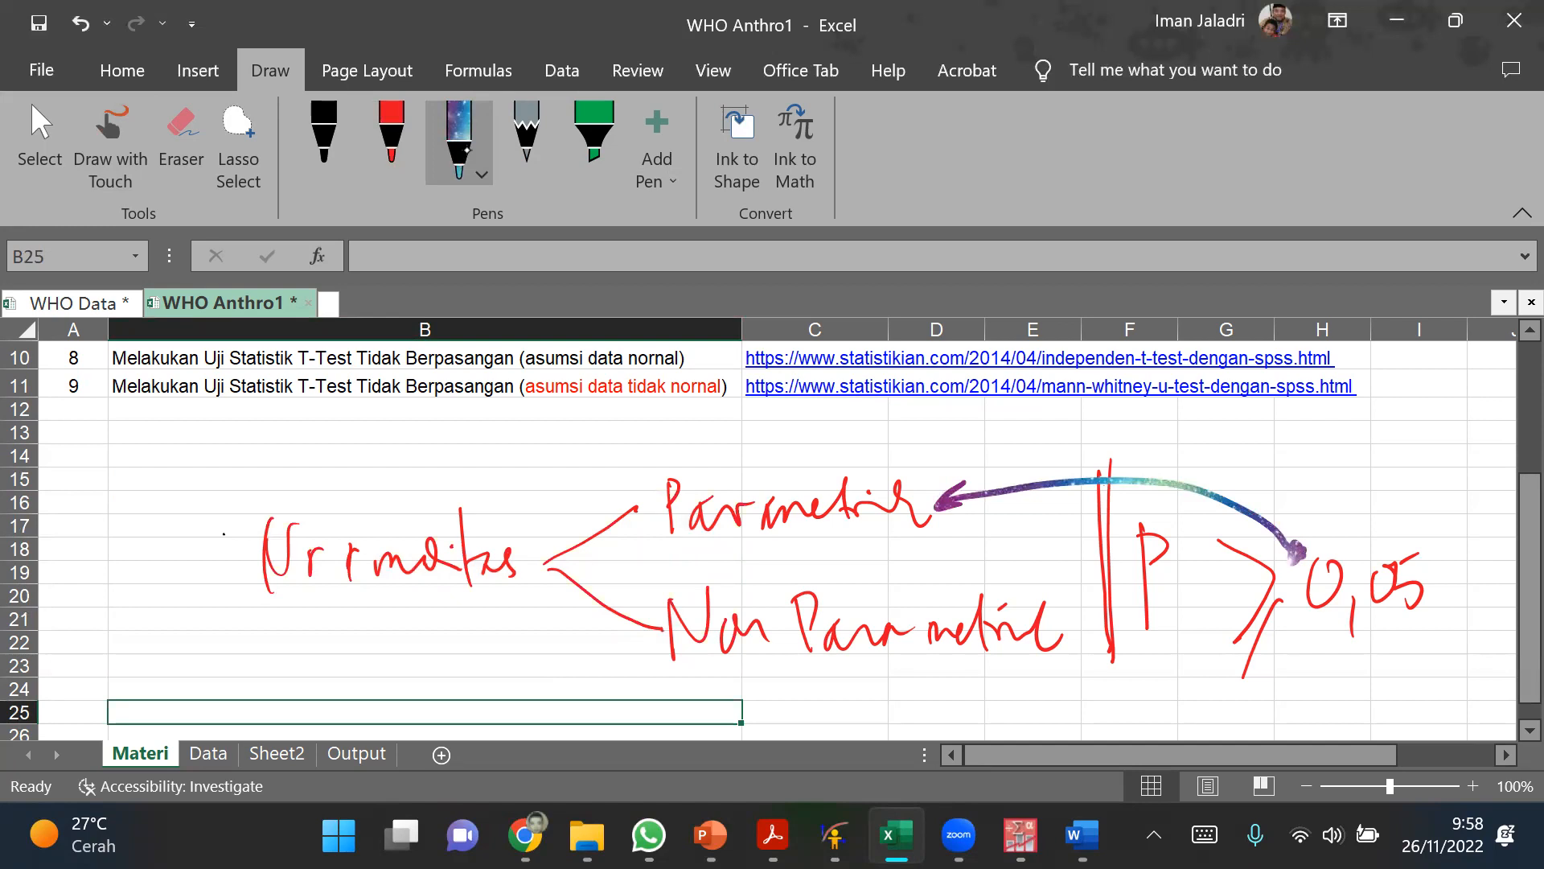
pyautogui.moveTo(602, 641); pyautogui.dragTo(664, 641)
pyautogui.moveTo(608, 493); pyautogui.dragTo(635, 554)
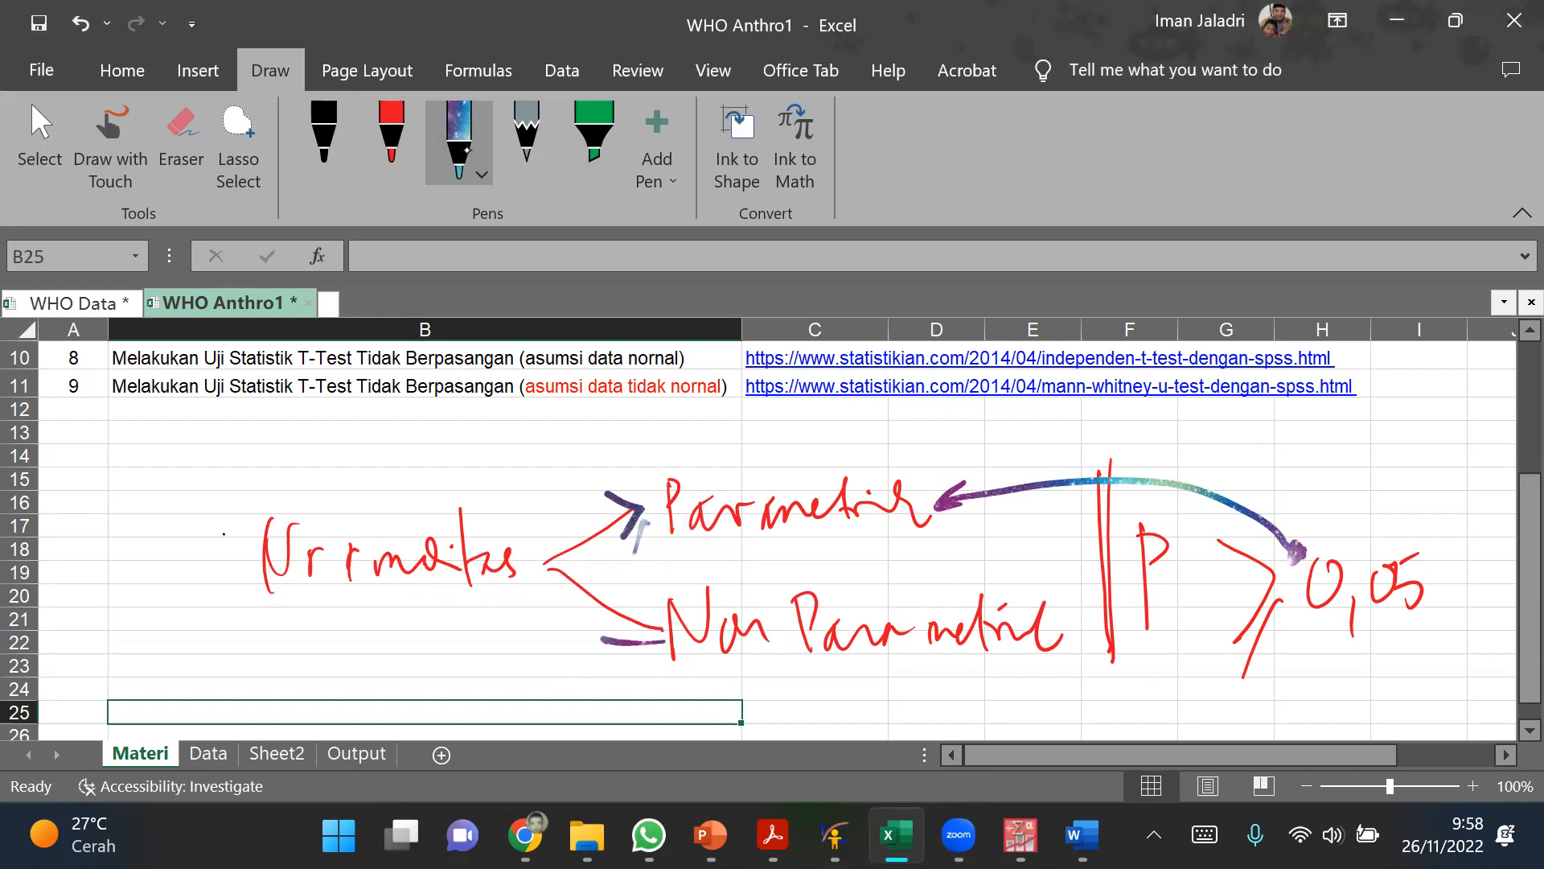
pyautogui.moveTo(644, 604)
pyautogui.mouseDown()
pyautogui.moveTo(610, 644)
pyautogui.moveTo(660, 660)
pyautogui.mouseUp()
# Step: Switch to the PASW Statistics Data Editor and select the first value of the LLA_Ibu variable
pyautogui.moveTo(1020, 837)
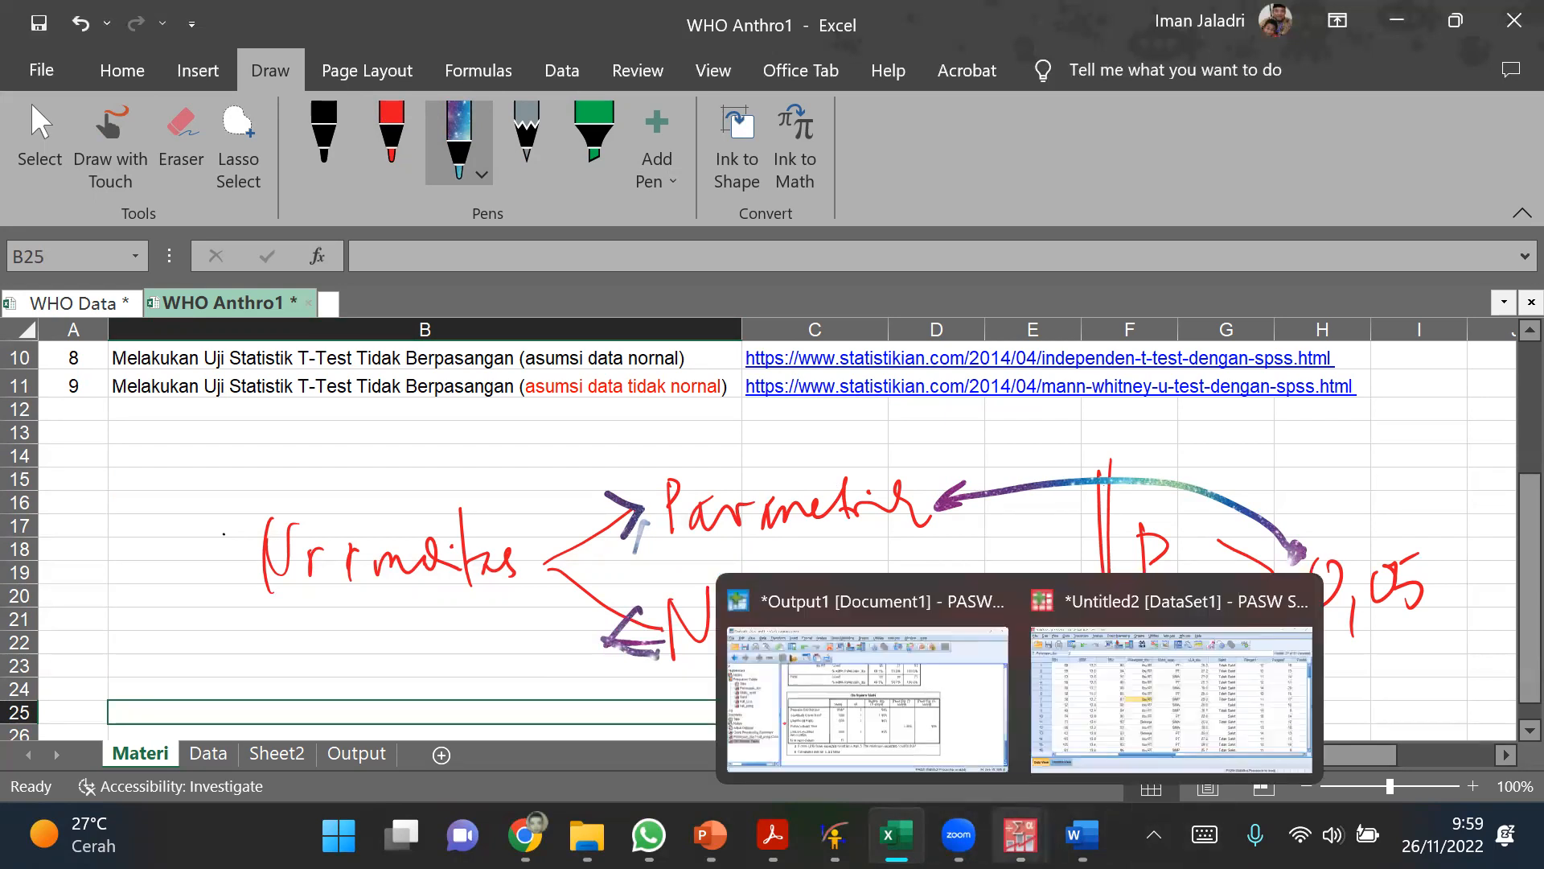
pyautogui.click(1171, 691)
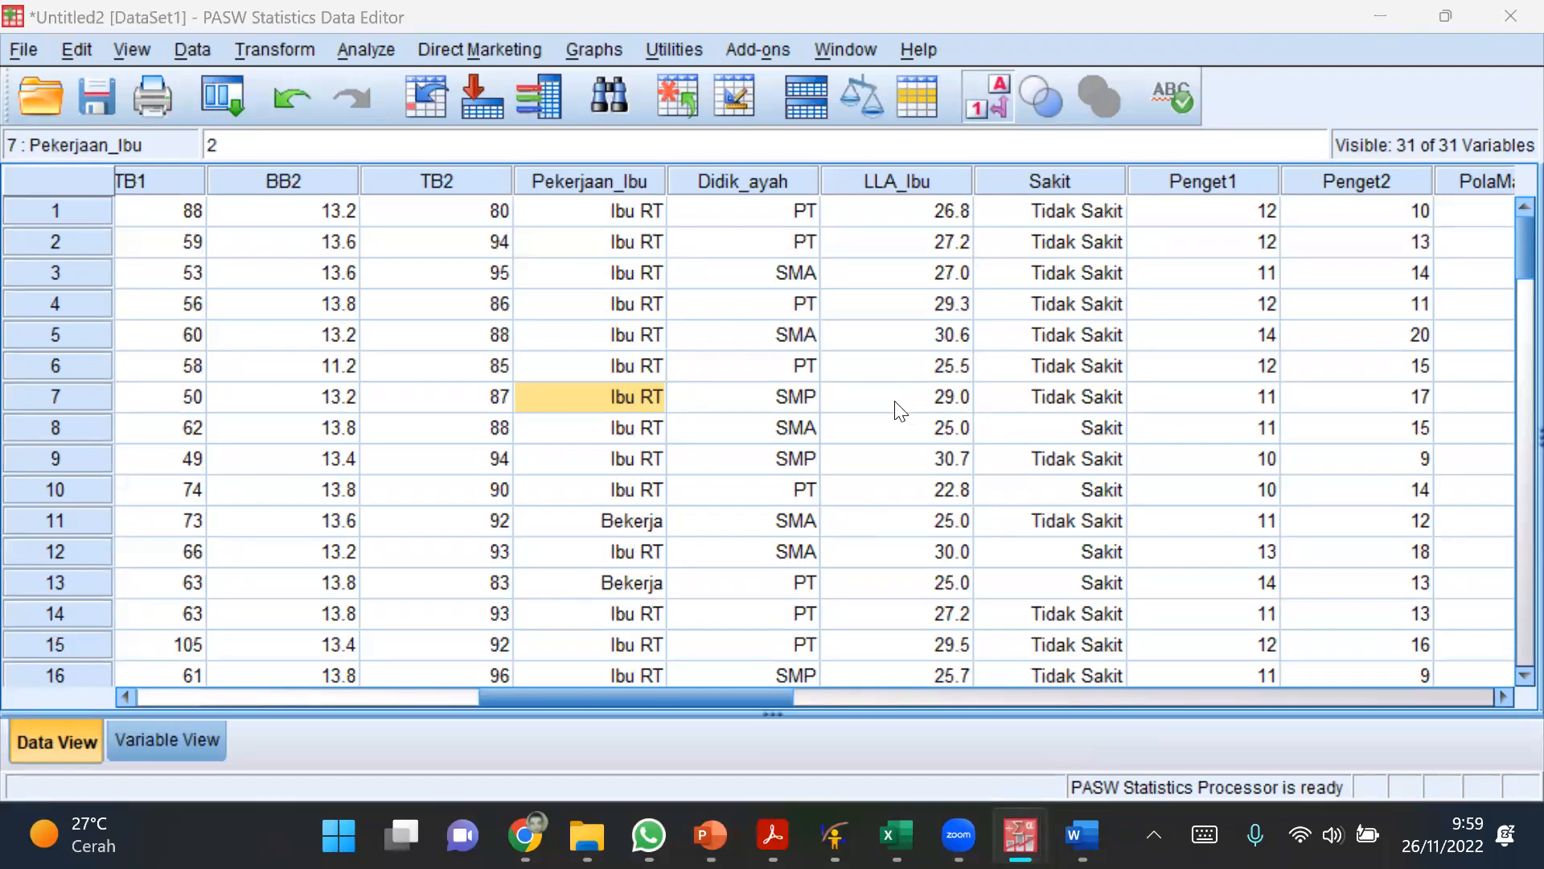
pyautogui.click(931, 176)
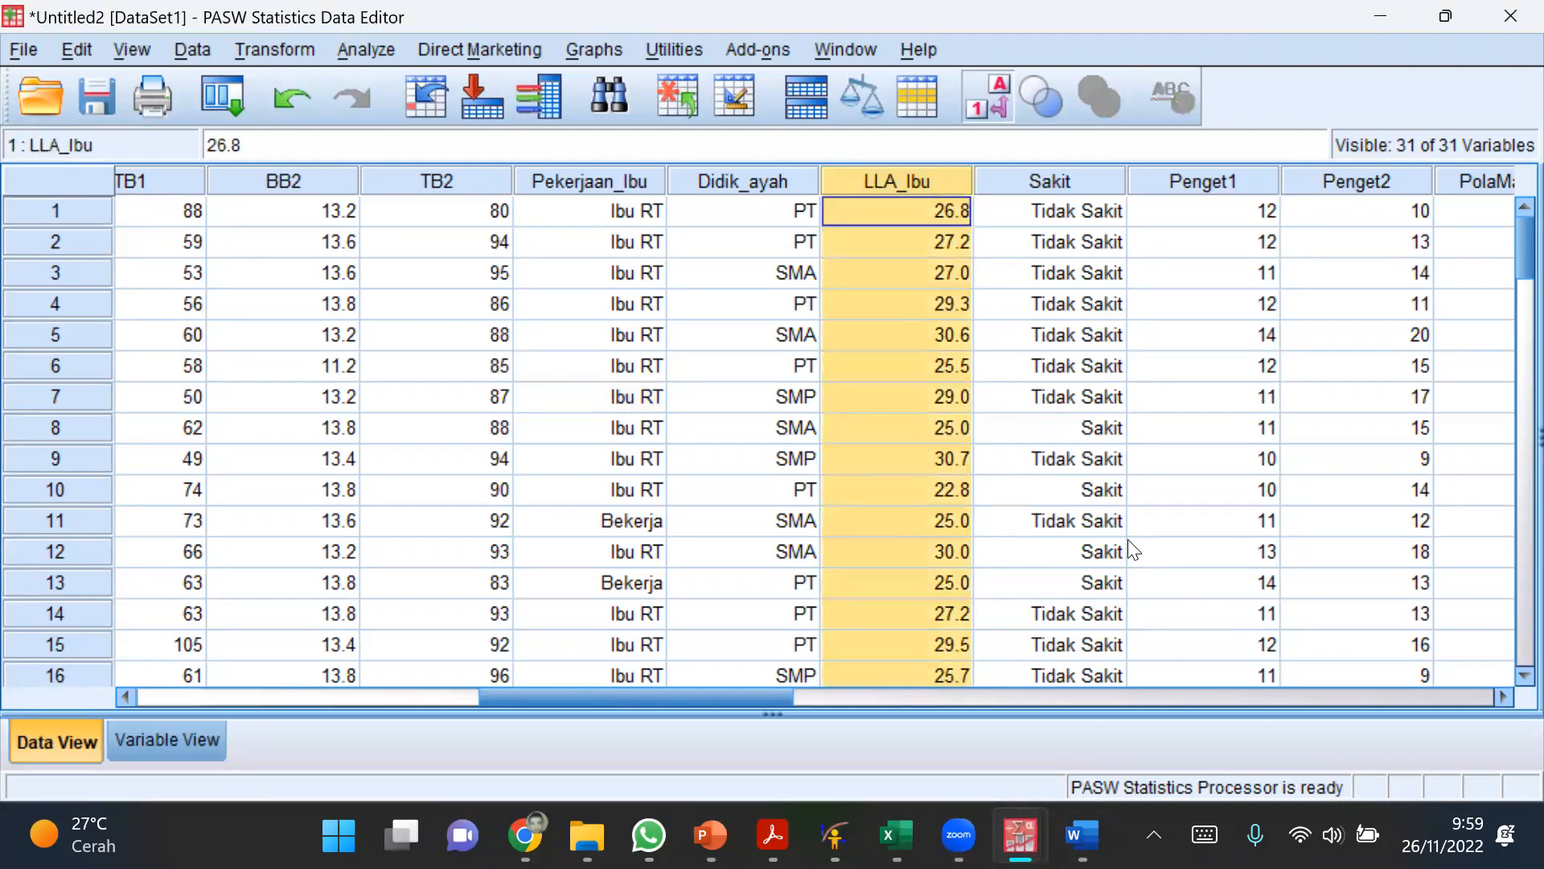
pyautogui.click(932, 395)
pyautogui.click(920, 174)
pyautogui.click(919, 211)
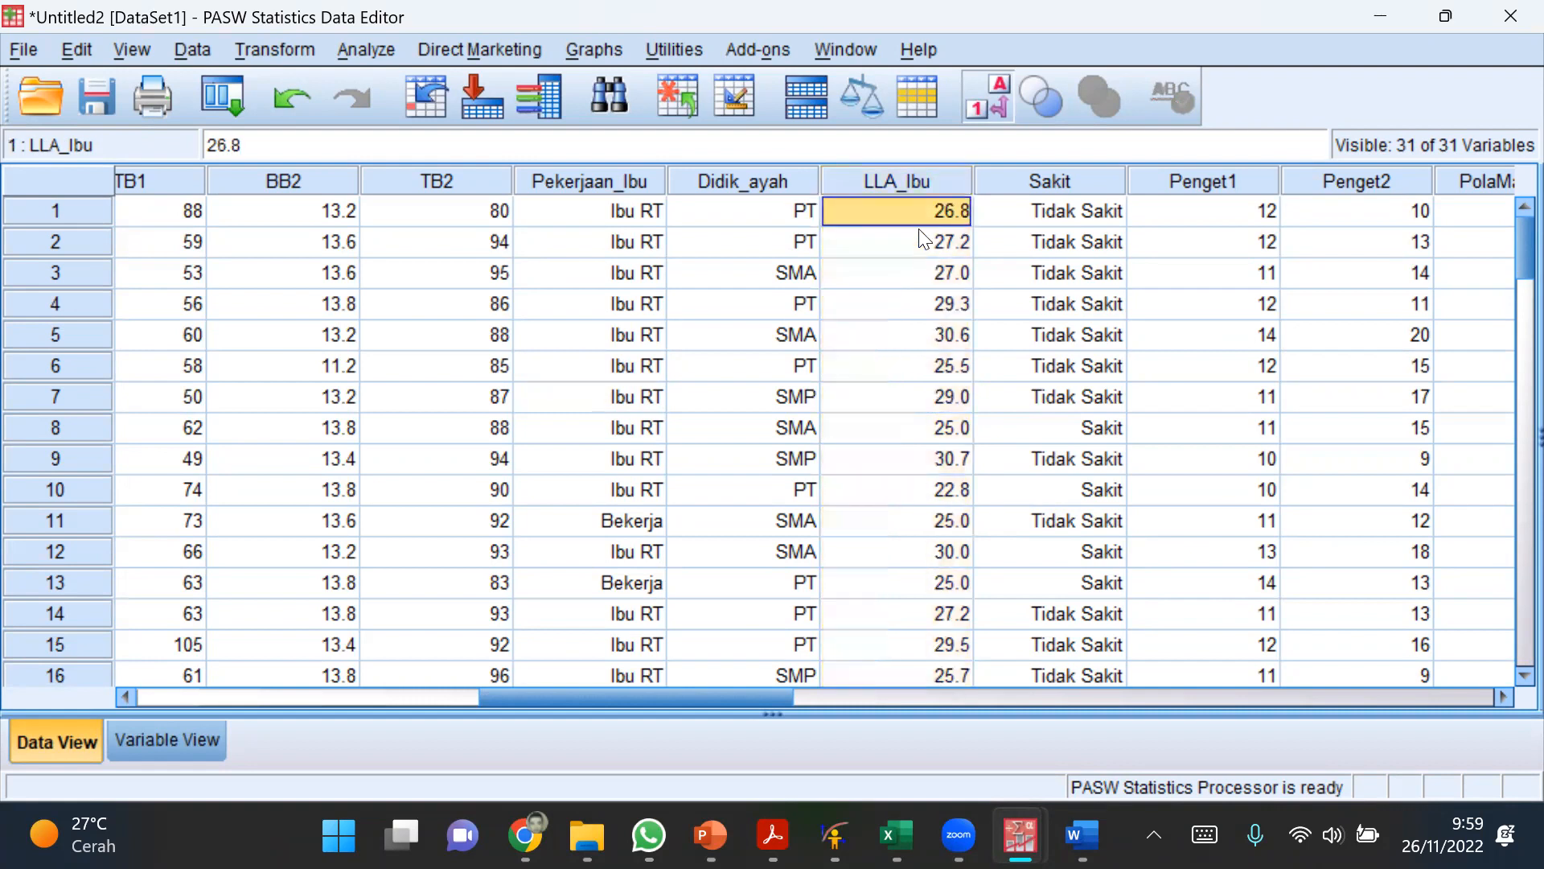
# Step: Run the legacy One-Sample Kolmogorov-Smirnov test on LLA_Ibu against the Normal distribution
pyautogui.click(367, 50)
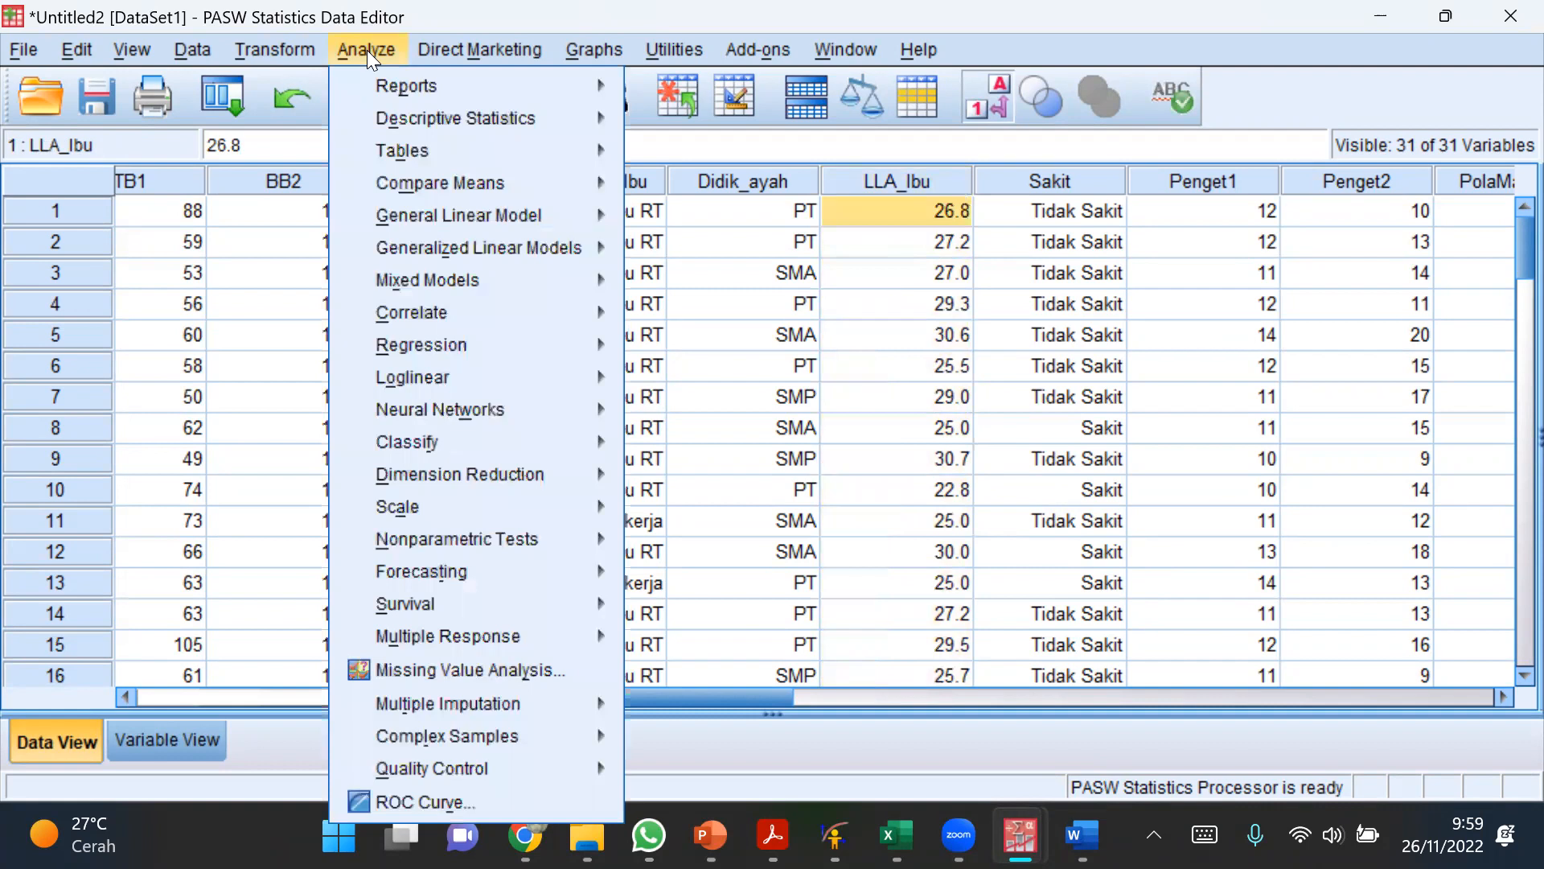
pyautogui.moveTo(467, 550)
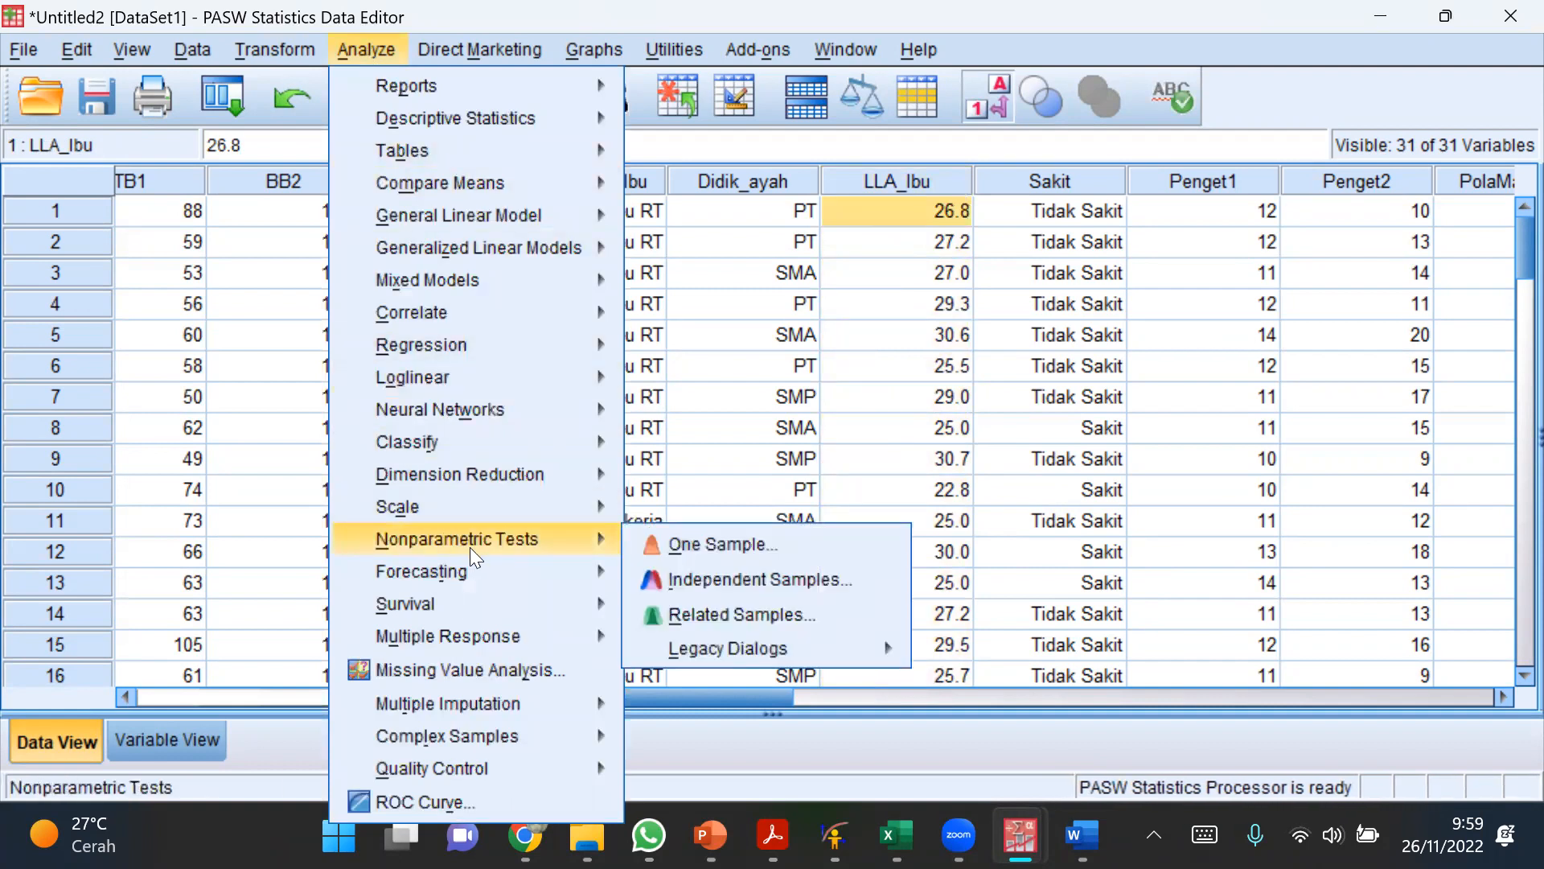
pyautogui.moveTo(735, 650)
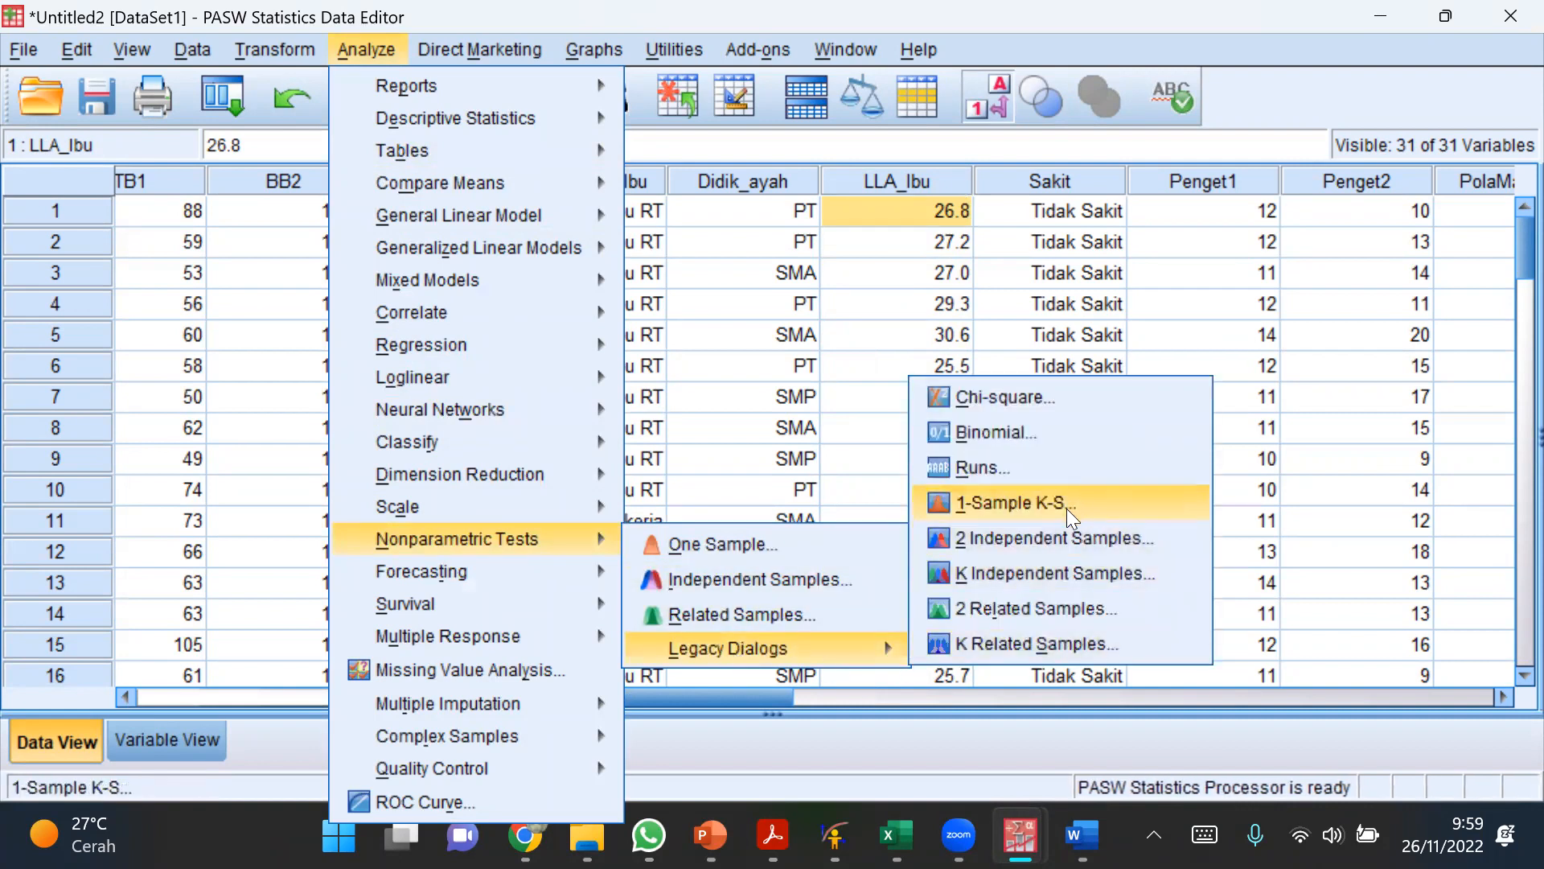
pyautogui.click(975, 508)
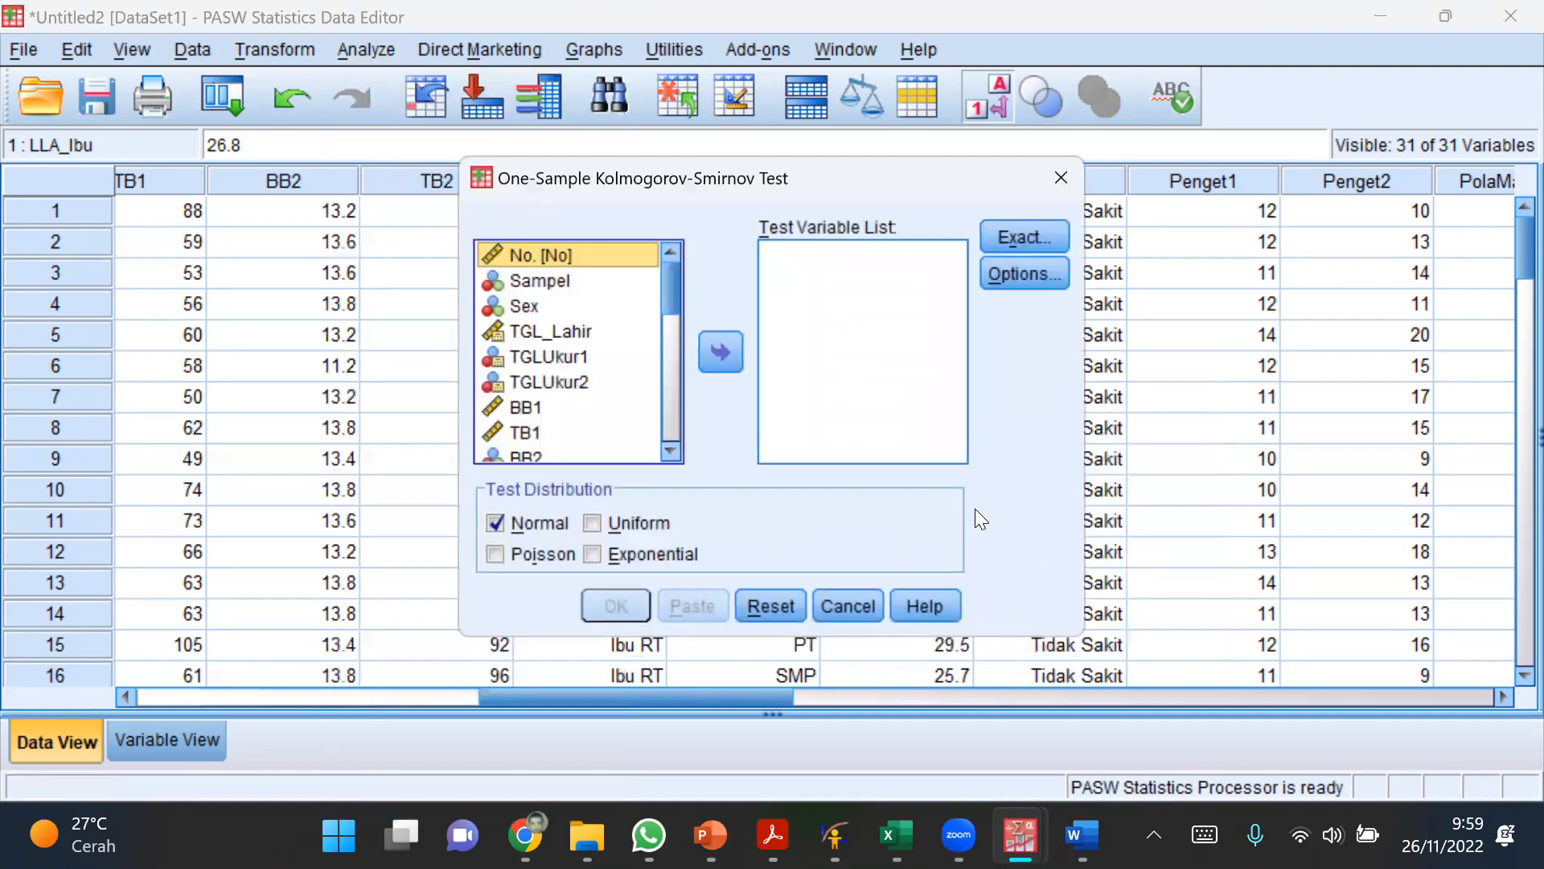
pyautogui.moveTo(666, 282); pyautogui.dragTo(667, 331)
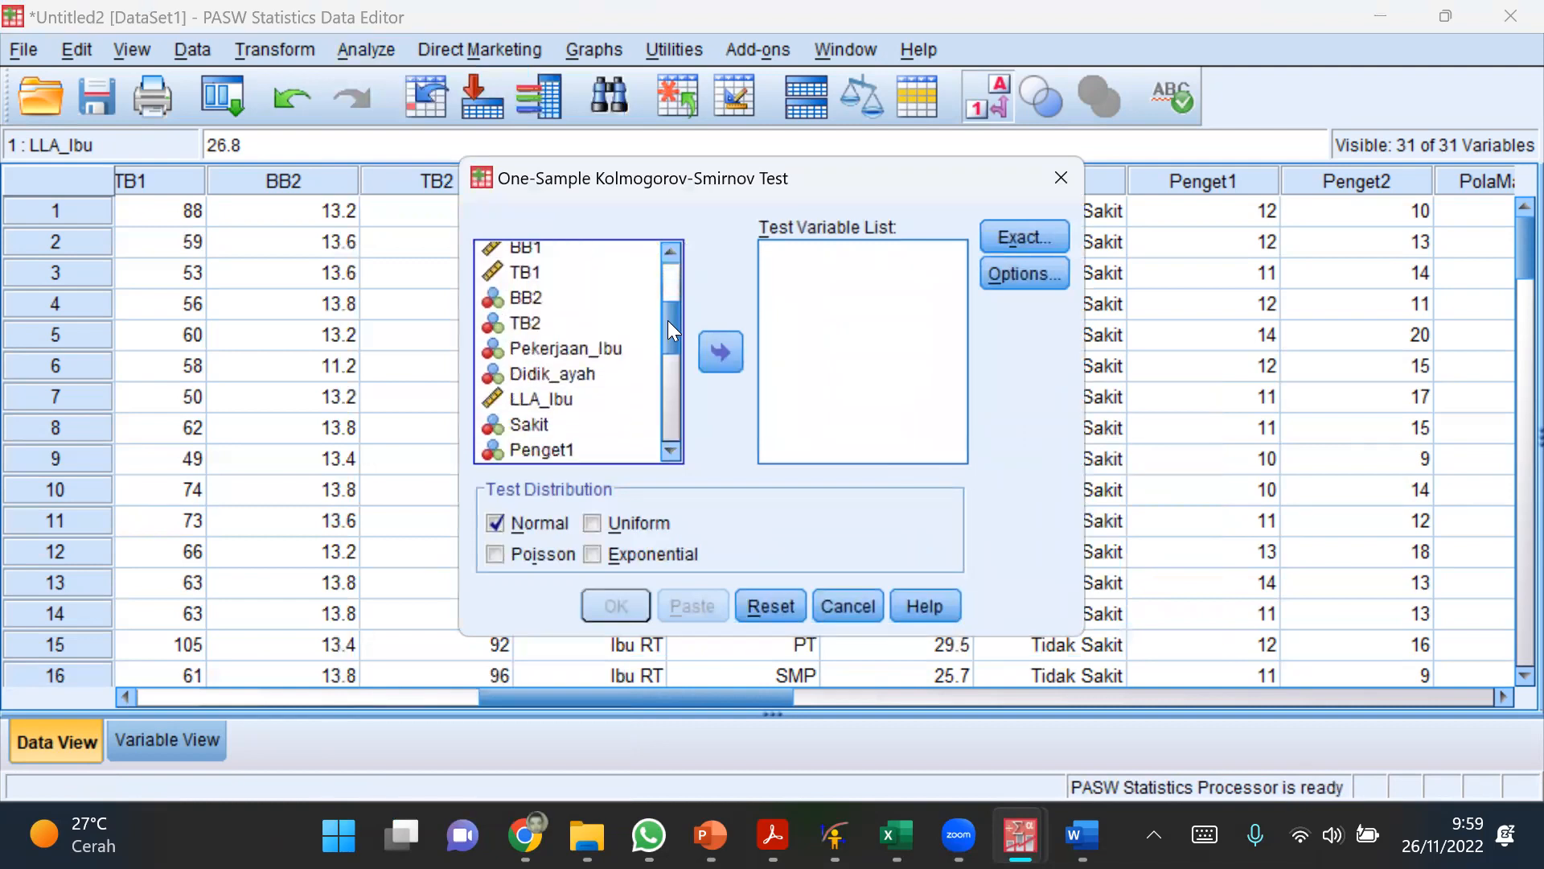
pyautogui.click(543, 399)
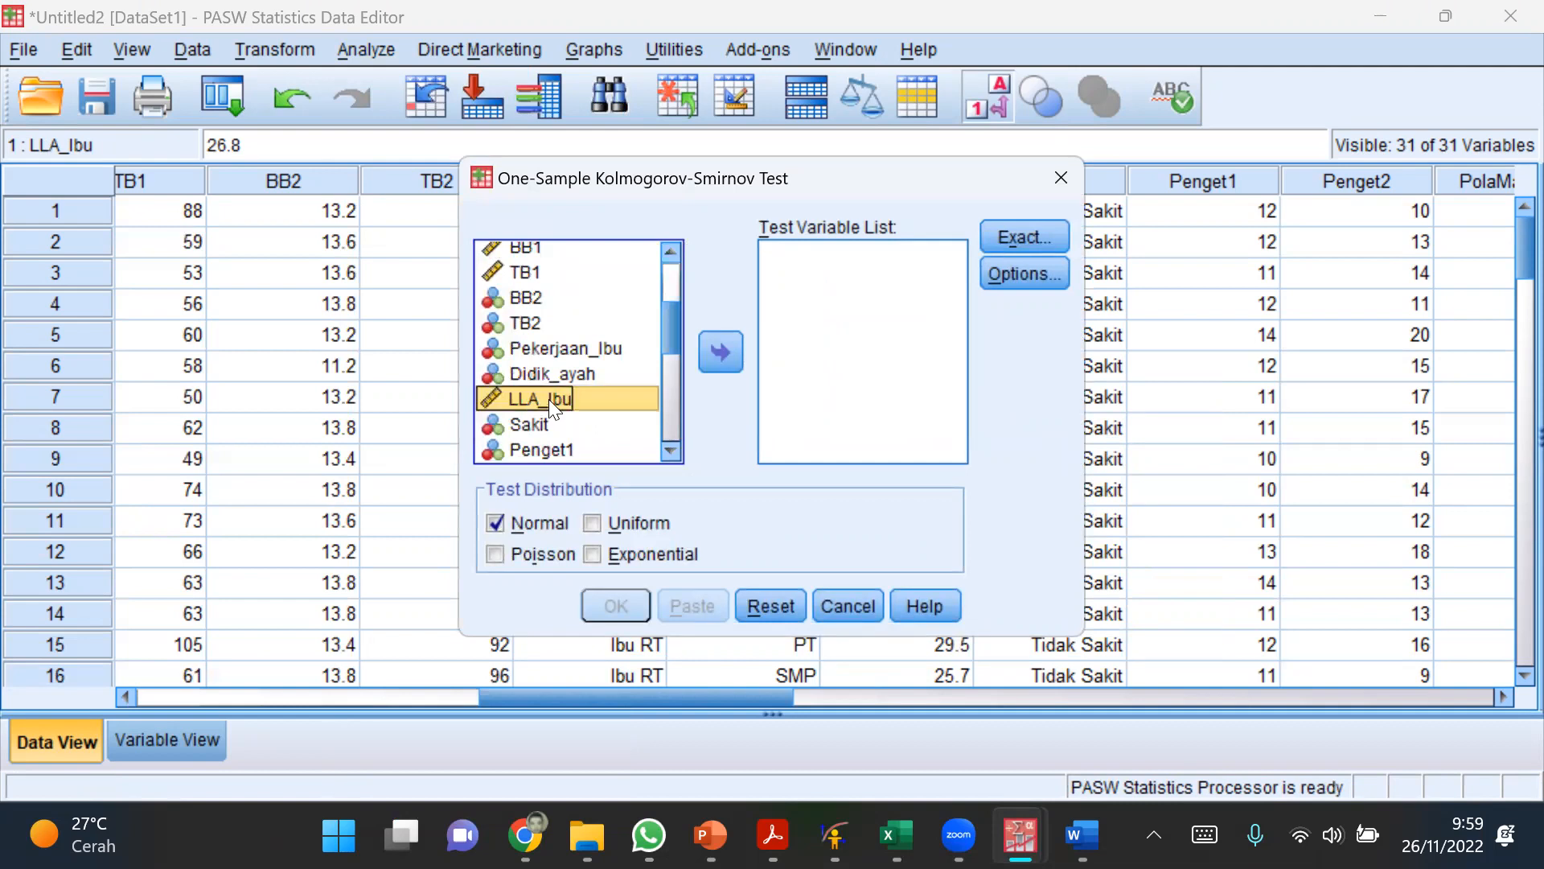
pyautogui.click(714, 351)
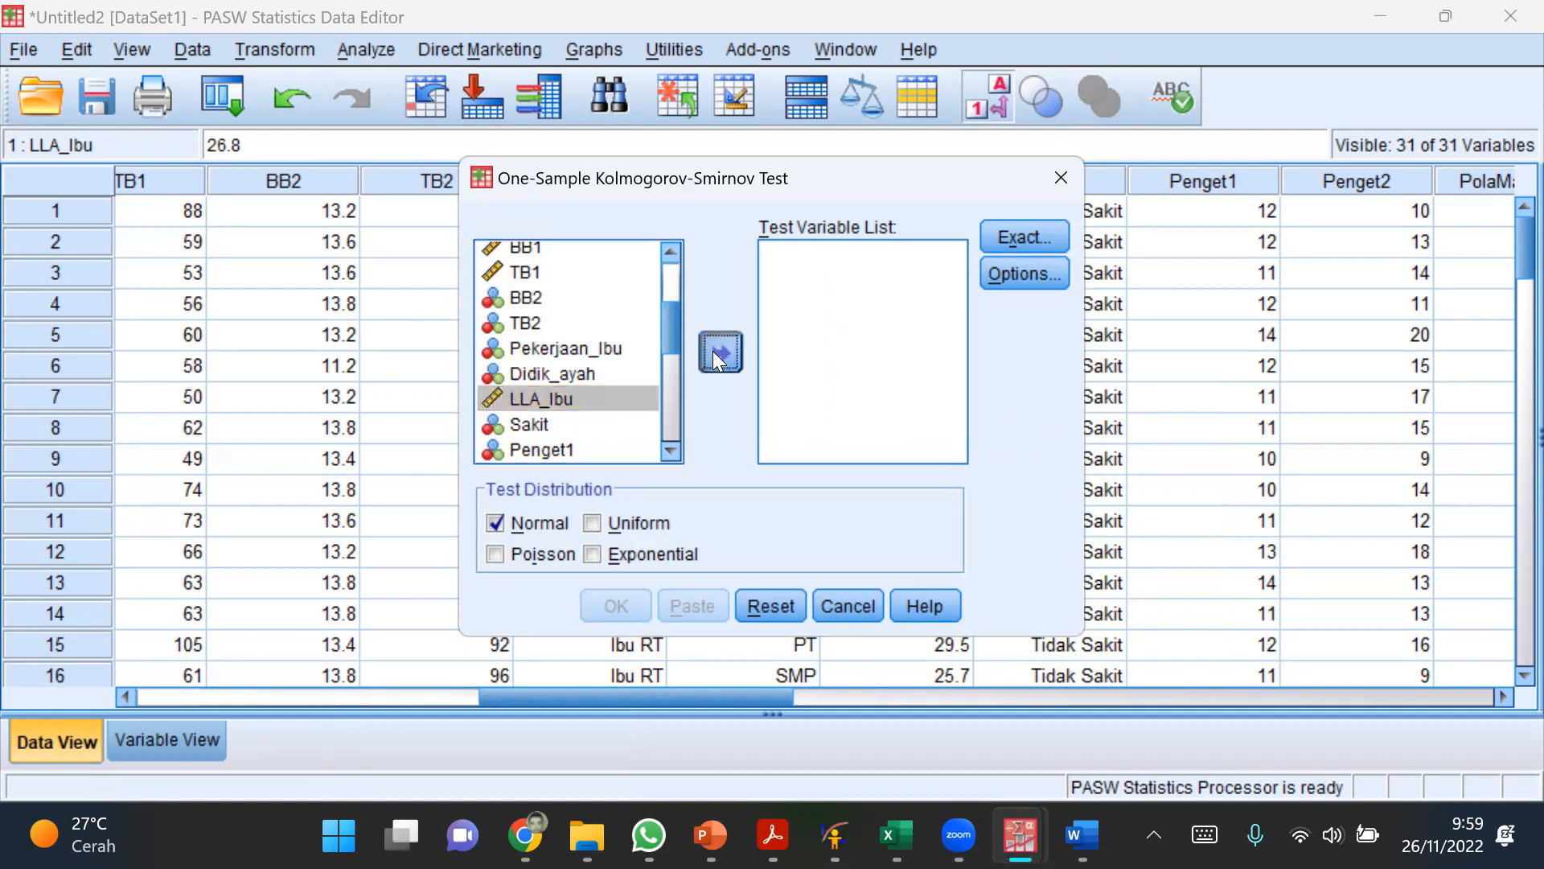
pyautogui.moveTo(718, 181); pyautogui.dragTo(684, 57)
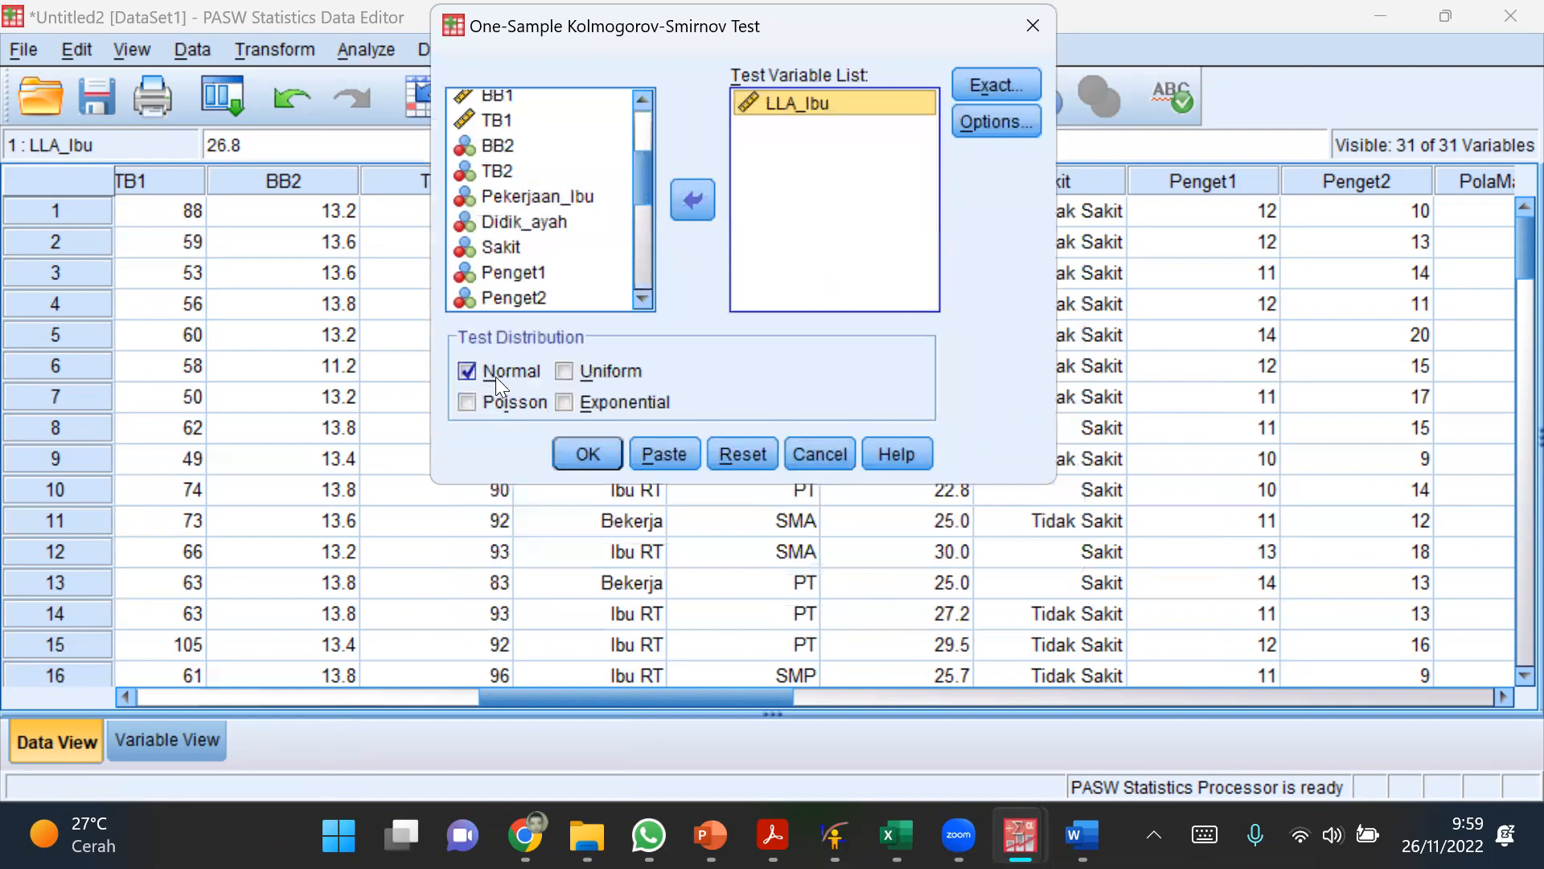
pyautogui.click(570, 445)
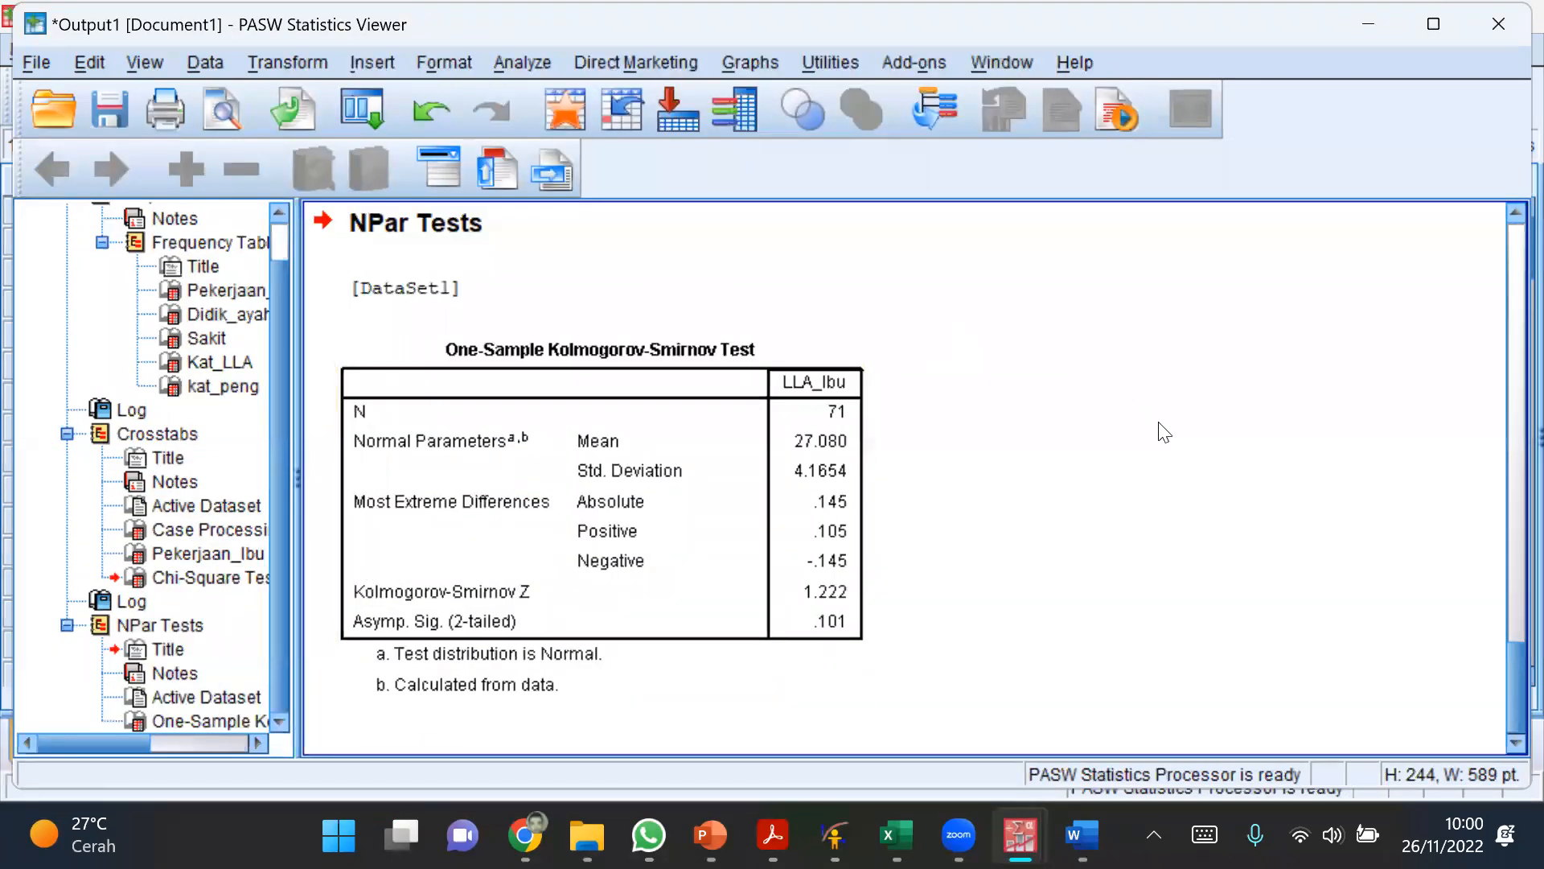
# Step: Switch to the Excel Materi sheet and handwrite P = 0,101 in multicoloured ink below the normality diagram
pyautogui.click(835, 598)
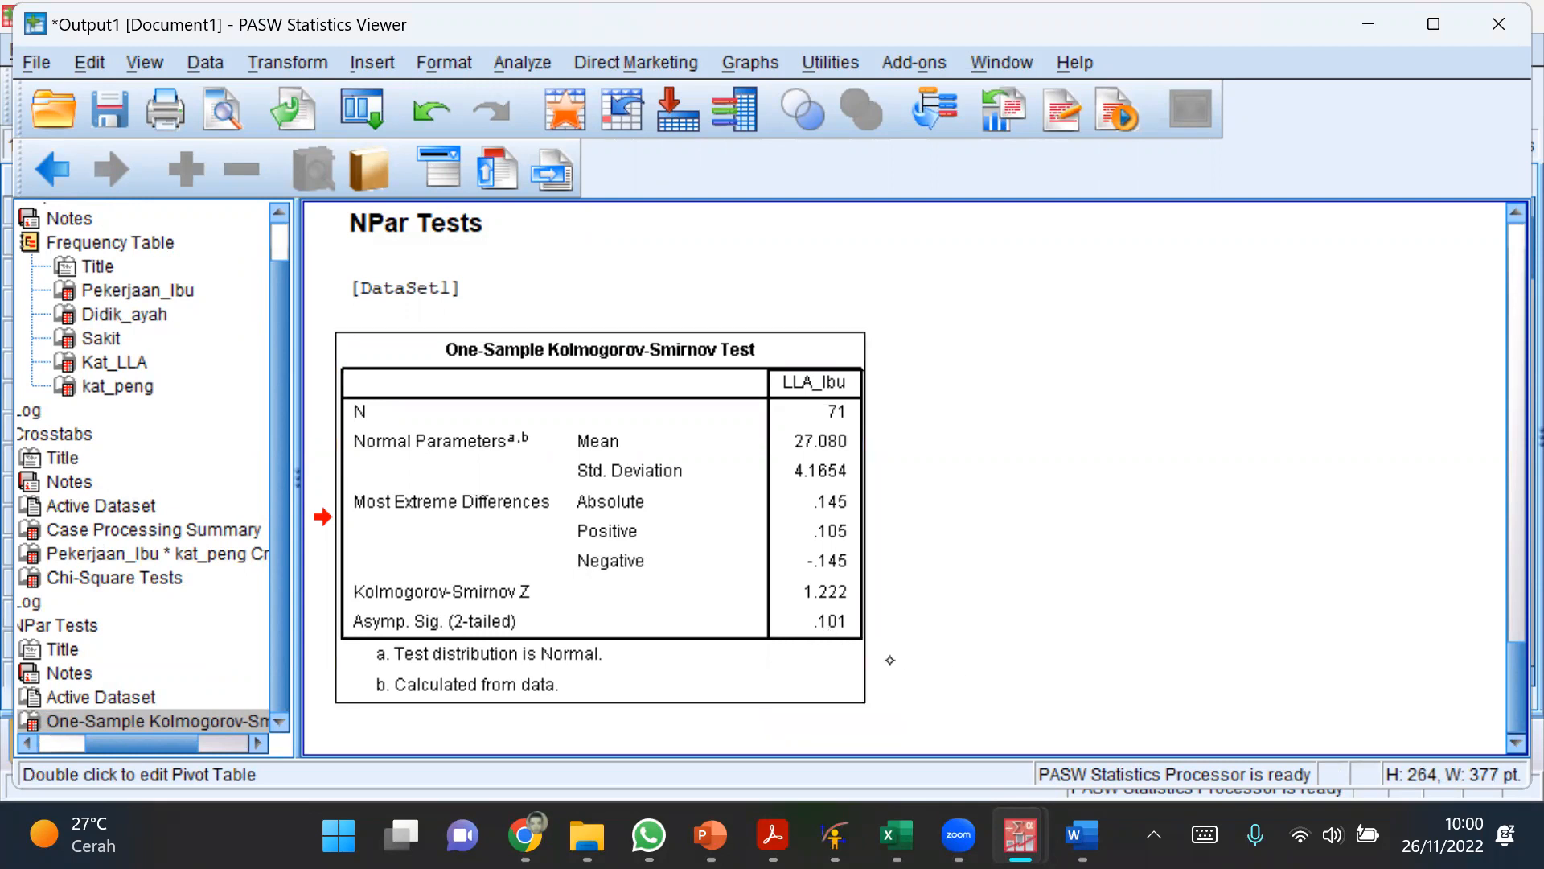
pyautogui.moveTo(1081, 835)
pyautogui.click(897, 834)
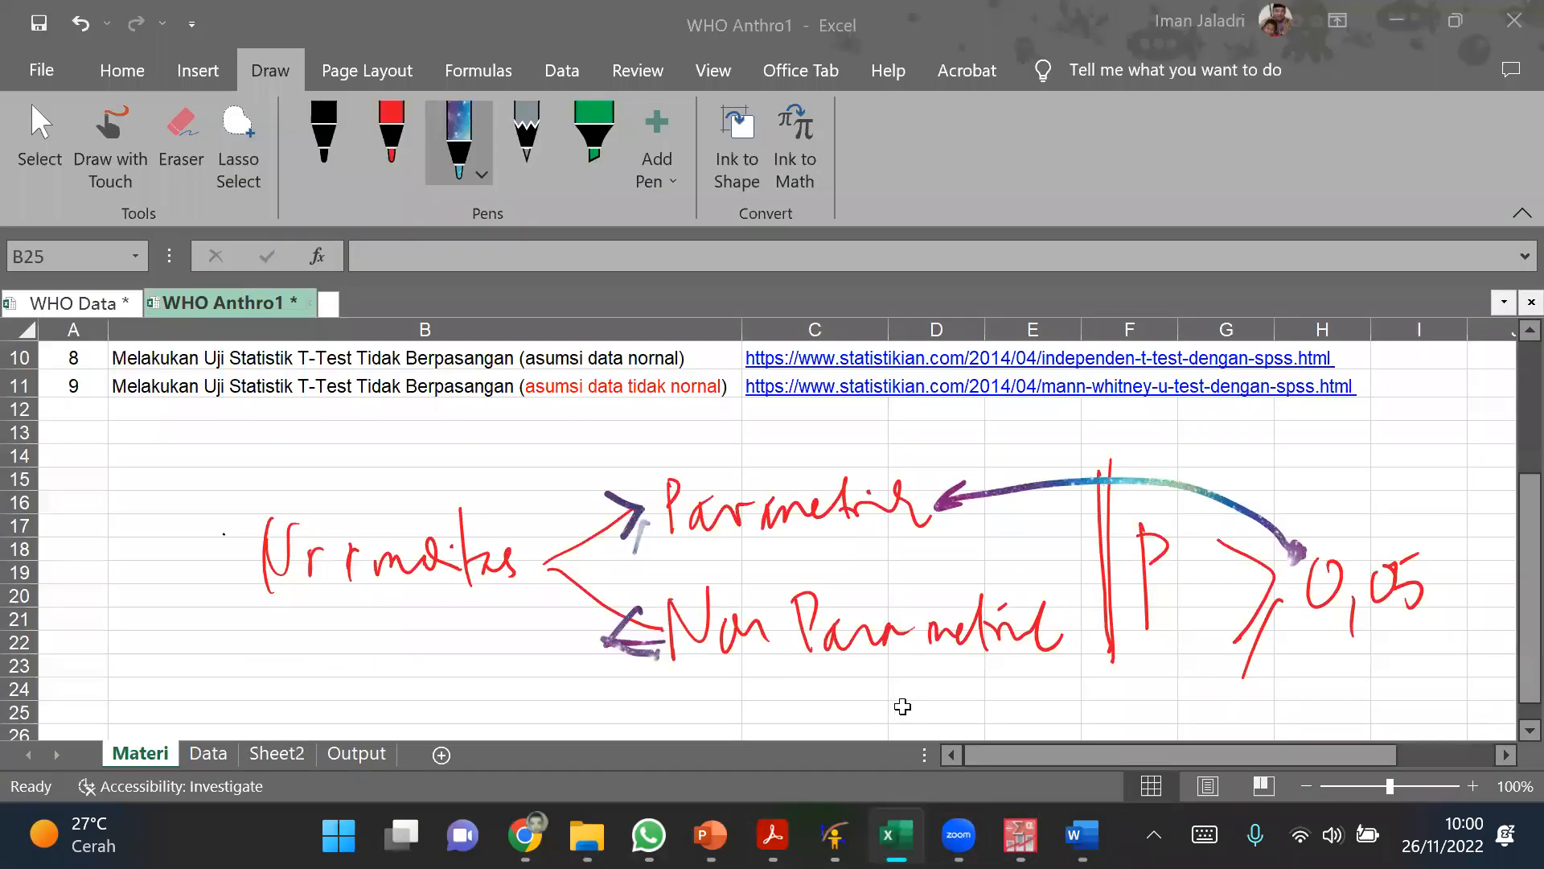
pyautogui.scroll(-1, 999, 677)
pyautogui.scroll(-1, 999, 677)
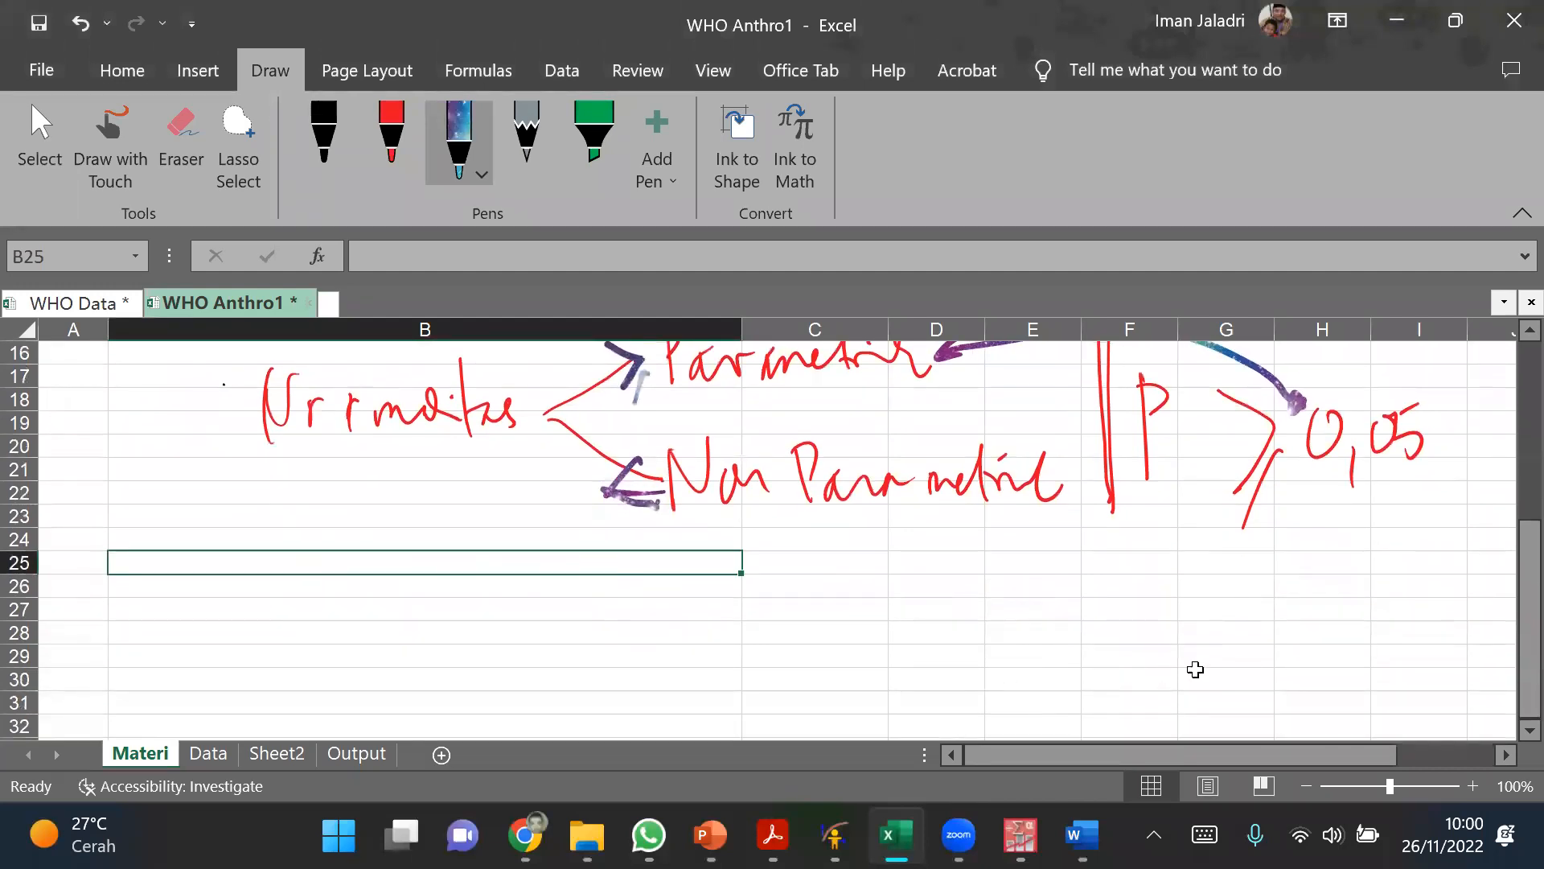
pyautogui.moveTo(493, 549); pyautogui.dragTo(494, 635)
pyautogui.moveTo(483, 567)
pyautogui.mouseDown()
pyautogui.moveTo(499, 589)
pyautogui.moveTo(584, 579)
pyautogui.moveTo(572, 593)
pyautogui.mouseUp()
pyautogui.moveTo(655, 553)
pyautogui.mouseDown()
pyautogui.moveTo(644, 563)
pyautogui.moveTo(686, 616)
pyautogui.mouseUp()
pyautogui.moveTo(713, 545); pyautogui.dragTo(709, 592)
pyautogui.moveTo(750, 555); pyautogui.dragTo(807, 623)
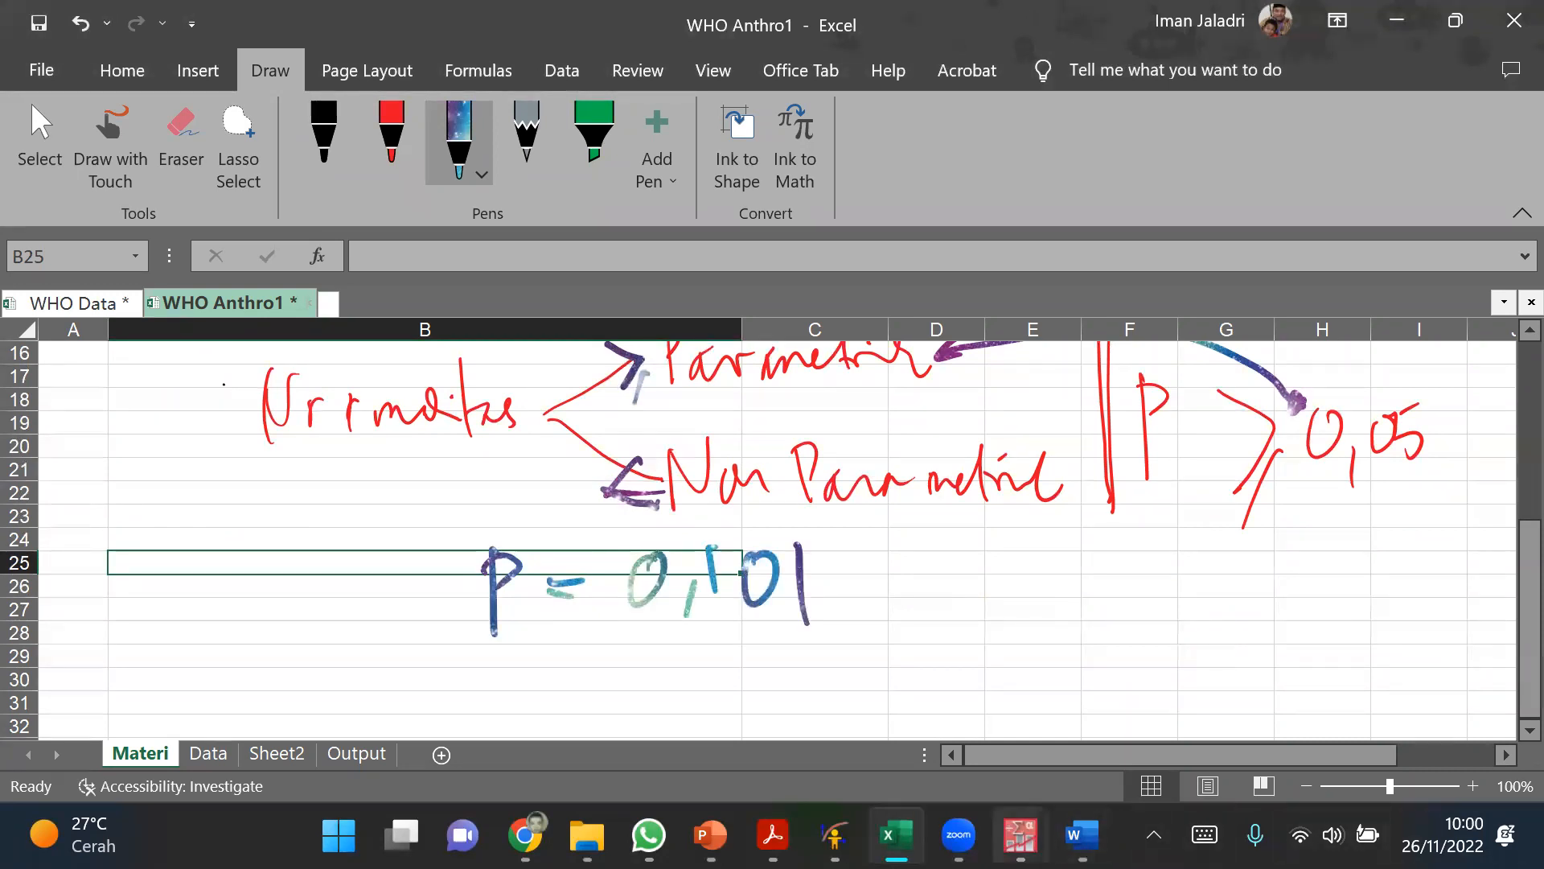
# Step: Check the Kolmogorov-Smirnov output in the PASW Statistics Viewer and return to the Excel sheet
pyautogui.moveTo(1020, 835)
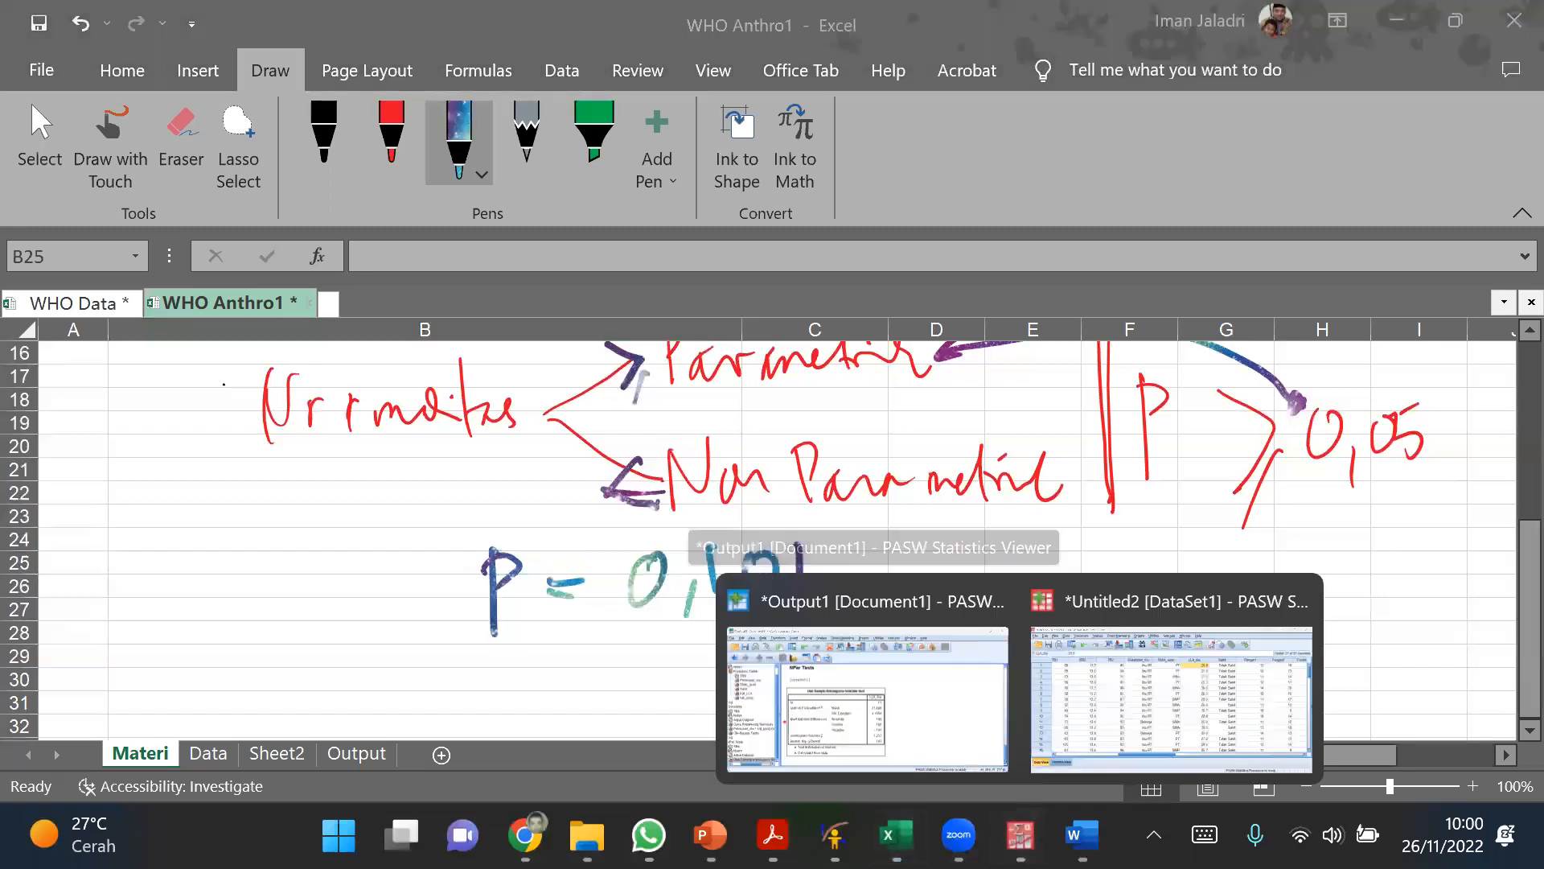
pyautogui.click(867, 692)
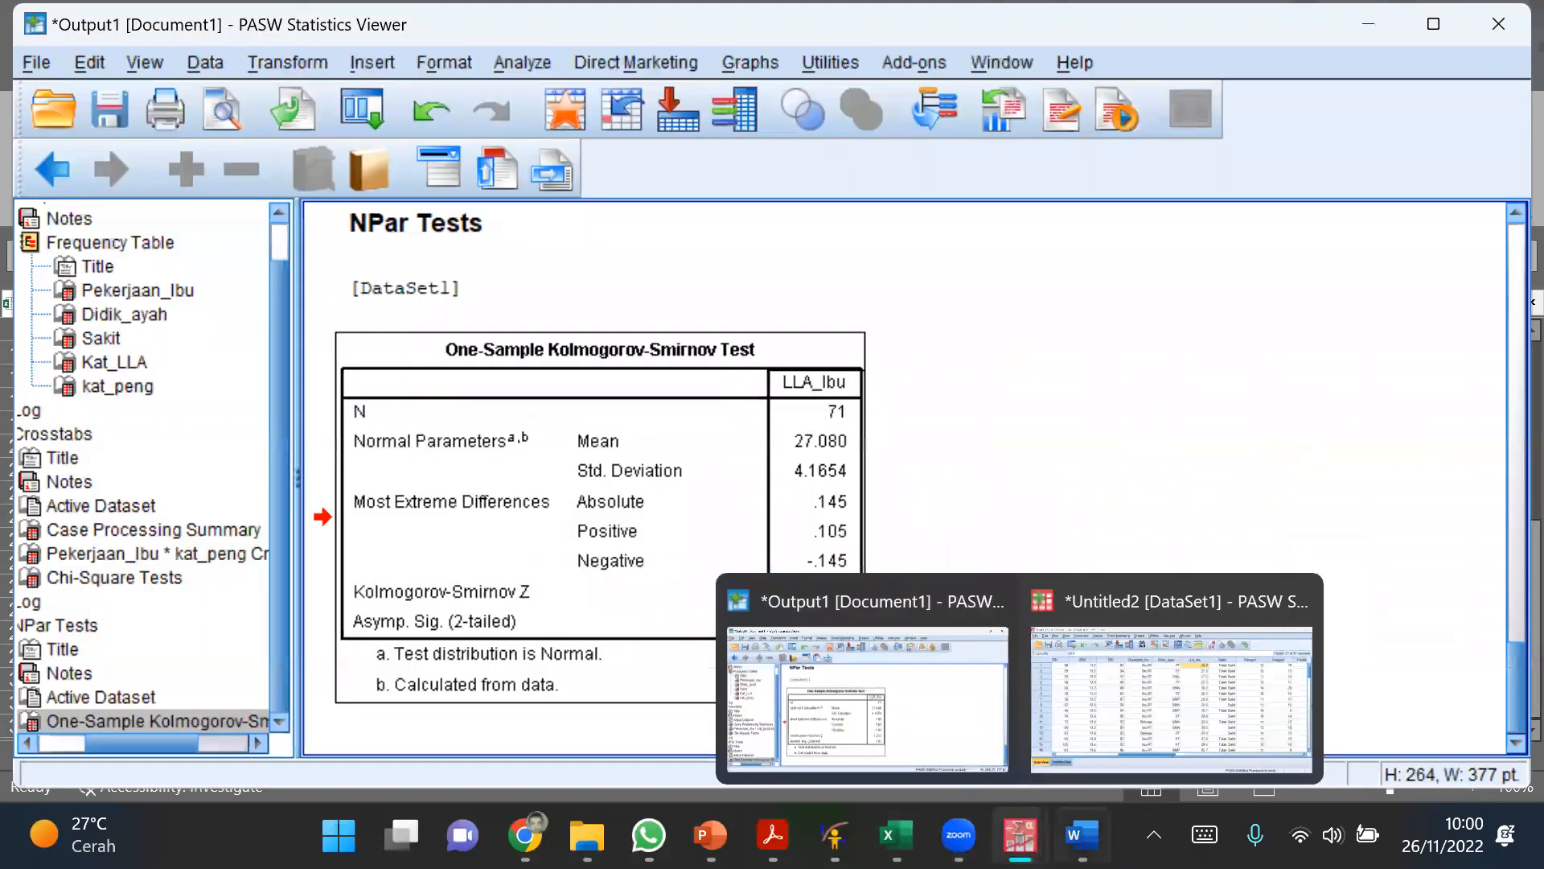
pyautogui.click(938, 738)
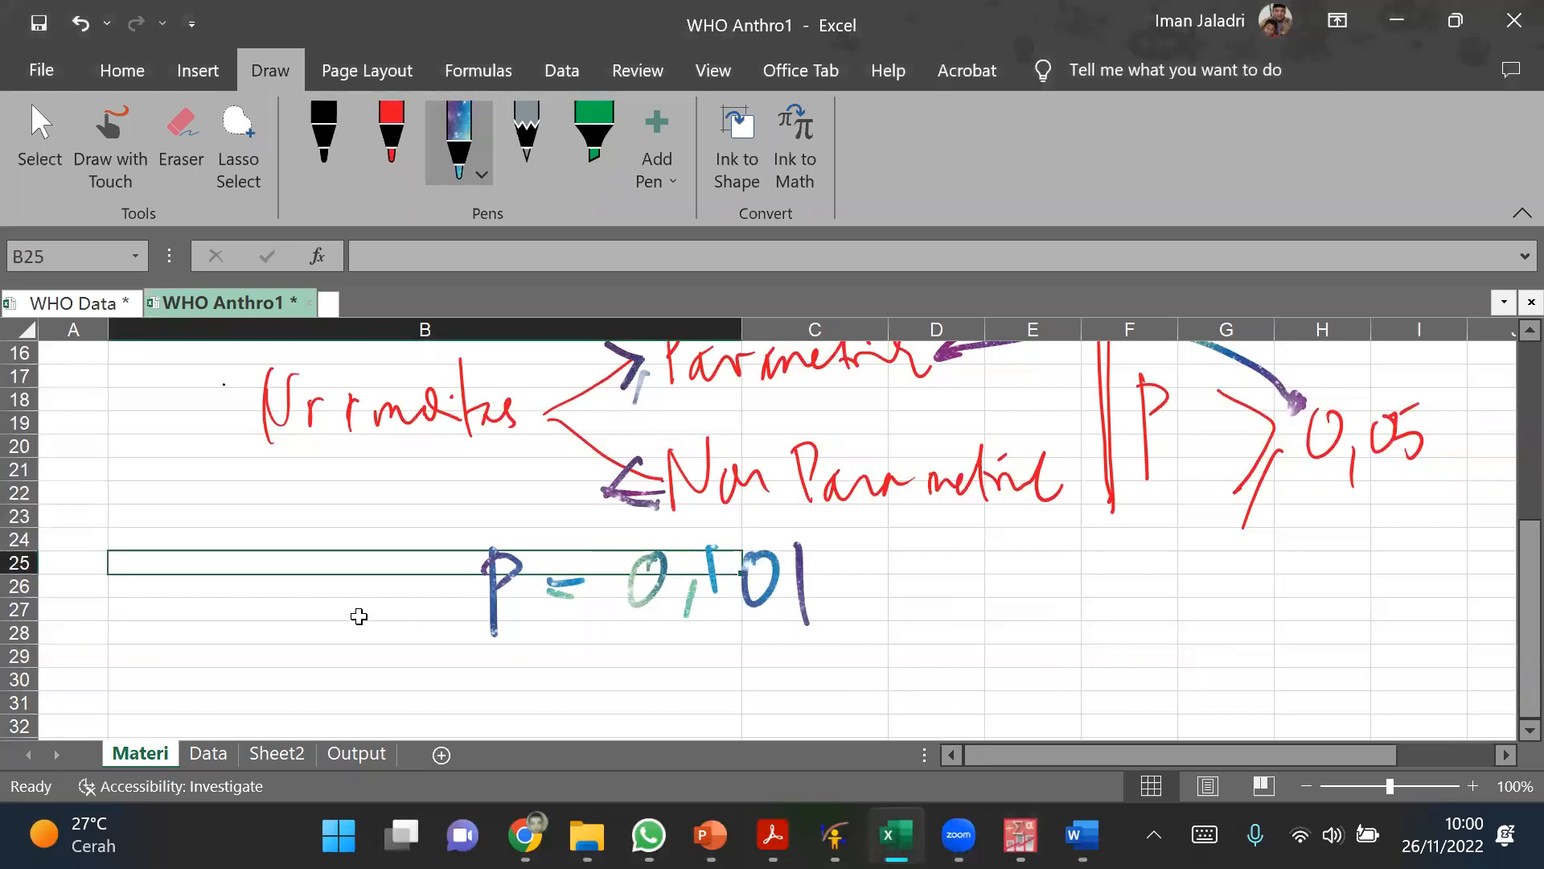
# Step: Draw an arrow from P = 0,101 to the handwritten word Normal and circle the 0,05 criterion
pyautogui.scroll(1, 359, 615)
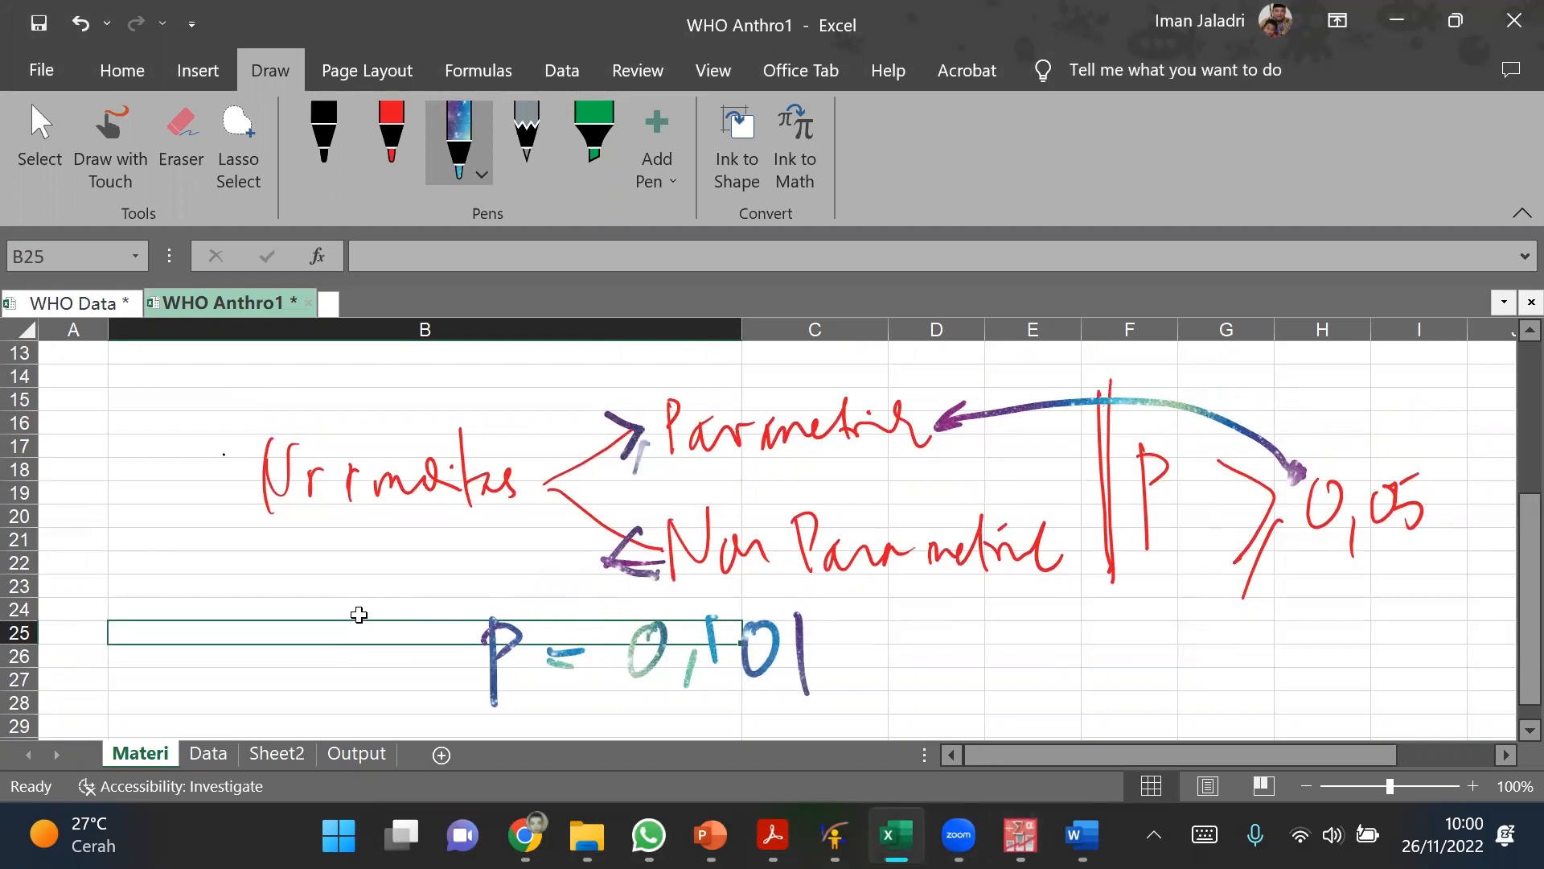
pyautogui.moveTo(893, 641)
pyautogui.mouseDown()
pyautogui.moveTo(1006, 654)
pyautogui.moveTo(991, 674)
pyautogui.mouseUp()
pyautogui.moveTo(1055, 628)
pyautogui.mouseDown()
pyautogui.moveTo(1048, 689)
pyautogui.moveTo(1095, 621)
pyautogui.moveTo(1287, 644)
pyautogui.moveTo(1287, 605)
pyautogui.mouseUp()
pyautogui.click(1189, 635)
pyautogui.moveTo(1448, 425)
pyautogui.mouseDown()
pyautogui.moveTo(1262, 551)
pyautogui.moveTo(1428, 420)
pyautogui.mouseUp()
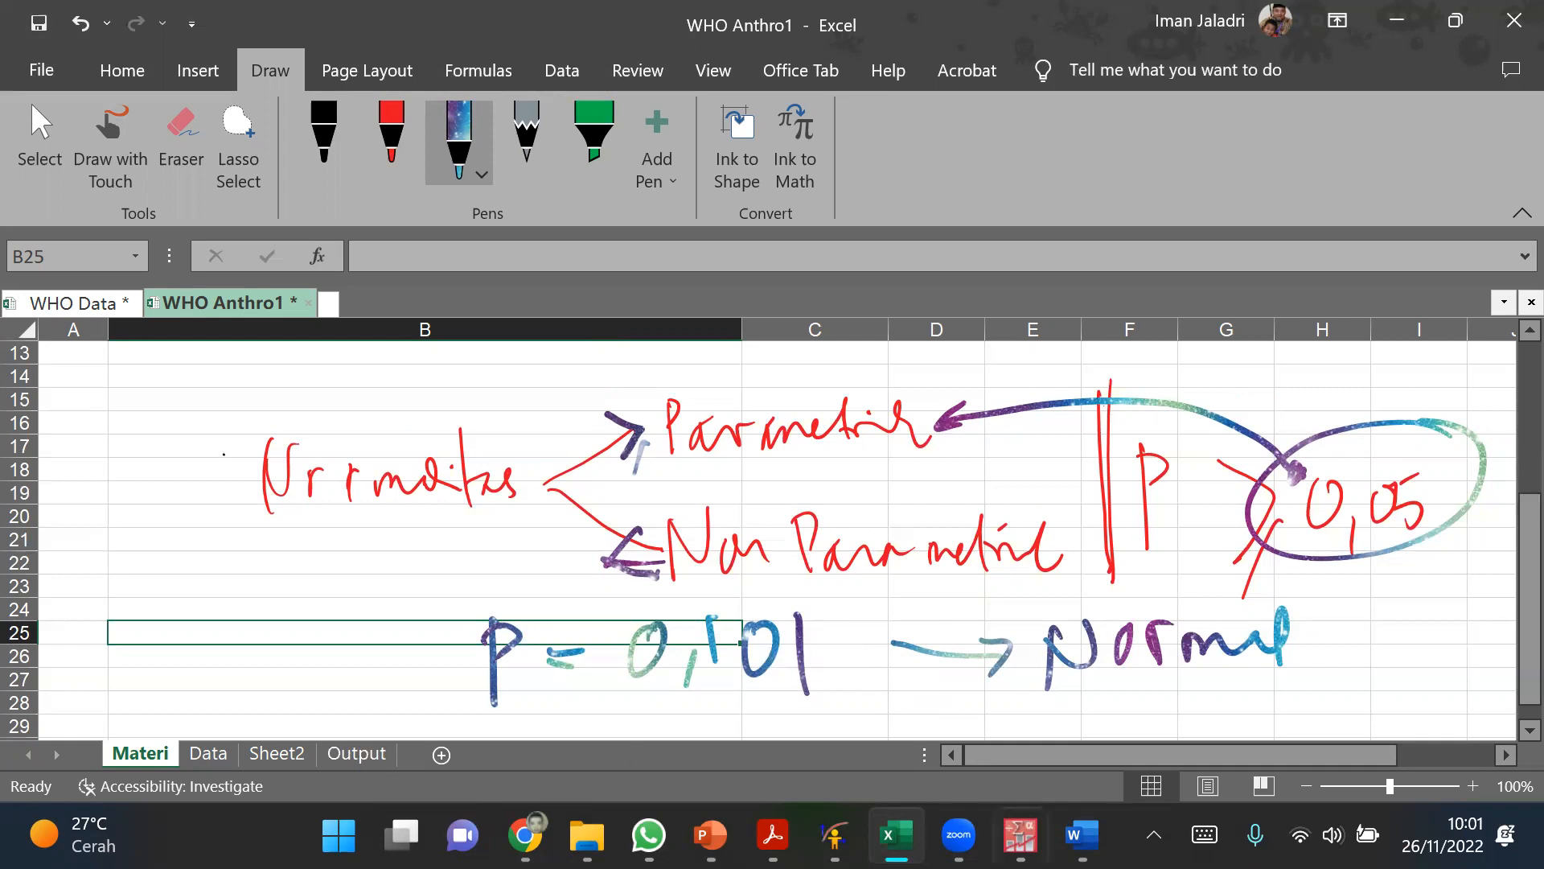
# Step: Return to the topic list on the Materi sheet and select topic 6, the paired T-Test assuming normal data
pyautogui.moveTo(959, 836)
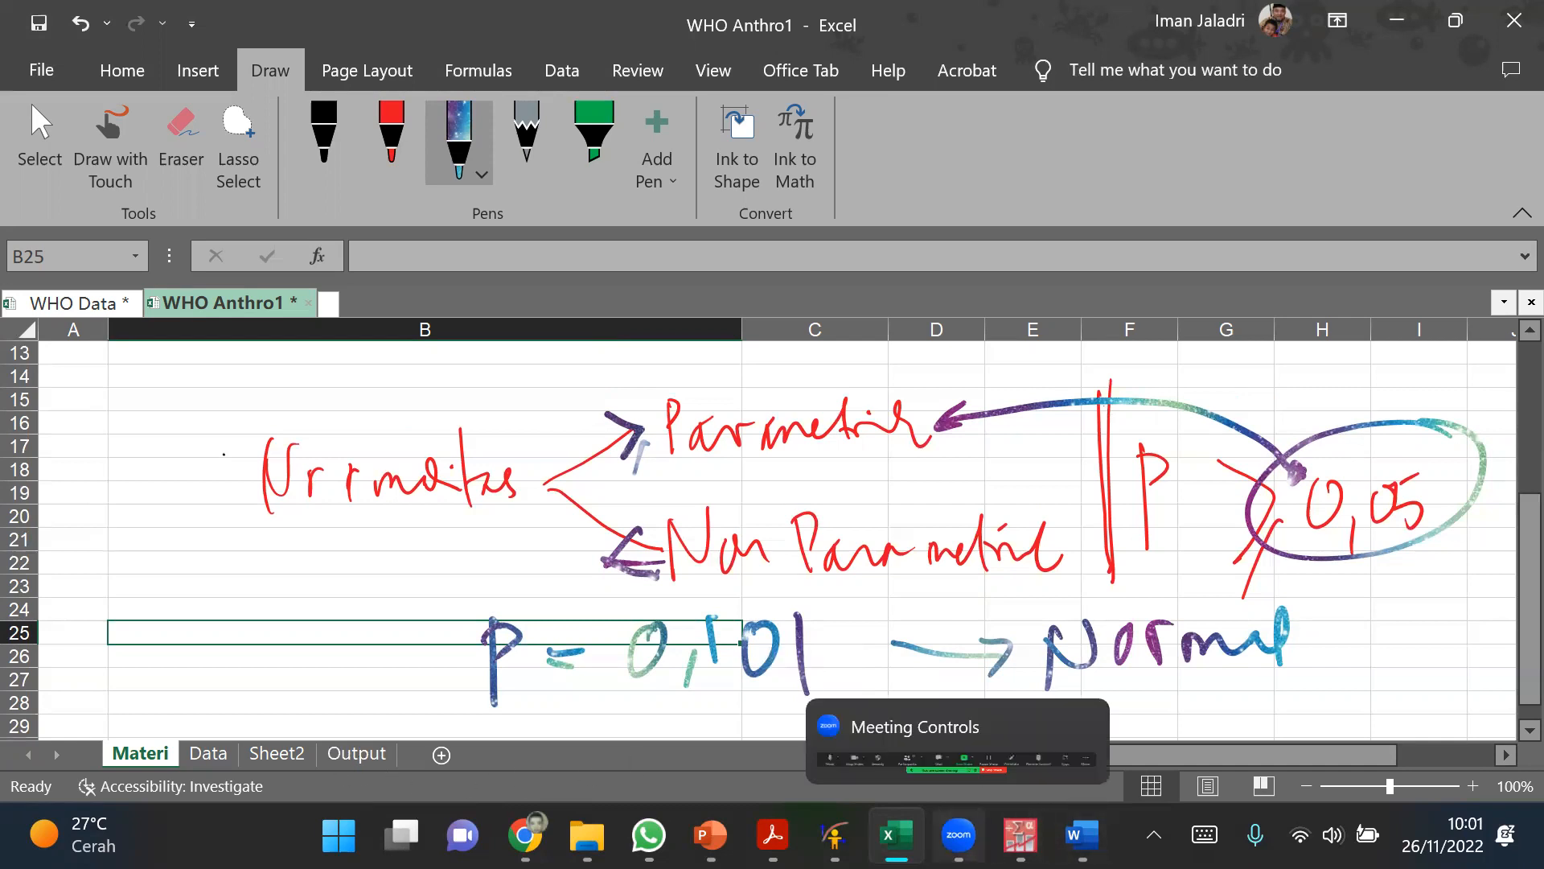
pyautogui.click(1020, 837)
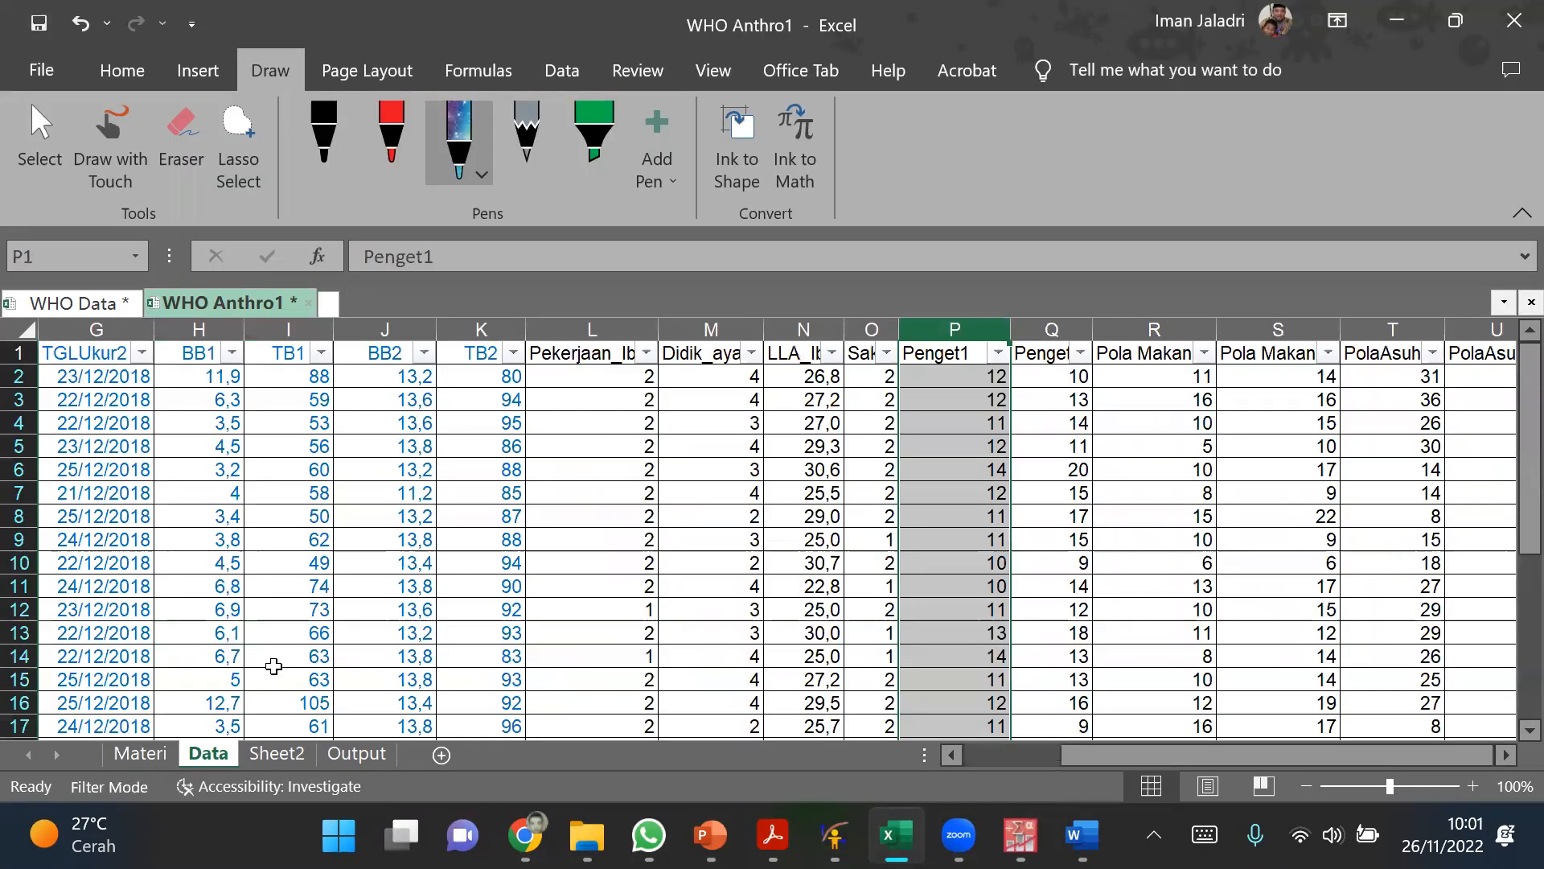
pyautogui.click(161, 754)
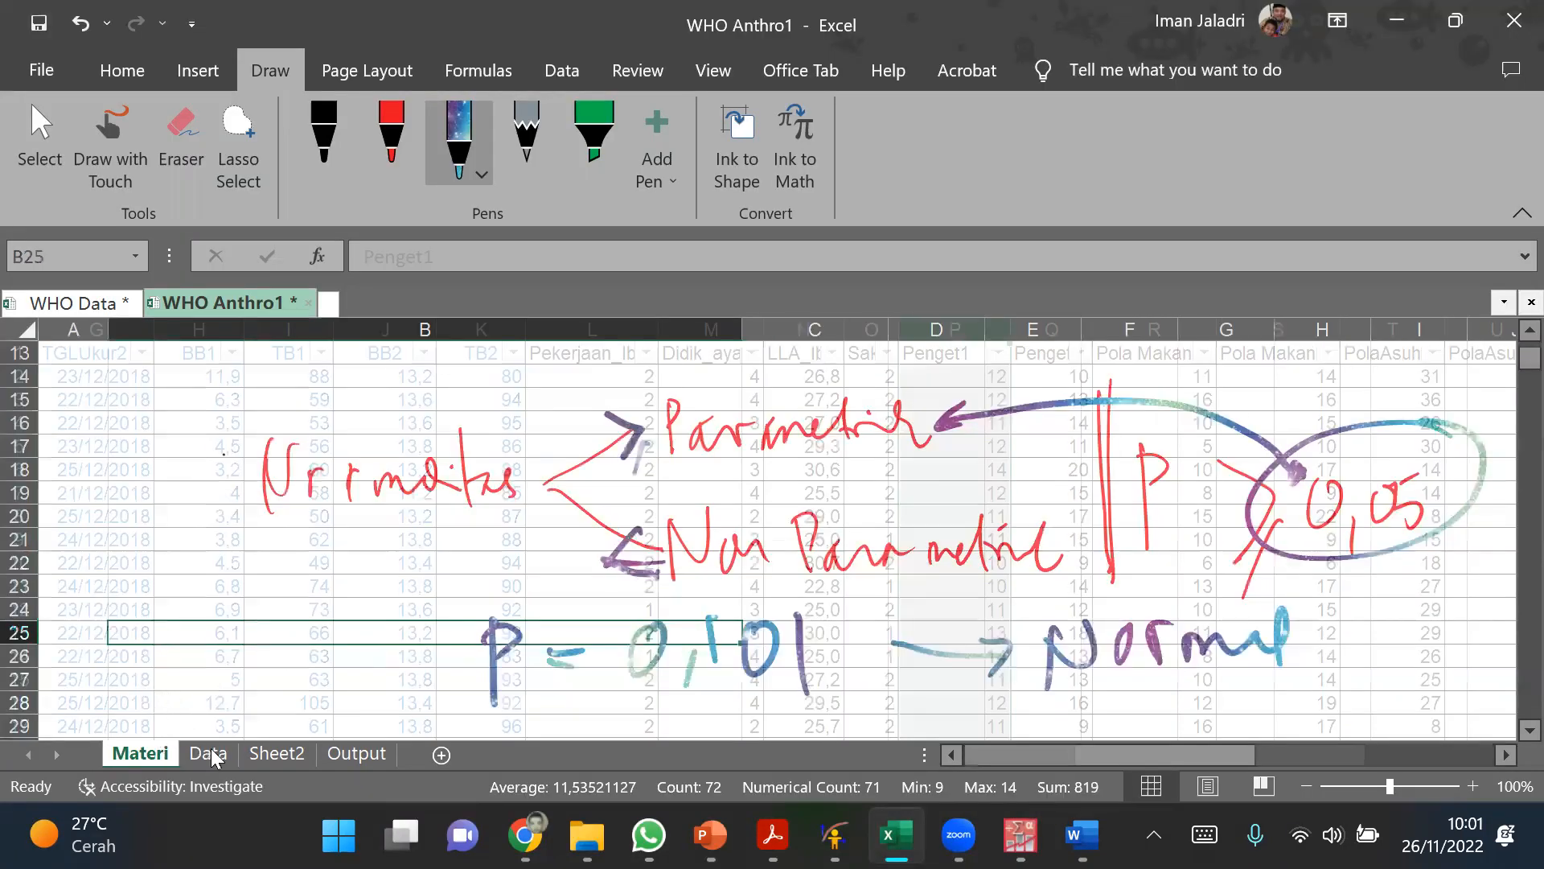
pyautogui.scroll(3, 197, 707)
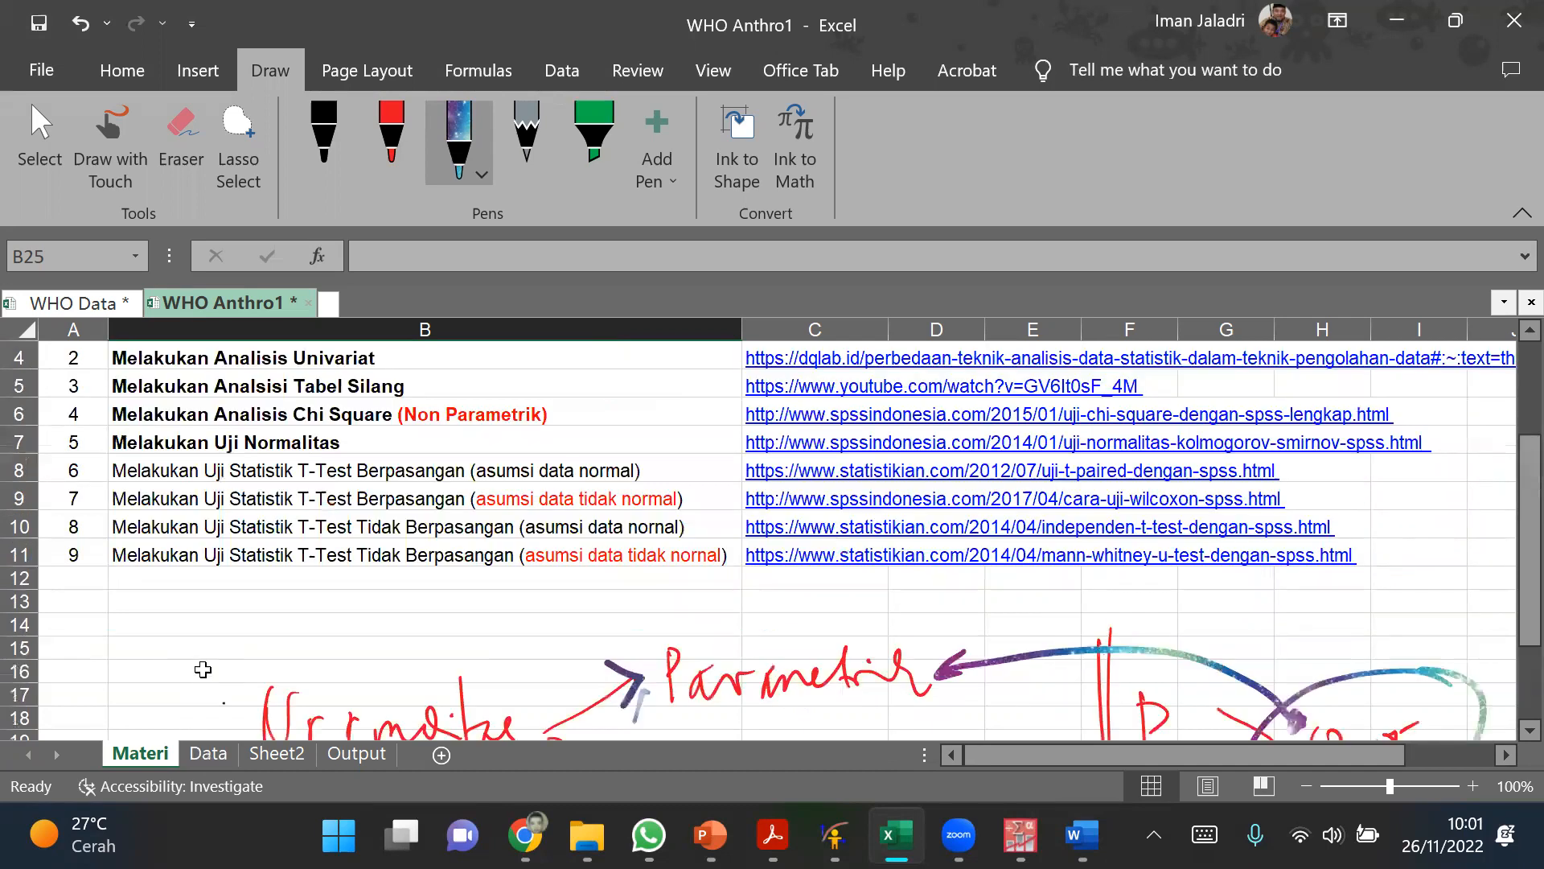
pyautogui.scroll(1, 248, 555)
pyautogui.click(249, 547)
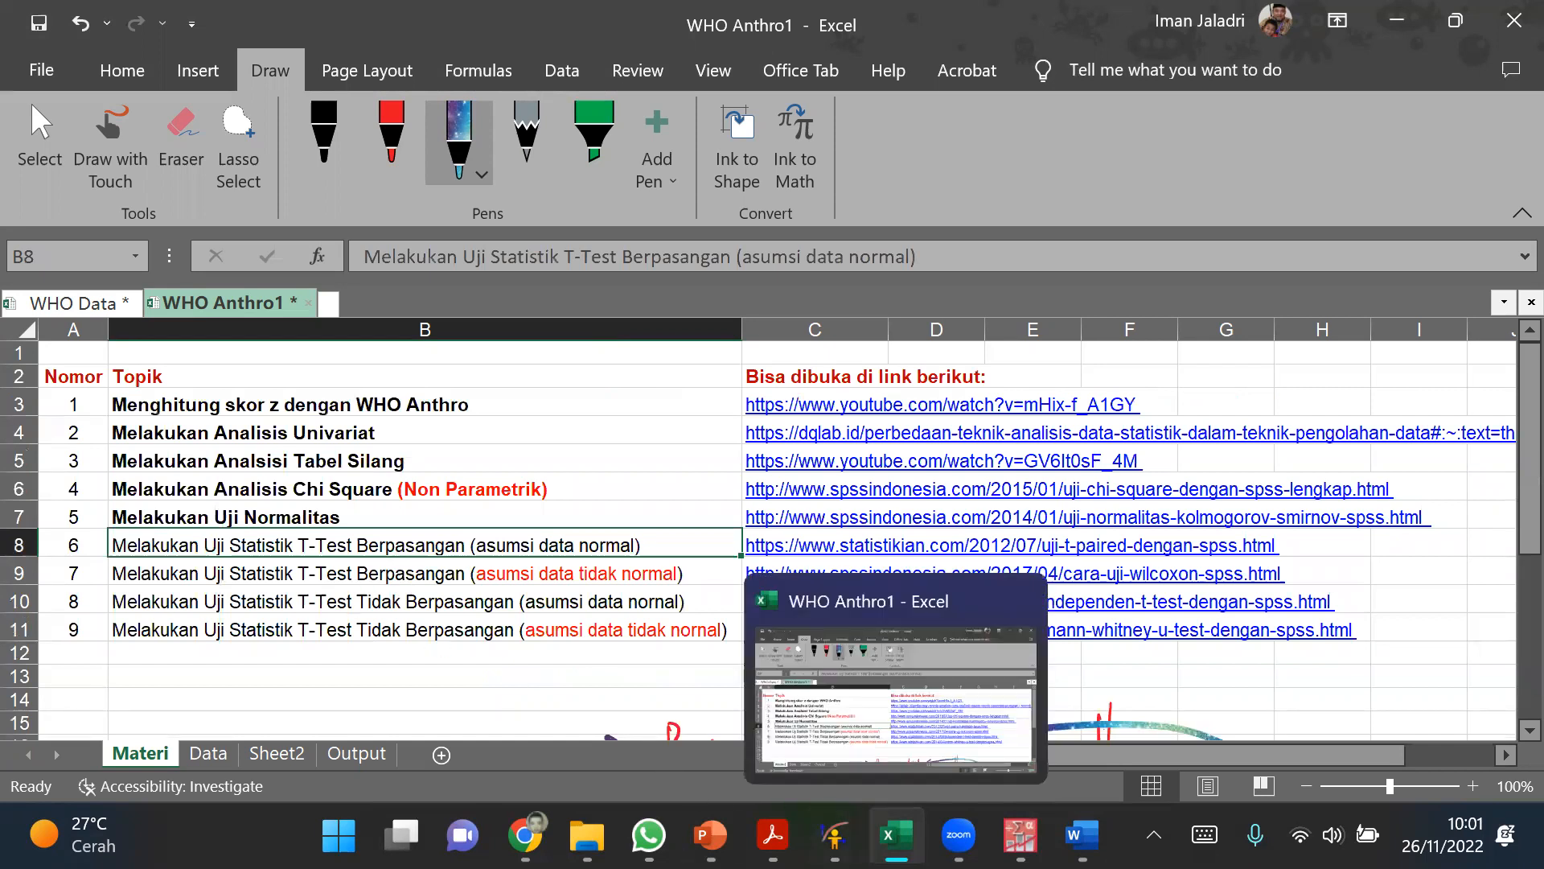
pyautogui.click(896, 837)
pyautogui.click(896, 836)
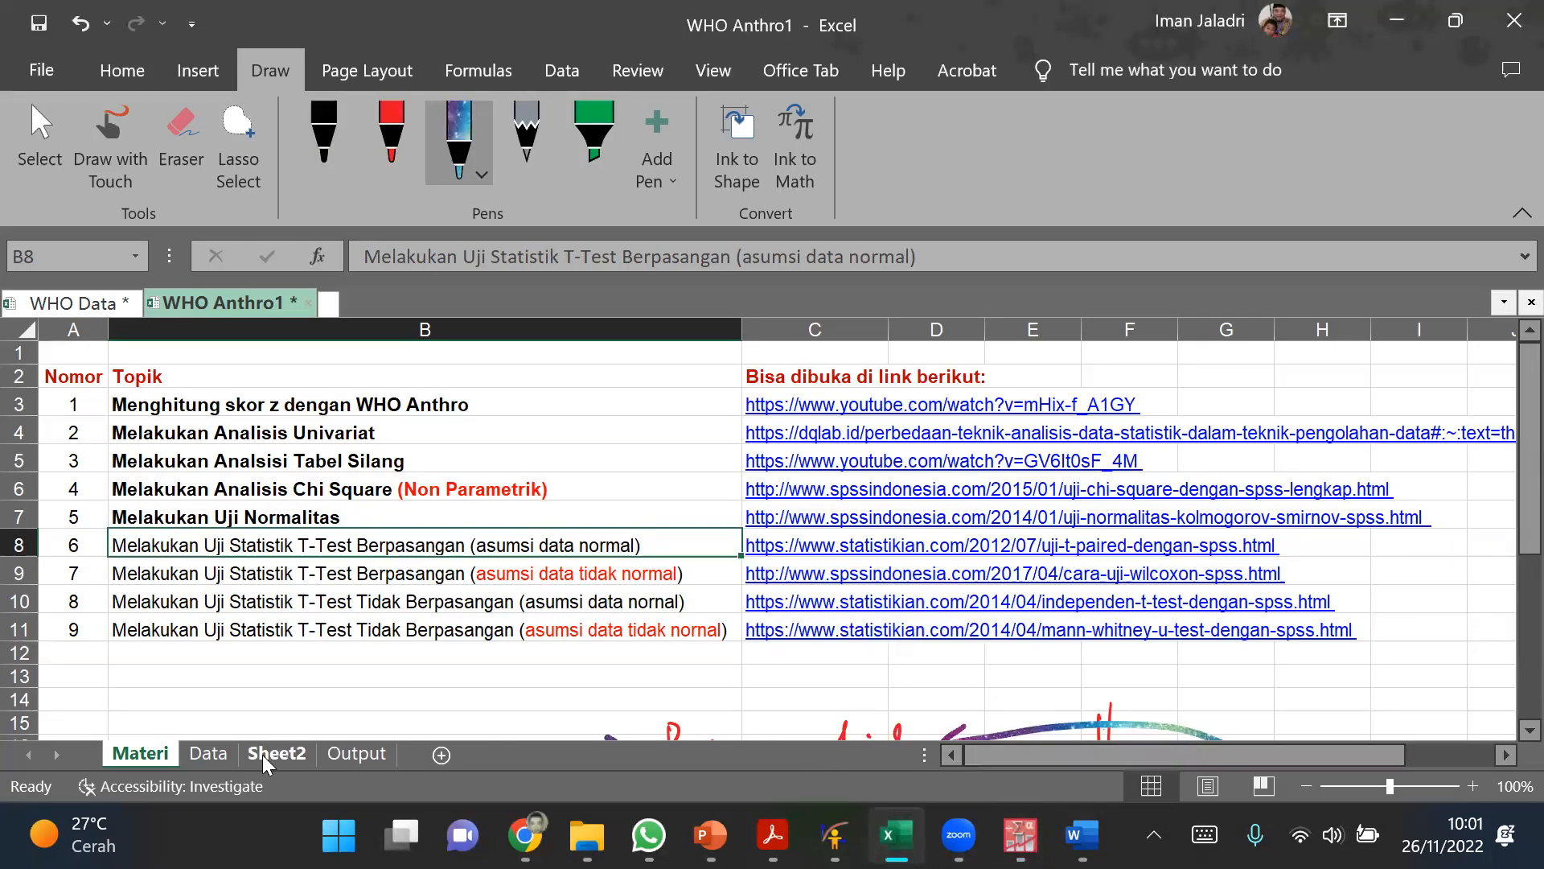
# Step: Open the Data sheet and widen column Q so the Penget2 header shows in full
pyautogui.click(211, 753)
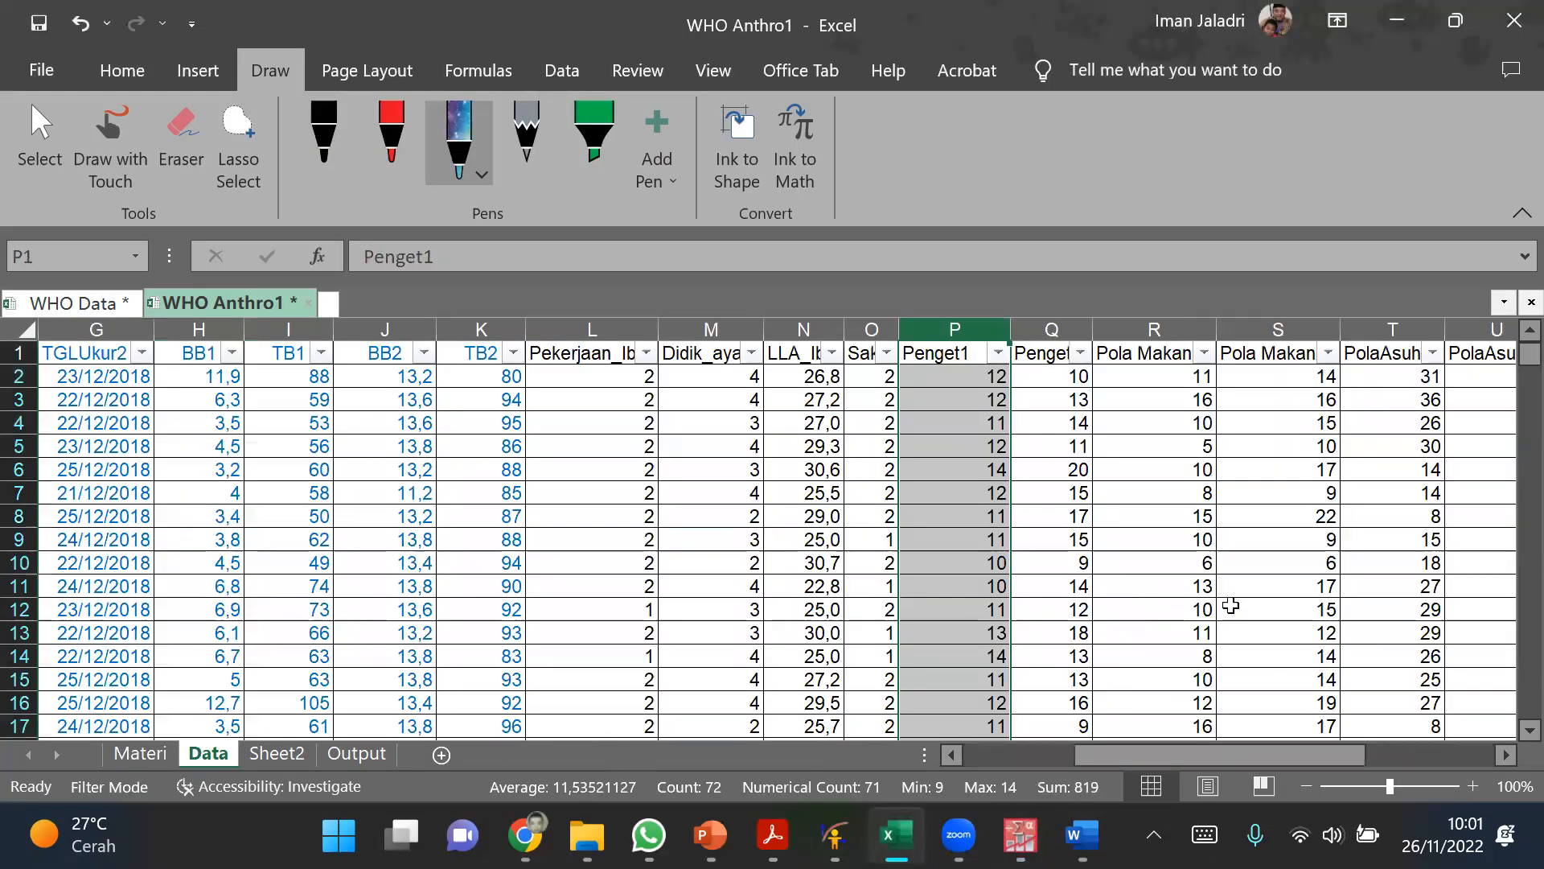
pyautogui.click(1179, 568)
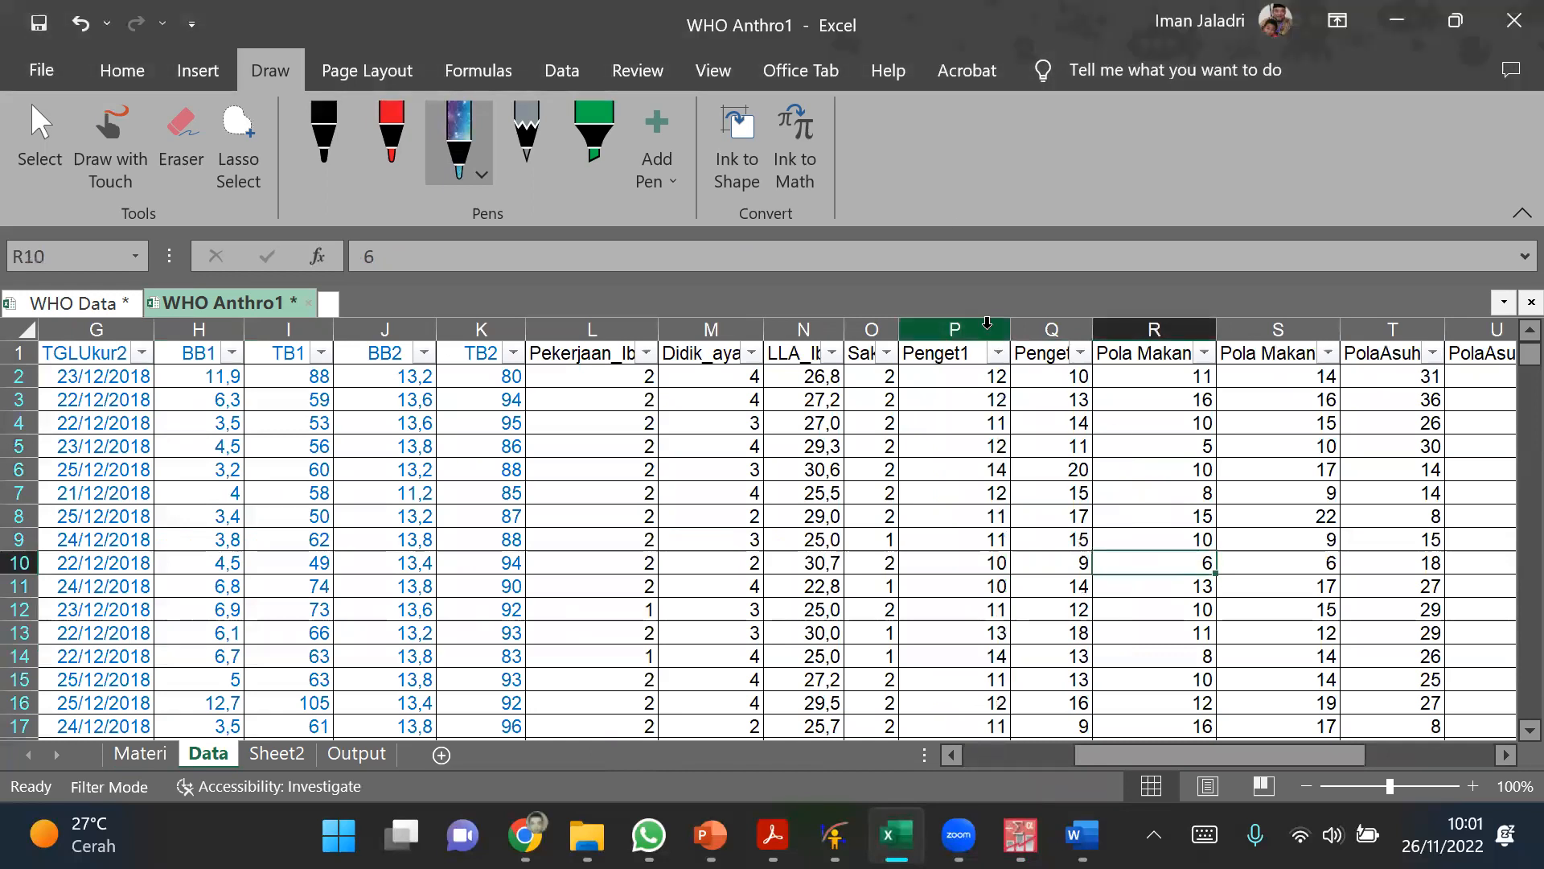
pyautogui.moveTo(988, 322); pyautogui.dragTo(1123, 333)
pyautogui.click(1070, 423)
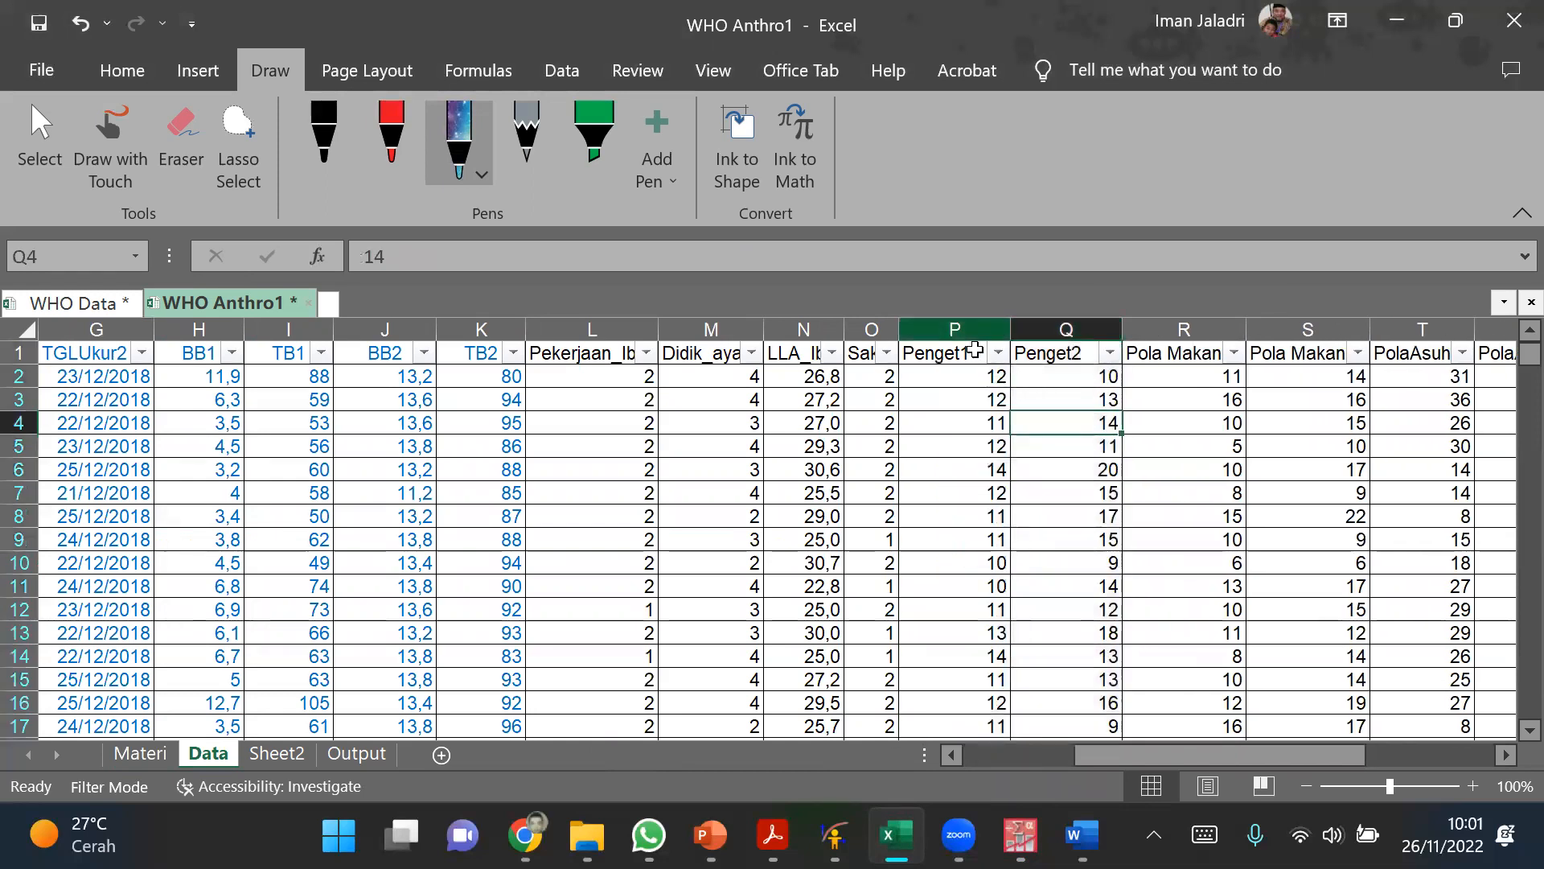
# Step: Set the font colour of the Penget1 and Penget2 columns to red
pyautogui.click(947, 354)
pyautogui.press('Right')
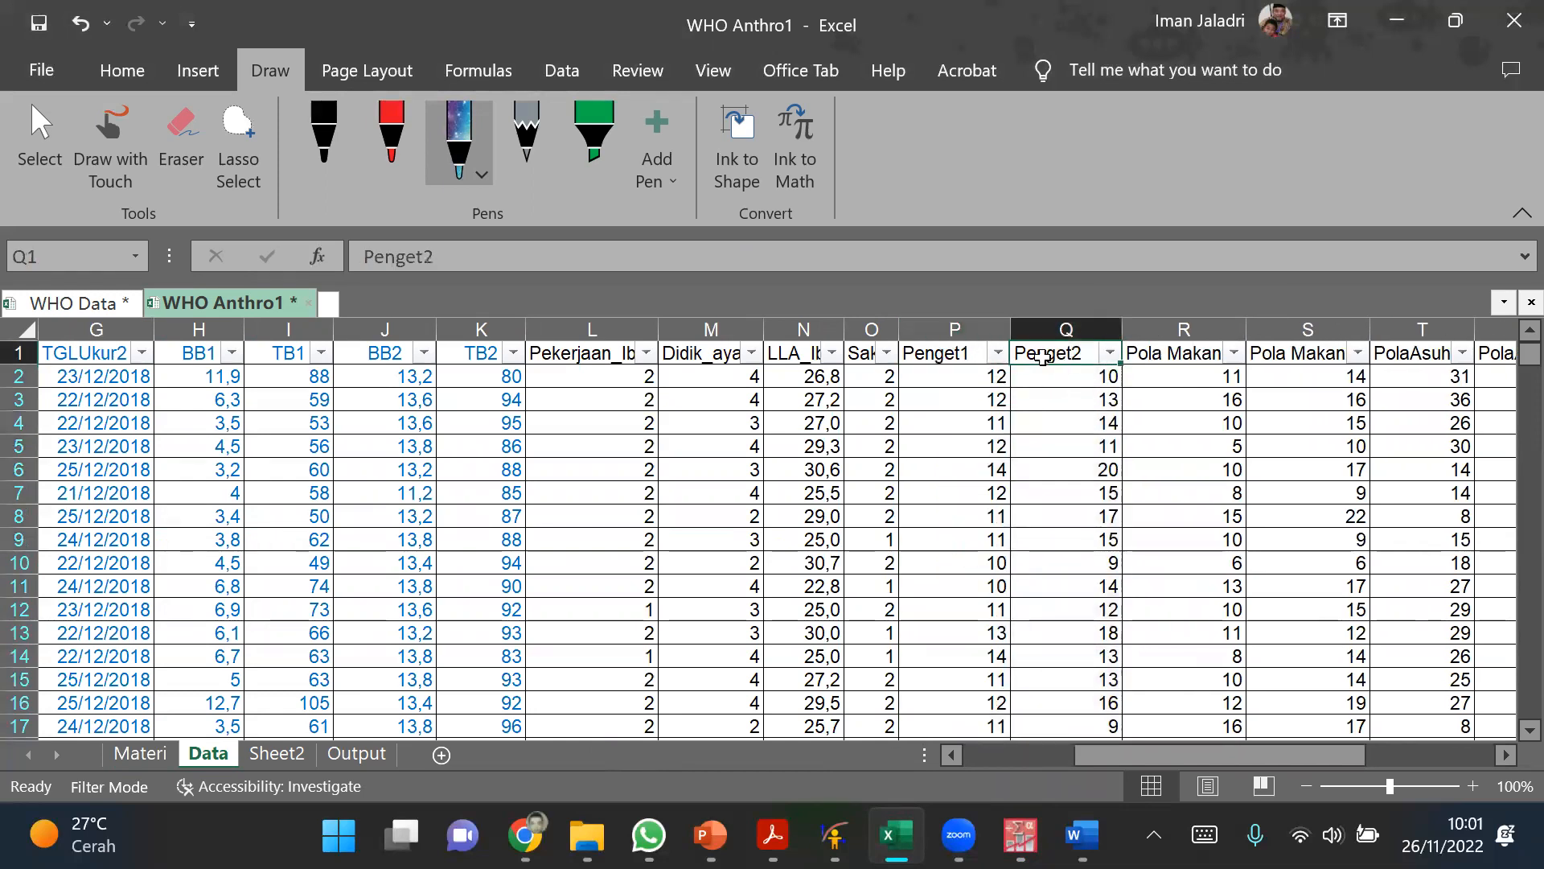
pyautogui.moveTo(947, 328); pyautogui.dragTo(1066, 329)
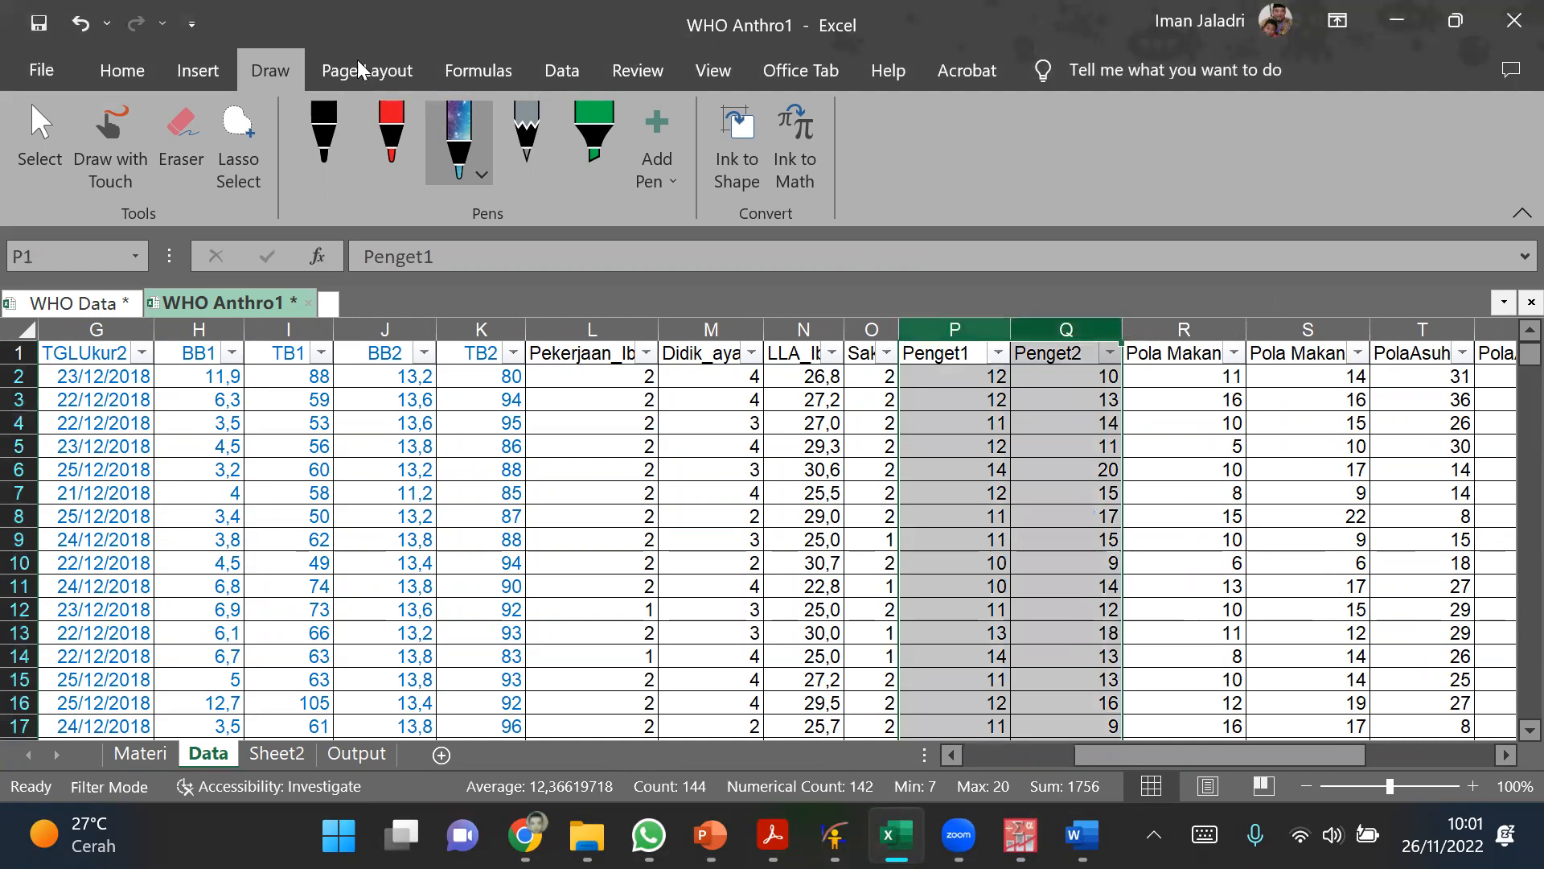
pyautogui.click(121, 70)
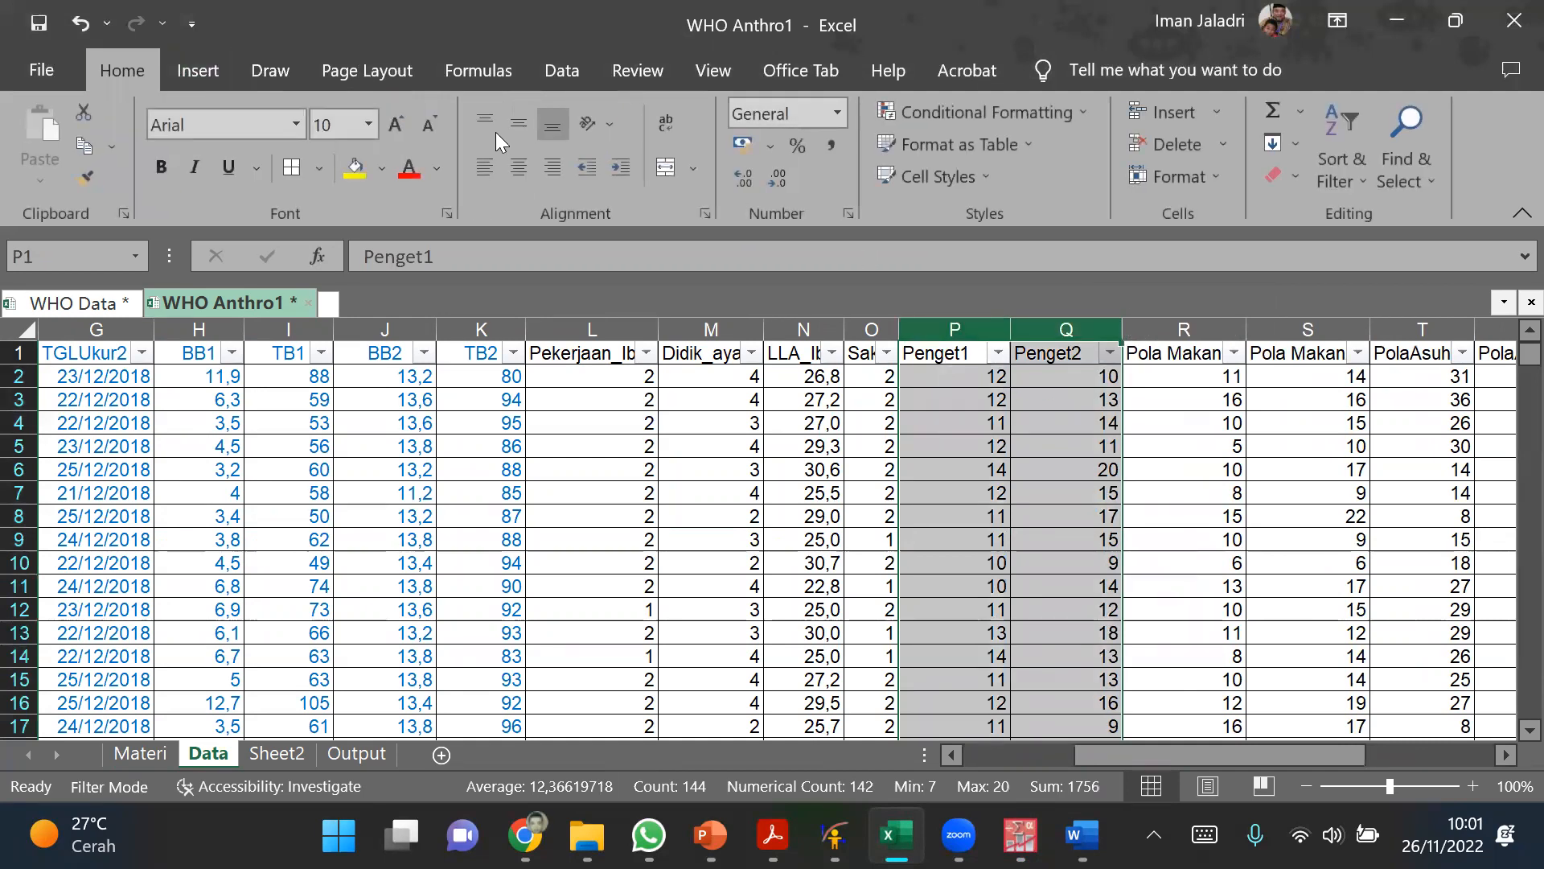
pyautogui.click(409, 171)
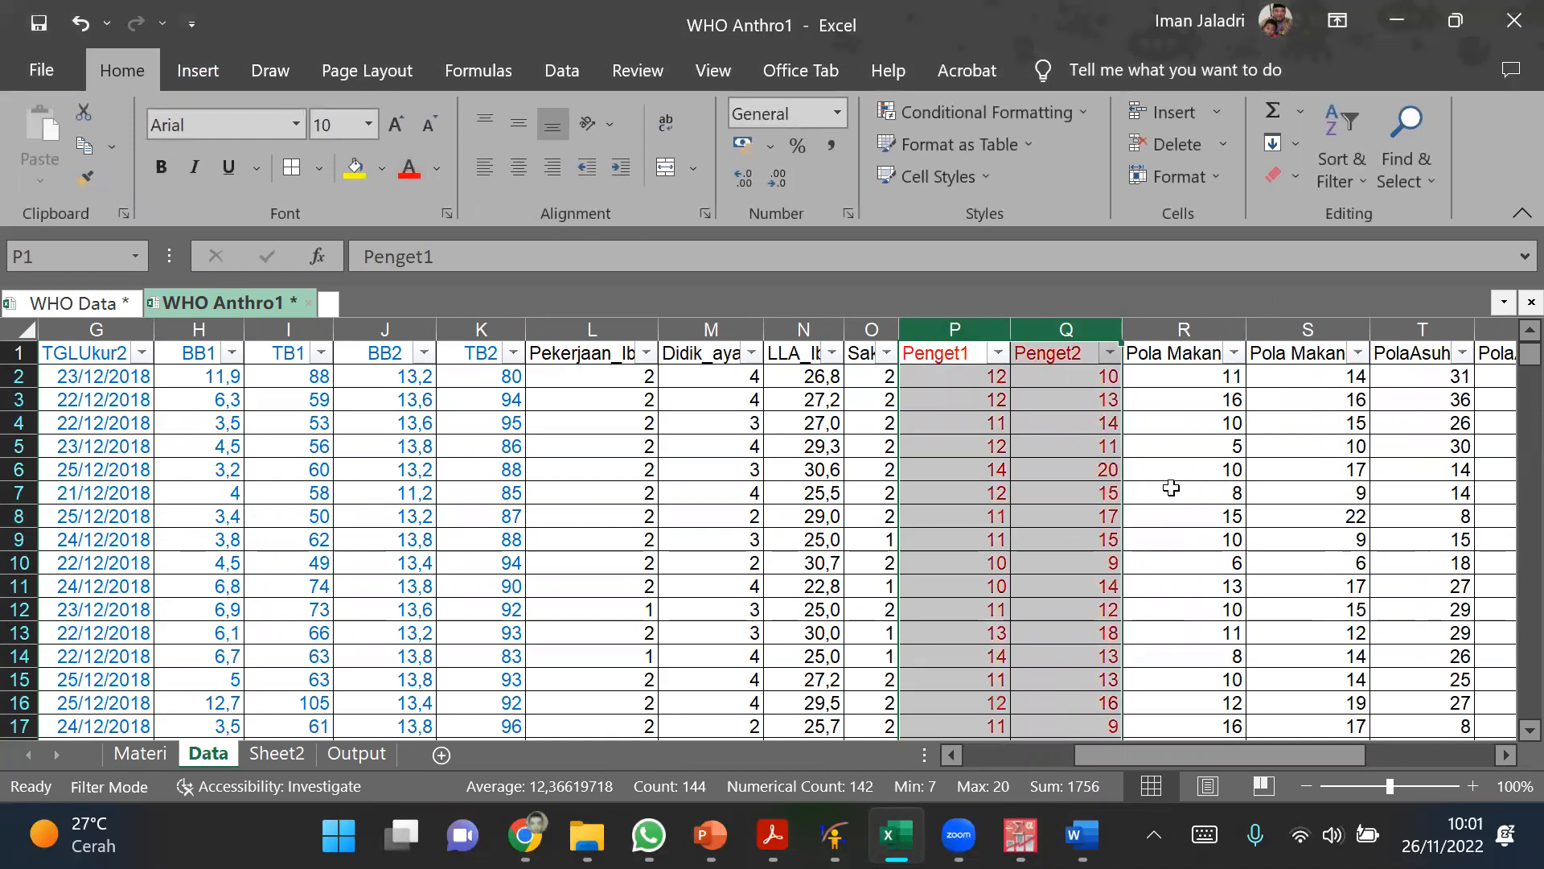
# Step: Set the font colour of the two Pola Makan columns to light blue
pyautogui.click(1172, 491)
pyautogui.moveTo(1182, 330); pyautogui.dragTo(1308, 330)
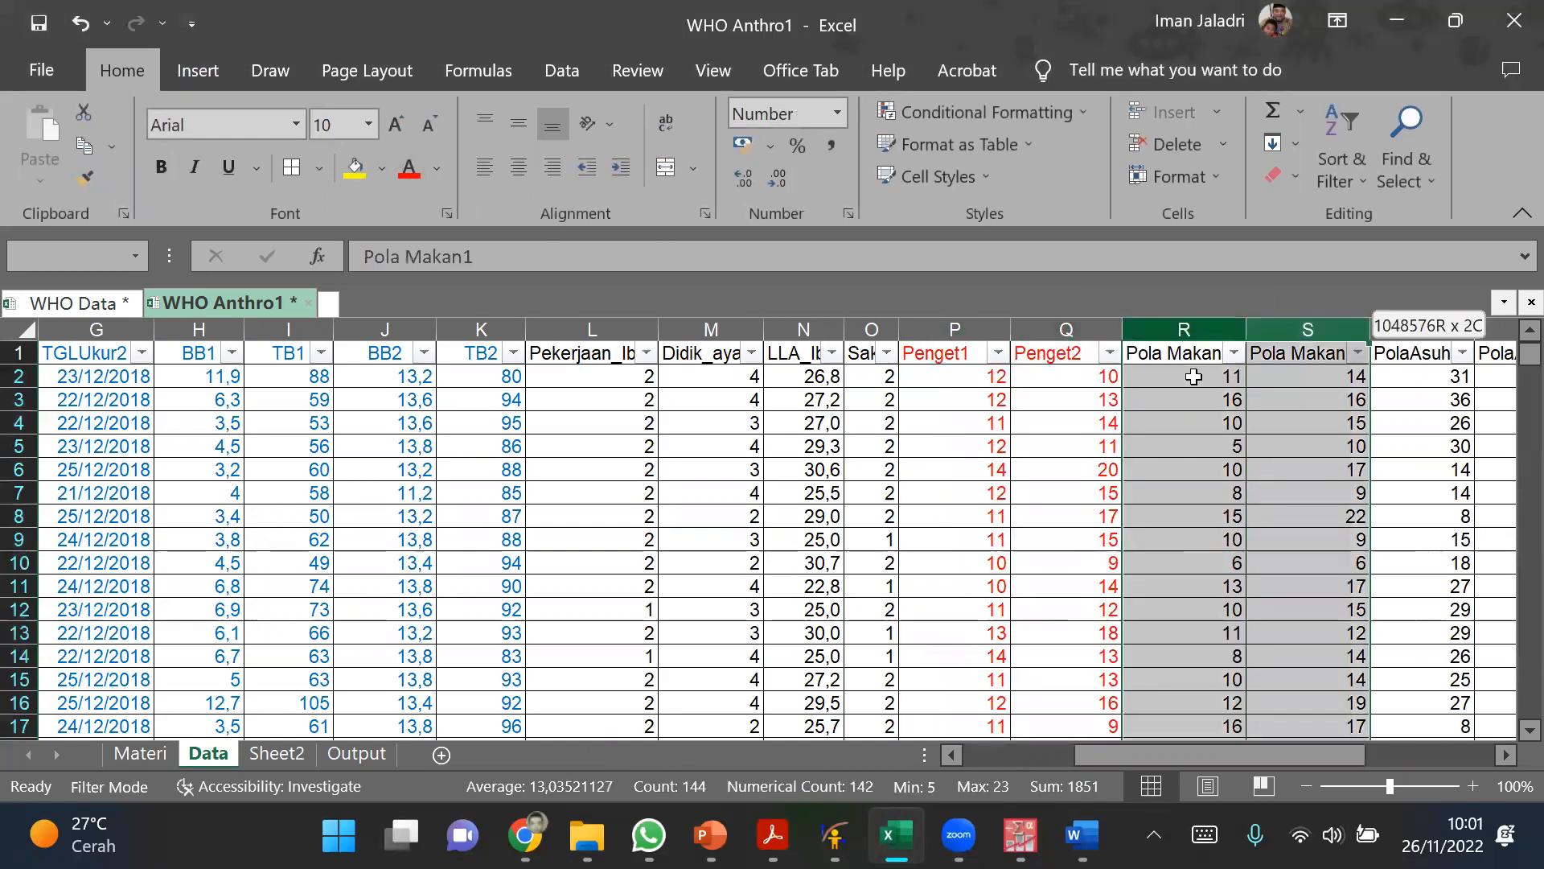
pyautogui.click(436, 169)
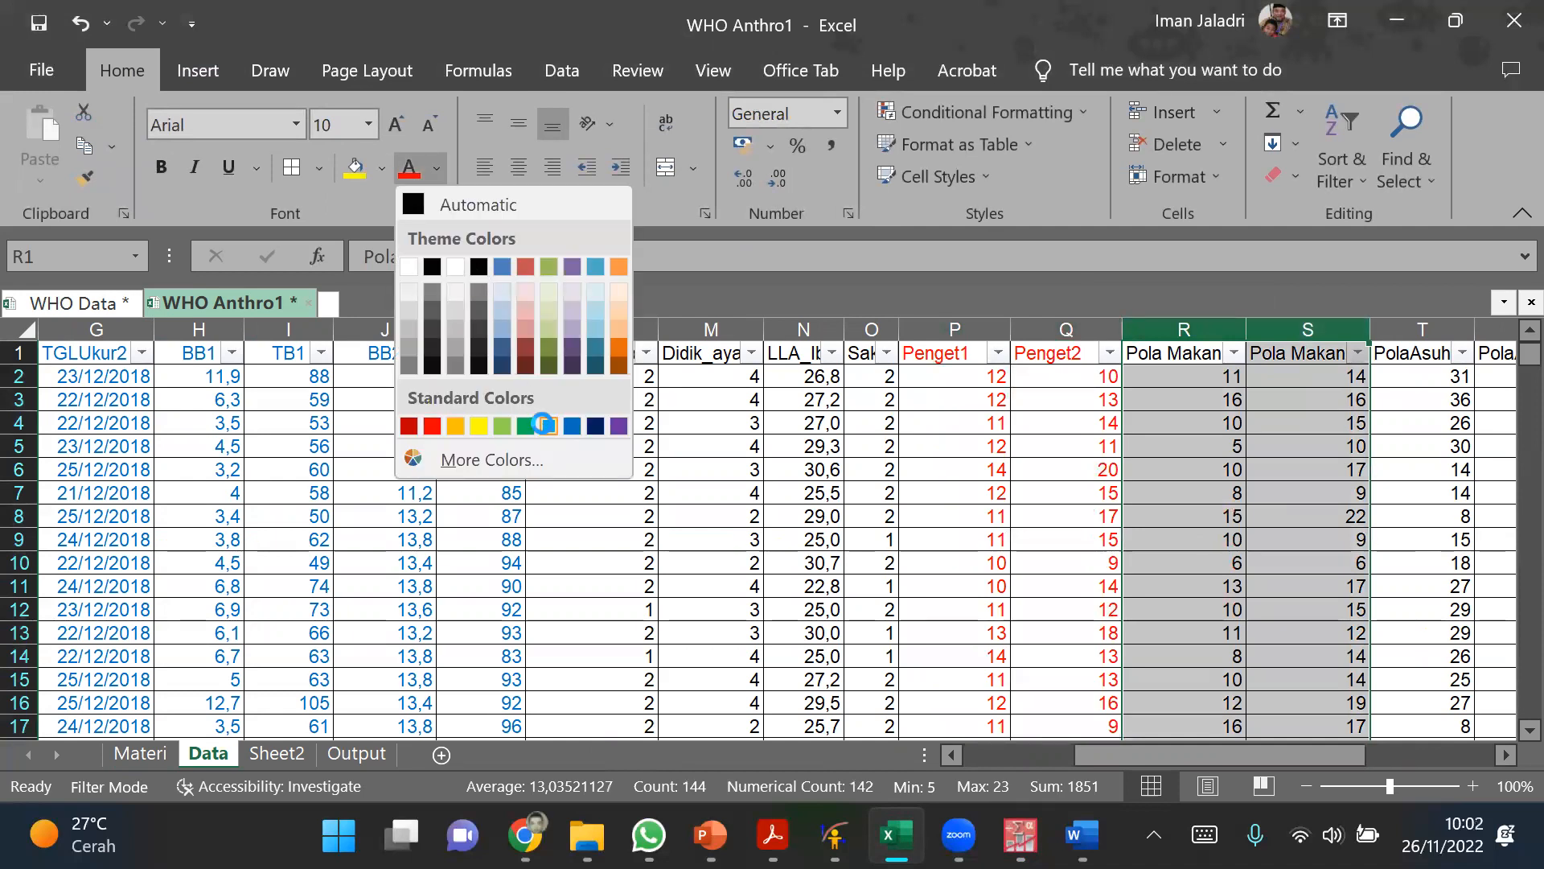
pyautogui.click(544, 425)
pyautogui.click(1303, 515)
pyautogui.moveTo(1116, 749); pyautogui.dragTo(1181, 764)
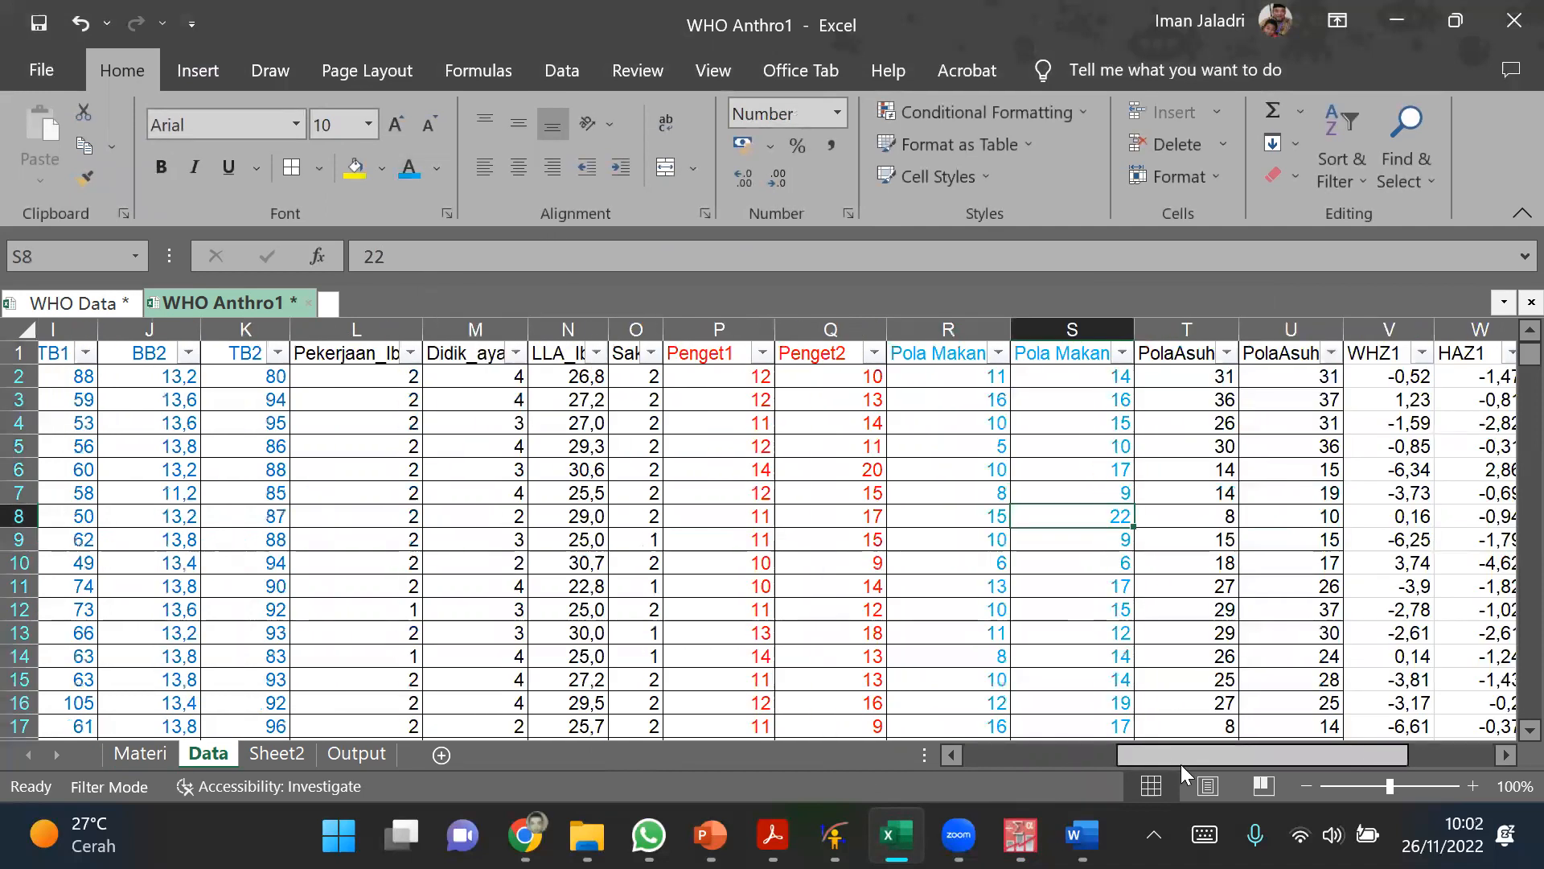
pyautogui.hscroll(2, 1086, 454)
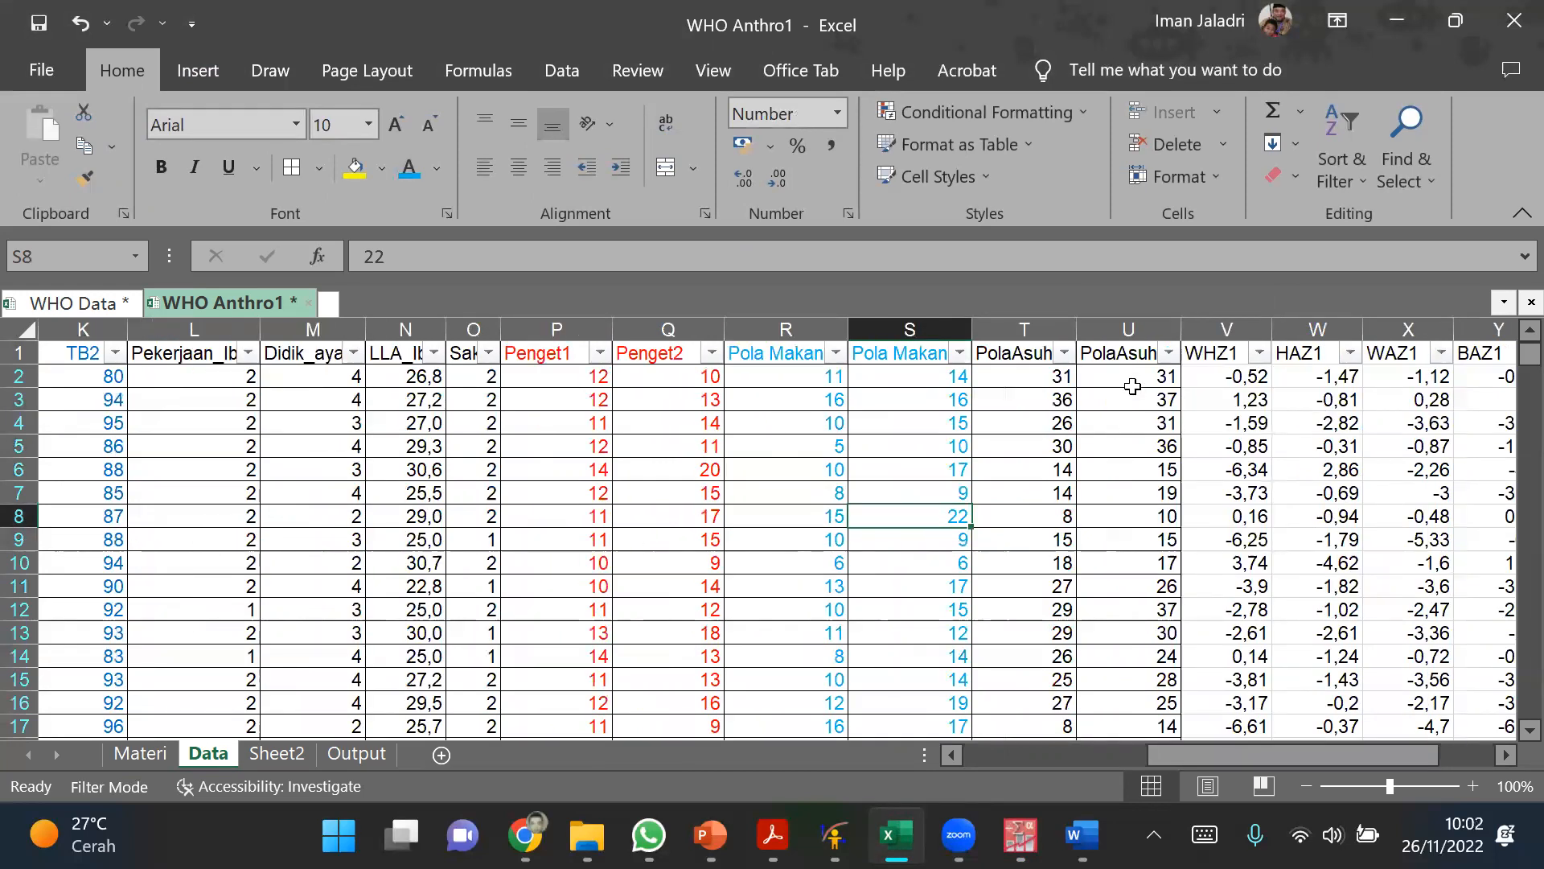
# Step: Set the font colour of the two PolaAsuh columns to blue
pyautogui.moveTo(1024, 330); pyautogui.dragTo(1128, 330)
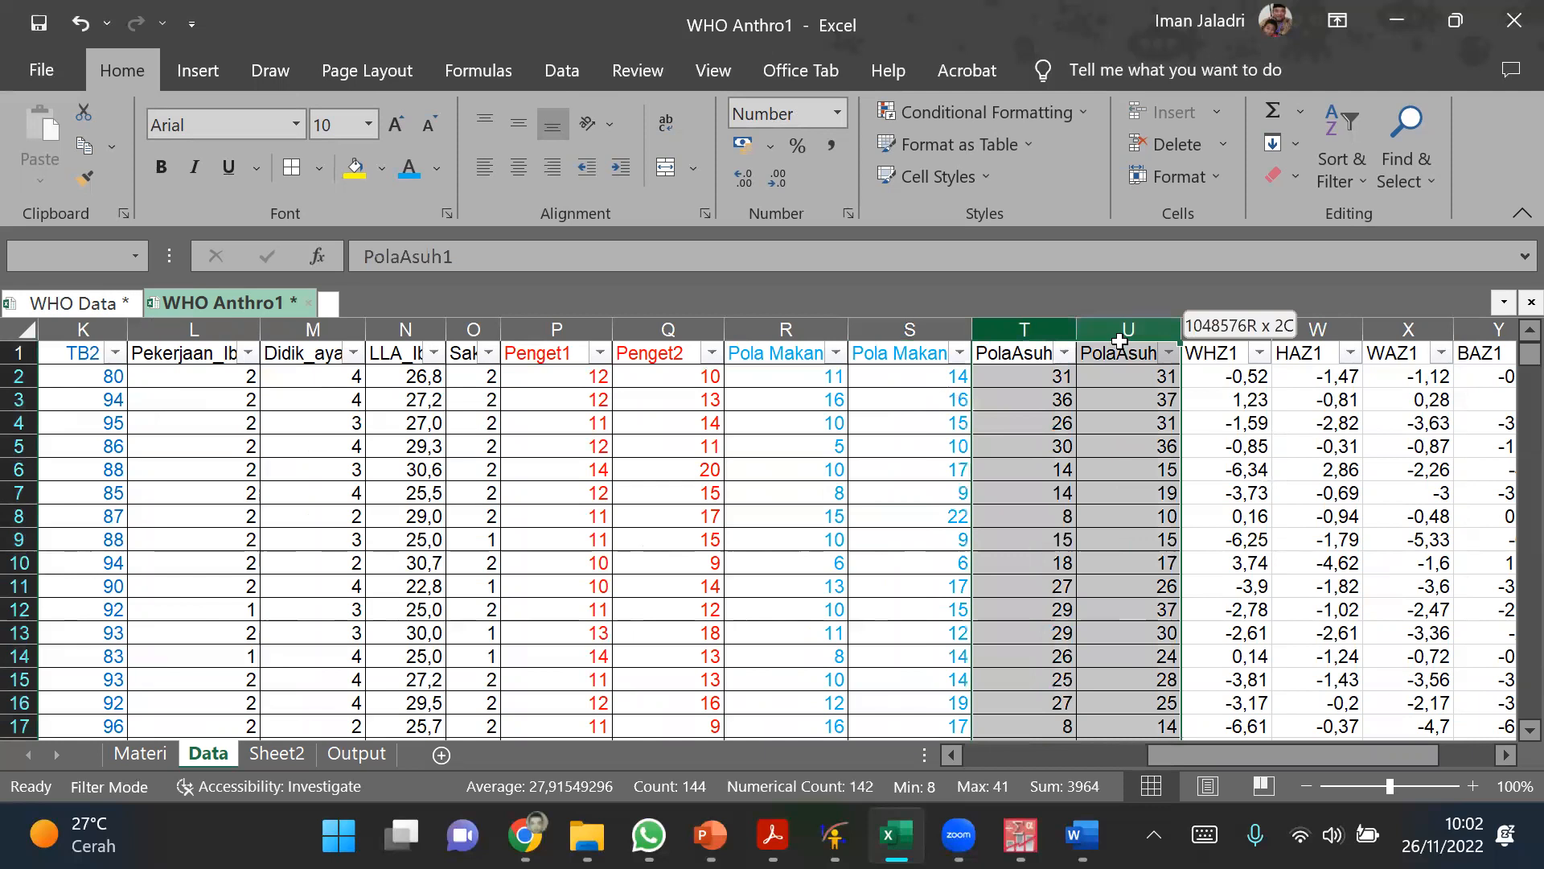
pyautogui.click(438, 165)
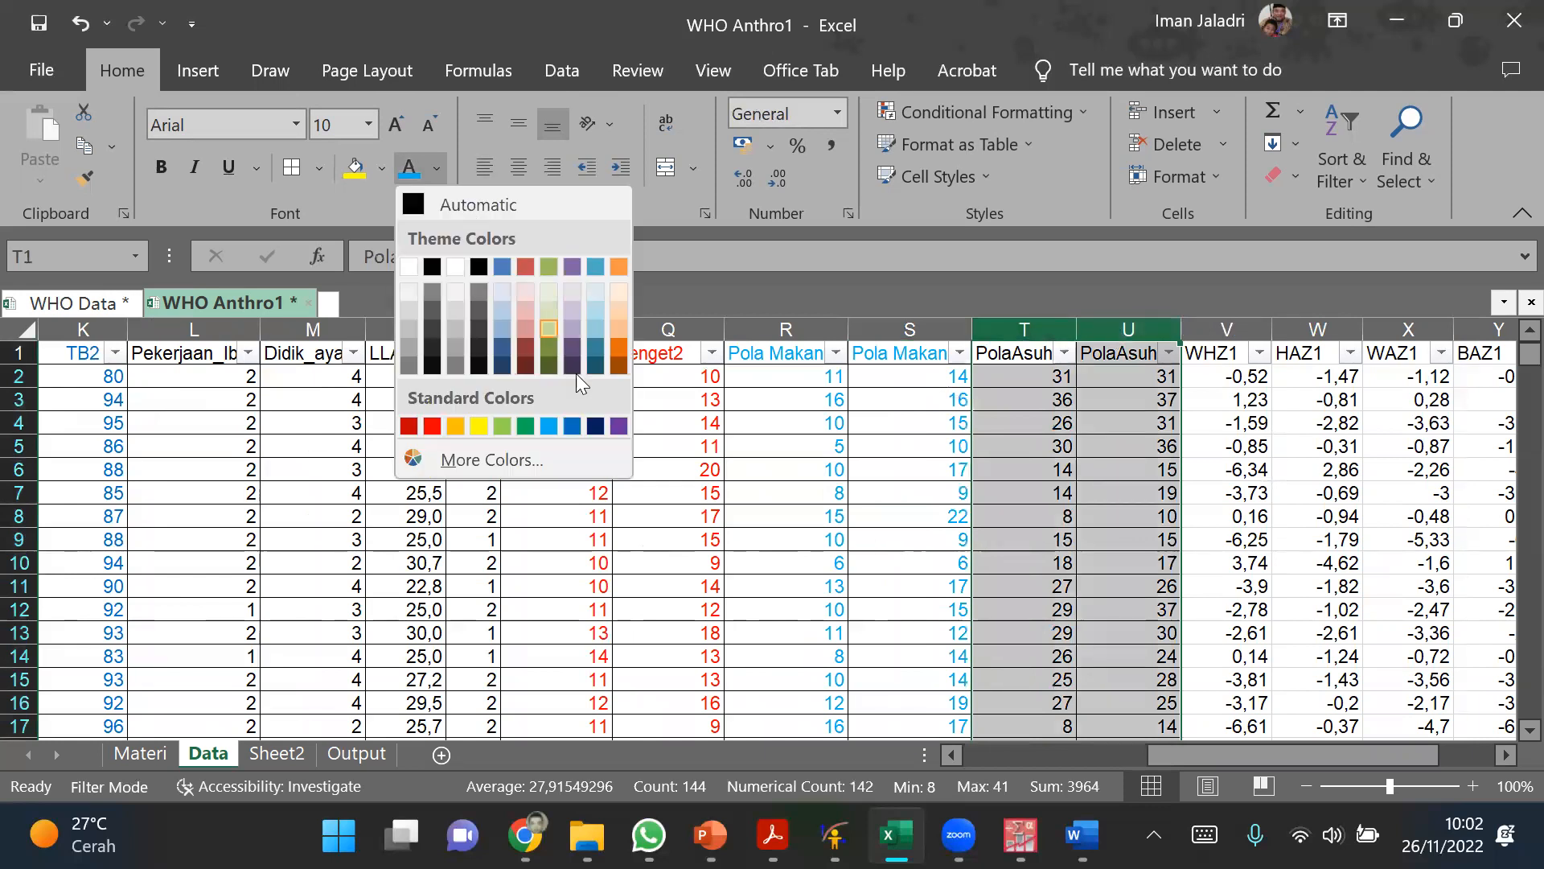
pyautogui.click(570, 425)
pyautogui.click(1066, 516)
# Step: Set the font colour of the two PolaAsuh columns to purple
pyautogui.moveTo(1037, 328); pyautogui.dragTo(1130, 330)
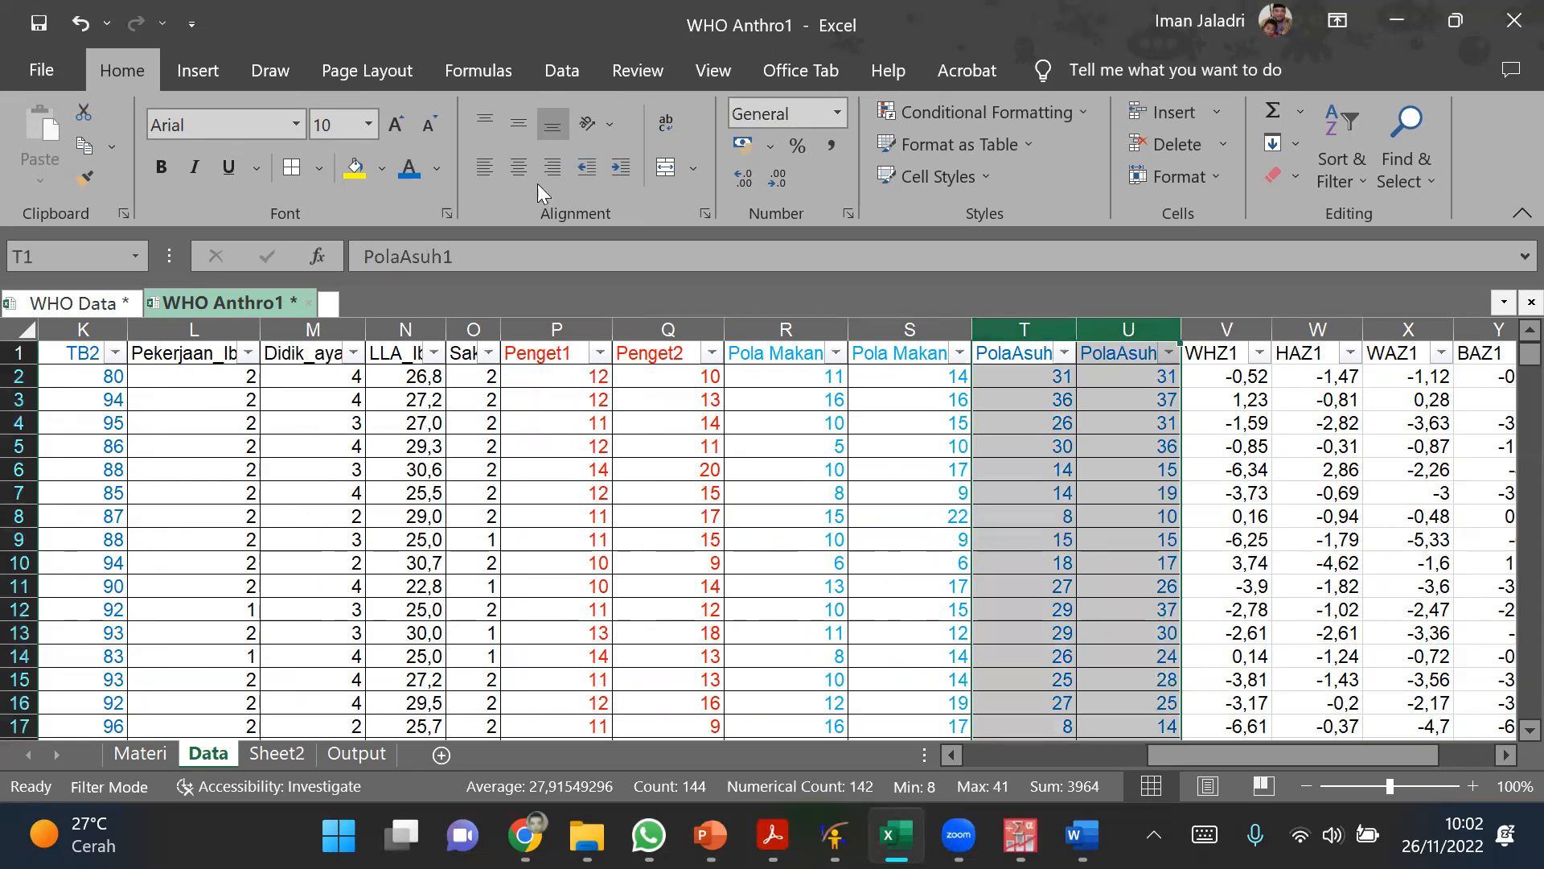
pyautogui.click(438, 169)
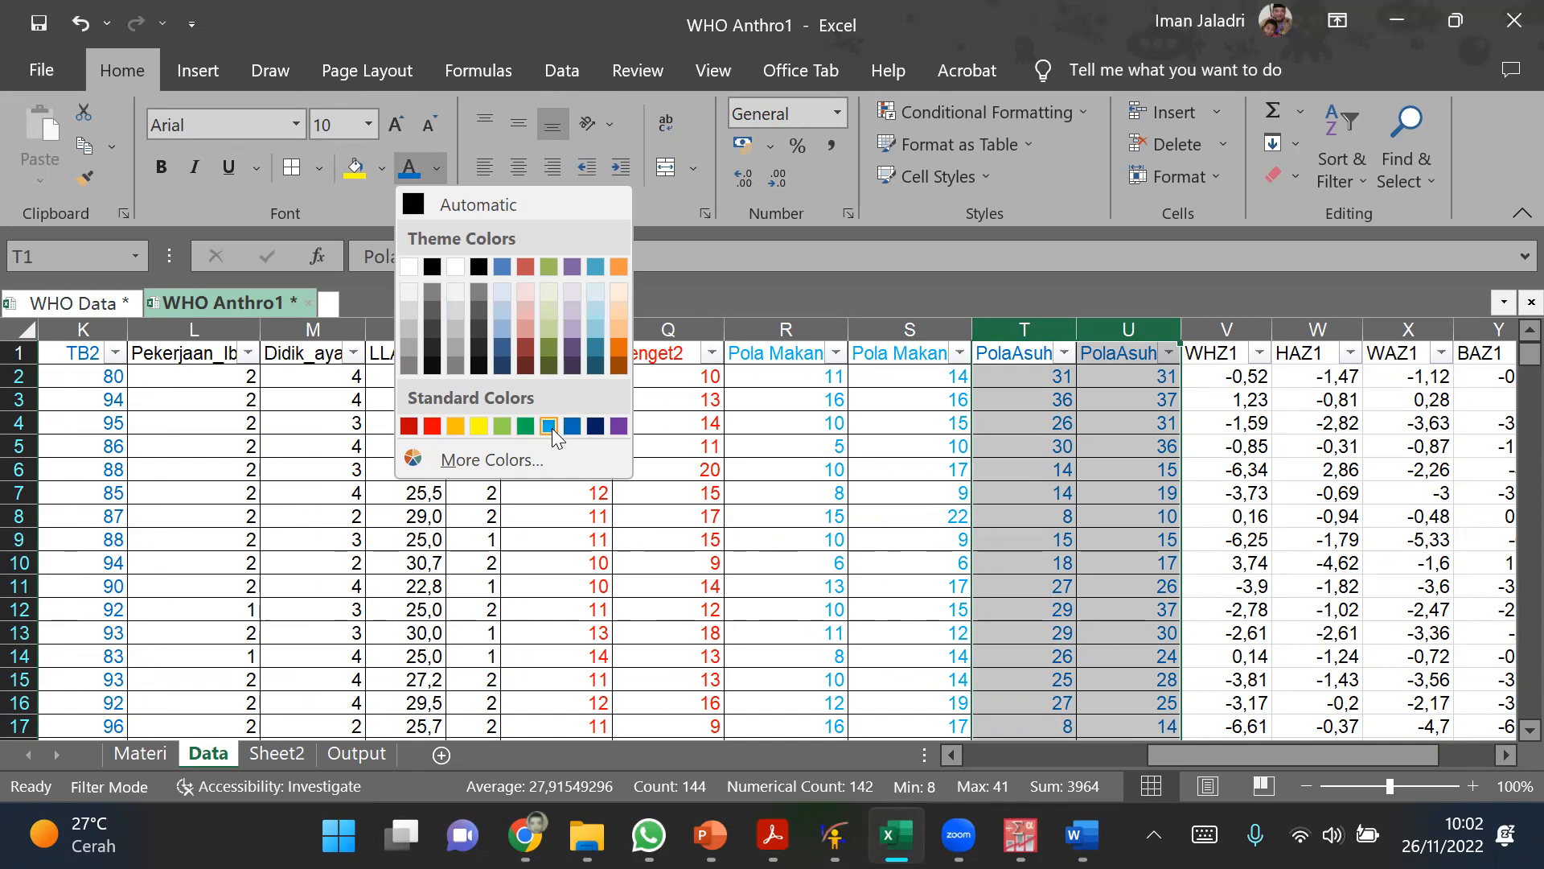
pyautogui.click(619, 425)
pyautogui.click(1099, 519)
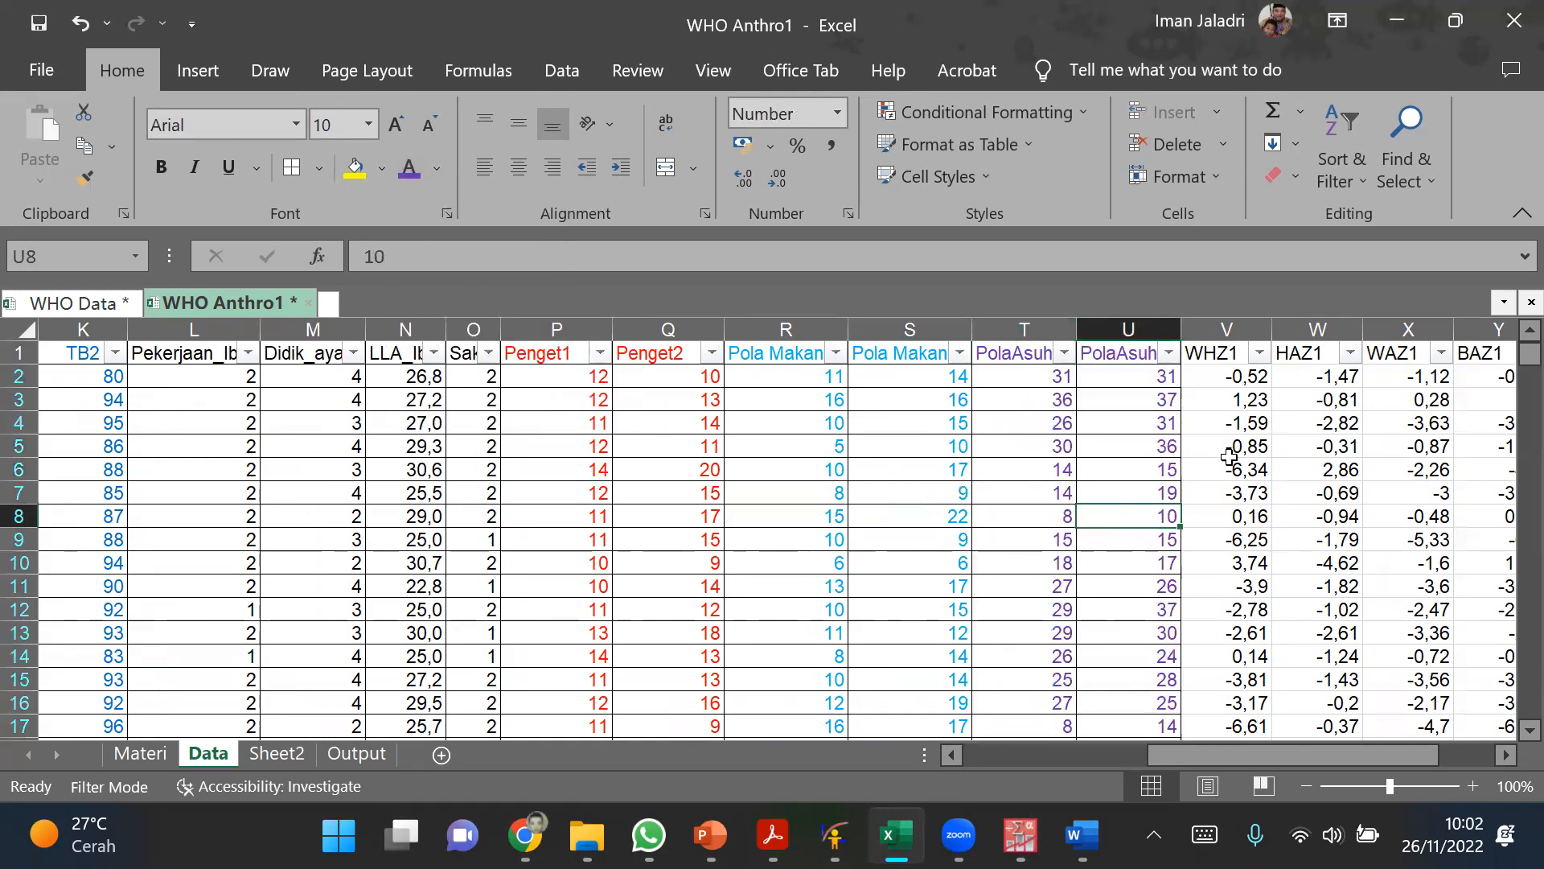
pyautogui.click(1230, 452)
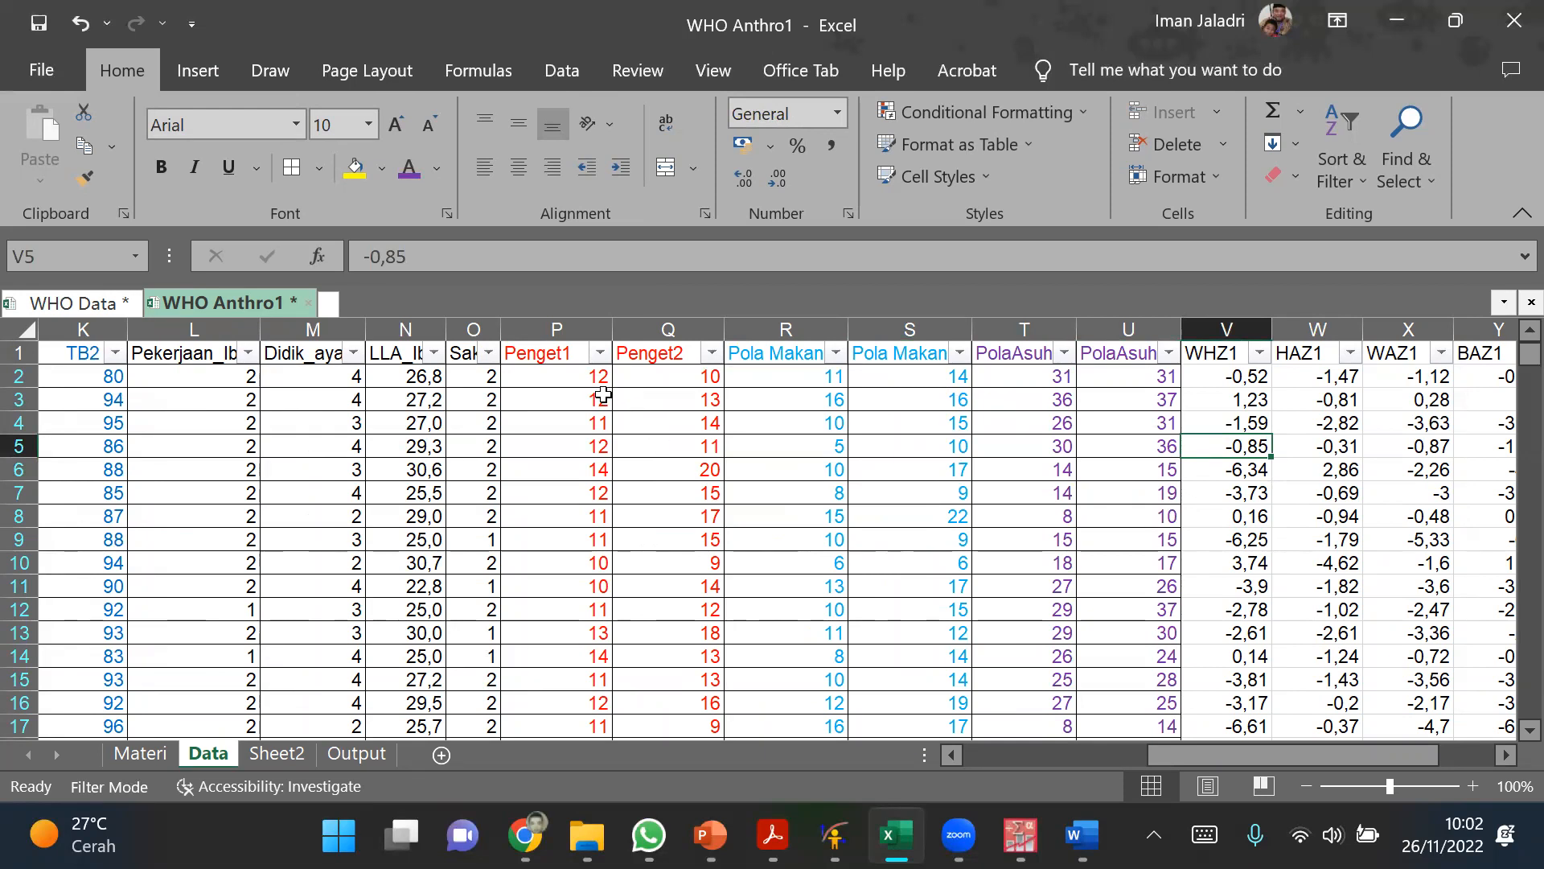
# Step: Widen the Penget1 and Penget2 columns slightly and select both
pyautogui.click(570, 330)
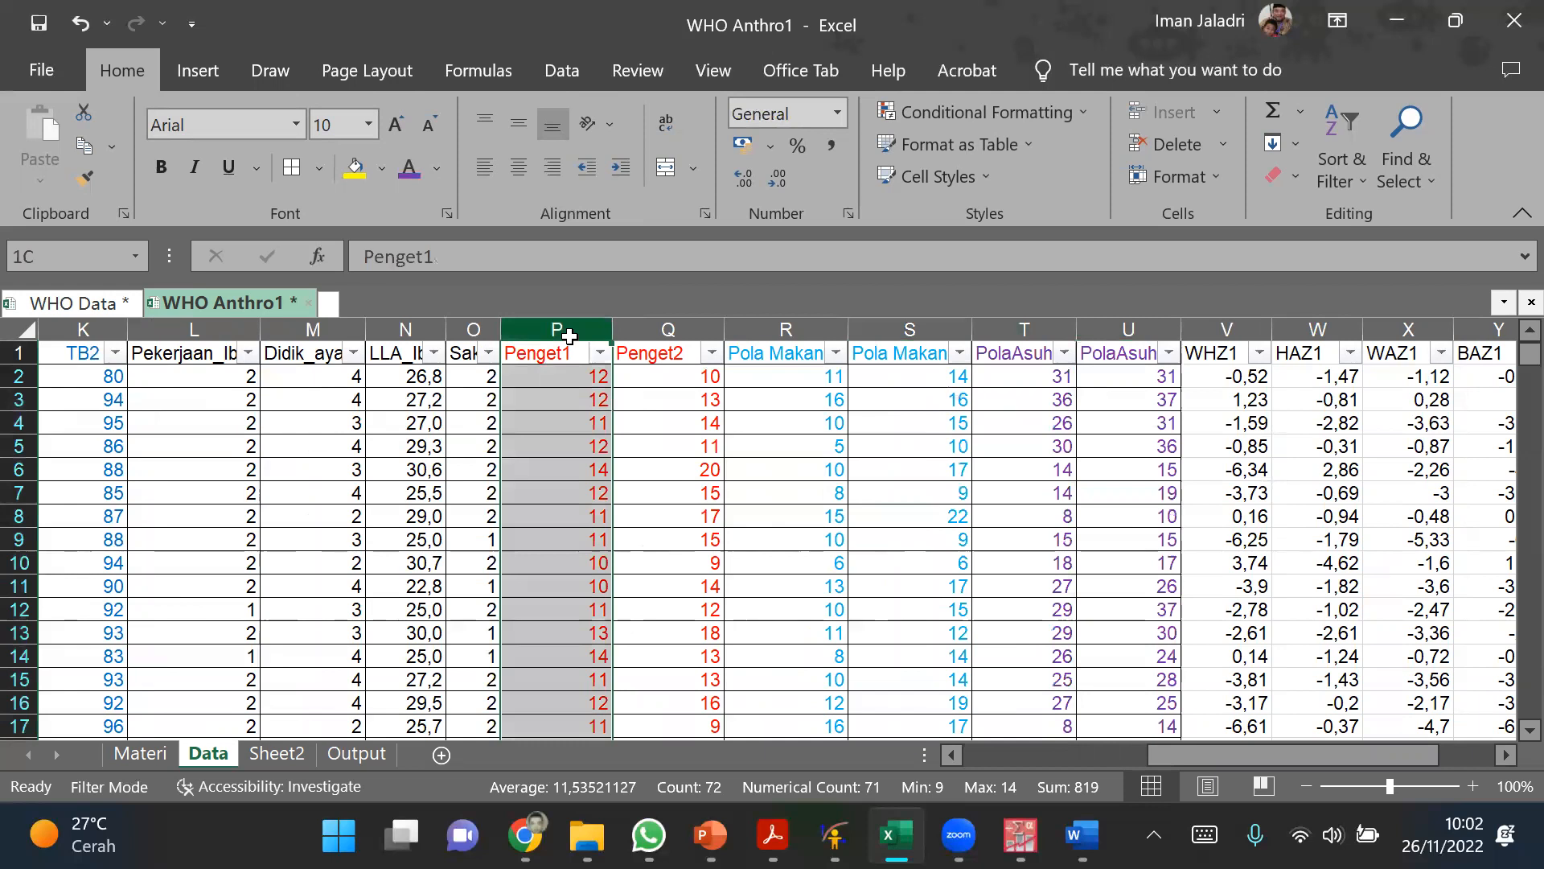
pyautogui.moveTo(613, 330); pyautogui.dragTo(620, 330)
pyautogui.moveTo(730, 330); pyautogui.dragTo(741, 330)
pyautogui.moveTo(562, 330); pyautogui.dragTo(636, 332)
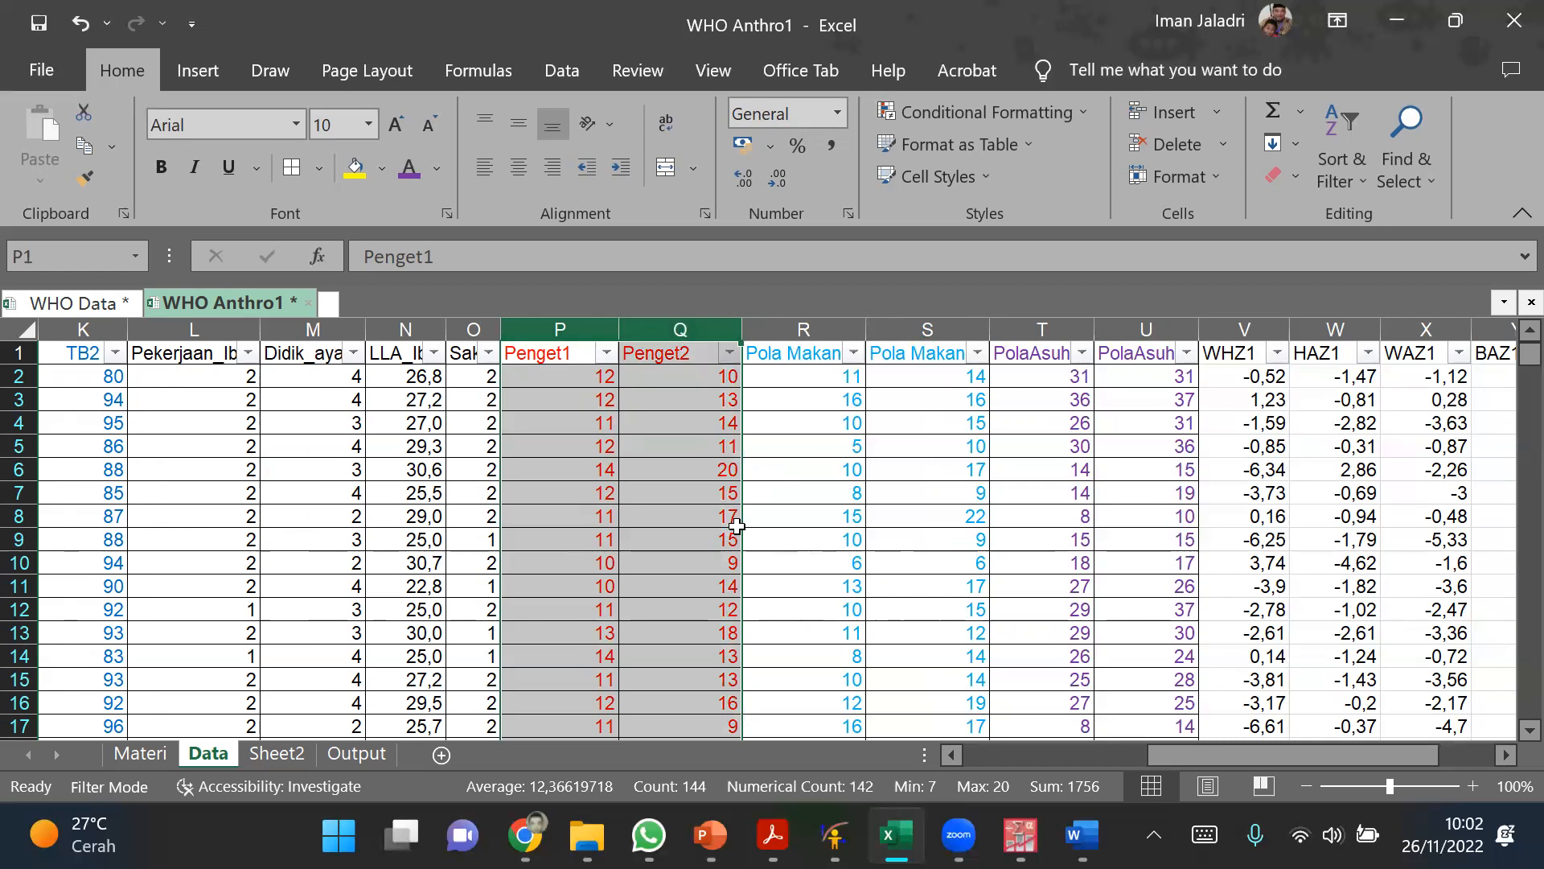
# Step: Switch to Document2 in Word and add empty paragraphs below the text ending in "(p = 0,945)"
pyautogui.click(1082, 834)
pyautogui.scroll(-10, 654, 668)
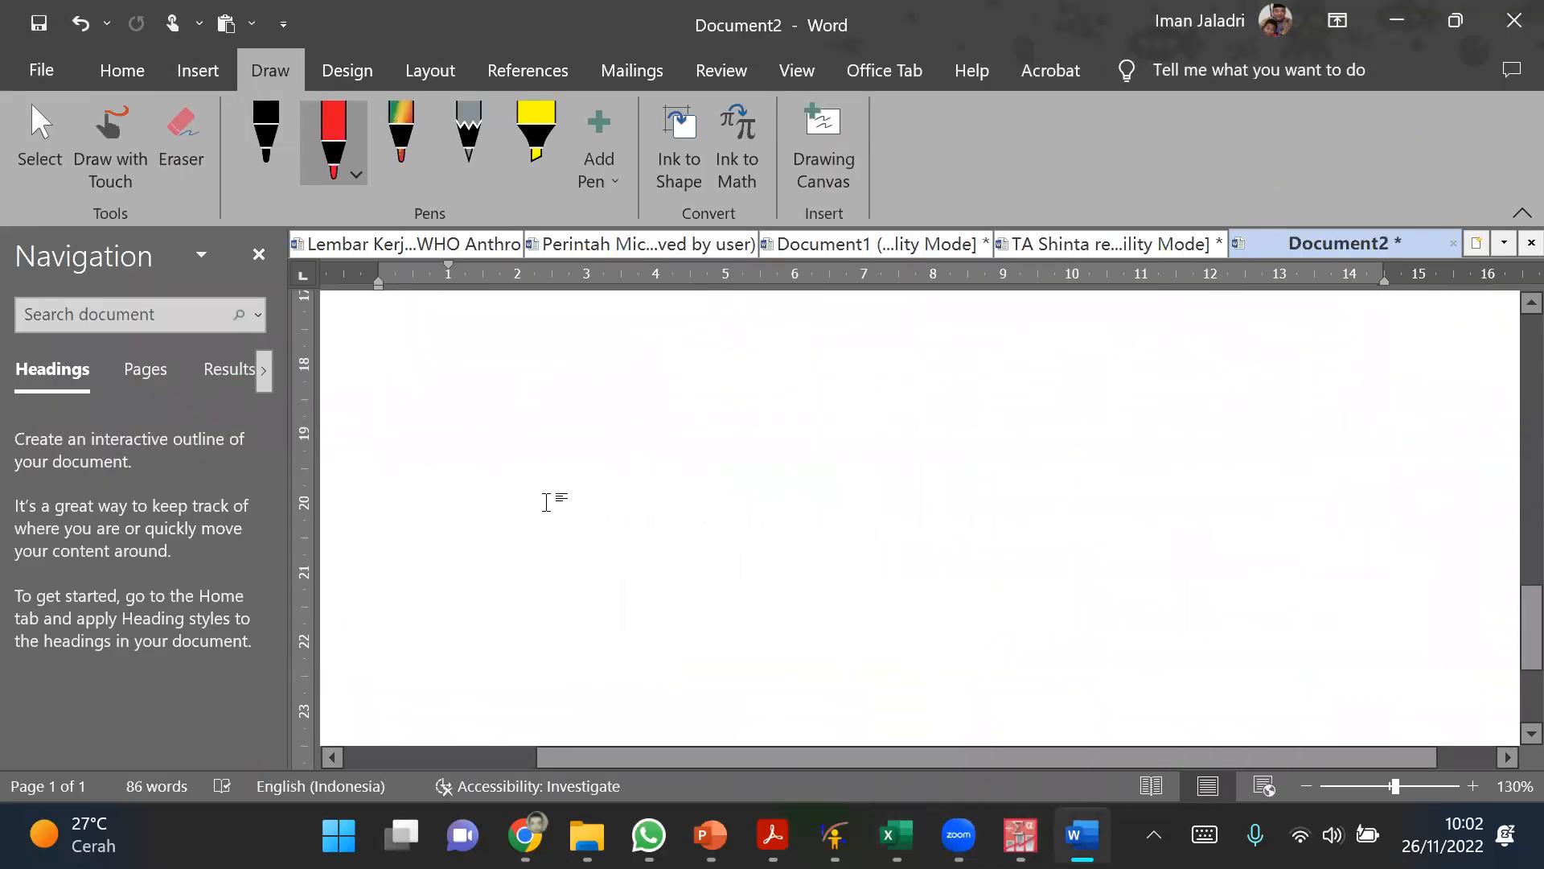
pyautogui.scroll(12, 546, 501)
pyautogui.scroll(-3, 403, 562)
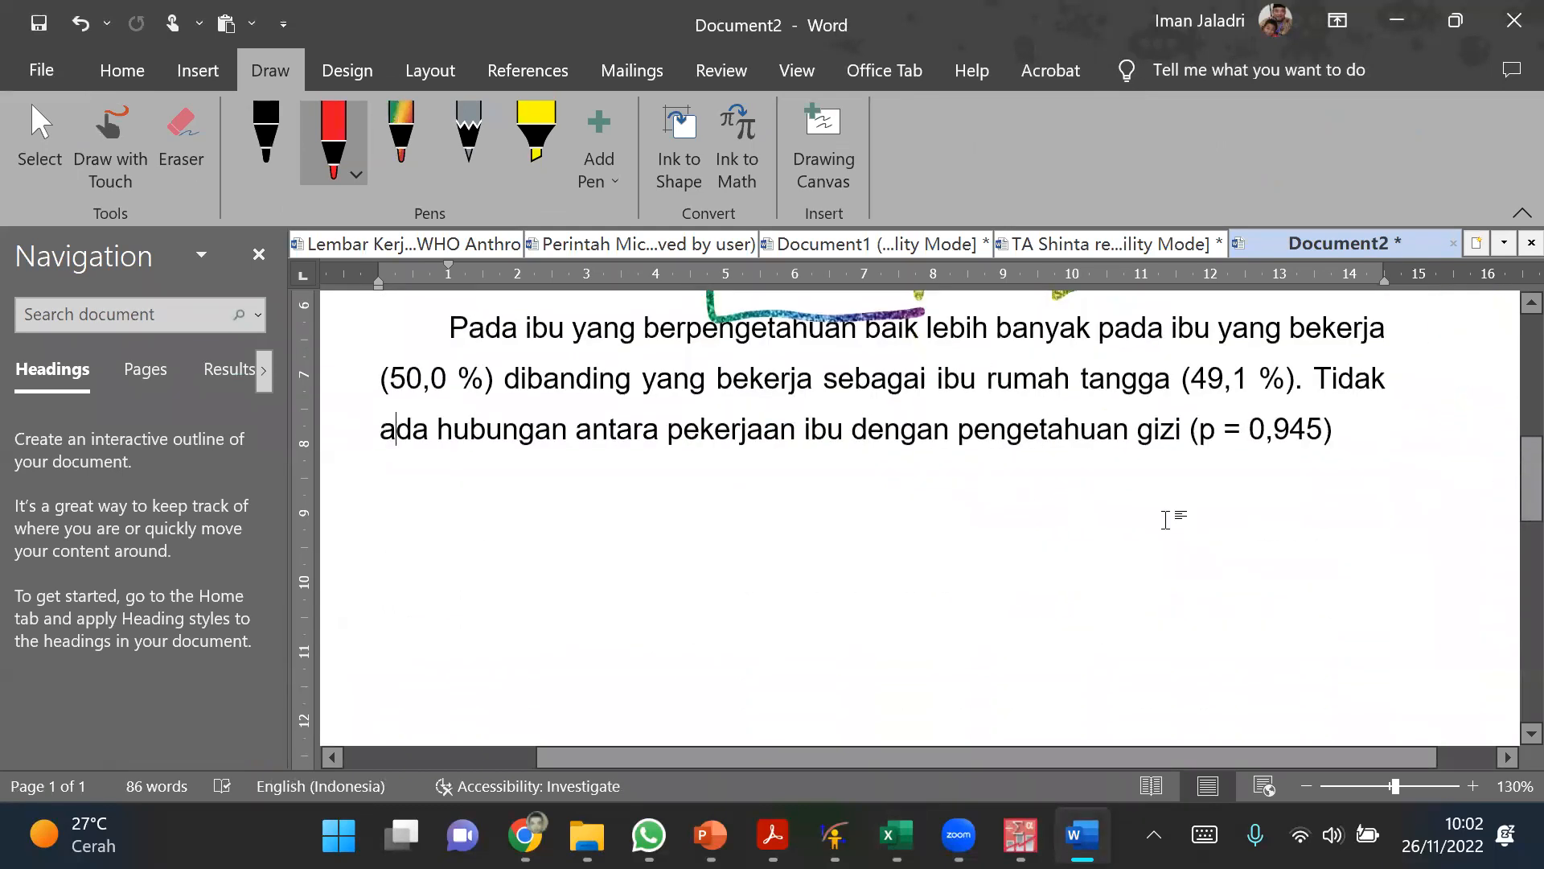
pyautogui.click(1409, 431)
pyautogui.press('Return')
pyautogui.press('Return')
pyautogui.press('Return')
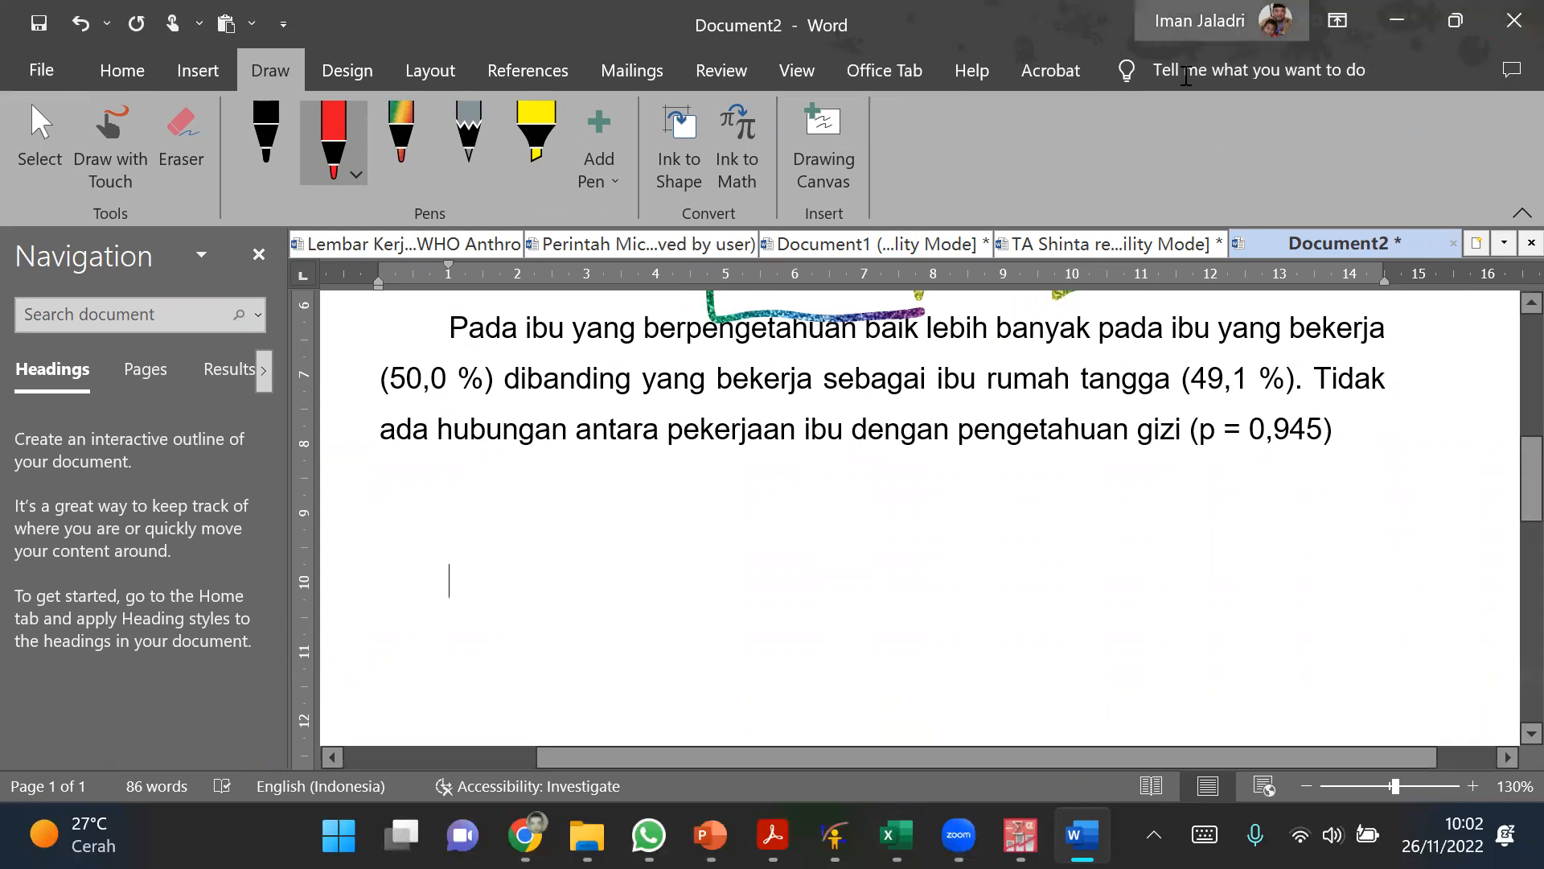
# Step: Switch back to Excel and examine the paired Penget1 and Penget2 columns
pyautogui.click(896, 835)
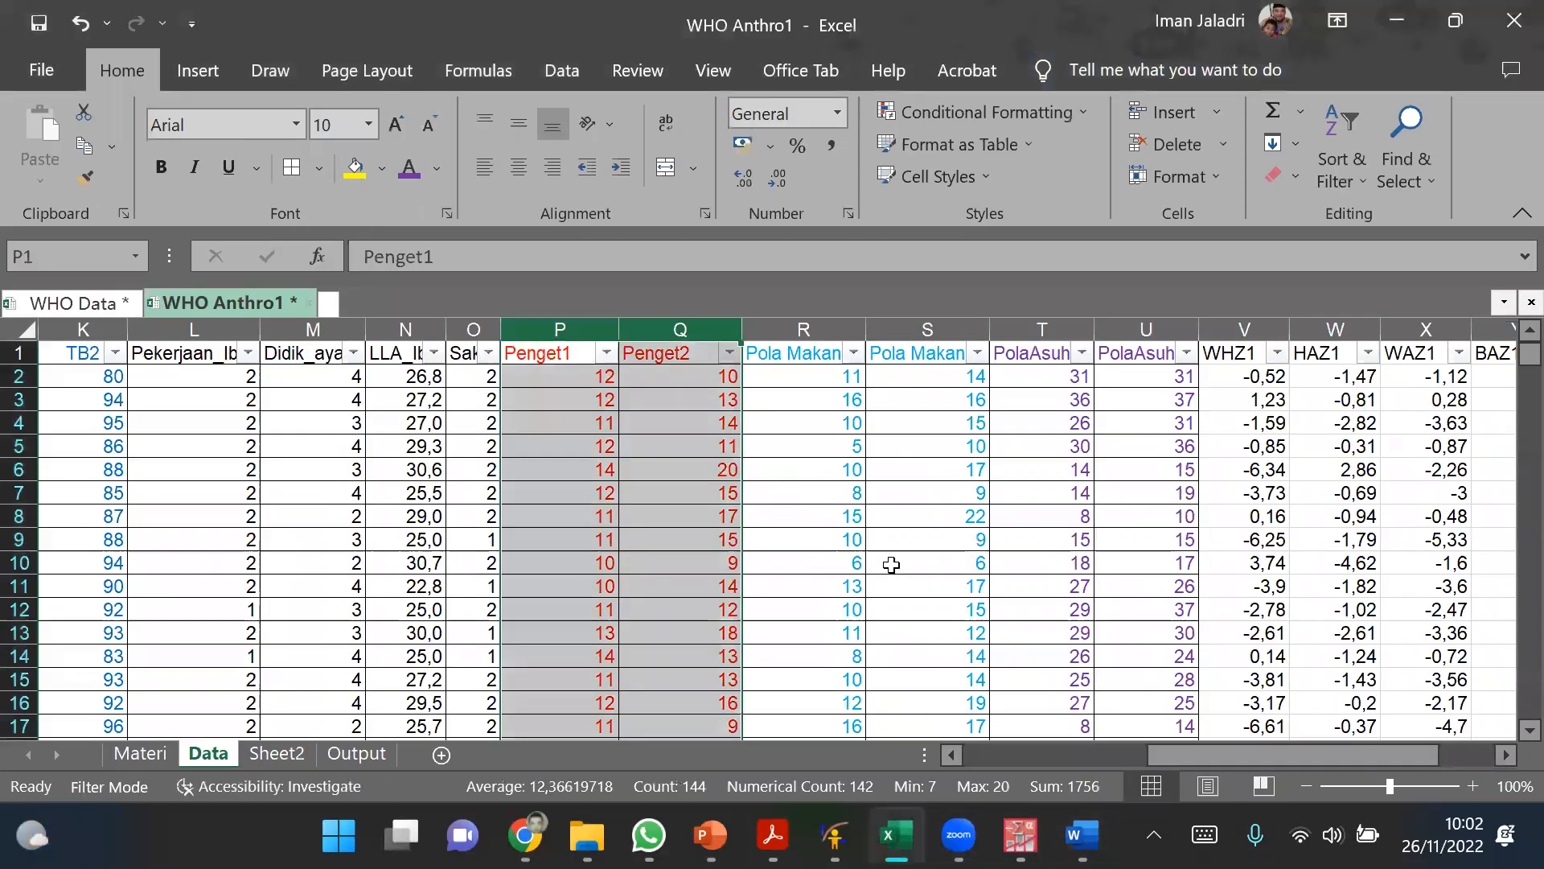
pyautogui.click(686, 493)
pyautogui.moveTo(596, 333); pyautogui.dragTo(633, 350)
# Step: Switch to Word and write "Ada perbedaan pengetahuan ibu sebelum dan sesudah diberikan konseling dengan media lembar balik" in the new paragraph
pyautogui.click(1082, 834)
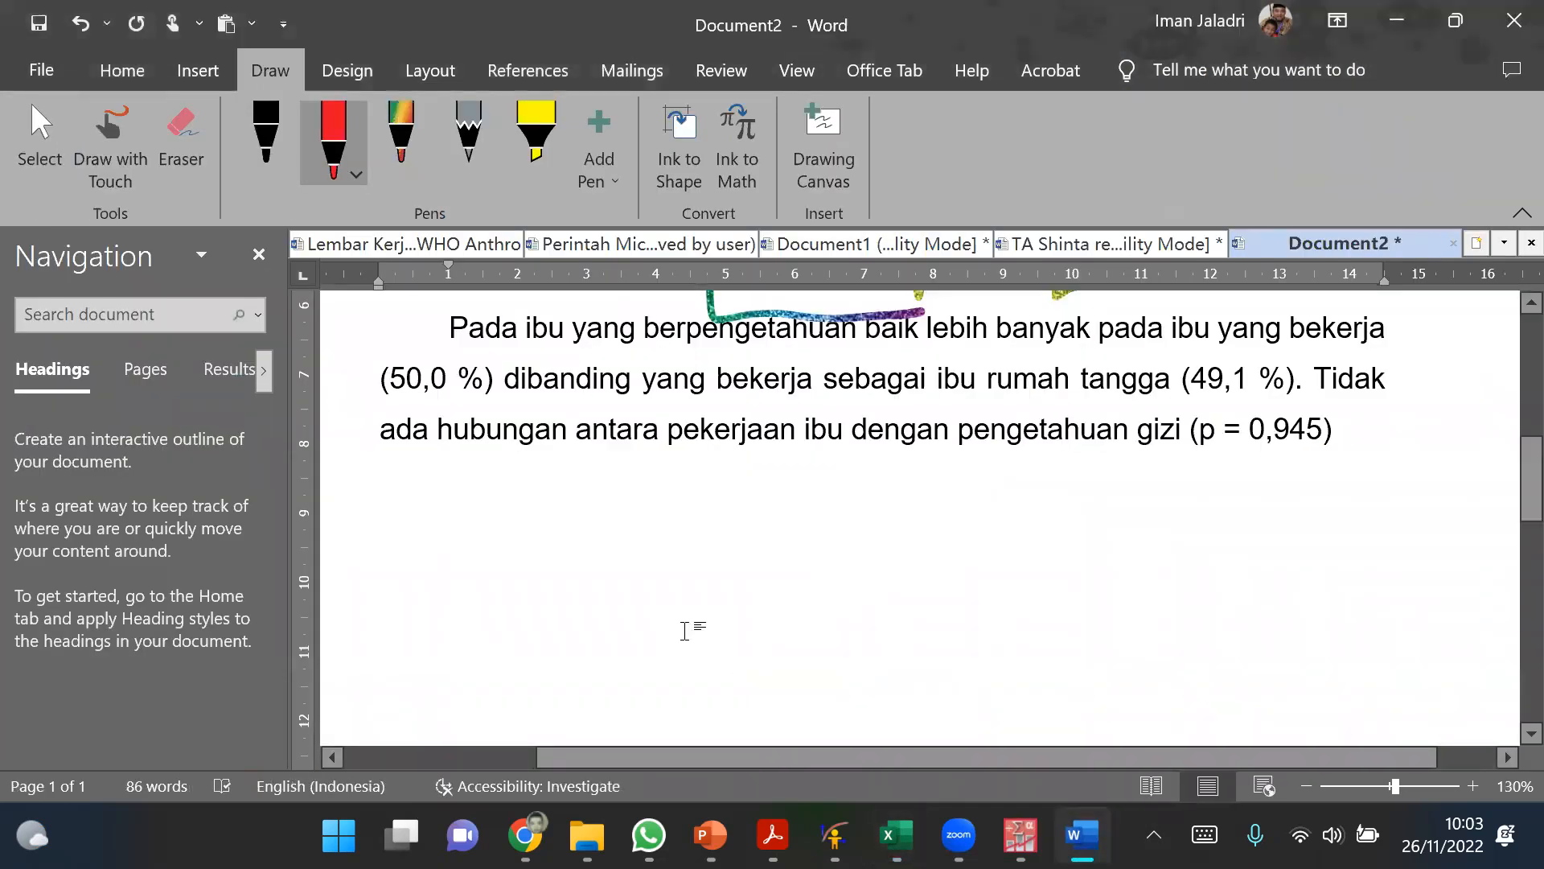
pyautogui.write('Ada perbedaan')
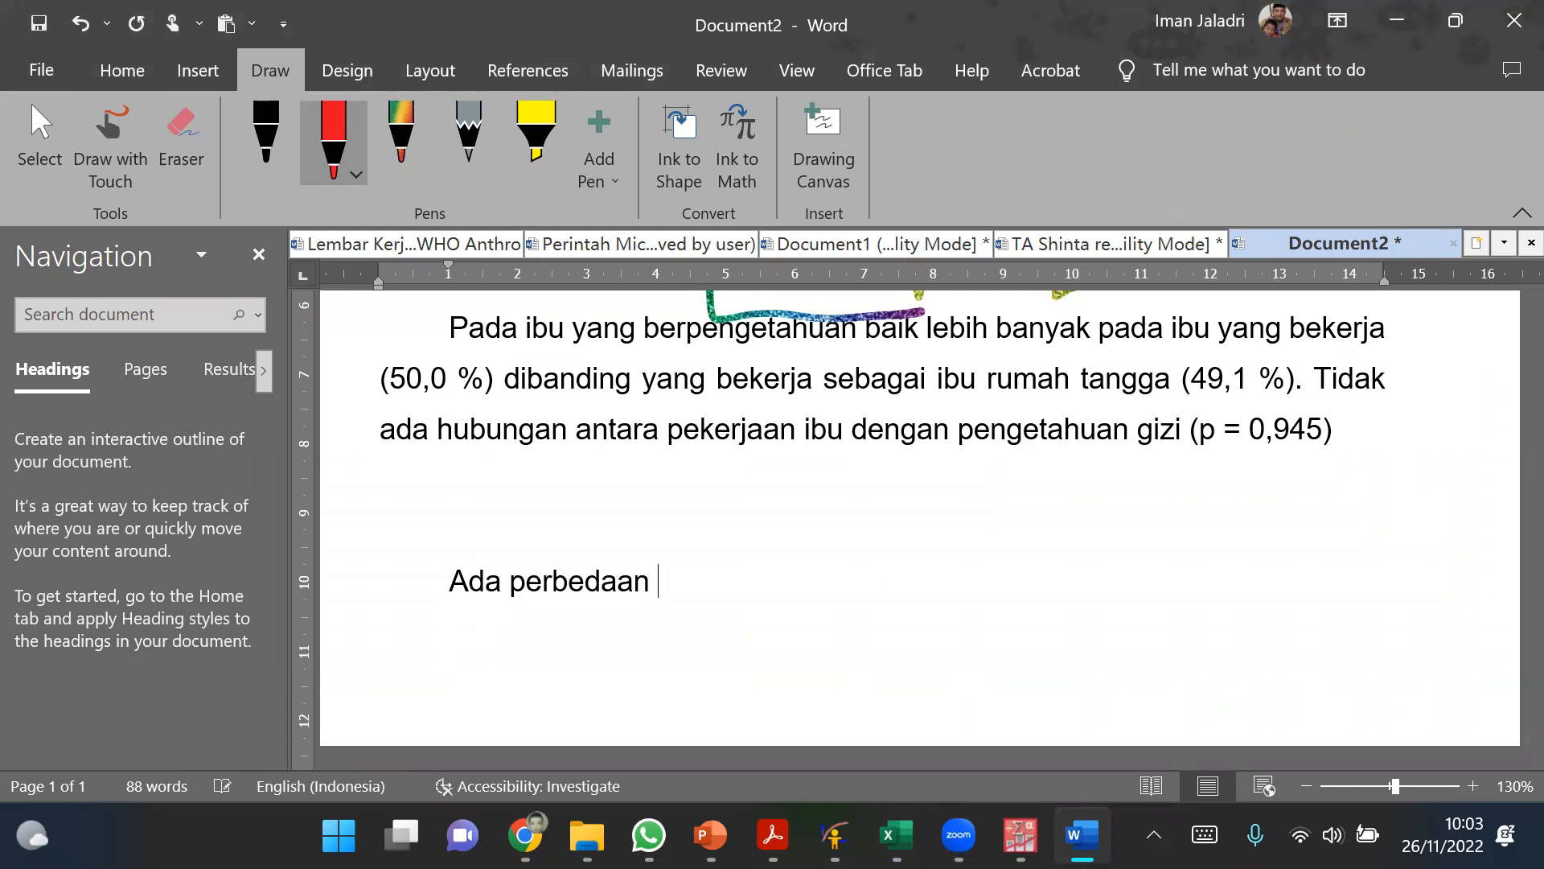
pyautogui.write(' pengetahuan i')
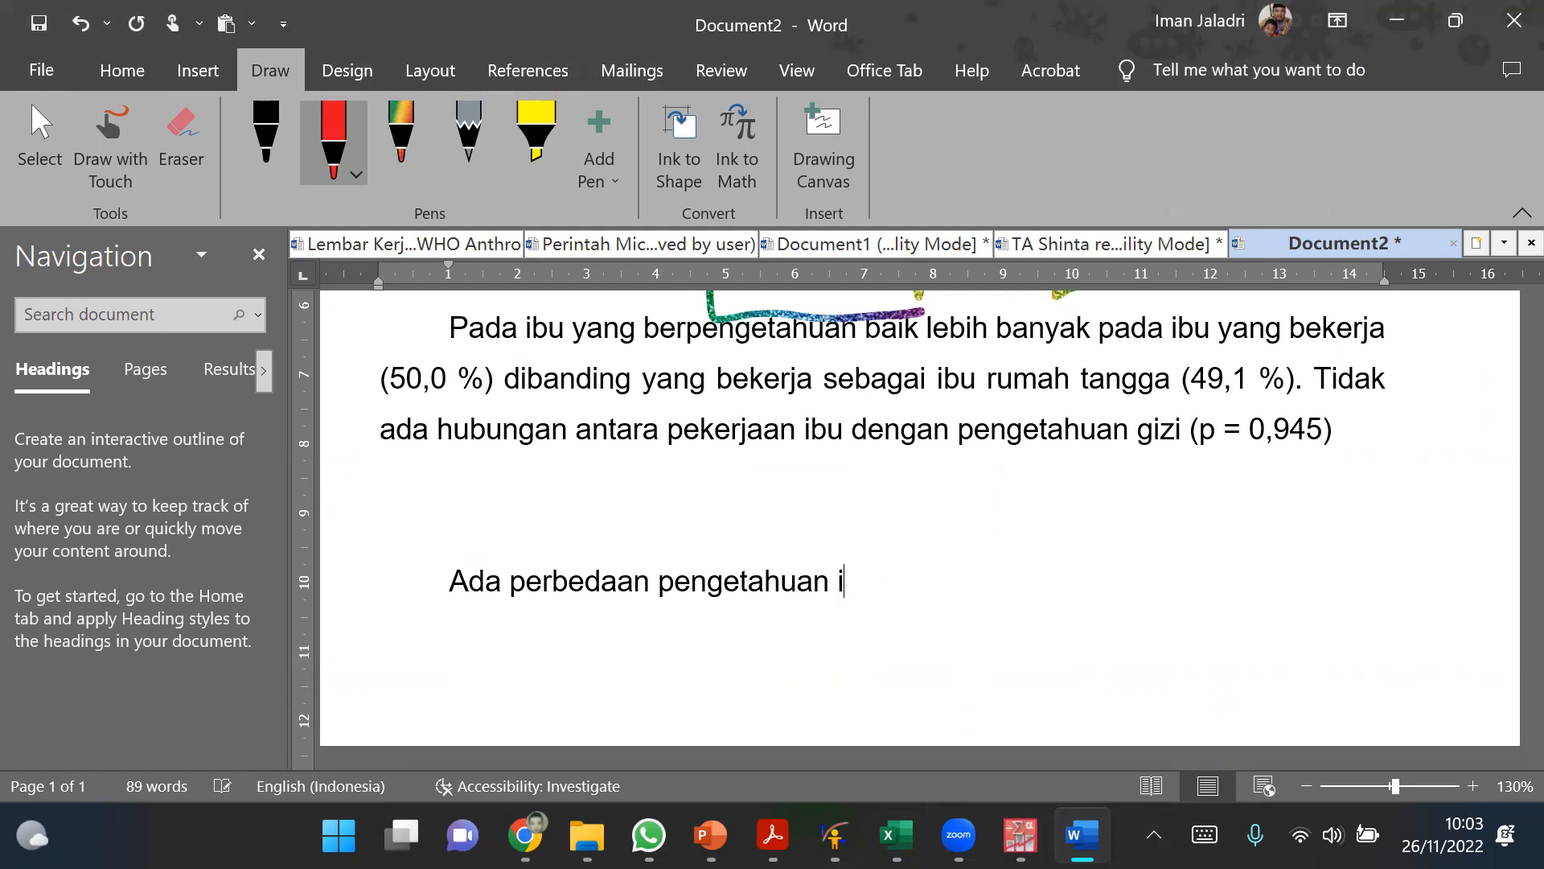
pyautogui.write('bu sebelum')
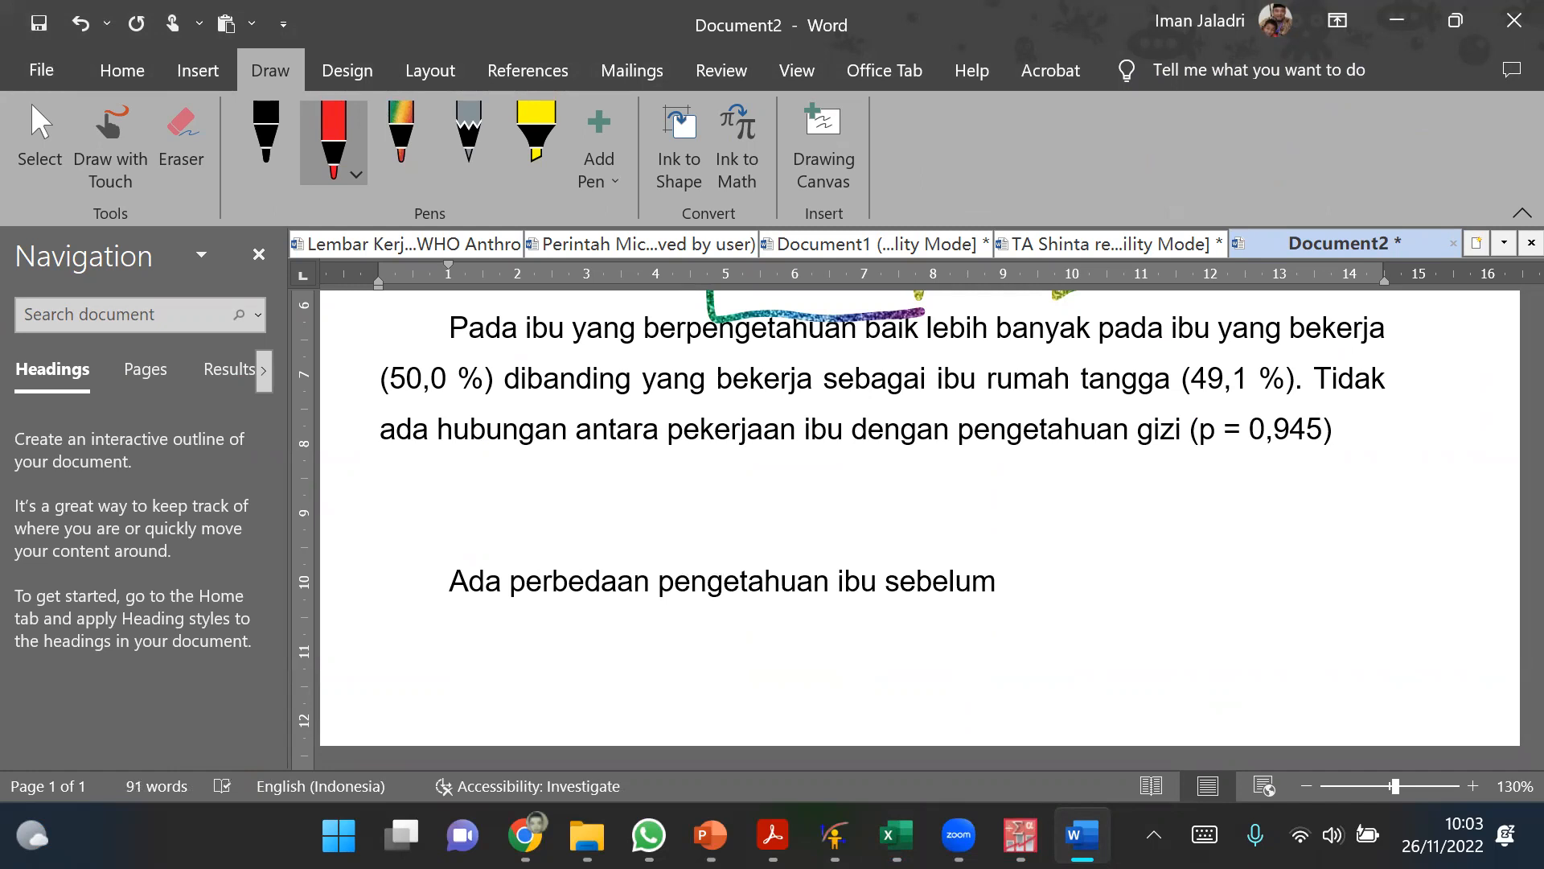
pyautogui.write(' dan sesu')
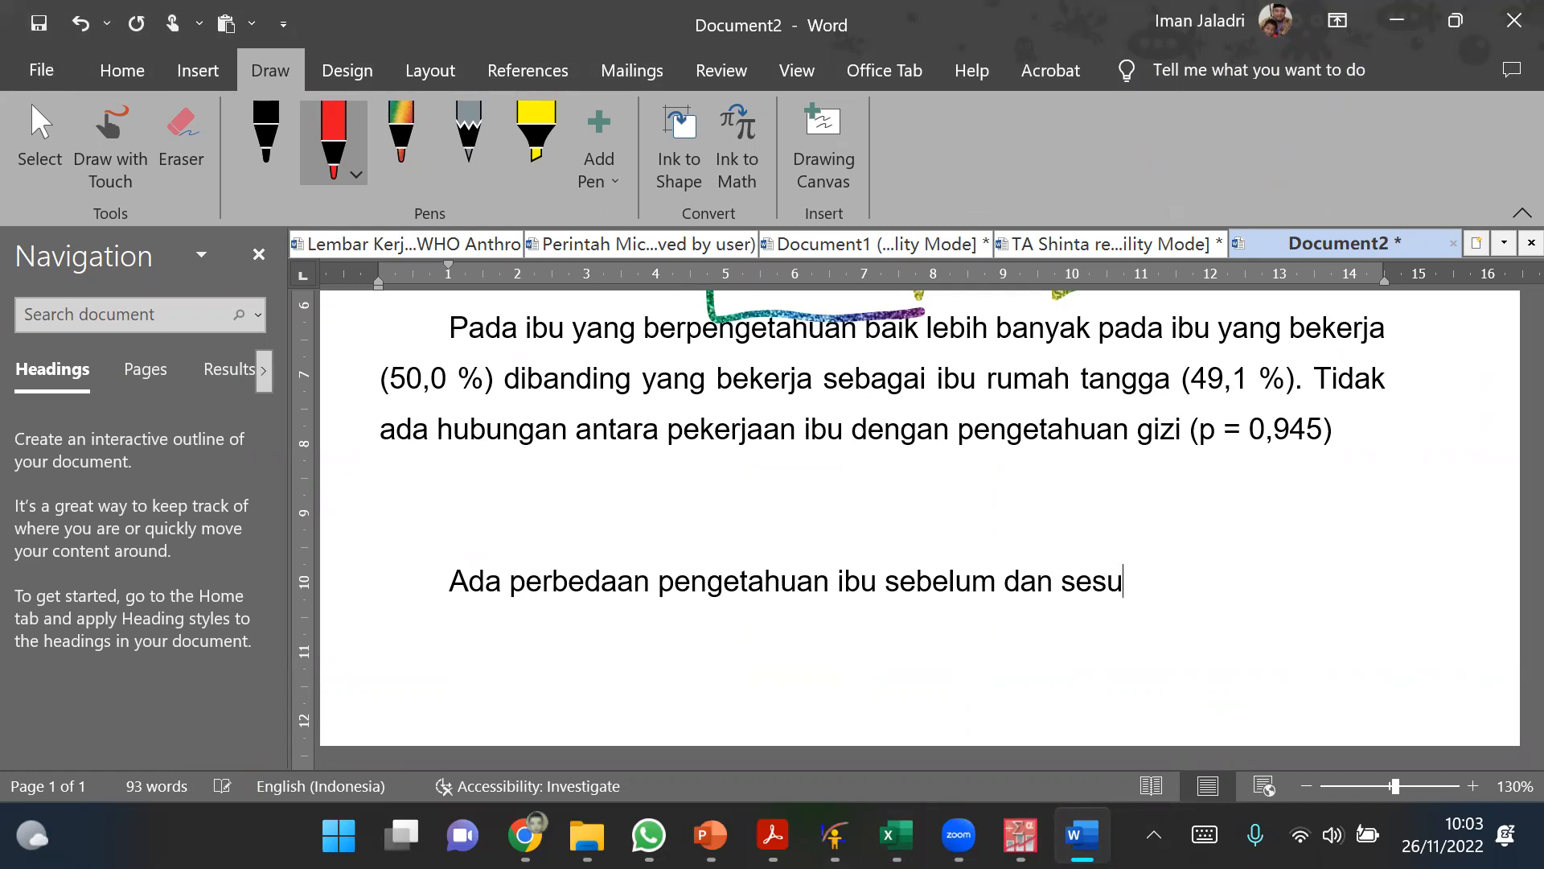
pyautogui.write('dah dib')
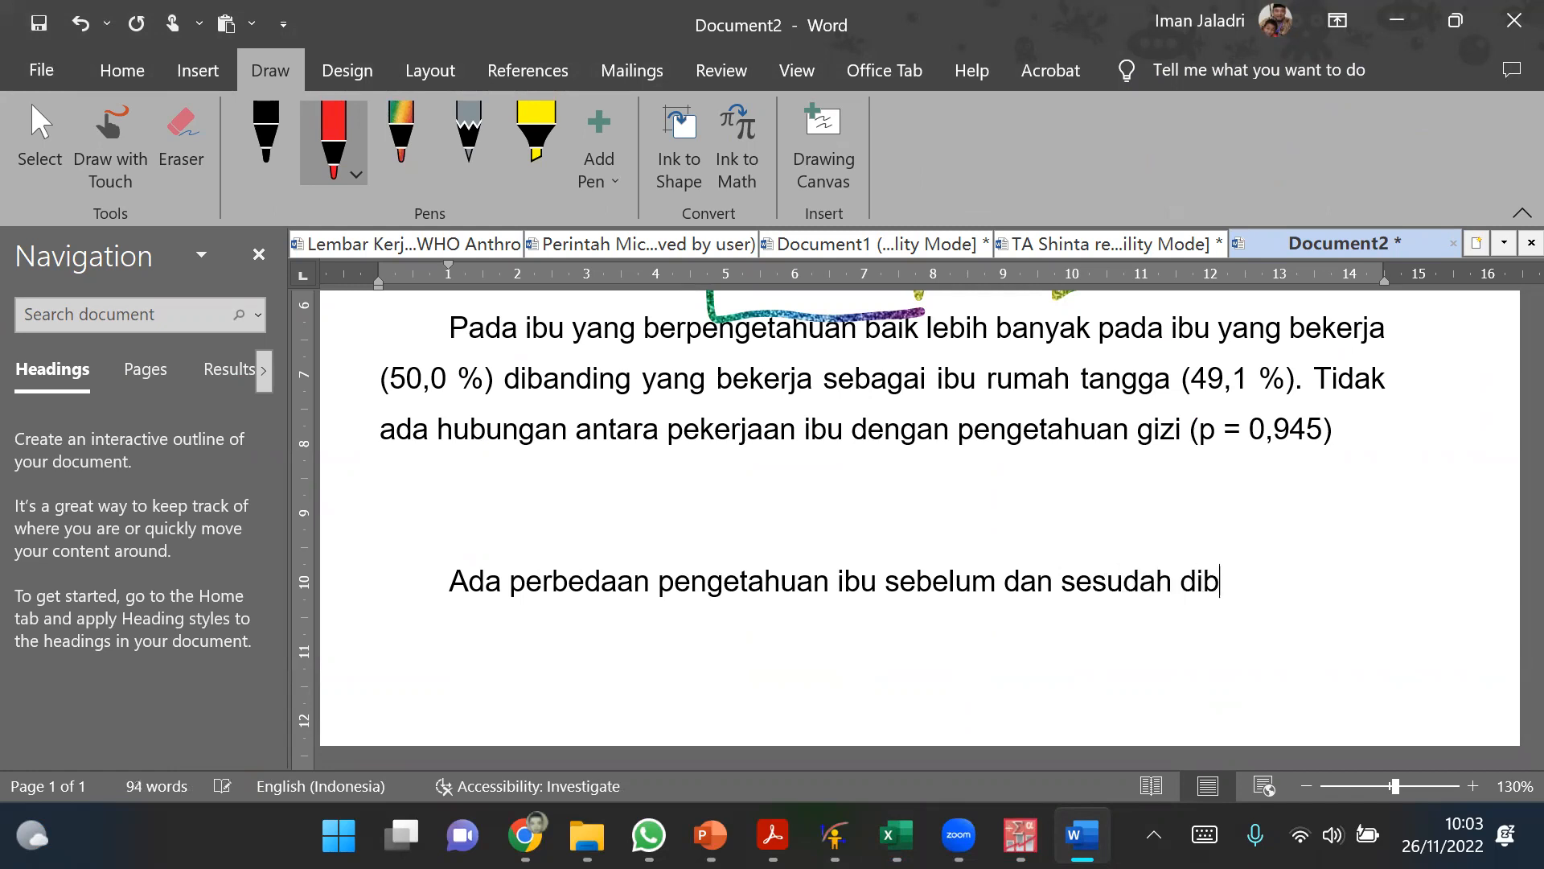
pyautogui.write('erikan ')
pyautogui.write('konselo')
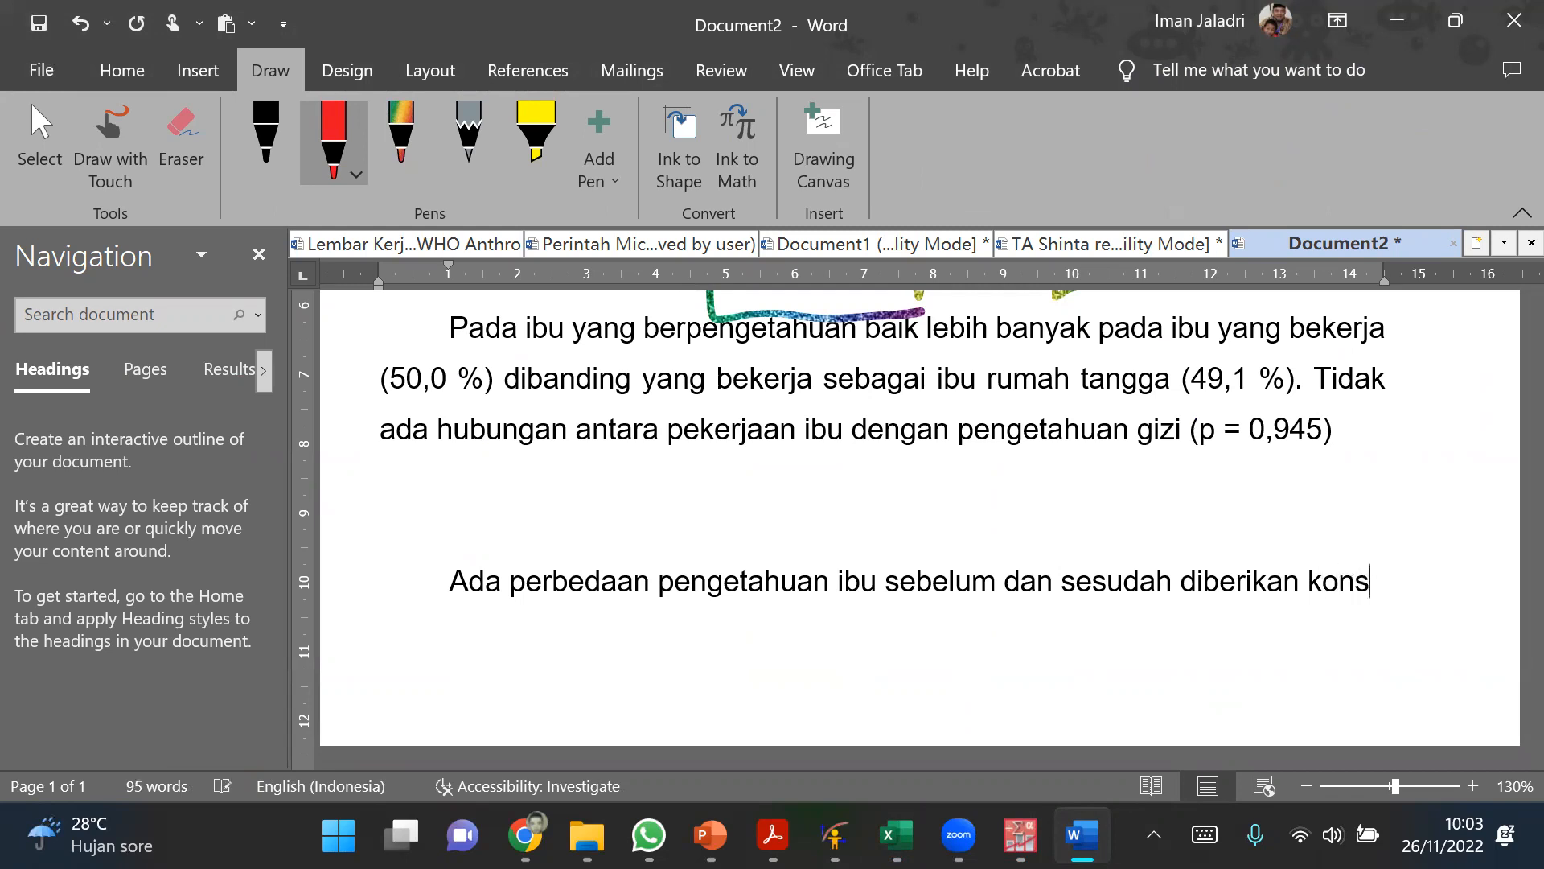
pyautogui.press('BackSpace')
pyautogui.press('BackSpace')
pyautogui.write('ling')
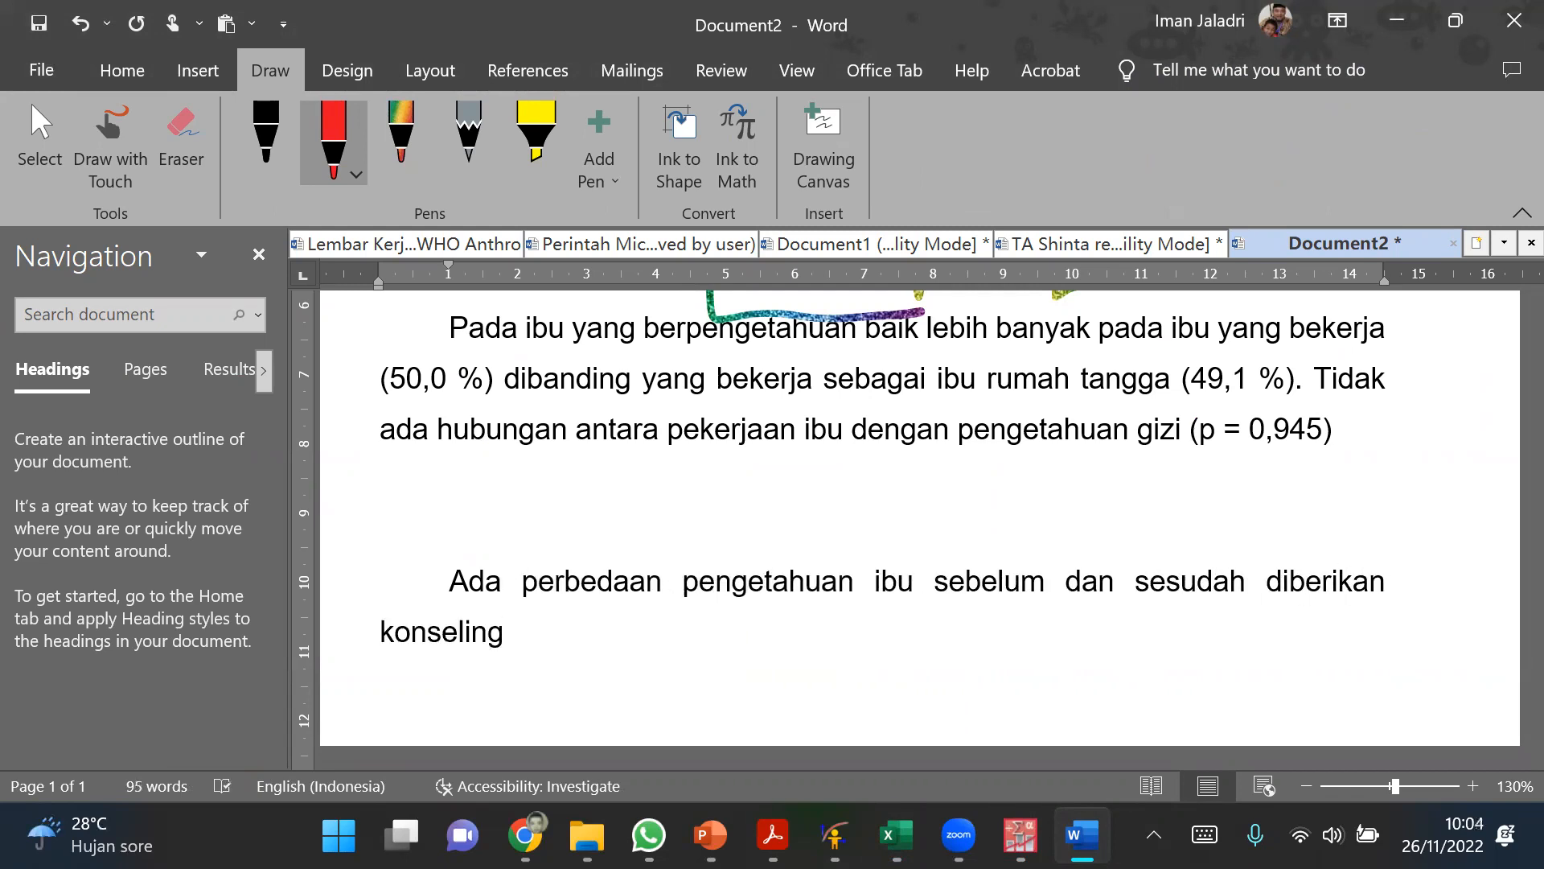
pyautogui.write(' dengan media lem')
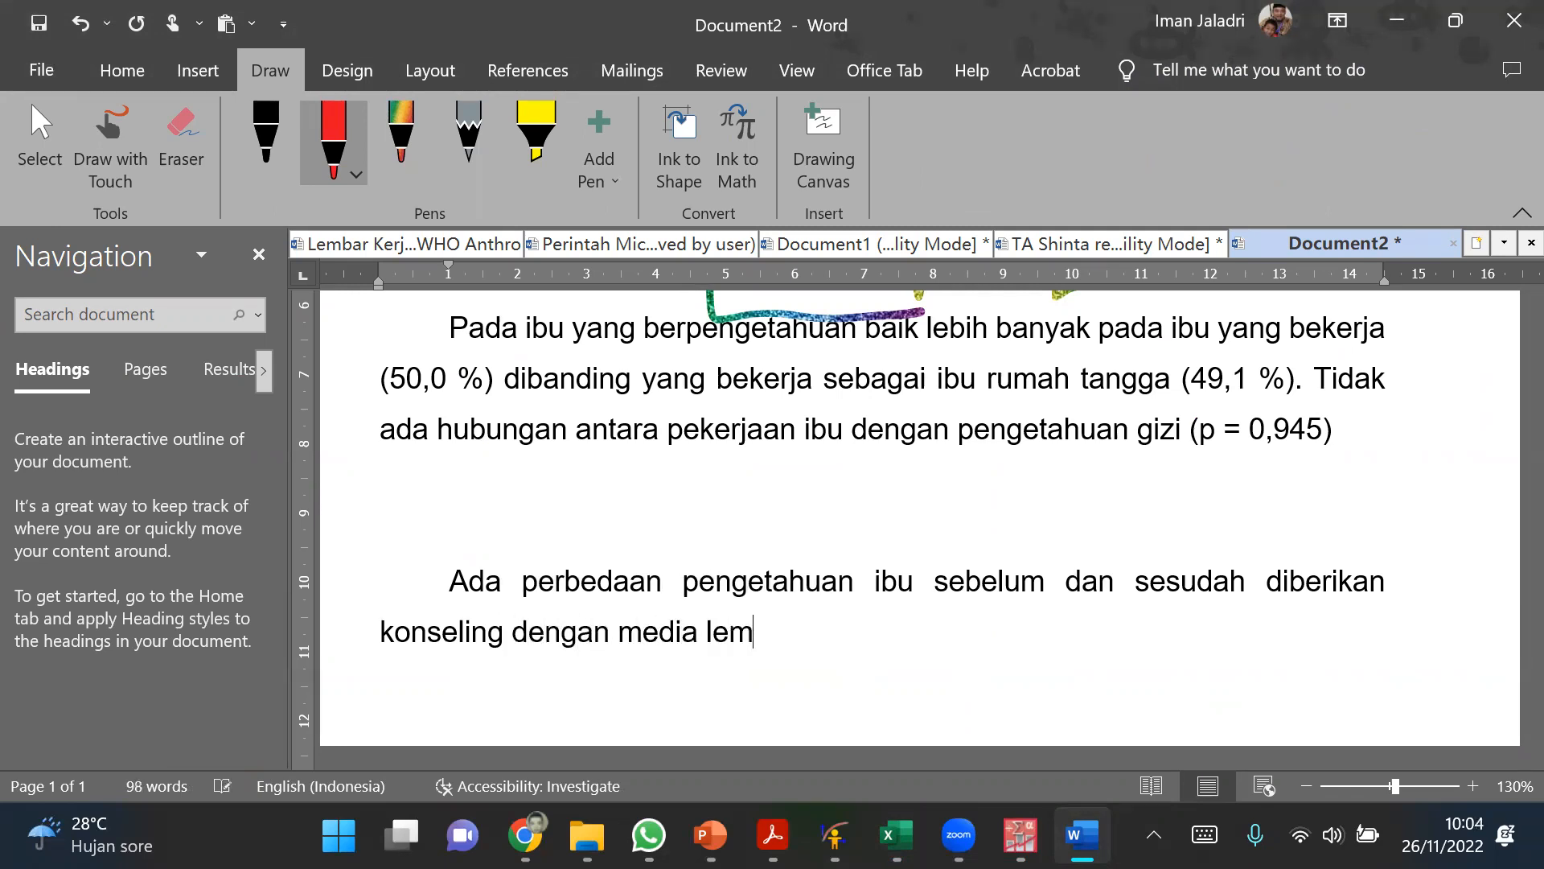
pyautogui.write('bar balik')
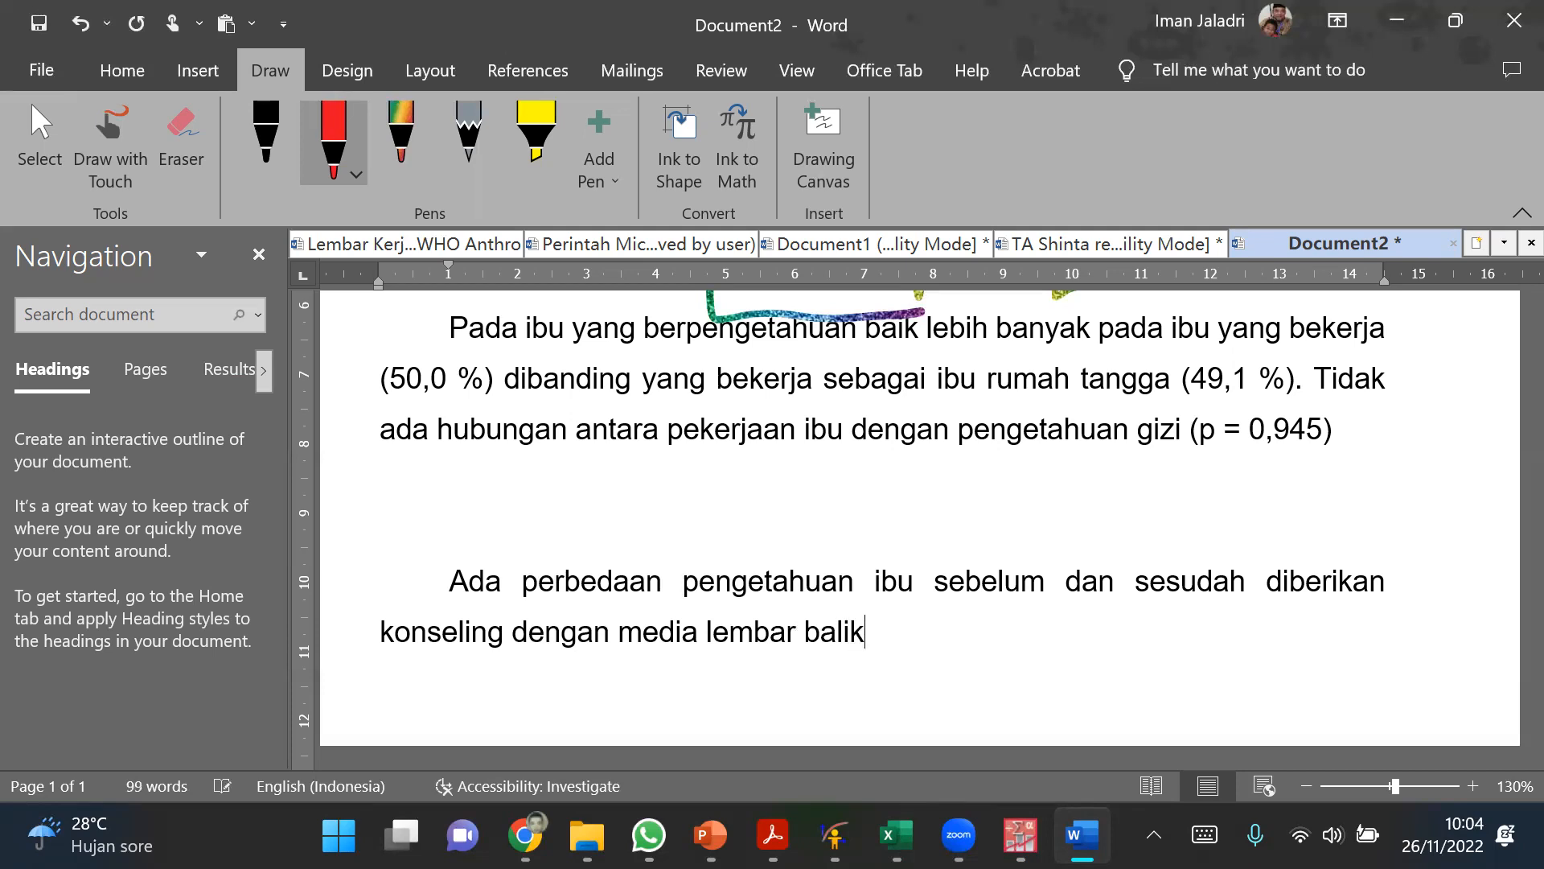
# Step: Prefix the new sentence with "Hipotesis:" and give its paragraph a hanging indent at the ruler's 2 mark
pyautogui.click(451, 581)
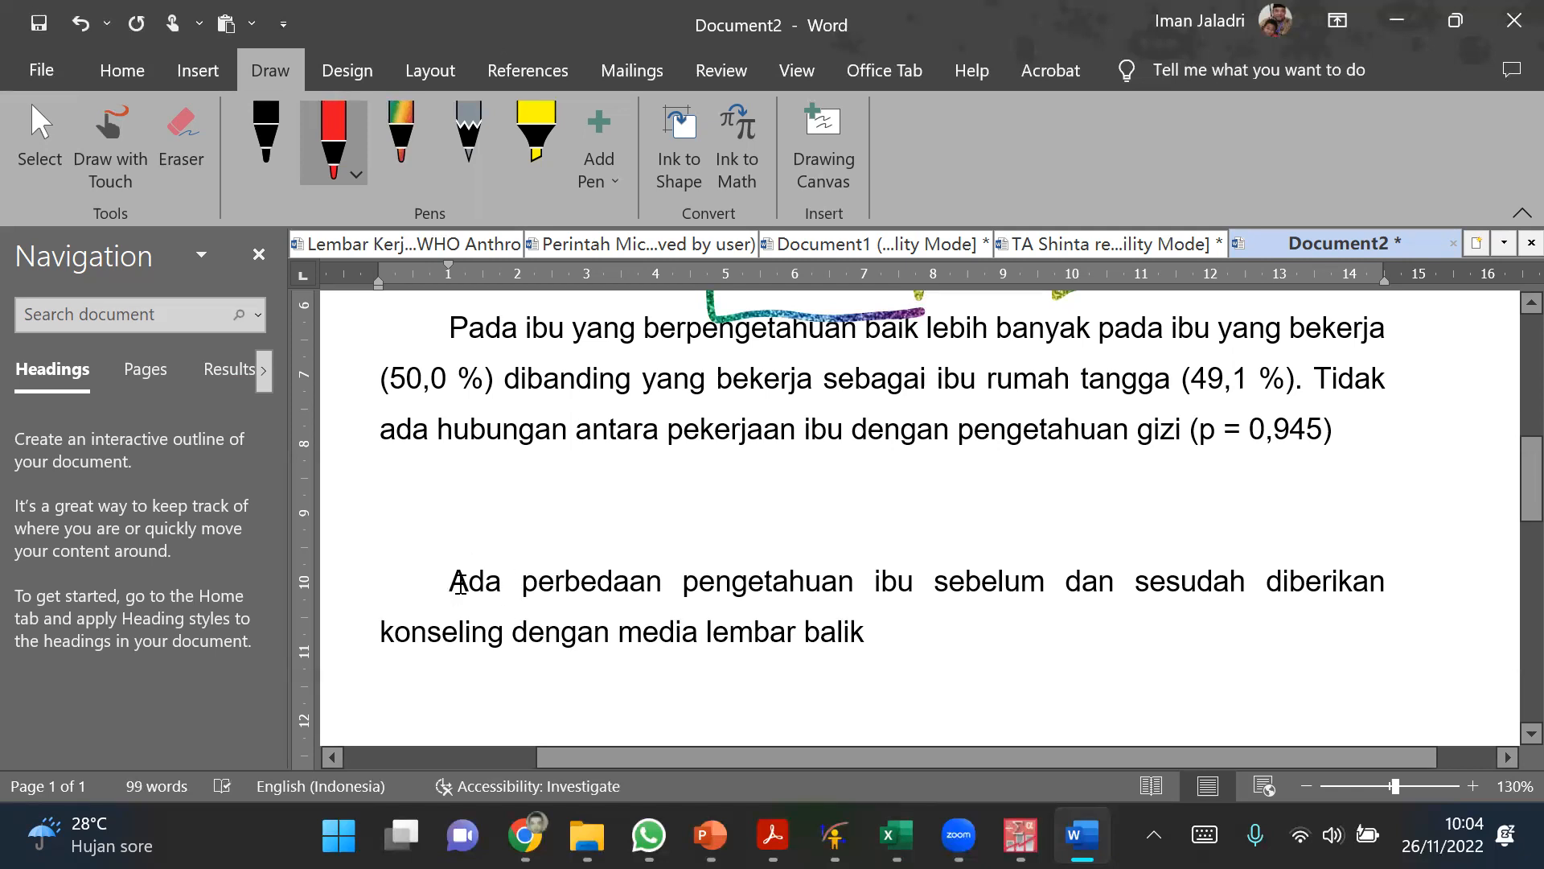
pyautogui.write('Hip')
pyautogui.write('otesis')
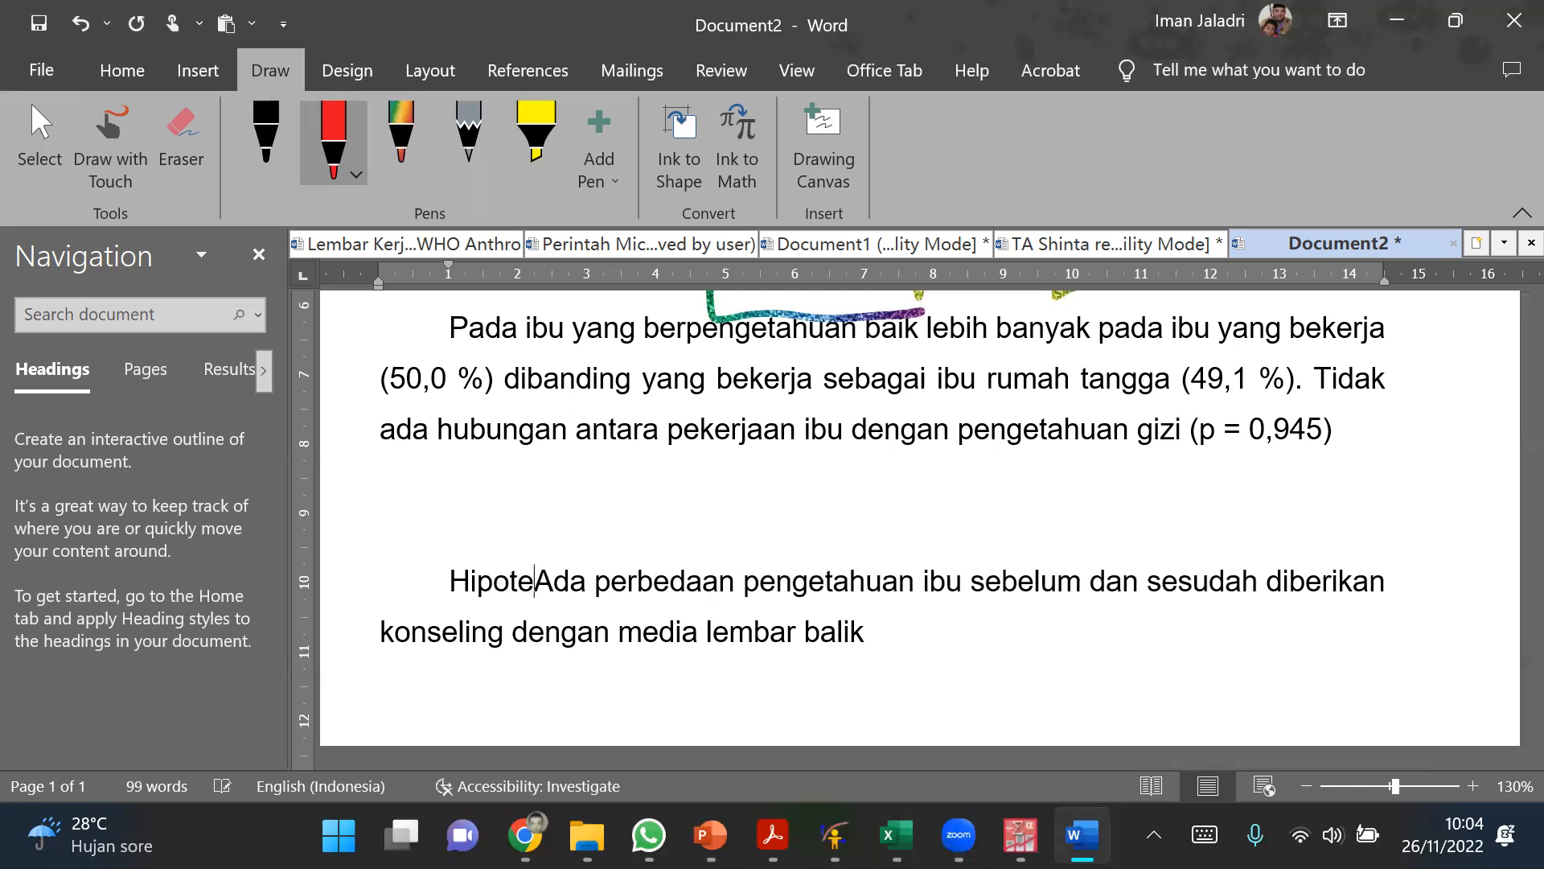
pyautogui.write(':')
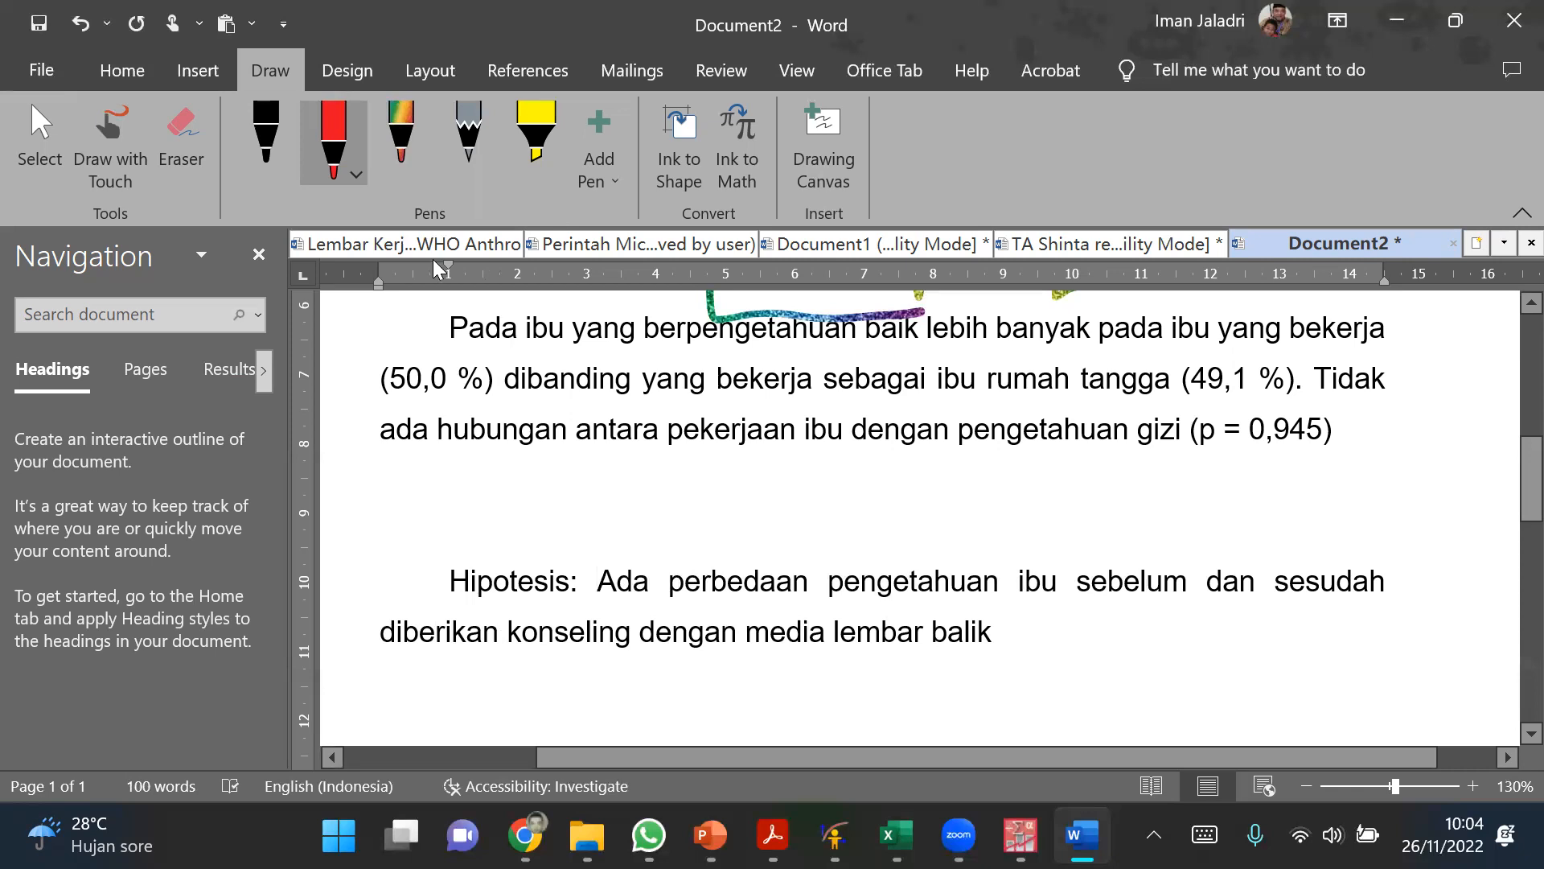
pyautogui.moveTo(445, 262)
pyautogui.mouseDown()
pyautogui.moveTo(377, 262)
pyautogui.moveTo(372, 276)
pyautogui.moveTo(520, 282)
pyautogui.mouseUp()
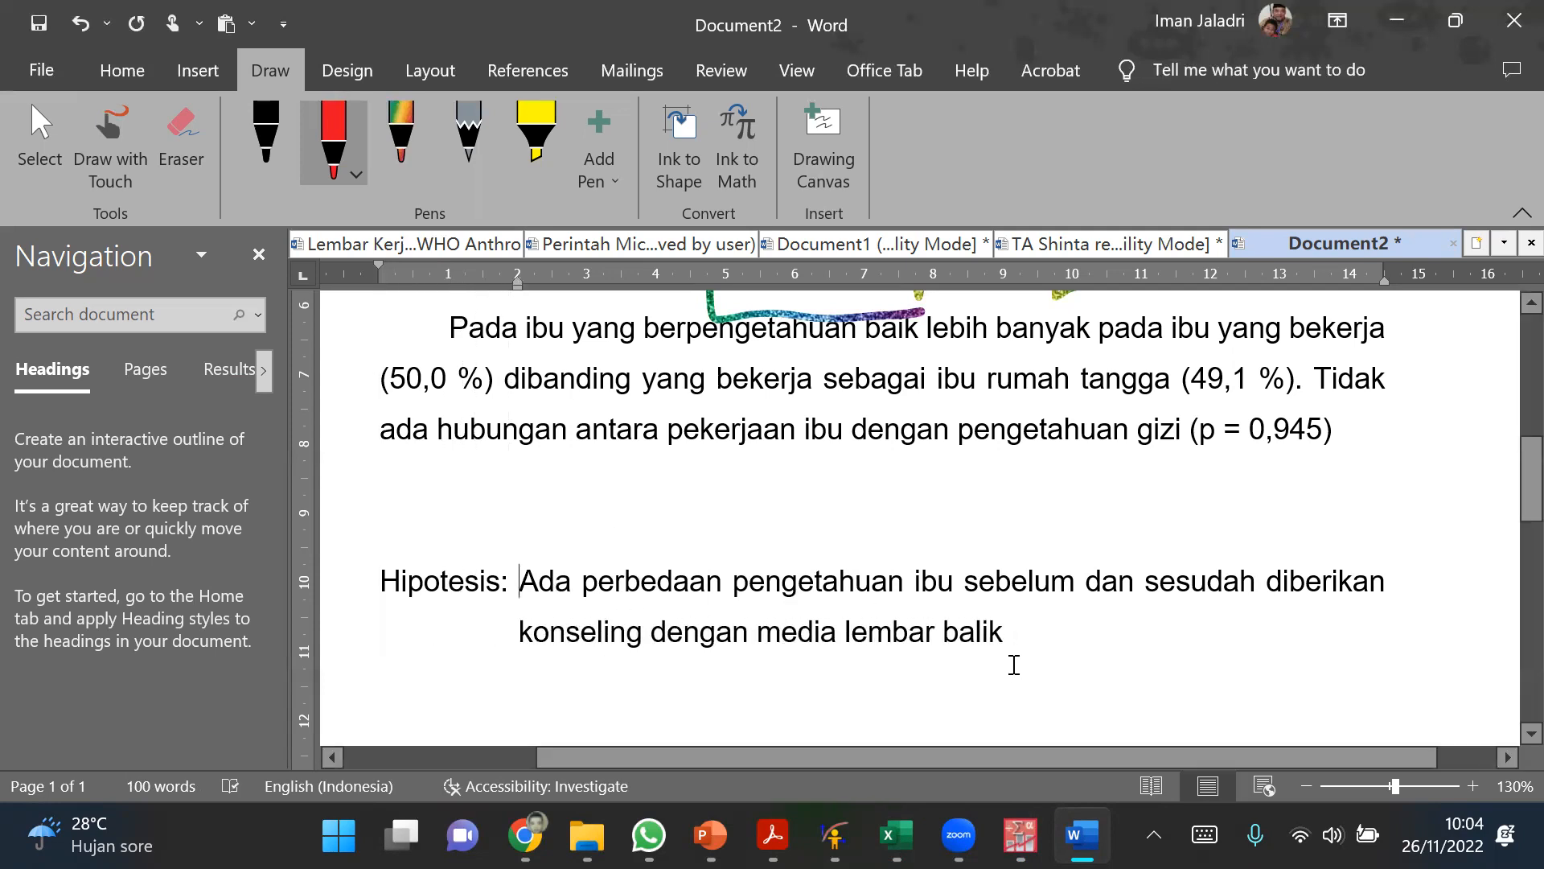
# Step: Add a paragraph below the hypothesis reading "Masalah: Apakah ada"
pyautogui.click(1020, 634)
pyautogui.press('Return')
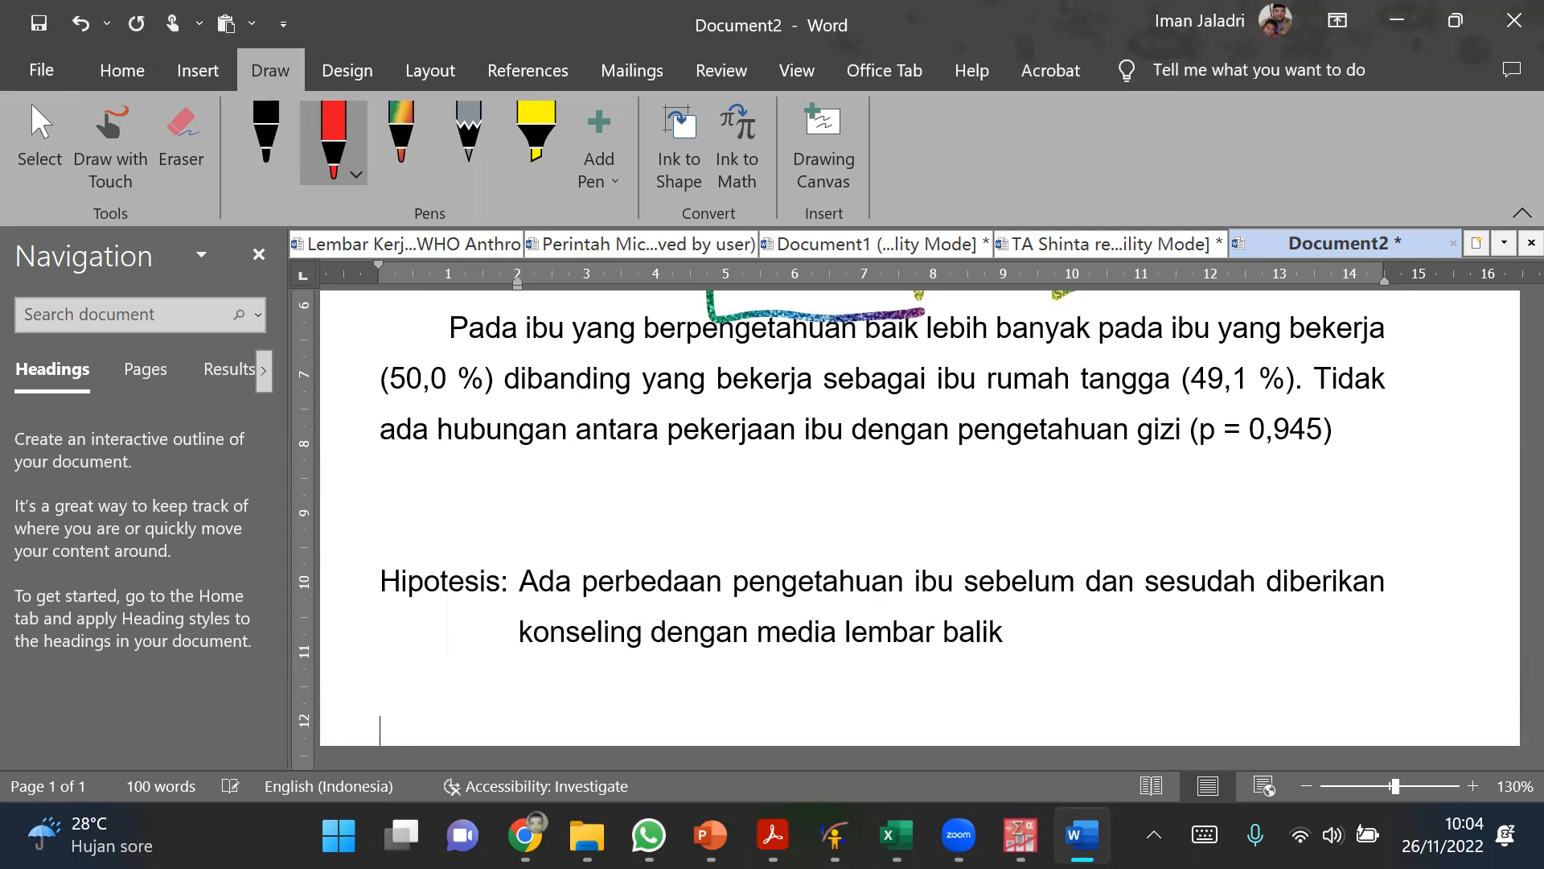
pyautogui.scroll(-1, 1038, 697)
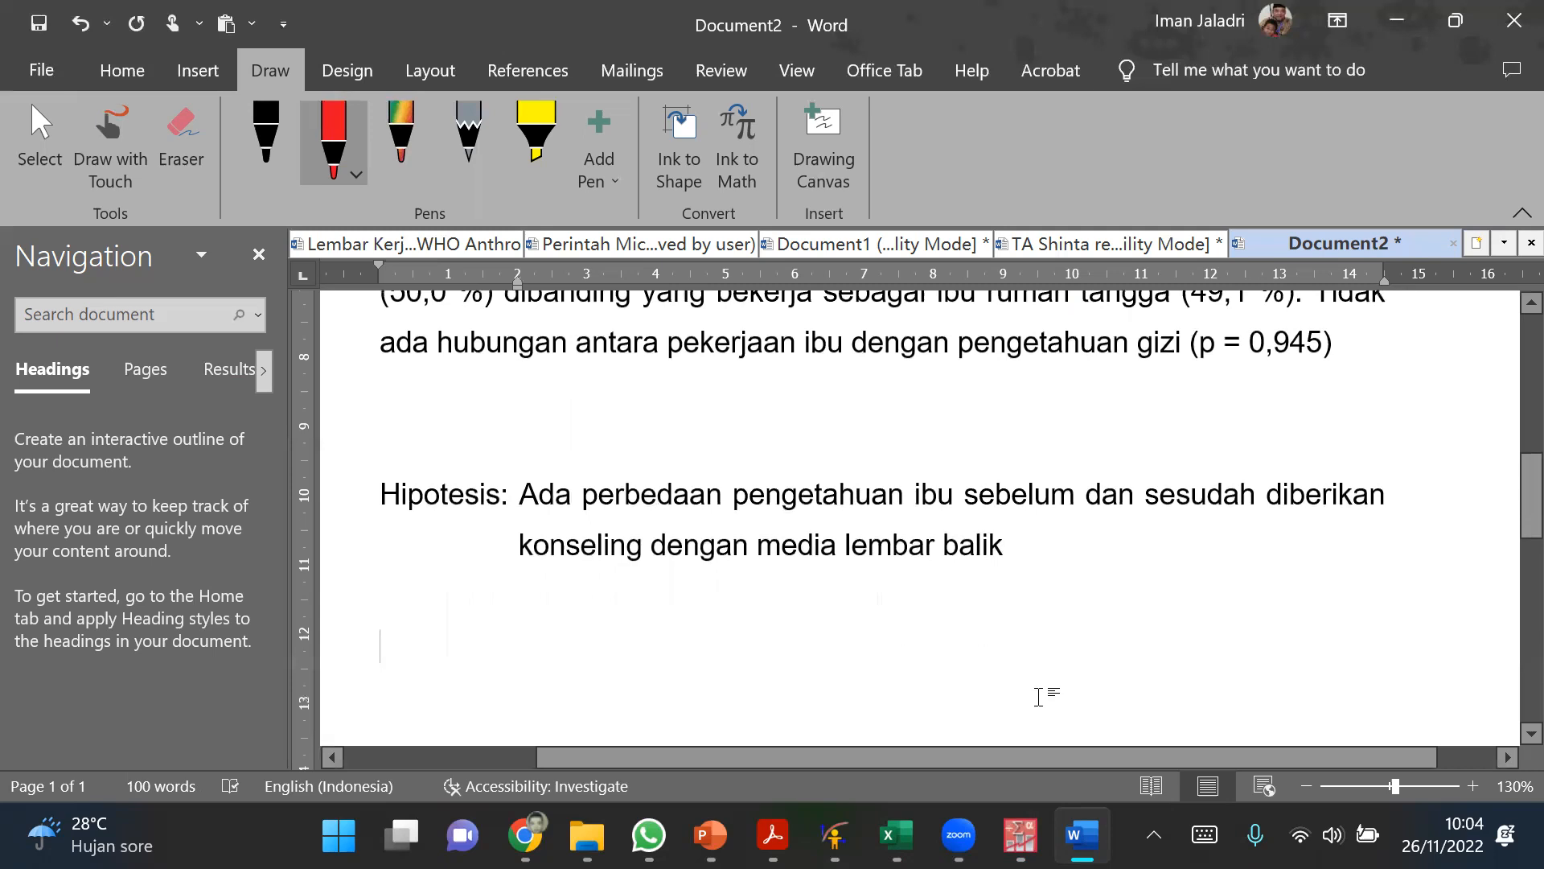
pyautogui.write('Masala')
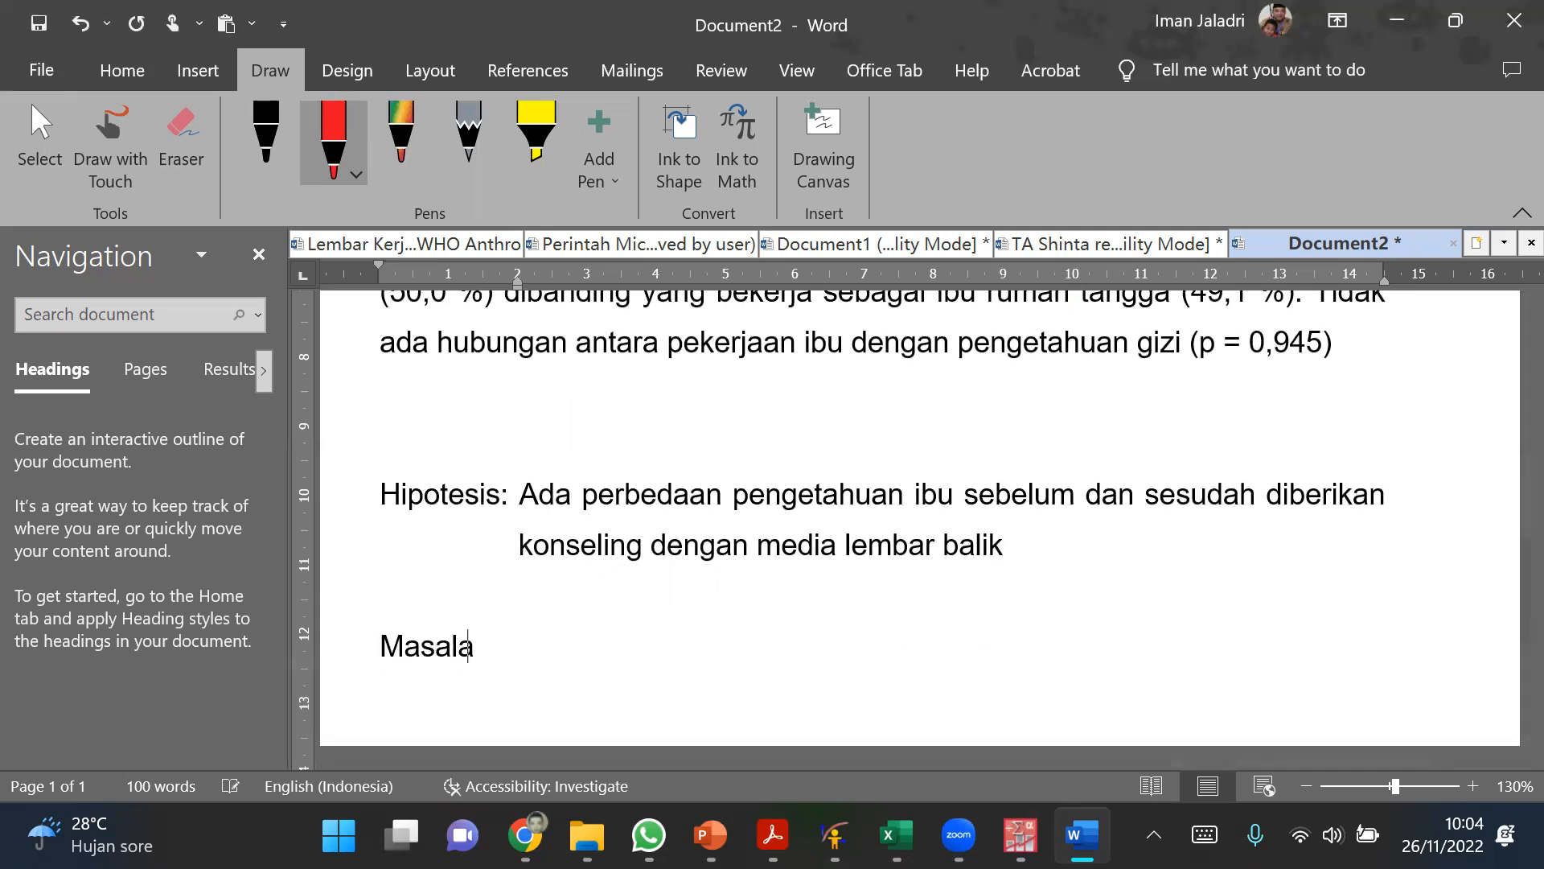
pyautogui.write('h: Apakah ada')
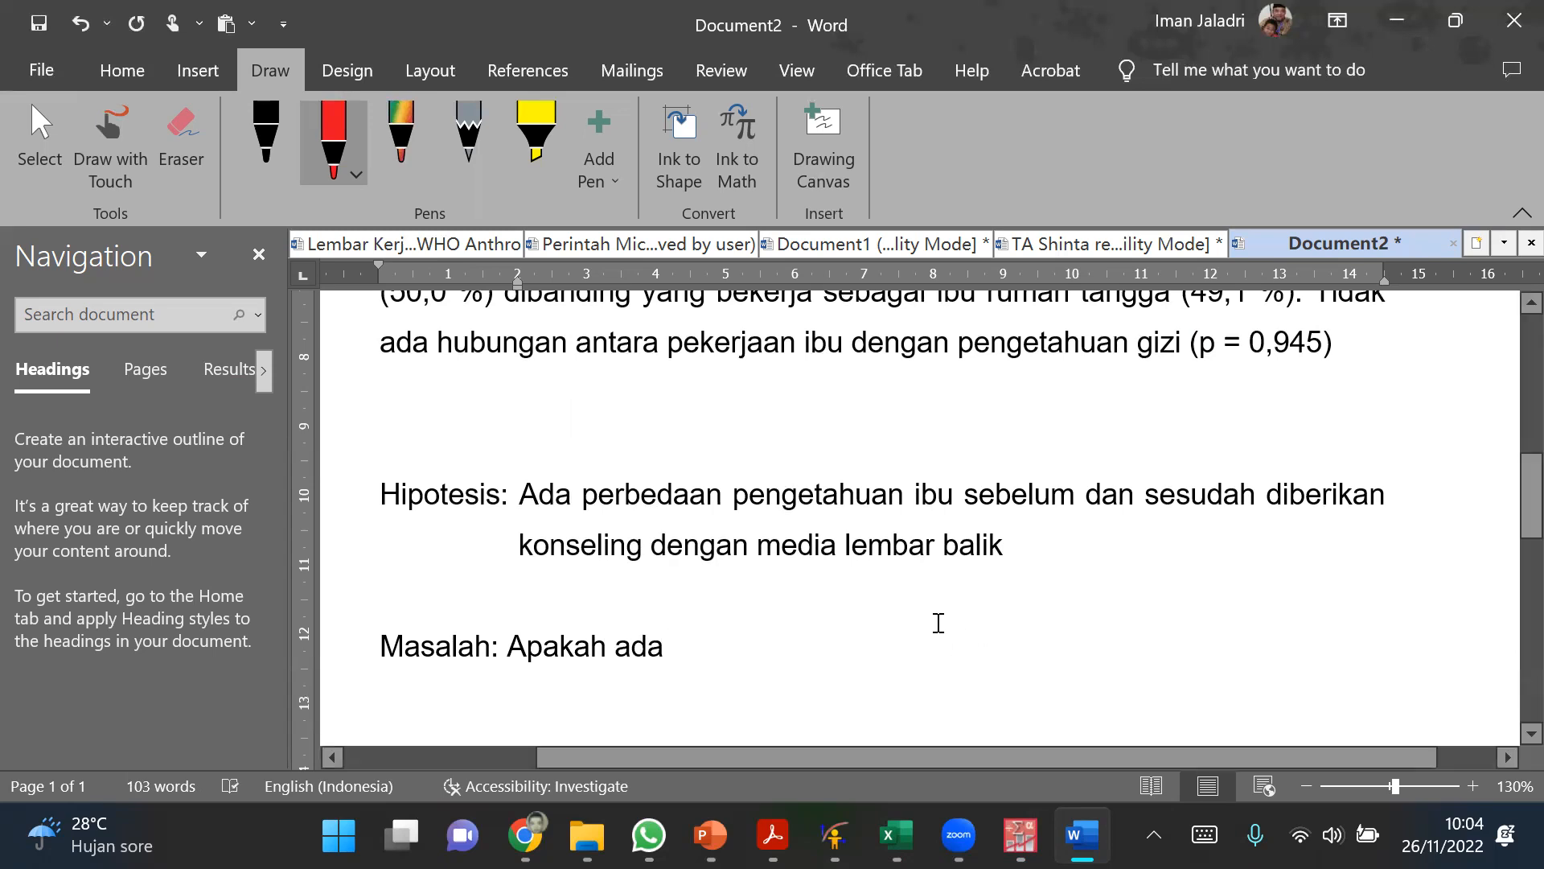
# Step: Complete the Masalah line with the hypothesis text from "perbedaan" to "lembar balik" and add empty paragraph space below it
pyautogui.moveTo(583, 494); pyautogui.dragTo(1003, 552)
pyautogui.hotkey('ctrl', 'c')
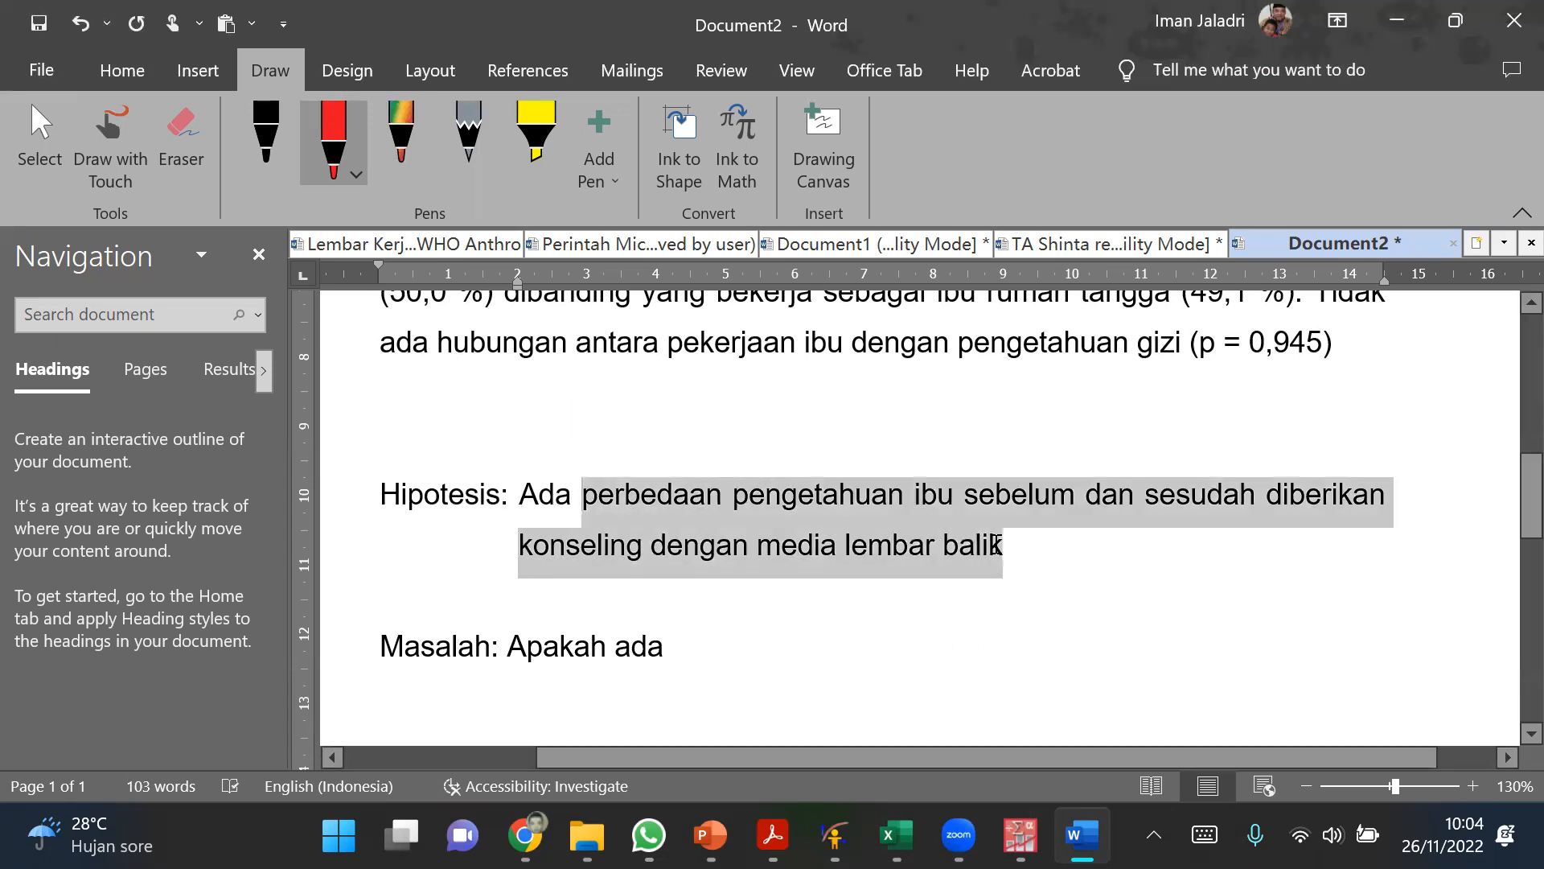
pyautogui.click(719, 658)
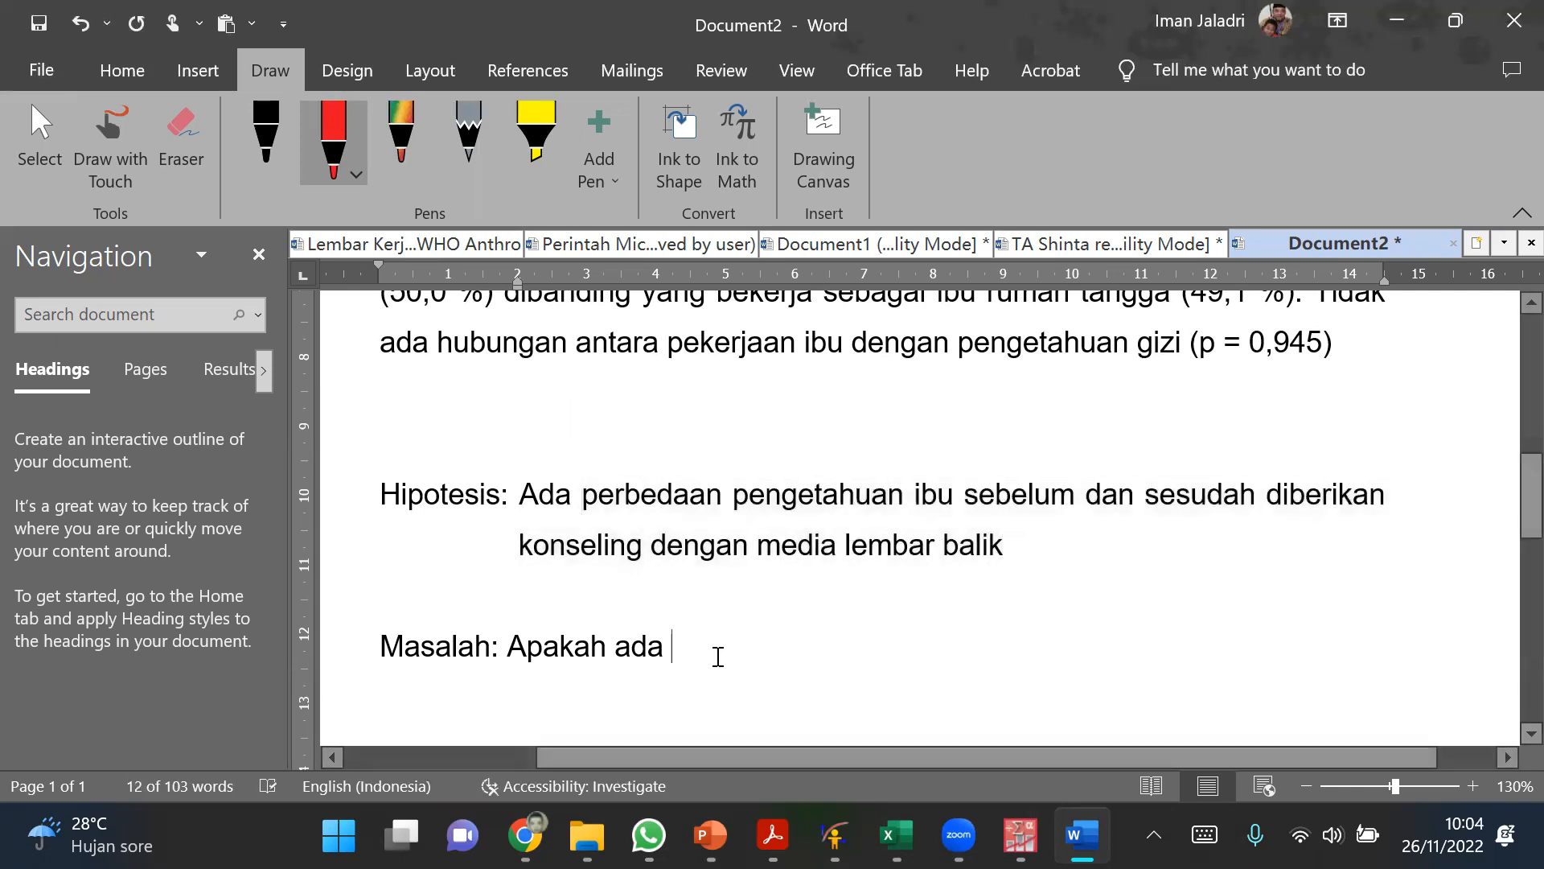
pyautogui.hotkey('ctrl', 'v')
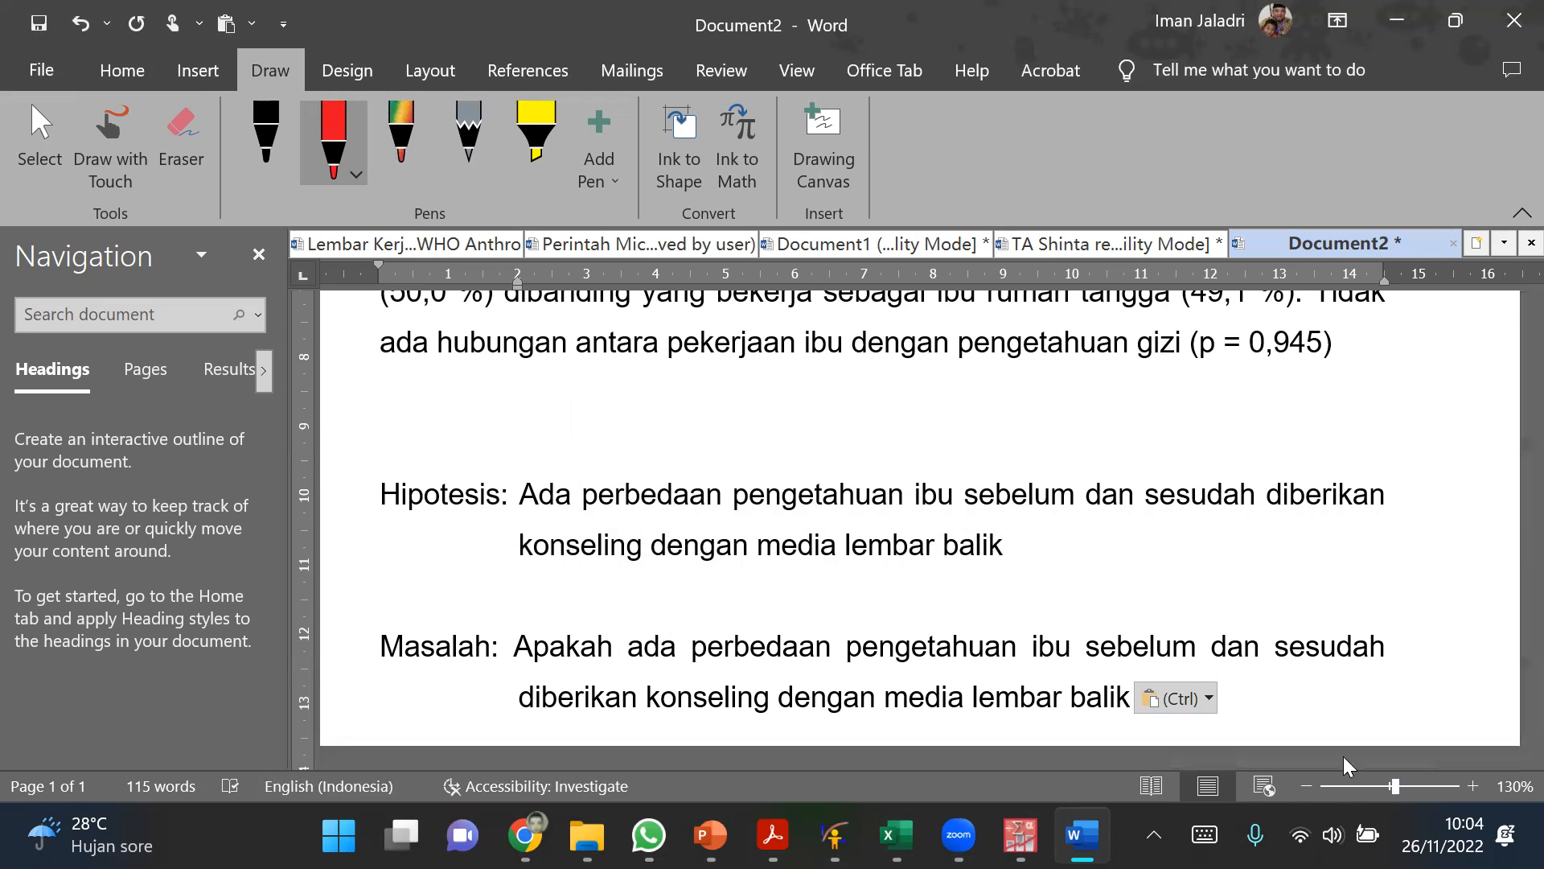
pyautogui.scroll(-3, 1211, 644)
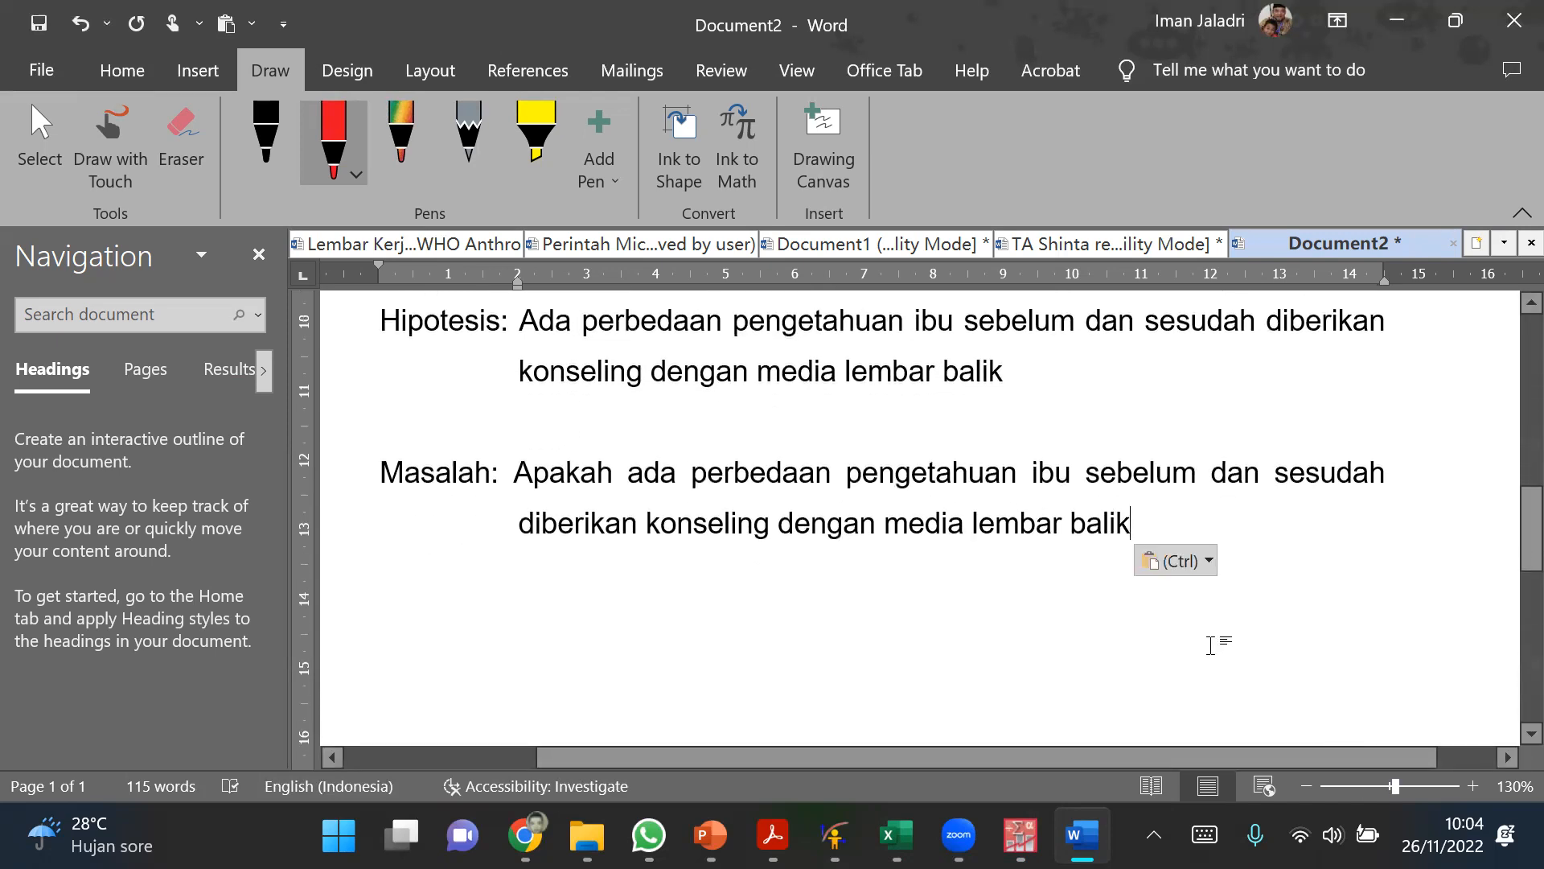
pyautogui.press('Return')
pyautogui.press('Return')
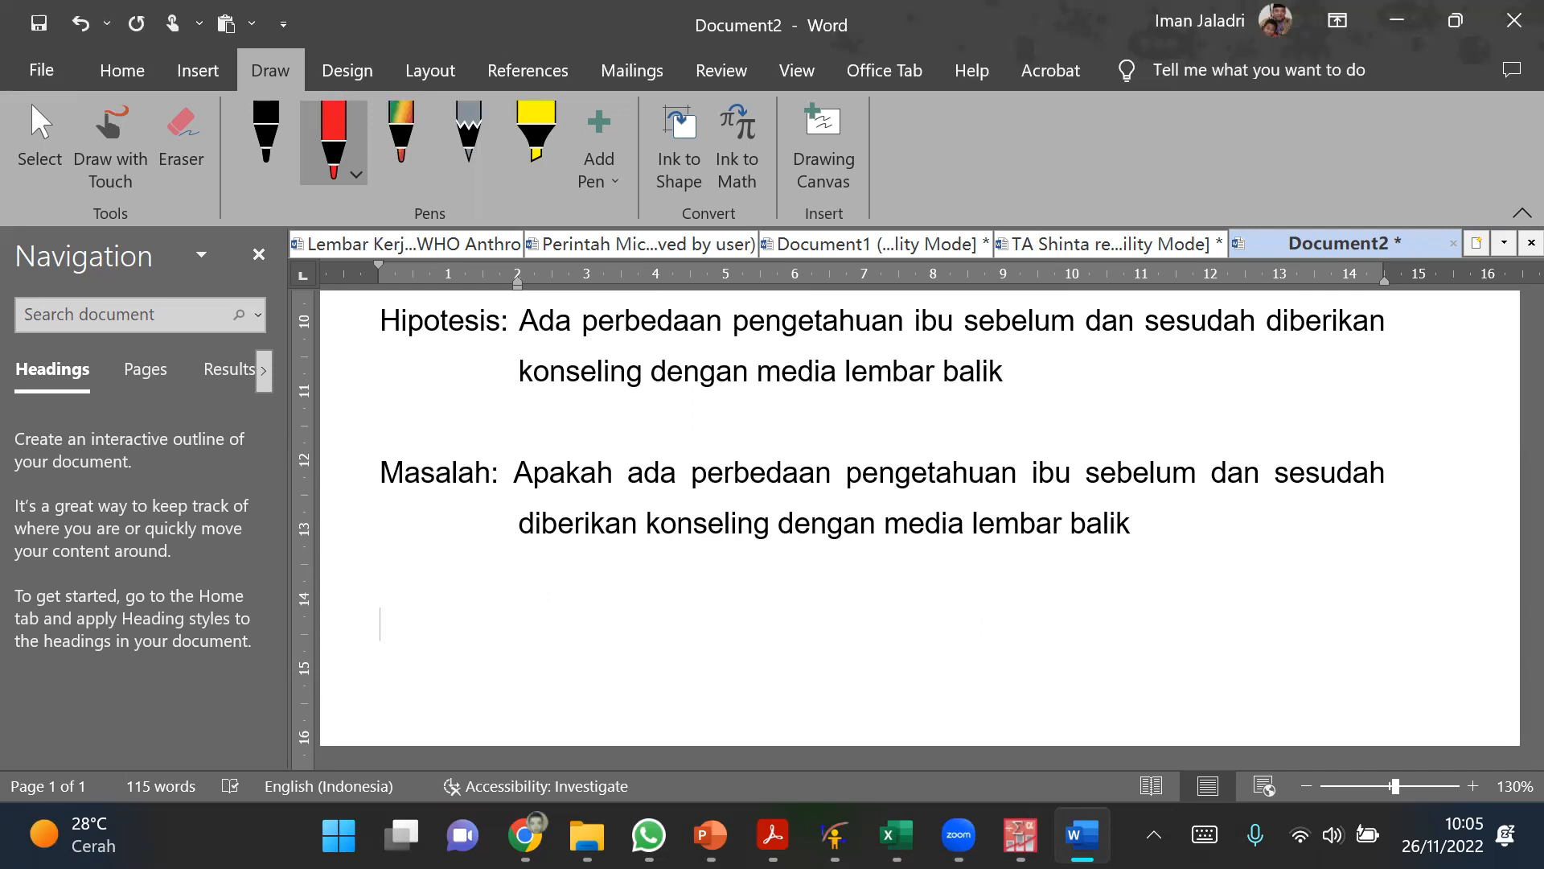
# Step: Write "Uji statistik = Uji beda" in the empty paragraph below the Masalah text
pyautogui.write('Uji status')
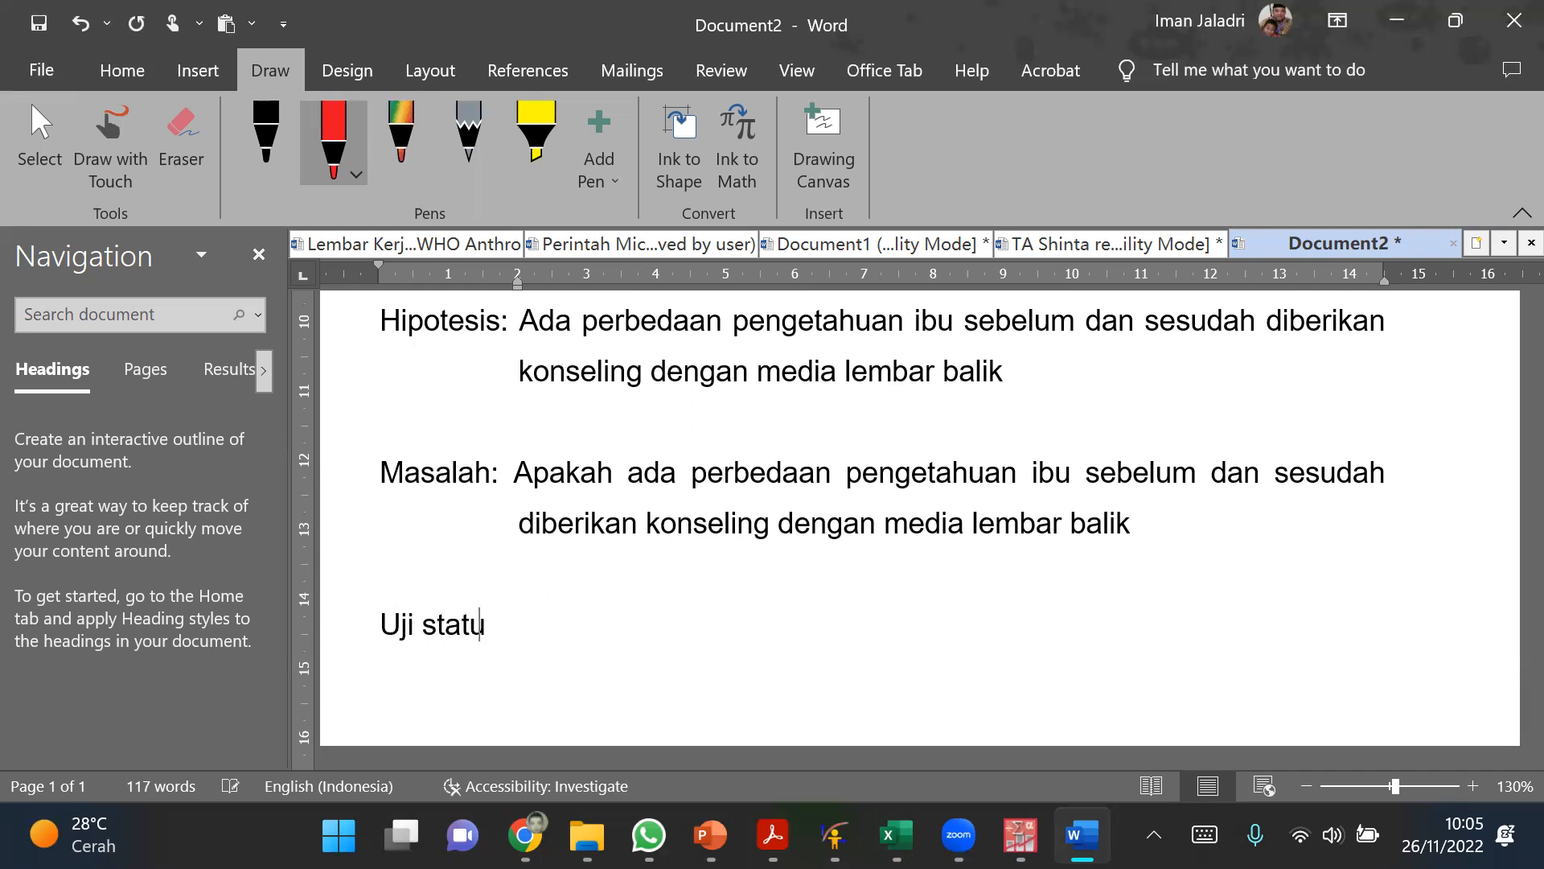
pyautogui.press('BackSpace')
pyautogui.press('BackSpace')
pyautogui.press('BackSpace')
pyautogui.write('istik = Uji beda')
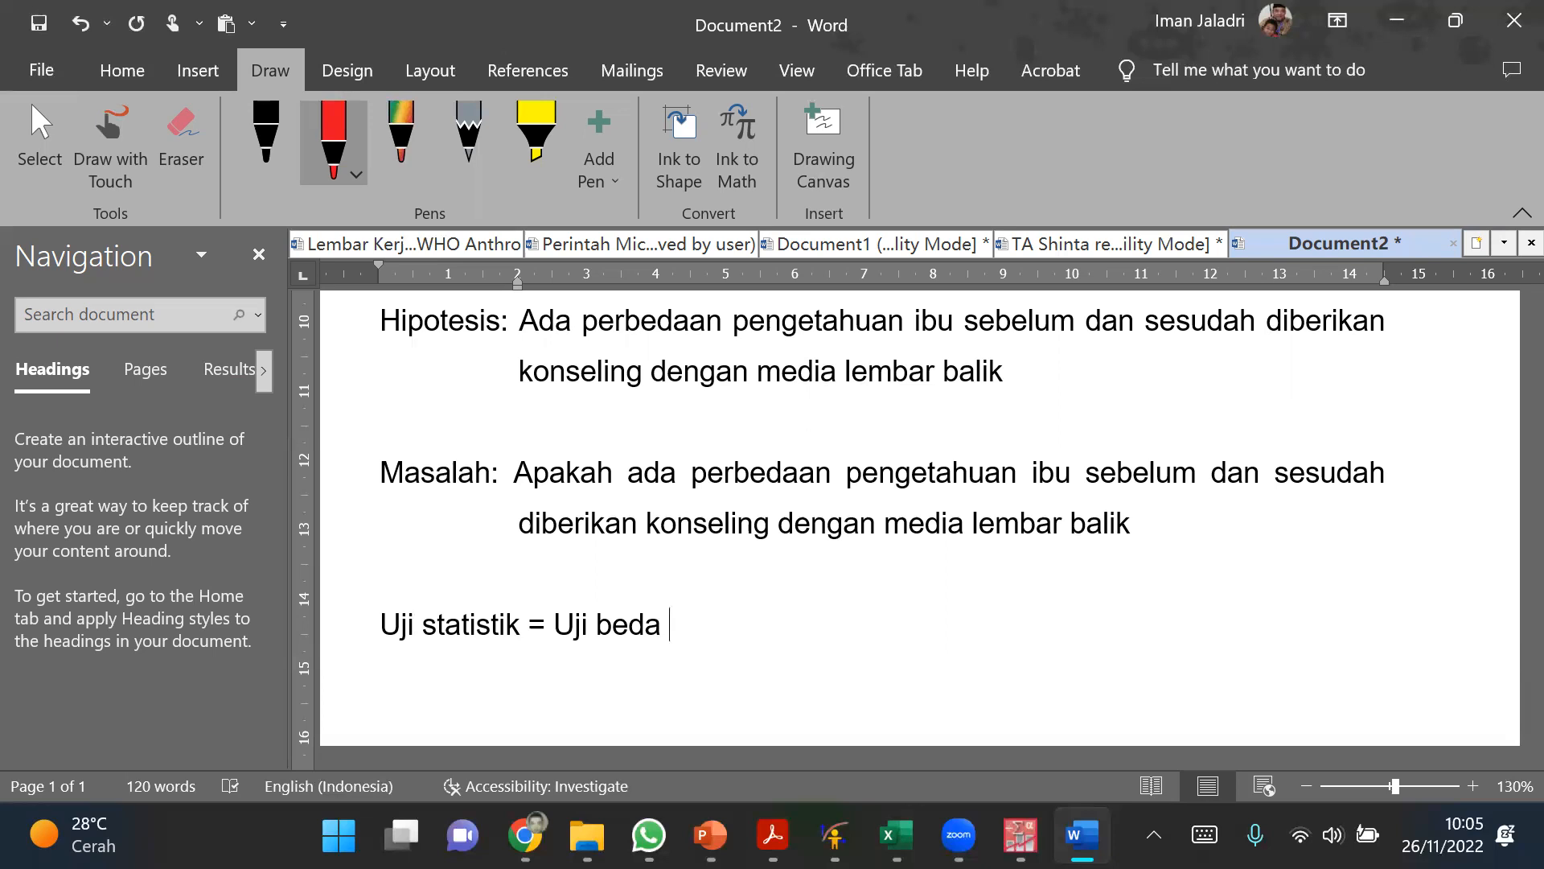
# Step: Draw a red arrow rising from "Uji beda" and handwrite "Normal — T-test Paired" beside it
pyautogui.moveTo(679, 632)
pyautogui.mouseDown()
pyautogui.moveTo(741, 580)
pyautogui.moveTo(743, 598)
pyautogui.moveTo(778, 556)
pyautogui.moveTo(829, 571)
pyautogui.mouseUp()
pyautogui.moveTo(844, 572)
pyautogui.mouseDown()
pyautogui.moveTo(875, 555)
pyautogui.moveTo(887, 595)
pyautogui.moveTo(963, 576)
pyautogui.mouseUp()
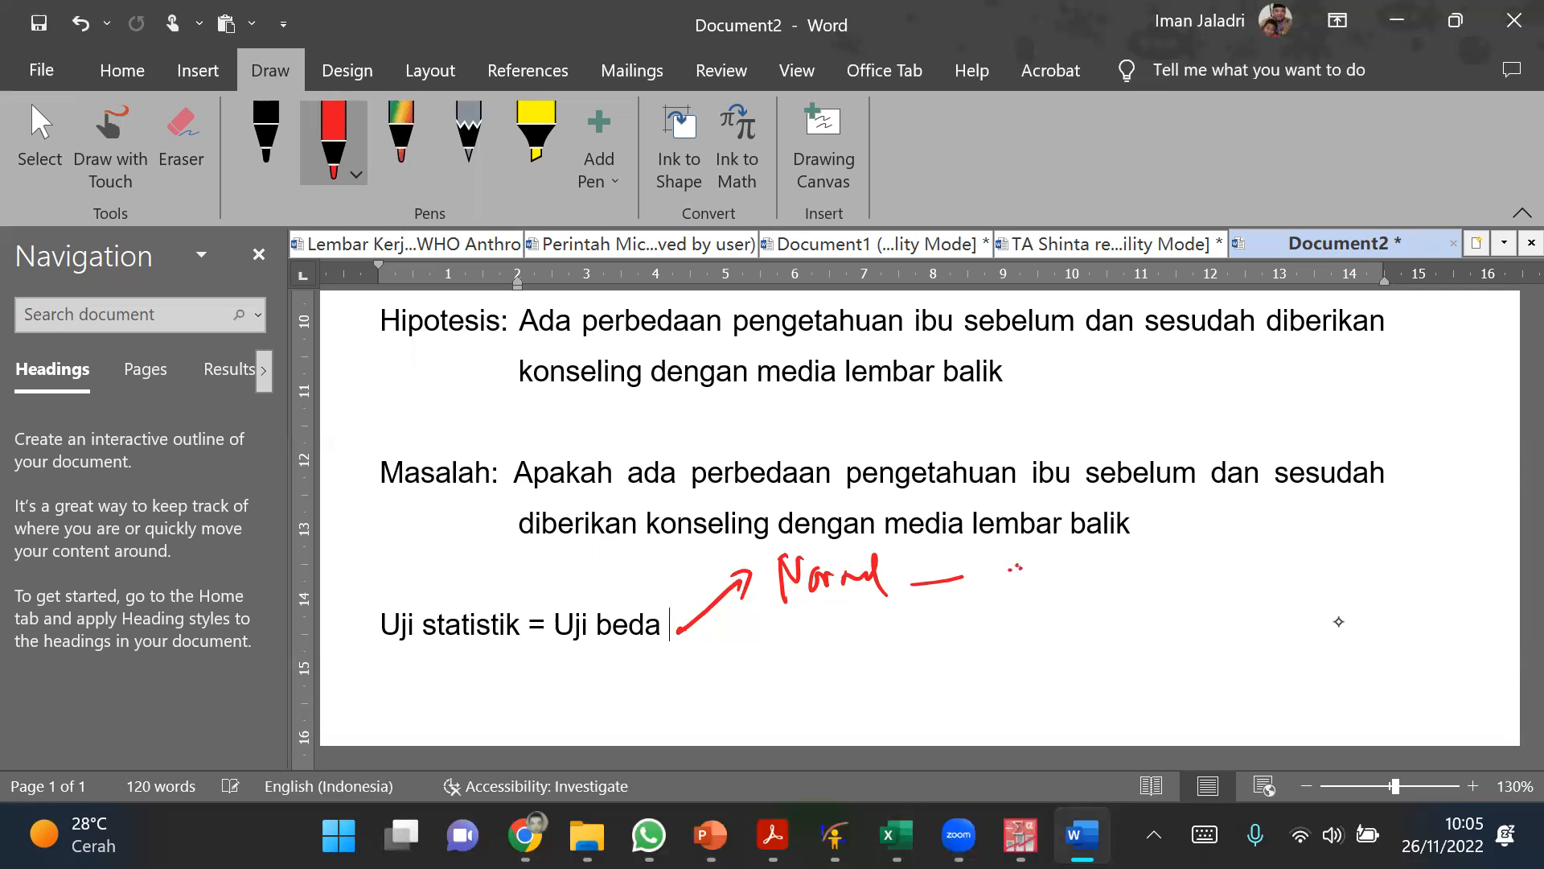
pyautogui.click(350, 117)
pyautogui.moveTo(1002, 555); pyautogui.dragTo(1030, 555)
pyautogui.moveTo(1012, 557)
pyautogui.mouseDown()
pyautogui.moveTo(1012, 597)
pyautogui.moveTo(1036, 576)
pyautogui.mouseUp()
pyautogui.moveTo(1079, 549); pyautogui.dragTo(1072, 595)
pyautogui.moveTo(1064, 574)
pyautogui.mouseDown()
pyautogui.moveTo(1089, 568)
pyautogui.moveTo(1102, 587)
pyautogui.mouseUp()
pyautogui.moveTo(1103, 590)
pyautogui.mouseDown()
pyautogui.moveTo(1126, 571)
pyautogui.moveTo(1241, 587)
pyautogui.moveTo(1287, 563)
pyautogui.mouseUp()
pyautogui.click(1252, 572)
pyautogui.moveTo(1276, 573); pyautogui.dragTo(1297, 576)
pyautogui.moveTo(1273, 563); pyautogui.dragTo(1322, 573)
pyautogui.moveTo(1340, 566); pyautogui.dragTo(1334, 581)
# Step: Draw a second red branch descending from "Uji beda" and handwrite "T. Normal —" beside it
pyautogui.moveTo(681, 631)
pyautogui.mouseDown()
pyautogui.moveTo(756, 665)
pyautogui.moveTo(821, 637)
pyautogui.mouseUp()
pyautogui.moveTo(799, 643)
pyautogui.mouseDown()
pyautogui.moveTo(807, 685)
pyautogui.moveTo(851, 647)
pyautogui.moveTo(892, 669)
pyautogui.moveTo(935, 643)
pyautogui.moveTo(1007, 664)
pyautogui.mouseUp()
pyautogui.click(825, 673)
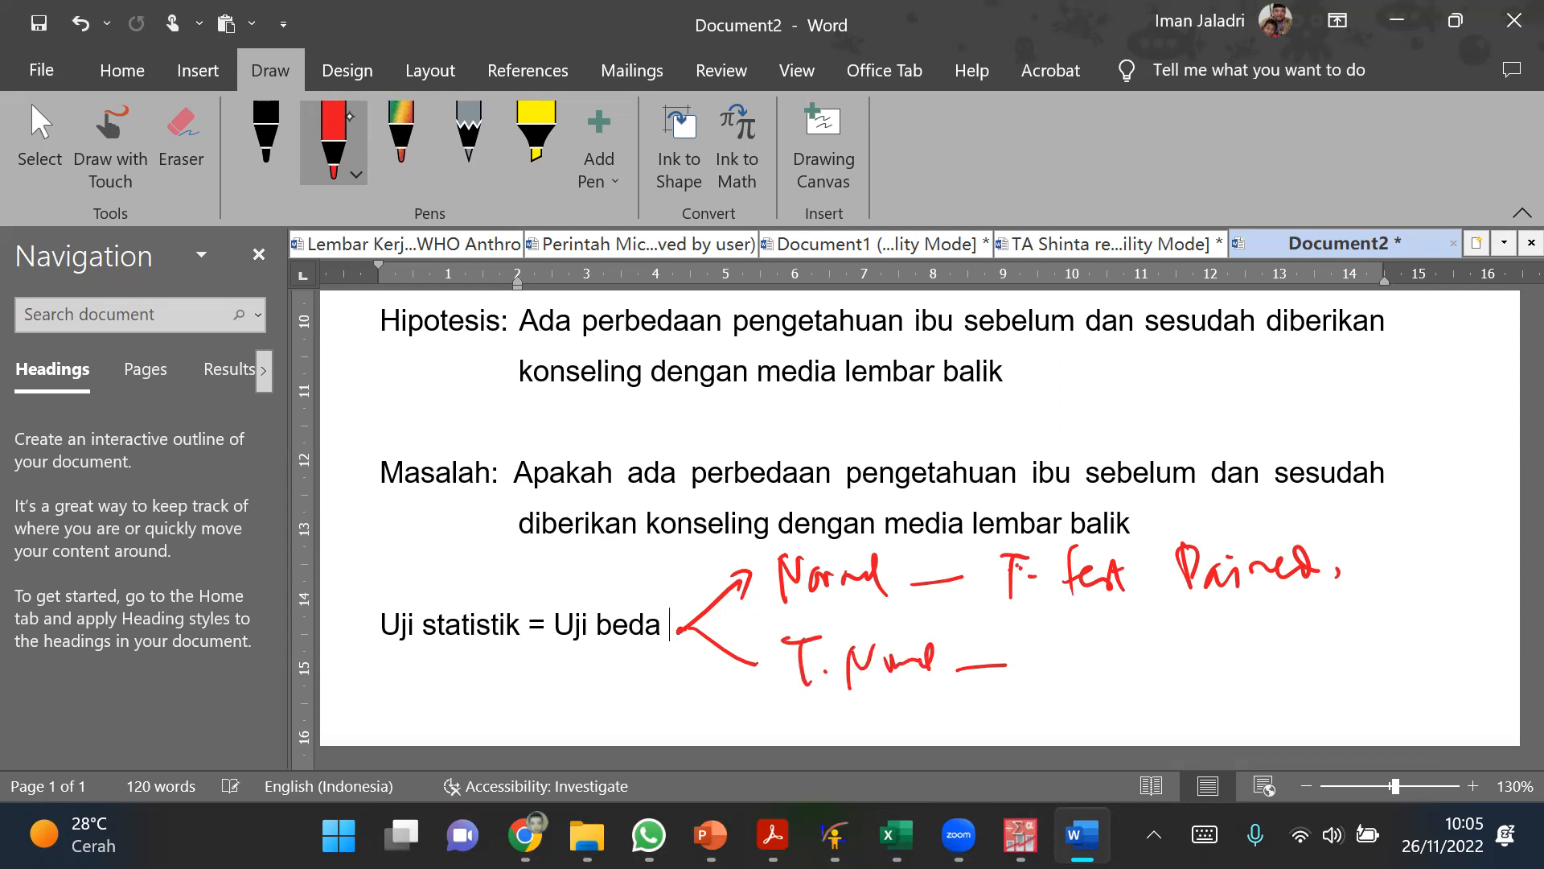
# Step: Check the topic list on Excel's Materi sheet, and back in Word handwrite "Wilcoxon" in red after the "T. Normal —" branch
pyautogui.hotkey('alt', 'Tab')
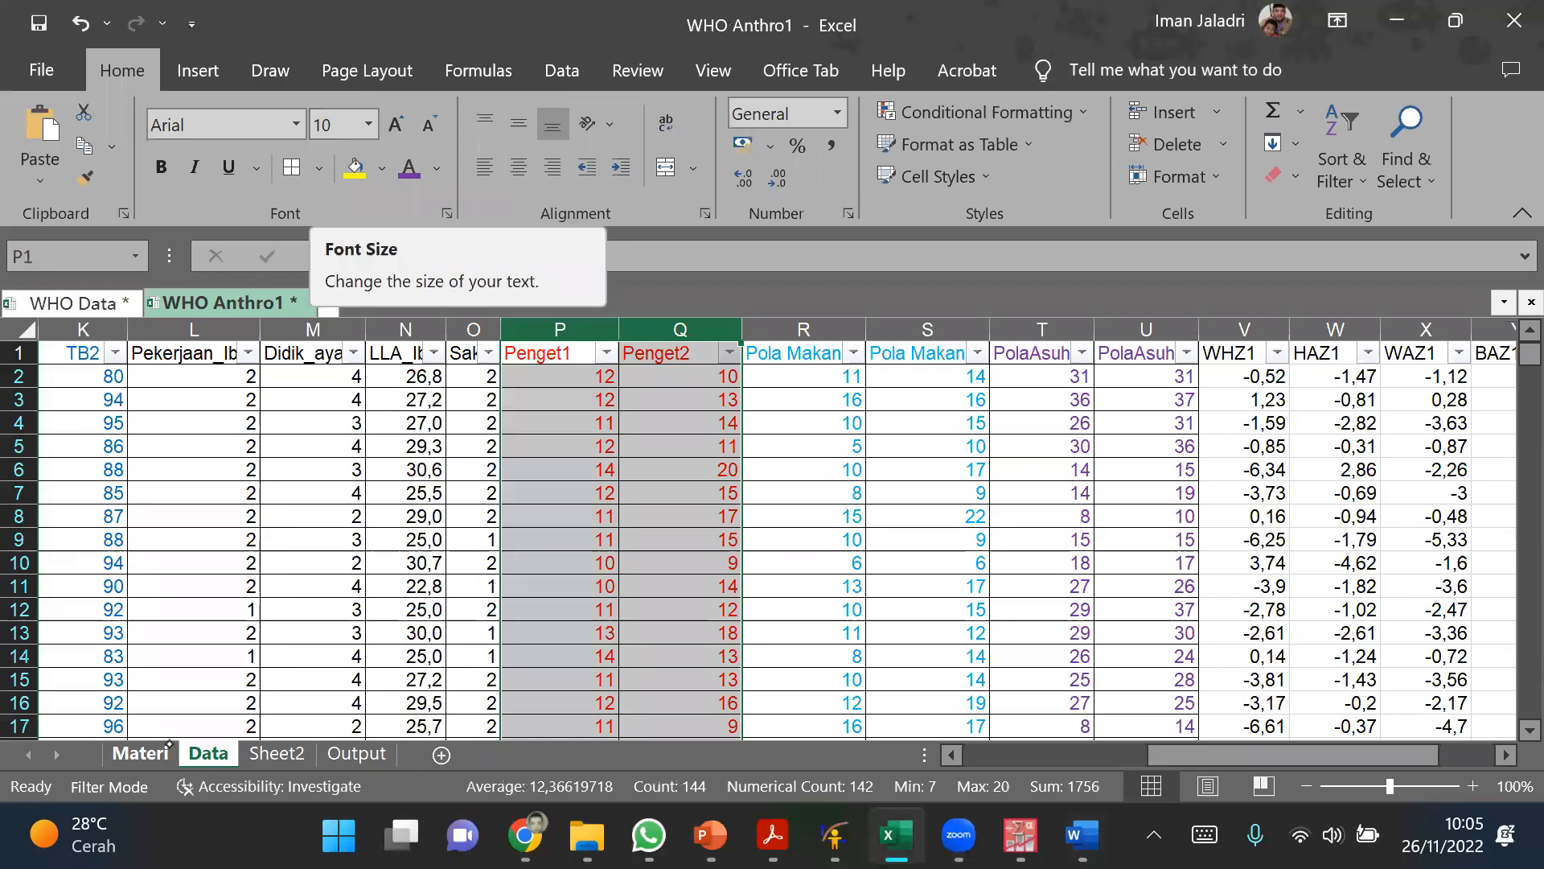
pyautogui.click(140, 753)
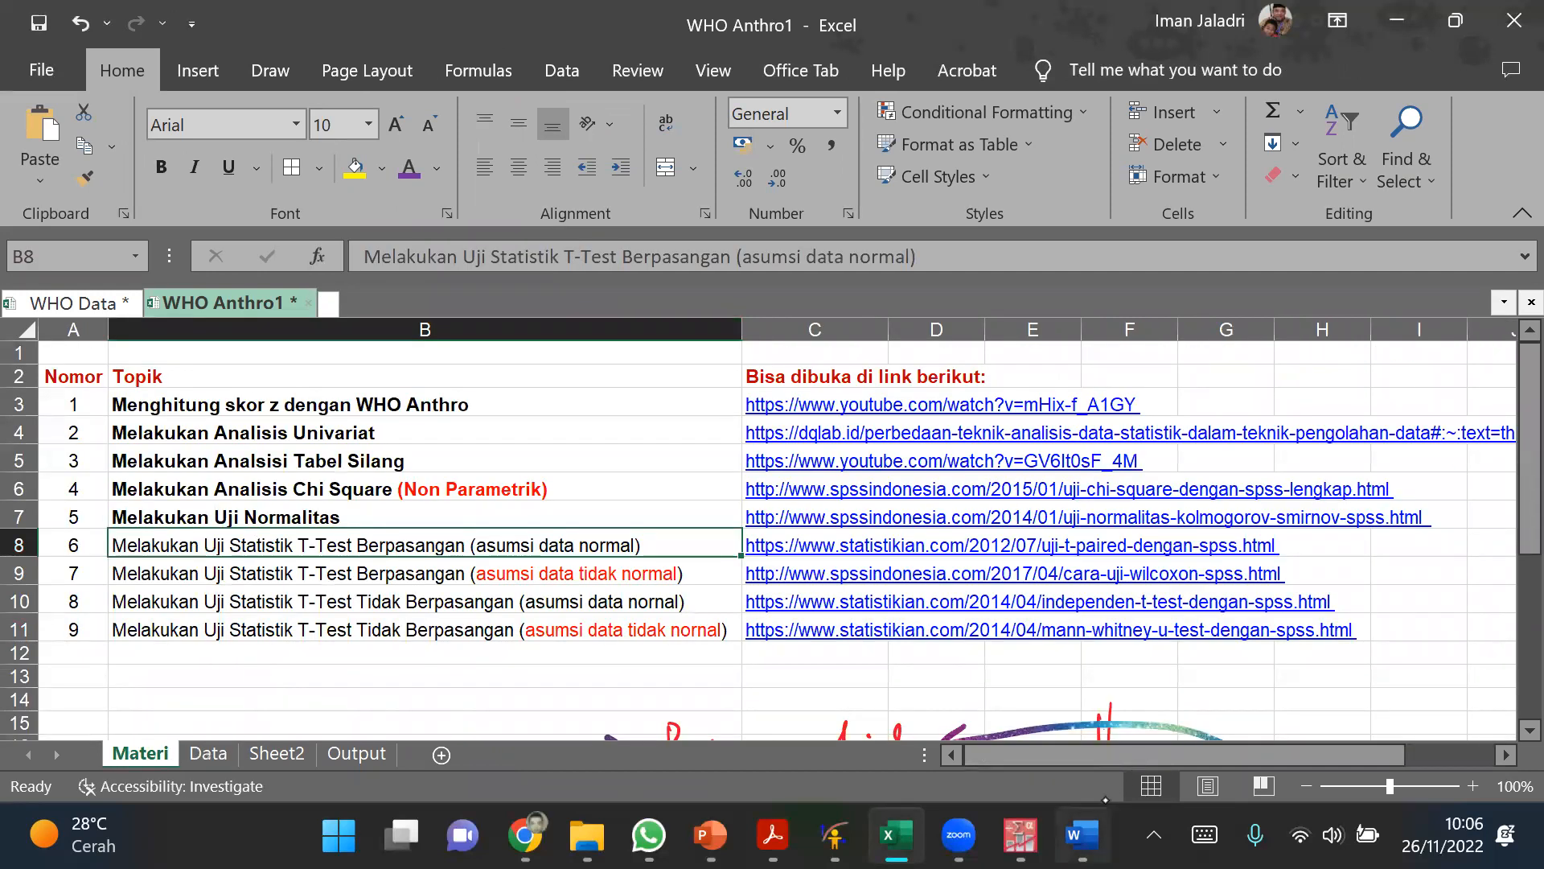
pyautogui.click(1082, 834)
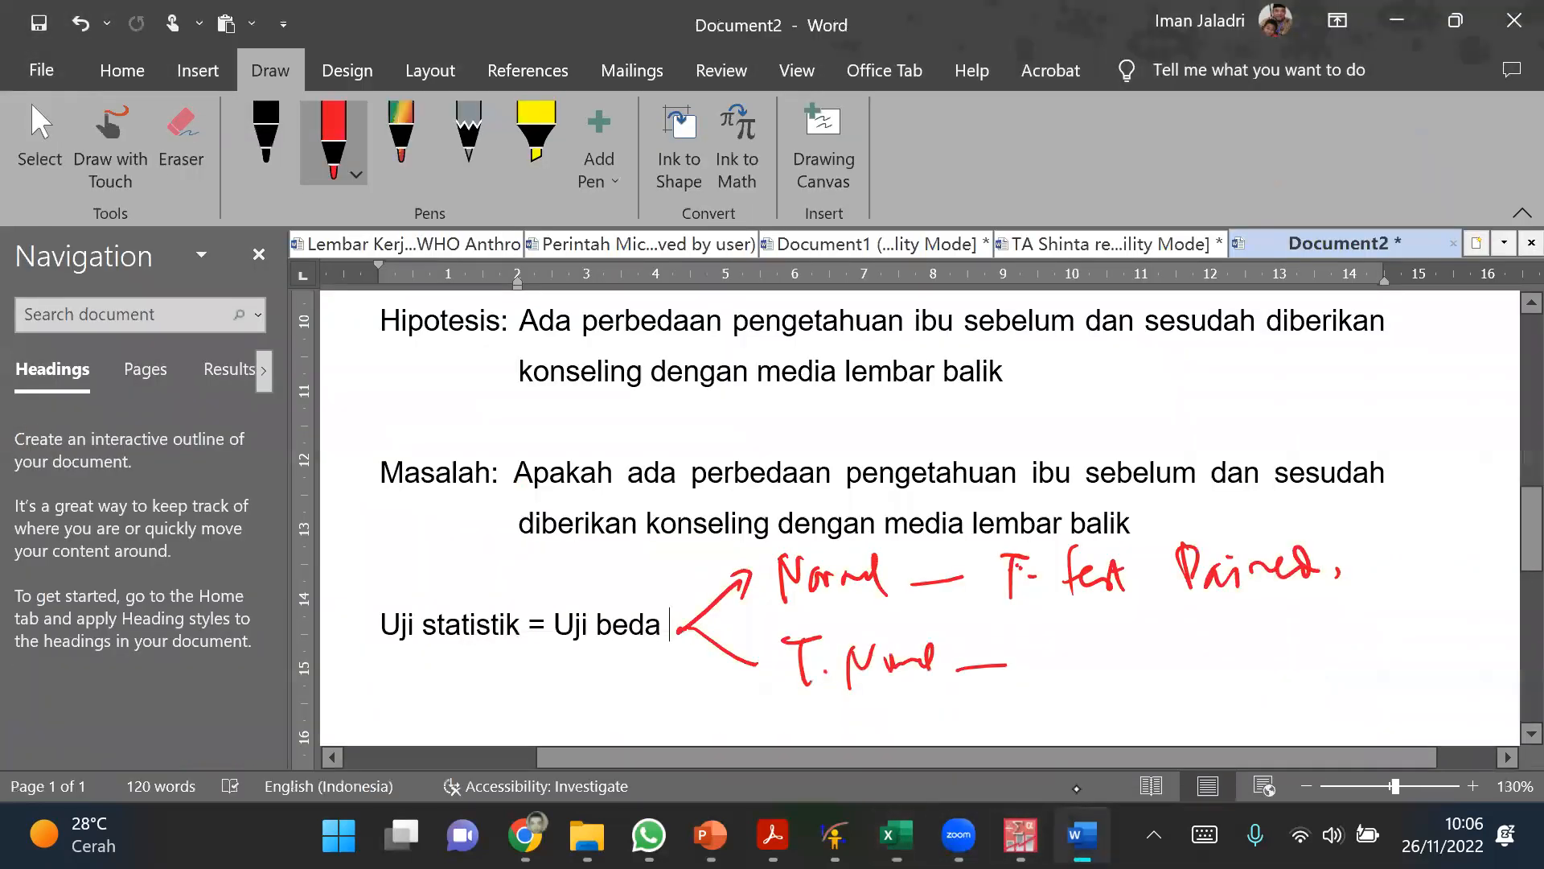
pyautogui.moveTo(1035, 635)
pyautogui.mouseDown()
pyautogui.moveTo(1046, 680)
pyautogui.moveTo(1066, 674)
pyautogui.moveTo(1074, 635)
pyautogui.mouseUp()
pyautogui.moveTo(1084, 656); pyautogui.dragTo(1088, 678)
pyautogui.click(1124, 653)
pyautogui.moveTo(1099, 625)
pyautogui.mouseDown()
pyautogui.moveTo(1106, 689)
pyautogui.moveTo(1117, 680)
pyautogui.mouseUp()
pyautogui.moveTo(1143, 653); pyautogui.dragTo(1155, 664)
pyautogui.moveTo(1171, 647)
pyautogui.mouseDown()
pyautogui.moveTo(1178, 674)
pyautogui.moveTo(1216, 653)
pyautogui.moveTo(1226, 676)
pyautogui.moveTo(1268, 661)
pyautogui.mouseUp()
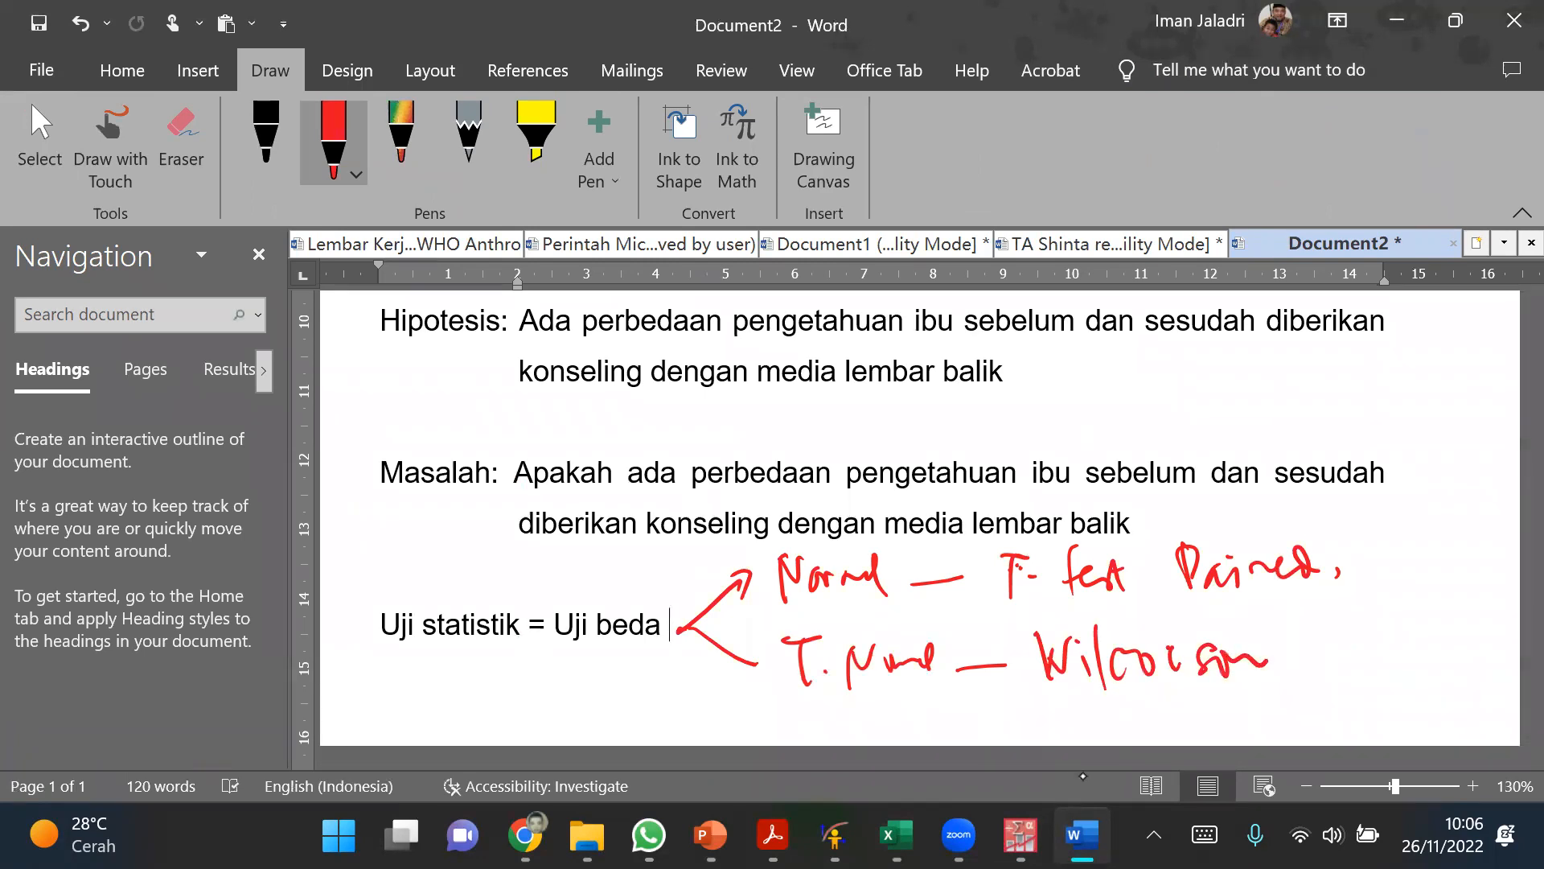
# Step: Add empty paragraphs below the "Uji statistik = Uji beda" line
pyautogui.scroll(-2, 683, 701)
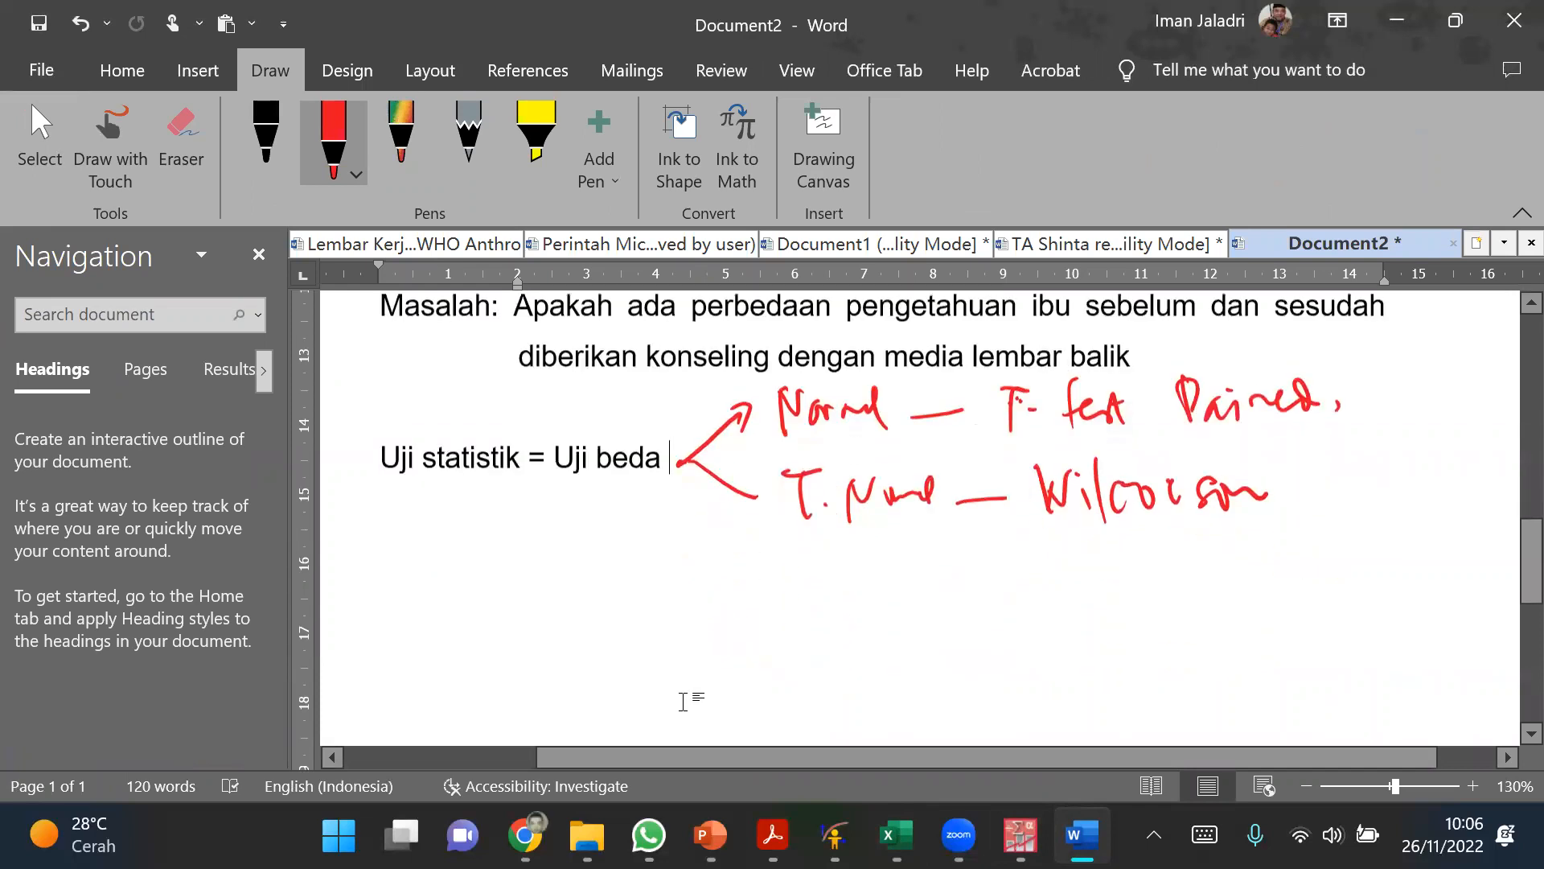
pyautogui.click(407, 614)
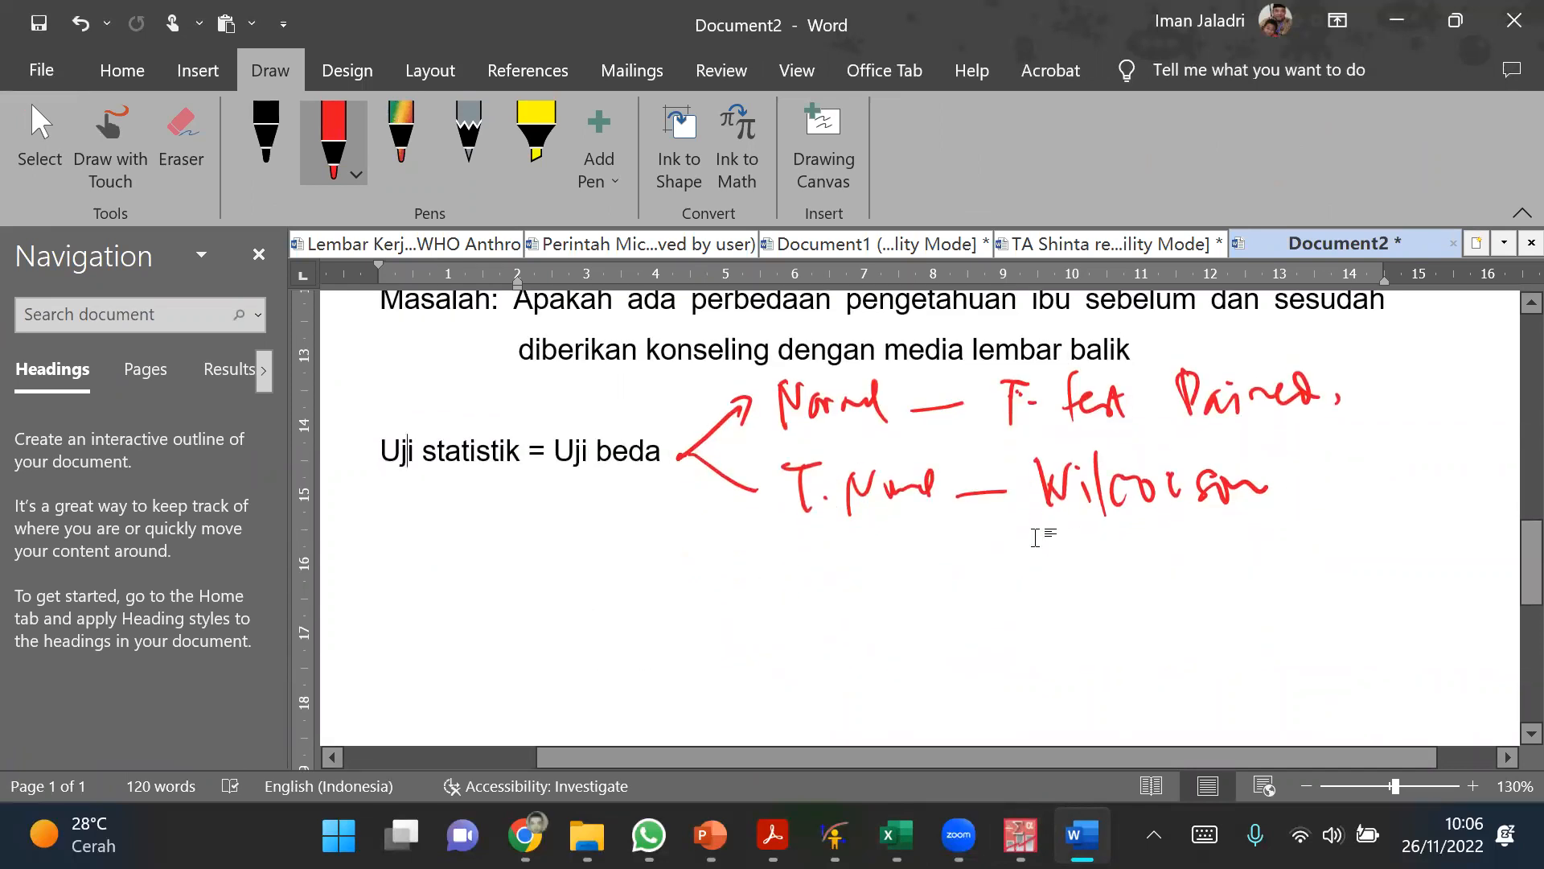
pyautogui.click(689, 519)
pyautogui.press('Return')
pyautogui.press('Return')
pyautogui.press('Return')
pyautogui.press('Return')
# Step: Switch to the PASW Statistics Data Editor and point out the Penget1 and Penget2 columns by selecting them
pyautogui.click(1020, 837)
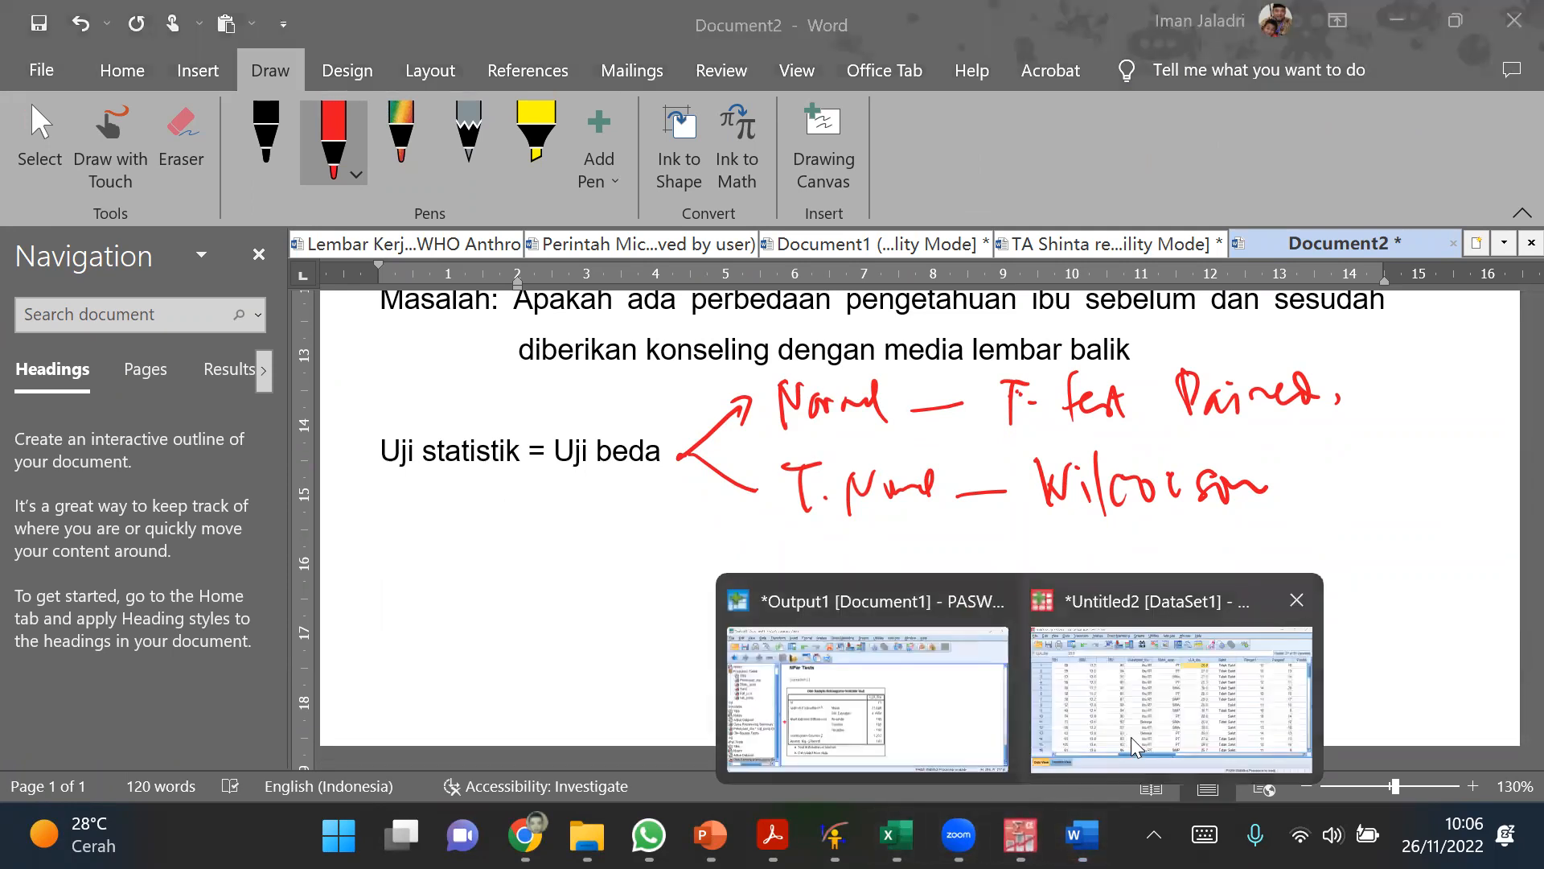
pyautogui.click(1131, 737)
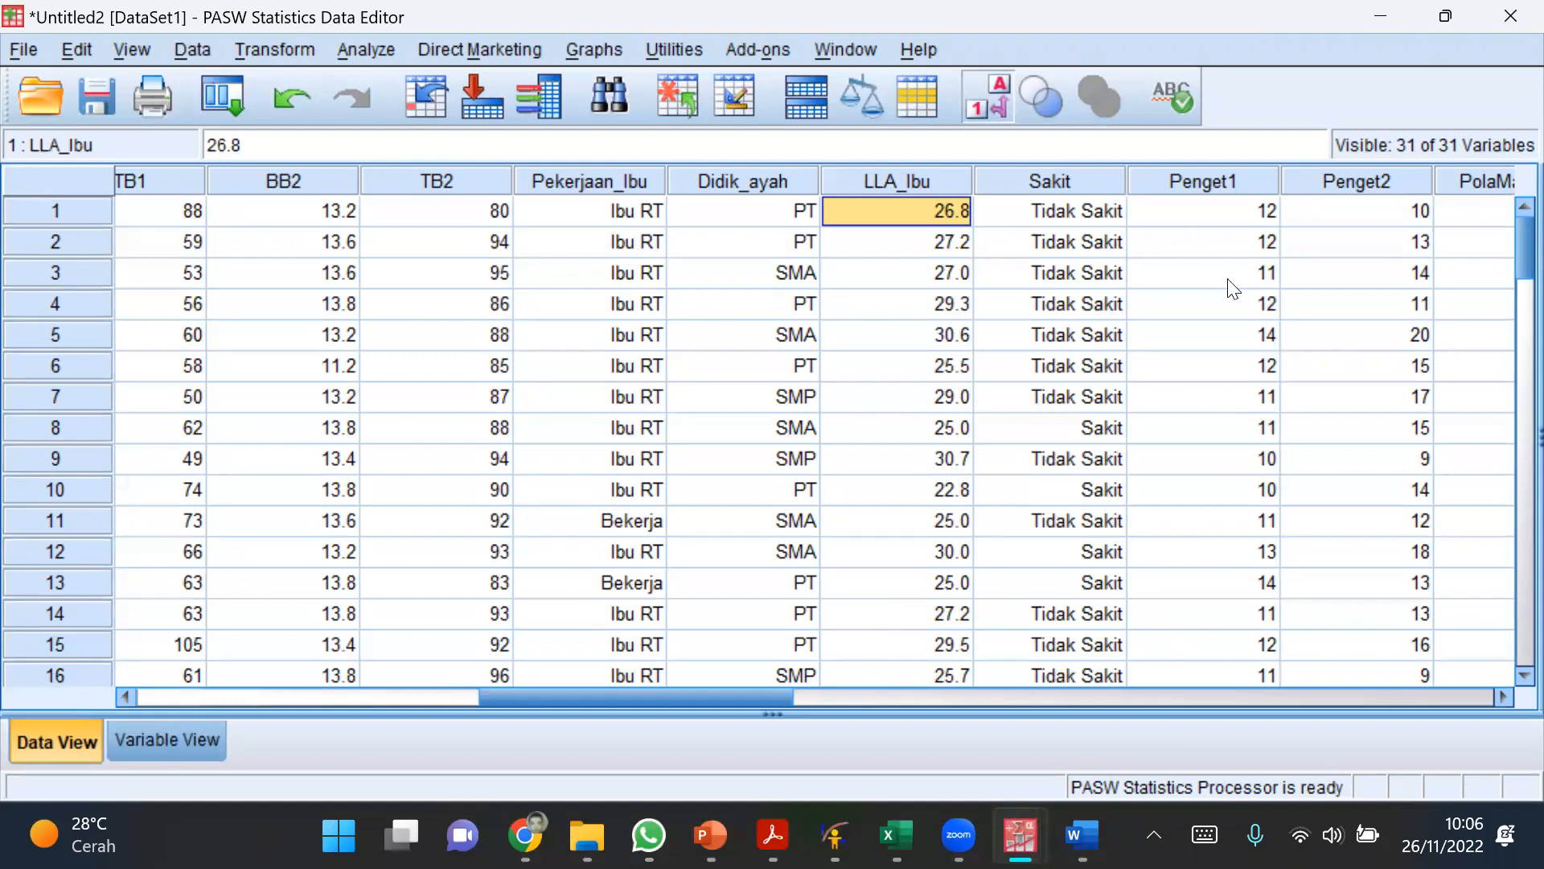
pyautogui.moveTo(1202, 182); pyautogui.dragTo(1405, 184)
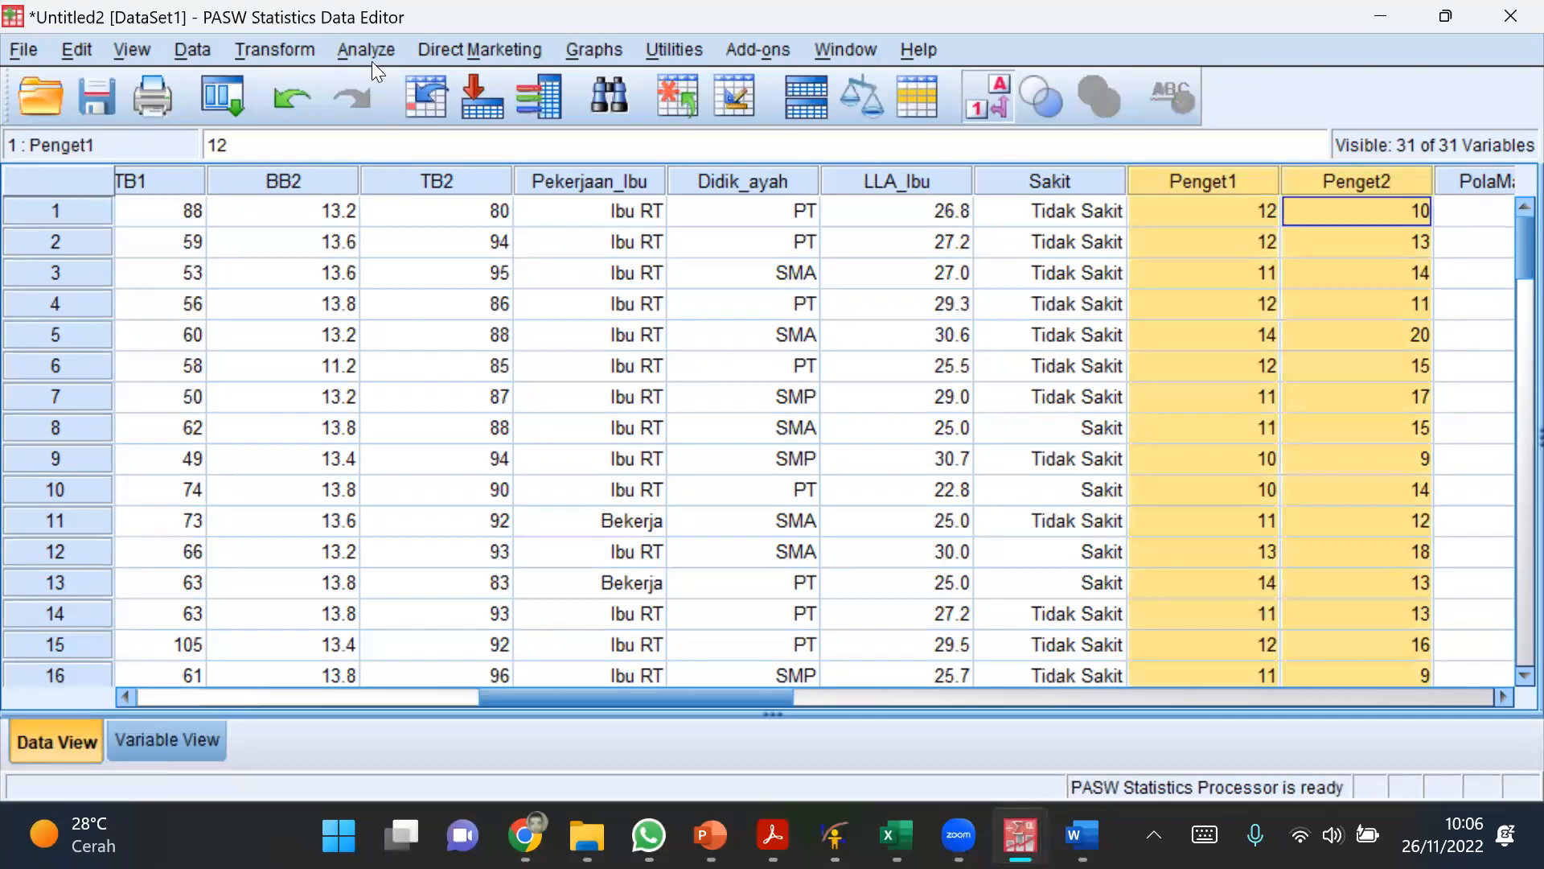
pyautogui.click(418, 215)
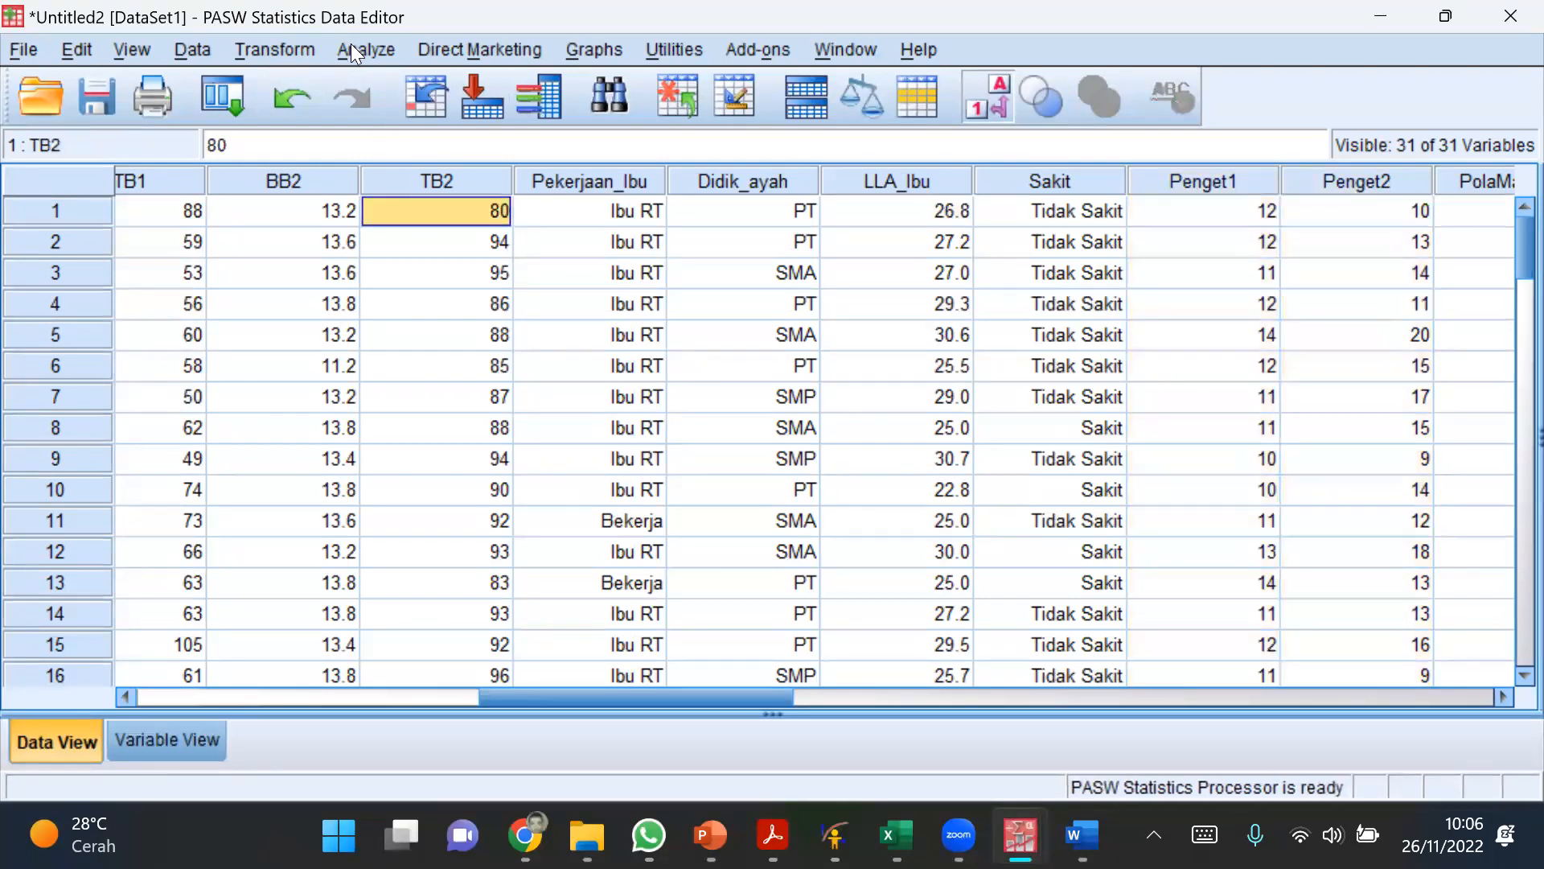
# Step: Open the legacy nonparametric one-sample Kolmogorov-Smirnov test and reset its settings to clear the test variable list
pyautogui.click(351, 45)
pyautogui.moveTo(528, 551)
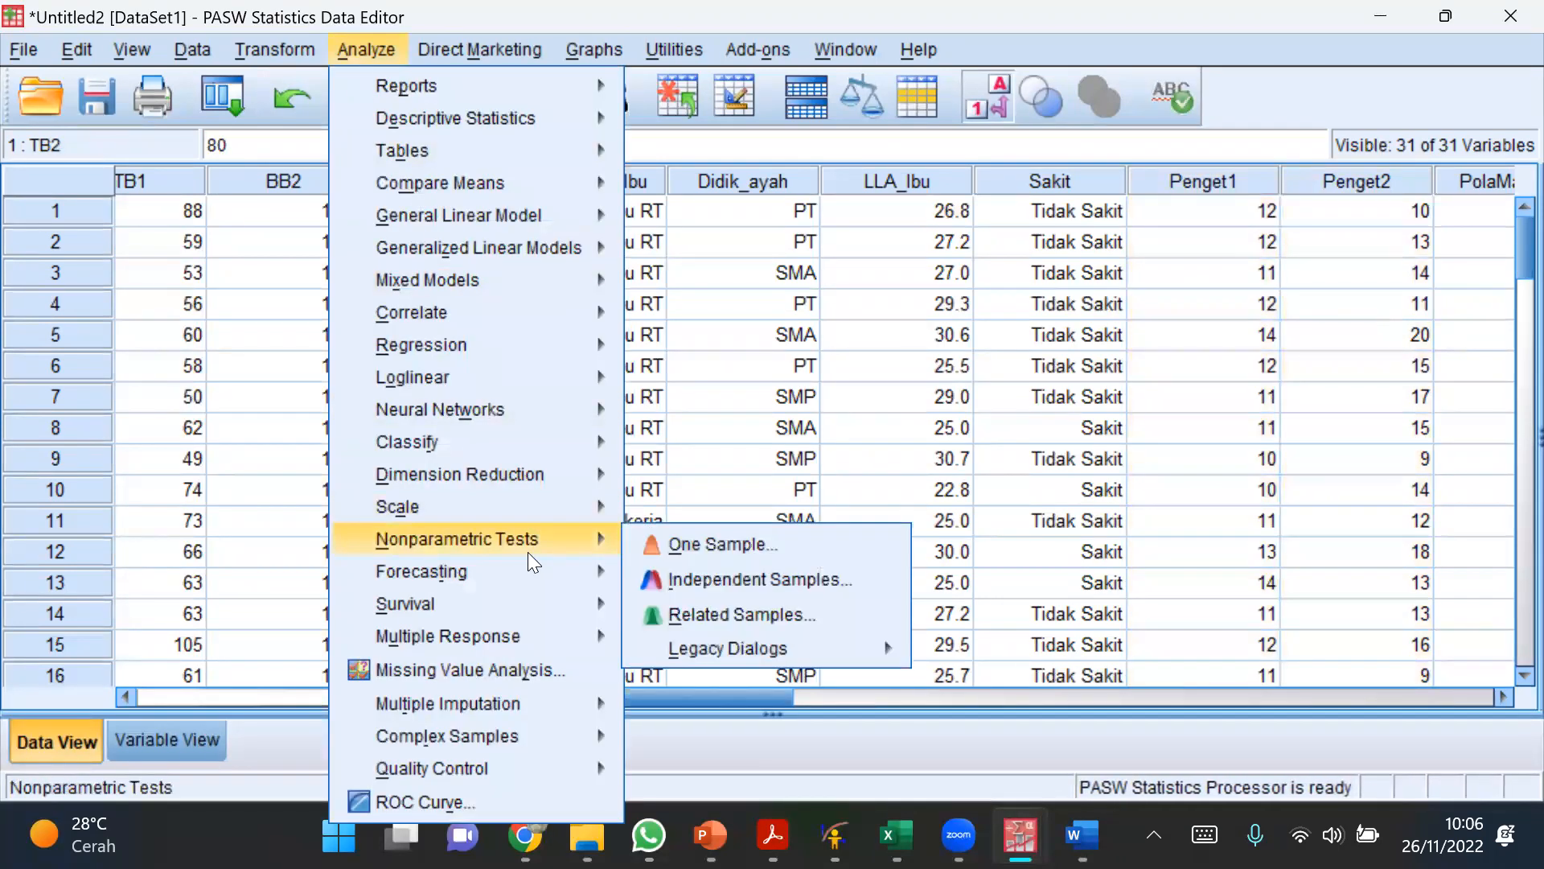
pyautogui.moveTo(780, 648)
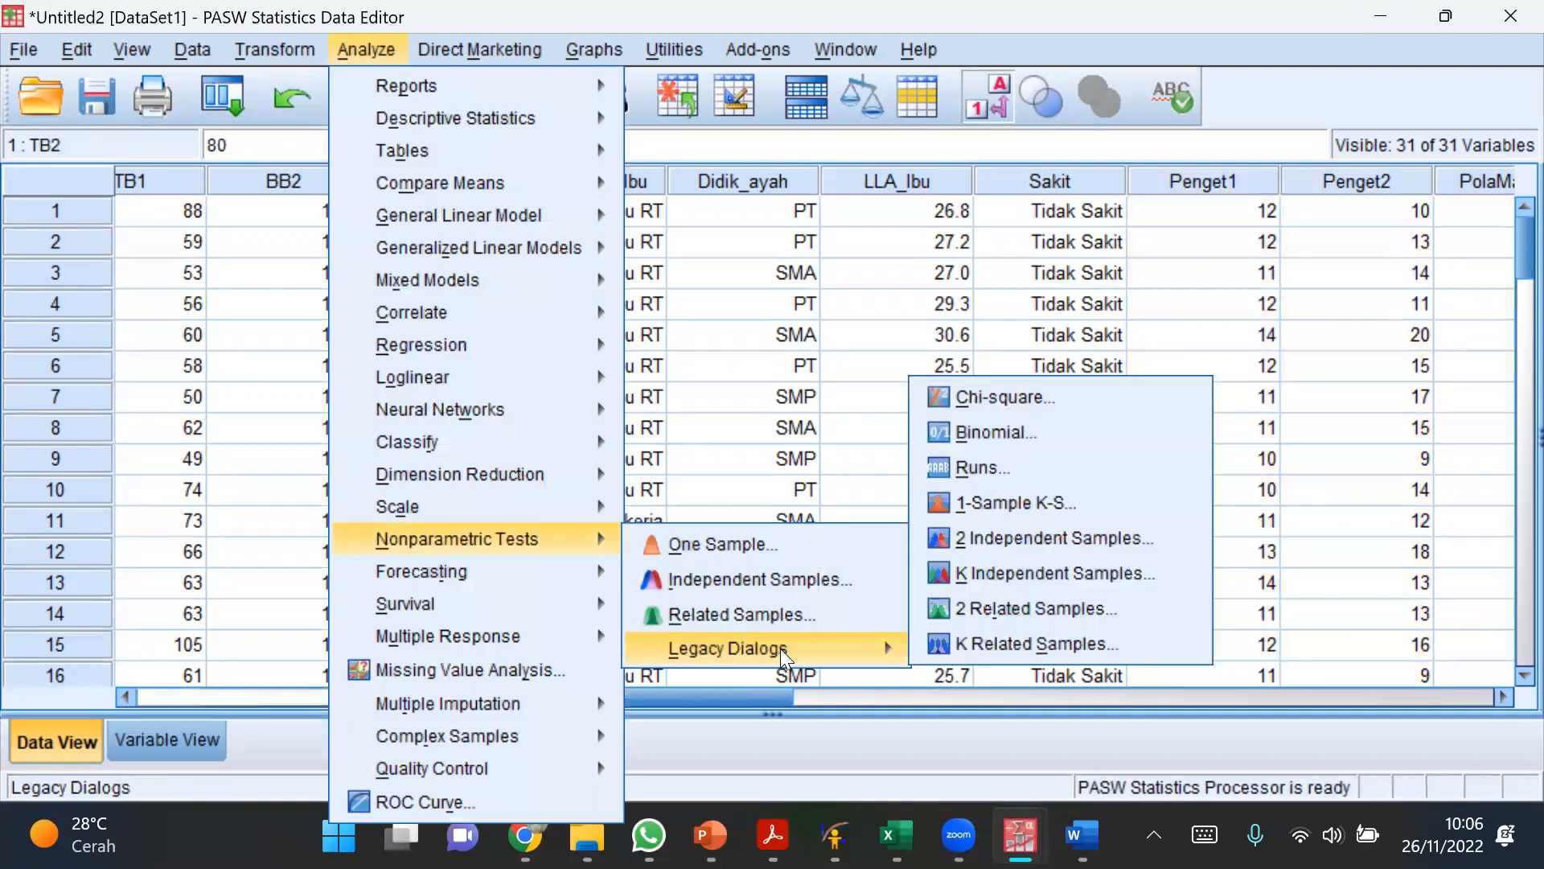
pyautogui.click(1007, 508)
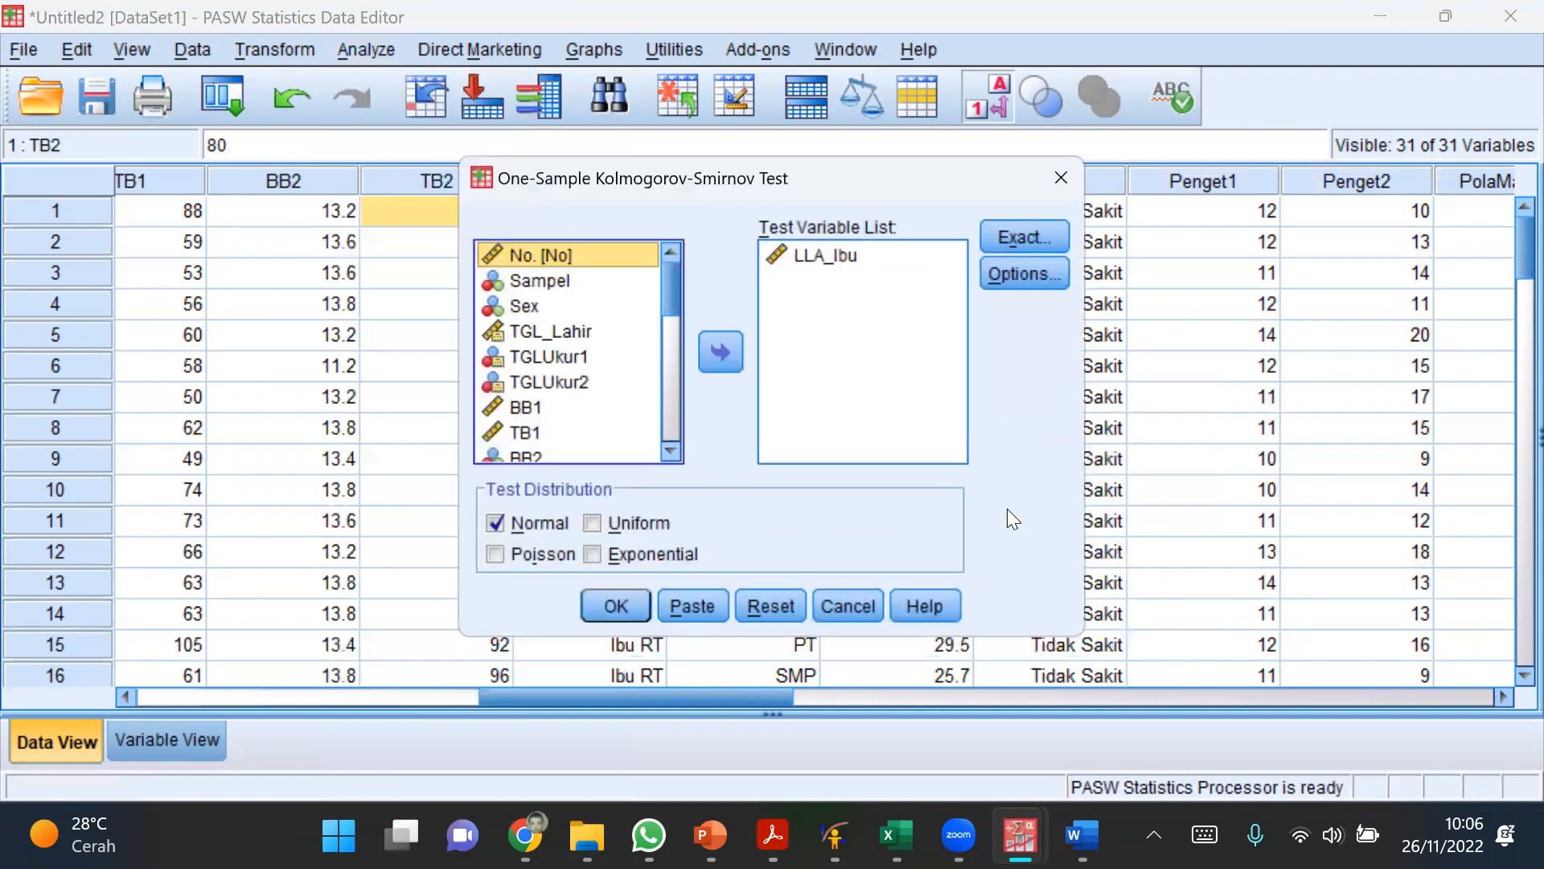
pyautogui.click(774, 608)
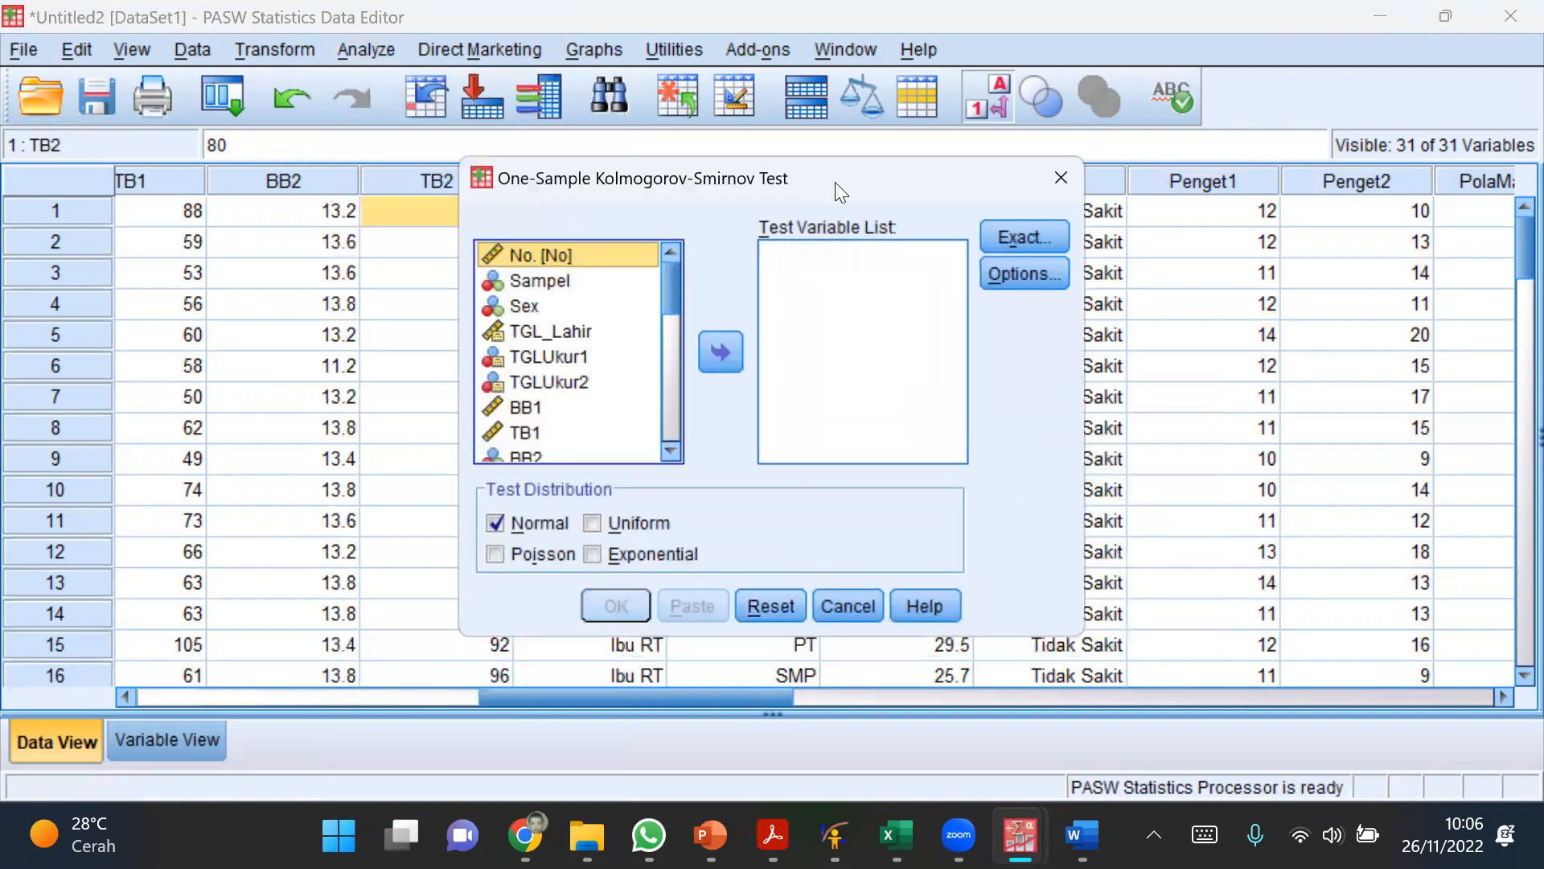
# Step: Run the one-sample Kolmogorov-Smirnov test on Penget1 and Penget2 against the Normal distribution and examine the Asymp. Sig. row
pyautogui.moveTo(676, 316); pyautogui.dragTo(675, 350)
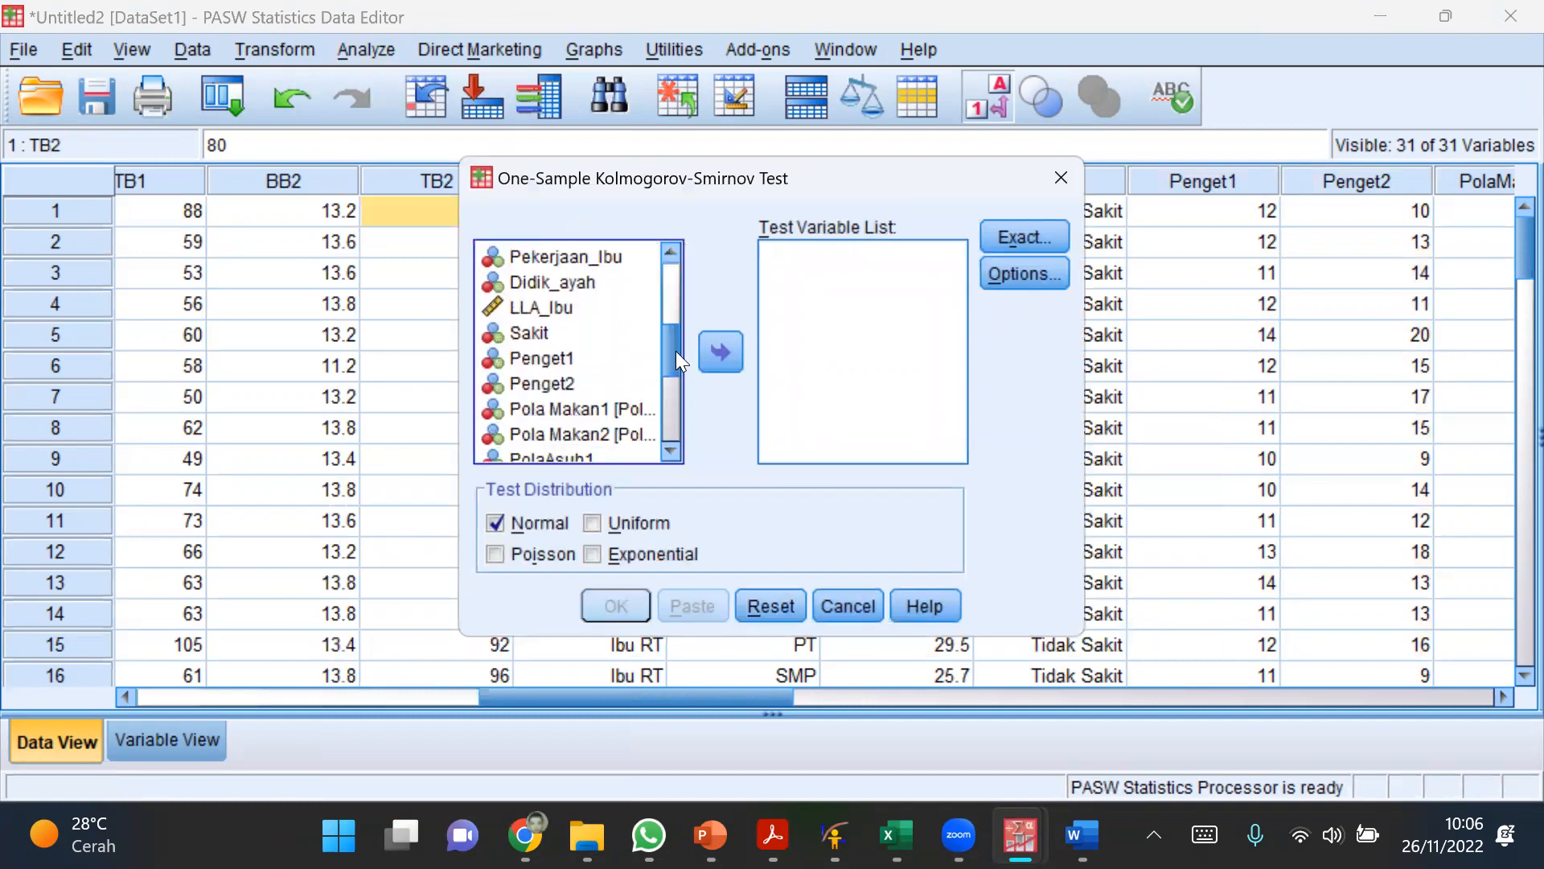
pyautogui.click(549, 354)
pyautogui.keyDown('shift'); pyautogui.click(540, 374); pyautogui.keyUp('shift')
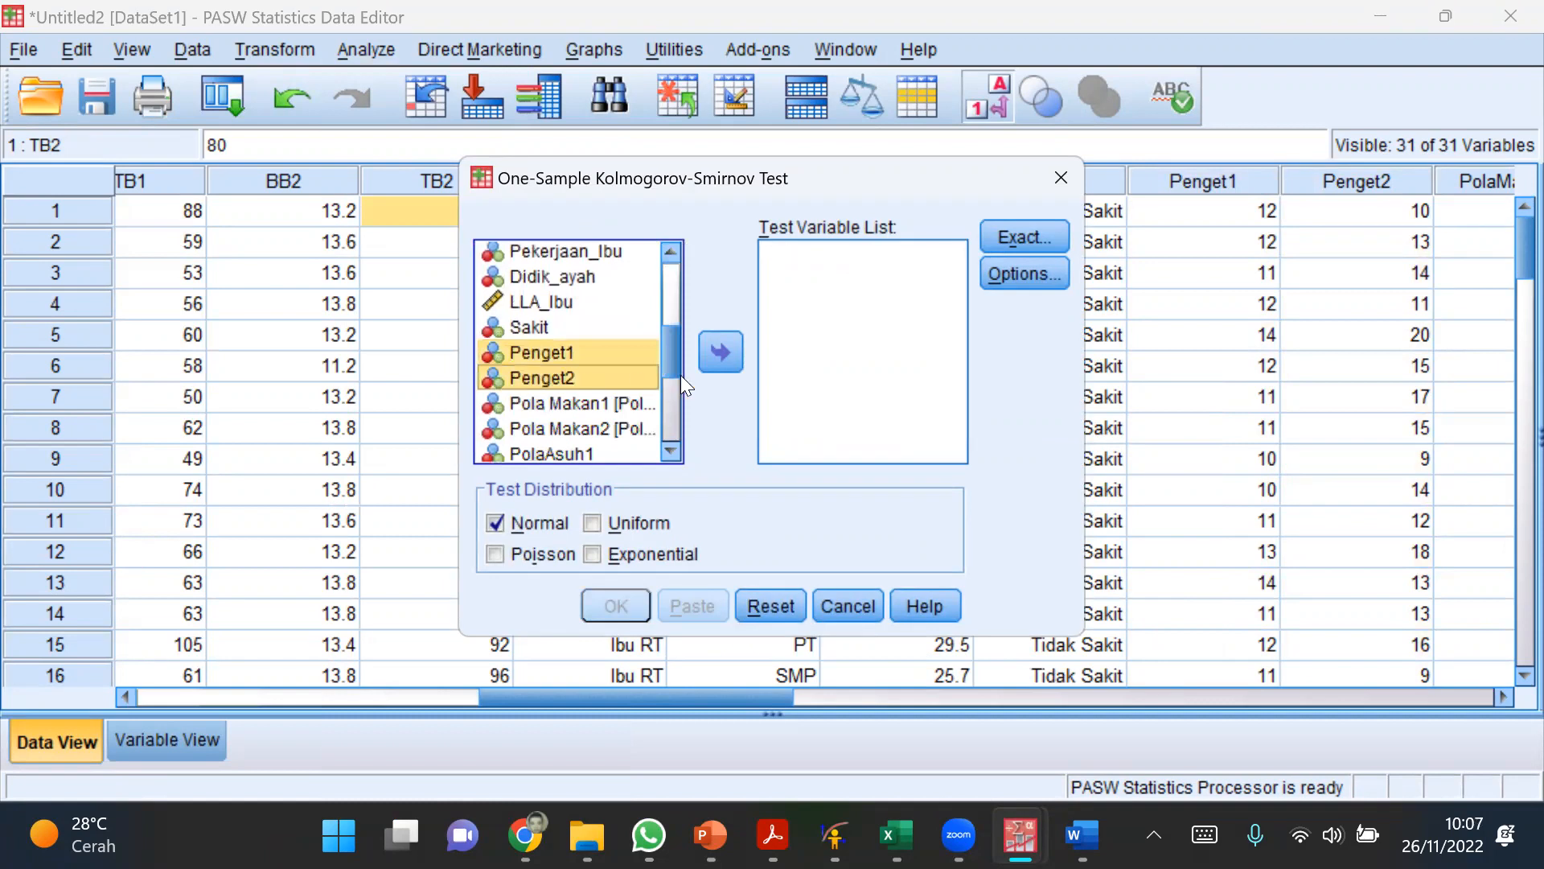
pyautogui.click(719, 352)
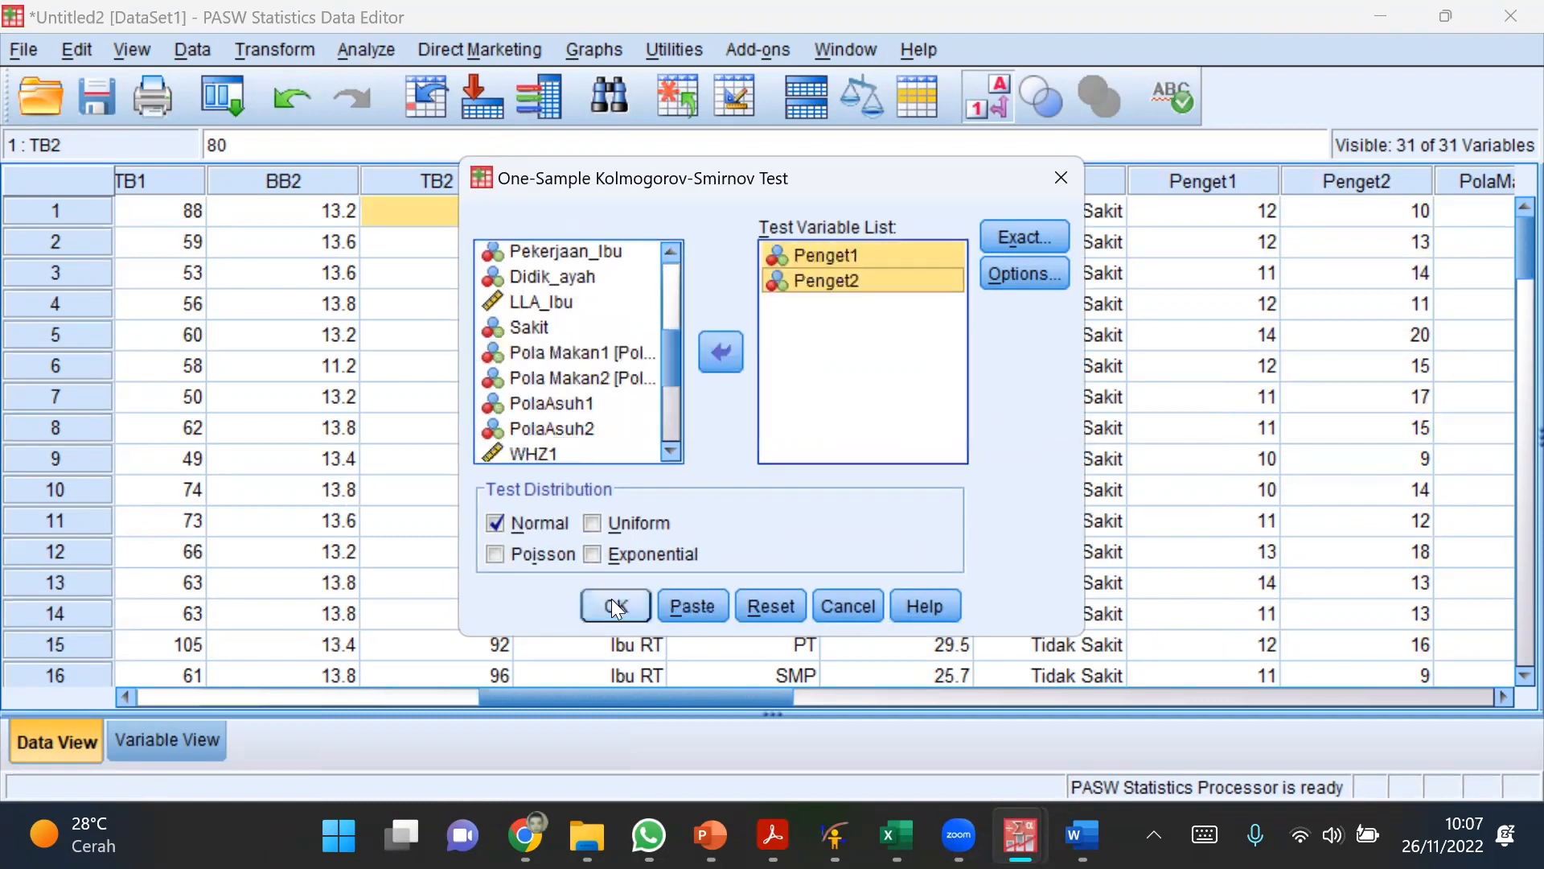
pyautogui.click(614, 605)
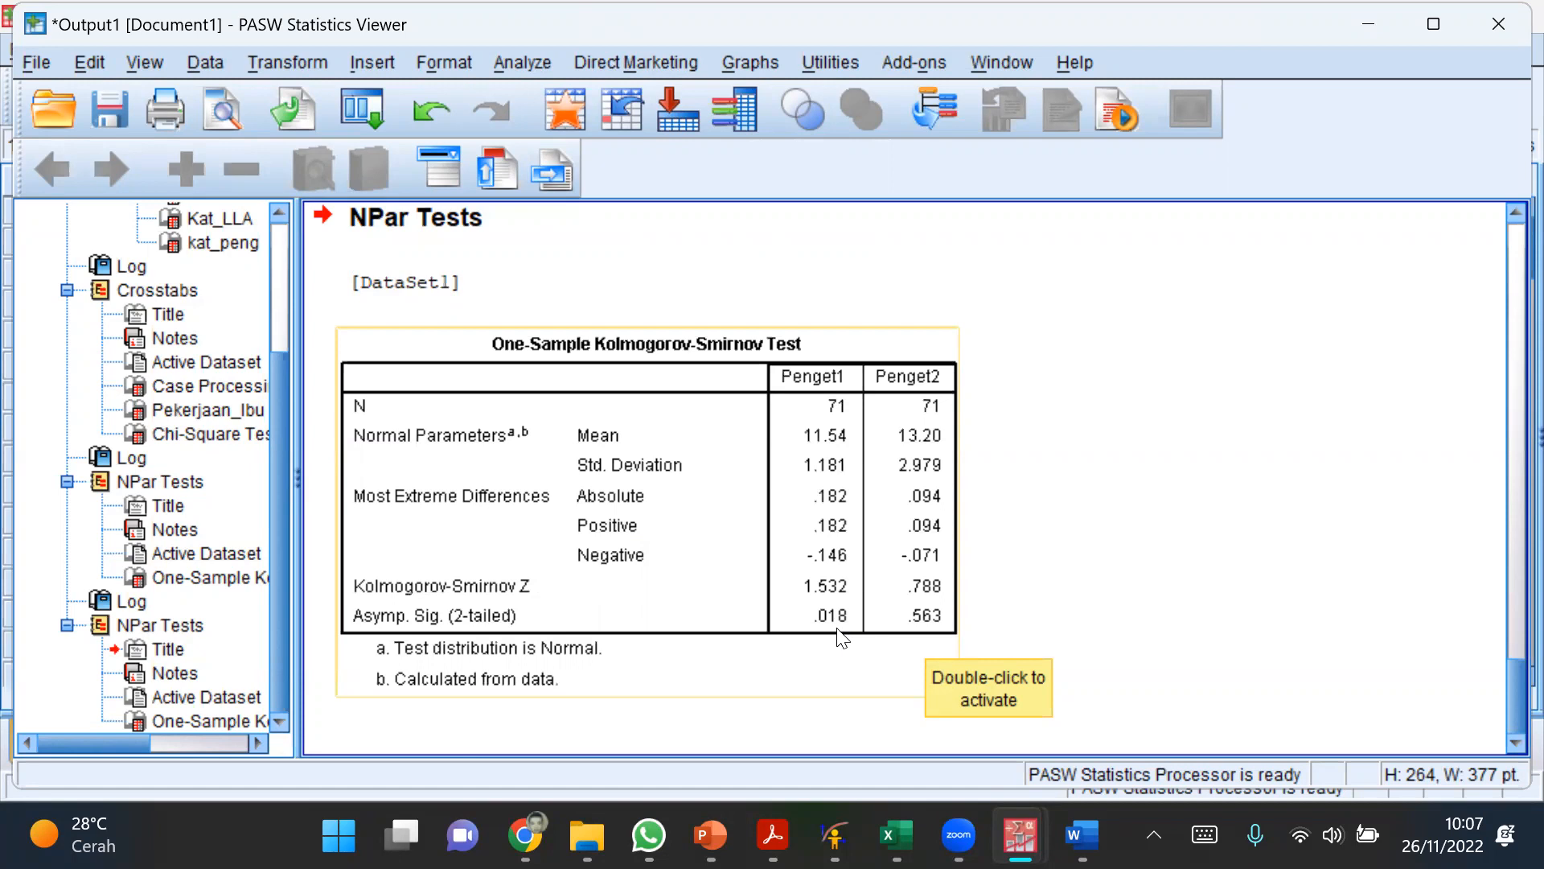
pyautogui.click(988, 629)
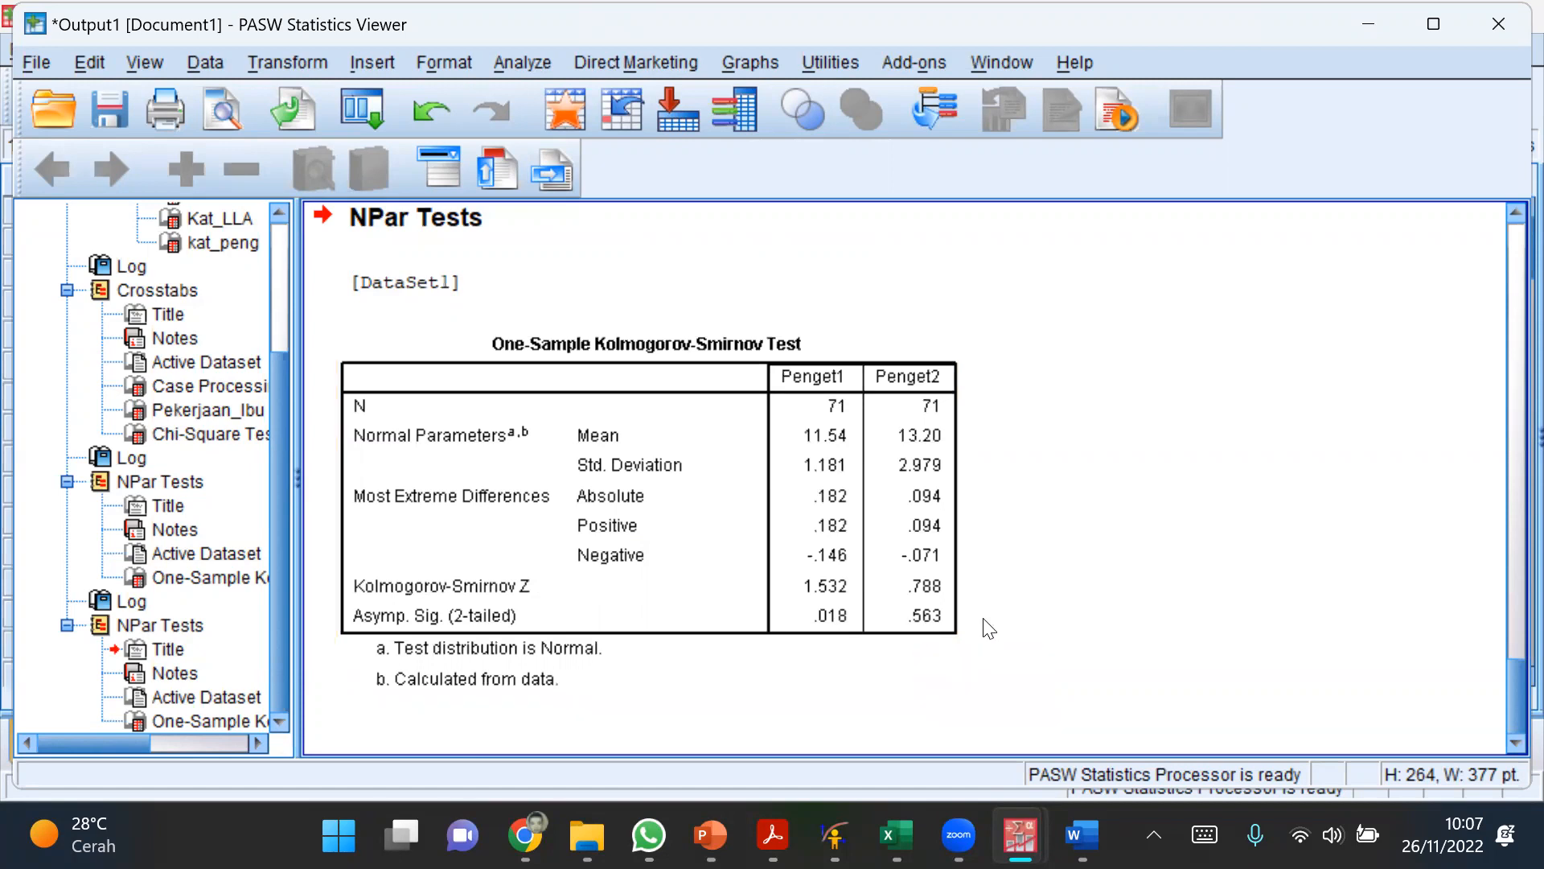
pyautogui.click(933, 621)
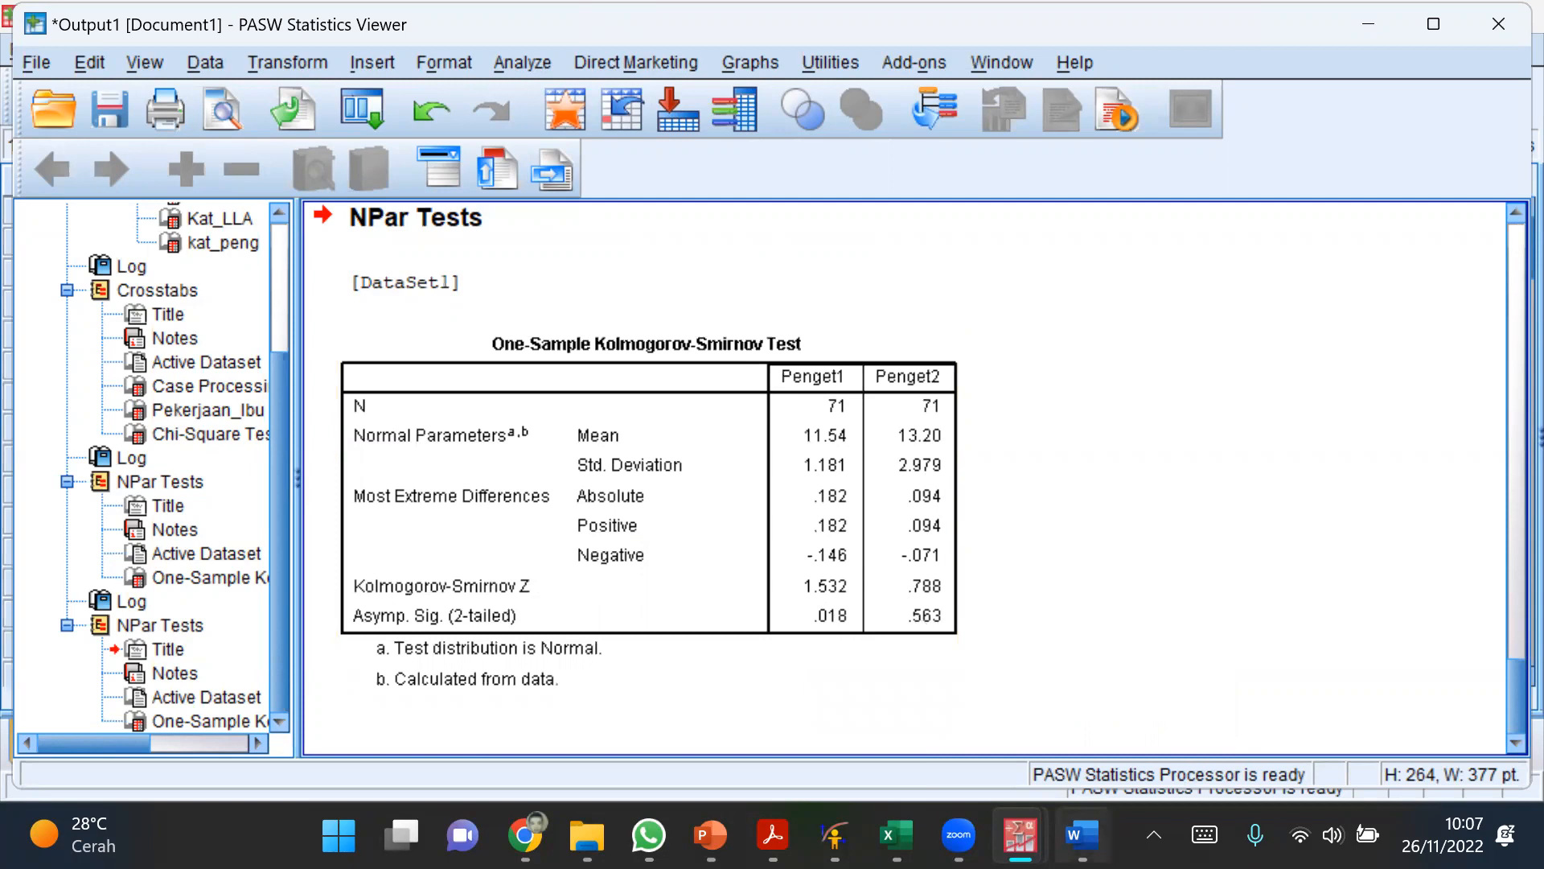
# Step: Switch to Word and draw a circled red arrow with a check mark after "Wilcoxon"
pyautogui.click(1082, 835)
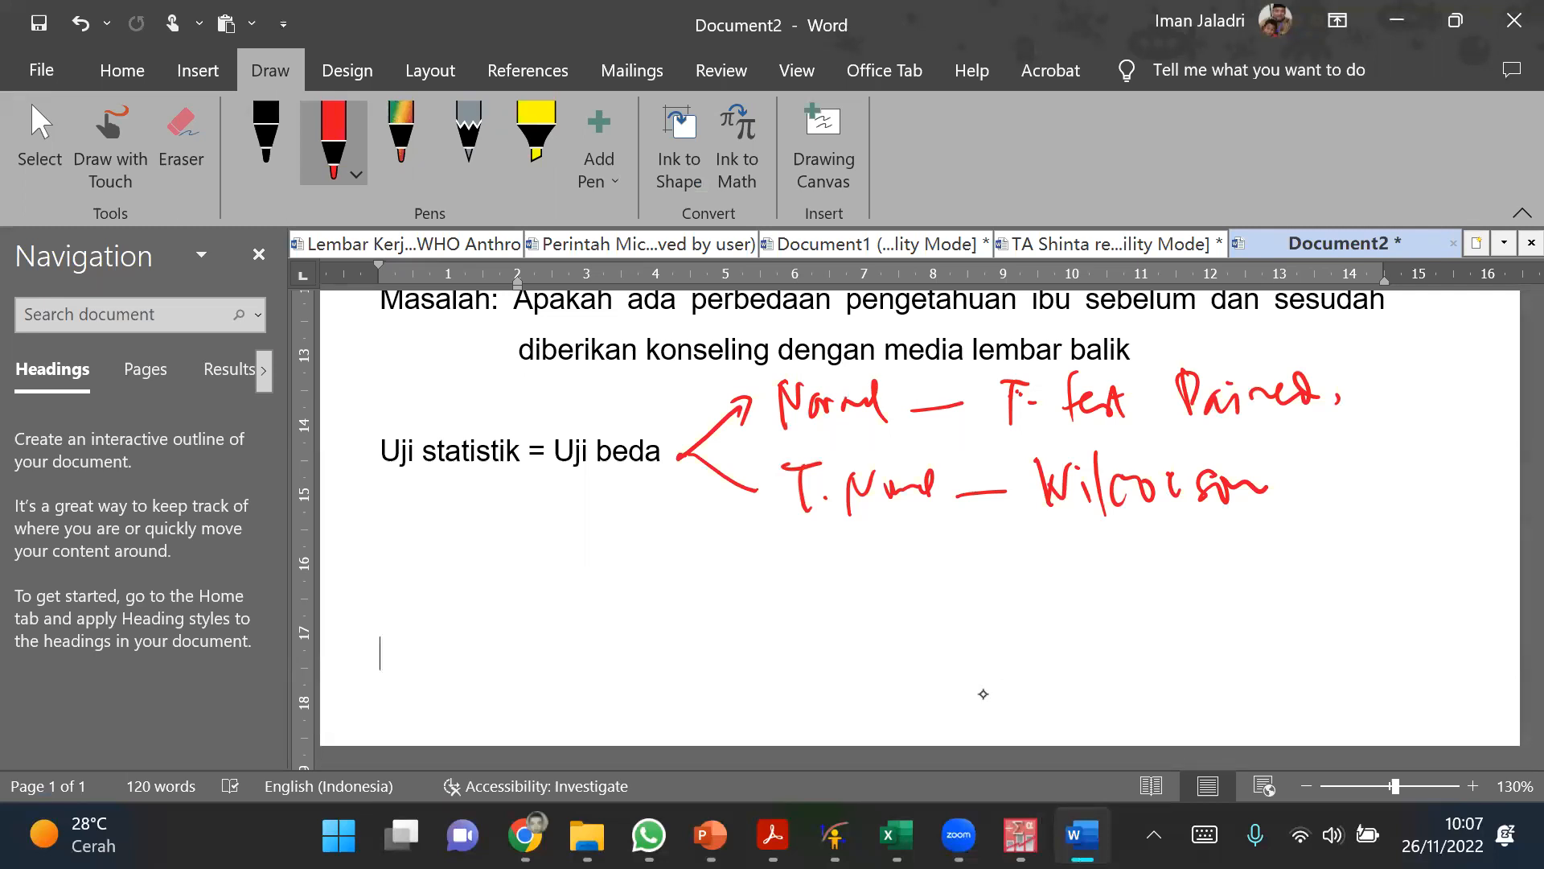
pyautogui.moveTo(1306, 485)
pyautogui.mouseDown()
pyautogui.moveTo(1406, 478)
pyautogui.moveTo(1404, 499)
pyautogui.moveTo(1311, 498)
pyautogui.moveTo(1335, 444)
pyautogui.mouseUp()
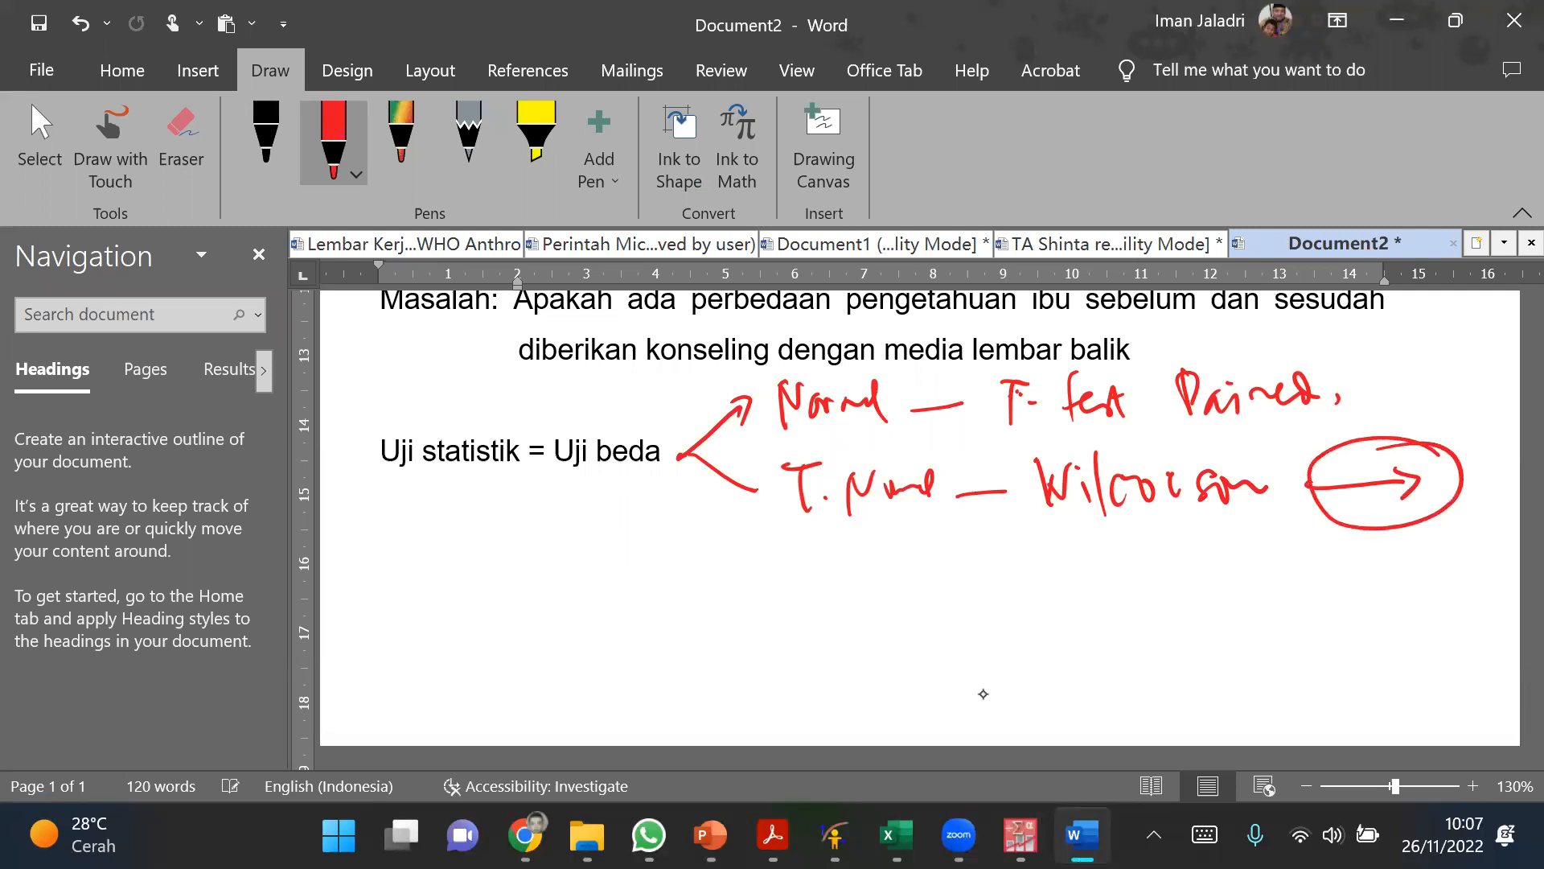
pyautogui.moveTo(1469, 461); pyautogui.dragTo(1516, 431)
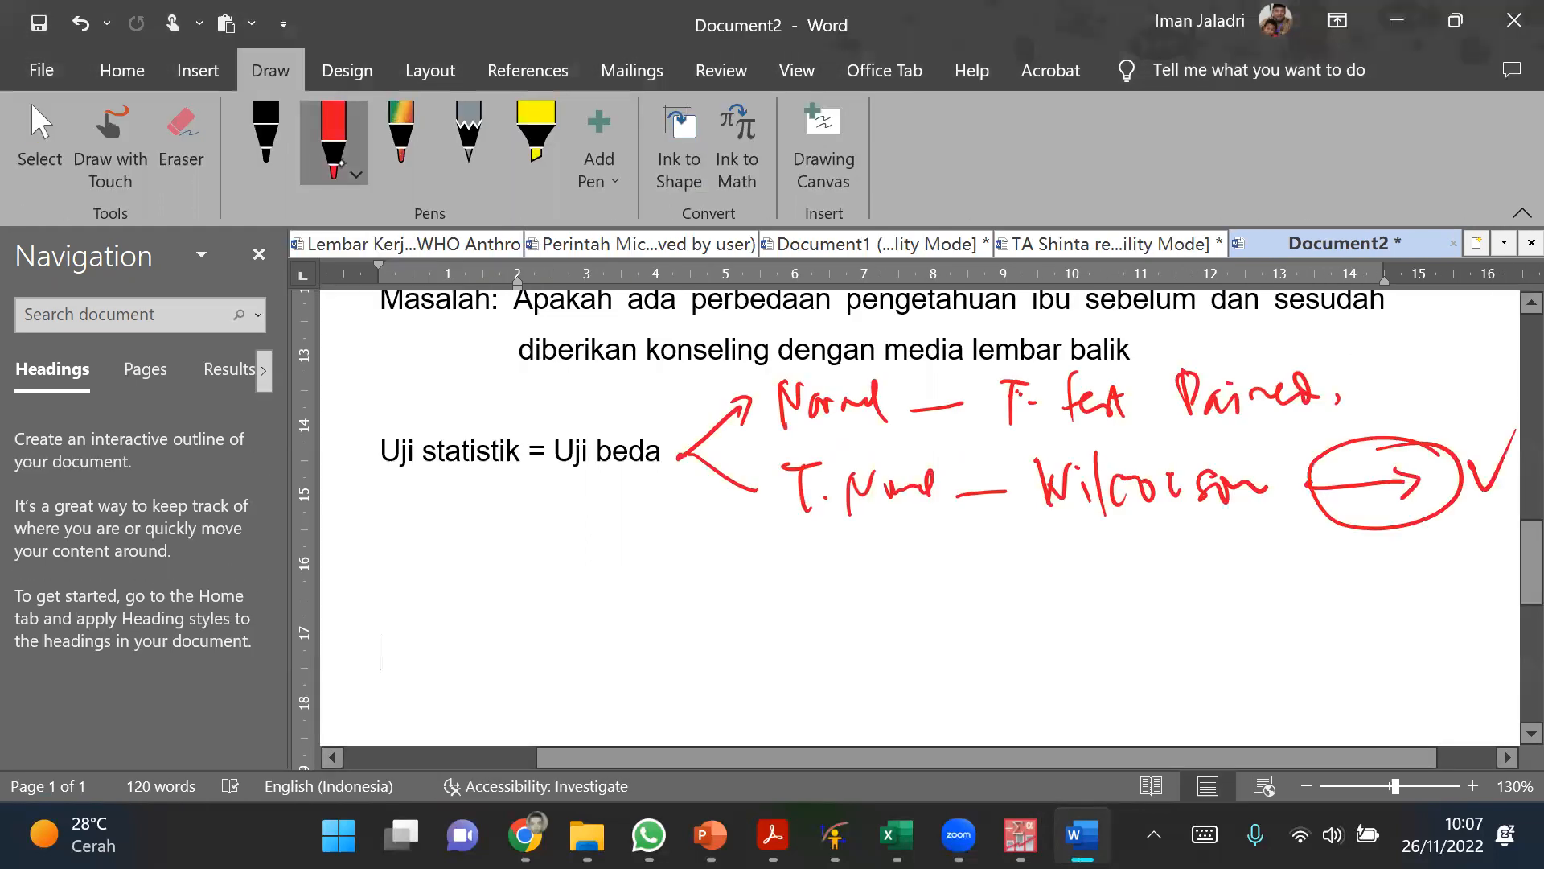
# Step: Change the pen colour to light blue and circle the handwritten "Wilcoxon"
pyautogui.click(350, 152)
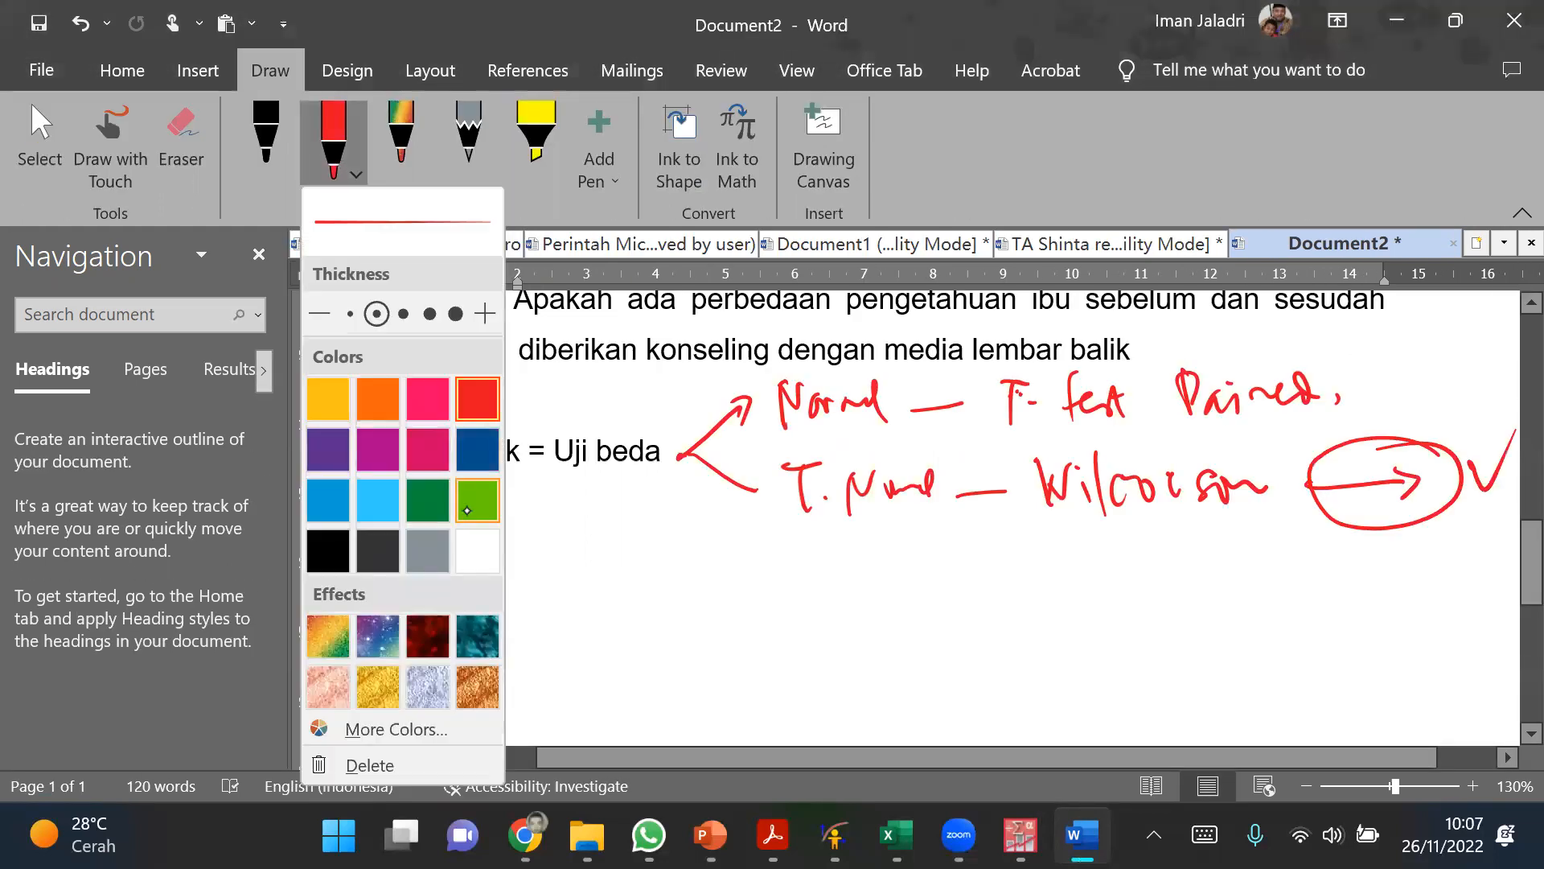
pyautogui.click(378, 500)
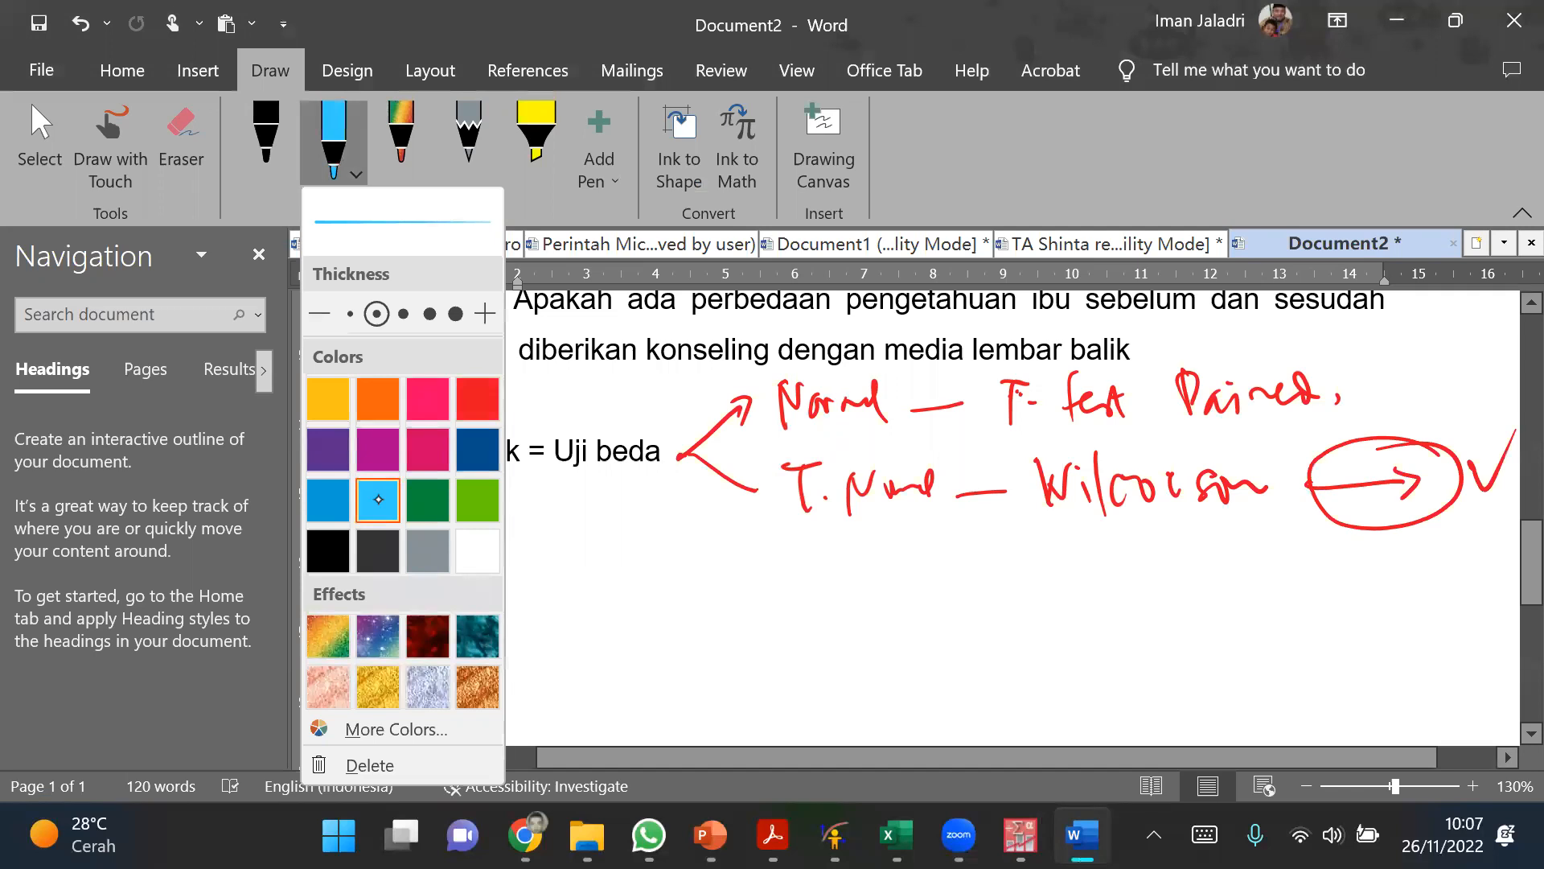
pyautogui.moveTo(1255, 434); pyautogui.dragTo(1158, 456)
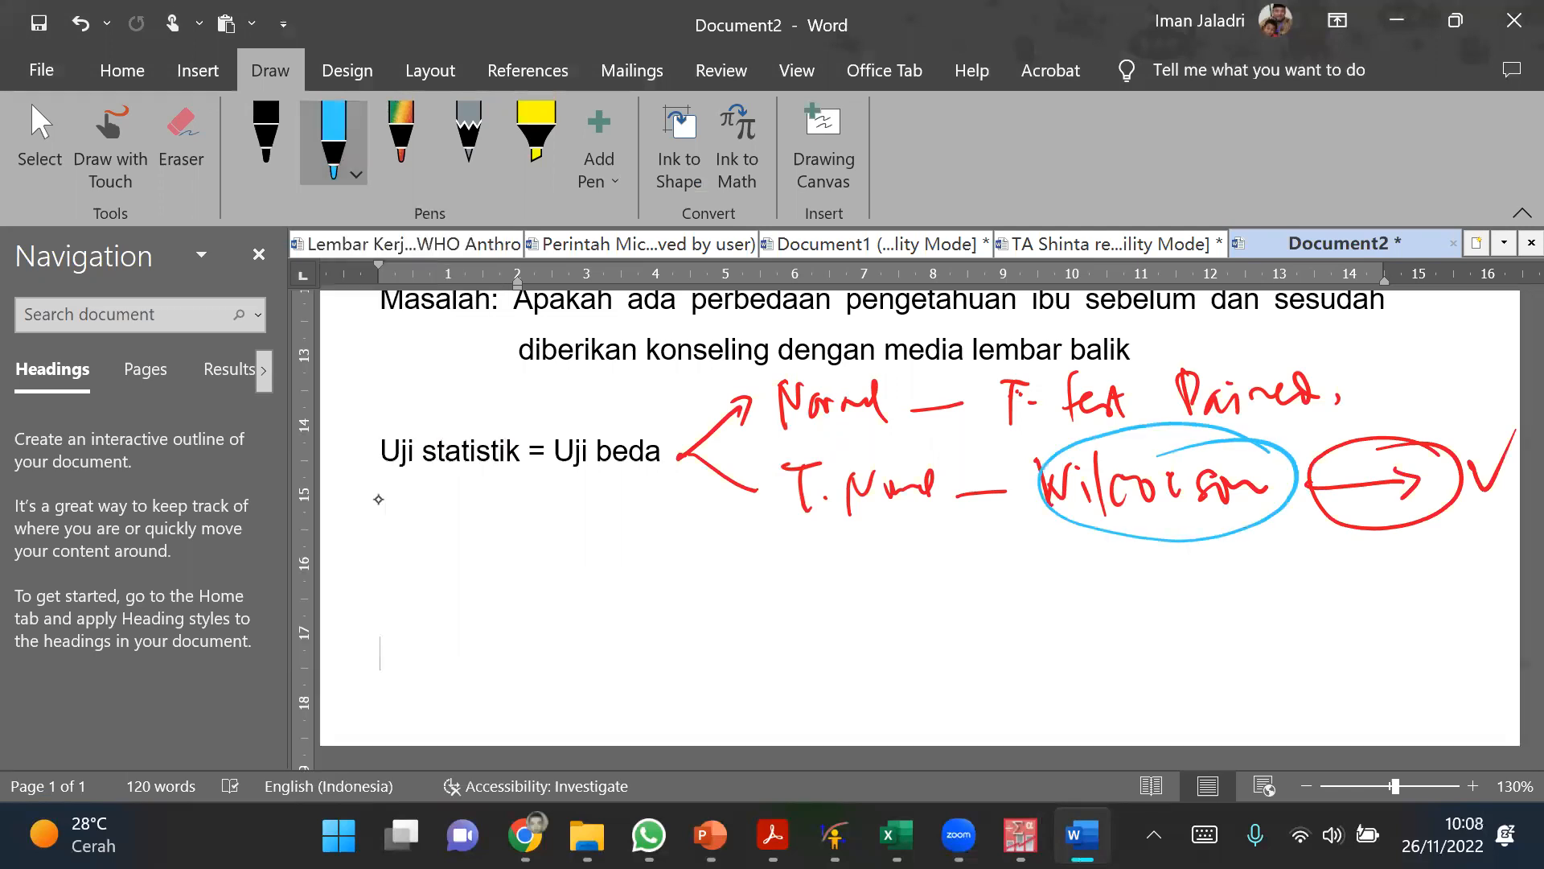
# Step: Handwrite "0,018 &" in light blue below the branches, checking Penget1's Asymp. Sig. value in the PASW output
pyautogui.moveTo(714, 566); pyautogui.dragTo(739, 613)
pyautogui.moveTo(769, 564)
pyautogui.mouseDown()
pyautogui.moveTo(758, 603)
pyautogui.moveTo(771, 566)
pyautogui.mouseUp()
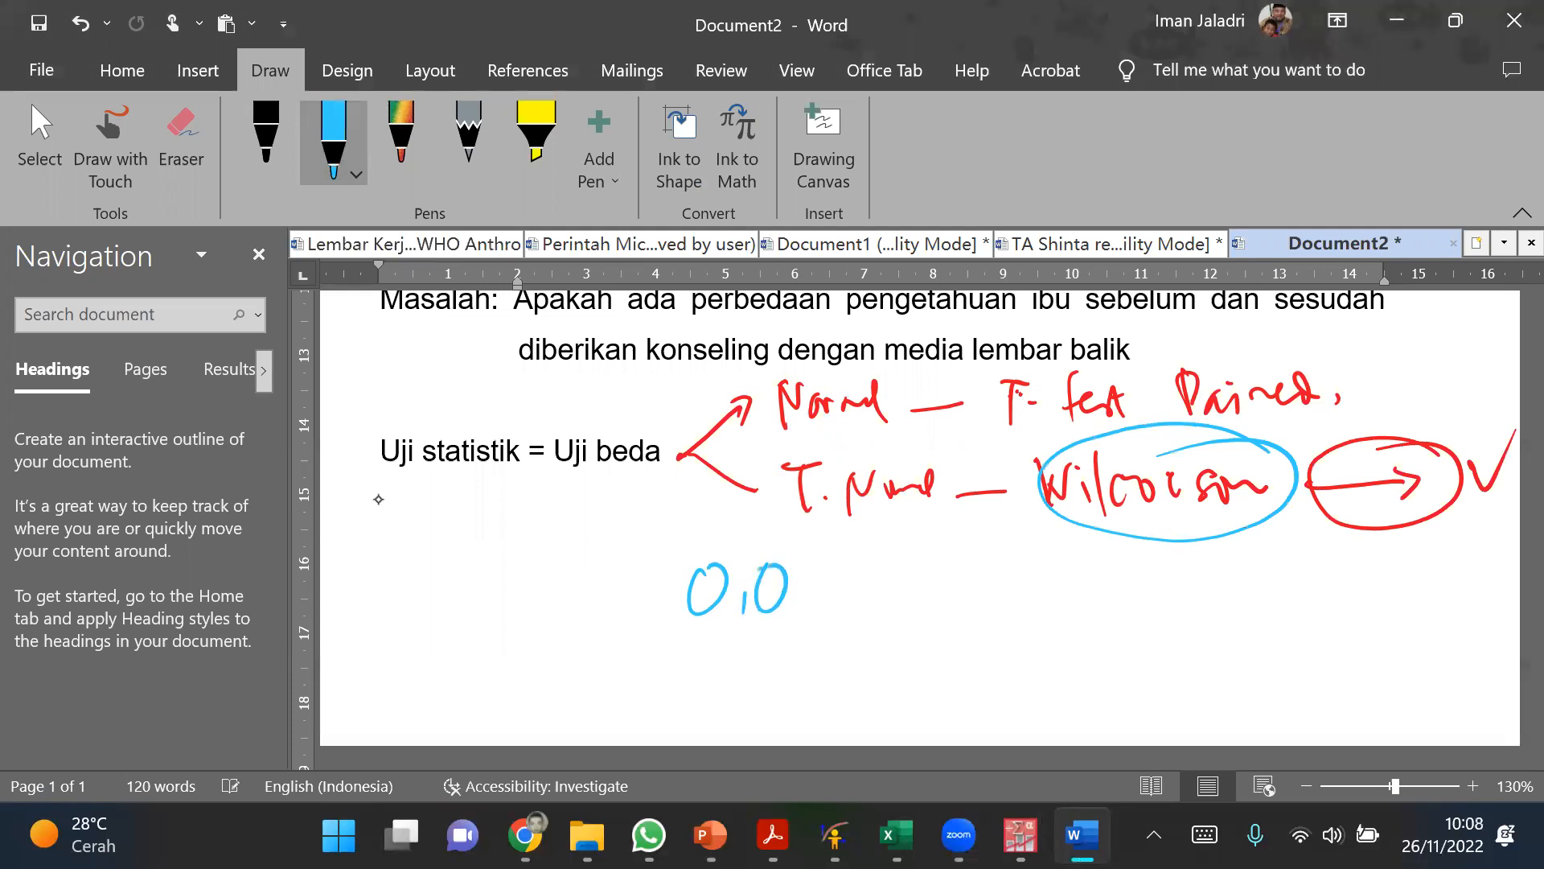
pyautogui.moveTo(1019, 834)
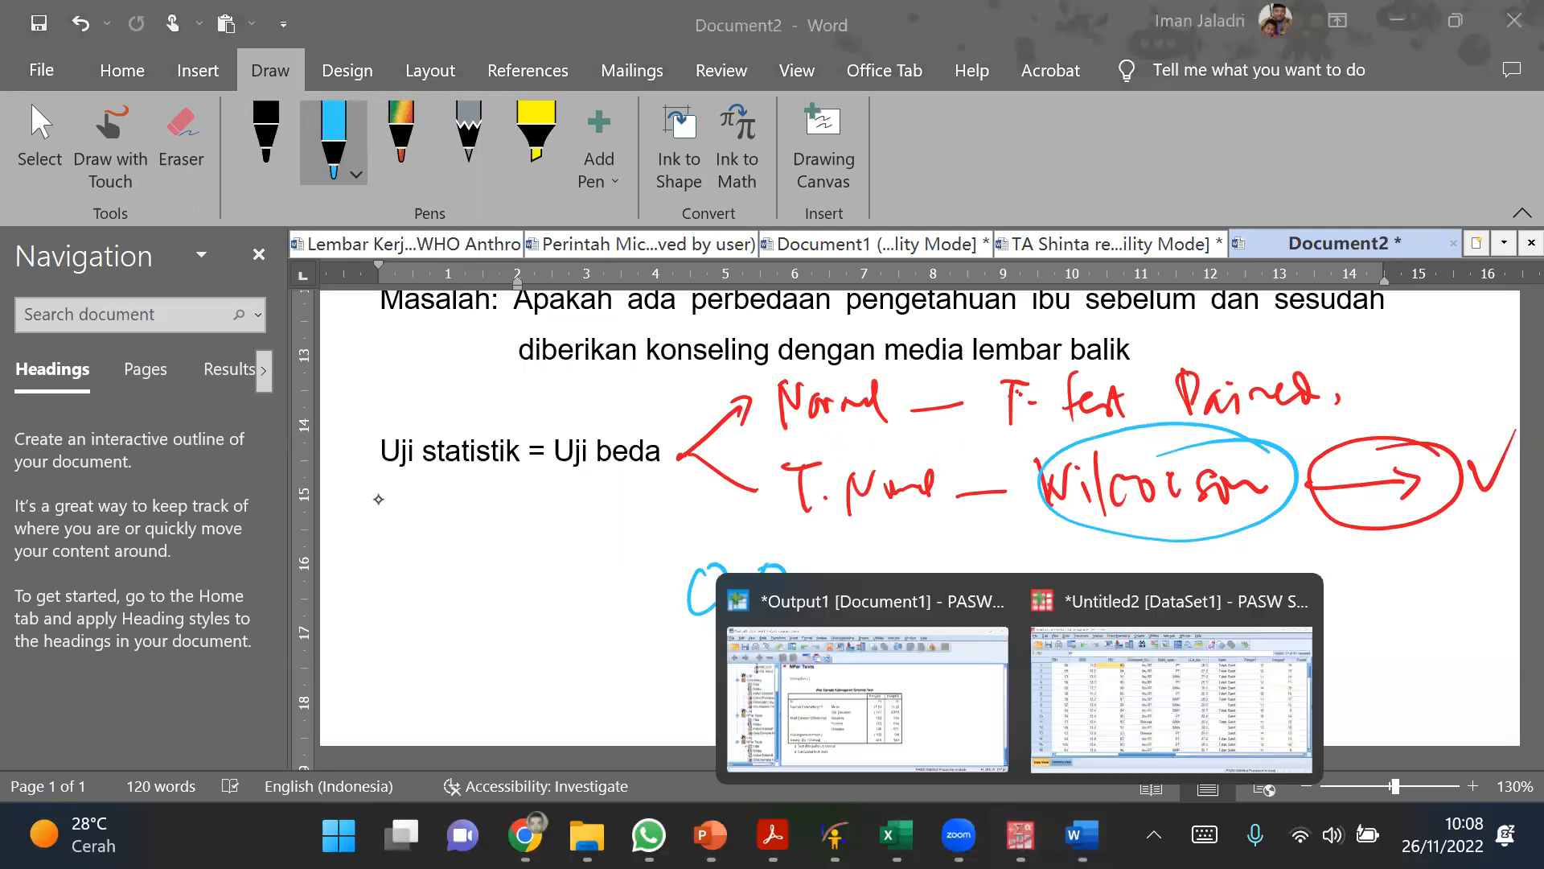
pyautogui.click(954, 747)
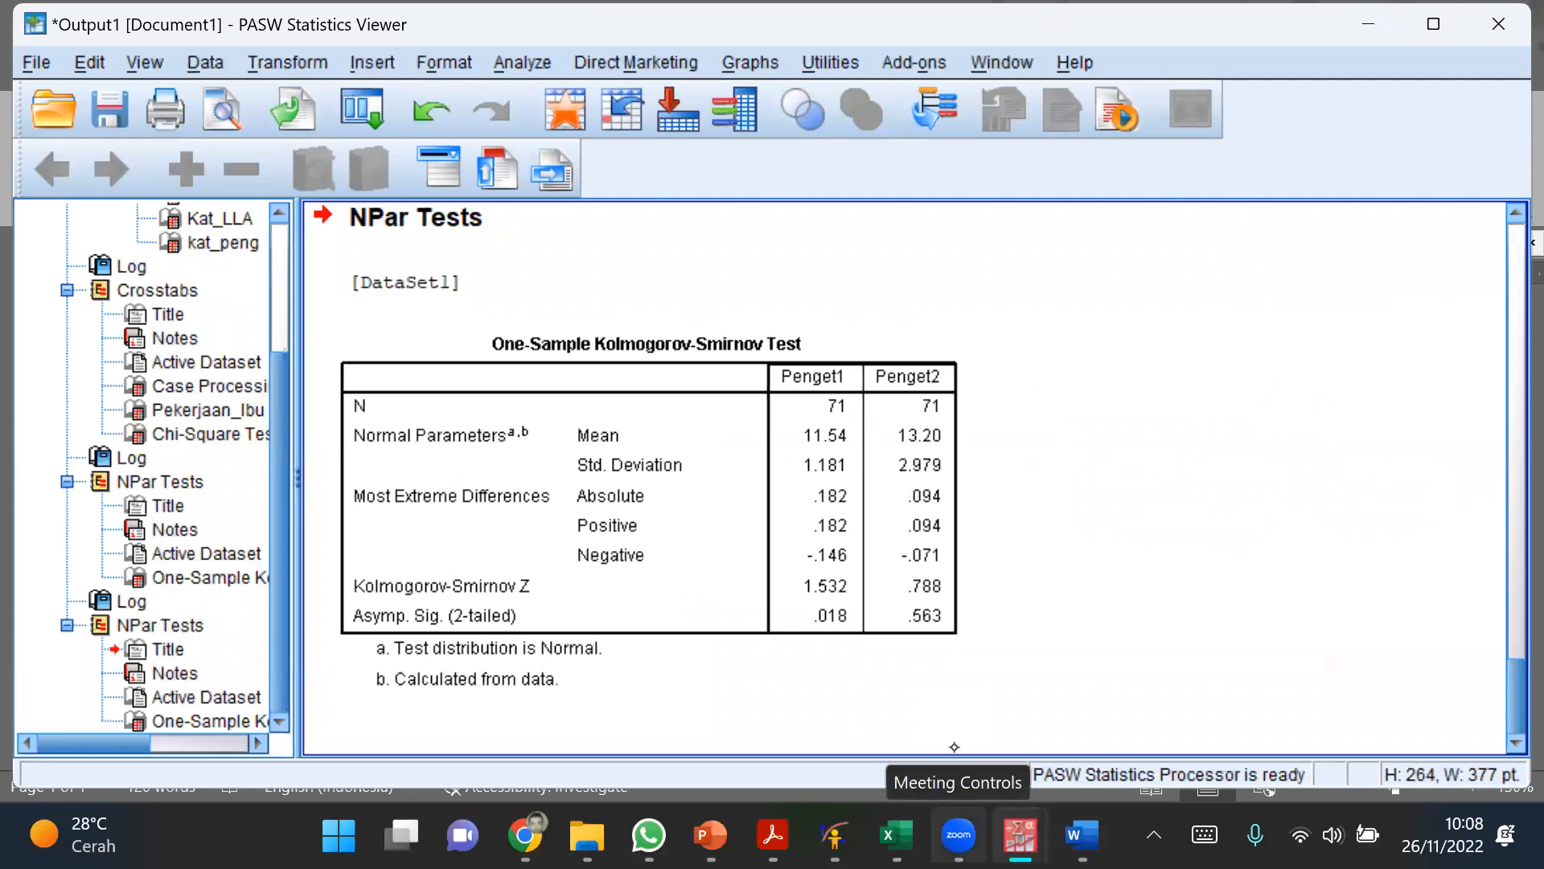
pyautogui.hotkey('alt', 'Tab')
pyautogui.moveTo(799, 562); pyautogui.dragTo(802, 612)
pyautogui.moveTo(834, 573)
pyautogui.mouseDown()
pyautogui.moveTo(820, 574)
pyautogui.moveTo(843, 625)
pyautogui.mouseUp()
pyautogui.moveTo(899, 569)
pyautogui.mouseDown()
pyautogui.moveTo(959, 602)
pyautogui.moveTo(925, 618)
pyautogui.mouseUp()
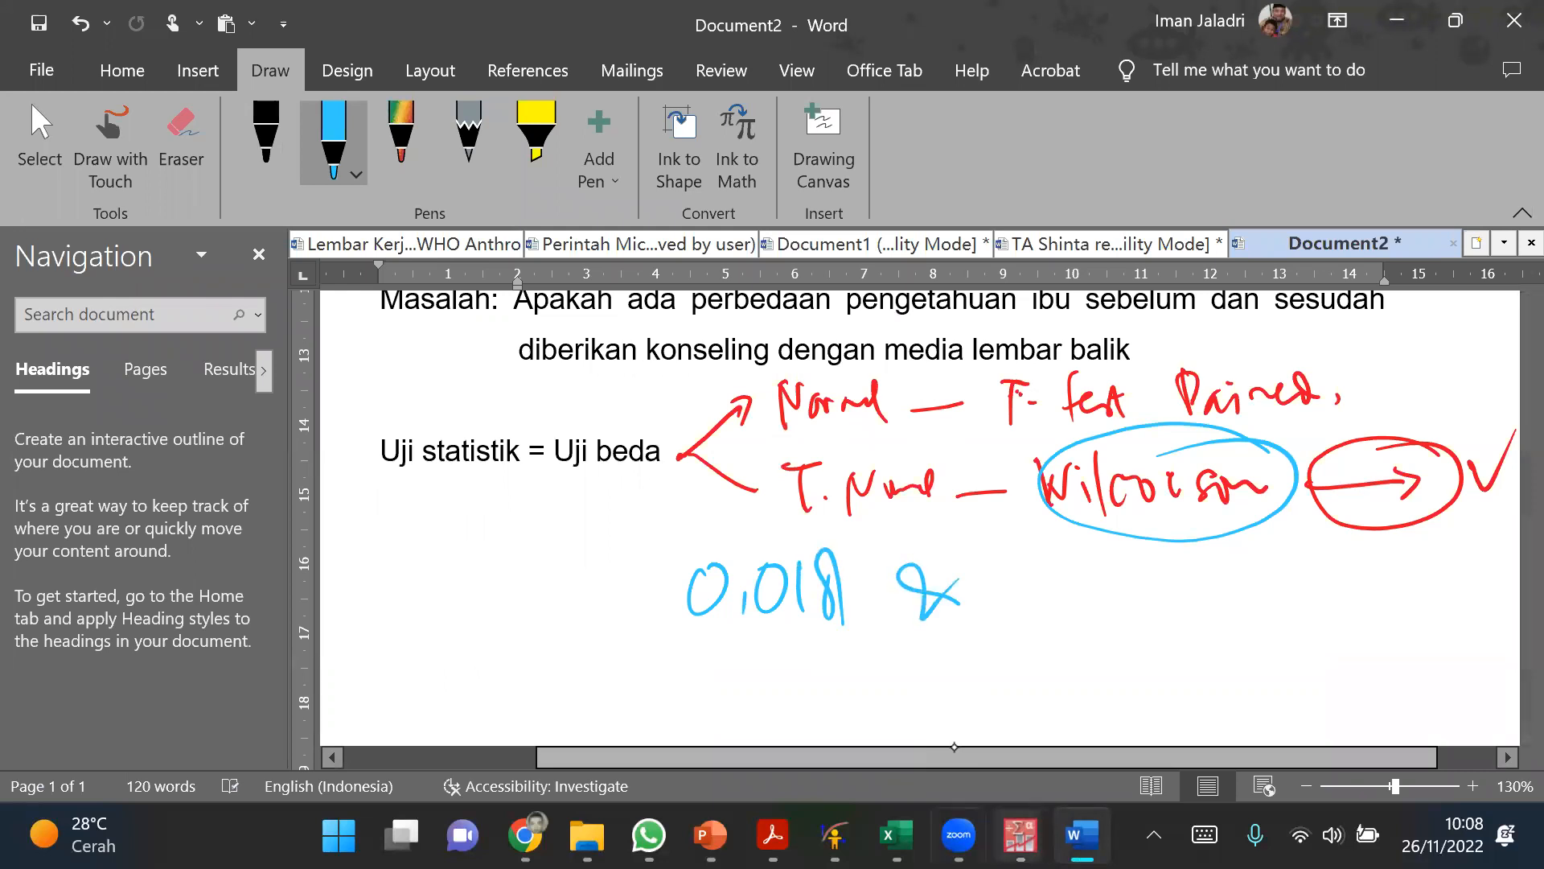
# Step: Check Penget2's Asymp. Sig. value in the PASW output and handwrite "0,563" in light blue after the "&" in Word
pyautogui.click(1020, 834)
pyautogui.click(990, 726)
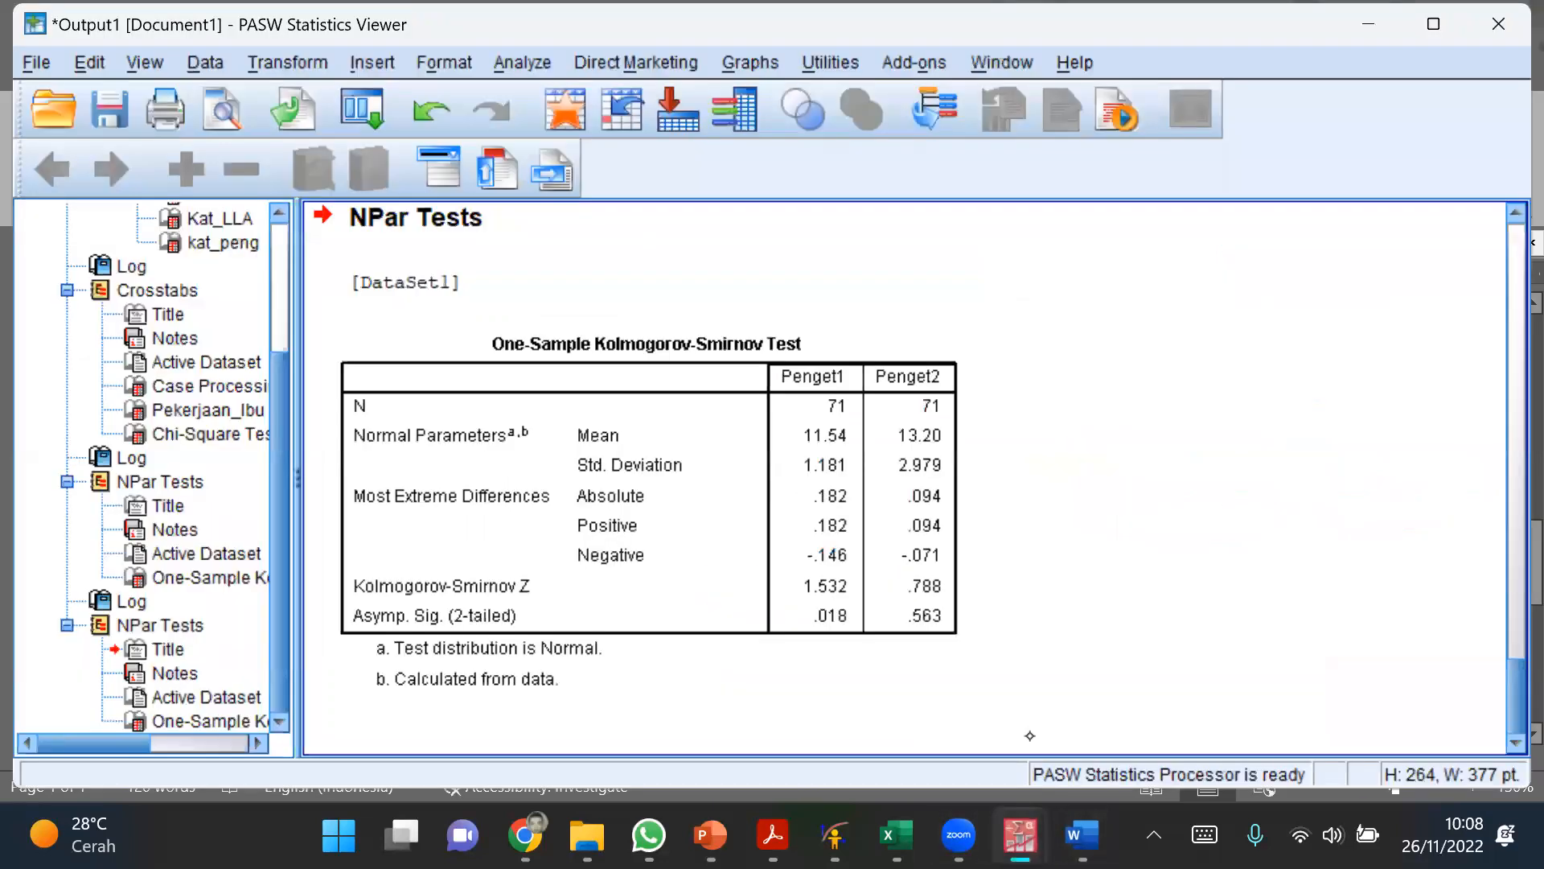
pyautogui.moveTo(1082, 834)
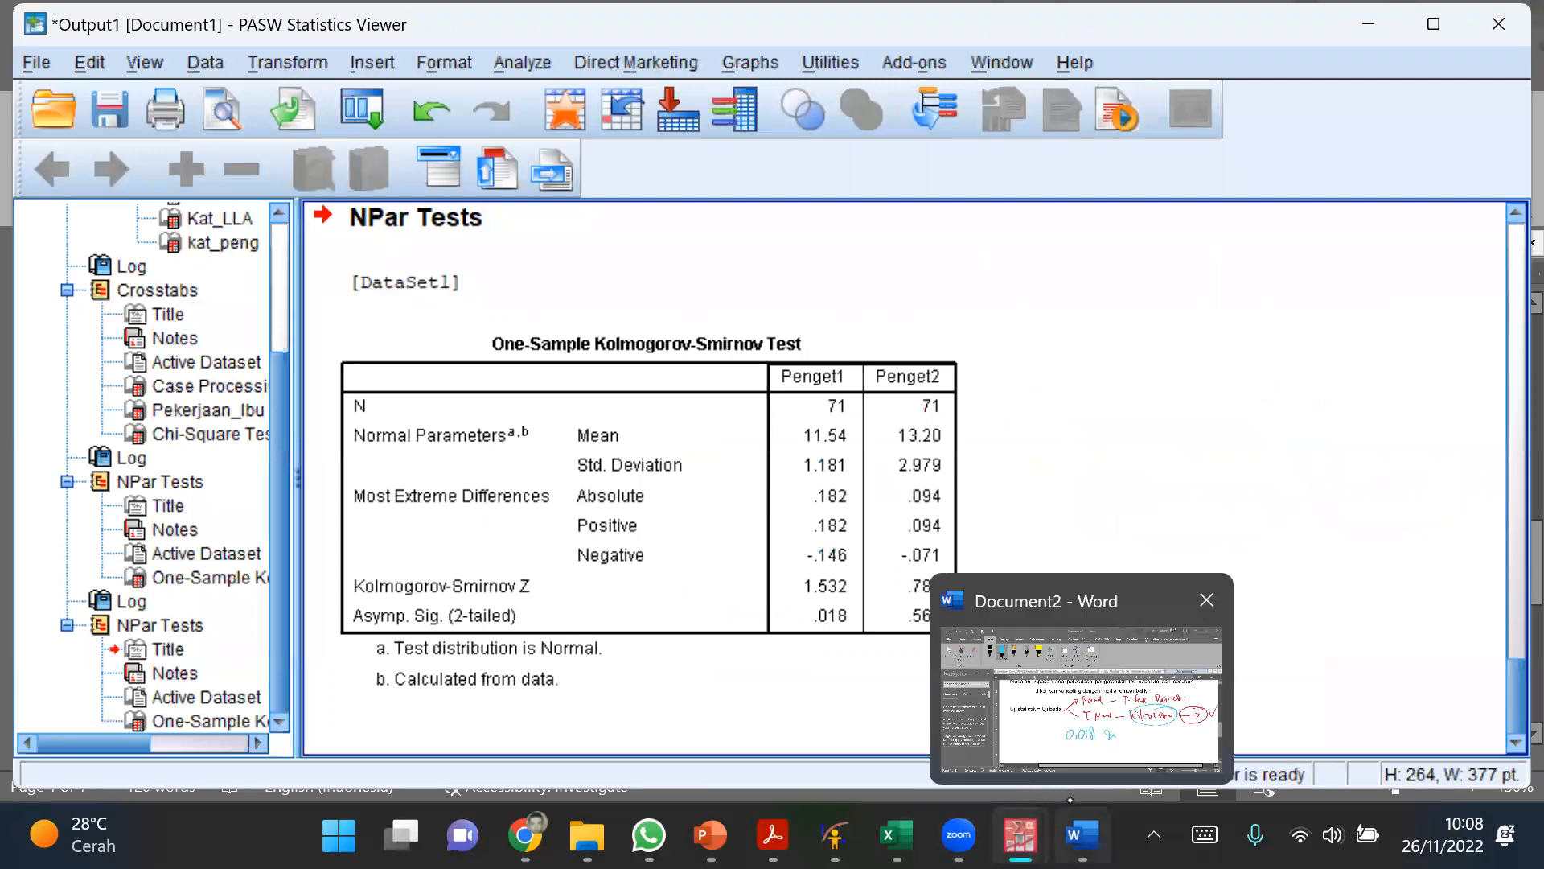
pyautogui.click(1052, 746)
pyautogui.moveTo(1005, 562)
pyautogui.mouseDown()
pyautogui.moveTo(991, 594)
pyautogui.moveTo(1010, 559)
pyautogui.mouseUp()
pyautogui.moveTo(1046, 593); pyautogui.dragTo(1040, 614)
pyautogui.moveTo(1060, 558)
pyautogui.mouseDown()
pyautogui.moveTo(1066, 608)
pyautogui.moveTo(1071, 561)
pyautogui.mouseUp()
pyautogui.moveTo(1078, 561)
pyautogui.mouseDown()
pyautogui.moveTo(1105, 602)
pyautogui.moveTo(1142, 593)
pyautogui.moveTo(1127, 617)
pyautogui.mouseUp()
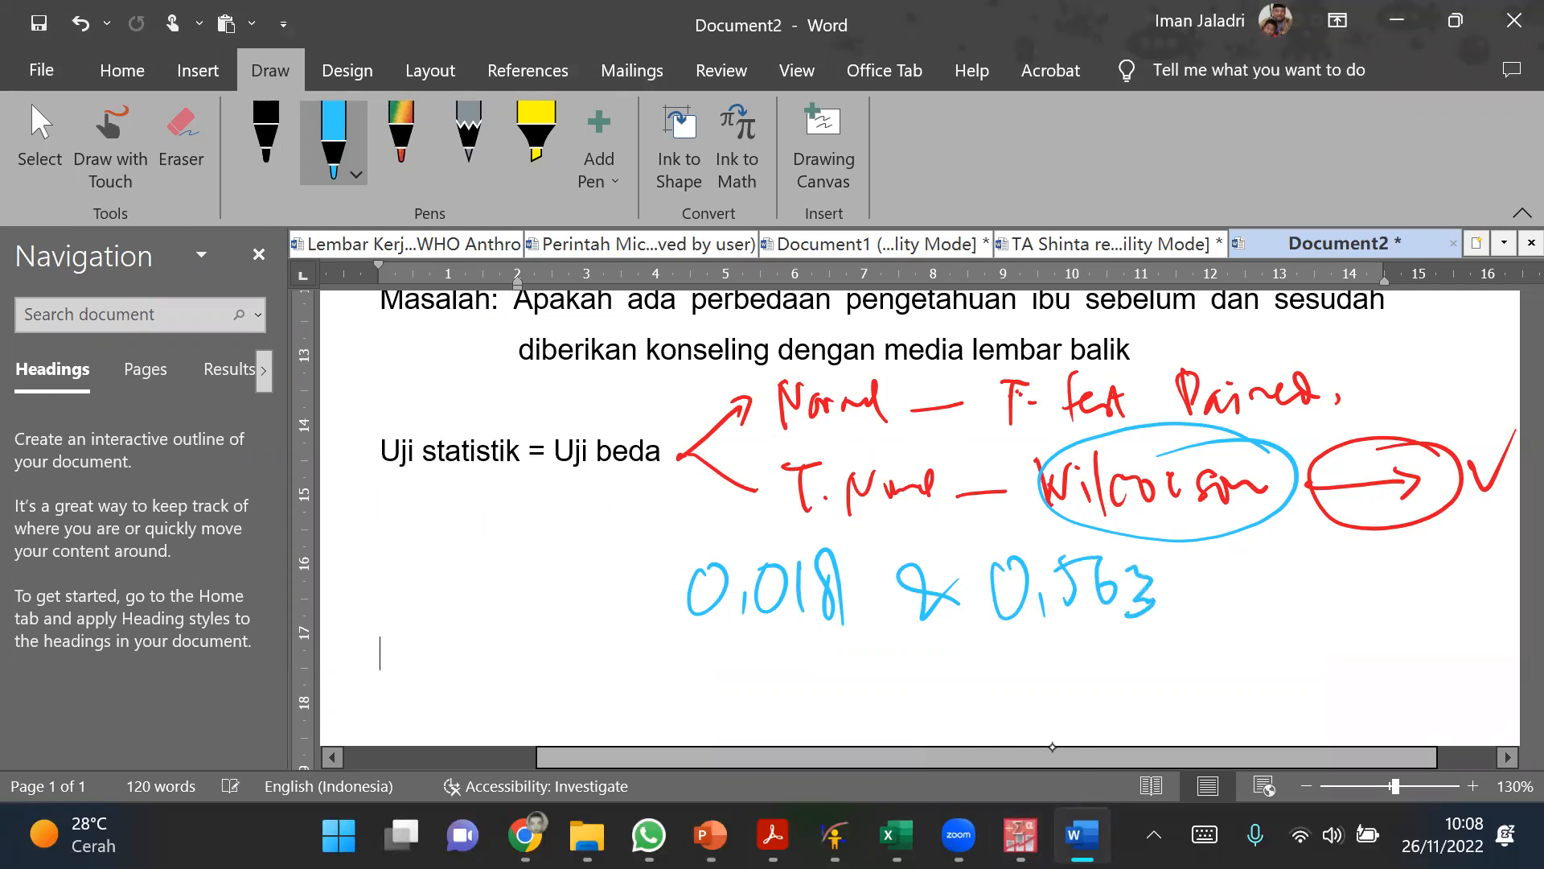
# Step: Change the pen colour to orange and handwrite "N" under "0,563" and "TN" under "0,018"
pyautogui.click(333, 137)
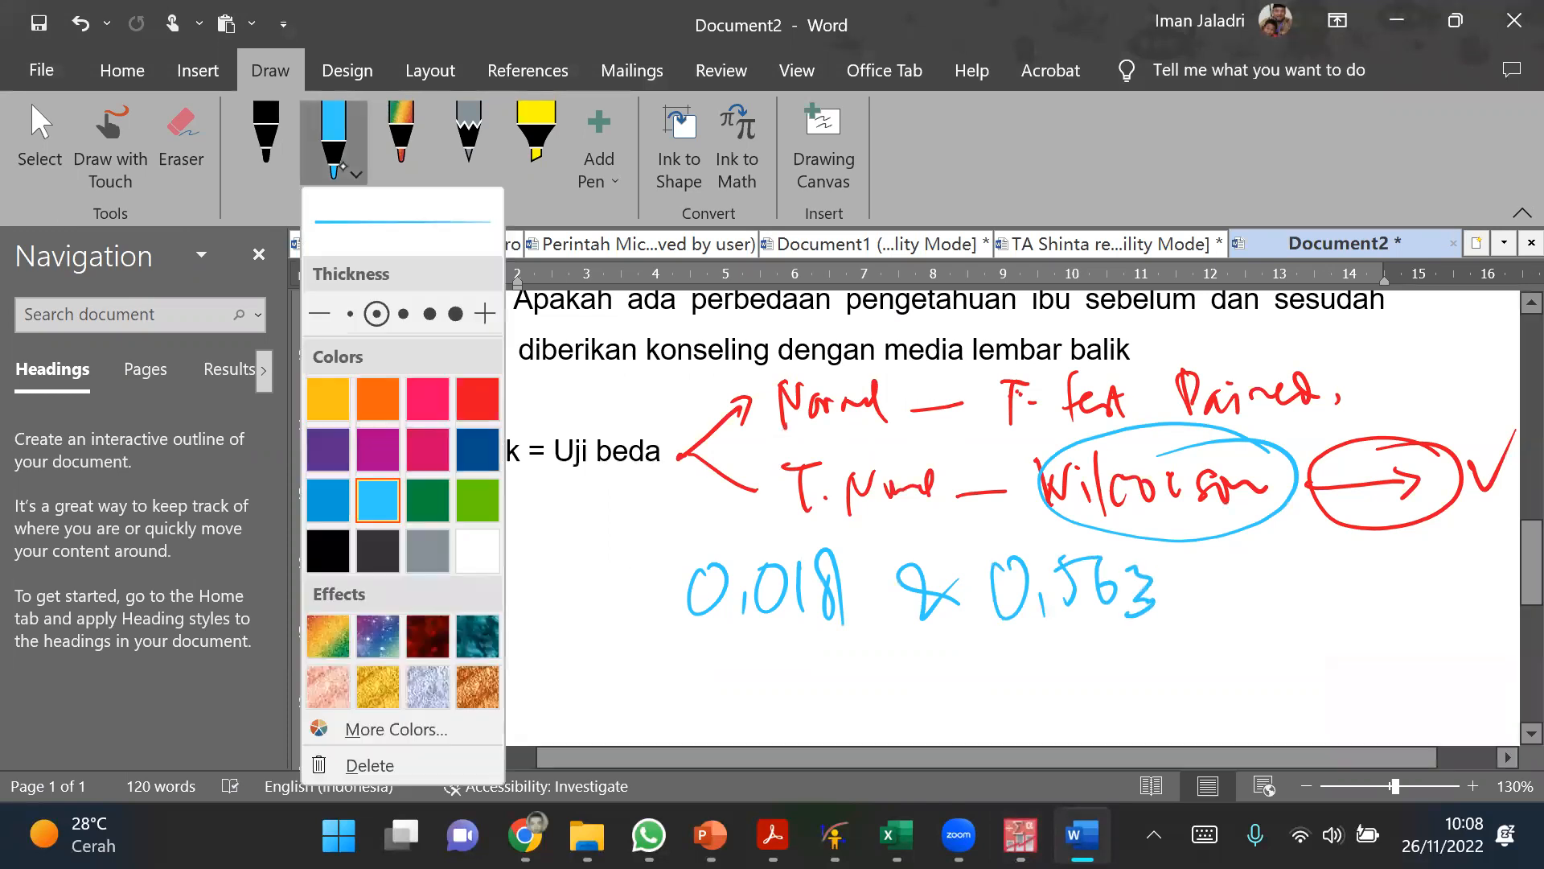
pyautogui.click(378, 397)
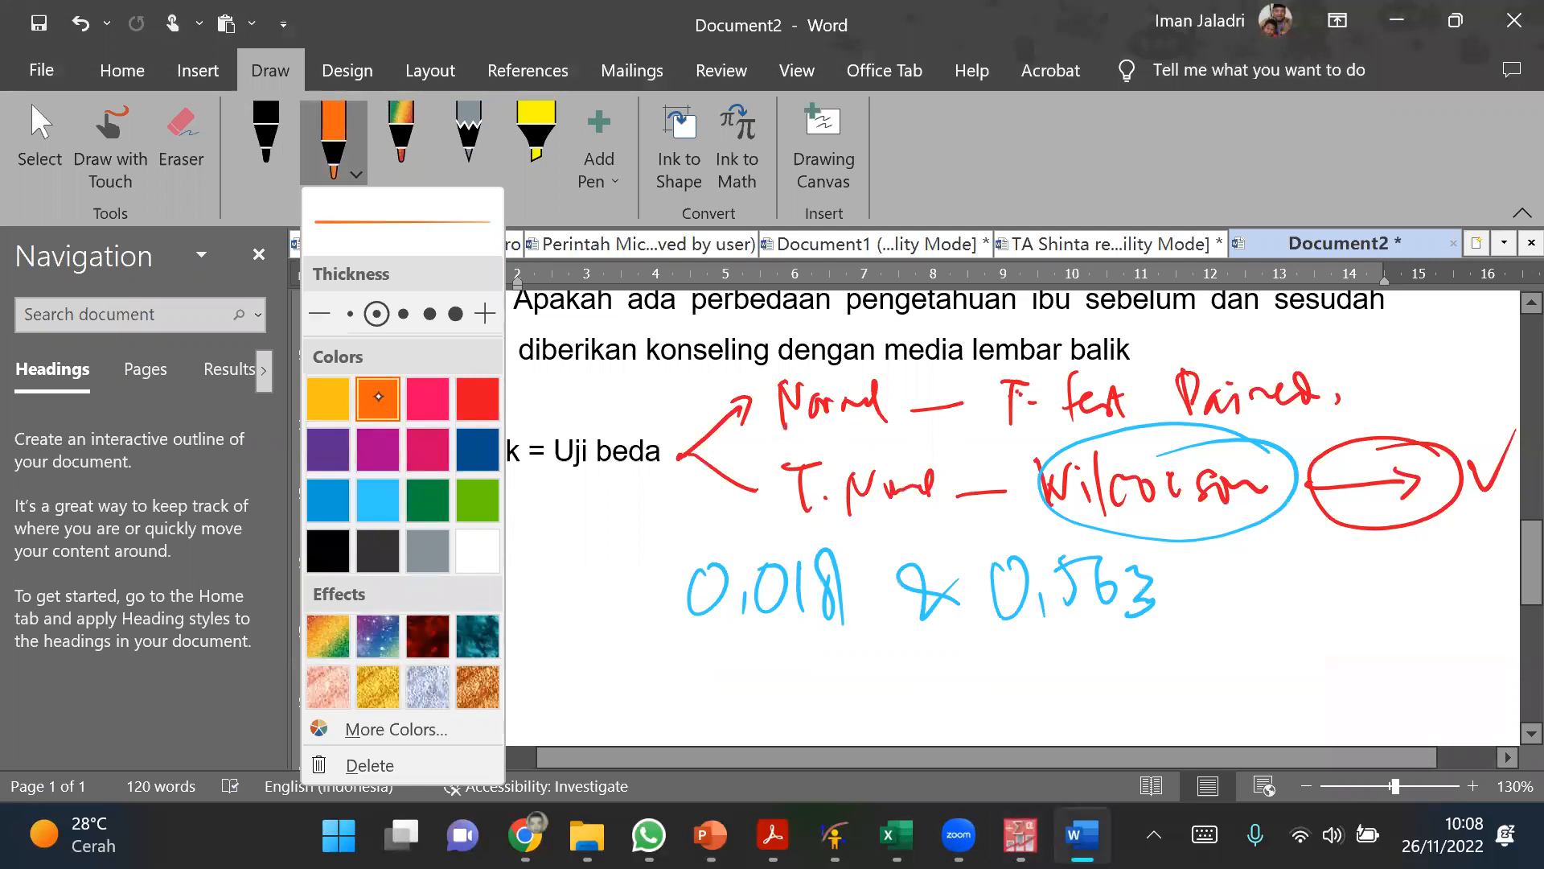
pyautogui.moveTo(1047, 674); pyautogui.dragTo(1086, 632)
pyautogui.moveTo(754, 639)
pyautogui.mouseDown()
pyautogui.moveTo(792, 633)
pyautogui.moveTo(770, 682)
pyautogui.mouseUp()
pyautogui.moveTo(790, 684)
pyautogui.mouseDown()
pyautogui.moveTo(796, 641)
pyautogui.moveTo(825, 636)
pyautogui.mouseUp()
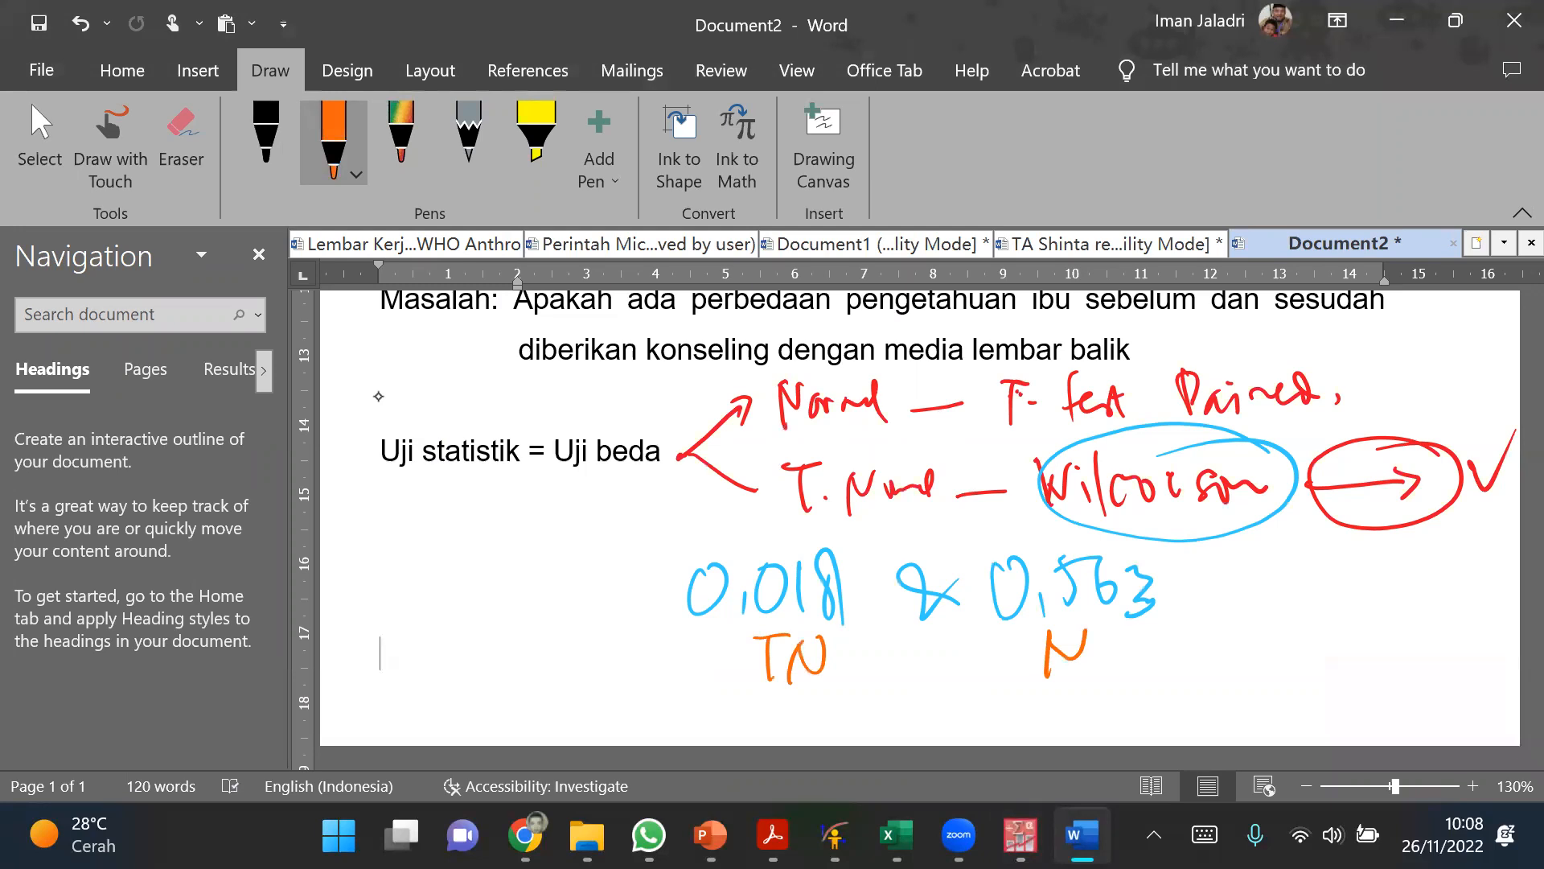
# Step: Circle the handwritten "0,018" and "TN" in orange and draw an arrow from the circle to "Wilcoxon"
pyautogui.moveTo(844, 524)
pyautogui.mouseDown()
pyautogui.moveTo(736, 687)
pyautogui.moveTo(708, 537)
pyautogui.mouseUp()
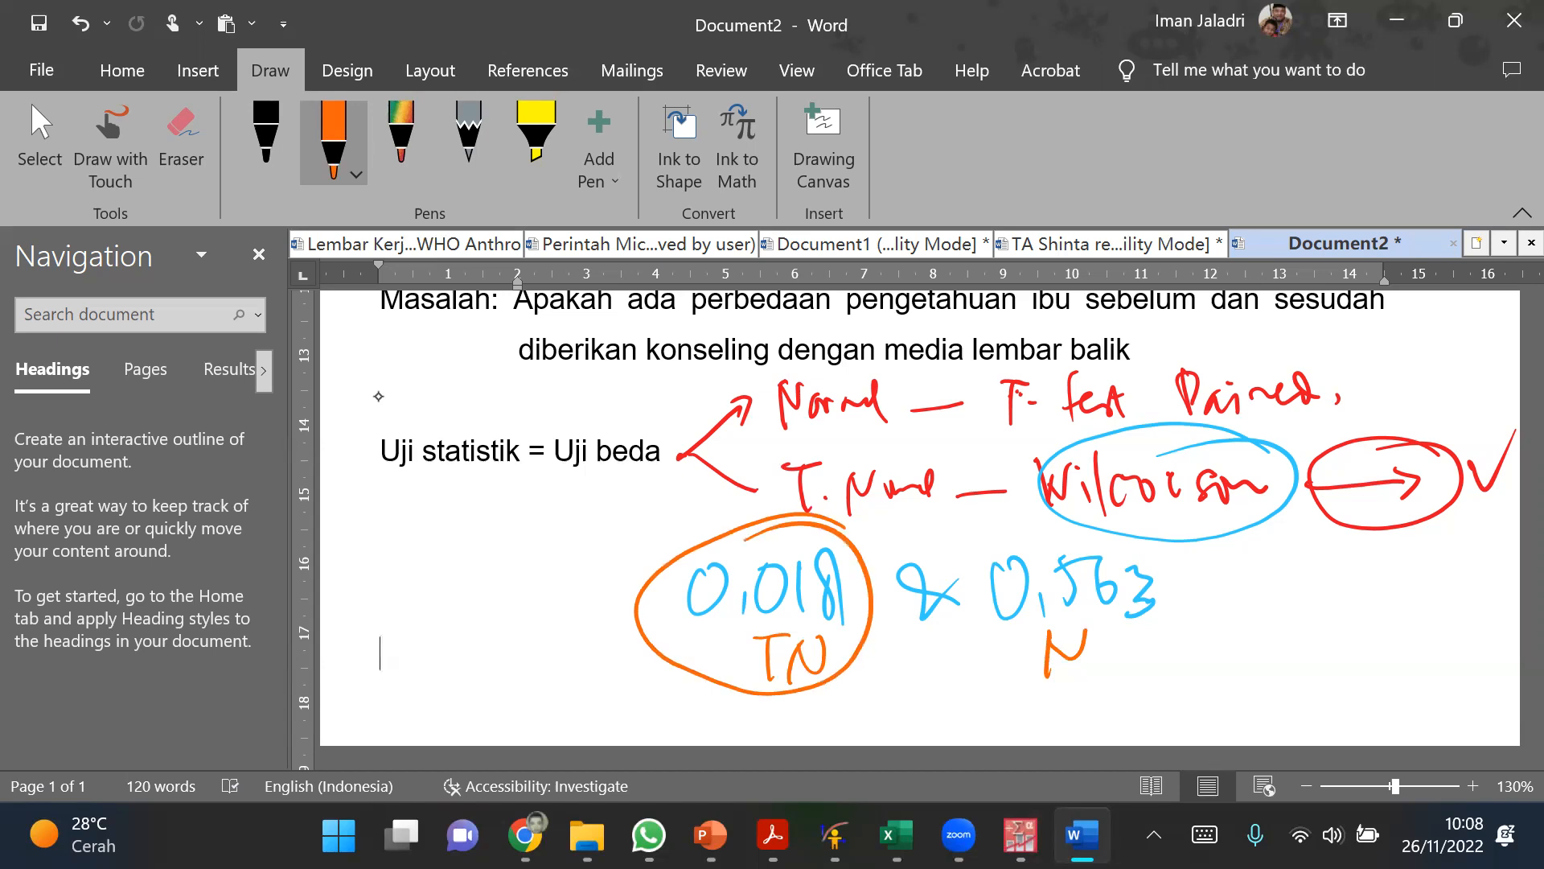
pyautogui.moveTo(841, 535)
pyautogui.mouseDown()
pyautogui.moveTo(1054, 455)
pyautogui.moveTo(1020, 492)
pyautogui.mouseUp()
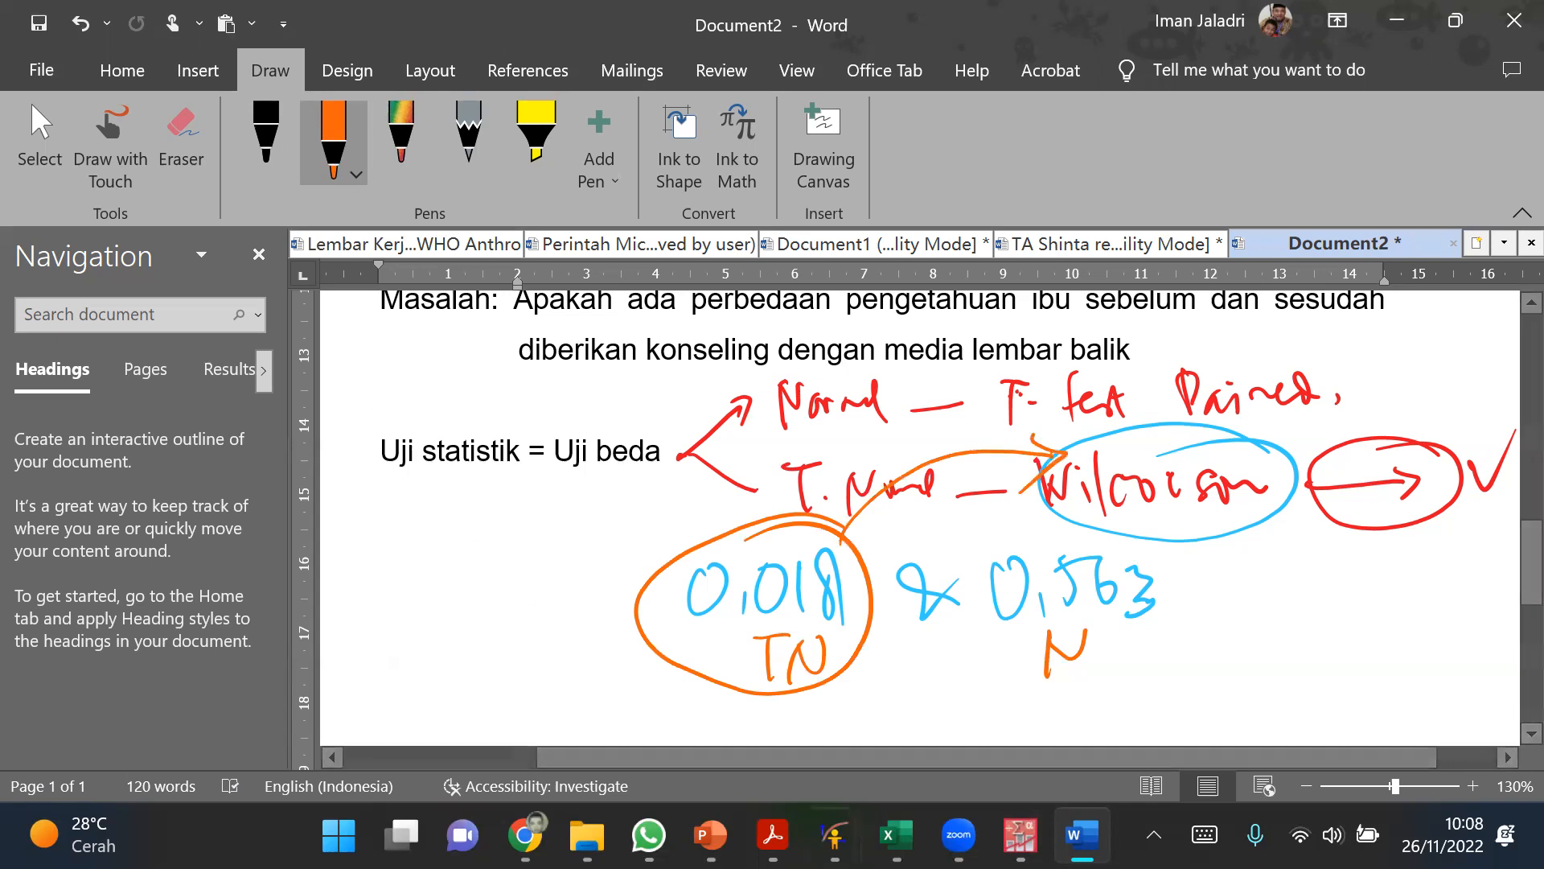
# Step: Review the paired T-Test topics in the Excel topic list against the PASW data and the Word notes
pyautogui.moveTo(1020, 835)
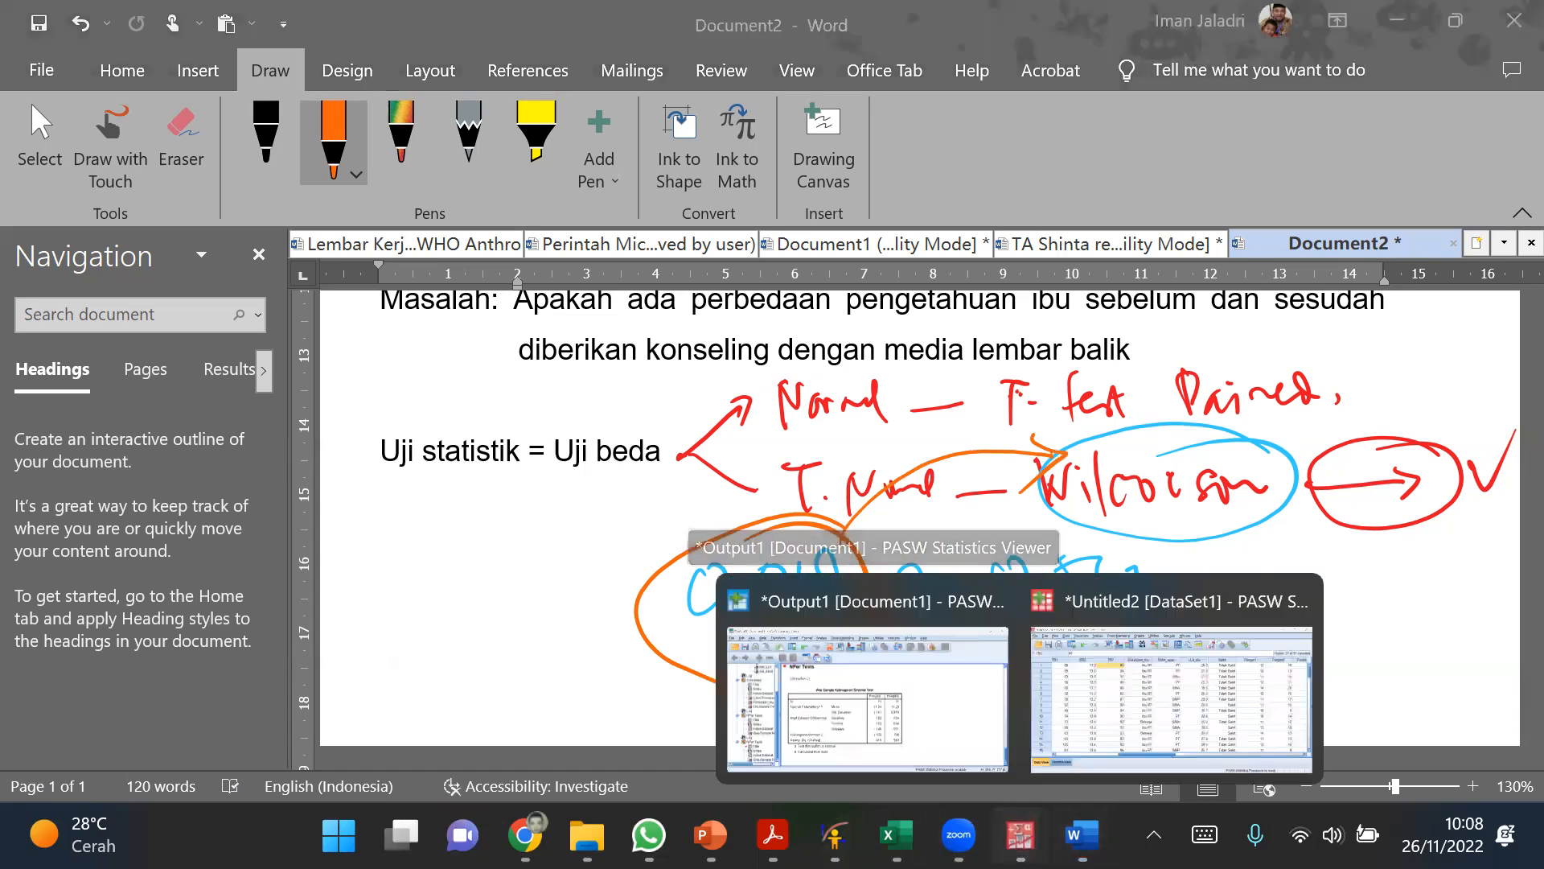
pyautogui.click(1115, 696)
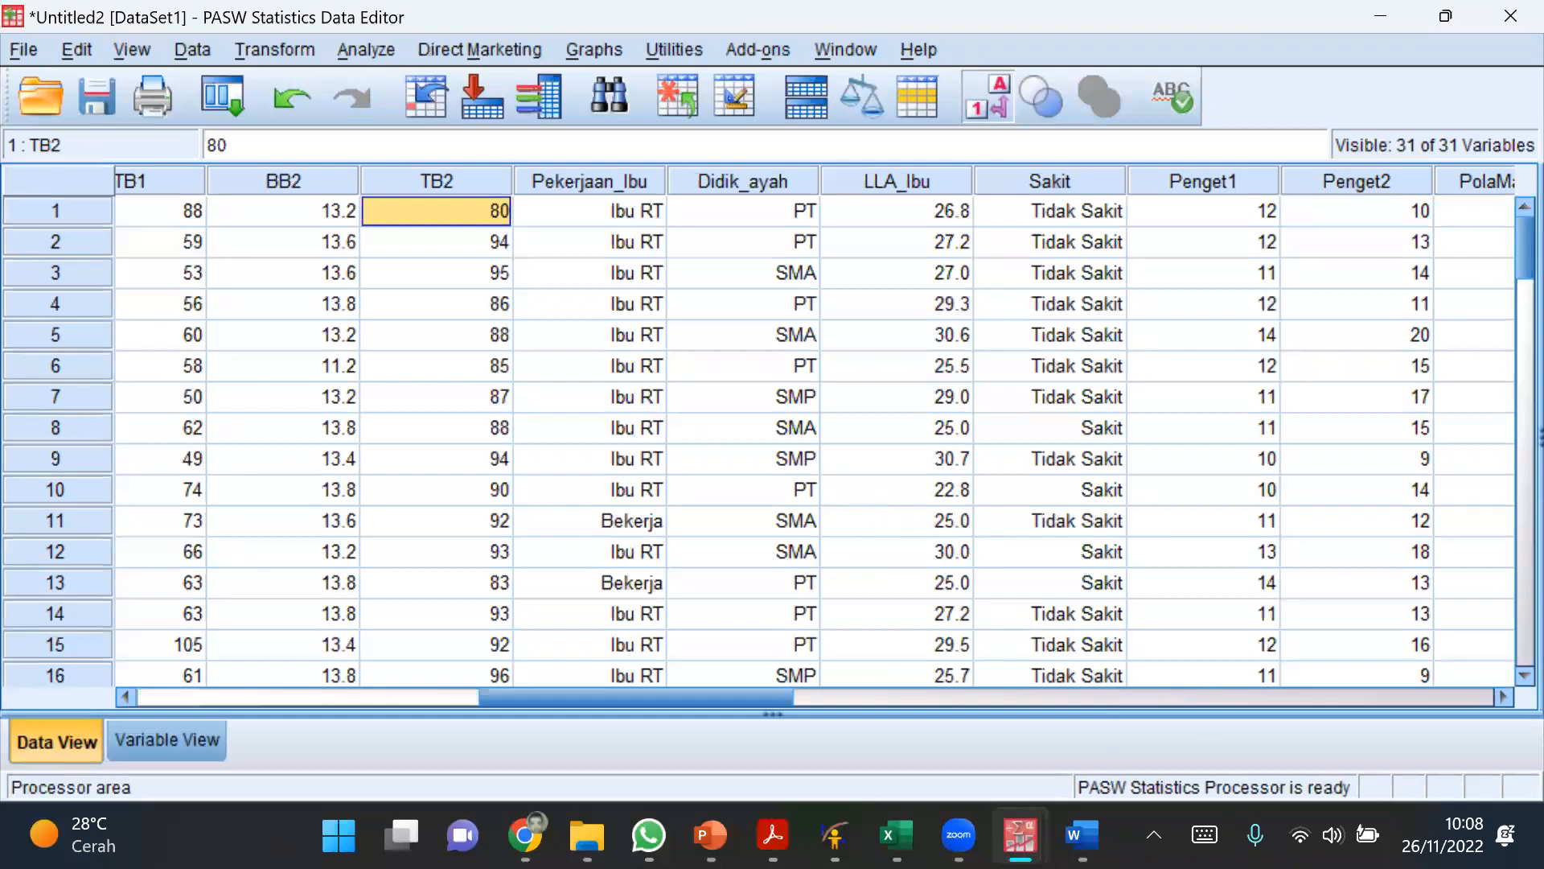
pyautogui.click(897, 835)
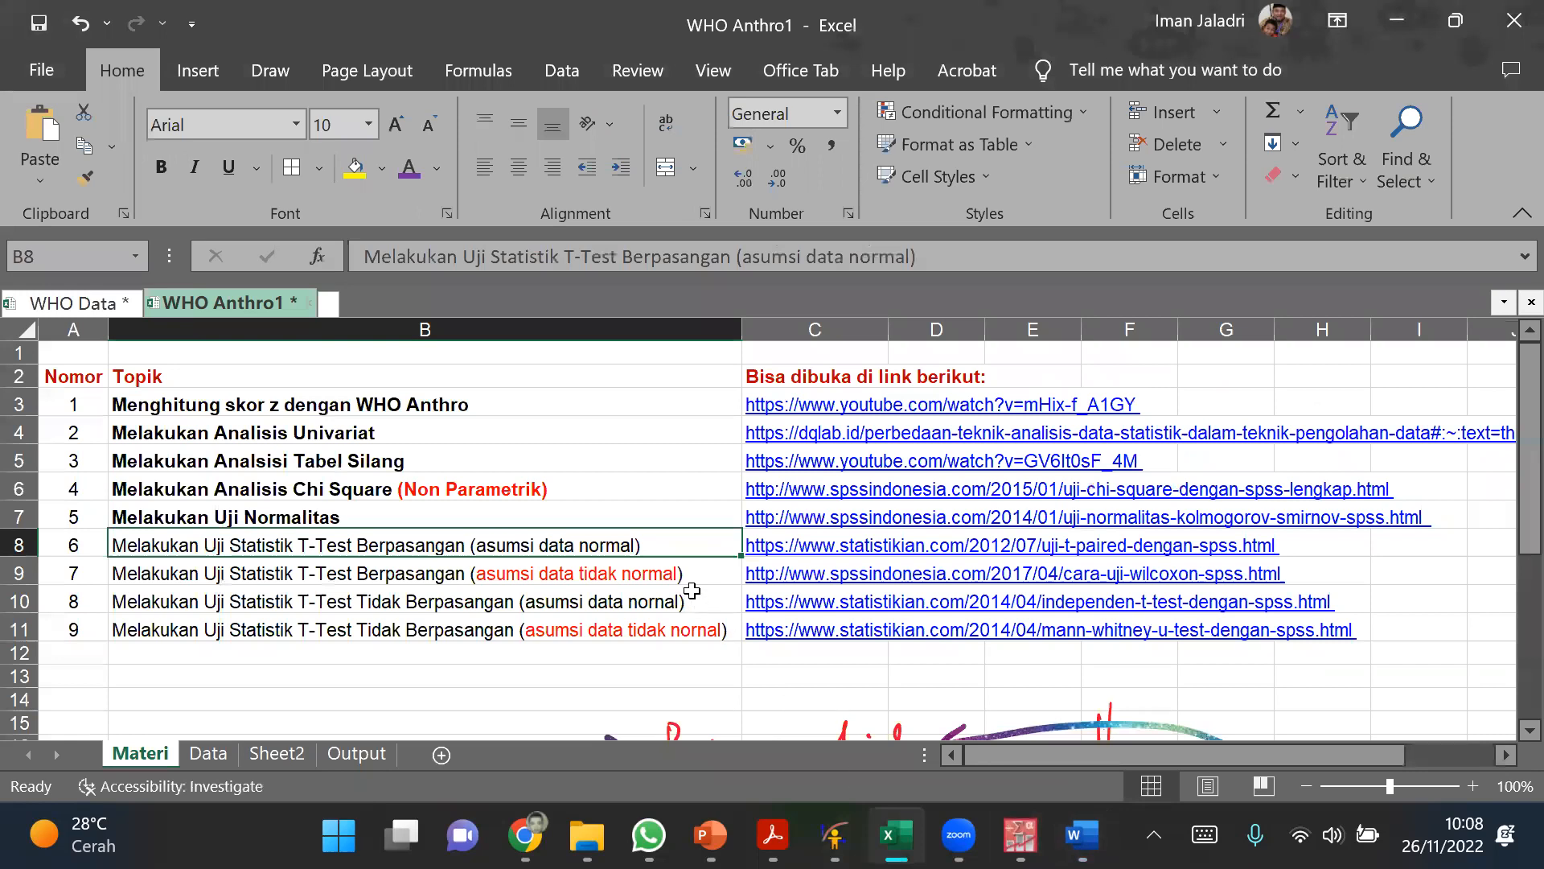
pyautogui.moveTo(1081, 835)
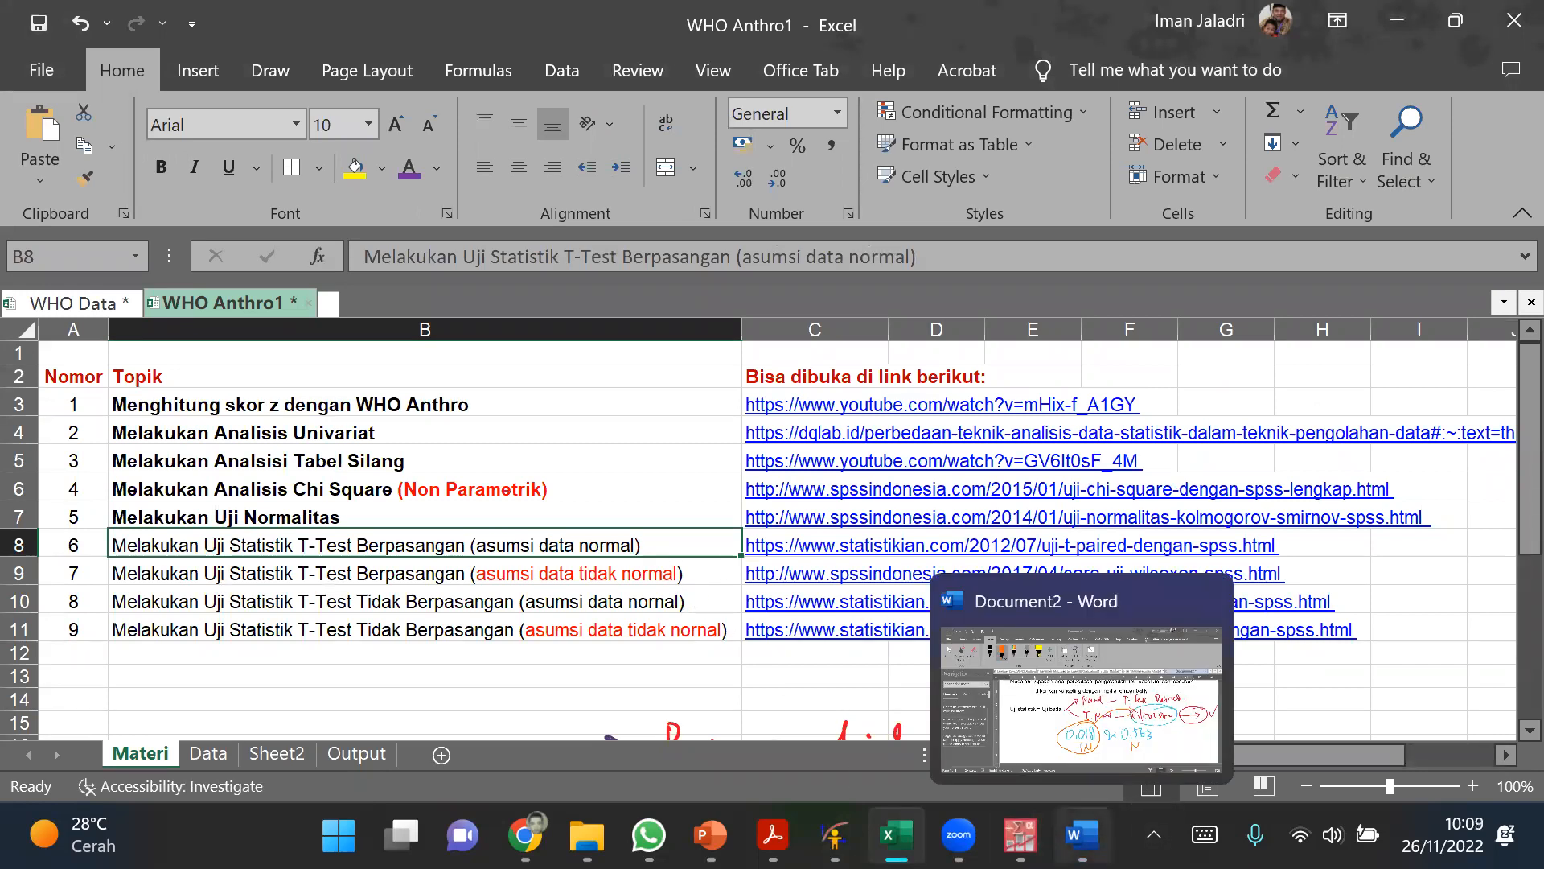
pyautogui.moveTo(1020, 835)
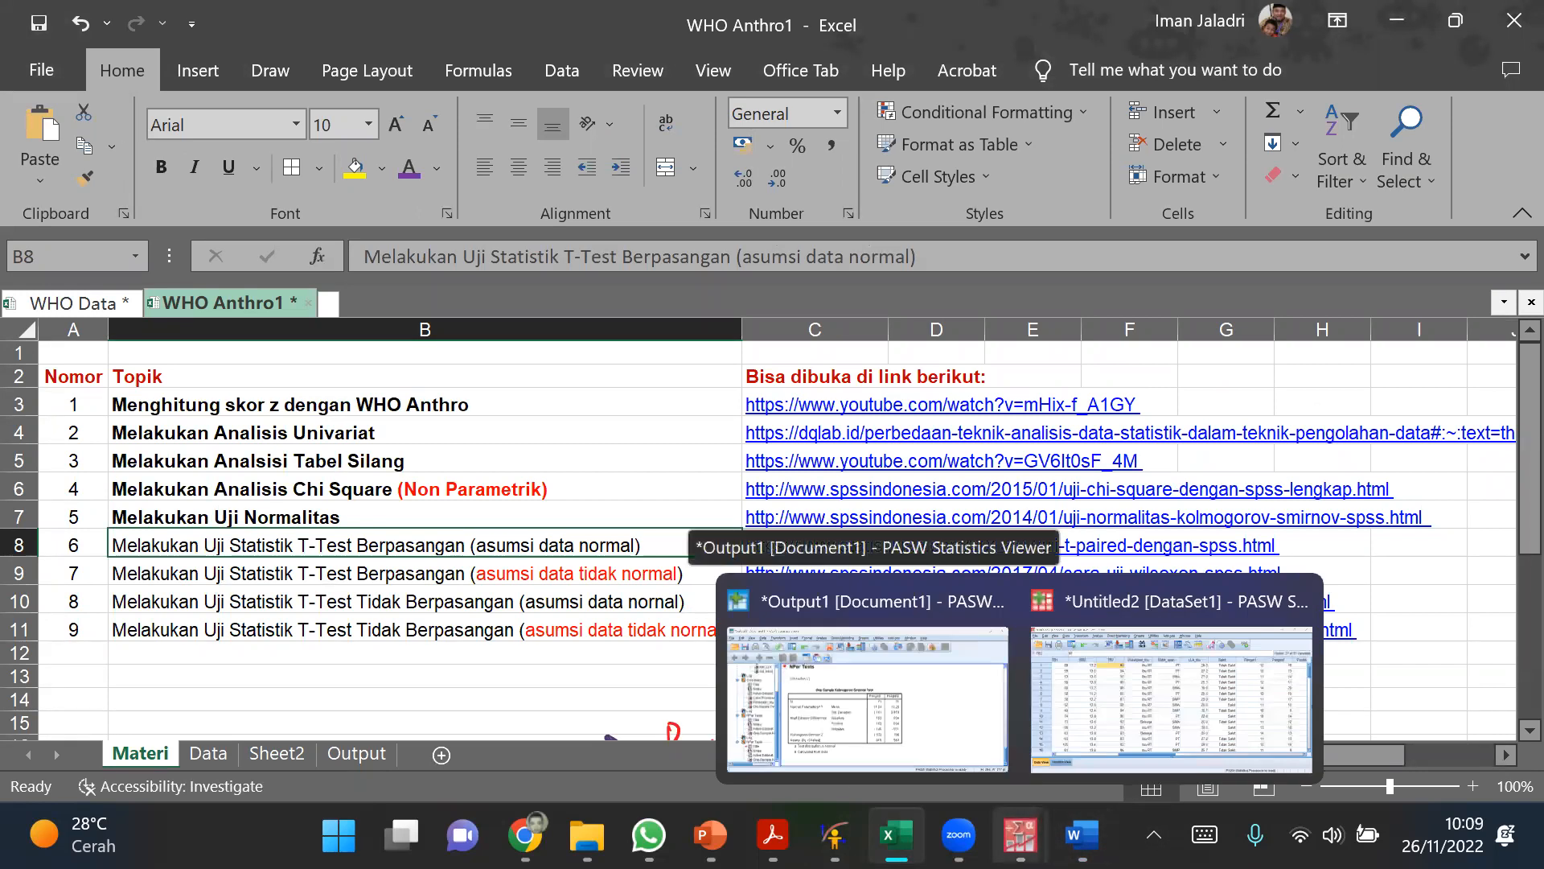
pyautogui.click(1120, 720)
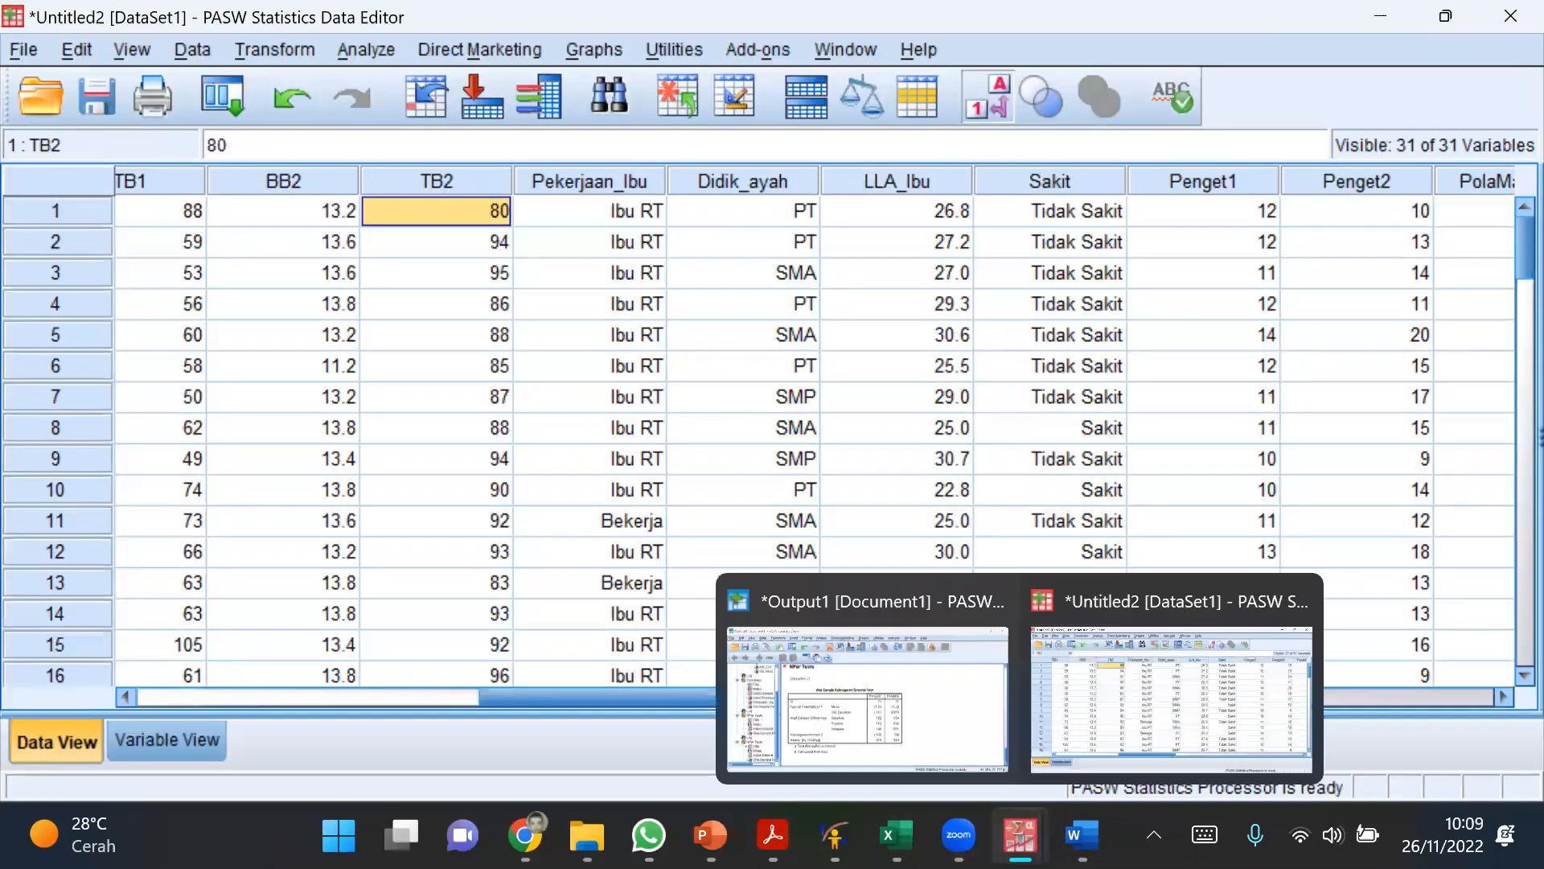
pyautogui.click(1082, 835)
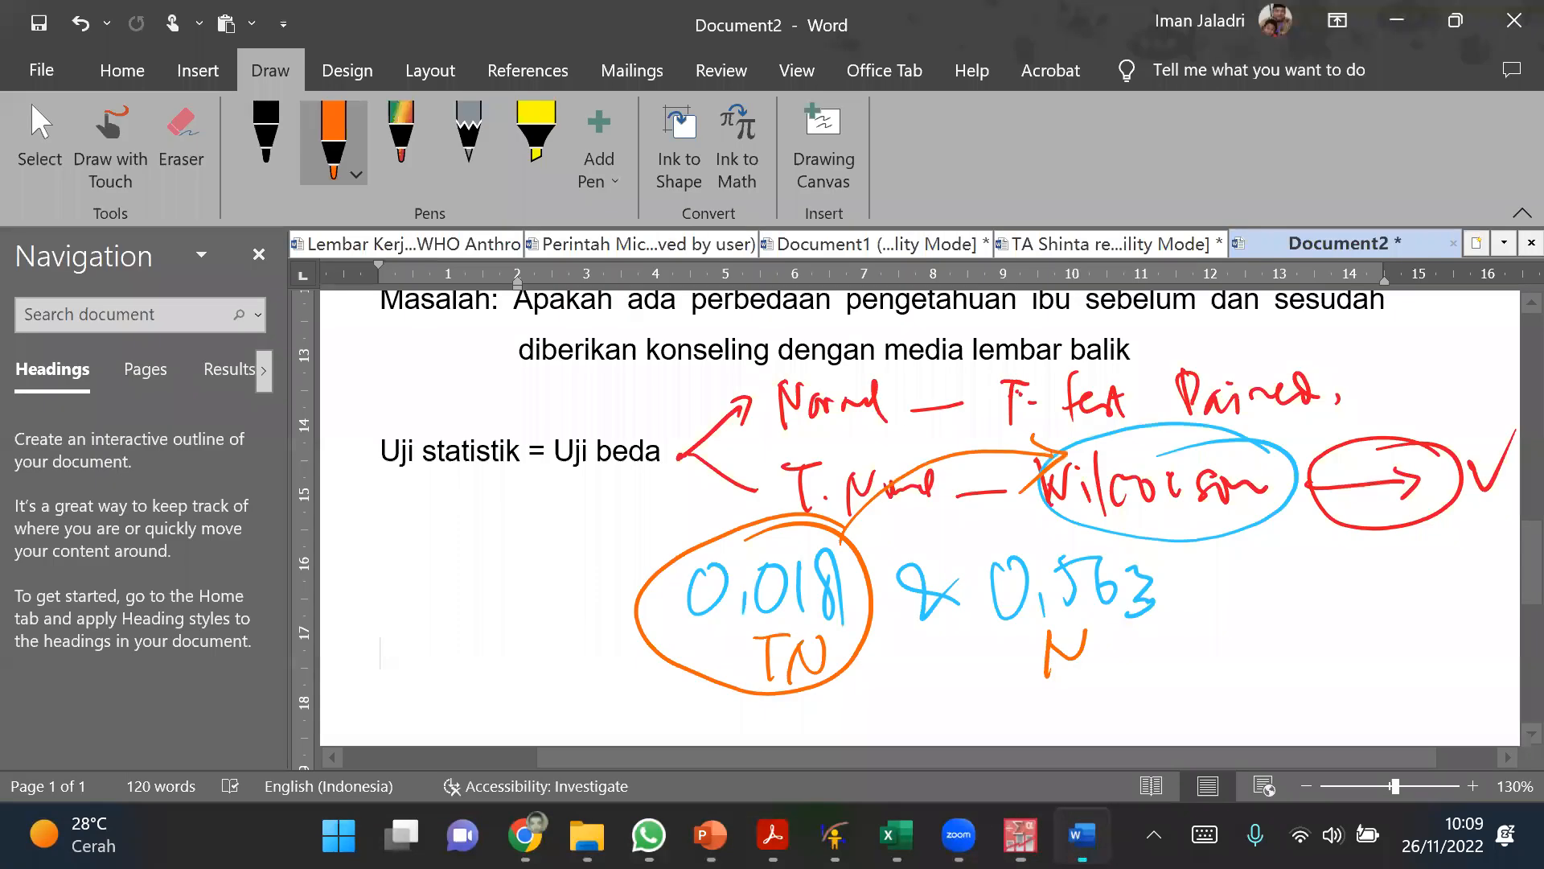
pyautogui.click(897, 835)
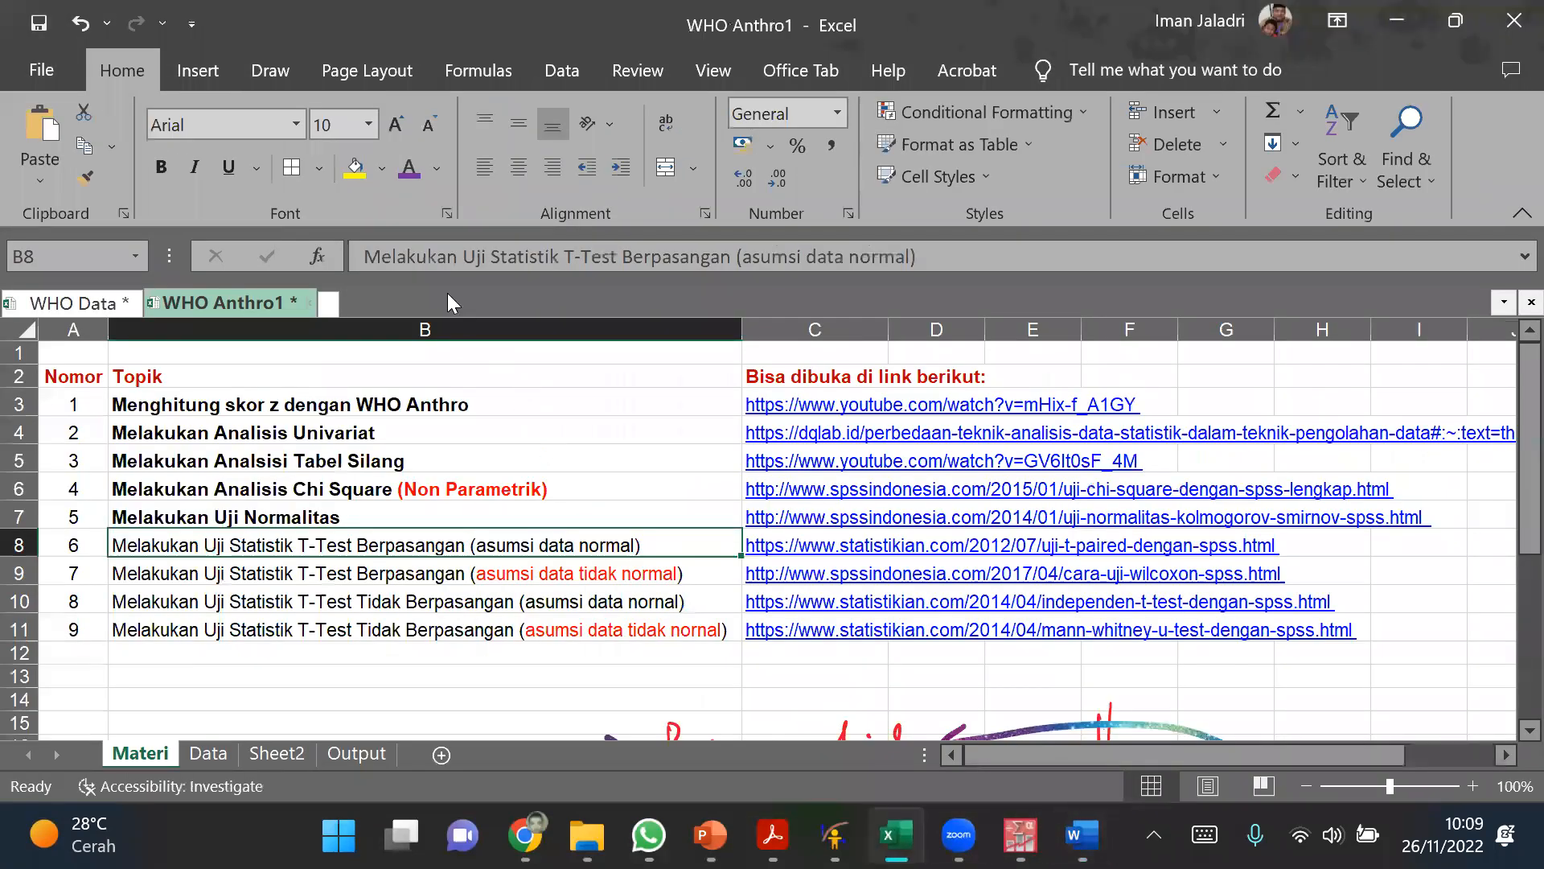
# Step: Switch to the PASW Data Editor and open the Paired-Samples T Test
pyautogui.click(1018, 828)
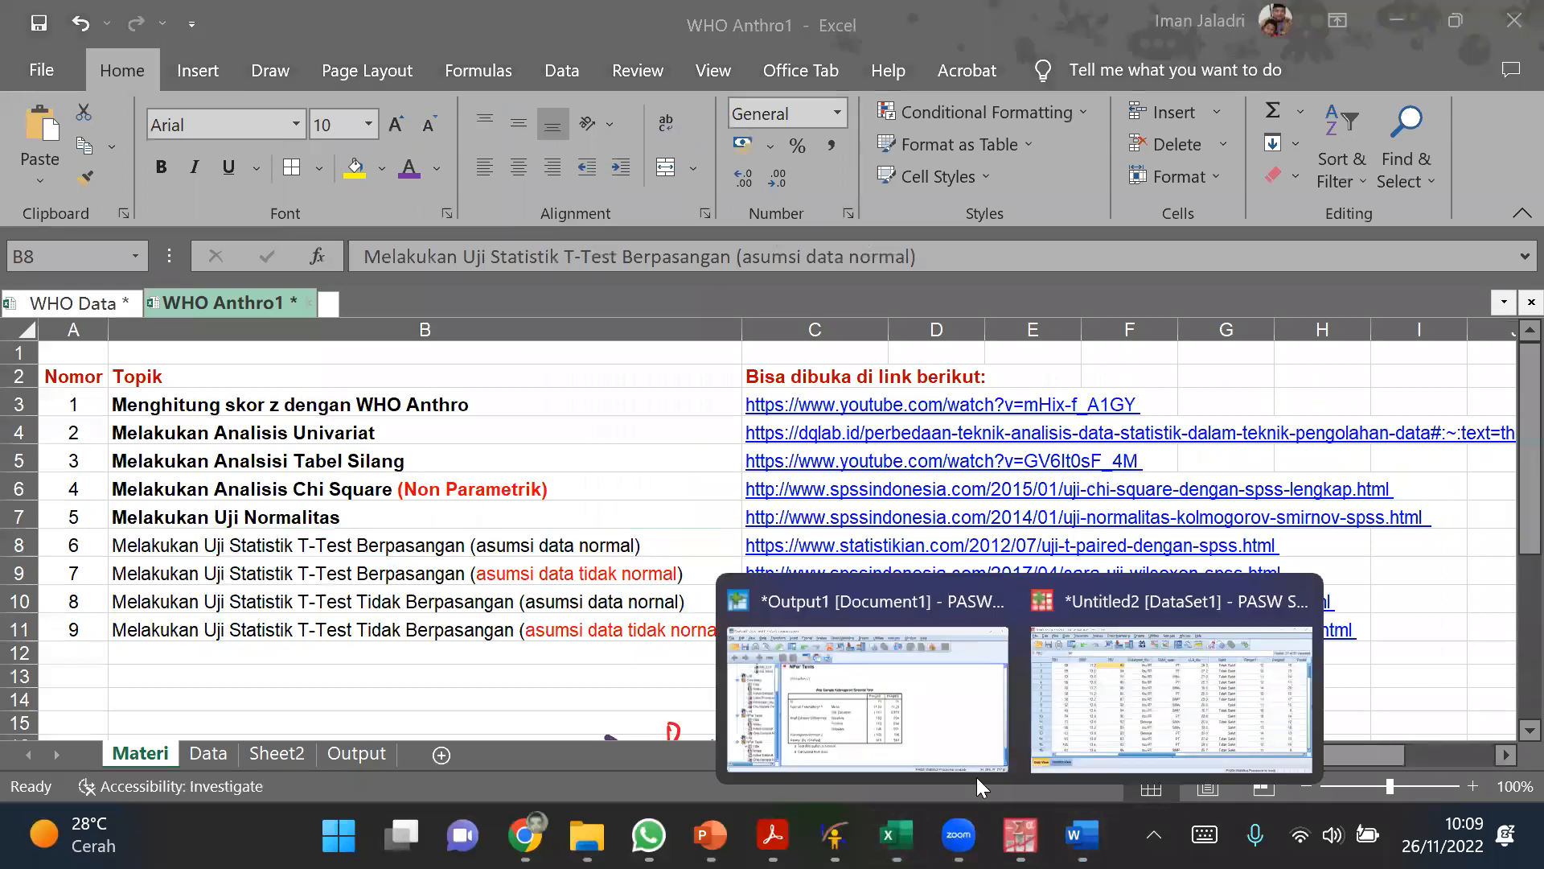
pyautogui.click(1105, 720)
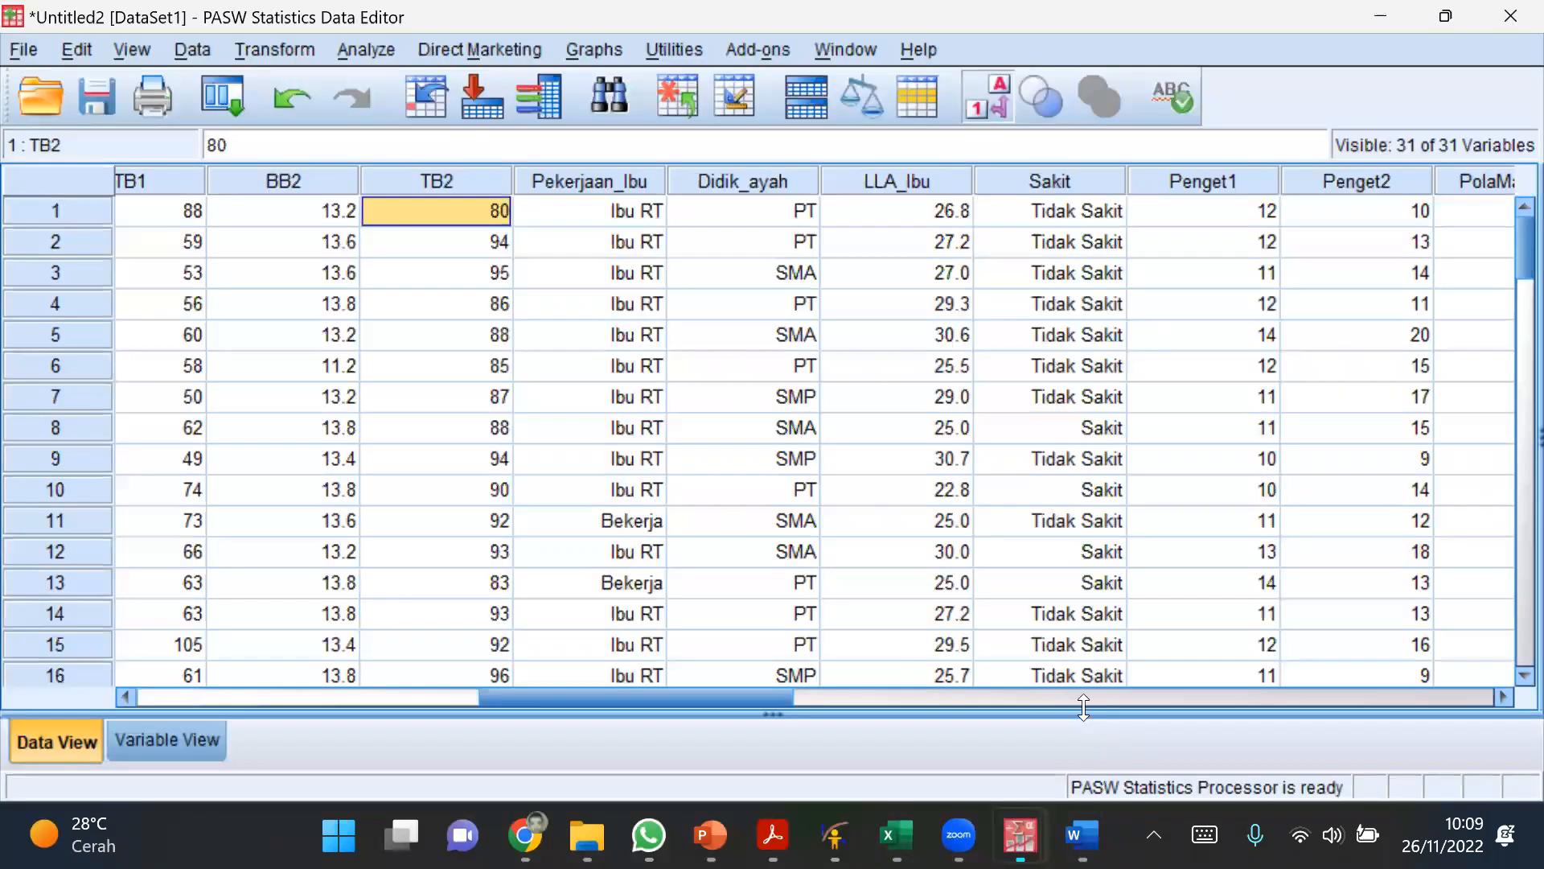
pyautogui.click(362, 63)
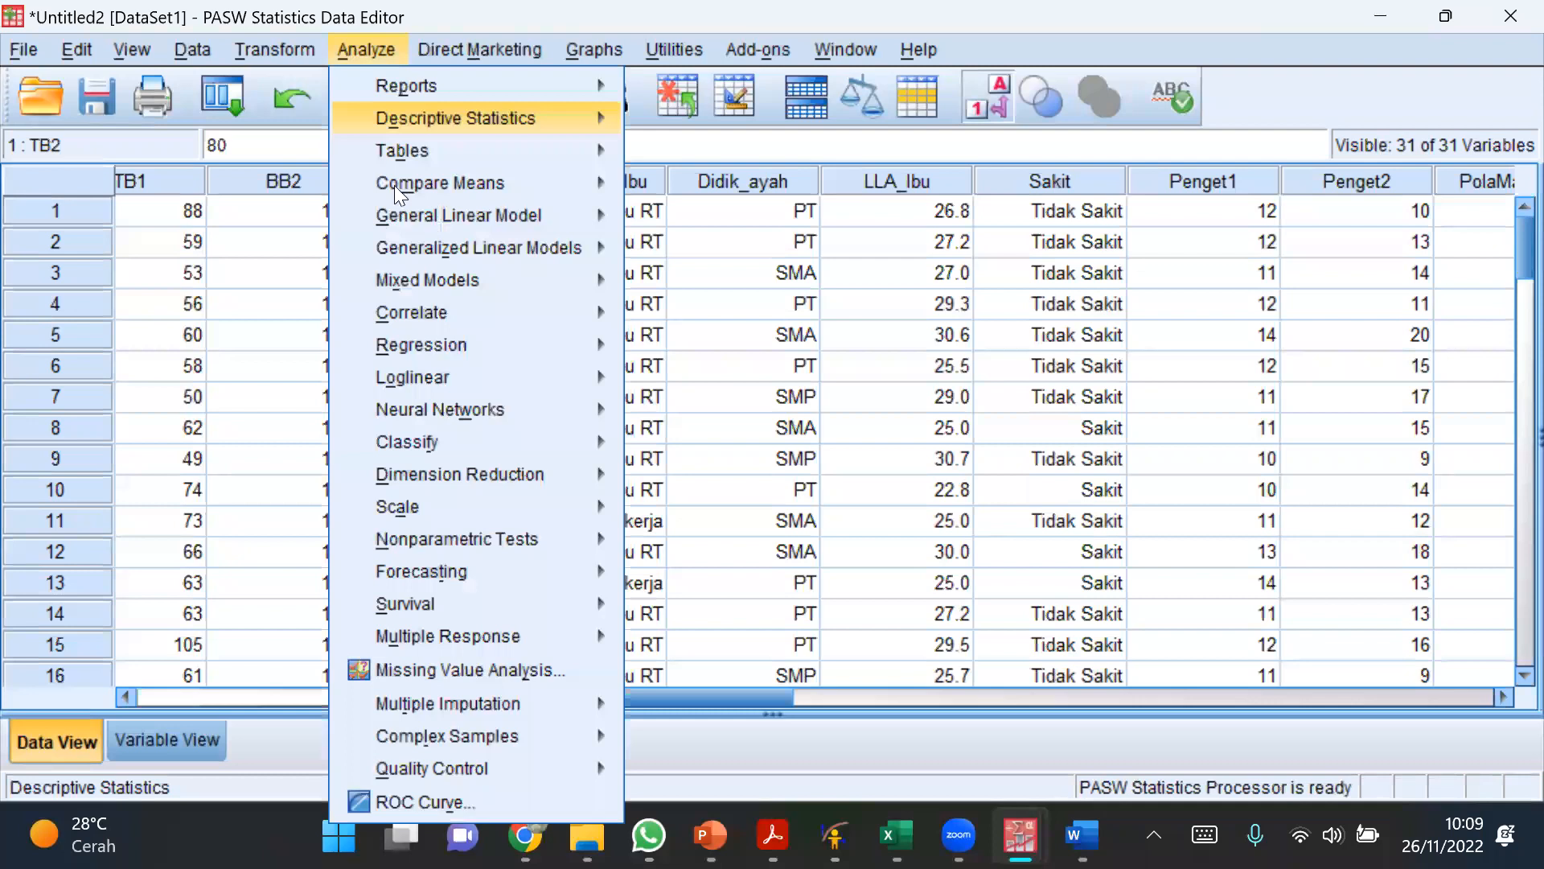
pyautogui.moveTo(394, 185)
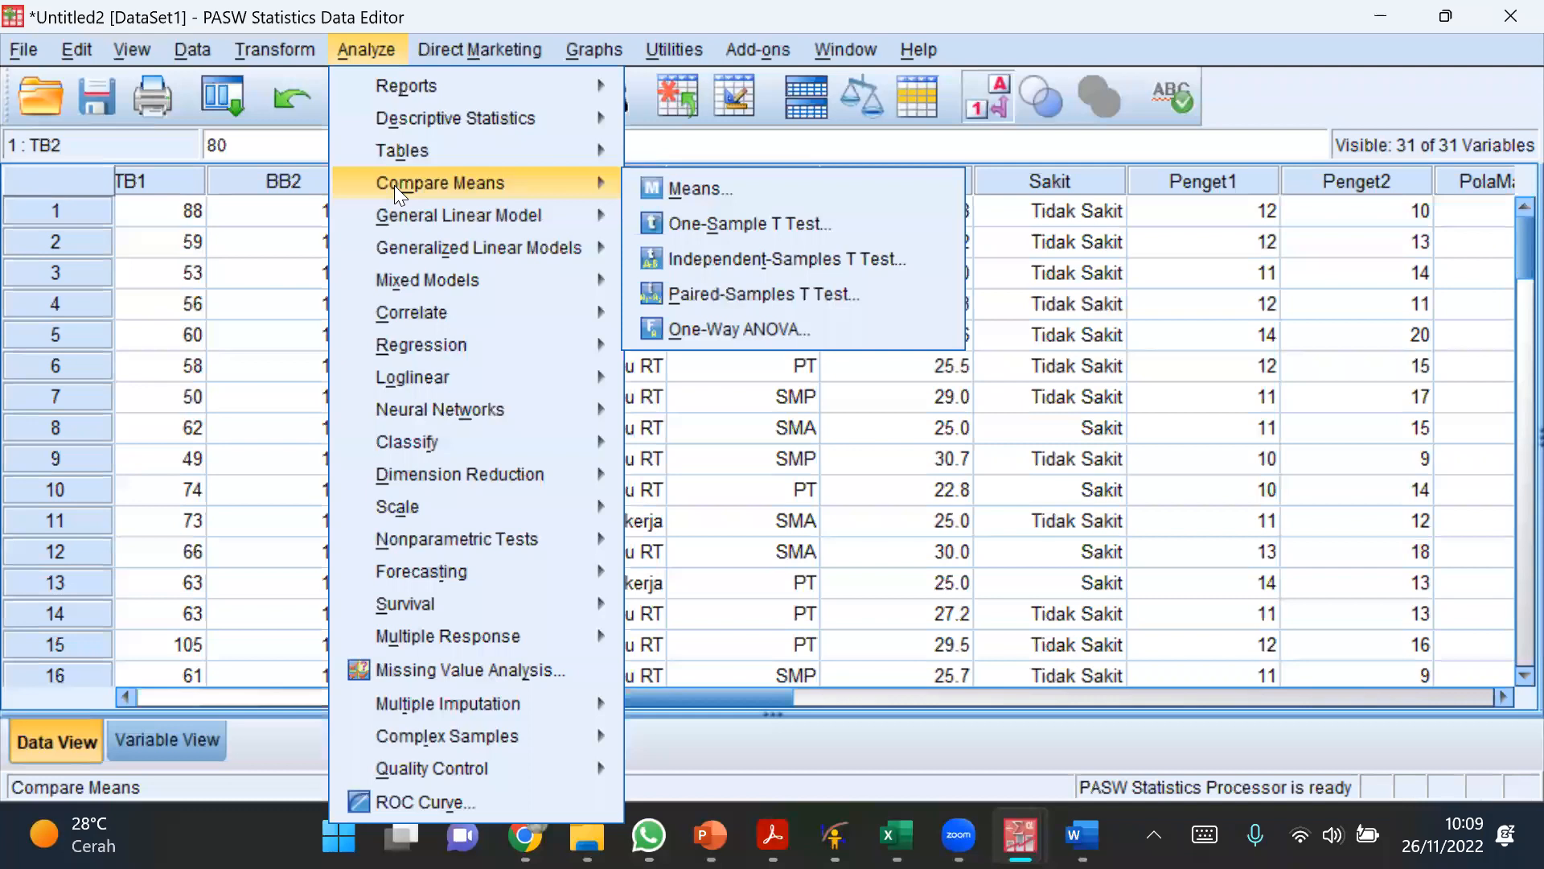
pyautogui.click(700, 293)
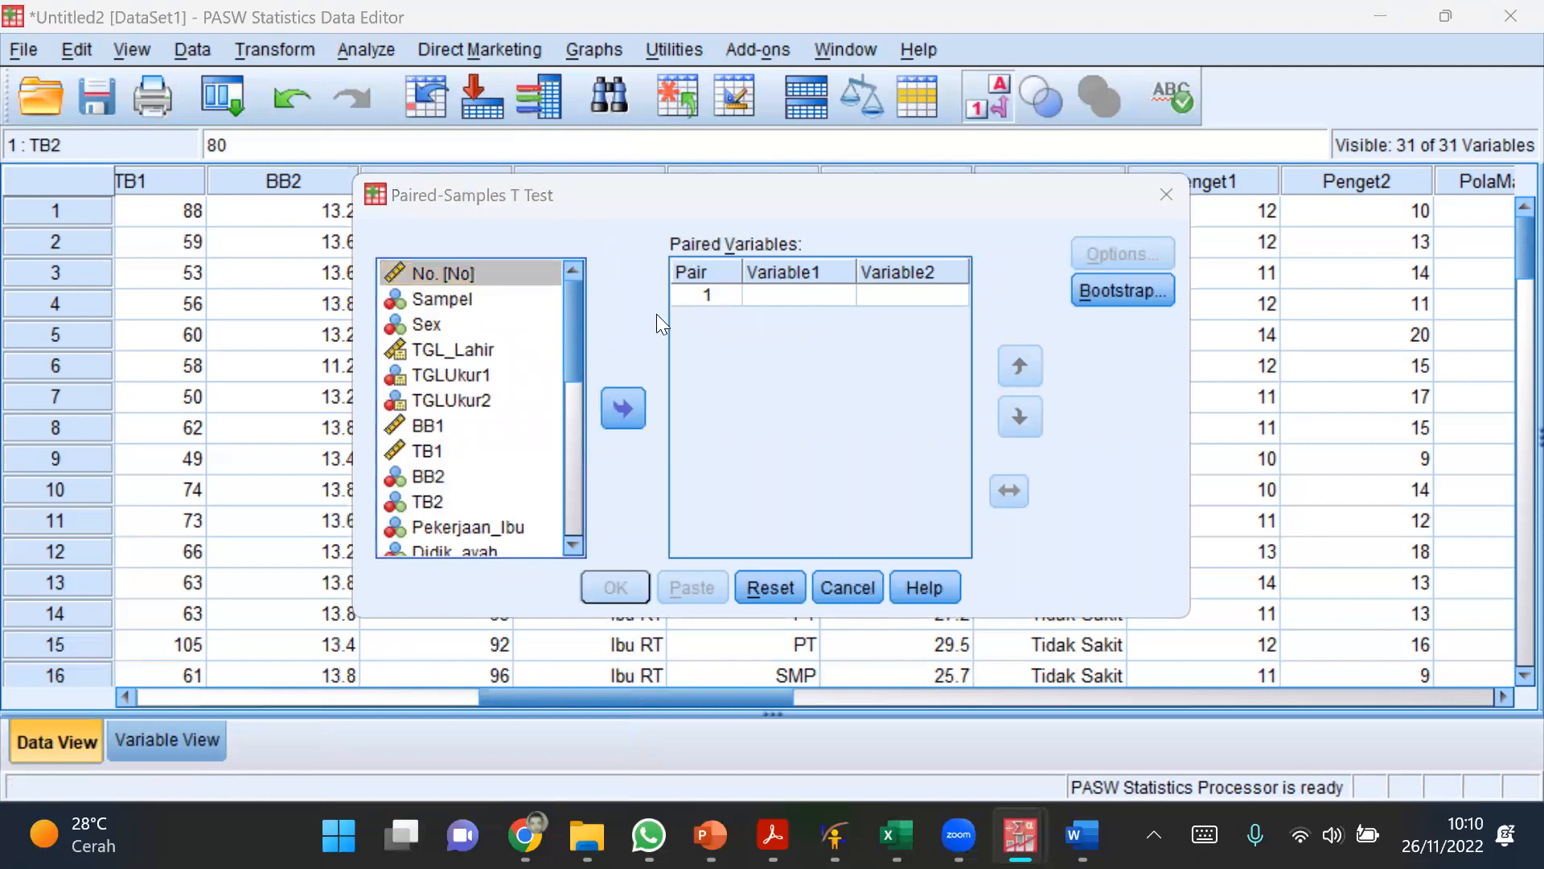
# Step: Define Pair 1 of the paired variables with Penget1 as Variable1 and Penget2 as Variable2
pyautogui.moveTo(1000, 202); pyautogui.dragTo(962, 241)
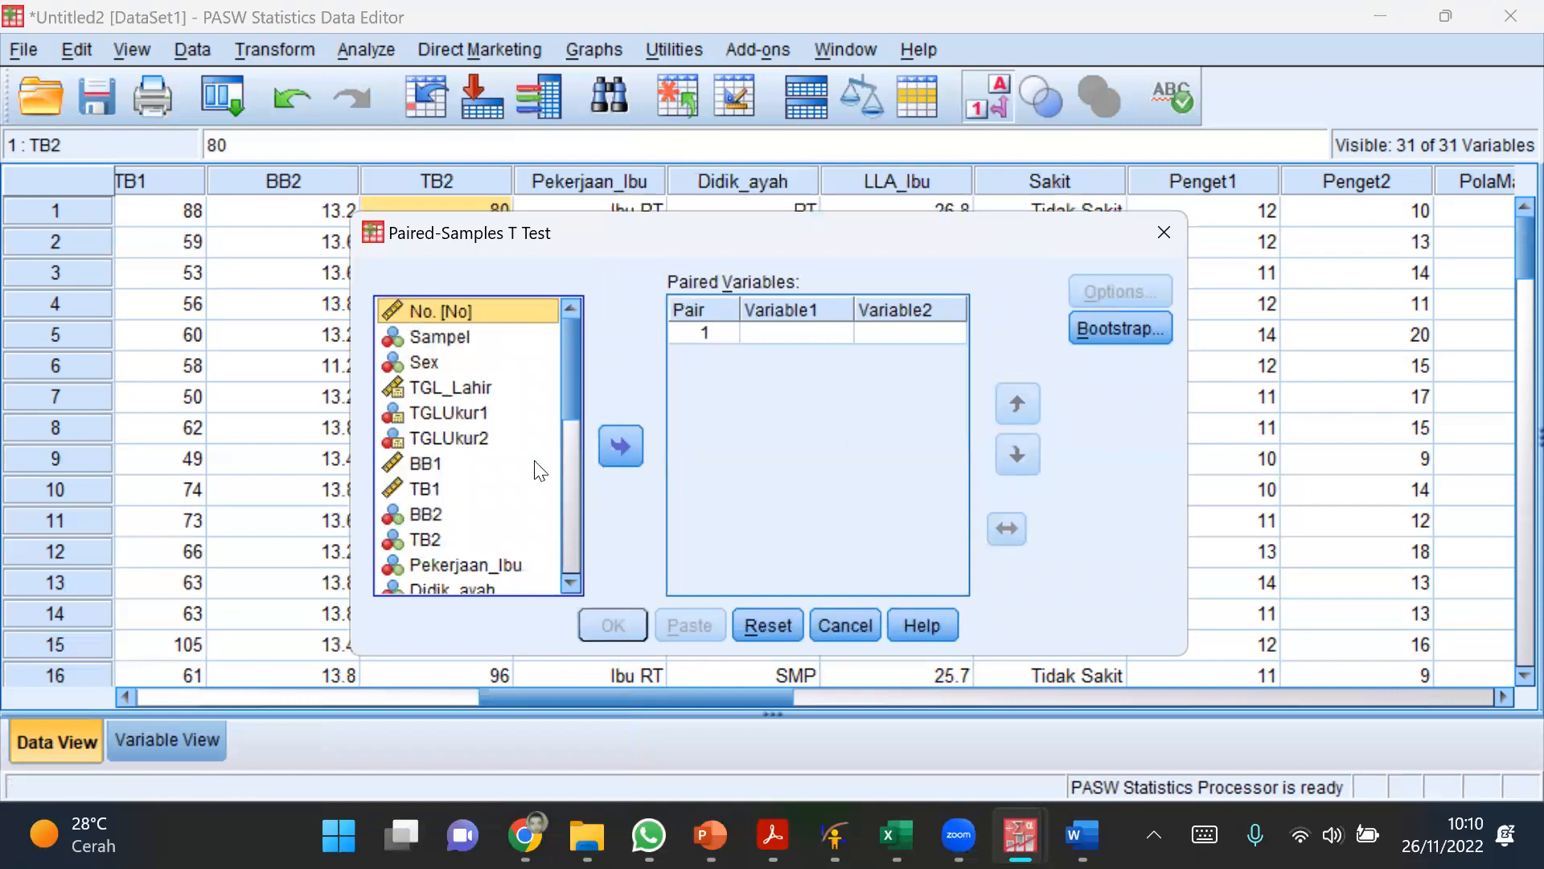
pyautogui.scroll(-4, 558, 427)
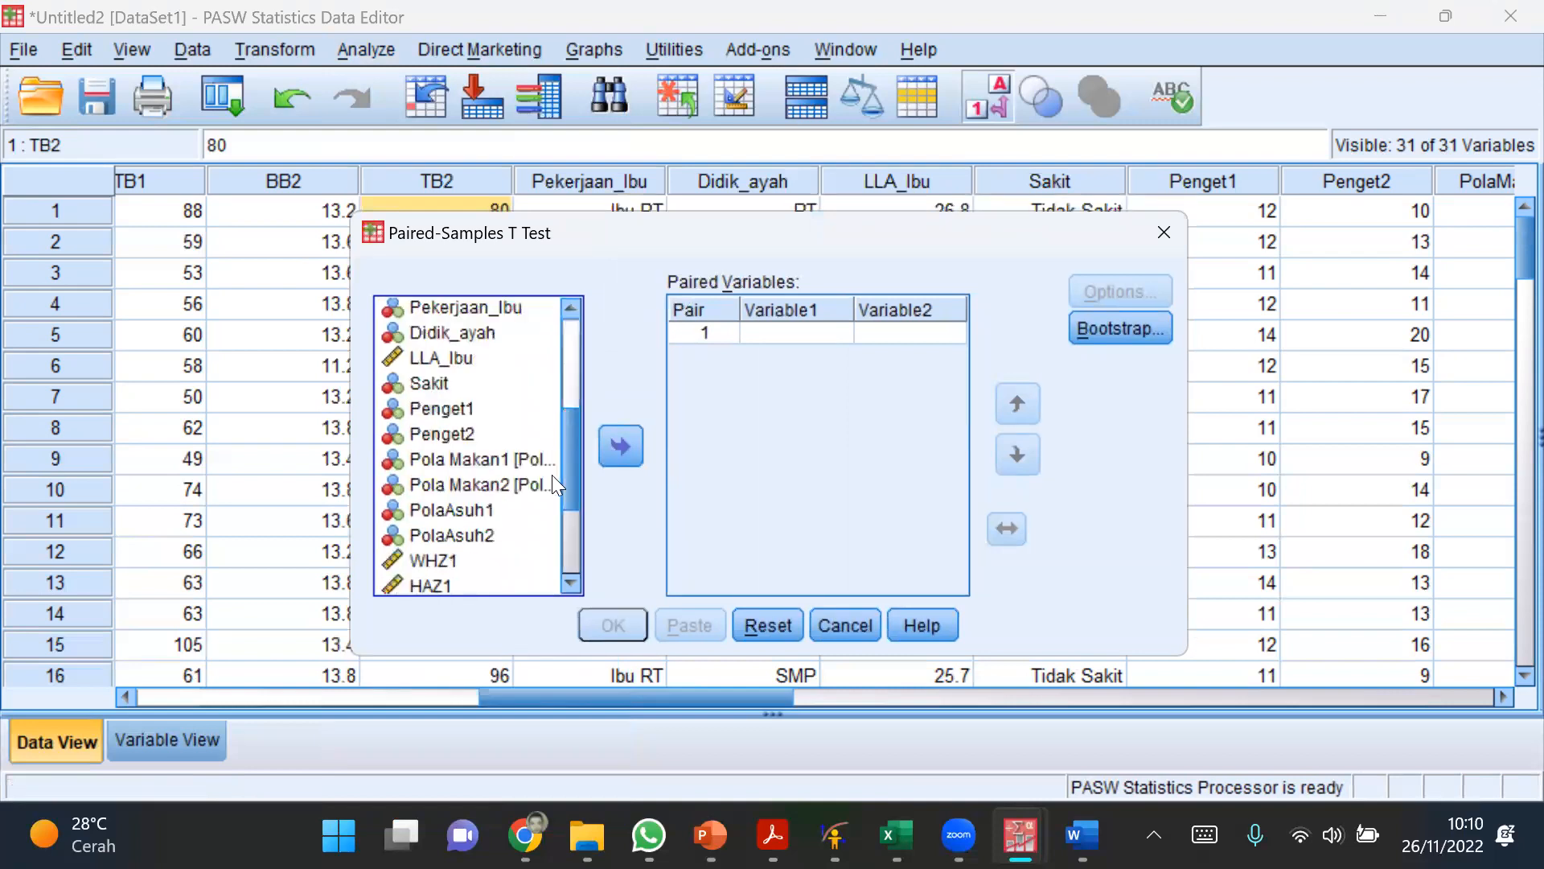
pyautogui.click(482, 401)
pyautogui.click(620, 446)
pyautogui.click(456, 427)
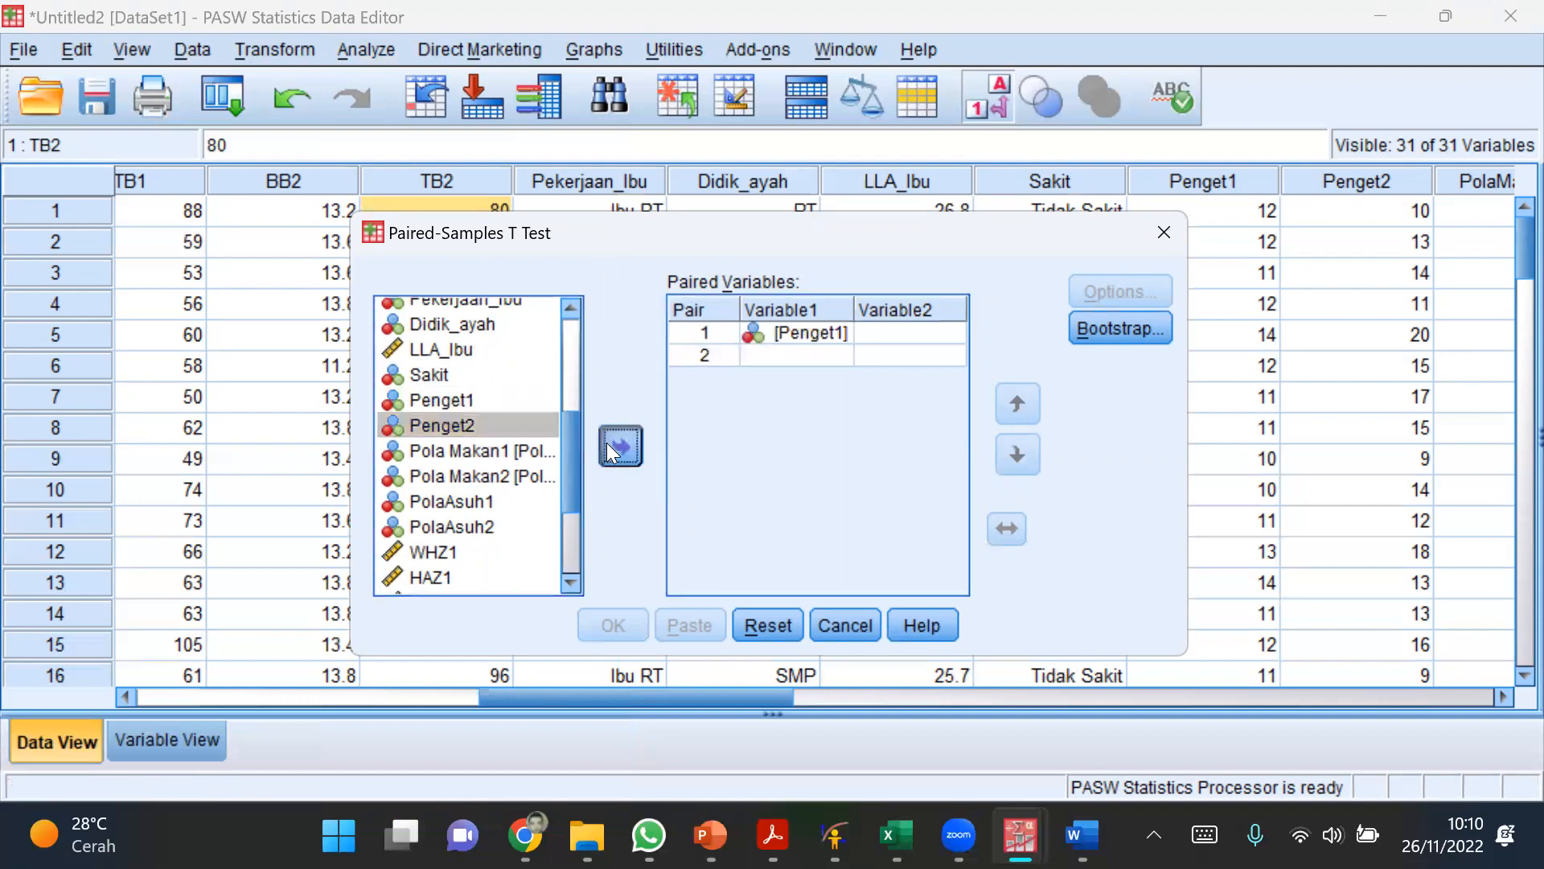
pyautogui.click(614, 449)
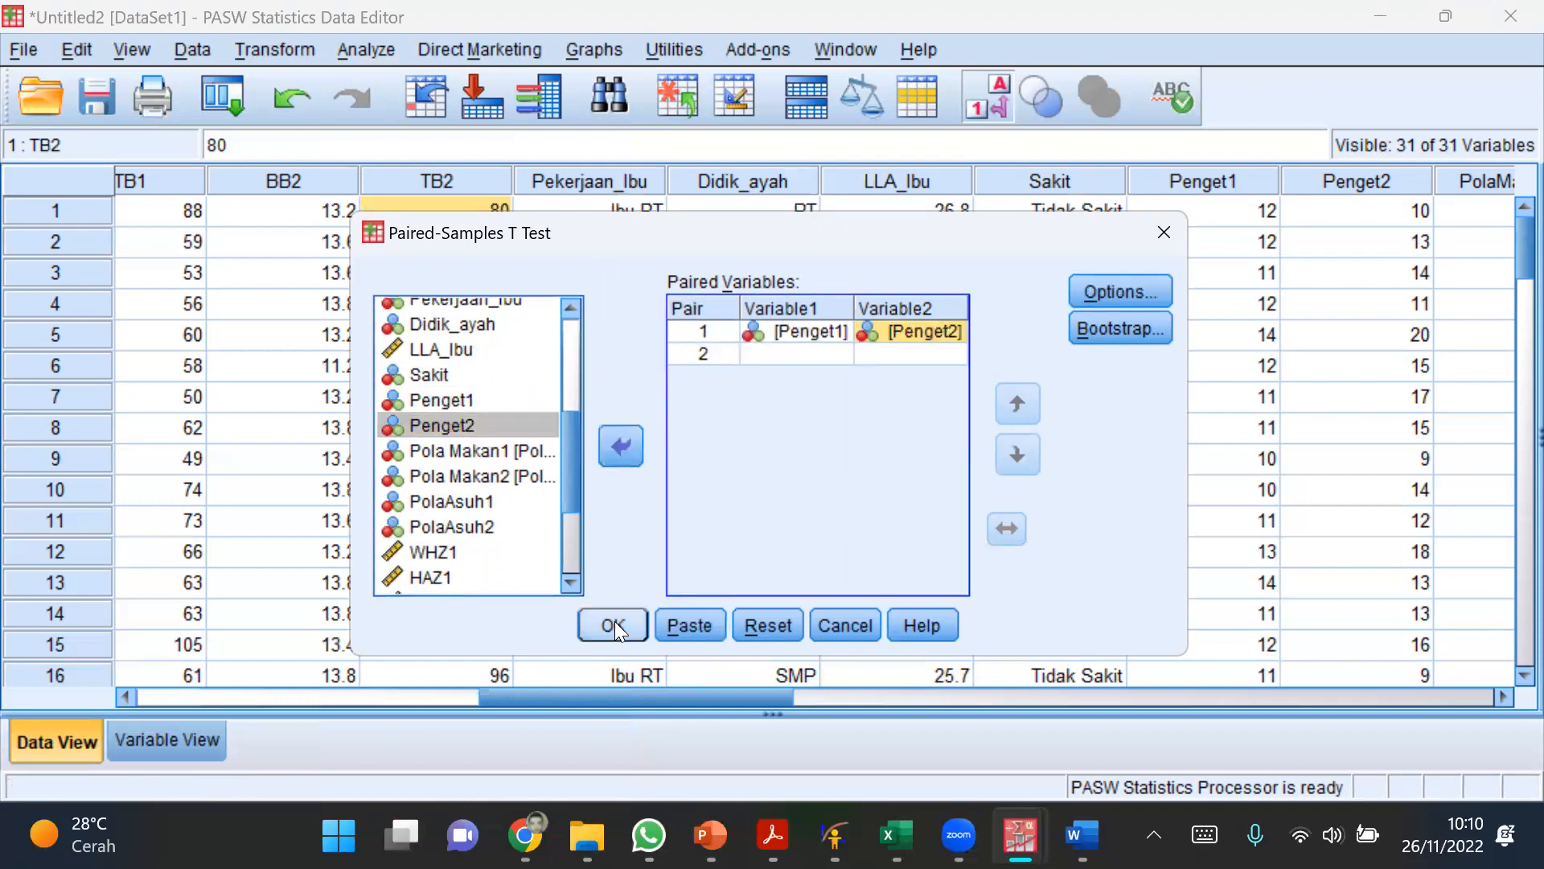
# Step: Look over the confidence interval and missing-value options without changing them, and run the paired T test
pyautogui.click(1113, 291)
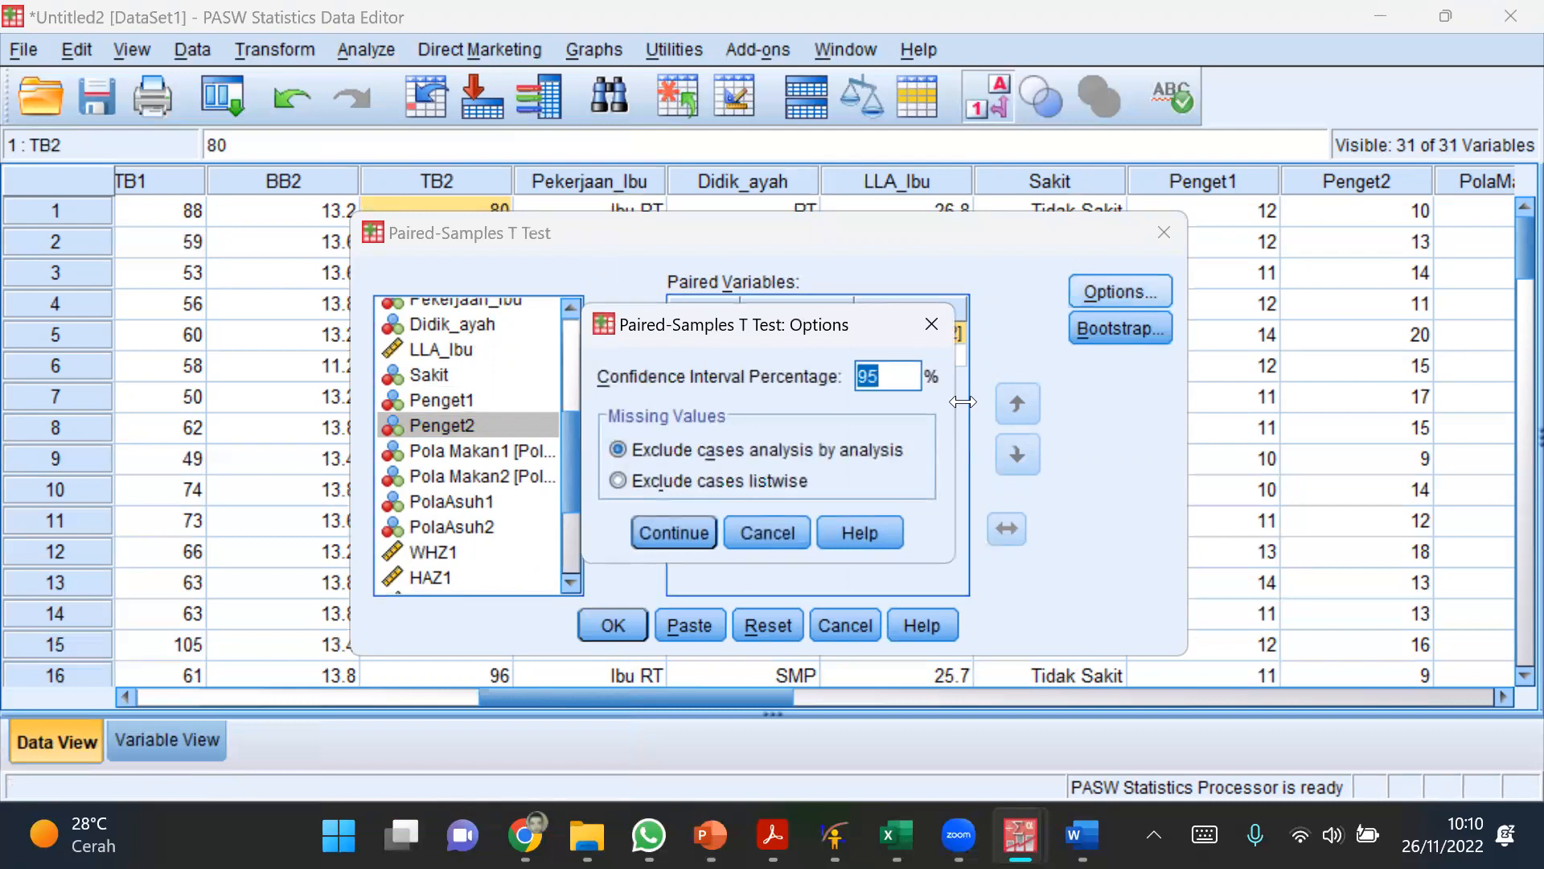
pyautogui.click(764, 534)
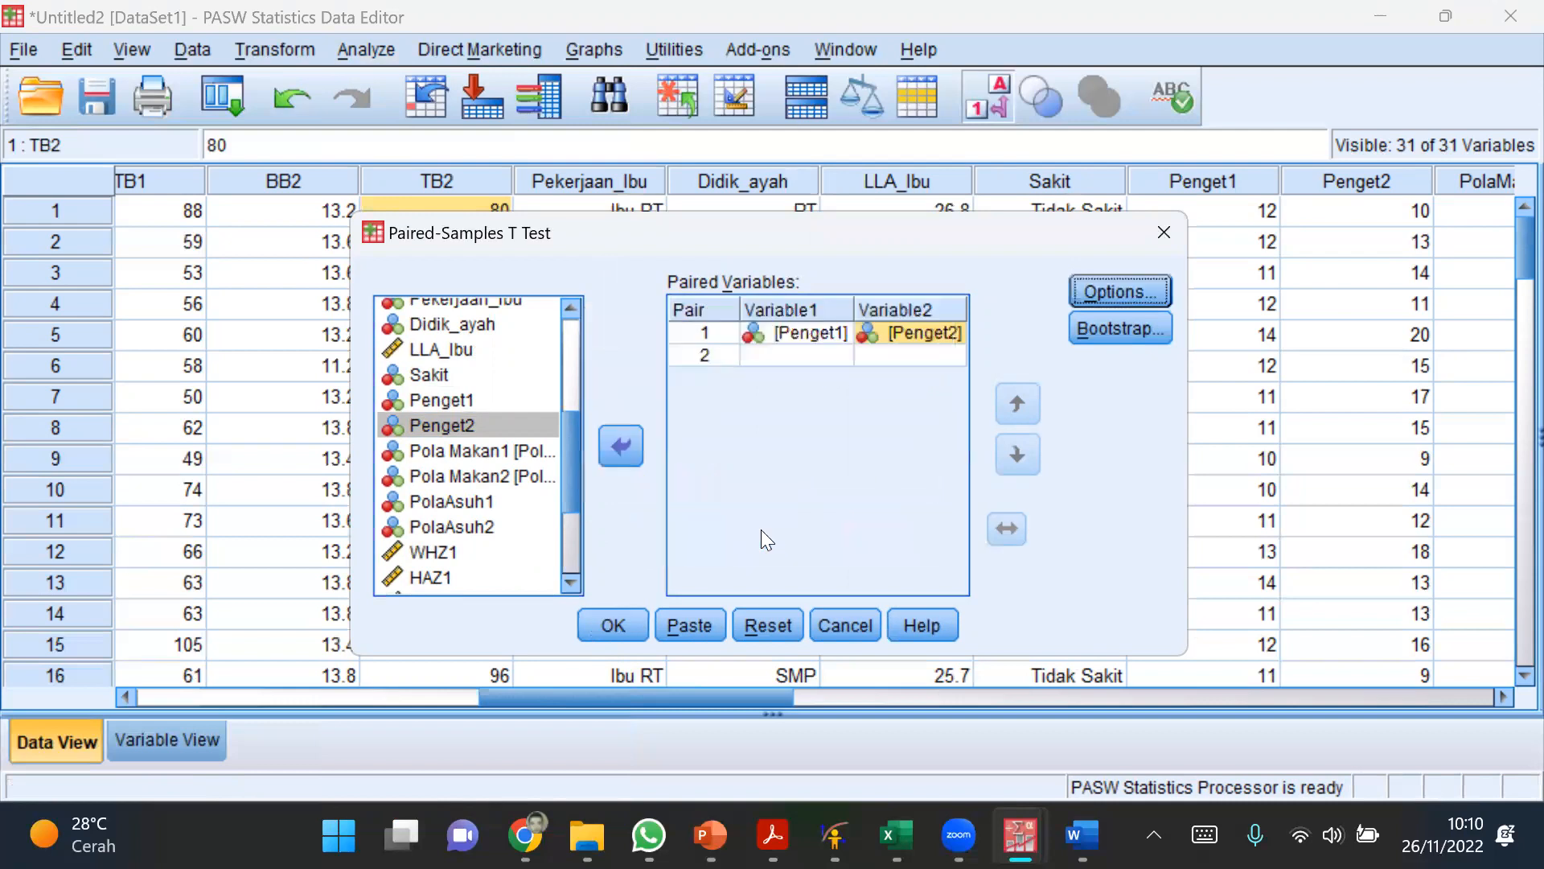
pyautogui.click(608, 623)
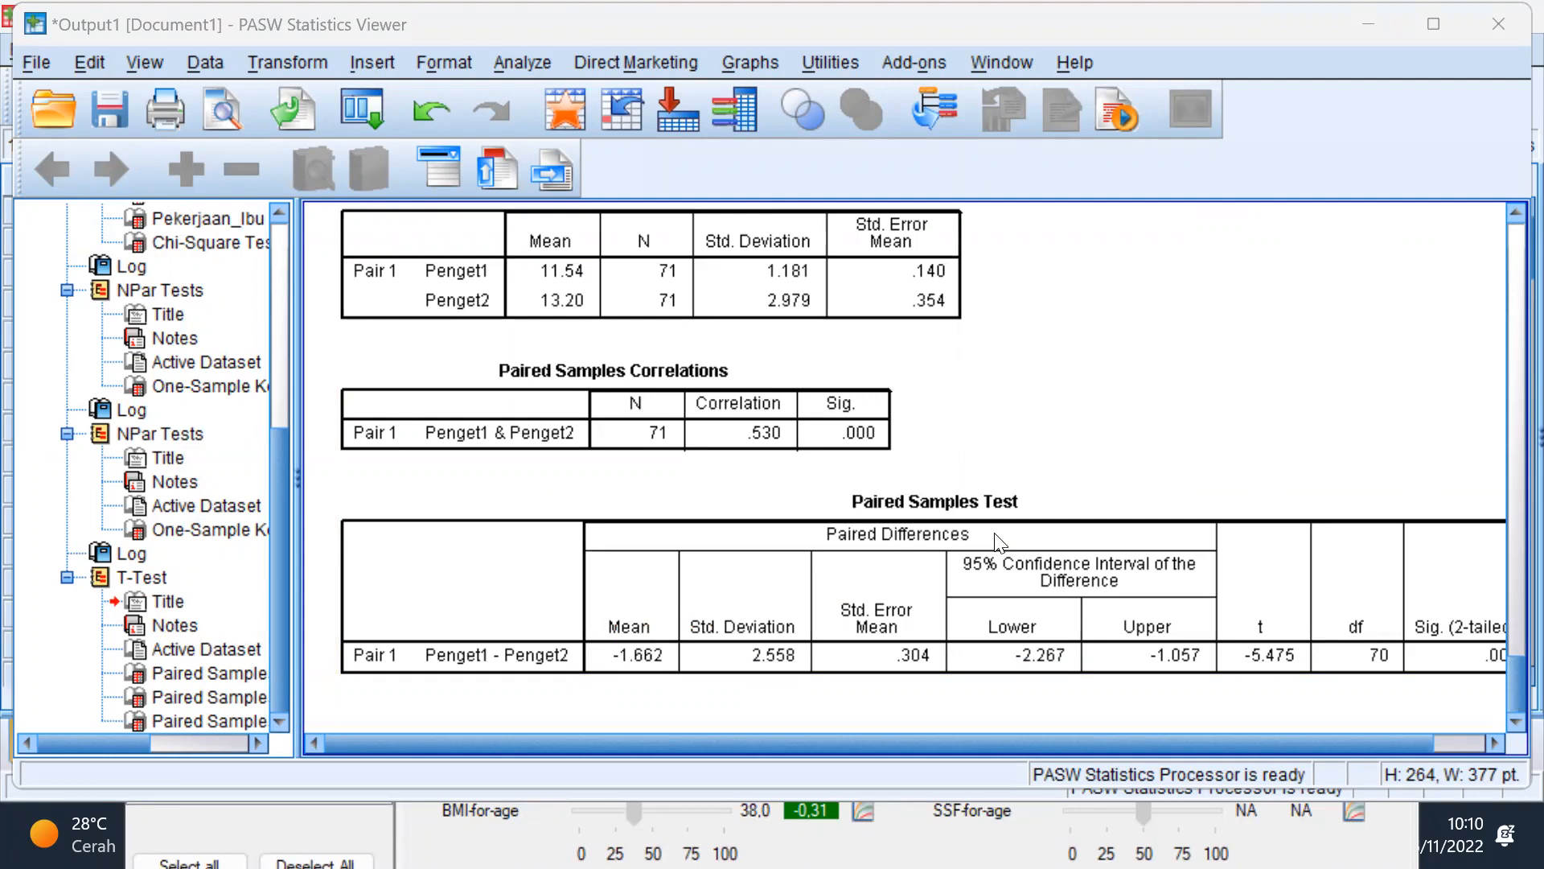
# Step: Mark the Penget1 and Penget2 means with green check marks, erasing the green circle around the Penget1 mean
pyautogui.moveTo(591, 235)
pyautogui.mouseDown()
pyautogui.moveTo(537, 285)
pyautogui.moveTo(597, 241)
pyautogui.mouseUp()
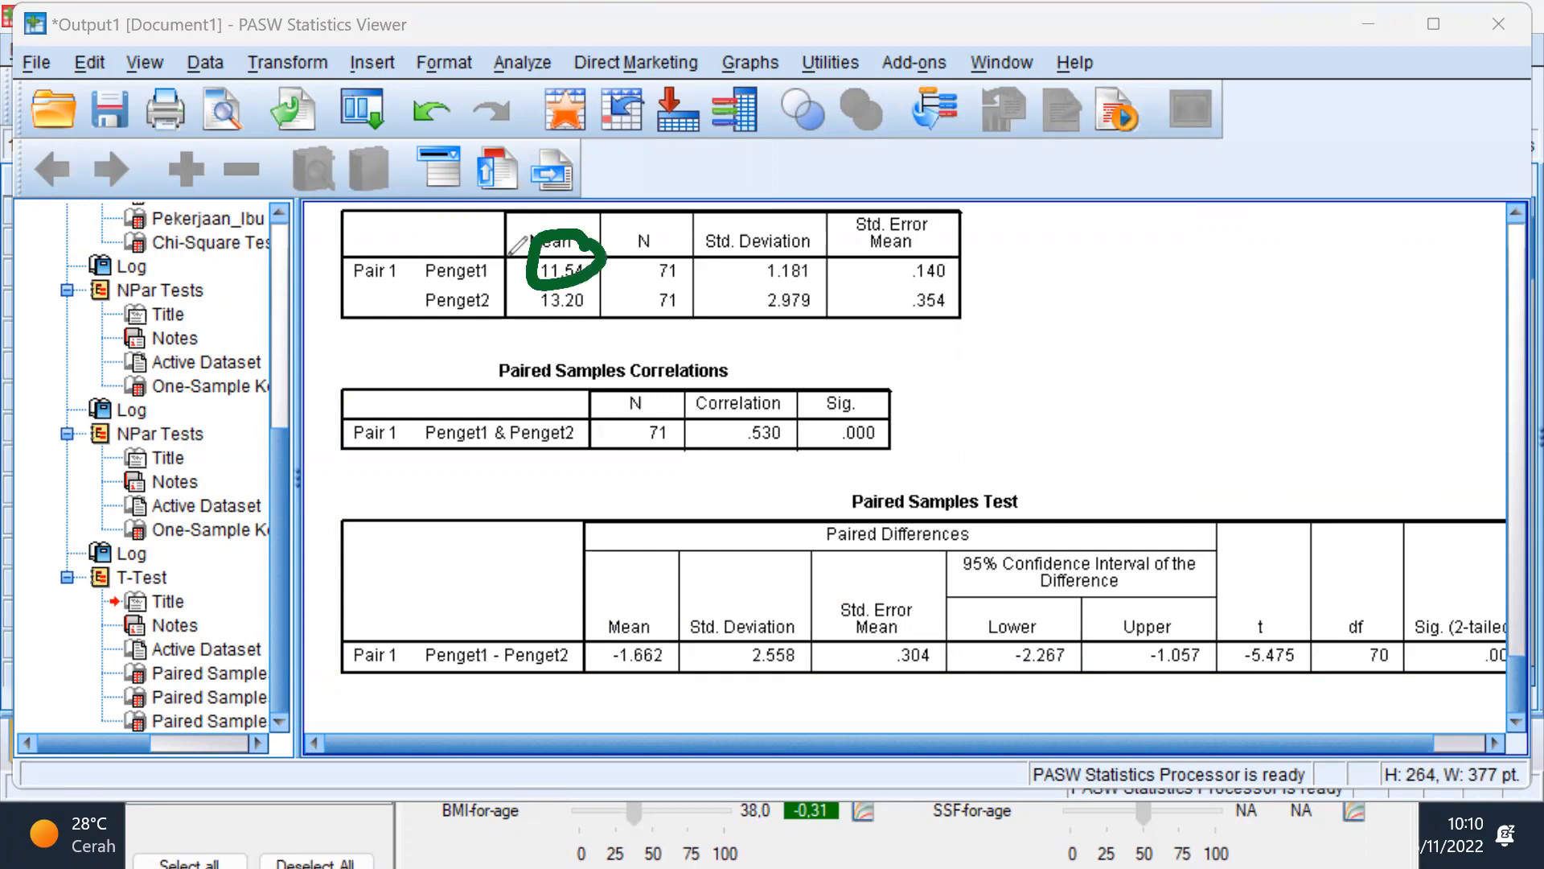
pyautogui.moveTo(592, 305); pyautogui.dragTo(632, 285)
pyautogui.click(600, 255)
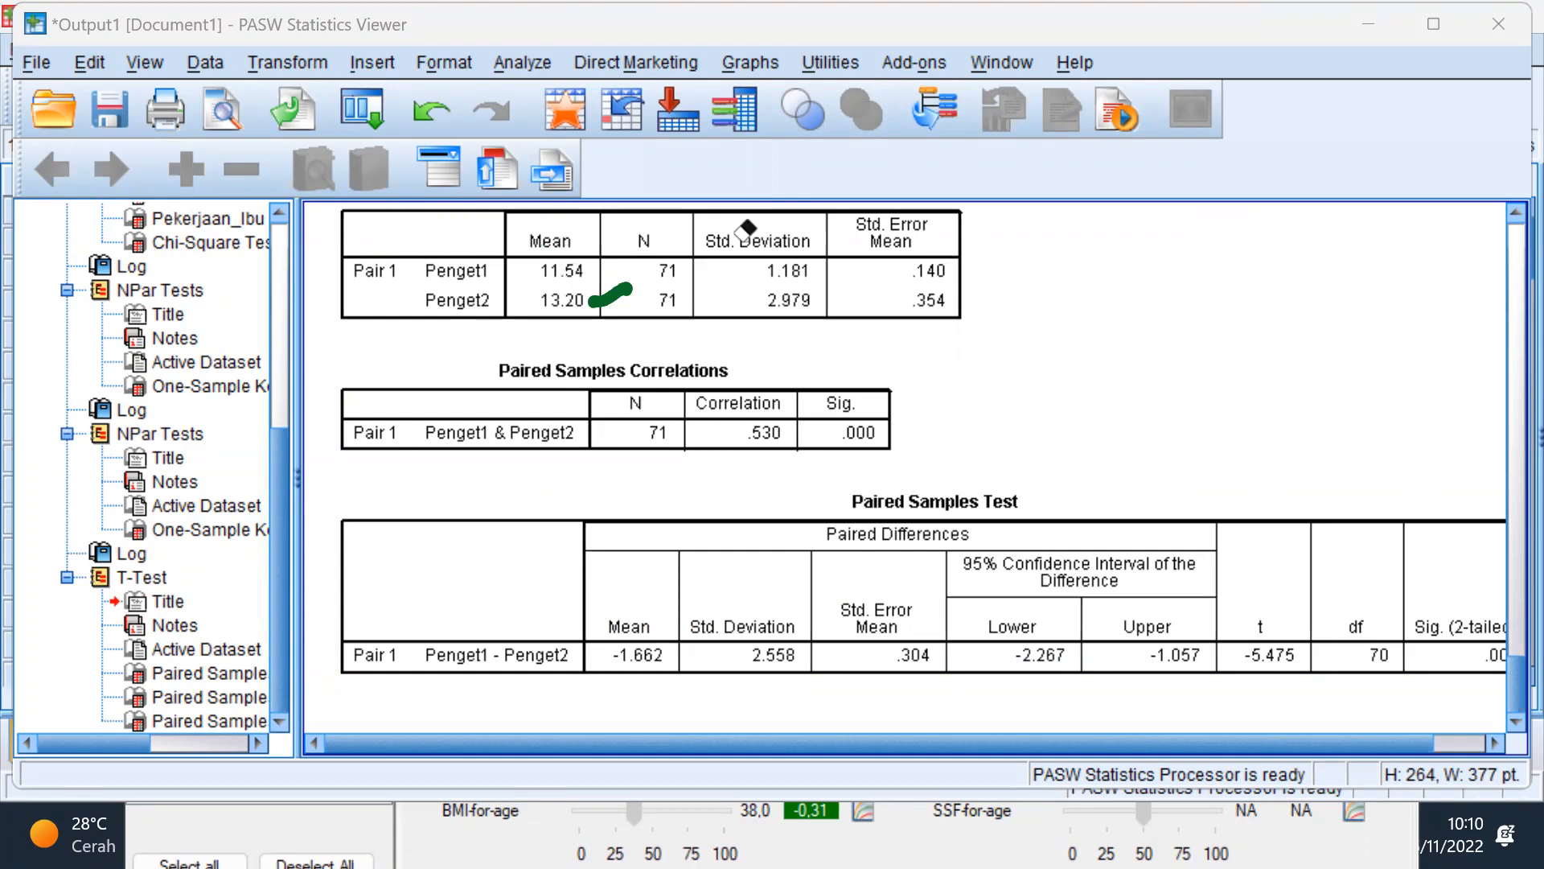
pyautogui.click(636, 219)
pyautogui.moveTo(600, 274); pyautogui.dragTo(628, 252)
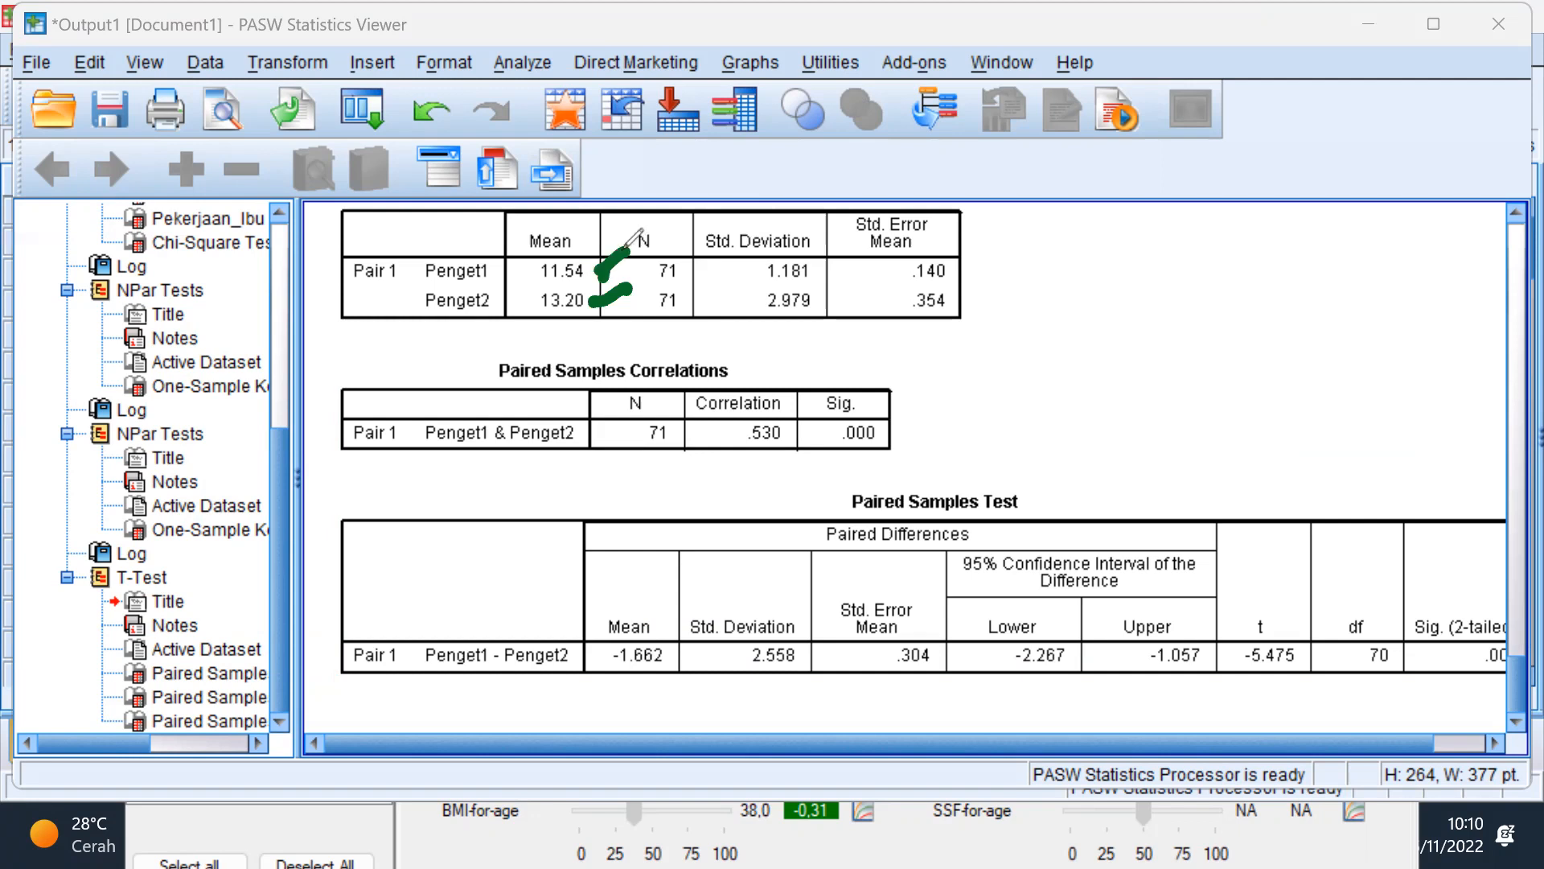
# Step: Handwrite "11,54" and "13,20" in green beside the paired samples statistics table, one below the other
pyautogui.moveTo(1015, 254)
pyautogui.mouseDown()
pyautogui.moveTo(1016, 342)
pyautogui.moveTo(1068, 325)
pyautogui.mouseUp()
pyautogui.moveTo(1091, 265)
pyautogui.mouseDown()
pyautogui.moveTo(1110, 326)
pyautogui.moveTo(1138, 262)
pyautogui.mouseUp()
pyautogui.moveTo(1130, 264); pyautogui.dragTo(1176, 288)
pyautogui.moveTo(1179, 252); pyautogui.dragTo(1167, 346)
pyautogui.moveTo(1019, 369)
pyautogui.mouseDown()
pyautogui.moveTo(1024, 434)
pyautogui.moveTo(1100, 431)
pyautogui.mouseUp()
pyautogui.moveTo(1134, 374)
pyautogui.mouseDown()
pyautogui.moveTo(1174, 407)
pyautogui.moveTo(1176, 387)
pyautogui.mouseUp()
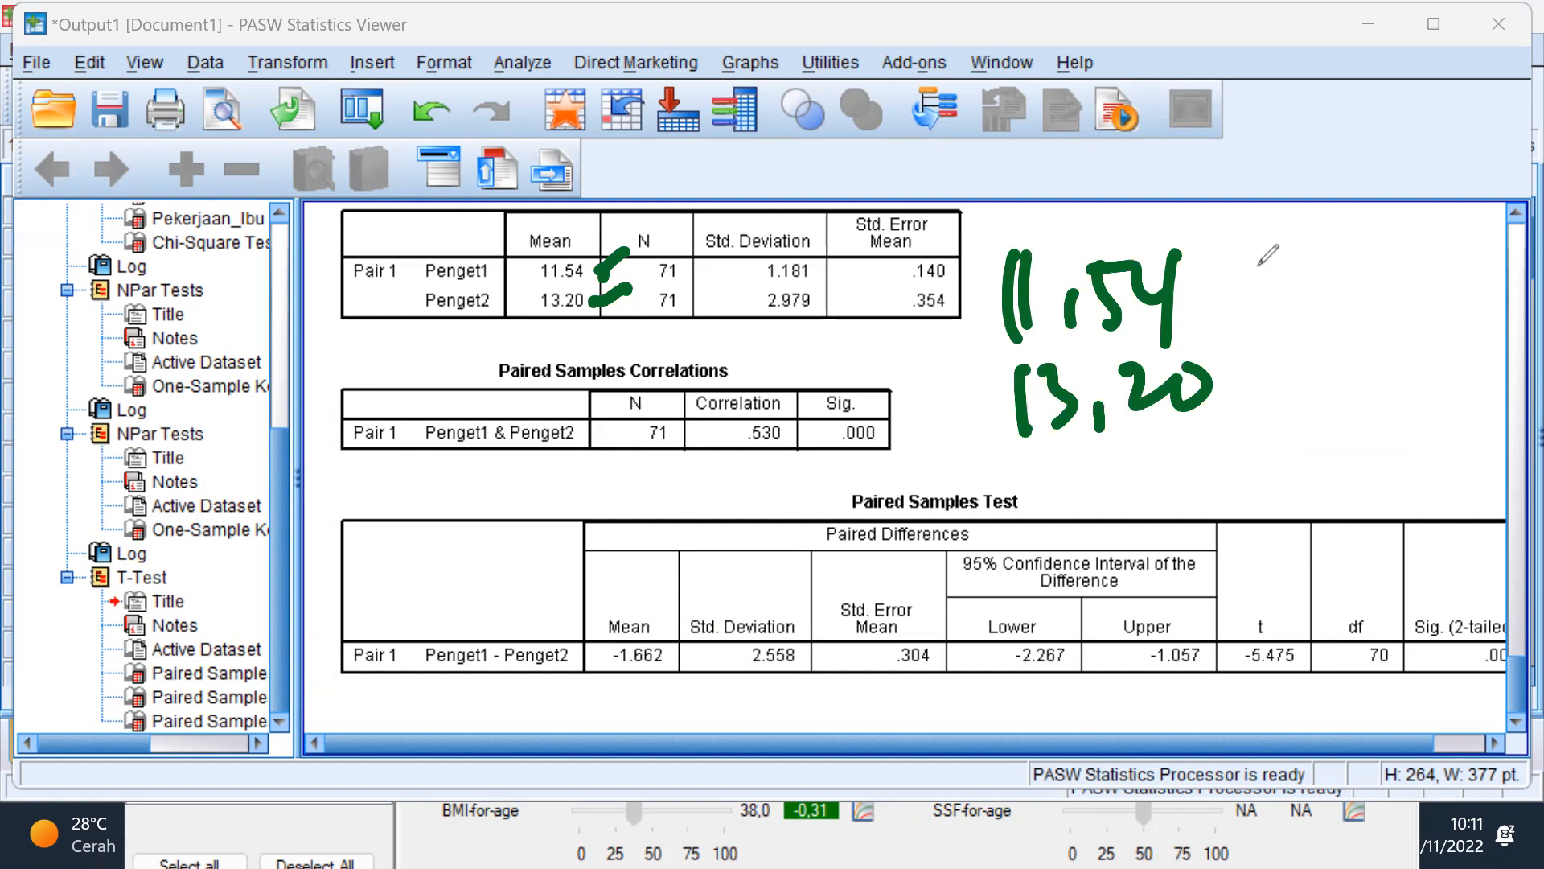
# Step: Draw a green dash after each handwritten mean and add a red check mark behind each dash
pyautogui.moveTo(1217, 281); pyautogui.dragTo(1283, 280)
pyautogui.moveTo(1225, 395); pyautogui.dragTo(1291, 396)
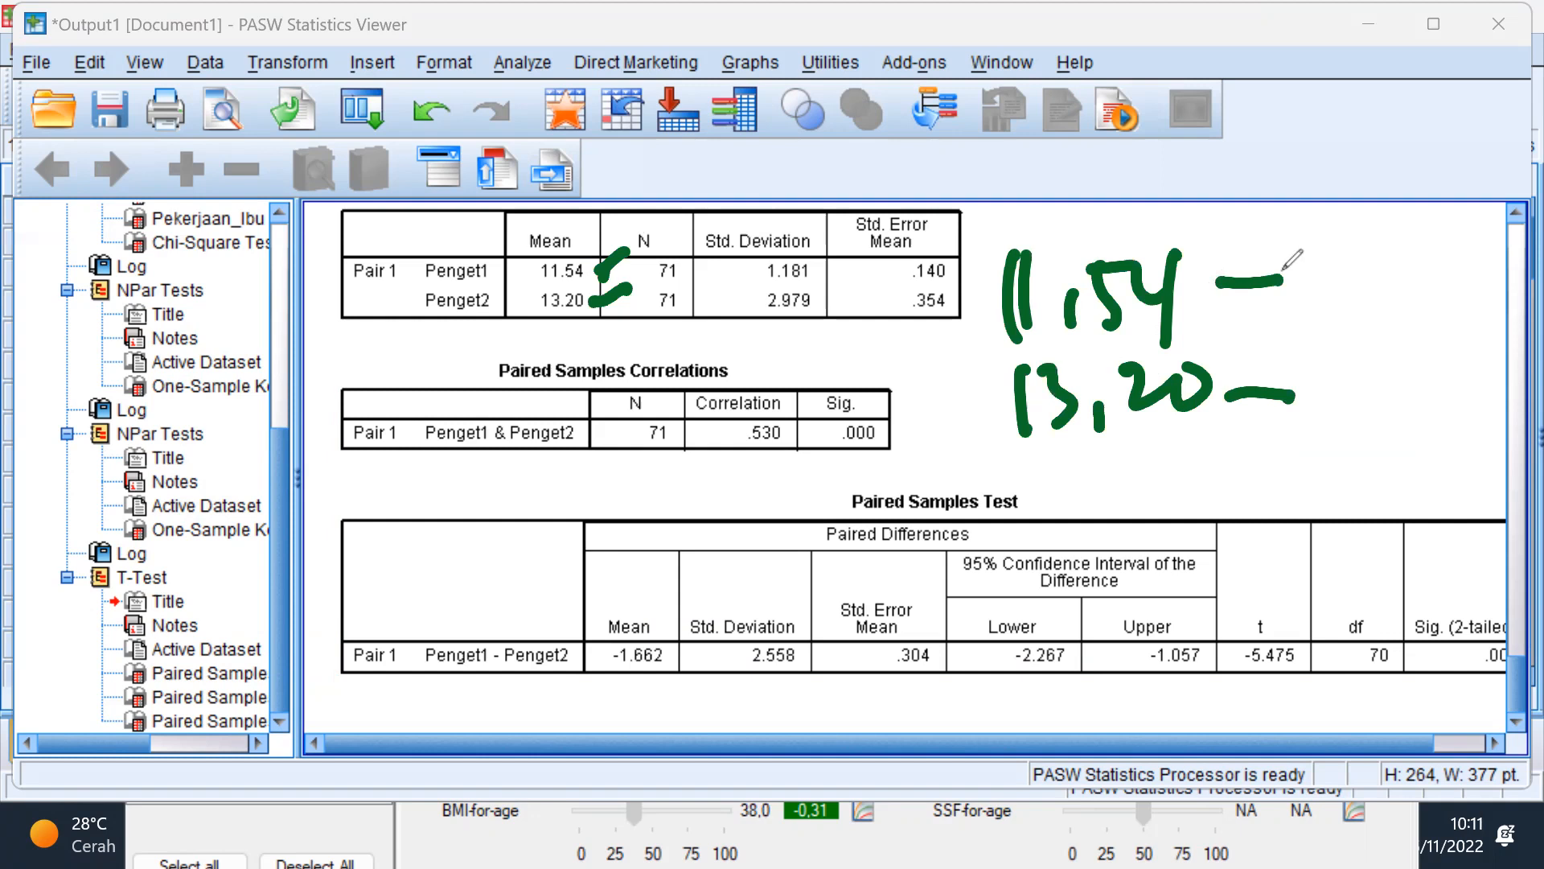
pyautogui.moveTo(1292, 267); pyautogui.dragTo(1337, 229)
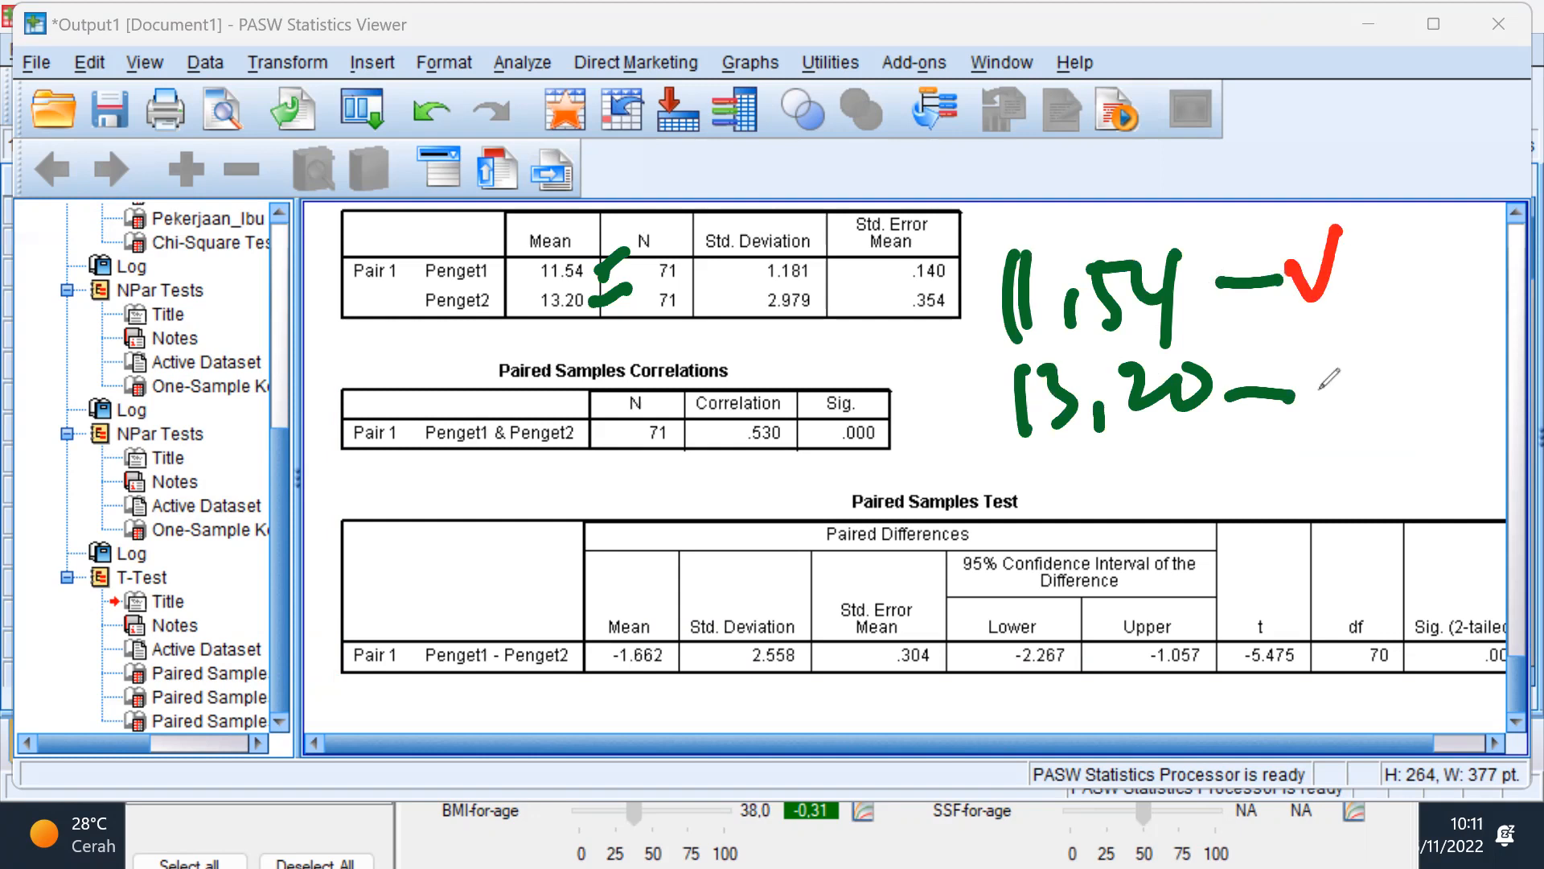
pyautogui.moveTo(1296, 371); pyautogui.dragTo(1339, 366)
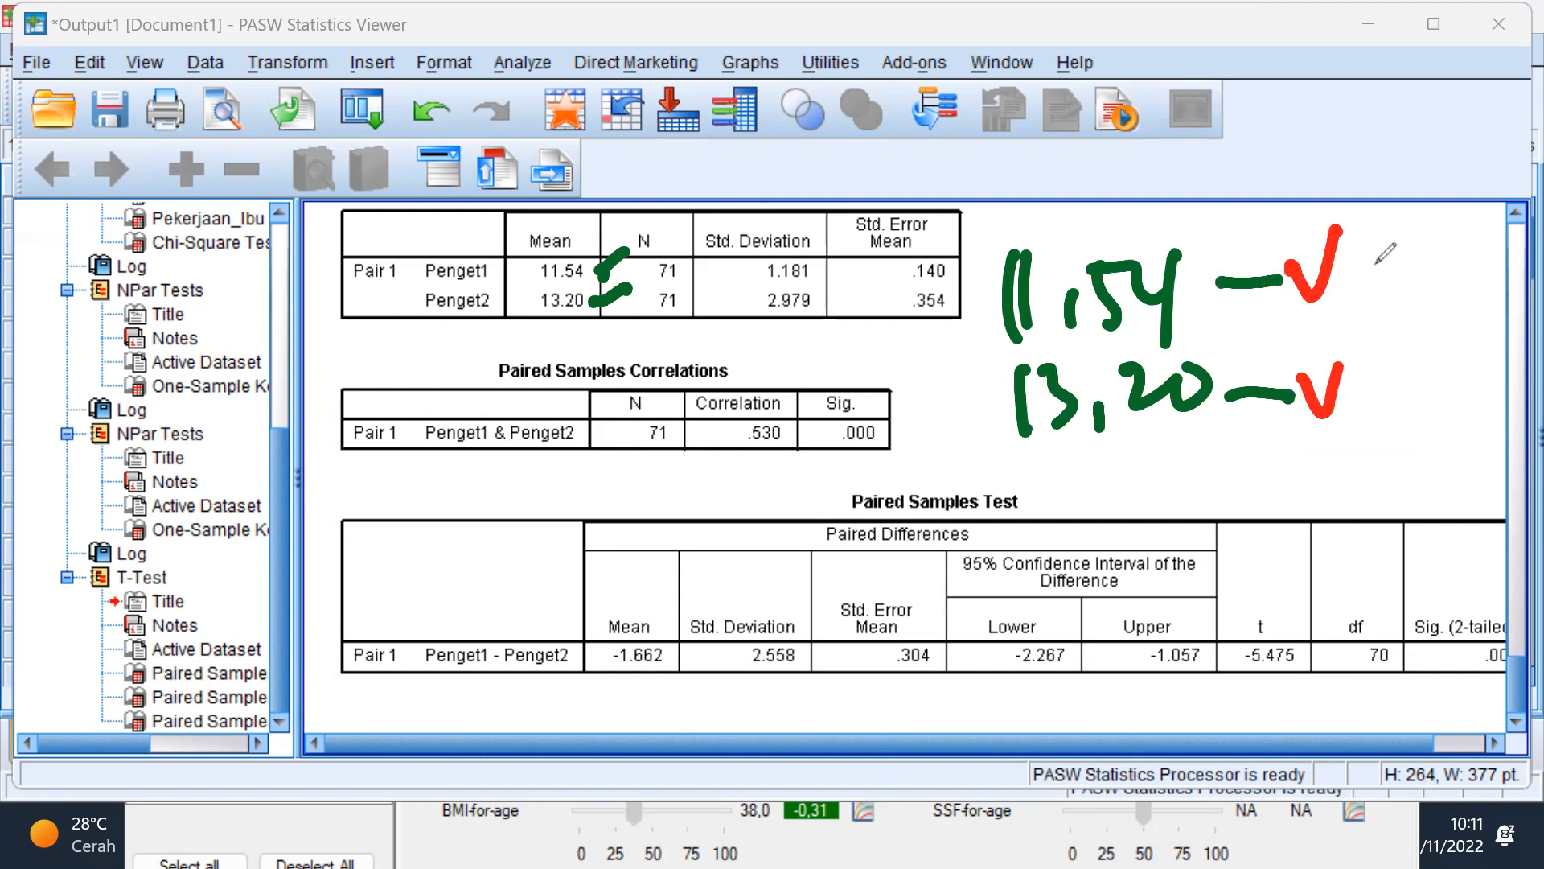
# Step: Handwrite "P1" in red behind the 11,54 check mark and "P2" behind the 13,20 check mark
pyautogui.click(1386, 242)
pyautogui.moveTo(1384, 272); pyautogui.dragTo(1414, 286)
pyautogui.moveTo(1398, 359)
pyautogui.mouseDown()
pyautogui.moveTo(1390, 422)
pyautogui.moveTo(1394, 403)
pyautogui.moveTo(1425, 400)
pyautogui.moveTo(1454, 432)
pyautogui.mouseUp()
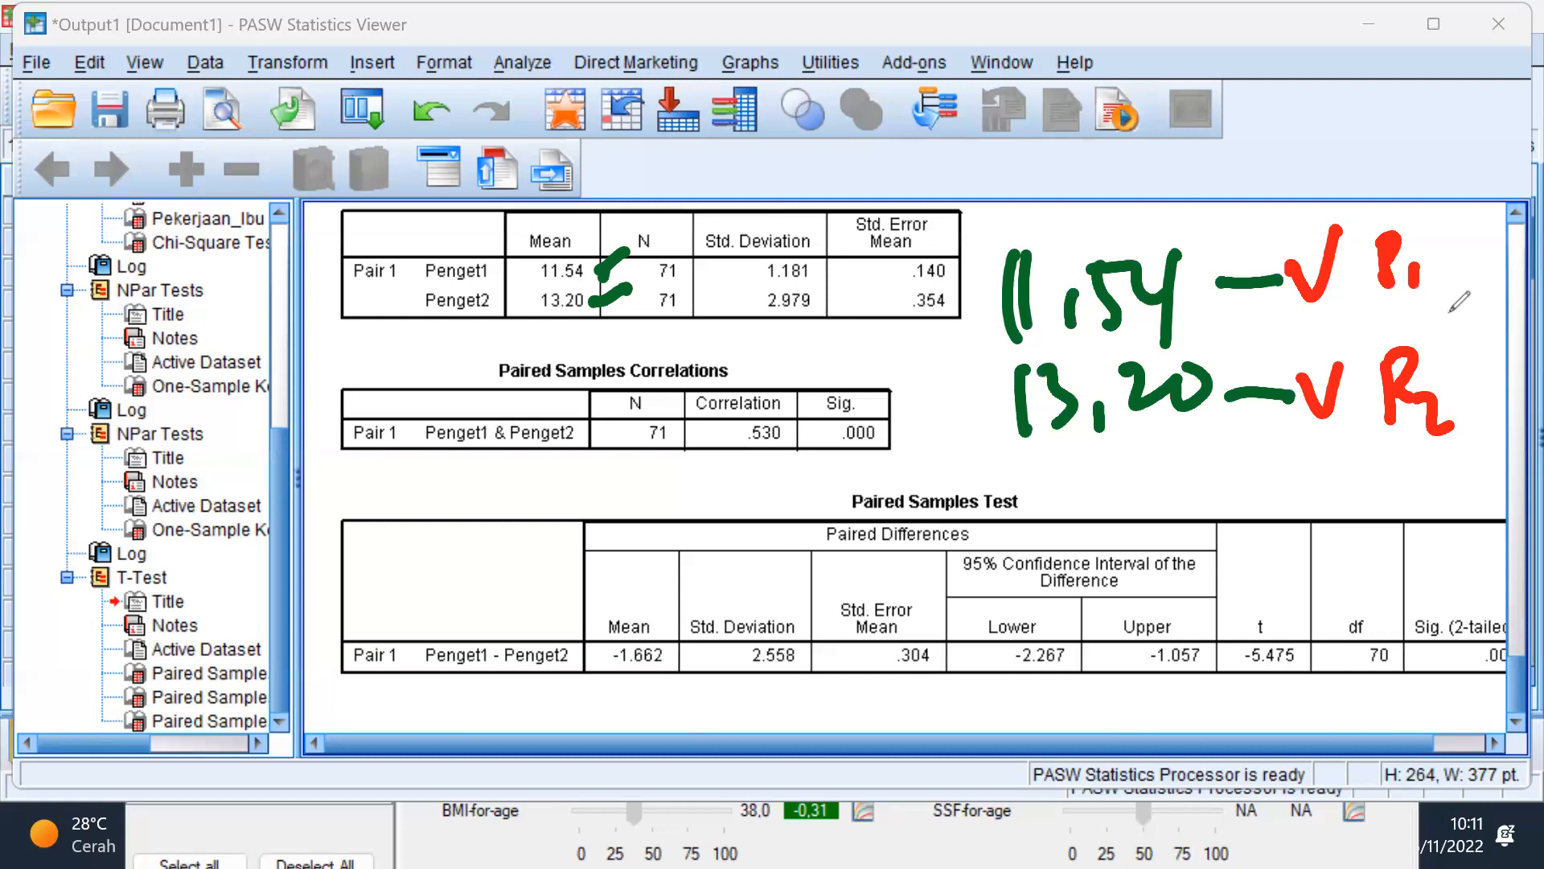
# Step: Draw a red not-equal sign between the handwritten P1 and P2, and erase it
pyautogui.click(1410, 312)
pyautogui.moveTo(1406, 311); pyautogui.dragTo(1492, 298)
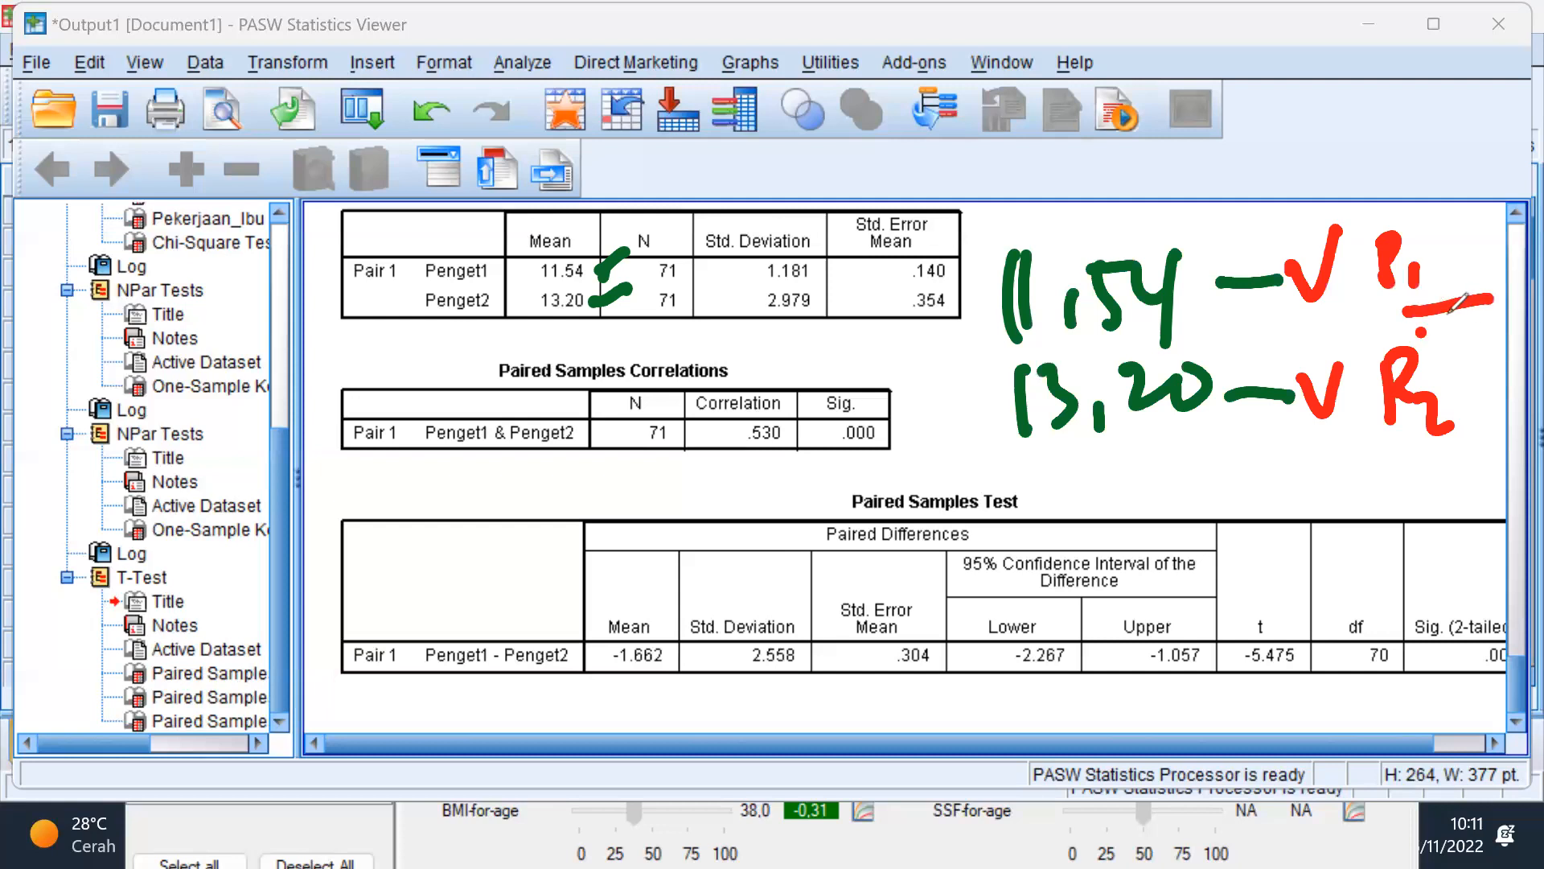
pyautogui.moveTo(1417, 329); pyautogui.dragTo(1495, 321)
pyautogui.moveTo(1464, 254); pyautogui.dragTo(1462, 363)
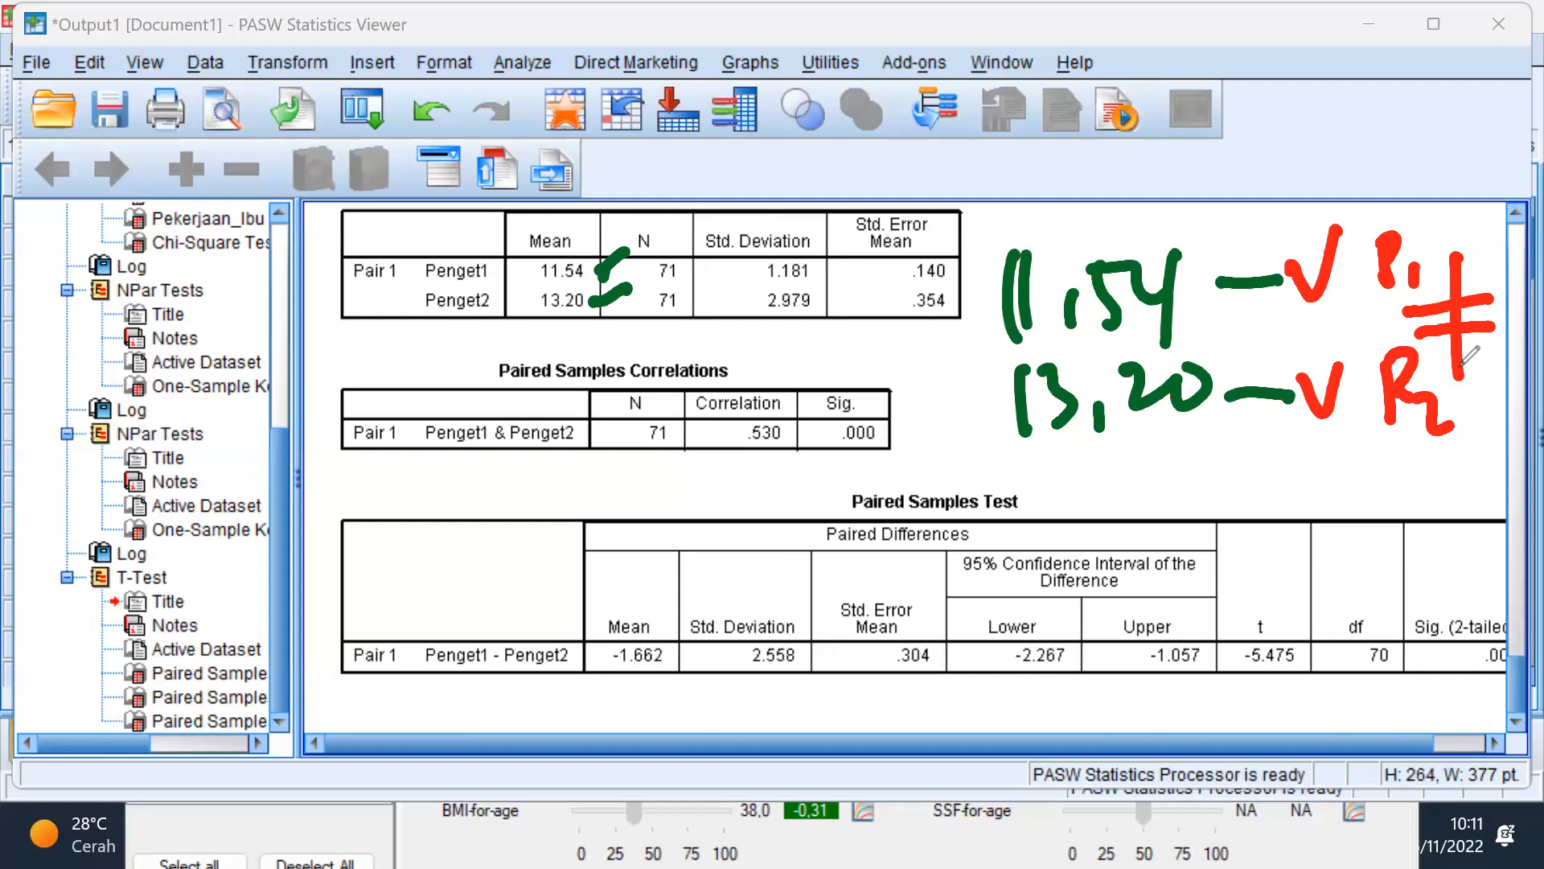
pyautogui.moveTo(1455, 266); pyautogui.dragTo(1460, 332)
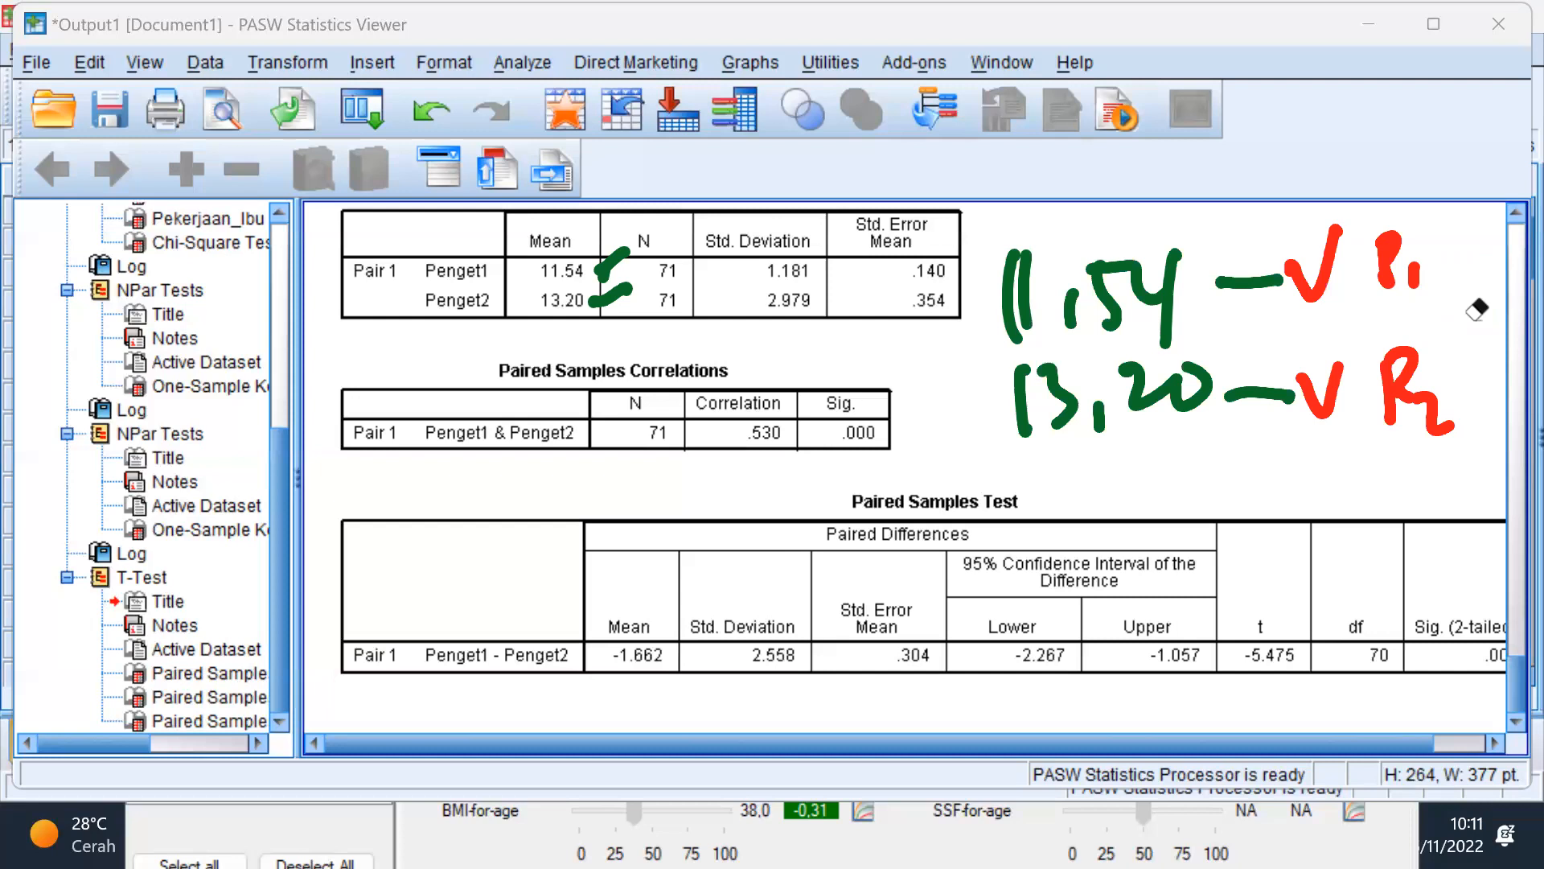
# Step: Circle the Sig. (2-tailed) heading and its value in red in the Paired Samples Test table
pyautogui.moveTo(1348, 758); pyautogui.dragTo(1460, 750)
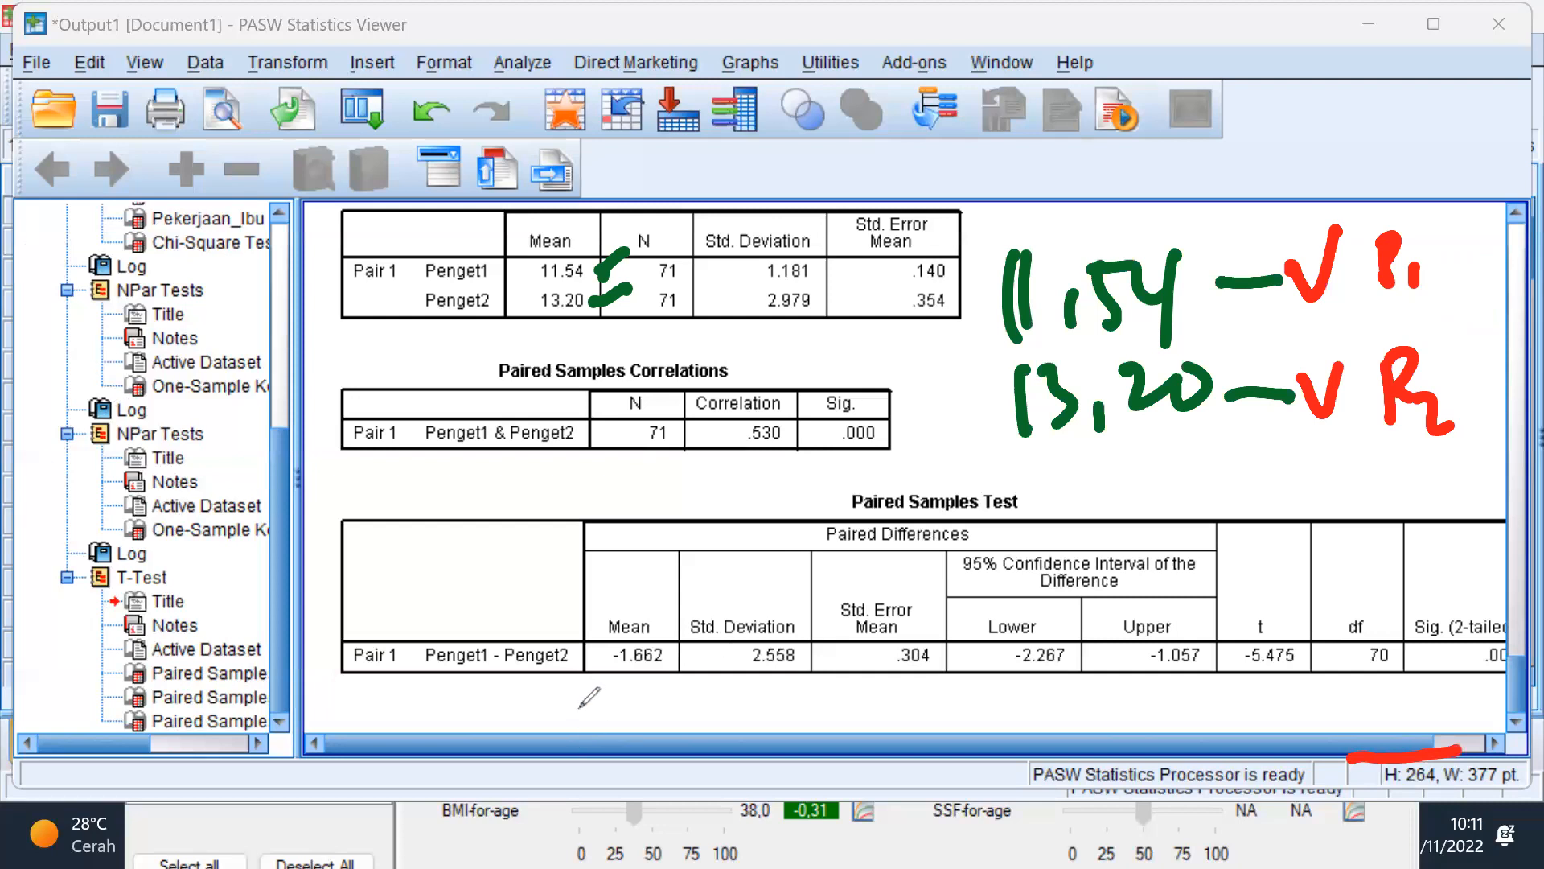
pyautogui.click(1287, 167)
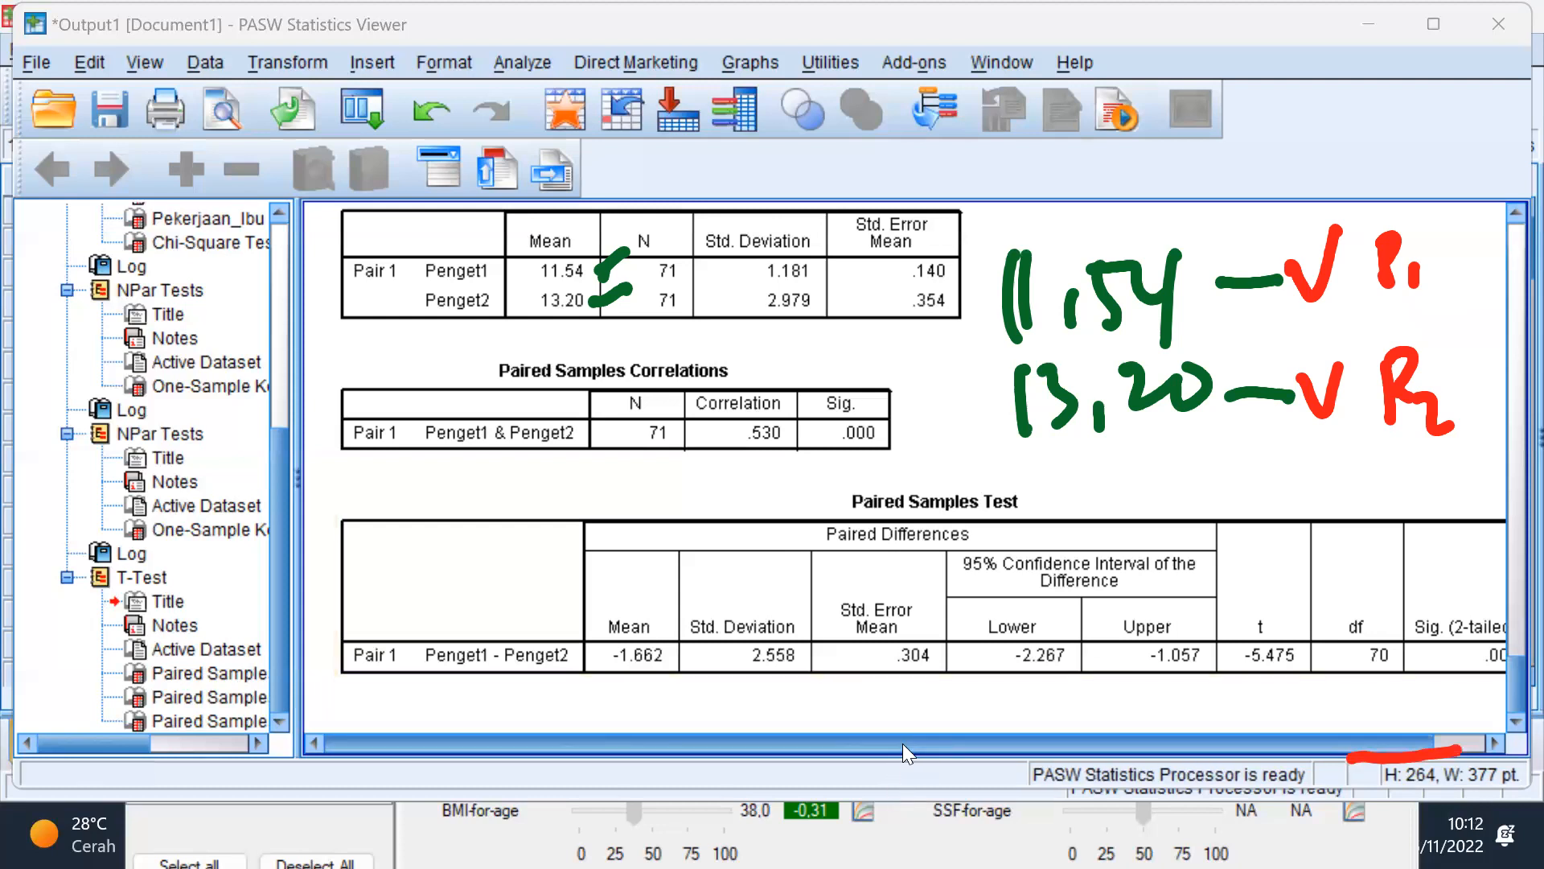
pyautogui.moveTo(903, 744); pyautogui.dragTo(1055, 744)
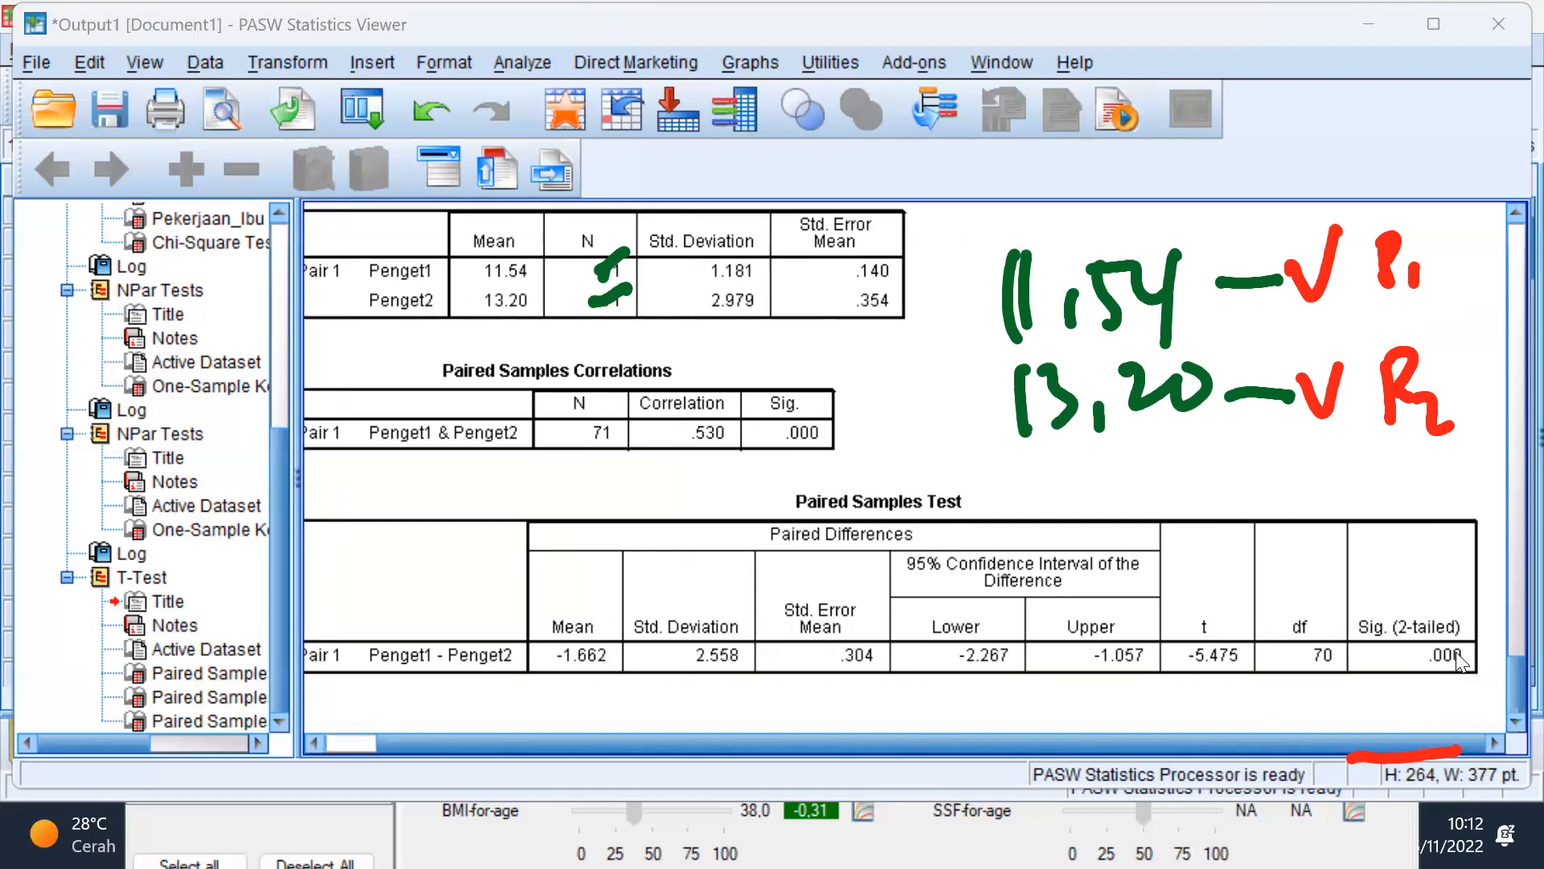
pyautogui.moveTo(1432, 563)
pyautogui.mouseDown()
pyautogui.moveTo(1492, 611)
pyautogui.moveTo(1457, 573)
pyautogui.mouseUp()
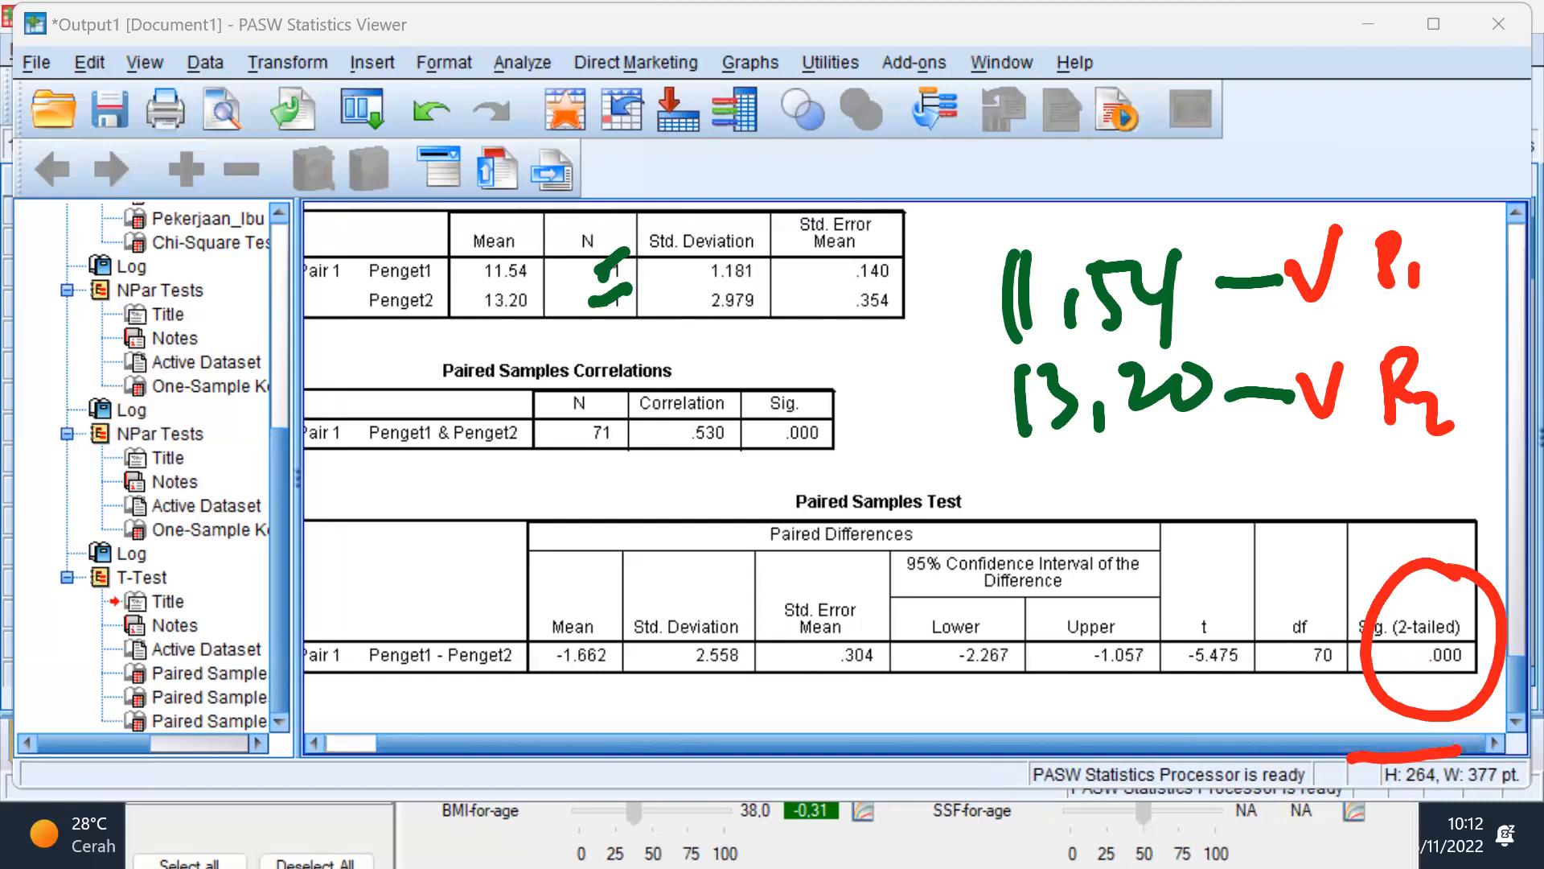
# Step: Switch to the Word document and enter "Berbeda jika p < 0,05" on the empty line below the Hipotesis paragraph
pyautogui.press('super')
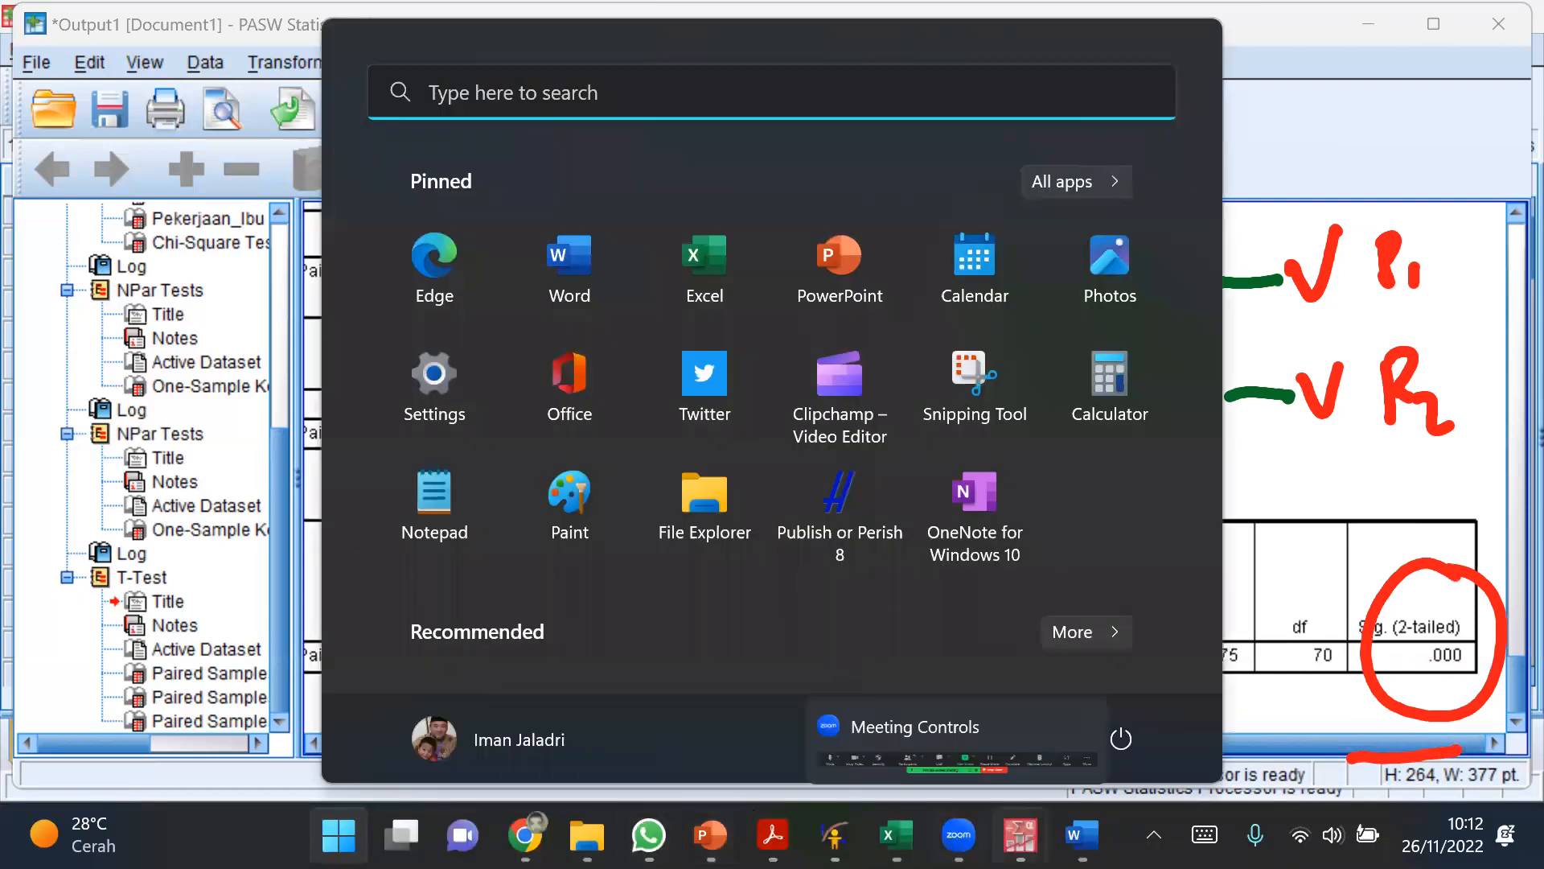
pyautogui.click(1082, 835)
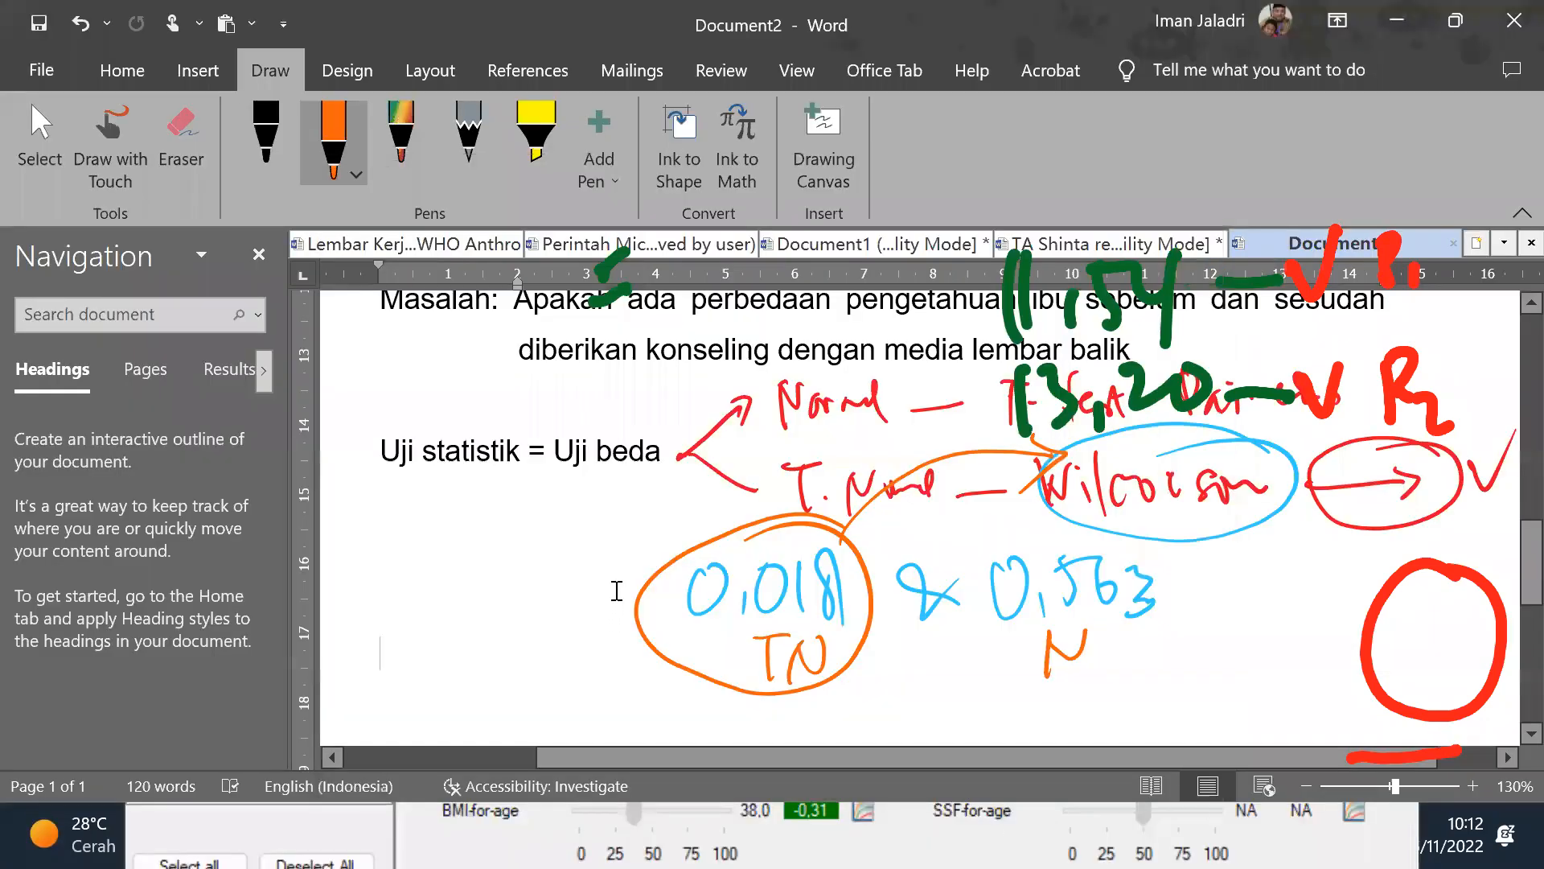
pyautogui.scroll(5, 641, 583)
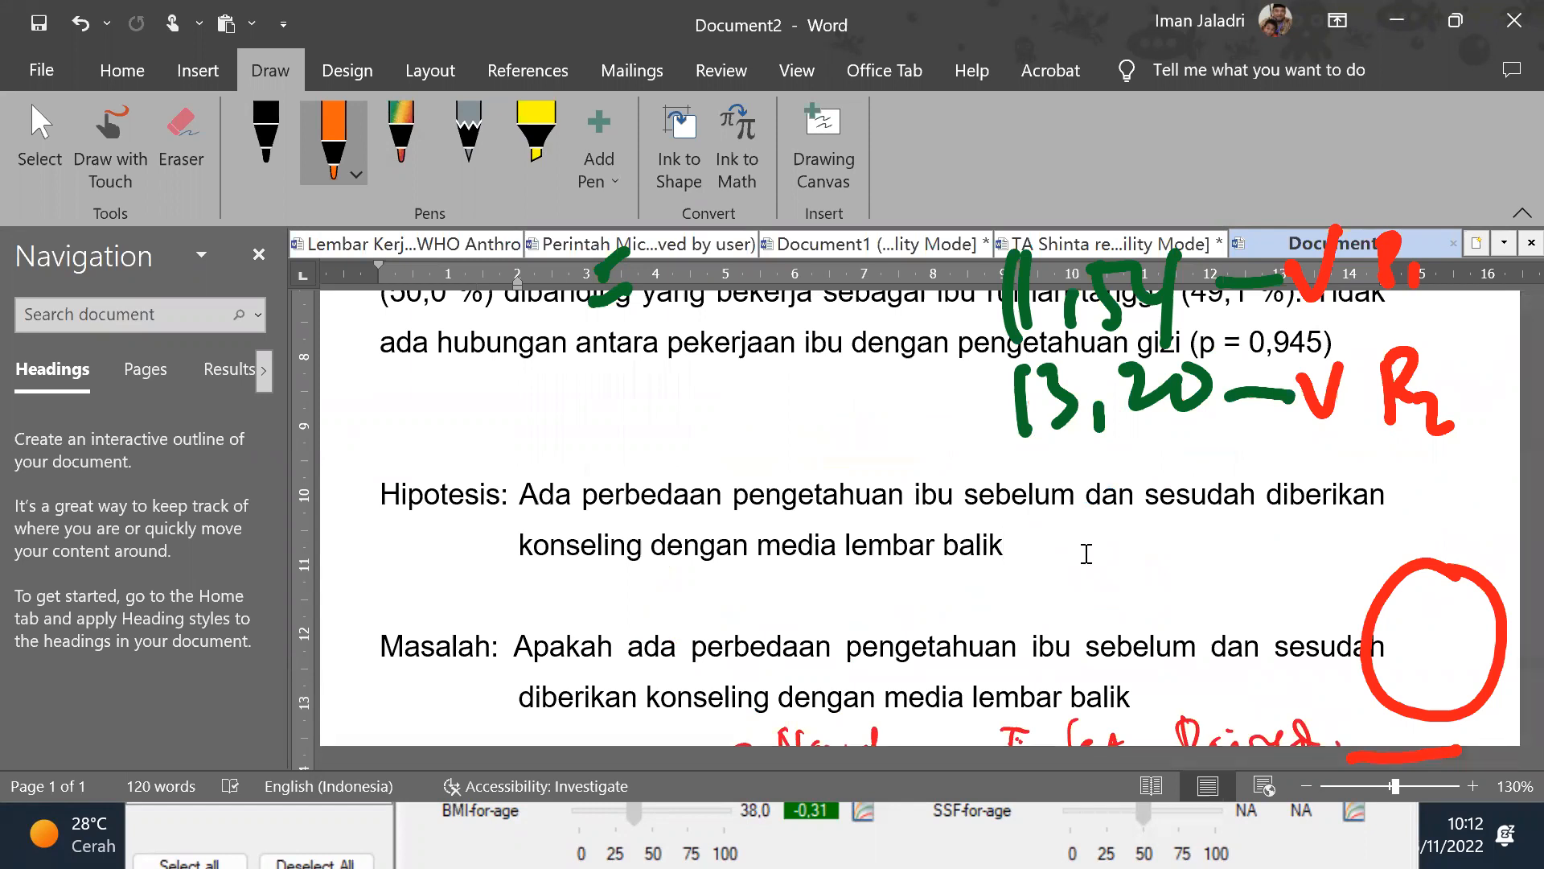
pyautogui.click(570, 595)
pyautogui.write('Berbe')
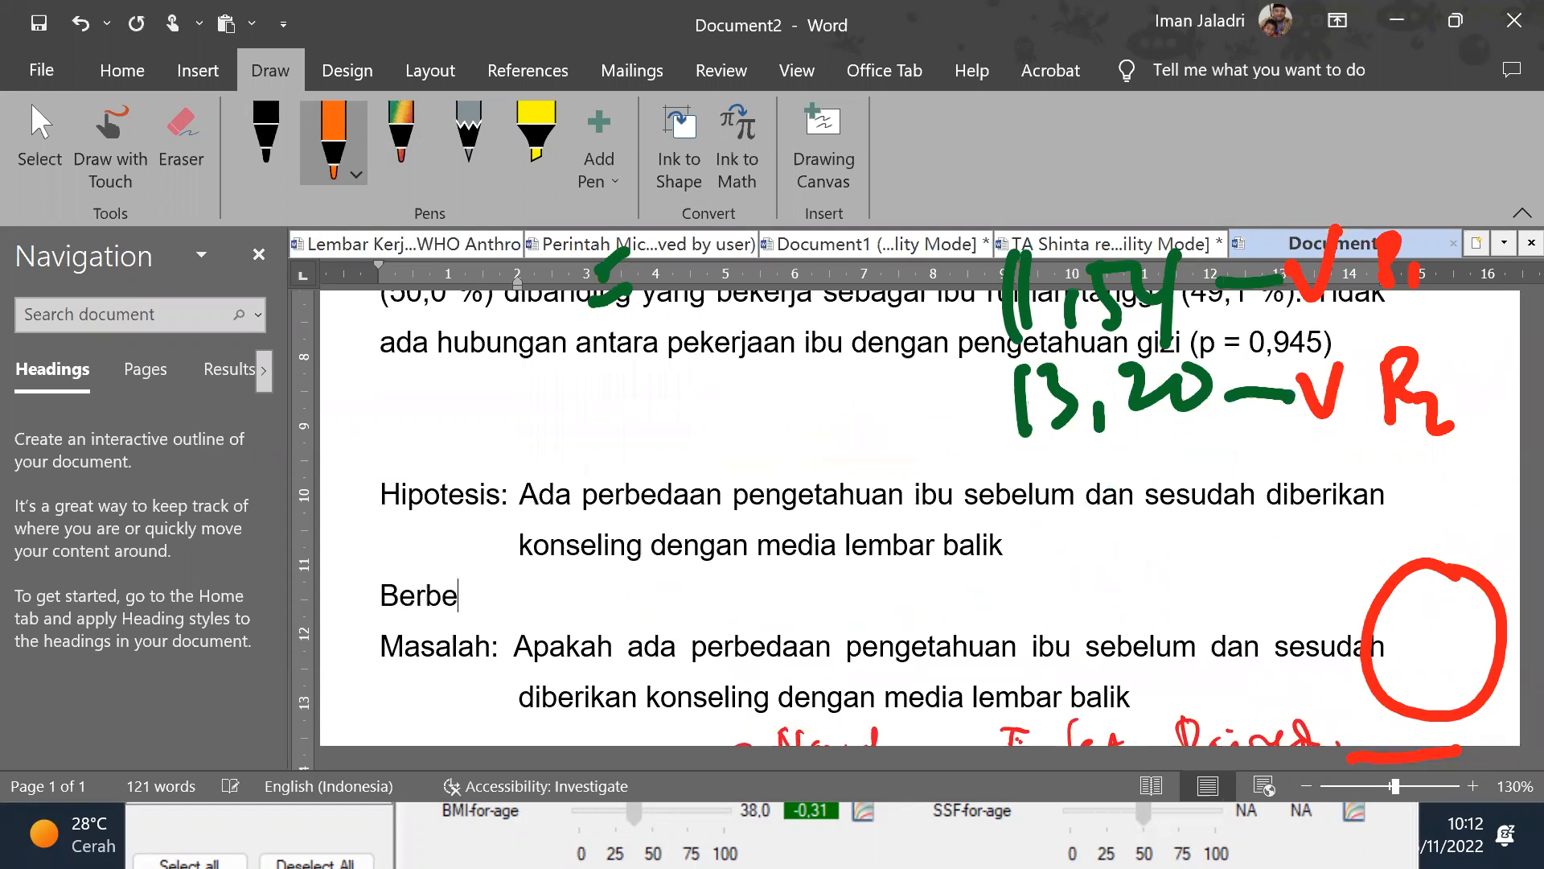
pyautogui.write('da jika p')
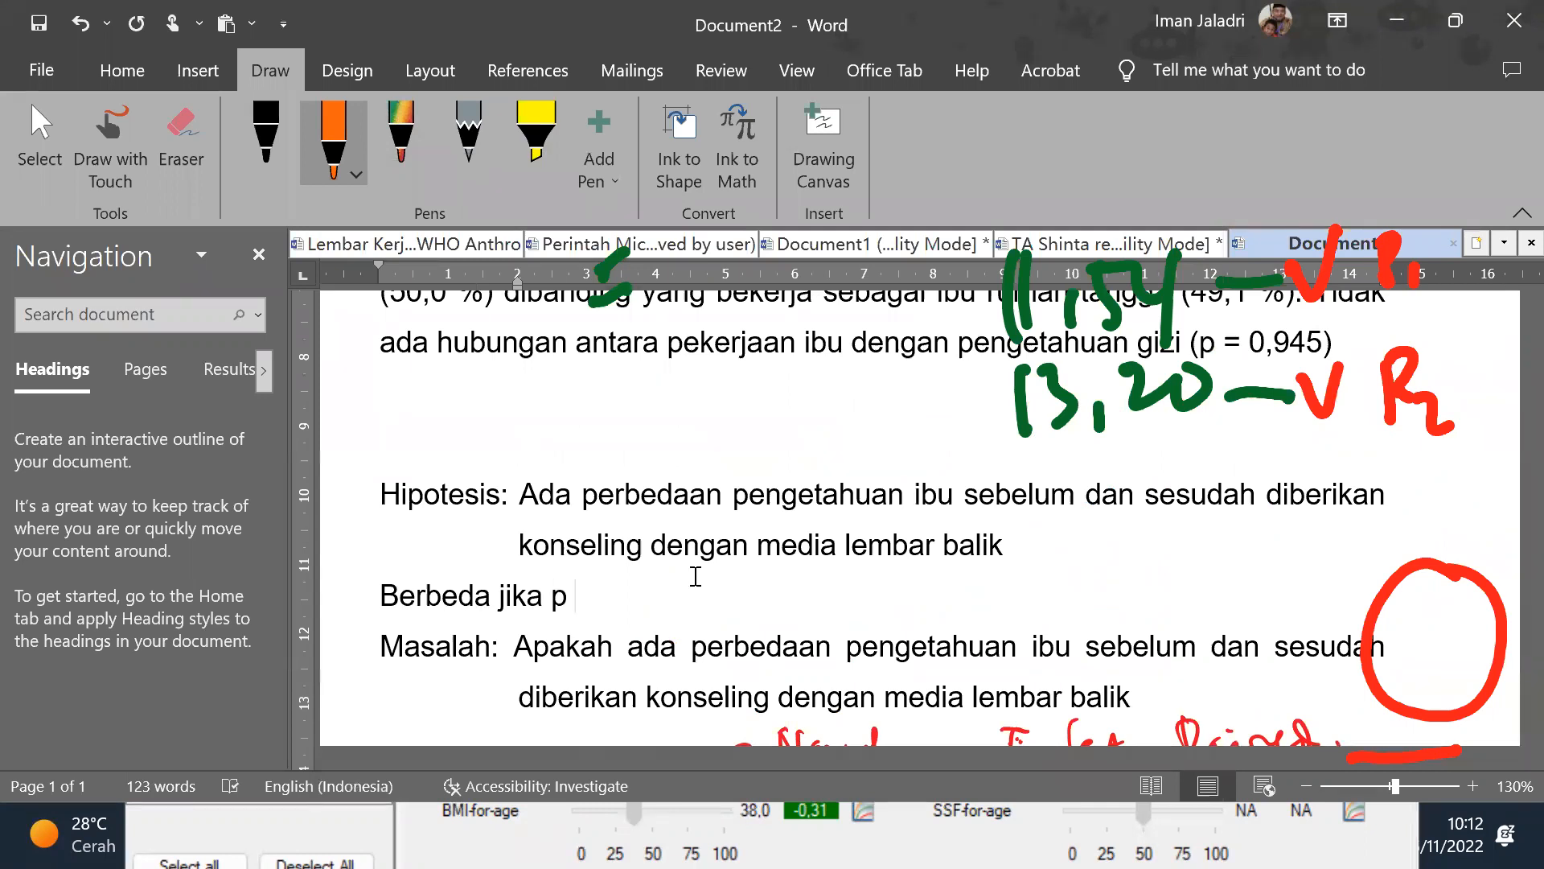
pyautogui.write(' < 0,05')
# Step: Add the line "Tidak berbeda jika p > 0,05" below it and draw an orange dash after the "Berbeda jika p < 0,05" line
pyautogui.press('Return')
pyautogui.write('T')
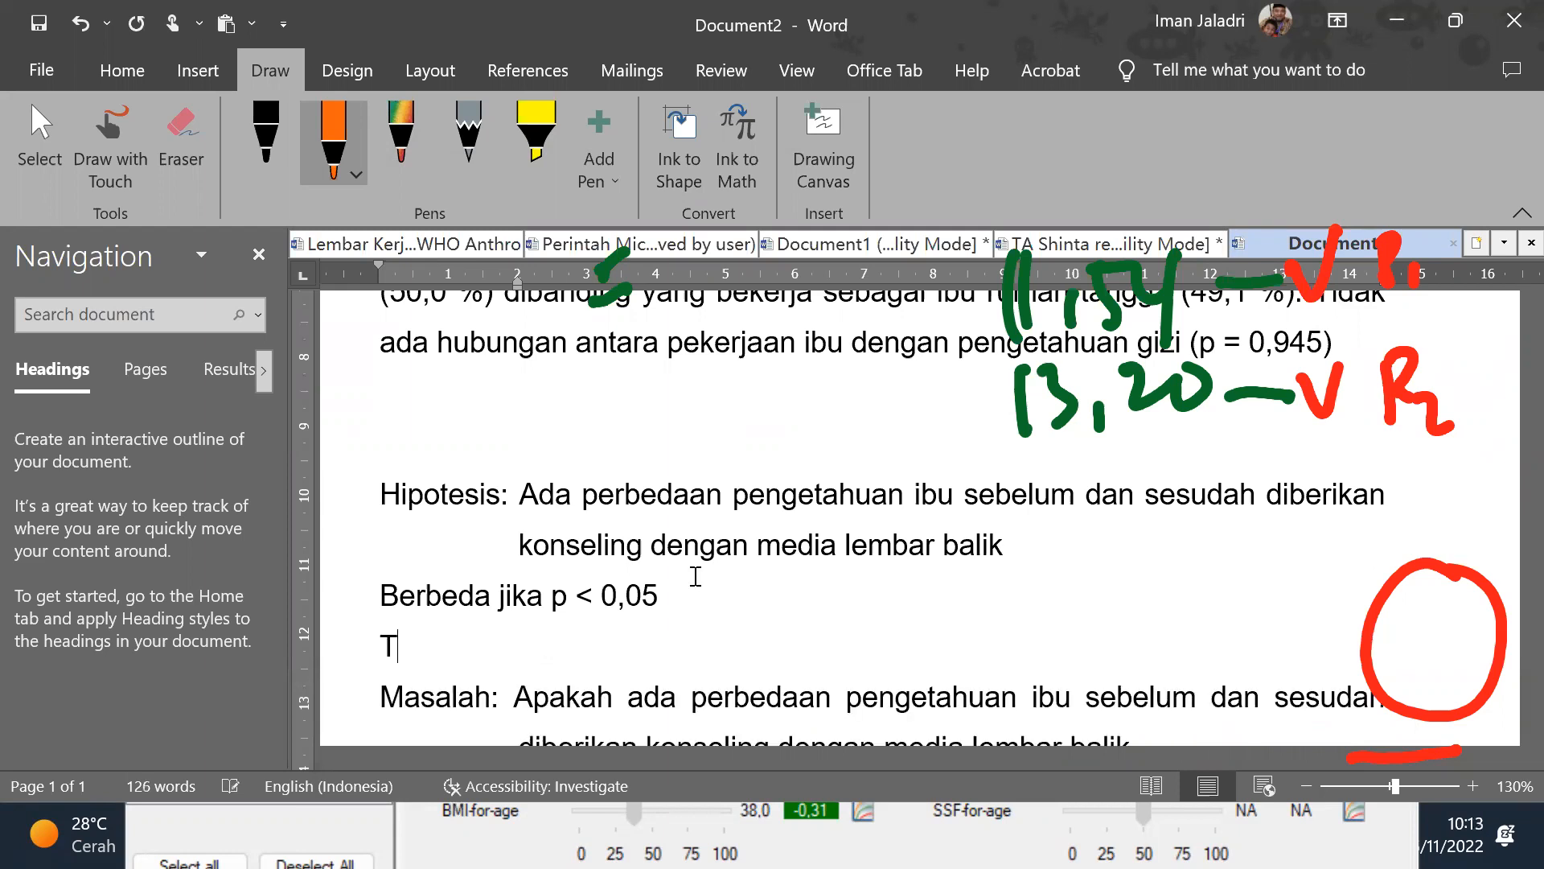
pyautogui.write('idak be')
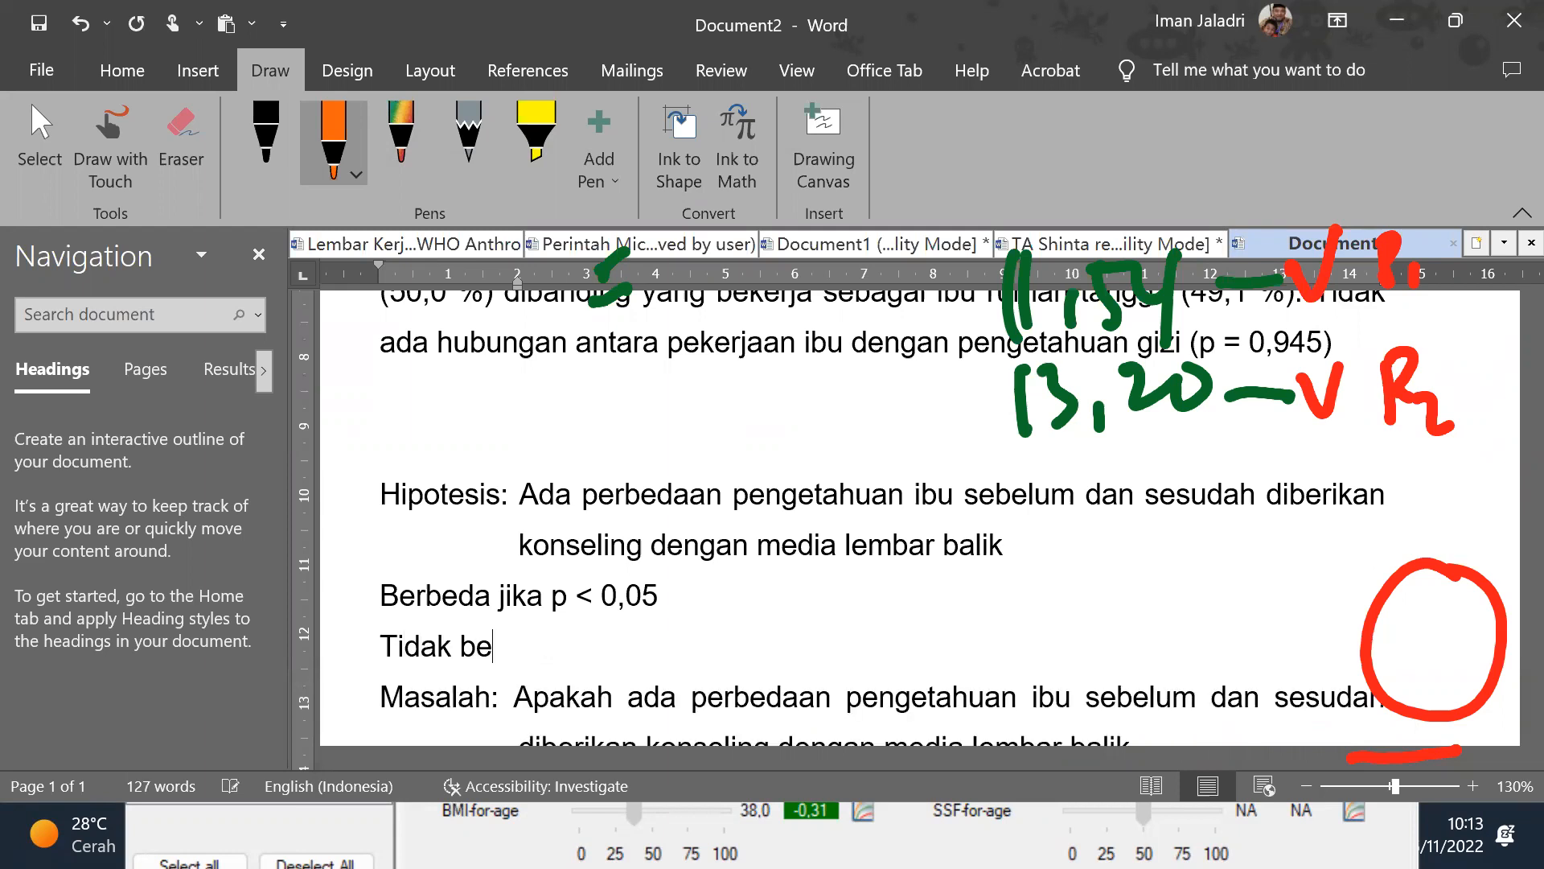
pyautogui.write('rbeda jika')
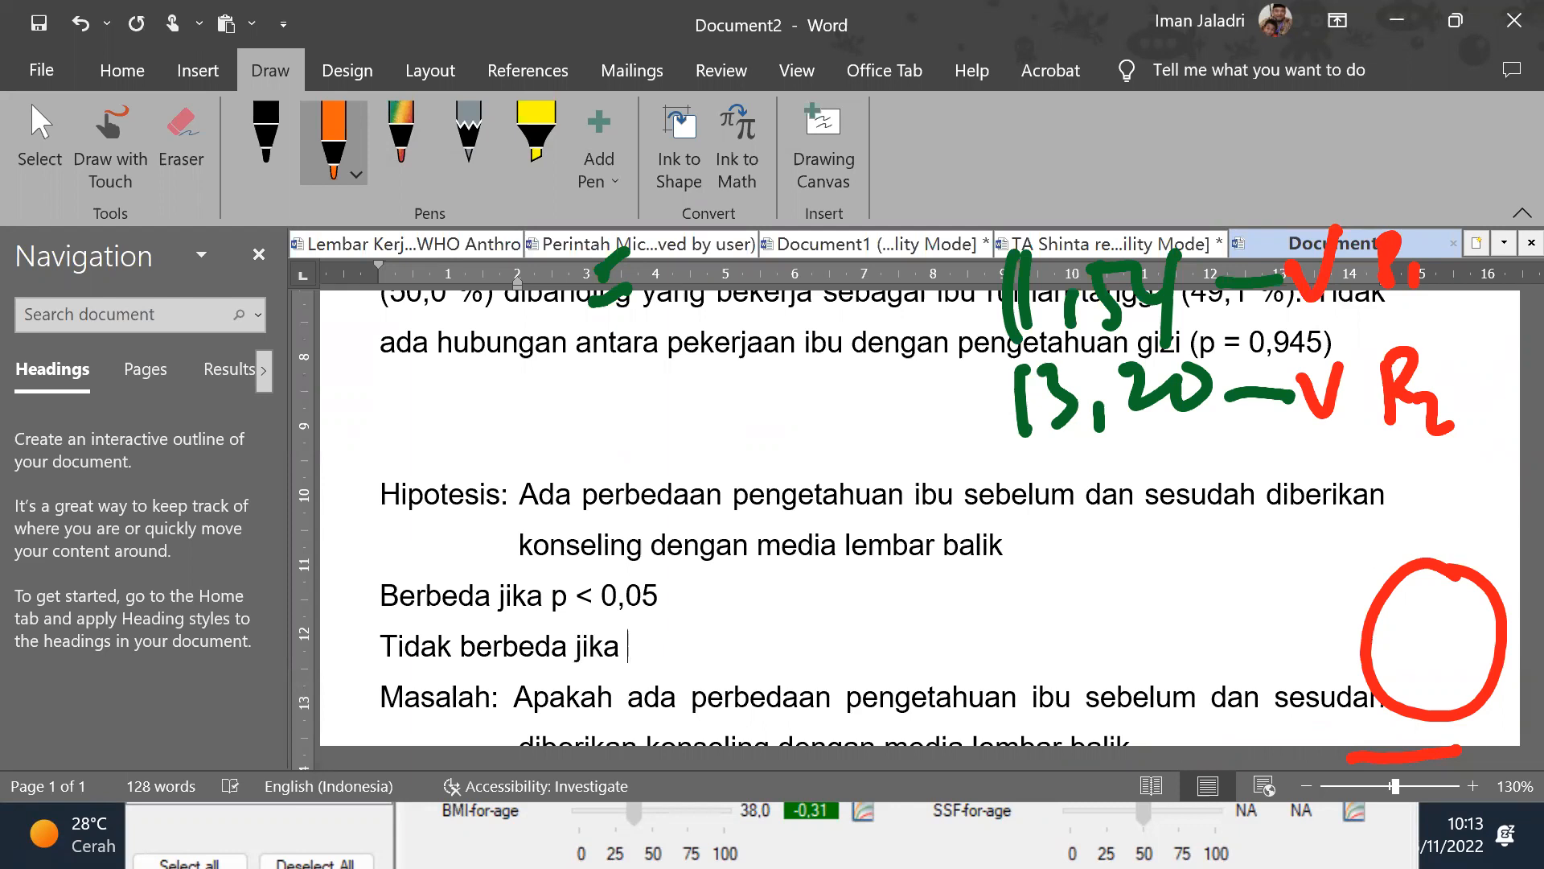
pyautogui.write('p>')
pyautogui.click(645, 646)
pyautogui.press('End')
pyautogui.write('0,05')
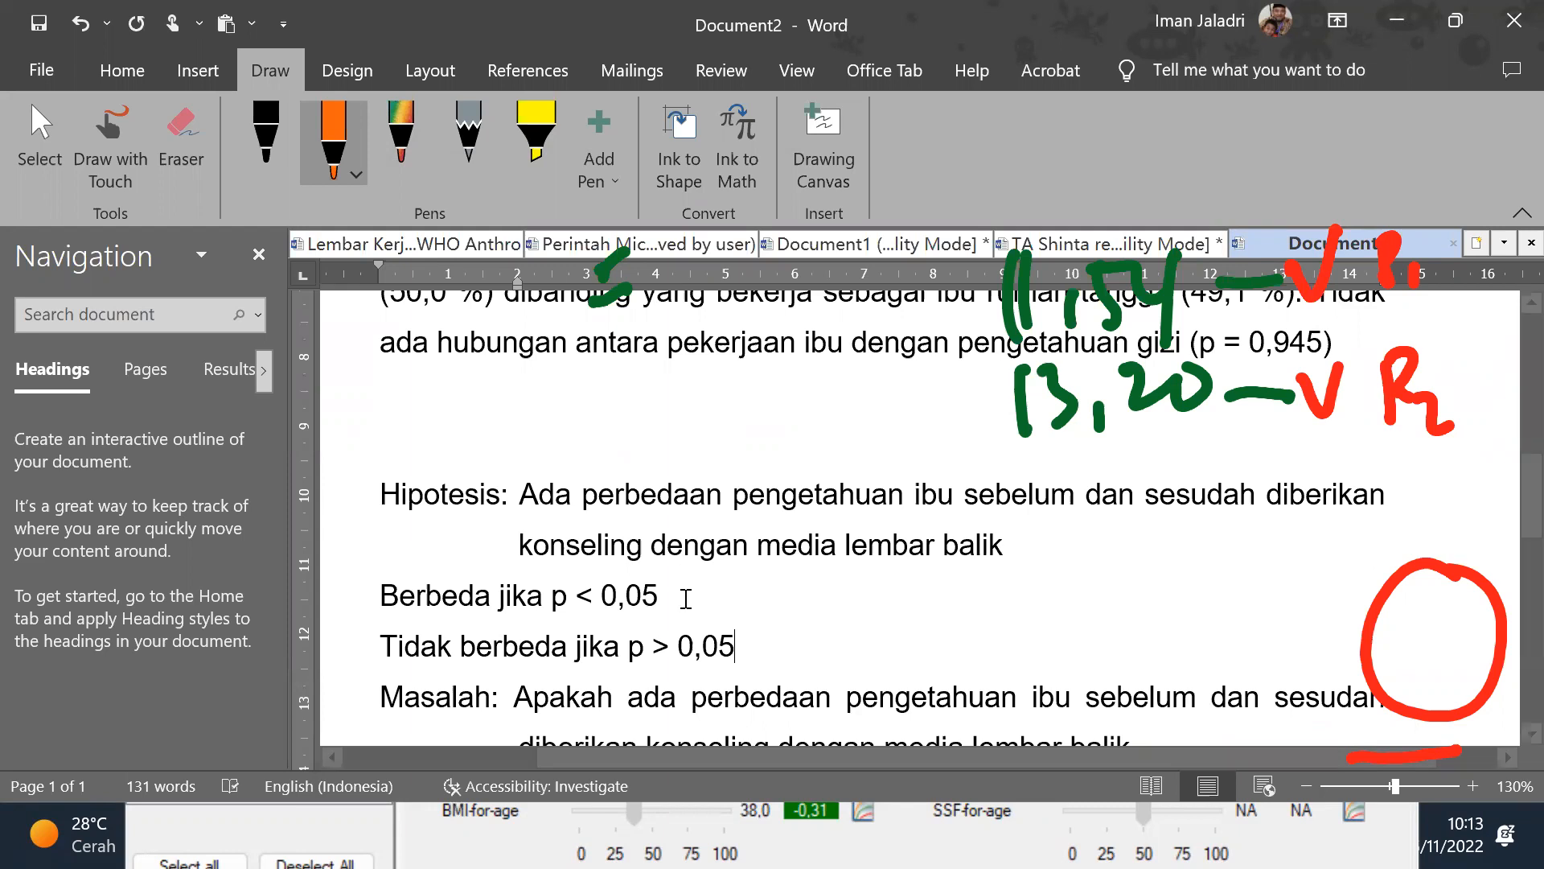
pyautogui.scroll(-2, 726, 601)
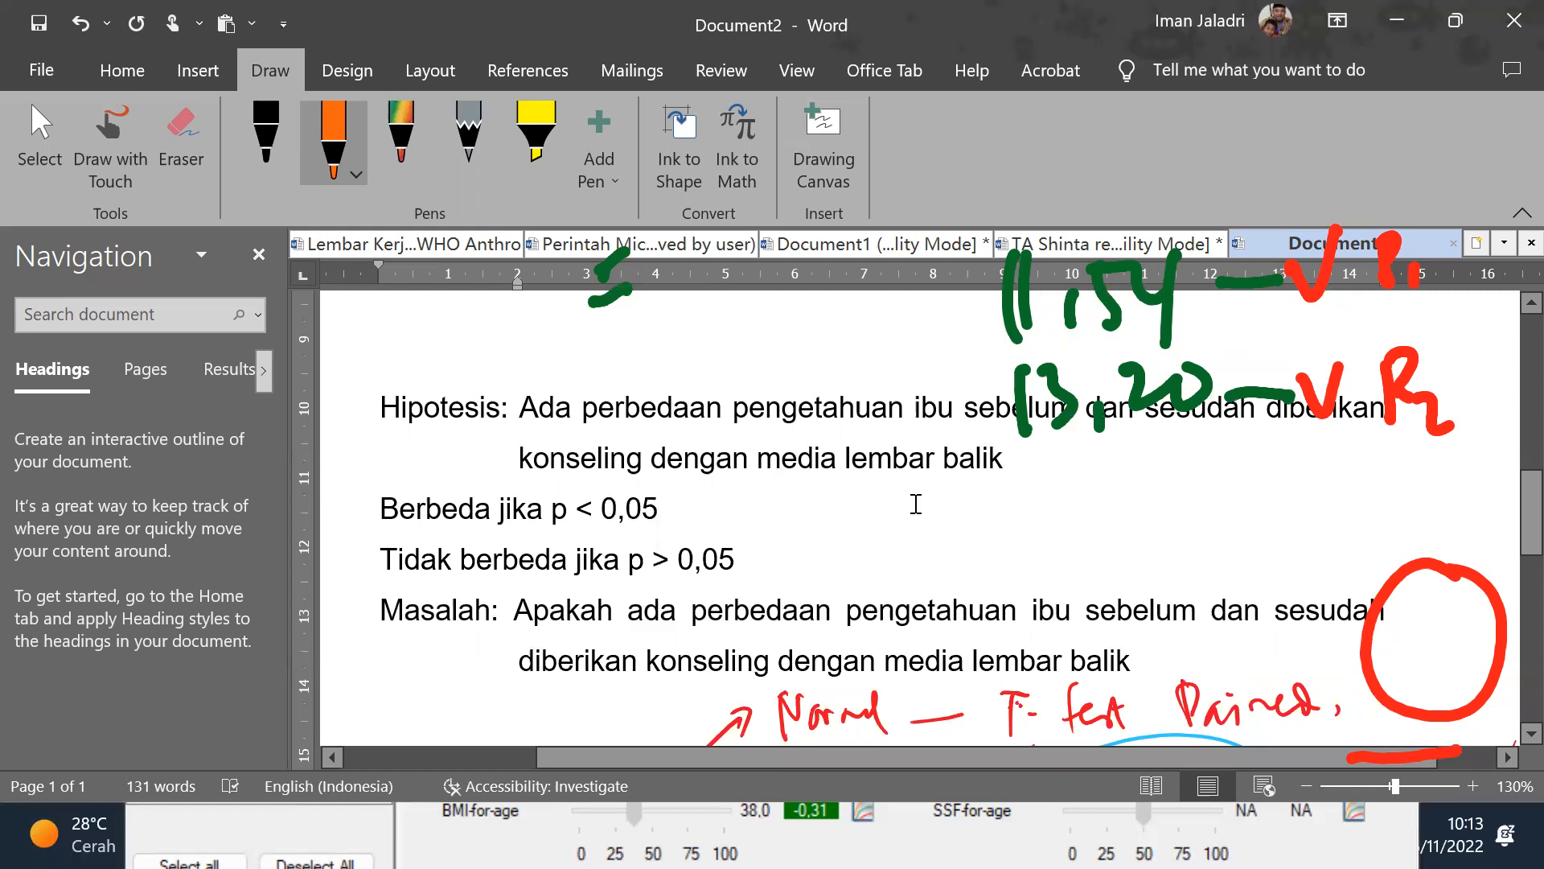
pyautogui.moveTo(667, 510); pyautogui.dragTo(768, 503)
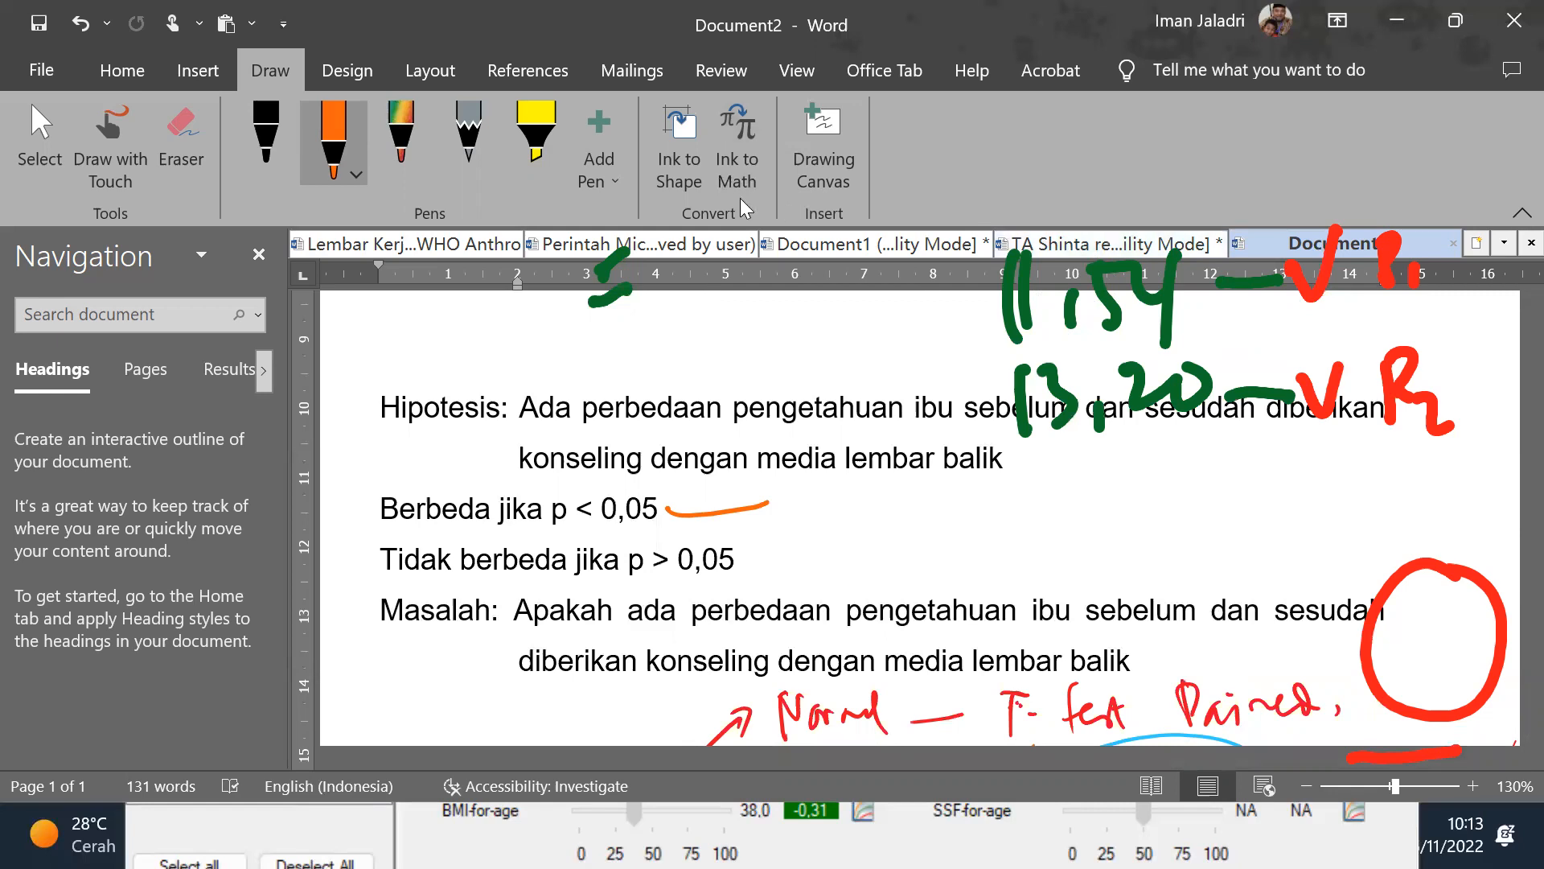
# Step: Switch to the PASW Statistics output, clear all annotations, and circle the Sig. (2-tailed) value in red again
pyautogui.press('super')
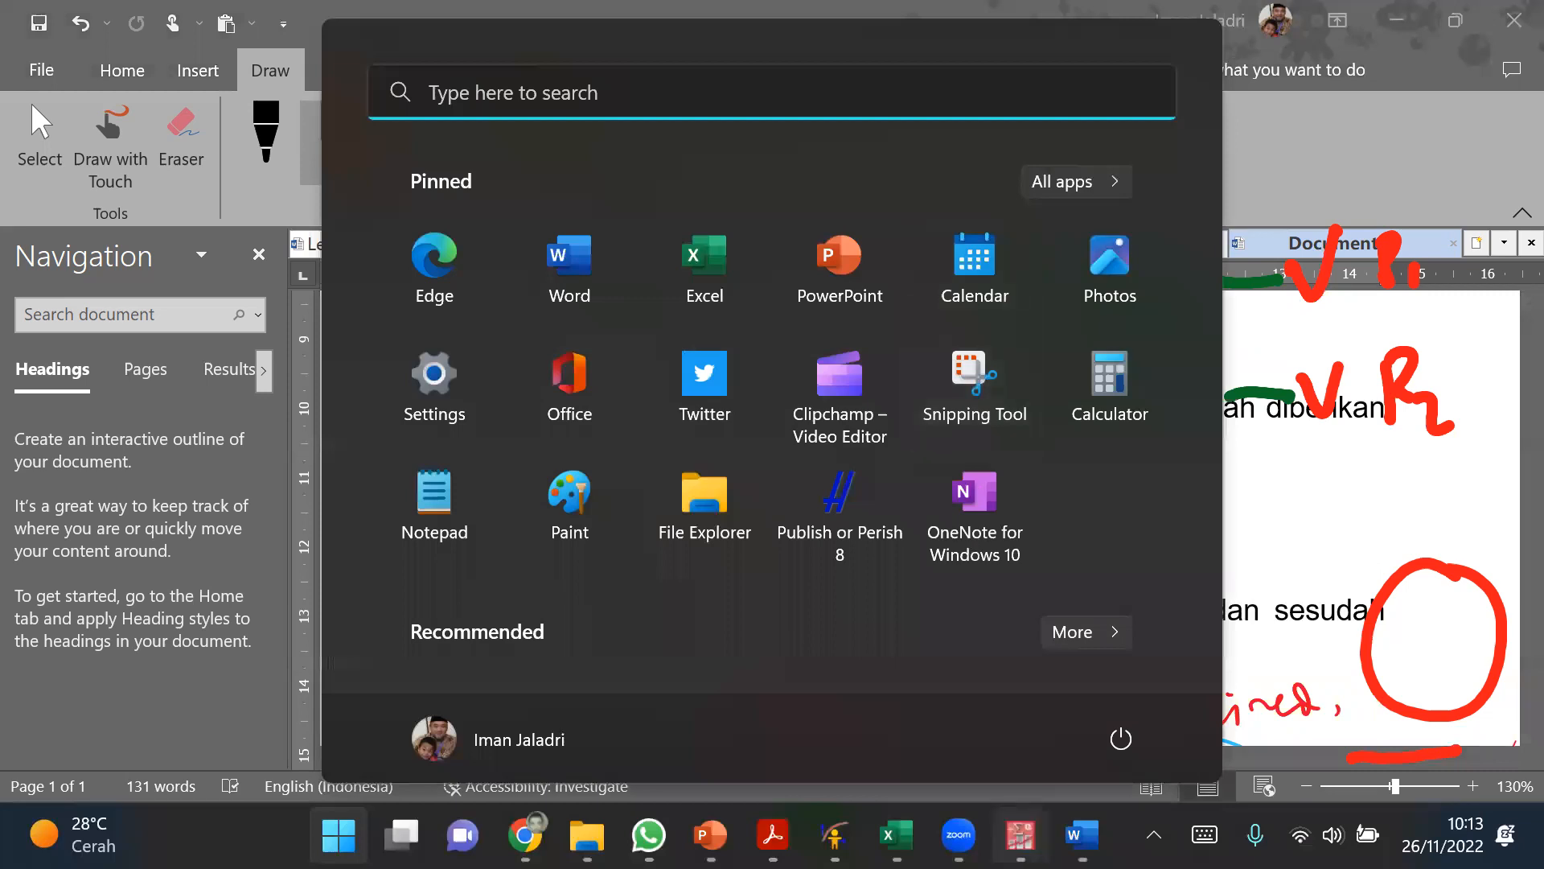
pyautogui.moveTo(1020, 834)
pyautogui.click(865, 684)
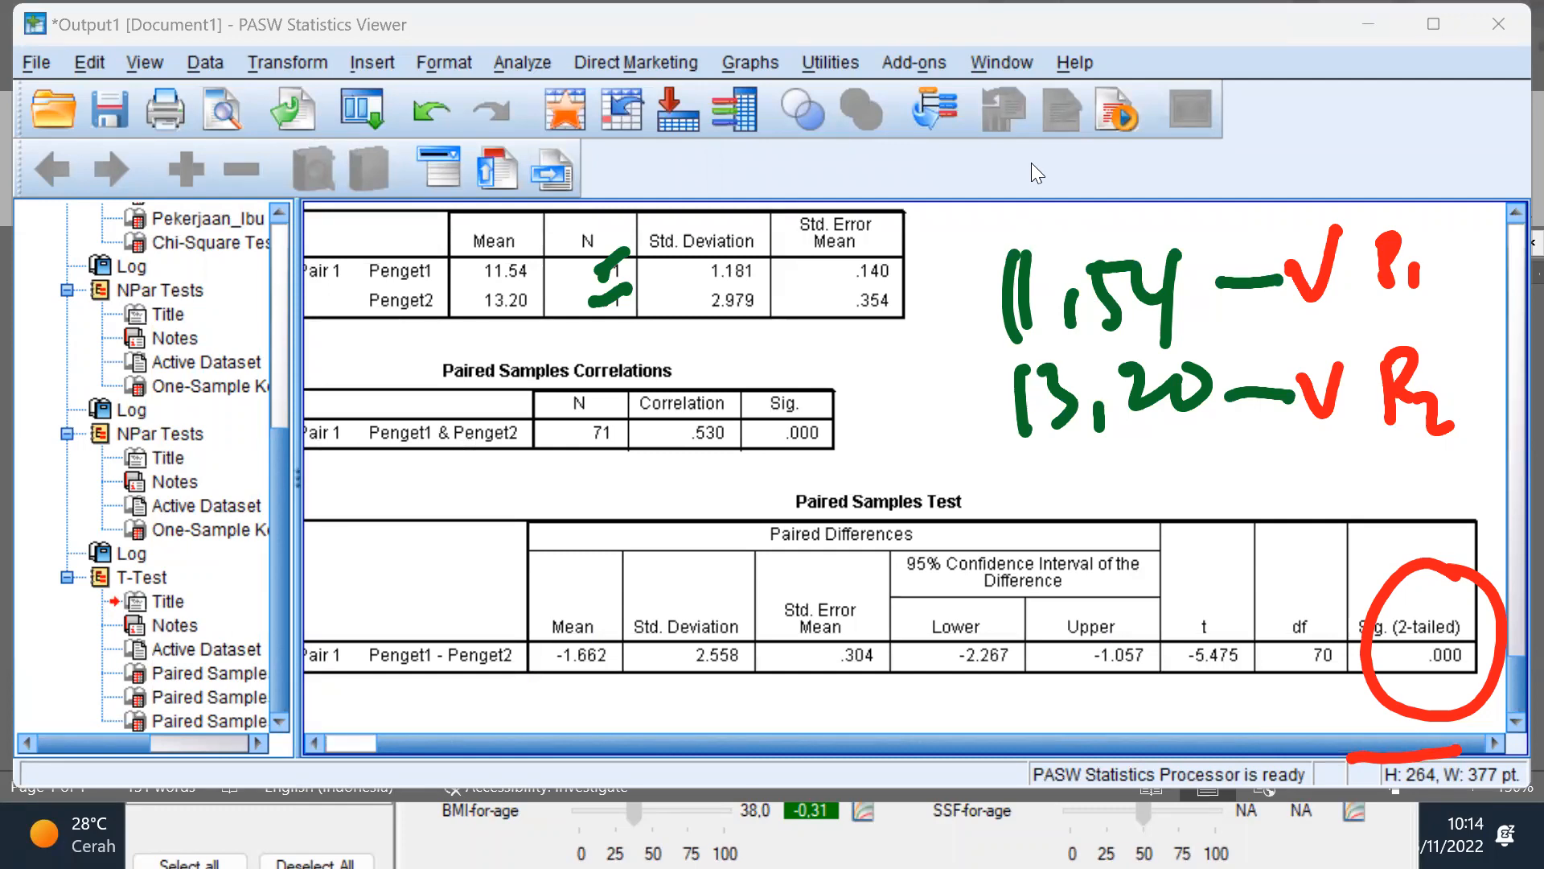
pyautogui.click(1031, 163)
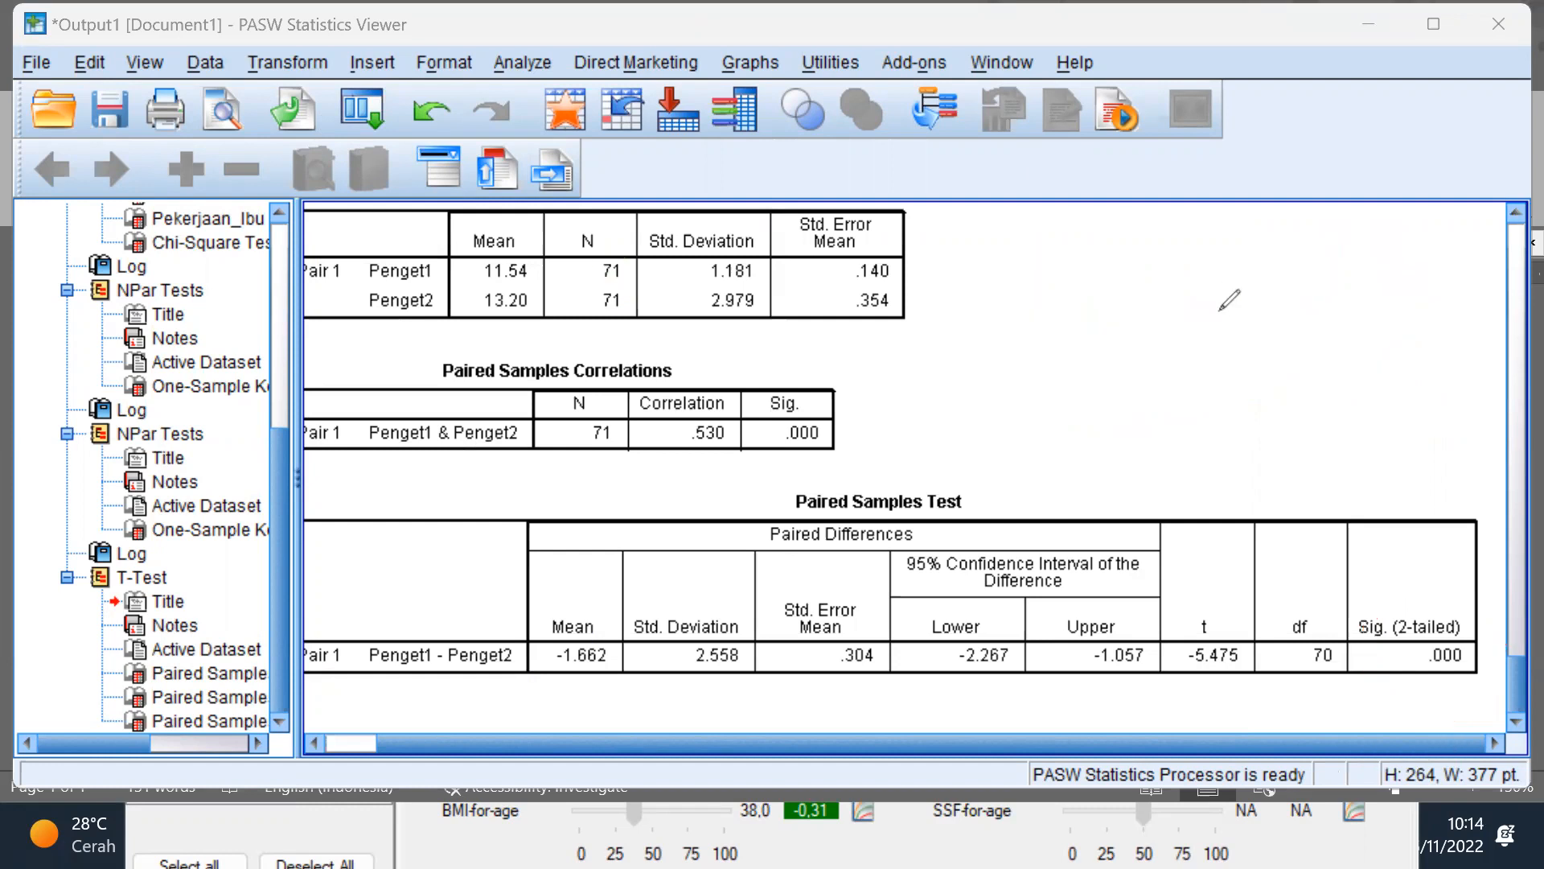
pyautogui.moveTo(1441, 587)
pyautogui.mouseDown()
pyautogui.moveTo(1440, 698)
pyautogui.moveTo(1444, 586)
pyautogui.mouseUp()
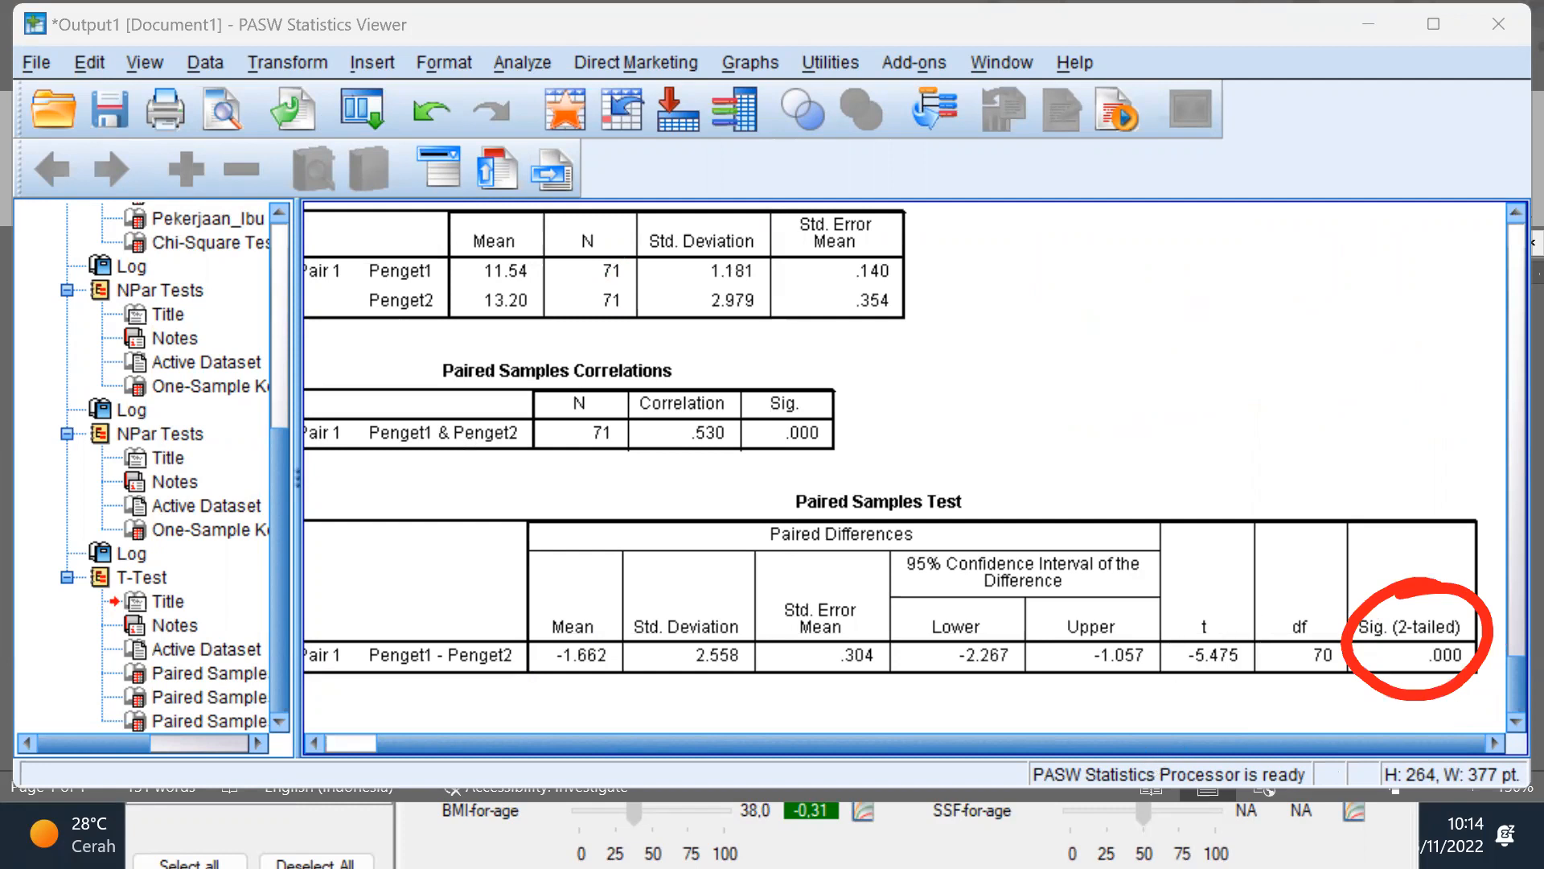
# Step: Review the p-value criteria in the Word document again and return to the PASW Statistics output
pyautogui.press('super')
pyautogui.click(1069, 840)
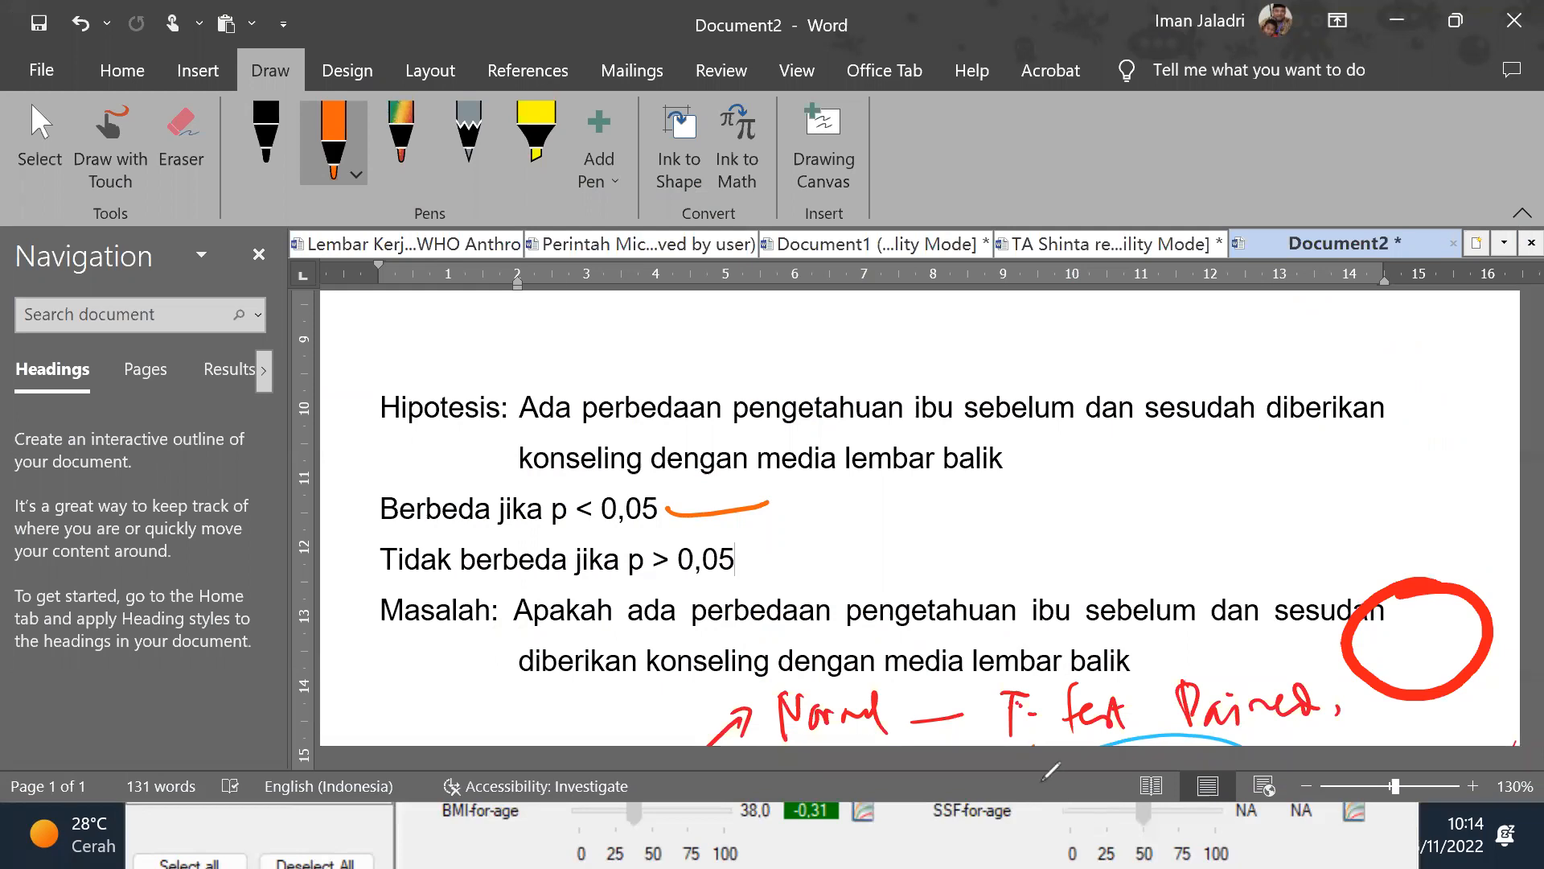
pyautogui.press('alt')
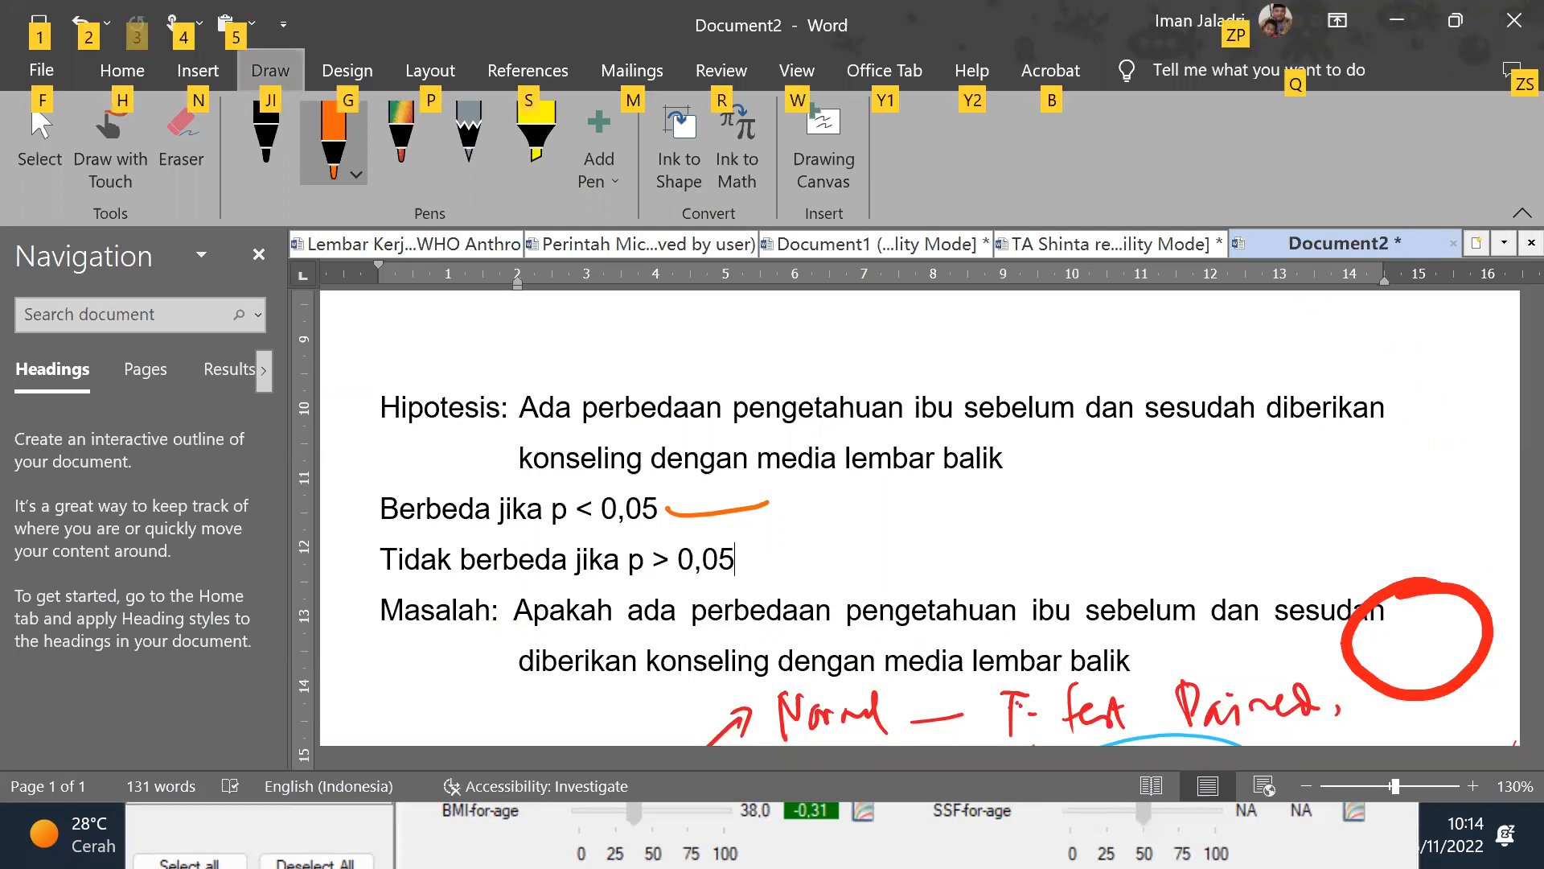
pyautogui.press('super')
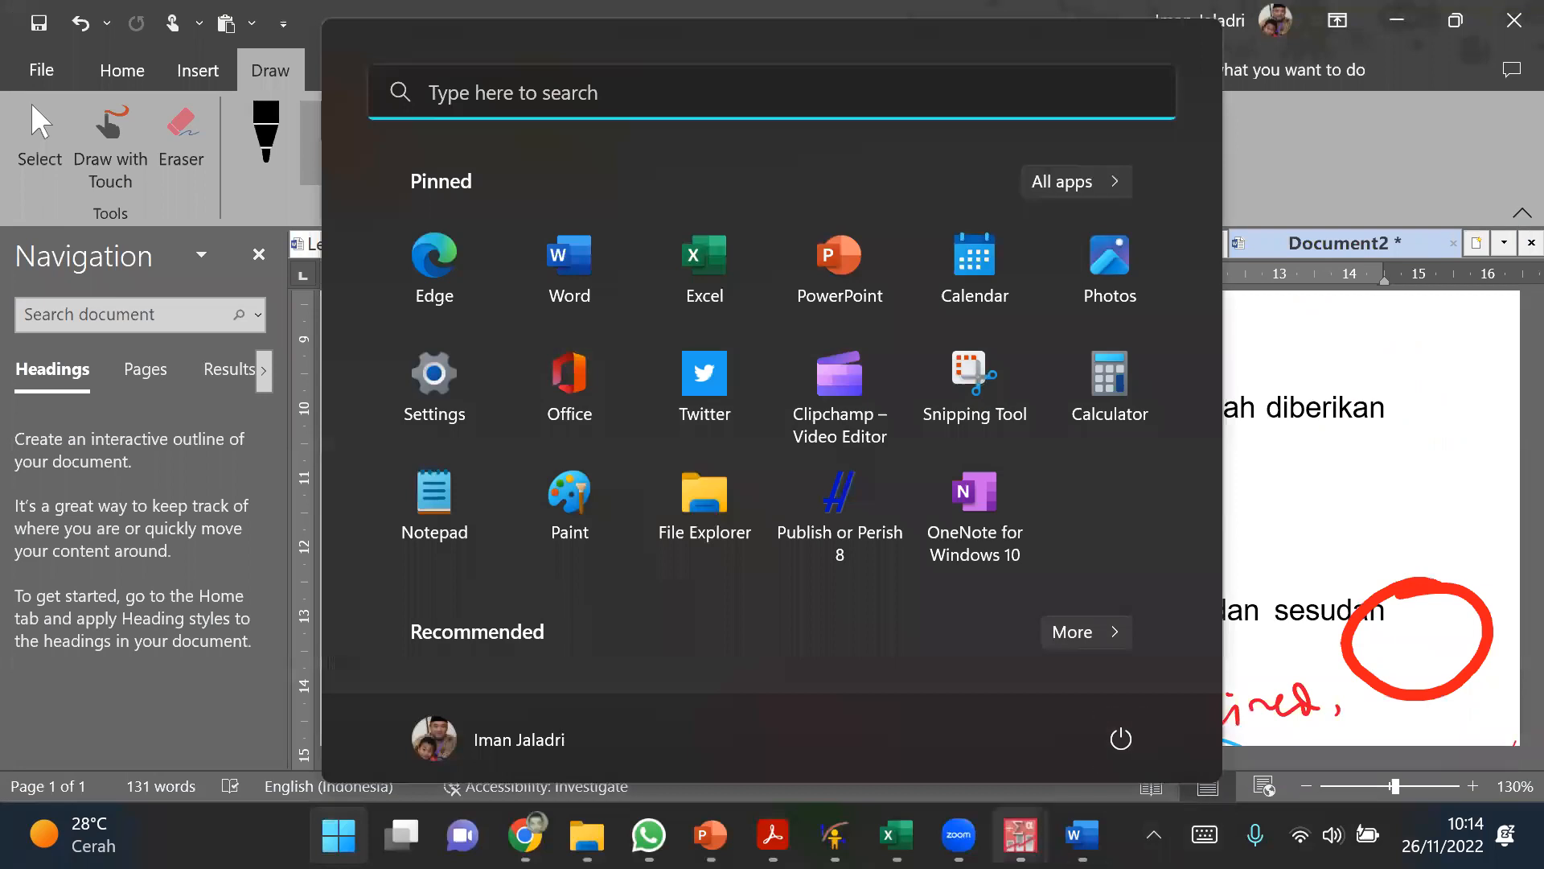
pyautogui.moveTo(1020, 837)
pyautogui.click(949, 753)
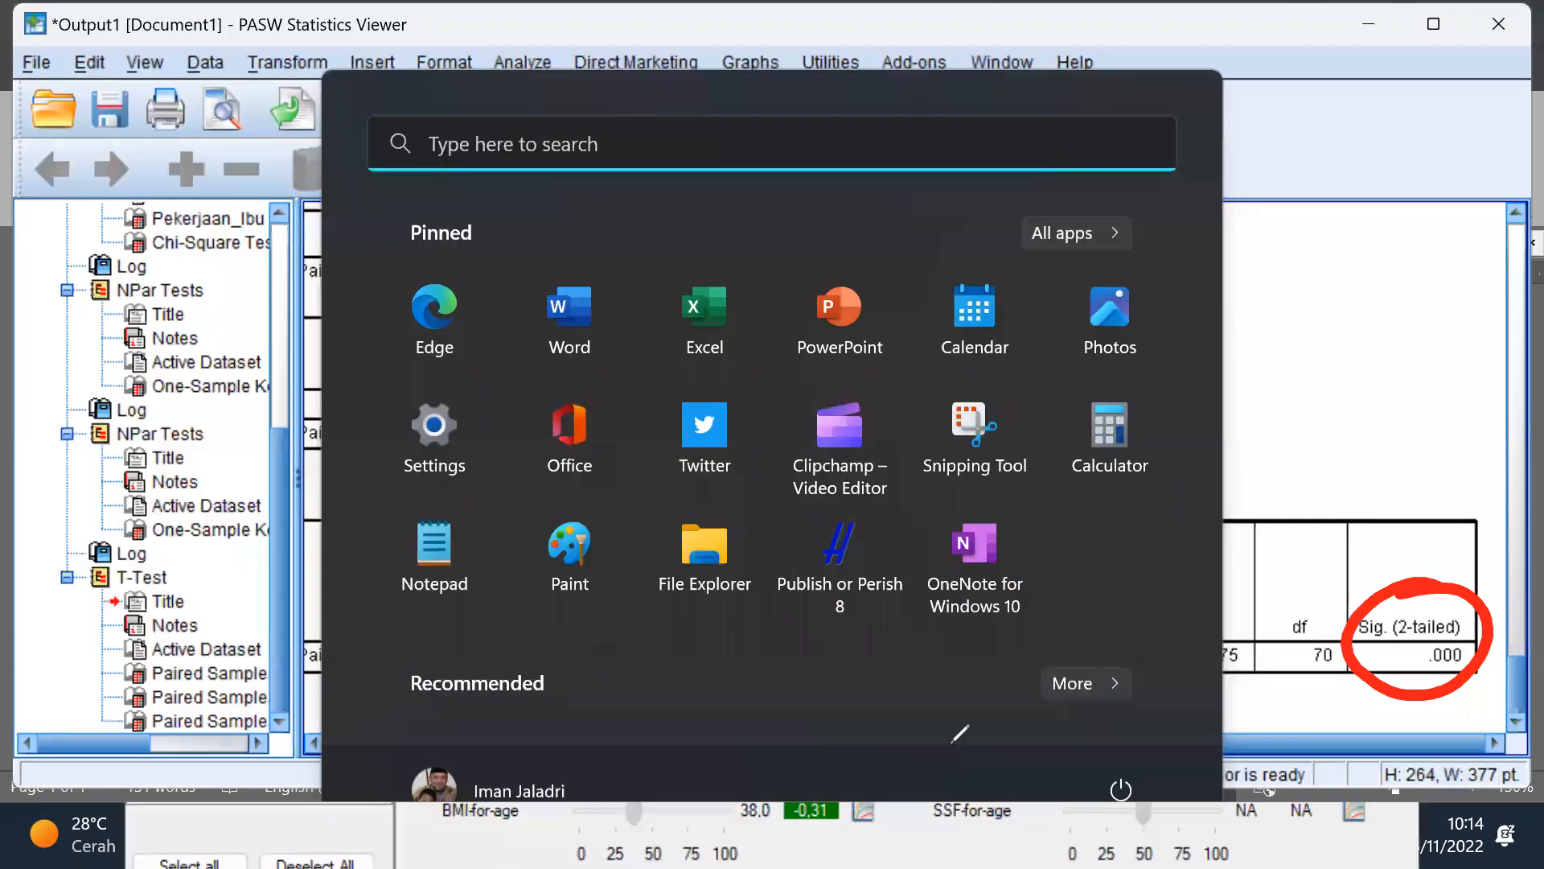
pyautogui.press('super')
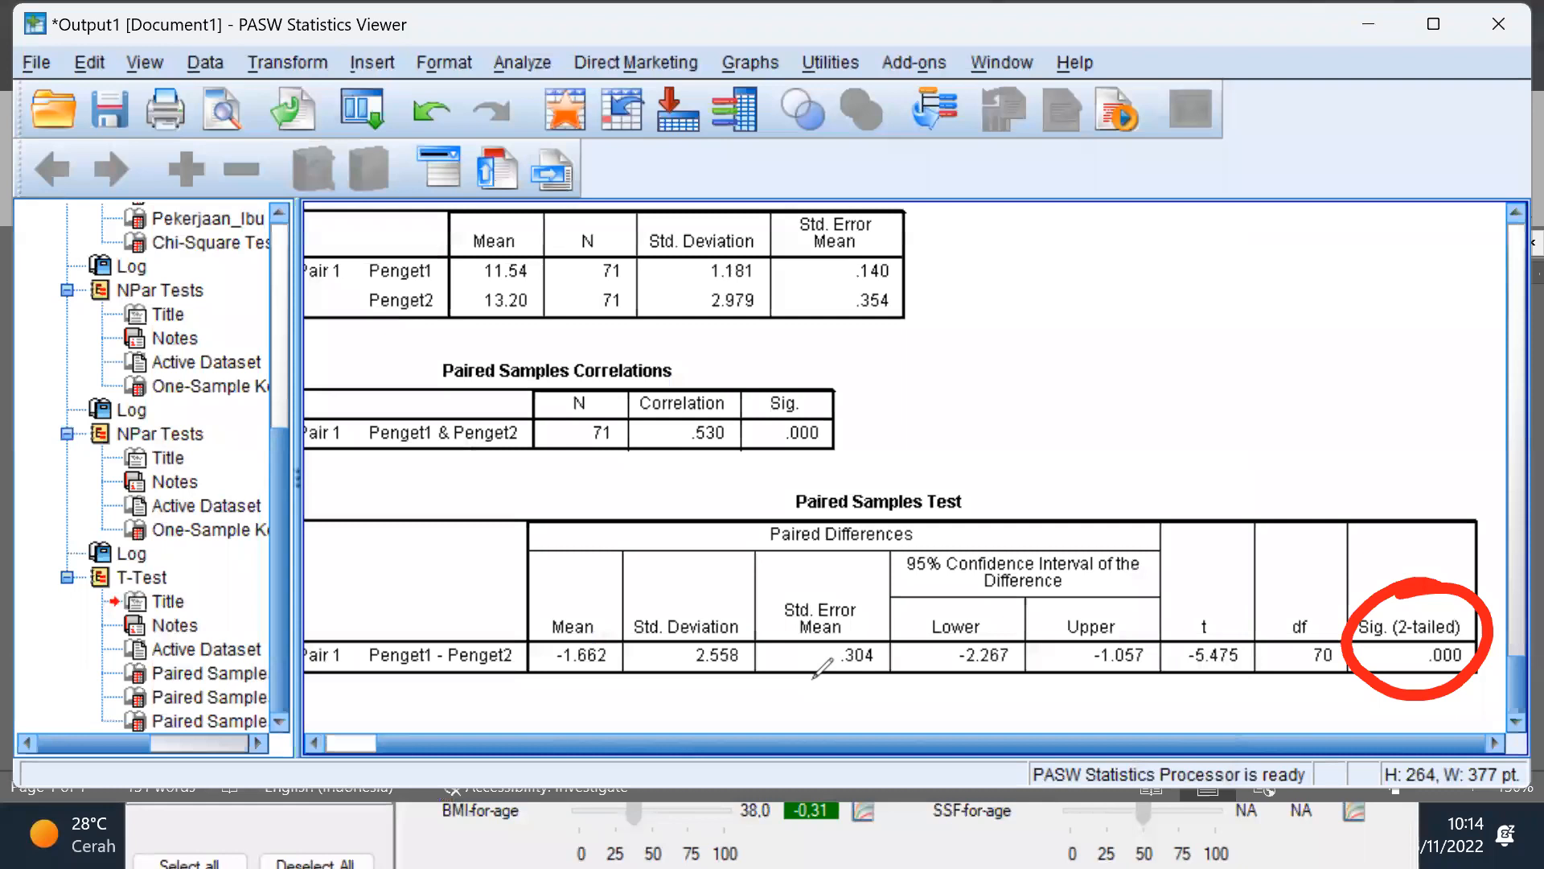
# Step: Draw red dashes beside the Penget1 and Penget2 rows and mark both of their means in red
pyautogui.moveTo(909, 267)
pyautogui.mouseDown()
pyautogui.moveTo(962, 267)
pyautogui.moveTo(925, 298)
pyautogui.mouseUp()
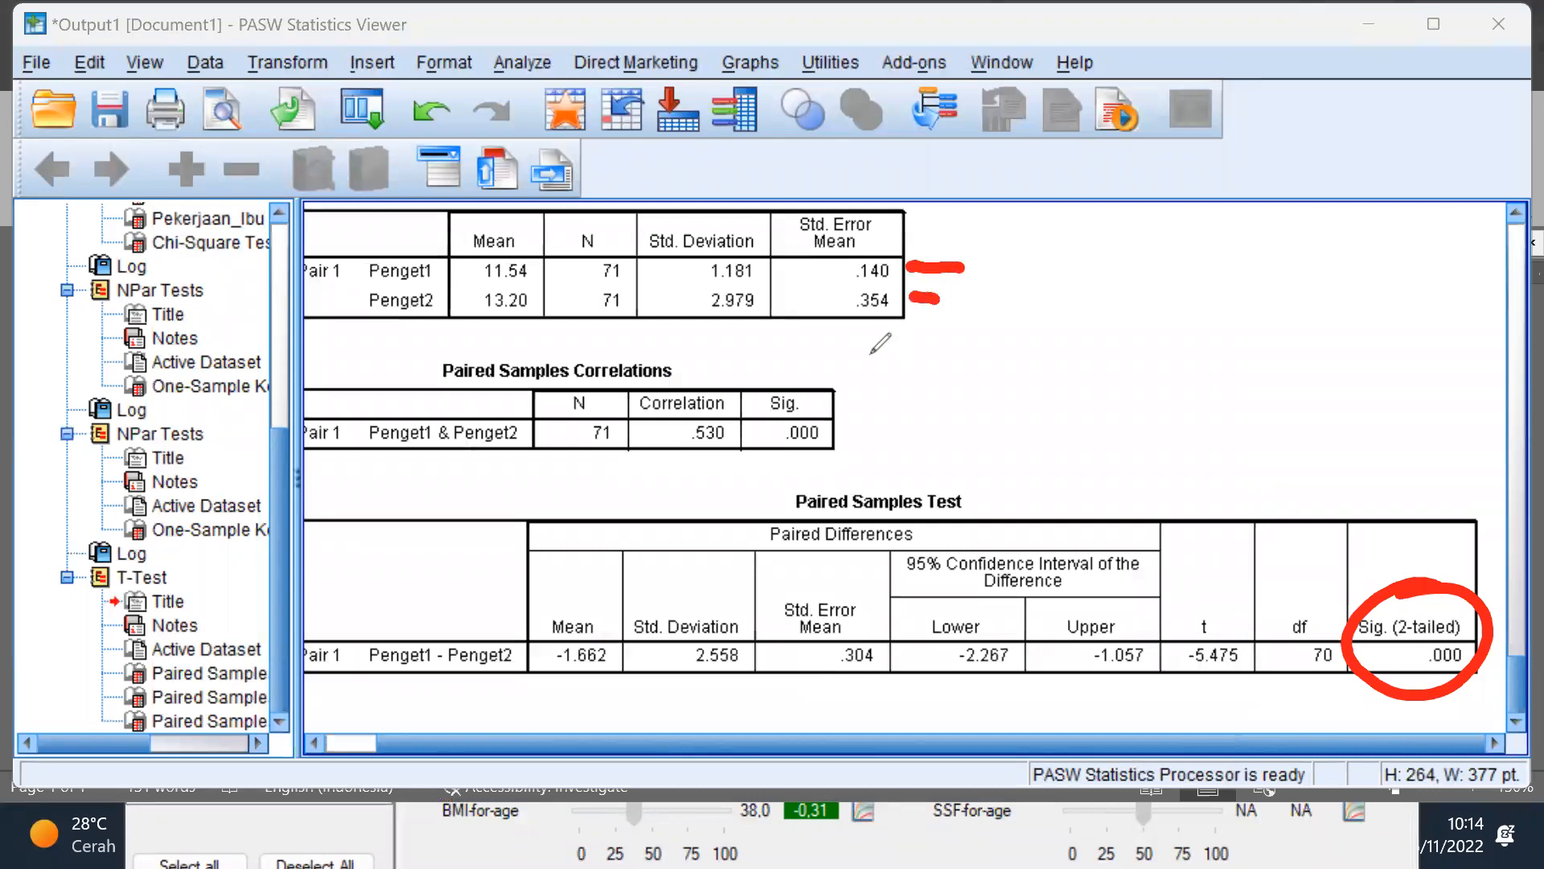
pyautogui.moveTo(524, 273); pyautogui.dragTo(561, 259)
pyautogui.moveTo(532, 306); pyautogui.dragTo(560, 287)
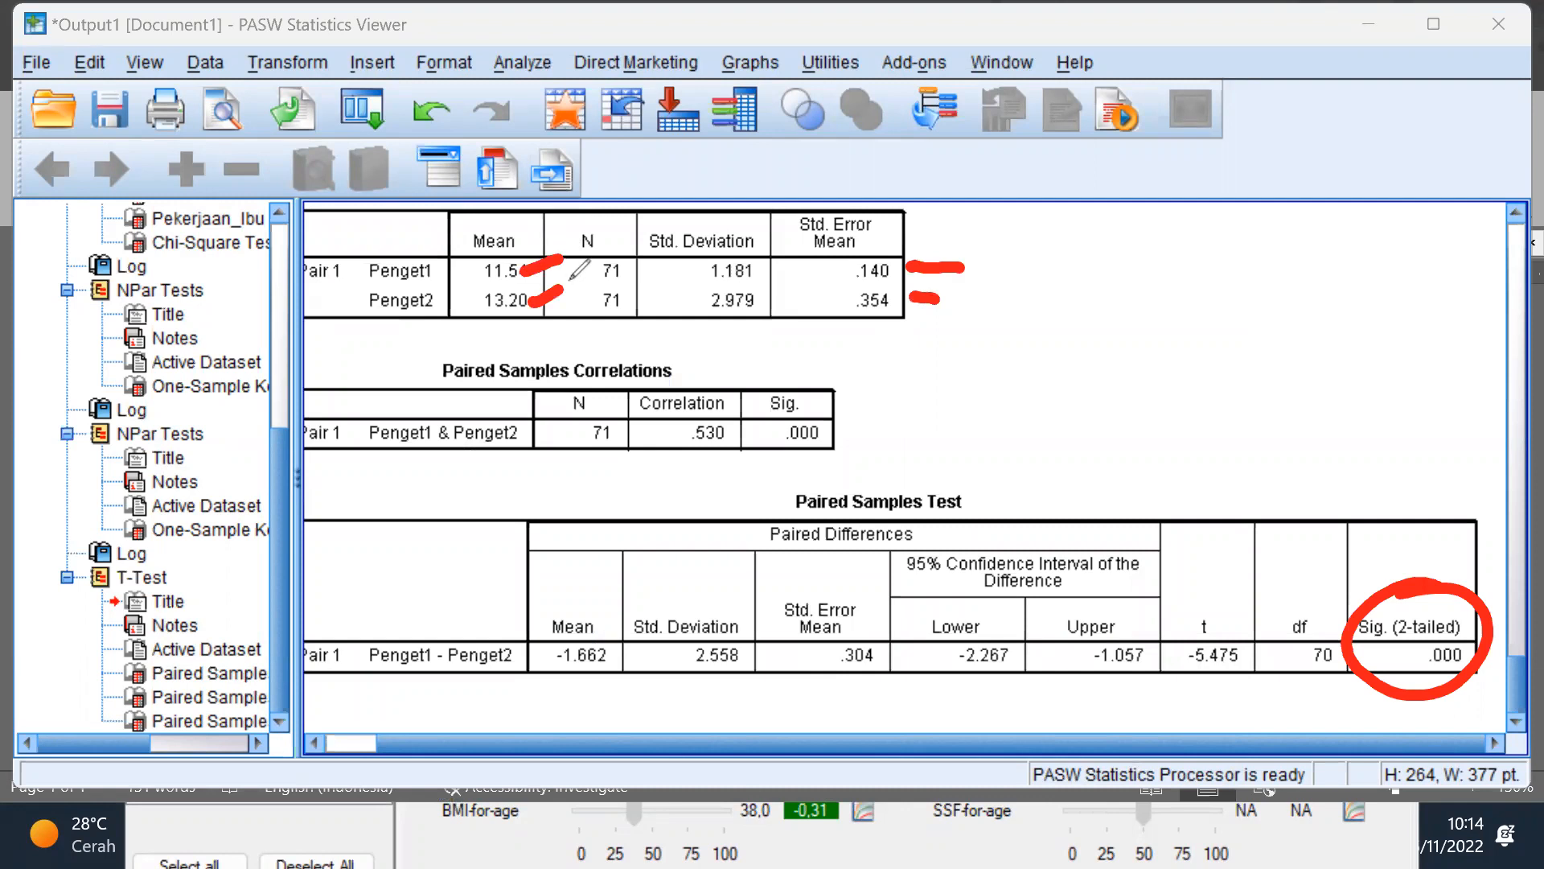
# Step: Draw a red arrow from the two marked means to the circled Sig. (2-tailed) value, and clear all annotations
pyautogui.moveTo(578, 286)
pyautogui.mouseDown()
pyautogui.moveTo(1259, 465)
pyautogui.moveTo(1394, 572)
pyautogui.mouseUp()
pyautogui.moveTo(1398, 501); pyautogui.dragTo(1396, 572)
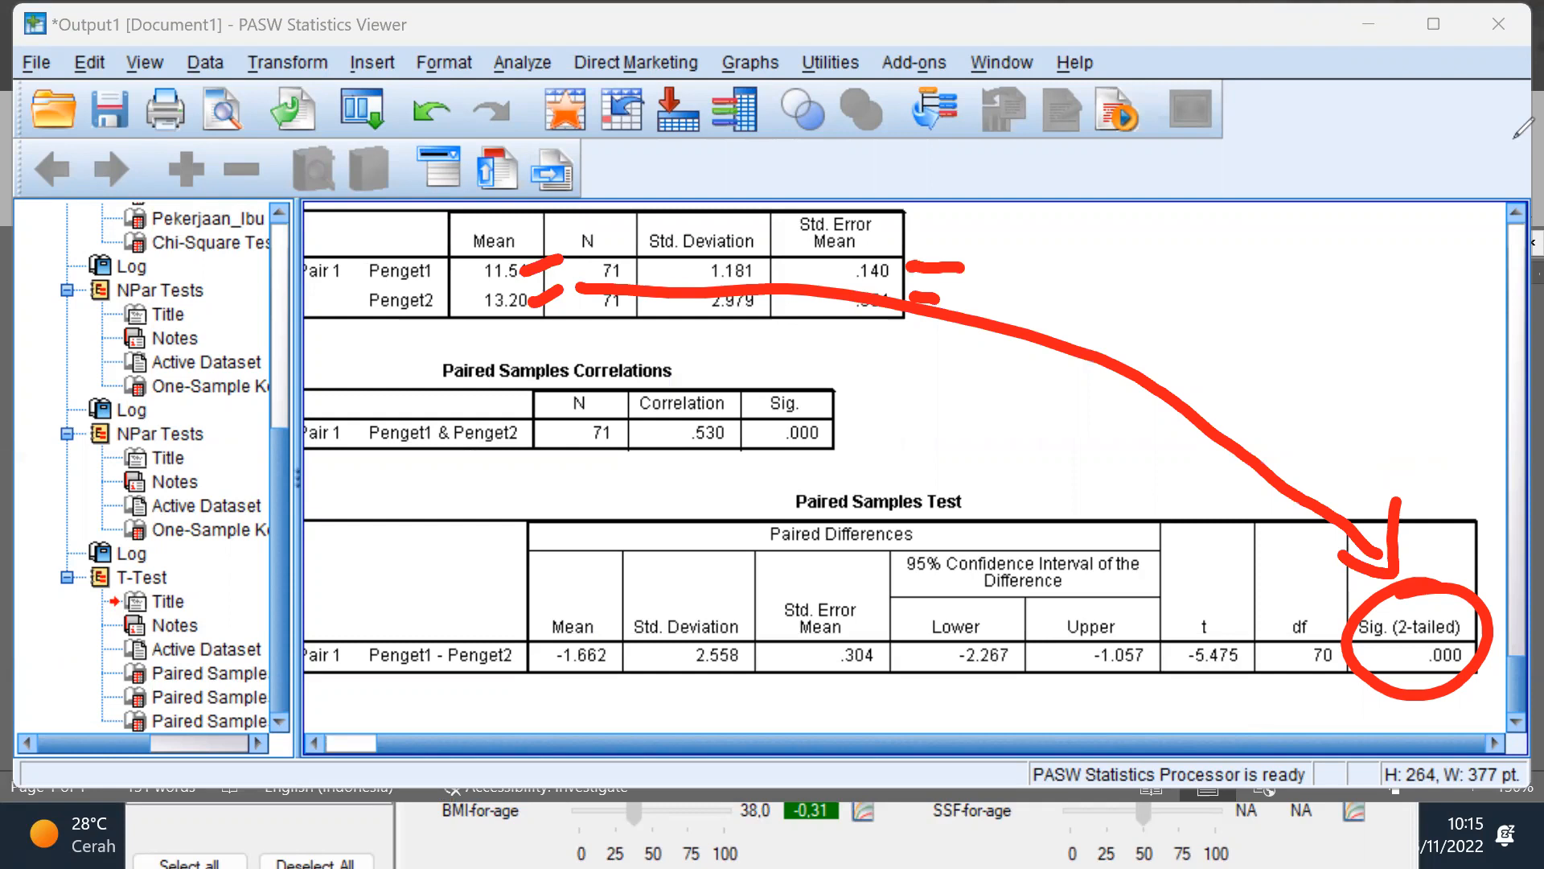
pyautogui.press('e')
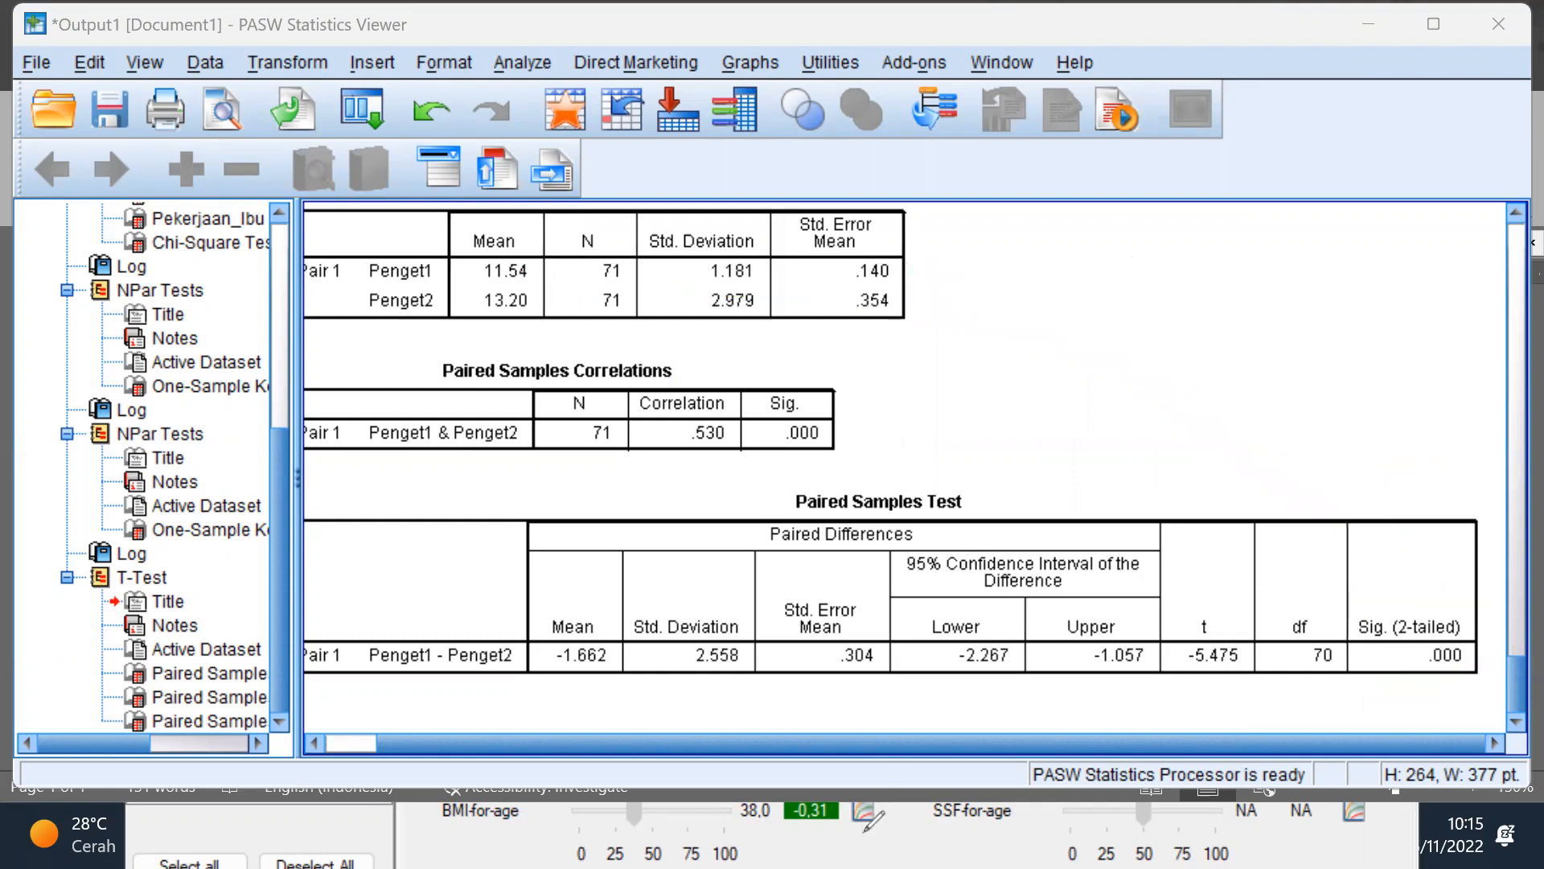
pyautogui.press('super')
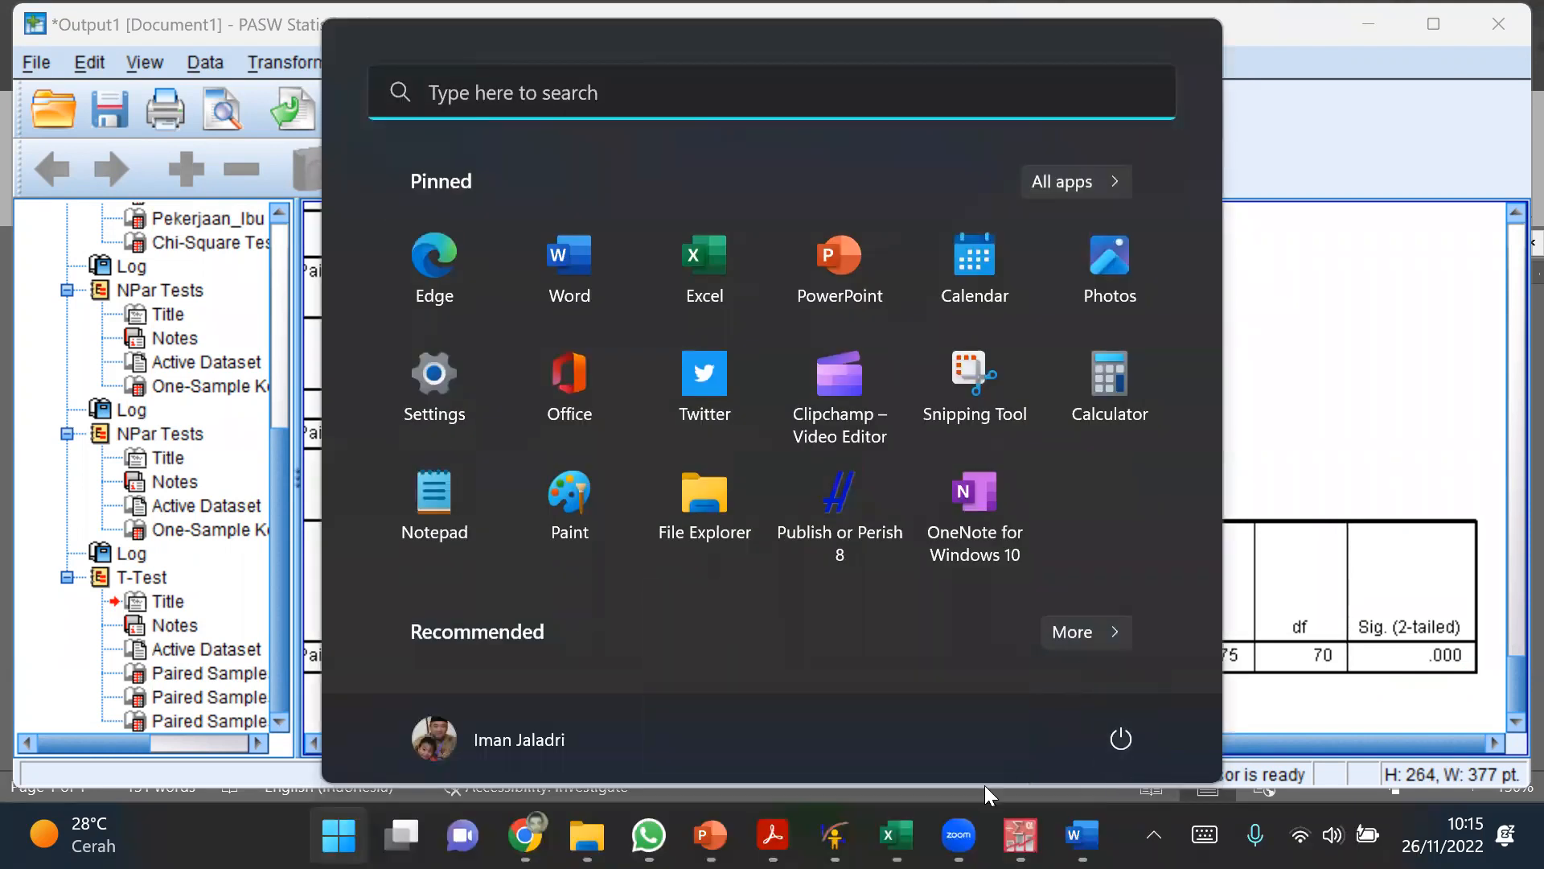
pyautogui.moveTo(1020, 837)
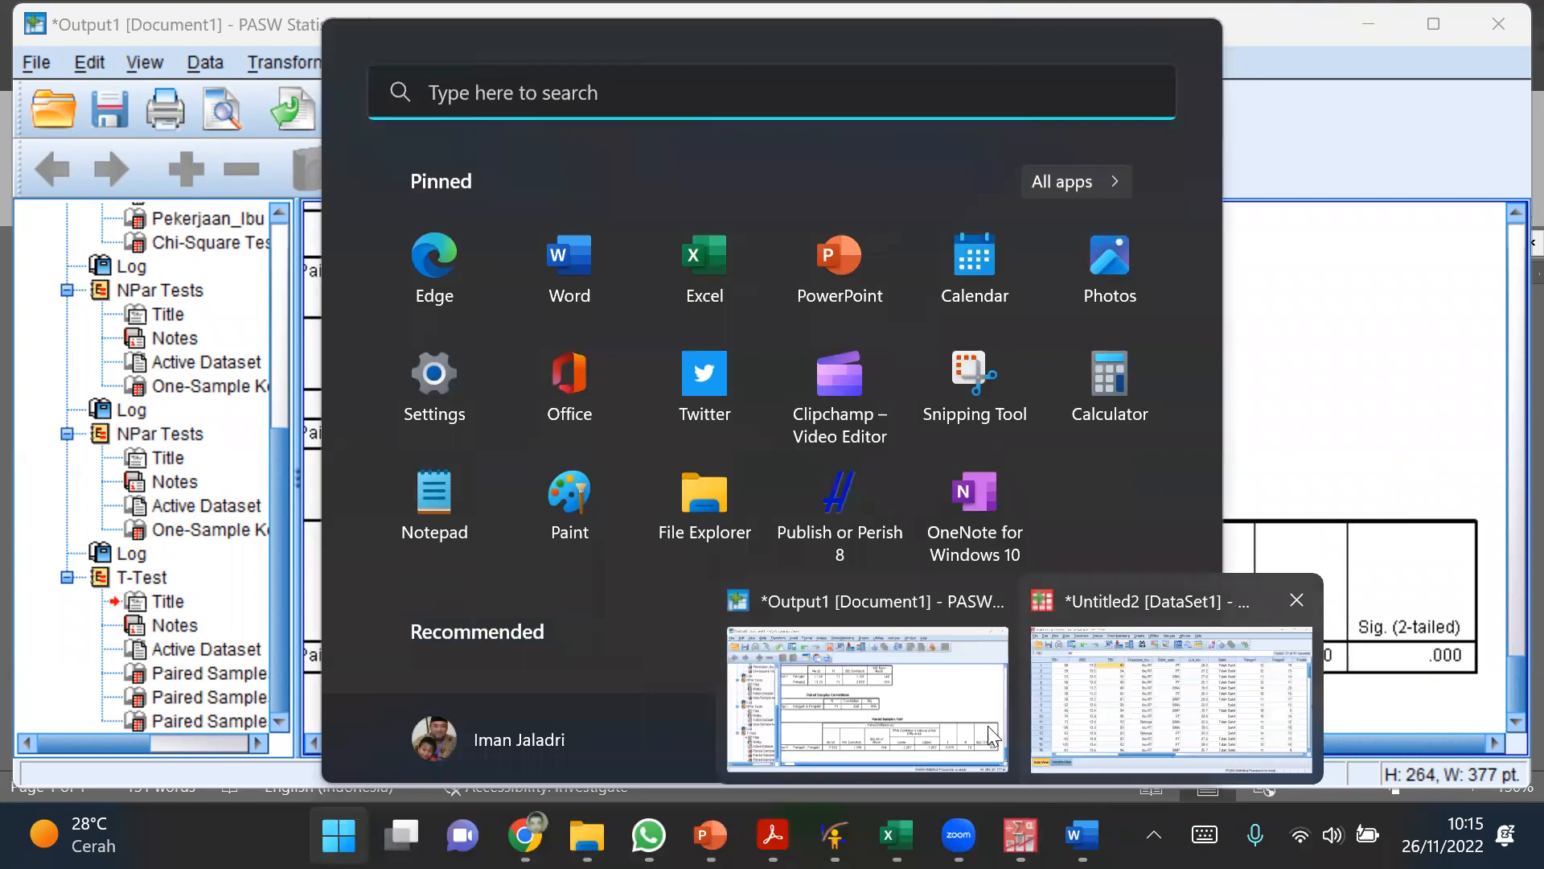
pyautogui.press('super')
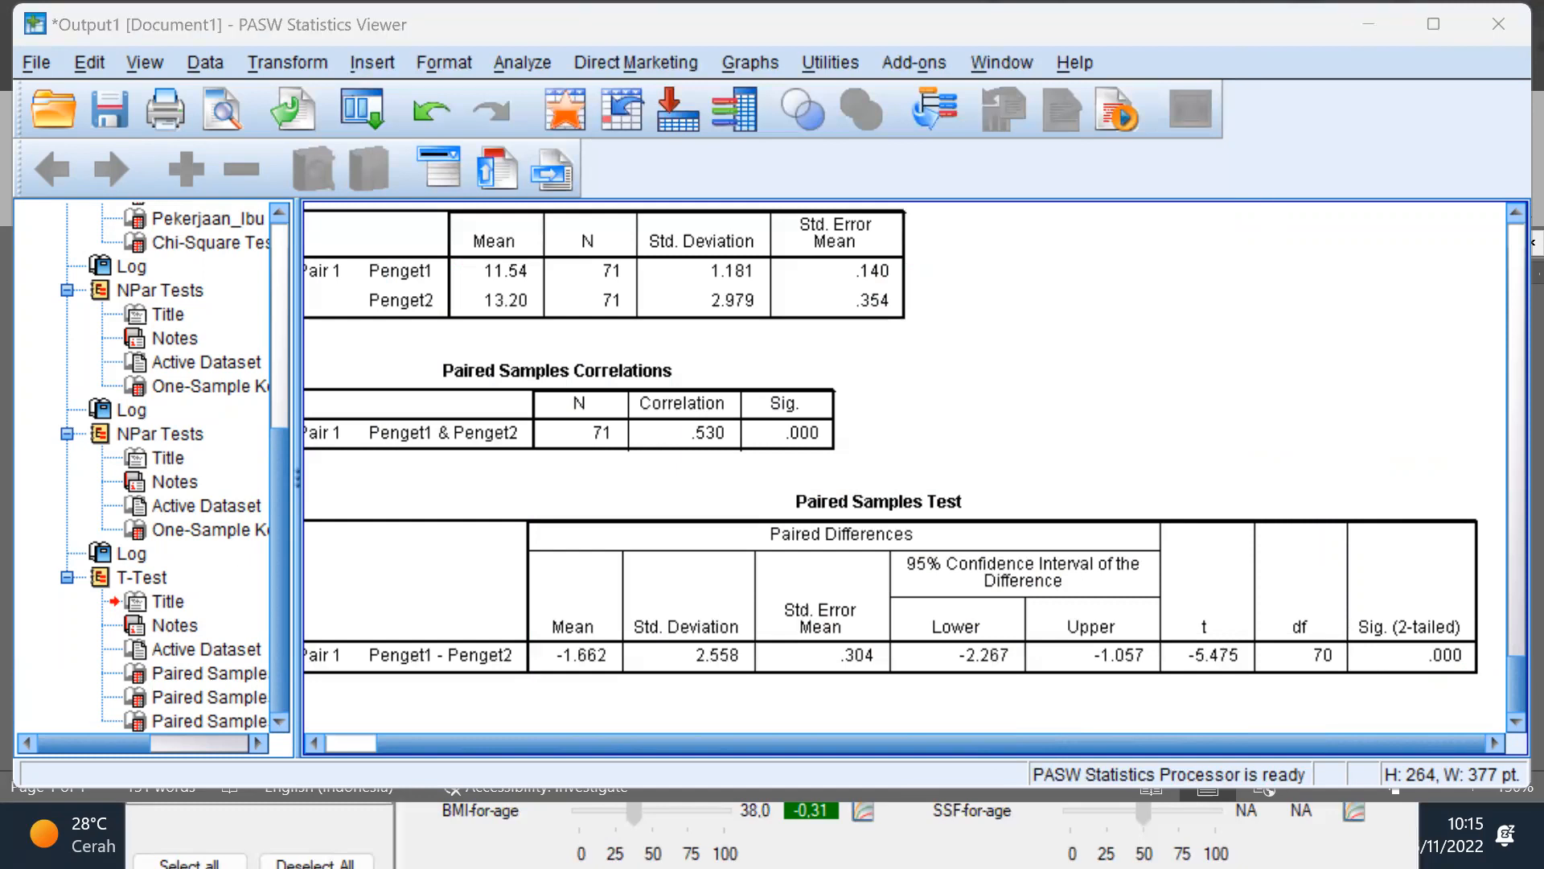
# Step: Switch to the WHO Anthro1 workbook in Excel and bold the paired T-Test topic for normal data in B8
pyautogui.press('super')
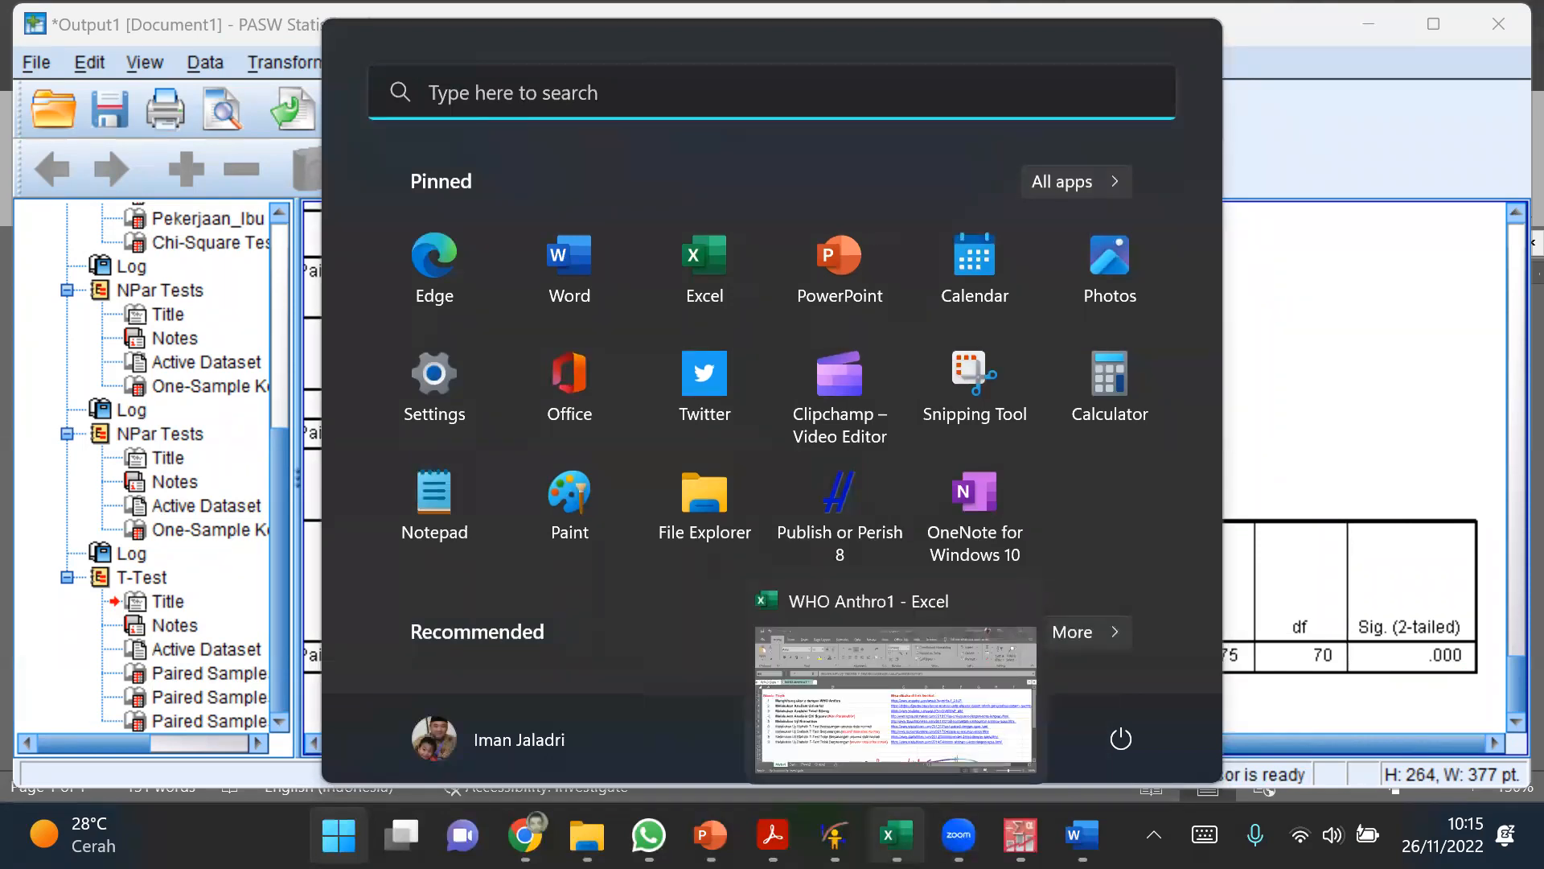
pyautogui.click(897, 835)
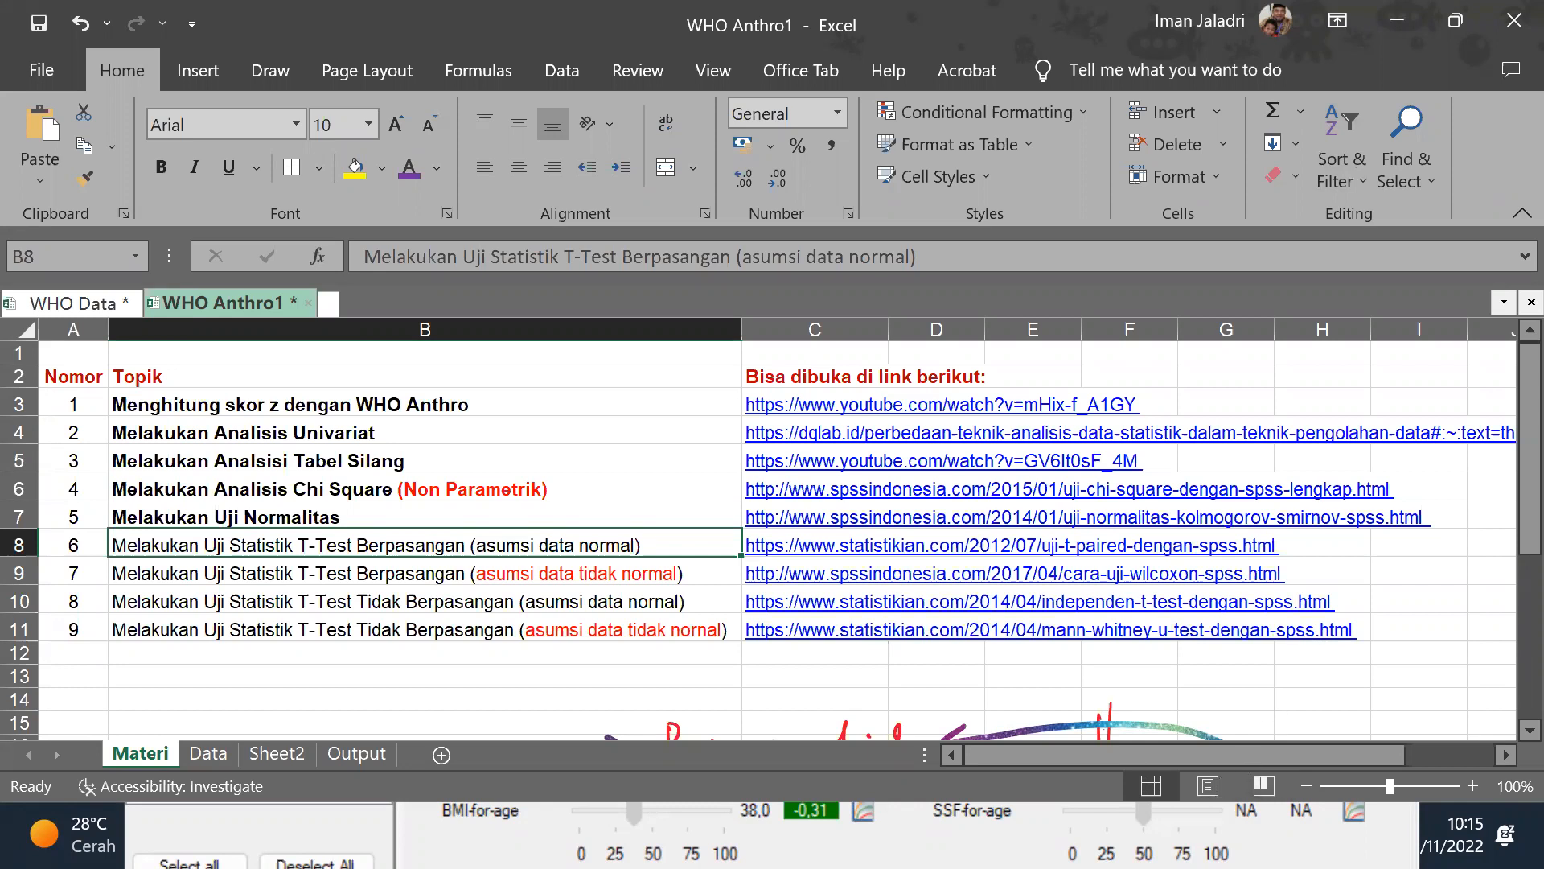
pyautogui.hotkey('alt', 'Tab')
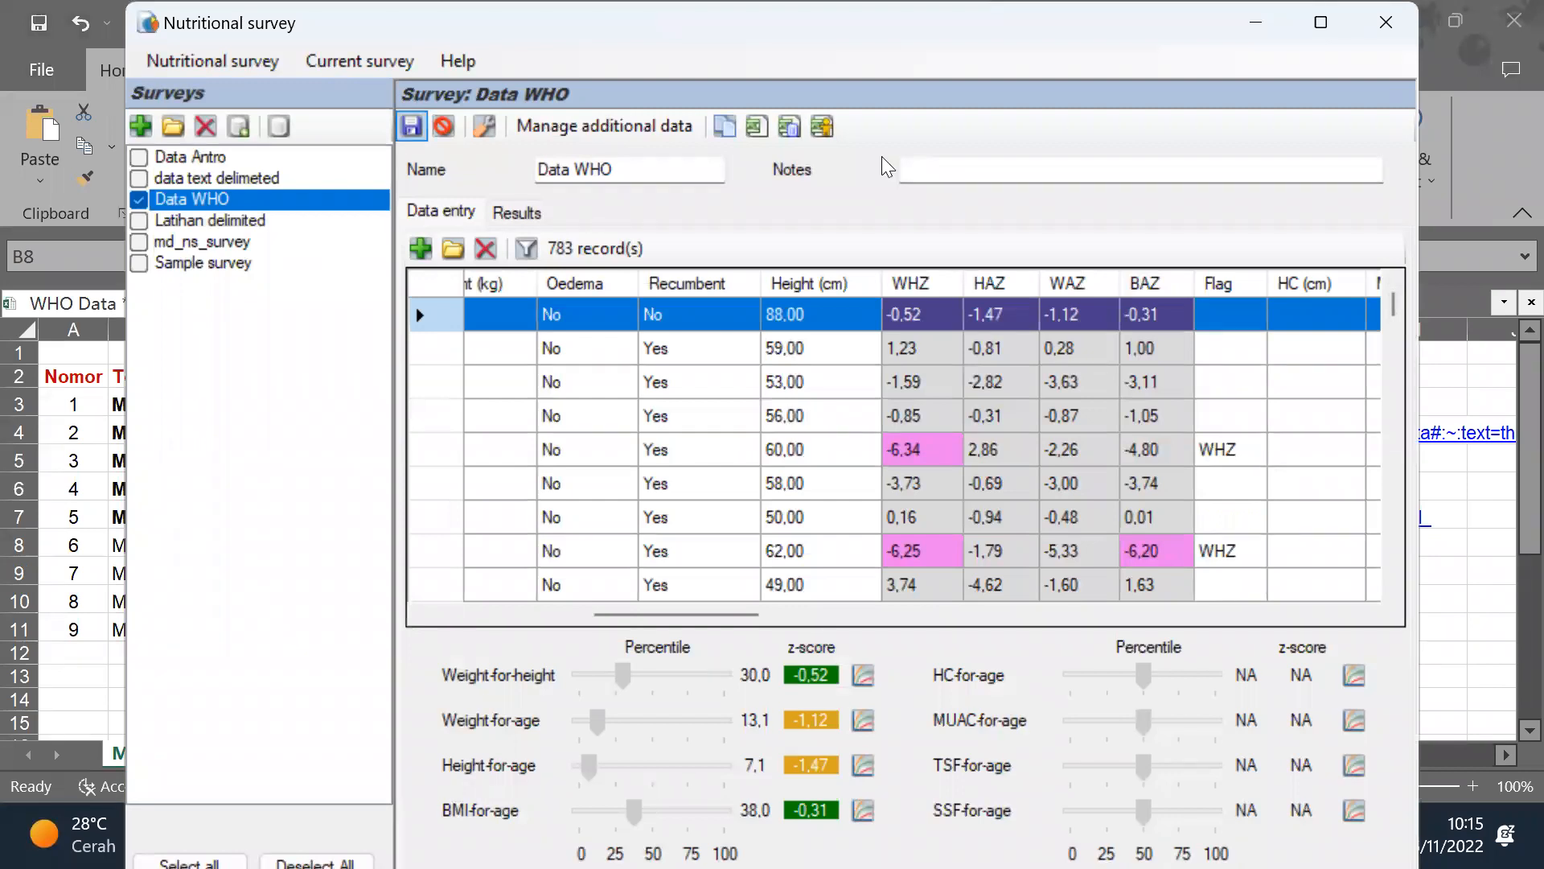
pyautogui.hotkey('alt', 'Tab')
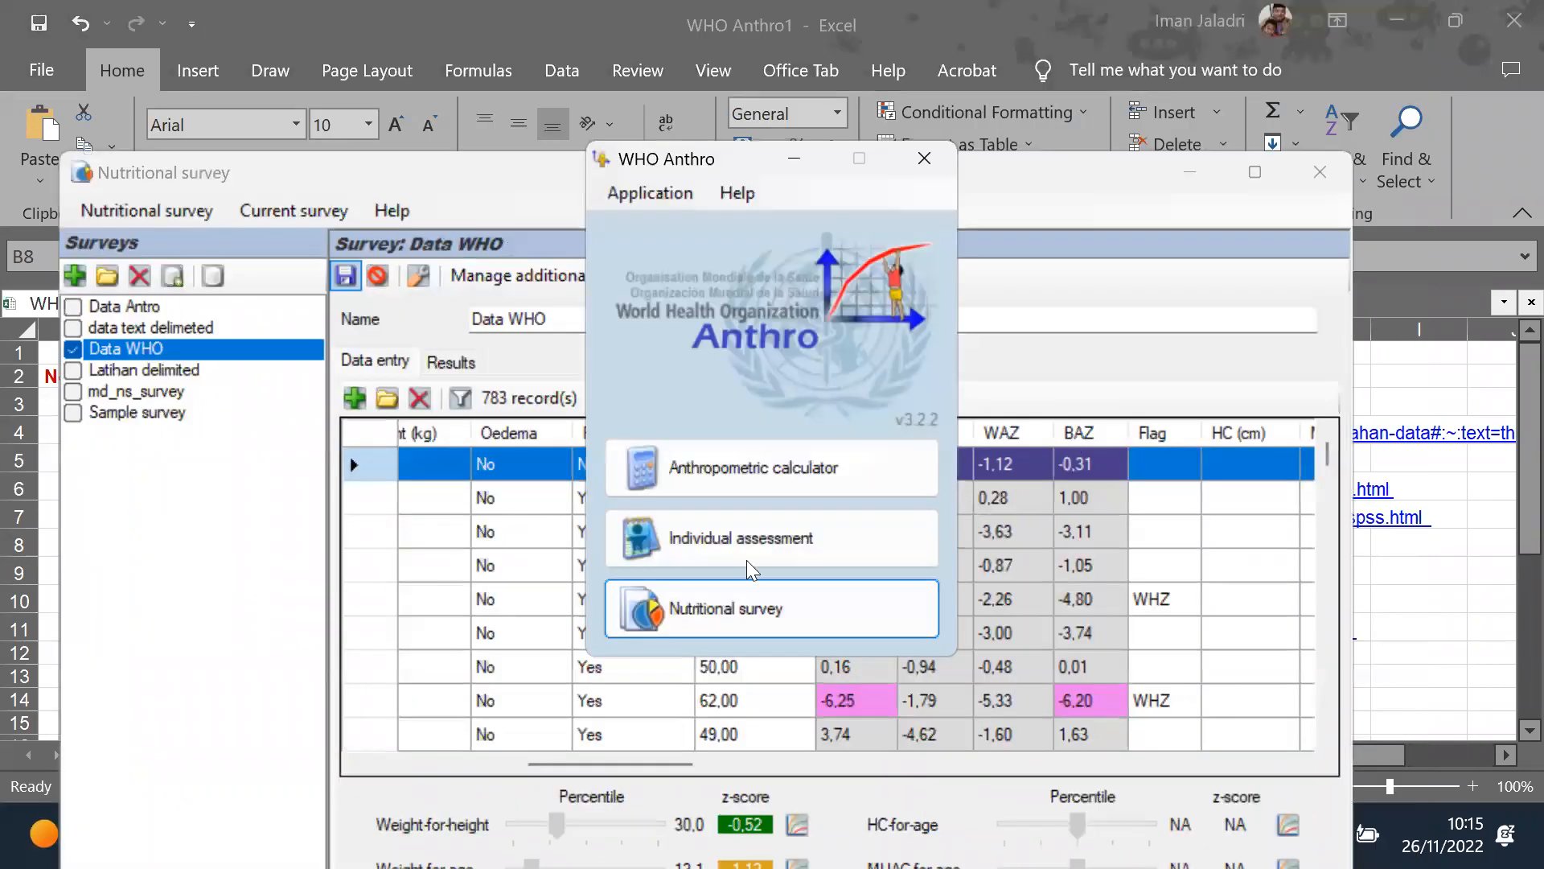
pyautogui.click(924, 158)
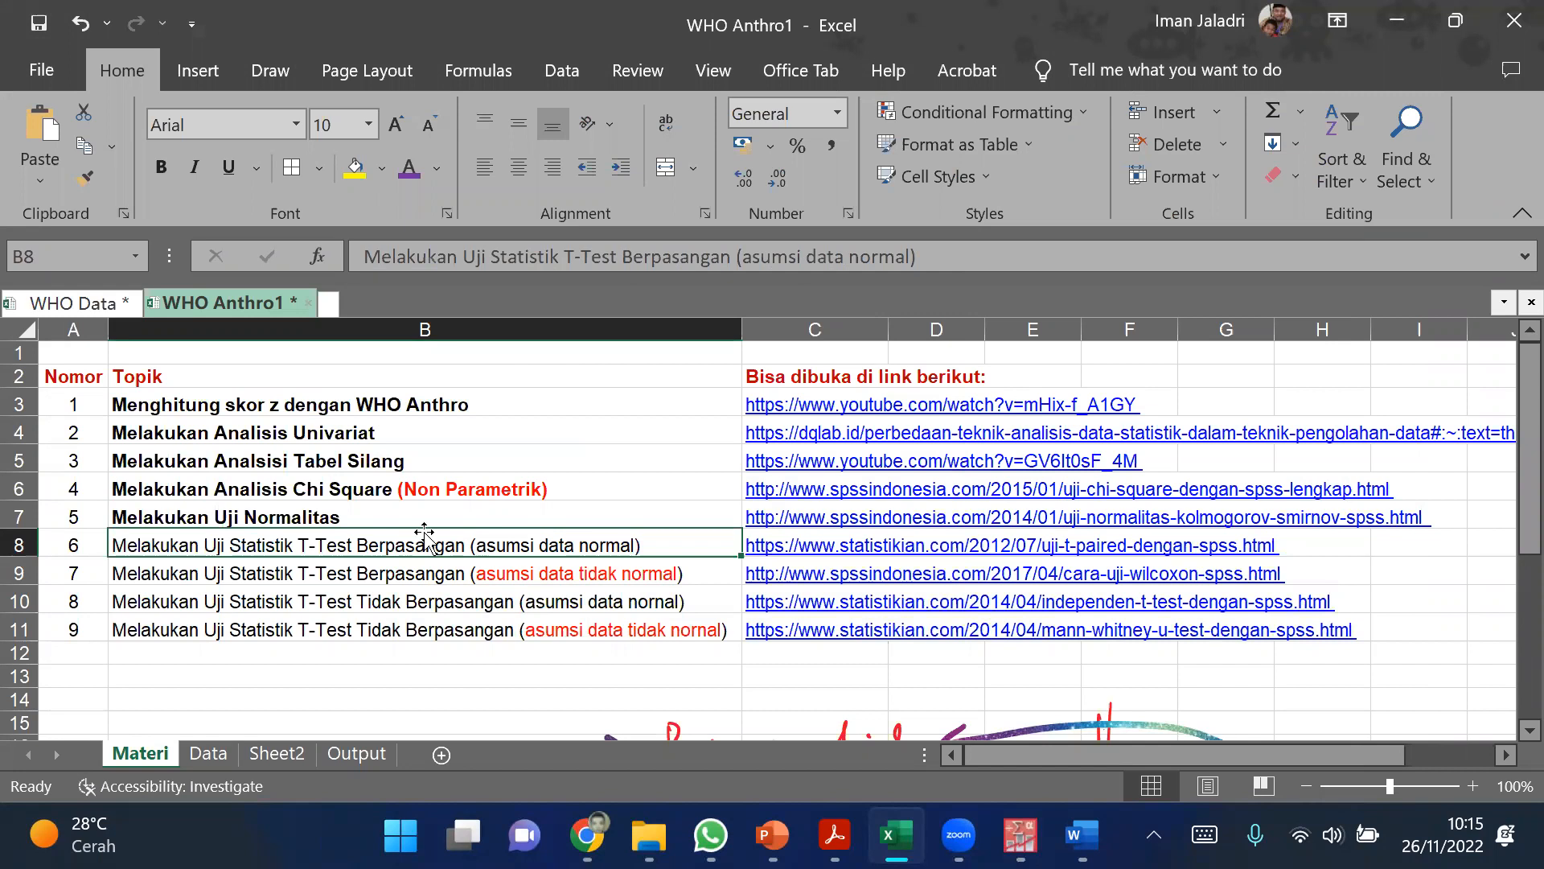
pyautogui.hotkey('ctrl', 'b')
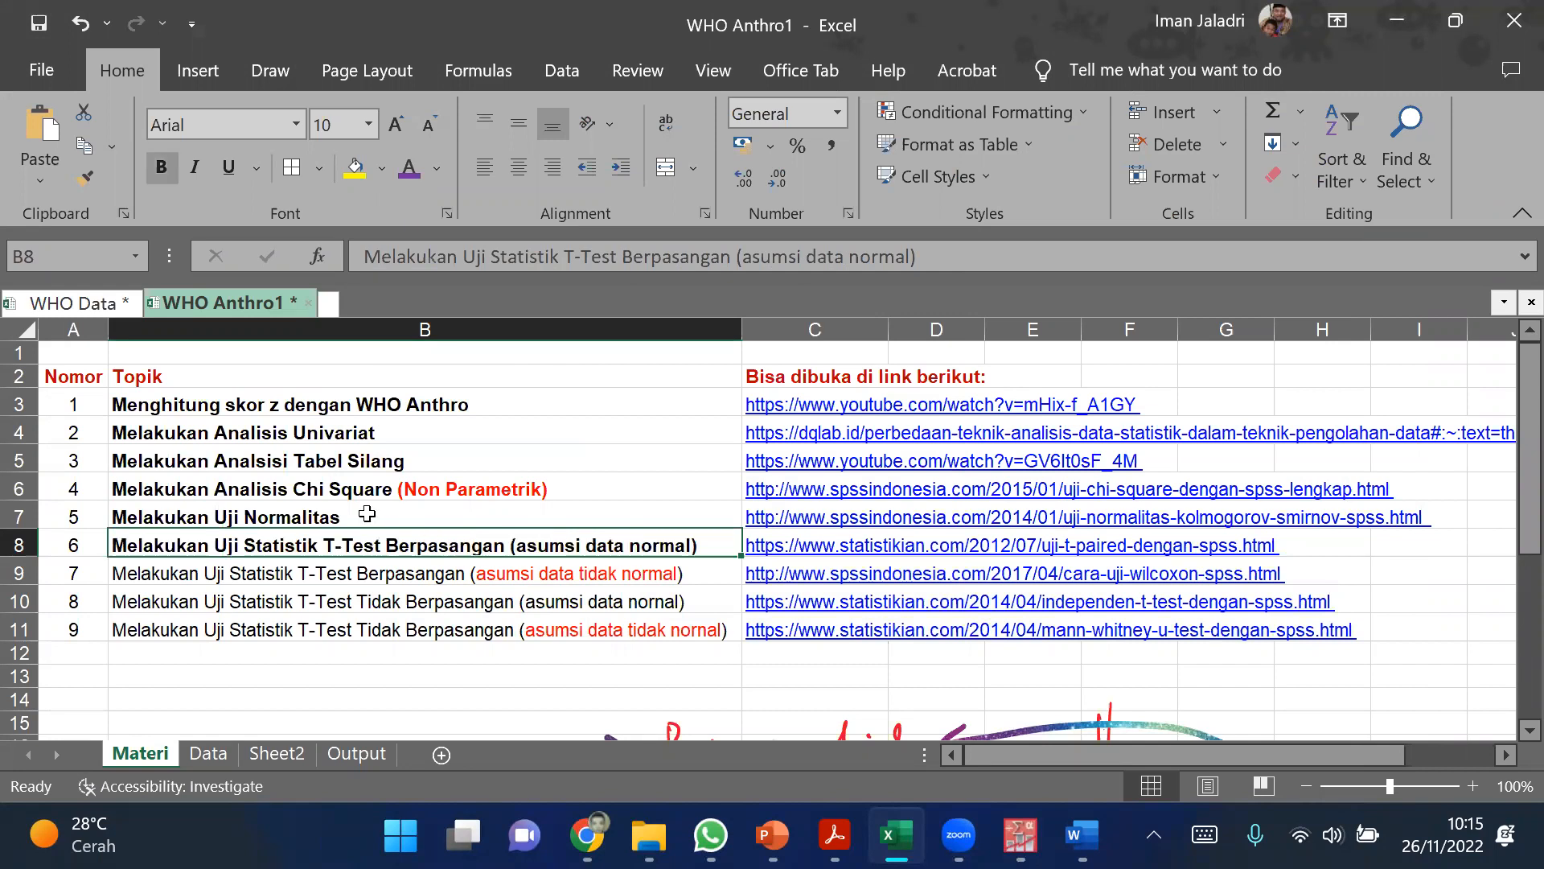
# Step: Select the paired-test topic for non-normal data in B9 and switch to the PASW Statistics Data Editor
pyautogui.click(386, 577)
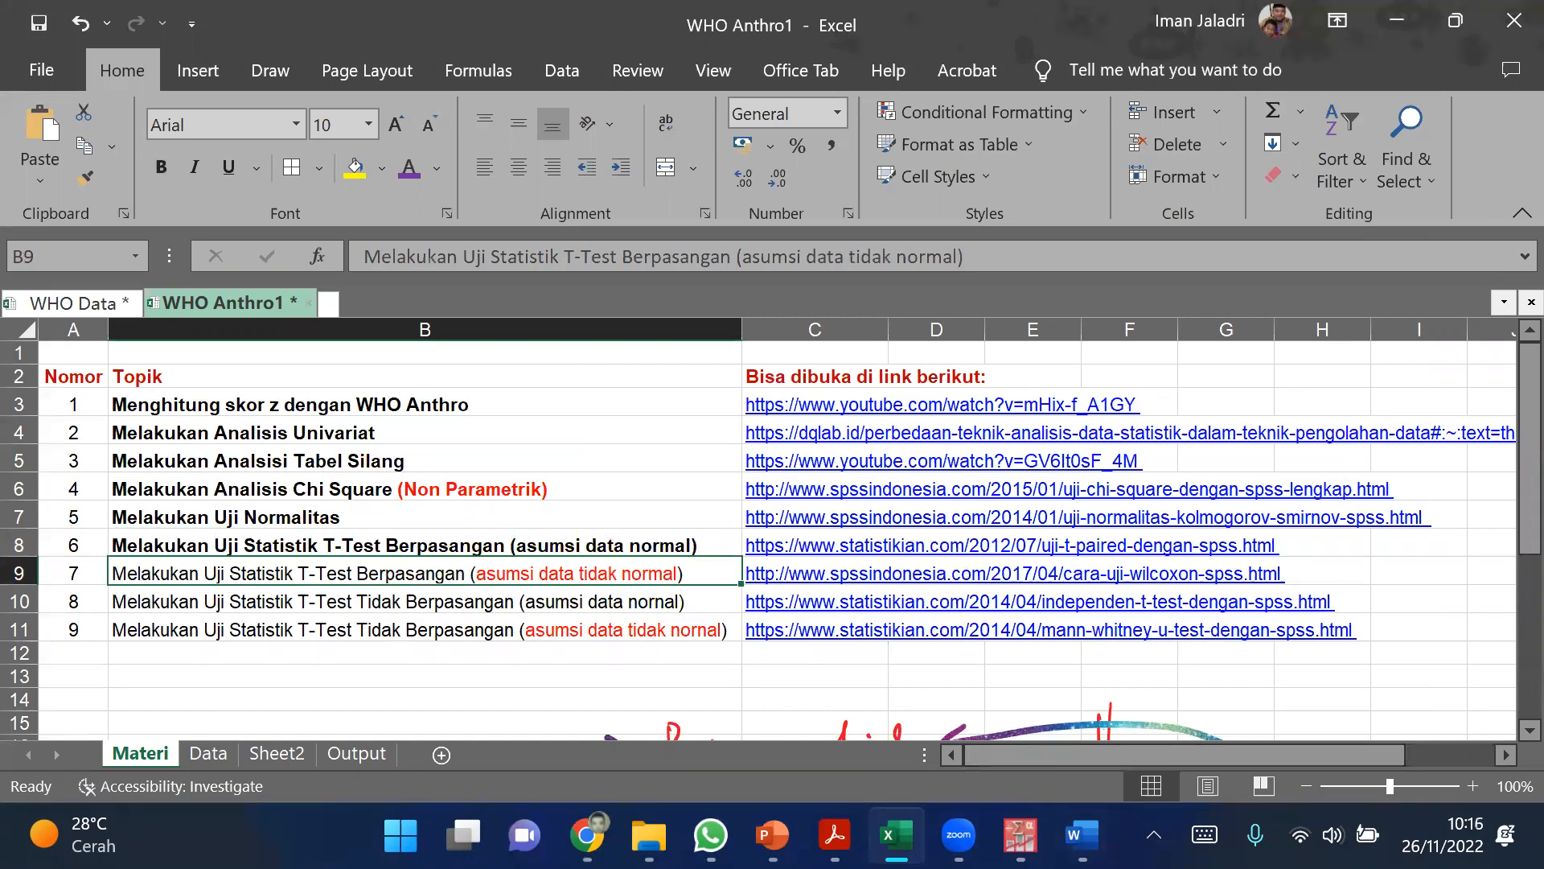
pyautogui.click(1020, 835)
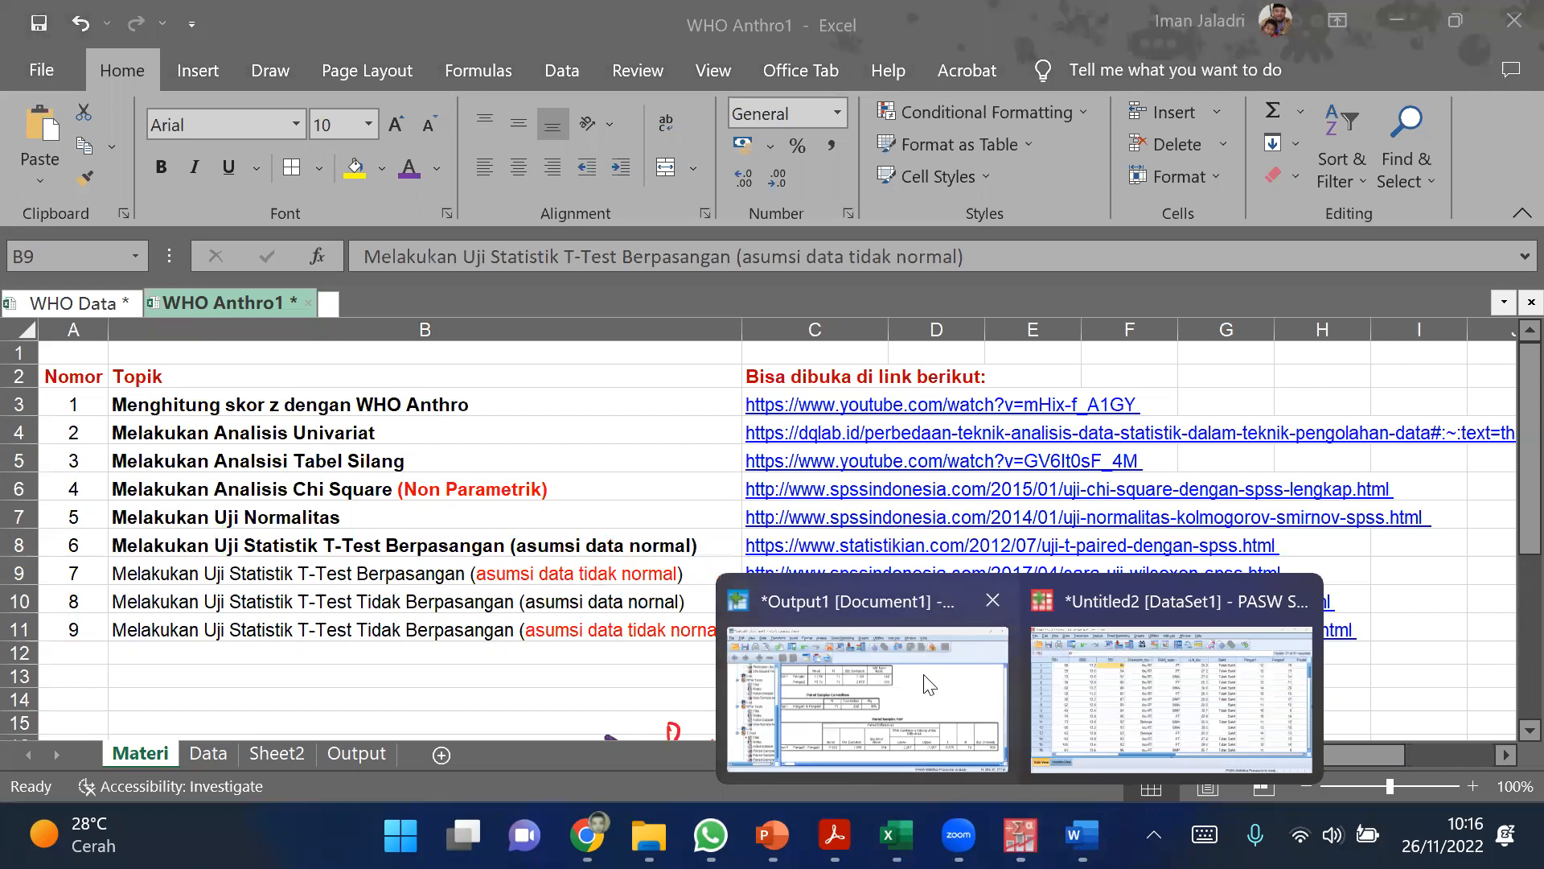
pyautogui.click(1072, 706)
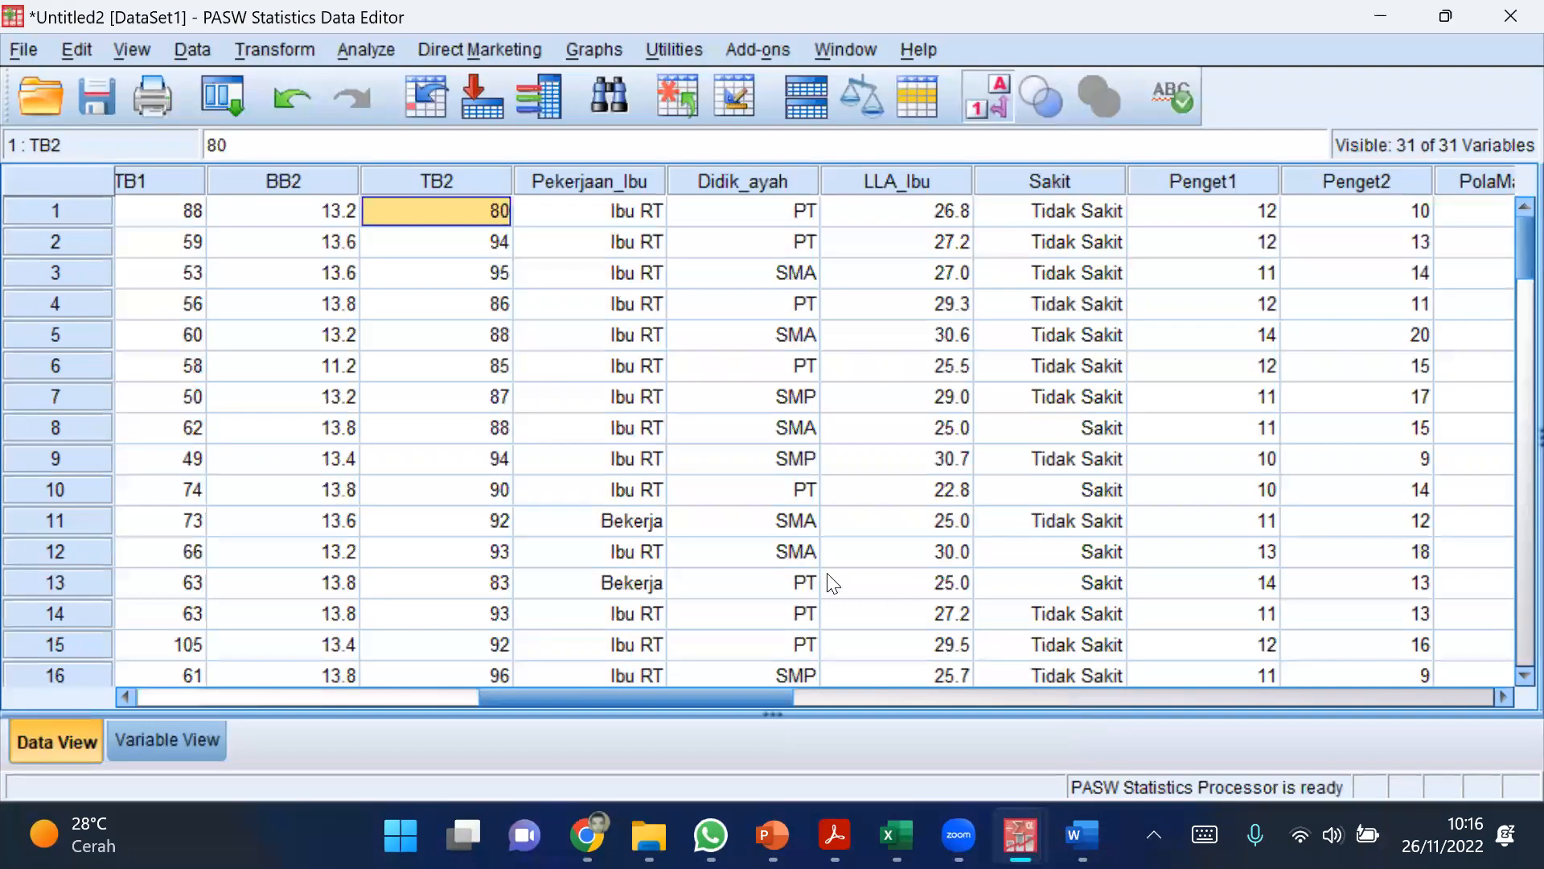
pyautogui.click(380, 57)
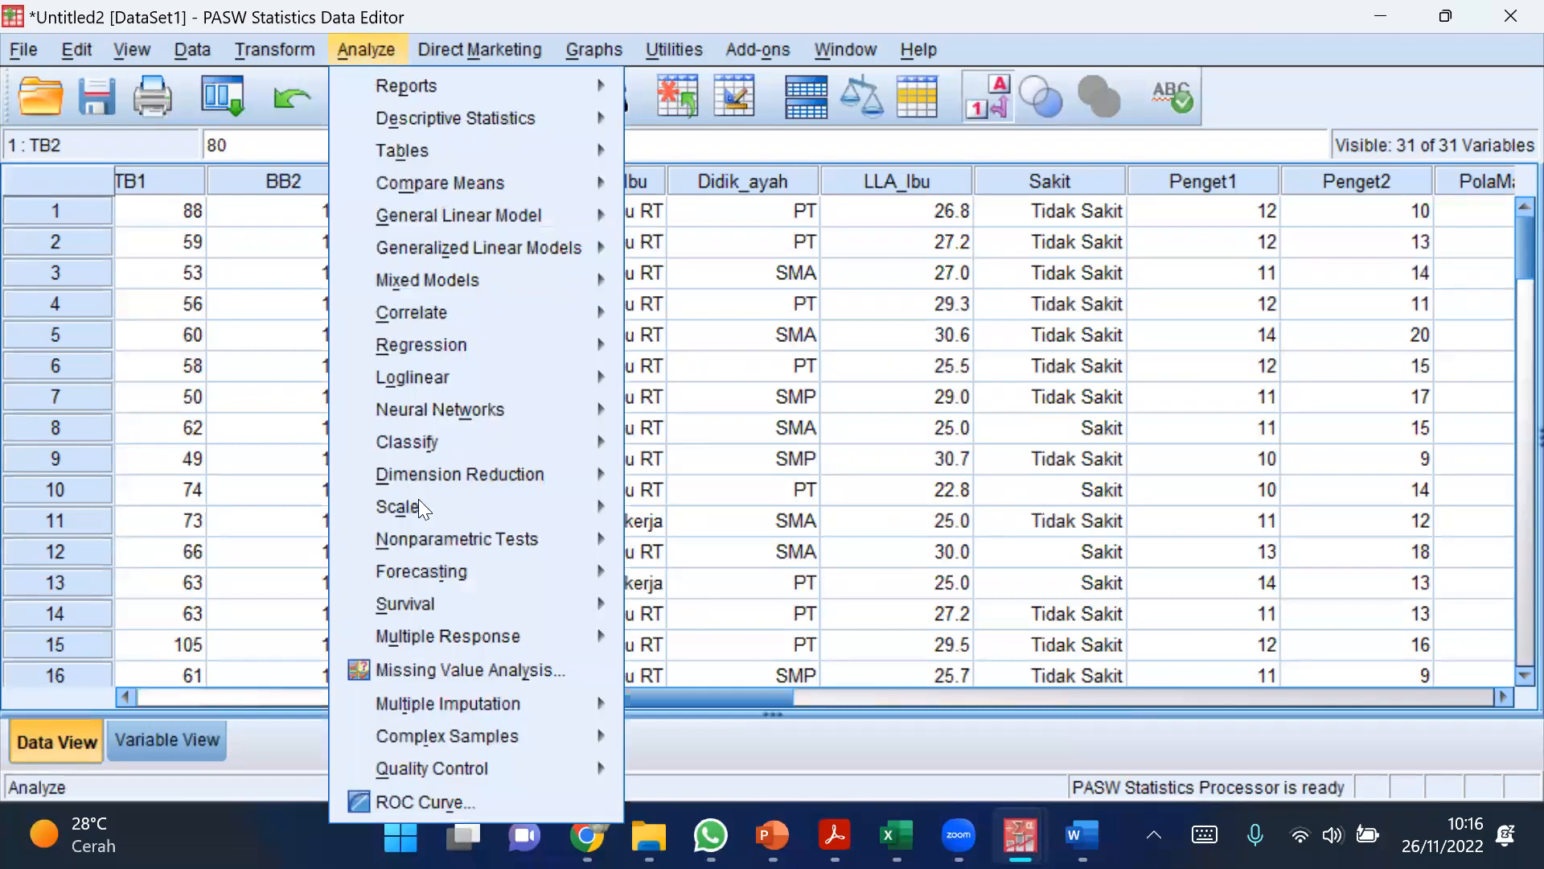
pyautogui.moveTo(500, 531)
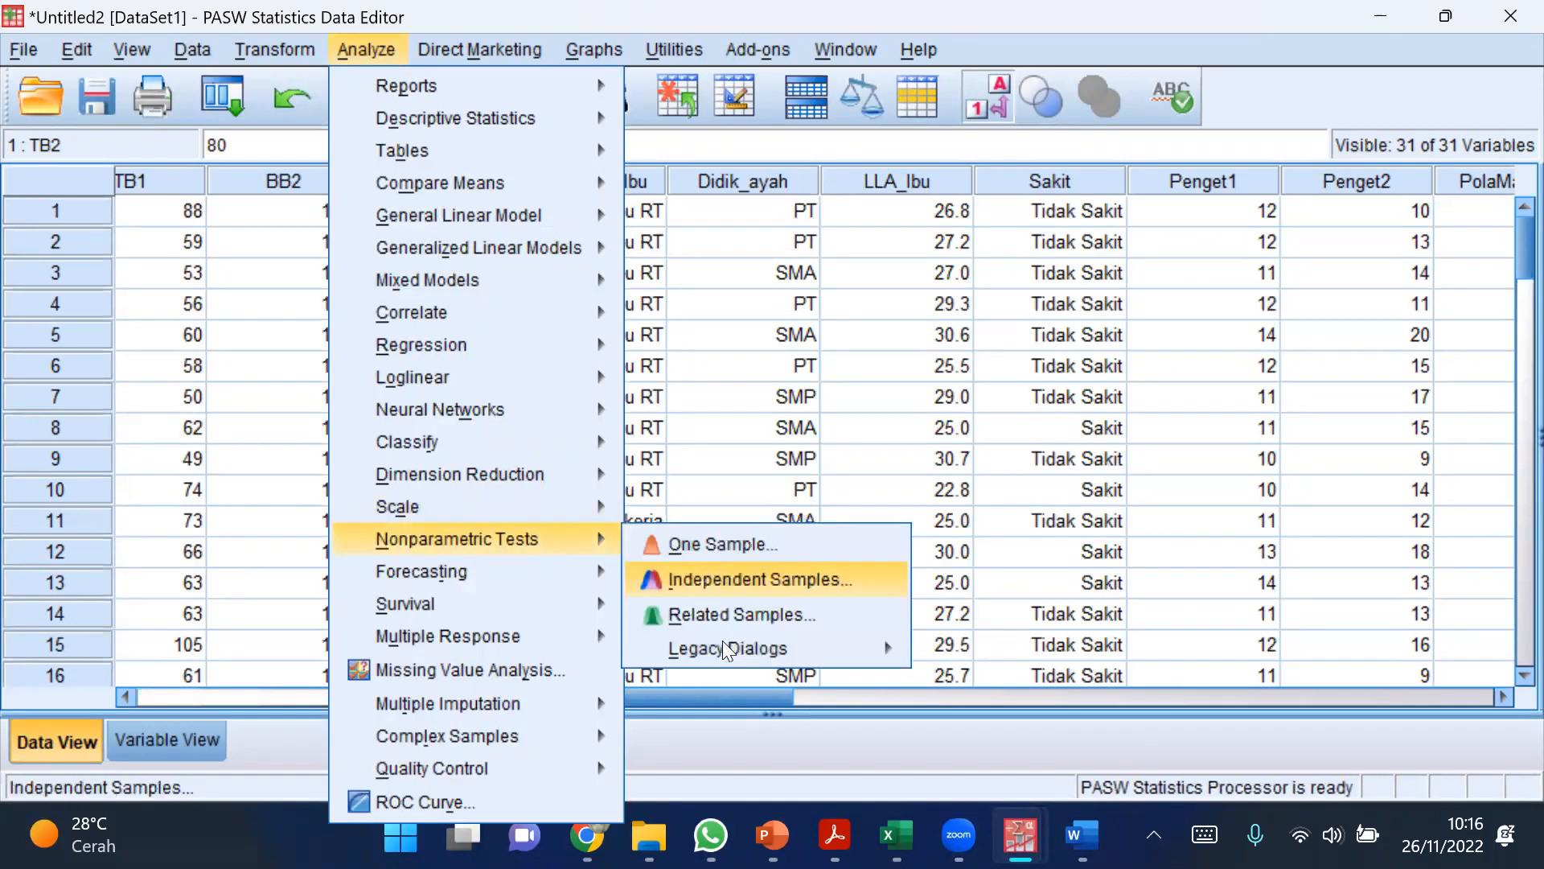
pyautogui.moveTo(724, 656)
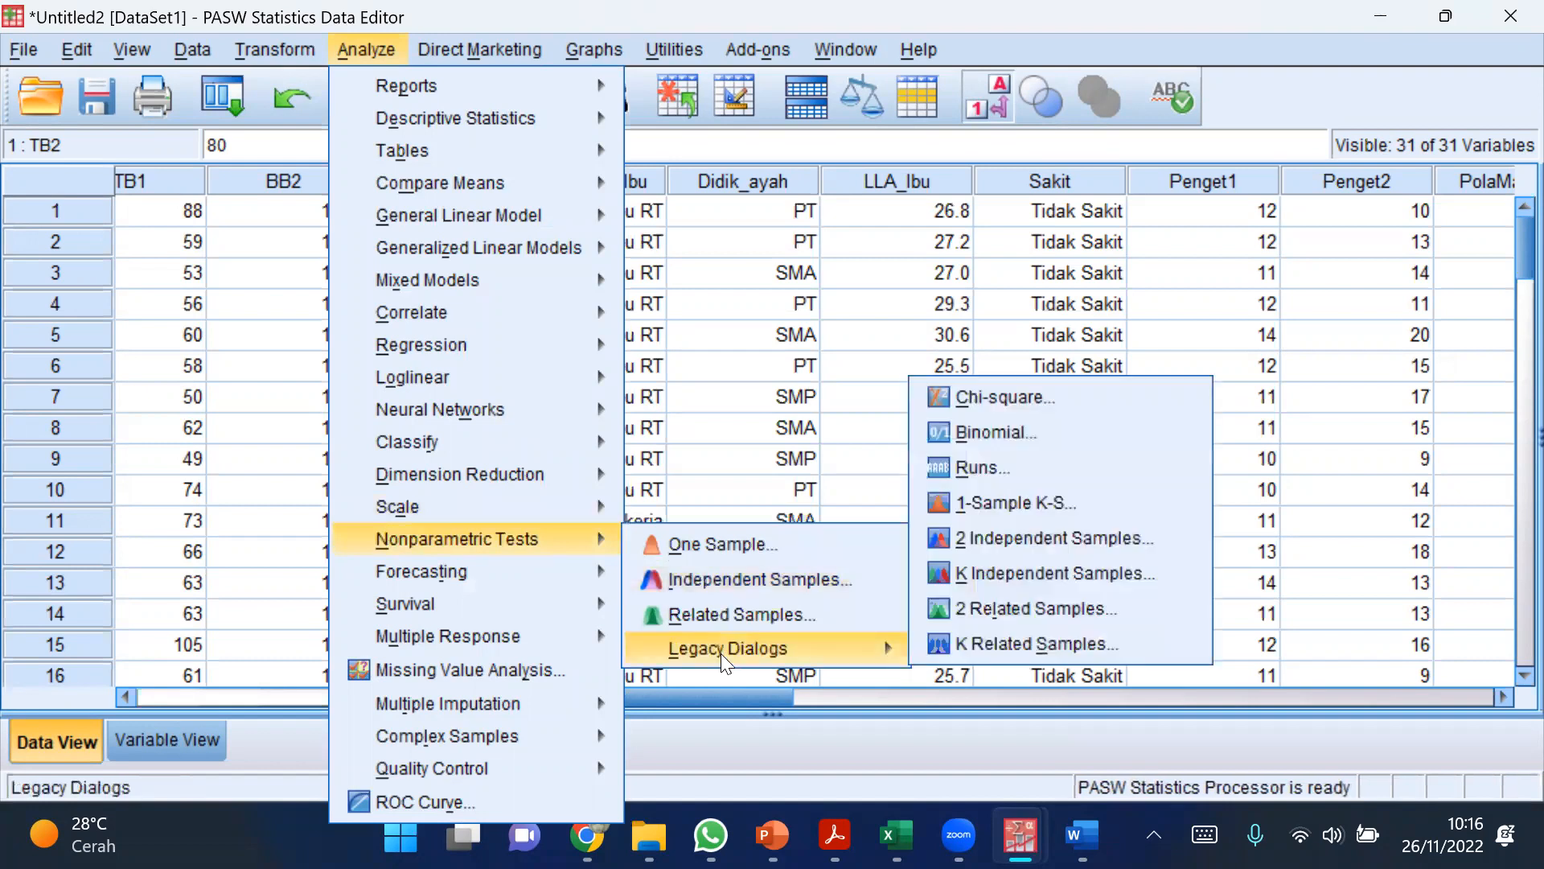
pyautogui.click(1041, 536)
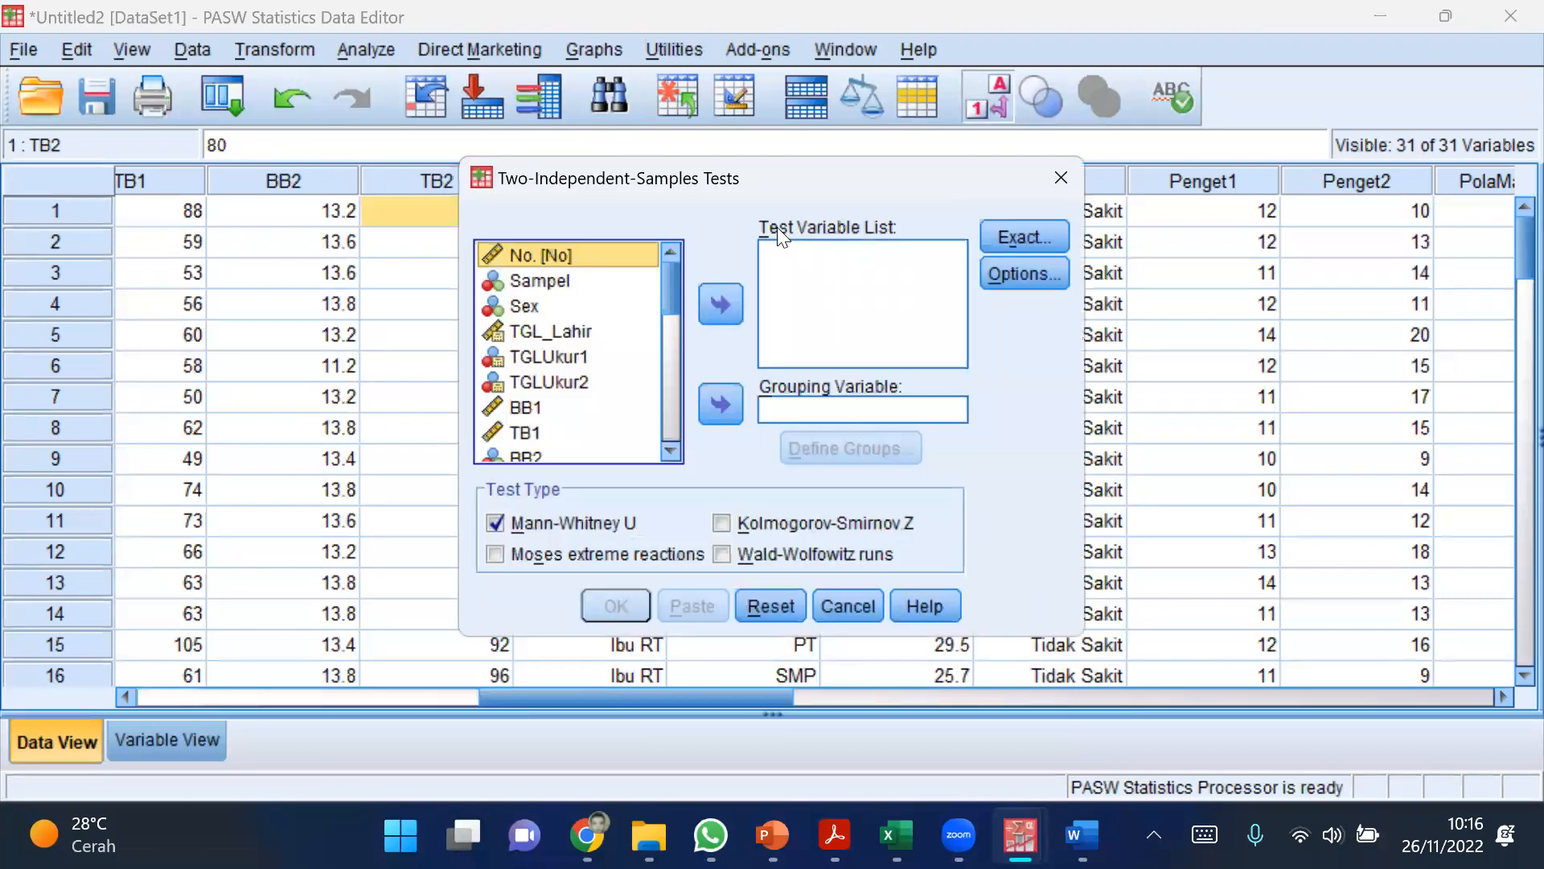
pyautogui.click(845, 603)
# Step: Set up a legacy nonparametric test for two related samples with Penget1 and Penget2 as the test pair
pyautogui.click(362, 50)
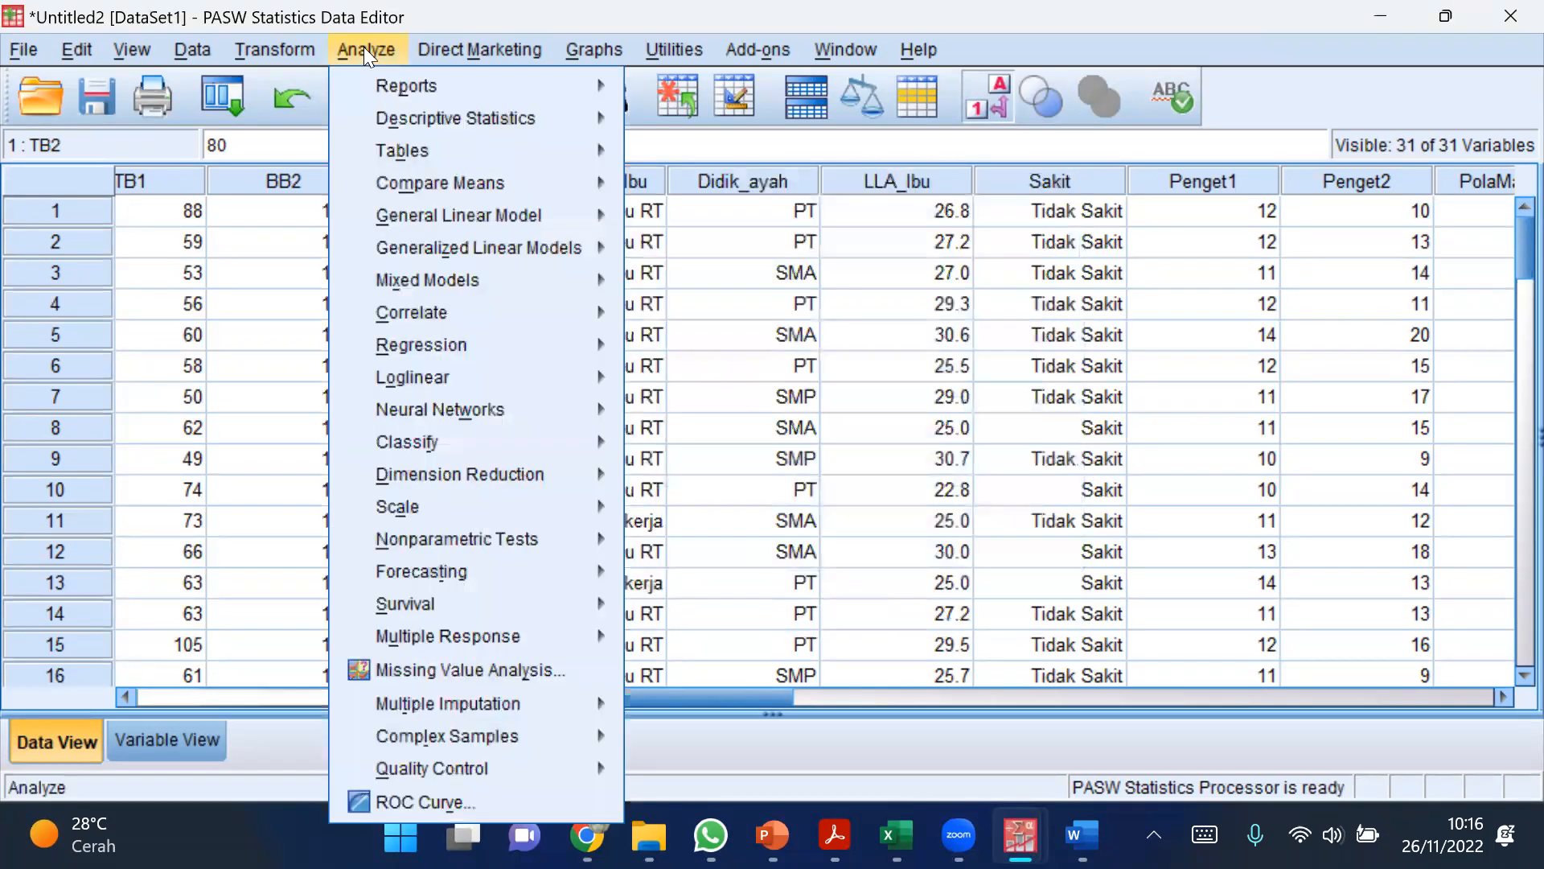
pyautogui.moveTo(519, 547)
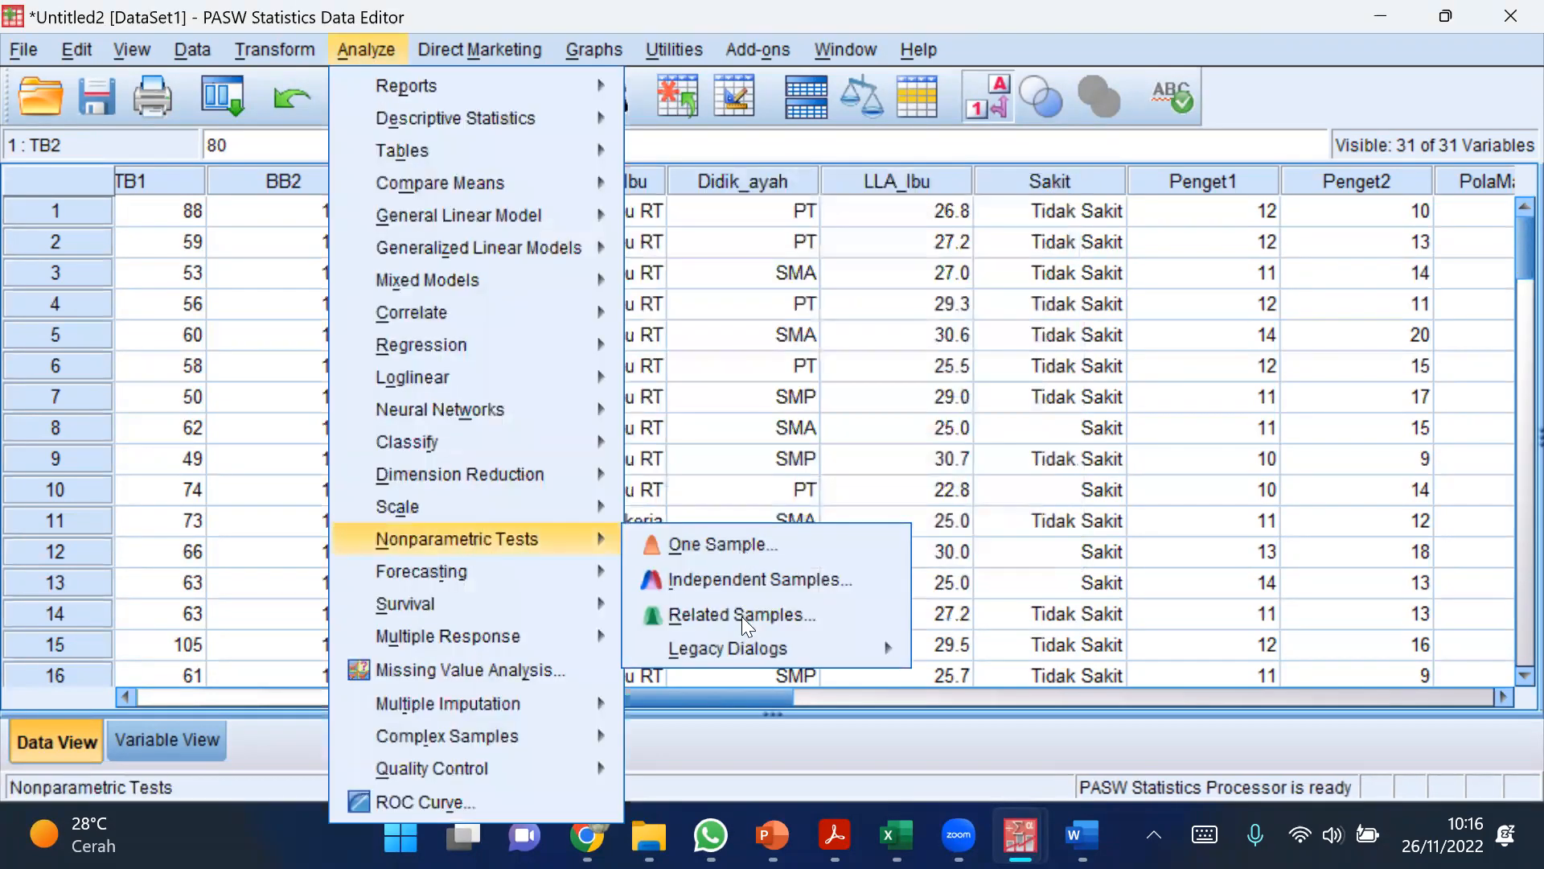
pyautogui.moveTo(742, 653)
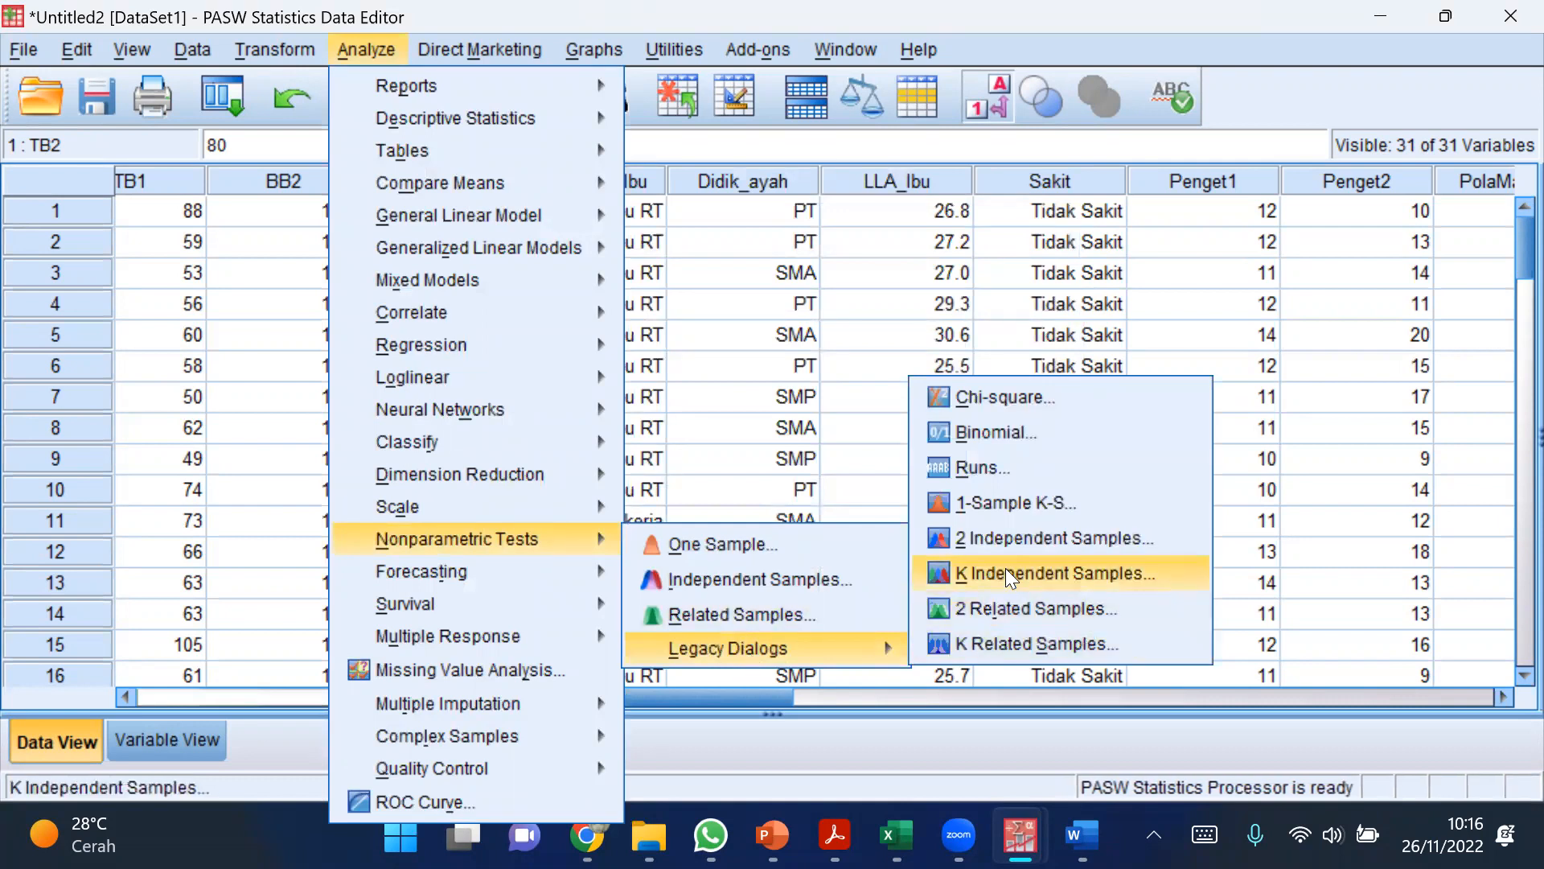
pyautogui.click(983, 613)
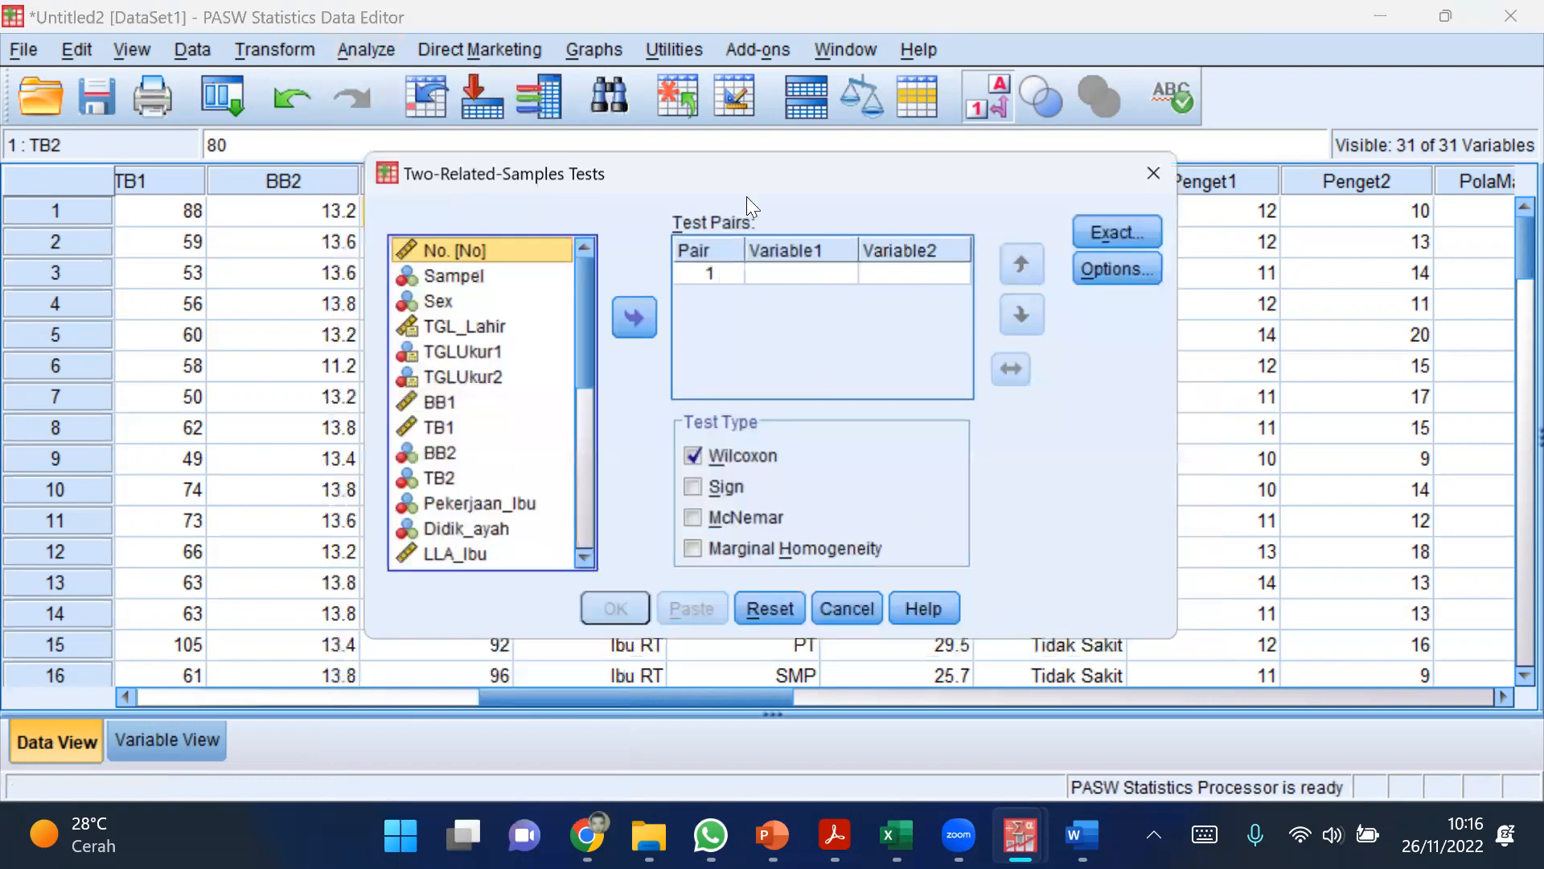
pyautogui.moveTo(747, 191); pyautogui.dragTo(789, 427)
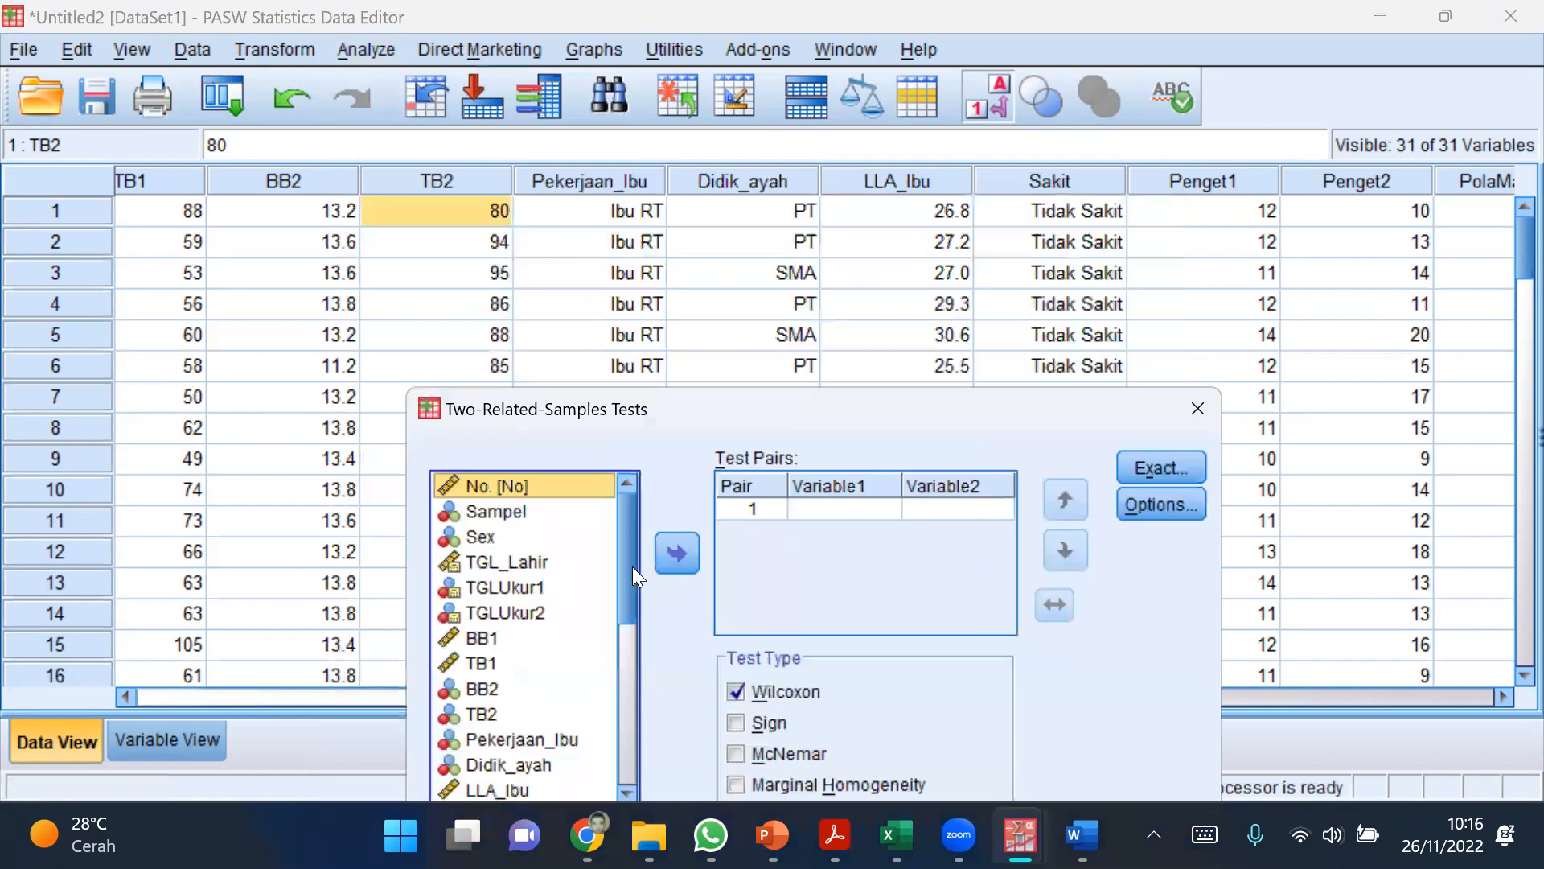
pyautogui.scroll(-1, 631, 584)
pyautogui.scroll(-1, 629, 595)
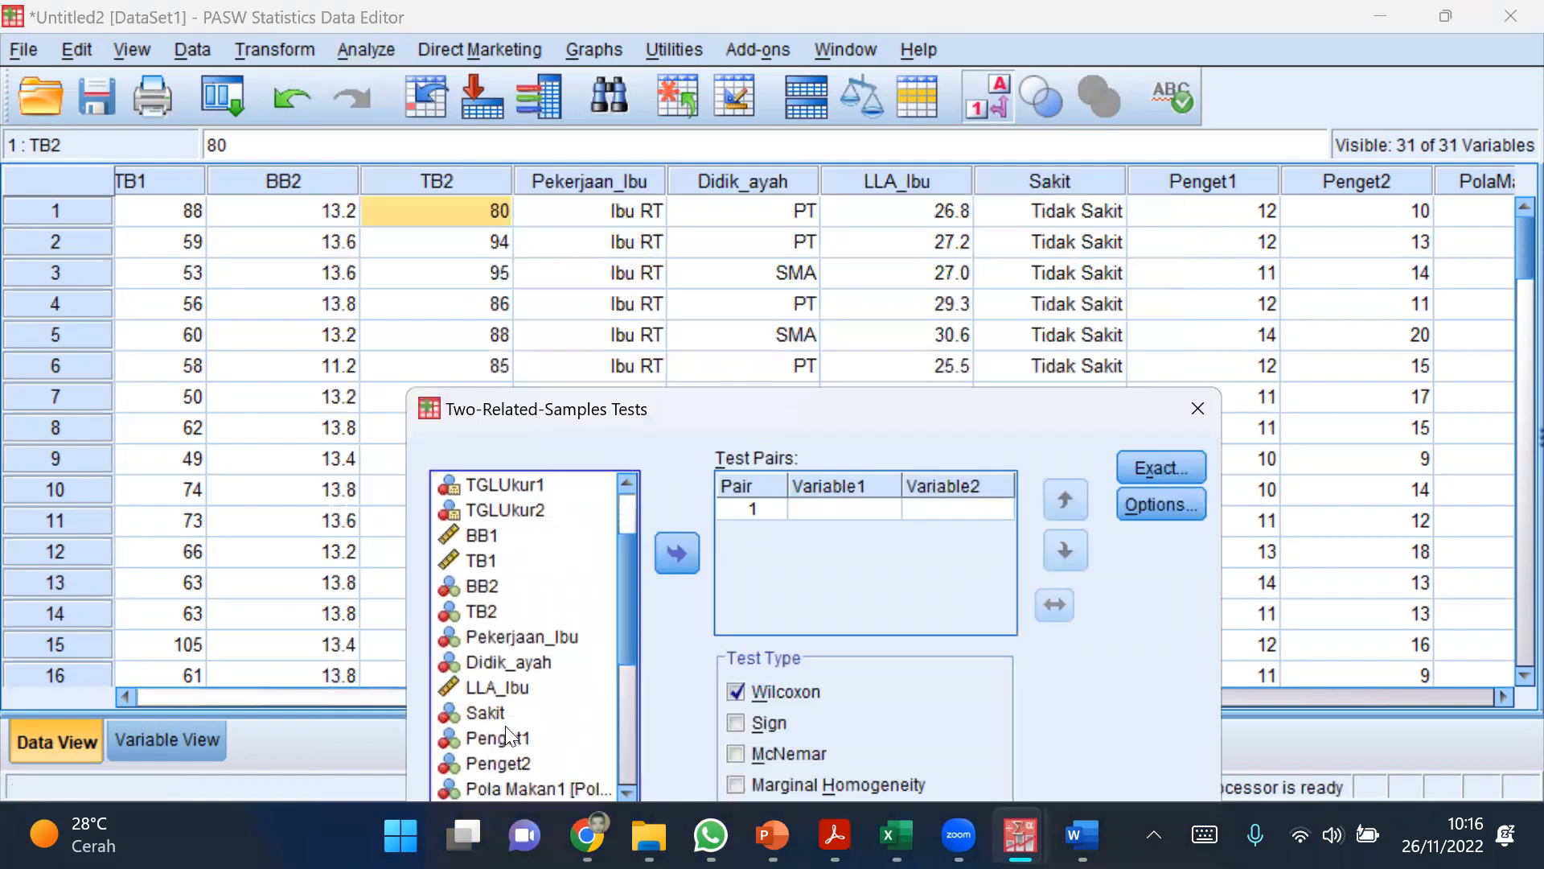
pyautogui.click(501, 738)
pyautogui.click(680, 559)
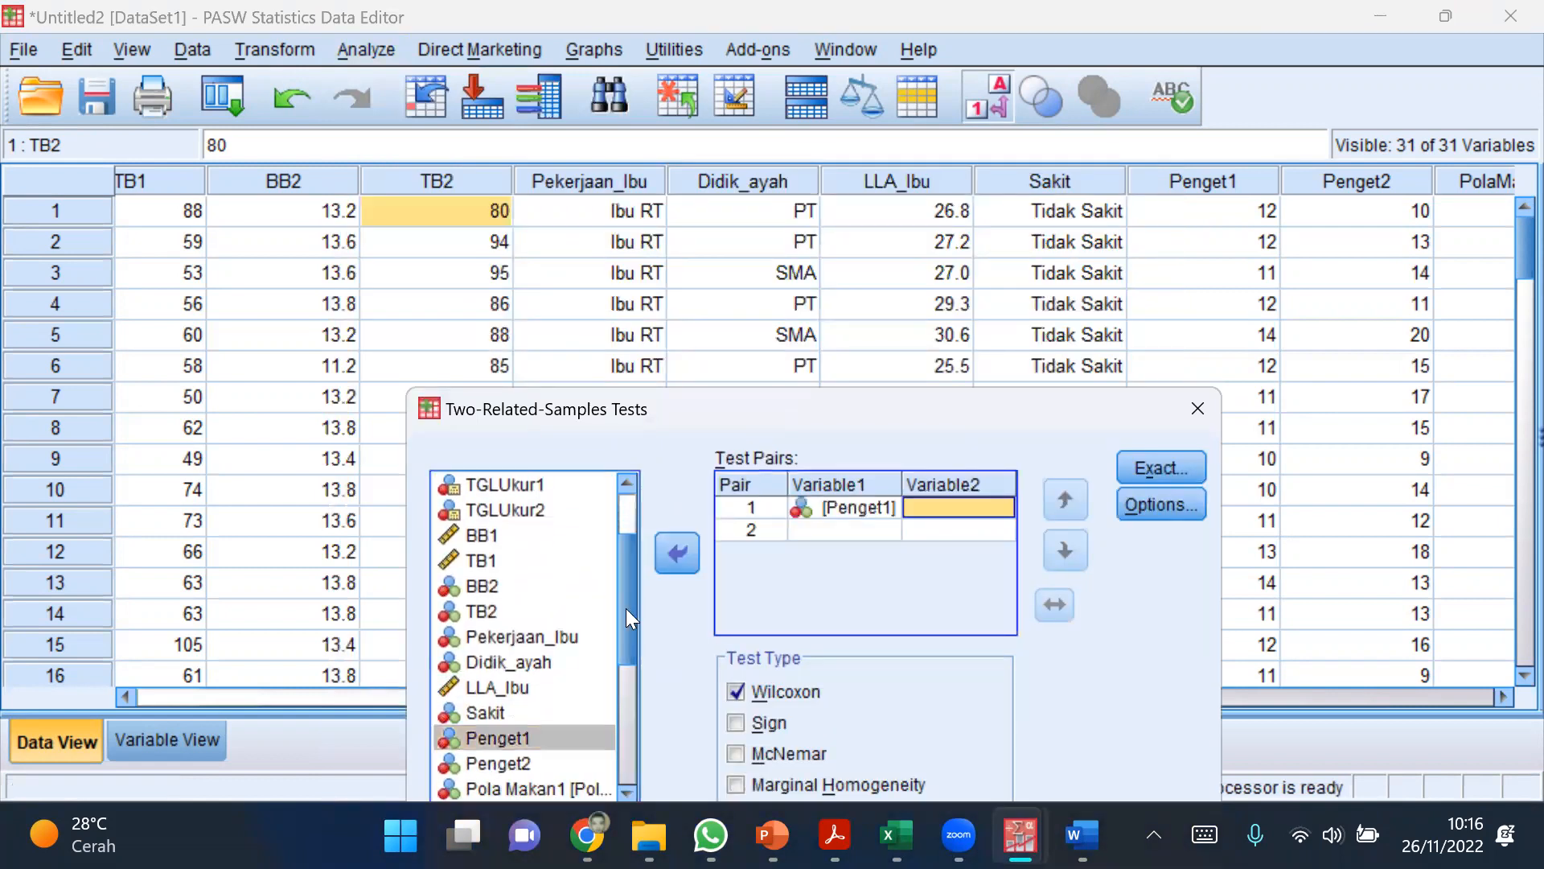
pyautogui.click(499, 763)
pyautogui.click(677, 547)
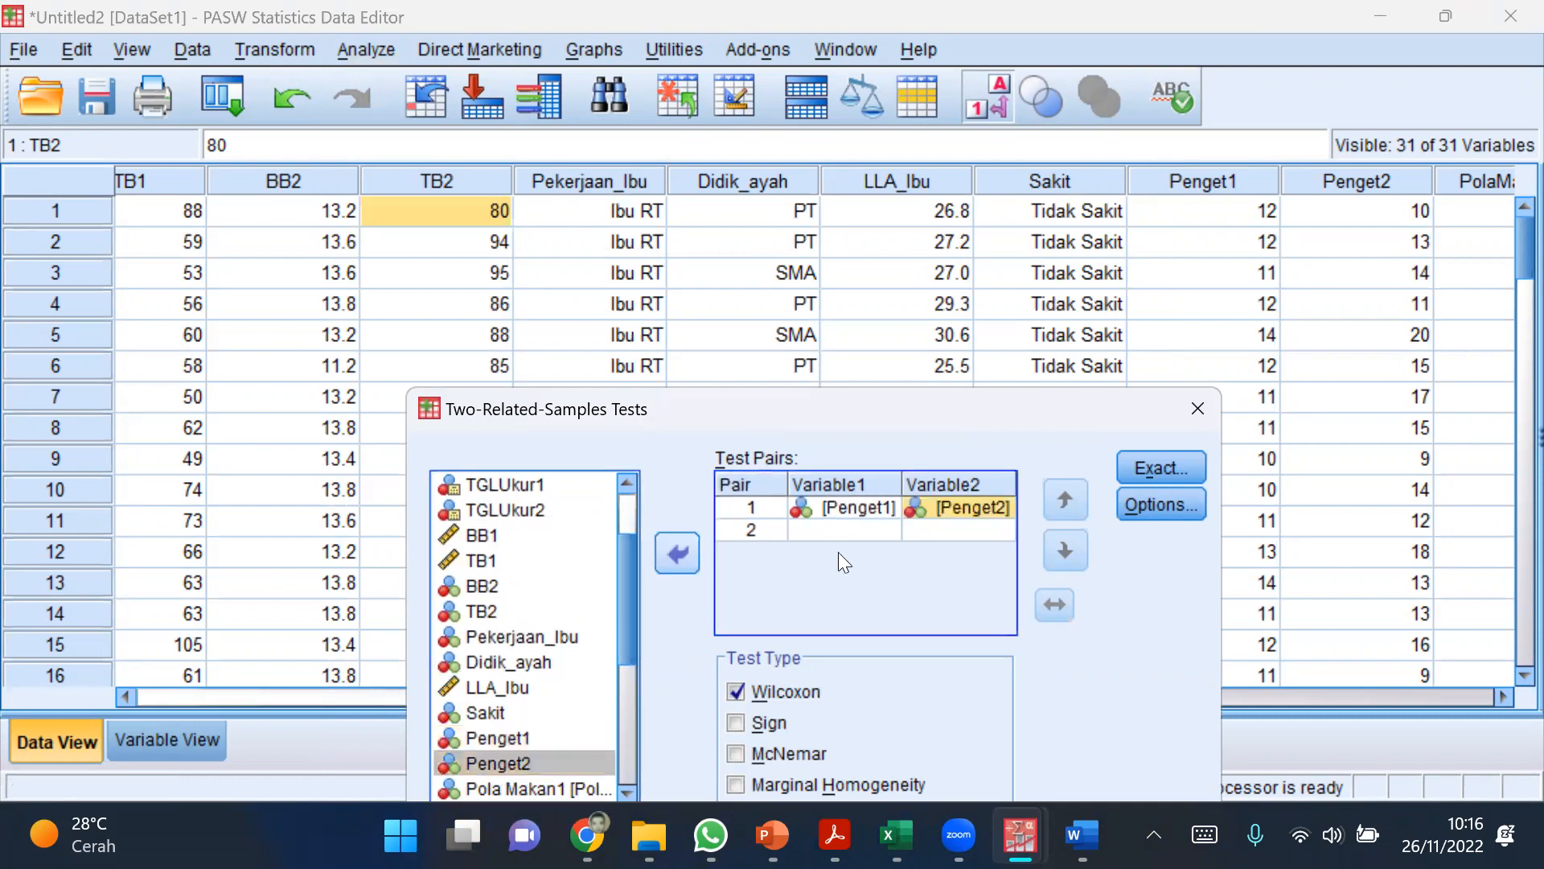
# Step: Include descriptive statistics in the options and run the Wilcoxon test on the pair
pyautogui.moveTo(846, 390); pyautogui.dragTo(775, 309)
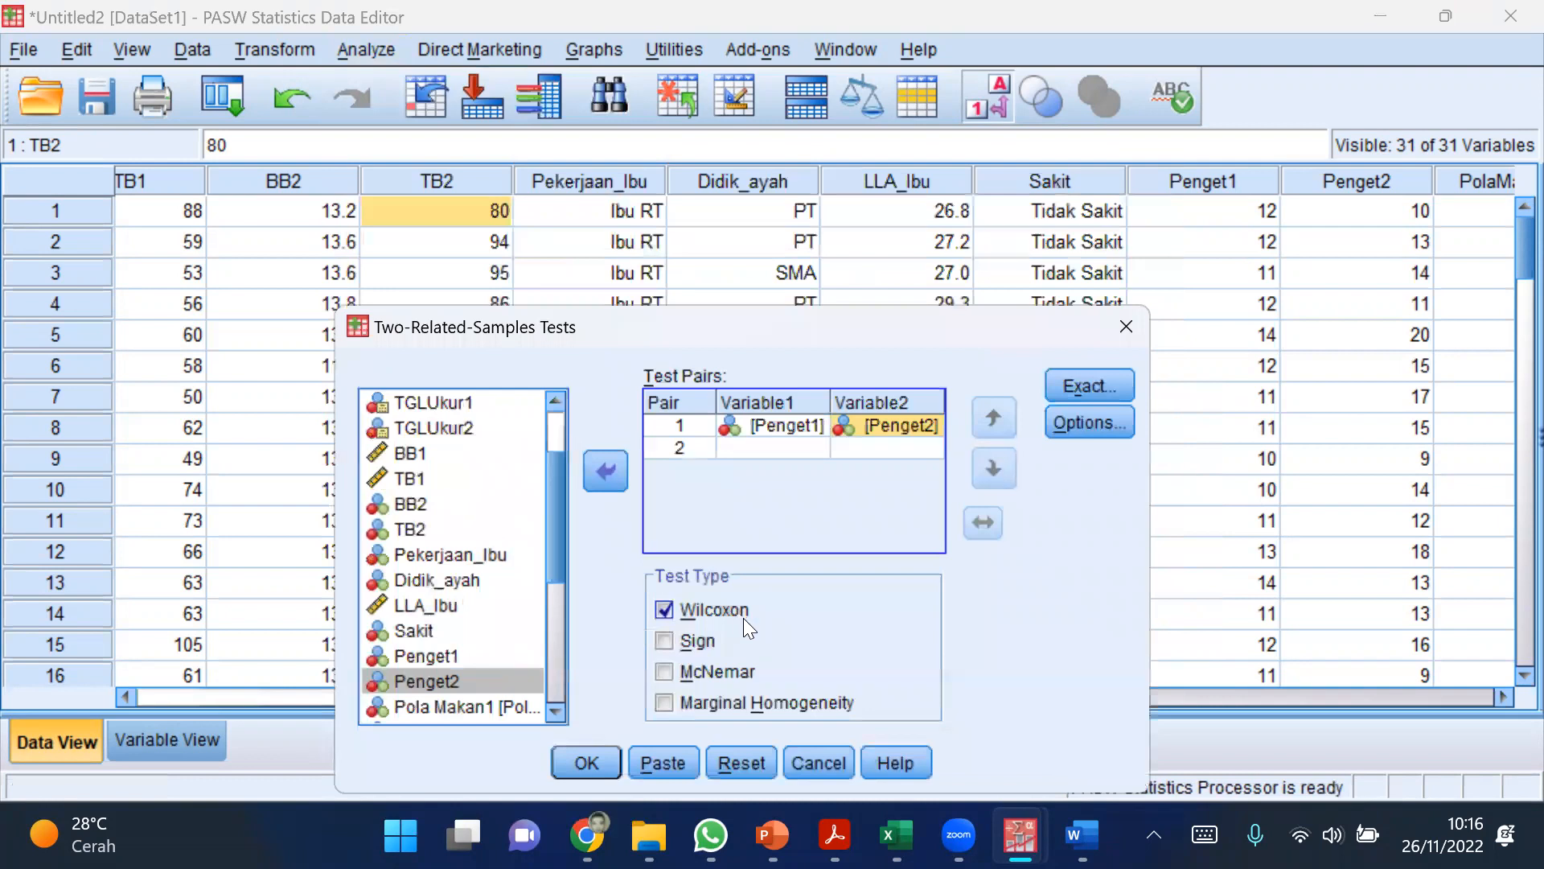
pyautogui.click(1062, 413)
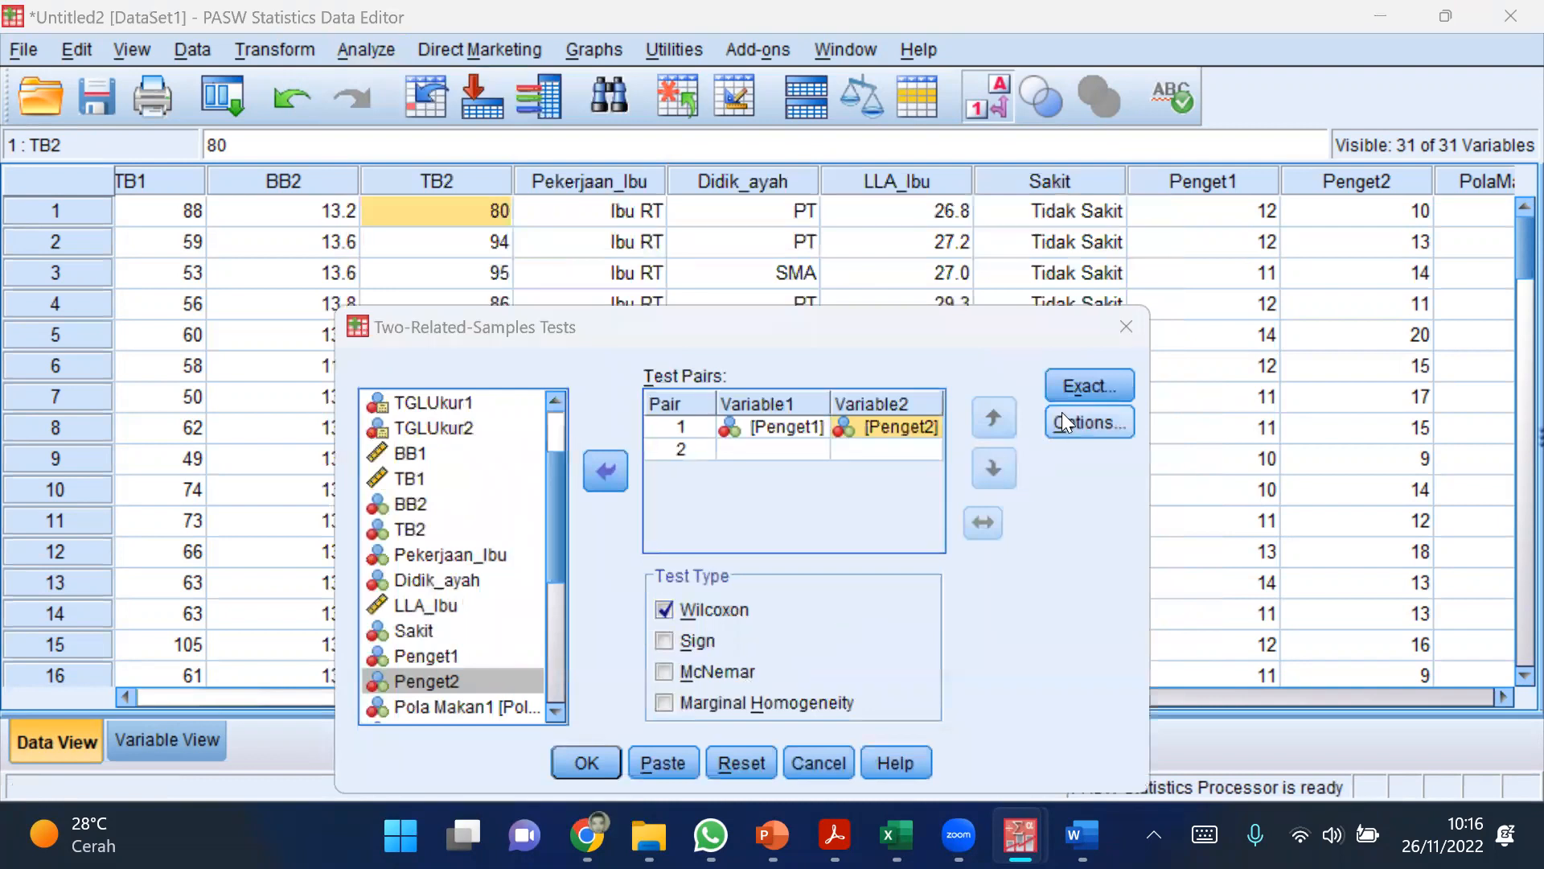
pyautogui.click(621, 503)
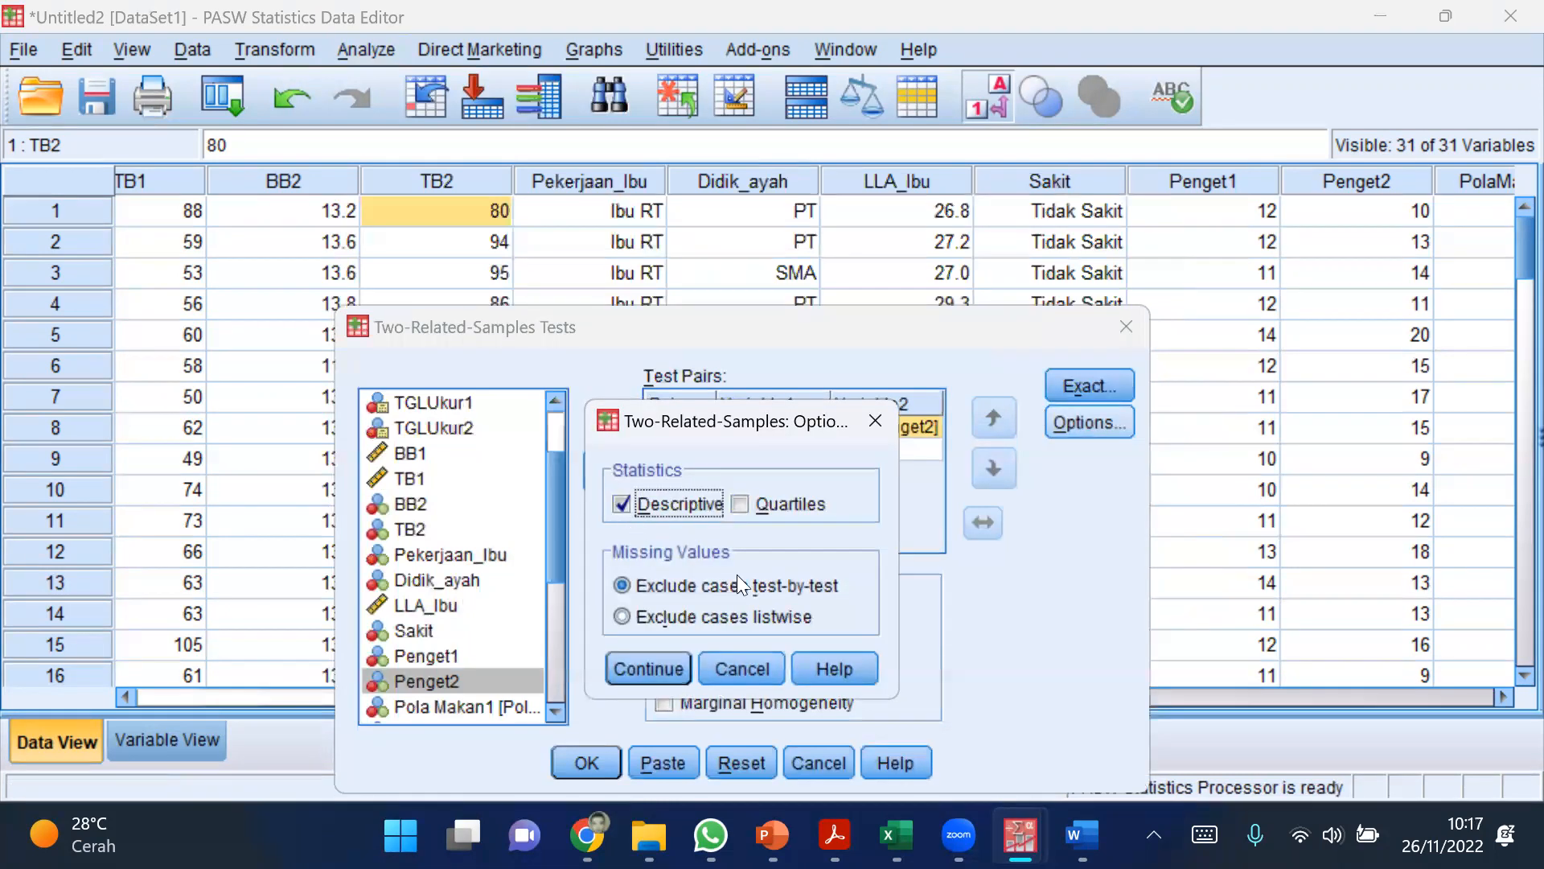
pyautogui.click(634, 660)
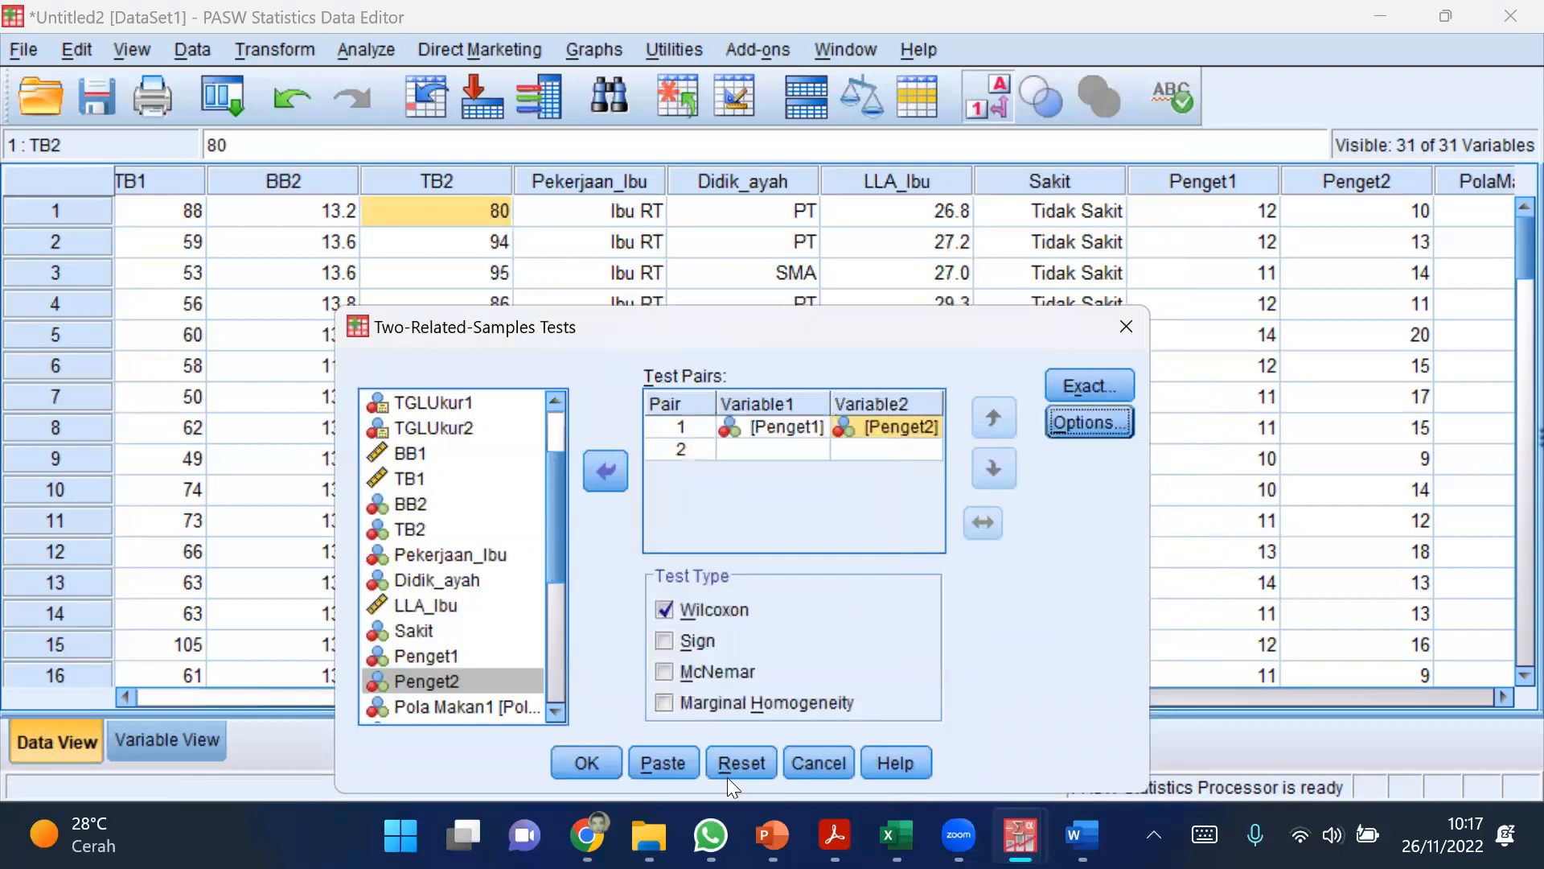
pyautogui.click(586, 761)
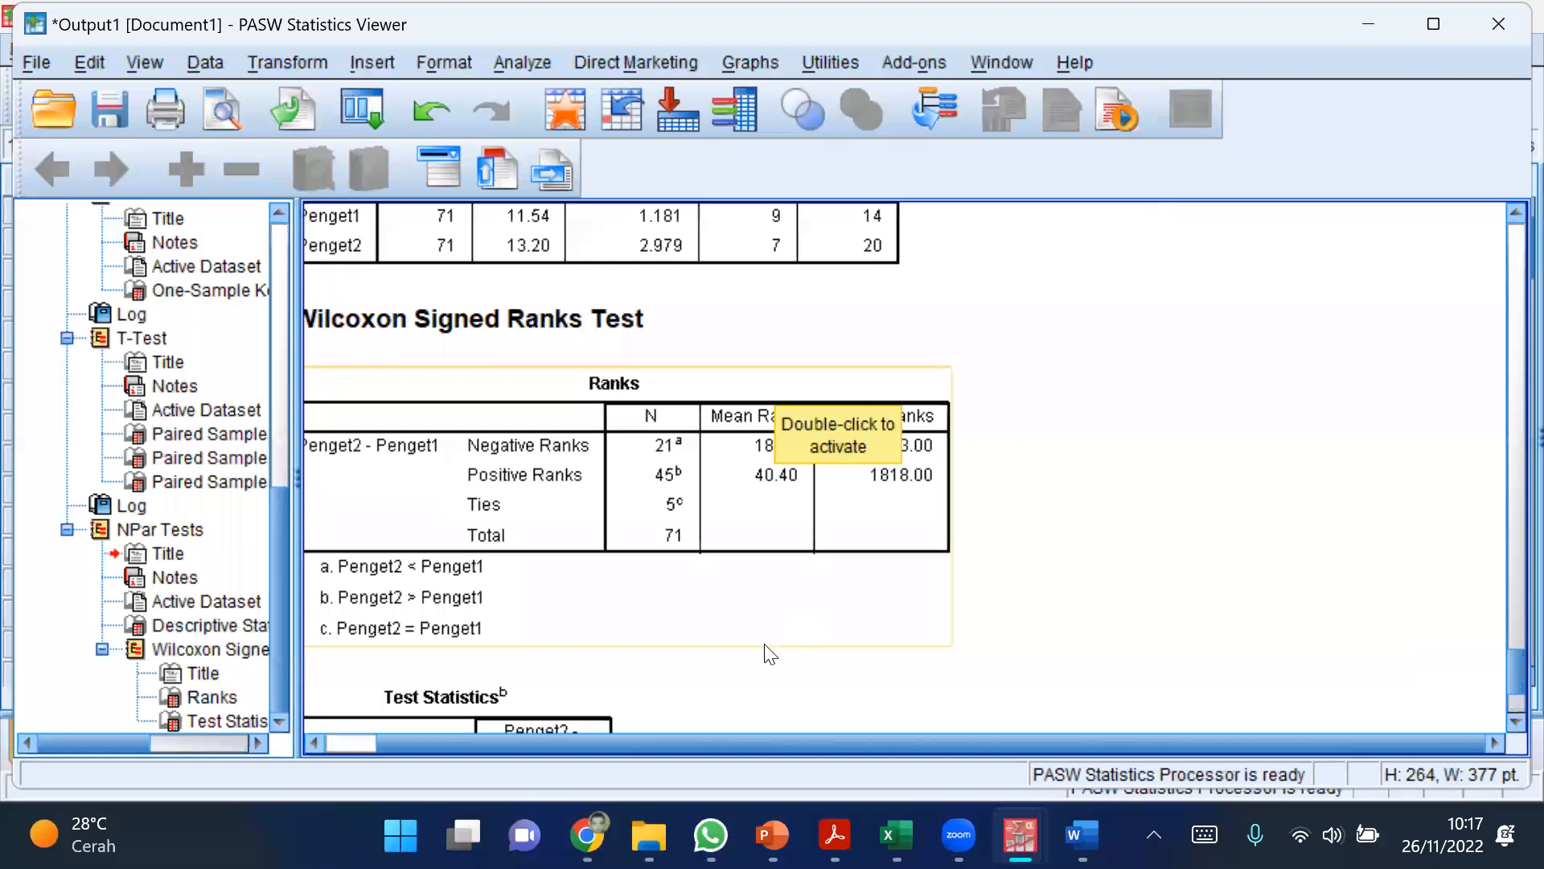
# Step: Review the Wilcoxon descriptives, ranks and test statistics against the earlier T-Test output, ending on the Ranks table
pyautogui.scroll(-2, 733, 740)
pyautogui.moveTo(734, 740); pyautogui.dragTo(602, 717)
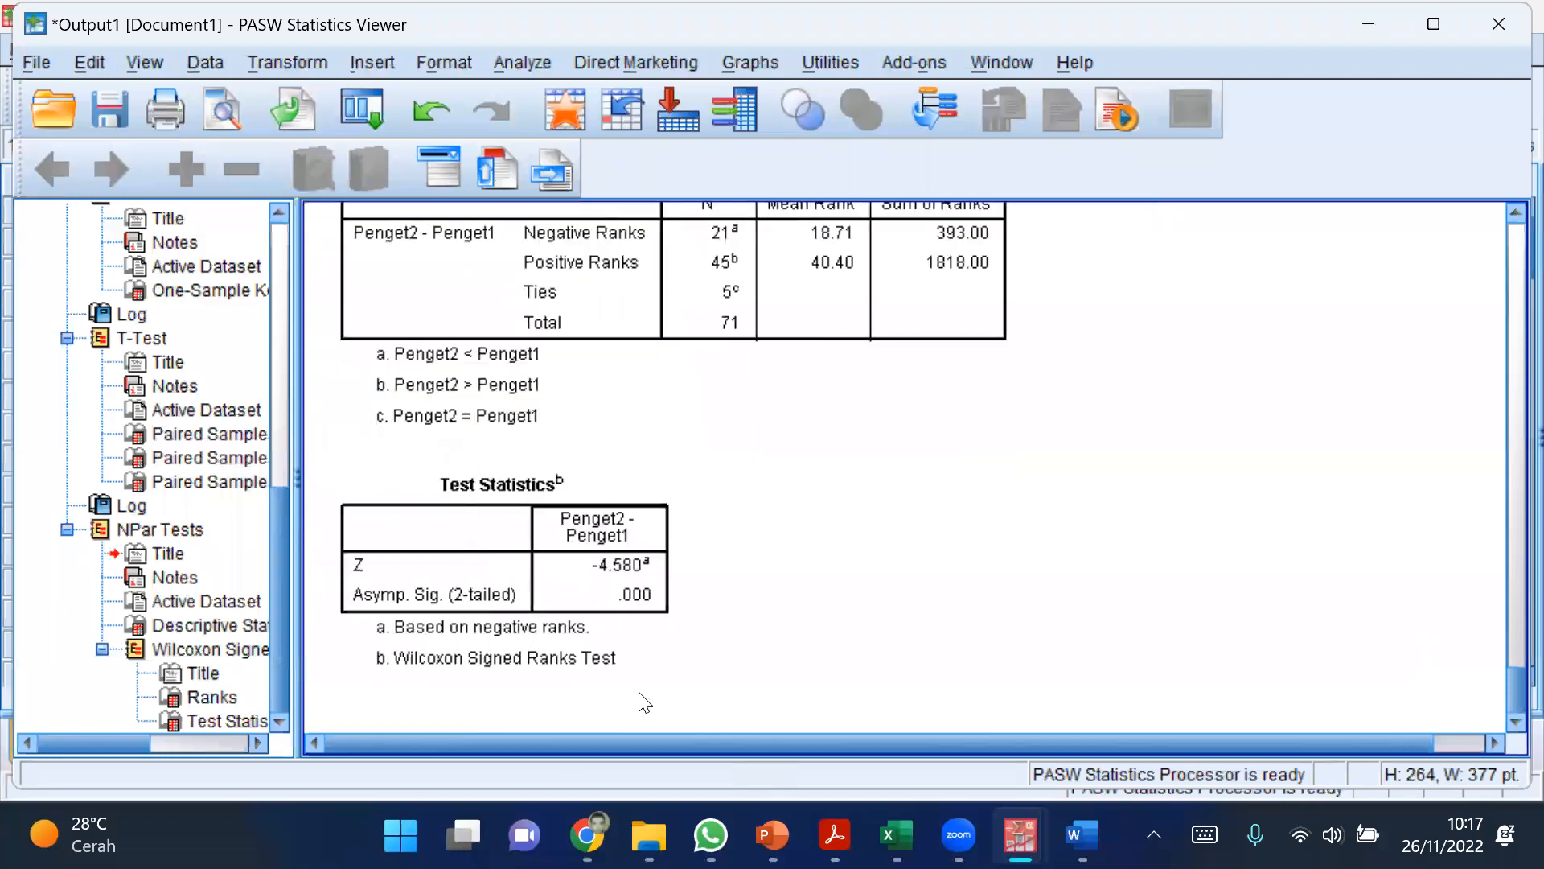
pyautogui.scroll(4, 640, 689)
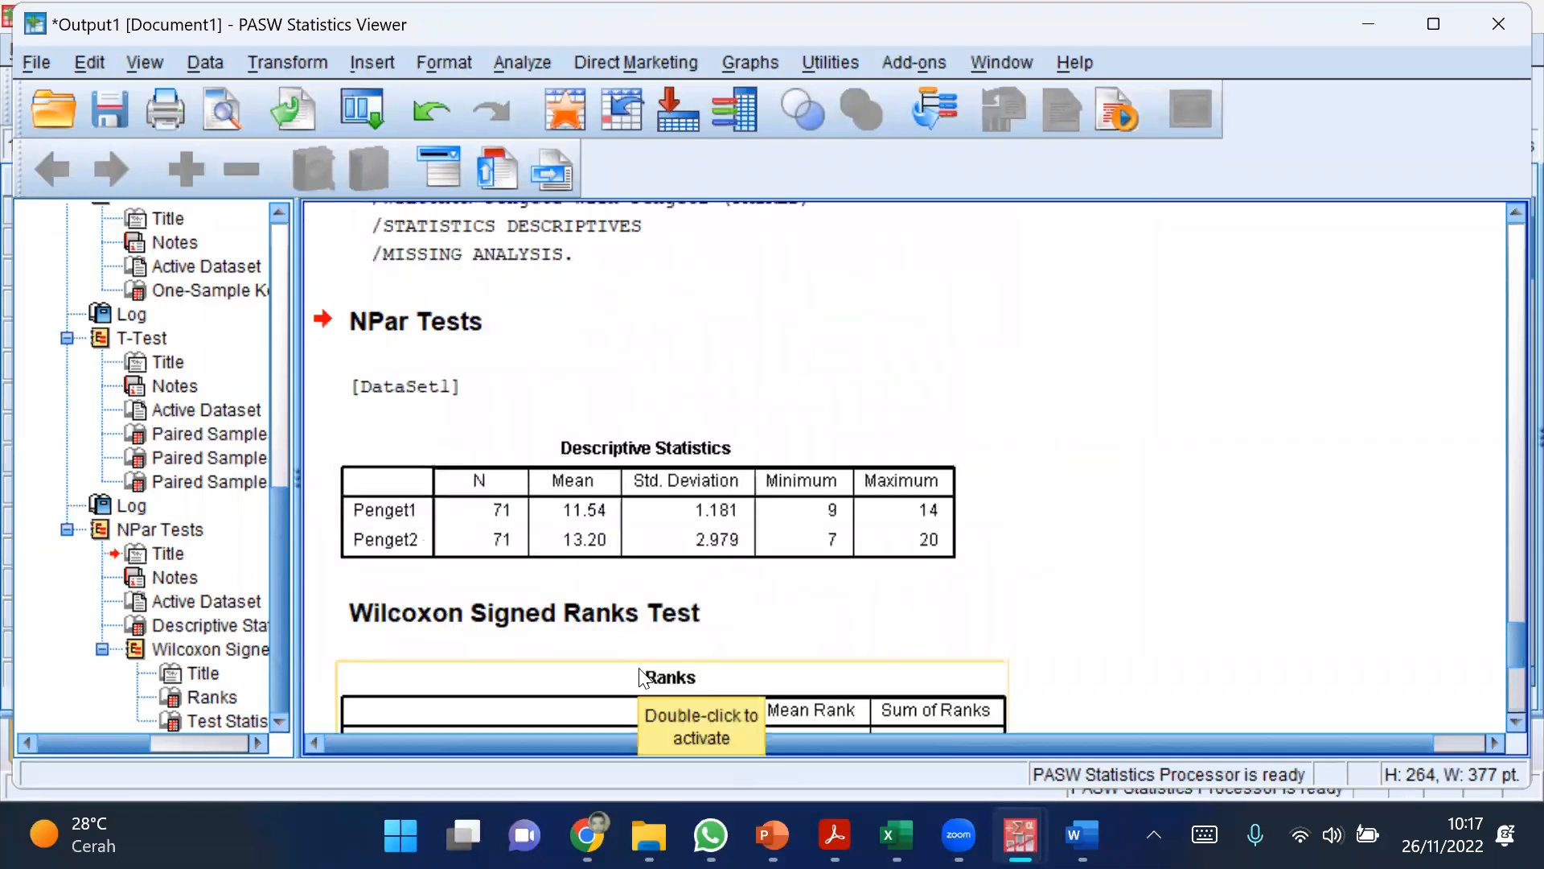
pyautogui.scroll(-3, 641, 676)
pyautogui.scroll(3, 623, 495)
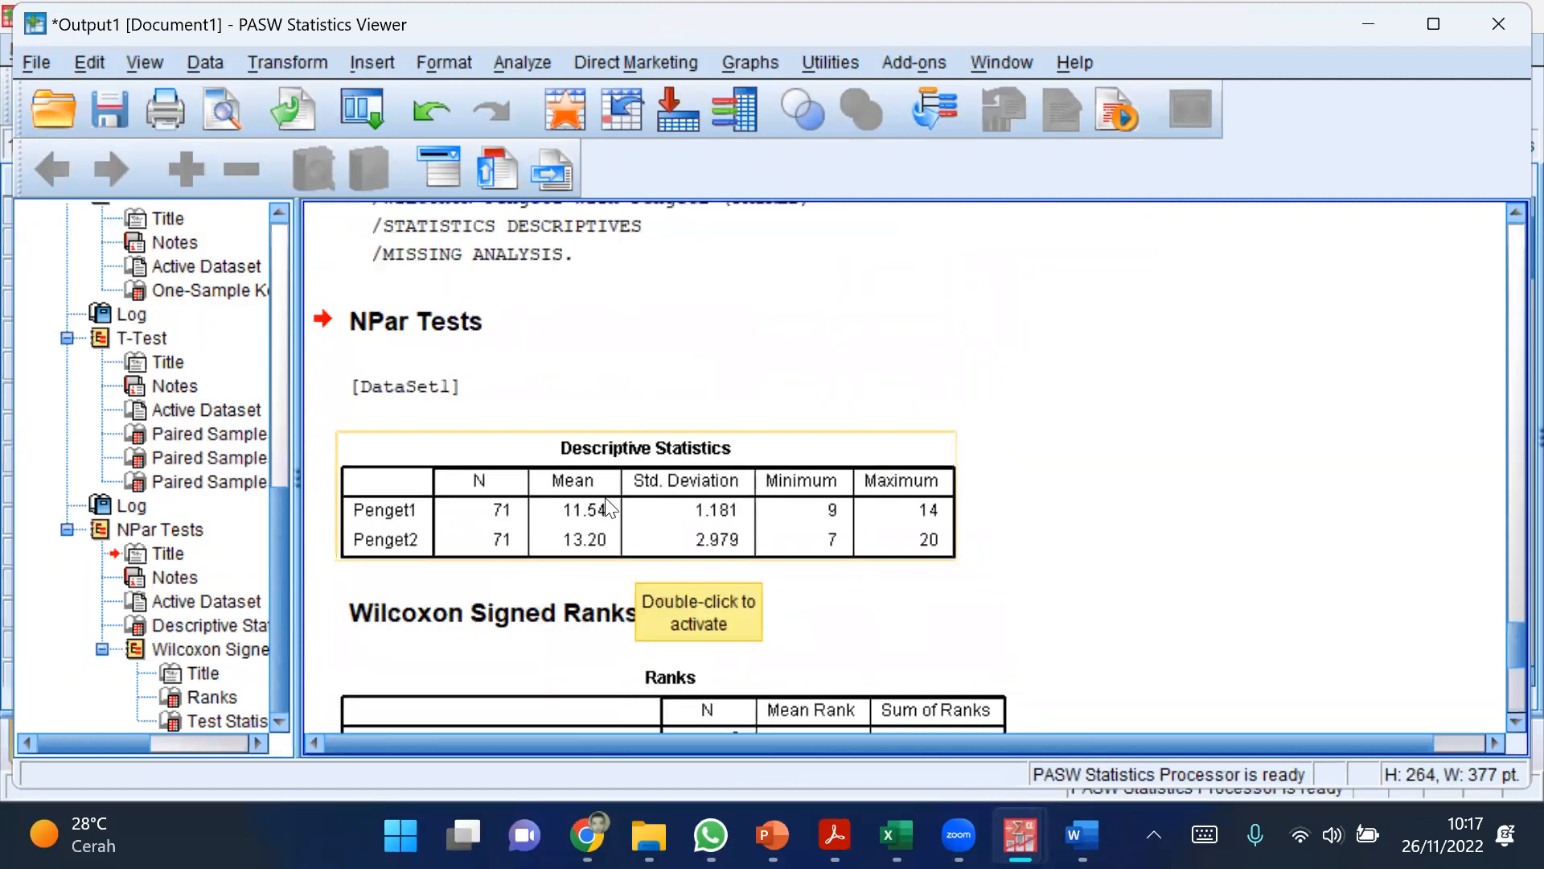
pyautogui.click(607, 502)
pyautogui.scroll(3, 1001, 567)
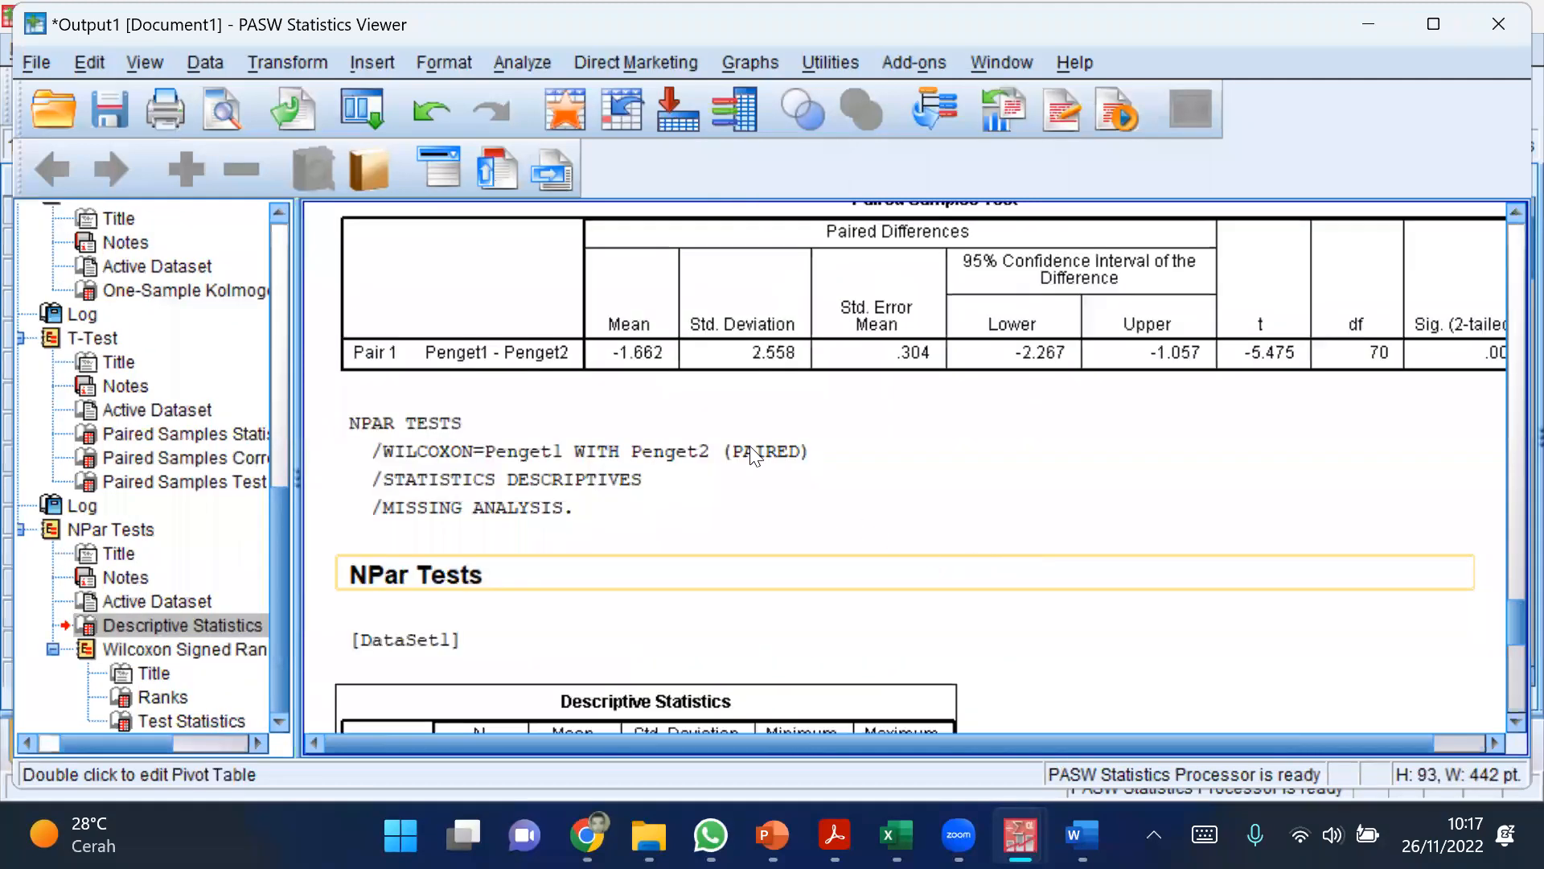
pyautogui.scroll(2, 833, 533)
pyautogui.scroll(-4, 803, 552)
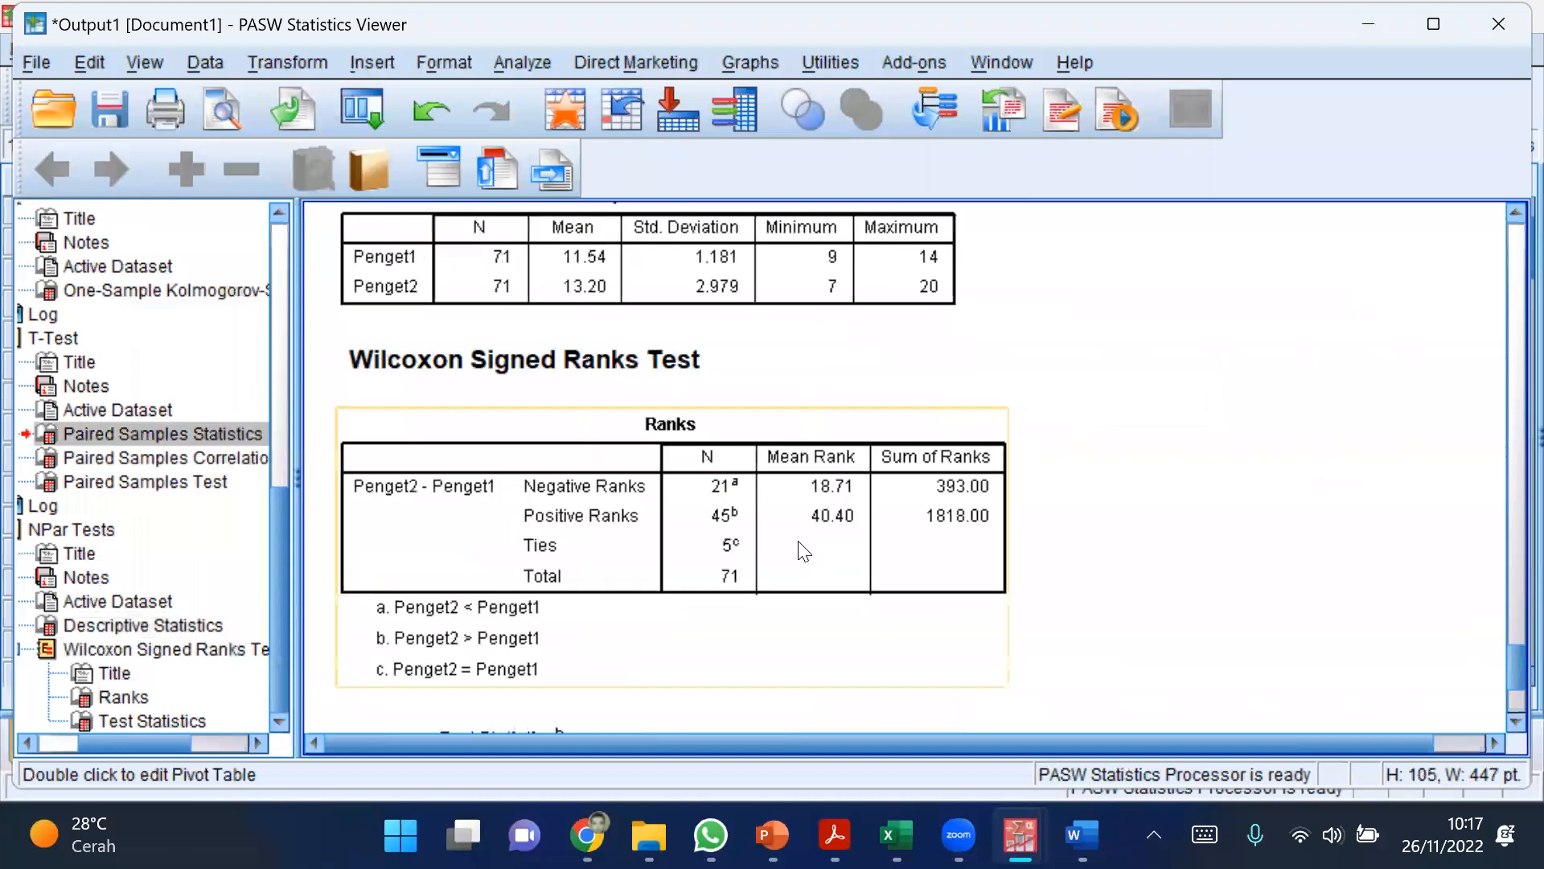
pyautogui.click(791, 563)
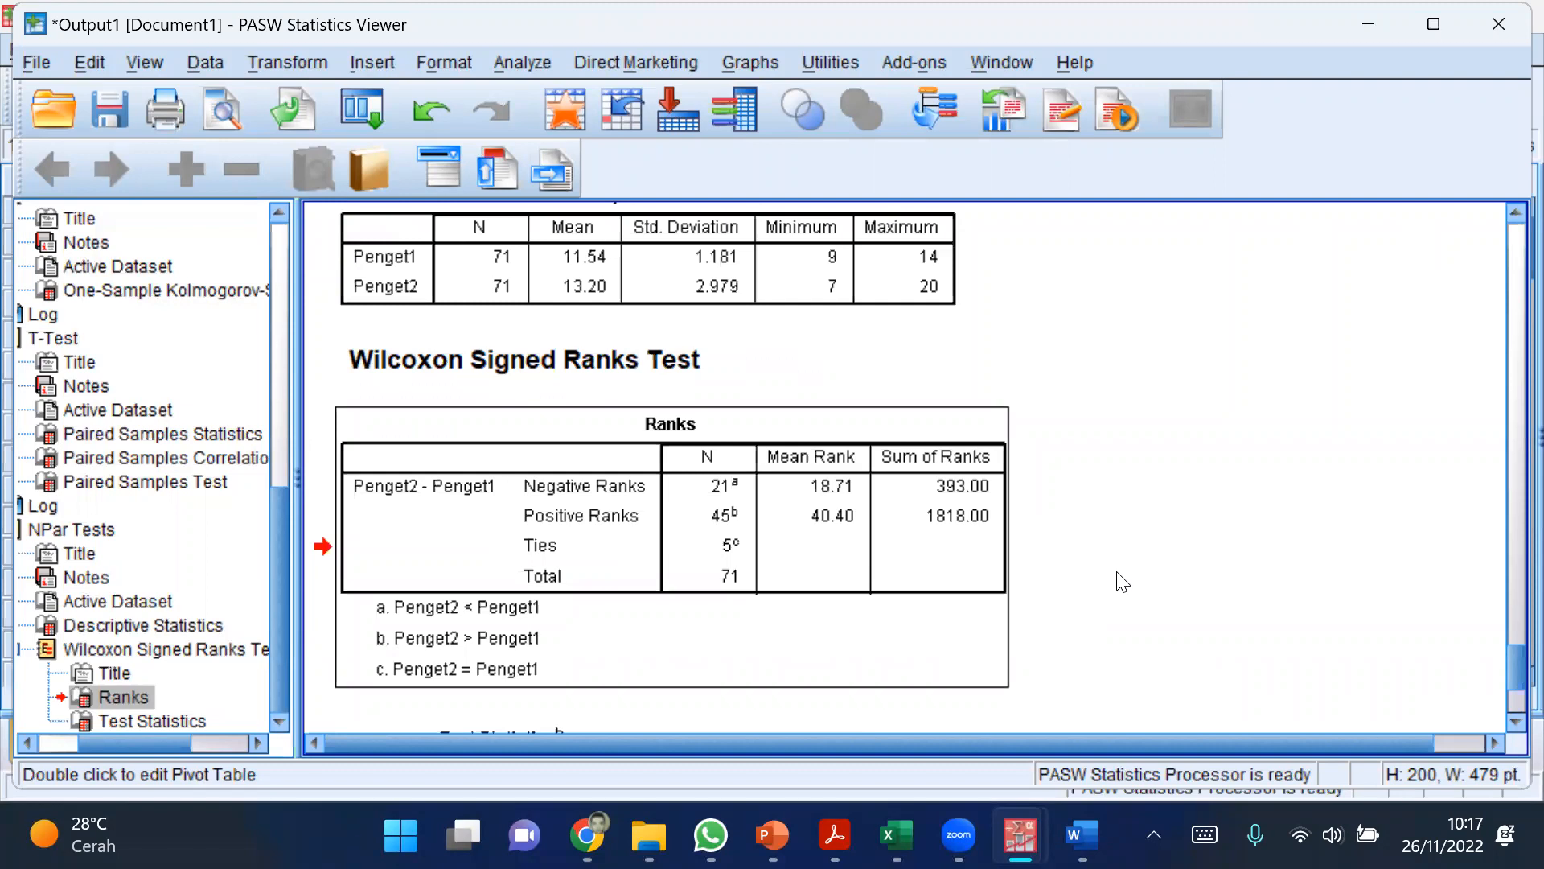
# Step: Mark the Negative Ranks row with a red dash and circle its N value in red
pyautogui.click(1117, 573)
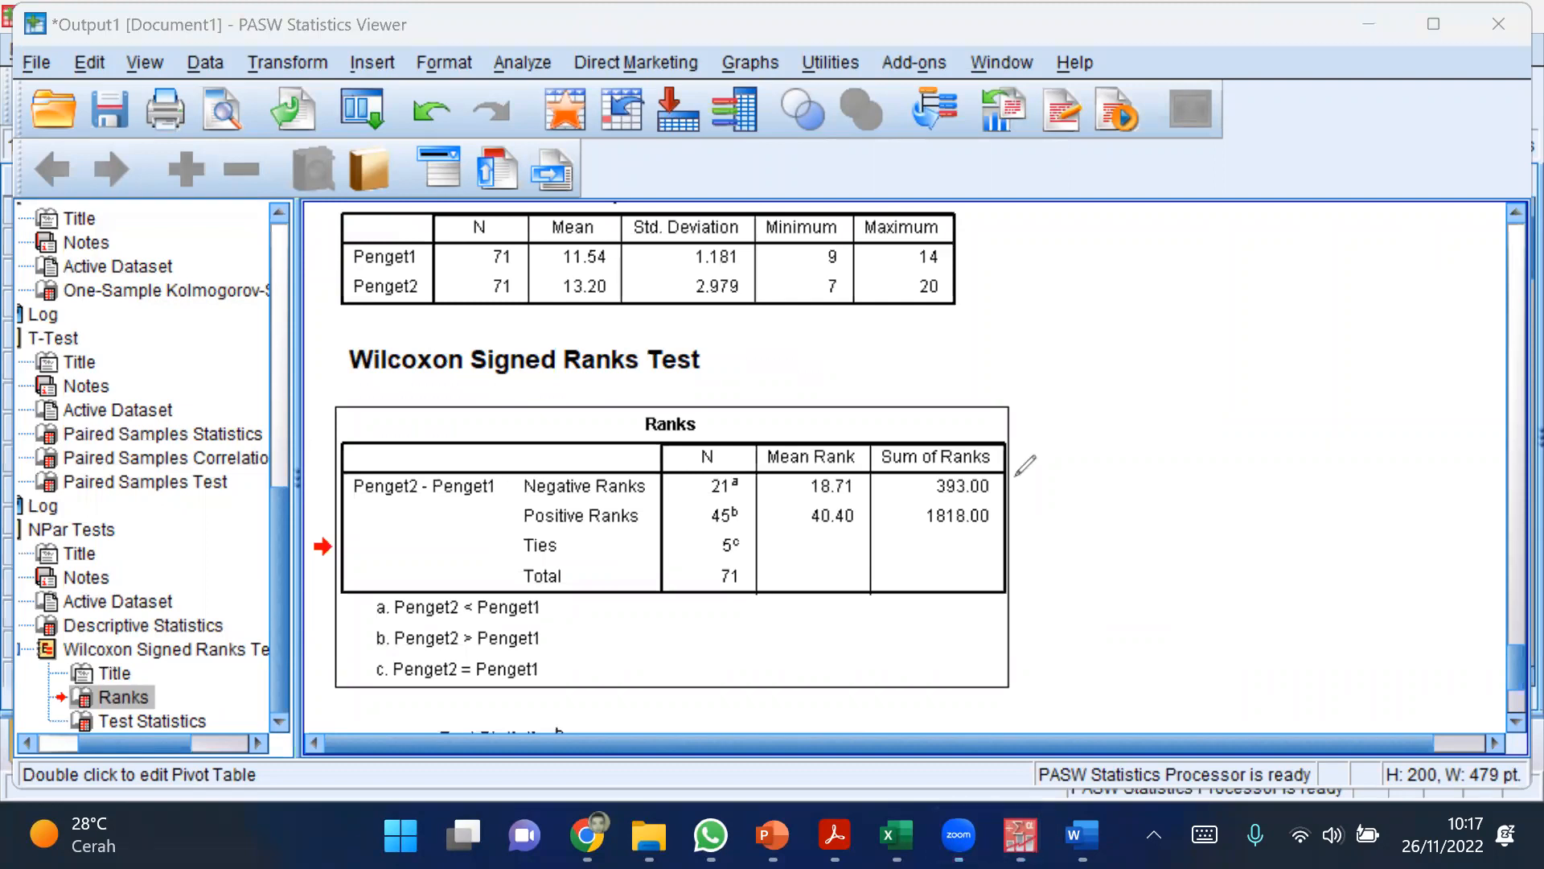
pyautogui.moveTo(1000, 484); pyautogui.dragTo(1037, 484)
pyautogui.moveTo(698, 487)
pyautogui.mouseDown()
pyautogui.moveTo(738, 462)
pyautogui.moveTo(742, 491)
pyautogui.moveTo(732, 463)
pyautogui.mouseUp()
# Step: Handwrite the red examples "11 → 9" and, below it, "9 → 11" beside the Ranks table
pyautogui.moveTo(1159, 409)
pyautogui.mouseDown()
pyautogui.moveTo(1160, 473)
pyautogui.moveTo(1192, 465)
pyautogui.mouseUp()
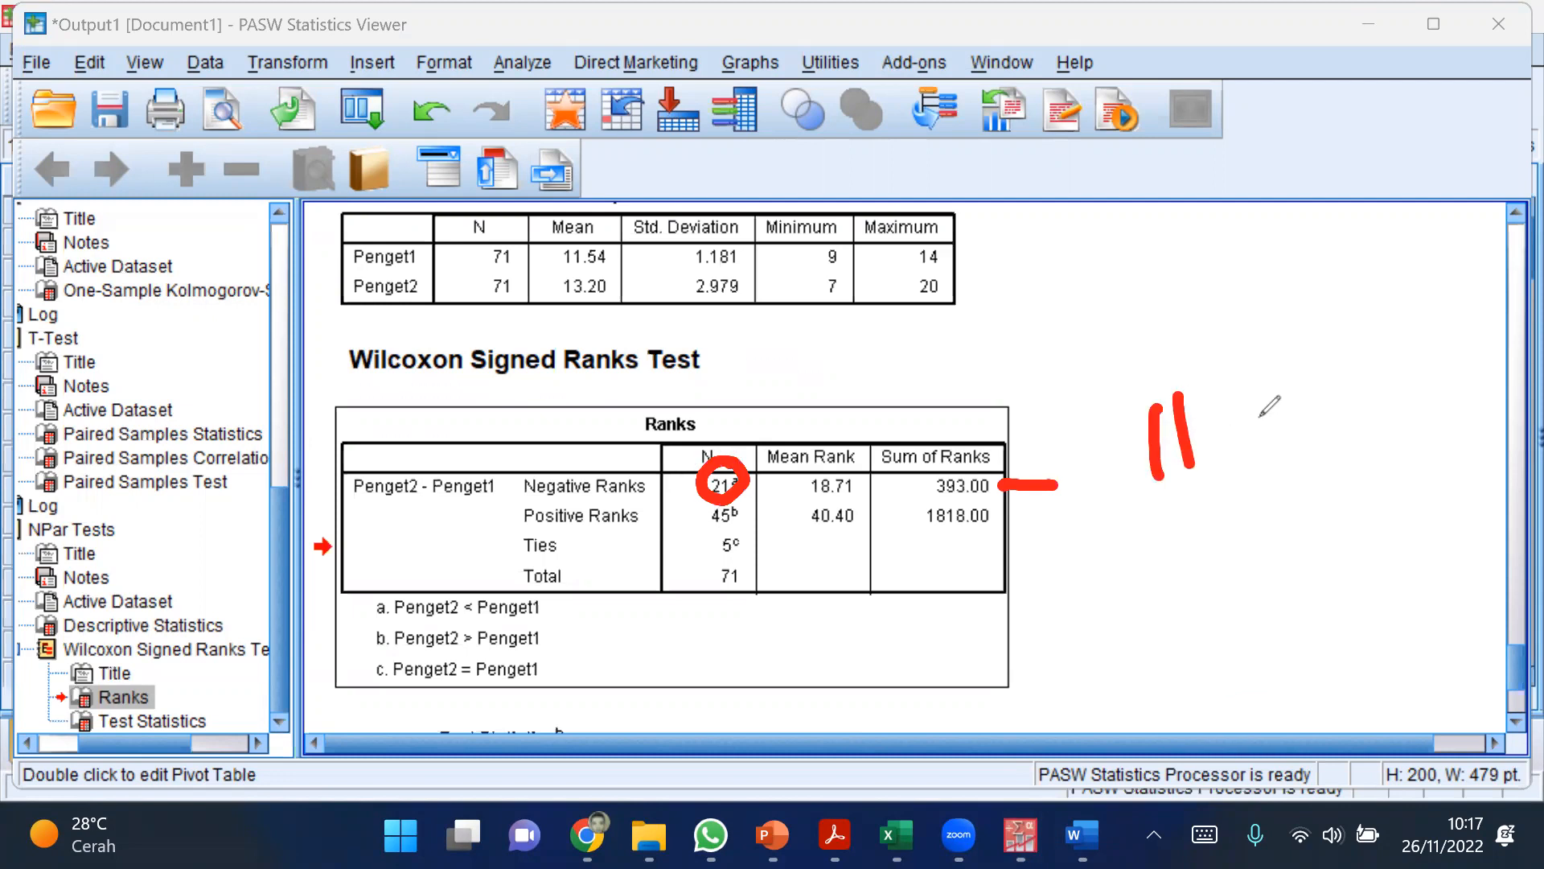
pyautogui.moveTo(1245, 448); pyautogui.dragTo(1331, 434)
pyautogui.moveTo(1303, 425)
pyautogui.mouseDown()
pyautogui.moveTo(1328, 432)
pyautogui.moveTo(1314, 459)
pyautogui.mouseUp()
pyautogui.moveTo(1381, 414)
pyautogui.mouseDown()
pyautogui.moveTo(1391, 455)
pyautogui.moveTo(1360, 483)
pyautogui.mouseUp()
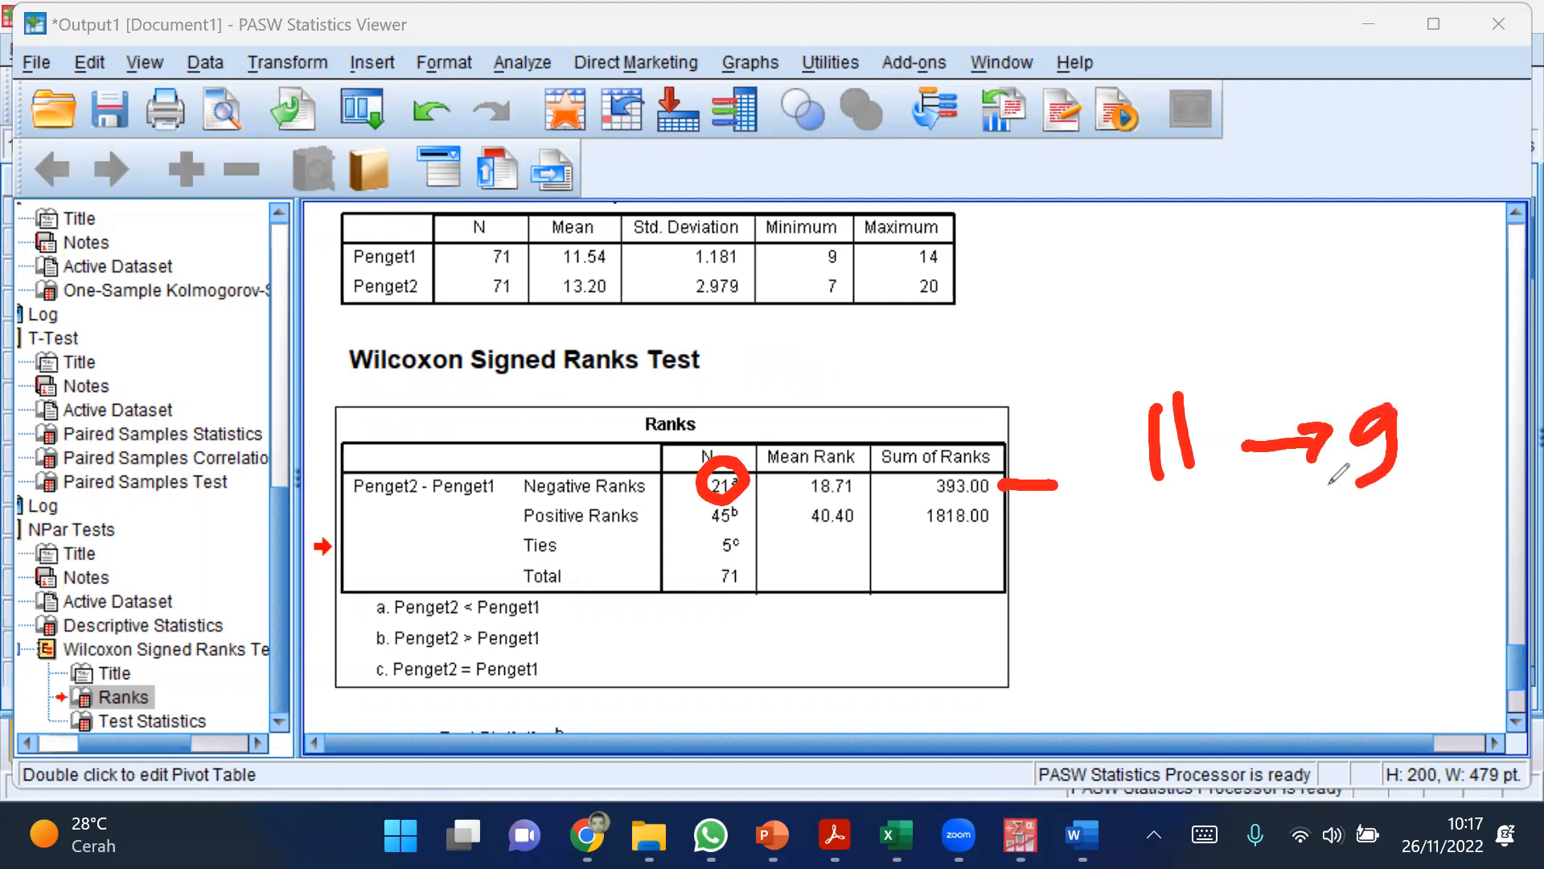
pyautogui.moveTo(1191, 524); pyautogui.dragTo(1199, 585)
pyautogui.moveTo(1245, 551)
pyautogui.mouseDown()
pyautogui.moveTo(1336, 539)
pyautogui.moveTo(1320, 567)
pyautogui.mouseUp()
pyautogui.moveTo(1372, 511); pyautogui.dragTo(1377, 571)
pyautogui.moveTo(1396, 505); pyautogui.dragTo(1404, 573)
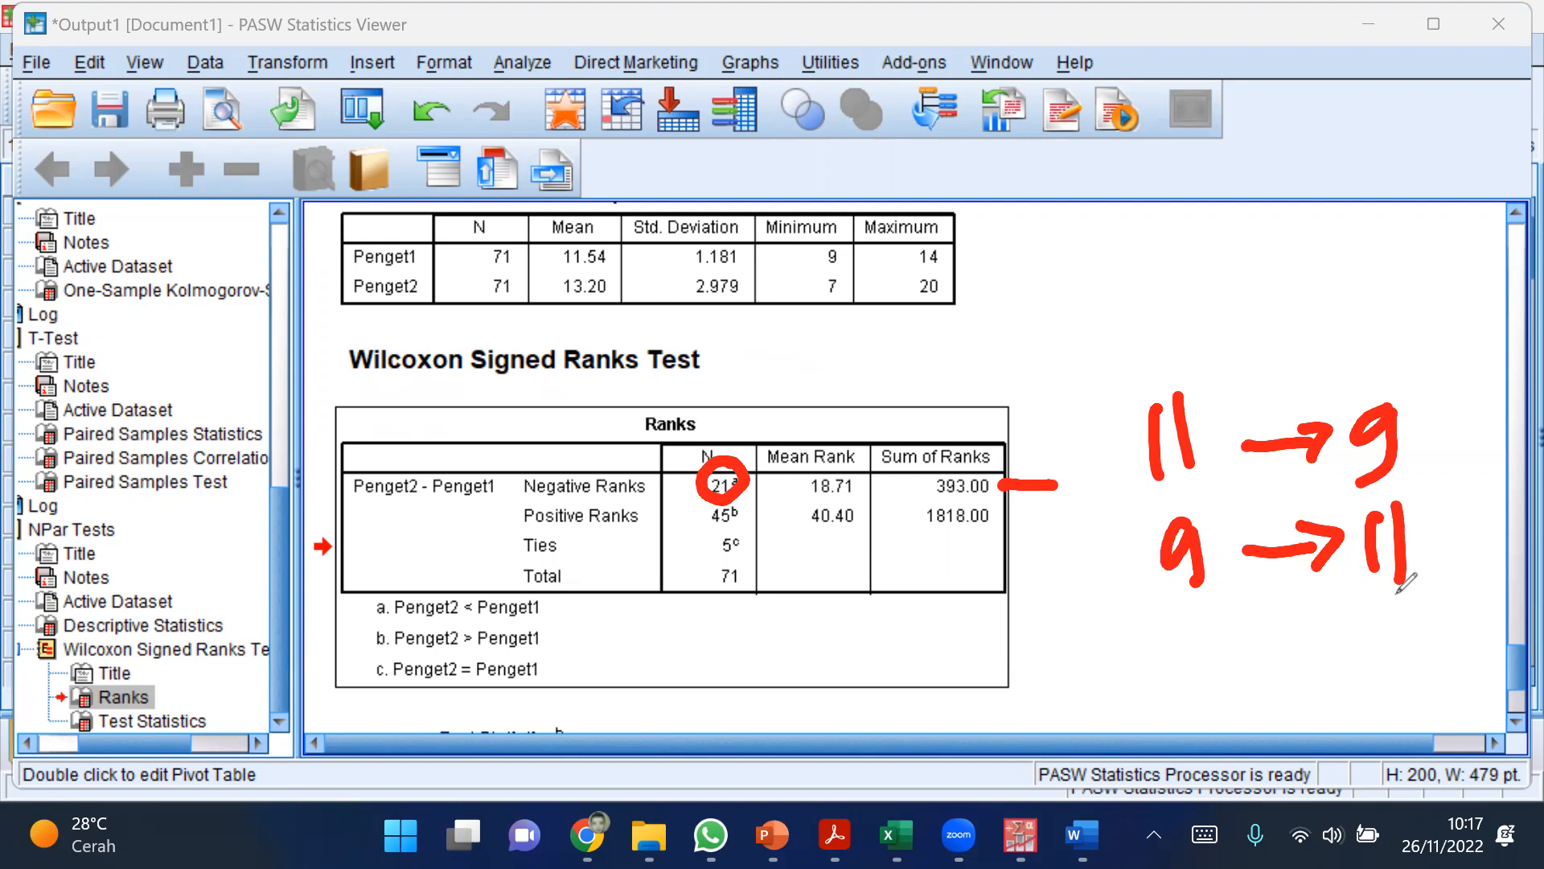
# Step: Draw a red down arrow, up arrow and equals sign beside the Negative Ranks, Positive Ranks and Ties rows
pyautogui.moveTo(1076, 443)
pyautogui.mouseDown()
pyautogui.moveTo(1114, 479)
pyautogui.moveTo(1113, 462)
pyautogui.mouseUp()
pyautogui.moveTo(1015, 523)
pyautogui.mouseDown()
pyautogui.moveTo(1066, 465)
pyautogui.moveTo(1068, 492)
pyautogui.moveTo(1032, 541)
pyautogui.moveTo(1098, 537)
pyautogui.moveTo(1047, 555)
pyautogui.moveTo(1083, 548)
pyautogui.mouseUp()
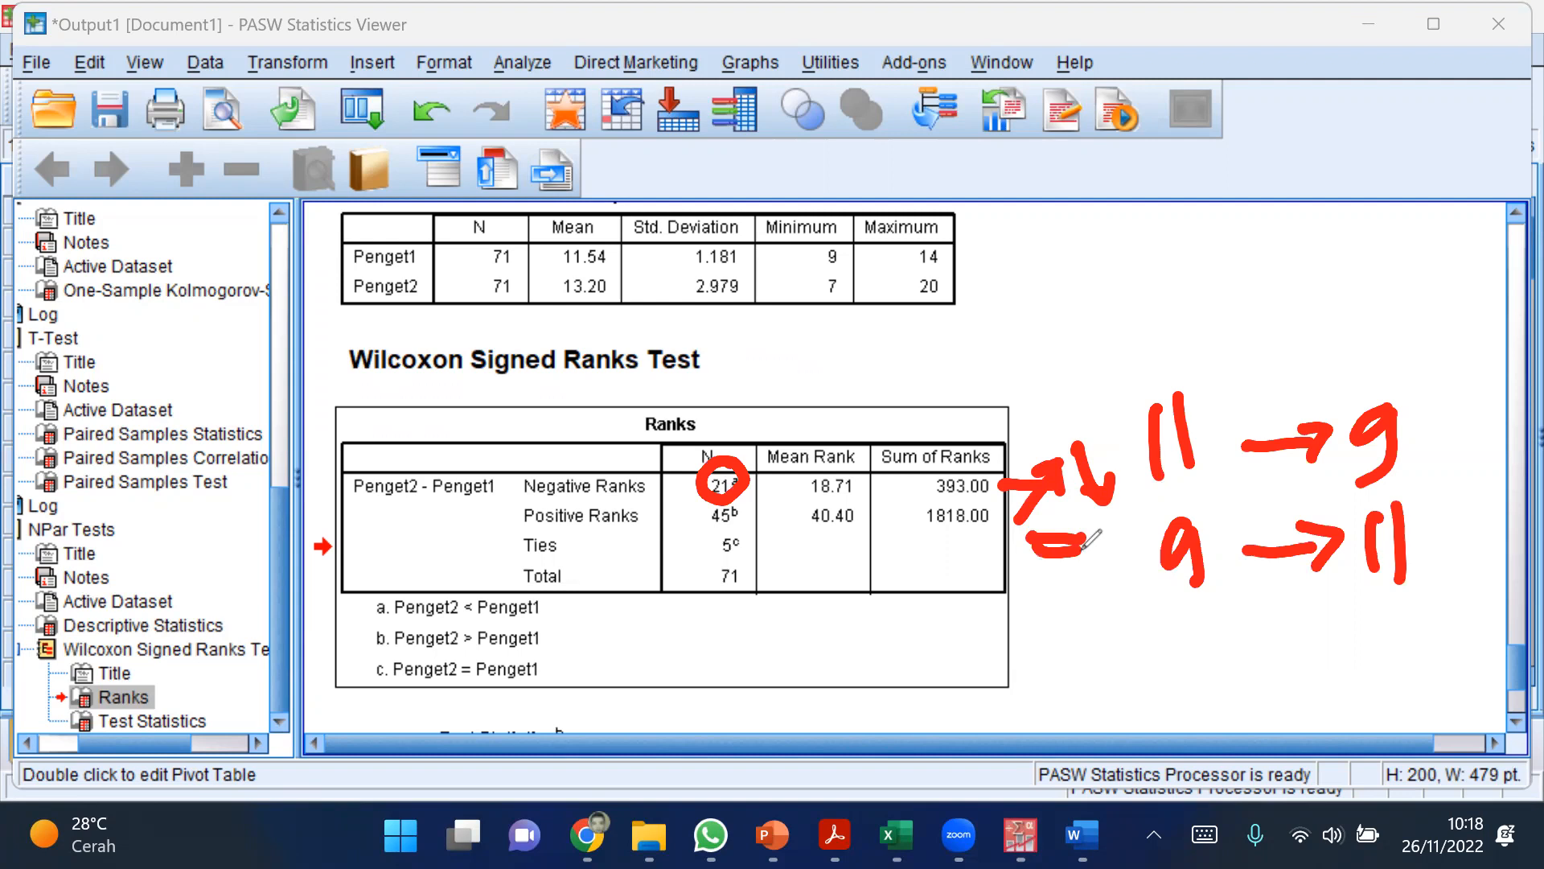
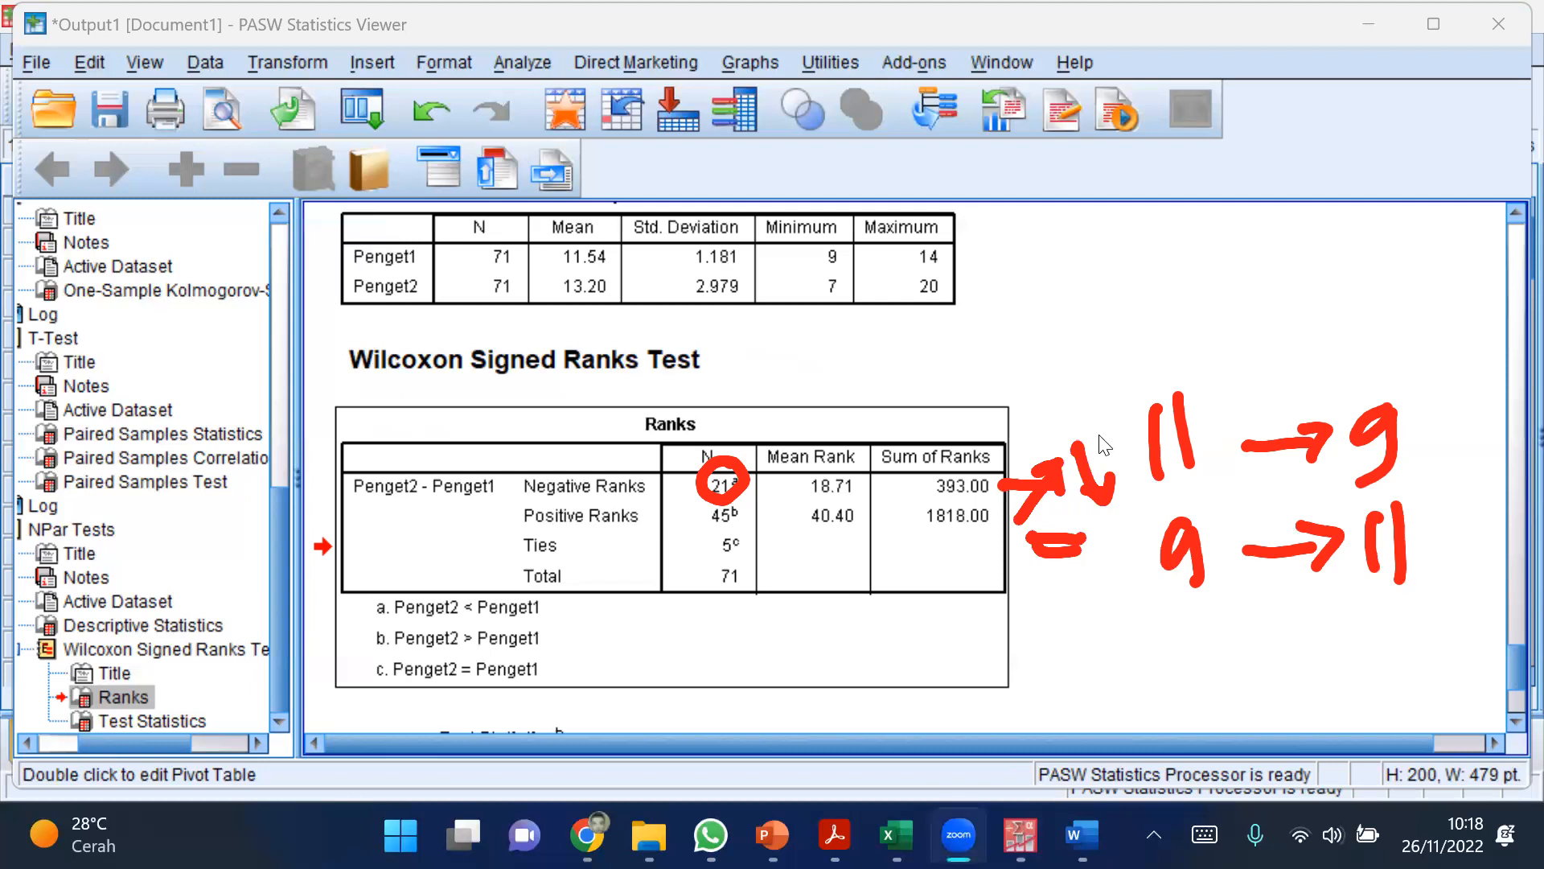
# Step: Clear the red annotations drawn on and beside the Ranks table
pyautogui.scroll(-3, 1040, 481)
pyautogui.scroll(3, 1040, 481)
pyautogui.click(962, 506)
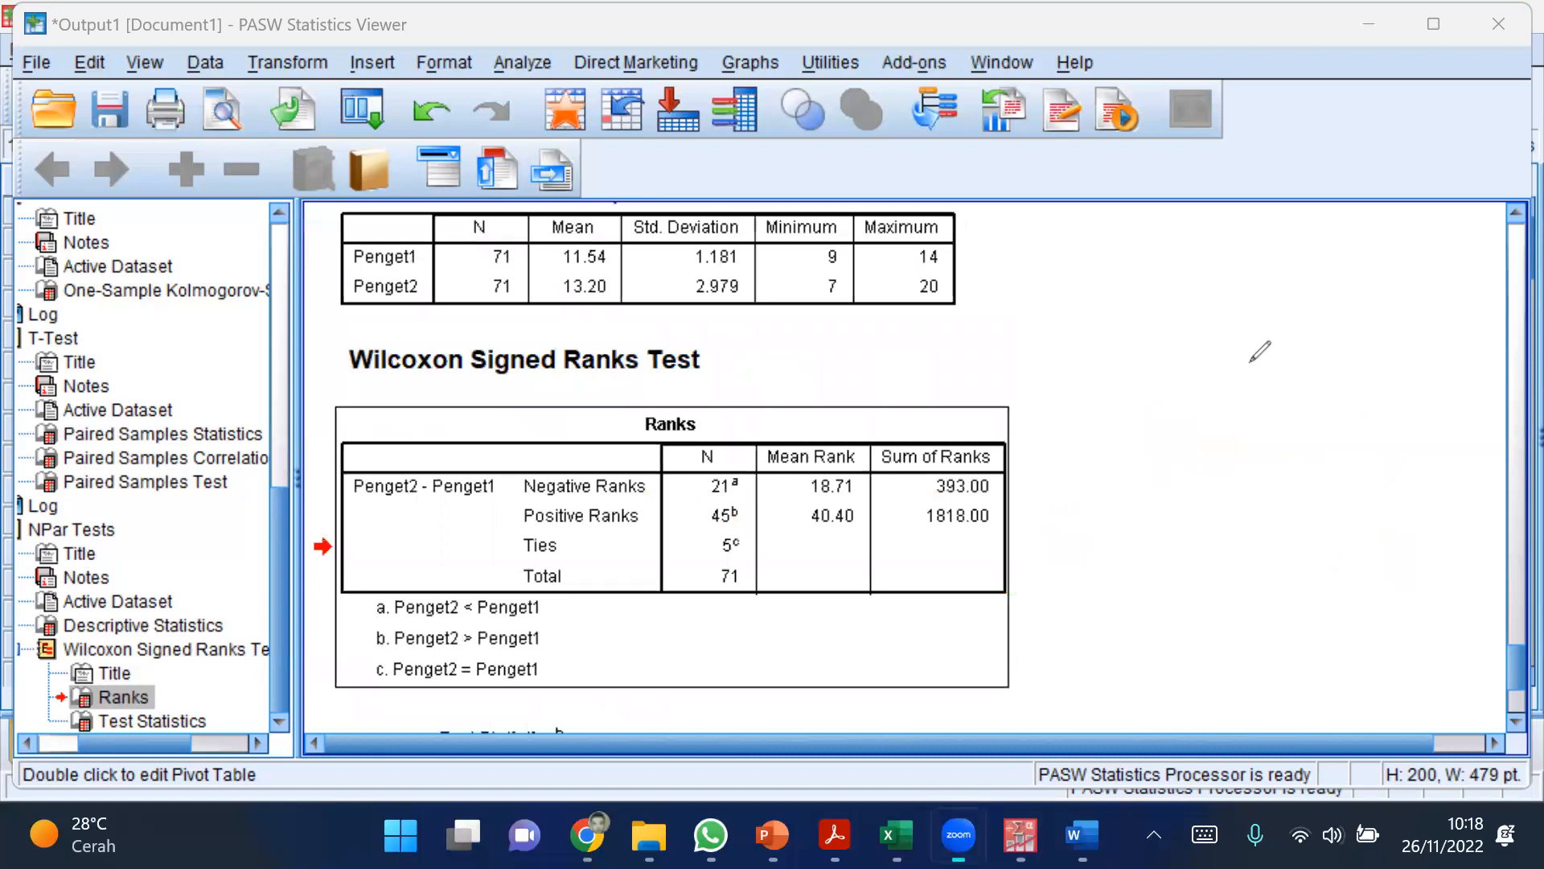
# Step: Review the Ranks table, then circle the Asymp. Sig. (2-tailed) value in the Test Statistics table in red
pyautogui.scroll(-6, 1052, 572)
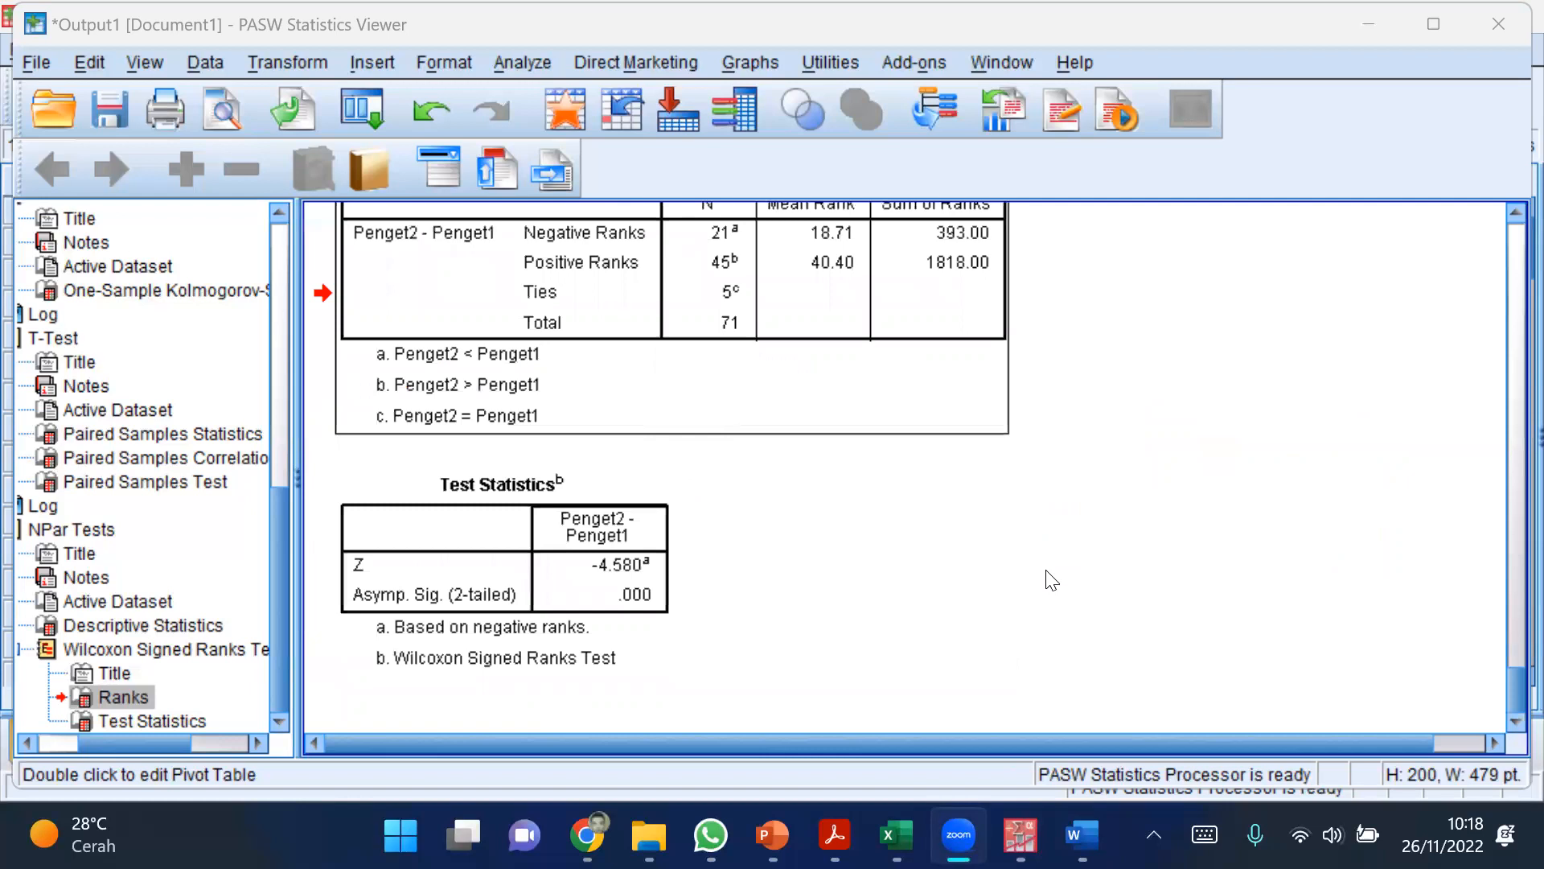
pyautogui.scroll(6, 1053, 580)
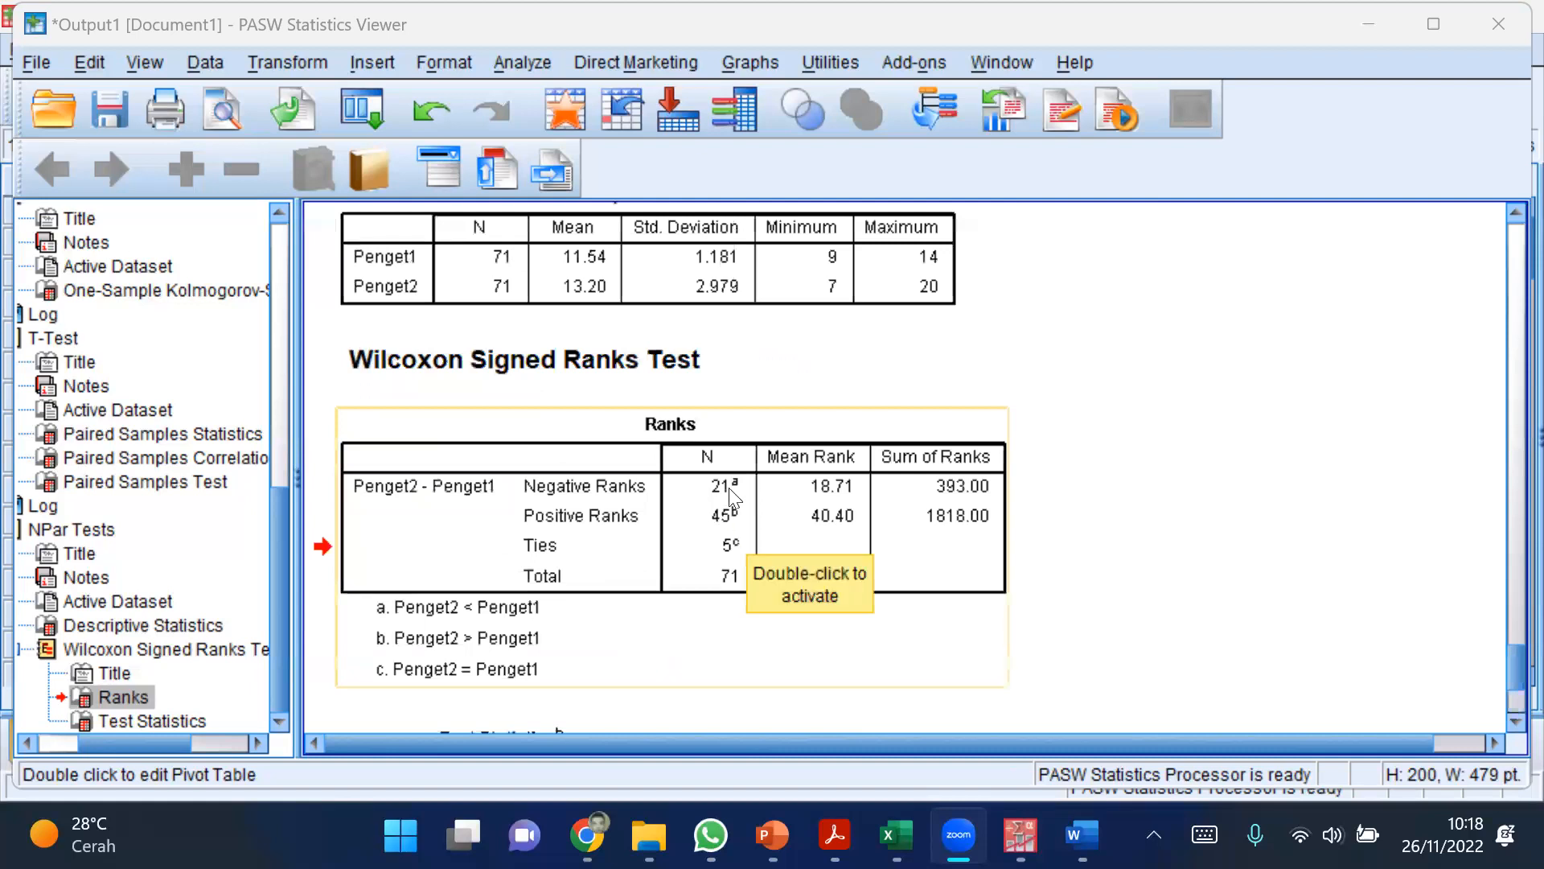
pyautogui.scroll(-6, 781, 539)
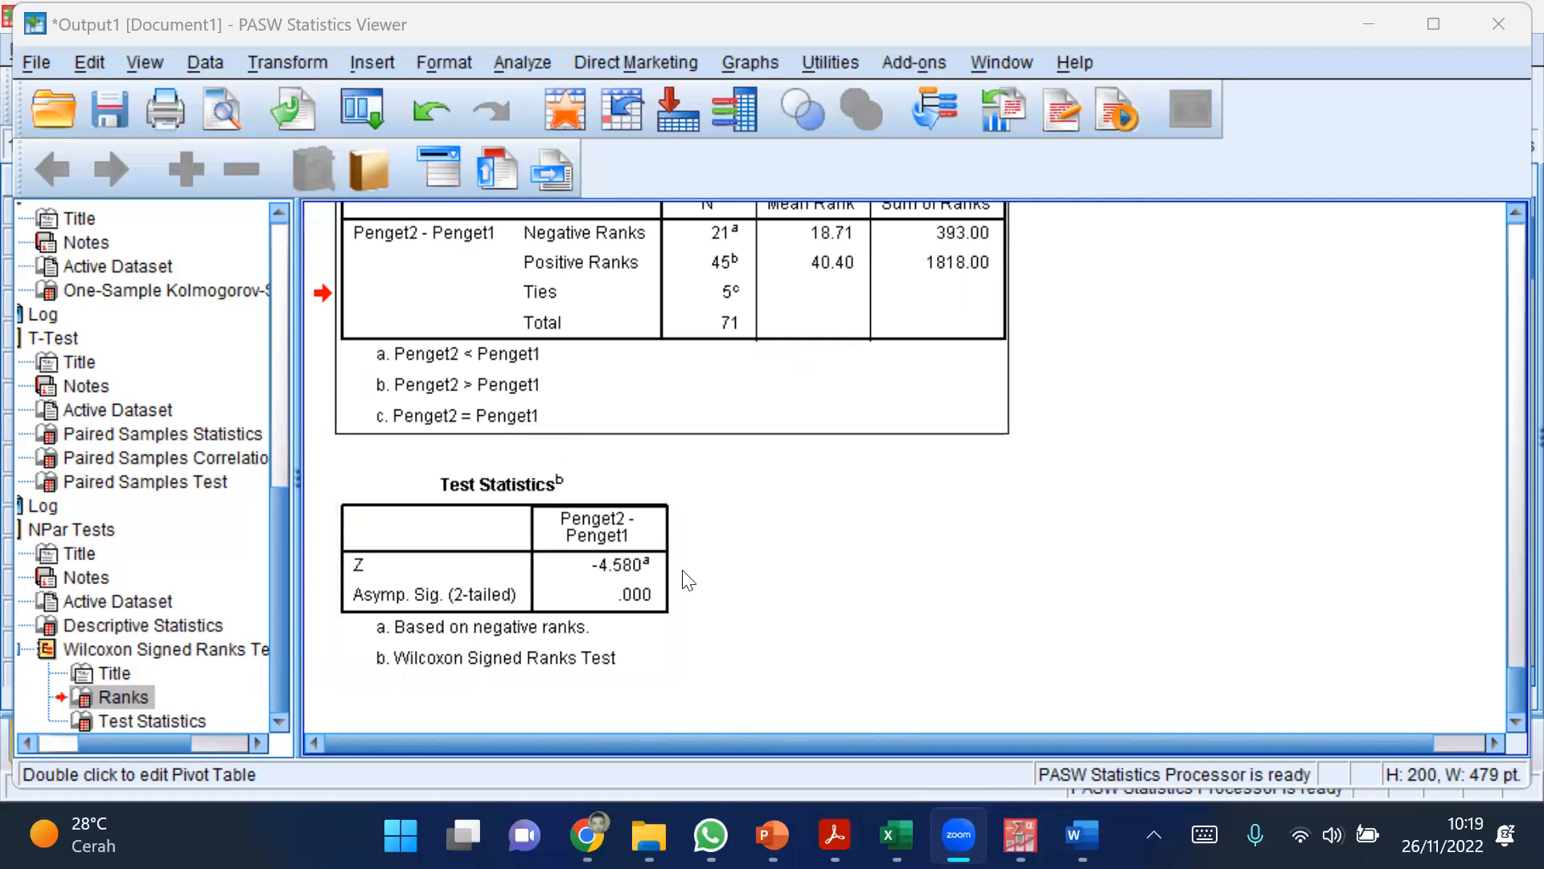
pyautogui.click(591, 595)
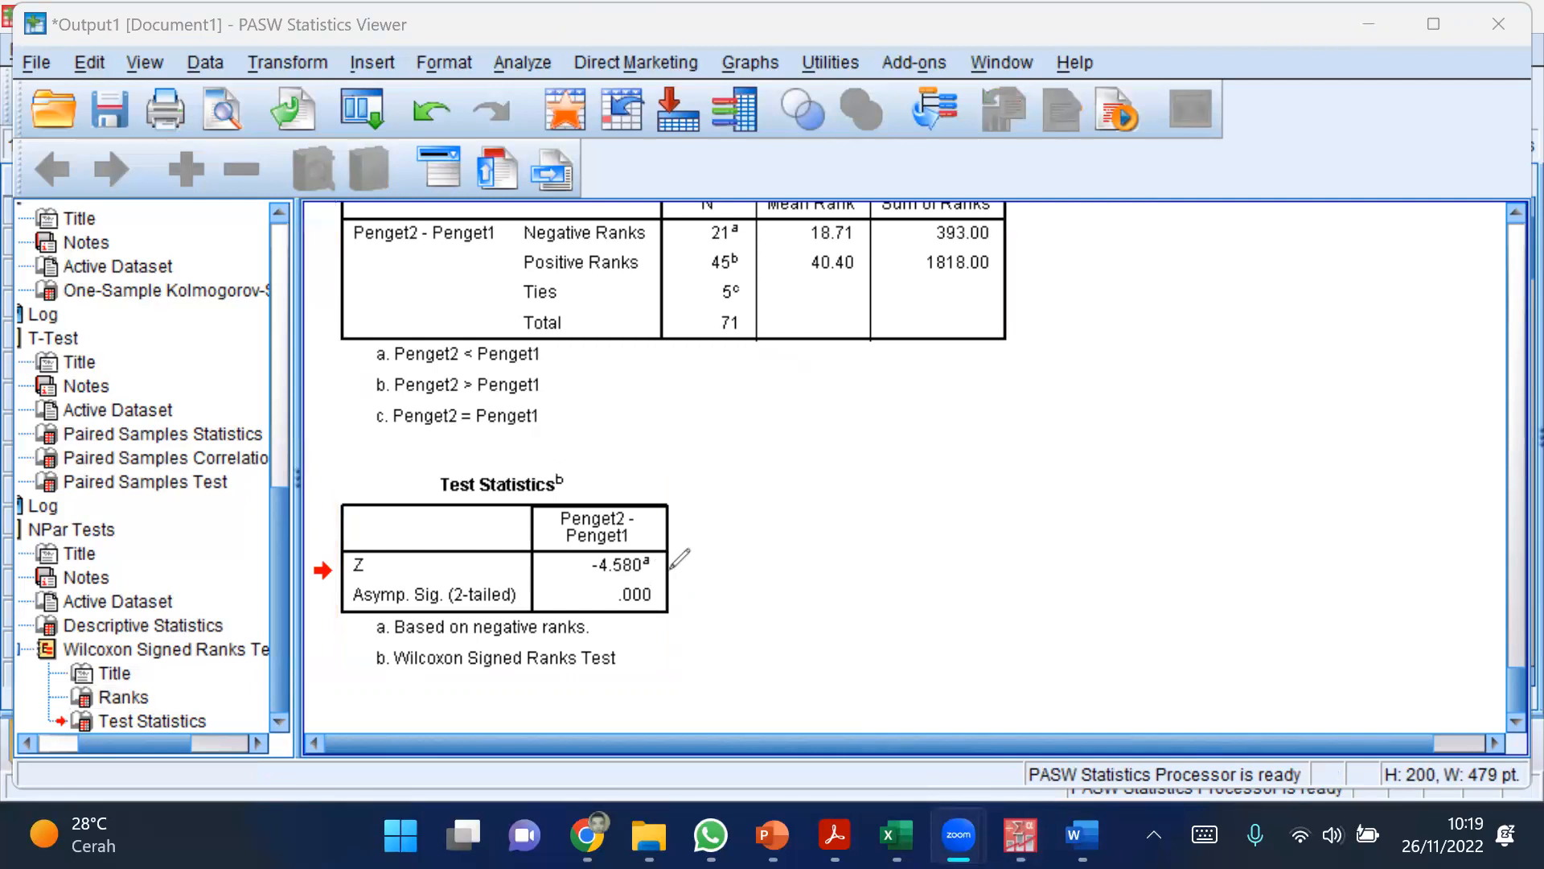
pyautogui.moveTo(678, 563); pyautogui.dragTo(662, 627)
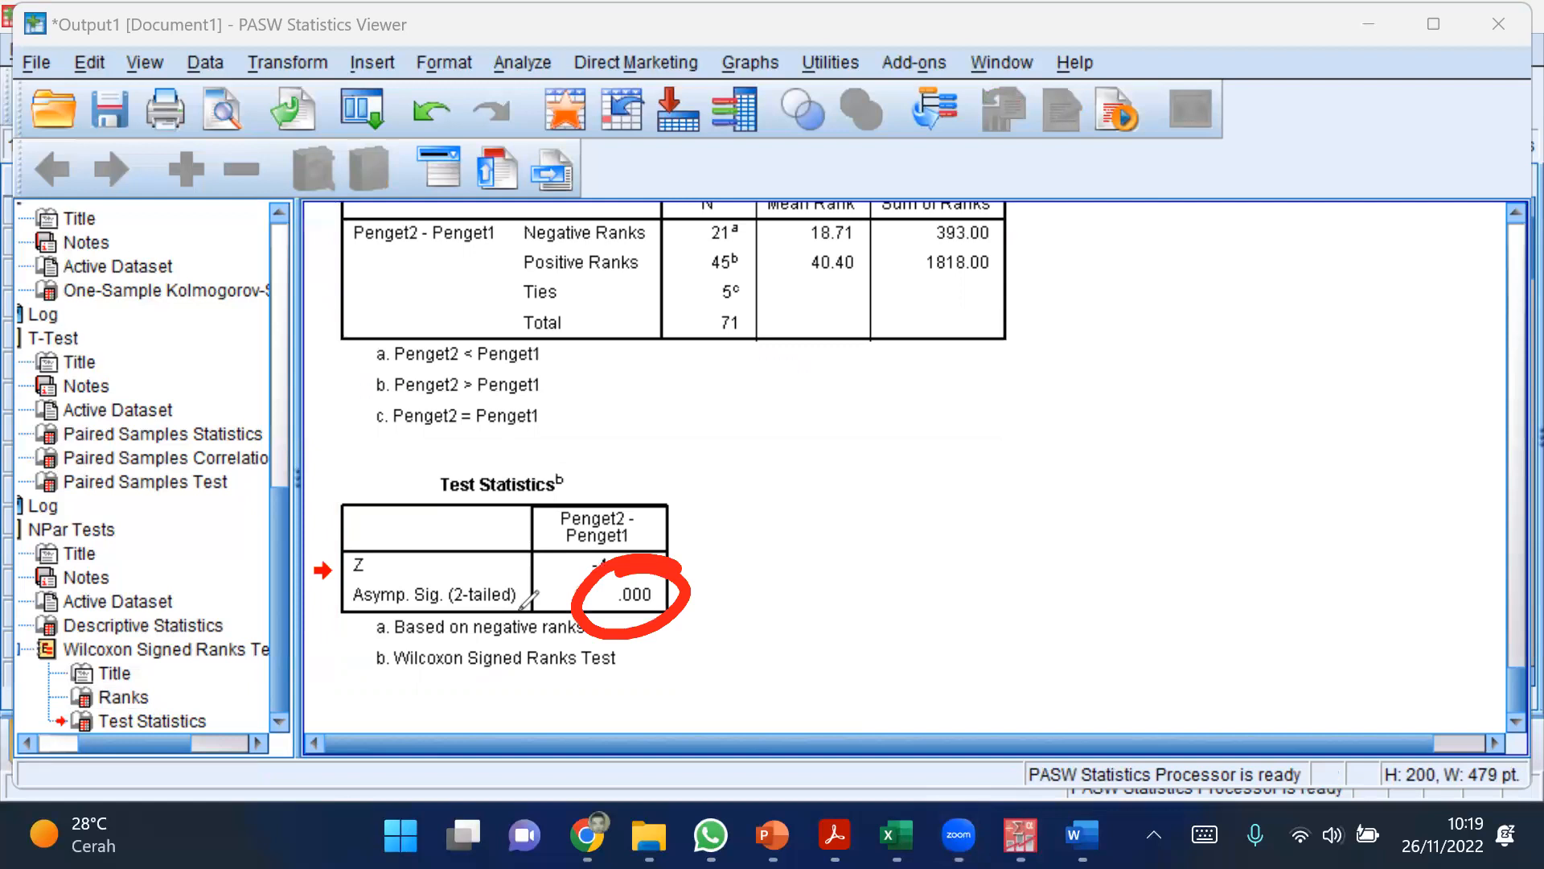
# Step: Handwrite "Naik" in red in the empty area beside the Test Statistics table
pyautogui.moveTo(857, 422)
pyautogui.mouseDown()
pyautogui.moveTo(861, 486)
pyautogui.moveTo(907, 420)
pyautogui.moveTo(942, 483)
pyautogui.moveTo(978, 475)
pyautogui.mouseUp()
pyautogui.click(977, 404)
pyautogui.moveTo(1001, 394); pyautogui.dragTo(1006, 484)
pyautogui.click(1030, 421)
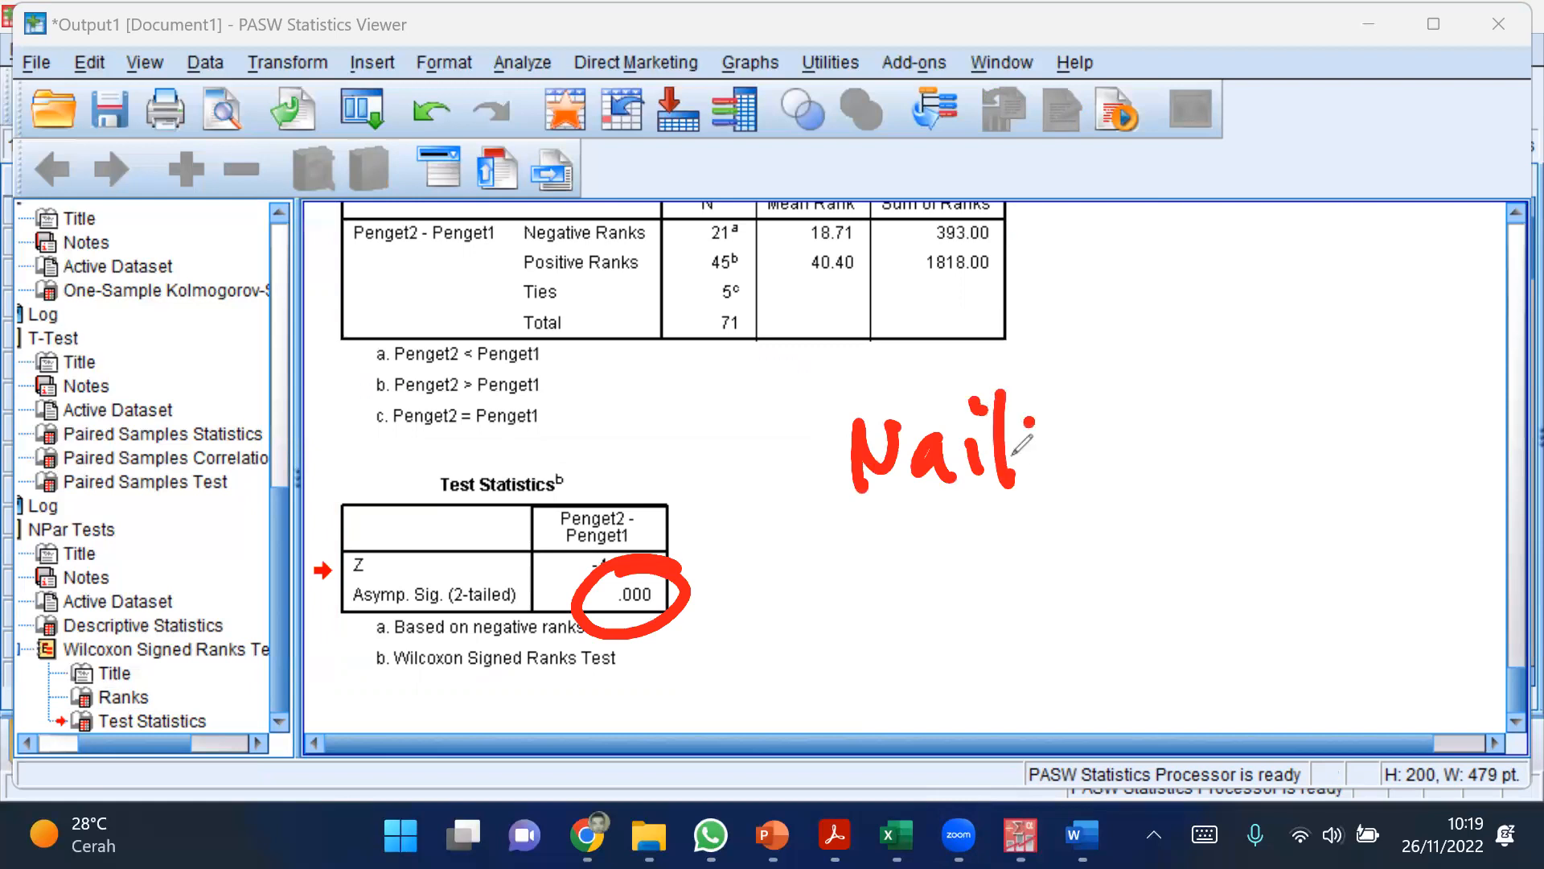
pyautogui.moveTo(1030, 425); pyautogui.dragTo(1060, 465)
# Step: Handwrite "Turn / Tetap." in red below the word "Naik"
pyautogui.moveTo(851, 533); pyautogui.dragTo(917, 527)
pyautogui.moveTo(883, 535); pyautogui.dragTo(896, 615)
pyautogui.moveTo(933, 557); pyautogui.dragTo(975, 599)
pyautogui.moveTo(1006, 547); pyautogui.dragTo(1052, 583)
pyautogui.click(1119, 523)
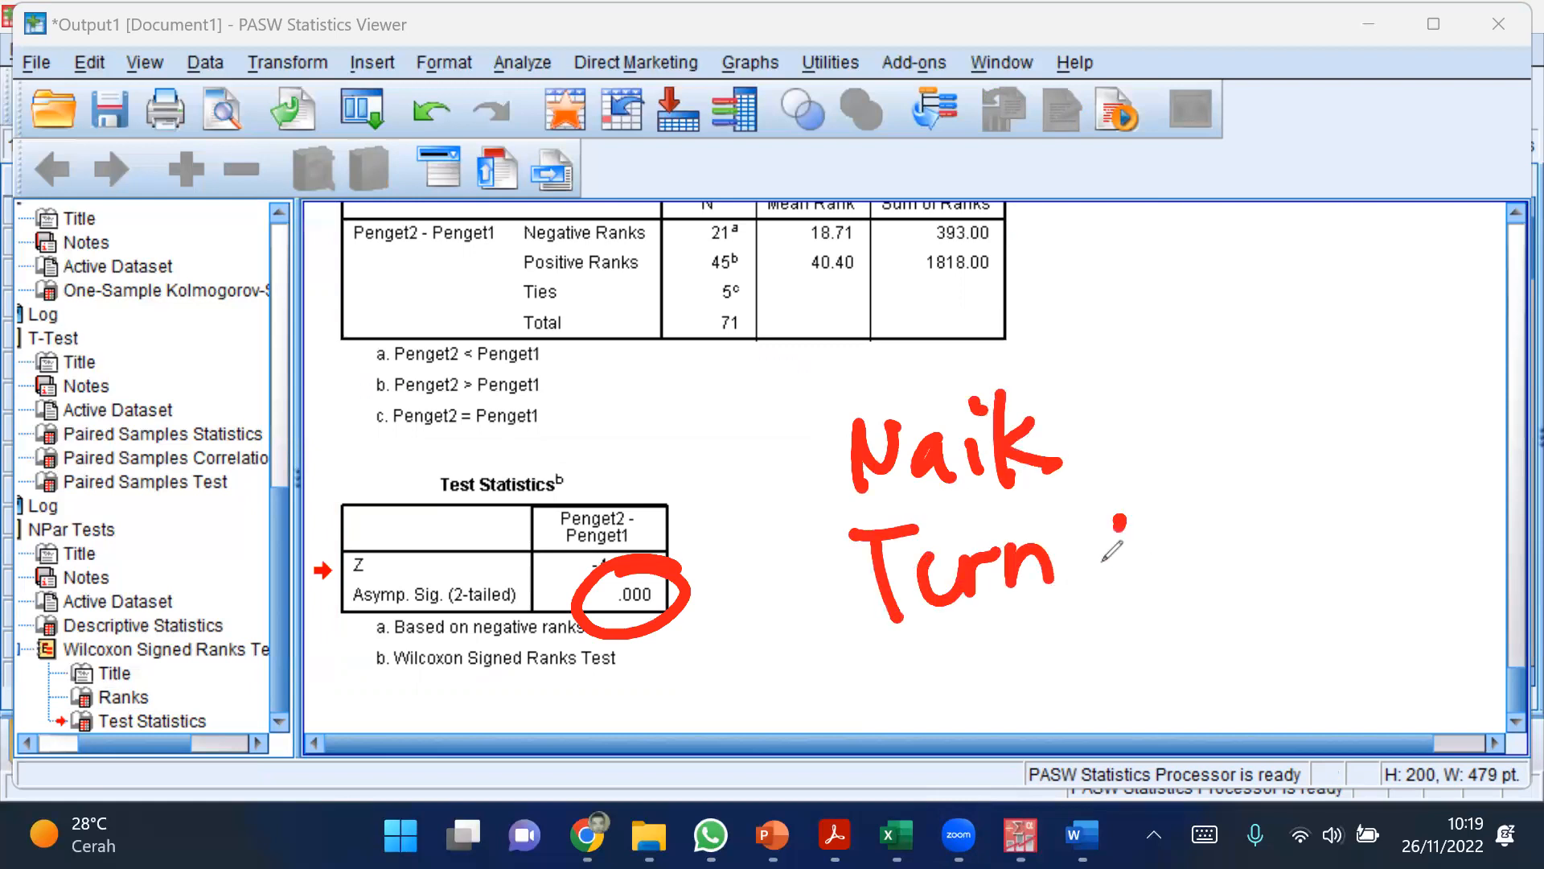
pyautogui.moveTo(1122, 519); pyautogui.dragTo(1059, 626)
pyautogui.moveTo(1146, 546)
pyautogui.mouseDown()
pyautogui.moveTo(1216, 533)
pyautogui.moveTo(1179, 629)
pyautogui.mouseUp()
pyautogui.moveTo(1206, 564)
pyautogui.mouseDown()
pyautogui.moveTo(1210, 599)
pyautogui.moveTo(1287, 602)
pyautogui.mouseUp()
pyautogui.moveTo(1297, 576)
pyautogui.mouseDown()
pyautogui.moveTo(1313, 669)
pyautogui.moveTo(1313, 626)
pyautogui.mouseUp()
pyautogui.click(1363, 603)
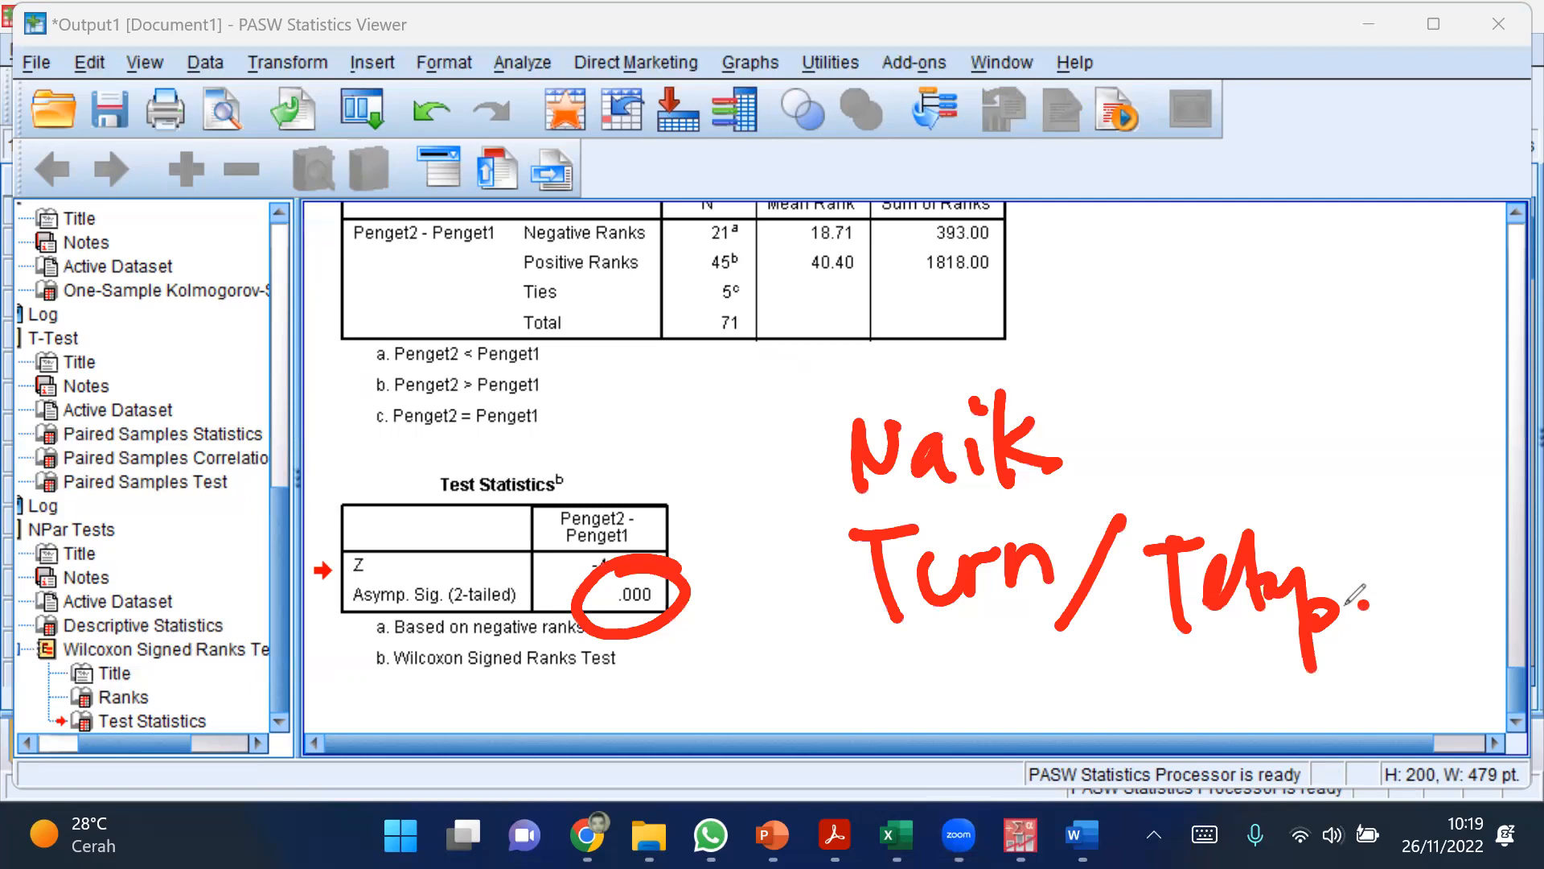
# Step: Draw a red rising arrow beside "Naik" and a curved red arrow pointing to the circled significance value
pyautogui.click(1123, 457)
pyautogui.moveTo(1124, 460); pyautogui.dragTo(1176, 393)
pyautogui.moveTo(1131, 423)
pyautogui.mouseDown()
pyautogui.moveTo(1158, 402)
pyautogui.moveTo(1189, 447)
pyautogui.mouseUp()
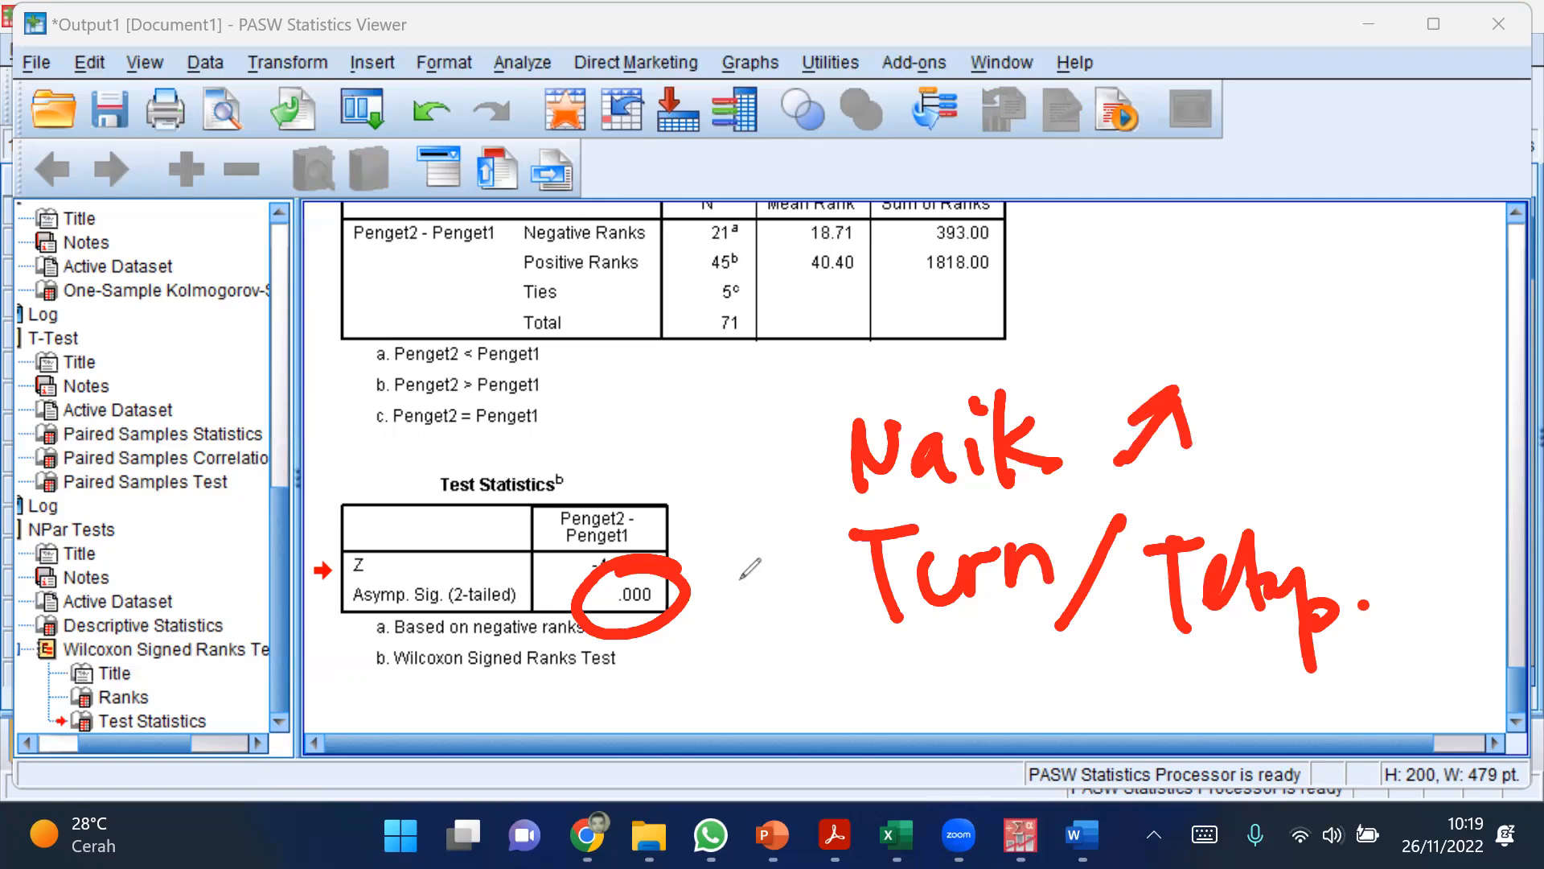
pyautogui.moveTo(658, 550)
pyautogui.mouseDown()
pyautogui.moveTo(668, 484)
pyautogui.moveTo(804, 448)
pyautogui.mouseUp()
pyautogui.moveTo(637, 524); pyautogui.dragTo(655, 550)
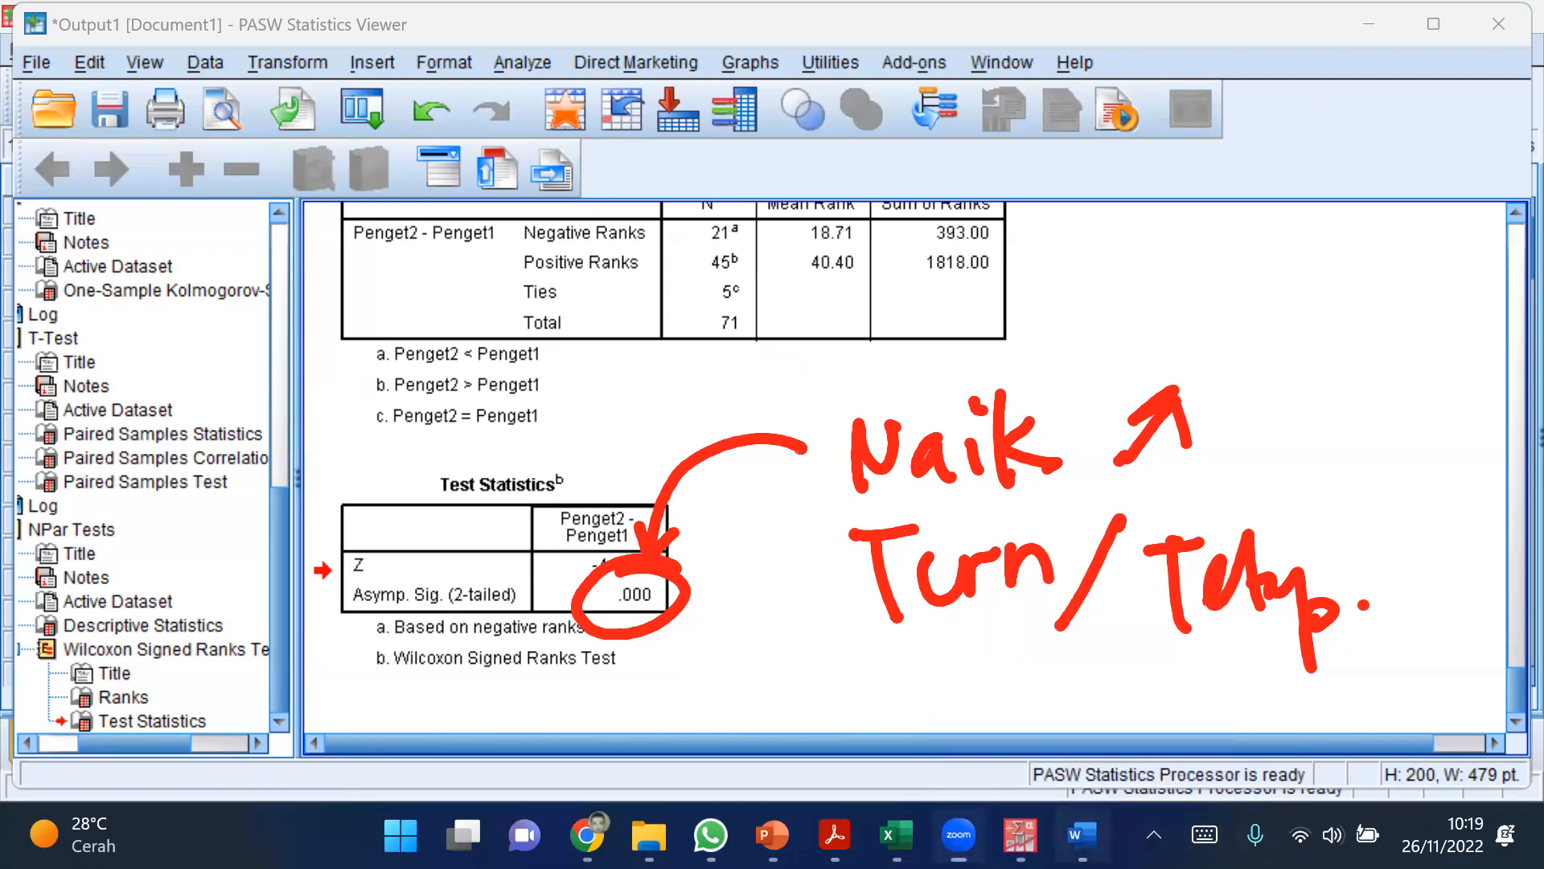
# Step: Switch to the Word document, clear the red annotations over the hypothesis text and review the handwritten Uji statistik notes
pyautogui.click(1082, 836)
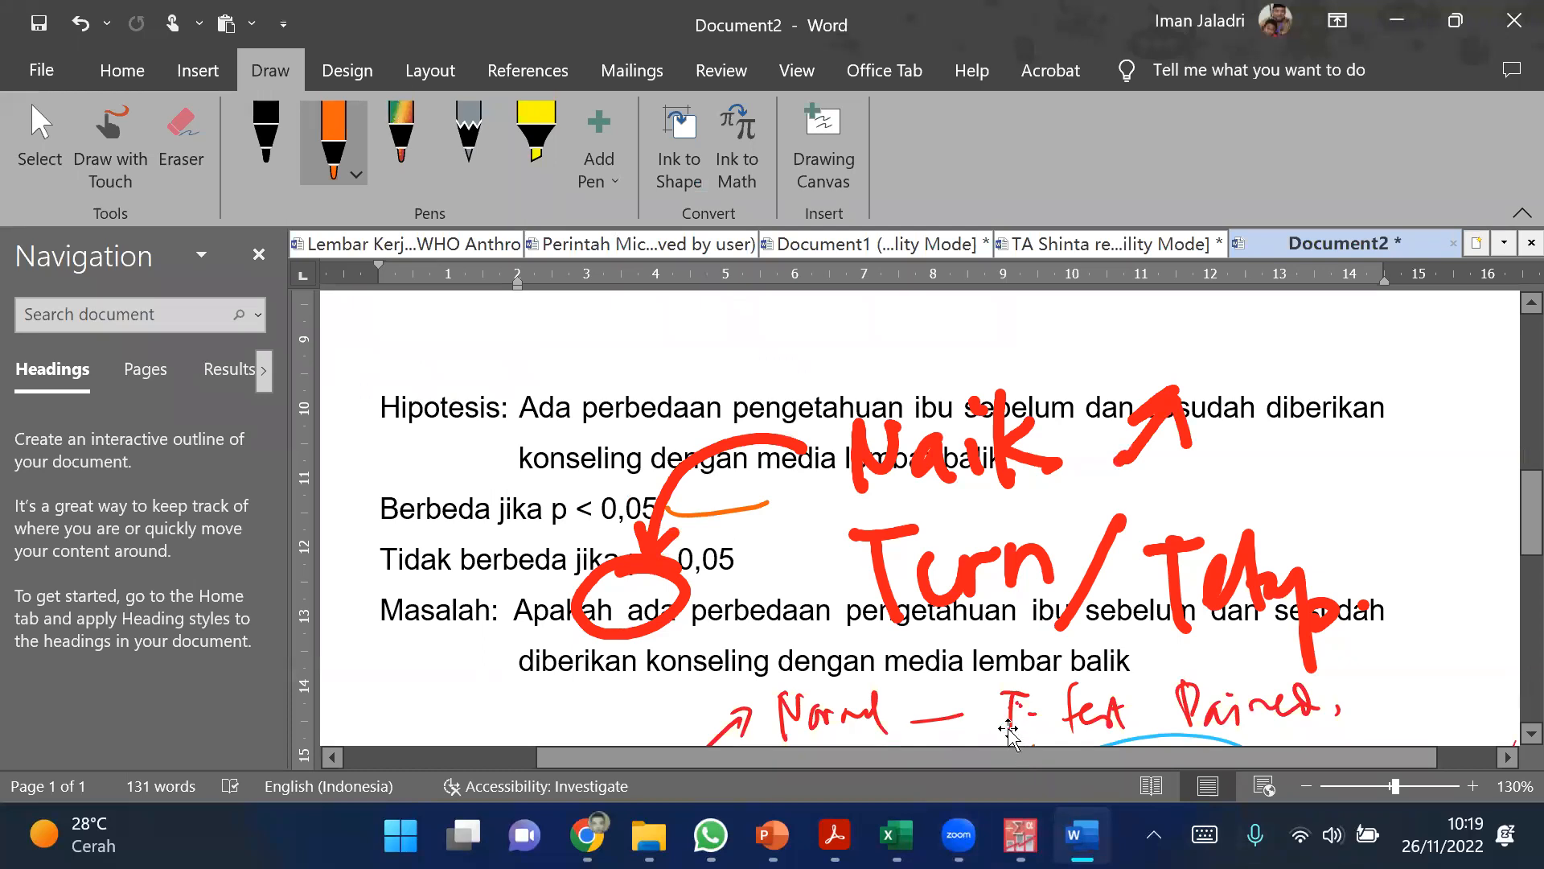
pyautogui.scroll(-1, 885, 611)
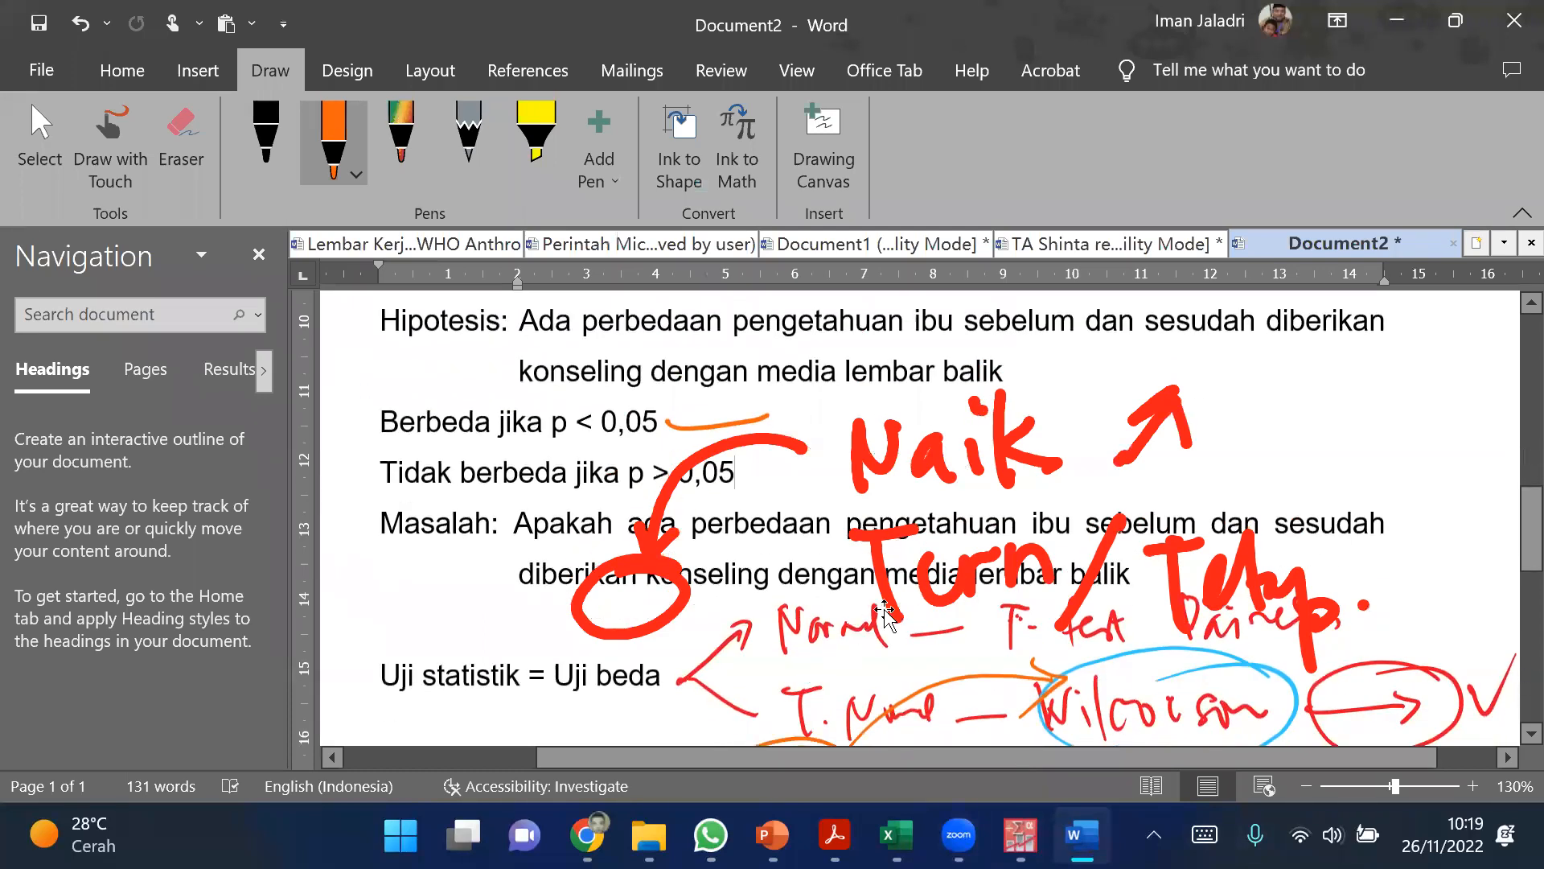
pyautogui.click(1202, 351)
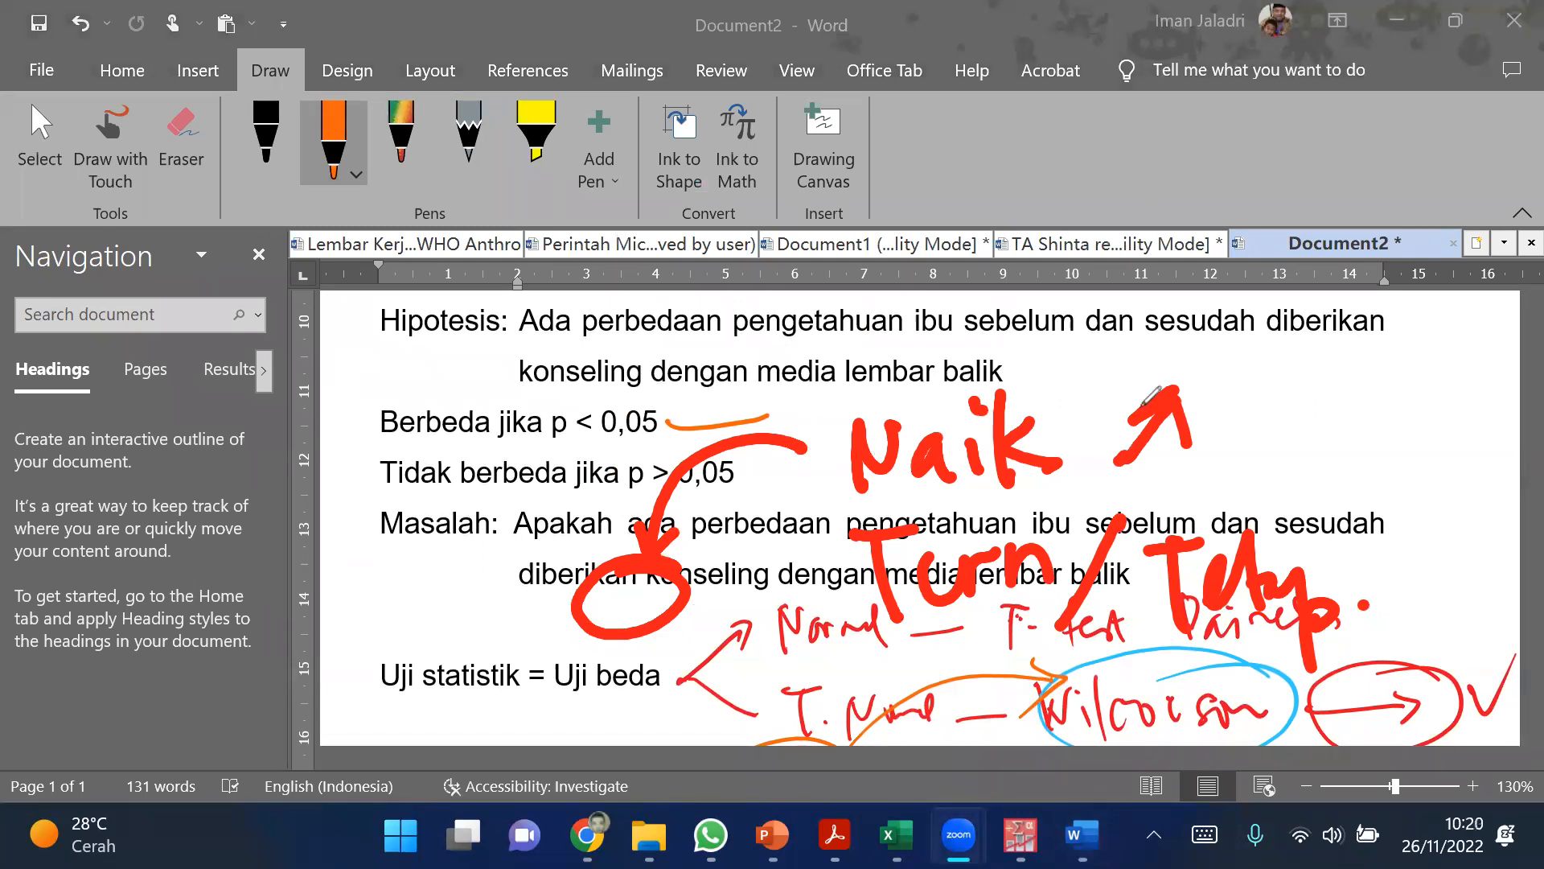
pyautogui.click(1141, 406)
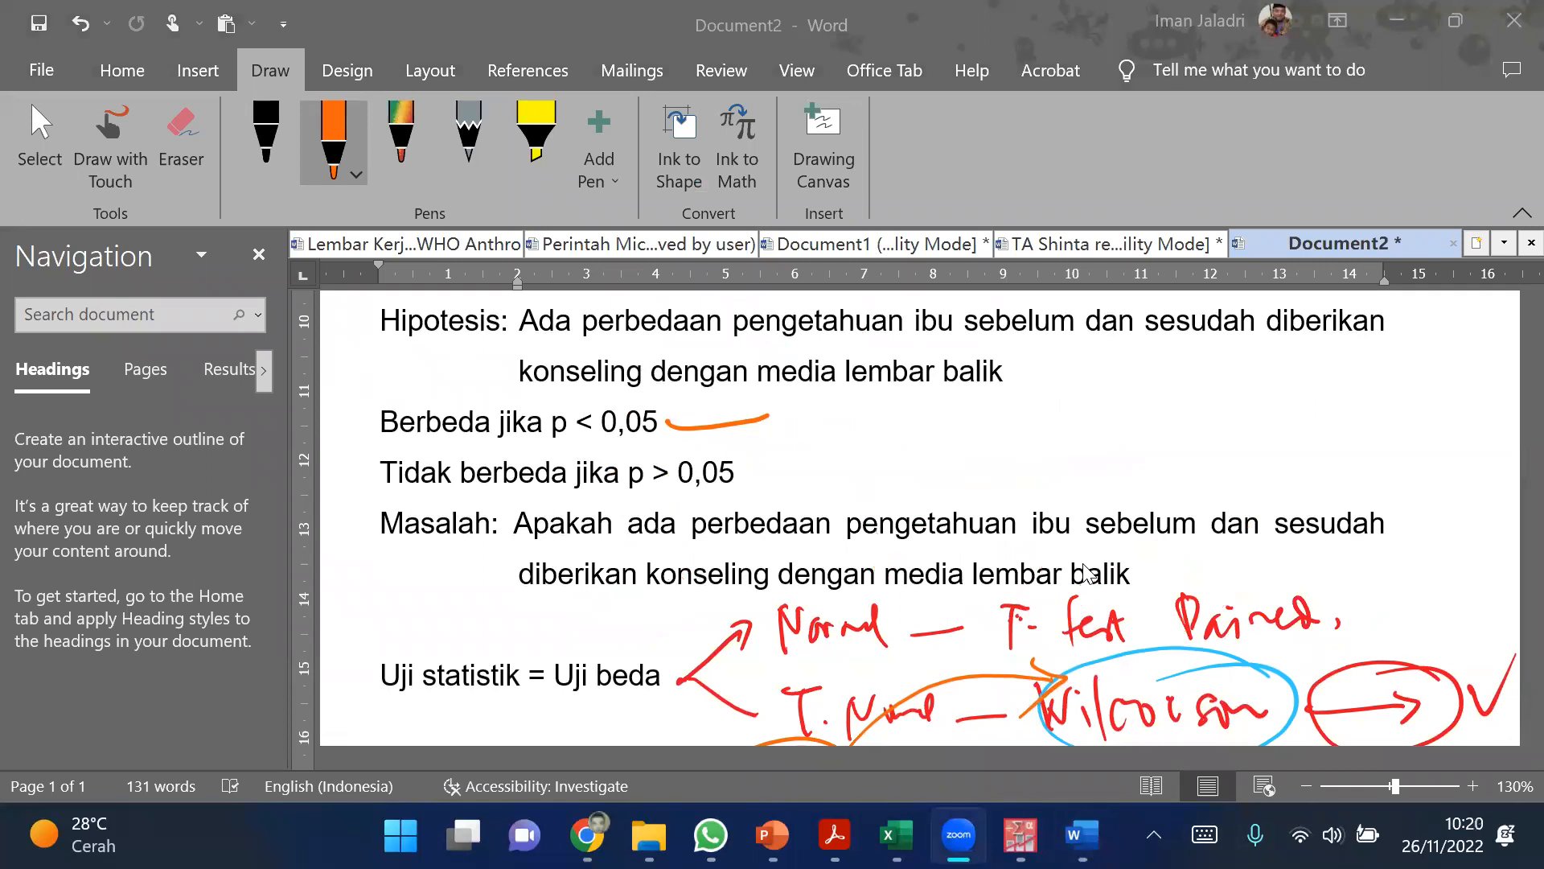
pyautogui.scroll(-3, 942, 603)
pyautogui.scroll(-2, 942, 603)
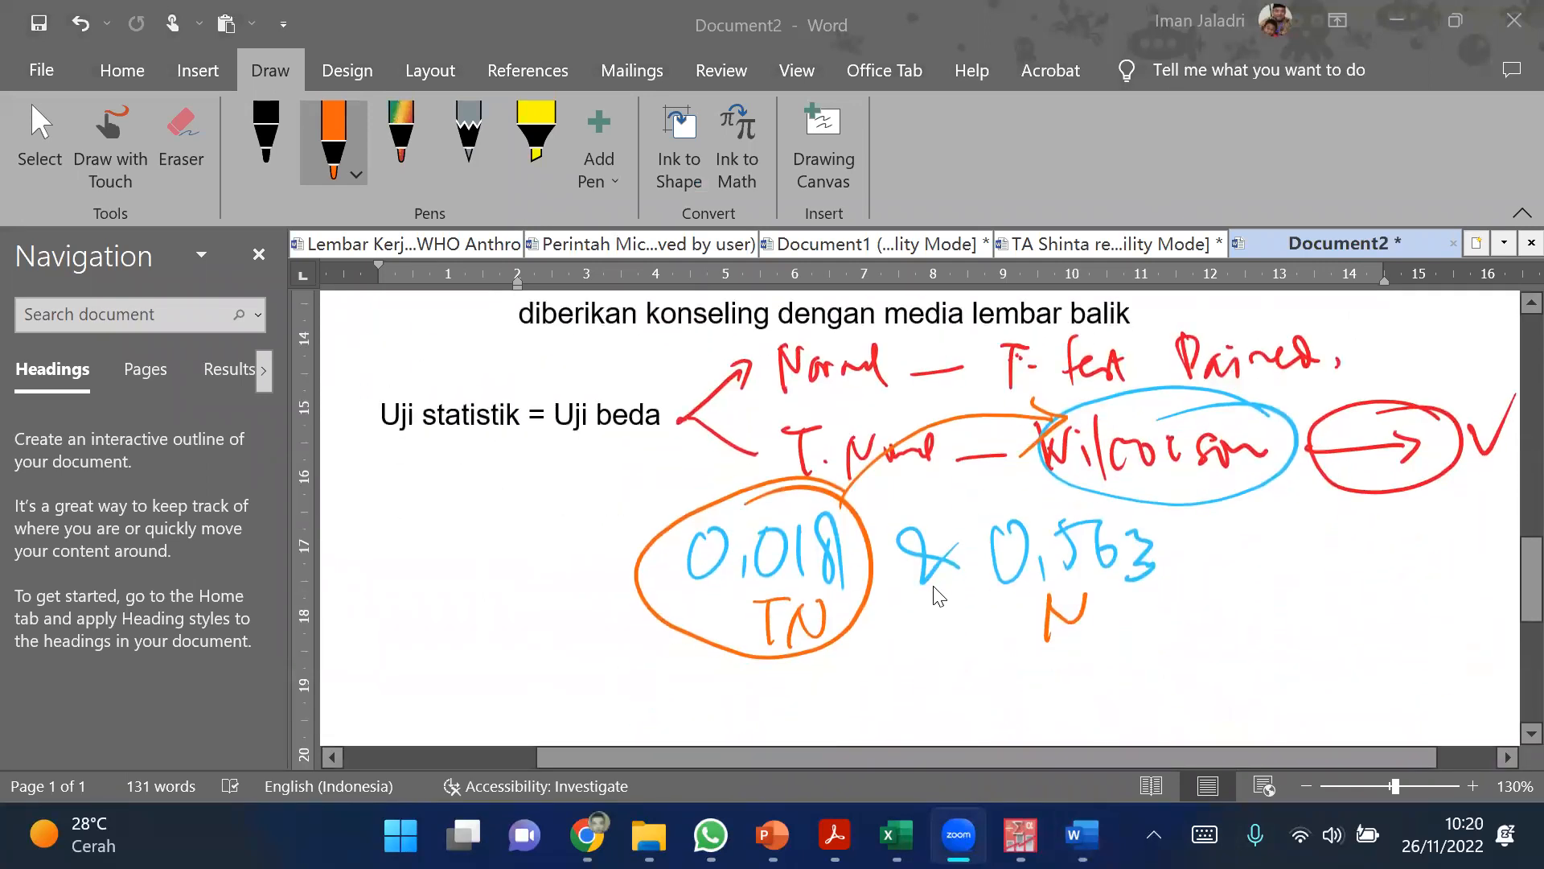
pyautogui.scroll(-8, 935, 591)
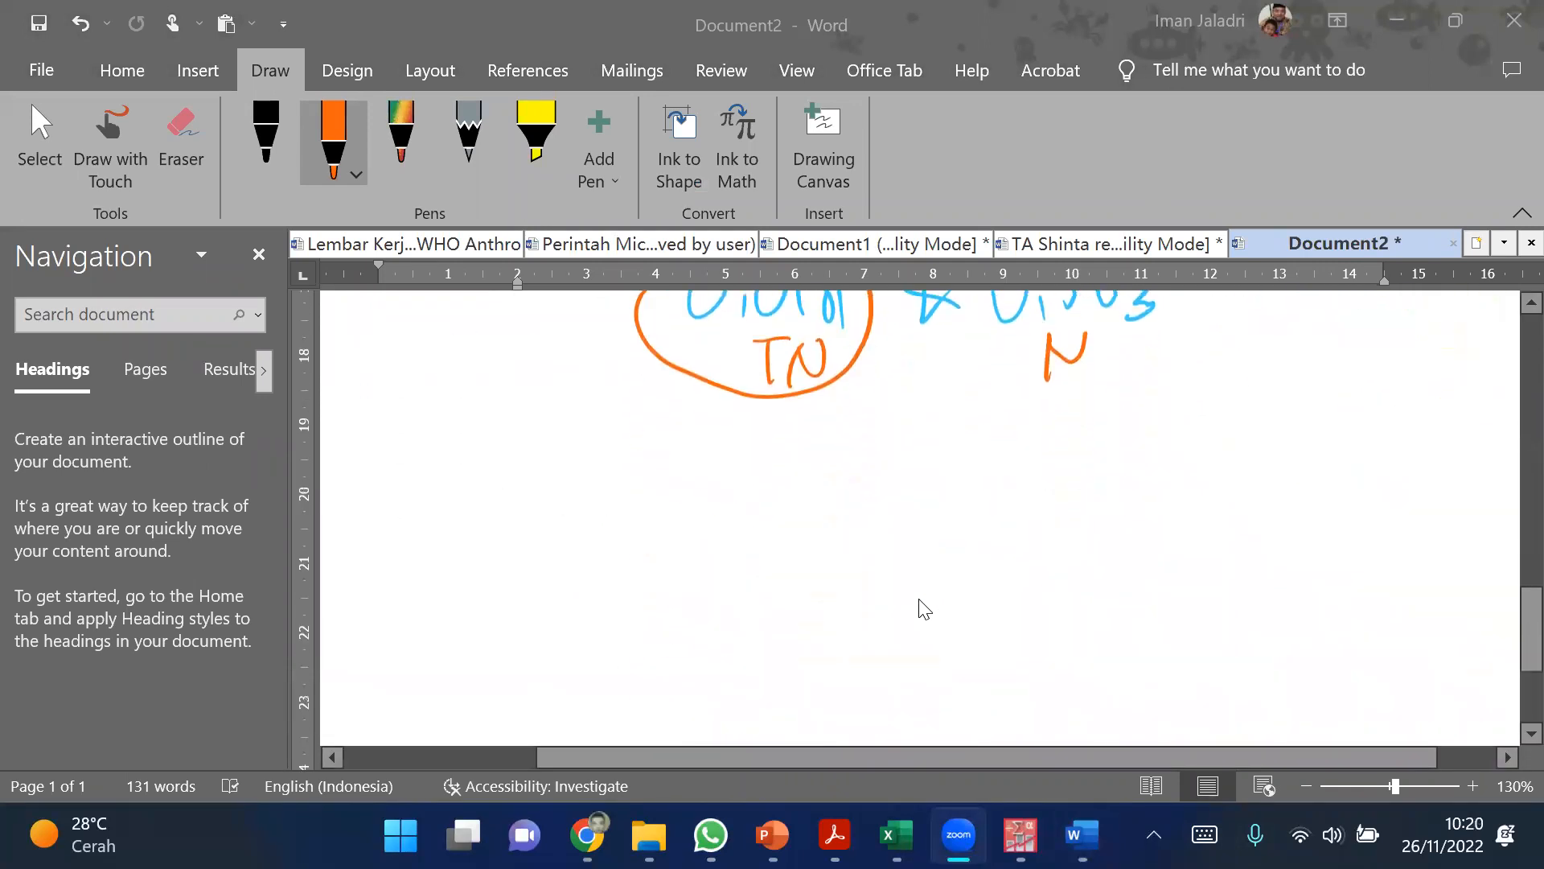
pyautogui.scroll(6, 918, 599)
pyautogui.scroll(4, 921, 593)
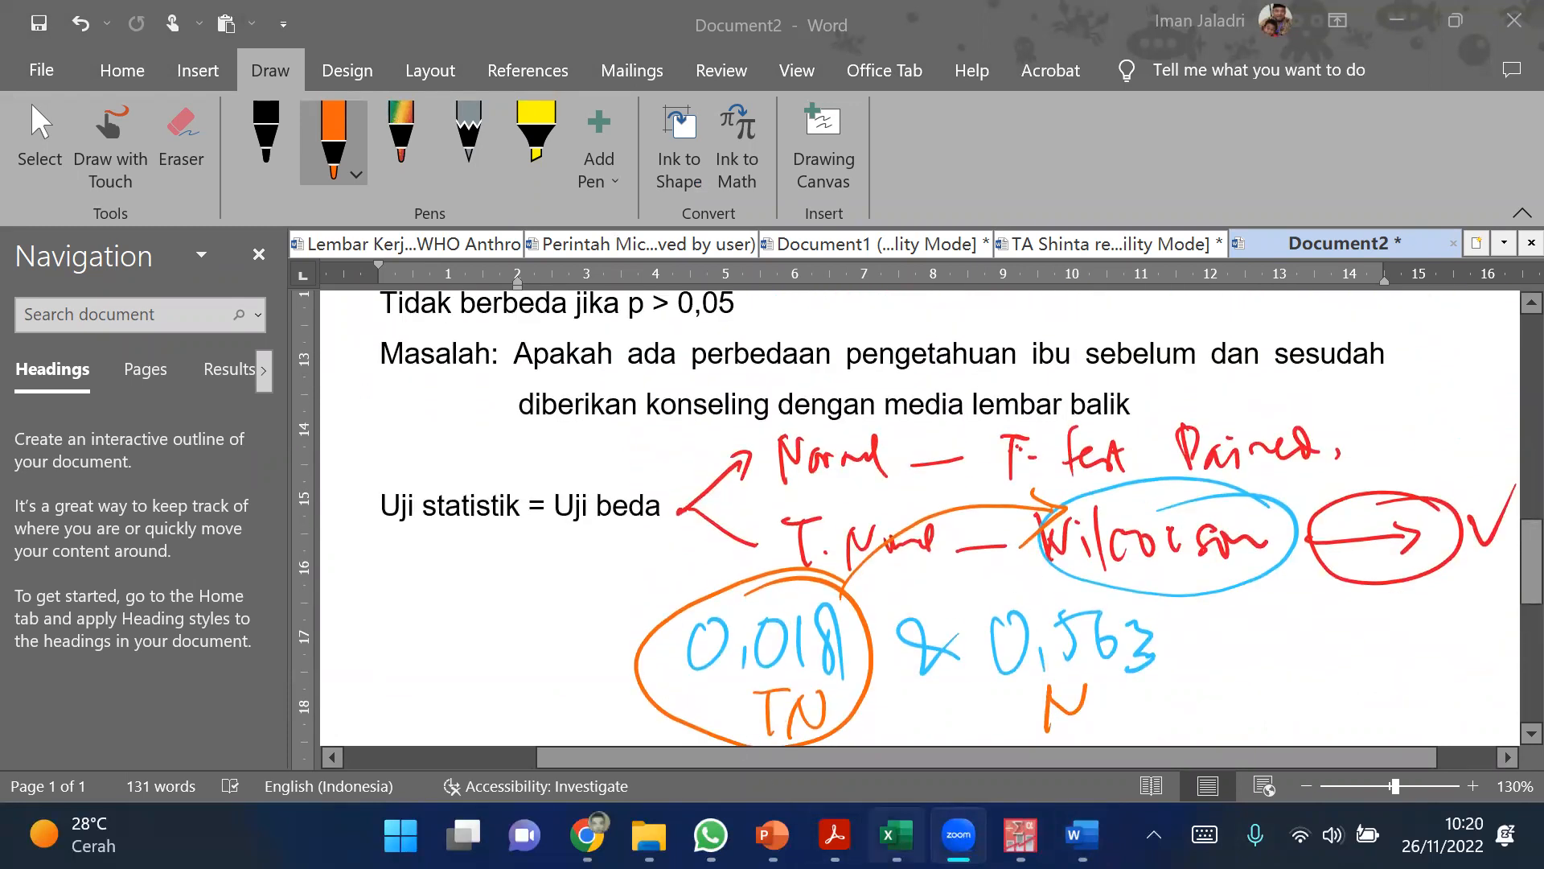
# Step: Switch to the Excel topic list and bold topic 7 in cell B9, the paired T-Test with non-normal data
pyautogui.click(897, 834)
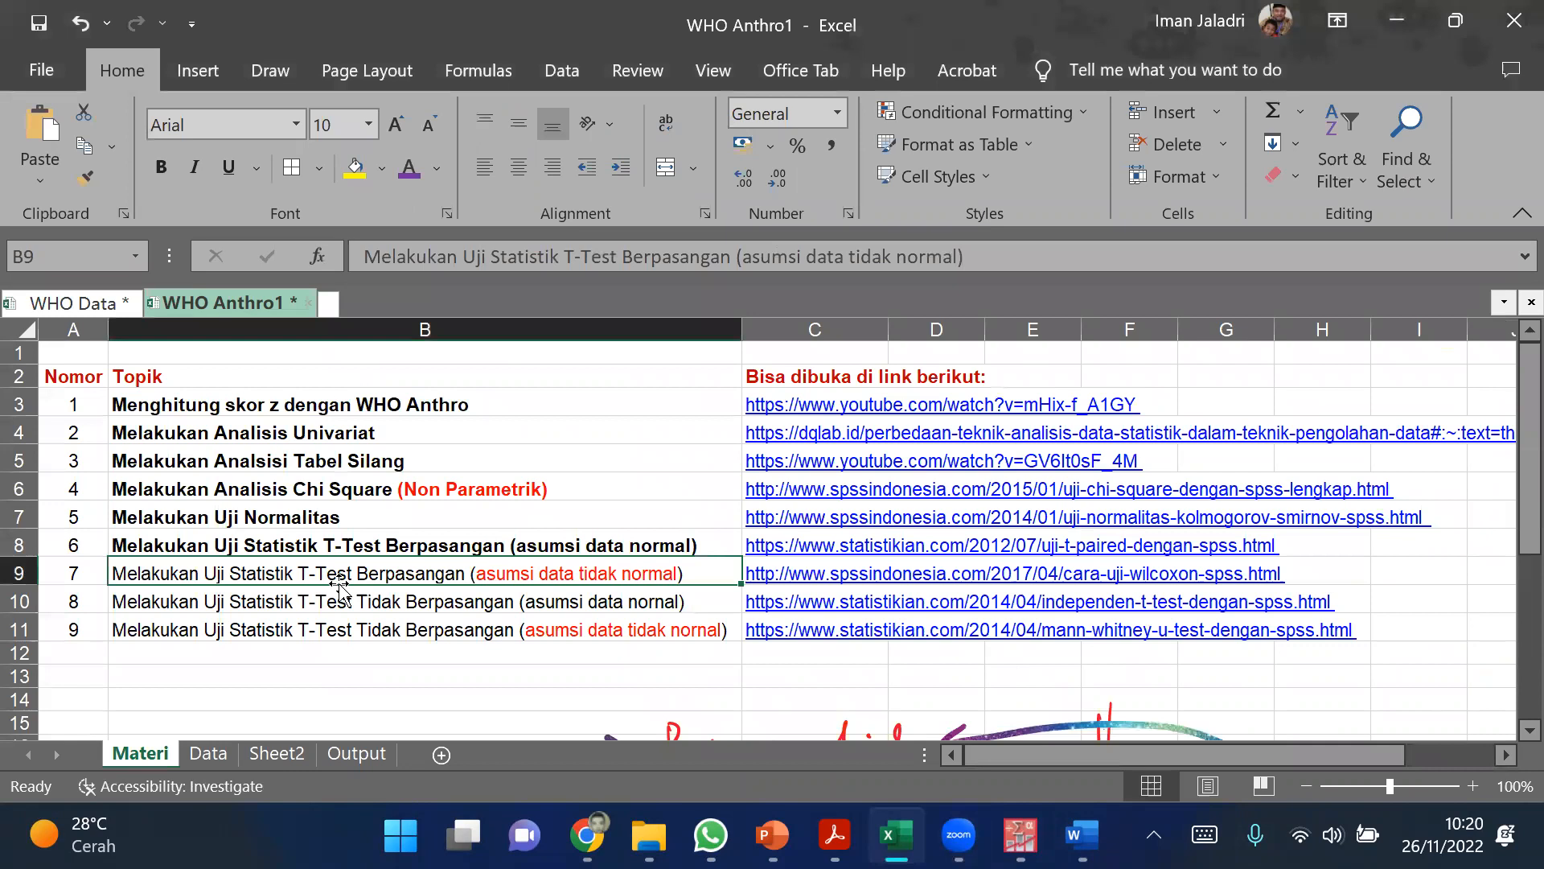
pyautogui.hotkey('ctrl', 'b')
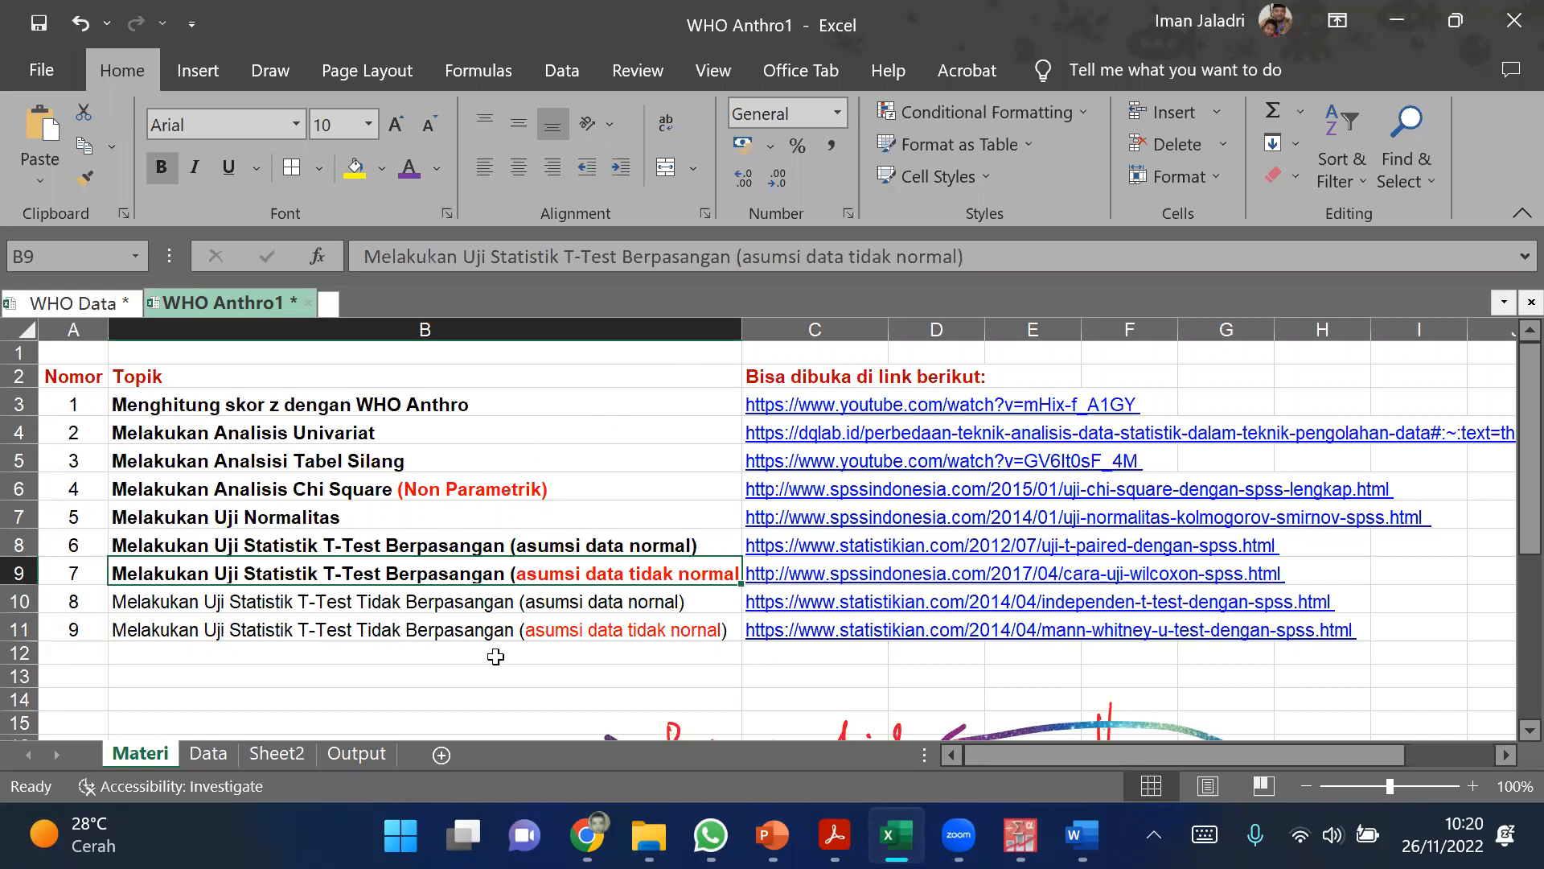
pyautogui.click(487, 603)
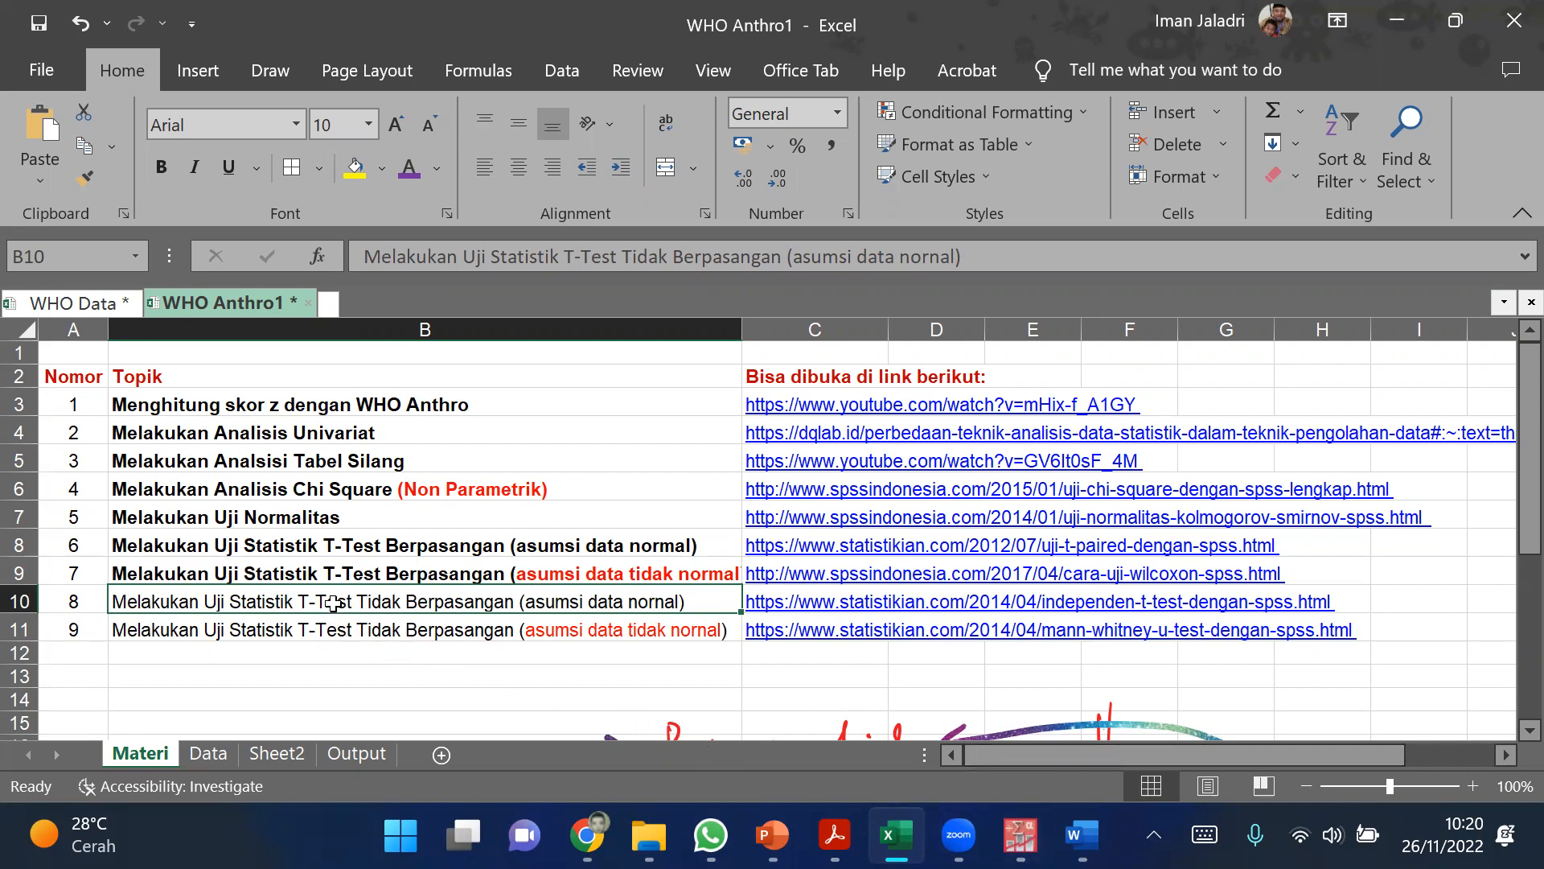
# Step: Compare topics 8 and 9 in cells B10 and B11, the unpaired T-Tests, ending on topic 8
pyautogui.click(333, 628)
pyautogui.click(336, 605)
pyautogui.click(344, 625)
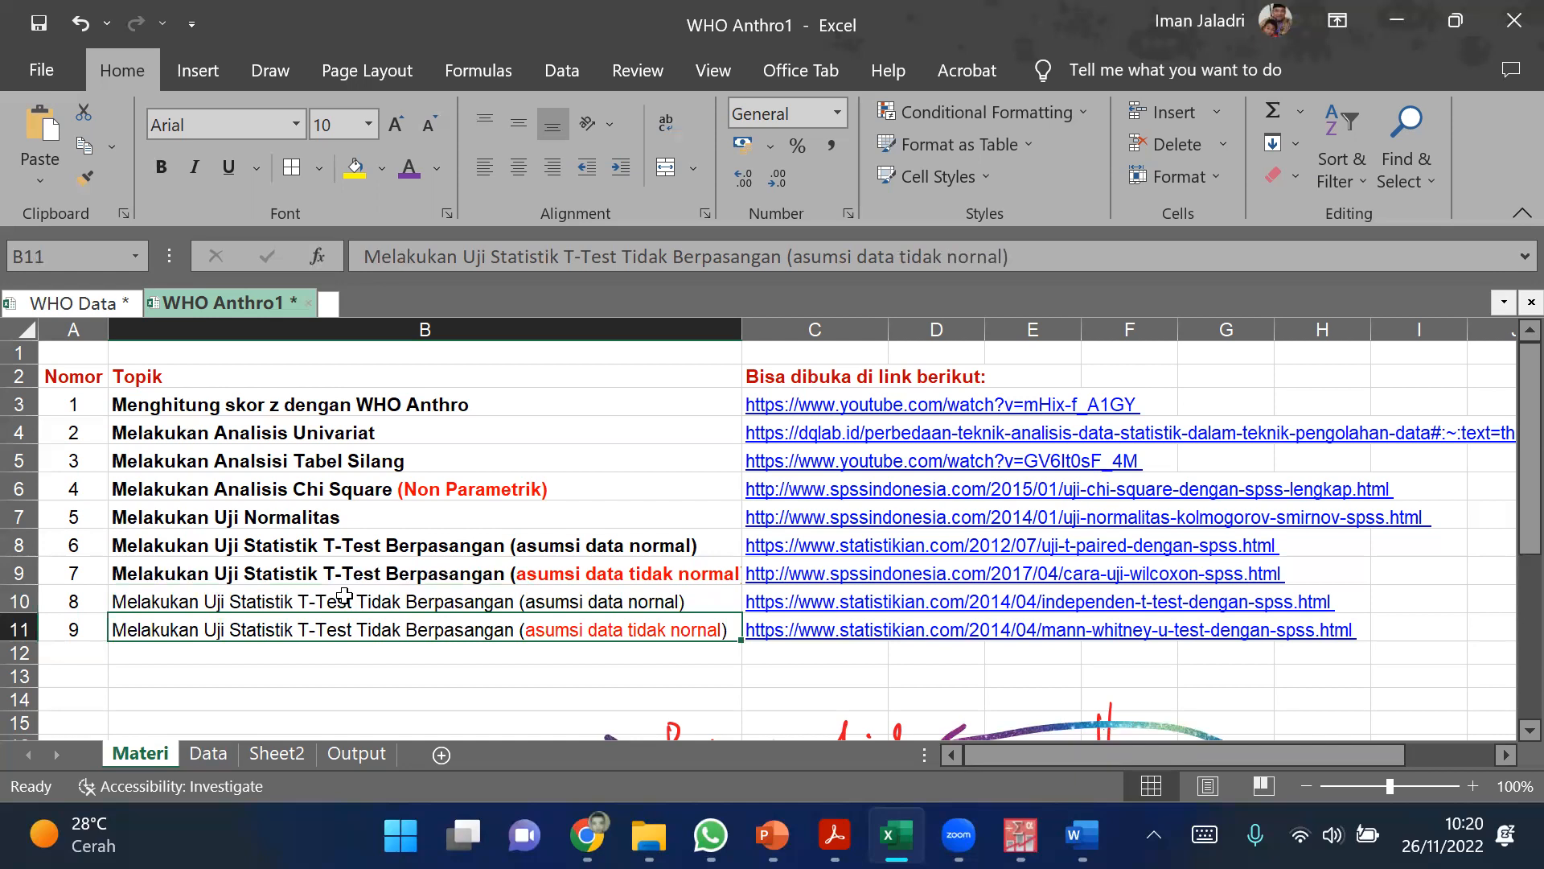
pyautogui.click(344, 597)
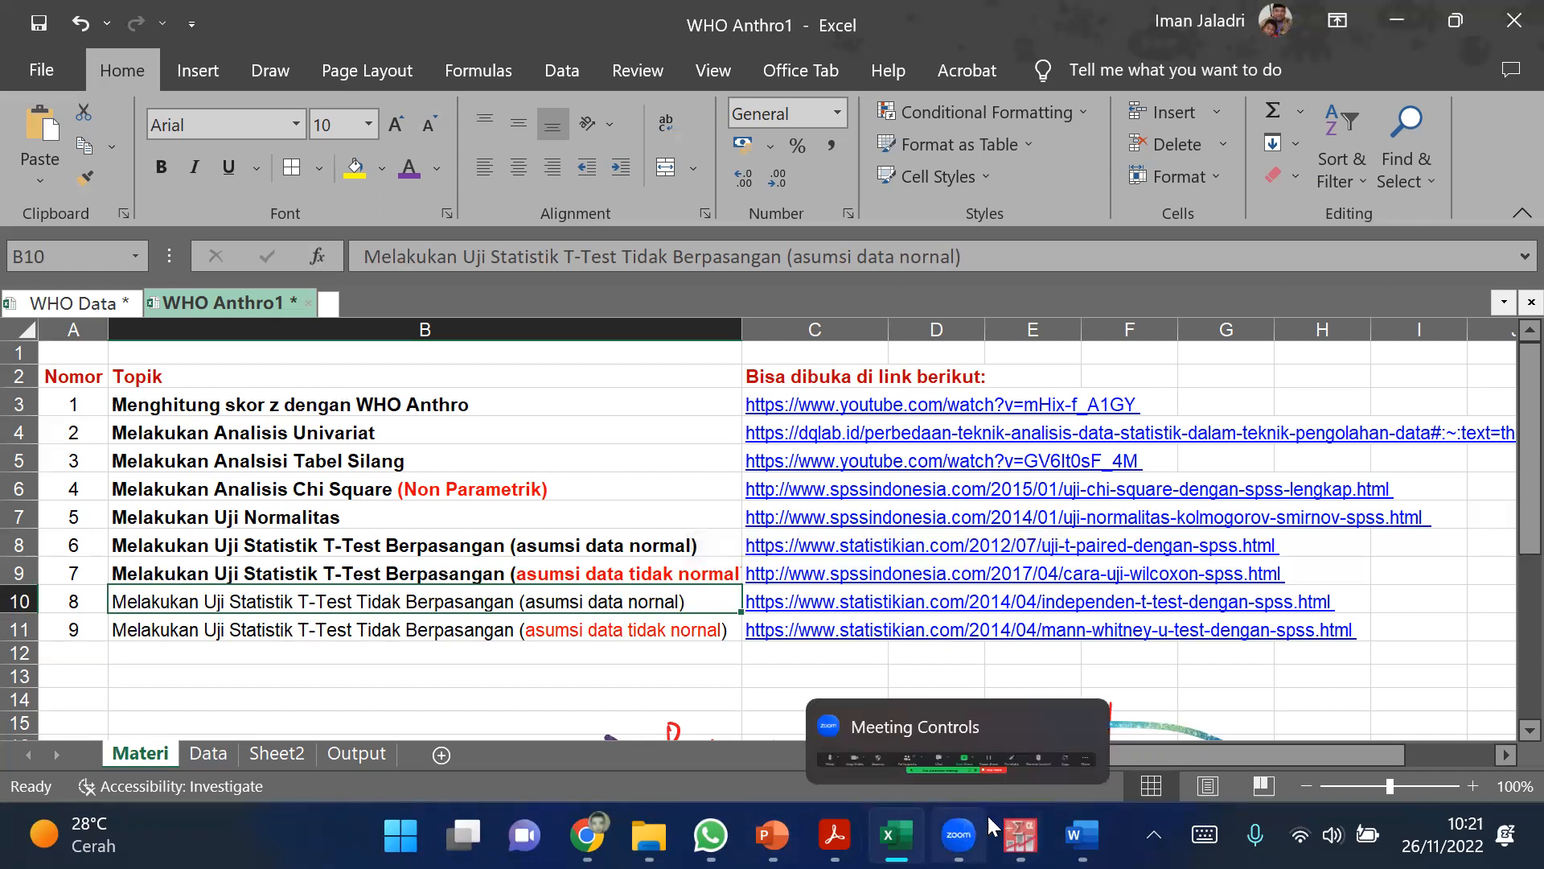
# Step: Switch to the PASW Statistics Data Editor and select the Sex column as the grouping example
pyautogui.moveTo(896, 835)
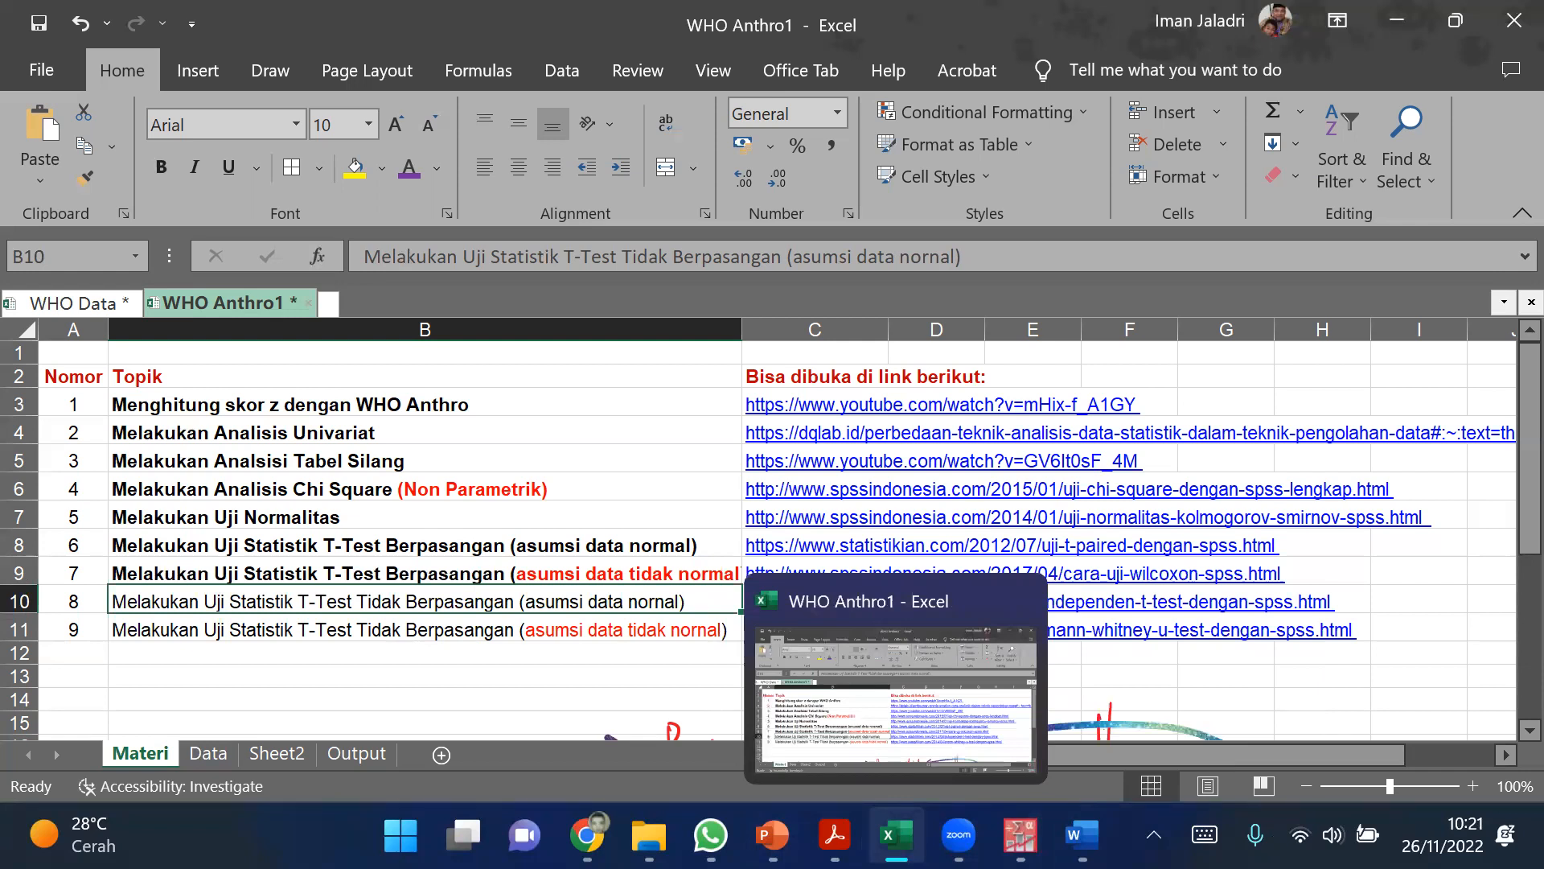
pyautogui.moveTo(1020, 834)
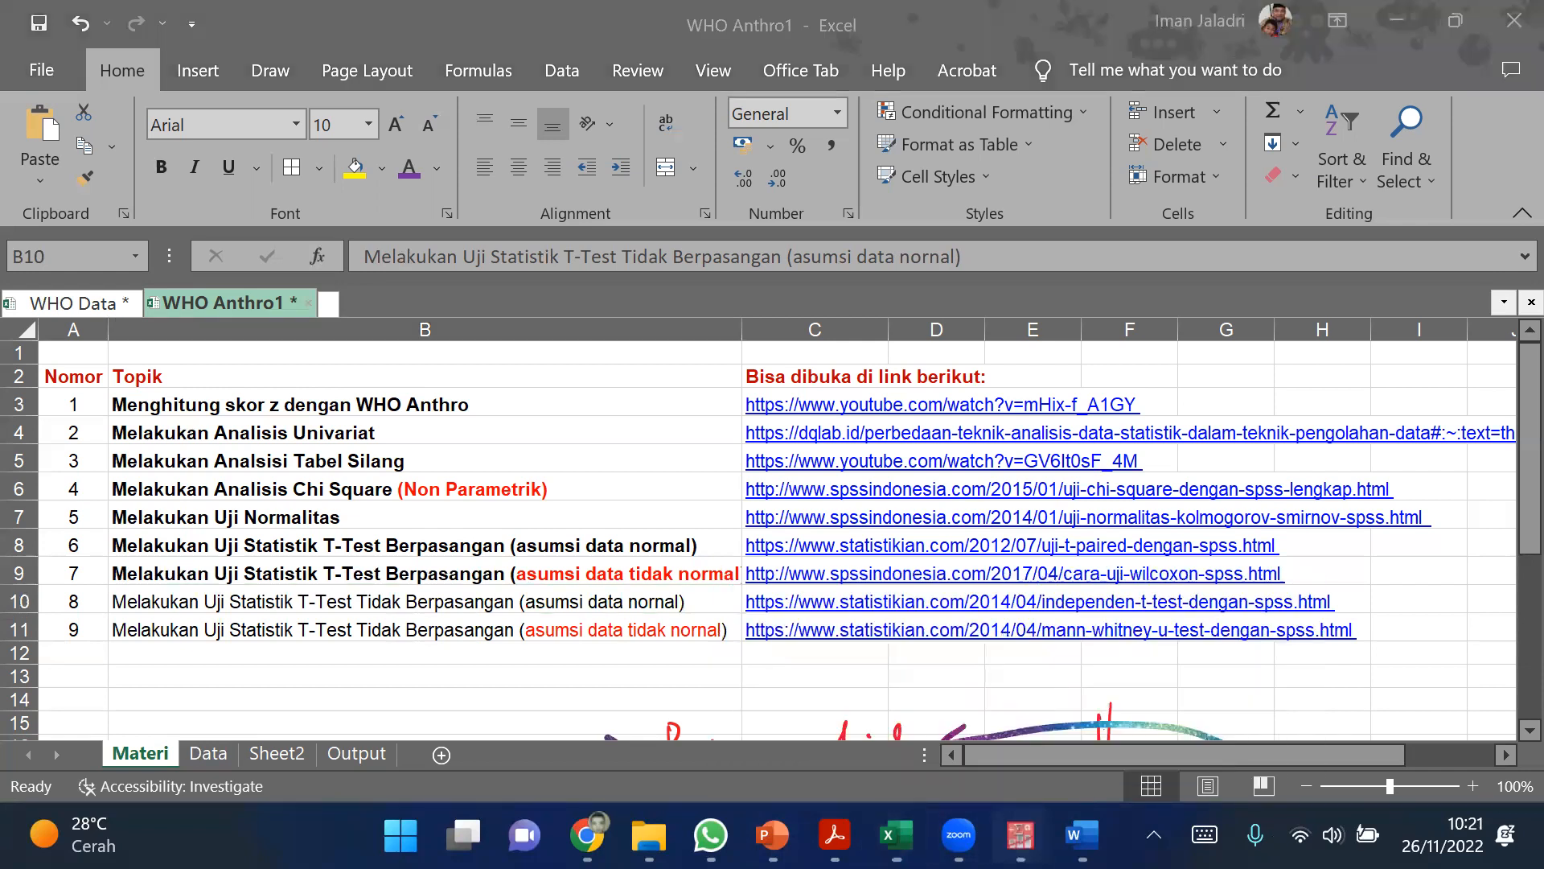
pyautogui.click(1096, 708)
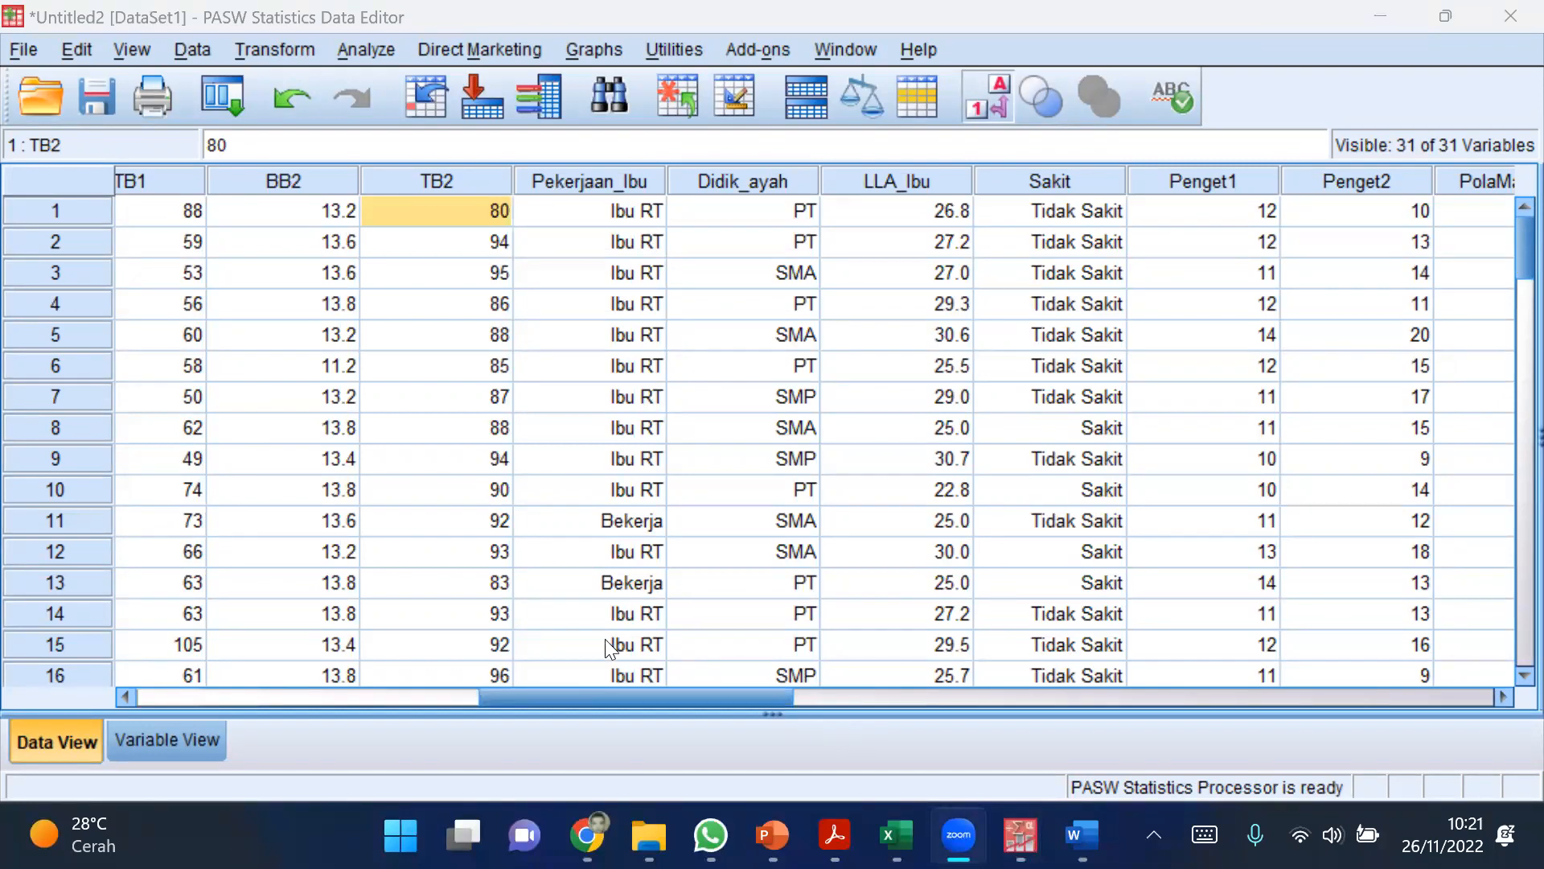
pyautogui.moveTo(639, 694); pyautogui.dragTo(431, 692)
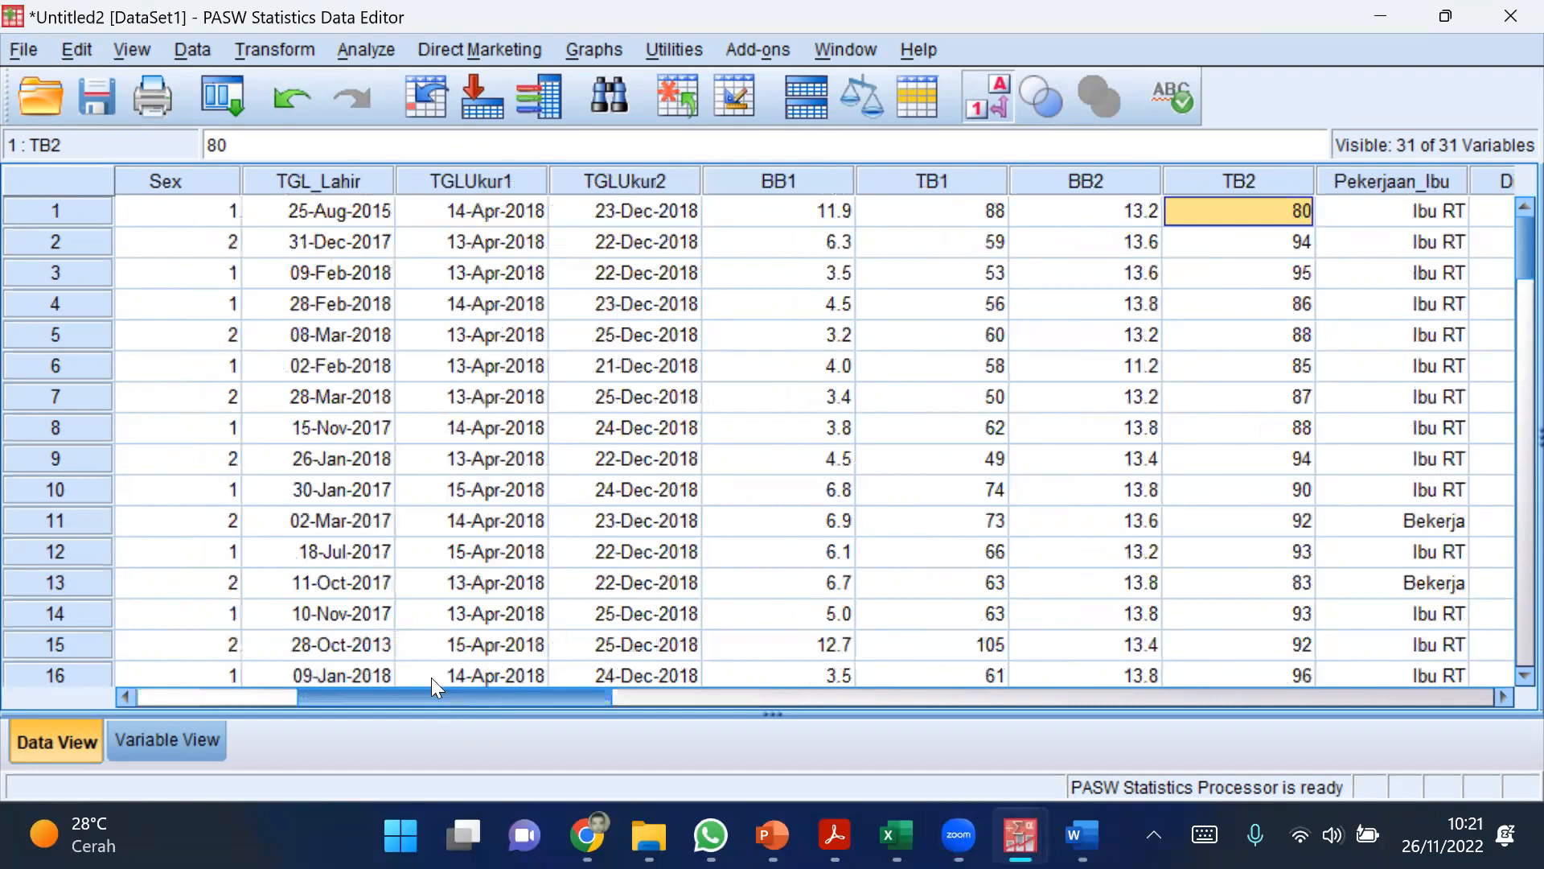
pyautogui.click(275, 185)
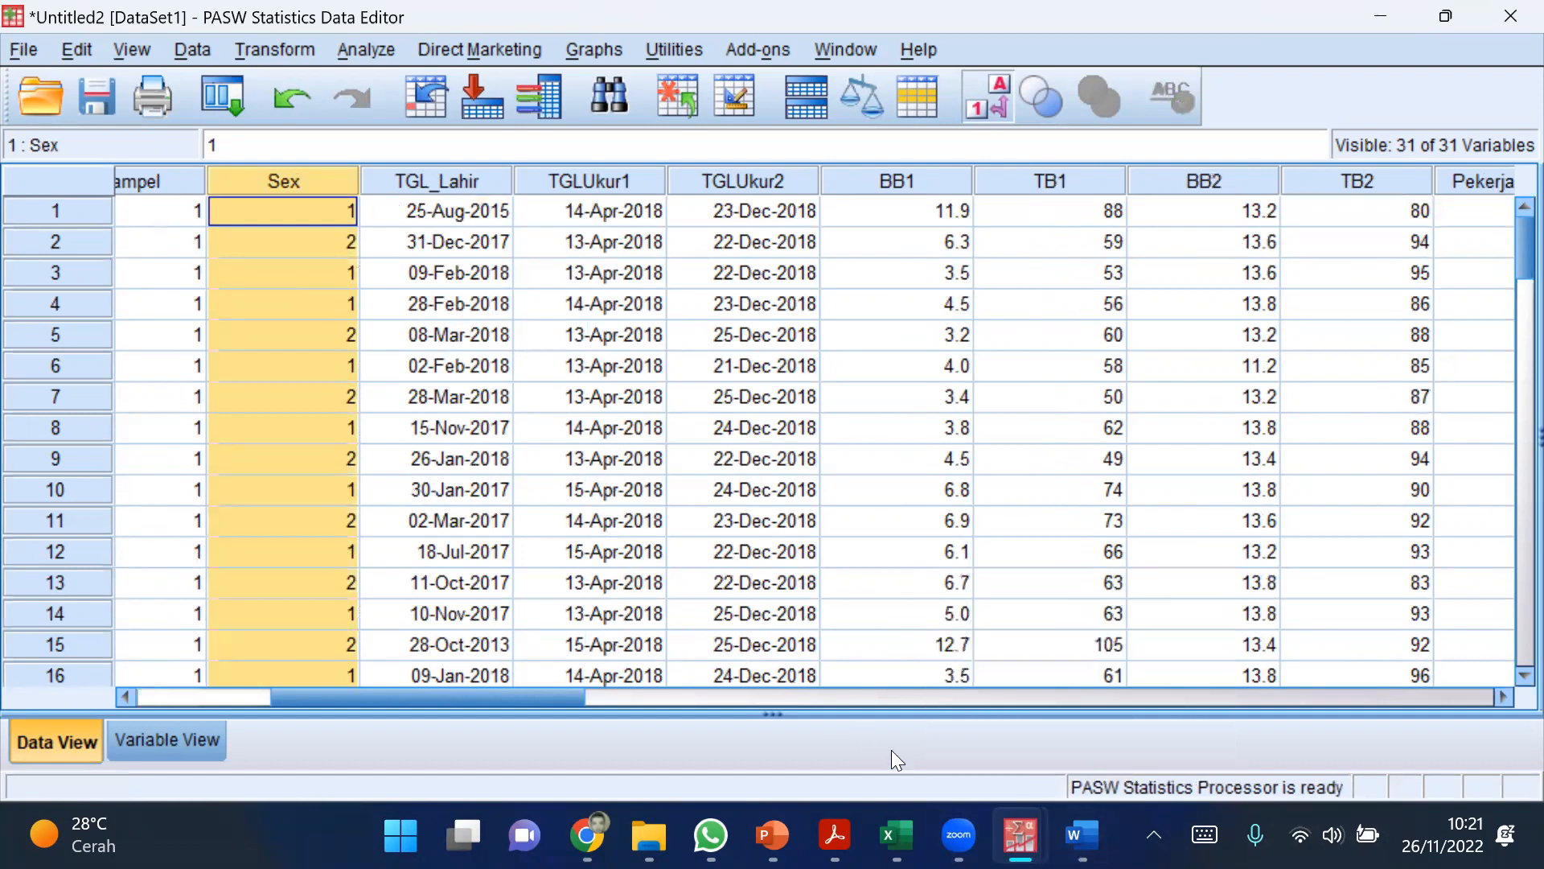
# Step: Switch to the Word document and start a new line below the handwritten 0,018 & 0,563 values
pyautogui.click(1083, 835)
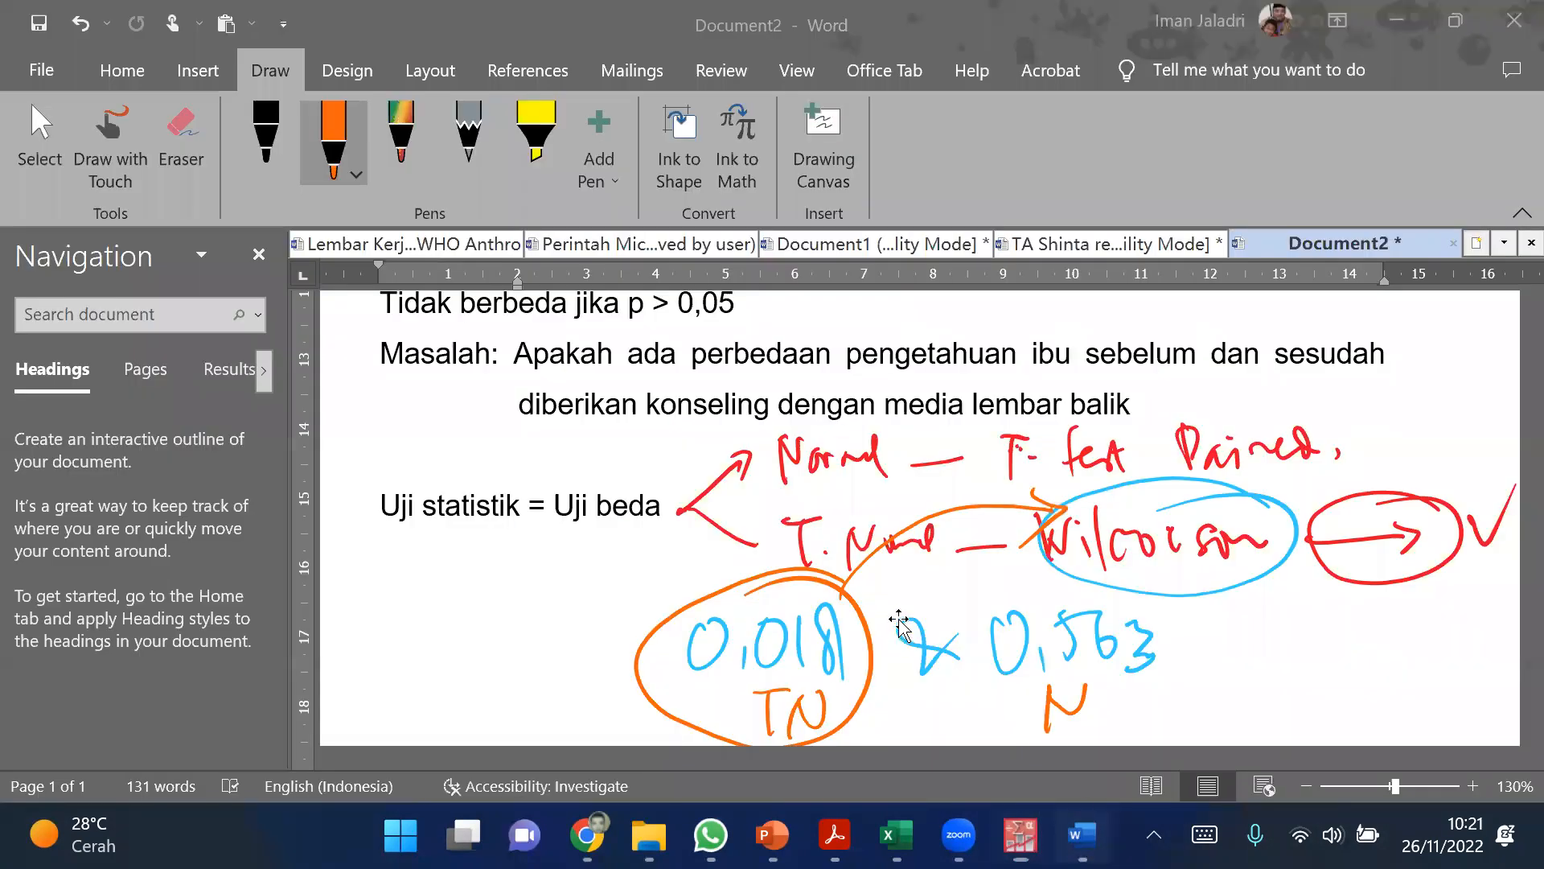
pyautogui.scroll(-1, 893, 631)
pyautogui.scroll(-2, 500, 544)
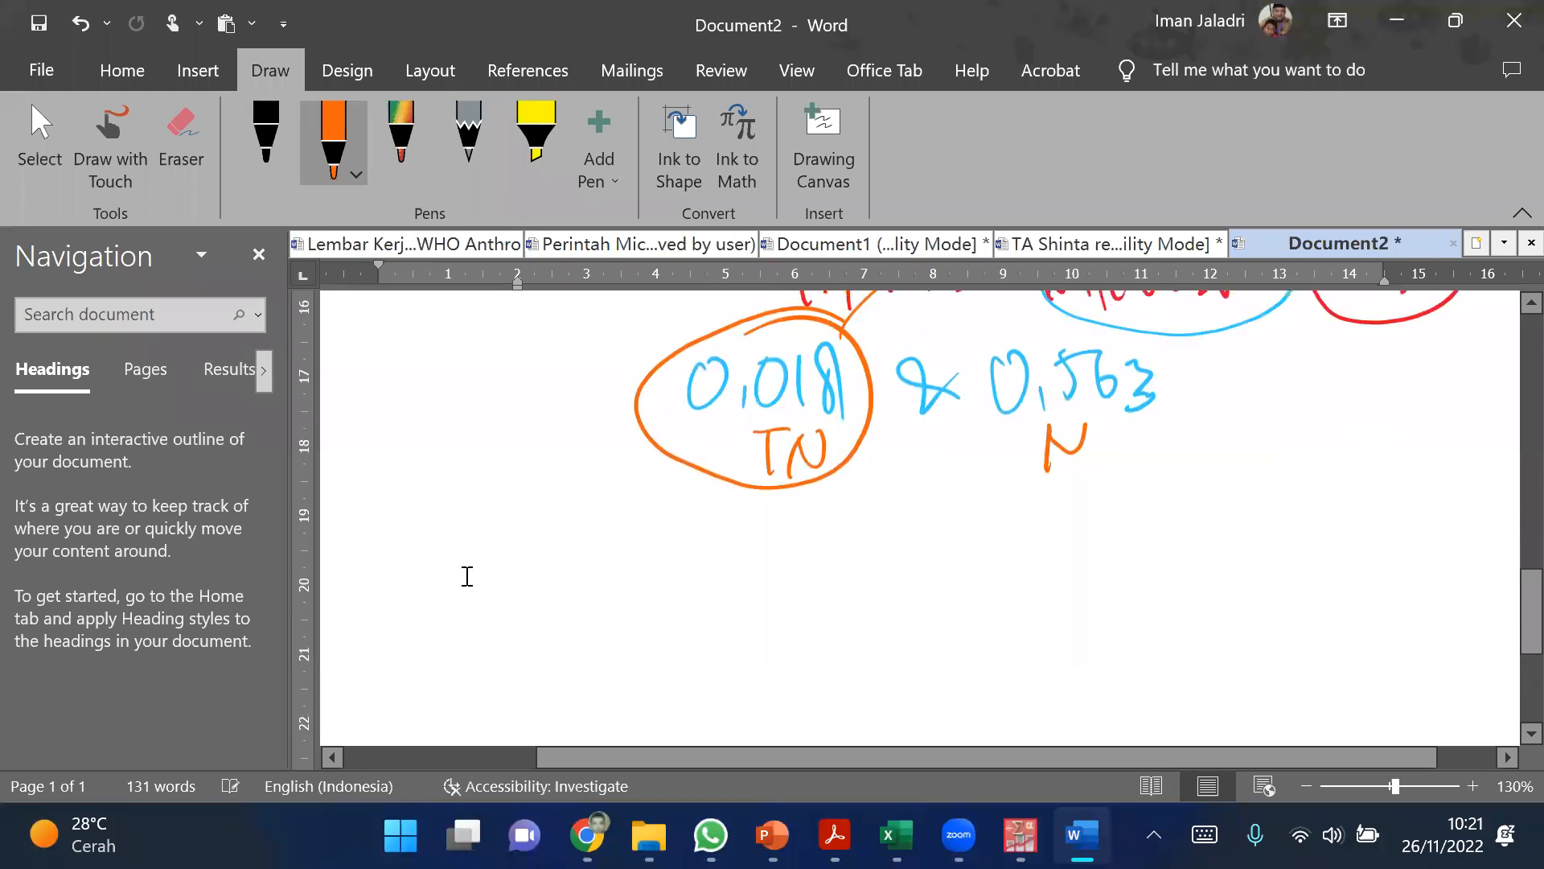
pyautogui.hotkey('ctrl', 'z')
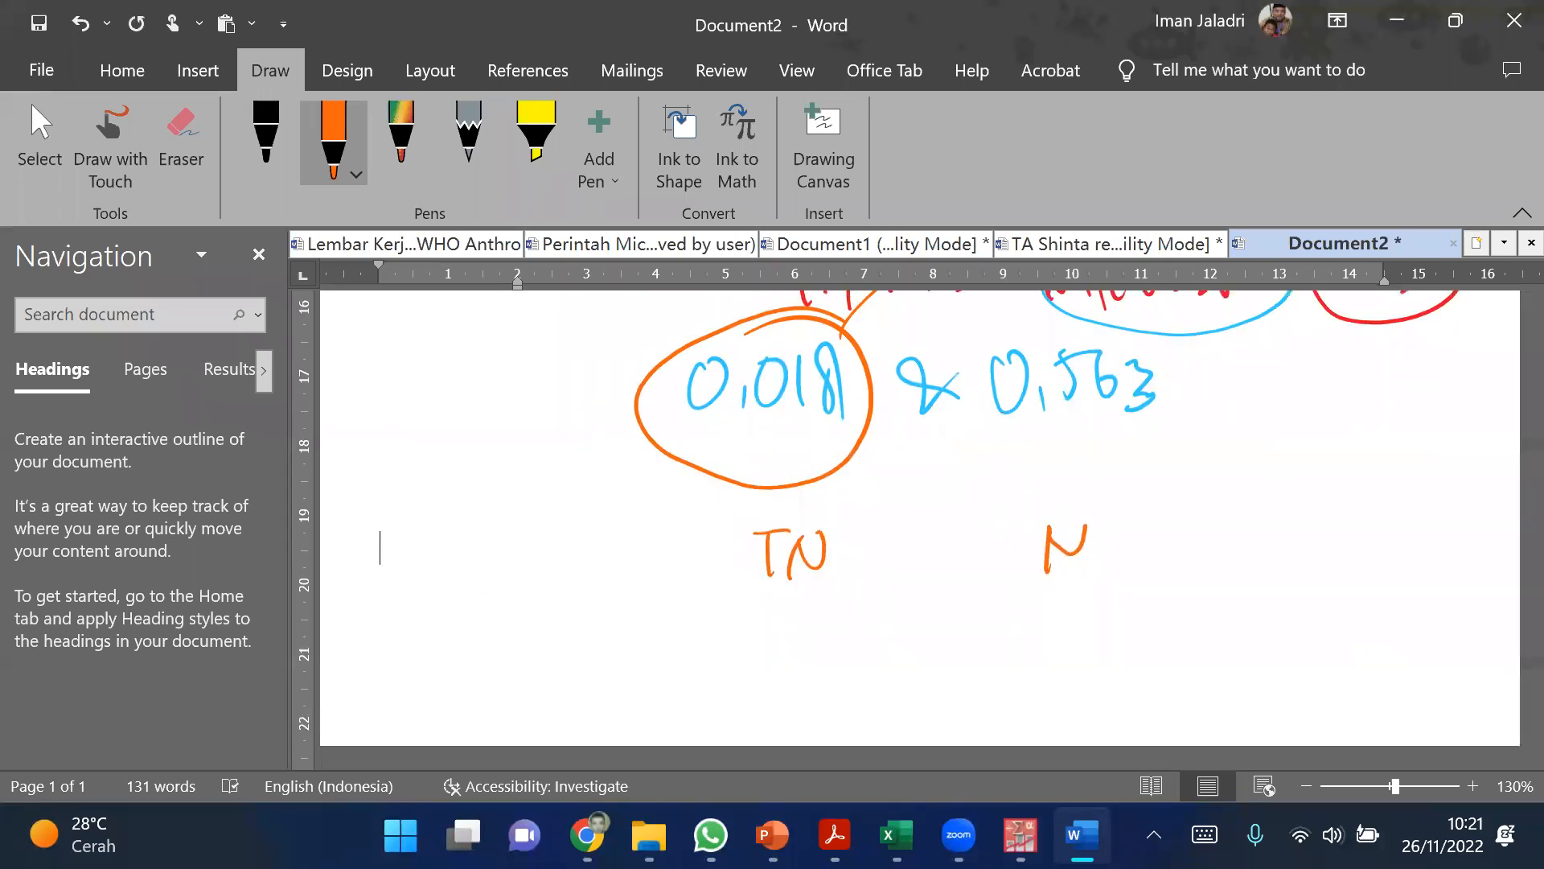
pyautogui.scroll(1, 669, 509)
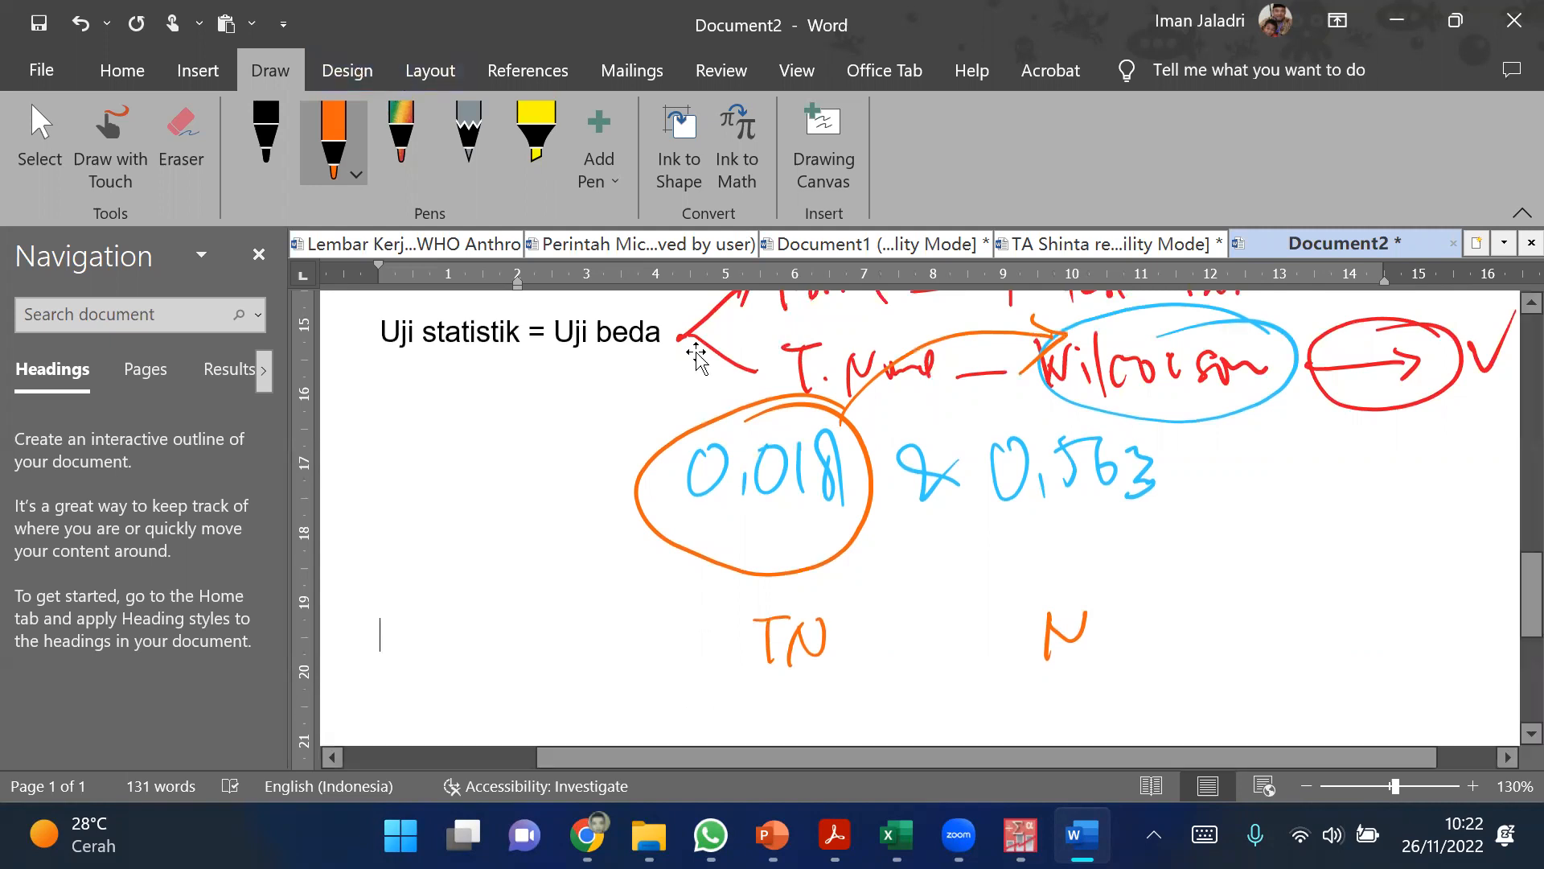
# Step: Erase the orange handwritten "TN" and "N" below the 0,018 & 0,563 values
pyautogui.click(197, 152)
pyautogui.moveTo(763, 624); pyautogui.dragTo(788, 638)
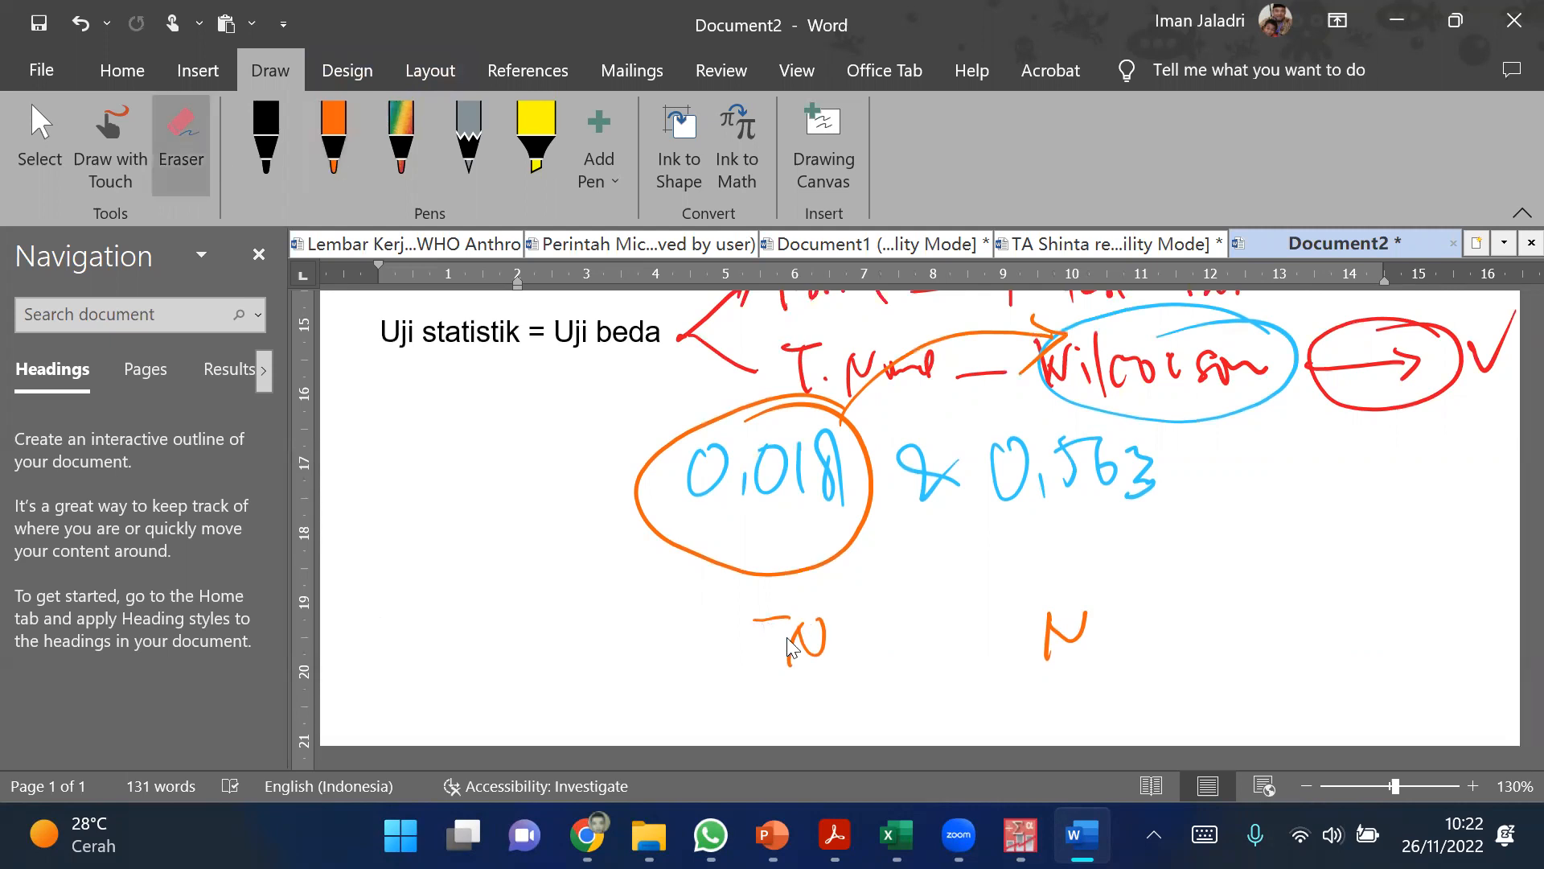
pyautogui.click(1066, 636)
pyautogui.click(805, 644)
pyautogui.click(768, 627)
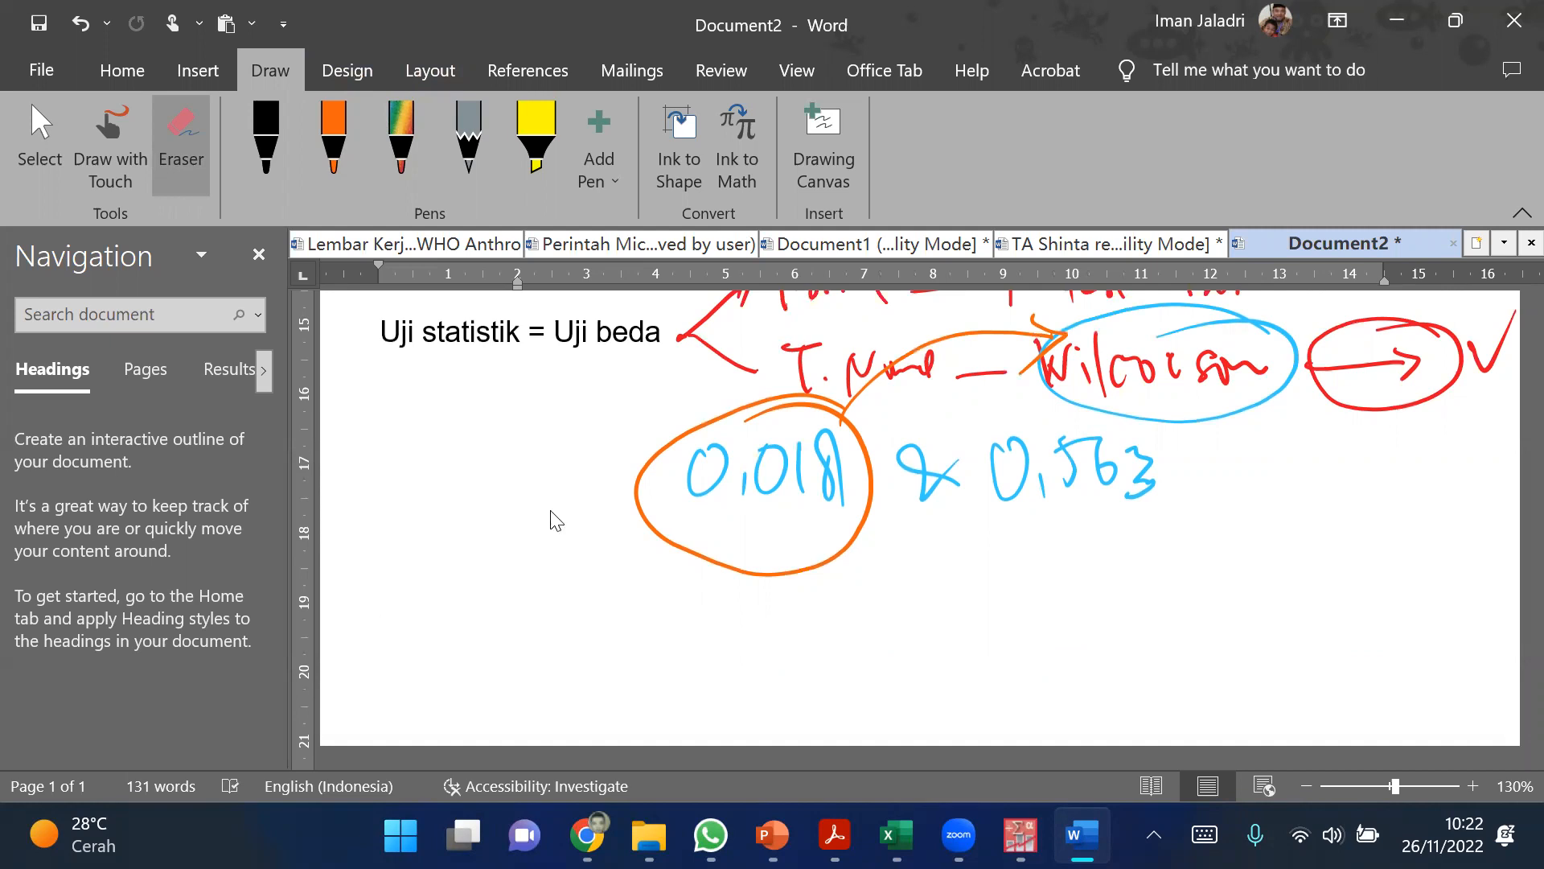
# Step: Write the hypothesis "Ada perbedaan skor z BB/U pada laki dan perempuan" on the new line below the handwritten values
pyautogui.write('A')
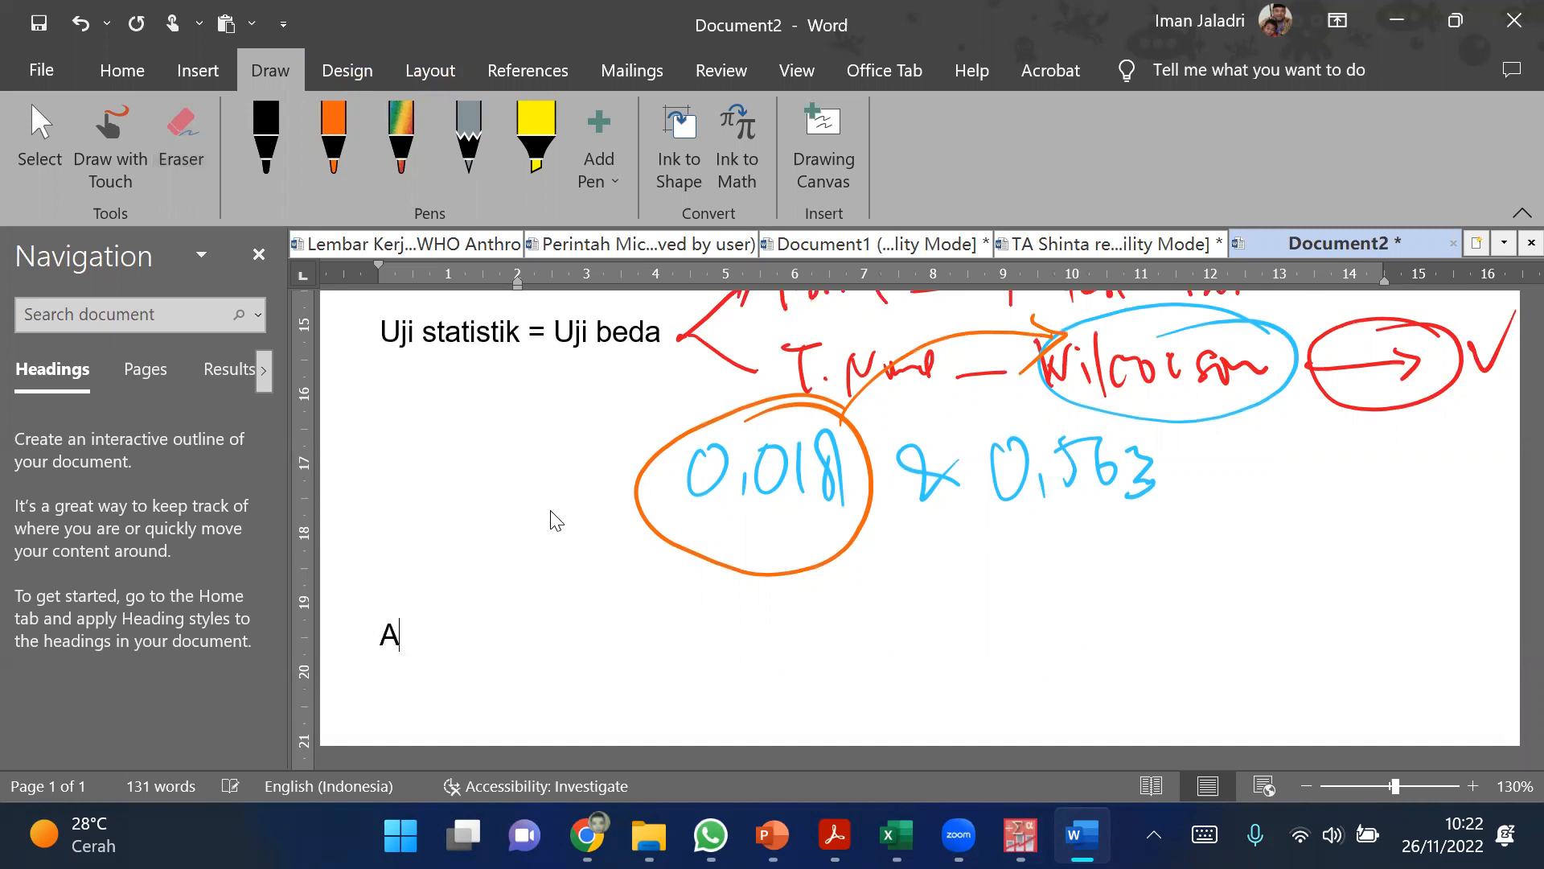
pyautogui.write('da perb')
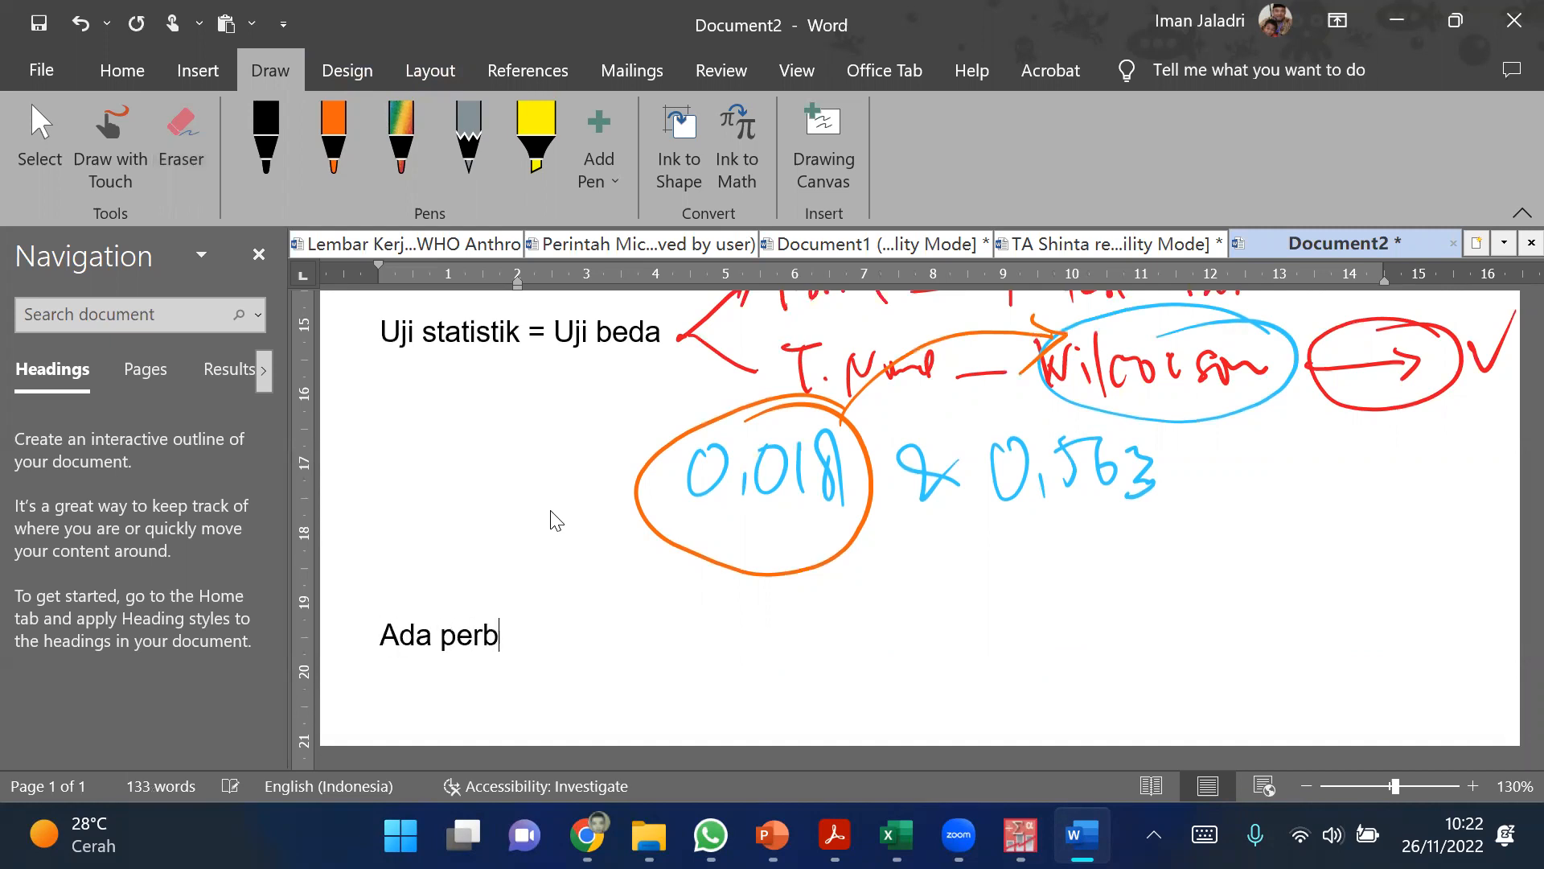
pyautogui.write('edaan skor z BB/U pada laki dan perempuan')
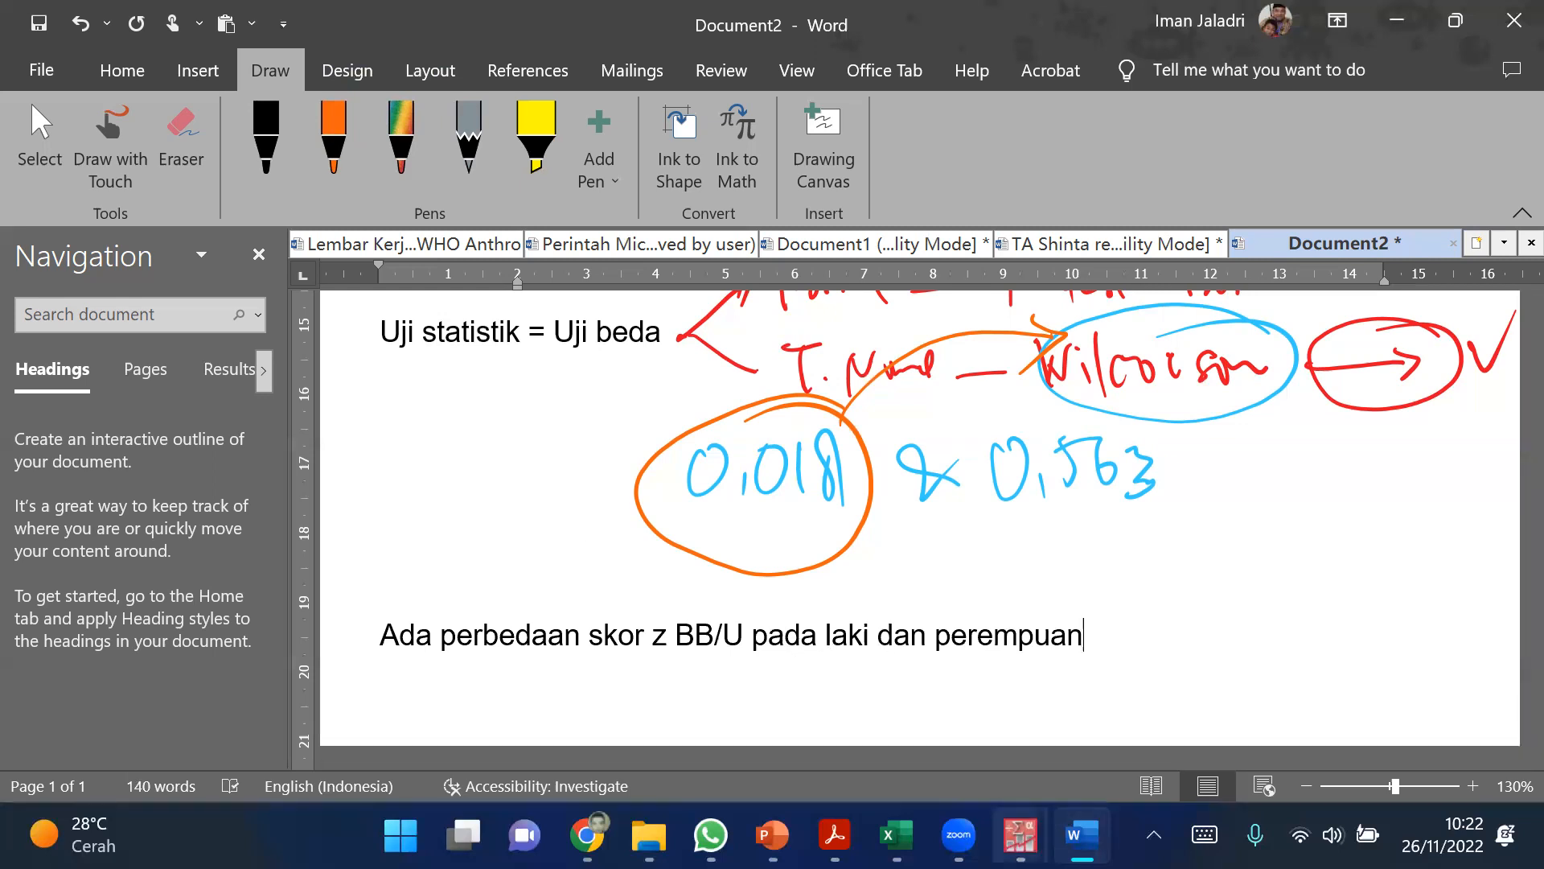
# Step: Switch to the PASW Statistics Data Editor and select the WAZ1 column as the example outcome variable
pyautogui.click(1020, 837)
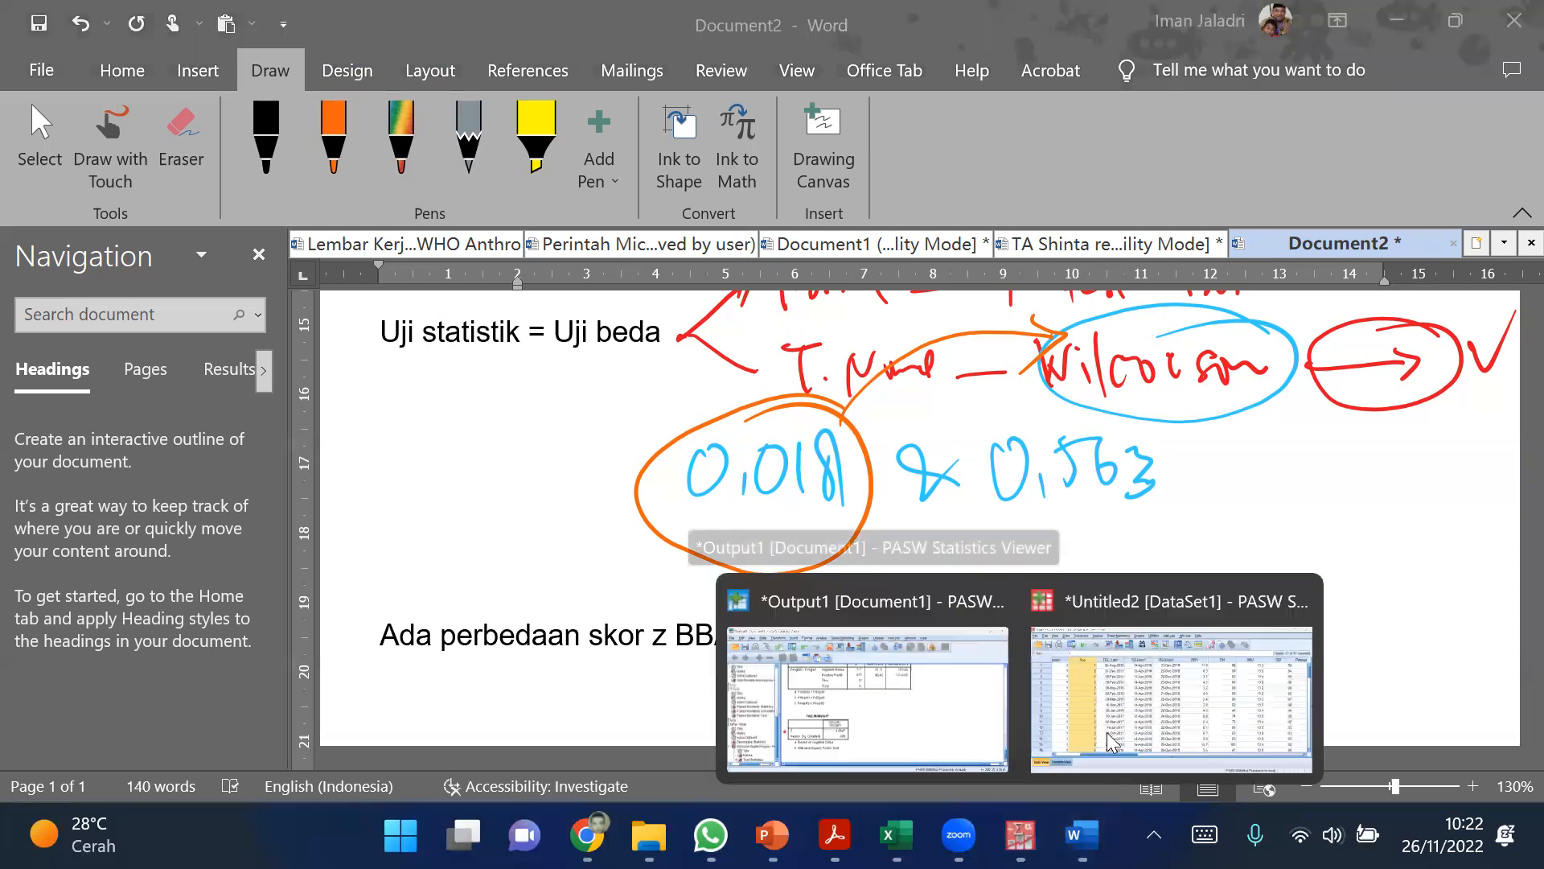
pyautogui.click(1112, 768)
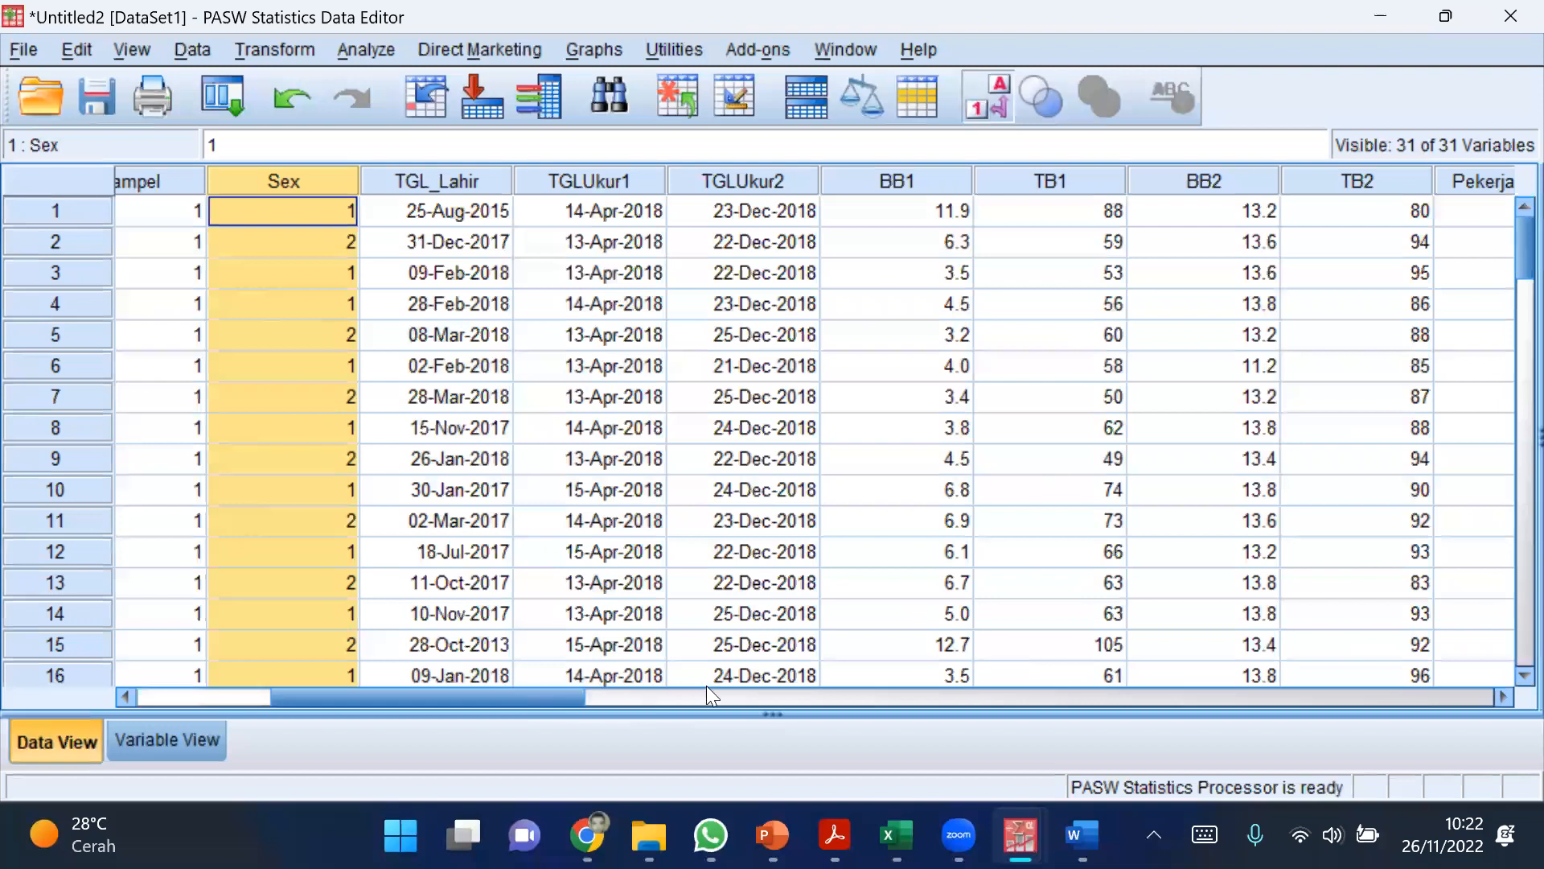
pyautogui.click(899, 700)
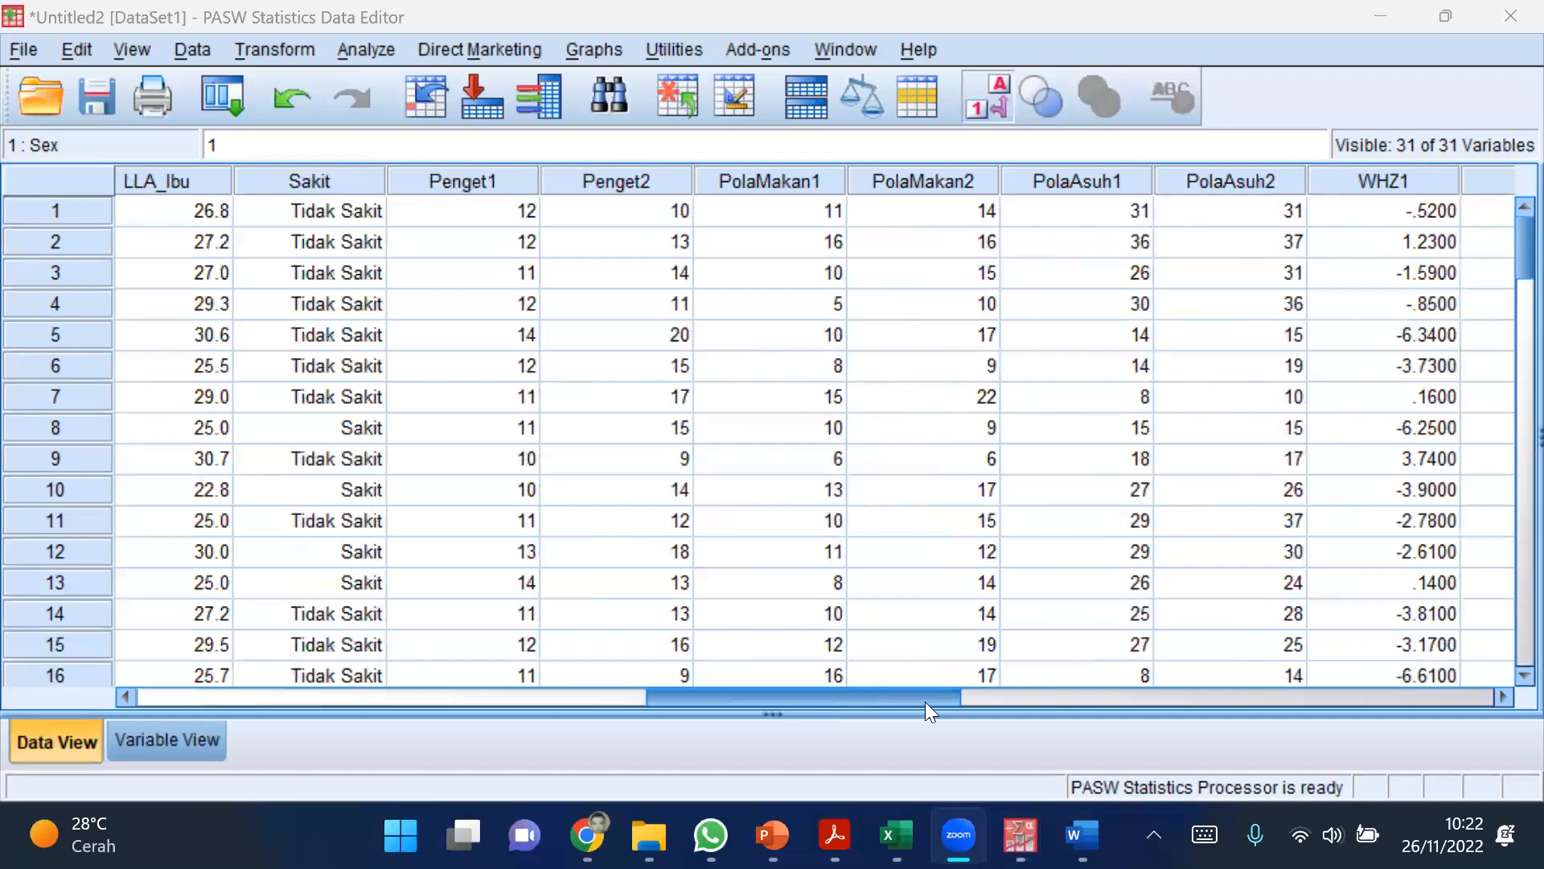
pyautogui.moveTo(936, 701); pyautogui.dragTo(1033, 701)
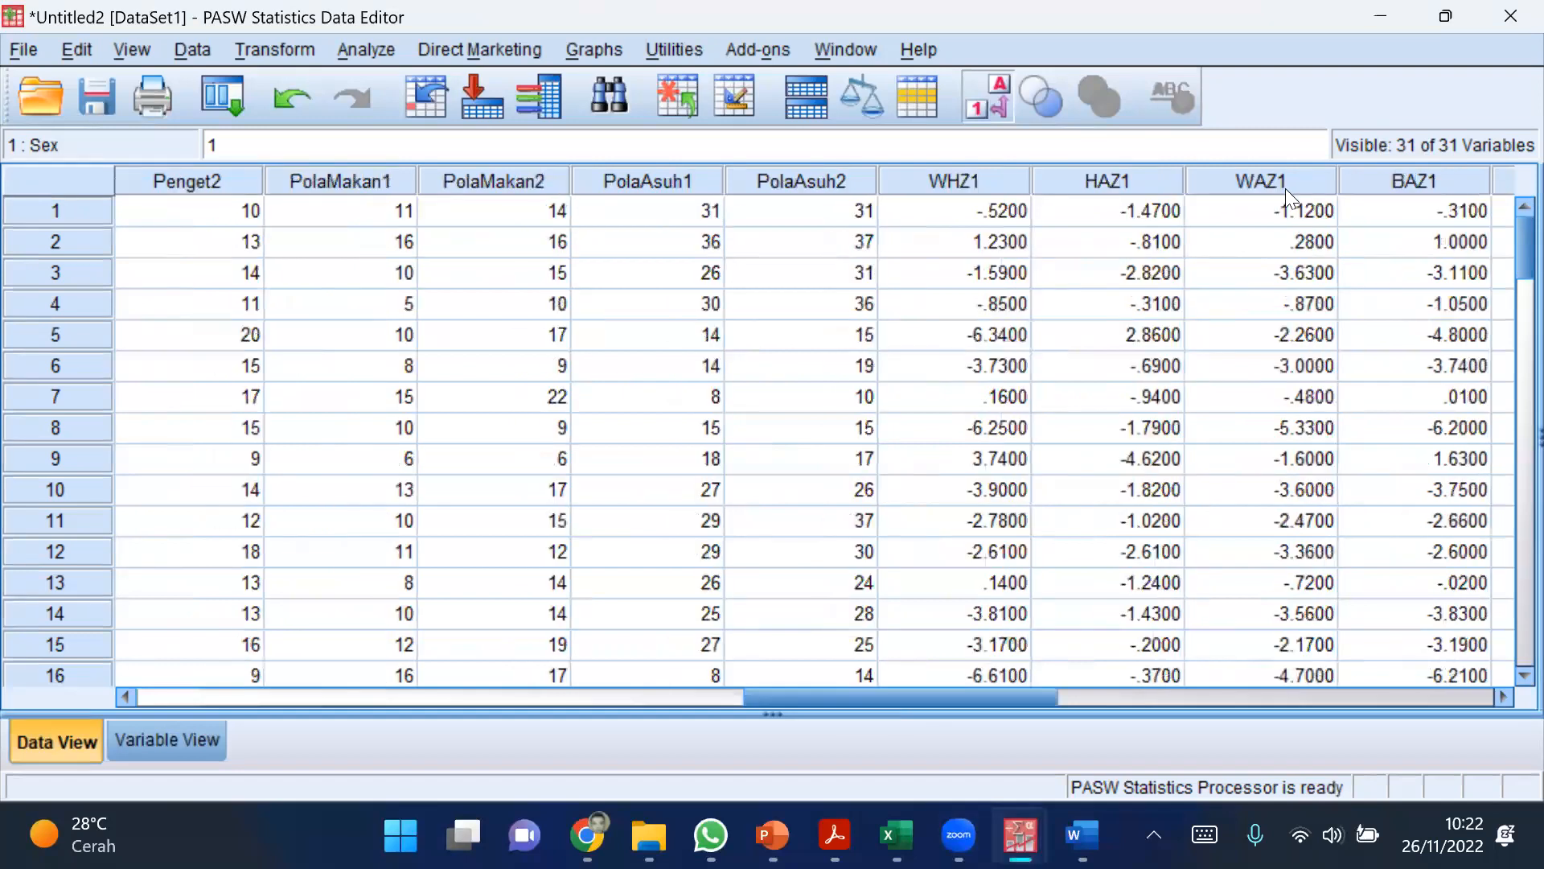
pyautogui.click(1285, 188)
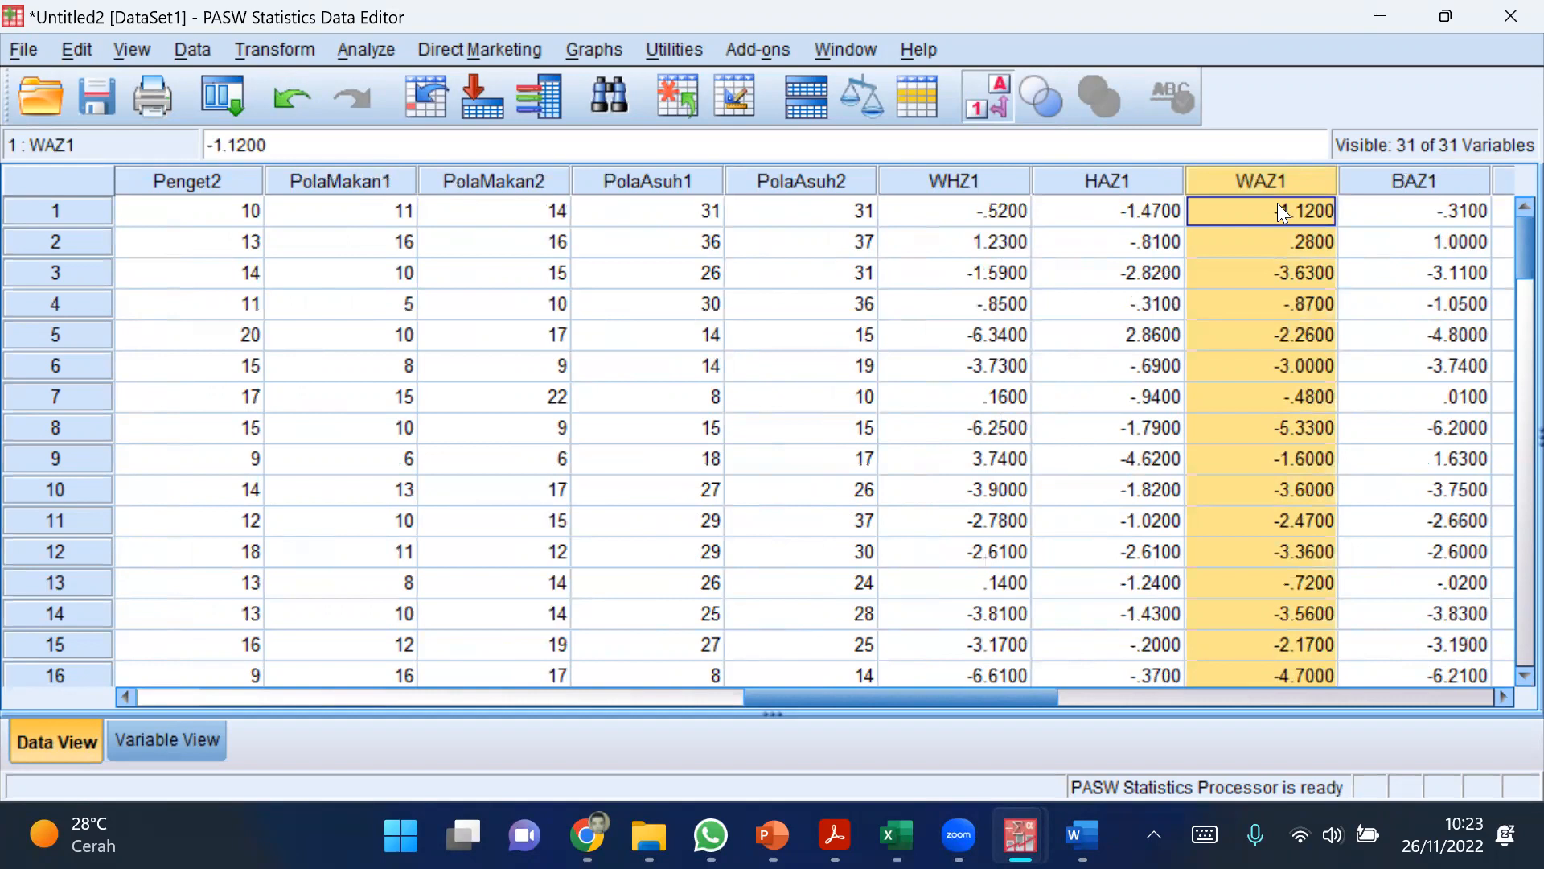
# Step: Start an Independent-Samples T Test and add WAZ1 as the test variable
pyautogui.click(348, 53)
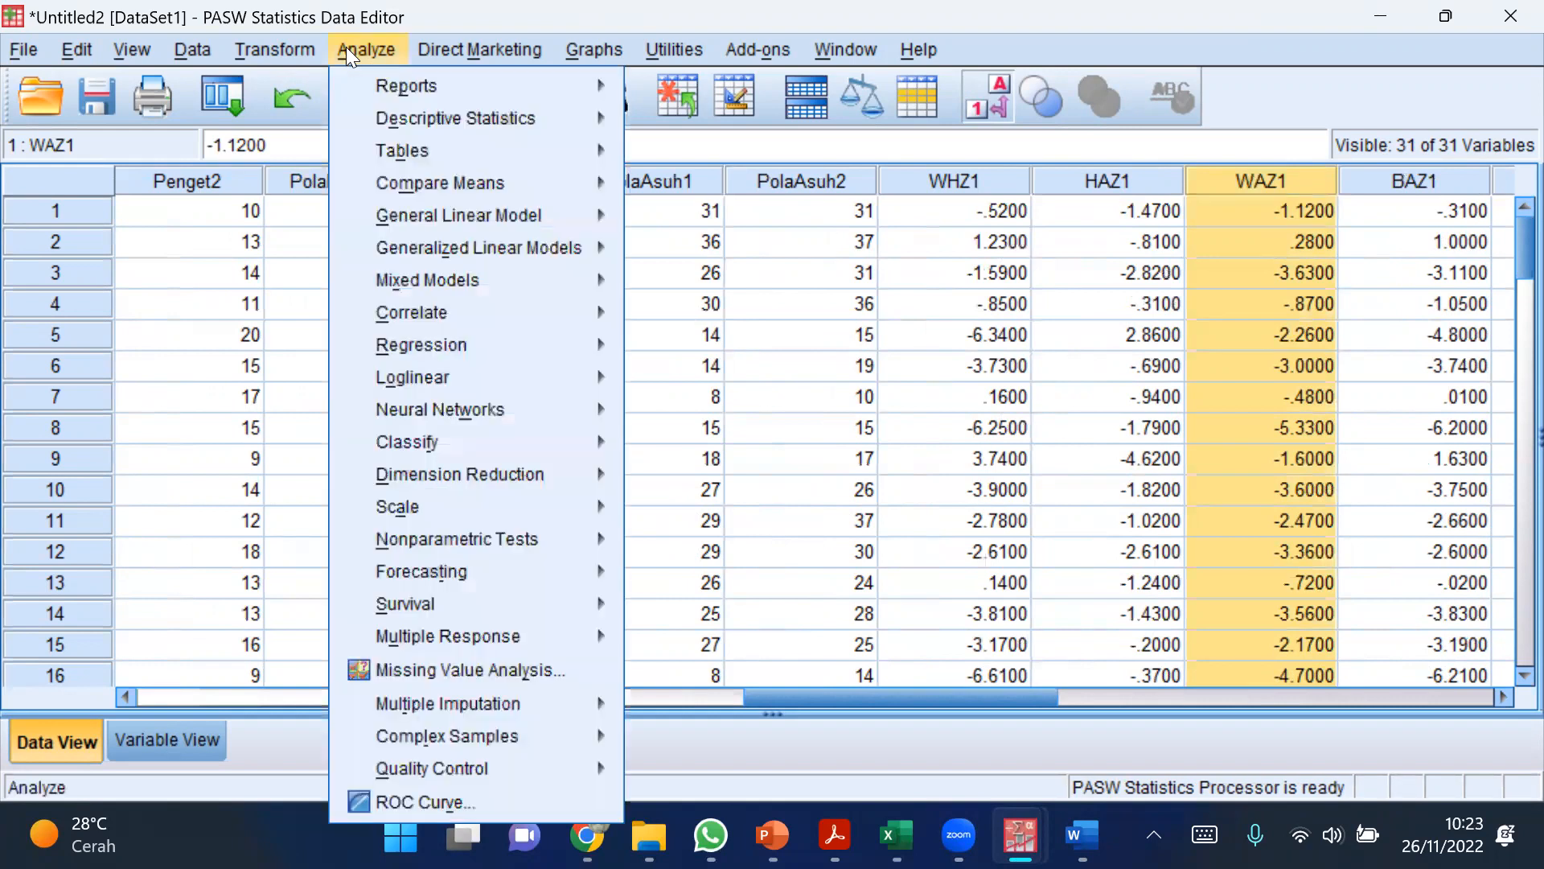
pyautogui.moveTo(412, 182)
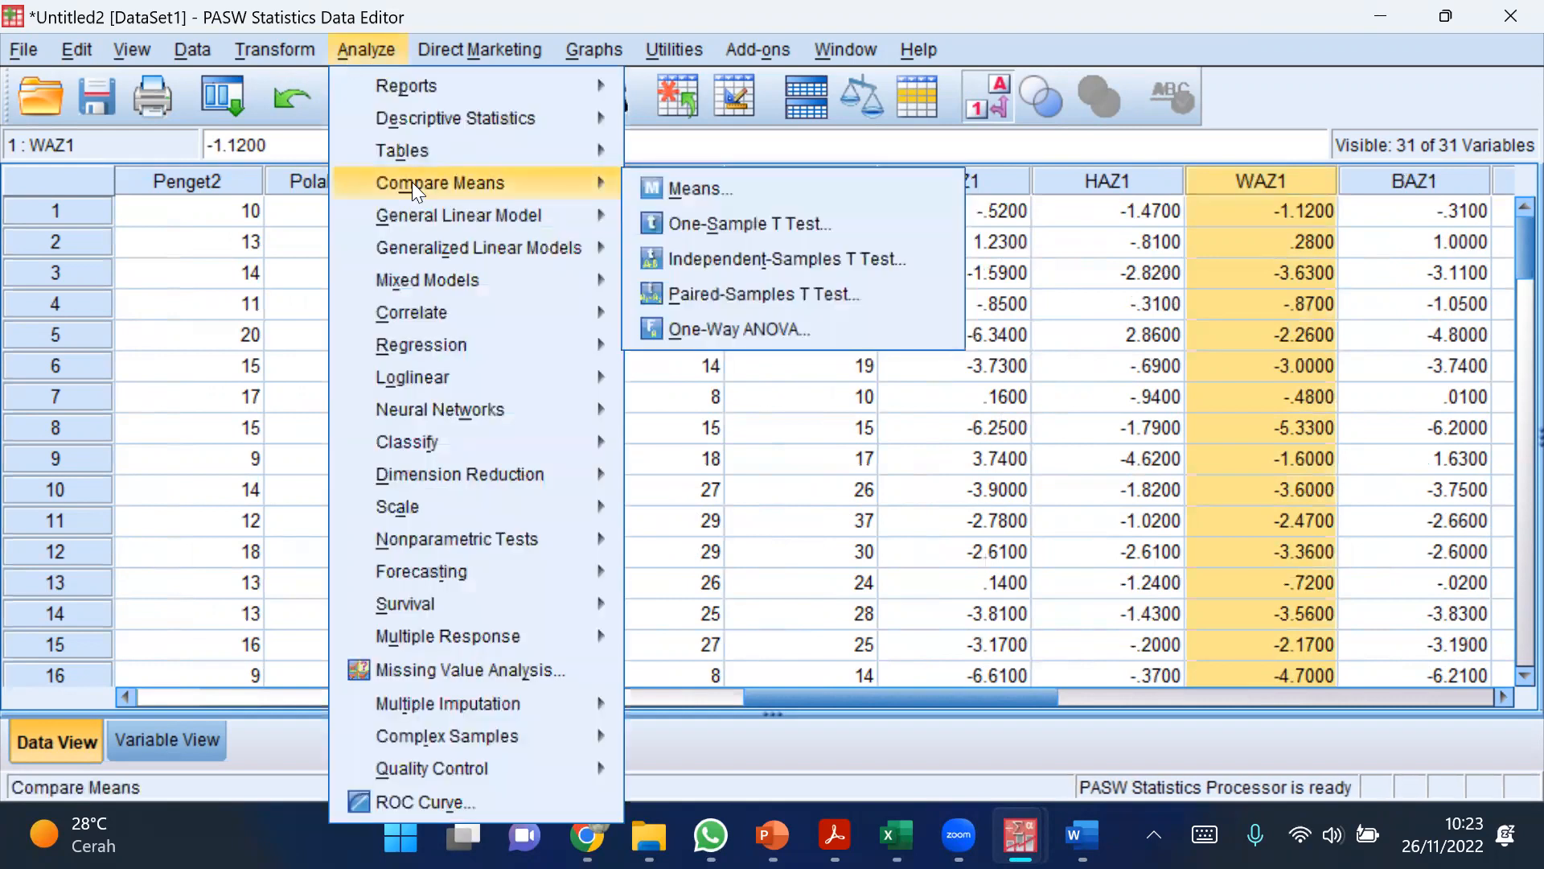
pyautogui.click(720, 258)
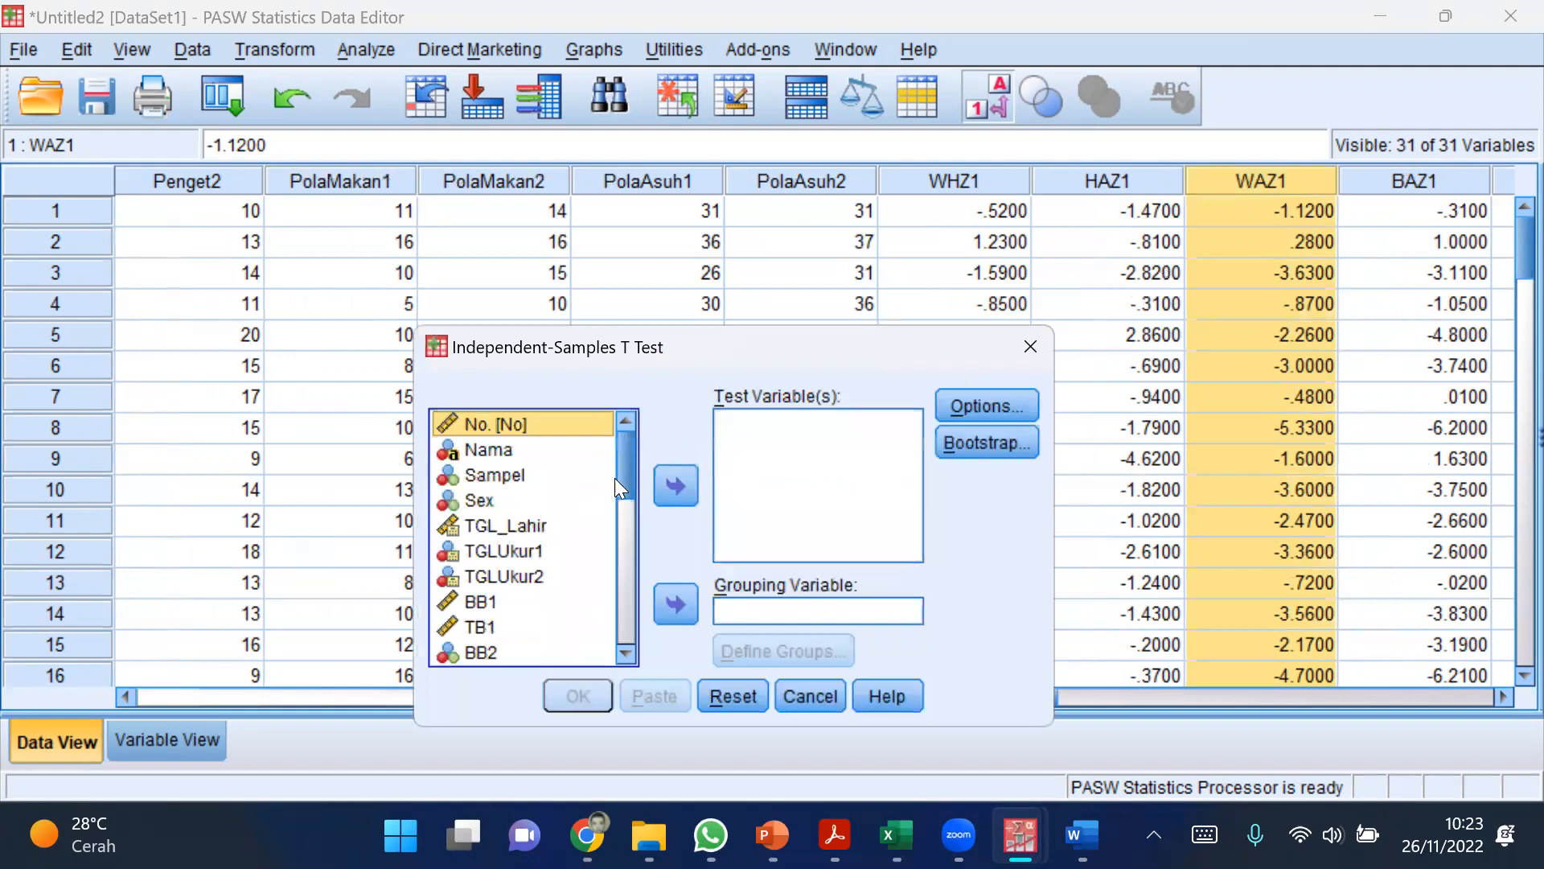
pyautogui.scroll(-2, 615, 483)
pyautogui.scroll(-3, 607, 519)
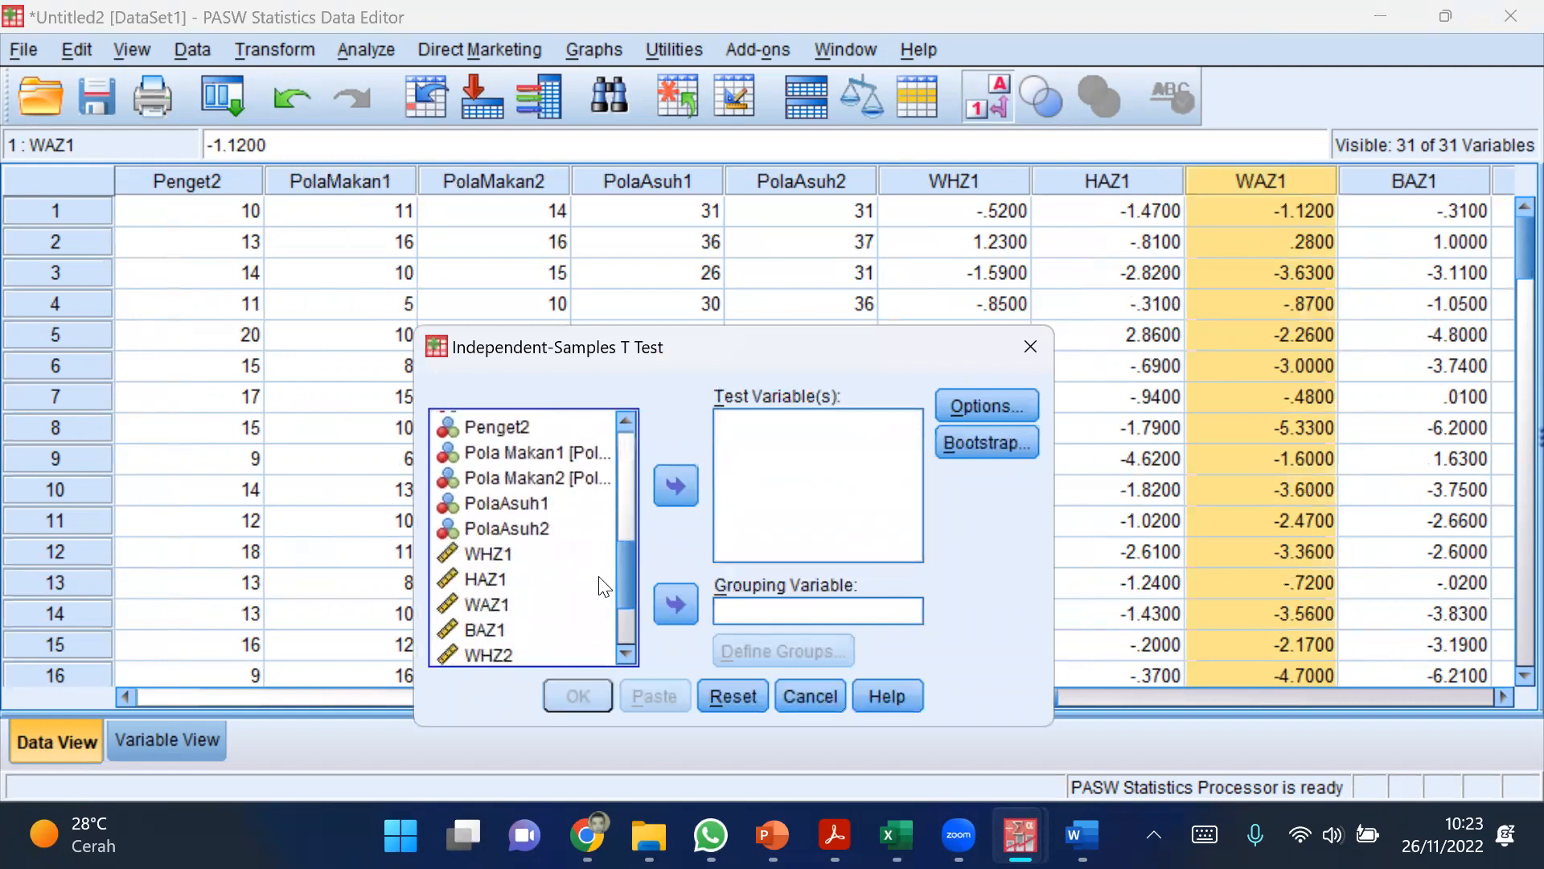
pyautogui.click(487, 605)
pyautogui.click(680, 488)
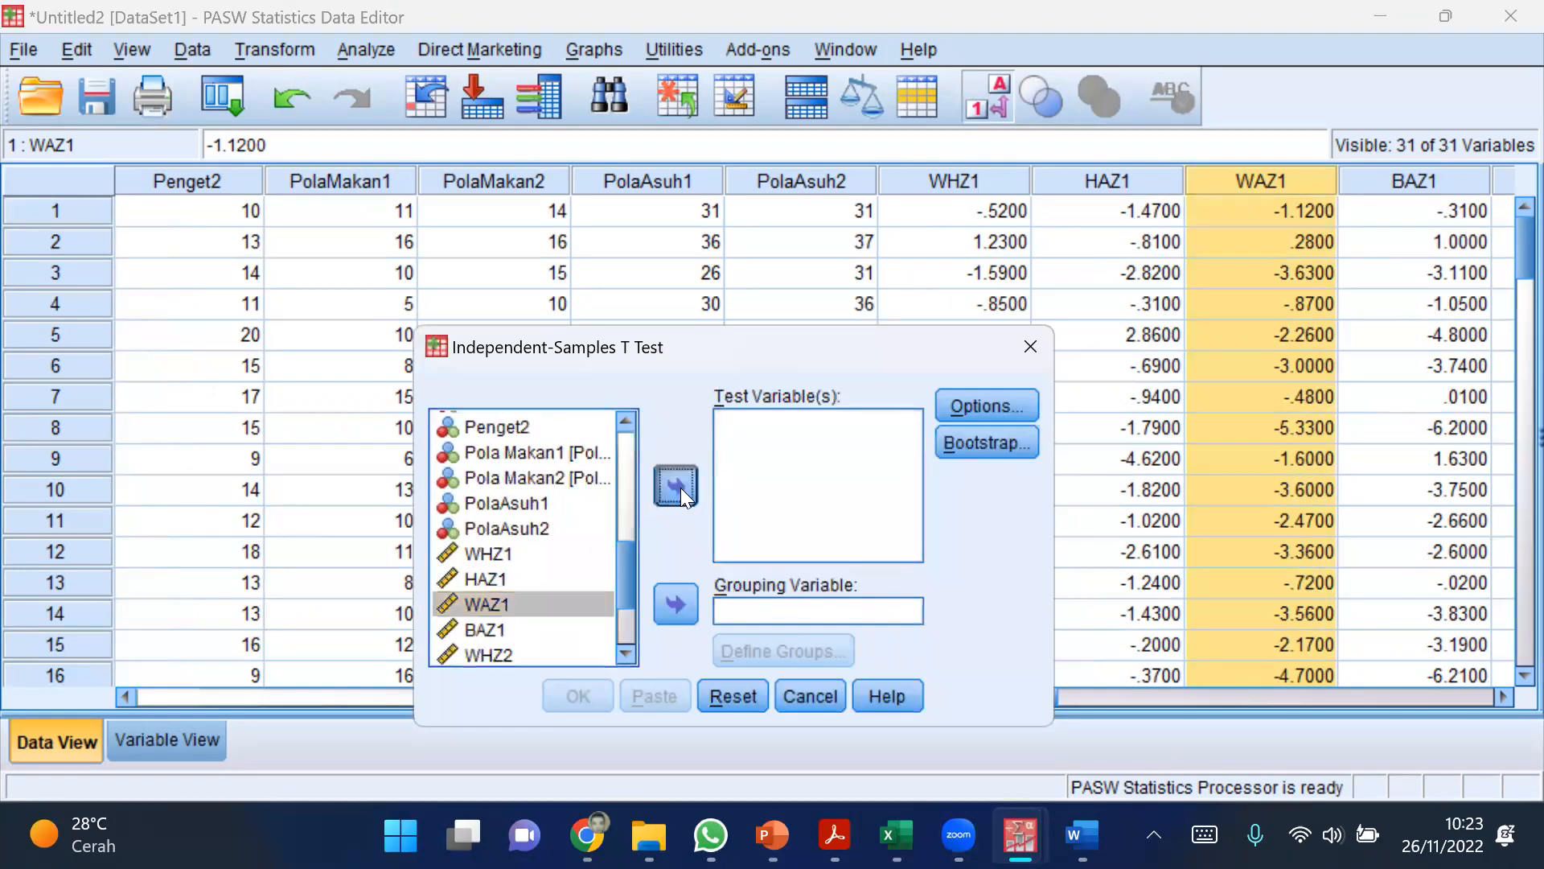
# Step: Assign Sex as the grouping variable and define Group 1 as 1 and Group 2 as 2
pyautogui.click(772, 609)
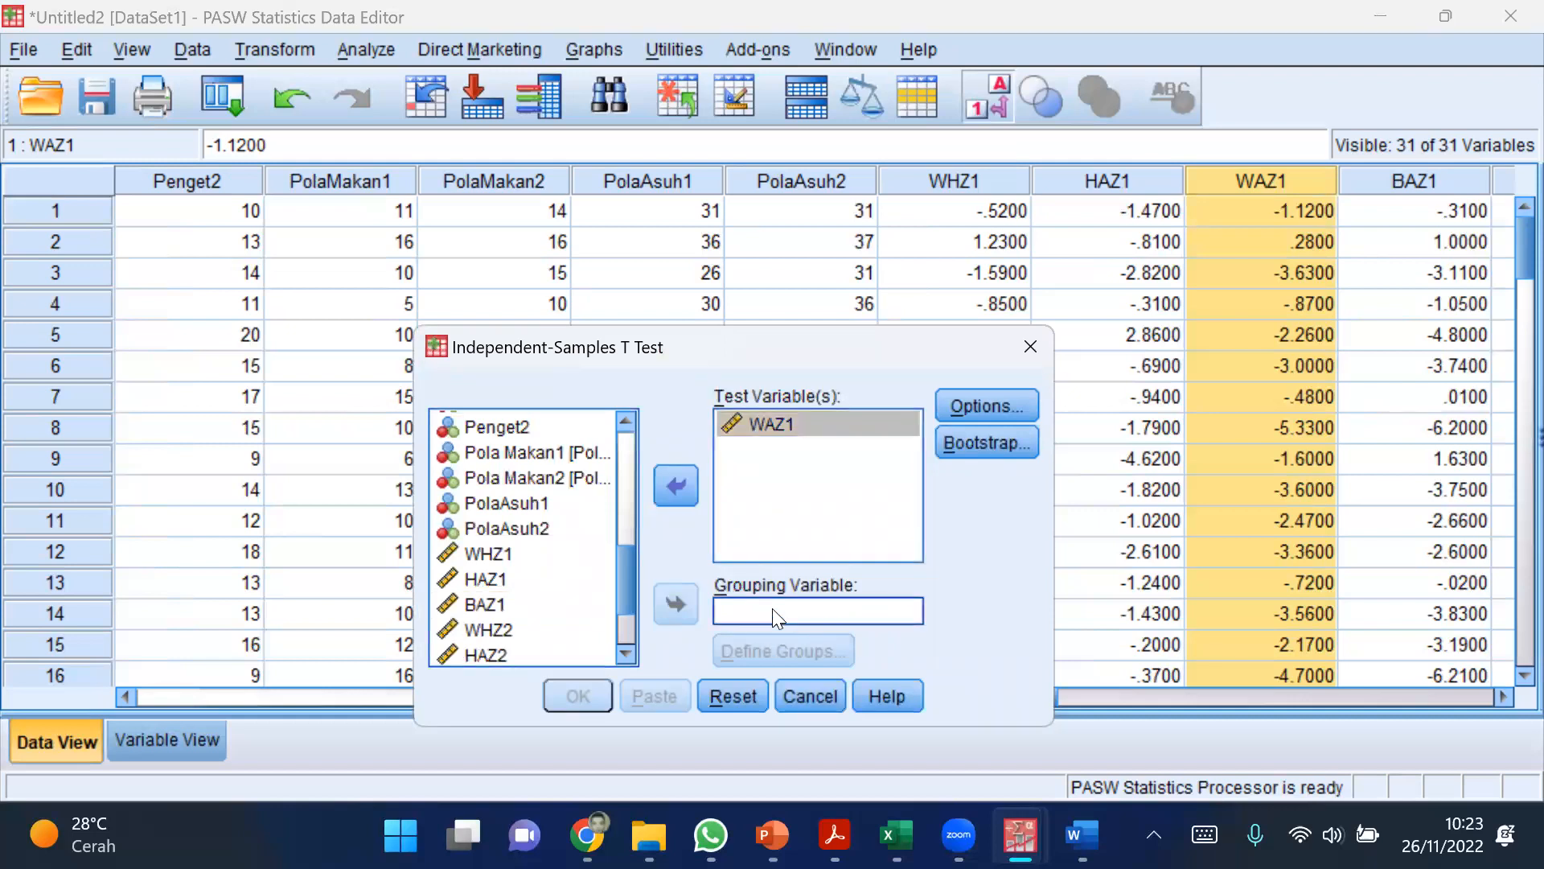
pyautogui.moveTo(629, 599); pyautogui.dragTo(636, 486)
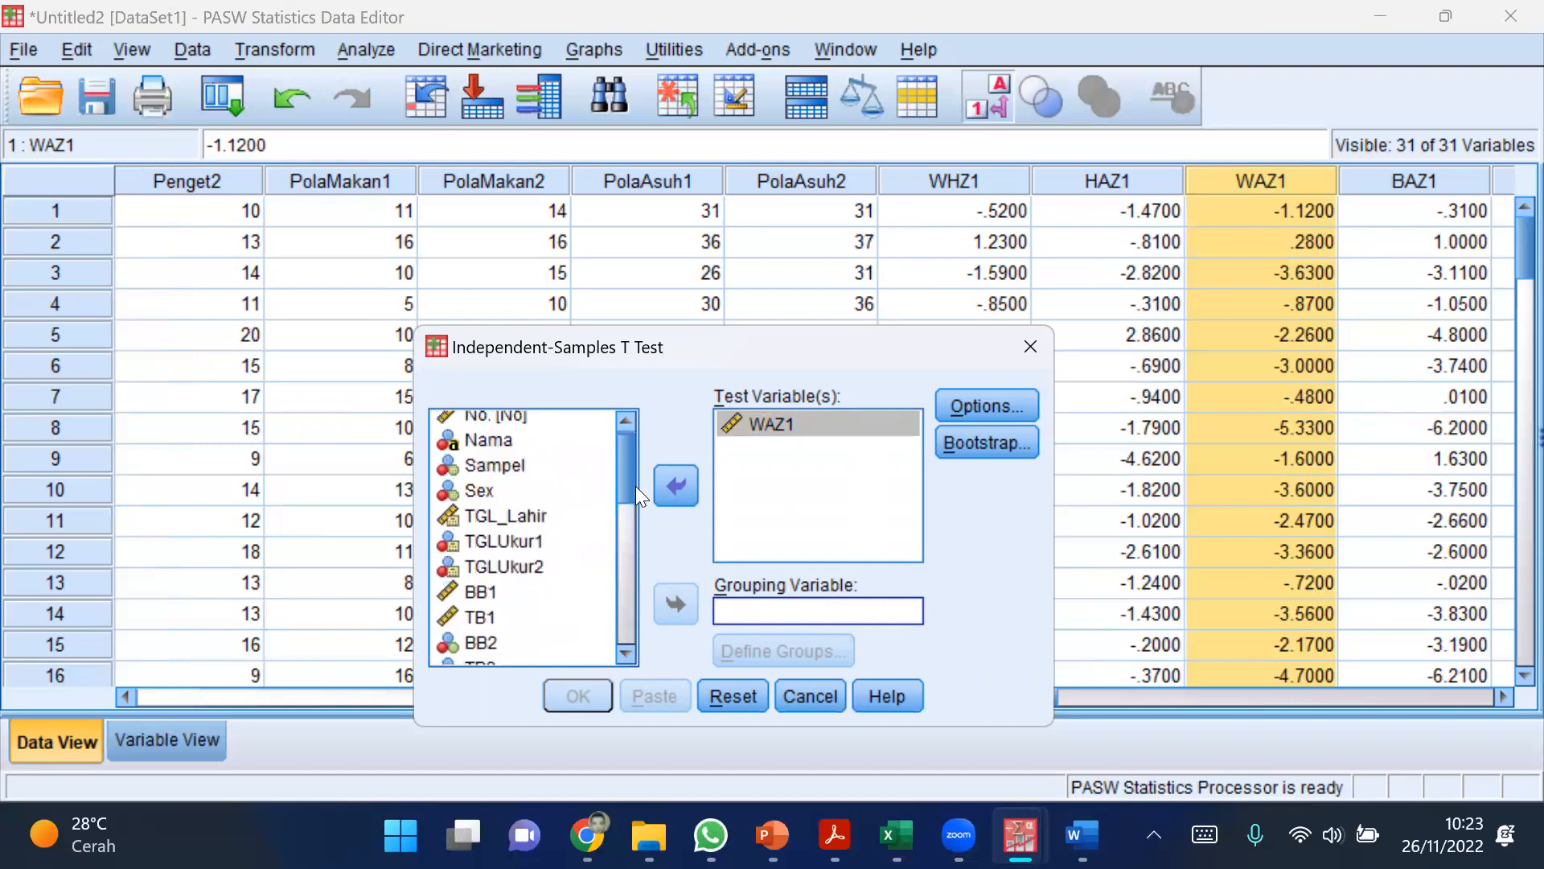
pyautogui.click(473, 494)
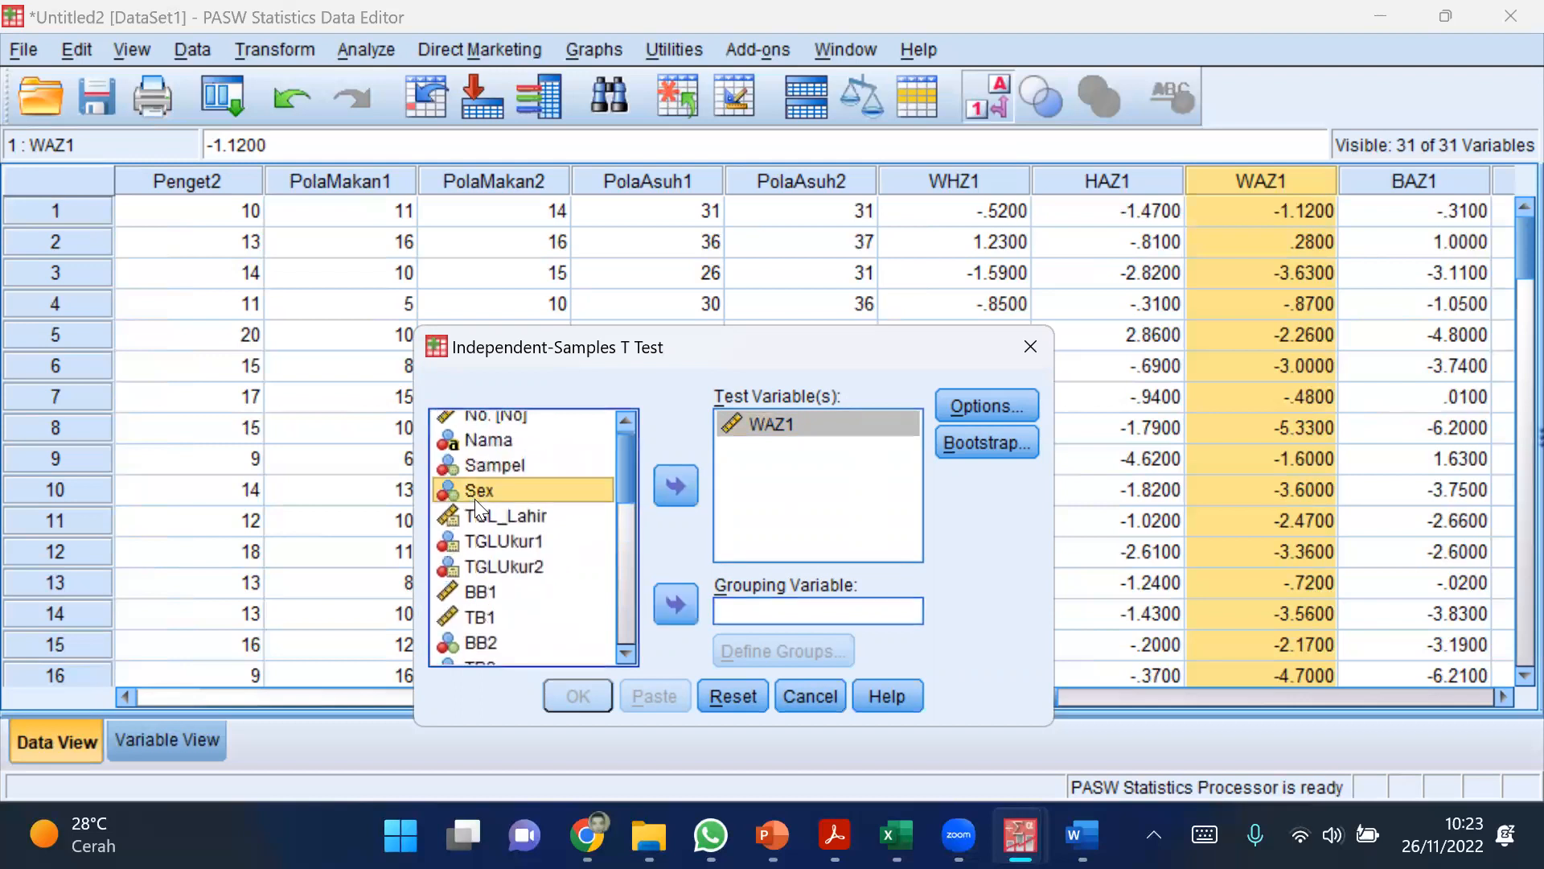
pyautogui.click(671, 604)
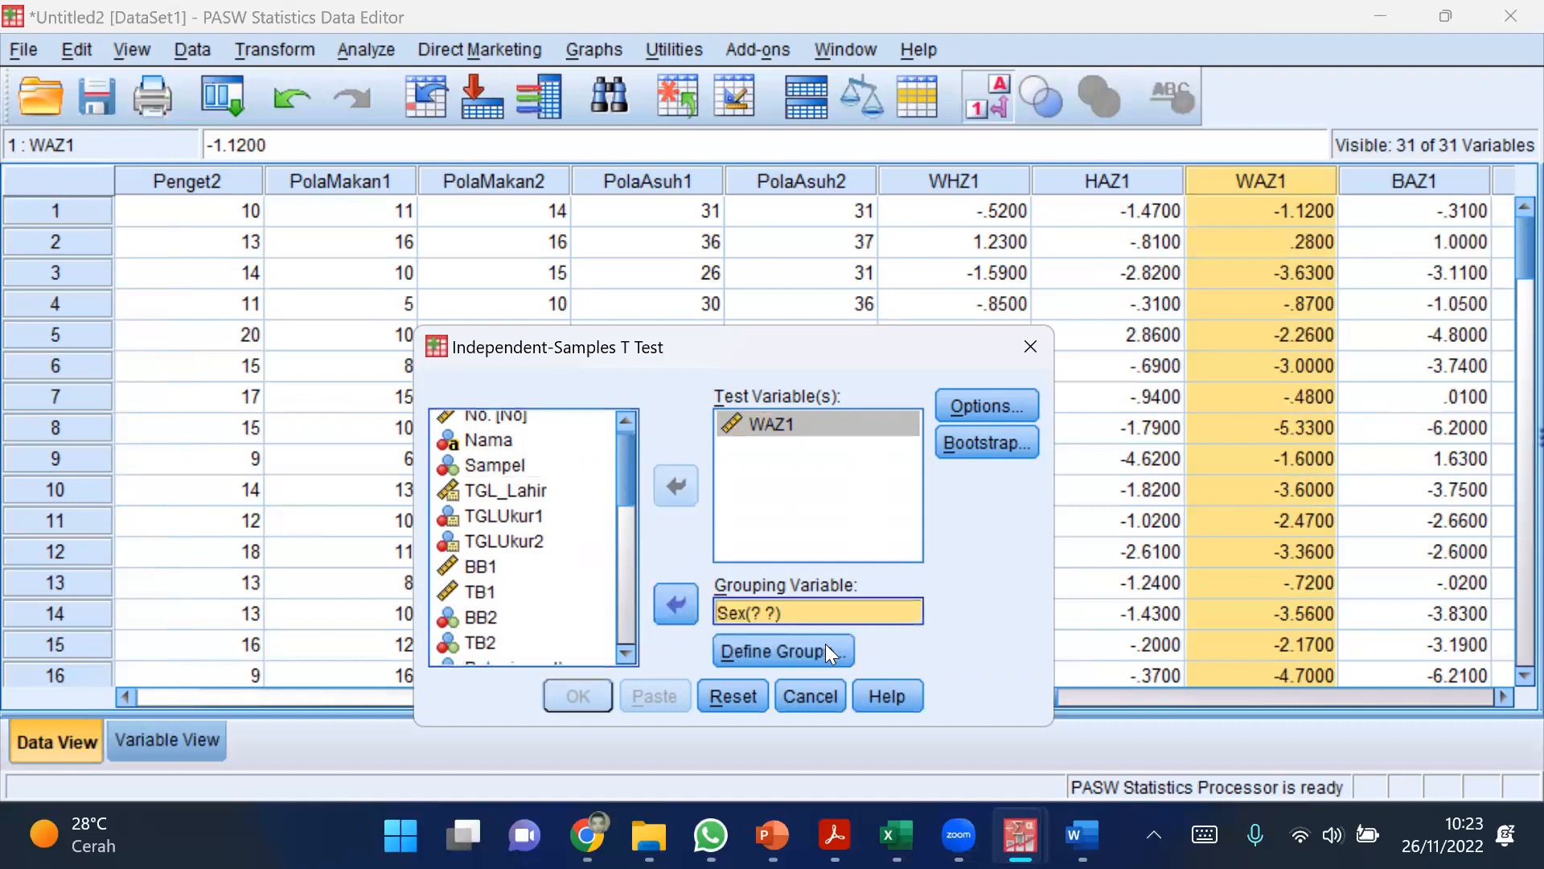
pyautogui.click(765, 650)
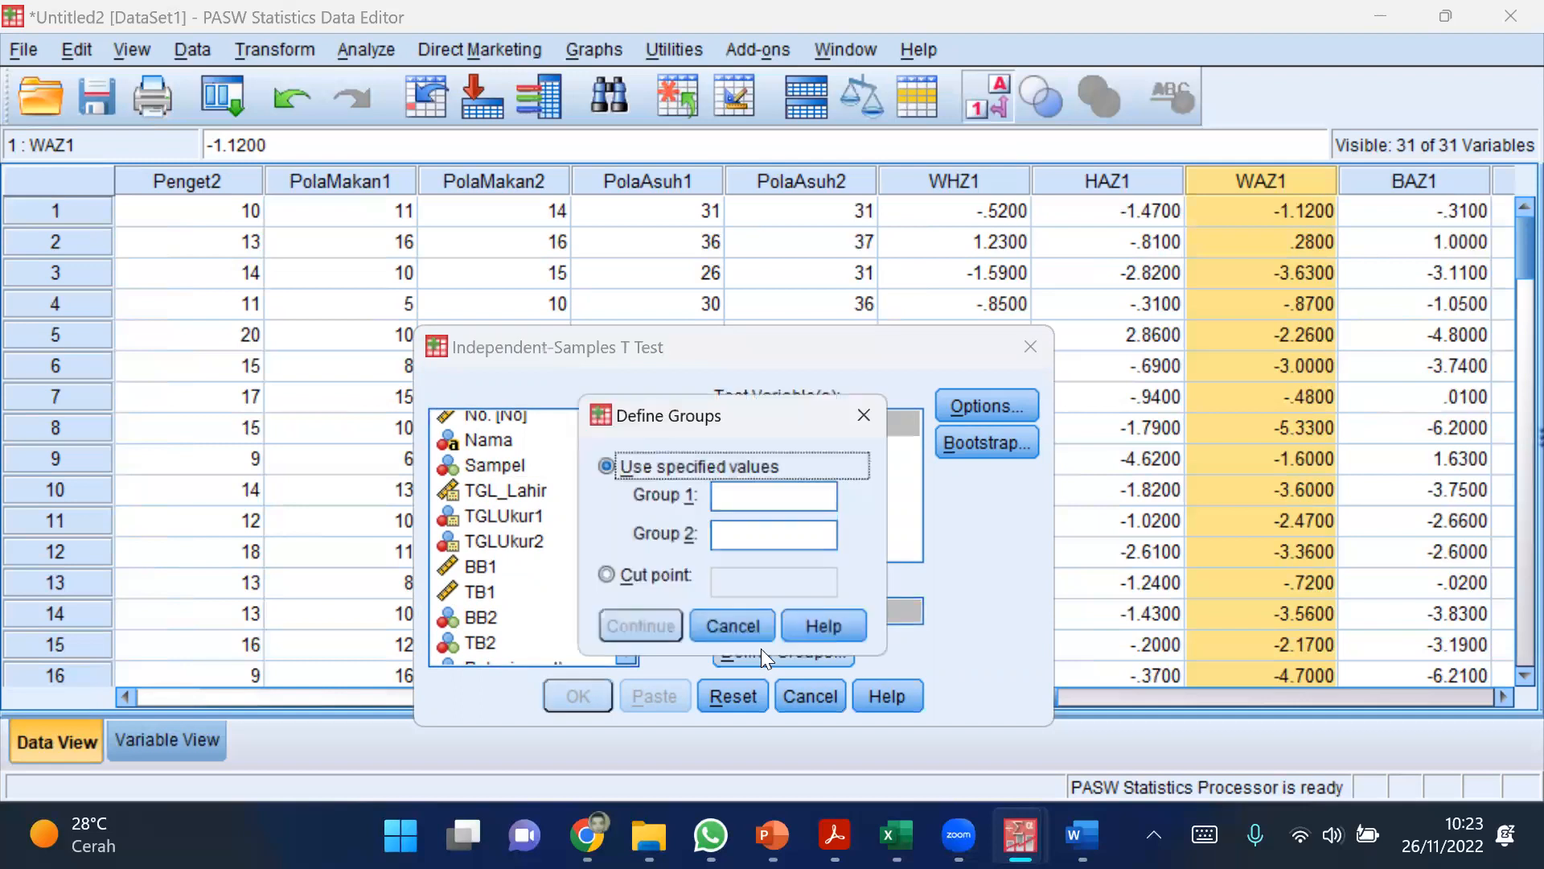
pyautogui.click(784, 498)
pyautogui.write('1')
pyautogui.click(761, 546)
pyautogui.write('2')
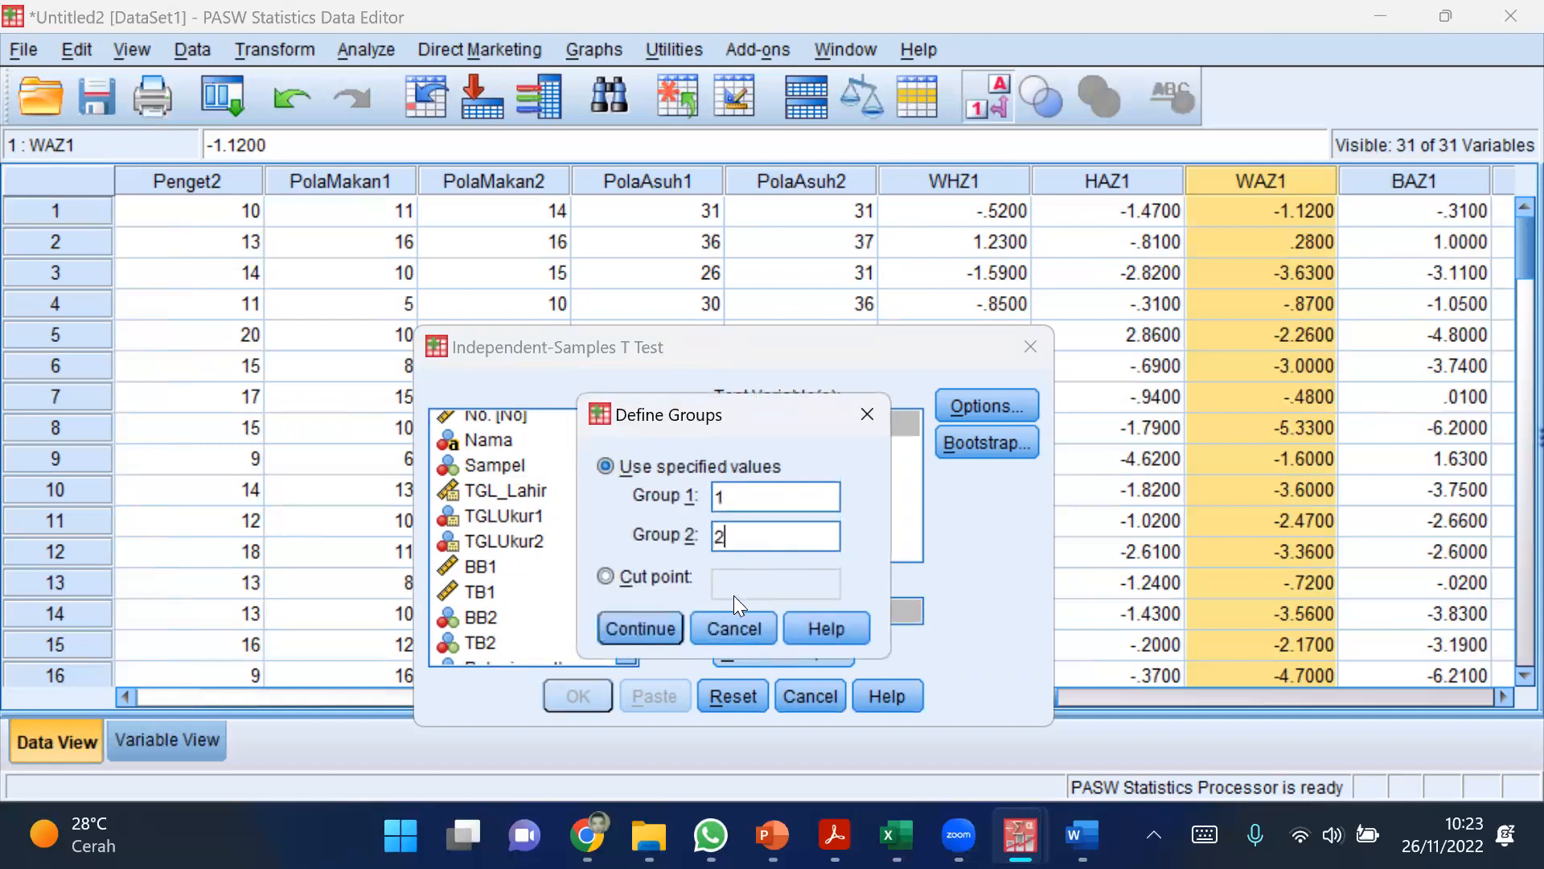
pyautogui.click(641, 626)
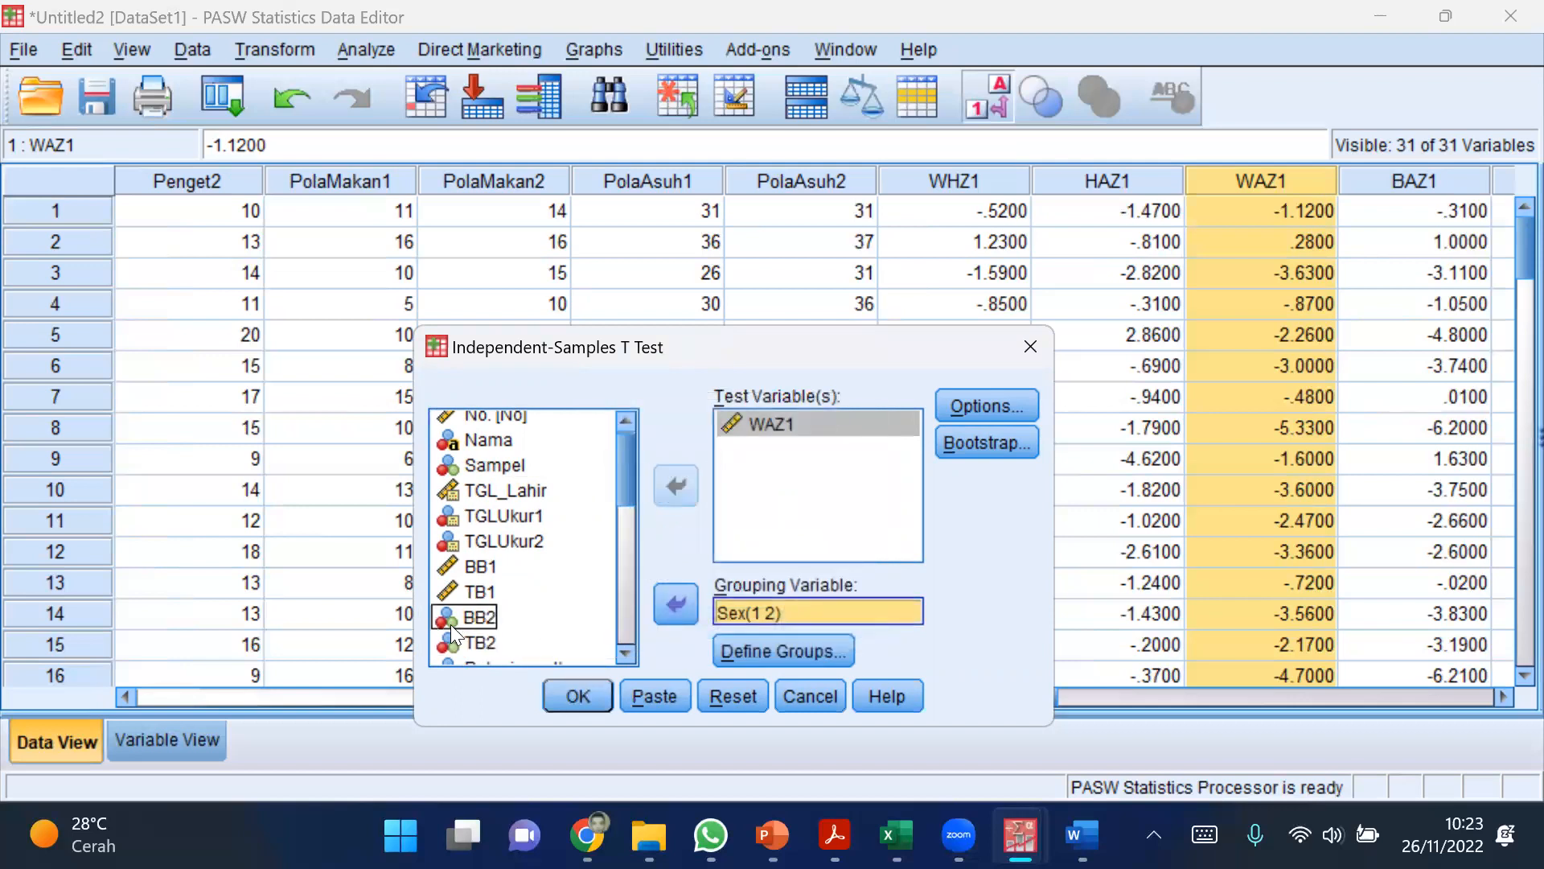
# Step: Accept the 95% confidence interval in the test options and run the independent-samples T test
pyautogui.click(980, 408)
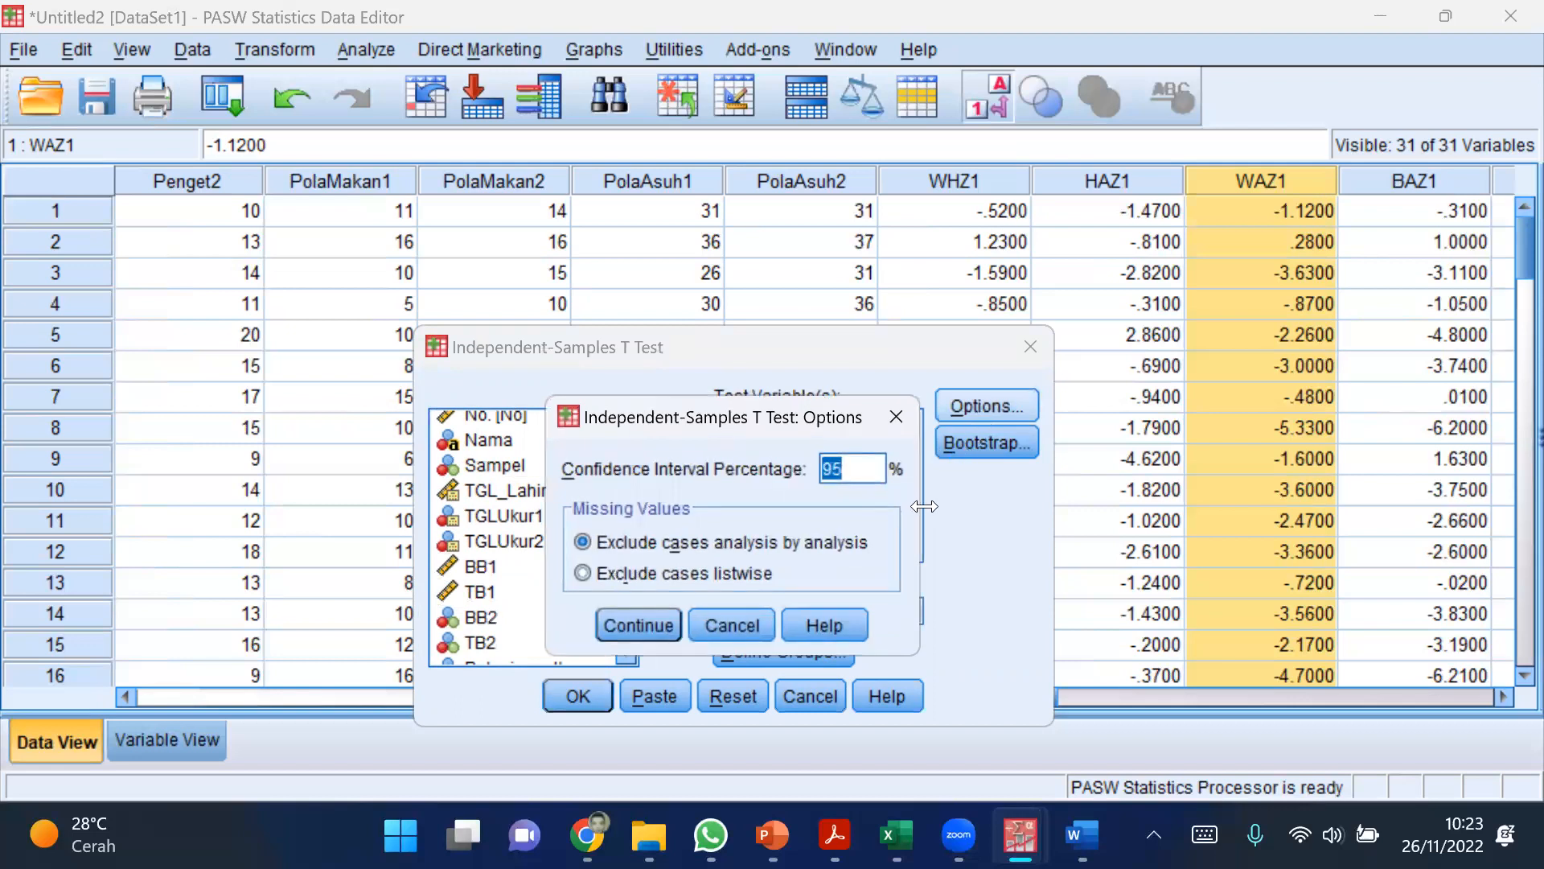
pyautogui.press('Return')
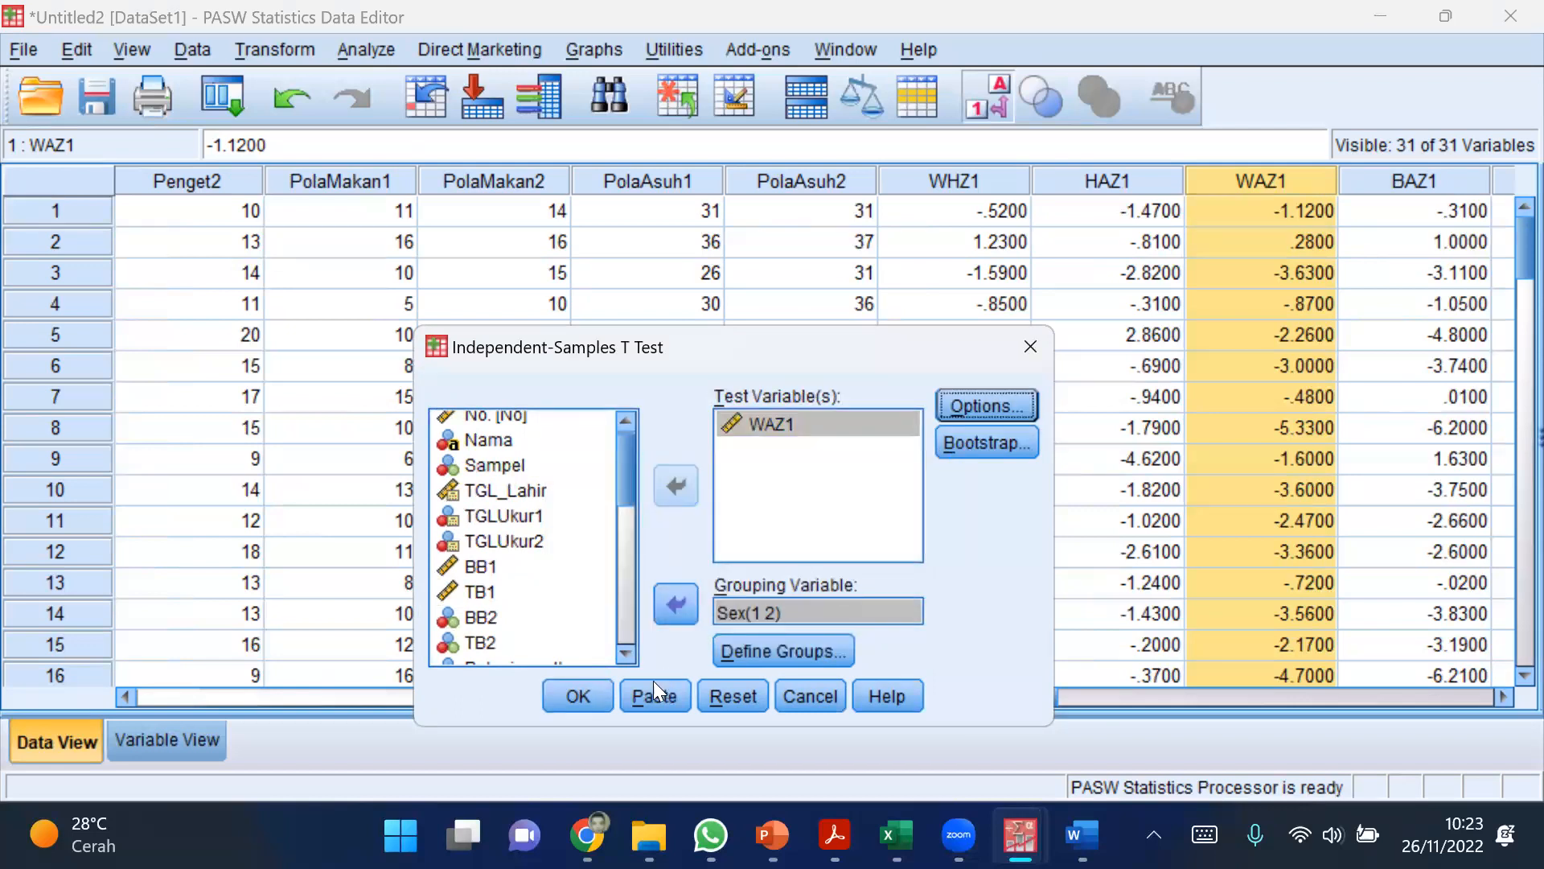
pyautogui.click(584, 704)
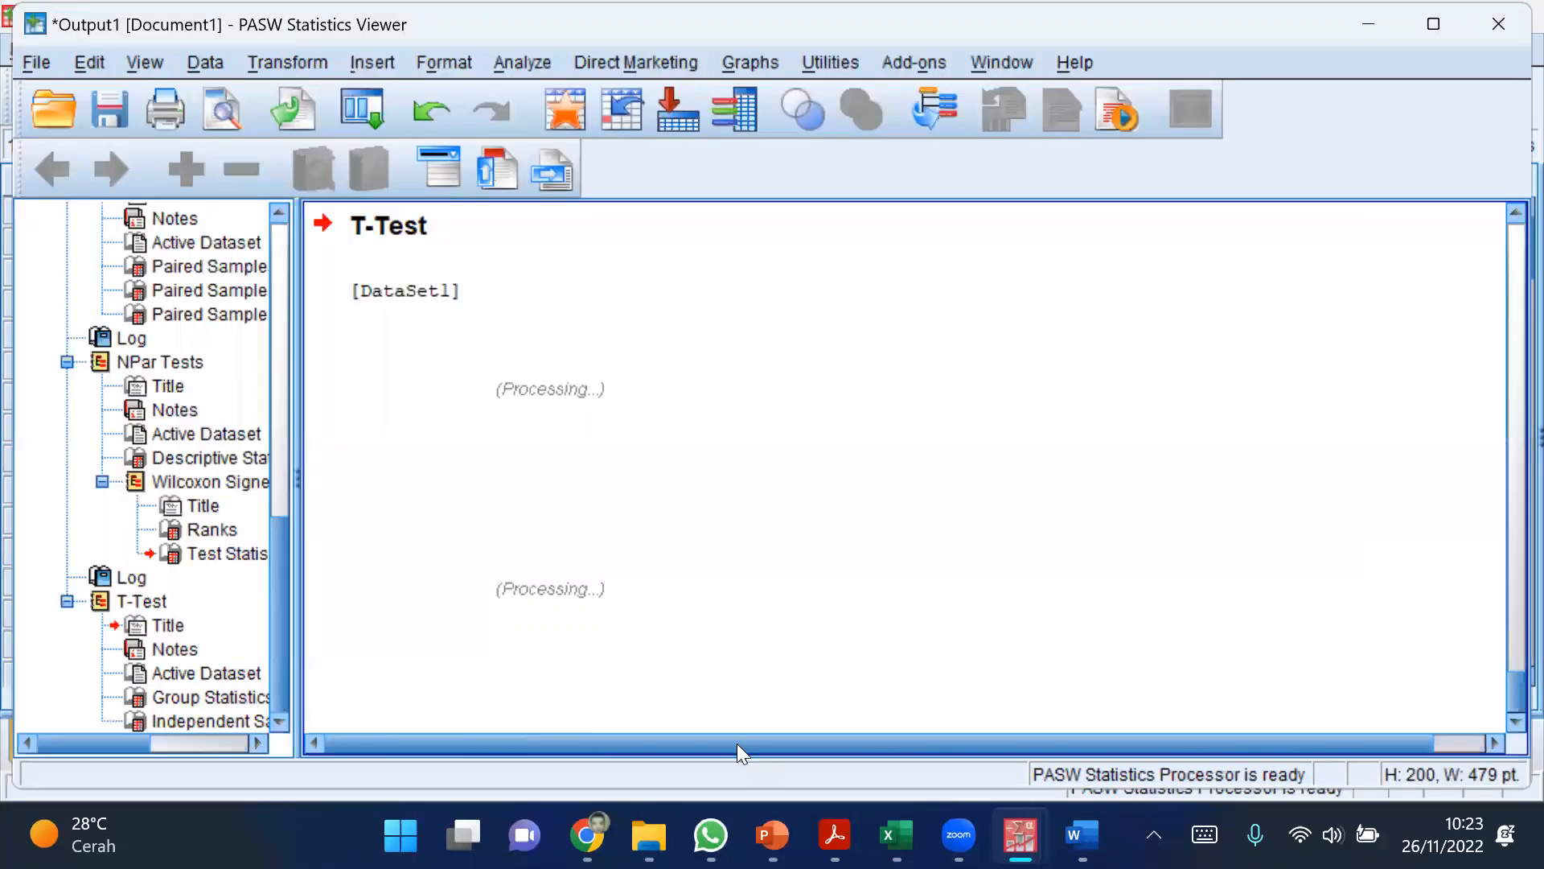
# Step: Widen the output area and examine the Group Statistics and Independent Samples Test tables for WAZ1
pyautogui.click(948, 745)
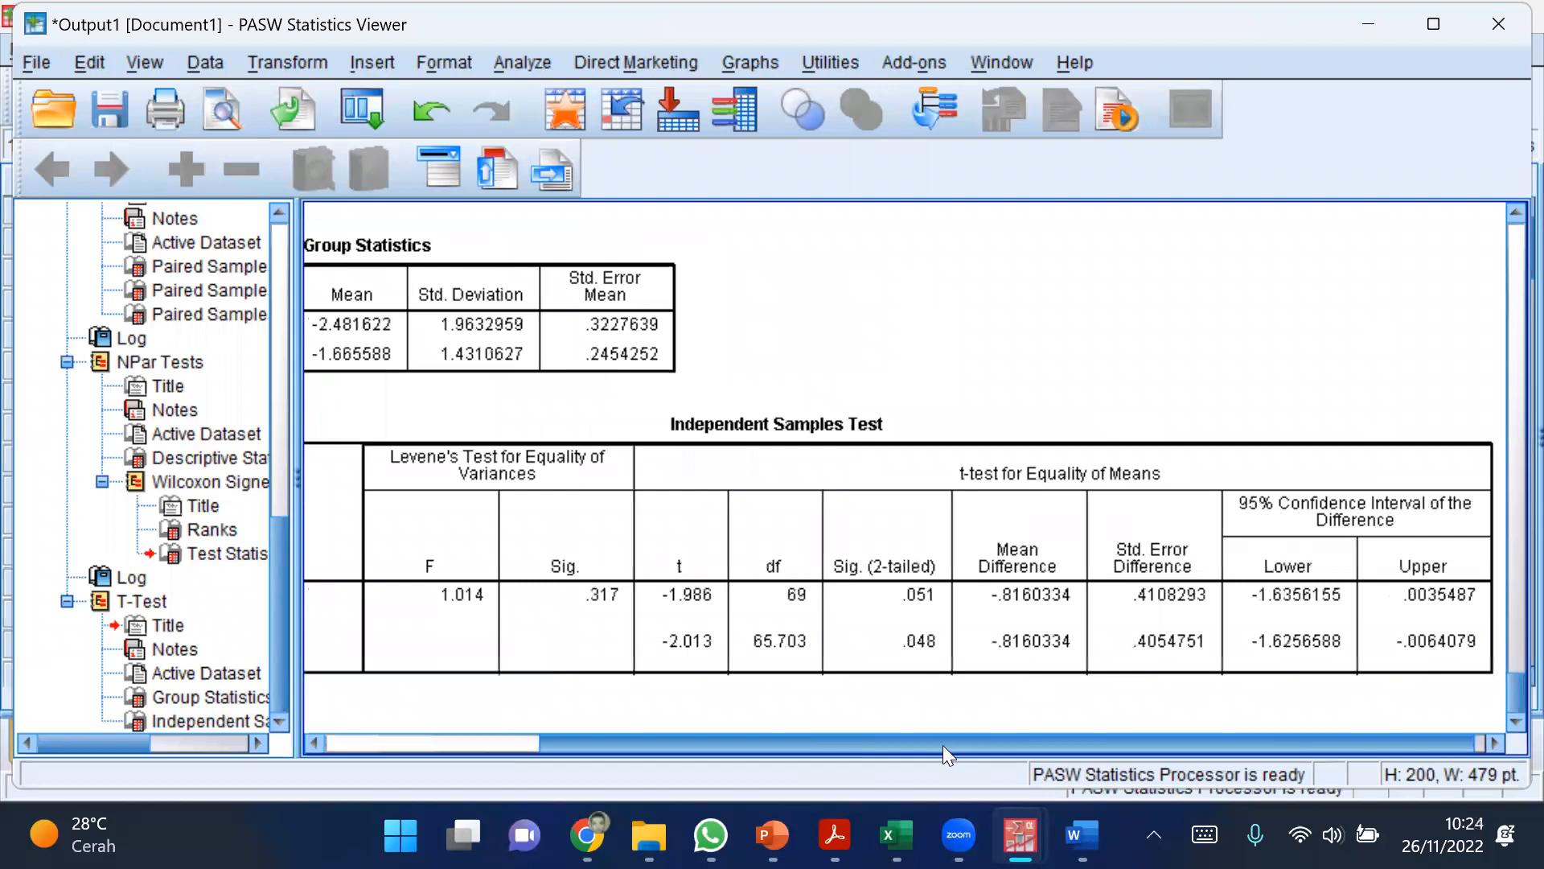
pyautogui.moveTo(942, 747); pyautogui.dragTo(934, 747)
pyautogui.moveTo(297, 498); pyautogui.dragTo(175, 499)
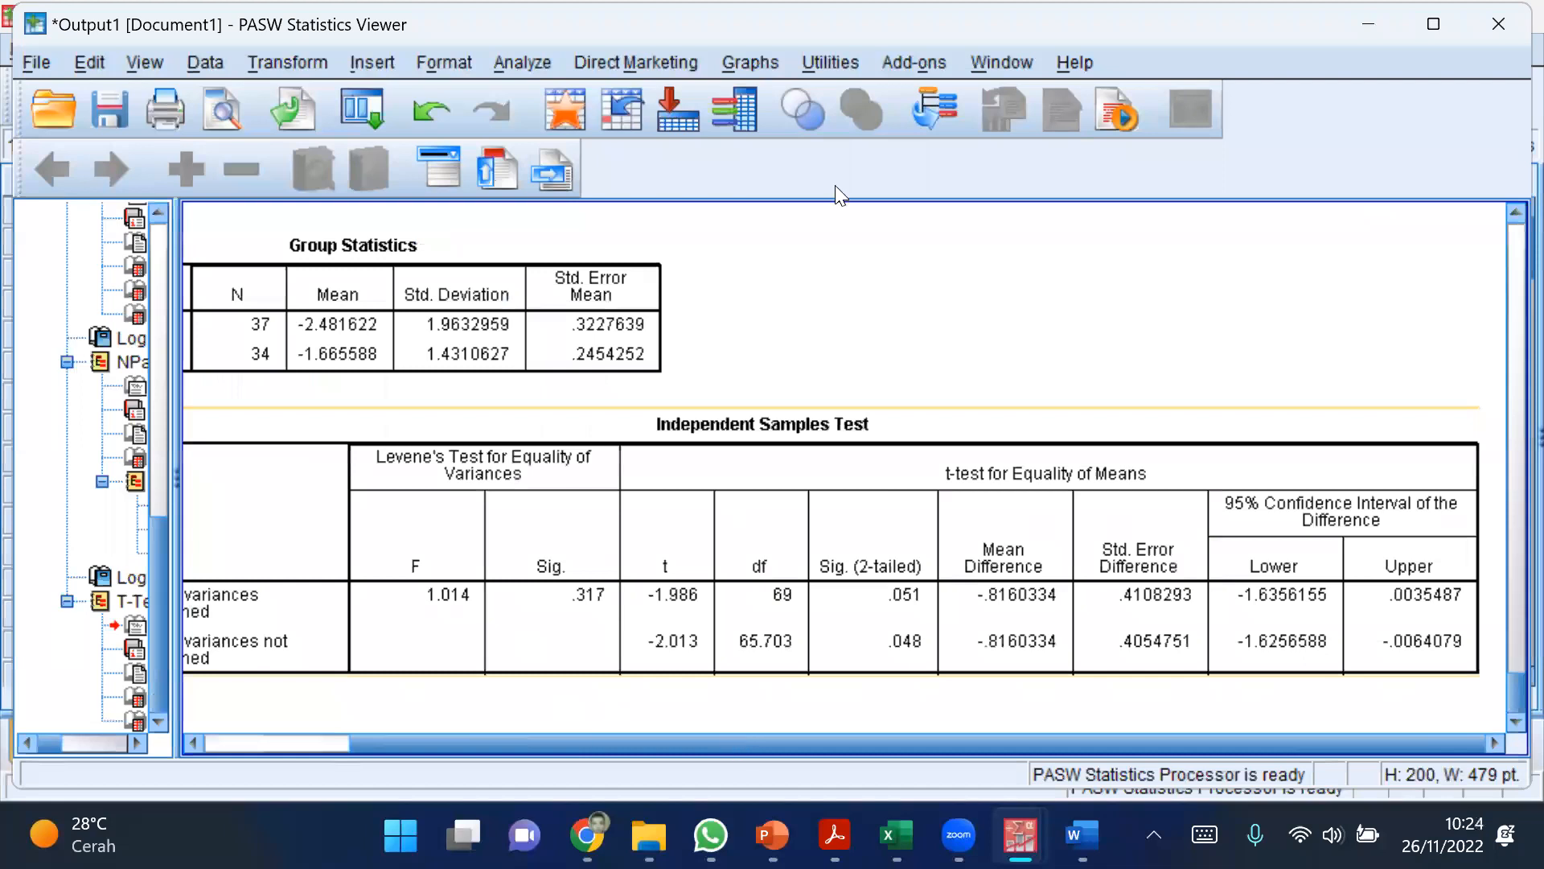
pyautogui.click(1304, 339)
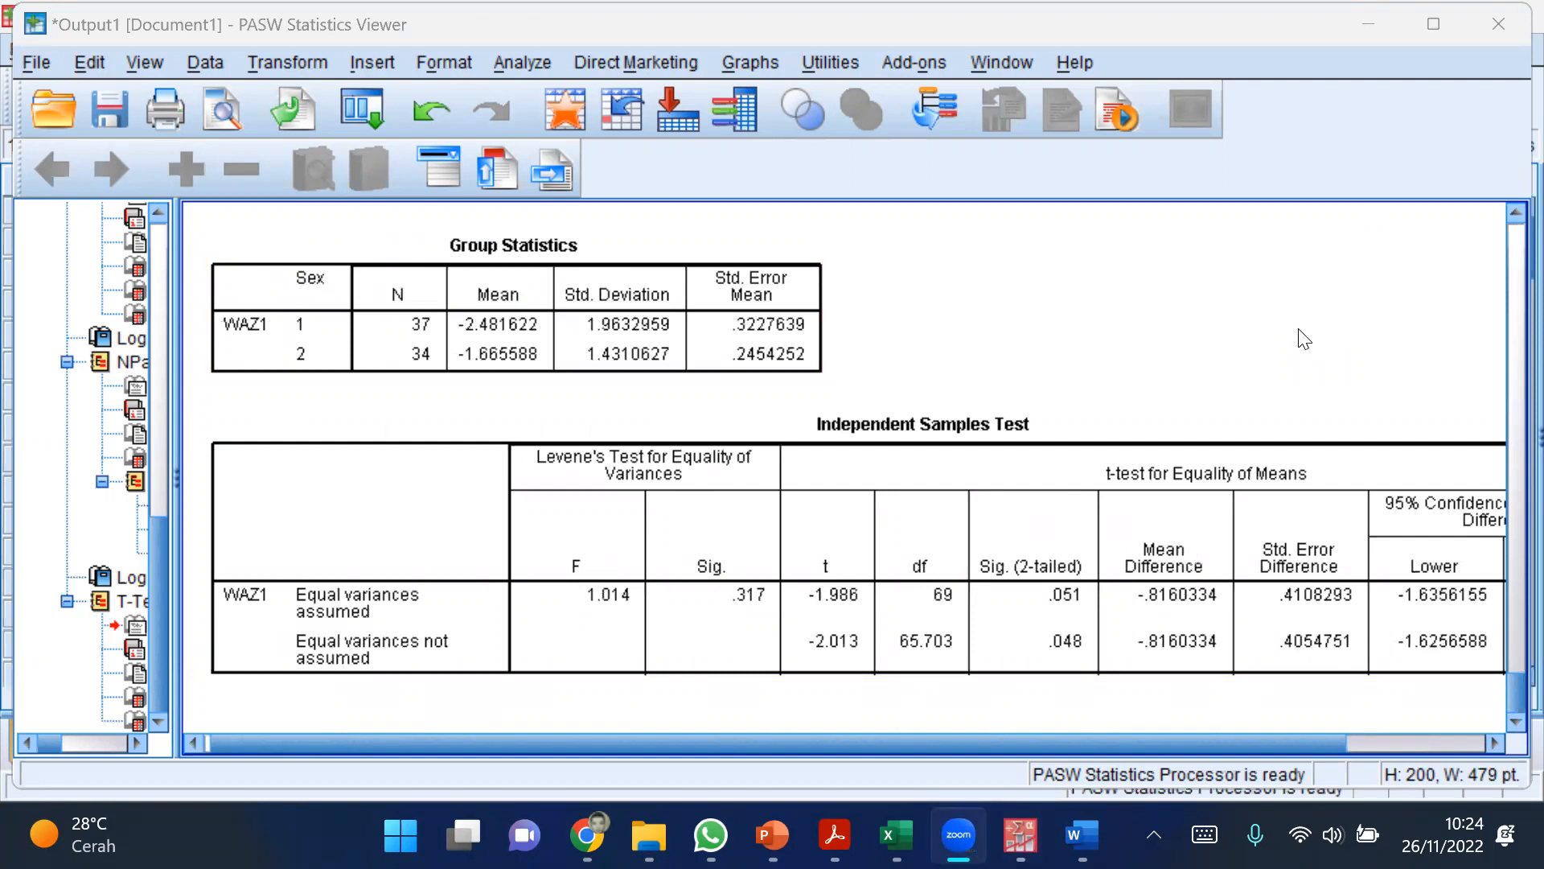
# Step: Mark the two group means in red and draw < and > signs with a closing bracket beside the Group Statistics table
pyautogui.moveTo(553, 317)
pyautogui.mouseDown()
pyautogui.moveTo(567, 312)
pyautogui.moveTo(570, 349)
pyautogui.mouseUp()
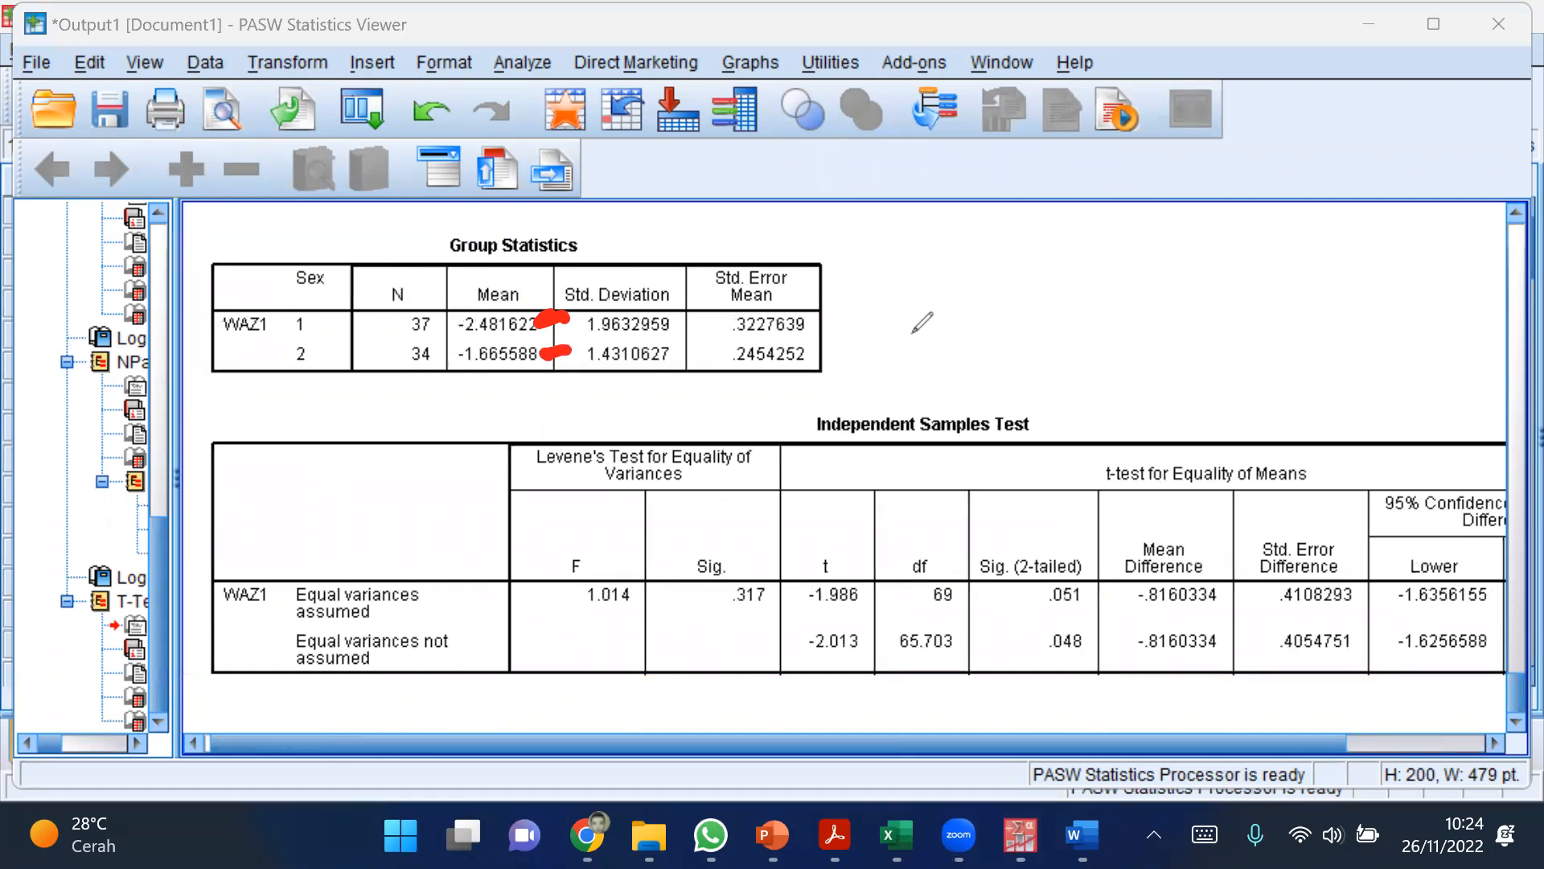
pyautogui.click(872, 336)
pyautogui.moveTo(872, 336); pyautogui.dragTo(883, 392)
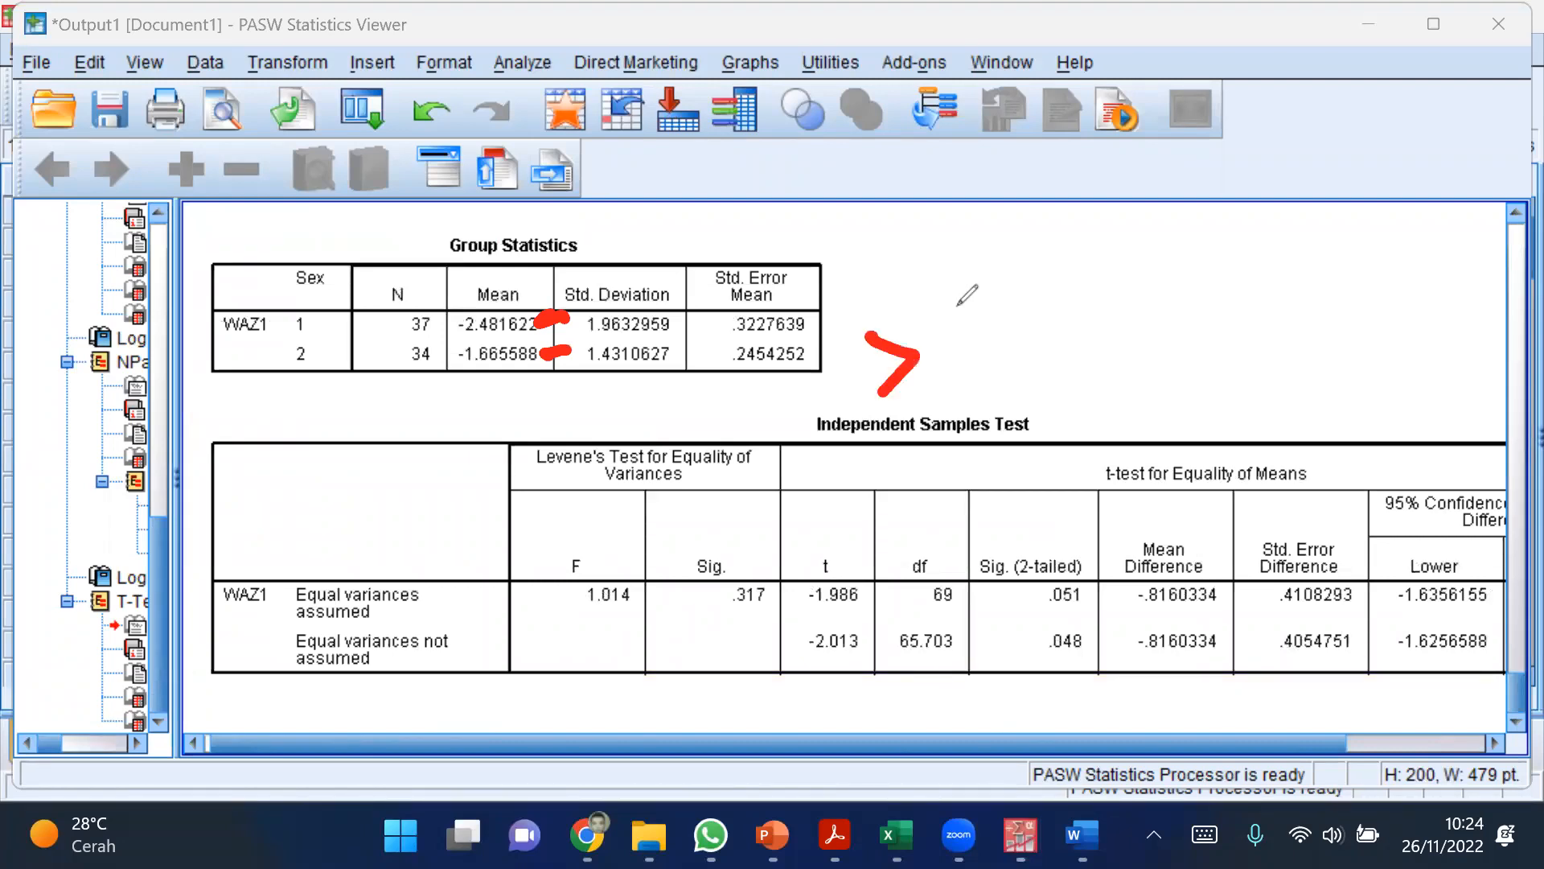
pyautogui.moveTo(897, 267)
pyautogui.mouseDown()
pyautogui.moveTo(859, 302)
pyautogui.moveTo(914, 324)
pyautogui.mouseUp()
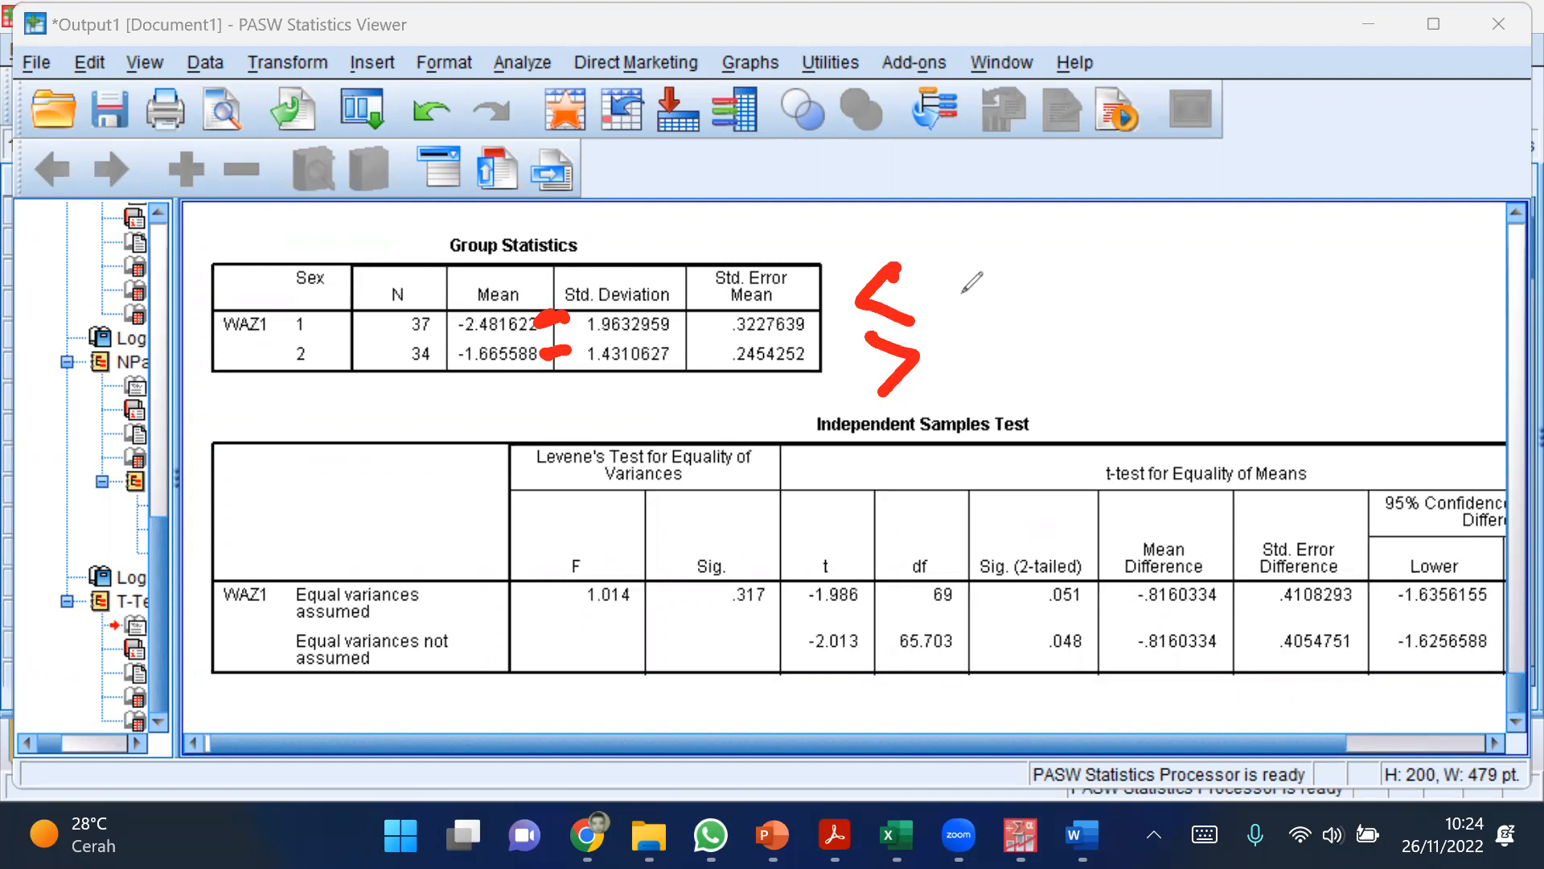
pyautogui.moveTo(955, 284)
pyautogui.mouseDown()
pyautogui.moveTo(1058, 292)
pyautogui.moveTo(979, 367)
pyautogui.mouseUp()
# Step: Draw a red ≠ sign and an = sign beside the bracket, separated by a vertical line
pyautogui.moveTo(1123, 307); pyautogui.dragTo(1273, 302)
pyautogui.moveTo(1143, 338); pyautogui.dragTo(1249, 340)
pyautogui.moveTo(1218, 261); pyautogui.dragTo(1197, 372)
pyautogui.moveTo(1345, 299); pyautogui.dragTo(1452, 297)
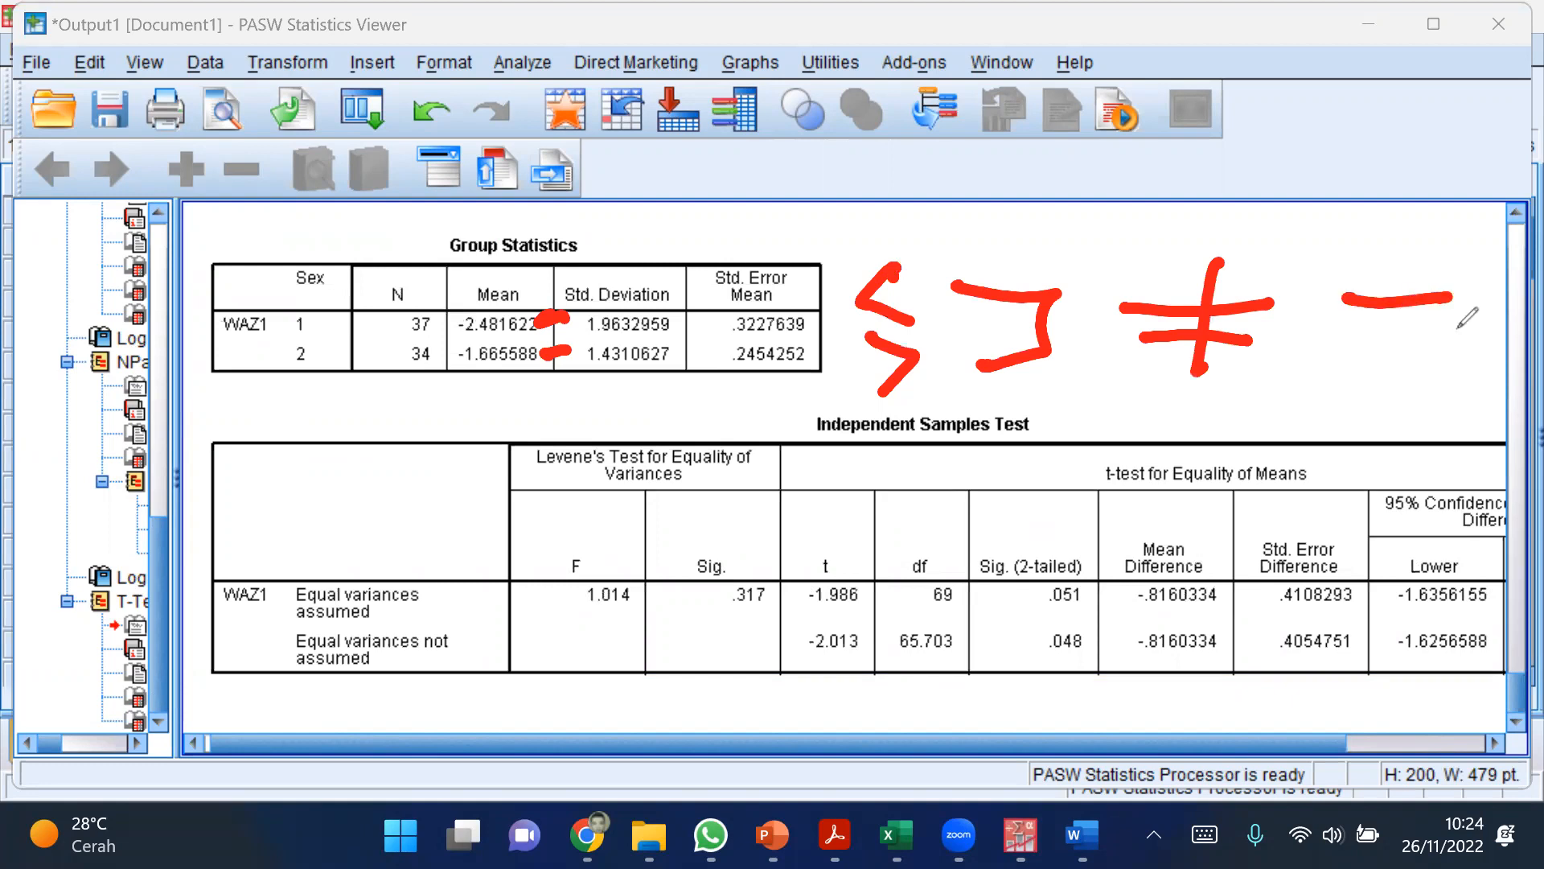
pyautogui.moveTo(1354, 330); pyautogui.dragTo(1460, 327)
pyautogui.moveTo(1296, 232); pyautogui.dragTo(1313, 412)
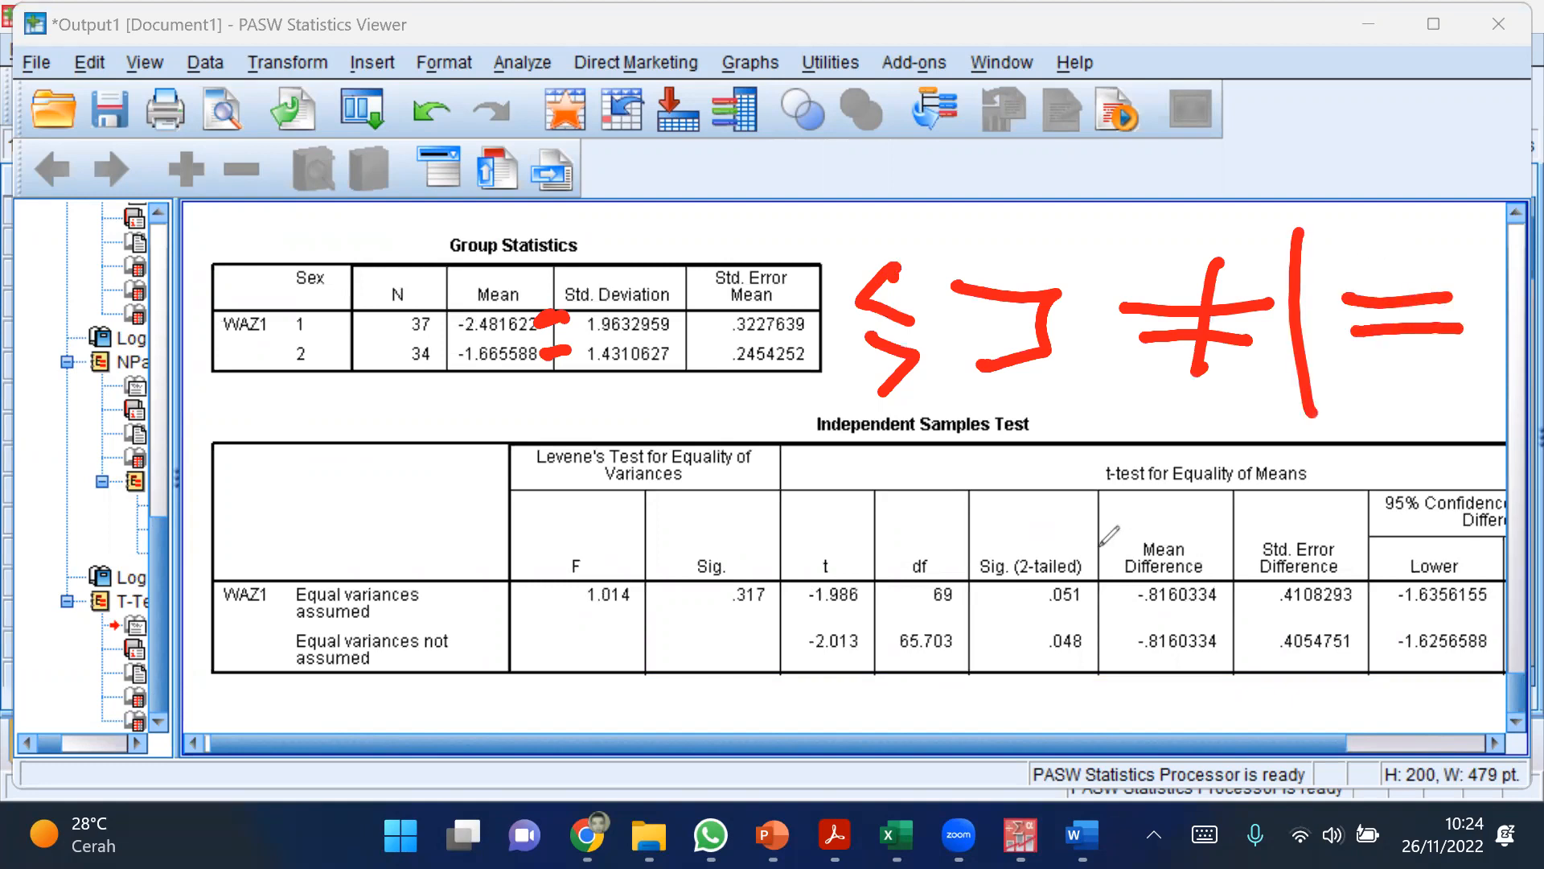
# Step: Circle the Sig. (2-tailed) value .051 in the equal variances assumed row and erase the circle again
pyautogui.moveTo(1092, 553)
pyautogui.mouseDown()
pyautogui.moveTo(1064, 550)
pyautogui.moveTo(1072, 629)
pyautogui.moveTo(1064, 532)
pyautogui.mouseUp()
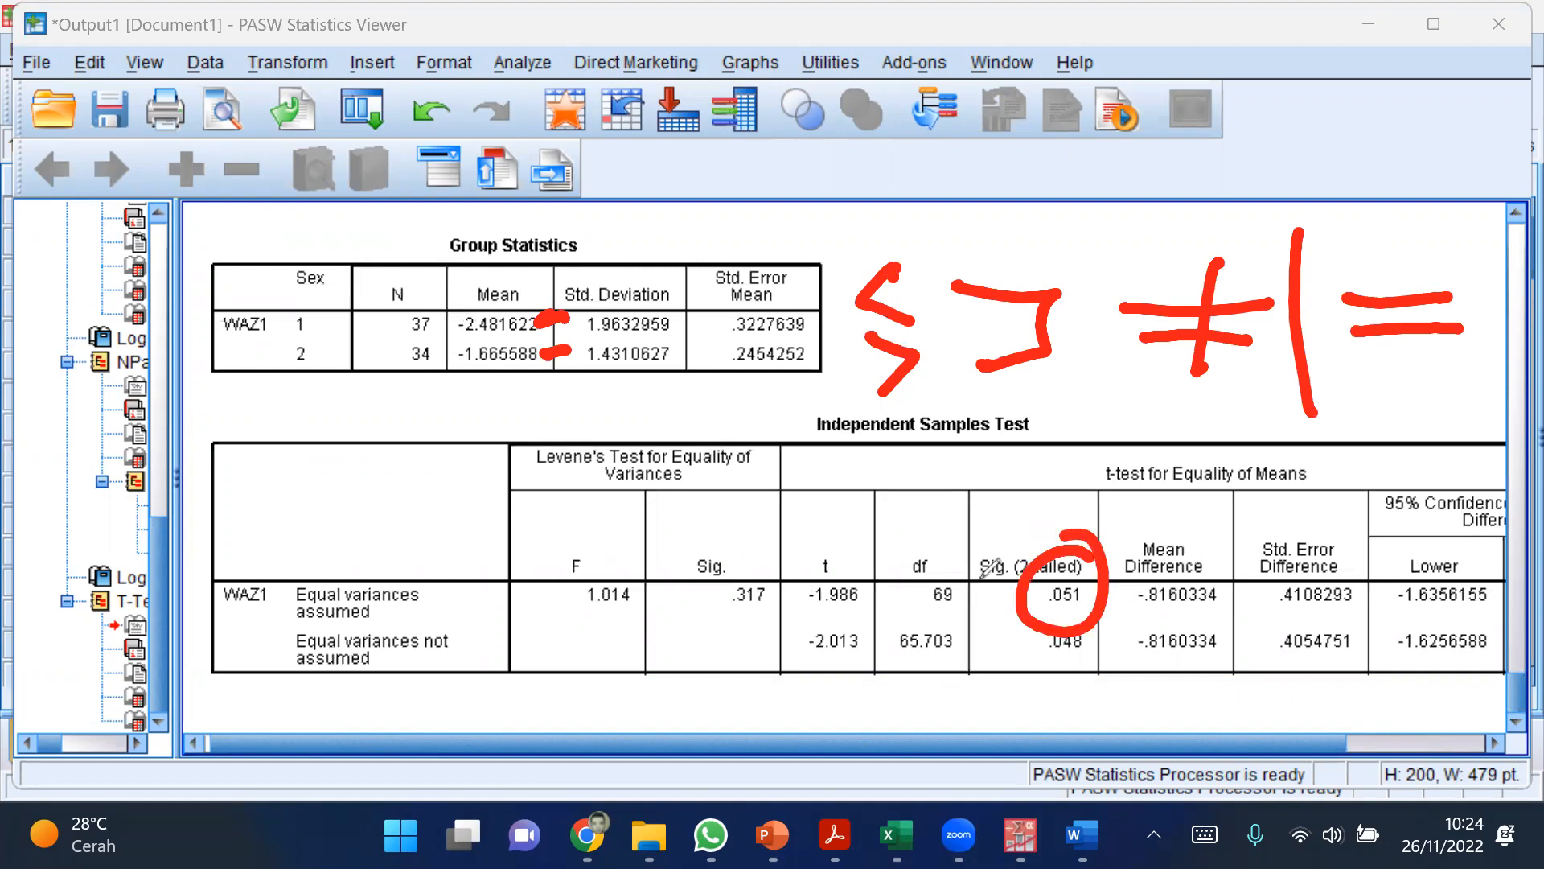
pyautogui.click(1098, 538)
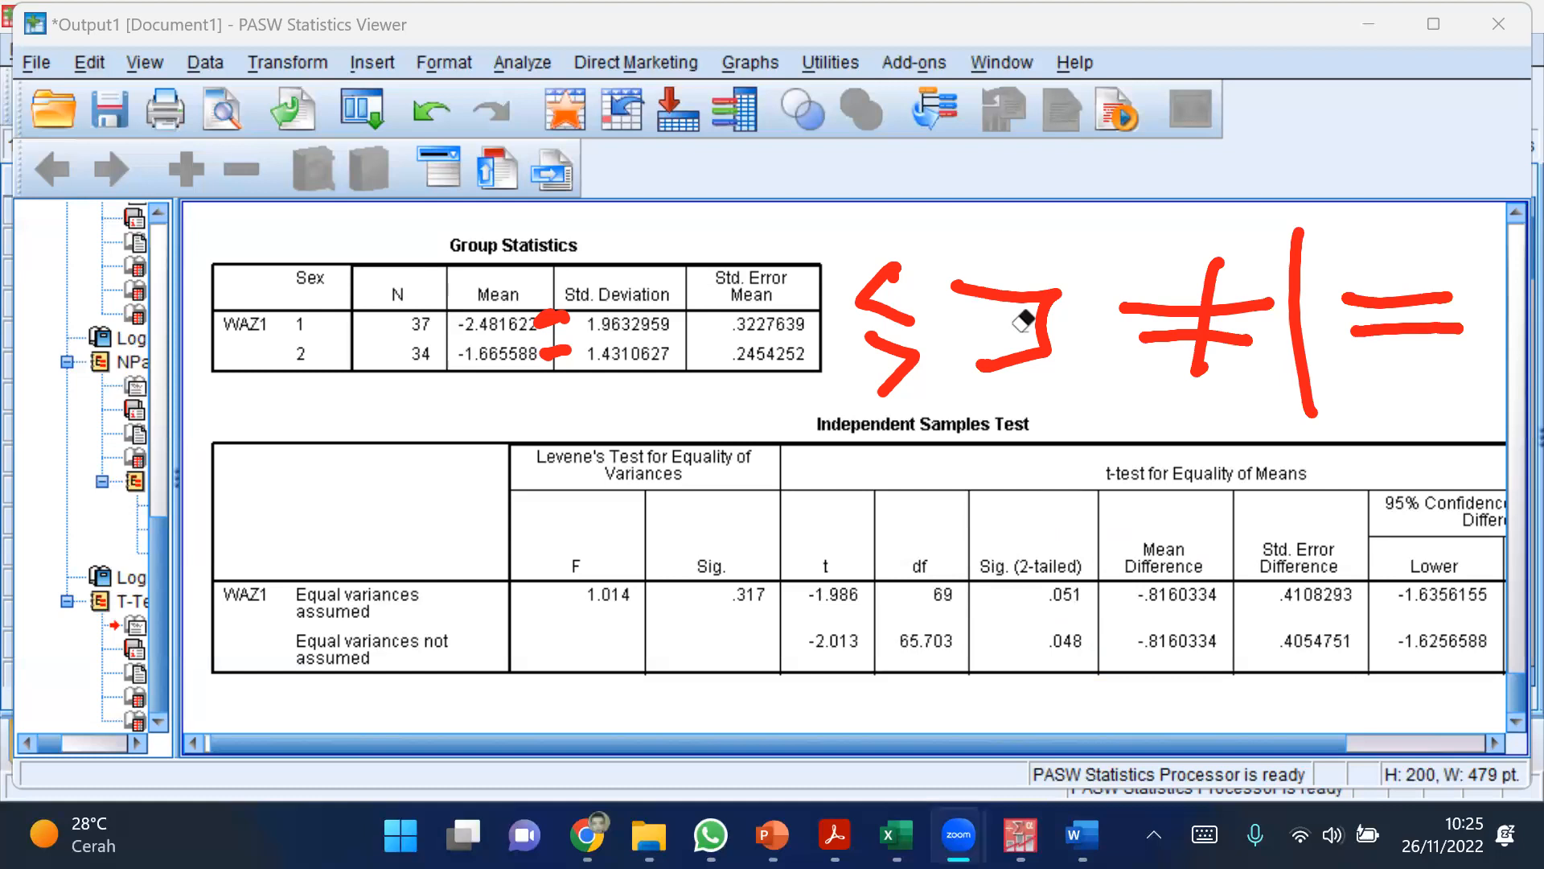
# Step: Erase the red <, > and bracket drawings beside the Group Statistics table
pyautogui.click(954, 254)
pyautogui.moveTo(955, 255); pyautogui.dragTo(914, 289)
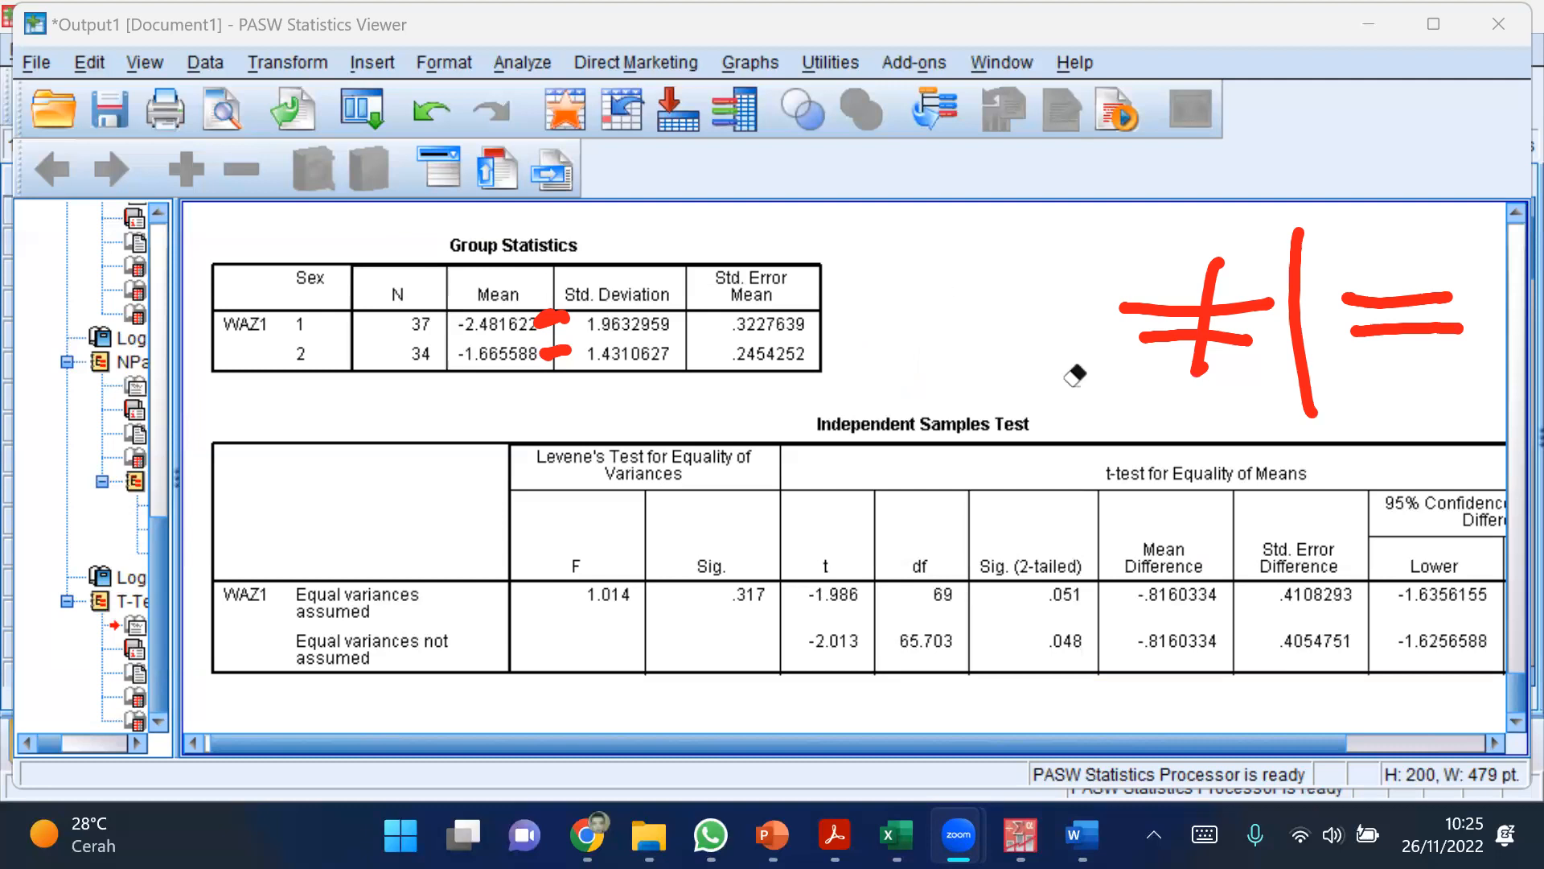
pyautogui.click(910, 298)
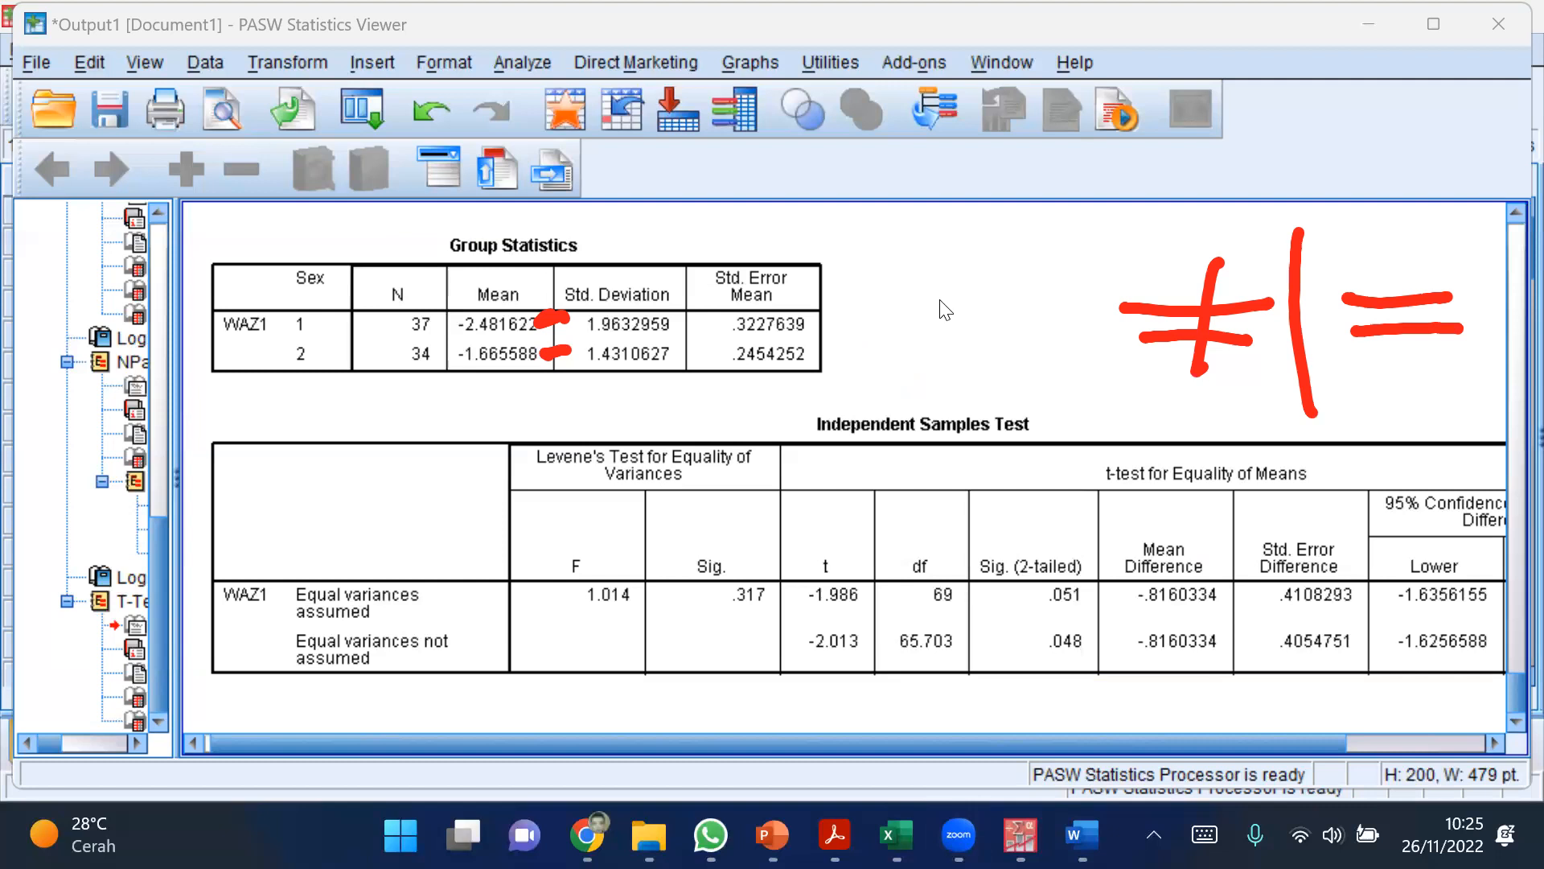
# Step: Circle the Levene's Sig. value .317 and both Sig. (2-tailed) values in thin red, and label the latter two A and B
pyautogui.click(956, 581)
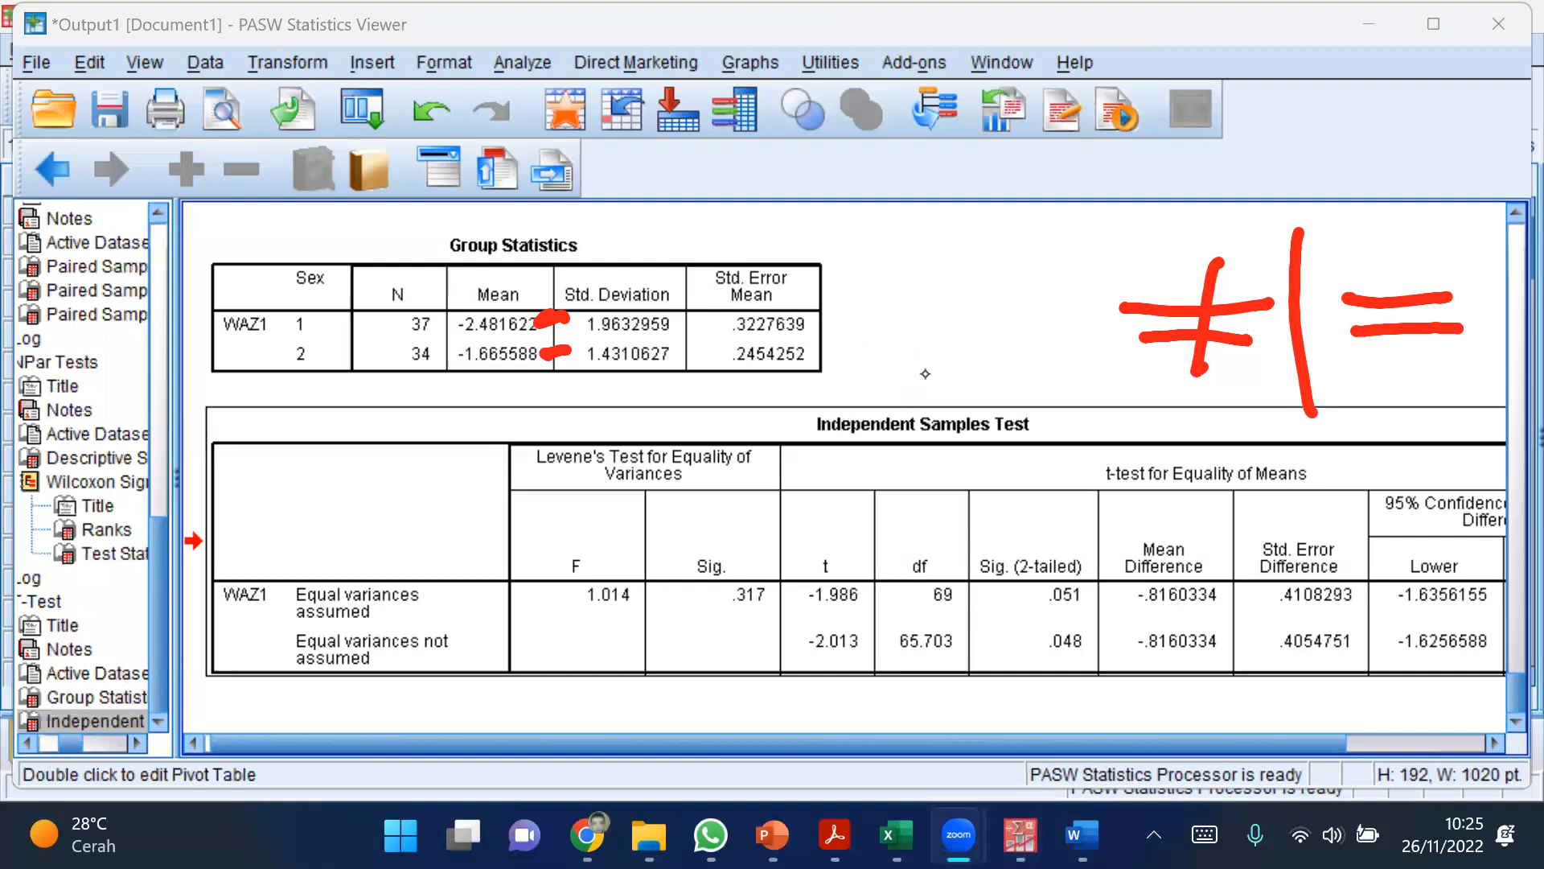
pyautogui.click(1091, 351)
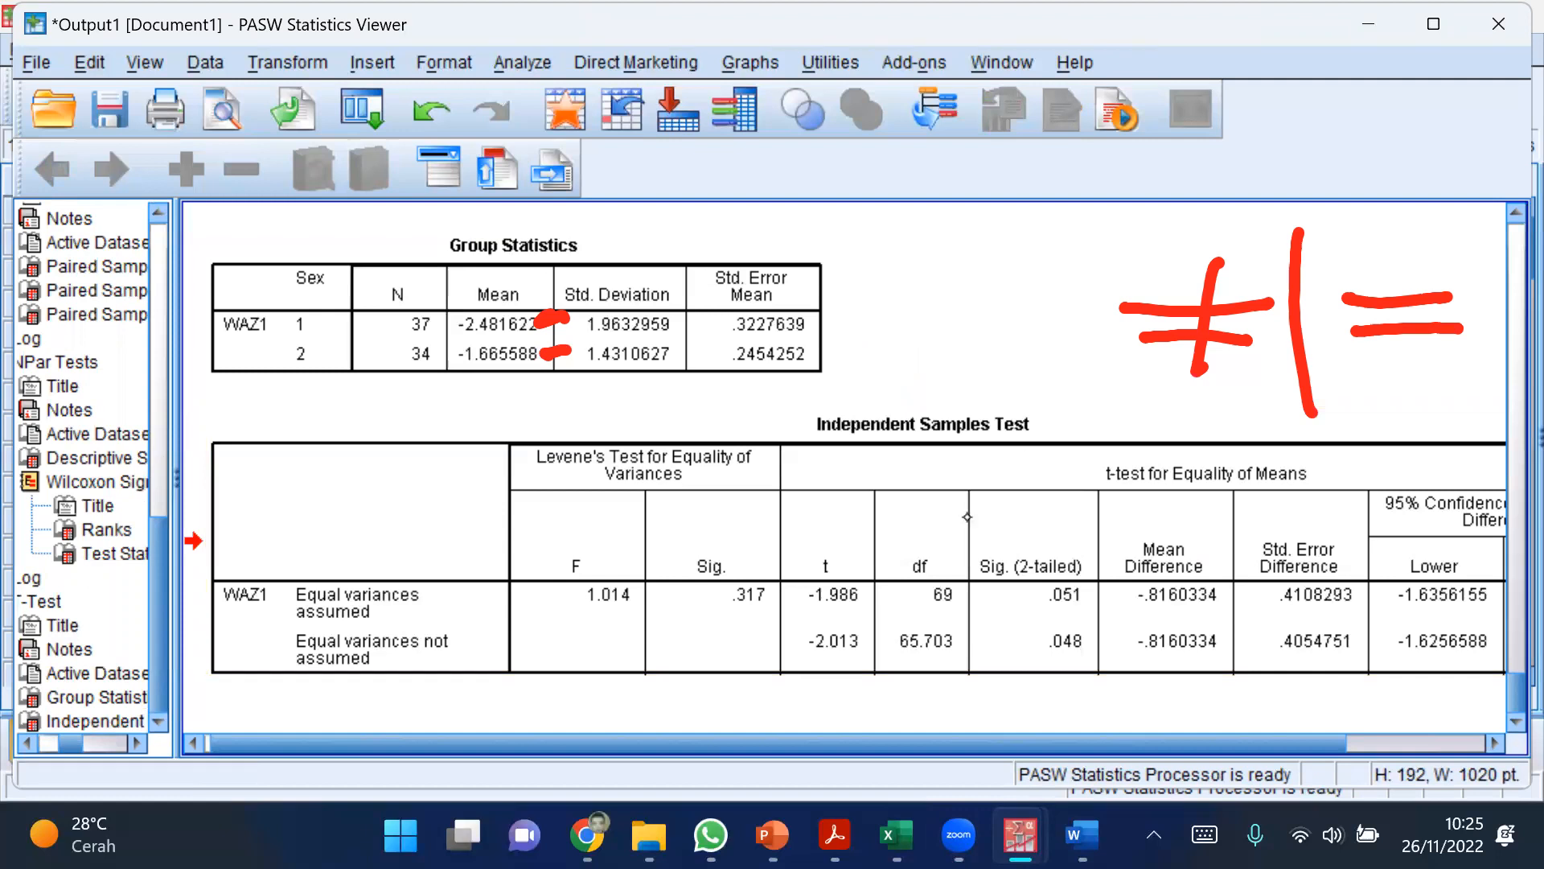
pyautogui.click(1073, 381)
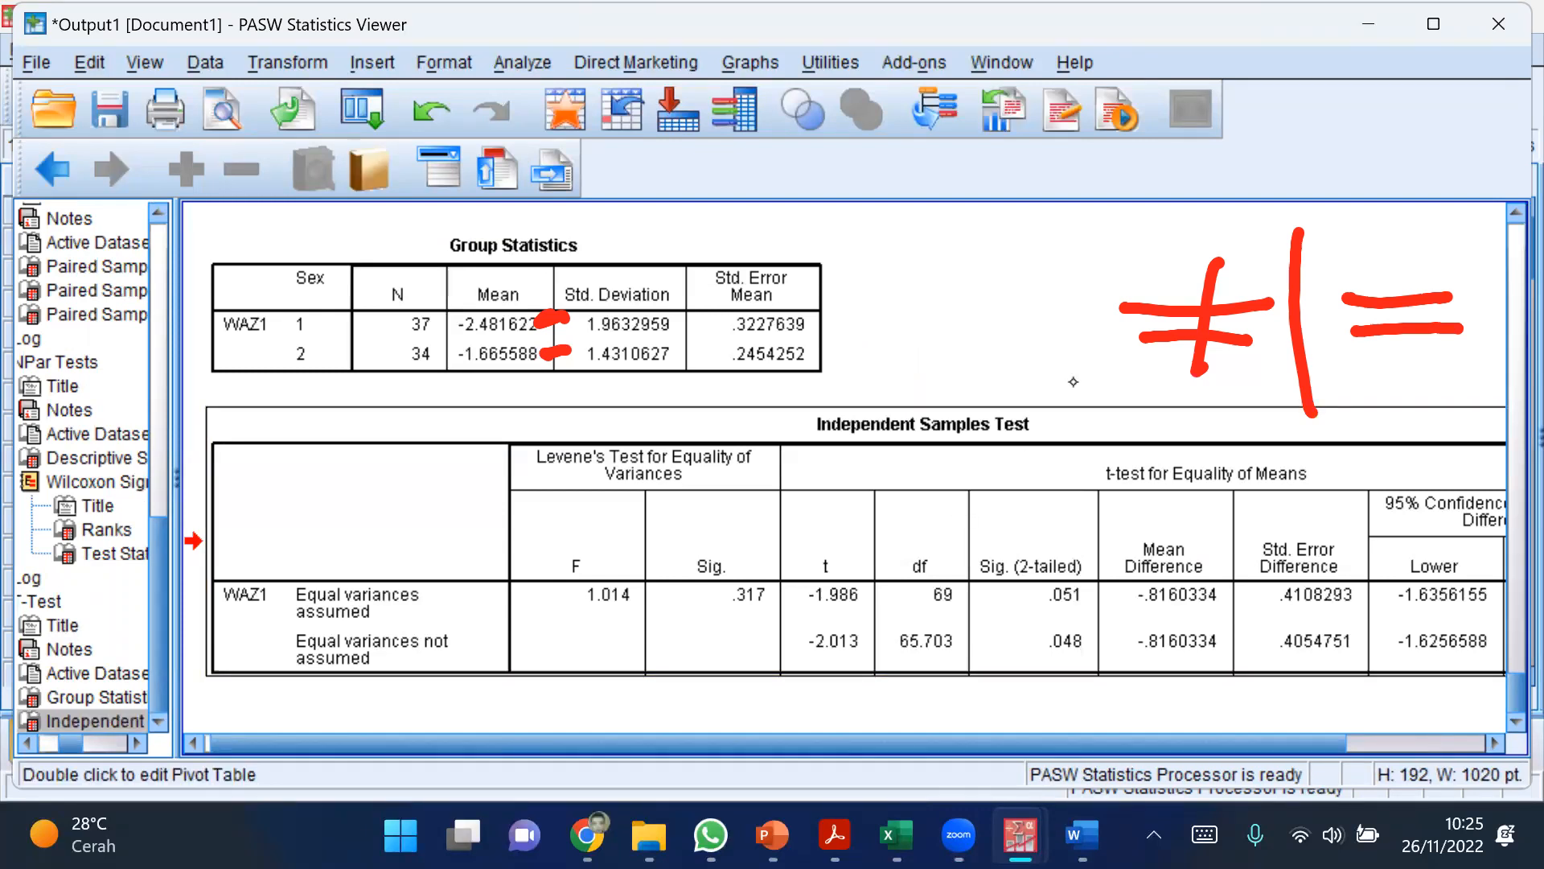
pyautogui.click(1073, 382)
pyautogui.moveTo(936, 337); pyautogui.dragTo(965, 311)
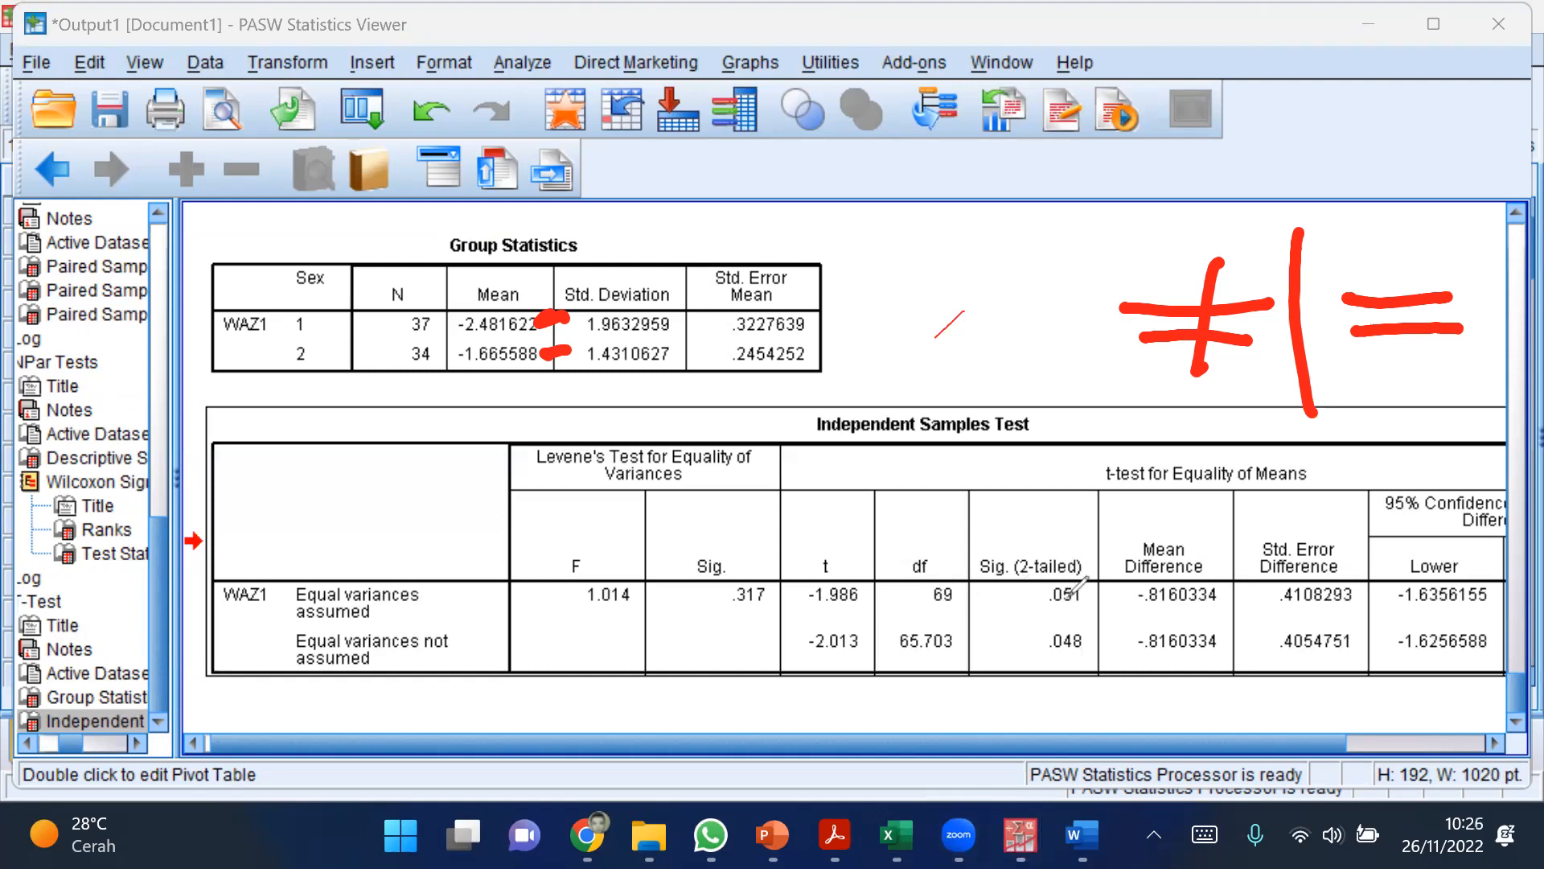
pyautogui.moveTo(1078, 559); pyautogui.dragTo(1031, 587)
pyautogui.moveTo(1100, 634); pyautogui.dragTo(1098, 625)
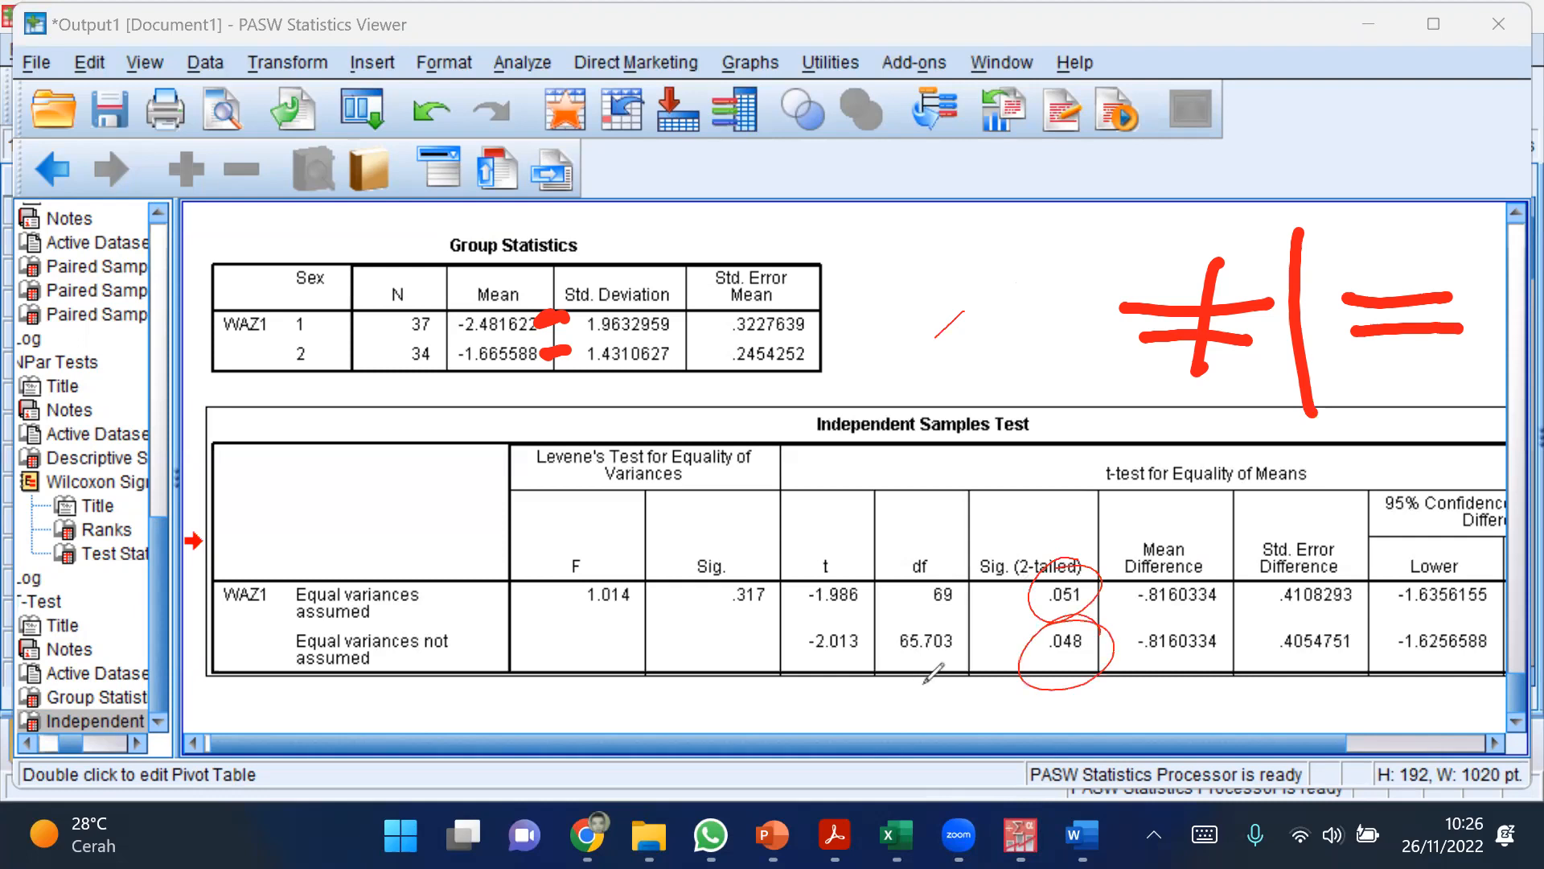
pyautogui.moveTo(771, 566)
pyautogui.mouseDown()
pyautogui.moveTo(780, 554)
pyautogui.moveTo(718, 568)
pyautogui.mouseUp()
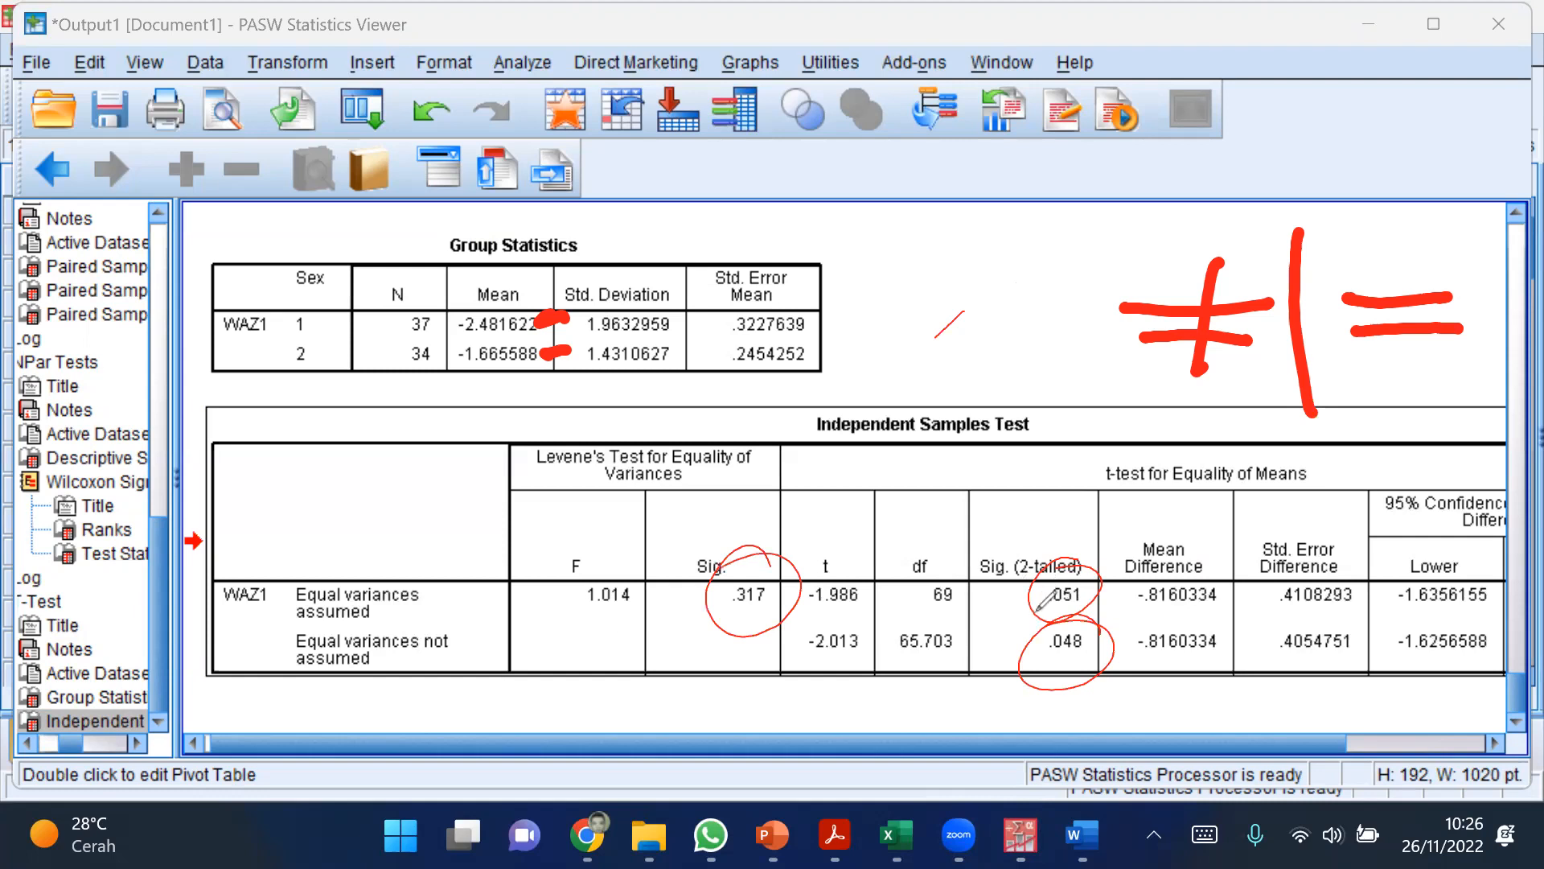
pyautogui.moveTo(991, 573)
pyautogui.mouseDown()
pyautogui.moveTo(974, 603)
pyautogui.moveTo(1006, 619)
pyautogui.moveTo(1005, 593)
pyautogui.mouseUp()
pyautogui.moveTo(980, 653)
pyautogui.mouseDown()
pyautogui.moveTo(987, 698)
pyautogui.moveTo(1009, 682)
pyautogui.moveTo(968, 718)
pyautogui.mouseUp()
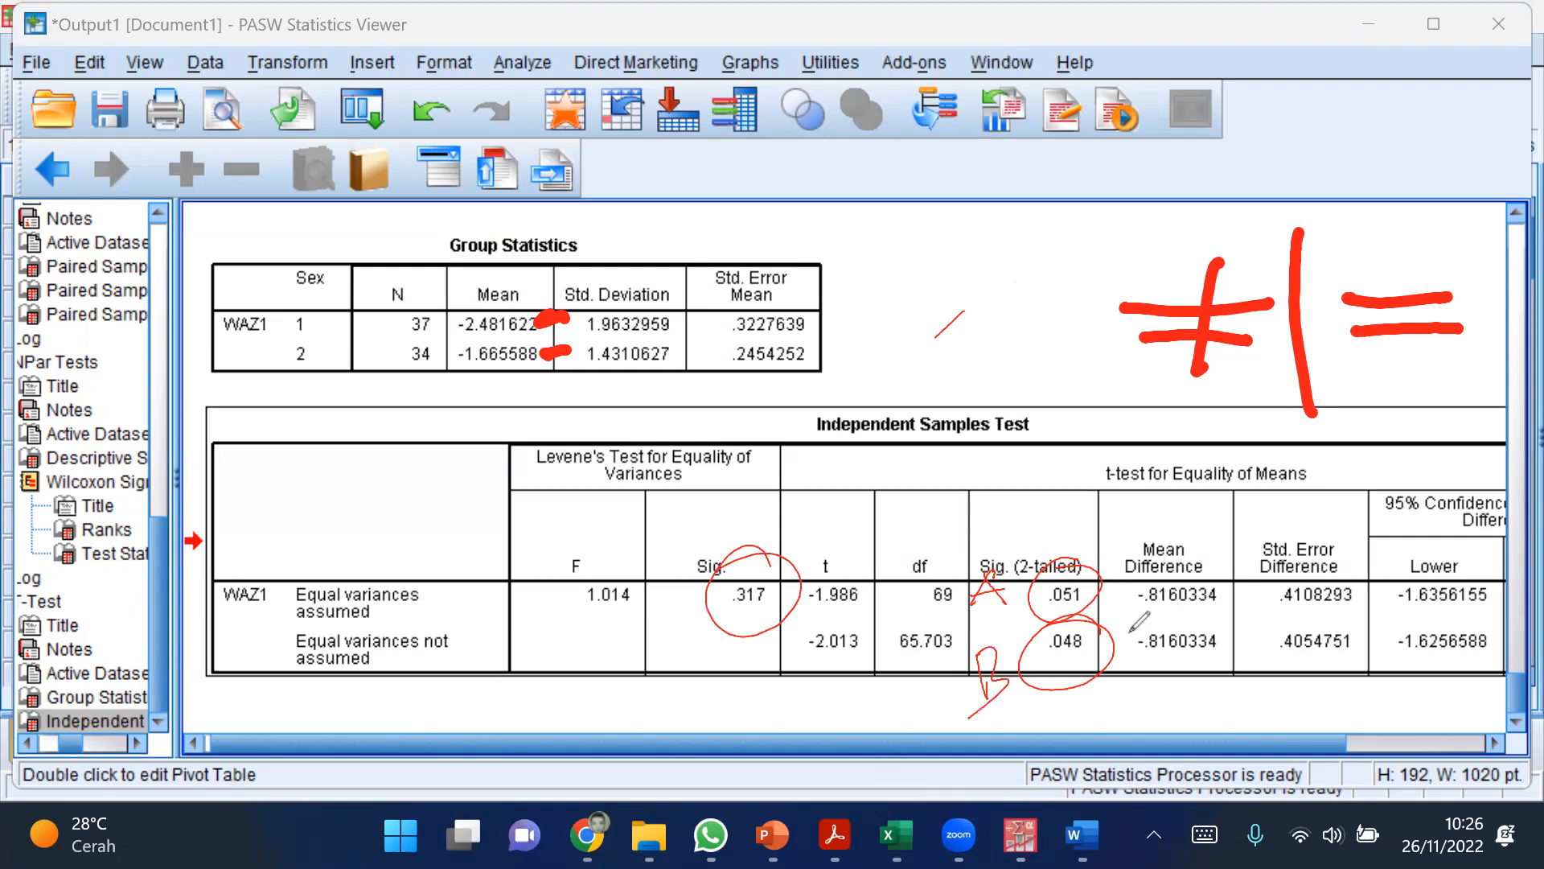
# Step: Write > 0,05 beneath the Levene's Sig. value and link it with a curved red arrow to the re-circled .051
pyautogui.moveTo(1127, 561)
pyautogui.mouseDown()
pyautogui.moveTo(1018, 596)
pyautogui.moveTo(1046, 636)
pyautogui.mouseUp()
pyautogui.moveTo(778, 567); pyautogui.dragTo(728, 563)
pyautogui.moveTo(626, 620)
pyautogui.mouseDown()
pyautogui.moveTo(654, 669)
pyautogui.moveTo(628, 696)
pyautogui.mouseUp()
pyautogui.moveTo(693, 633); pyautogui.dragTo(713, 689)
pyautogui.moveTo(746, 632); pyautogui.dragTo(745, 635)
pyautogui.moveTo(782, 637); pyautogui.dragTo(771, 680)
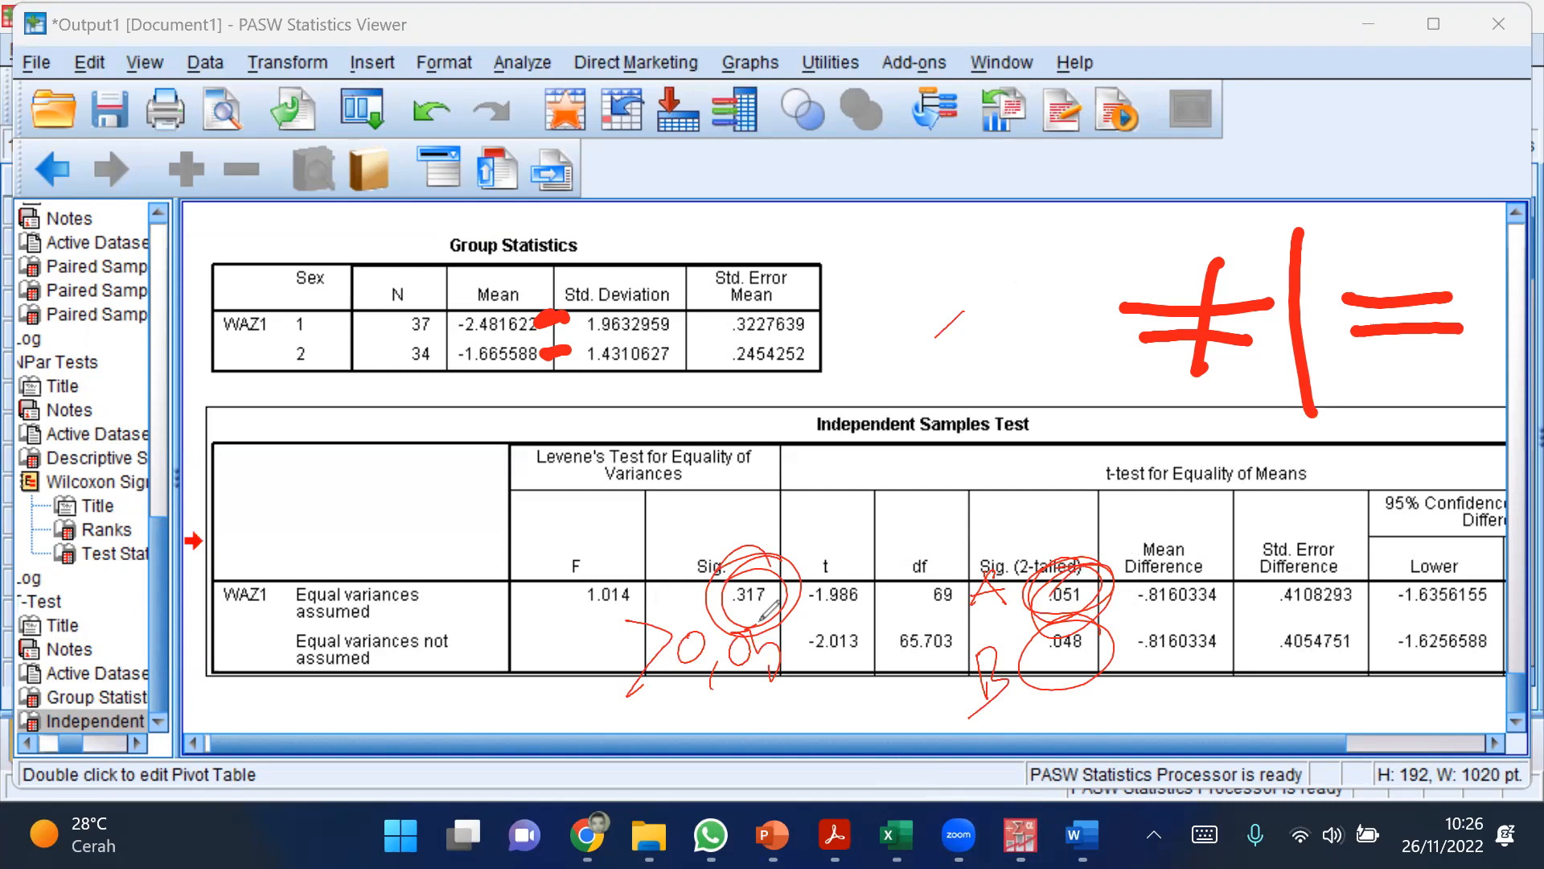
pyautogui.moveTo(772, 556); pyautogui.dragTo(1070, 545)
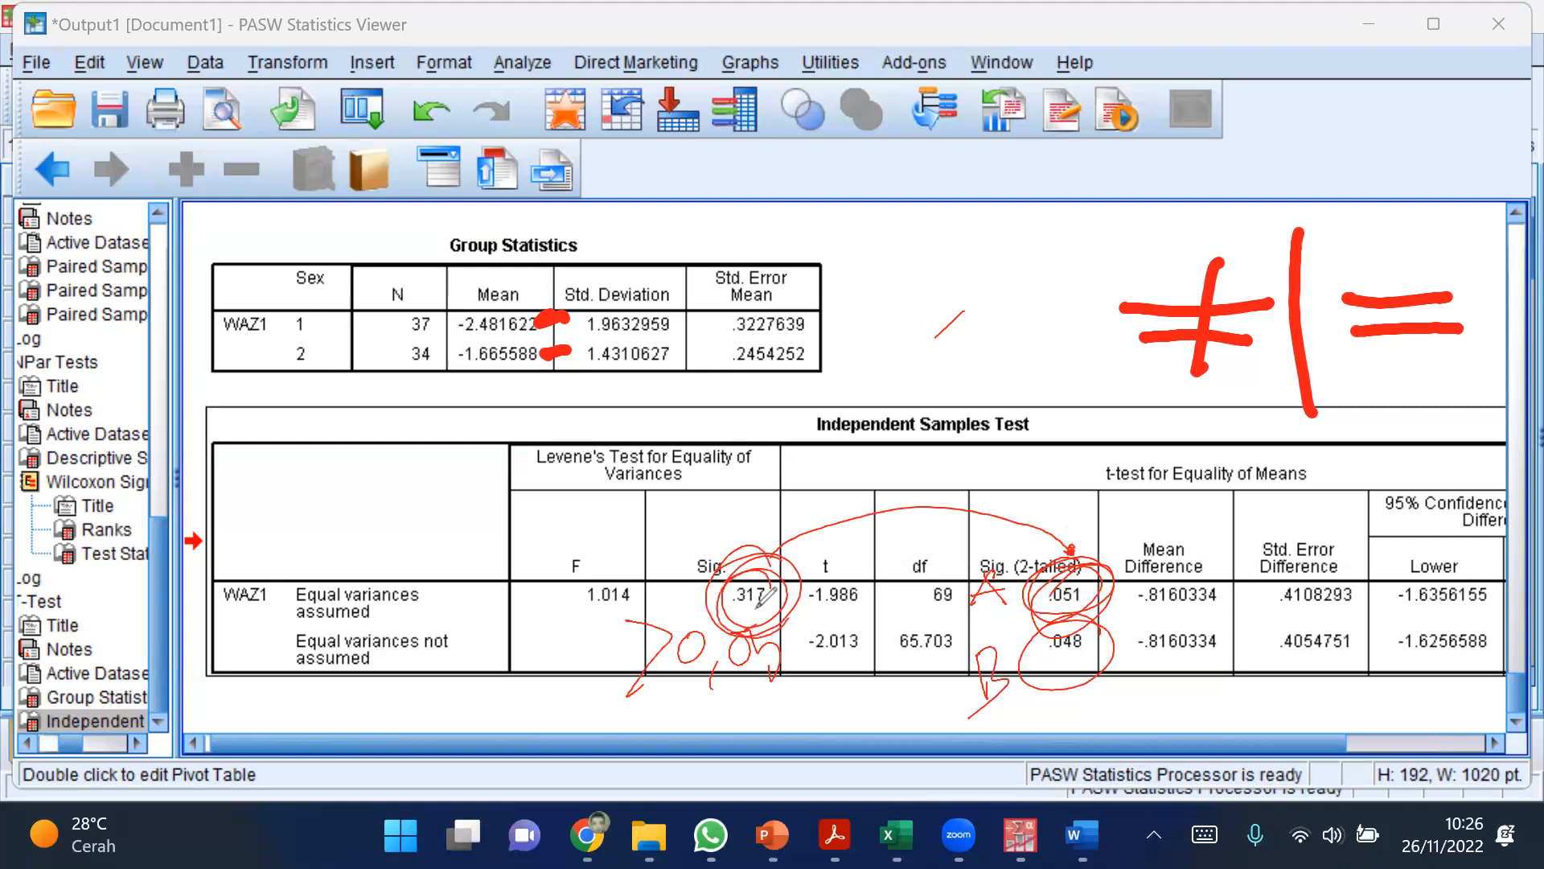
pyautogui.moveTo(1110, 662); pyautogui.dragTo(1149, 655)
# Step: Circle the F value and the Levene's Test heading in red, and undo both circles
pyautogui.moveTo(595, 516)
pyautogui.mouseDown()
pyautogui.moveTo(522, 612)
pyautogui.moveTo(597, 517)
pyautogui.mouseUp()
pyautogui.moveTo(719, 418); pyautogui.dragTo(563, 435)
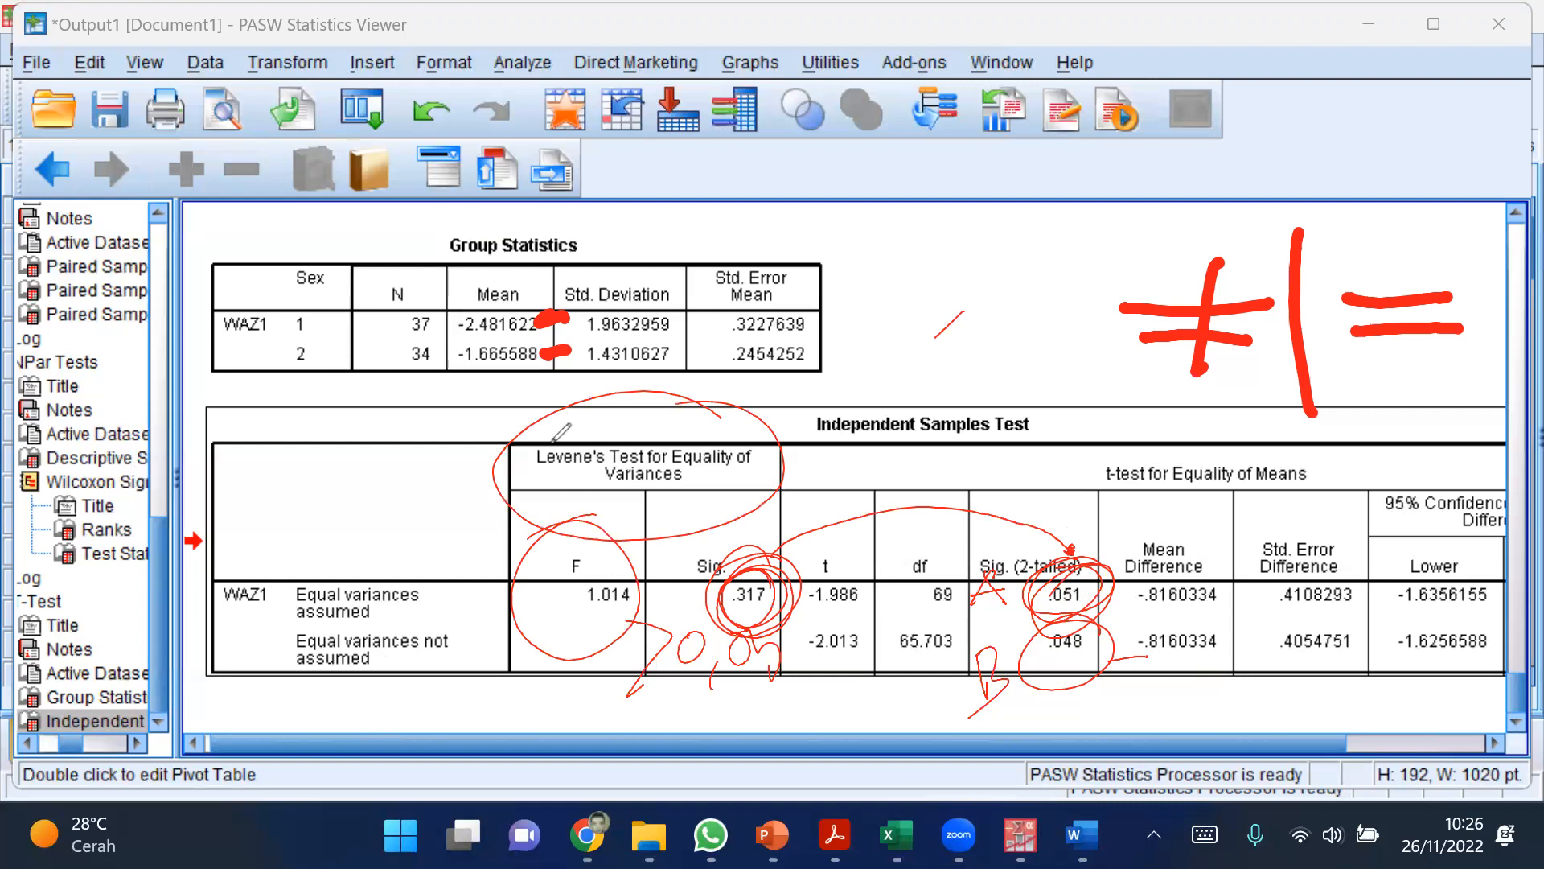
pyautogui.hotkey('ctrl', 'z')
pyautogui.hotkey('ctrl', 'z')
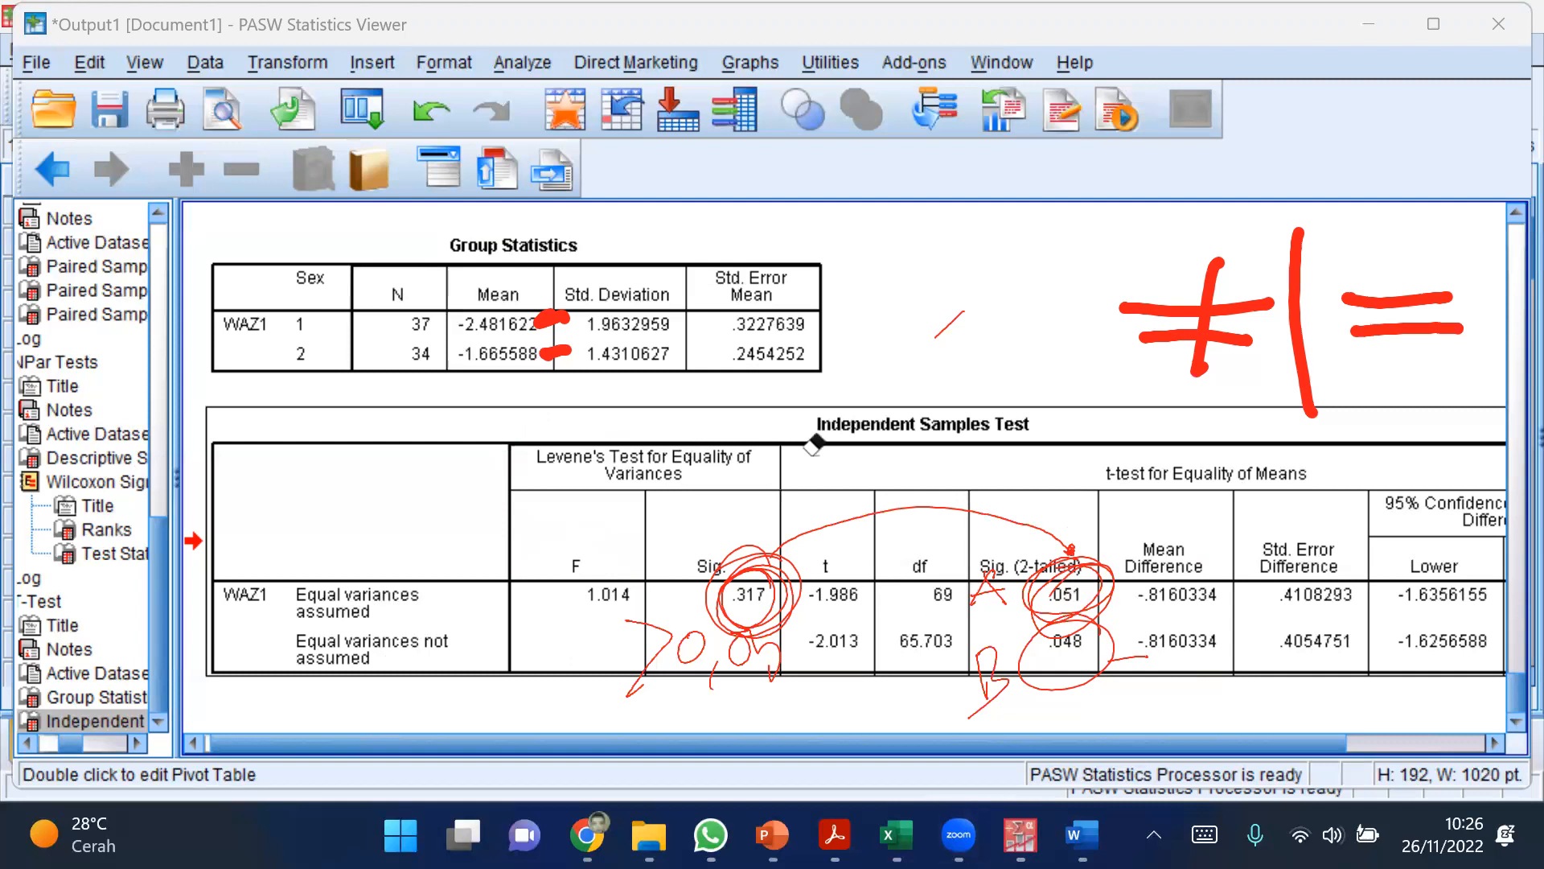
pyautogui.click(1050, 312)
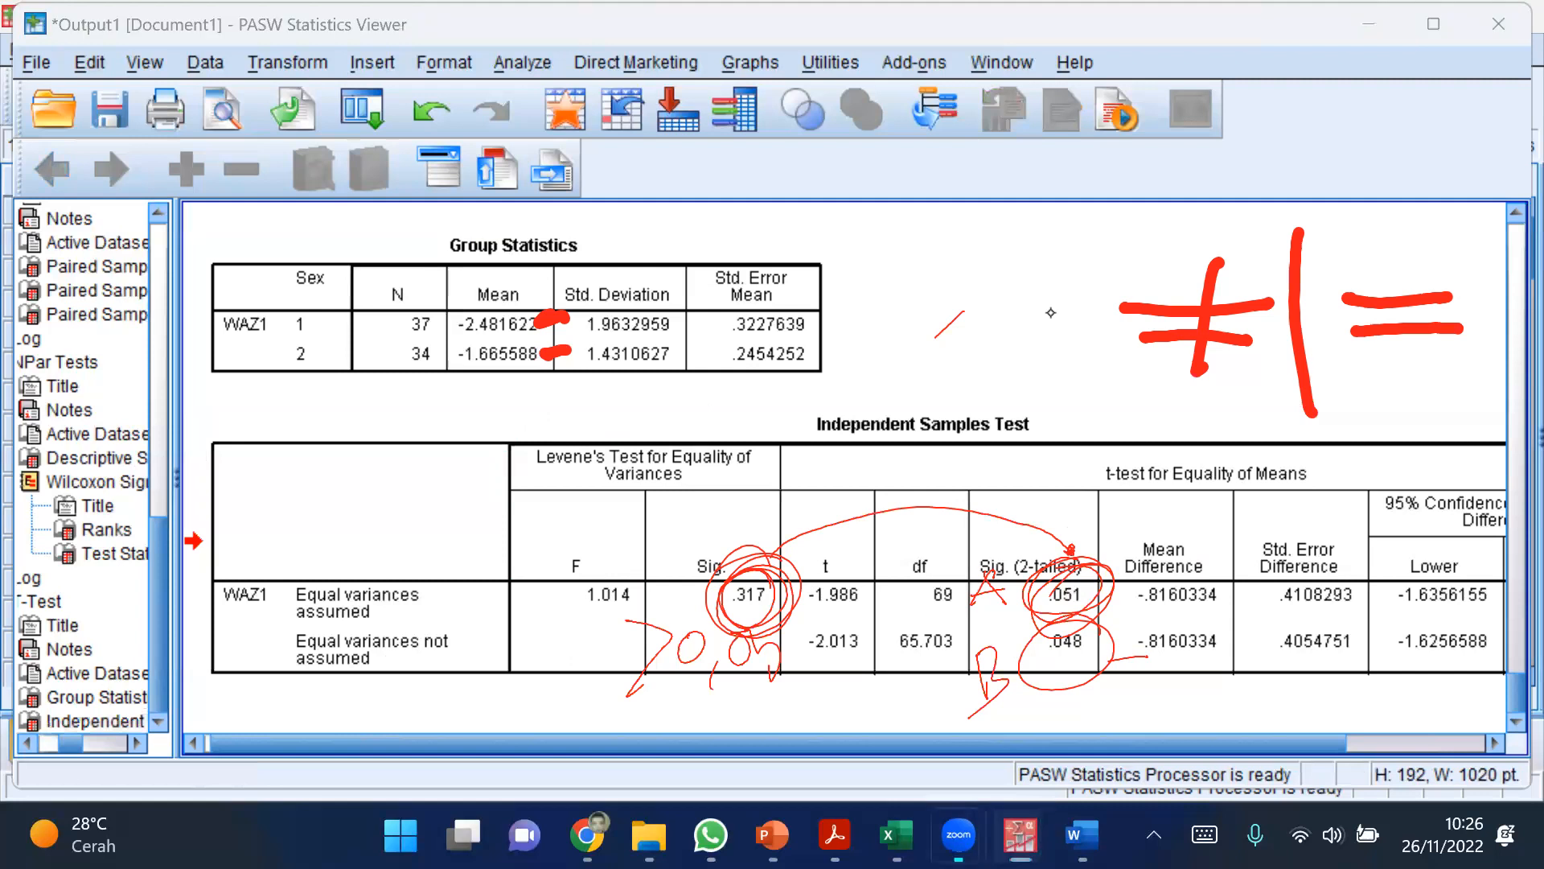
pyautogui.click(1194, 356)
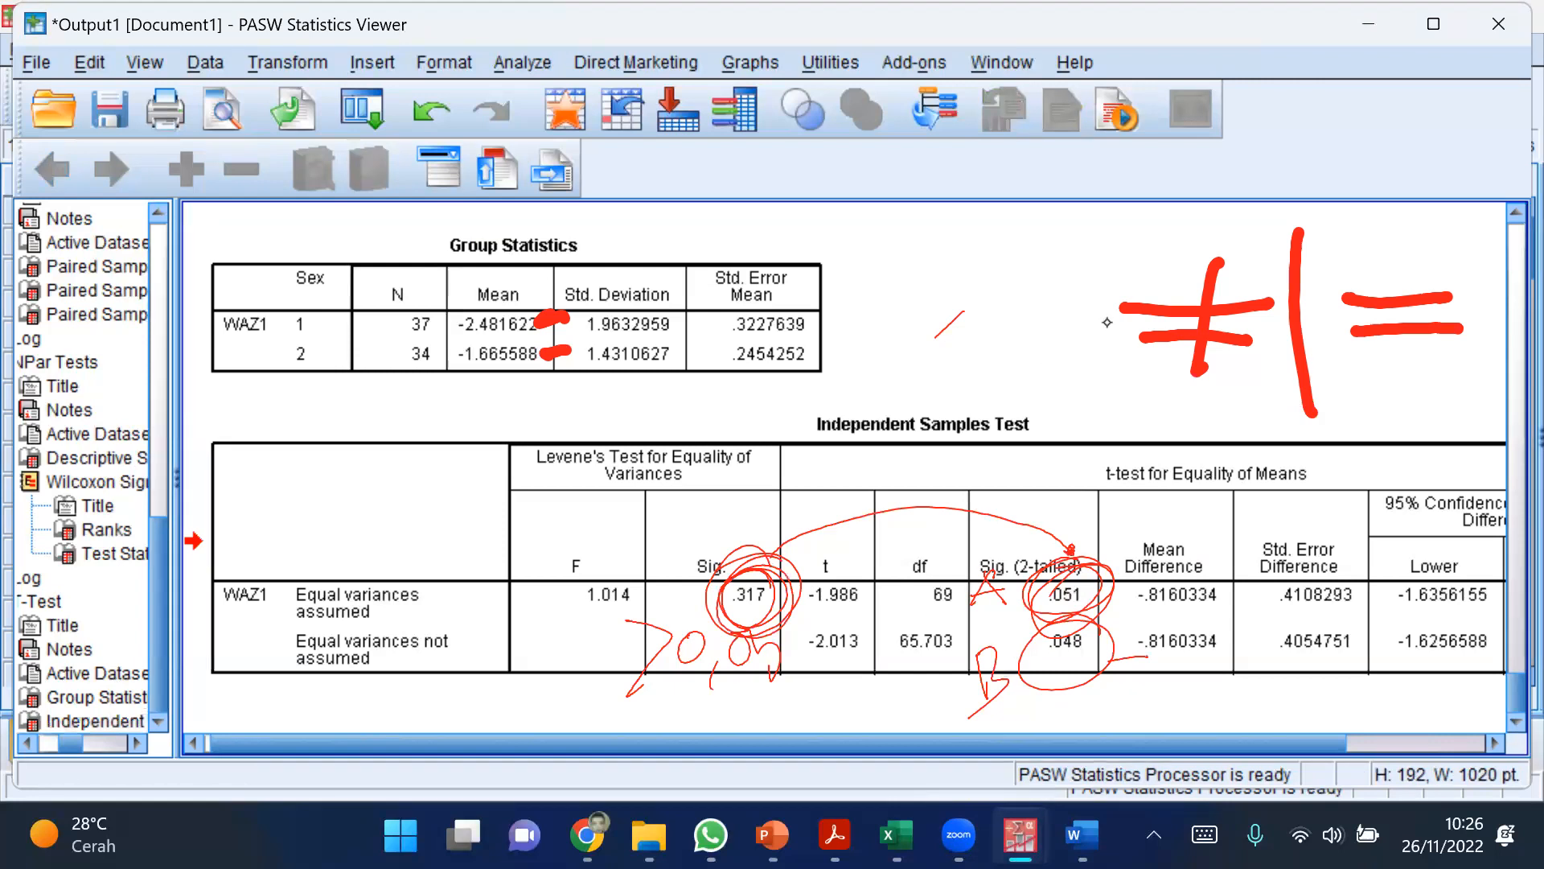
pyautogui.click(1286, 607)
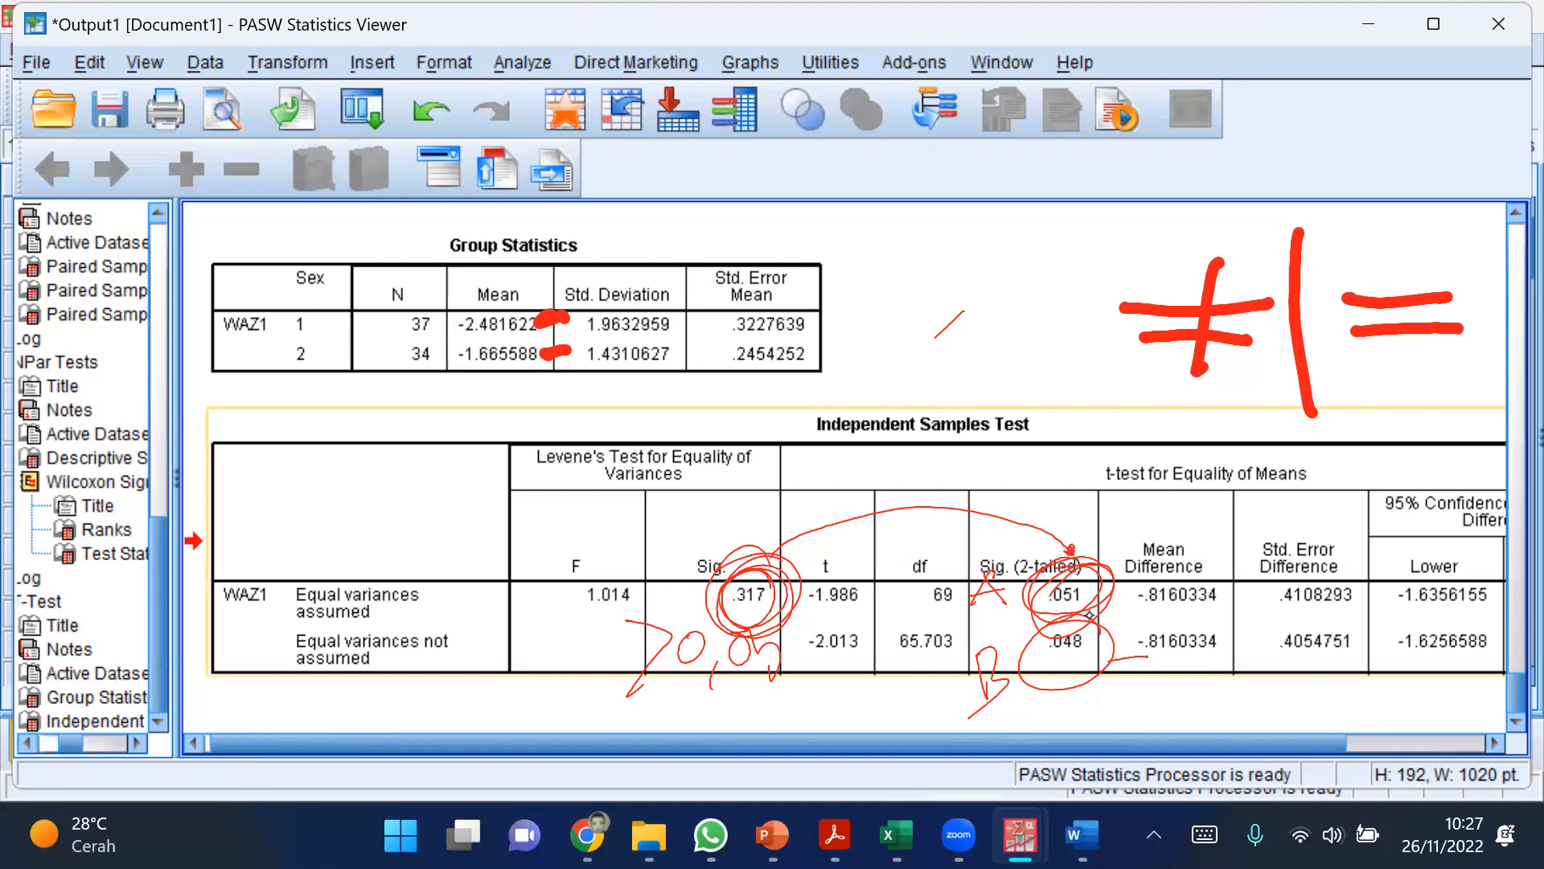
pyautogui.click(293, 547)
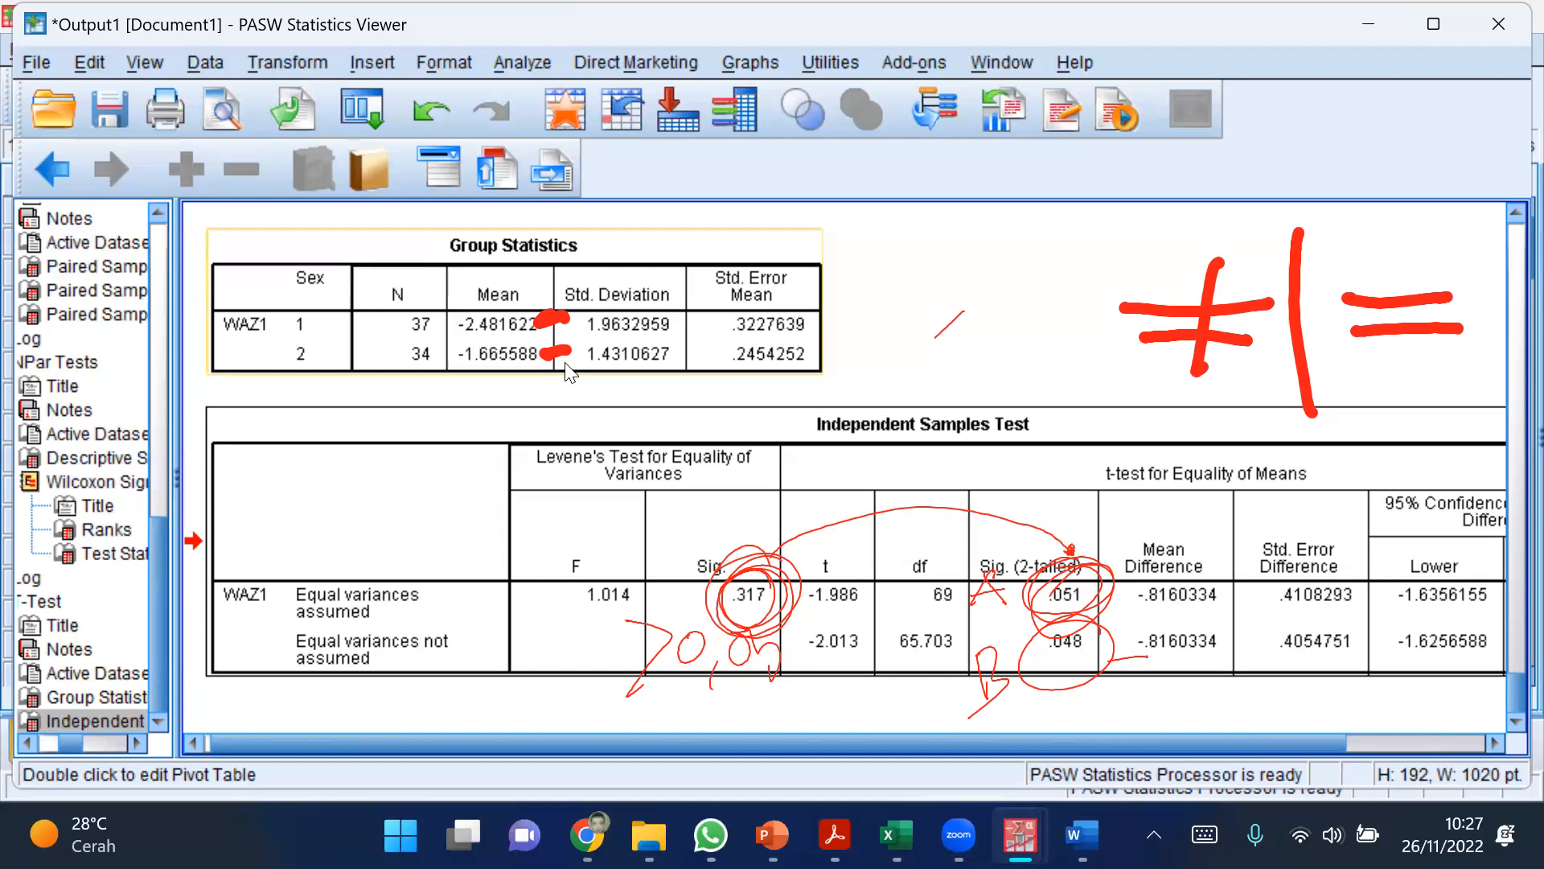
pyautogui.click(569, 372)
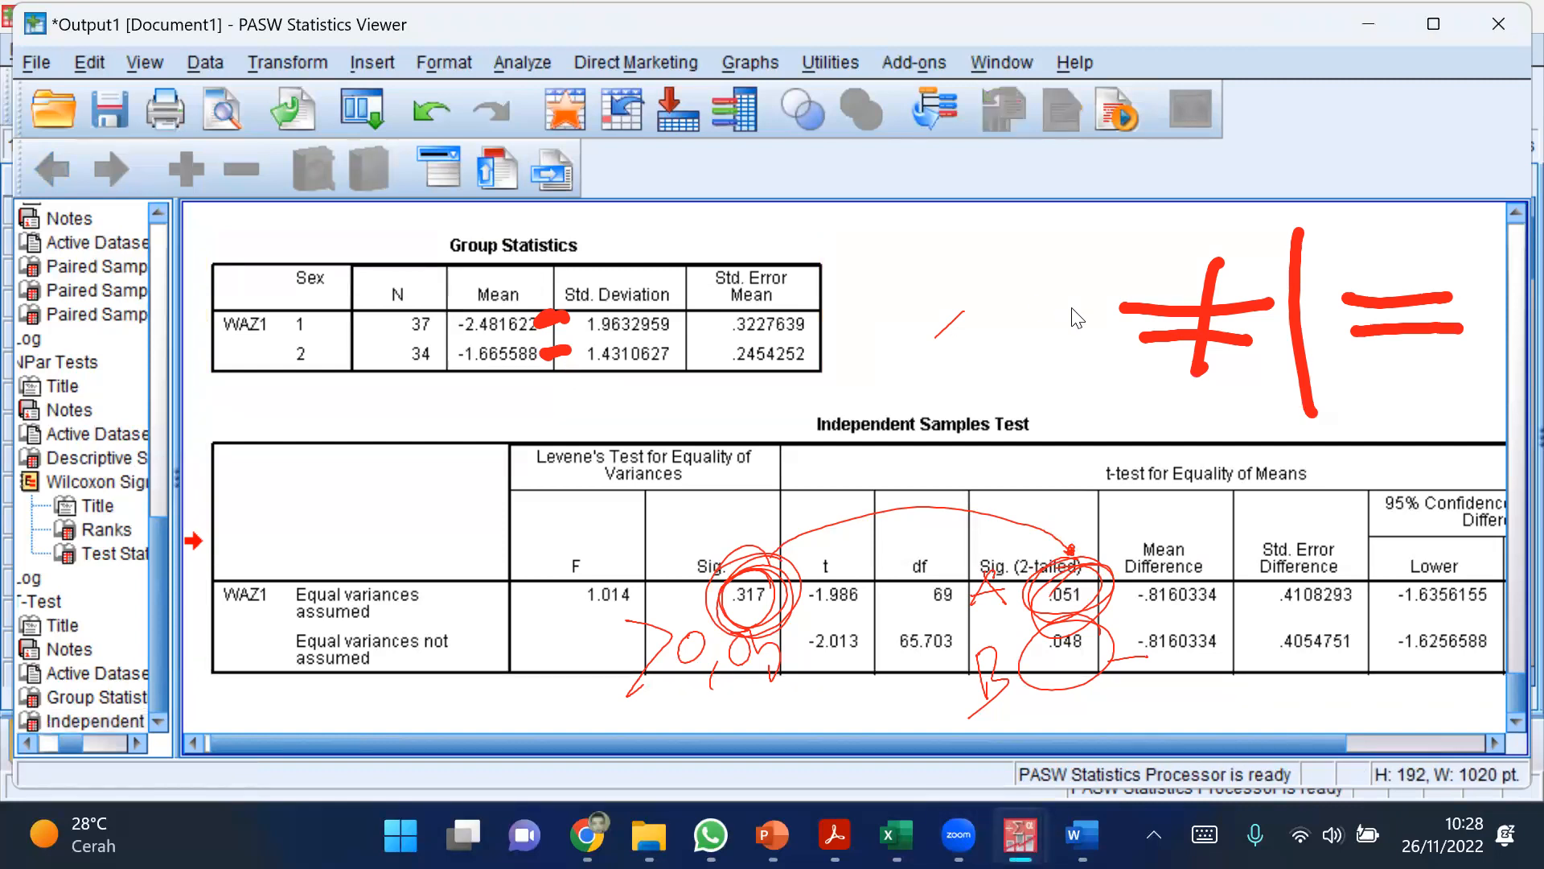
pyautogui.rightClick(1017, 343)
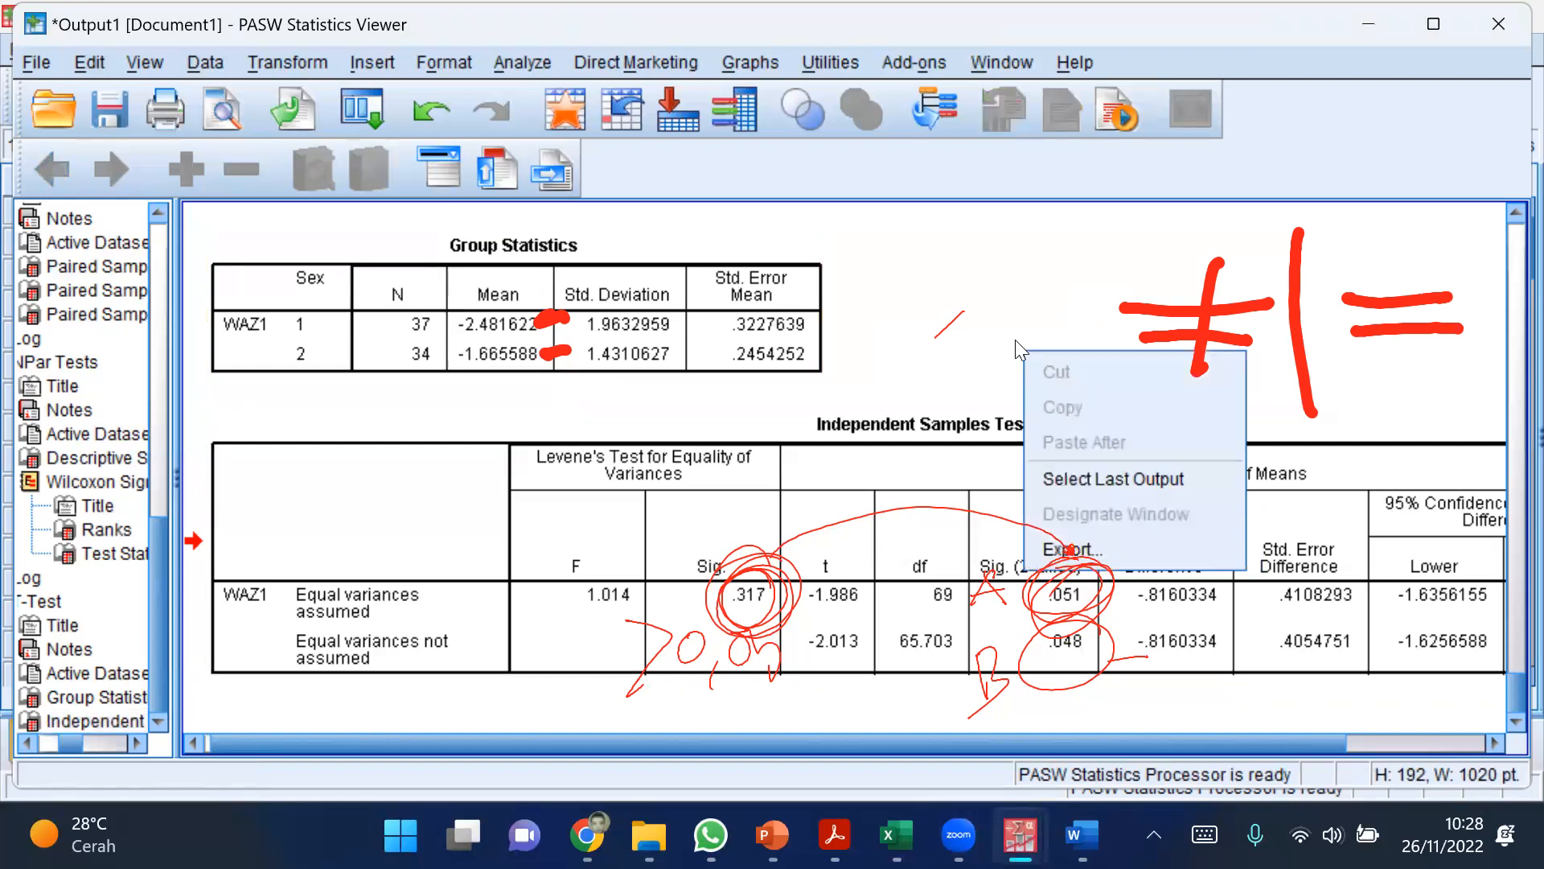
pyautogui.click(991, 301)
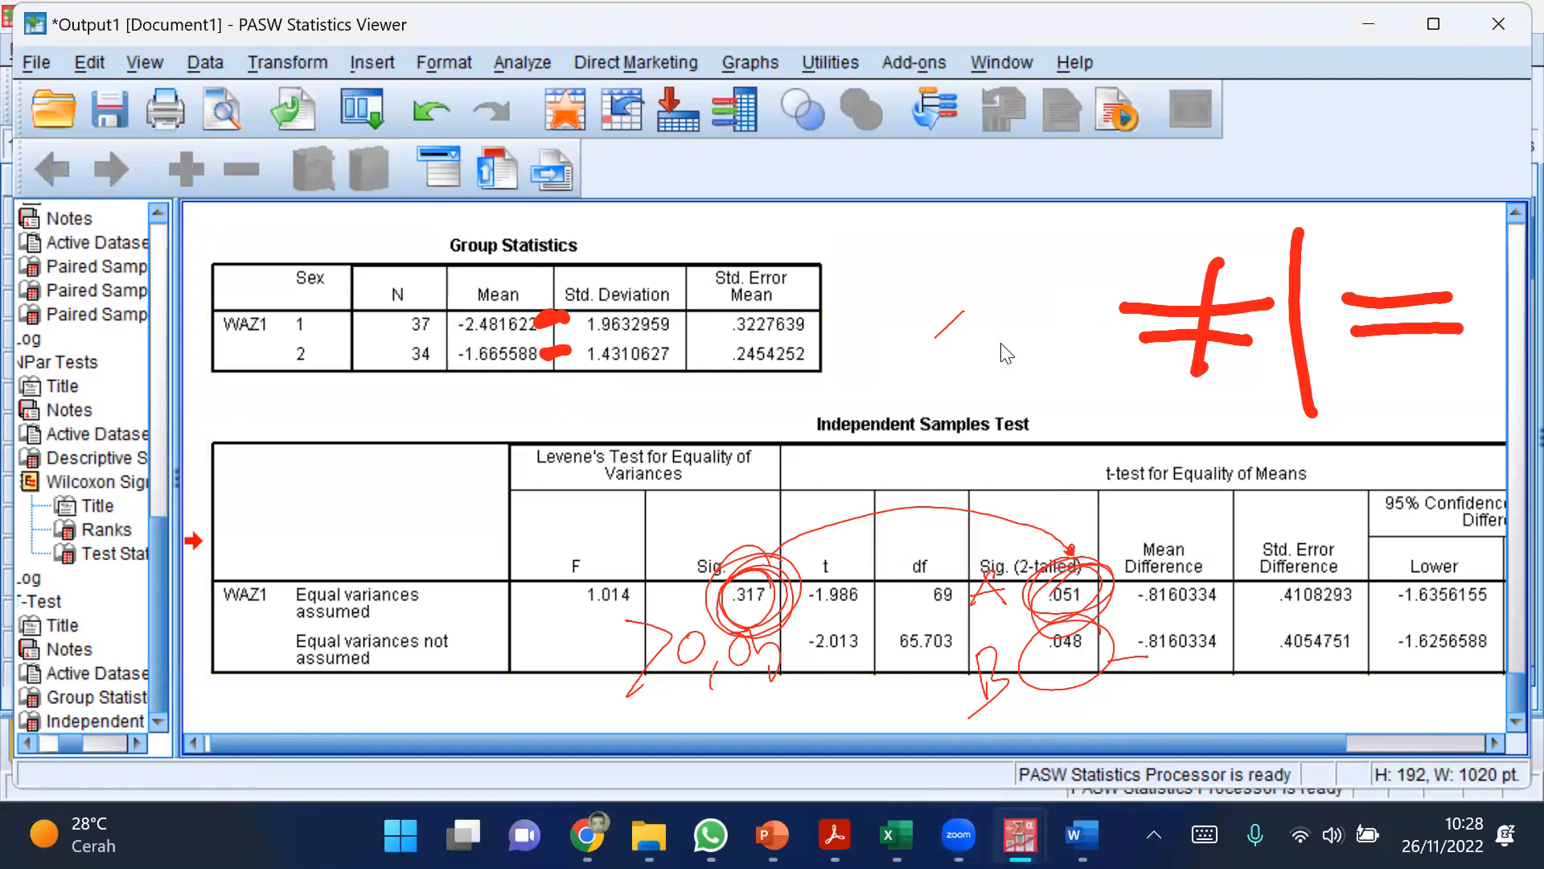
# Step: Clear all drawings from the Group Statistics and Independent Samples Test tables
pyautogui.click(1145, 281)
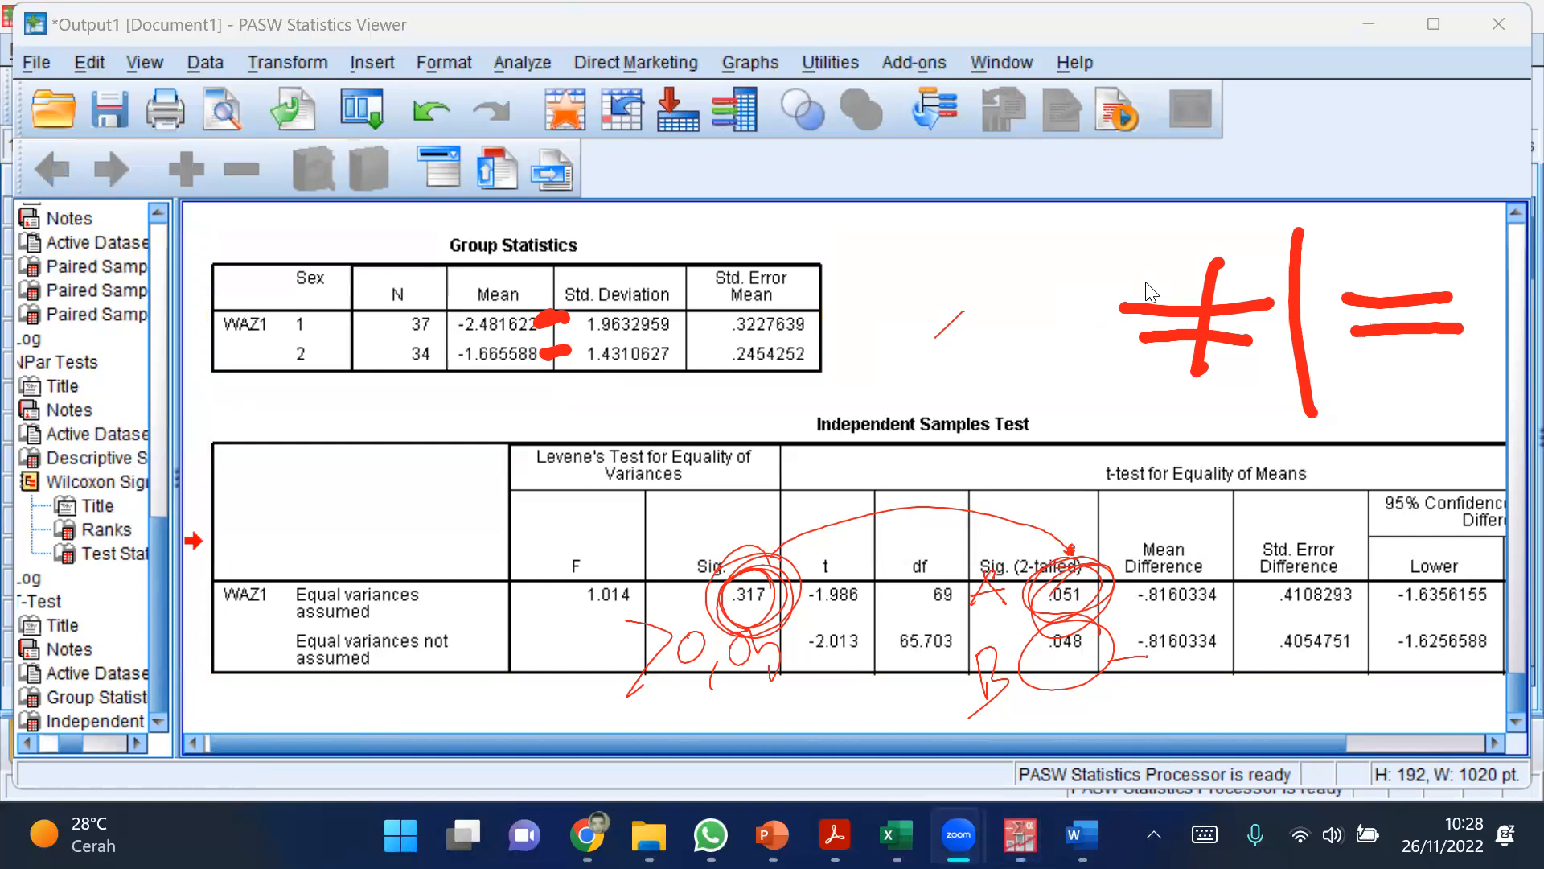
pyautogui.click(1146, 282)
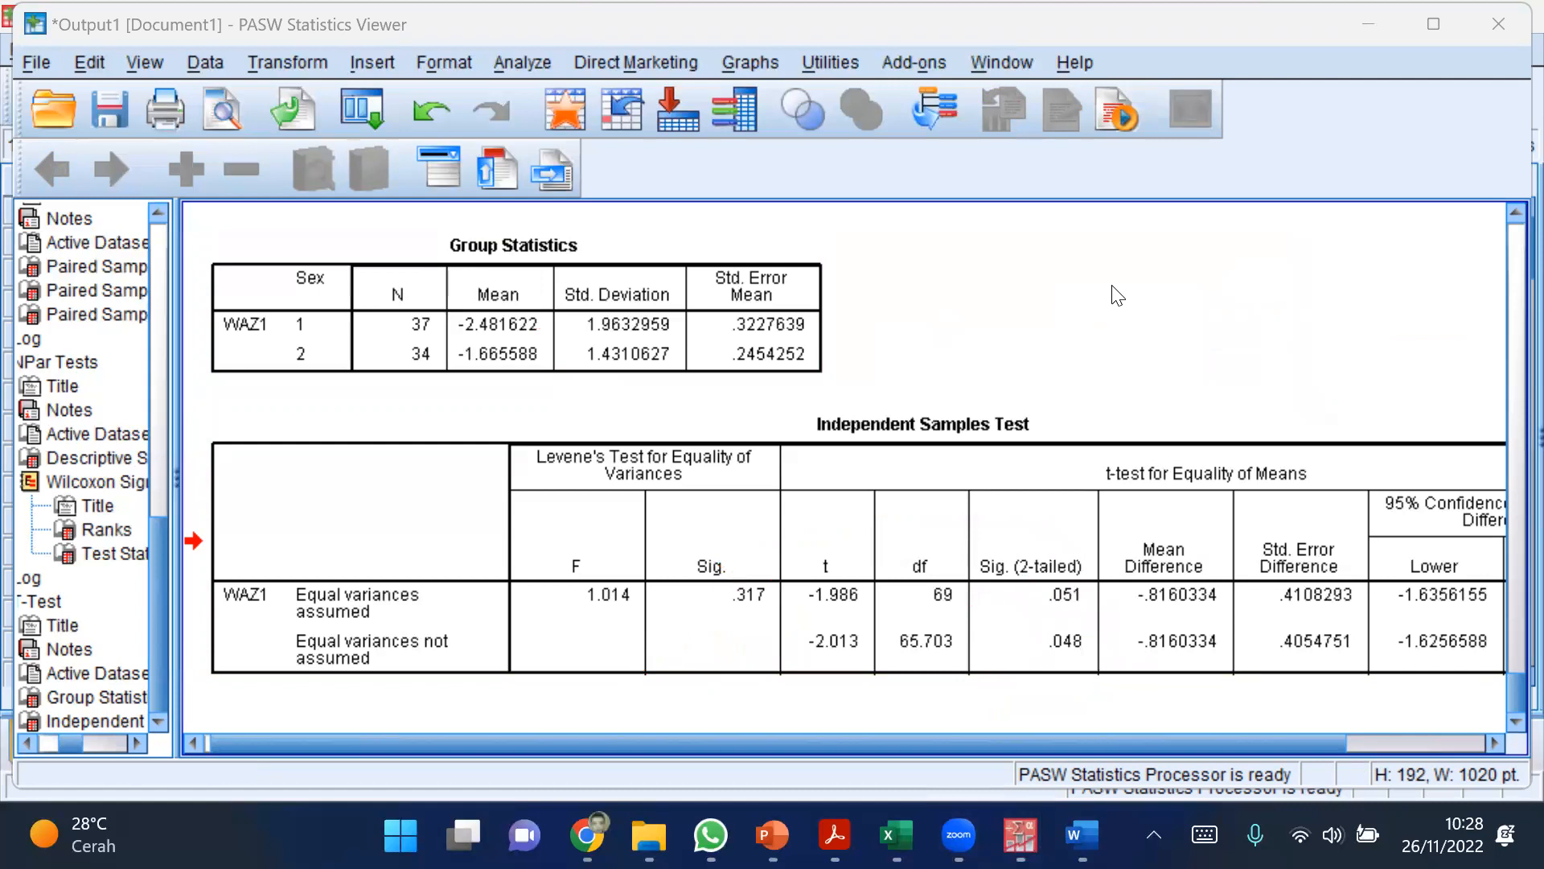
# Step: Circle the .051 and .317 significance values in magenta and write > 0,05 above the Levene's Sig. value
pyautogui.click(1051, 537)
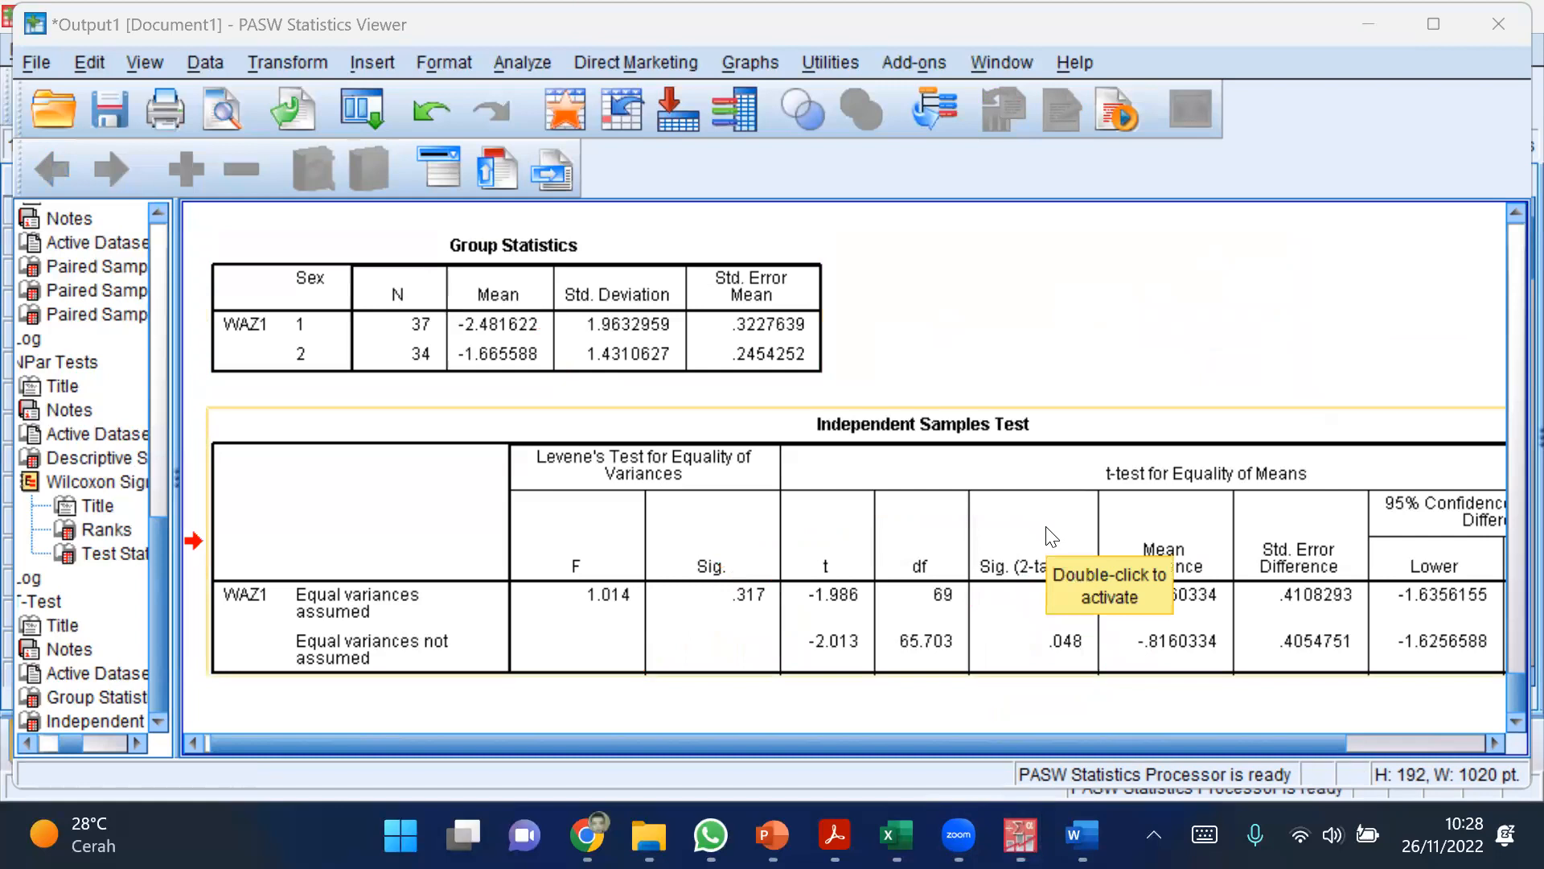
pyautogui.click(1052, 537)
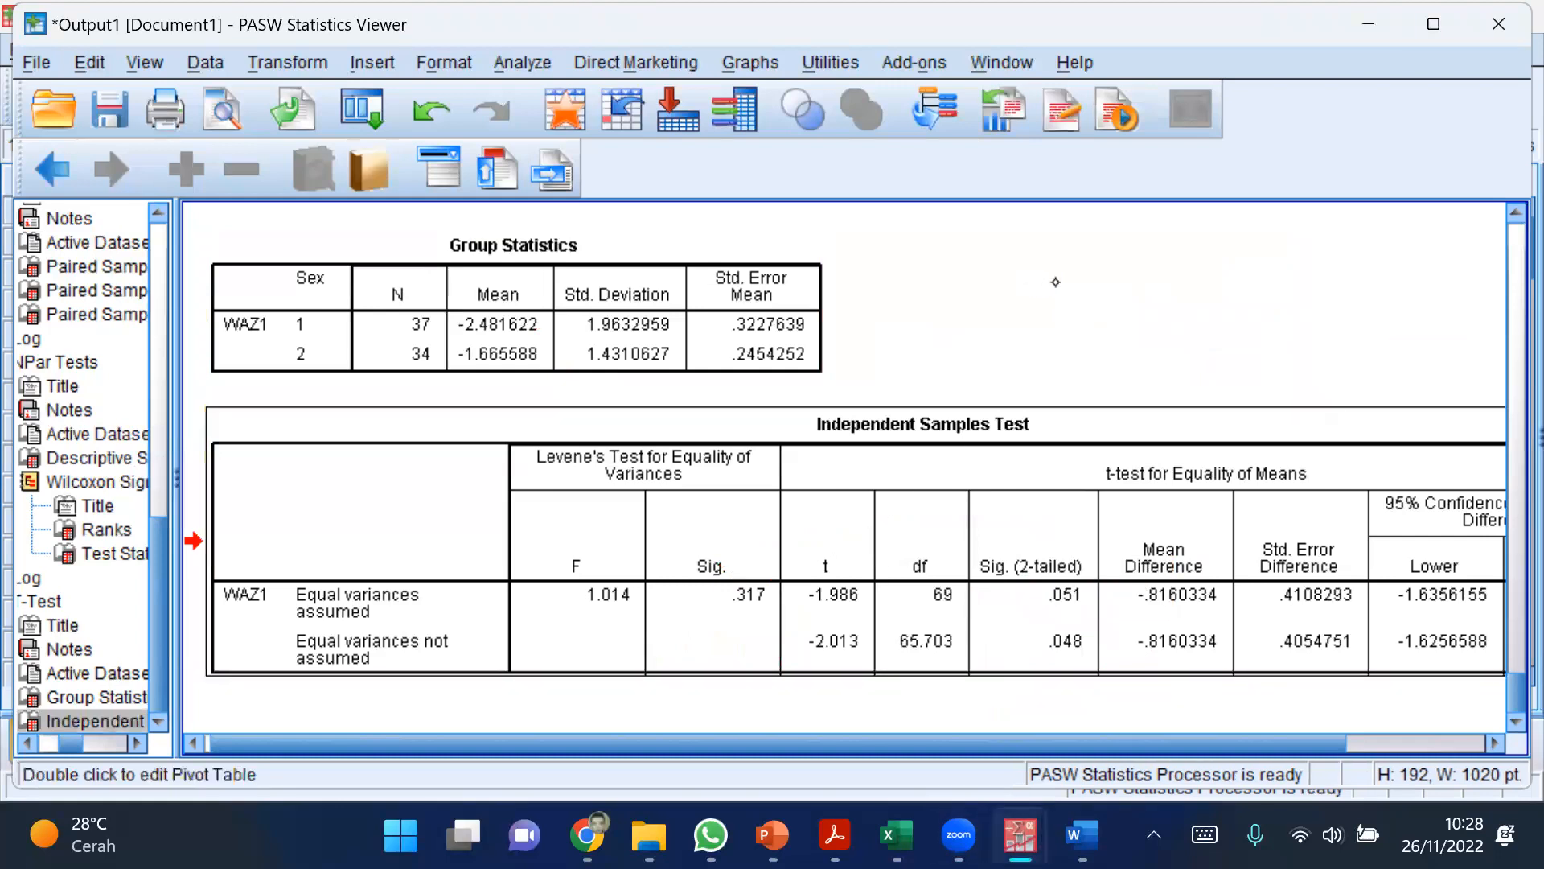
pyautogui.click(1090, 282)
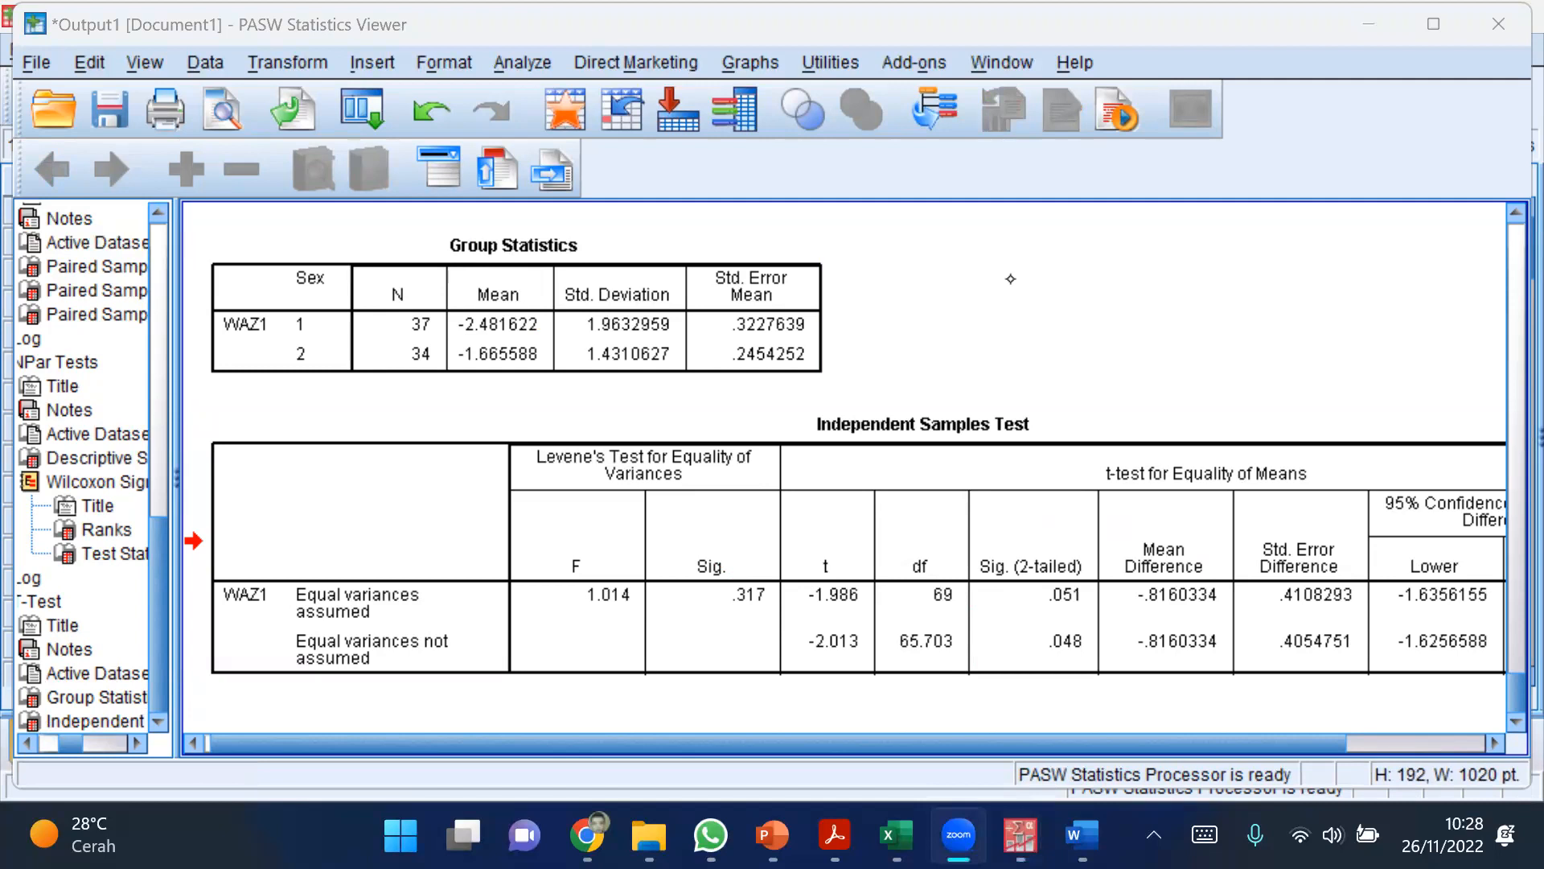
pyautogui.moveTo(1132, 359); pyautogui.dragTo(1165, 340)
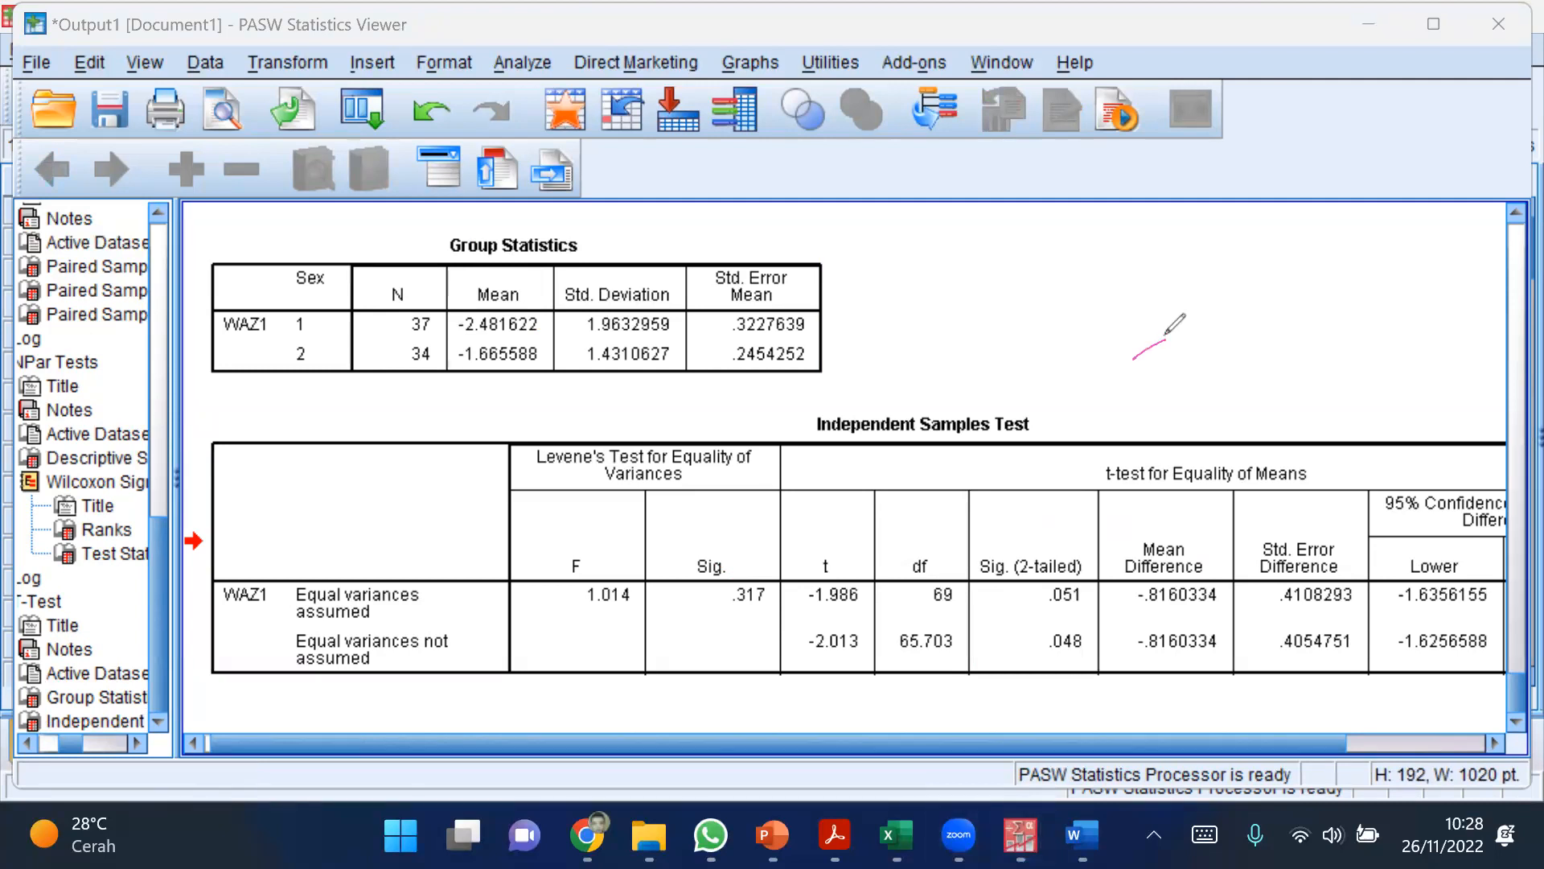
pyautogui.moveTo(1091, 565); pyautogui.dragTo(1098, 560)
pyautogui.moveTo(763, 555); pyautogui.dragTo(752, 561)
pyautogui.moveTo(592, 508)
pyautogui.mouseDown()
pyautogui.moveTo(600, 586)
pyautogui.moveTo(701, 491)
pyautogui.moveTo(729, 516)
pyautogui.moveTo(805, 450)
pyautogui.moveTo(735, 508)
pyautogui.mouseUp()
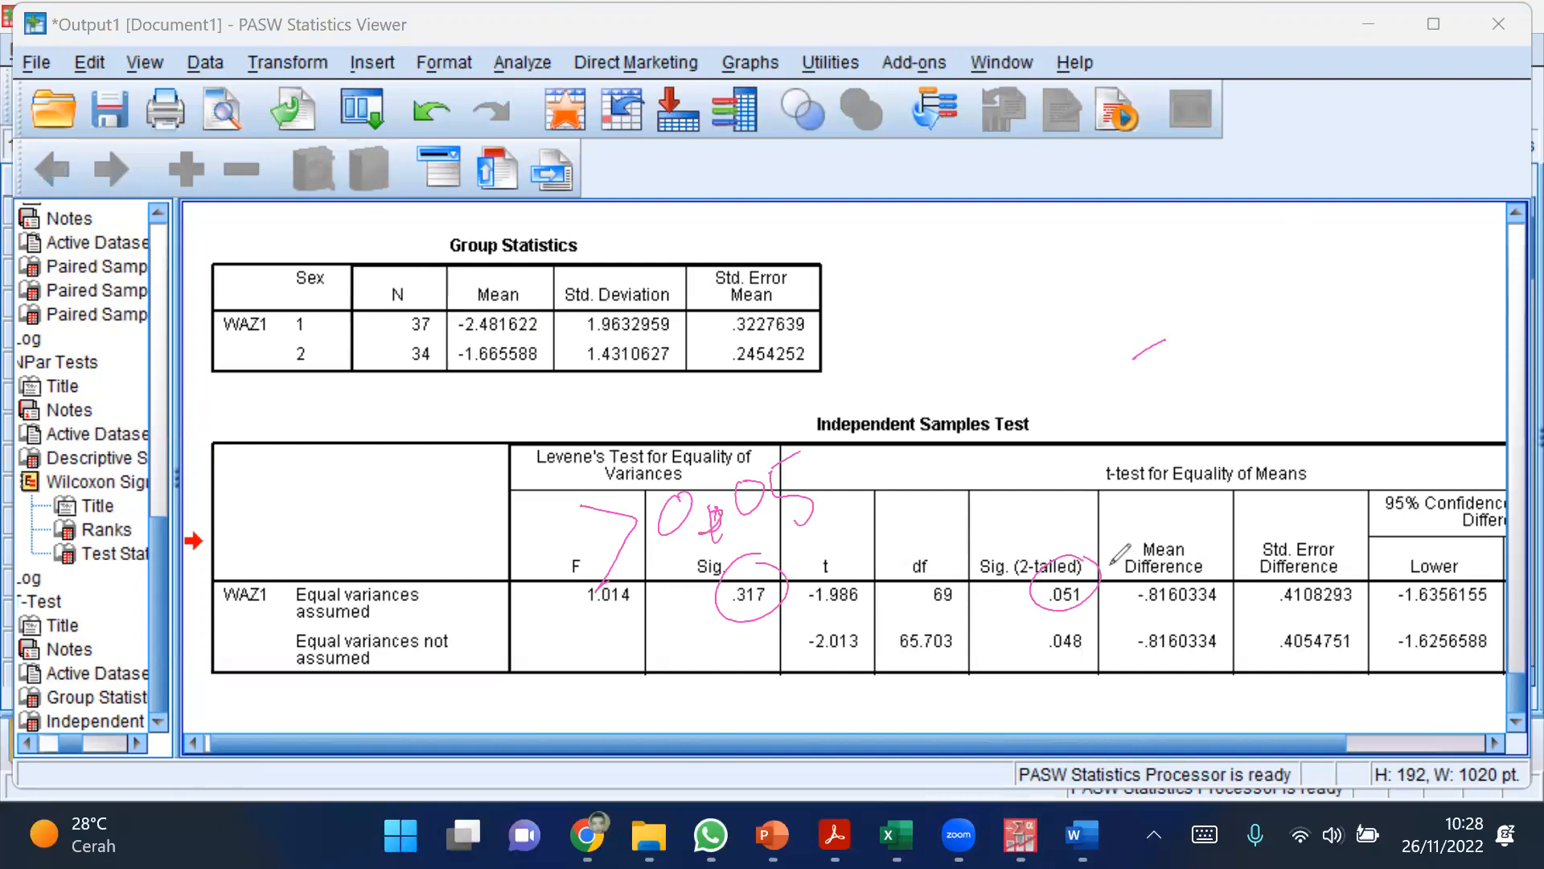
# Step: Label the .051 row "Atas" and the .048 row "Bawah" in magenta, each with a leading line
pyautogui.moveTo(1114, 578); pyautogui.dragTo(1134, 572)
pyautogui.moveTo(1198, 611); pyautogui.dragTo(1245, 595)
pyautogui.moveTo(1255, 511)
pyautogui.mouseDown()
pyautogui.moveTo(1279, 580)
pyautogui.moveTo(1341, 581)
pyautogui.mouseUp()
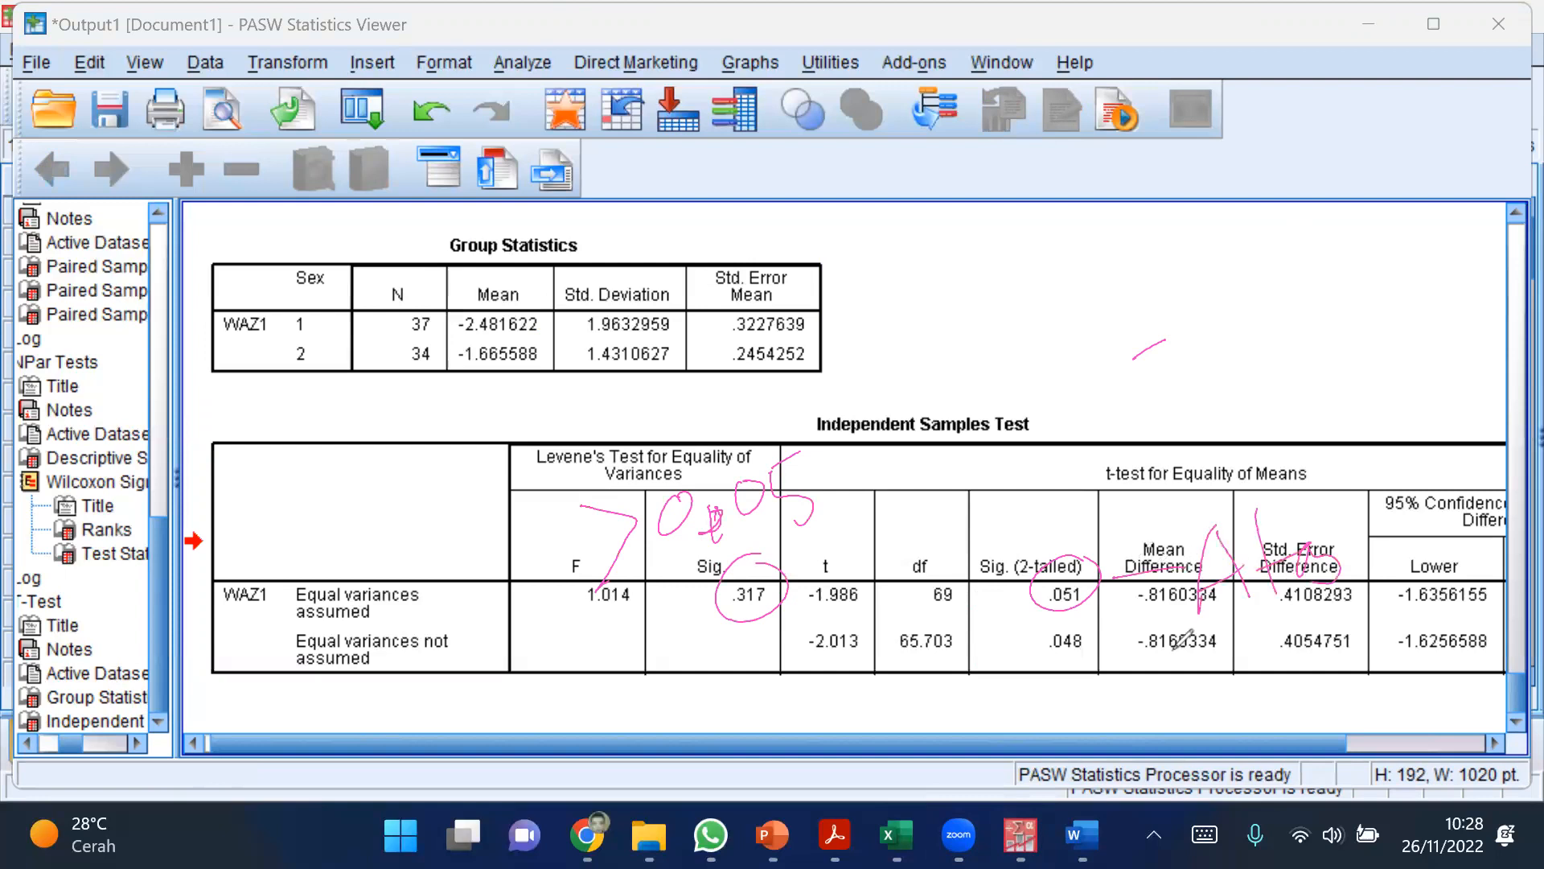
pyautogui.moveTo(1087, 664)
pyautogui.mouseDown()
pyautogui.moveTo(1189, 678)
pyautogui.moveTo(1249, 640)
pyautogui.moveTo(1284, 680)
pyautogui.moveTo(1362, 639)
pyautogui.moveTo(1375, 712)
pyautogui.mouseUp()
# Step: Mark the space between the two Sig. (2-tailed) values and draw a curved magenta arrow from .317 to .051
pyautogui.moveTo(780, 576); pyautogui.dragTo(797, 557)
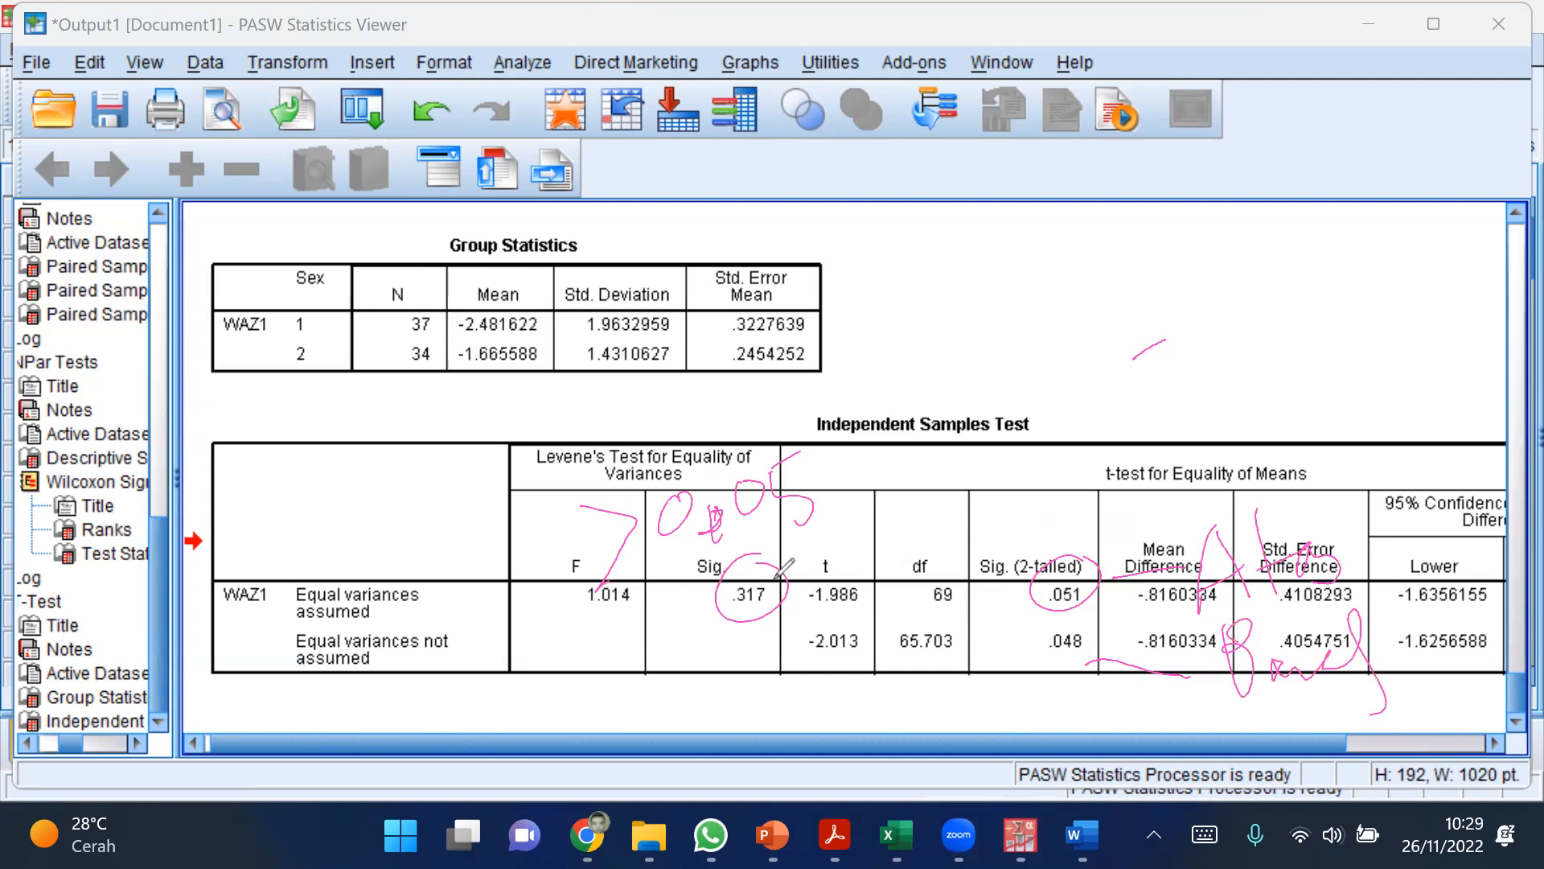
pyautogui.moveTo(1102, 597); pyautogui.dragTo(1071, 619)
pyautogui.moveTo(782, 557)
pyautogui.mouseDown()
pyautogui.moveTo(953, 501)
pyautogui.moveTo(1048, 543)
pyautogui.moveTo(1059, 518)
pyautogui.mouseUp()
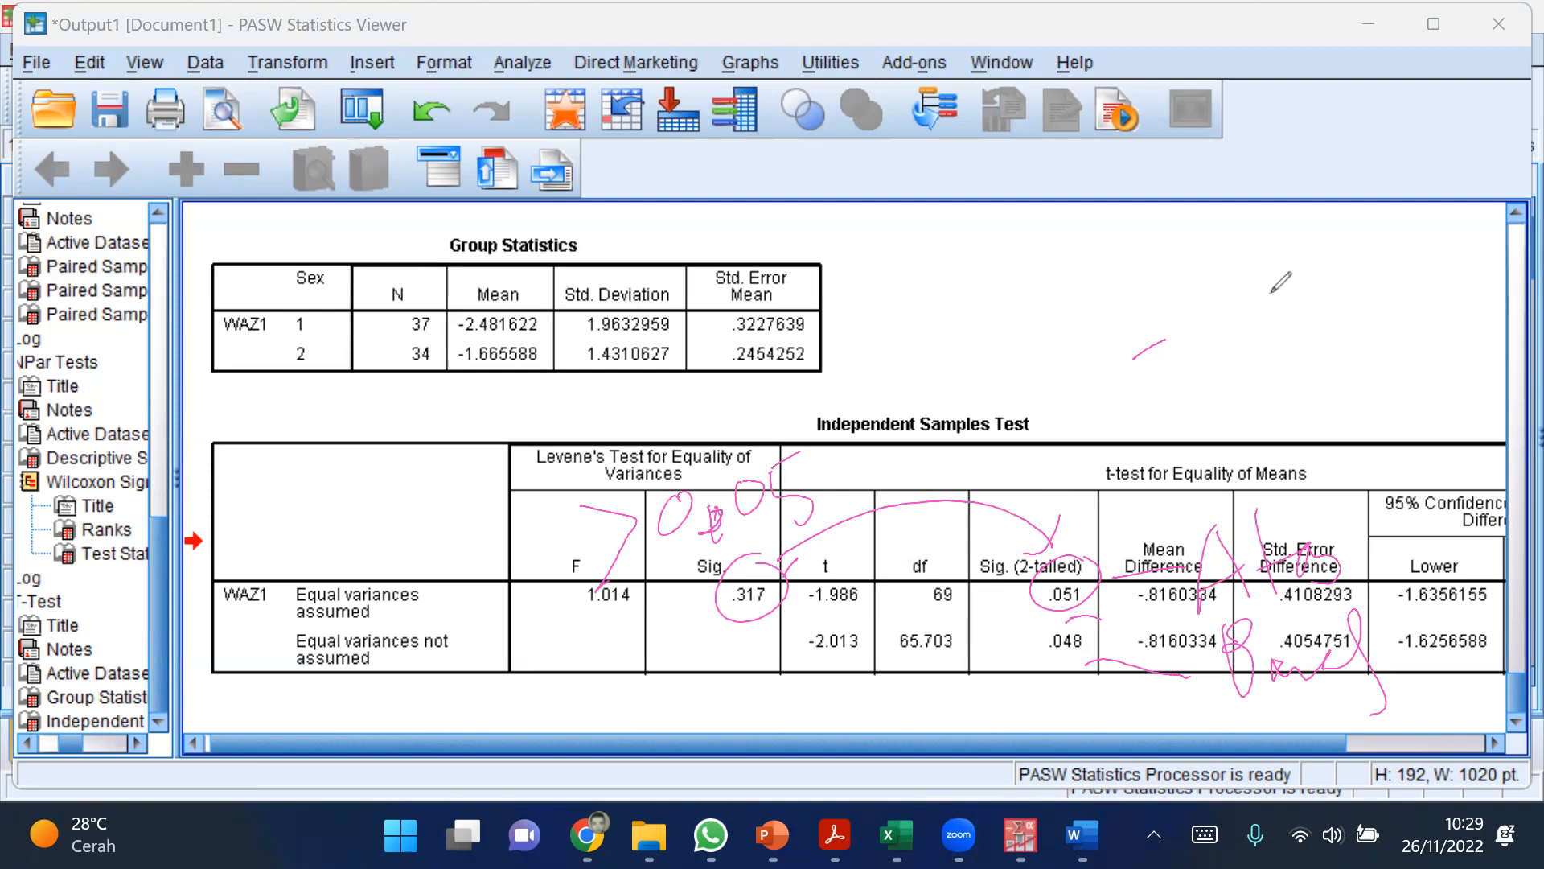
# Step: Switch to the Word document and insert "Hipotesis: " before the sentence "Ada perbedaan skor z BB/U pada laki dan perempuan"
pyautogui.click(1080, 832)
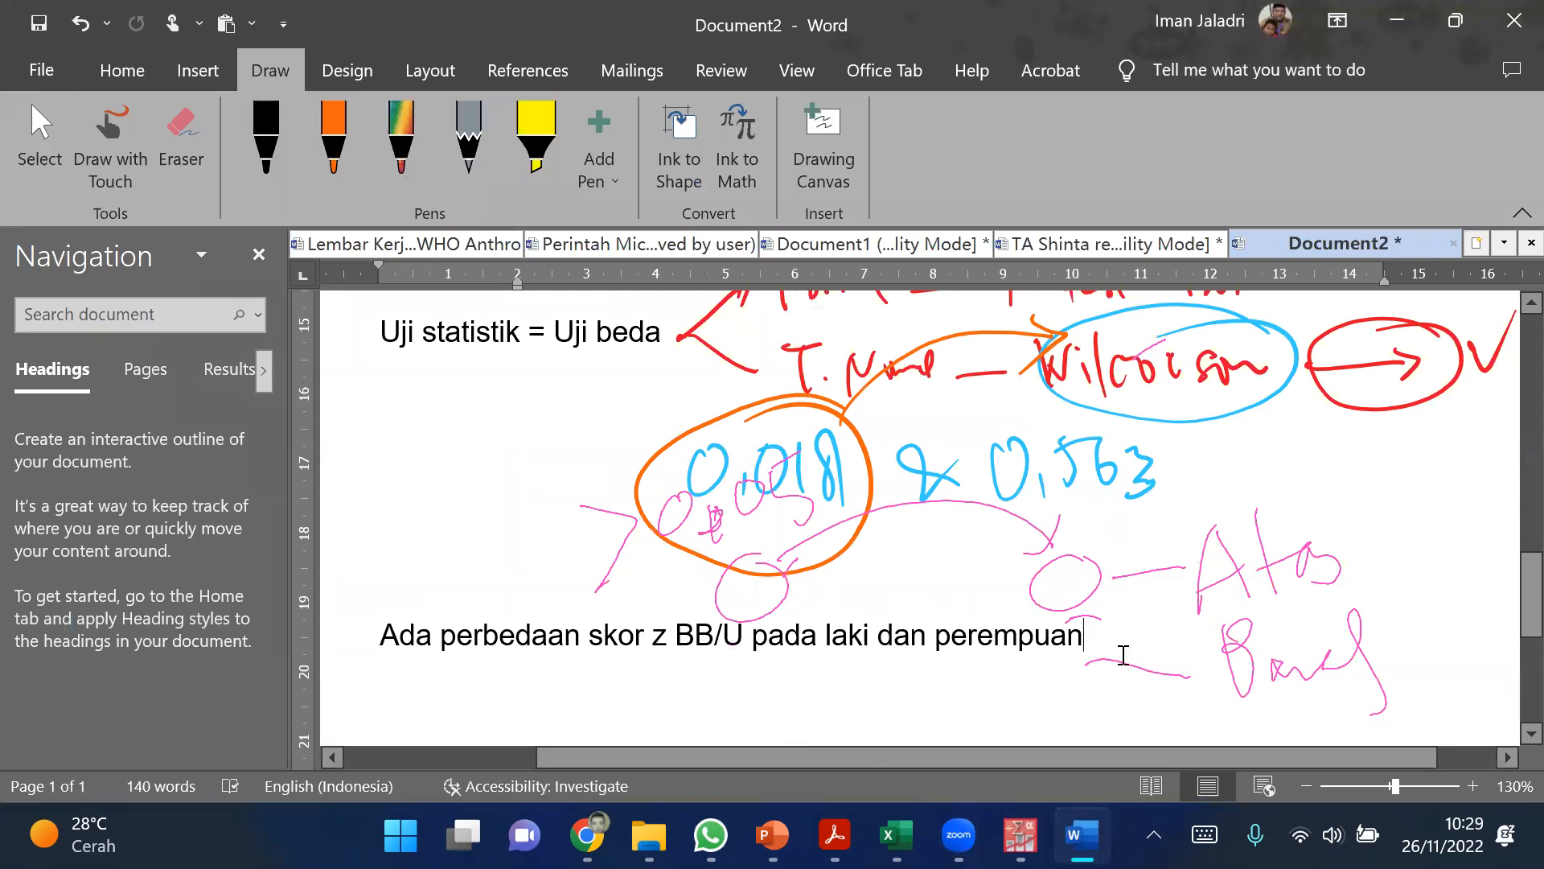
pyautogui.press('Return')
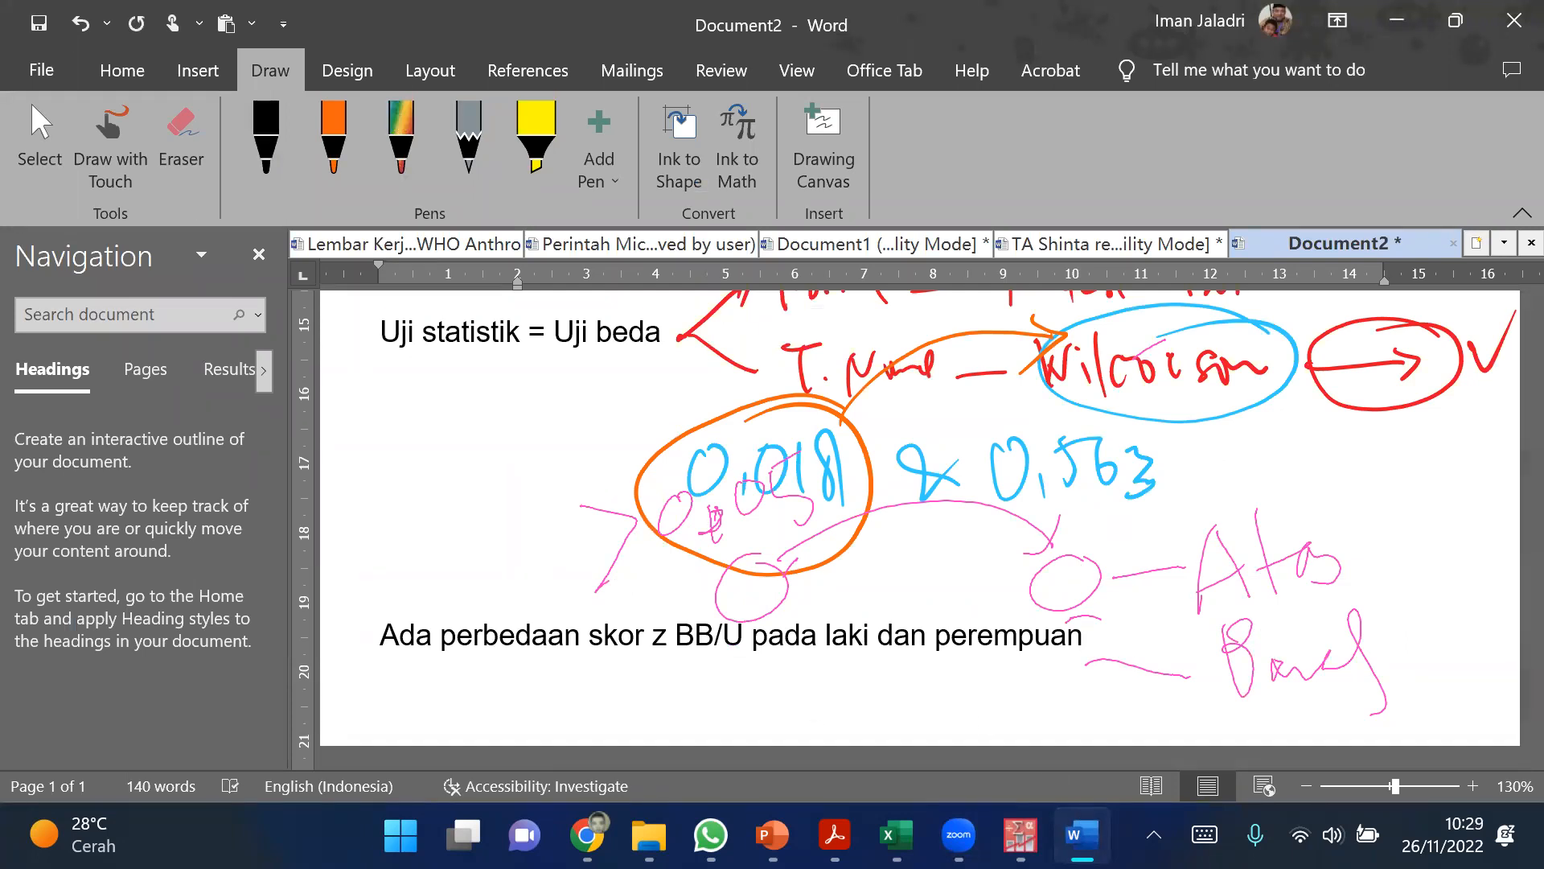
pyautogui.press('Up')
pyautogui.write('Hipot')
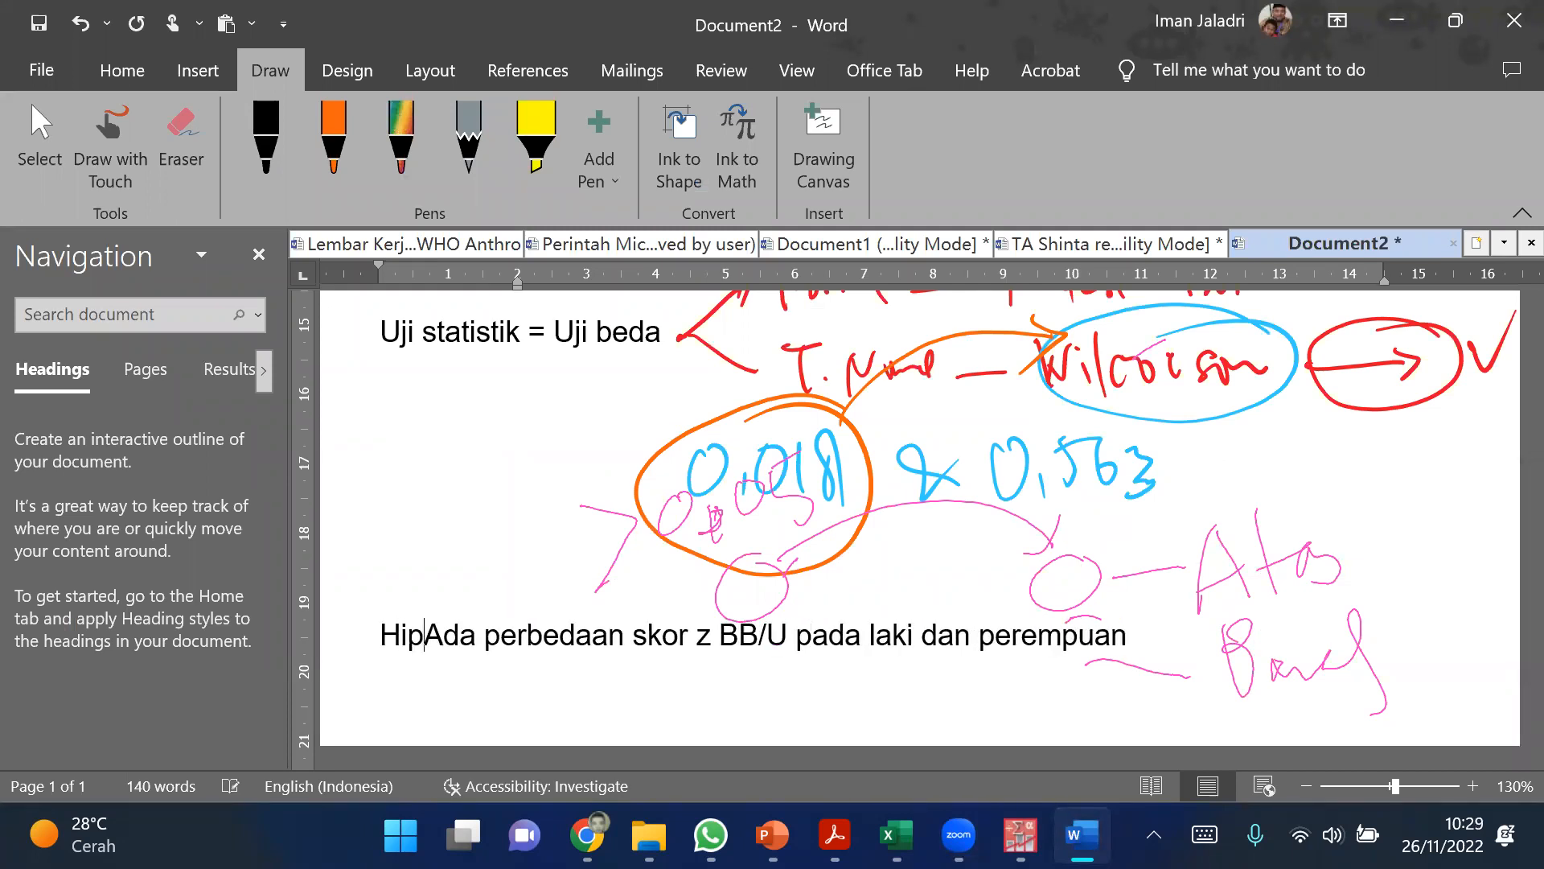
pyautogui.write('esis:')
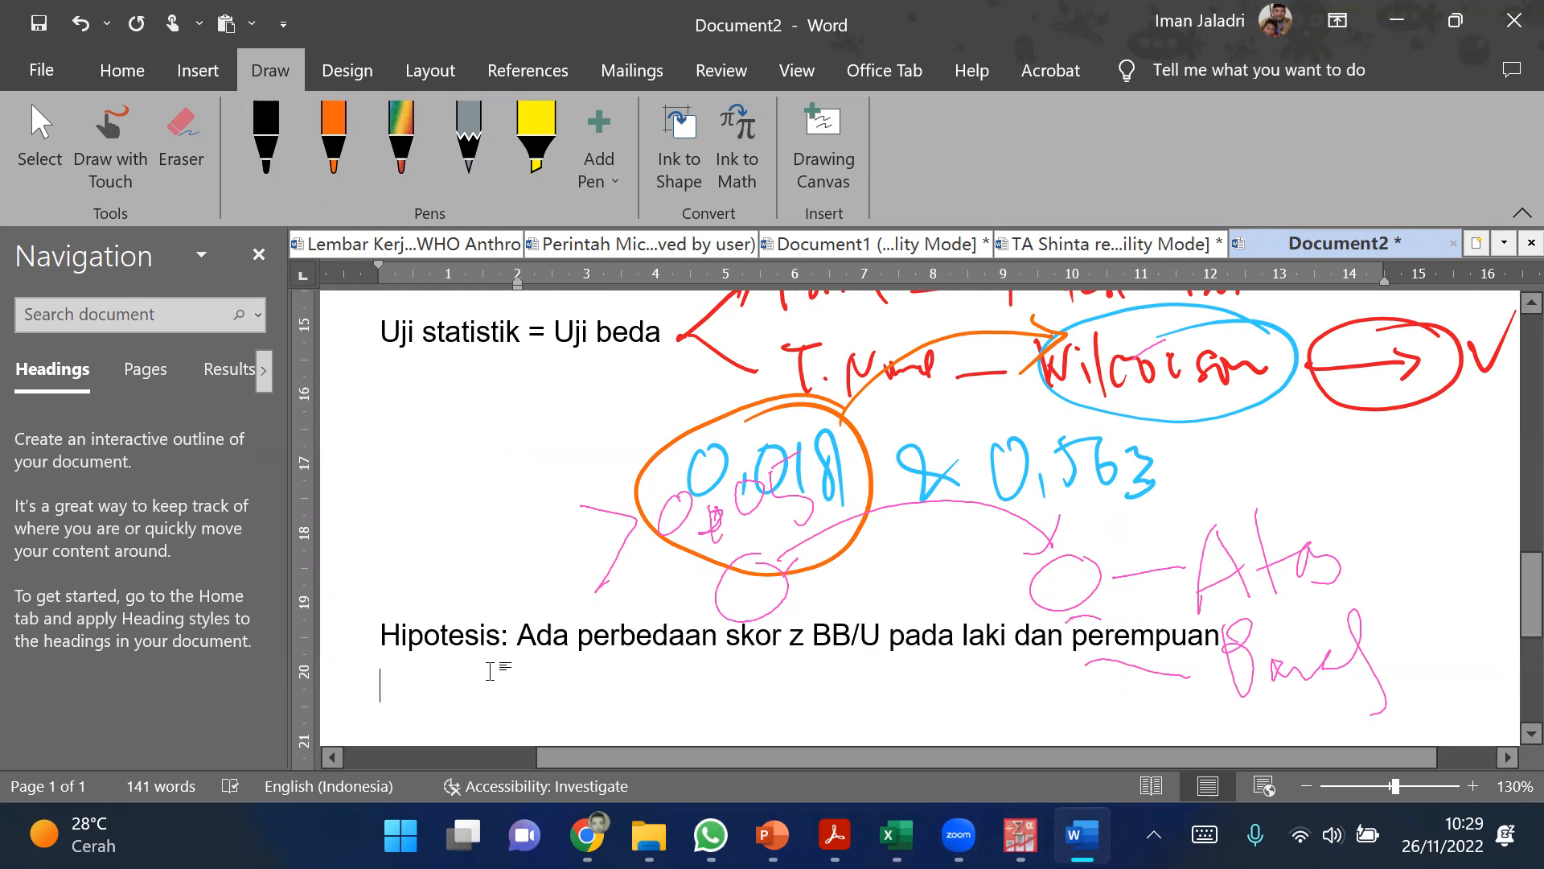
# Step: Write "Tidak ada perbedaan skor z BB/U pada laki dan perempuan" below the hypothesis, reusing the copied wording from the hypothesis line
pyautogui.click(490, 670)
pyautogui.write('Tidak')
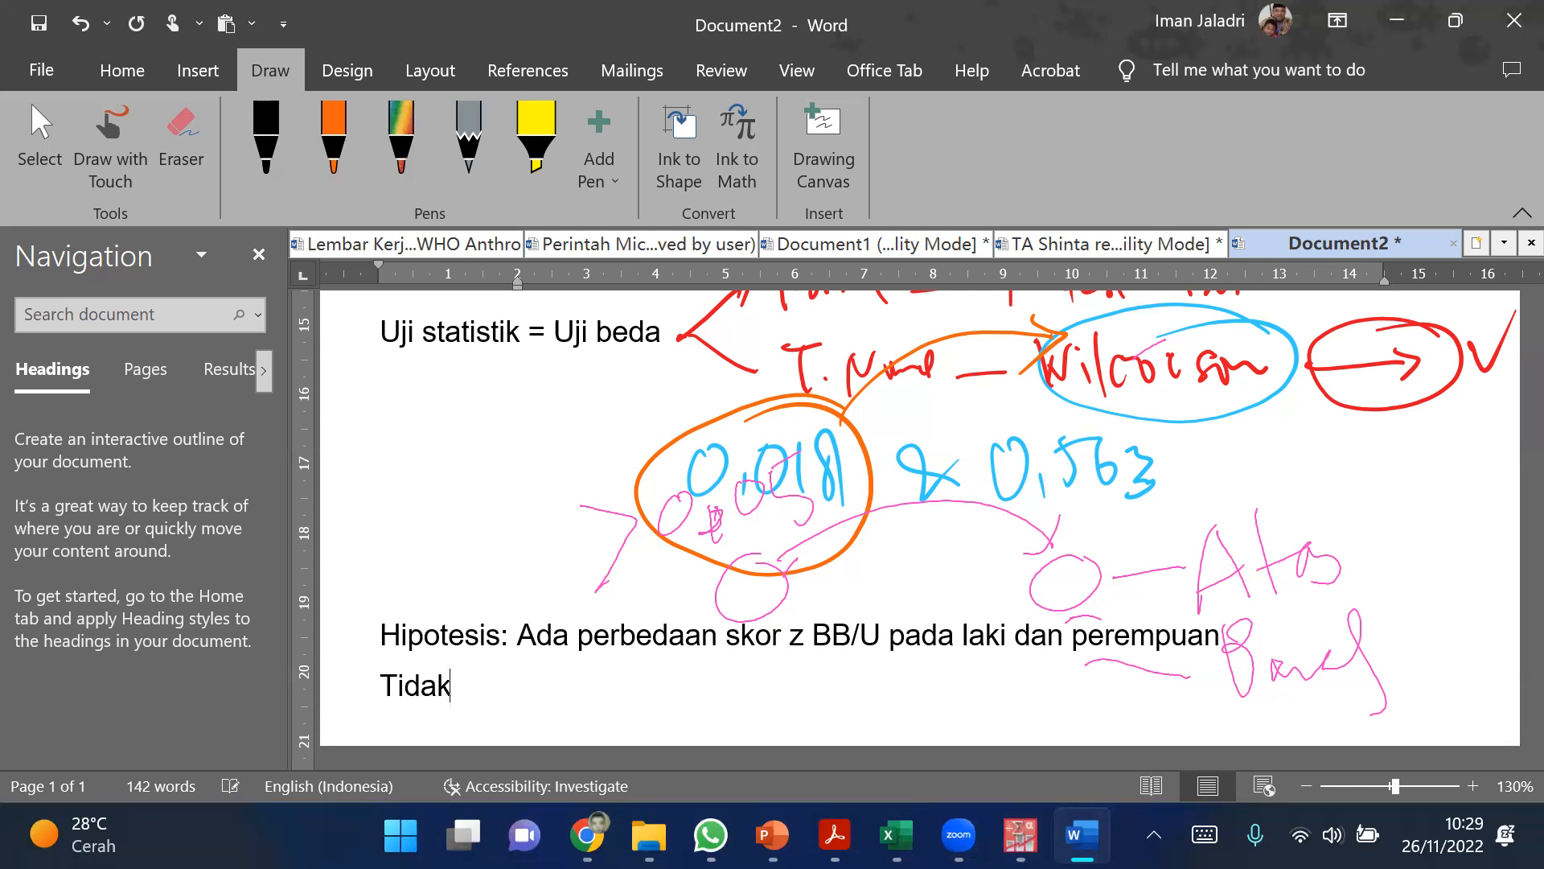
pyautogui.write(' ada p')
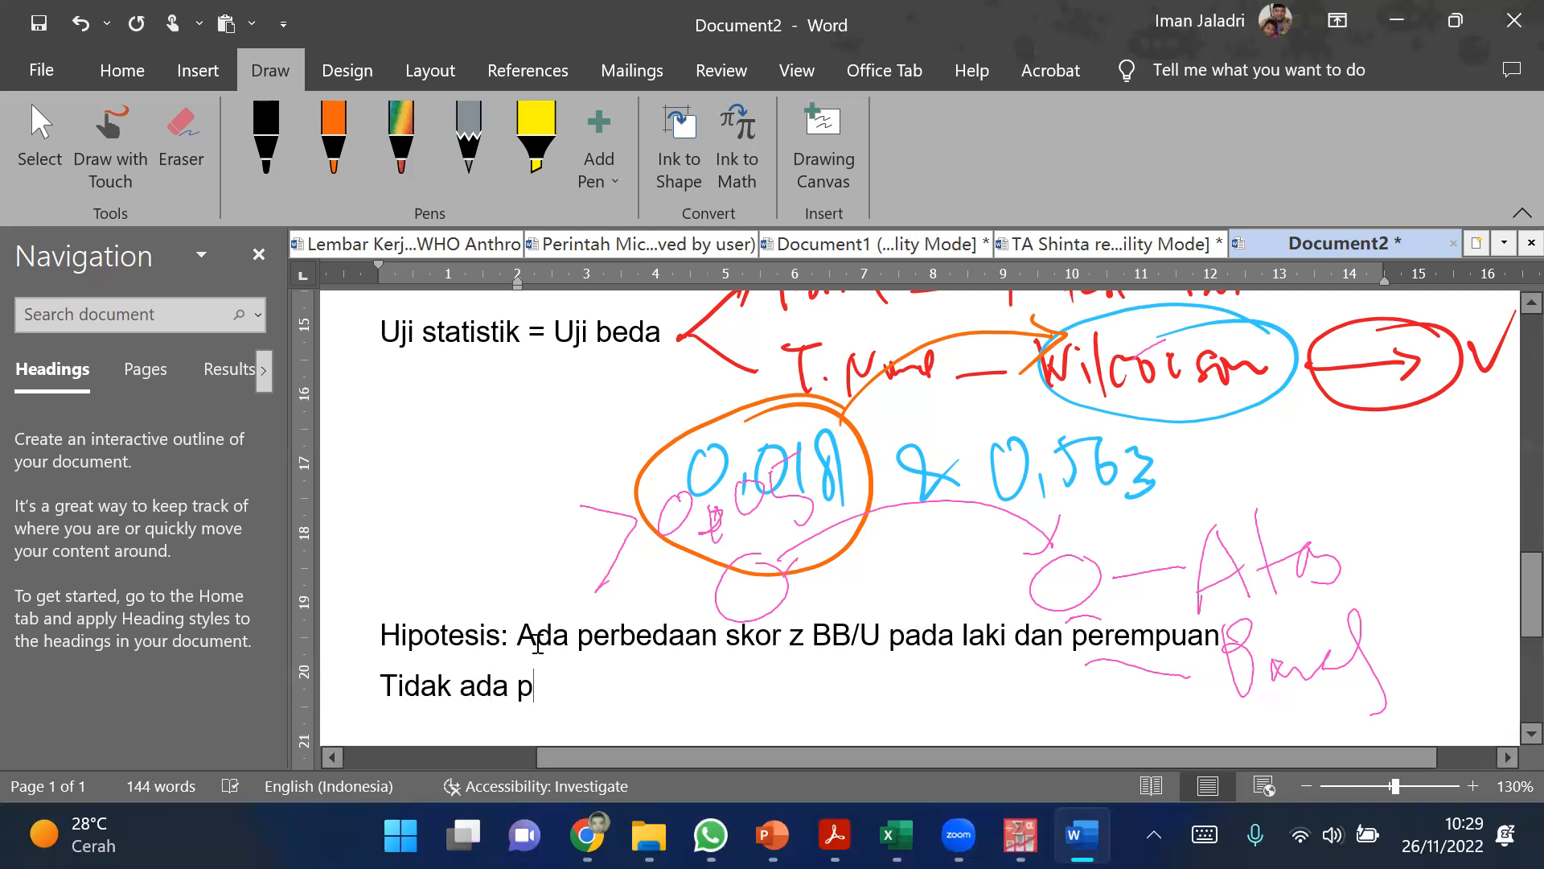
pyautogui.moveTo(577, 639); pyautogui.dragTo(1193, 653)
pyautogui.hotkey('ctrl', 'c')
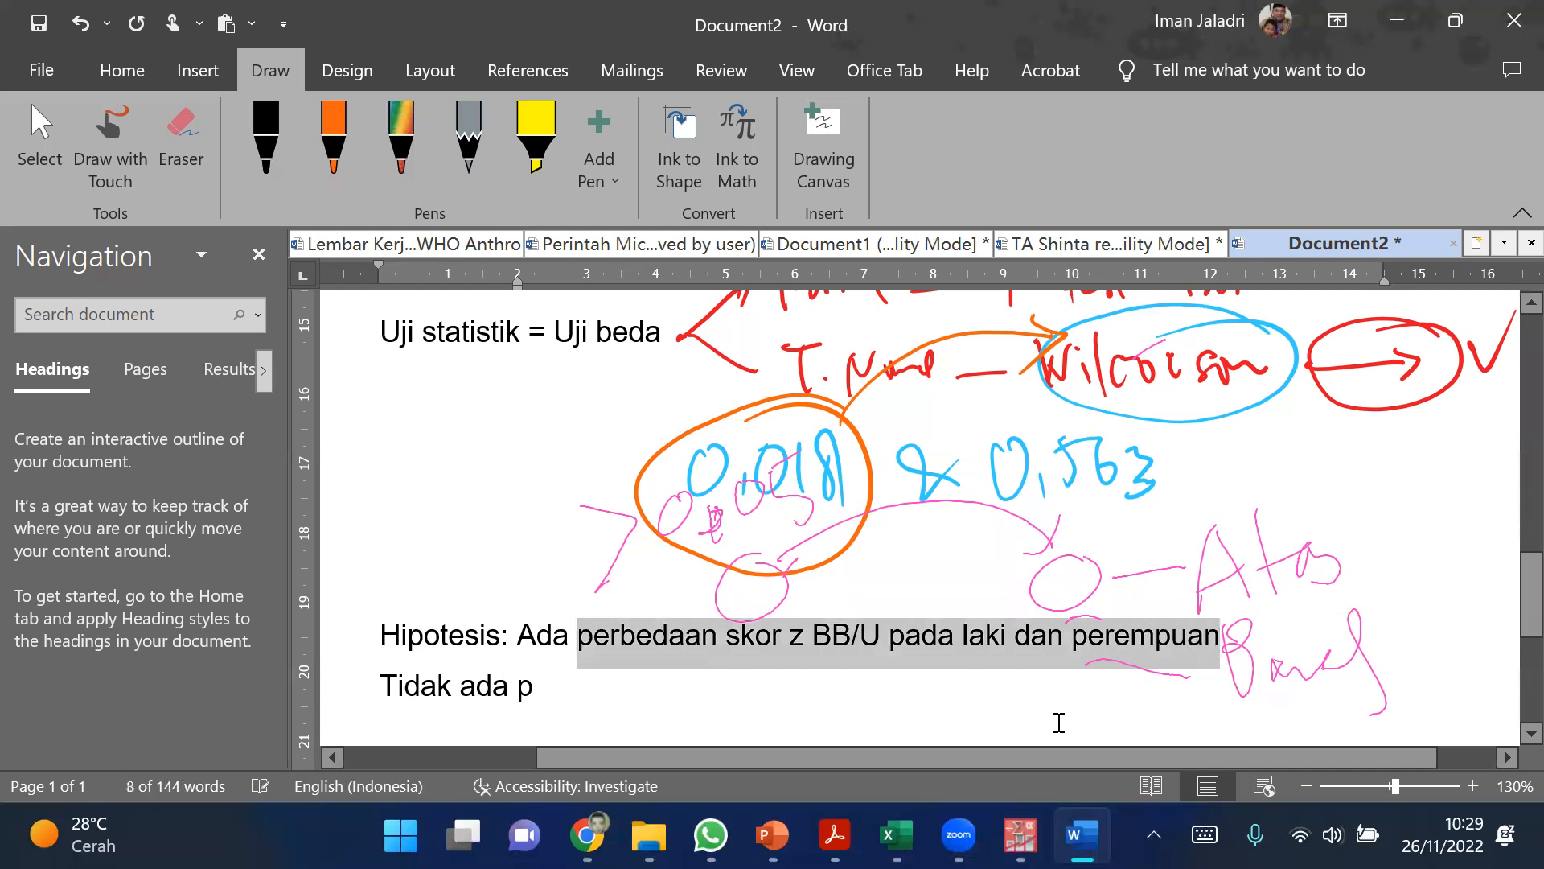
pyautogui.doubleClick(523, 685)
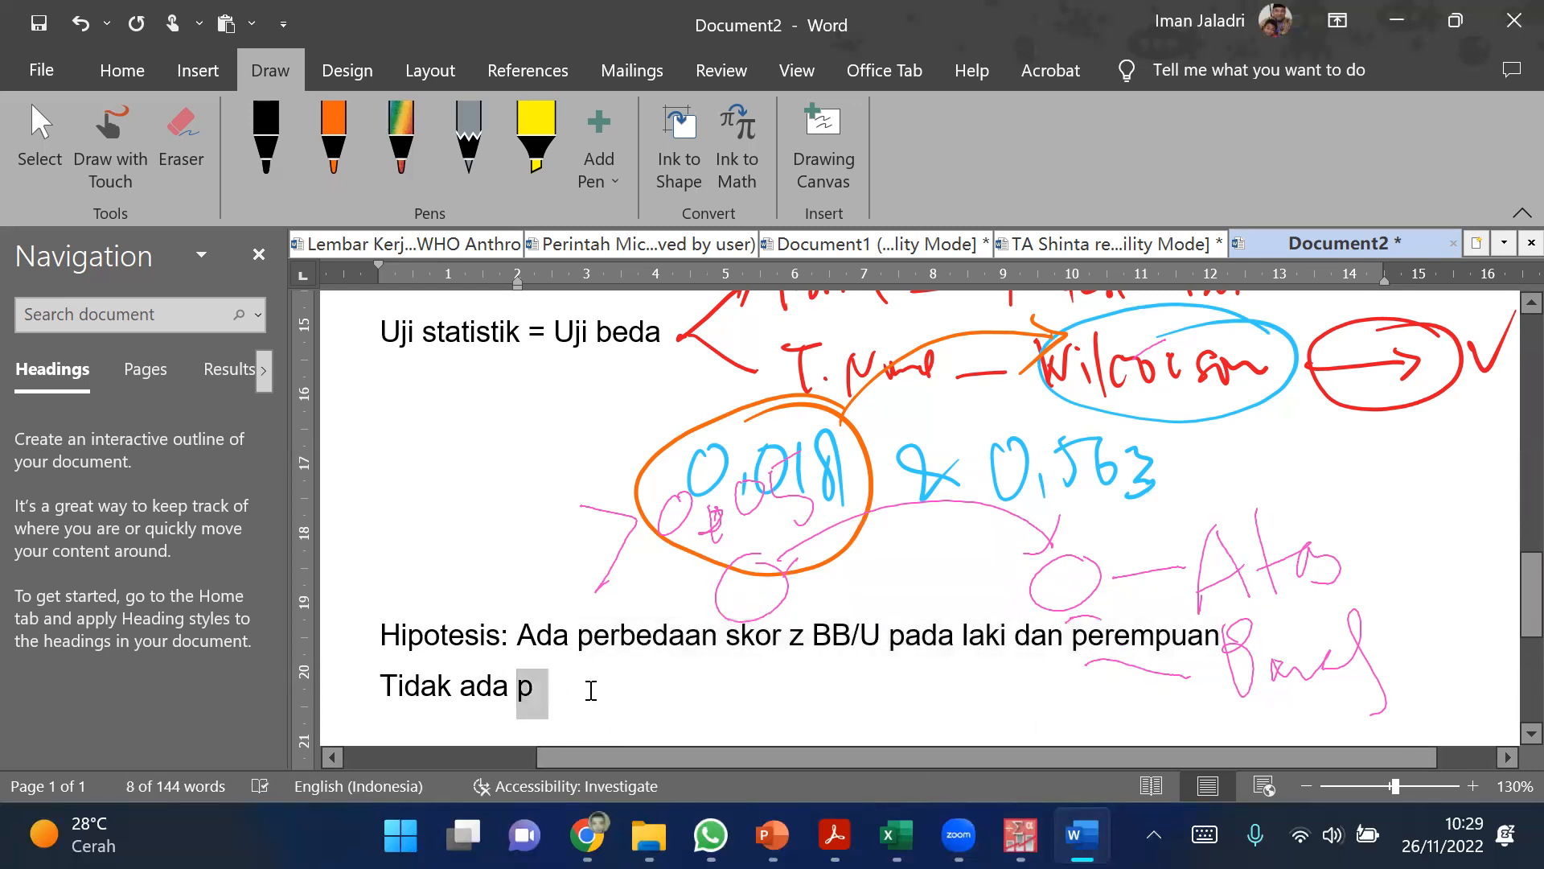
pyautogui.hotkey('ctrl', 'v')
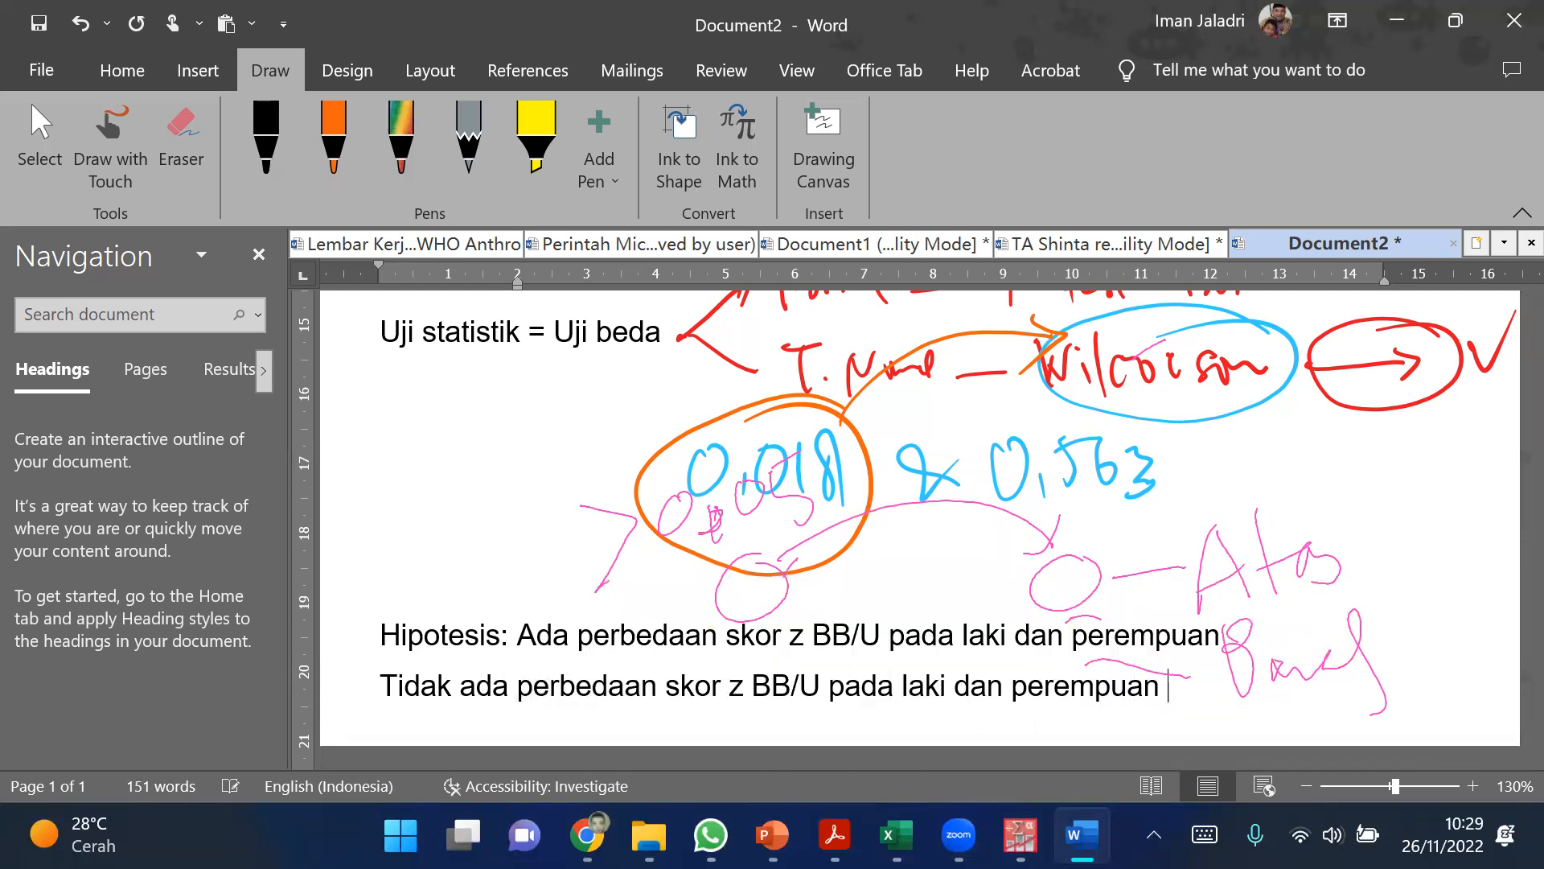
# Step: Append "(p = 0,51)" to the conclusion sentence
pyautogui.write('(p = 0,51)')
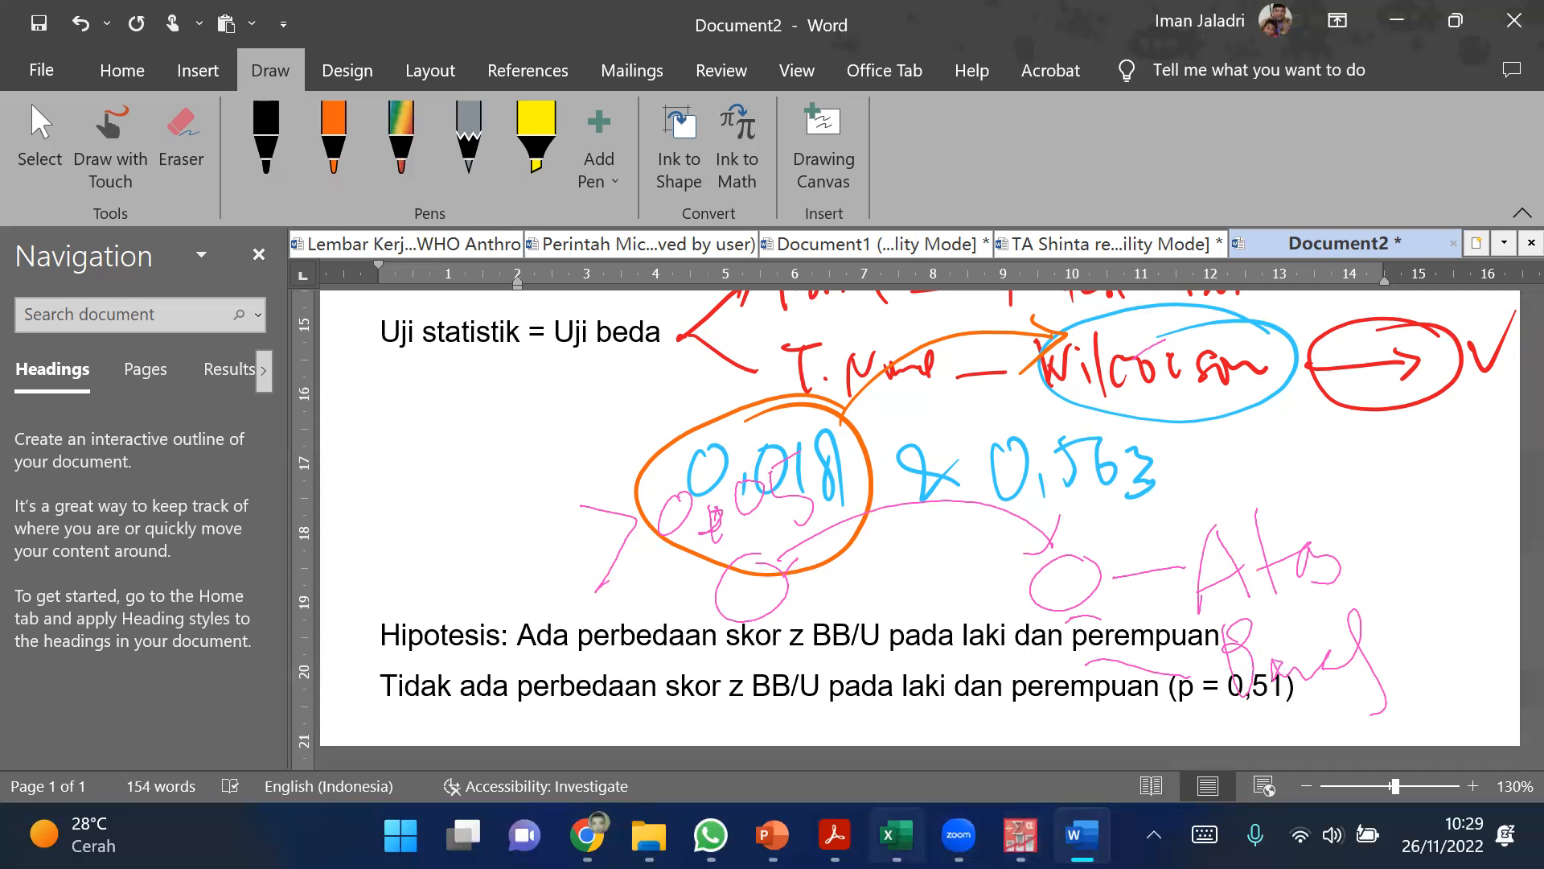
# Step: Switch to the WHO Anthro1 workbook in Excel, bold topic 8 in cell B10 and select topic 9 in B11
pyautogui.hotkey('alt', 'Tab')
pyautogui.click(472, 651)
pyautogui.click(450, 597)
pyautogui.hotkey('ctrl', 'b')
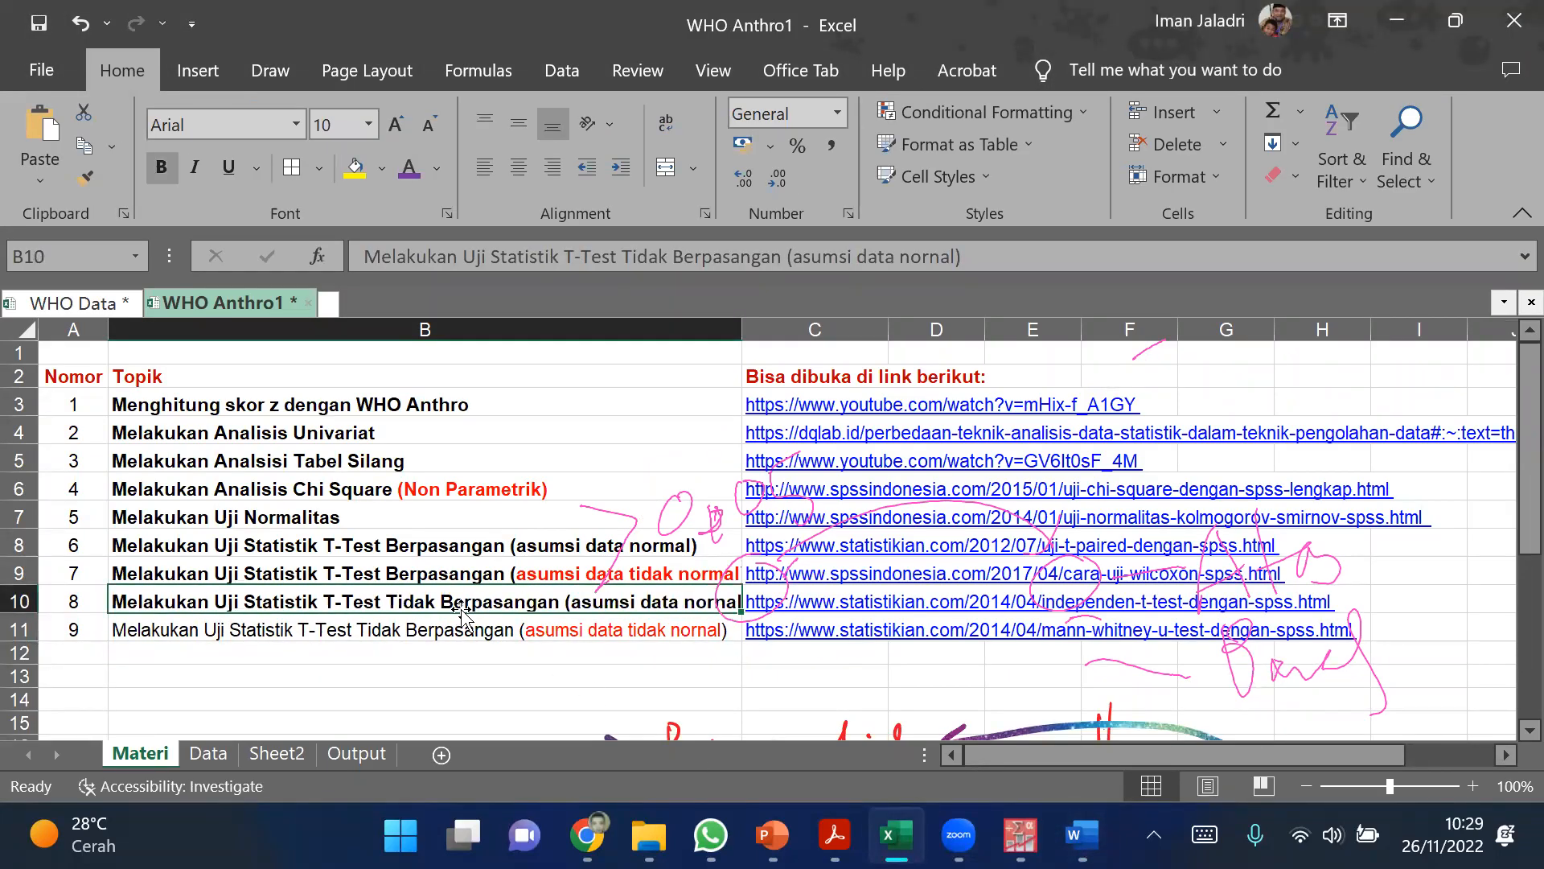
pyautogui.click(459, 675)
pyautogui.click(414, 627)
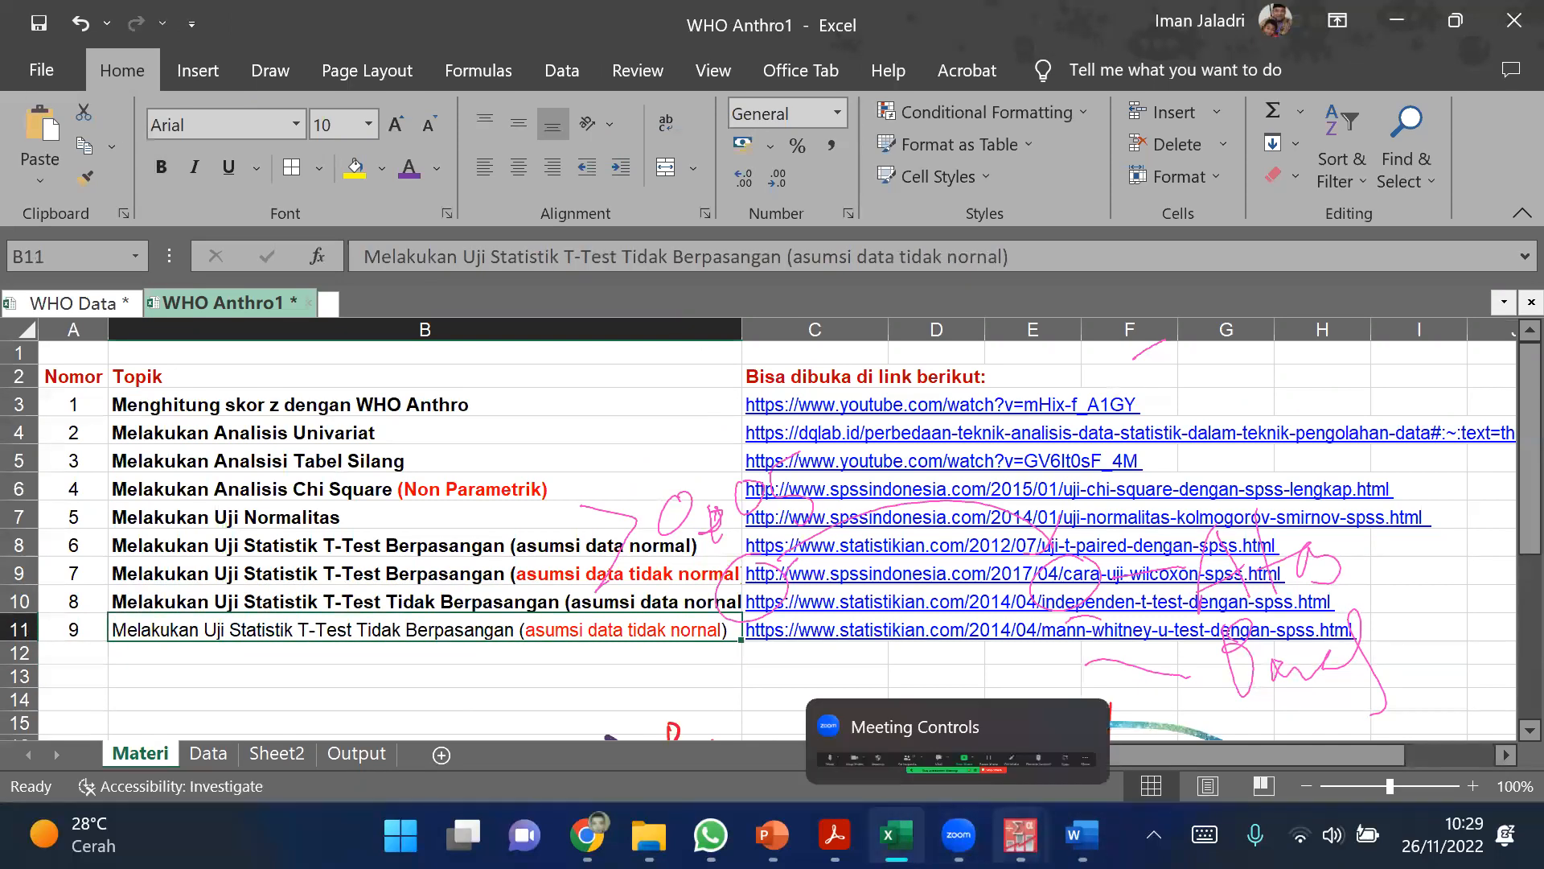
# Step: Switch to the PASW Statistics Data Editor, clear the magenta annotations and select the row 5 value of WAZ1
pyautogui.moveTo(1020, 836)
pyautogui.click(1174, 684)
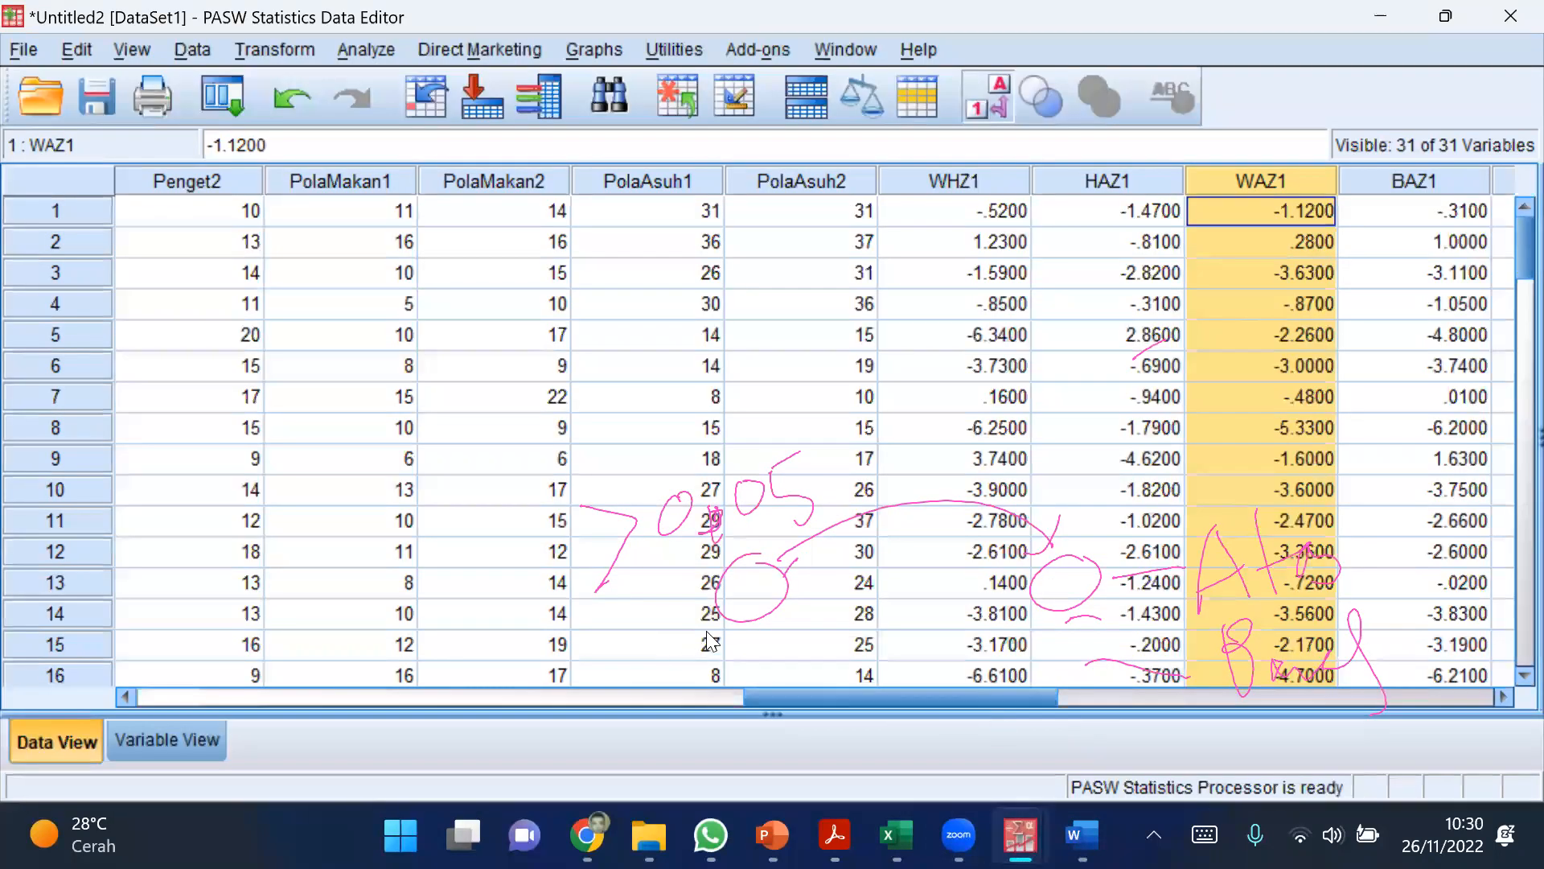
pyautogui.click(1316, 238)
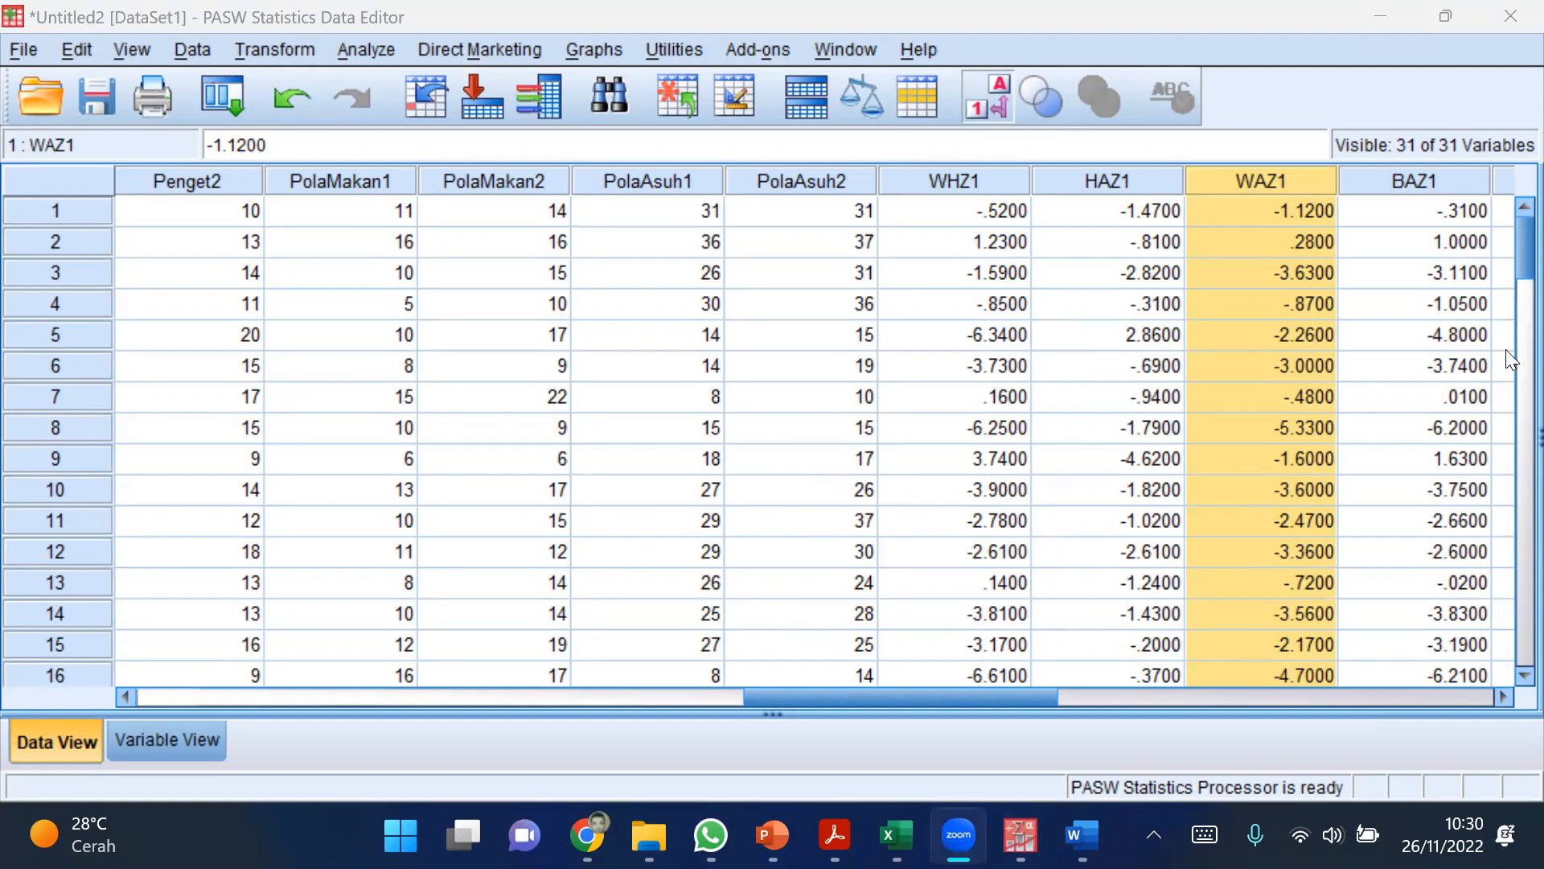
pyautogui.click(1506, 251)
pyautogui.click(1252, 330)
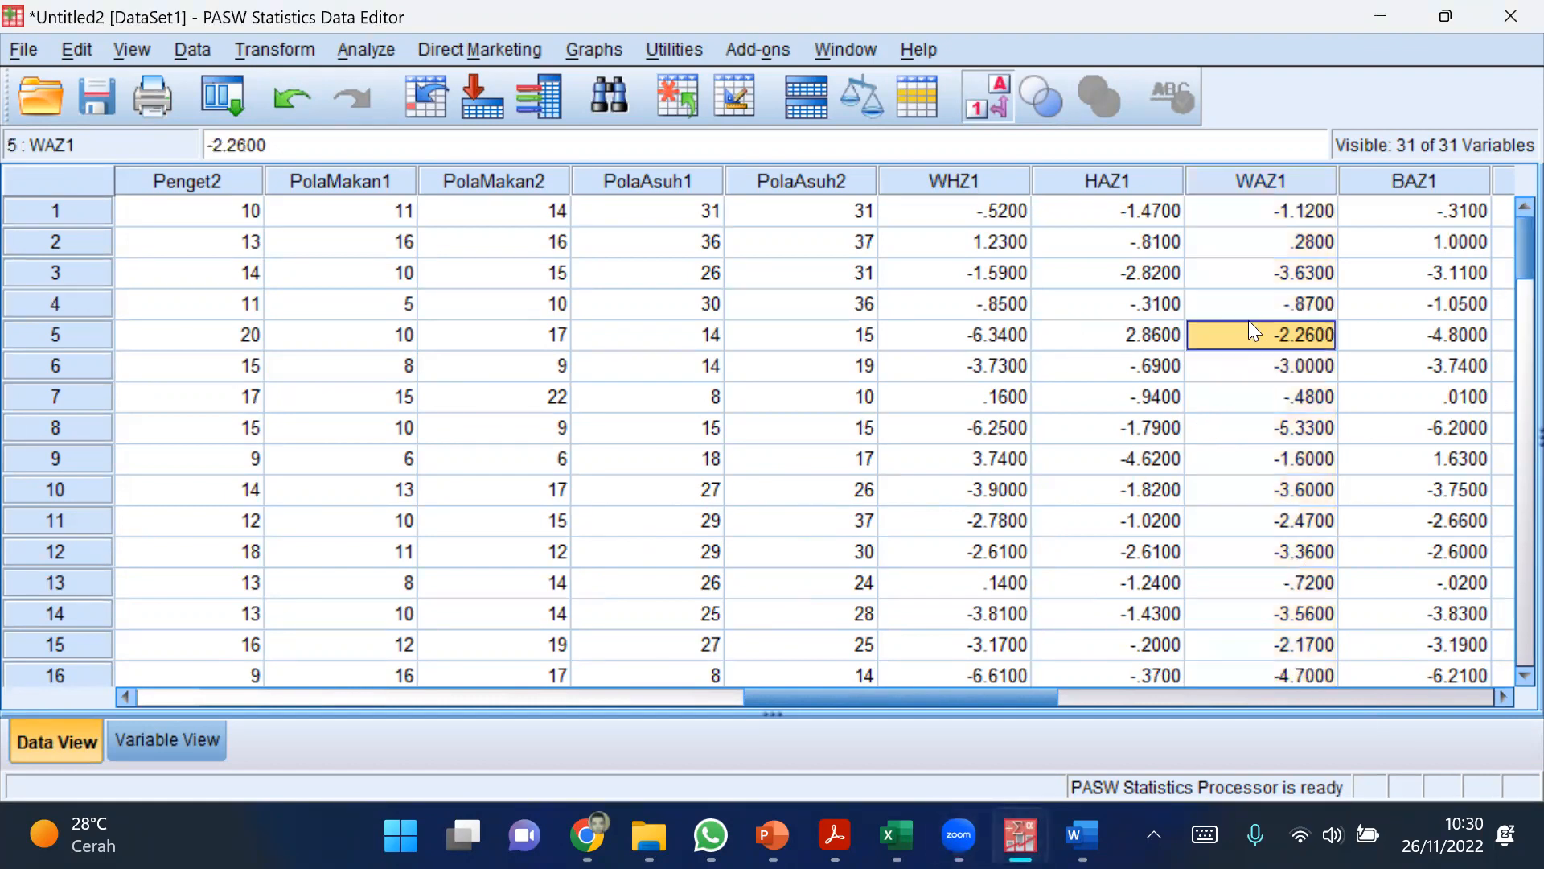
# Step: Open the legacy nonparametric test for 2 Independent Samples and add WAZ1 as the test variable
pyautogui.click(359, 47)
pyautogui.moveTo(434, 412)
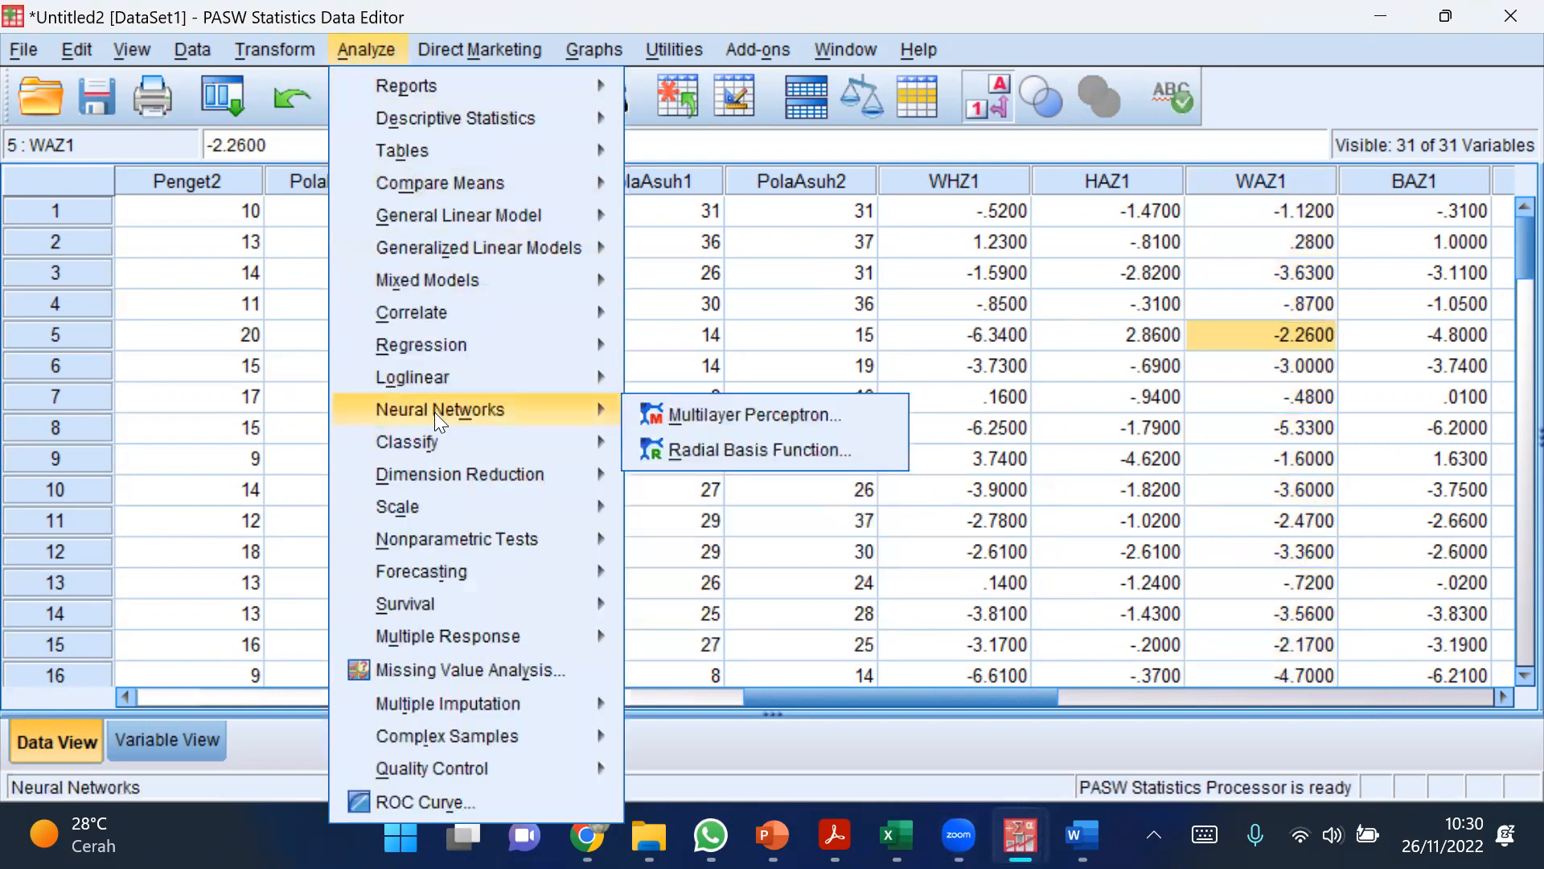
pyautogui.moveTo(432, 531)
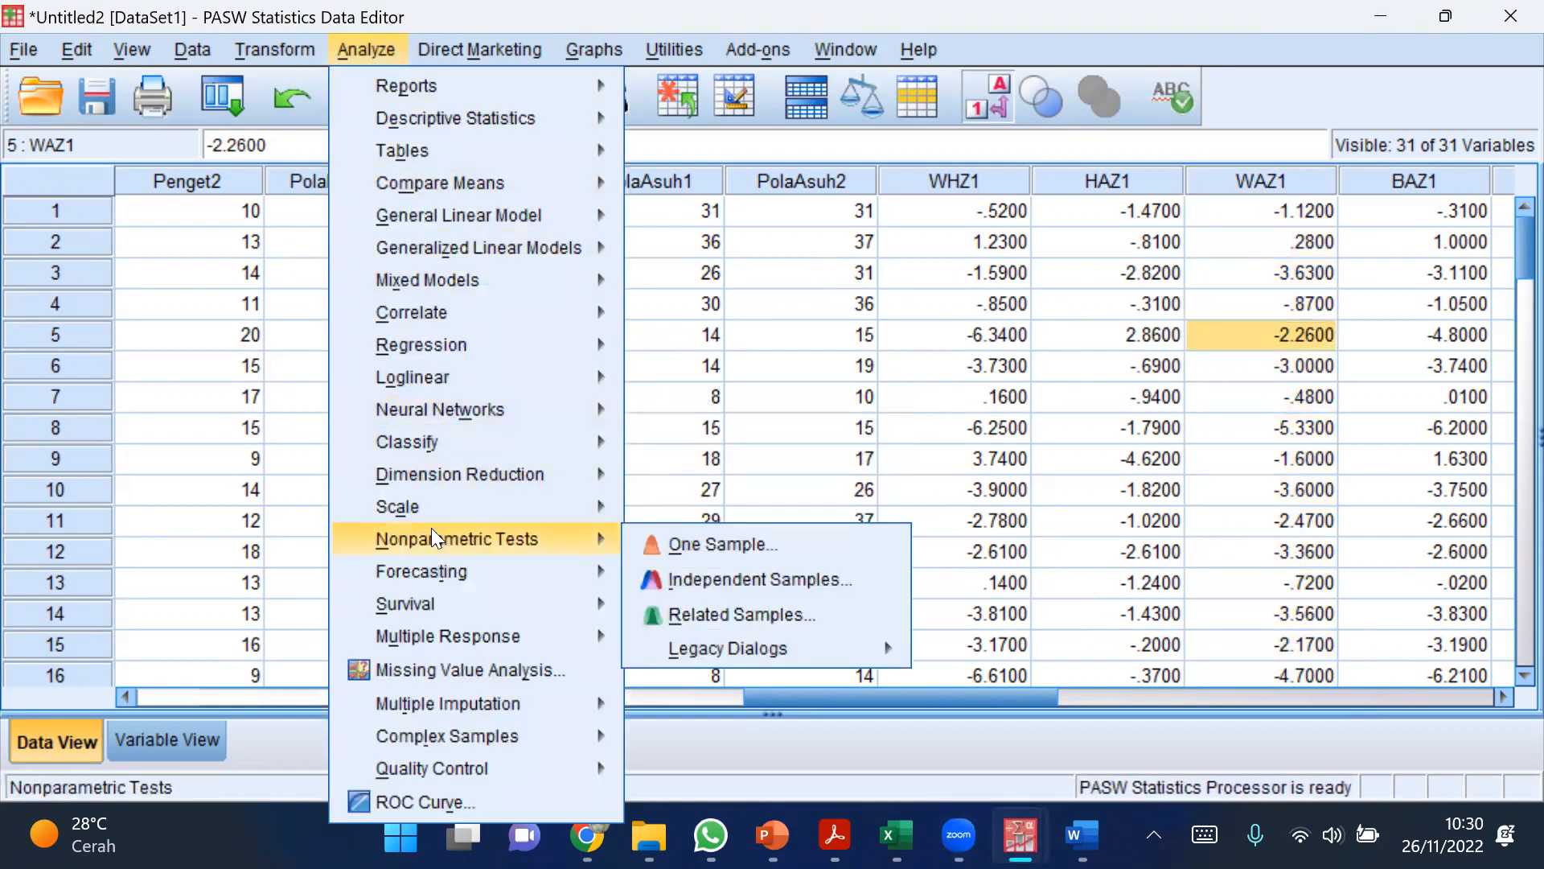
pyautogui.moveTo(764, 644)
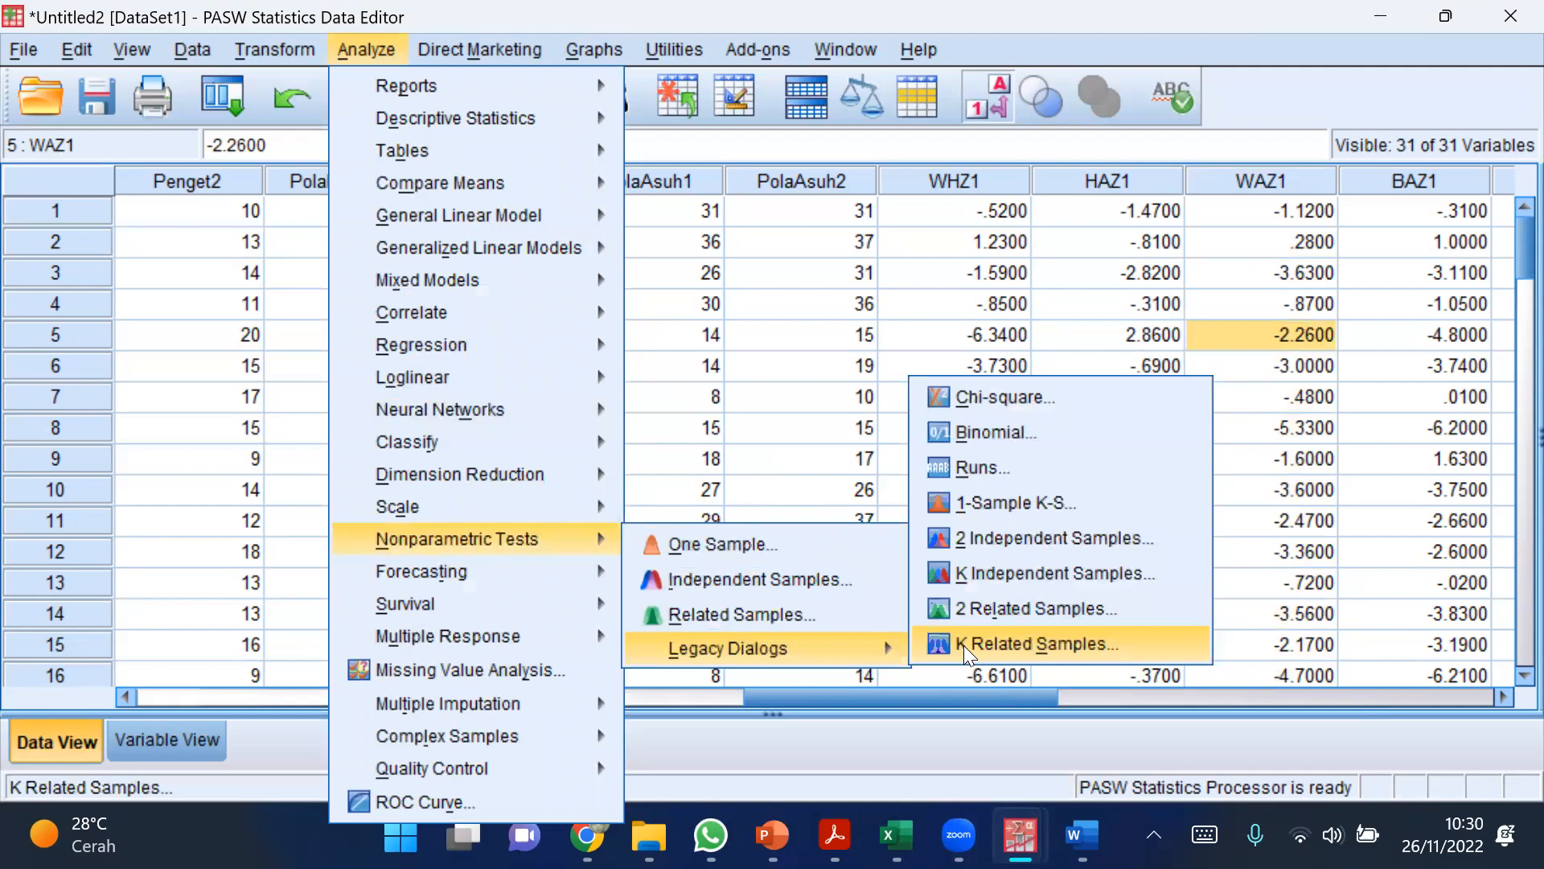
pyautogui.click(999, 538)
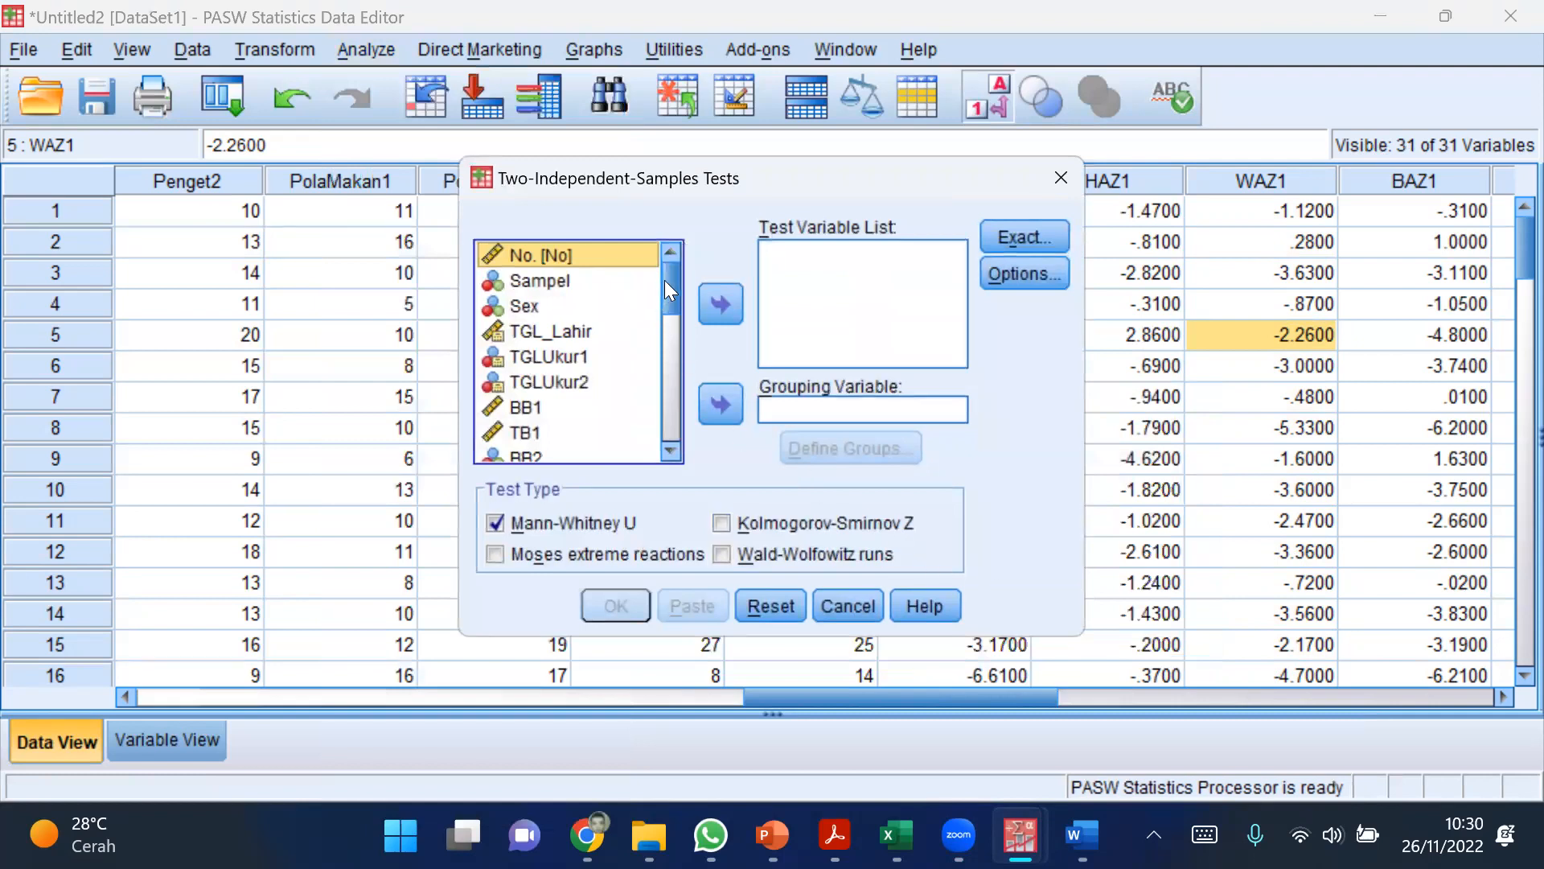
pyautogui.moveTo(671, 278); pyautogui.dragTo(657, 390)
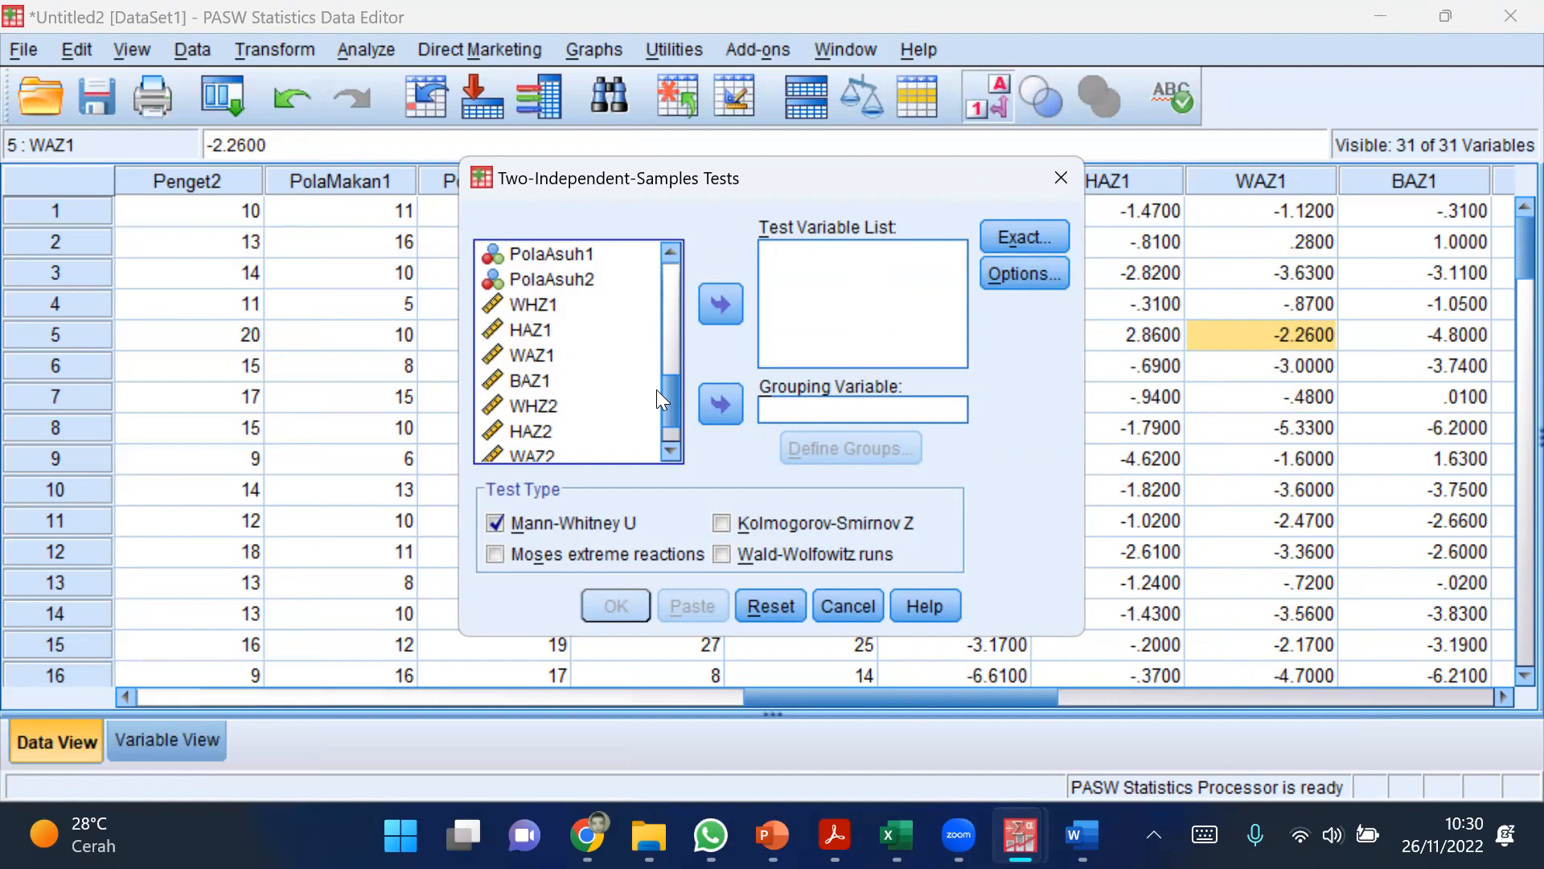
pyautogui.click(531, 355)
pyautogui.click(719, 303)
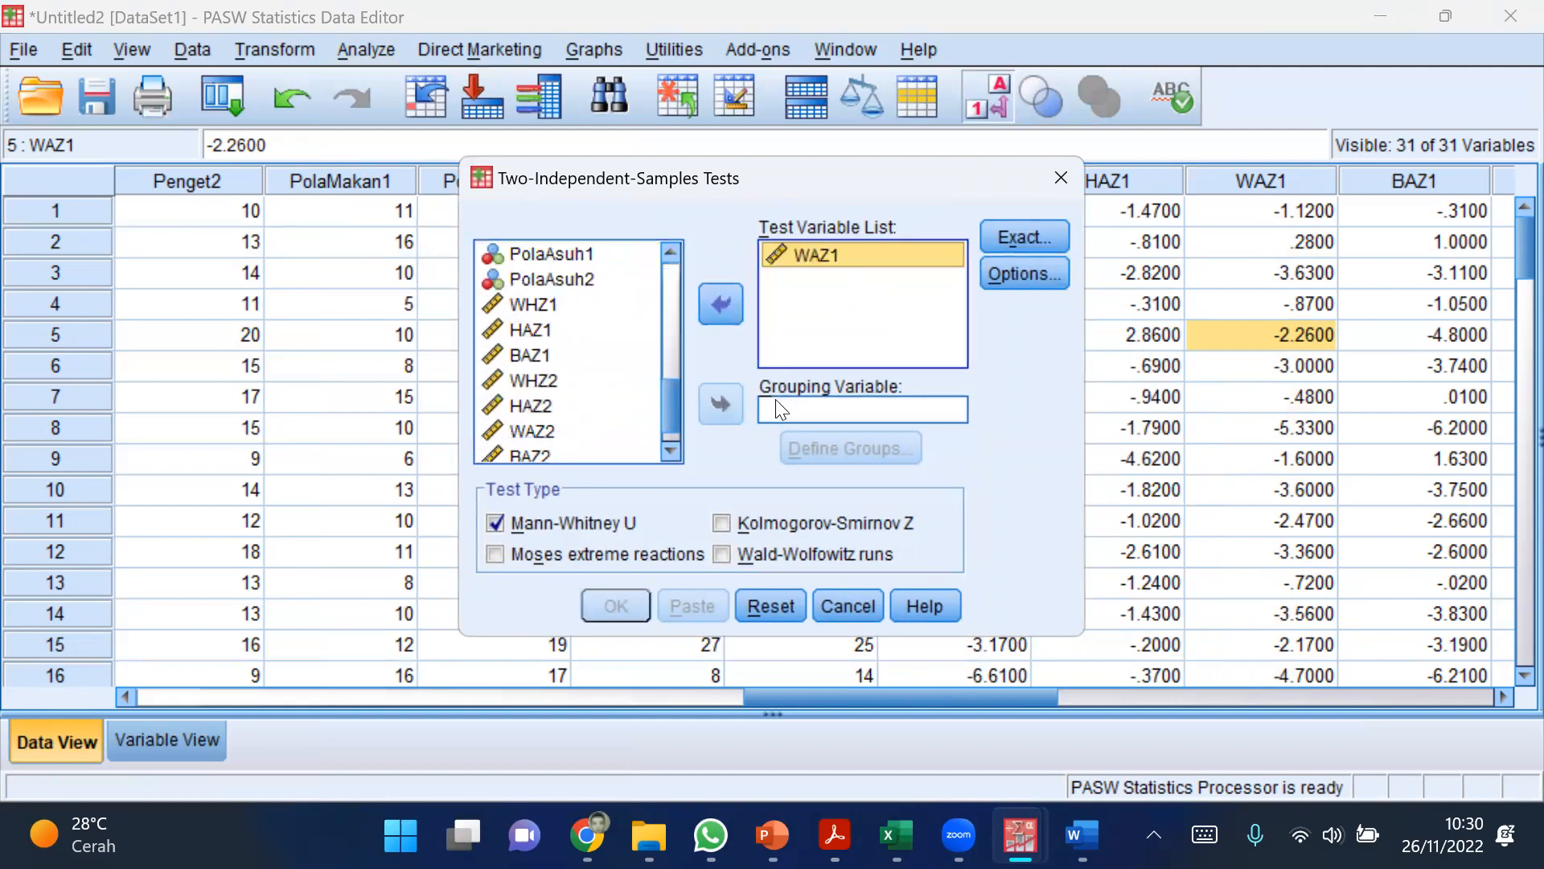
# Step: Set Sex as the grouping variable with groups 1 and 2, and run the Mann-Whitney U test
pyautogui.moveTo(672, 391); pyautogui.dragTo(672, 256)
pyautogui.click(561, 307)
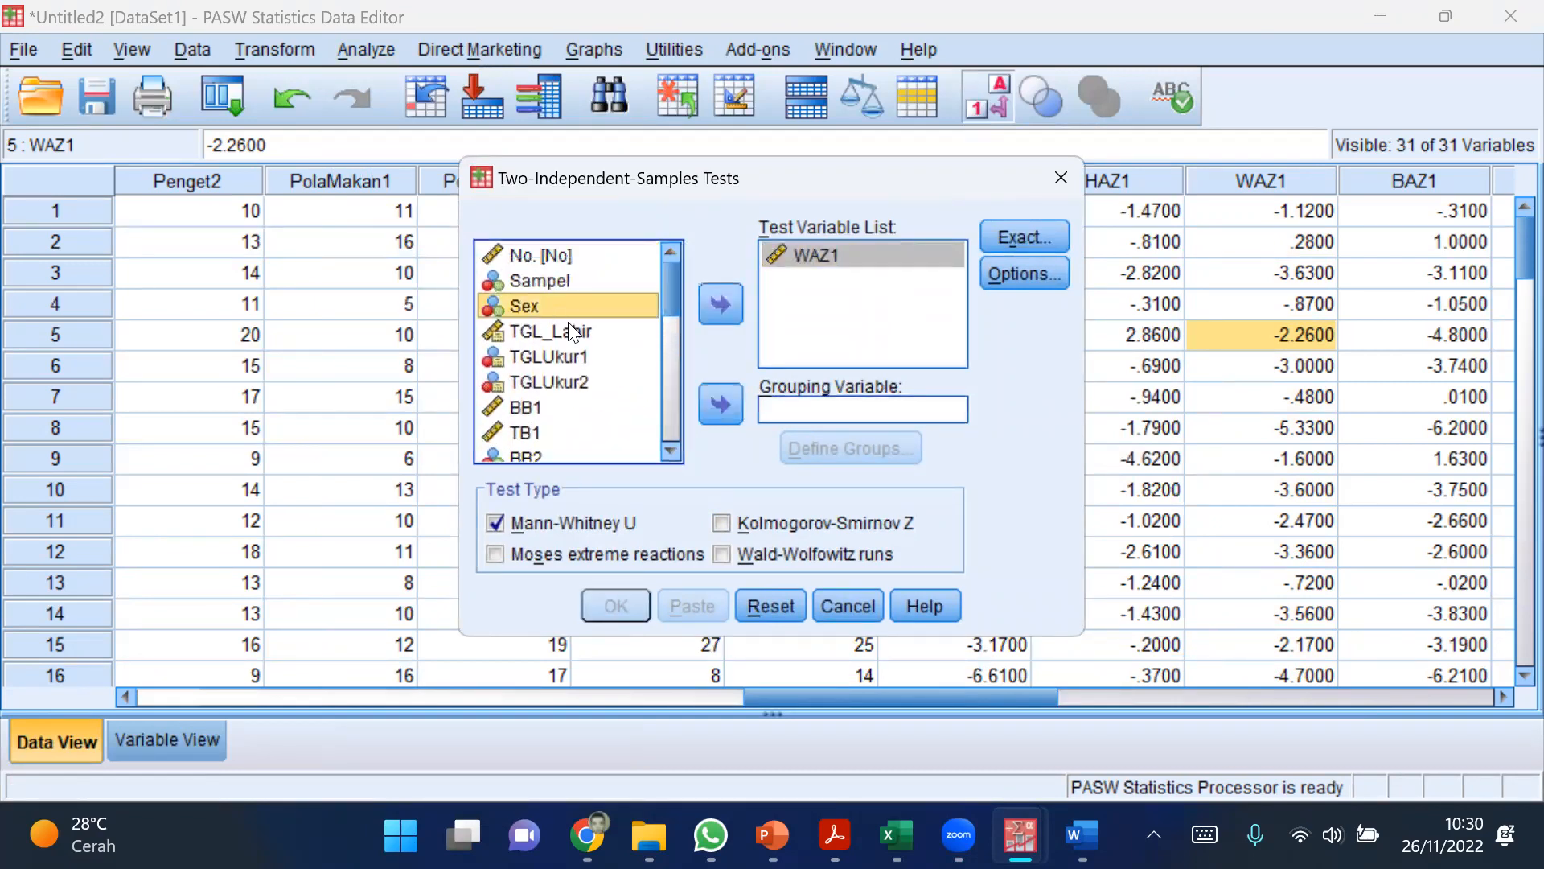
pyautogui.click(720, 404)
pyautogui.click(829, 448)
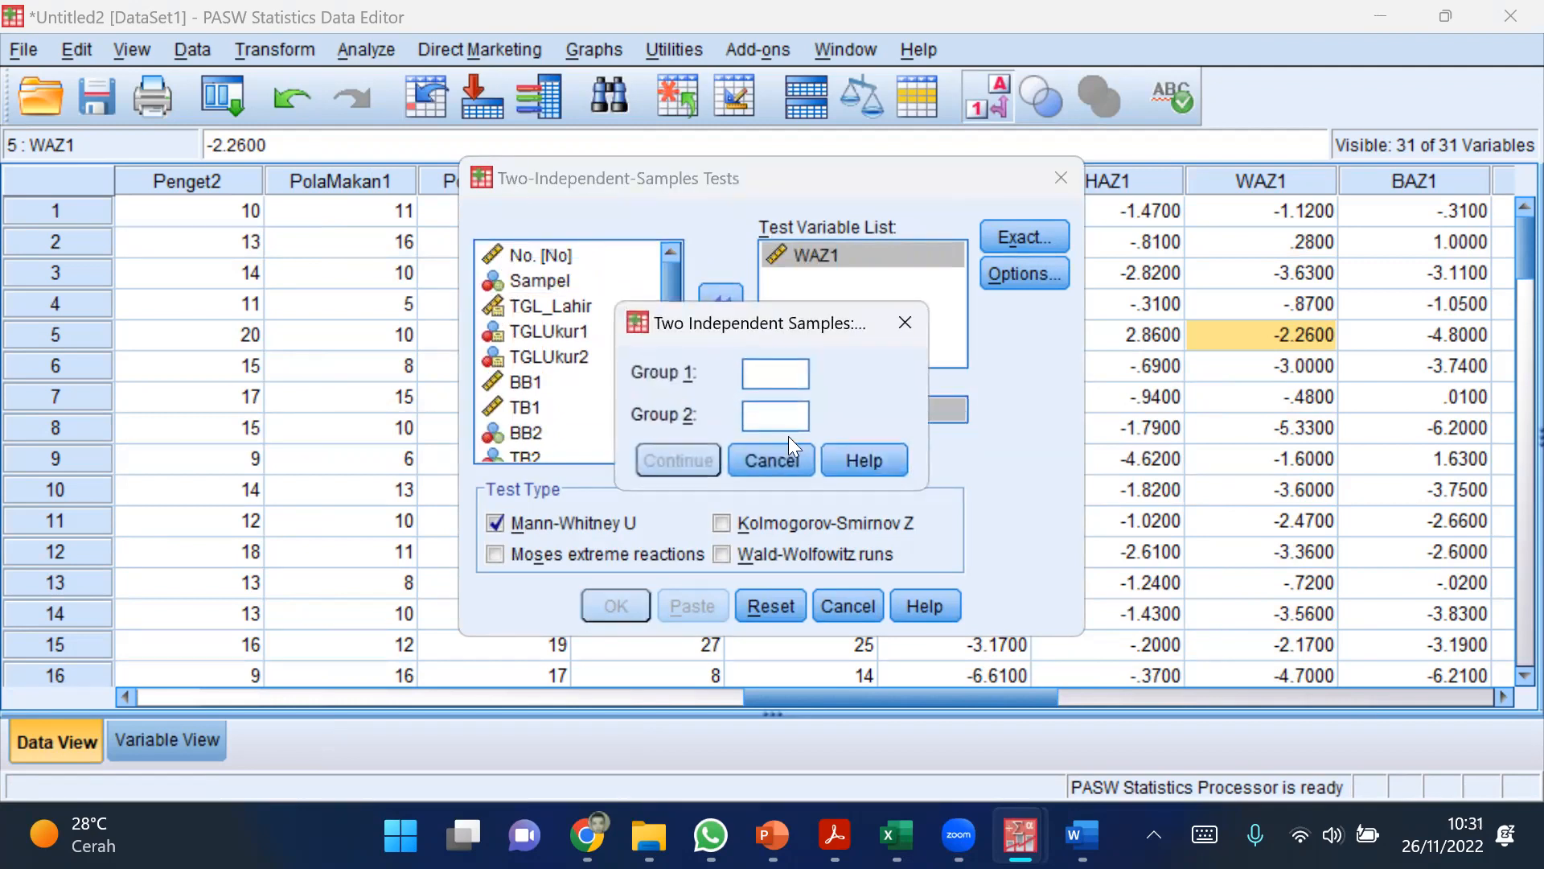
pyautogui.write('1')
pyautogui.click(757, 414)
pyautogui.write('2')
pyautogui.click(679, 458)
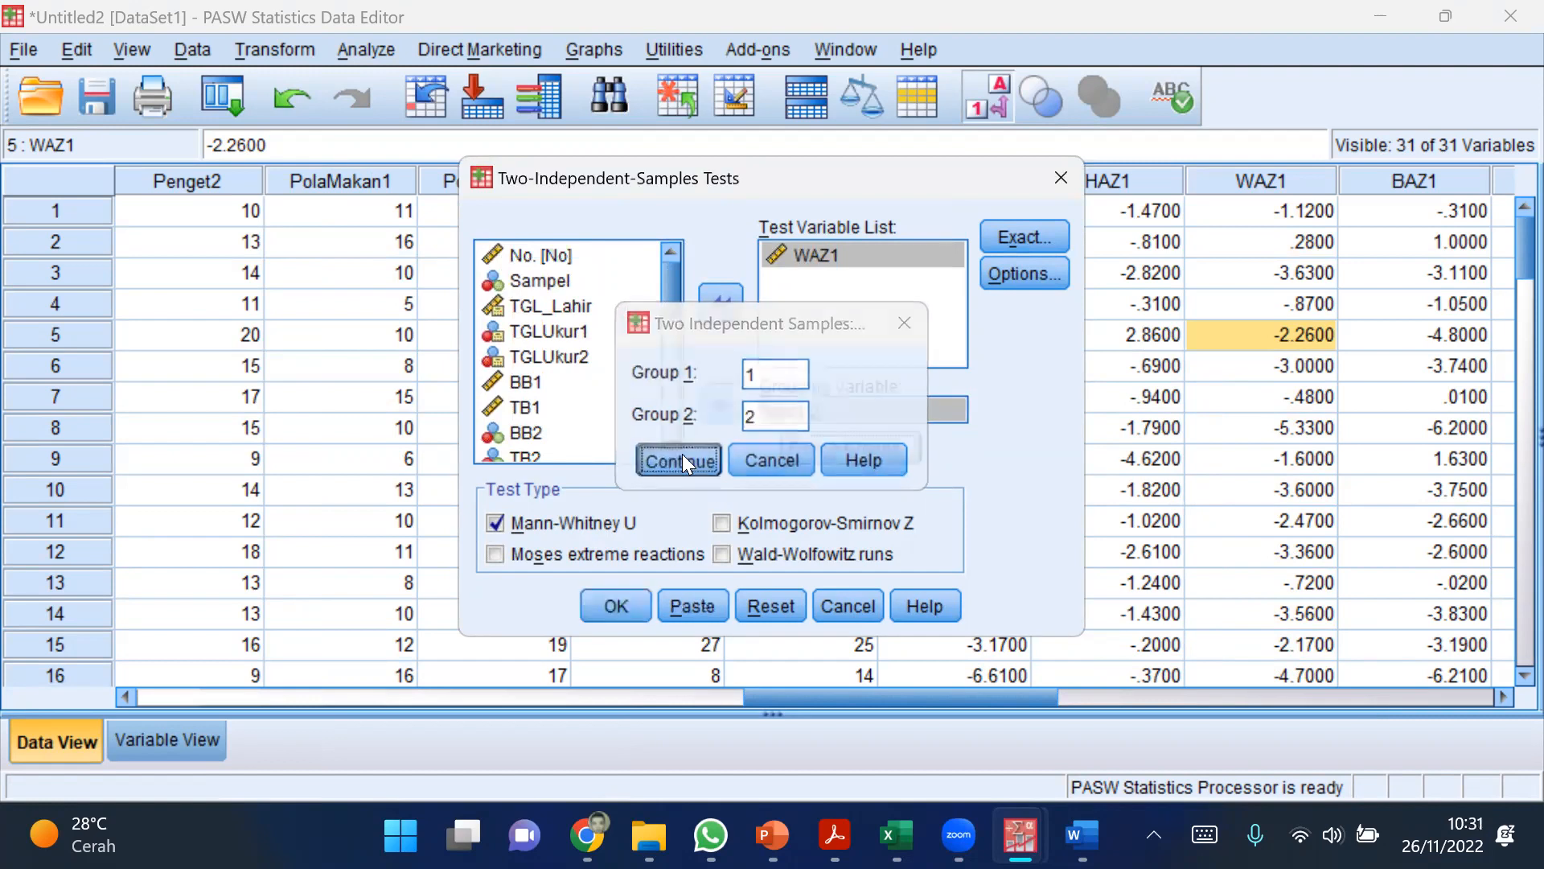
pyautogui.click(616, 606)
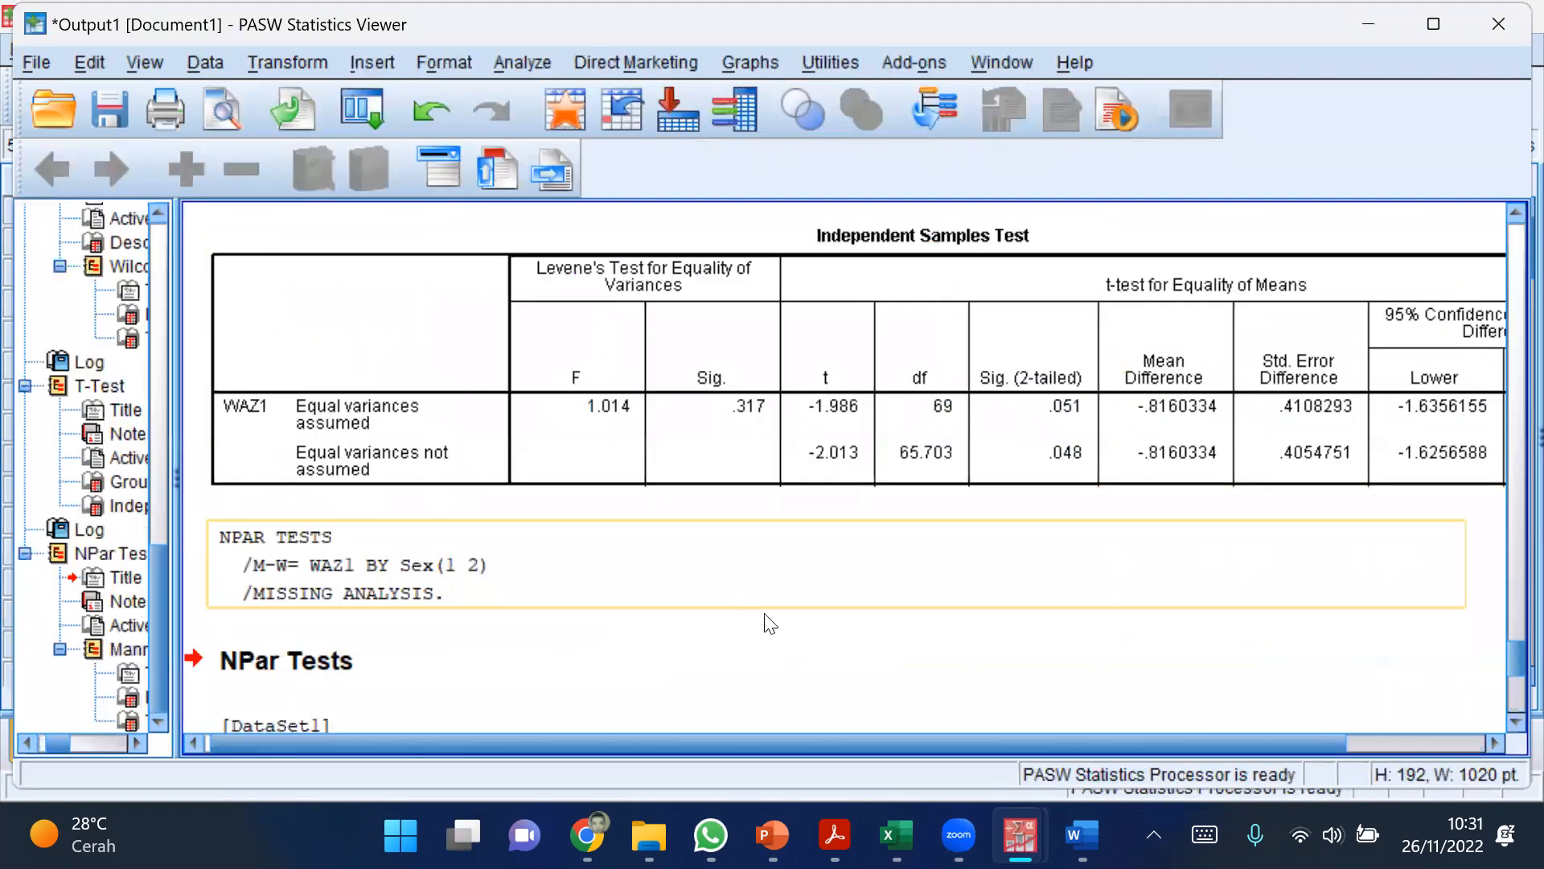
# Step: Circle the .015 Asymp. Sig. value in the Mann-Whitney output in magenta and write a circled "< 0,05" beside it with a leading line
pyautogui.scroll(-3, 593, 565)
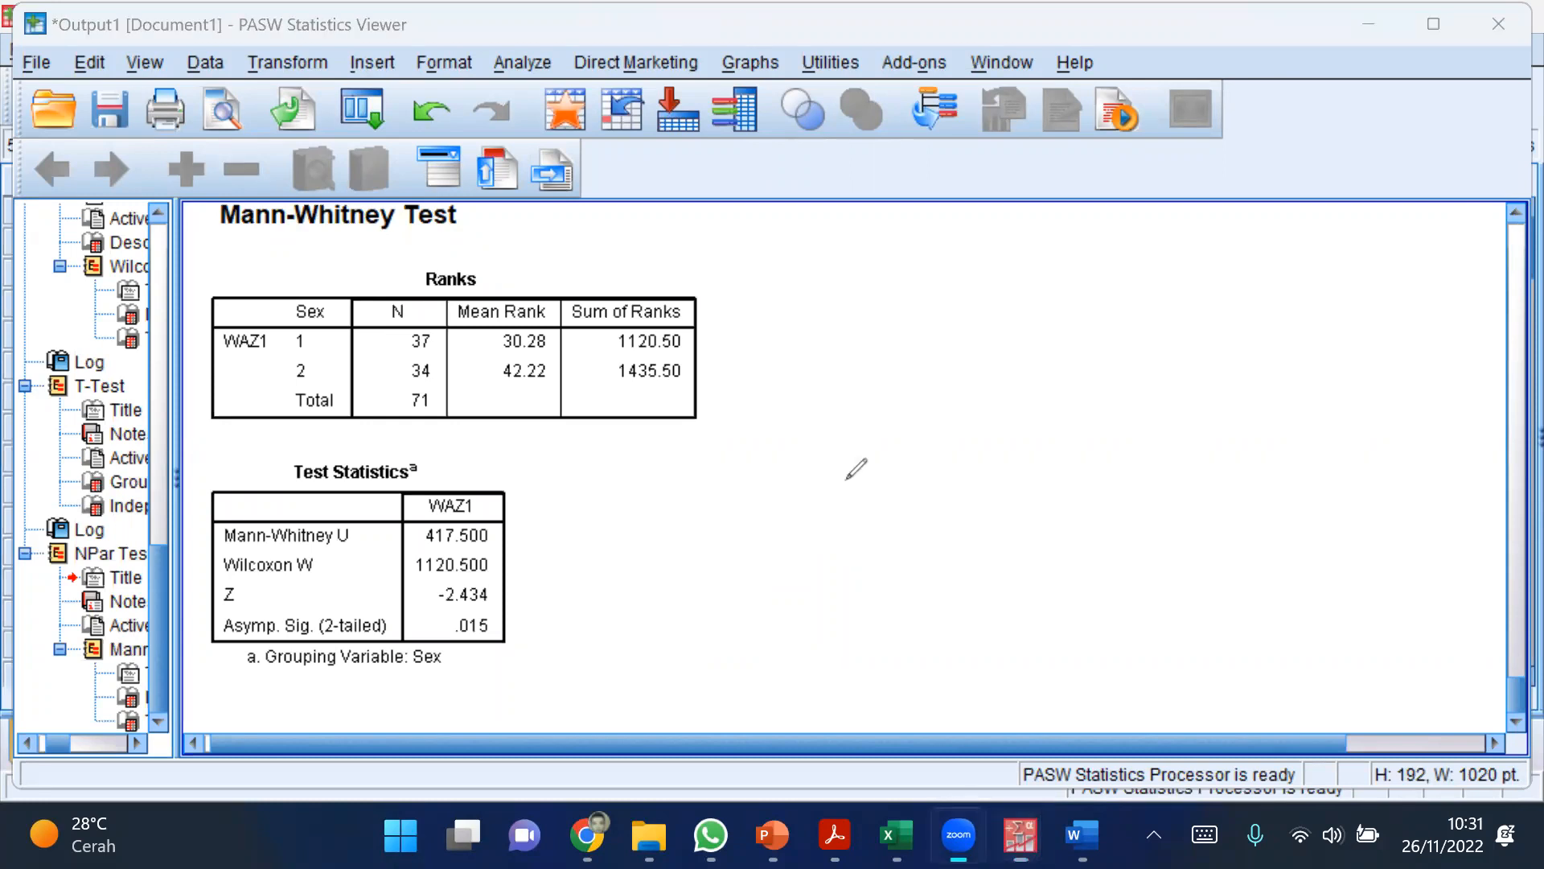
pyautogui.moveTo(504, 600)
pyautogui.mouseDown()
pyautogui.moveTo(434, 648)
pyautogui.moveTo(460, 601)
pyautogui.mouseUp()
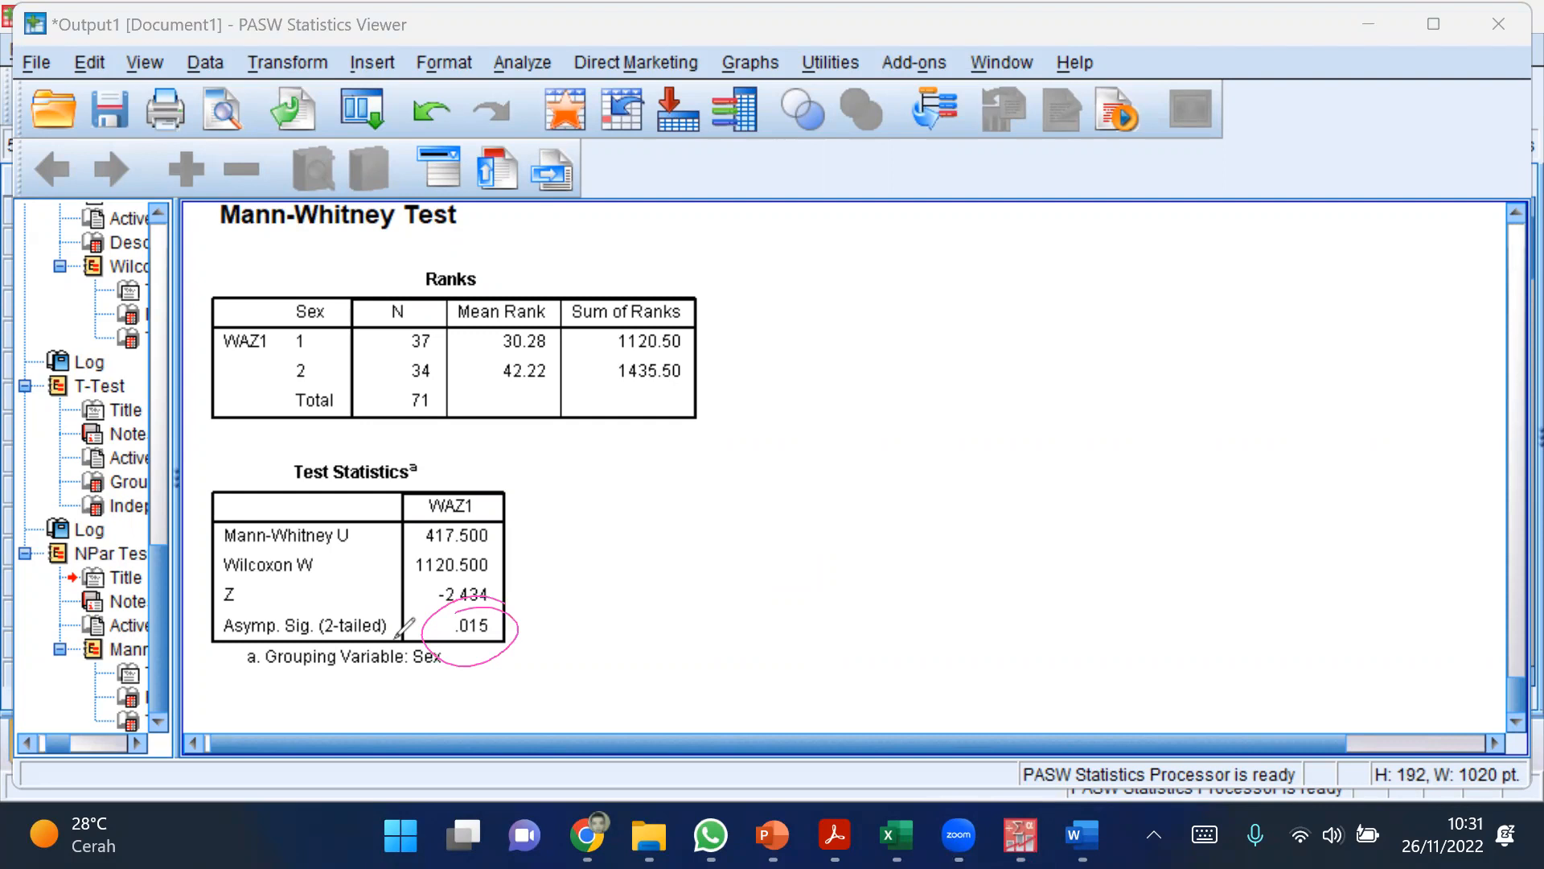
pyautogui.moveTo(520, 624); pyautogui.dragTo(685, 589)
pyautogui.moveTo(834, 515); pyautogui.dragTo(853, 587)
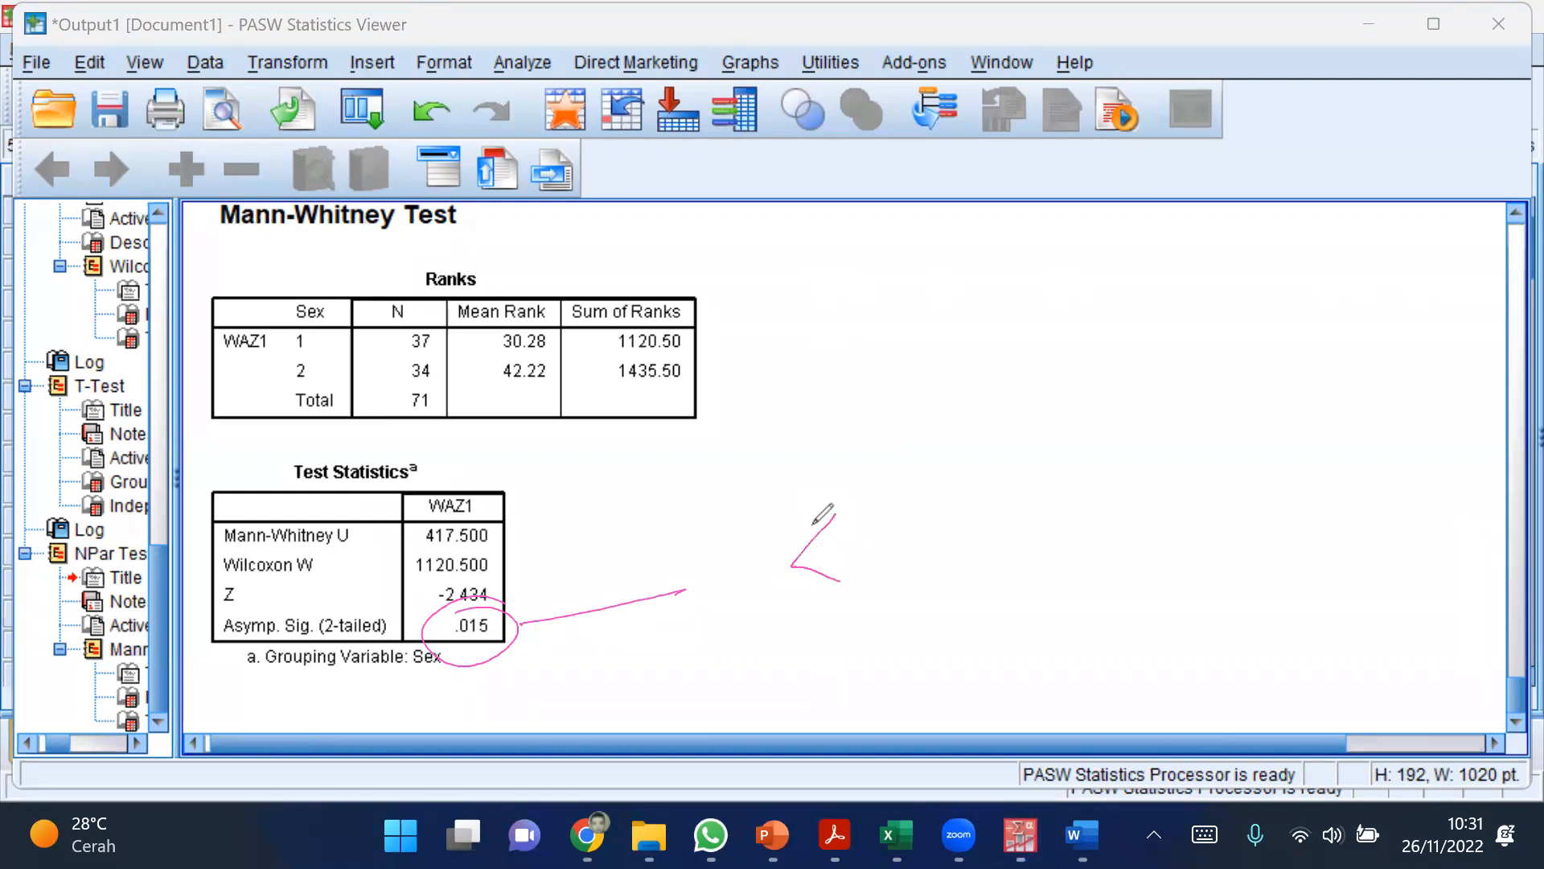
pyautogui.moveTo(901, 523)
pyautogui.mouseDown()
pyautogui.moveTo(938, 521)
pyautogui.moveTo(963, 573)
pyautogui.mouseUp()
pyautogui.moveTo(1020, 510); pyautogui.dragTo(1064, 558)
pyautogui.moveTo(1155, 456)
pyautogui.mouseDown()
pyautogui.moveTo(1130, 635)
pyautogui.moveTo(1032, 427)
pyautogui.mouseUp()
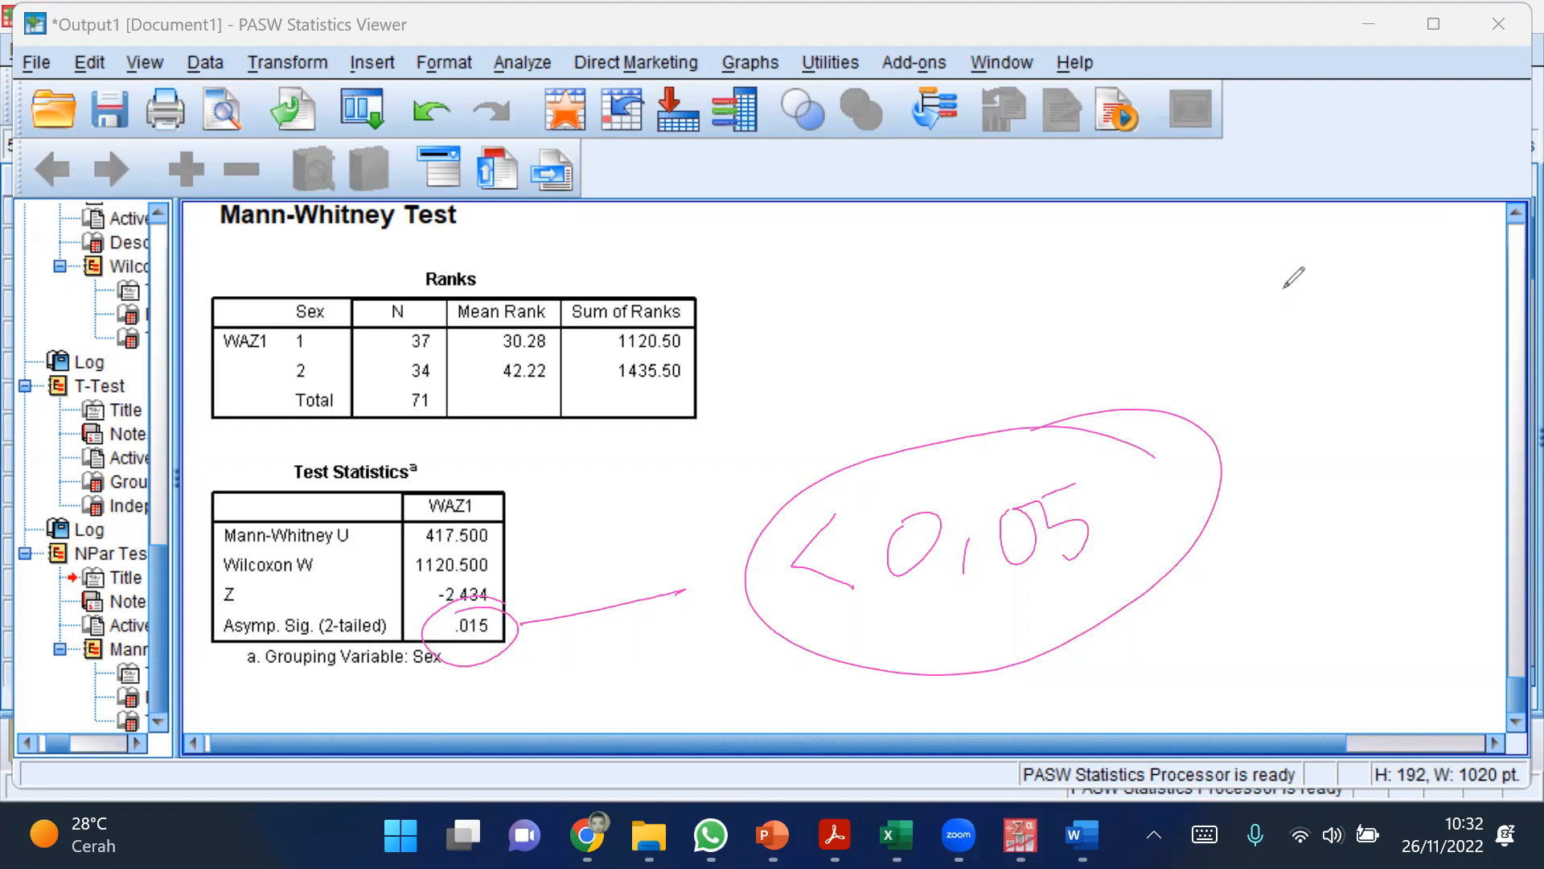
# Step: Handwrite the two significance values 0,051 and 0,015 in magenta, one below the other, above the circled note
pyautogui.moveTo(1256, 288)
pyautogui.mouseDown()
pyautogui.moveTo(1234, 315)
pyautogui.moveTo(1264, 294)
pyautogui.mouseUp()
pyautogui.moveTo(1281, 299)
pyautogui.mouseDown()
pyautogui.moveTo(1274, 328)
pyautogui.moveTo(1328, 312)
pyautogui.moveTo(1323, 287)
pyautogui.moveTo(1305, 286)
pyautogui.moveTo(1355, 300)
pyautogui.moveTo(1356, 322)
pyautogui.mouseUp()
pyautogui.moveTo(1343, 281)
pyautogui.mouseDown()
pyautogui.moveTo(1386, 276)
pyautogui.moveTo(1388, 329)
pyautogui.mouseUp()
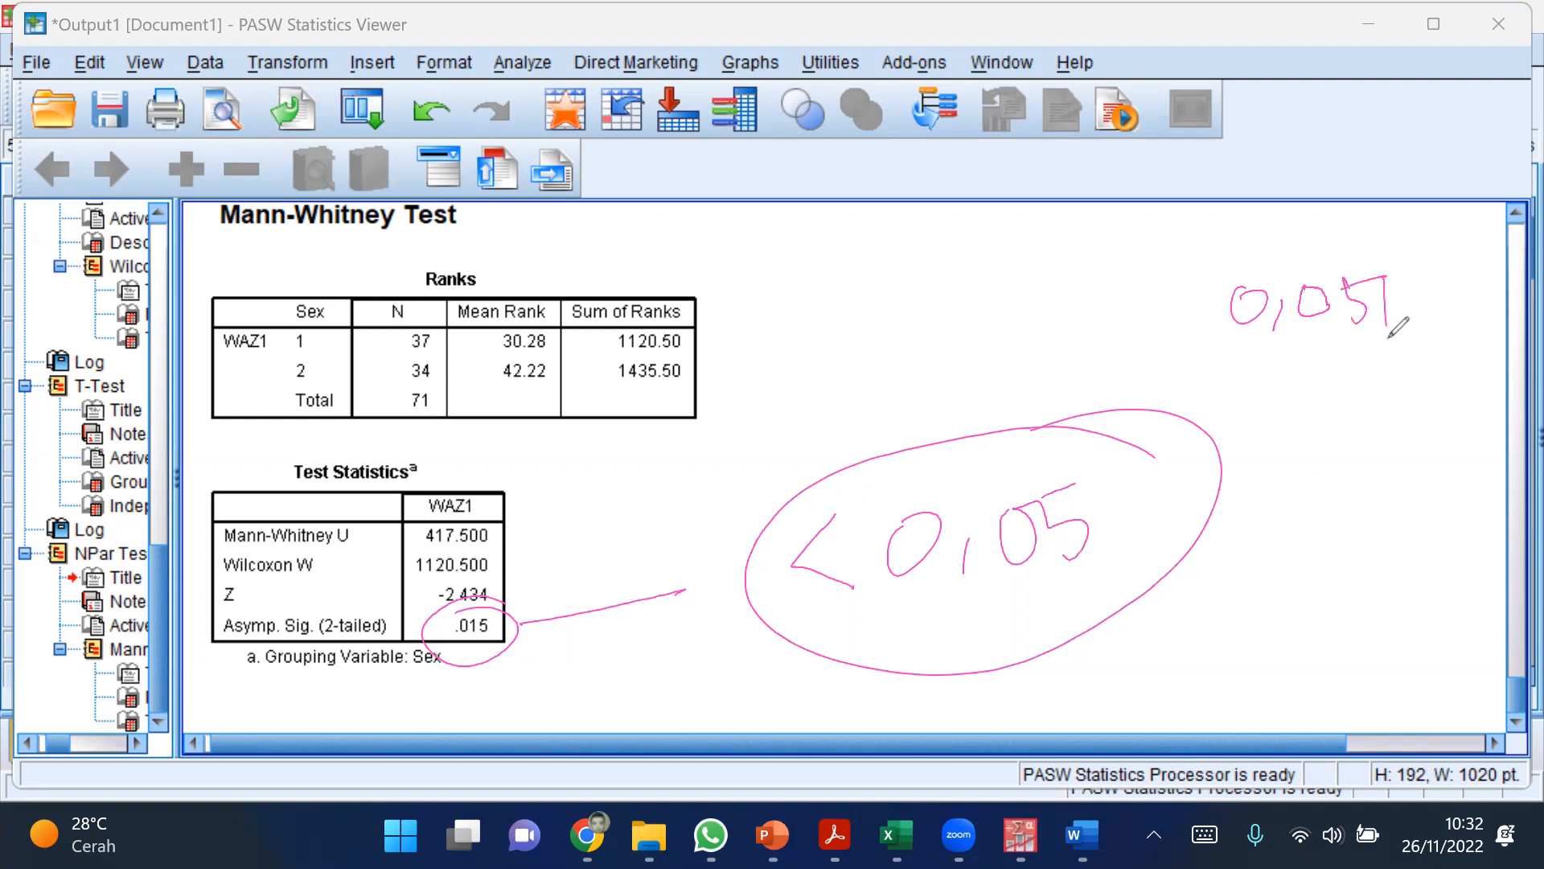
pyautogui.moveTo(1287, 379)
pyautogui.mouseDown()
pyautogui.moveTo(1279, 422)
pyautogui.moveTo(1301, 383)
pyautogui.mouseUp()
pyautogui.moveTo(1332, 402); pyautogui.dragTo(1321, 432)
pyautogui.moveTo(1374, 372)
pyautogui.mouseDown()
pyautogui.moveTo(1357, 406)
pyautogui.moveTo(1377, 371)
pyautogui.mouseUp()
pyautogui.moveTo(1393, 367)
pyautogui.mouseDown()
pyautogui.moveTo(1396, 400)
pyautogui.moveTo(1439, 391)
pyautogui.mouseUp()
pyautogui.moveTo(1432, 366); pyautogui.dragTo(1440, 363)
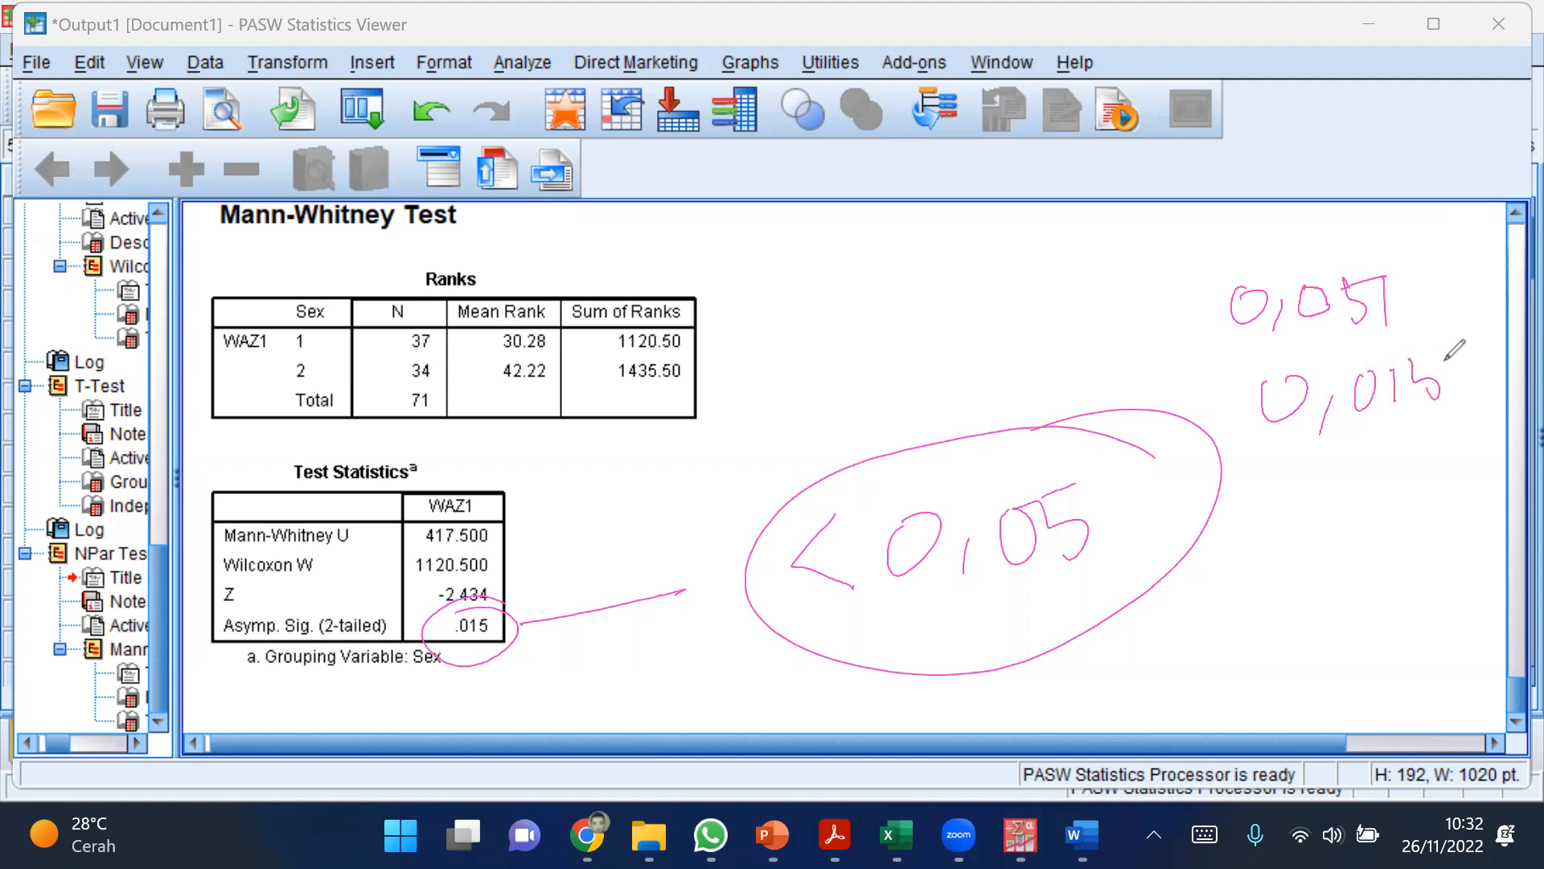
# Step: Draw magenta arrows pointing to the handwritten 0,015 and 0,051
pyautogui.moveTo(1211, 409)
pyautogui.mouseDown()
pyautogui.moveTo(1253, 403)
pyautogui.moveTo(1243, 415)
pyautogui.mouseUp()
pyautogui.moveTo(1160, 328); pyautogui.dragTo(1226, 312)
pyautogui.moveTo(1218, 312); pyautogui.dragTo(1162, 372)
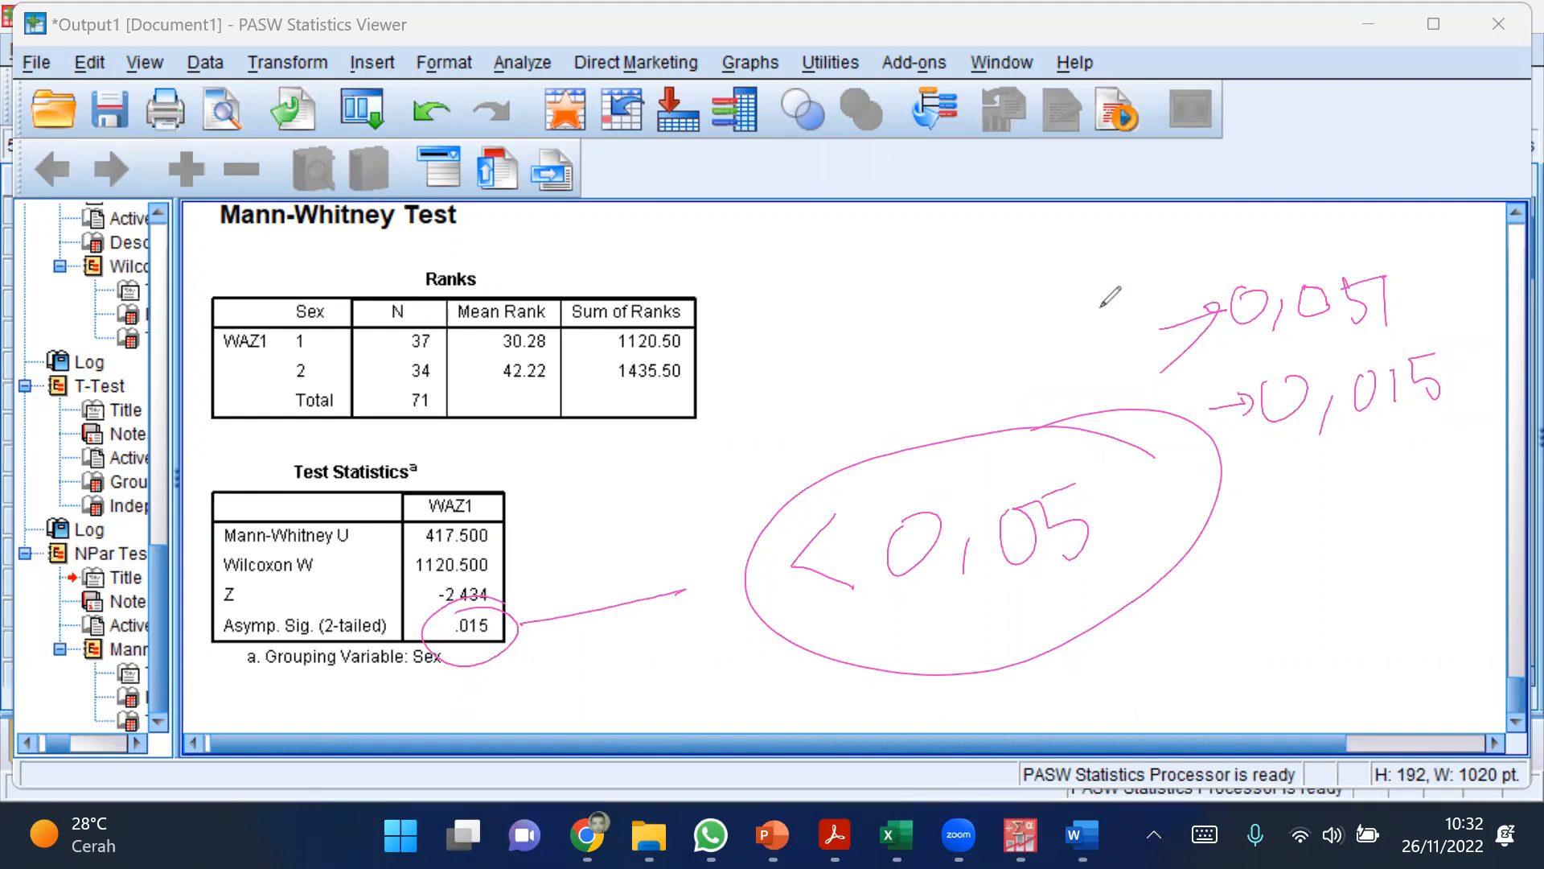
# Step: Switch back to the WHO Anthro1 workbook in Excel and bold topic 9 in cell B11
pyautogui.moveTo(897, 835)
pyautogui.click(805, 724)
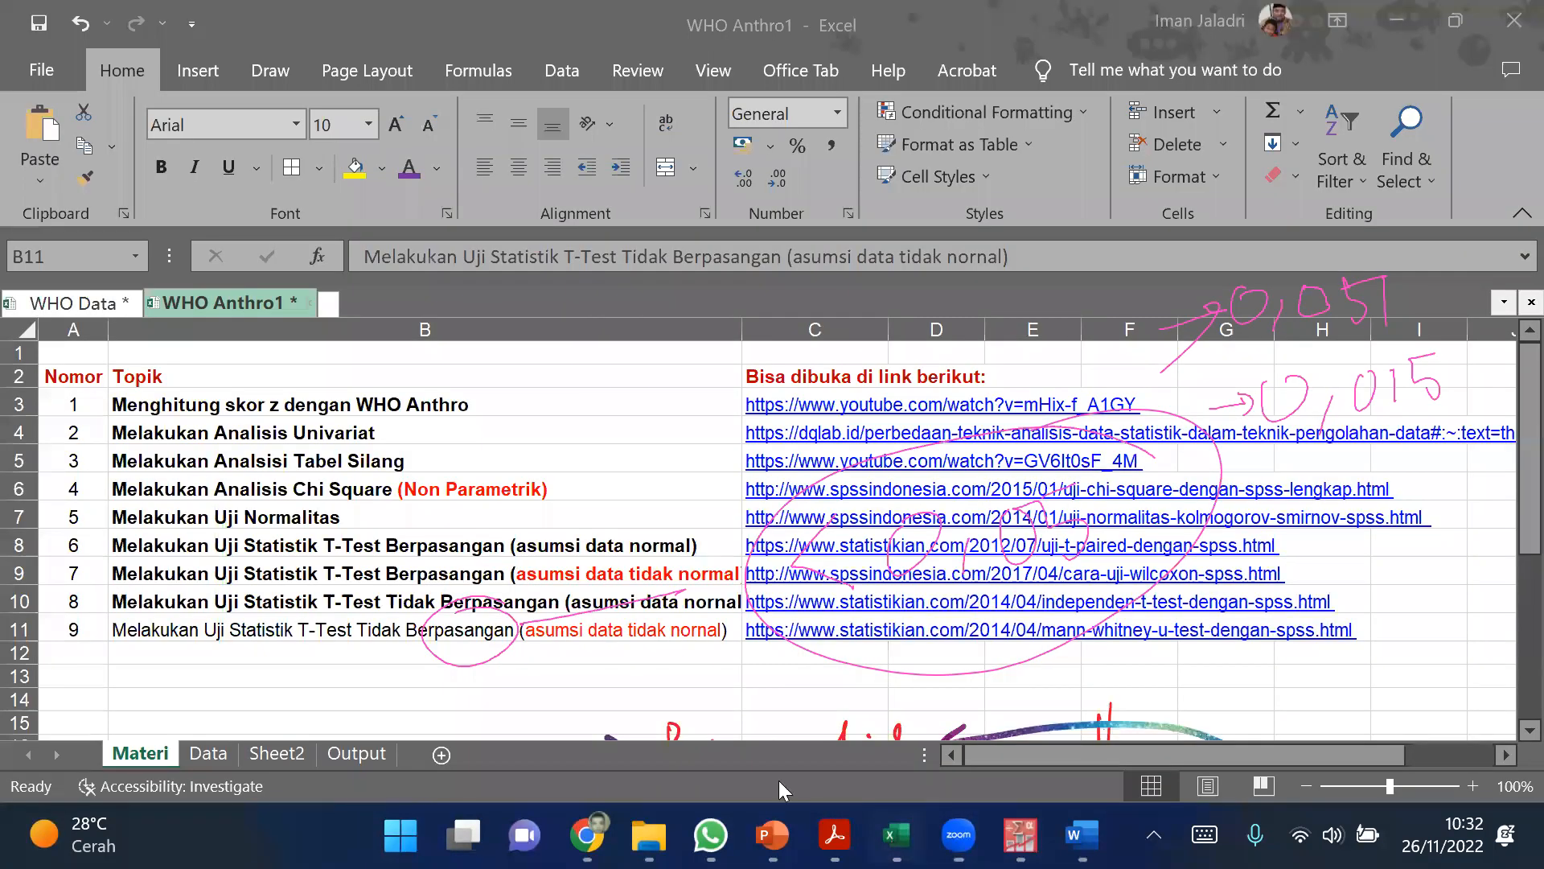
pyautogui.click(573, 593)
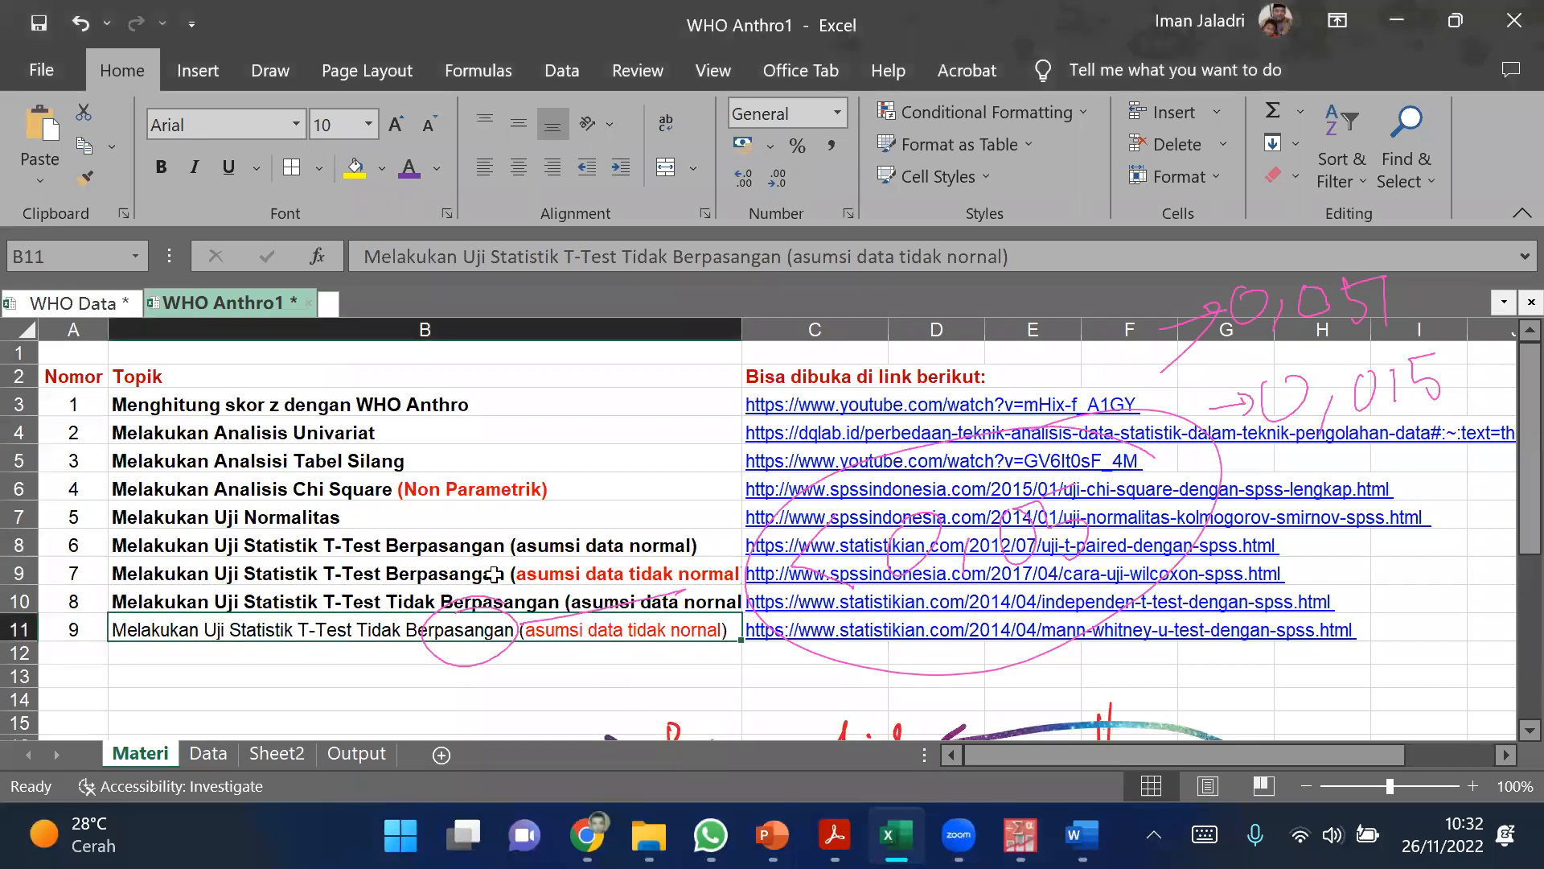
pyautogui.click(499, 605)
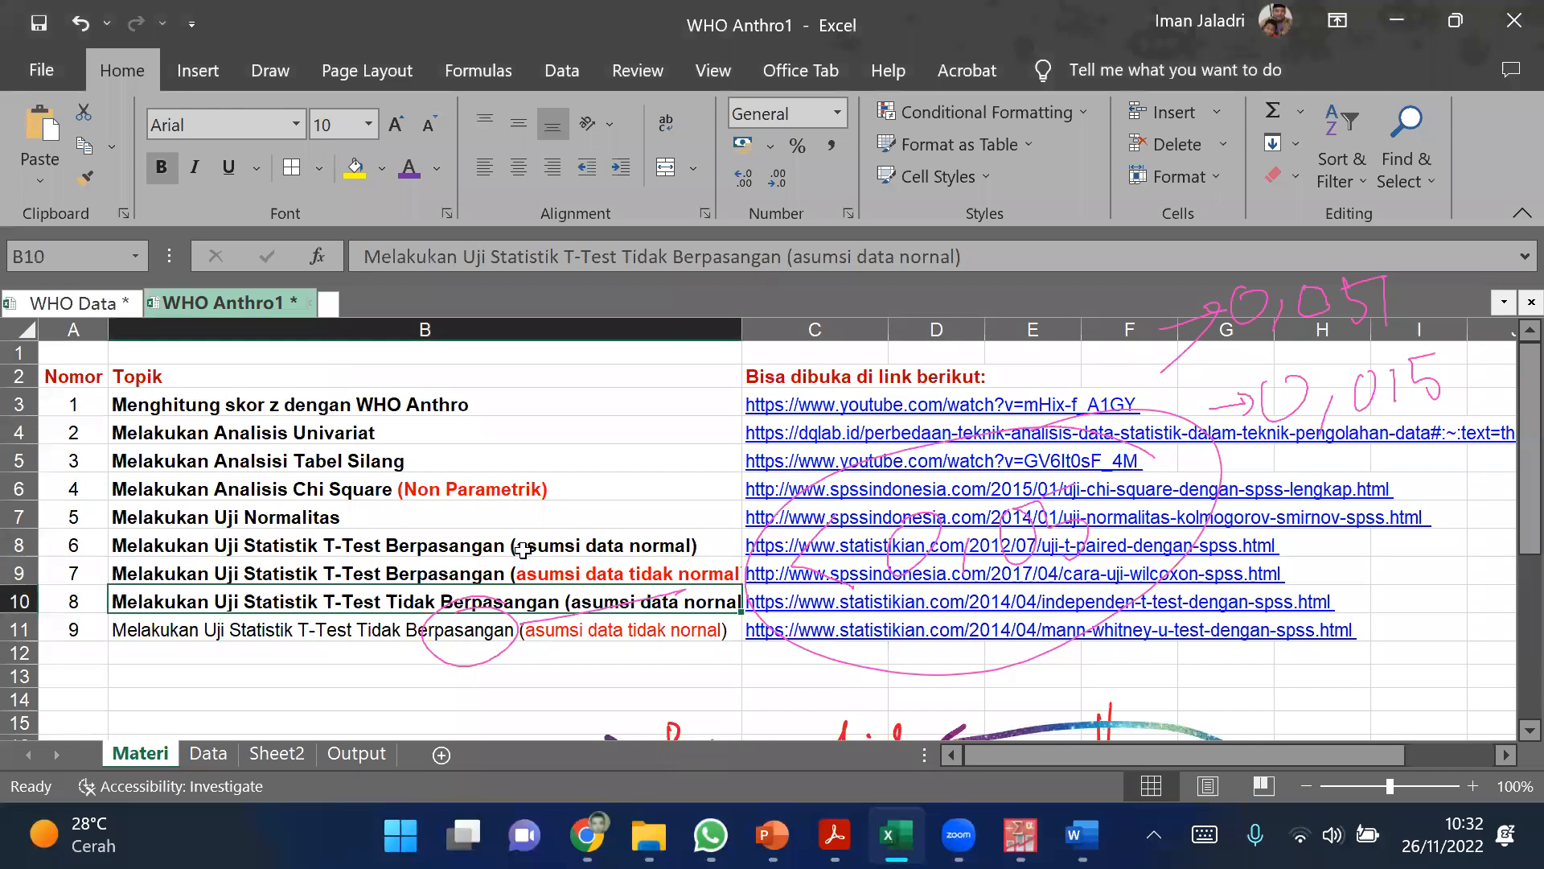
pyautogui.click(486, 636)
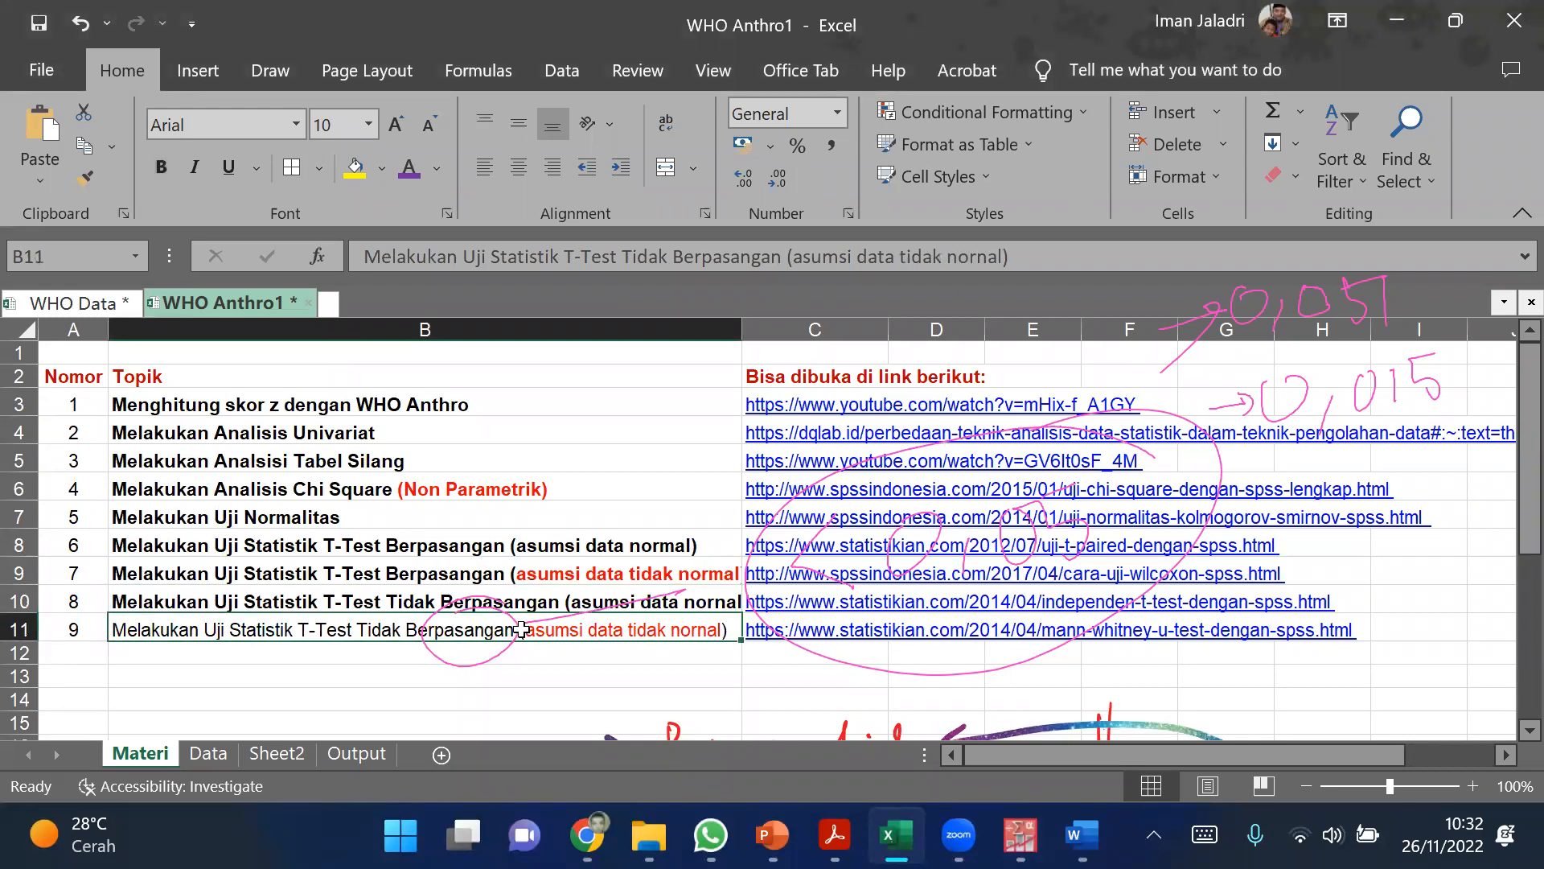
pyautogui.hotkey('ctrl', 'b')
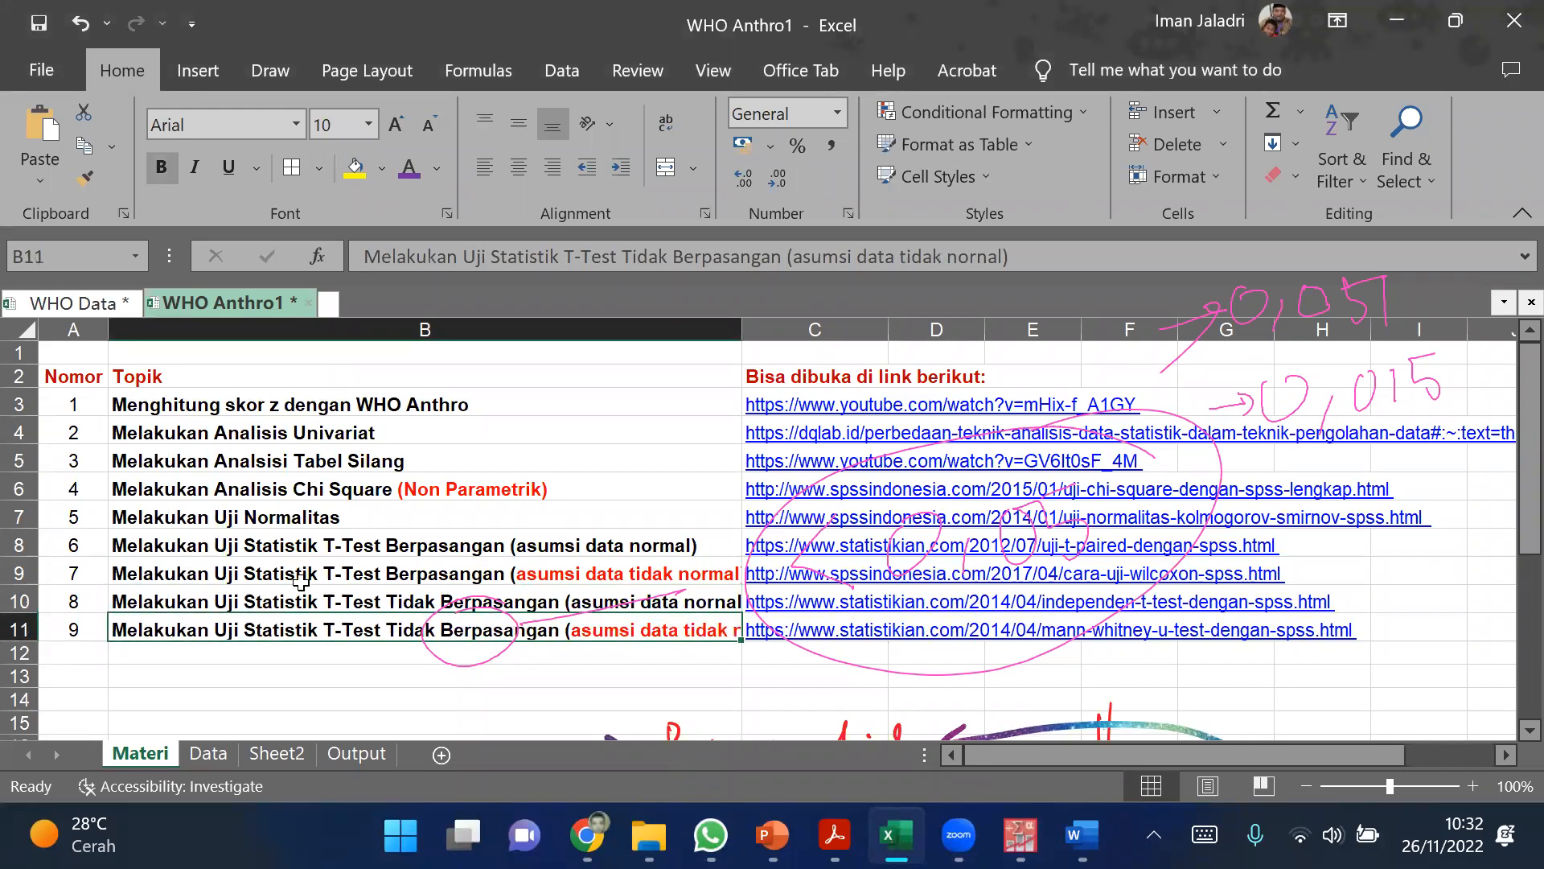
# Step: Increase the height of rows 10 and 11, which hold the unpaired test topics, and select cell B10
pyautogui.moveTo(17, 602); pyautogui.dragTo(21, 688)
pyautogui.click(410, 644)
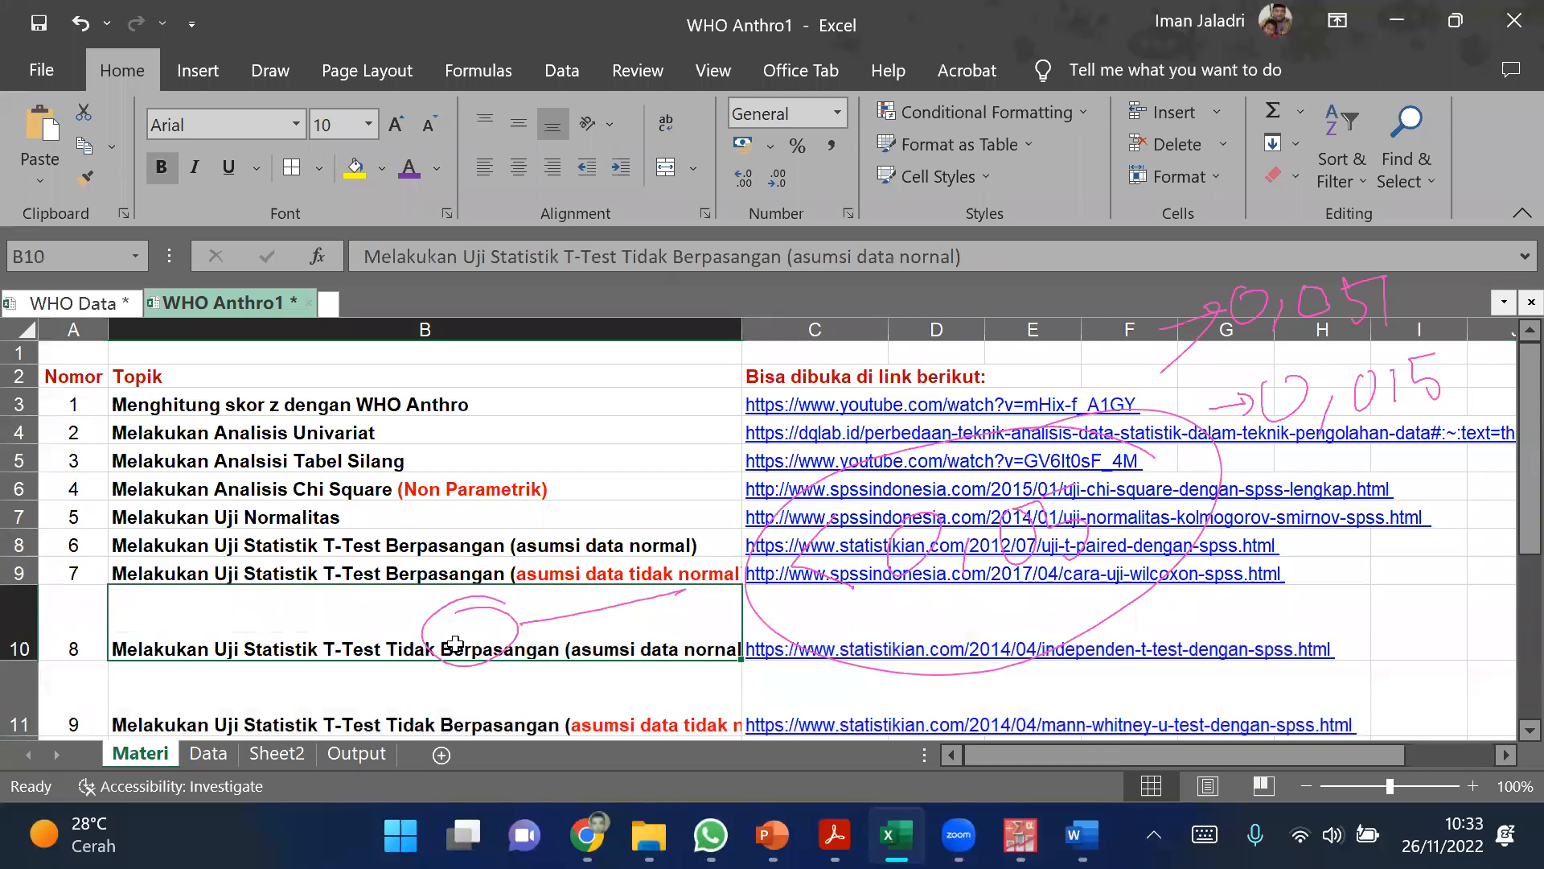
pyautogui.click(987, 246)
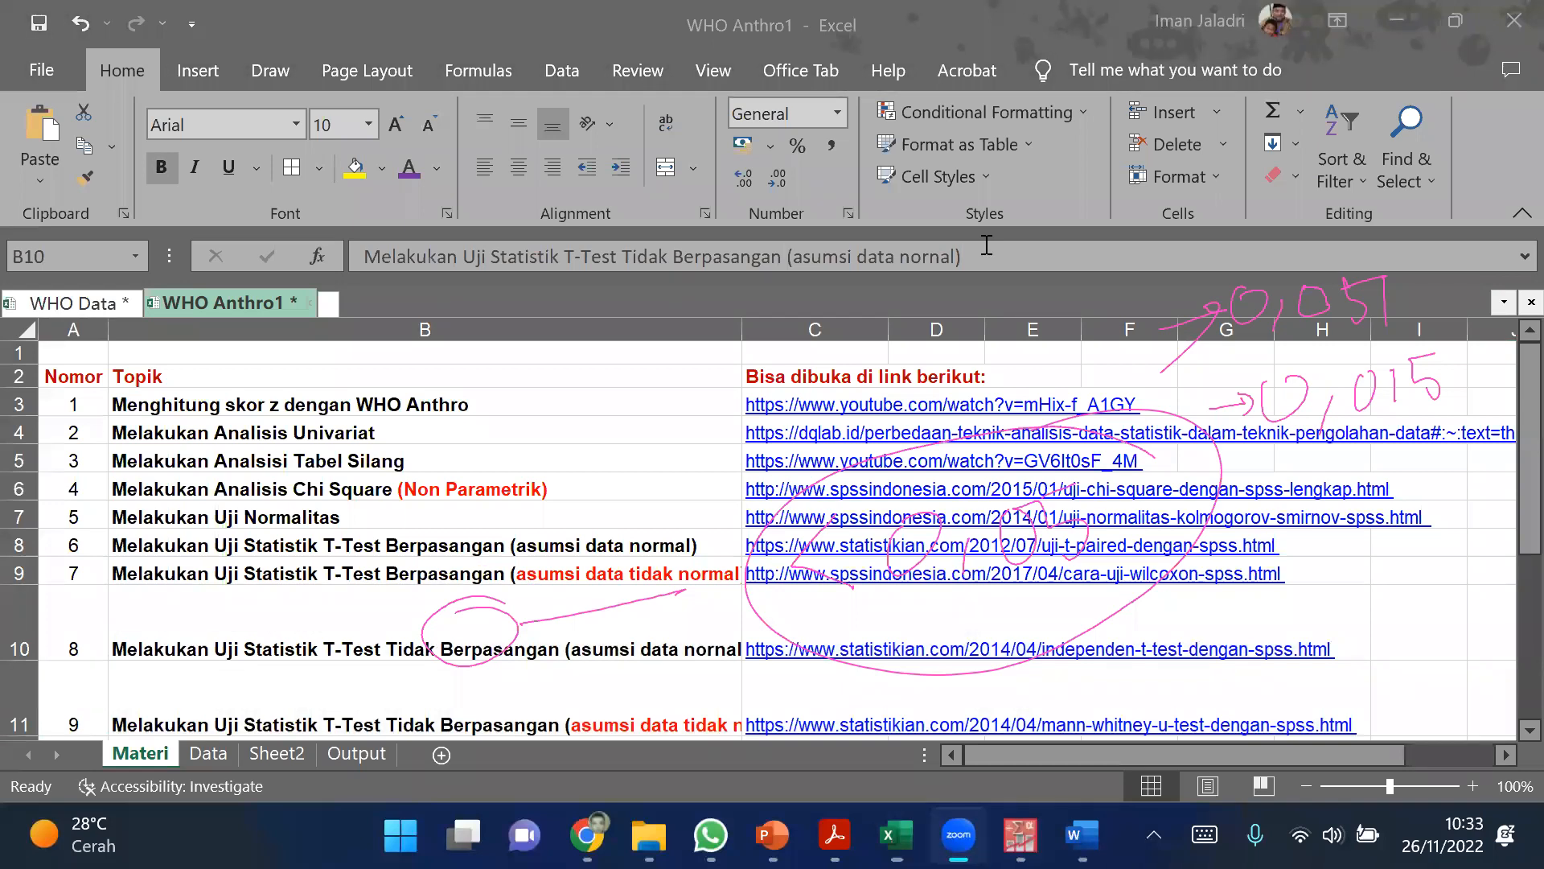
# Step: Clear the old magenta annotations and handwrite an x-bar symbol beside the topic 8 link and a rank note beside the topic 9 link
pyautogui.click(987, 245)
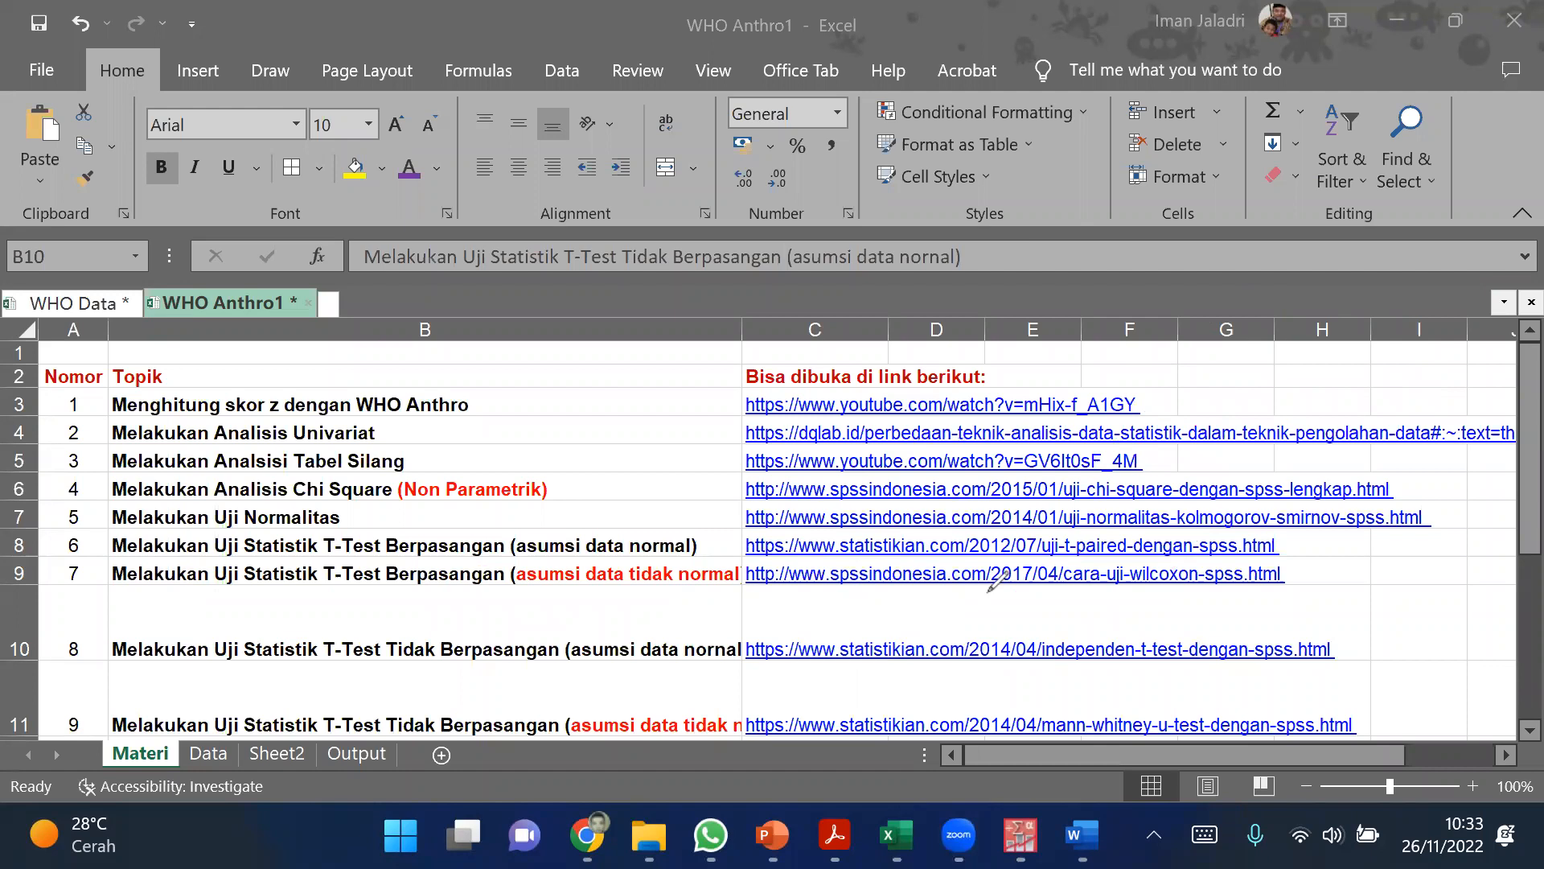
pyautogui.moveTo(1354, 628); pyautogui.dragTo(1407, 591)
pyautogui.moveTo(1426, 604); pyautogui.dragTo(1396, 646)
pyautogui.moveTo(1394, 616); pyautogui.dragTo(1422, 642)
pyautogui.moveTo(1434, 584); pyautogui.dragTo(1379, 597)
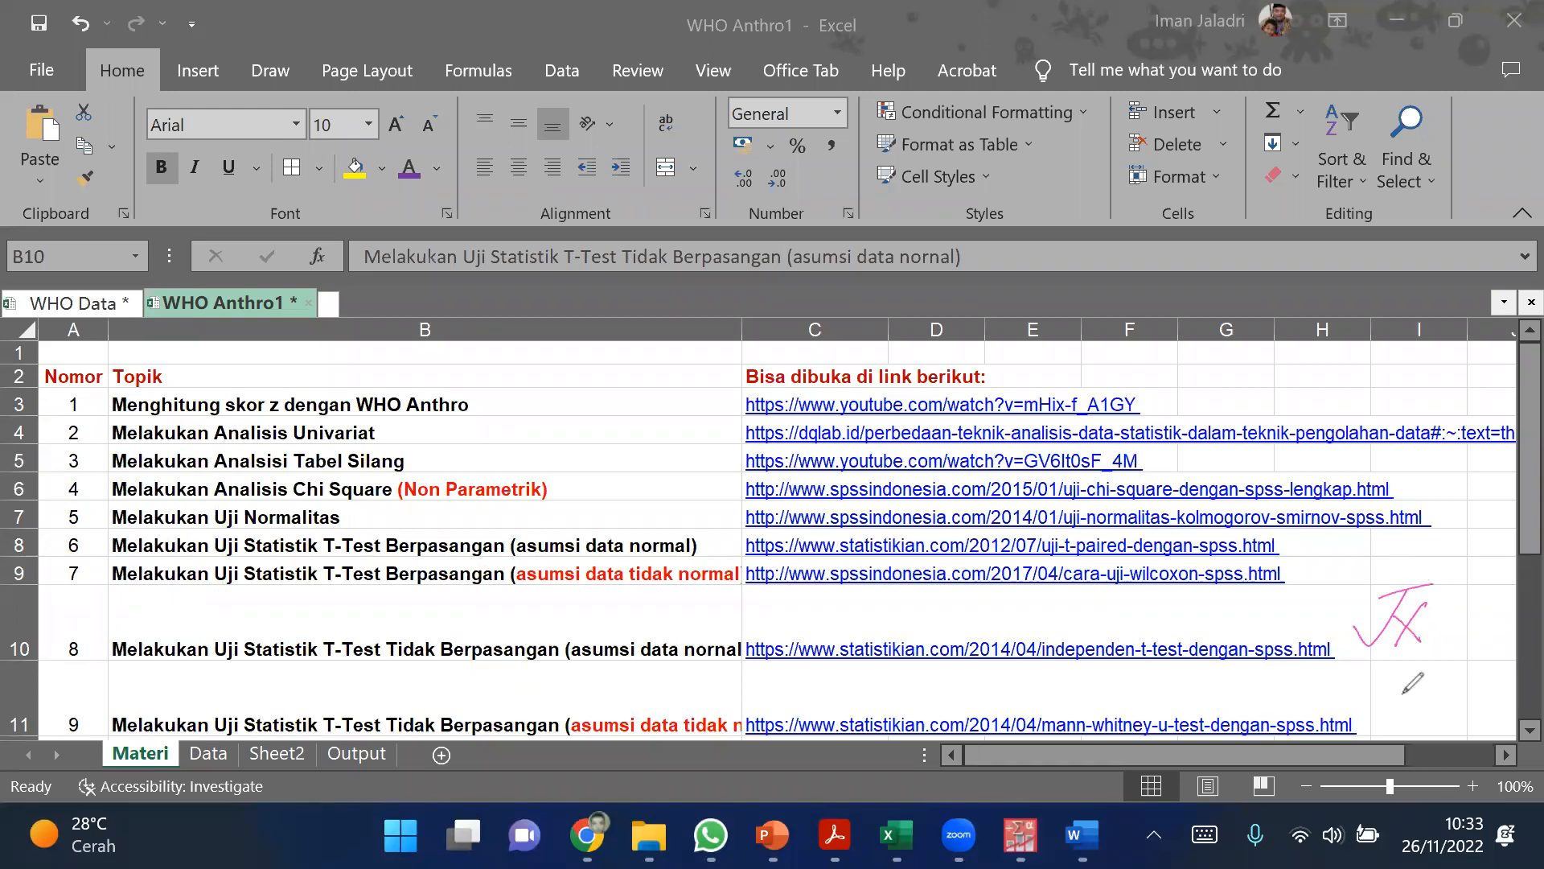
pyautogui.moveTo(1385, 692)
pyautogui.mouseDown()
pyautogui.moveTo(1383, 737)
pyautogui.moveTo(1477, 736)
pyautogui.mouseUp()
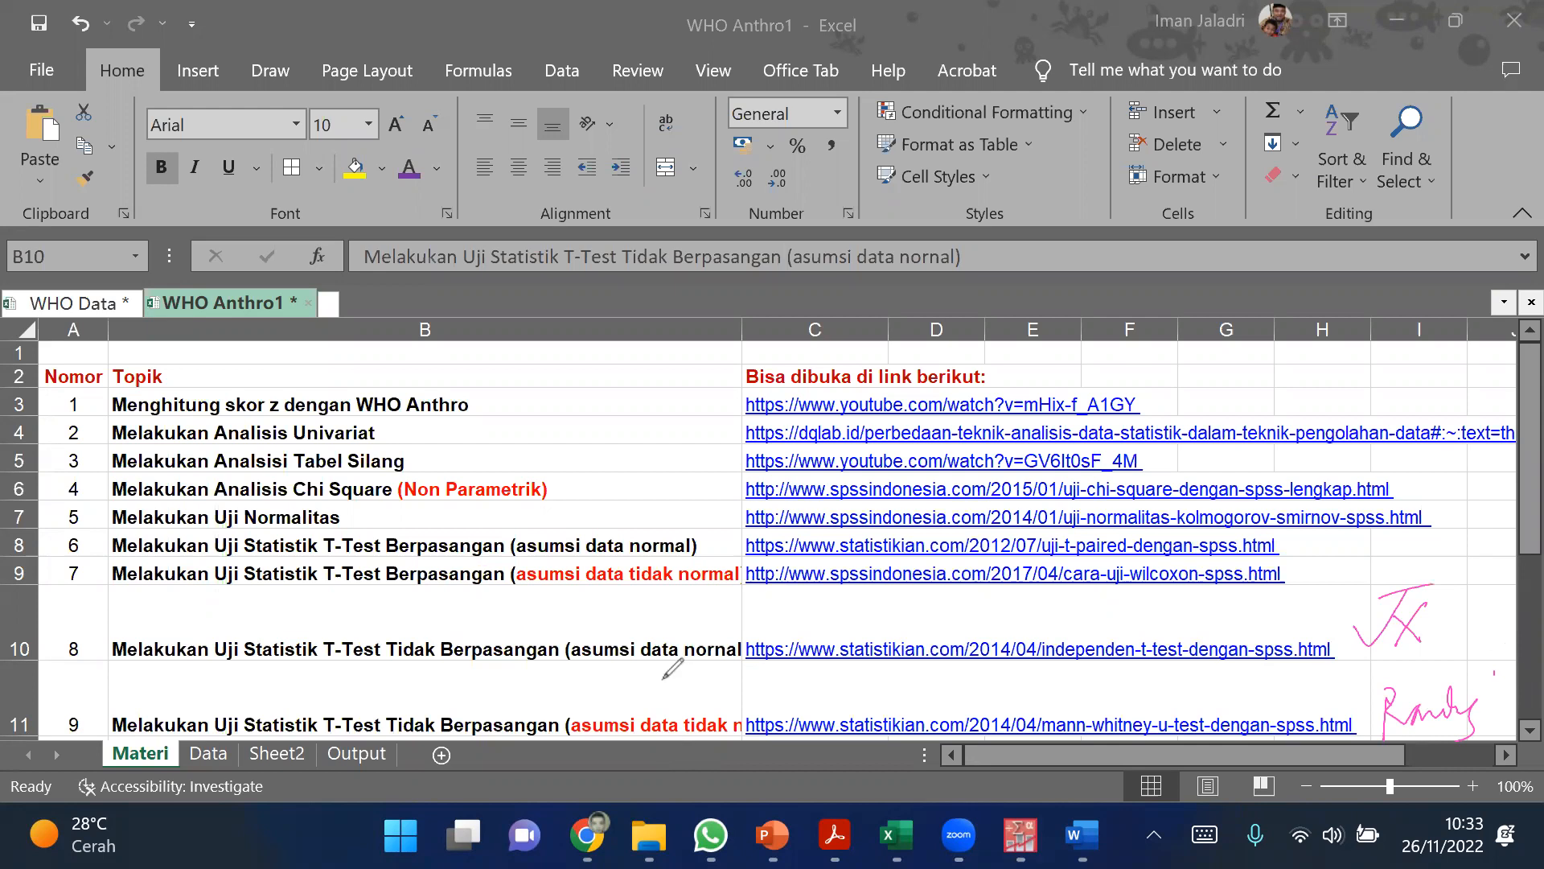
# Step: Clear the magenta handwriting from the topic list and leave annotation mode
pyautogui.click(1070, 275)
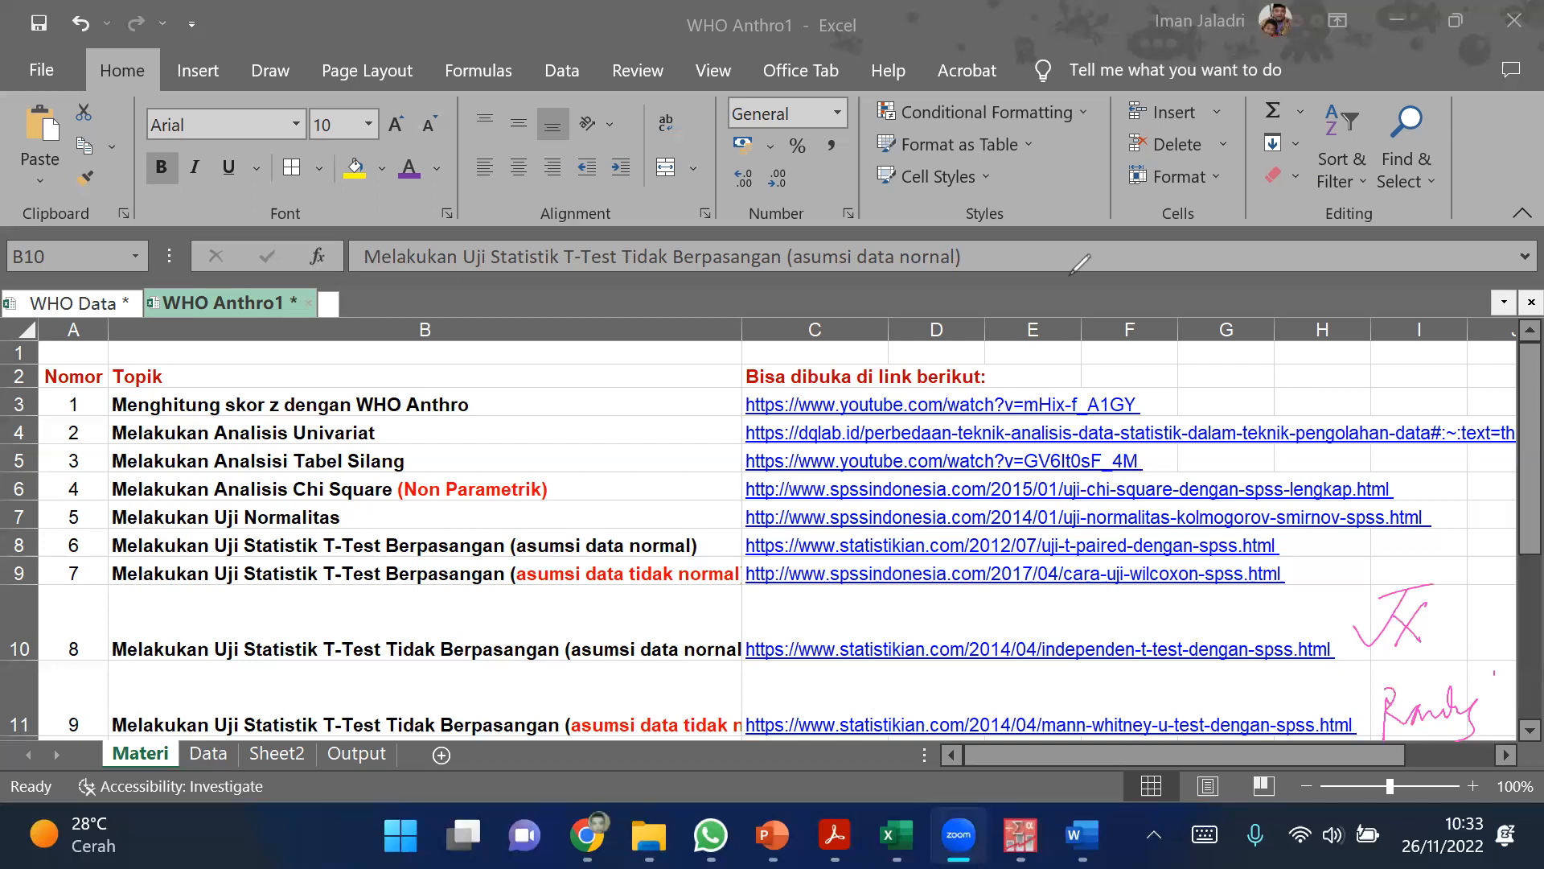
pyautogui.click(1069, 275)
pyautogui.click(1069, 275)
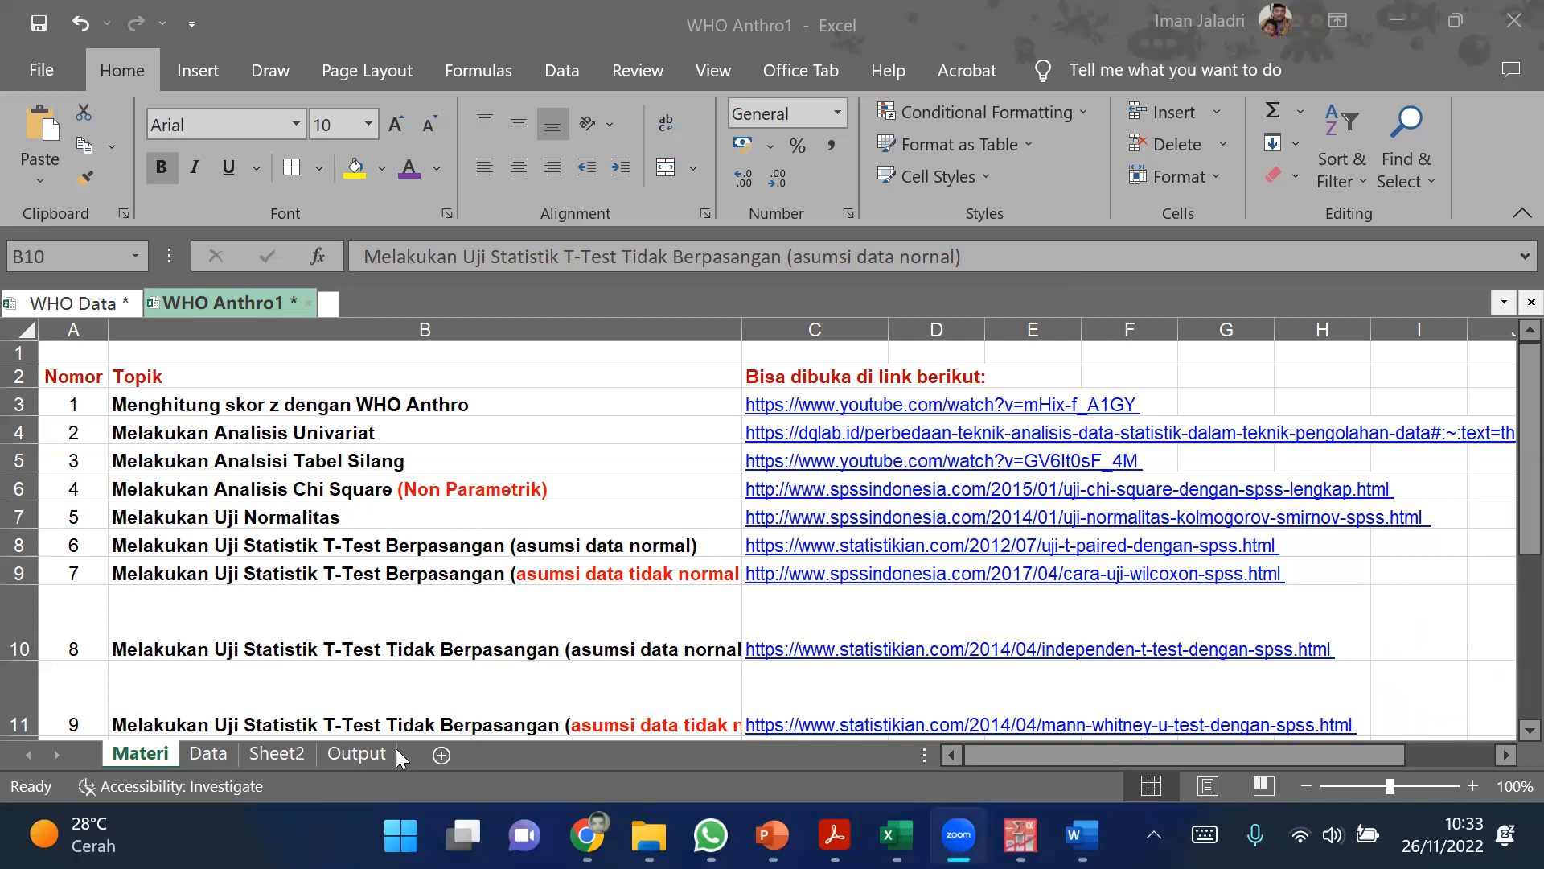
# Step: Copy the WAZ1 column from the Data sheet into column F of a new worksheet
pyautogui.click(213, 756)
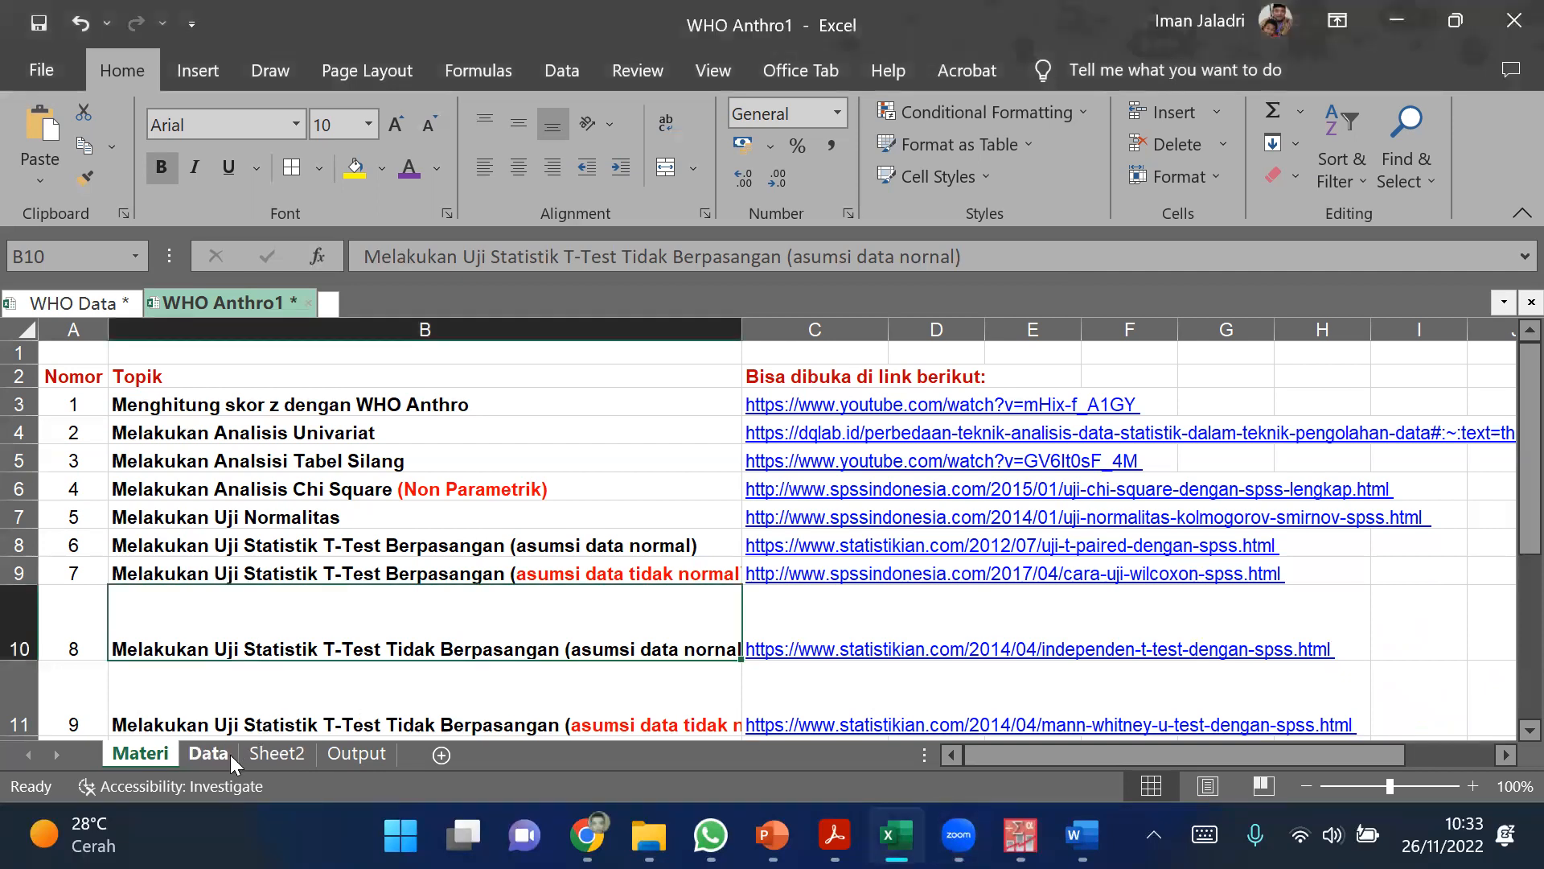
pyautogui.click(211, 754)
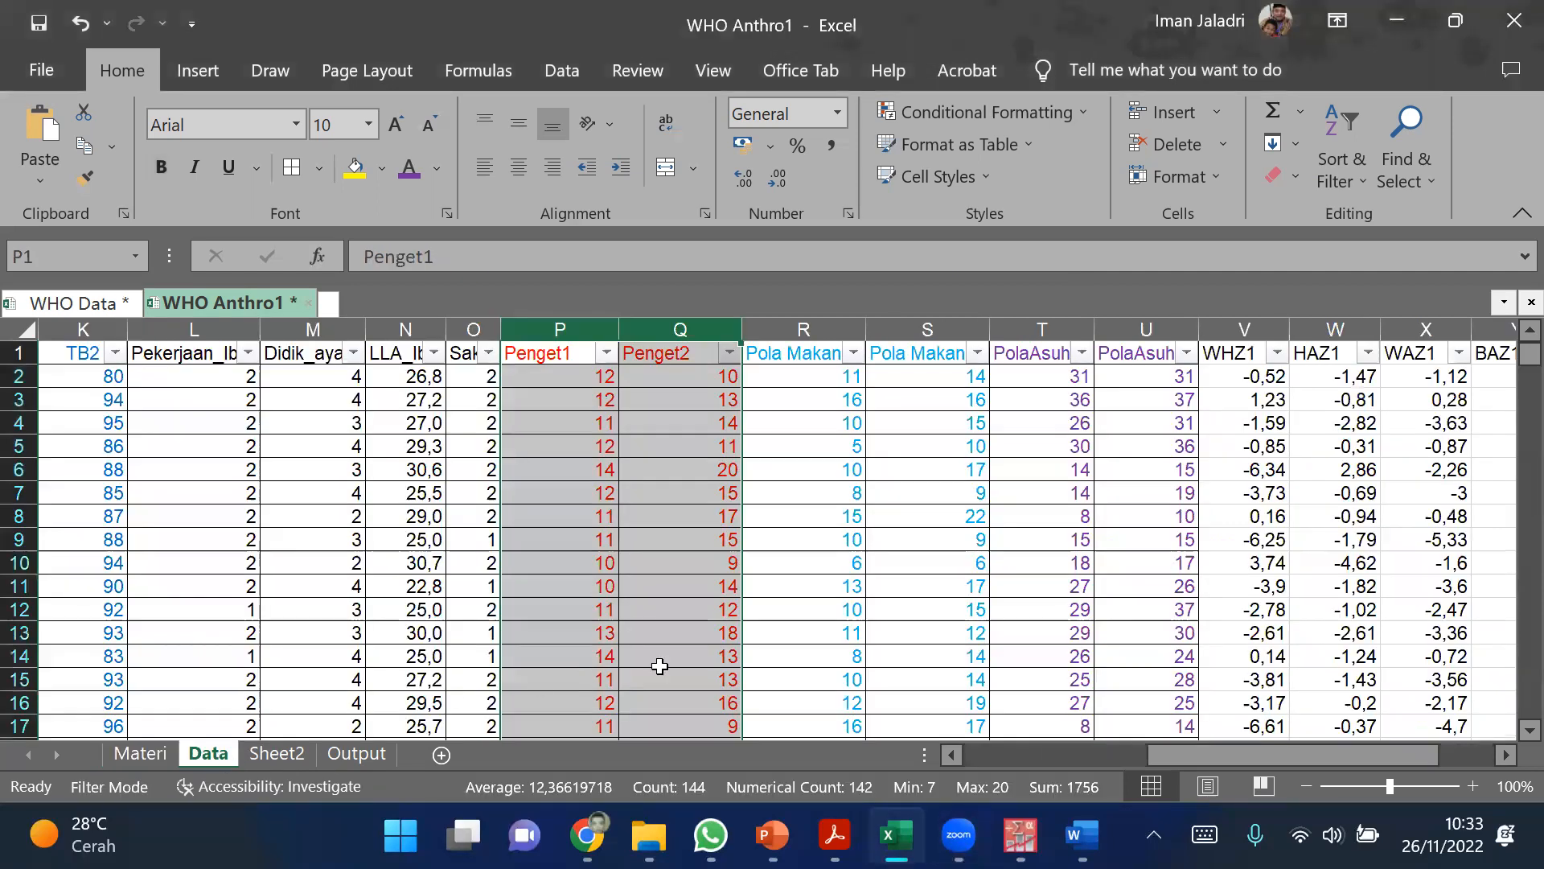
pyautogui.moveTo(1174, 753); pyautogui.dragTo(1207, 757)
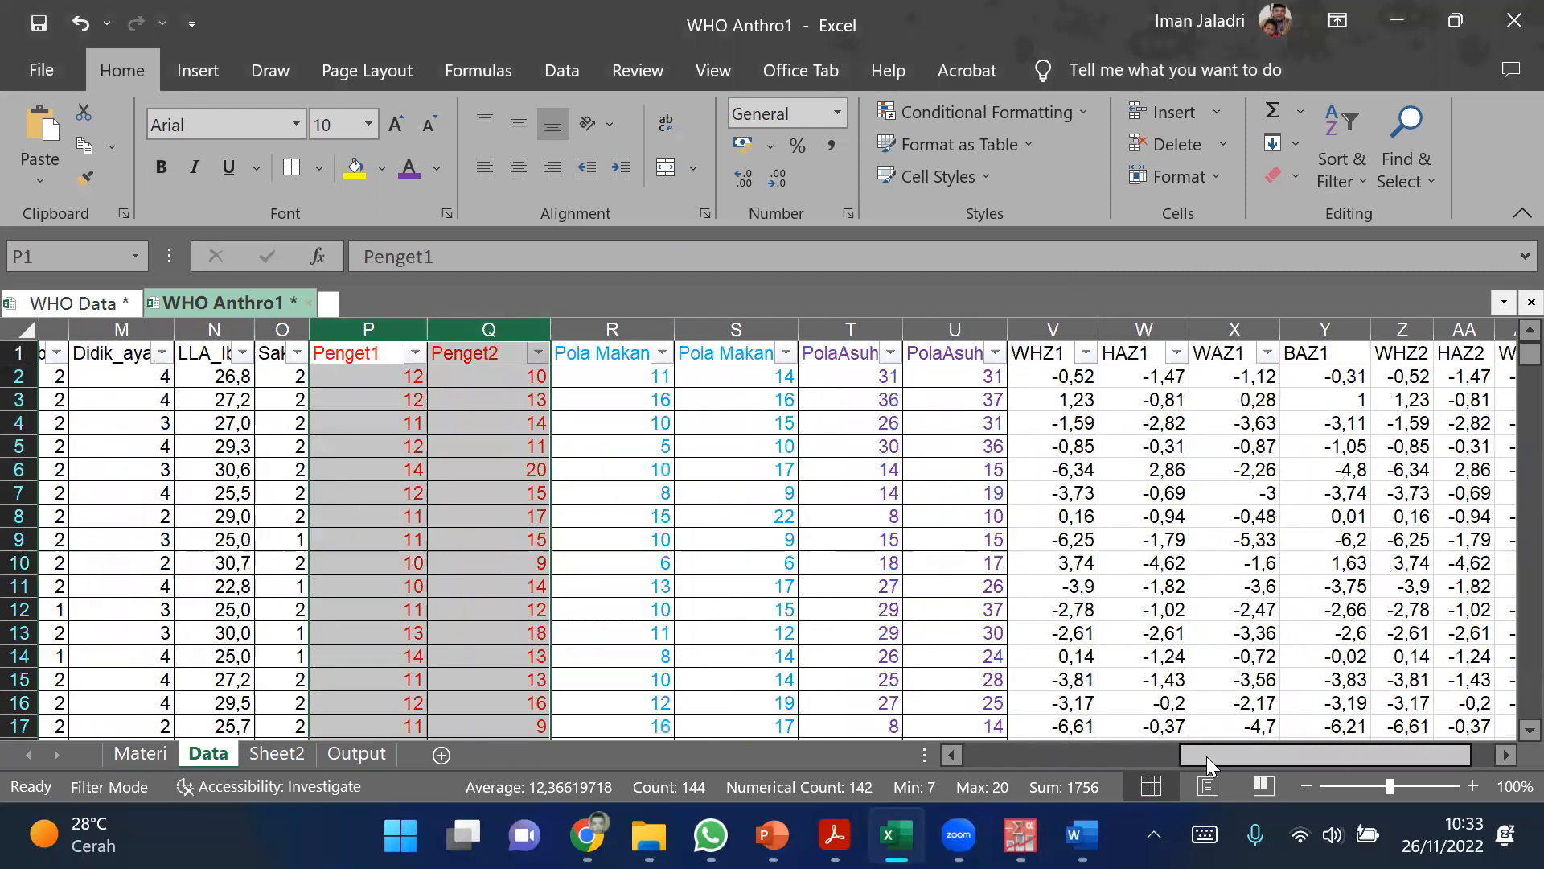
pyautogui.moveTo(1207, 756); pyautogui.dragTo(1242, 752)
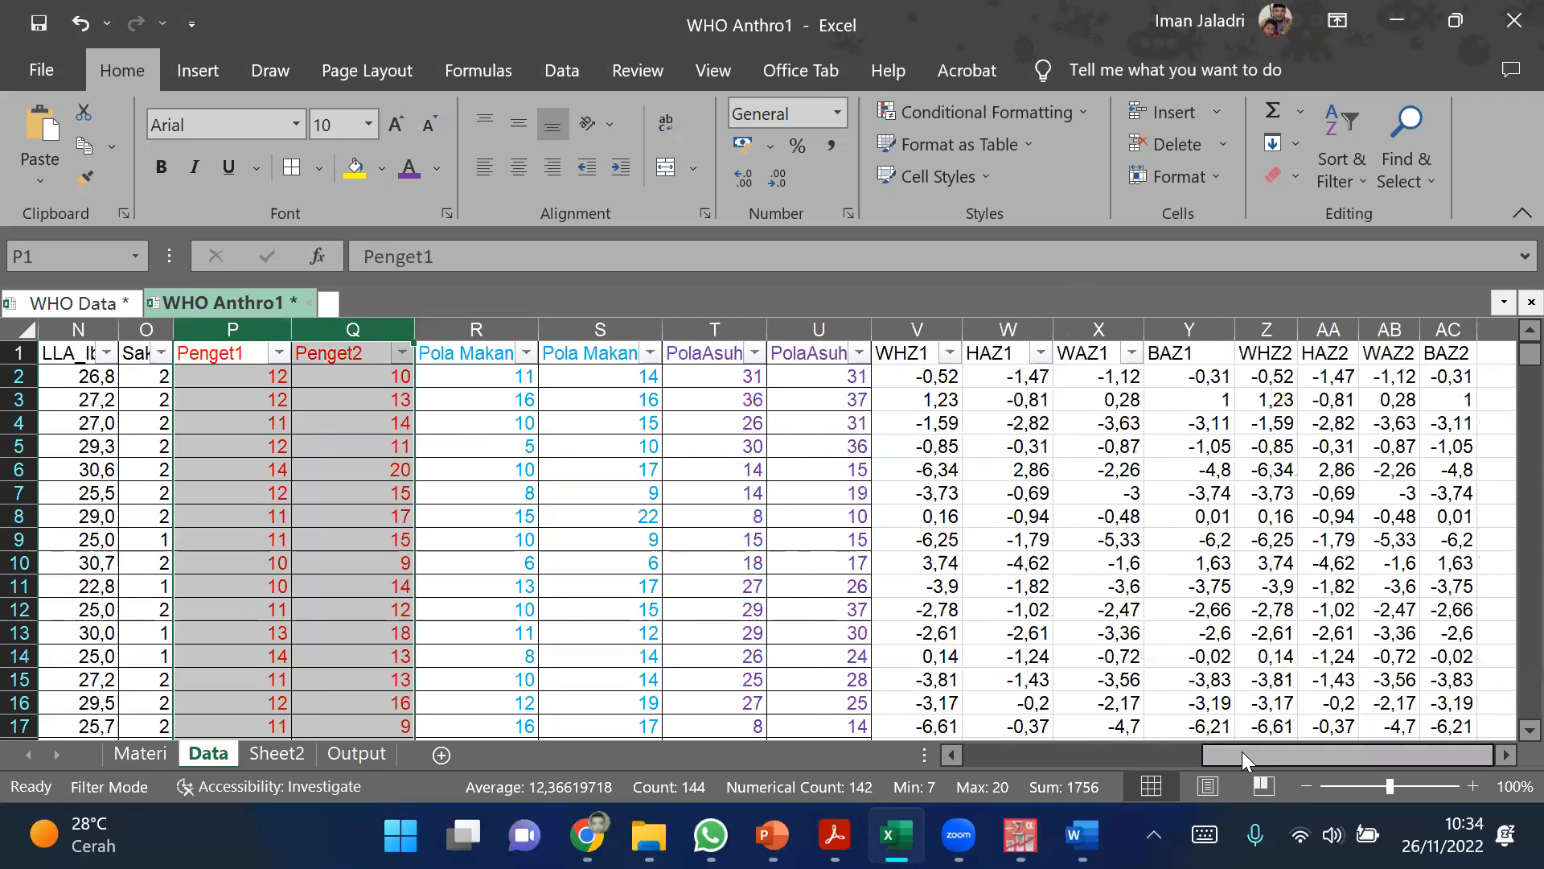
pyautogui.click(1094, 330)
pyautogui.hotkey('ctrl', 'c')
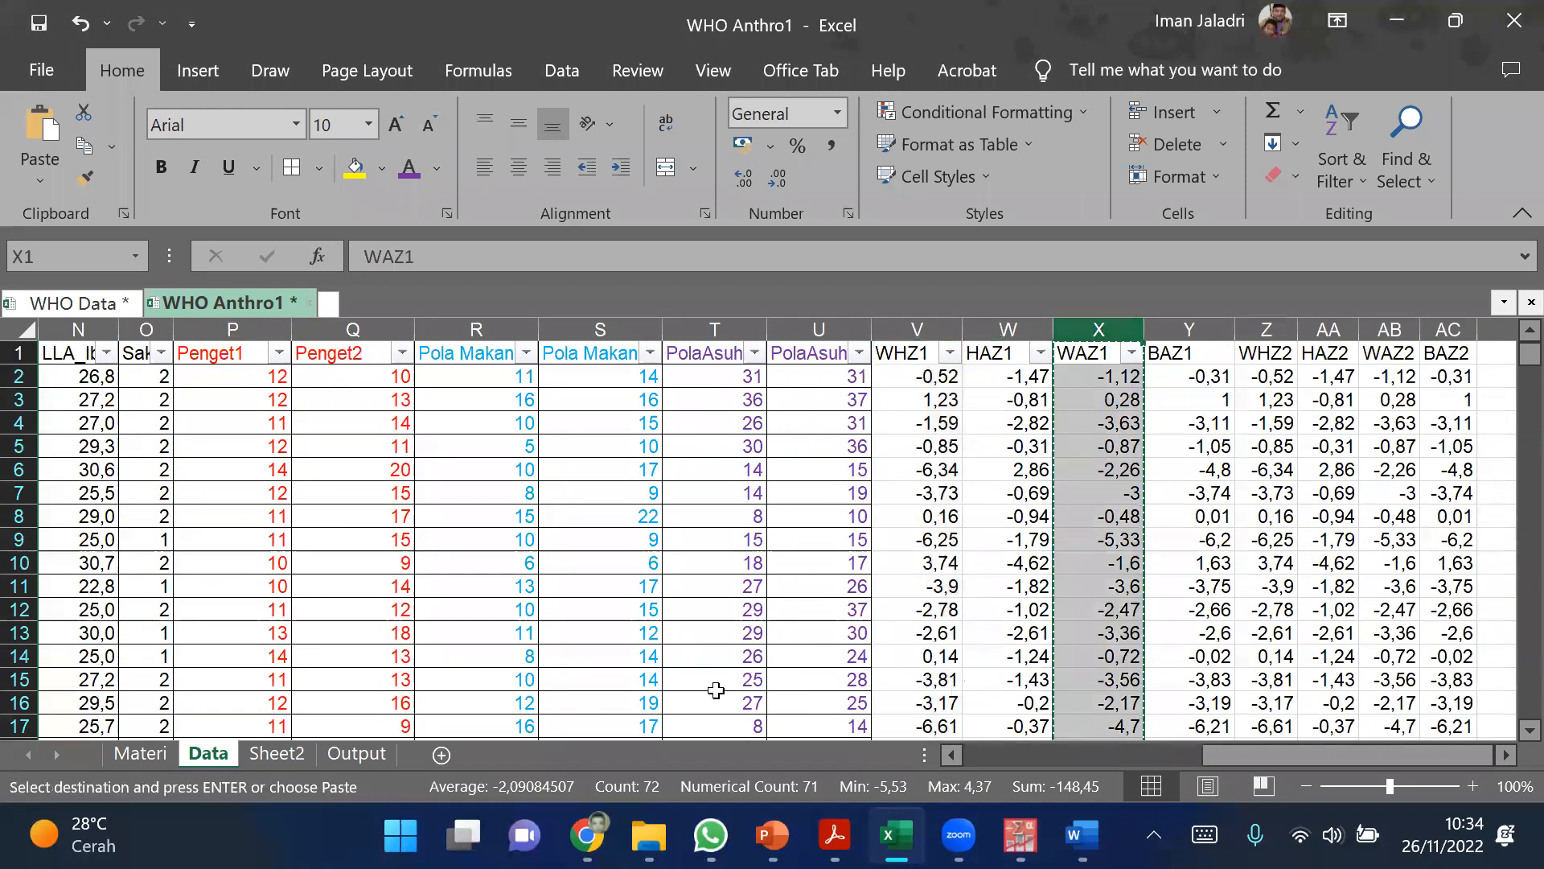
pyautogui.click(442, 753)
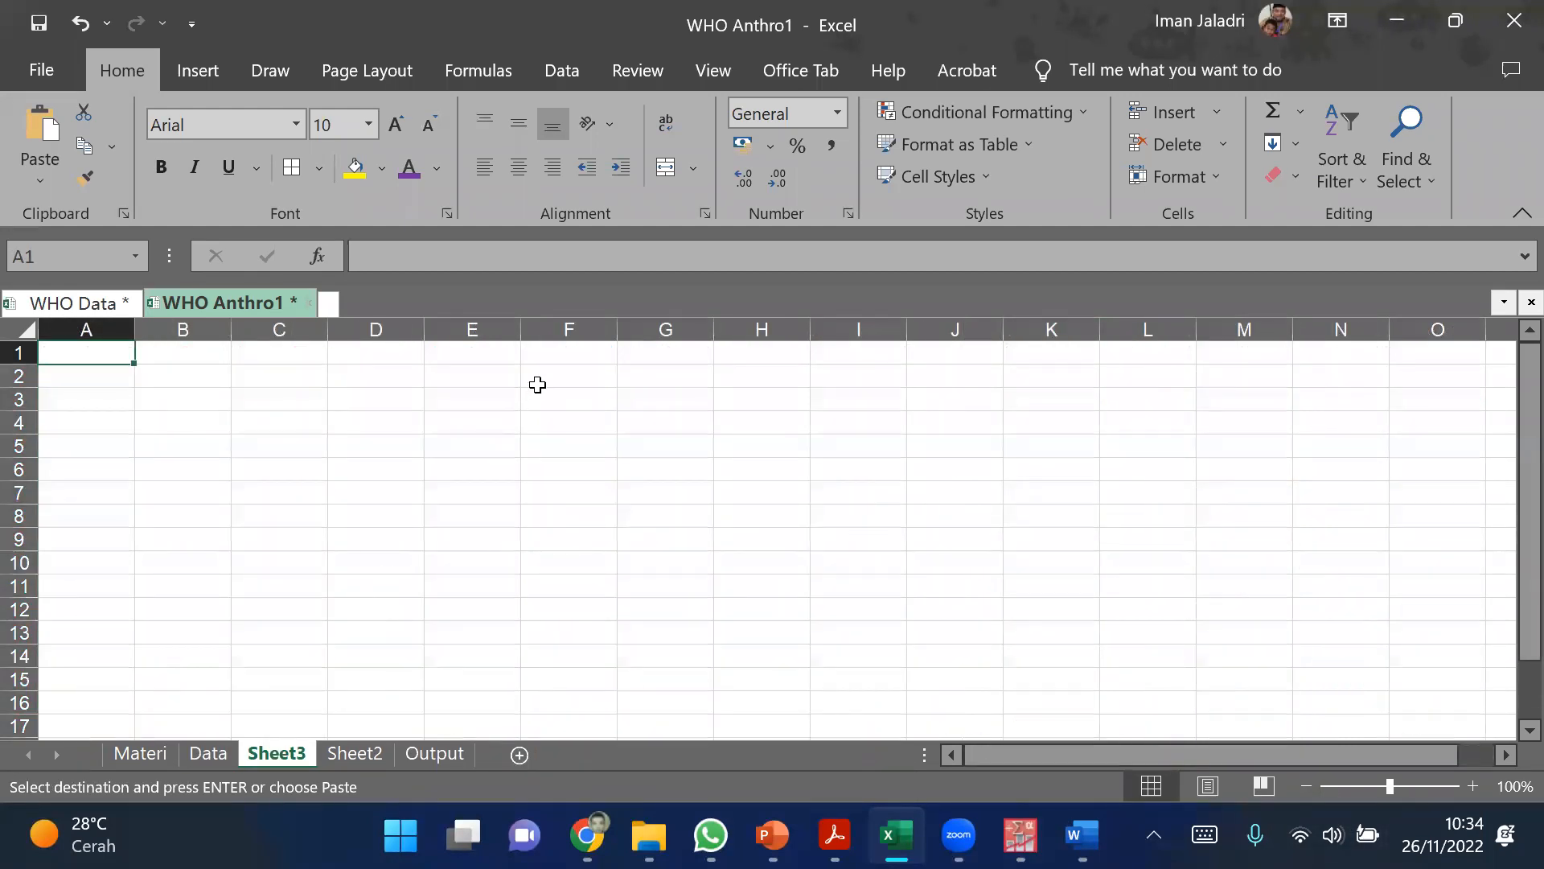
pyautogui.click(568, 355)
pyautogui.hotkey('ctrl', 'v')
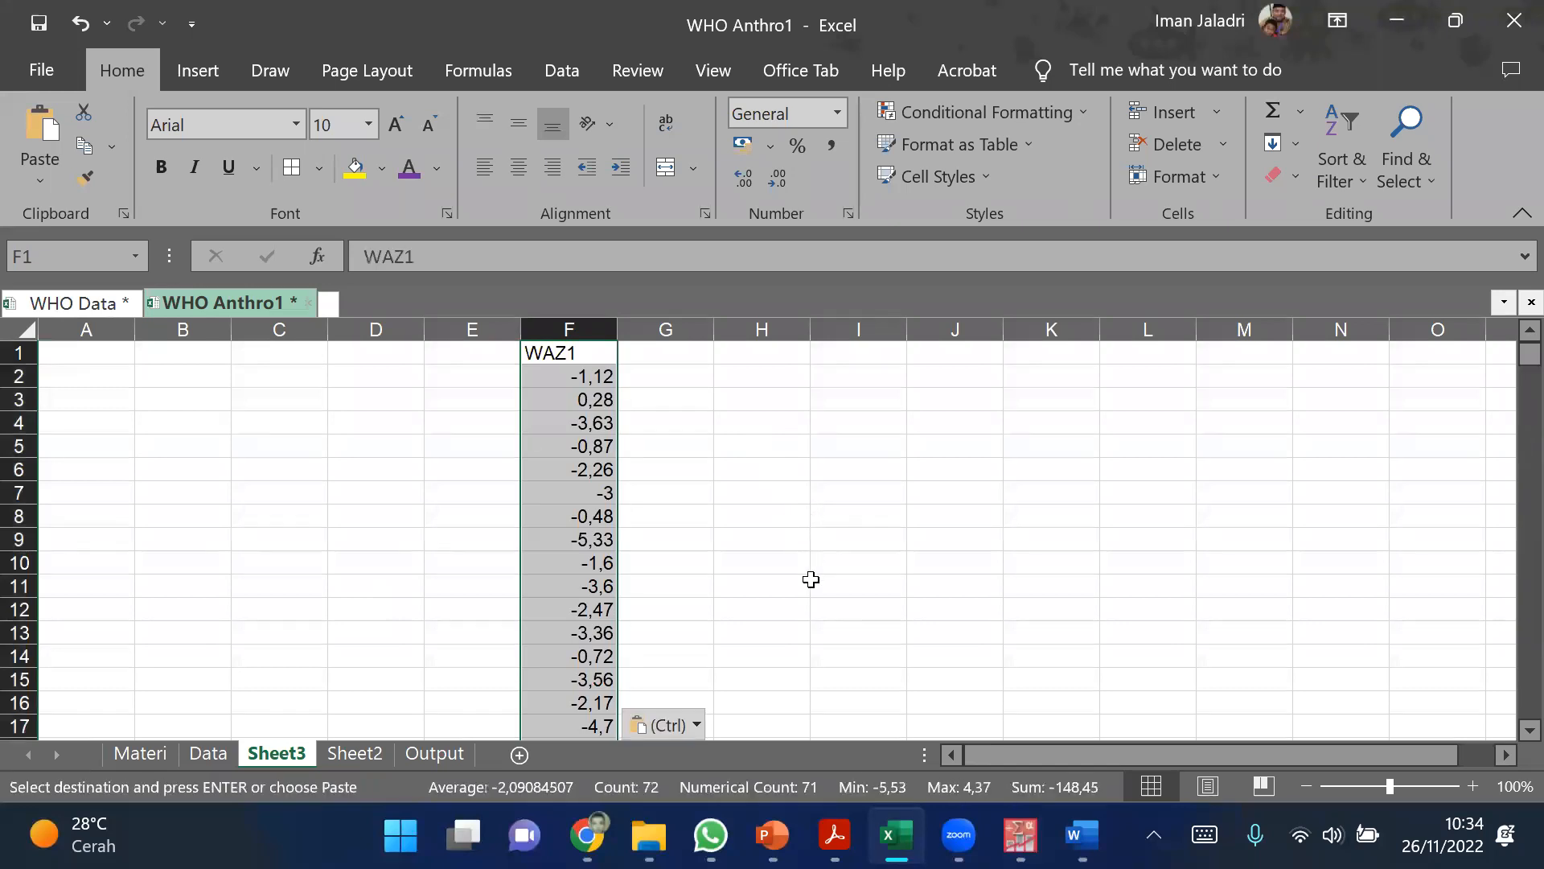
pyautogui.click(813, 584)
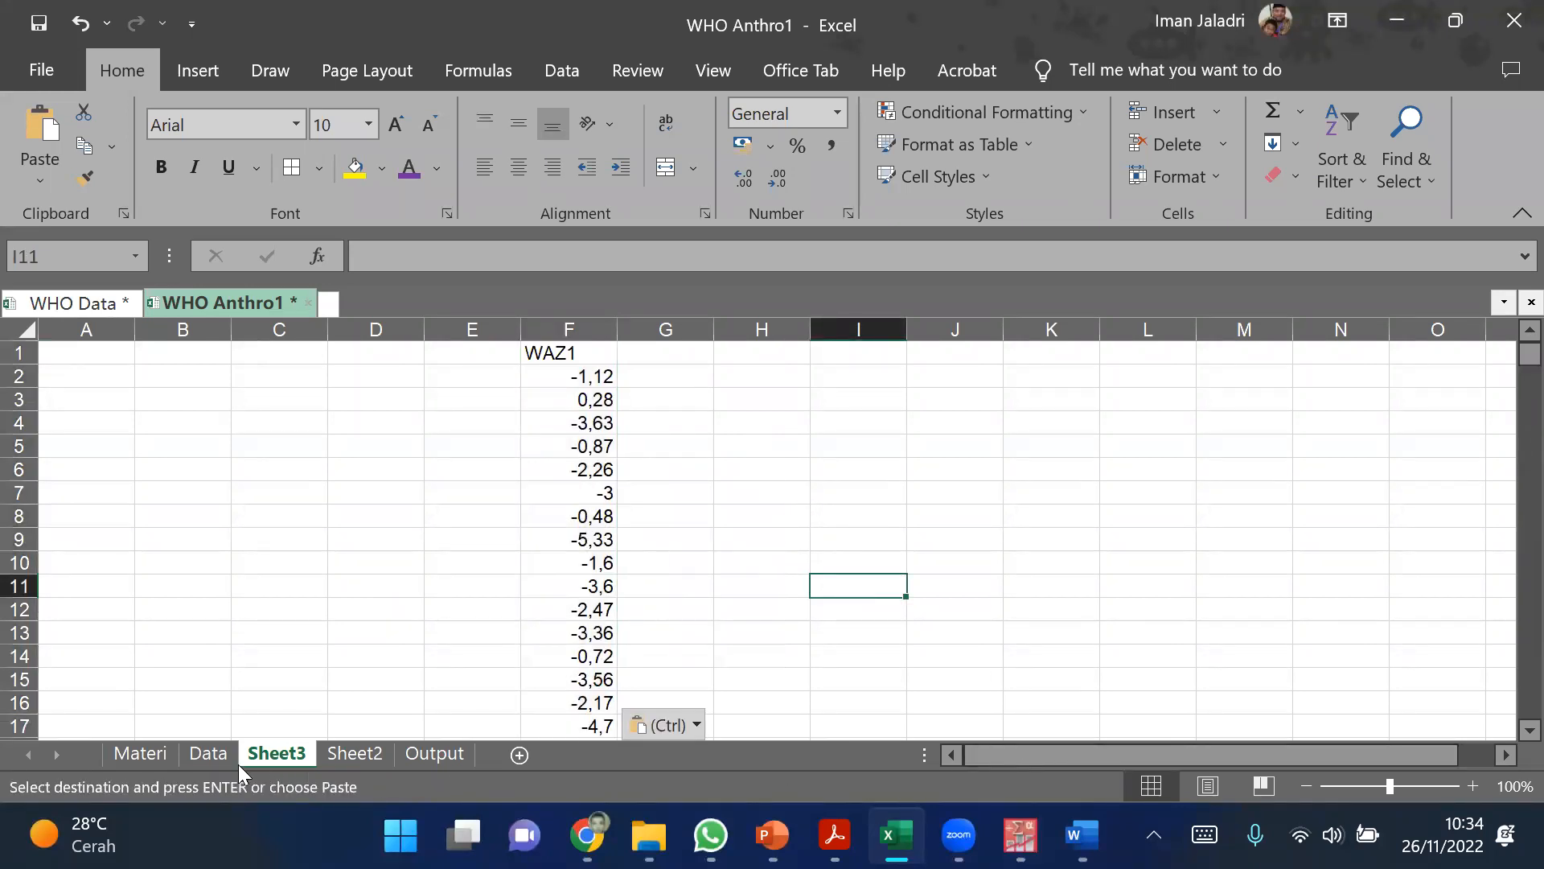
# Step: Copy the Sex column from the Data sheet into column G of Sheet3, beside WAZ1
pyautogui.click(209, 754)
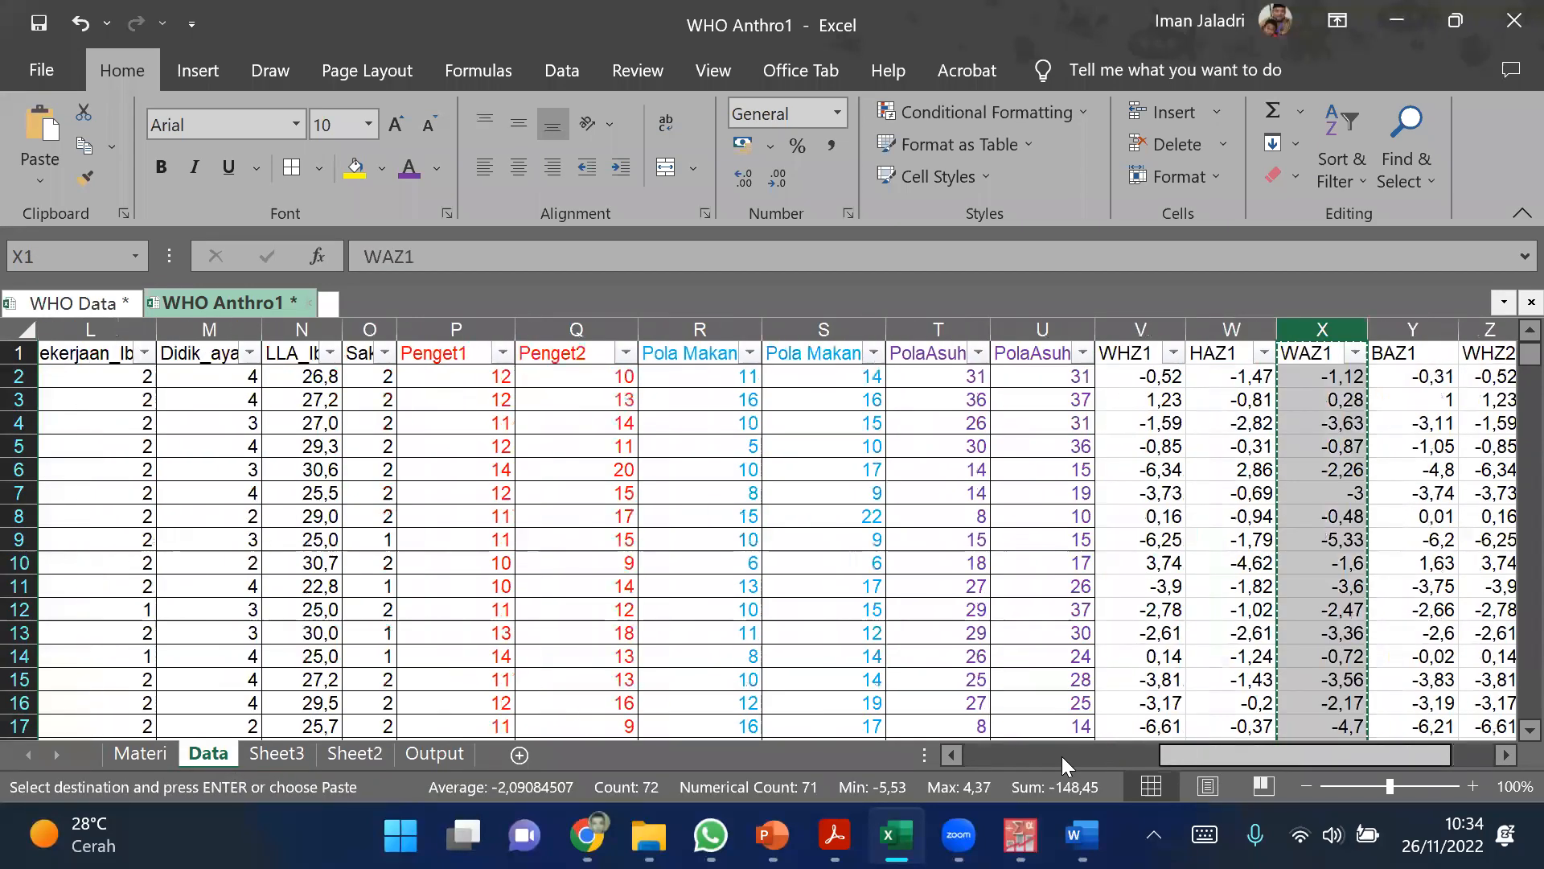
pyautogui.click(1062, 756)
pyautogui.click(998, 756)
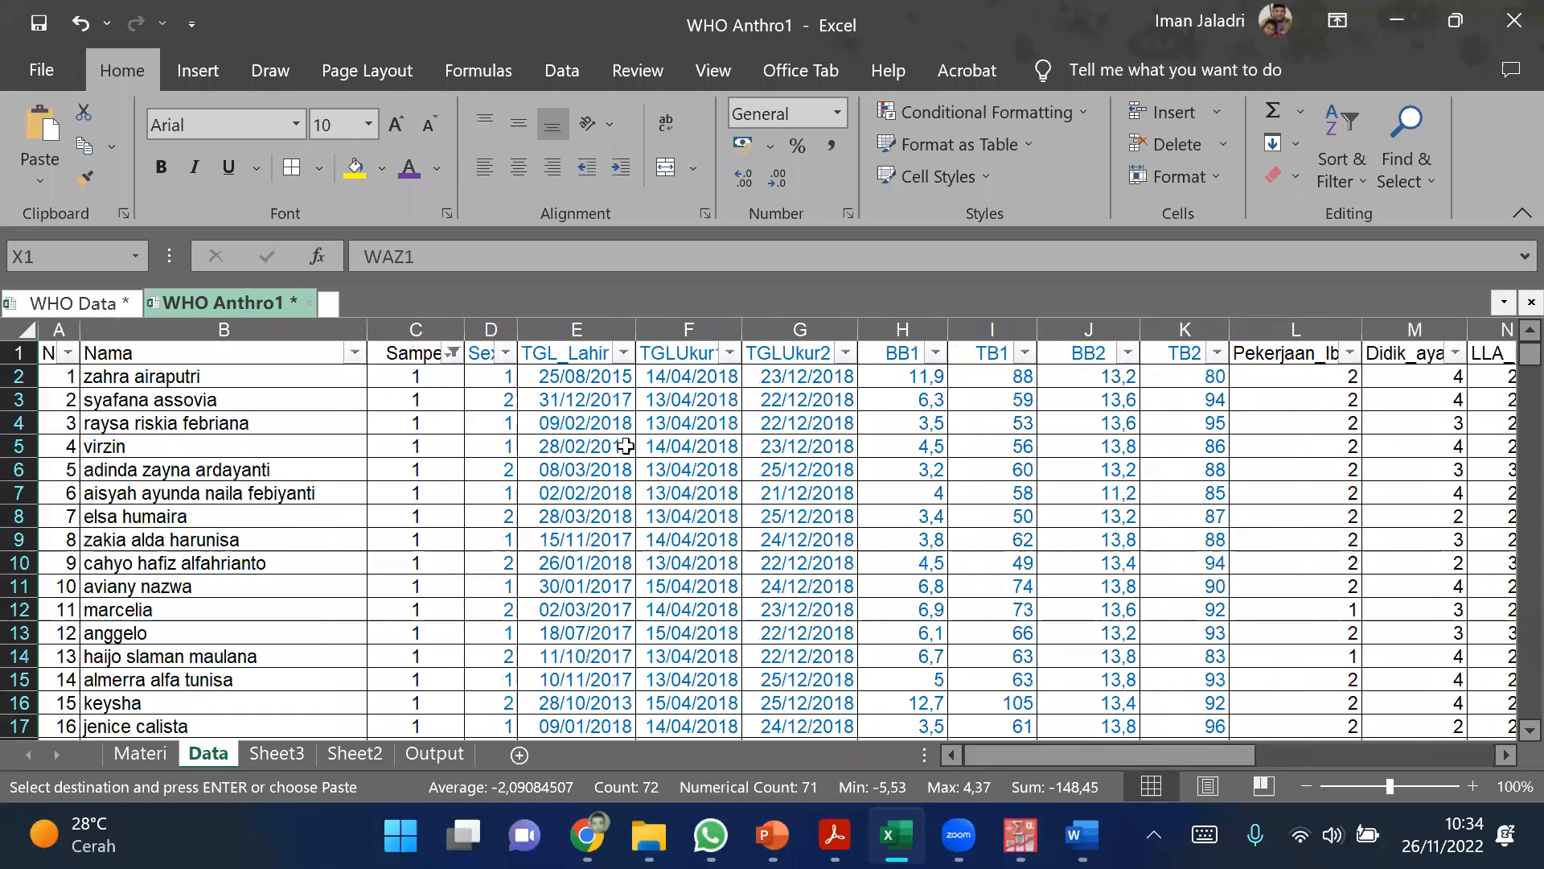
pyautogui.click(504, 332)
pyautogui.hotkey('ctrl', 'c')
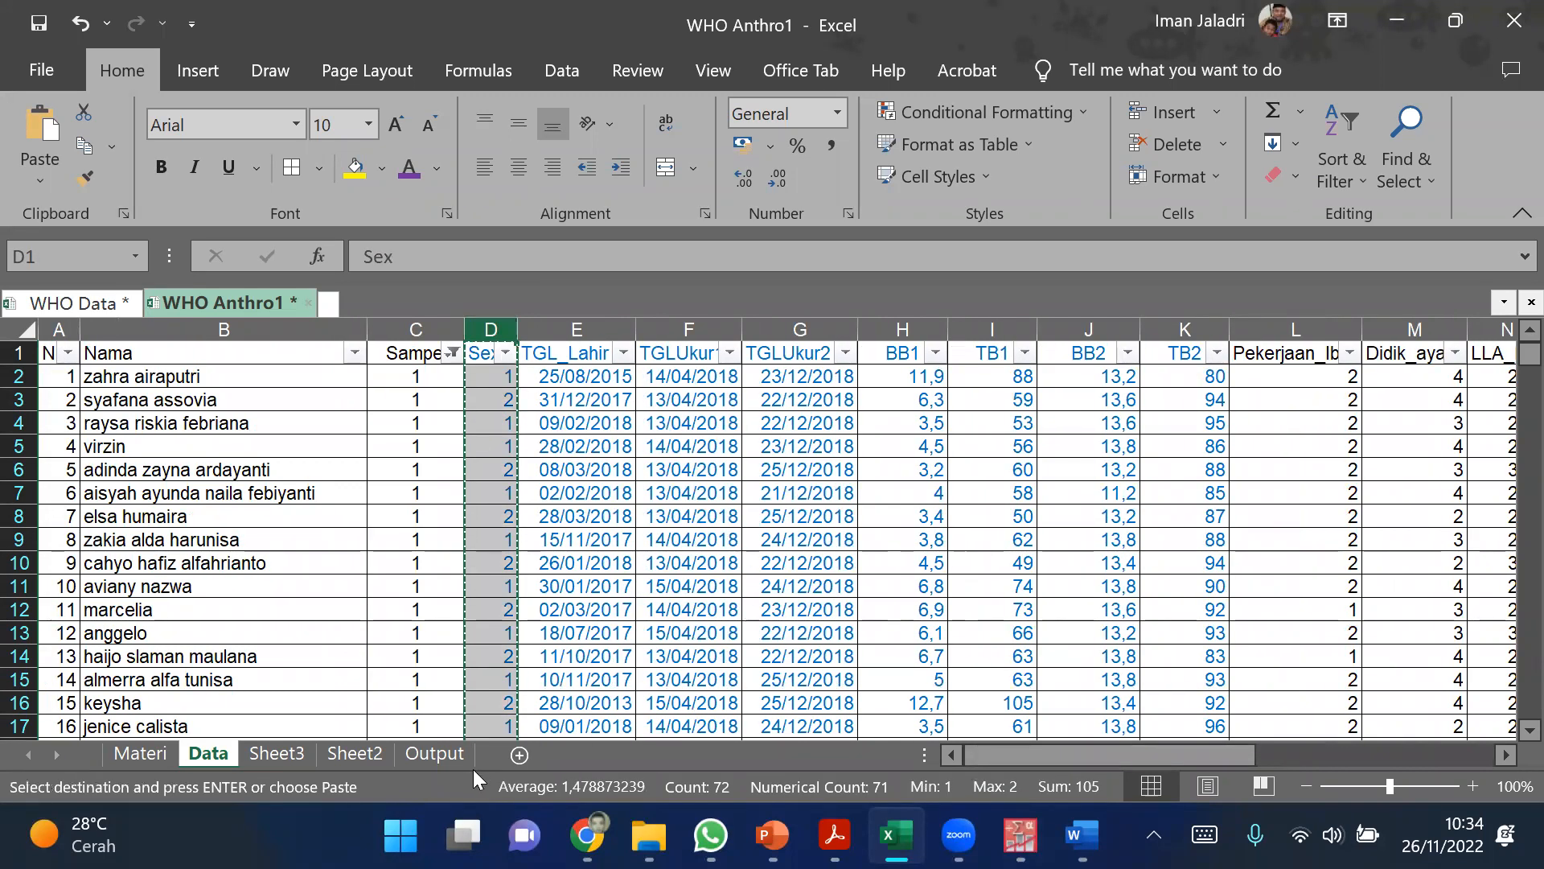
pyautogui.click(277, 753)
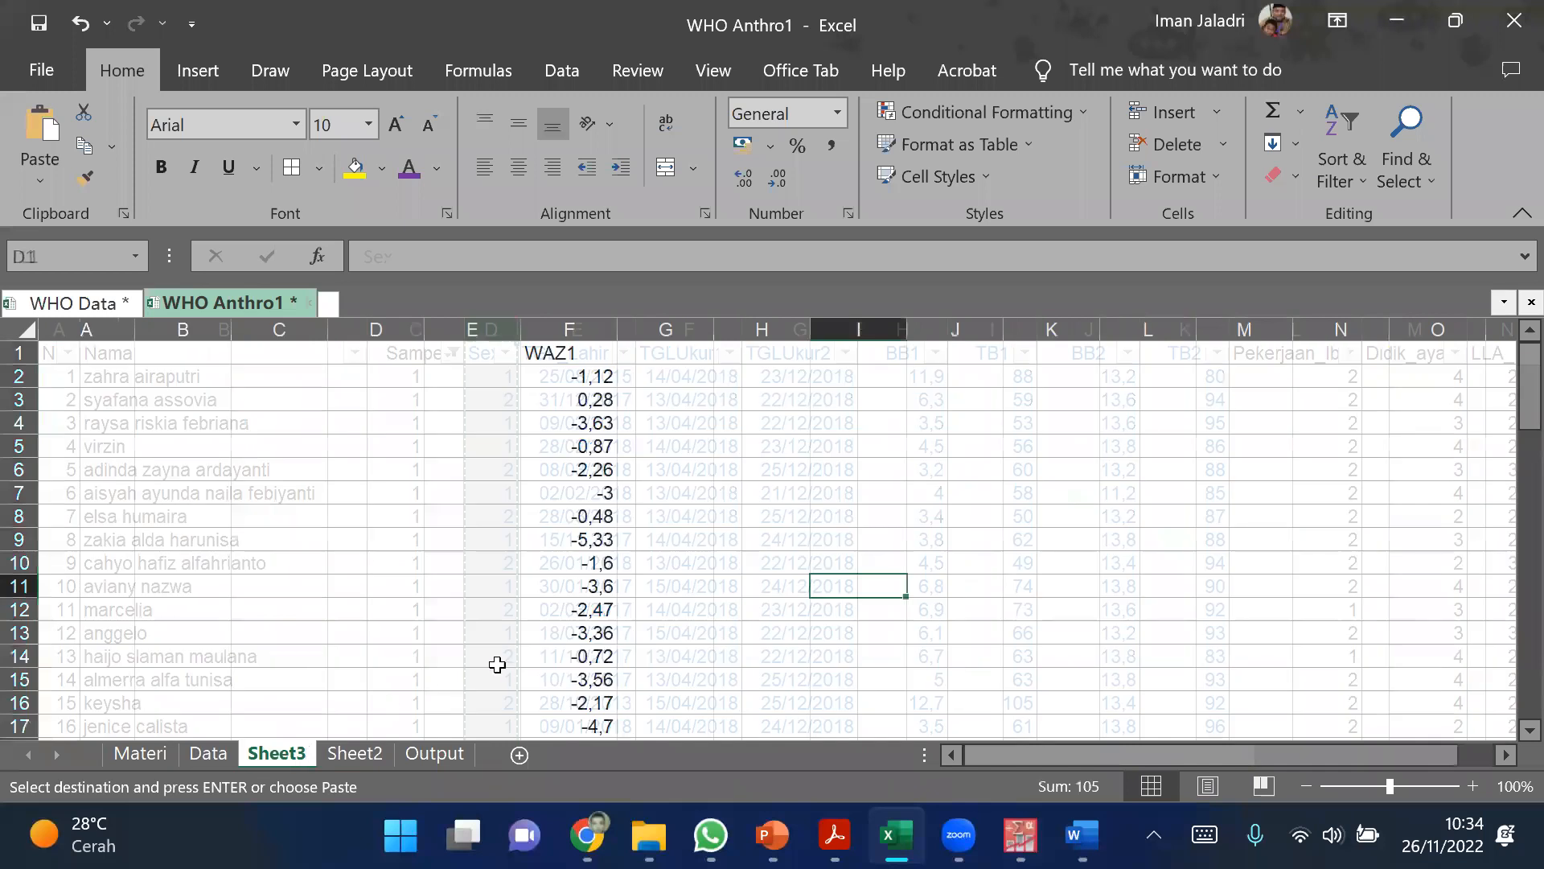
pyautogui.click(680, 355)
pyautogui.hotkey('ctrl', 'v')
pyautogui.click(893, 517)
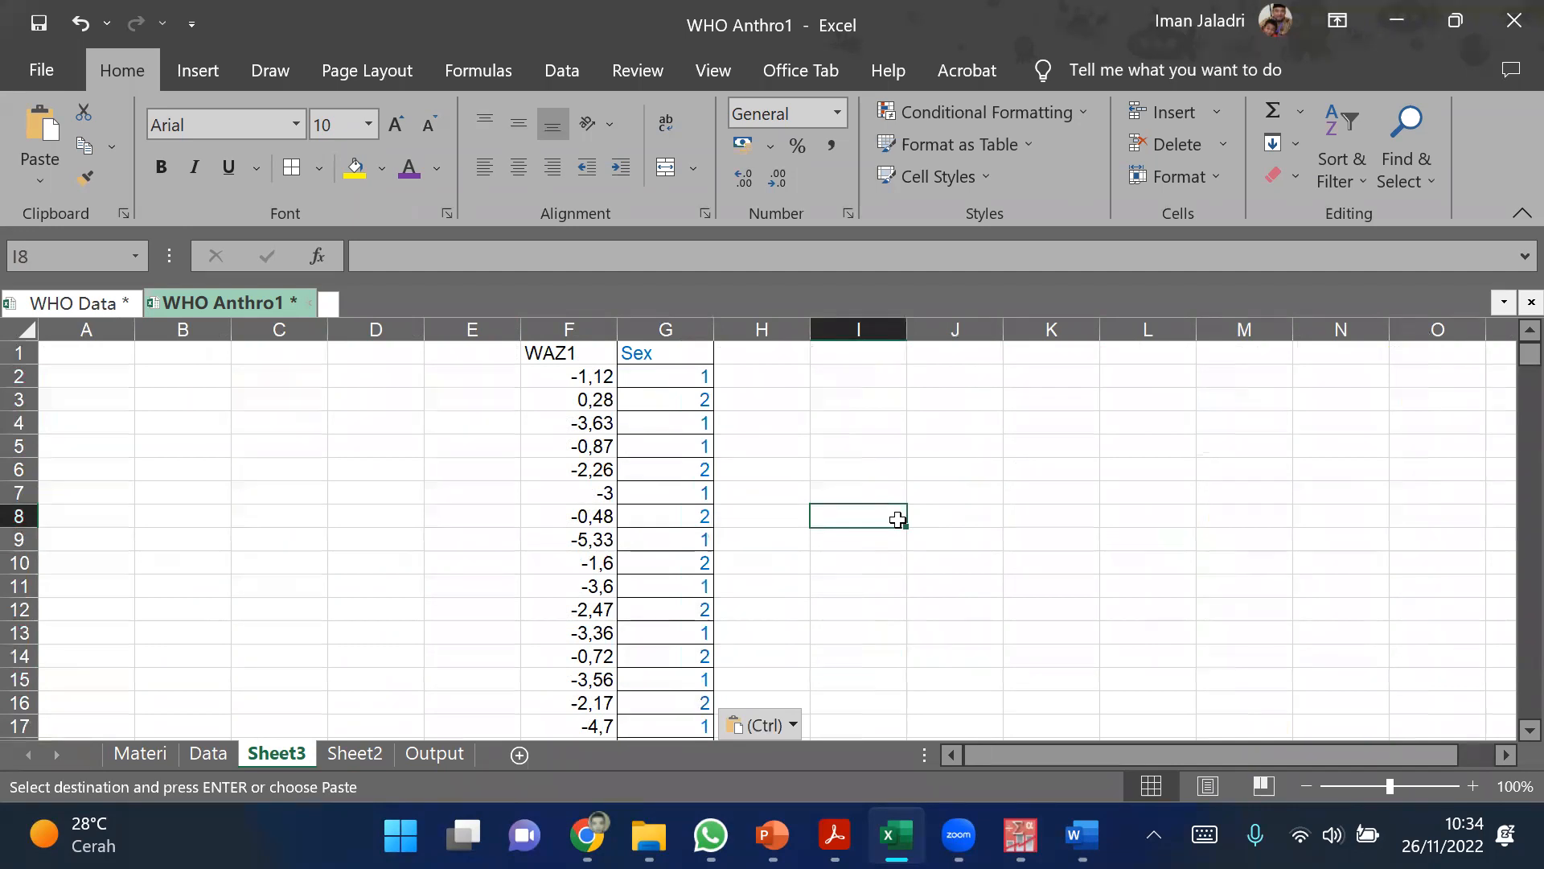
# Step: Switch to the PASW Statistics output and examine the Ranks table of the Mann-Whitney test
pyautogui.click(659, 382)
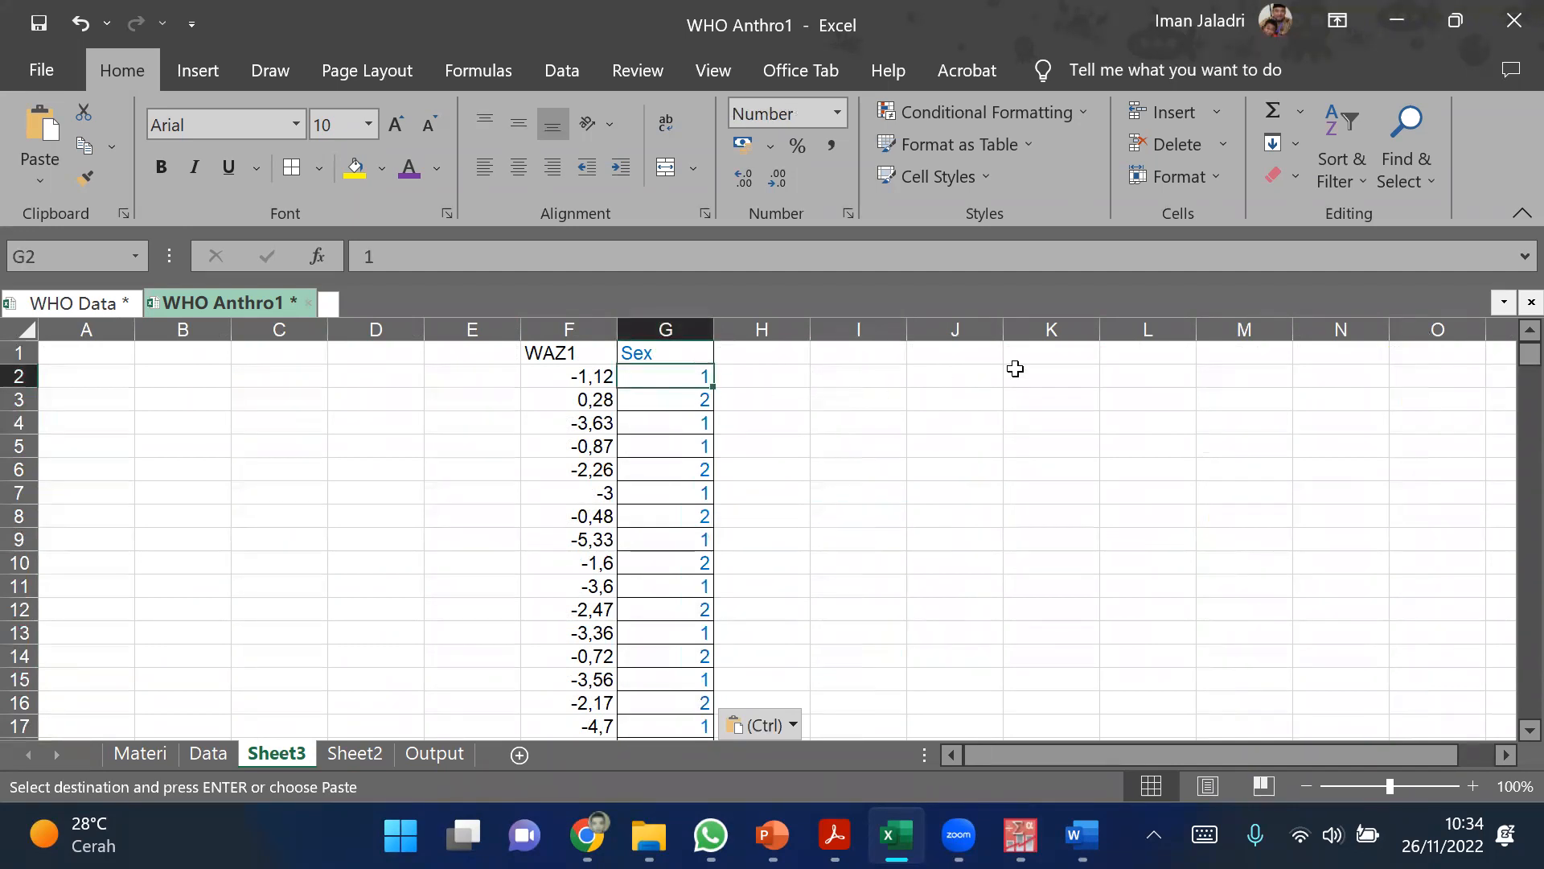
pyautogui.click(1110, 259)
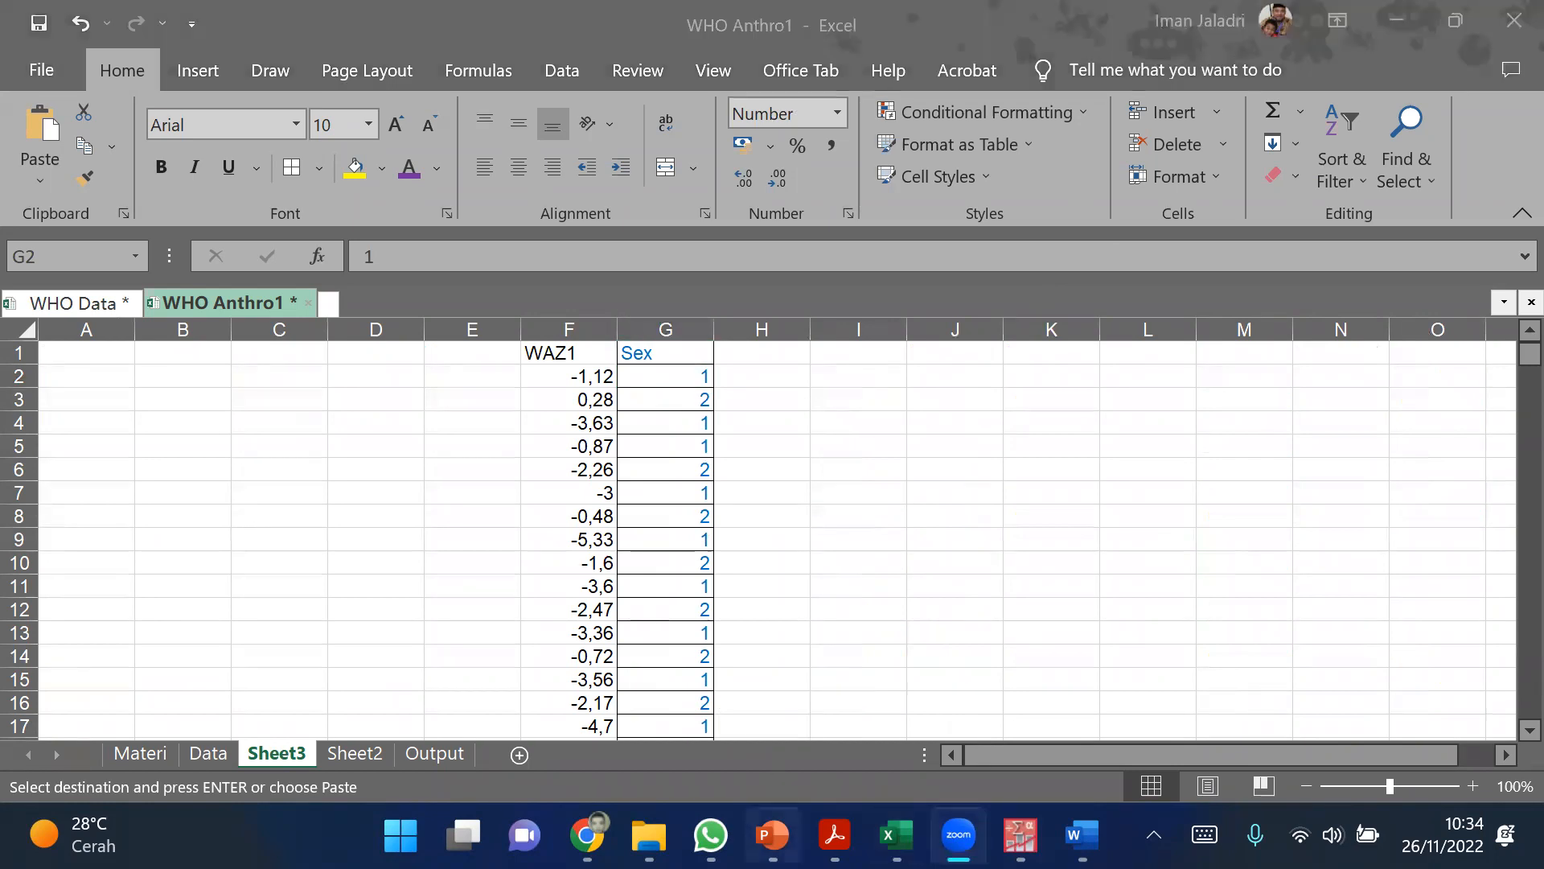
pyautogui.click(1020, 835)
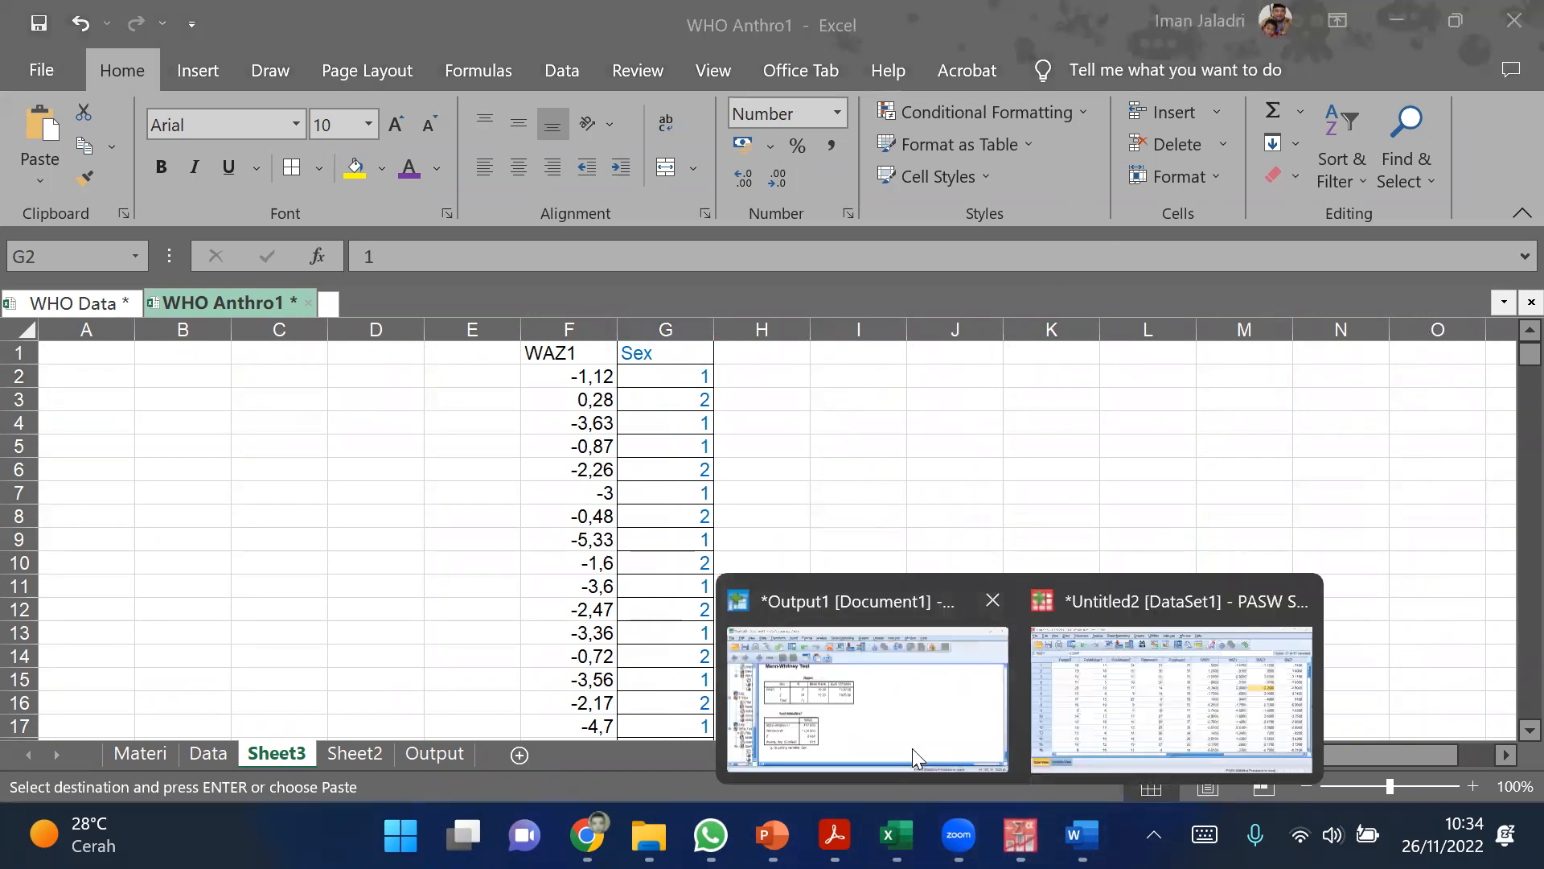
pyautogui.click(912, 748)
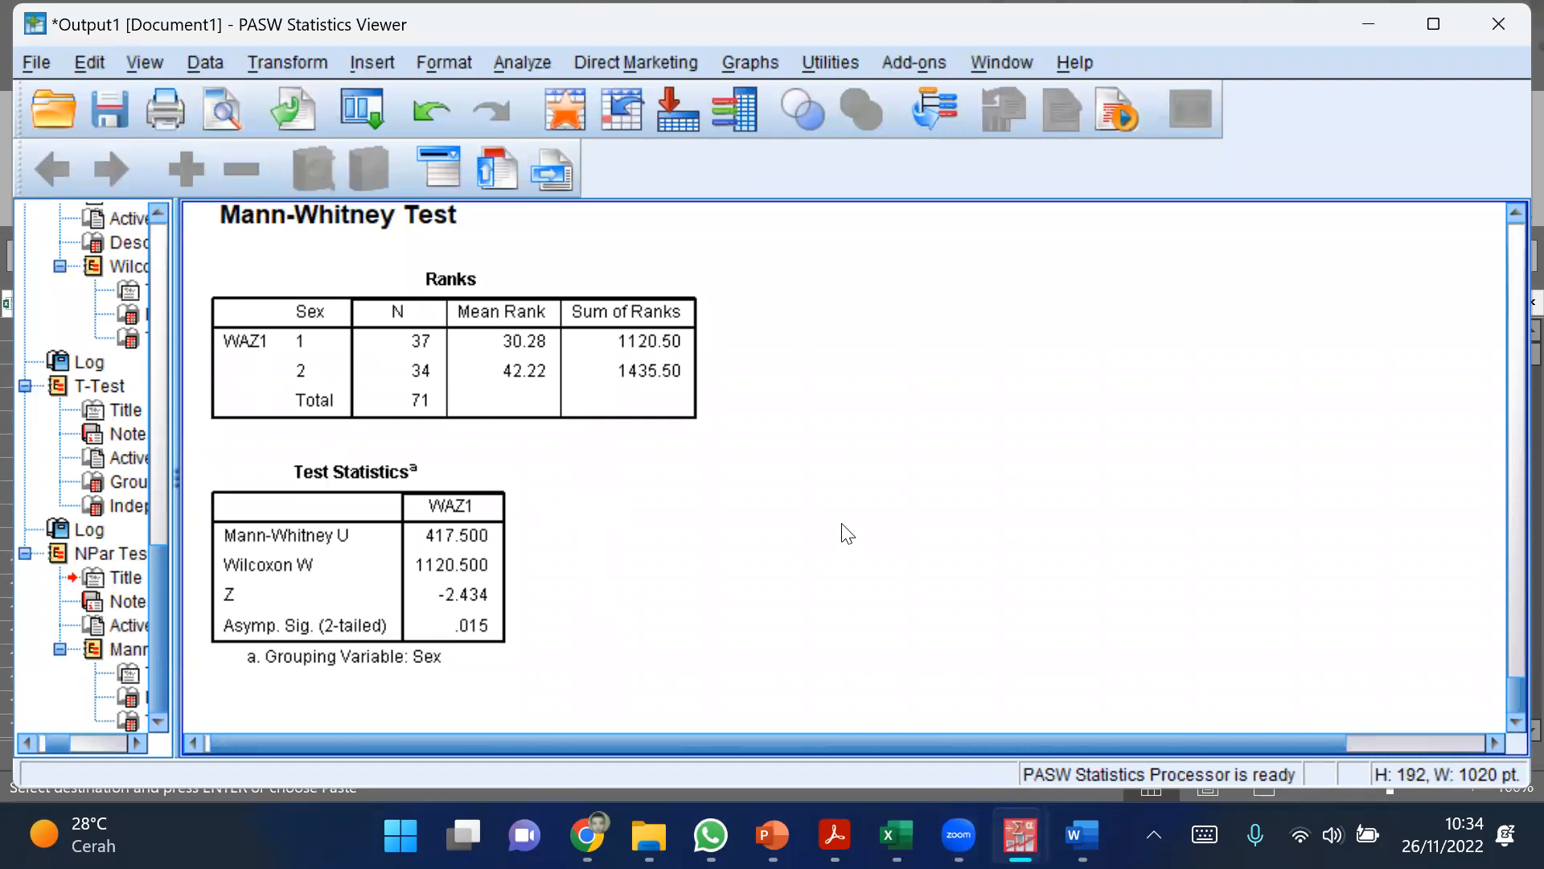
pyautogui.moveTo(1511, 696); pyautogui.dragTo(1507, 687)
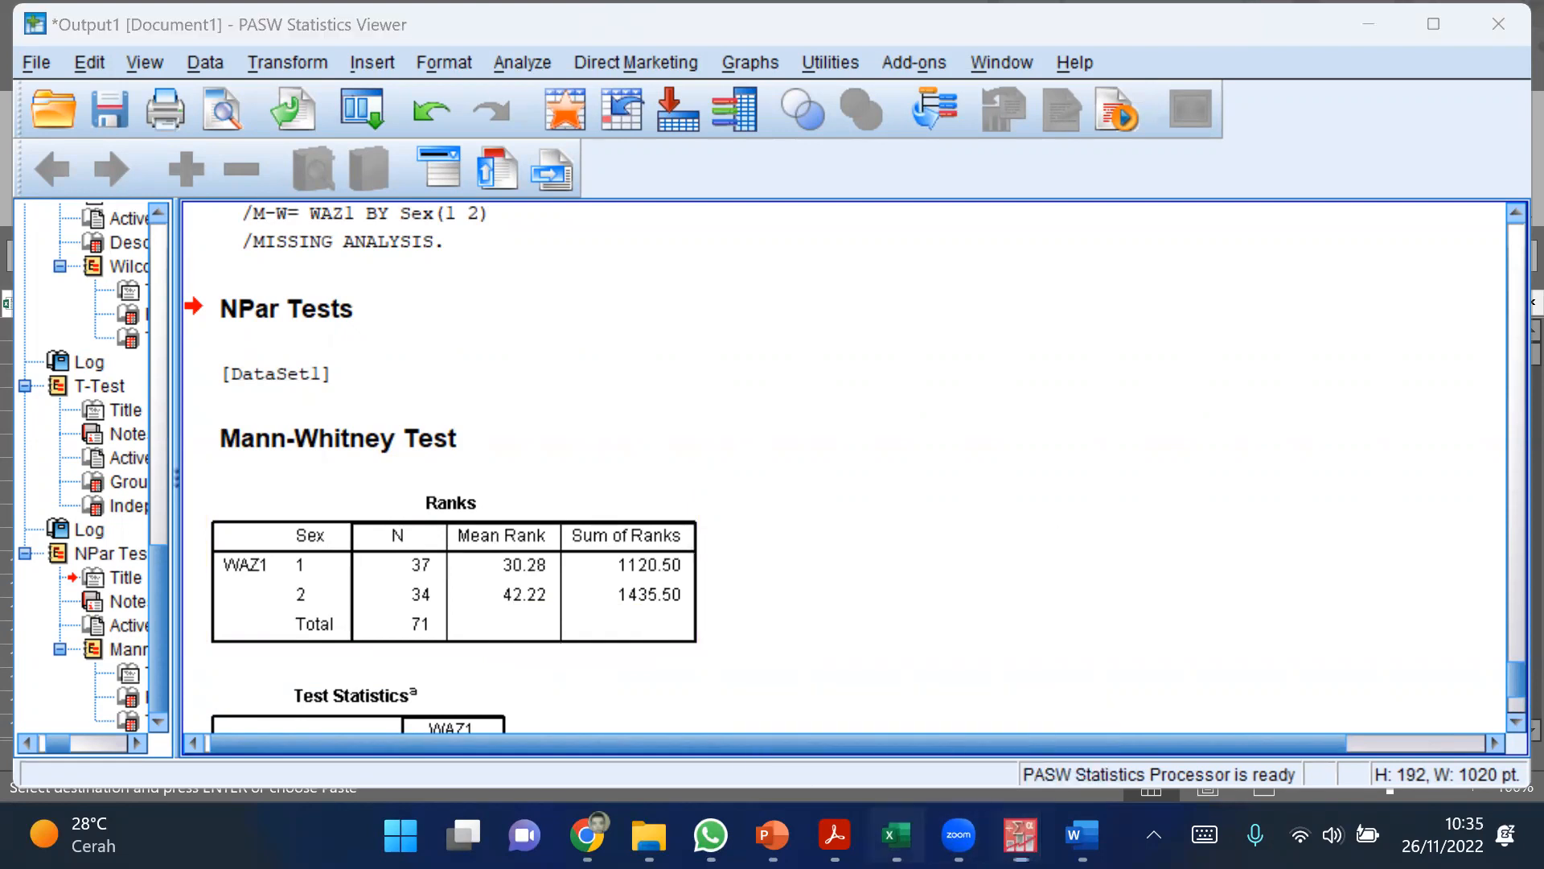
# Step: Return to Sheet3 in Excel and copy the WAZ1 and Sex sample in F1:G12 to a second block starting at J1
pyautogui.click(896, 834)
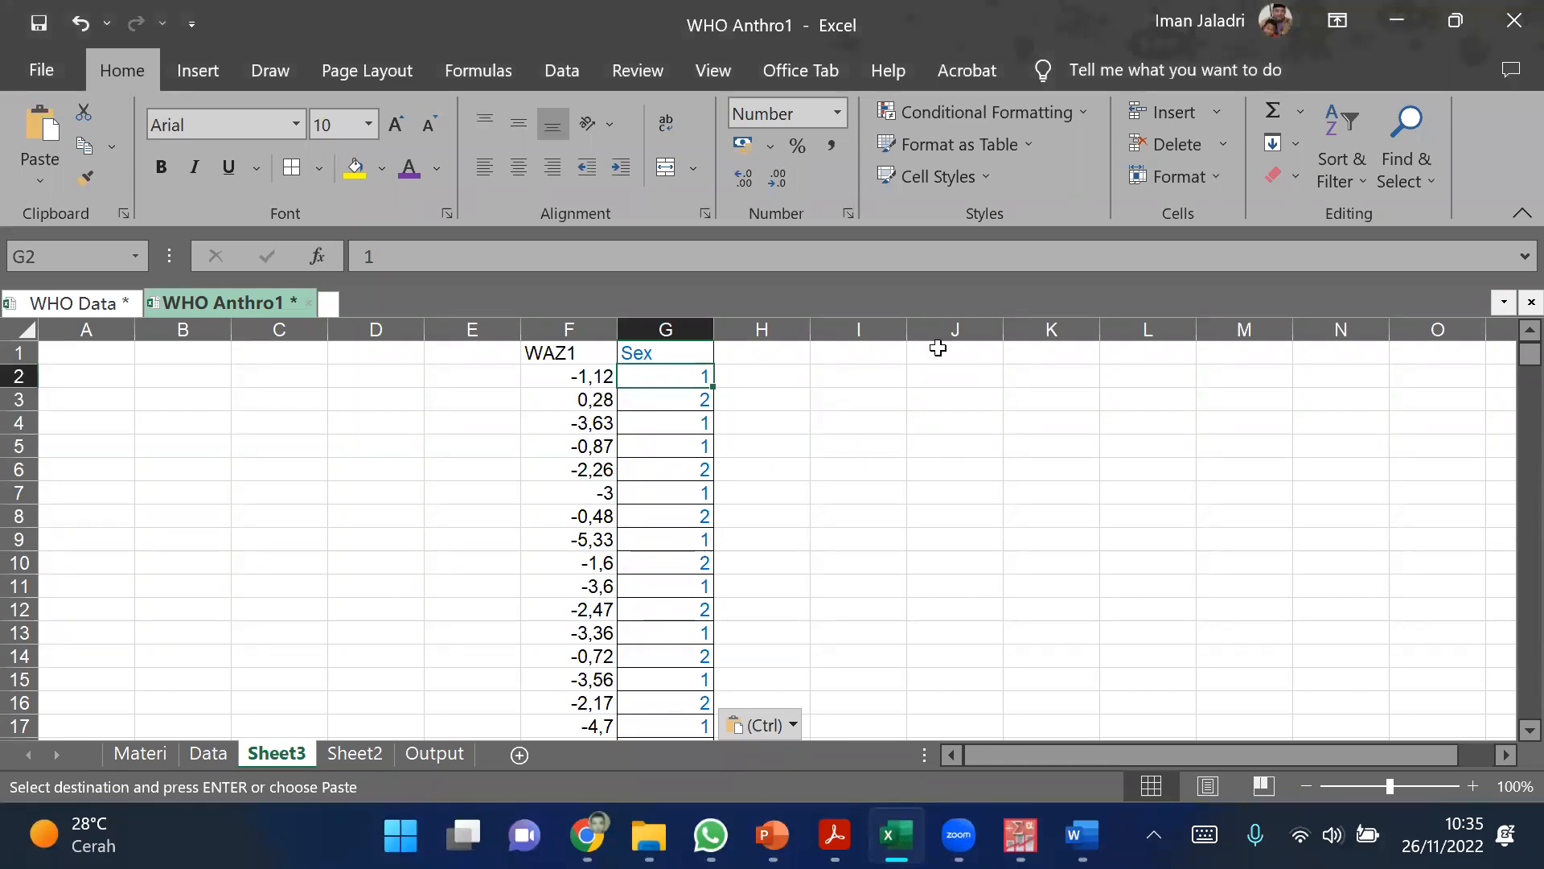
pyautogui.click(583, 406)
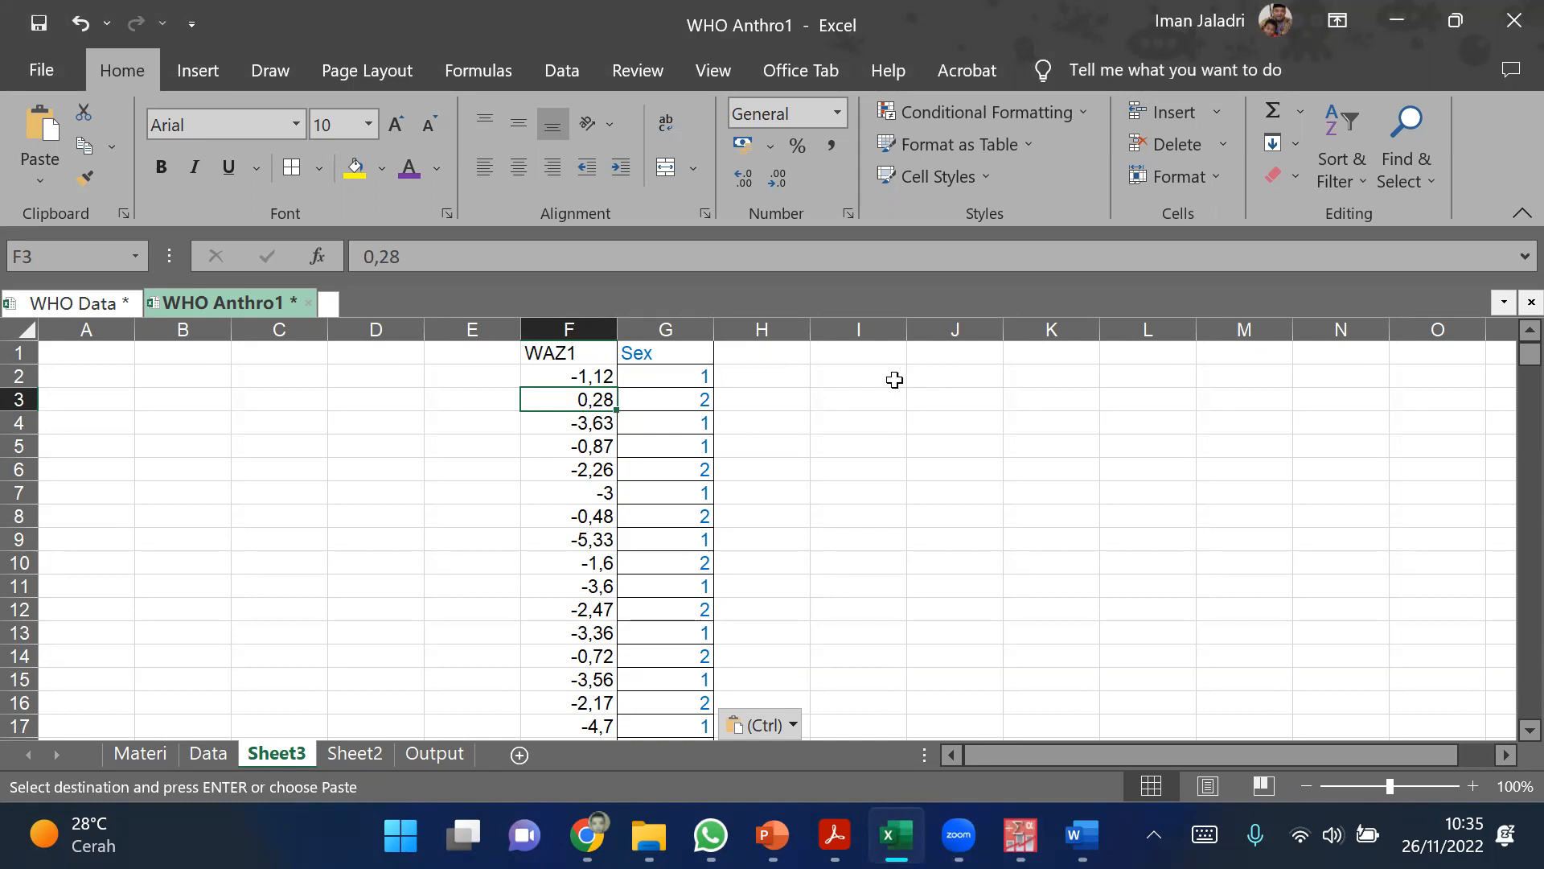
pyautogui.moveTo(573, 376); pyautogui.dragTo(680, 603)
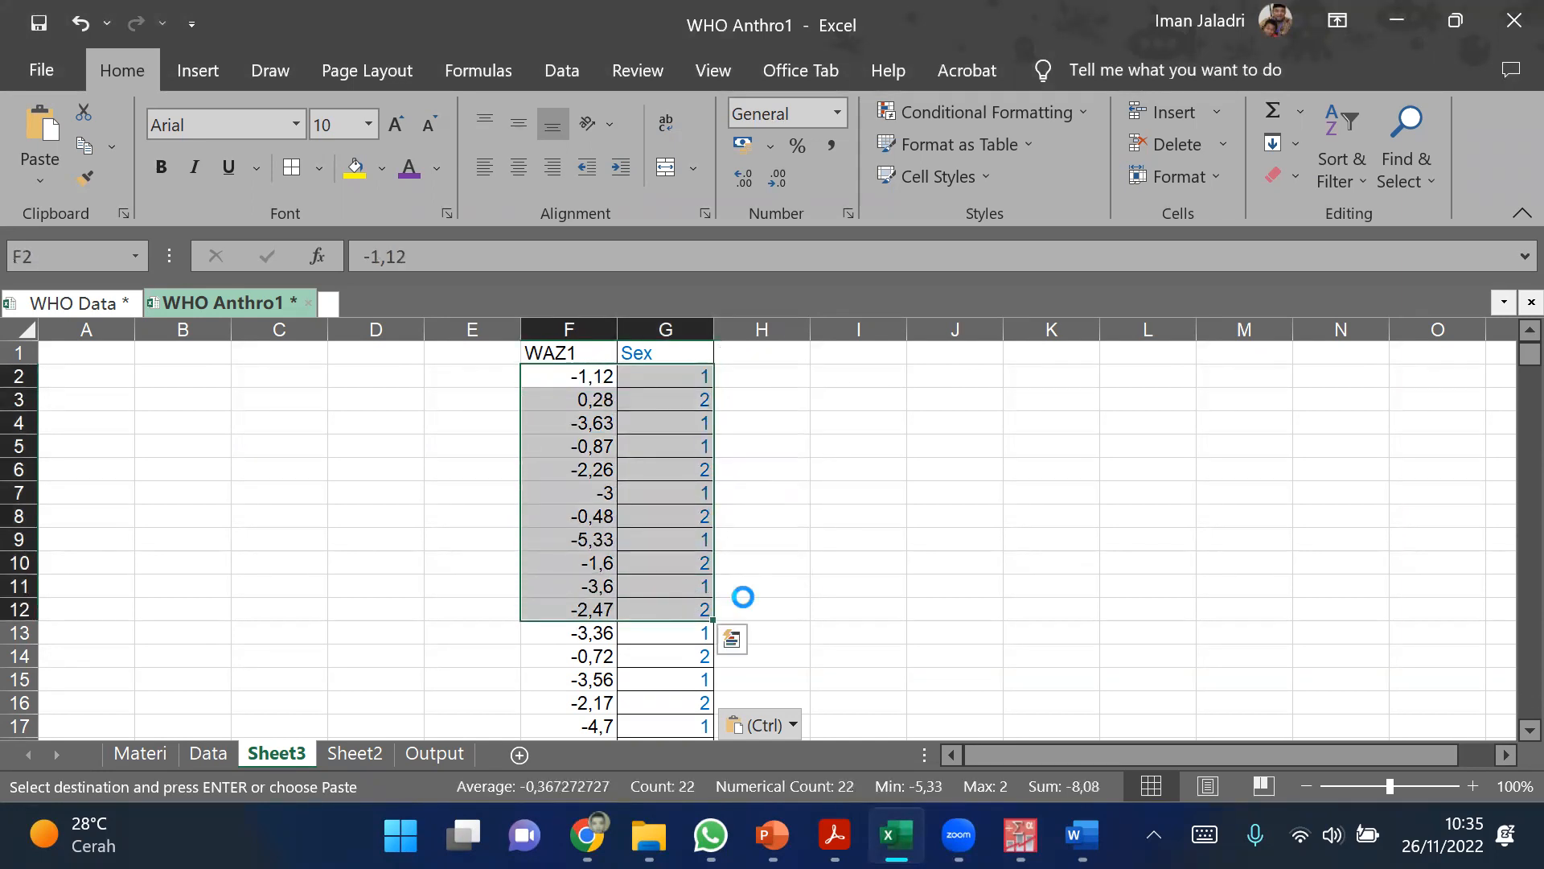
pyautogui.hotkey('ctrl', 'c')
pyautogui.click(794, 403)
pyautogui.moveTo(570, 354); pyautogui.dragTo(704, 611)
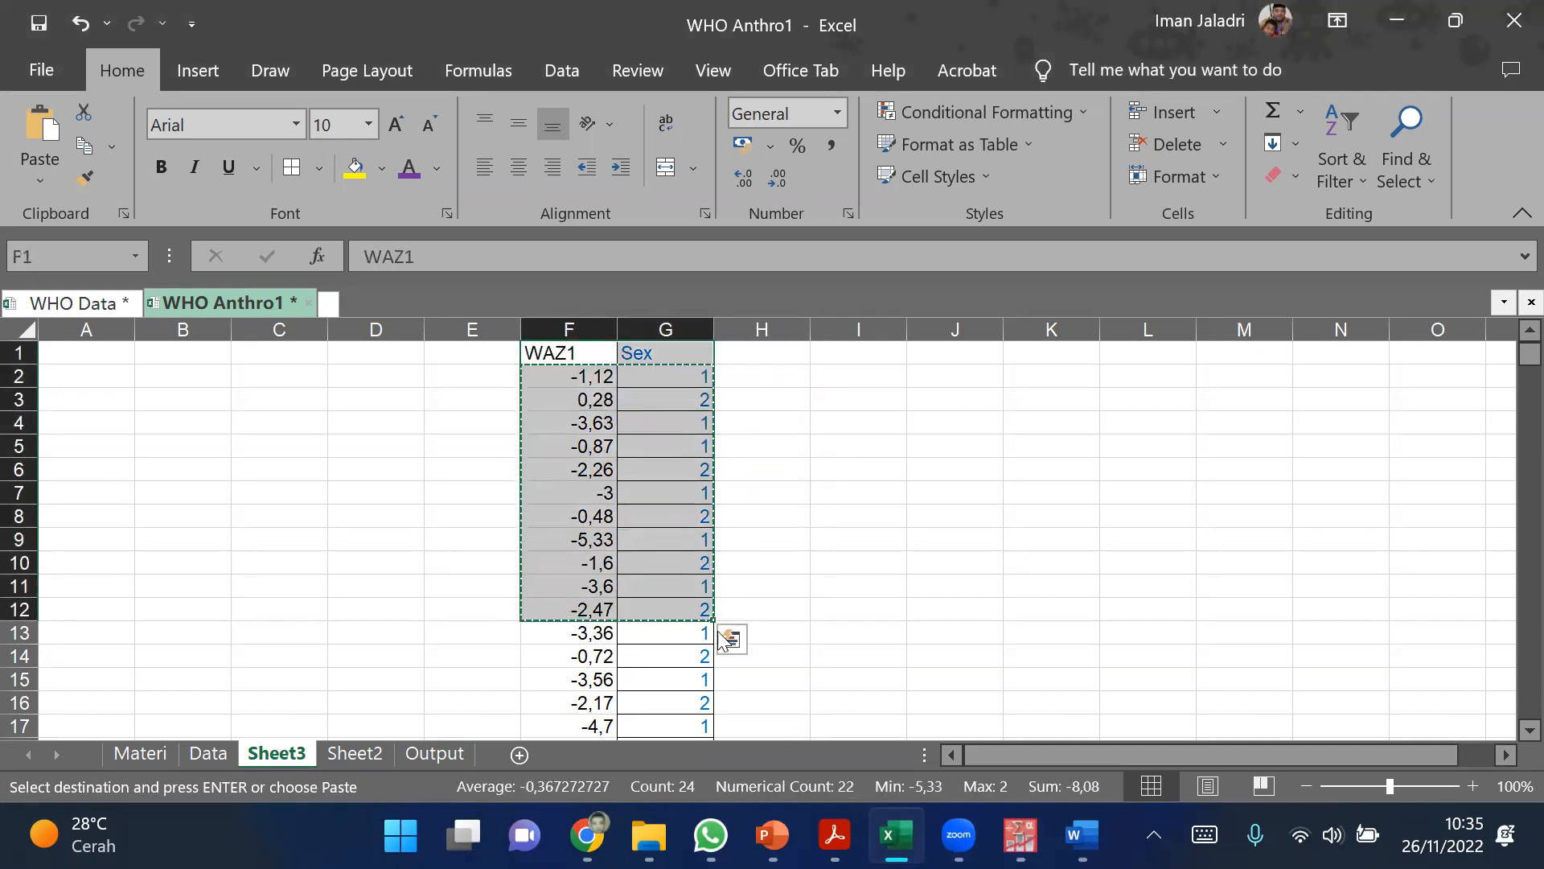
pyautogui.click(920, 353)
pyautogui.hotkey('ctrl', 'v')
pyautogui.click(1279, 496)
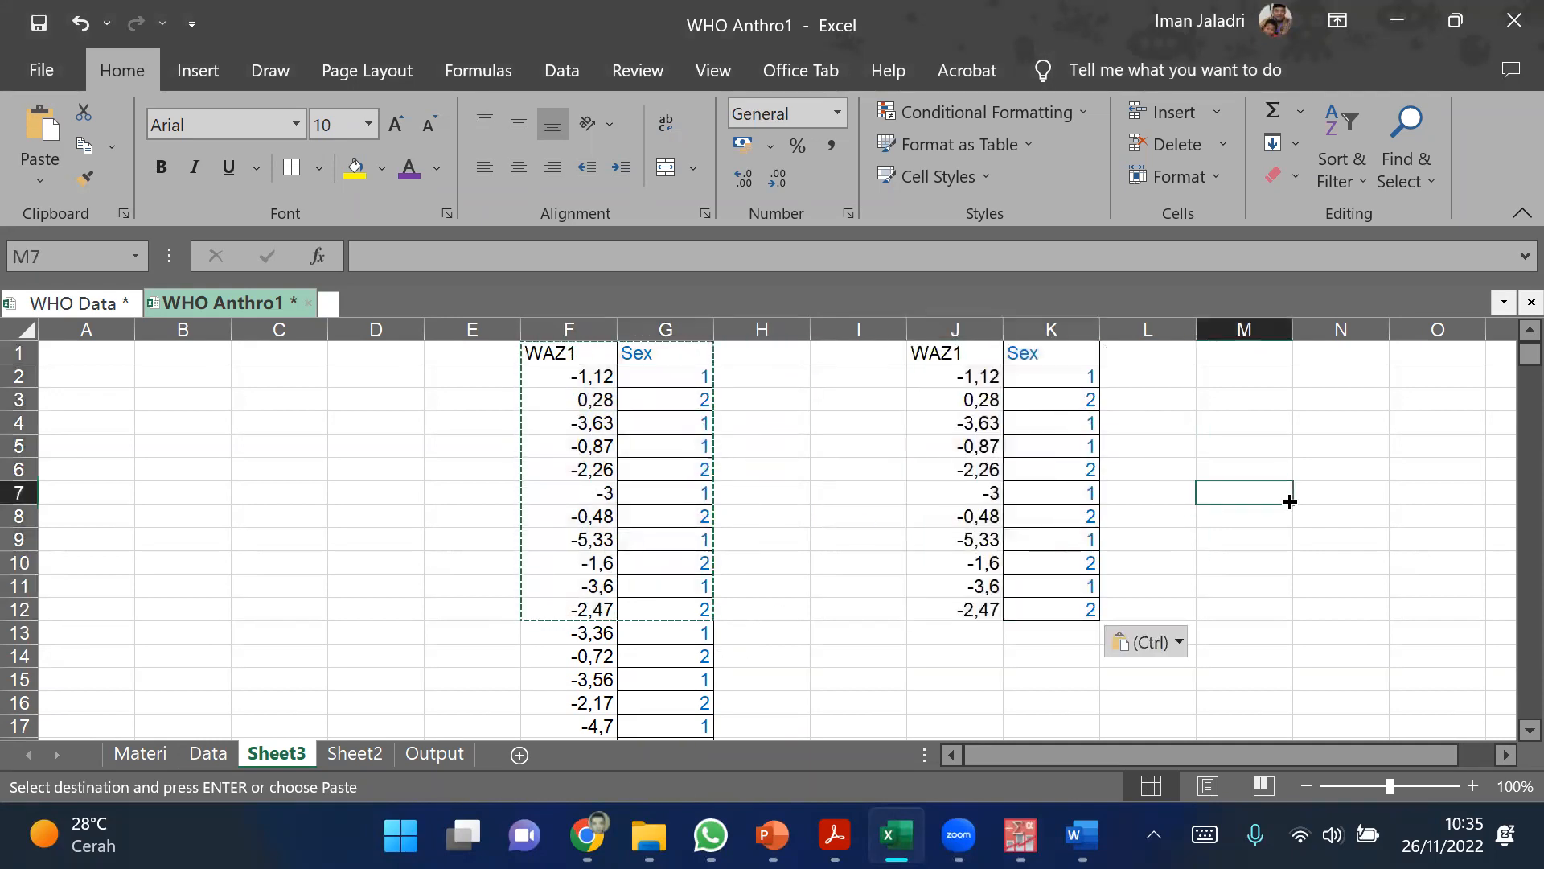
# Step: Sort the copied block in columns J and K by WAZ1 in ascending order
pyautogui.click(989, 376)
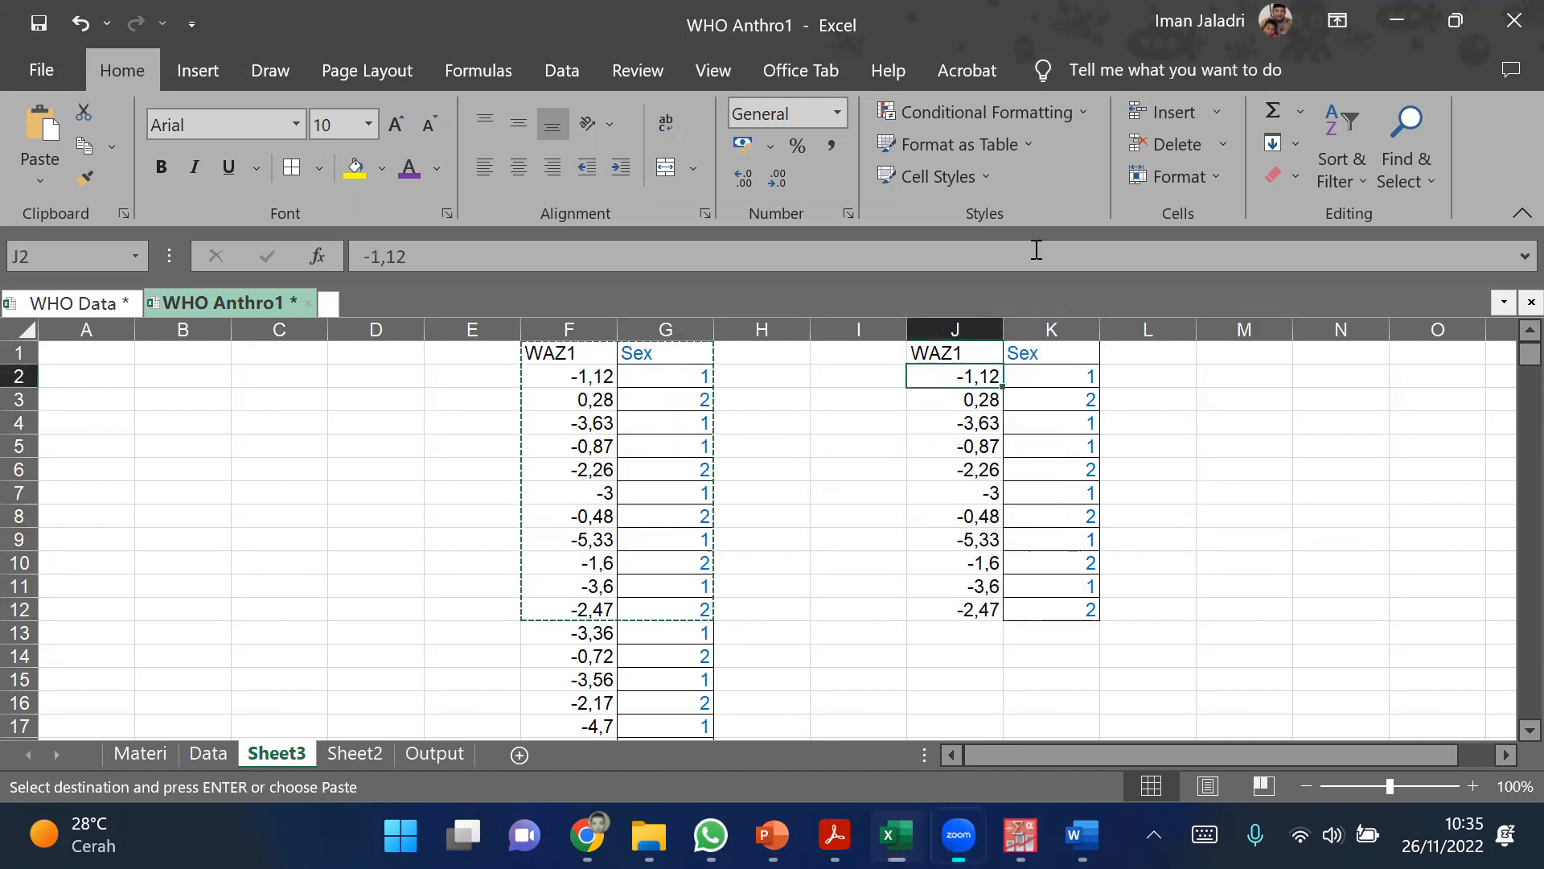
pyautogui.click(1316, 185)
pyautogui.click(1323, 217)
pyautogui.click(1260, 382)
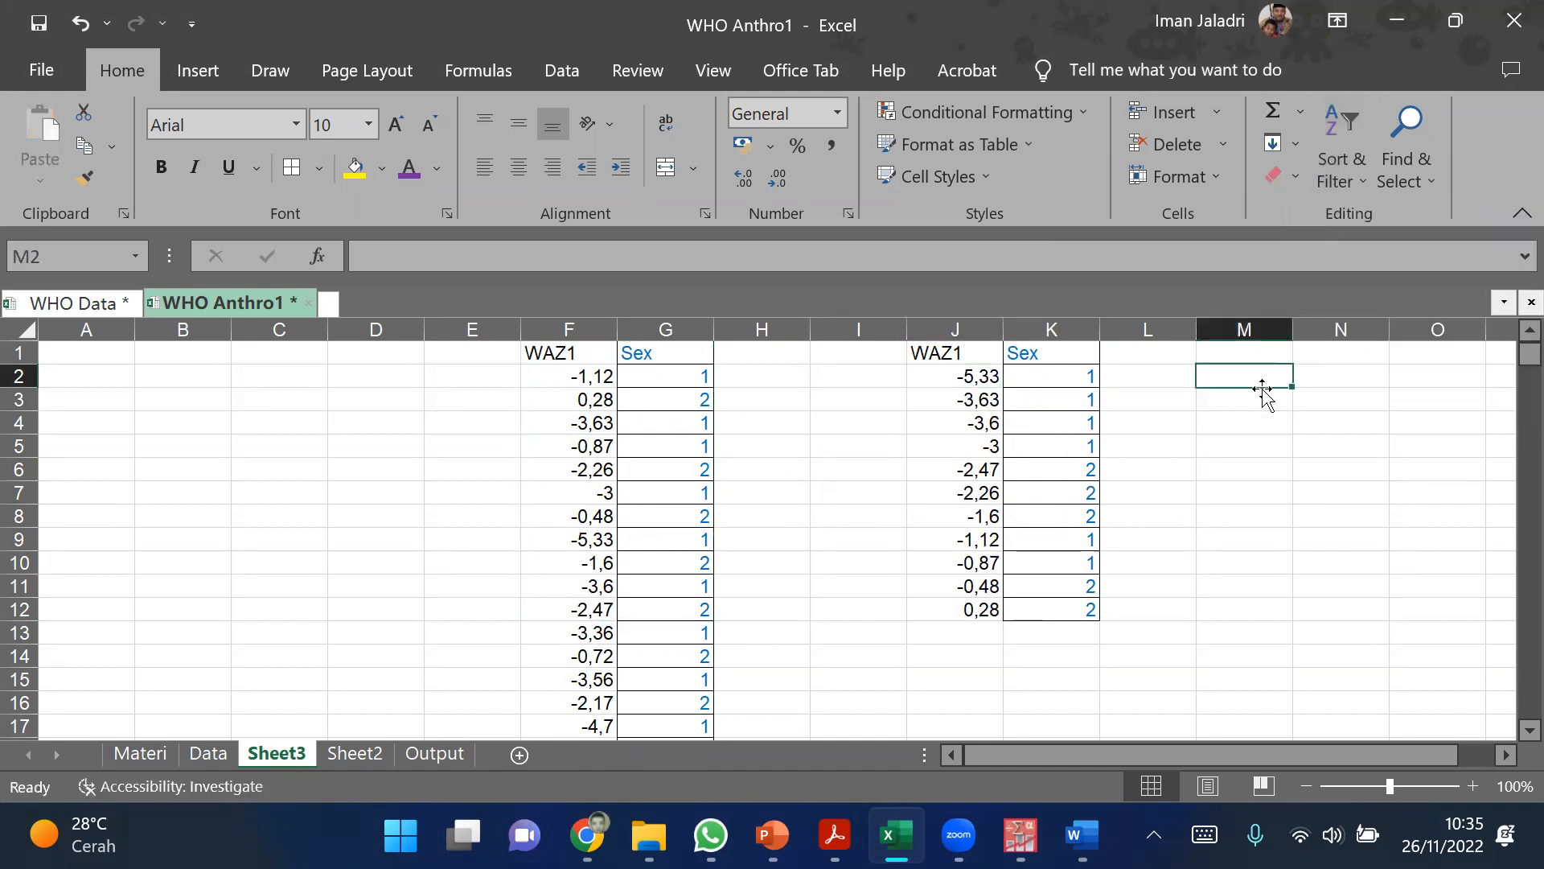
# Step: Number the sorted WAZ1 values with ranks 1 to 11 in cells I2:I12
pyautogui.click(967, 373)
pyautogui.click(882, 376)
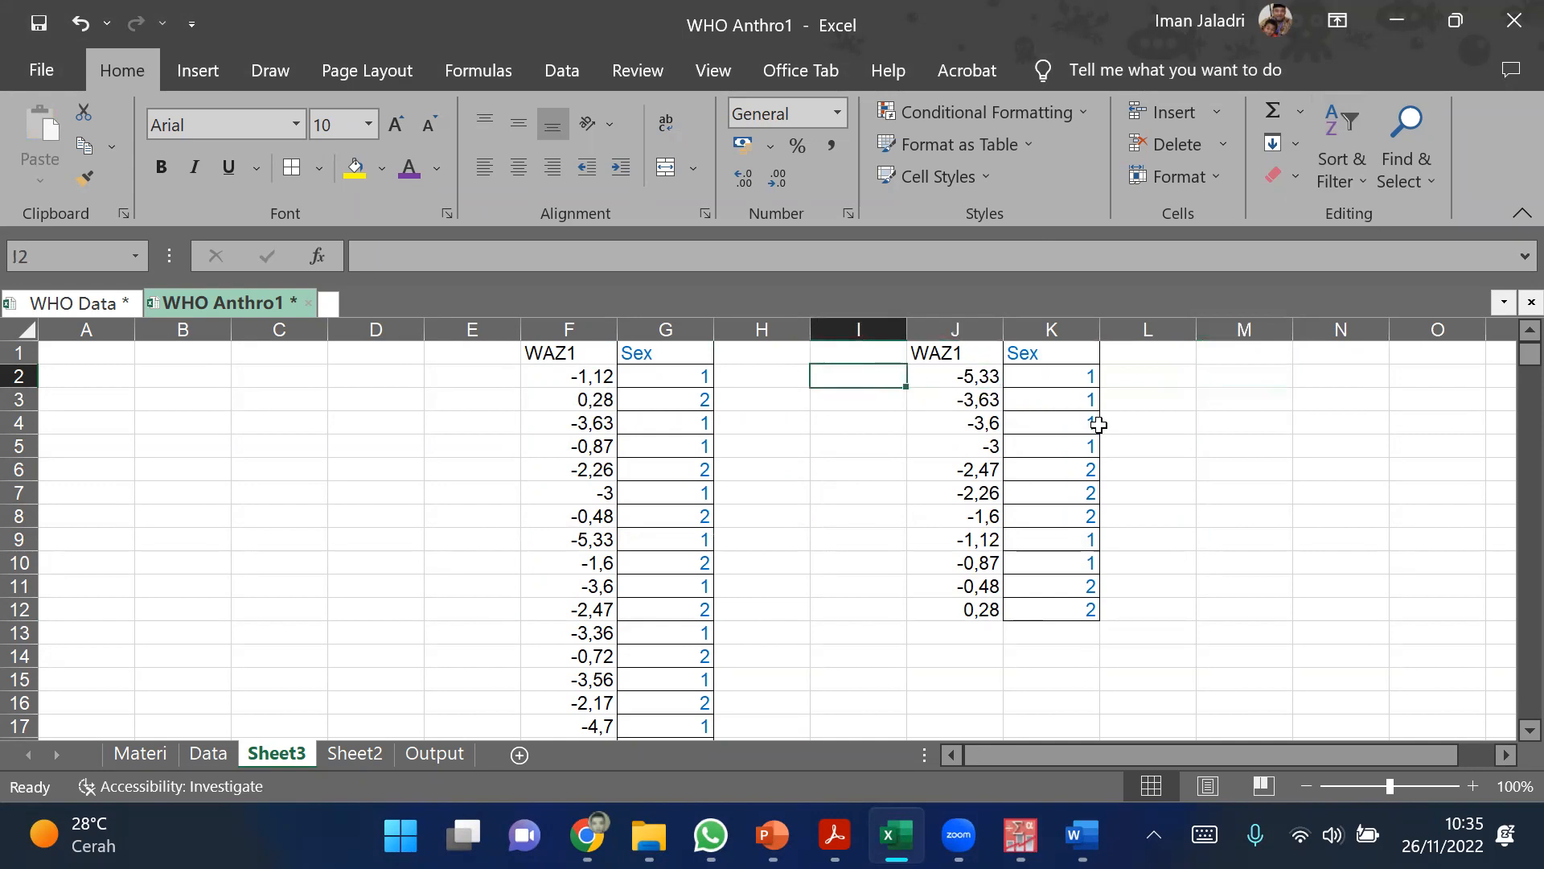
pyautogui.write('1')
pyautogui.press('Return')
pyautogui.write('2')
pyautogui.press('Return')
pyautogui.write('3')
pyautogui.press('Return')
pyautogui.write('4')
pyautogui.press('Return')
pyautogui.write('5')
pyautogui.press('Return')
pyautogui.write('6')
pyautogui.press('Return')
pyautogui.write('7')
pyautogui.press('Return')
pyautogui.write('8')
pyautogui.press('Return')
pyautogui.write('9')
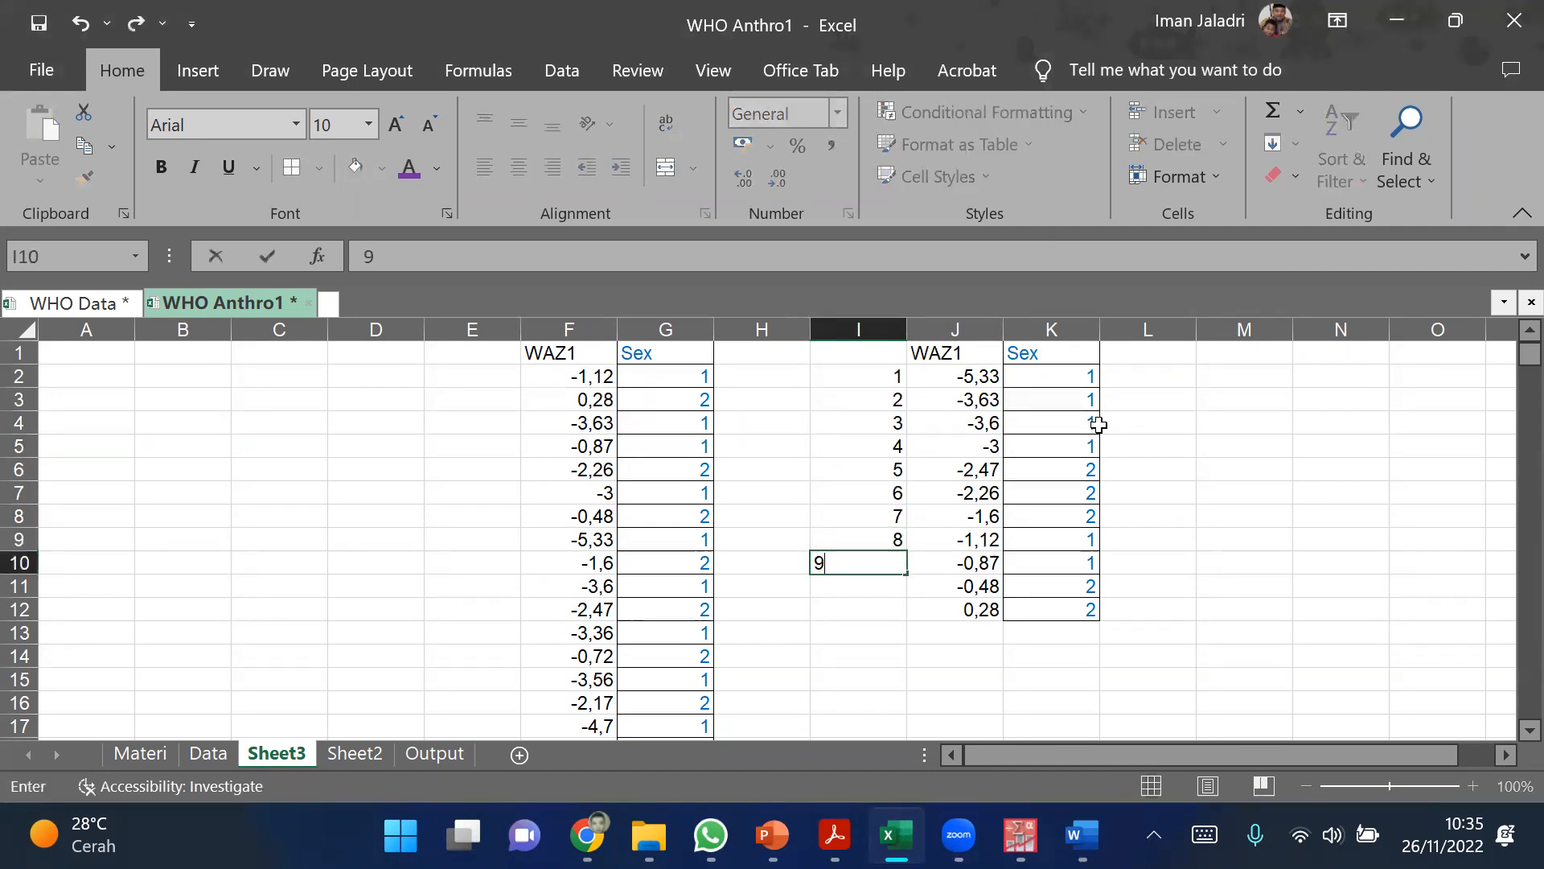
pyautogui.press('Return')
pyautogui.write('10')
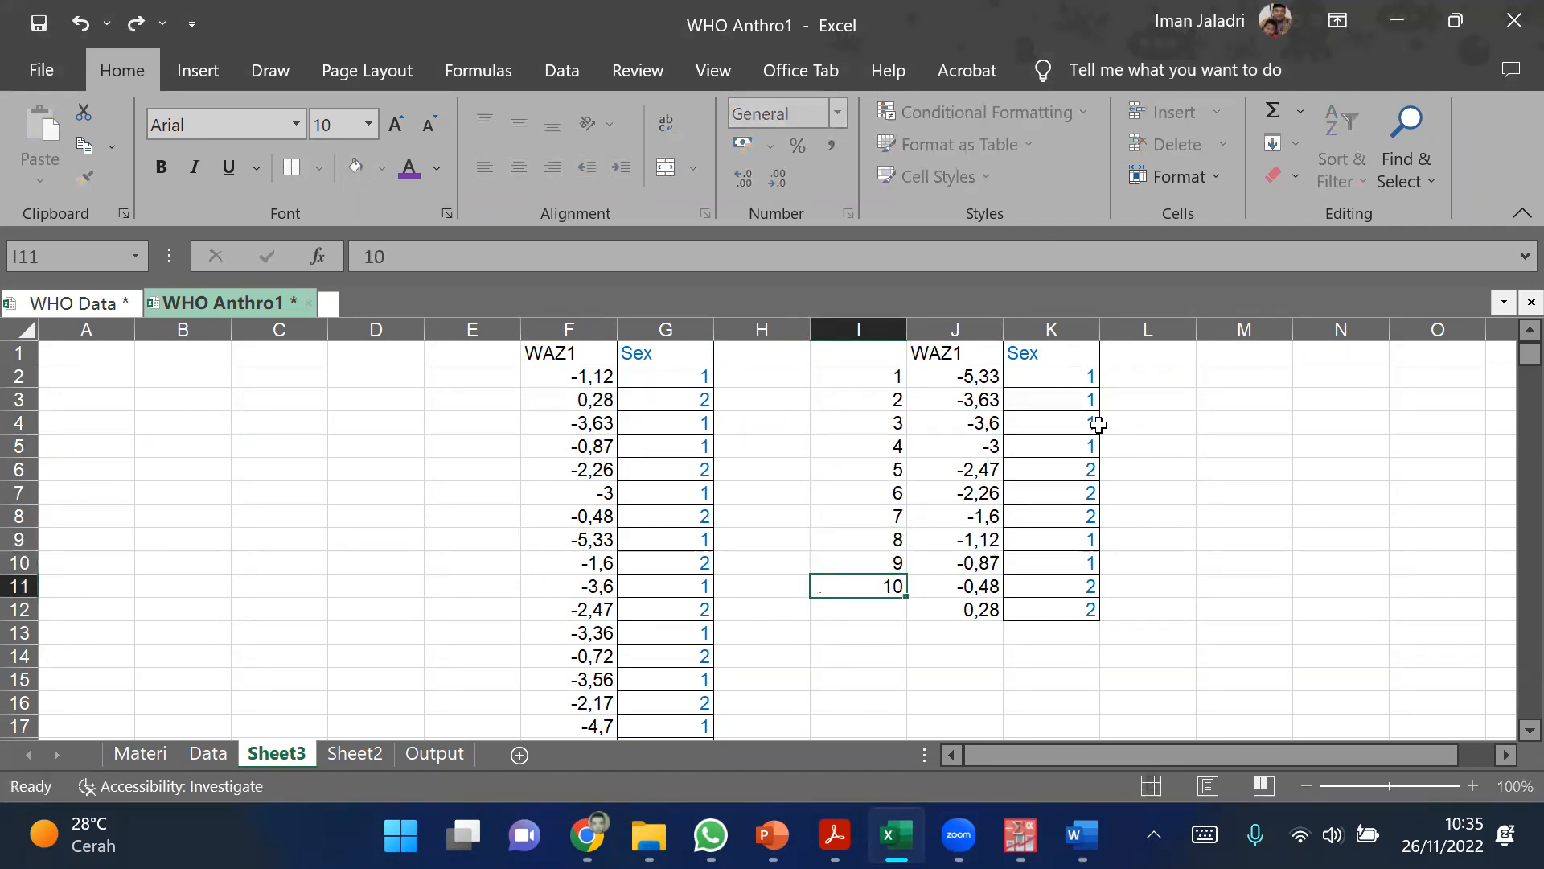
pyautogui.press('Return')
pyautogui.write('11')
pyautogui.press('Return')
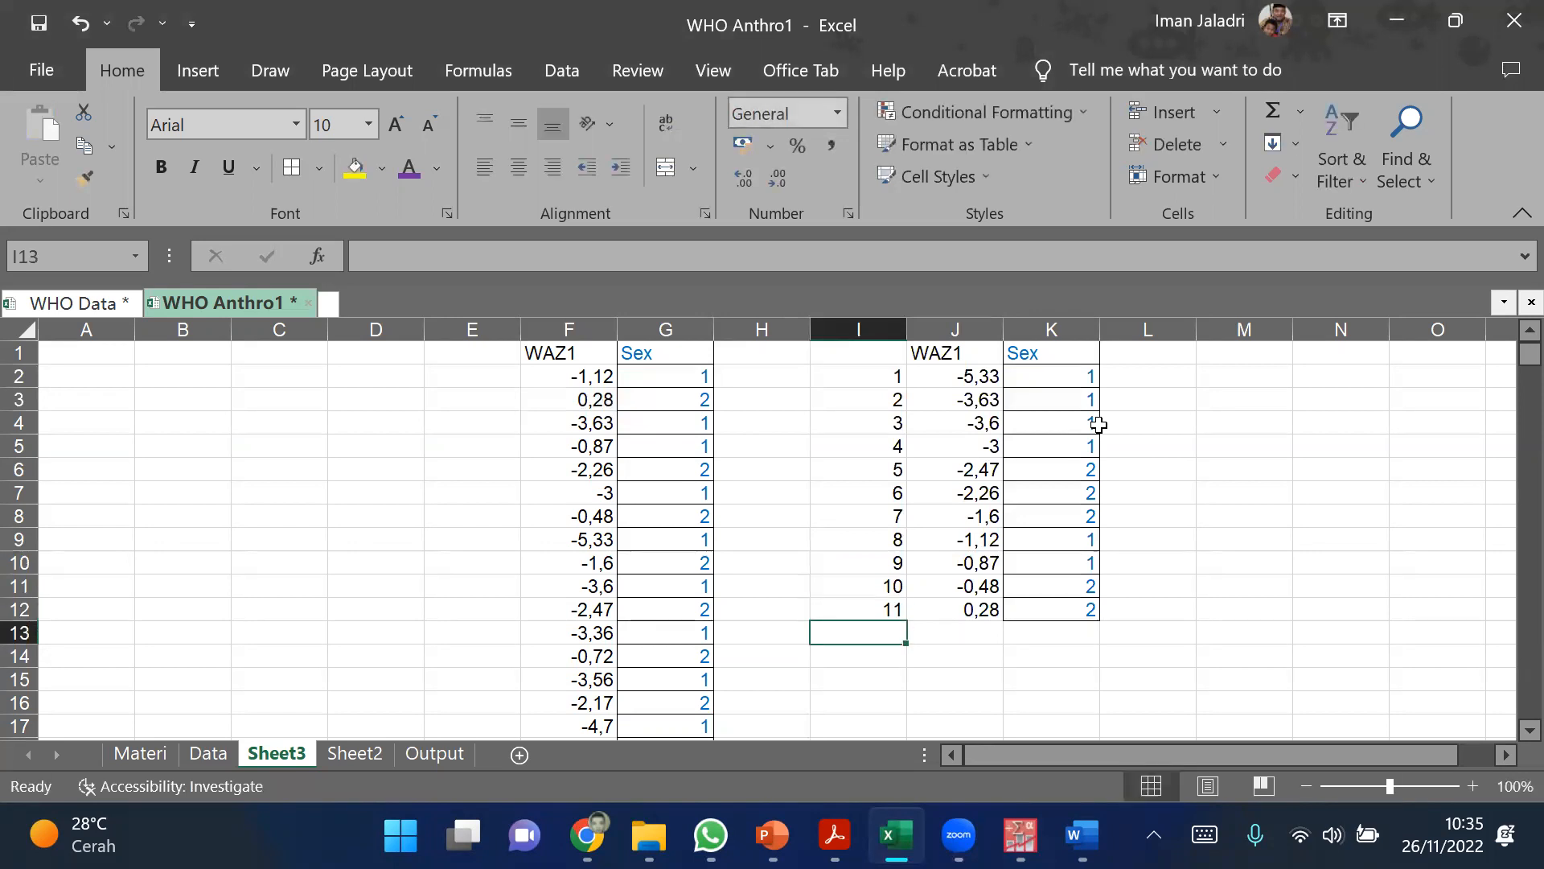
pyautogui.click(1078, 464)
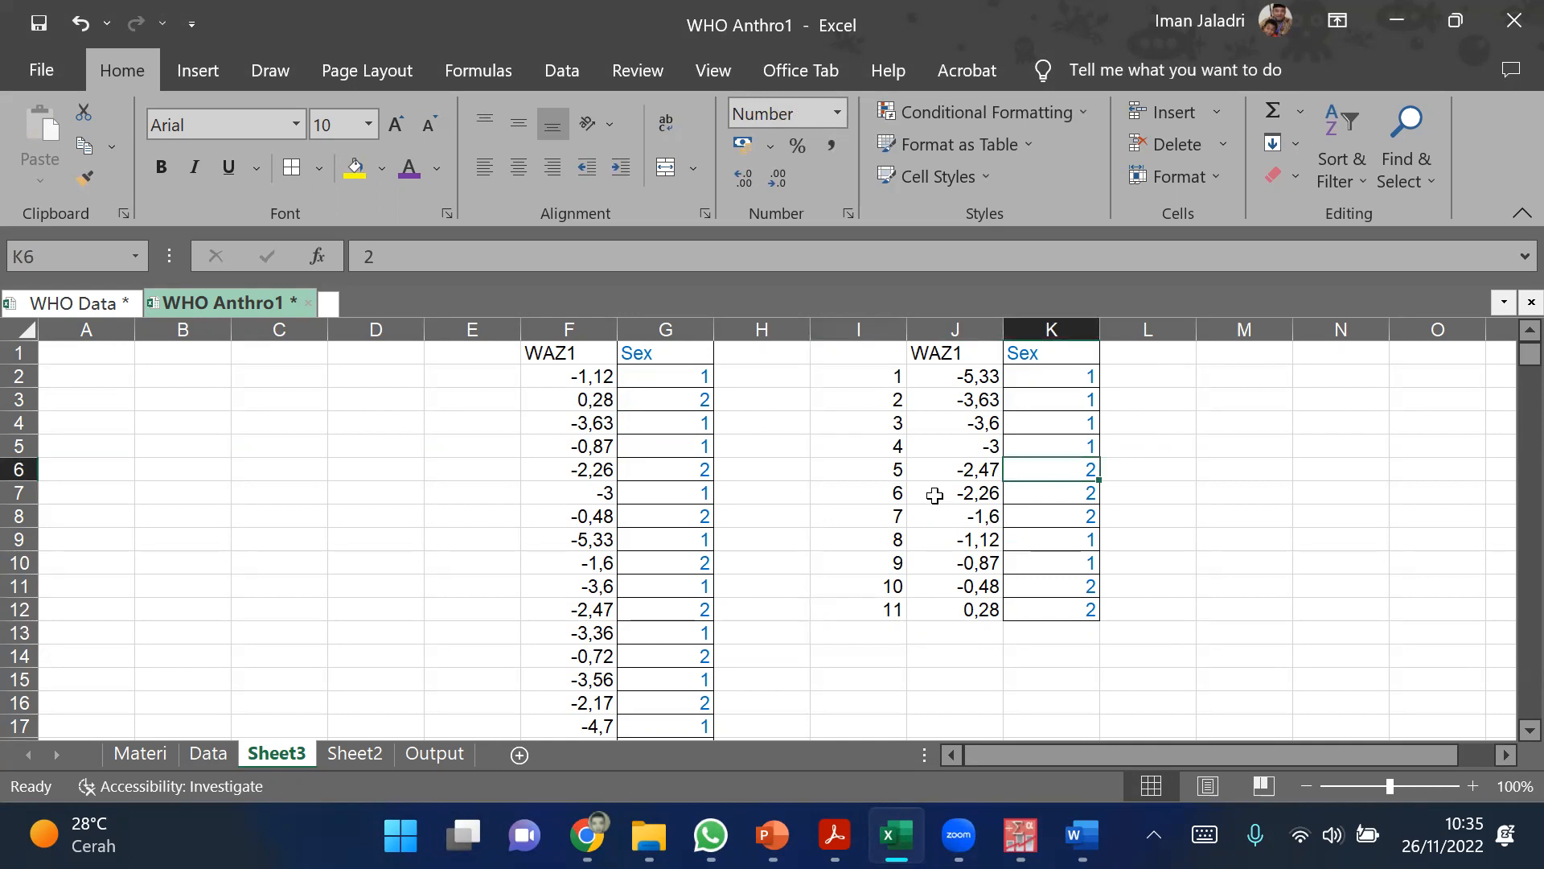
# Step: Sort the ranked sample block in columns I to K by Sex in ascending order
pyautogui.click(889, 372)
pyautogui.moveTo(984, 469); pyautogui.dragTo(1024, 603)
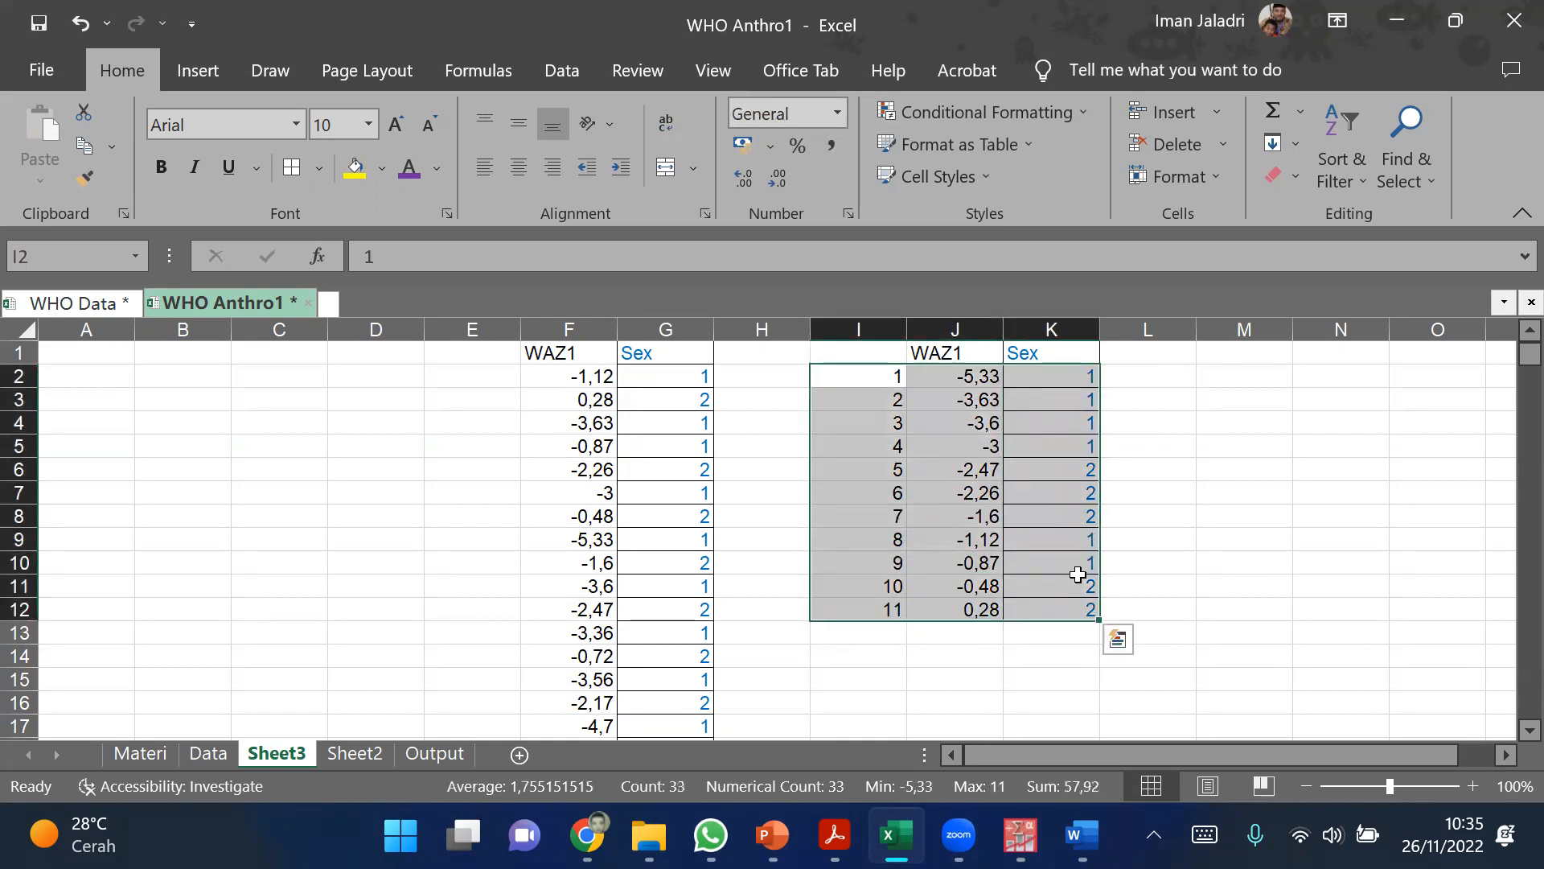
pyautogui.click(1206, 571)
pyautogui.click(1074, 446)
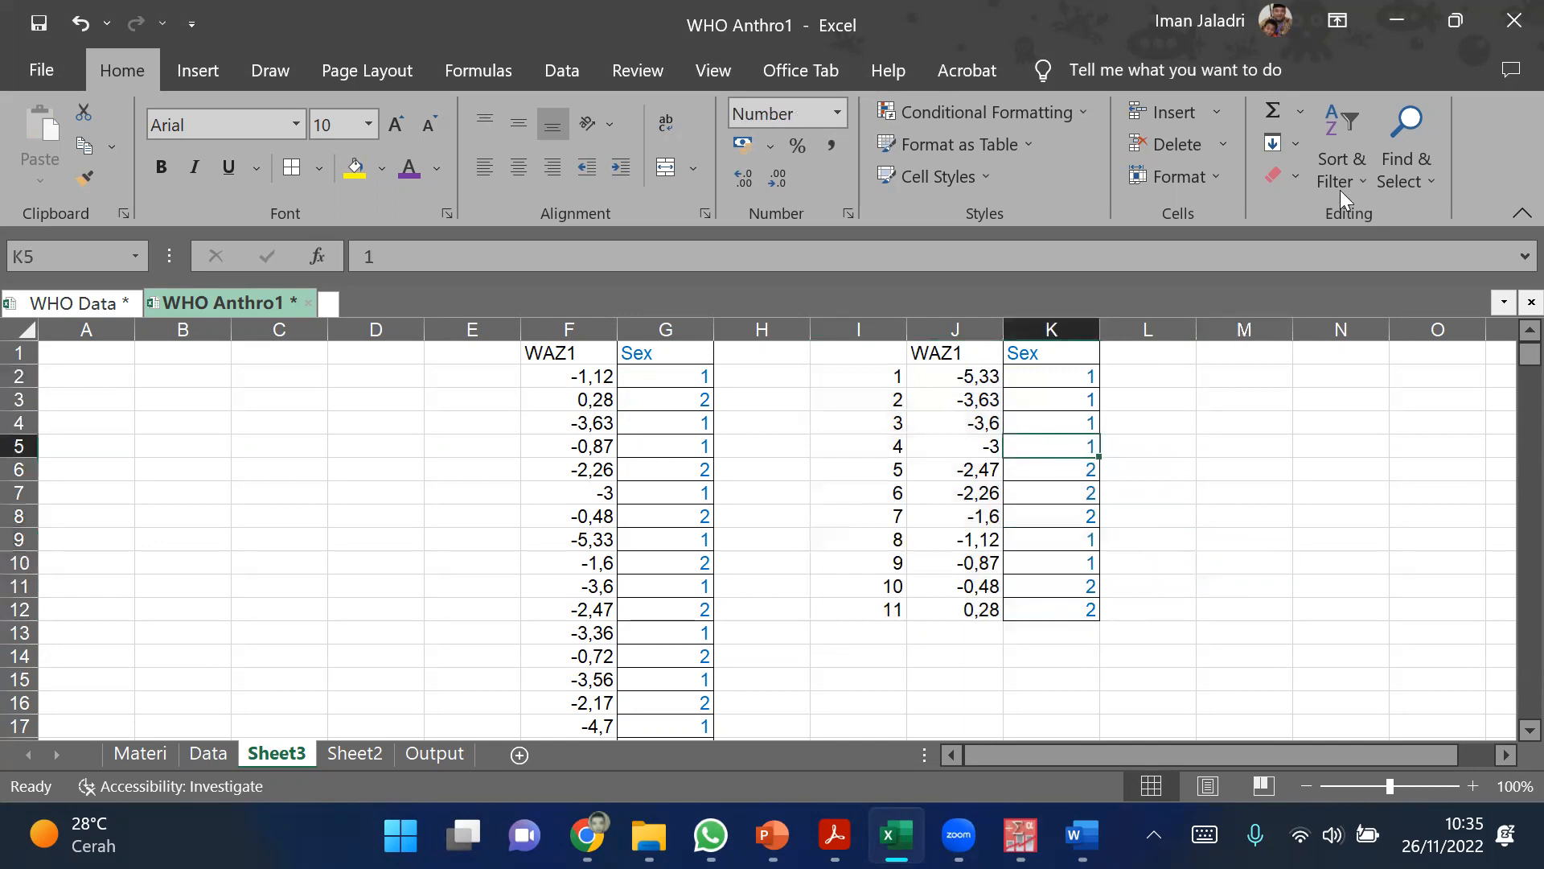
pyautogui.click(1344, 131)
pyautogui.click(1359, 214)
pyautogui.click(1303, 374)
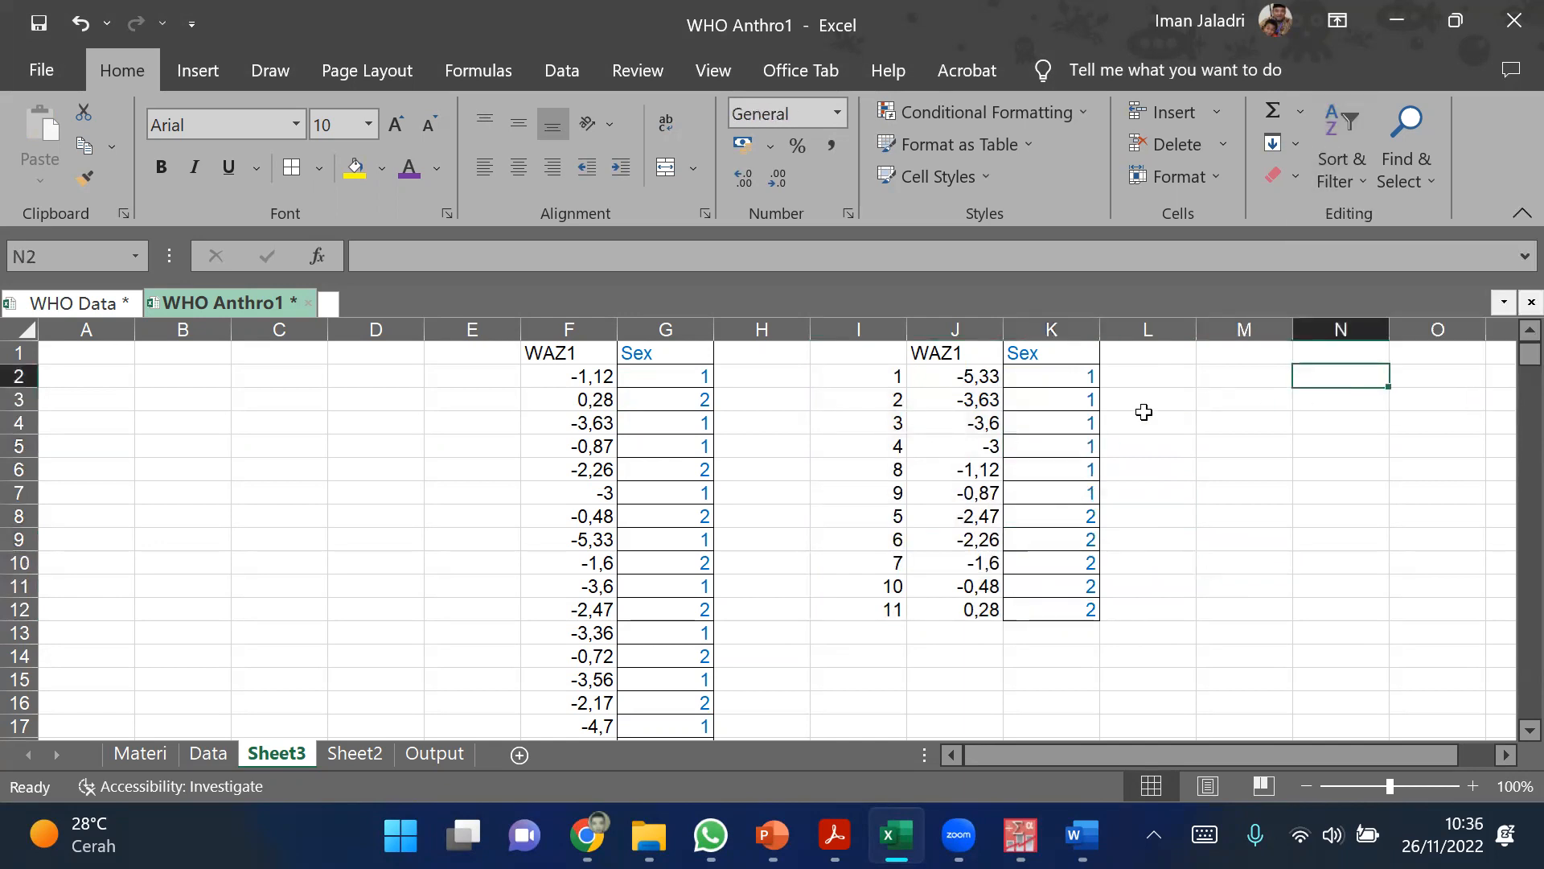
# Step: Read the average rank of the Sex 1 sample in I2:I7 and of the Sex 2 sample in I8:I12
pyautogui.moveTo(881, 377); pyautogui.dragTo(896, 500)
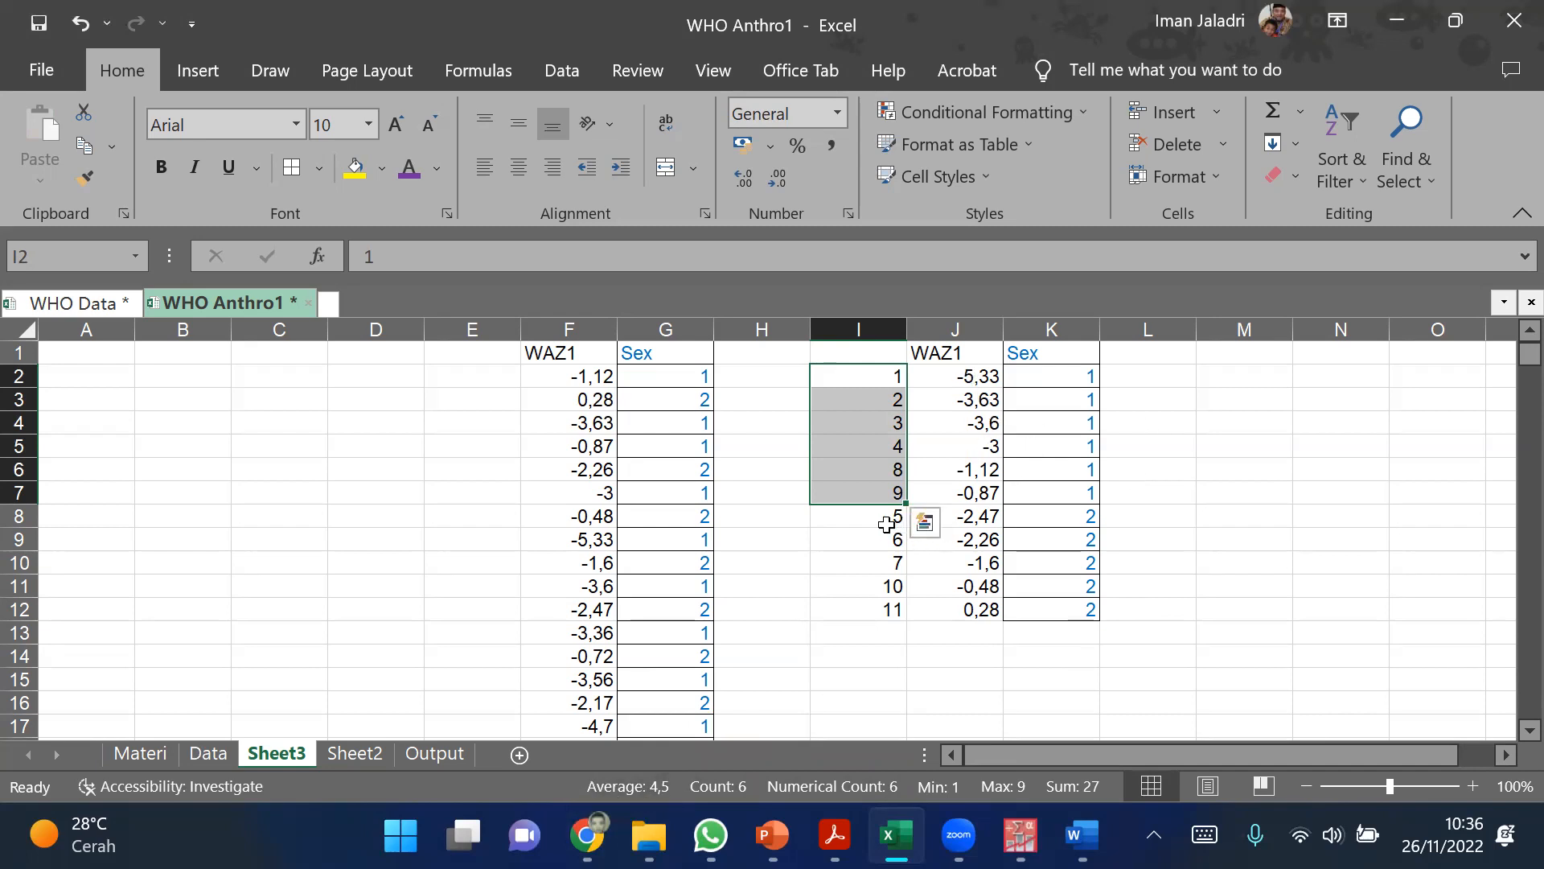
pyautogui.moveTo(877, 516); pyautogui.dragTo(886, 610)
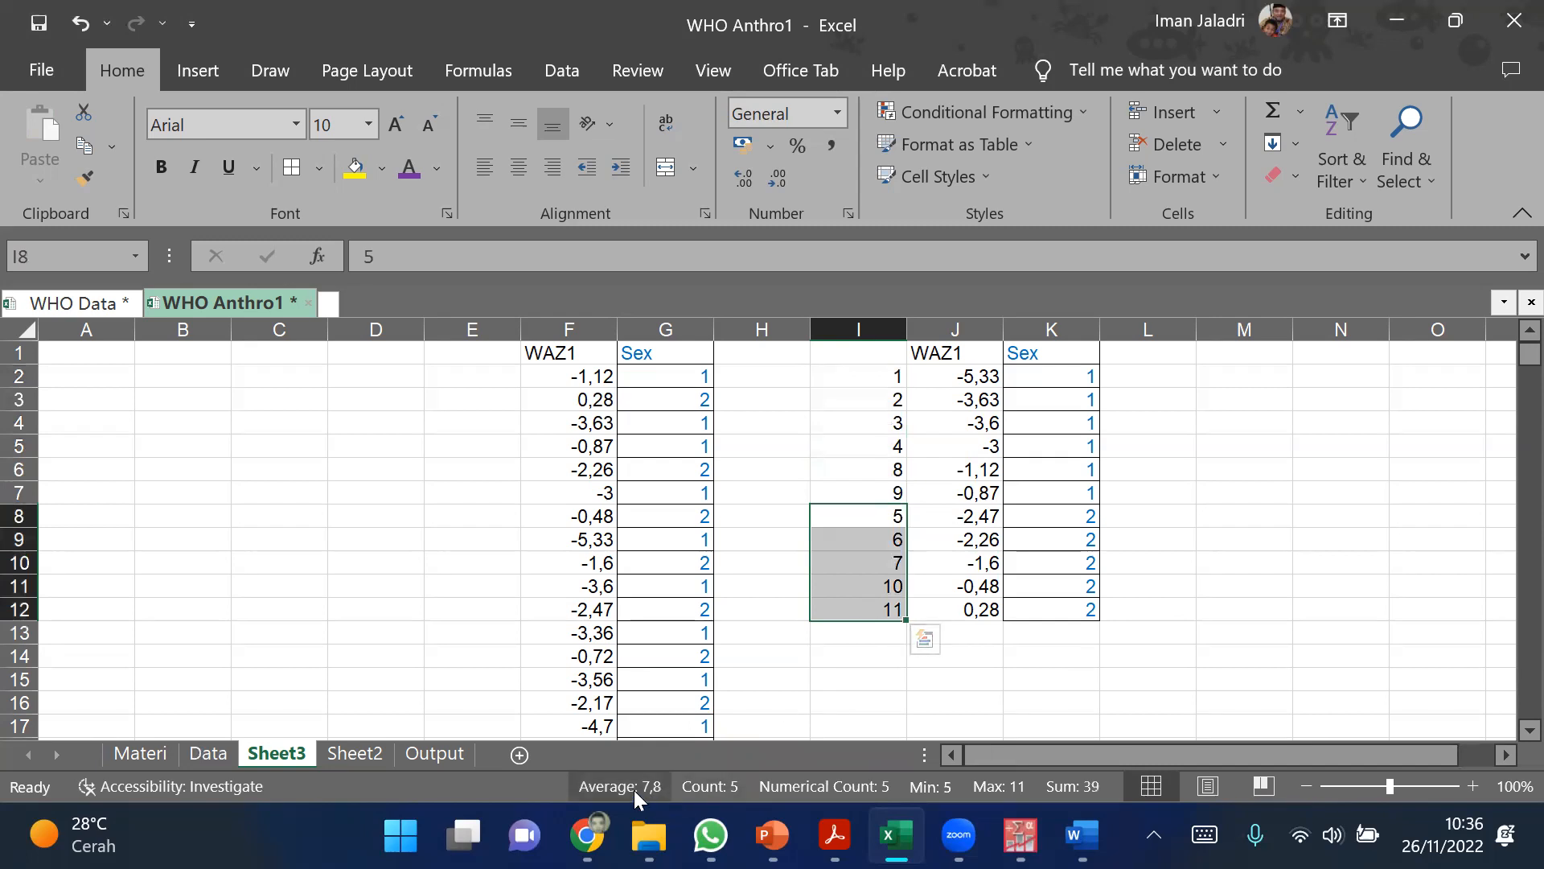
pyautogui.moveTo(886, 378); pyautogui.dragTo(886, 610)
# Step: Sort the full WAZ1 and Sex list in columns F and G by WAZ1 in ascending order
pyautogui.click(1187, 617)
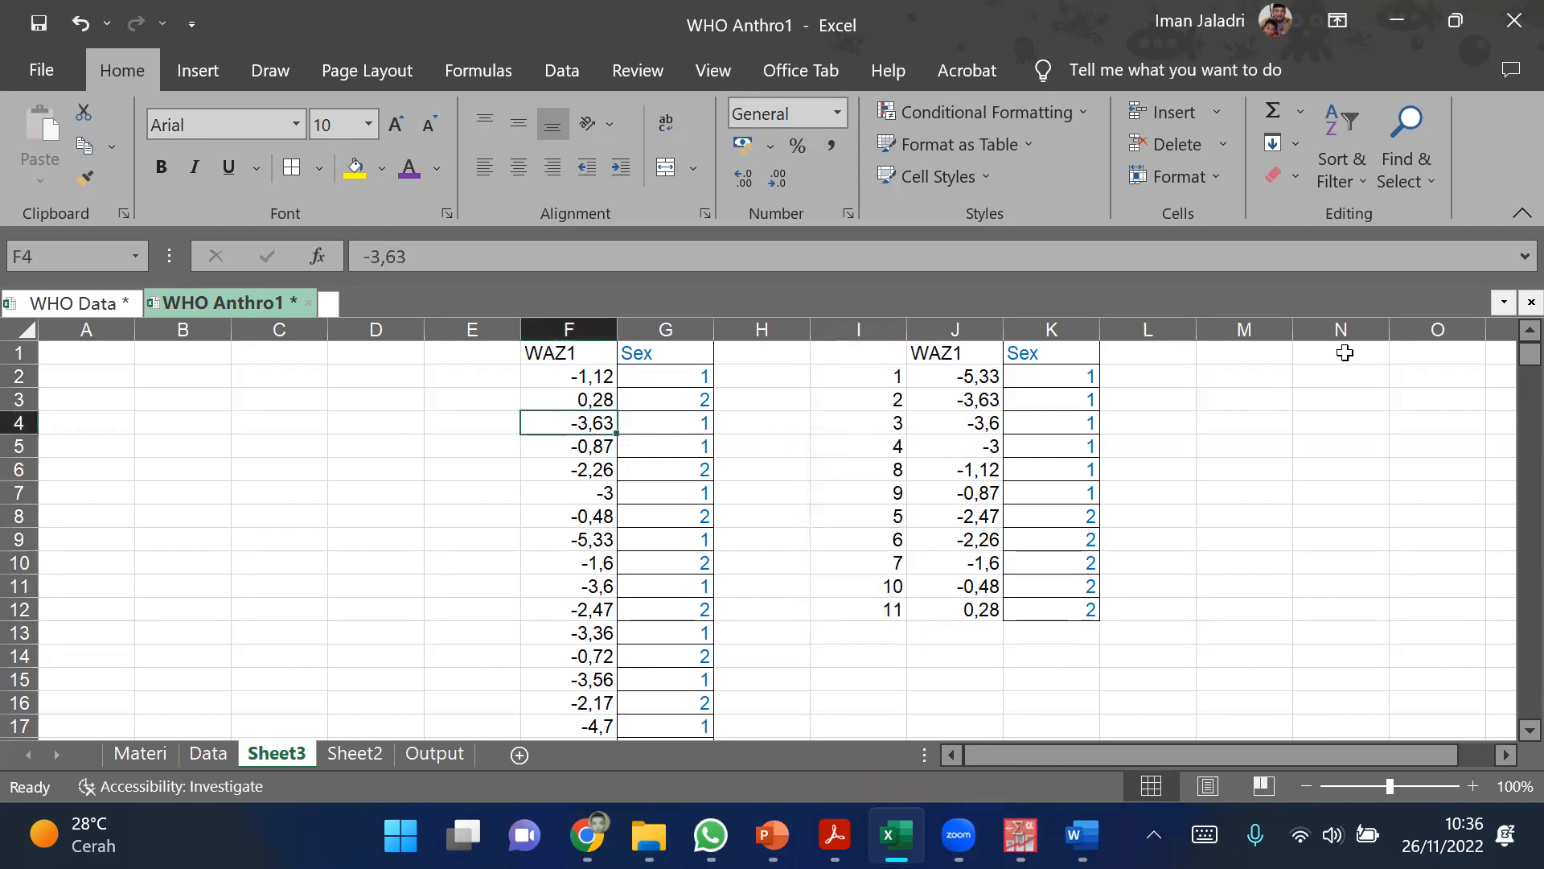
pyautogui.click(1350, 125)
pyautogui.click(1343, 218)
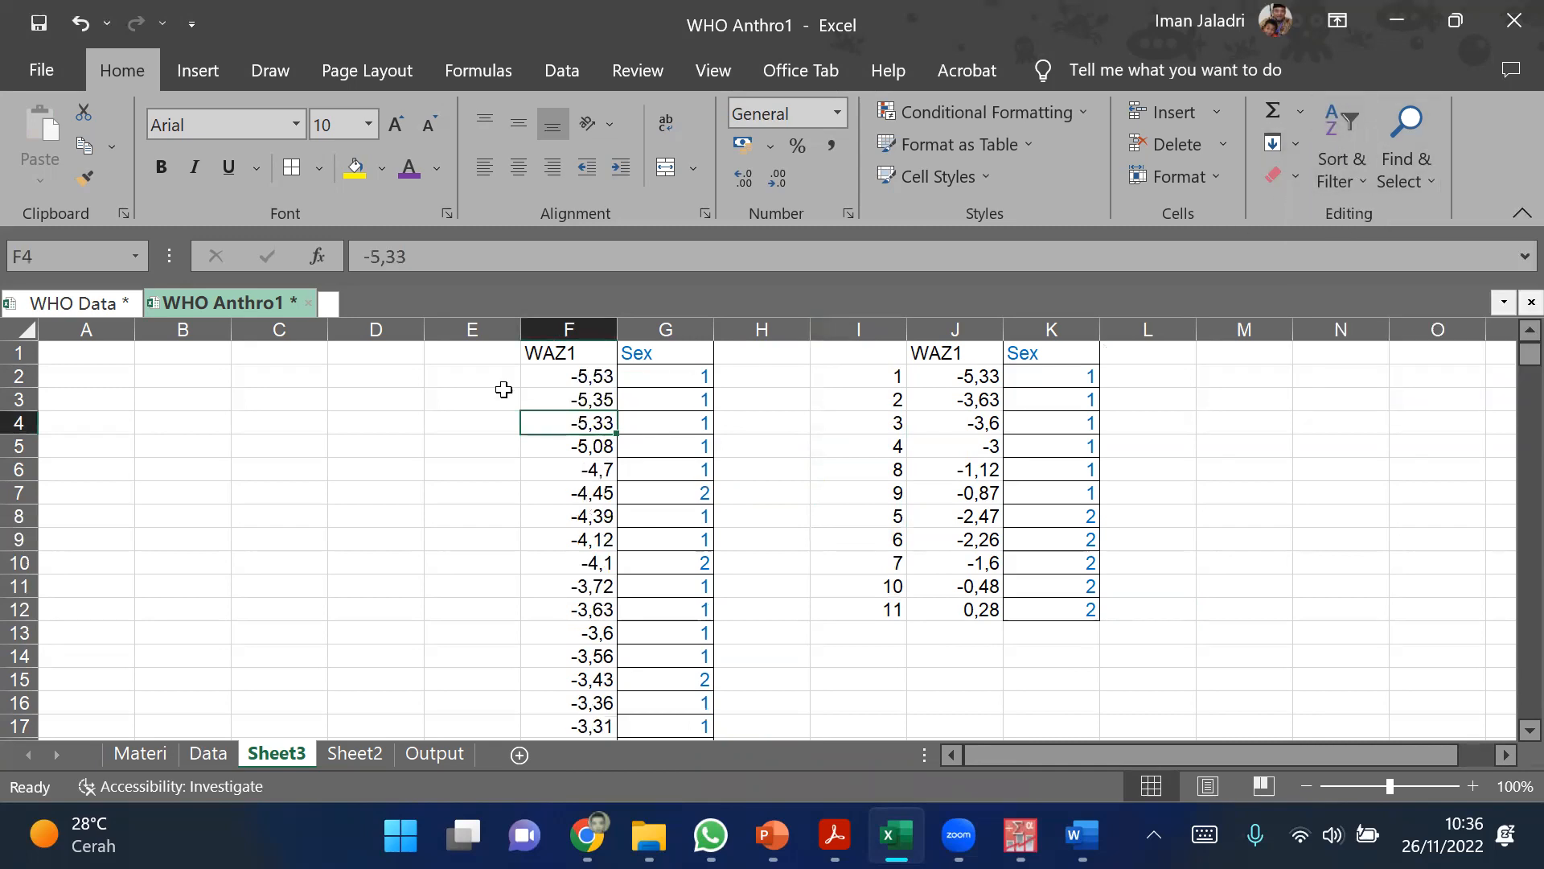
# Step: Number the sorted WAZ1 list with ranks starting from 1 and 2 in E2:E3, filled down column E to 71
pyautogui.click(476, 385)
pyautogui.write('1')
pyautogui.press('Return')
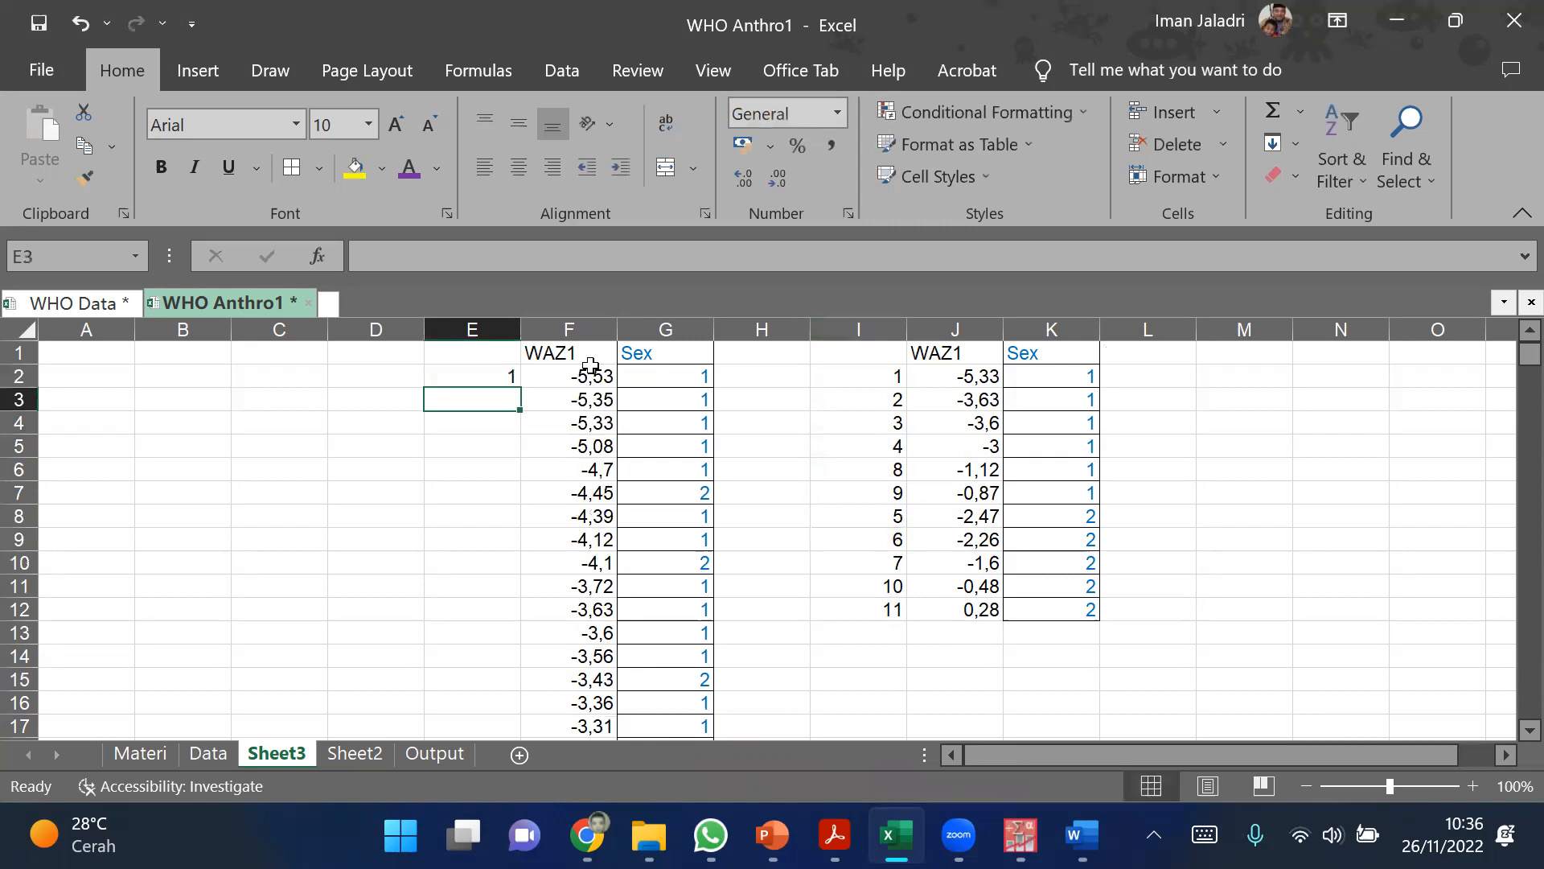
pyautogui.write('2')
pyautogui.press('Return')
pyautogui.click(499, 385)
pyautogui.moveTo(499, 385); pyautogui.dragTo(502, 397)
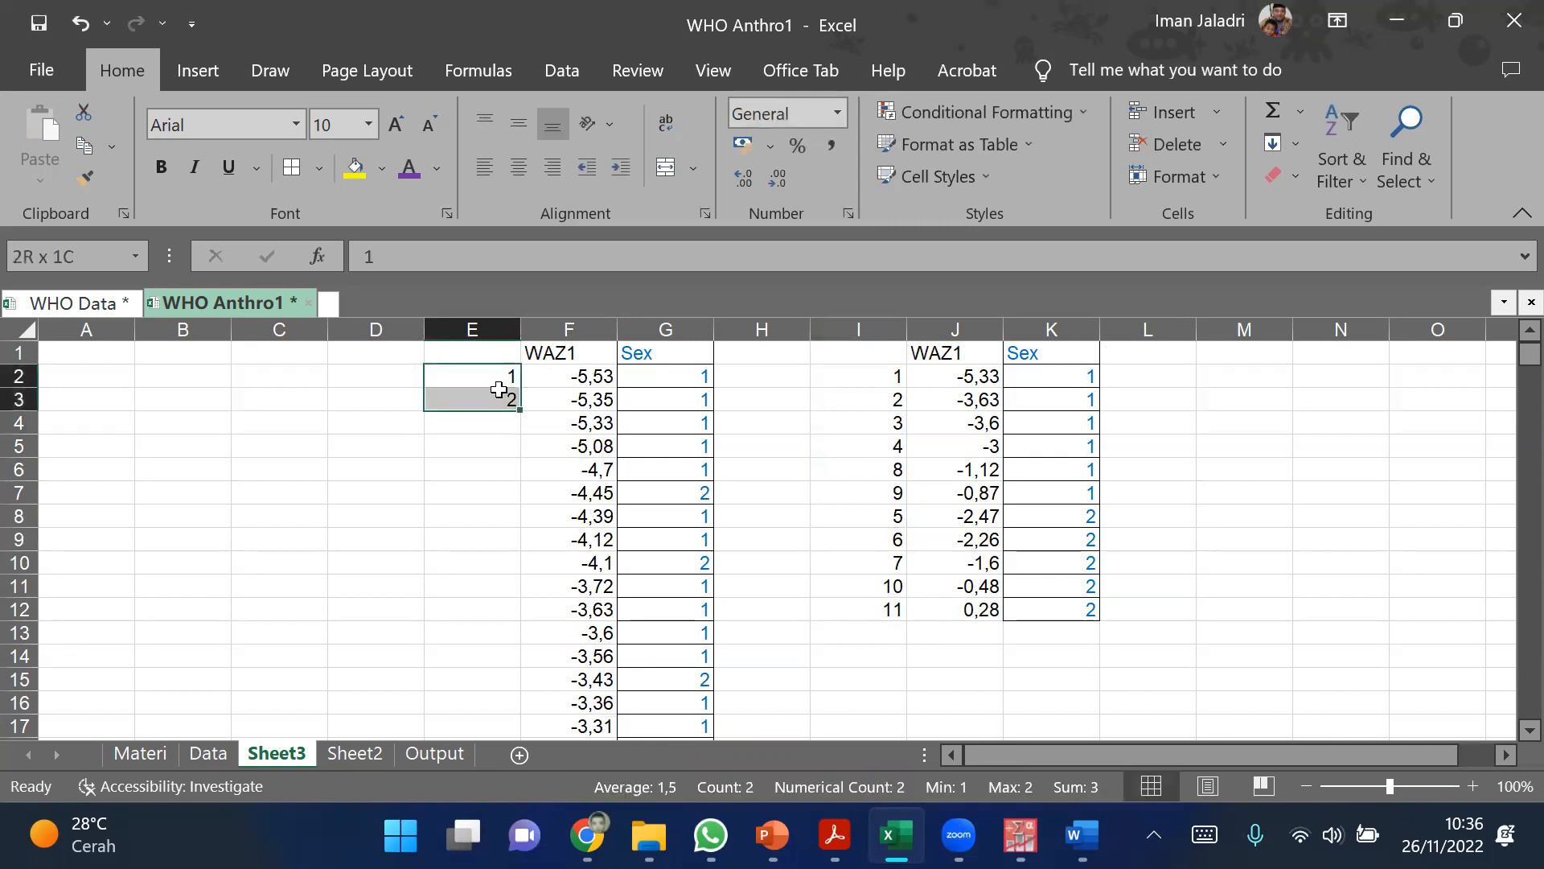
pyautogui.doubleClick(519, 411)
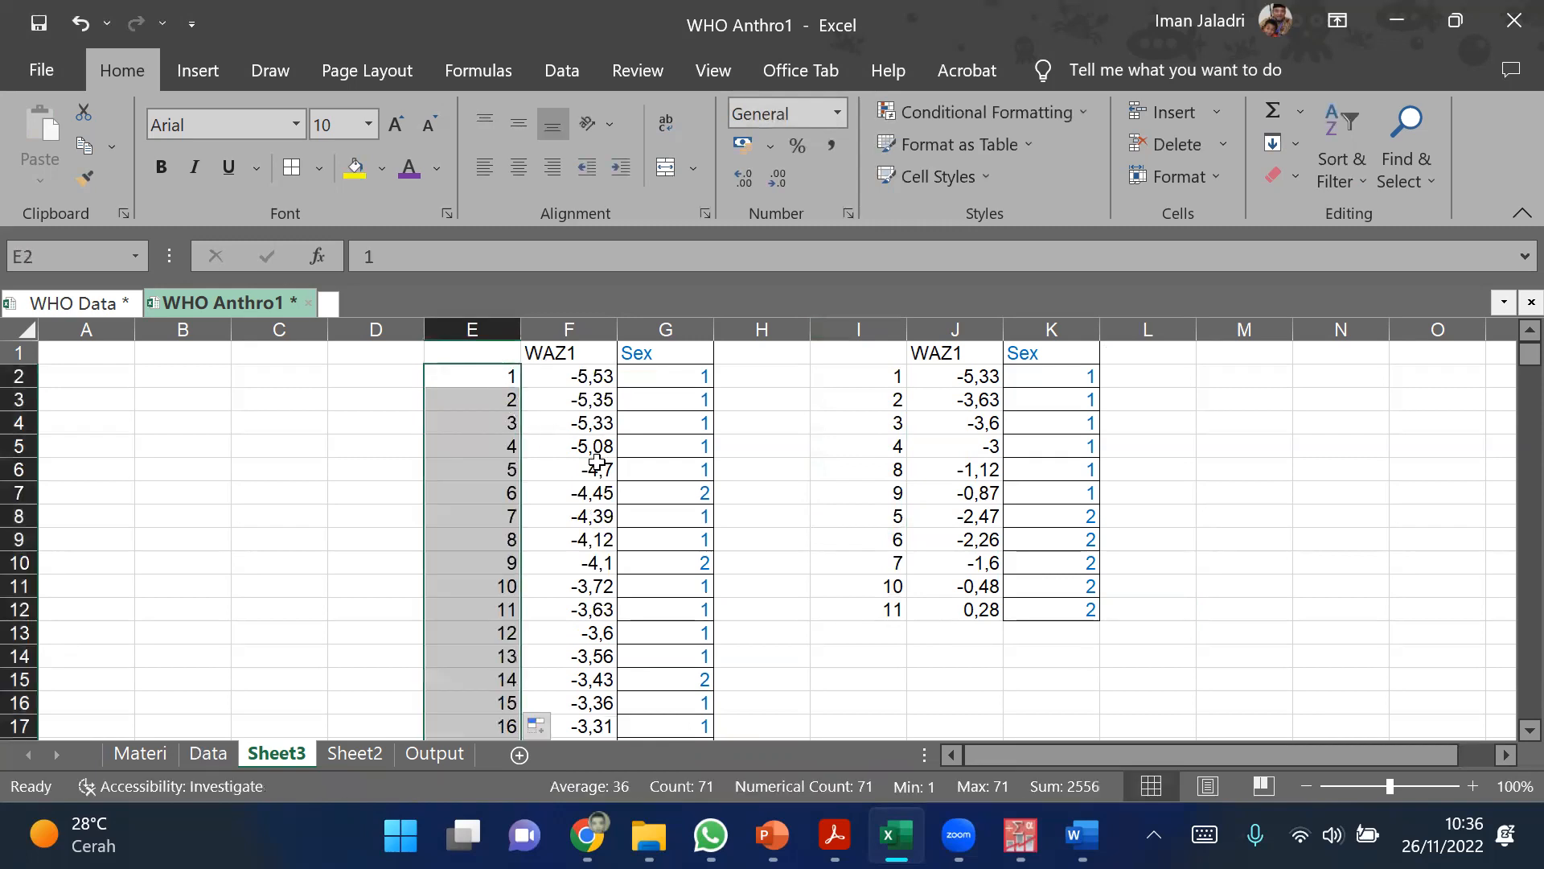
pyautogui.click(825, 515)
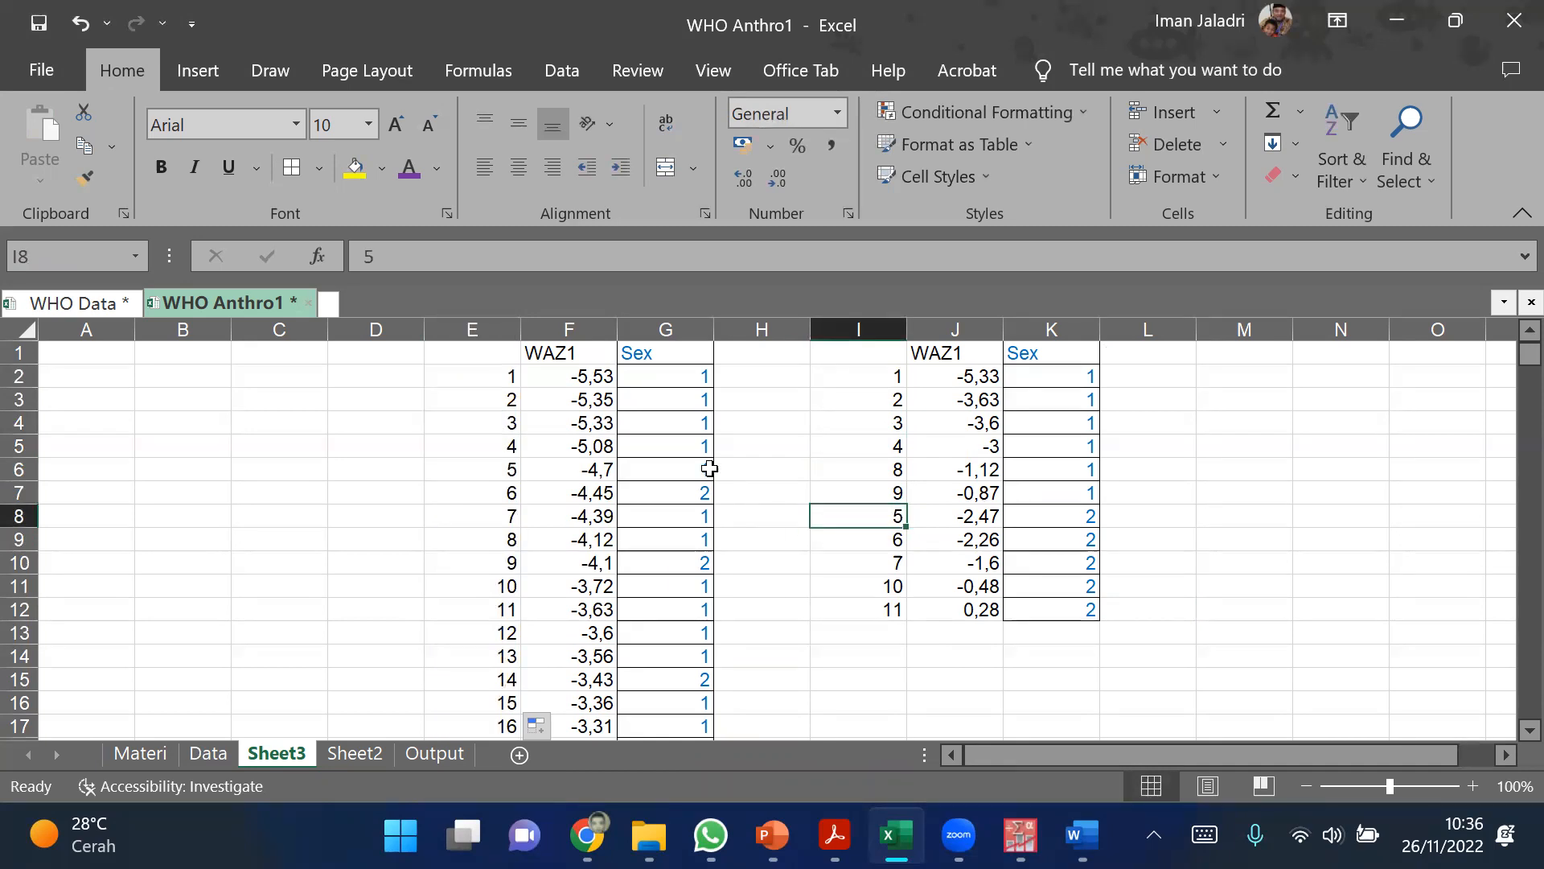
# Step: Sort the full ranked list in columns E to G by Sex in ascending order
pyautogui.click(679, 400)
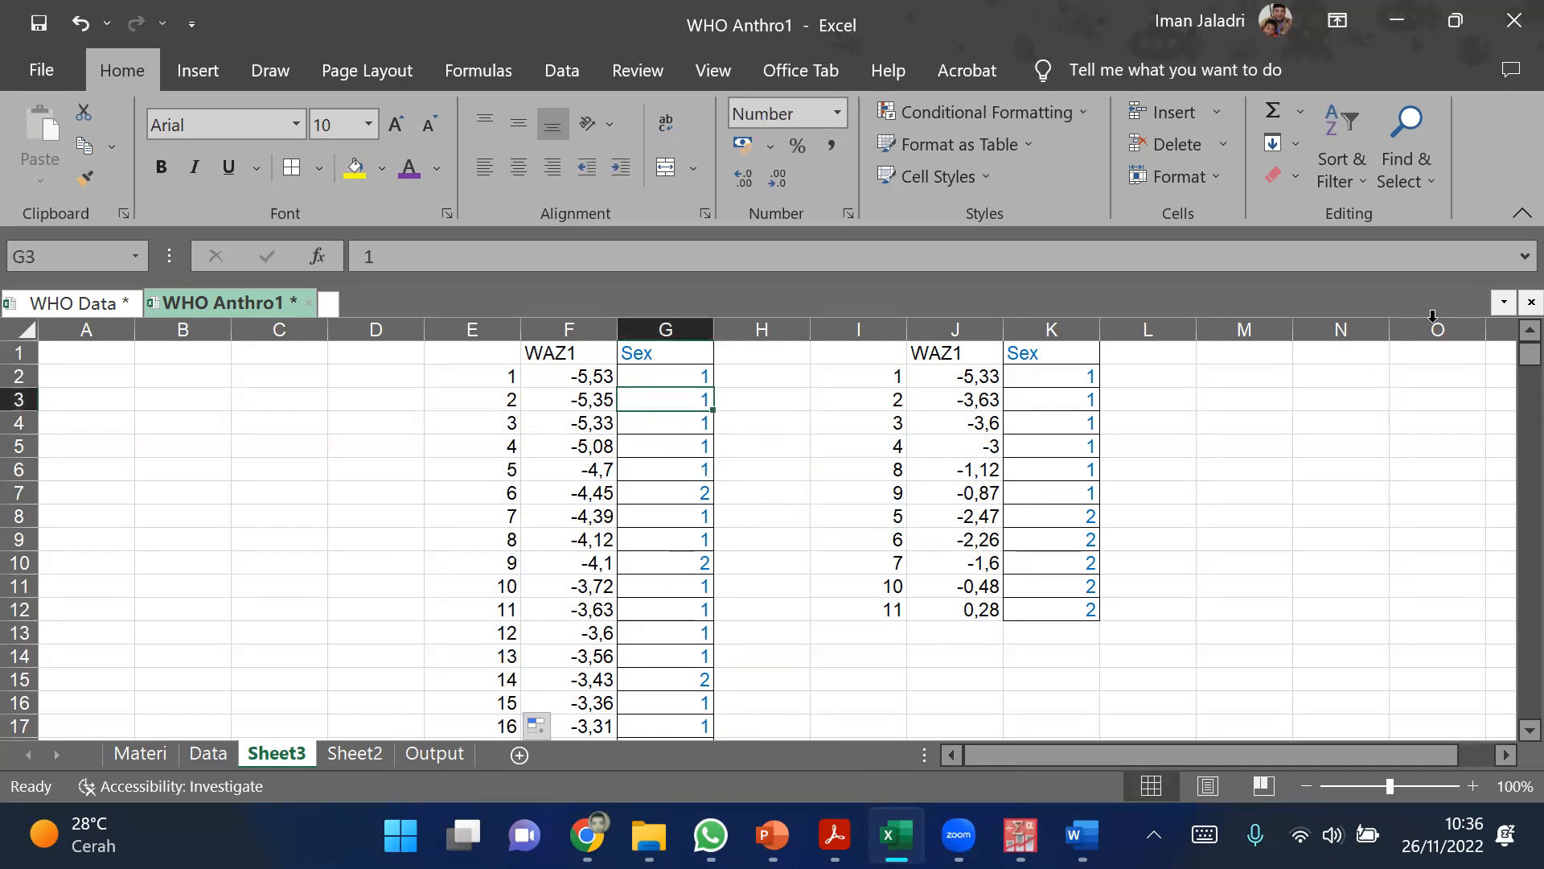
pyautogui.click(1349, 135)
pyautogui.click(1353, 217)
# Step: Select the Sex 1 ranks in E2:E38 and compare their average and sum with the Ranks table in PASW Statistics
pyautogui.click(507, 376)
pyautogui.scroll(-8, 511, 445)
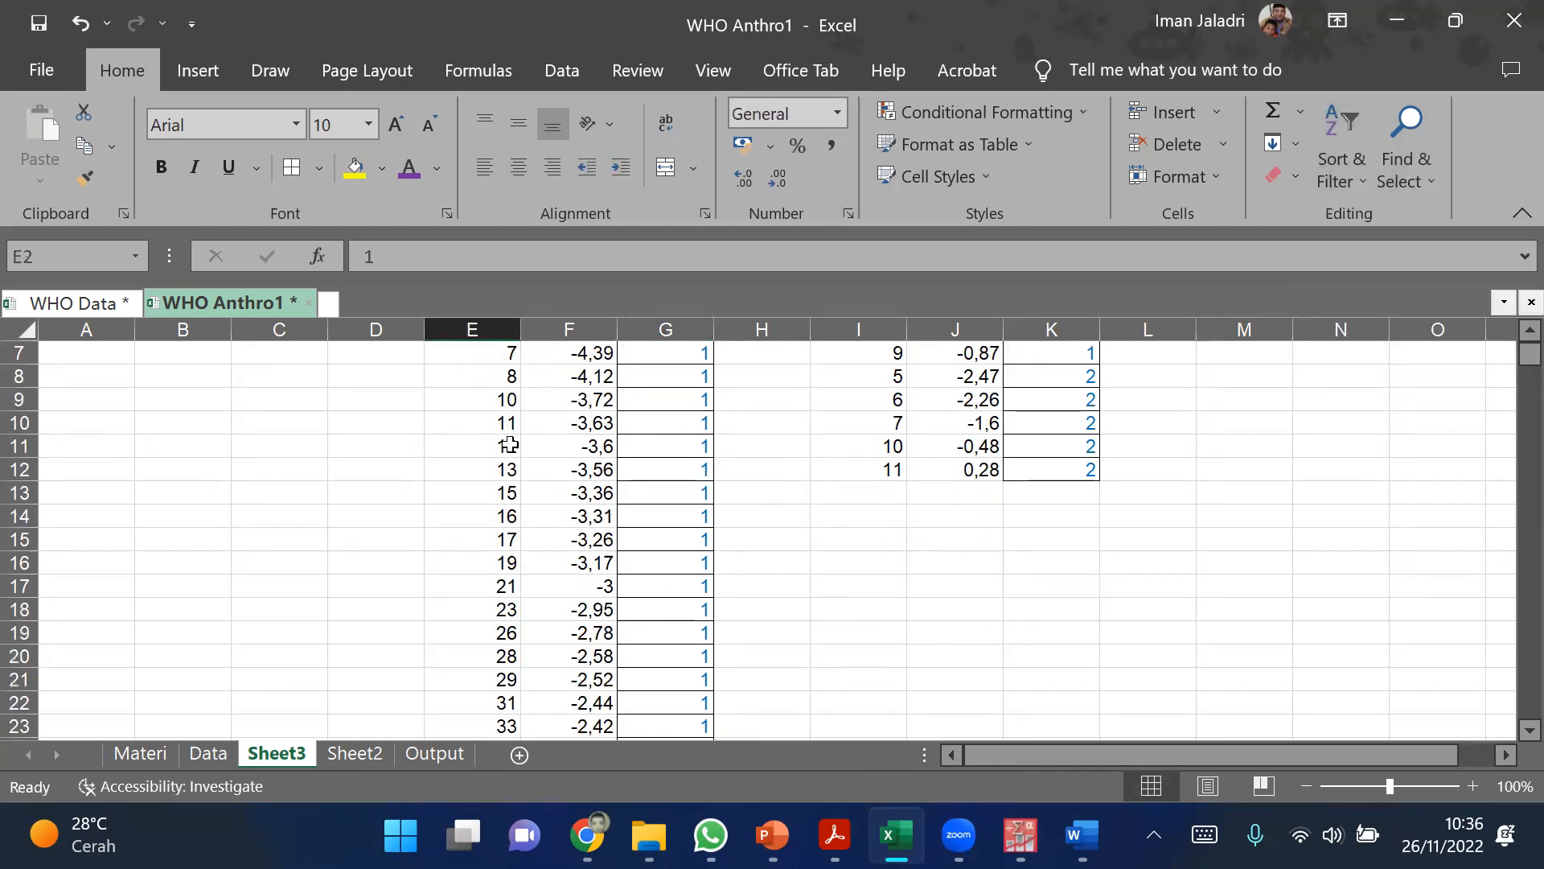
pyautogui.scroll(-3, 548, 557)
pyautogui.scroll(1, 544, 572)
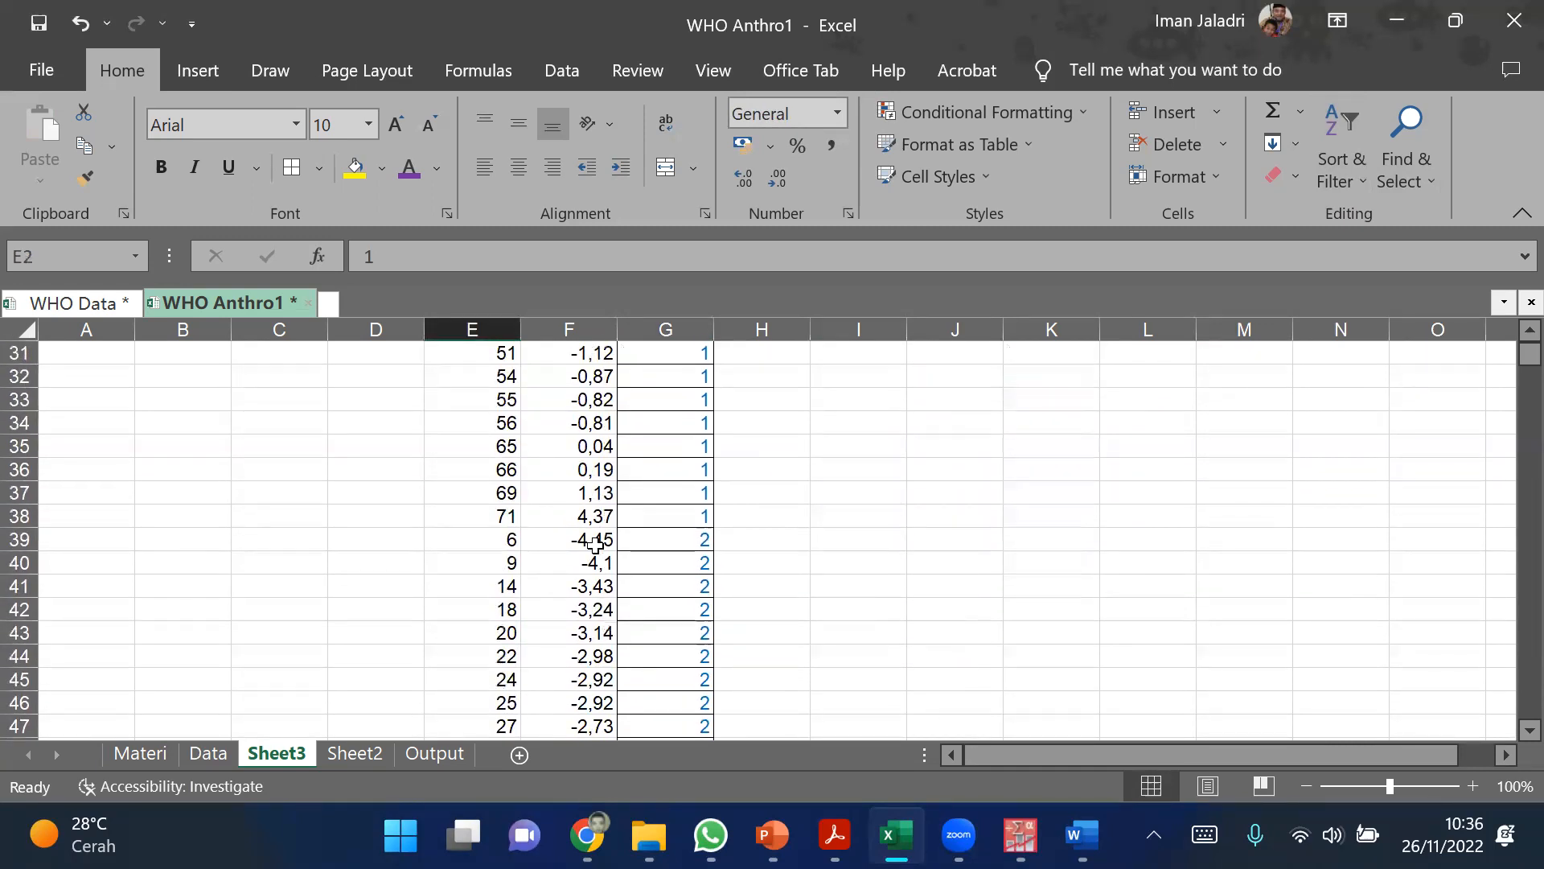
pyautogui.keyDown('shift'); pyautogui.click(493, 515); pyautogui.keyUp('shift')
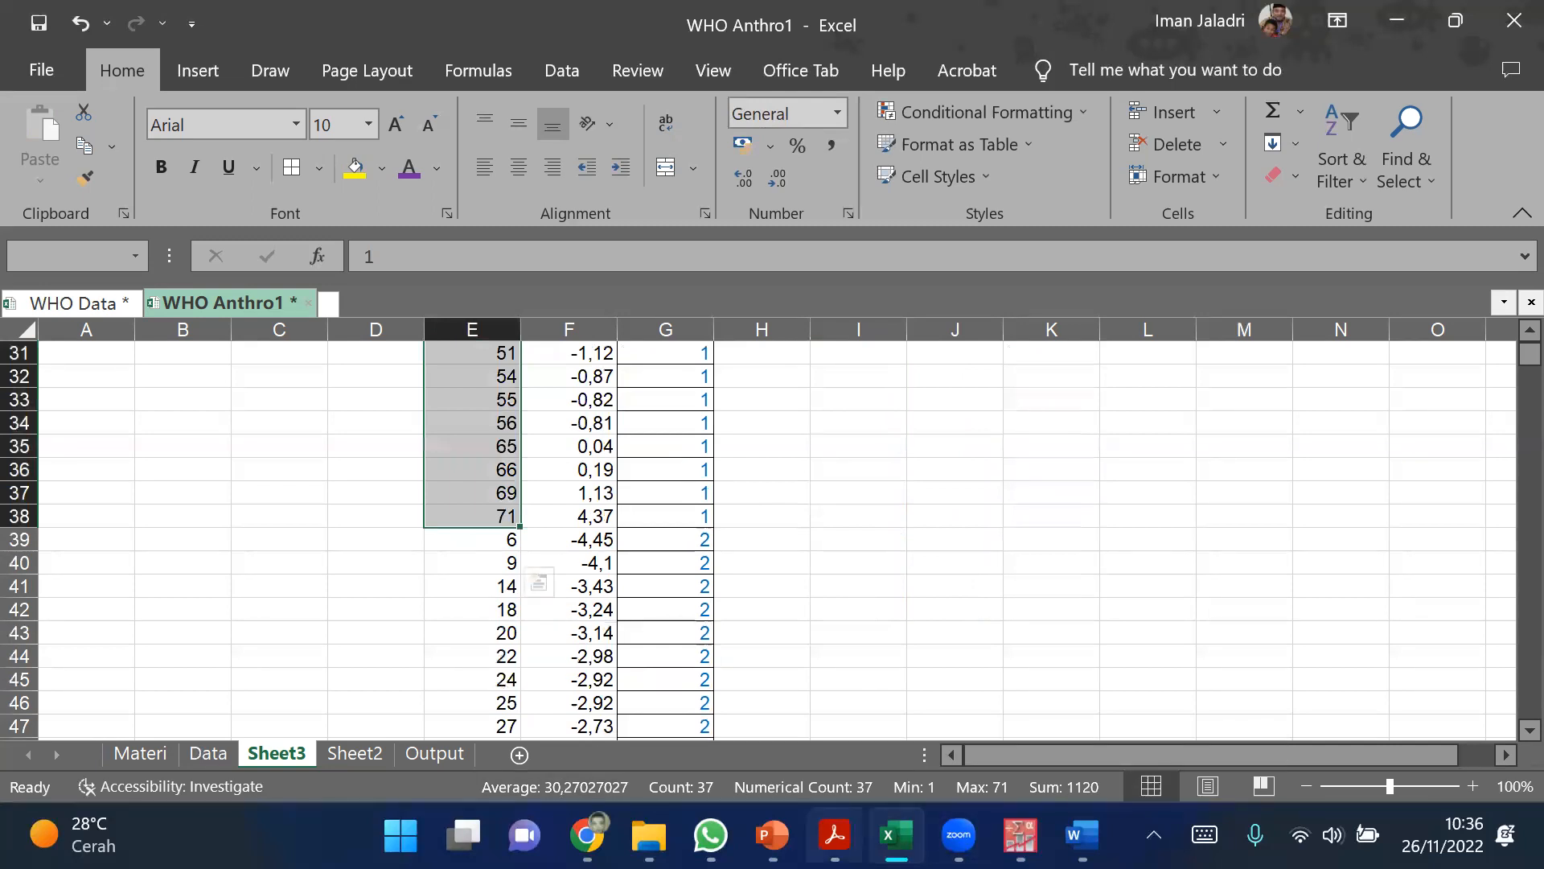
pyautogui.click(1020, 837)
pyautogui.click(907, 728)
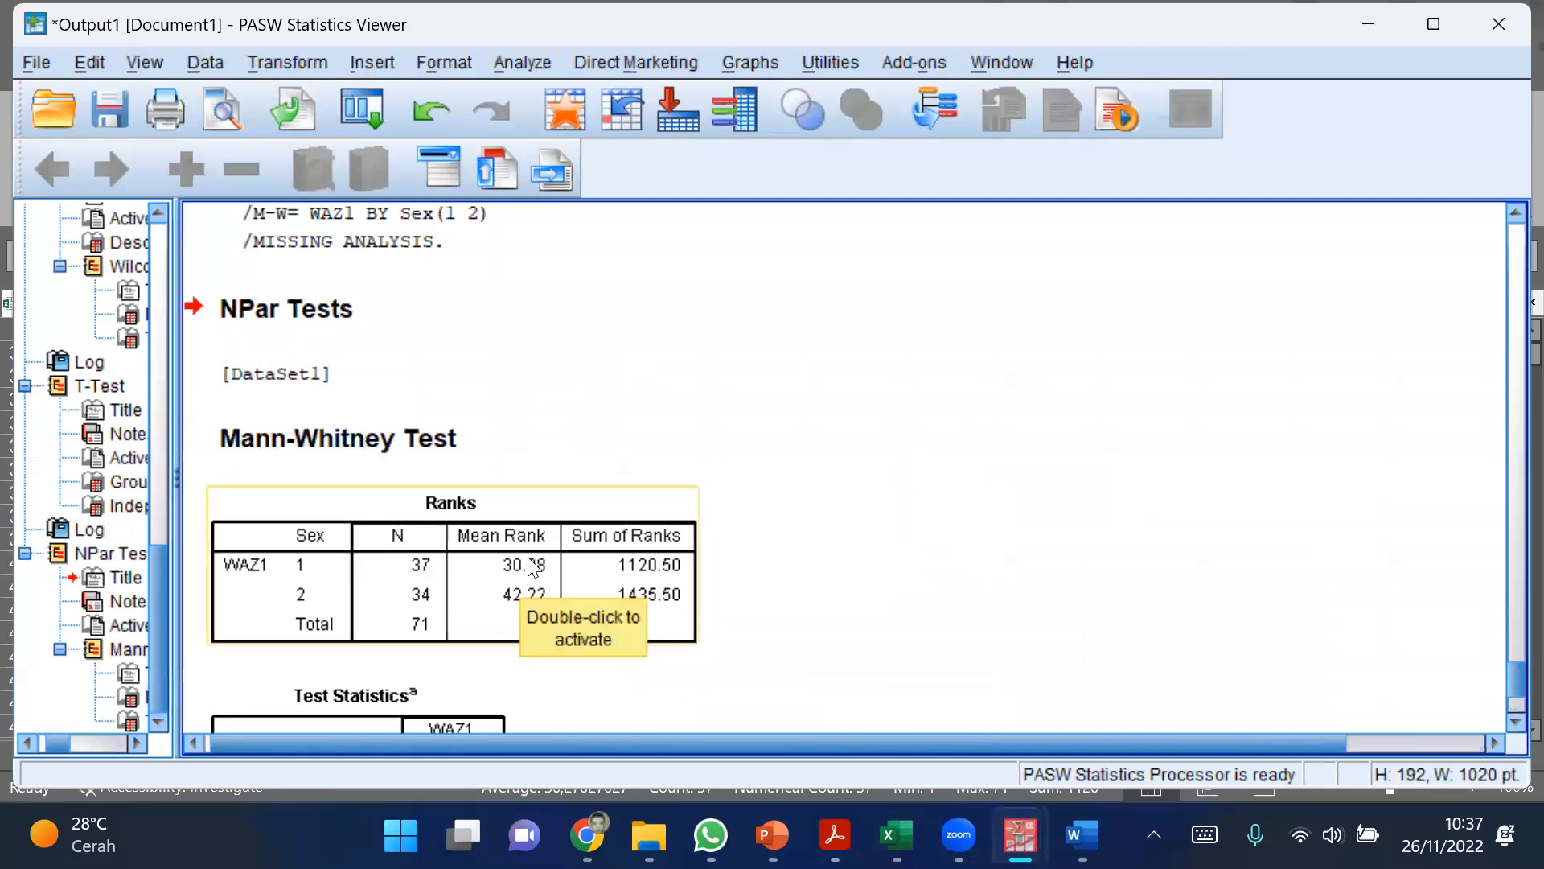
pyautogui.click(1020, 836)
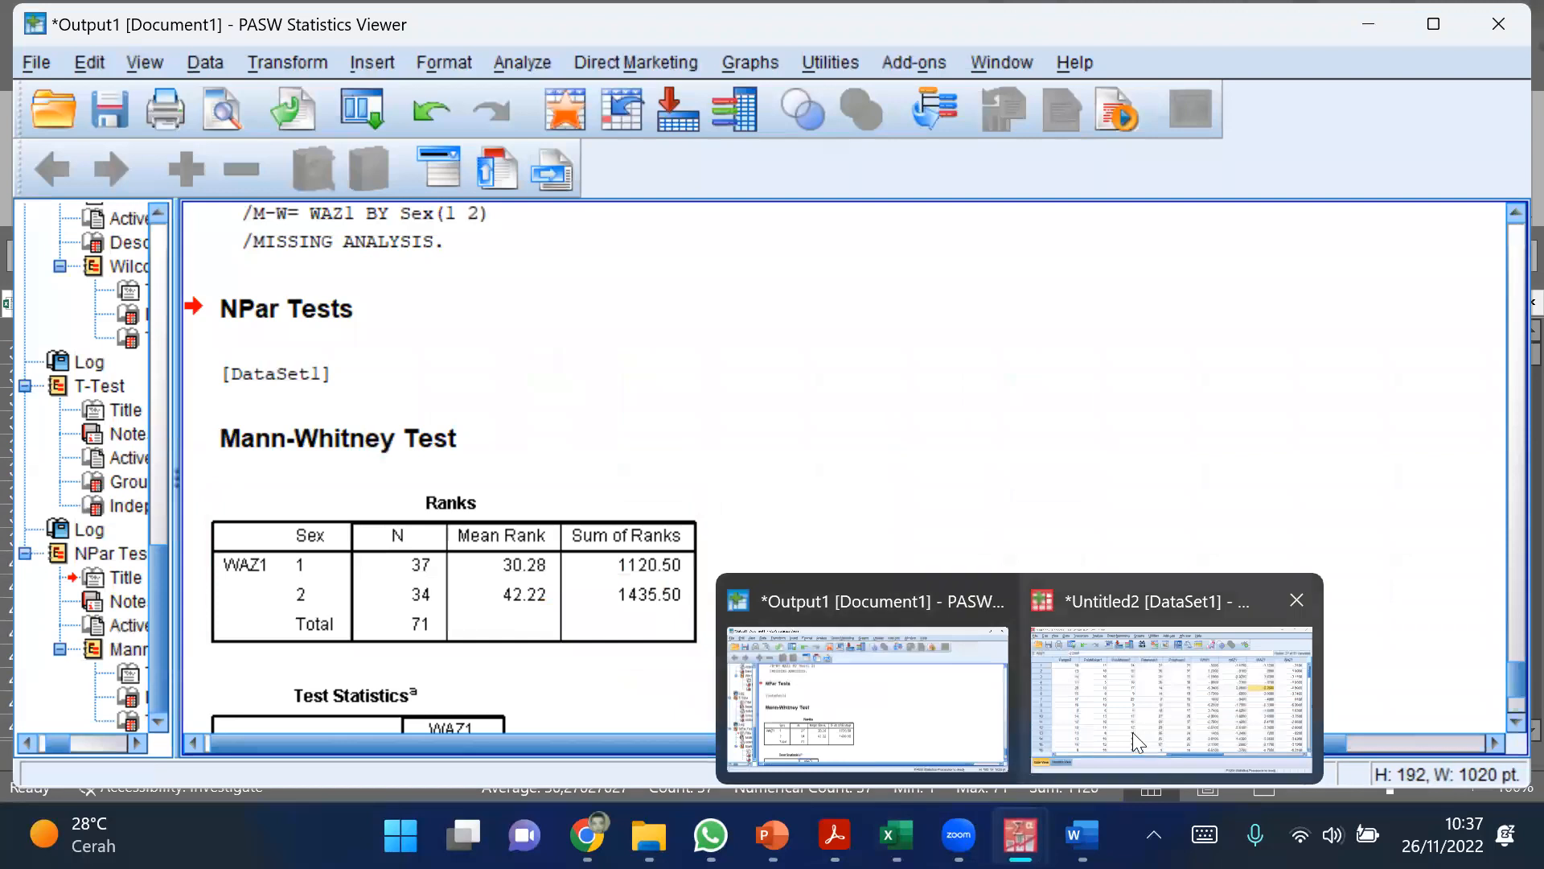
# Step: Select the Sex 2 ranks from E39 to E72 in Excel and compare their average and sum with the PASW Statistics Ranks table
pyautogui.click(896, 836)
pyautogui.click(483, 539)
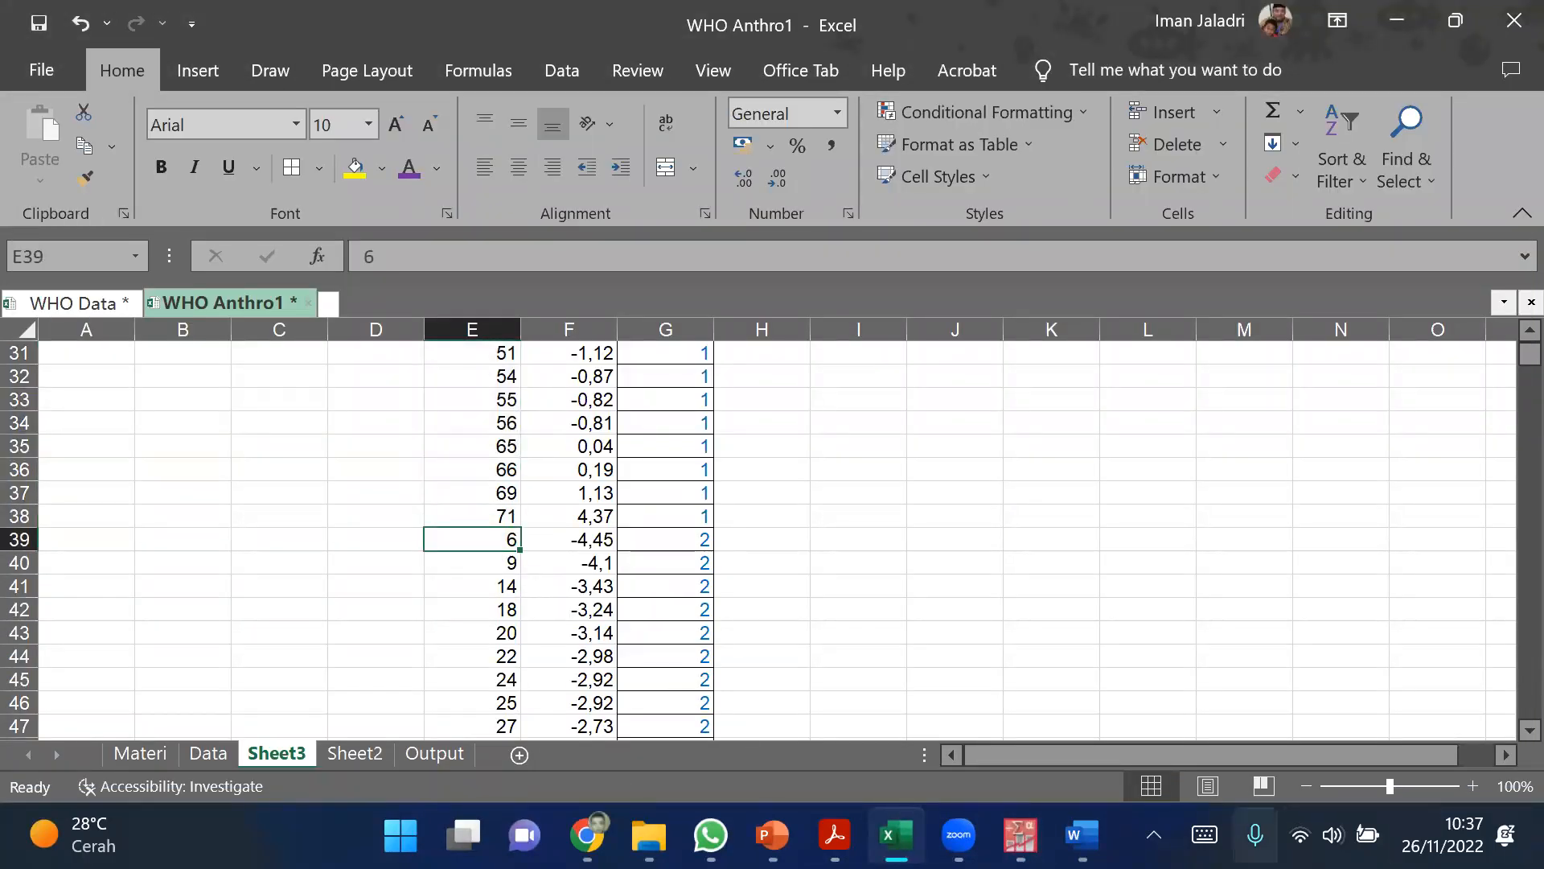
pyautogui.hotkey('ctrl', 'shift', 'Down')
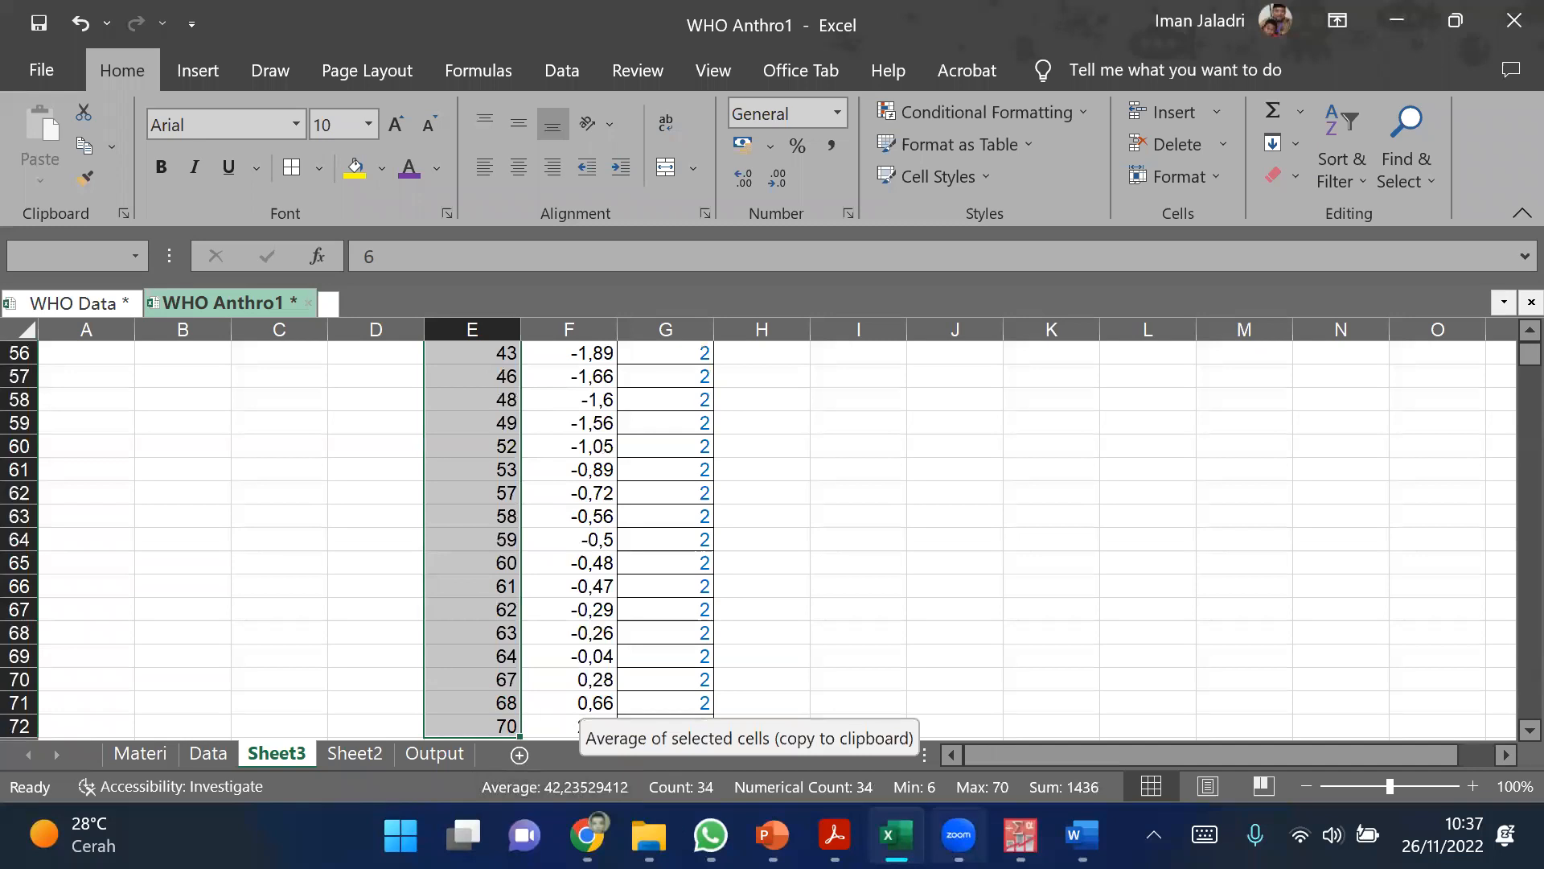
pyautogui.click(1020, 835)
pyautogui.click(831, 736)
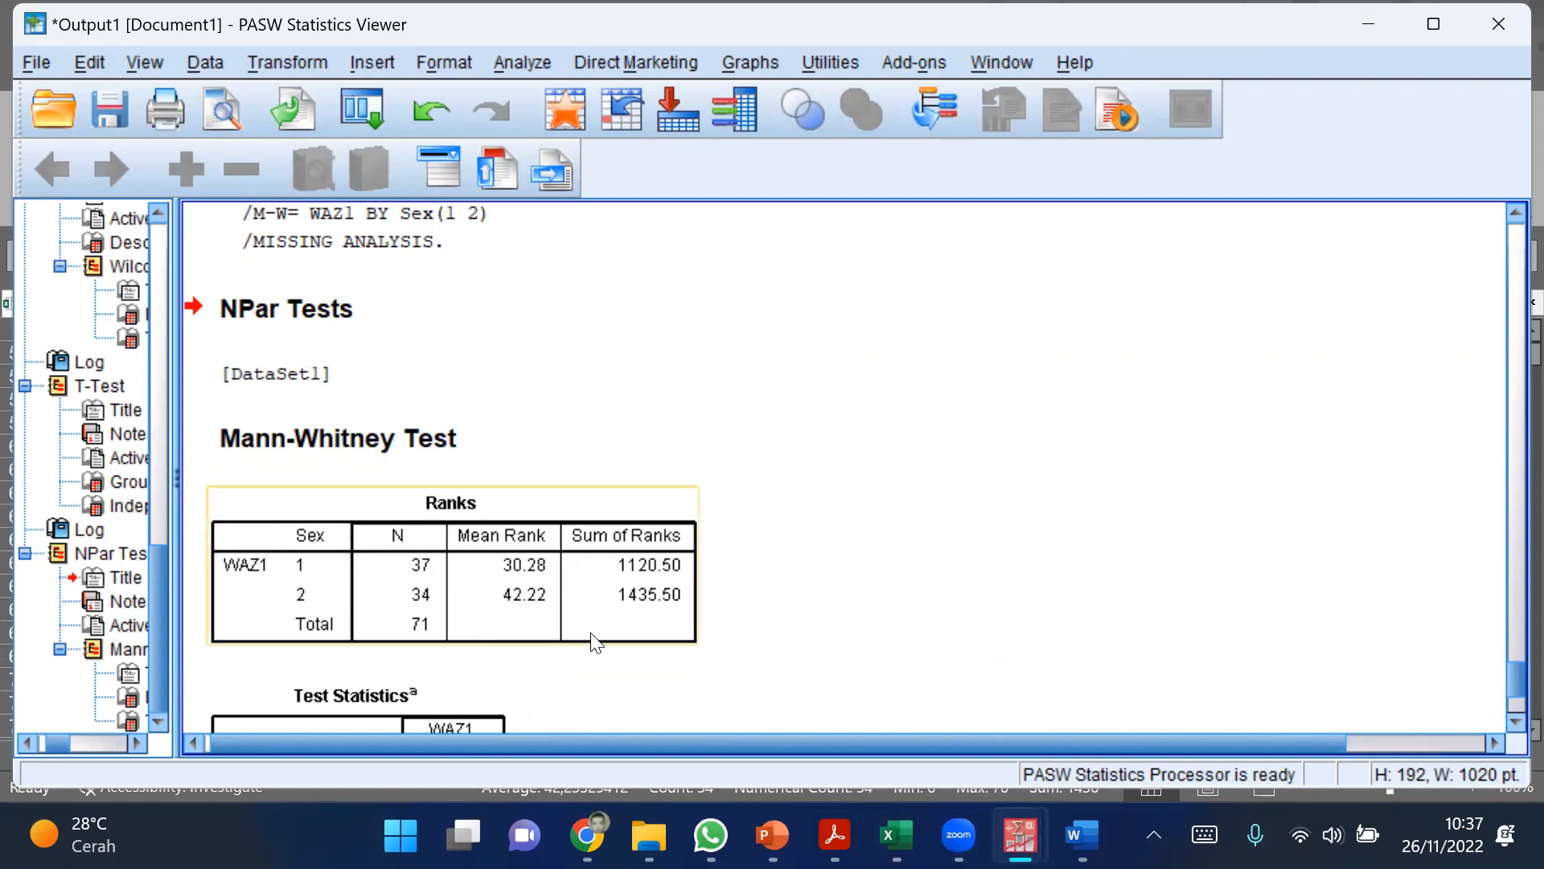
# Step: Return to Excel and review the ranked WAZ1 values of both Sex groups in columns E to G of Sheet3
pyautogui.moveTo(896, 835)
pyautogui.click(896, 833)
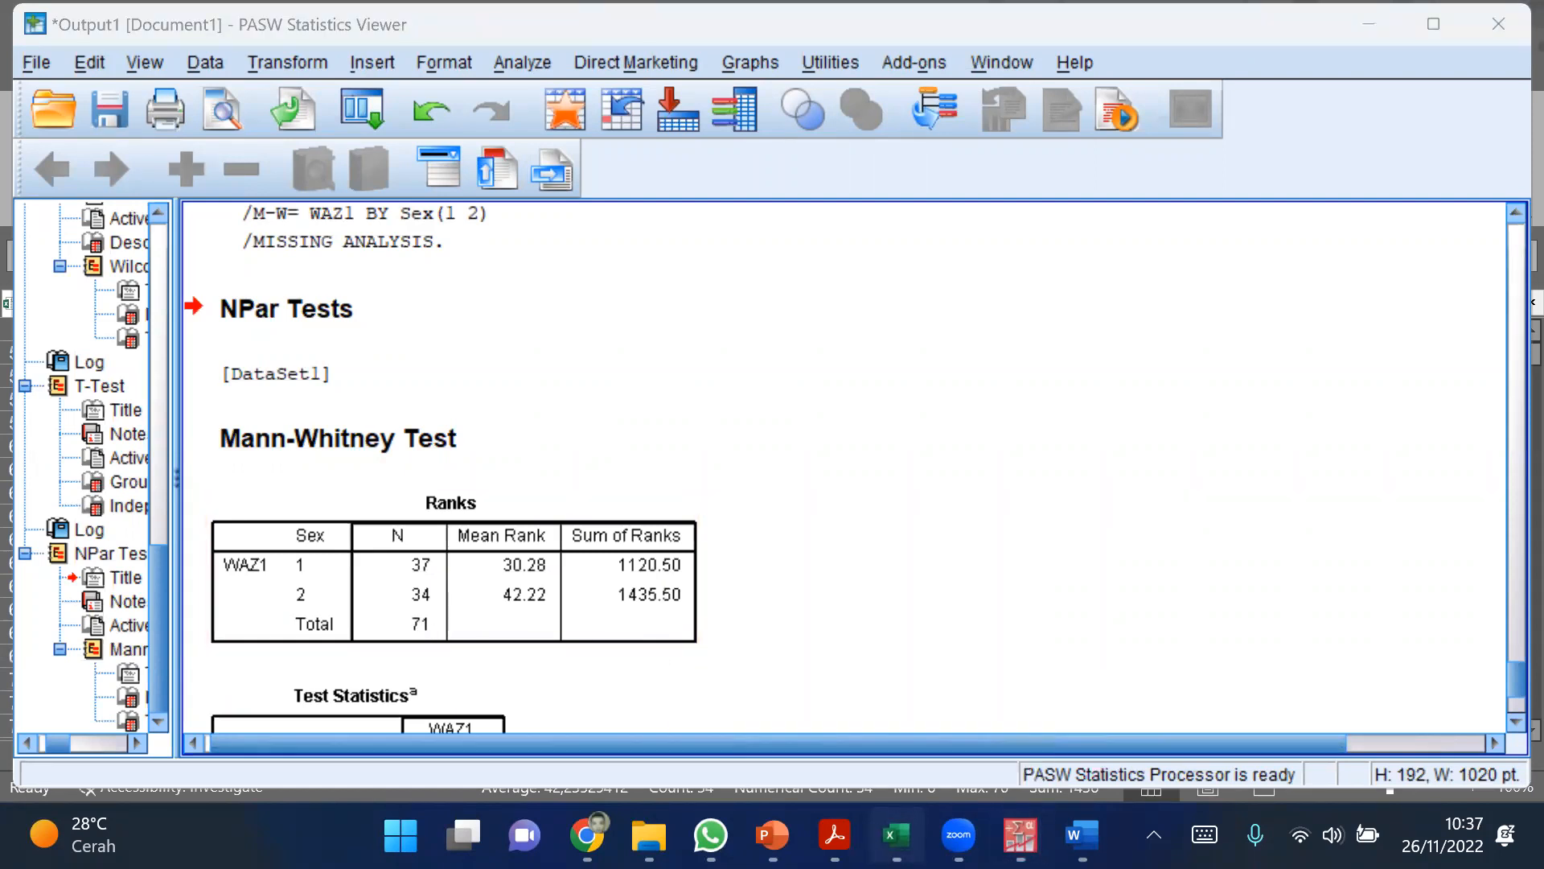
pyautogui.scroll(8, 804, 631)
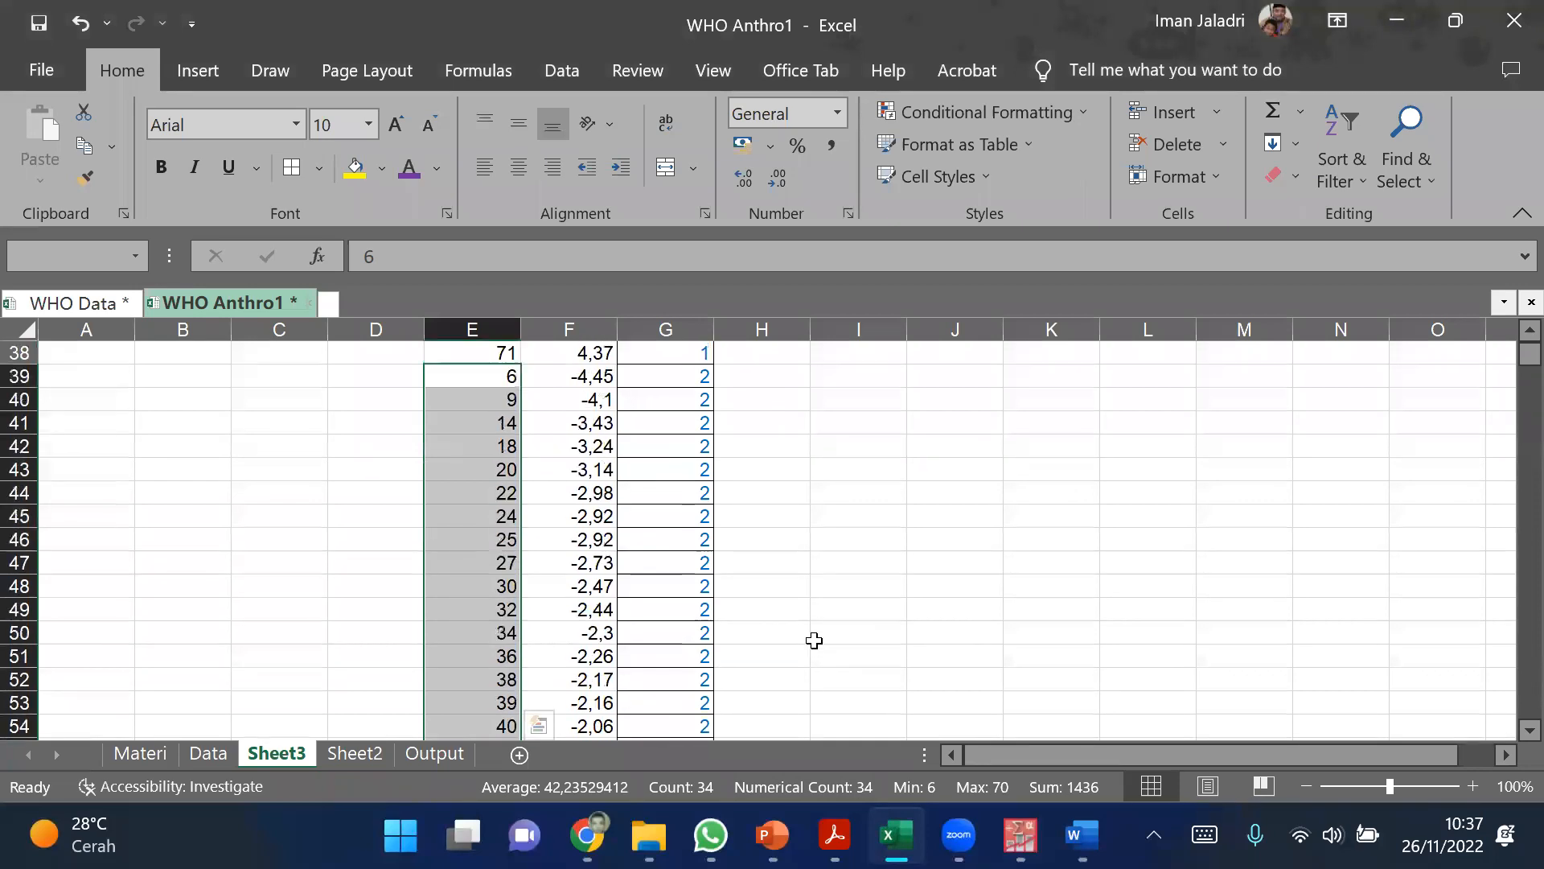
pyautogui.scroll(2, 814, 639)
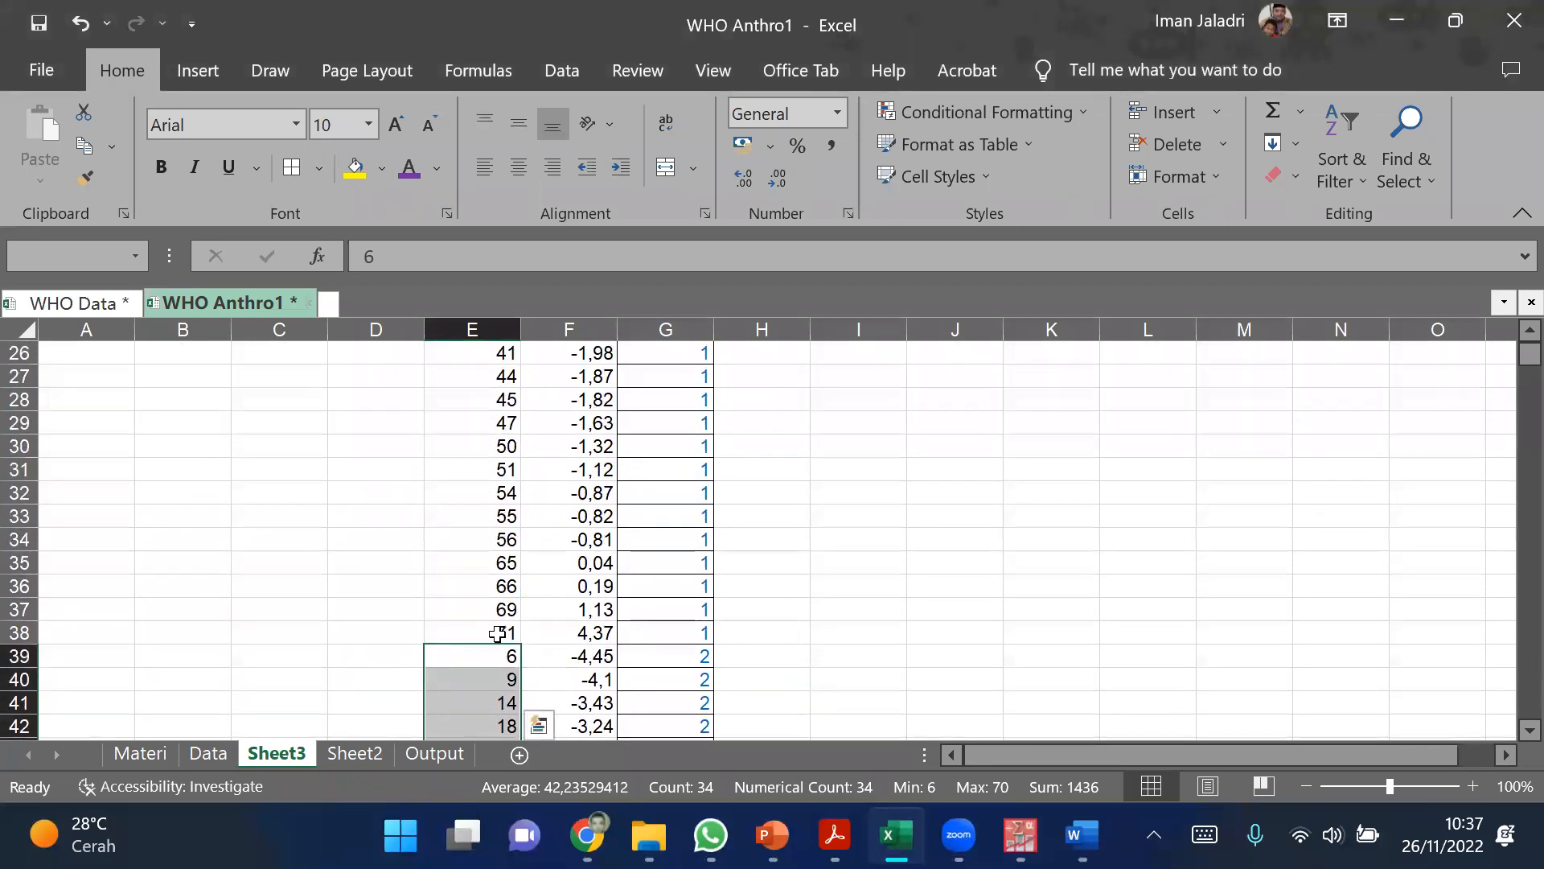
pyautogui.scroll(2, 814, 533)
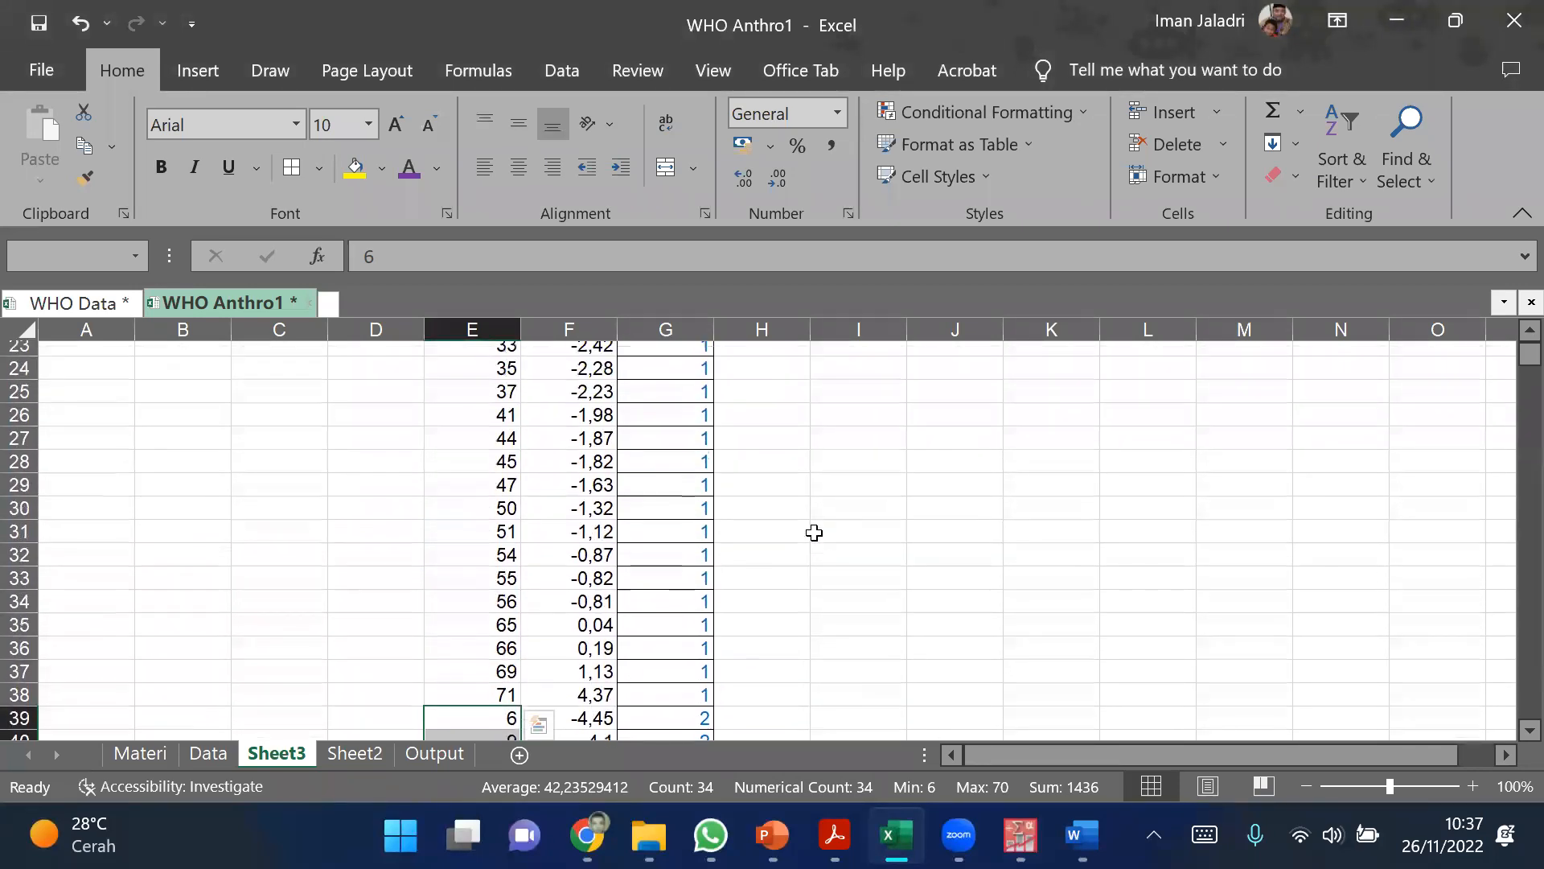
pyautogui.scroll(6, 822, 539)
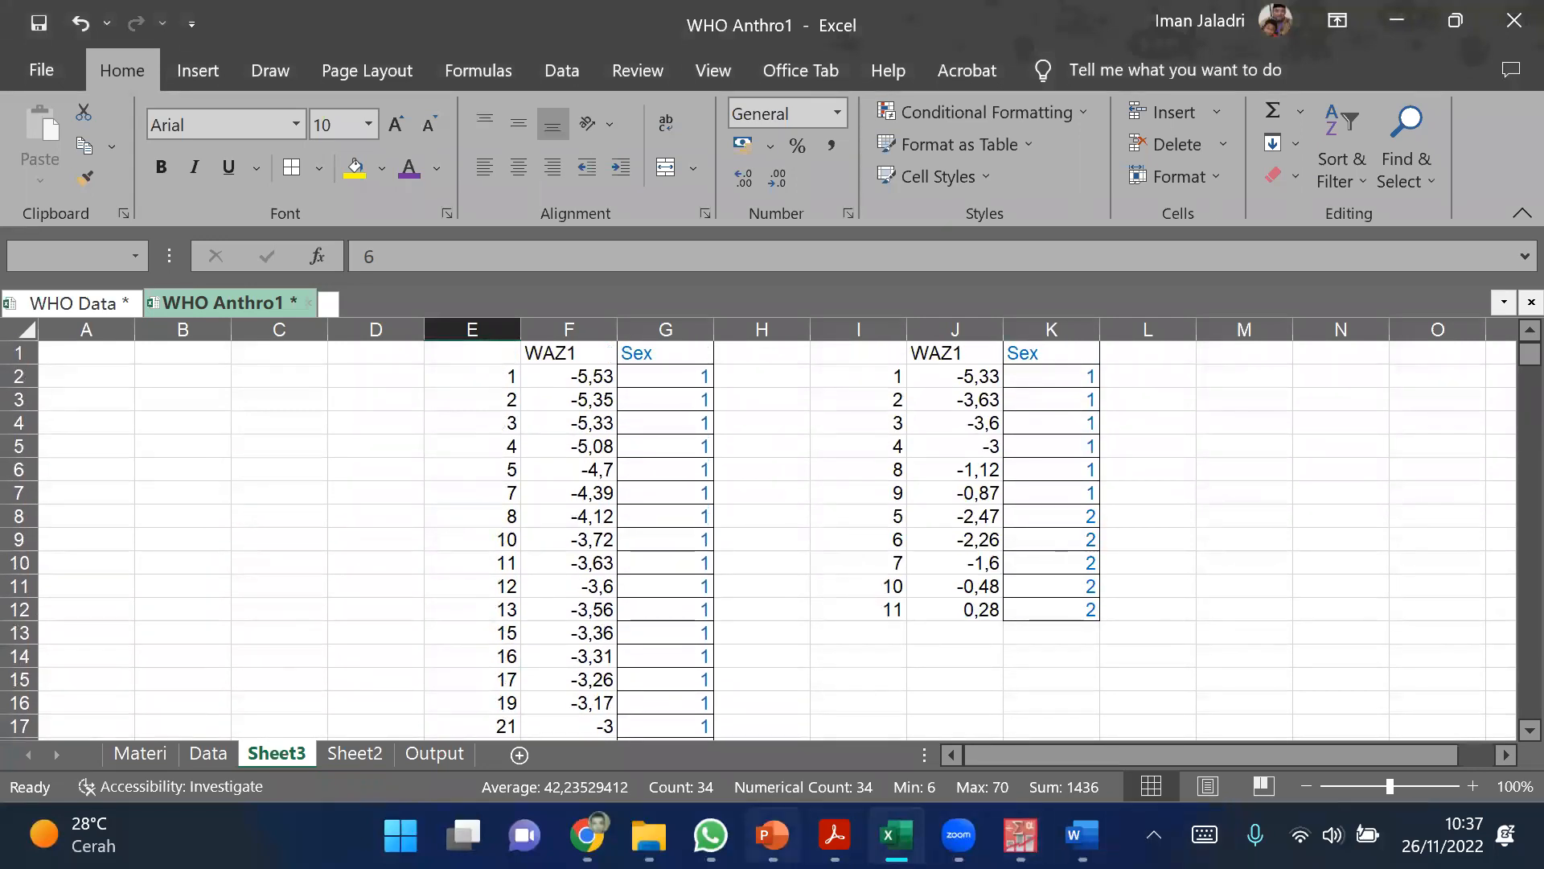
pyautogui.scroll(-7, 700, 623)
pyautogui.scroll(7, 687, 607)
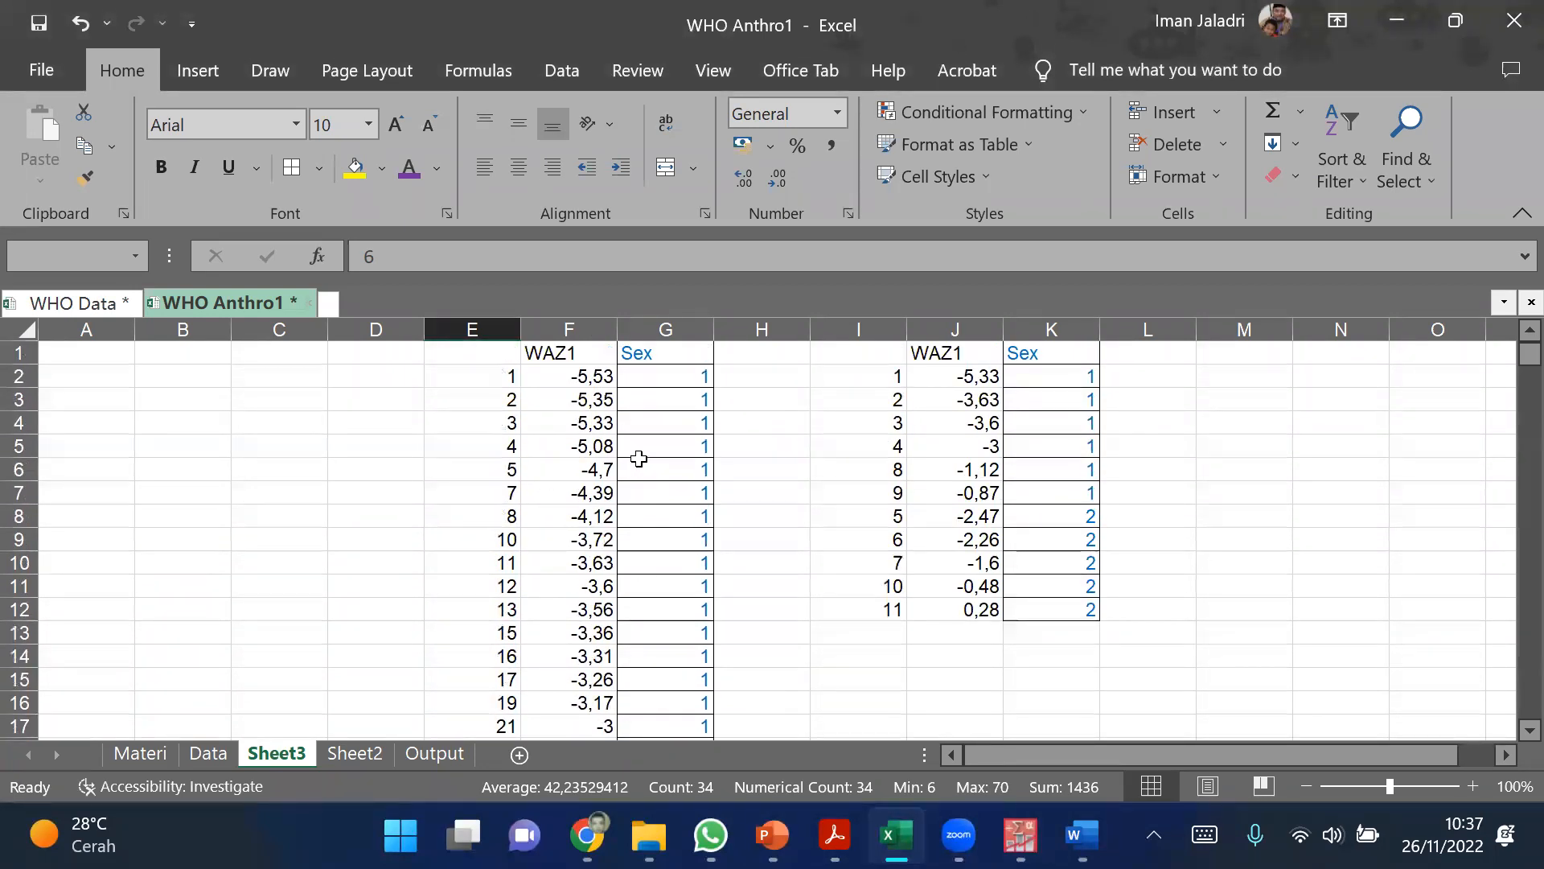
pyautogui.scroll(-3, 613, 482)
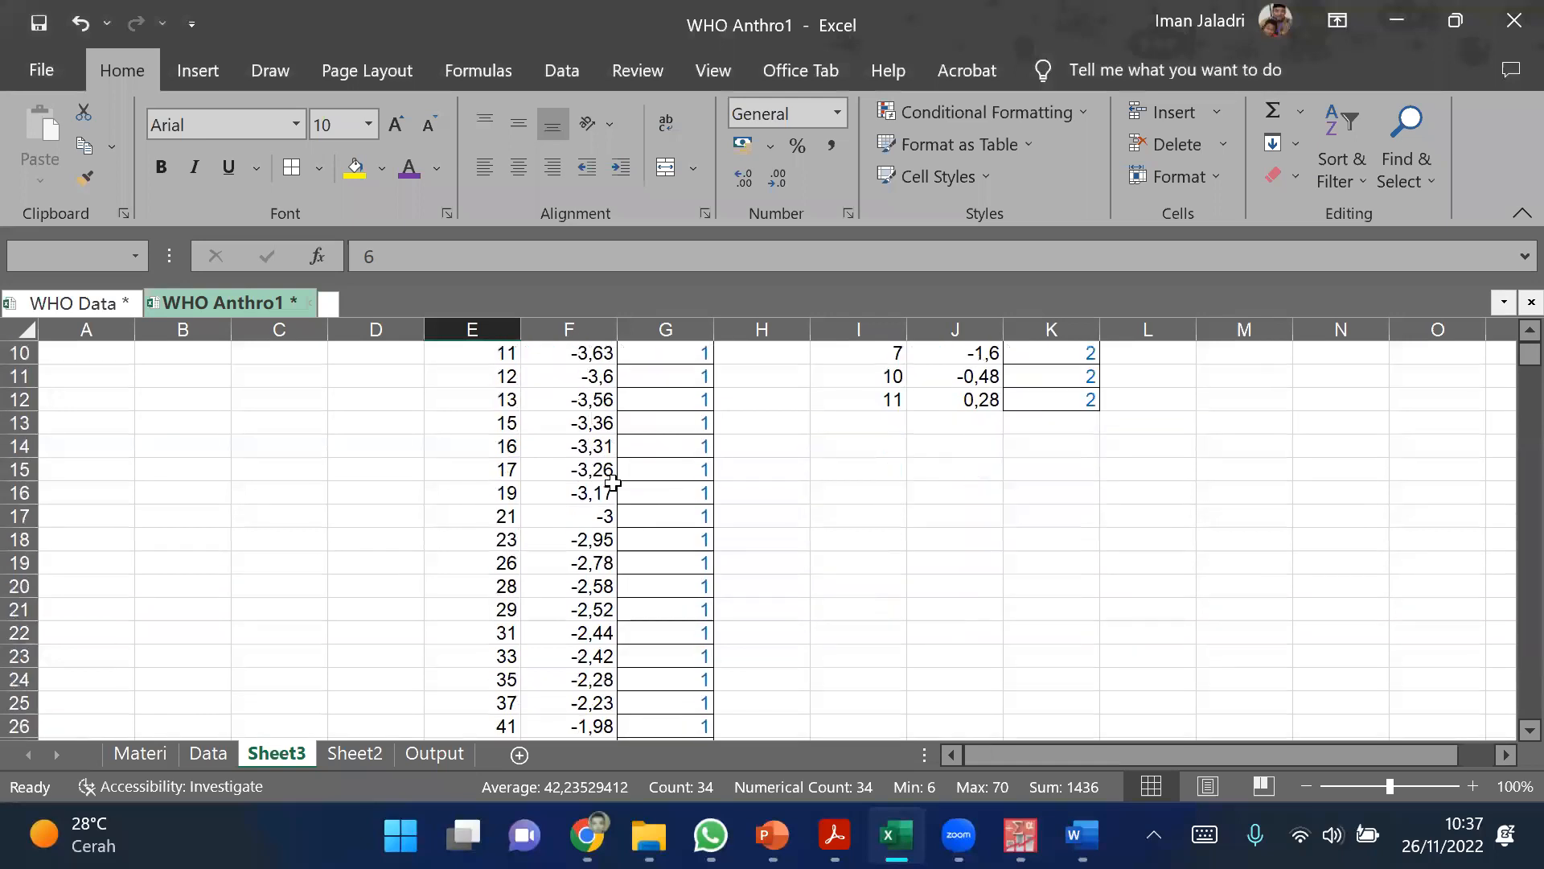
pyautogui.scroll(-8, 613, 482)
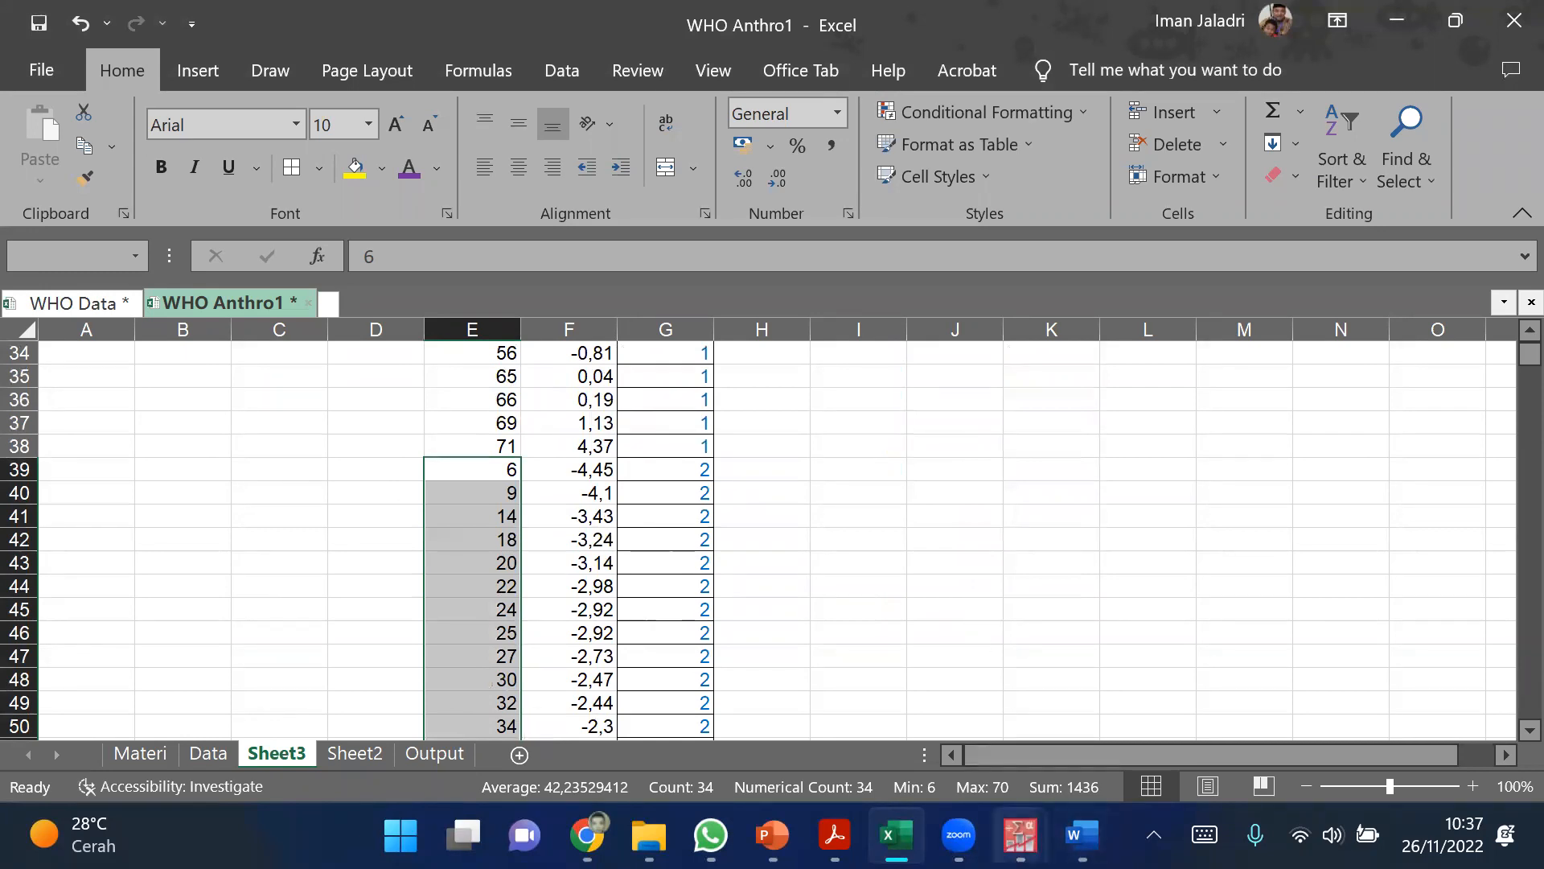
# Step: View the Mann-Whitney Ranks table in the PASW Statistics output once more and return to Excel
pyautogui.moveTo(1020, 837)
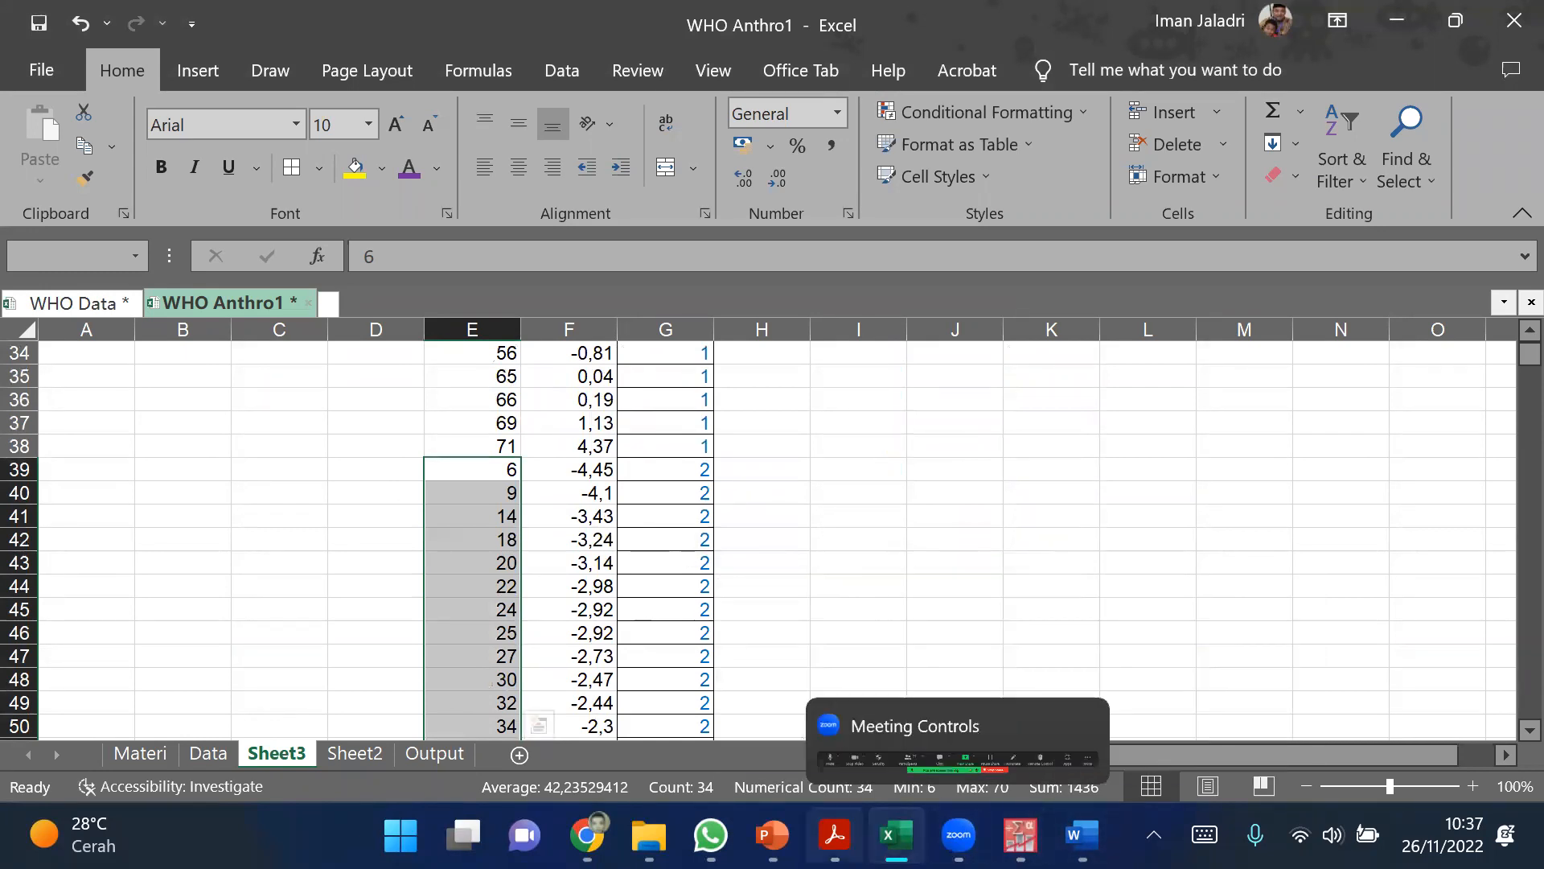
pyautogui.moveTo(895, 836)
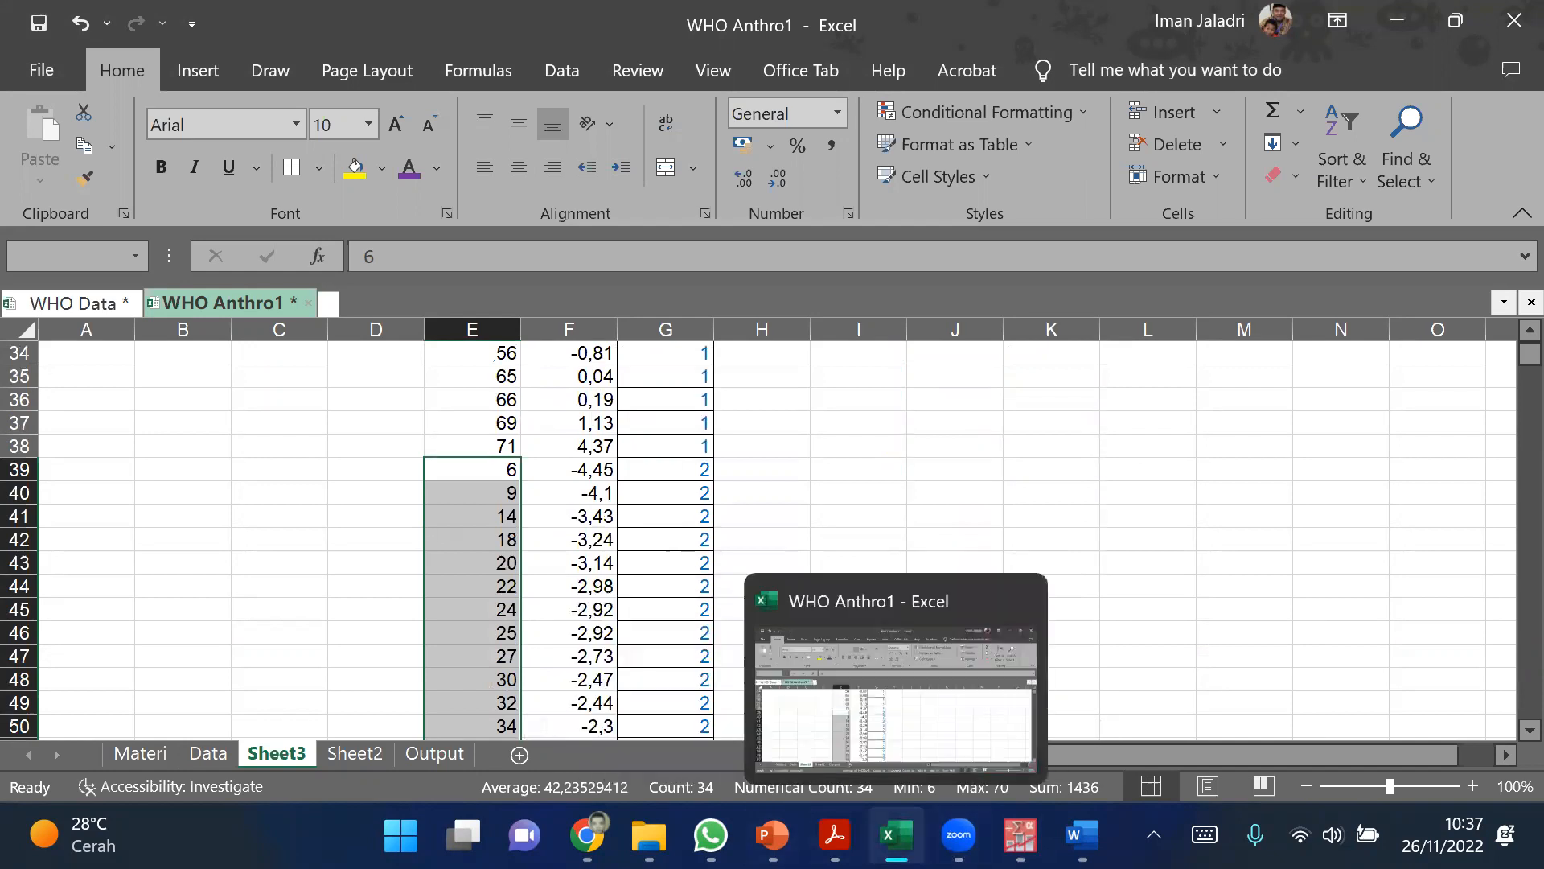
pyautogui.click(896, 837)
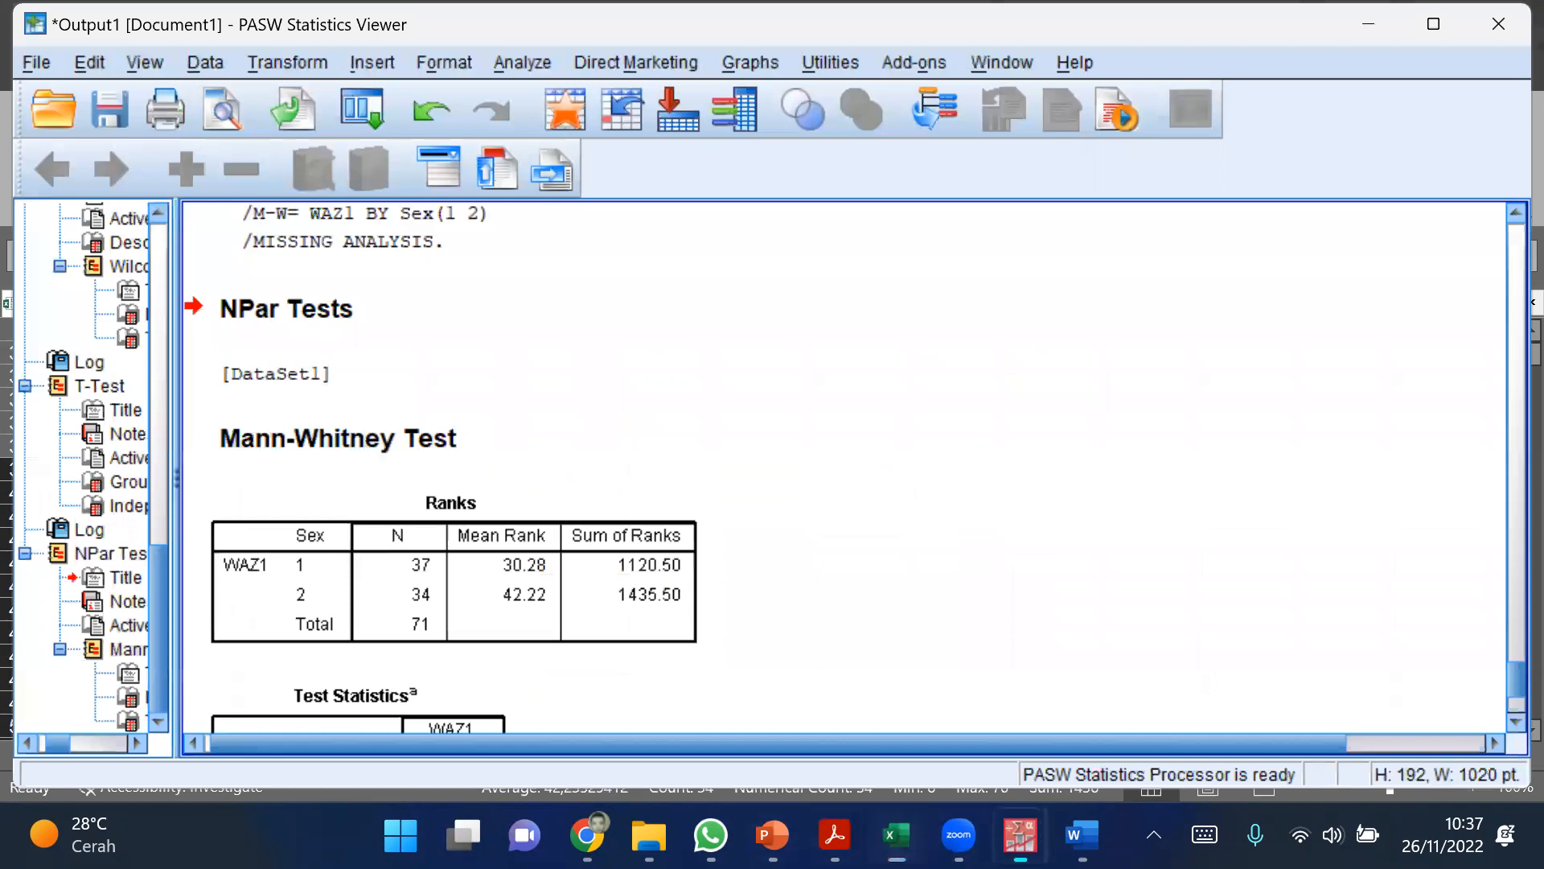
pyautogui.hotkey('alt', 'Tab')
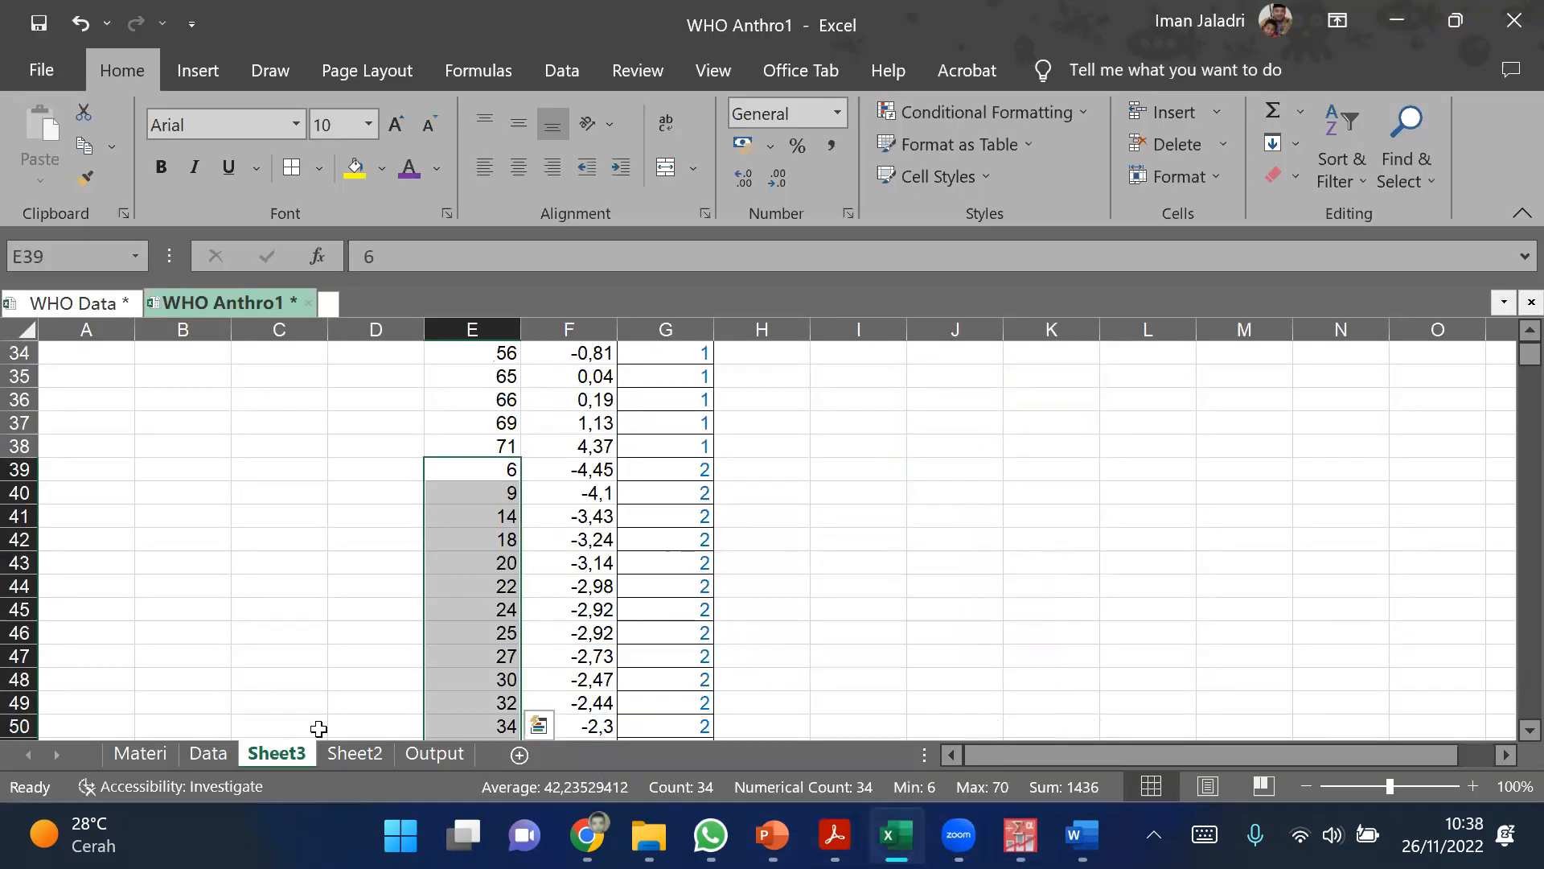
# Step: Open the Materi sheet, widen the Topik column B and even out the row heights of the topic list
pyautogui.click(209, 751)
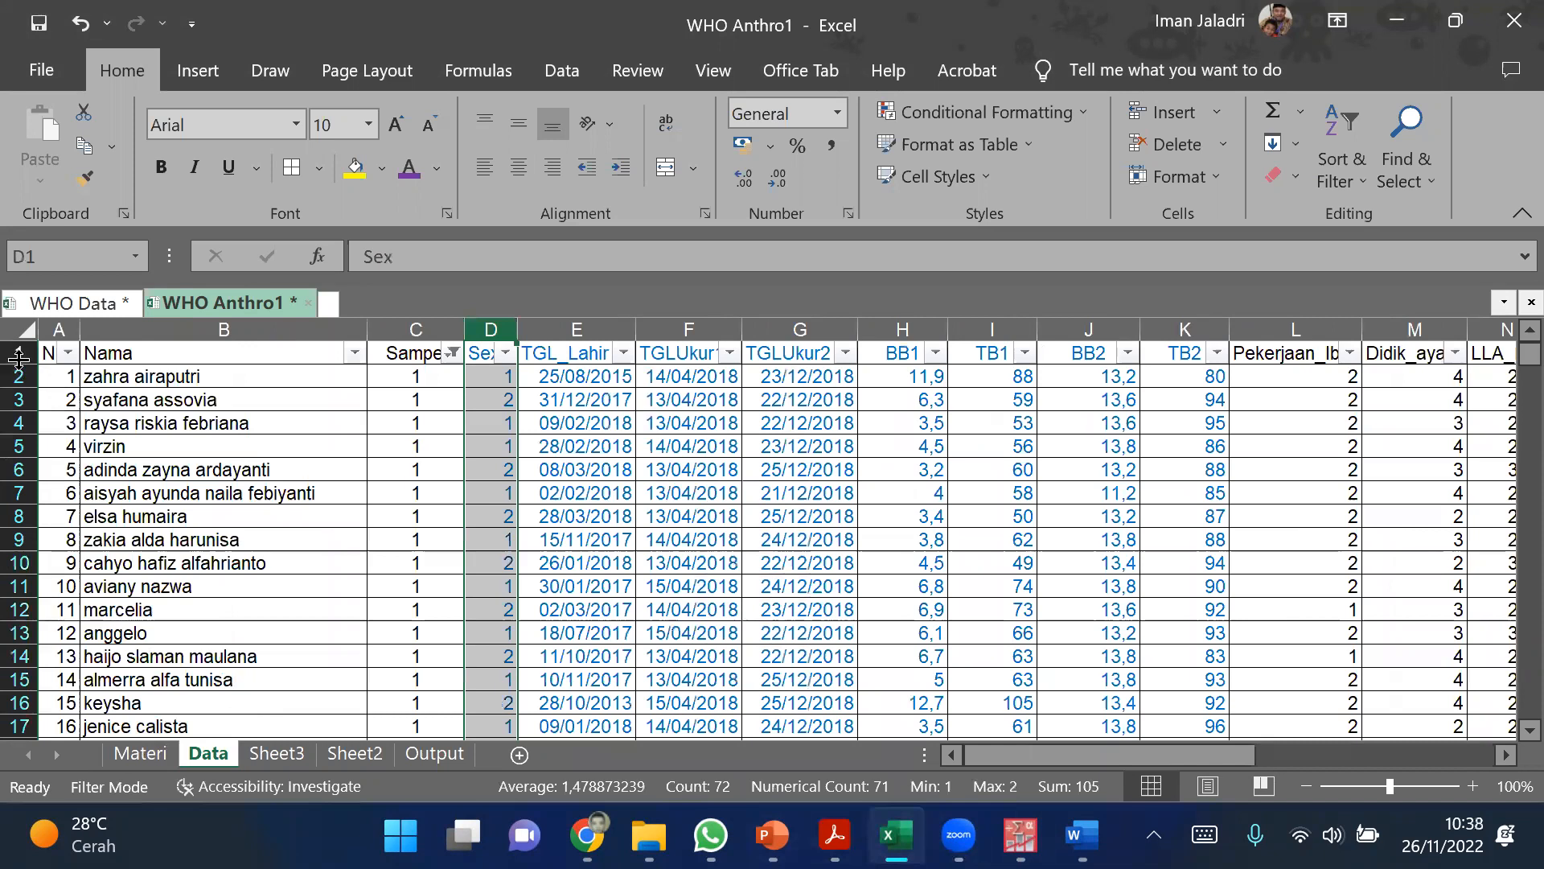
pyautogui.hotkey('ctrl', 'pageup')
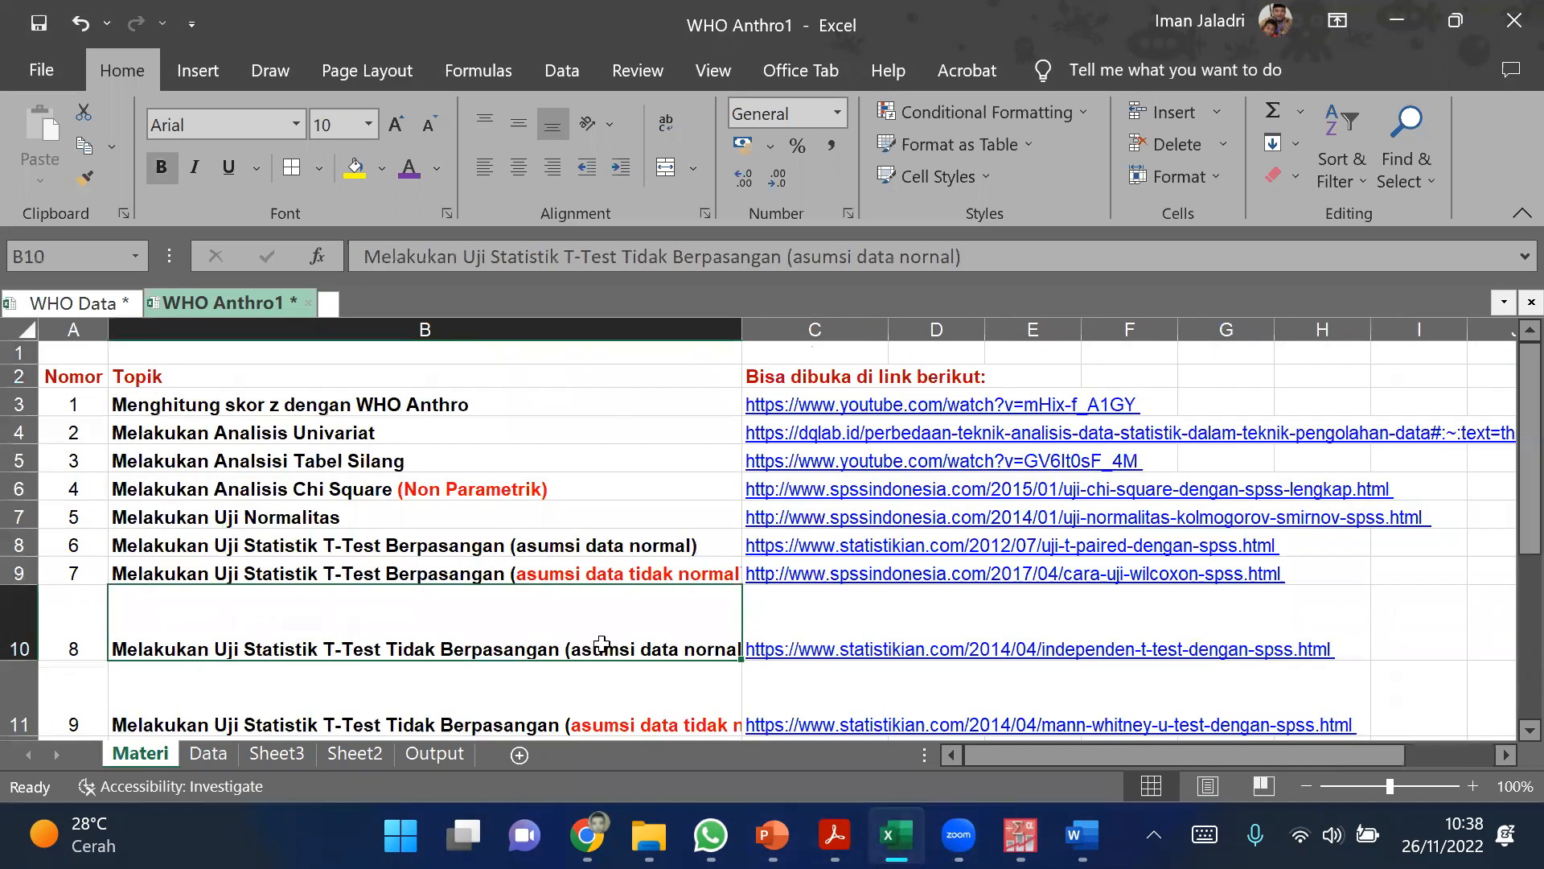
pyautogui.moveTo(747, 335); pyautogui.dragTo(782, 341)
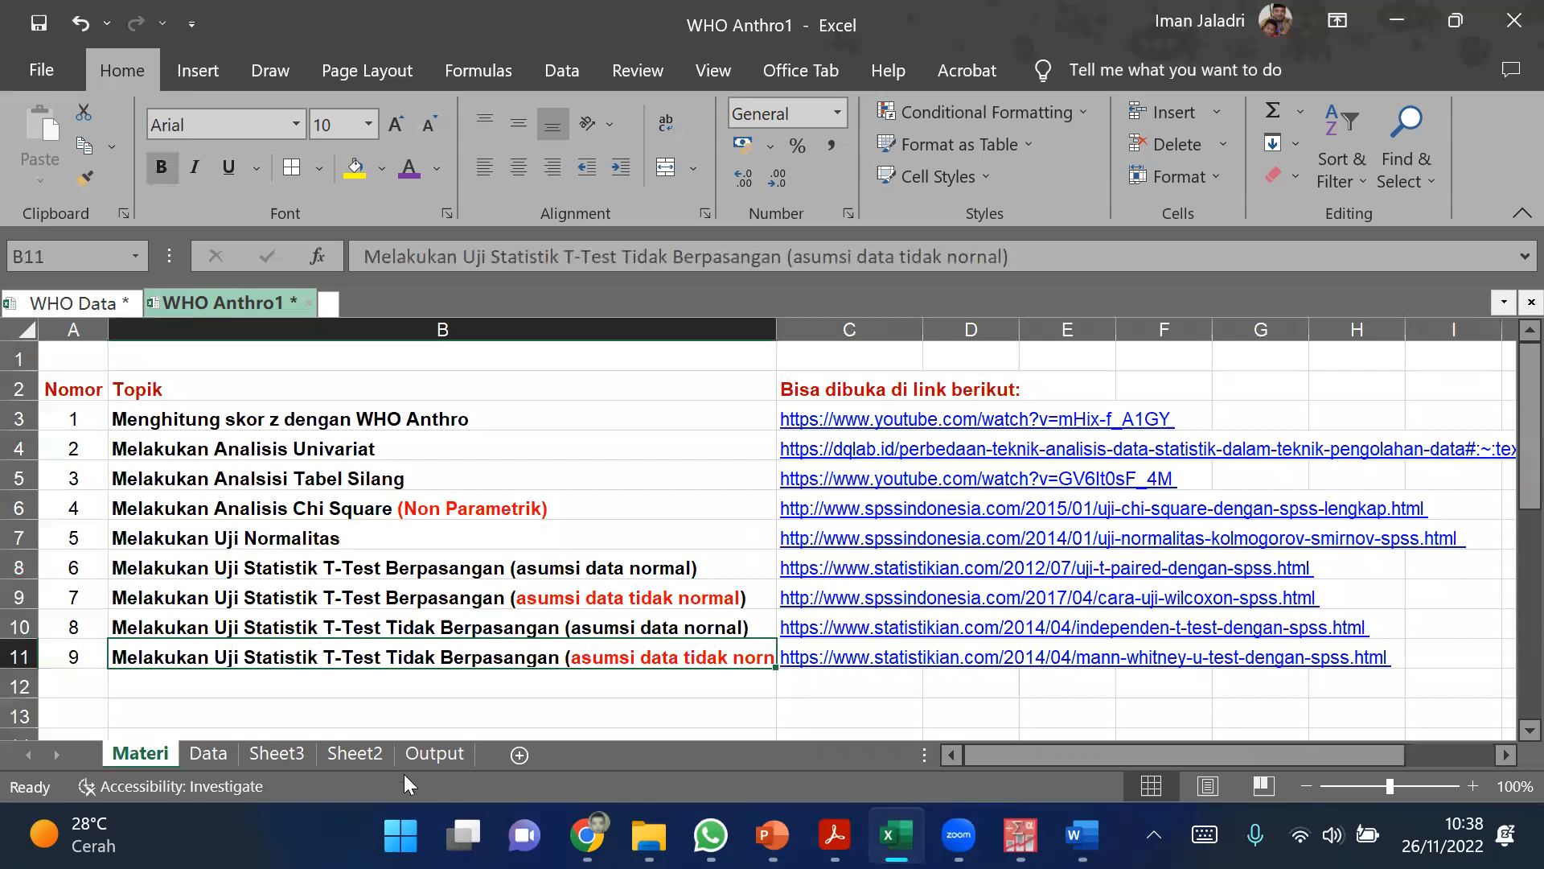
pyautogui.click(499, 713)
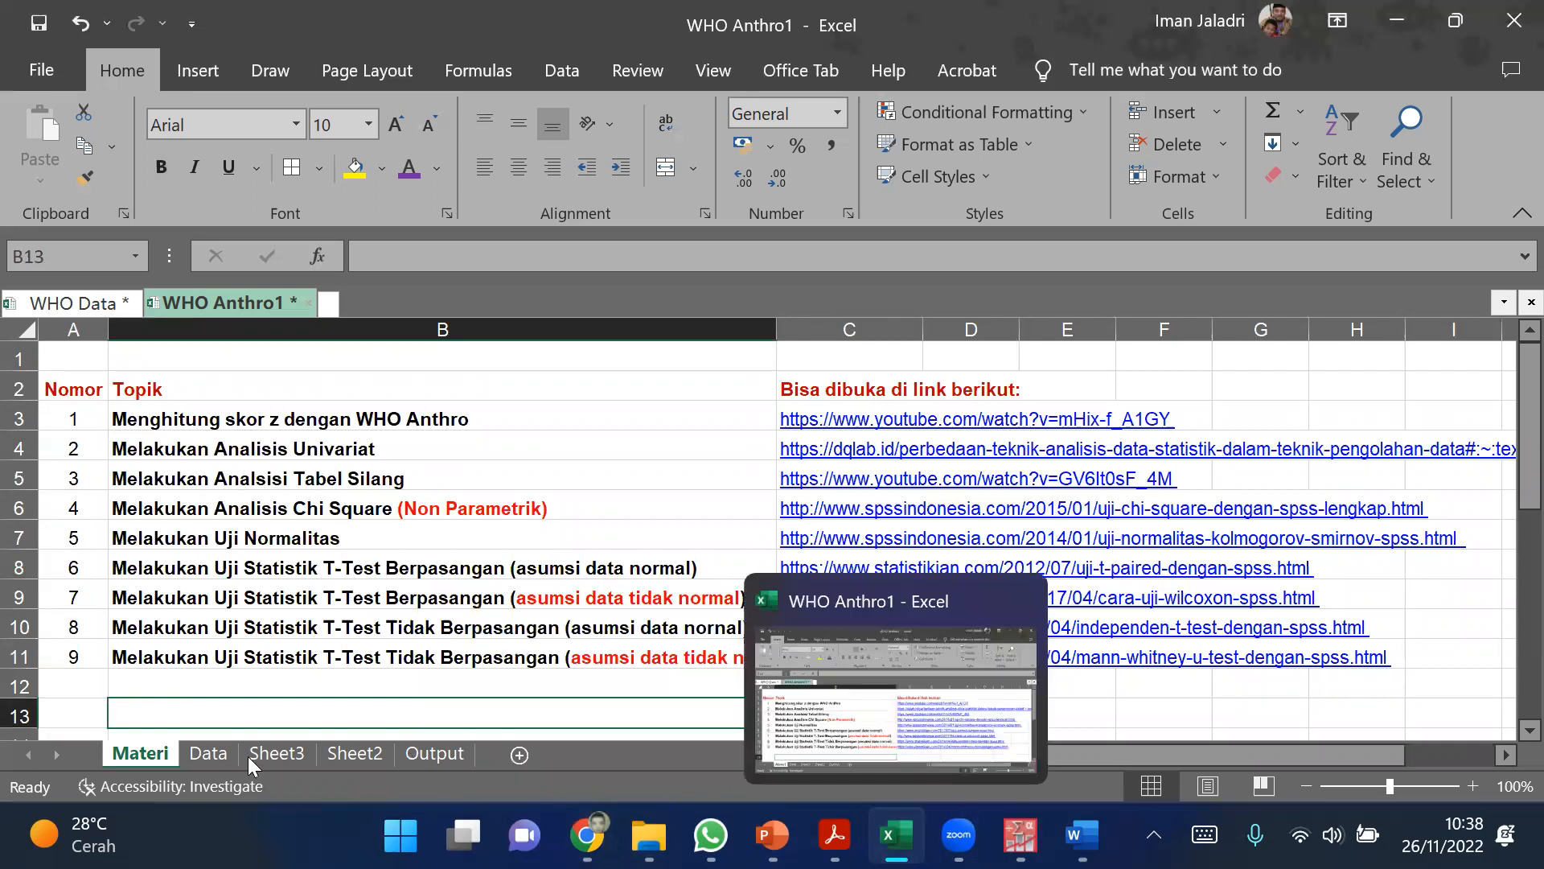
pyautogui.click(492, 479)
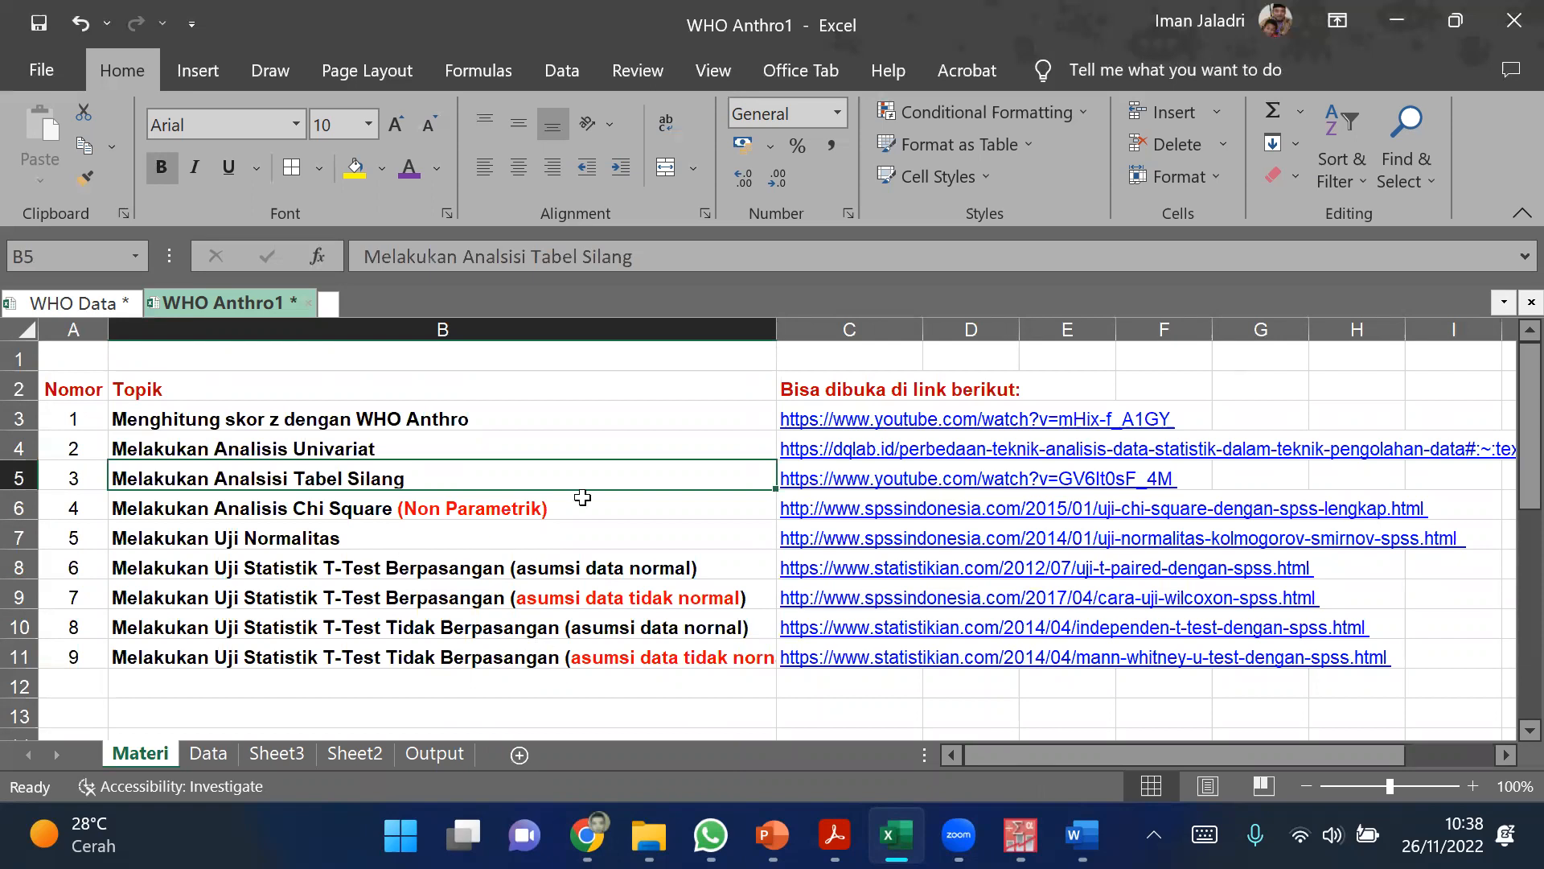
# Step: Open the Data sheet and switch to the Zoom meeting
pyautogui.click(197, 753)
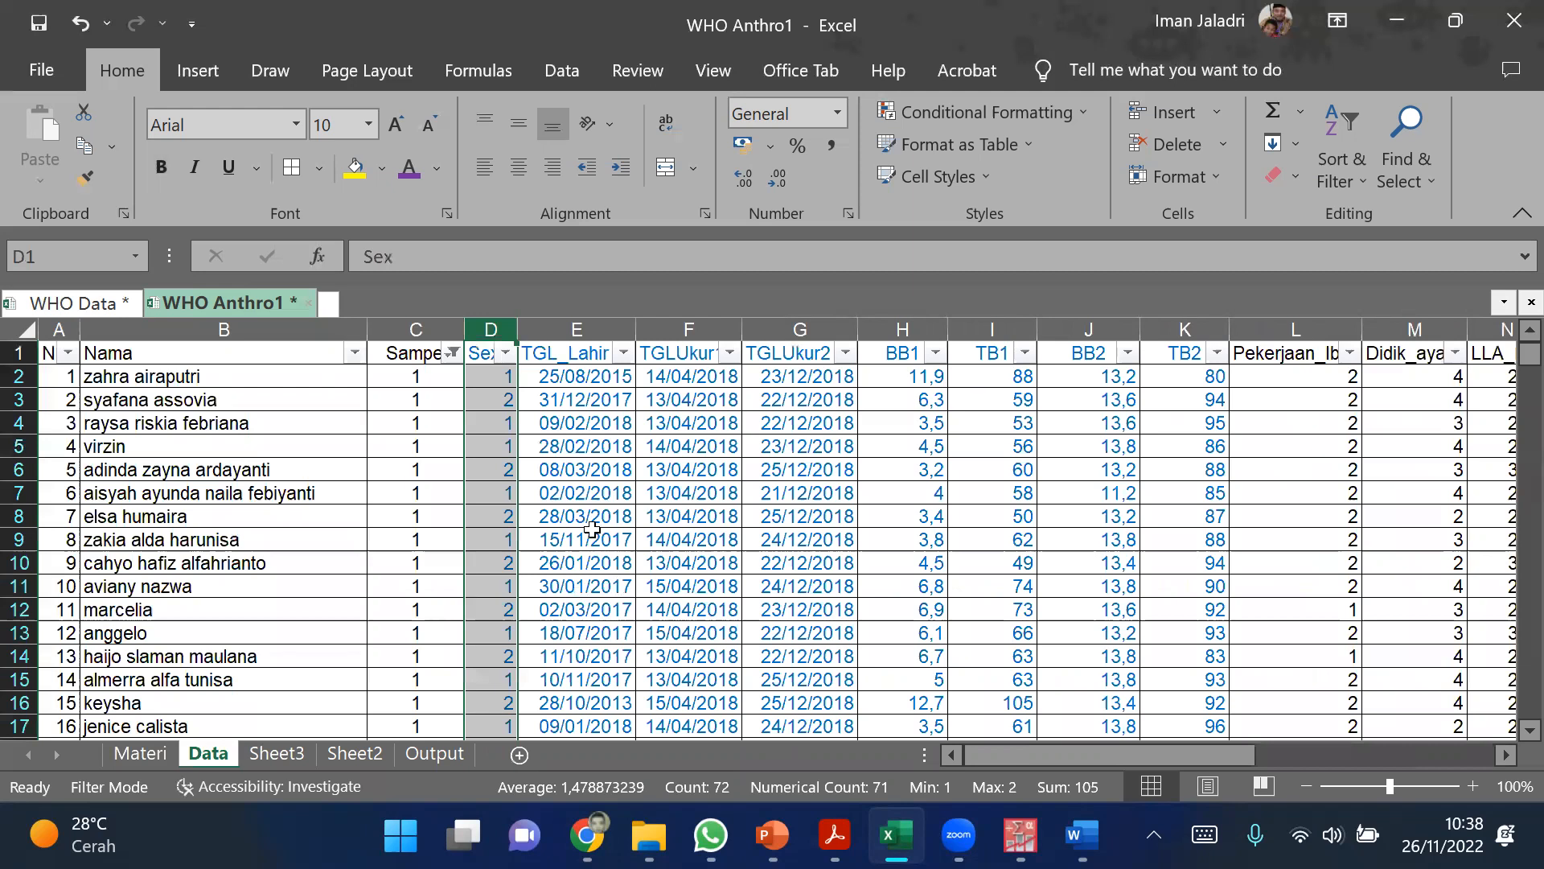
pyautogui.click(589, 587)
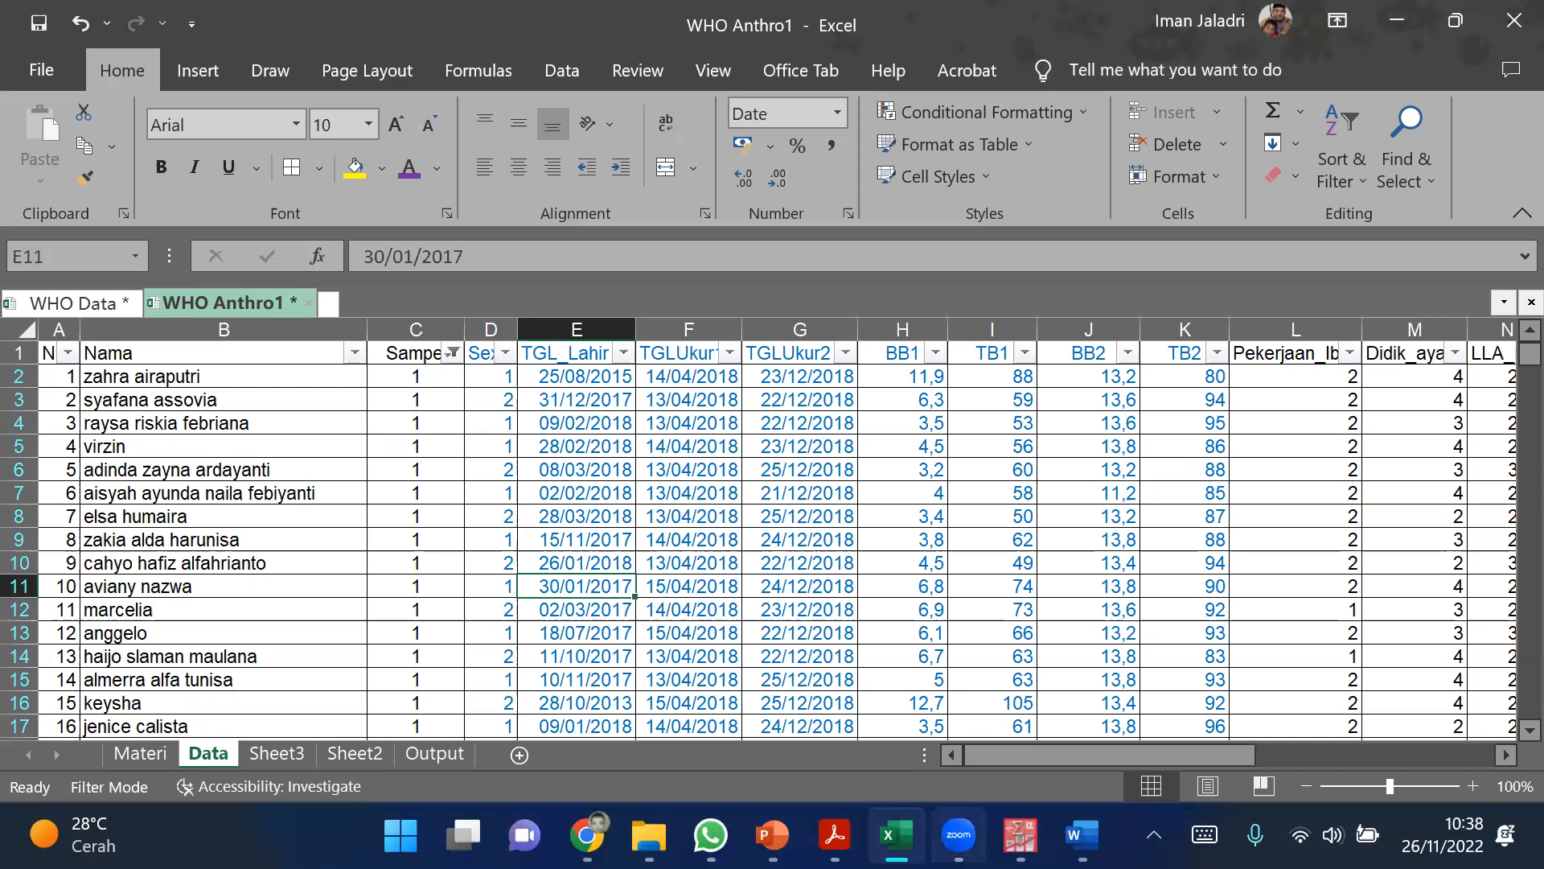
pyautogui.click(958, 834)
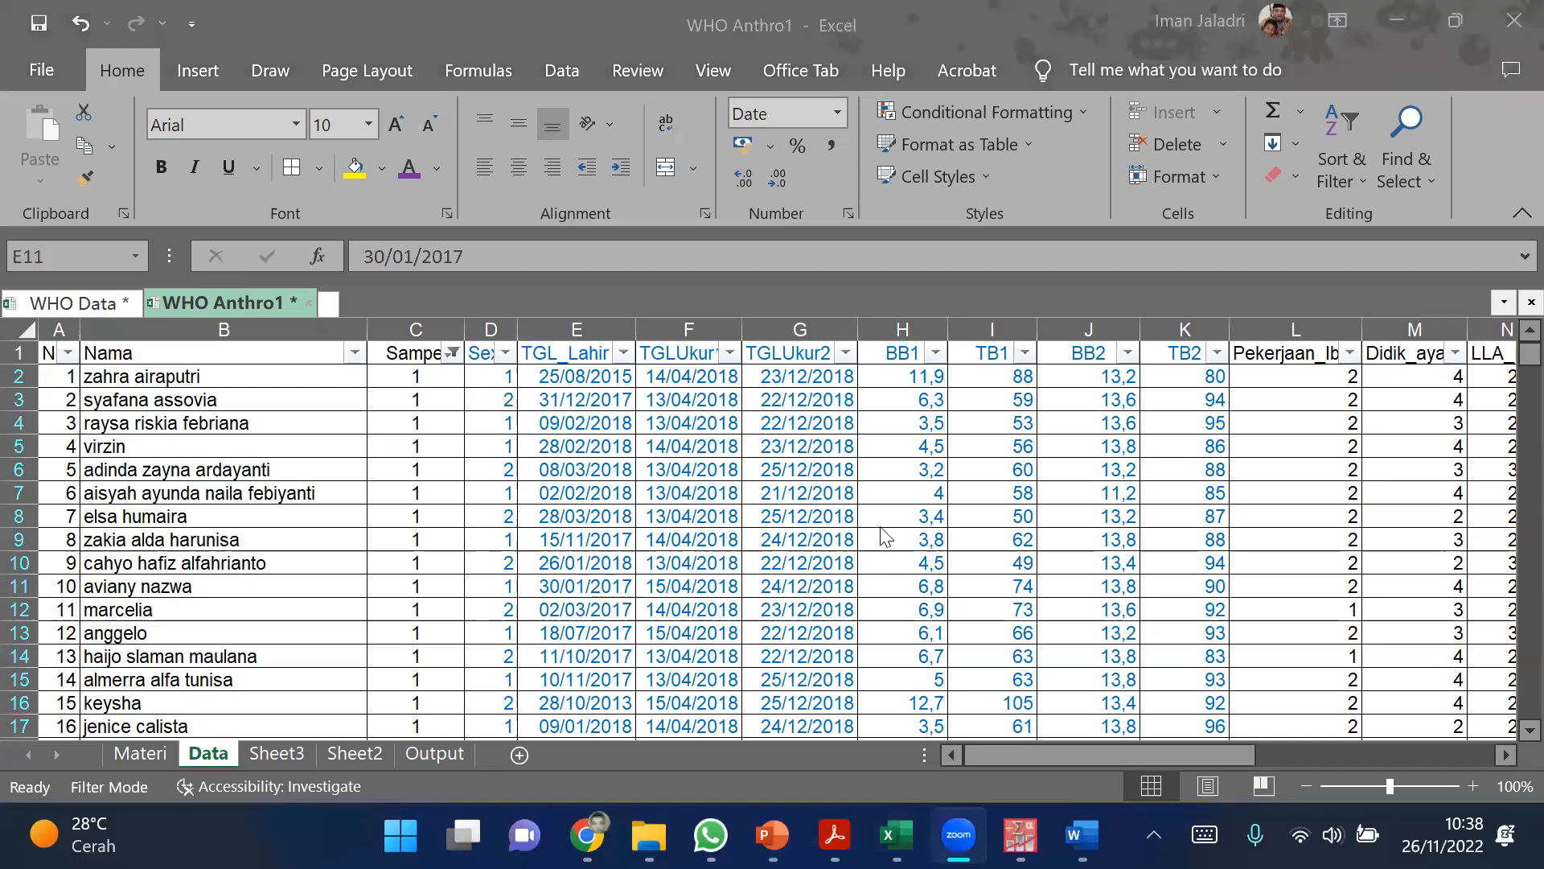